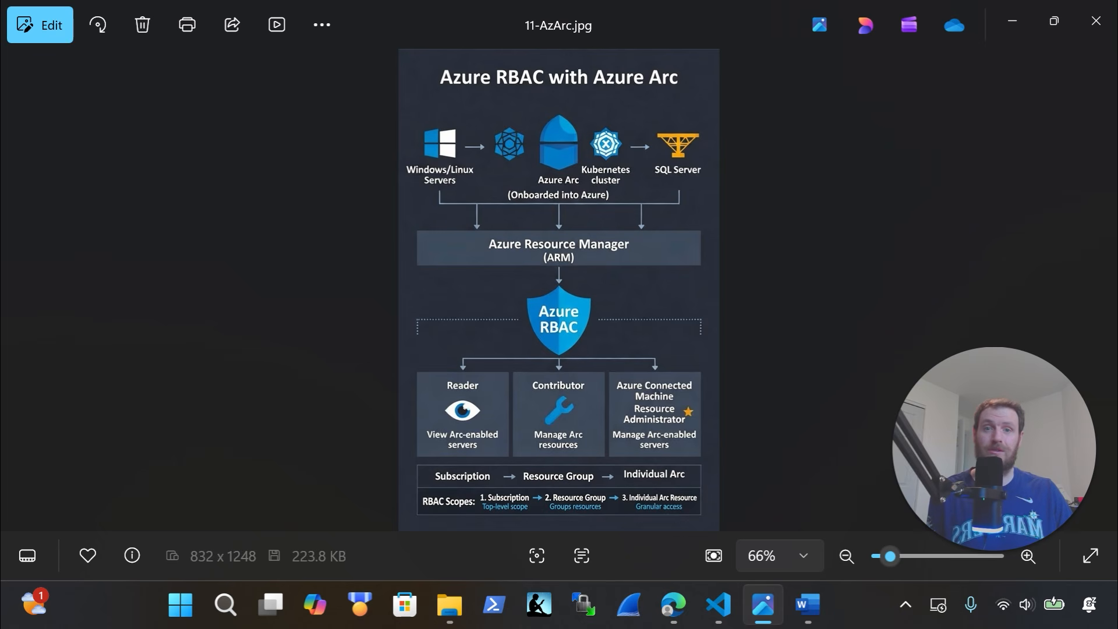
Point out the Azure Resource Manager layer and the Windows/Linux Servers source in the diagram
{"action": "left_click", "coordinate": [627, 259]}
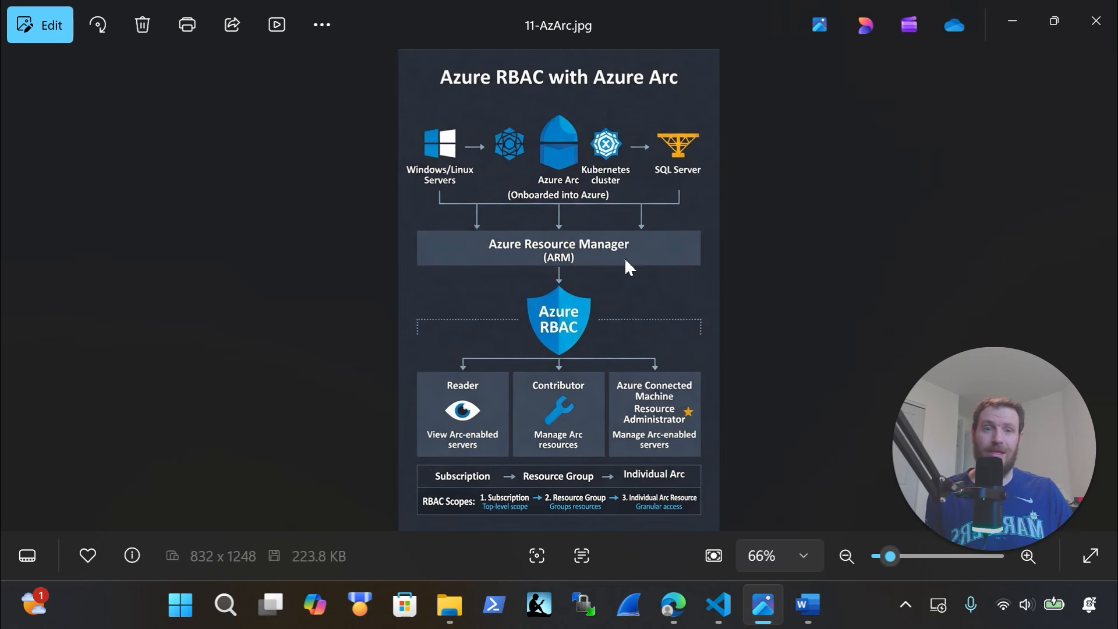
{"action": "left_click", "coordinate": [567, 255]}
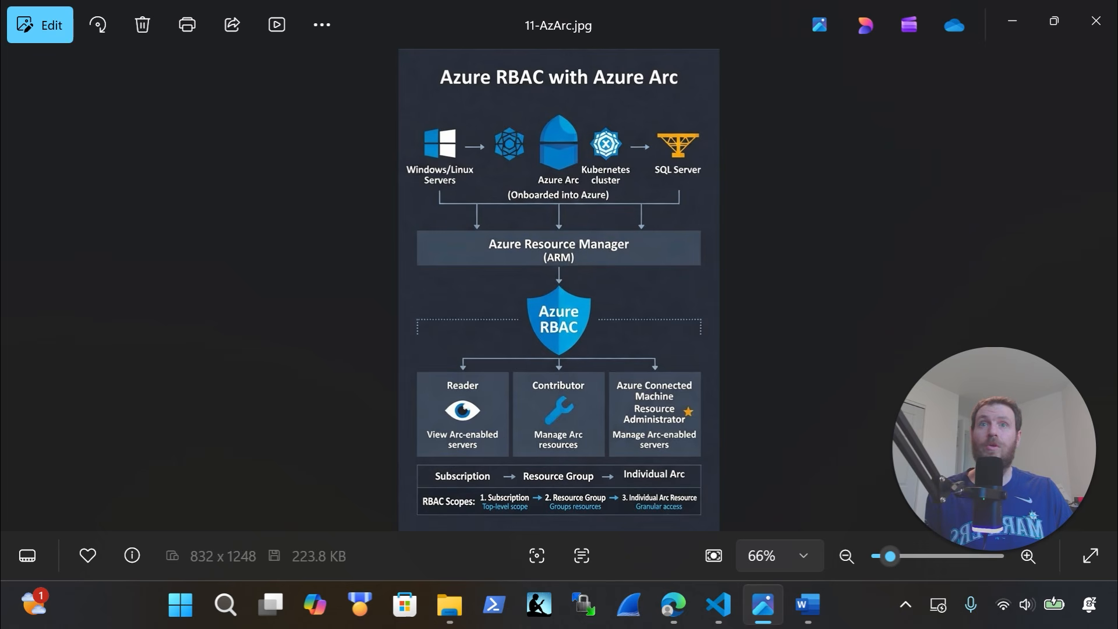
{"action": "left_click", "coordinate": [444, 152]}
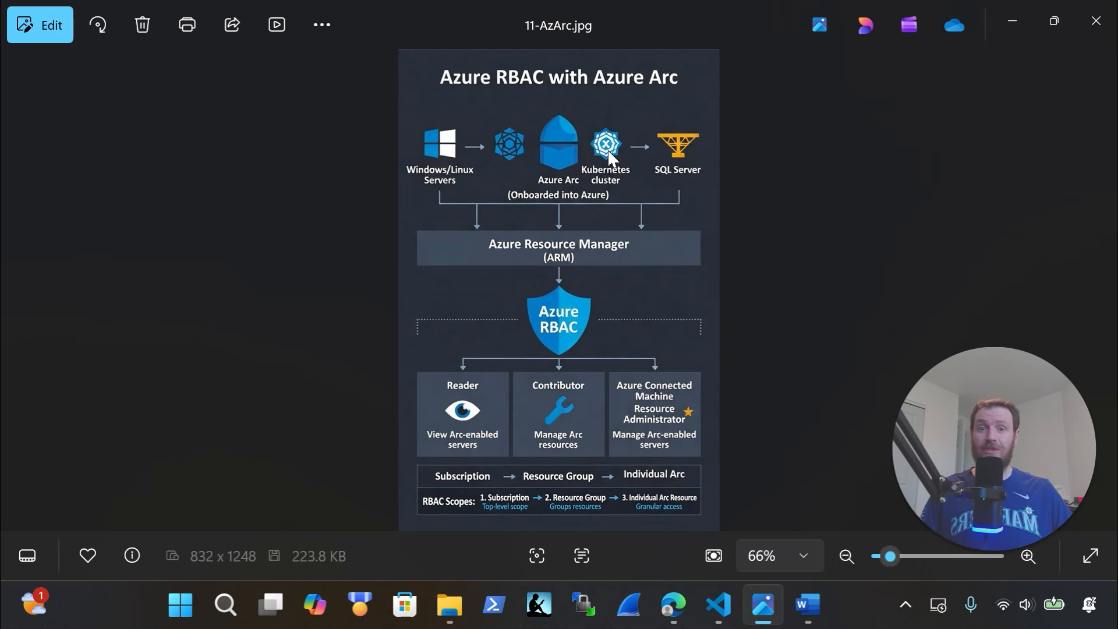
Point out the Reader, Contributor and Connected Machine administrator roles, then close the diagram
{"action": "left_click", "coordinate": [469, 432]}
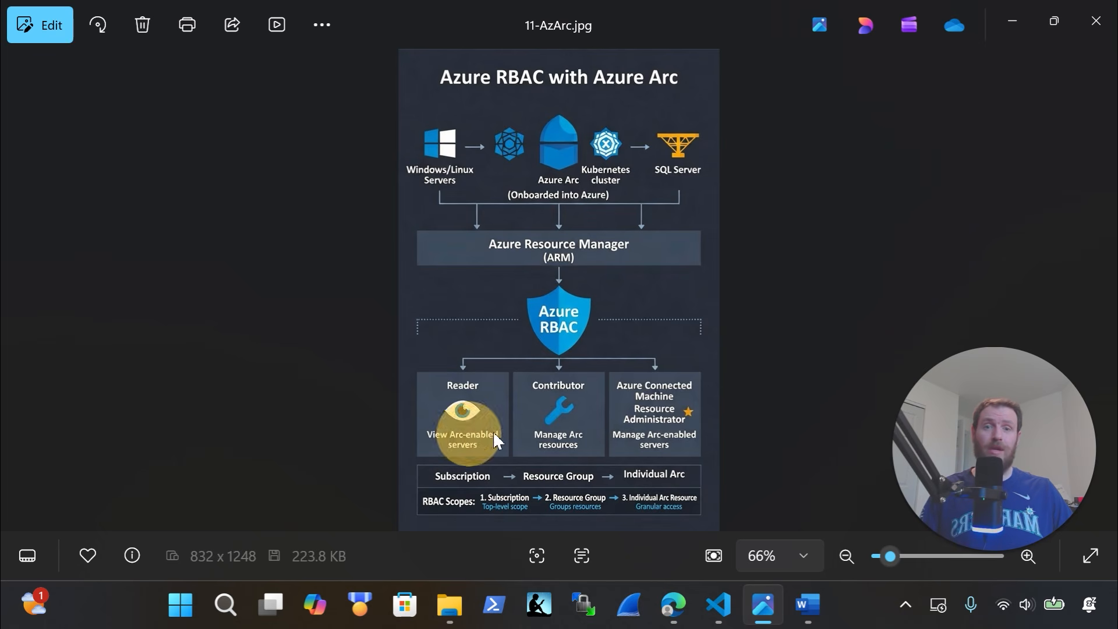
{"action": "left_click", "coordinate": [550, 426]}
{"action": "left_click", "coordinate": [656, 419]}
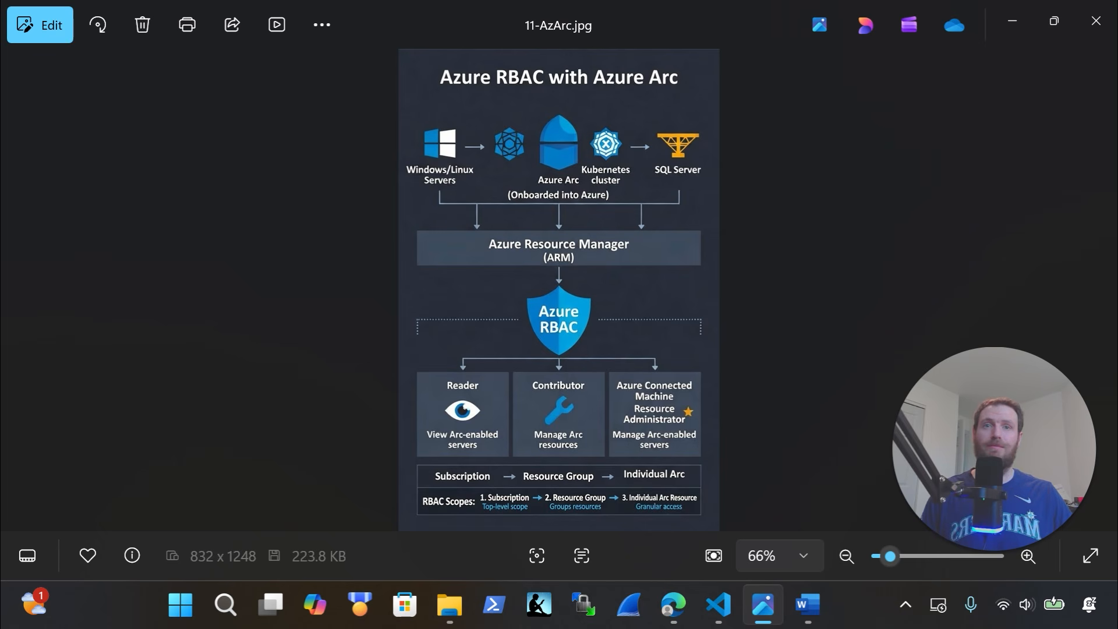
{"action": "left_click", "coordinate": [1114, 21]}
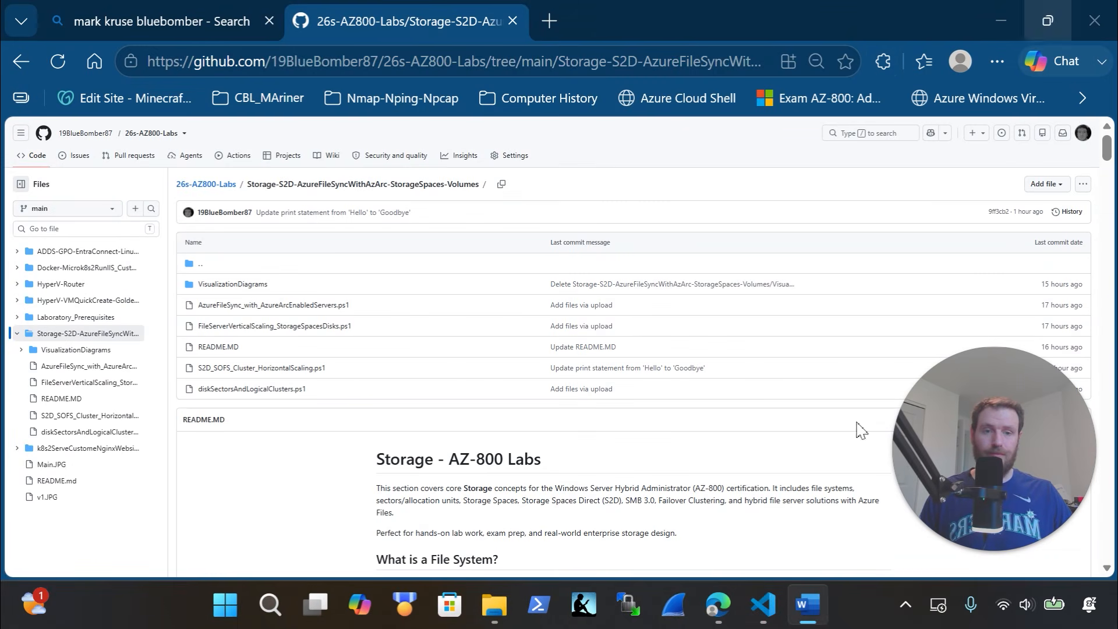
Bring VS Code to the front, maximise it and close the bottom terminal panel
{"action": "left_click", "coordinate": [763, 606]}
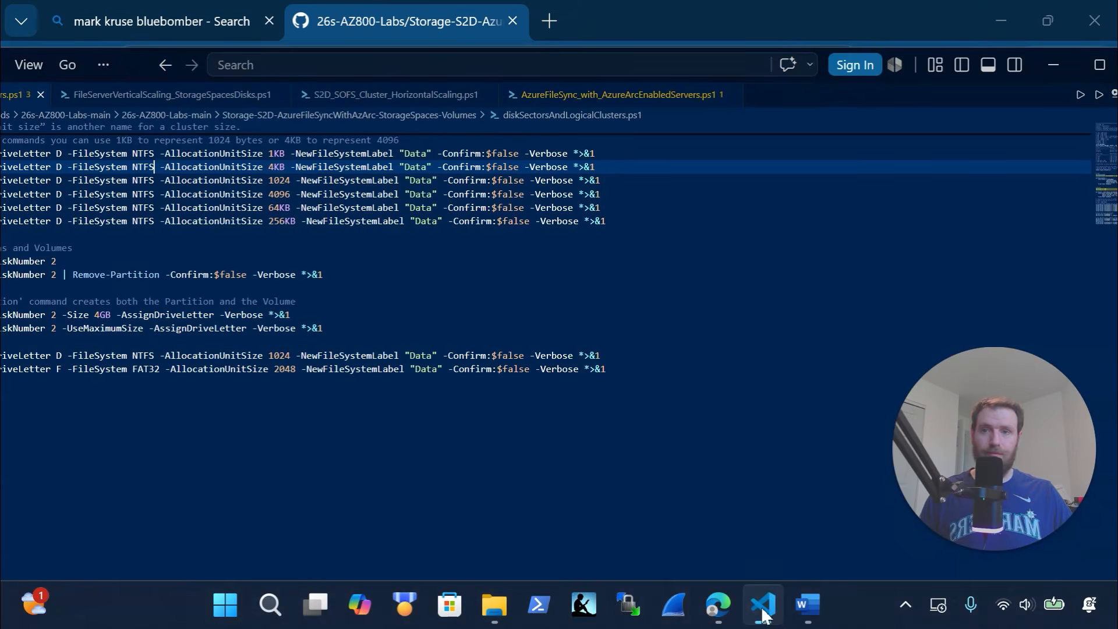
{"action": "scroll", "coordinate": [337, 307], "scroll_direction": "up", "scroll_amount": 5}
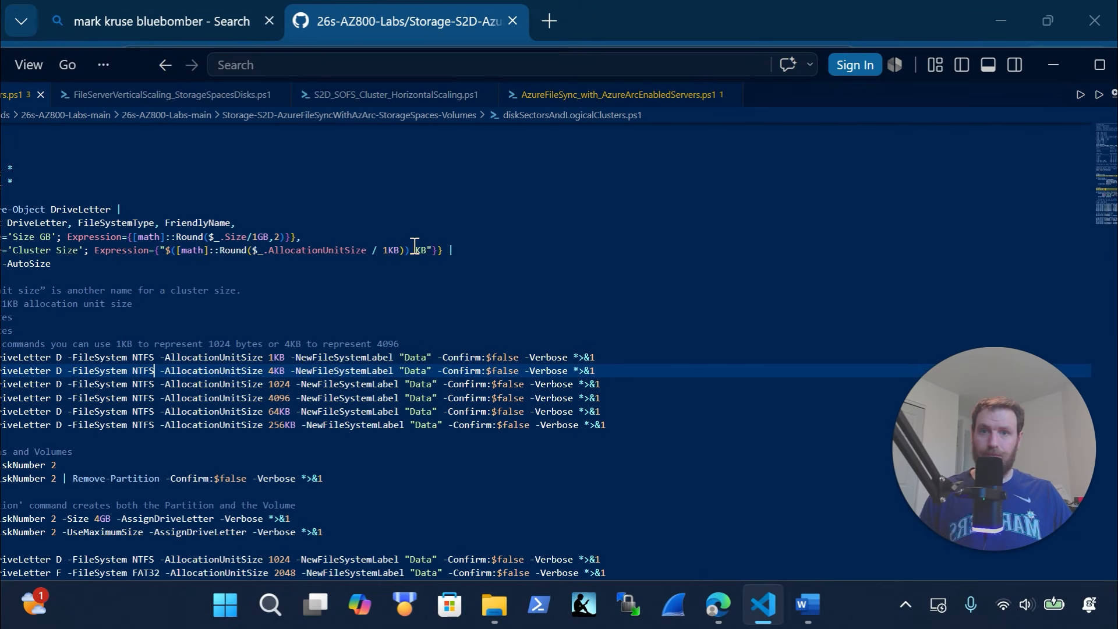
{"action": "left_click", "coordinate": [1098, 66]}
{"action": "scroll", "coordinate": [541, 235], "scroll_direction": "up", "scroll_amount": 10}
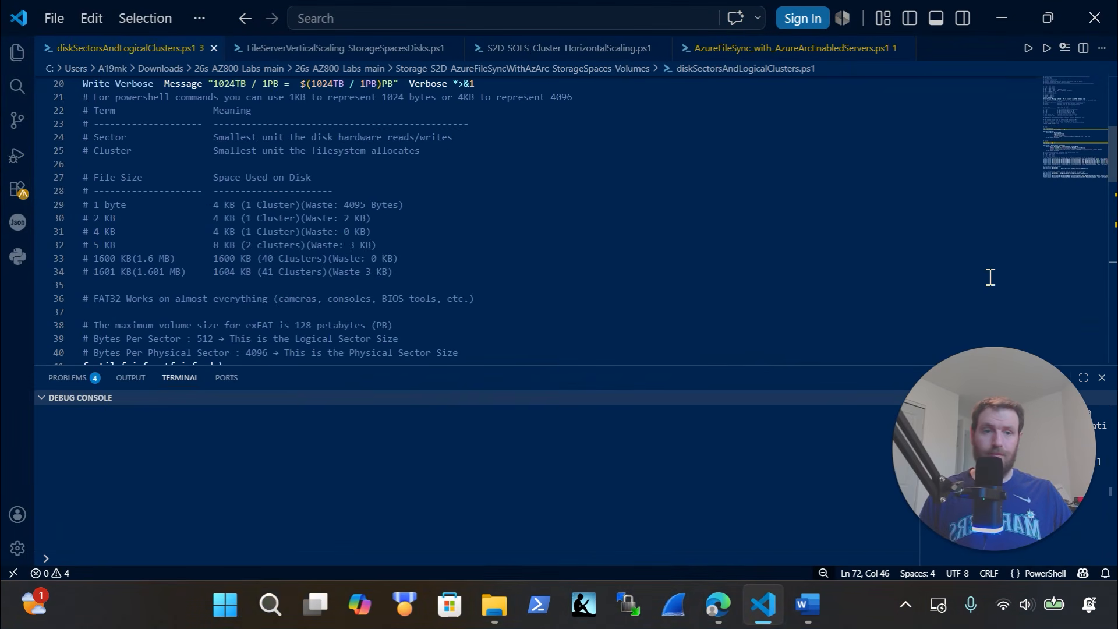
{"action": "left_click", "coordinate": [1101, 382]}
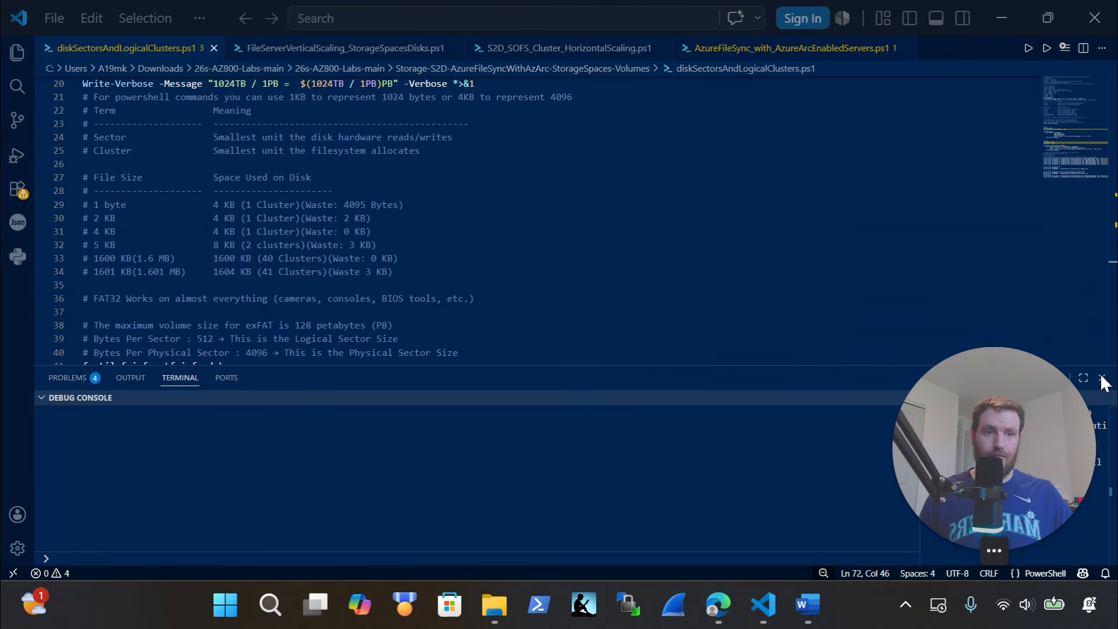
{"action": "left_click", "coordinate": [1104, 377]}
{"action": "left_click_drag", "start_coordinate": [998, 448], "coordinate": [1043, 447]}
{"action": "left_click", "coordinate": [1102, 378]}
Scroll diskSectorsAndLogicalClusters.ps1 to the top and select the byte-size comments on lines 9–13
{"action": "left_click", "coordinate": [472, 353]}
{"action": "scroll", "coordinate": [472, 353], "scroll_direction": "up", "scroll_amount": 6}
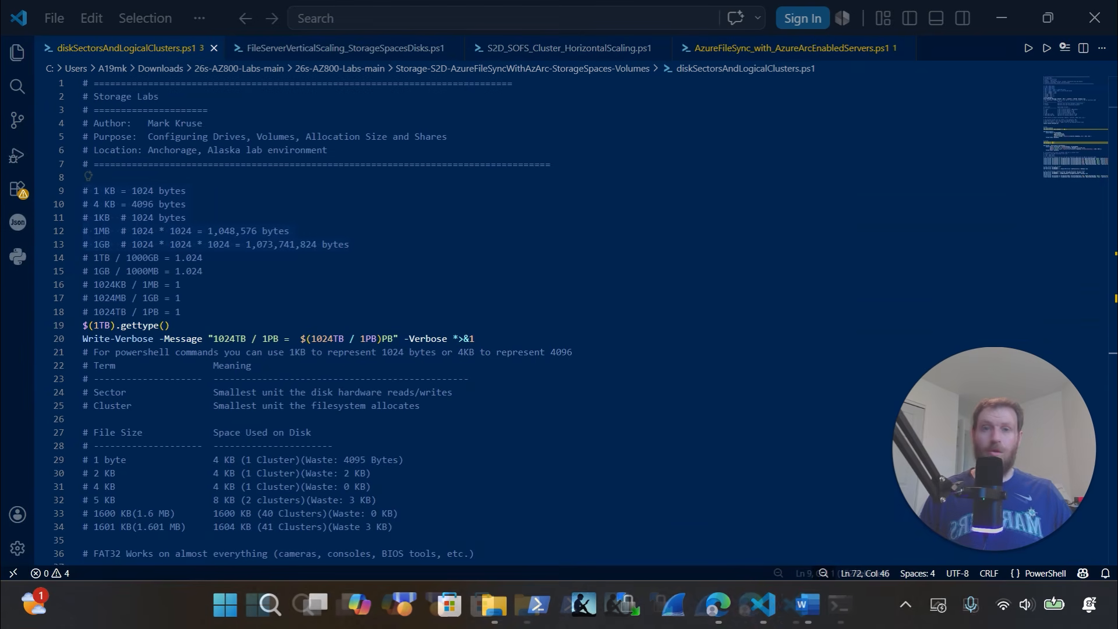
{"action": "left_click_drag", "start_coordinate": [350, 245], "coordinate": [83, 191]}
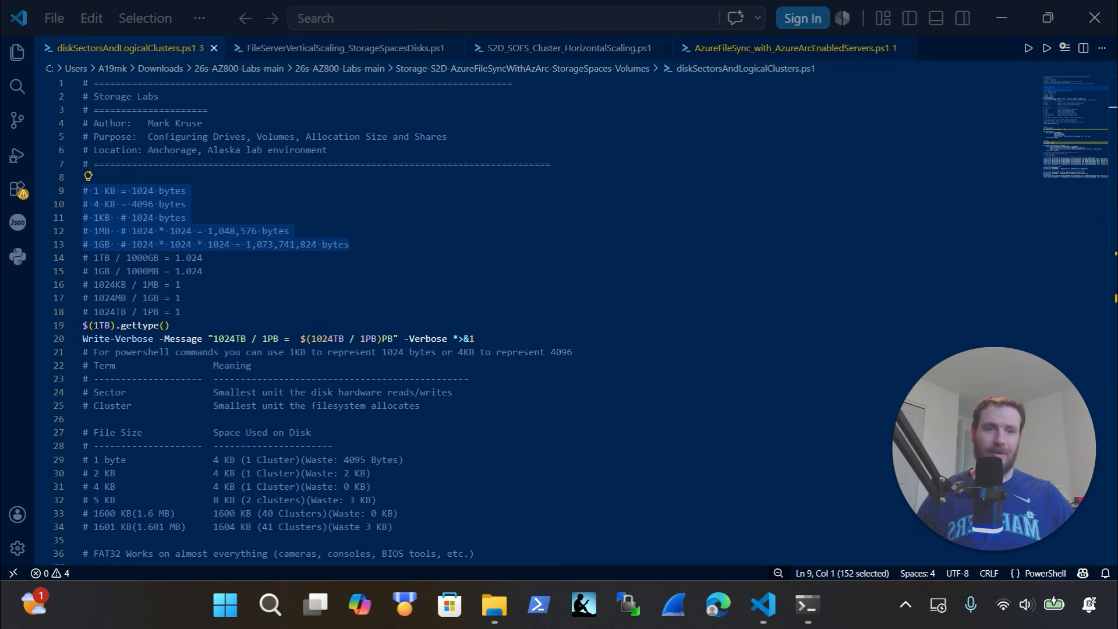
In the PowerShell terminal, run 1GB / 1000MB to show the 1.024 result
{"action": "left_click", "coordinate": [807, 604]}
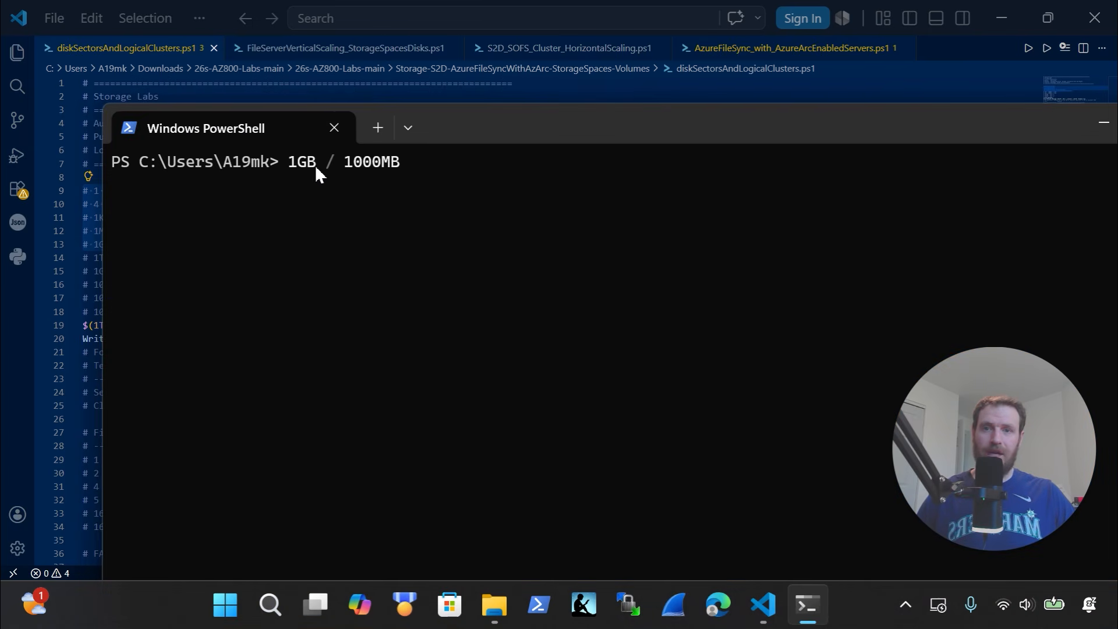
{"action": "left_click_drag", "start_coordinate": [312, 167], "coordinate": [289, 166]}
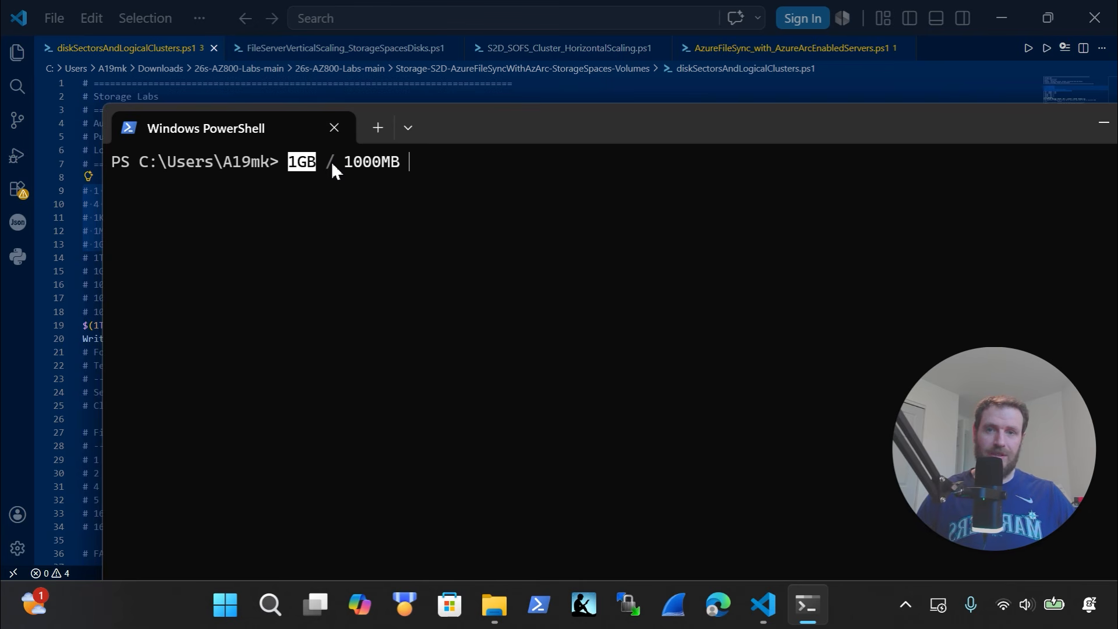
{"action": "left_click", "coordinate": [380, 176]}
{"action": "key", "text": "Return"}
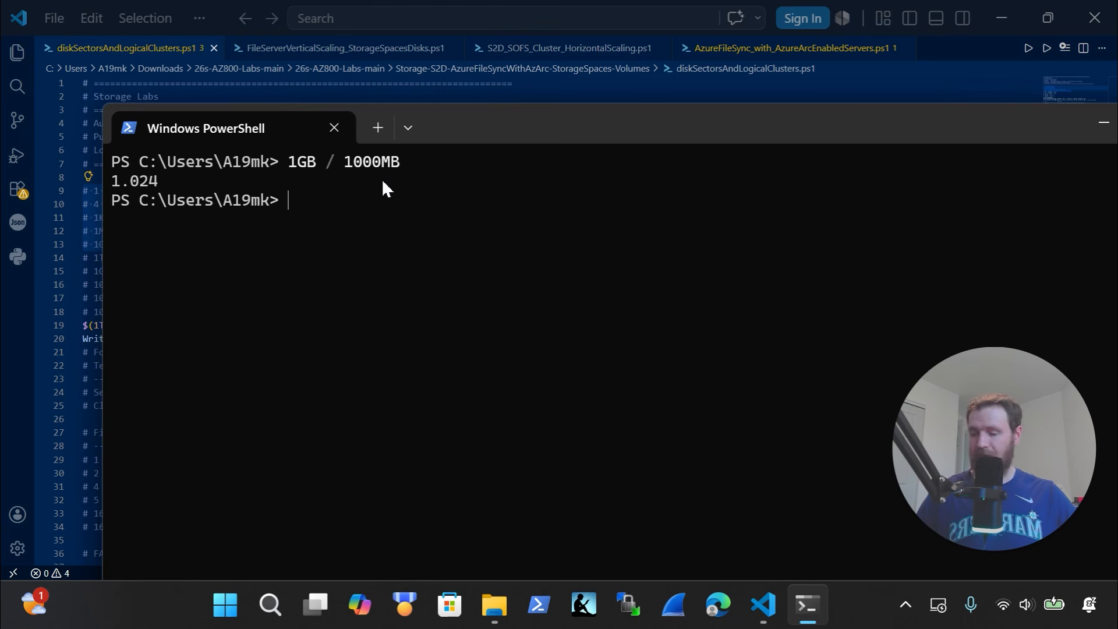
Evaluate 1GB, 1024*1024 and 1024*1024*1024 to compare byte counts
{"action": "type", "text": "1GB"}
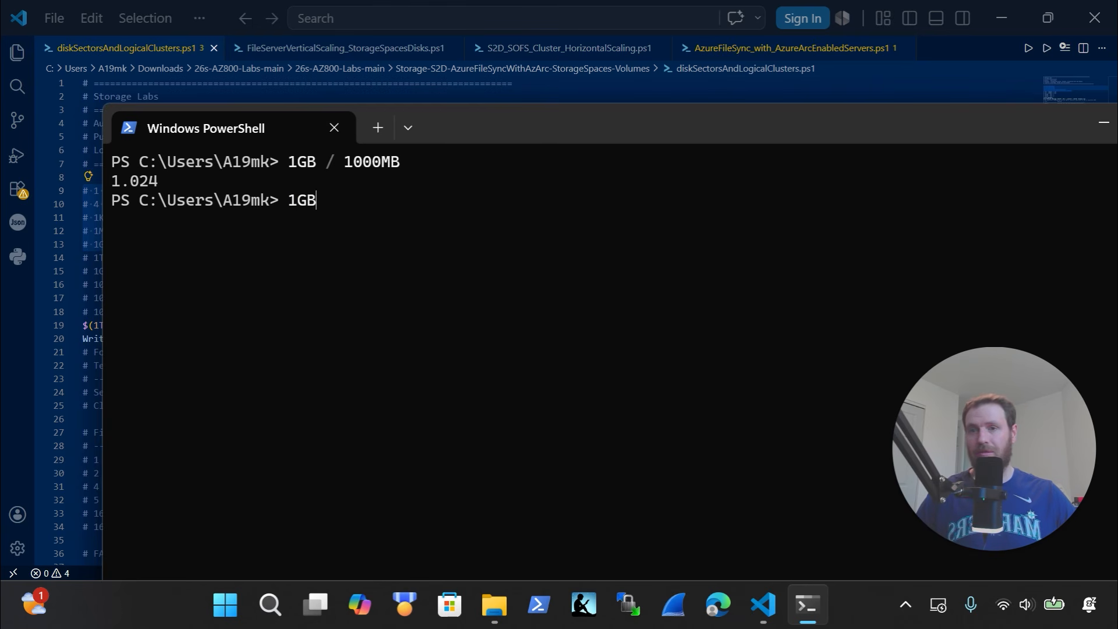
{"action": "key", "text": "Return"}
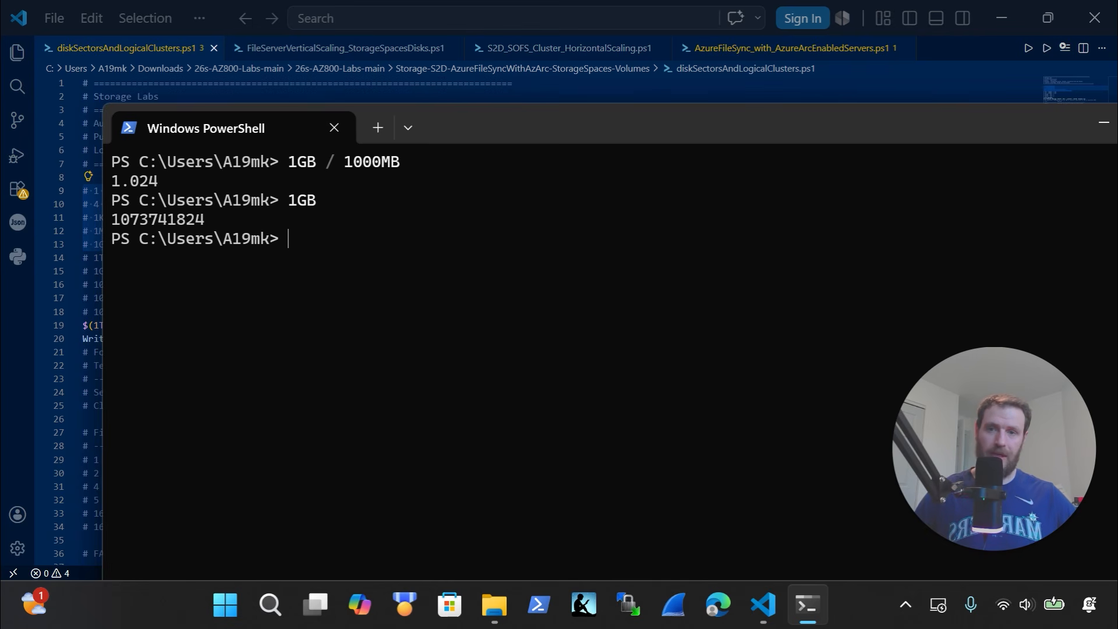
{"action": "type", "text": "1024"}
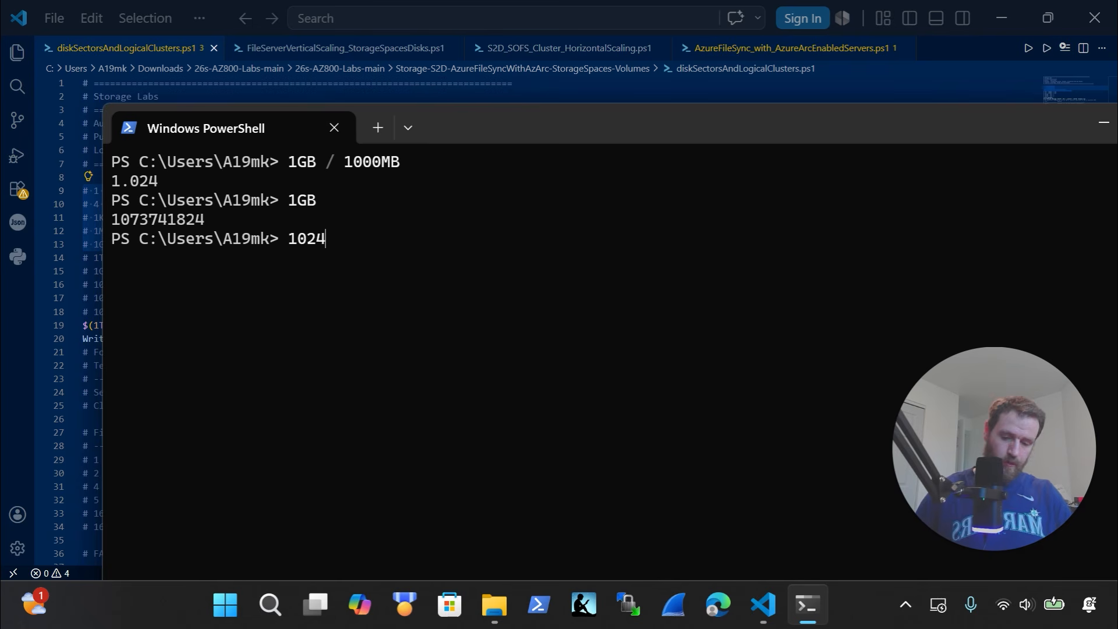
{"action": "type", "text": "*1024"}
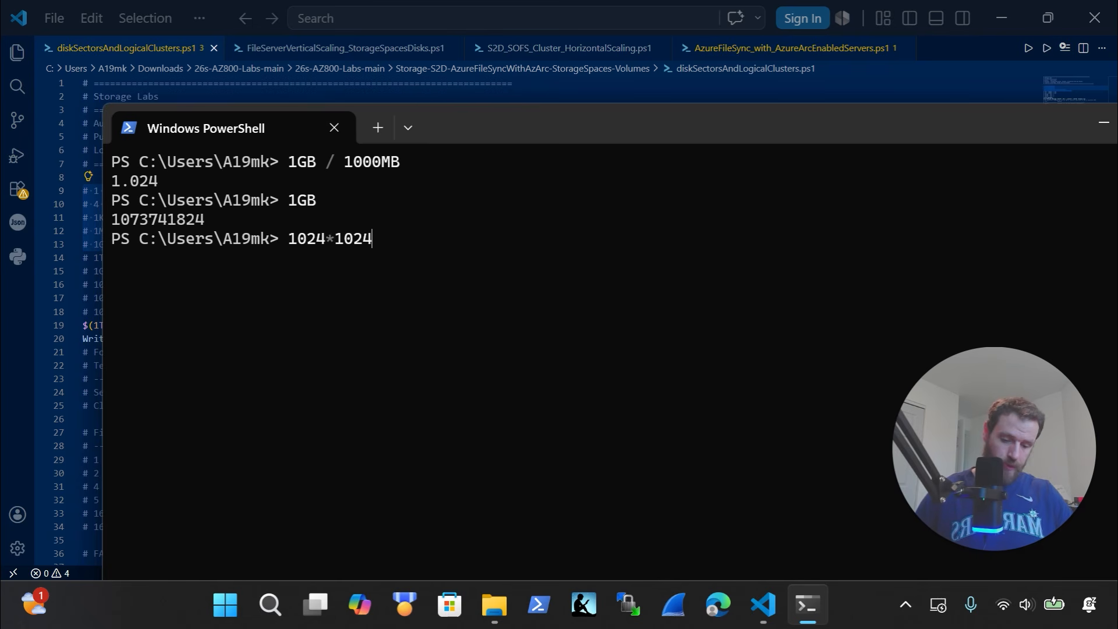
{"action": "key", "text": "Return"}
{"action": "key", "text": "Up"}
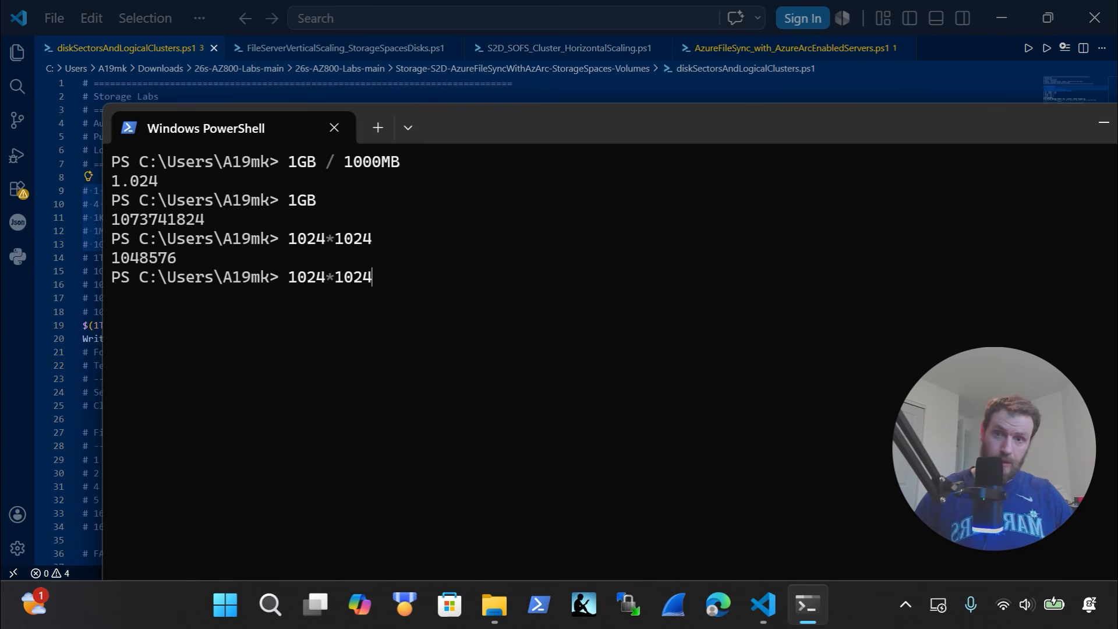
{"action": "type", "text": "*102"}
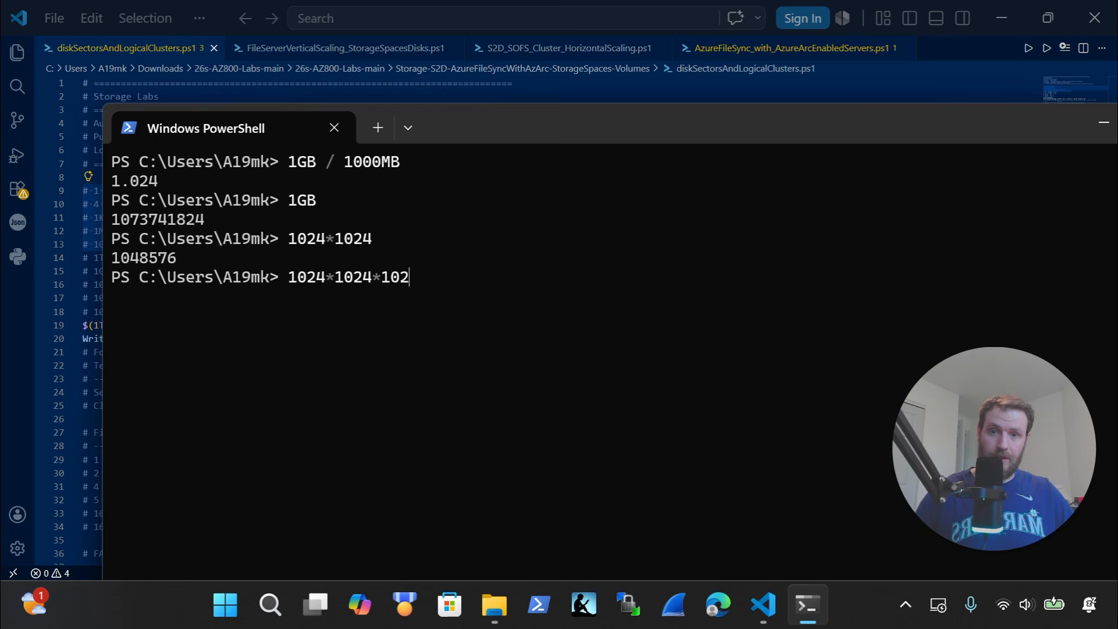
{"action": "type", "text": "4"}
{"action": "key", "text": "Return"}
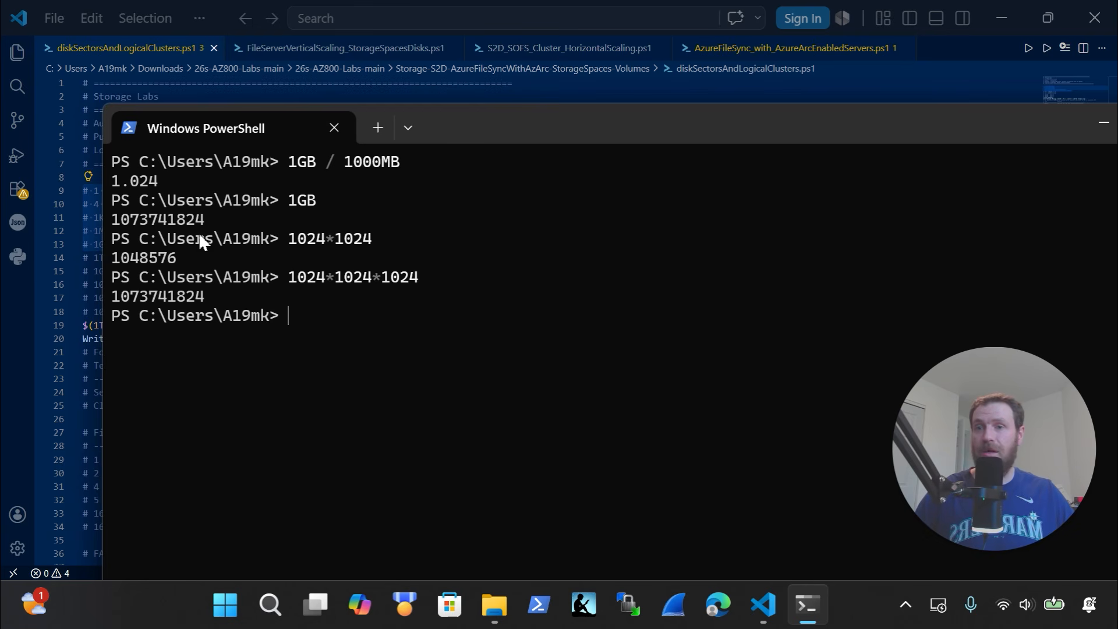
{"action": "left_click_drag", "start_coordinate": [201, 221], "coordinate": [111, 226]}
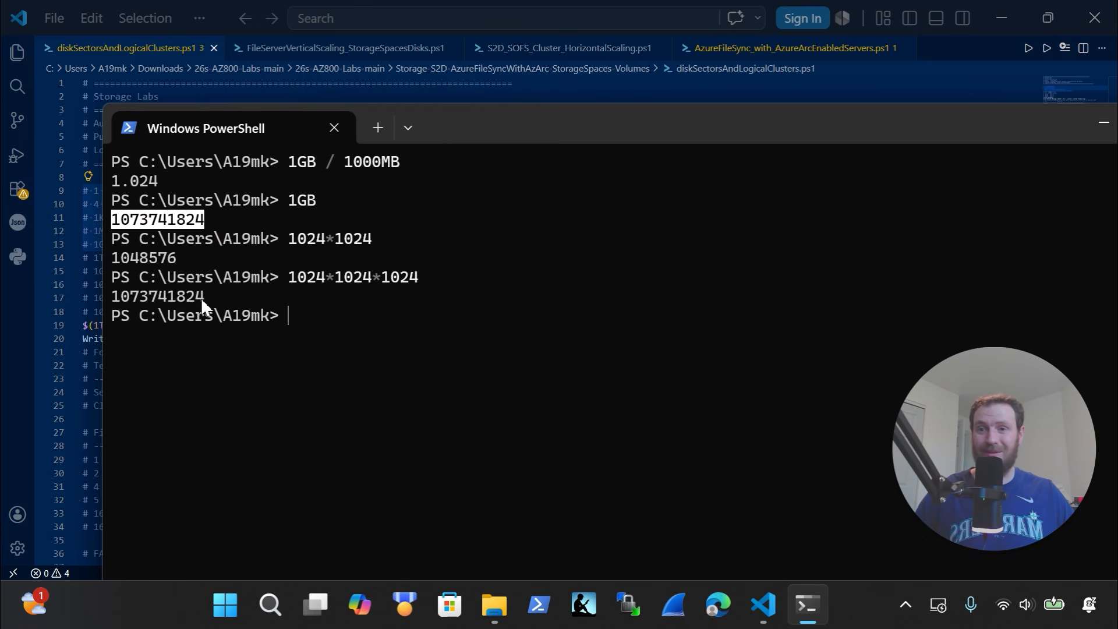
{"action": "left_click_drag", "start_coordinate": [201, 298], "coordinate": [117, 302]}
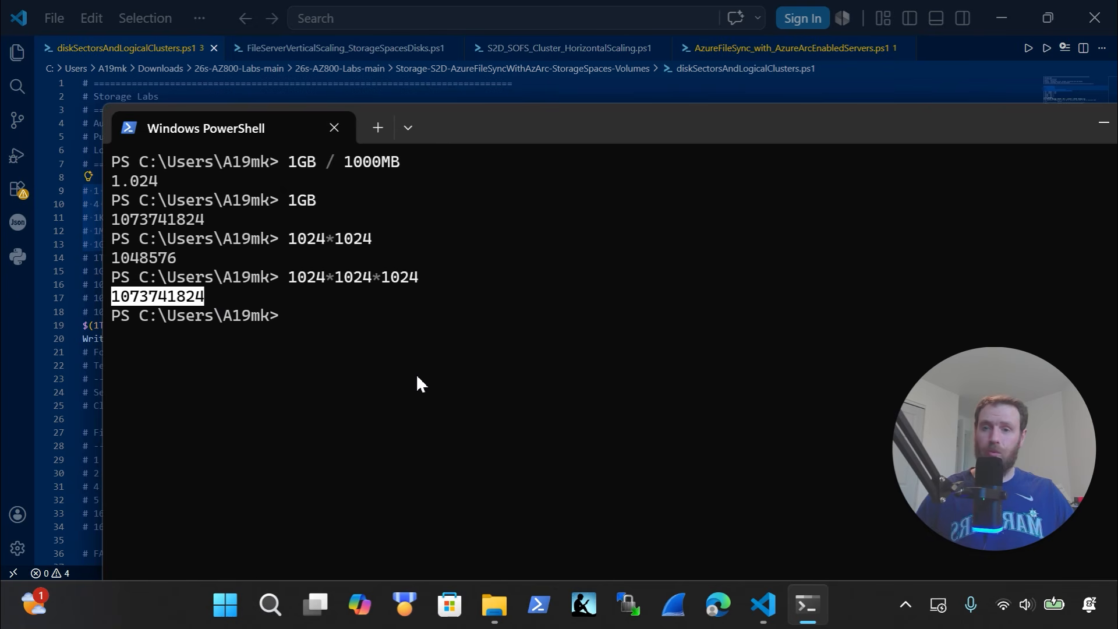
{"action": "type", "text": "!"}
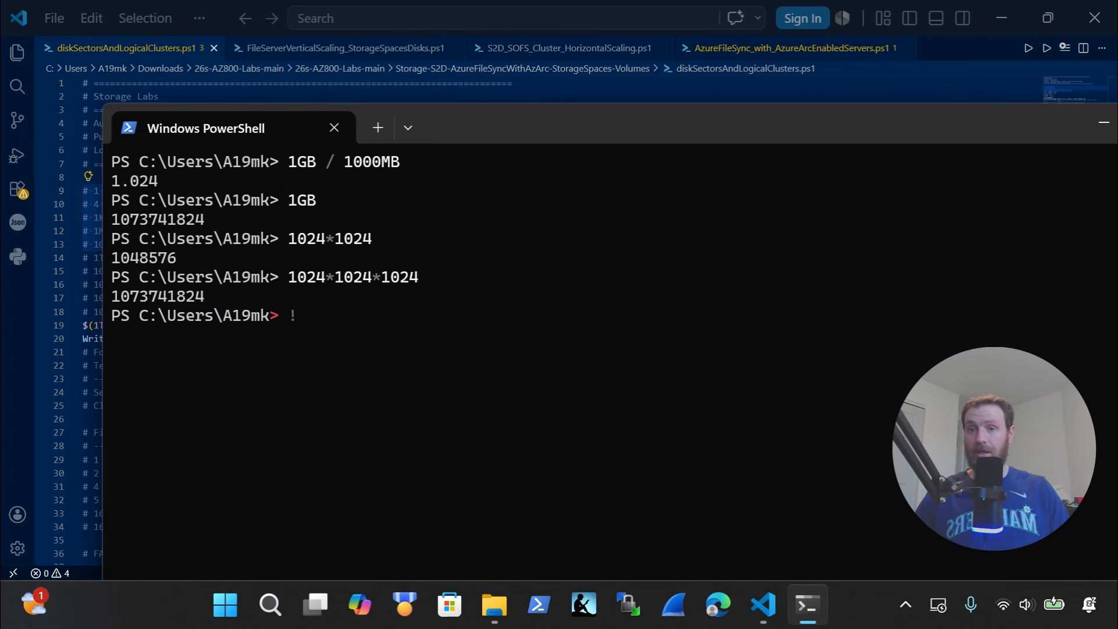
{"action": "key", "text": "BackSpace"}
{"action": "type", "text": "1GB"}
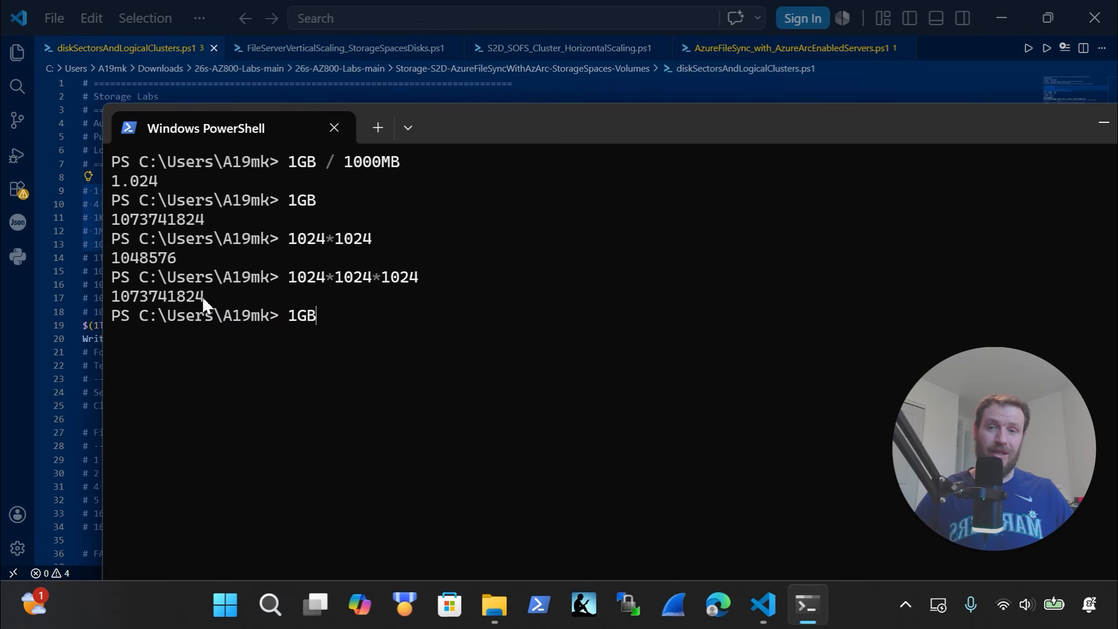
{"action": "left_click_drag", "start_coordinate": [204, 297], "coordinate": [115, 306]}
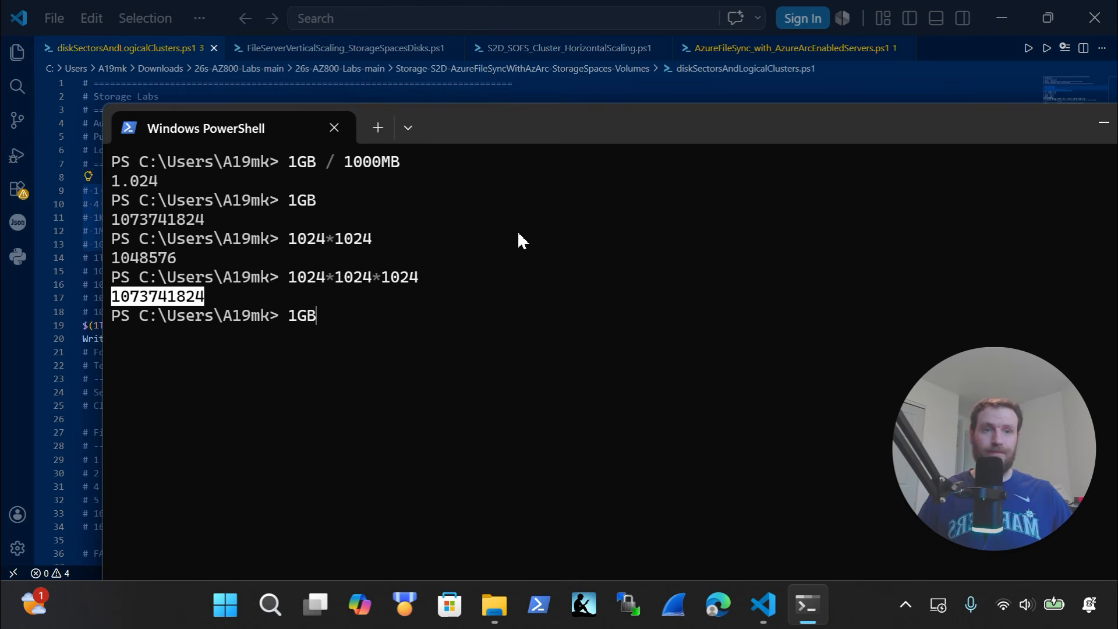
Close the PowerShell window and select the script's conversions through the Write-Verbose line 20
{"action": "left_click_drag", "start_coordinate": [970, 131], "coordinate": [883, 227]}
{"action": "left_click", "coordinate": [1032, 230]}
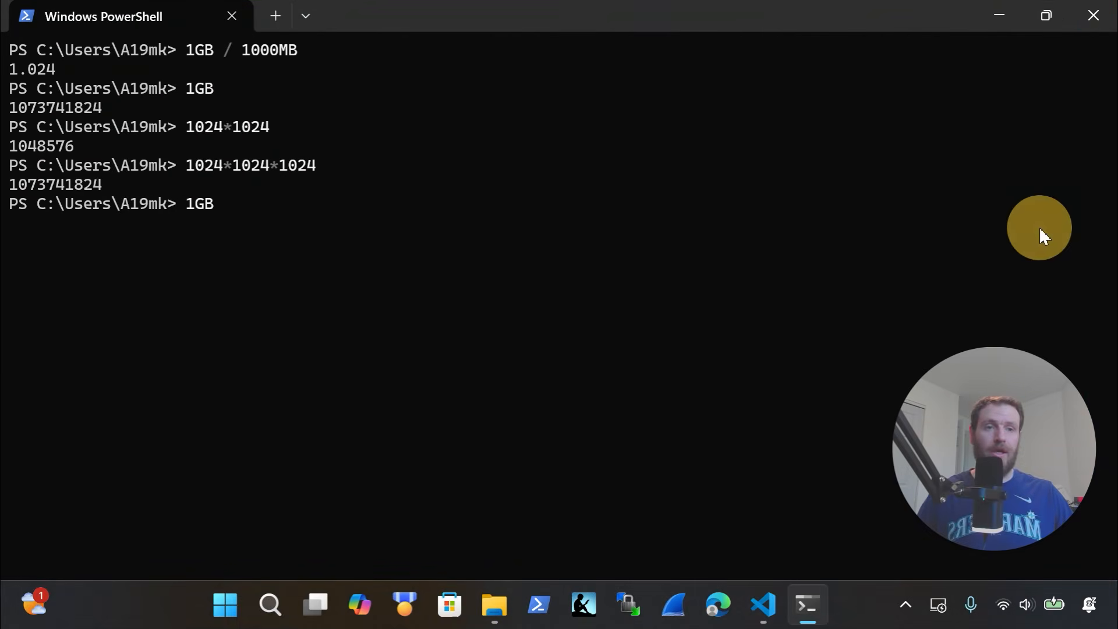
{"action": "left_click", "coordinate": [1094, 15]}
{"action": "left_click_drag", "start_coordinate": [525, 334], "coordinate": [61, 193]}
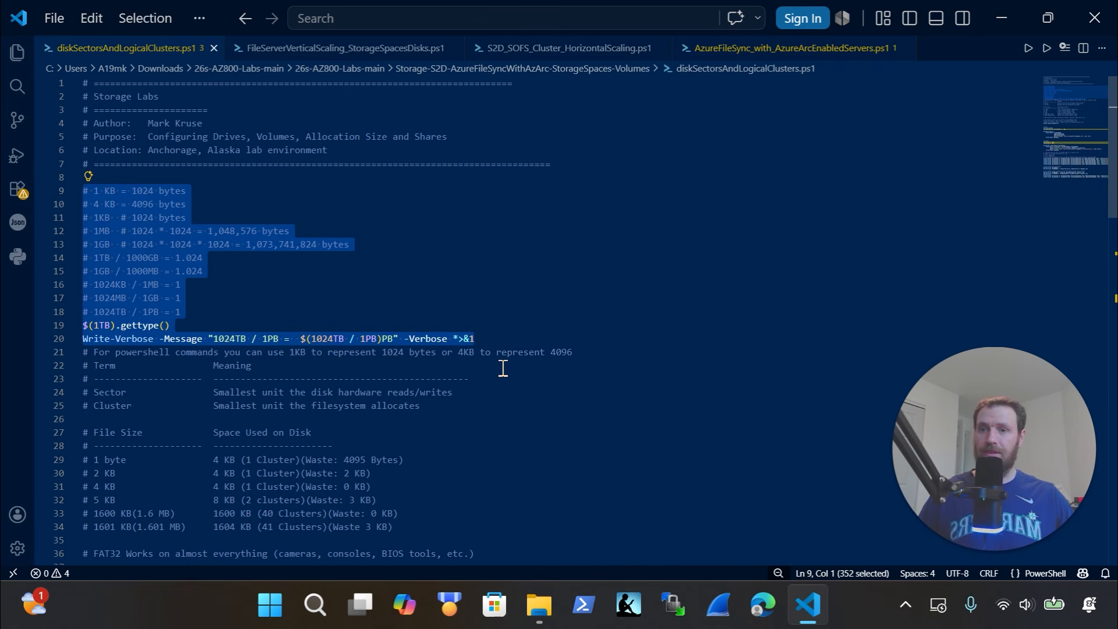
{"action": "scroll", "coordinate": [503, 368], "scroll_direction": "down", "scroll_amount": 3}
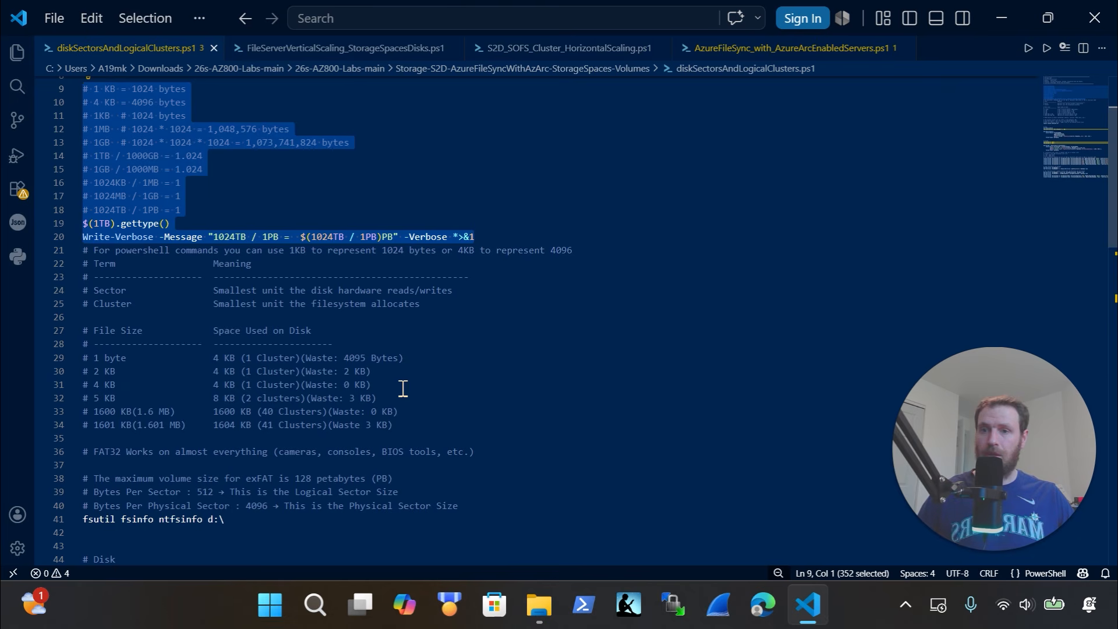
{"action": "scroll", "coordinate": [352, 368], "scroll_direction": "down", "scroll_amount": 1}
{"action": "scroll", "coordinate": [352, 369], "scroll_direction": "down", "scroll_amount": 4}
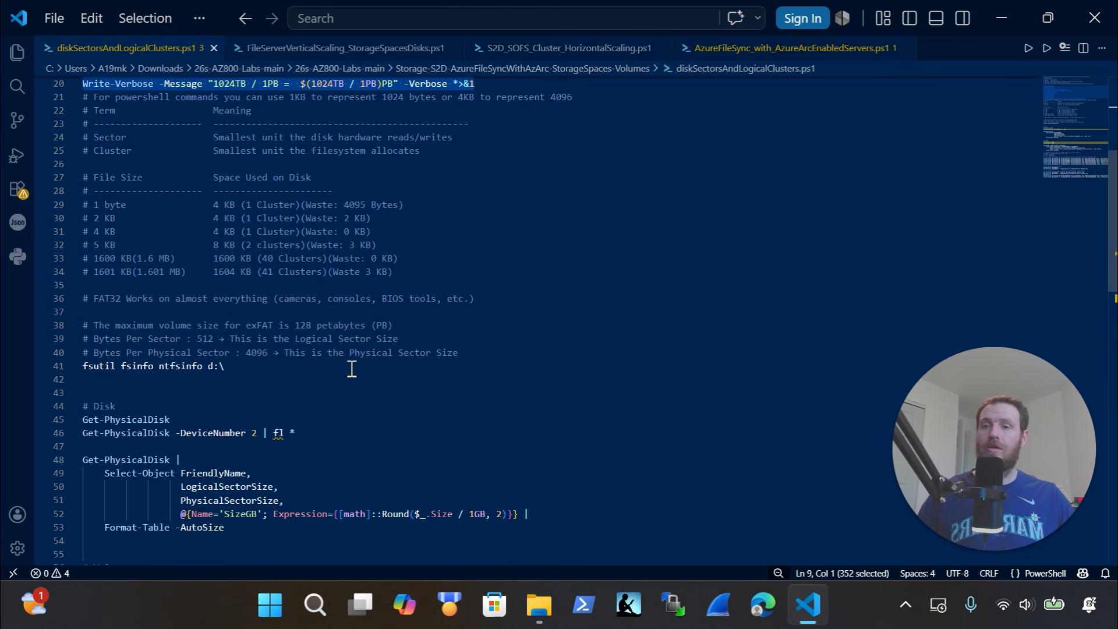
{"action": "left_click", "coordinate": [240, 267]}
{"action": "left_click_drag", "start_coordinate": [239, 266], "coordinate": [21, 265]}
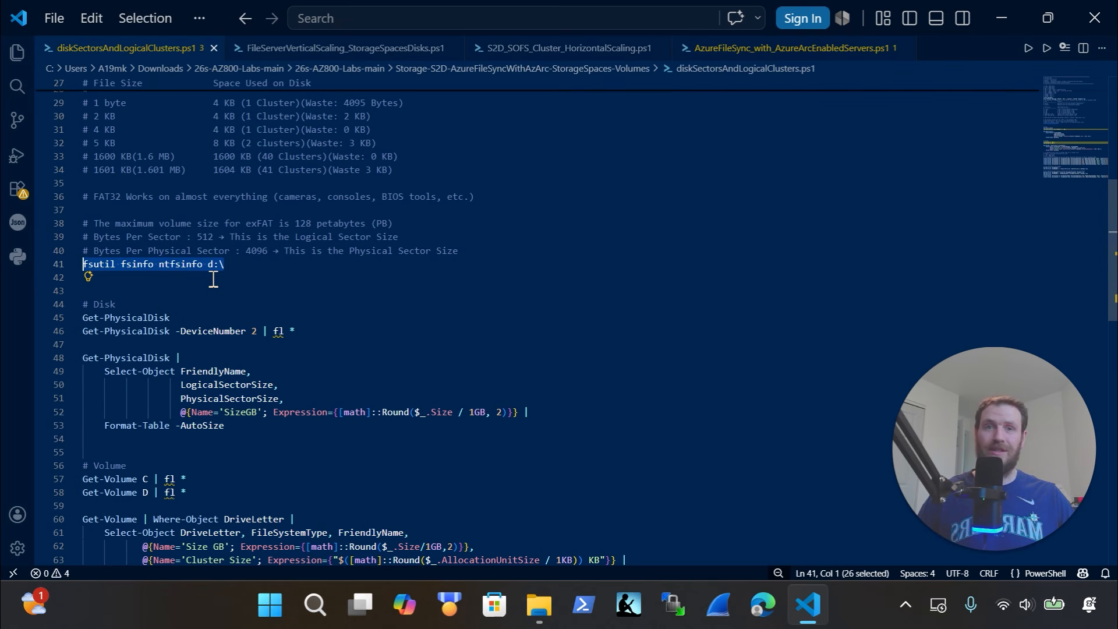
{"action": "scroll", "coordinate": [296, 315], "scroll_direction": "down", "scroll_amount": 1}
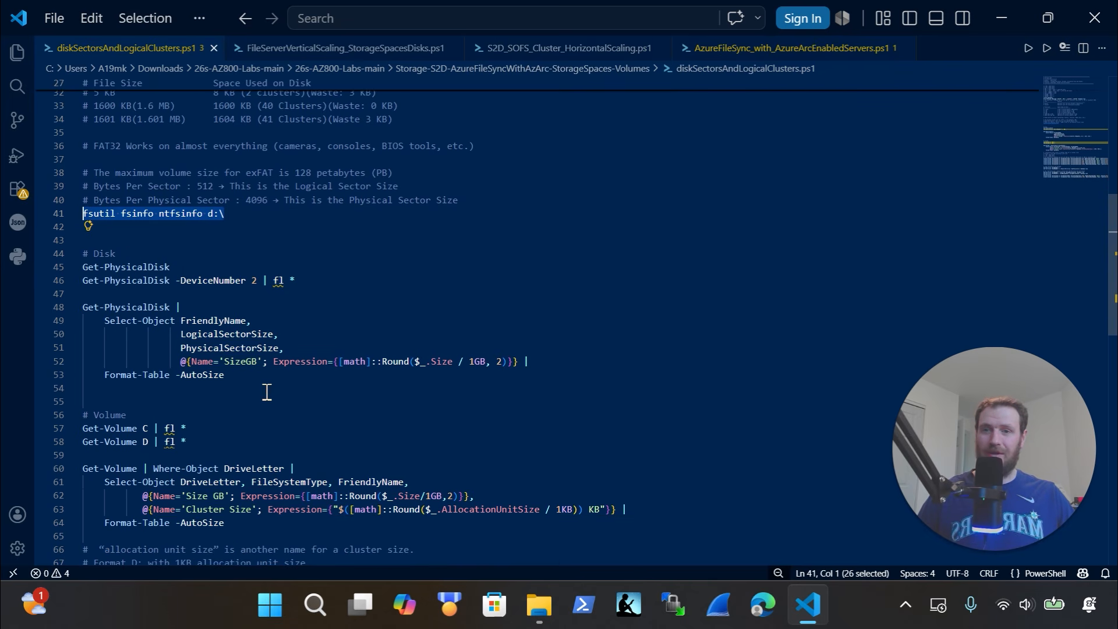
{"action": "left_click_drag", "start_coordinate": [233, 374], "coordinate": [61, 260]}
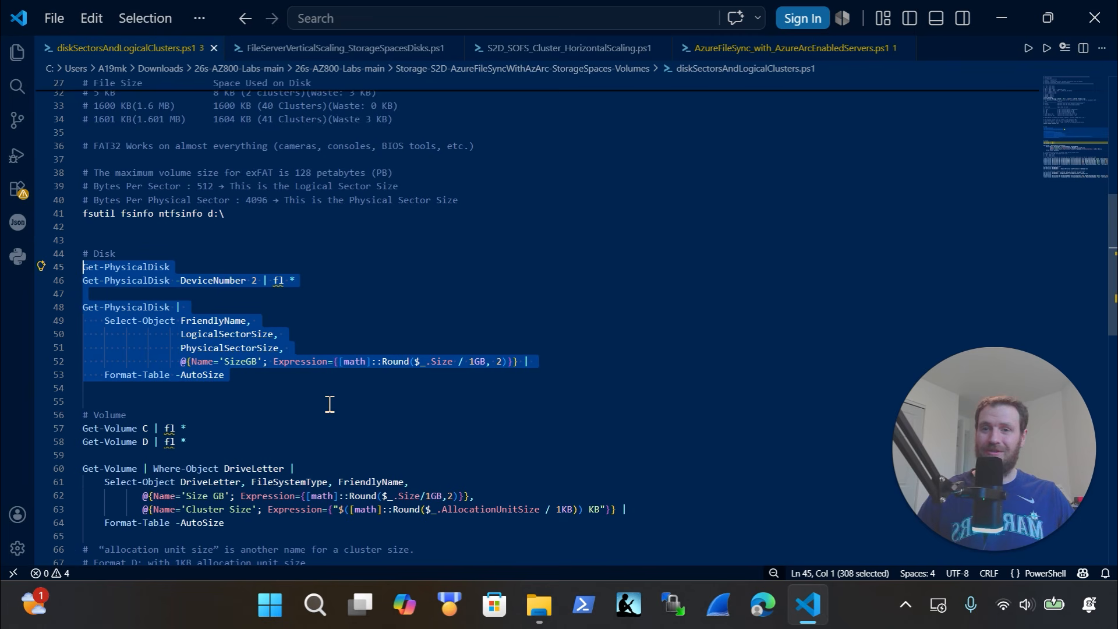
{"action": "scroll", "coordinate": [335, 402], "scroll_direction": "down", "scroll_amount": 2}
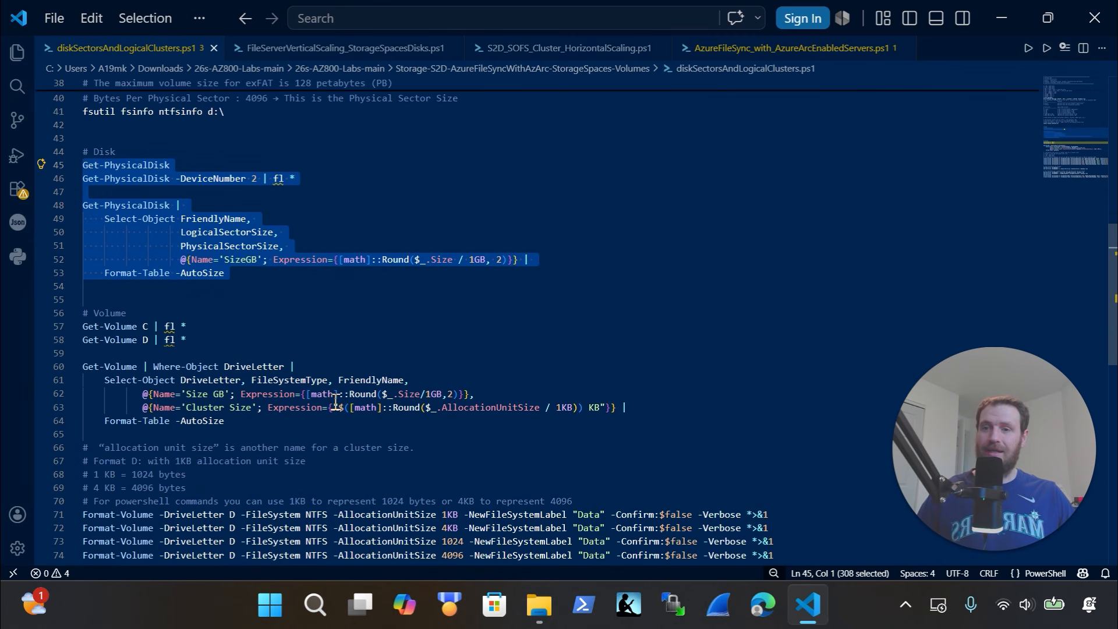
{"action": "scroll", "coordinate": [336, 402], "scroll_direction": "down", "scroll_amount": 2}
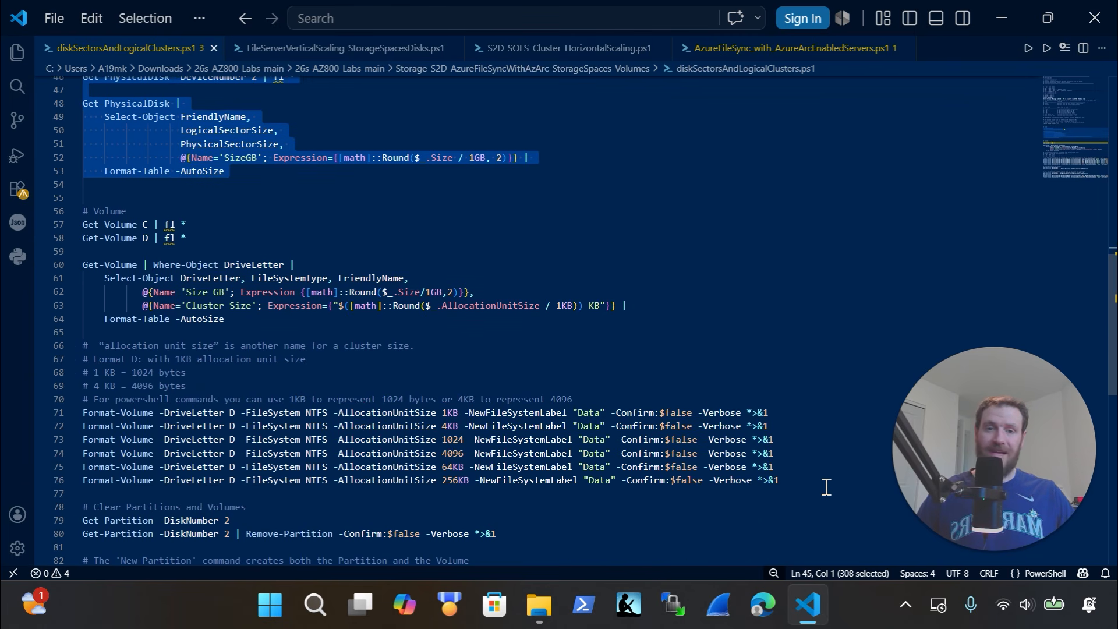
{"action": "left_click_drag", "start_coordinate": [826, 487], "coordinate": [69, 417]}
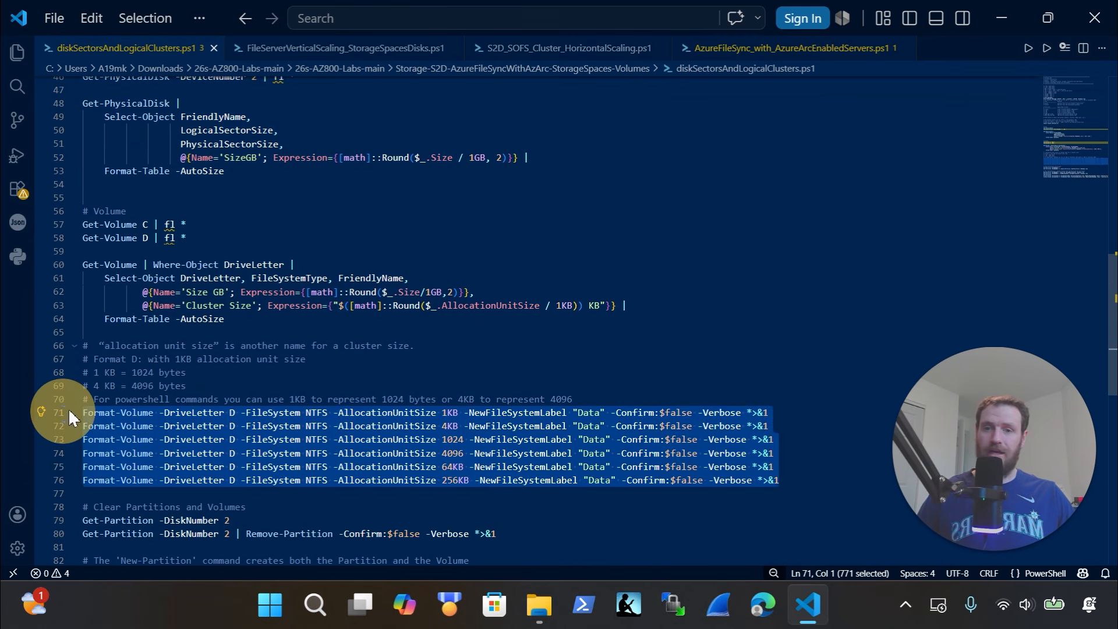
{"action": "left_click", "coordinate": [476, 481]}
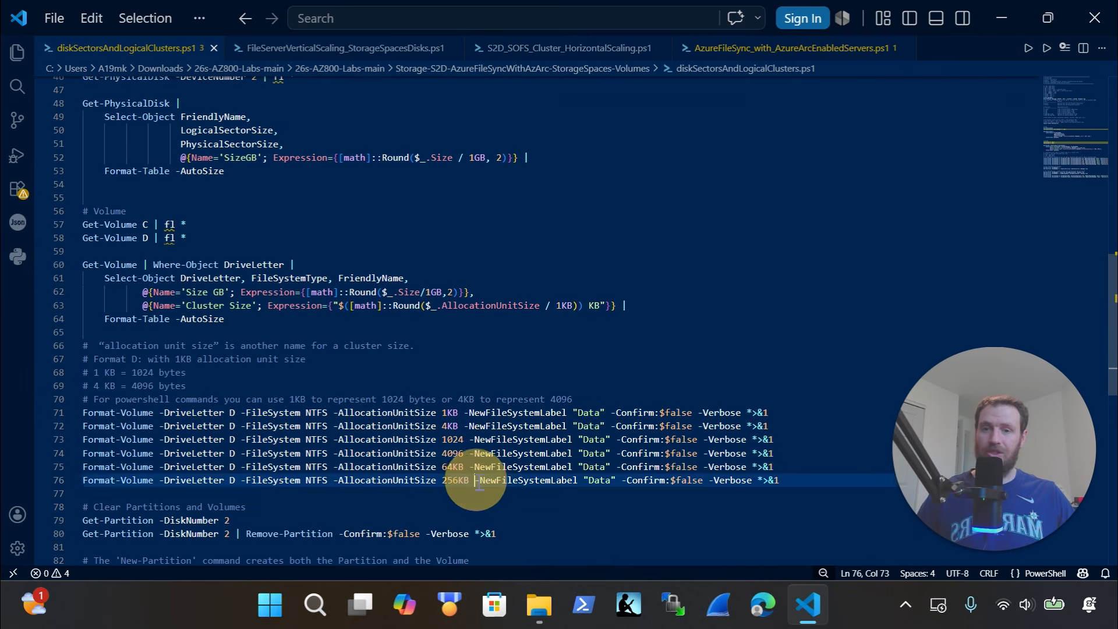
{"action": "left_click_drag", "start_coordinate": [476, 481], "coordinate": [434, 466]}
{"action": "scroll", "coordinate": [398, 430], "scroll_direction": "down", "scroll_amount": 2}
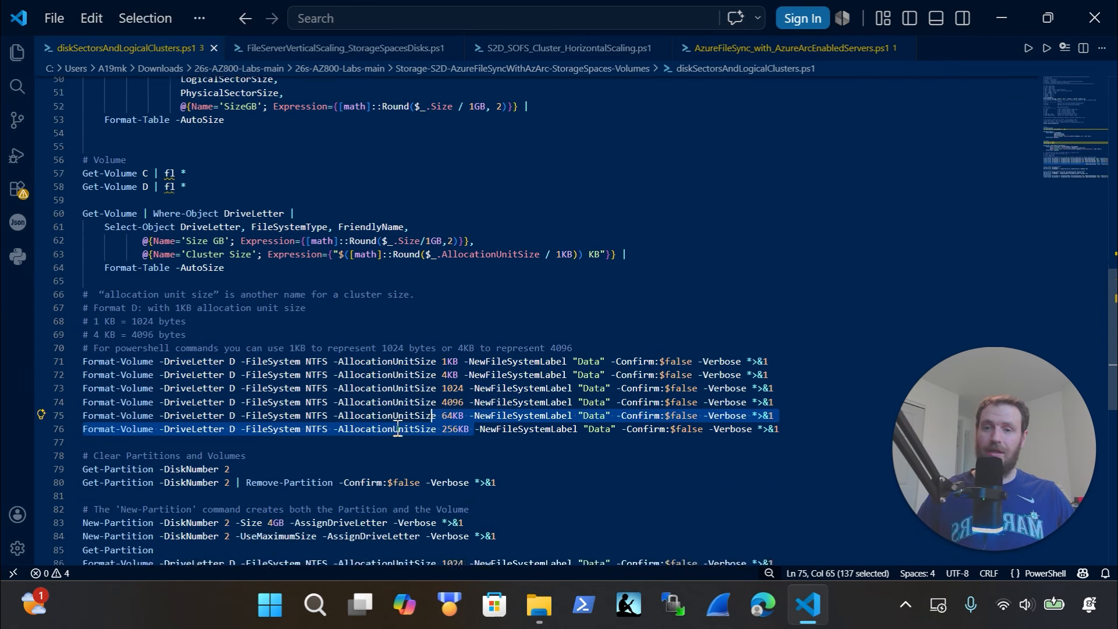
{"action": "scroll", "coordinate": [398, 430], "scroll_direction": "down", "scroll_amount": 2}
{"action": "left_click_drag", "start_coordinate": [545, 434], "coordinate": [45, 371]}
{"action": "scroll", "coordinate": [312, 411], "scroll_direction": "down", "scroll_amount": 5}
{"action": "left_click", "coordinate": [187, 399]}
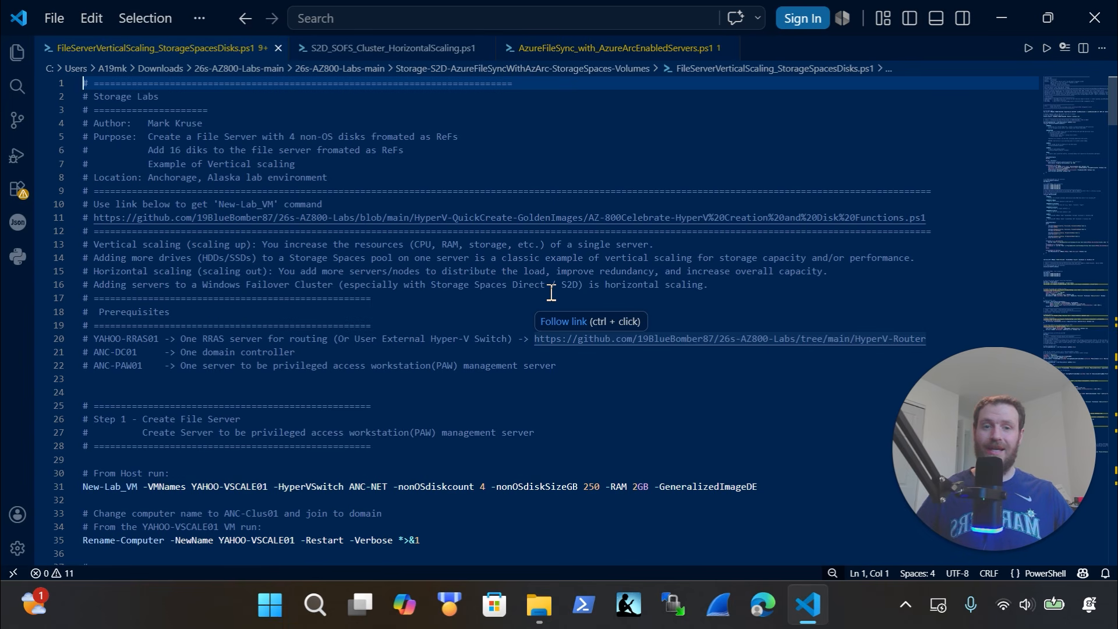
Highlight the New-Lab_VM command that runs from the host
{"action": "scroll", "coordinate": [551, 293], "scroll_direction": "down", "scroll_amount": 4}
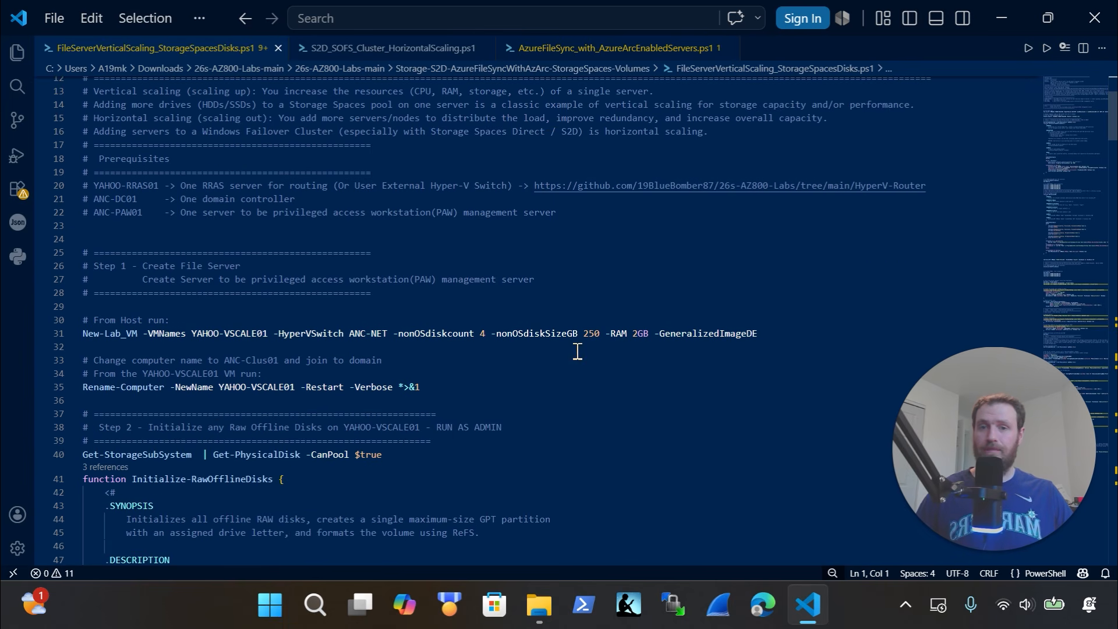
{"action": "left_click_drag", "start_coordinate": [577, 360], "coordinate": [23, 319]}
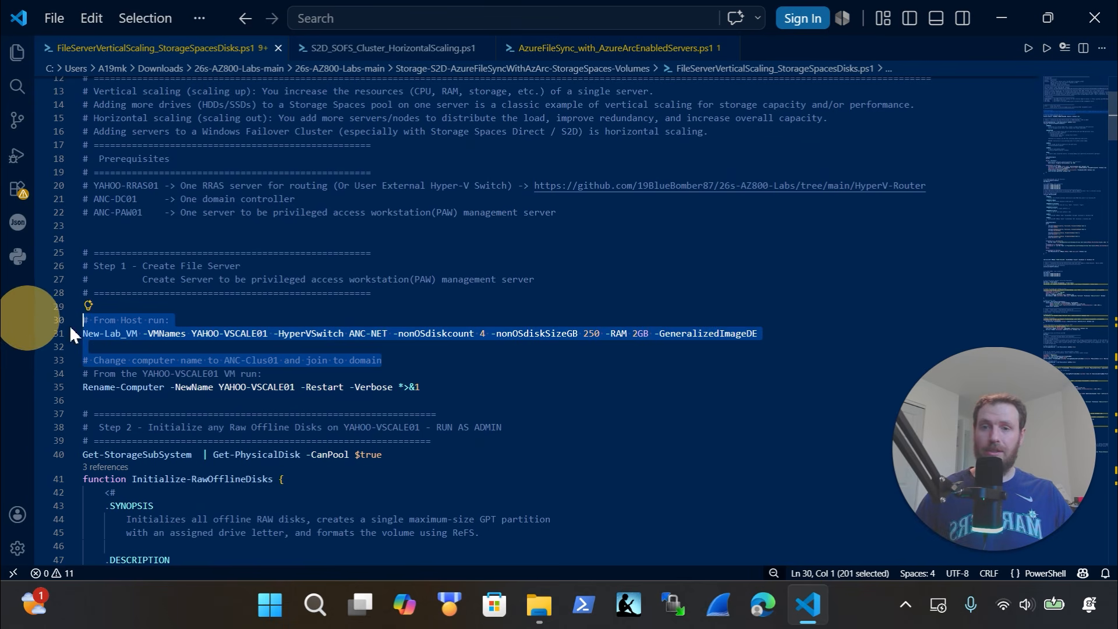
{"action": "left_click", "coordinate": [490, 353]}
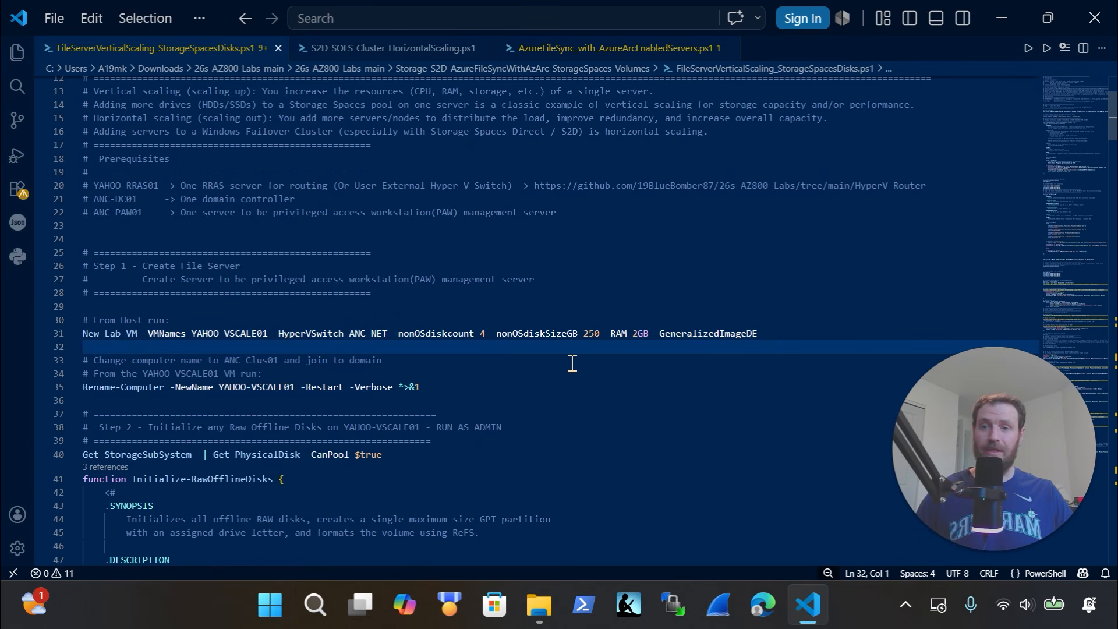
Scroll on and highlight the Test-Path share visibility checks
{"action": "scroll", "coordinate": [573, 363], "scroll_direction": "down", "scroll_amount": 1}
{"action": "scroll", "coordinate": [573, 364], "scroll_direction": "down", "scroll_amount": 3}
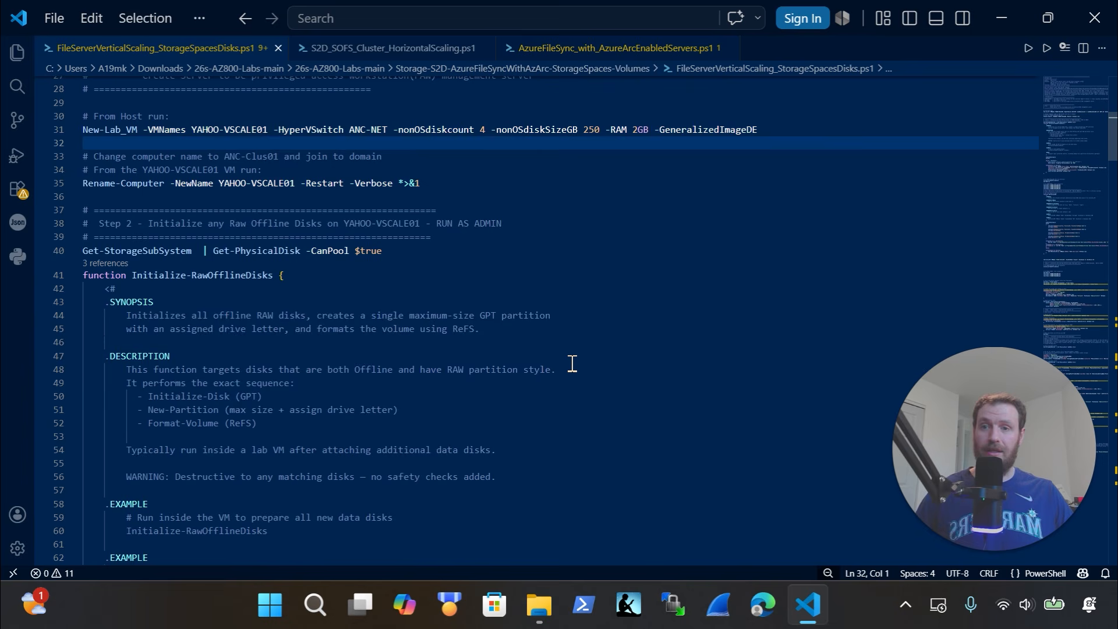
{"action": "scroll", "coordinate": [572, 364], "scroll_direction": "down", "scroll_amount": 10}
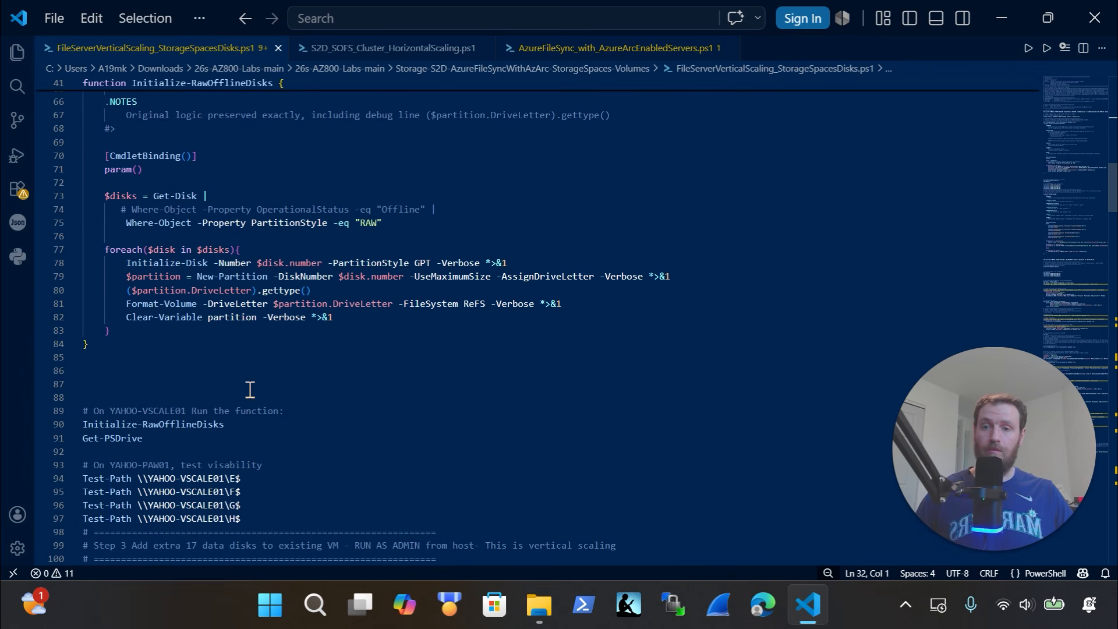
{"action": "left_click_drag", "start_coordinate": [320, 427], "coordinate": [55, 412]}
{"action": "scroll", "coordinate": [317, 402], "scroll_direction": "down", "scroll_amount": 3}
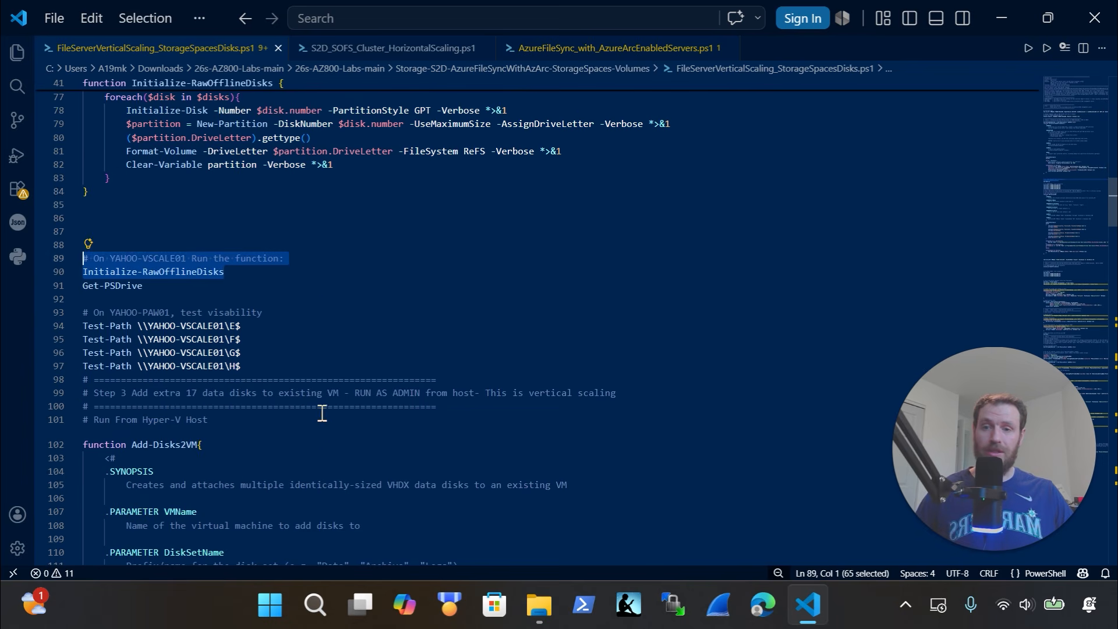
{"action": "left_click_drag", "start_coordinate": [279, 368], "coordinate": [55, 299]}
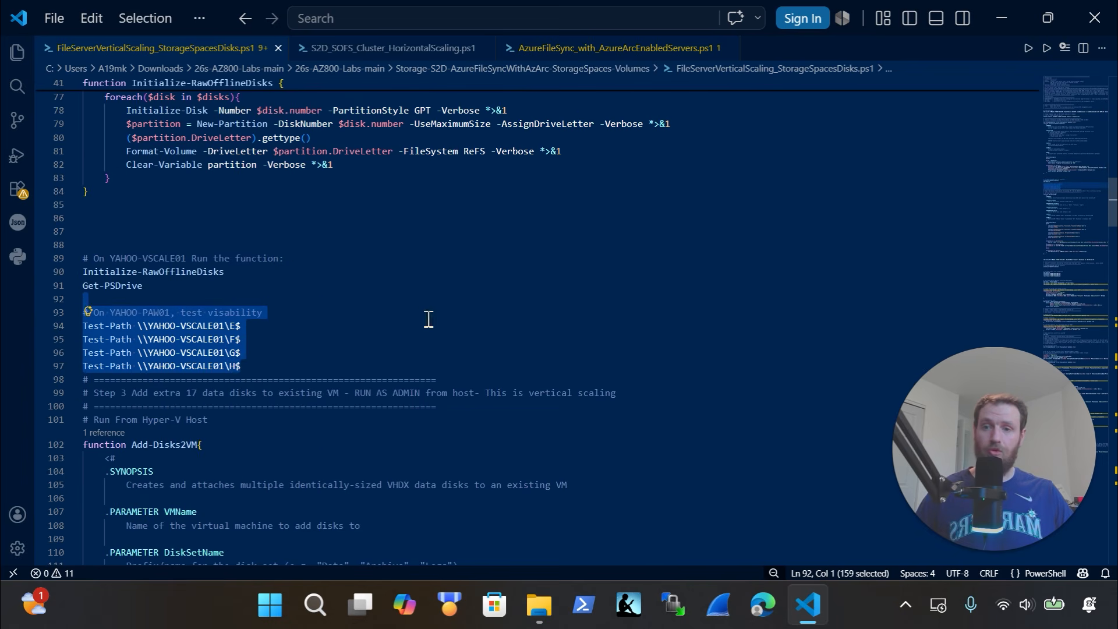
Highlight the Add-Disks2VM call adding 18 disks of 350 to YAHOO-VSCALE01
{"action": "scroll", "coordinate": [429, 319], "scroll_direction": "down", "scroll_amount": 11}
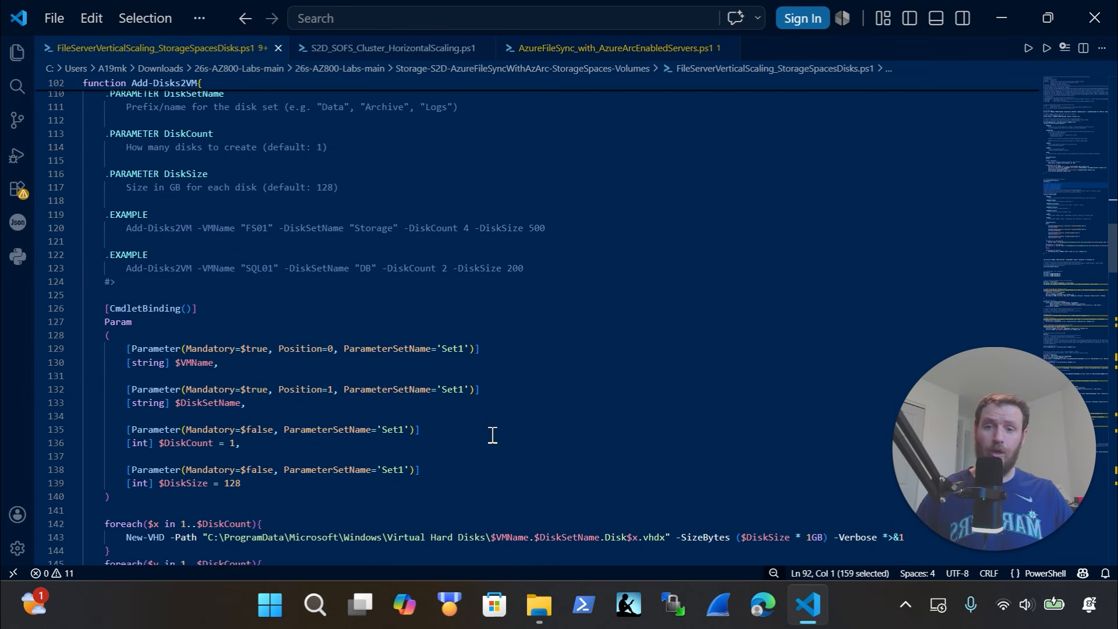
{"action": "scroll", "coordinate": [492, 435], "scroll_direction": "down", "scroll_amount": 6}
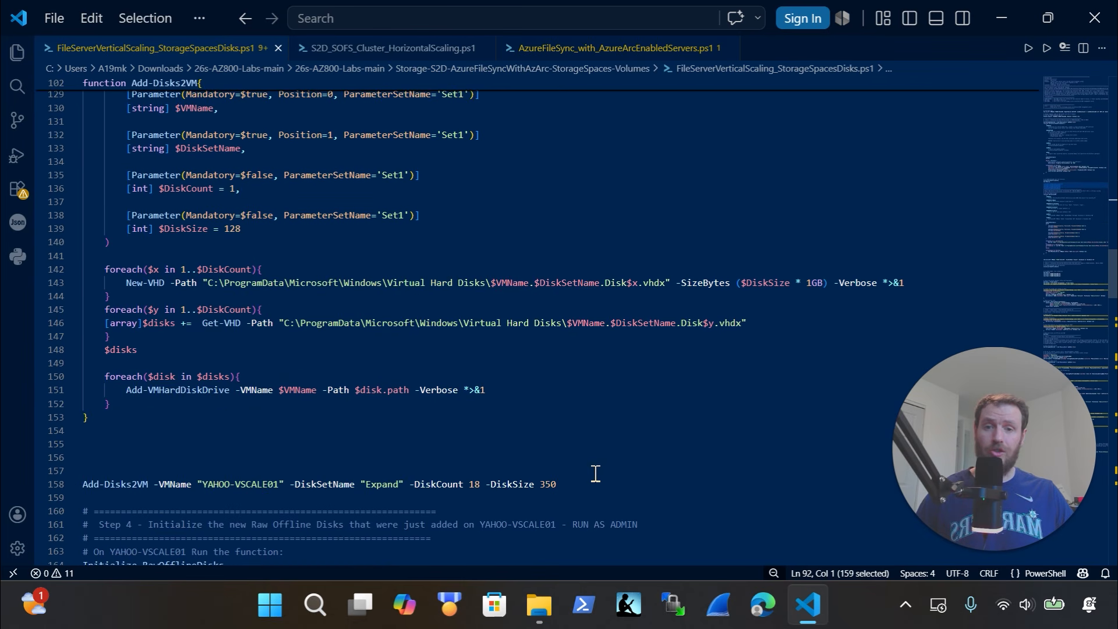
{"action": "left_click_drag", "start_coordinate": [599, 483], "coordinate": [82, 471]}
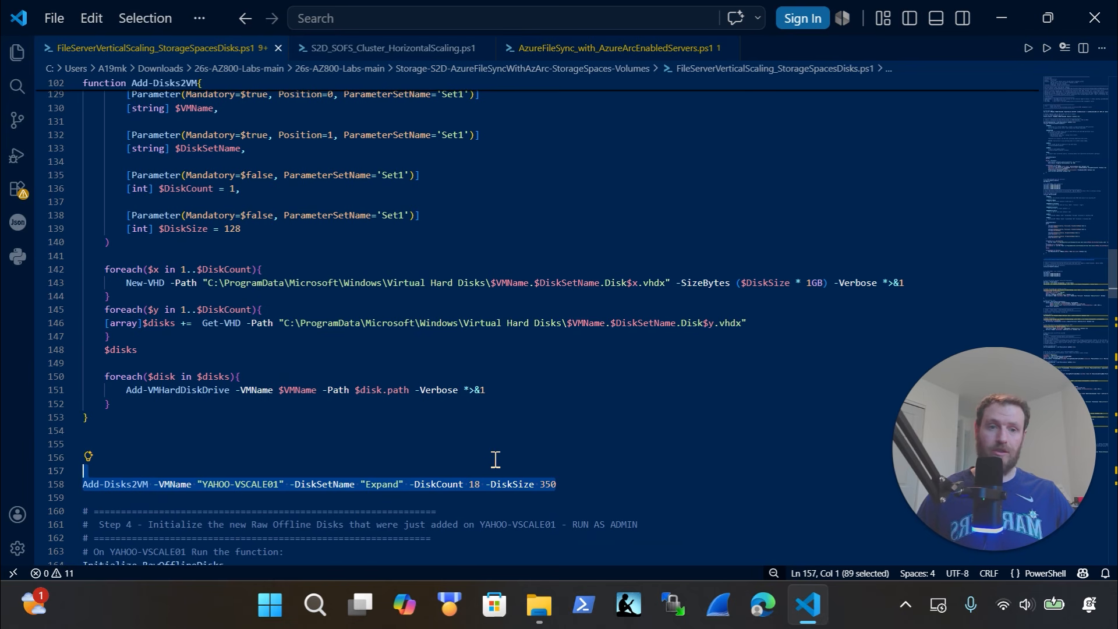
{"action": "scroll", "coordinate": [492, 463], "scroll_direction": "up", "scroll_amount": 11}
{"action": "scroll", "coordinate": [548, 396], "scroll_direction": "up", "scroll_amount": 20}
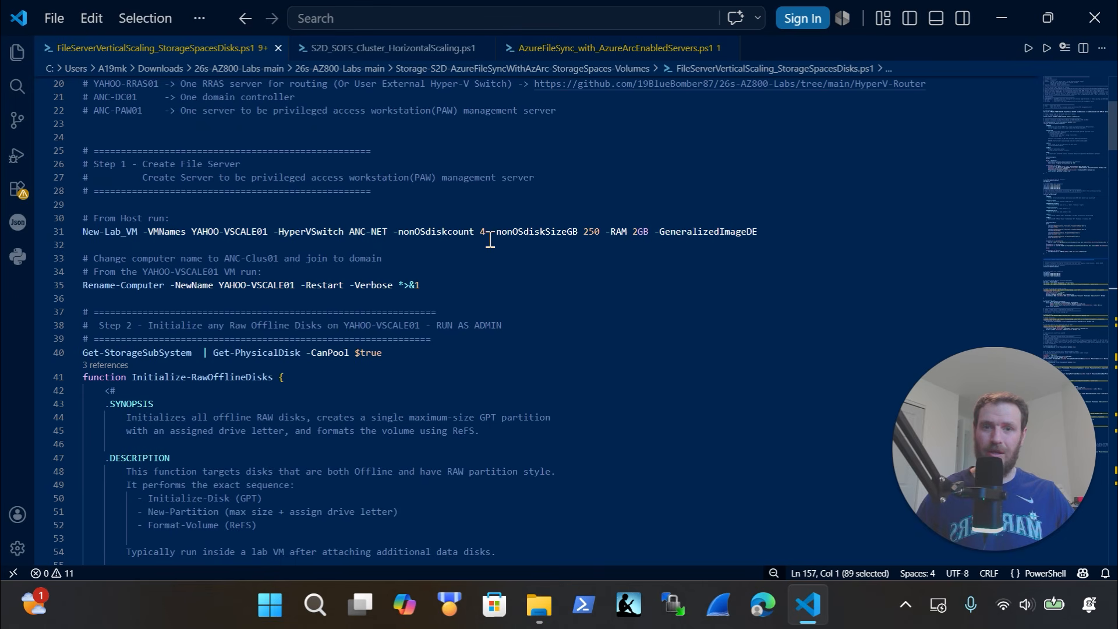
{"action": "left_click_drag", "start_coordinate": [490, 236], "coordinate": [481, 236]}
Re-highlight the Add-Disks2VM line and mark the Initialize-RawOfflineDisks call on line 164
{"action": "scroll", "coordinate": [564, 287], "scroll_direction": "down", "scroll_amount": 20}
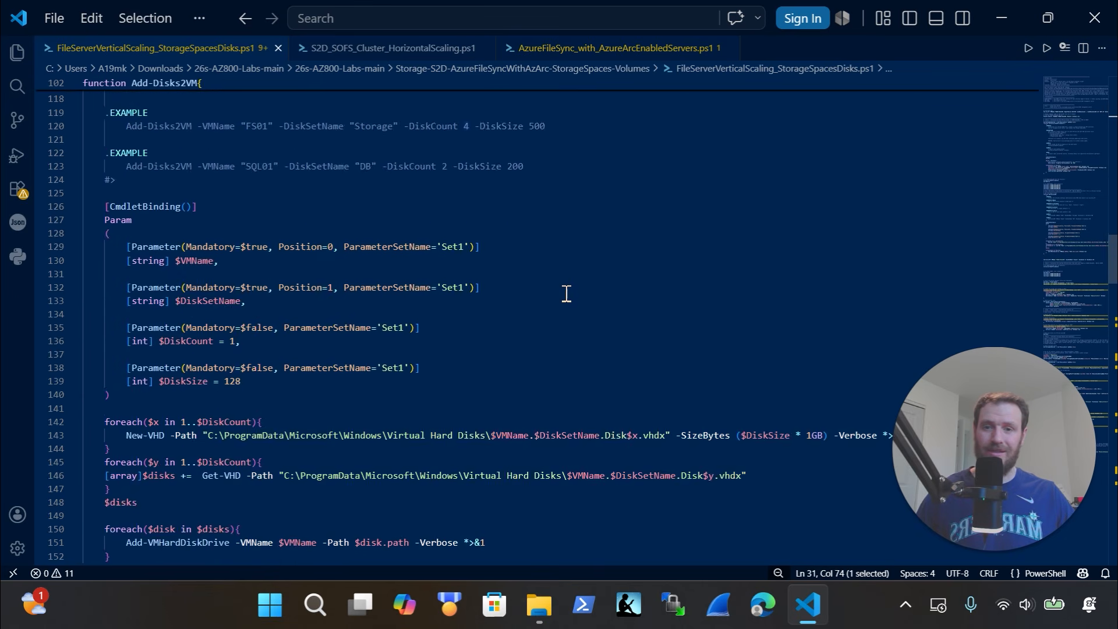
{"action": "scroll", "coordinate": [567, 293], "scroll_direction": "down", "scroll_amount": 10}
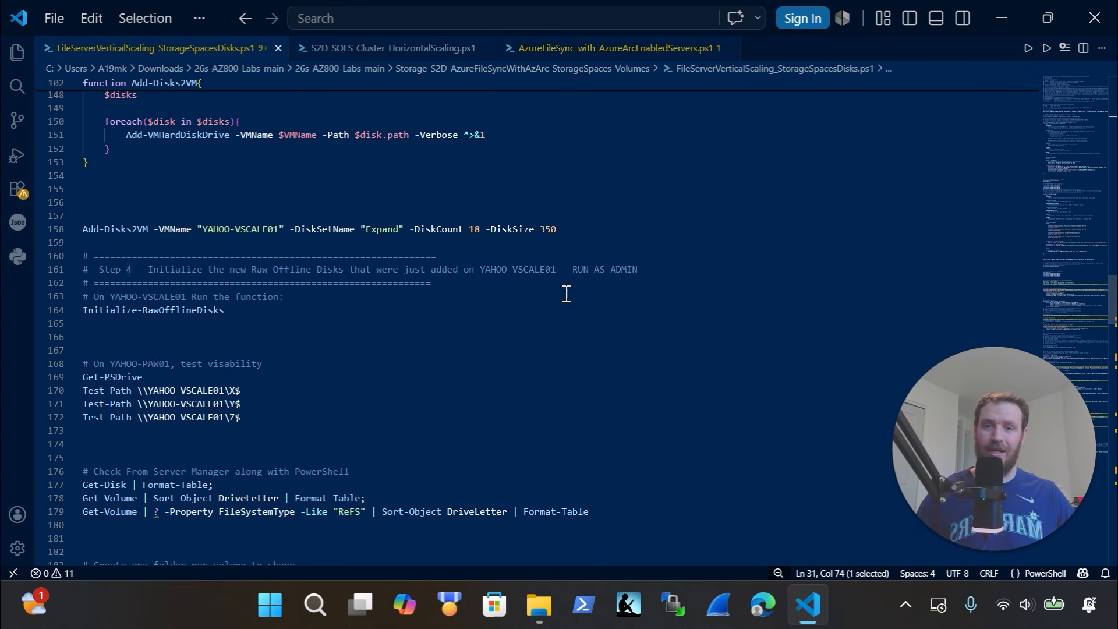
{"action": "left_click", "coordinate": [483, 229]}
{"action": "key", "text": "shift+Up"}
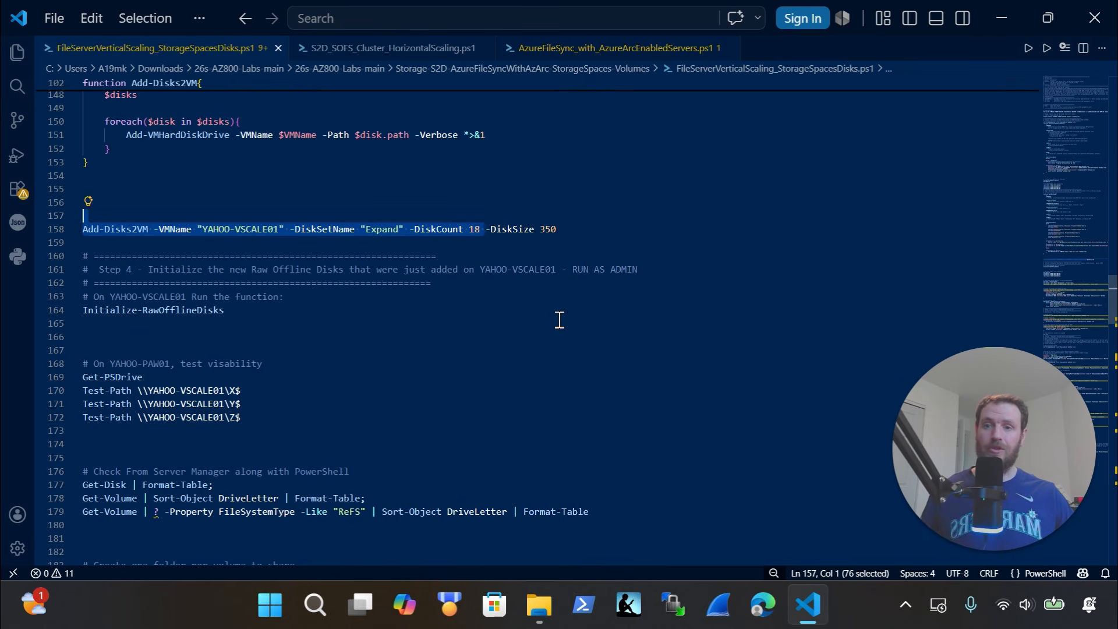
{"action": "scroll", "coordinate": [326, 291], "scroll_direction": "down", "scroll_amount": 1}
{"action": "left_click", "coordinate": [88, 277]}
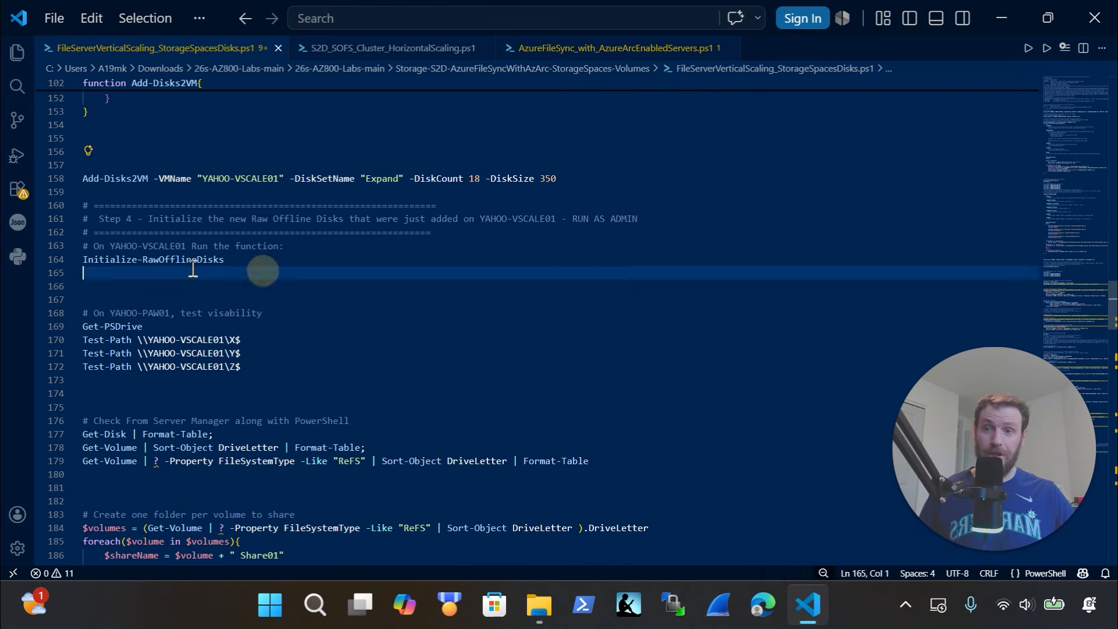
{"action": "key", "text": "shift+Up"}
{"action": "scroll", "coordinate": [300, 341], "scroll_direction": "down", "scroll_amount": 2}
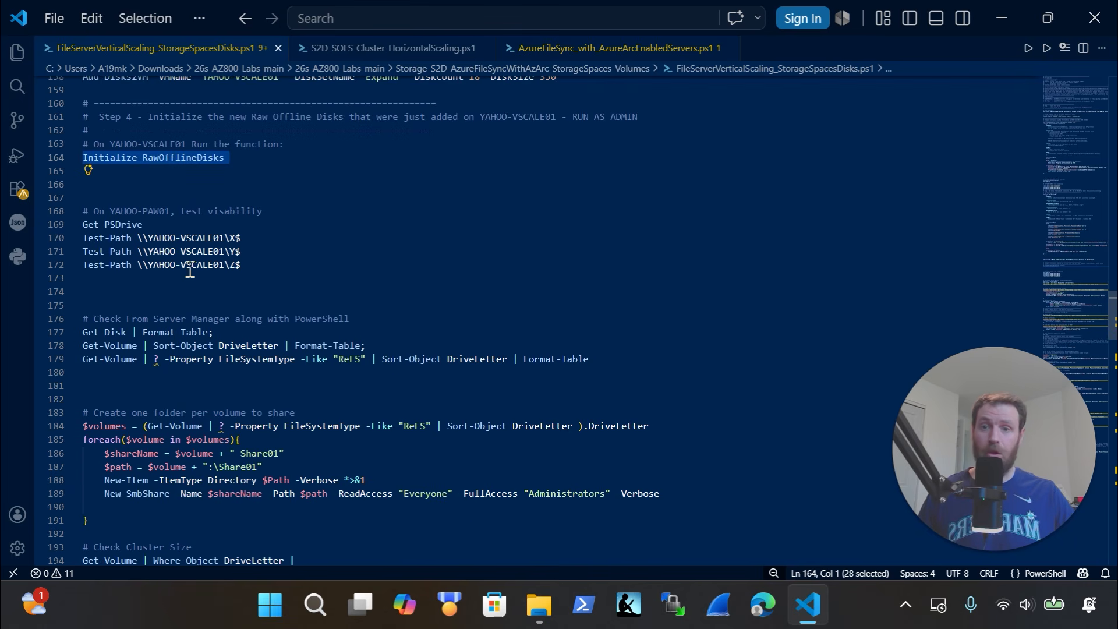
{"action": "left_click_drag", "start_coordinate": [630, 359], "coordinate": [48, 319]}
{"action": "scroll", "coordinate": [286, 370], "scroll_direction": "down", "scroll_amount": 1}
{"action": "scroll", "coordinate": [285, 371], "scroll_direction": "down", "scroll_amount": 1}
{"action": "left_click_drag", "start_coordinate": [125, 419], "coordinate": [48, 309]}
{"action": "scroll", "coordinate": [470, 416], "scroll_direction": "down", "scroll_amount": 2}
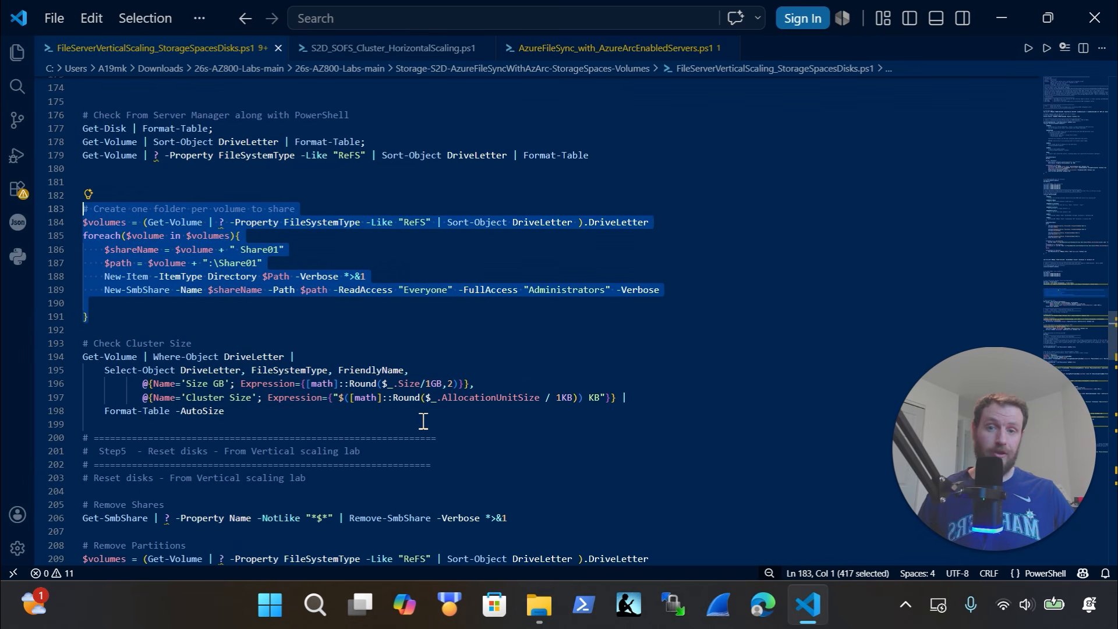
{"action": "left_click_drag", "start_coordinate": [239, 412], "coordinate": [76, 330]}
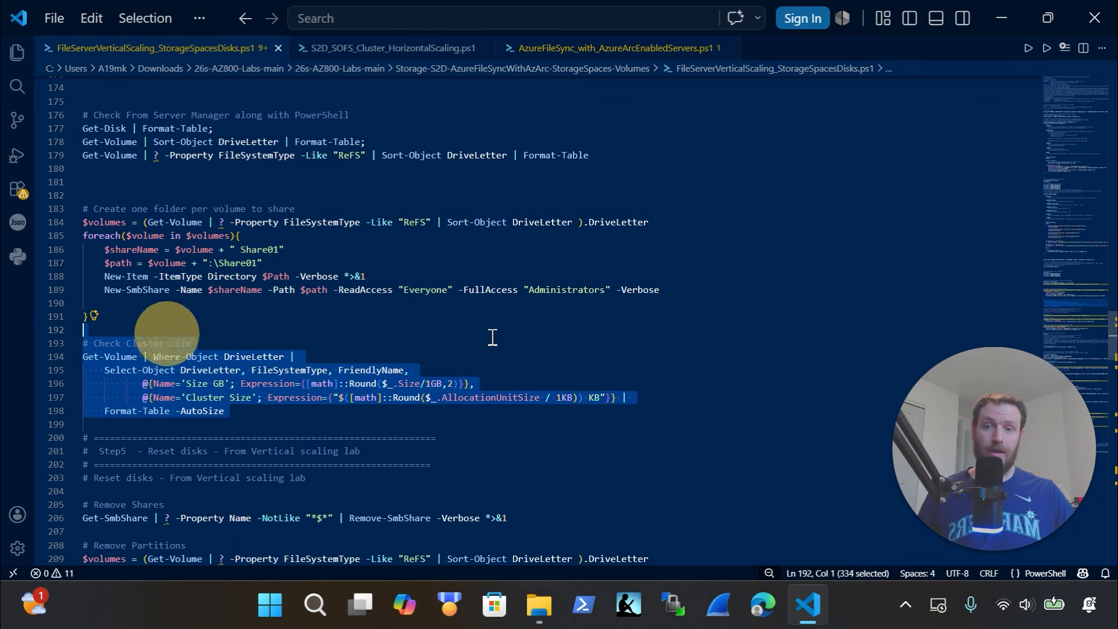
{"action": "scroll", "coordinate": [588, 341], "scroll_direction": "down", "scroll_amount": 2}
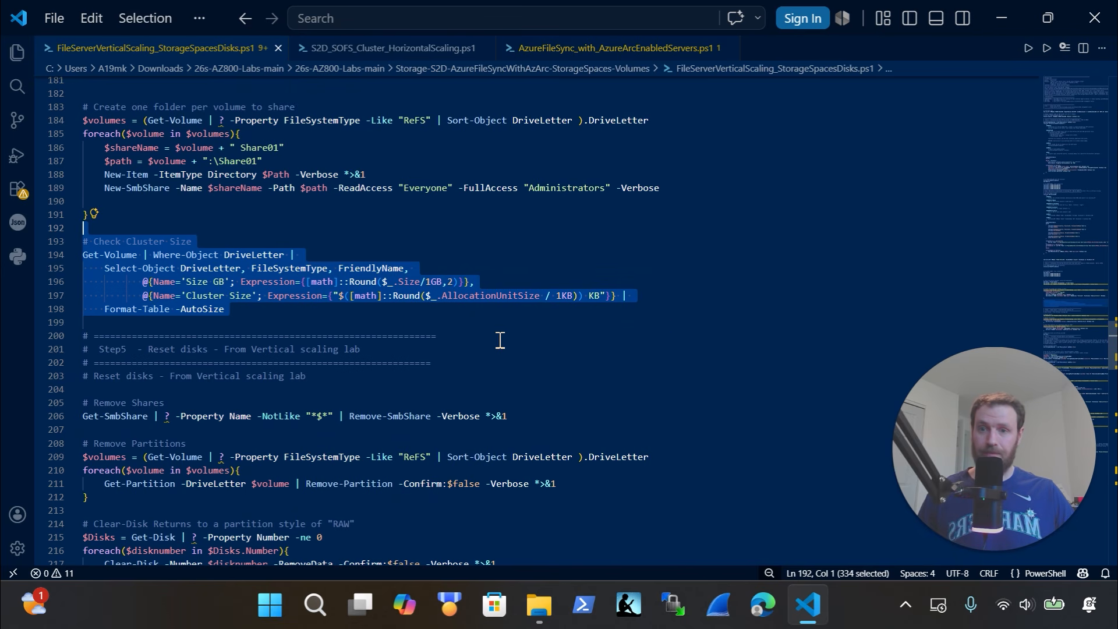
{"action": "scroll", "coordinate": [500, 340], "scroll_direction": "down", "scroll_amount": 4}
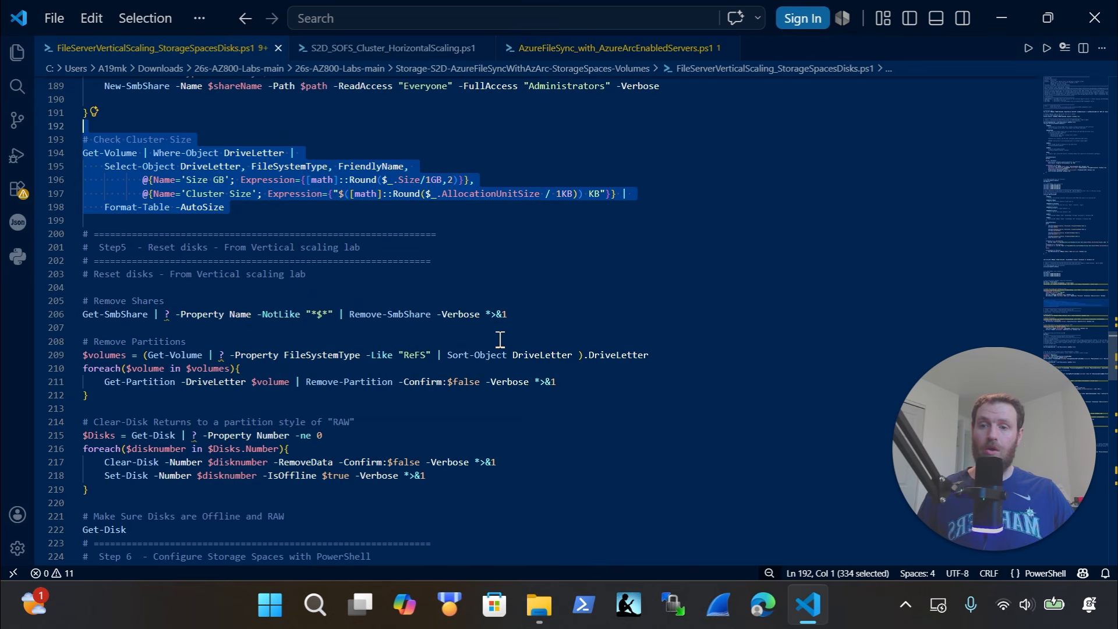
{"action": "scroll", "coordinate": [500, 340], "scroll_direction": "down", "scroll_amount": 5}
{"action": "scroll", "coordinate": [500, 339], "scroll_direction": "up", "scroll_amount": 4}
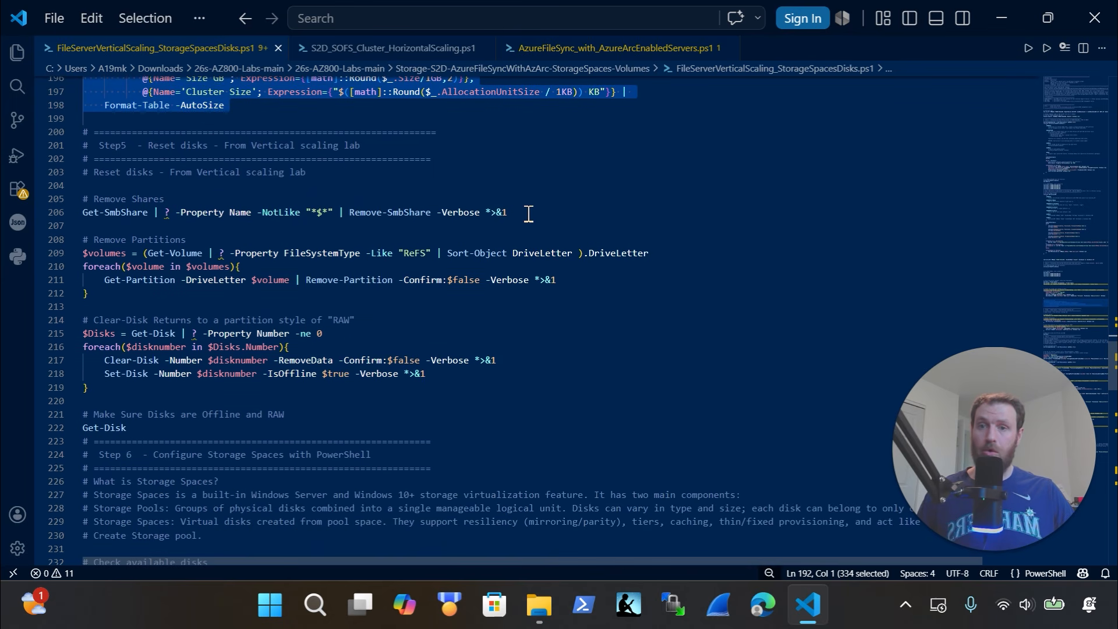
Highlight the Remove Shares command and the cleanup lines after it
{"action": "left_click_drag", "start_coordinate": [552, 217], "coordinate": [424, 194]}
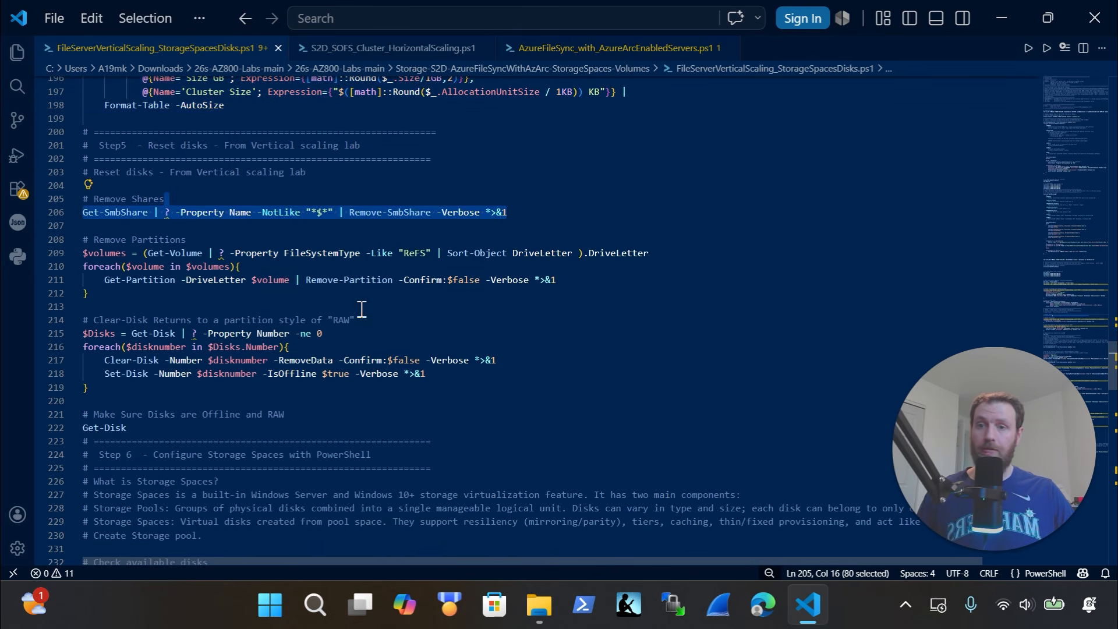
{"action": "left_click_drag", "start_coordinate": [161, 297], "coordinate": [64, 240]}
{"action": "scroll", "coordinate": [170, 284], "scroll_direction": "down", "scroll_amount": 3}
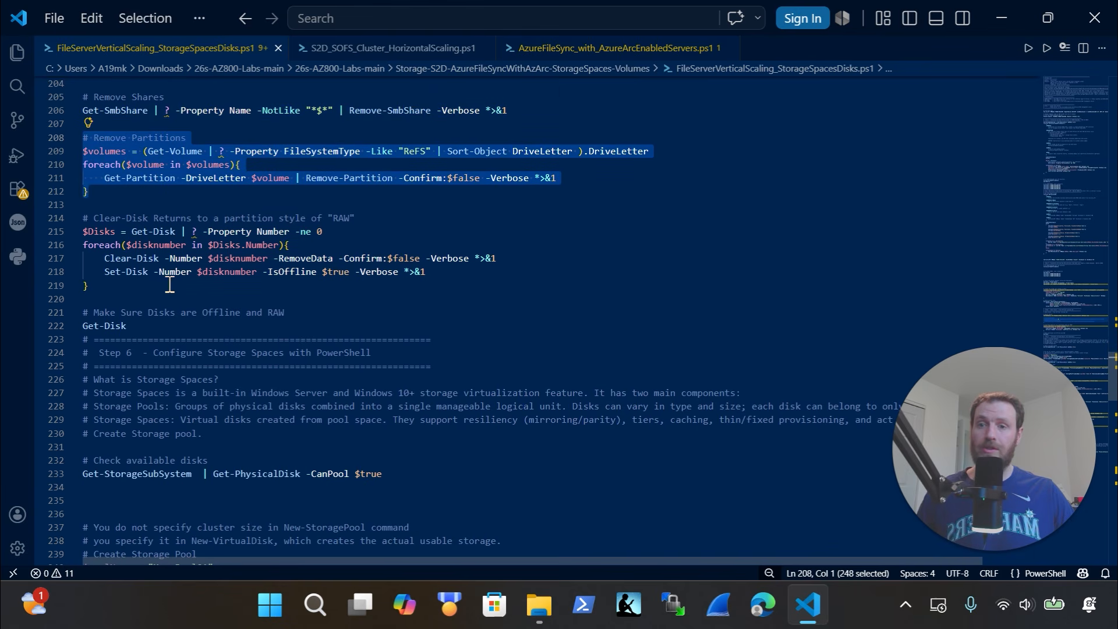
{"action": "scroll", "coordinate": [165, 320], "scroll_direction": "down", "scroll_amount": 2}
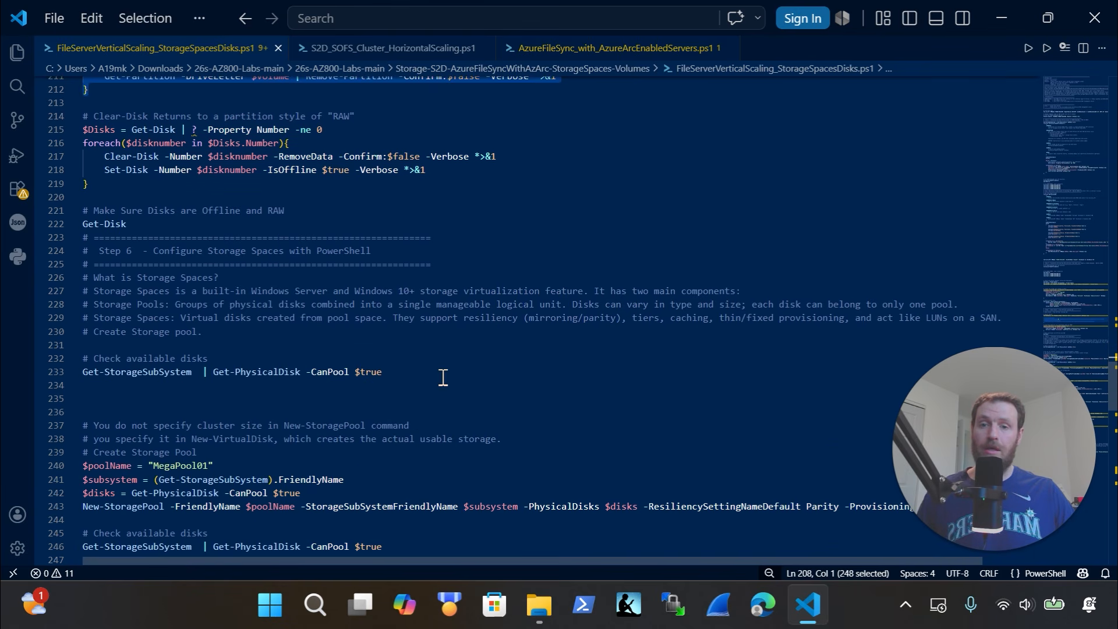
{"action": "left_click_drag", "start_coordinate": [445, 375], "coordinate": [58, 358]}
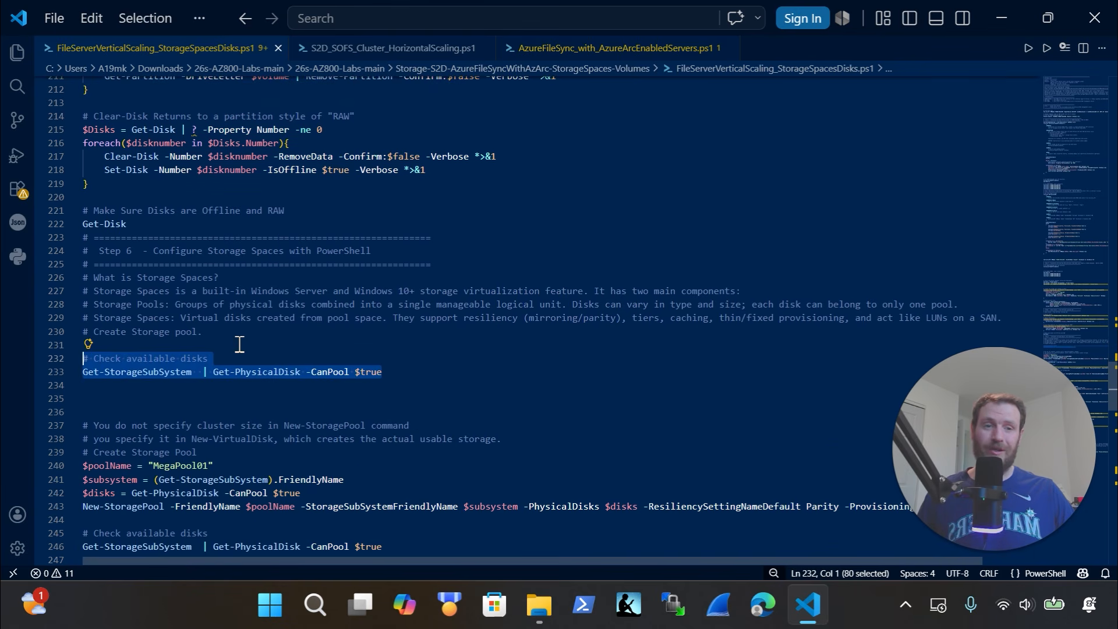
Mark the storage pool creation commands
{"action": "scroll", "coordinate": [262, 333], "scroll_direction": "down", "scroll_amount": 5}
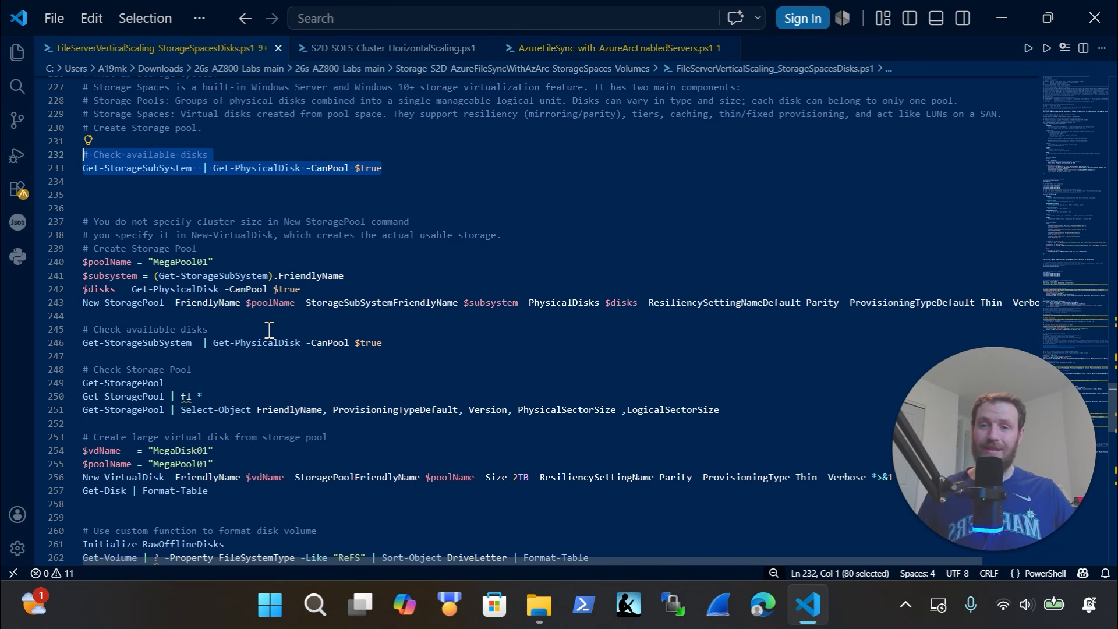
{"action": "scroll", "coordinate": [269, 329], "scroll_direction": "down", "scroll_amount": 1}
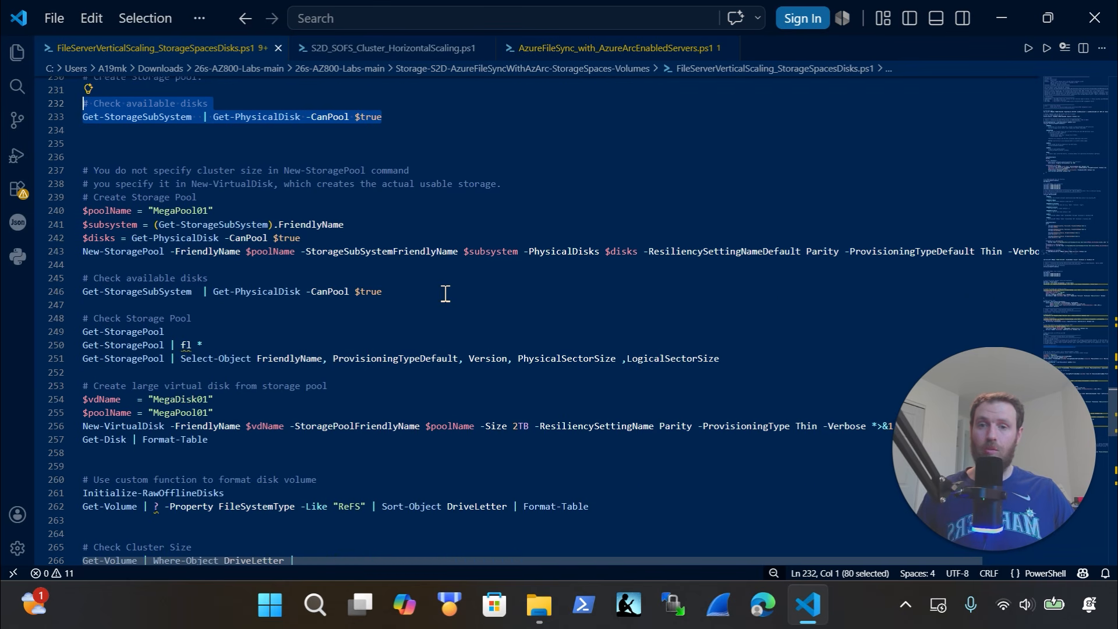
{"action": "left_click_drag", "start_coordinate": [443, 294], "coordinate": [76, 211]}
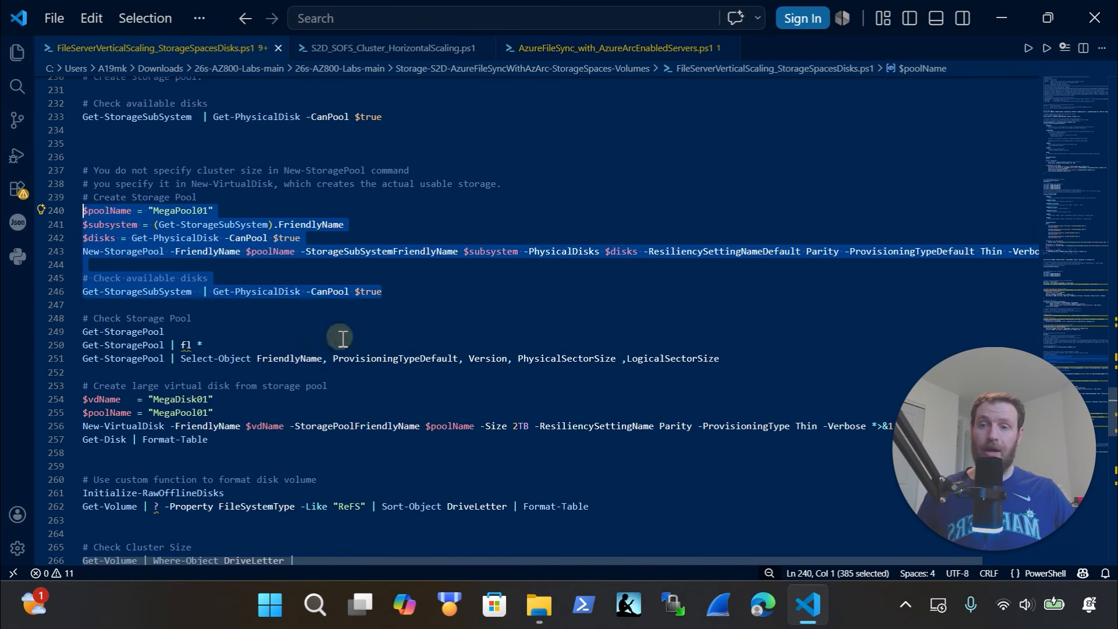
{"action": "scroll", "coordinate": [342, 338], "scroll_direction": "down", "scroll_amount": 2}
{"action": "left_click_drag", "start_coordinate": [272, 352], "coordinate": [76, 231]}
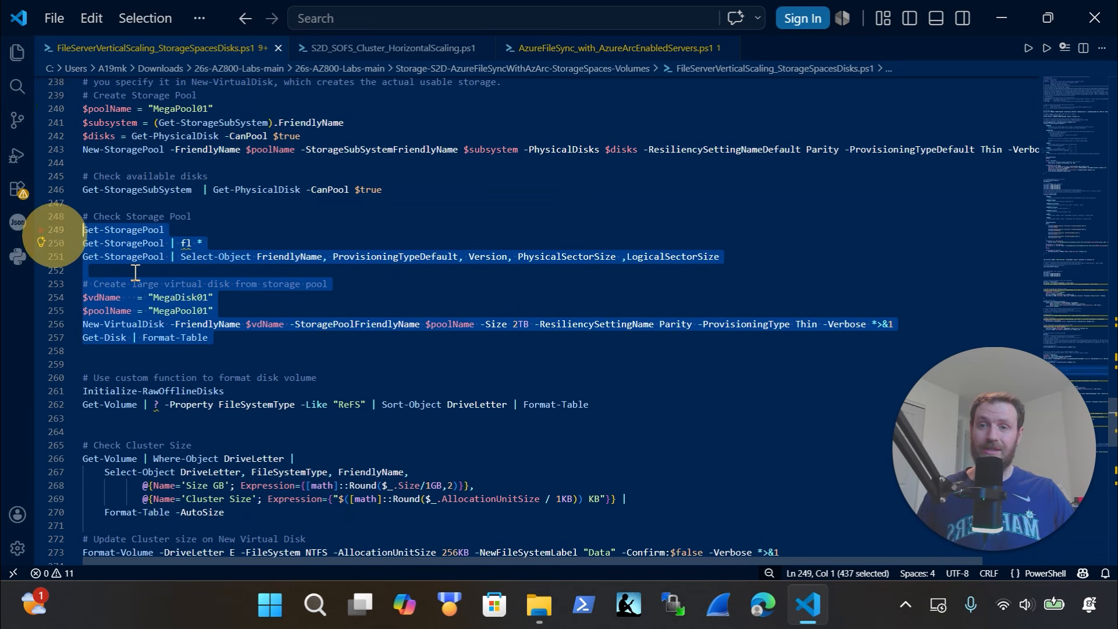
Select the remaining GUI sections, then close FileServerVerticalScaling_StorageSpacesDisks.ps1
{"action": "scroll", "coordinate": [325, 312], "scroll_direction": "down", "scroll_amount": 3}
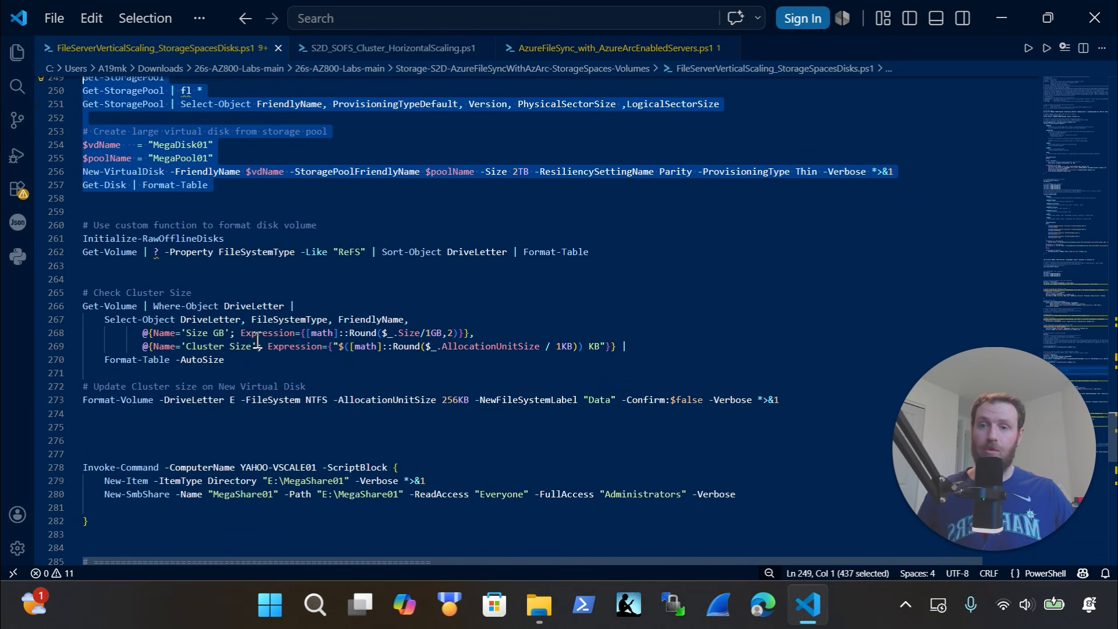
{"action": "scroll", "coordinate": [247, 312], "scroll_direction": "down", "scroll_amount": 1}
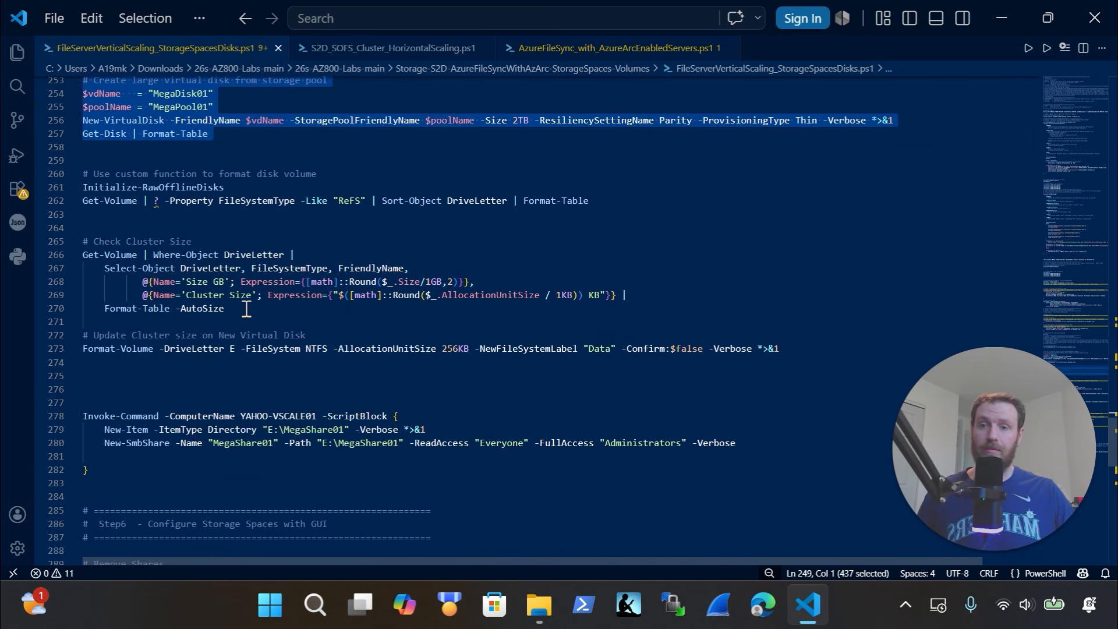
{"action": "scroll", "coordinate": [250, 323], "scroll_direction": "down", "scroll_amount": 5}
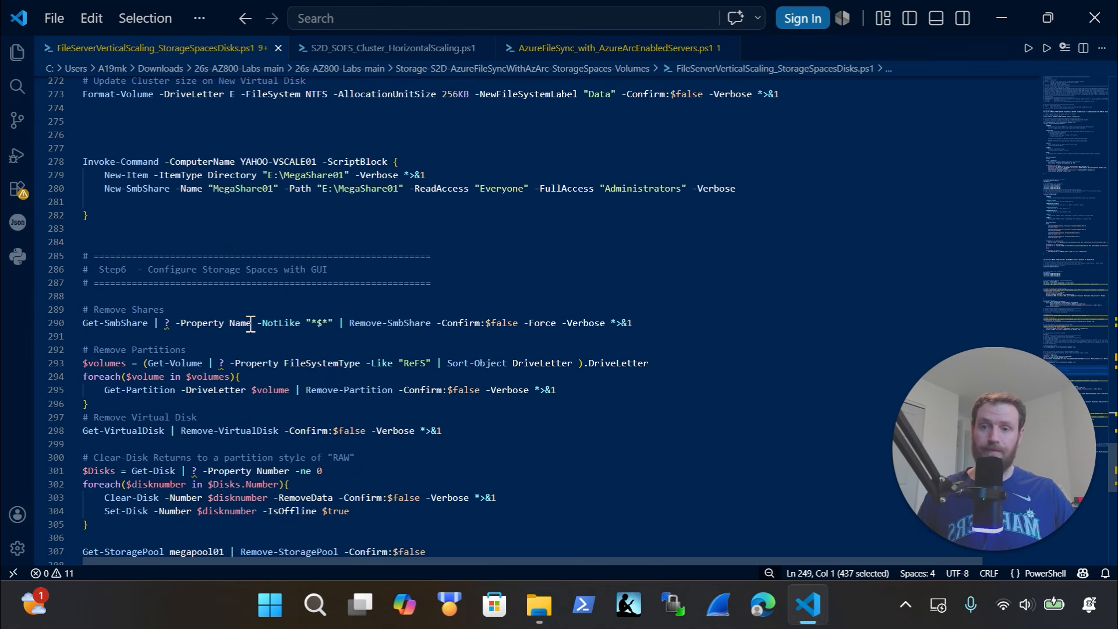
{"action": "scroll", "coordinate": [250, 324], "scroll_direction": "down", "scroll_amount": 1}
{"action": "scroll", "coordinate": [250, 324], "scroll_direction": "down", "scroll_amount": 1}
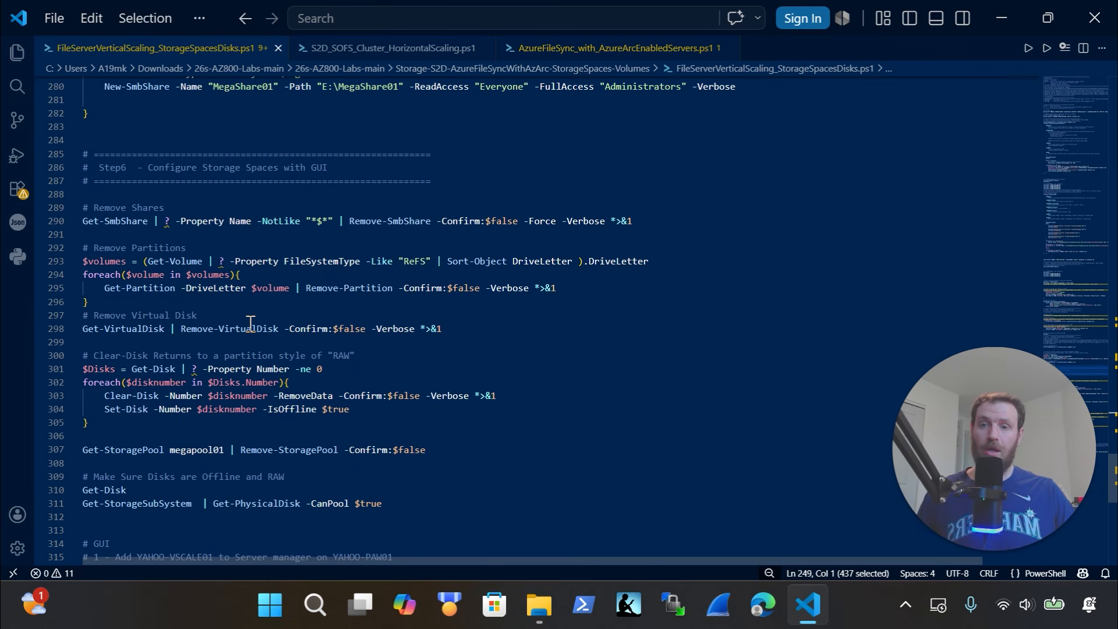
{"action": "scroll", "coordinate": [250, 324], "scroll_direction": "down", "scroll_amount": 2}
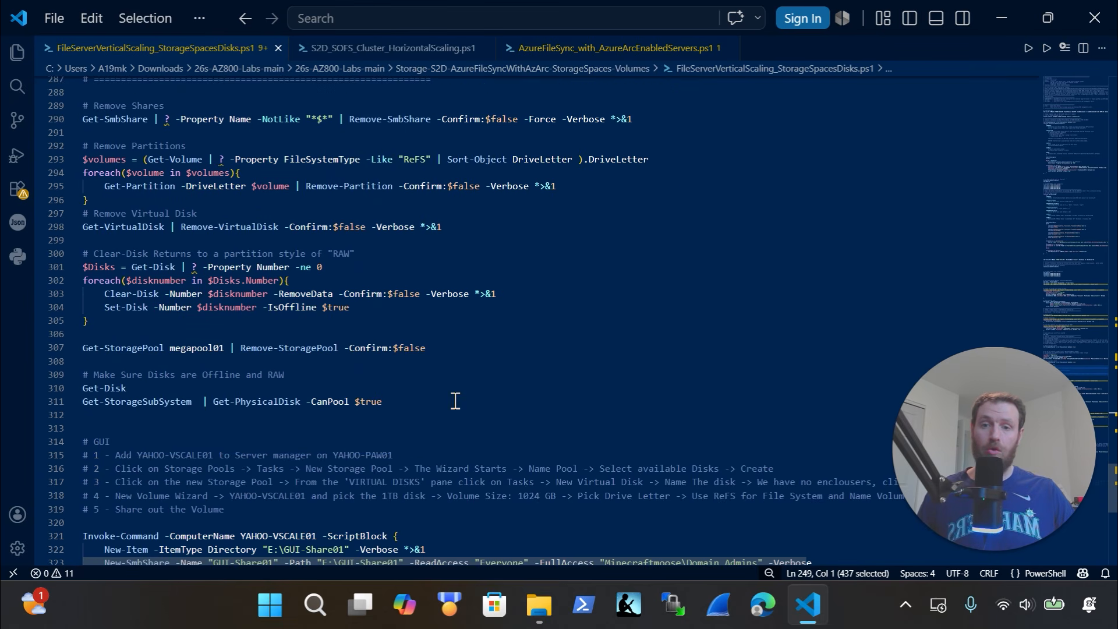
{"action": "left_click_drag", "start_coordinate": [454, 402], "coordinate": [102, 119]}
{"action": "scroll", "coordinate": [321, 266], "scroll_direction": "down", "scroll_amount": 8}
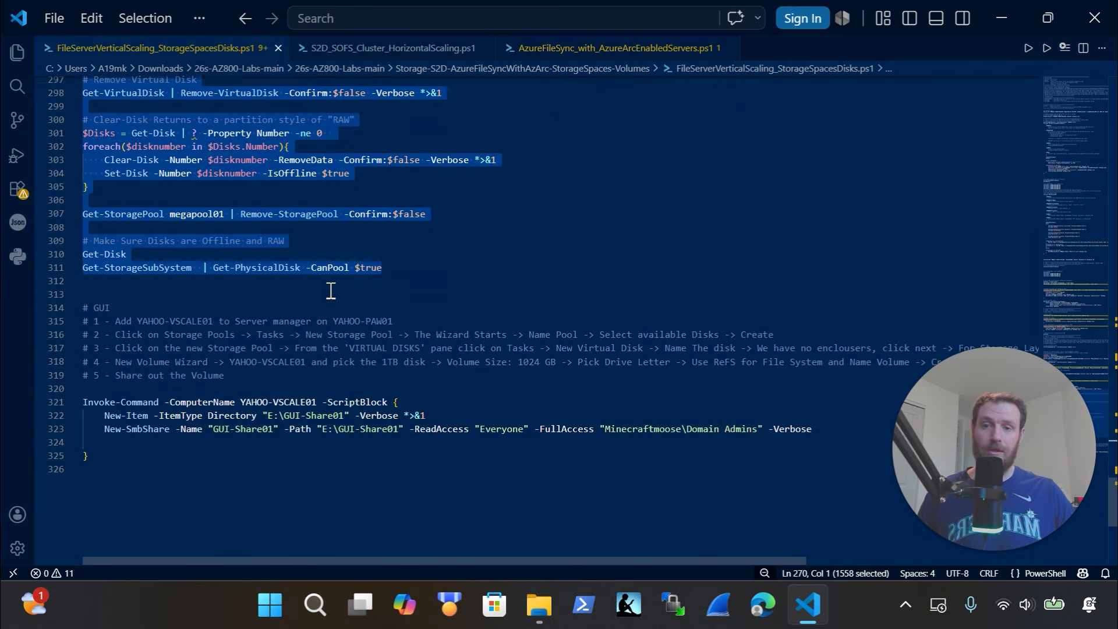
{"action": "left_click_drag", "start_coordinate": [325, 392], "coordinate": [45, 207]}
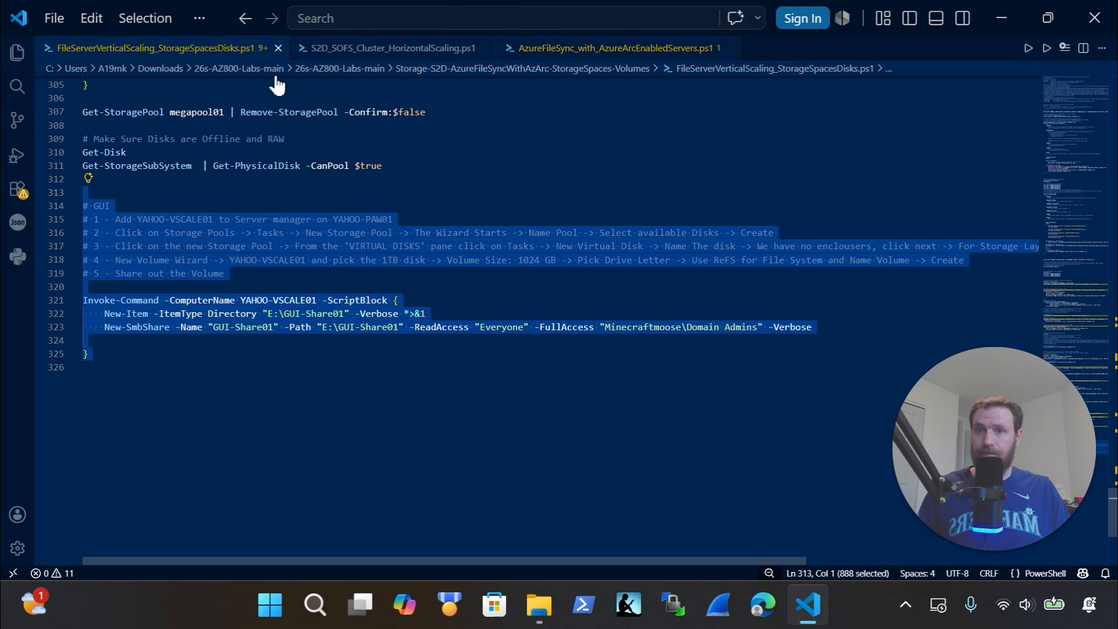
{"action": "left_click", "coordinate": [278, 47]}
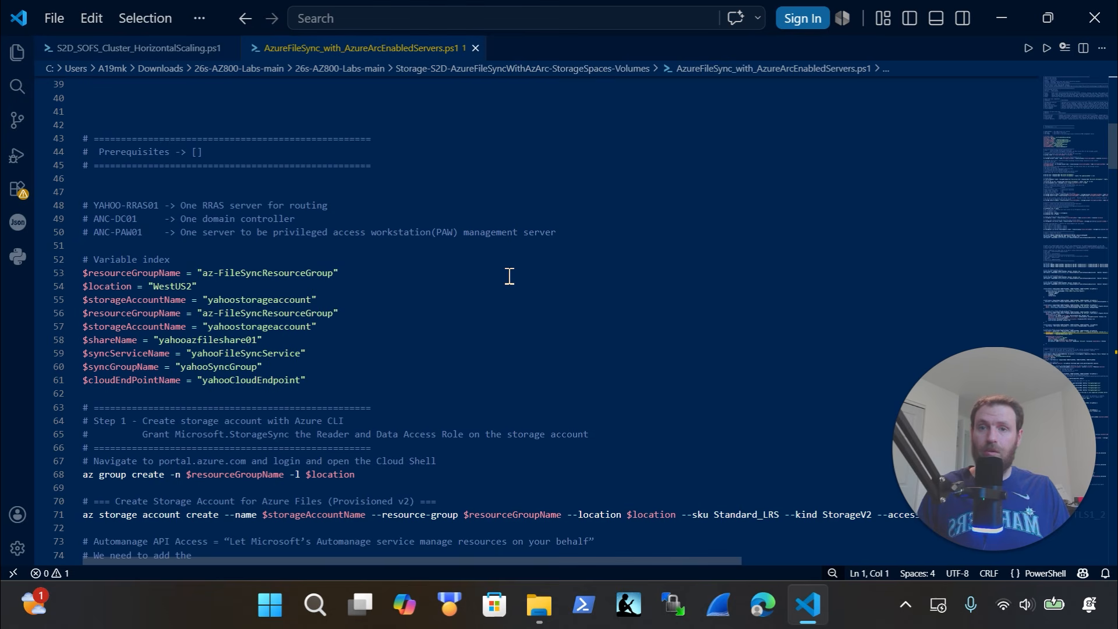
Switch to S2D_SOFS_Cluster_HorizontalScaling.ps1 and mark the New-Lab_VM command on line 31
{"action": "left_click", "coordinate": [110, 49]}
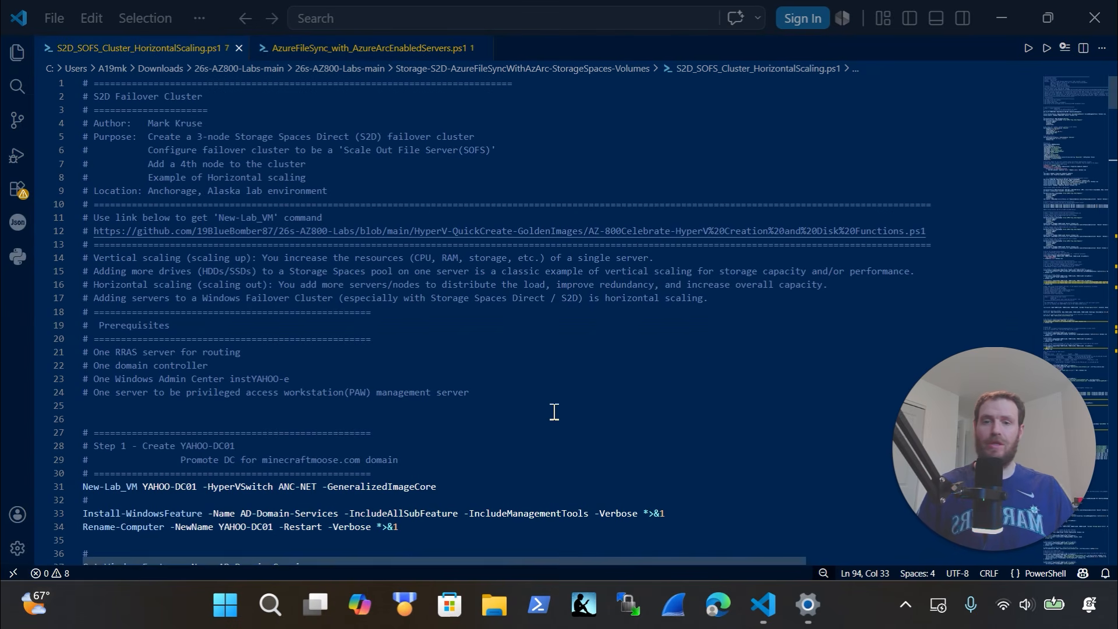
{"action": "scroll", "coordinate": [553, 411], "scroll_direction": "down", "scroll_amount": 1}
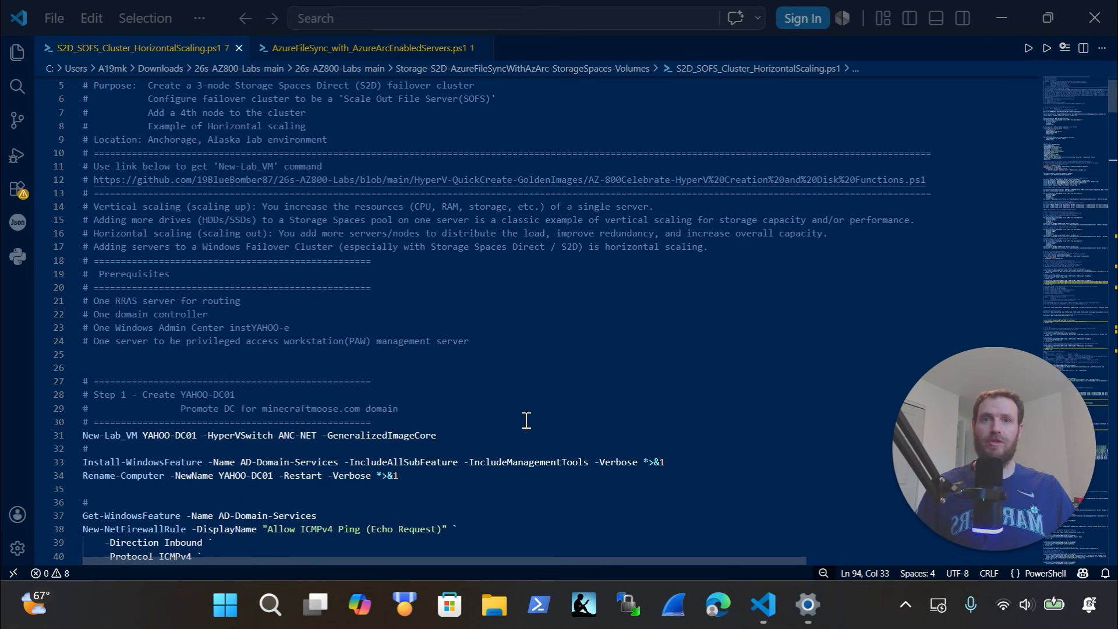
{"action": "scroll", "coordinate": [526, 420], "scroll_direction": "down", "scroll_amount": 1}
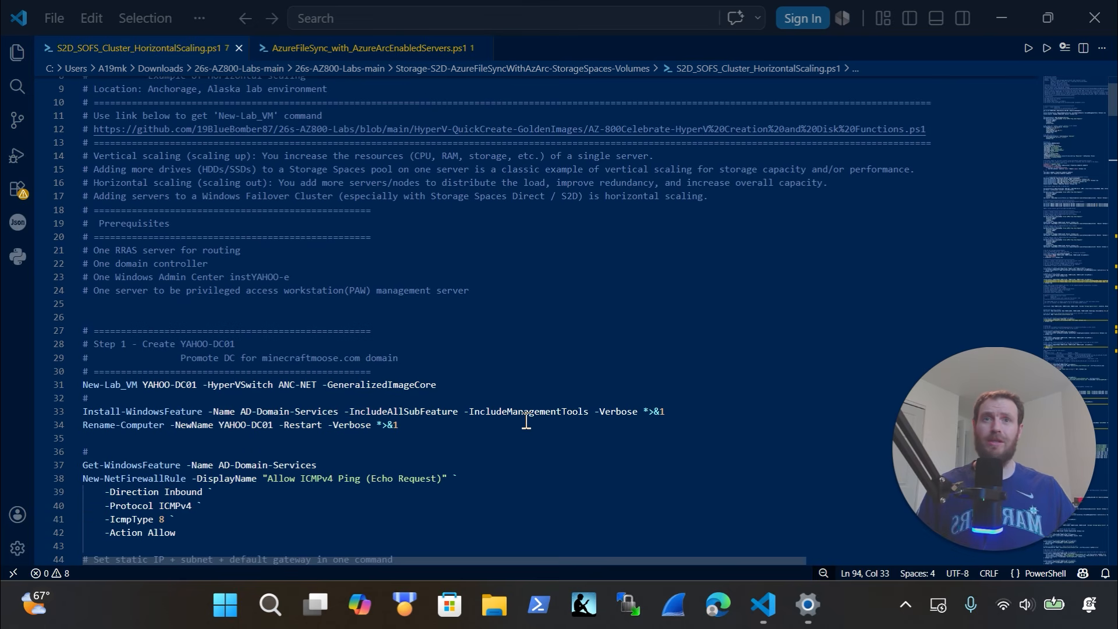
{"action": "scroll", "coordinate": [526, 421], "scroll_direction": "down", "scroll_amount": 2}
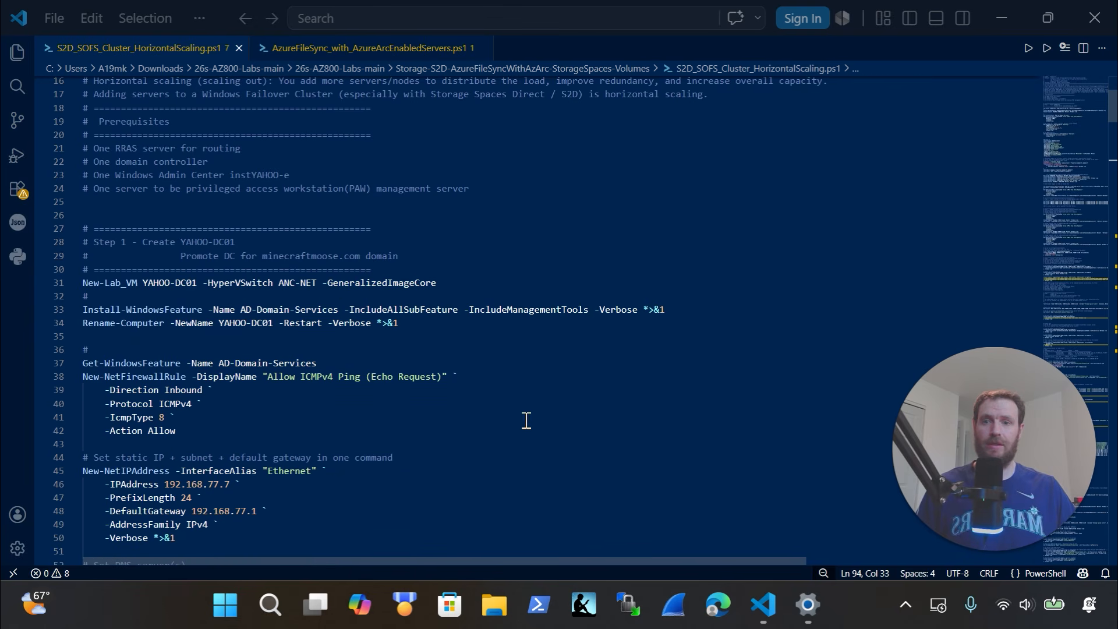
{"action": "left_click_drag", "start_coordinate": [437, 284], "coordinate": [55, 286]}
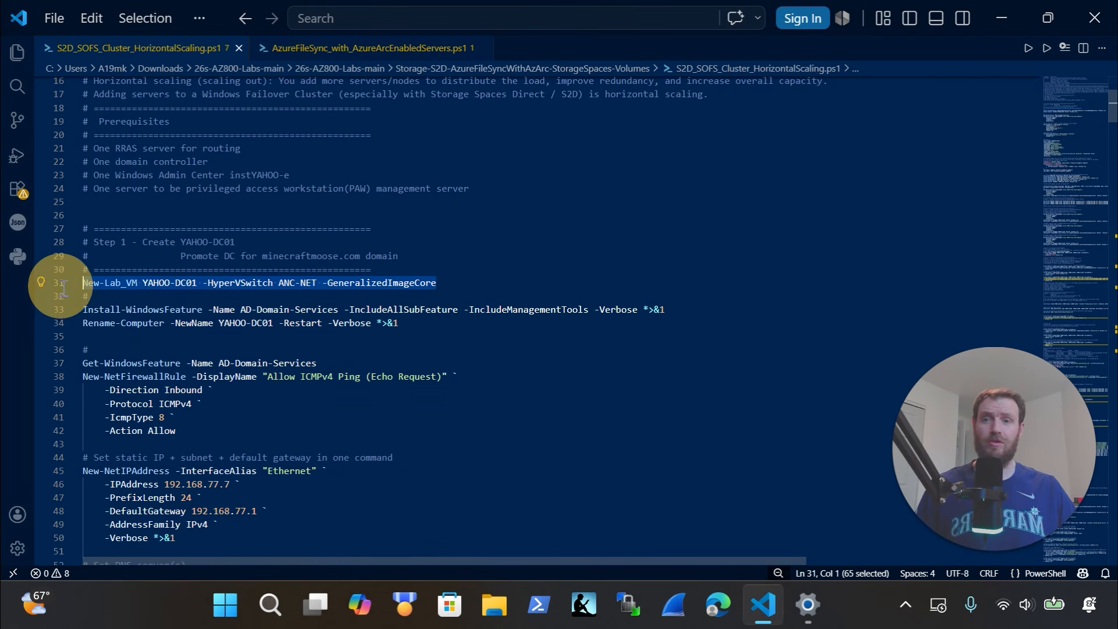
Point out the AD-Domain-Services install line and mark the Promote DC block, lines 58–72
{"action": "scroll", "coordinate": [291, 355], "scroll_direction": "down", "scroll_amount": 1}
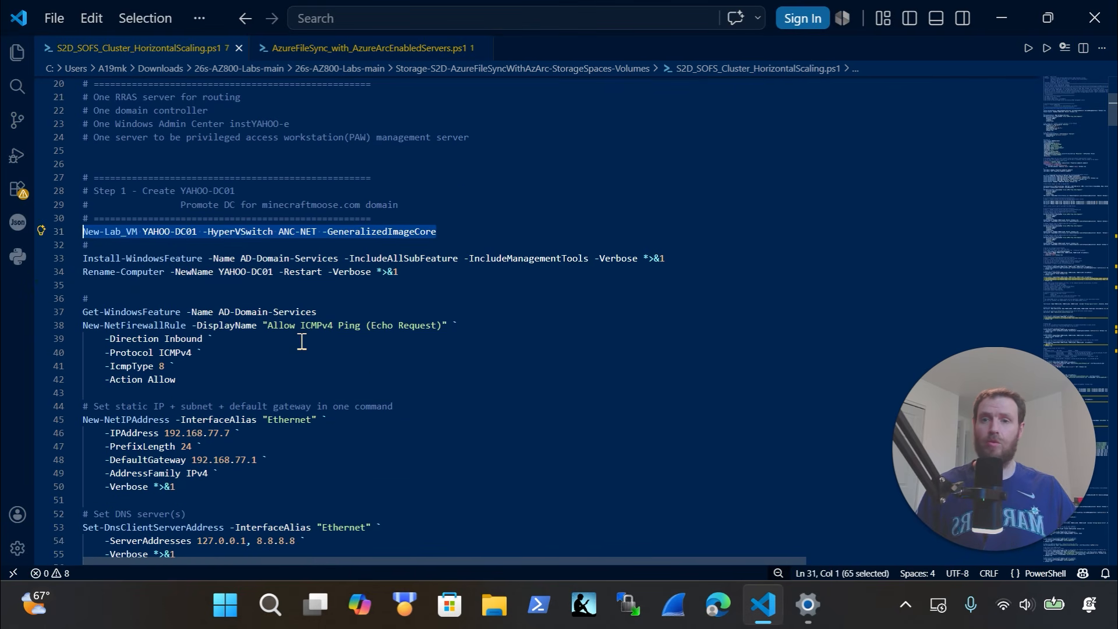
{"action": "double_click", "coordinate": [319, 265]}
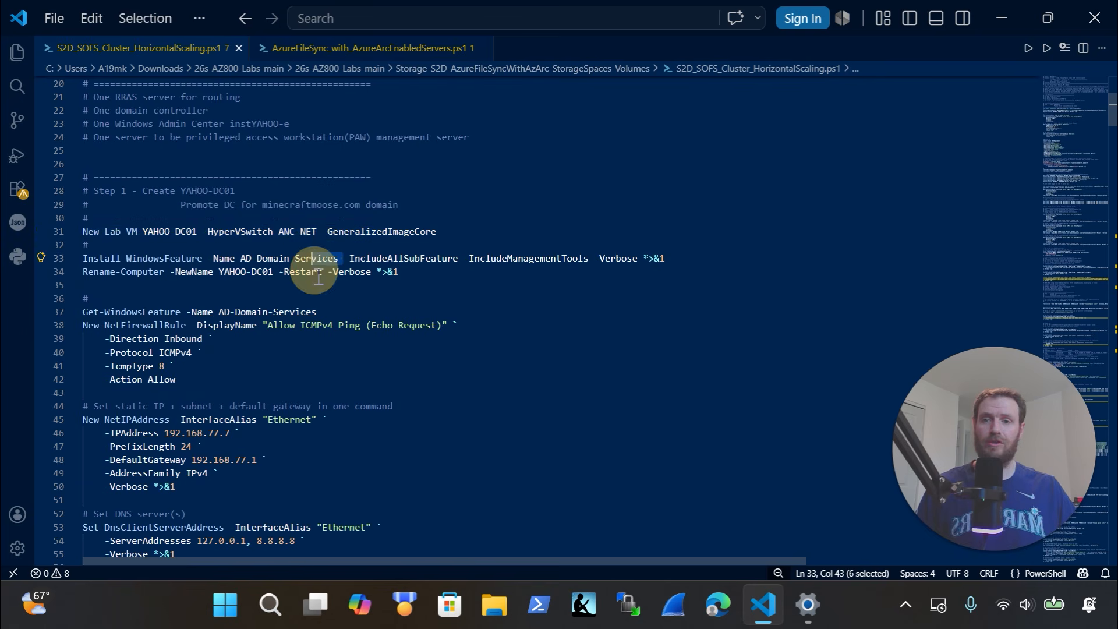
{"action": "scroll", "coordinate": [320, 285], "scroll_direction": "down", "scroll_amount": 8}
{"action": "left_click_drag", "start_coordinate": [289, 377], "coordinate": [69, 186]}
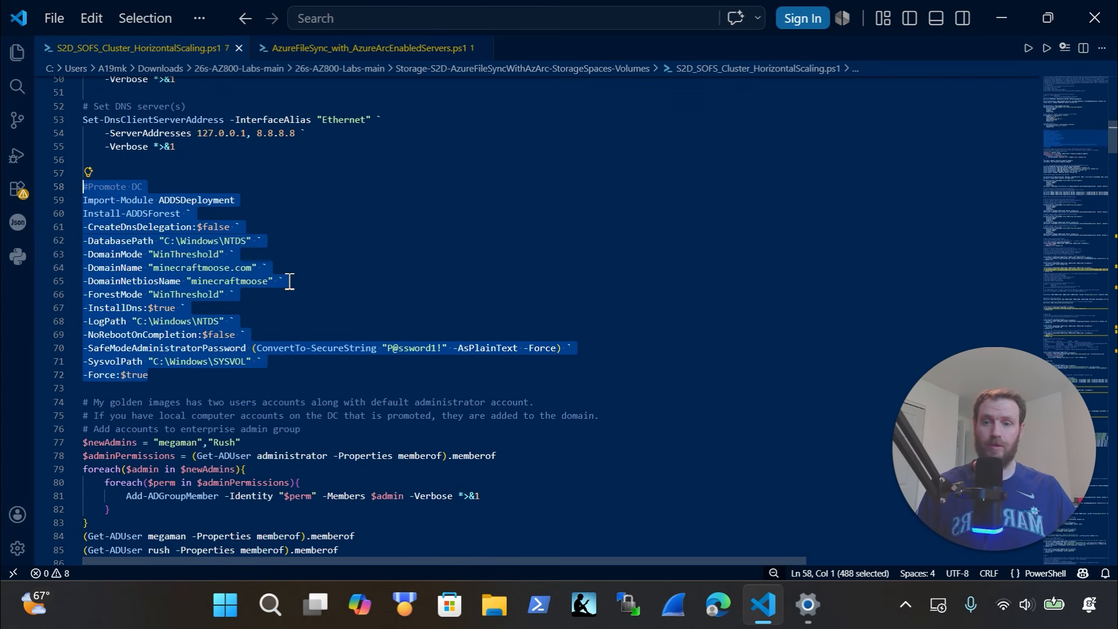
Select the New-Lab_VM YAHOO-PAW command on line 89
{"action": "scroll", "coordinate": [290, 282], "scroll_direction": "down", "scroll_amount": 5}
{"action": "scroll", "coordinate": [290, 282], "scroll_direction": "down", "scroll_amount": 3}
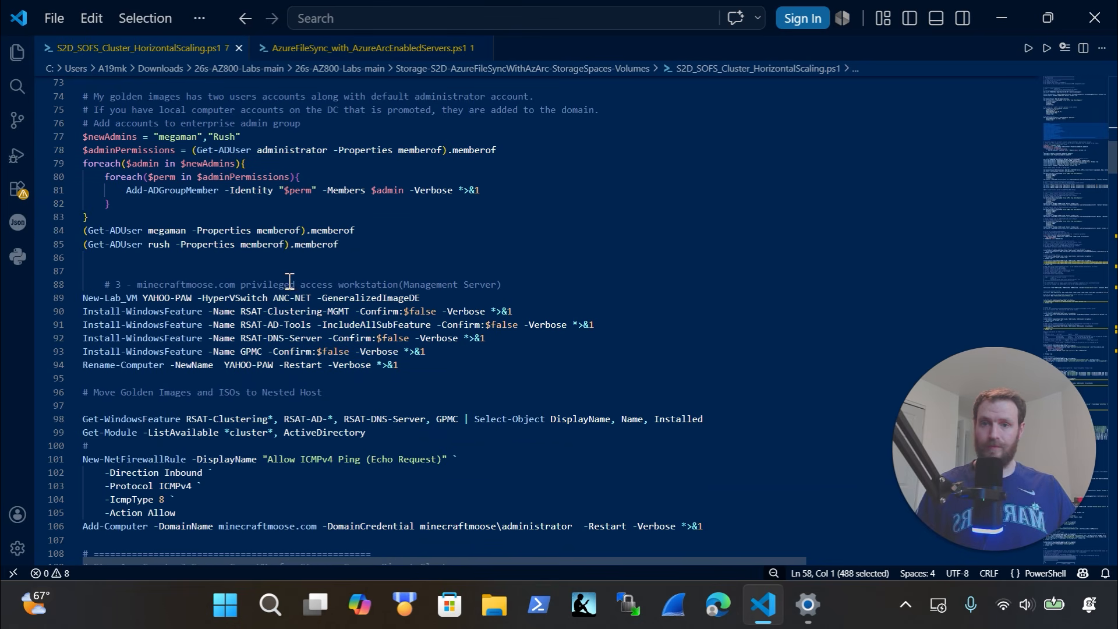
{"action": "left_click", "coordinate": [402, 295]}
{"action": "left_click_drag", "start_coordinate": [330, 298], "coordinate": [83, 297]}
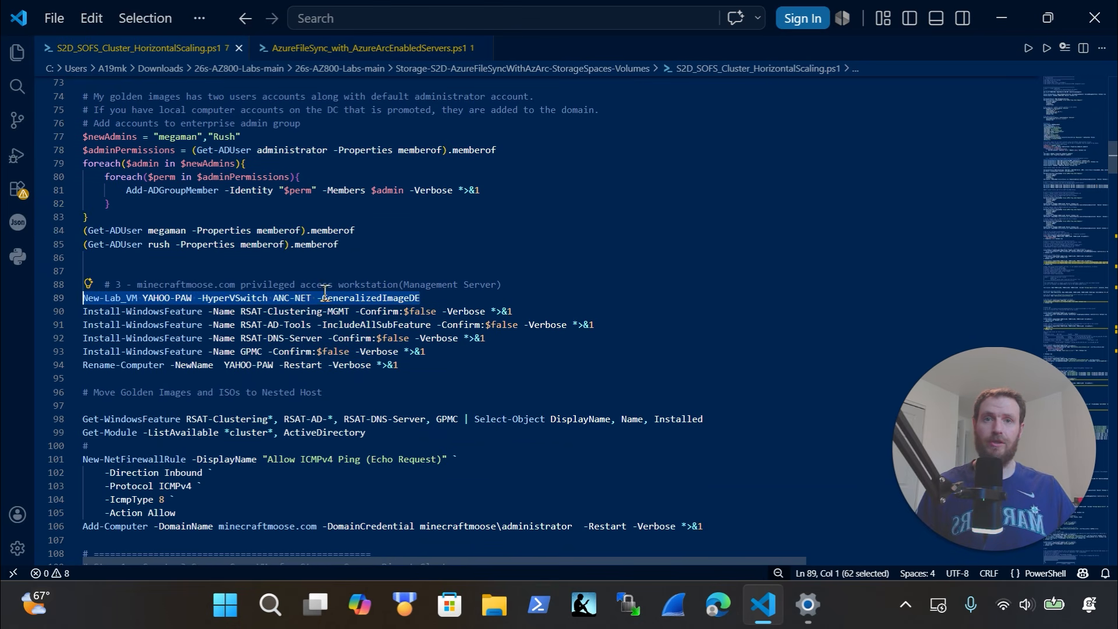
Select the three Server Core VM commands creating YAHOO-Clus01 to YAHOO-Clus03
{"action": "scroll", "coordinate": [336, 348], "scroll_direction": "down", "scroll_amount": 4}
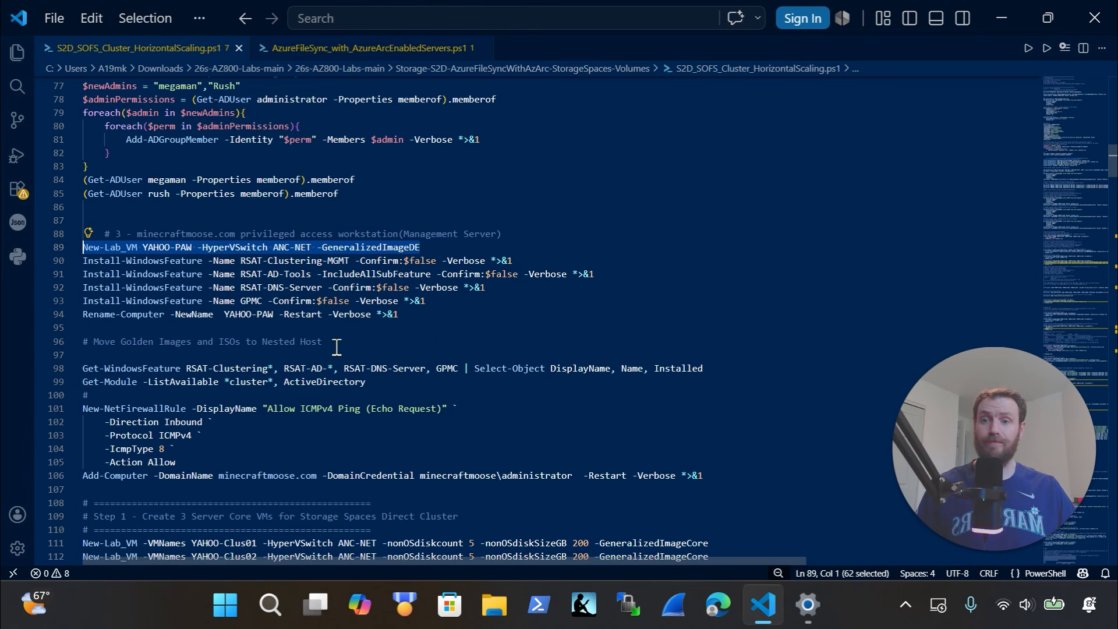
{"action": "left_click_drag", "start_coordinate": [734, 380], "coordinate": [582, 375]}
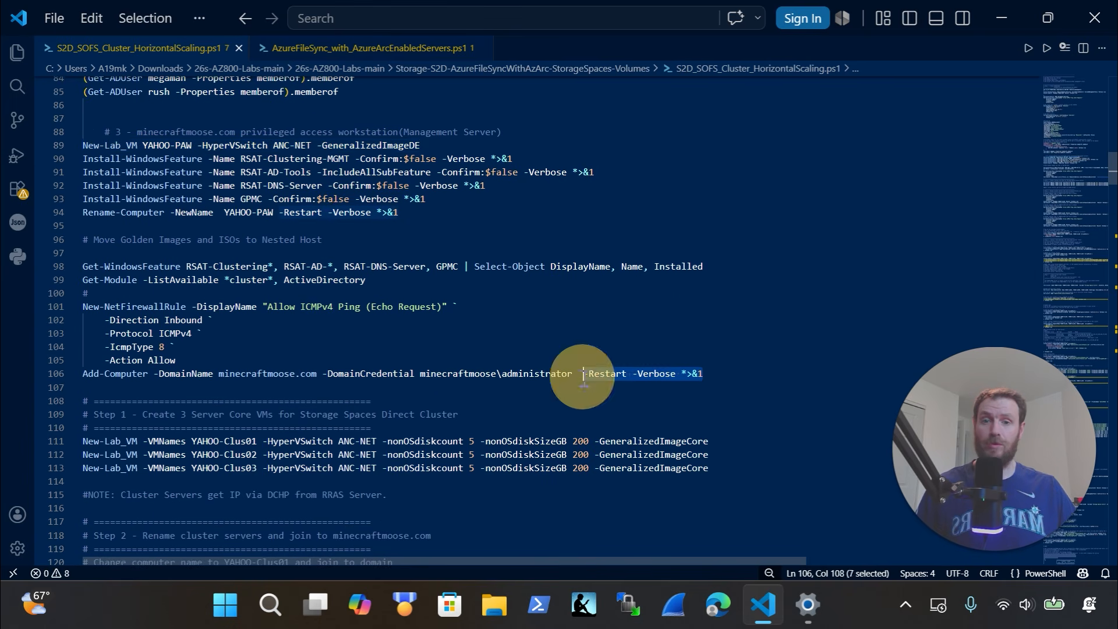
{"action": "scroll", "coordinate": [583, 375], "scroll_direction": "down", "scroll_amount": 5}
{"action": "left_click_drag", "start_coordinate": [733, 268], "coordinate": [47, 230]}
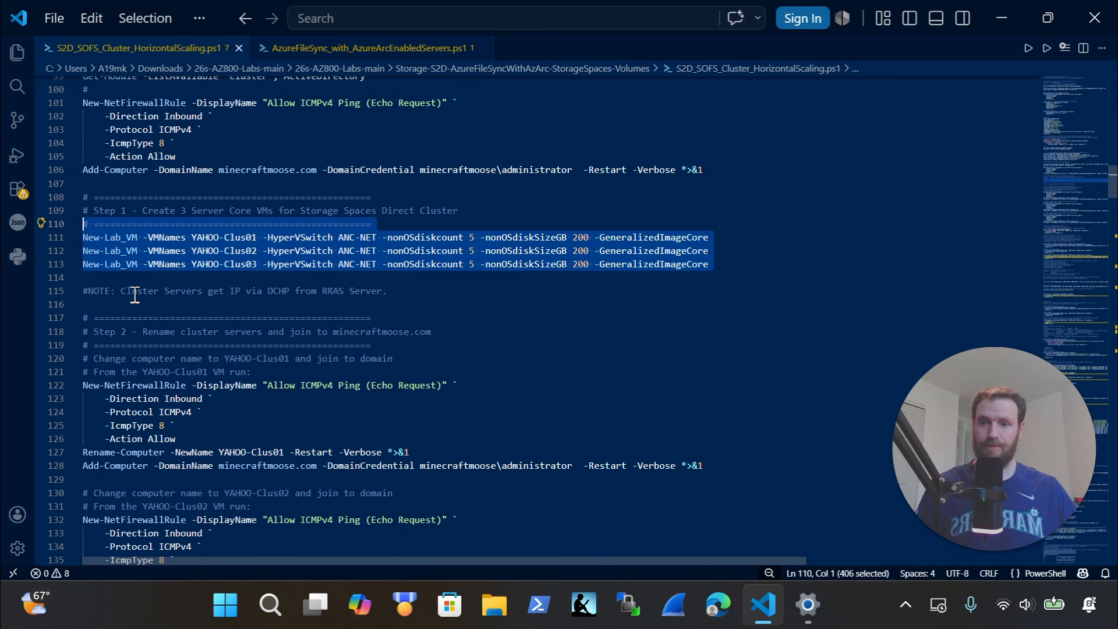
Mark the YAHOO-Clus01 rename/join and YAHOO-Clus02 firewall and rename commands
{"action": "scroll", "coordinate": [135, 294], "scroll_direction": "down", "scroll_amount": 3}
{"action": "left_click_drag", "start_coordinate": [736, 377], "coordinate": [100, 270]}
{"action": "scroll", "coordinate": [247, 332], "scroll_direction": "down", "scroll_amount": 4}
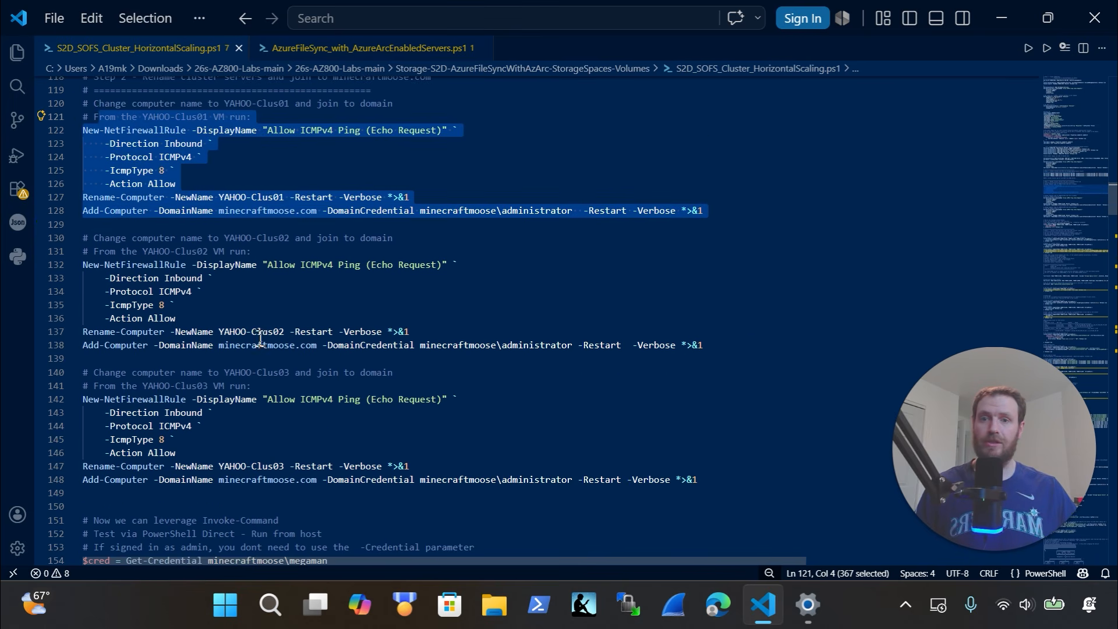
{"action": "left_click_drag", "start_coordinate": [504, 332], "coordinate": [18, 263]}
Scroll to Step 3 and highlight the Install-WindowsFeature command on line 168
{"action": "scroll", "coordinate": [373, 285], "scroll_direction": "down", "scroll_amount": 1}
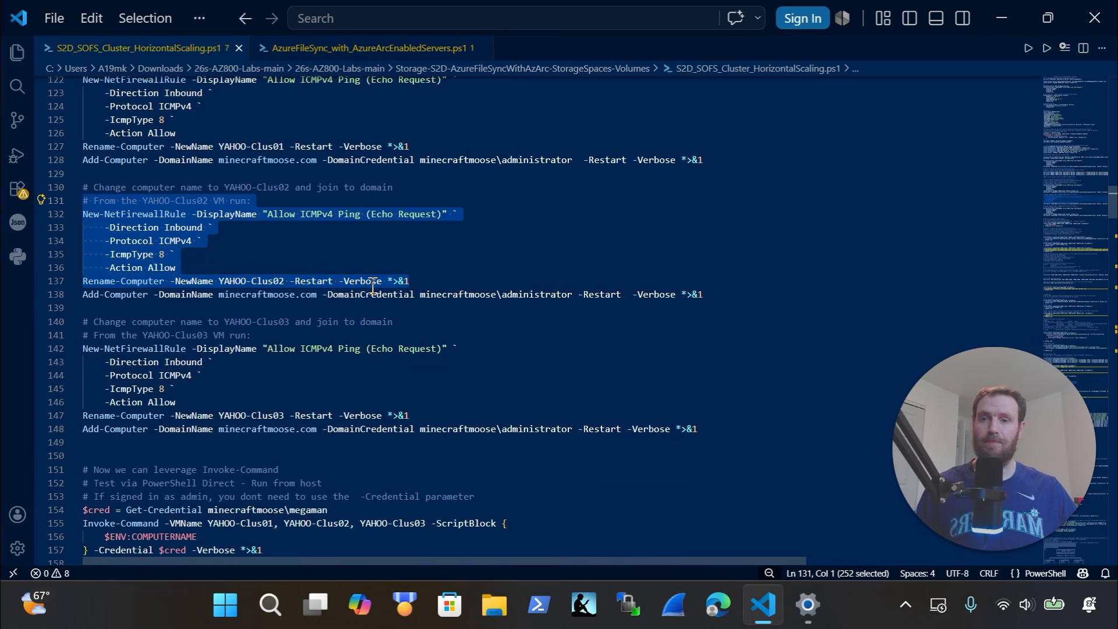
{"action": "scroll", "coordinate": [373, 286], "scroll_direction": "down", "scroll_amount": 1}
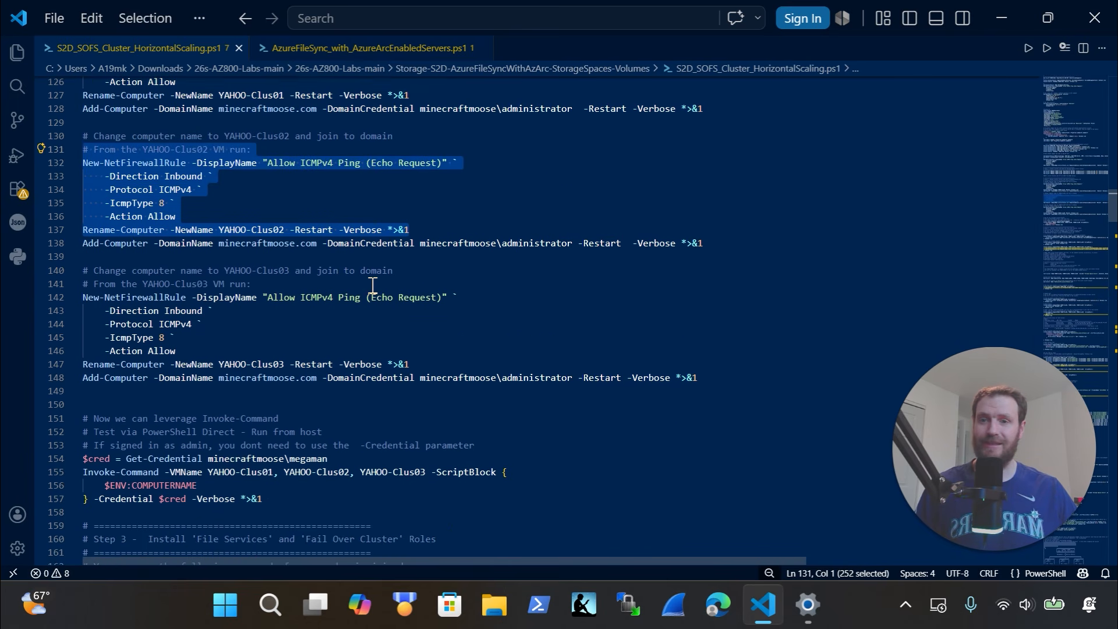
{"action": "scroll", "coordinate": [372, 285], "scroll_direction": "down", "scroll_amount": 4}
{"action": "scroll", "coordinate": [373, 286], "scroll_direction": "down", "scroll_amount": 1}
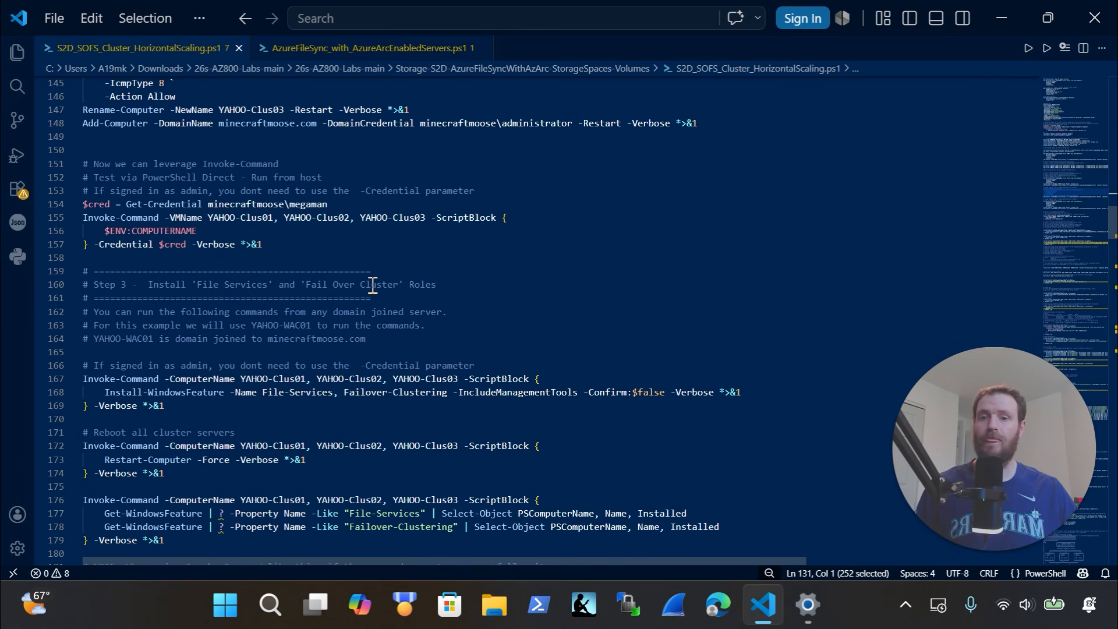
{"action": "scroll", "coordinate": [373, 287], "scroll_direction": "down", "scroll_amount": 1}
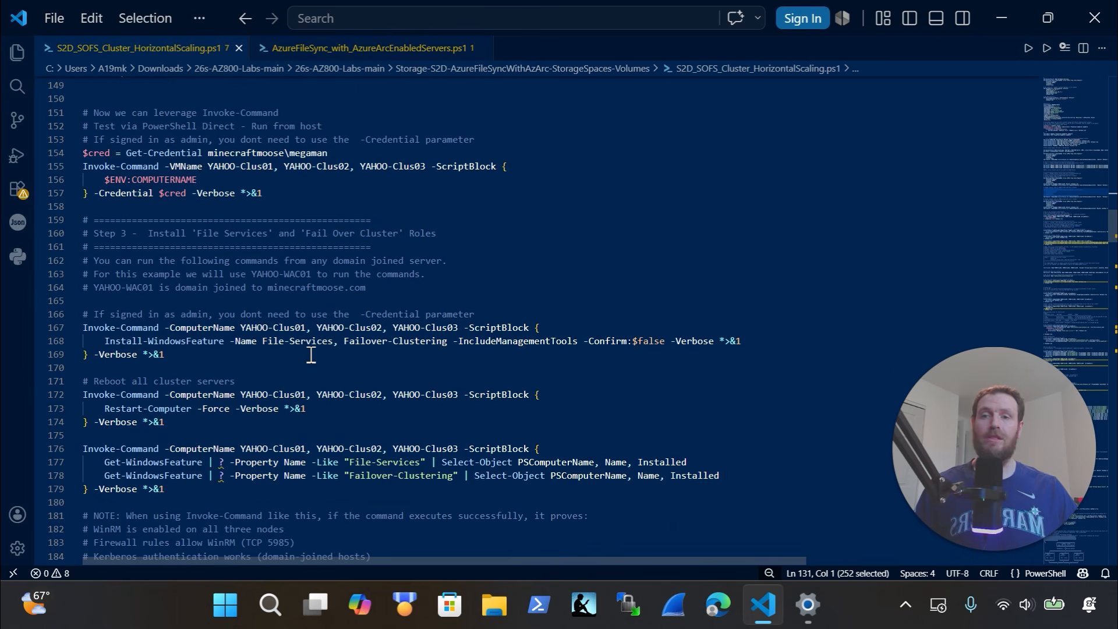
{"action": "scroll", "coordinate": [251, 340], "scroll_direction": "down", "scroll_amount": 1}
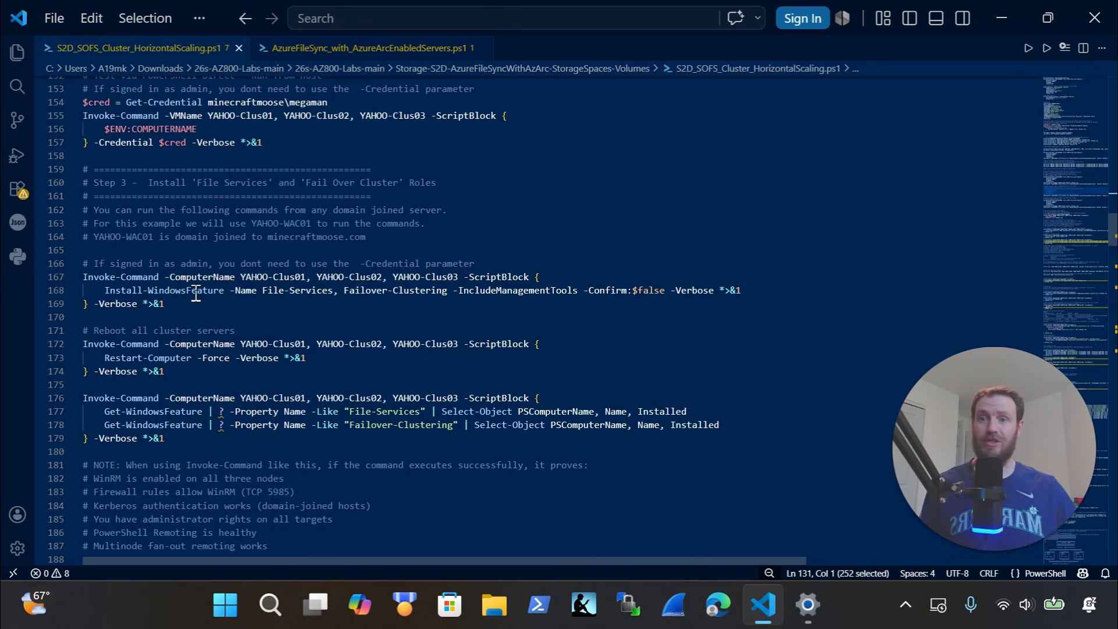
{"action": "left_click", "coordinate": [192, 291]}
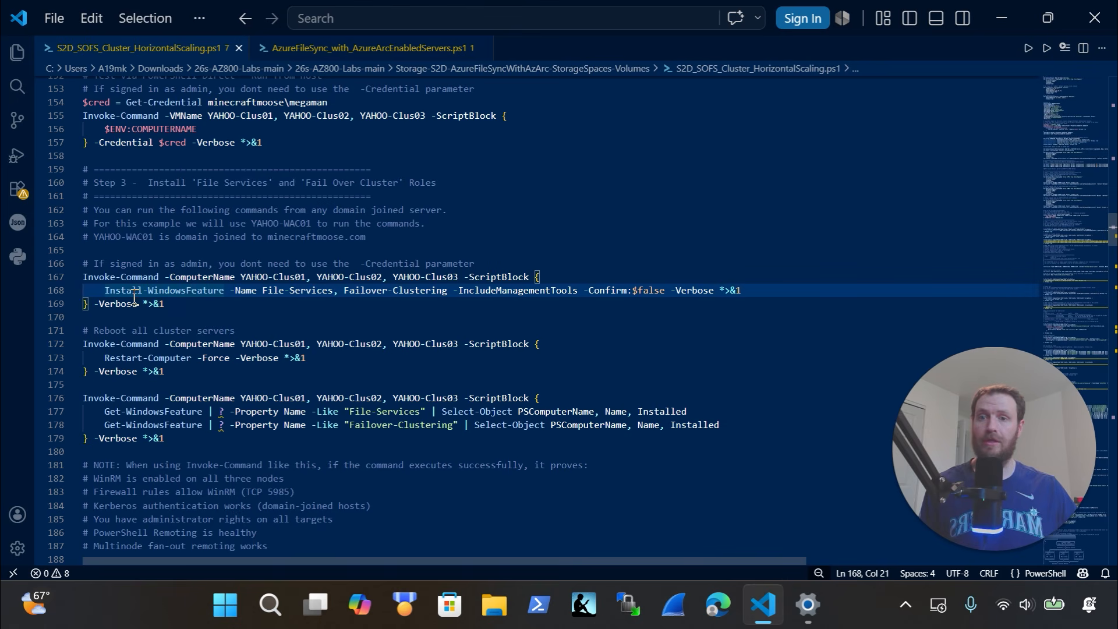
{"action": "left_click_drag", "start_coordinate": [768, 294], "coordinate": [100, 290]}
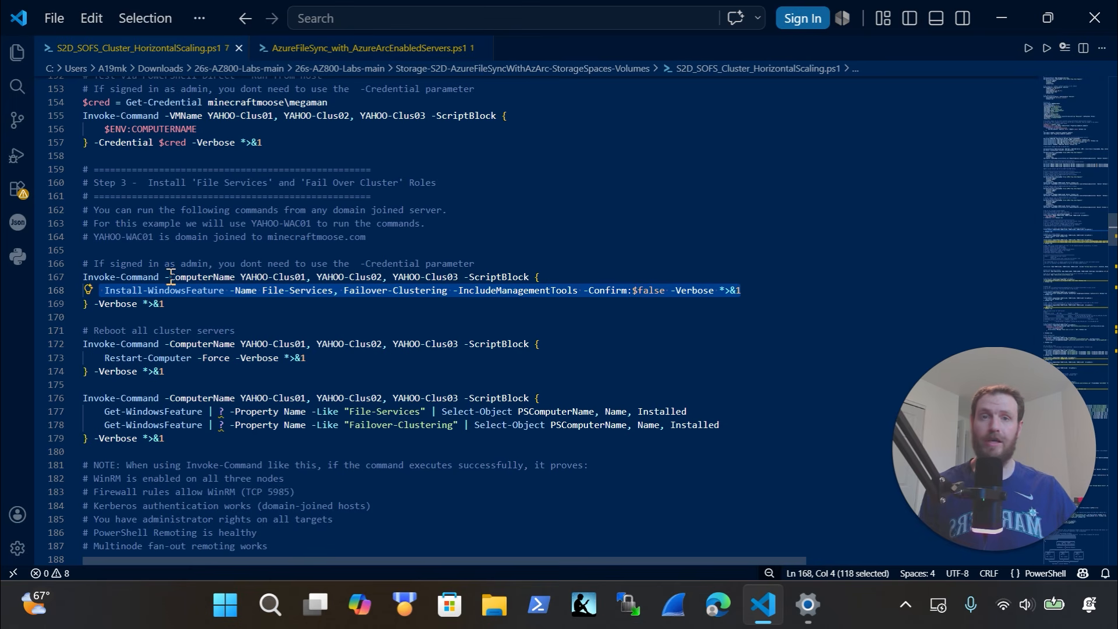
Select the Get-WindowsFeature verification block on lines 176–179 and continue to Step 4
{"action": "scroll", "coordinate": [171, 276], "scroll_direction": "down", "scroll_amount": 3}
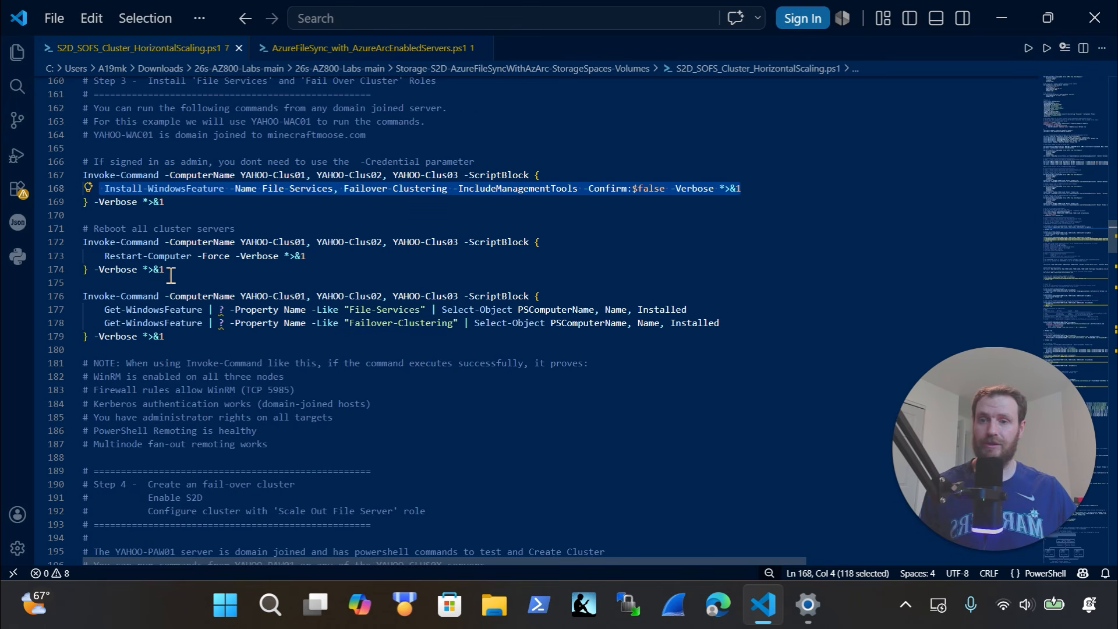
{"action": "scroll", "coordinate": [170, 276], "scroll_direction": "down", "scroll_amount": 2}
{"action": "left_click_drag", "start_coordinate": [168, 285], "coordinate": [70, 250]}
{"action": "scroll", "coordinate": [291, 271], "scroll_direction": "down", "scroll_amount": 10}
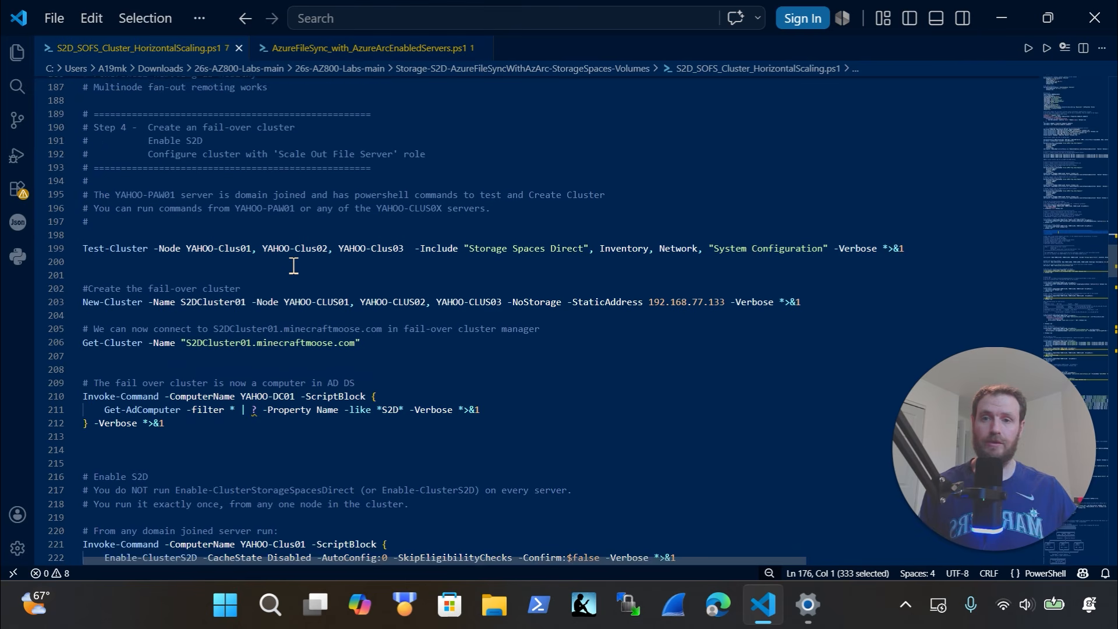
Highlight New-Cluster S2DCluster01, the Get-Cluster lines, and the Get-AdComputer check on YAHOO-DC01
{"action": "left_click_drag", "start_coordinate": [111, 264], "coordinate": [76, 241]}
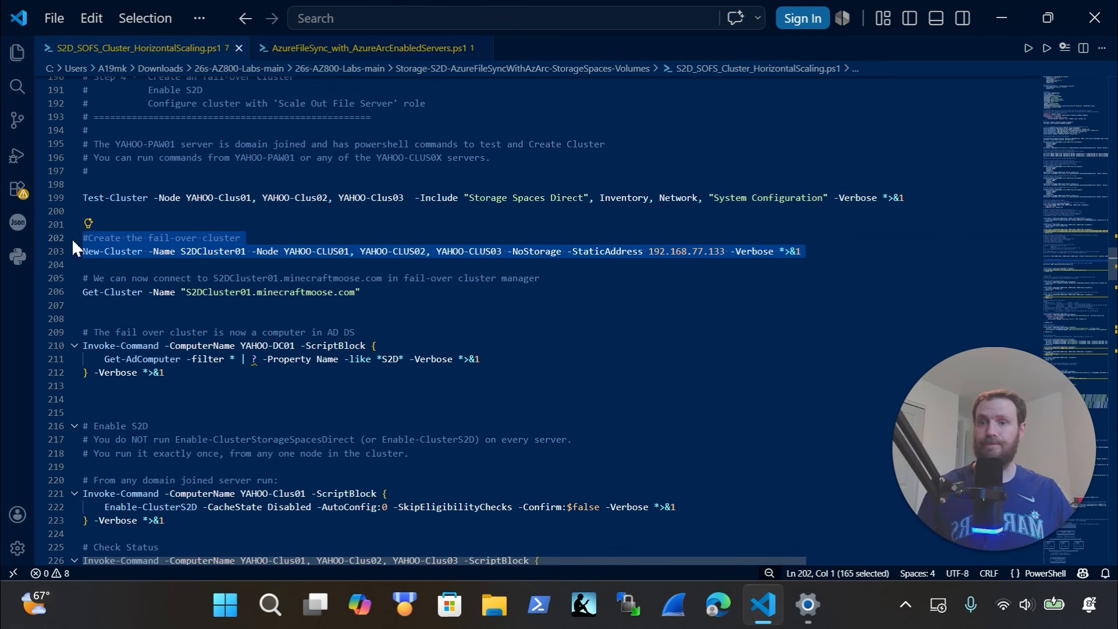
{"action": "left_click_drag", "start_coordinate": [365, 292], "coordinate": [83, 278]}
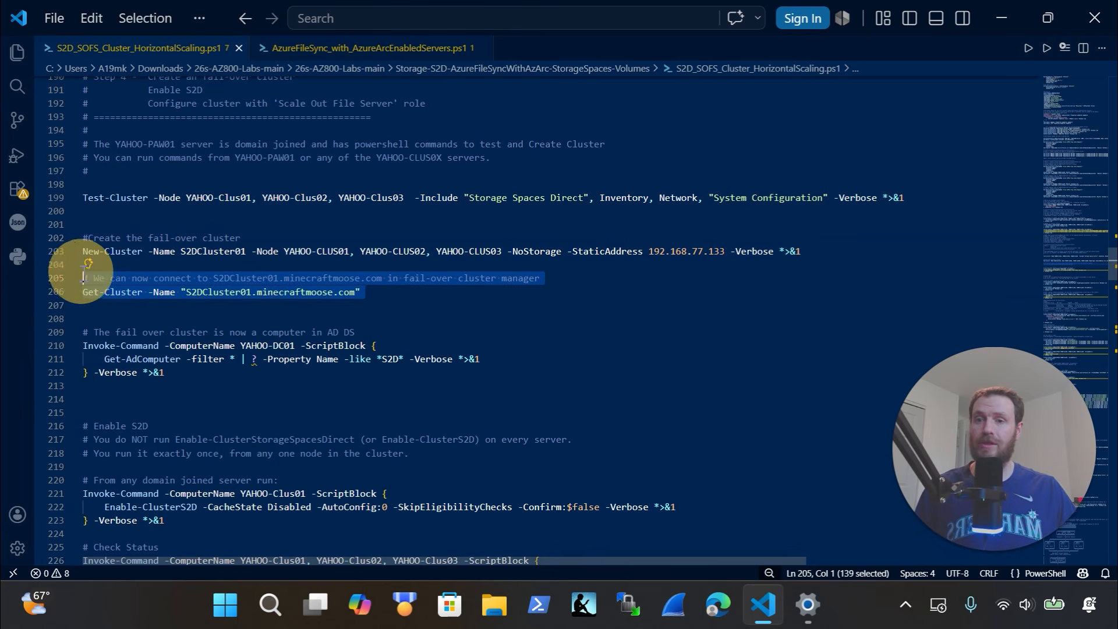
{"action": "scroll", "coordinate": [183, 284], "scroll_direction": "down", "scroll_amount": 3}
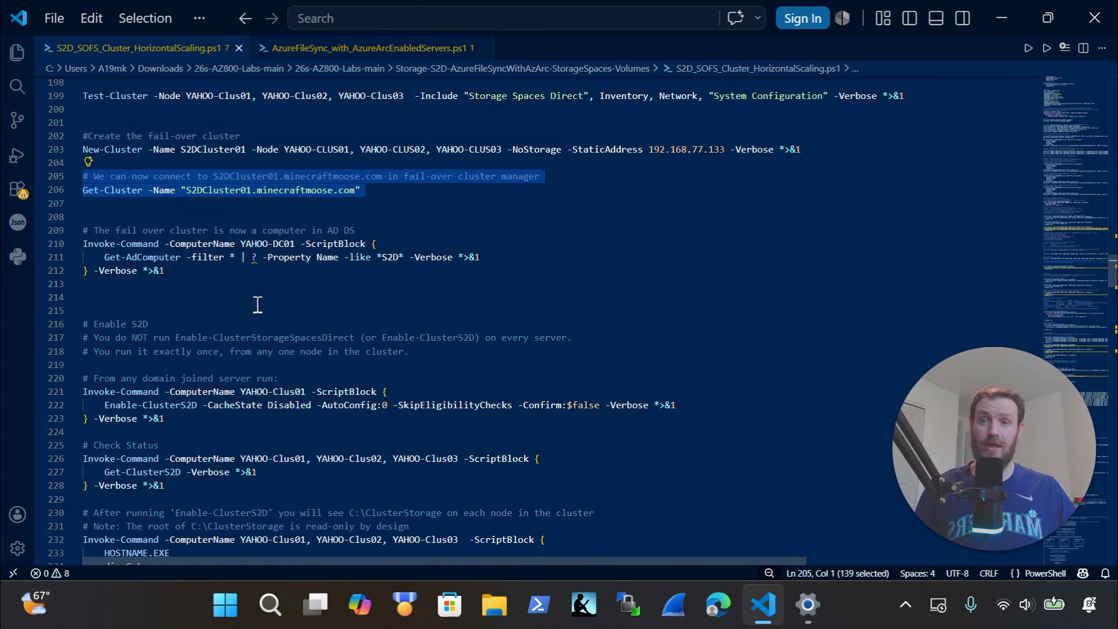
{"action": "left_click", "coordinate": [184, 284]}
{"action": "left_click_drag", "start_coordinate": [183, 284], "coordinate": [60, 245]}
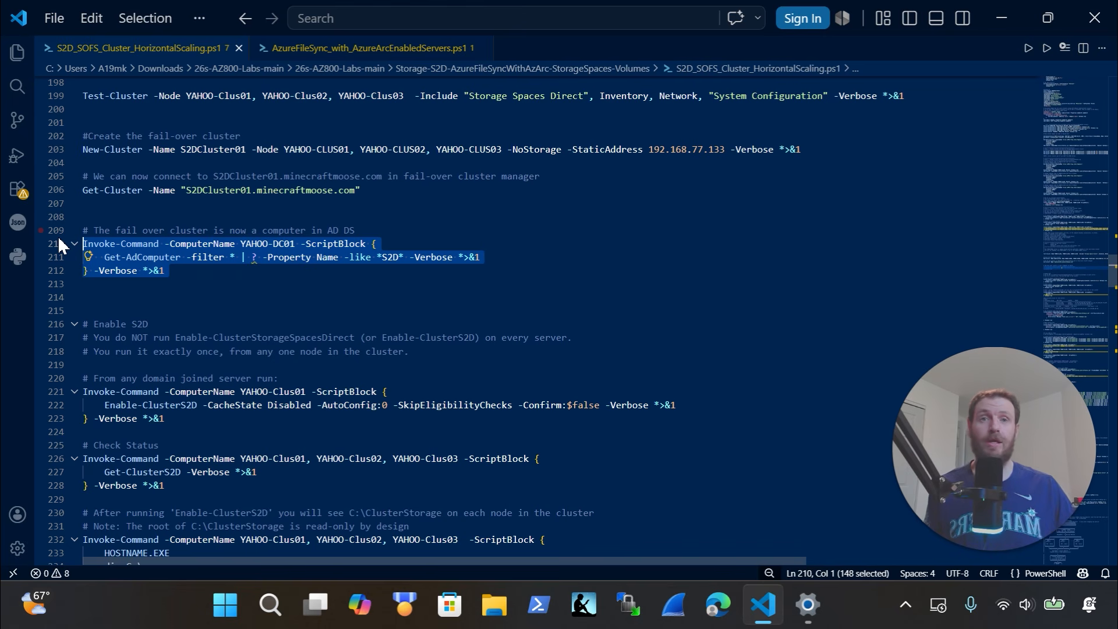
Scroll ahead to the S2D enablement section and select its commands
{"action": "scroll", "coordinate": [217, 371], "scroll_direction": "down", "scroll_amount": 2}
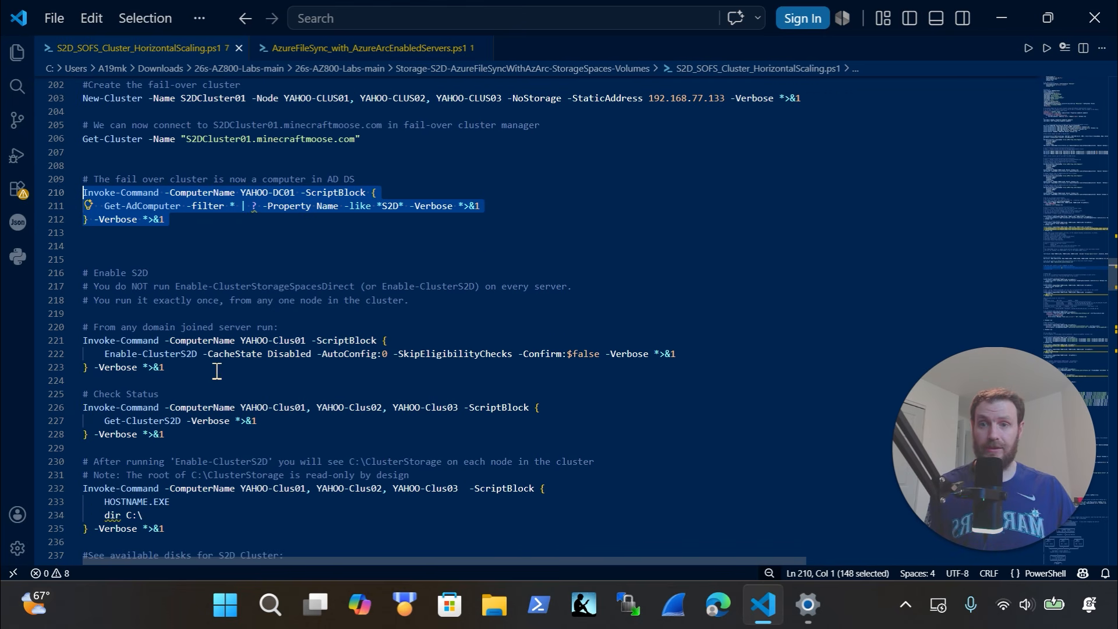
{"action": "scroll", "coordinate": [217, 371], "scroll_direction": "down", "scroll_amount": 2}
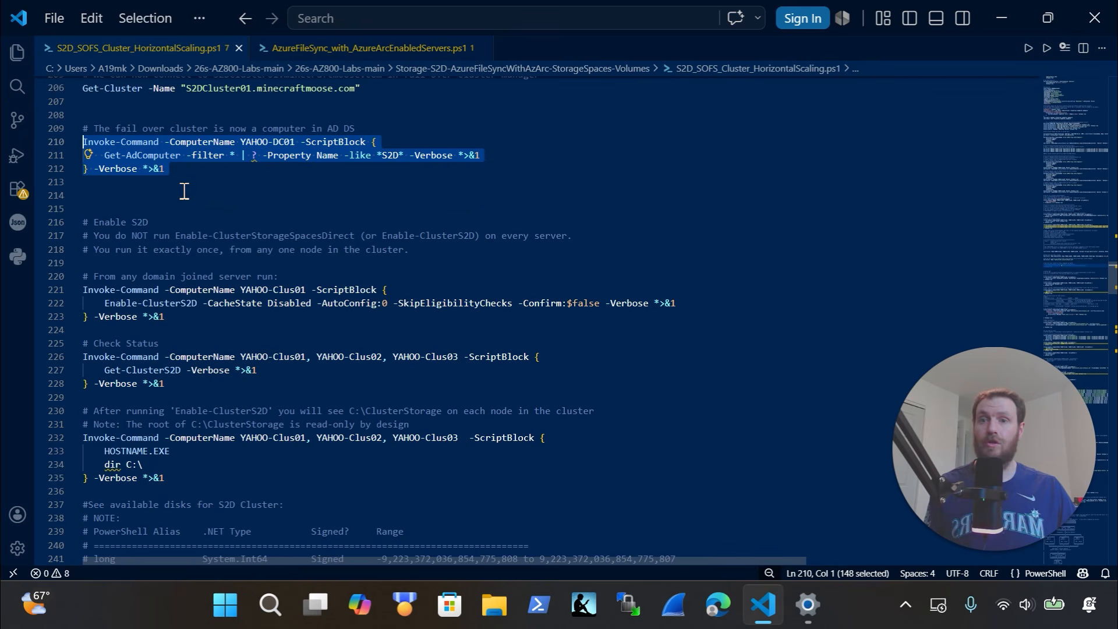
{"action": "scroll", "coordinate": [184, 191], "scroll_direction": "up", "scroll_amount": 2}
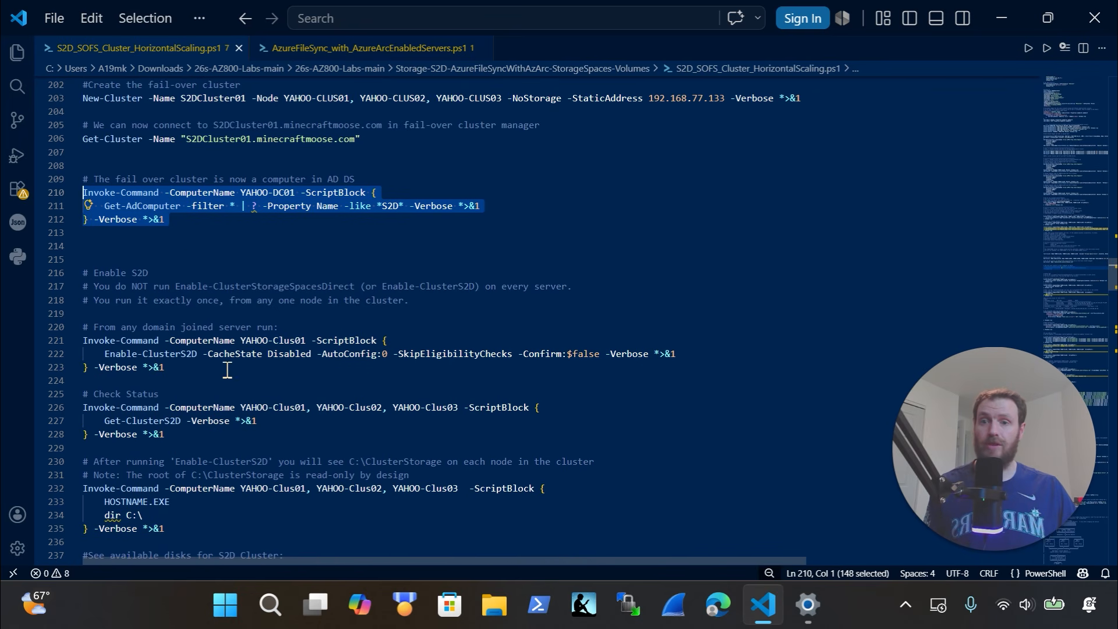
{"action": "scroll", "coordinate": [227, 370], "scroll_direction": "down", "scroll_amount": 2}
{"action": "left_click_drag", "start_coordinate": [207, 317], "coordinate": [33, 265]}
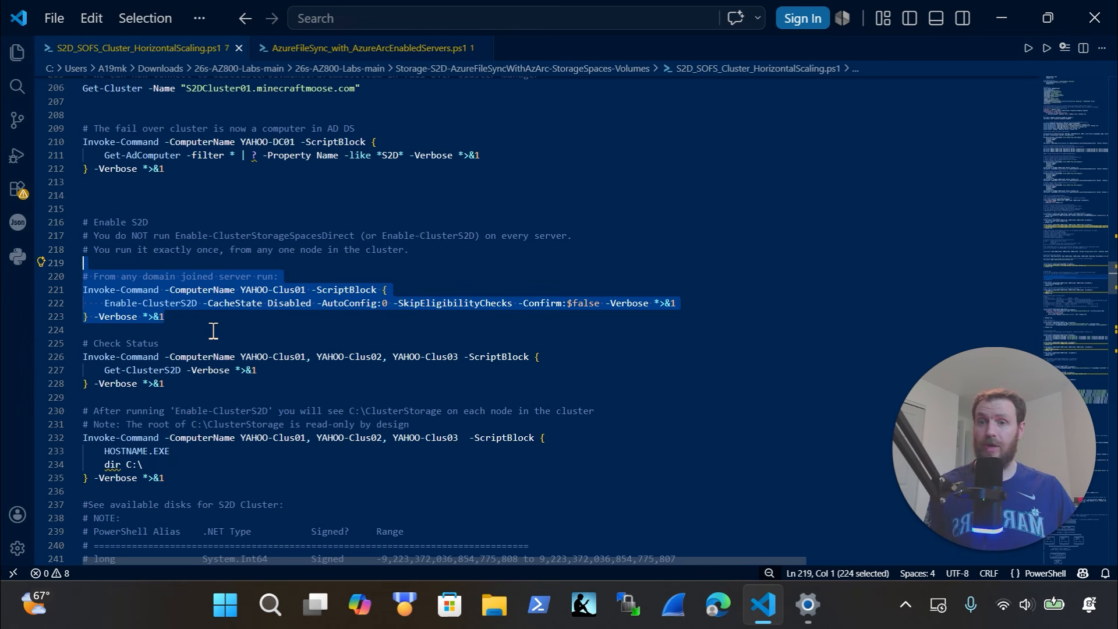
Highlight Enable-ClusterS2D on line 222, then the status lines 225–228 and 232–234
{"action": "left_click_drag", "start_coordinate": [305, 290], "coordinate": [116, 314]}
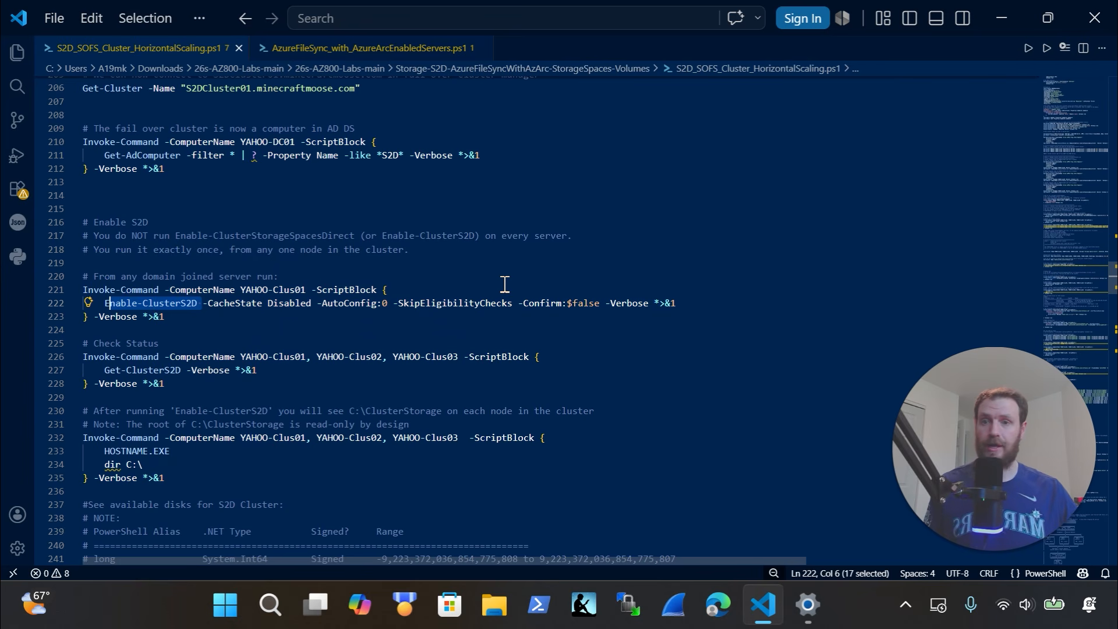
{"action": "scroll", "coordinate": [505, 284], "scroll_direction": "down", "scroll_amount": 1}
{"action": "left_click_drag", "start_coordinate": [266, 346], "coordinate": [80, 295]}
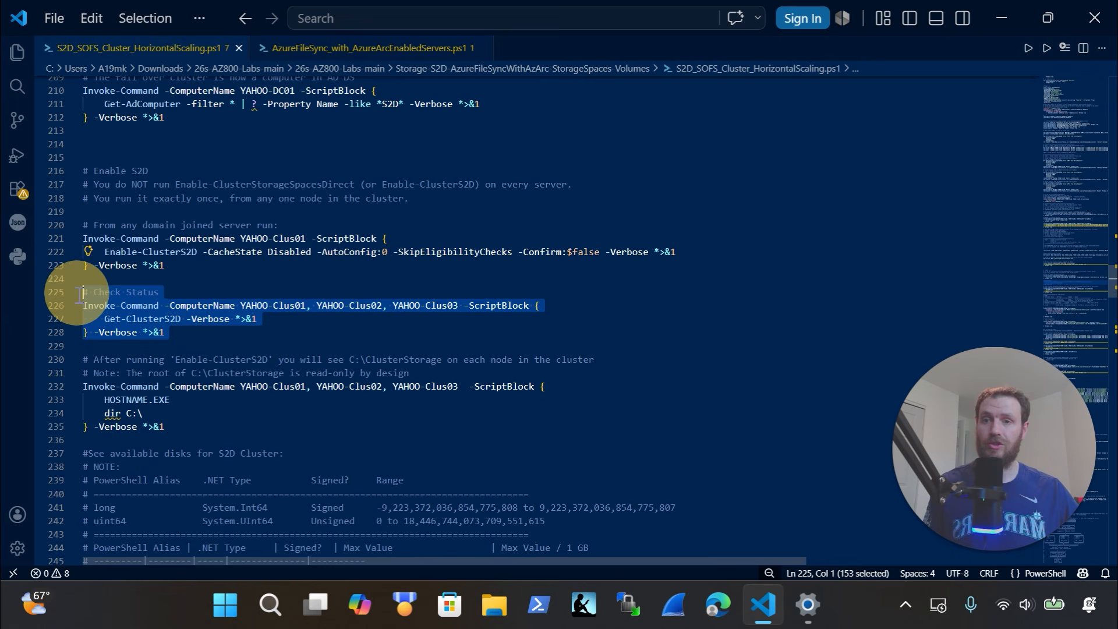
{"action": "scroll", "coordinate": [319, 337], "scroll_direction": "down", "scroll_amount": 1}
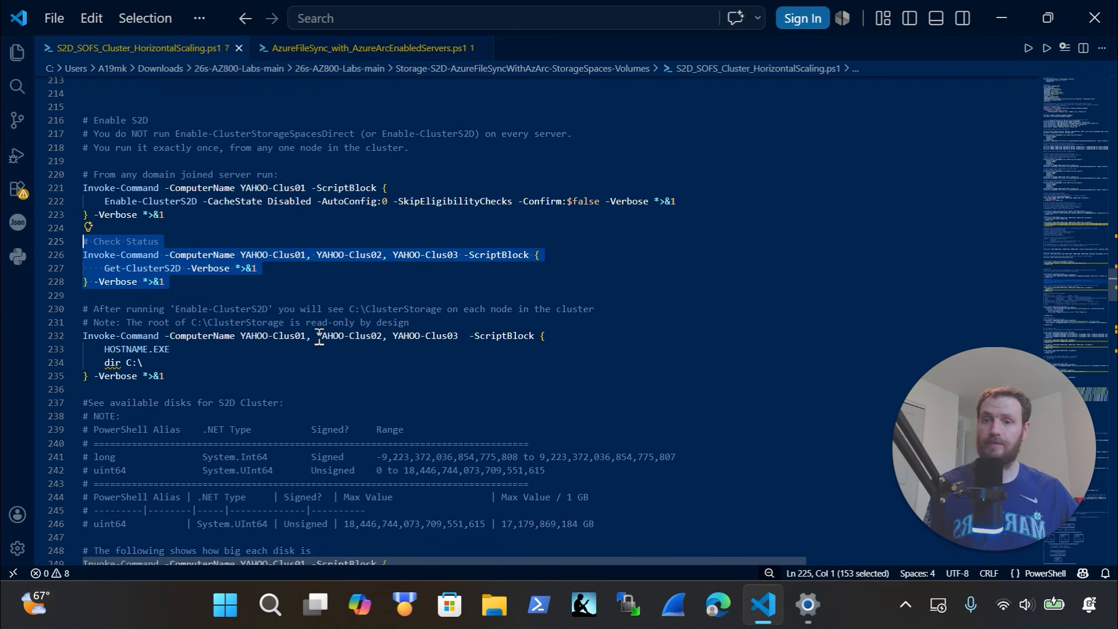
{"action": "scroll", "coordinate": [319, 338], "scroll_direction": "down", "scroll_amount": 1}
{"action": "left_click_drag", "start_coordinate": [207, 317], "coordinate": [66, 285]}
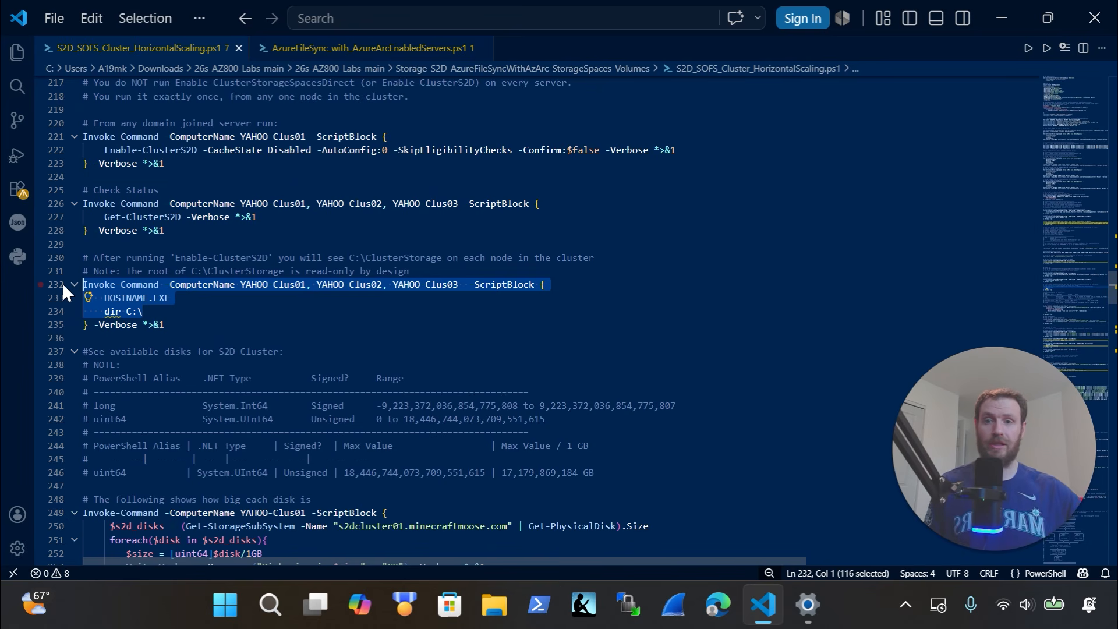
Select the disk-size lines 247–254 and the New-StoragePool block on lines 259–264
{"action": "scroll", "coordinate": [62, 283], "scroll_direction": "down", "scroll_amount": 4}
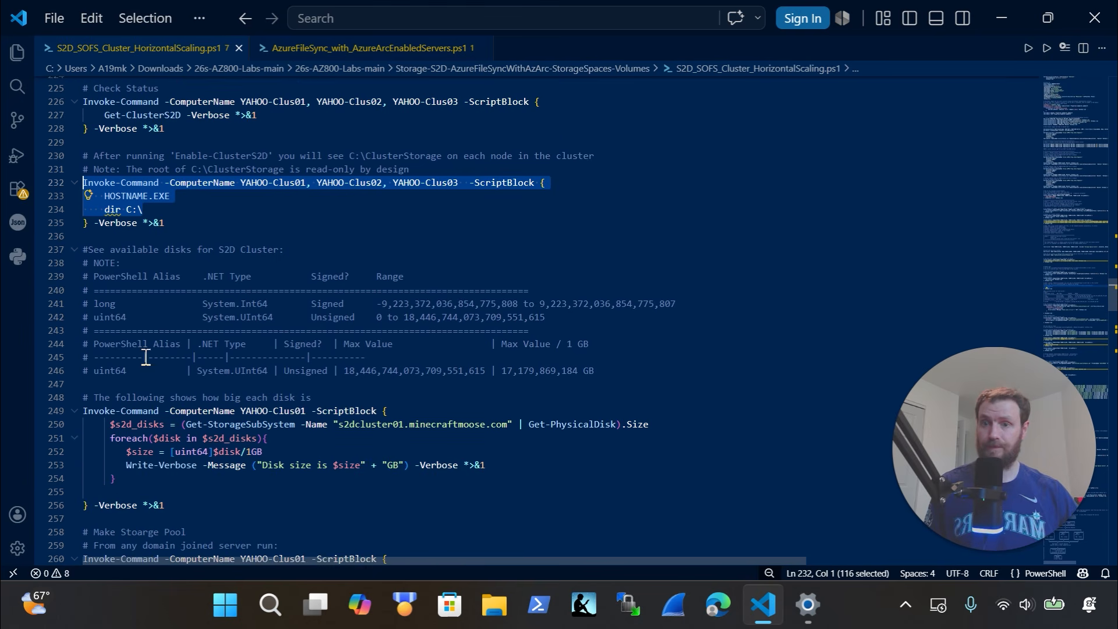
{"action": "scroll", "coordinate": [147, 354], "scroll_direction": "down", "scroll_amount": 2}
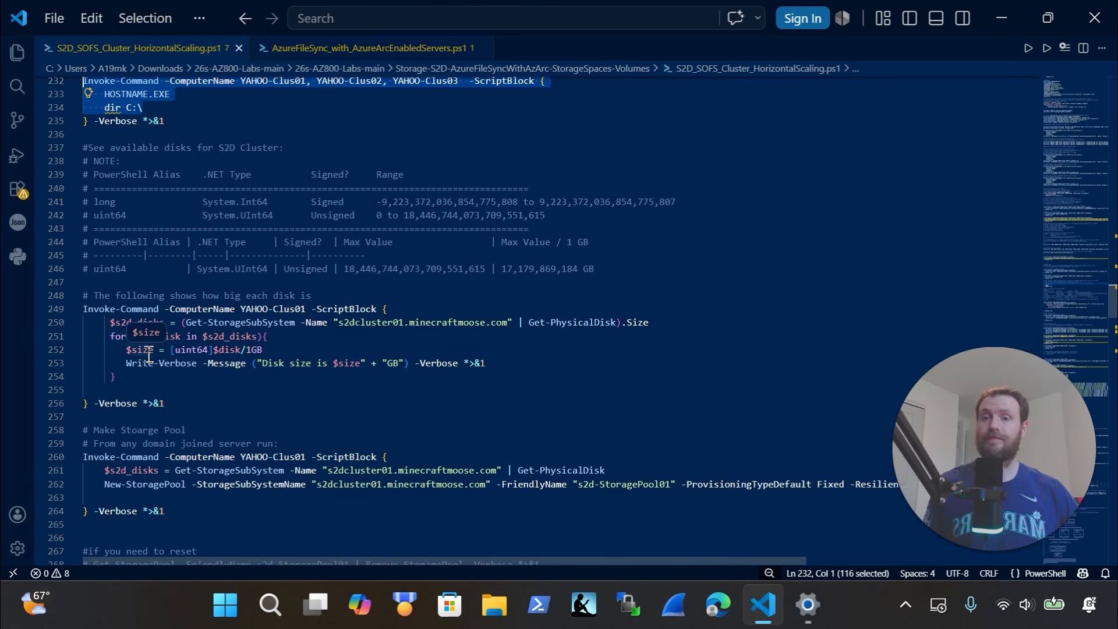
{"action": "scroll", "coordinate": [148, 355], "scroll_direction": "down", "scroll_amount": 2}
{"action": "left_click_drag", "start_coordinate": [151, 325], "coordinate": [29, 231]}
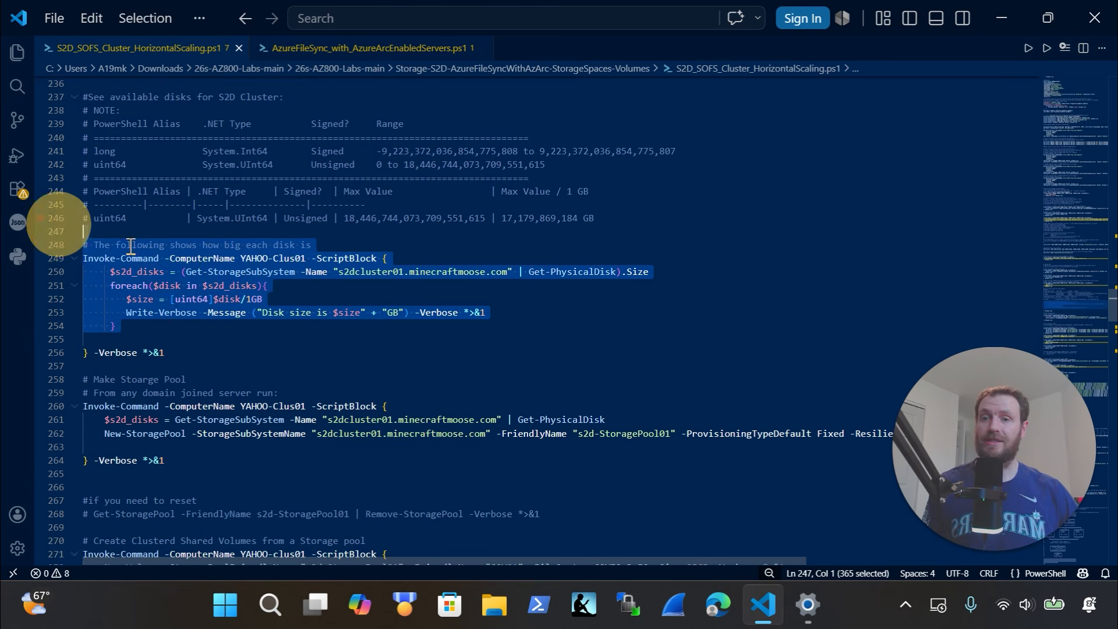
{"action": "scroll", "coordinate": [170, 262], "scroll_direction": "down", "scroll_amount": 3}
{"action": "left_click_drag", "start_coordinate": [237, 363], "coordinate": [52, 285]}
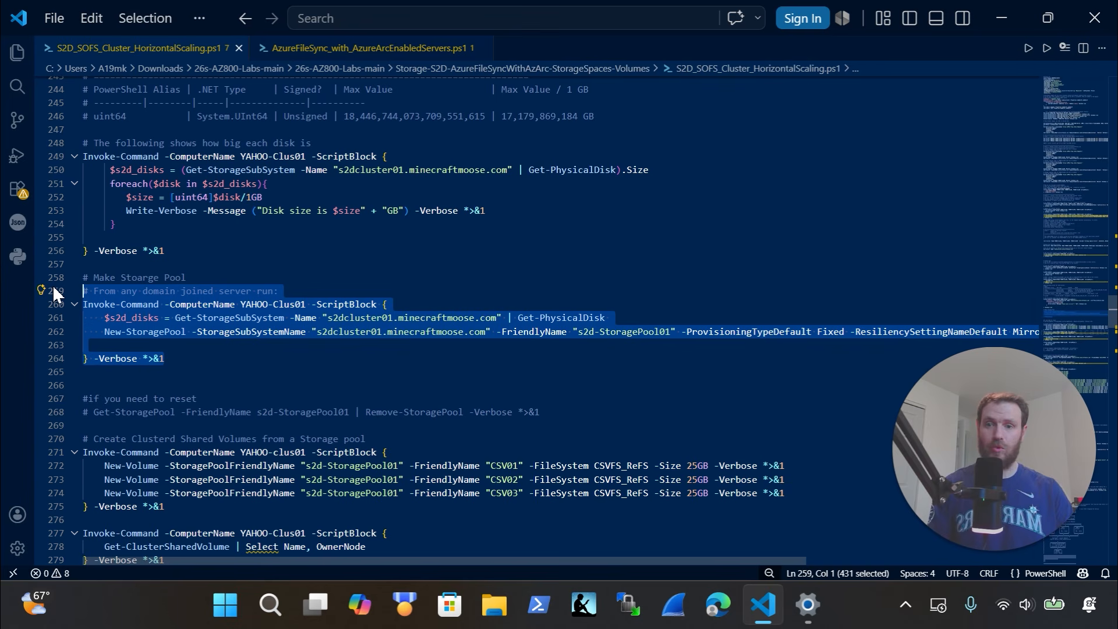
{"action": "scroll", "coordinate": [149, 392], "scroll_direction": "down", "scroll_amount": 3}
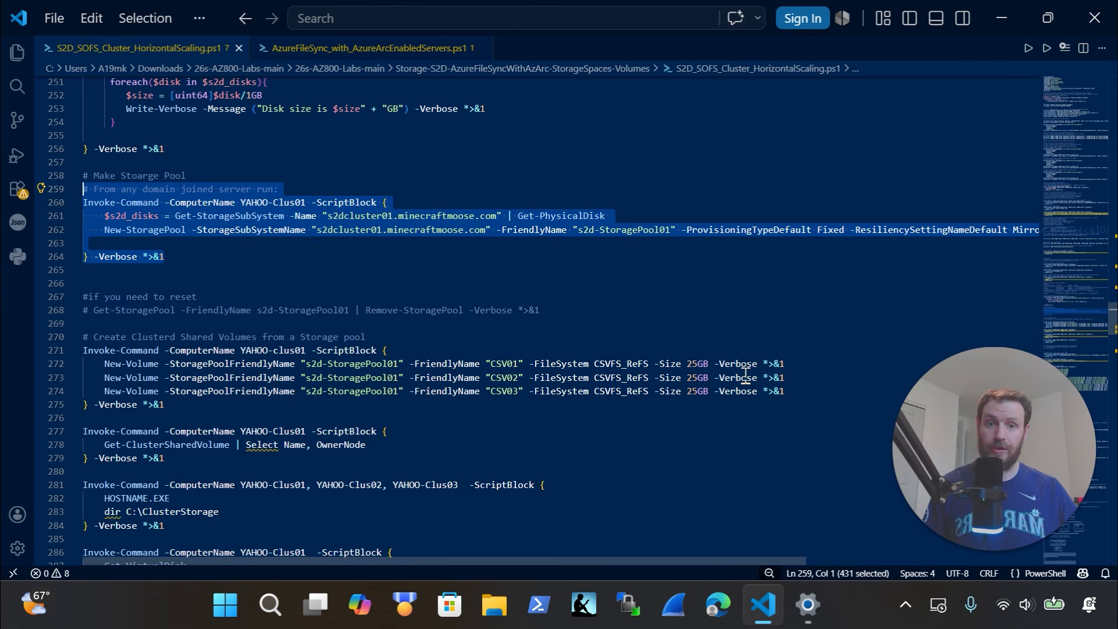
{"action": "left_click", "coordinate": [814, 352]}
{"action": "left_click_drag", "start_coordinate": [751, 359], "coordinate": [79, 374]}
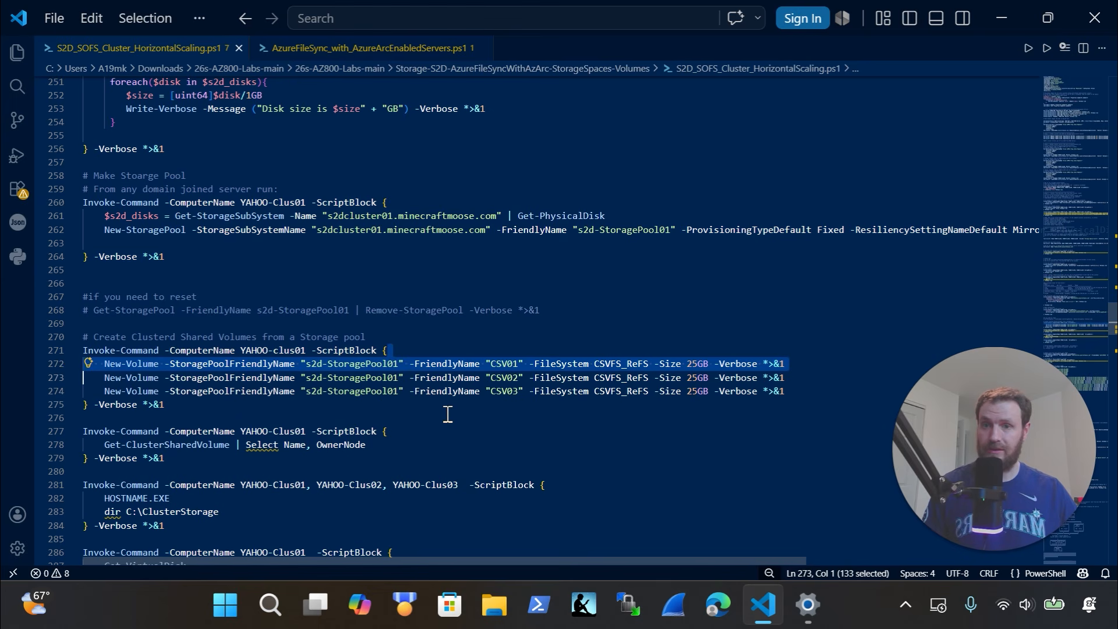
{"action": "scroll", "coordinate": [446, 414], "scroll_direction": "down", "scroll_amount": 3}
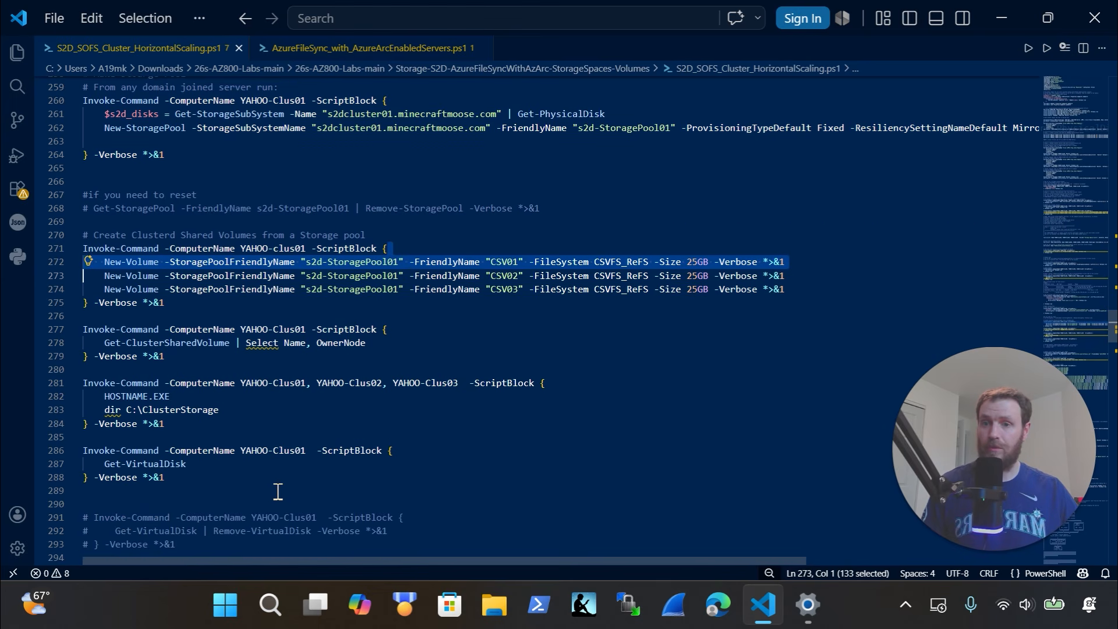
{"action": "left_click_drag", "start_coordinate": [250, 475], "coordinate": [90, 301]}
{"action": "scroll", "coordinate": [293, 307], "scroll_direction": "down", "scroll_amount": 6}
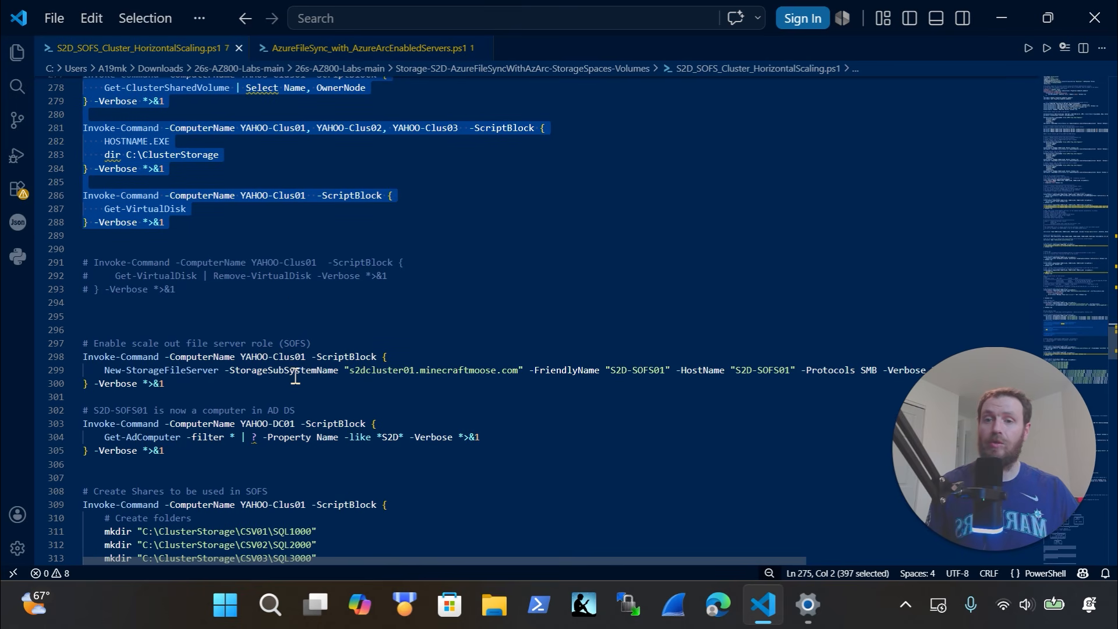
{"action": "scroll", "coordinate": [227, 403], "scroll_direction": "down", "scroll_amount": 1}
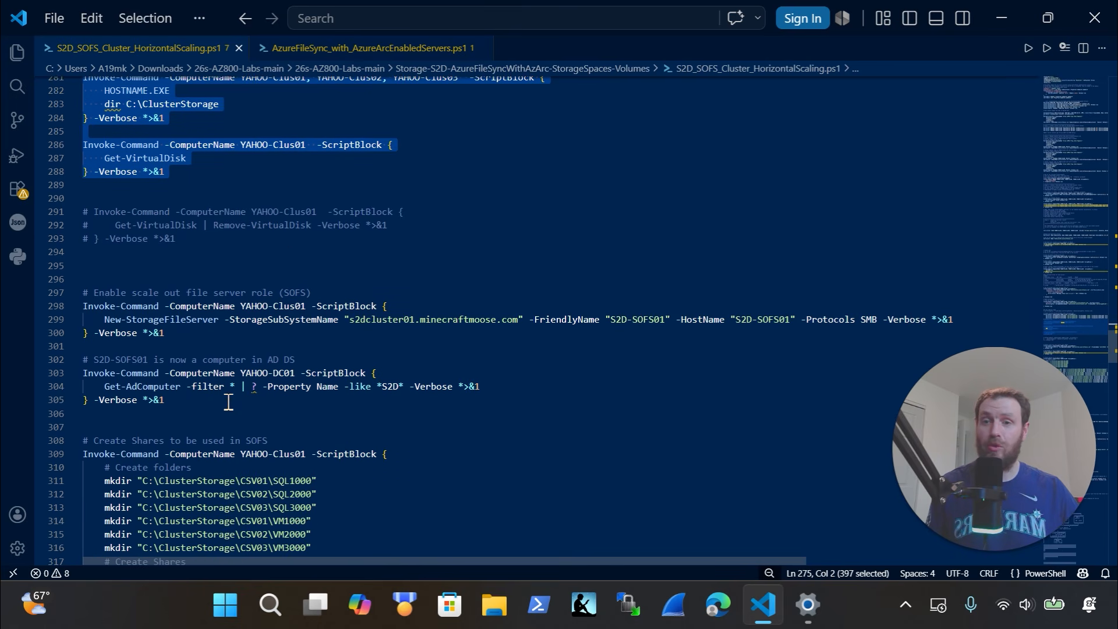
{"action": "left_click_drag", "start_coordinate": [204, 330], "coordinate": [62, 290]}
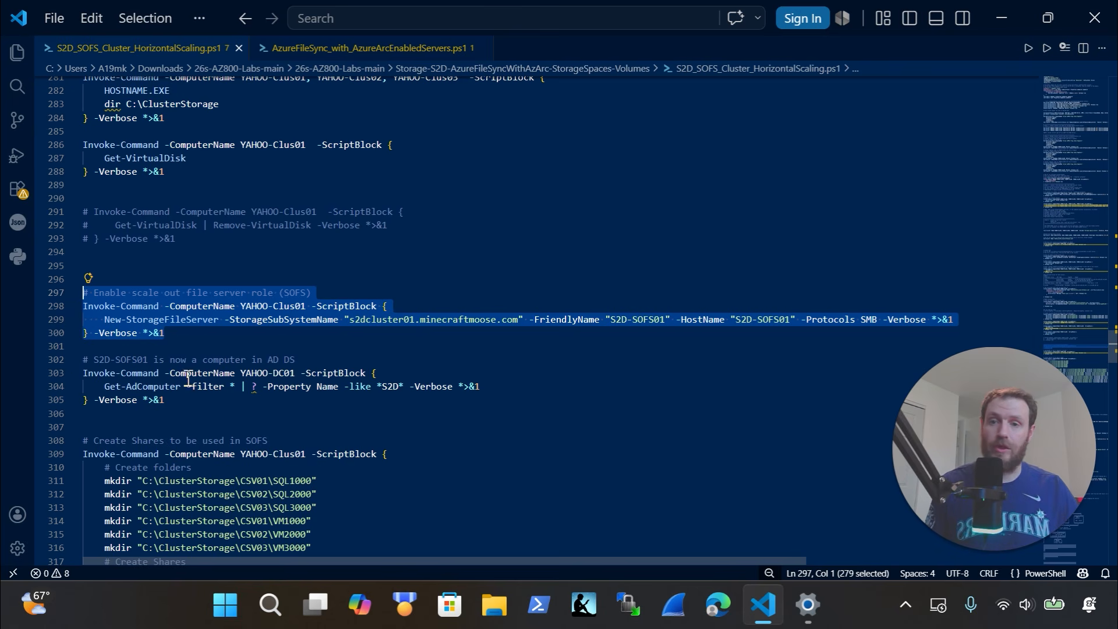
{"action": "left_click", "coordinate": [197, 346]}
{"action": "left_click_drag", "start_coordinate": [197, 346], "coordinate": [87, 307]}
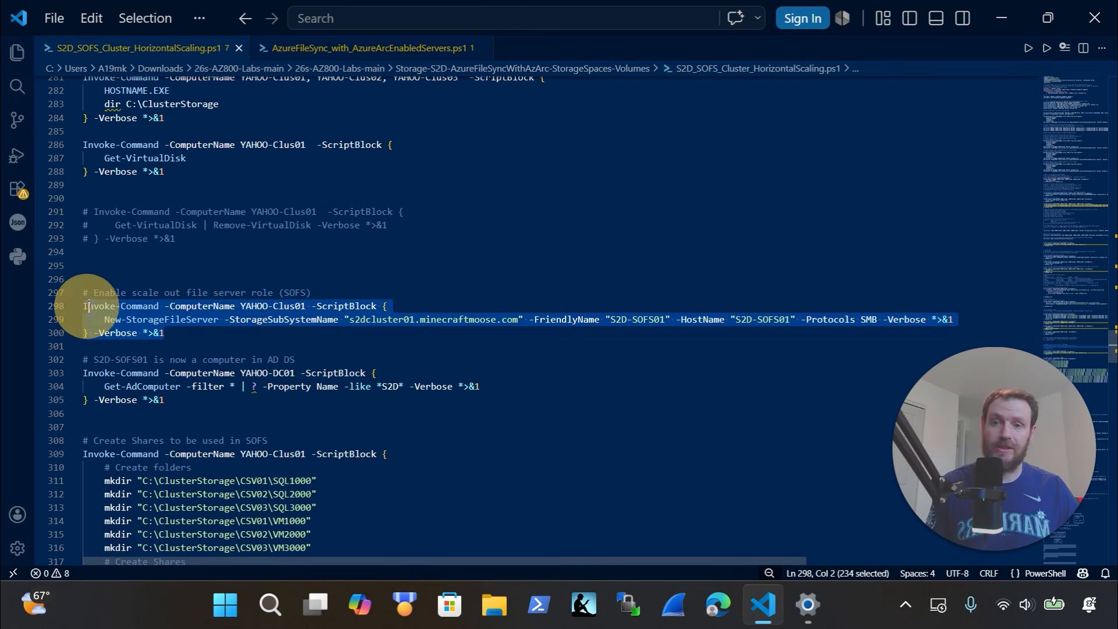
{"action": "scroll", "coordinate": [410, 377], "scroll_direction": "down", "scroll_amount": 4}
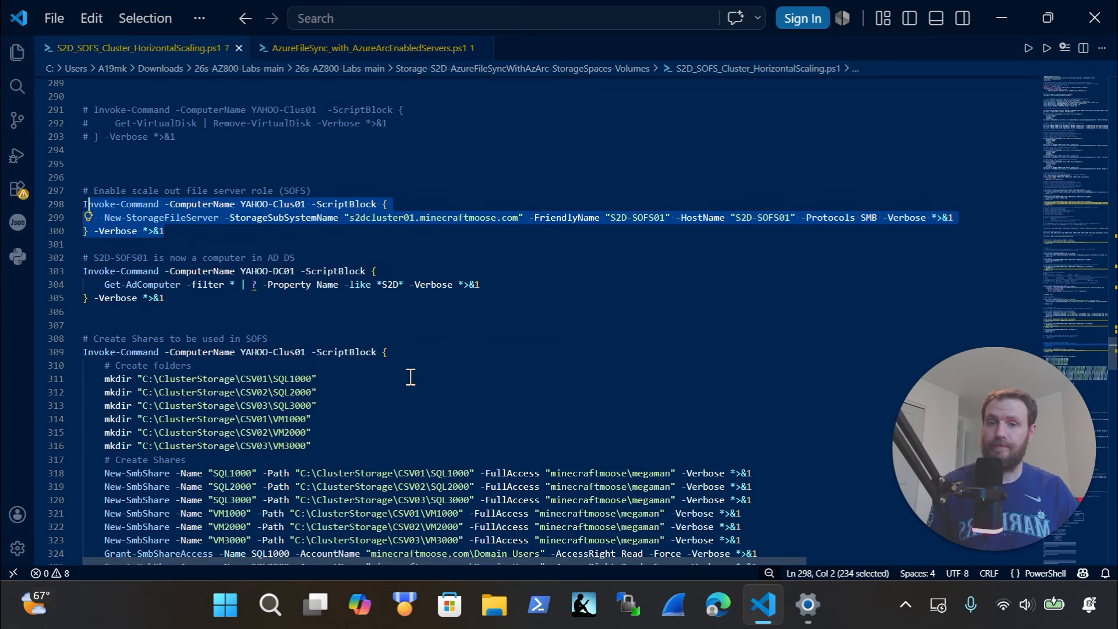
{"action": "scroll", "coordinate": [411, 377], "scroll_direction": "down", "scroll_amount": 4}
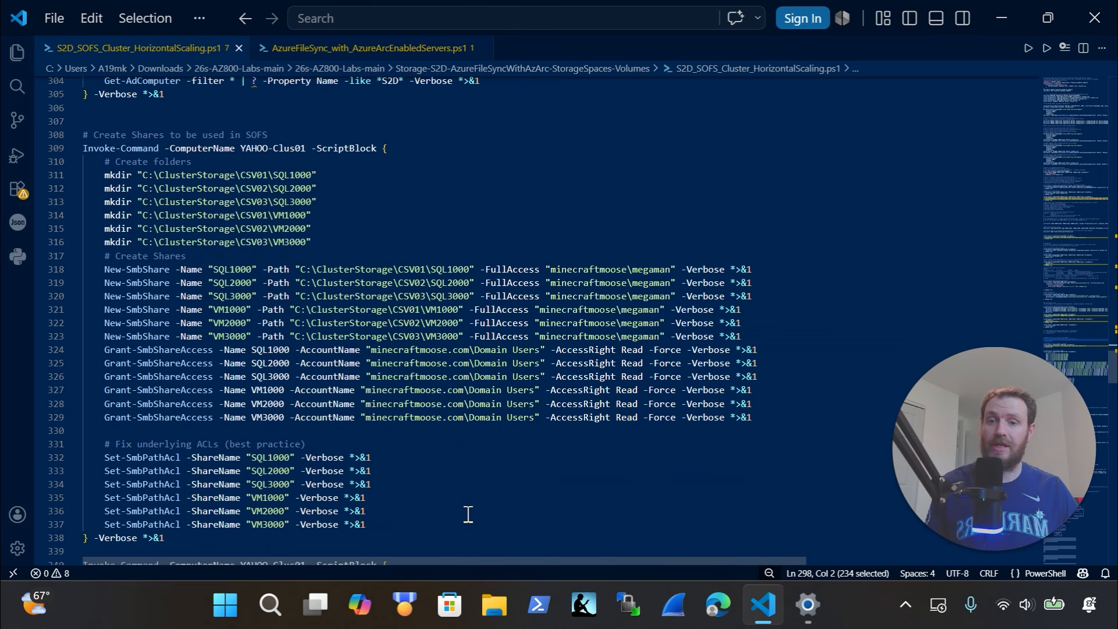
{"action": "left_click_drag", "start_coordinate": [466, 516], "coordinate": [58, 188]}
{"action": "scroll", "coordinate": [370, 310], "scroll_direction": "down", "scroll_amount": 5}
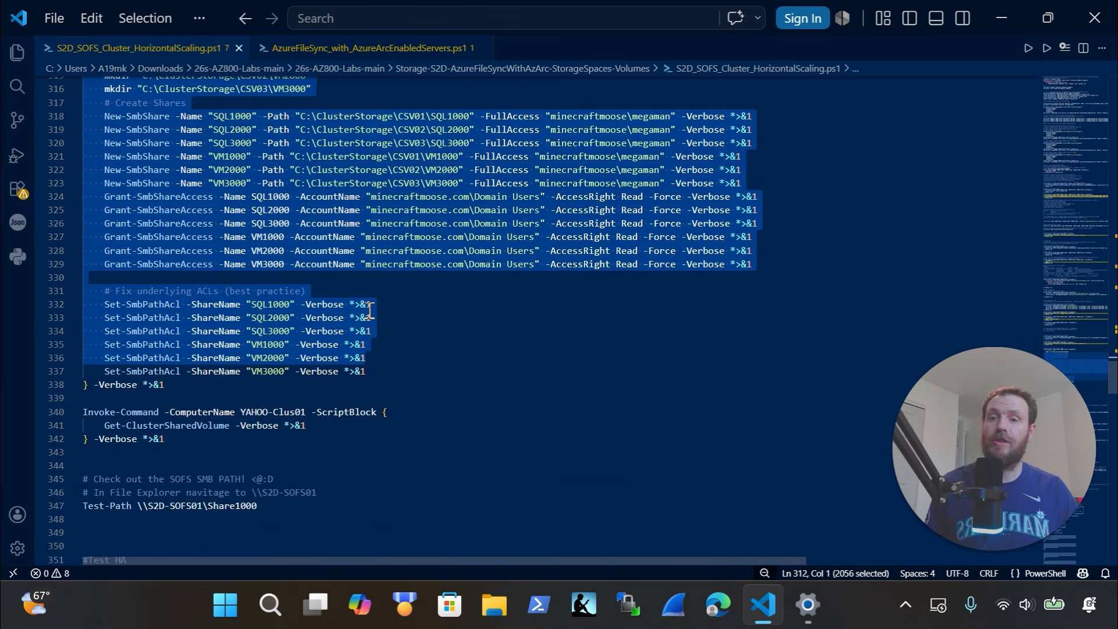
{"action": "scroll", "coordinate": [369, 311], "scroll_direction": "down", "scroll_amount": 4}
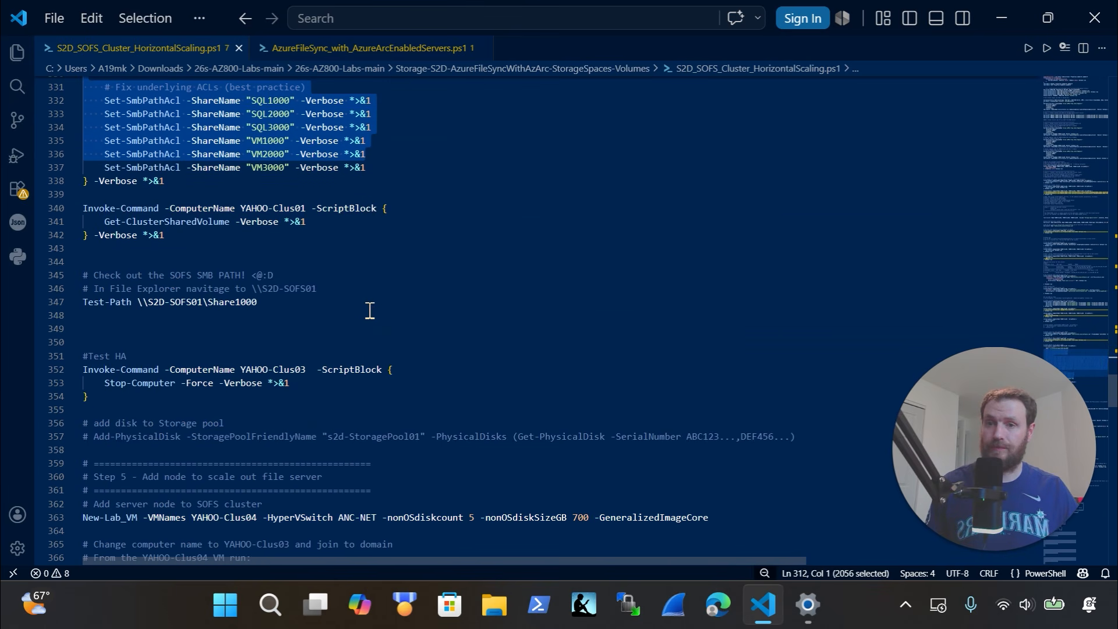
{"action": "scroll", "coordinate": [369, 311], "scroll_direction": "down", "scroll_amount": 5}
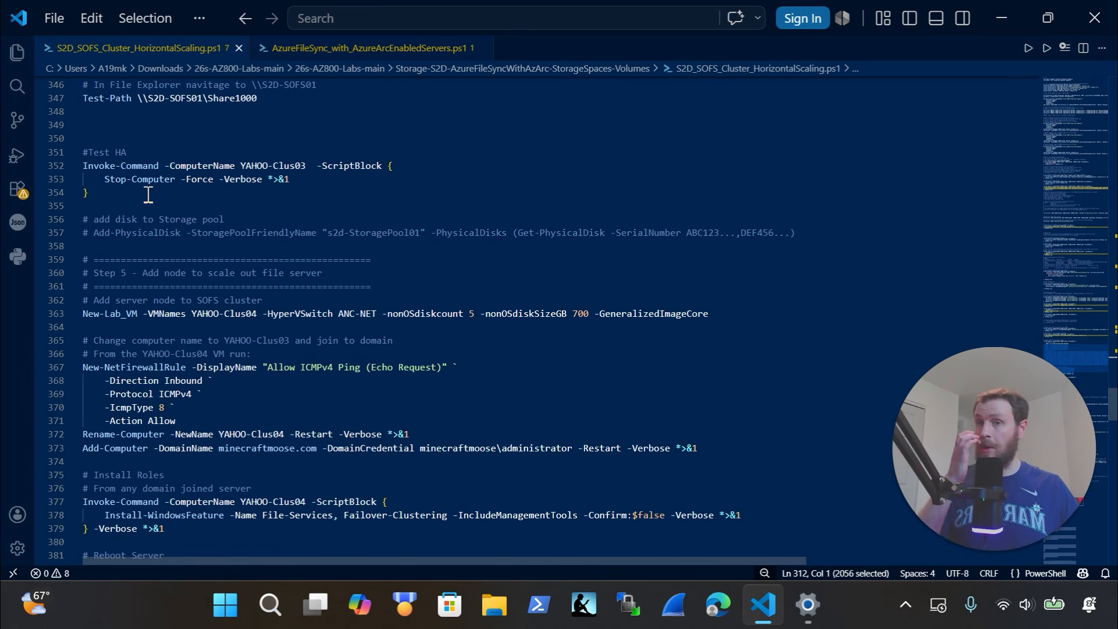
{"action": "left_click_drag", "start_coordinate": [125, 200], "coordinate": [58, 143]}
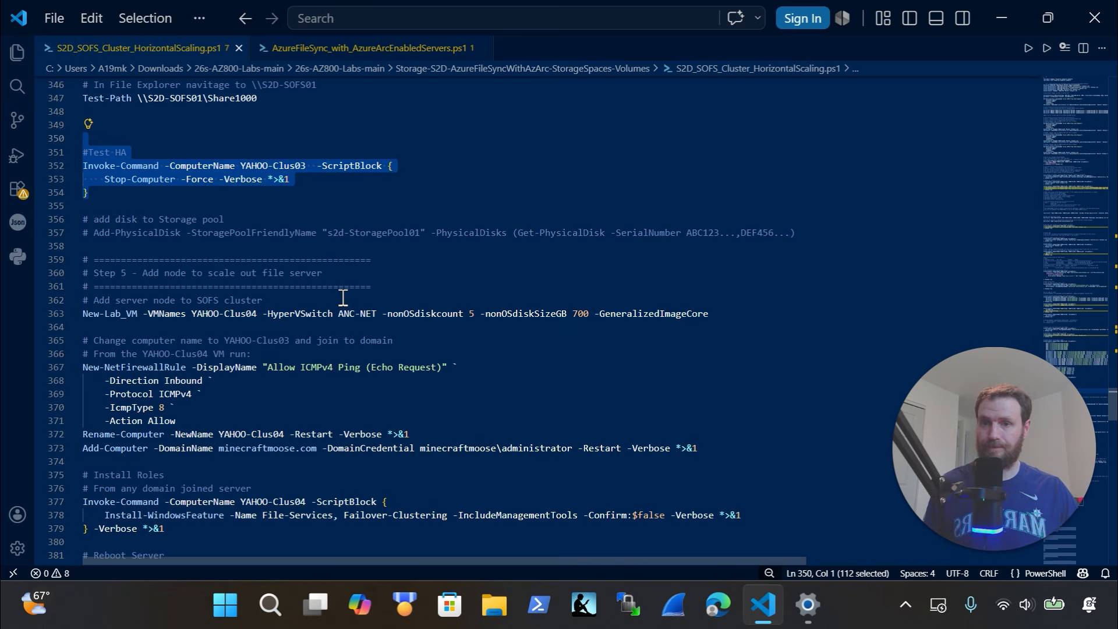
{"action": "scroll", "coordinate": [335, 303], "scroll_direction": "down", "scroll_amount": 3}
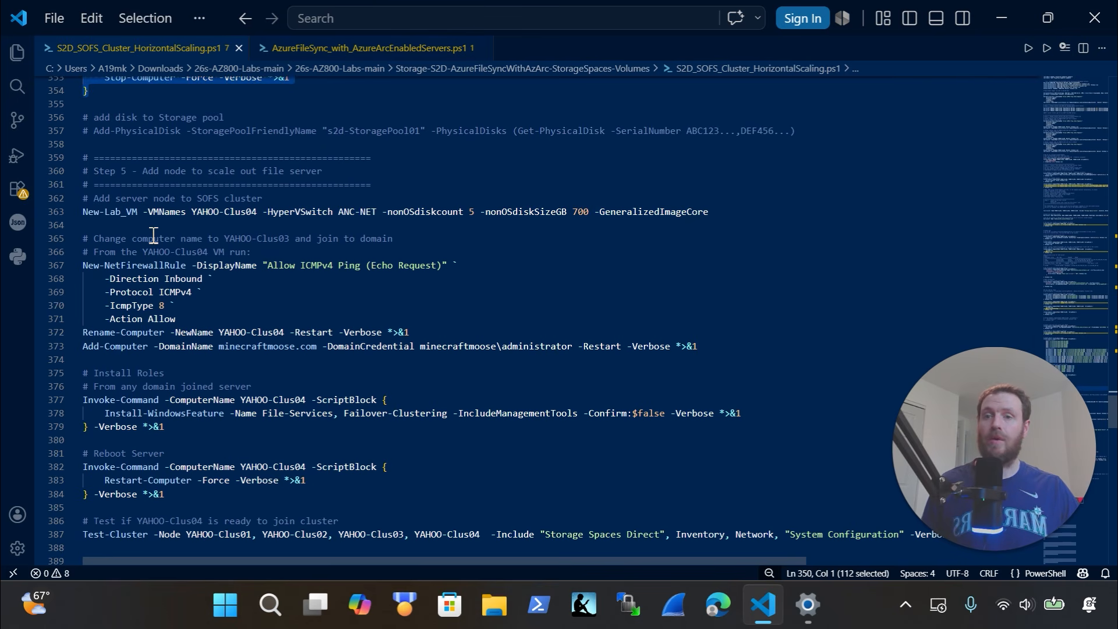
{"action": "left_click_drag", "start_coordinate": [153, 235], "coordinate": [71, 215]}
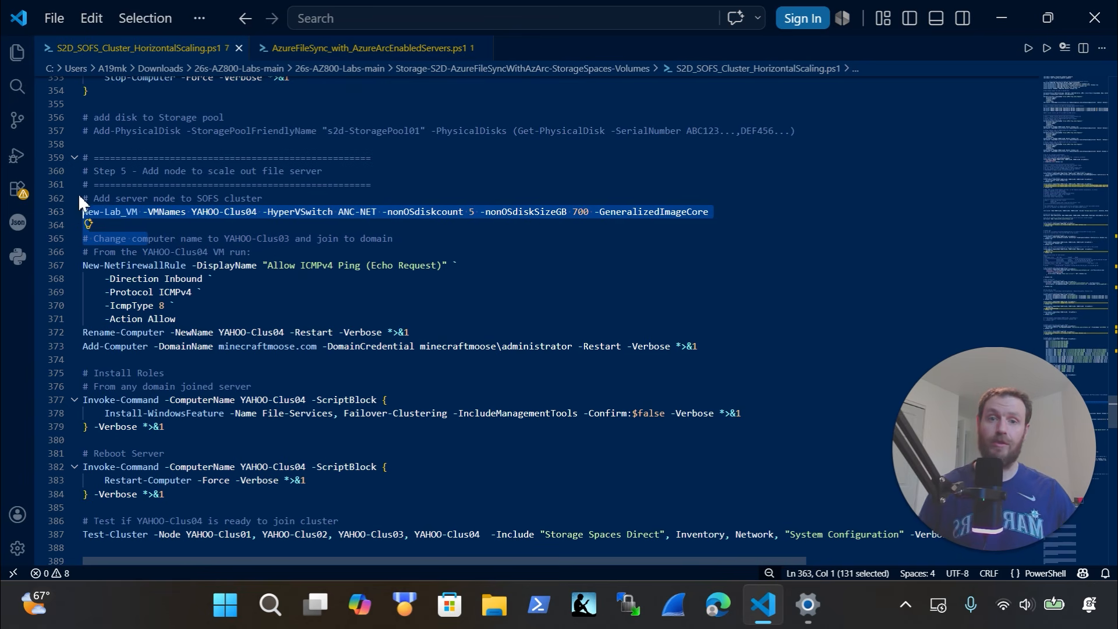
{"action": "left_click", "coordinate": [580, 225]}
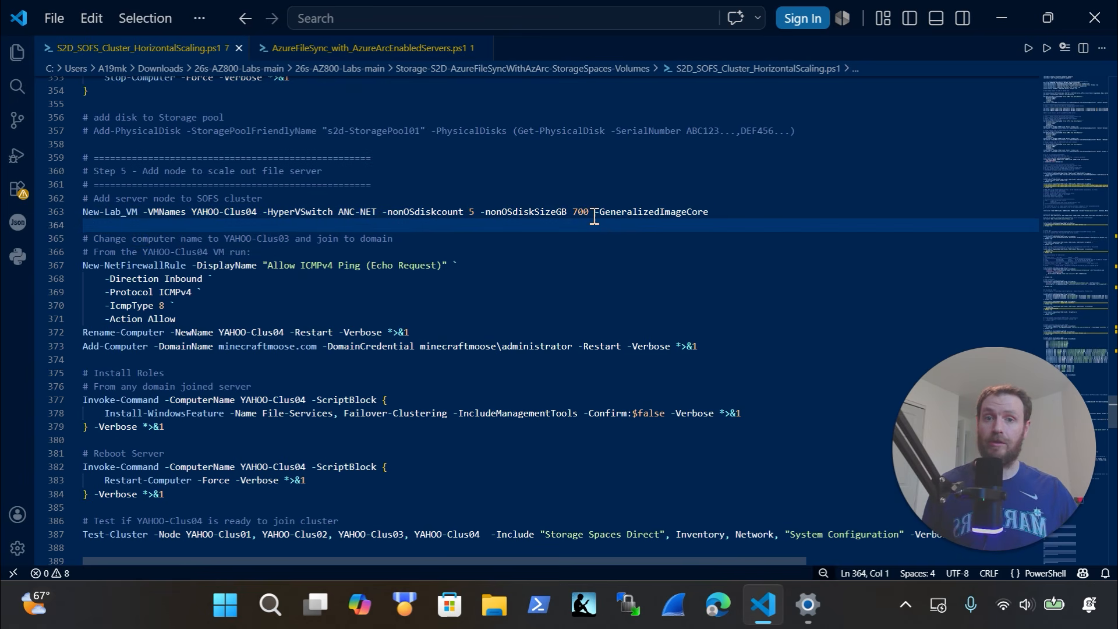
{"action": "left_click_drag", "start_coordinate": [590, 212], "coordinate": [581, 212]}
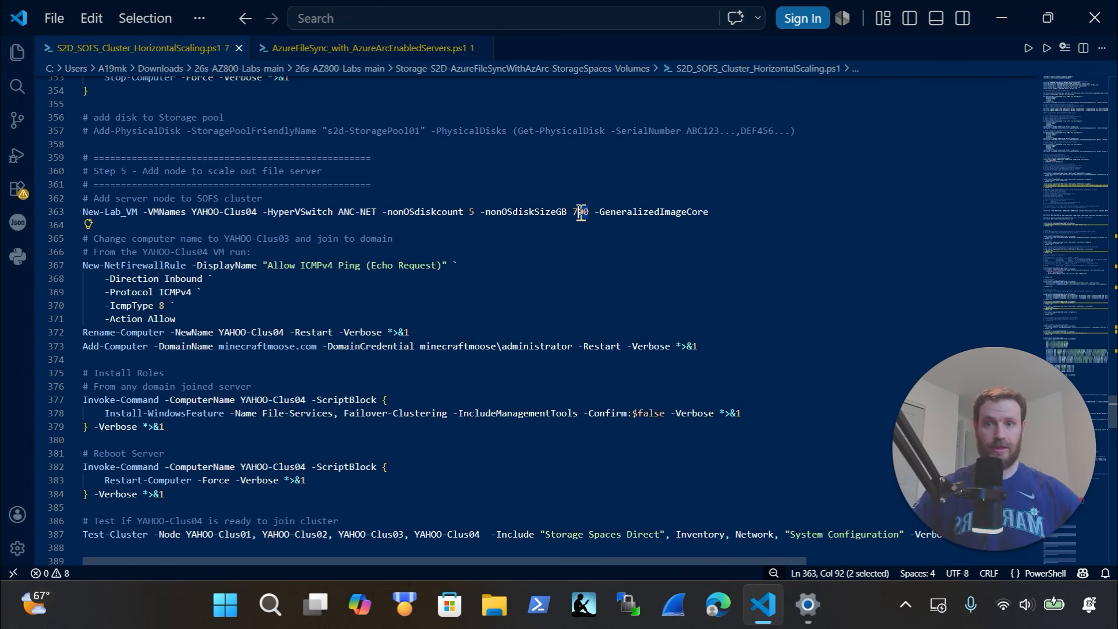
{"action": "left_click", "coordinate": [457, 375]}
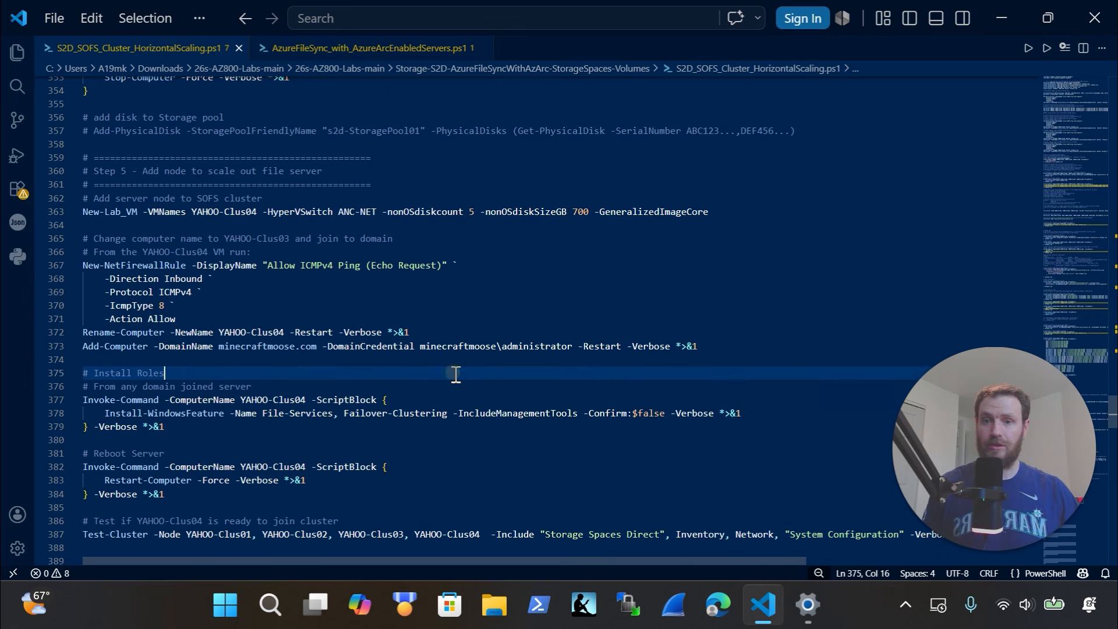
{"action": "scroll", "coordinate": [443, 378], "scroll_direction": "down", "scroll_amount": 2}
{"action": "left_click_drag", "start_coordinate": [419, 387], "coordinate": [290, 350]}
{"action": "scroll", "coordinate": [289, 352], "scroll_direction": "down", "scroll_amount": 5}
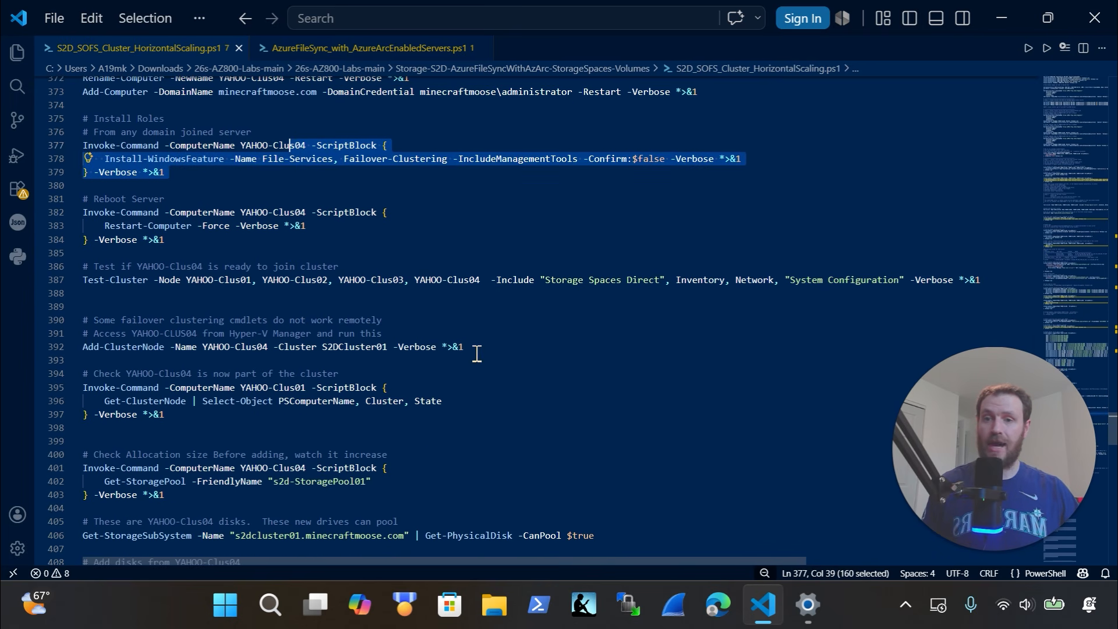
{"action": "left_click_drag", "start_coordinate": [473, 348], "coordinate": [62, 347]}
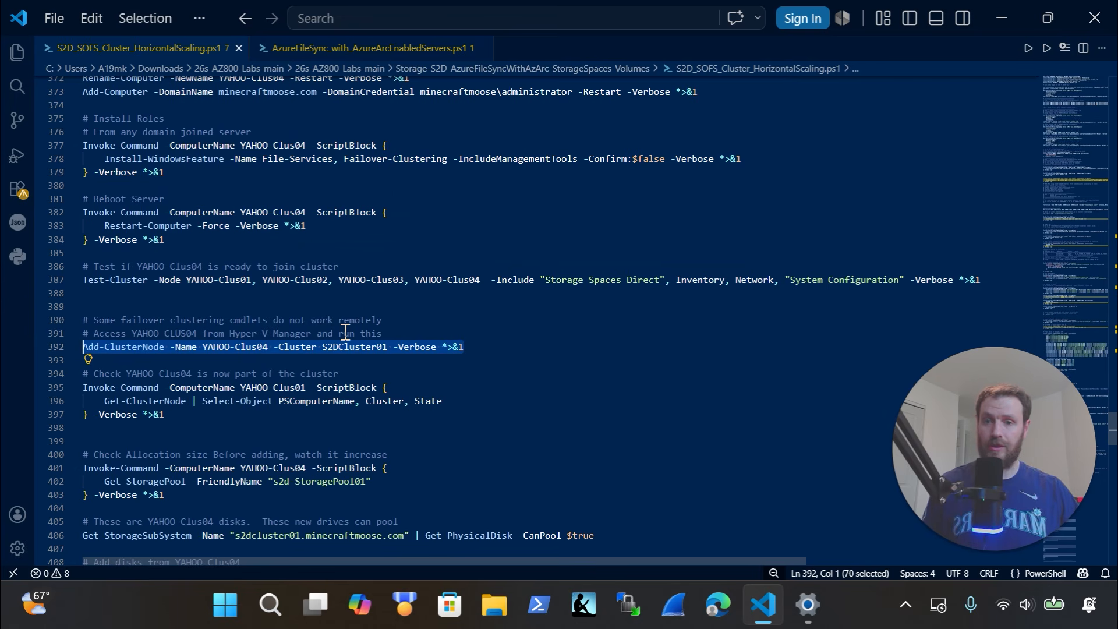
{"action": "scroll", "coordinate": [346, 331], "scroll_direction": "down", "scroll_amount": 2}
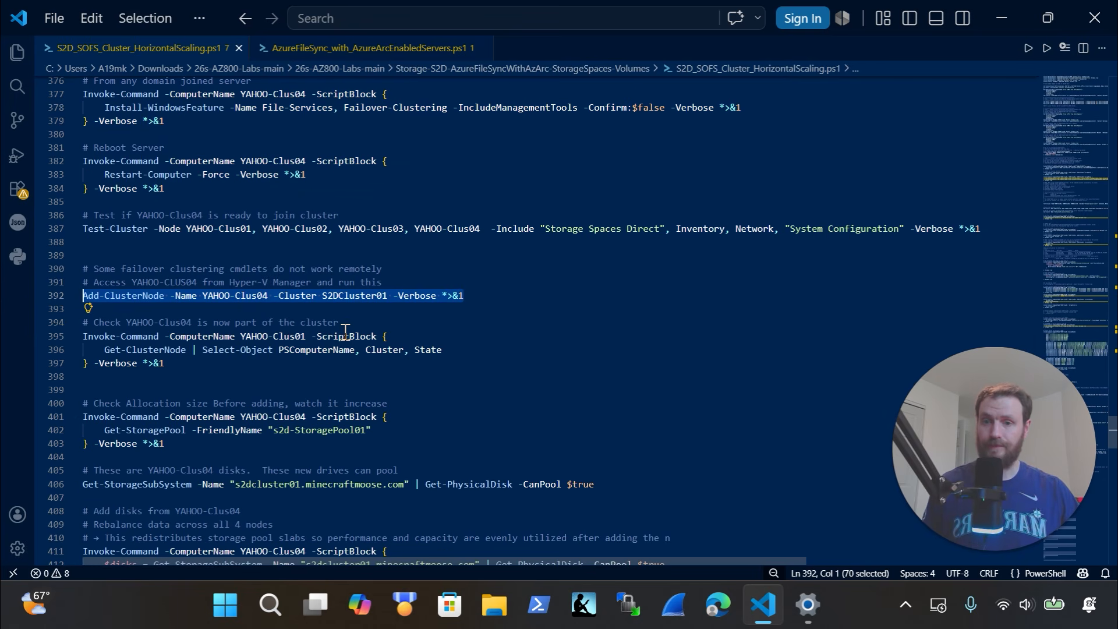
{"action": "scroll", "coordinate": [346, 331], "scroll_direction": "down", "scroll_amount": 2}
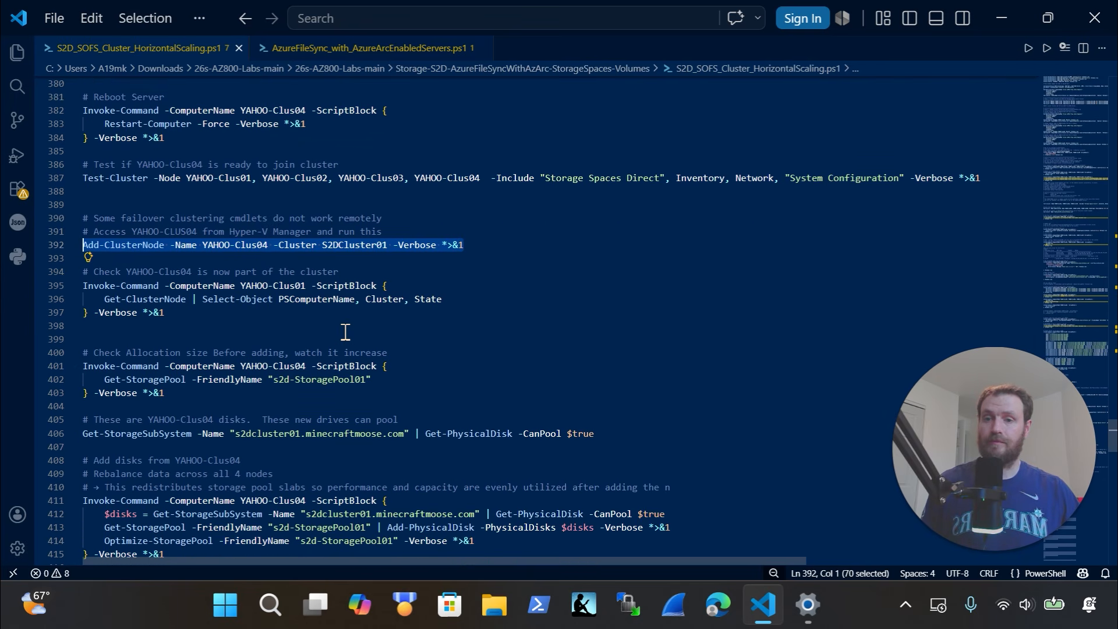
{"action": "scroll", "coordinate": [345, 330], "scroll_direction": "down", "scroll_amount": 2}
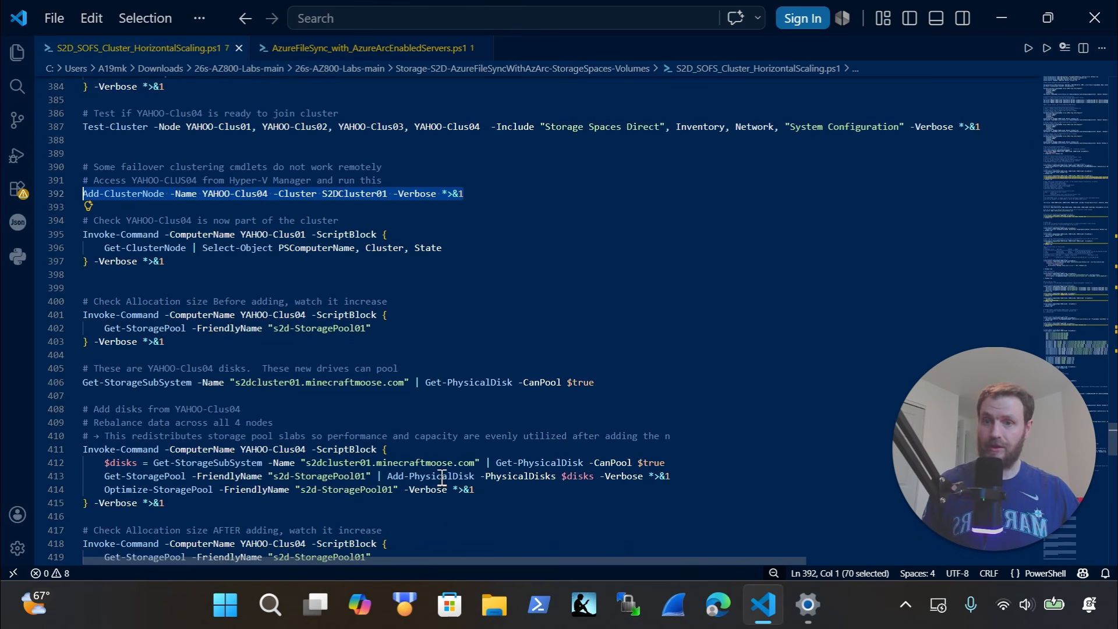
{"action": "scroll", "coordinate": [434, 461], "scroll_direction": "down", "scroll_amount": 2}
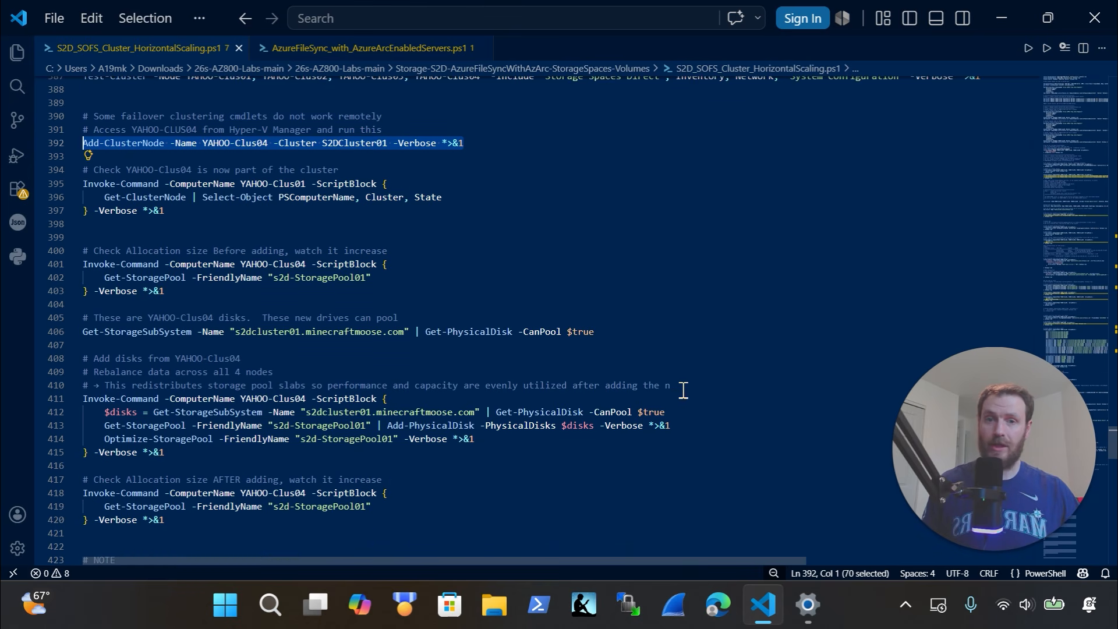
Complete the truncated rebalance comment on line 410 so it ends with 'after adding the node'
{"action": "left_click_drag", "start_coordinate": [671, 385], "coordinate": [124, 389]}
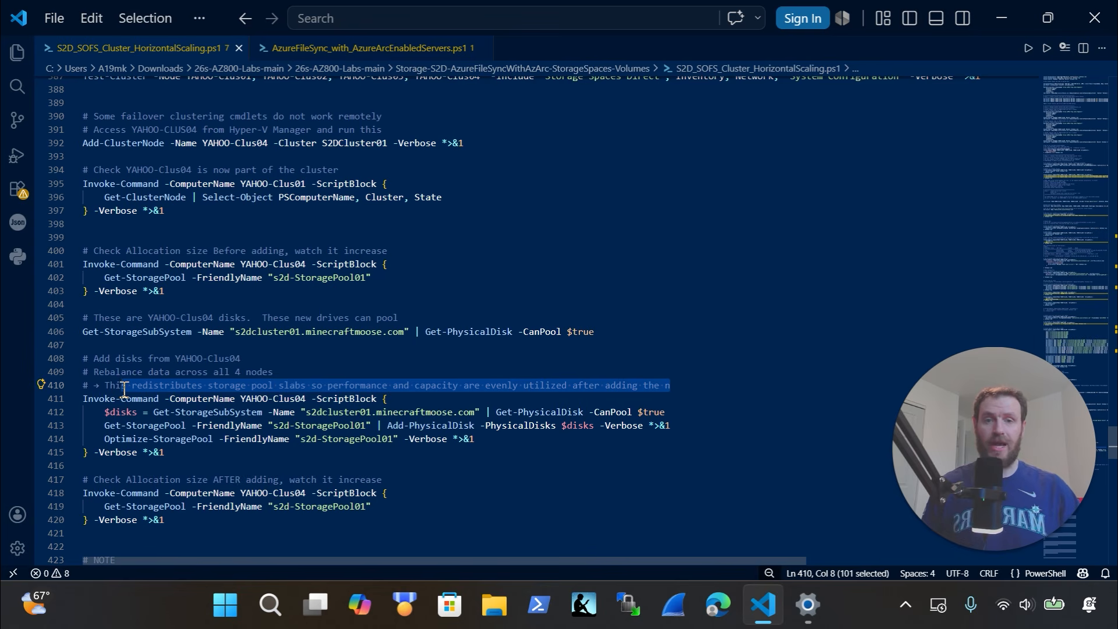
{"action": "left_click", "coordinate": [726, 390]}
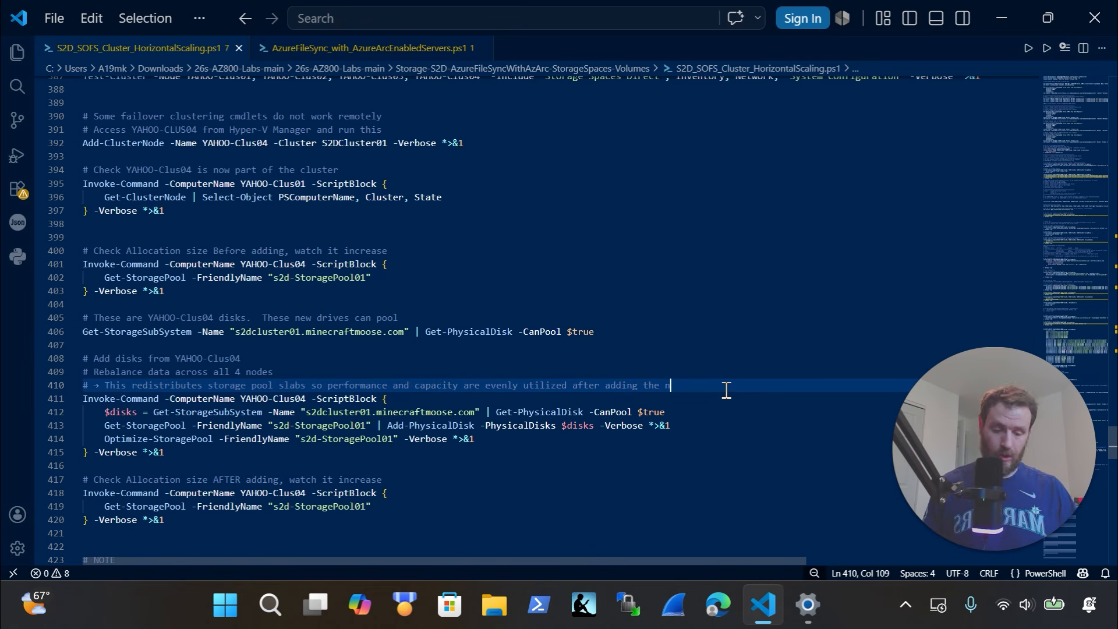
{"action": "type", "text": "ode"}
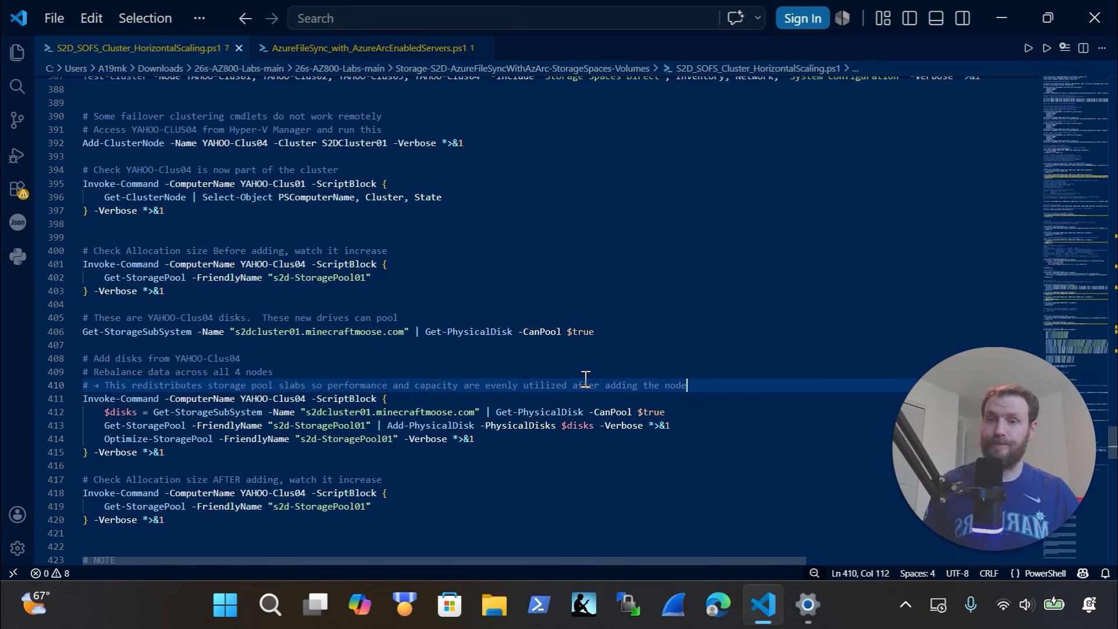
Scroll down to the #9 ASCII cluster diagram, then close the S2D scaling script
{"action": "scroll", "coordinate": [530, 379], "scroll_direction": "down", "scroll_amount": 4}
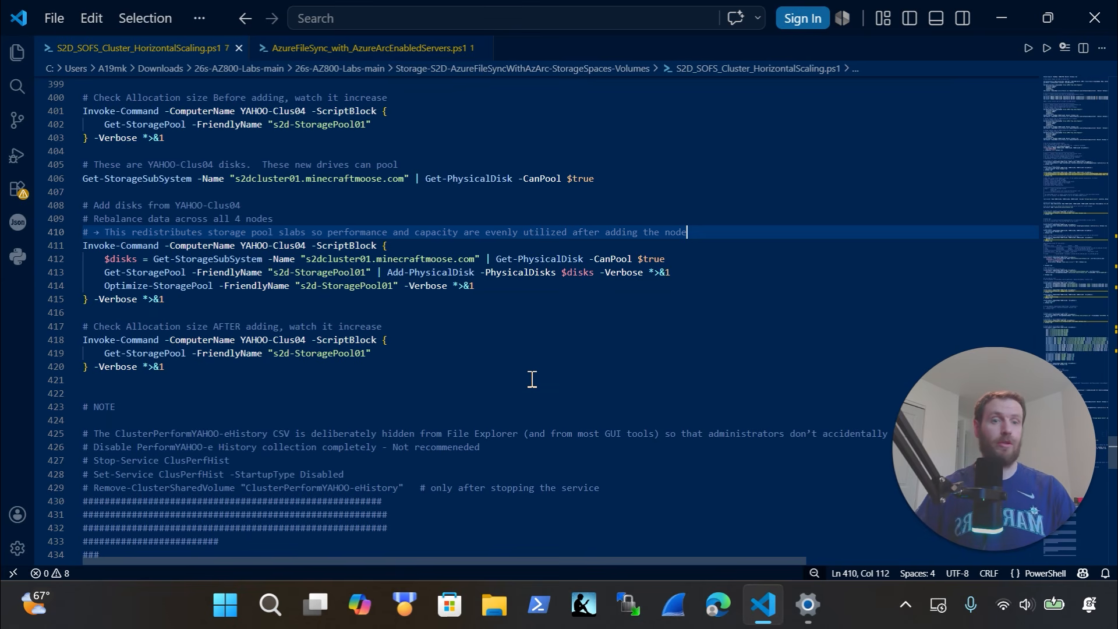
{"action": "scroll", "coordinate": [527, 376], "scroll_direction": "down", "scroll_amount": 5}
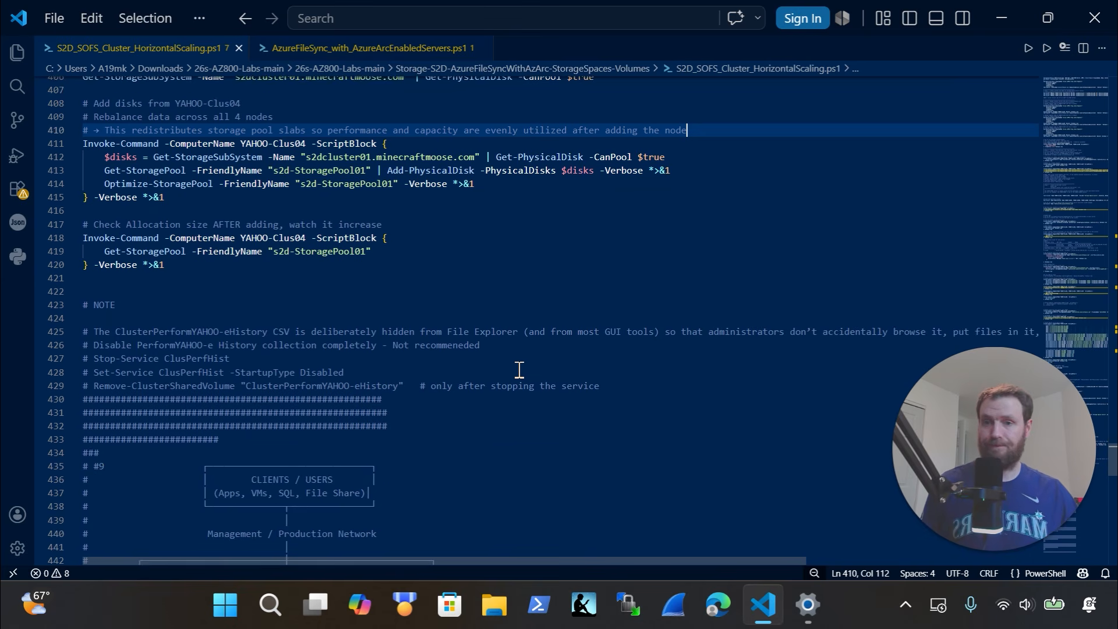
{"action": "scroll", "coordinate": [518, 369], "scroll_direction": "down", "scroll_amount": 1}
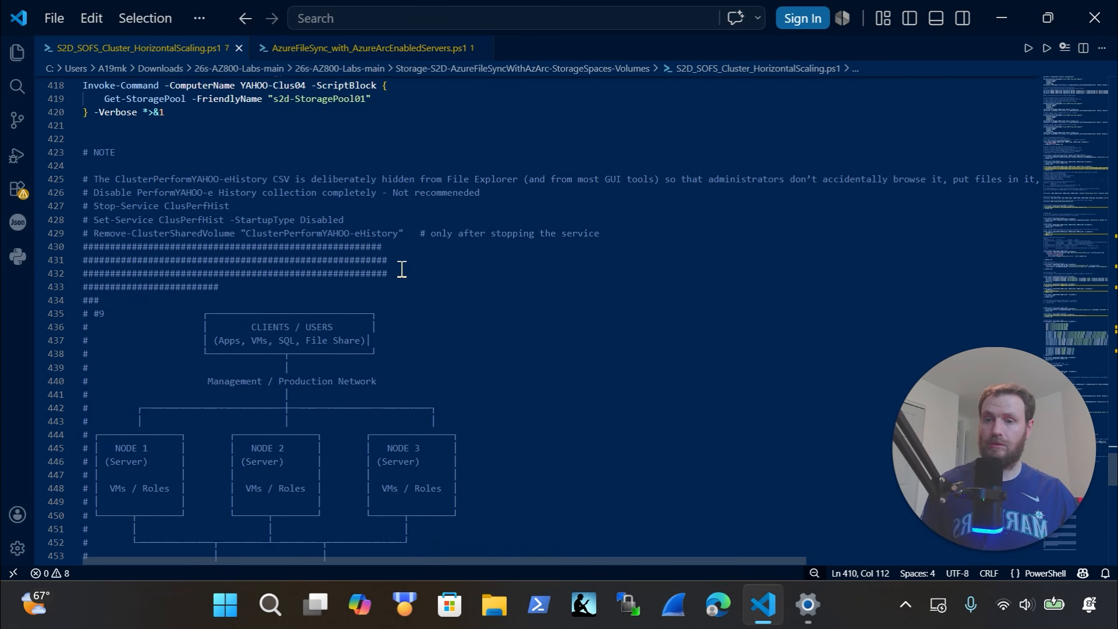
{"action": "scroll", "coordinate": [337, 227], "scroll_direction": "down", "scroll_amount": 2}
{"action": "scroll", "coordinate": [450, 470], "scroll_direction": "down", "scroll_amount": 1}
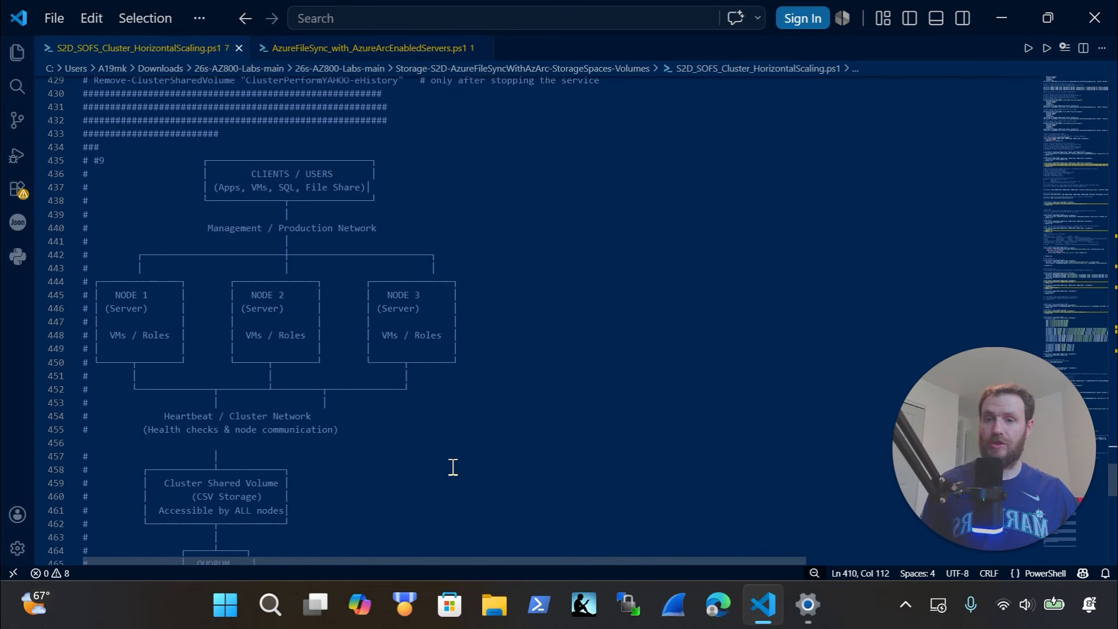
{"action": "left_click_drag", "start_coordinate": [550, 511], "coordinate": [143, 174]}
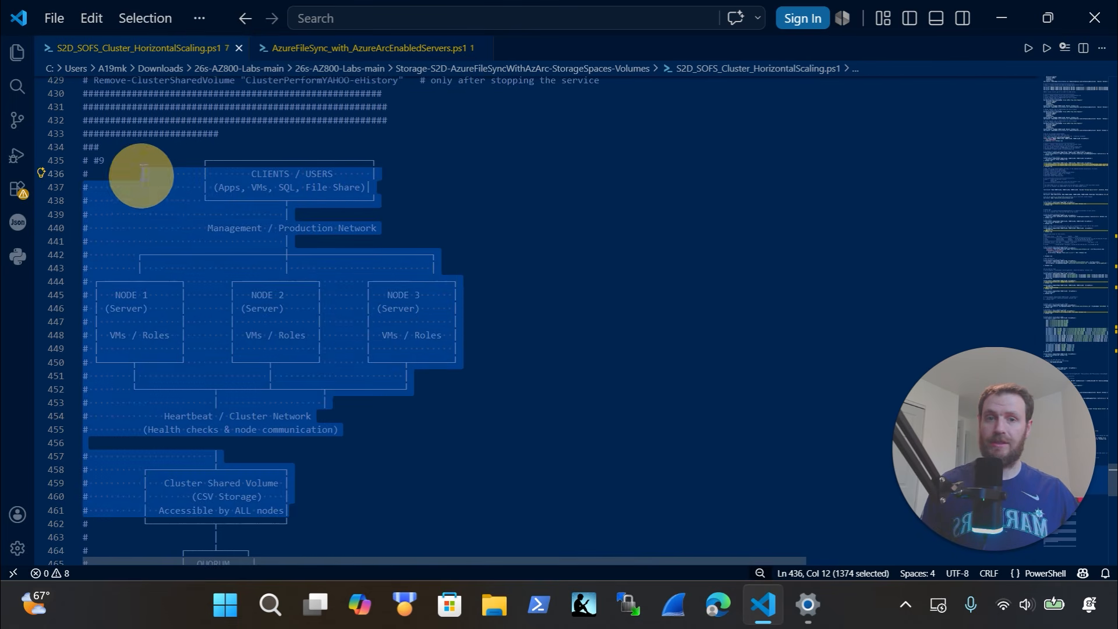
{"action": "left_click", "coordinate": [239, 47]}
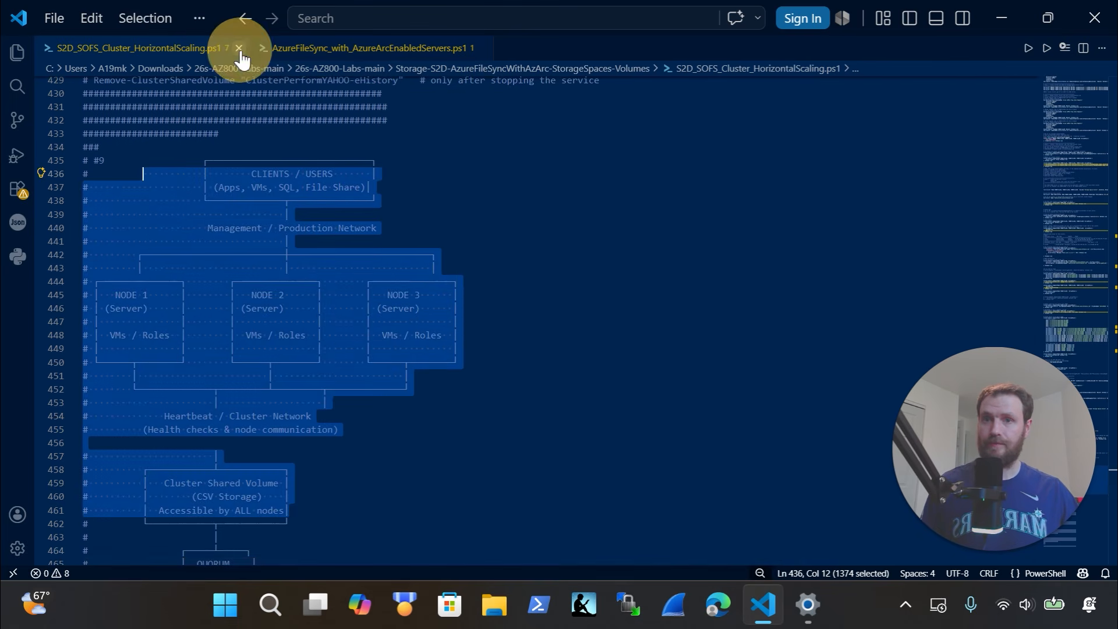
Review AzureFileSync_with_AzureArcEnabledServers.ps1, selecting the variable block and the az group create command
{"action": "scroll", "coordinate": [425, 383], "scroll_direction": "up", "scroll_amount": 12}
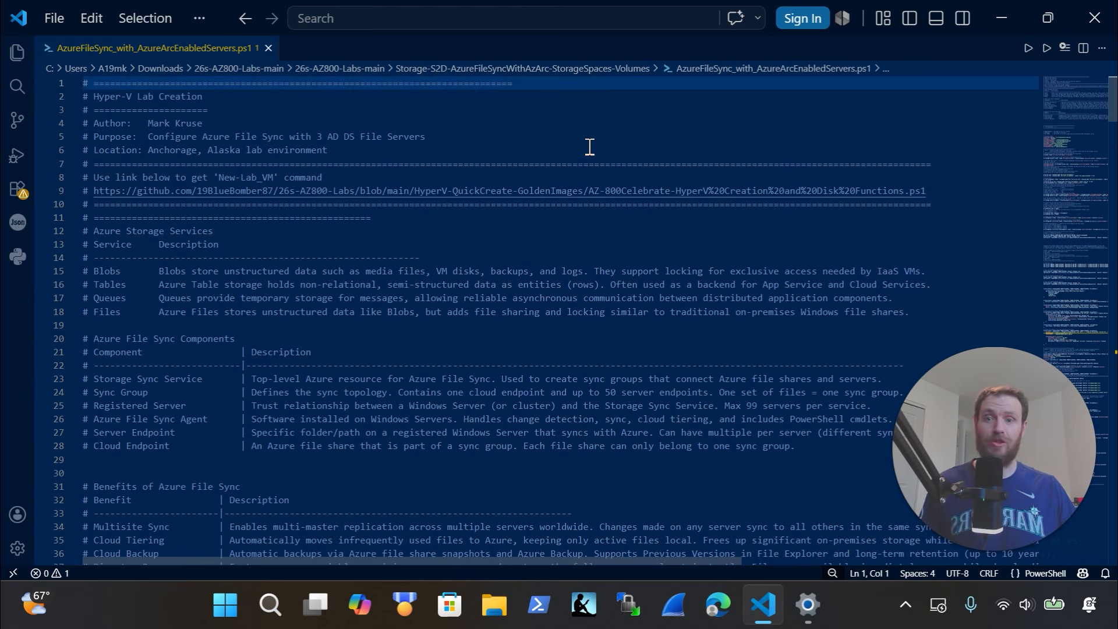
{"action": "scroll", "coordinate": [590, 146], "scroll_direction": "down", "scroll_amount": 10}
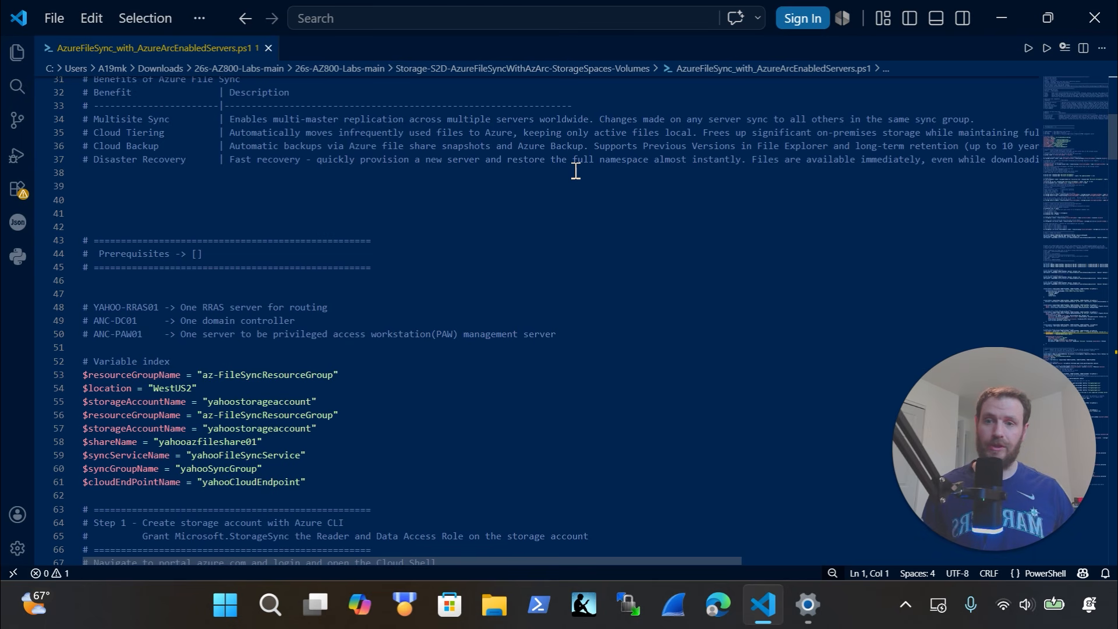
{"action": "scroll", "coordinate": [482, 369], "scroll_direction": "down", "scroll_amount": 3}
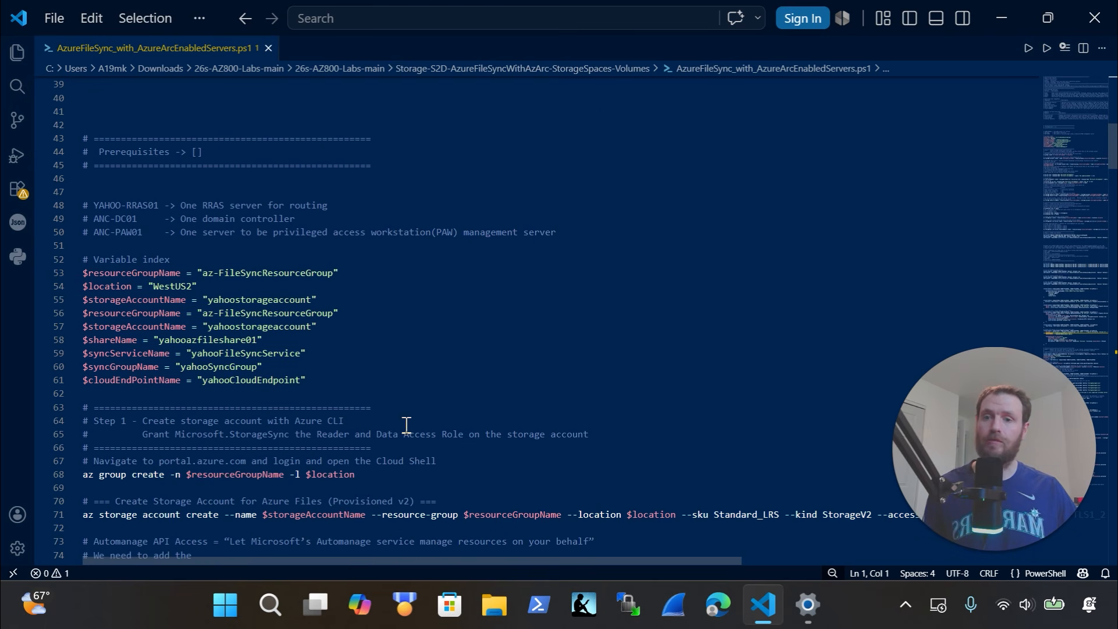
{"action": "left_click_drag", "start_coordinate": [344, 396], "coordinate": [83, 245]}
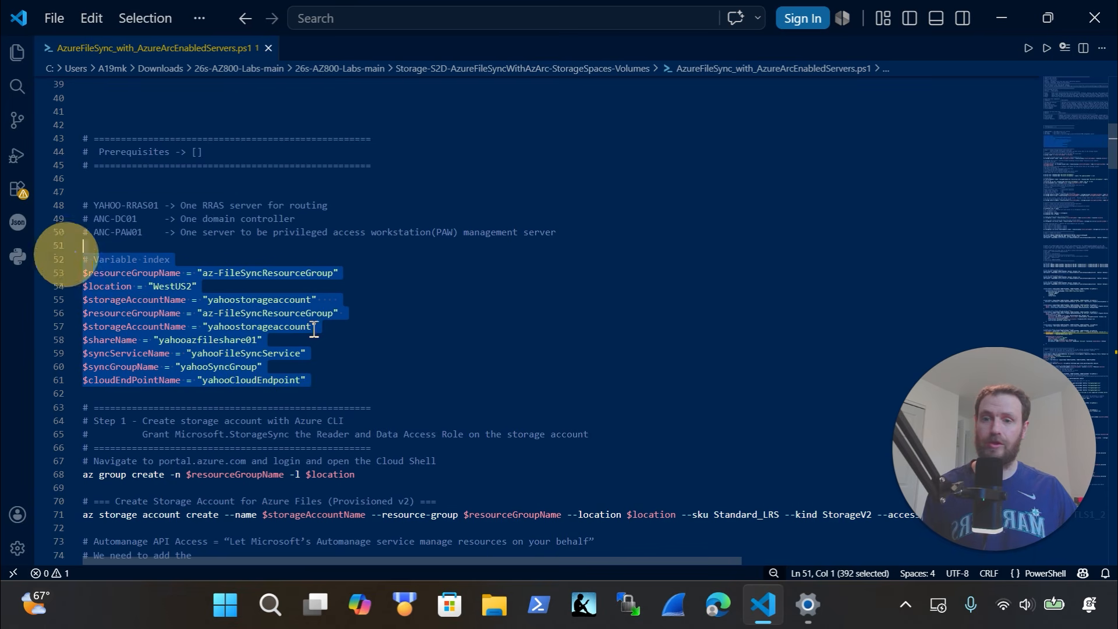
{"action": "scroll", "coordinate": [556, 370], "scroll_direction": "down", "scroll_amount": 3}
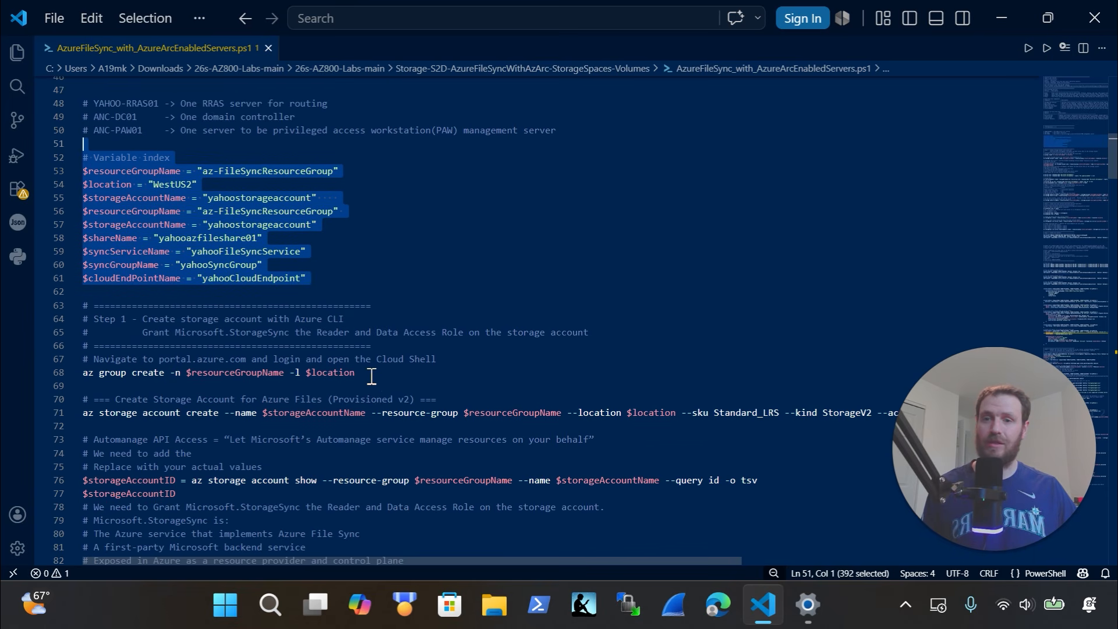
{"action": "left_click_drag", "start_coordinate": [385, 375], "coordinate": [71, 359]}
{"action": "scroll", "coordinate": [124, 360], "scroll_direction": "down", "scroll_amount": 1}
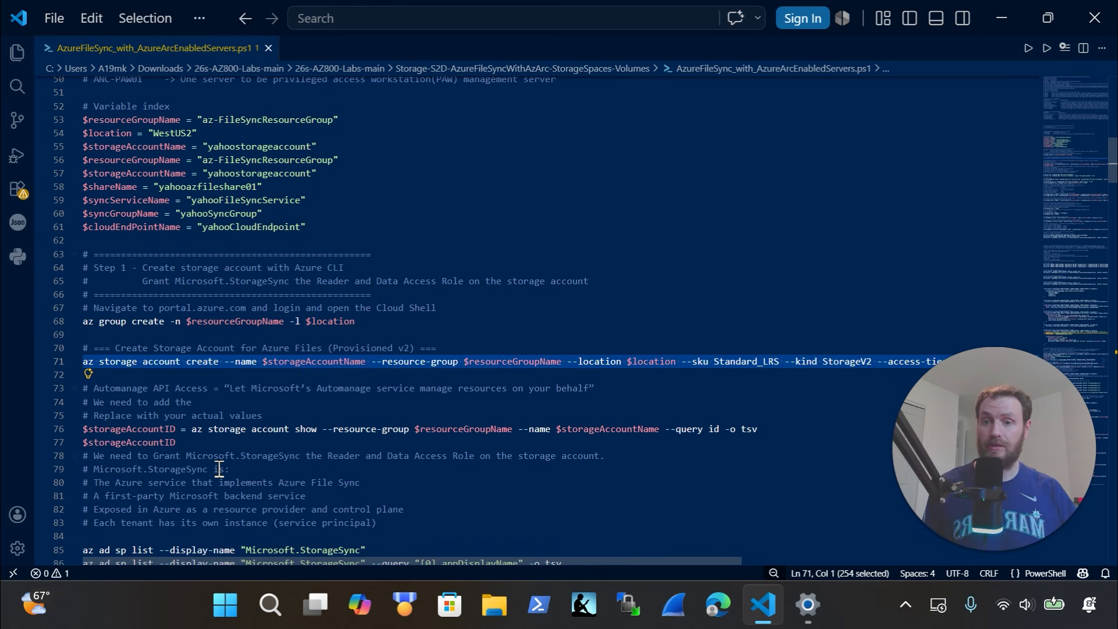
{"action": "scroll", "coordinate": [219, 453], "scroll_direction": "down", "scroll_amount": 2}
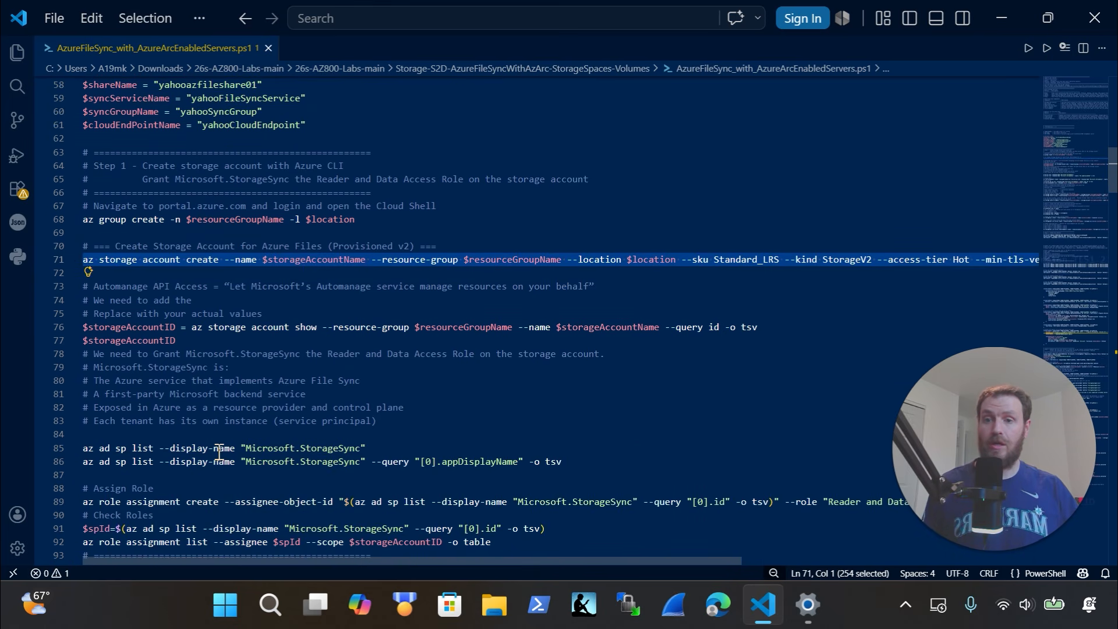
{"action": "scroll", "coordinate": [219, 453], "scroll_direction": "down", "scroll_amount": 1}
{"action": "scroll", "coordinate": [295, 466], "scroll_direction": "down", "scroll_amount": 2}
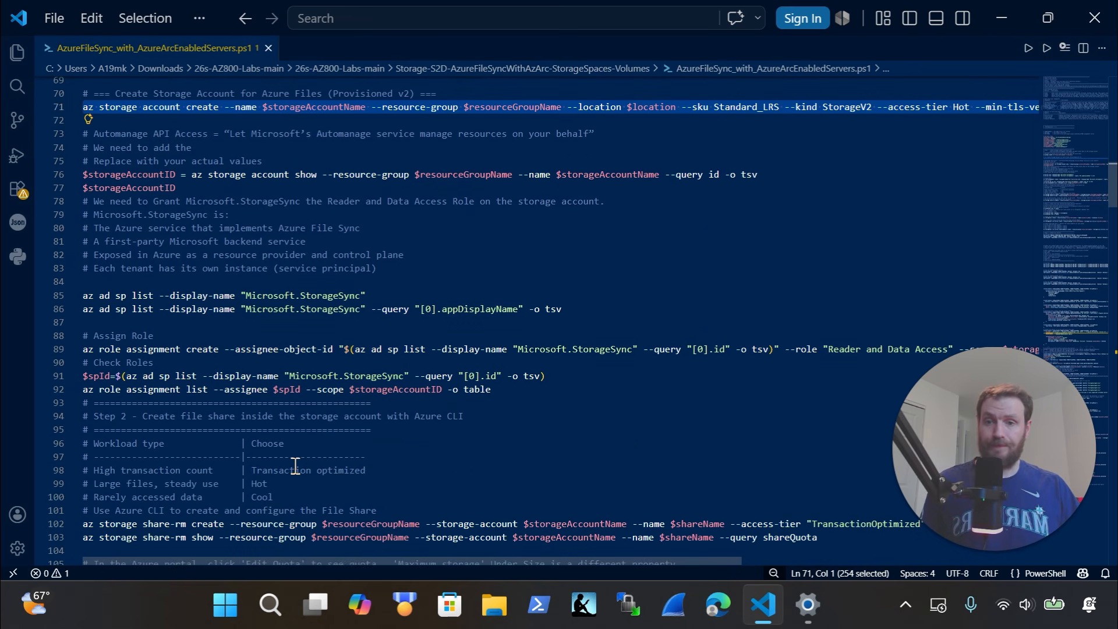
{"action": "scroll", "coordinate": [295, 466], "scroll_direction": "down", "scroll_amount": 1}
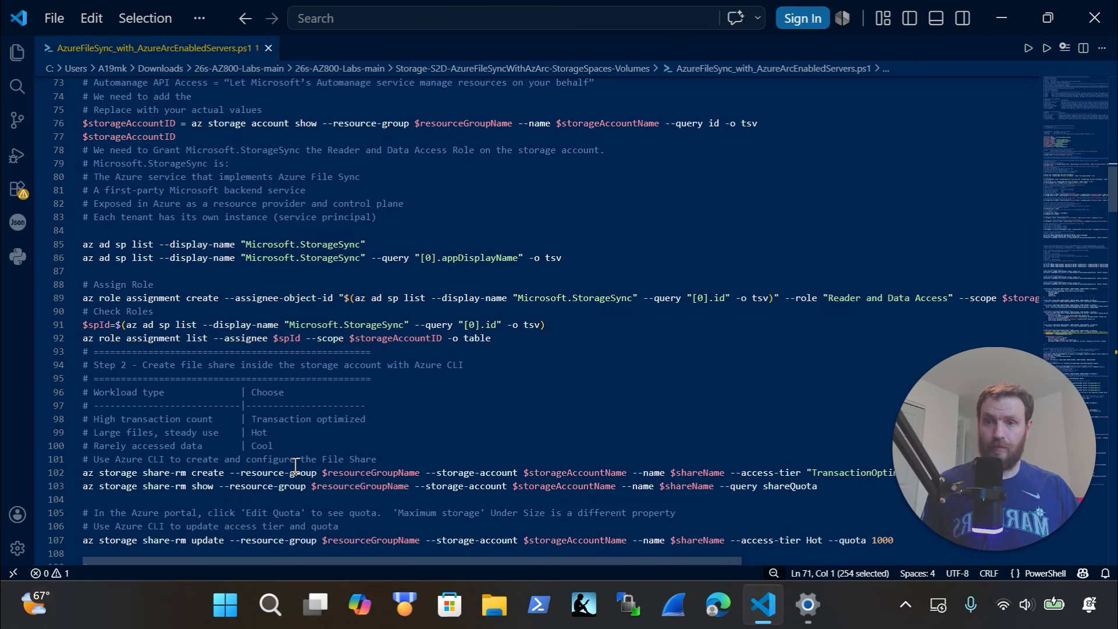
{"action": "left_click_drag", "start_coordinate": [98, 278], "coordinate": [600, 298]}
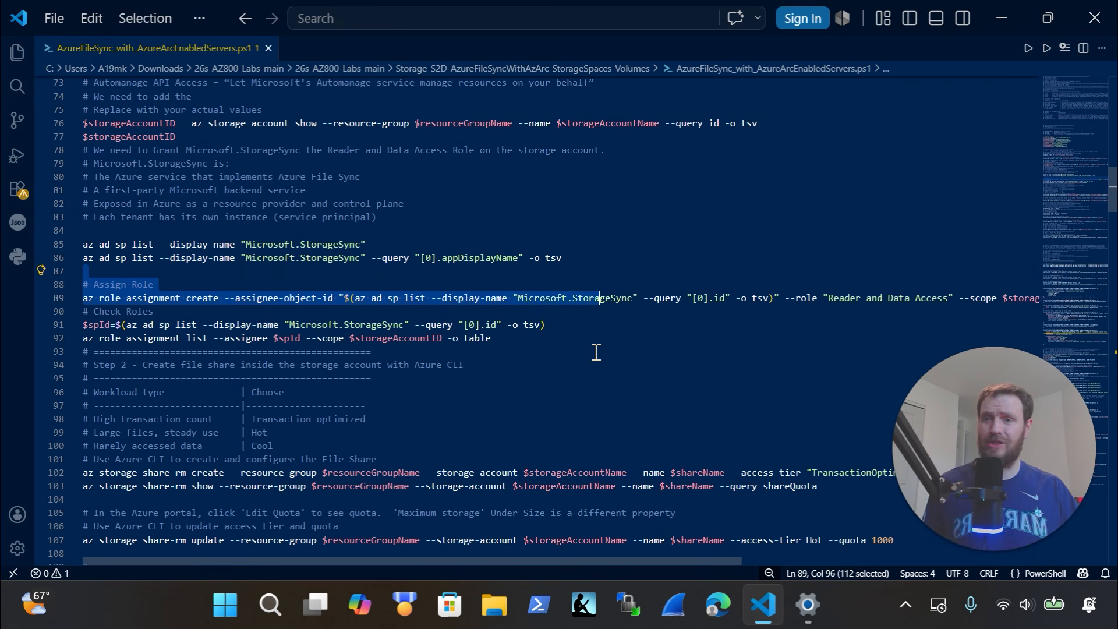
{"action": "scroll", "coordinate": [594, 370], "scroll_direction": "down", "scroll_amount": 1}
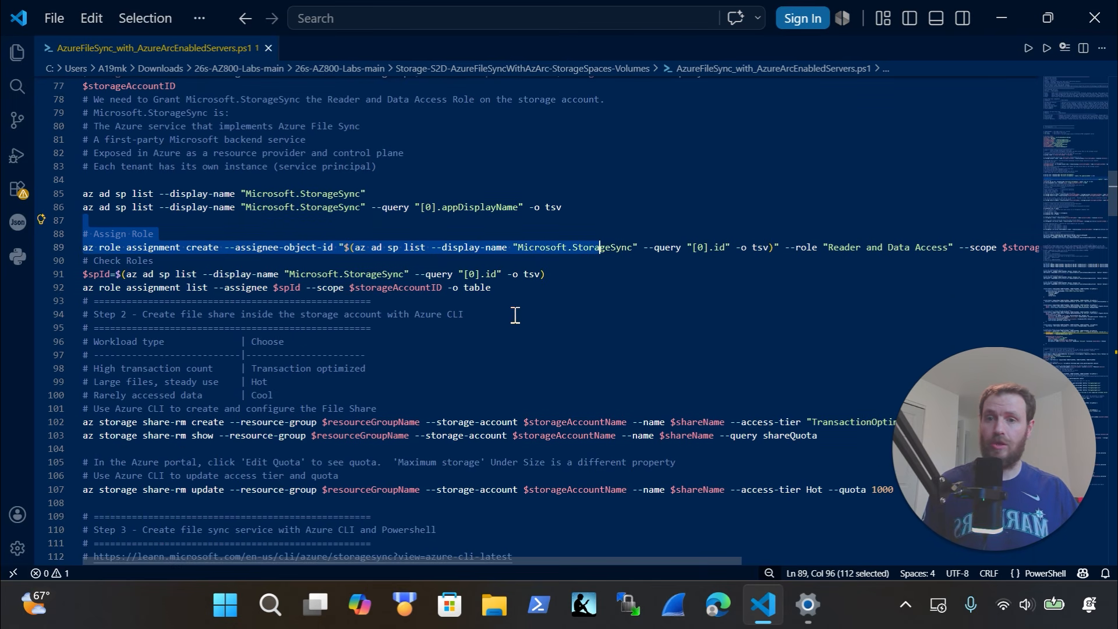
{"action": "left_click_drag", "start_coordinate": [539, 290], "coordinate": [59, 285]}
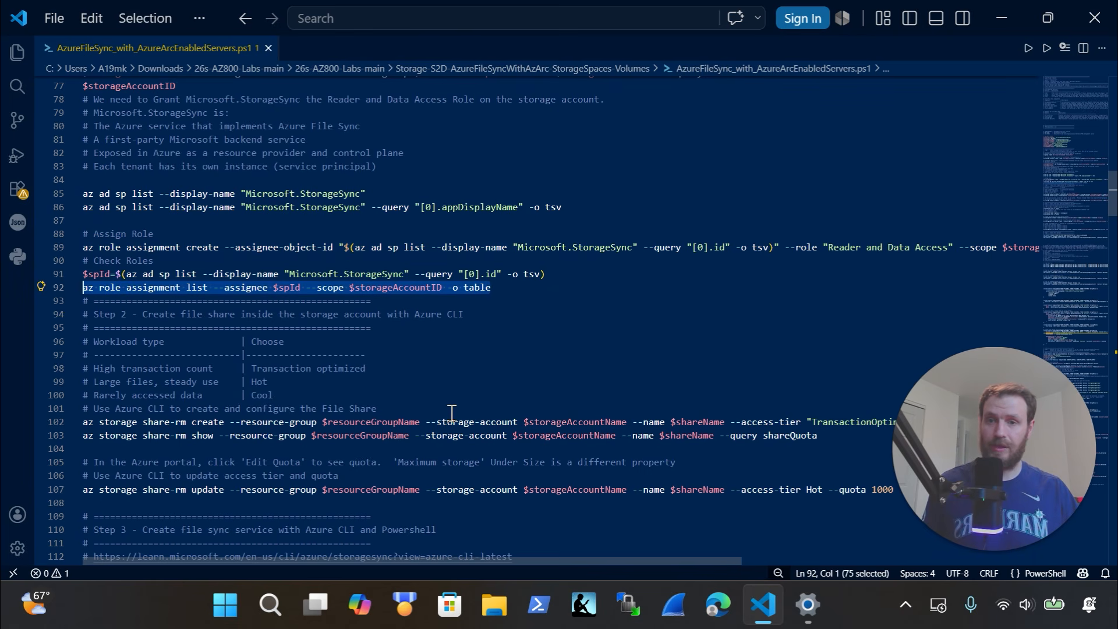
{"action": "scroll", "coordinate": [429, 447], "scroll_direction": "down", "scroll_amount": 2}
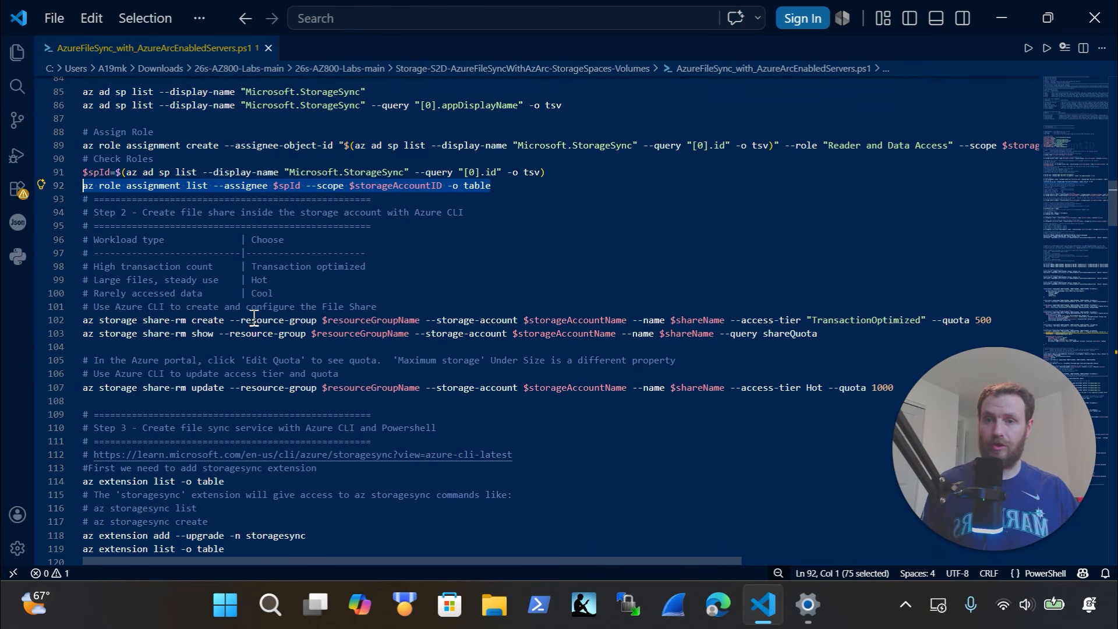
{"action": "scroll", "coordinate": [343, 315], "scroll_direction": "down", "scroll_amount": 1}
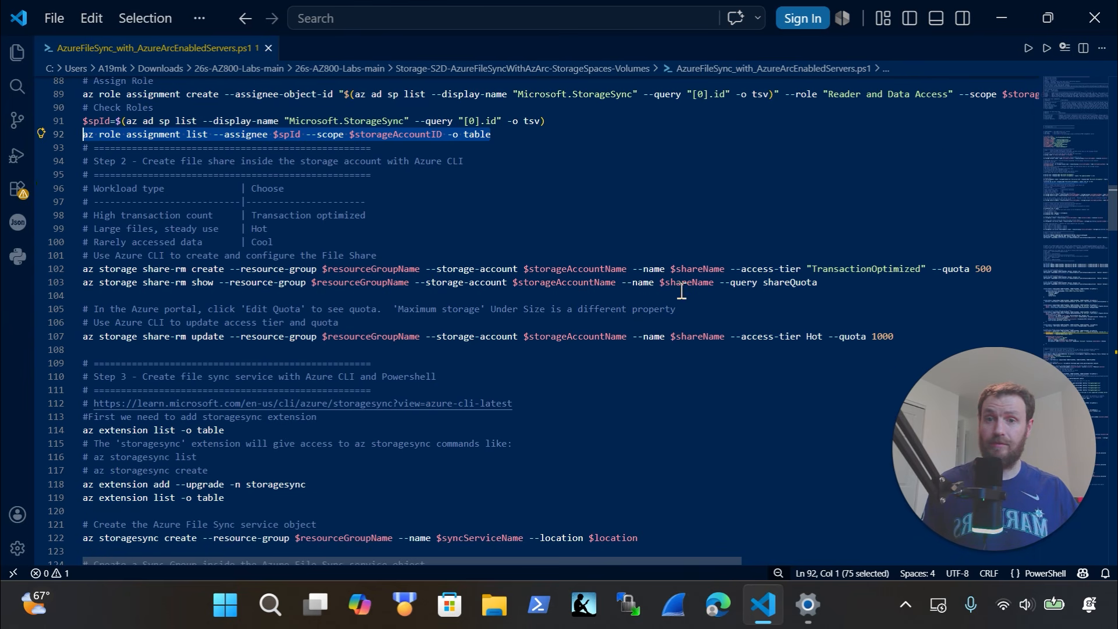
{"action": "left_click", "coordinate": [852, 285]}
{"action": "left_click_drag", "start_coordinate": [702, 282], "coordinate": [99, 269]}
{"action": "left_click", "coordinate": [925, 286]}
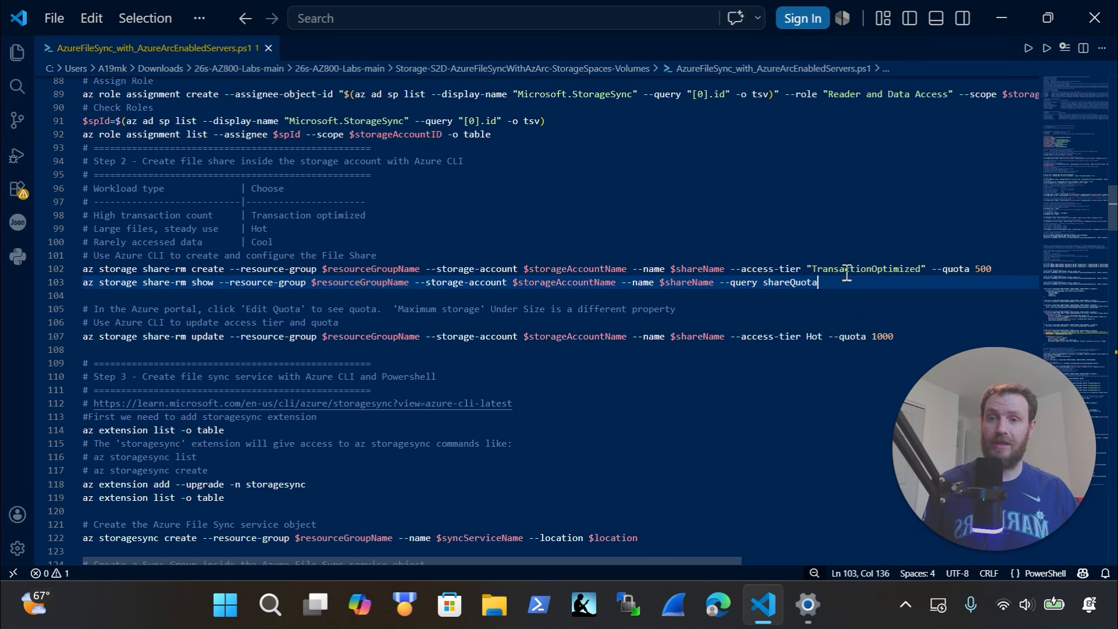
{"action": "left_click_drag", "start_coordinate": [872, 286], "coordinate": [67, 283]}
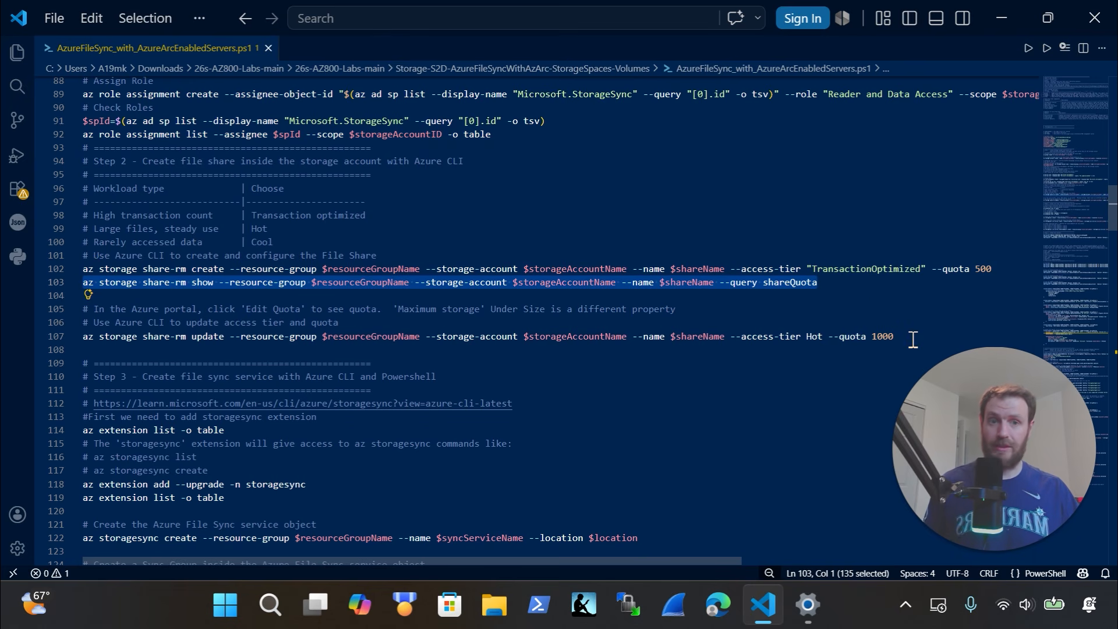
{"action": "mouse_move", "coordinate": [913, 336]}
{"action": "left_mouse_down"}
{"action": "mouse_move", "coordinate": [404, 326]}
{"action": "mouse_move", "coordinate": [387, 315]}
{"action": "mouse_move", "coordinate": [910, 342]}
{"action": "left_mouse_up"}
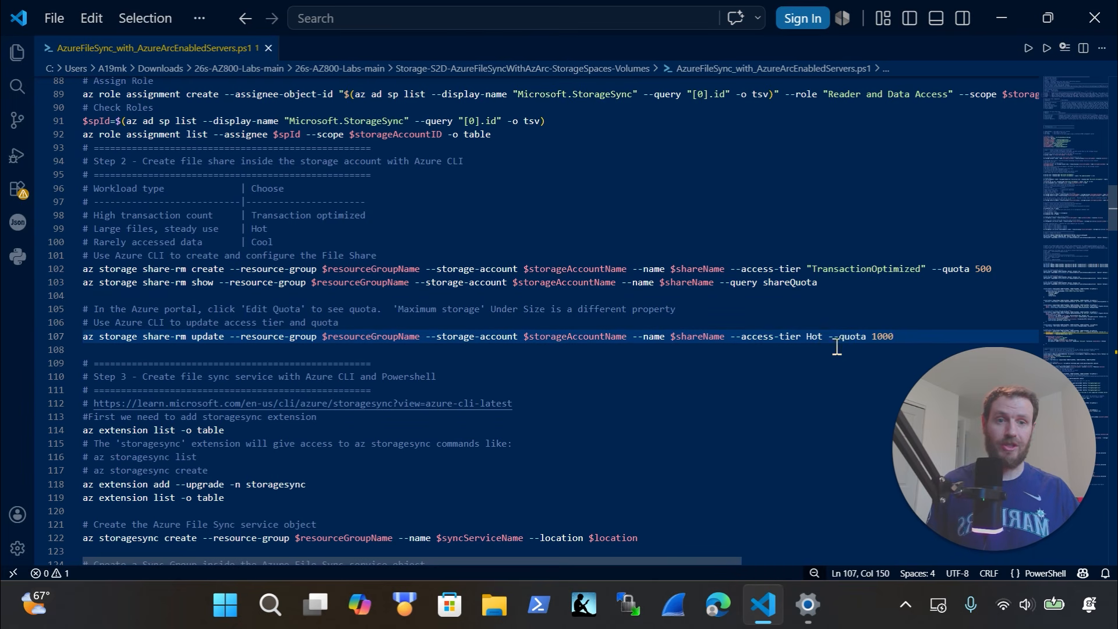
{"action": "left_click", "coordinate": [893, 346]}
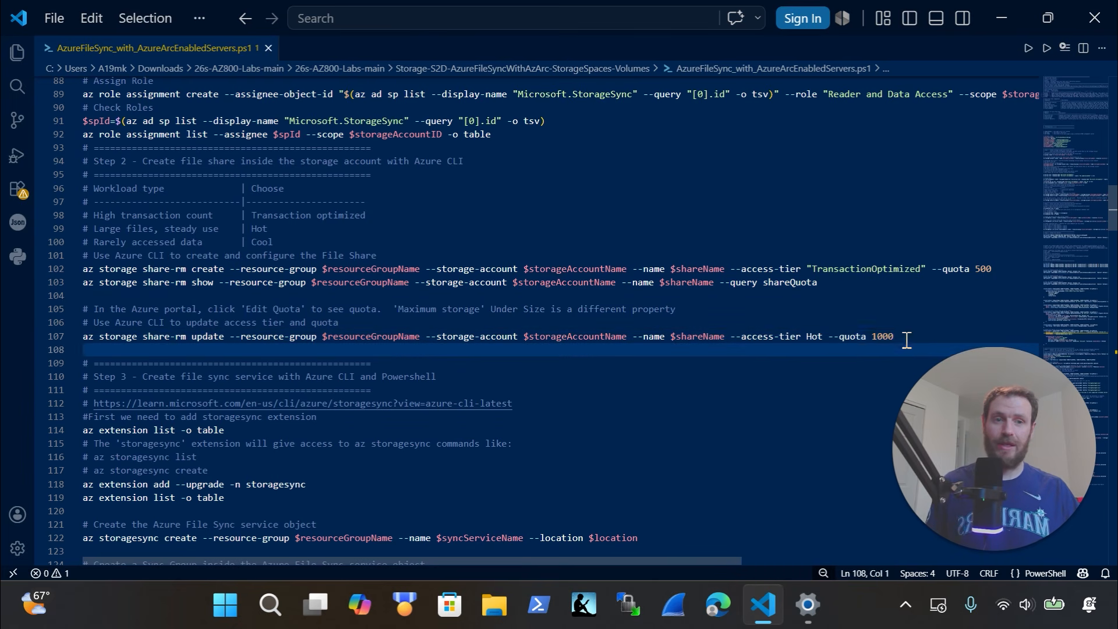
{"action": "left_click_drag", "start_coordinate": [897, 337], "coordinate": [855, 337]}
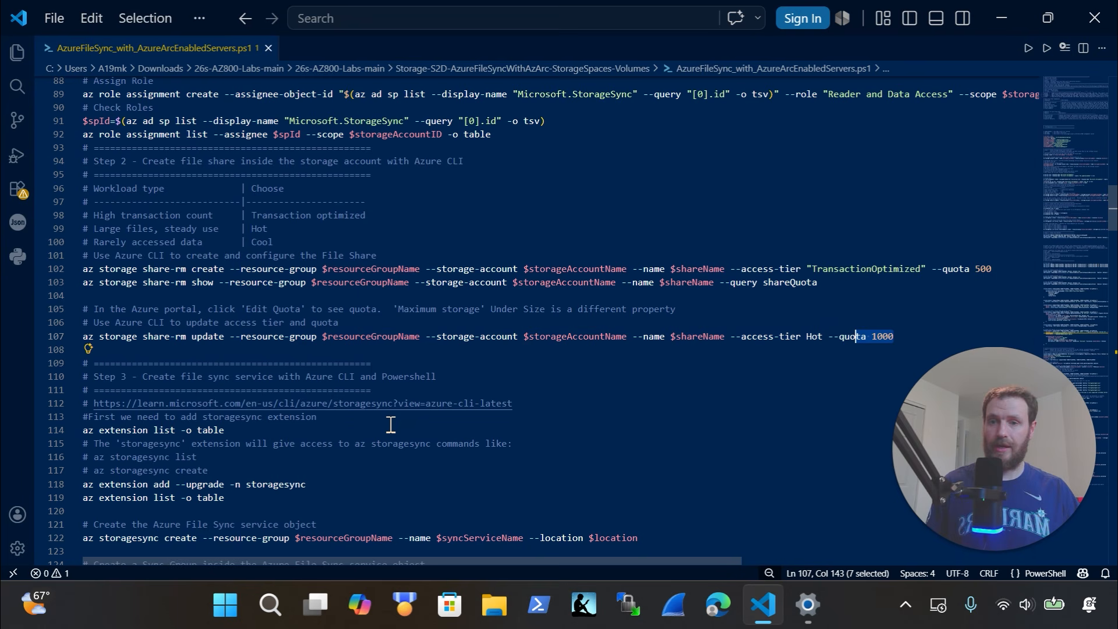
{"action": "scroll", "coordinate": [390, 425], "scroll_direction": "down", "scroll_amount": 3}
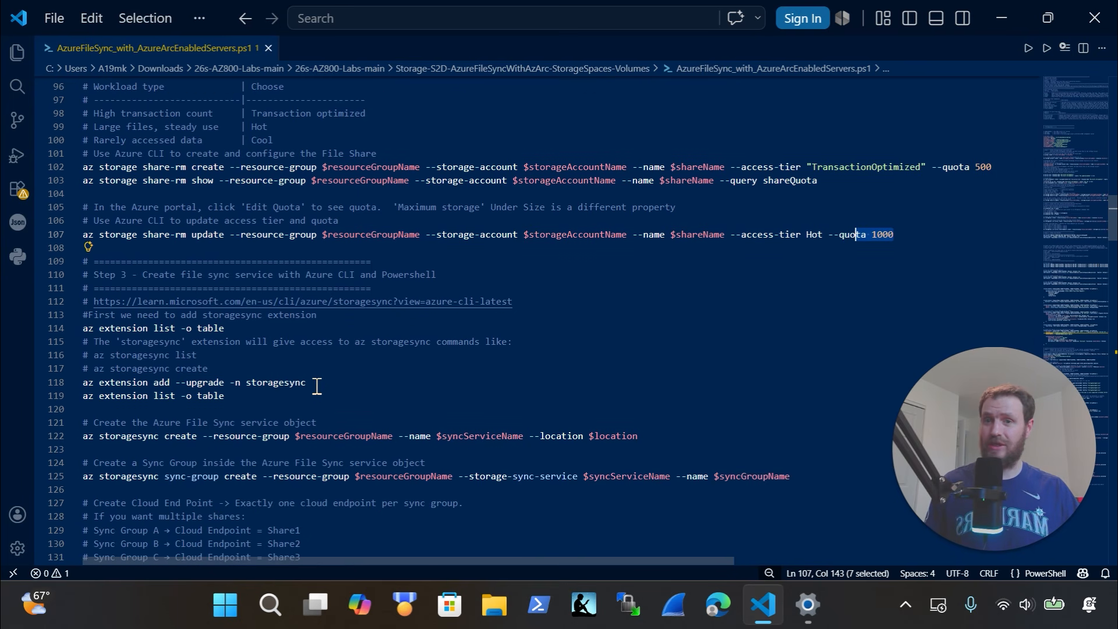
{"action": "left_click", "coordinate": [98, 440]}
{"action": "left_click_drag", "start_coordinate": [249, 329], "coordinate": [80, 326]}
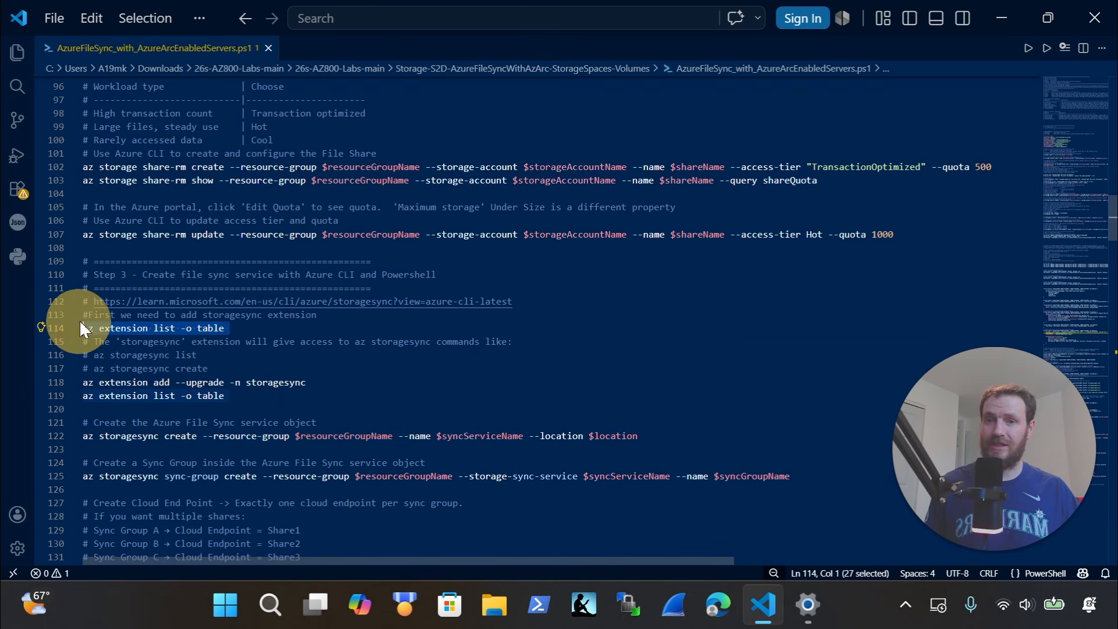
{"action": "scroll", "coordinate": [377, 382], "scroll_direction": "down", "scroll_amount": 2}
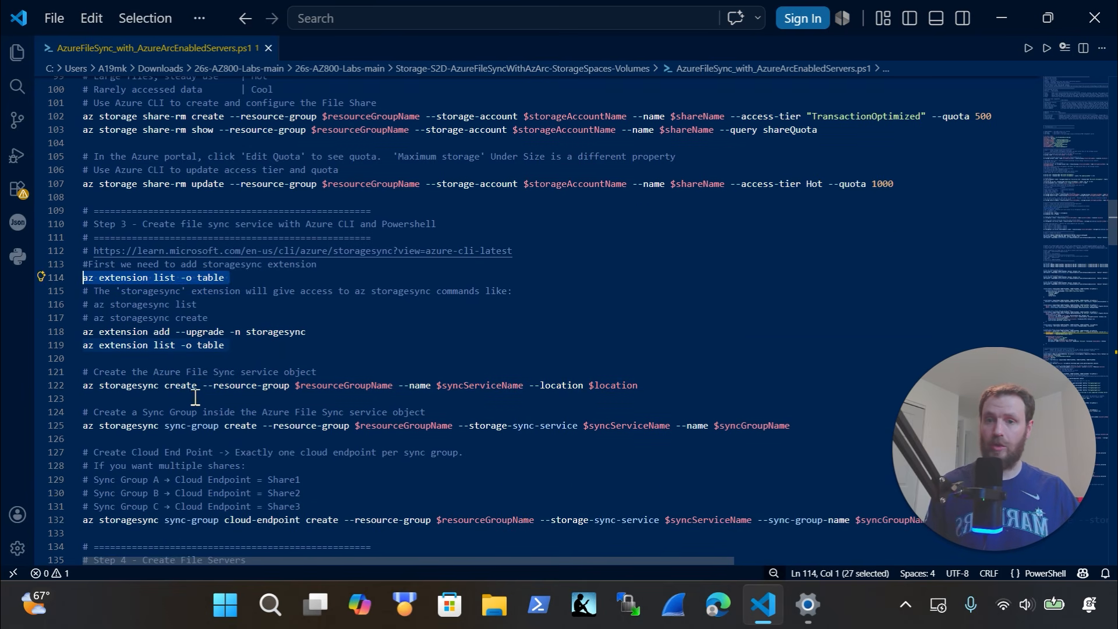
{"action": "scroll", "coordinate": [335, 392], "scroll_direction": "down", "scroll_amount": 2}
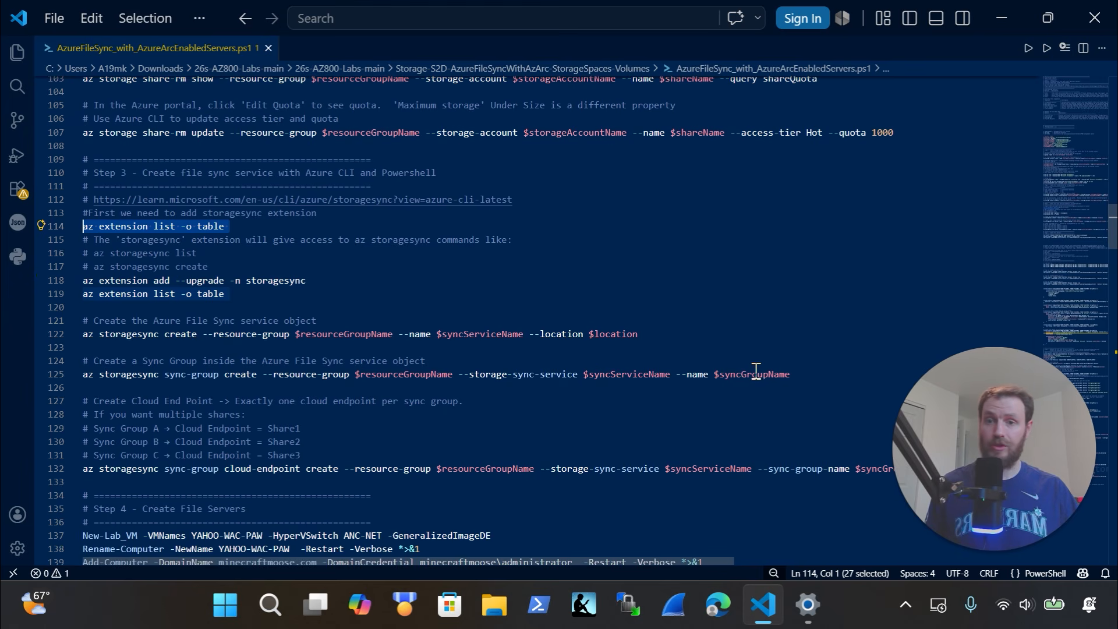
{"action": "left_click_drag", "start_coordinate": [813, 376], "coordinate": [150, 353]}
{"action": "scroll", "coordinate": [264, 367], "scroll_direction": "down", "scroll_amount": 4}
{"action": "scroll", "coordinate": [268, 358], "scroll_direction": "down", "scroll_amount": 4}
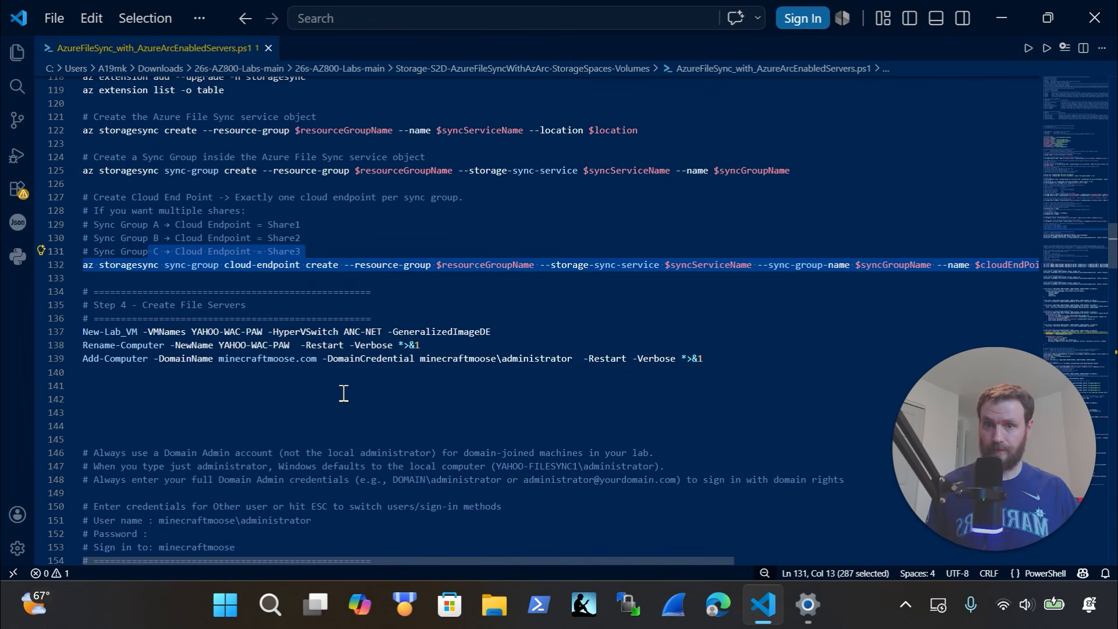
{"action": "scroll", "coordinate": [344, 393], "scroll_direction": "down", "scroll_amount": 4}
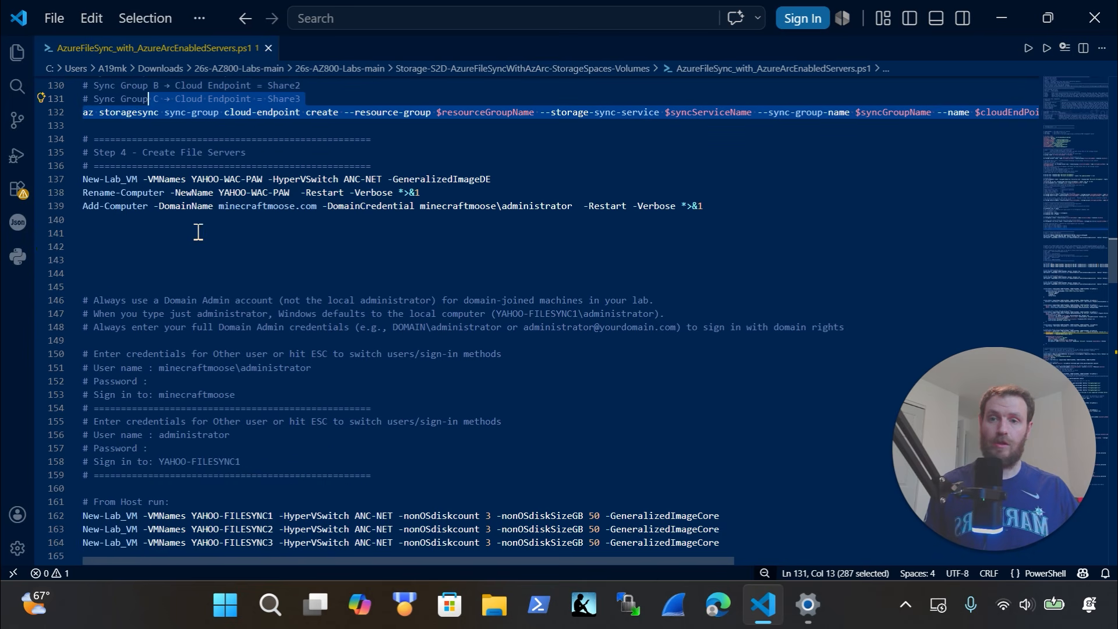
{"action": "left_click", "coordinate": [87, 232]}
{"action": "left_click_drag", "start_coordinate": [64, 202], "coordinate": [36, 185]}
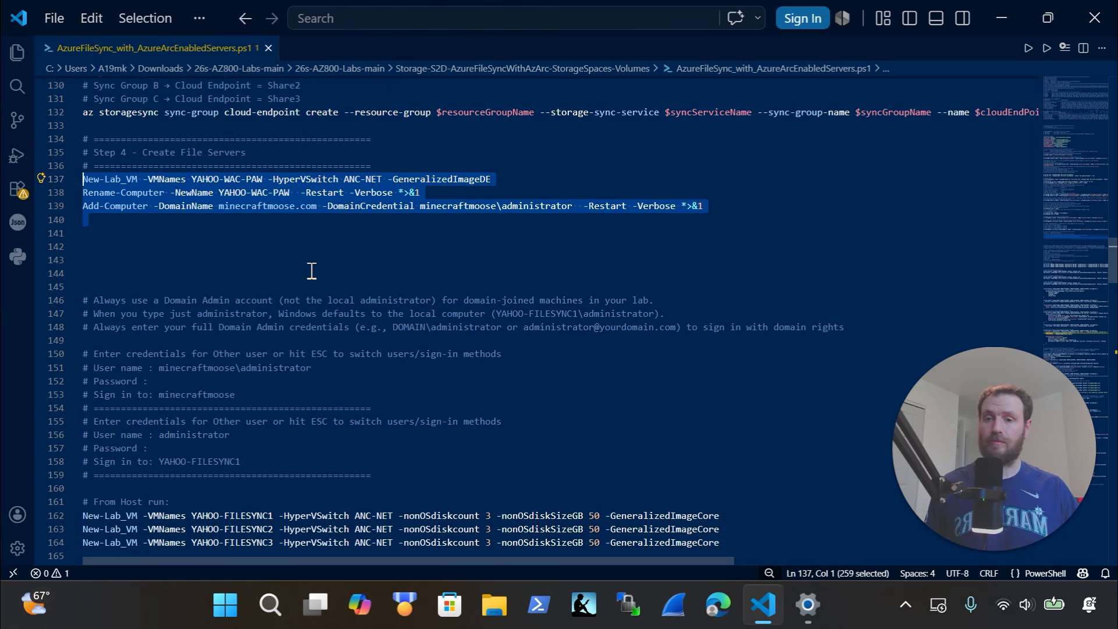
{"action": "scroll", "coordinate": [312, 269], "scroll_direction": "down", "scroll_amount": 4}
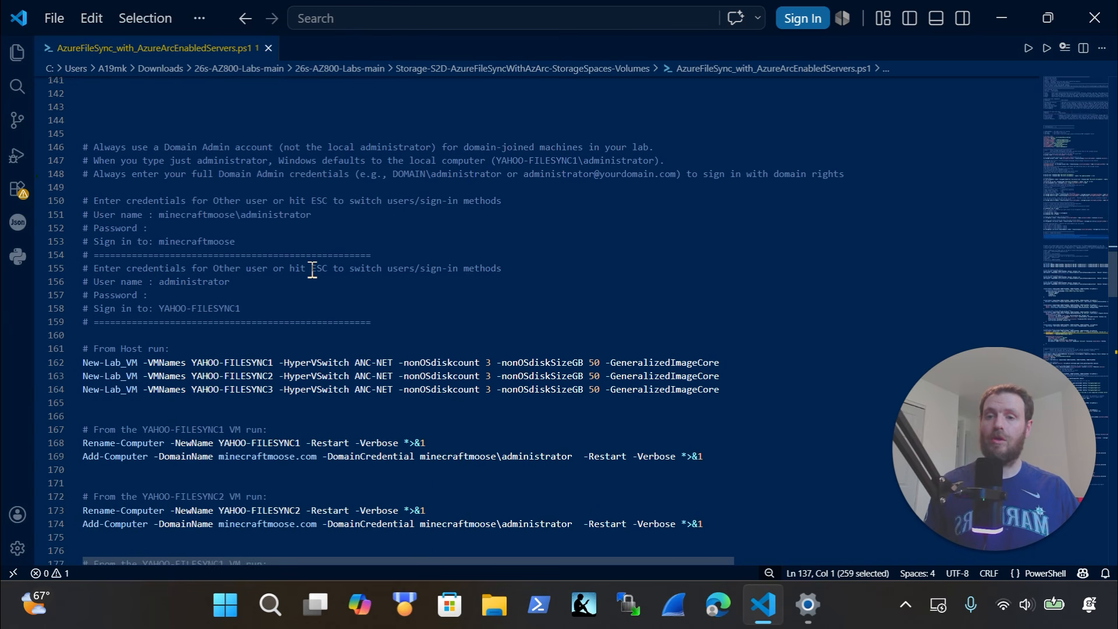
{"action": "scroll", "coordinate": [313, 270], "scroll_direction": "up", "scroll_amount": 2}
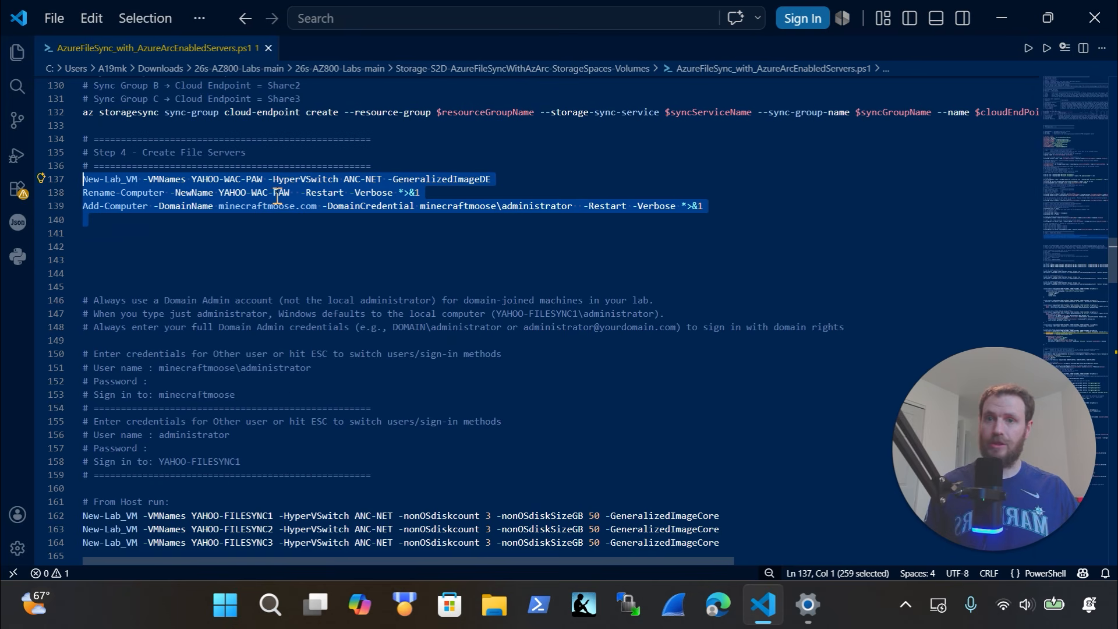
{"action": "scroll", "coordinate": [294, 245], "scroll_direction": "down", "scroll_amount": 1}
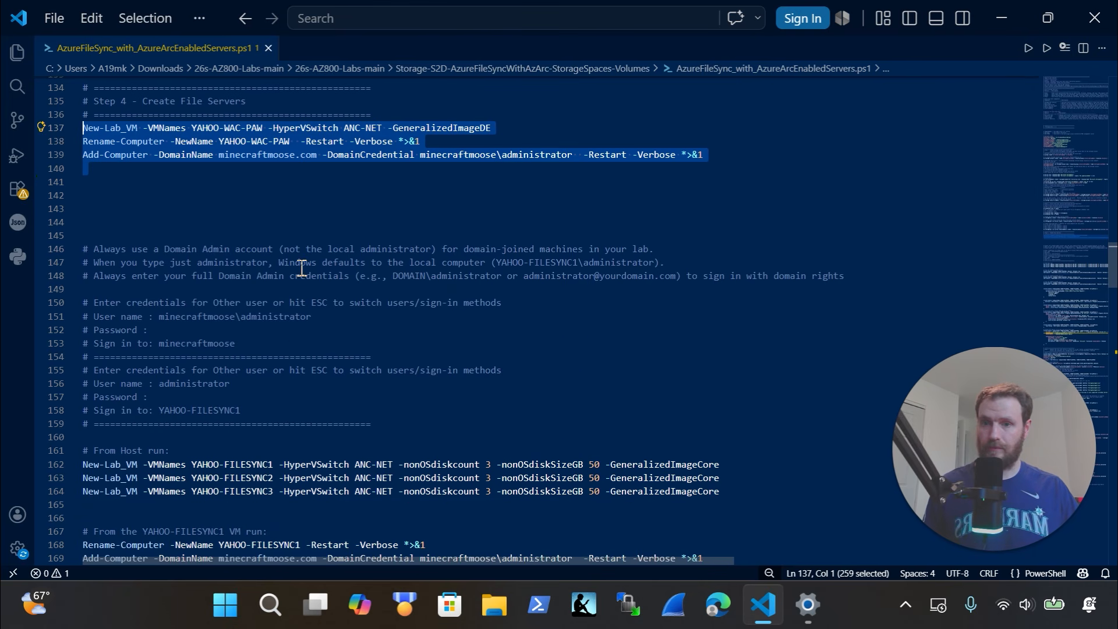
{"action": "scroll", "coordinate": [302, 268], "scroll_direction": "down", "scroll_amount": 4}
{"action": "left_click", "coordinate": [726, 288]}
{"action": "left_click_drag", "start_coordinate": [525, 291], "coordinate": [9, 247]}
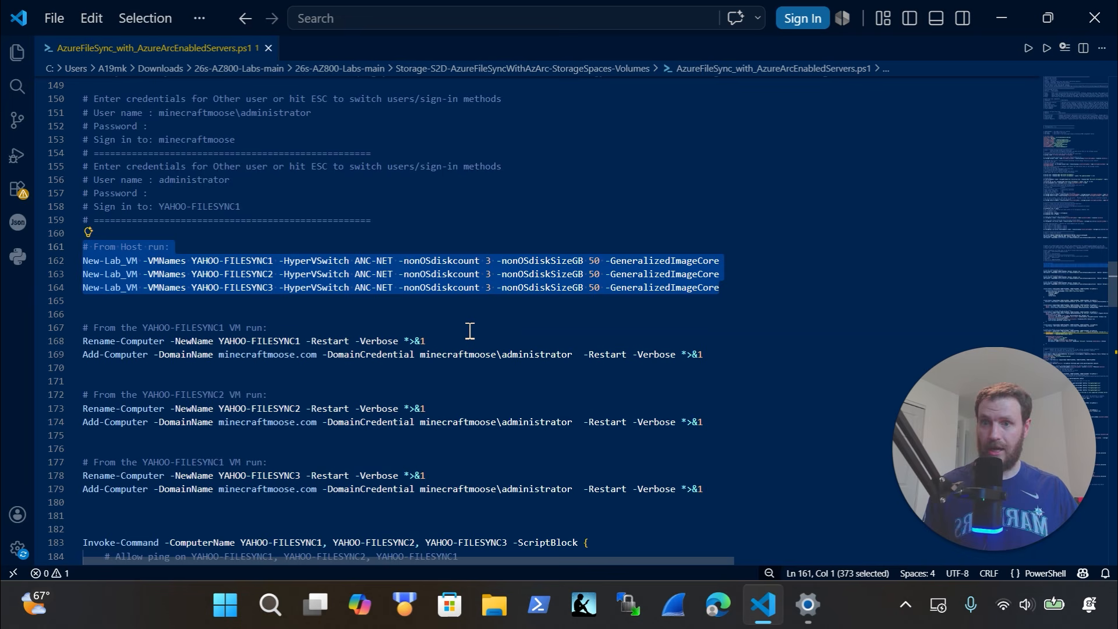
{"action": "scroll", "coordinate": [471, 327], "scroll_direction": "down", "scroll_amount": 4}
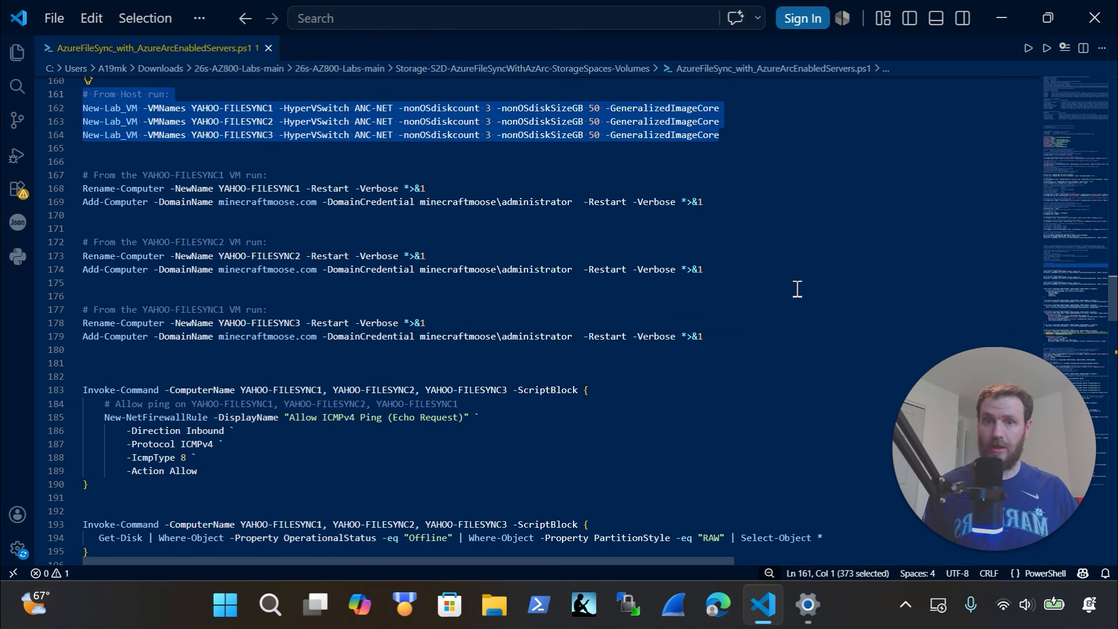
{"action": "left_click_drag", "start_coordinate": [729, 282], "coordinate": [14, 259]}
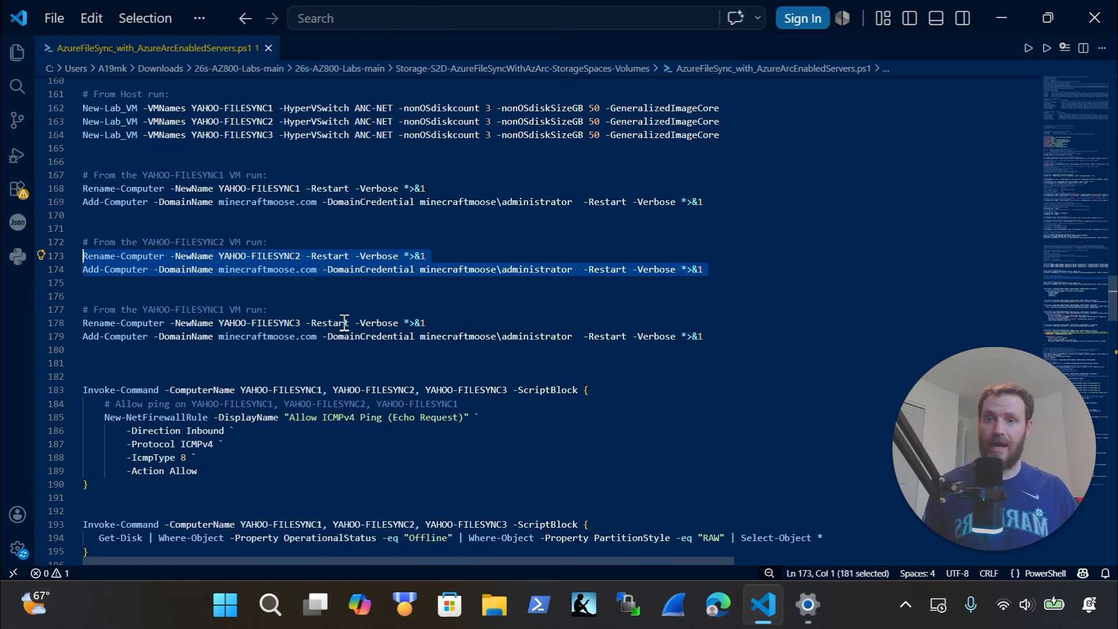
{"action": "scroll", "coordinate": [402, 349], "scroll_direction": "down", "scroll_amount": 1}
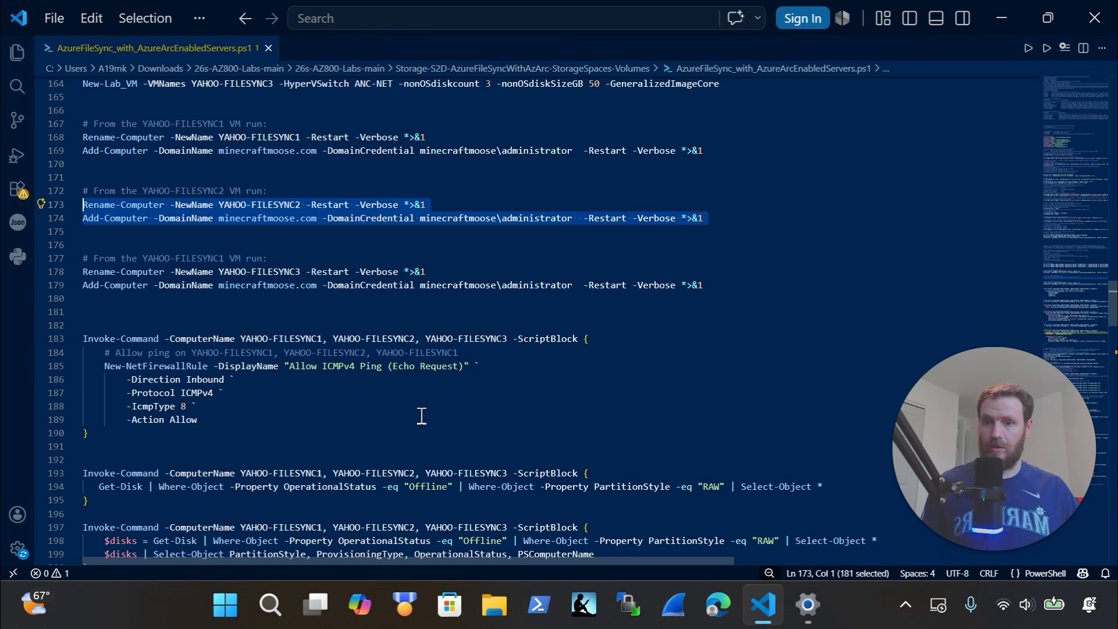
{"action": "scroll", "coordinate": [422, 416], "scroll_direction": "down", "scroll_amount": 3}
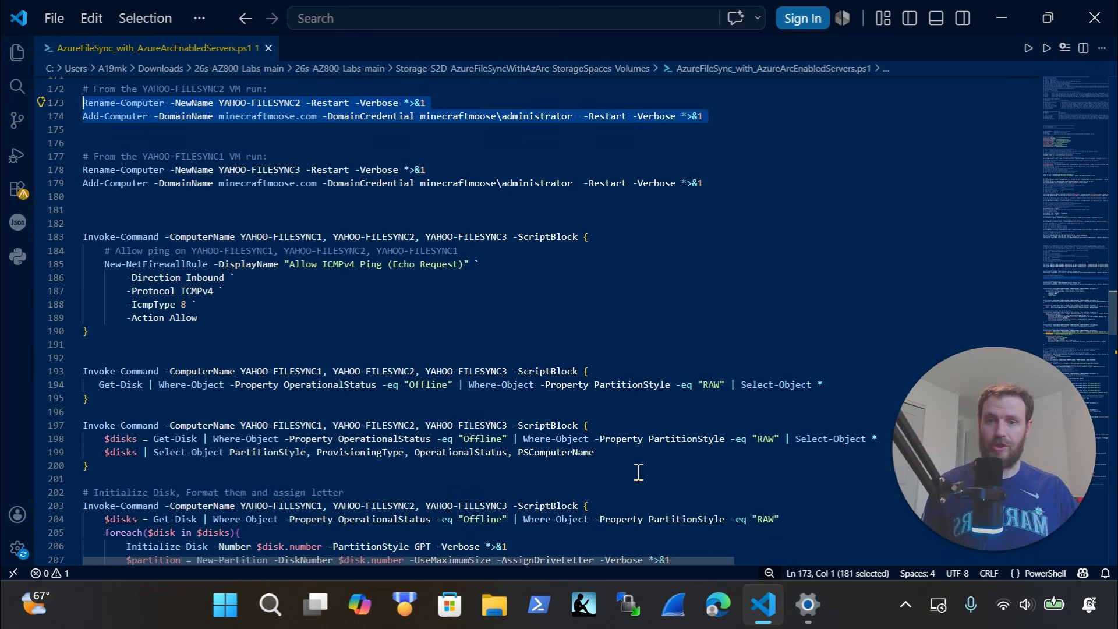
{"action": "left_click_drag", "start_coordinate": [662, 466], "coordinate": [384, 412]}
{"action": "scroll", "coordinate": [385, 413], "scroll_direction": "down", "scroll_amount": 4}
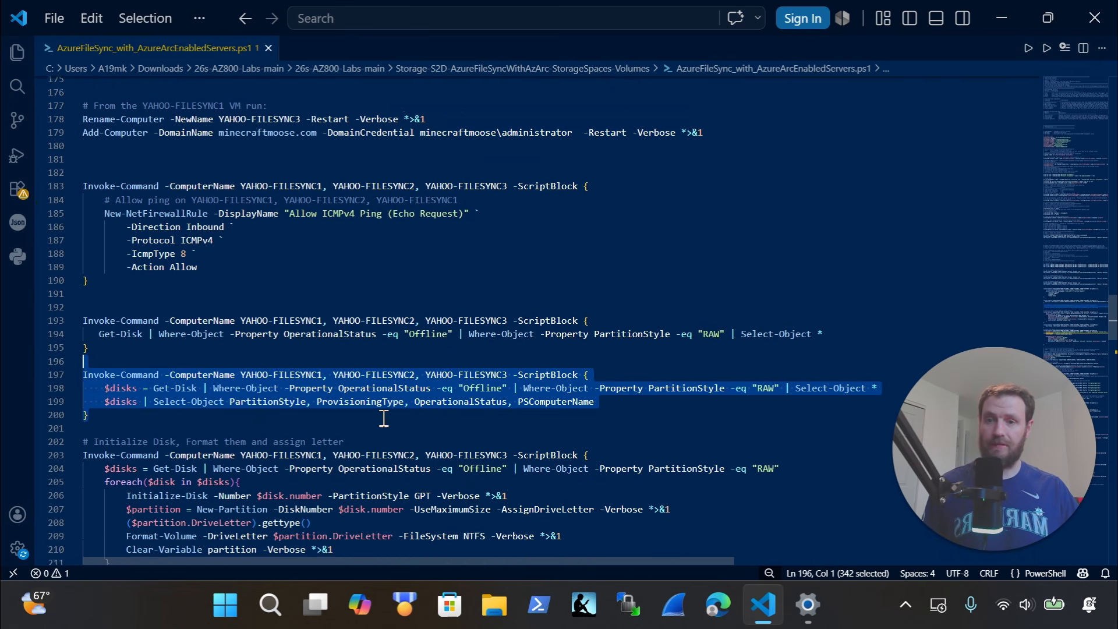
{"action": "left_click", "coordinate": [210, 476]}
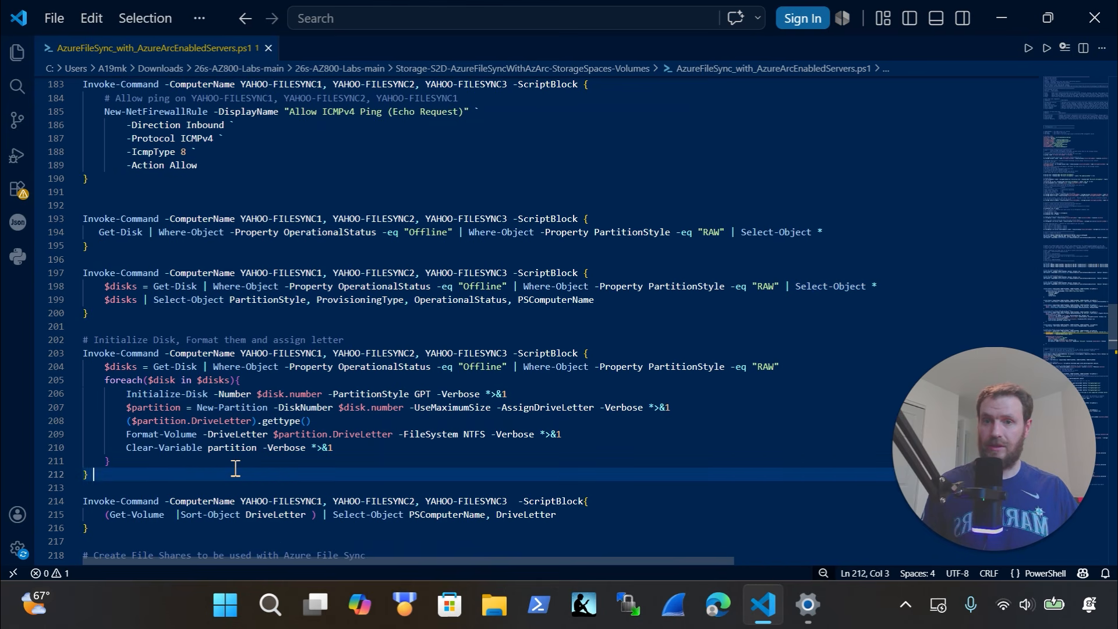
{"action": "scroll", "coordinate": [235, 469], "scroll_direction": "down", "scroll_amount": 3}
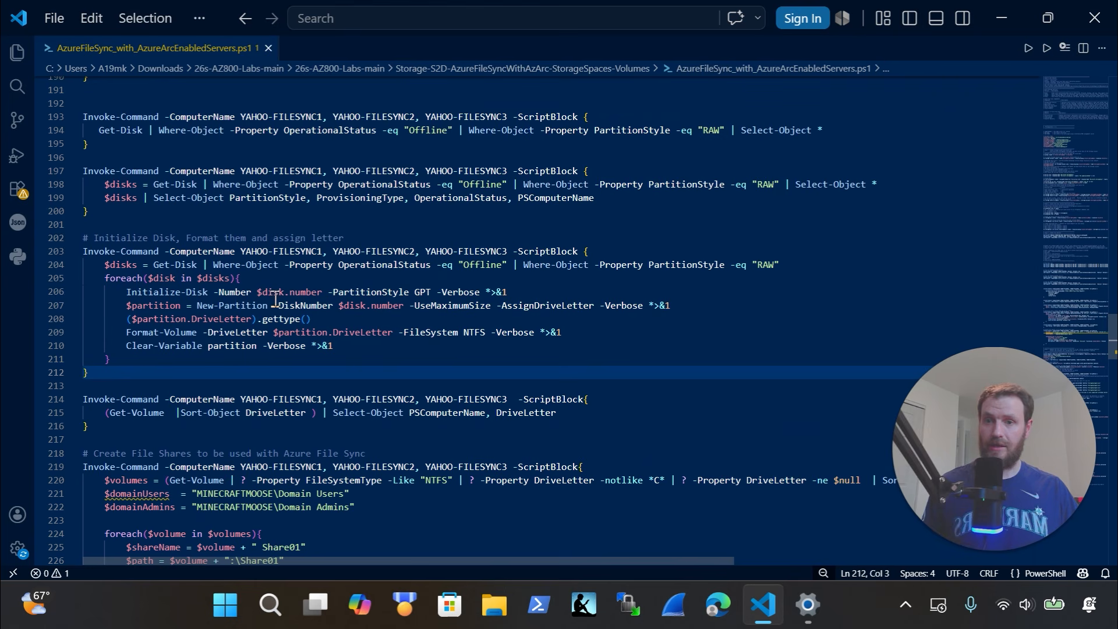
{"action": "scroll", "coordinate": [287, 321], "scroll_direction": "down", "scroll_amount": 2}
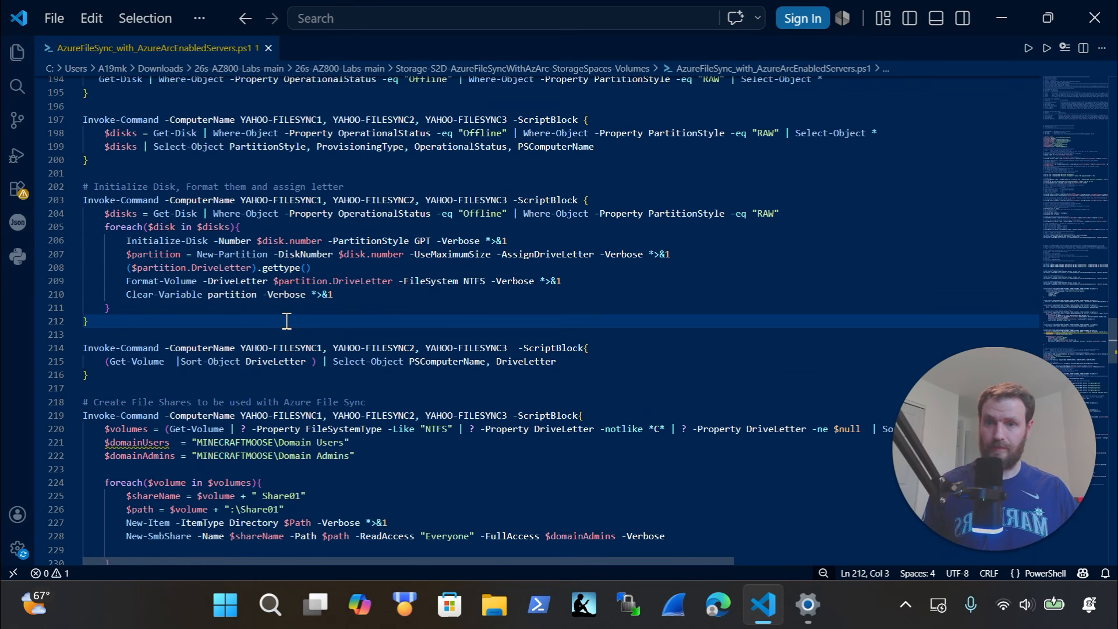
{"action": "scroll", "coordinate": [286, 321], "scroll_direction": "down", "scroll_amount": 3}
{"action": "left_click_drag", "start_coordinate": [267, 488], "coordinate": [89, 300]}
{"action": "scroll", "coordinate": [337, 385], "scroll_direction": "down", "scroll_amount": 4}
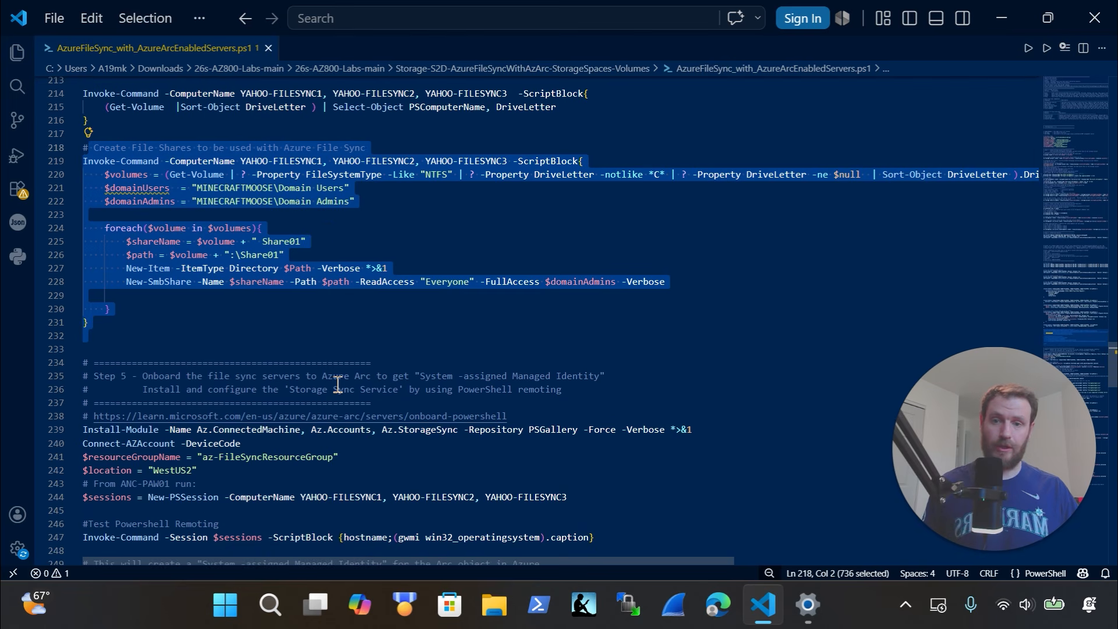
{"action": "scroll", "coordinate": [337, 385], "scroll_direction": "down", "scroll_amount": 2}
{"action": "scroll", "coordinate": [338, 385], "scroll_direction": "down", "scroll_amount": 2}
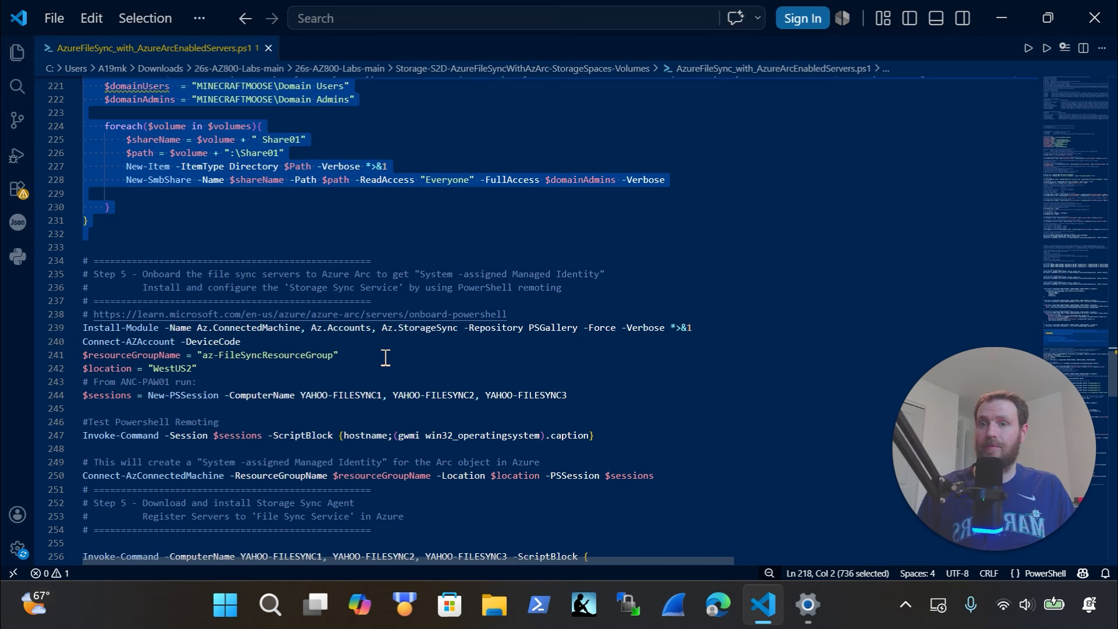
{"action": "scroll", "coordinate": [385, 357], "scroll_direction": "down", "scroll_amount": 1}
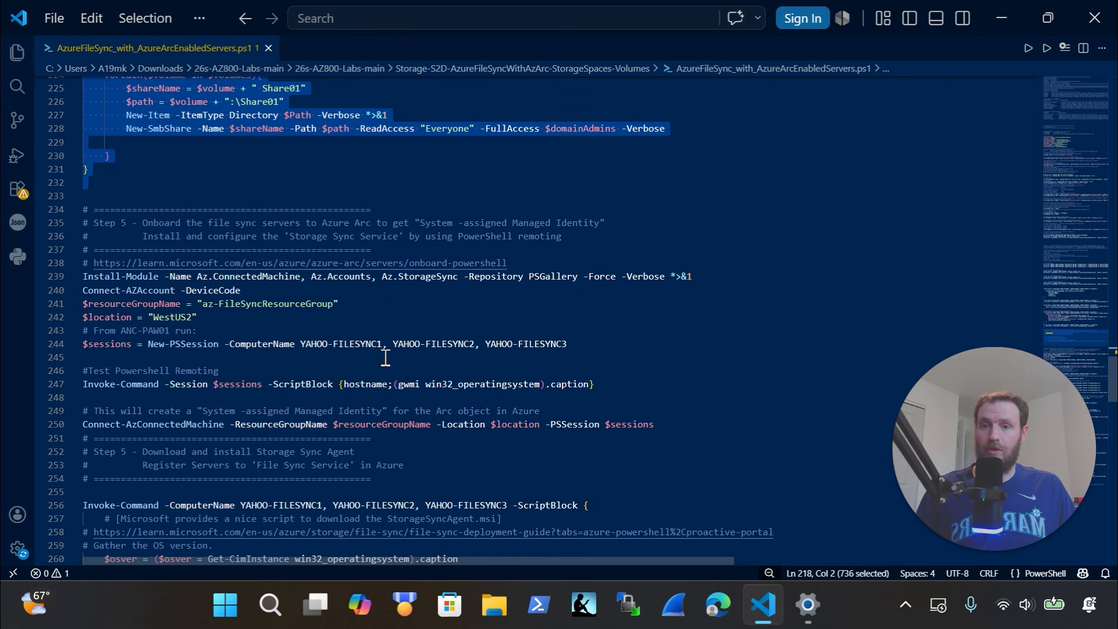
{"action": "scroll", "coordinate": [385, 357], "scroll_direction": "down", "scroll_amount": 1}
{"action": "left_click_drag", "start_coordinate": [678, 376], "coordinate": [64, 353]}
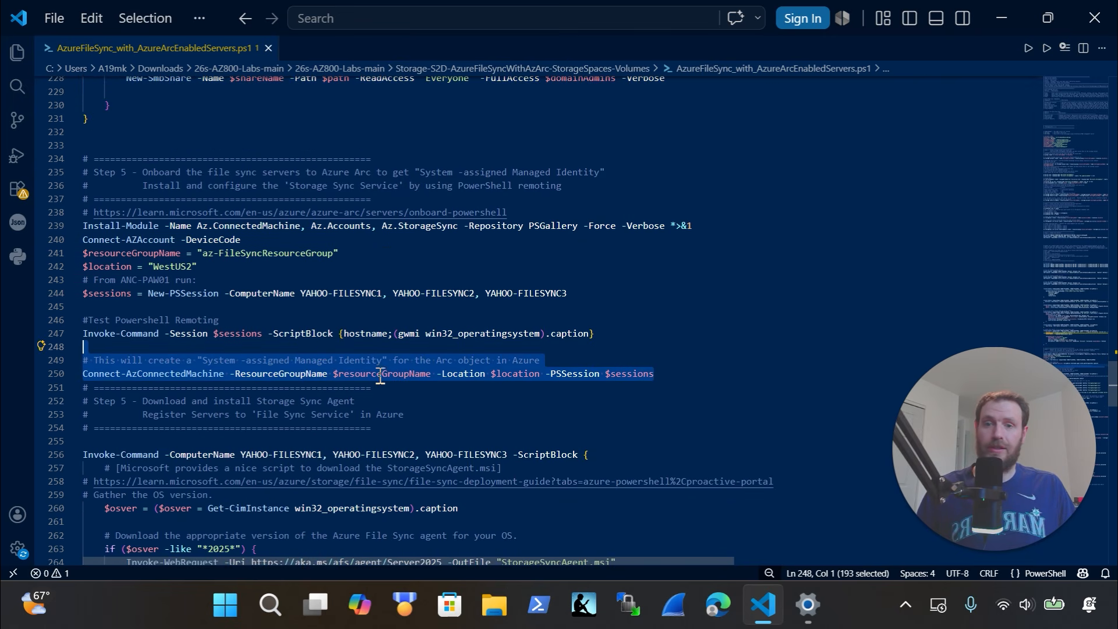
{"action": "scroll", "coordinate": [364, 311], "scroll_direction": "down", "scroll_amount": 2}
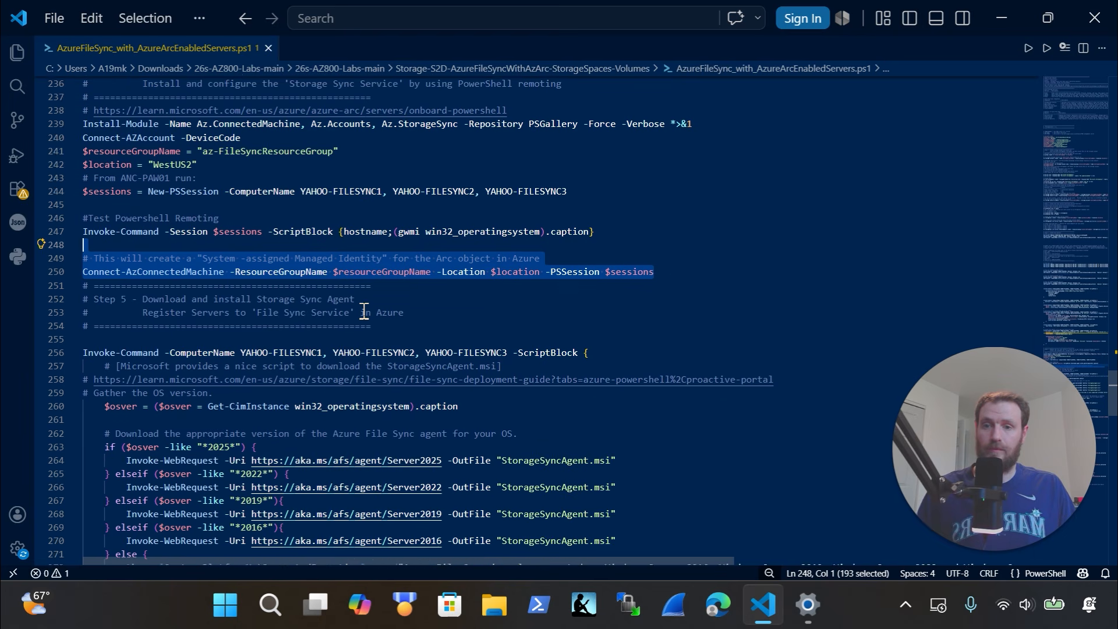
{"action": "scroll", "coordinate": [364, 312], "scroll_direction": "down", "scroll_amount": 2}
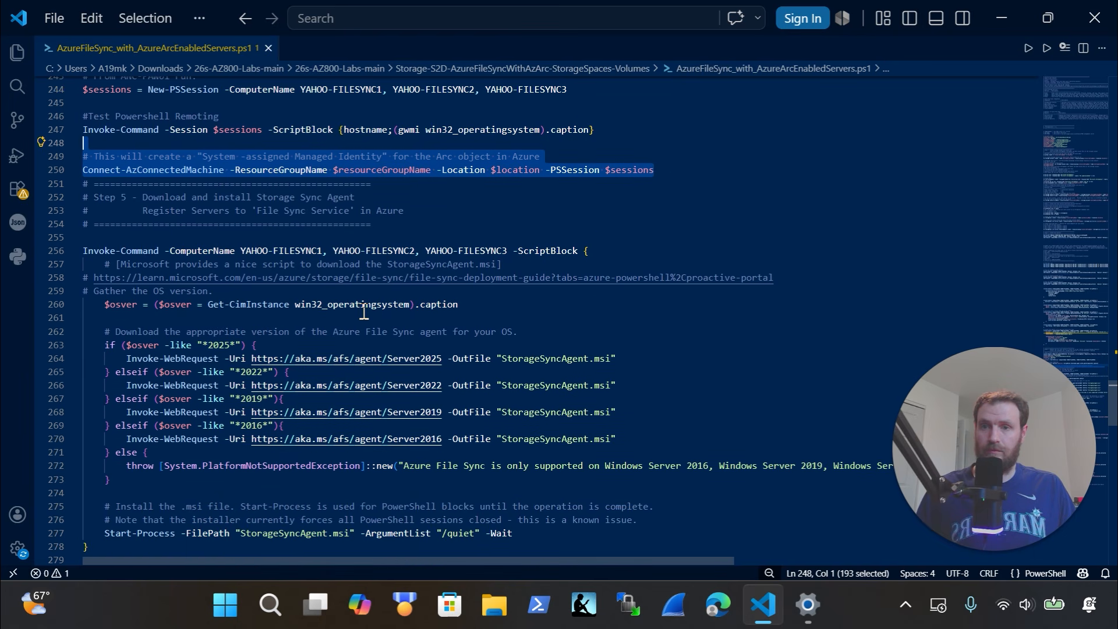
{"action": "scroll", "coordinate": [364, 311], "scroll_direction": "down", "scroll_amount": 1}
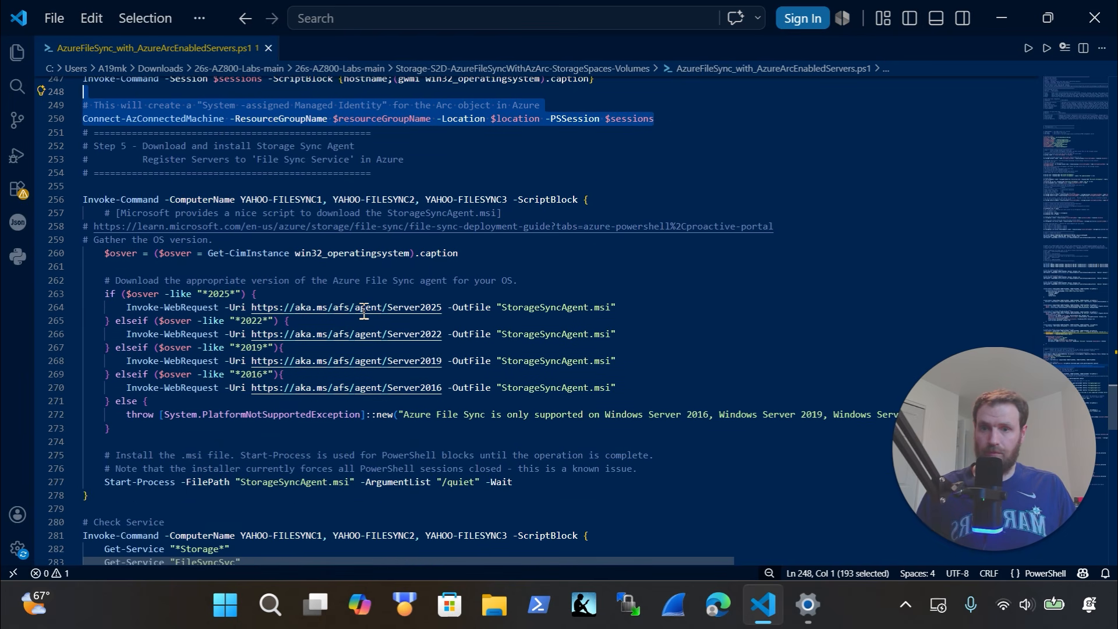
{"action": "left_click_drag", "start_coordinate": [290, 502], "coordinate": [15, 237]}
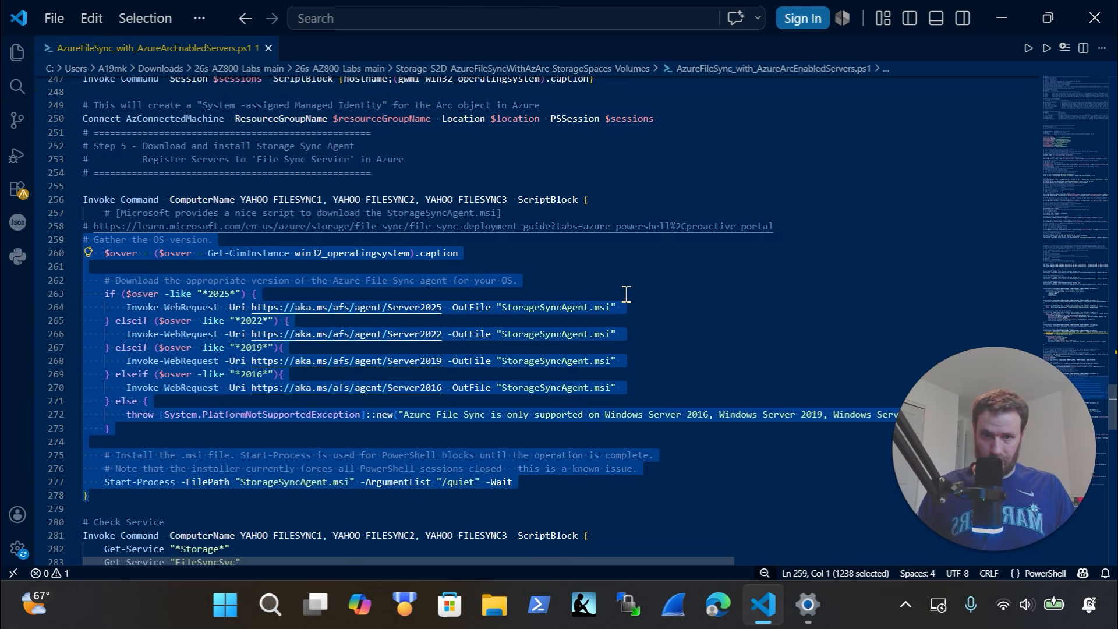
{"action": "left_click", "coordinate": [444, 309]}
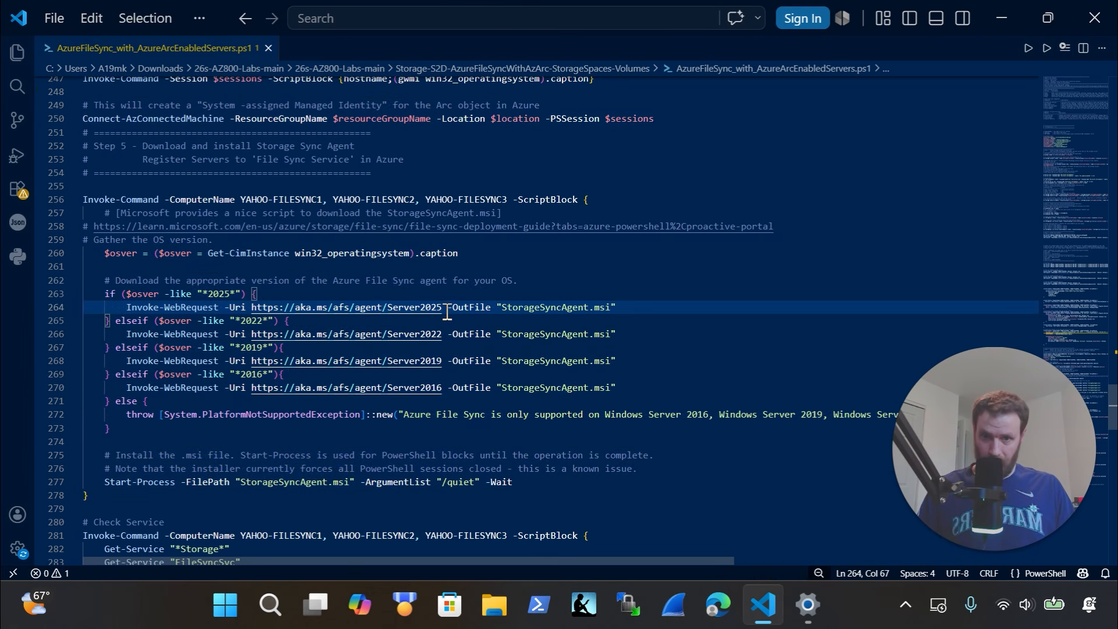
{"action": "left_click_drag", "start_coordinate": [447, 310], "coordinate": [340, 309]}
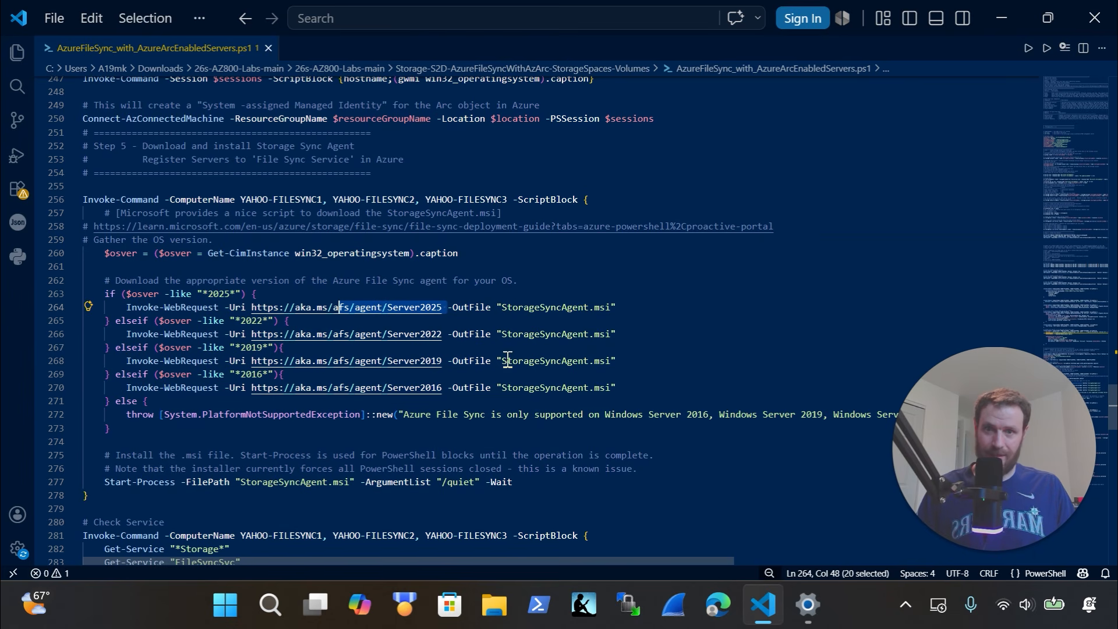
{"action": "left_click_drag", "start_coordinate": [454, 395], "coordinate": [295, 300]}
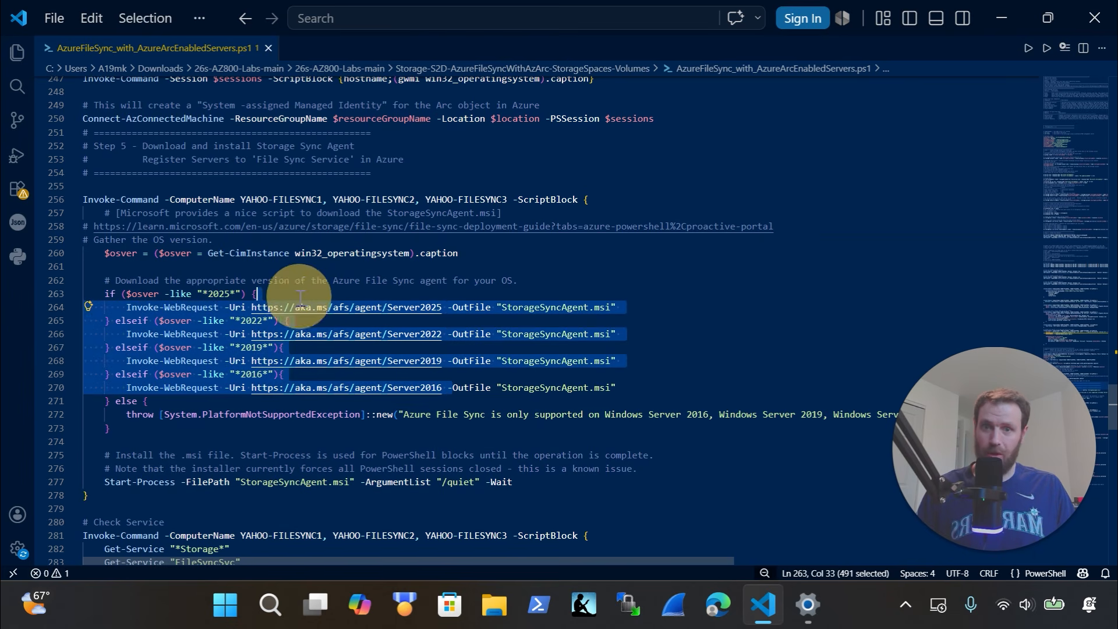
{"action": "left_click_drag", "start_coordinate": [666, 312], "coordinate": [93, 294]}
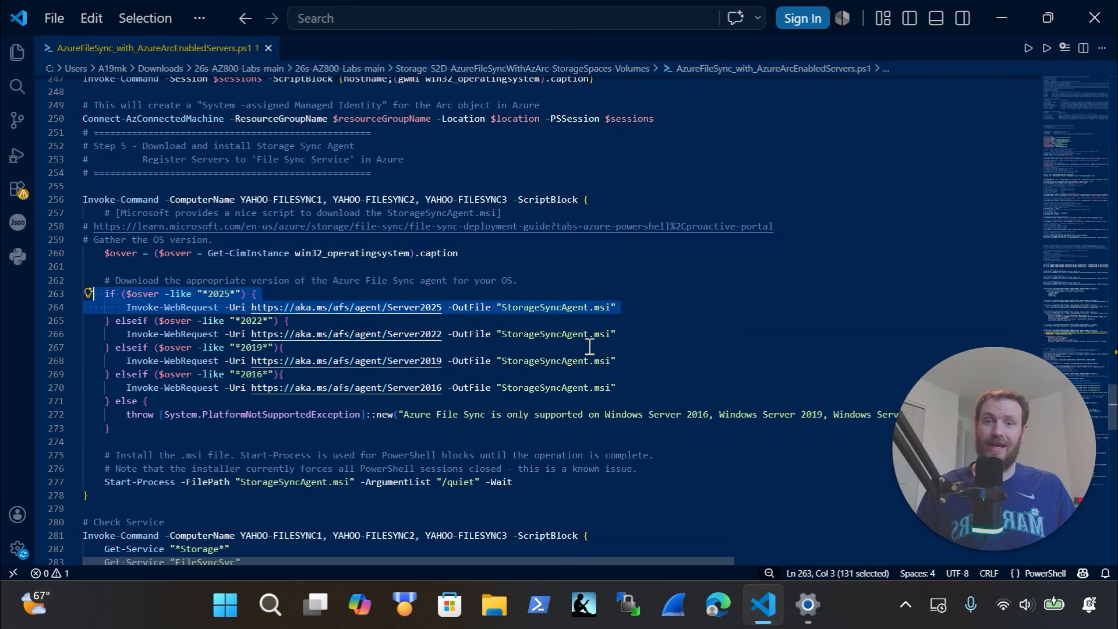
{"action": "scroll", "coordinate": [340, 379], "scroll_direction": "down", "scroll_amount": 1}
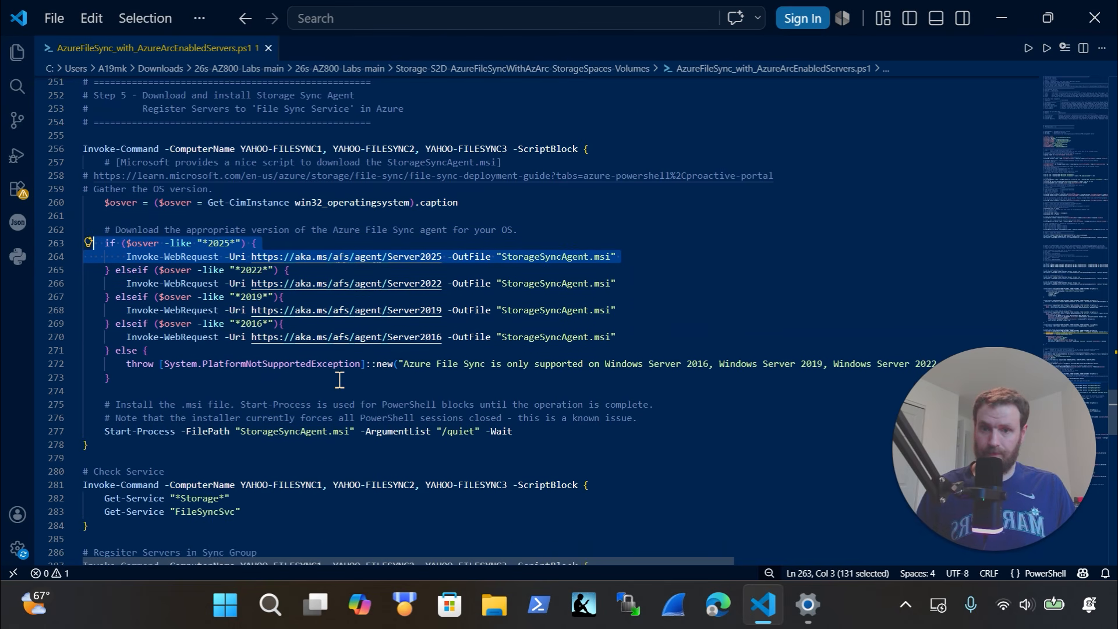
{"action": "scroll", "coordinate": [339, 379], "scroll_direction": "down", "scroll_amount": 4}
{"action": "left_click_drag", "start_coordinate": [297, 323], "coordinate": [40, 267]}
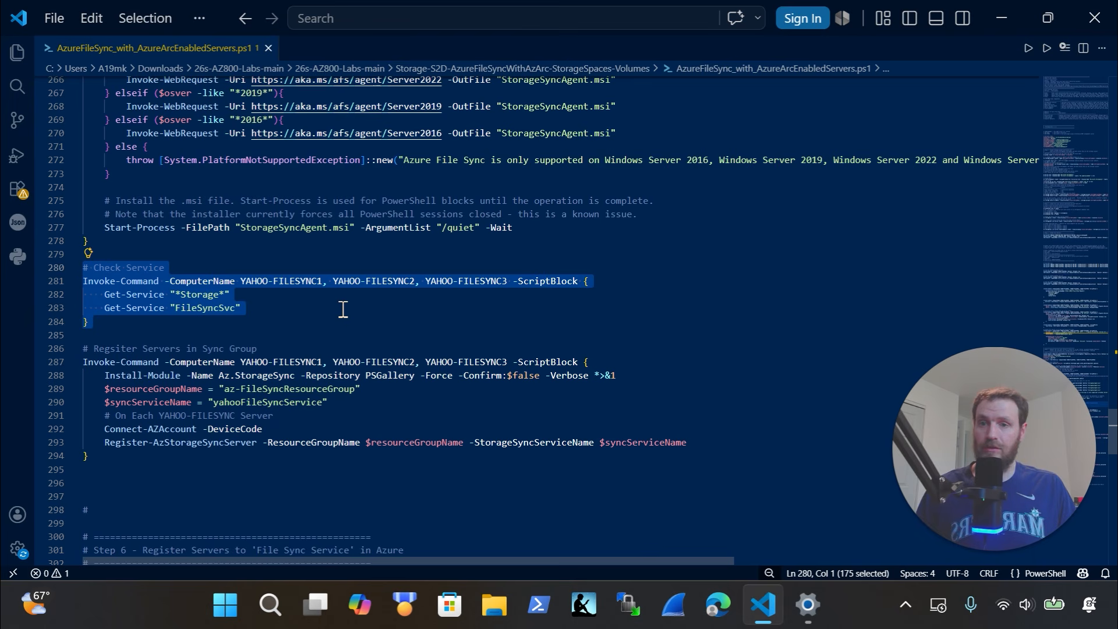
{"action": "scroll", "coordinate": [343, 310], "scroll_direction": "down", "scroll_amount": 2}
{"action": "left_click_drag", "start_coordinate": [227, 379], "coordinate": [20, 182]}
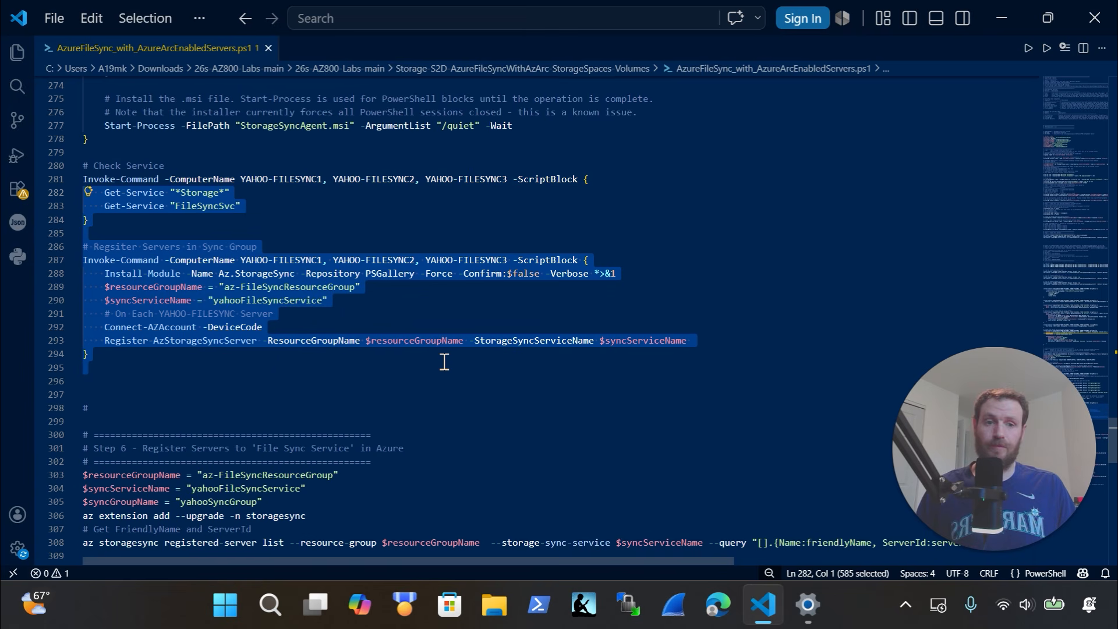
{"action": "scroll", "coordinate": [289, 387], "scroll_direction": "down", "scroll_amount": 1}
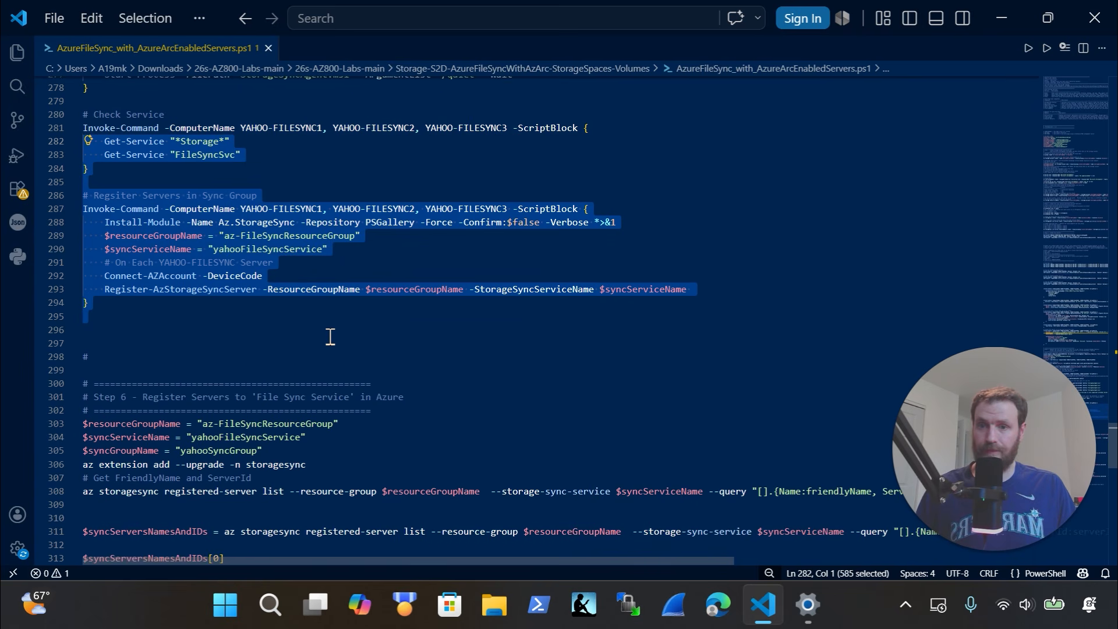
{"action": "scroll", "coordinate": [330, 336], "scroll_direction": "down", "scroll_amount": 2}
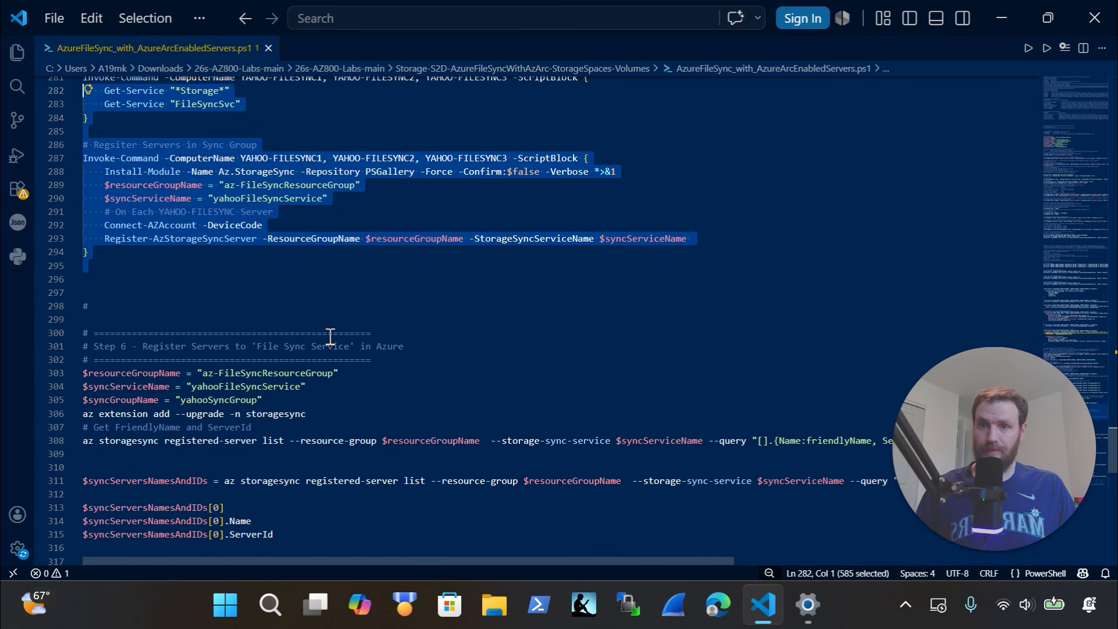
{"action": "scroll", "coordinate": [326, 315], "scroll_direction": "down", "scroll_amount": 2}
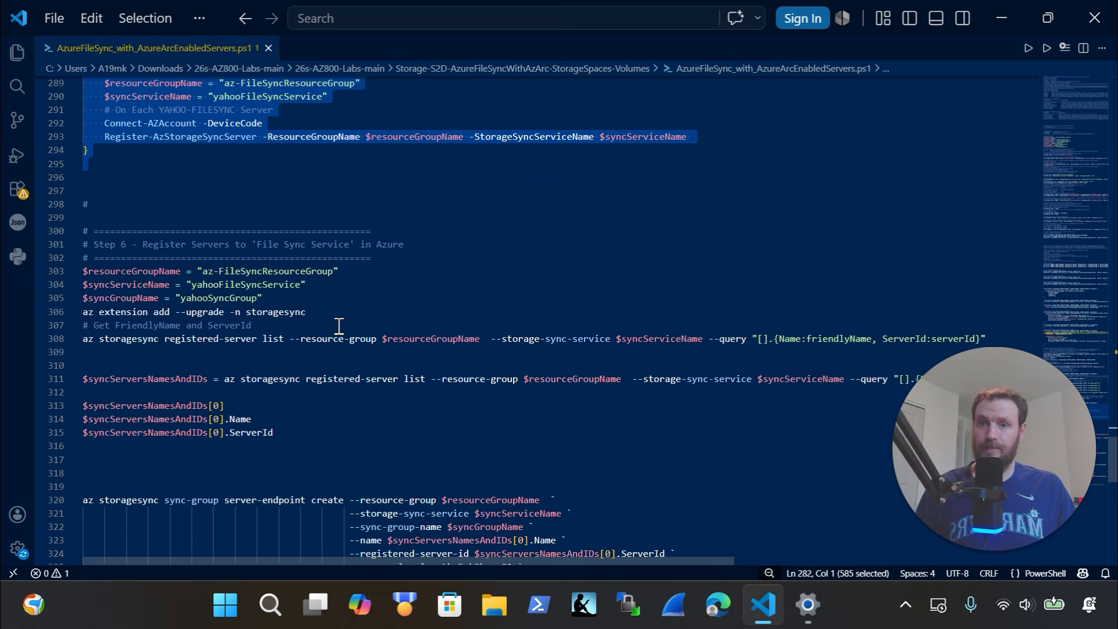
{"action": "left_click_drag", "start_coordinate": [176, 343], "coordinate": [66, 350]}
{"action": "scroll", "coordinate": [117, 340], "scroll_direction": "down", "scroll_amount": 2}
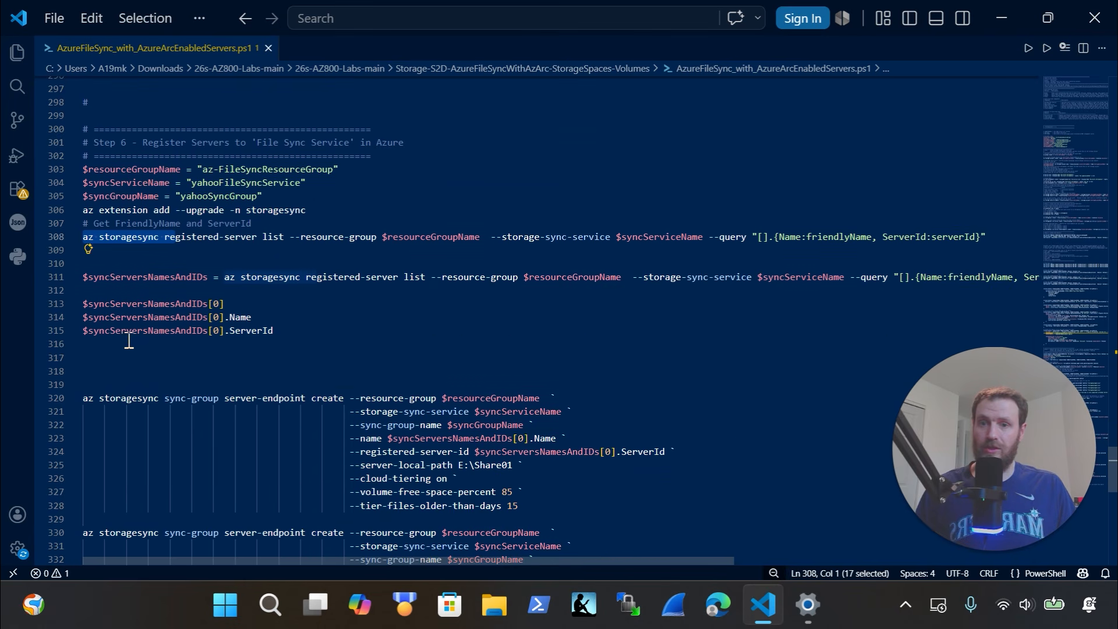
{"action": "scroll", "coordinate": [150, 333], "scroll_direction": "down", "scroll_amount": 1}
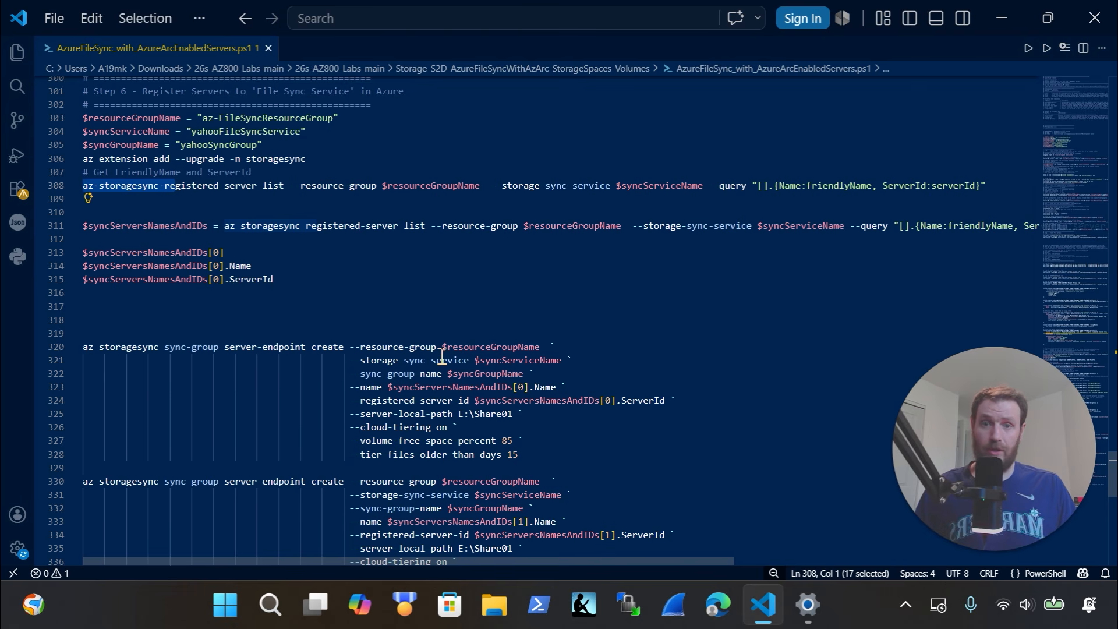
{"action": "scroll", "coordinate": [440, 356], "scroll_direction": "down", "scroll_amount": 5}
{"action": "scroll", "coordinate": [442, 355], "scroll_direction": "down", "scroll_amount": 5}
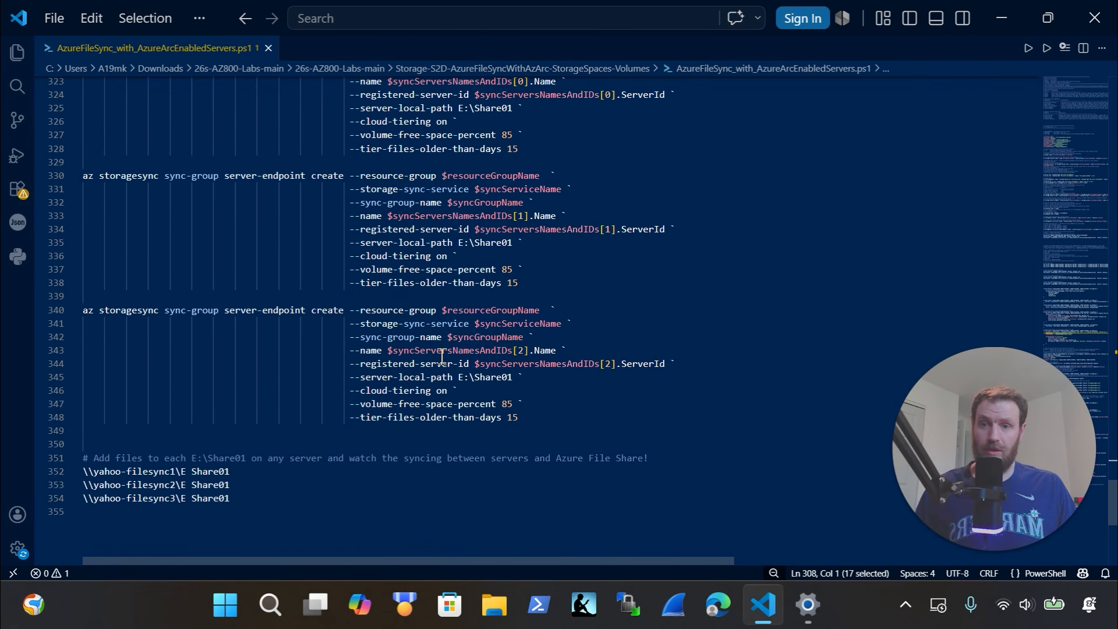
{"action": "scroll", "coordinate": [443, 356], "scroll_direction": "up", "scroll_amount": 7}
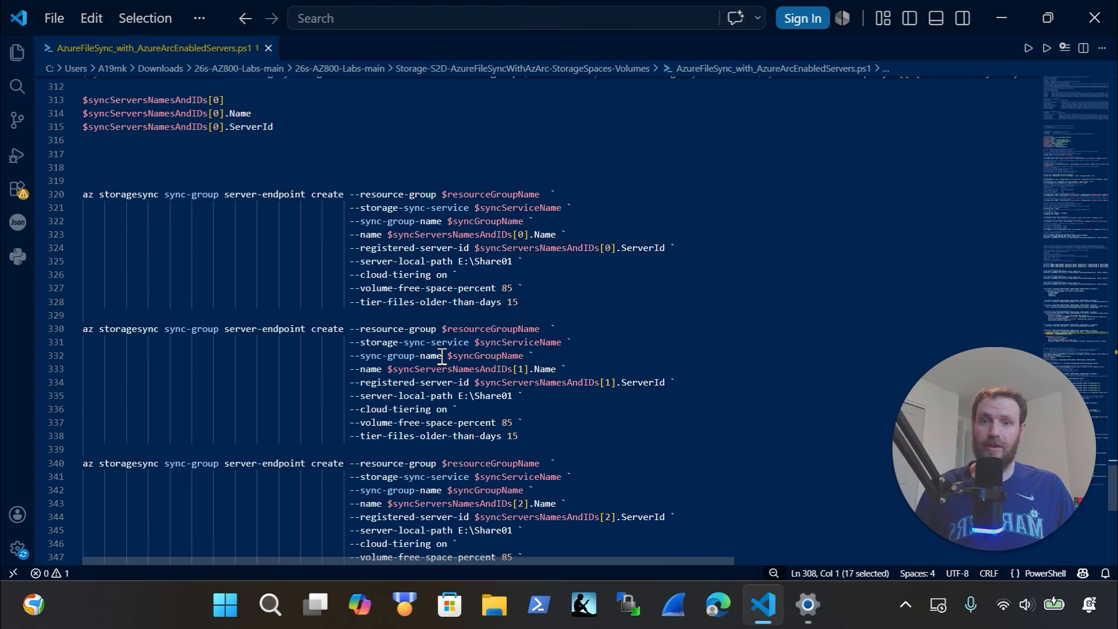
{"action": "scroll", "coordinate": [442, 356], "scroll_direction": "up", "scroll_amount": 6}
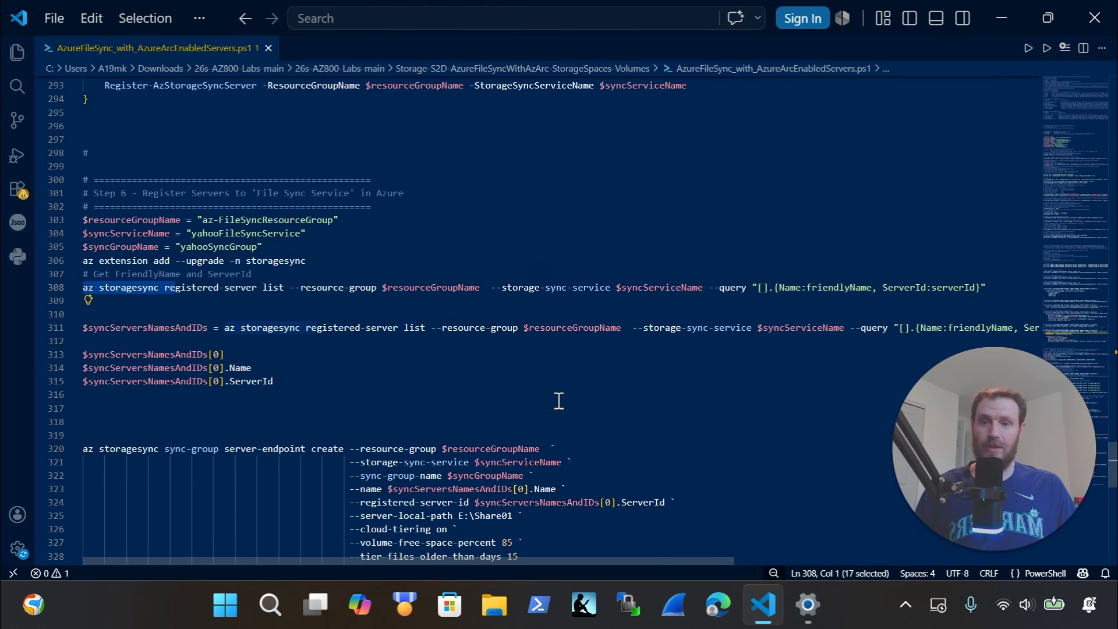
{"action": "scroll", "coordinate": [560, 401], "scroll_direction": "down", "scroll_amount": 2}
{"action": "left_click", "coordinate": [616, 459]}
{"action": "left_click", "coordinate": [466, 400], "text": "shift"}
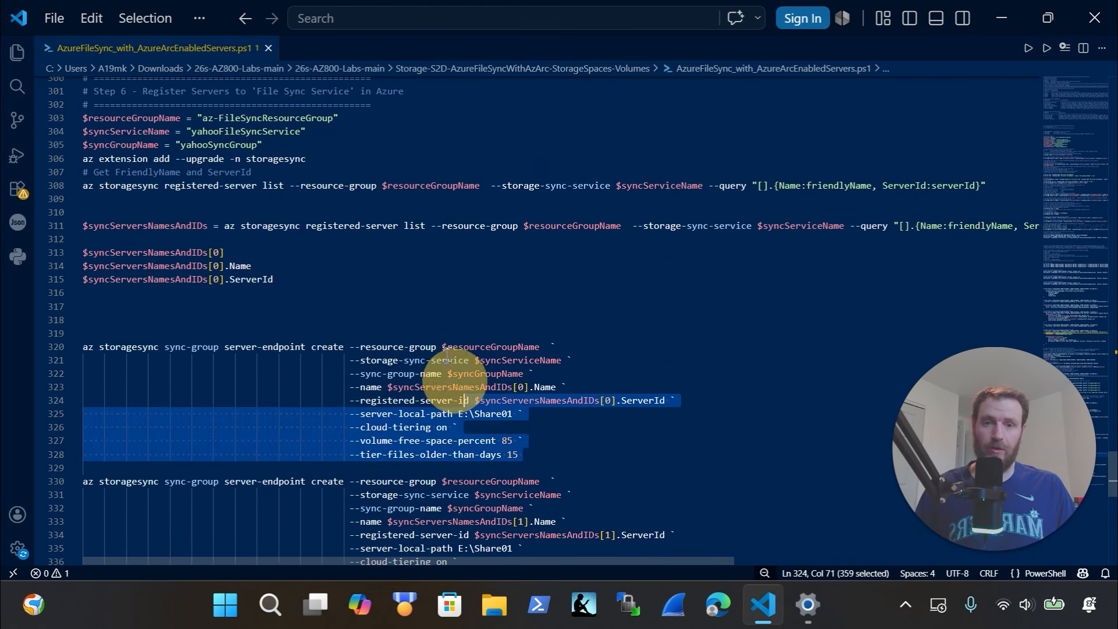
{"action": "scroll", "coordinate": [423, 274], "scroll_direction": "up", "scroll_amount": 3}
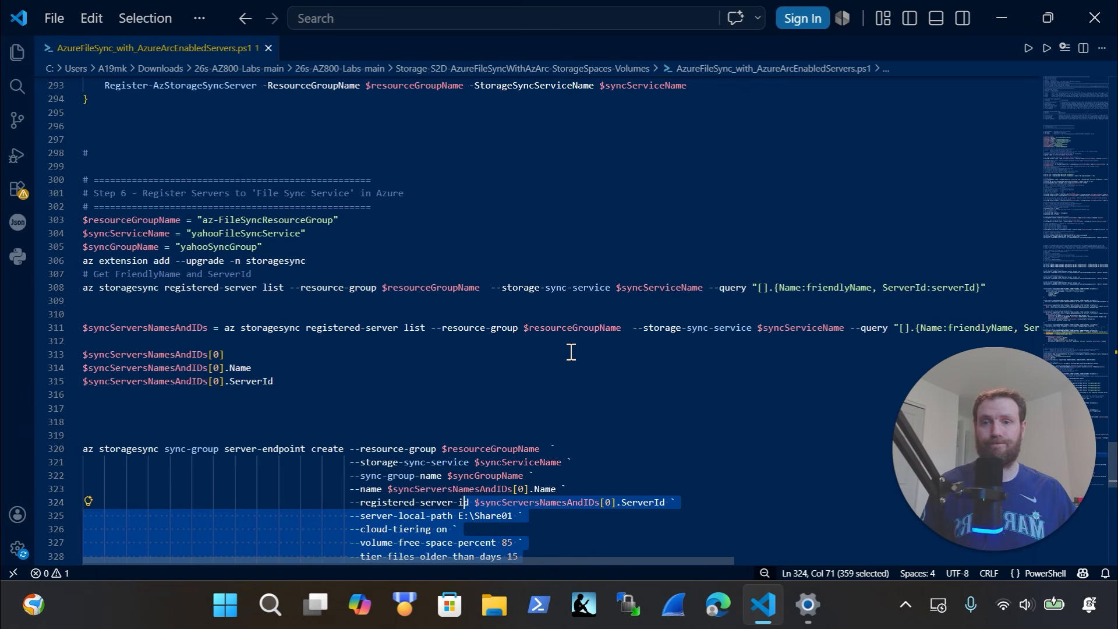
{"action": "scroll", "coordinate": [571, 352], "scroll_direction": "down", "scroll_amount": 6}
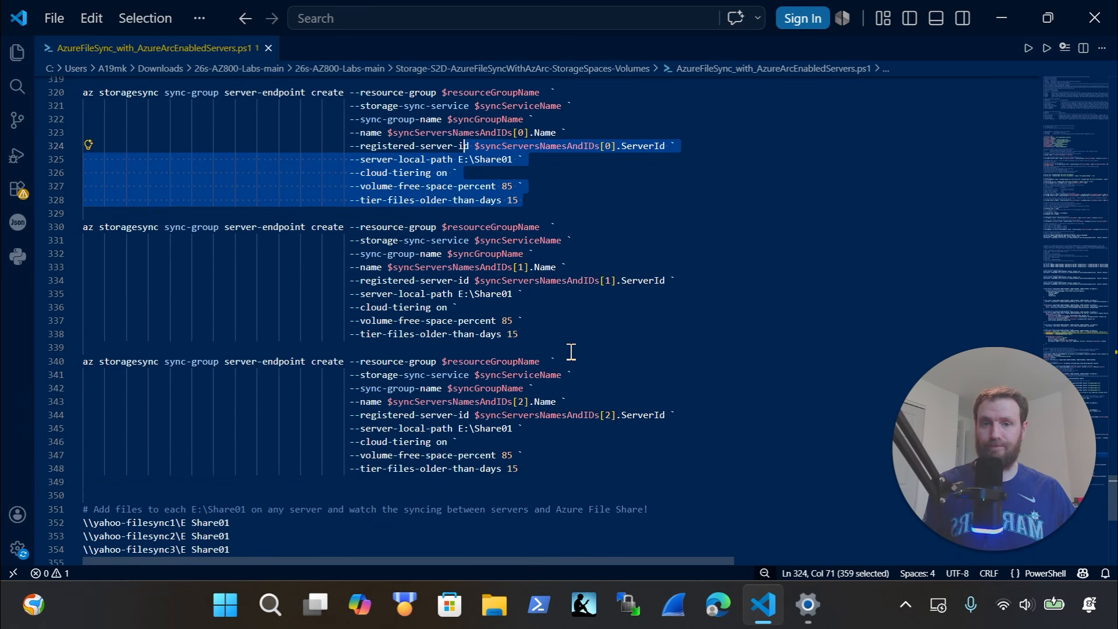
Close Visual Studio Code, the Add a device dialog and the Settings window
{"action": "left_click", "coordinate": [1086, 35]}
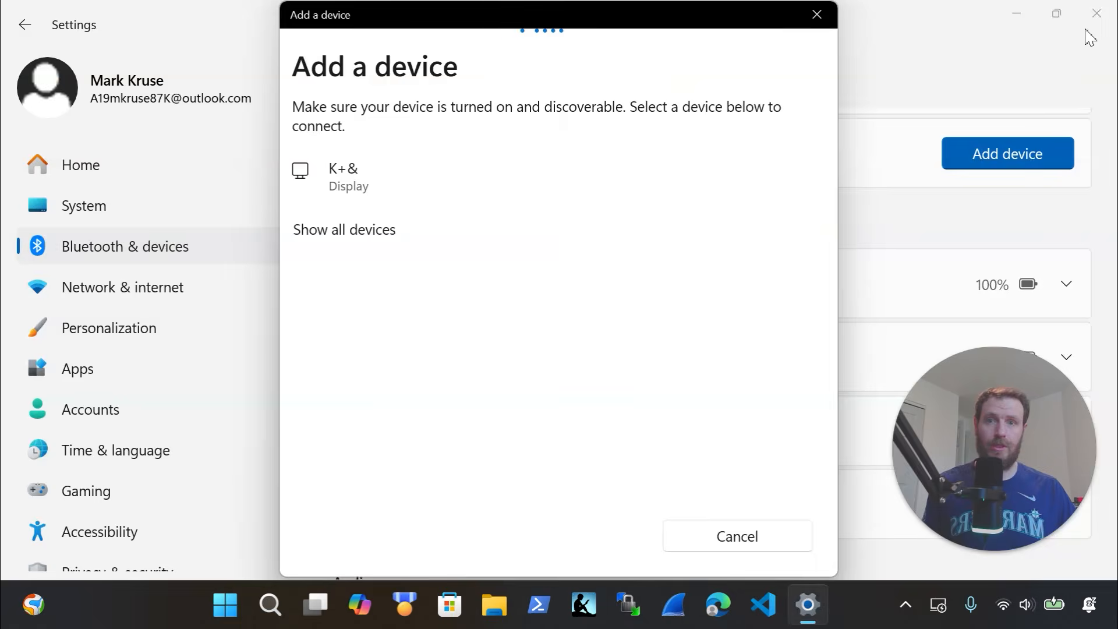
{"action": "left_click", "coordinate": [818, 15]}
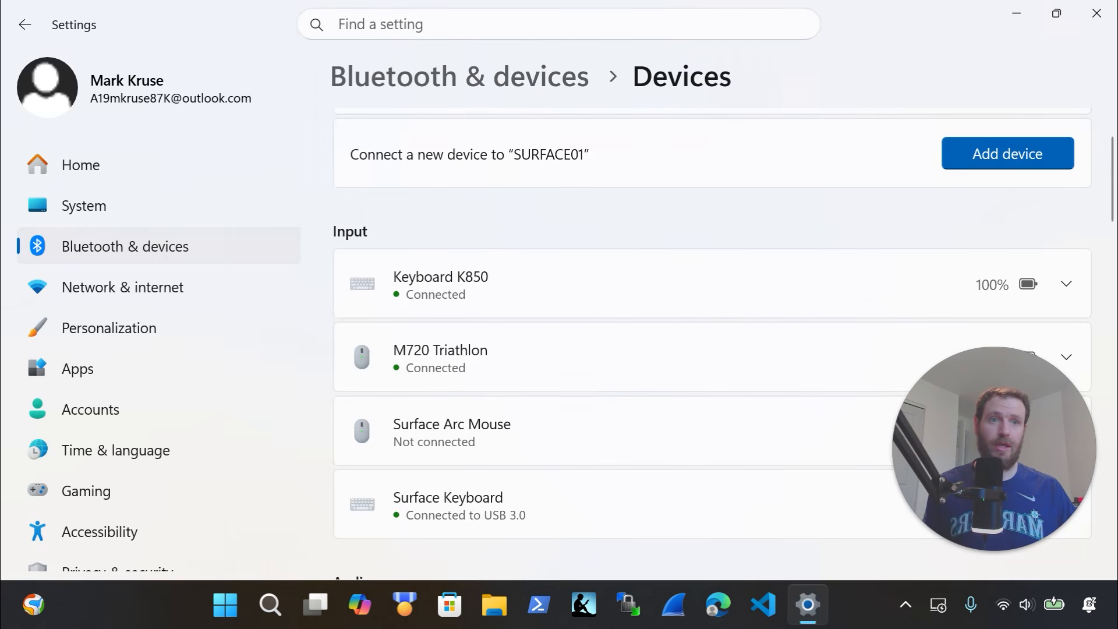
{"action": "left_click", "coordinate": [1097, 12]}
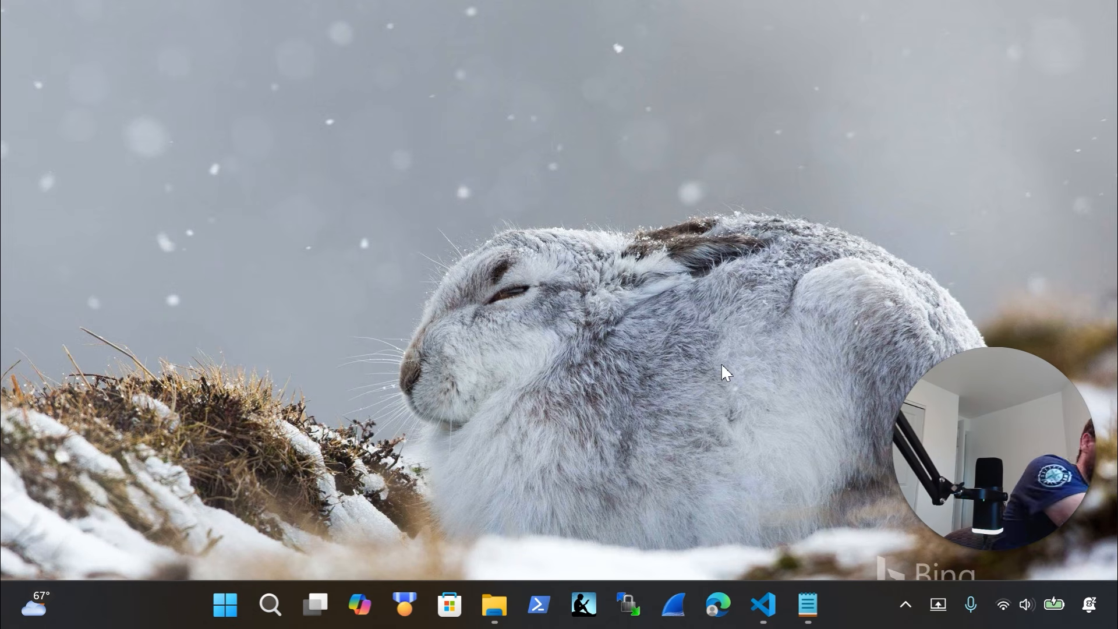
Open File Explorer and show the contents of the DATA (E:) drive
{"action": "key", "text": "super+e"}
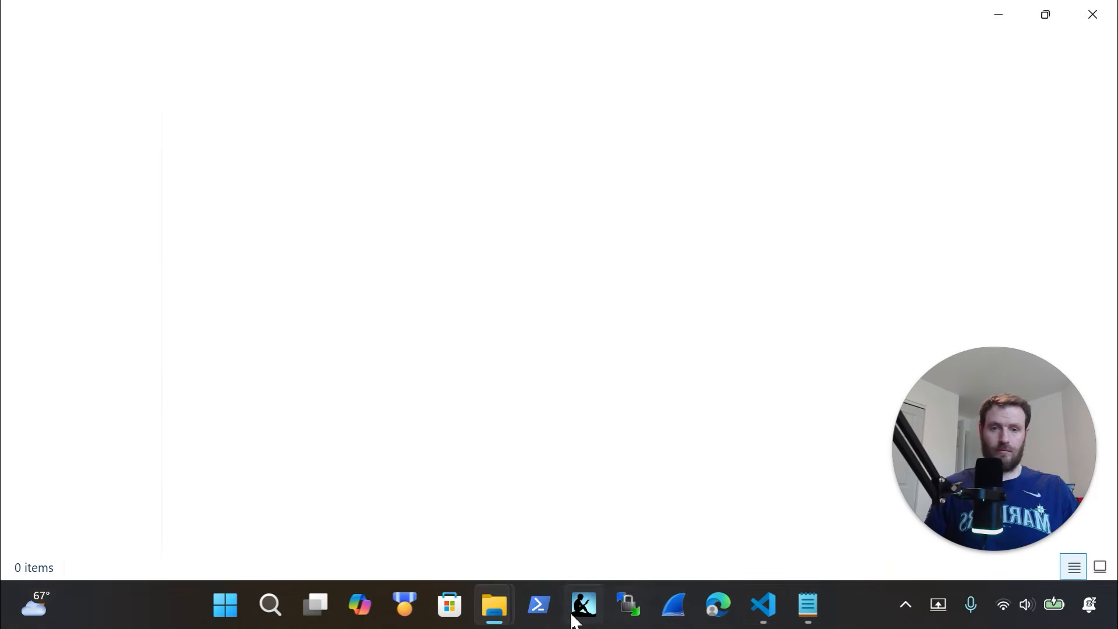
{"action": "mouse_move", "coordinate": [508, 617]}
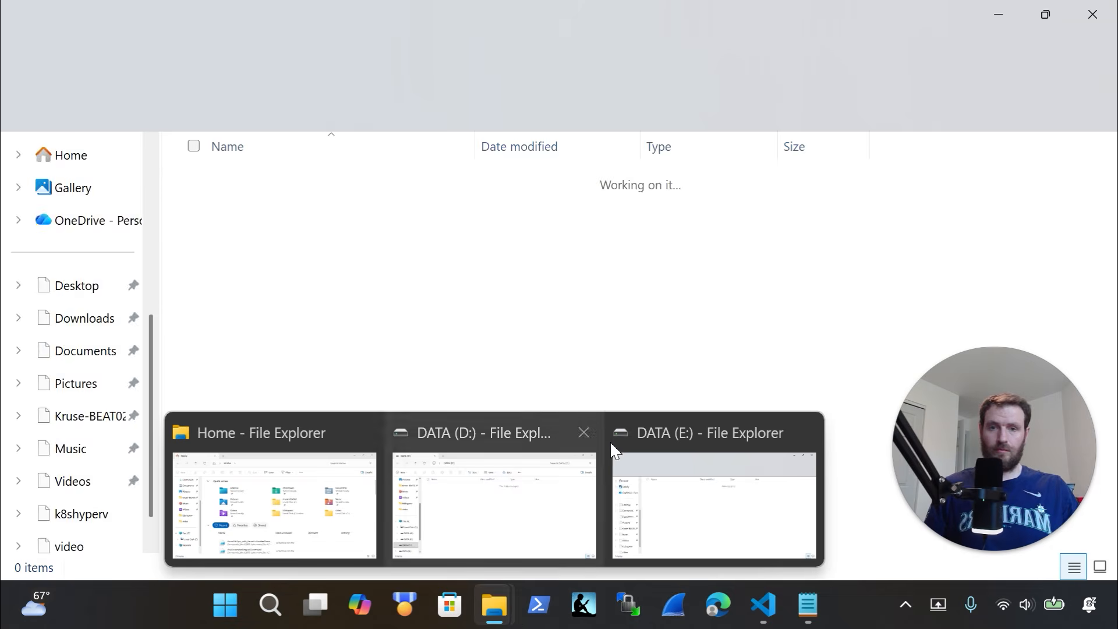
{"action": "left_click", "coordinate": [594, 438]}
{"action": "left_click", "coordinate": [600, 512]}
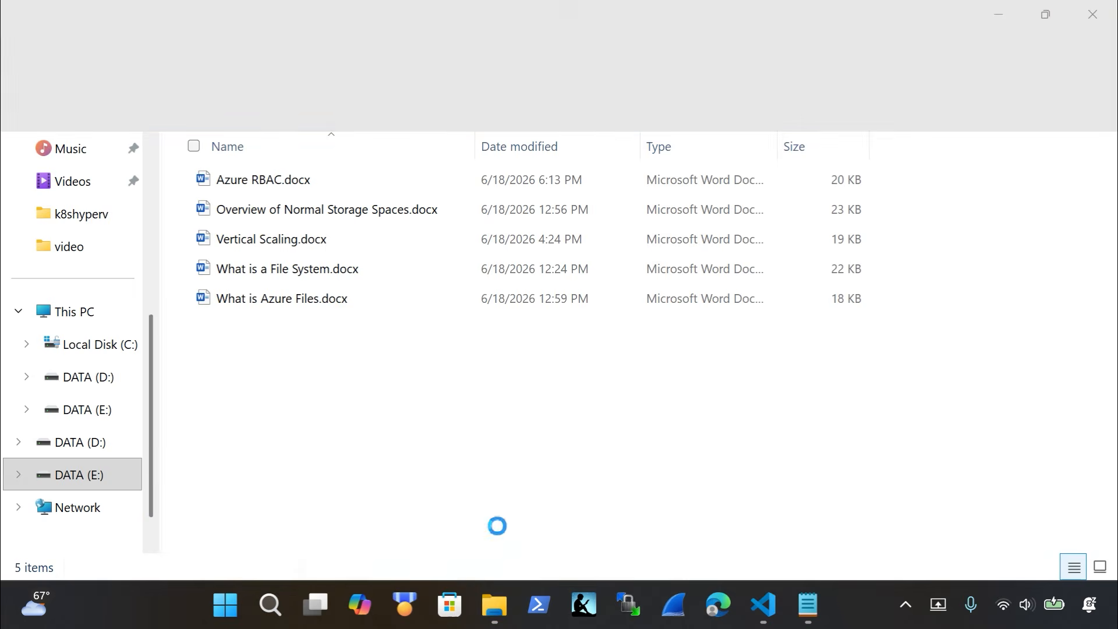
{"action": "left_click", "coordinate": [131, 480]}
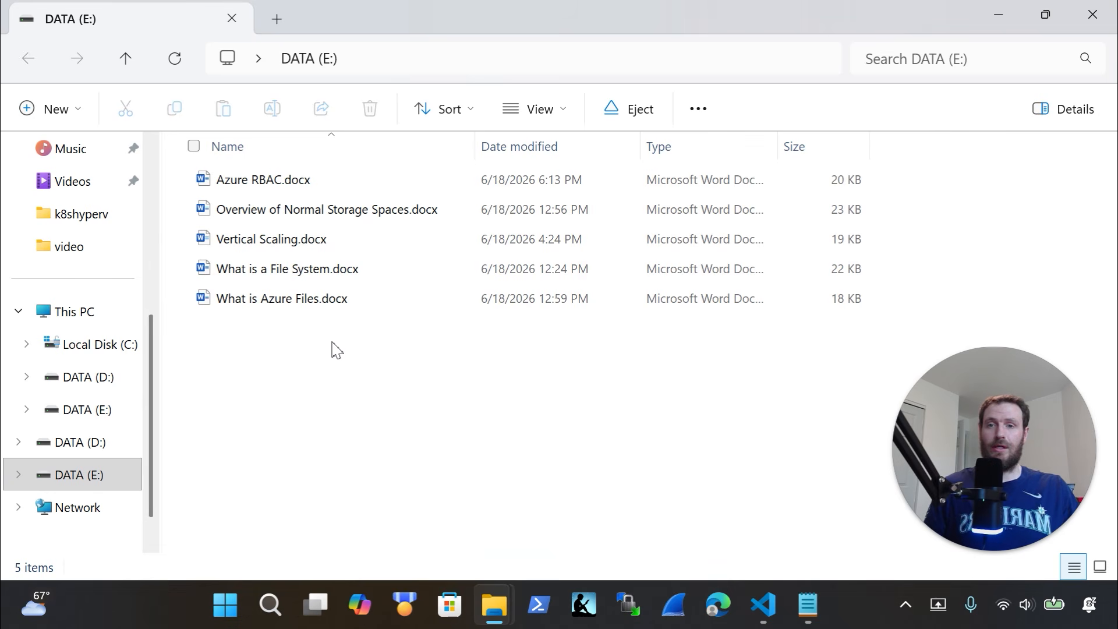
Select the five Word documents on DATA (E:), then view the empty DATA (D:) drive
{"action": "left_click_drag", "start_coordinate": [378, 344], "coordinate": [285, 210]}
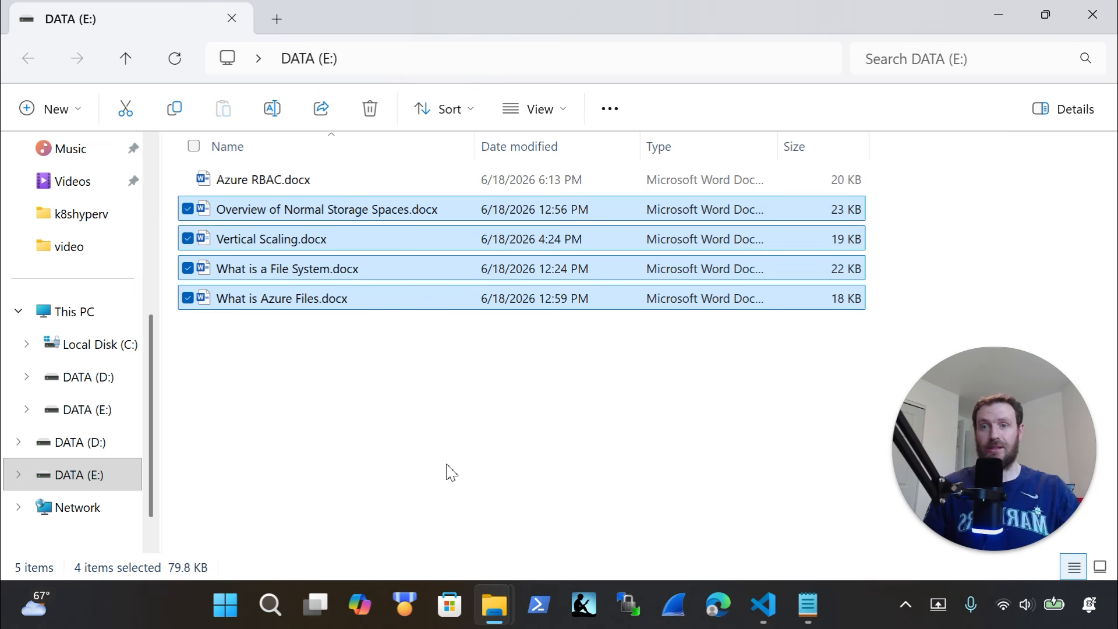
{"action": "left_click", "coordinate": [405, 350]}
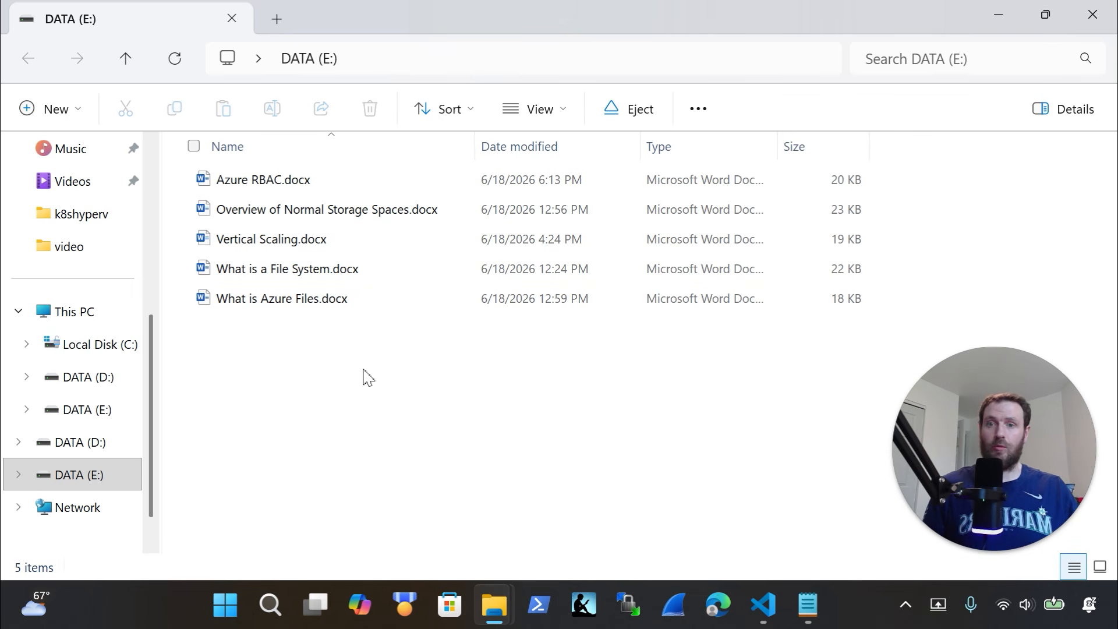
{"action": "left_click_drag", "start_coordinate": [364, 370], "coordinate": [307, 256]}
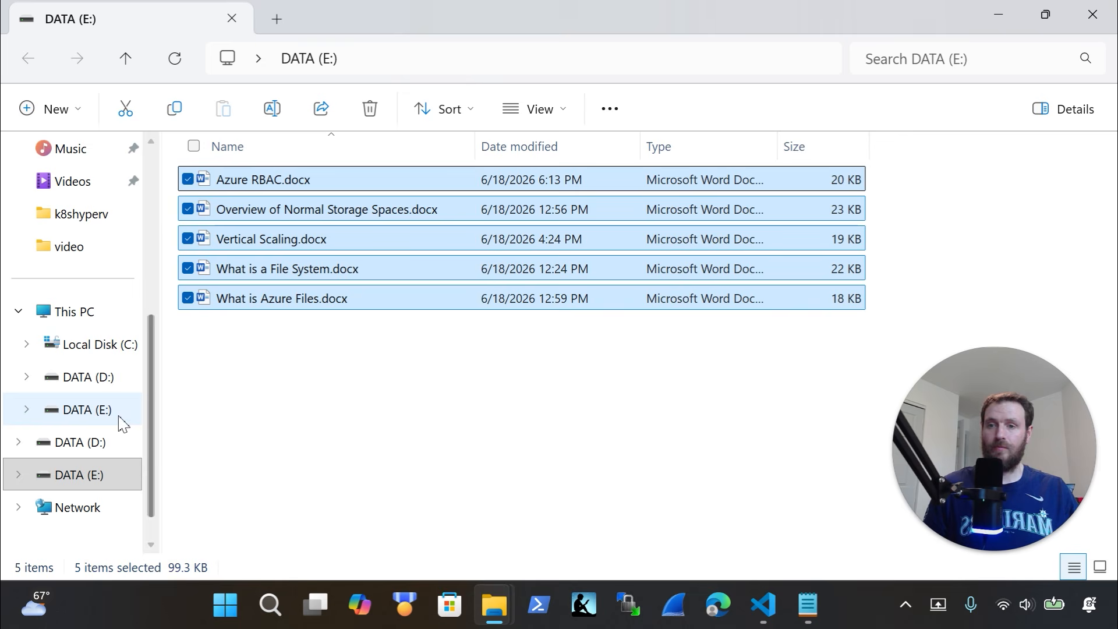
{"action": "left_click", "coordinate": [99, 384]}
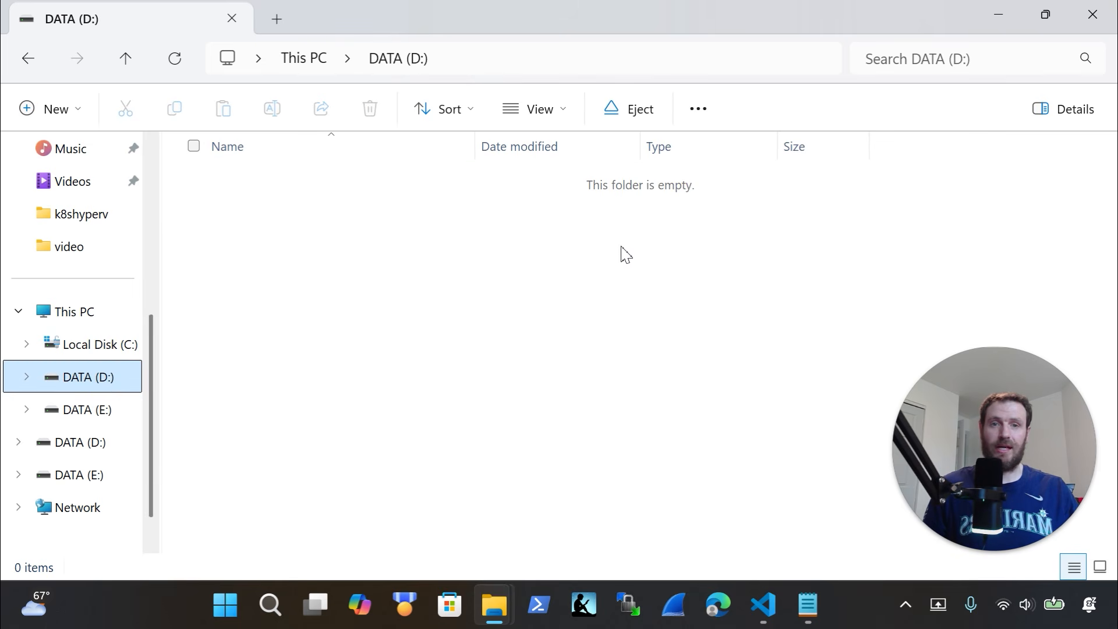
{"action": "left_click", "coordinate": [779, 606]}
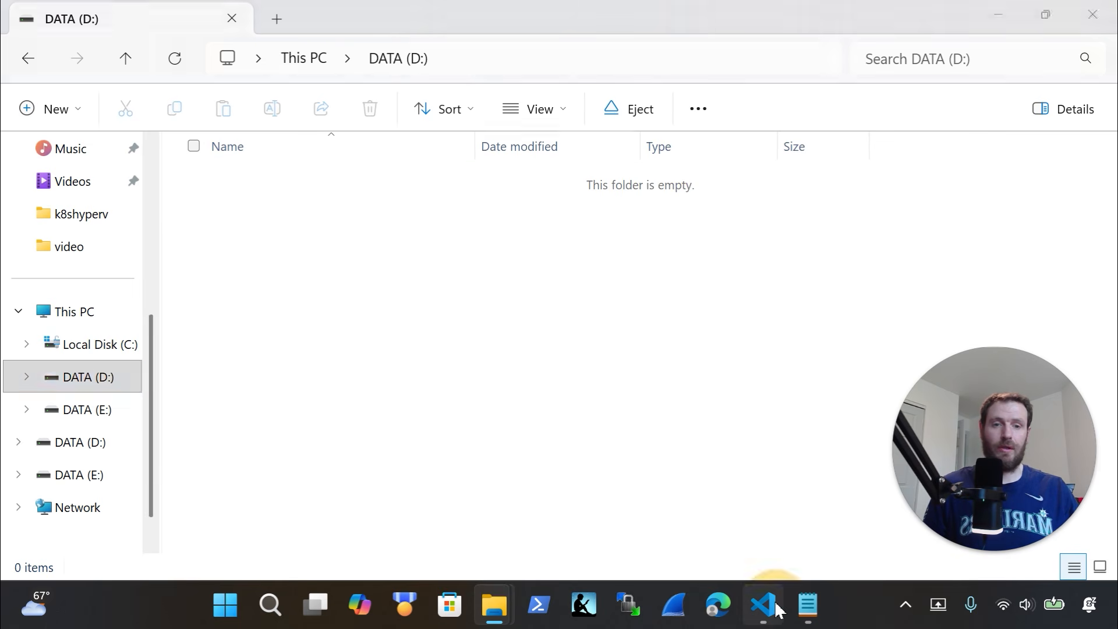
Select the Get-Volume cluster-size query on lines 62–66 and launch an admin terminal from Start
{"action": "scroll", "coordinate": [331, 349], "scroll_direction": "down", "scroll_amount": 11}
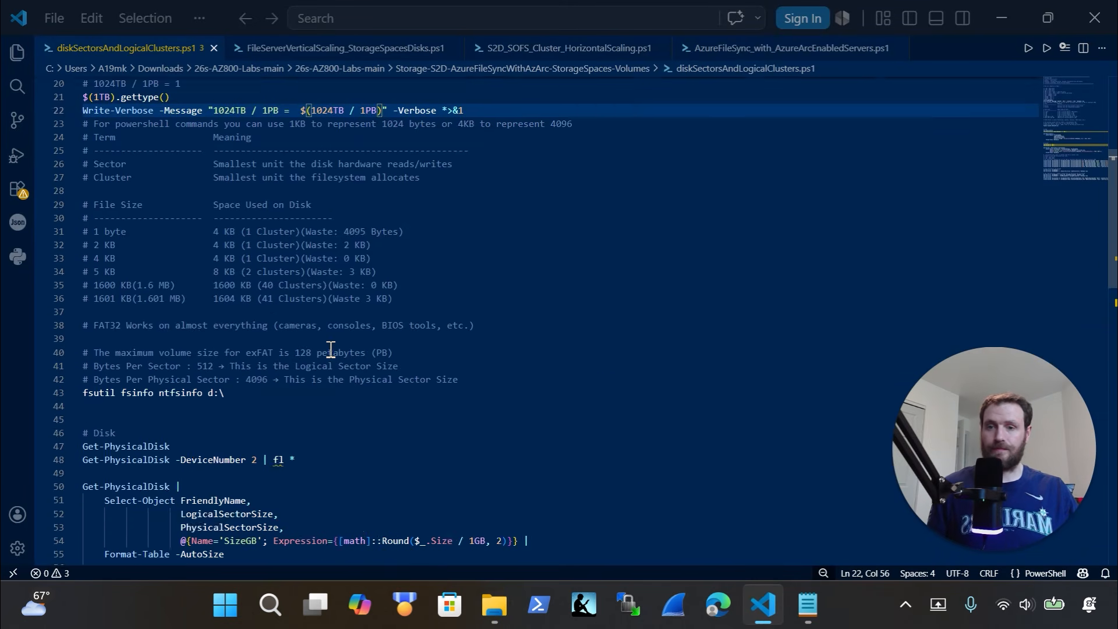
{"action": "left_click", "coordinate": [304, 398]}
{"action": "left_click_drag", "start_coordinate": [171, 319], "coordinate": [62, 352]}
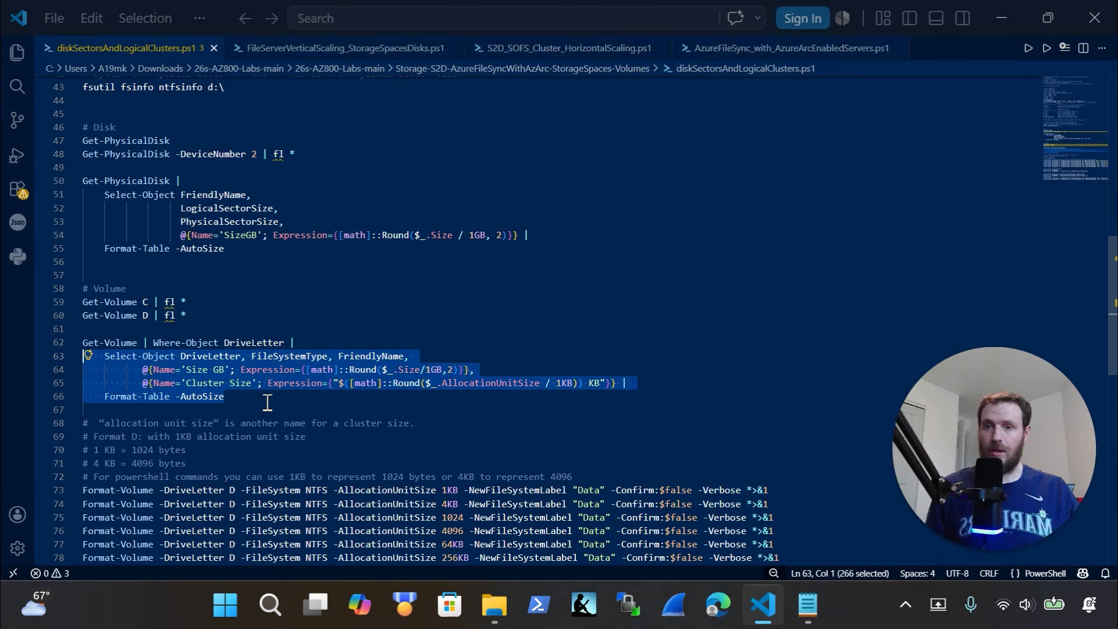
{"action": "left_click_drag", "start_coordinate": [257, 399], "coordinate": [55, 343]}
{"action": "key", "text": "super+c"}
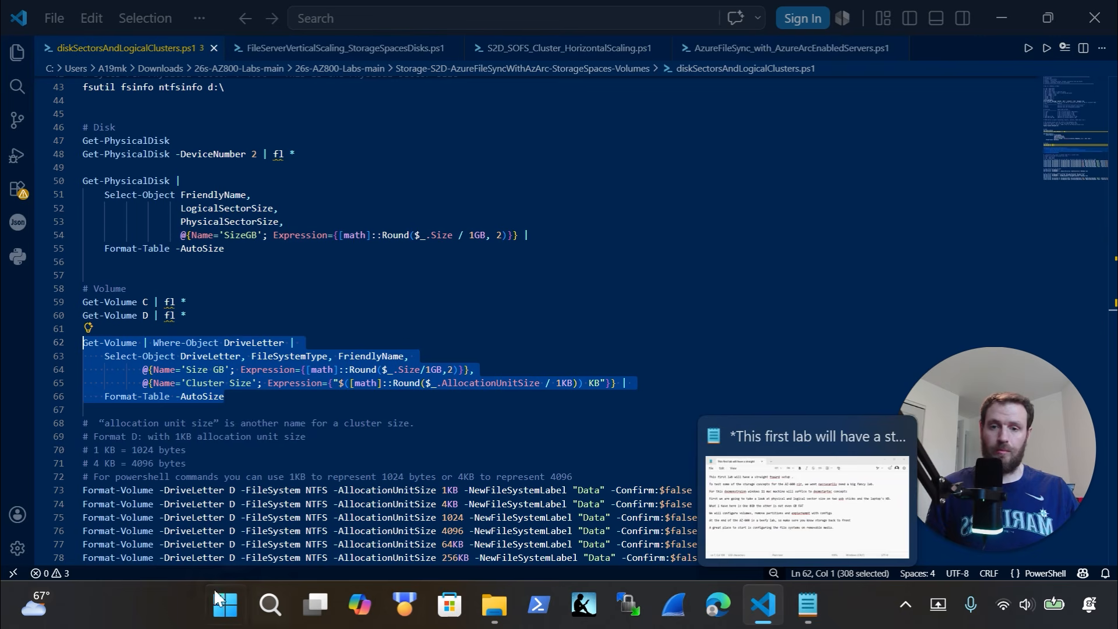
{"action": "right_click", "coordinate": [224, 605]}
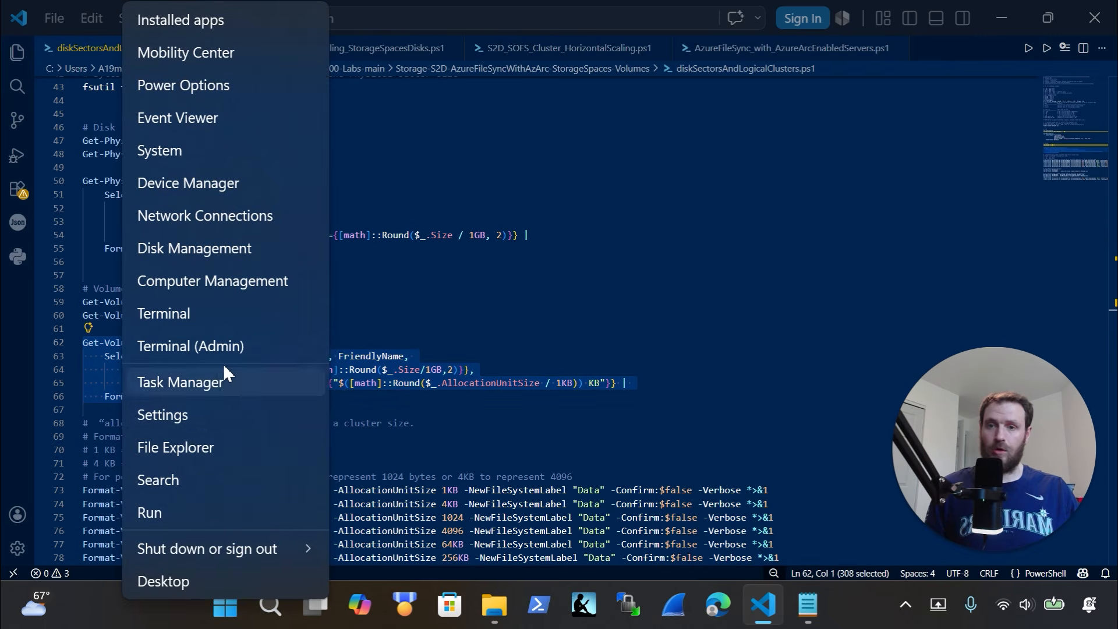
{"action": "key", "text": "Escape"}
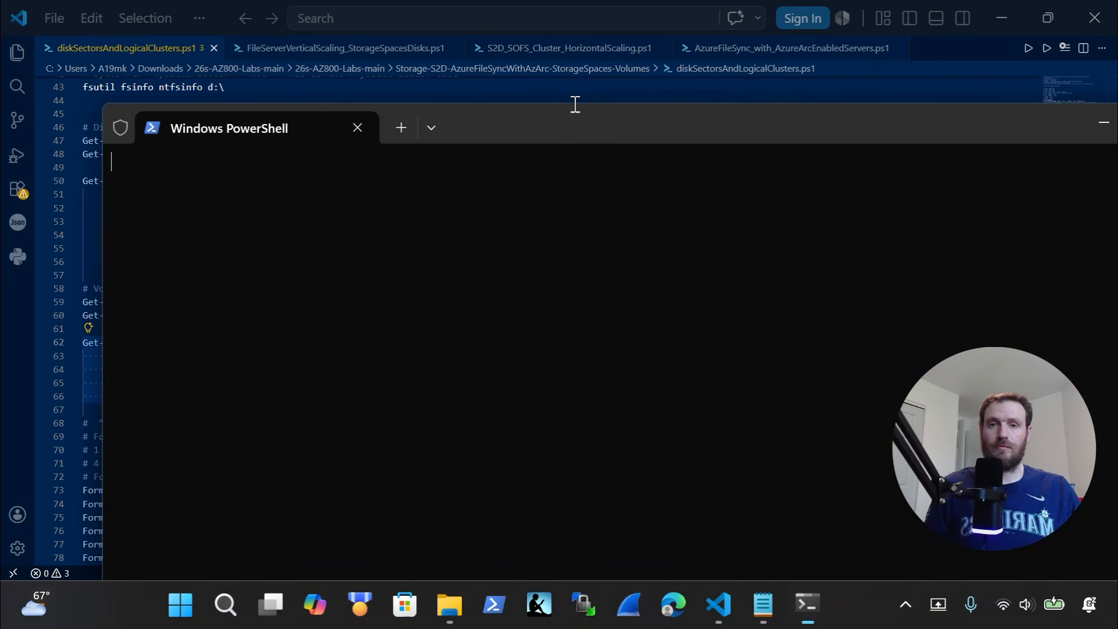
Paste the Get-Volume query into the enlarged terminal and select the Get-PhysicalDisk query in the script
{"action": "left_click", "coordinate": [575, 104]}
{"action": "left_click", "coordinate": [576, 104]}
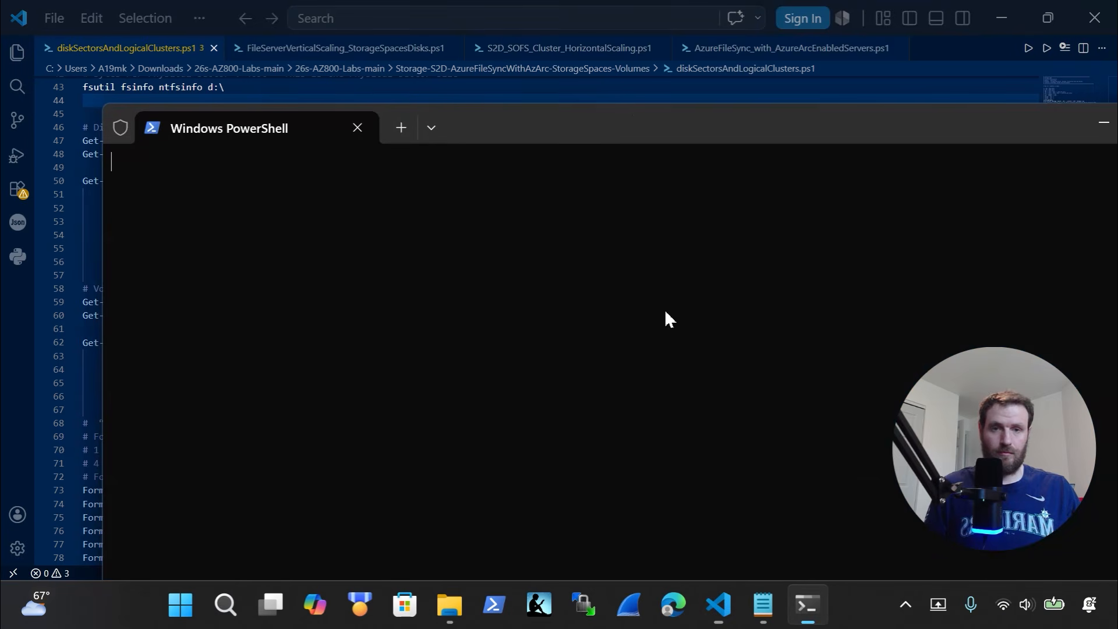
{"action": "left_click_drag", "start_coordinate": [634, 108], "coordinate": [571, 66]}
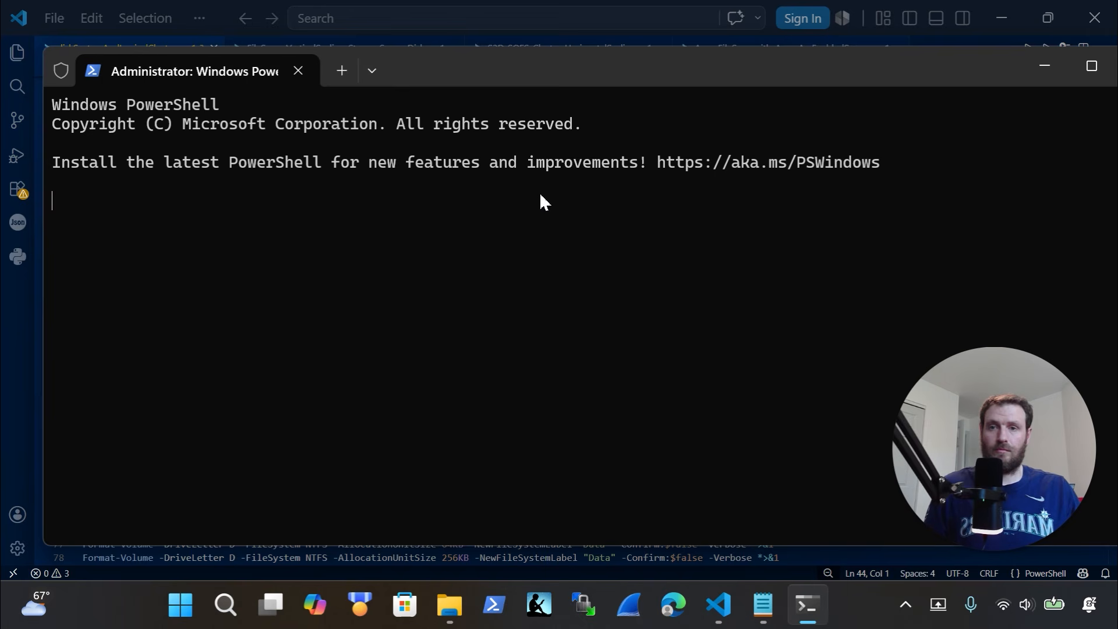
{"action": "key", "text": "ctrl+v"}
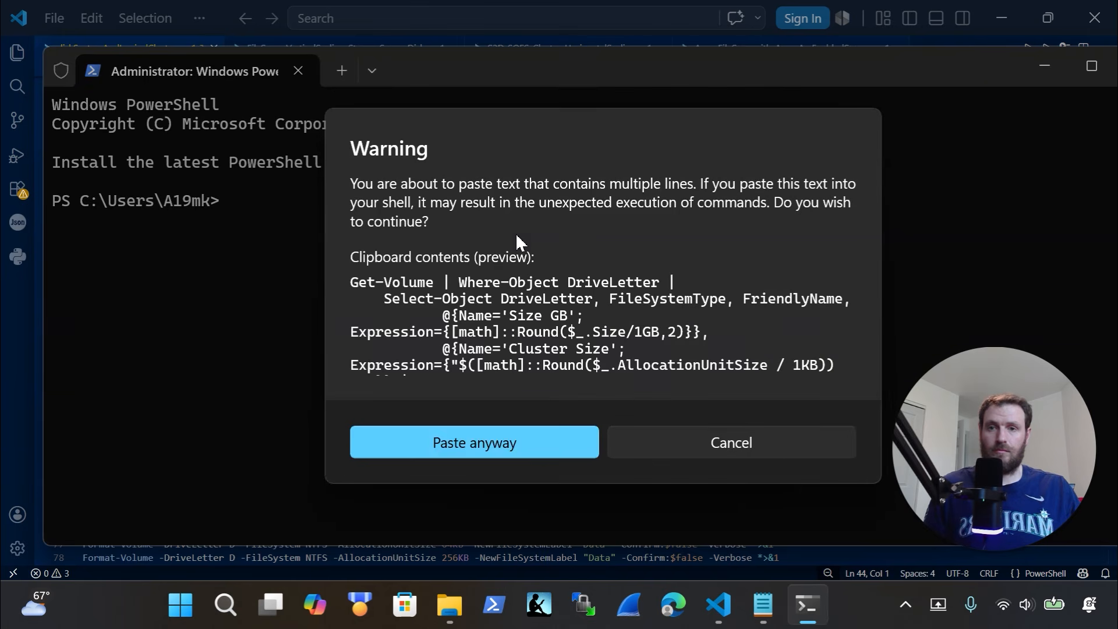
{"action": "left_click", "coordinate": [536, 441]}
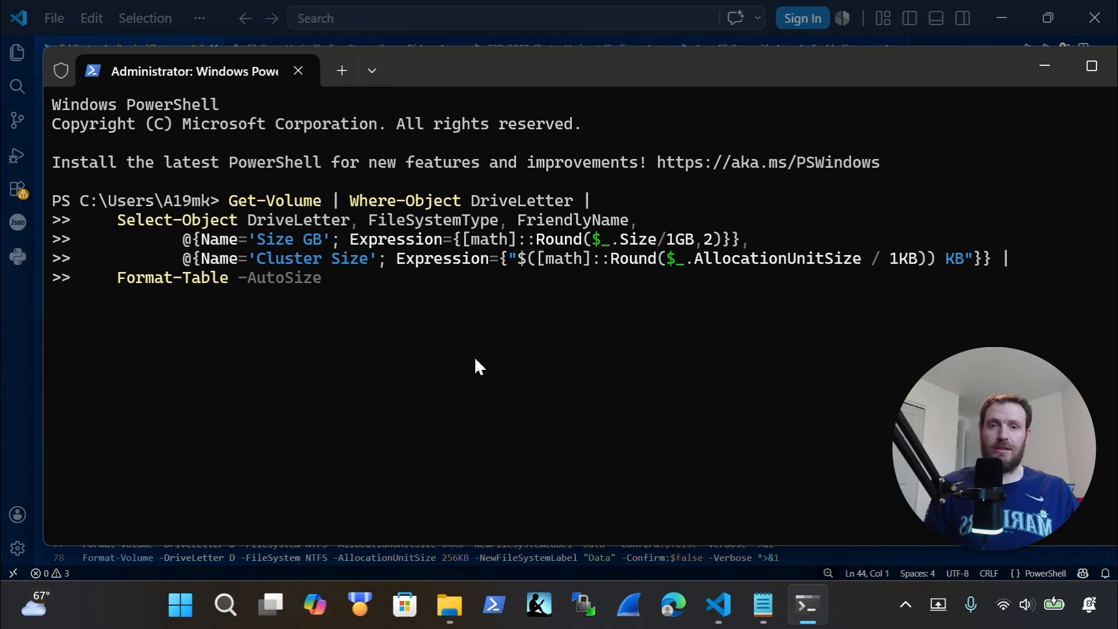
{"action": "left_click", "coordinate": [15, 333]}
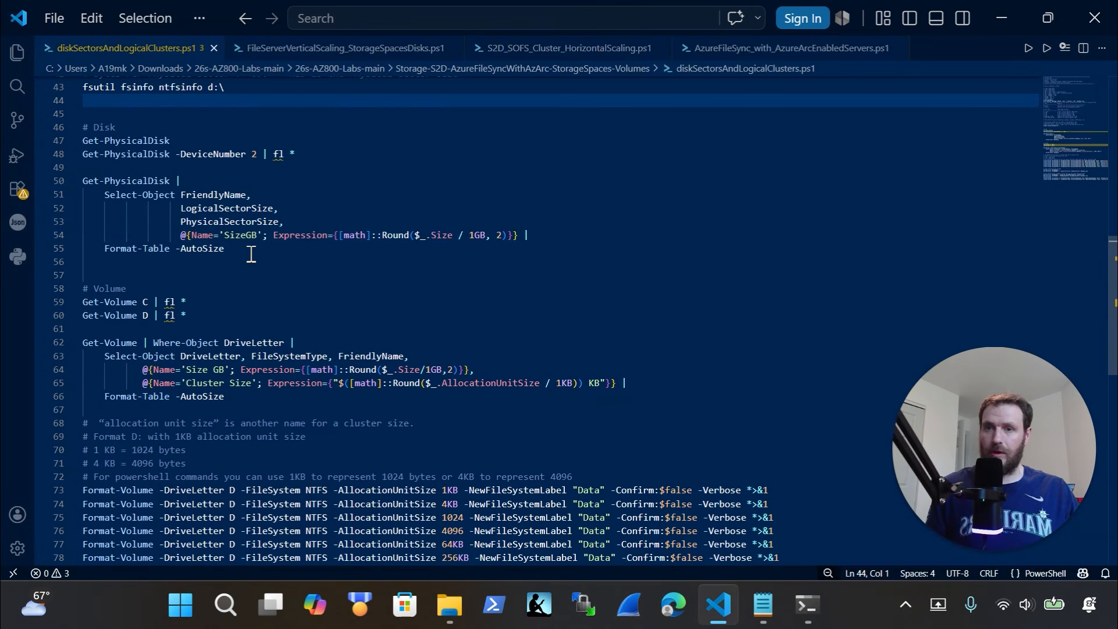
{"action": "left_click_drag", "start_coordinate": [247, 251], "coordinate": [53, 179]}
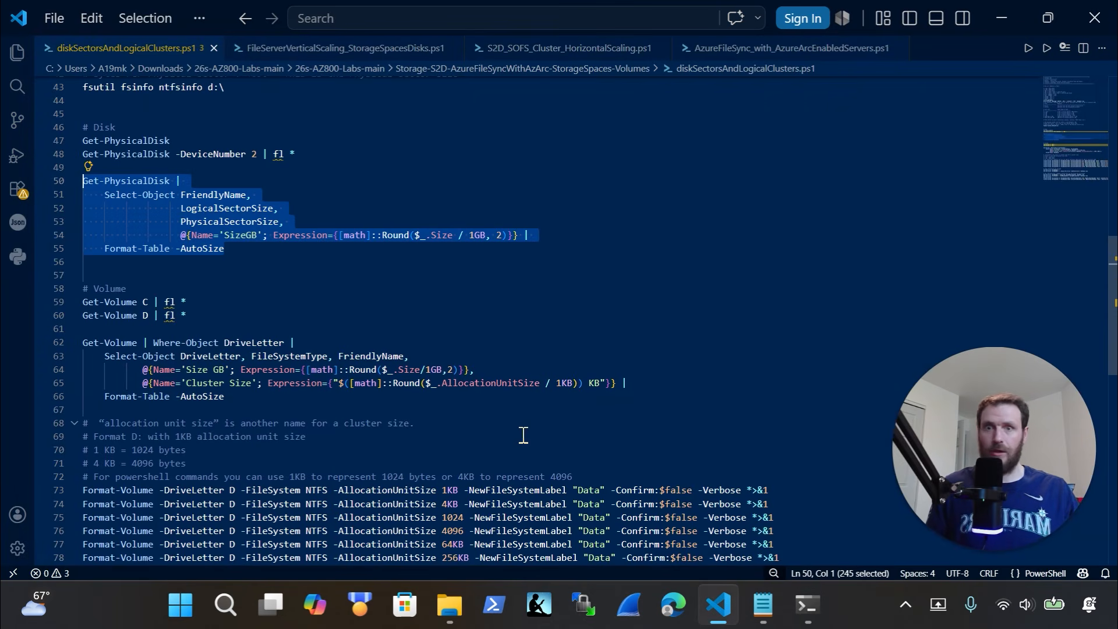
{"action": "left_click", "coordinate": [807, 606]}
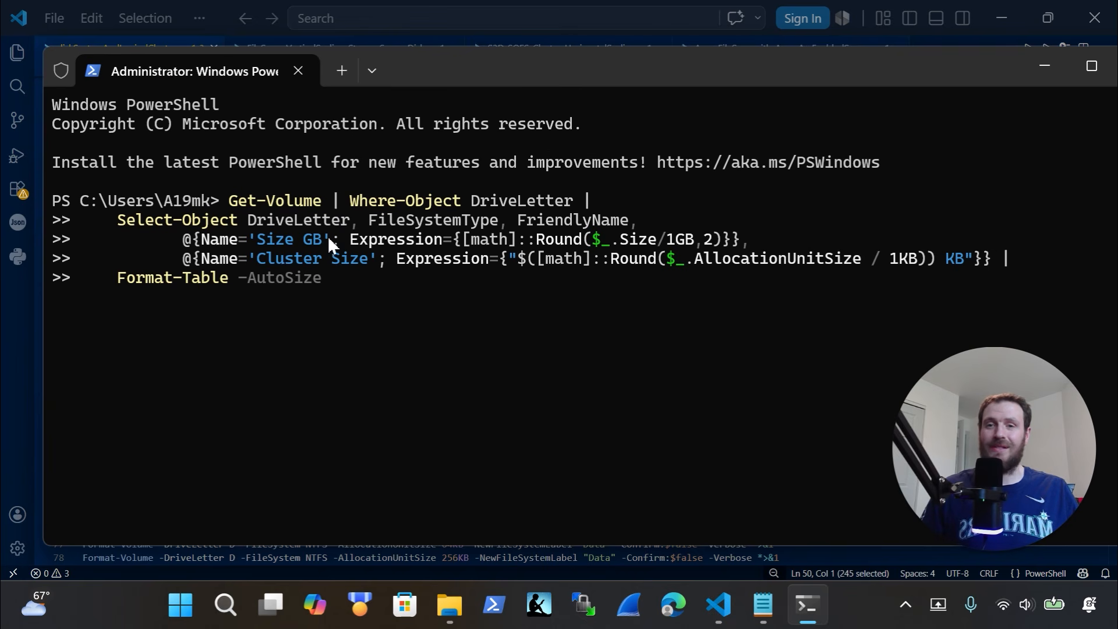
Run the Get-Volume query and highlight results: D FAT 2 KB, C NTFS 4 KB, E FAT32 4 KB
{"action": "key", "text": "Return"}
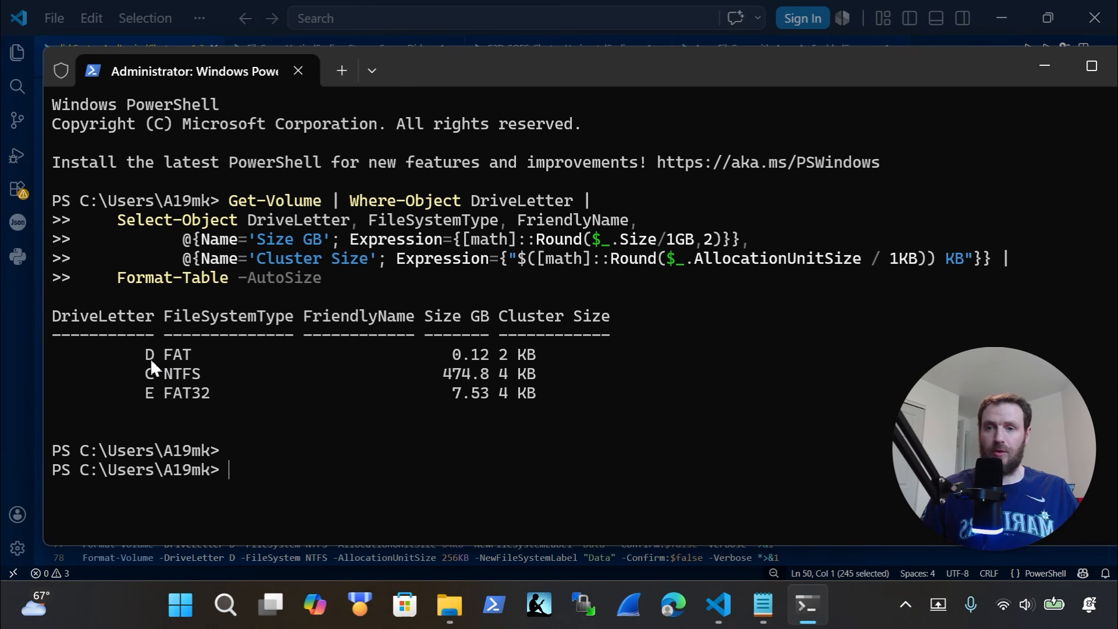
{"action": "left_click_drag", "start_coordinate": [151, 358], "coordinate": [180, 361]}
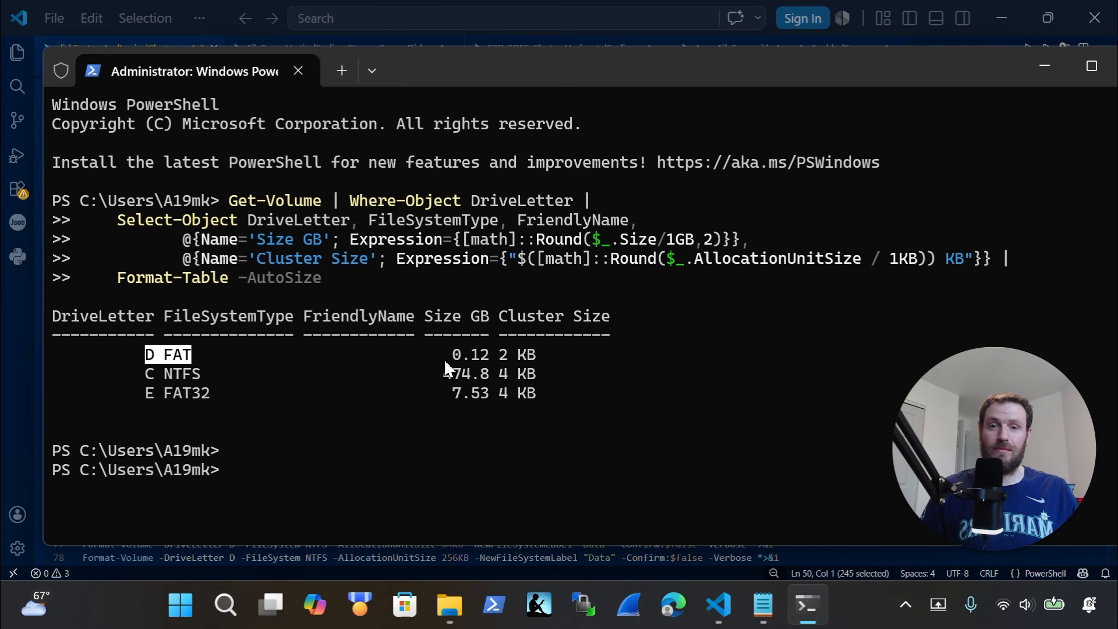
{"action": "left_click_drag", "start_coordinate": [444, 358], "coordinate": [495, 357]}
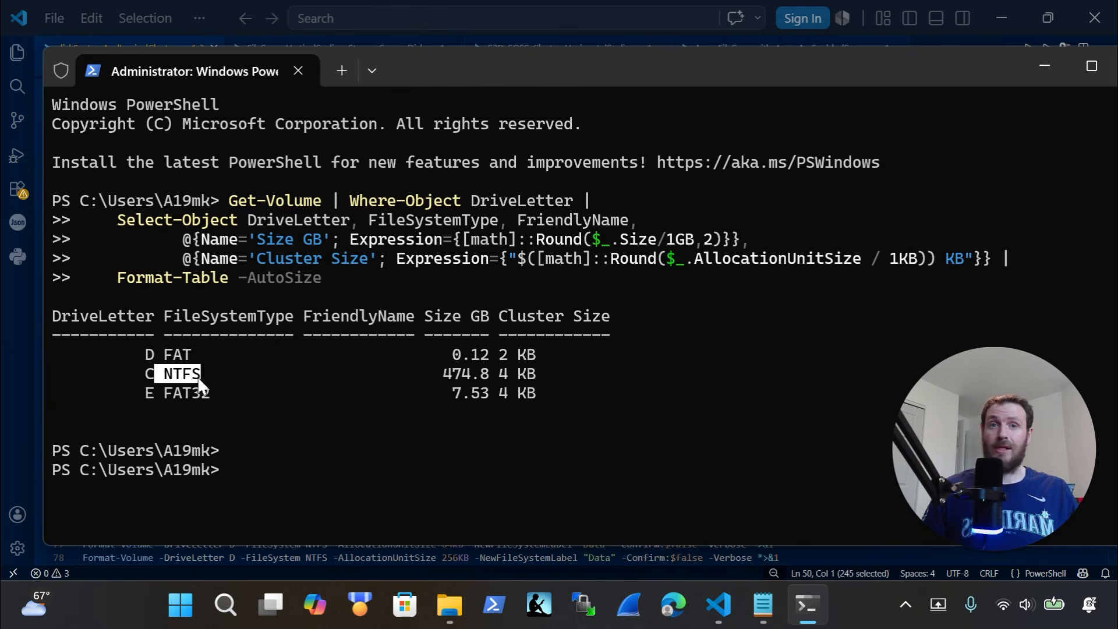
{"action": "left_click_drag", "start_coordinate": [560, 368], "coordinate": [491, 386]}
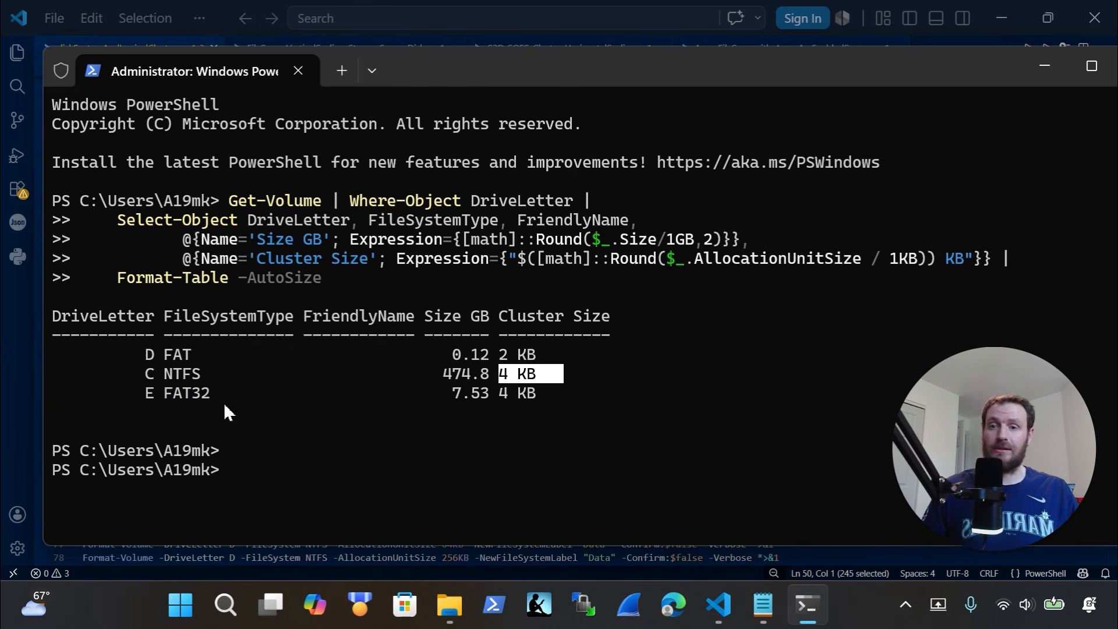
{"action": "left_click_drag", "start_coordinate": [219, 401], "coordinate": [136, 394]}
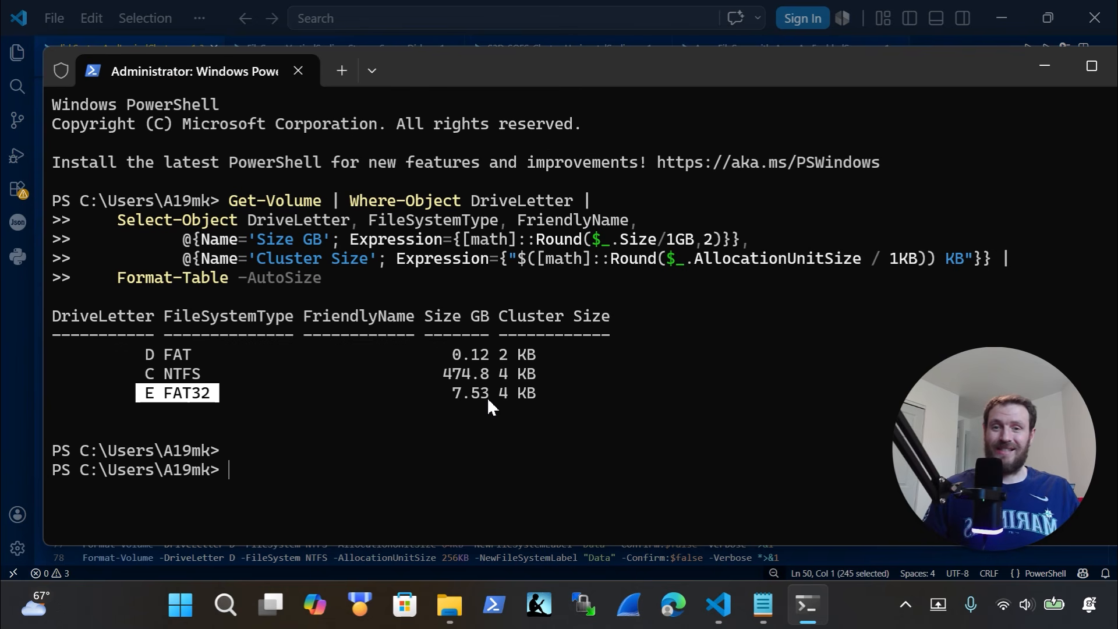
{"action": "left_click_drag", "start_coordinate": [490, 396], "coordinate": [447, 402]}
{"action": "double_click", "coordinate": [527, 398]}
{"action": "key", "text": "super+c"}
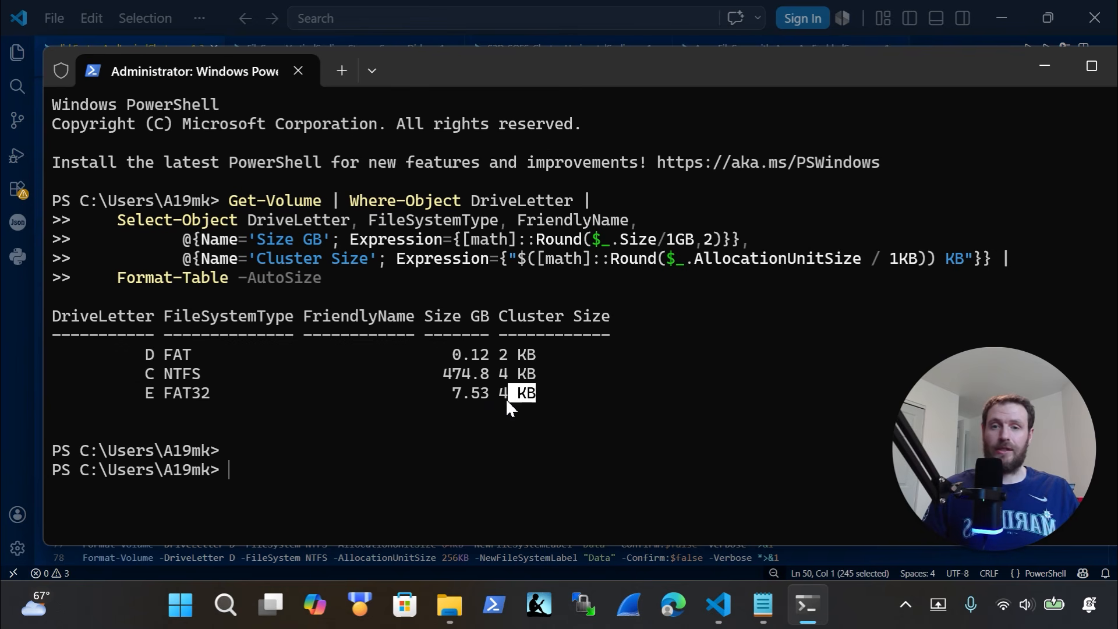
{"action": "left_click", "coordinate": [288, 456]}
{"action": "right_click", "coordinate": [289, 466]}
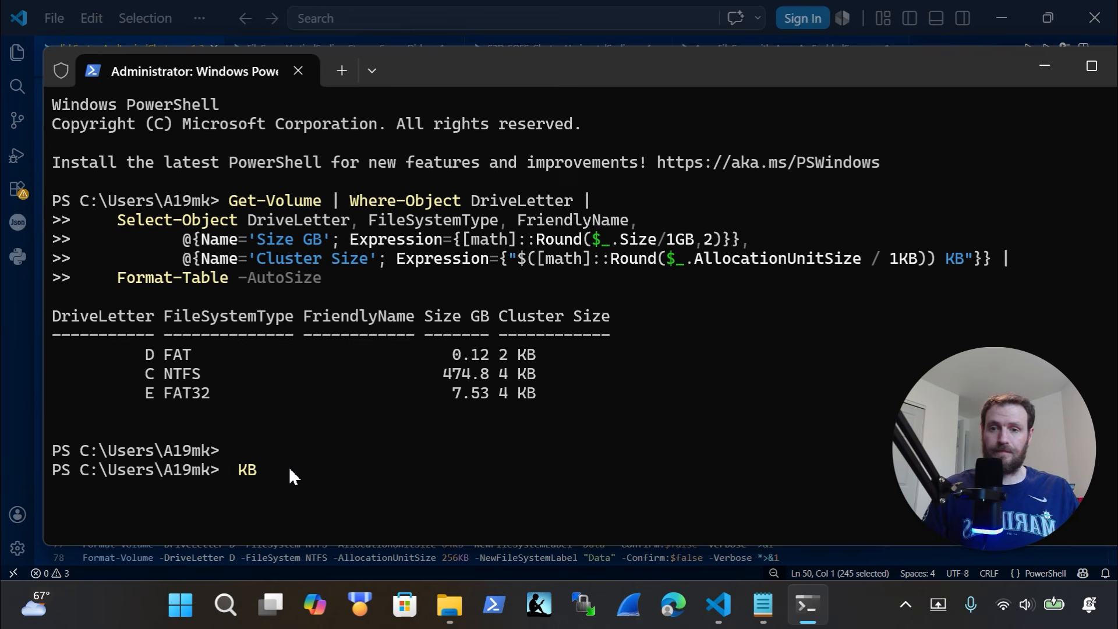
Copy the Get-PhysicalDisk query from the script and paste it into the admin terminal to run
{"action": "left_click", "coordinate": [25, 414]}
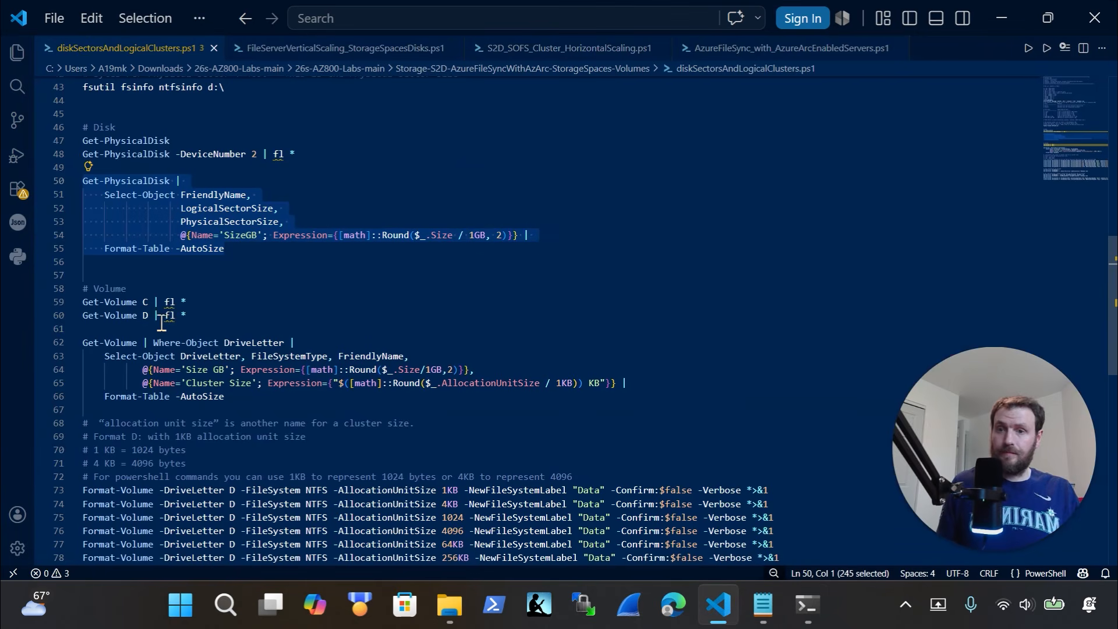
{"action": "left_click_drag", "start_coordinate": [338, 265], "coordinate": [73, 182]}
{"action": "key", "text": "super+c"}
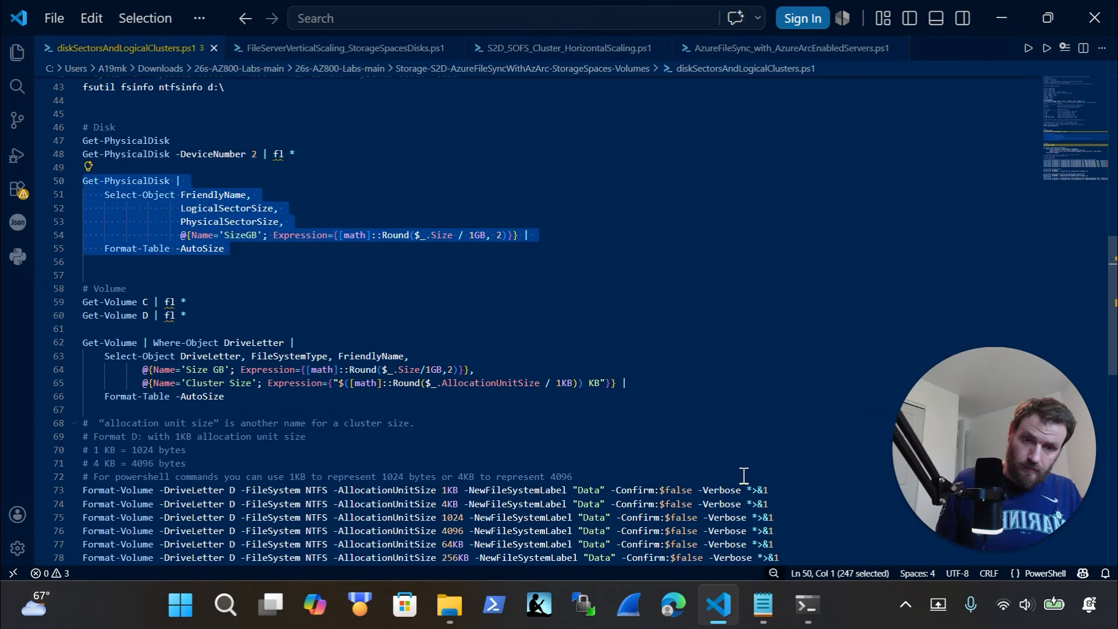
{"action": "left_click", "coordinate": [806, 605]}
{"action": "right_click", "coordinate": [517, 451]}
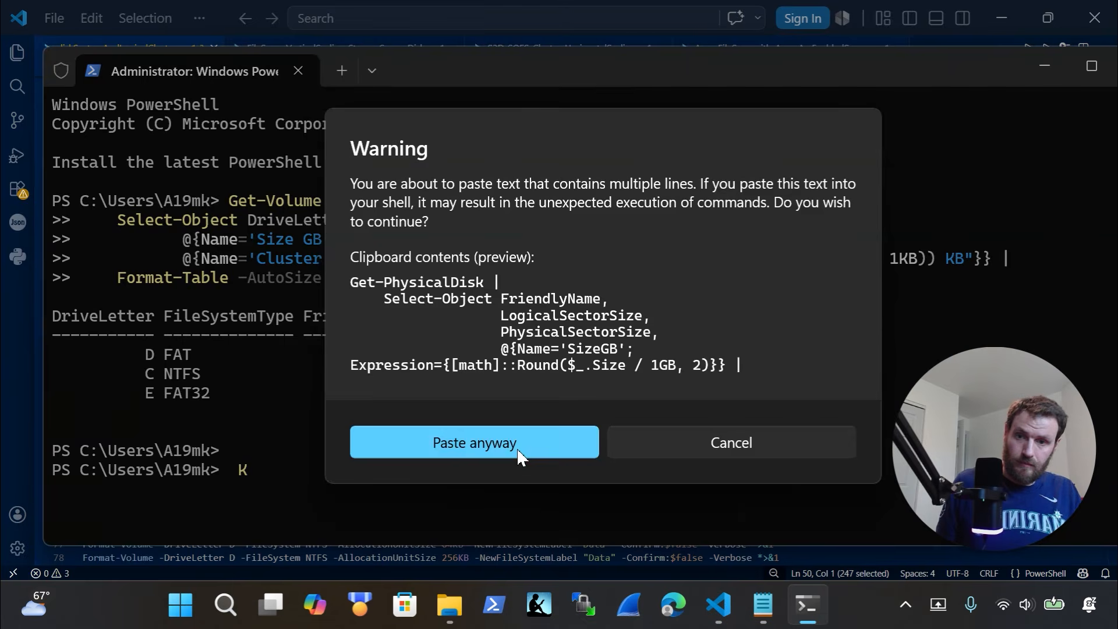
{"action": "left_click", "coordinate": [638, 435]}
{"action": "key", "text": "BackSpace"}
{"action": "key", "text": "BackSpace"}
{"action": "right_click", "coordinate": [587, 455]}
{"action": "left_click", "coordinate": [585, 453]}
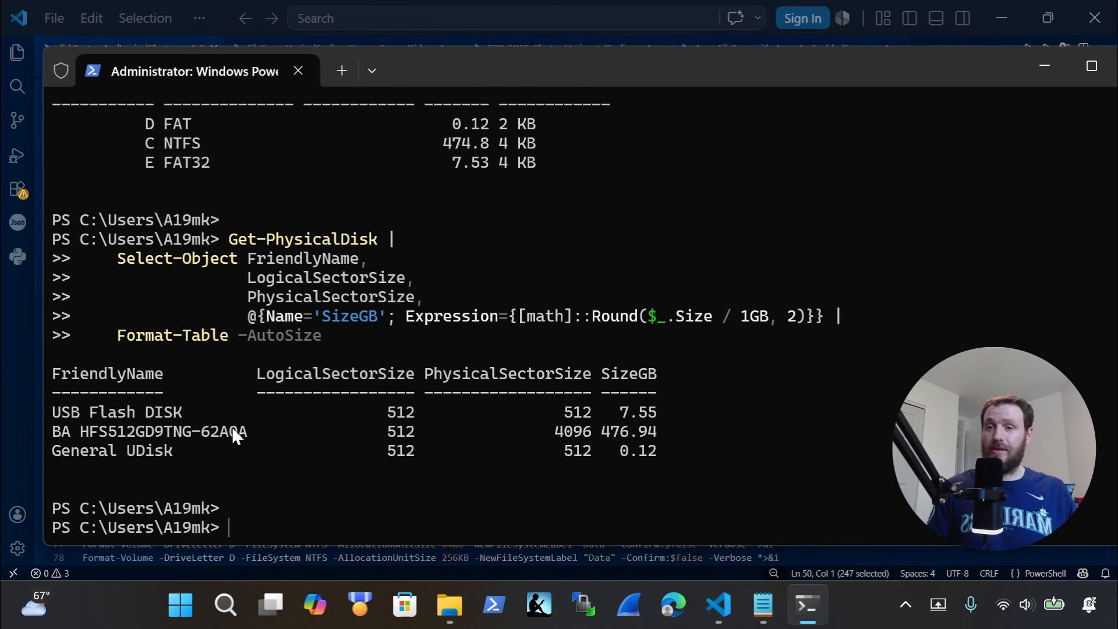
Highlight the USB Flash DISK and General UDisk entries, 4096-byte physical sectors and disk sizes
{"action": "left_click_drag", "start_coordinate": [190, 411], "coordinate": [53, 413]}
{"action": "left_click_drag", "start_coordinate": [180, 453], "coordinate": [63, 461]}
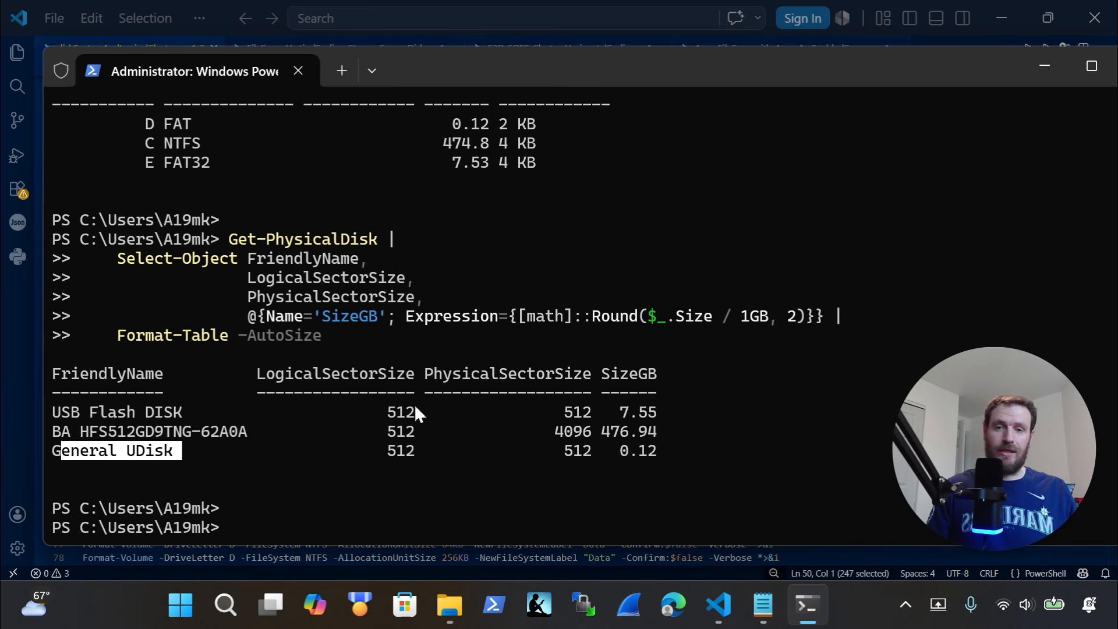
{"action": "left_click_drag", "start_coordinate": [543, 374], "coordinate": [585, 436]}
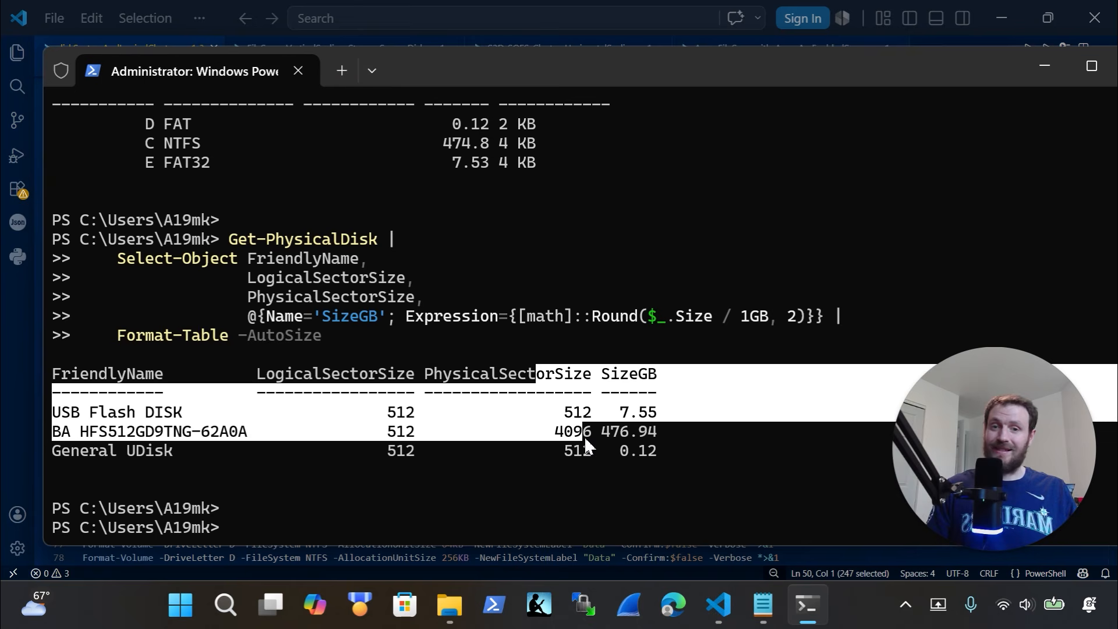
{"action": "left_click_drag", "start_coordinate": [640, 376], "coordinate": [644, 457]}
{"action": "left_click", "coordinate": [655, 421]}
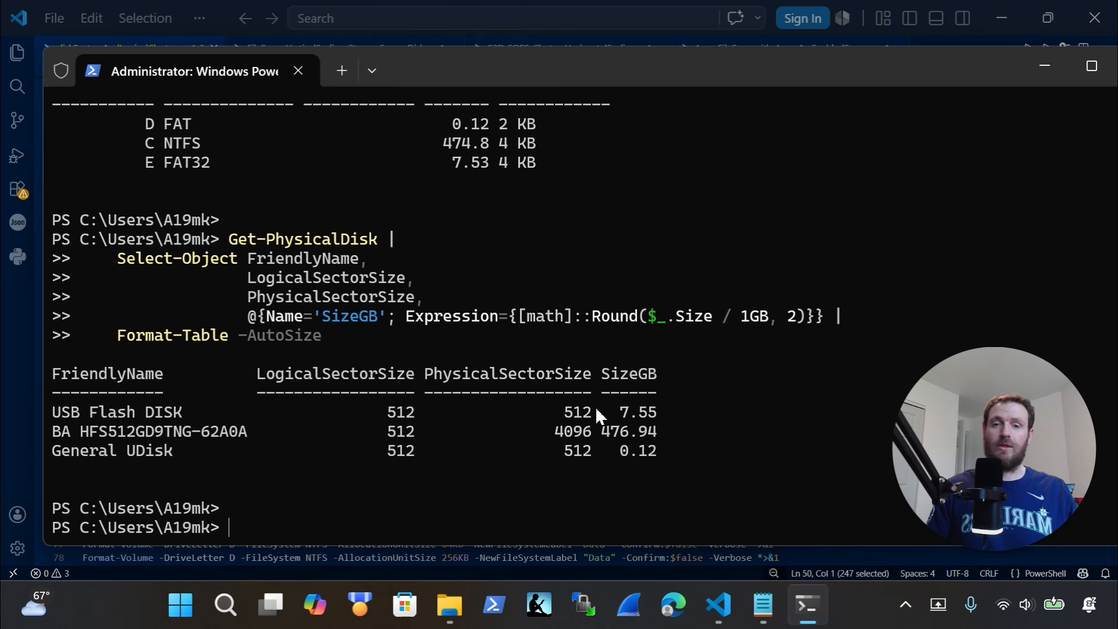
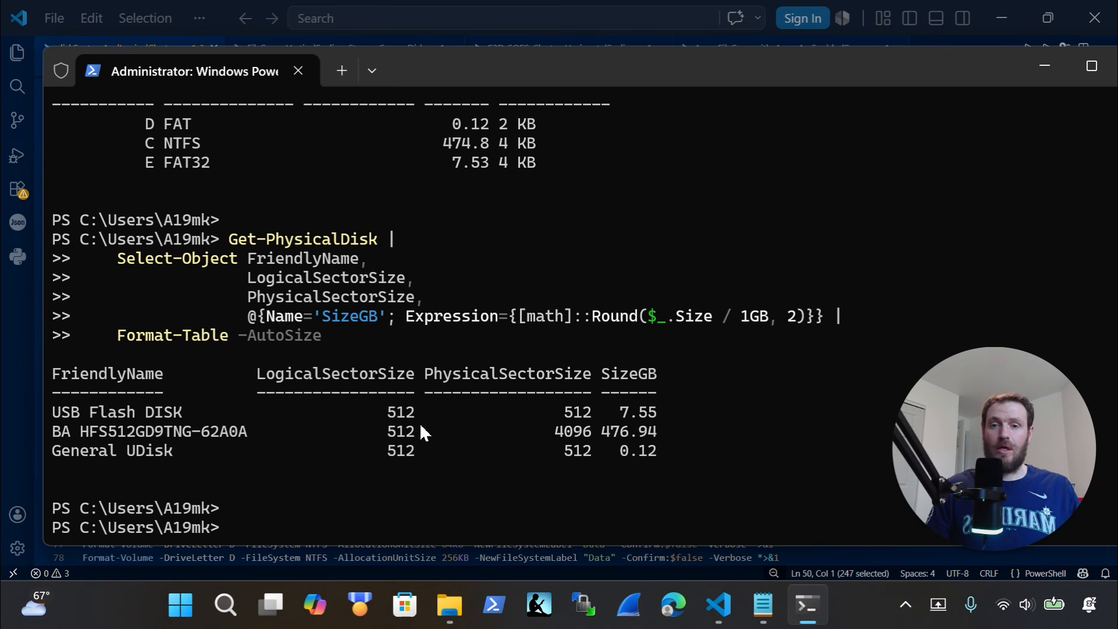
Highlight the internal disk's 512-byte logical sector size, then bring the script editor forward
{"action": "left_click_drag", "start_coordinate": [417, 429], "coordinate": [384, 430]}
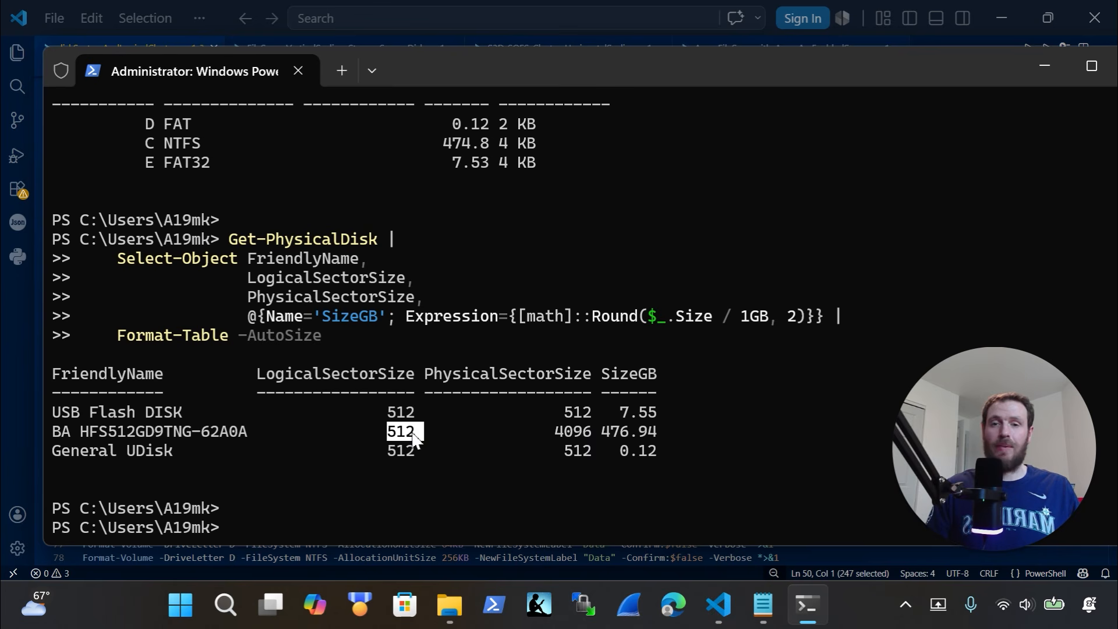
{"action": "left_click", "coordinate": [408, 432]}
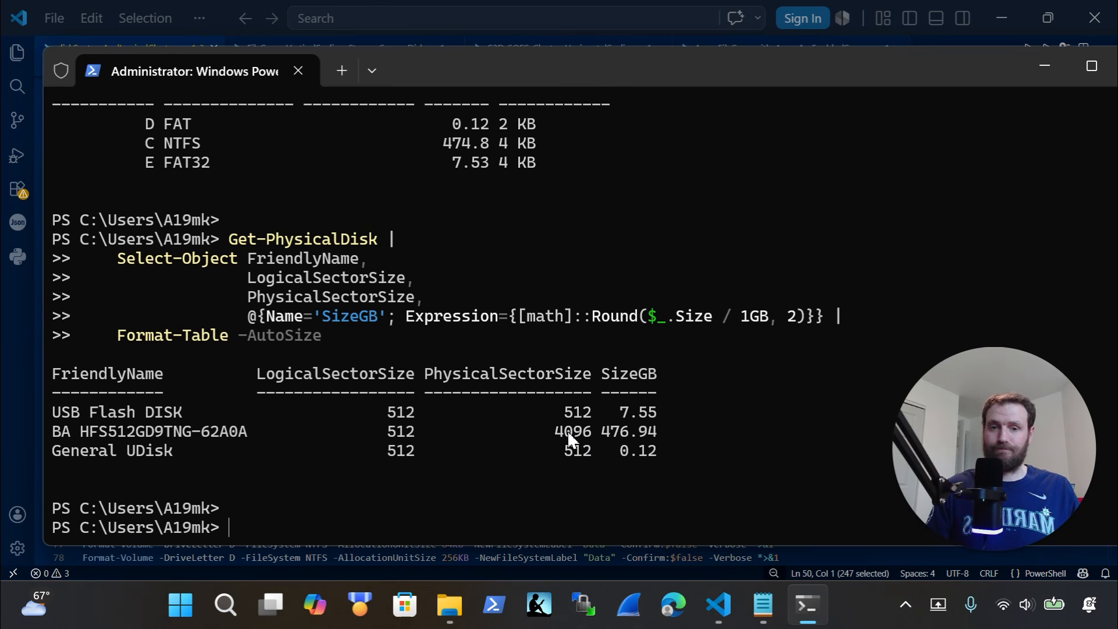
{"action": "left_click", "coordinate": [13, 324]}
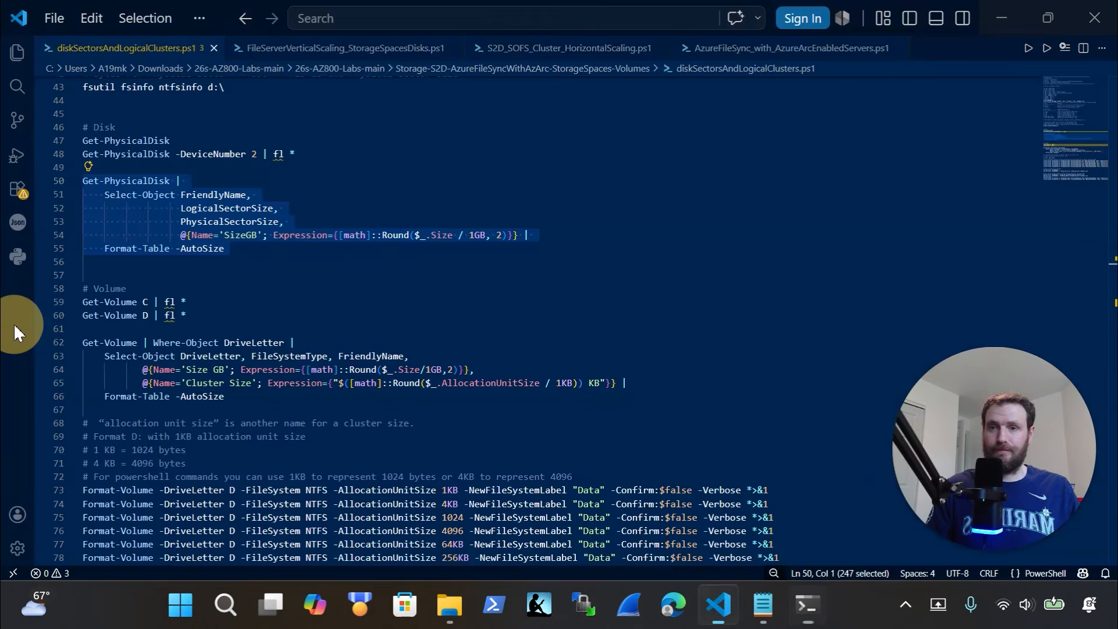
Narrow the PowerShell terminal beside the script and clear it with cls
{"action": "scroll", "coordinate": [197, 318], "scroll_direction": "up", "scroll_amount": 10}
{"action": "scroll", "coordinate": [198, 317], "scroll_direction": "up", "scroll_amount": 3}
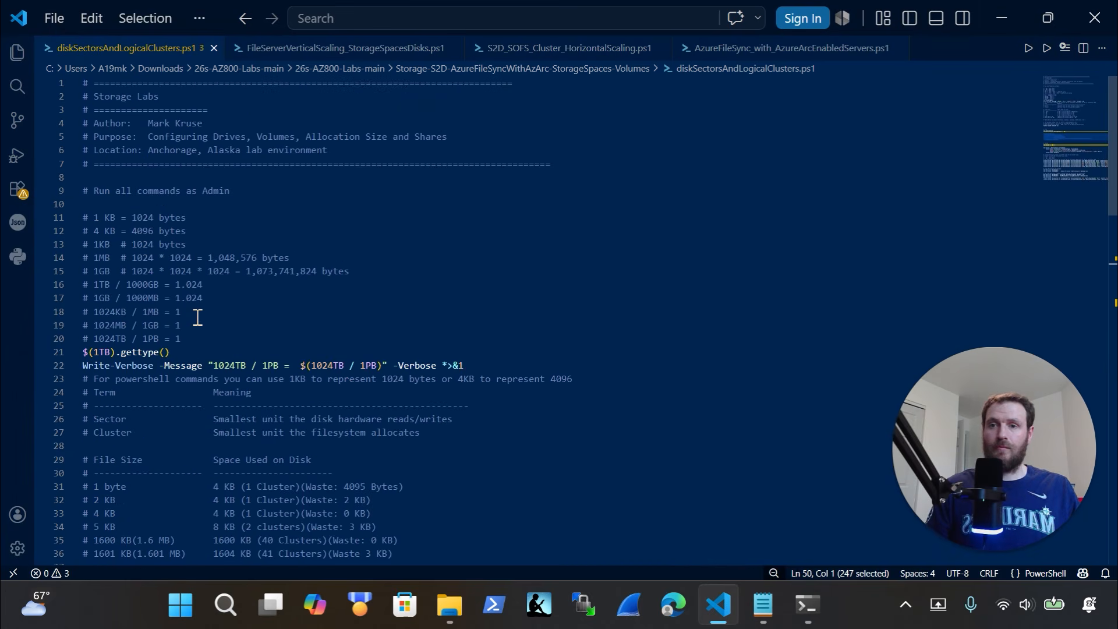
{"action": "left_click", "coordinate": [810, 609]}
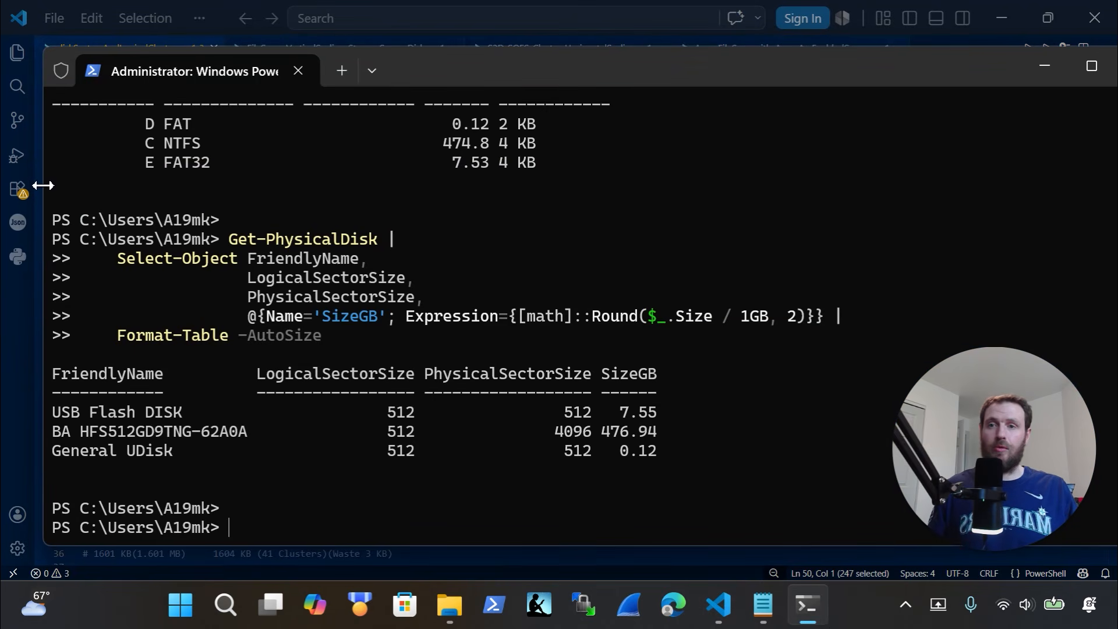
{"action": "left_click_drag", "start_coordinate": [45, 184], "coordinate": [445, 210]}
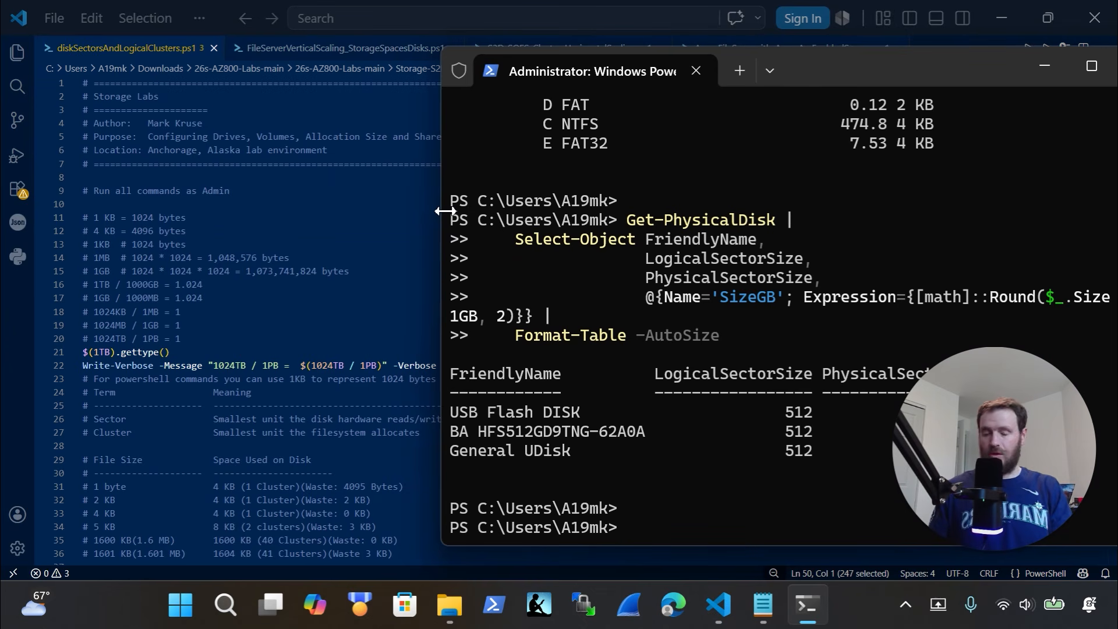
{"action": "type", "text": "cls"}
{"action": "key", "text": "Return"}
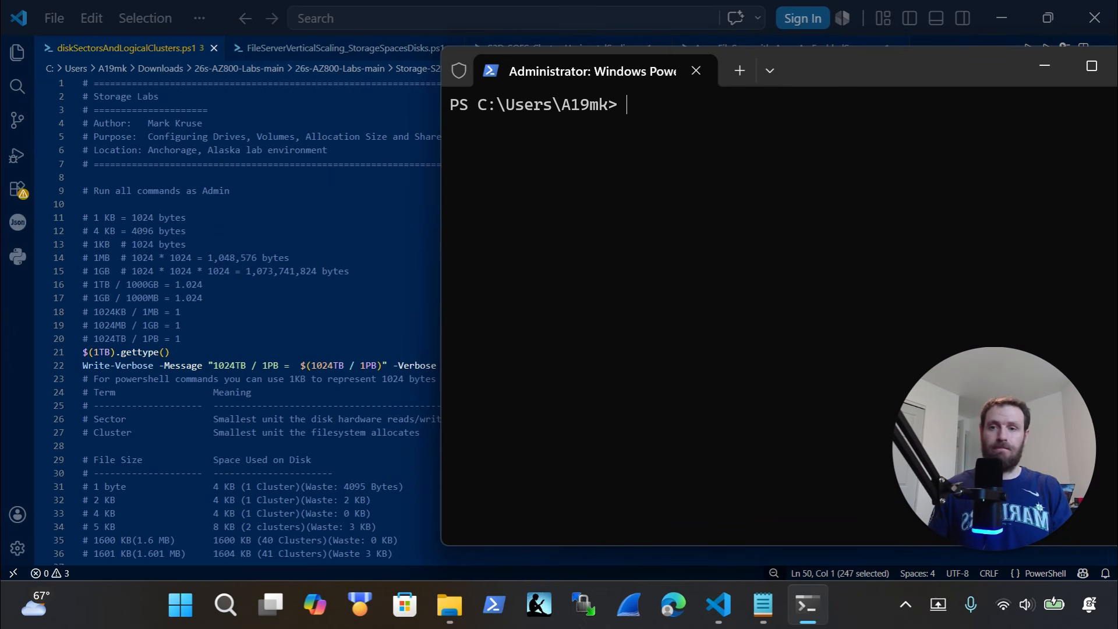
{"action": "type", "text": "1"}
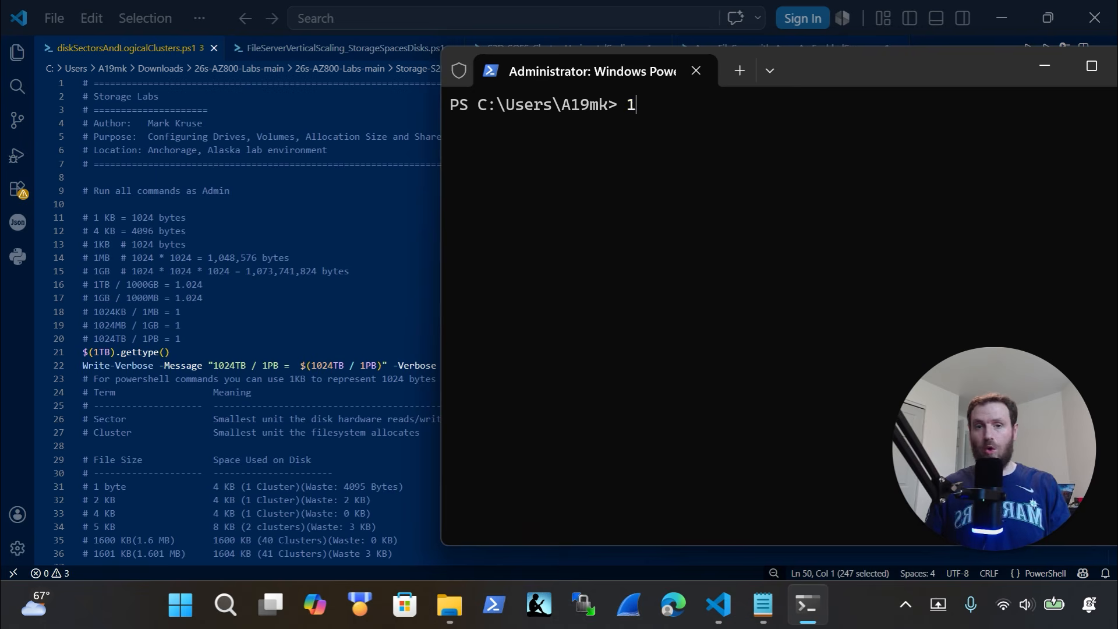
{"action": "type", "text": "kb"}
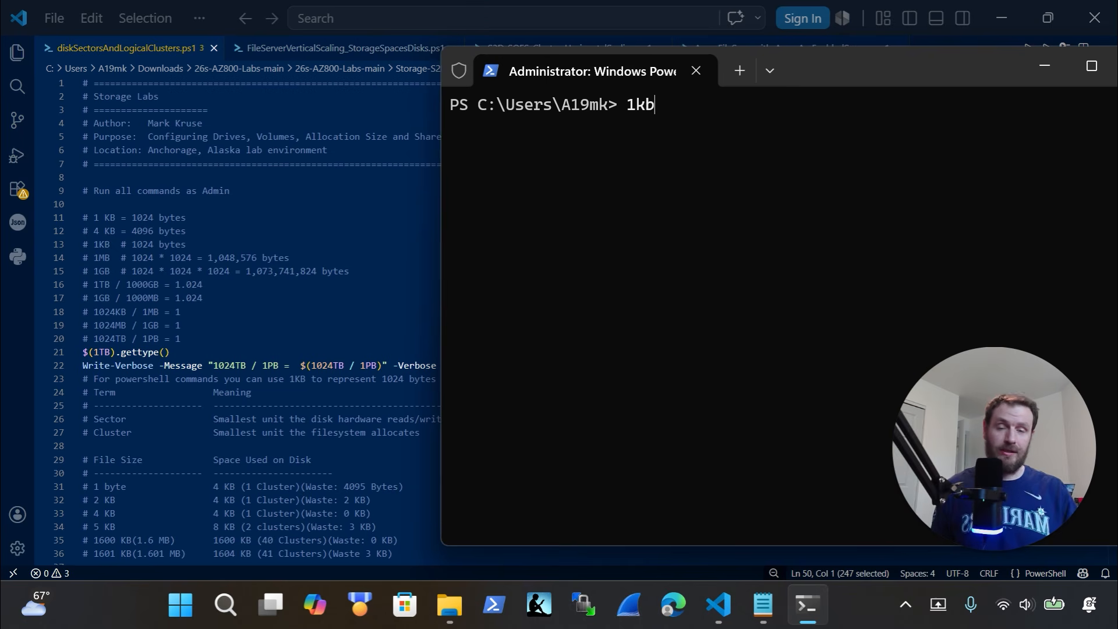
{"action": "key", "text": "Return"}
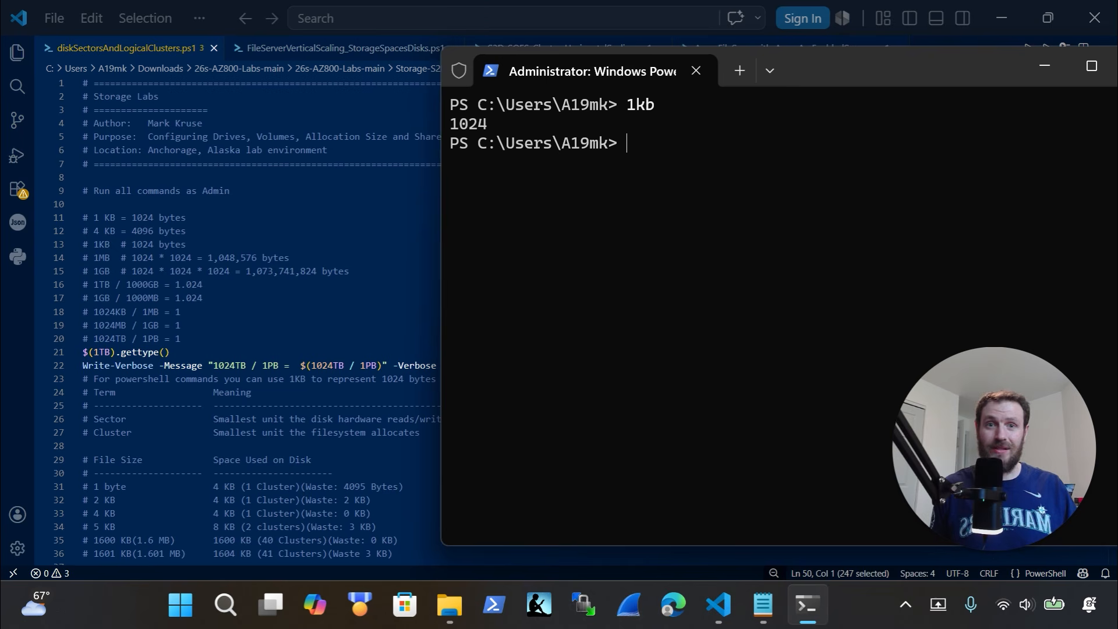
{"action": "type", "text": "1024"}
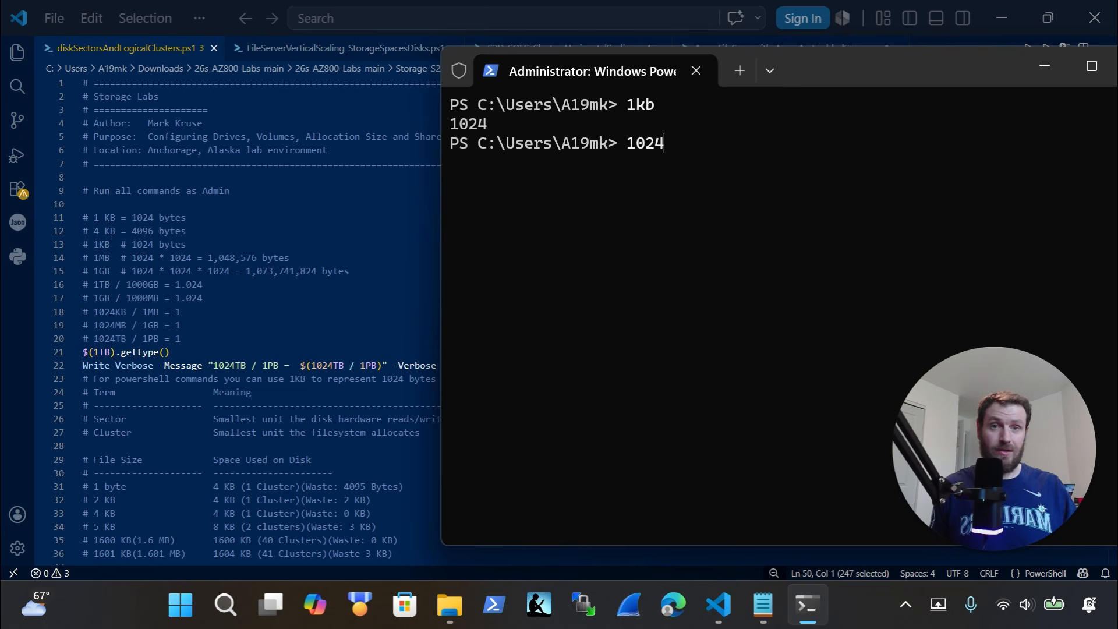
{"action": "type", "text": "*"}
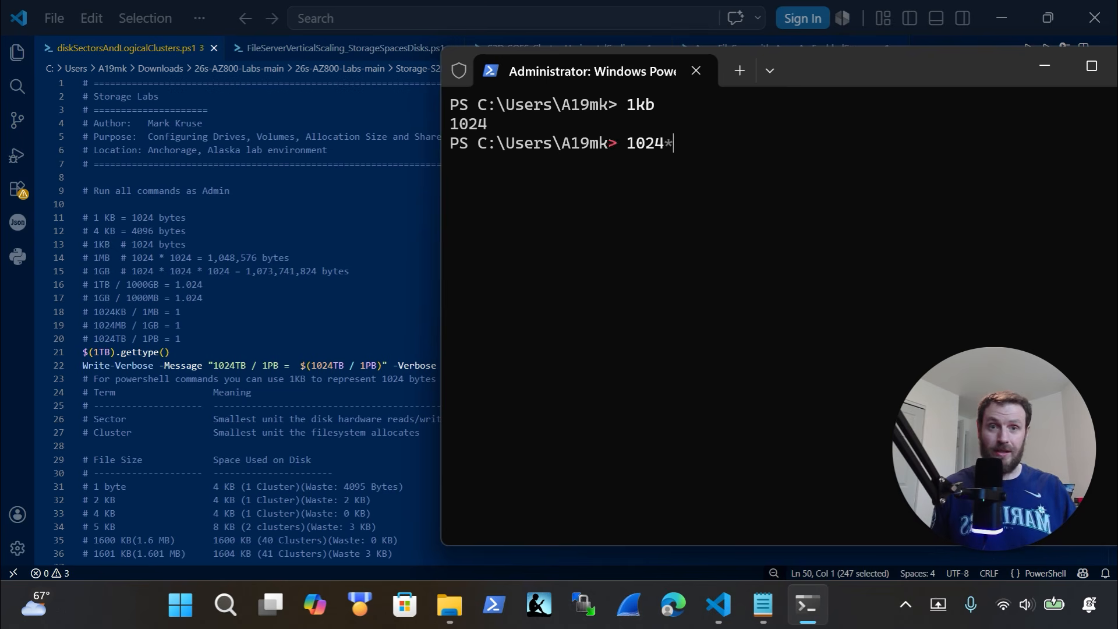
{"action": "type", "text": "1024"}
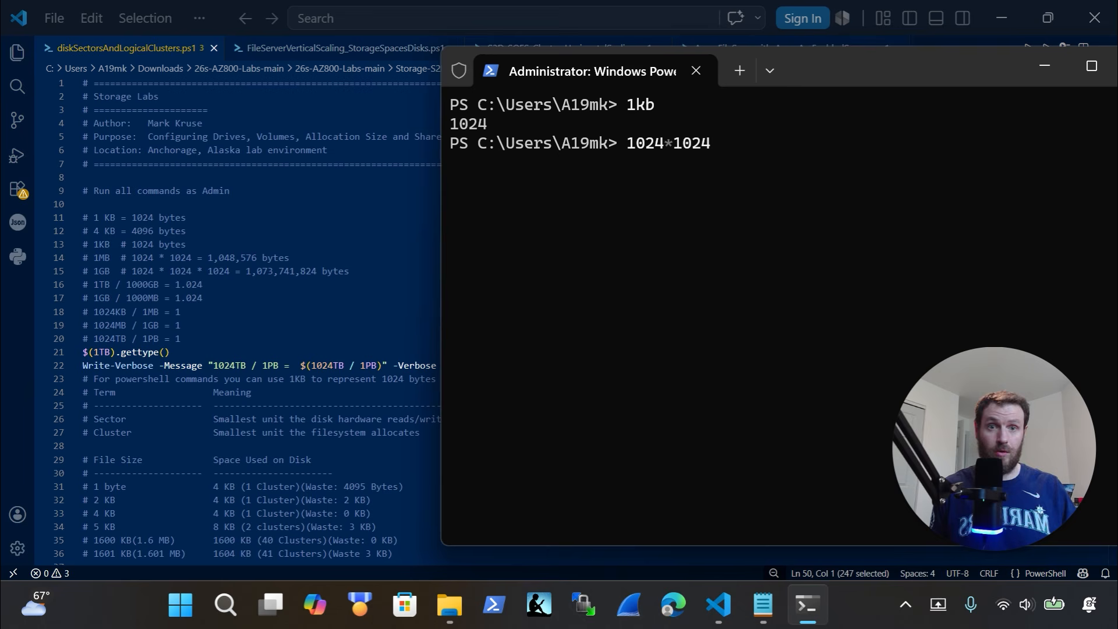
{"action": "type", "text": "*1024"}
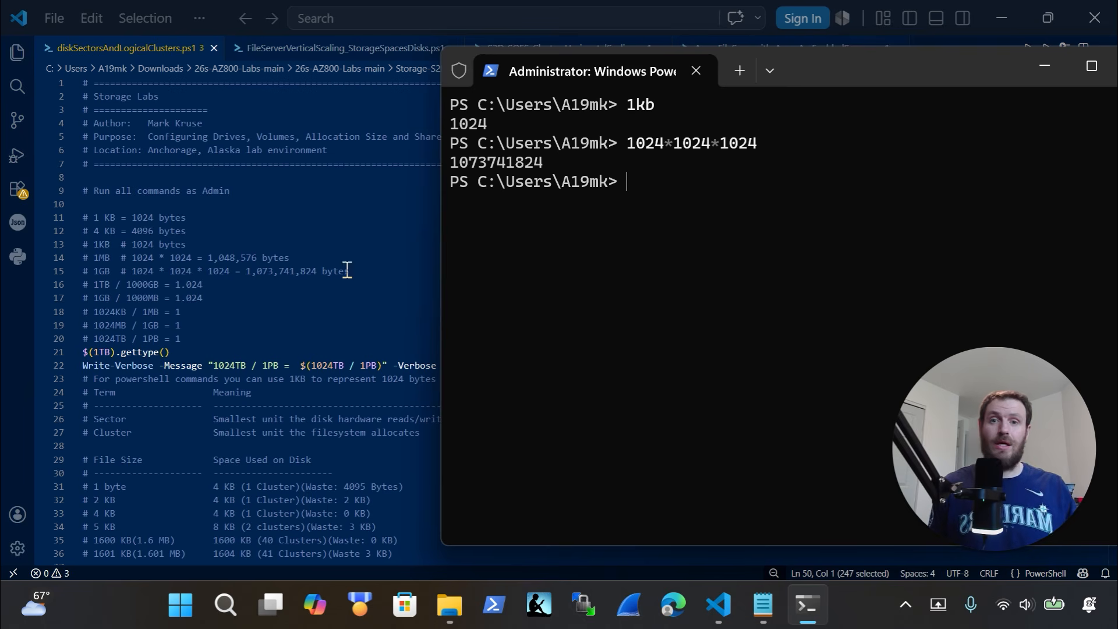
{"action": "left_click_drag", "start_coordinate": [539, 165], "coordinate": [451, 165]}
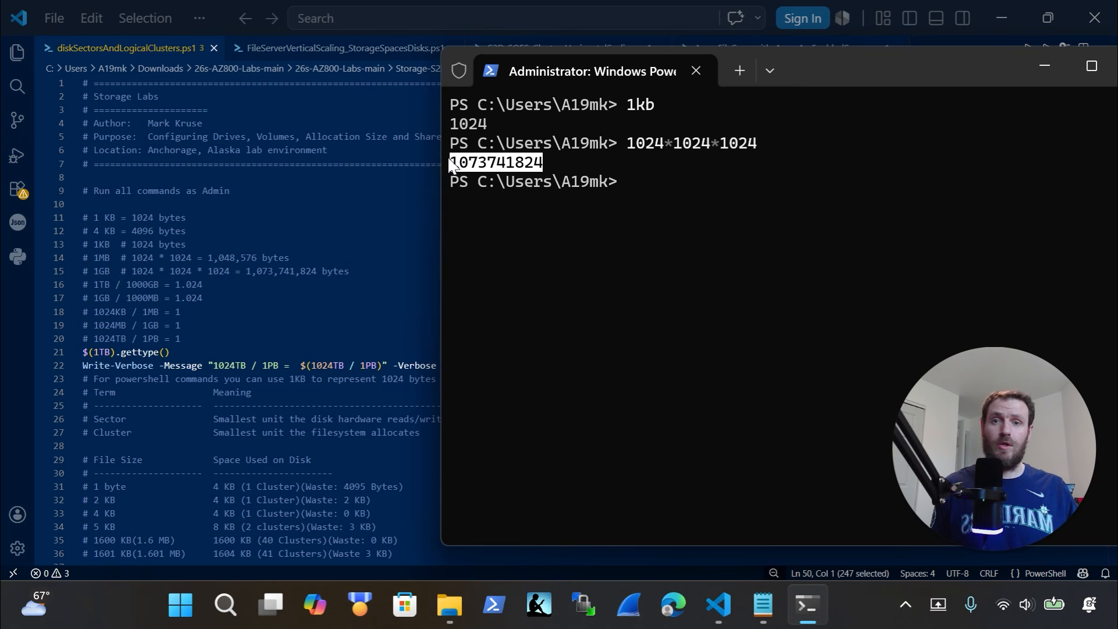
{"action": "left_click", "coordinate": [542, 167]}
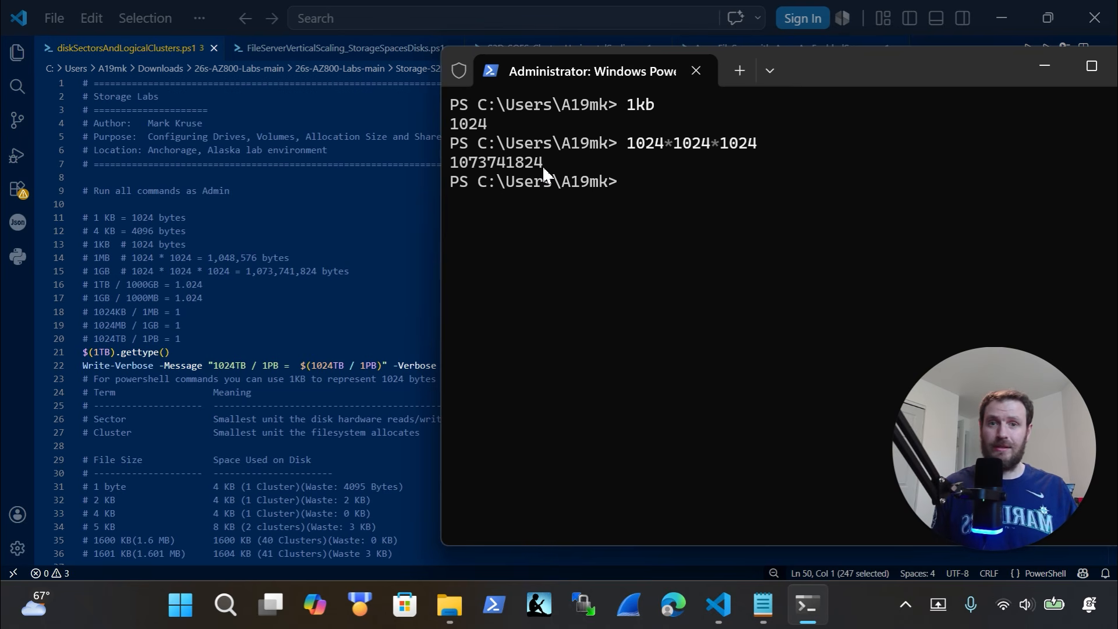
{"action": "left_click_drag", "start_coordinate": [543, 166], "coordinate": [471, 169]}
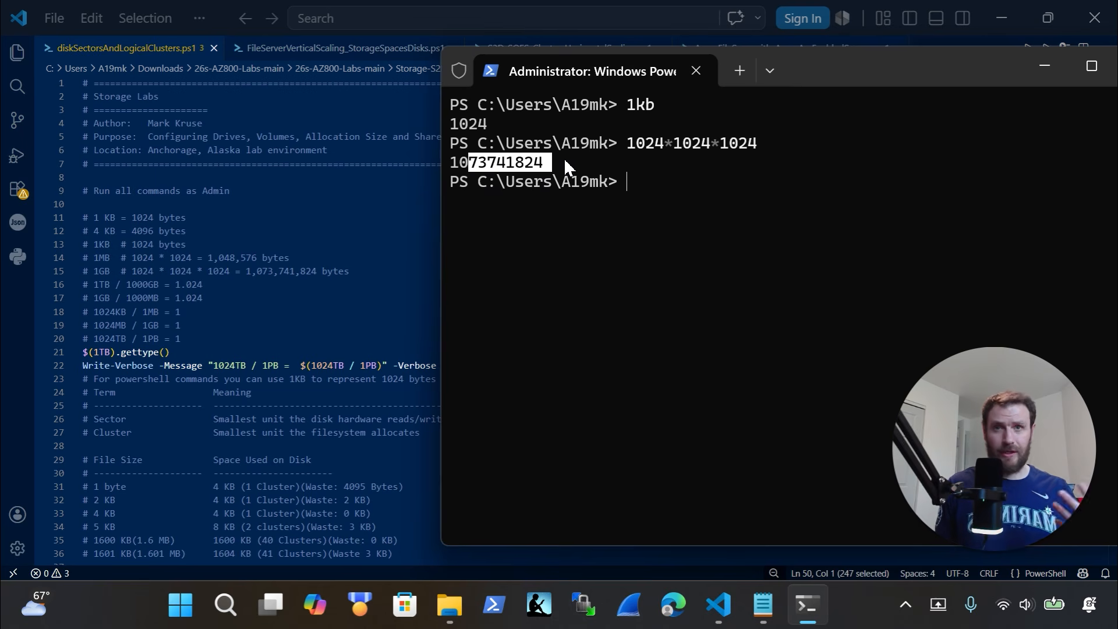
{"action": "left_click_drag", "start_coordinate": [472, 169], "coordinate": [497, 169]}
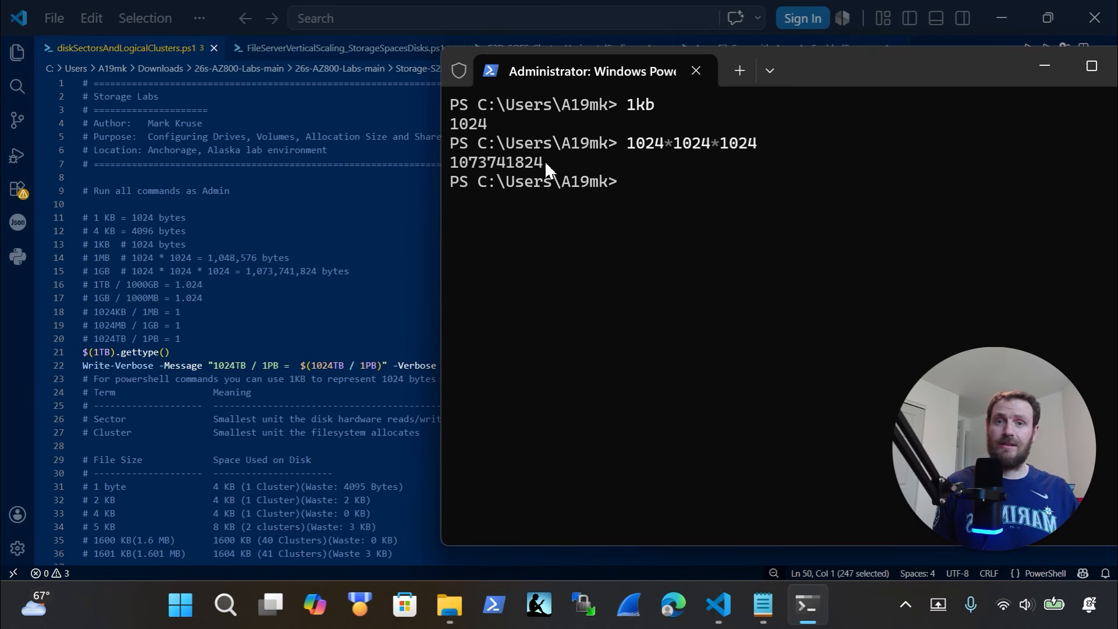
{"action": "left_click_drag", "start_coordinate": [544, 161], "coordinate": [460, 169]}
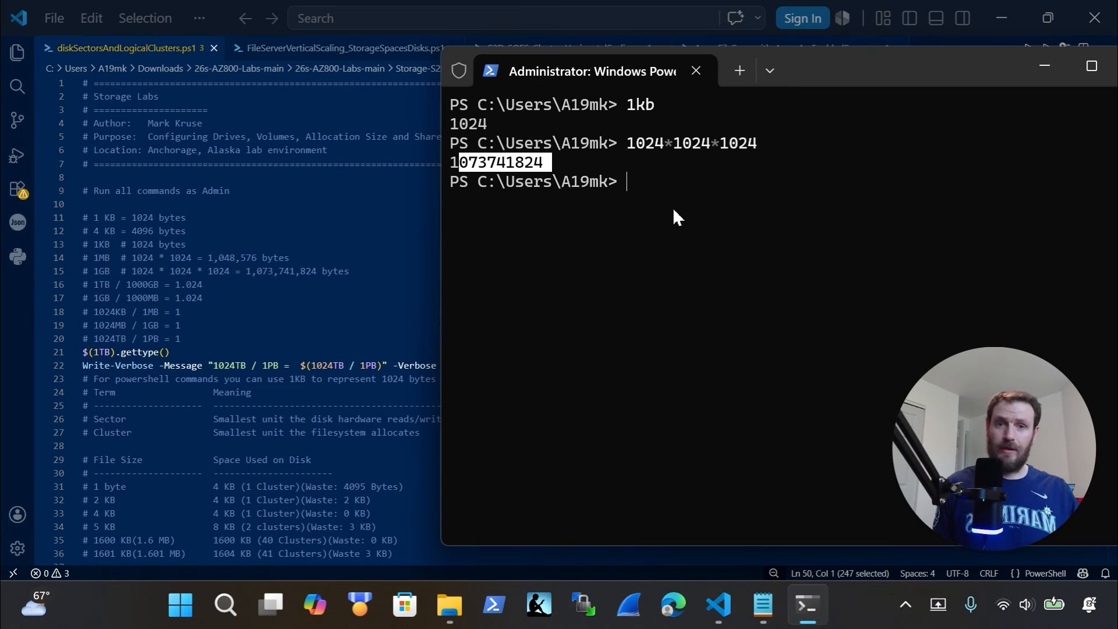
{"action": "key", "text": "ctrl+c"}
{"action": "type", "text": "1GB"}
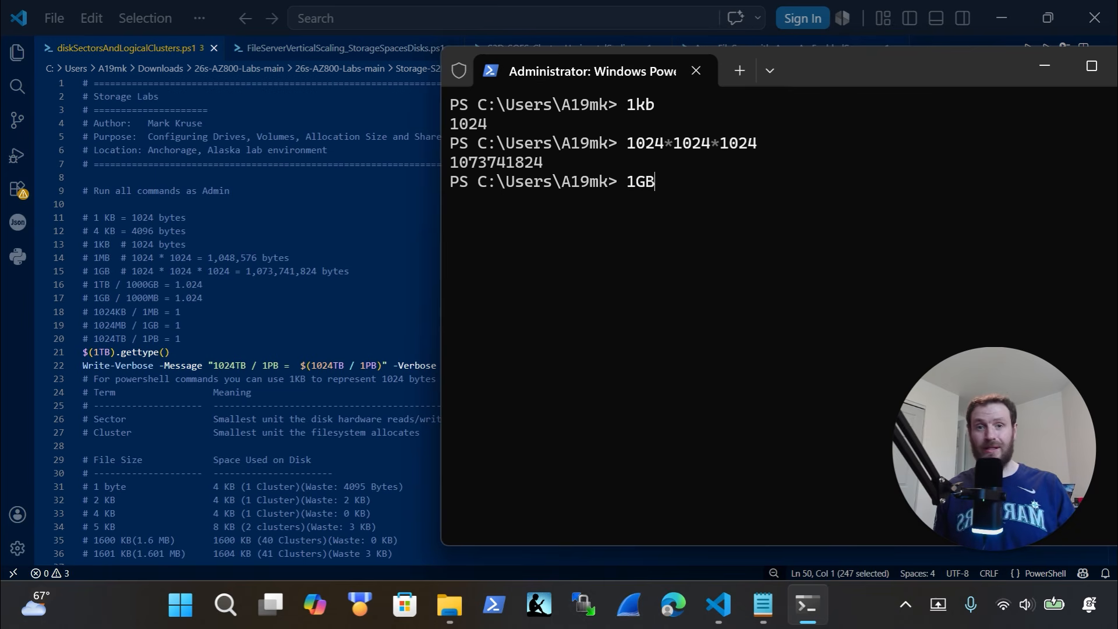
{"action": "key", "text": "Return"}
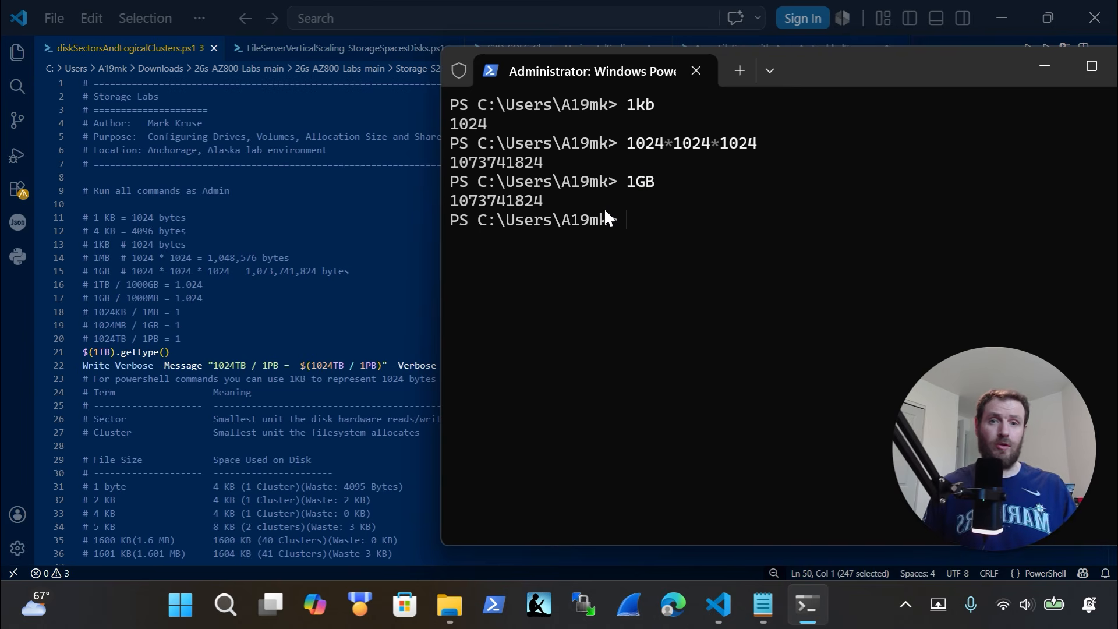
{"action": "left_click_drag", "start_coordinate": [541, 202], "coordinate": [463, 204]}
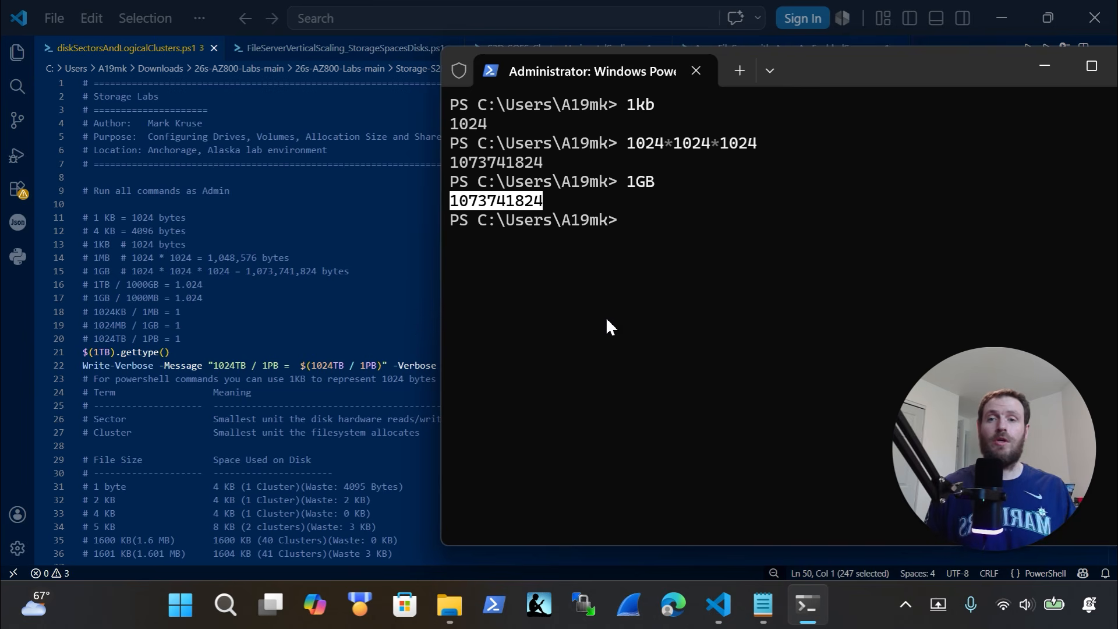
Calculate 1GB / 1000MB and highlight the 1.024 result
{"action": "left_click", "coordinate": [639, 279]}
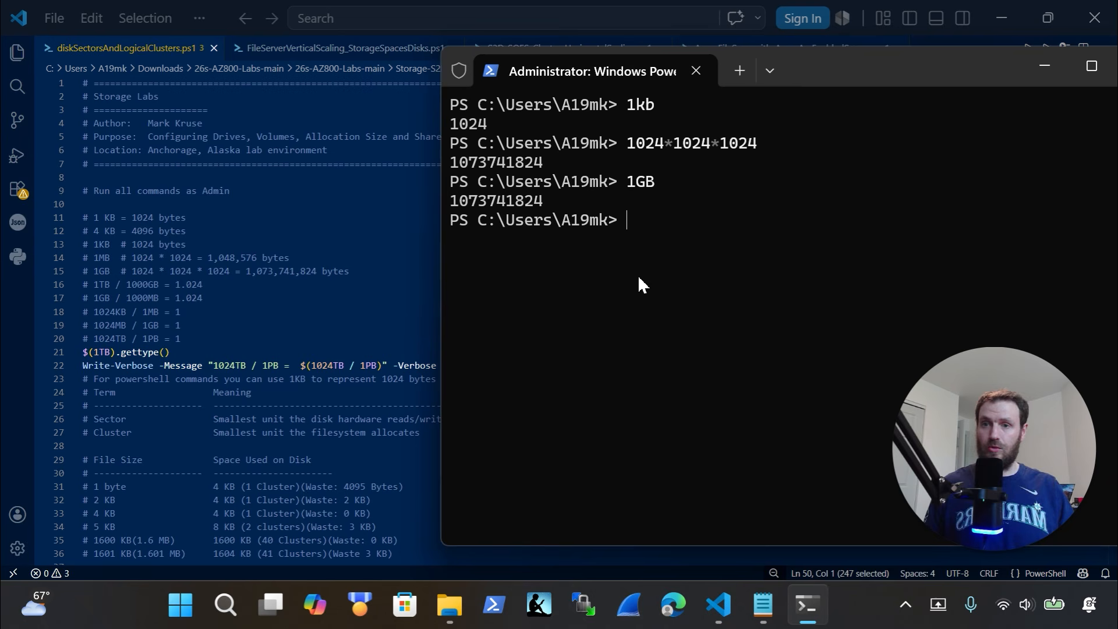
{"action": "type", "text": "!"}
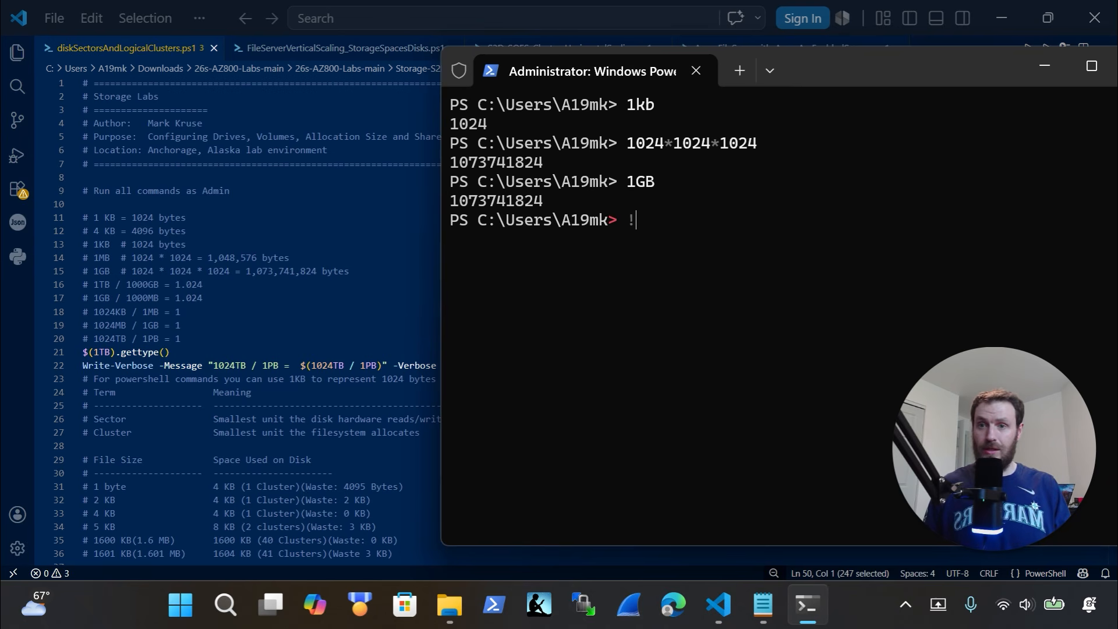
{"action": "type", "text": "GB"}
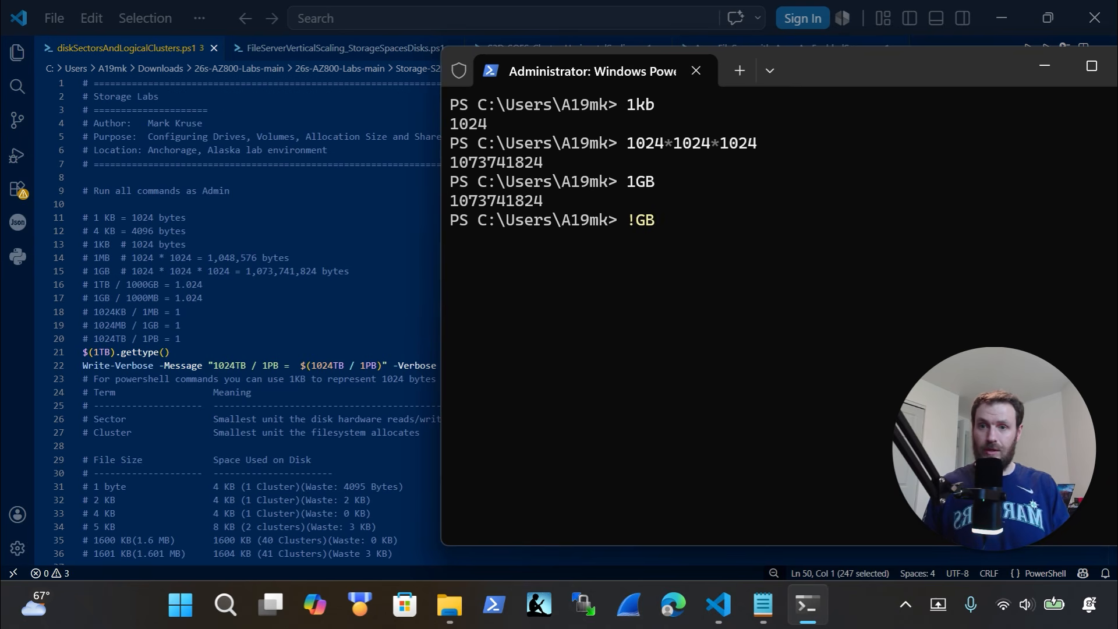
{"action": "type", "text": " /"}
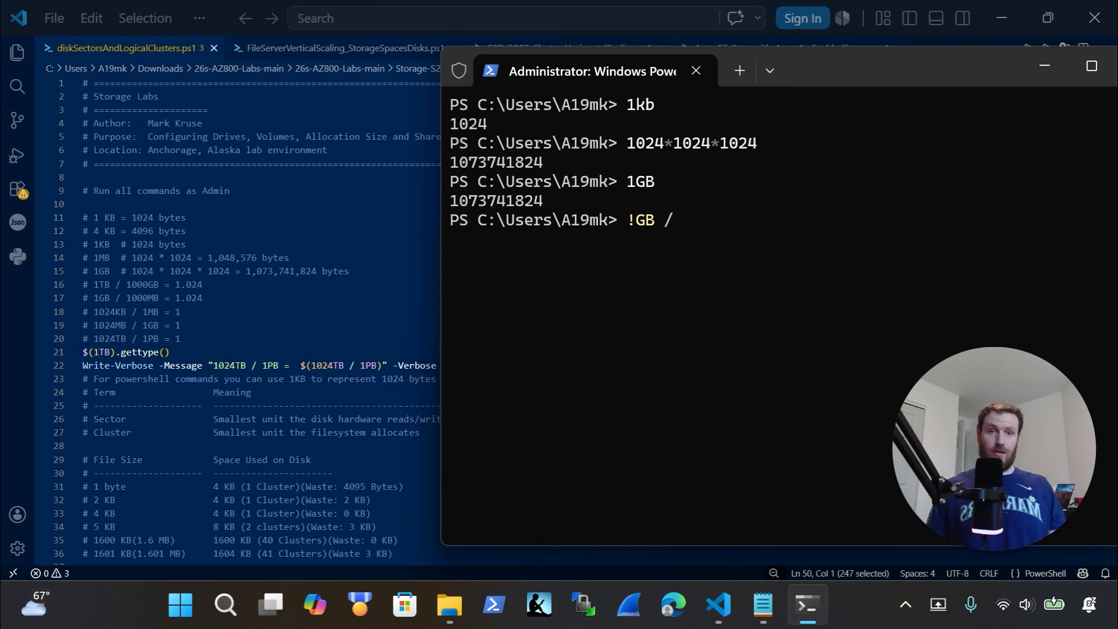
{"action": "key", "text": "BackSpace"}
{"action": "key", "text": "BackSpace"}
{"action": "key", "text": "BackSpace"}
{"action": "key", "text": "BackSpace"}
{"action": "key", "text": "BackSpace"}
{"action": "type", "text": "1GB"}
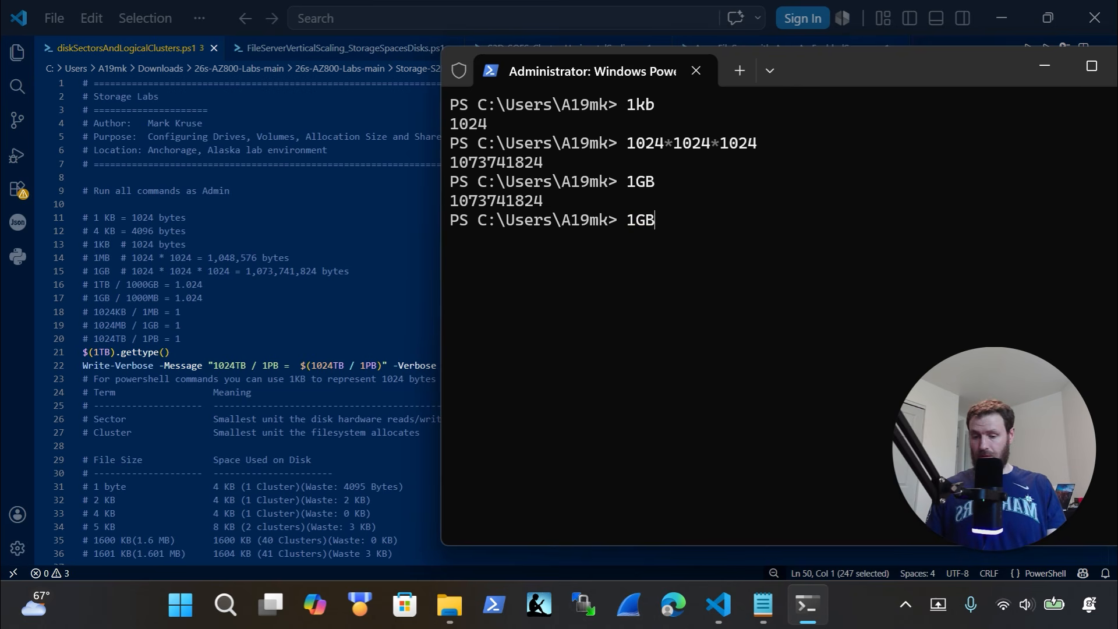
{"action": "type", "text": " / 10"}
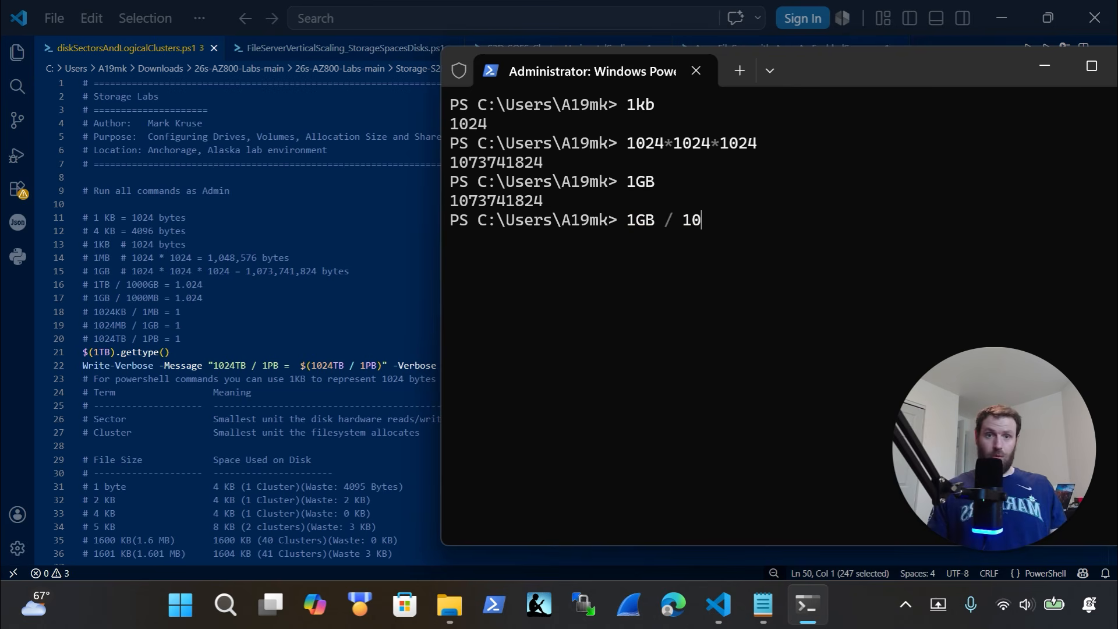
{"action": "type", "text": "00M"}
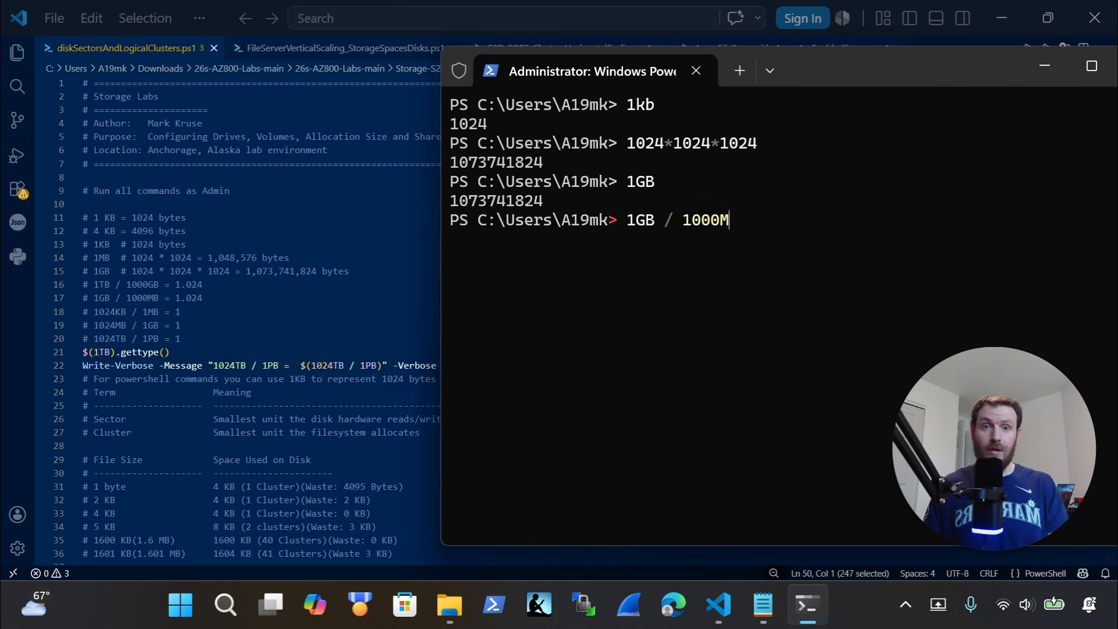
{"action": "type", "text": "B"}
{"action": "key", "text": "Return"}
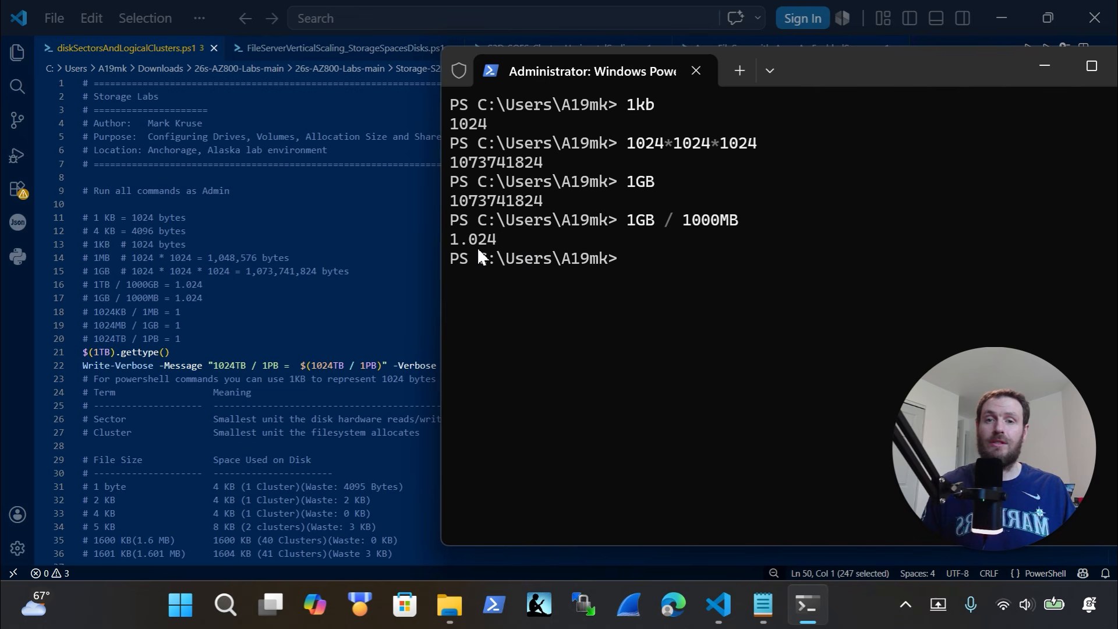
{"action": "left_click_drag", "start_coordinate": [495, 239], "coordinate": [440, 237]}
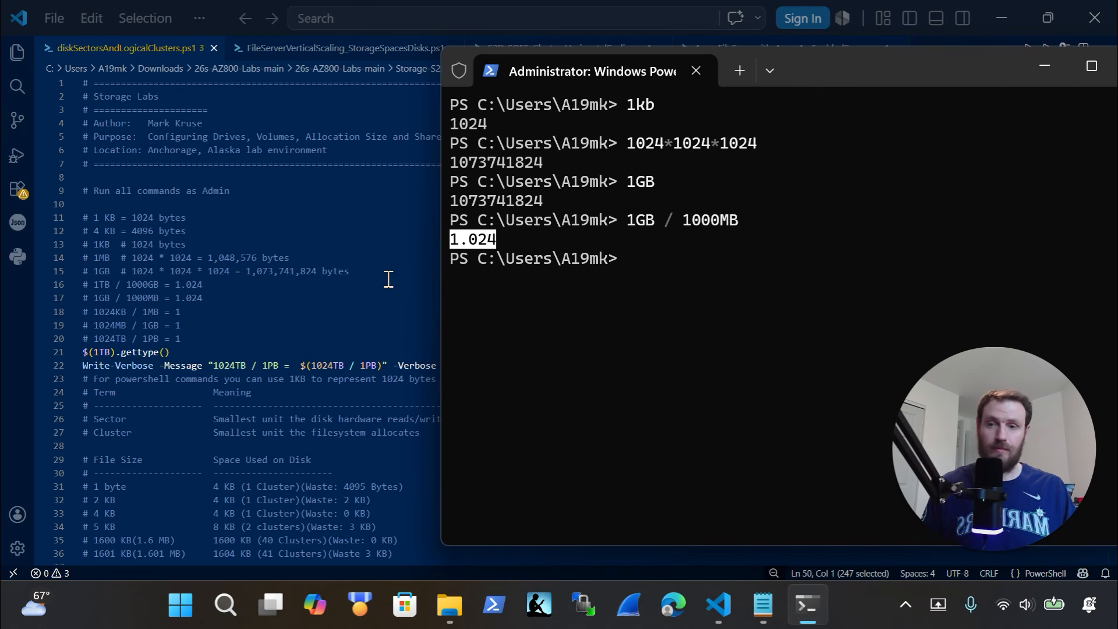
{"action": "left_click", "coordinate": [722, 277]}
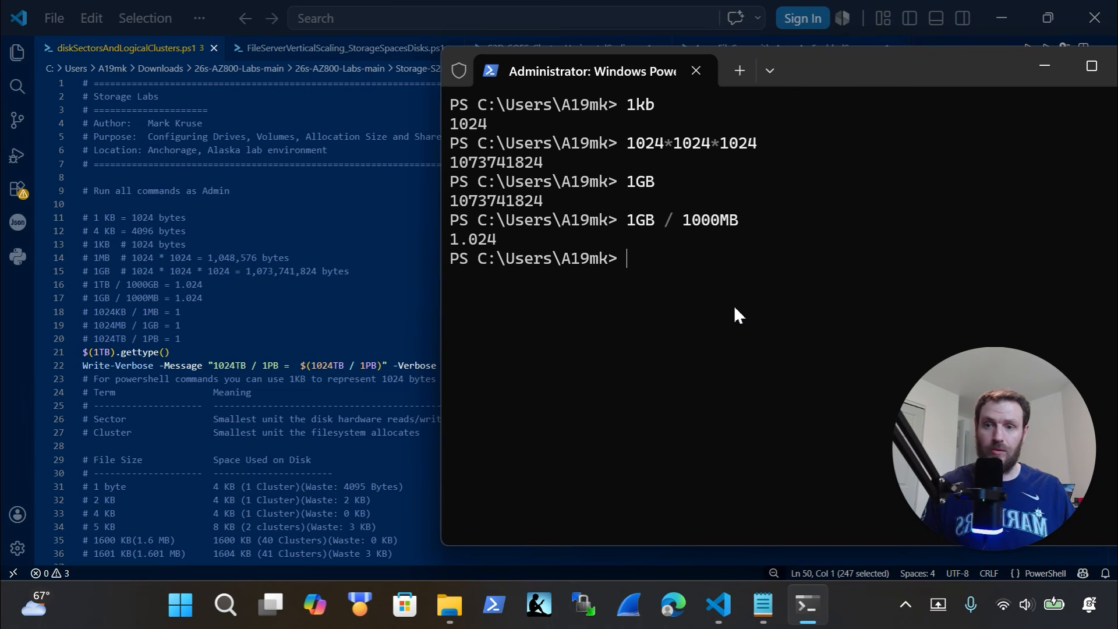
Calculate 1024TB/1PB, correcting the typo, and highlight the result 1
{"action": "type", "text": "1024"}
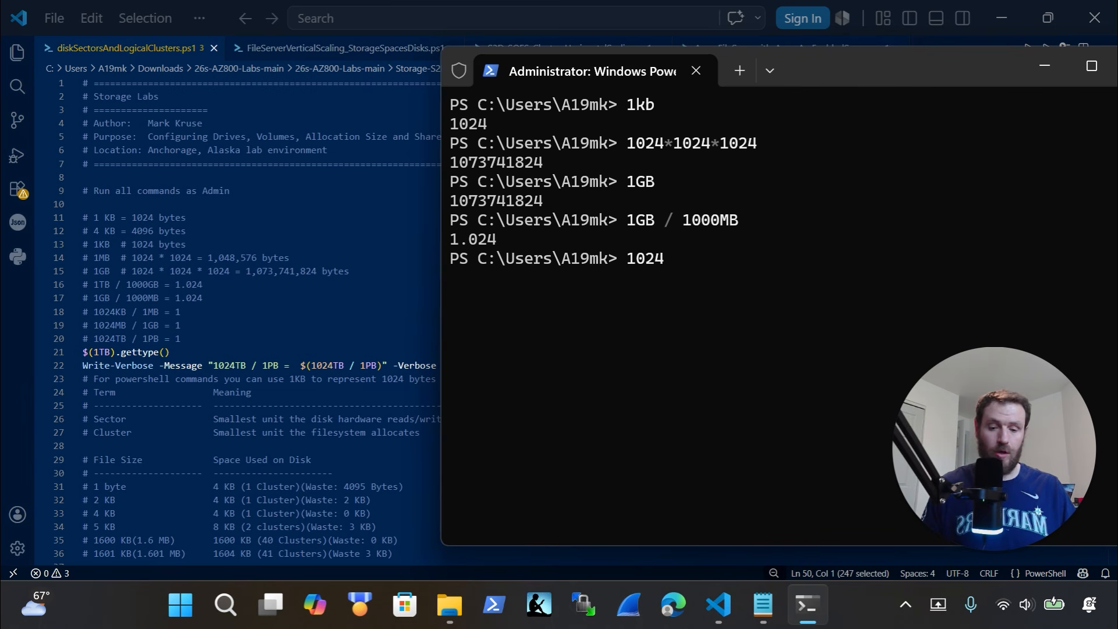
{"action": "type", "text": "TB"}
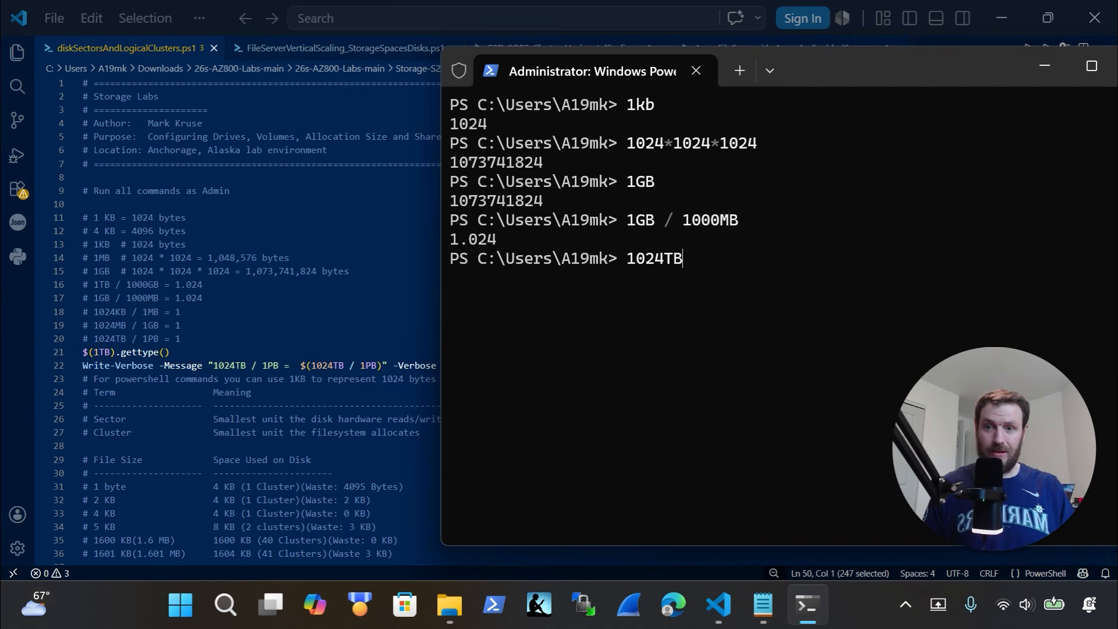
{"action": "type", "text": "/!"}
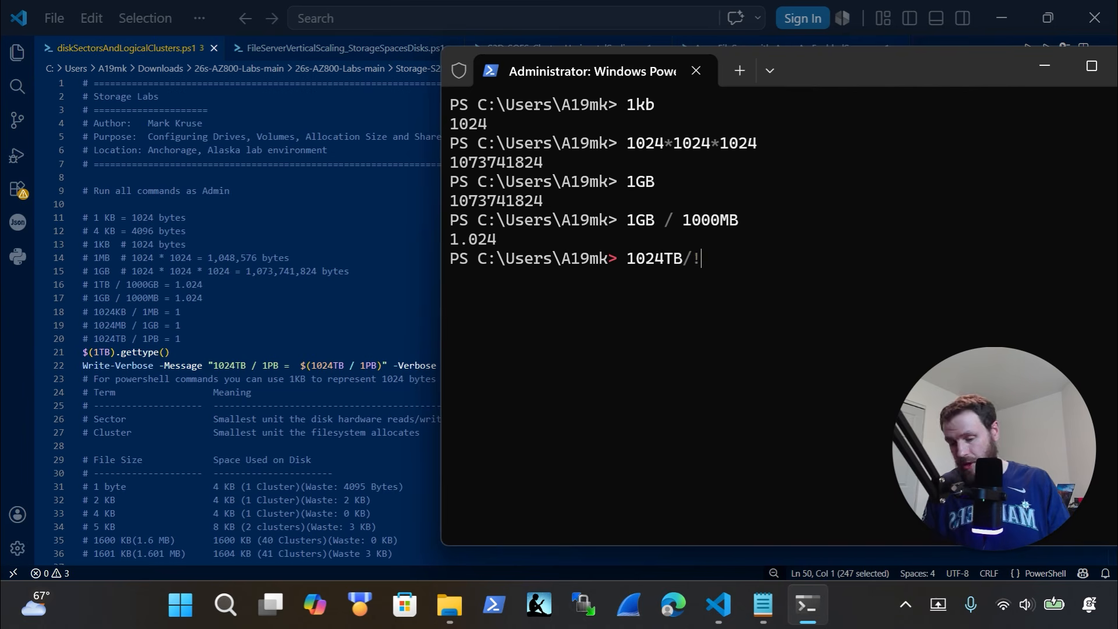
{"action": "type", "text": "PB"}
{"action": "key", "text": "Left"}
{"action": "key", "text": "Left"}
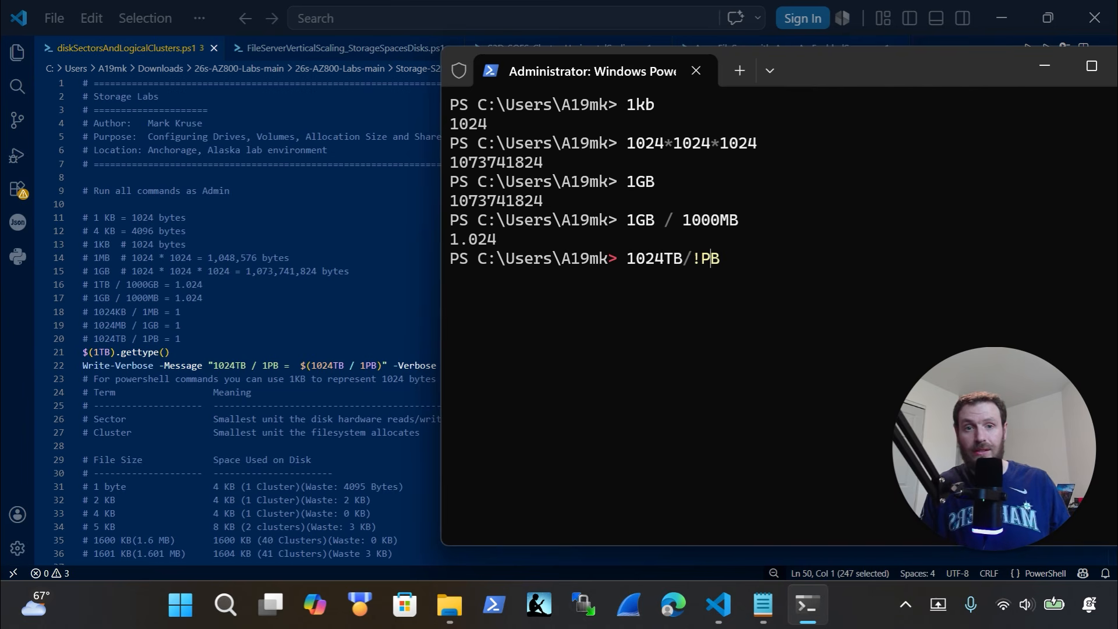
{"action": "key", "text": "BackSpace"}
{"action": "type", "text": "1"}
{"action": "key", "text": "Return"}
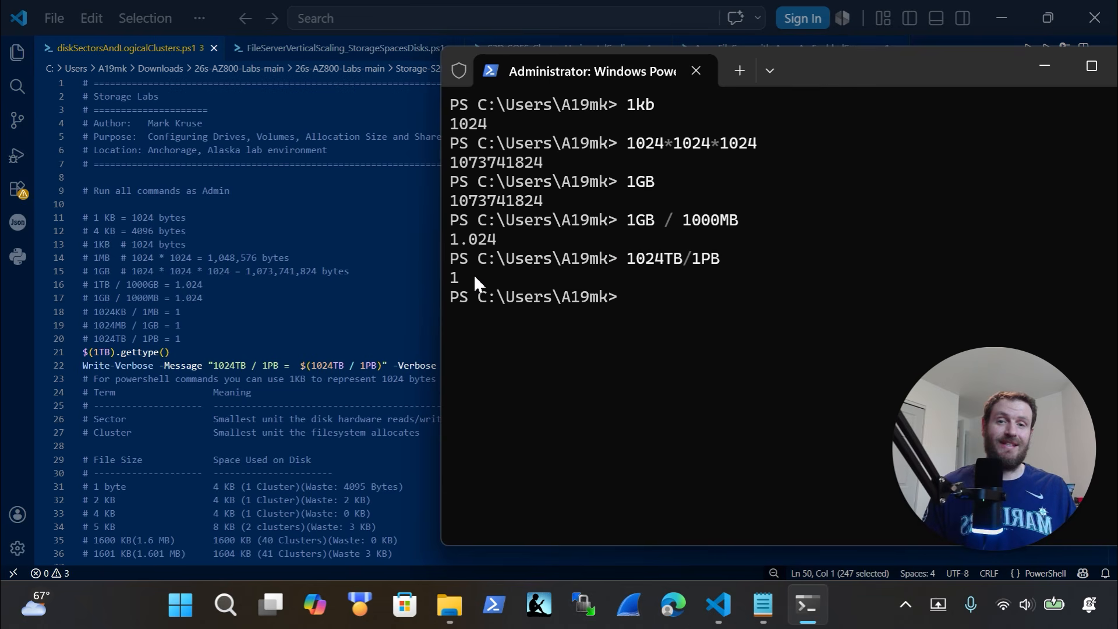
{"action": "left_click_drag", "start_coordinate": [475, 278], "coordinate": [451, 279]}
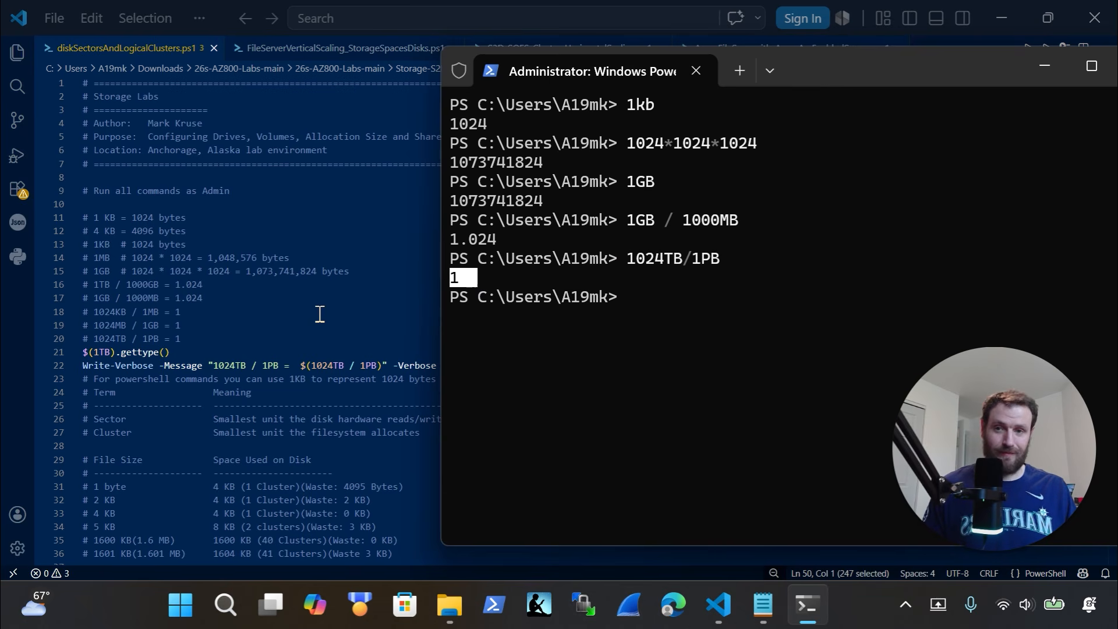
{"action": "left_click", "coordinate": [531, 361]}
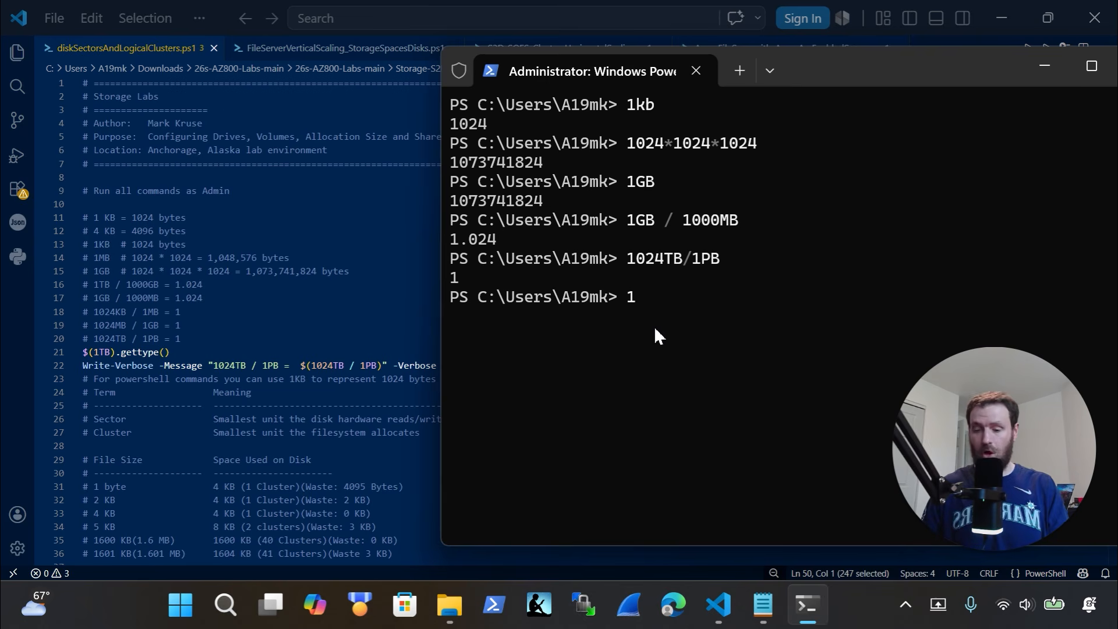
{"action": "type", "text": "gb"}
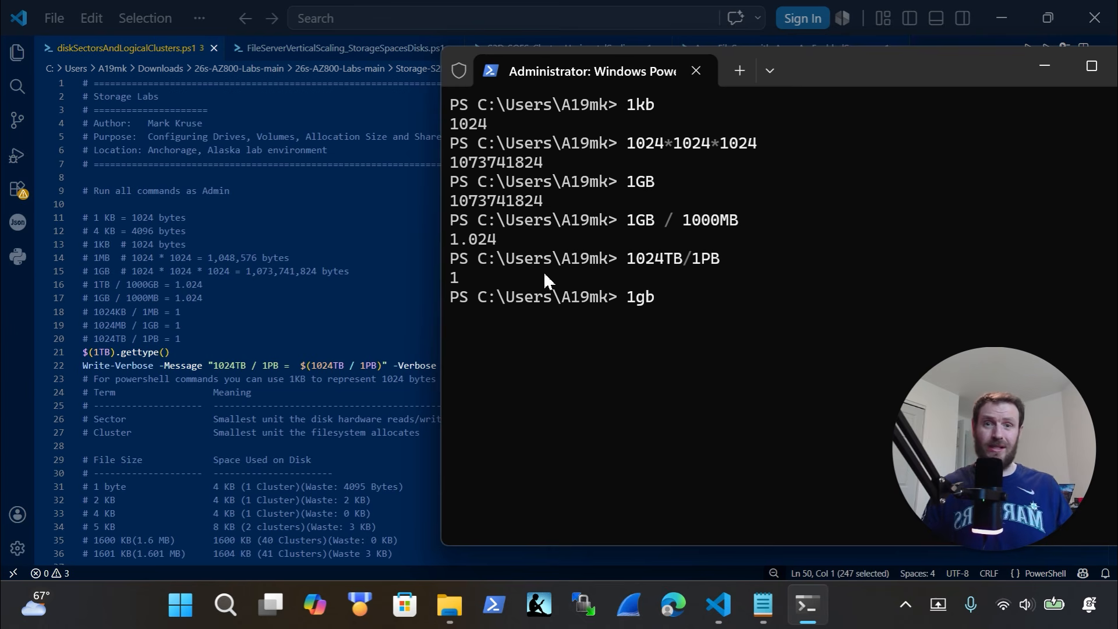
{"action": "left_click_drag", "start_coordinate": [542, 163], "coordinate": [450, 163]}
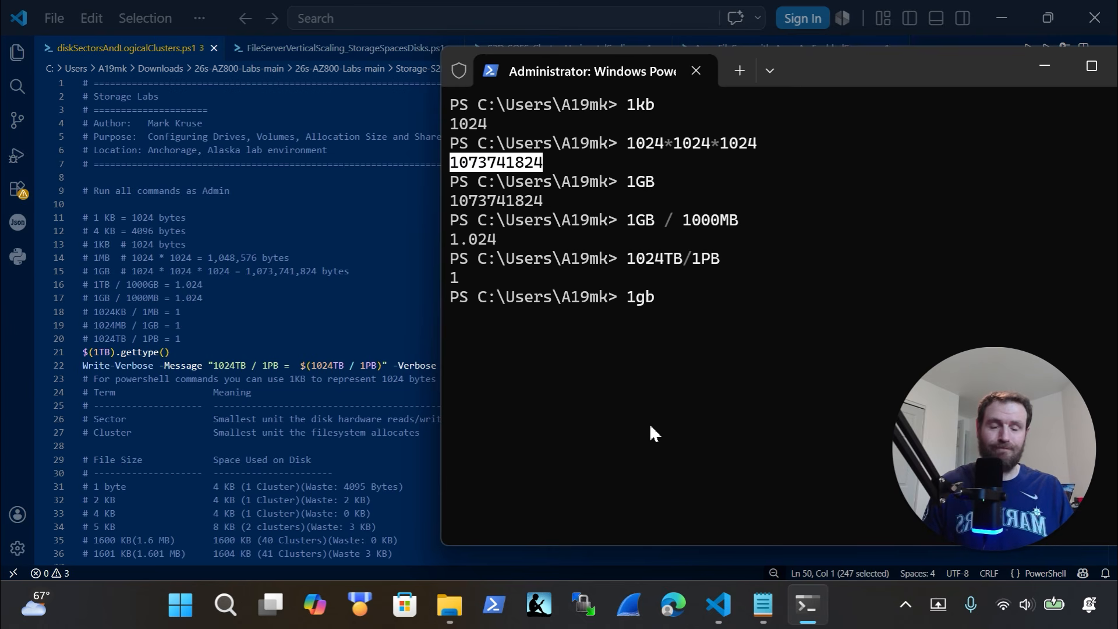
{"action": "key", "text": "Escape"}
{"action": "key", "text": "Escape"}
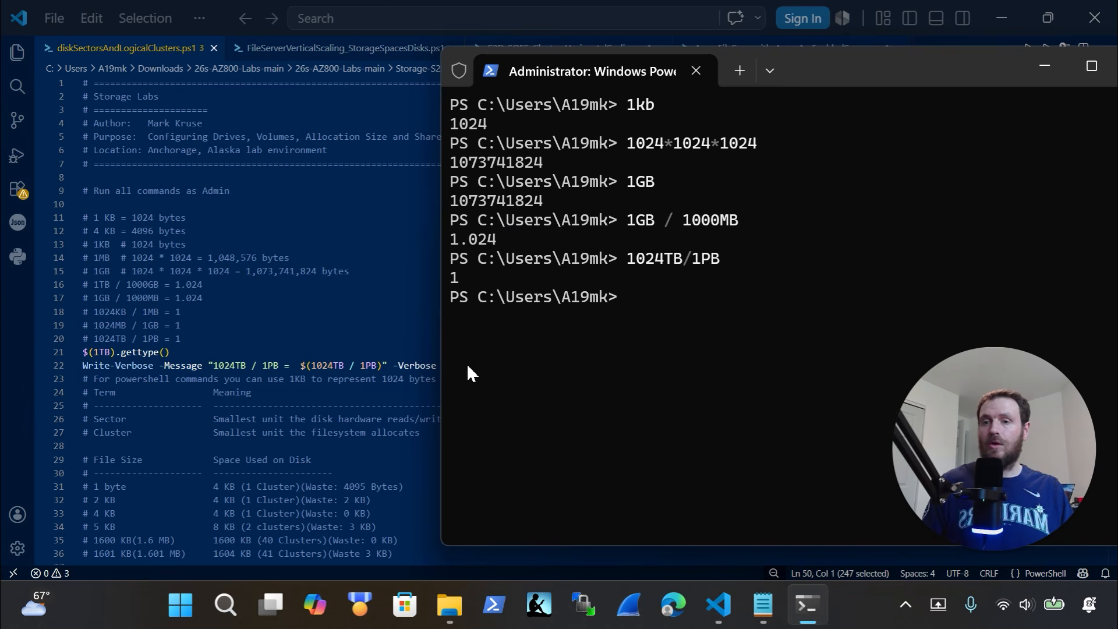
Run the script's $(1TB).gettype() line in PowerShell and highlight the Int64 type
{"action": "left_click", "coordinate": [184, 353]}
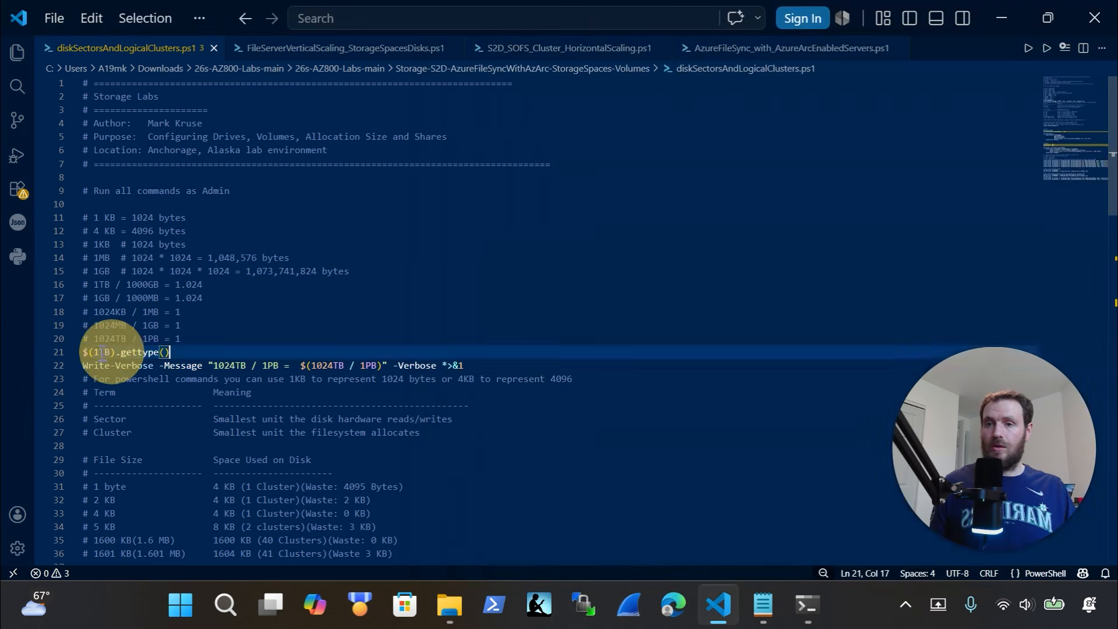
{"action": "left_click_drag", "start_coordinate": [102, 352], "coordinate": [73, 352]}
{"action": "key", "text": "ctrl+c"}
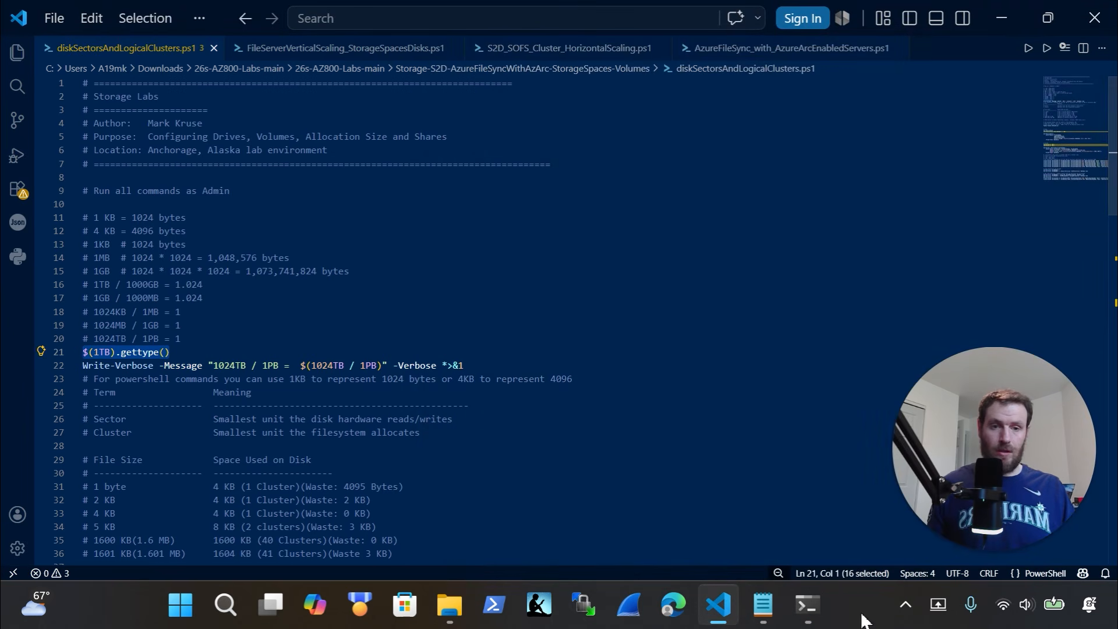
{"action": "left_click", "coordinate": [802, 603]}
{"action": "key", "text": "ctrl+v"}
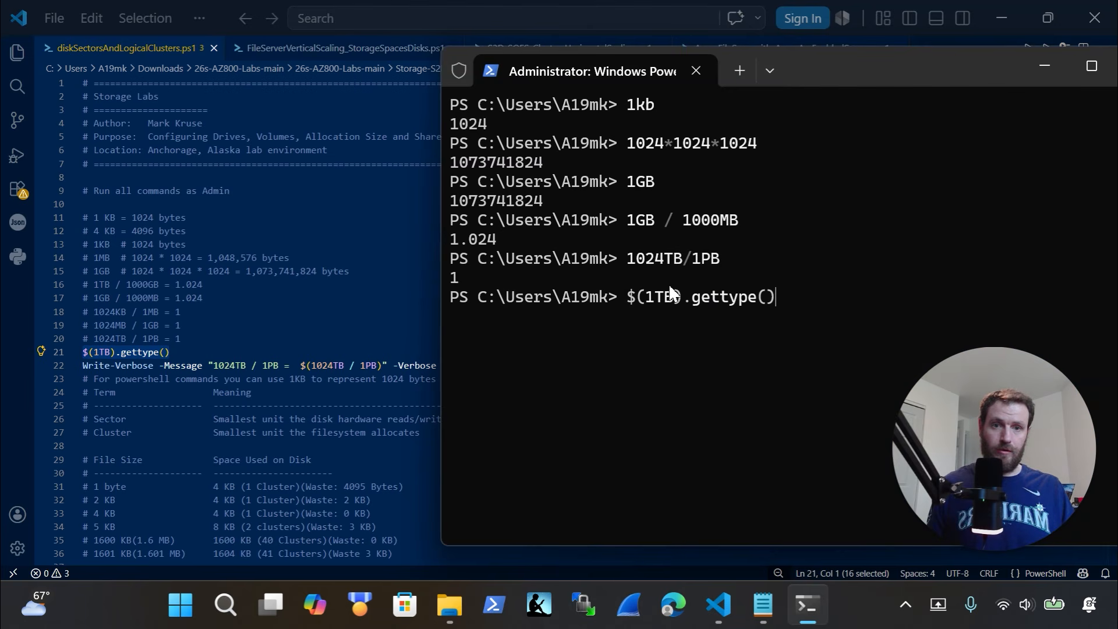
{"action": "key", "text": "Return"}
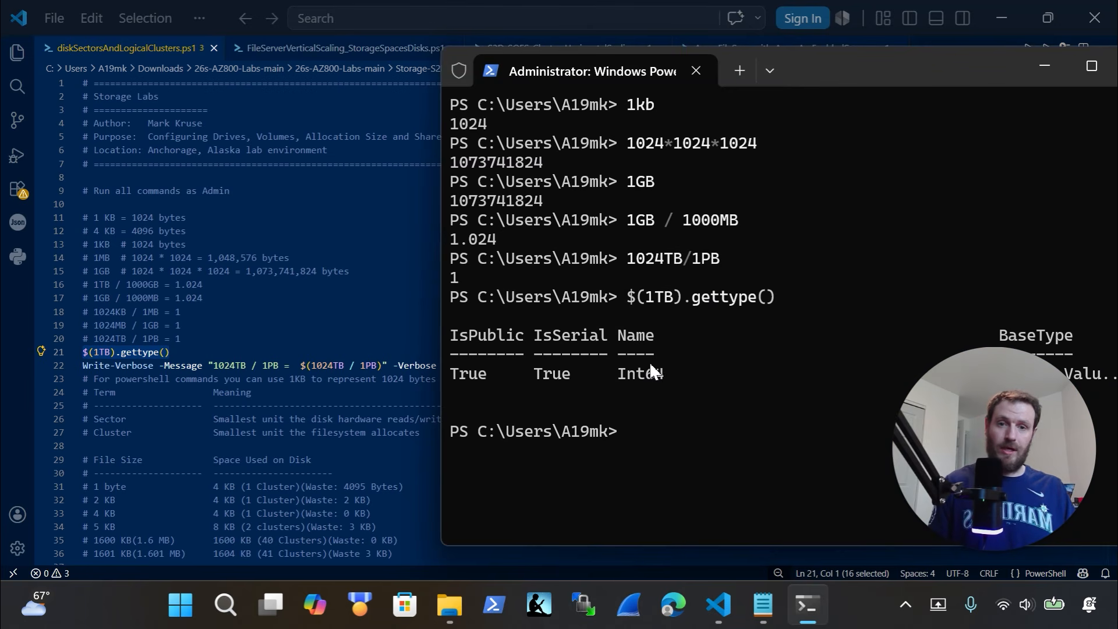
{"action": "left_click_drag", "start_coordinate": [661, 373], "coordinate": [618, 374]}
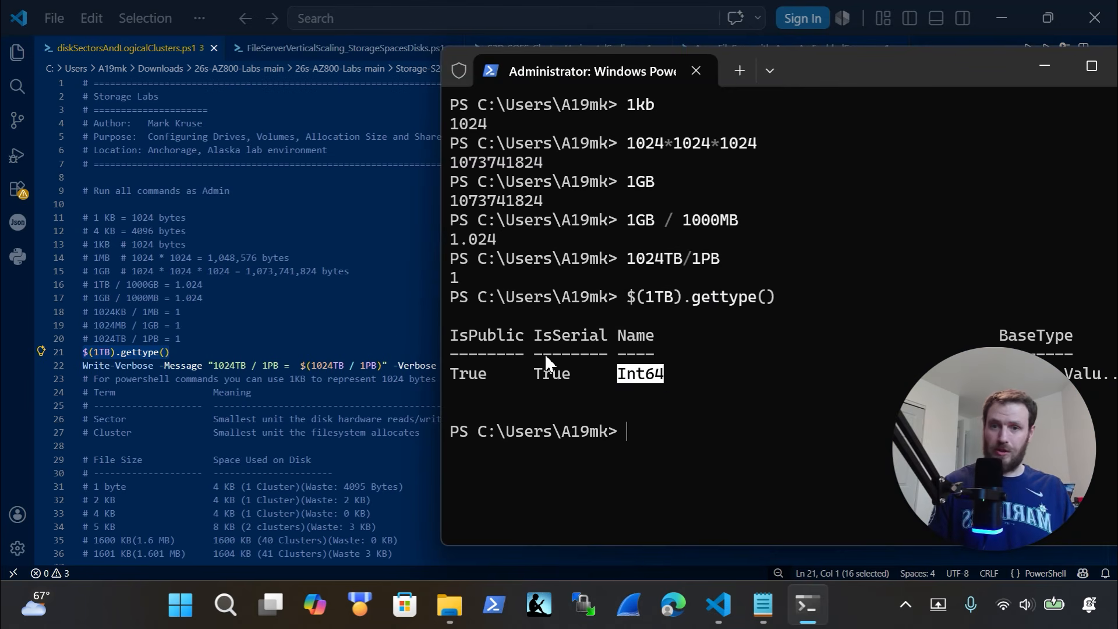
Reposition the terminal window and select the whole Write-Verbose line 22 in the script
{"action": "left_click", "coordinate": [414, 317]}
{"action": "left_click_drag", "start_coordinate": [483, 366], "coordinate": [78, 361]}
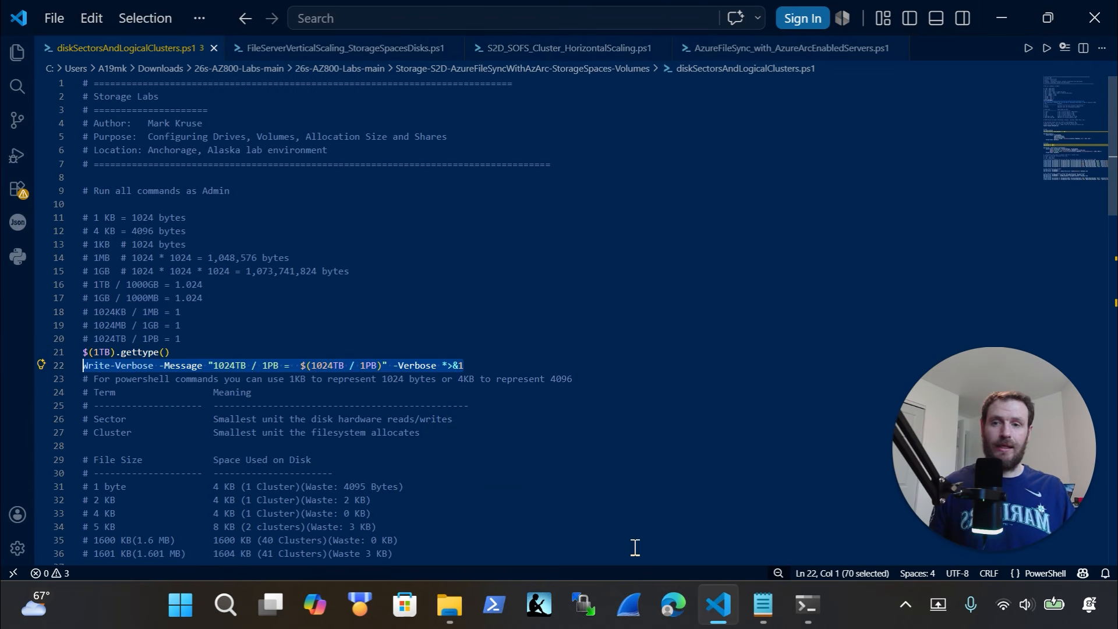
{"action": "left_click", "coordinate": [813, 611]}
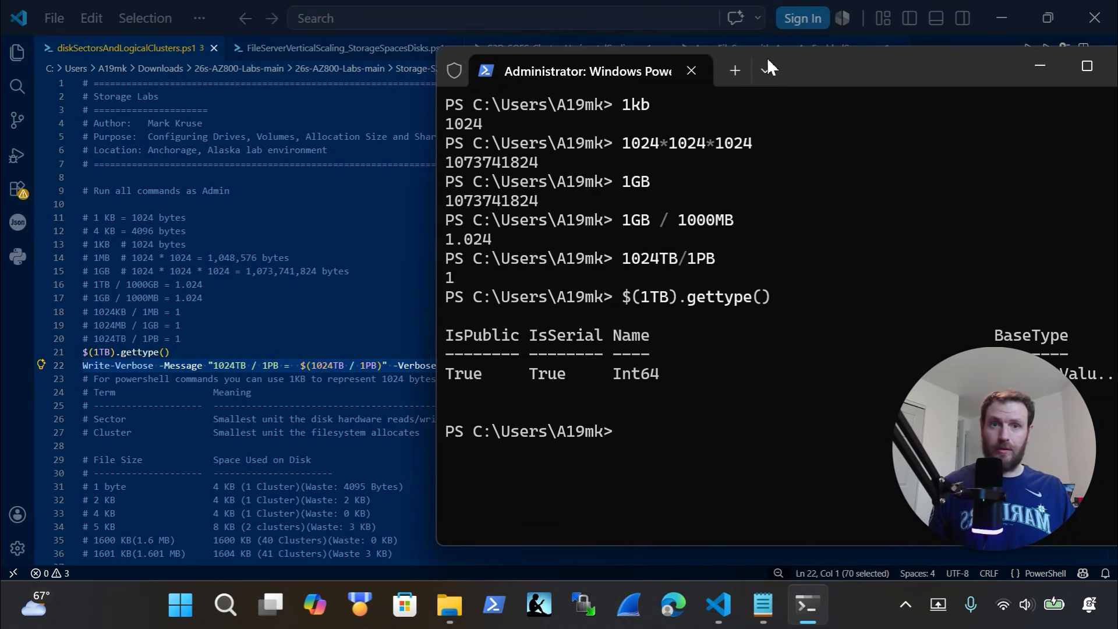
{"action": "left_click_drag", "start_coordinate": [767, 57], "coordinate": [536, 32]}
{"action": "type", "text": "Int64"}
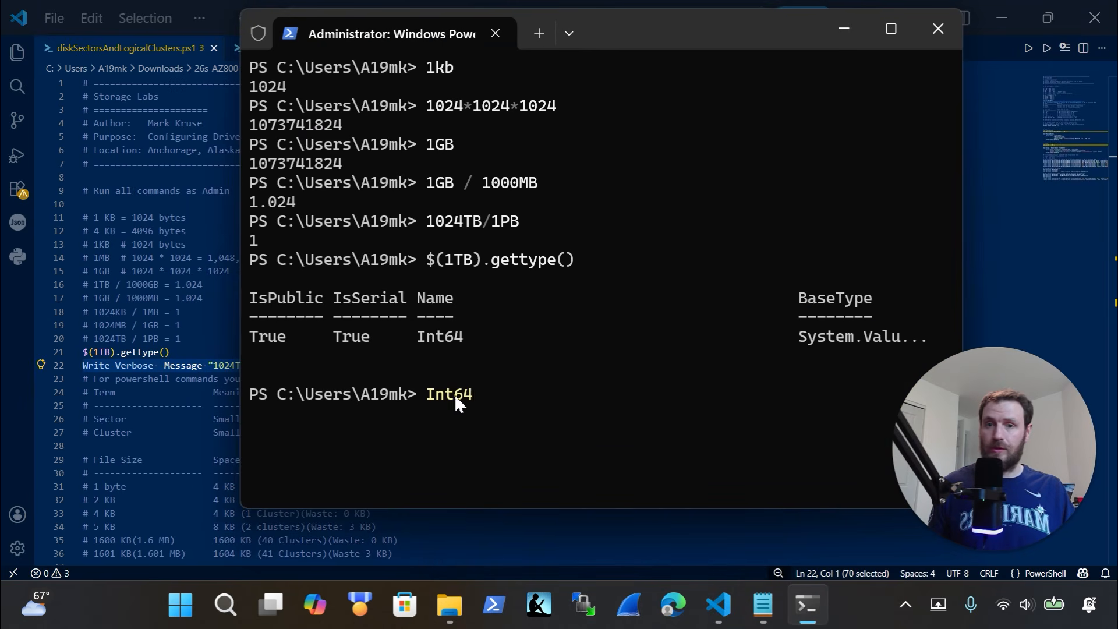
{"action": "key", "text": "Escape"}
{"action": "left_click", "coordinate": [175, 391]}
{"action": "left_click_drag", "start_coordinate": [463, 366], "coordinate": [58, 361]}
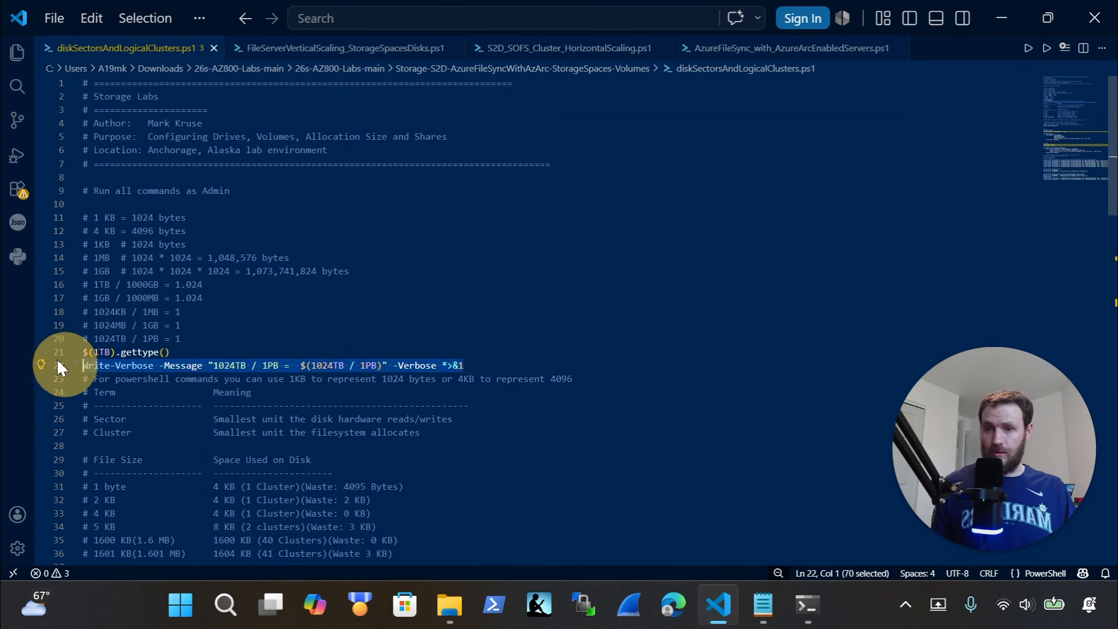
Run the Write-Verbose line, printing 'VERBOSE: 1024TB / 1PB = 1', and highlight the $(1024TB / 1PB) expression
{"action": "left_click", "coordinate": [807, 605]}
{"action": "type", "text": "Write-Verbose -Message \"1024TB / 1PB =  $(1024TB / 1PB)\" -Verbose *>&1"}
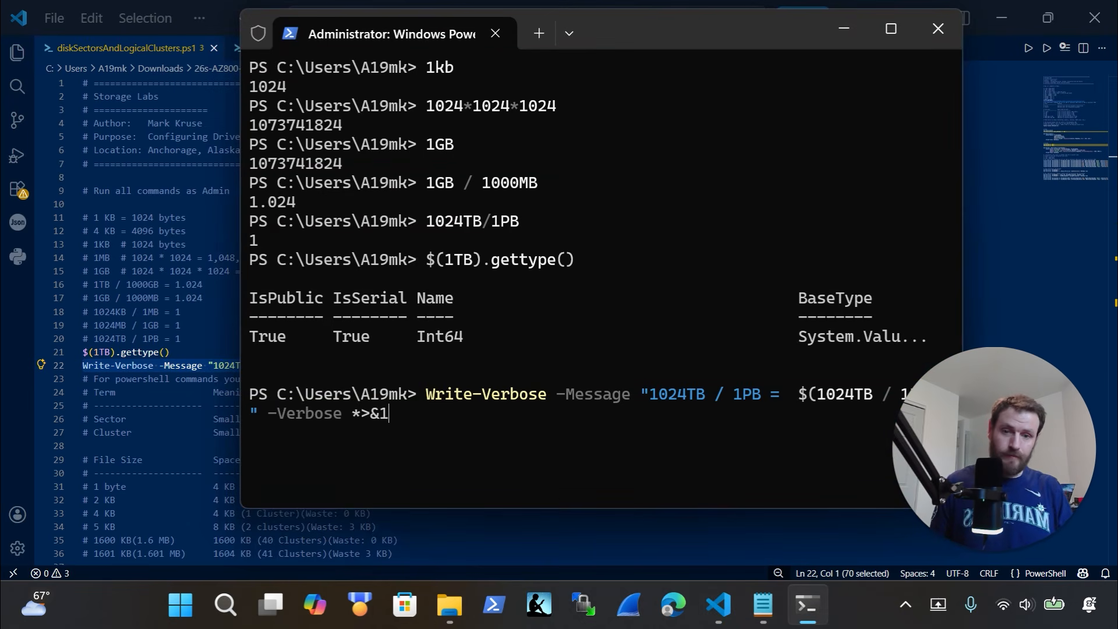
{"action": "key", "text": "Return"}
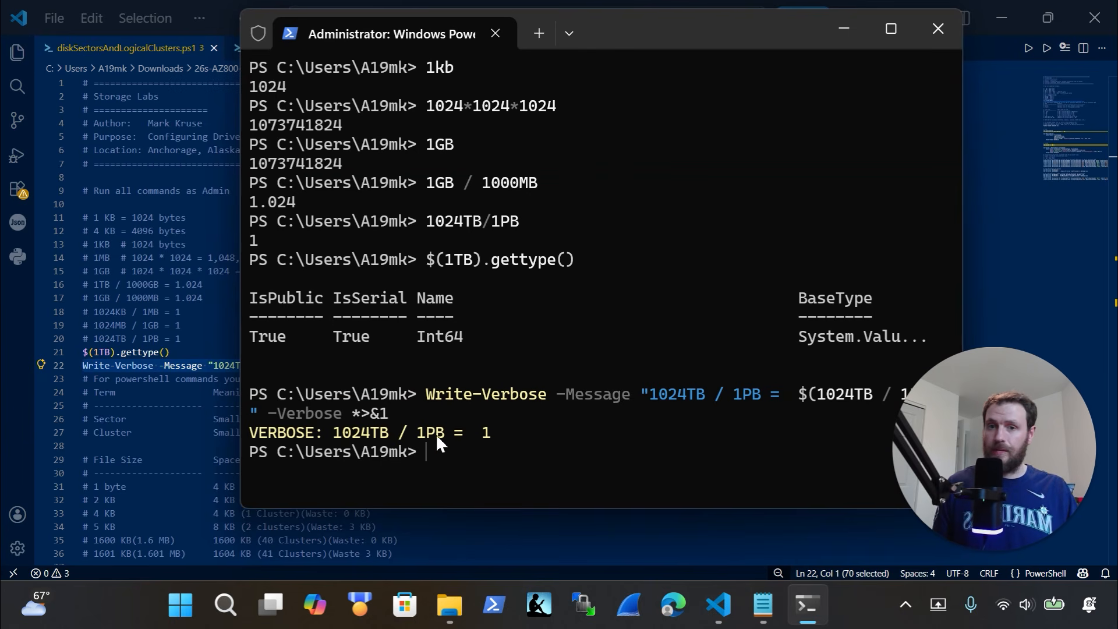
{"action": "left_click_drag", "start_coordinate": [443, 434], "coordinate": [338, 440]}
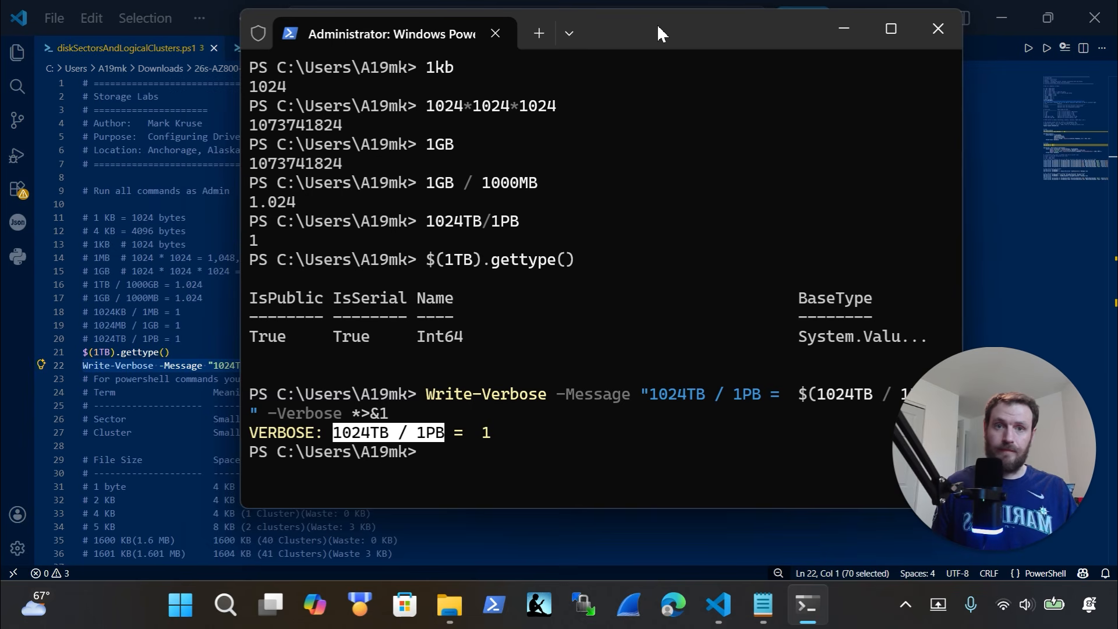
{"action": "left_click_drag", "start_coordinate": [657, 23], "coordinate": [549, 37]}
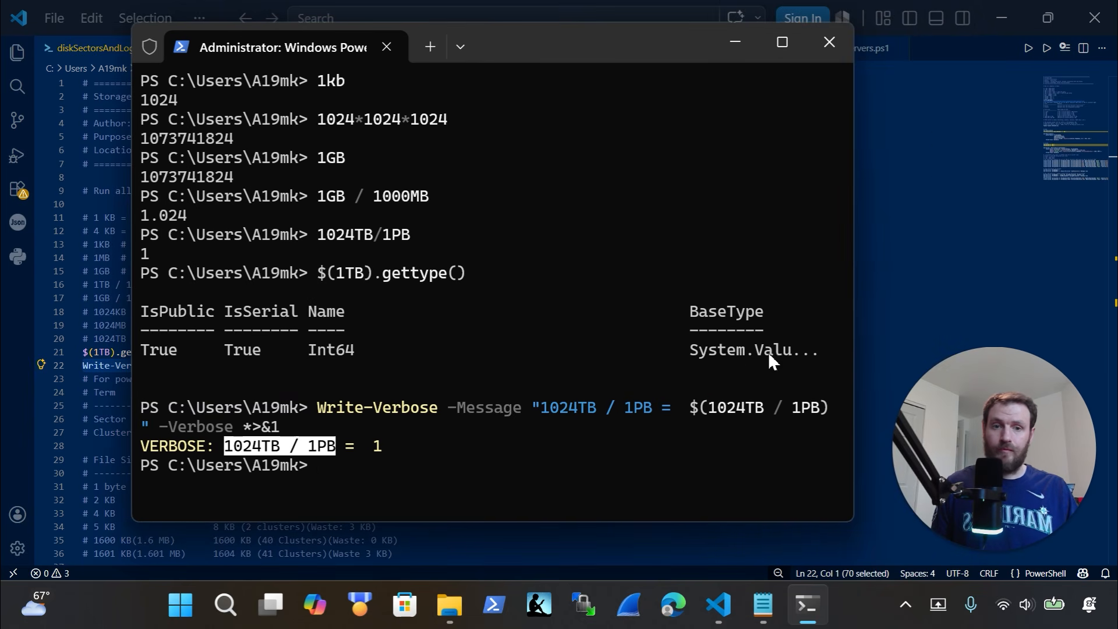
{"action": "left_click_drag", "start_coordinate": [697, 409], "coordinate": [831, 412]}
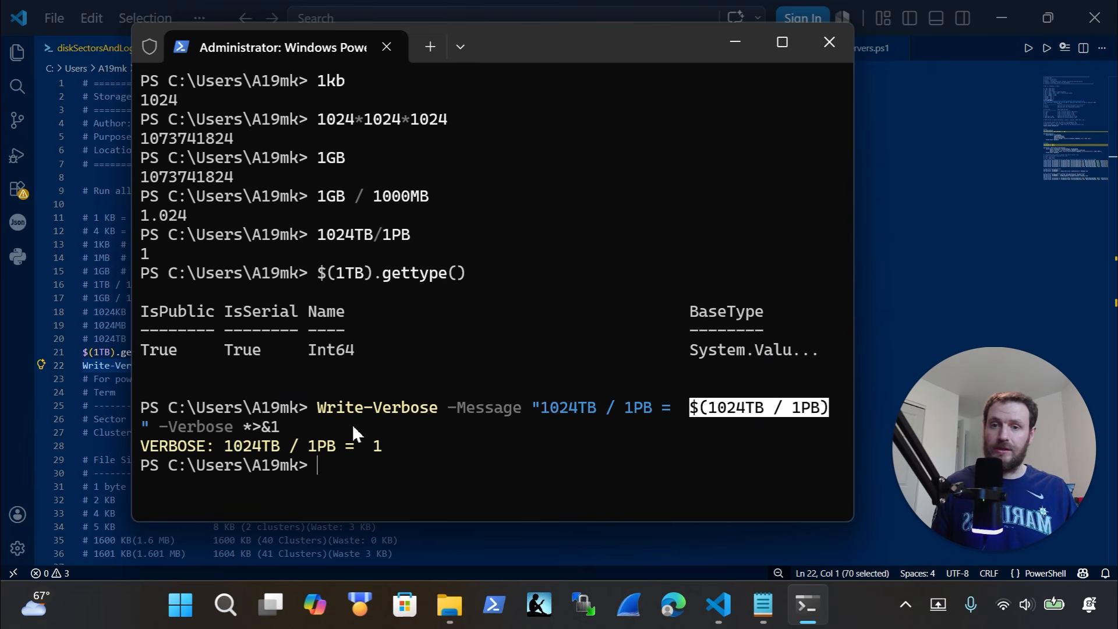
{"action": "left_click", "coordinate": [376, 445]}
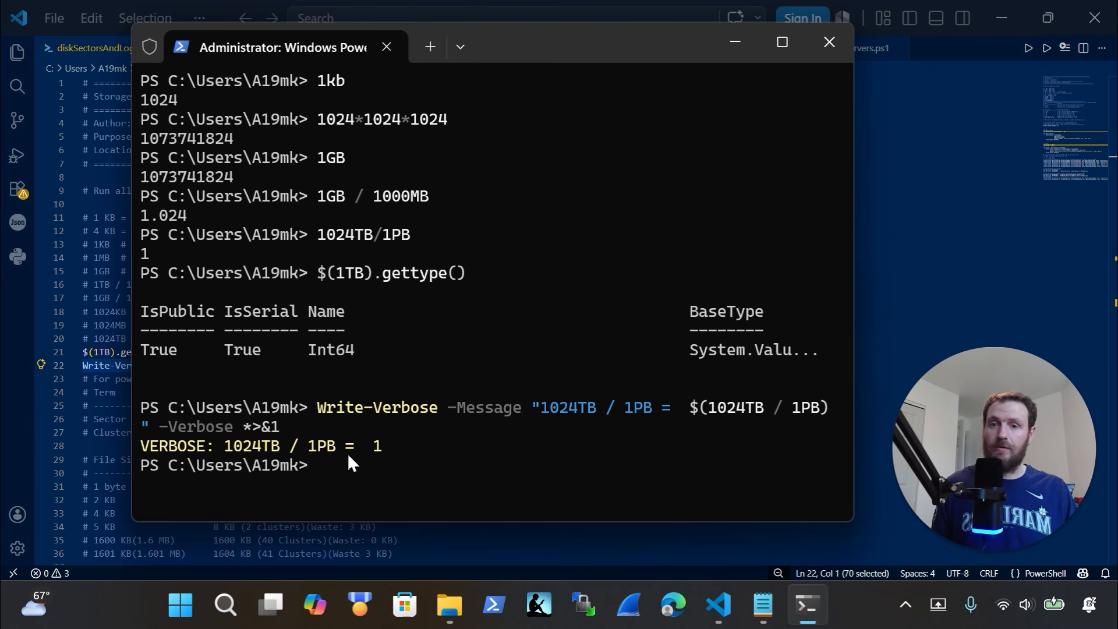
{"action": "left_click", "coordinate": [910, 195]}
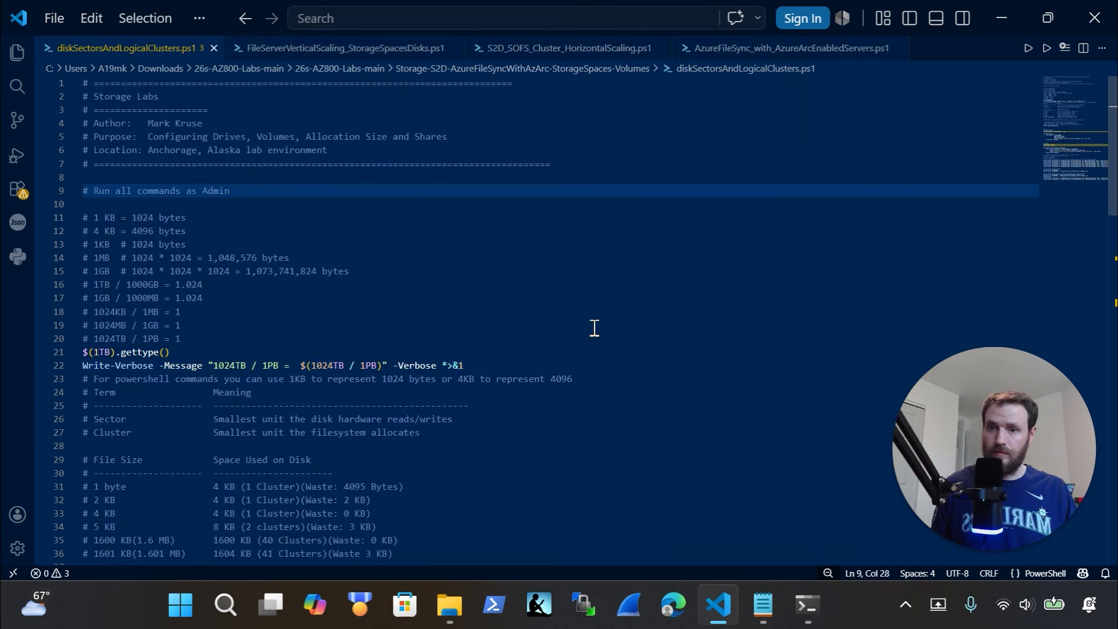
{"action": "scroll", "coordinate": [625, 355], "scroll_direction": "down", "scroll_amount": 3}
{"action": "scroll", "coordinate": [623, 352], "scroll_direction": "down", "scroll_amount": 4}
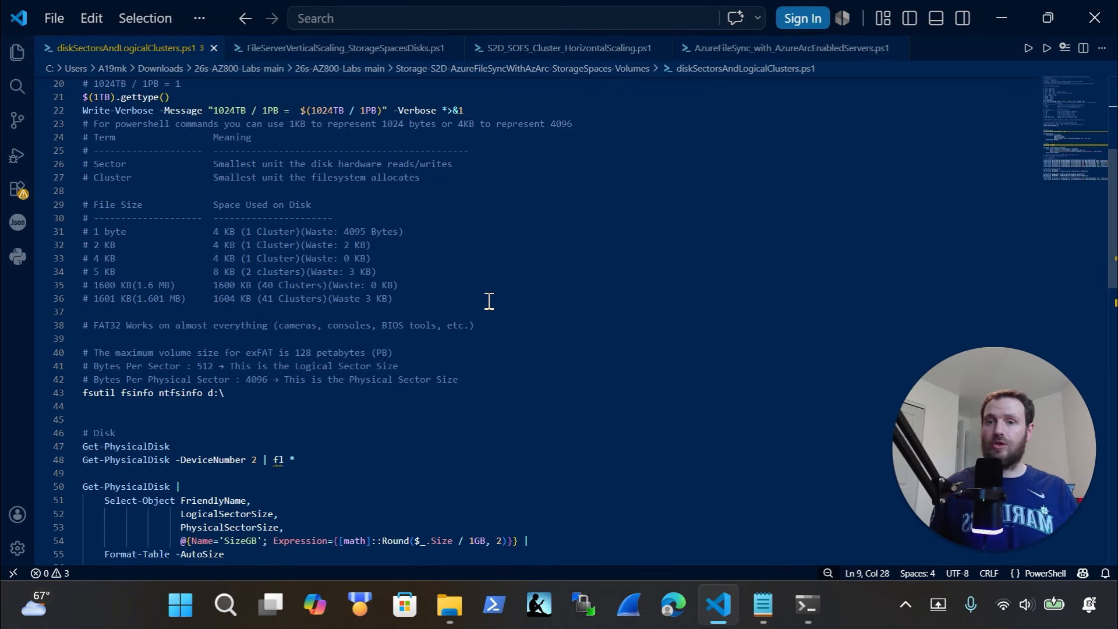
{"action": "left_click_drag", "start_coordinate": [487, 300], "coordinate": [74, 233]}
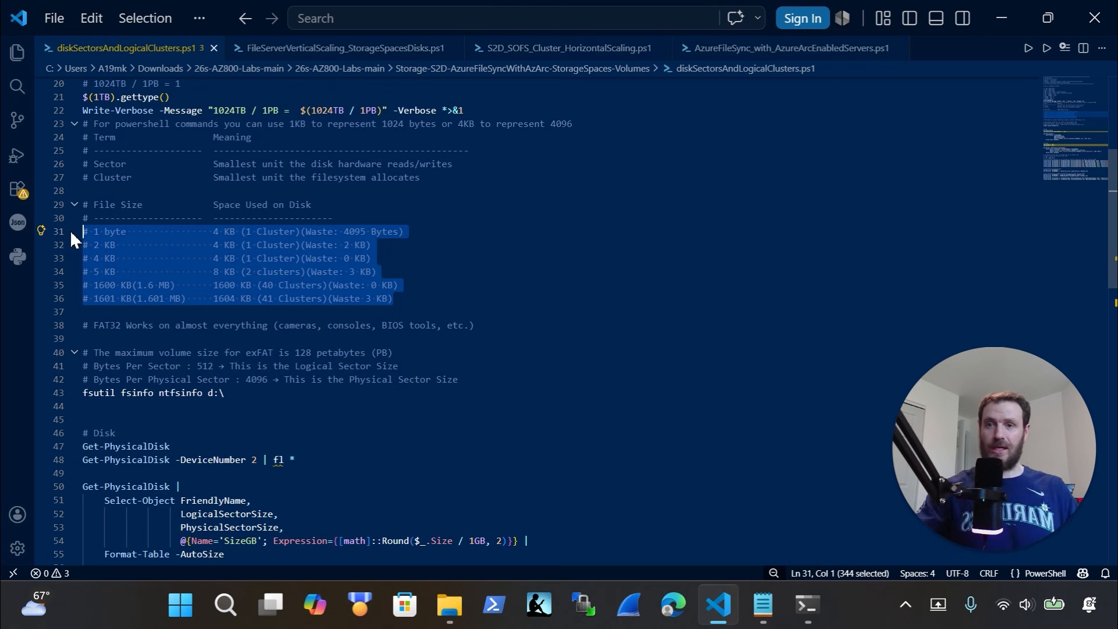
{"action": "left_click", "coordinate": [124, 233]}
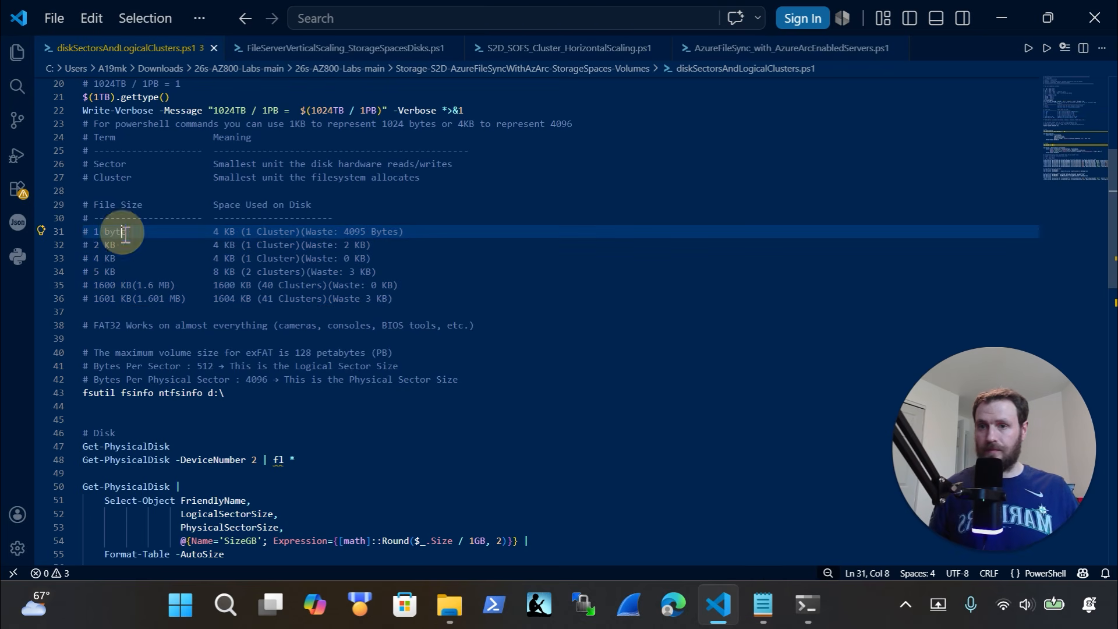
{"action": "left_click_drag", "start_coordinate": [125, 232], "coordinate": [89, 232]}
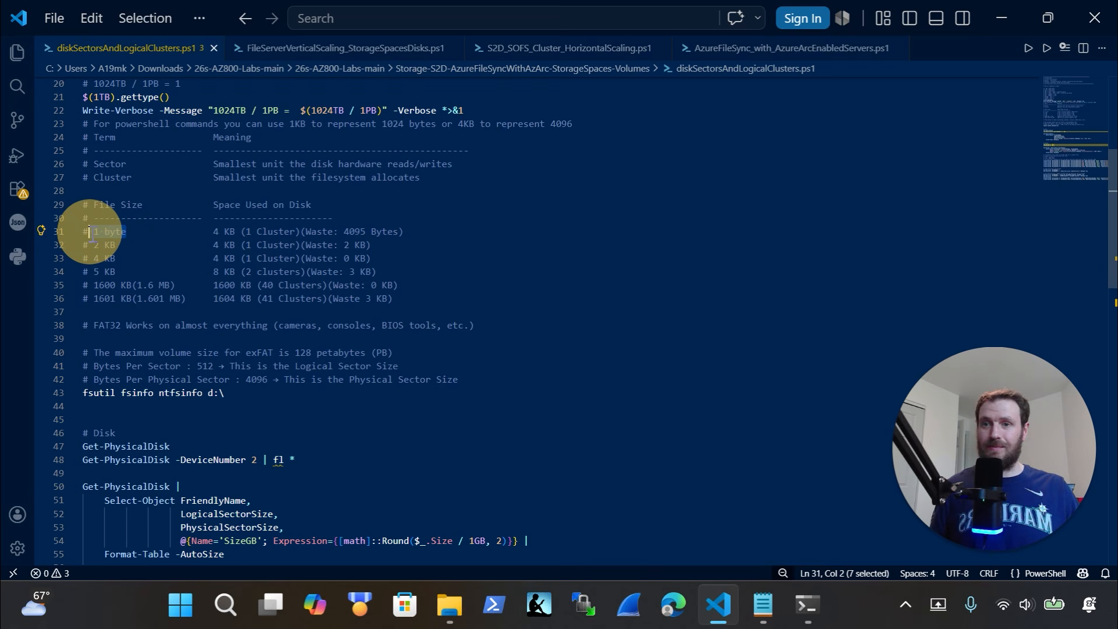
{"action": "left_click_drag", "start_coordinate": [236, 232], "coordinate": [210, 233]}
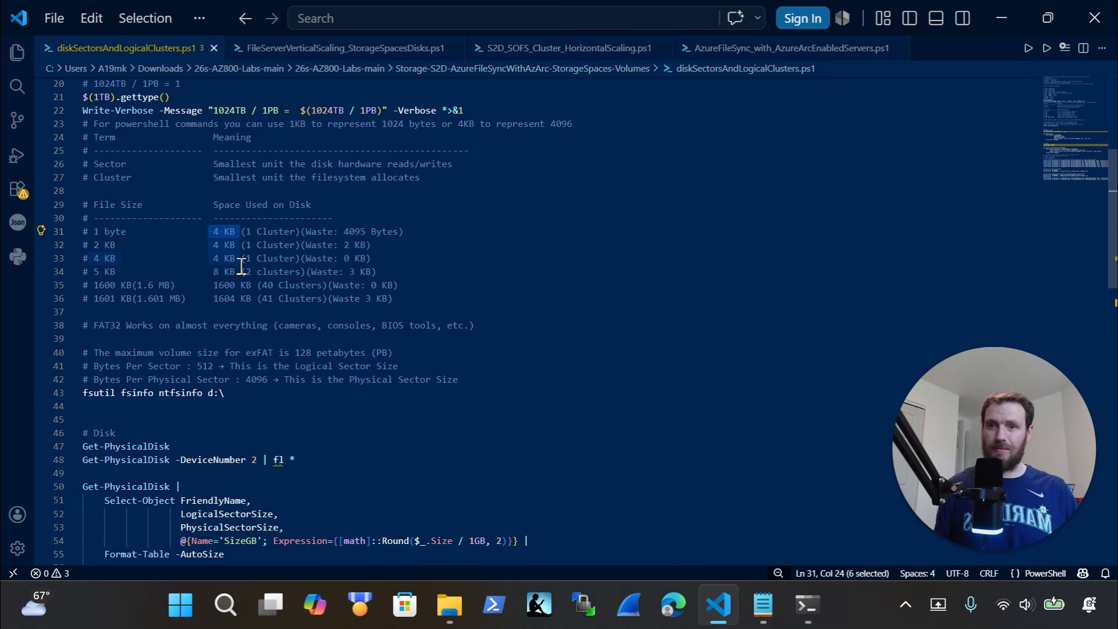
{"action": "left_click", "coordinate": [140, 249]}
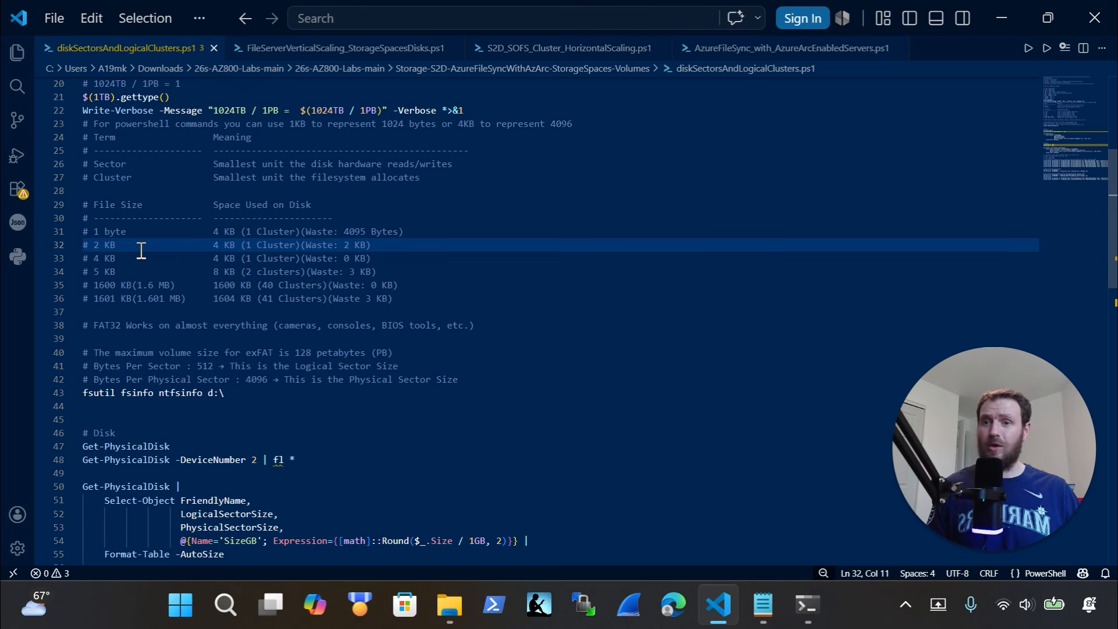
{"action": "left_click_drag", "start_coordinate": [133, 258], "coordinate": [126, 258]}
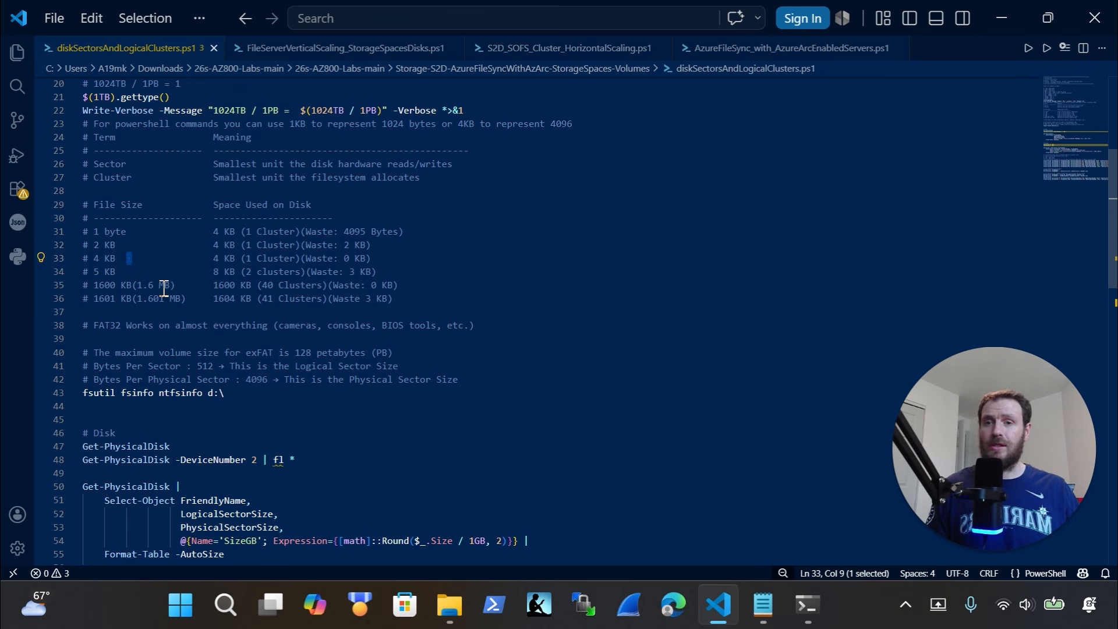
{"action": "left_click_drag", "start_coordinate": [204, 302], "coordinate": [70, 275]}
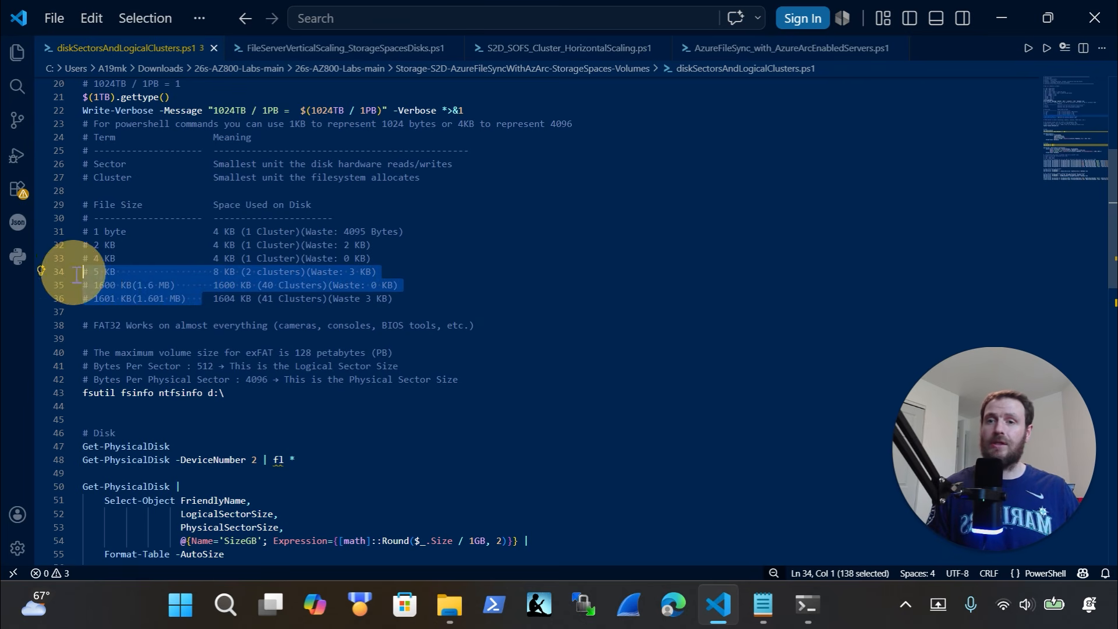
{"action": "left_click", "coordinate": [204, 299]}
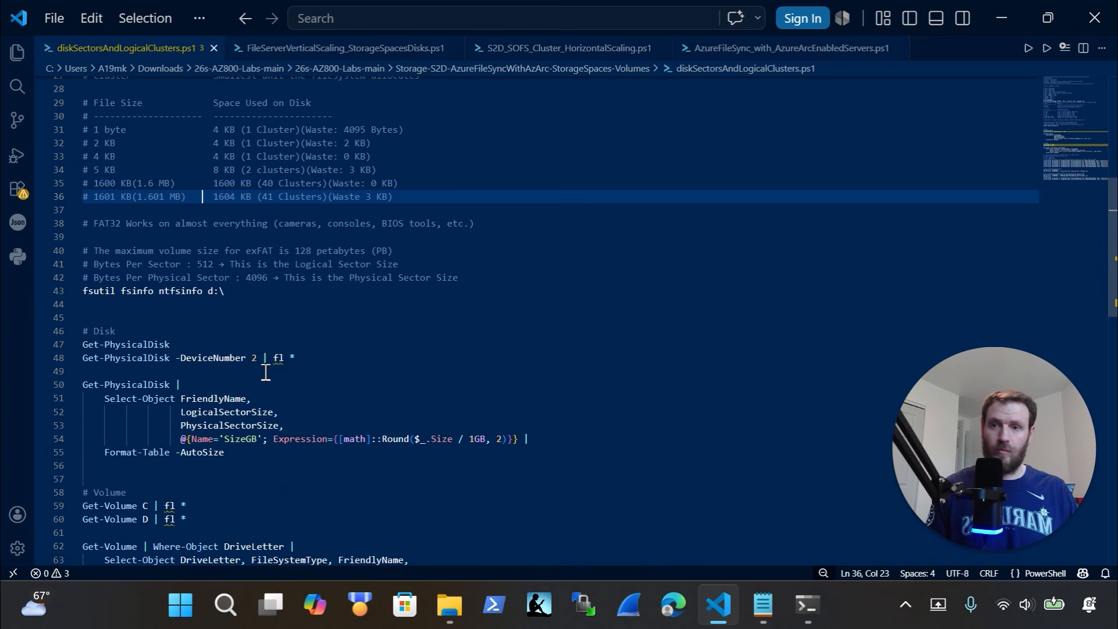
Widen the PowerShell terminal on both sides so commands fit, and clear it with cls
{"action": "scroll", "coordinate": [262, 349], "scroll_direction": "down", "scroll_amount": 1}
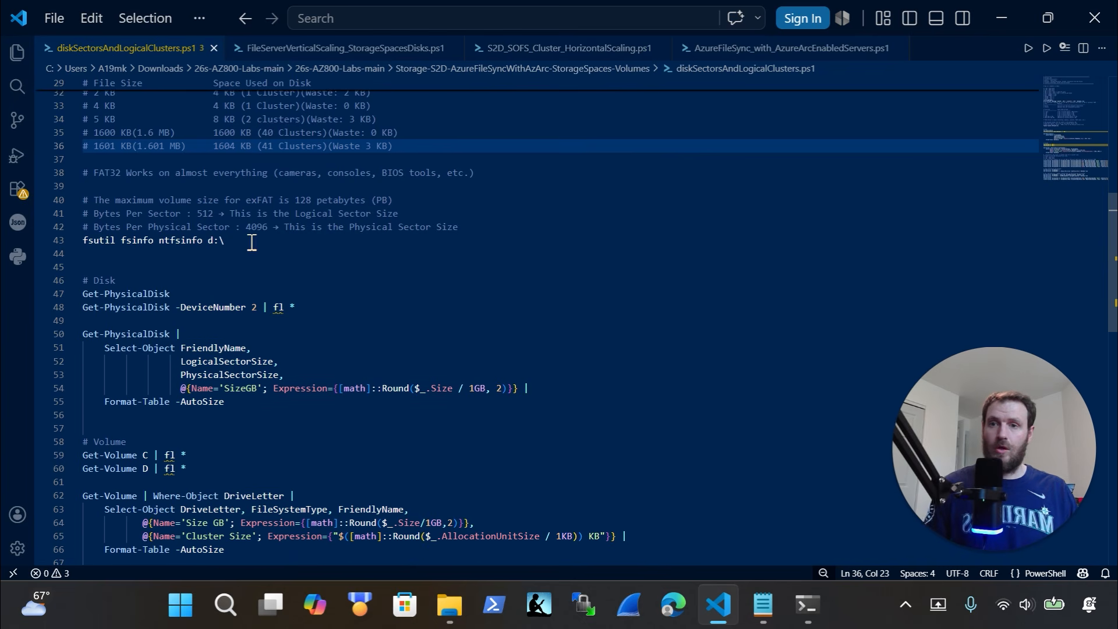
{"action": "left_click", "coordinate": [814, 626]}
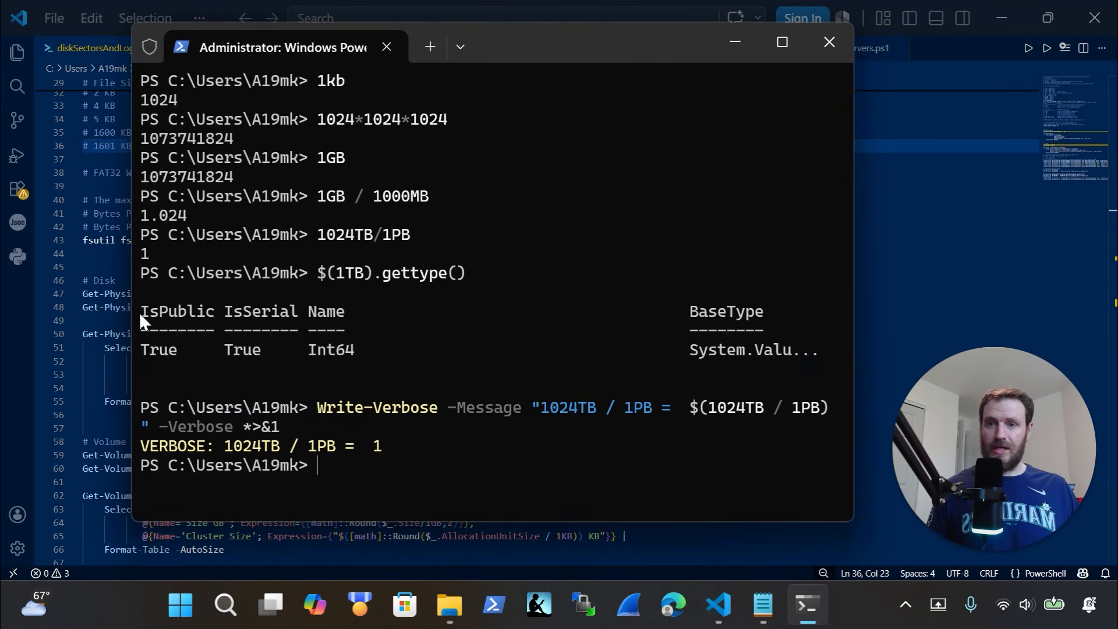
{"action": "left_click_drag", "start_coordinate": [133, 315], "coordinate": [48, 324]}
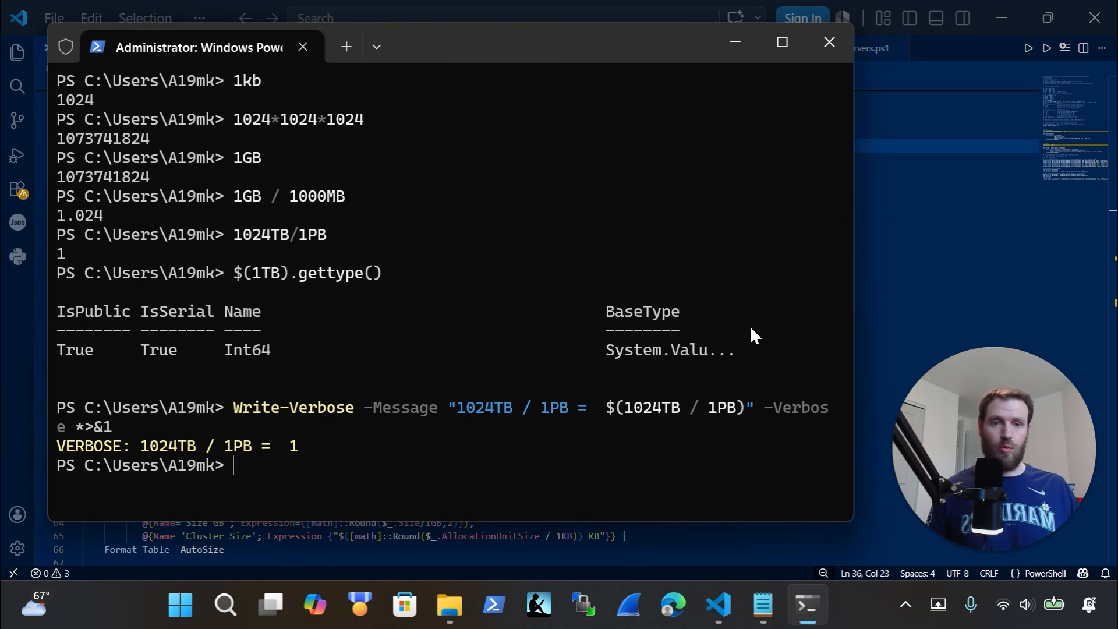
{"action": "left_click_drag", "start_coordinate": [854, 324], "coordinate": [965, 325]}
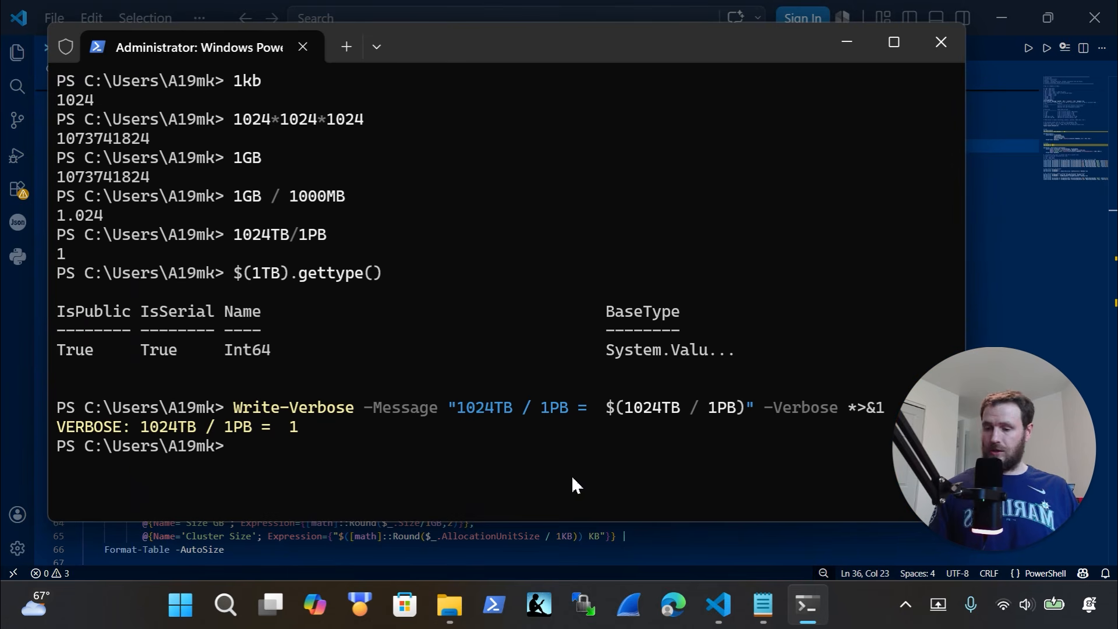
{"action": "type", "text": "cls"}
{"action": "key", "text": "Return"}
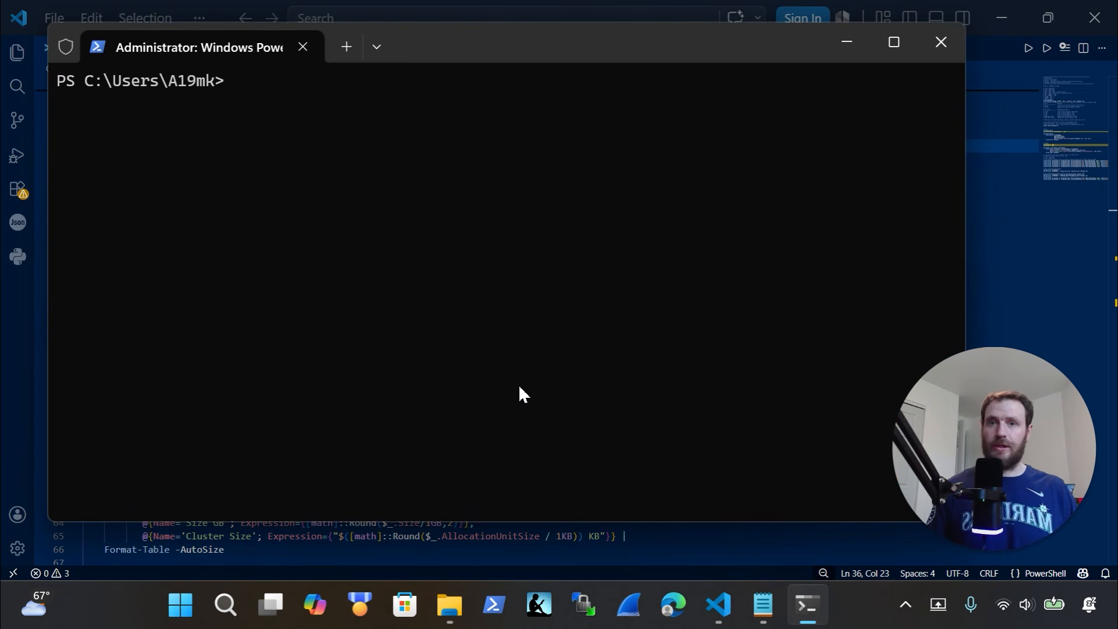
{"action": "left_click", "coordinate": [1023, 272]}
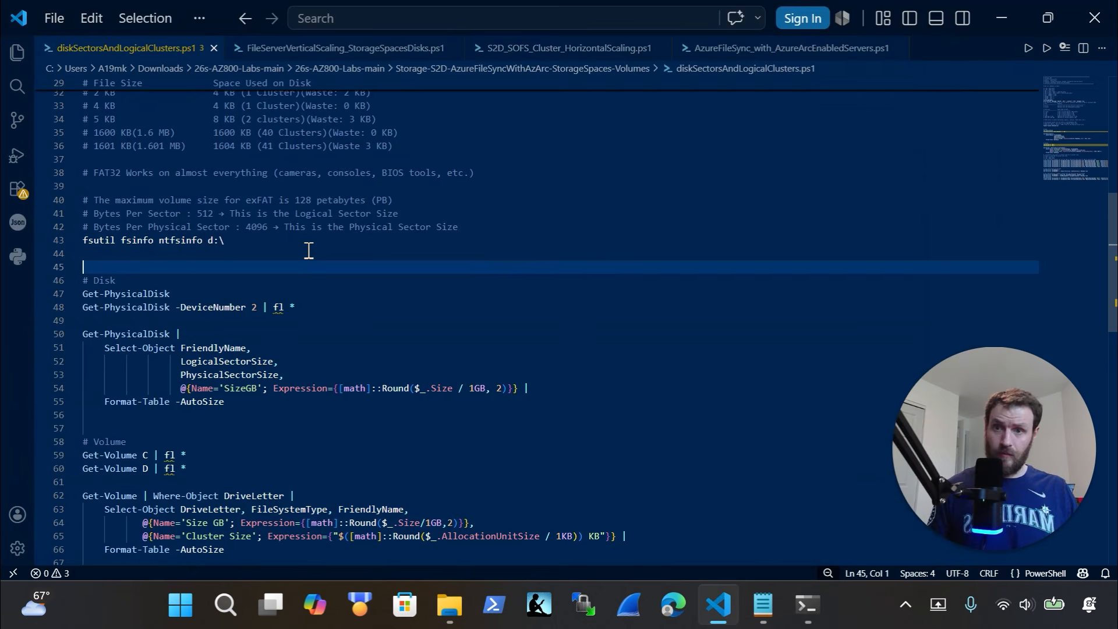
Run fsutil fsinfo ntfsinfo on d:\ and e:\; both report a local NTFS volume is required
{"action": "left_click", "coordinate": [277, 241]}
{"action": "left_click_drag", "start_coordinate": [277, 241], "coordinate": [47, 240]}
{"action": "key", "text": "ctrl+c"}
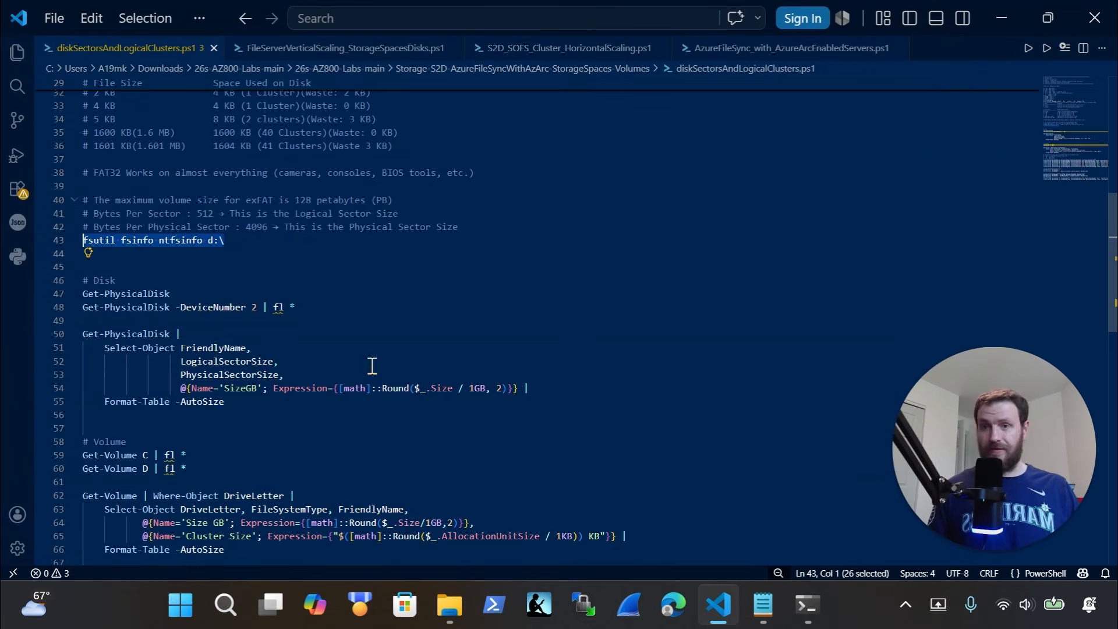
{"action": "left_click", "coordinate": [807, 605]}
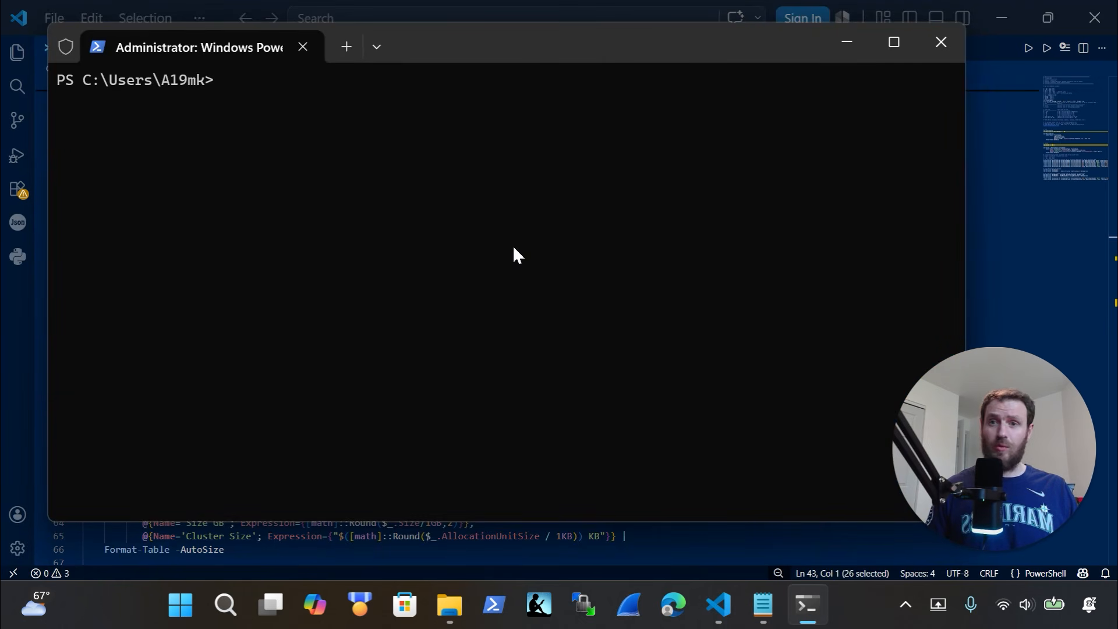
{"action": "key", "text": "ctrl+v"}
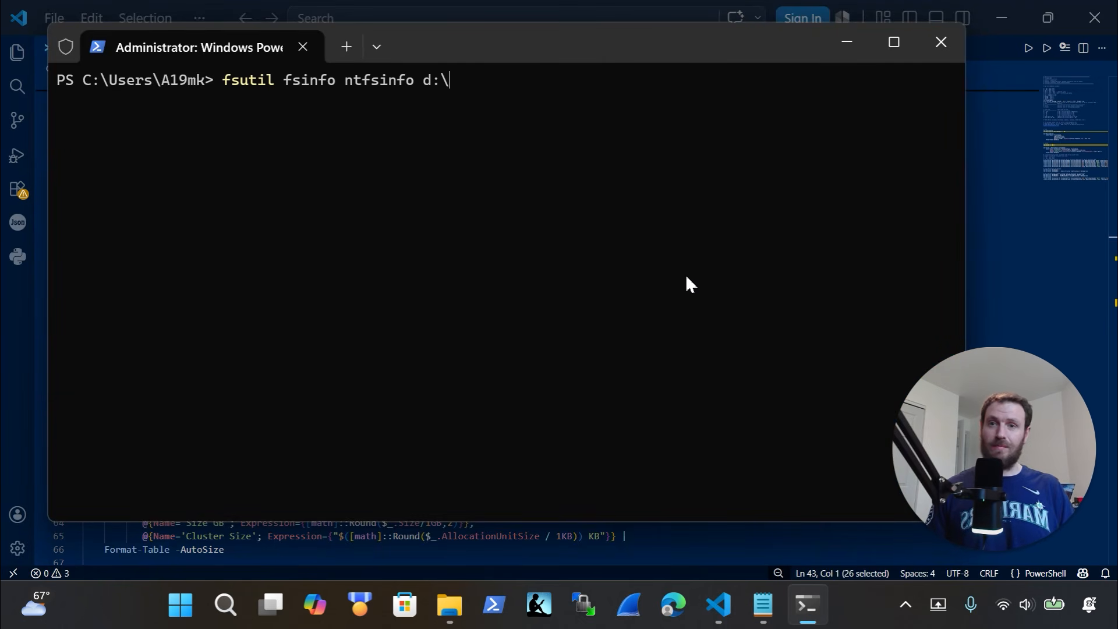
{"action": "key", "text": "Return"}
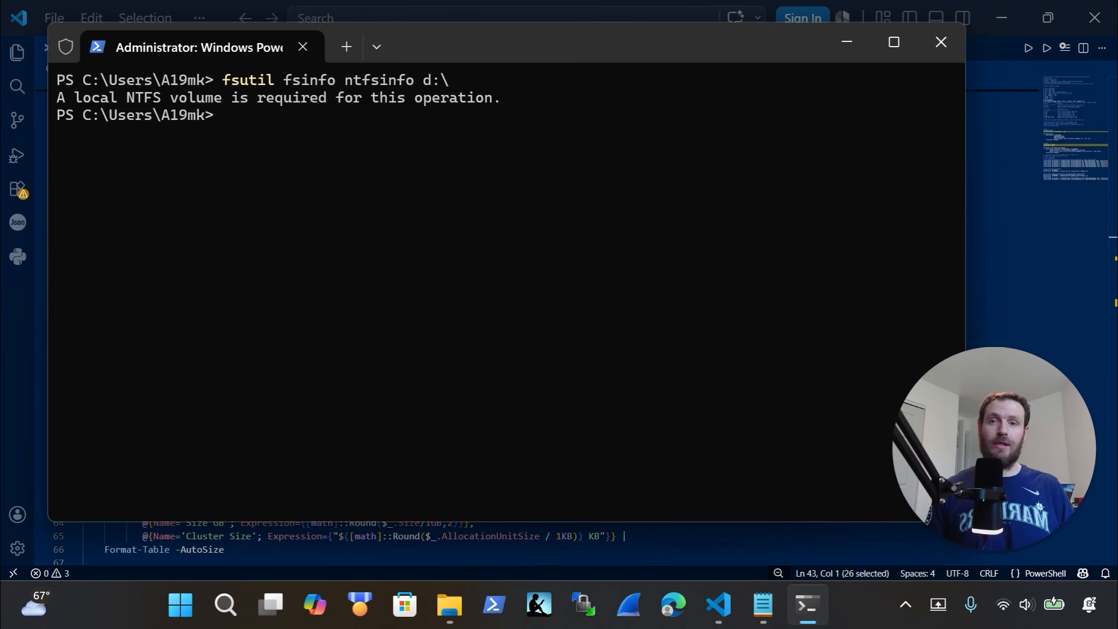
{"action": "key", "text": "Up"}
{"action": "key", "text": "Left"}
{"action": "key", "text": "Left"}
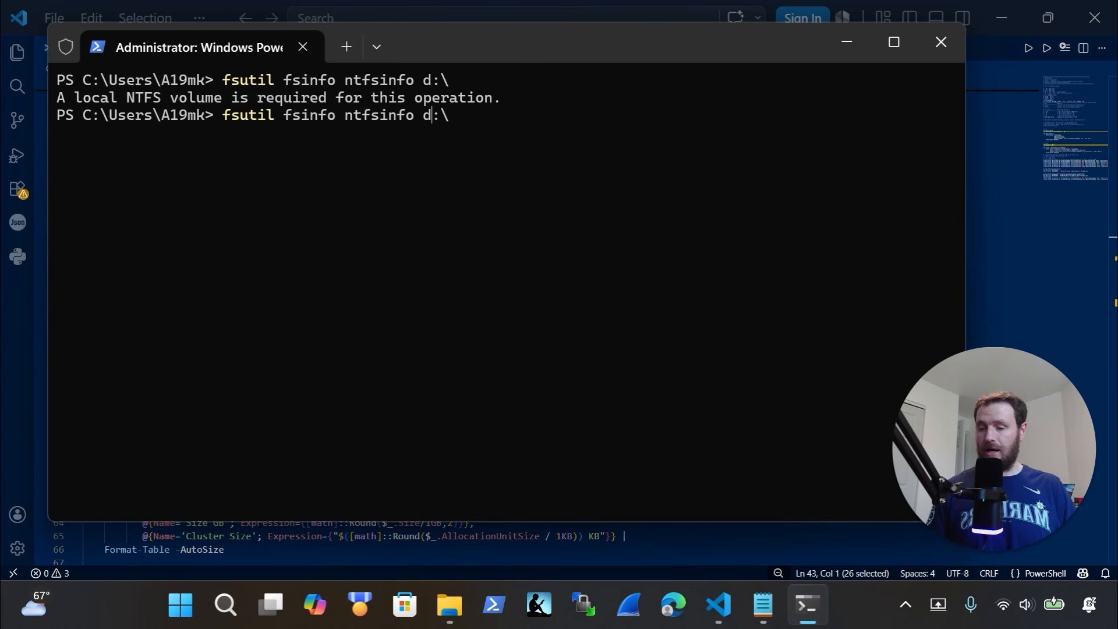
{"action": "key", "text": "BackSpace"}
{"action": "type", "text": "e"}
{"action": "key", "text": "Return"}
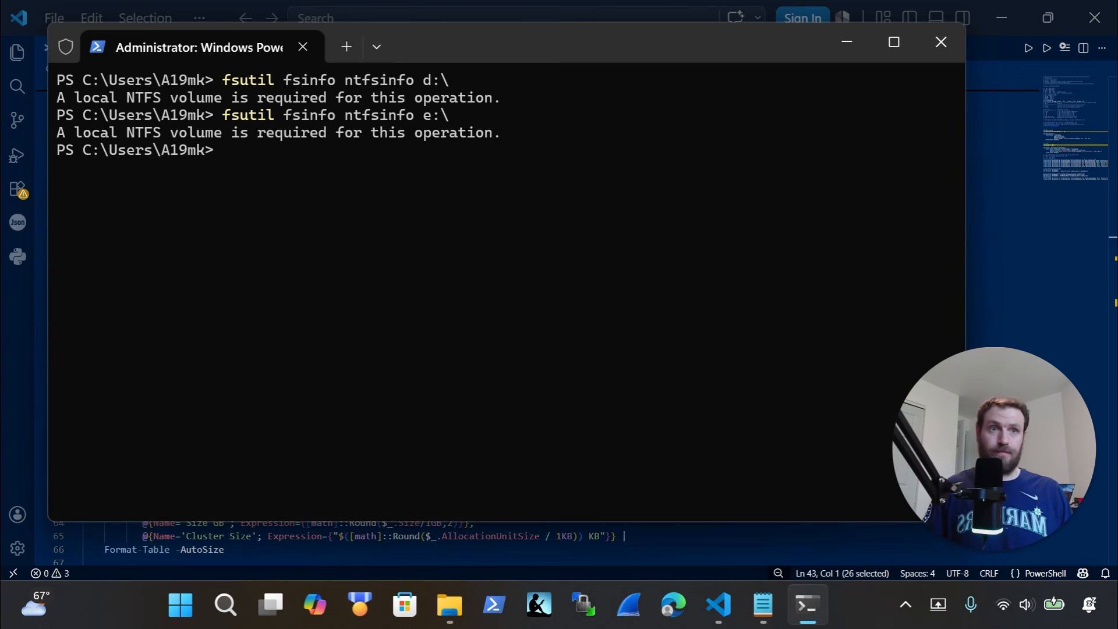
{"action": "left_click", "coordinate": [847, 42]}
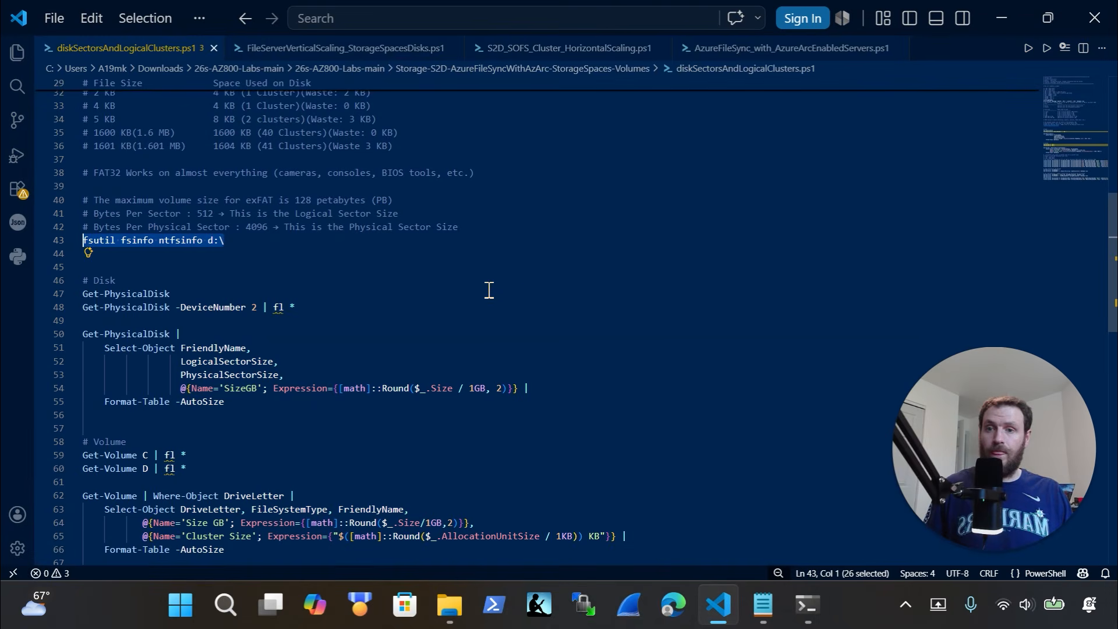
Move the terminal to the lower screen and select the 1KB Format-Volume command on line 73
{"action": "scroll", "coordinate": [365, 342], "scroll_direction": "down", "scroll_amount": 2}
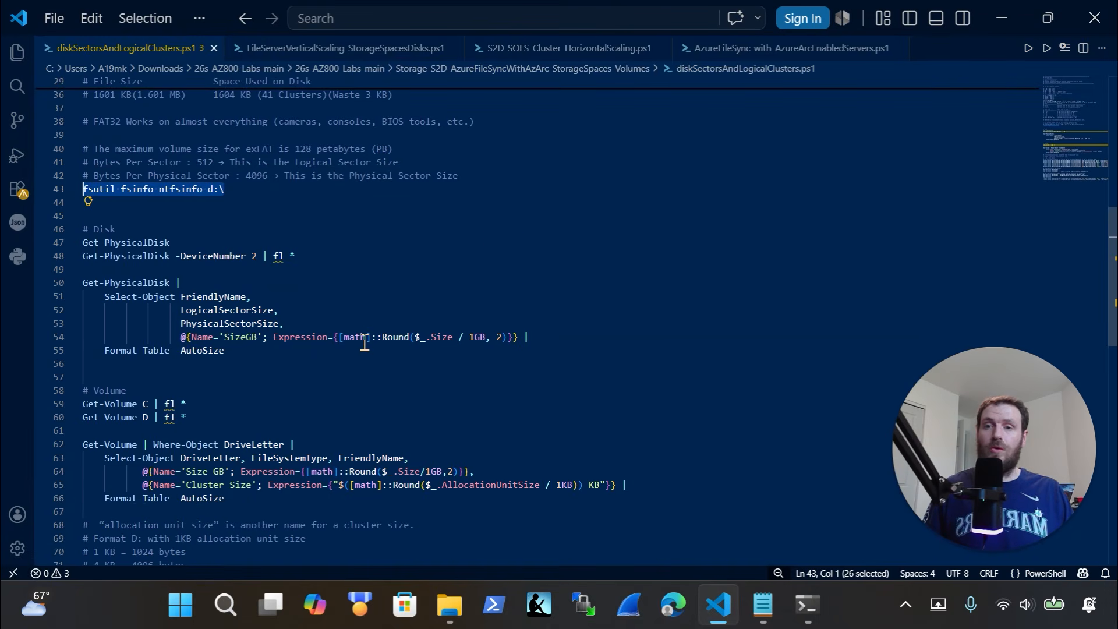
{"action": "scroll", "coordinate": [343, 332], "scroll_direction": "down", "scroll_amount": 6}
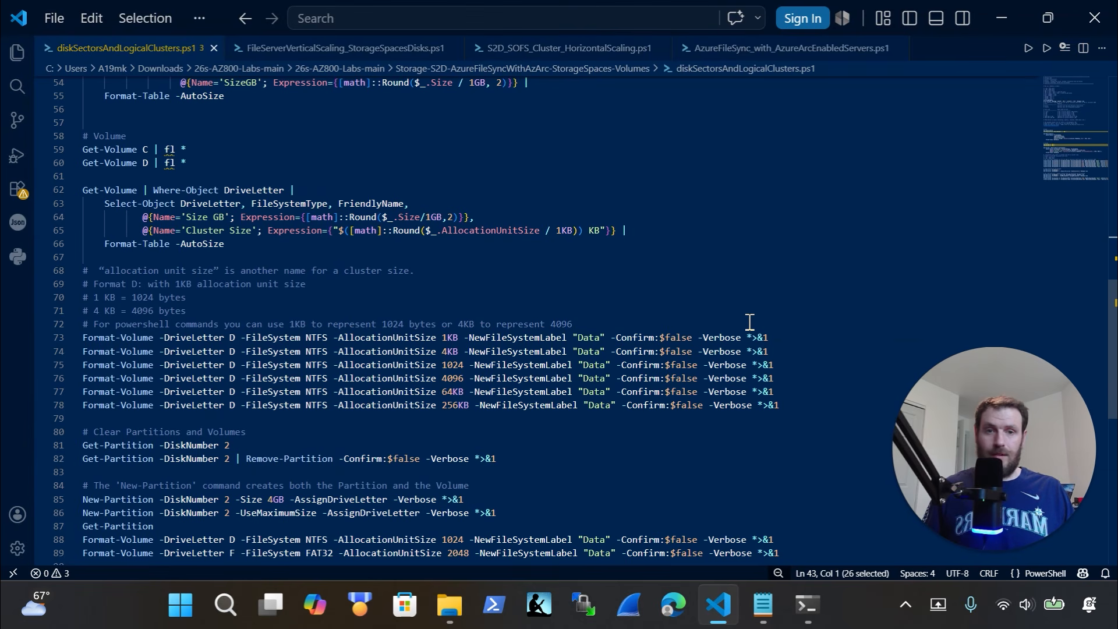
{"action": "left_click", "coordinate": [814, 603]}
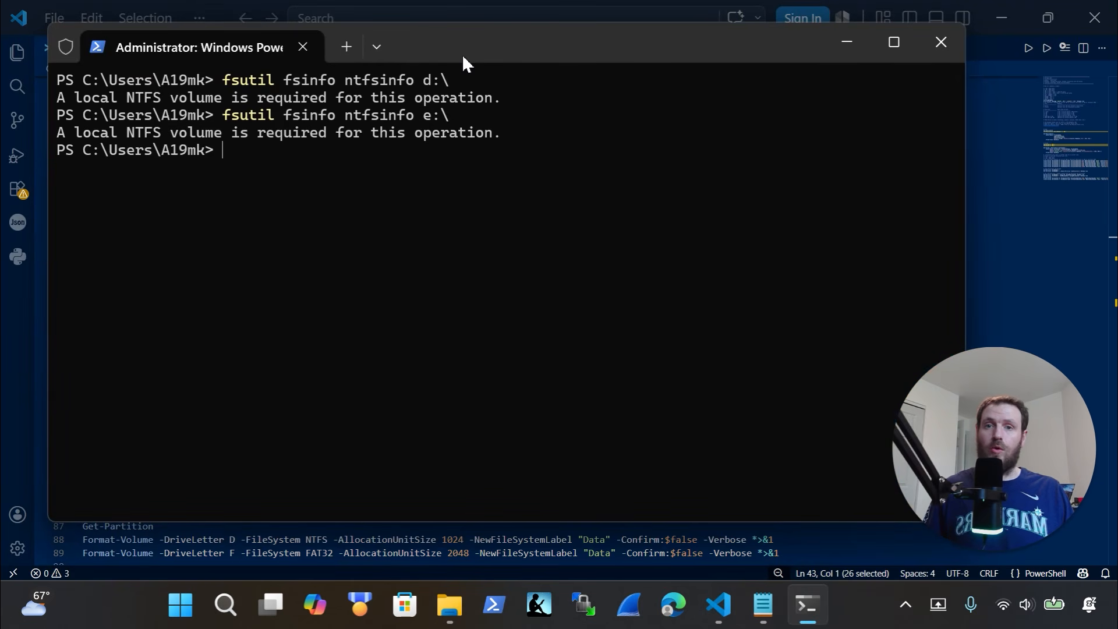
{"action": "left_click_drag", "start_coordinate": [463, 54], "coordinate": [575, 143]}
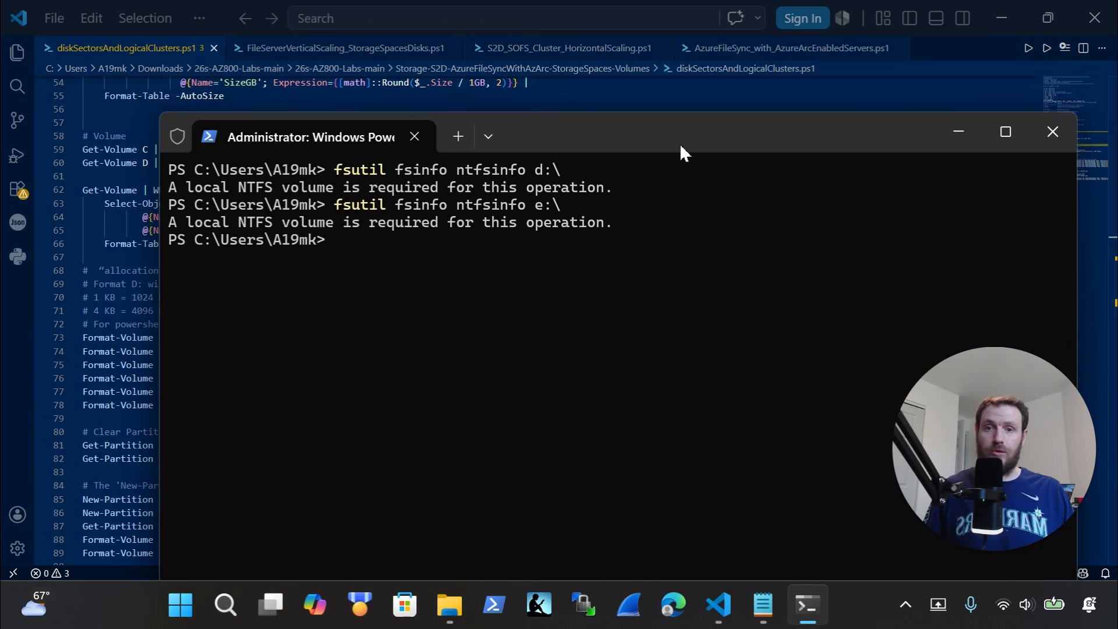
{"action": "left_click_drag", "start_coordinate": [680, 143], "coordinate": [697, 445]}
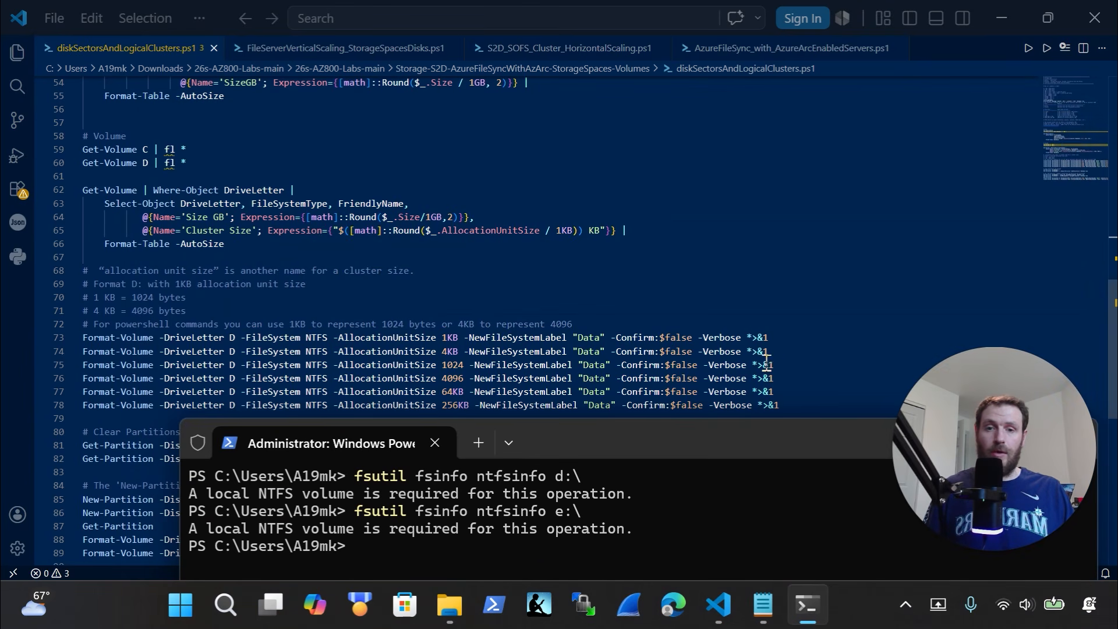
{"action": "left_click_drag", "start_coordinate": [781, 338], "coordinate": [71, 340]}
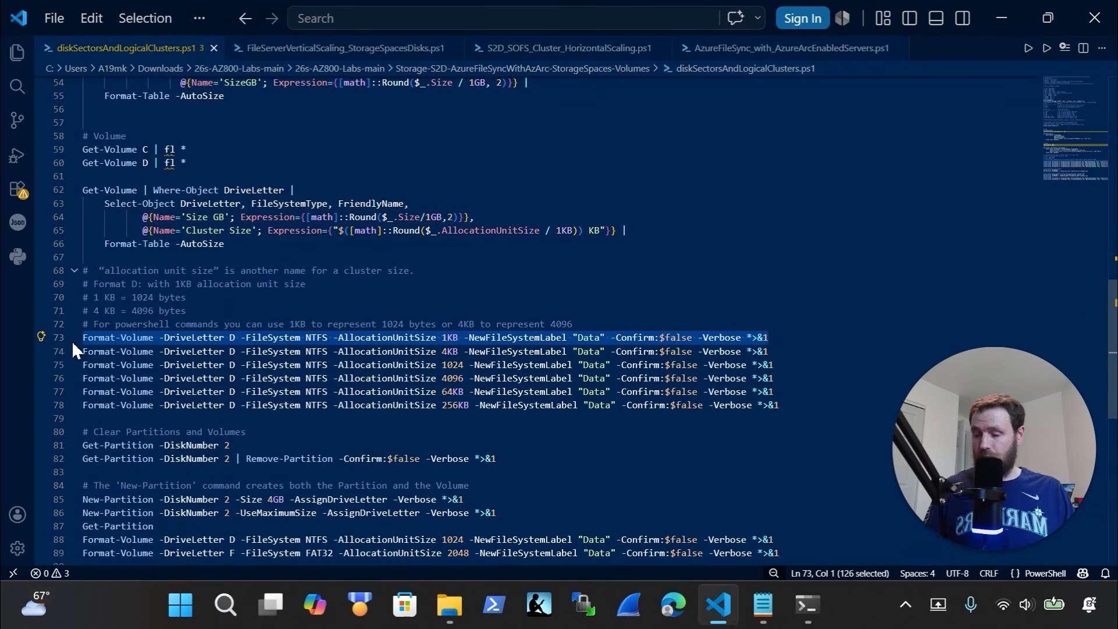
{"action": "left_click", "coordinate": [807, 605]}
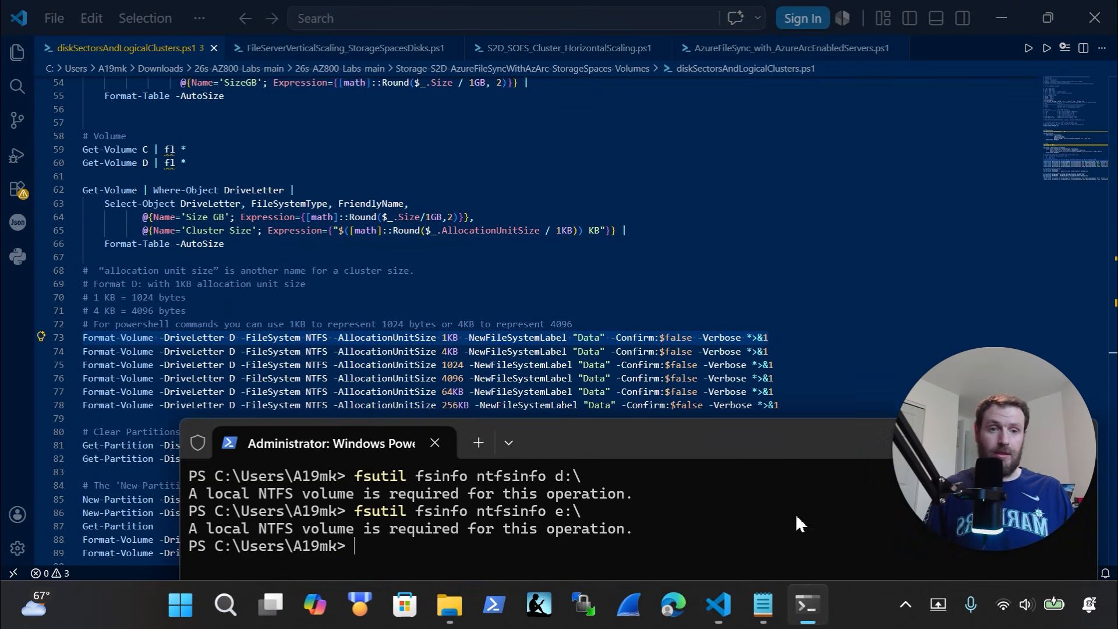
Format drive D as NTFS with a 1KB allocation unit size
{"action": "left_click_drag", "start_coordinate": [732, 447], "coordinate": [650, 88]}
{"action": "type", "text": "Format-Volume -DriveLetter D -FileSystem NTFS -AllocationUnitSize 1KB -NewFileSystemLabel \"Data\" -Confirm:$false -Verbose *>&1"}
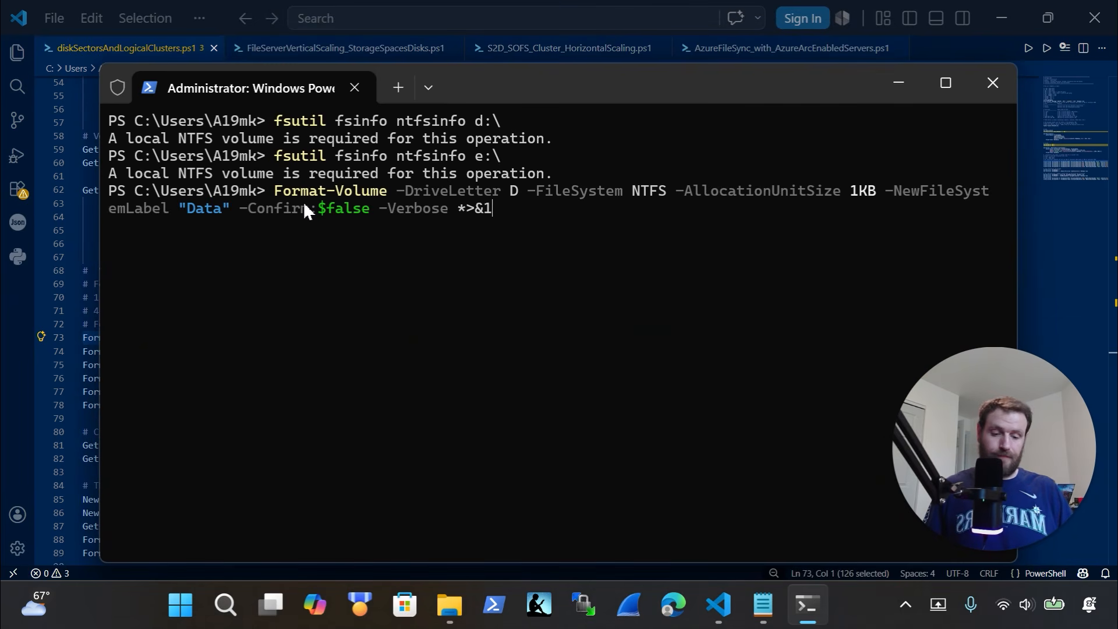
{"action": "key", "text": "Return"}
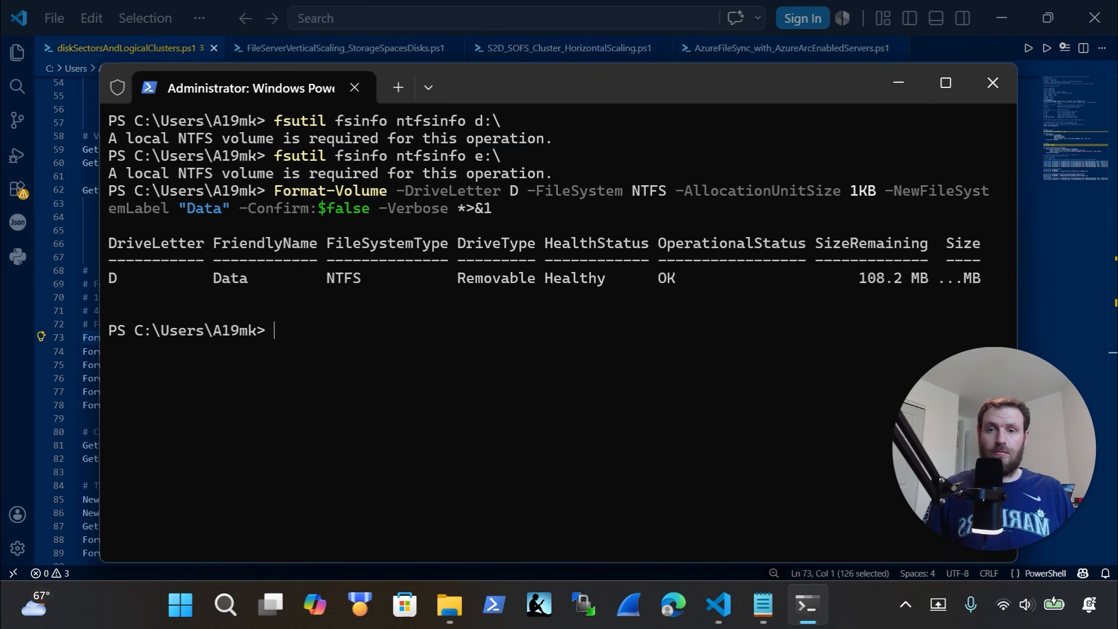
Rerun the Get-Volume listing and highlight D's NTFS file system, 0.12 GB size and 1 KB clusters
{"action": "key", "text": "Up"}
{"action": "key", "text": "Up"}
{"action": "key", "text": "Up"}
{"action": "key", "text": "Up"}
{"action": "key", "text": "Up"}
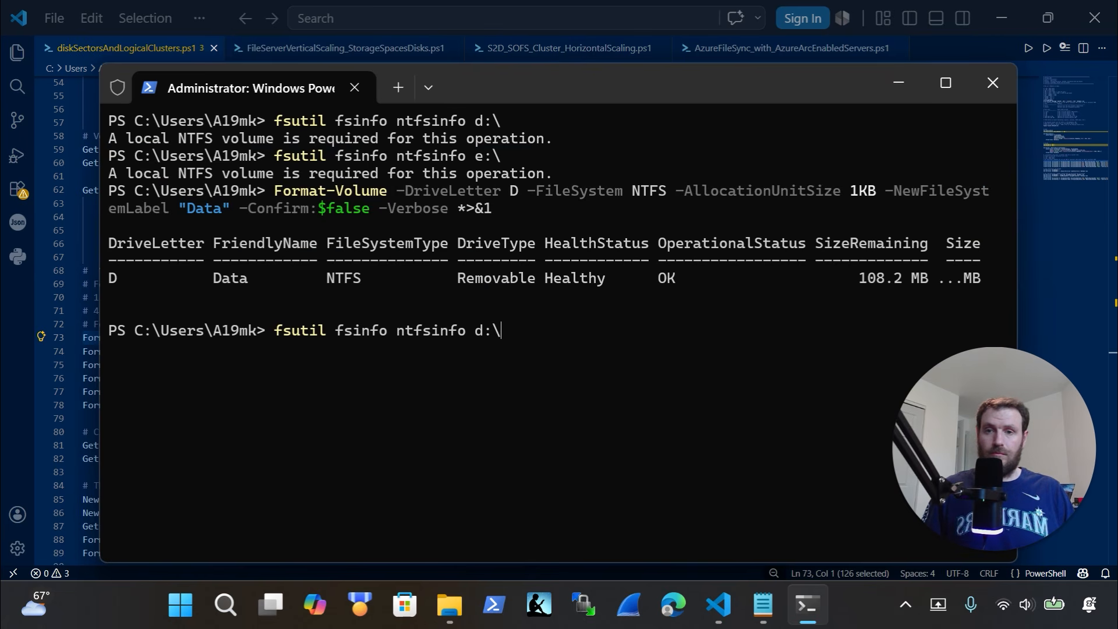
{"action": "key", "text": "Up"}
{"action": "key", "text": "Up"}
{"action": "key", "text": "Up"}
{"action": "key", "text": "Up"}
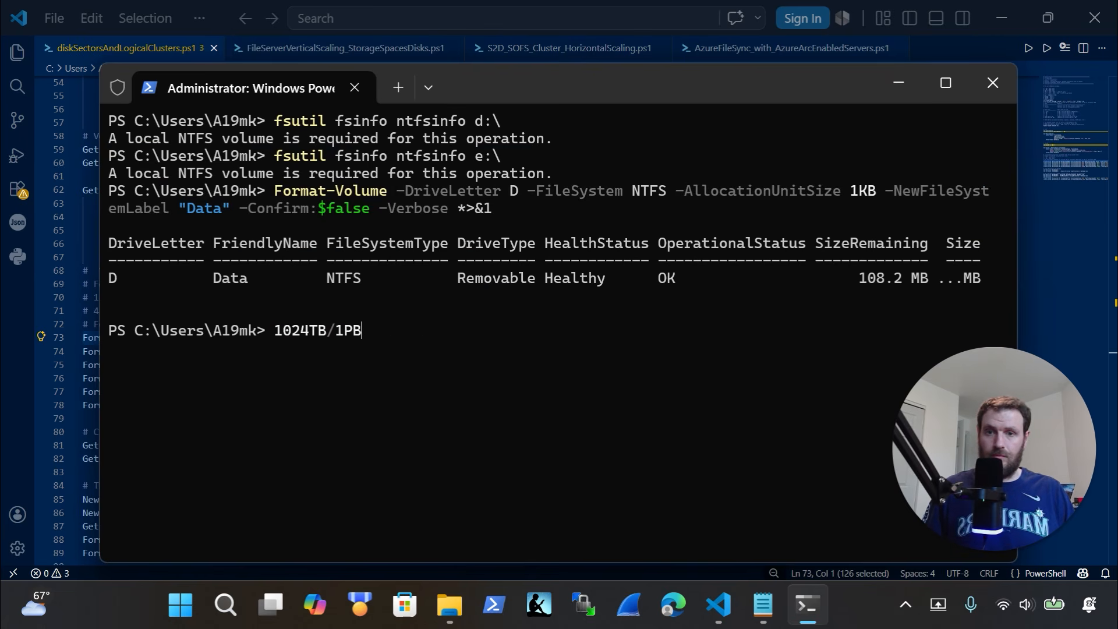
{"action": "key", "text": "Up"}
{"action": "key", "text": "Up"}
{"action": "key", "text": "Up"}
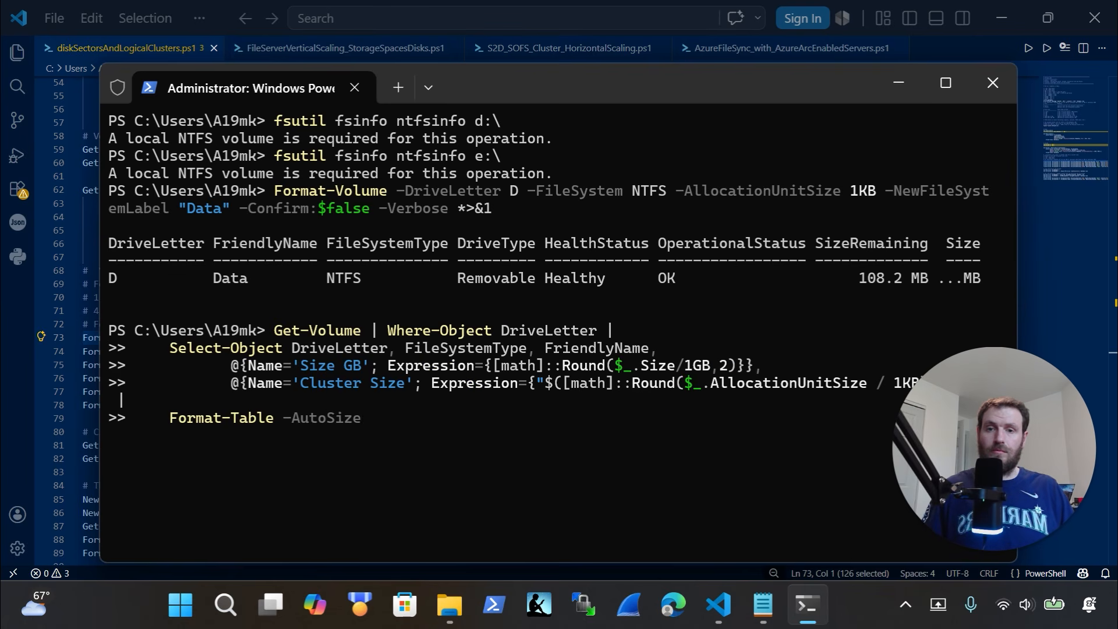
{"action": "key", "text": "Return"}
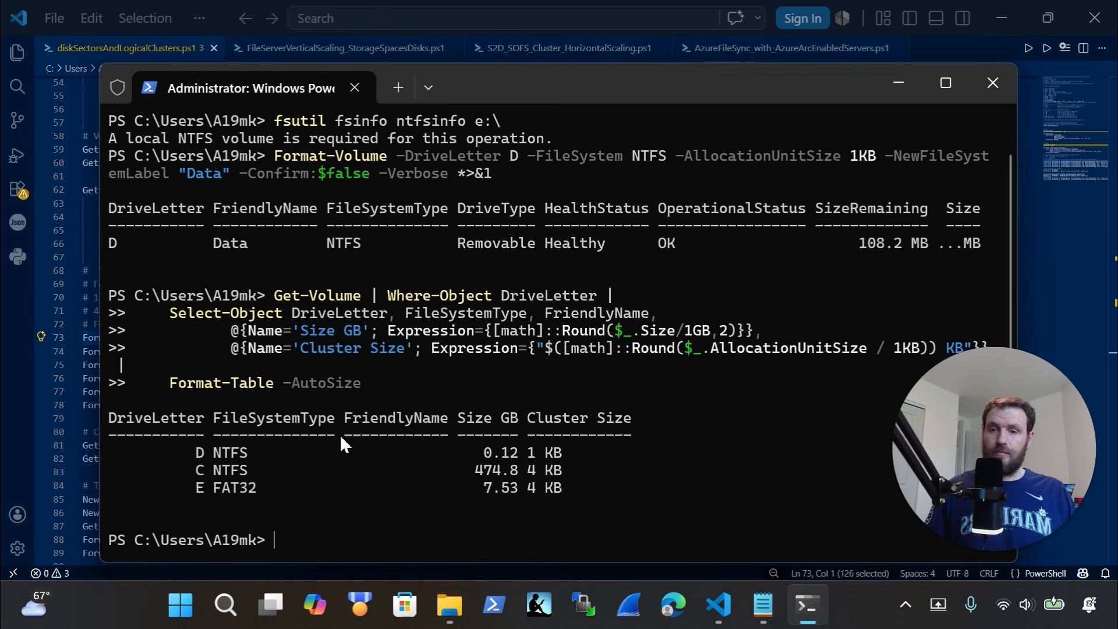
{"action": "scroll", "coordinate": [274, 436], "scroll_direction": "up", "scroll_amount": 1}
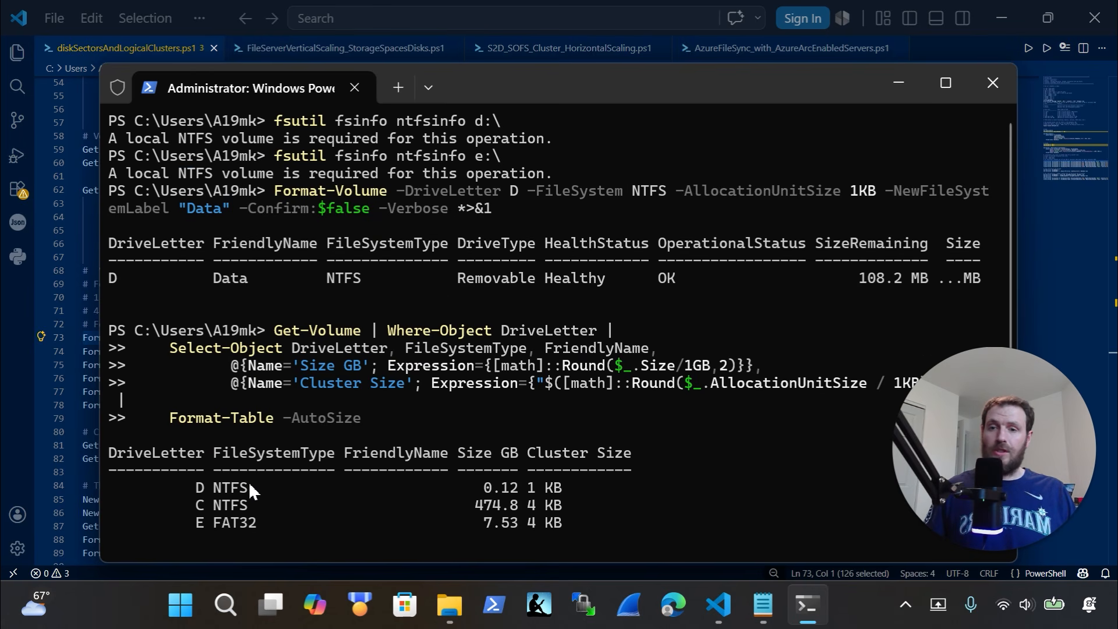
{"action": "left_click_drag", "start_coordinate": [250, 488], "coordinate": [194, 489]}
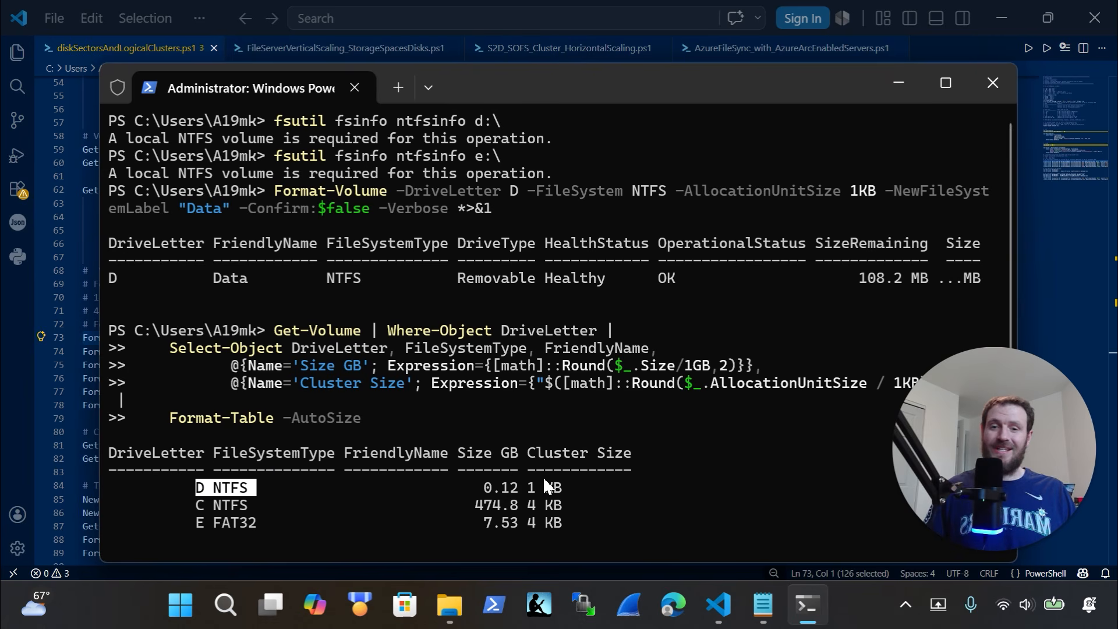
{"action": "left_click_drag", "start_coordinate": [516, 485], "coordinate": [459, 488]}
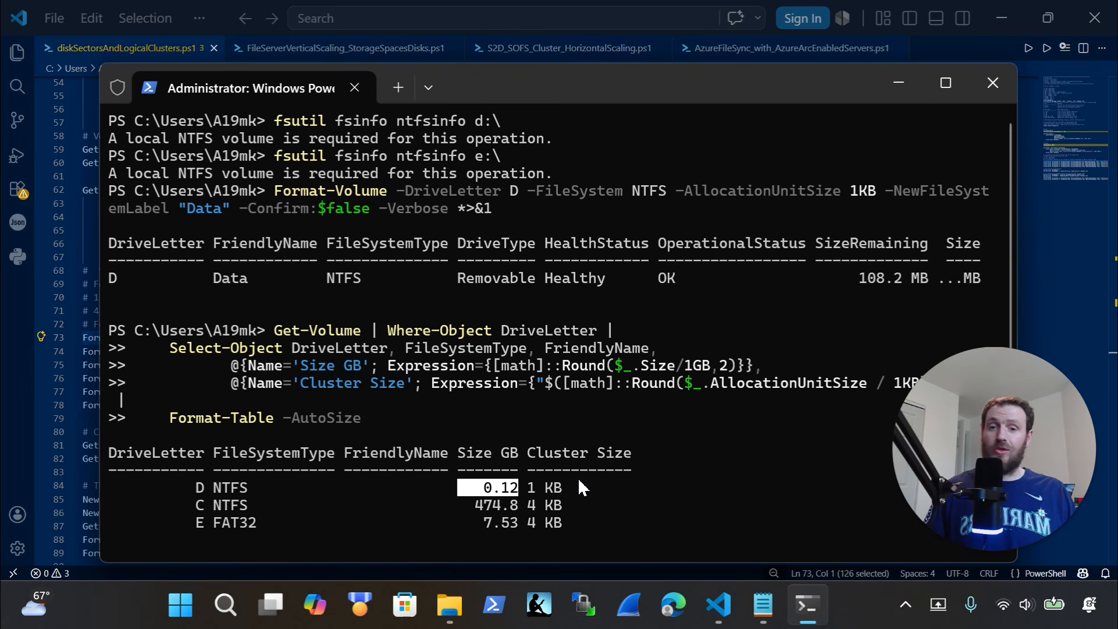
{"action": "left_click_drag", "start_coordinate": [577, 485], "coordinate": [526, 486]}
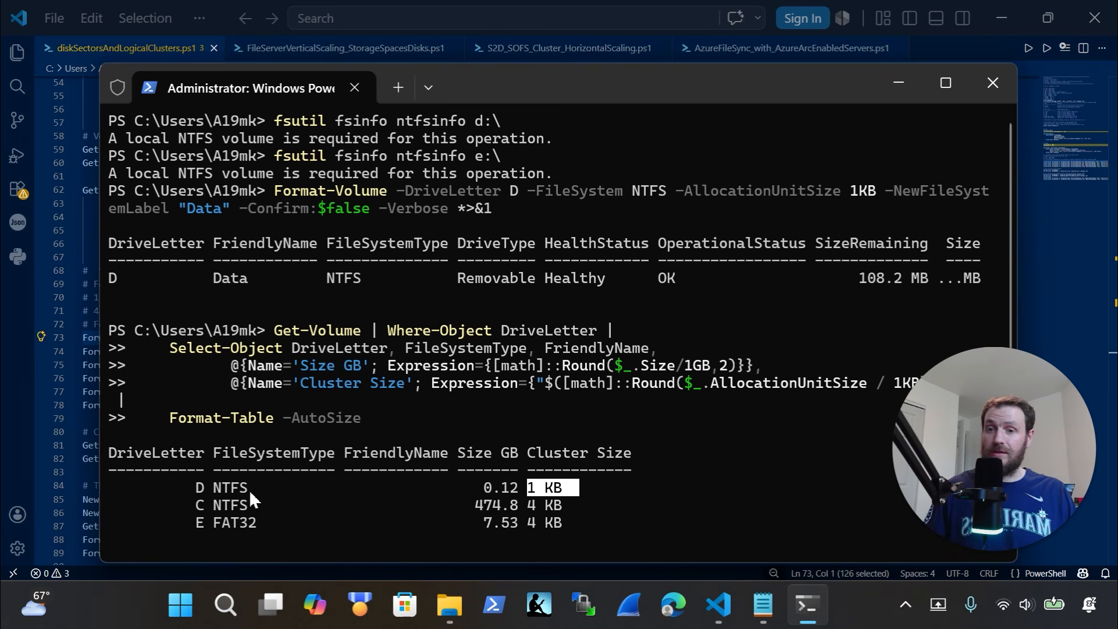
{"action": "left_click_drag", "start_coordinate": [579, 486], "coordinate": [503, 491]}
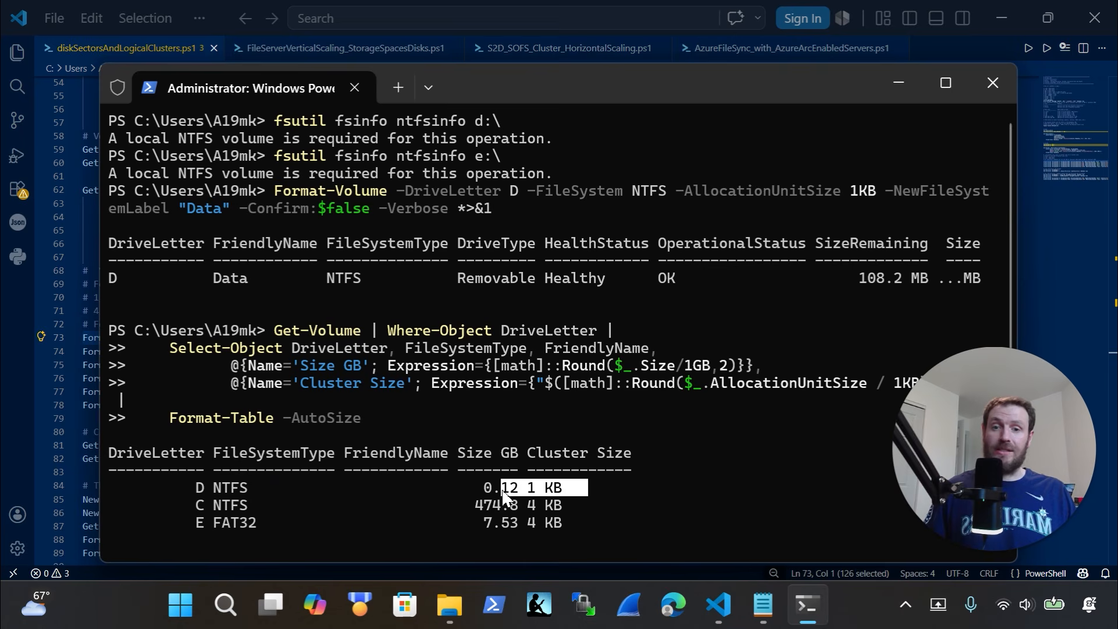
{"action": "left_click", "coordinate": [1080, 323]}
{"action": "scroll", "coordinate": [670, 346], "scroll_direction": "down", "scroll_amount": 7}
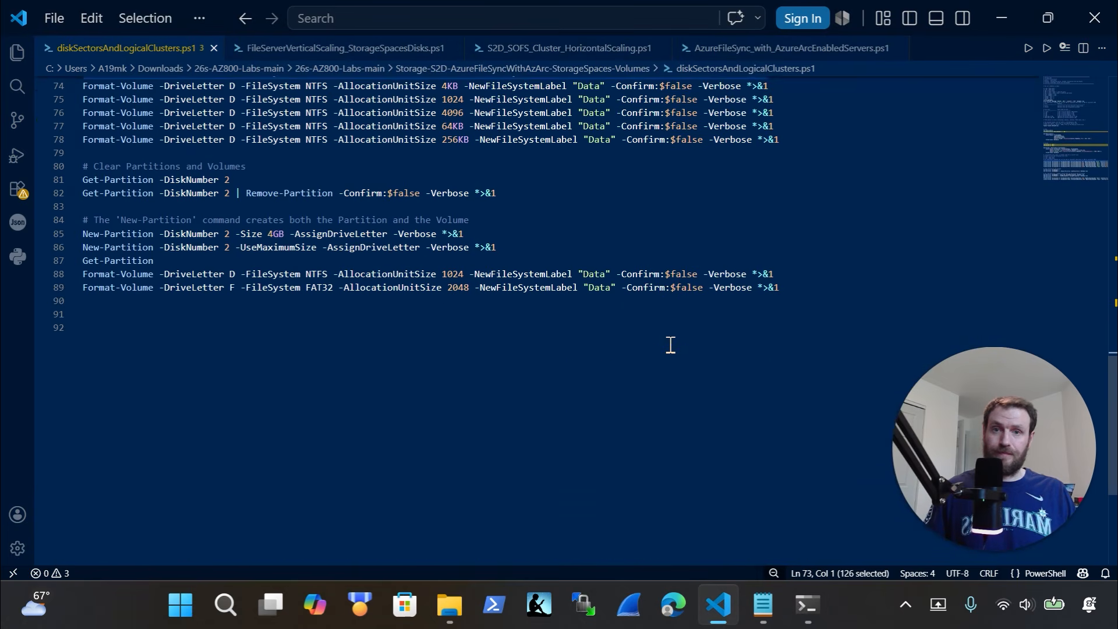
Edit line 73 to -FileSystem FAT -AllocationUnitSize 2KB and select the command
{"action": "scroll", "coordinate": [670, 345], "scroll_direction": "up", "scroll_amount": 3}
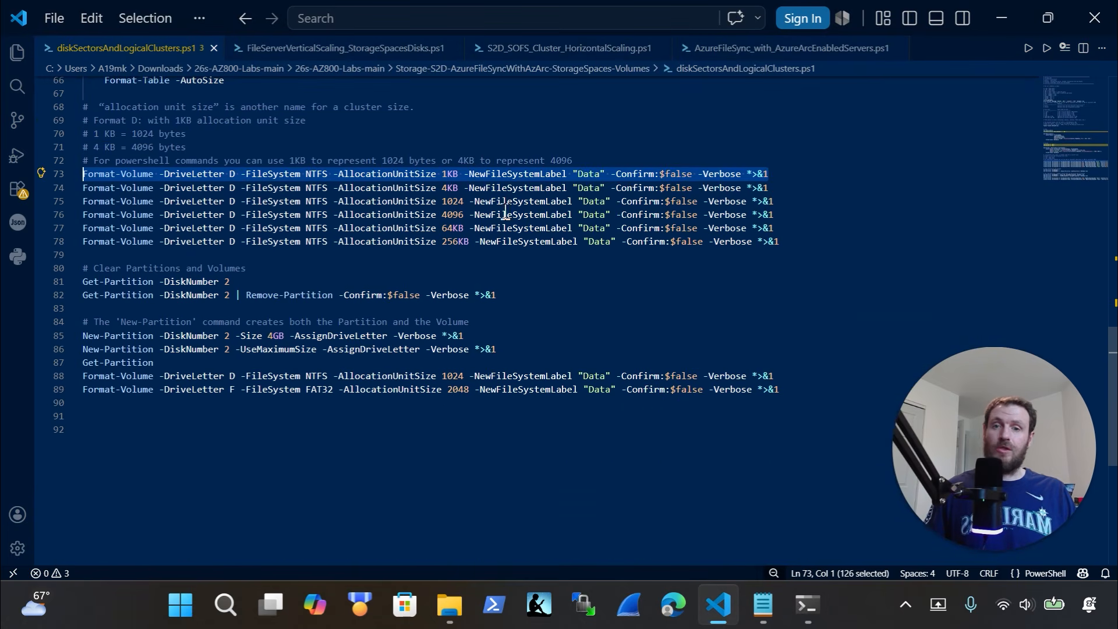
{"action": "left_click", "coordinate": [792, 188]}
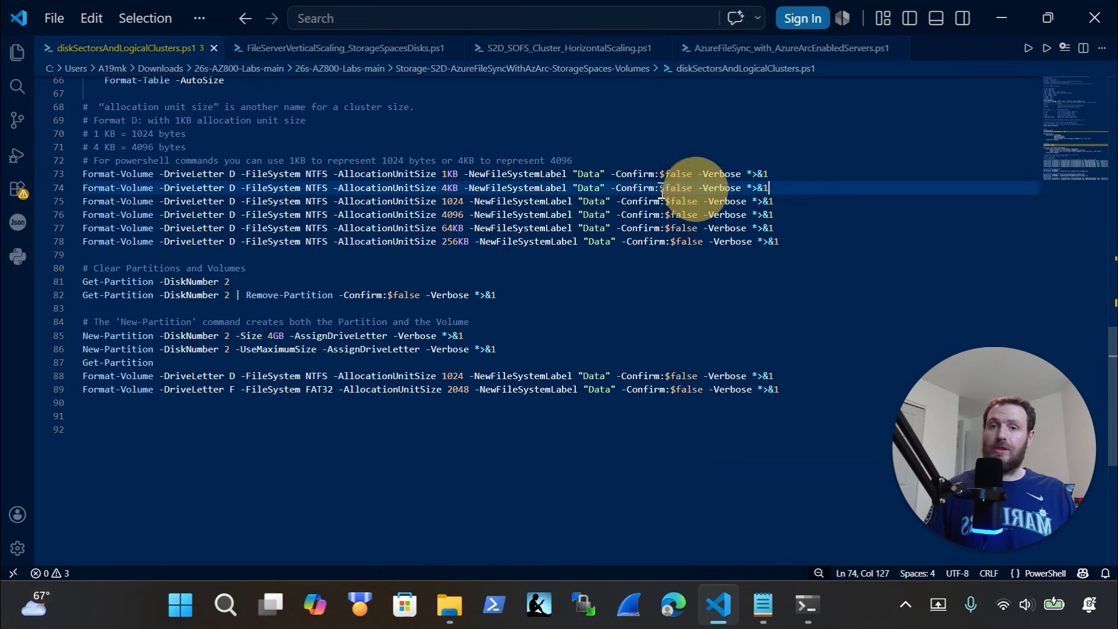
{"action": "left_click", "coordinate": [104, 187], "text": "shift"}
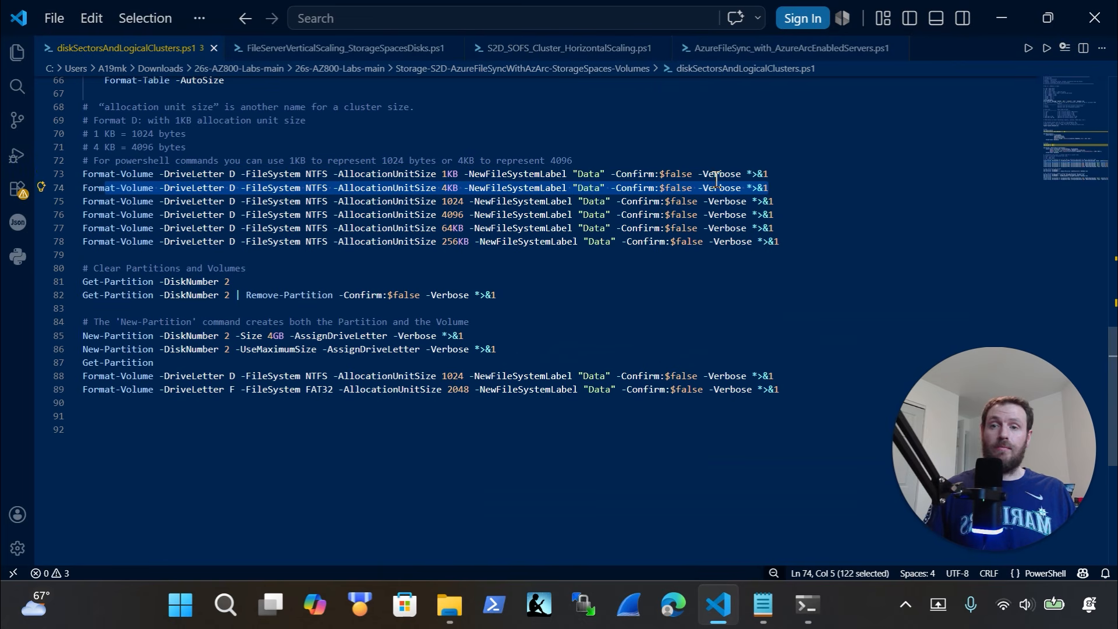
{"action": "left_click", "coordinate": [334, 174]}
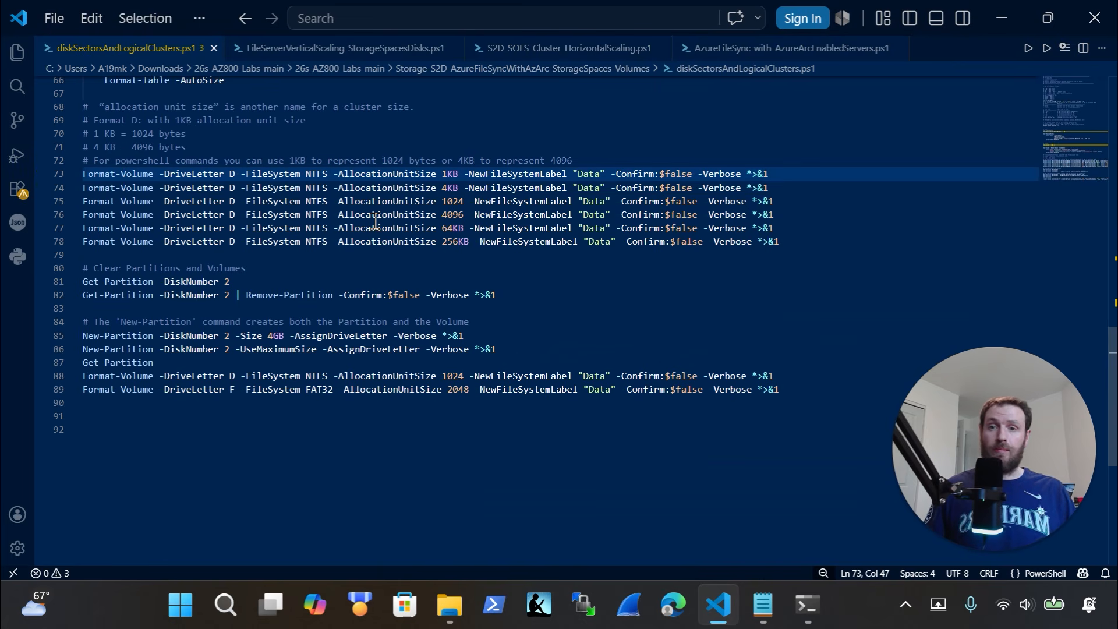
{"action": "key", "text": "BackSpace"}
{"action": "key", "text": "BackSpace"}
{"action": "key", "text": "BackSpace"}
{"action": "key", "text": "BackSpace"}
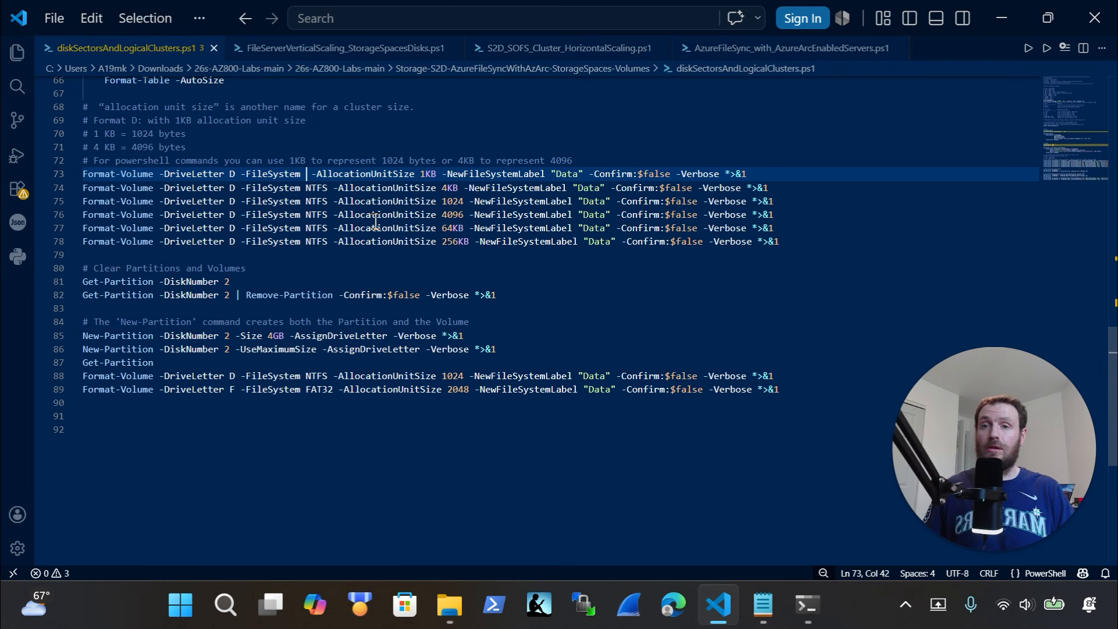
{"action": "type", "text": "FAT"}
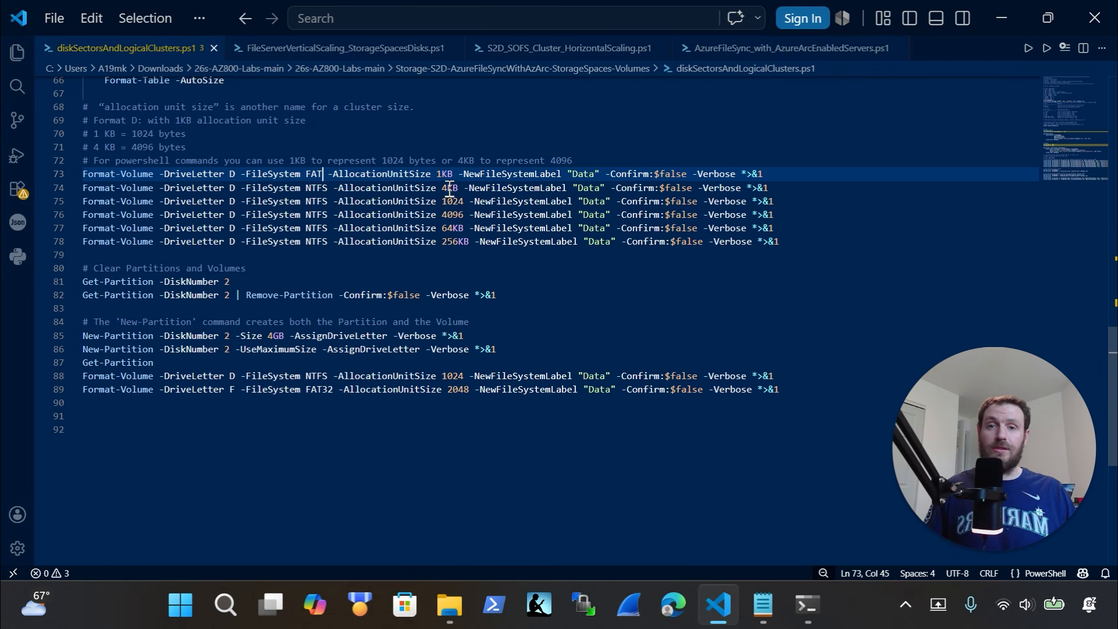
{"action": "left_click", "coordinate": [441, 174]}
{"action": "key", "text": "BackSpace"}
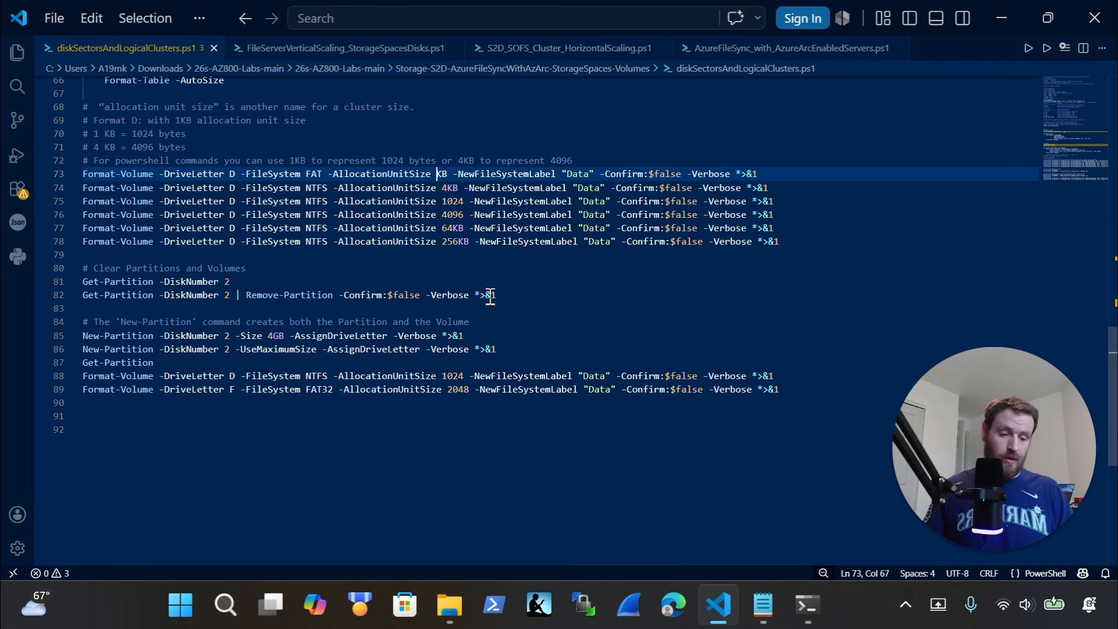
{"action": "type", "text": "2"}
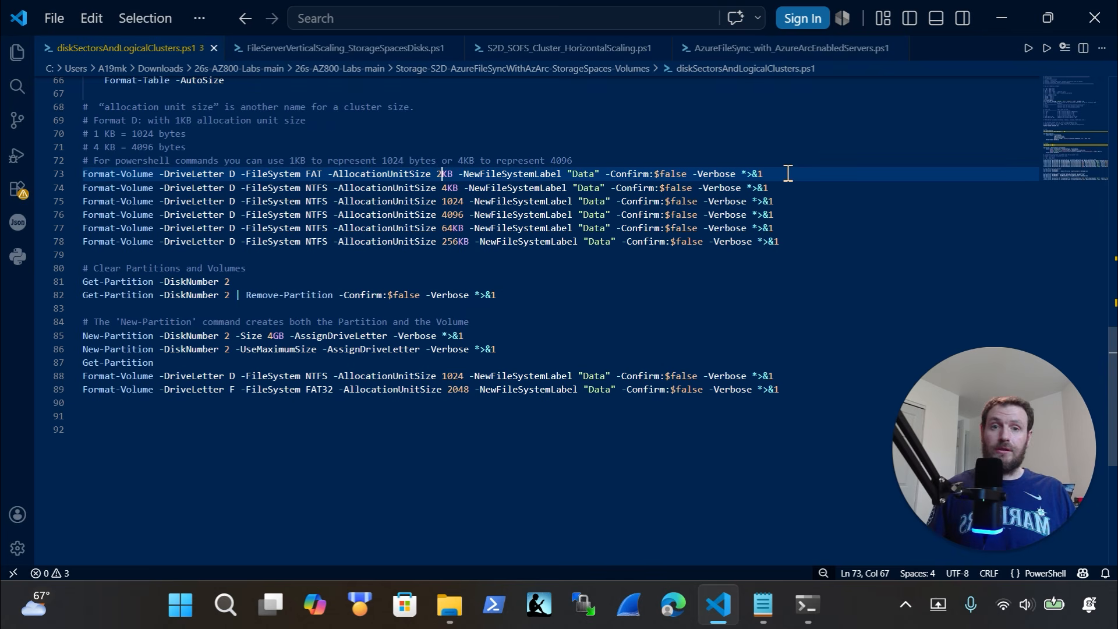
{"action": "left_click_drag", "start_coordinate": [787, 174], "coordinate": [14, 175]}
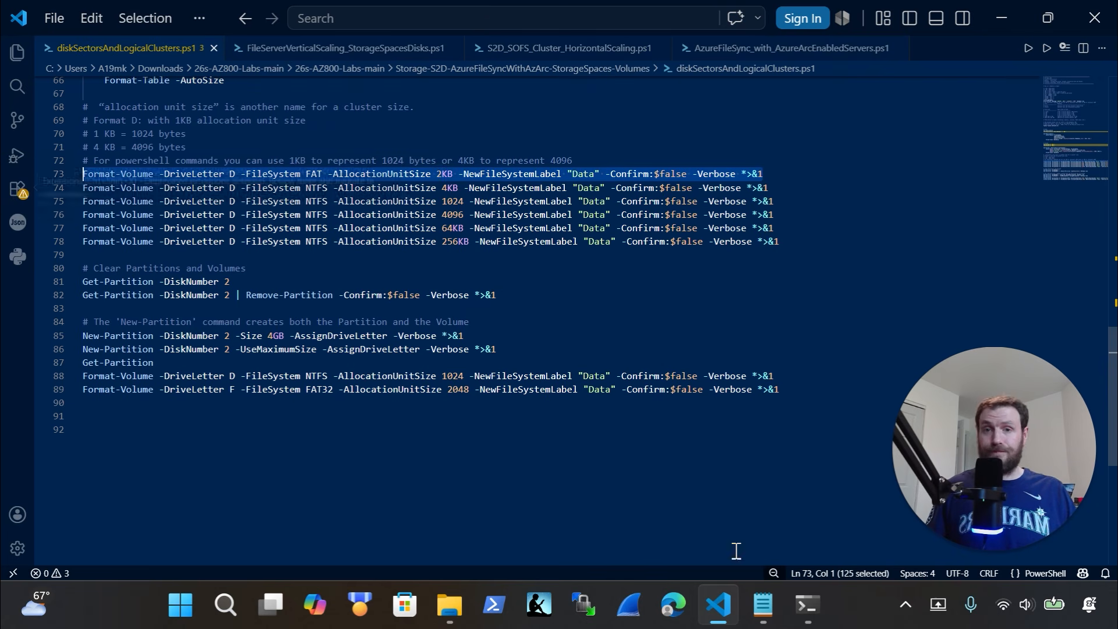
Run the FAT 2KB Format-Volume command on drive D in PowerShell
{"action": "left_click", "coordinate": [807, 604]}
{"action": "left_click", "coordinate": [626, 501]}
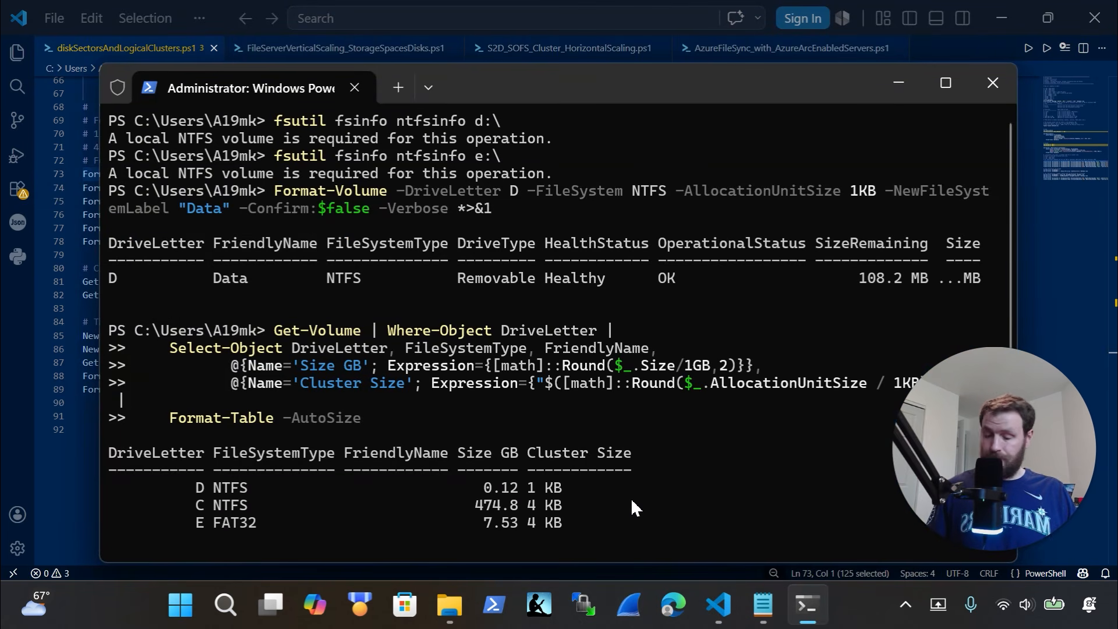
{"action": "scroll", "coordinate": [583, 487], "scroll_direction": "down", "scroll_amount": 1}
{"action": "type", "text": "Format-Volume -DriveLetter D -FileSystem FAT -AllocationUnitSize 2KB -NewFi"}
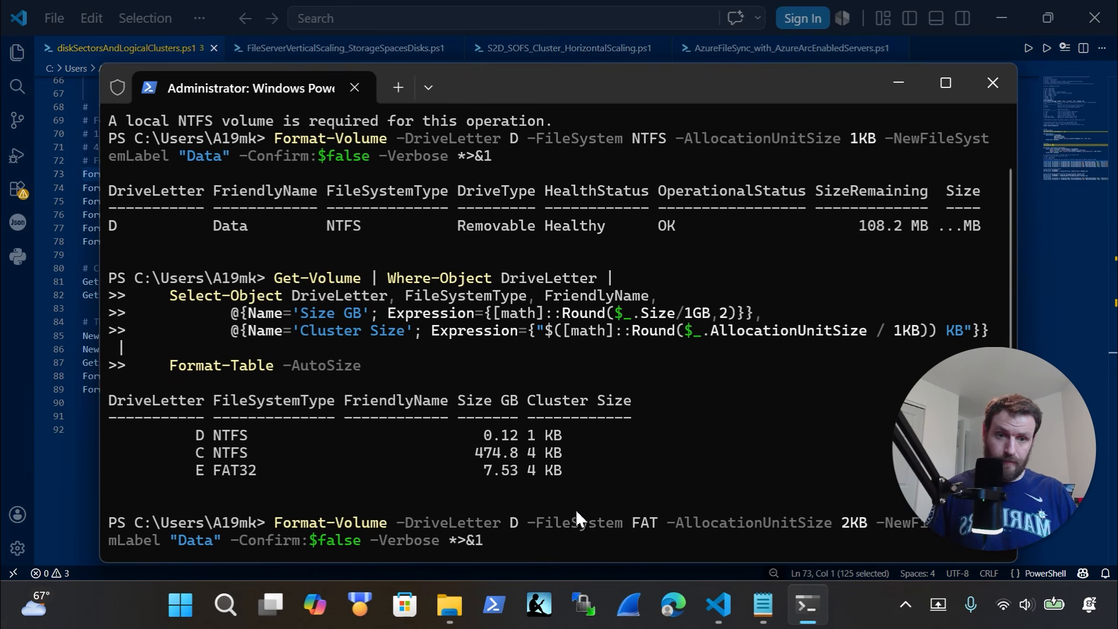
{"action": "key", "text": "Return"}
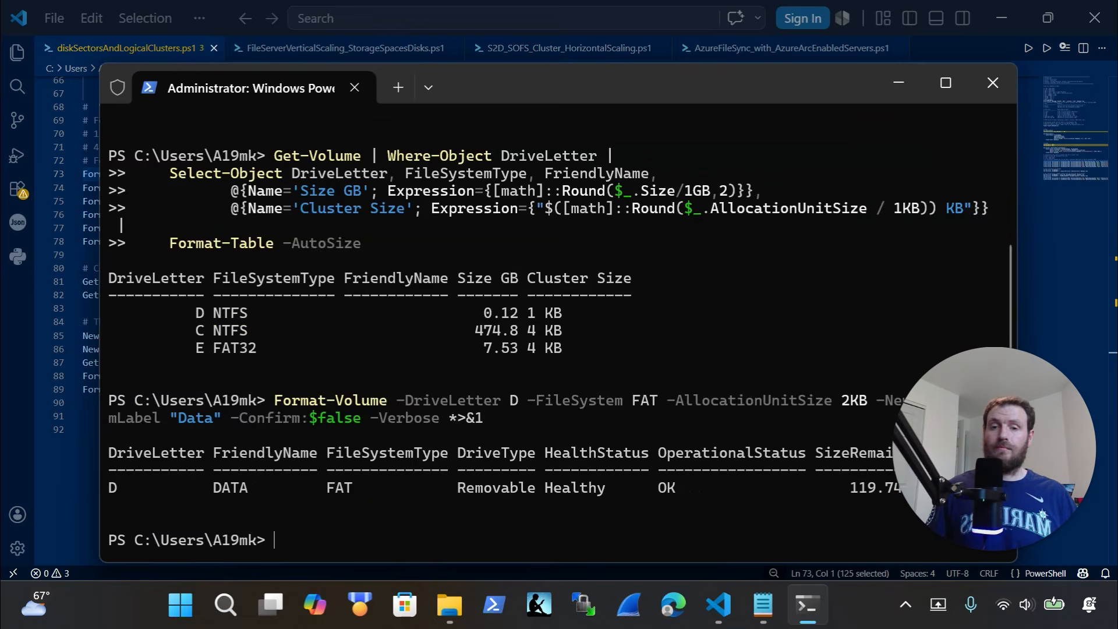
Rerun the Get-Volume listing to confirm D's FAT row, then select the 256KB line 78 command
{"action": "key", "text": "Up"}
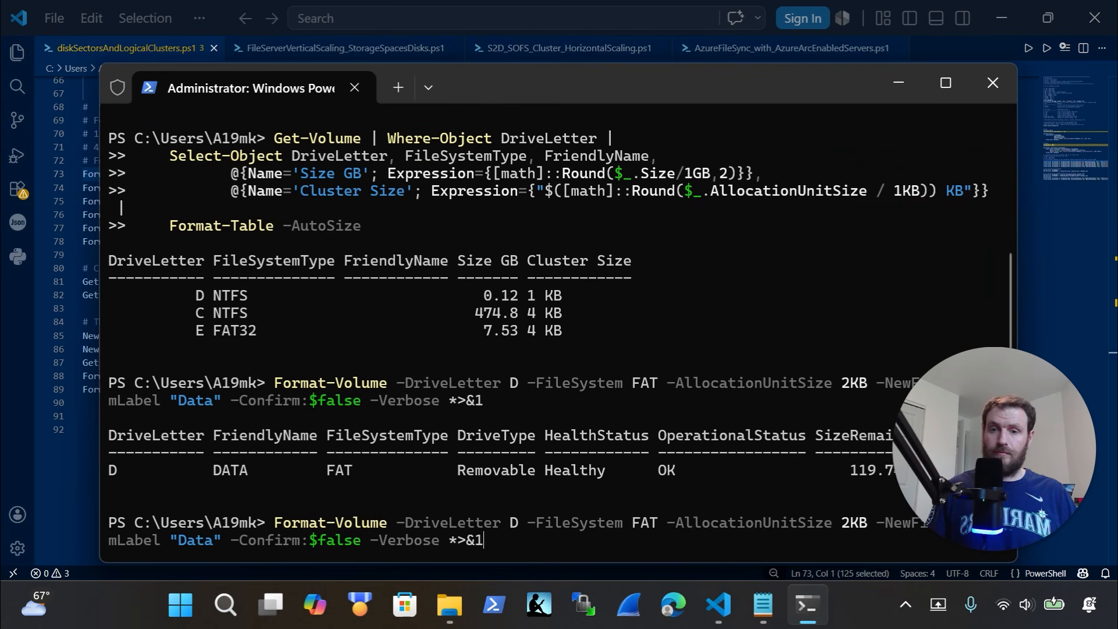
{"action": "key", "text": "Up"}
{"action": "key", "text": "Return"}
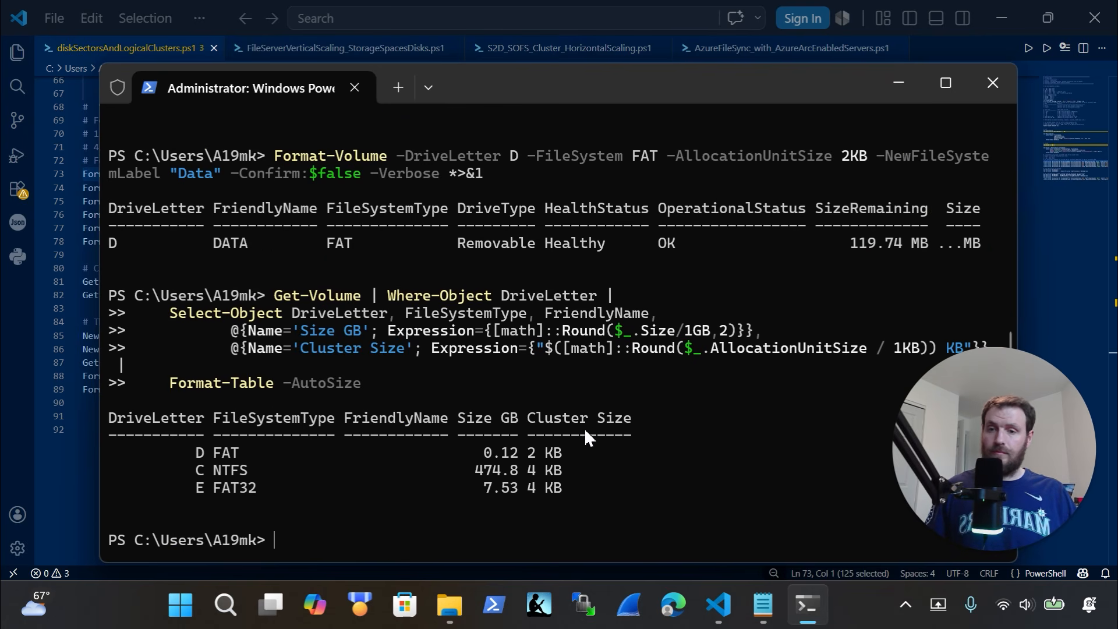
{"action": "left_click_drag", "start_coordinate": [587, 432], "coordinate": [232, 454]}
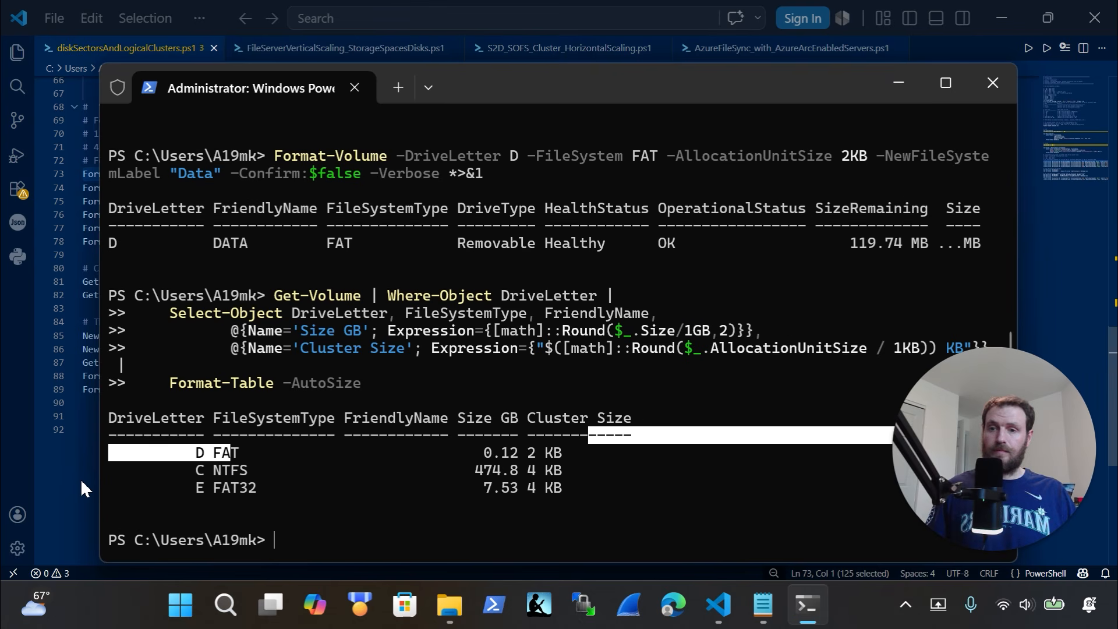
{"action": "left_click", "coordinate": [371, 502]}
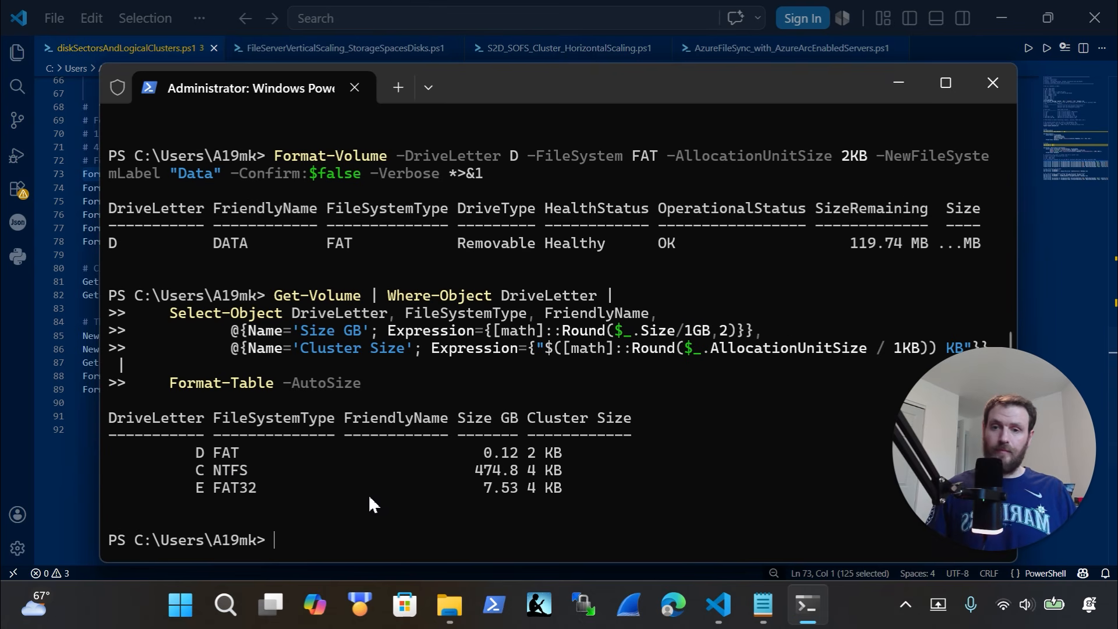
{"action": "left_click", "coordinate": [62, 484]}
{"action": "left_click_drag", "start_coordinate": [794, 242], "coordinate": [75, 233]}
{"action": "key", "text": "ctrl+c"}
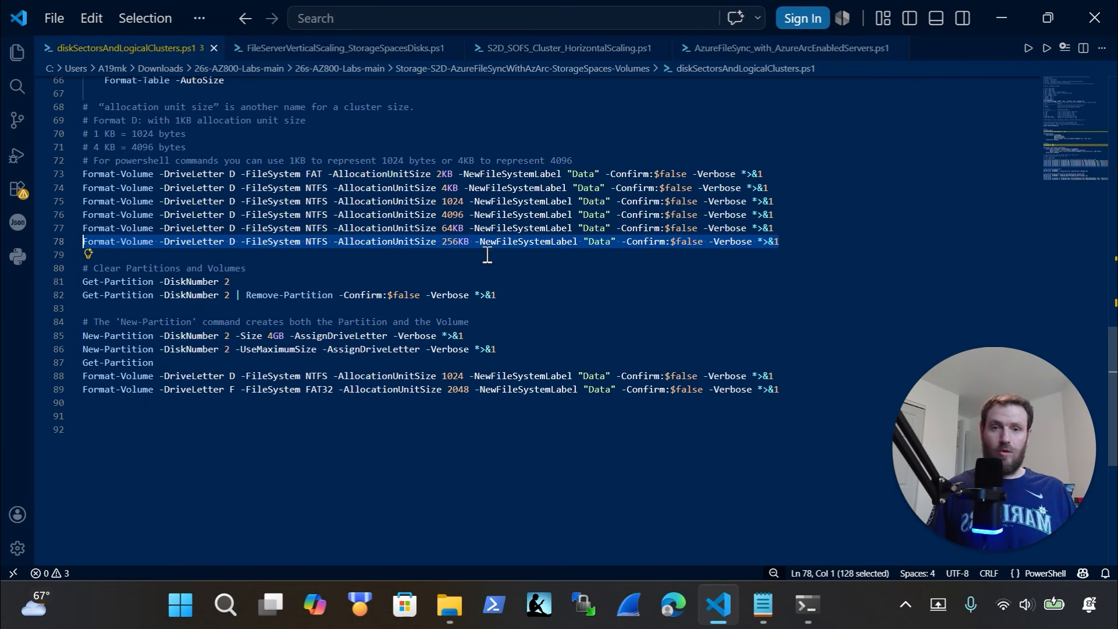
Paste the NTFS 256 KB Format-Volume command, change its drive letter from D to E, and run it
{"action": "left_click", "coordinate": [807, 604]}
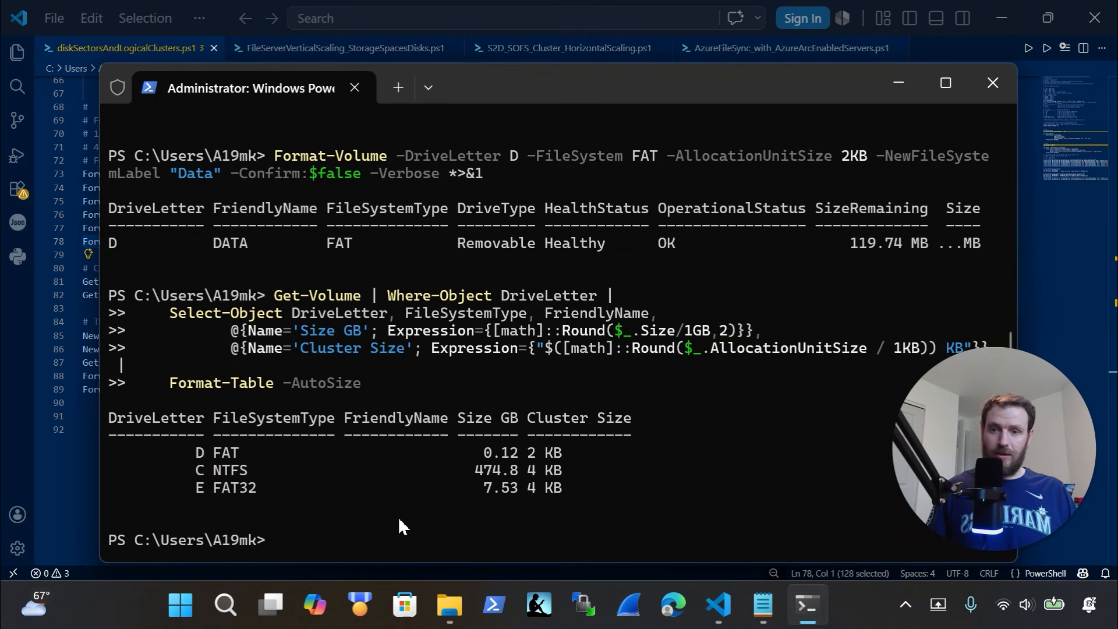
{"action": "key", "text": "ctrl+v"}
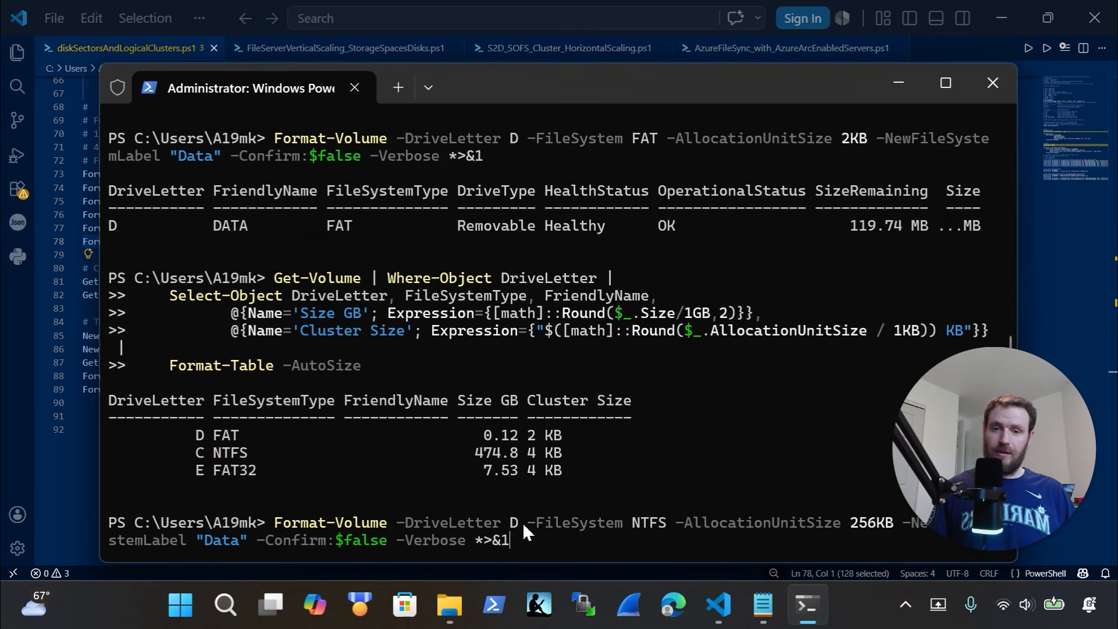
{"action": "key", "text": "ctrl+Left"}
{"action": "key", "text": "ctrl+Left"}
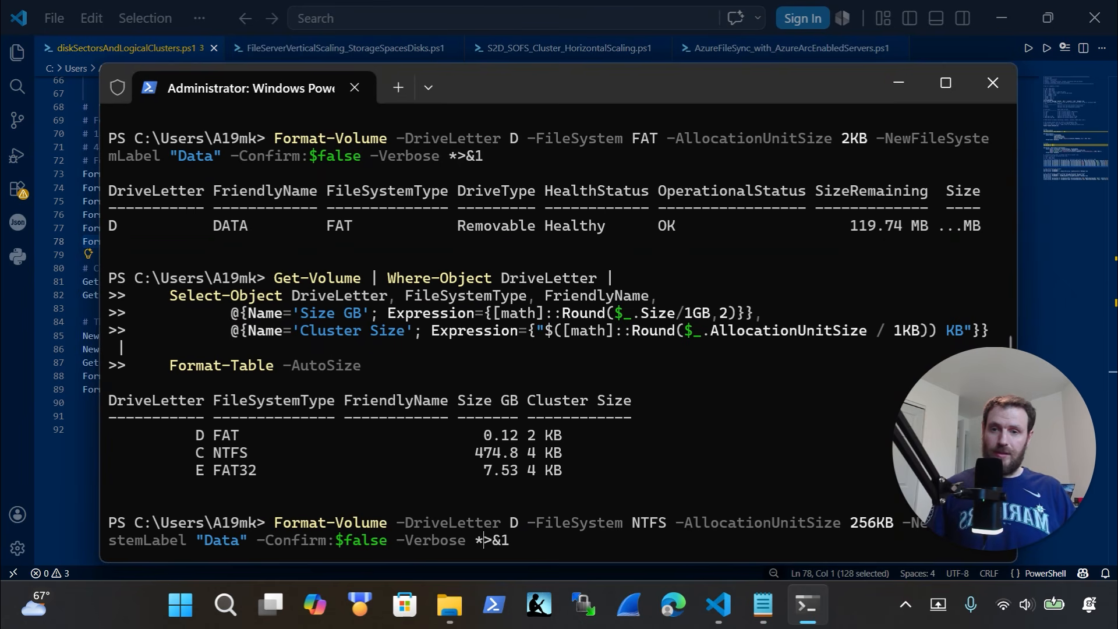
{"action": "key", "text": "ctrl+Left"}
{"action": "key", "text": "ctrl+Left"}
{"action": "key", "text": "ctrl+Right"}
{"action": "key", "text": "ctrl+Right"}
{"action": "key", "text": "ctrl+Right"}
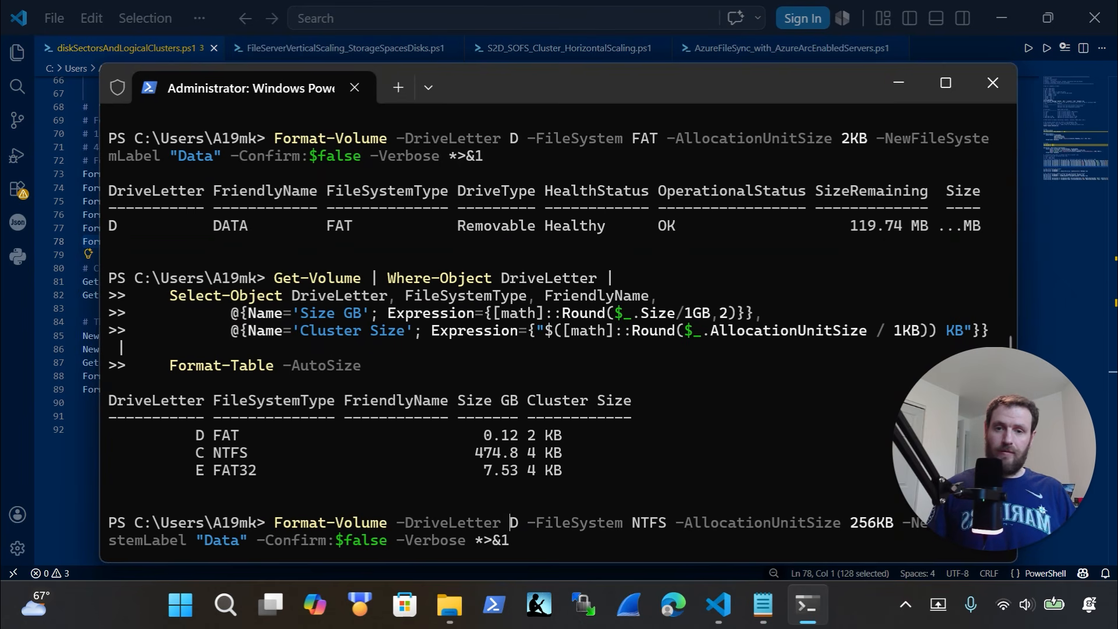
{"action": "key", "text": "BackSpace"}
{"action": "type", "text": "E"}
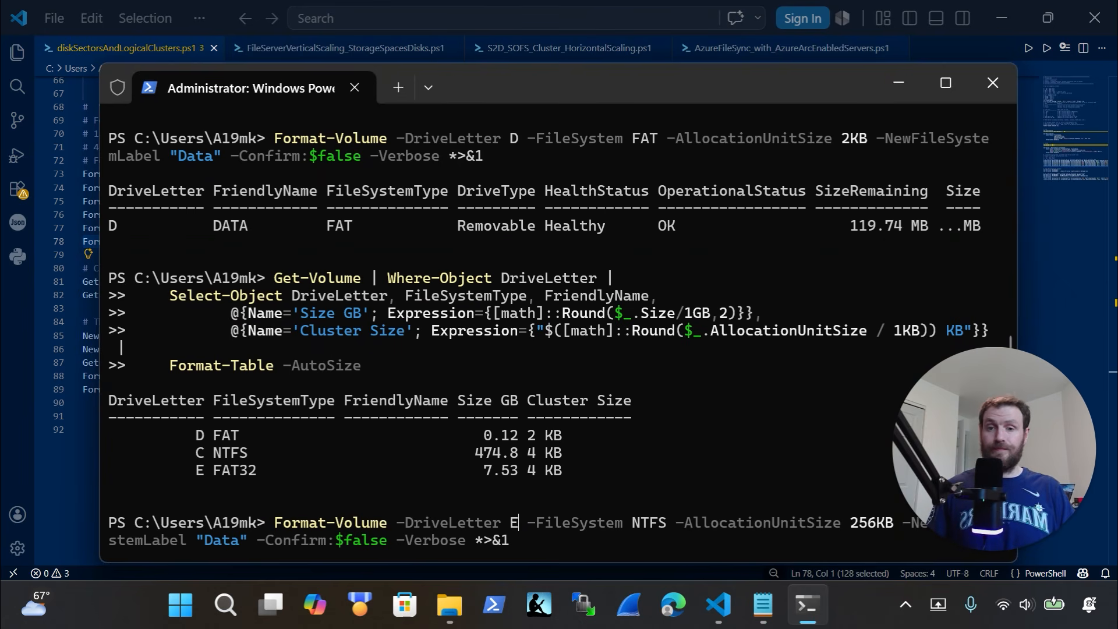
{"action": "key", "text": "Return"}
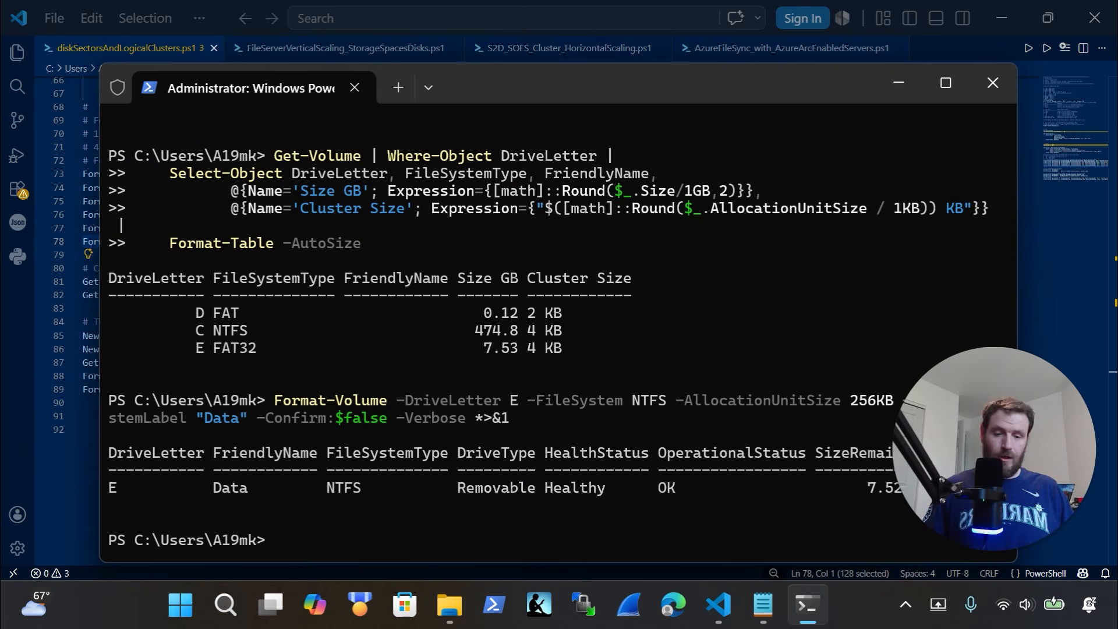
Rerun Get-Volume and highlight drive E's 256 KB cluster size to confirm the format
{"action": "key", "text": "Up"}
{"action": "key", "text": "Return"}
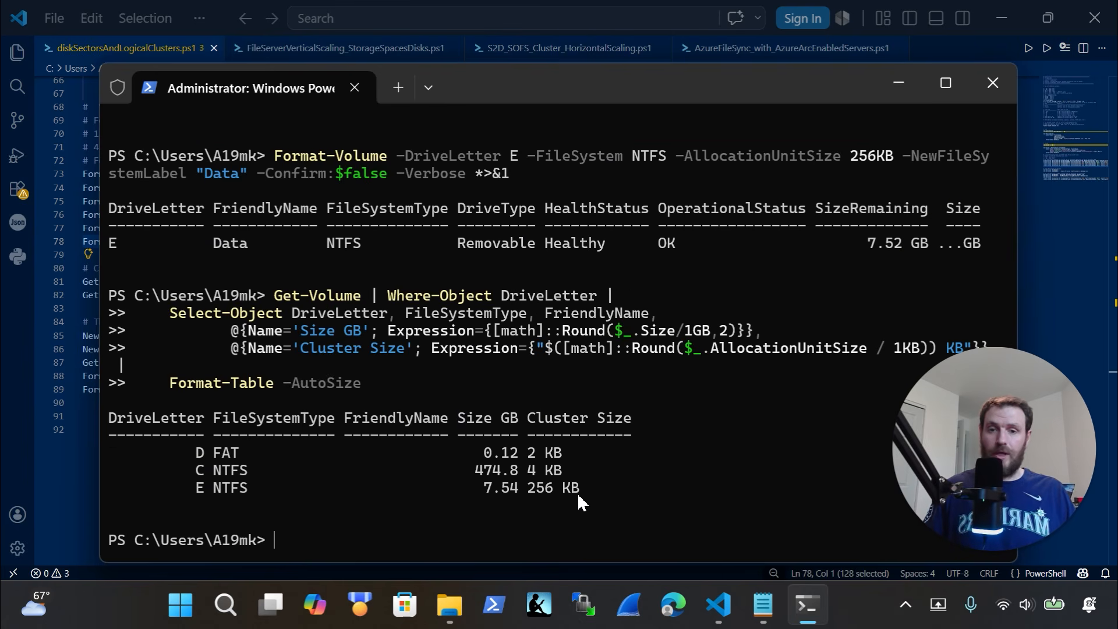
{"action": "left_click_drag", "start_coordinate": [579, 489], "coordinate": [531, 488]}
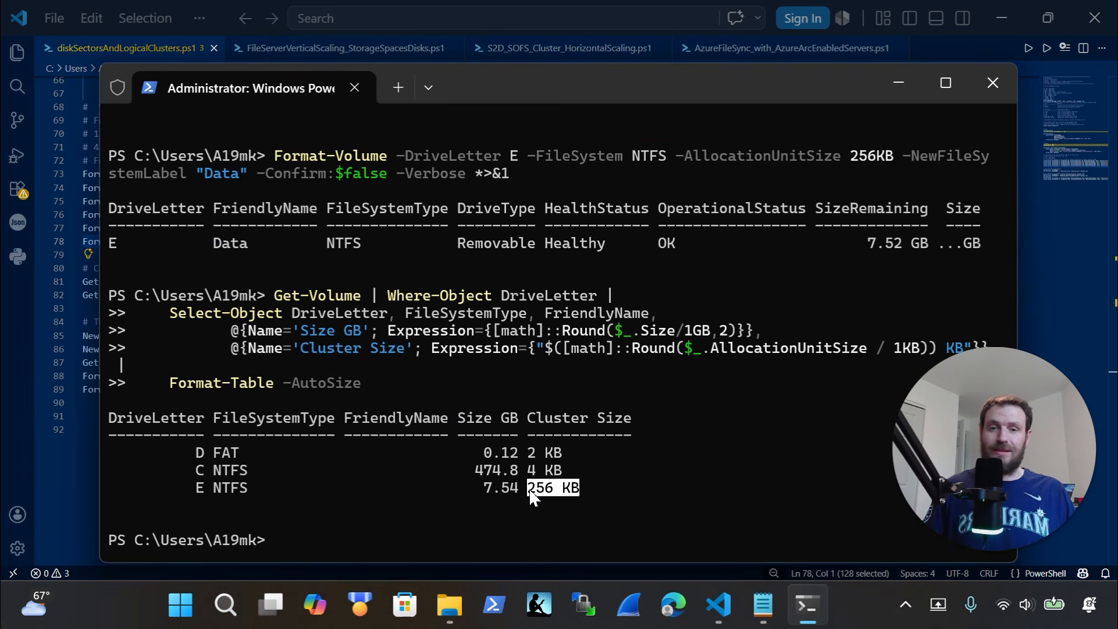
{"action": "left_click", "coordinate": [452, 616]}
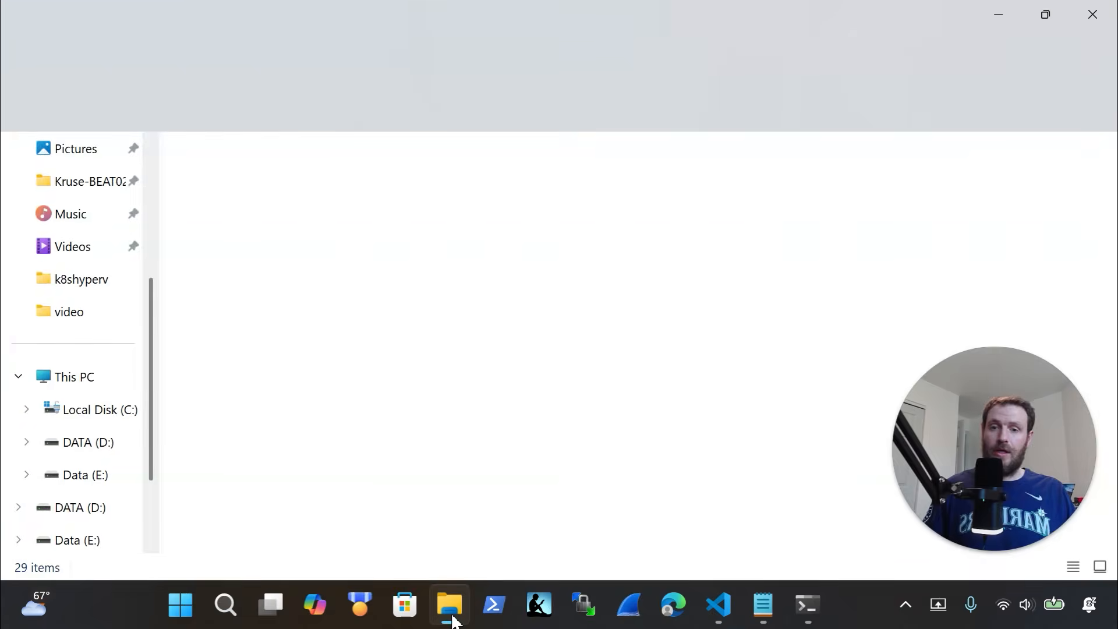
Check that Data (E:) and DATA (D:) are both empty, then return to the Format-Volume script
{"action": "left_click", "coordinate": [82, 537]}
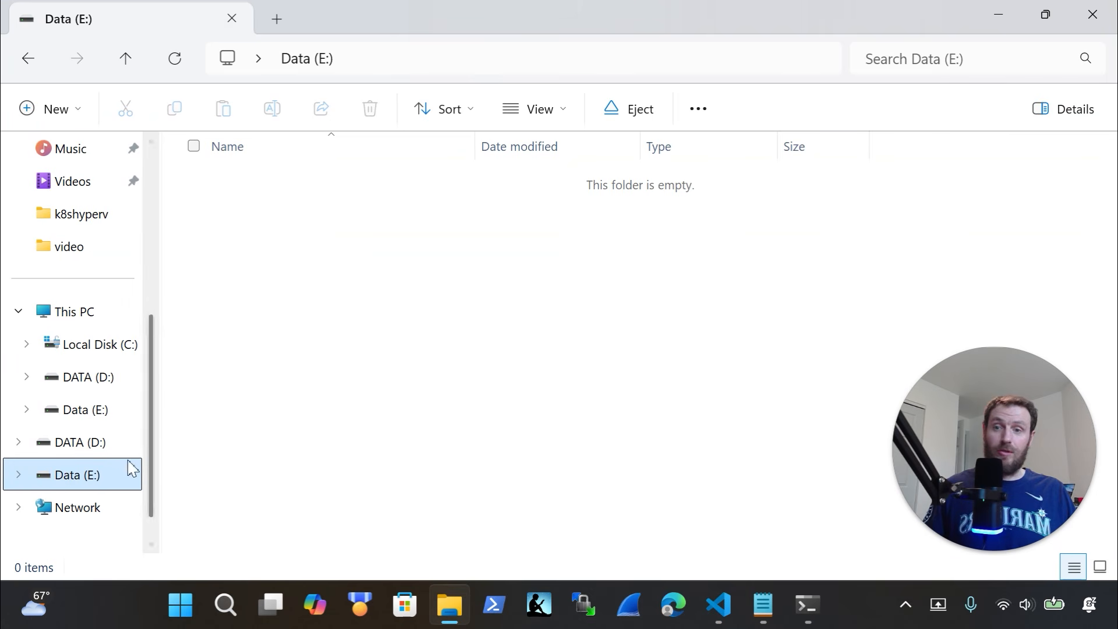
{"action": "left_click", "coordinate": [90, 442]}
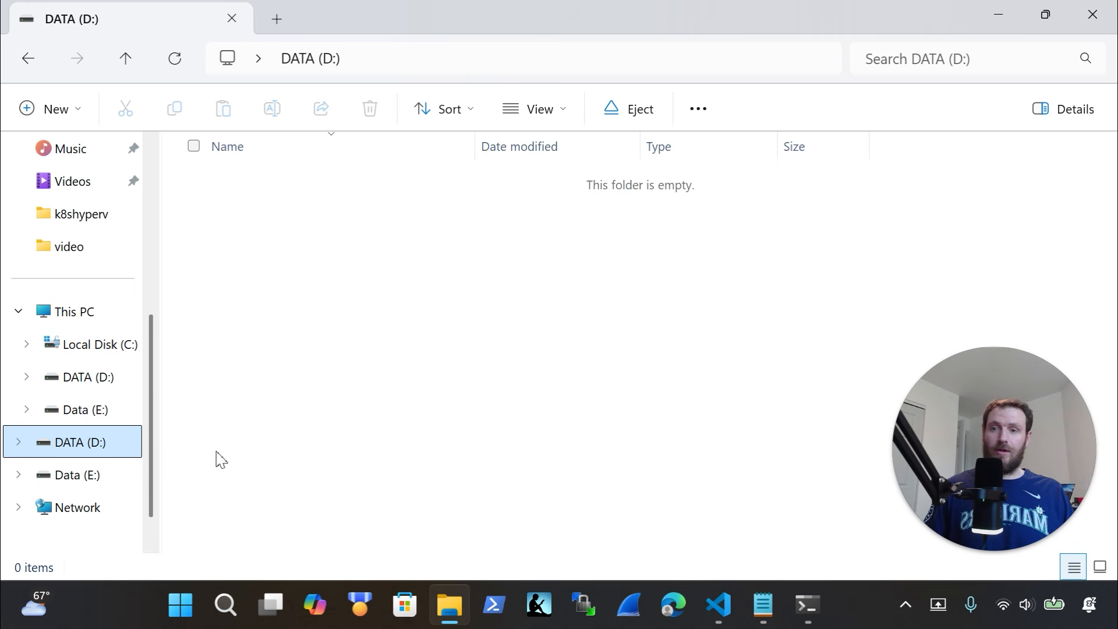
{"action": "left_click", "coordinate": [807, 606]}
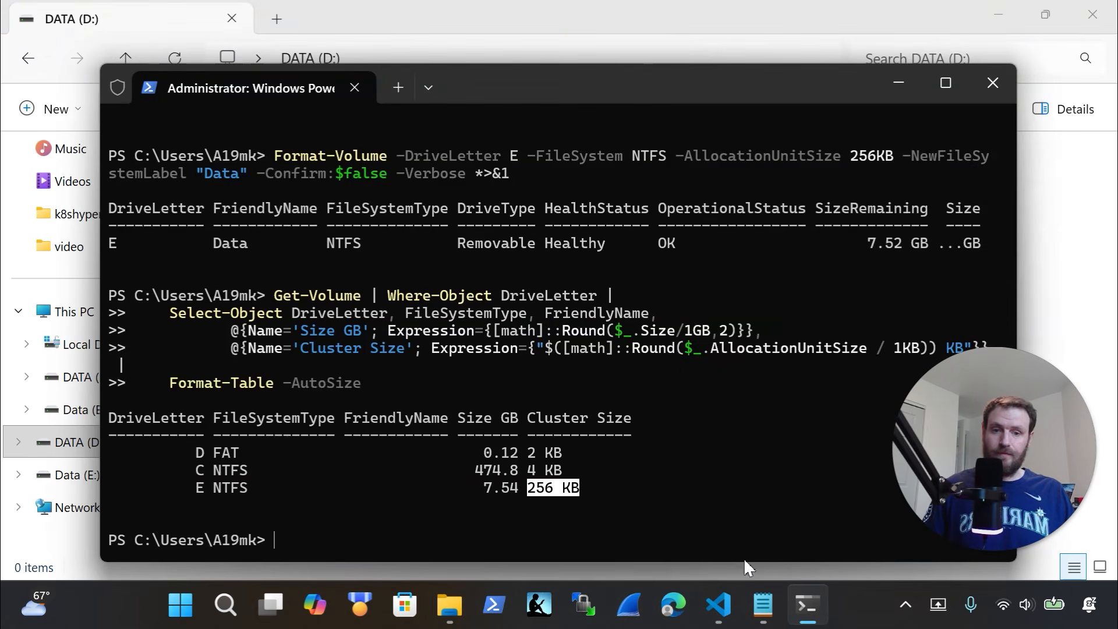
{"action": "left_click", "coordinate": [719, 606]}
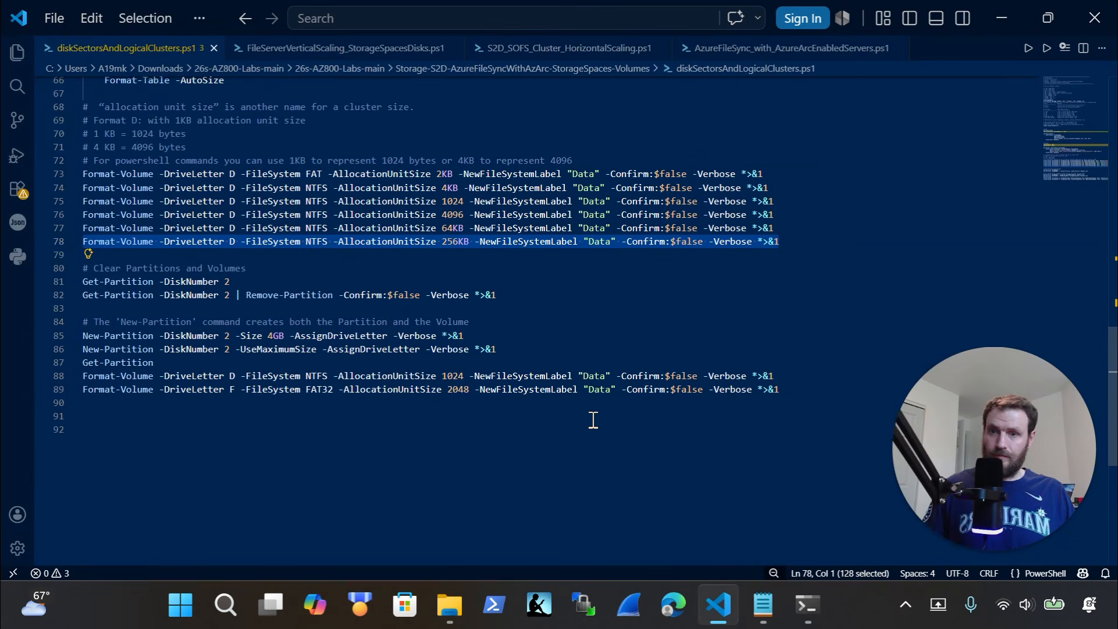
Scroll through the script and select the Get-PhysicalDisk command on line 47
{"action": "scroll", "coordinate": [594, 420], "scroll_direction": "down", "scroll_amount": 1}
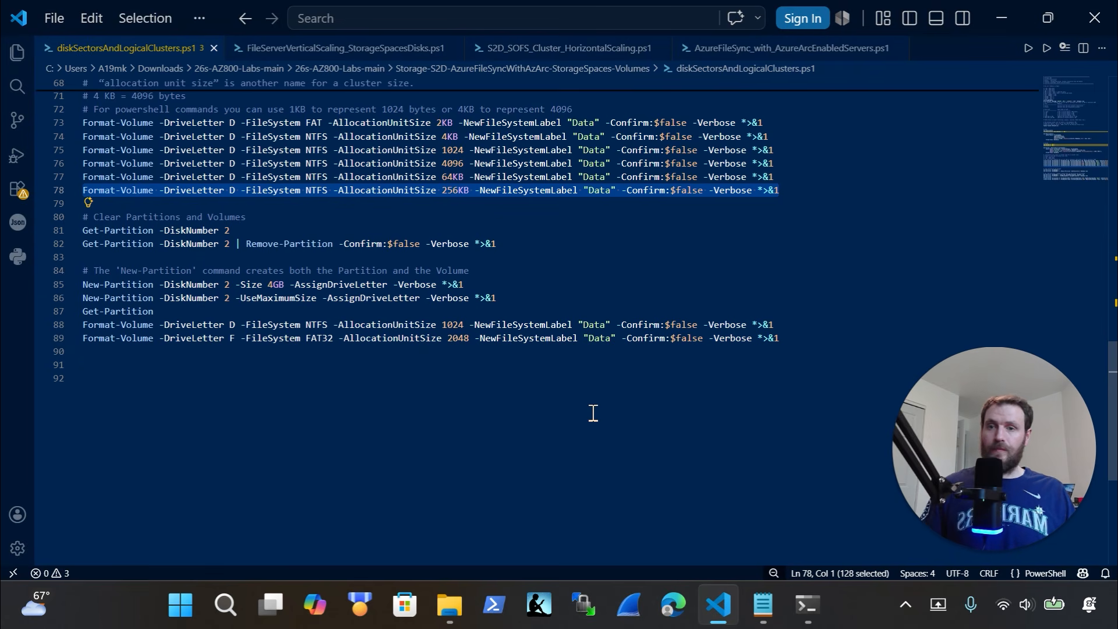
{"action": "scroll", "coordinate": [594, 413], "scroll_direction": "down", "scroll_amount": 1}
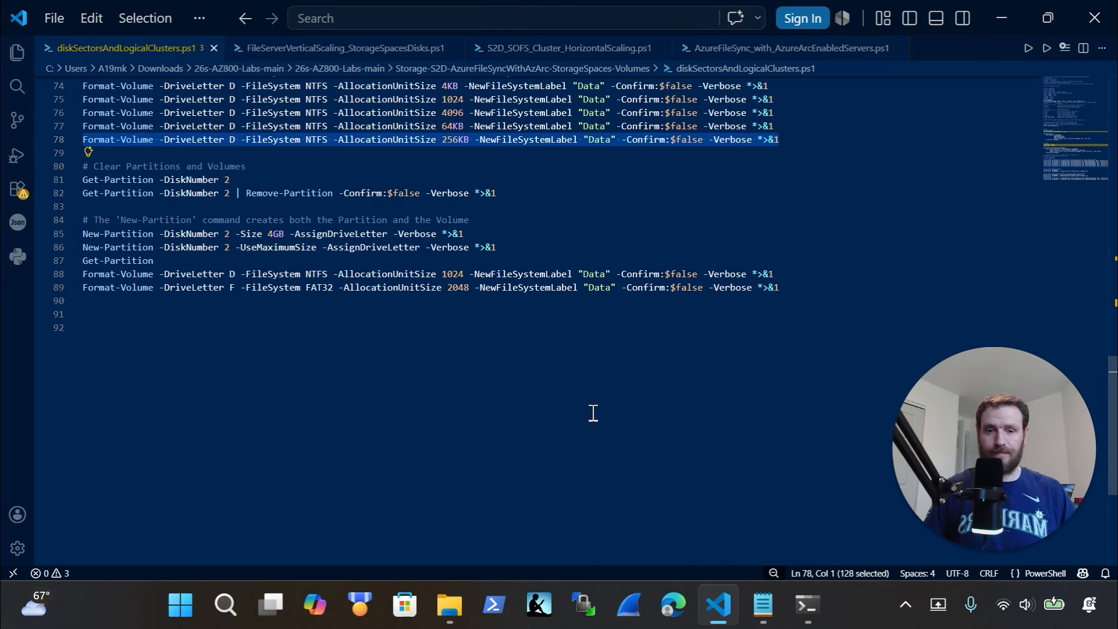
{"action": "left_click", "coordinate": [807, 605]}
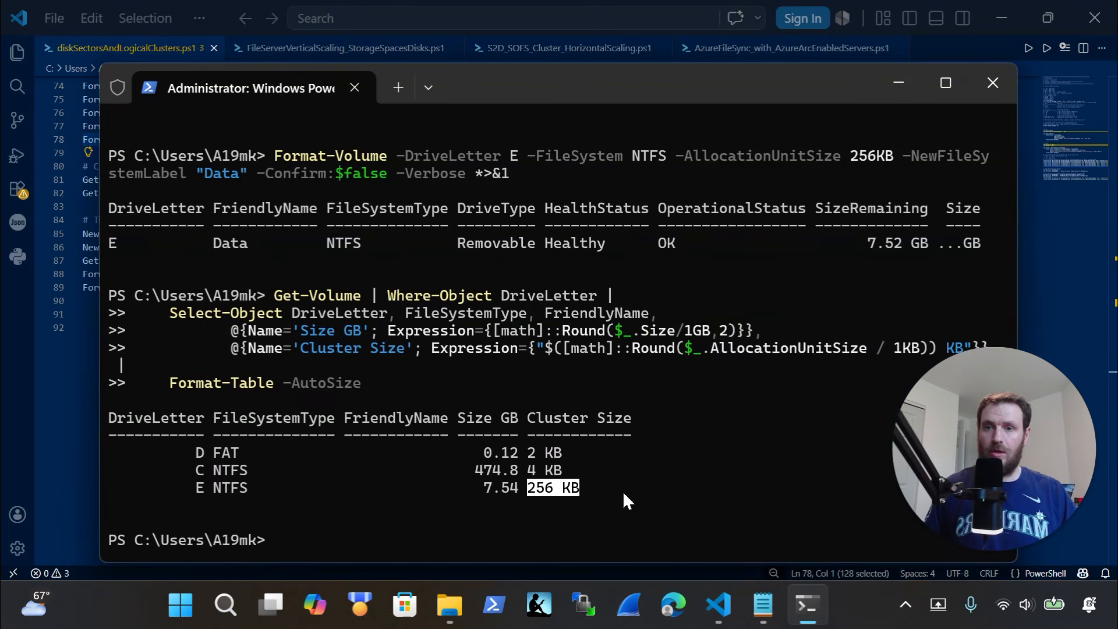
{"action": "left_click", "coordinate": [68, 388]}
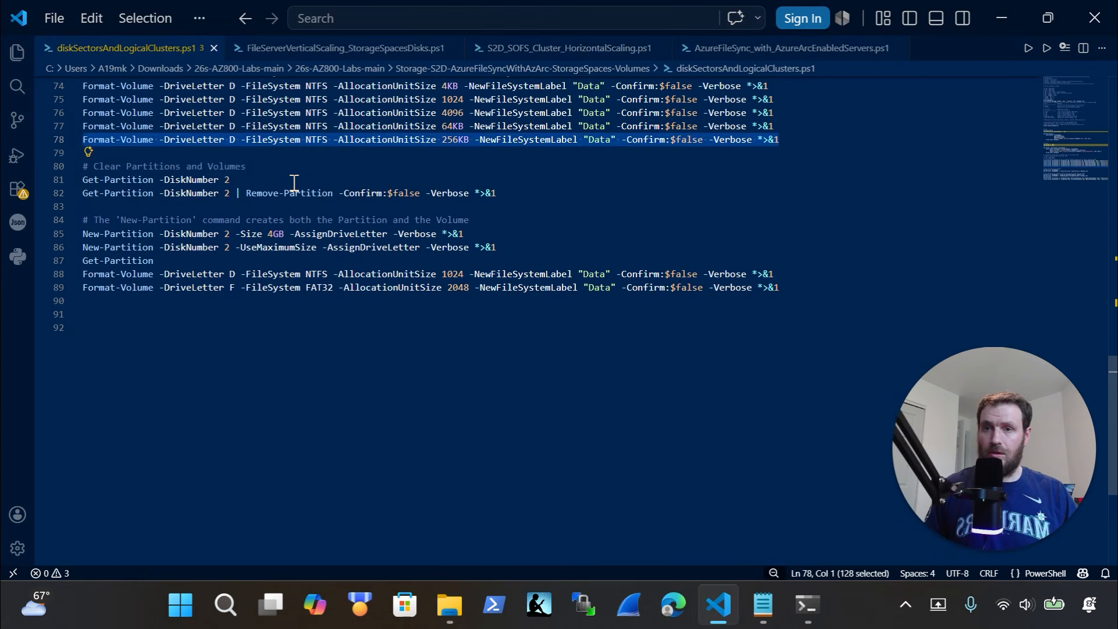
{"action": "left_click_drag", "start_coordinate": [247, 182], "coordinate": [57, 174]}
{"action": "scroll", "coordinate": [295, 189], "scroll_direction": "up", "scroll_amount": 1}
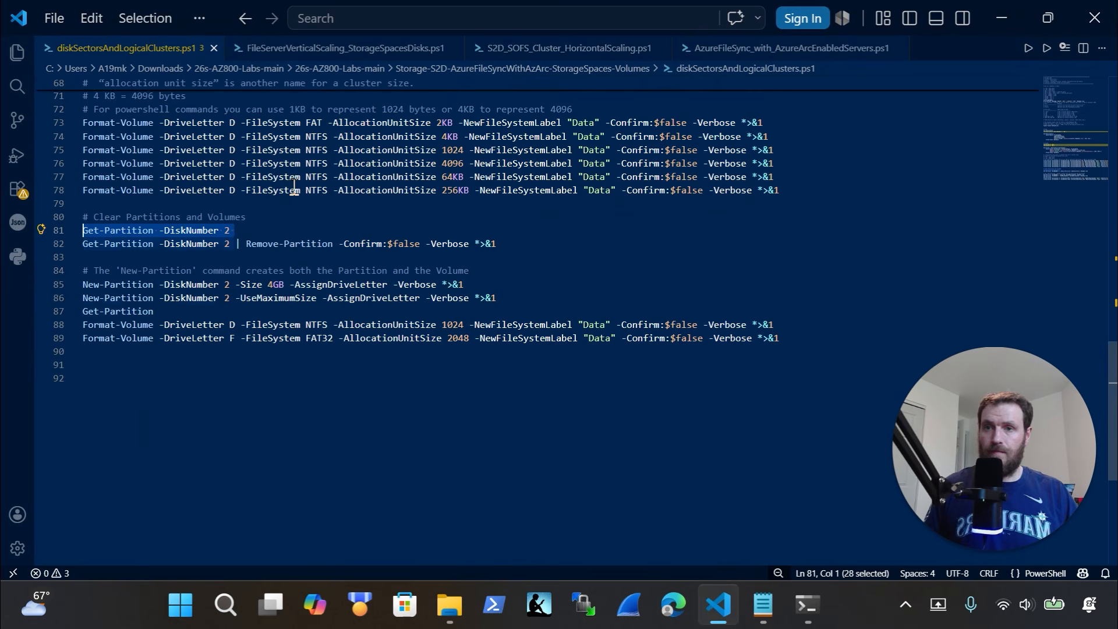
{"action": "scroll", "coordinate": [295, 190], "scroll_direction": "up", "scroll_amount": 6}
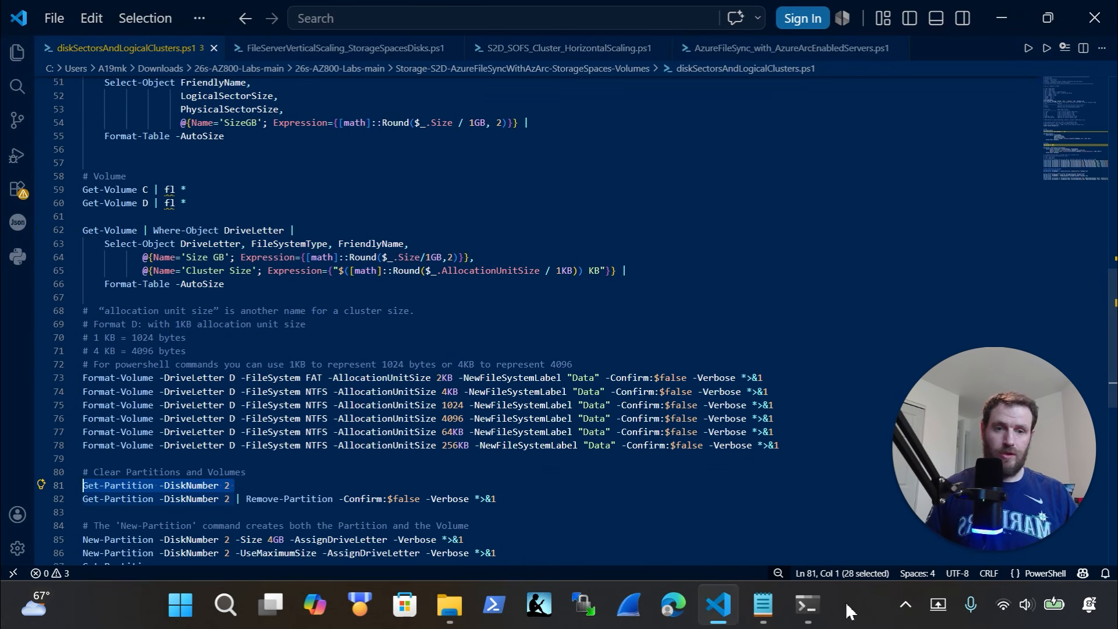
{"action": "scroll", "coordinate": [324, 227], "scroll_direction": "up", "scroll_amount": 7}
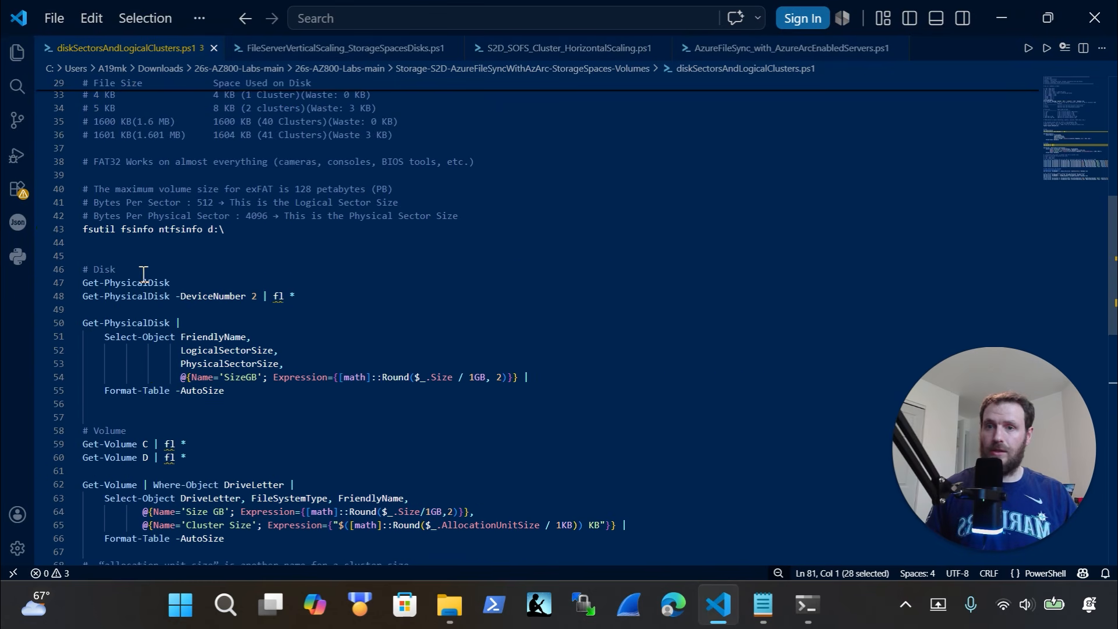
{"action": "left_click_drag", "start_coordinate": [187, 284], "coordinate": [53, 281]}
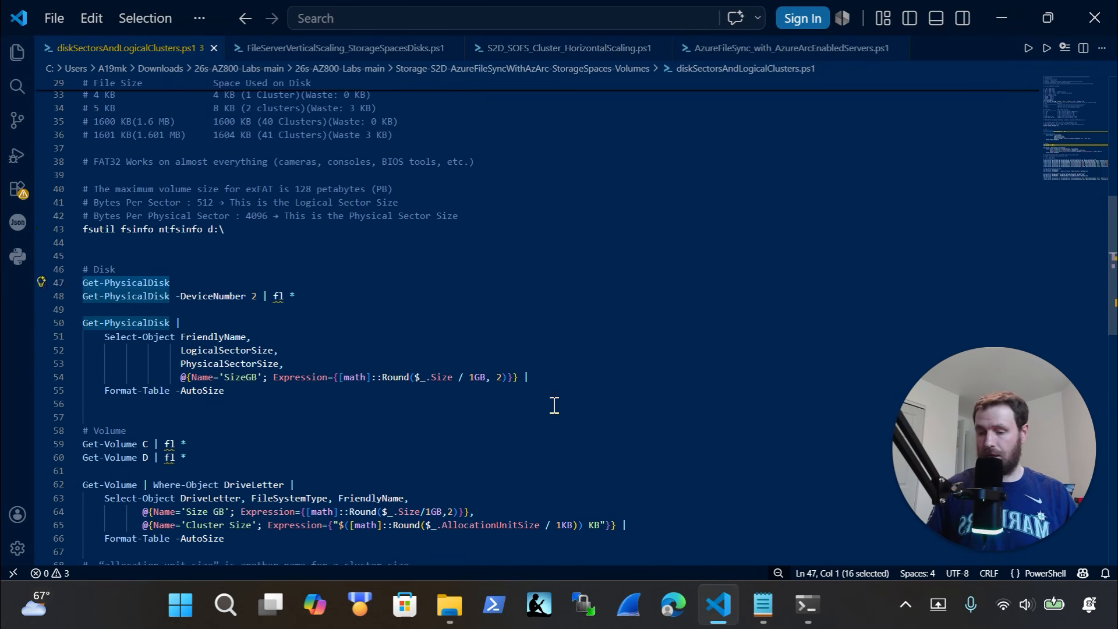
Clear the terminal prompt and run Get-PhysicalDisk to list the disks
{"action": "left_click", "coordinate": [807, 604]}
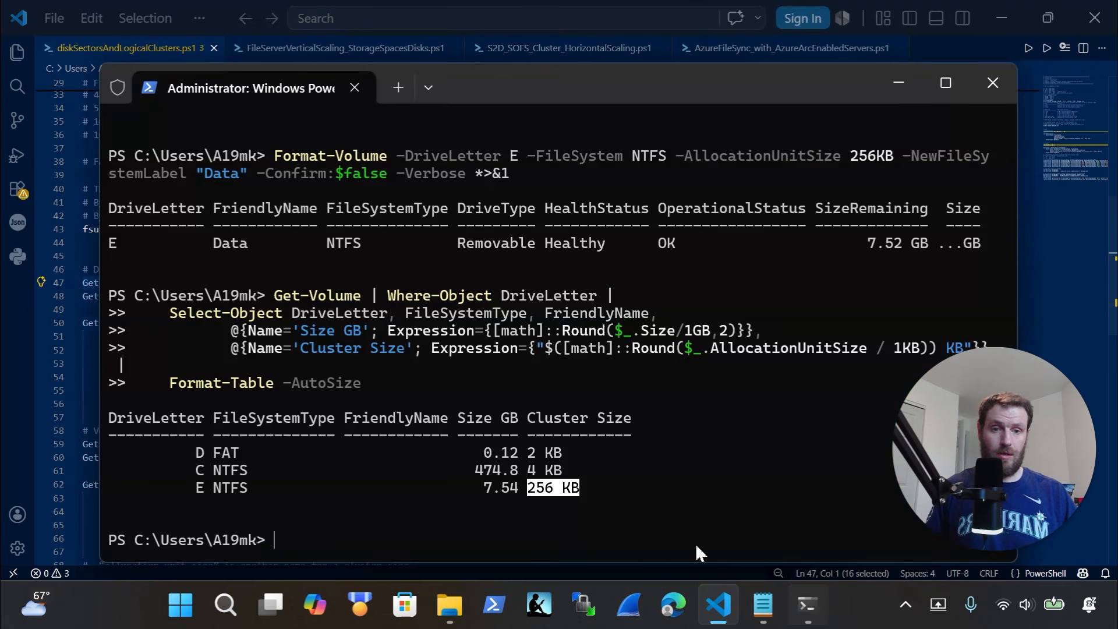
{"action": "right_click", "coordinate": [329, 520]}
{"action": "right_click", "coordinate": [340, 531]}
{"action": "key", "text": "Escape"}
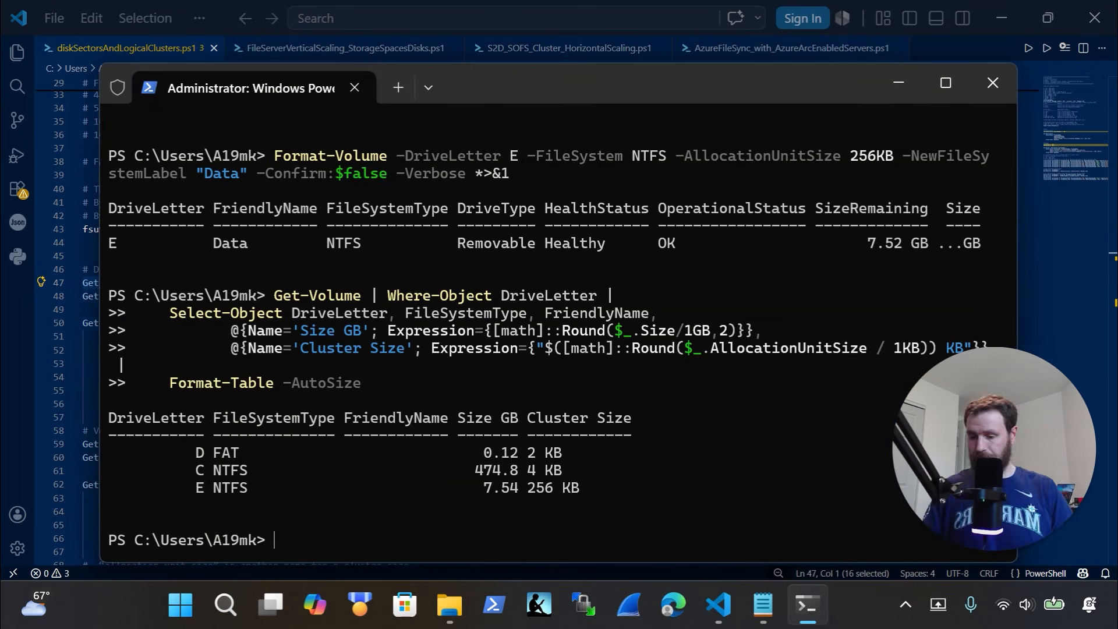
{"action": "type", "text": "get-physica"}
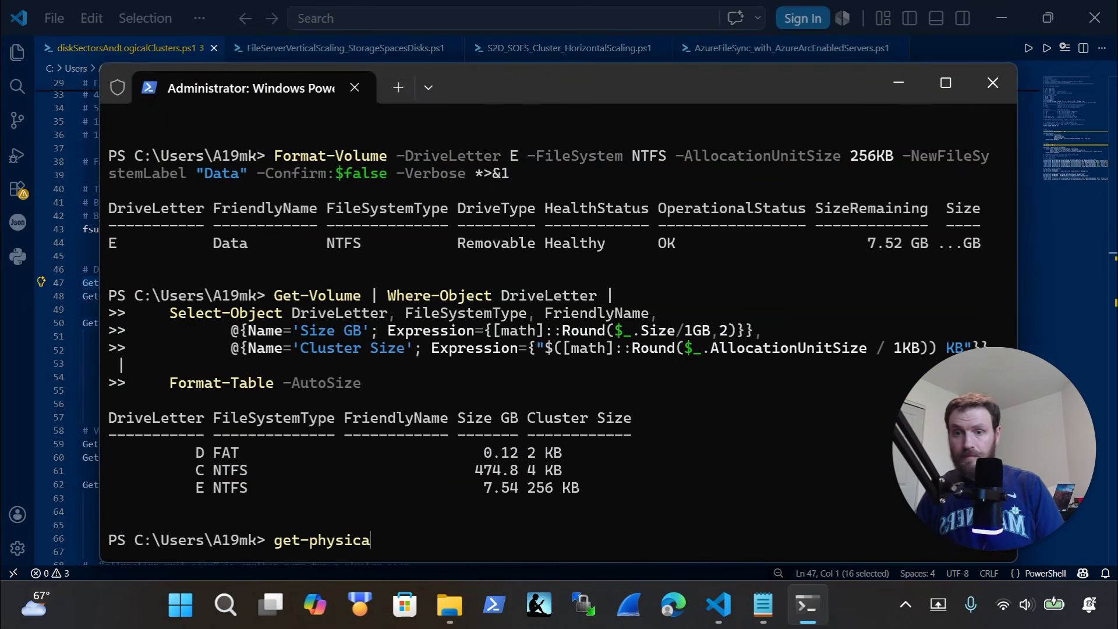
{"action": "type", "text": "ld"}
{"action": "key", "text": "Tab"}
{"action": "key", "text": "Return"}
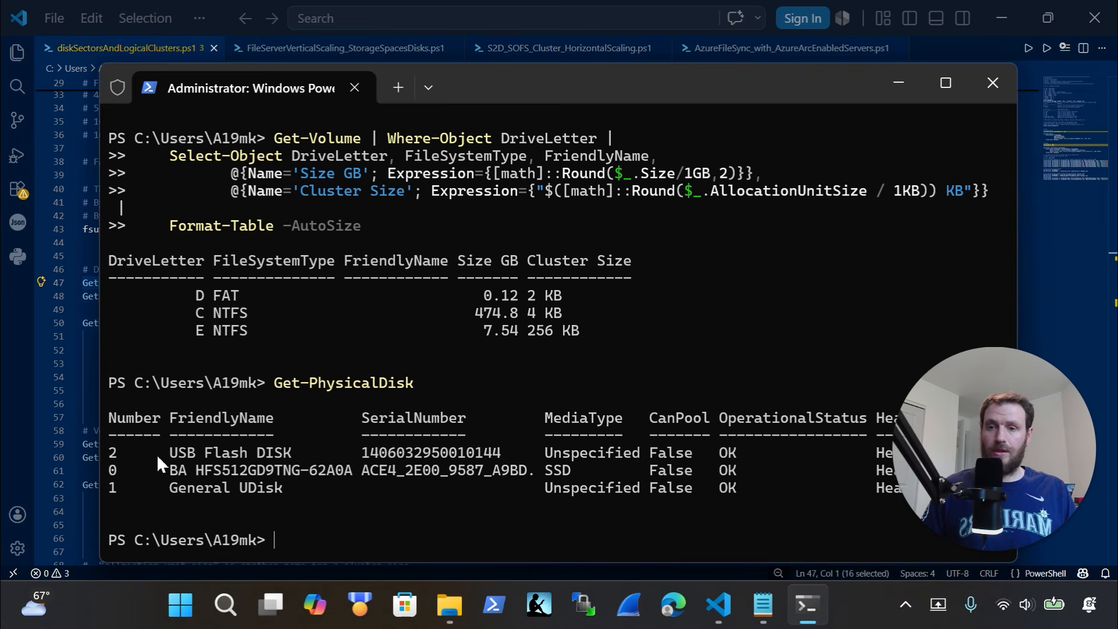
Copy line 82 and run Get-Partition -DiskNumber 2 | Remove-Partition in PowerShell
{"action": "left_click", "coordinate": [7, 402]}
{"action": "scroll", "coordinate": [209, 336], "scroll_direction": "down", "scroll_amount": 13}
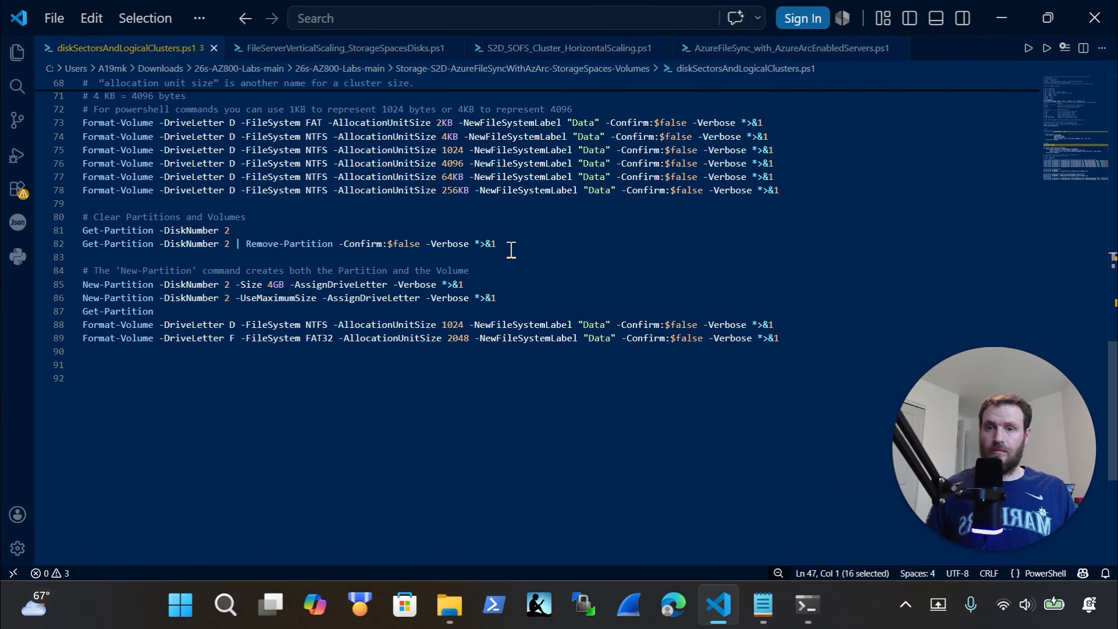
{"action": "left_click", "coordinate": [513, 242]}
{"action": "left_click_drag", "start_coordinate": [513, 242], "coordinate": [56, 248]}
{"action": "key", "text": "ctrl+c"}
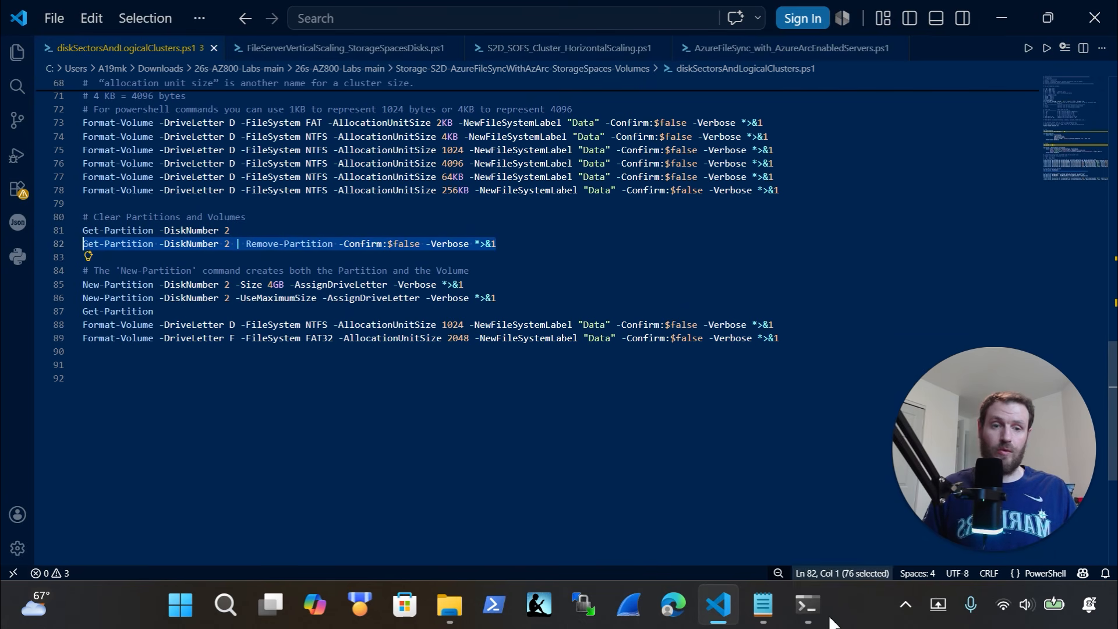
{"action": "left_click", "coordinate": [807, 606]}
{"action": "key", "text": "ctrl+v"}
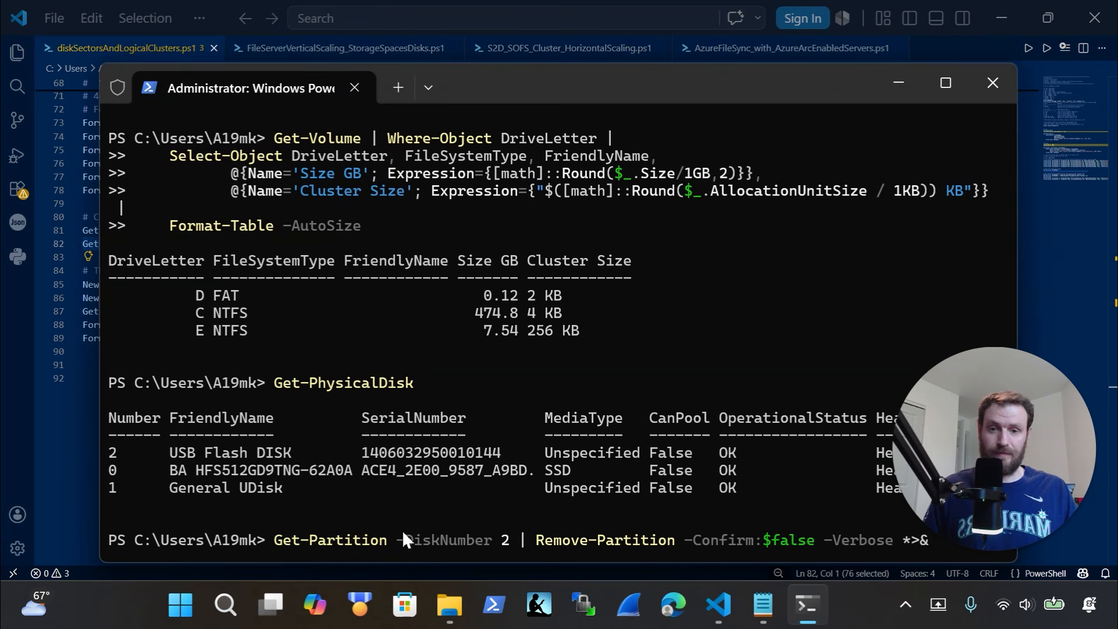
{"action": "key", "text": "Return"}
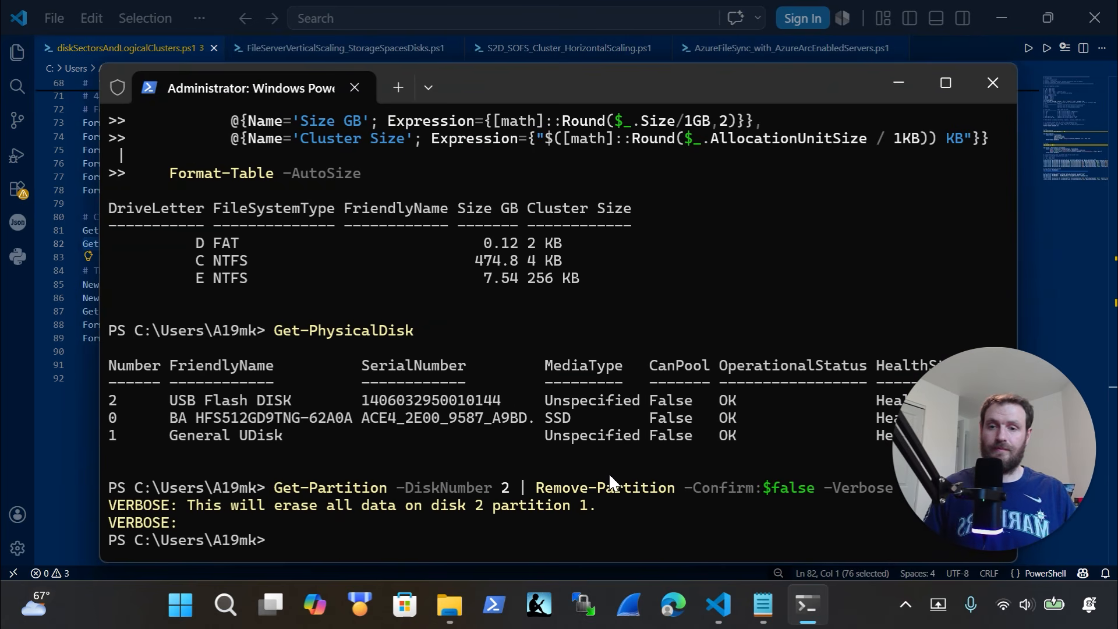
{"action": "right_click", "coordinate": [193, 613]}
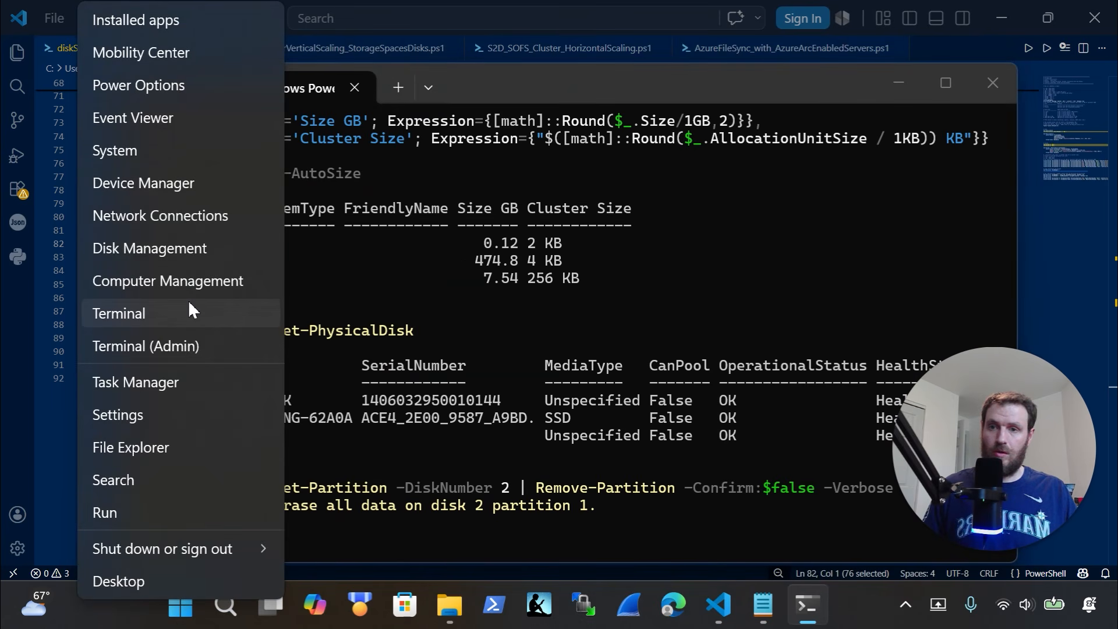
Open Disk Management in Computer Management and verify disk 2 shows 7.55 GB unallocated
{"action": "left_click", "coordinate": [190, 304]}
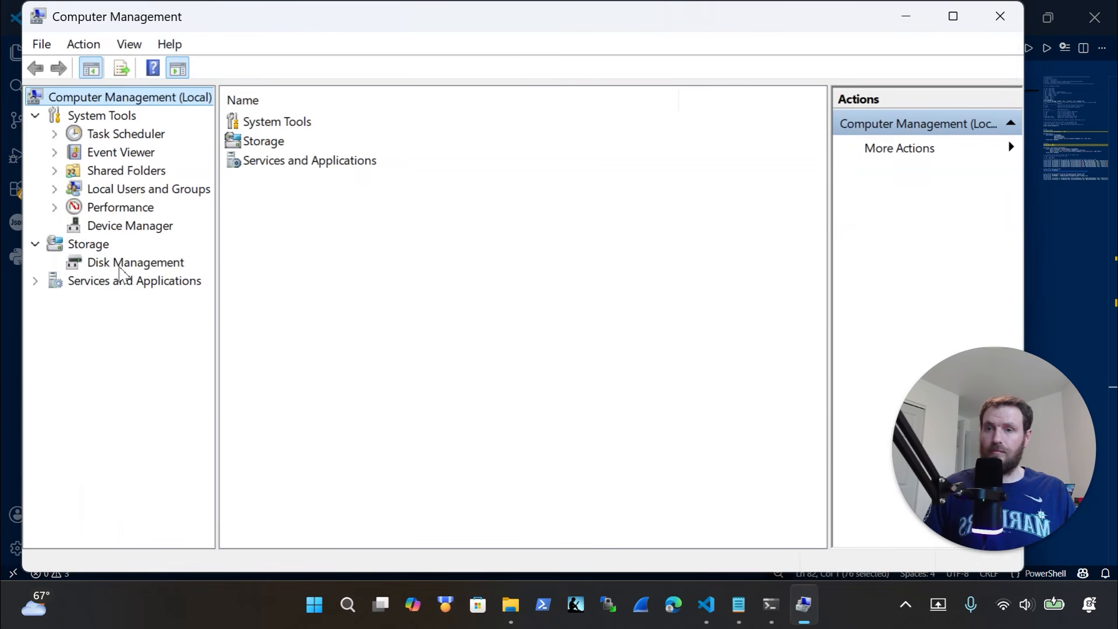
{"action": "left_click", "coordinate": [124, 263]}
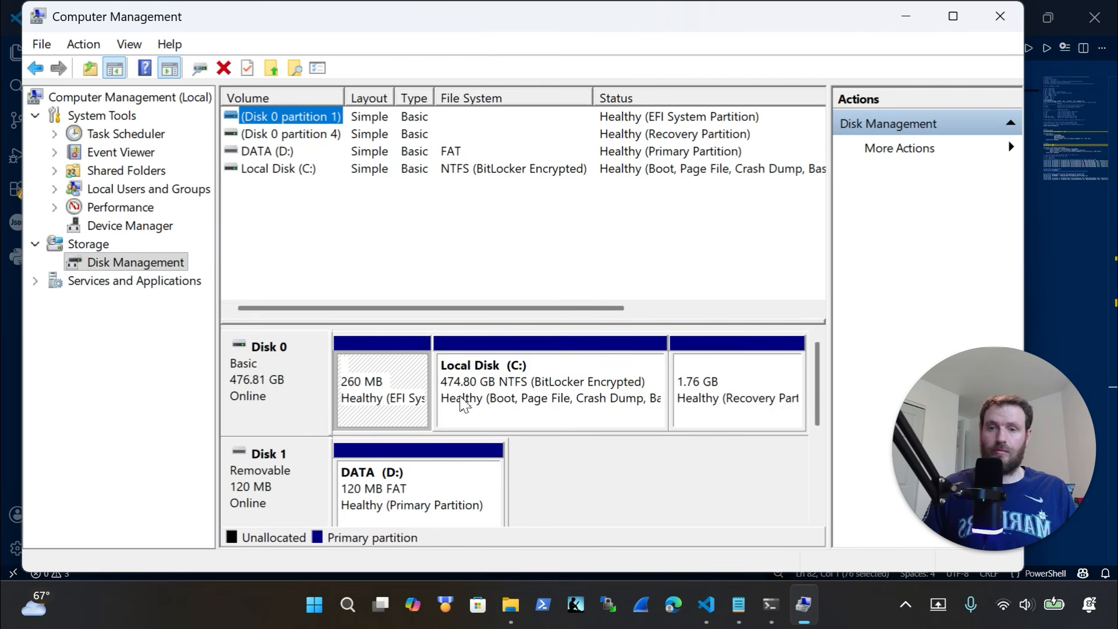
{"action": "left_click", "coordinate": [576, 512]}
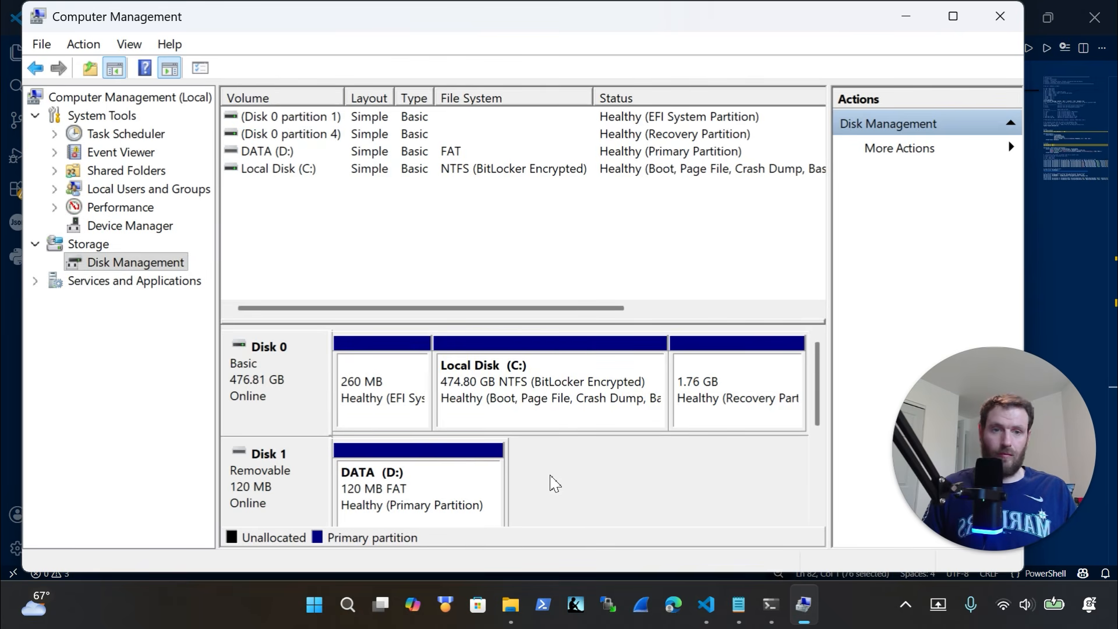
{"action": "left_click_drag", "start_coordinate": [816, 407], "coordinate": [821, 445]}
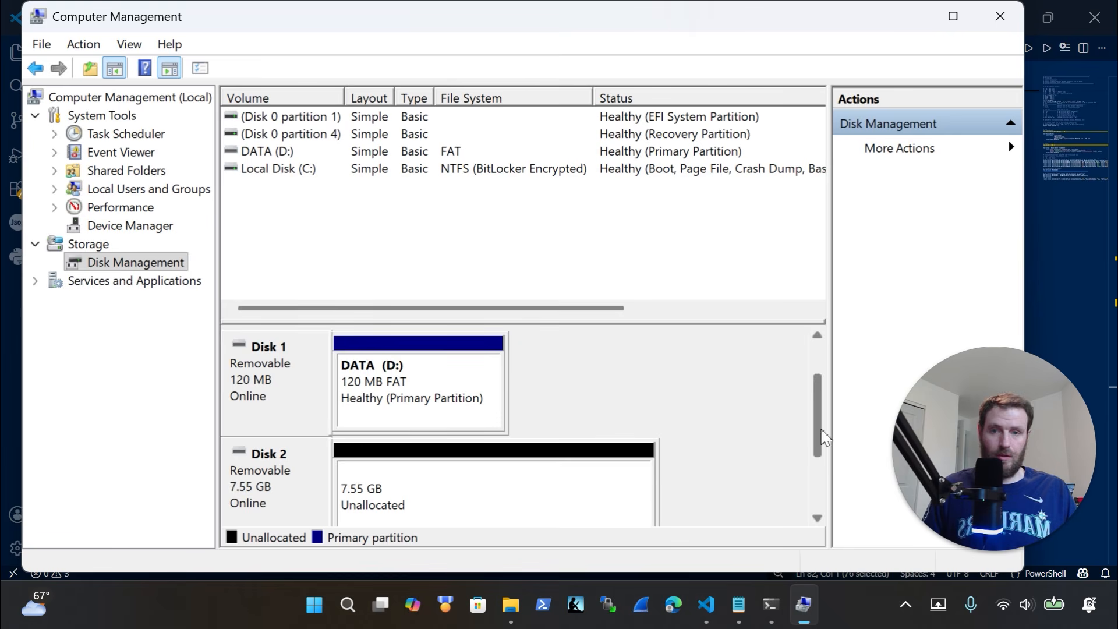
{"action": "left_click", "coordinate": [399, 492]}
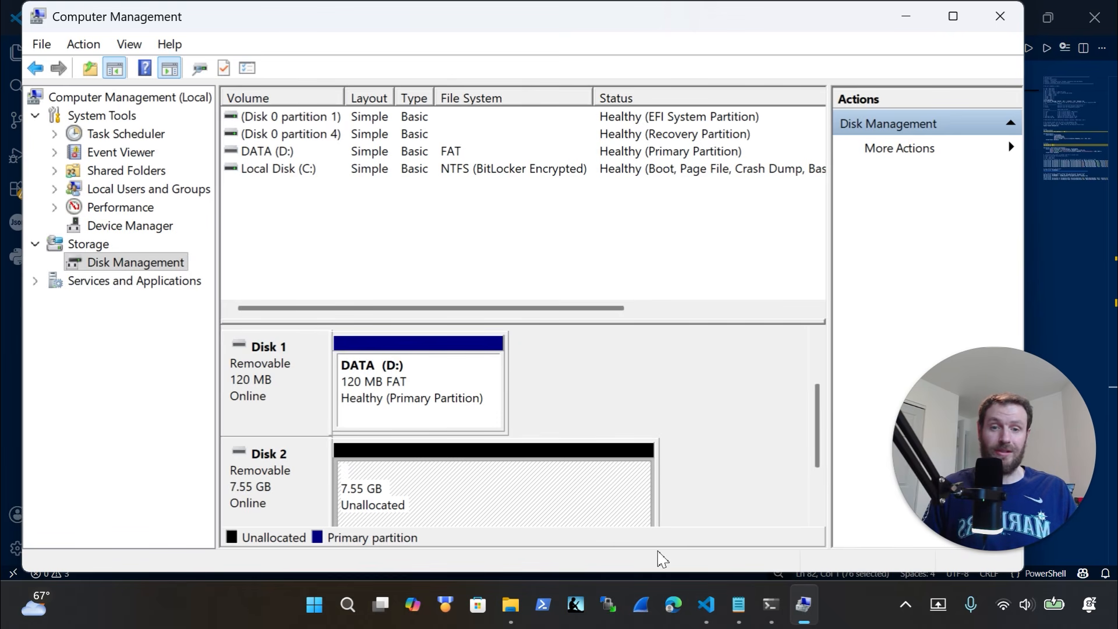
{"action": "left_click", "coordinate": [1058, 312]}
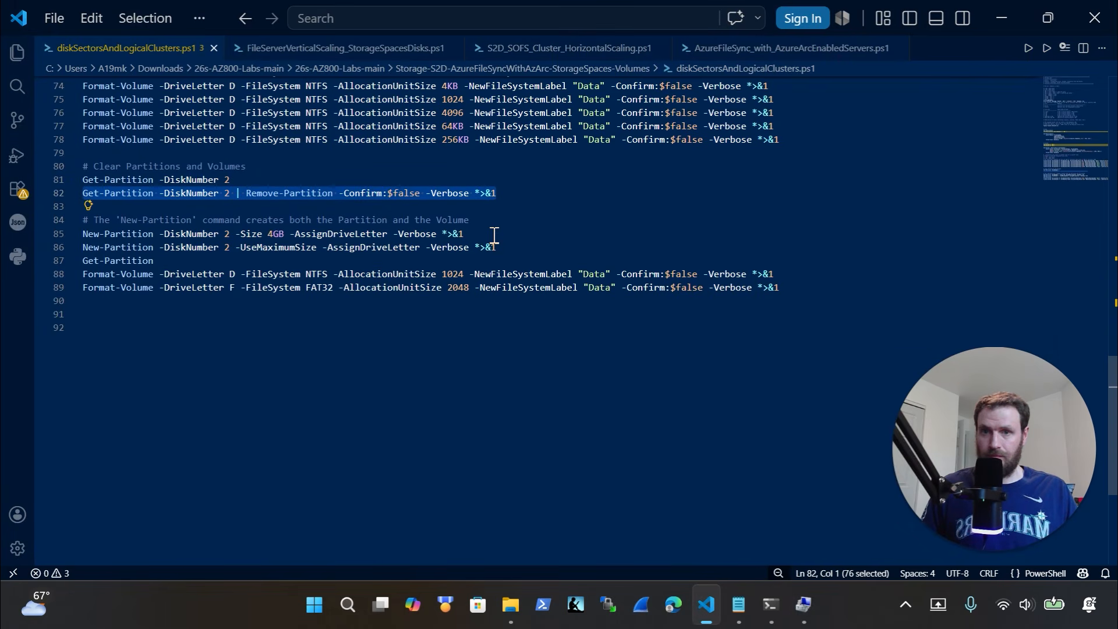
Run New-Partition -DiskNumber 2 -Size 4GB -AssignDriveLetter, cancelling the format prompt and error
{"action": "left_click_drag", "start_coordinate": [494, 235], "coordinate": [63, 236]}
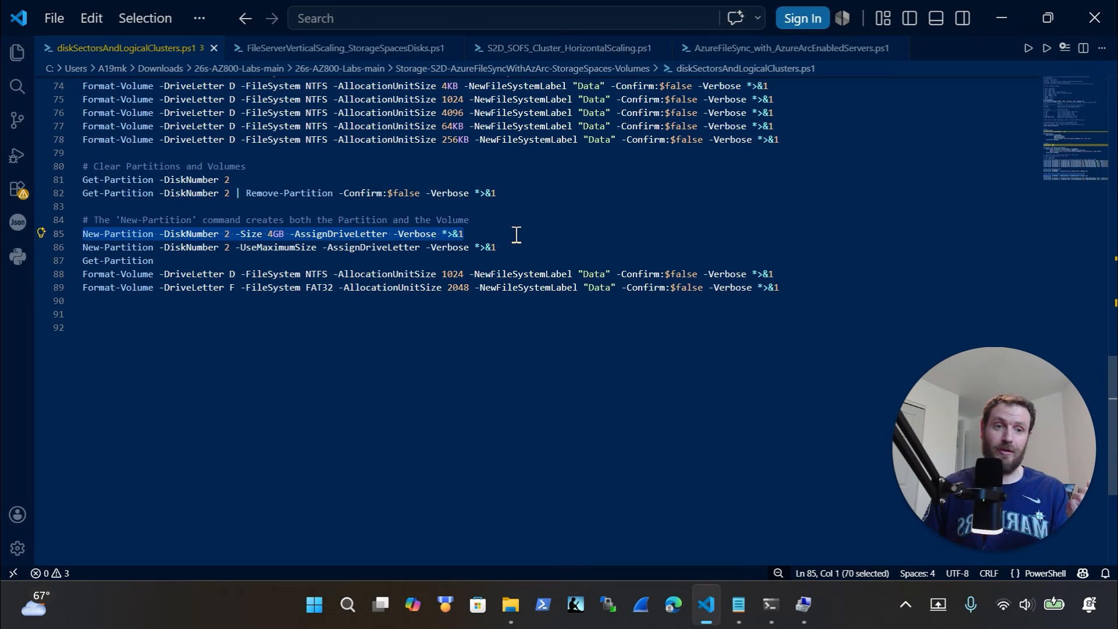
{"action": "left_click", "coordinate": [773, 606]}
{"action": "type", "text": "New-Partition -DiskNumber 2 -Size 4GB -AssignDriveLetter -Verbose *>&1"}
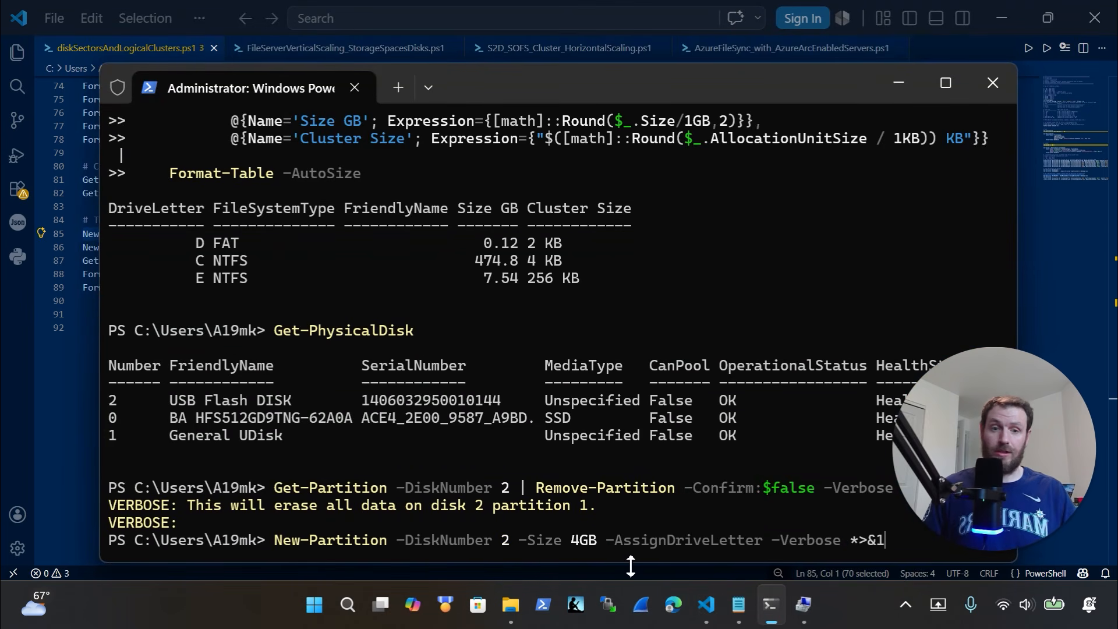
{"action": "key", "text": "Return"}
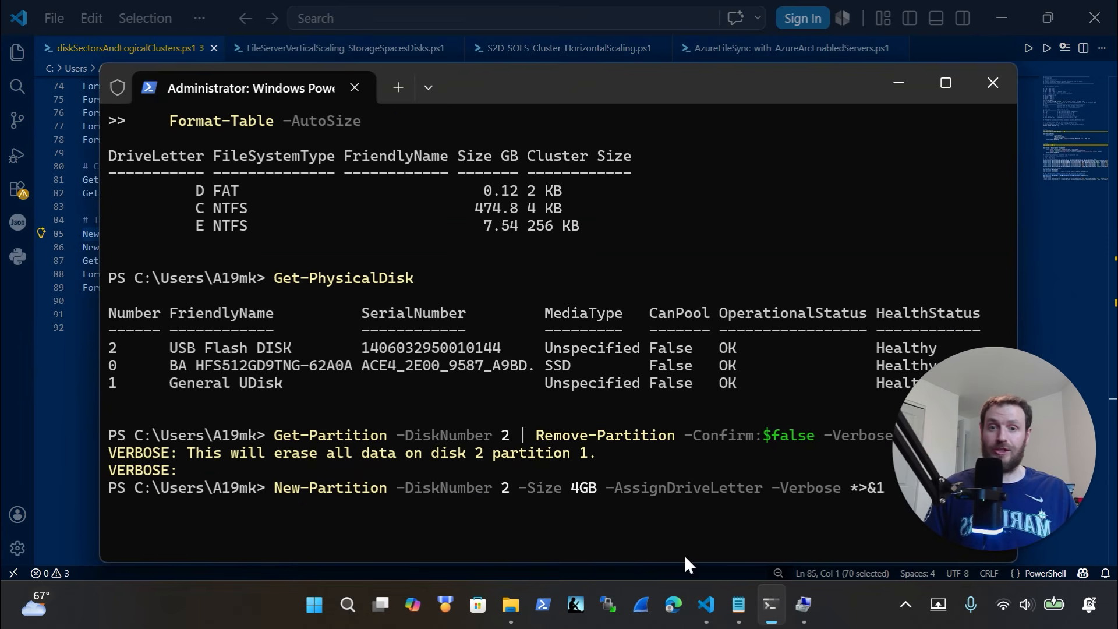
{"action": "mouse_move", "coordinate": [806, 608]}
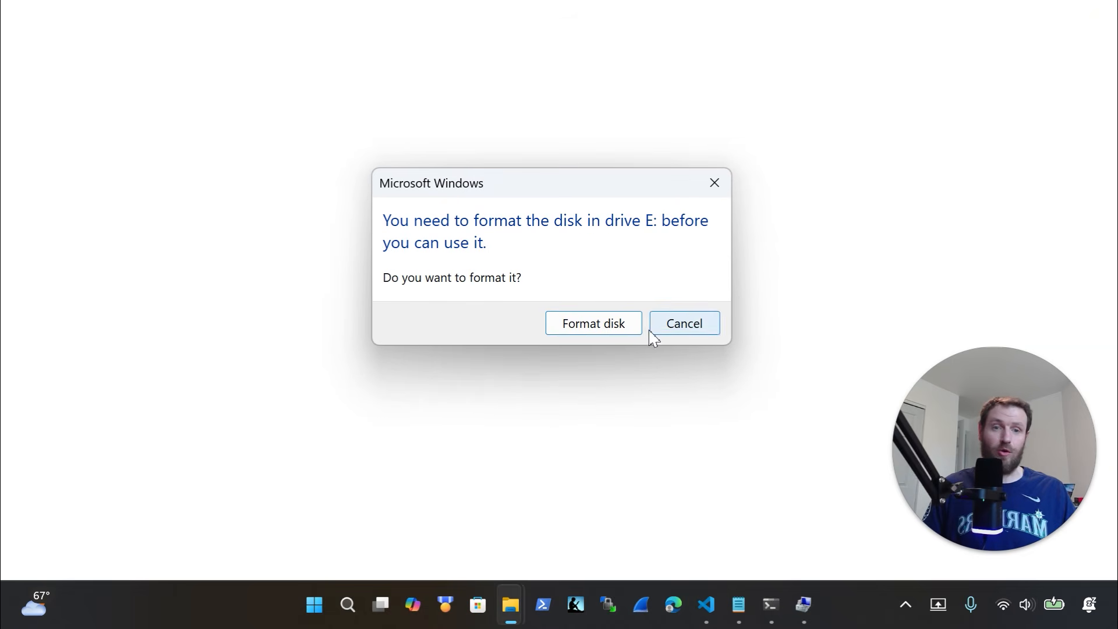
{"action": "left_click", "coordinate": [716, 183]}
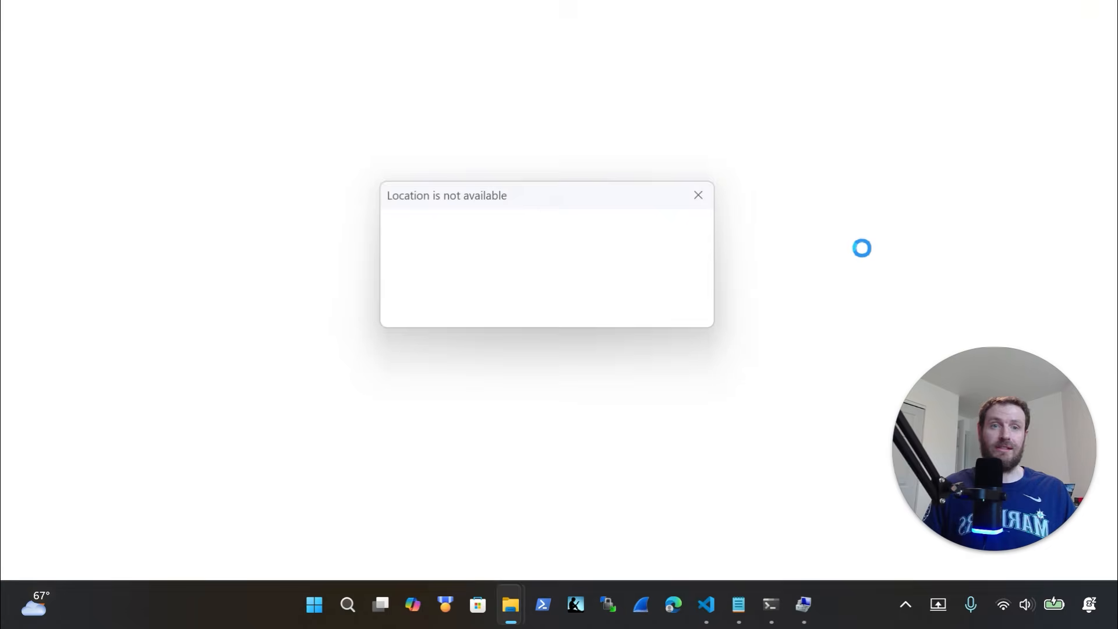
{"action": "left_click", "coordinate": [708, 317]}
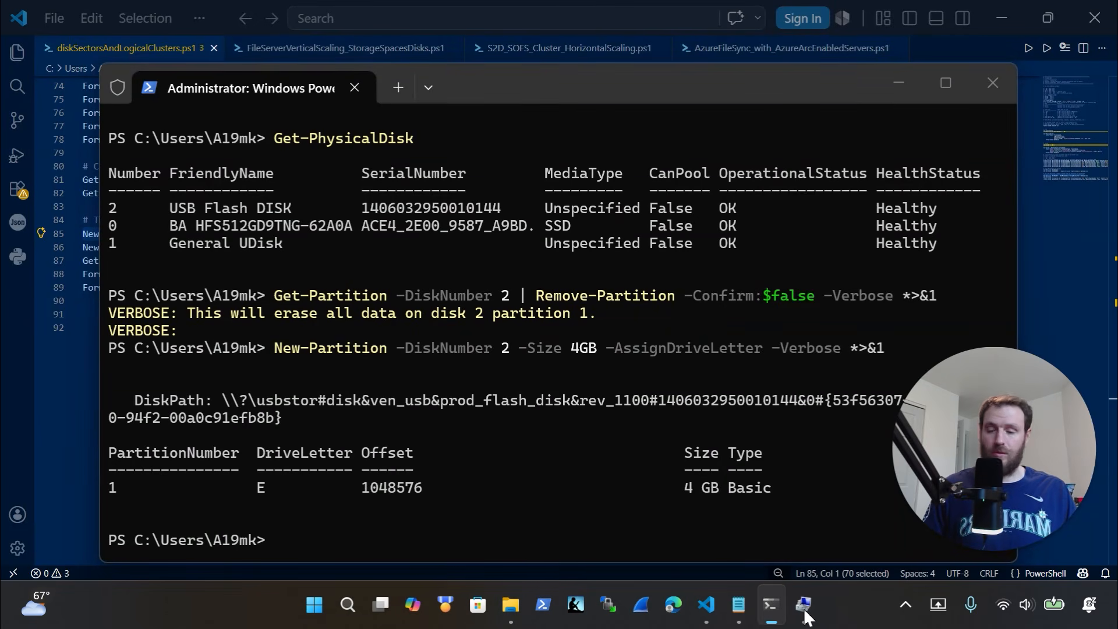
Verify in Disk Management that disk 2 has a 4.00 GB RAW (E:) partition and 3.55 GB unallocated
{"action": "left_click", "coordinate": [804, 606]}
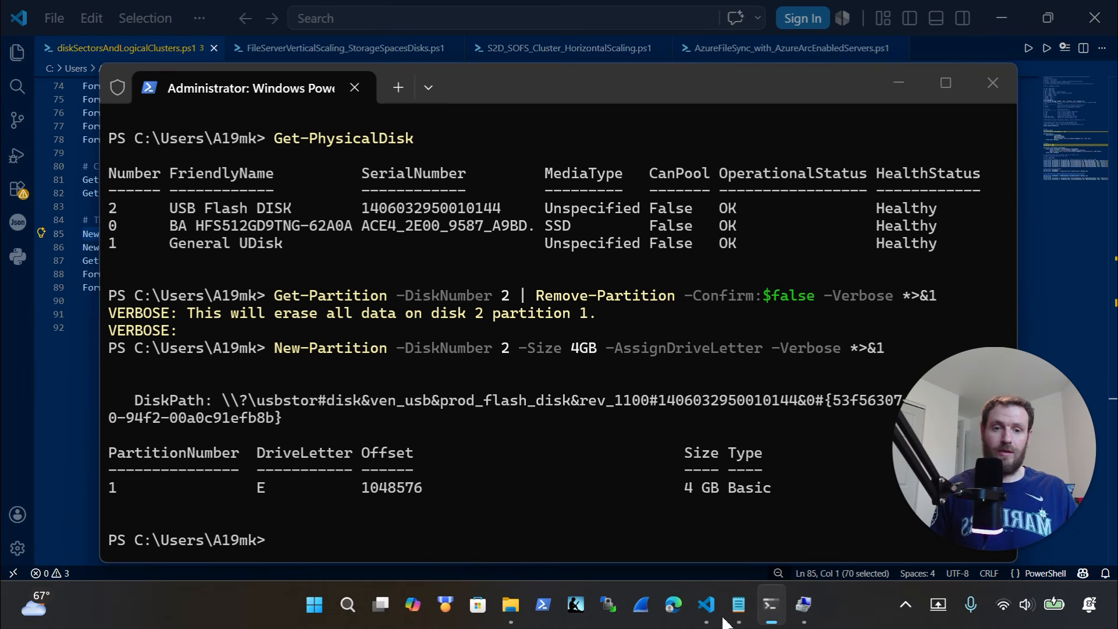
{"action": "left_click", "coordinate": [899, 83]}
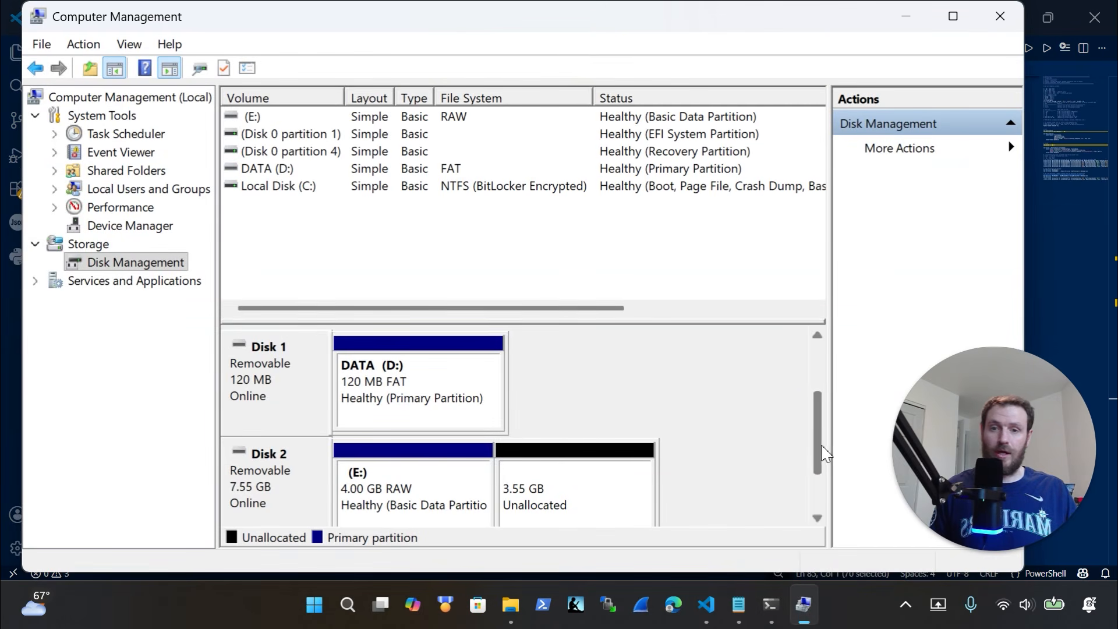
{"action": "left_click_drag", "start_coordinate": [822, 449], "coordinate": [827, 475]}
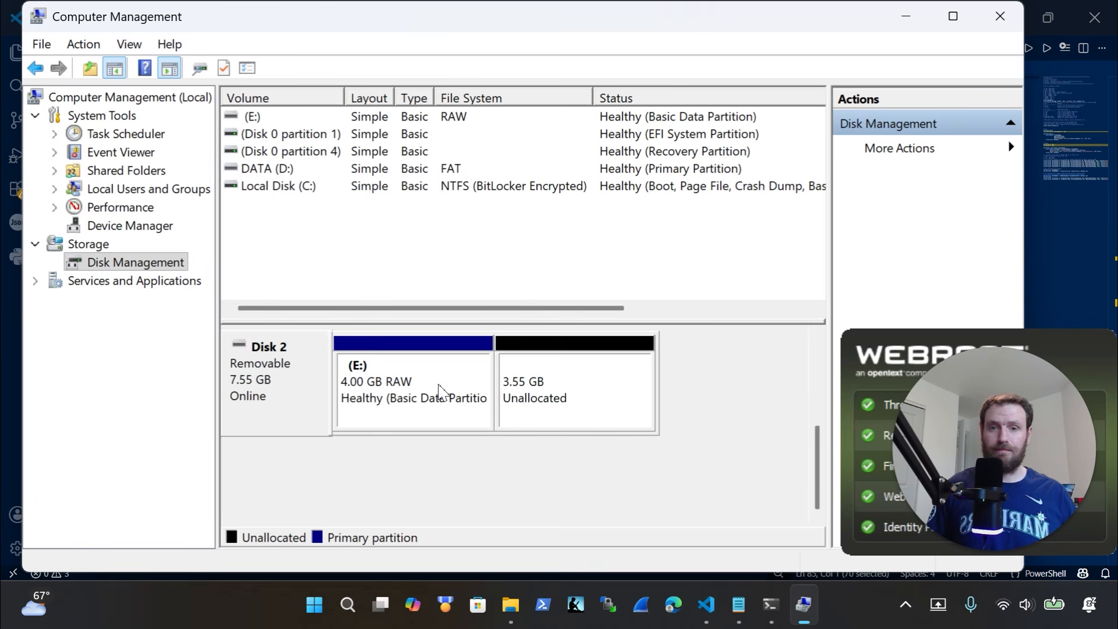
{"action": "left_click", "coordinate": [1061, 247]}
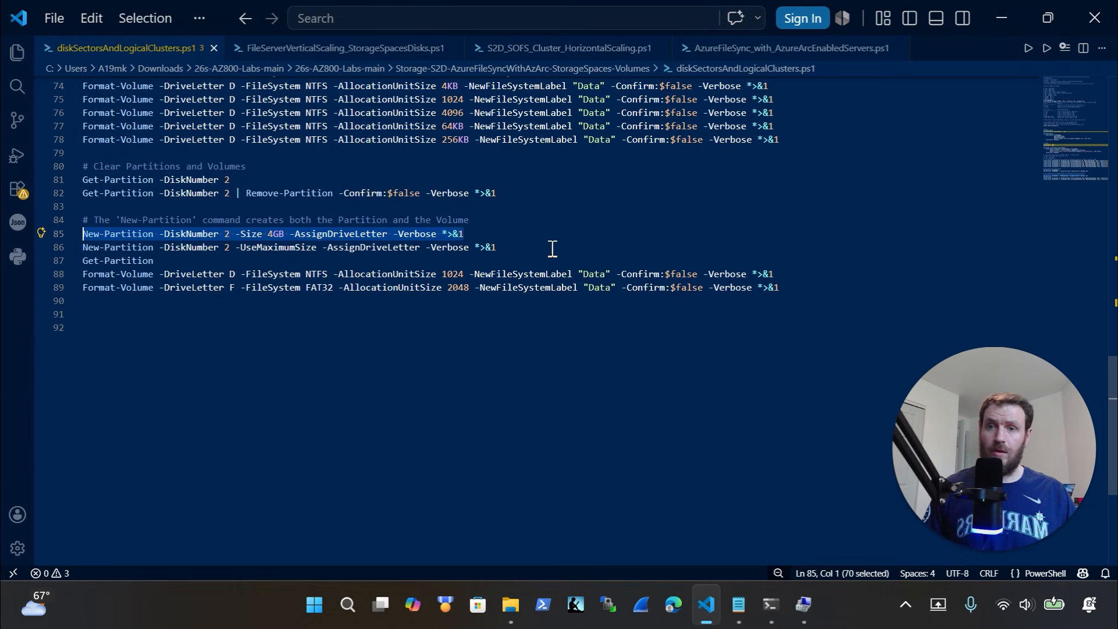
Run New-Partition -DiskNumber 2 -UseMaximumSize -AssignDriveLetter and dismiss the location error
{"action": "left_click_drag", "start_coordinate": [498, 247], "coordinate": [58, 255]}
{"action": "key", "text": "ctrl+c"}
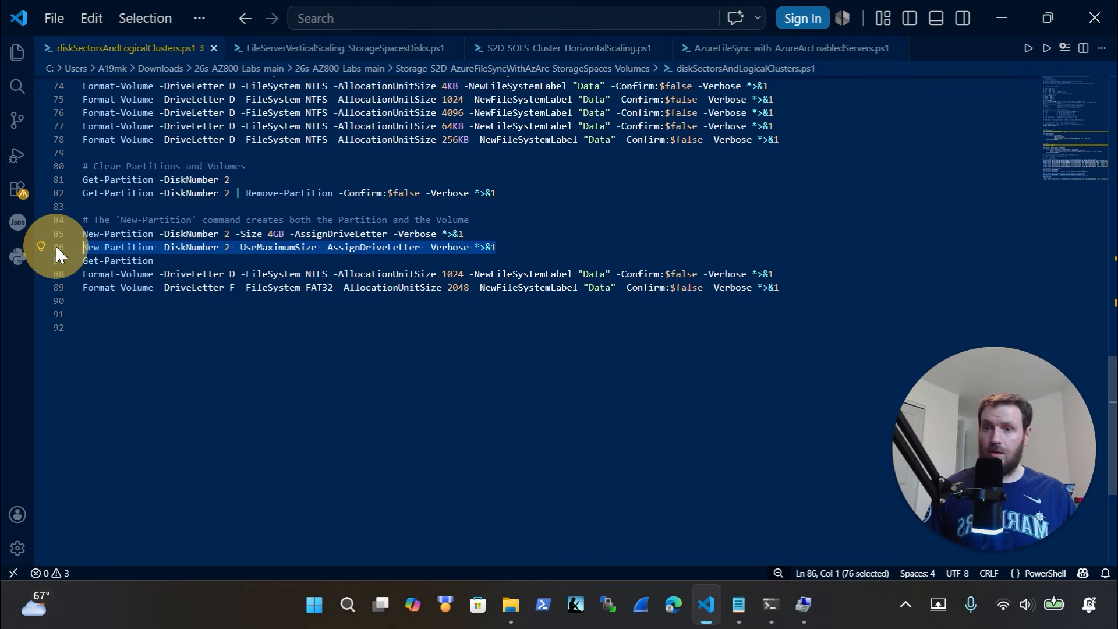
{"action": "left_click", "coordinate": [795, 612]}
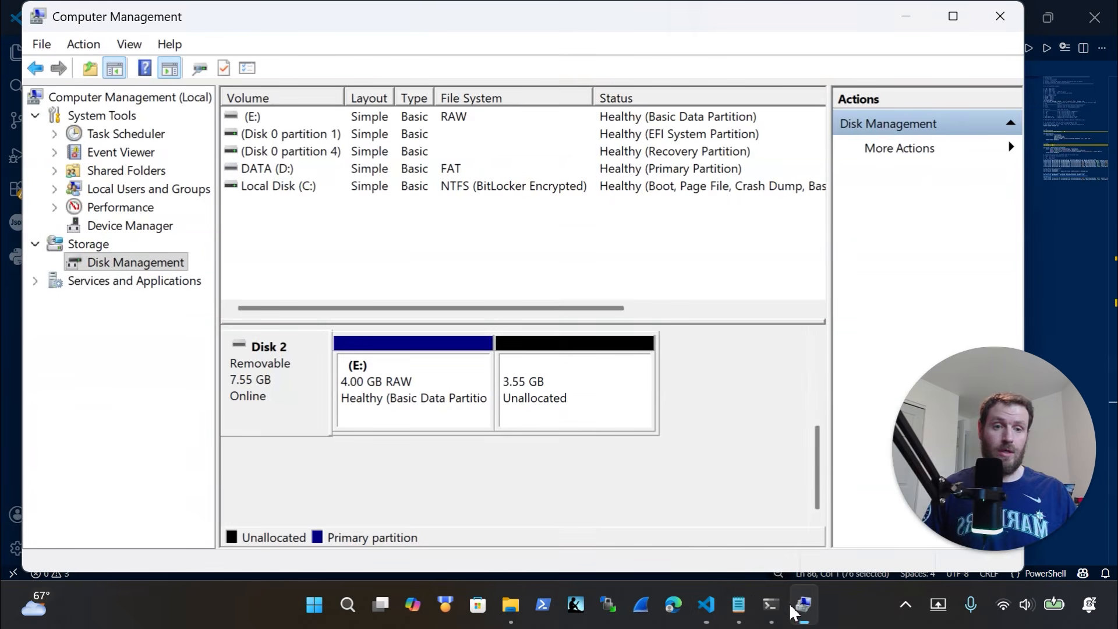
{"action": "left_click", "coordinate": [771, 605]}
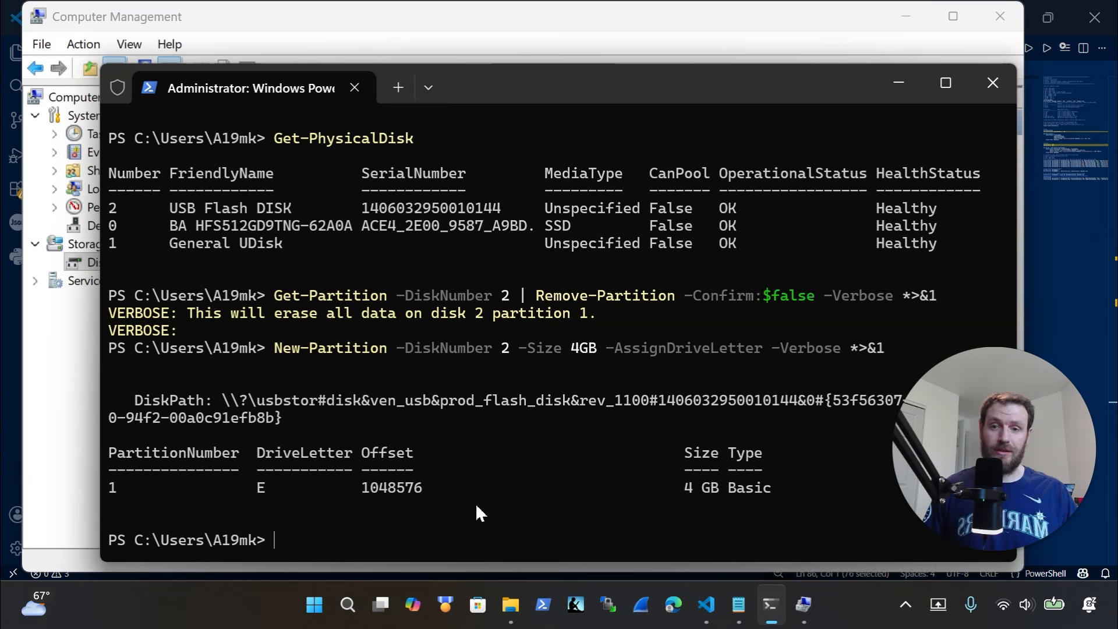
{"action": "key", "text": "ctrl+v"}
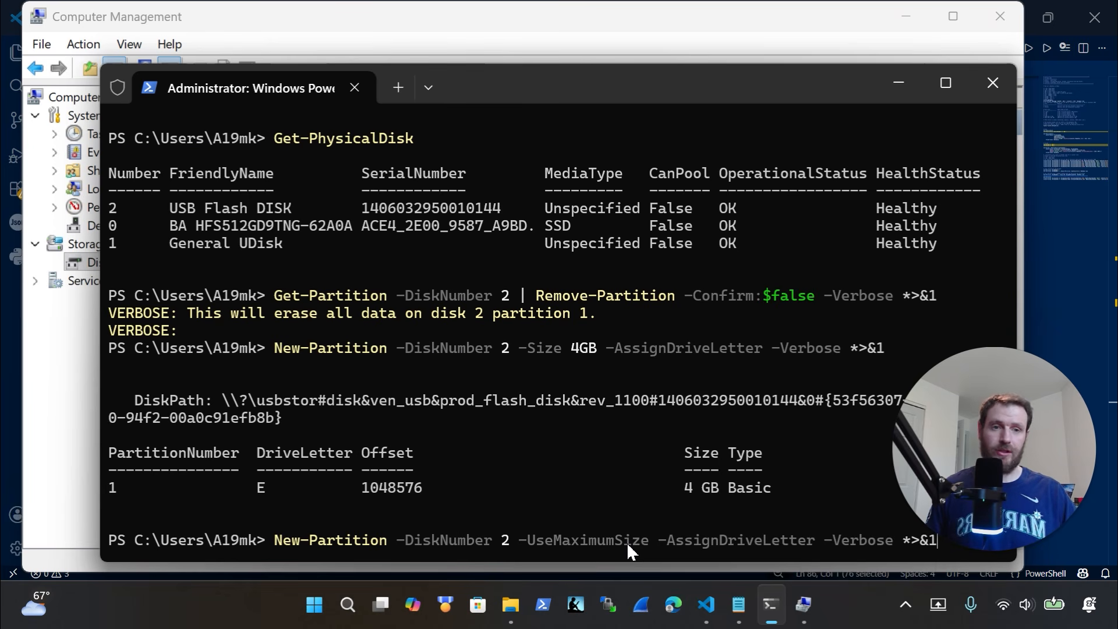
{"action": "key", "text": "Return"}
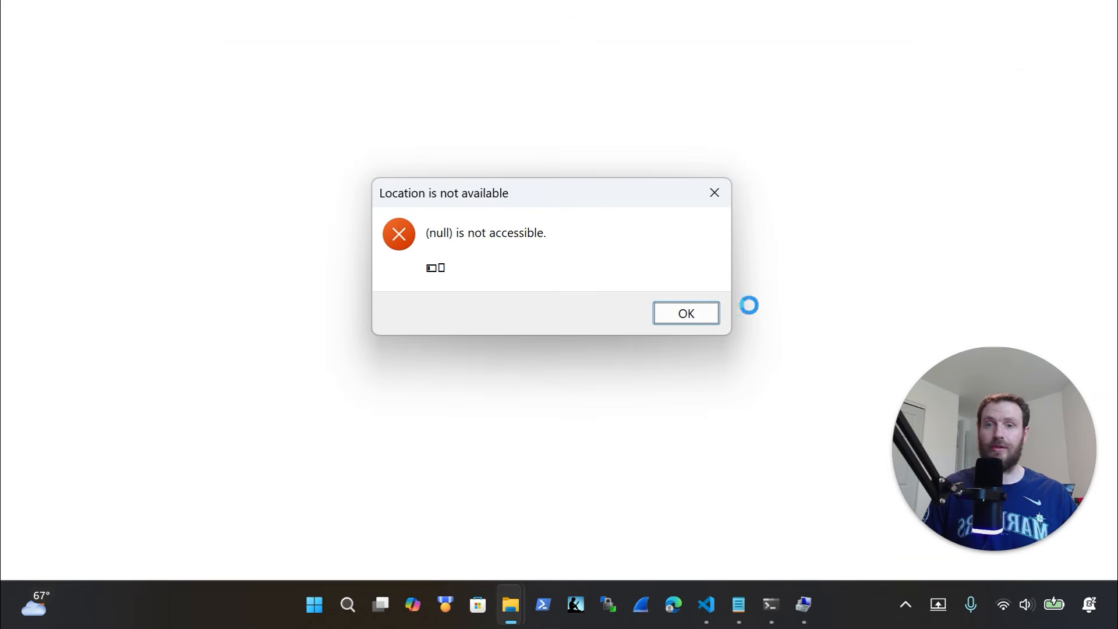
{"action": "left_click", "coordinate": [706, 313]}
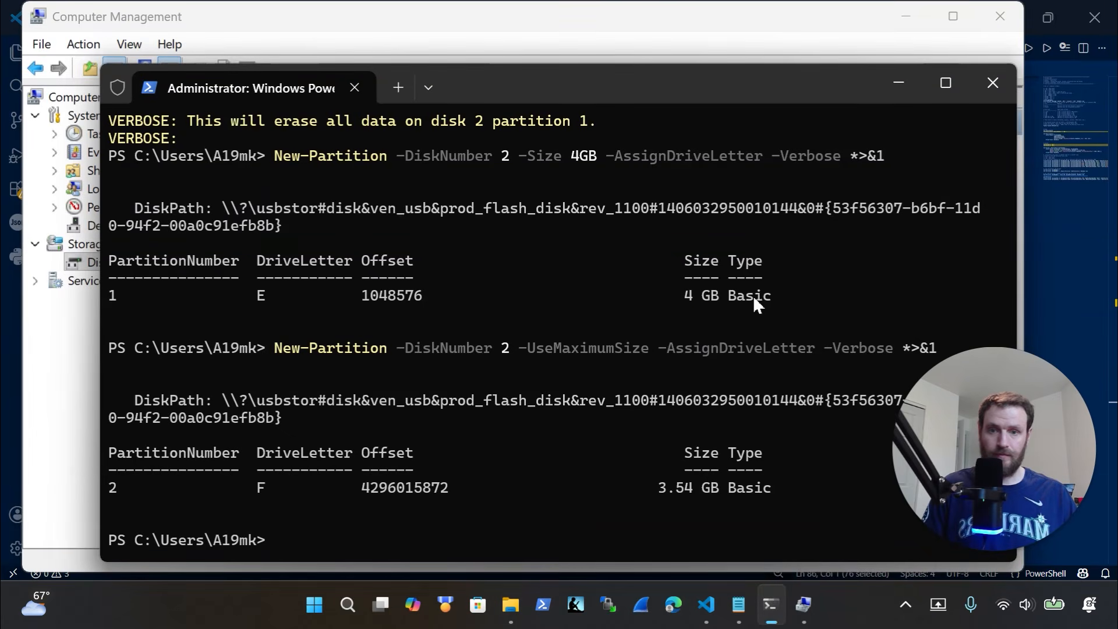
Verify in Disk Management that disk 2 now has a 3.54 GB RAW (F:) partition
{"action": "left_click", "coordinate": [808, 613]}
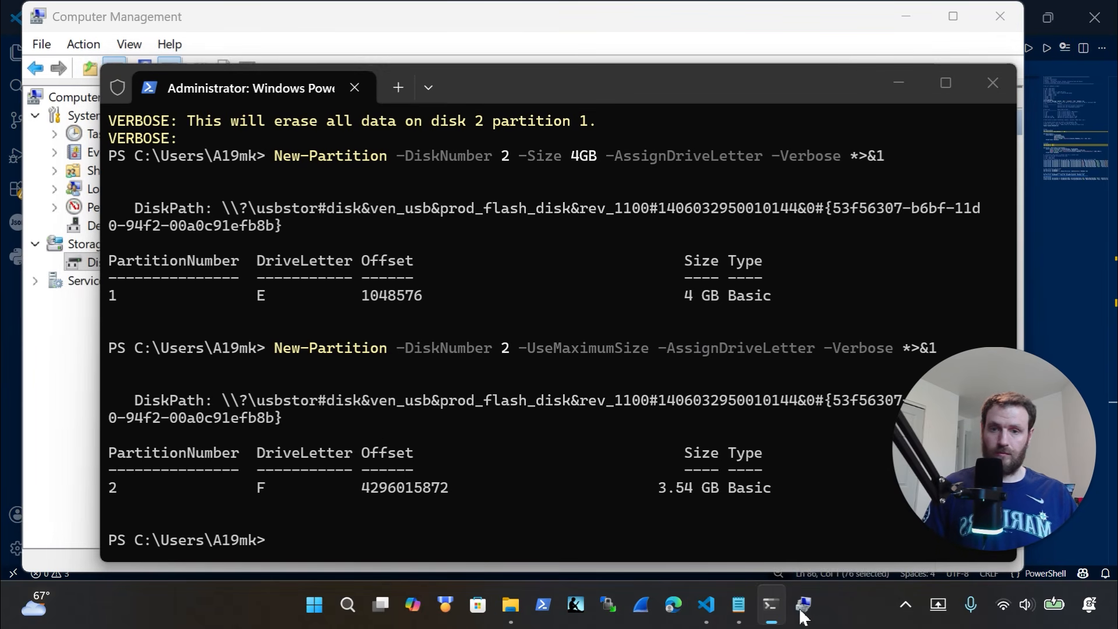
{"action": "mouse_move", "coordinate": [802, 605]}
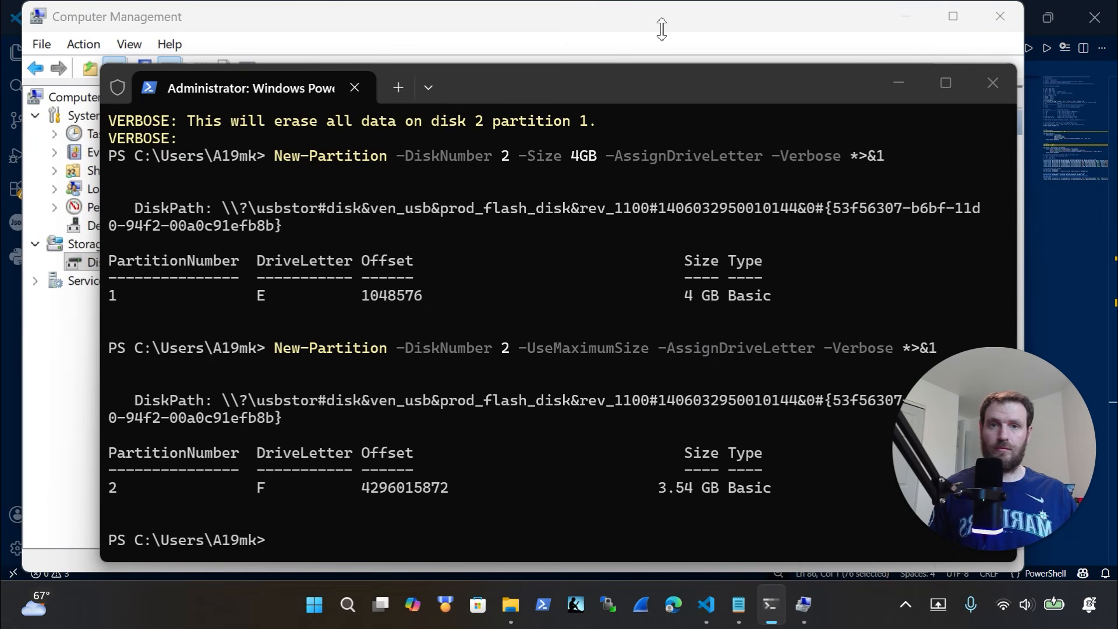
{"action": "left_click", "coordinate": [898, 82]}
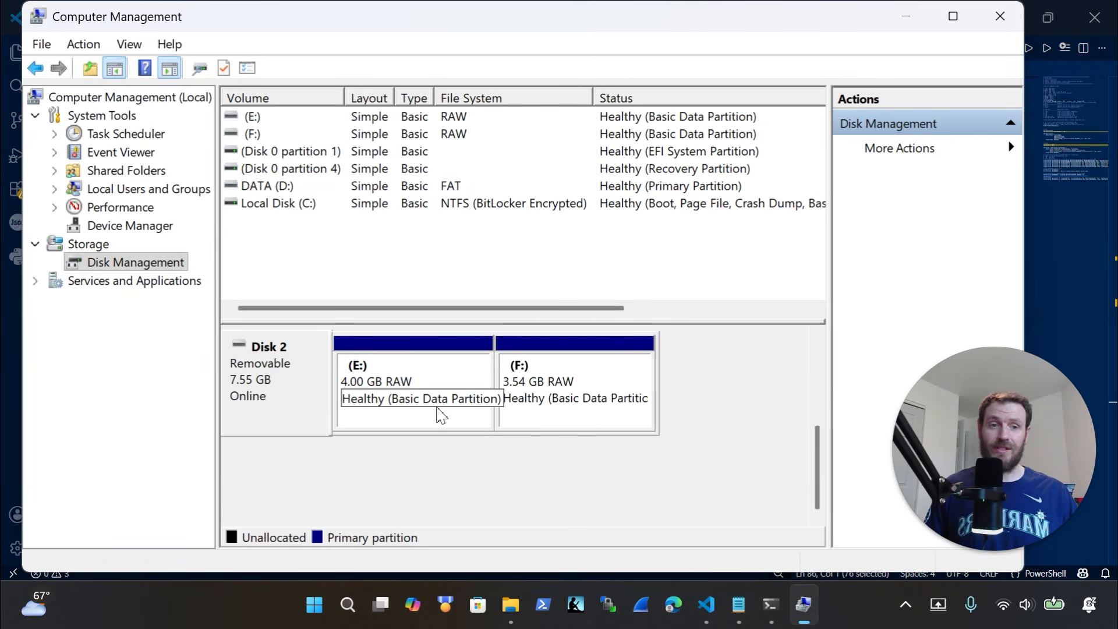
{"action": "left_click", "coordinate": [1054, 267]}
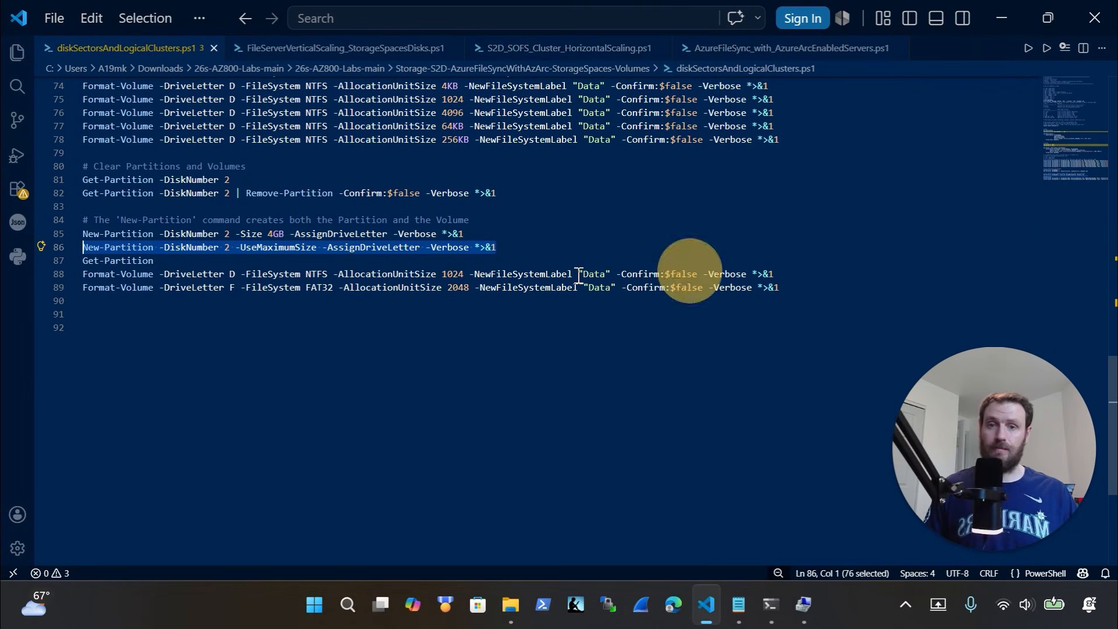
Edit line 88's Format-Volume command to use drive E and AllocationUnitSize 4096
{"action": "left_click_drag", "start_coordinate": [815, 298], "coordinate": [34, 275]}
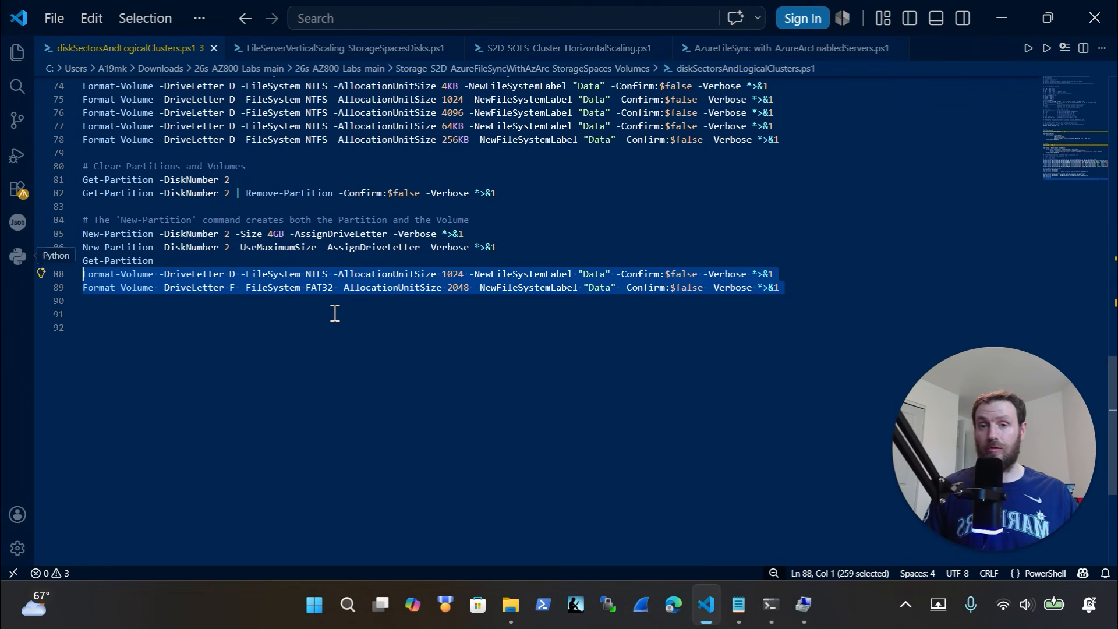
{"action": "left_click", "coordinate": [814, 608]}
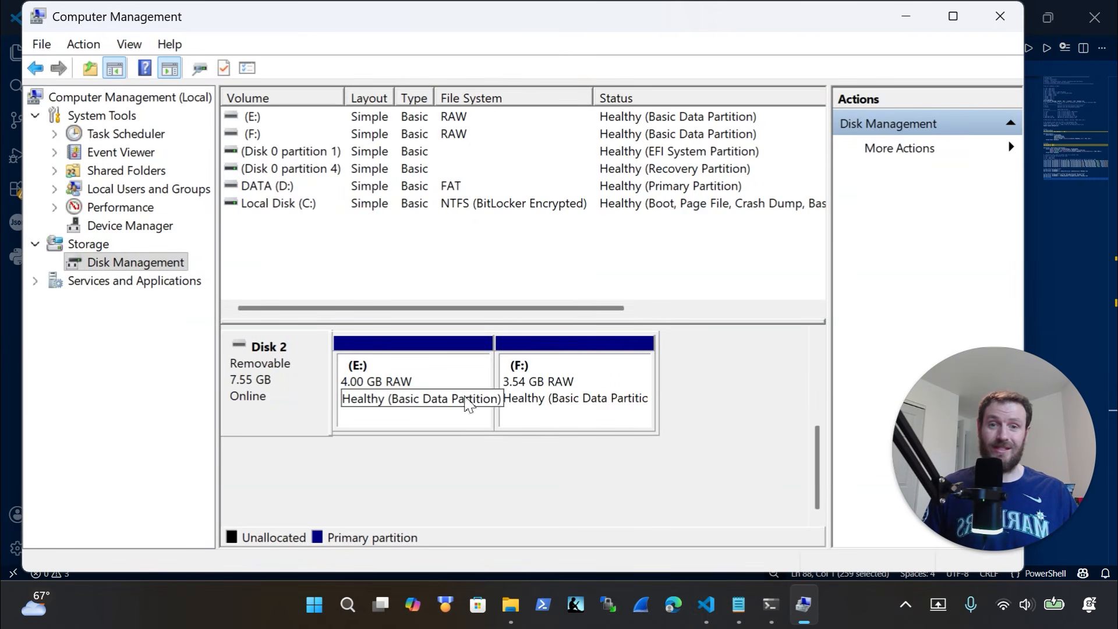
{"action": "left_click", "coordinate": [906, 16]}
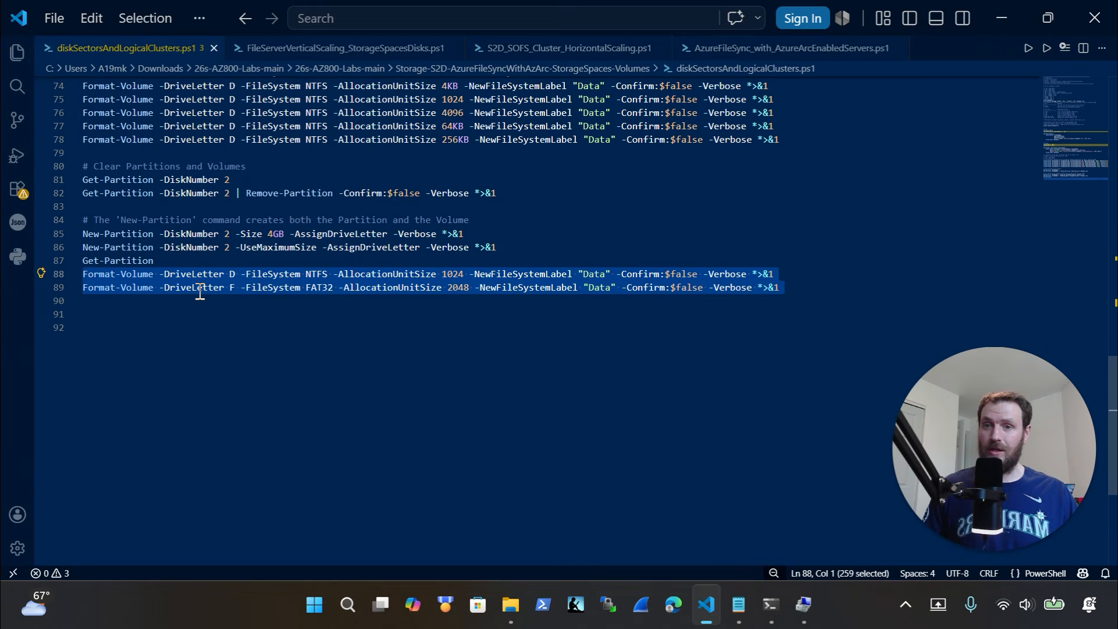
{"action": "left_click", "coordinate": [235, 275]}
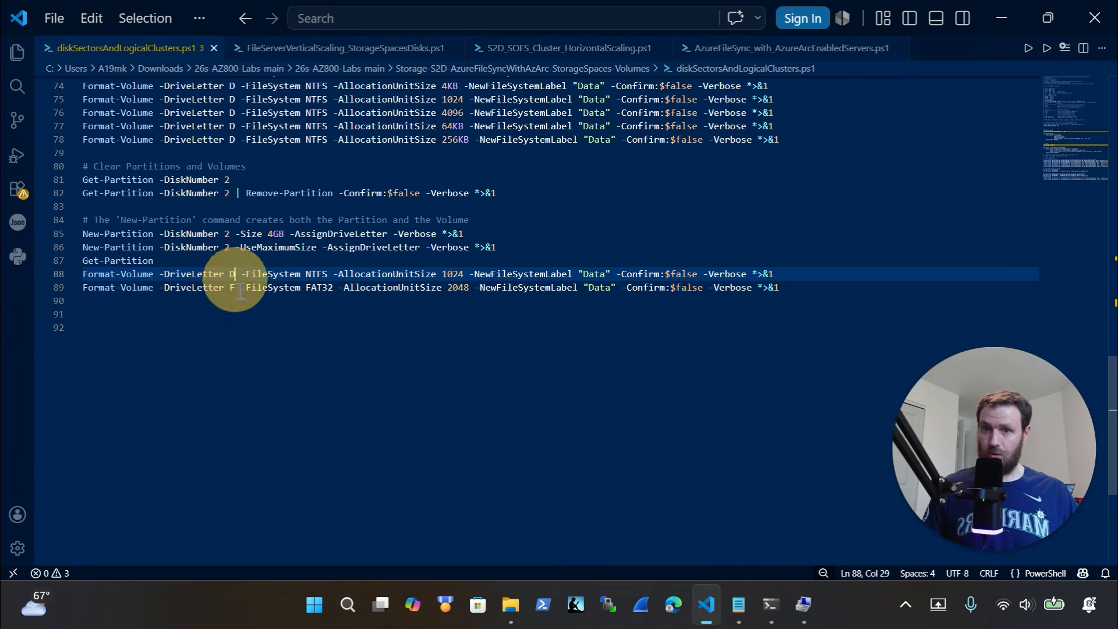
{"action": "key", "text": "BackSpace"}
{"action": "type", "text": "E"}
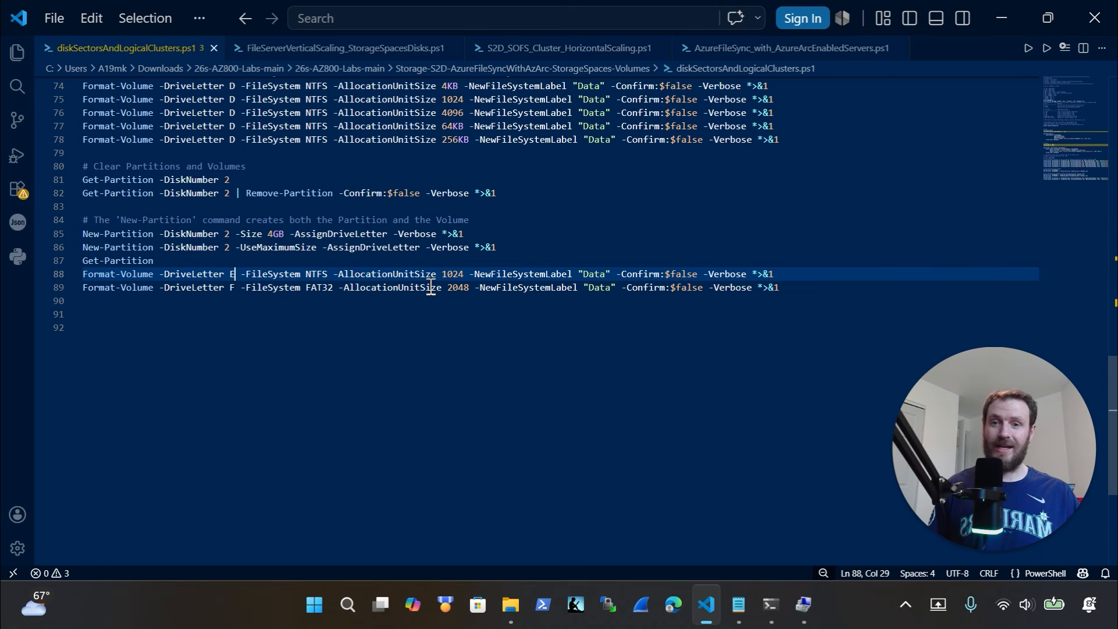
{"action": "left_click", "coordinate": [466, 277]}
{"action": "key", "text": "BackSpace"}
{"action": "key", "text": "BackSpace"}
{"action": "key", "text": "BackSpace"}
{"action": "key", "text": "BackSpace"}
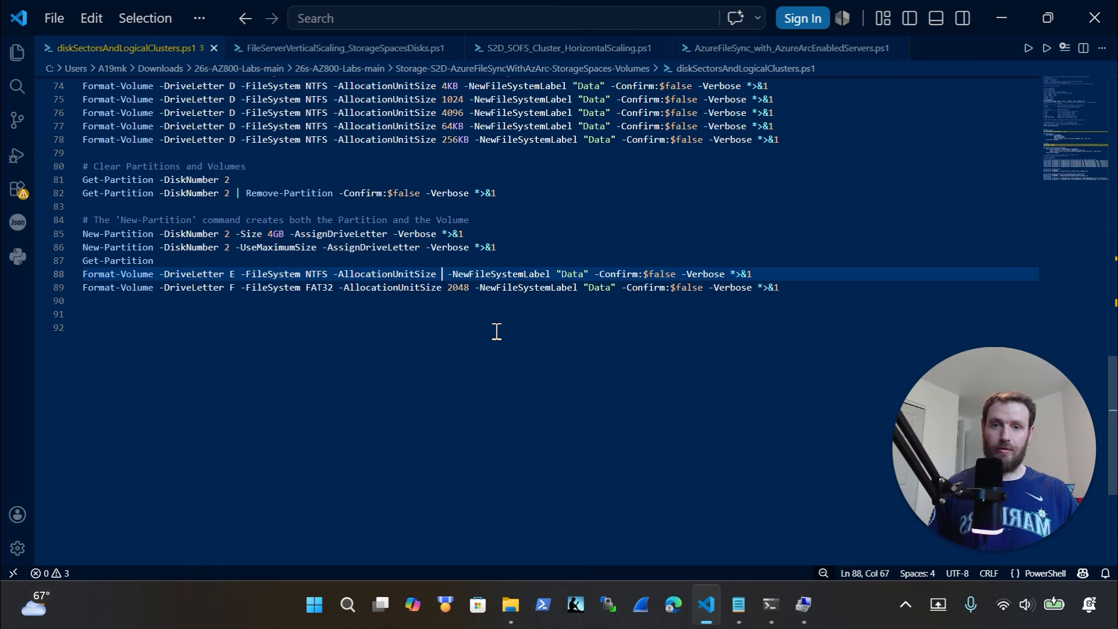
{"action": "type", "text": "4096"}
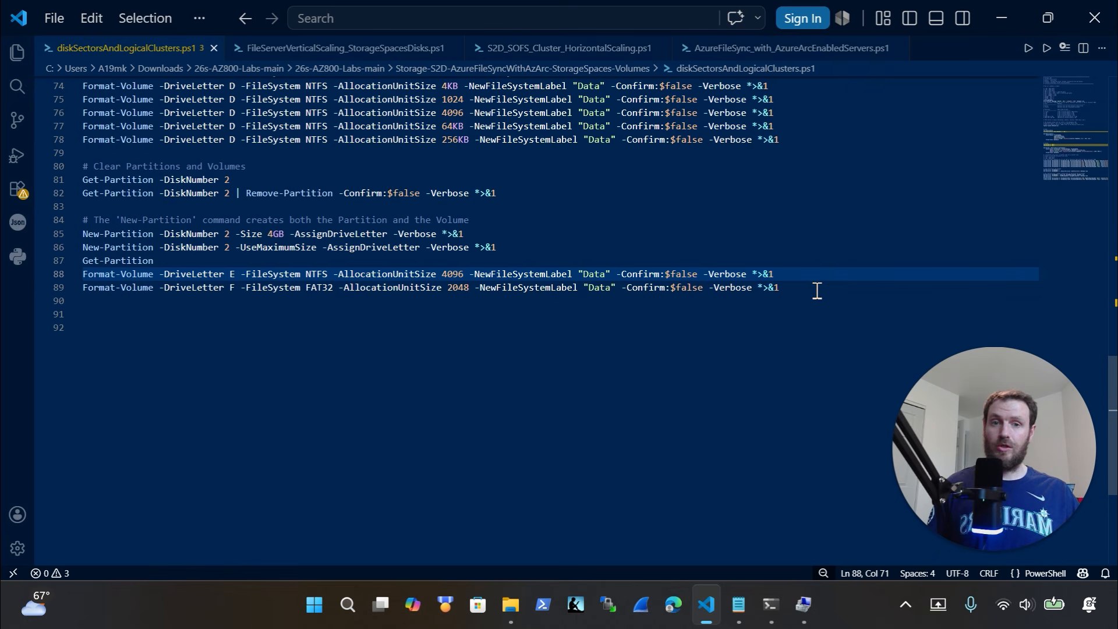
Copy Format-Volume lines 88–89 and paste them into Windows Terminal
{"action": "left_click_drag", "start_coordinate": [809, 290], "coordinate": [28, 272]}
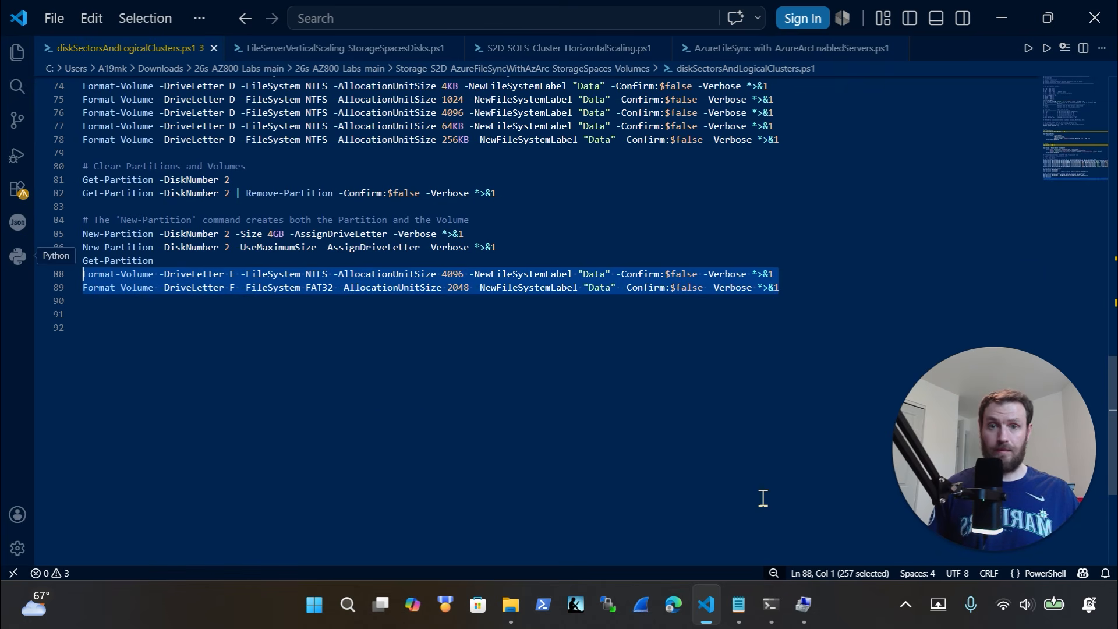
{"action": "left_click", "coordinate": [772, 606]}
{"action": "right_click", "coordinate": [327, 527]}
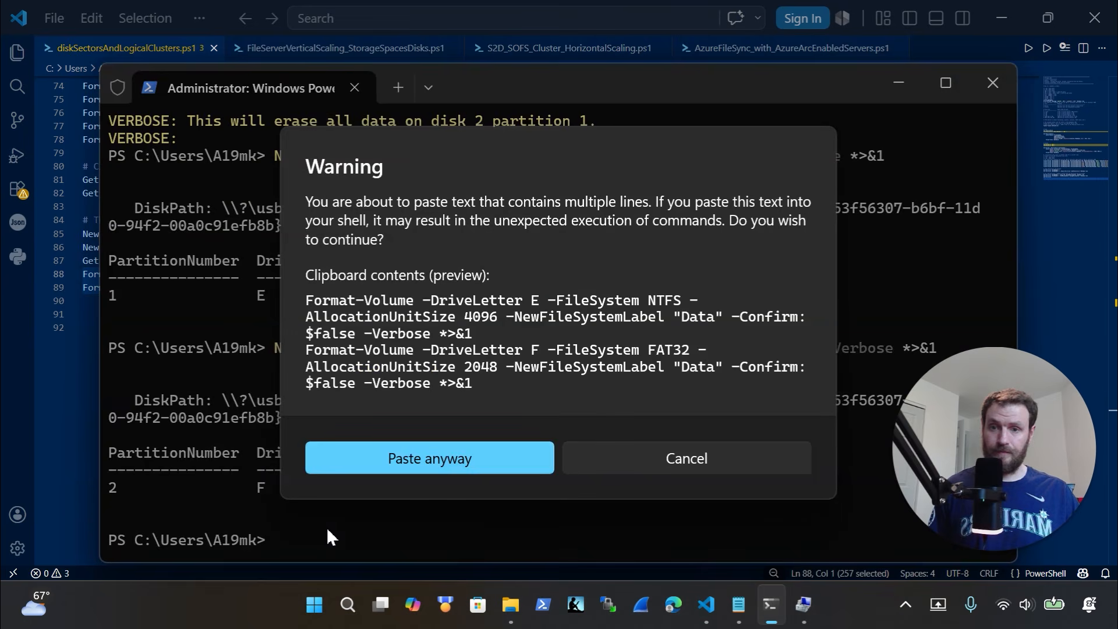
Allow the multi-line paste so E: is formatted NTFS labelled Data, then view empty Data (E:)
{"action": "left_click", "coordinate": [380, 458]}
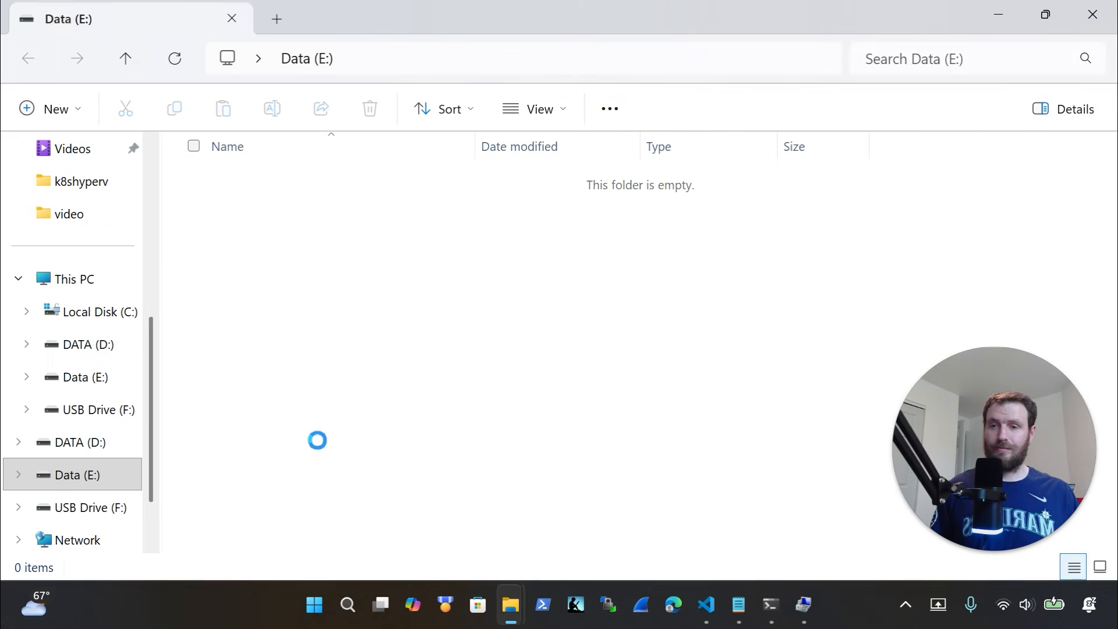
{"action": "right_click", "coordinate": [383, 235]}
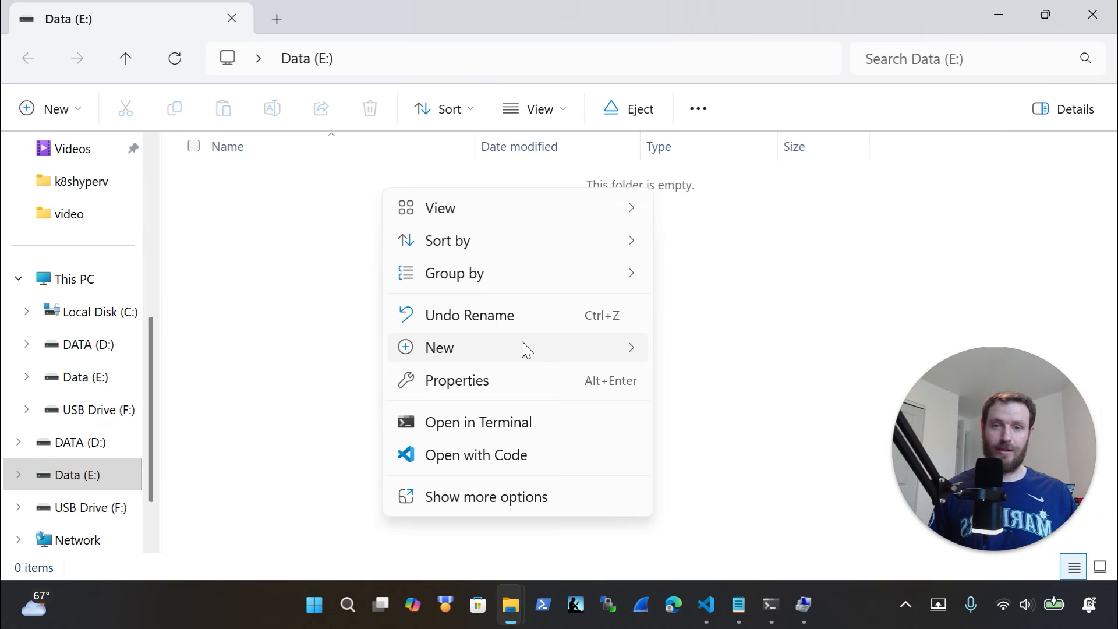
{"action": "mouse_move", "coordinate": [524, 347]}
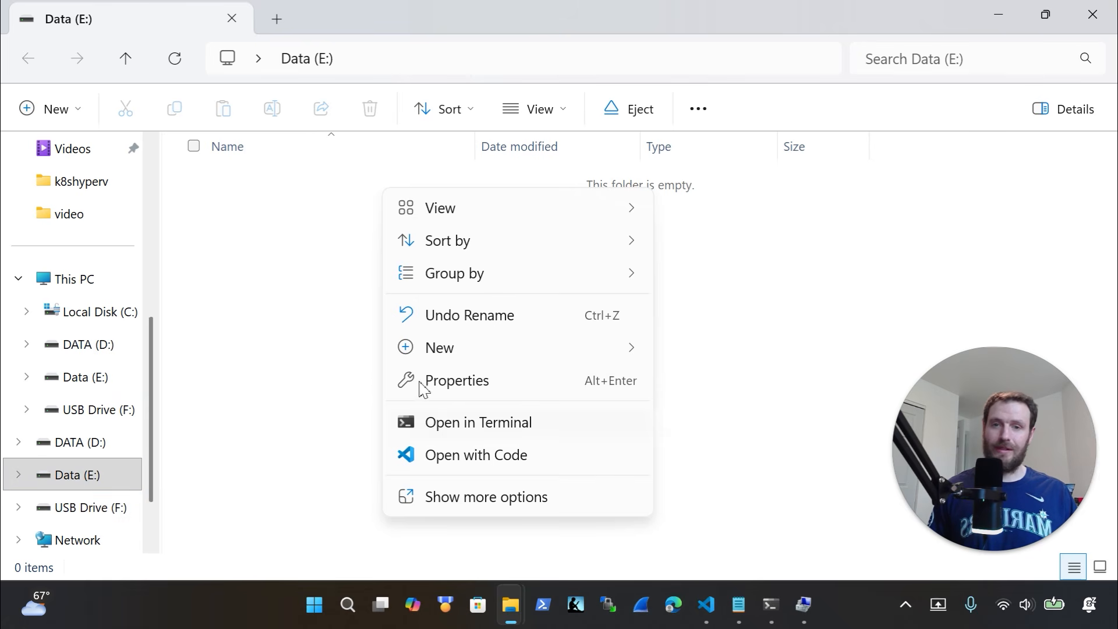
Create an empty yahoo.txt on Data (E:) and cancel the prompt to format USB Drive (F:)
{"action": "mouse_move", "coordinate": [441, 362]}
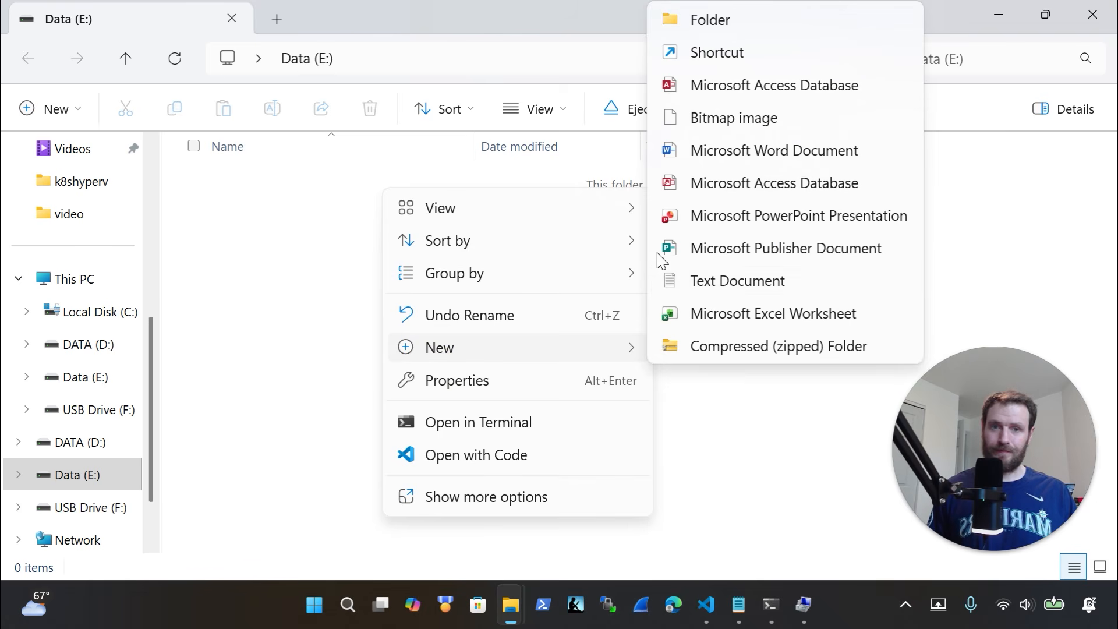
{"action": "left_click", "coordinate": [710, 289]}
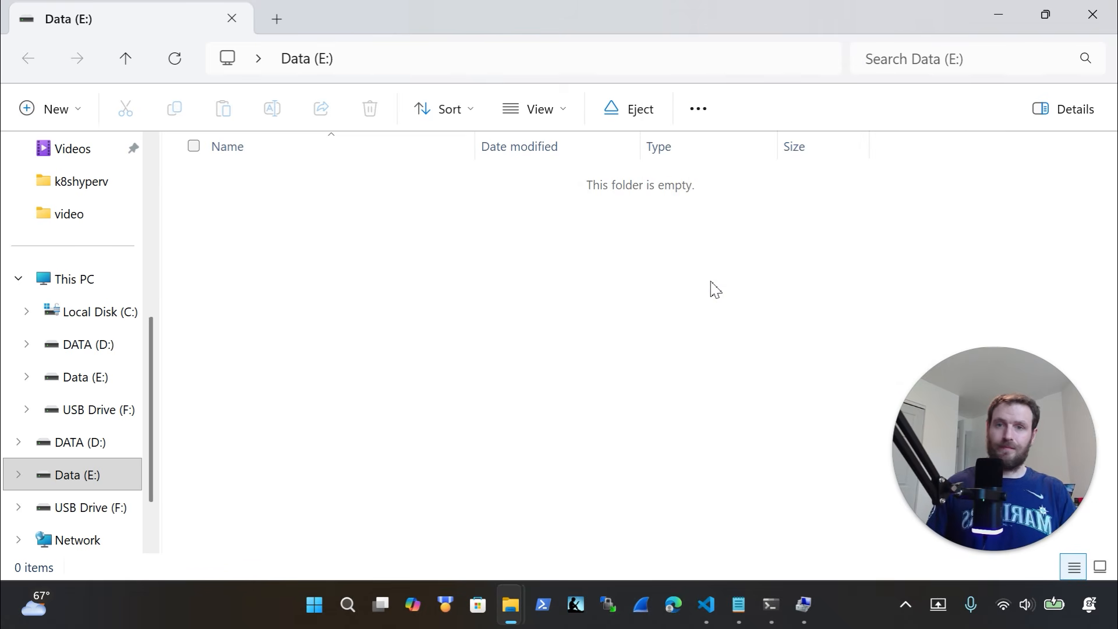
{"action": "type", "text": "yahoo"}
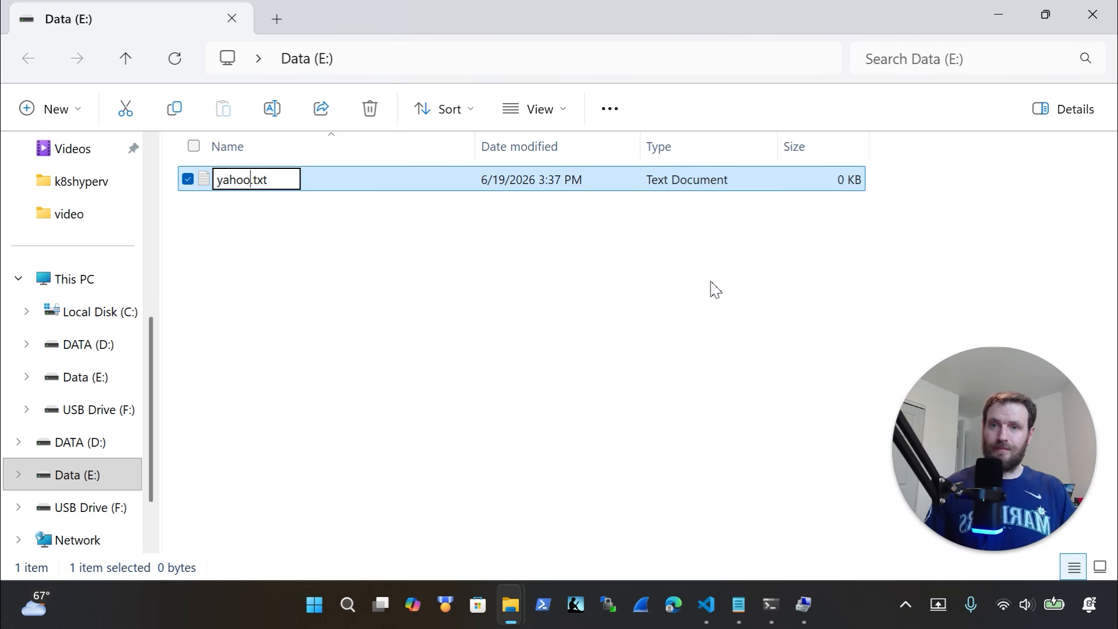
{"action": "key", "text": "Return"}
{"action": "left_click", "coordinate": [111, 509]}
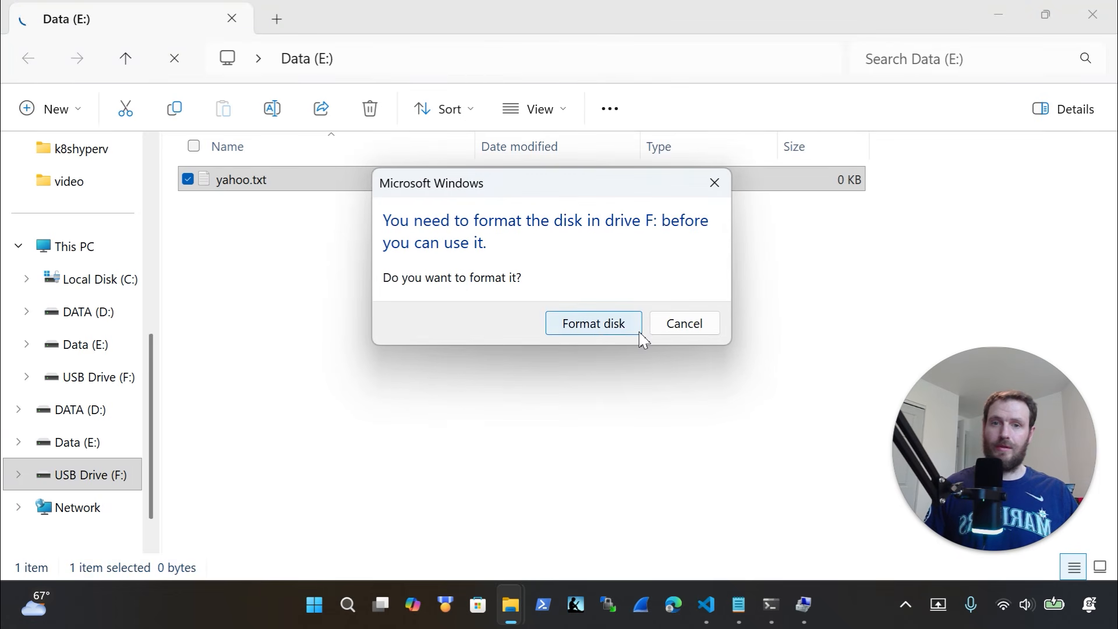
{"action": "left_click", "coordinate": [688, 326]}
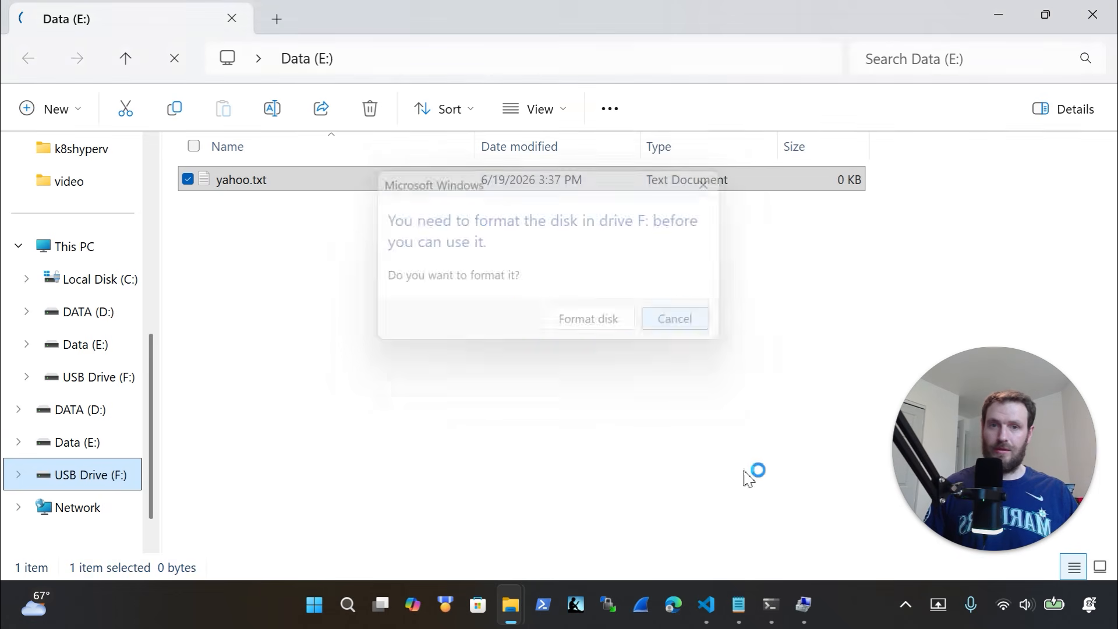
Run the pending Format-Volume command formatting F: as FAT32 with 2048-byte units, labelled Data
{"action": "left_click", "coordinate": [770, 605]}
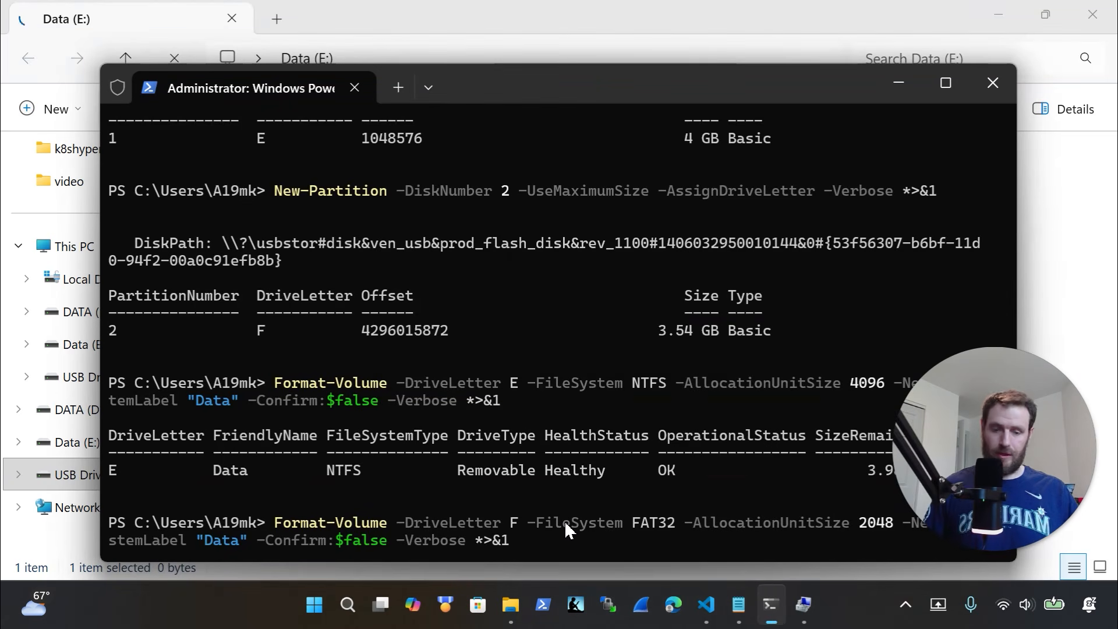
{"action": "key", "text": "Return"}
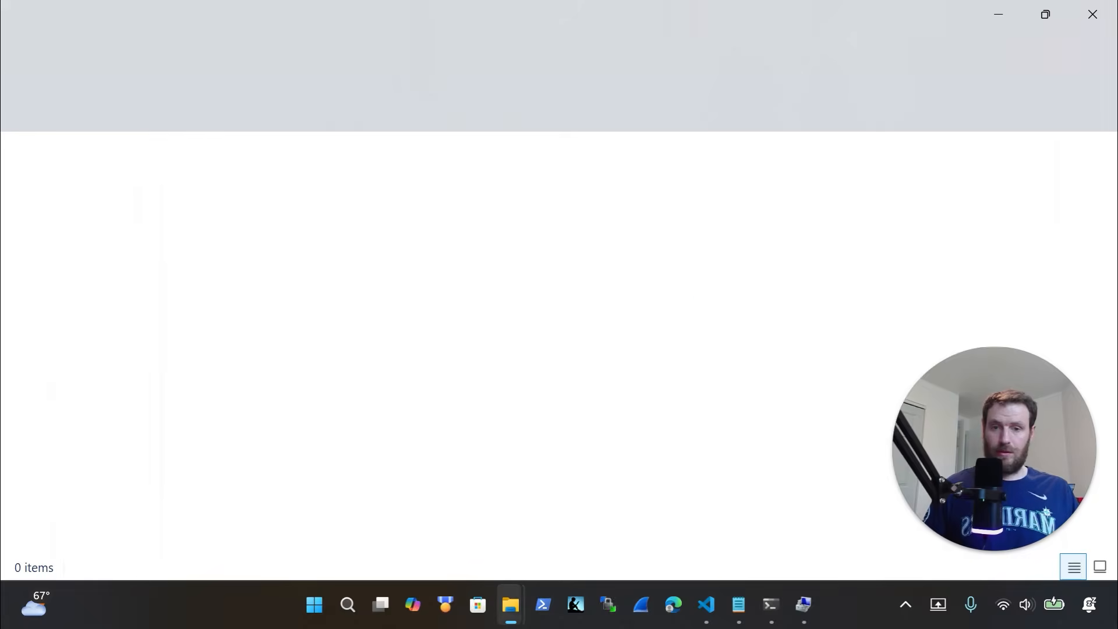
Close the extra Explorer window, dismiss the location-not-available error and reload the drive view
{"action": "mouse_move", "coordinate": [510, 606]}
{"action": "left_click", "coordinate": [379, 432]}
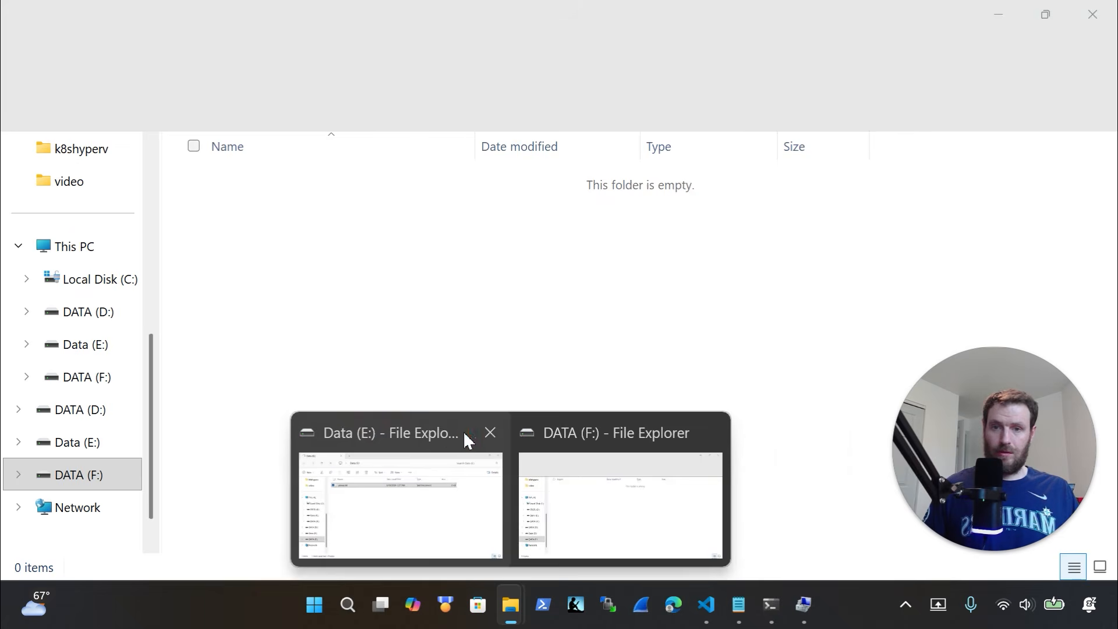
{"action": "left_click", "coordinate": [492, 432]}
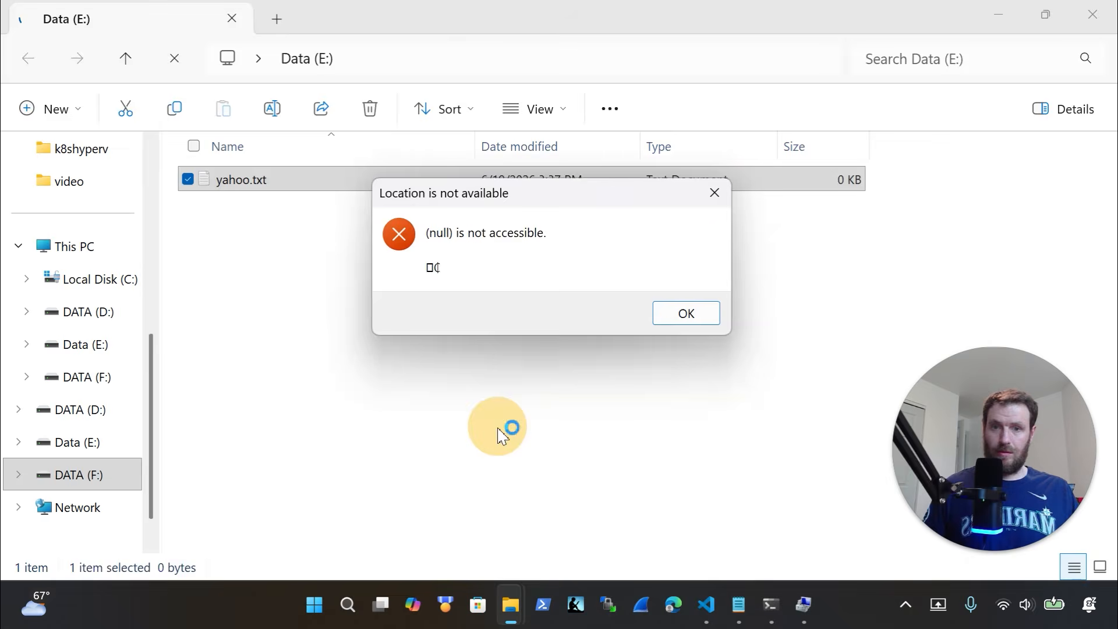
{"action": "left_click", "coordinate": [689, 318]}
{"action": "left_click", "coordinate": [87, 446]}
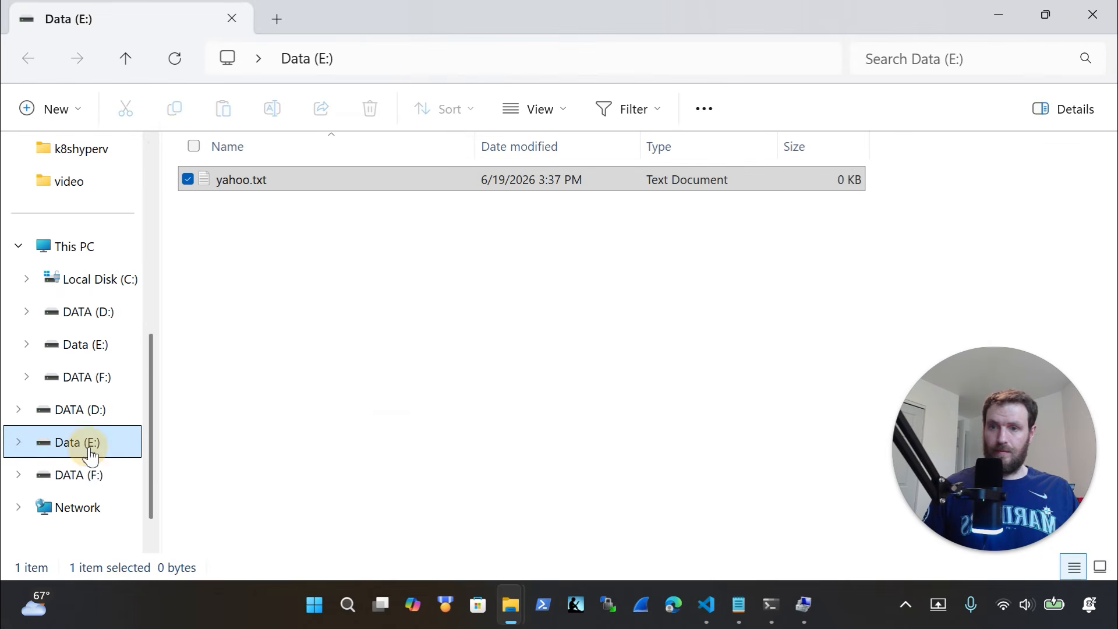
On DATA (F:), create a new empty text document named yahoo2.txt
{"action": "left_click", "coordinate": [90, 477]}
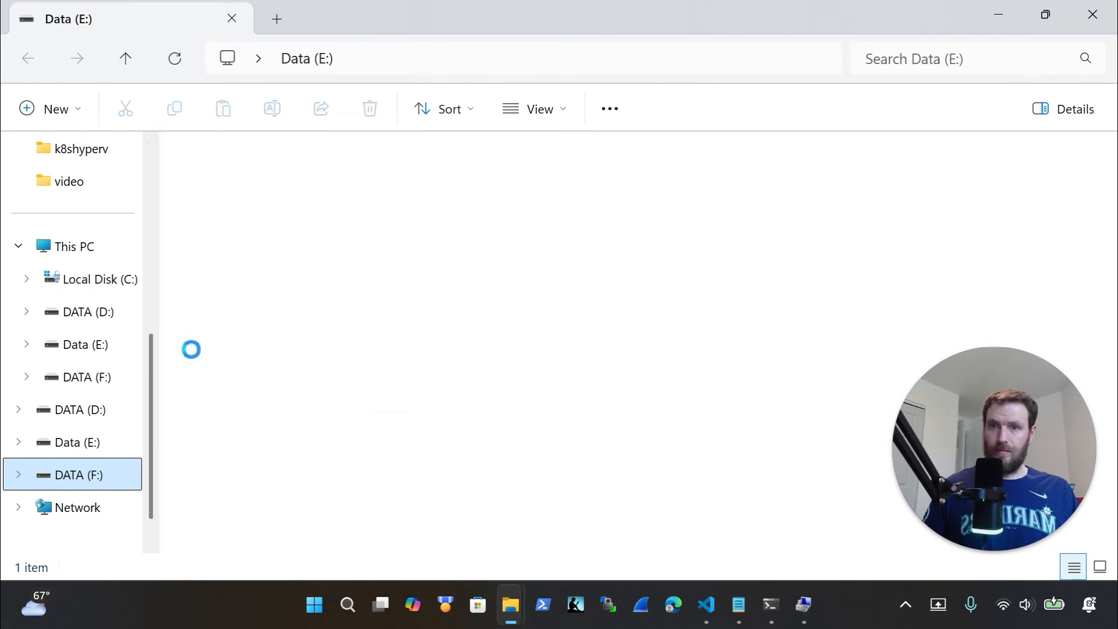
{"action": "left_click", "coordinate": [287, 222]}
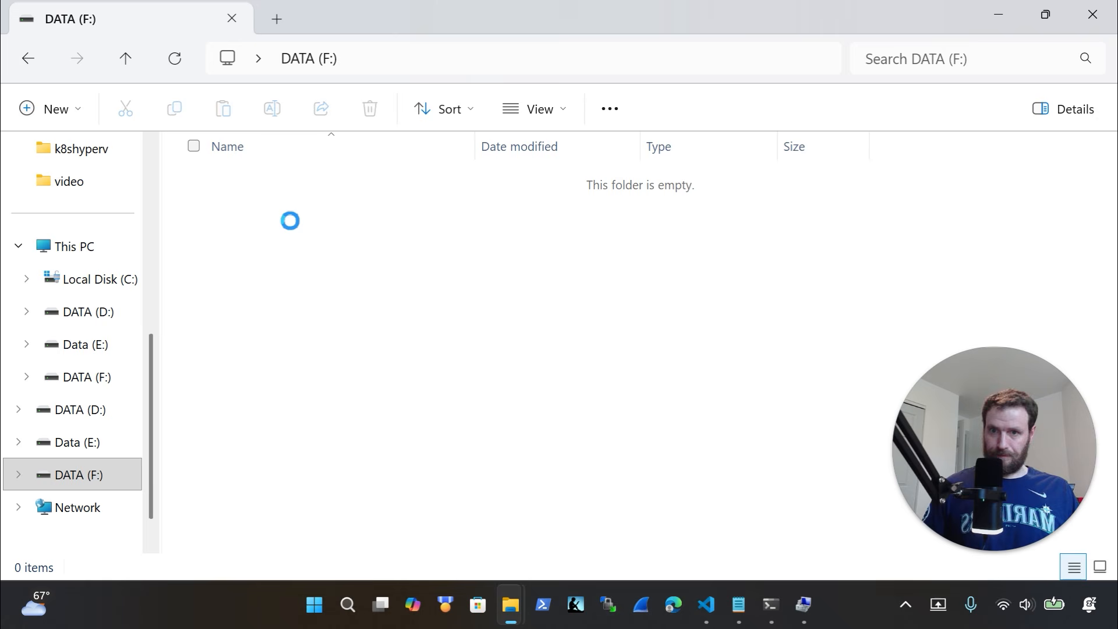
{"action": "right_click", "coordinate": [288, 222]}
{"action": "mouse_move", "coordinate": [396, 360]}
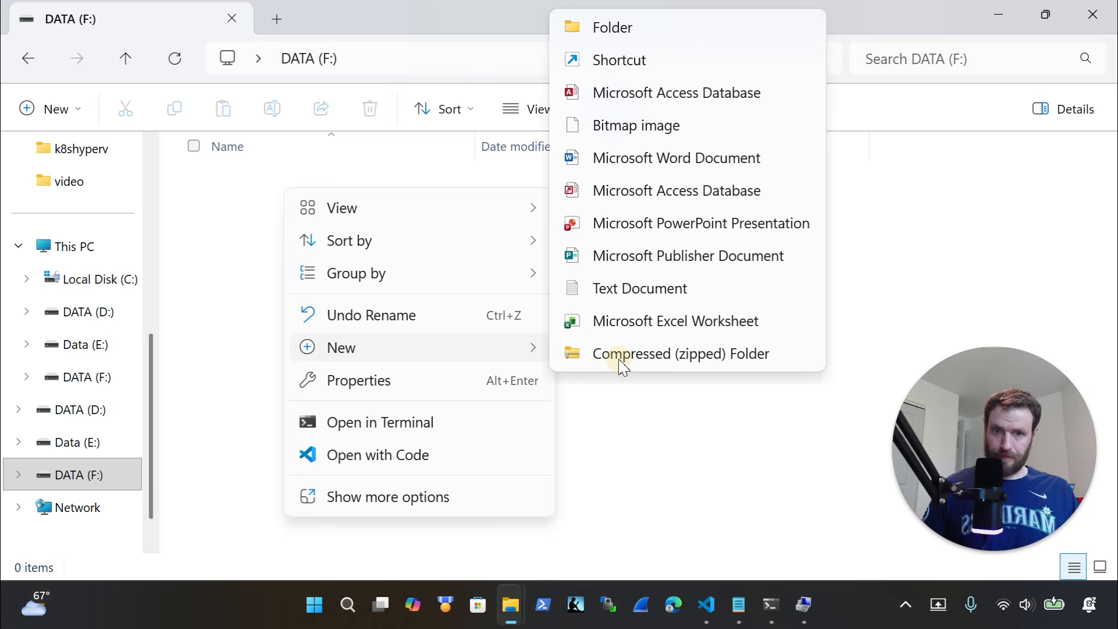
{"action": "left_click", "coordinate": [673, 282]}
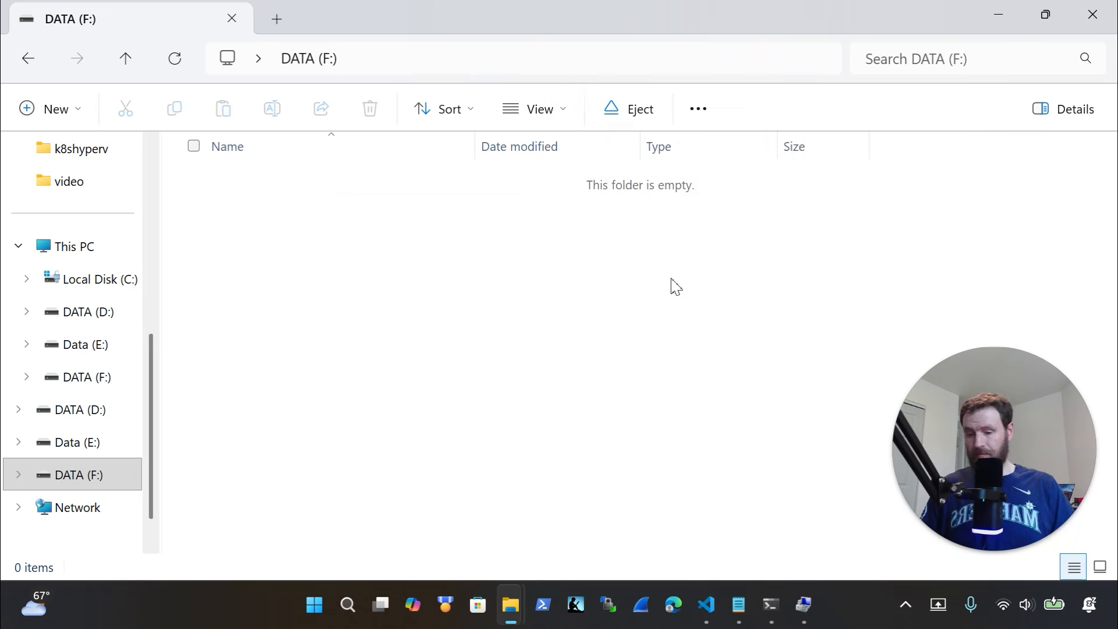
{"action": "type", "text": "yahoo2"}
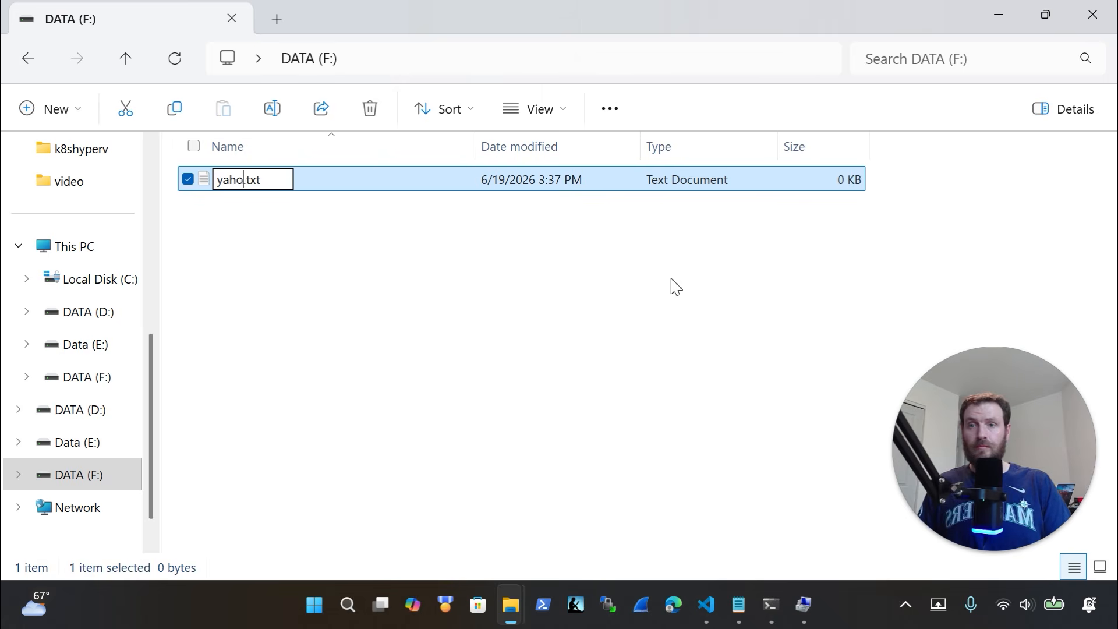
{"action": "key", "text": "Return"}
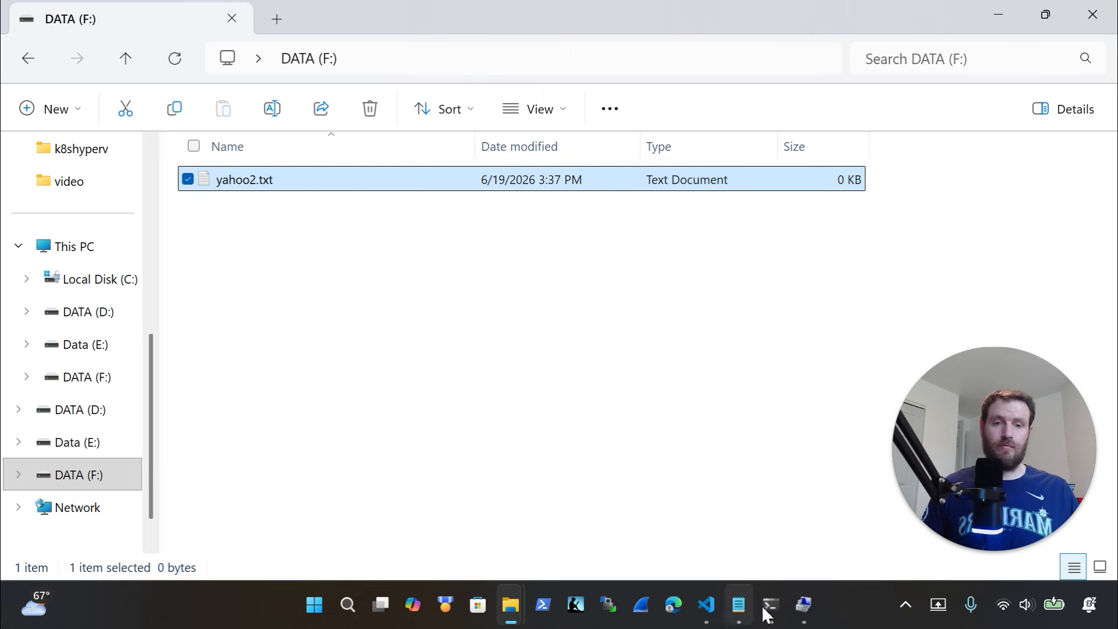
Check the PowerShell terminal and script, then return to the DATA (F:) Explorer window
{"action": "left_click", "coordinate": [768, 610]}
{"action": "left_click", "coordinate": [706, 606]}
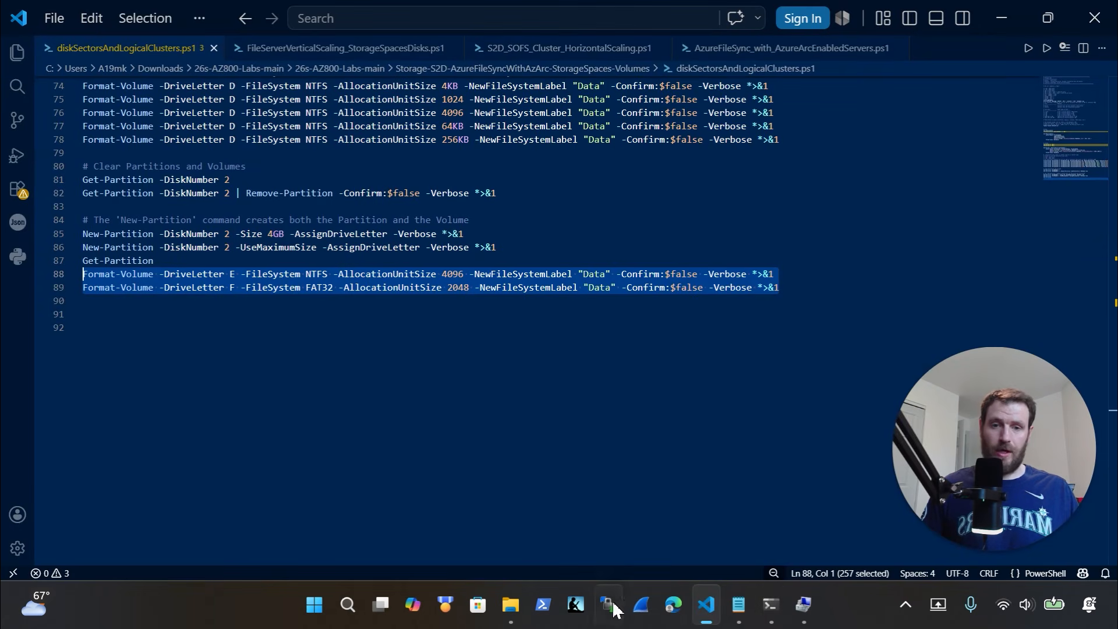
{"action": "left_click", "coordinate": [511, 606]}
{"action": "left_click", "coordinate": [498, 469]}
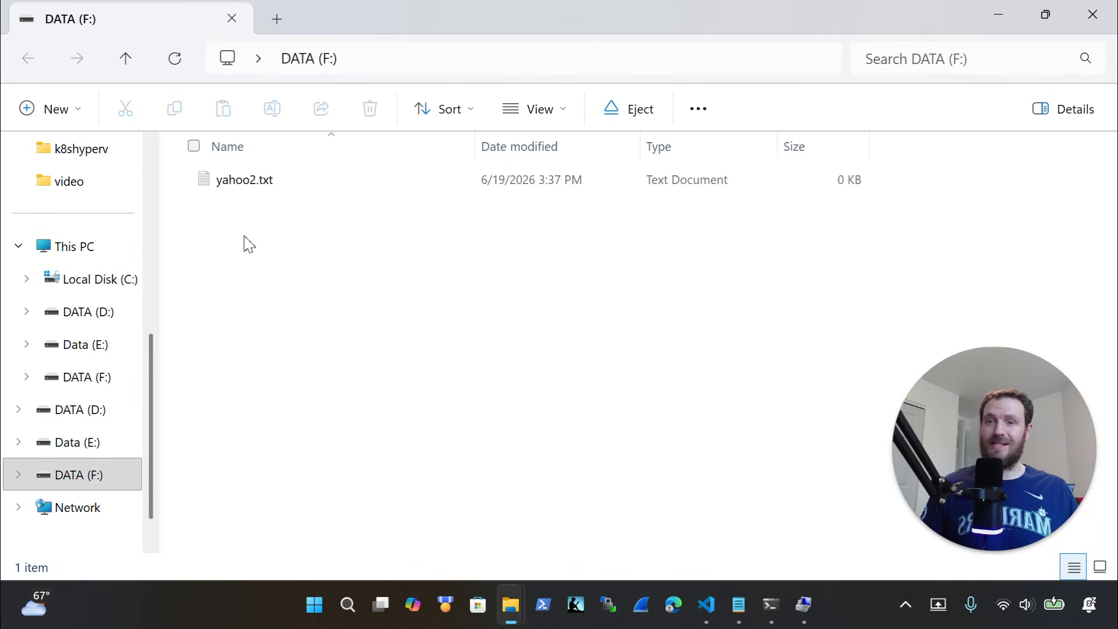
{"action": "left_click", "coordinate": [256, 188]}
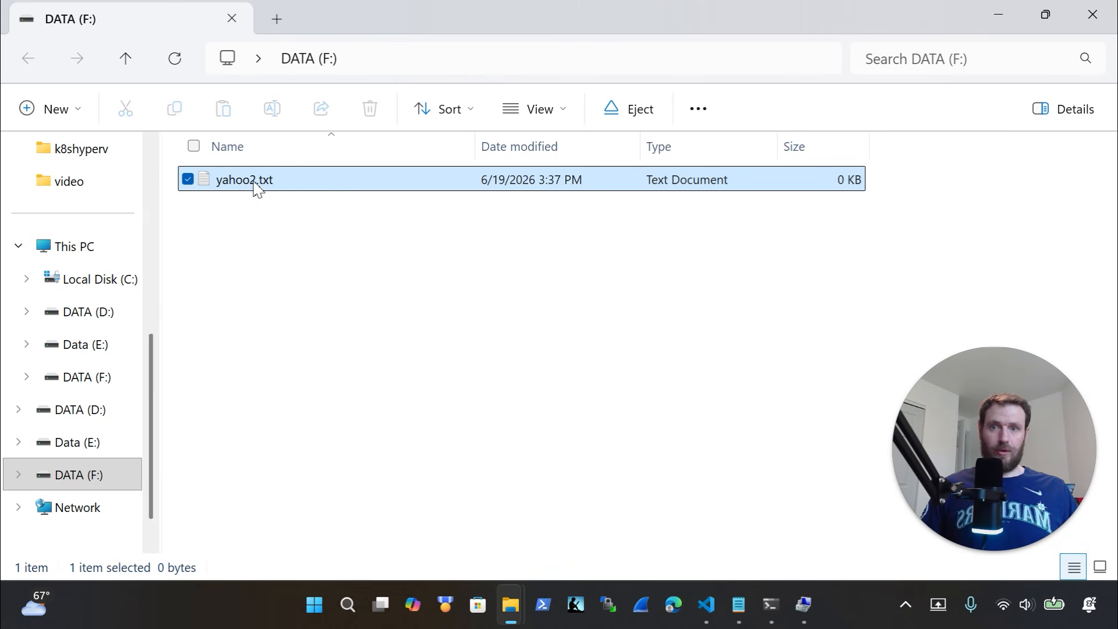
{"action": "right_click", "coordinate": [255, 187]}
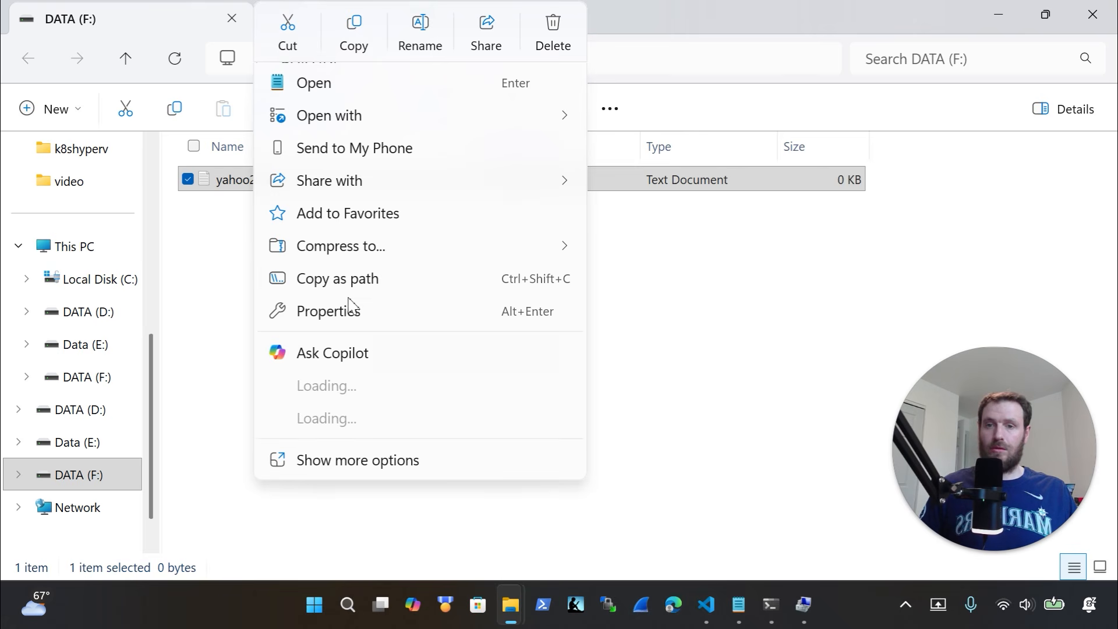
{"action": "left_click", "coordinate": [349, 312]}
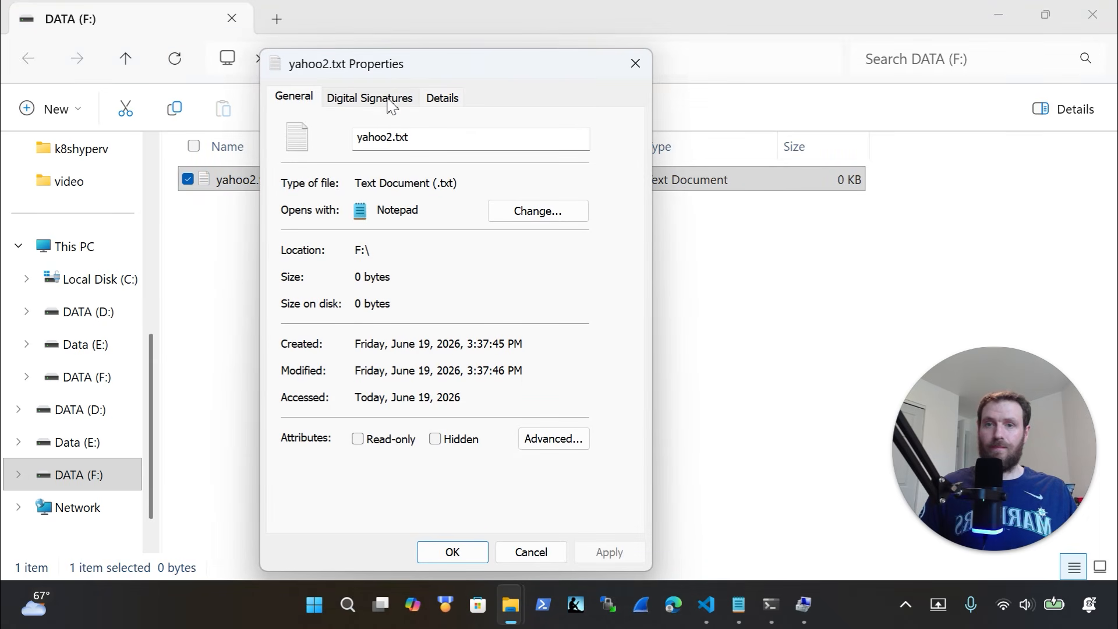
{"action": "left_click", "coordinate": [390, 100]}
{"action": "left_click", "coordinate": [440, 102]}
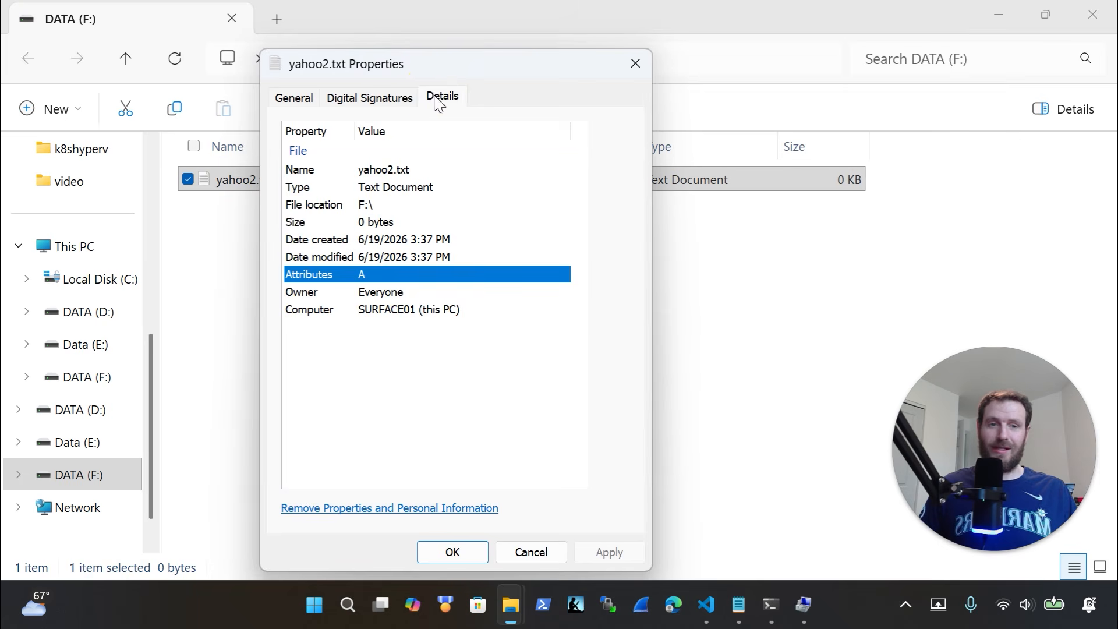
{"action": "left_click", "coordinate": [370, 99]}
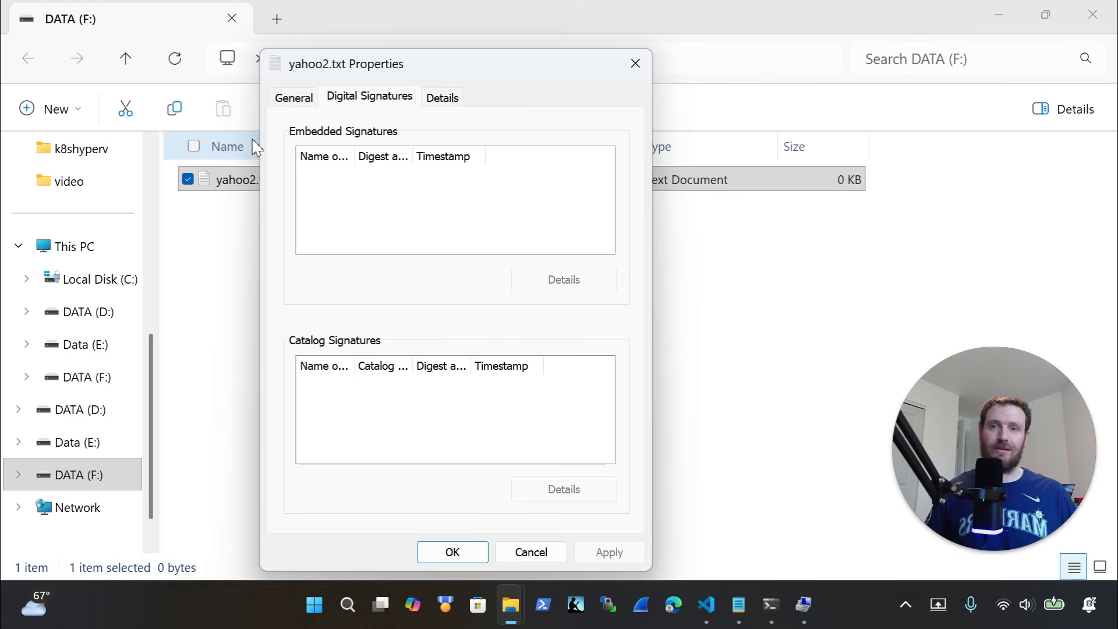
{"action": "left_click", "coordinate": [292, 98]}
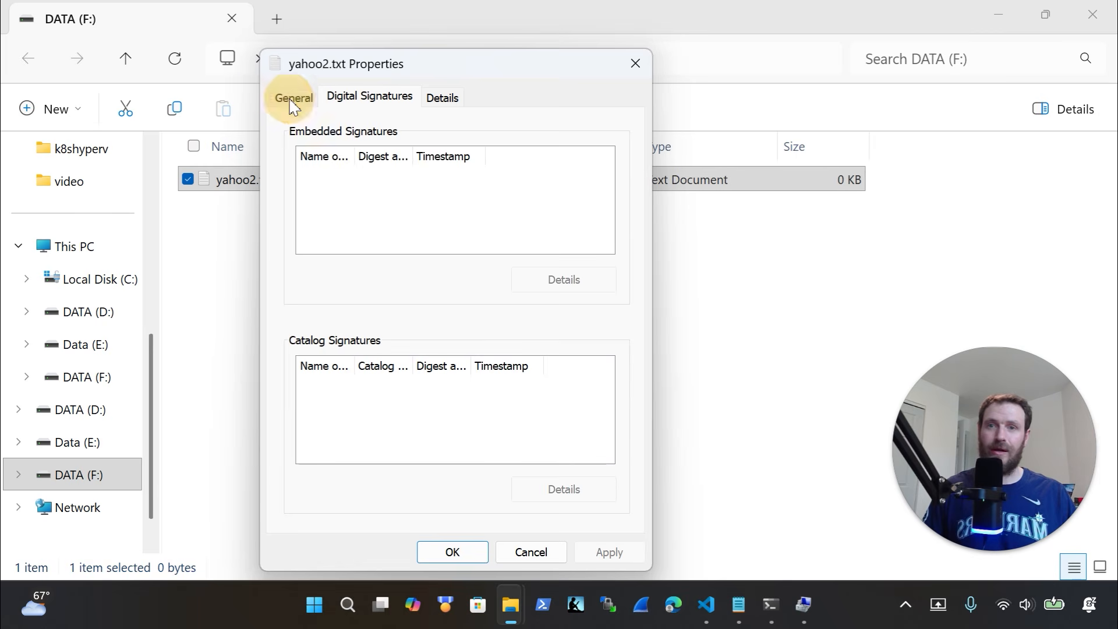
{"action": "left_click", "coordinate": [415, 99]}
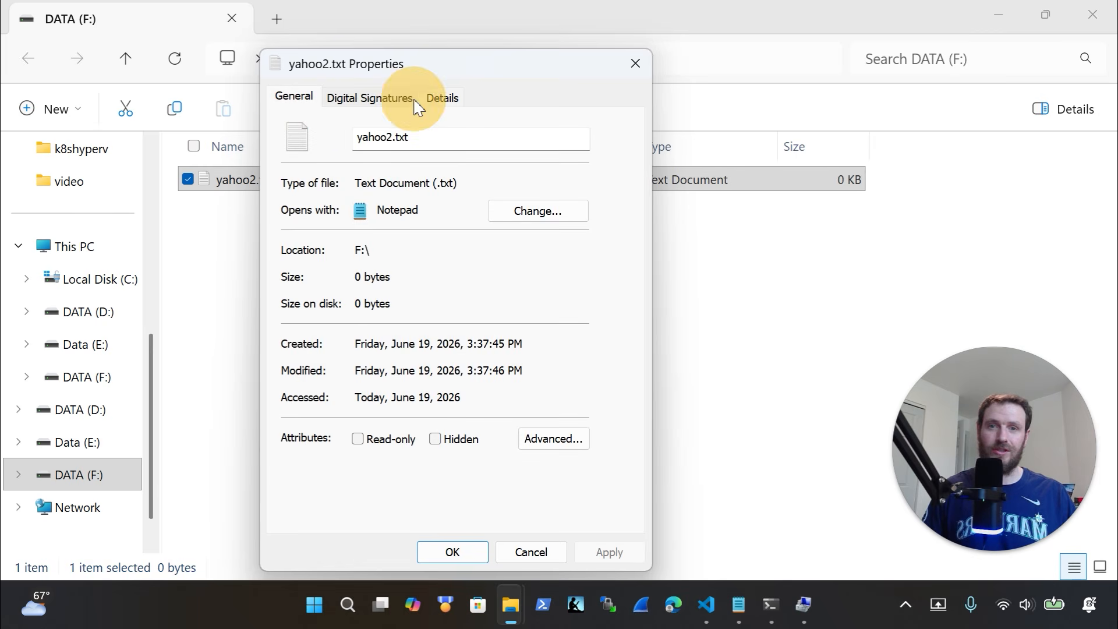
{"action": "left_click", "coordinate": [636, 64]}
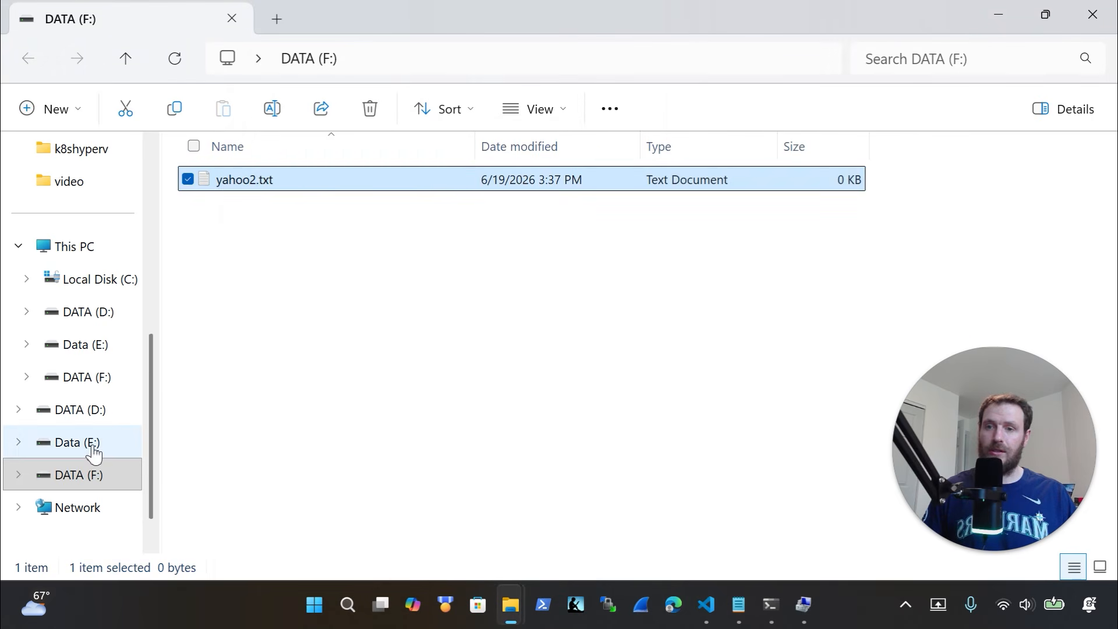
Go to Data (E:) and open yahoo.txt
{"action": "left_click", "coordinate": [91, 444]}
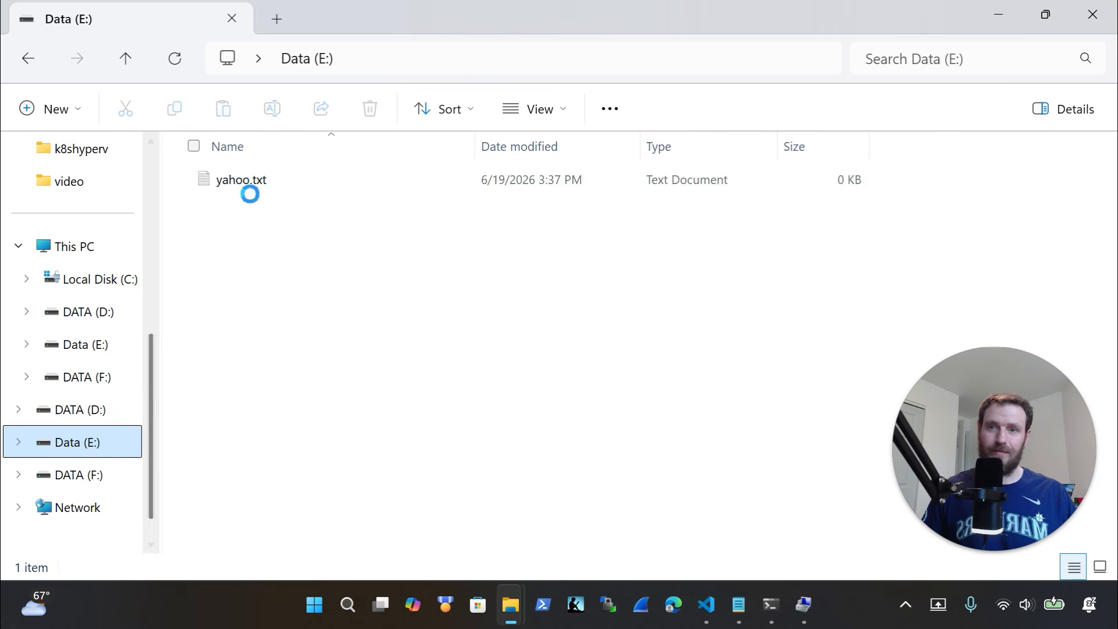
{"action": "left_click", "coordinate": [249, 187]}
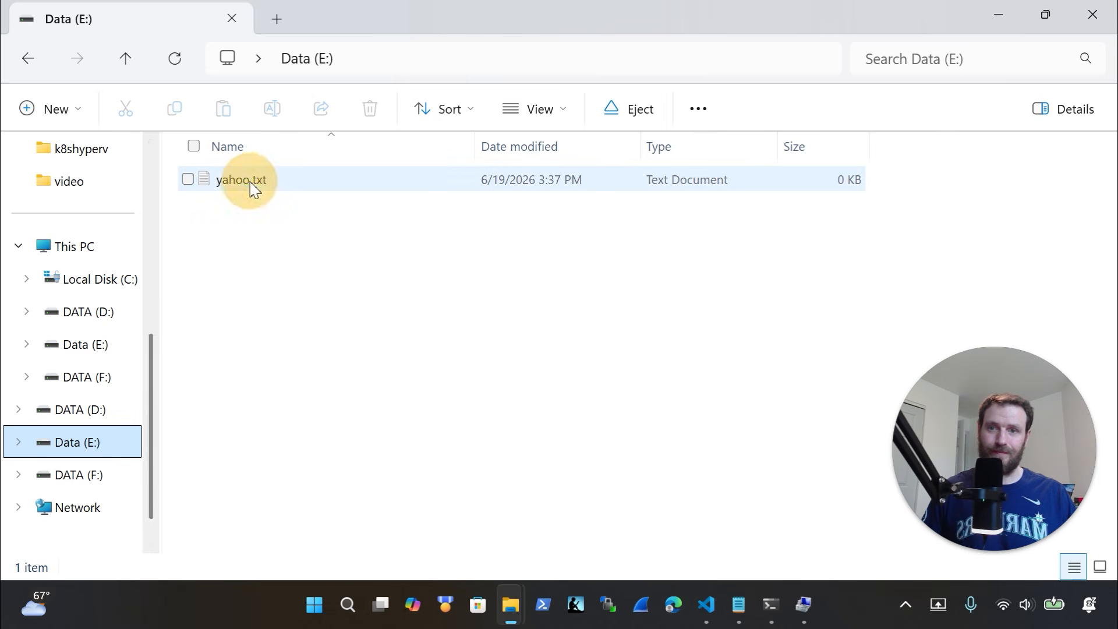
{"action": "double_click", "coordinate": [214, 180]}
{"action": "double_click", "coordinate": [214, 179]}
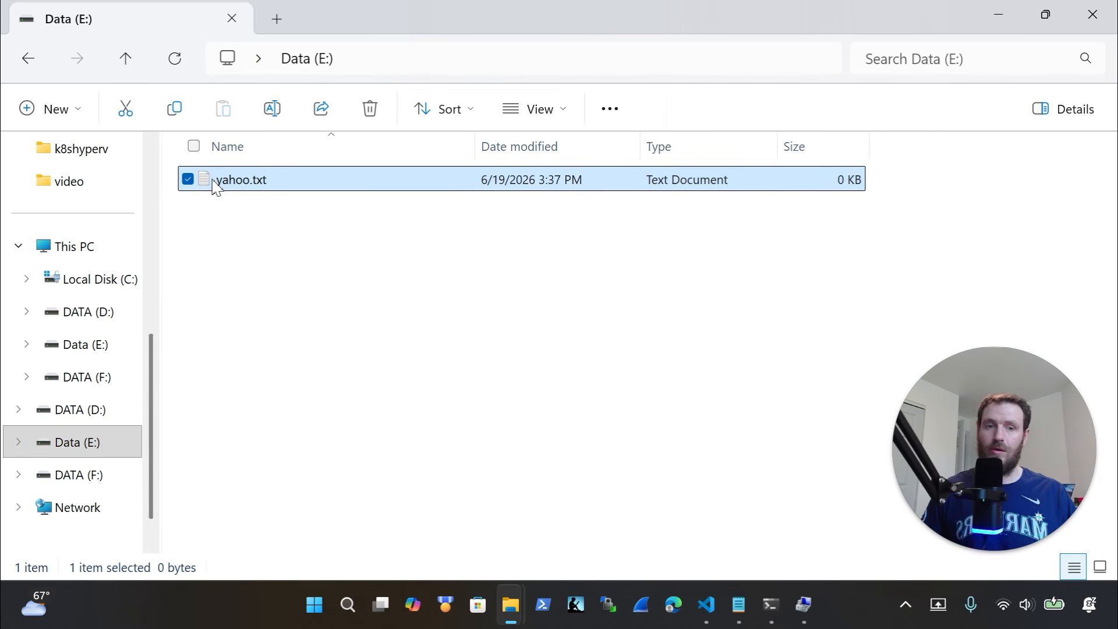
Review the Security tab permissions in yahoo.txt's Properties, then close the dialog and Explorer
{"action": "right_click", "coordinate": [214, 186]}
{"action": "left_click", "coordinate": [306, 474]}
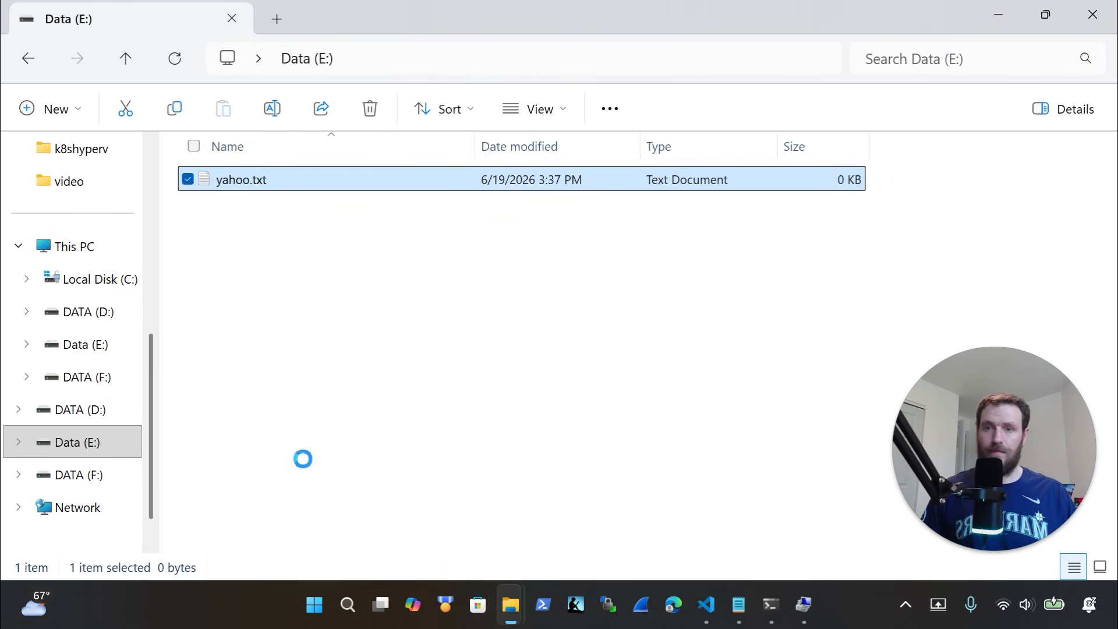
{"action": "left_click", "coordinate": [307, 565]}
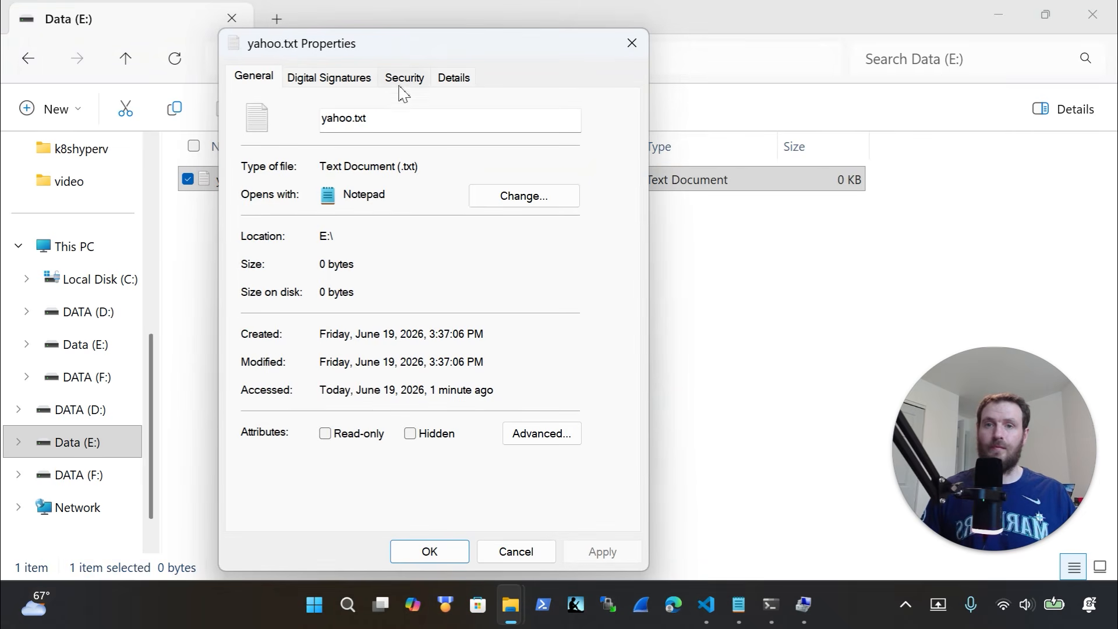
{"action": "left_click", "coordinate": [402, 78]}
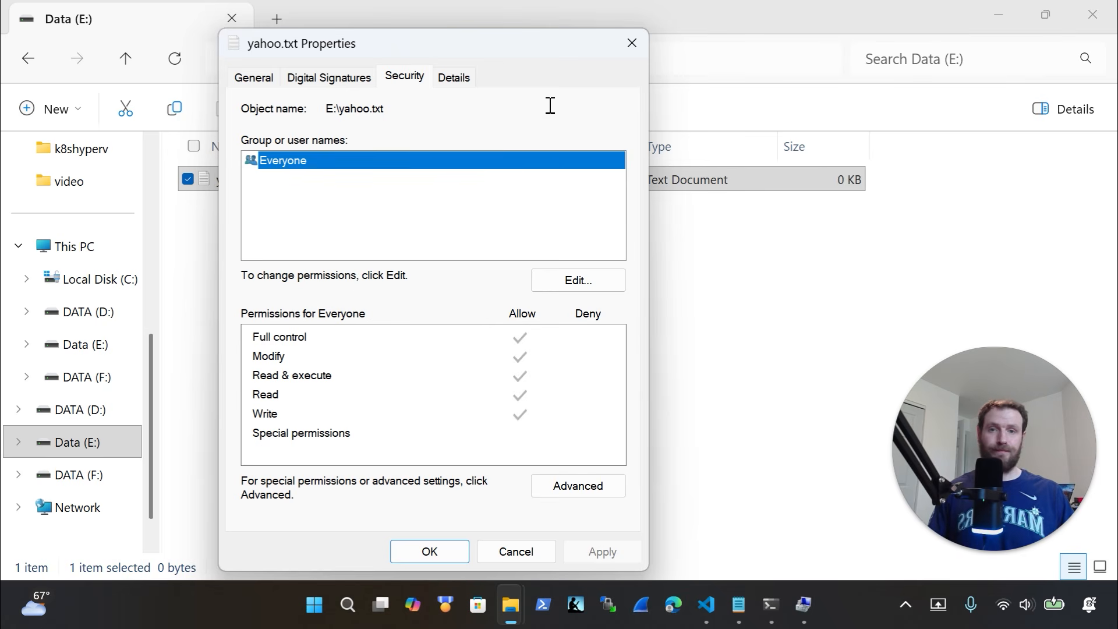
{"action": "left_click", "coordinate": [631, 44]}
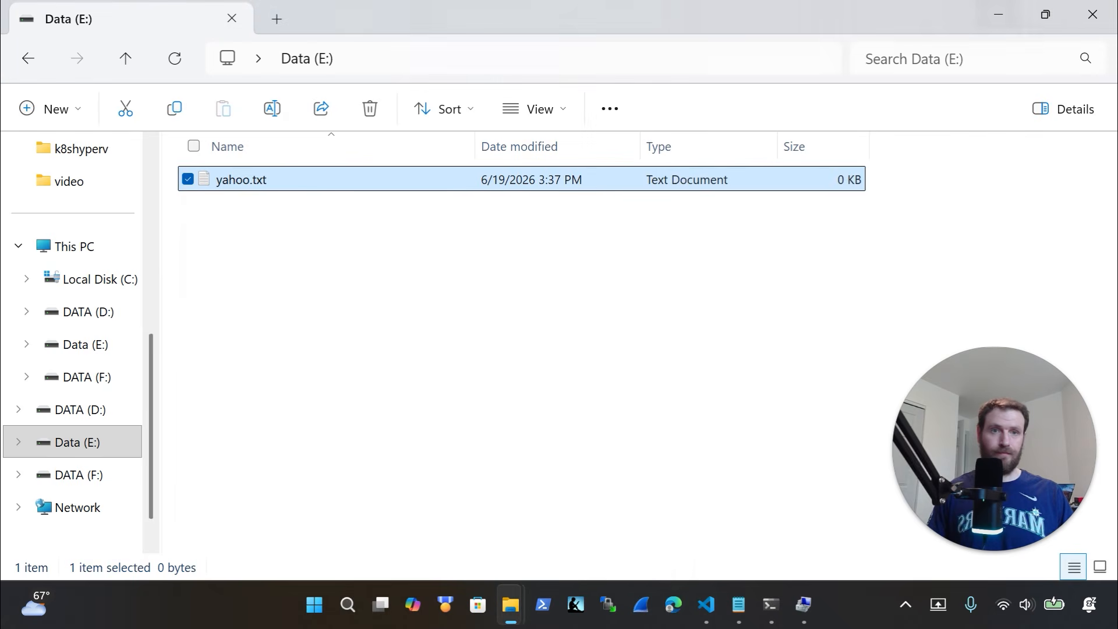
{"action": "left_click", "coordinate": [1077, 17]}
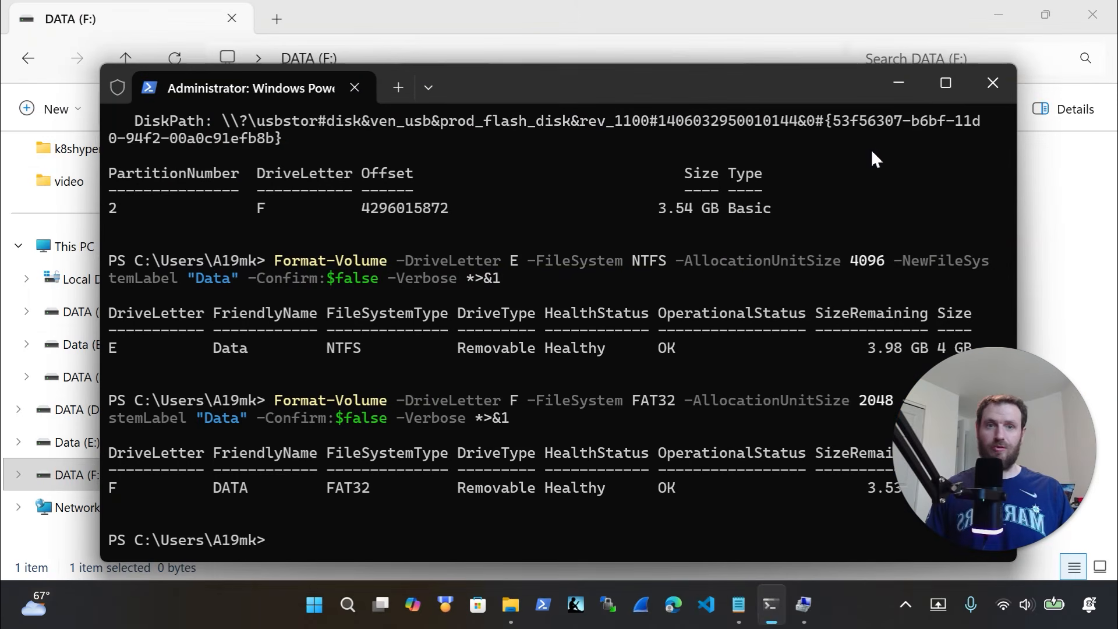
Close the Windows PowerShell window and the remaining DATA (F:) Explorer window
{"action": "left_click", "coordinate": [993, 83]}
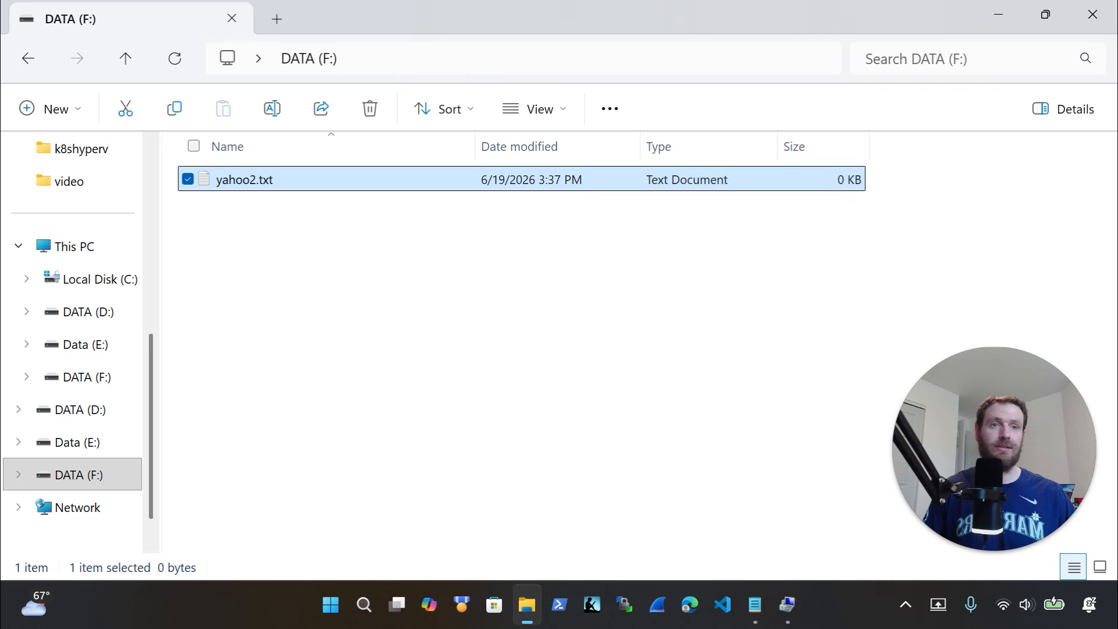
{"action": "left_click", "coordinate": [1092, 14]}
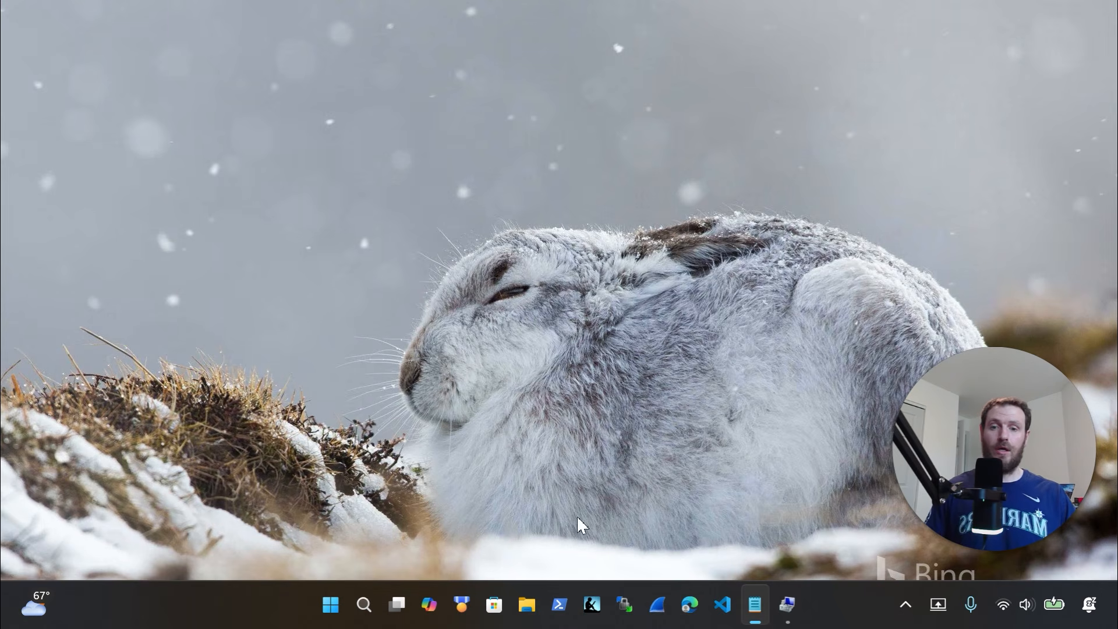
Launch Remote Desktop Connection from a Start search for 'remote'
{"action": "left_click", "coordinate": [332, 605]}
{"action": "type", "text": "remote"}
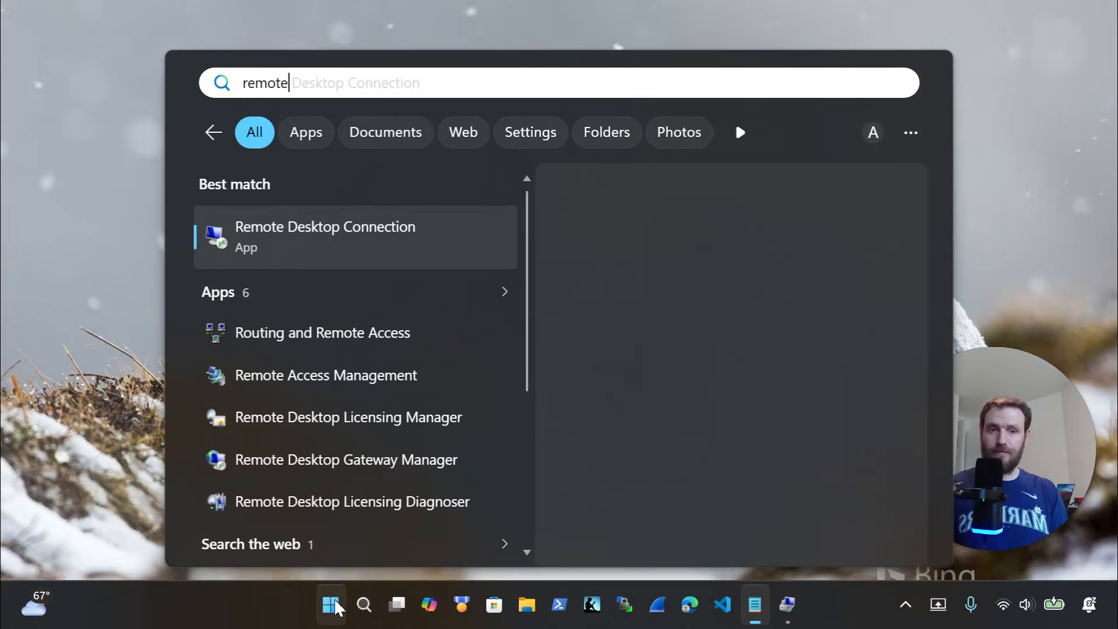
{"action": "key", "text": "Return"}
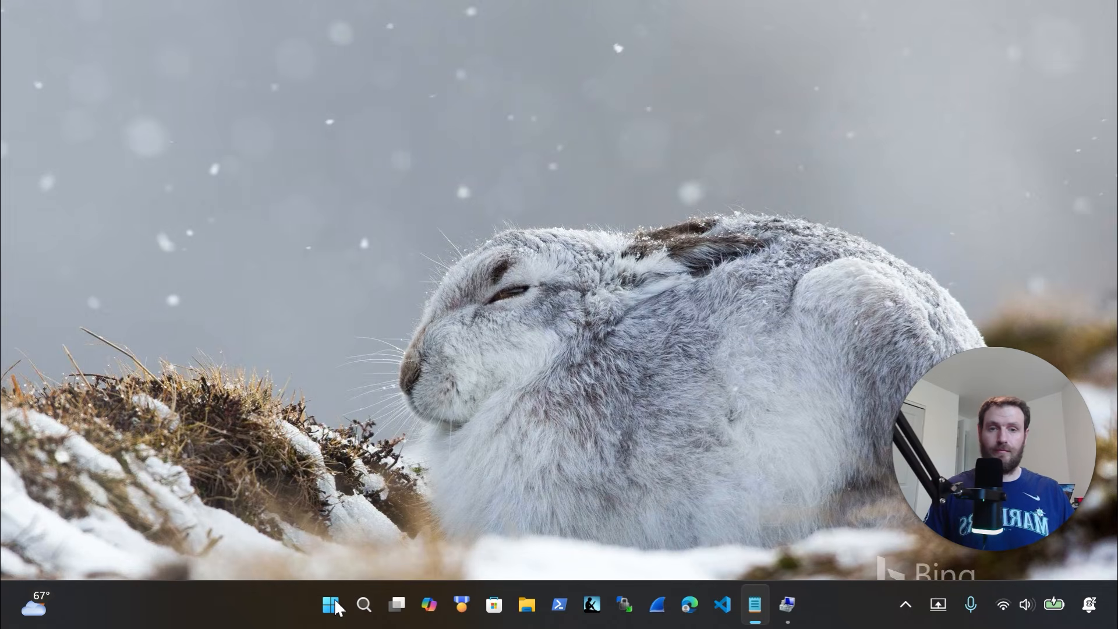
Connect to 192.168.1.14 and submit the account password
{"action": "type", "text": "1"}
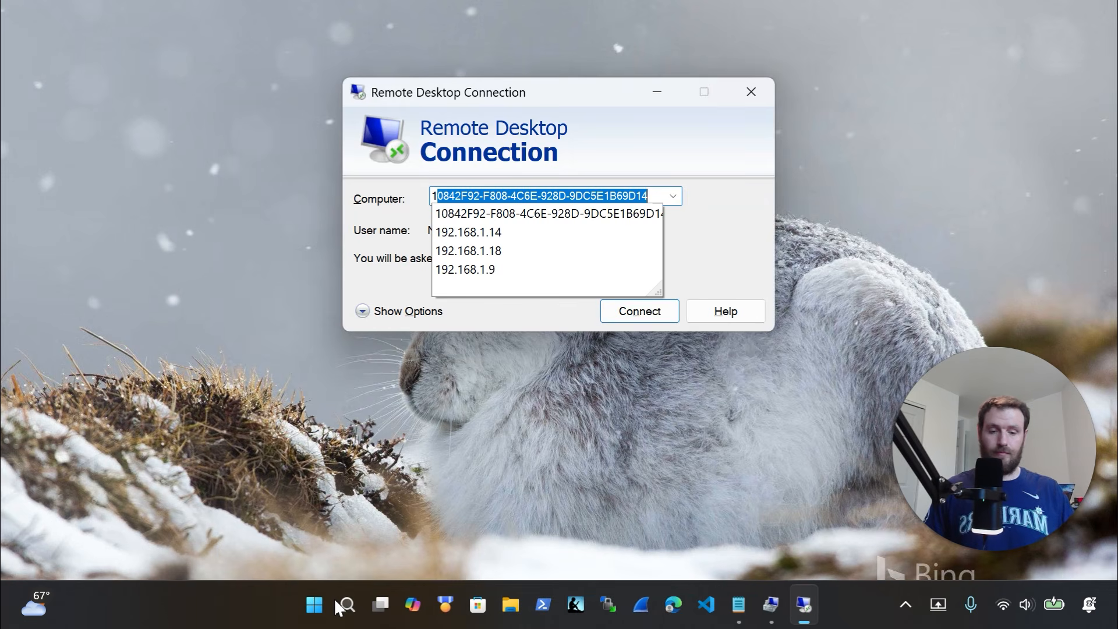
{"action": "type", "text": "92.168.1."}
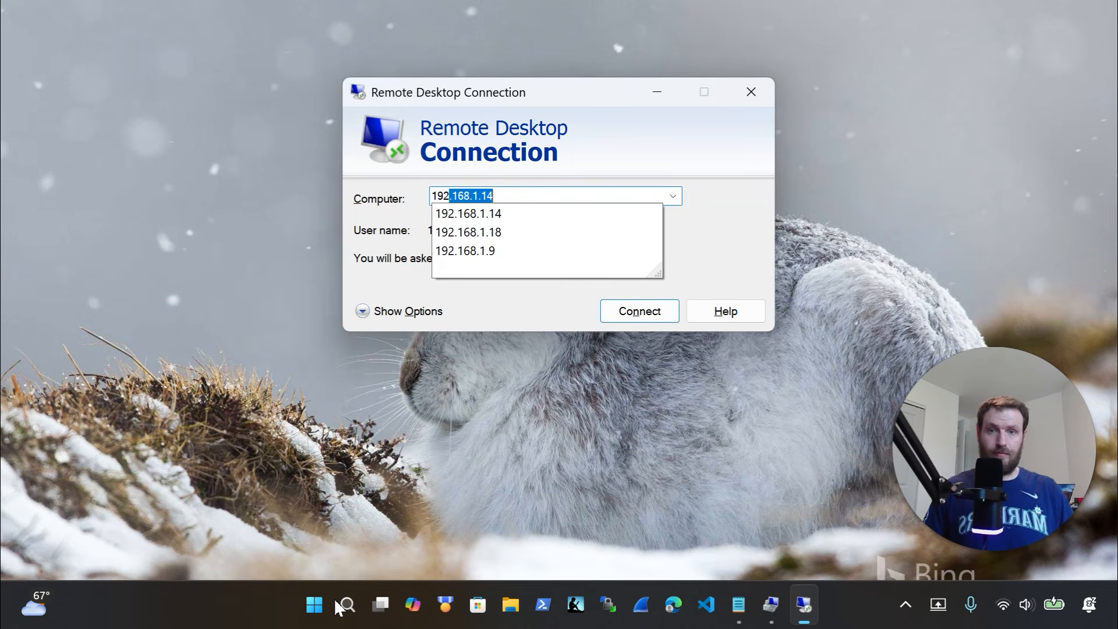
{"action": "key", "text": "Return"}
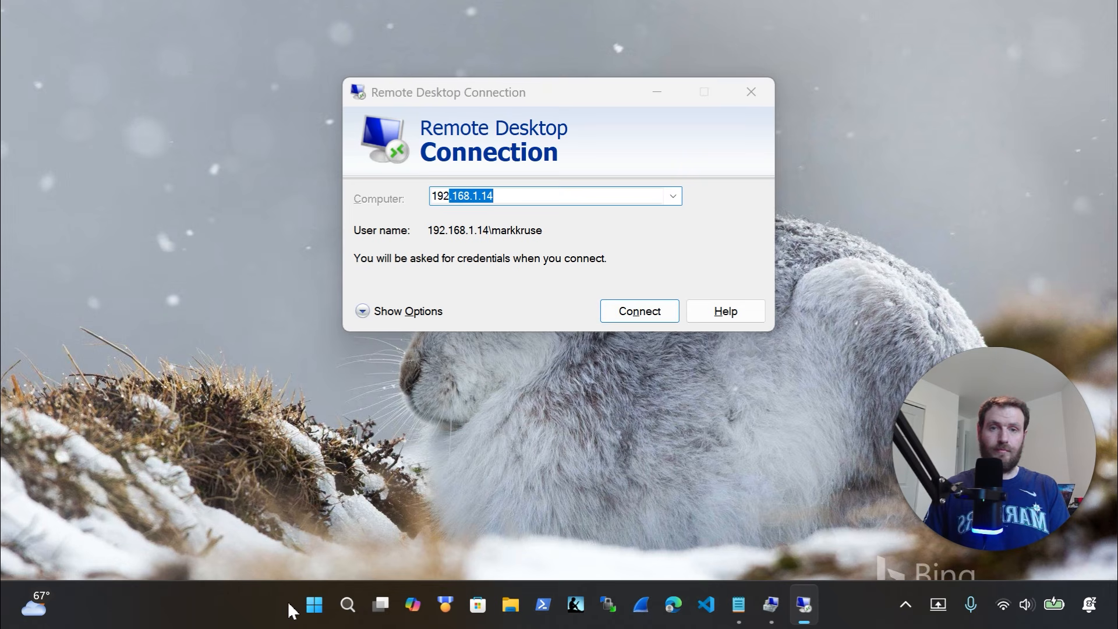
{"action": "key", "text": "Return"}
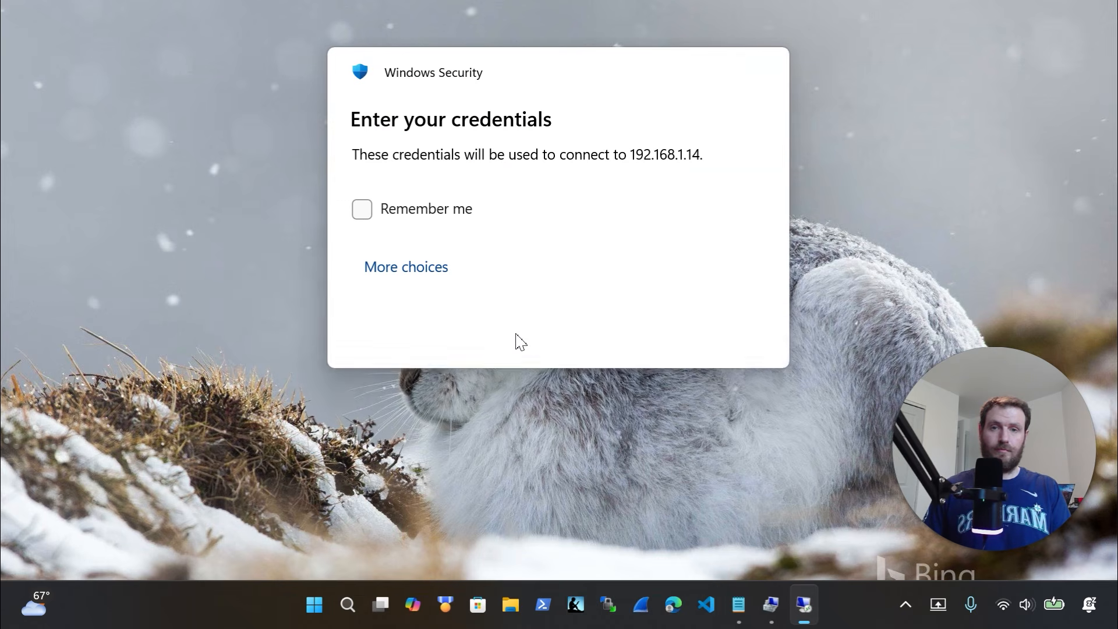
{"action": "type", "text": "•••••••"}
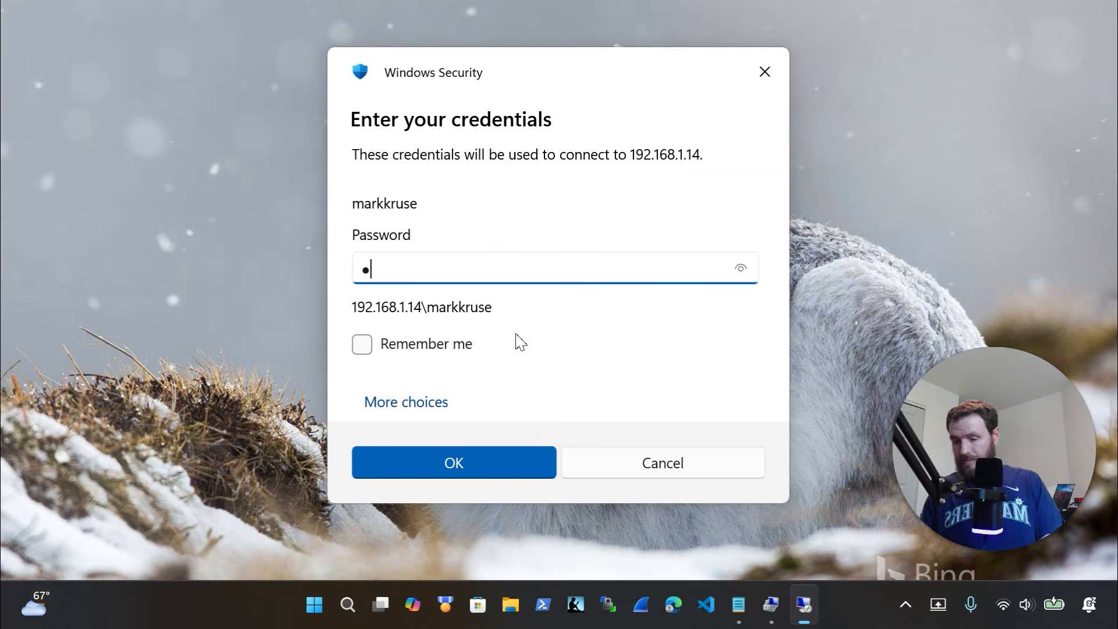
{"action": "type", "text": "••••••"}
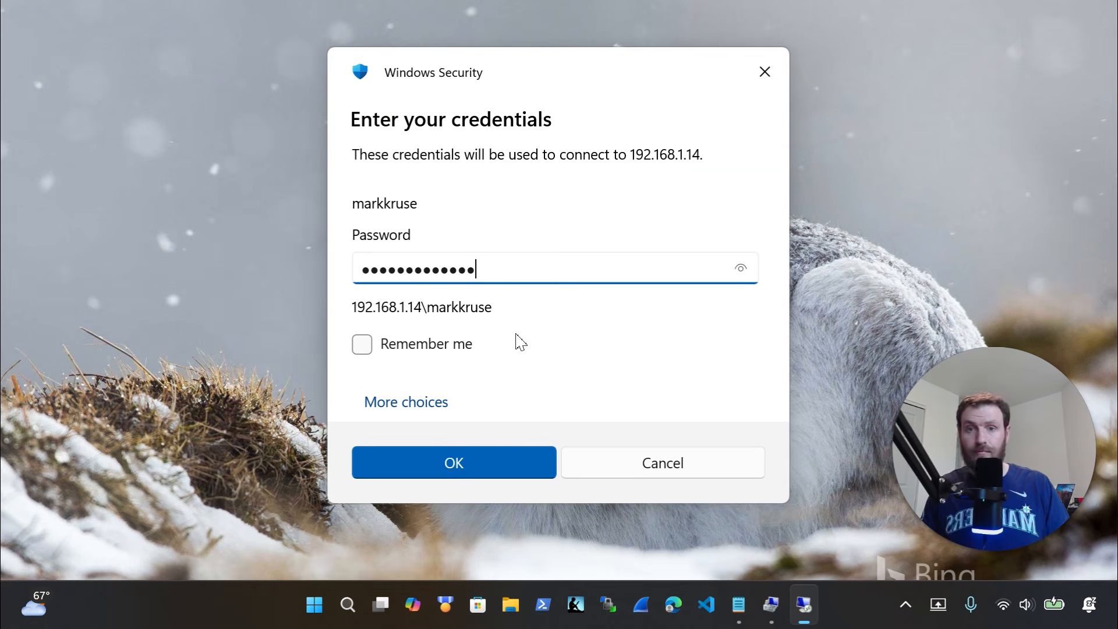
{"action": "key", "text": "Return"}
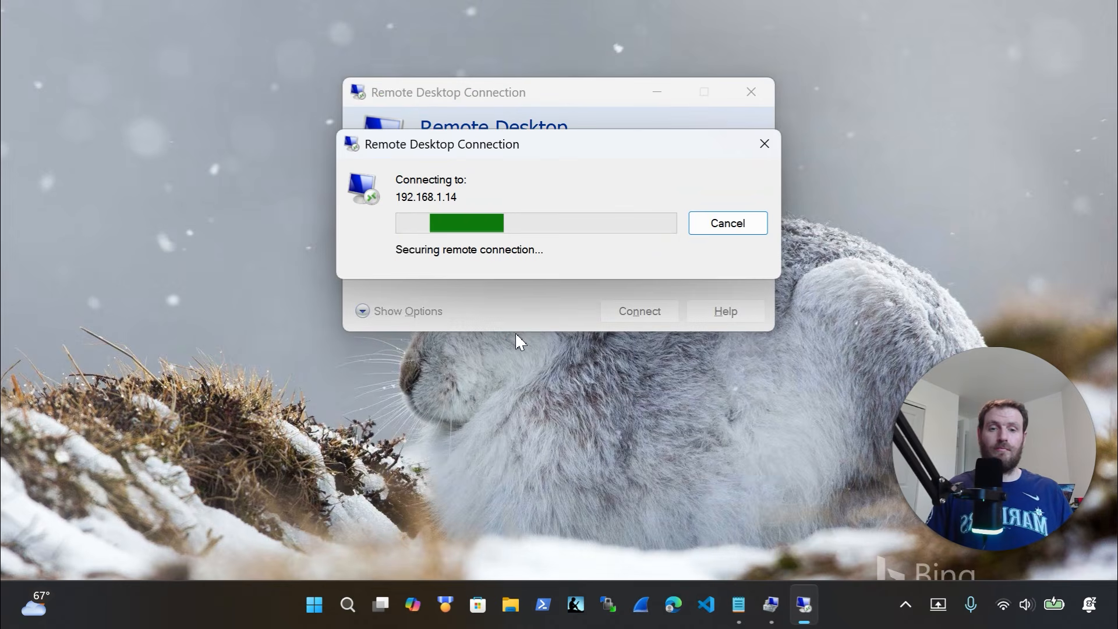
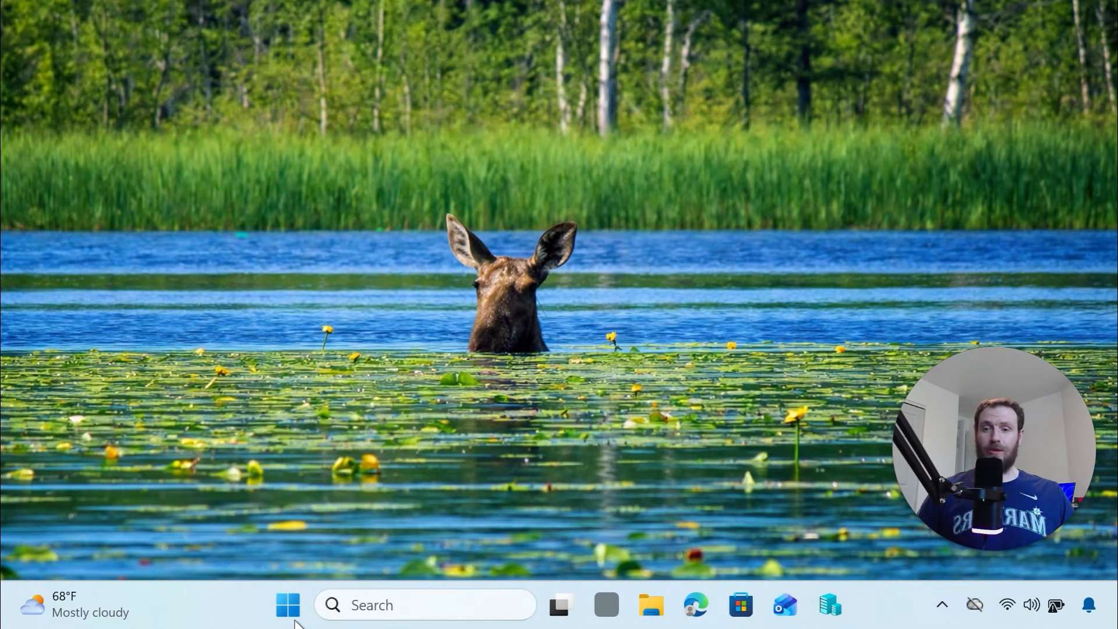
Open an admin Terminal from the Win+X menu and paste the gwmi hardware inventory queries
{"action": "right_click", "coordinate": [296, 624]}
{"action": "left_click", "coordinate": [294, 348]}
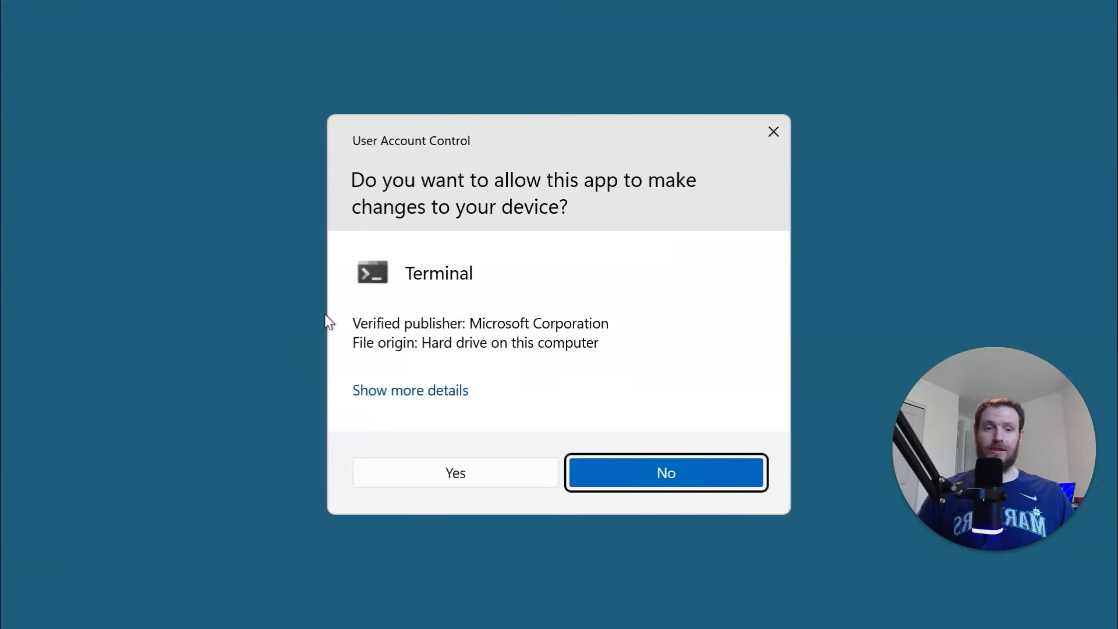
{"action": "left_click", "coordinate": [500, 466]}
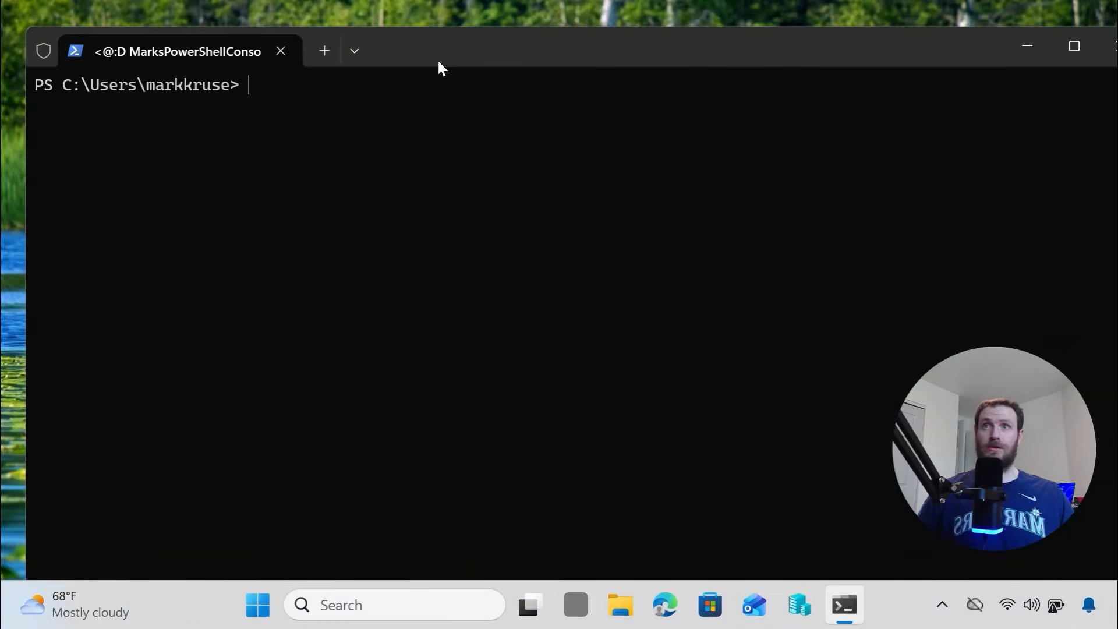
{"action": "key", "text": "ctrl+v"}
{"action": "left_click", "coordinate": [500, 490]}
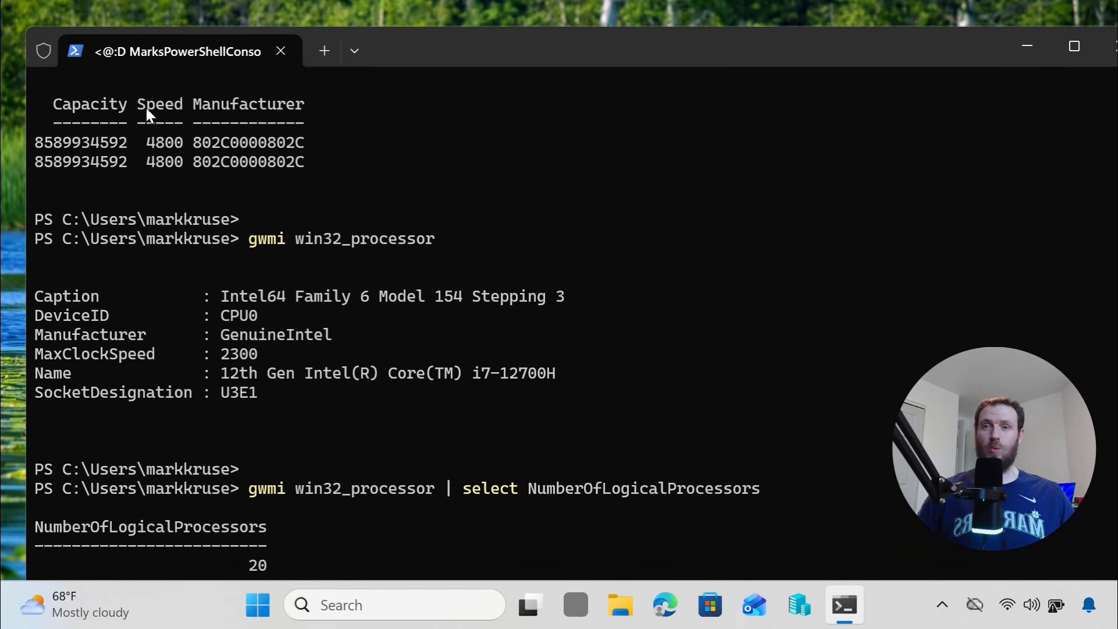
Review the output for the i7-12700H processor and 20 logical processors, then close the terminal
{"action": "scroll", "coordinate": [187, 226], "scroll_direction": "up", "scroll_amount": 2}
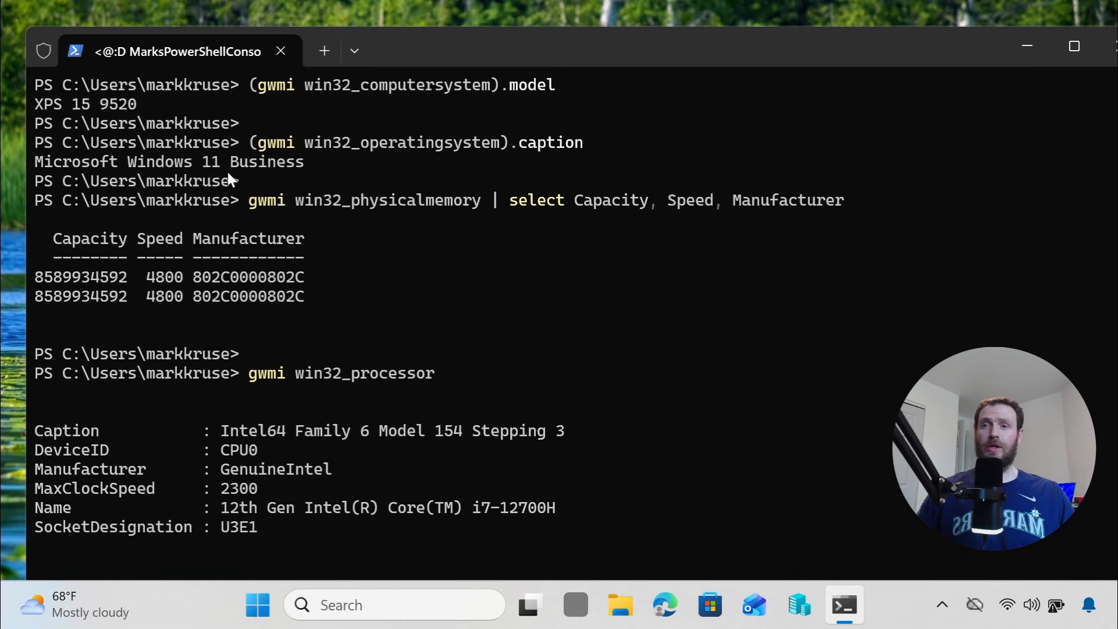
{"action": "left_click_drag", "start_coordinate": [227, 181], "coordinate": [43, 181]}
{"action": "scroll", "coordinate": [344, 284], "scroll_direction": "down", "scroll_amount": 1}
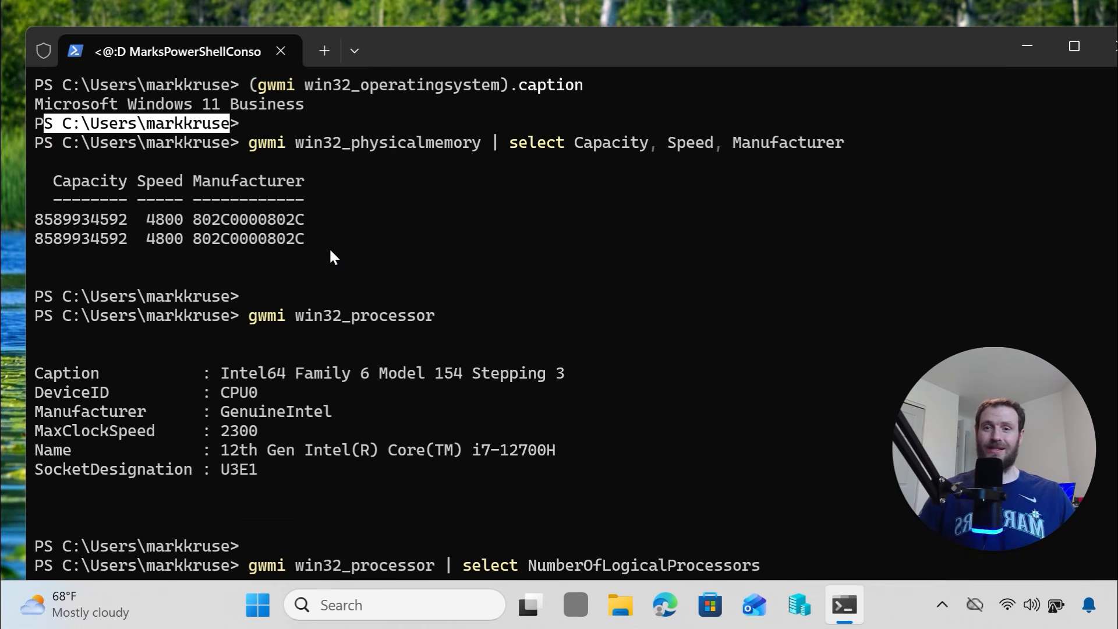
{"action": "scroll", "coordinate": [379, 342], "scroll_direction": "down", "scroll_amount": 1}
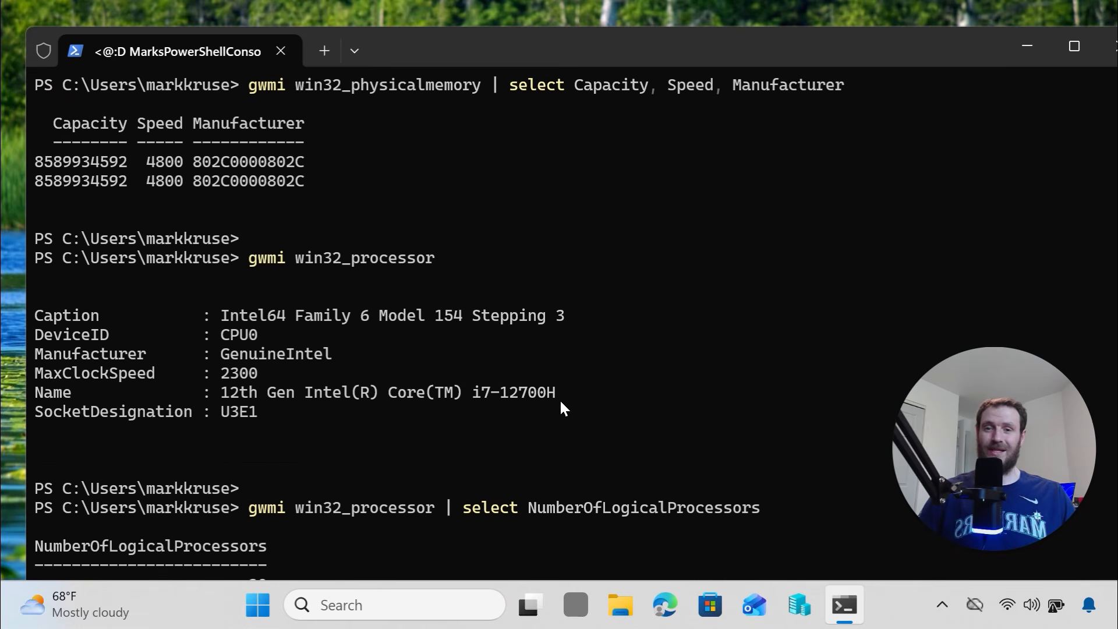
{"action": "left_click_drag", "start_coordinate": [582, 399], "coordinate": [407, 394]}
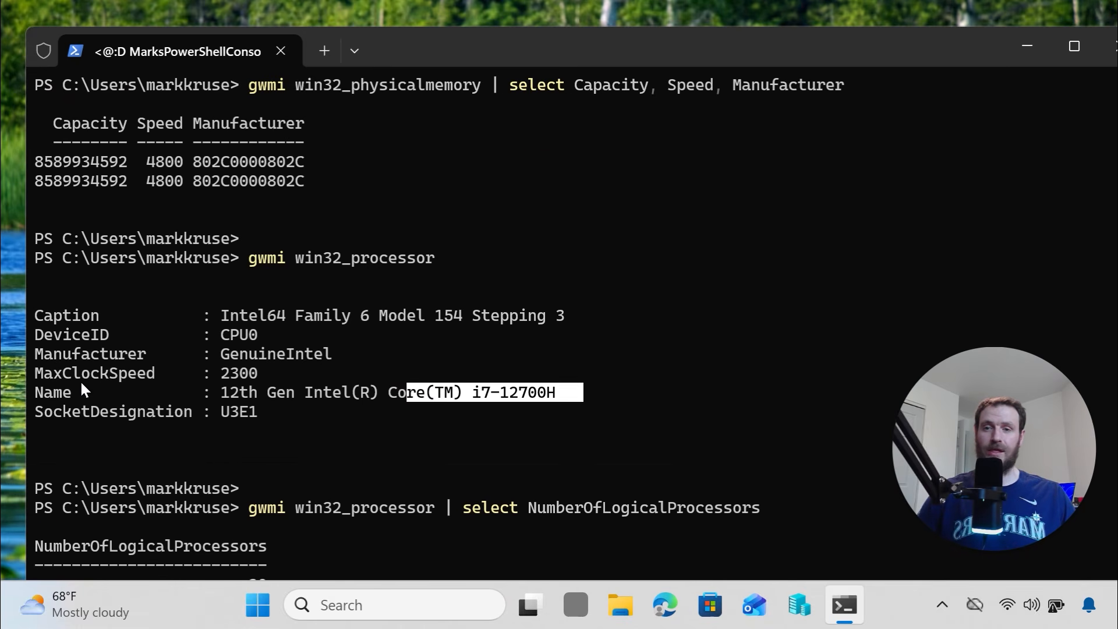
{"action": "scroll", "coordinate": [275, 446], "scroll_direction": "down", "scroll_amount": 1}
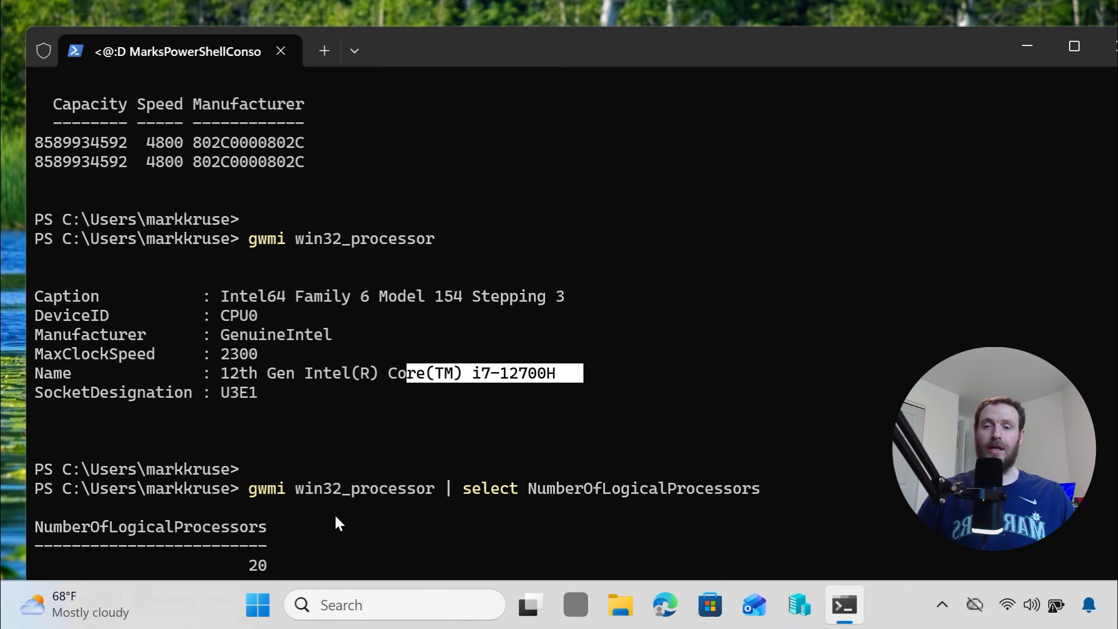
{"action": "left_click_drag", "start_coordinate": [296, 563], "coordinate": [221, 563]}
{"action": "left_click_drag", "start_coordinate": [743, 58], "coordinate": [534, 147]}
{"action": "left_click", "coordinate": [959, 126]}
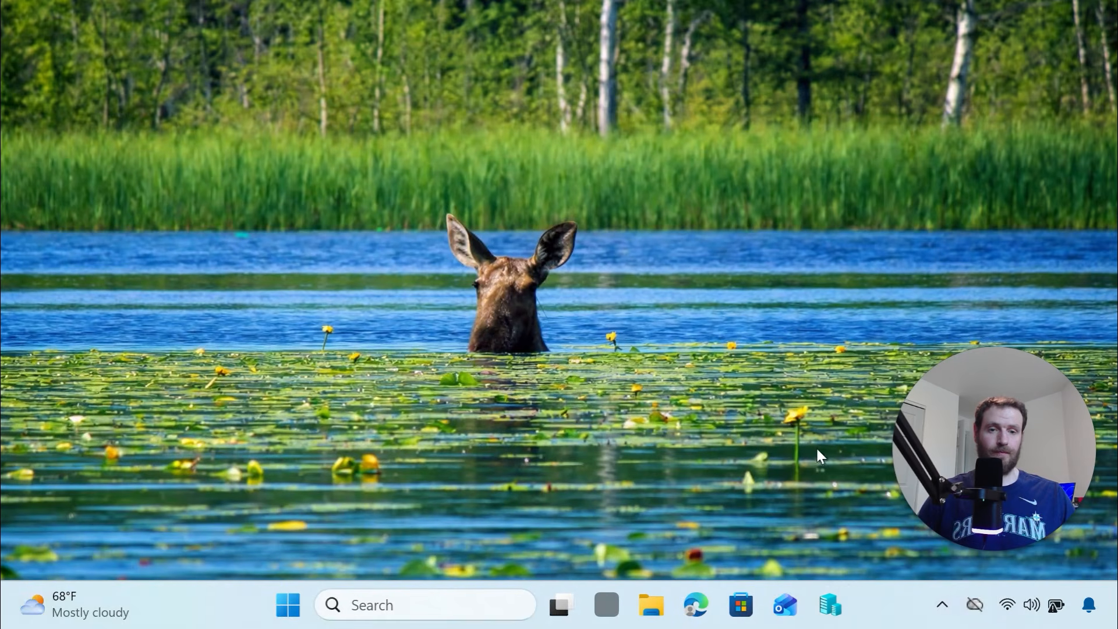
{"action": "right_click", "coordinate": [837, 620]}
{"action": "left_click", "coordinate": [837, 619]}
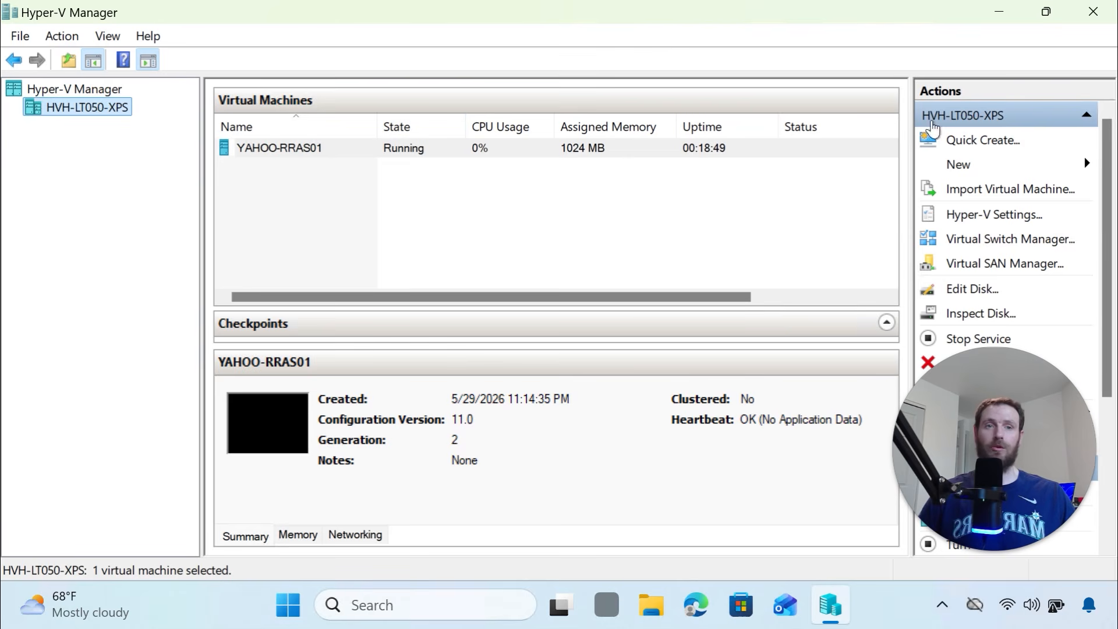
{"action": "left_click", "coordinate": [994, 15]}
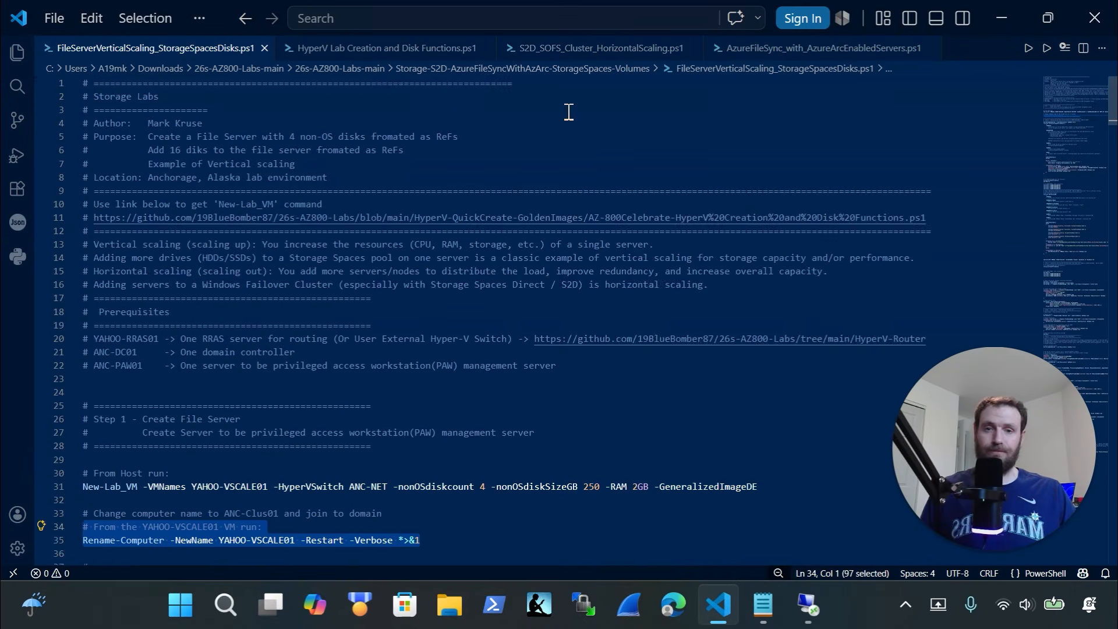
Copy the entire HyperV Lab Creation and Disk Functions script in VS Code
{"action": "scroll", "coordinate": [512, 235], "scroll_direction": "down", "scroll_amount": 4}
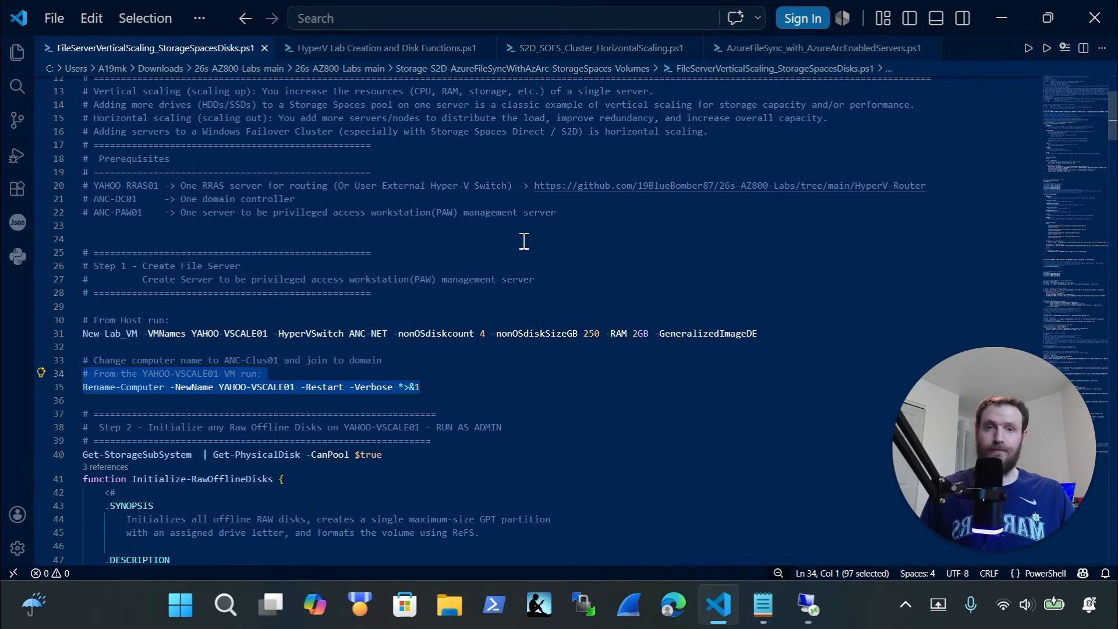
{"action": "left_click", "coordinate": [427, 48]}
{"action": "key", "text": "ctrl+a"}
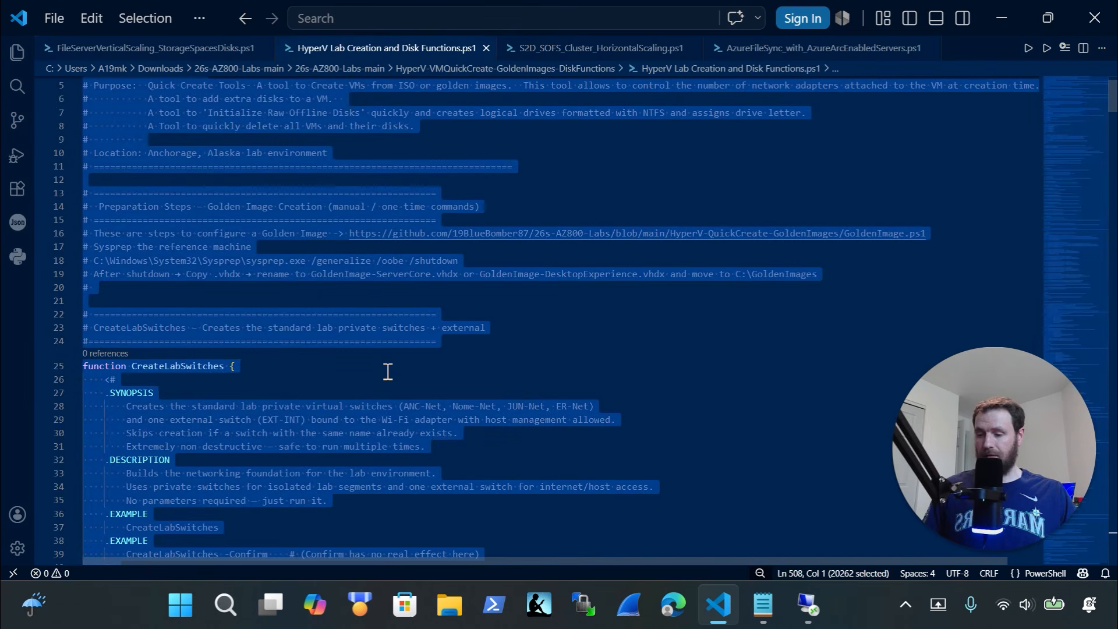
{"action": "key", "text": "ctrl+x"}
{"action": "key", "text": "ctrl+z"}
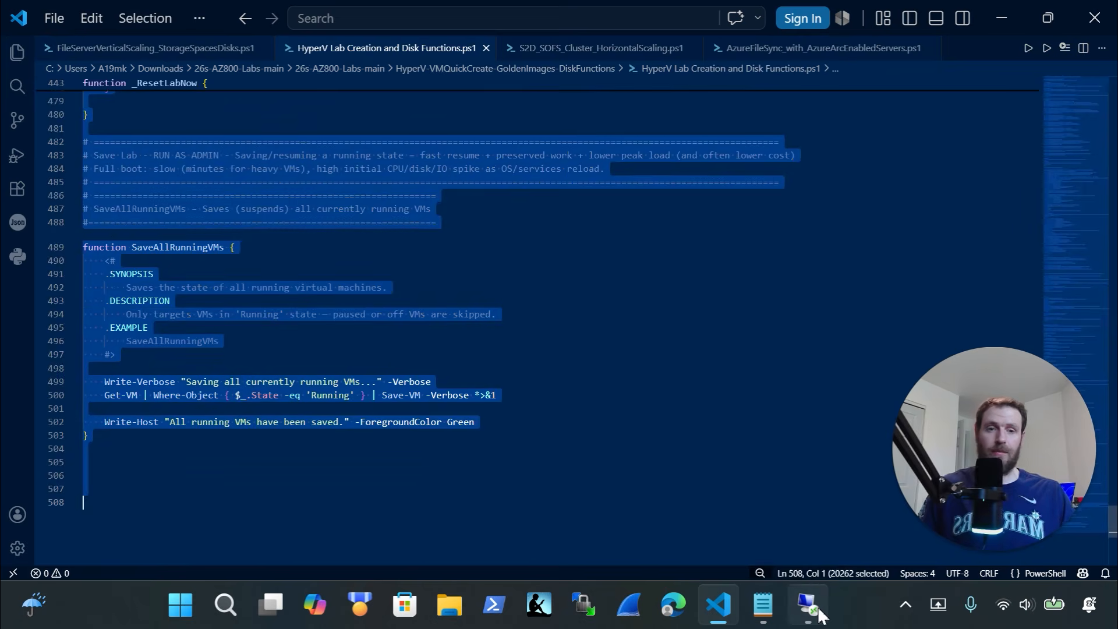
Paste the lab functions script into an admin Terminal on the remote host, keeping Hyper-V Manager minimised
{"action": "mouse_move", "coordinate": [819, 614]}
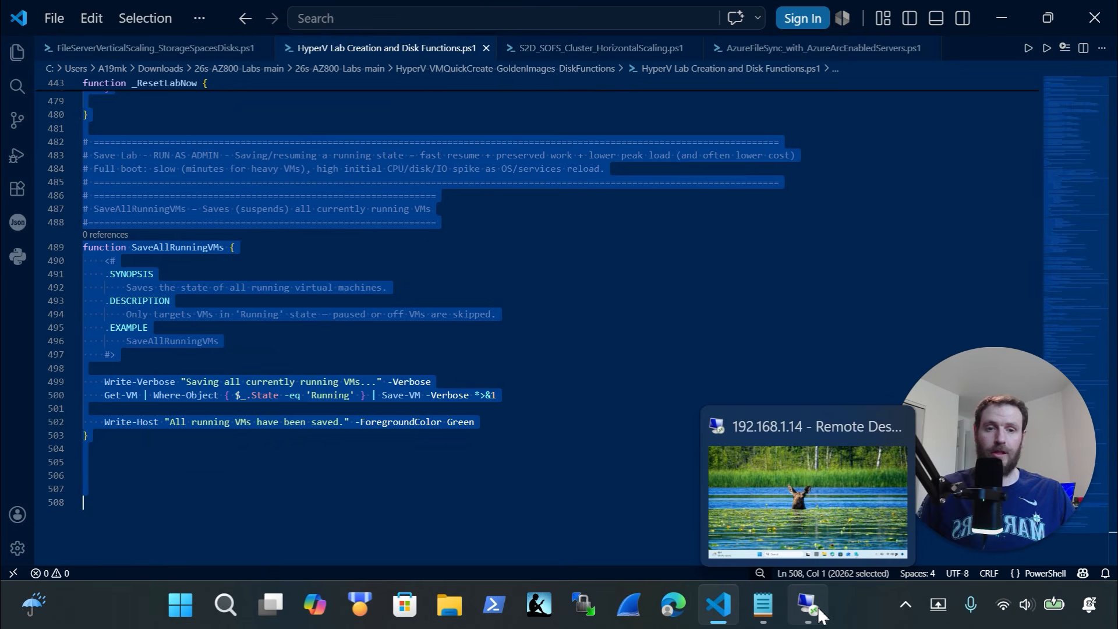
{"action": "left_click", "coordinate": [818, 614]}
{"action": "right_click", "coordinate": [294, 621]}
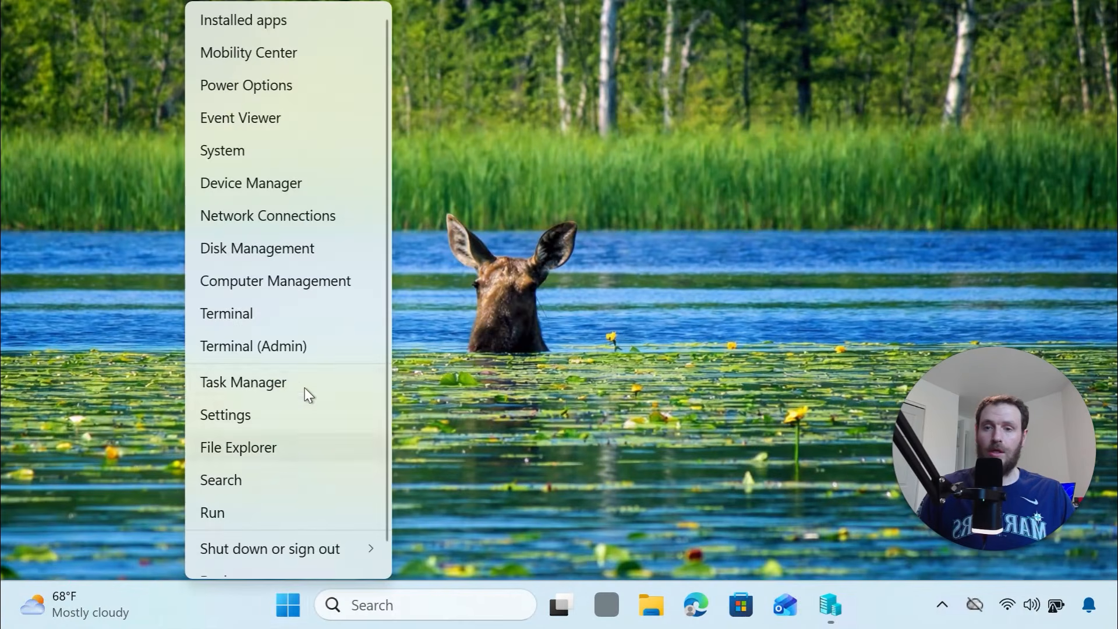
{"action": "left_click", "coordinate": [310, 345]}
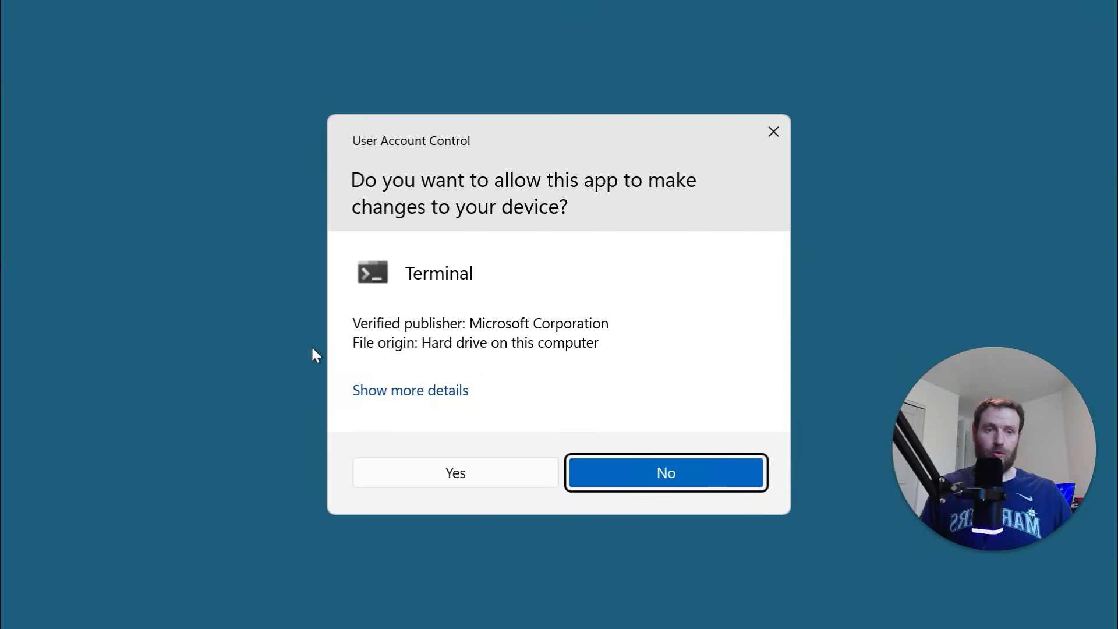
{"action": "left_click", "coordinate": [431, 473]}
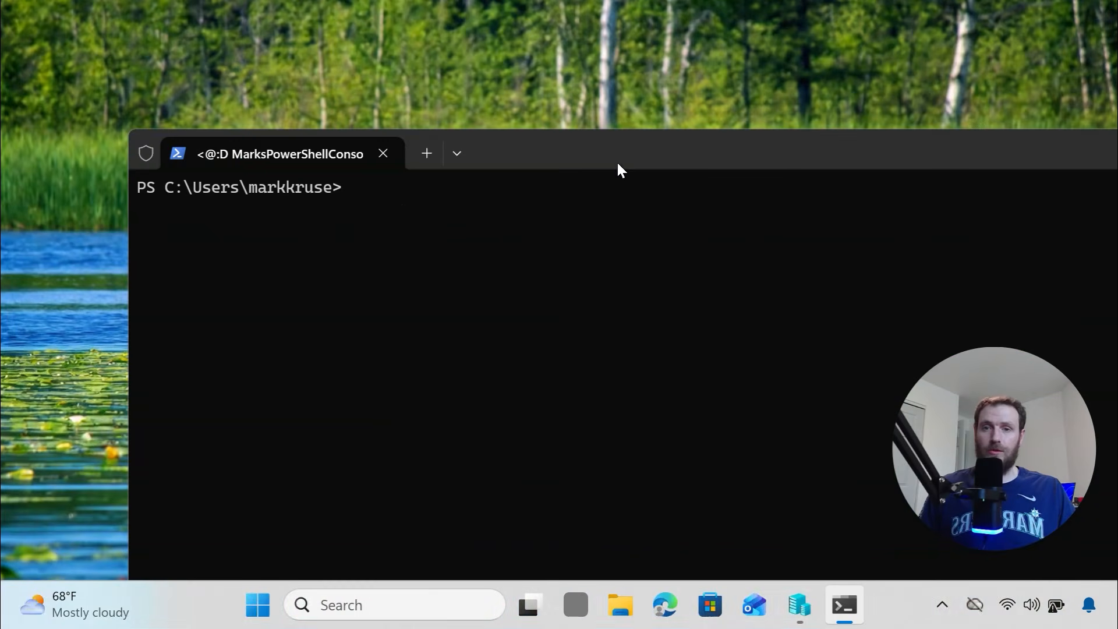
{"action": "left_click_drag", "start_coordinate": [621, 155], "coordinate": [580, 32]}
{"action": "right_click", "coordinate": [526, 110]}
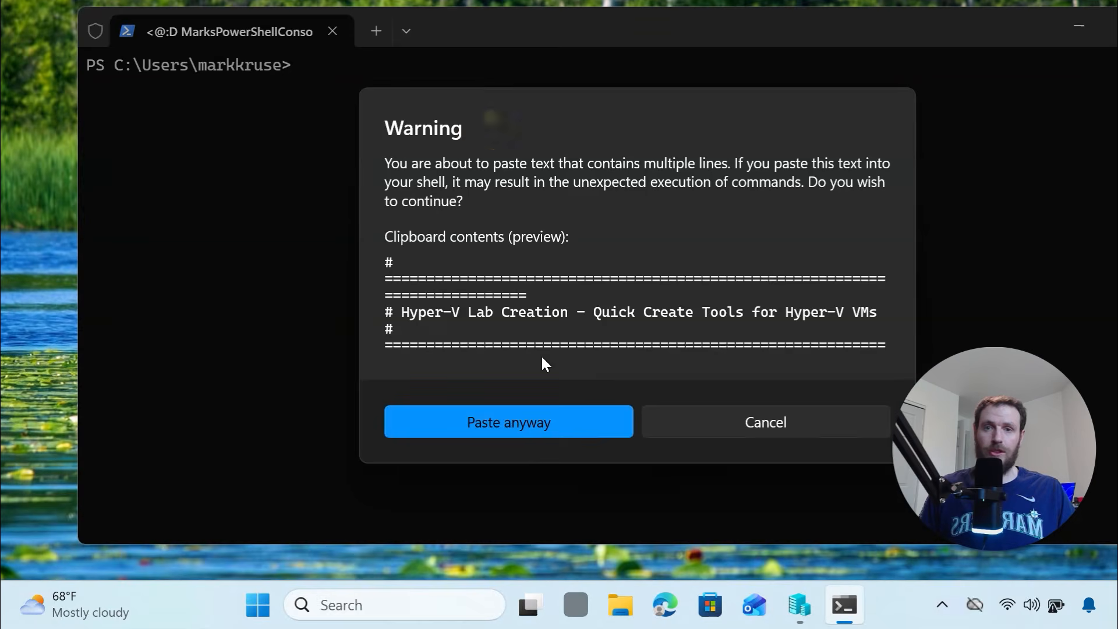
{"action": "left_click", "coordinate": [569, 425]}
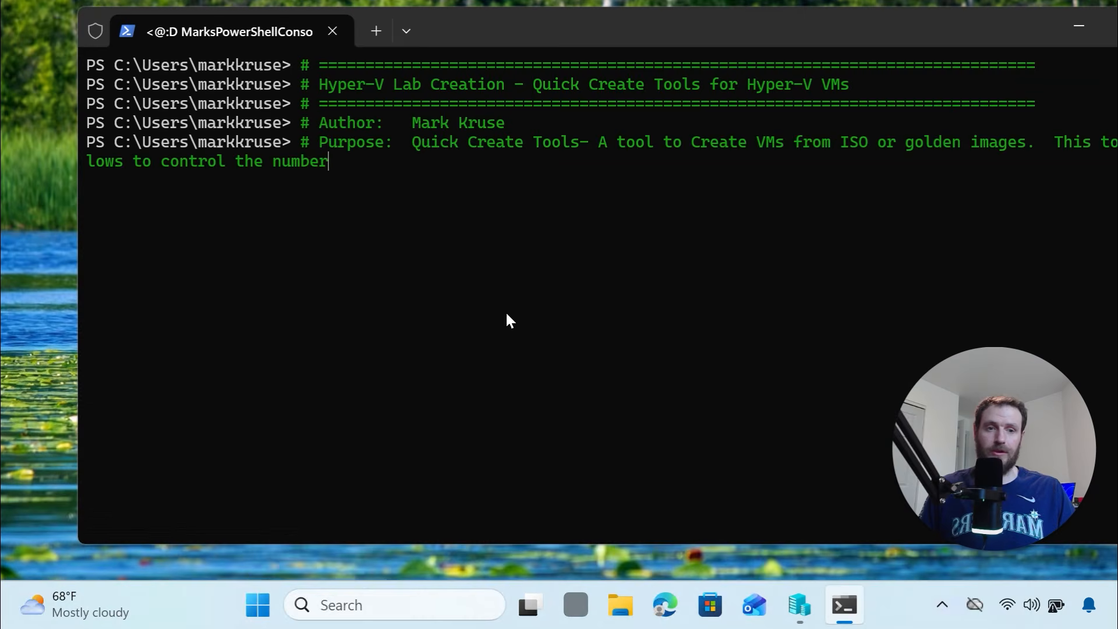
{"action": "left_click", "coordinate": [802, 602]}
{"action": "left_click", "coordinate": [993, 12]}
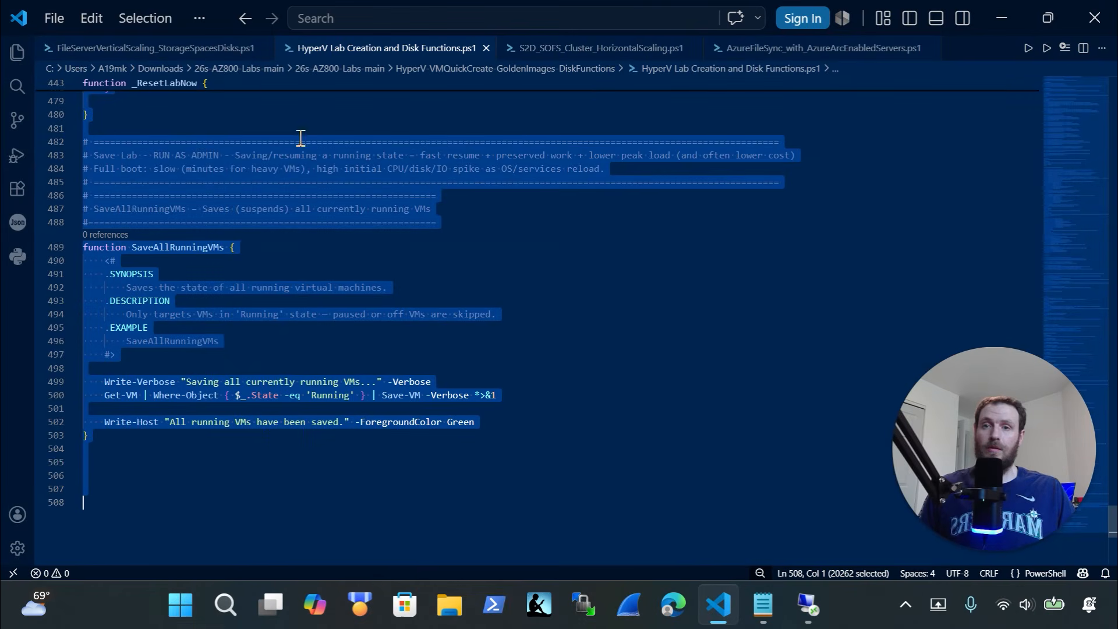
Copy lines 30-31 with the New-Lab_VM YAHOO-VSCALE01 command (2GB memory) and return to the terminal
{"action": "left_click", "coordinate": [198, 57]}
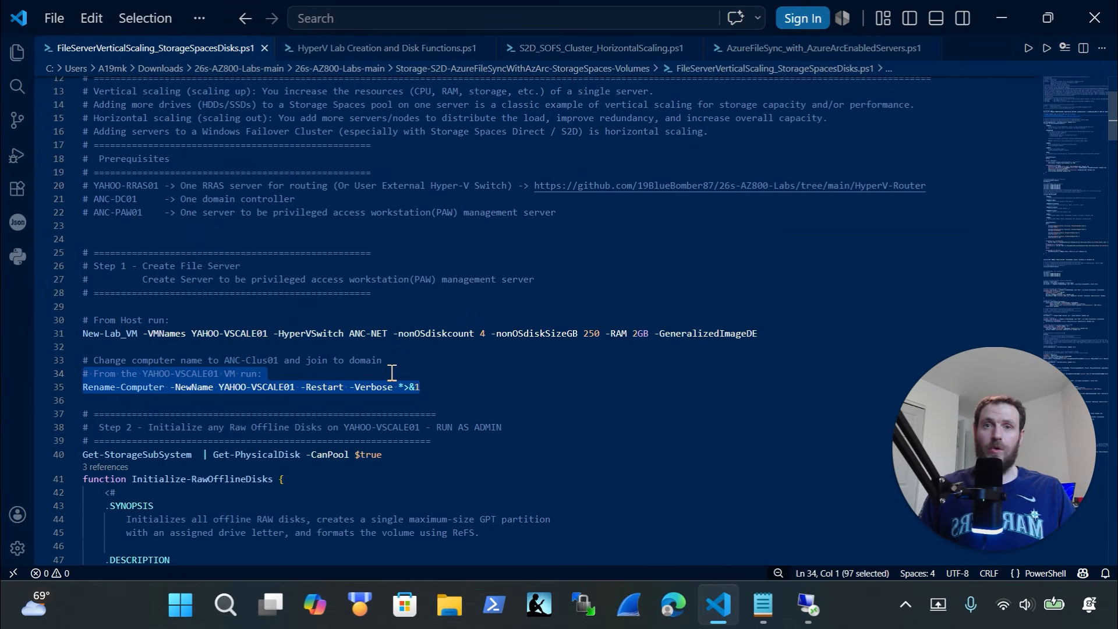
{"action": "scroll", "coordinate": [450, 360], "scroll_direction": "down", "scroll_amount": 1}
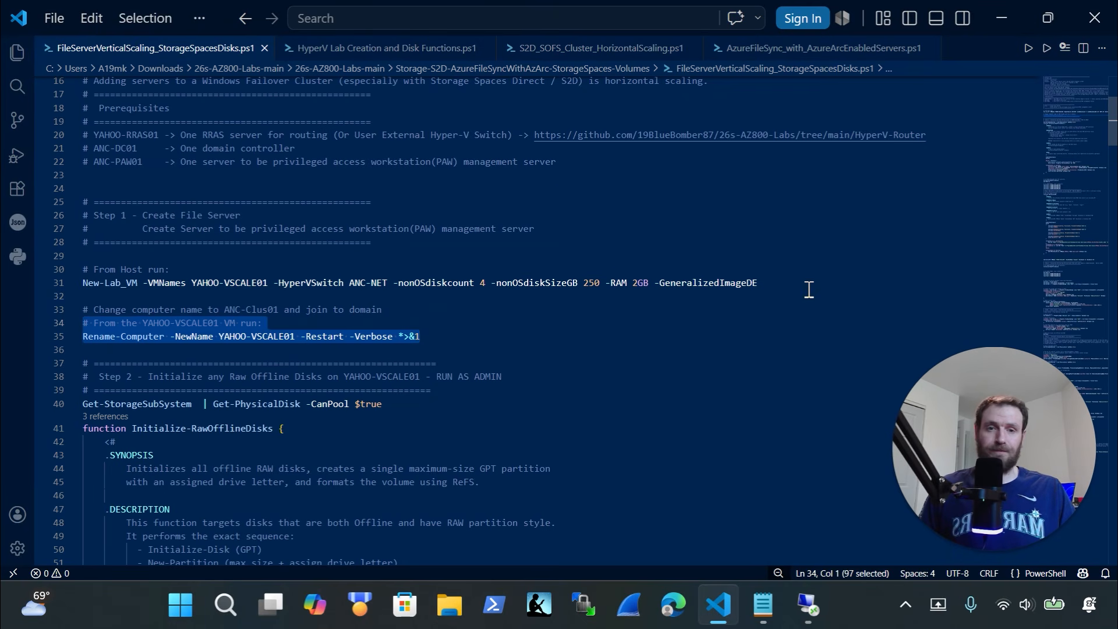
{"action": "left_click_drag", "start_coordinate": [796, 291], "coordinate": [3, 268]}
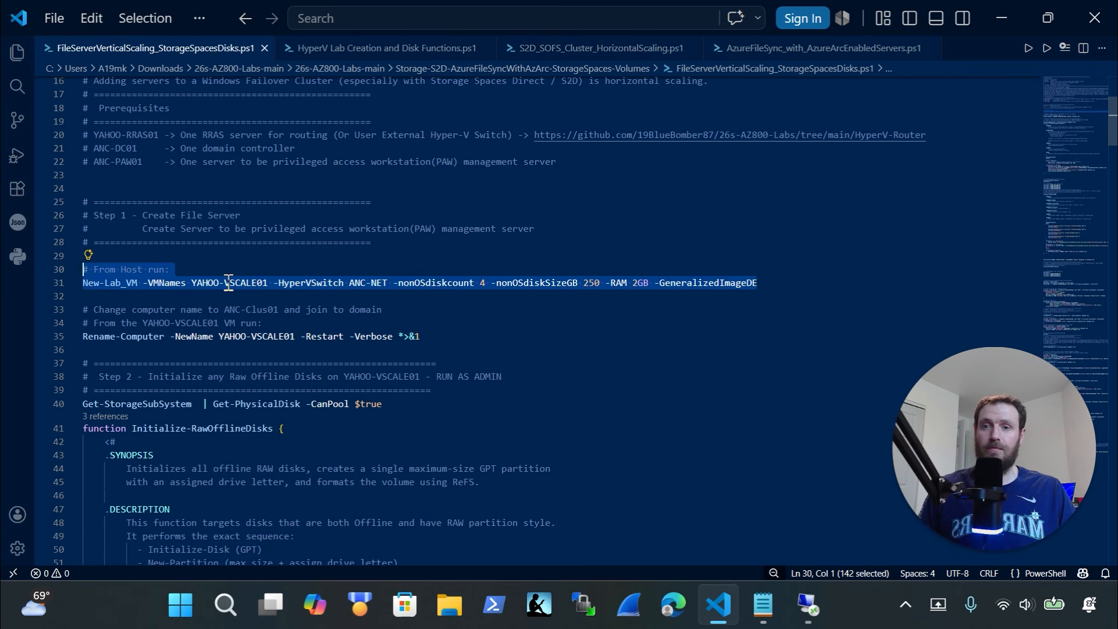
{"action": "left_click_drag", "start_coordinate": [392, 284], "coordinate": [366, 284]}
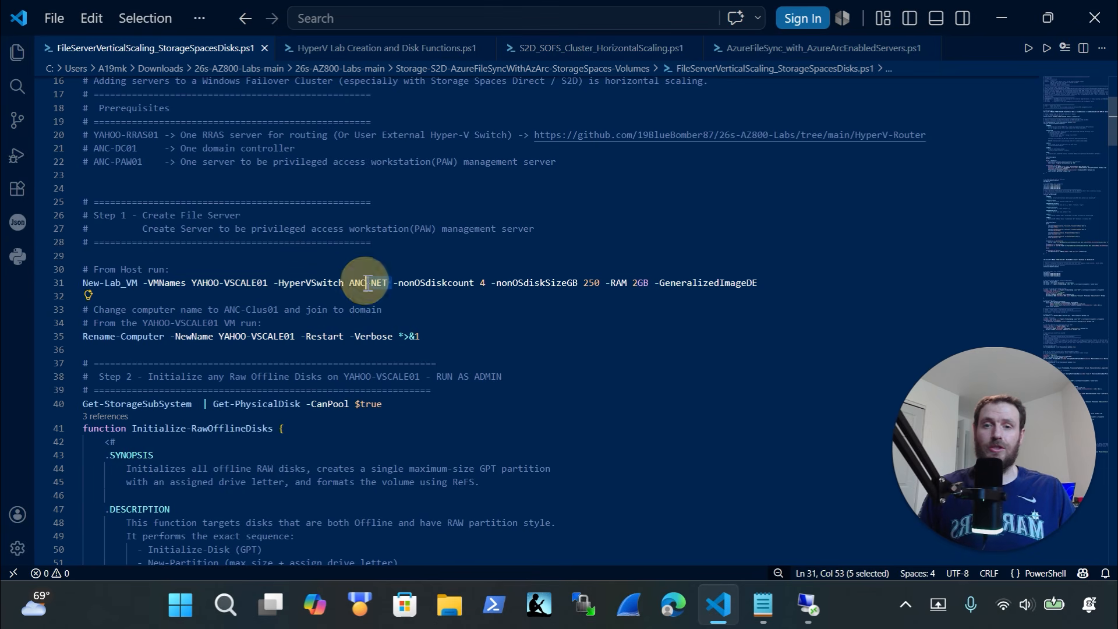
{"action": "left_click", "coordinate": [495, 283]}
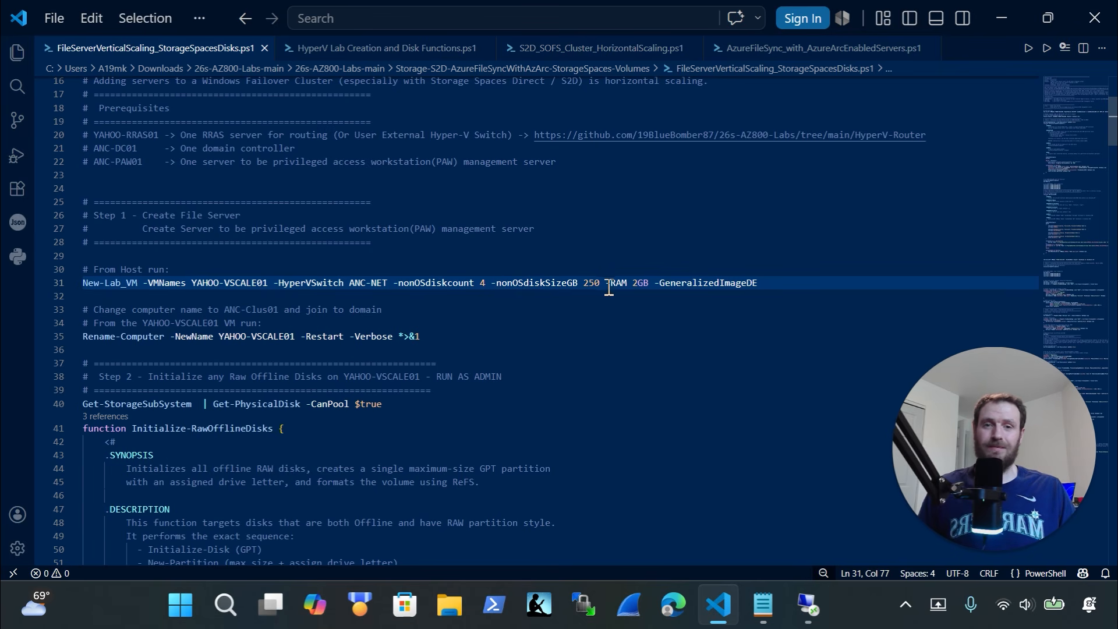
{"action": "left_click_drag", "start_coordinate": [632, 282], "coordinate": [638, 283]}
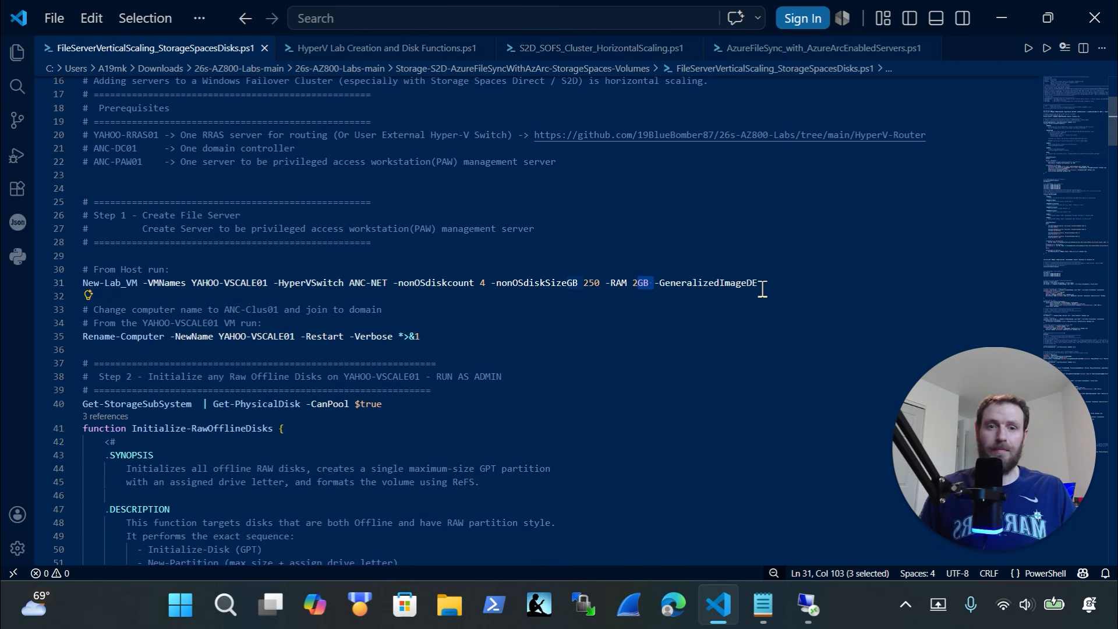
{"action": "left_click_drag", "start_coordinate": [781, 284], "coordinate": [56, 271]}
{"action": "key", "text": "super+c"}
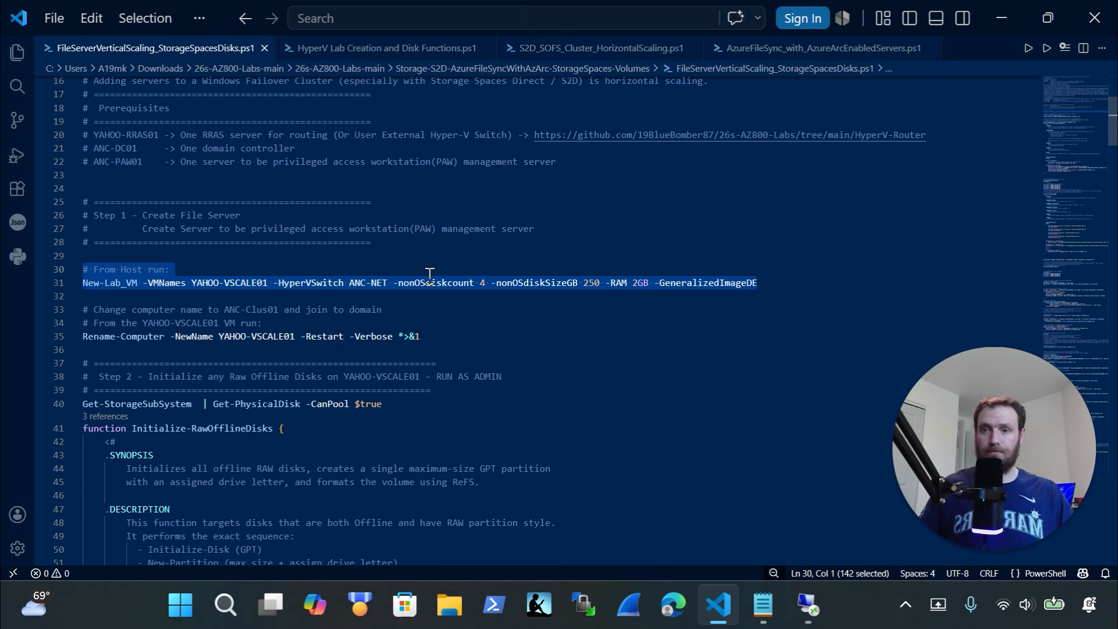
{"action": "left_click", "coordinate": [810, 607]}
{"action": "mouse_move", "coordinate": [821, 619]}
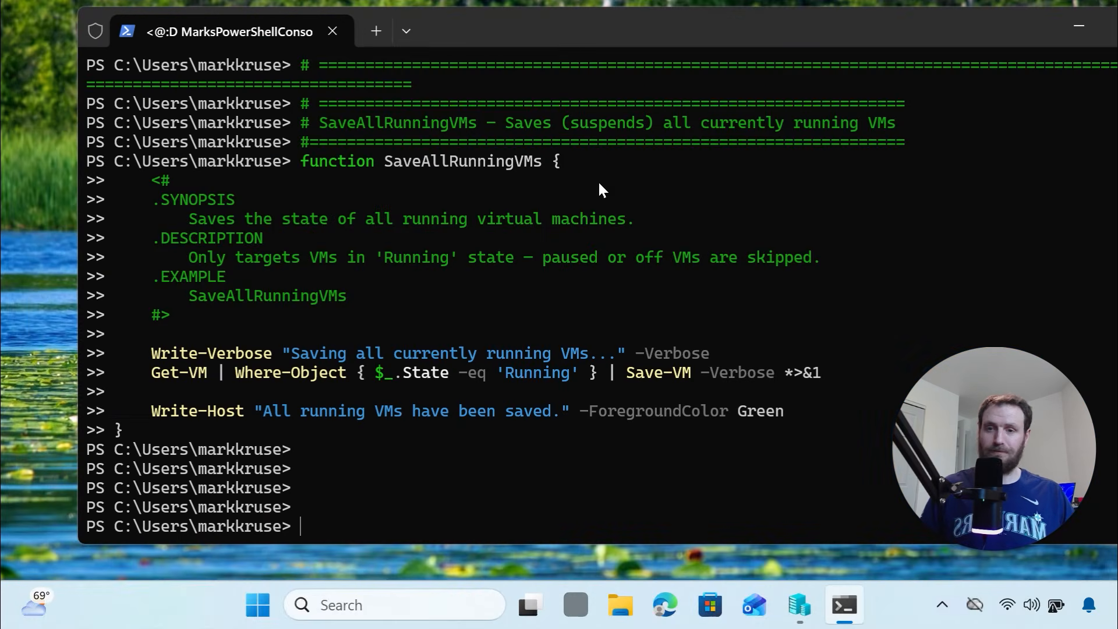
Paste and run the New-Lab_VM command to create YAHOO-VSCALE01
{"action": "right_click", "coordinate": [483, 418]}
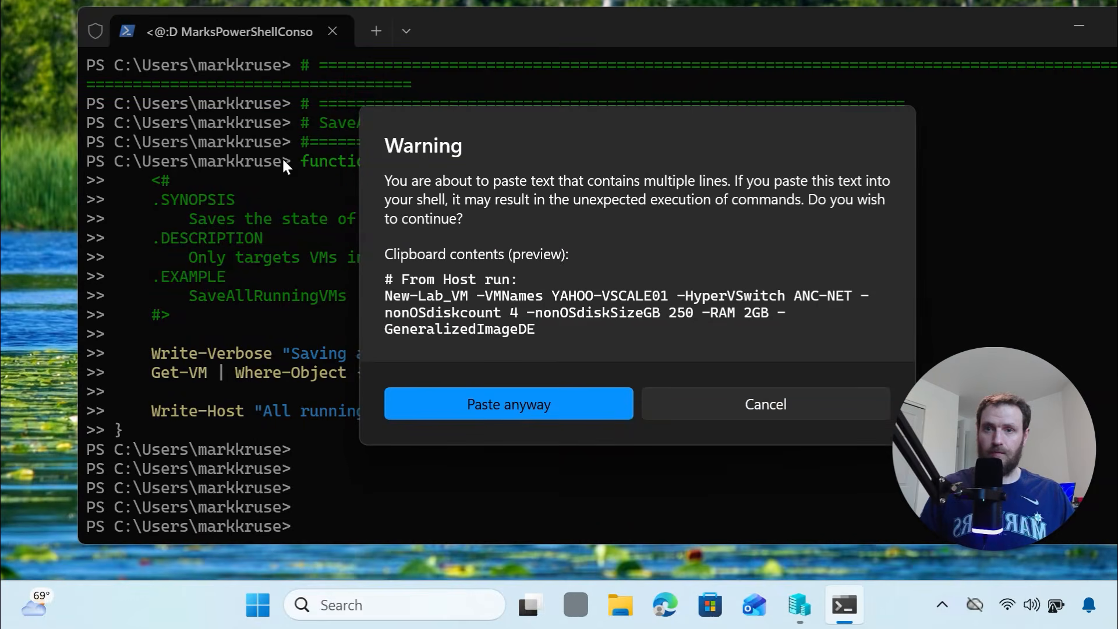
{"action": "left_click", "coordinate": [516, 409]}
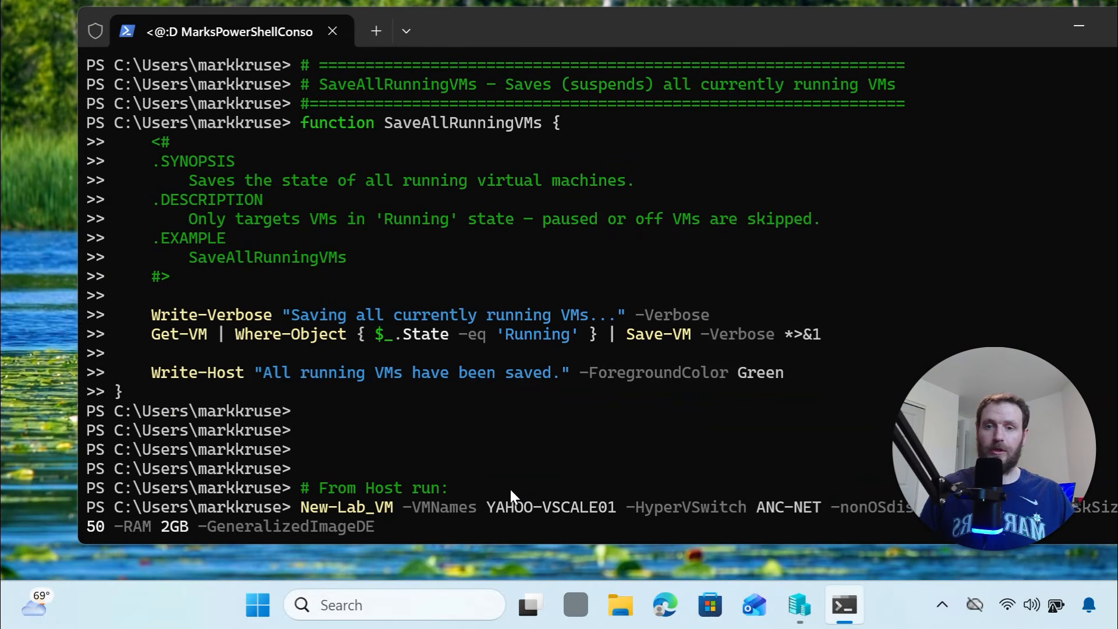
{"action": "key", "text": "Return"}
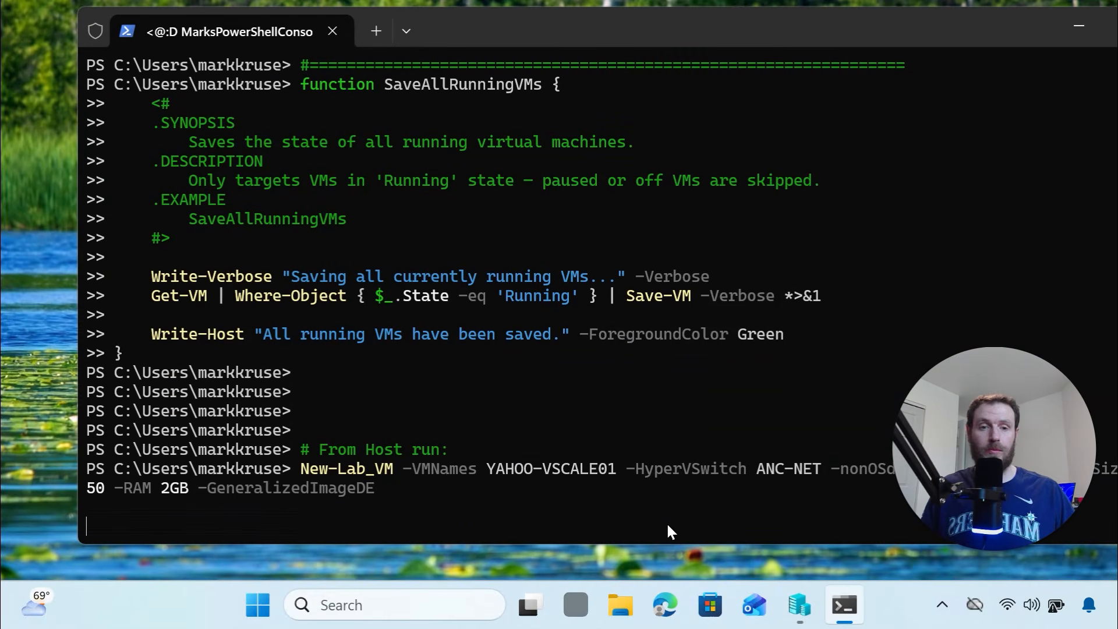
Arrange Hyper-V Manager beside the terminal and place a File Explorer window to its right
{"action": "left_click", "coordinate": [800, 604]}
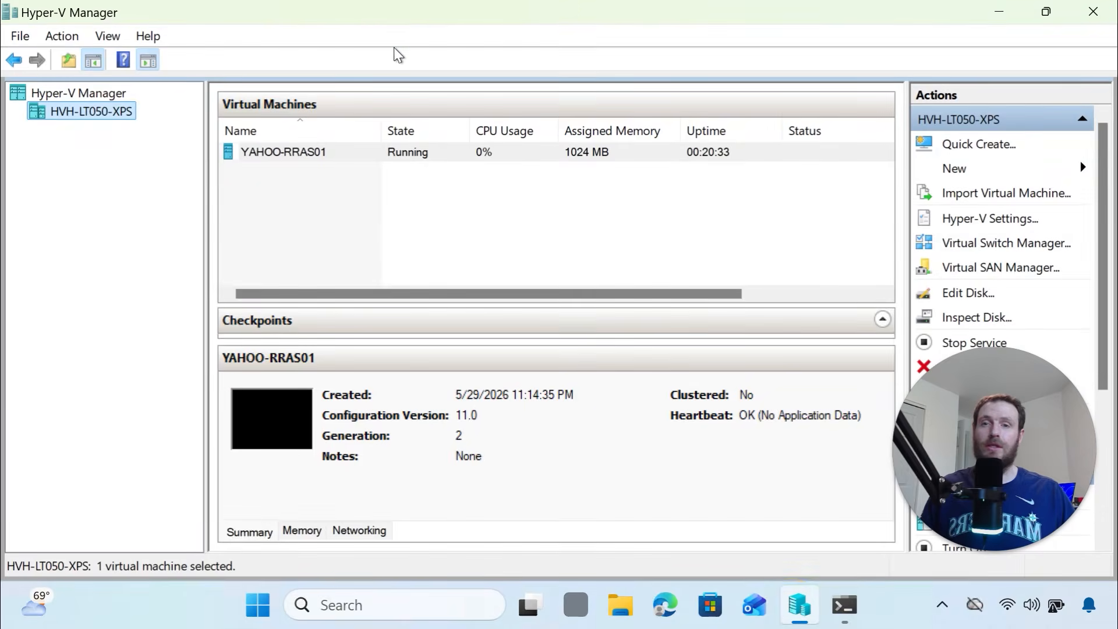
{"action": "left_click_drag", "start_coordinate": [410, 13], "coordinate": [635, 53]}
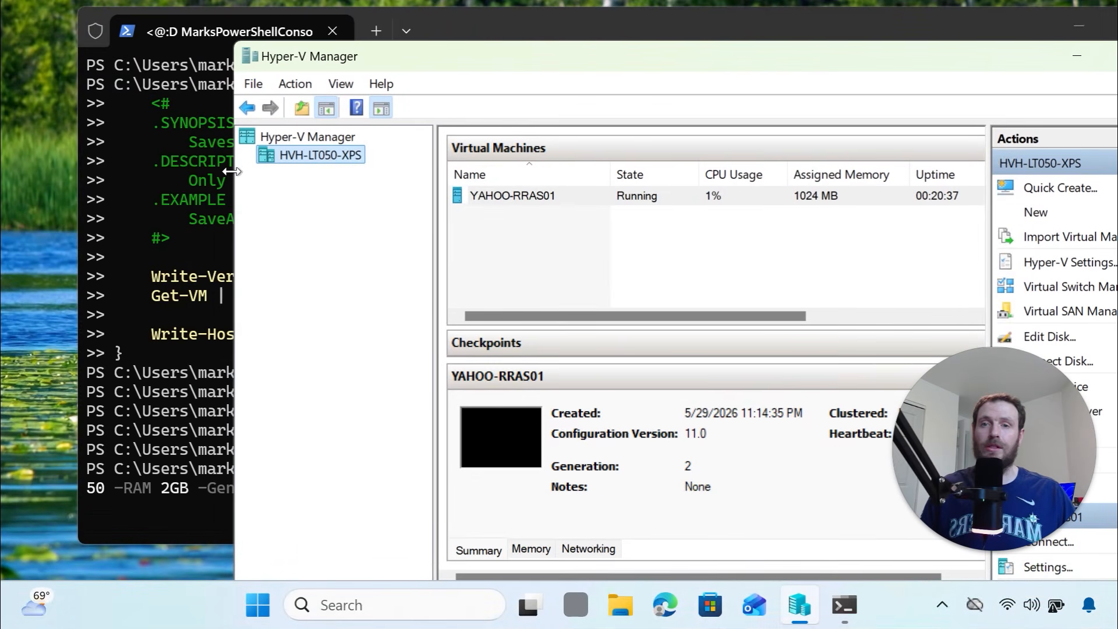
{"action": "left_click_drag", "start_coordinate": [235, 169], "coordinate": [448, 163]}
{"action": "left_click_drag", "start_coordinate": [638, 52], "coordinate": [641, 34]}
{"action": "left_click", "coordinate": [395, 324]}
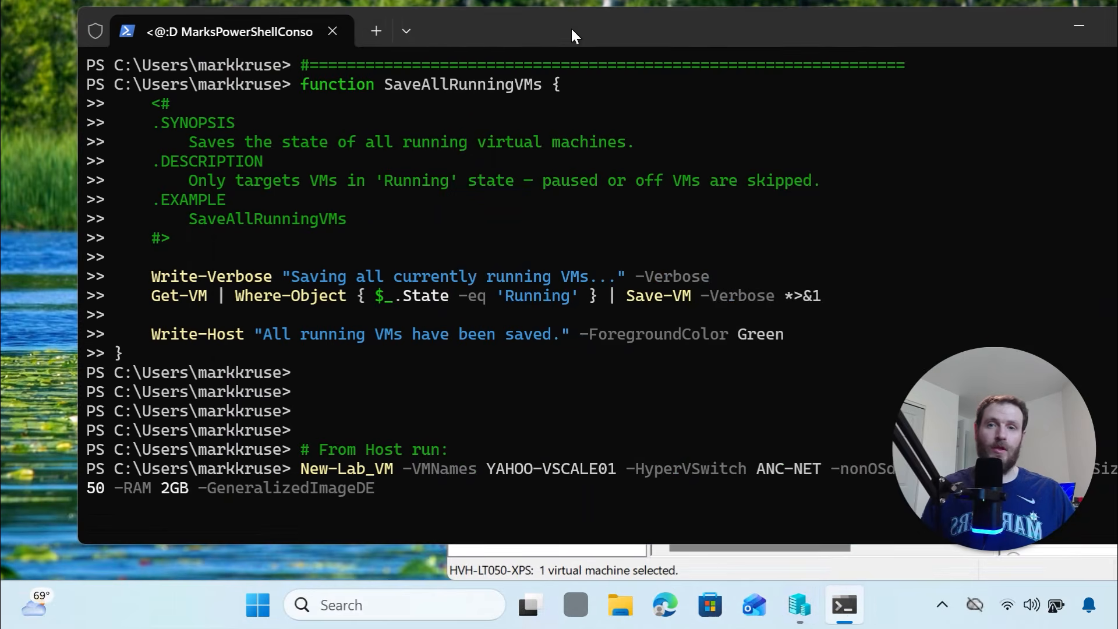
{"action": "left_click_drag", "start_coordinate": [561, 29], "coordinate": [503, 28]}
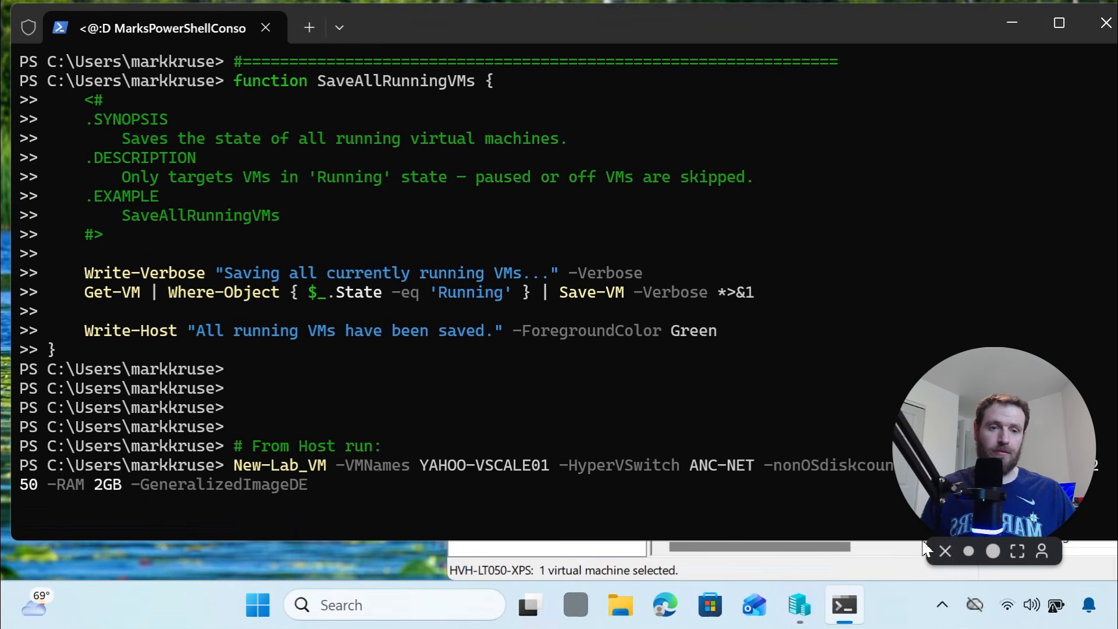
{"action": "left_click", "coordinate": [880, 574]}
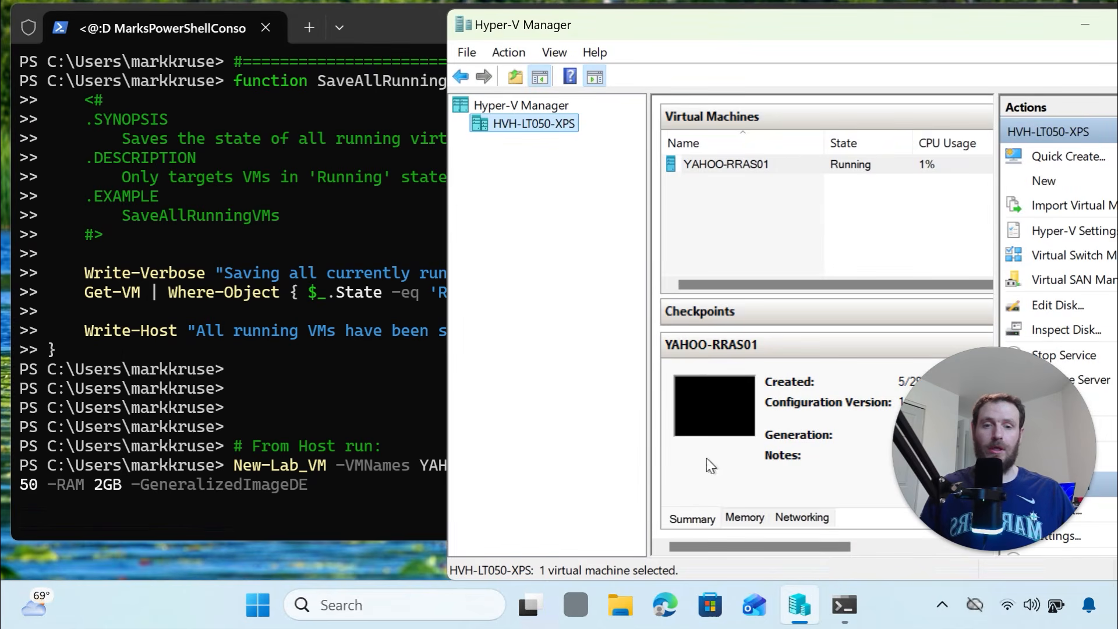
{"action": "left_click", "coordinate": [620, 605]}
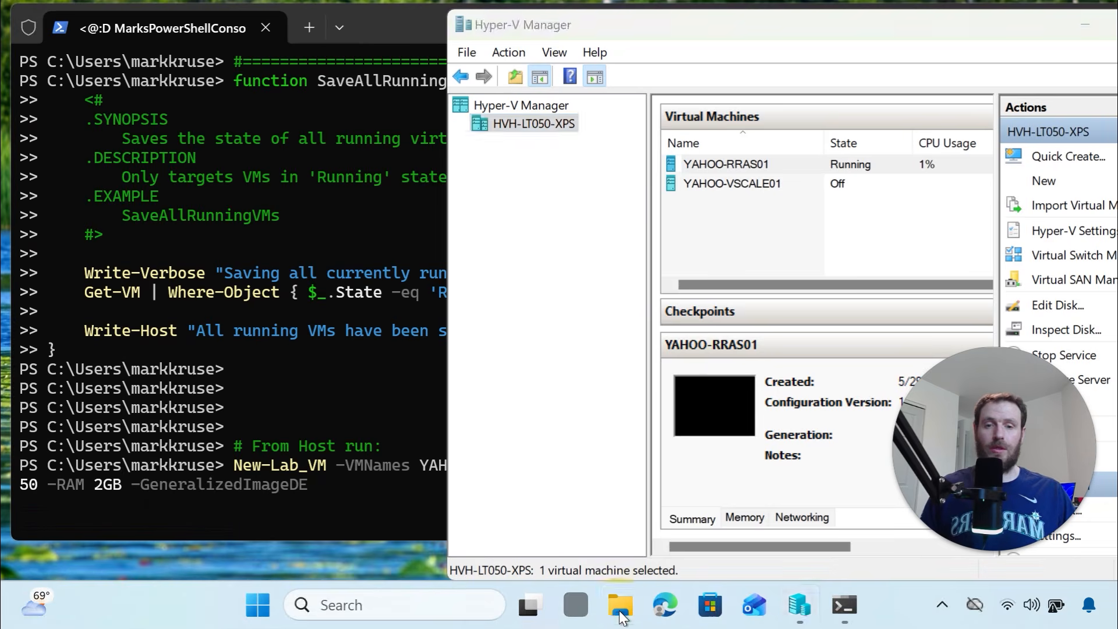
{"action": "left_click_drag", "start_coordinate": [498, 20], "coordinate": [836, 44]}
Browse to C:\ProgramData\Microsoft\Windows\Virtual Hard Disks in File Explorer
{"action": "left_click", "coordinate": [882, 90]}
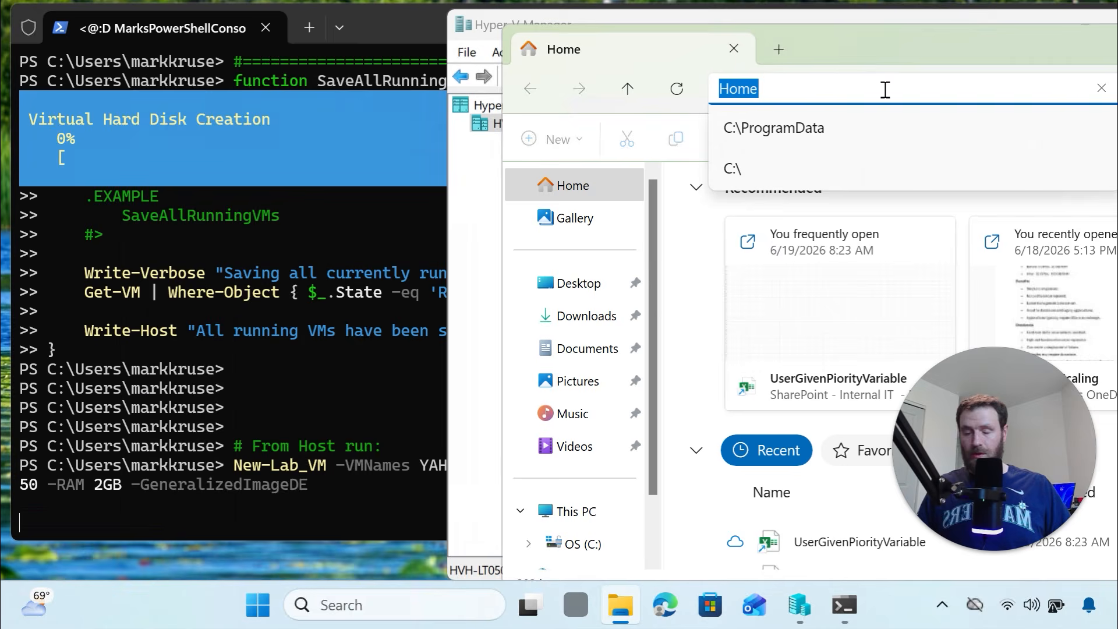
{"action": "left_click", "coordinate": [856, 129]}
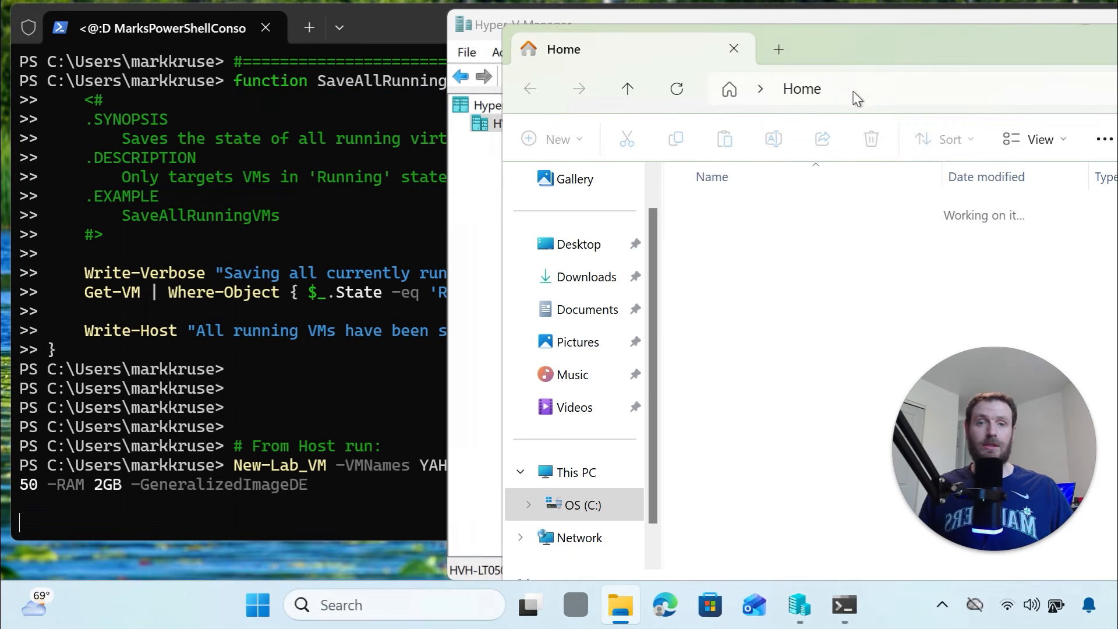
{"action": "left_click", "coordinate": [806, 308]}
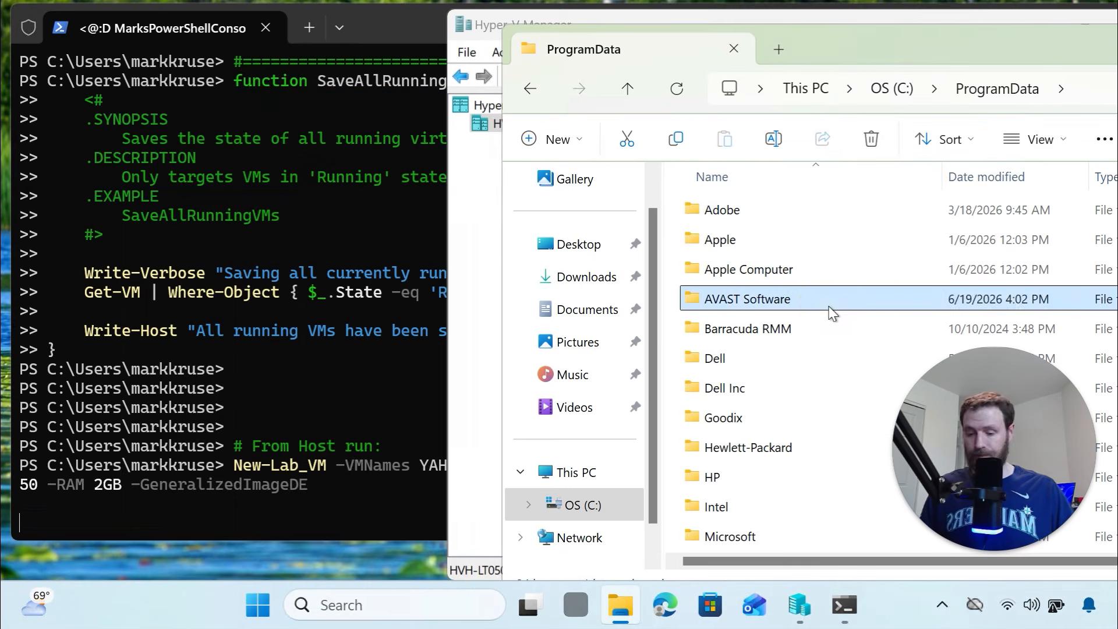
{"action": "key", "text": "m"}
{"action": "double_click", "coordinate": [770, 531]}
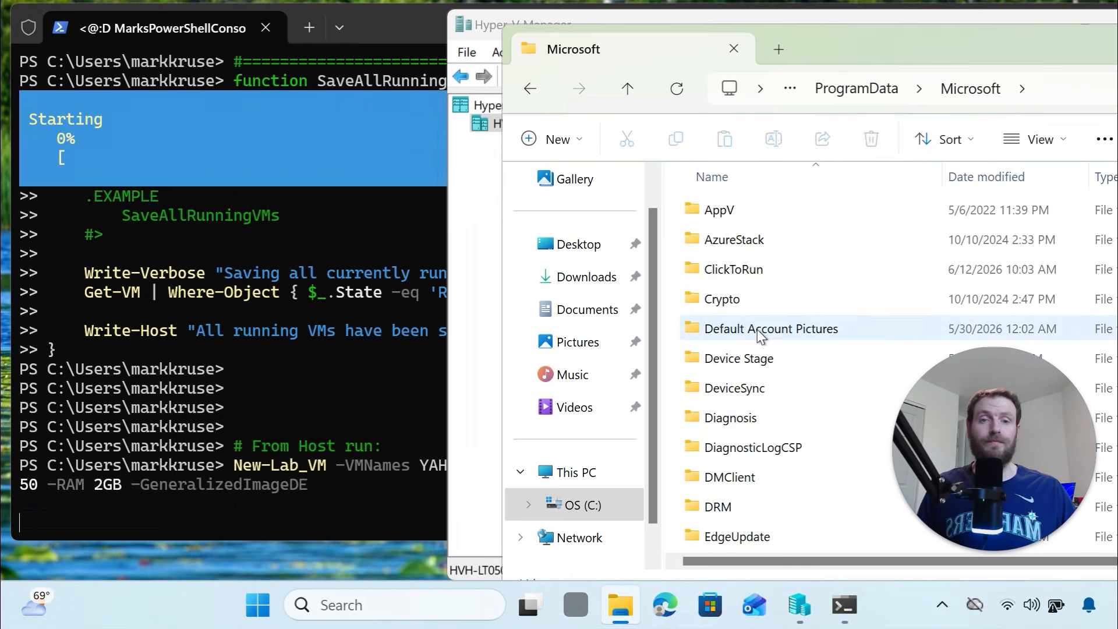
{"action": "type", "text": "win"}
{"action": "double_click", "coordinate": [742, 302]}
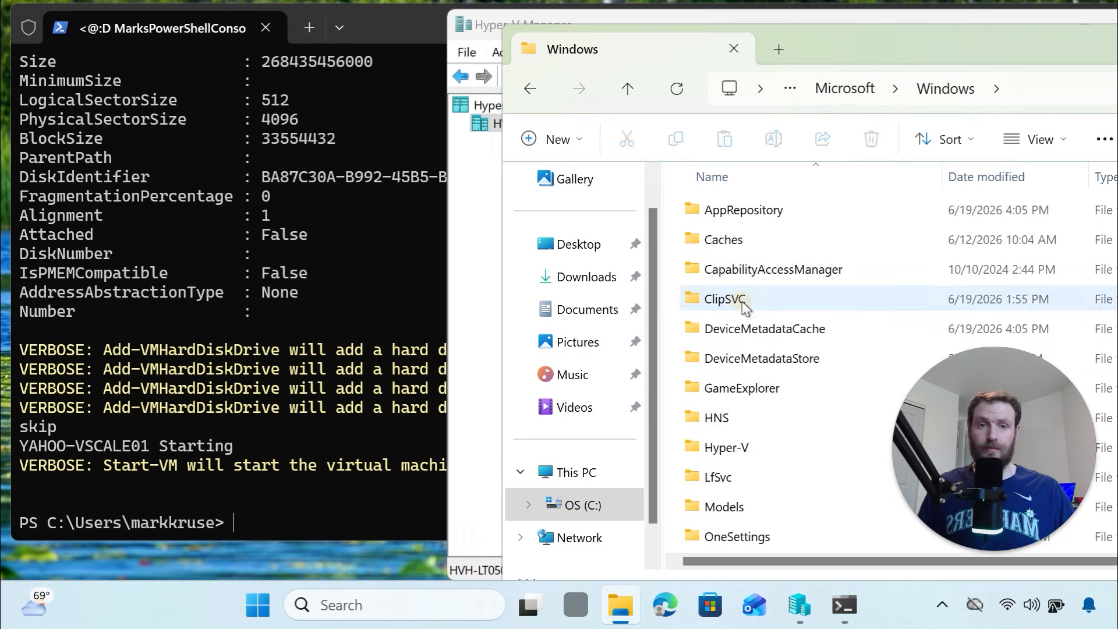
{"action": "type", "text": "v"}
{"action": "double_click", "coordinate": [780, 390]}
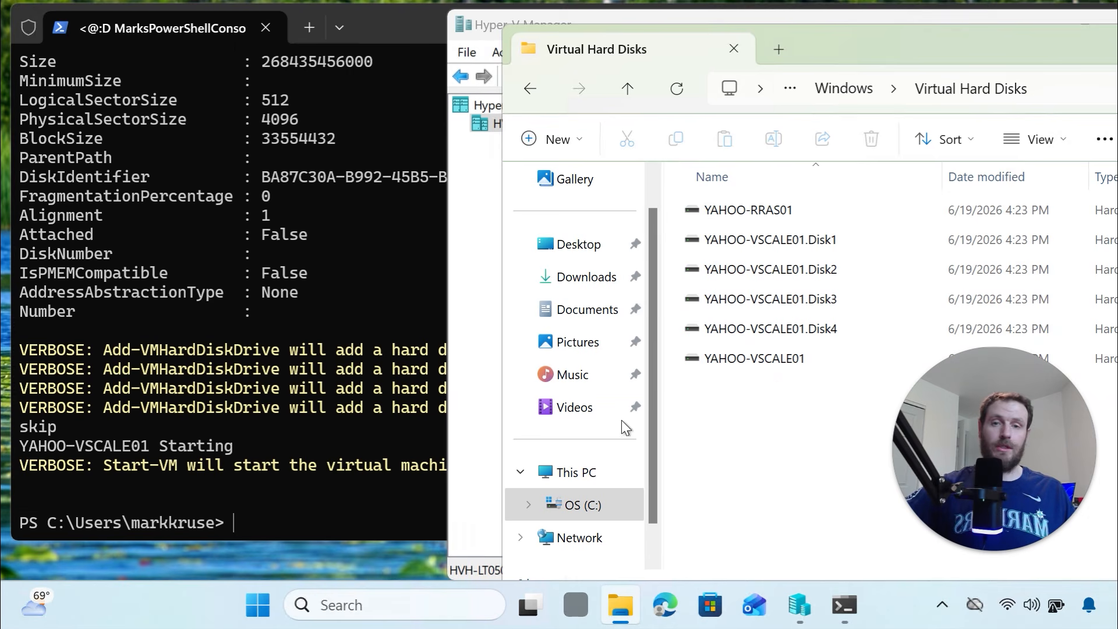
Inspect the YAHOO-VSCALE01 system disk and Disk1–Disk4 files, and check the terminal's progress
{"action": "left_click", "coordinate": [741, 364]}
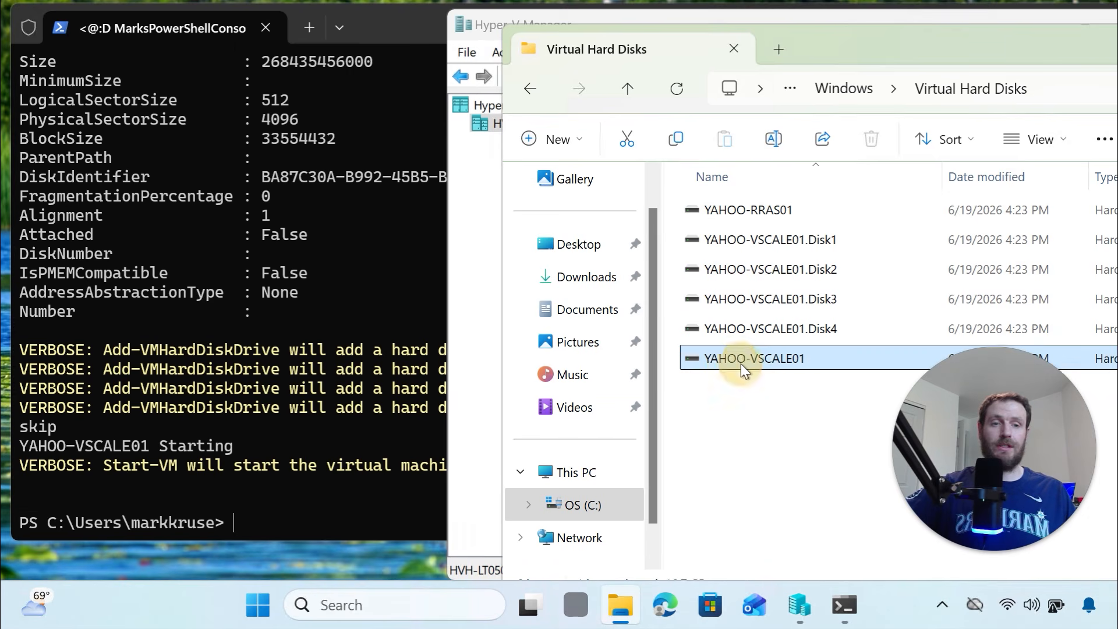
{"action": "left_click", "coordinate": [751, 333]}
{"action": "left_click", "coordinate": [751, 299]}
{"action": "left_click", "coordinate": [752, 242]}
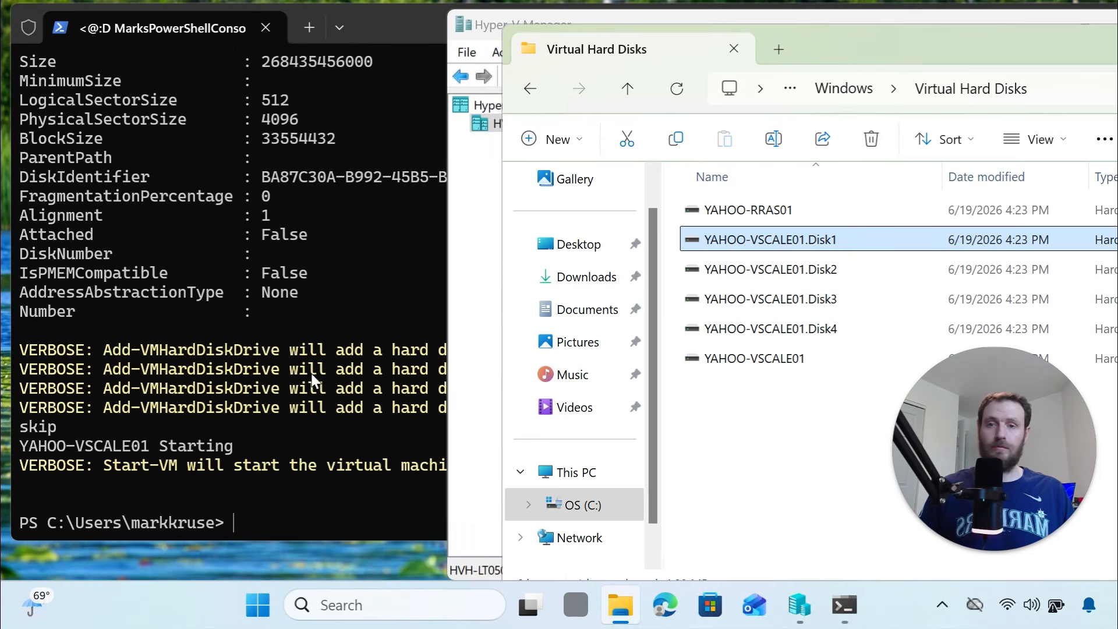
{"action": "left_click", "coordinate": [324, 515]}
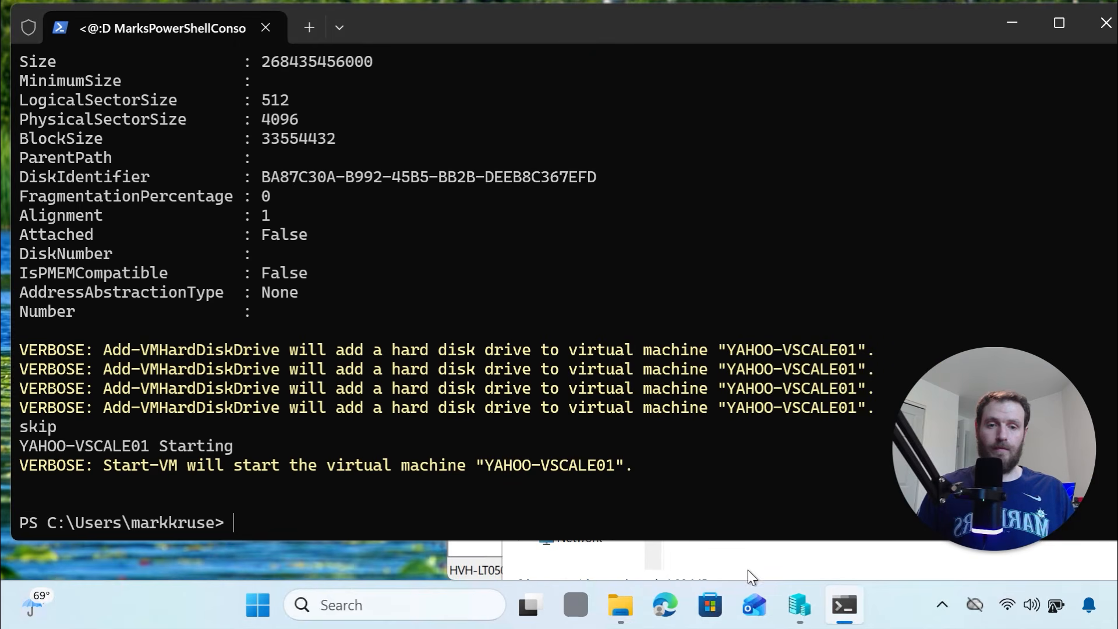
{"action": "left_click", "coordinate": [733, 423]}
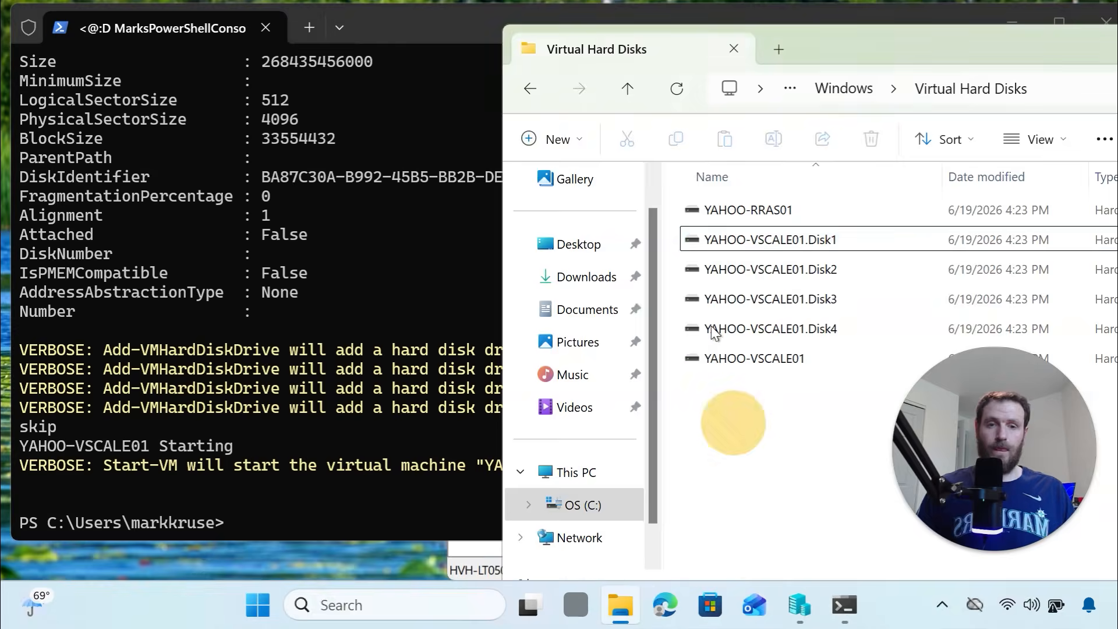
Bring Hyper-V Manager forward and maximise it
{"action": "left_click", "coordinate": [799, 609]}
{"action": "left_click_drag", "start_coordinate": [708, 22], "coordinate": [493, 46]}
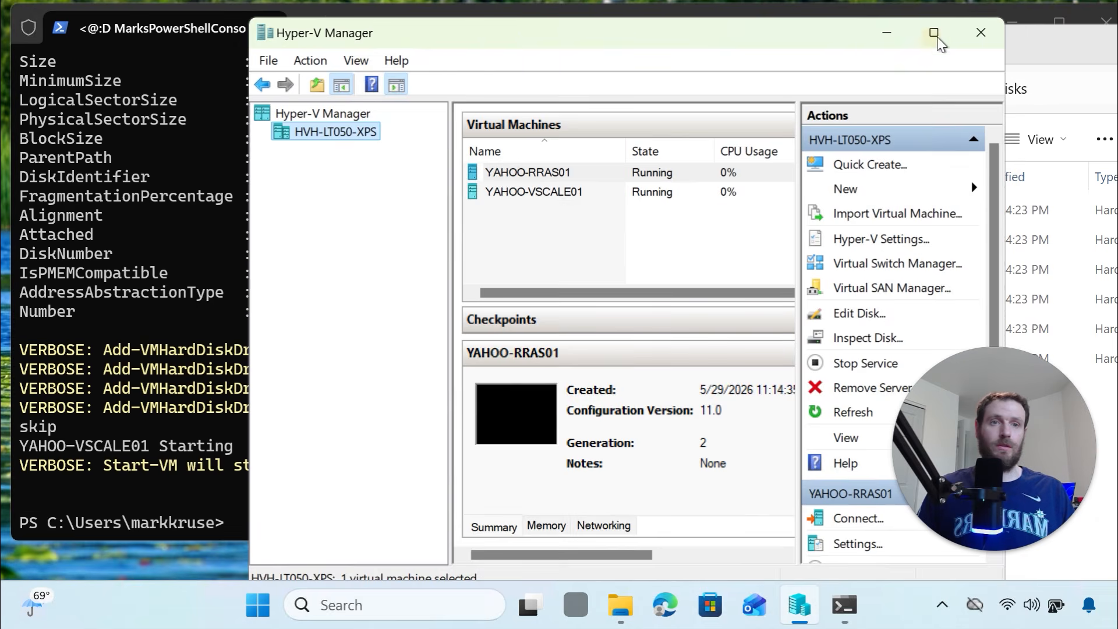
{"action": "left_click", "coordinate": [935, 33]}
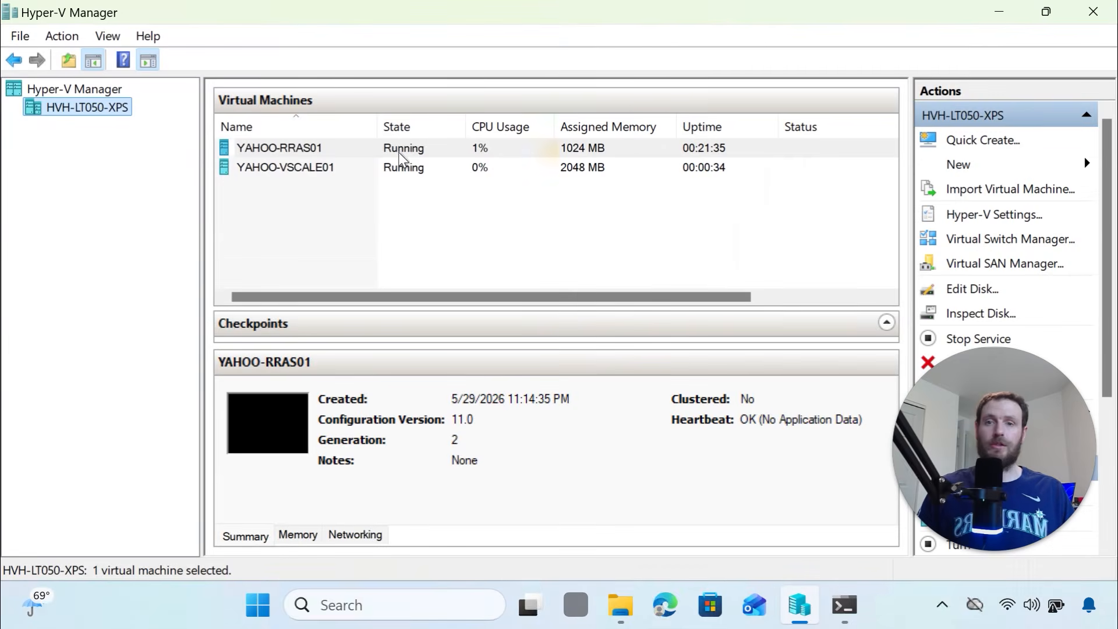
Connect to the YAHOO-VSCALE01 console, close that window, then connect again
{"action": "right_click", "coordinate": [317, 175]}
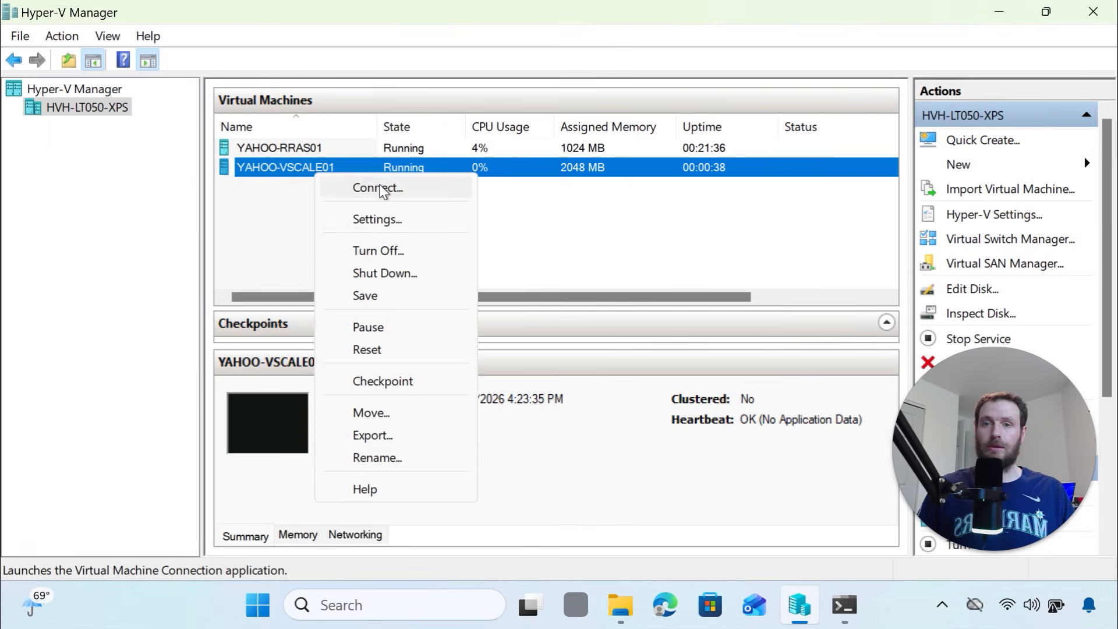
{"action": "left_click", "coordinate": [381, 187]}
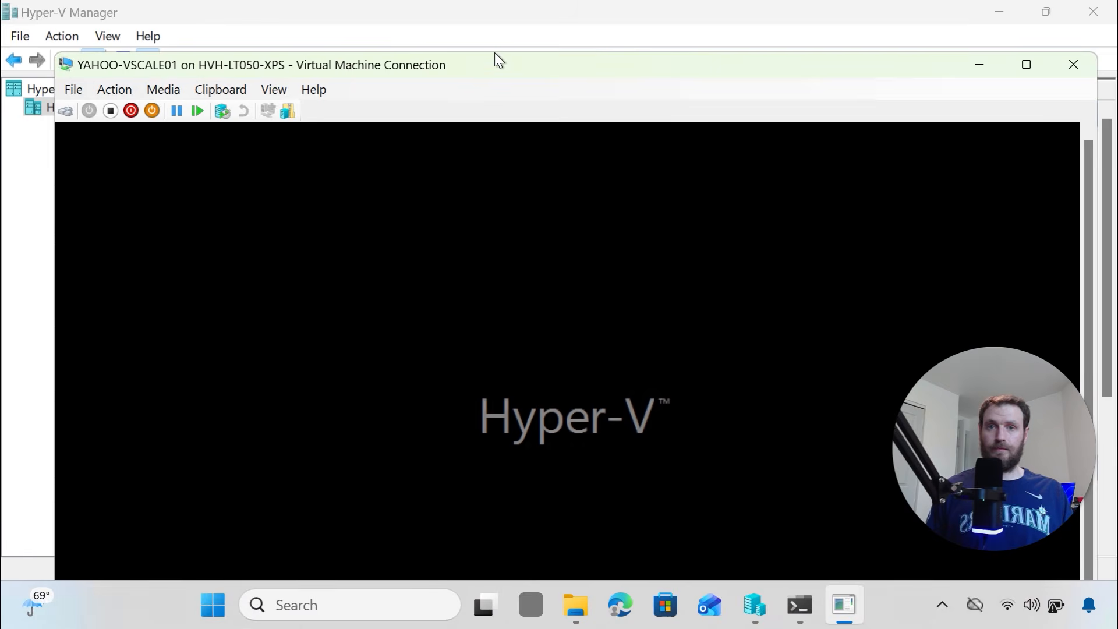
{"action": "left_click_drag", "start_coordinate": [489, 63], "coordinate": [501, 24]}
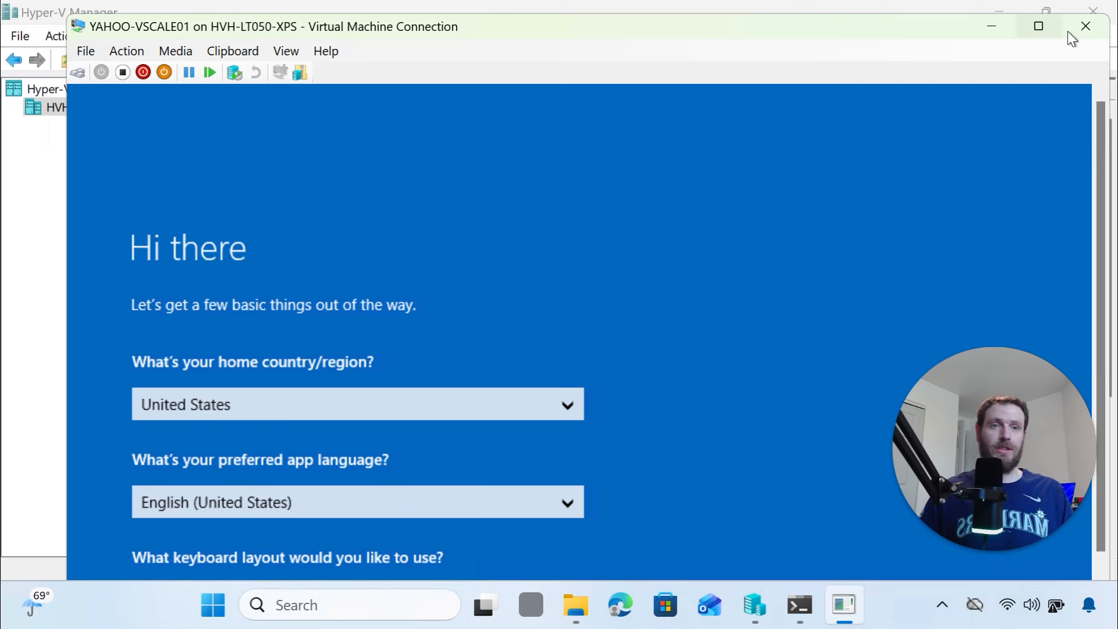
{"action": "left_click", "coordinate": [1071, 26]}
{"action": "right_click", "coordinate": [581, 169]}
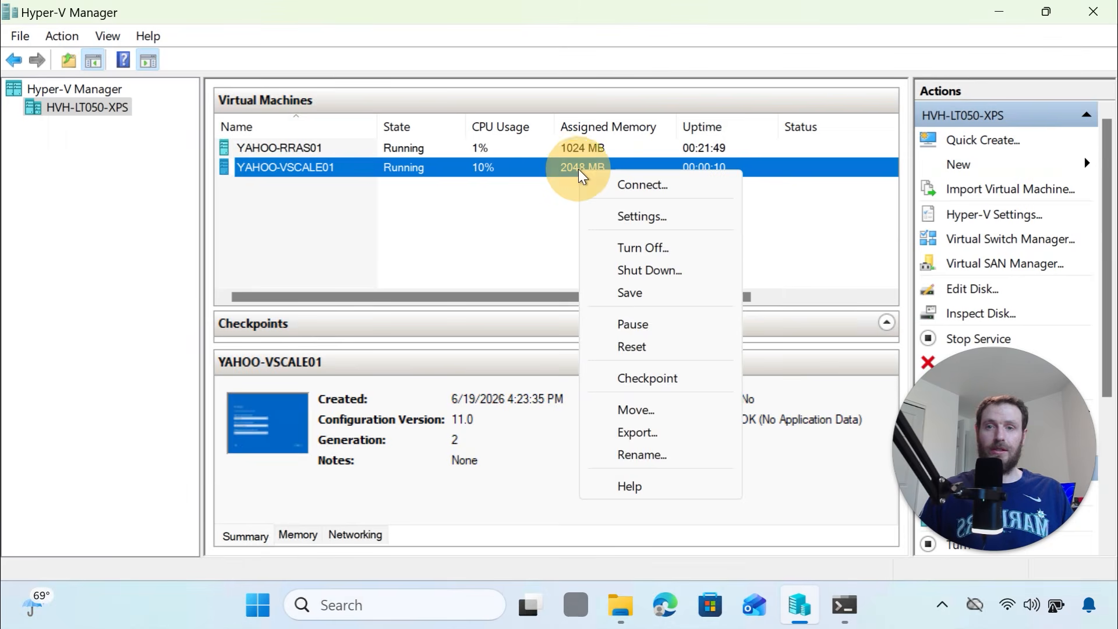
{"action": "left_click", "coordinate": [600, 182]}
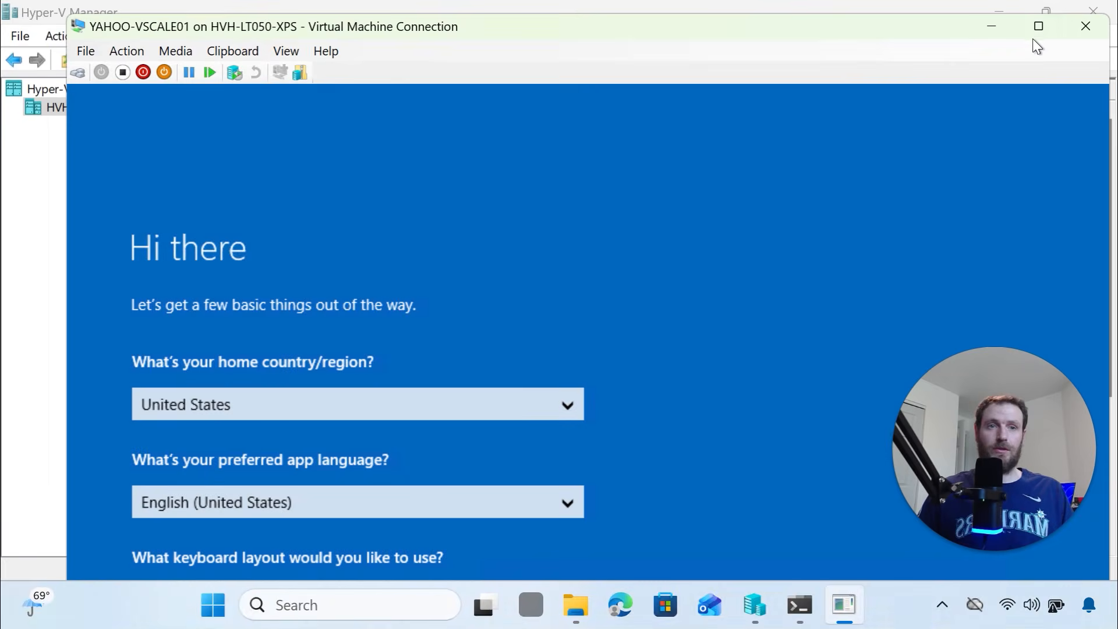
Complete YAHOO-VSCALE01's initial Windows setup, accepting region and keyboard and confirming the administrator password
{"action": "left_click", "coordinate": [1033, 36]}
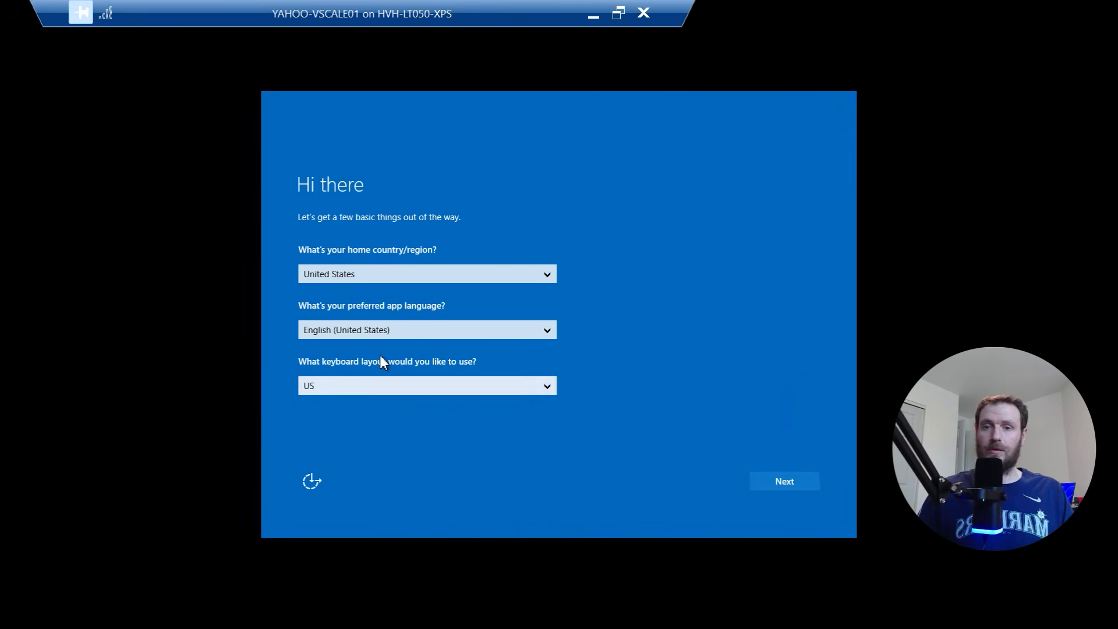
{"action": "left_click", "coordinate": [791, 484]}
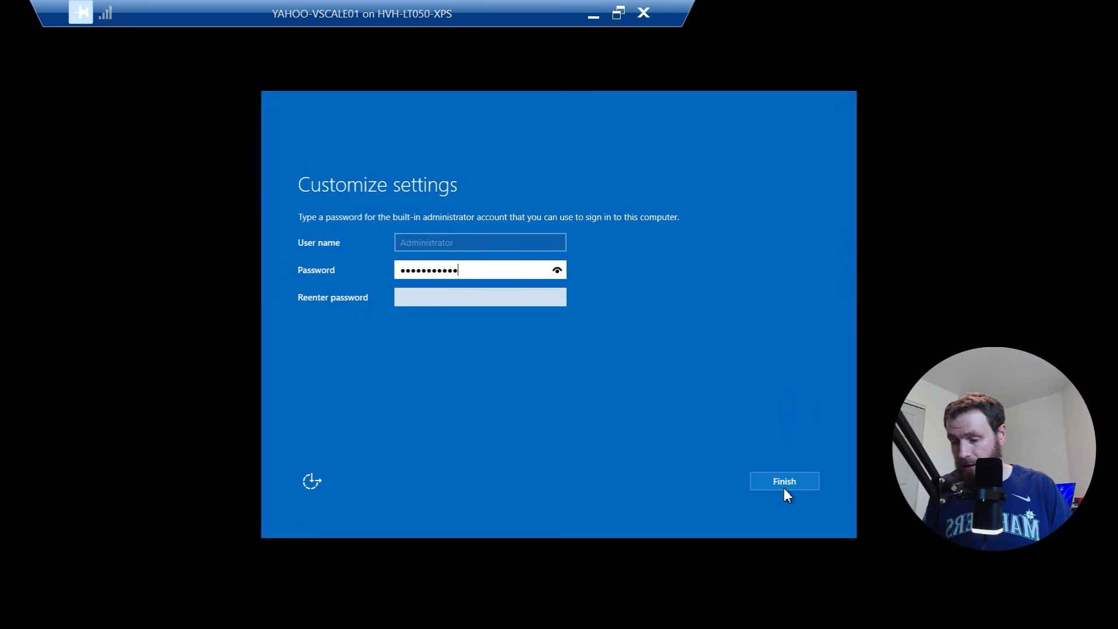
{"action": "key", "text": "Tab"}
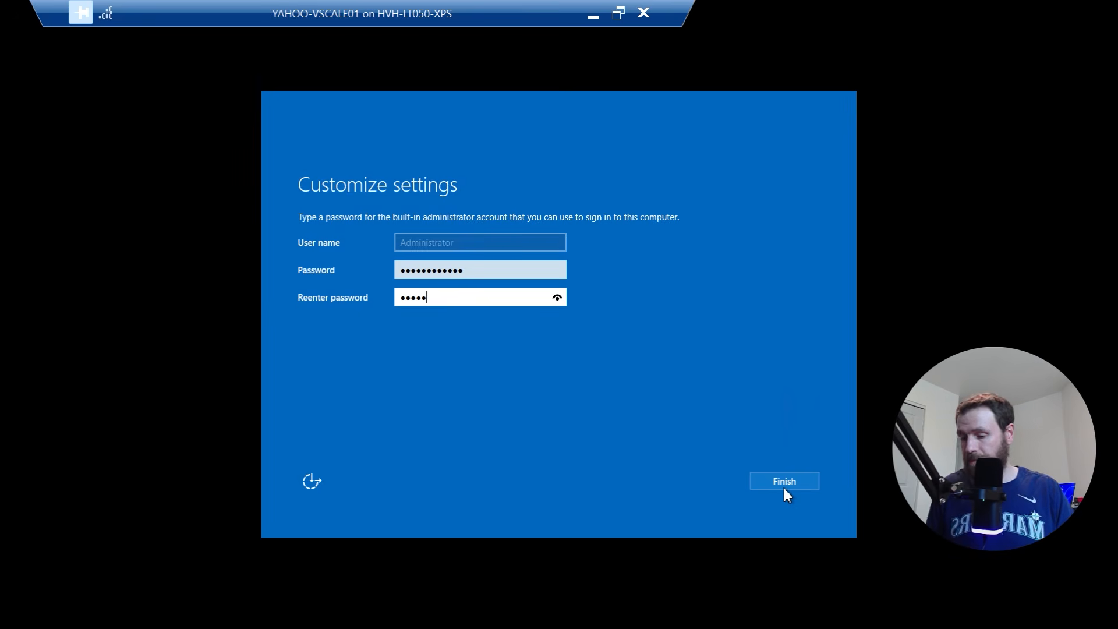
{"action": "left_click", "coordinate": [784, 488]}
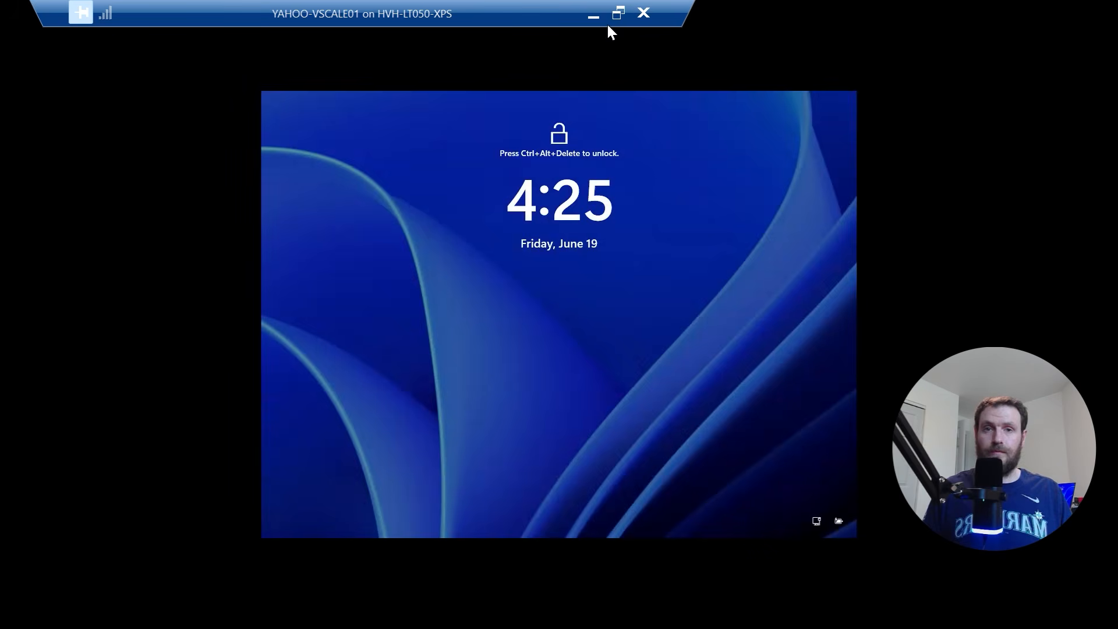
Sign in to the VM with the administrator password and position the window to show the desktop
{"action": "left_click", "coordinate": [619, 13]}
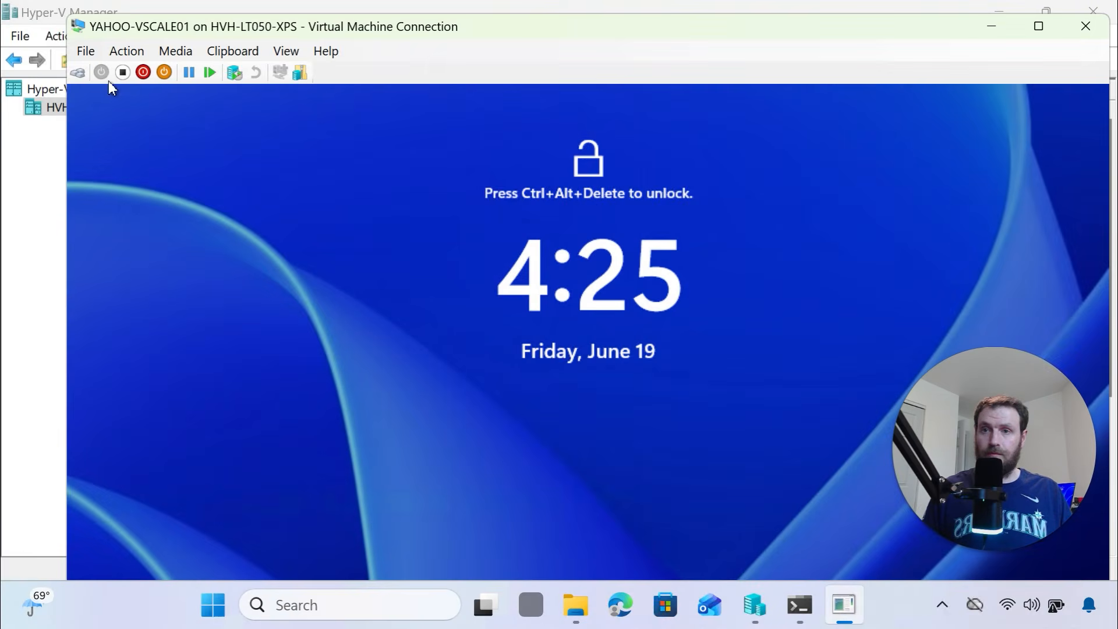
{"action": "left_click", "coordinate": [82, 73]}
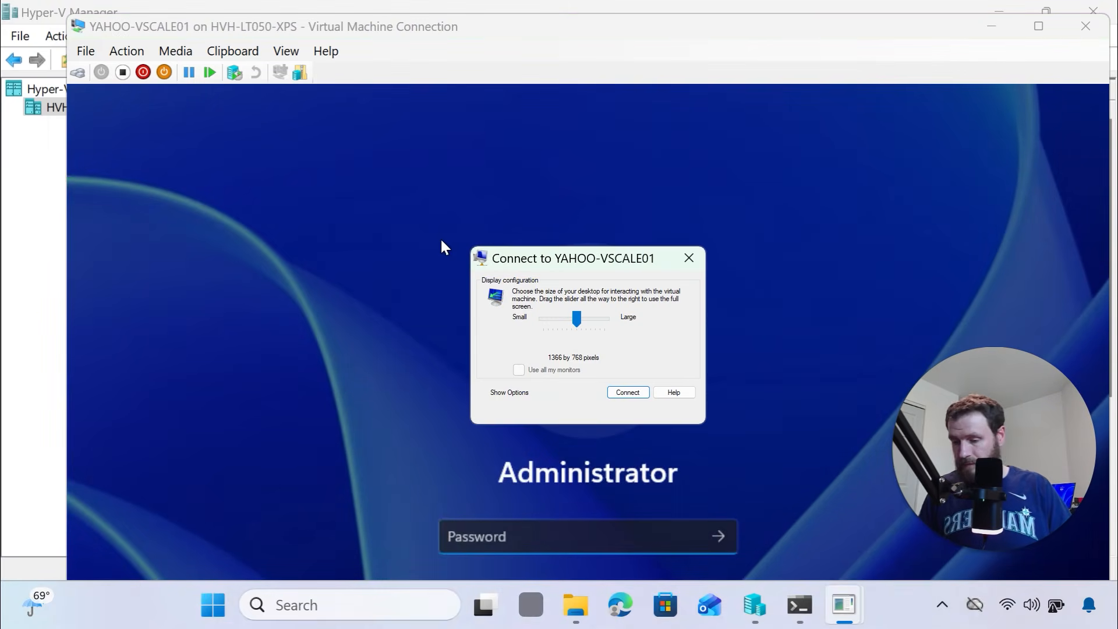
{"action": "left_click", "coordinate": [617, 394]}
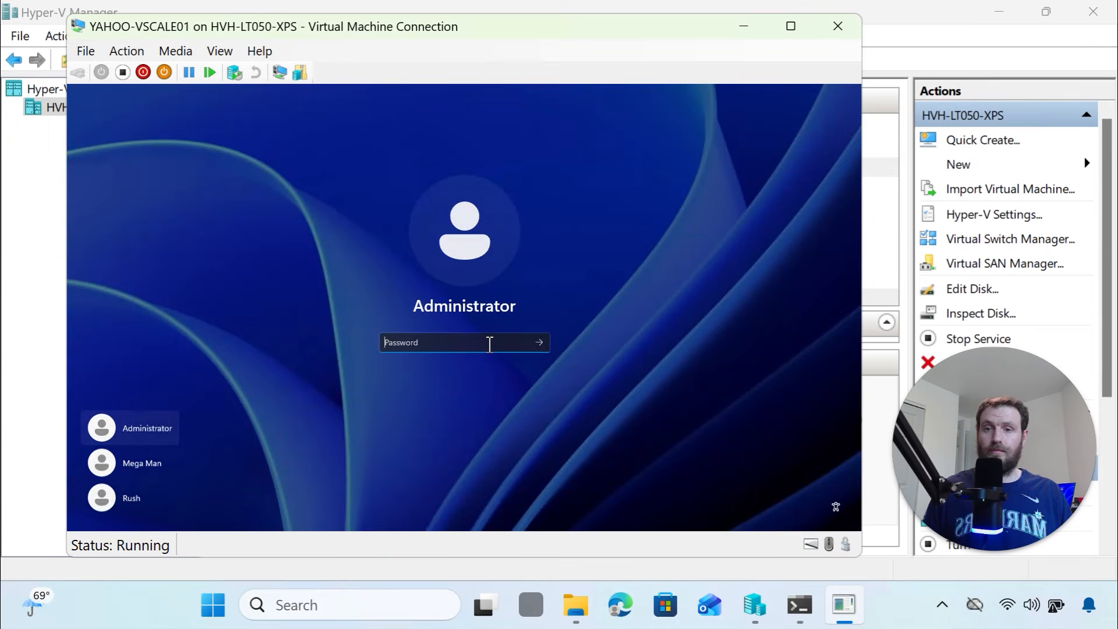
{"action": "type", "text": "p"}
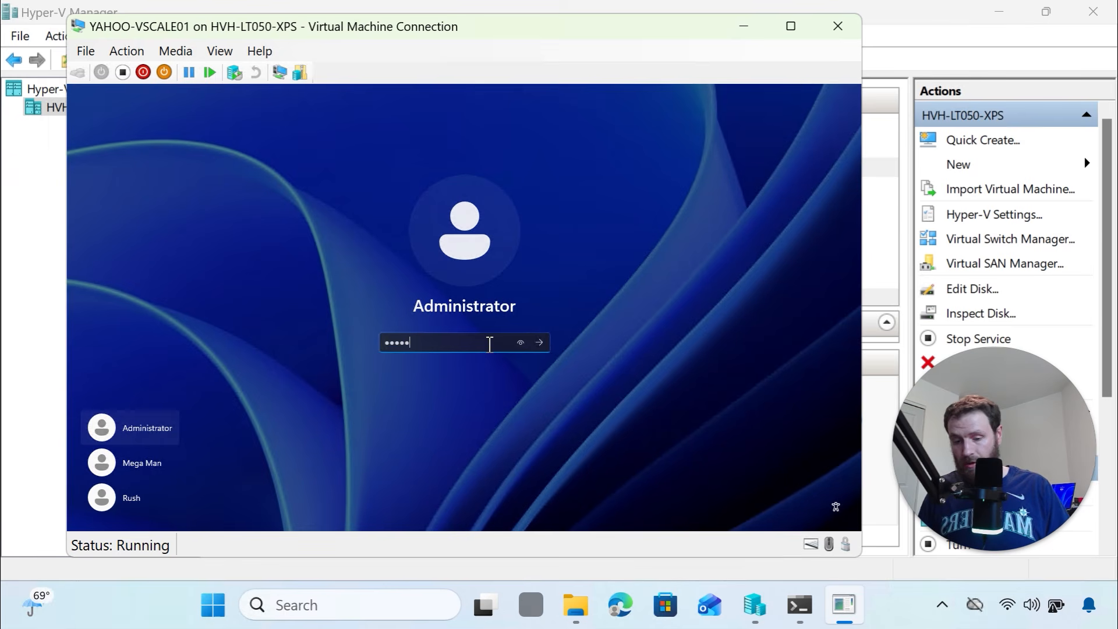
{"action": "key", "text": "BackSpace"}
{"action": "key", "text": "BackSpace"}
{"action": "type", "text": "p"}
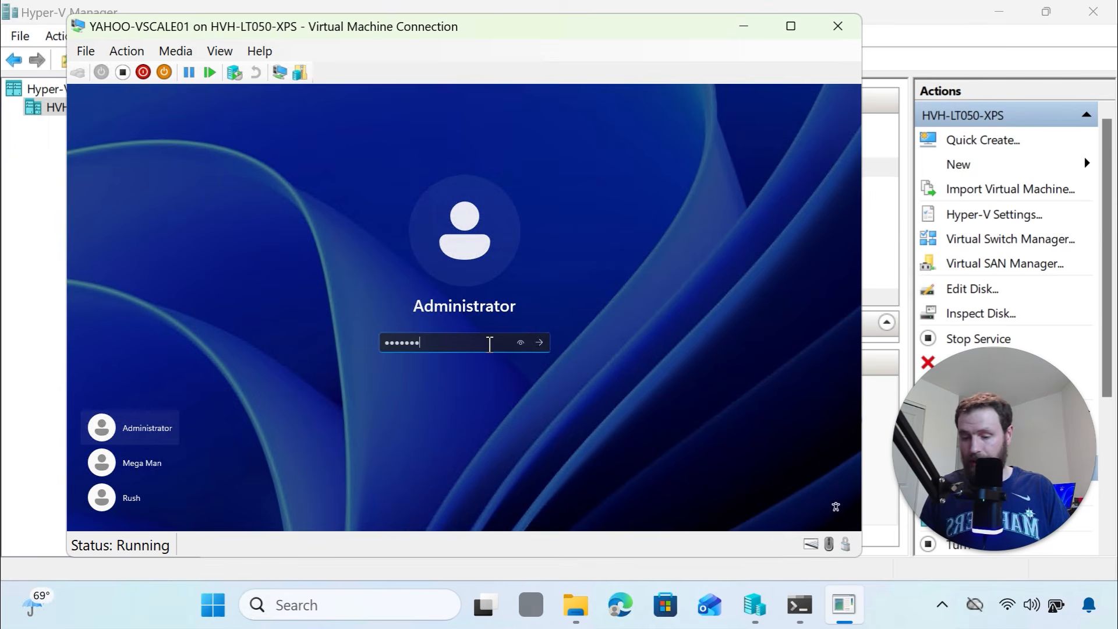
{"action": "key", "text": "BackSpace"}
{"action": "key", "text": "BackSpace"}
{"action": "key", "text": "BackSpace"}
{"action": "key", "text": "BackSpace"}
{"action": "key", "text": "BackSpace"}
{"action": "key", "text": "BackSpace"}
{"action": "type", "text": "p"}
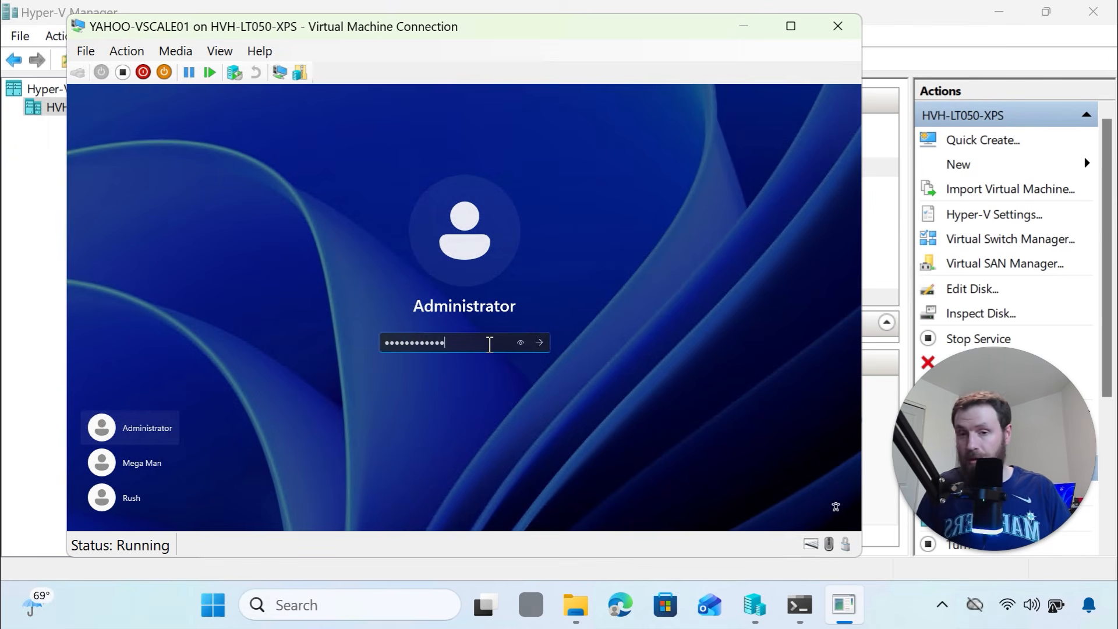
{"action": "key", "text": "Return"}
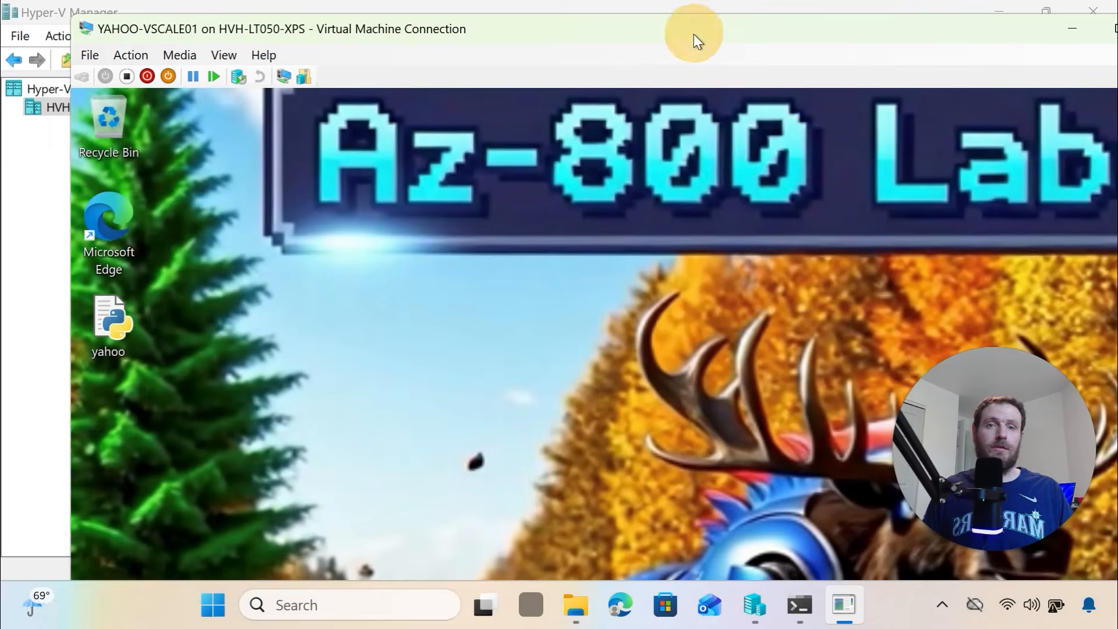
{"action": "left_click_drag", "start_coordinate": [694, 35], "coordinate": [562, 55]}
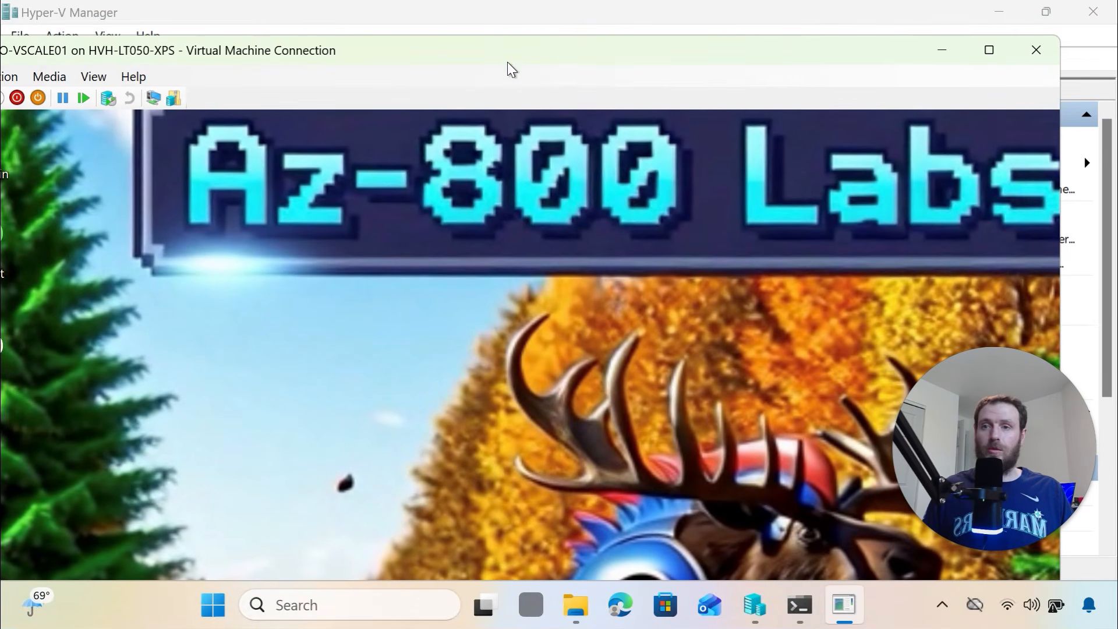
{"action": "left_click_drag", "start_coordinate": [531, 51], "coordinate": [594, 46]}
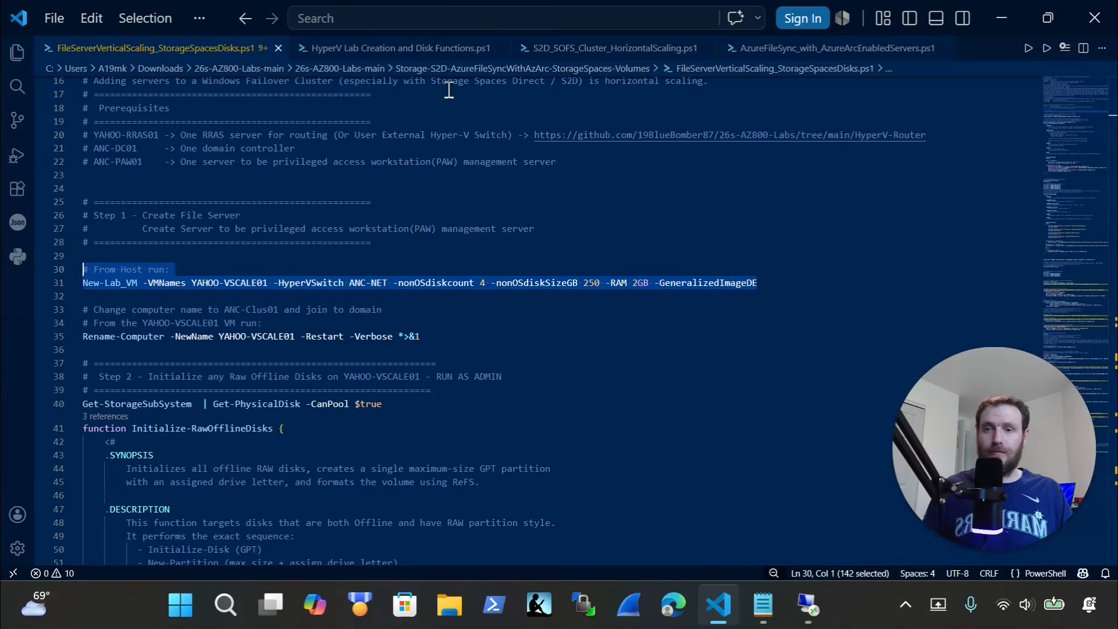
Copy the Rename-Computer lines 33–35 and run them in the VM's admin Terminal
{"action": "scroll", "coordinate": [388, 260], "scroll_direction": "down", "scroll_amount": 1}
{"action": "left_click_drag", "start_coordinate": [453, 240], "coordinate": [53, 212]}
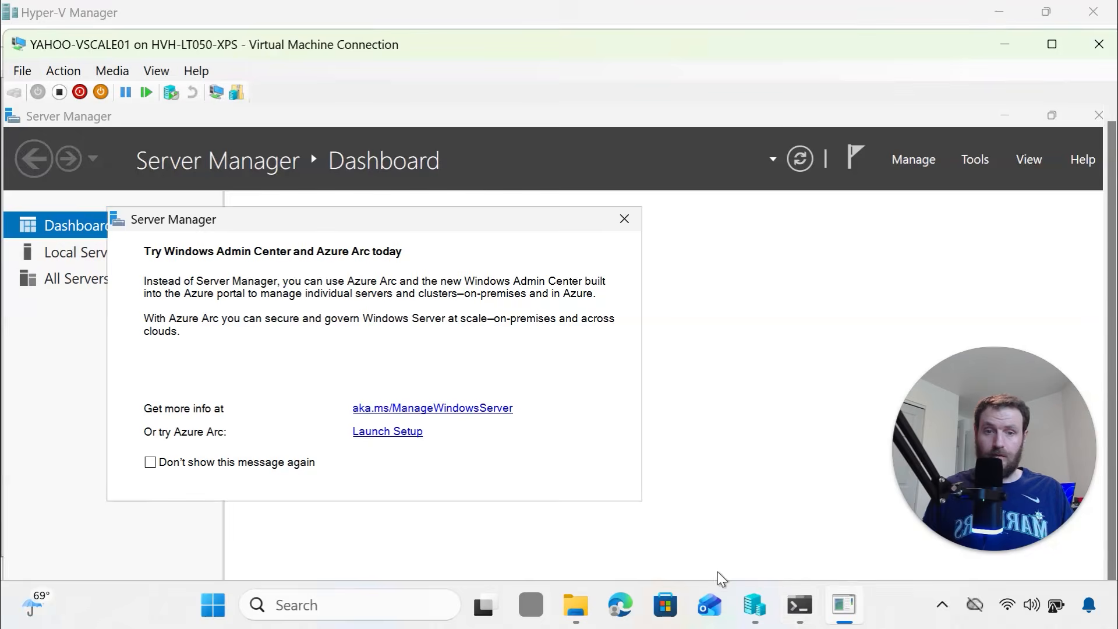
{"action": "key", "text": "ctrl+alt+Break"}
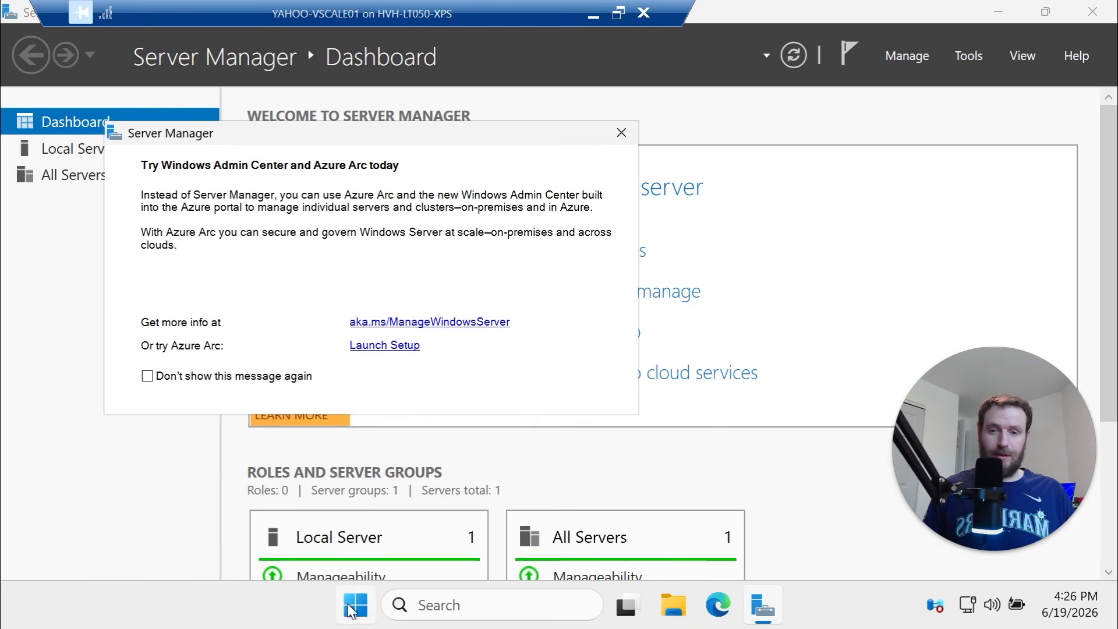
{"action": "right_click", "coordinate": [362, 612]}
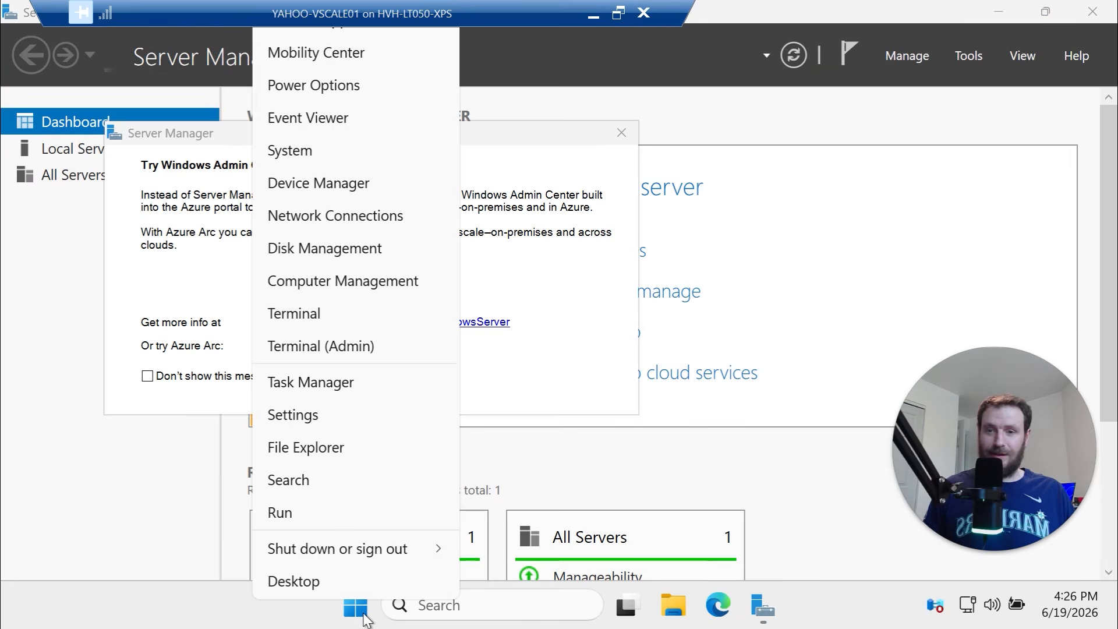
{"action": "left_click", "coordinate": [364, 346]}
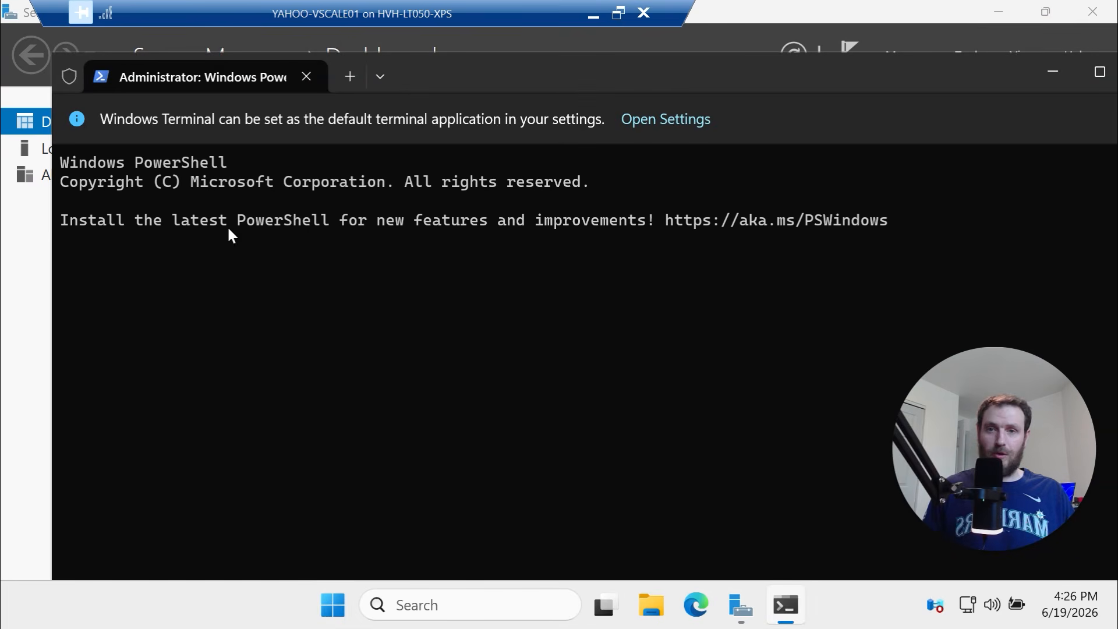
{"action": "right_click", "coordinate": [383, 293]}
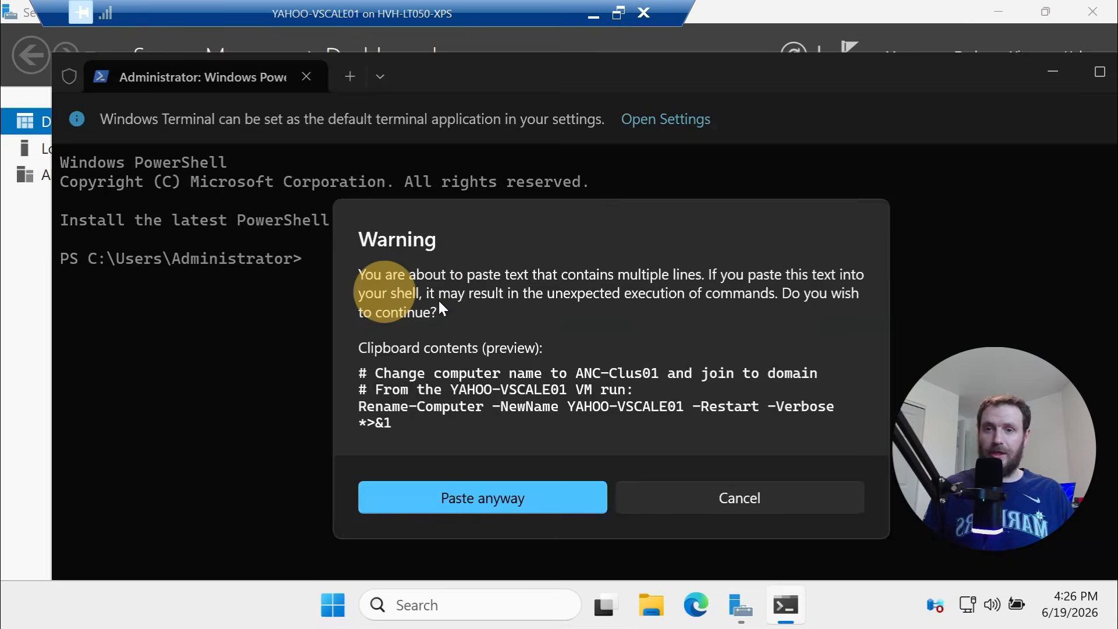
{"action": "key", "text": "Return"}
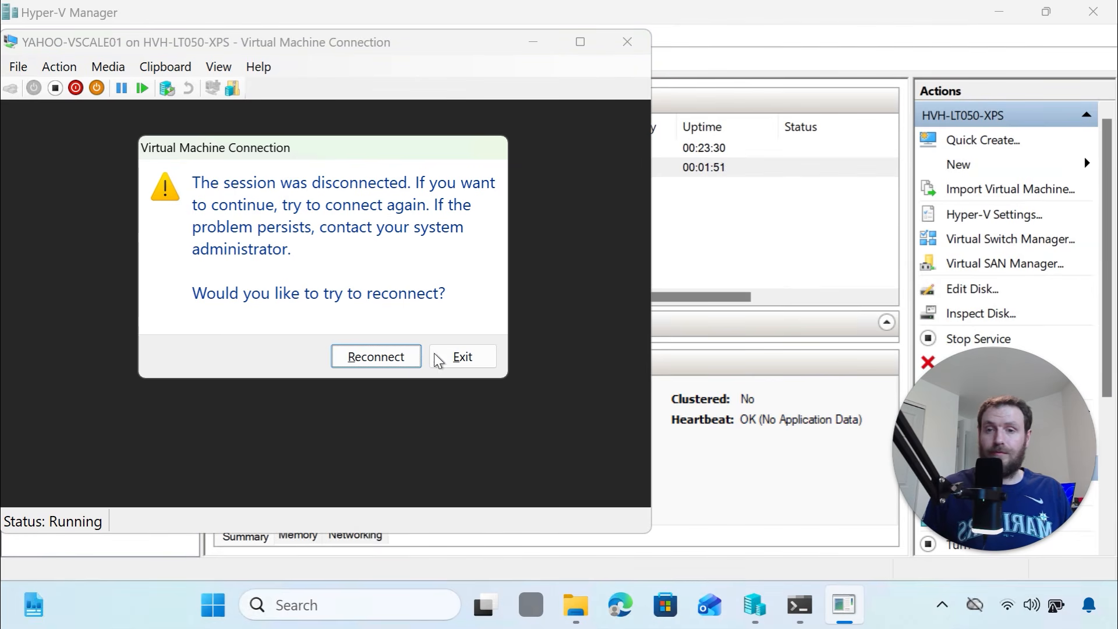
Reconnect to the restarted YAHOO-VSCALE01 and sign in with the administrator password
{"action": "left_click", "coordinate": [395, 366]}
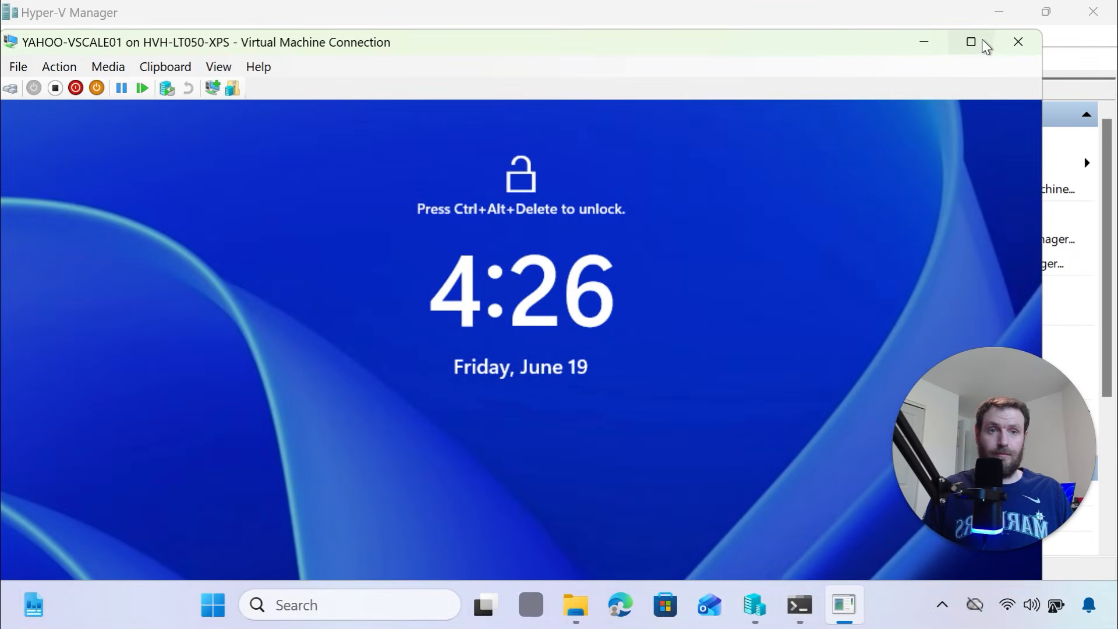
{"action": "left_click", "coordinate": [971, 42]}
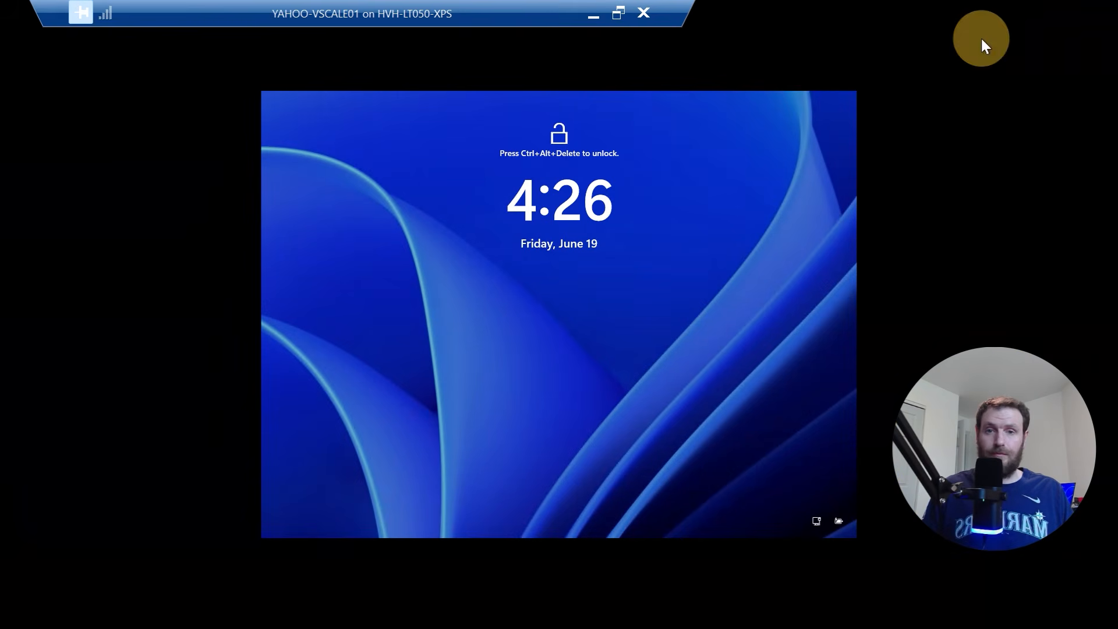
{"action": "left_click", "coordinate": [618, 13]}
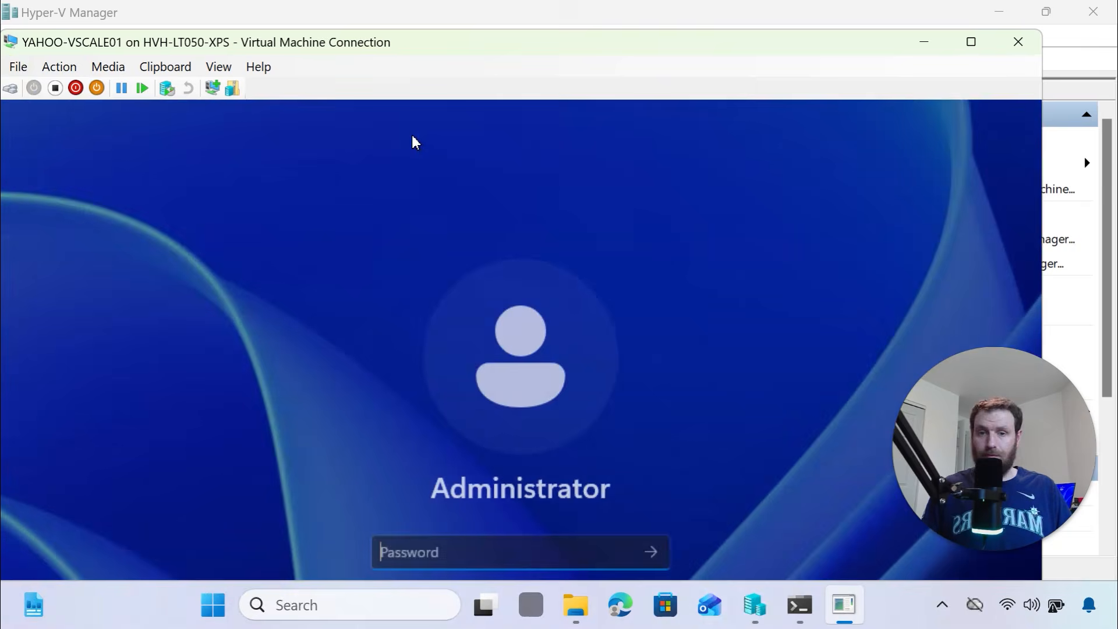
{"action": "type", "text": "••"}
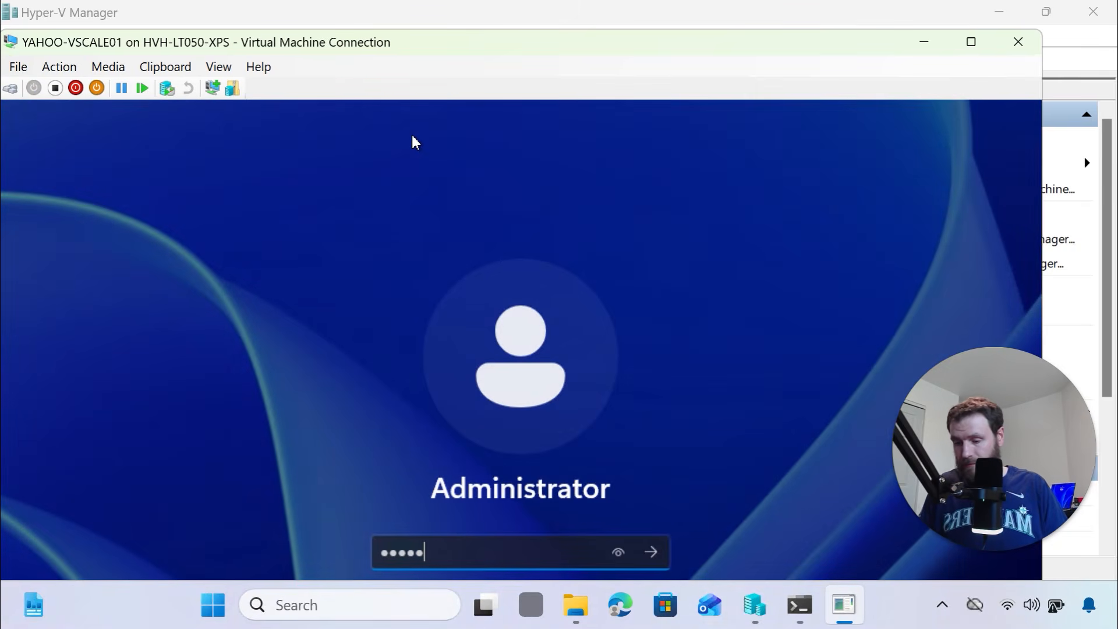
{"action": "type", "text": "••••••••••"}
{"action": "key", "text": "Return"}
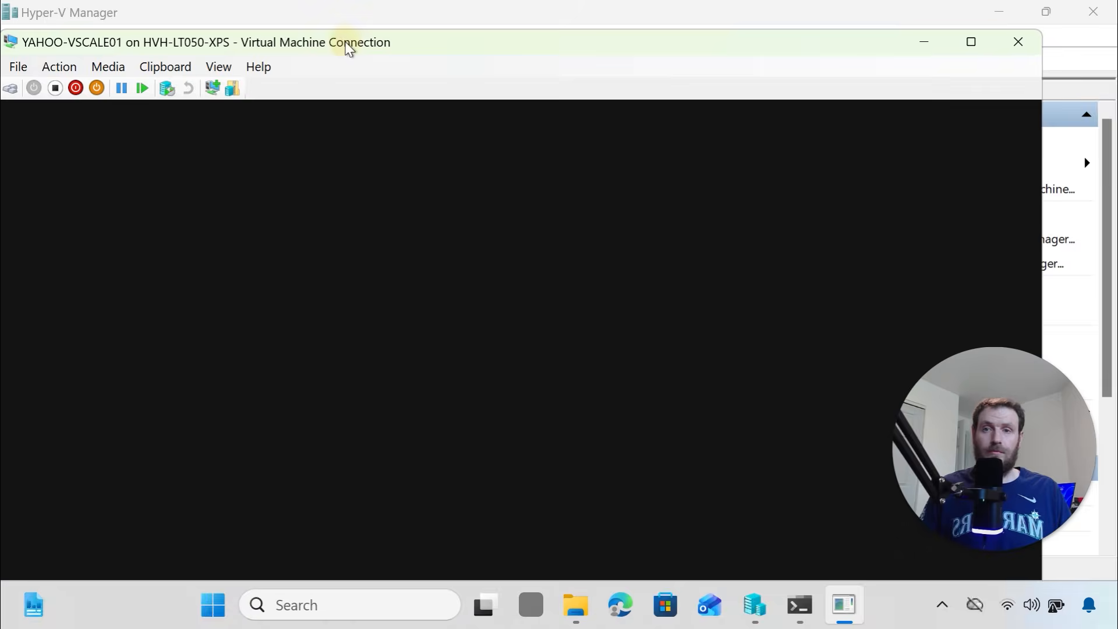
{"action": "left_click_drag", "start_coordinate": [348, 48], "coordinate": [400, 15]}
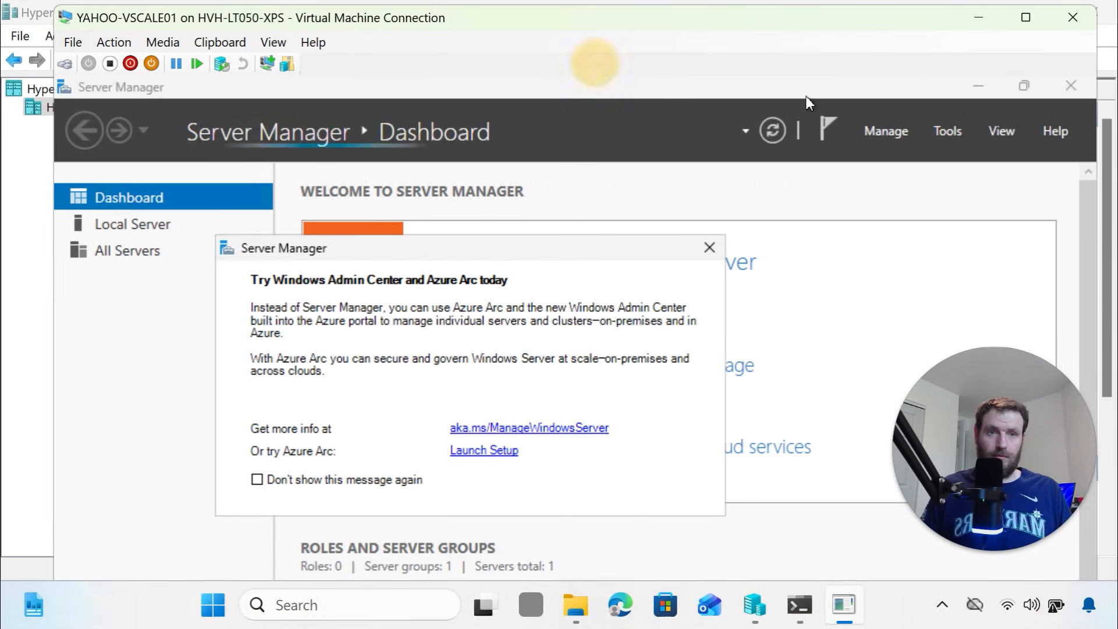
Reopen the VM connection from Hyper-V Manager at 1366 by 768, sign in, and go full screen
{"action": "left_click", "coordinate": [1085, 21]}
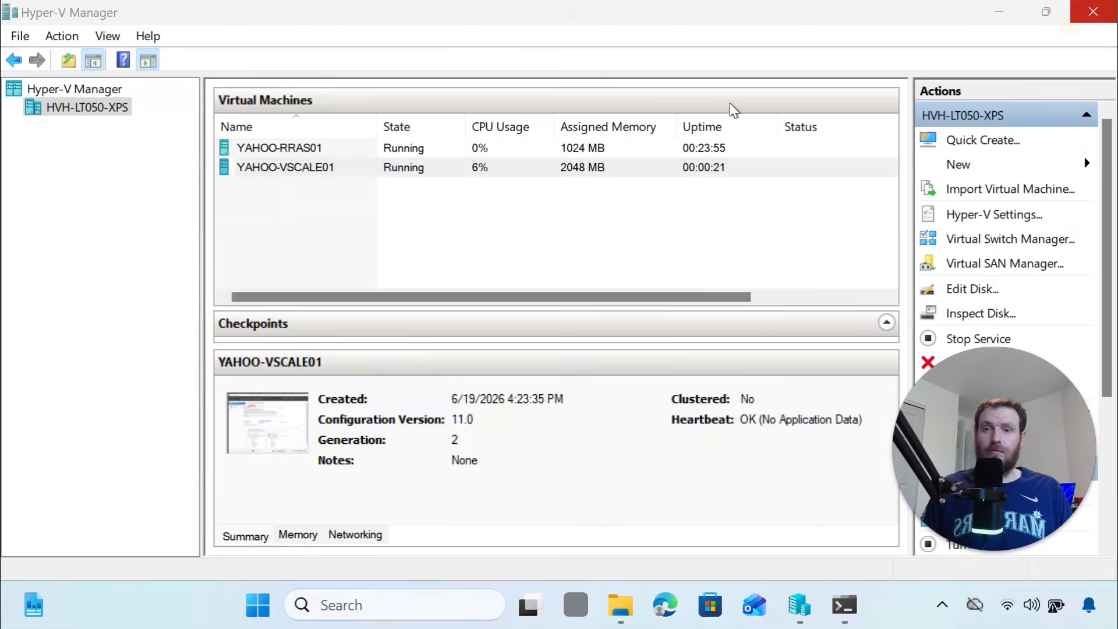
{"action": "right_click", "coordinate": [329, 172]}
{"action": "left_click", "coordinate": [376, 187]}
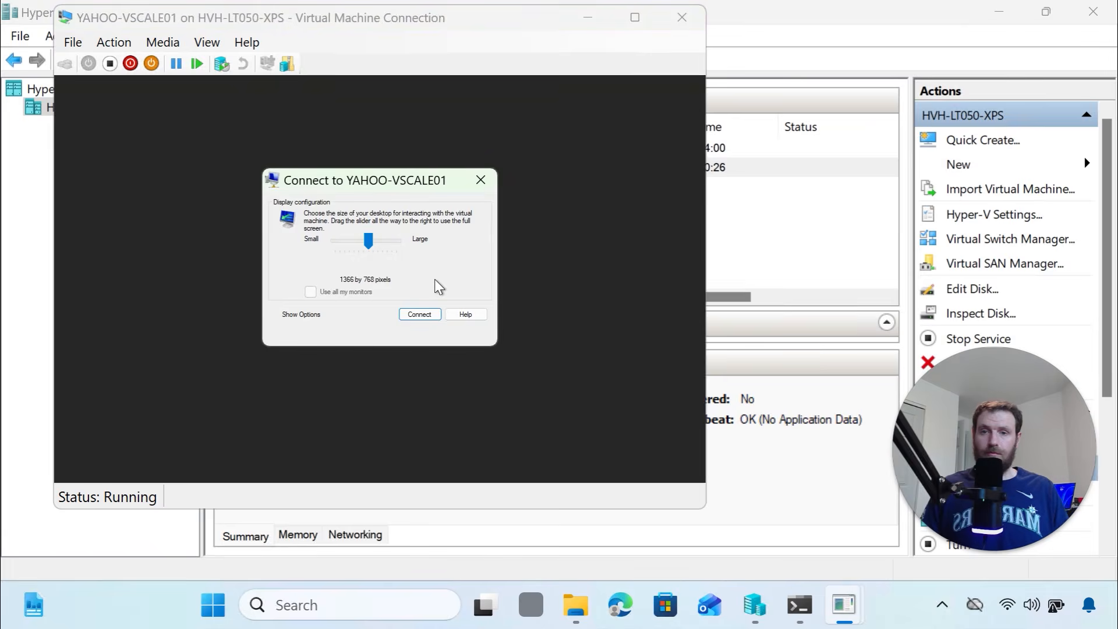
{"action": "left_click", "coordinate": [420, 315]}
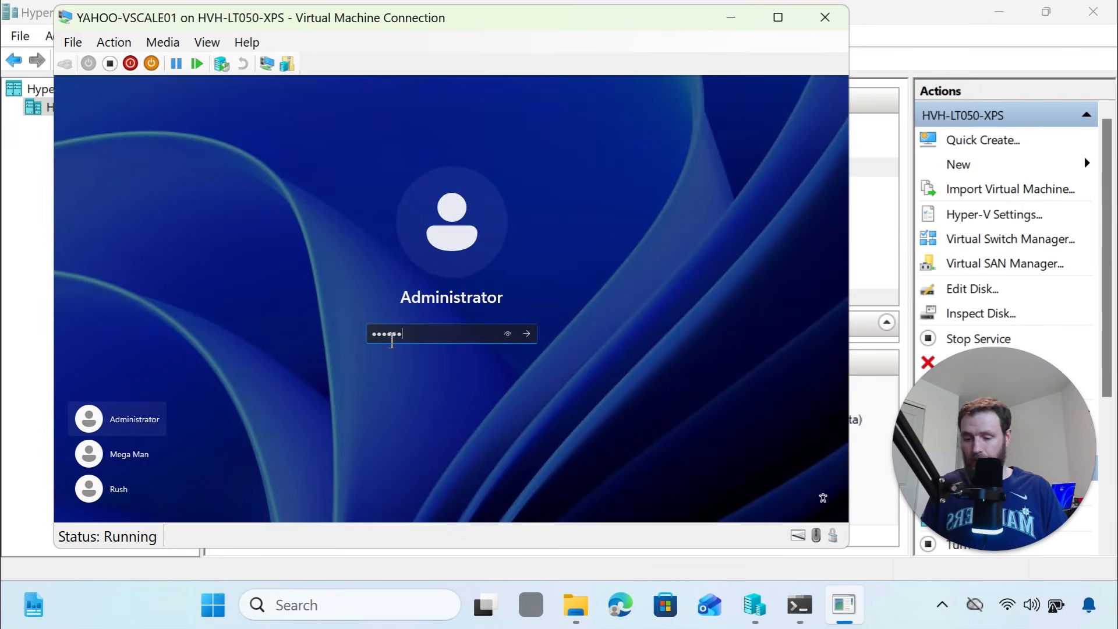
{"action": "key", "text": "Return"}
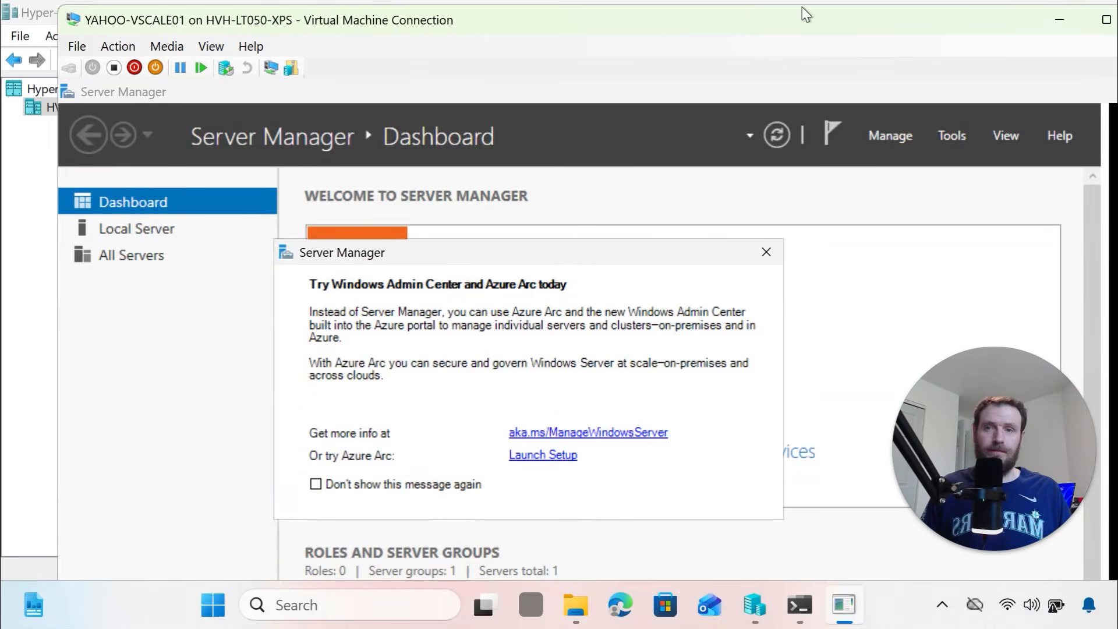
{"action": "left_click_drag", "start_coordinate": [771, 26], "coordinate": [693, 47]}
{"action": "left_click", "coordinate": [1008, 40]}
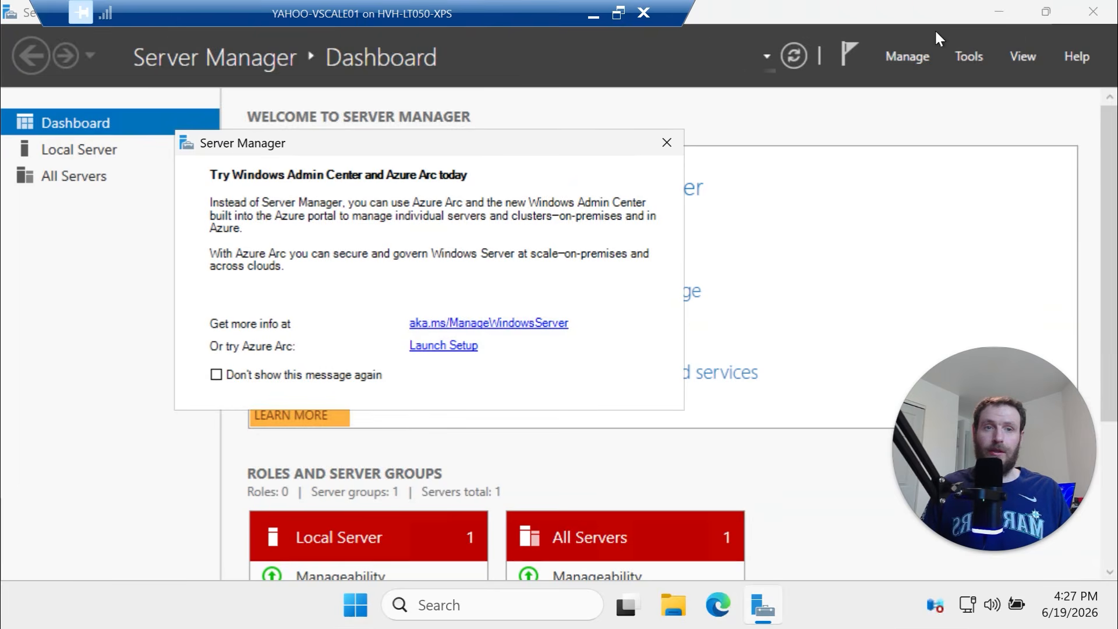
Close Server Manager, run hostname in the VM's Terminal showing YAHOO-VSCALE01, then close it
{"action": "left_click", "coordinate": [1091, 18]}
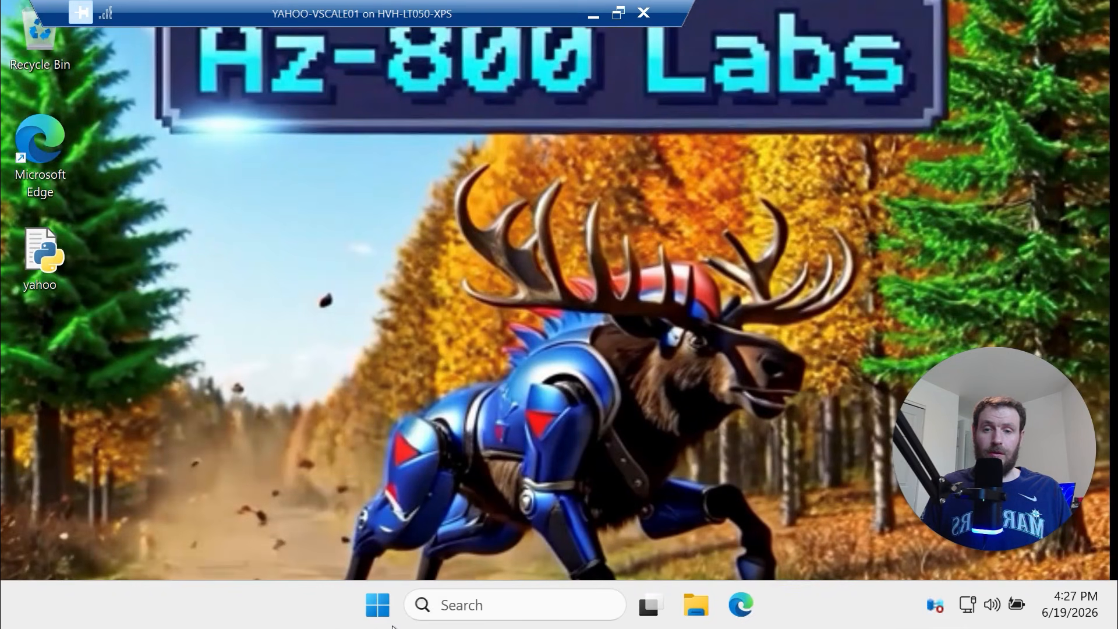
{"action": "left_click", "coordinate": [378, 605]}
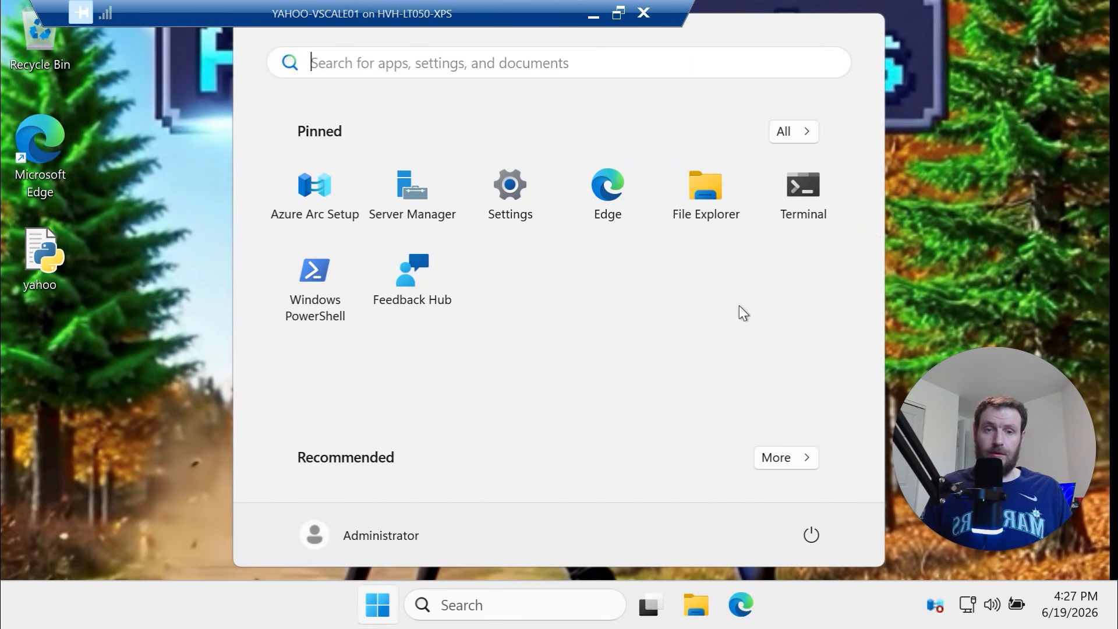
{"action": "left_click", "coordinate": [808, 194]}
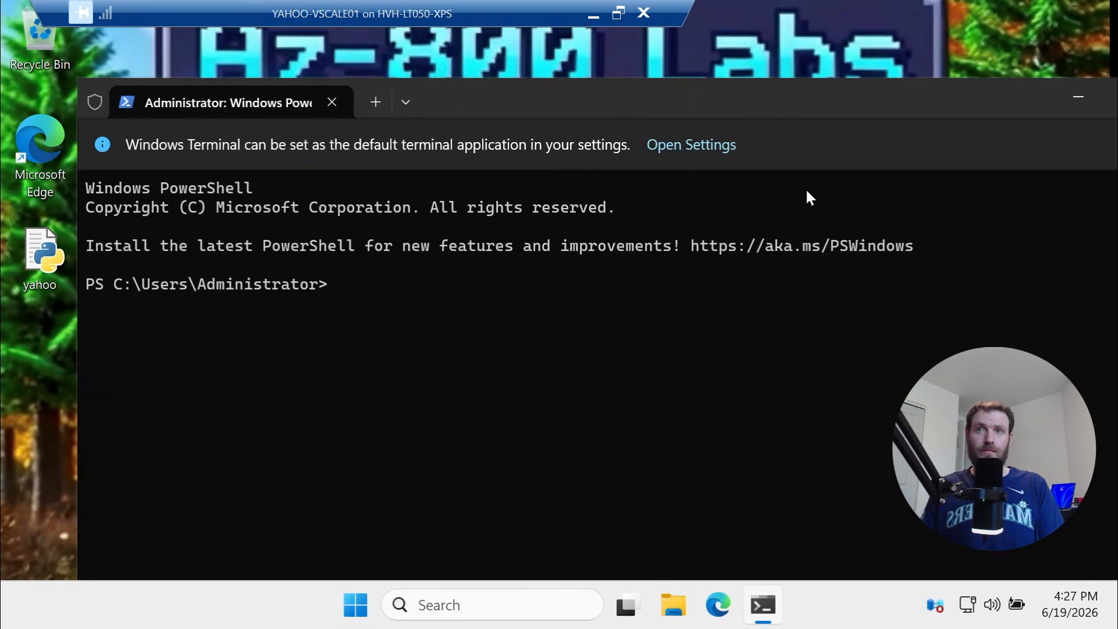
{"action": "type", "text": "hostname"}
{"action": "key", "text": "Return"}
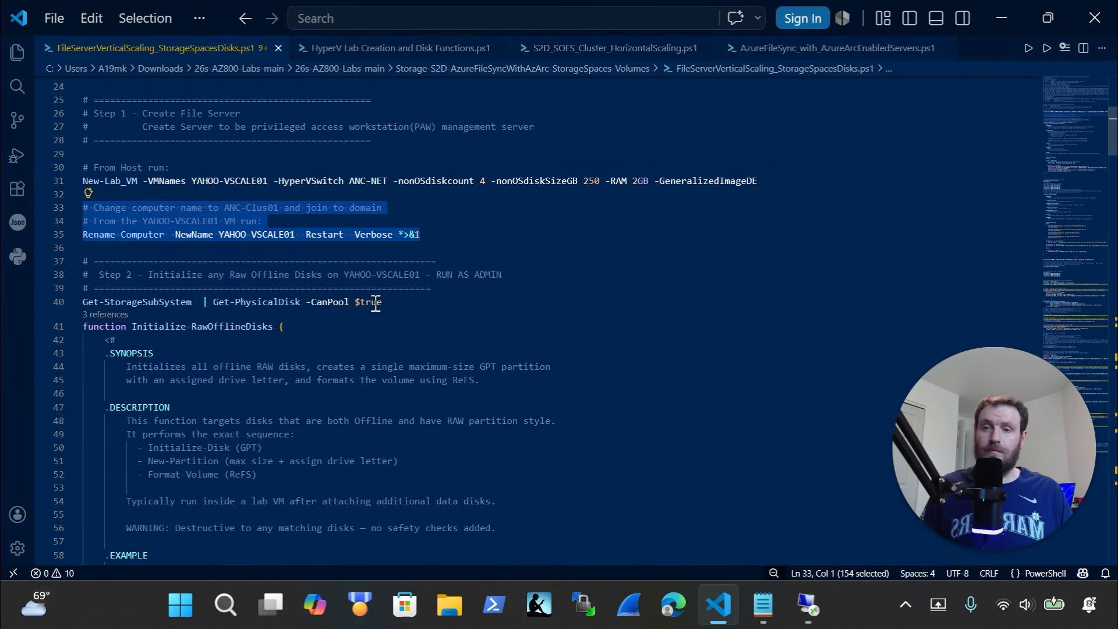
{"action": "scroll", "coordinate": [369, 305], "scroll_direction": "down", "scroll_amount": 1}
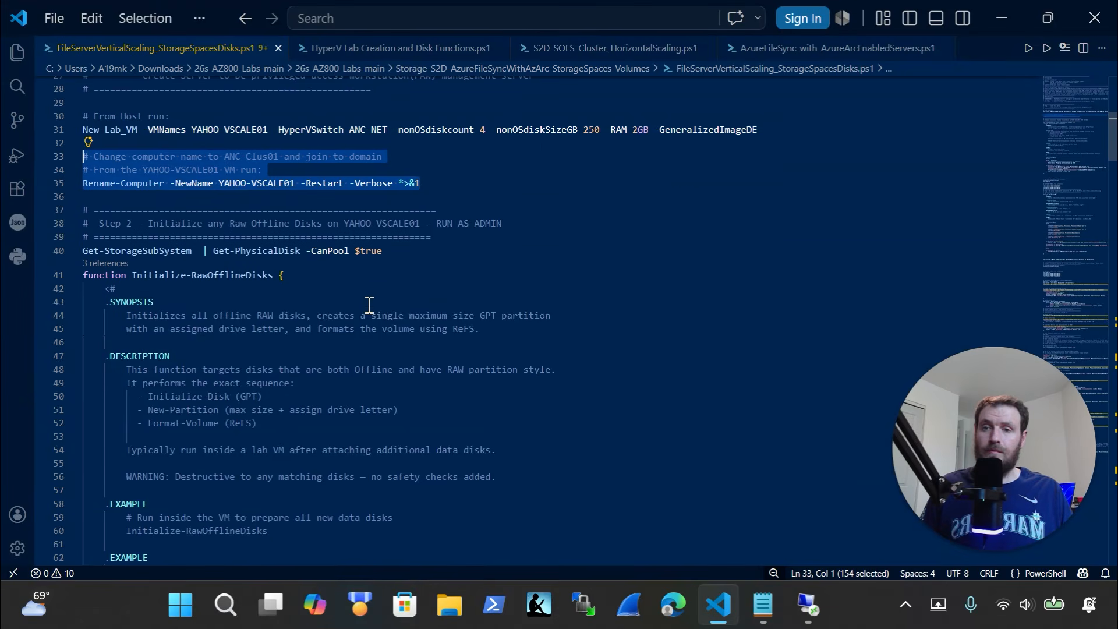
{"action": "left_click", "coordinate": [844, 297]}
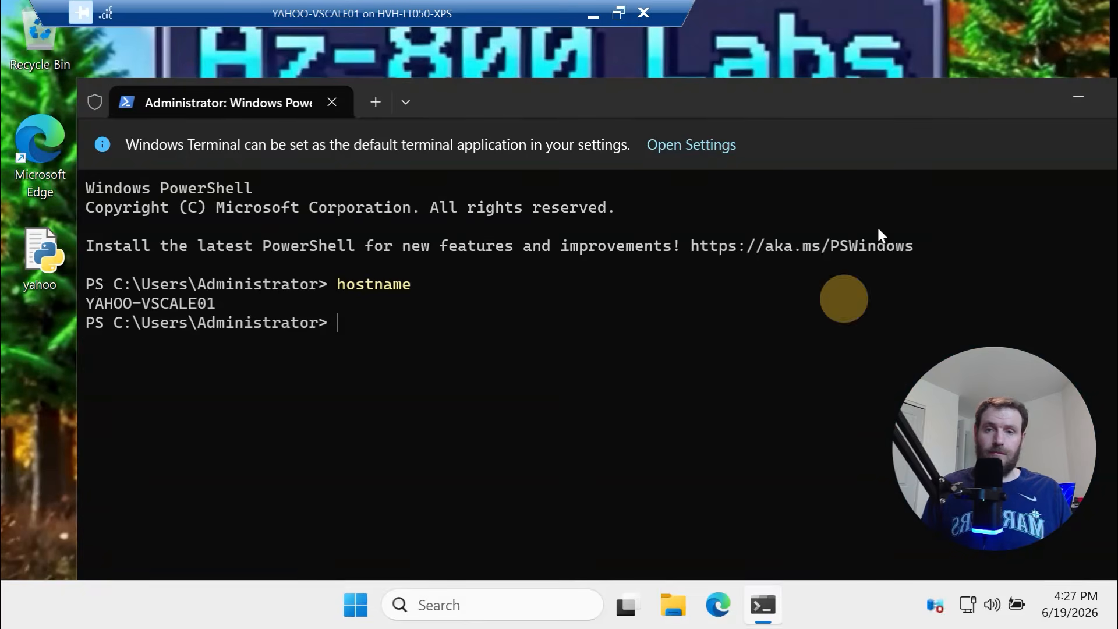
{"action": "left_click", "coordinate": [812, 101]}
{"action": "left_click", "coordinate": [1001, 144]}
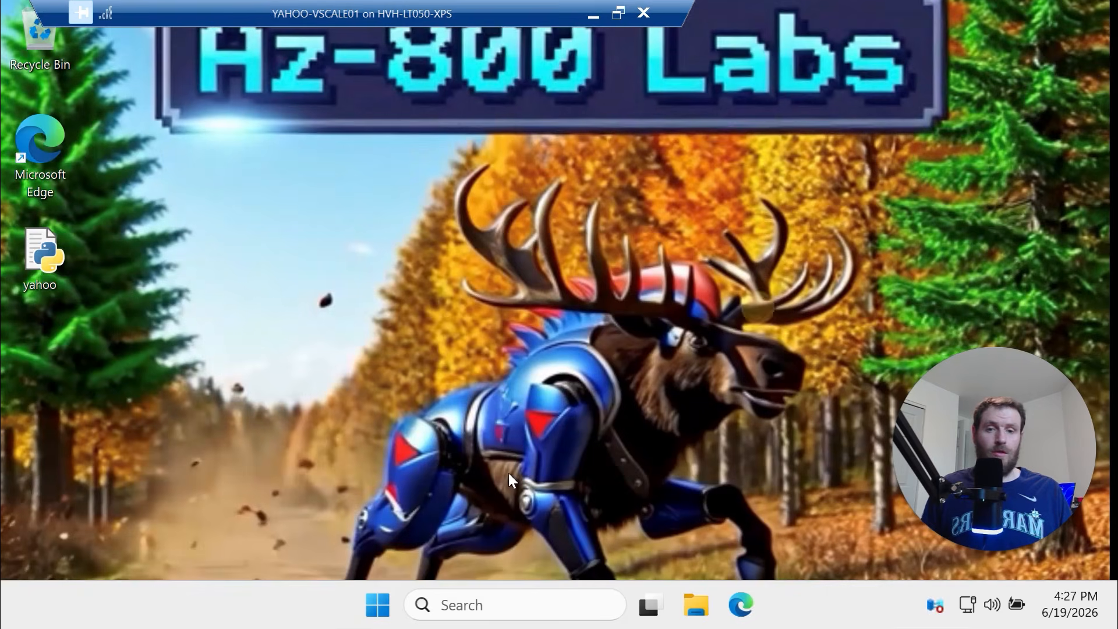
Open an administrator terminal inside the VM and reposition and narrow its window
{"action": "right_click", "coordinate": [384, 614]}
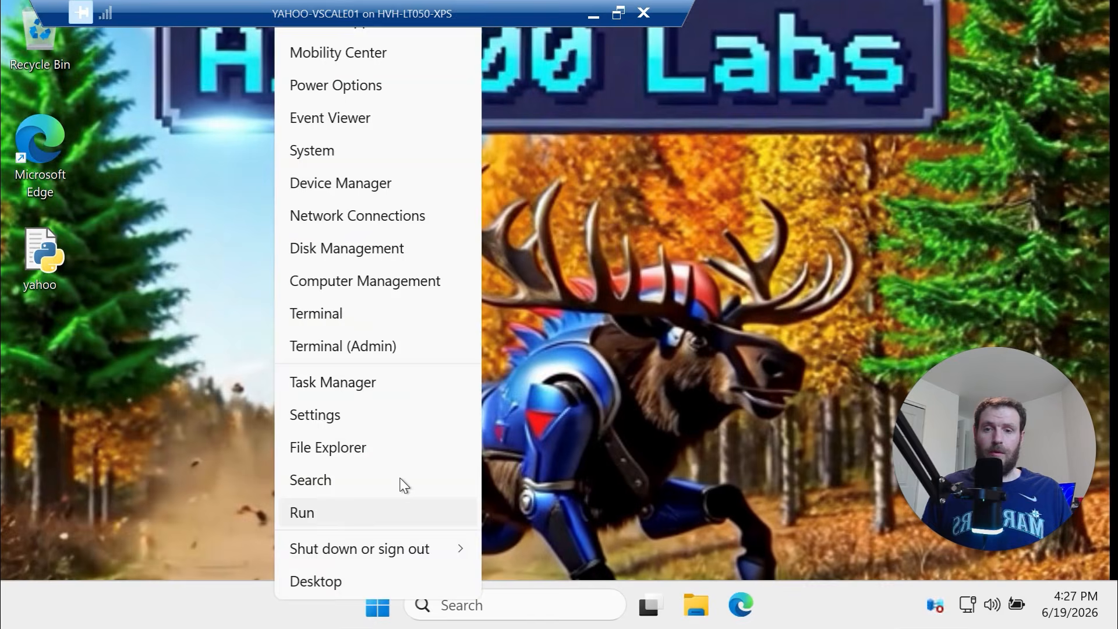
{"action": "left_click", "coordinate": [417, 346]}
{"action": "left_click_drag", "start_coordinate": [858, 54], "coordinate": [737, 57]}
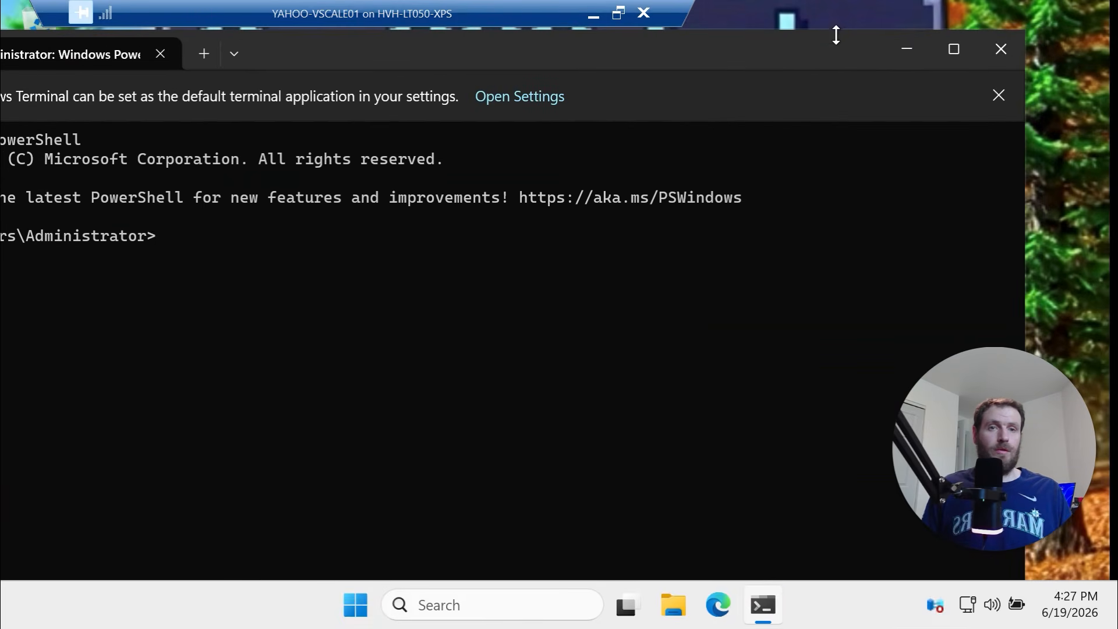
{"action": "left_click_drag", "start_coordinate": [837, 44], "coordinate": [829, 149]}
{"action": "left_click_drag", "start_coordinate": [515, 153], "coordinate": [663, 100]}
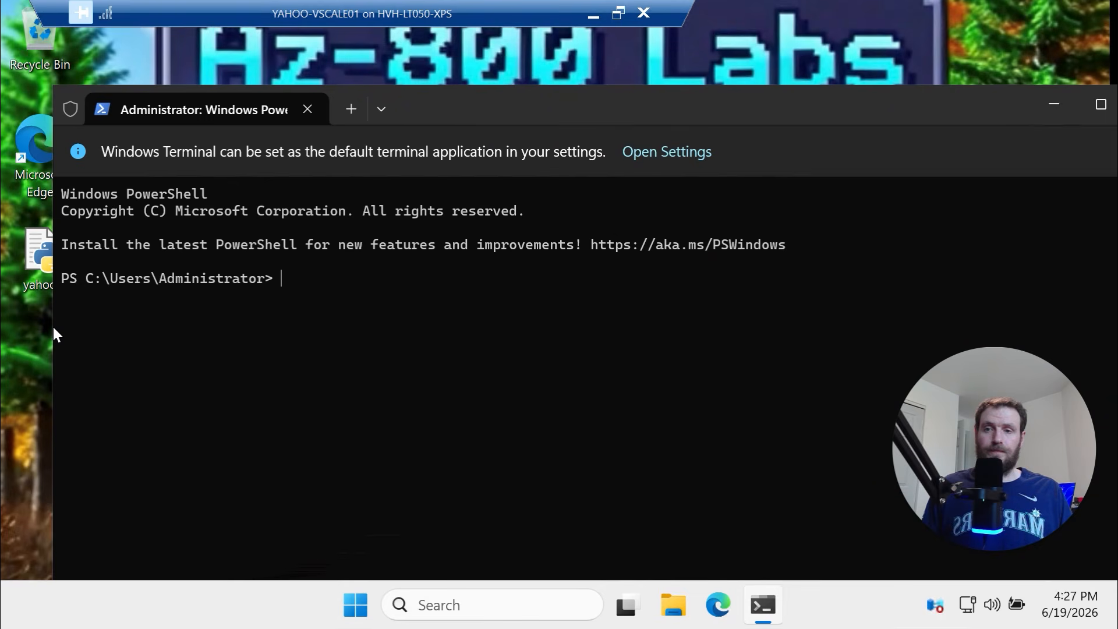
{"action": "left_click_drag", "start_coordinate": [54, 327], "coordinate": [168, 317]}
{"action": "left_click_drag", "start_coordinate": [585, 92], "coordinate": [512, 54]}
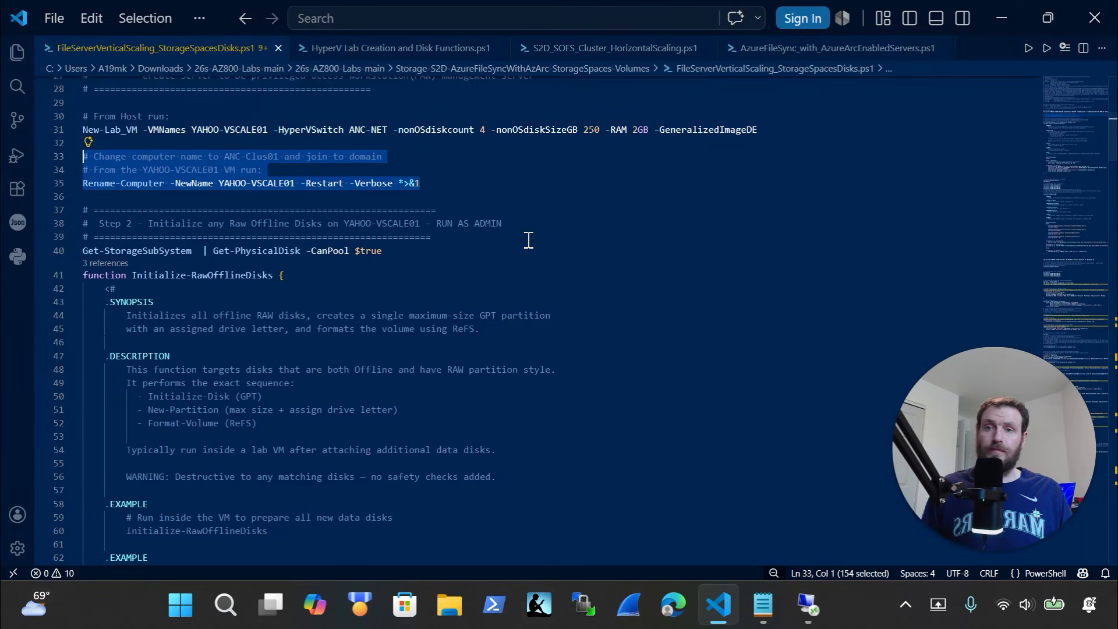
Run Get-StorageSubSystem | Get-PhysicalDisk -CanPool $true from line 40 in the VM's PowerShell
{"action": "left_click_drag", "start_coordinate": [419, 200], "coordinate": [82, 201]}
{"action": "key", "text": "ctrl+c"}
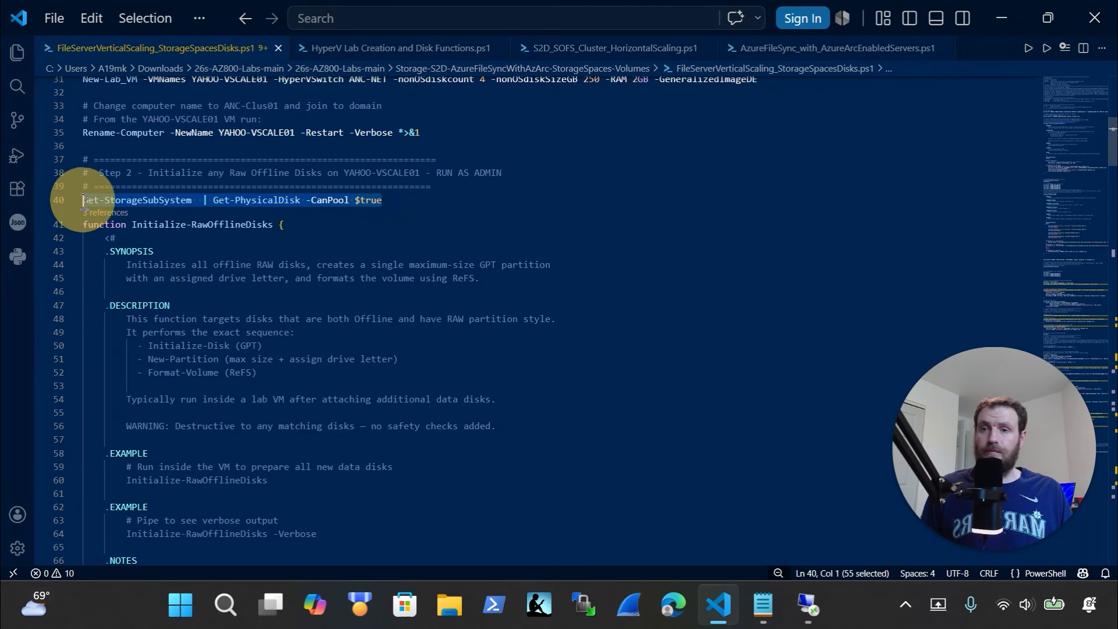
{"action": "left_click", "coordinate": [807, 606]}
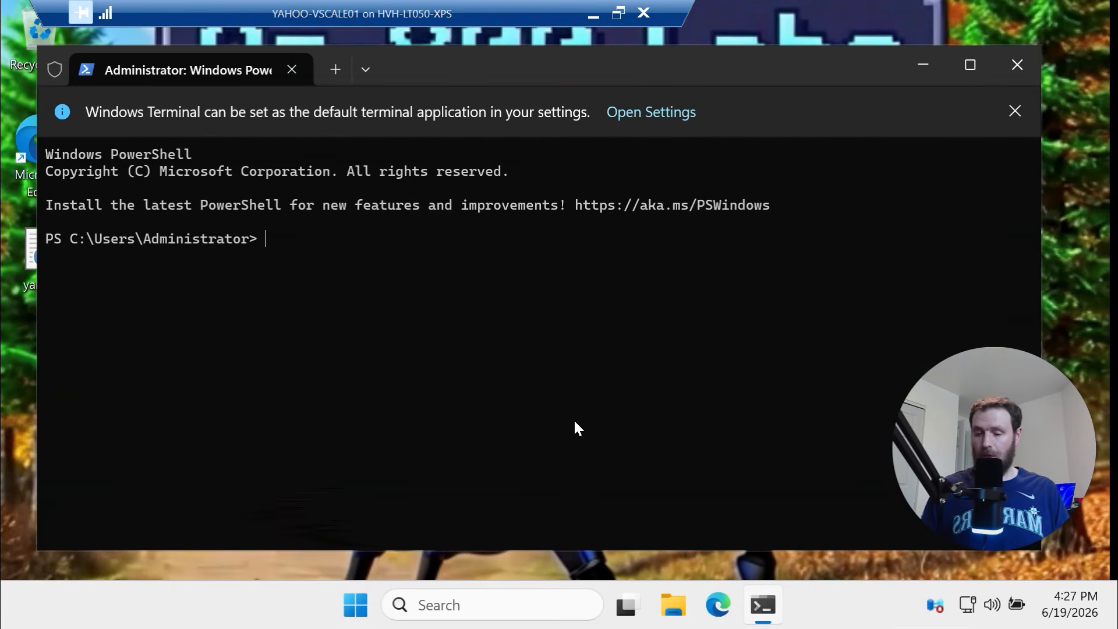
{"action": "key", "text": "ctrl+v"}
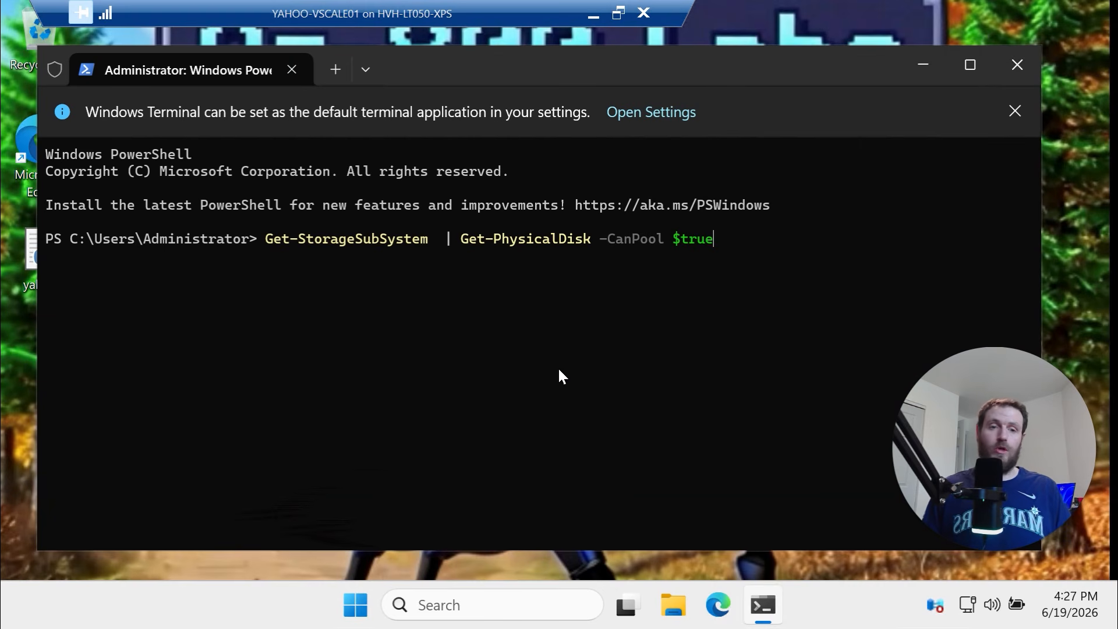
{"action": "key", "text": "Return"}
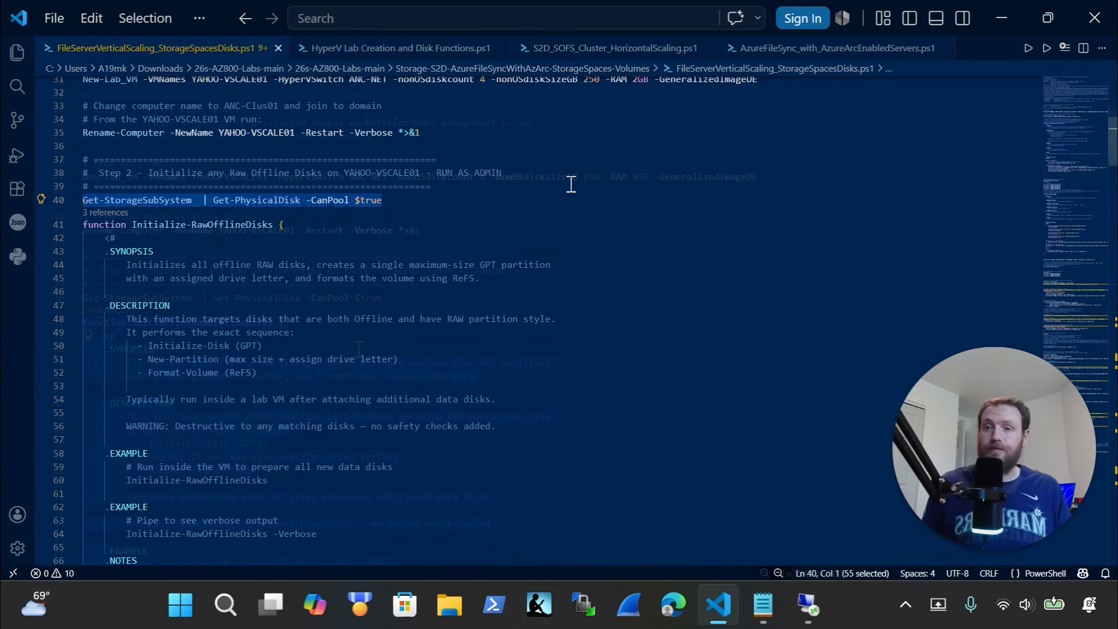
Copy the Initialize-RawOfflineDisks function from the script and paste it into the VM's PowerShell
{"action": "scroll", "coordinate": [564, 212], "scroll_direction": "up", "scroll_amount": 3}
{"action": "scroll", "coordinate": [359, 348], "scroll_direction": "down", "scroll_amount": 12}
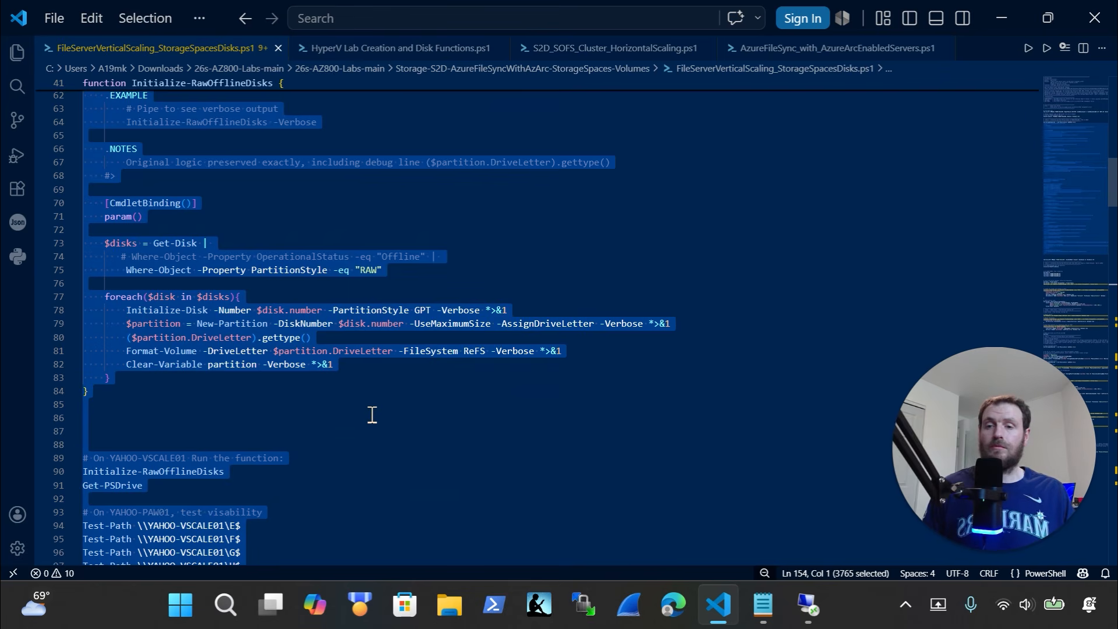
{"action": "left_click", "coordinate": [297, 405]}
{"action": "left_click_drag", "start_coordinate": [271, 473], "coordinate": [68, 449]}
{"action": "key", "text": "ctrl+x"}
{"action": "key", "text": "ctrl+z"}
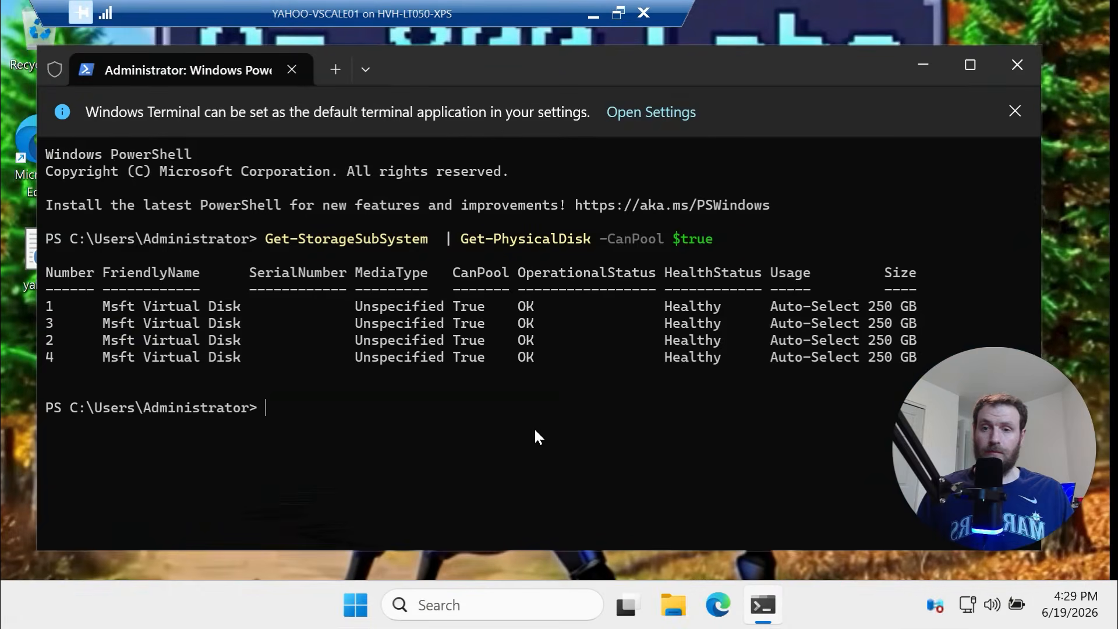
{"action": "key", "text": "ctrl+v"}
{"action": "left_click", "coordinate": [500, 443]}
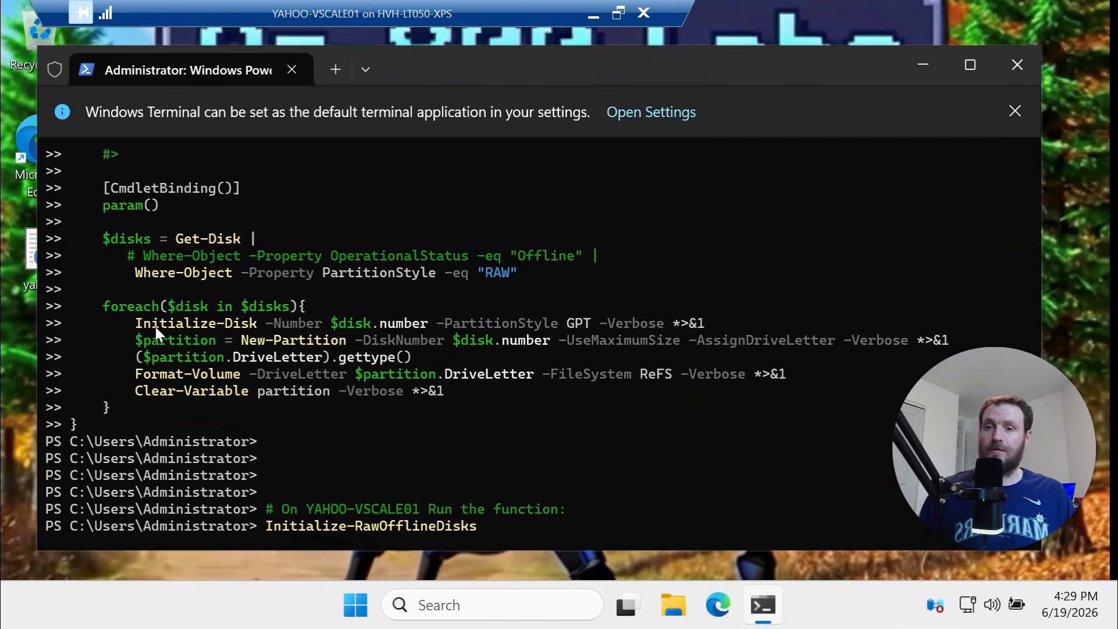
Highlight the initialise, partition and Format-Volume lines, then run Initialize-RawOfflineDisks
{"action": "left_click_drag", "start_coordinate": [156, 326], "coordinate": [363, 343]}
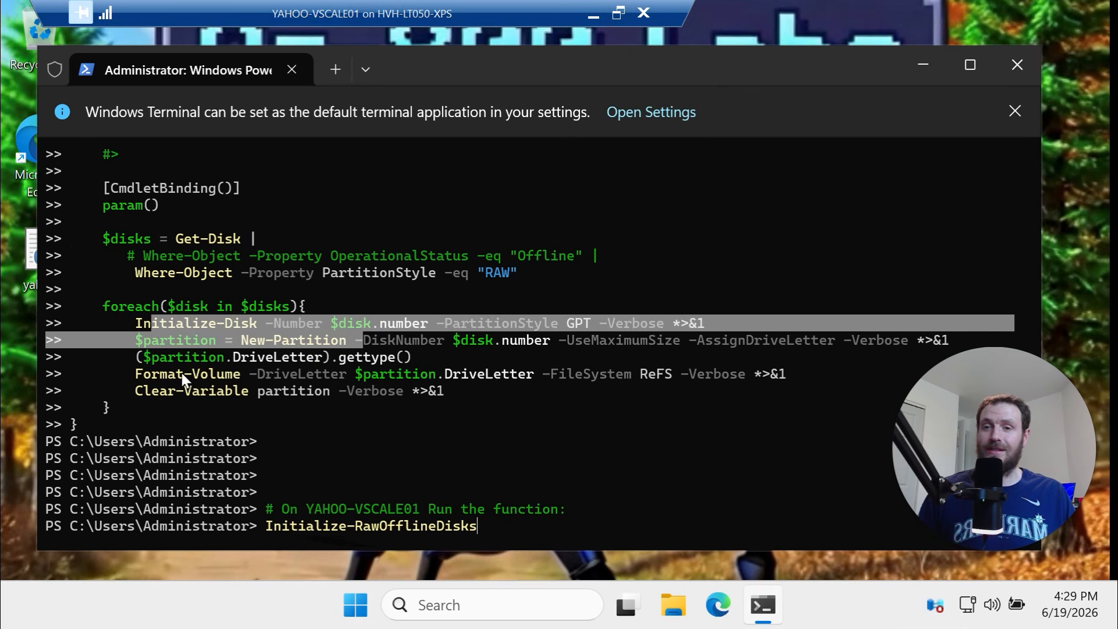
{"action": "left_click_drag", "start_coordinate": [181, 376], "coordinate": [541, 375]}
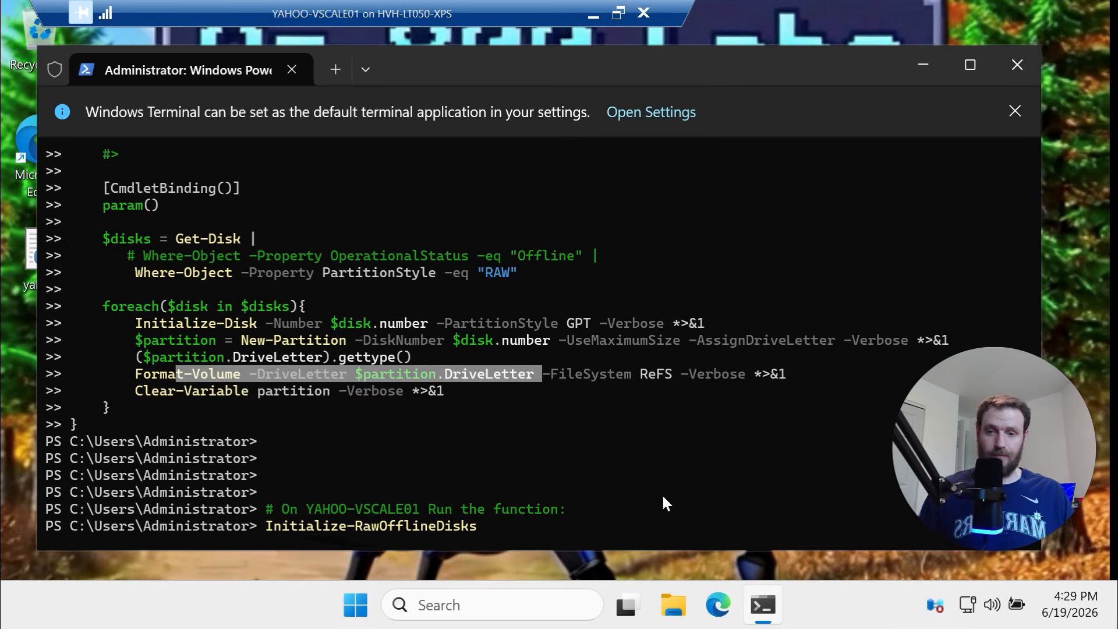
{"action": "key", "text": "Return"}
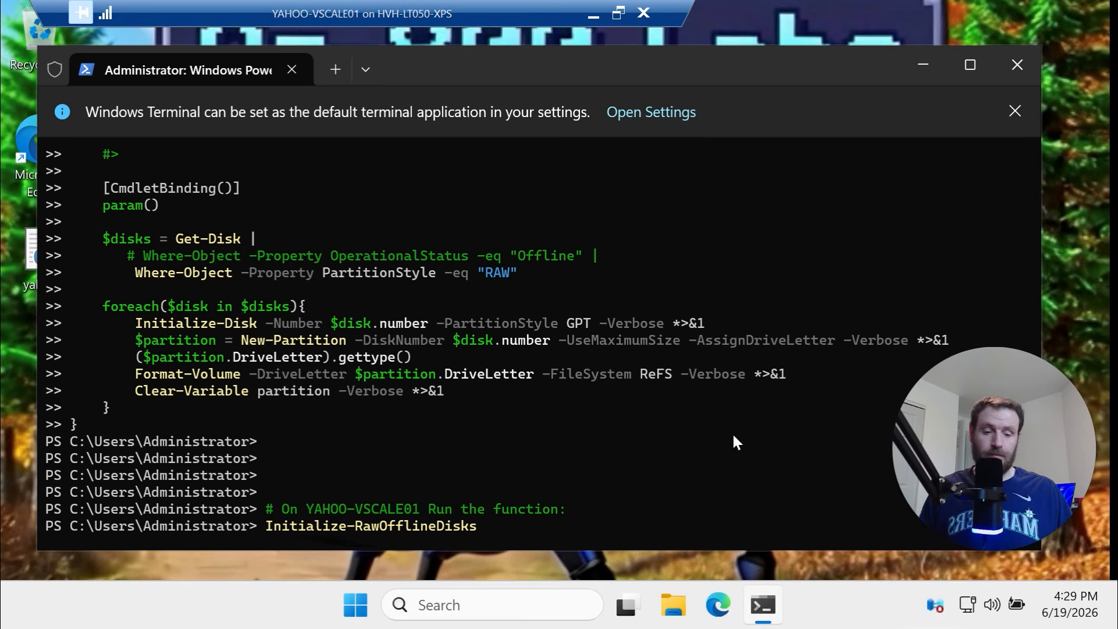
{"action": "key", "text": "Return"}
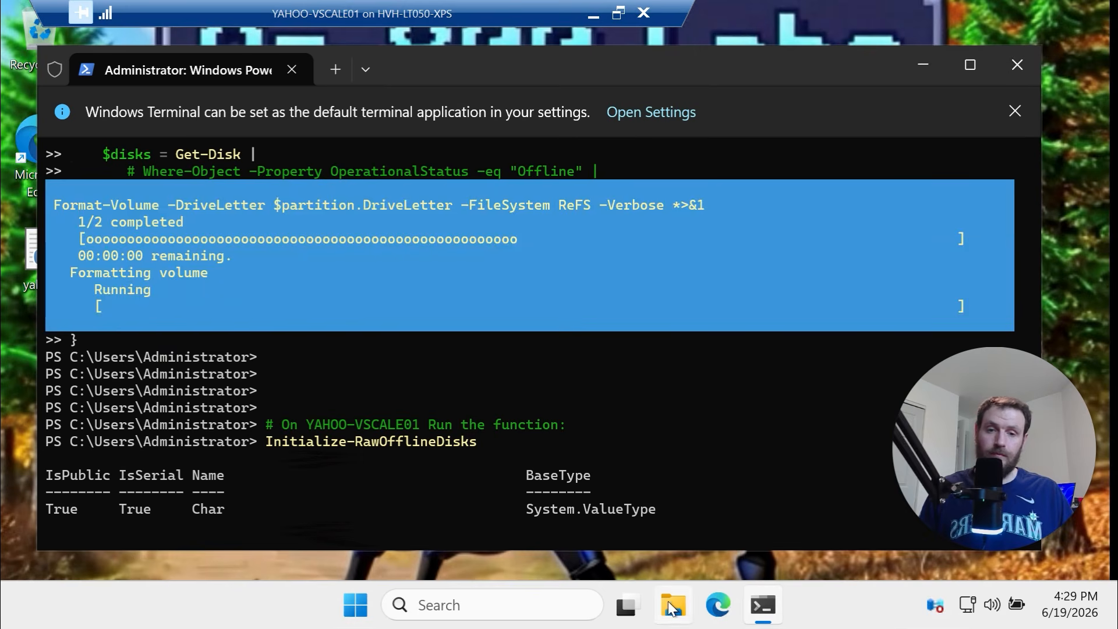
Open File Explorer in the VM, view This PC and browse Local Disk (E:)
{"action": "left_click", "coordinate": [668, 601]}
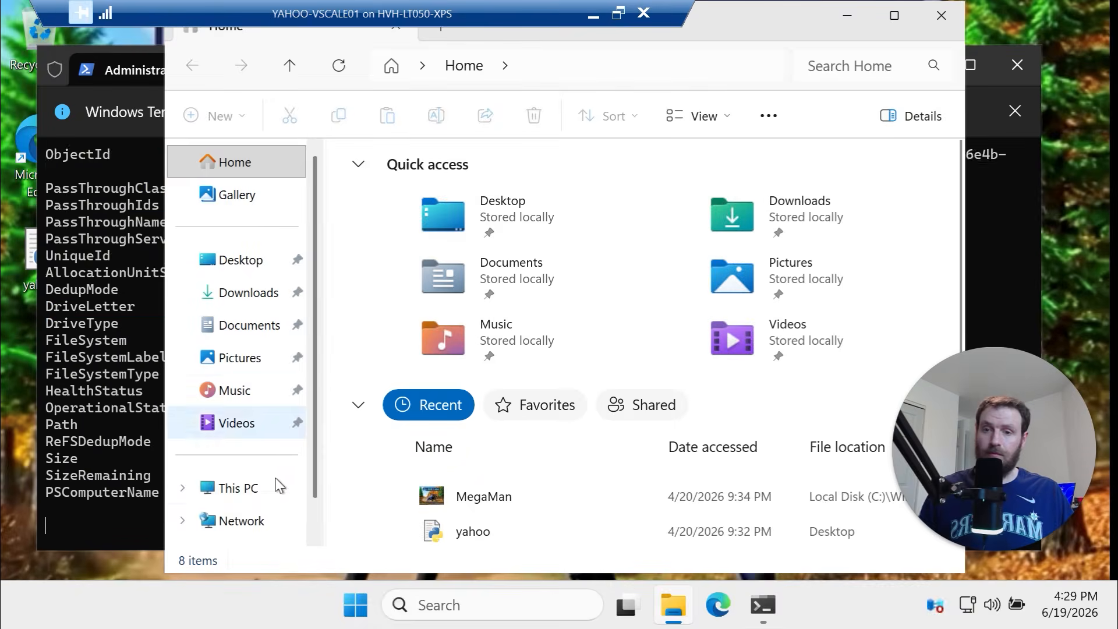
{"action": "left_click", "coordinate": [249, 490]}
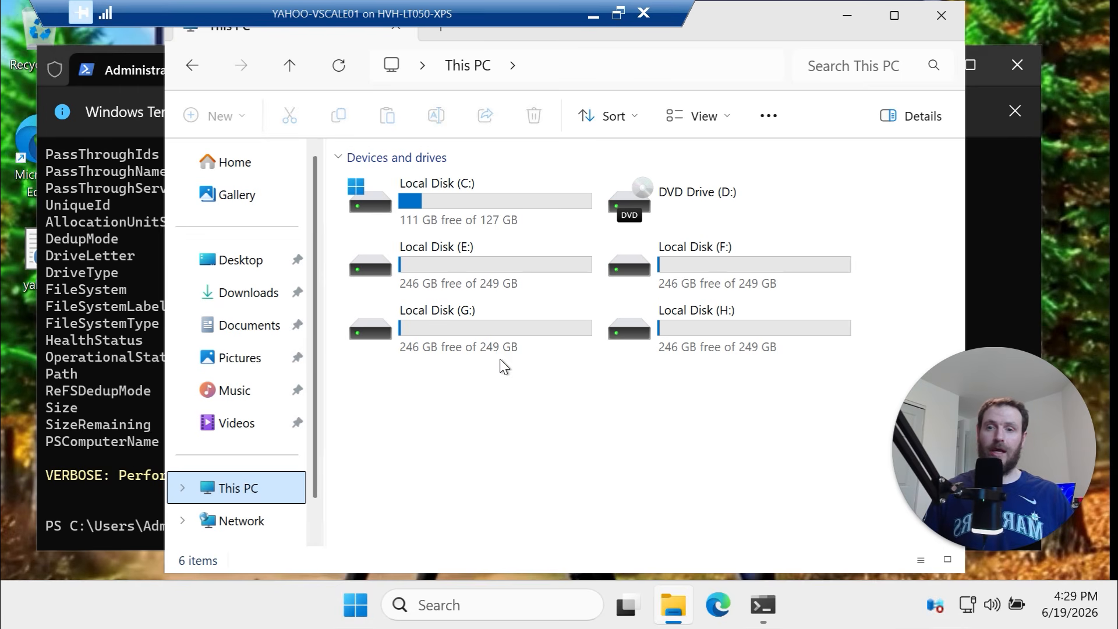
{"action": "double_click", "coordinate": [518, 264]}
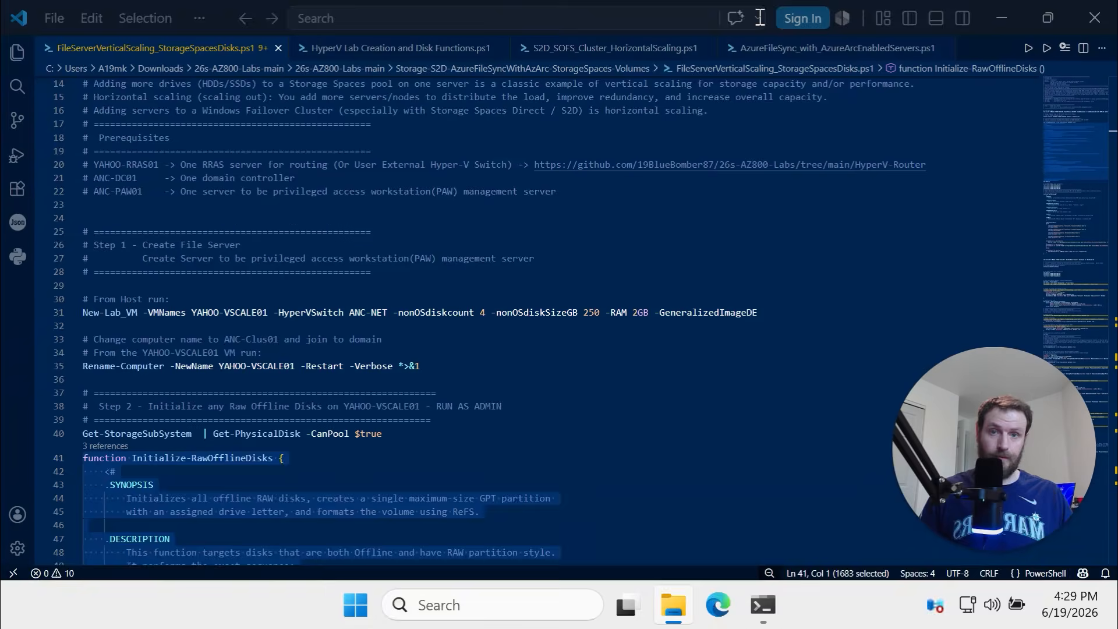
{"action": "scroll", "coordinate": [522, 325], "scroll_direction": "down", "scroll_amount": 7}
{"action": "scroll", "coordinate": [464, 360], "scroll_direction": "down", "scroll_amount": 12}
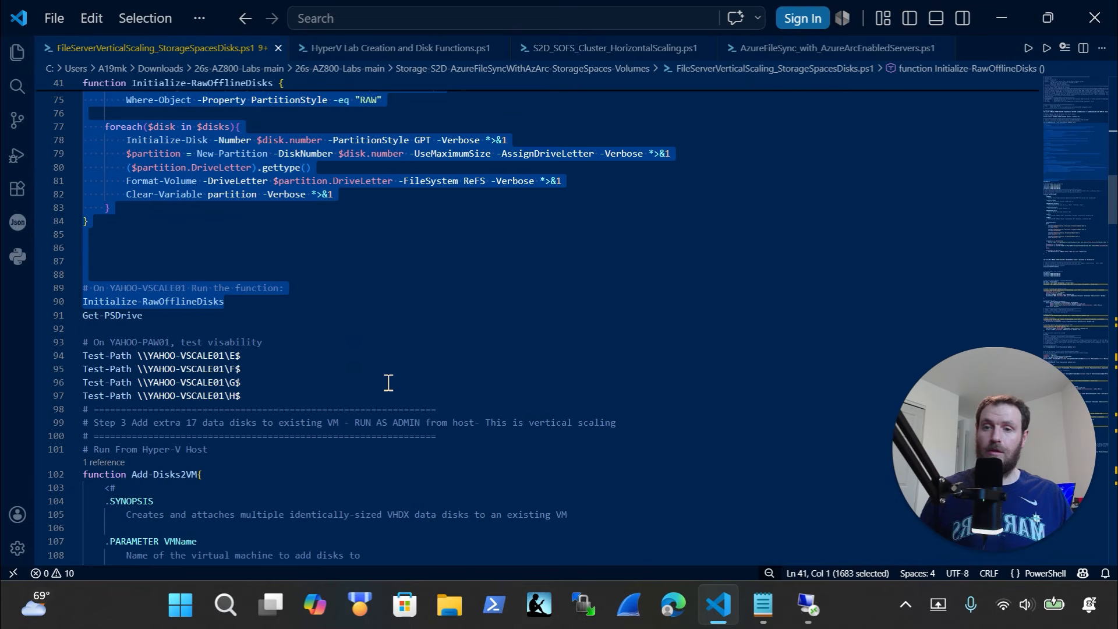
Open \\yahoo-vscale01\e$ and the \\yahoo-vscale01 share listing, then return to This PC
{"action": "left_click", "coordinate": [808, 605]}
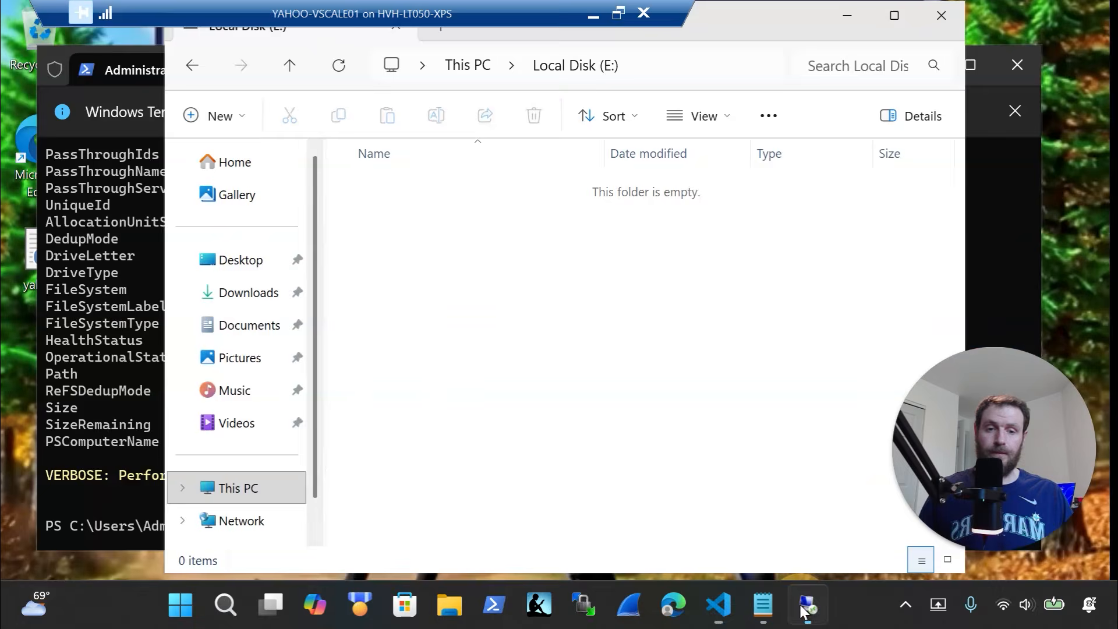
{"action": "left_click", "coordinate": [698, 68]}
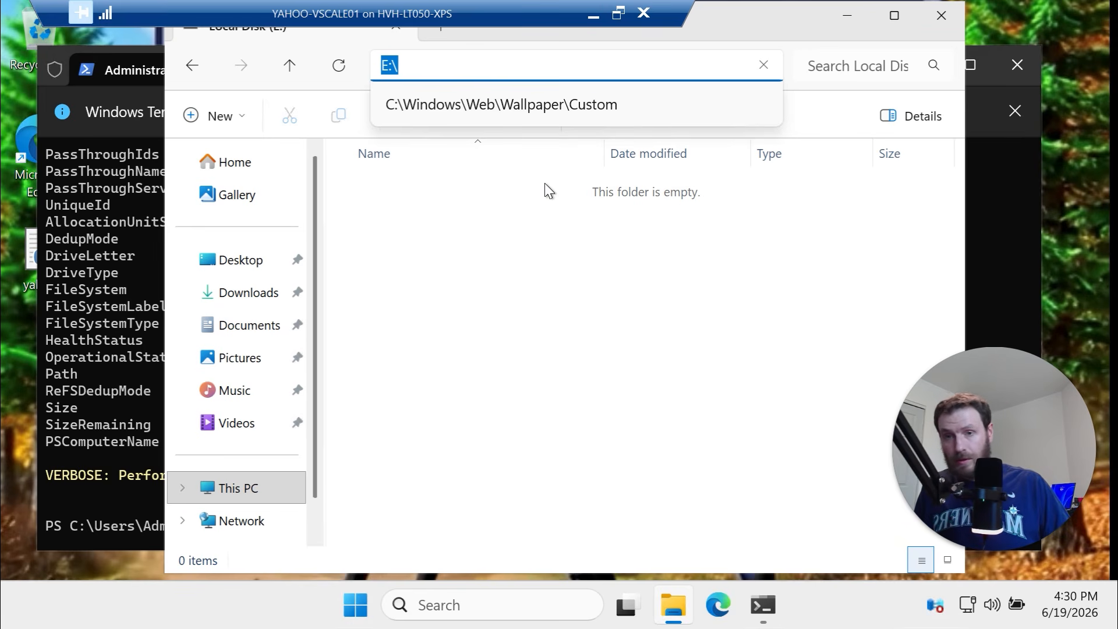
{"action": "type", "text": "\\\\y"}
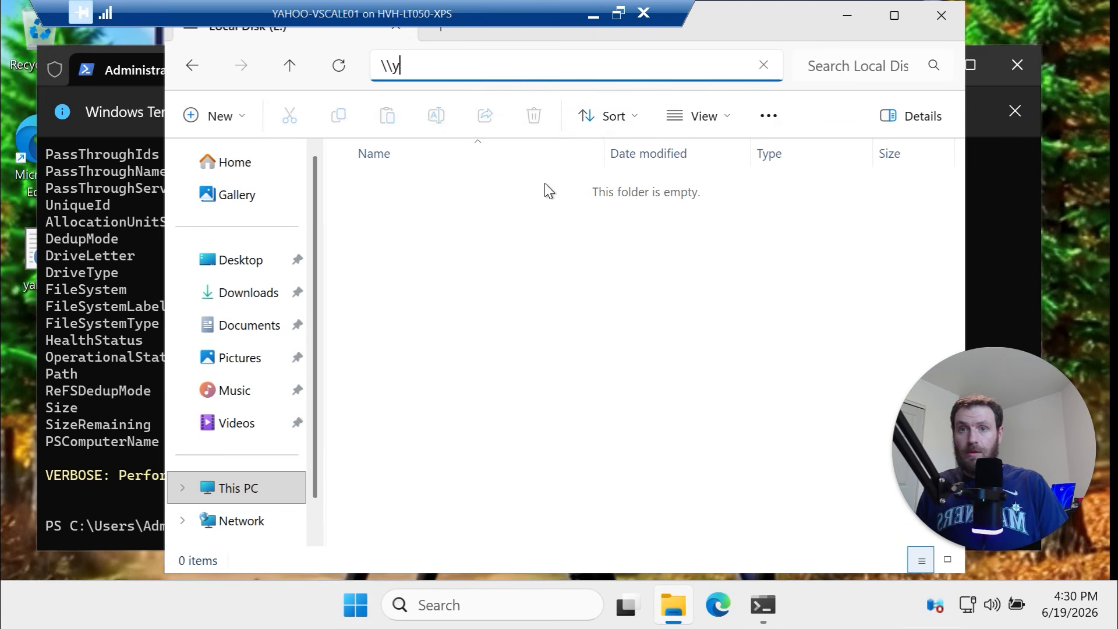
{"action": "type", "text": "ahoo-vscale"}
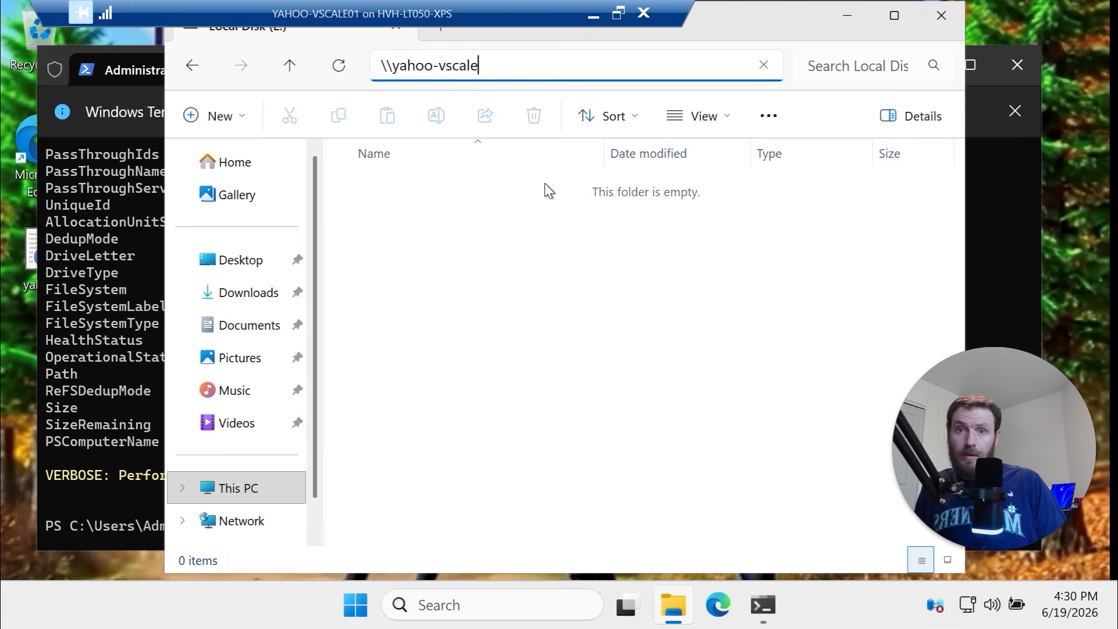
{"action": "type", "text": "01"}
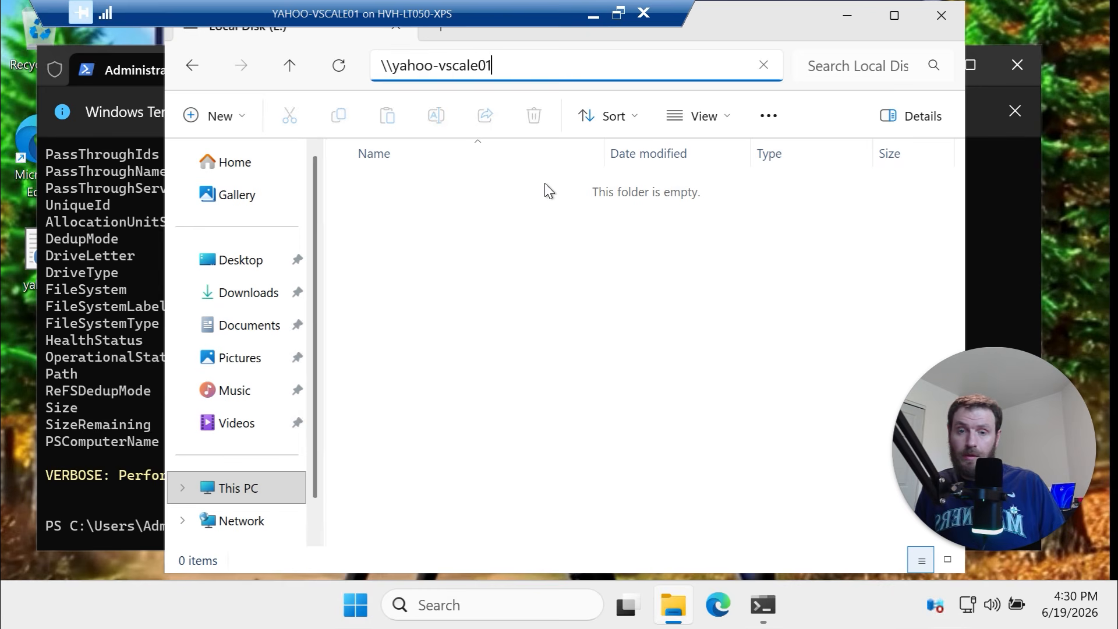
{"action": "type", "text": "\\"}
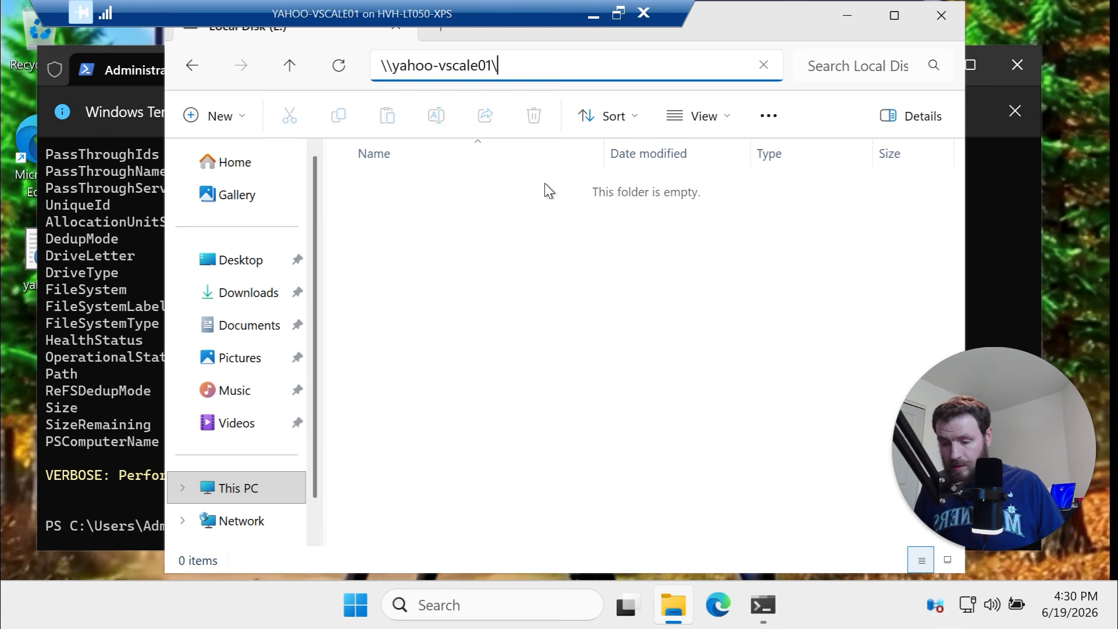
{"action": "type", "text": "e$"}
{"action": "key", "text": "Return"}
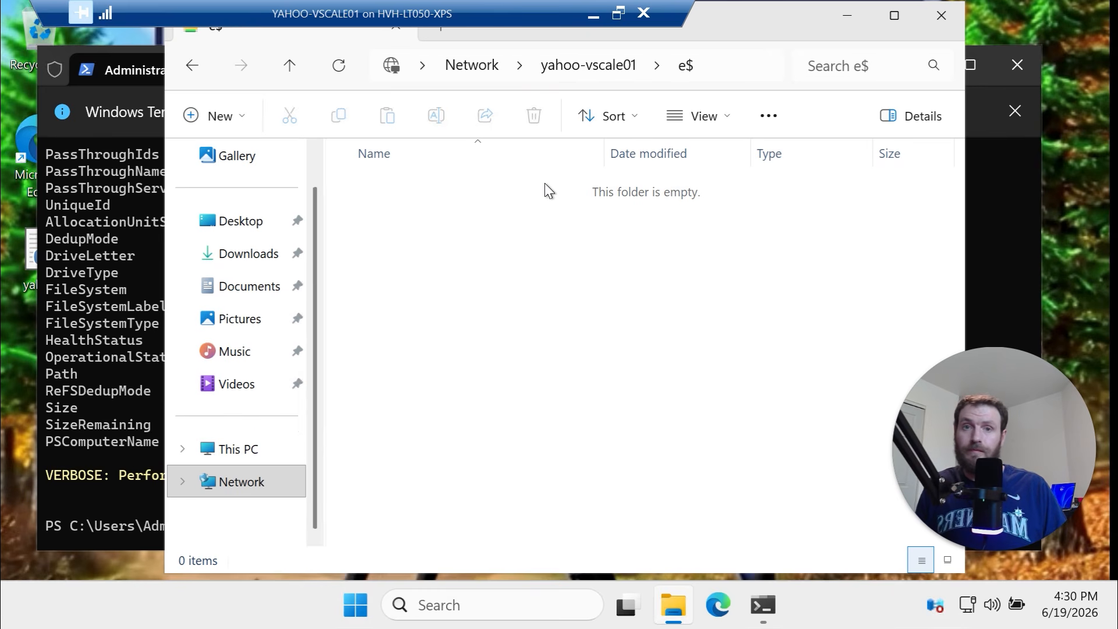
{"action": "left_click", "coordinate": [712, 65]}
{"action": "left_click", "coordinate": [532, 68]}
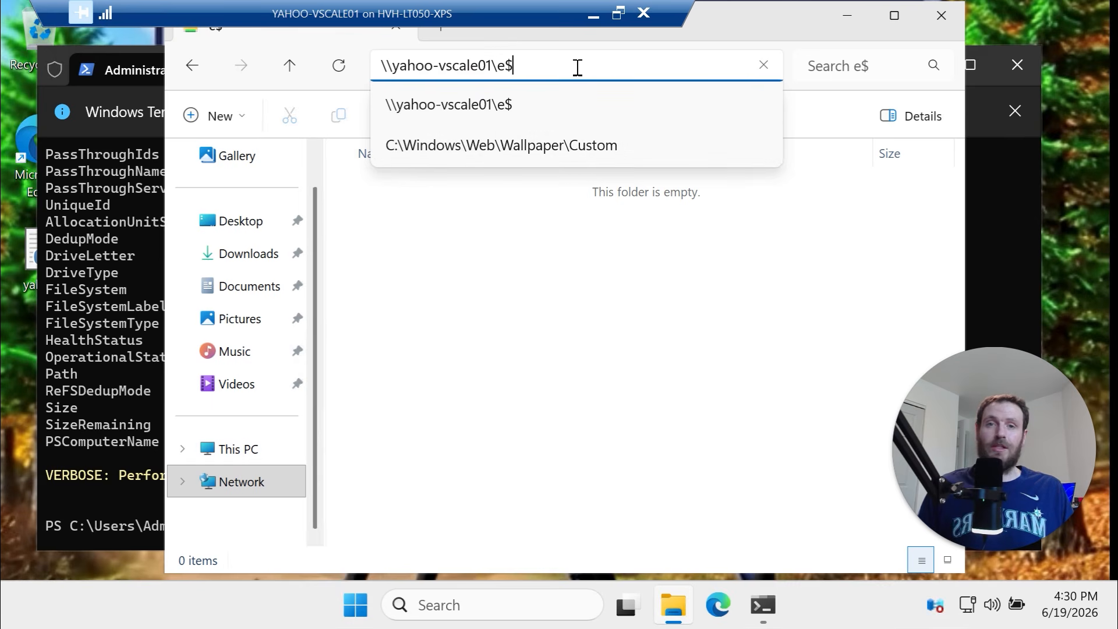
{"action": "key", "text": "BackSpace"}
{"action": "key", "text": "Return"}
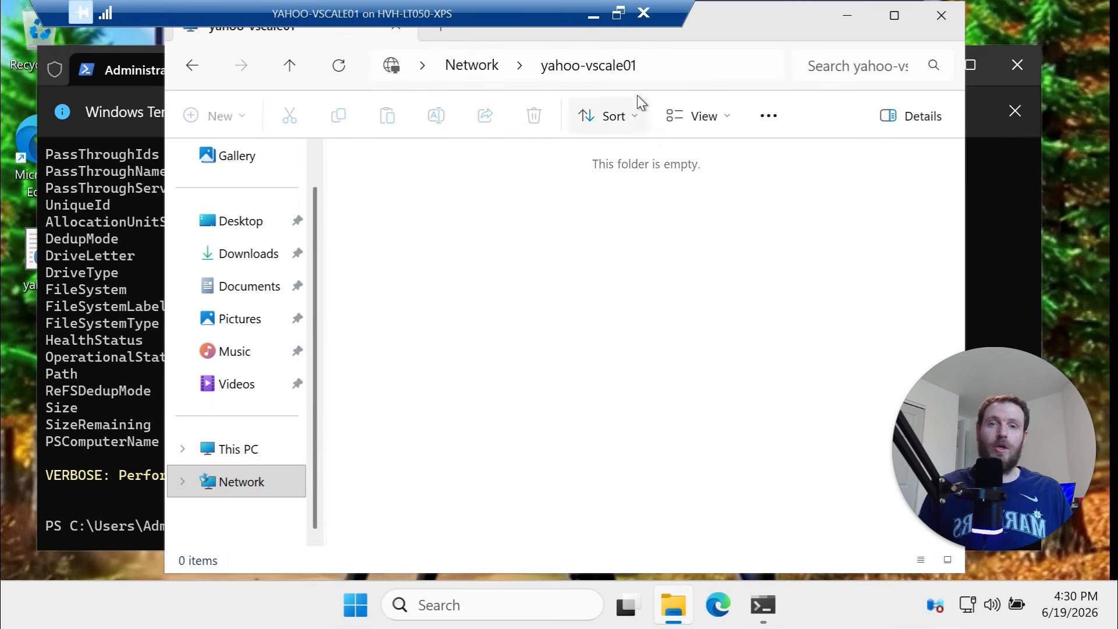
{"action": "left_click", "coordinate": [672, 68]}
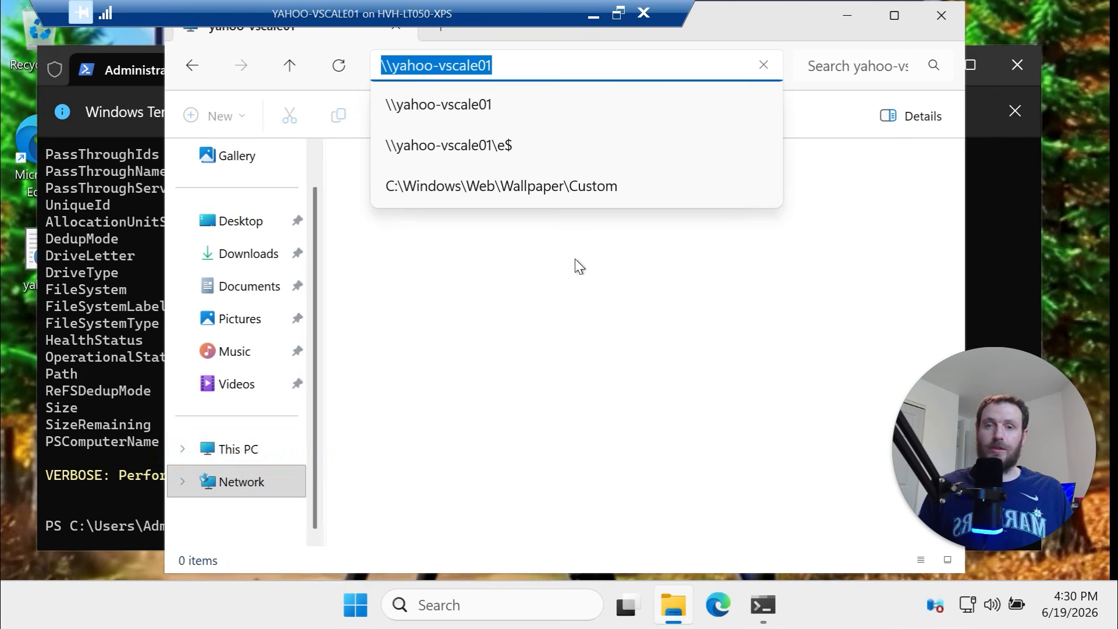
{"action": "left_click", "coordinate": [229, 453]}
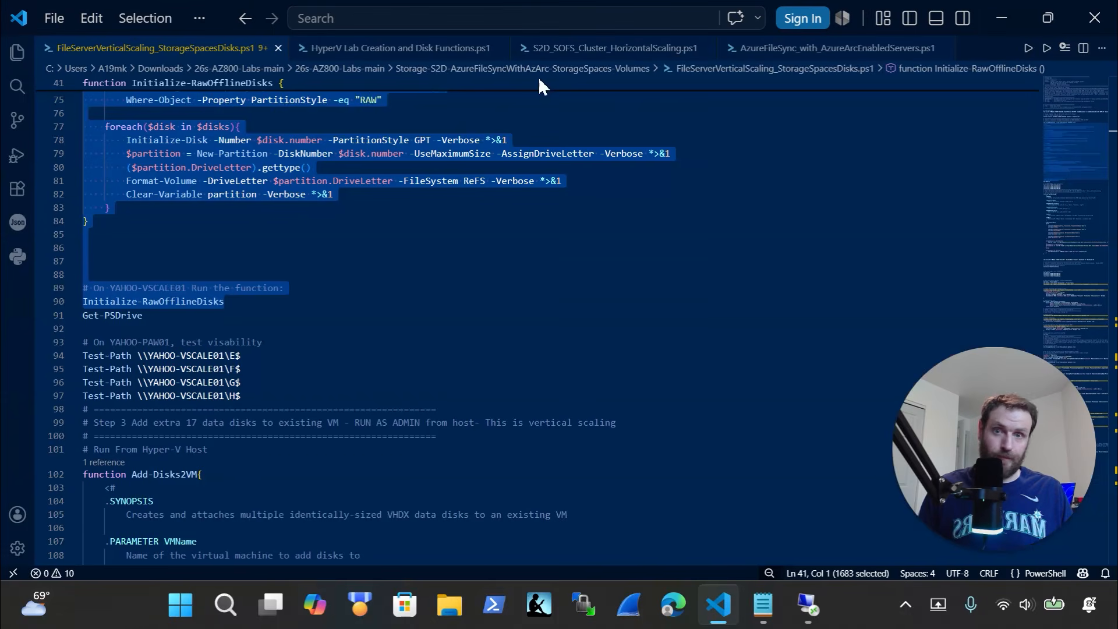
Run the four Test-Path checks for shares E$–H$ in the VM's PowerShell, all returning True
{"action": "scroll", "coordinate": [255, 320], "scroll_direction": "down", "scroll_amount": 1}
{"action": "left_click_drag", "start_coordinate": [265, 339], "coordinate": [43, 297]}
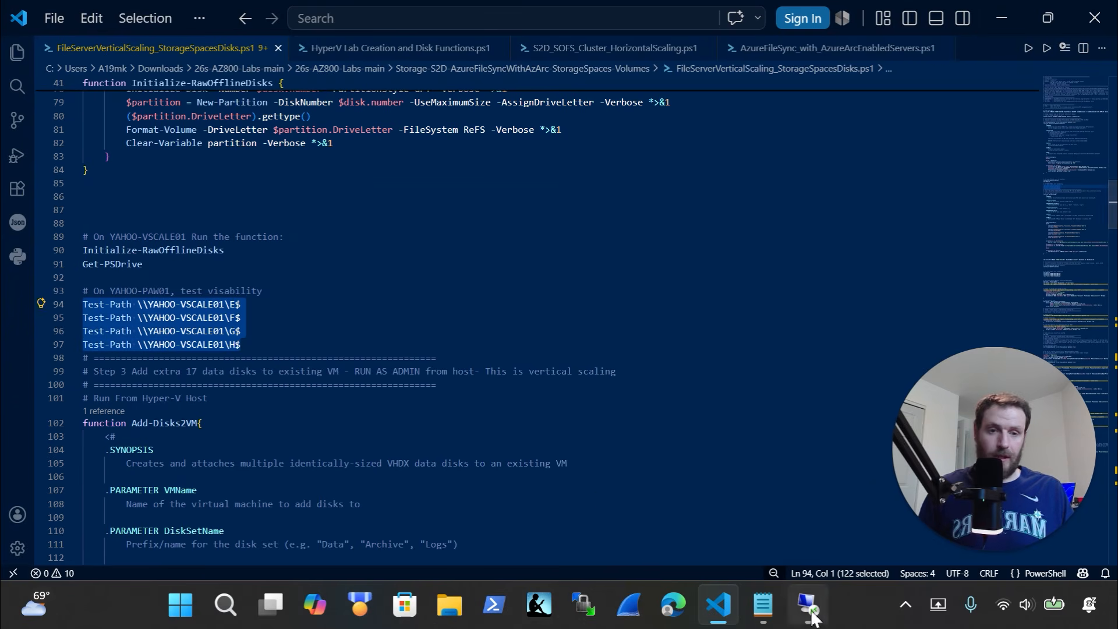
{"action": "left_click", "coordinate": [808, 606]}
{"action": "left_click", "coordinate": [139, 460]}
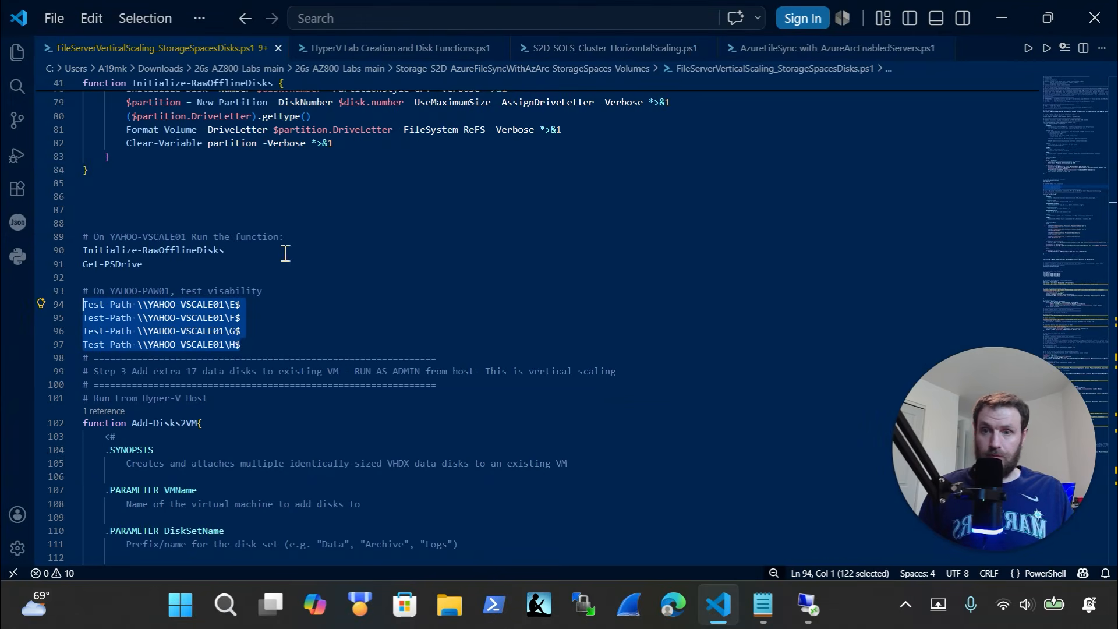
{"action": "left_click_drag", "start_coordinate": [285, 344], "coordinate": [83, 304]}
{"action": "key", "text": "super+c"}
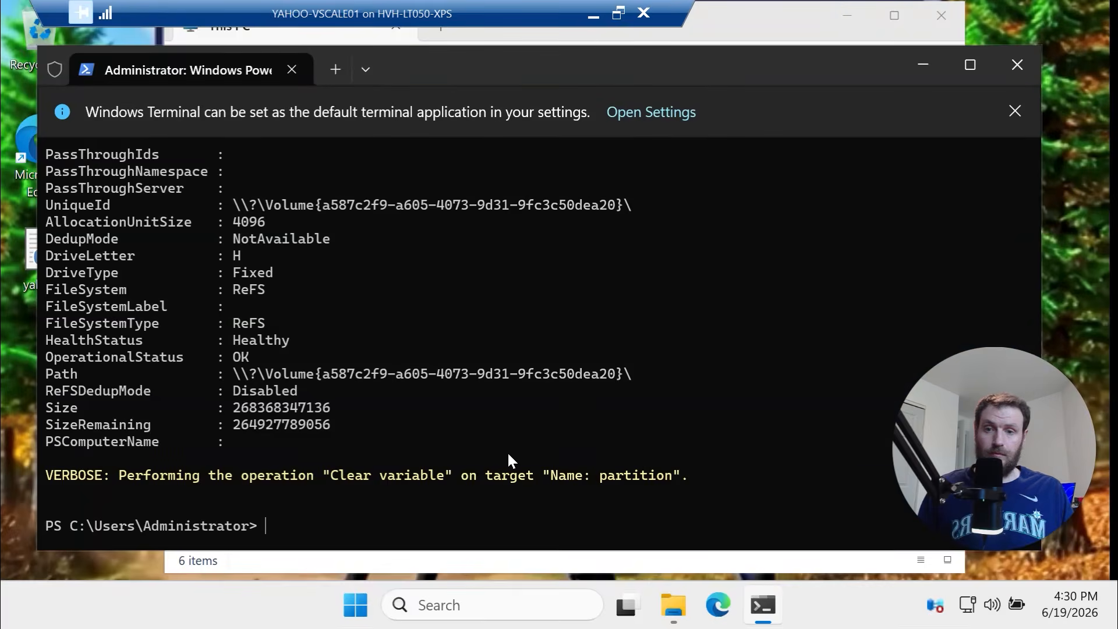
{"action": "right_click", "coordinate": [508, 453]}
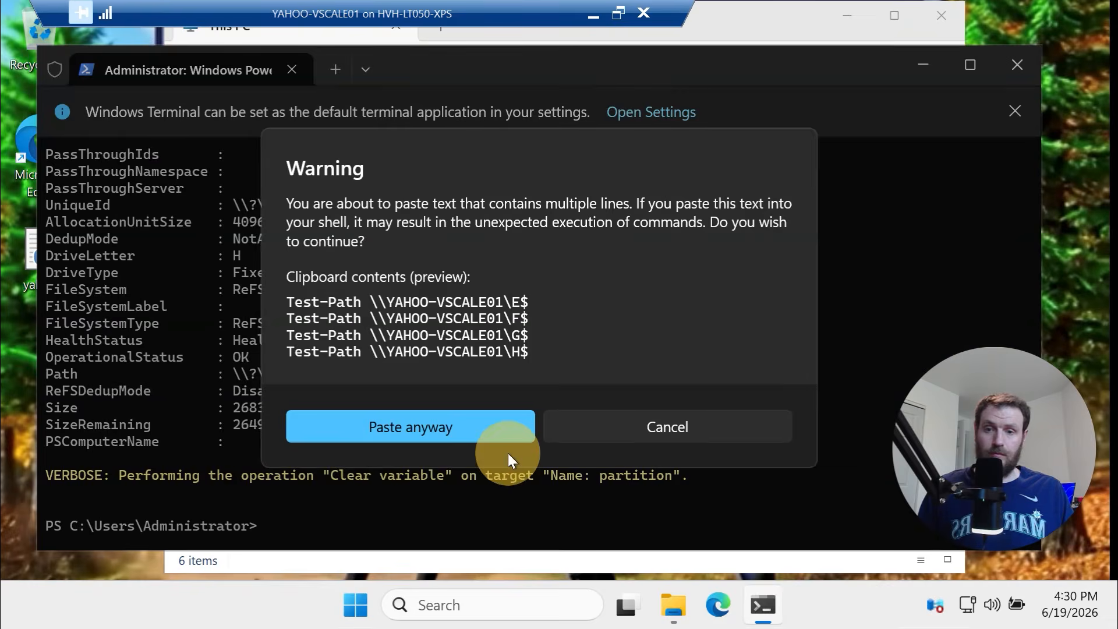
{"action": "left_click", "coordinate": [515, 418]}
{"action": "key", "text": "Return"}
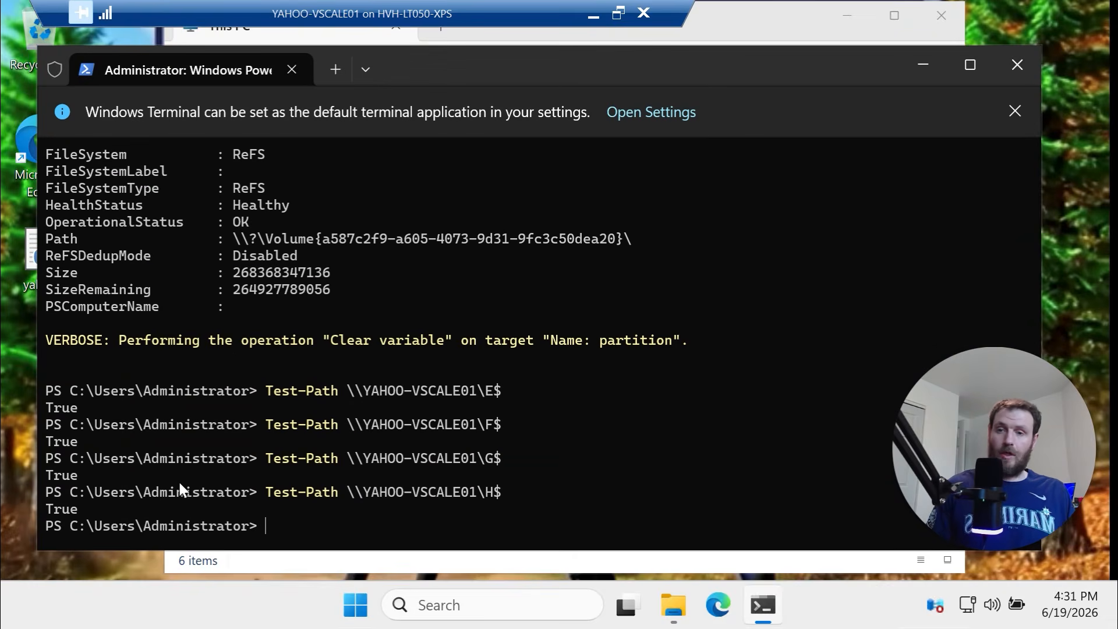
{"action": "left_click_drag", "start_coordinate": [134, 512], "coordinate": [31, 394]}
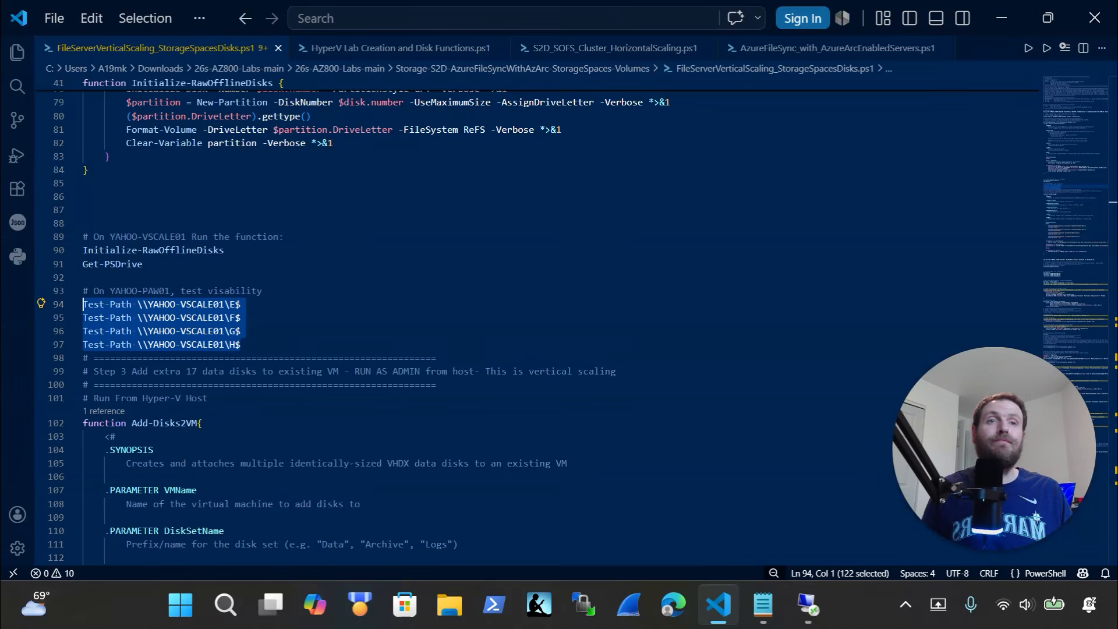
{"action": "scroll", "coordinate": [338, 280], "scroll_direction": "down", "scroll_amount": 5}
{"action": "scroll", "coordinate": [330, 290], "scroll_direction": "down", "scroll_amount": 3}
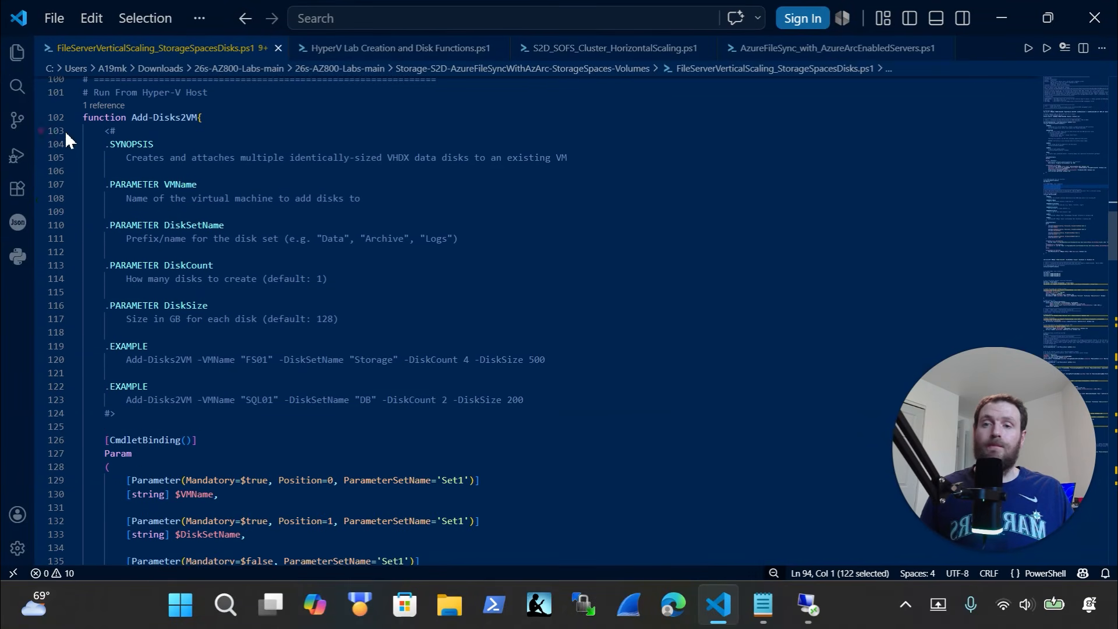
{"action": "left_click_drag", "start_coordinate": [85, 117], "coordinate": [624, 469]}
{"action": "scroll", "coordinate": [230, 529], "scroll_direction": "down", "scroll_amount": 3}
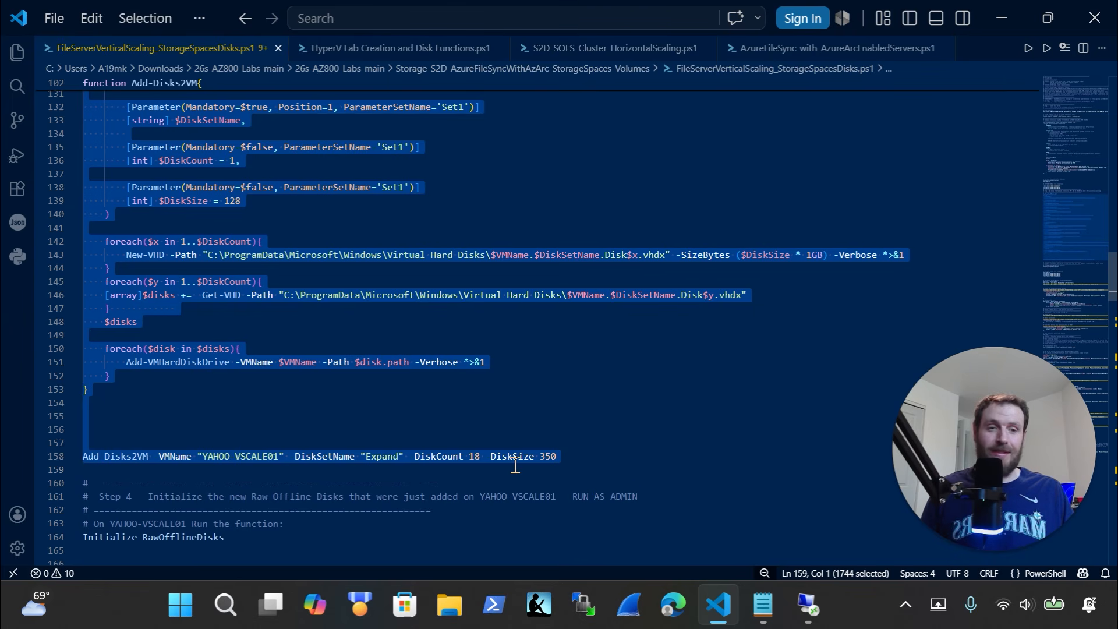
{"action": "scroll", "coordinate": [515, 464], "scroll_direction": "up", "scroll_amount": 2}
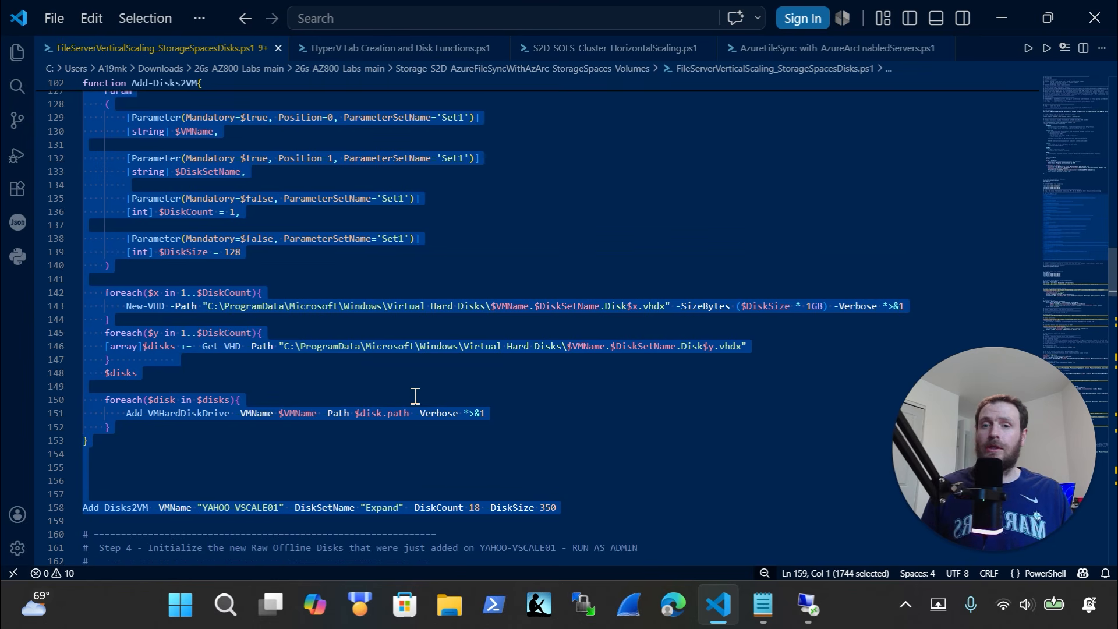
{"action": "scroll", "coordinate": [147, 192], "scroll_direction": "up", "scroll_amount": 3}
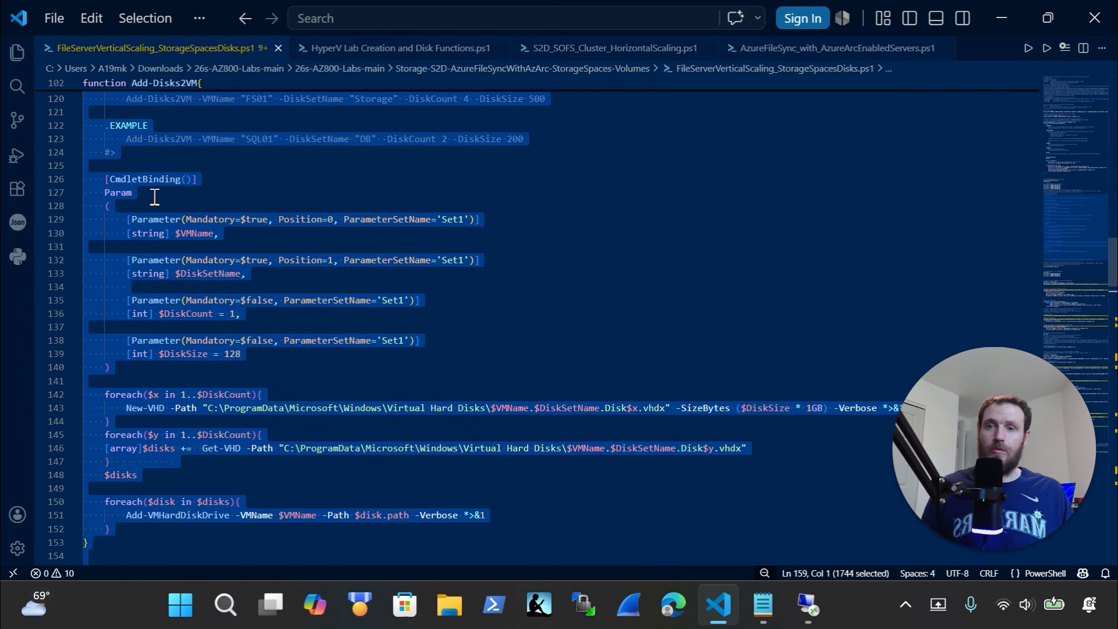
{"action": "scroll", "coordinate": [154, 197], "scroll_direction": "up", "scroll_amount": 3}
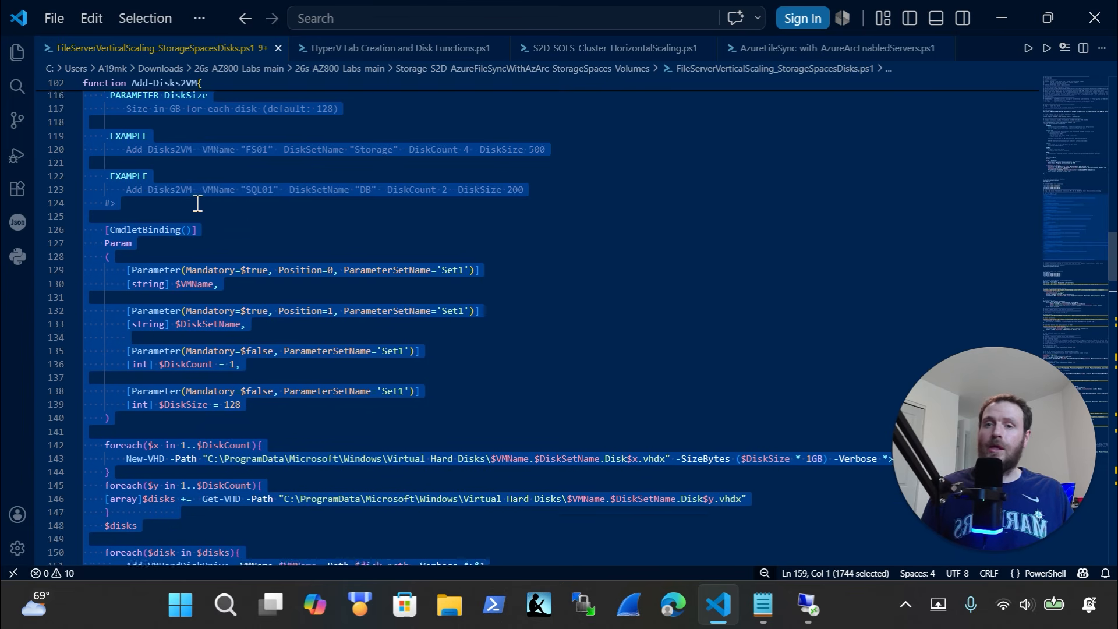
{"action": "scroll", "coordinate": [198, 203], "scroll_direction": "down", "scroll_amount": 3}
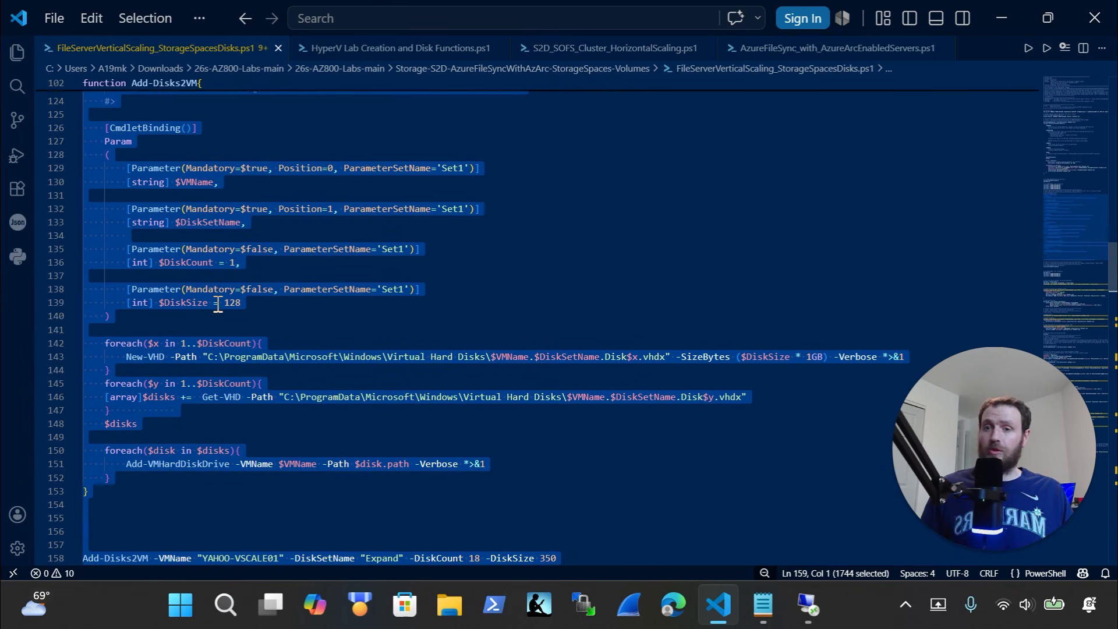
{"action": "scroll", "coordinate": [217, 307], "scroll_direction": "down", "scroll_amount": 3}
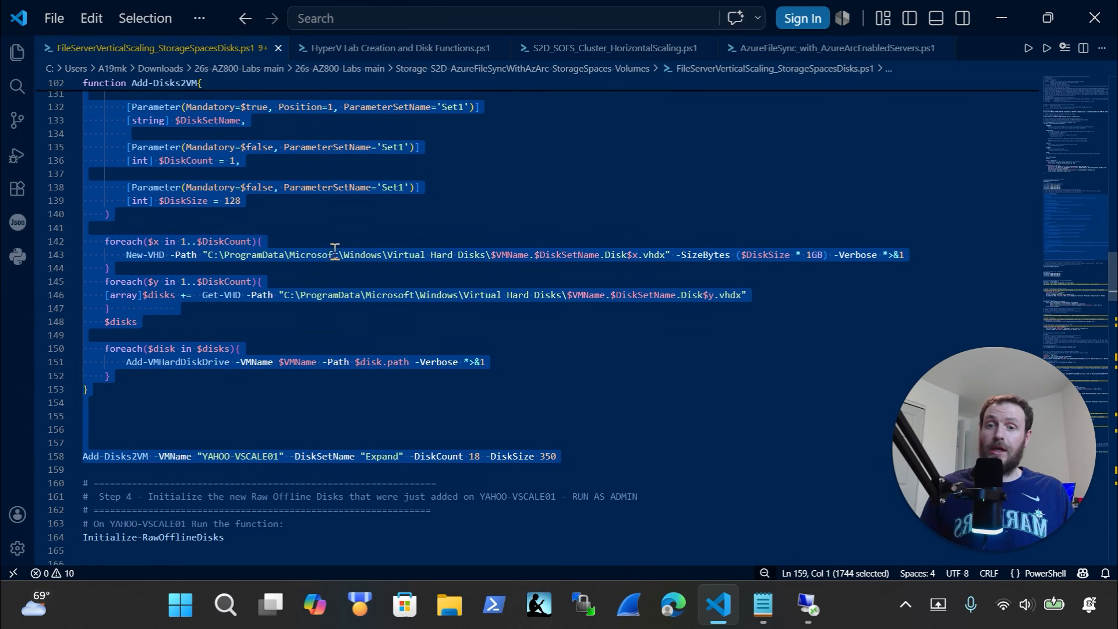
{"action": "left_click", "coordinate": [584, 458]}
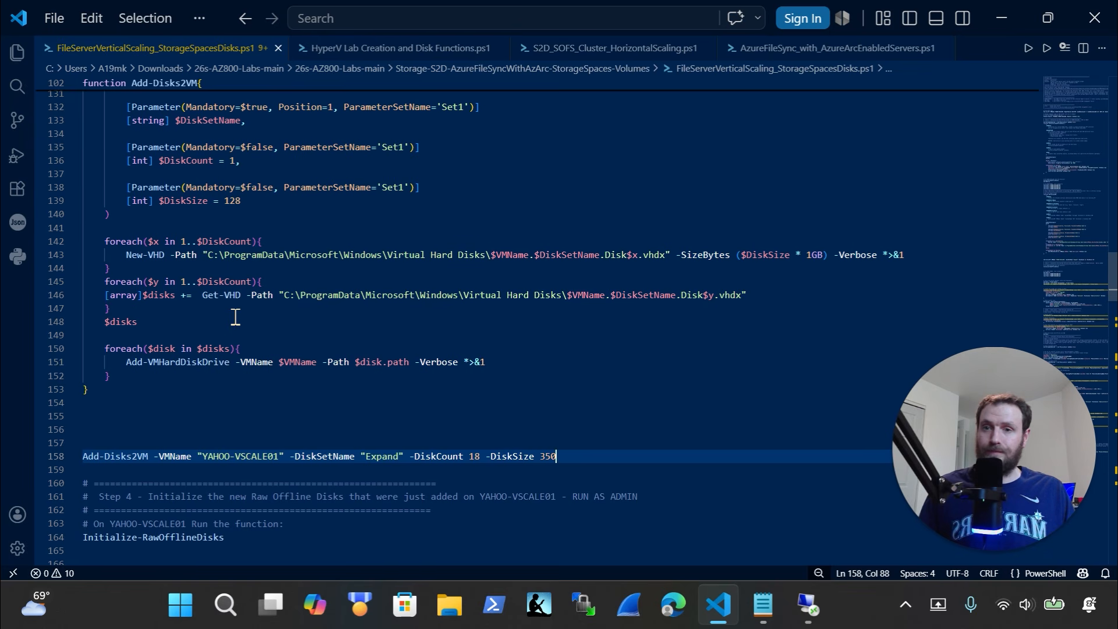
{"action": "scroll", "coordinate": [235, 318], "scroll_direction": "up", "scroll_amount": 2}
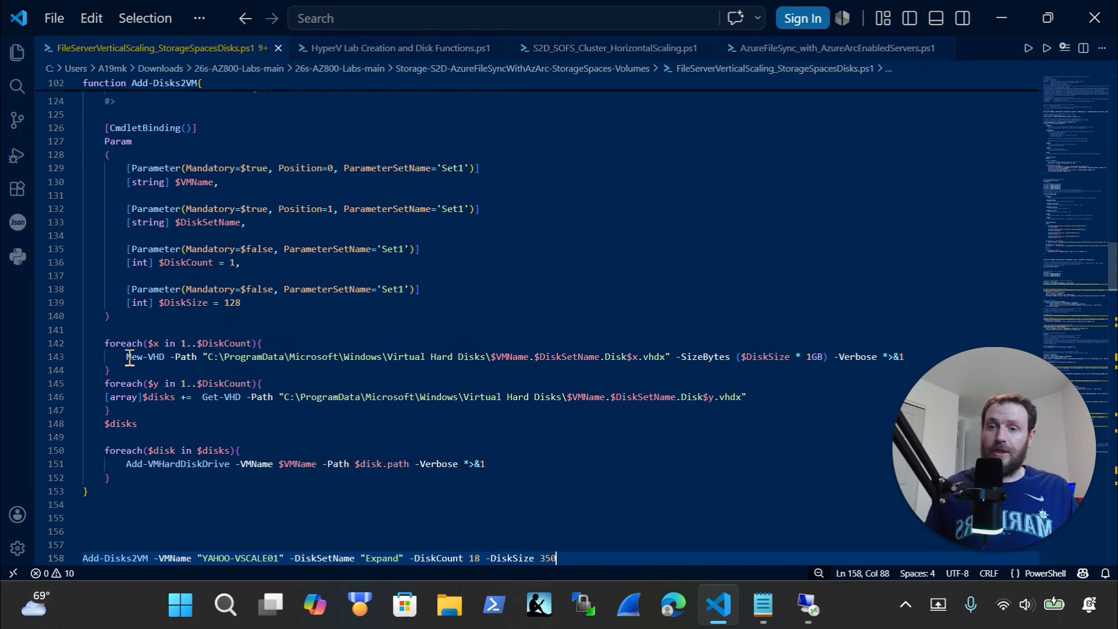
{"action": "left_click_drag", "start_coordinate": [126, 359], "coordinate": [165, 360]}
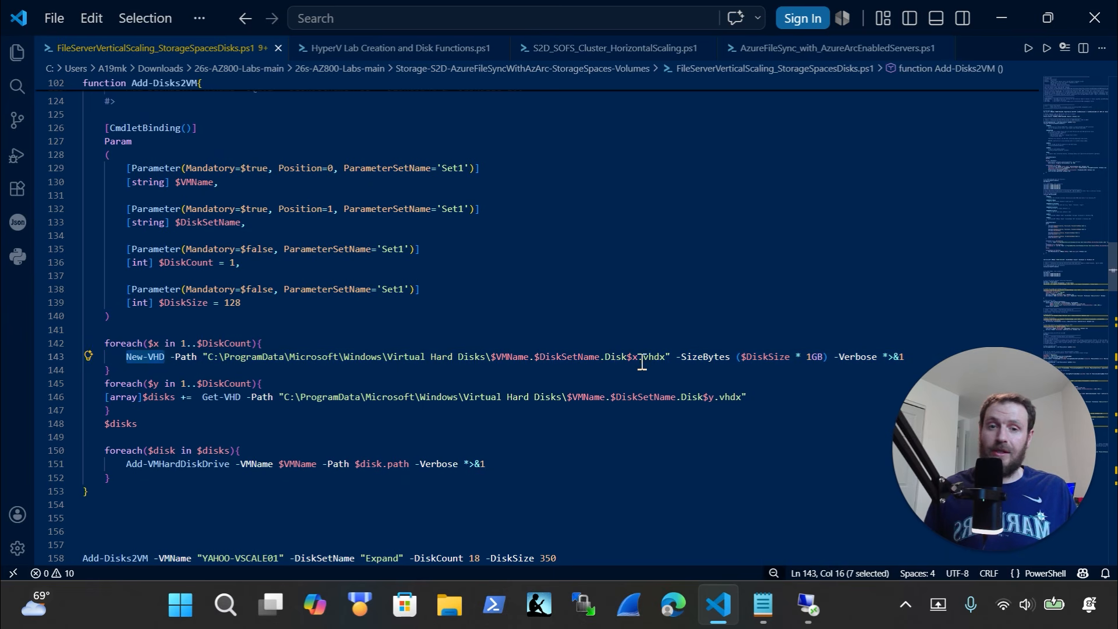
{"action": "left_click_drag", "start_coordinate": [670, 356], "coordinate": [284, 356]}
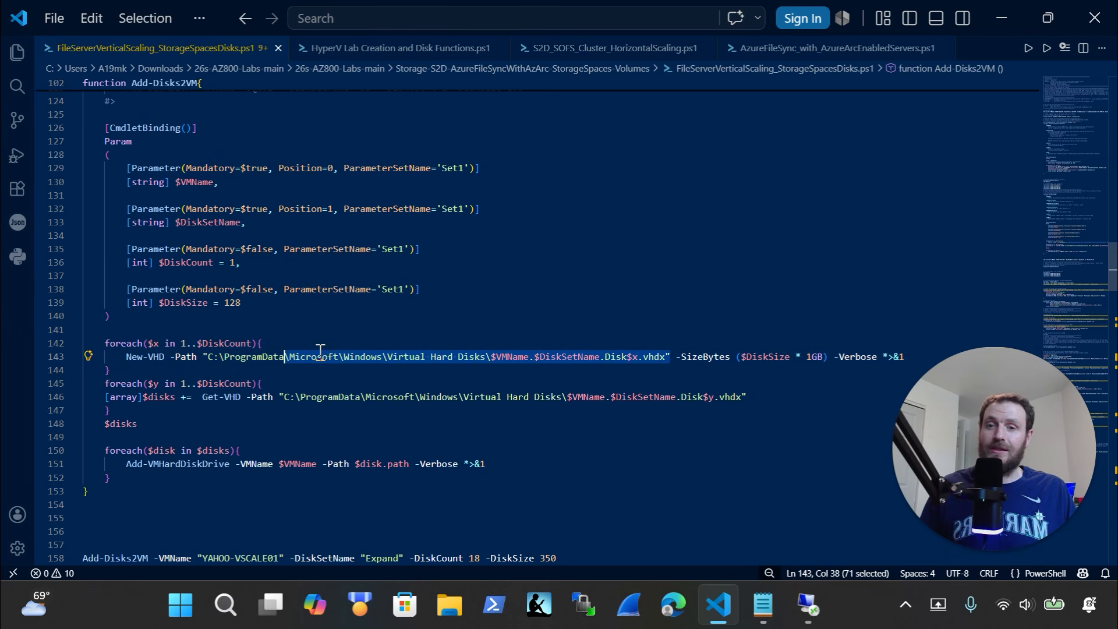
{"action": "left_click", "coordinate": [409, 374]}
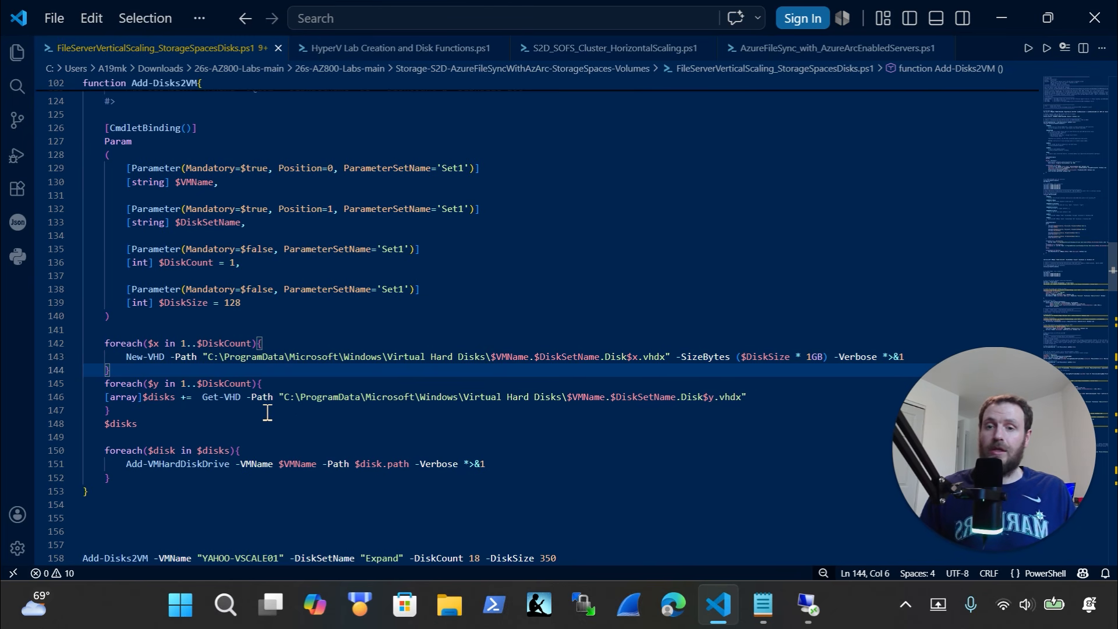
{"action": "scroll", "coordinate": [274, 393], "scroll_direction": "up", "scroll_amount": 1}
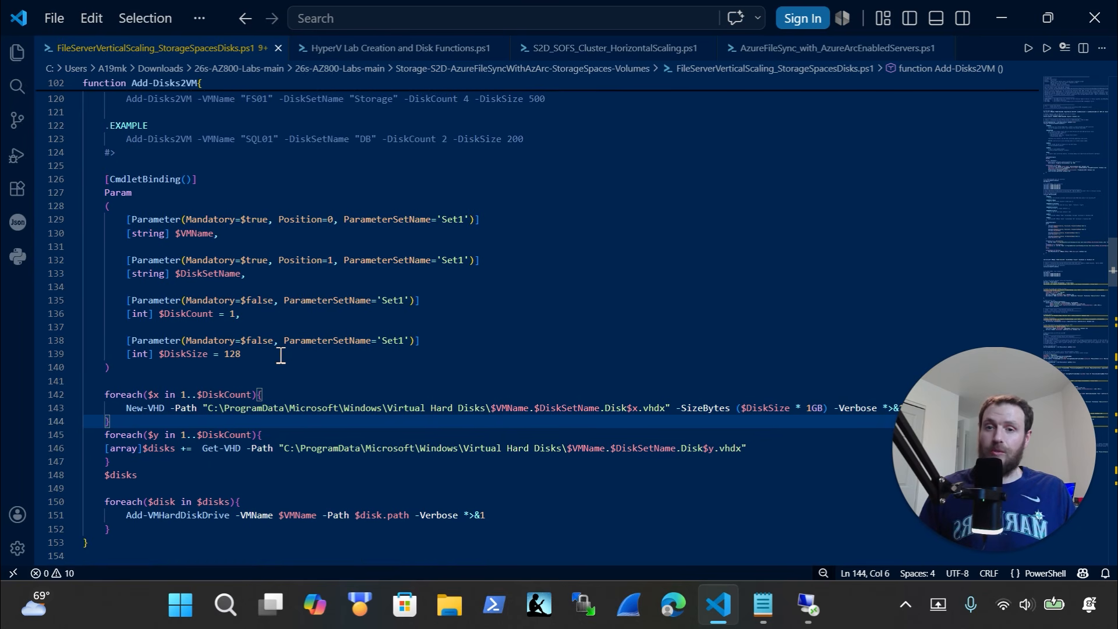
{"action": "left_click_drag", "start_coordinate": [282, 354], "coordinate": [58, 220]}
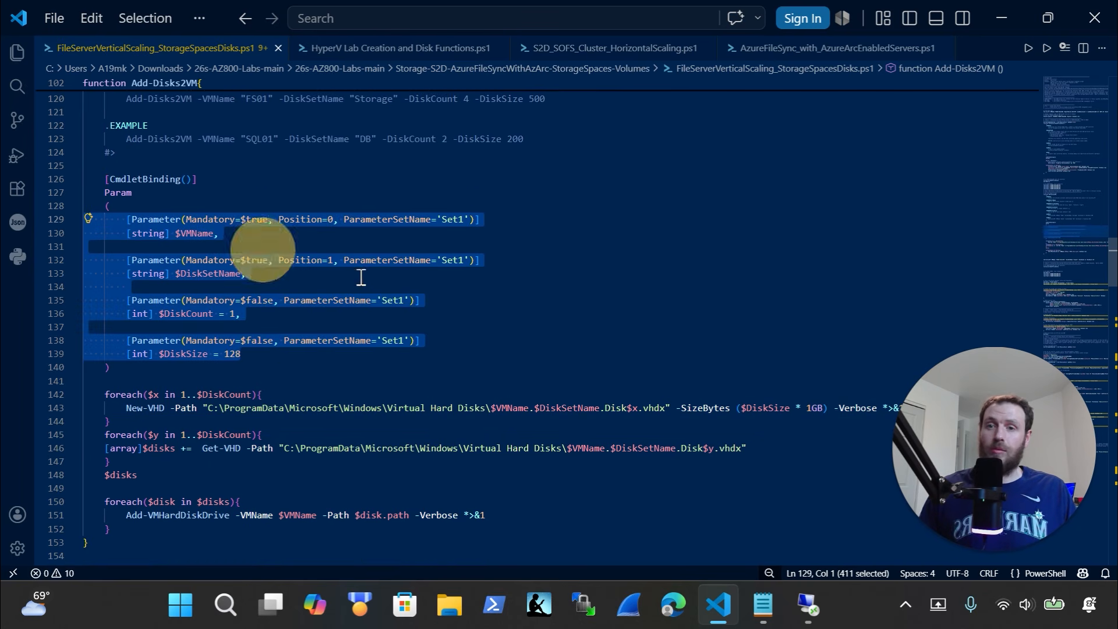
{"action": "left_click", "coordinate": [269, 232]}
{"action": "left_click_drag", "start_coordinate": [274, 235], "coordinate": [187, 220]}
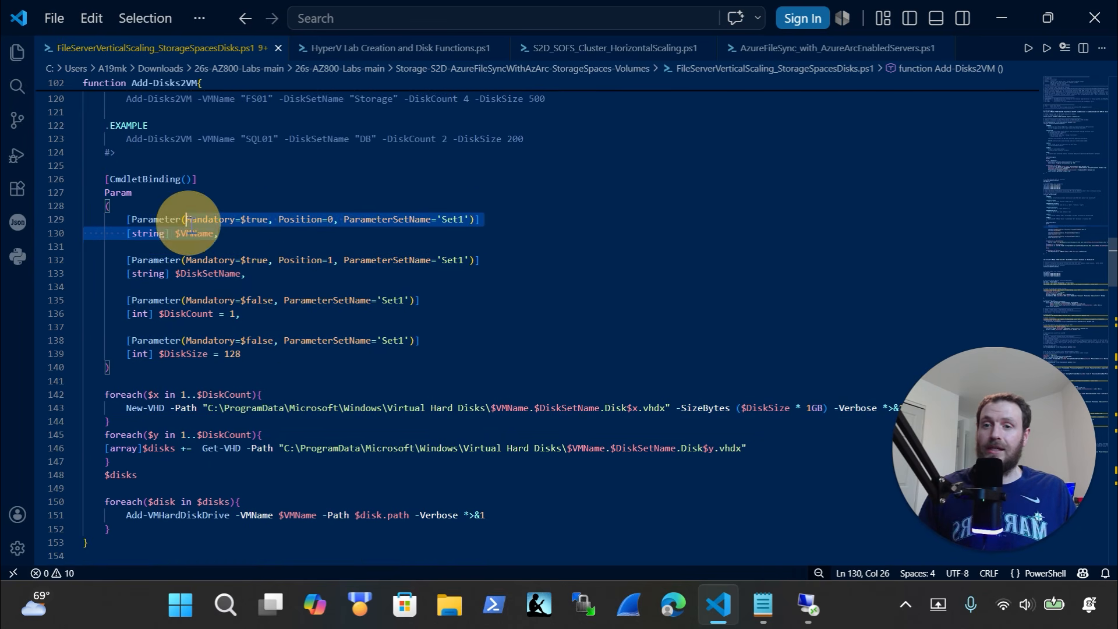
{"action": "left_click", "coordinate": [301, 316]}
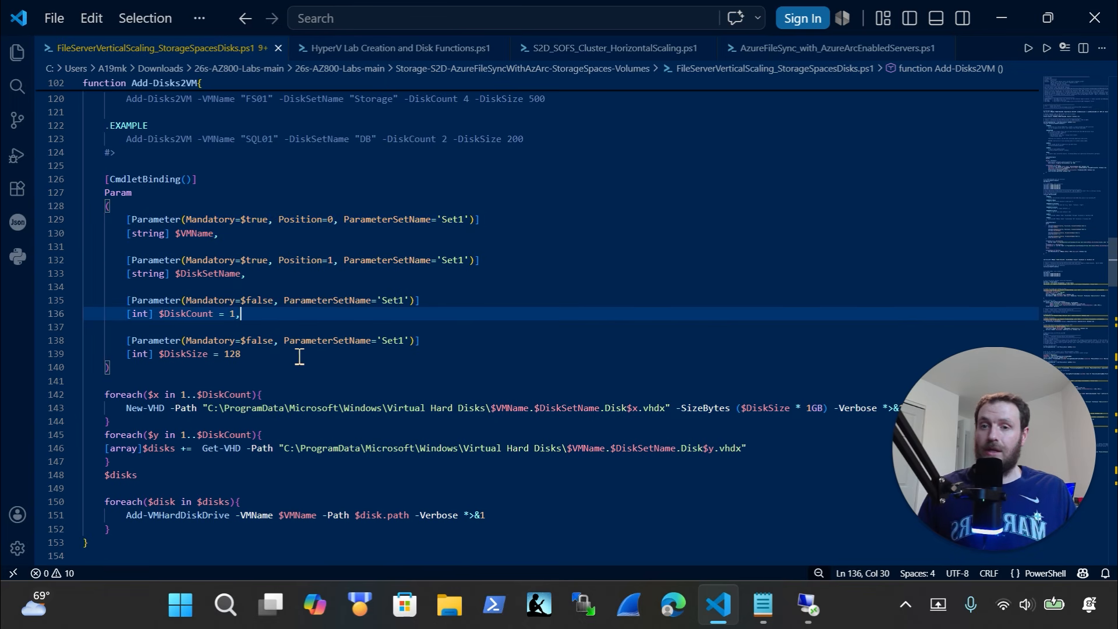
{"action": "double_click", "coordinate": [232, 353]}
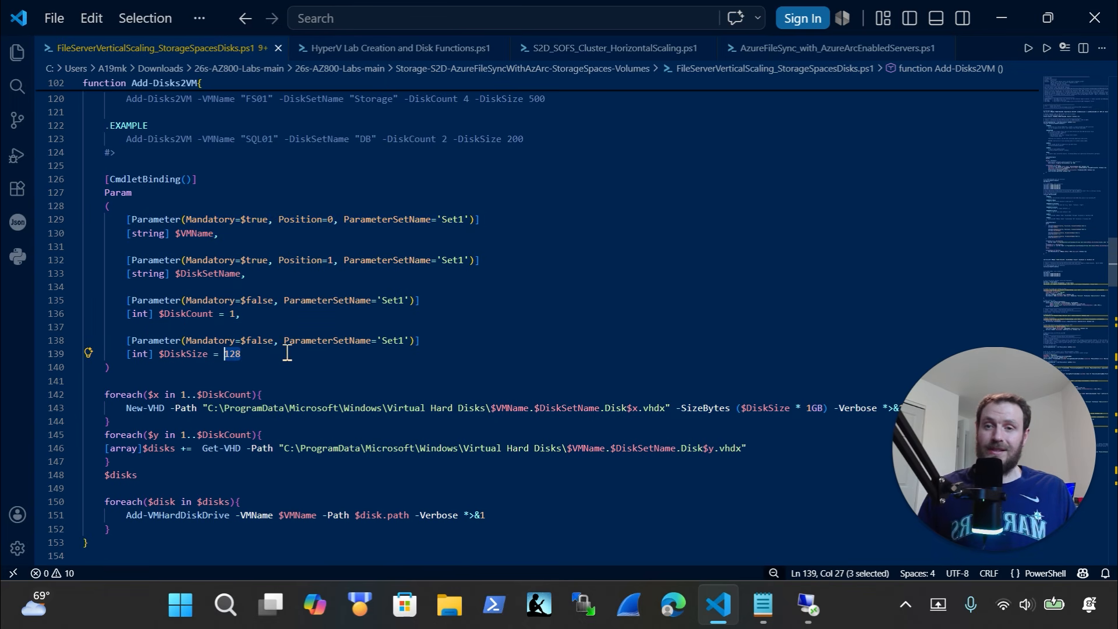
{"action": "left_click", "coordinate": [288, 353]}
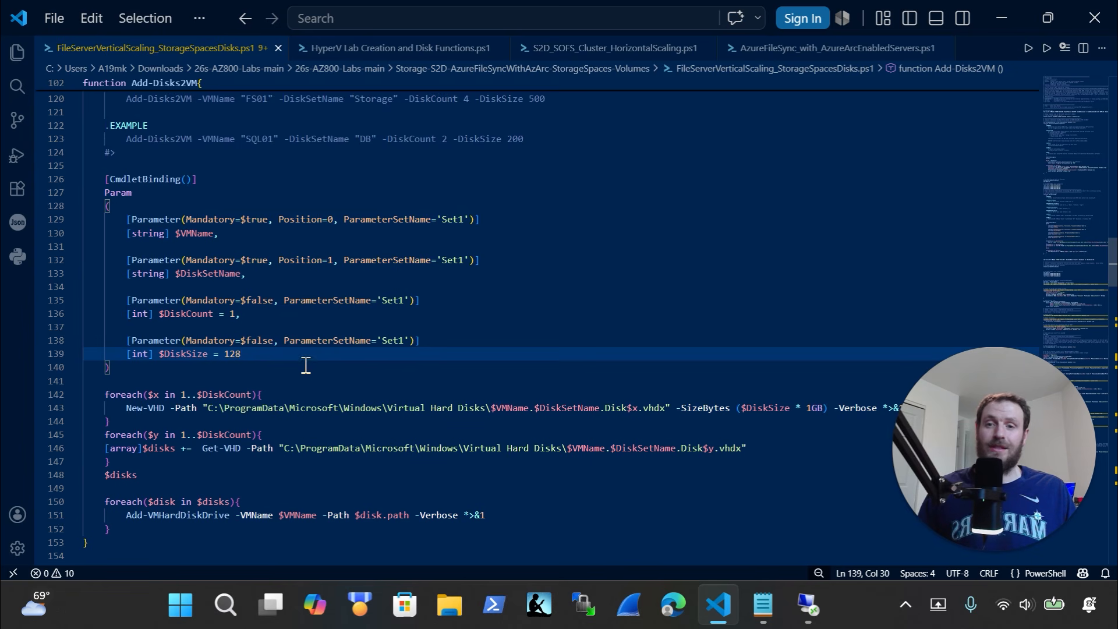
{"action": "scroll", "coordinate": [306, 365], "scroll_direction": "down", "scroll_amount": 2}
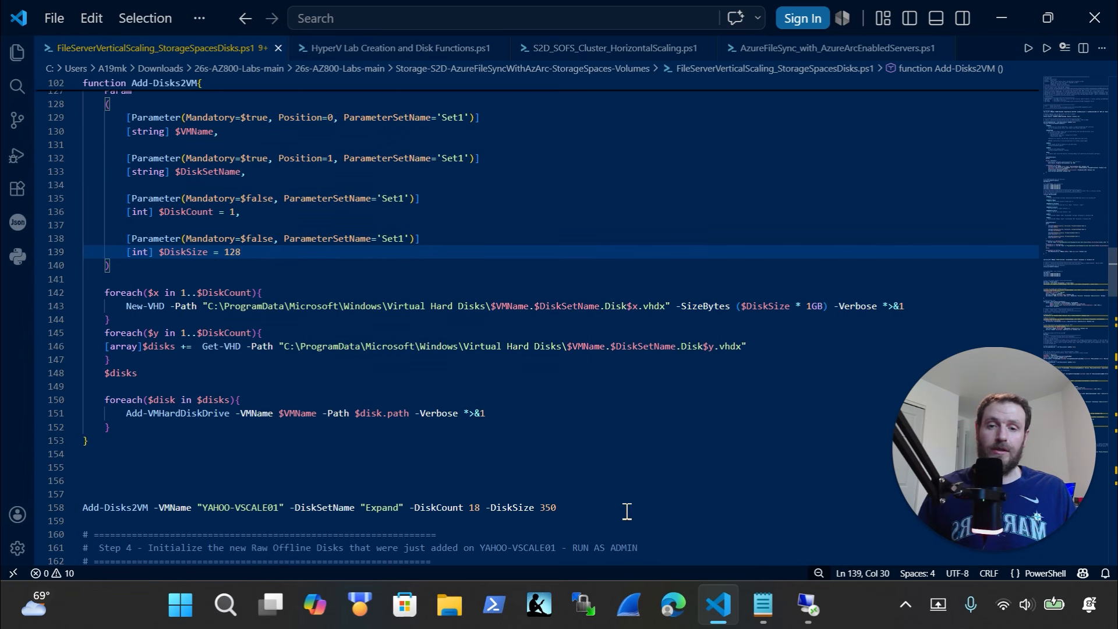
Cut the whole Add-Disks2VM function, keeping line 158's DiskCount and DiskSize arguments unchanged
{"action": "left_click_drag", "start_coordinate": [557, 507], "coordinate": [406, 508]}
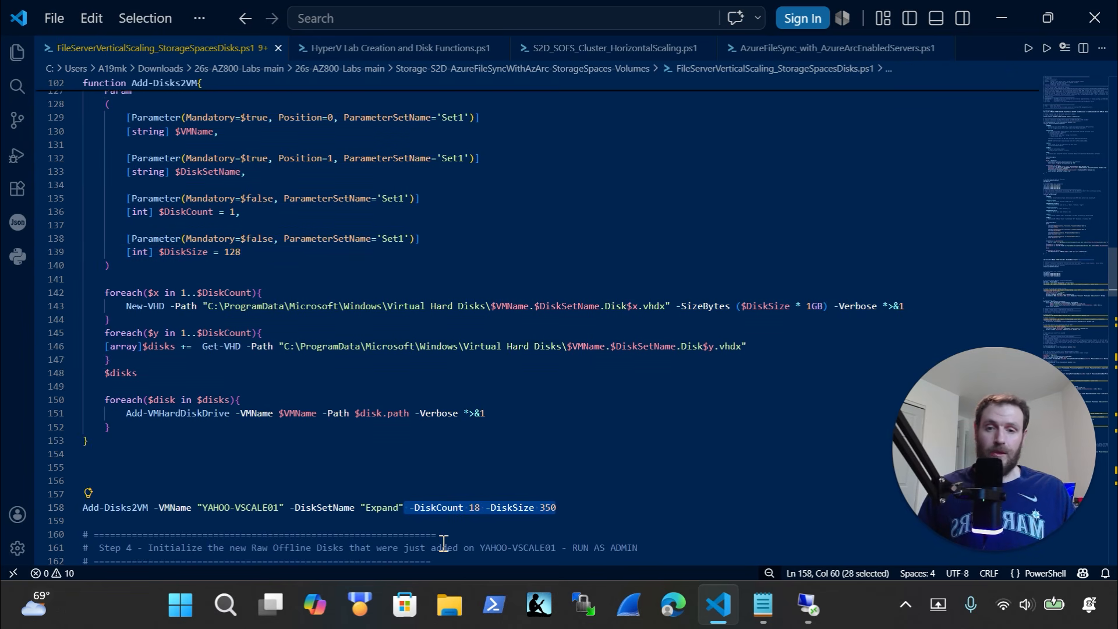
{"action": "key", "text": "BackSpace"}
{"action": "scroll", "coordinate": [444, 544], "scroll_direction": "down", "scroll_amount": 1}
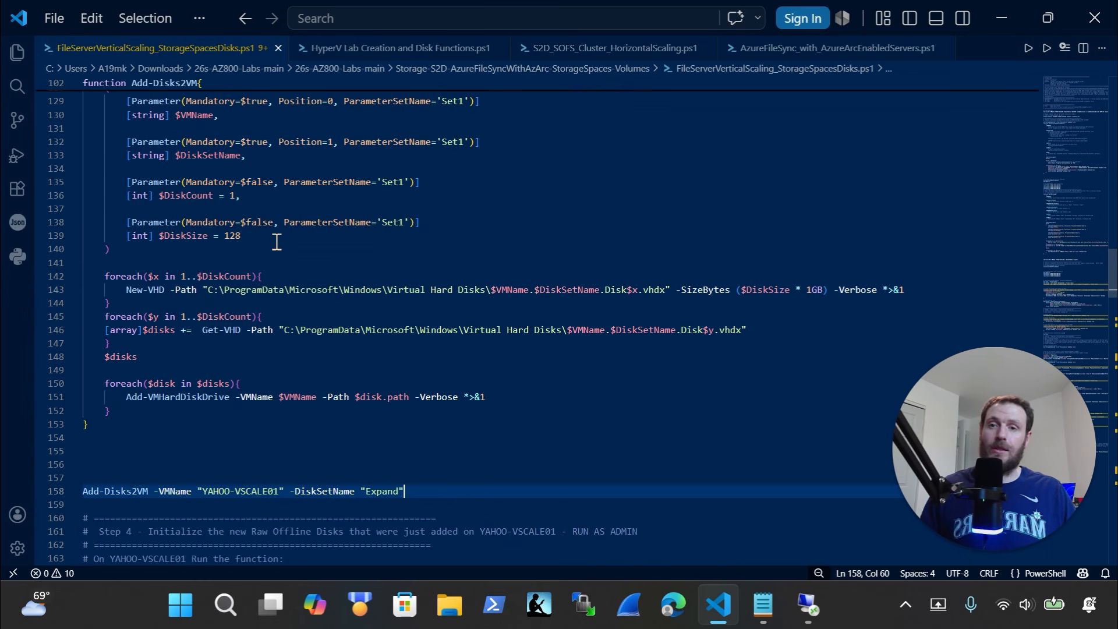
{"action": "key", "text": "ctrl+z"}
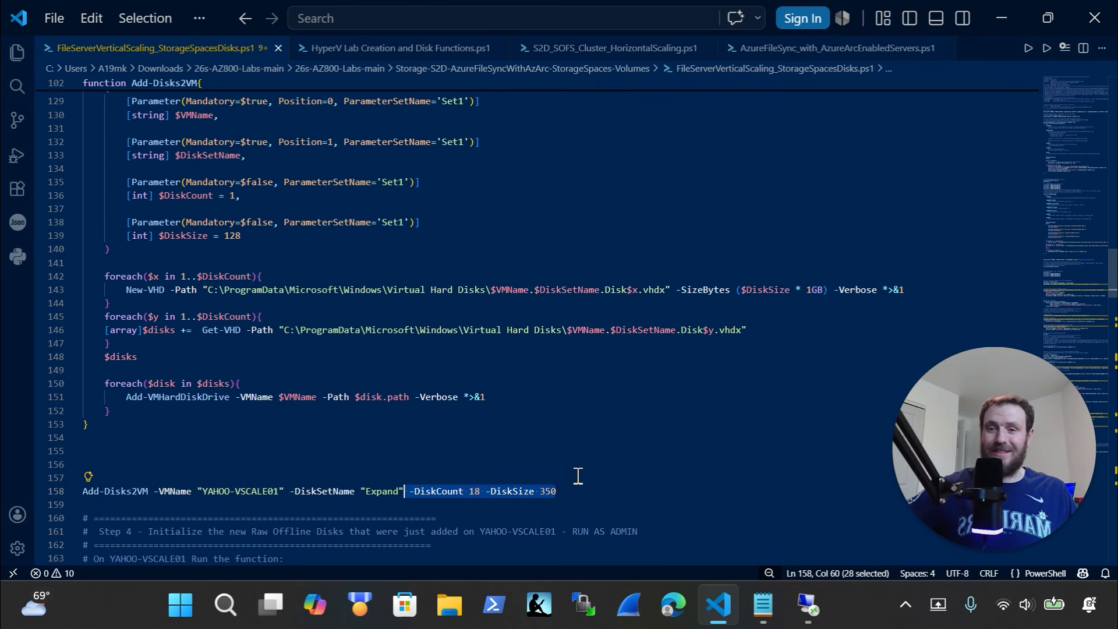
{"action": "left_click_drag", "start_coordinate": [589, 484], "coordinate": [27, 136]}
{"action": "key", "text": "ctrl+x"}
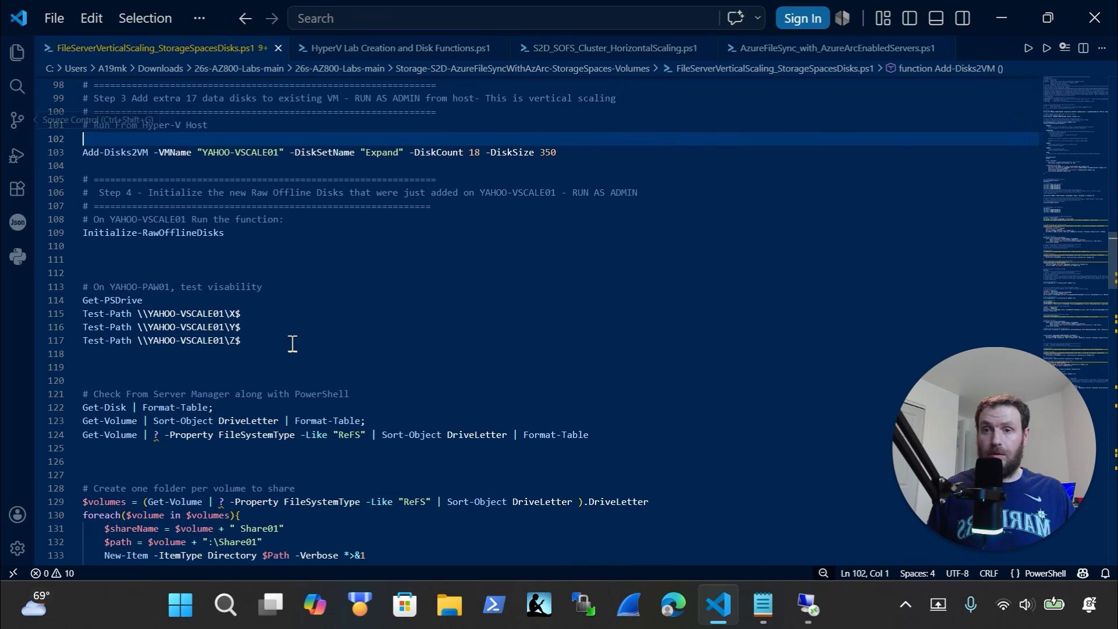
Restore the function in the script and paste Add-Disks2VM into the host's PowerShell terminal
{"action": "key", "text": "ctrl+z"}
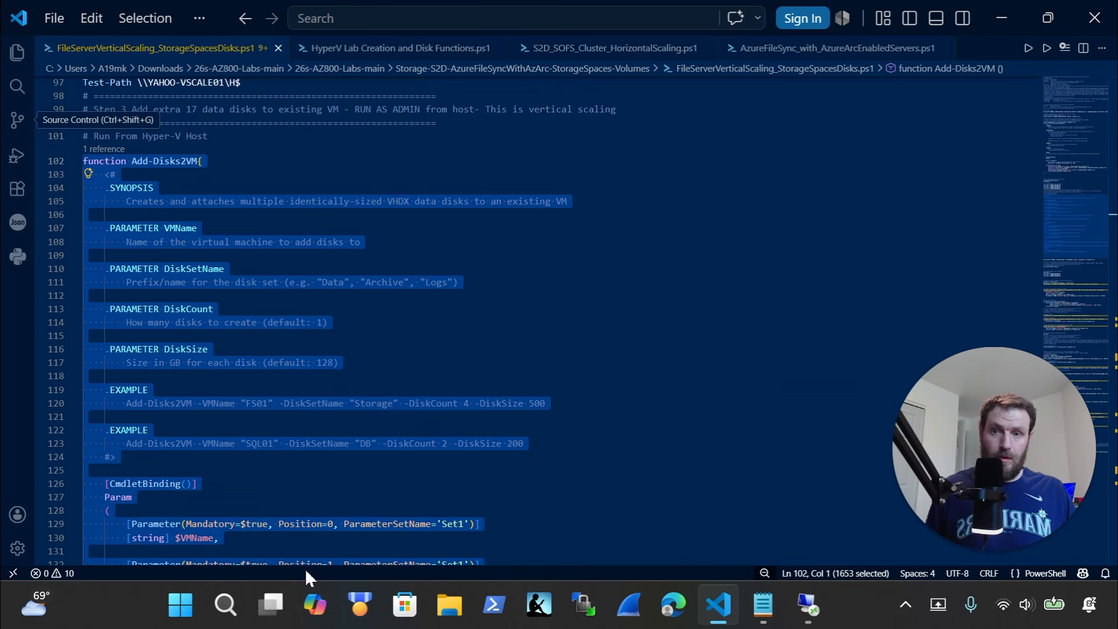
{"action": "left_click", "coordinate": [809, 607]}
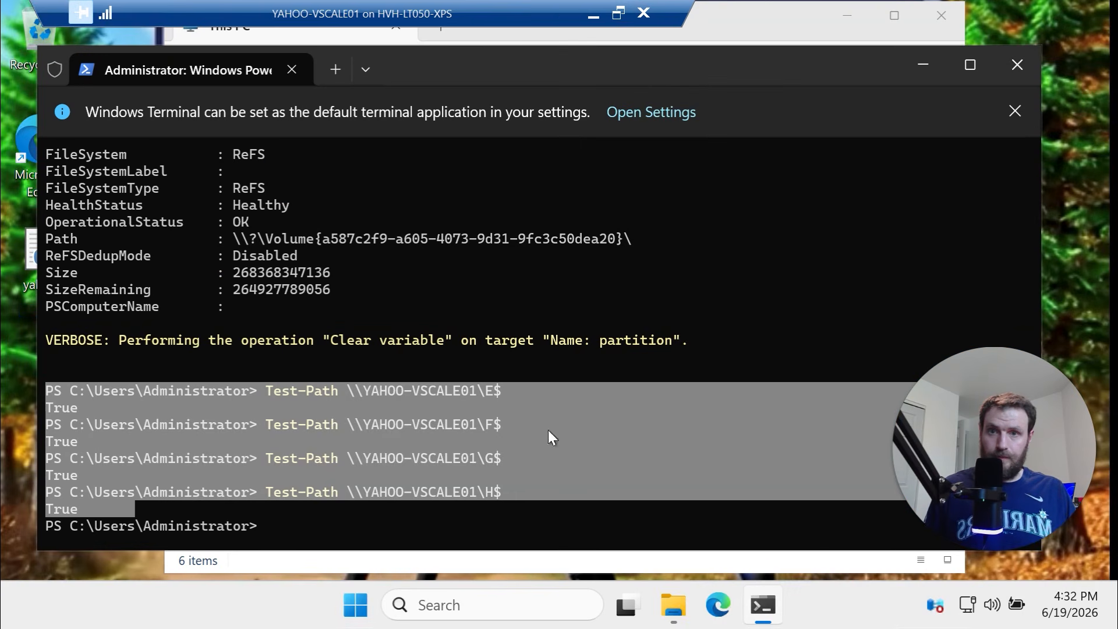
{"action": "left_click", "coordinate": [595, 22]}
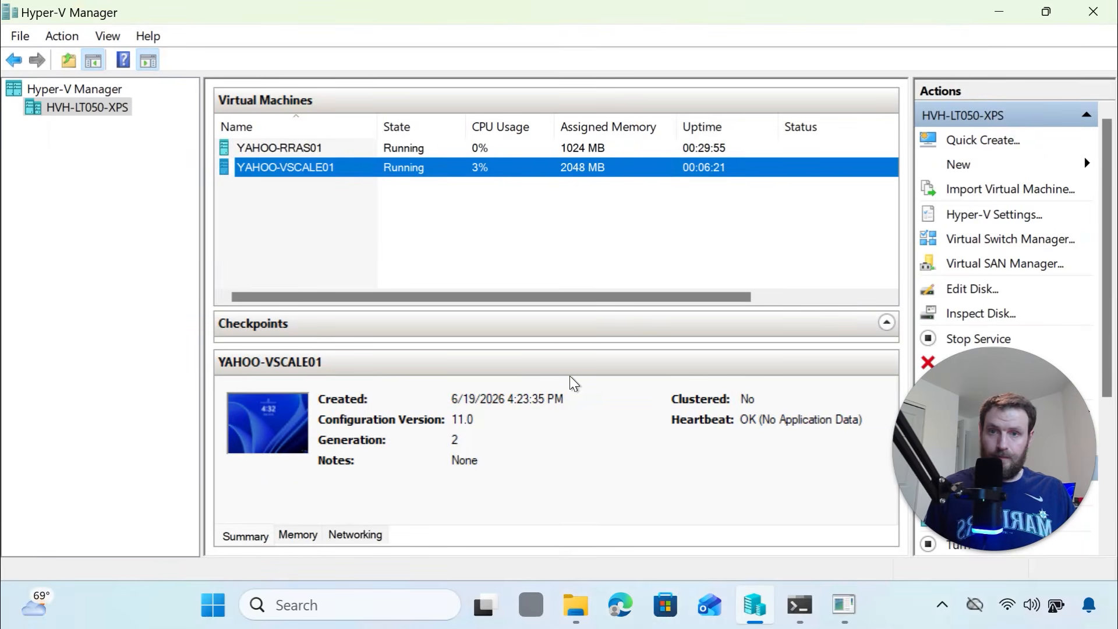
{"action": "left_click", "coordinate": [798, 609]}
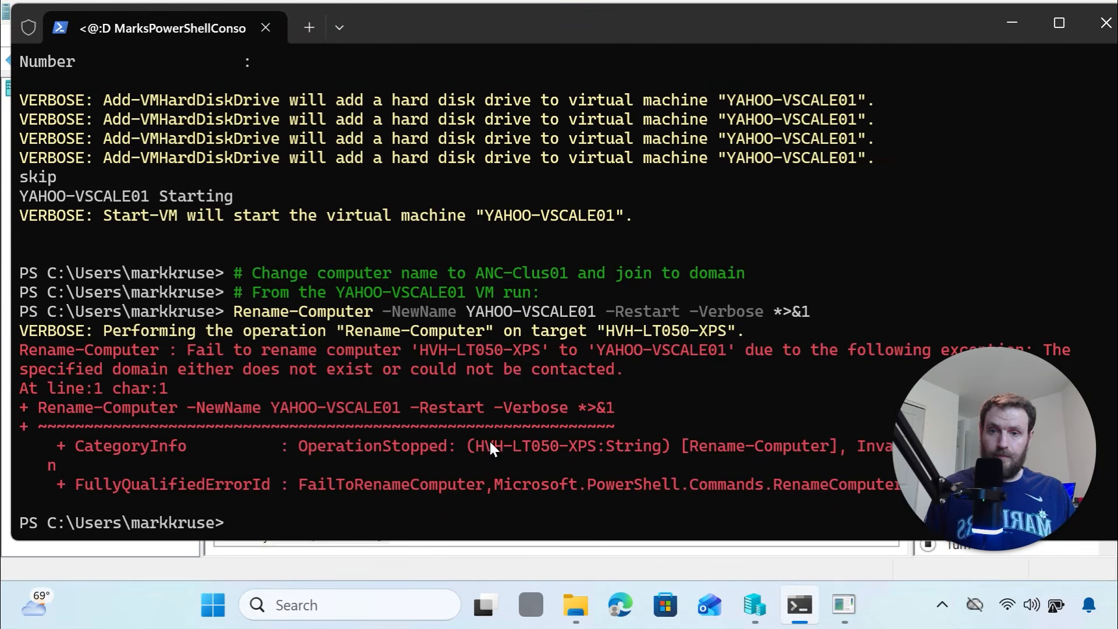
{"action": "key", "text": "ctrl+v"}
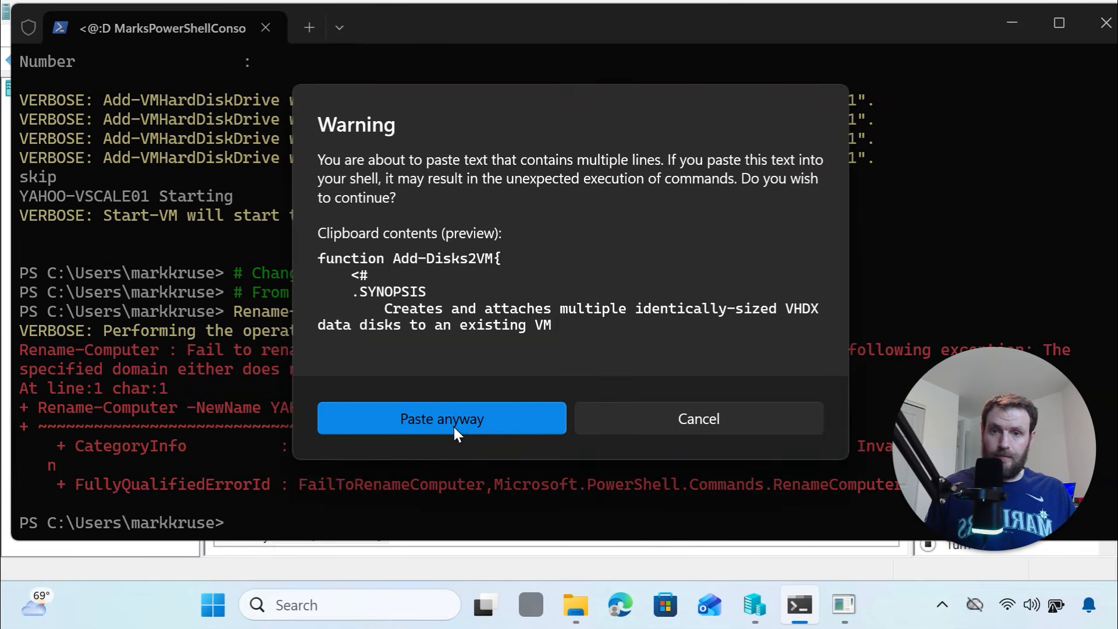
{"action": "left_click", "coordinate": [455, 424]}
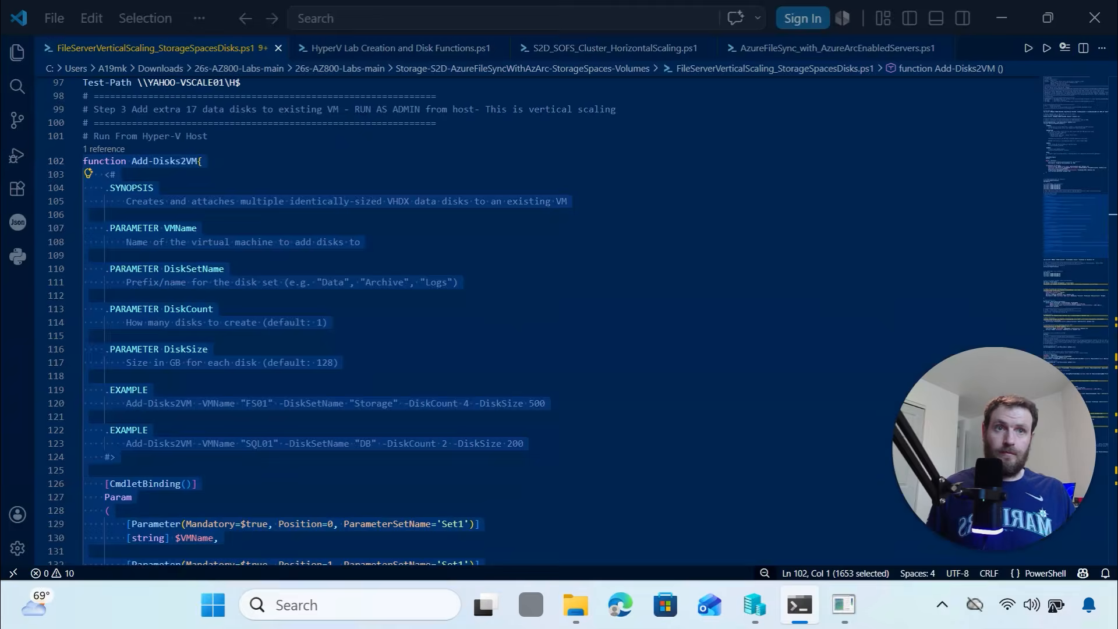
Select the Add-Disks2VM call on line 158 and shrink the terminal to reveal Hyper-V Manager
{"action": "scroll", "coordinate": [374, 262], "scroll_direction": "down", "scroll_amount": 9}
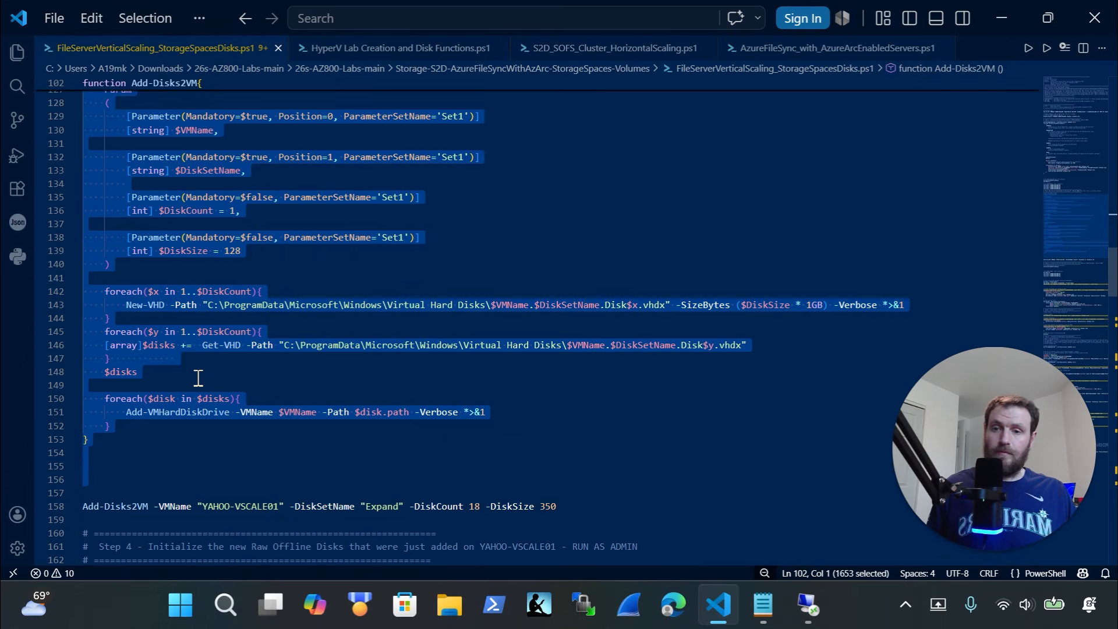
{"action": "left_click_drag", "start_coordinate": [600, 507], "coordinate": [60, 504]}
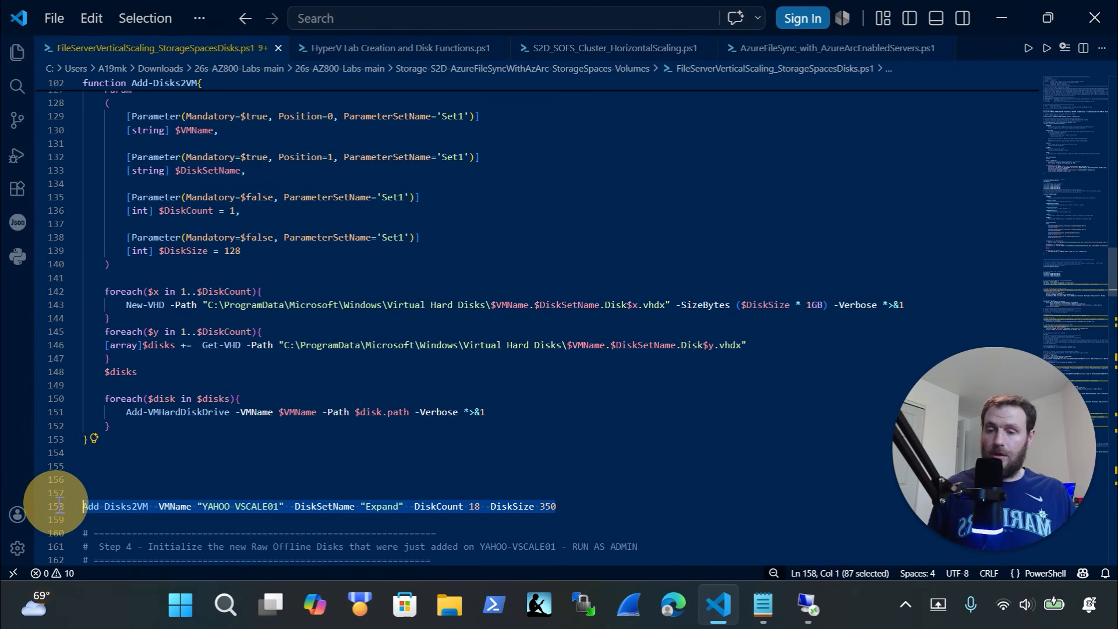
{"action": "left_click", "coordinate": [808, 605]}
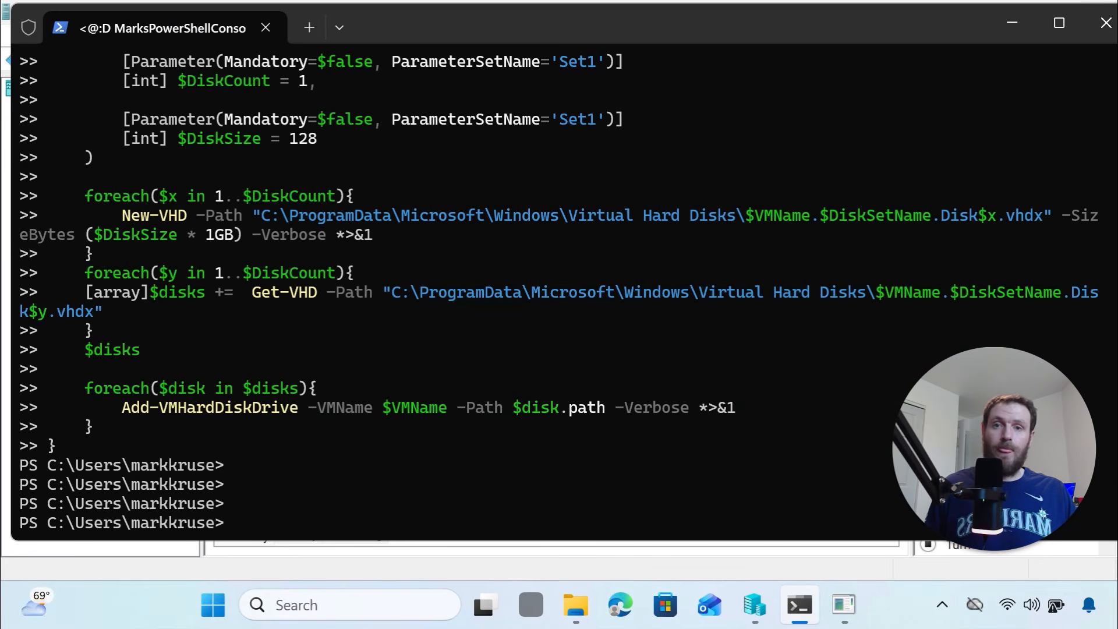
{"action": "left_click_drag", "start_coordinate": [426, 8], "coordinate": [420, 51]}
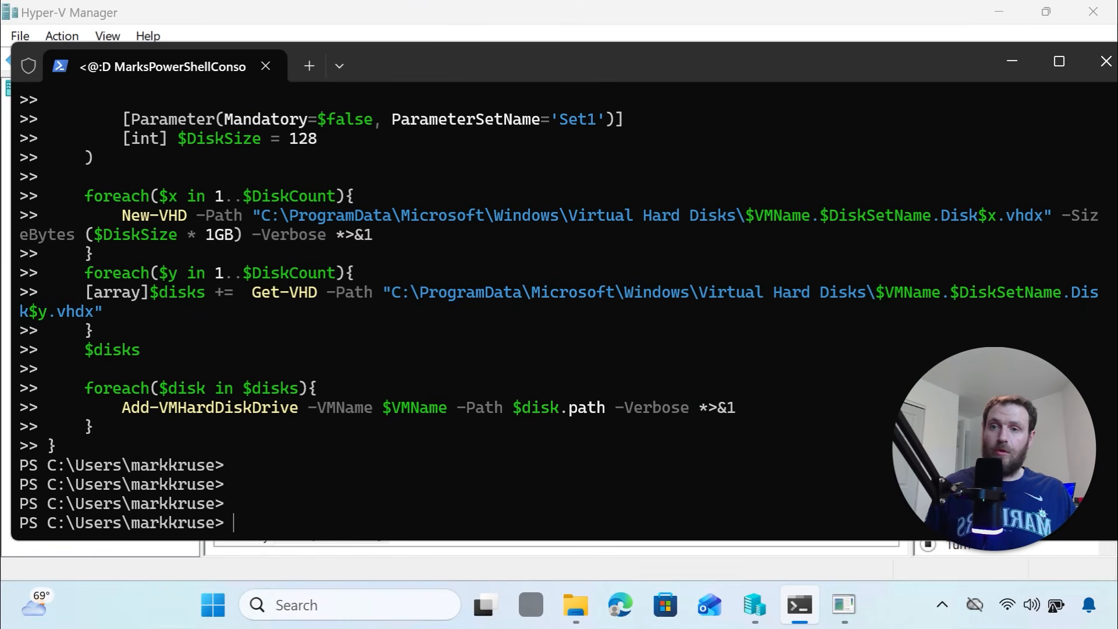
{"action": "left_click_drag", "start_coordinate": [13, 134], "coordinate": [258, 169]}
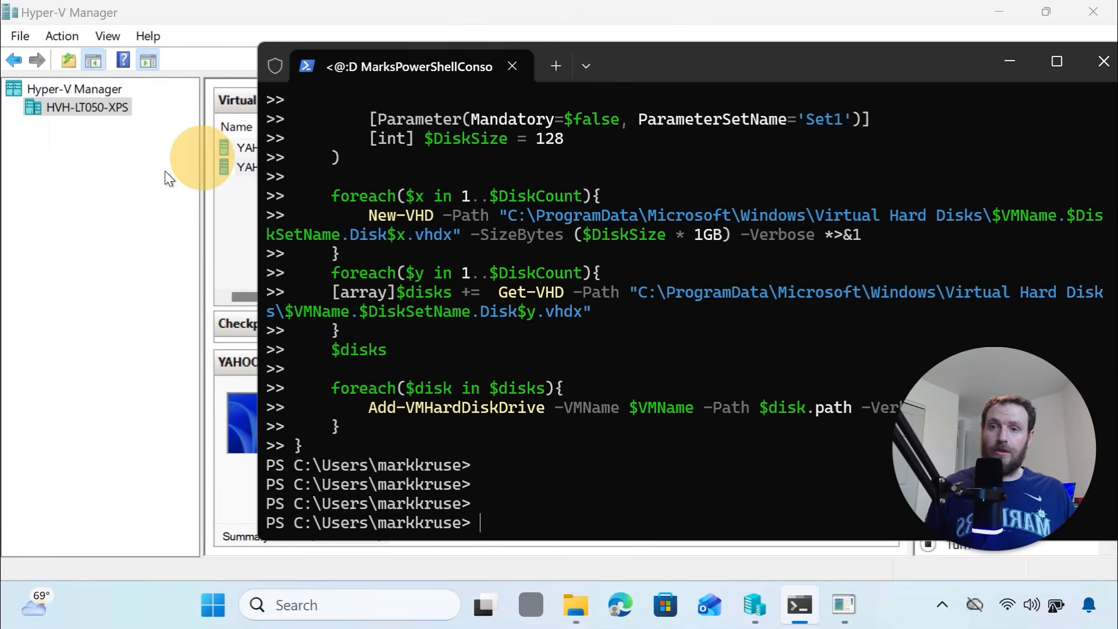
Run the Add-Disks2VM call to create 18 Expand 350 GB disks for YAHOO-VSCALE01
{"action": "left_click", "coordinate": [591, 619]}
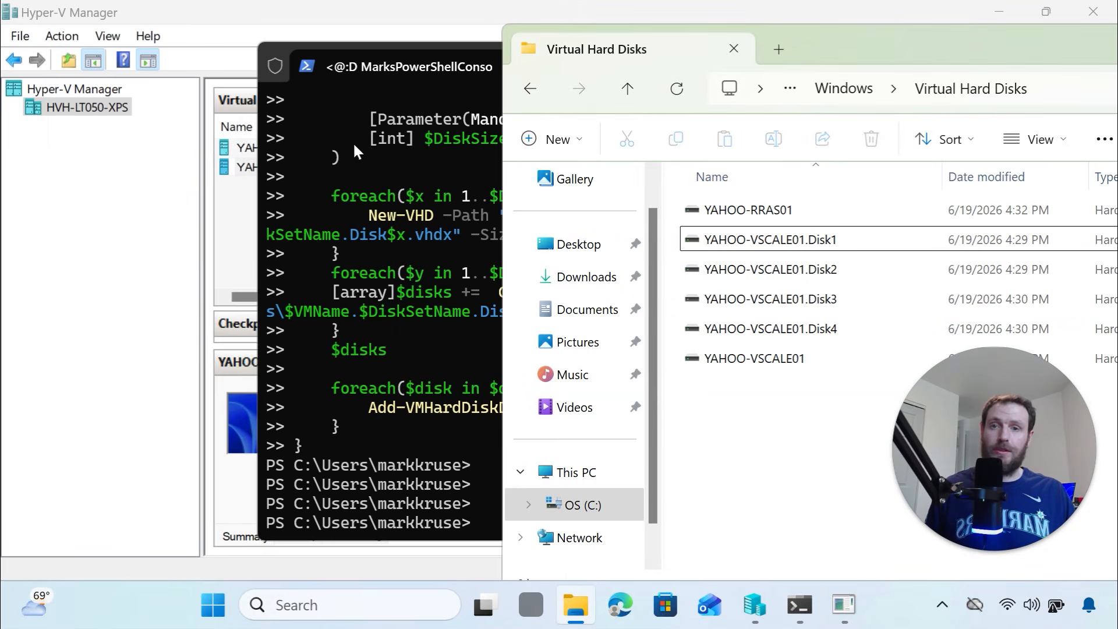
{"action": "left_click", "coordinate": [426, 81]}
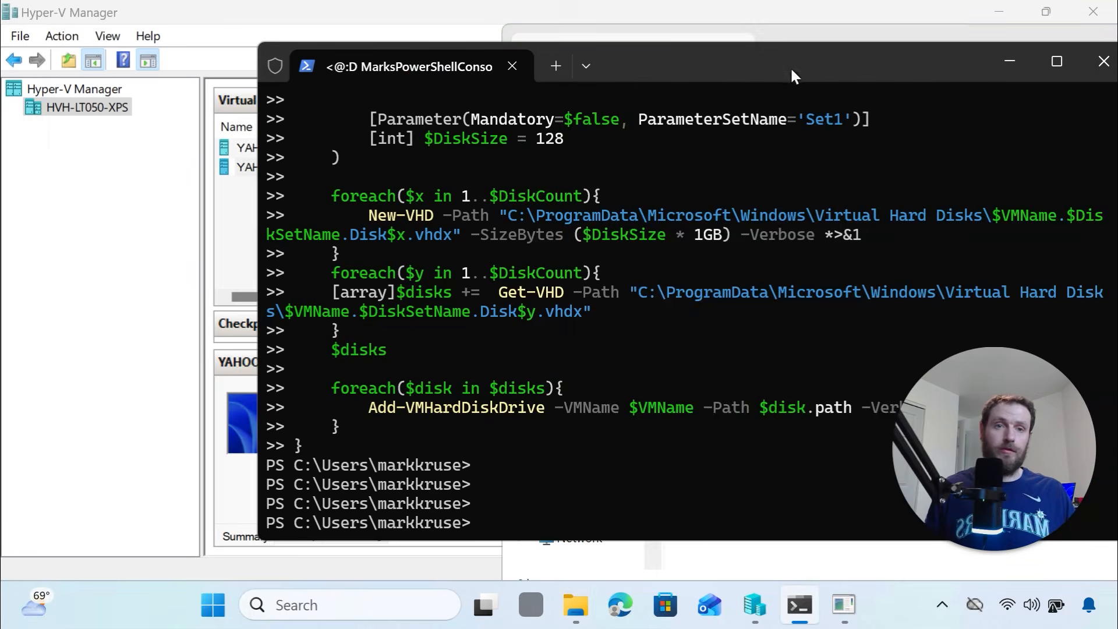
{"action": "left_click_drag", "start_coordinate": [791, 66], "coordinate": [527, 41]}
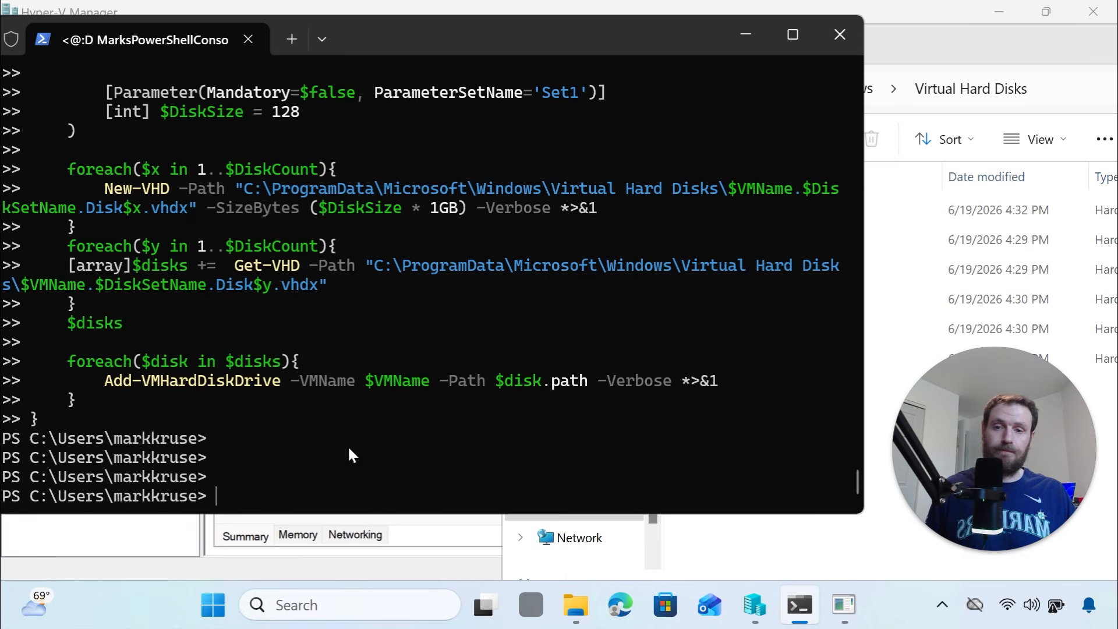
{"action": "key", "text": "ctrl+v"}
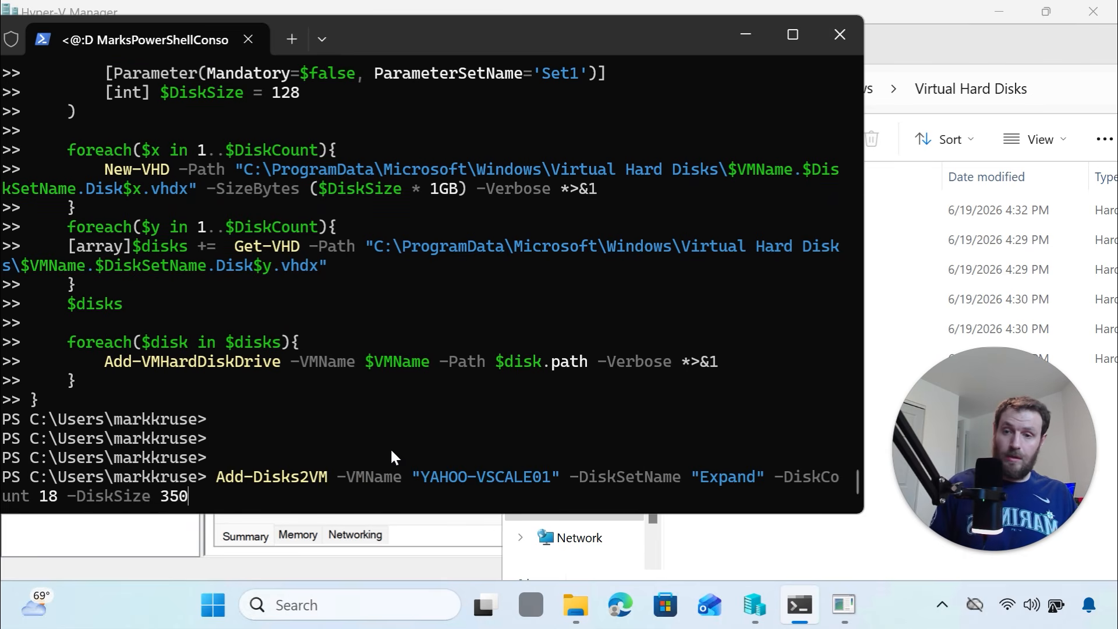
{"action": "key", "text": "Return"}
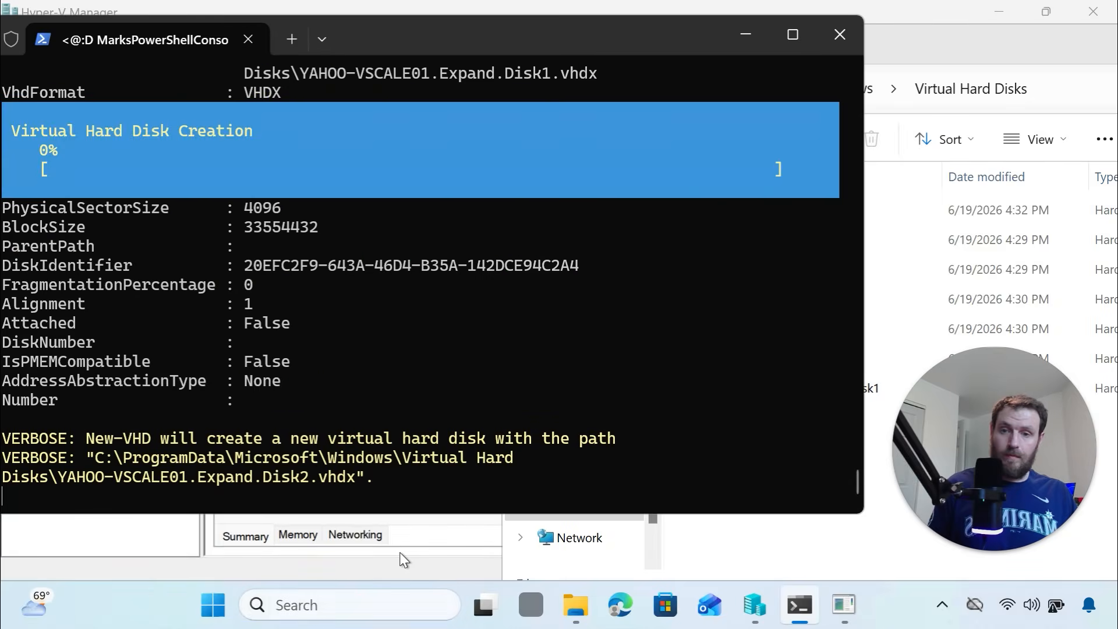
{"action": "left_click", "coordinate": [421, 543]}
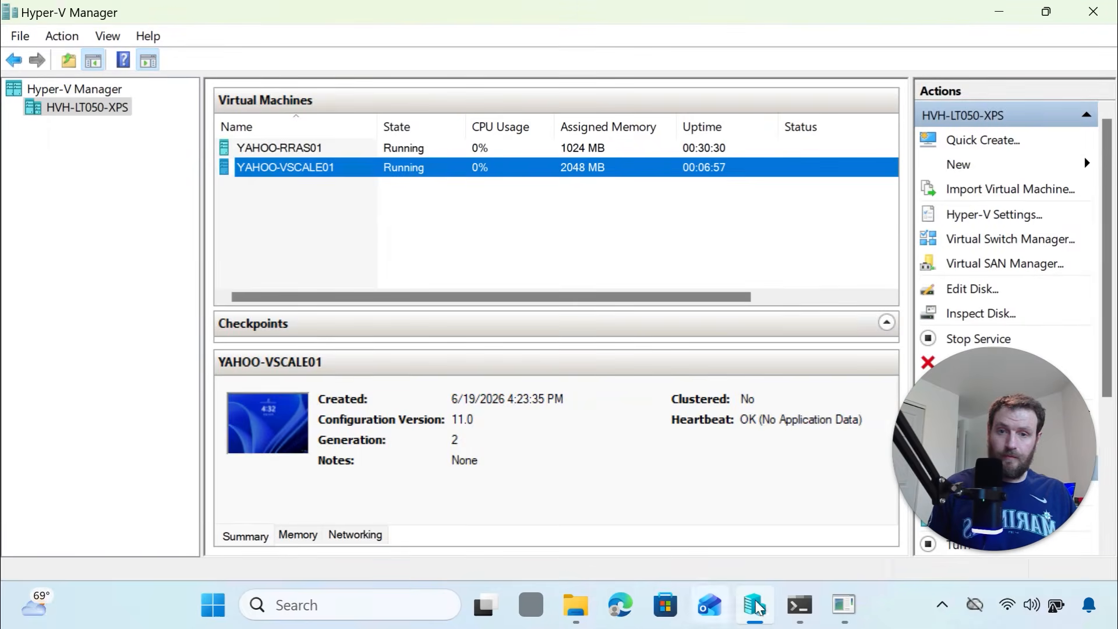
In the YAHOO-VSCALE01 session, show drives C–H in This PC and launch Computer Management
{"action": "left_click", "coordinate": [843, 604]}
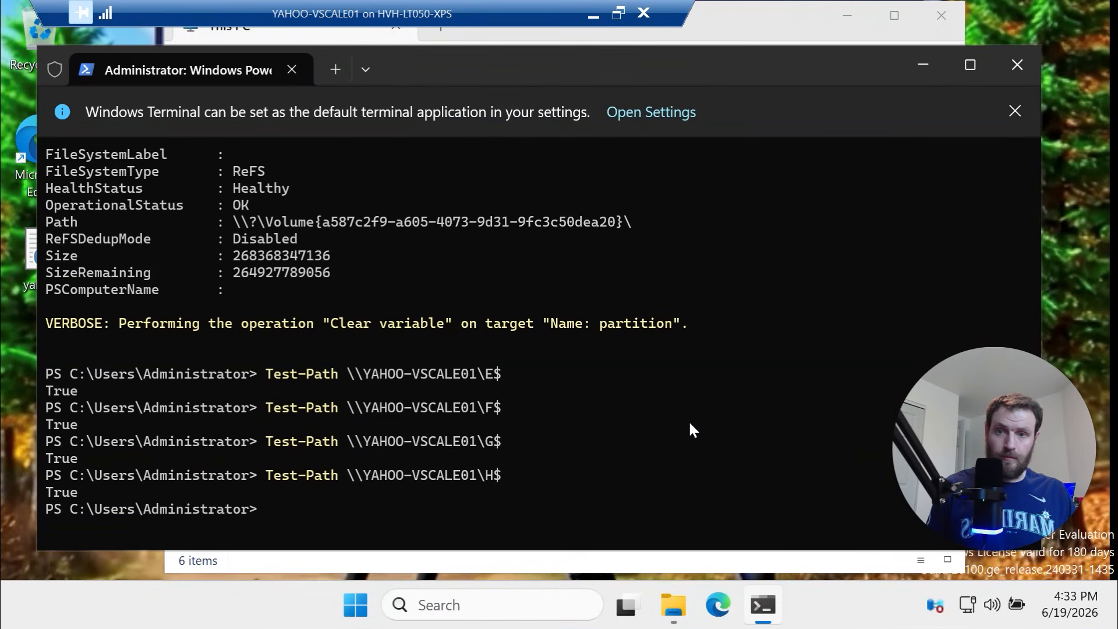
{"action": "left_click", "coordinate": [763, 40]}
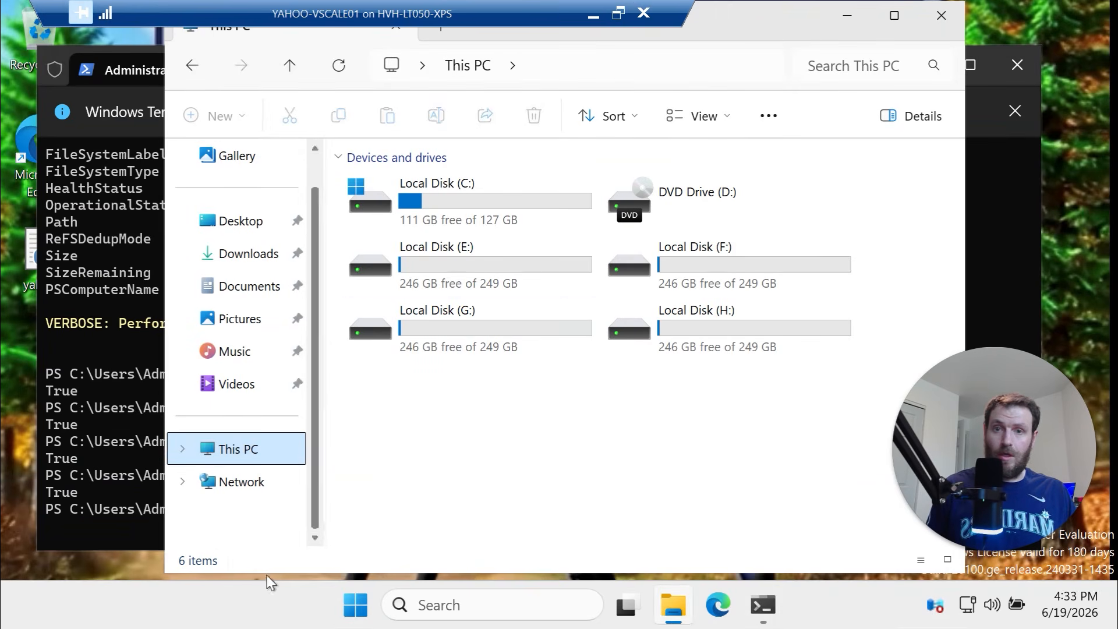
{"action": "right_click", "coordinate": [361, 612]}
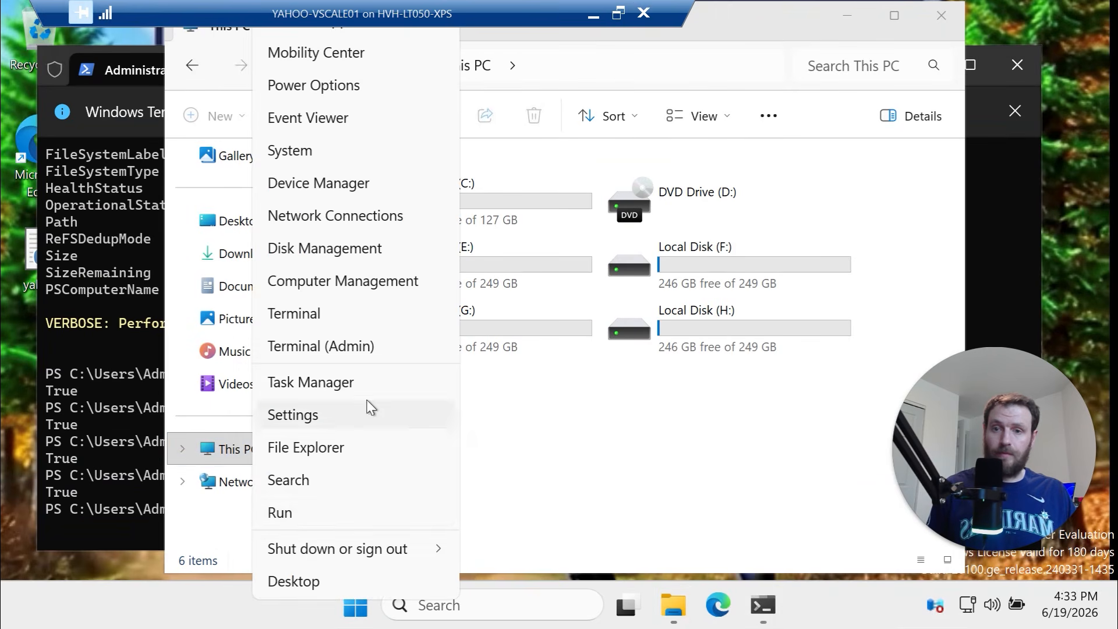
{"action": "left_click", "coordinate": [364, 281]}
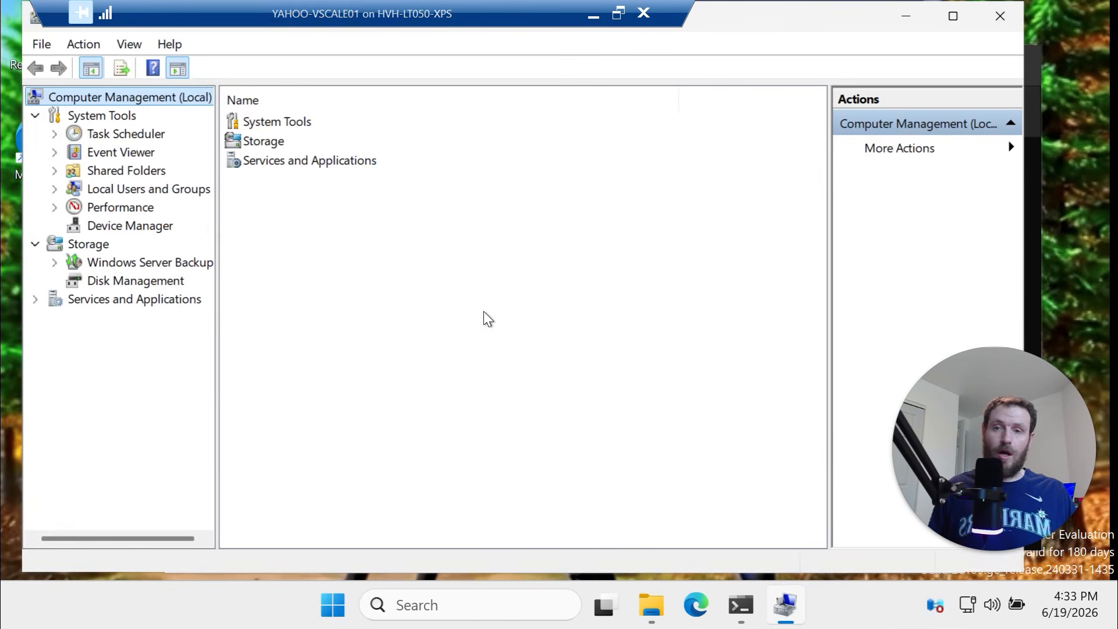
Review the new offline, unallocated 350 GB disks in Disk Management, then minimize the VM window
{"action": "left_click", "coordinate": [166, 281]}
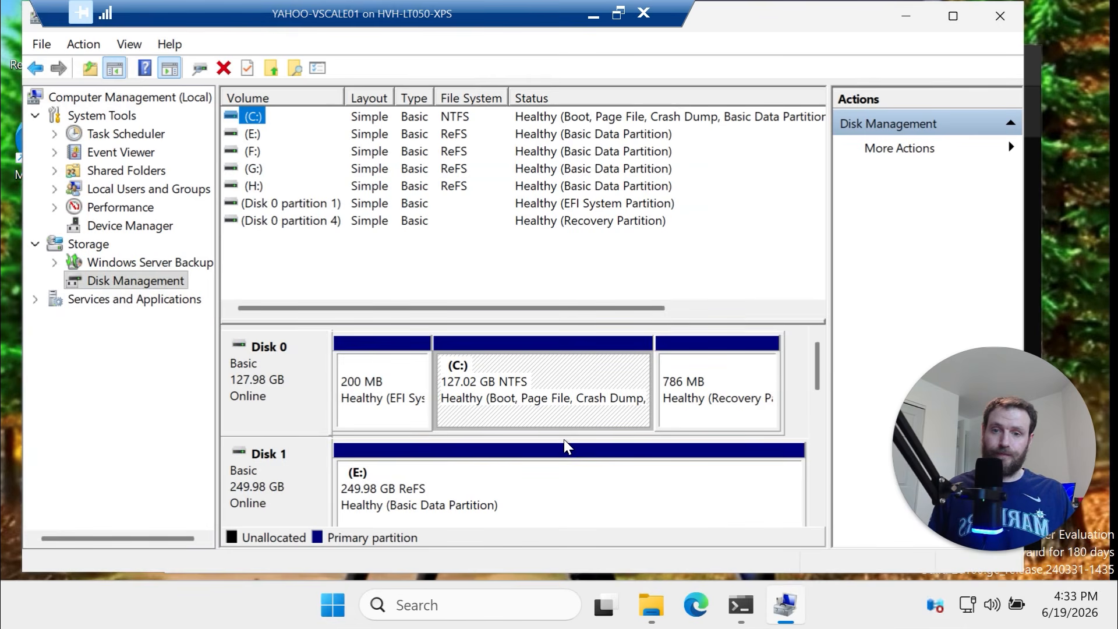
{"action": "left_click_drag", "start_coordinate": [823, 379], "coordinate": [842, 576]}
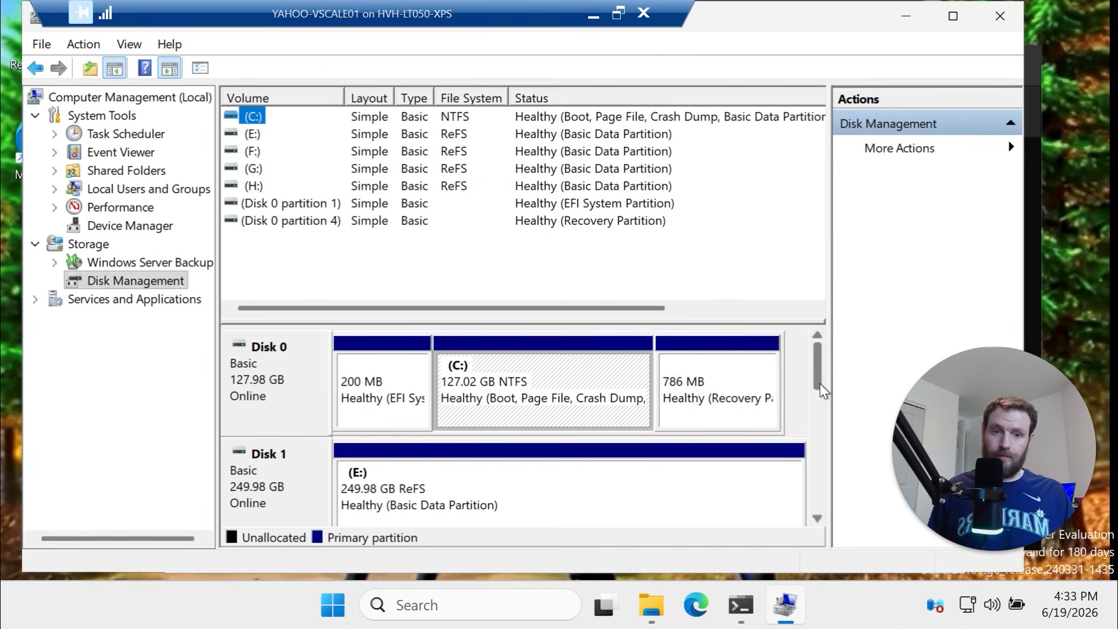
{"action": "left_click_drag", "start_coordinate": [817, 364], "coordinate": [691, 479]}
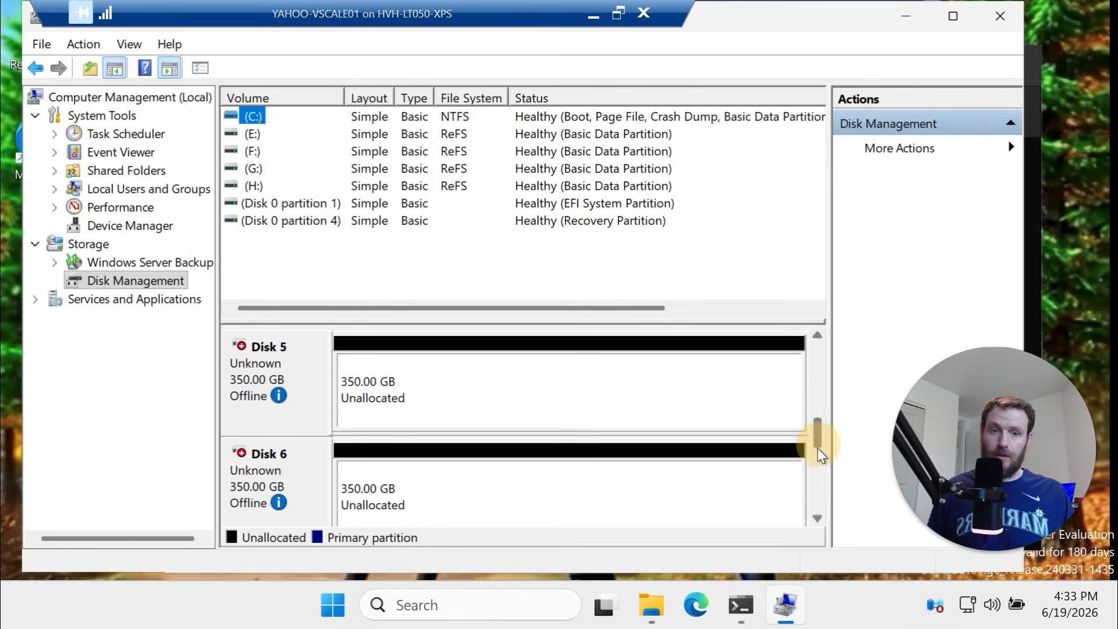
{"action": "left_click_drag", "start_coordinate": [817, 449], "coordinate": [813, 513]}
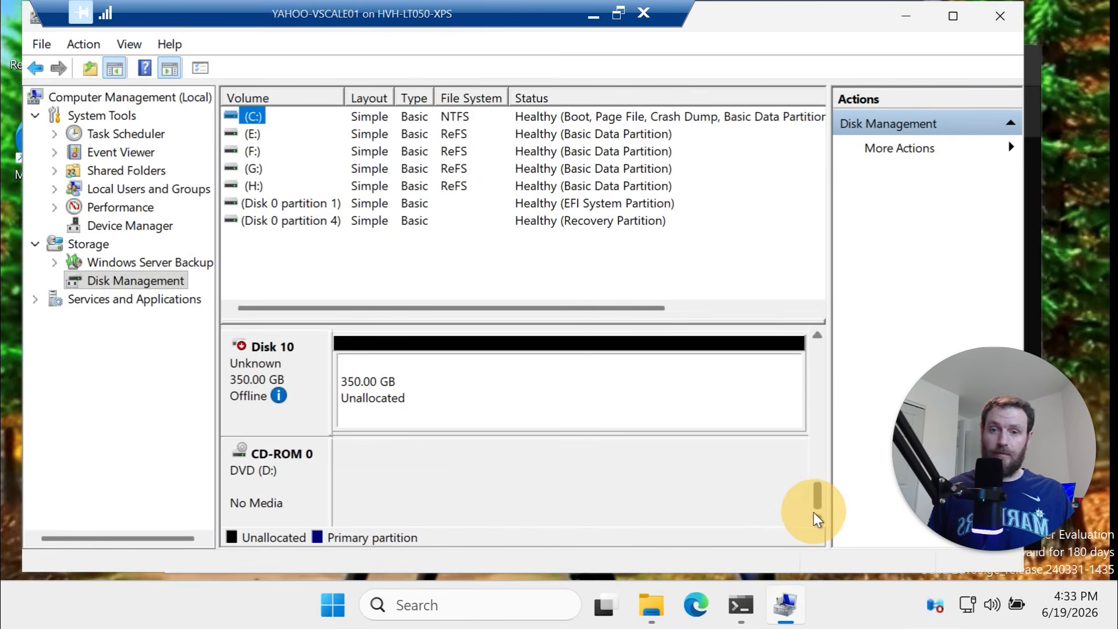
{"action": "left_click", "coordinate": [594, 14]}
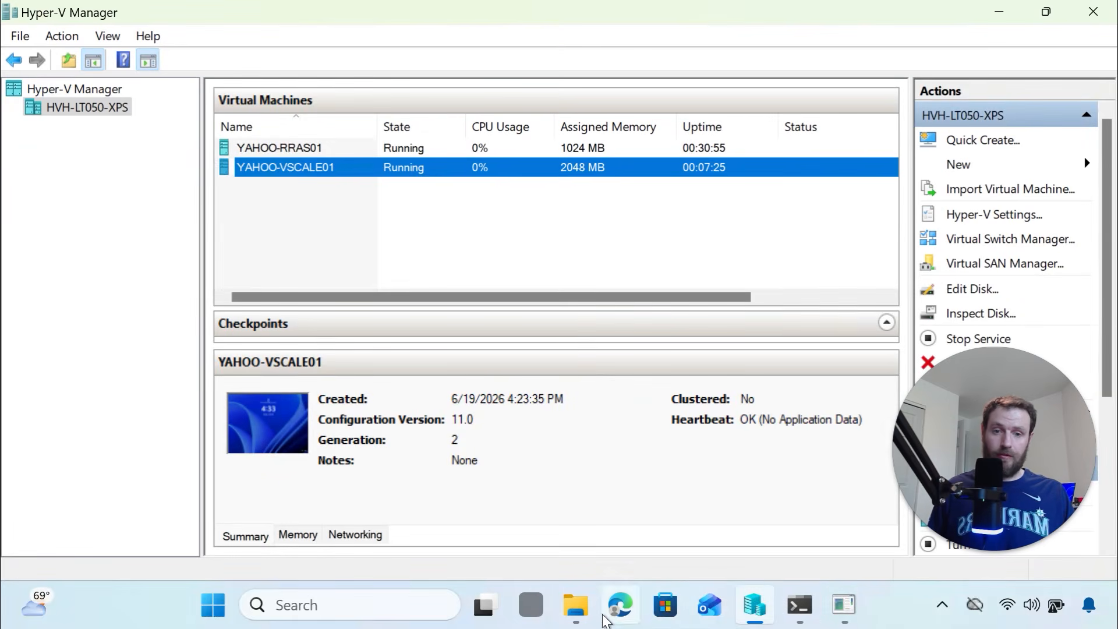
{"action": "left_click", "coordinate": [576, 606]}
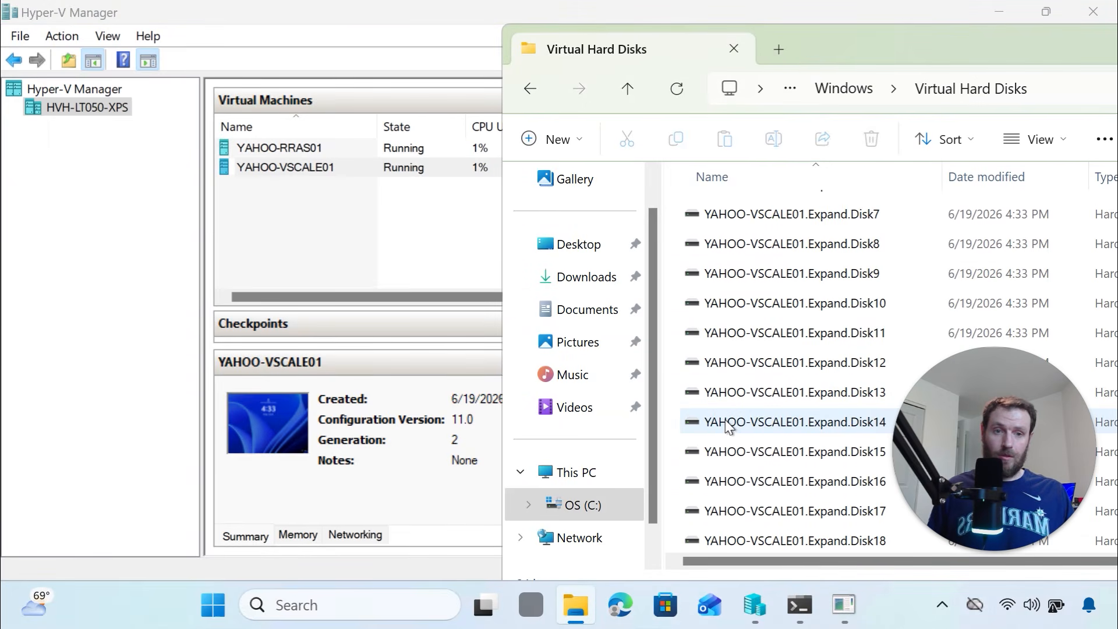
{"action": "scroll", "coordinate": [803, 442], "scroll_direction": "up", "scroll_amount": 4}
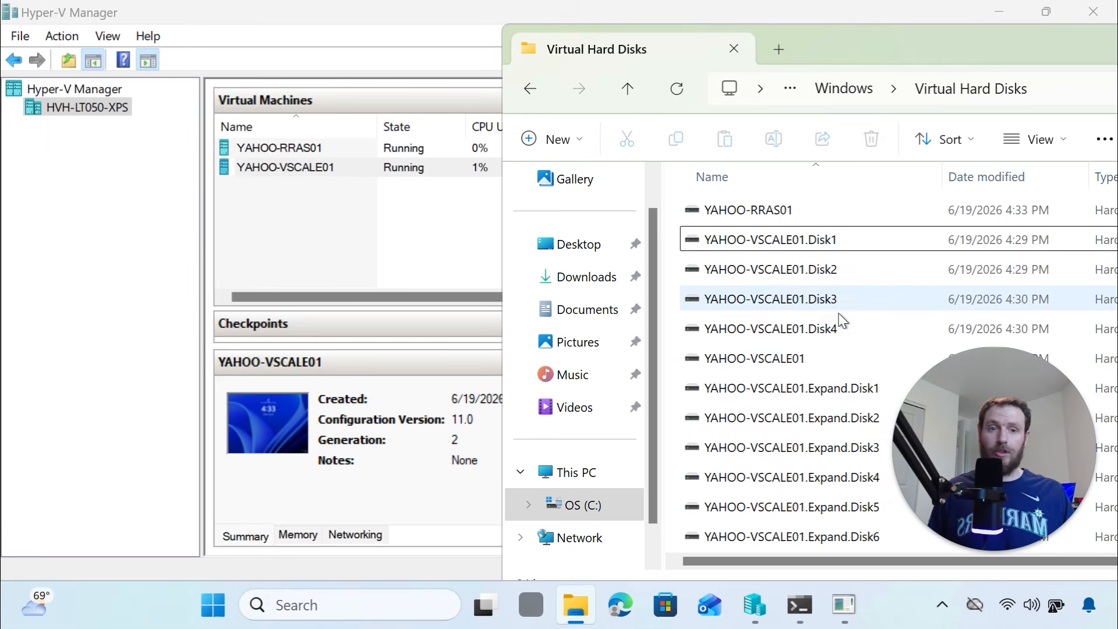
{"action": "scroll", "coordinate": [838, 319], "scroll_direction": "down", "scroll_amount": 1}
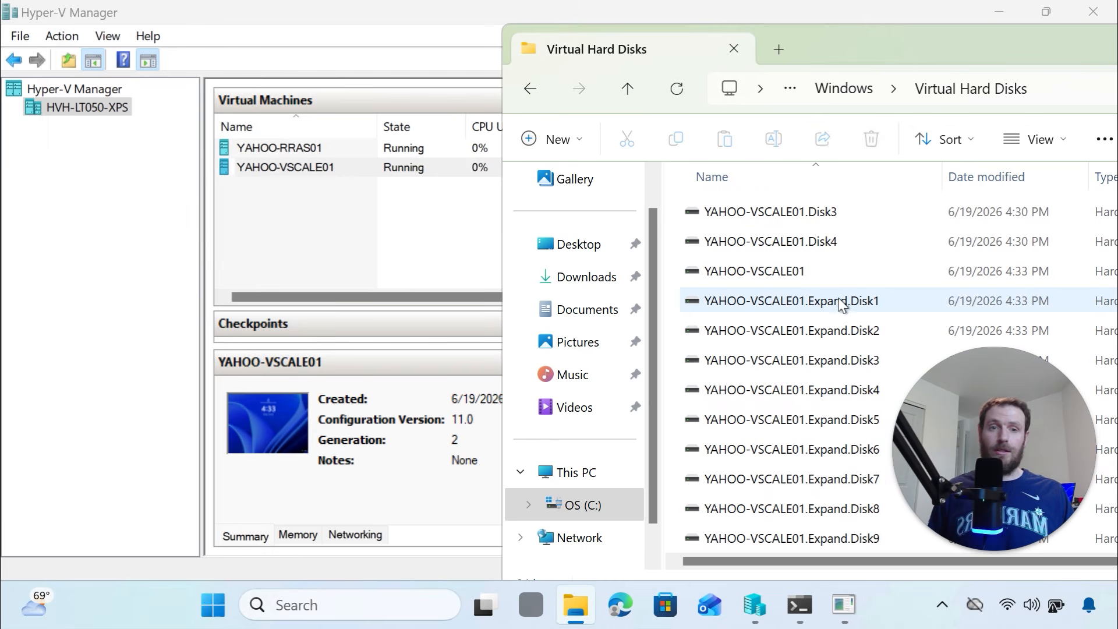
{"action": "scroll", "coordinate": [812, 244], "scroll_direction": "down", "scroll_amount": 1}
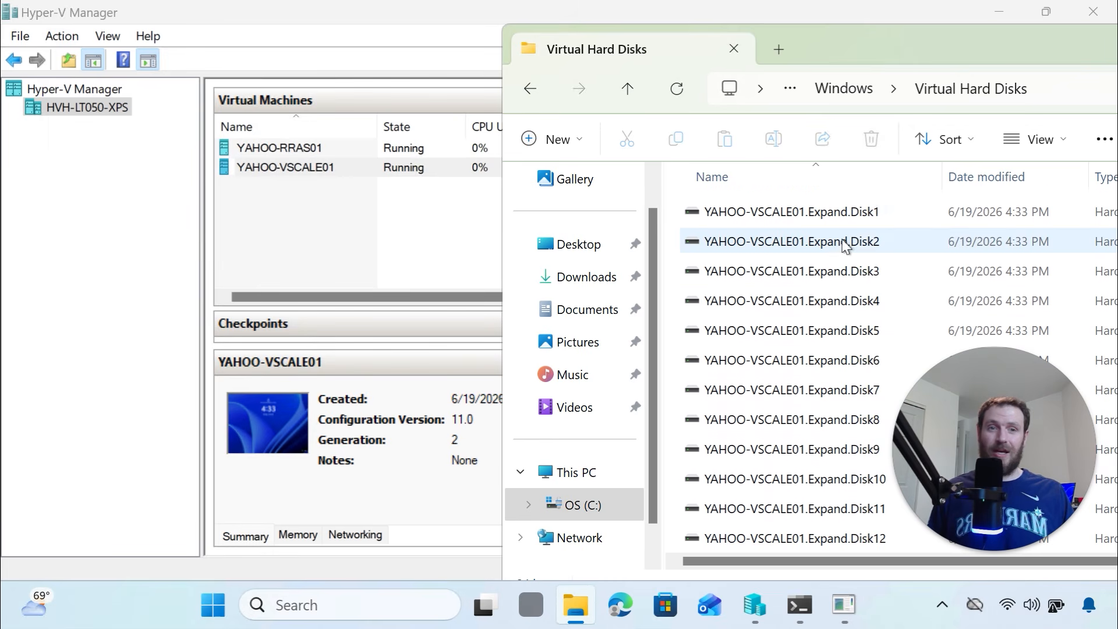
{"action": "scroll", "coordinate": [839, 239], "scroll_direction": "down", "scroll_amount": 2}
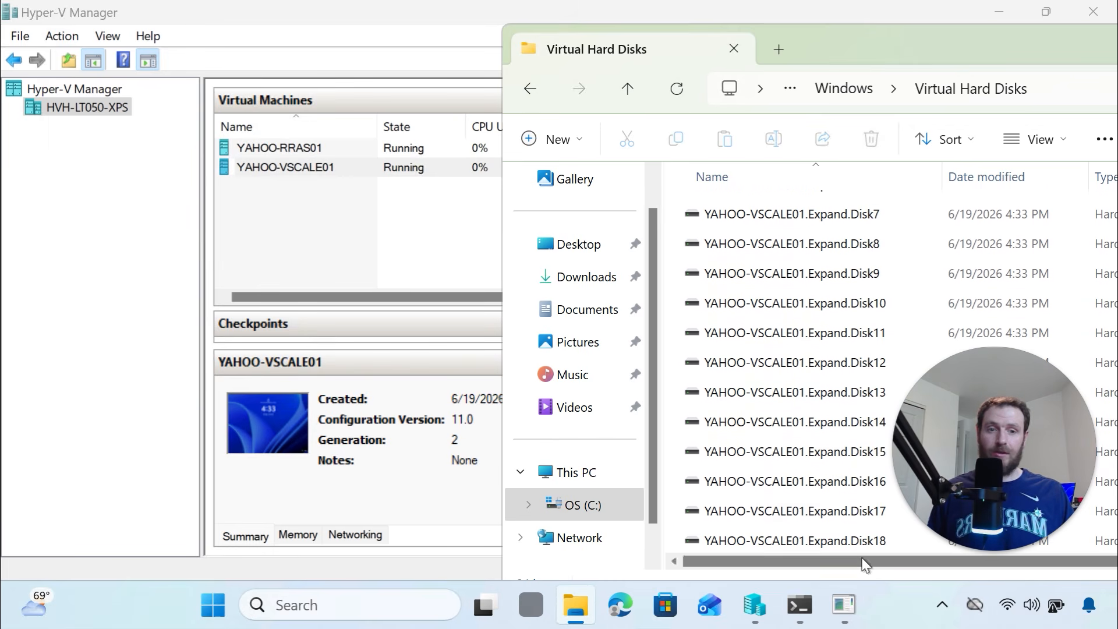
{"action": "mouse_move", "coordinate": [853, 618]}
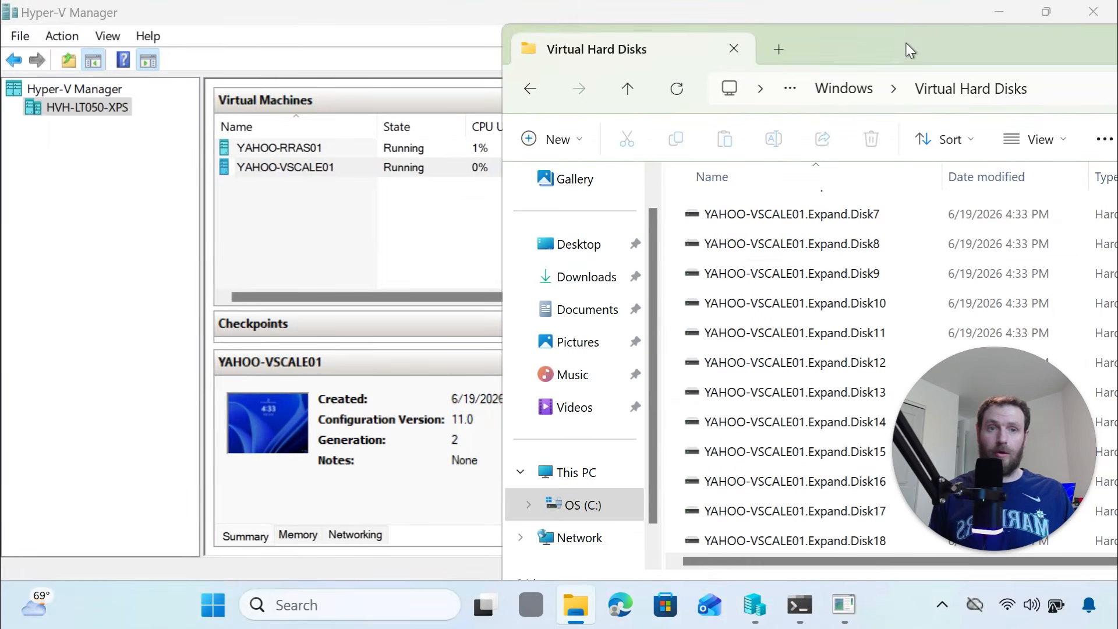
{"action": "left_click_drag", "start_coordinate": [907, 43], "coordinate": [651, 96]}
{"action": "left_click", "coordinate": [930, 94]}
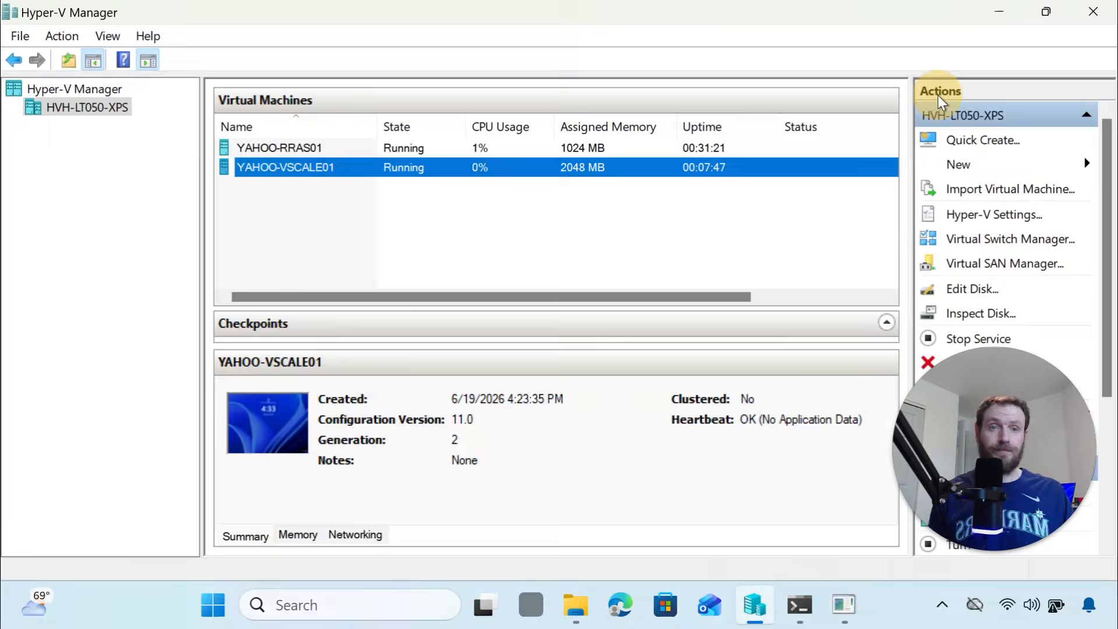
{"action": "mouse_move", "coordinate": [849, 608]}
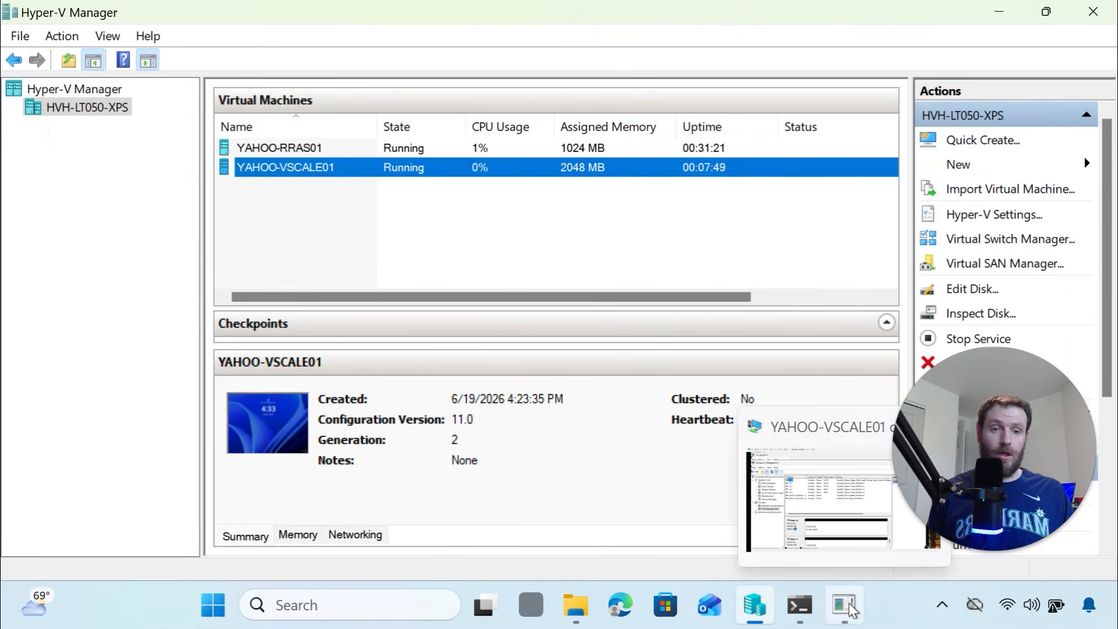
Bring the YAHOO-VSCALE01 window back and scroll Disk Management's disk map to recheck the disks
{"action": "left_click", "coordinate": [799, 480]}
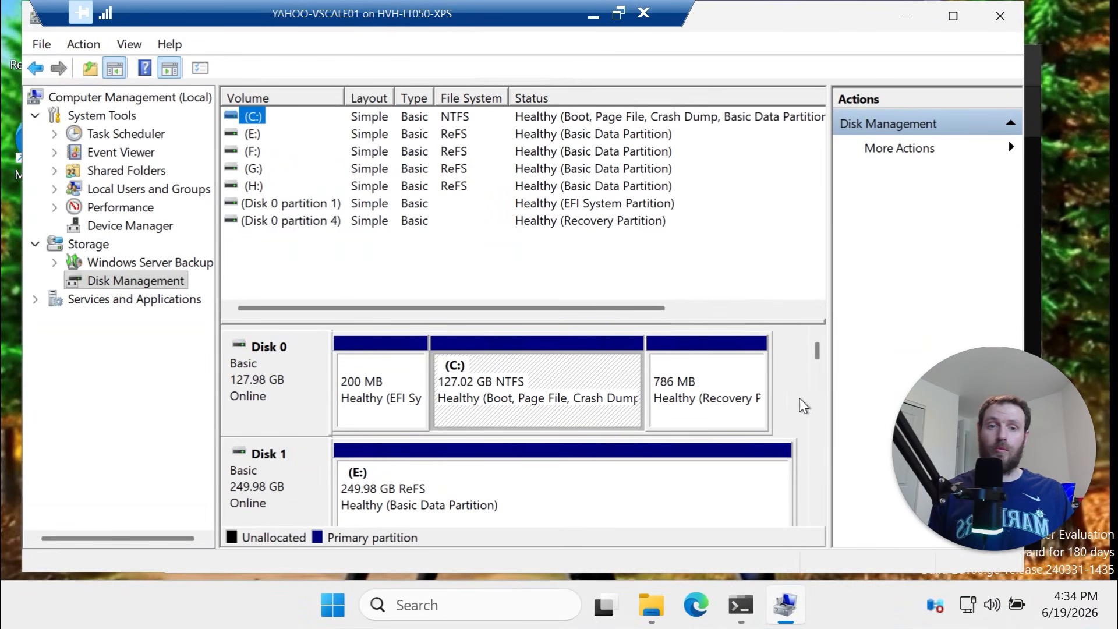
{"action": "mouse_move", "coordinate": [818, 354]}
{"action": "left_mouse_down"}
{"action": "mouse_move", "coordinate": [814, 513]}
{"action": "mouse_move", "coordinate": [812, 333]}
{"action": "left_mouse_up"}
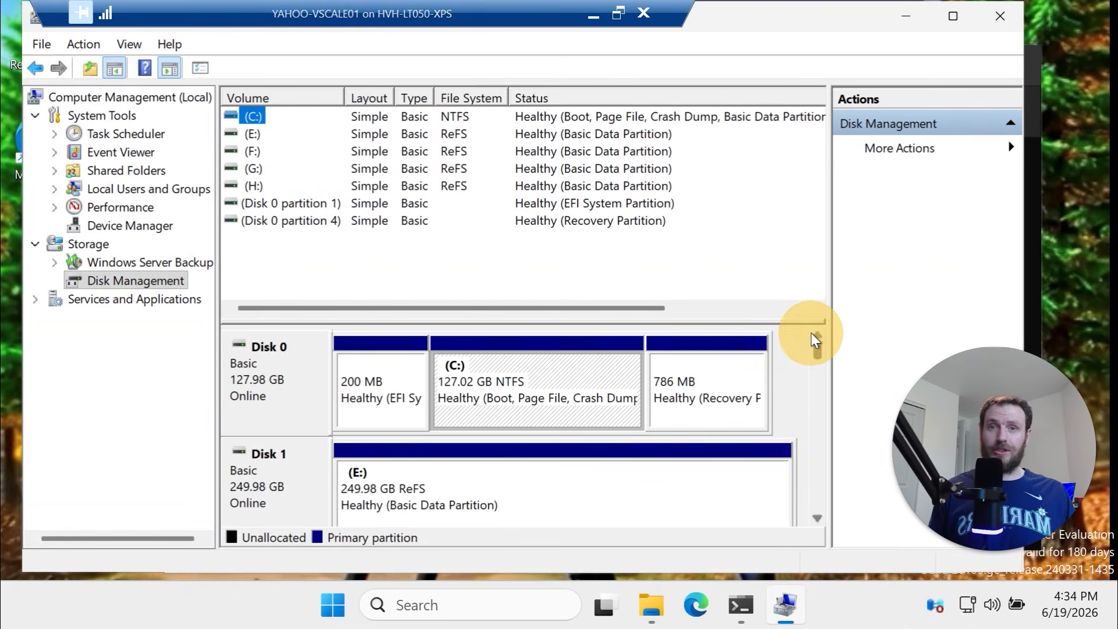
Return to the script and select the Initialize-RawOfflineDisks step lines
{"action": "left_click", "coordinate": [594, 16]}
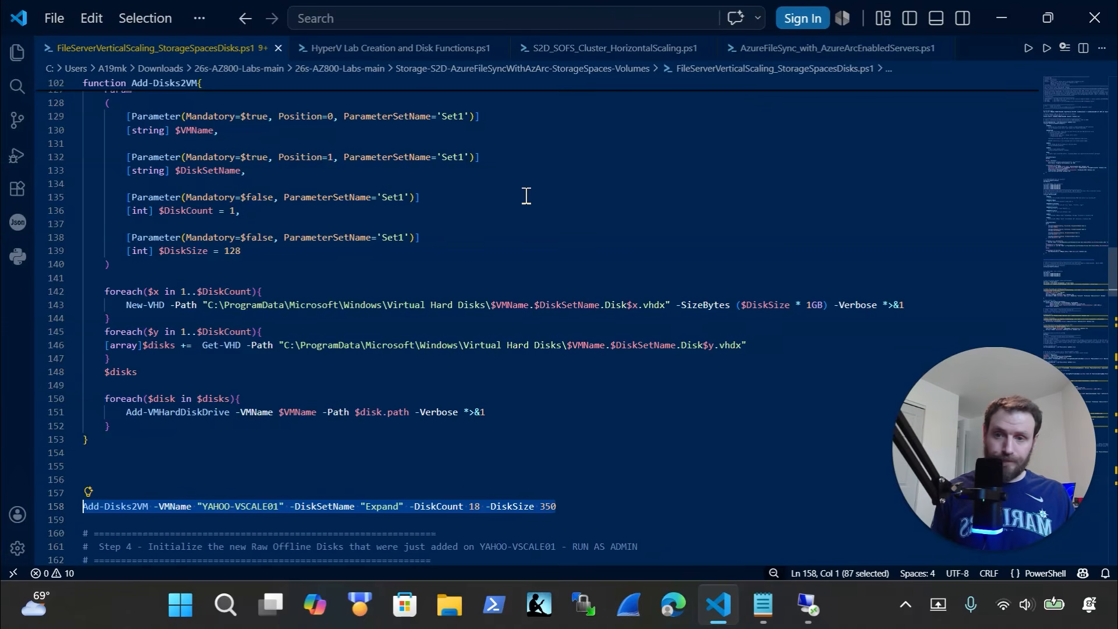
{"action": "scroll", "coordinate": [470, 249], "scroll_direction": "down", "scroll_amount": 3}
{"action": "scroll", "coordinate": [470, 250], "scroll_direction": "down", "scroll_amount": 2}
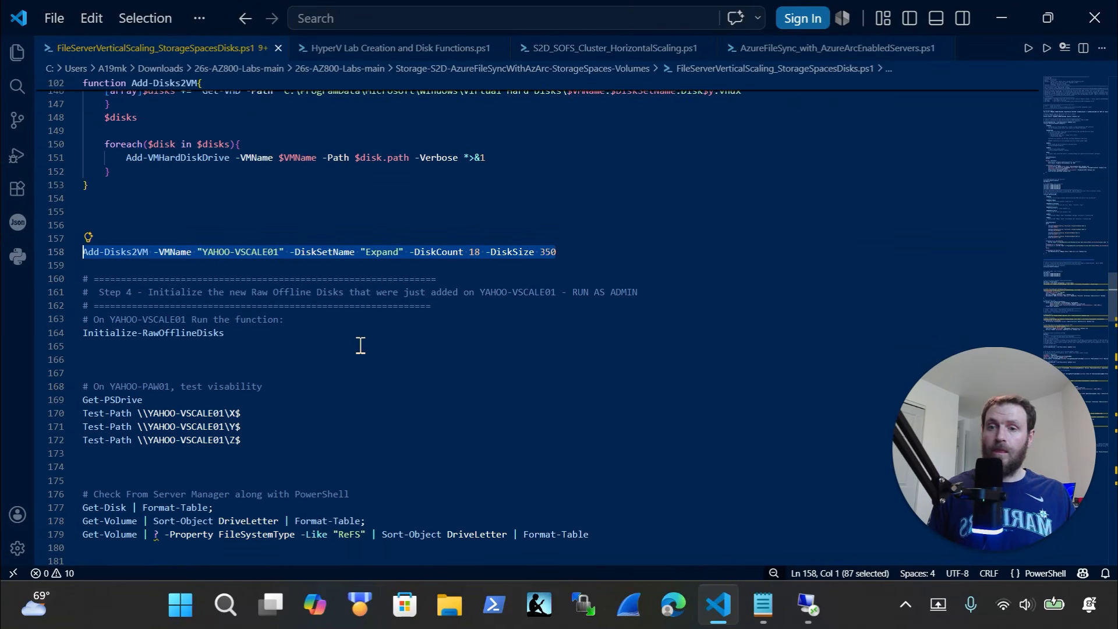
{"action": "scroll", "coordinate": [359, 344], "scroll_direction": "down", "scroll_amount": 1}
{"action": "scroll", "coordinate": [230, 291], "scroll_direction": "down", "scroll_amount": 2}
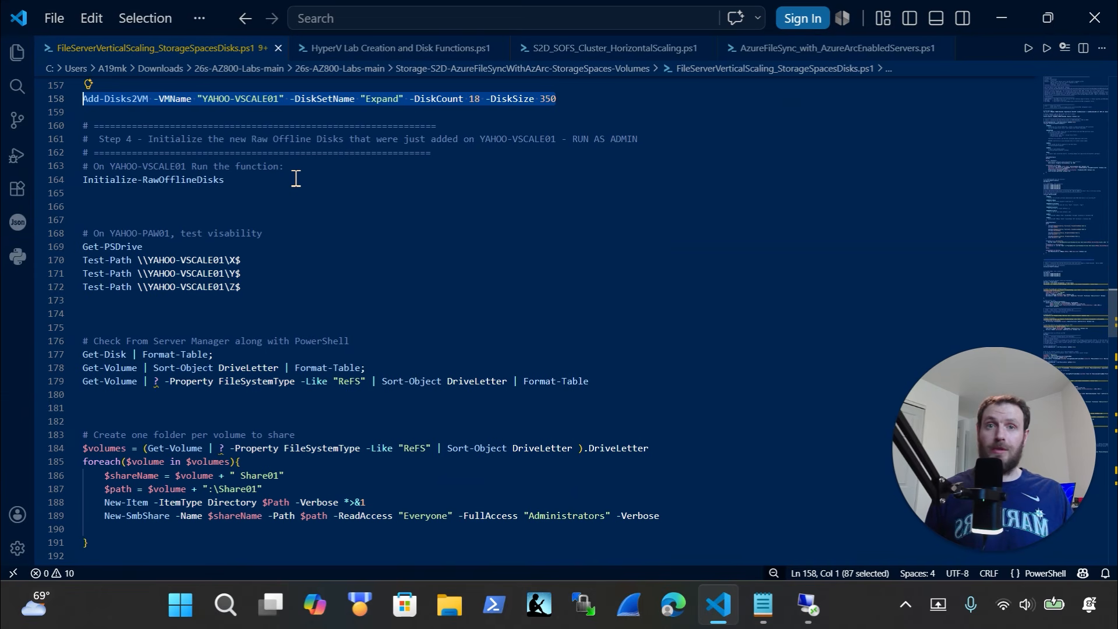
{"action": "left_click_drag", "start_coordinate": [296, 178], "coordinate": [70, 154]}
{"action": "key", "text": "super+c"}
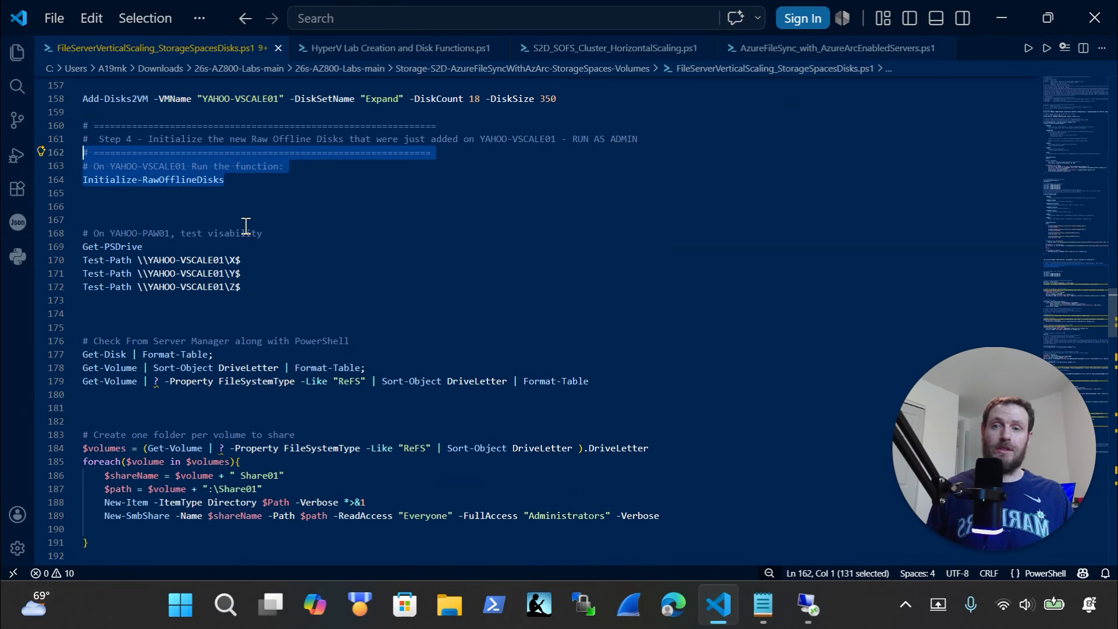
Reselect the Initialize-RawOfflineDisks function body, lines 68–83, then show the VM's Disk Management
{"action": "scroll", "coordinate": [246, 226], "scroll_direction": "up", "scroll_amount": 20}
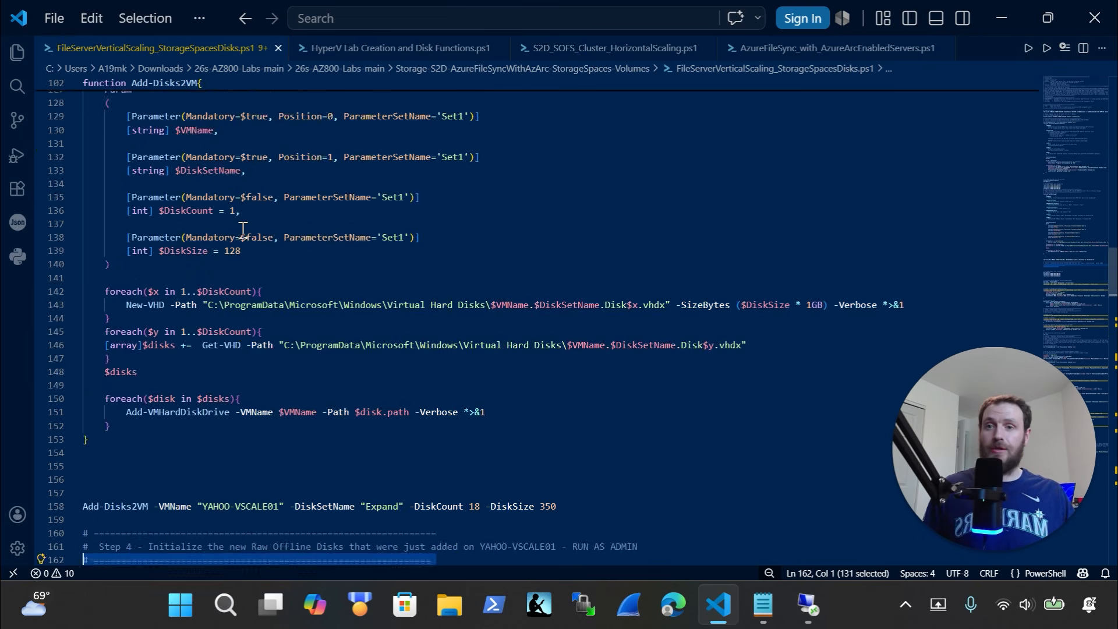
{"action": "scroll", "coordinate": [246, 220], "scroll_direction": "up", "scroll_amount": 17}
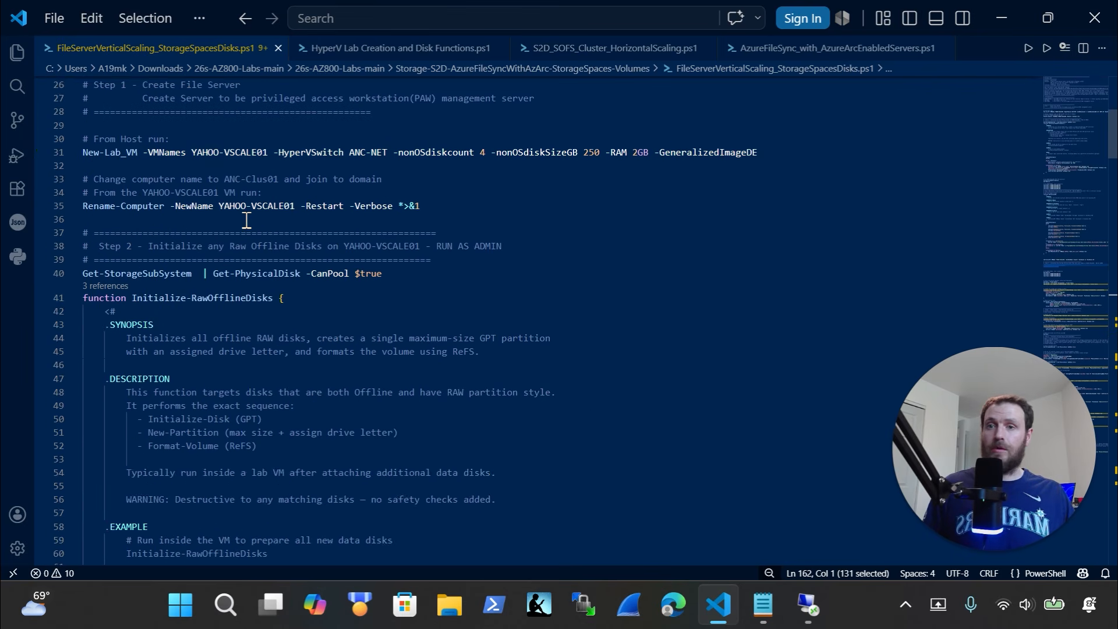
{"action": "scroll", "coordinate": [244, 299], "scroll_direction": "down", "scroll_amount": 12}
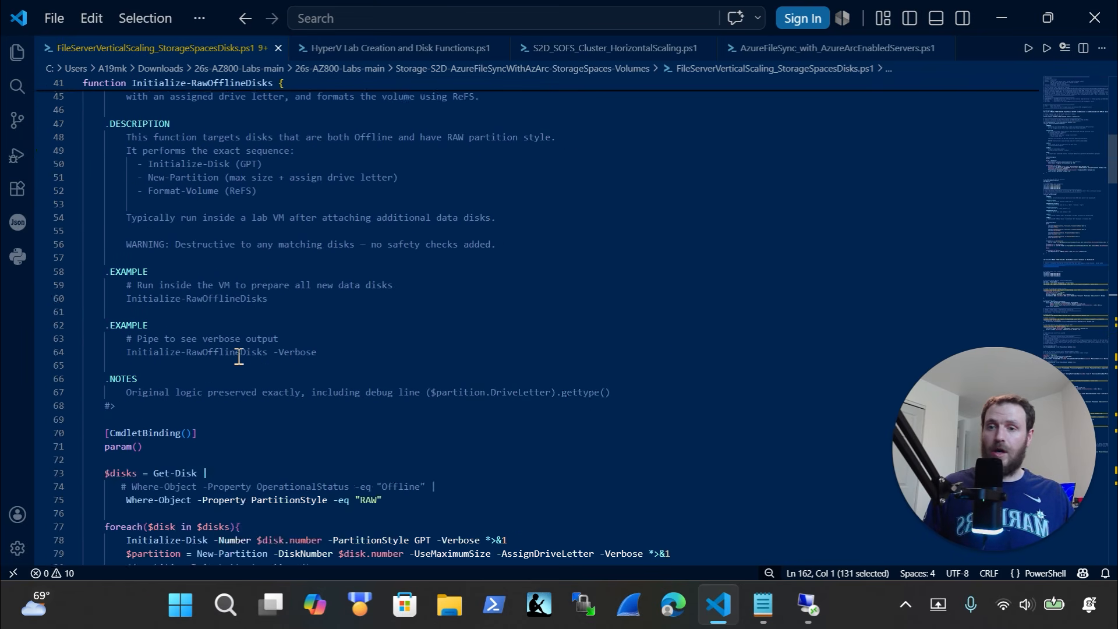
{"action": "left_click_drag", "start_coordinate": [140, 405], "coordinate": [35, 204]}
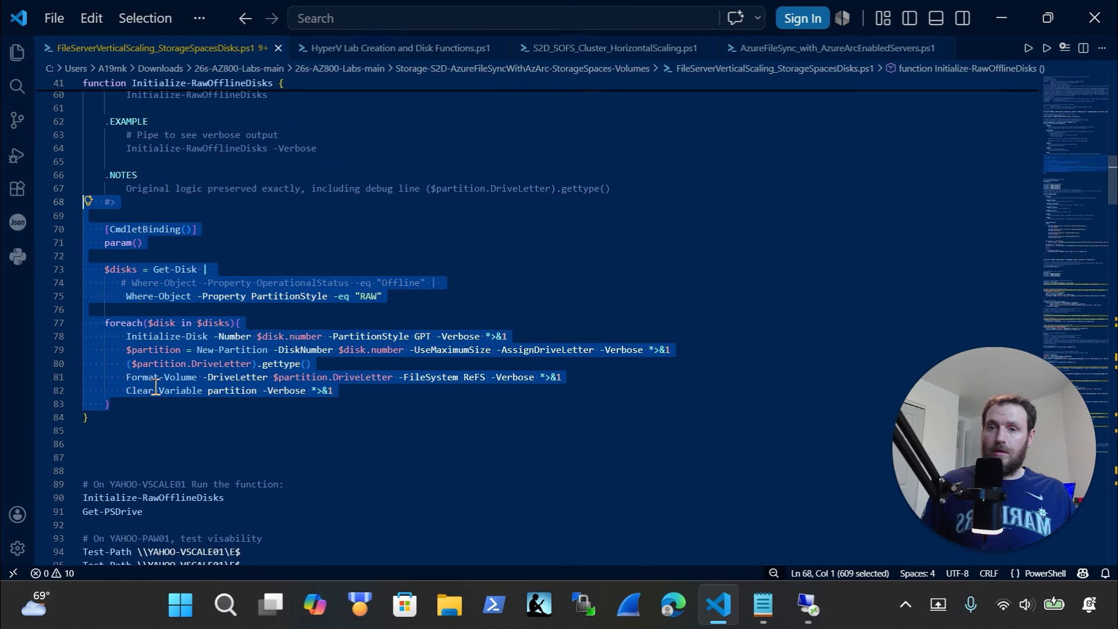
{"action": "scroll", "coordinate": [583, 512], "scroll_direction": "down", "scroll_amount": 3}
{"action": "scroll", "coordinate": [583, 511], "scroll_direction": "down", "scroll_amount": 1}
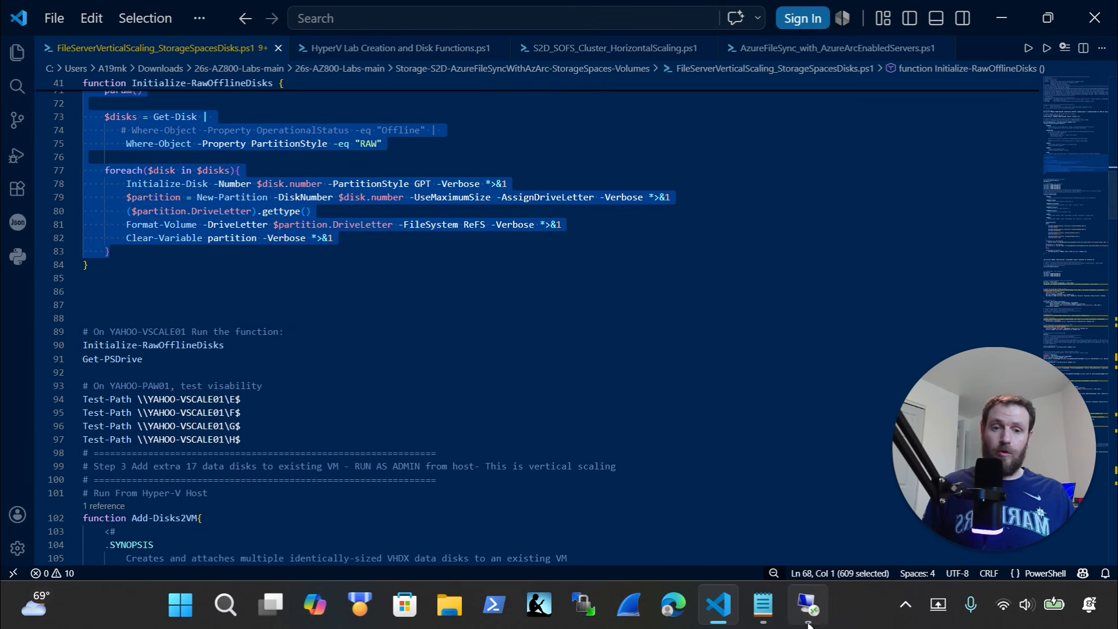
{"action": "left_click", "coordinate": [808, 606]}
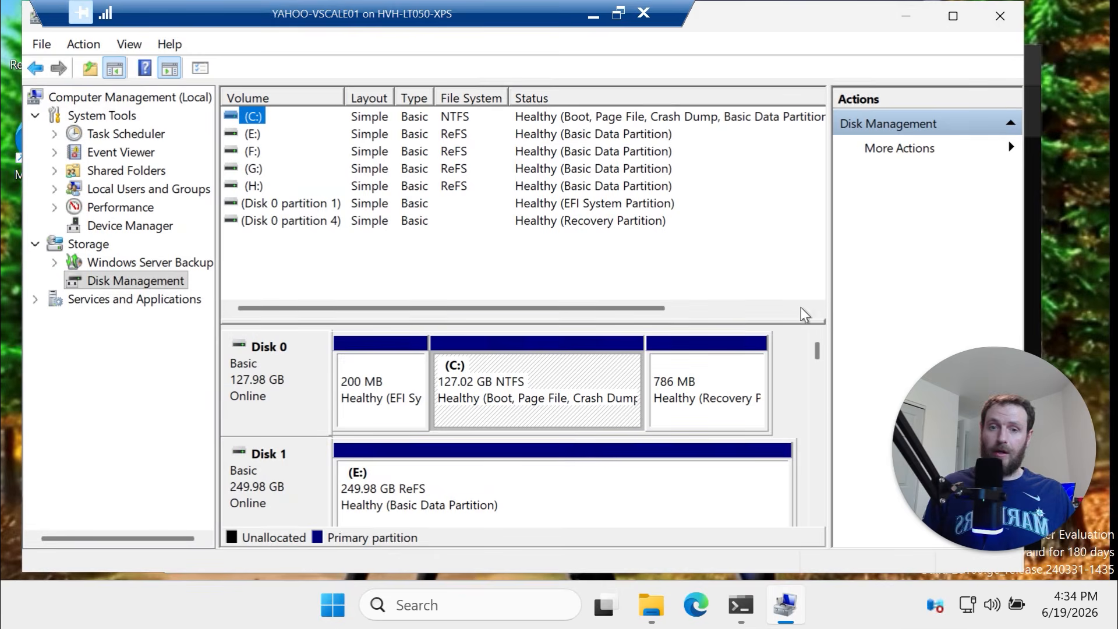
{"action": "mouse_move", "coordinate": [763, 609]}
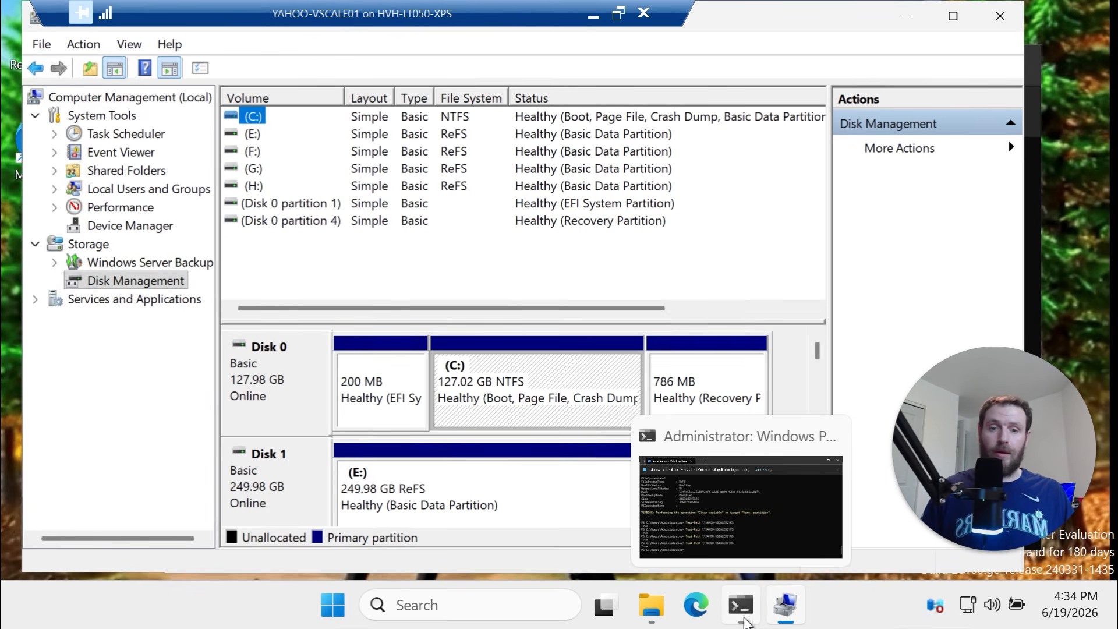
Paste and run Initialize-RawOfflineDisks in the VM's PowerShell, then show This PC's drive list
{"action": "left_click", "coordinate": [744, 544]}
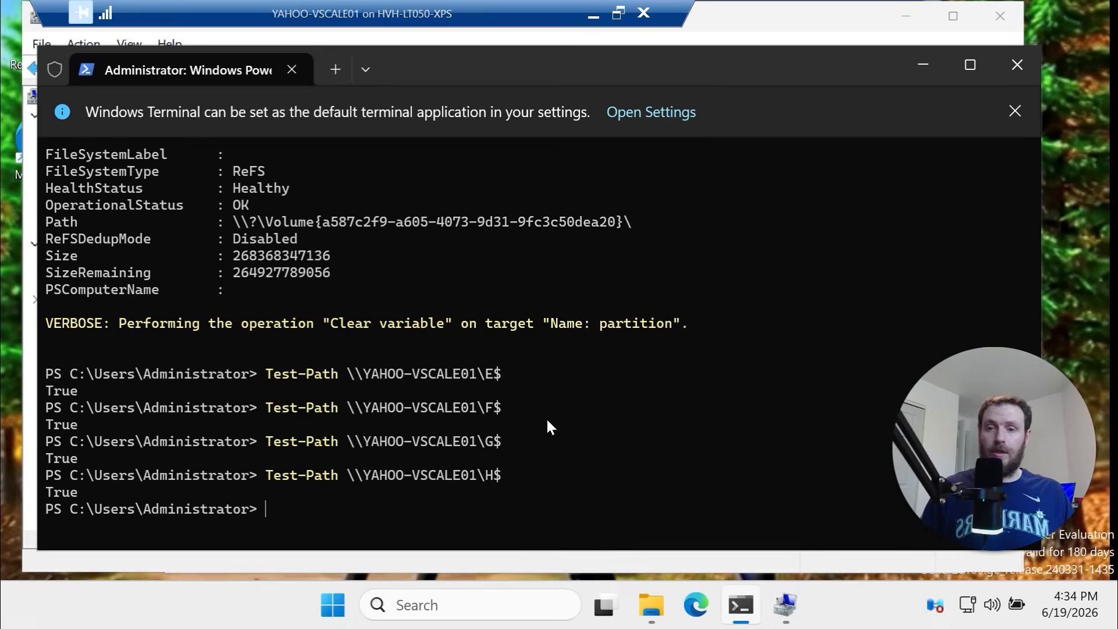
{"action": "right_click", "coordinate": [546, 415]}
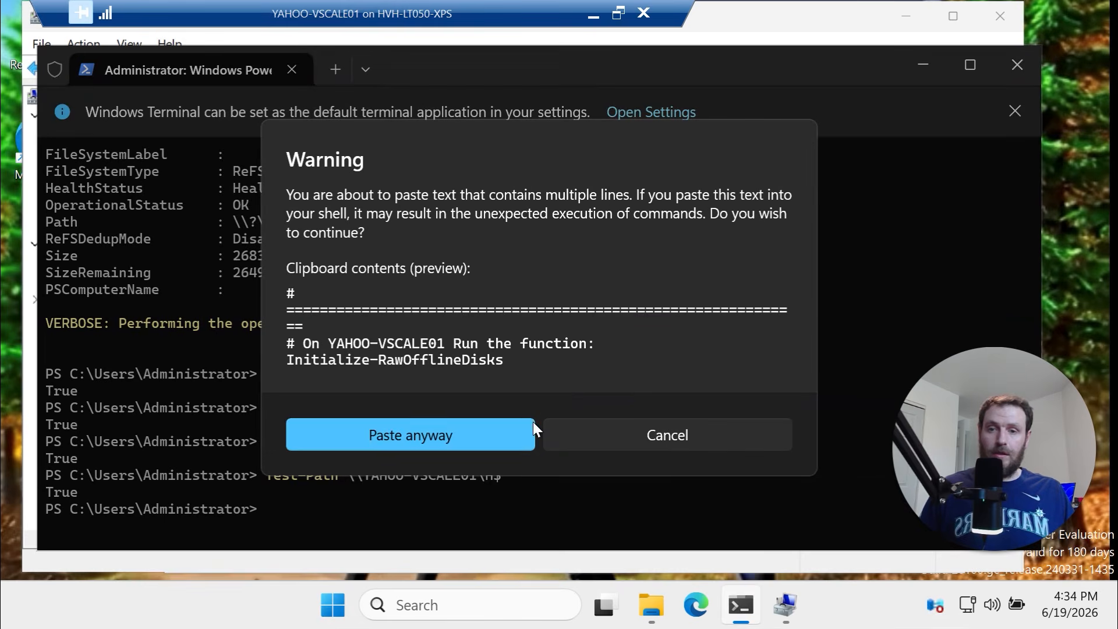
{"action": "left_click", "coordinate": [488, 435]}
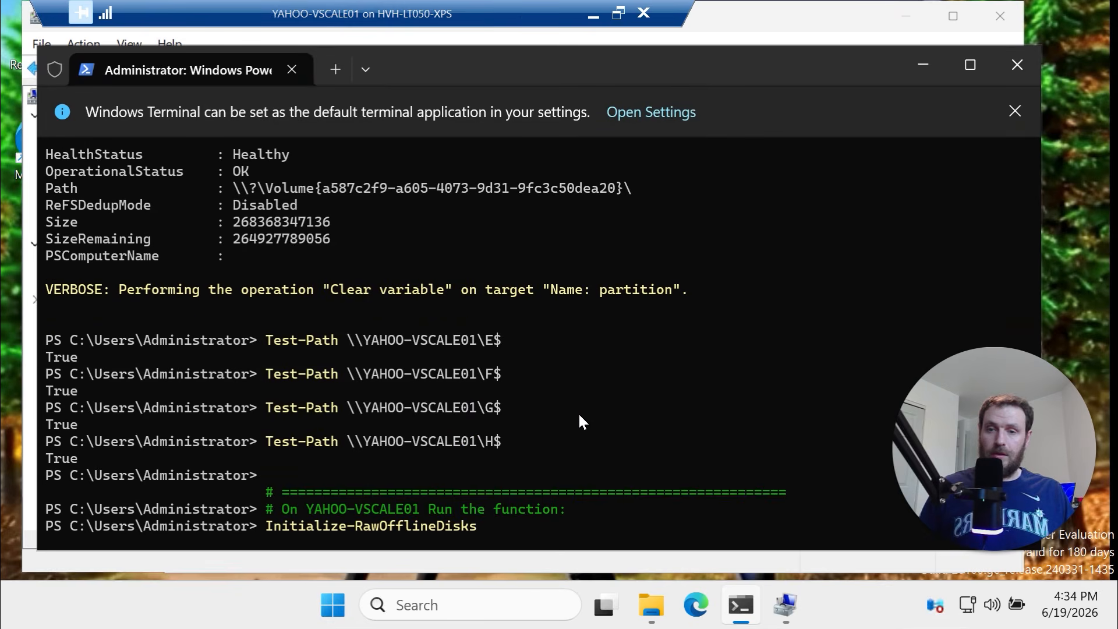
{"action": "key", "text": "Return"}
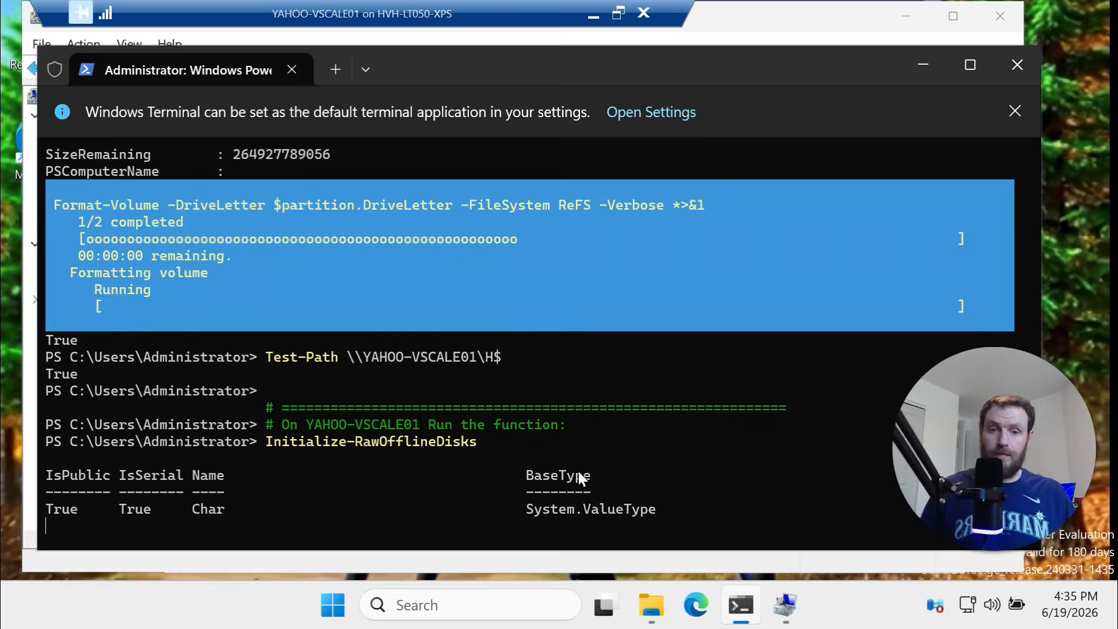
{"action": "left_click", "coordinate": [651, 606]}
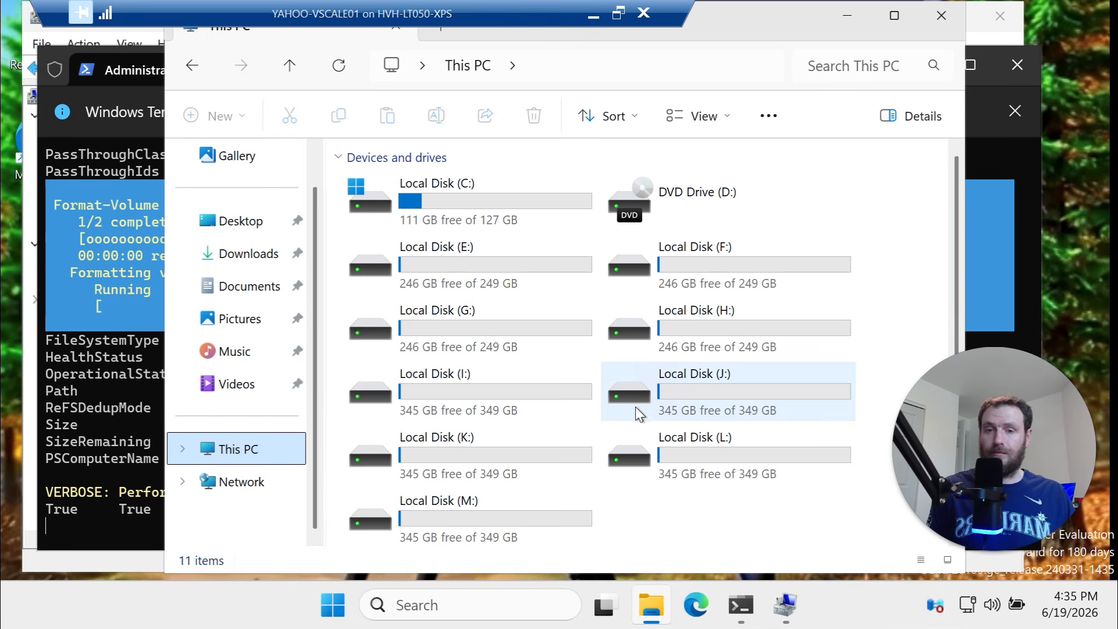
Scroll This PC to watch new 349 GB local disks appear, reaching drive V:
{"action": "scroll", "coordinate": [635, 408], "scroll_direction": "down", "scroll_amount": 1}
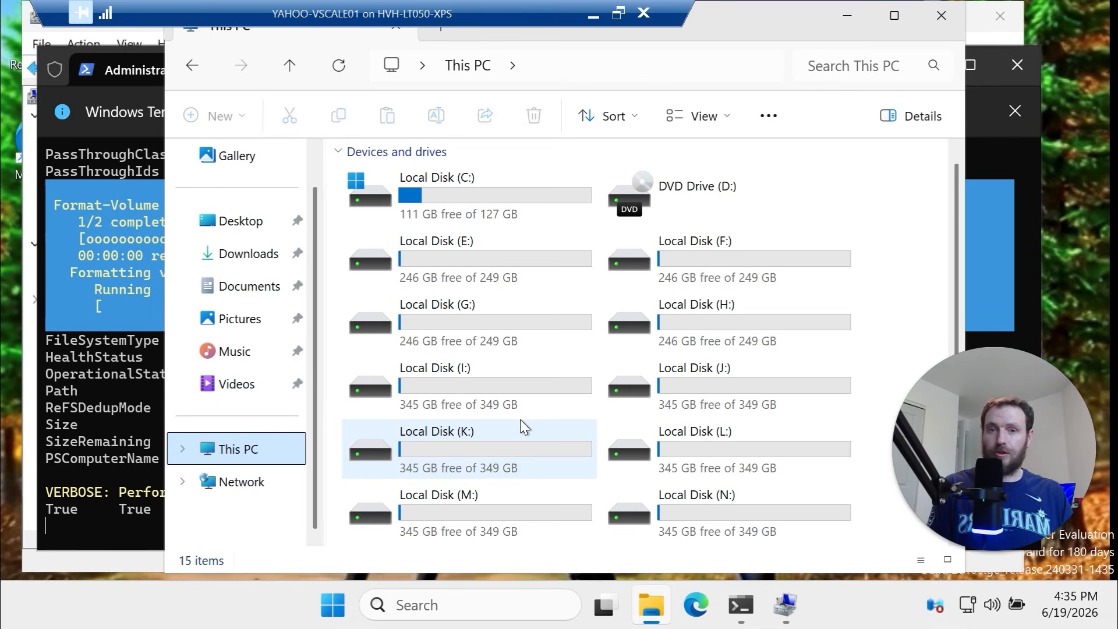
{"action": "scroll", "coordinate": [561, 386], "scroll_direction": "down", "scroll_amount": 2}
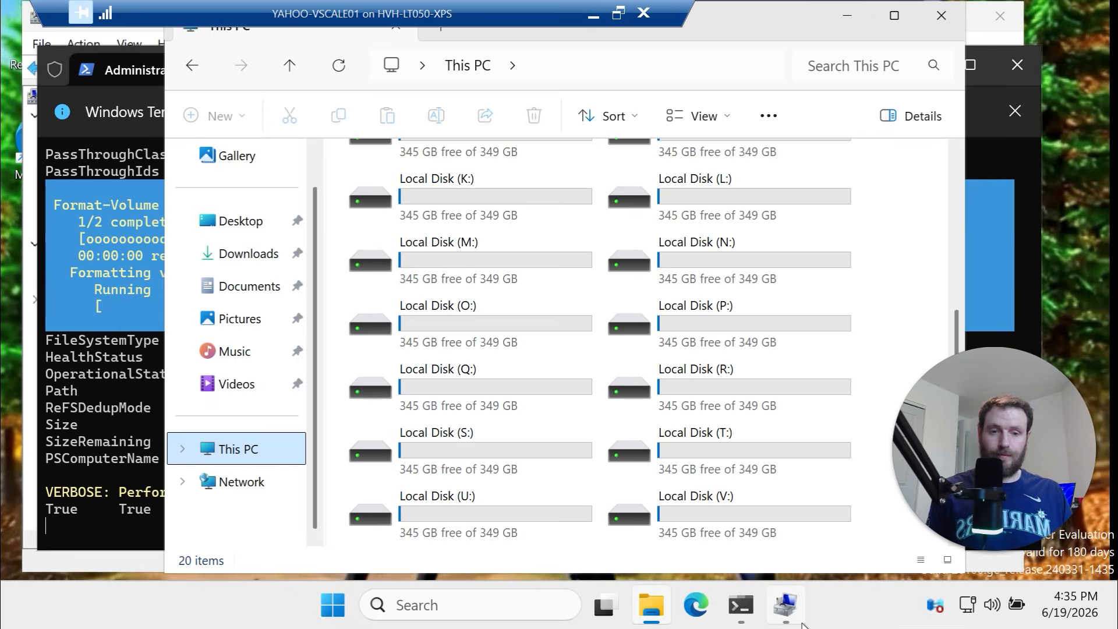
Confirm in Disk Management that Disk 22 is a 349.98 GB ReFS Z: volume
{"action": "mouse_move", "coordinate": [785, 605]}
{"action": "left_click", "coordinate": [757, 534]}
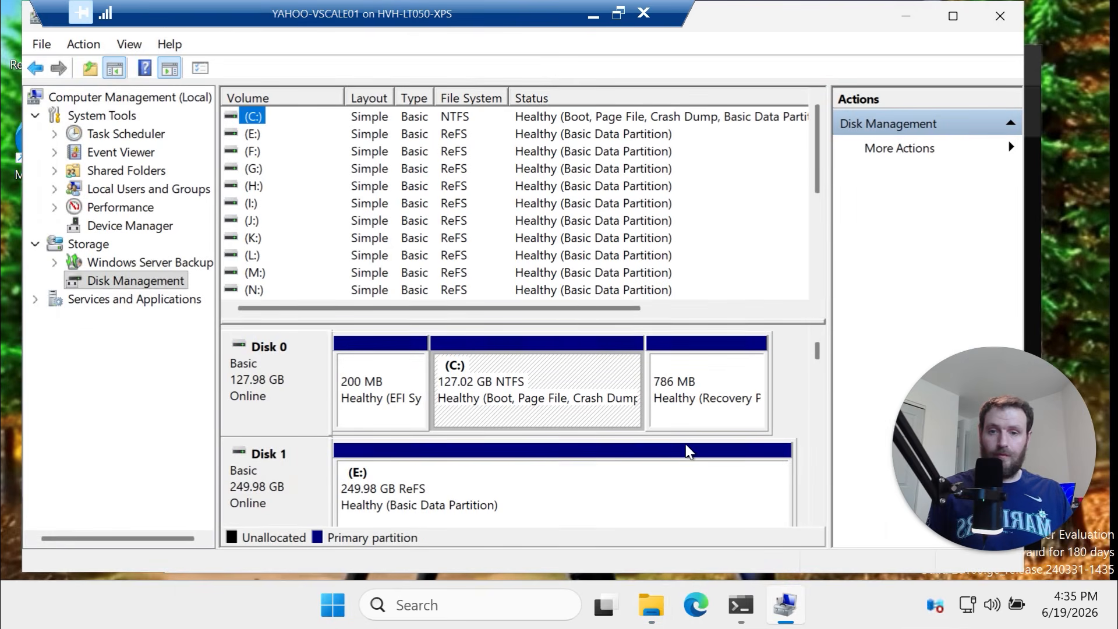
{"action": "left_click_drag", "start_coordinate": [818, 350], "coordinate": [806, 495]}
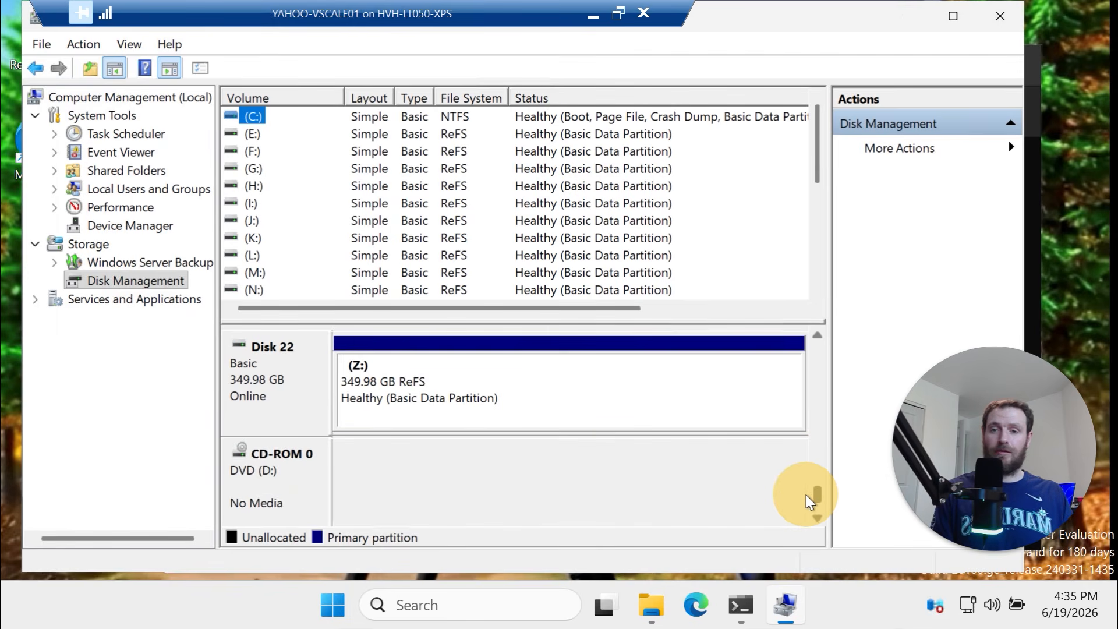
{"action": "left_click", "coordinate": [740, 605]}
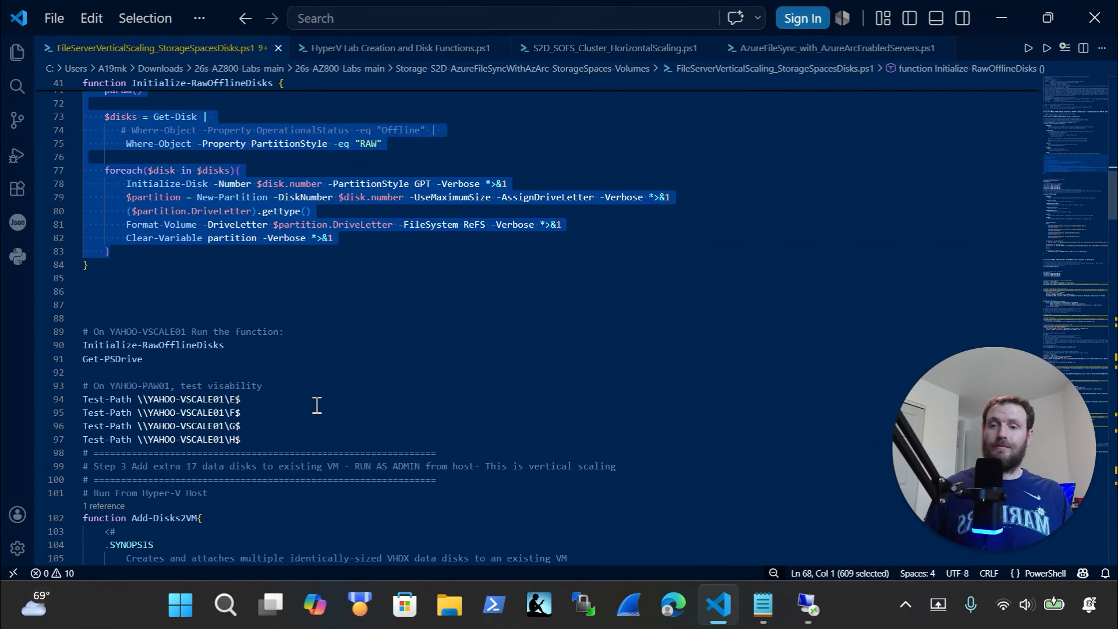
Copy the Share01 folder and SMB share block, lines 182–191, then switch back to the VM
{"action": "scroll", "coordinate": [317, 406], "scroll_direction": "down", "scroll_amount": 5}
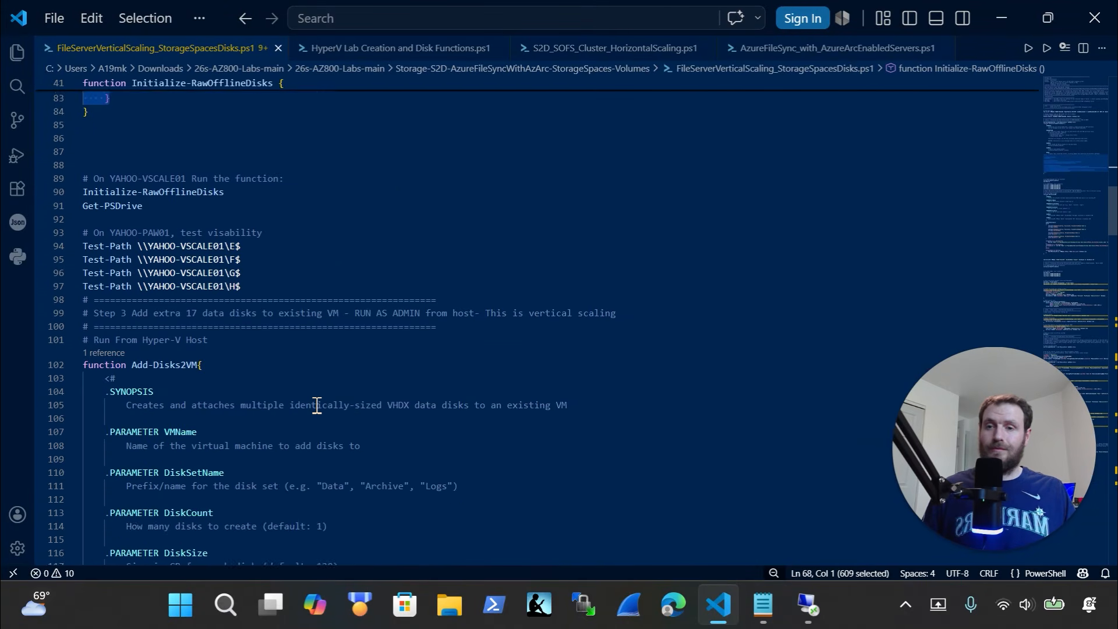
{"action": "scroll", "coordinate": [317, 405], "scroll_direction": "down", "scroll_amount": 20}
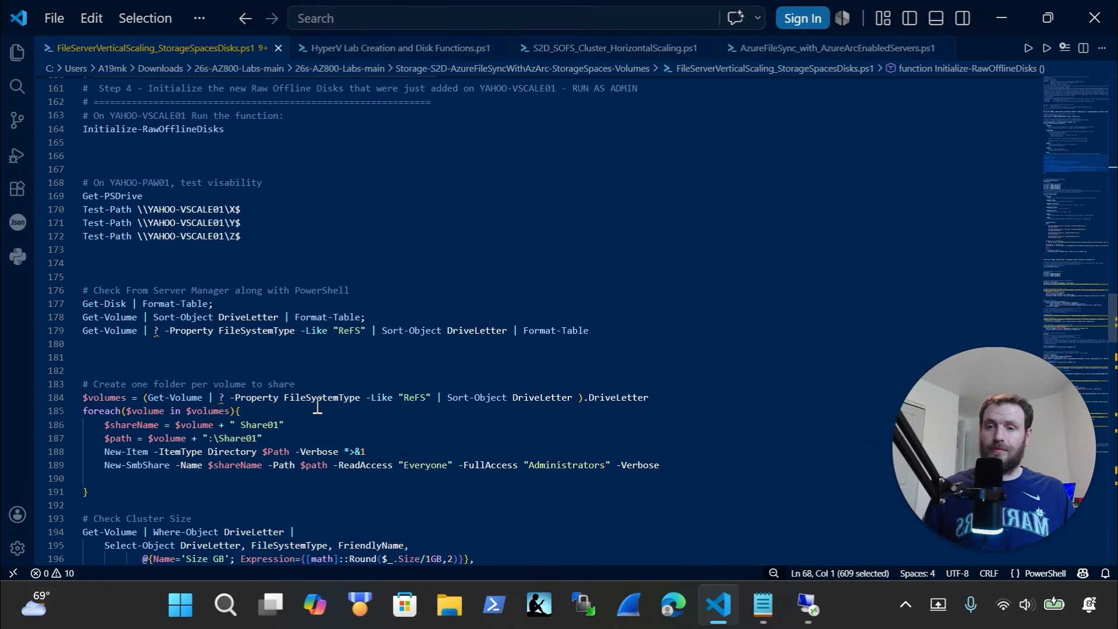
{"action": "scroll", "coordinate": [317, 405], "scroll_direction": "down", "scroll_amount": 1}
{"action": "scroll", "coordinate": [317, 405], "scroll_direction": "down", "scroll_amount": 2}
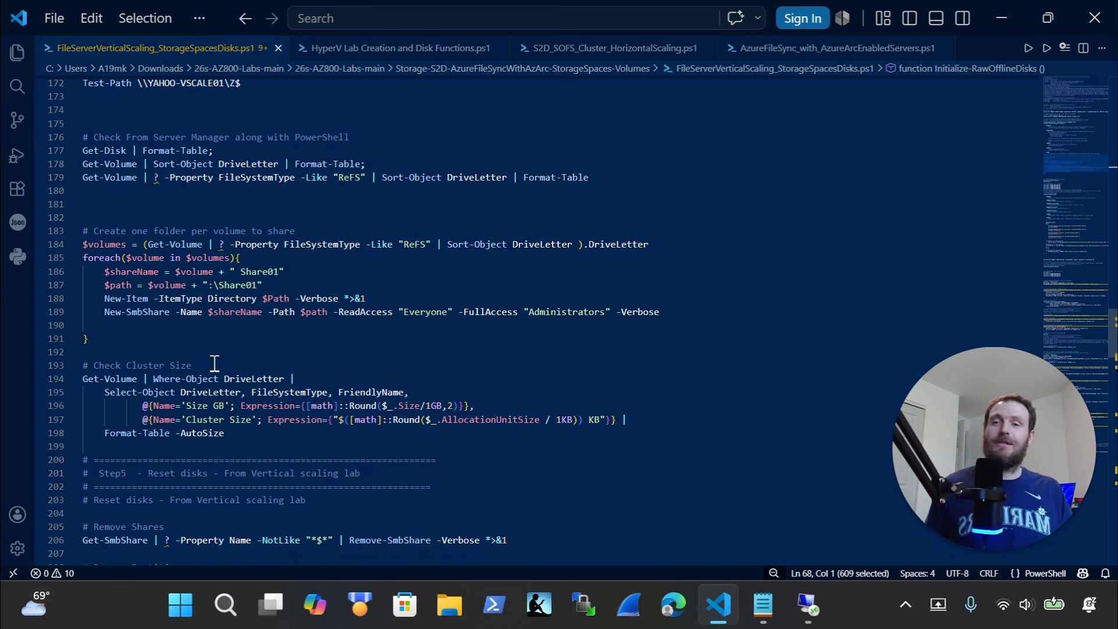
{"action": "left_click_drag", "start_coordinate": [131, 344], "coordinate": [52, 223]}
{"action": "key", "text": "ctrl+x"}
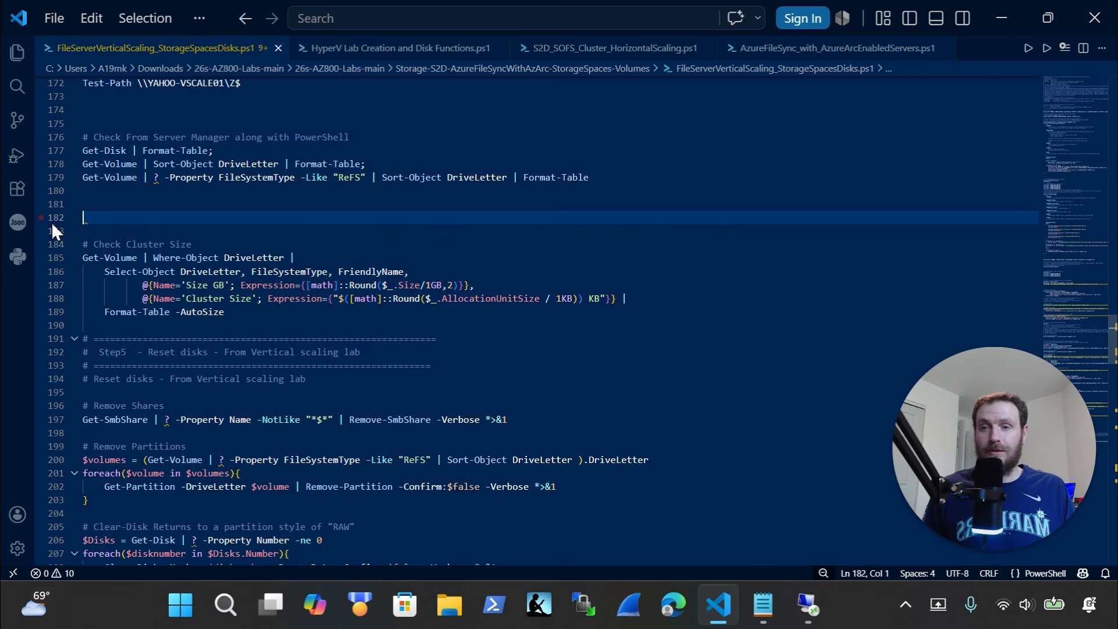
{"action": "key", "text": "ctrl+z"}
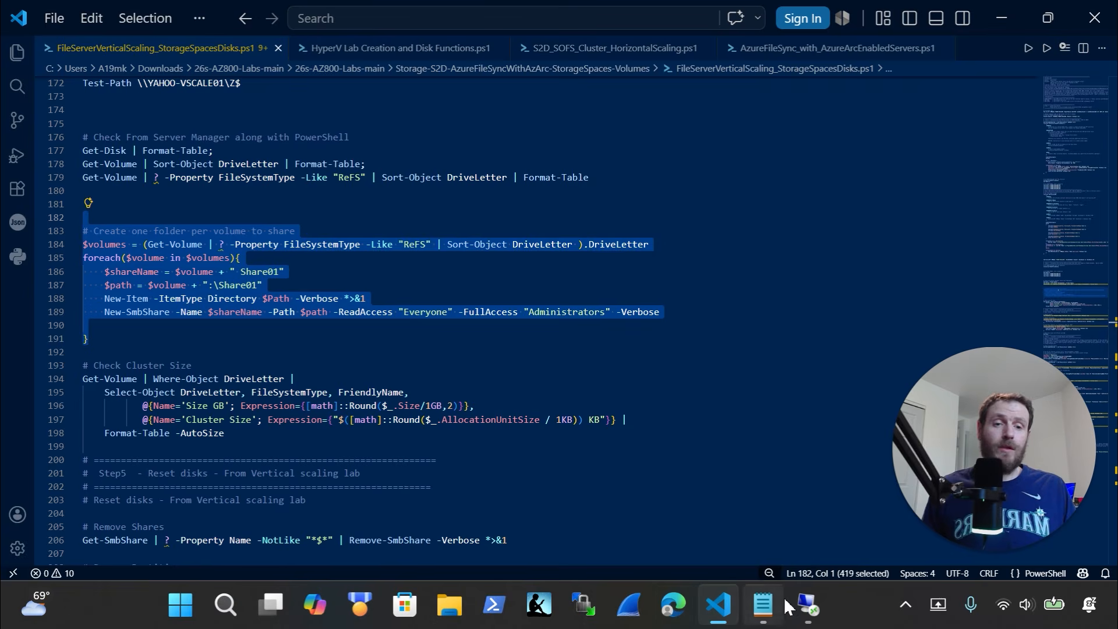
{"action": "left_click", "coordinate": [807, 605]}
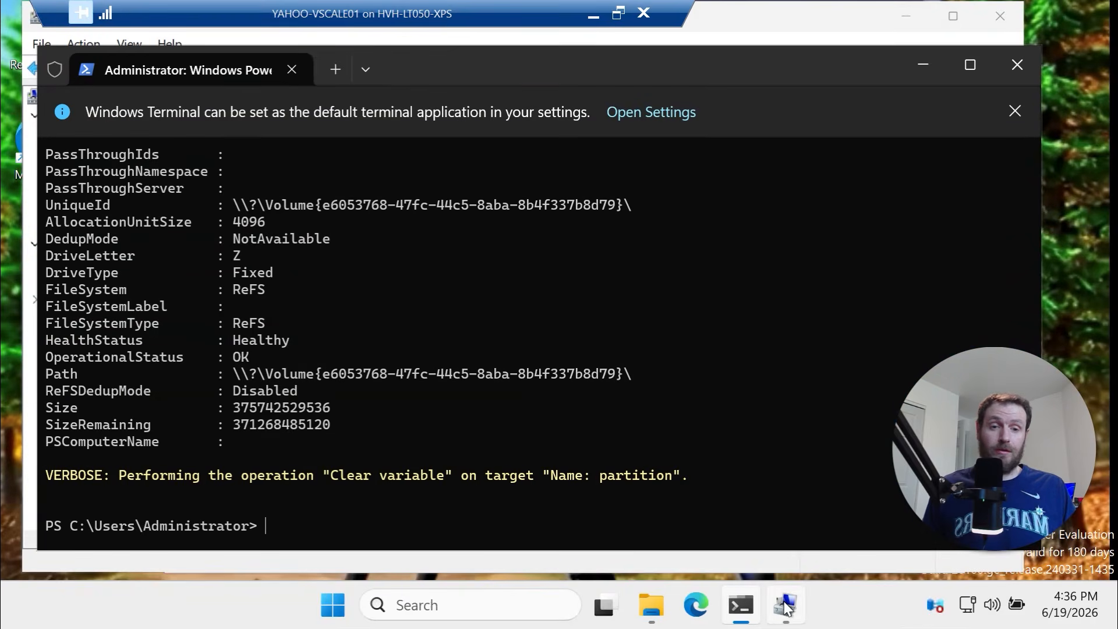
{"action": "left_click", "coordinate": [785, 605]}
Browse File Explorer to \\yahoo-vscale01, which shows no shared folders yet
{"action": "left_click", "coordinate": [667, 607]}
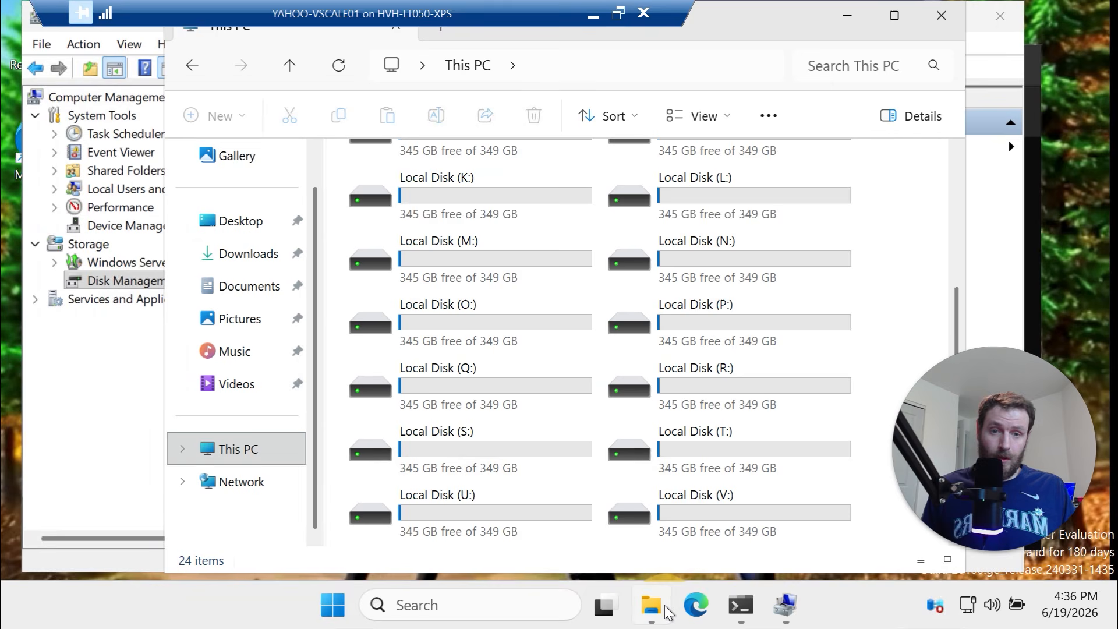
{"action": "left_click", "coordinate": [550, 77]}
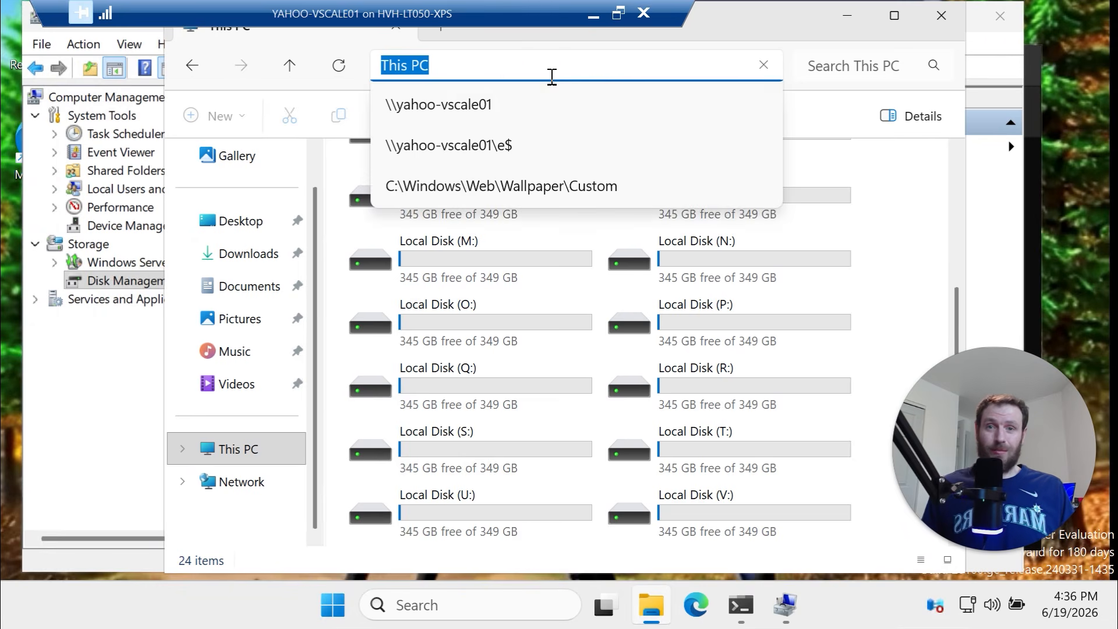
{"action": "left_click", "coordinate": [550, 100]}
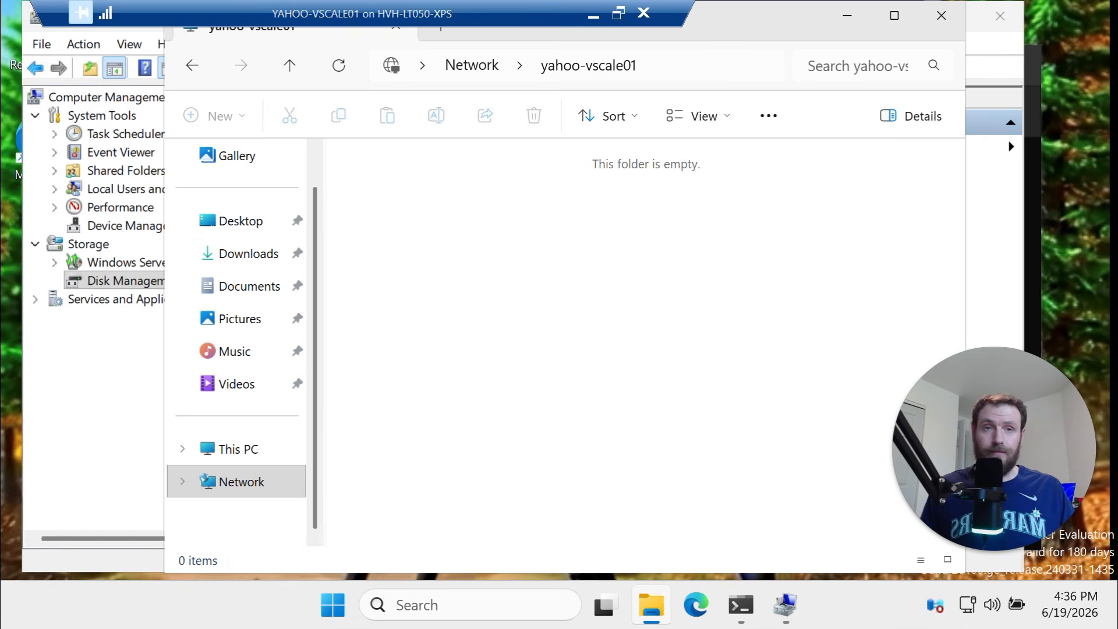
{"action": "left_click", "coordinate": [740, 604]}
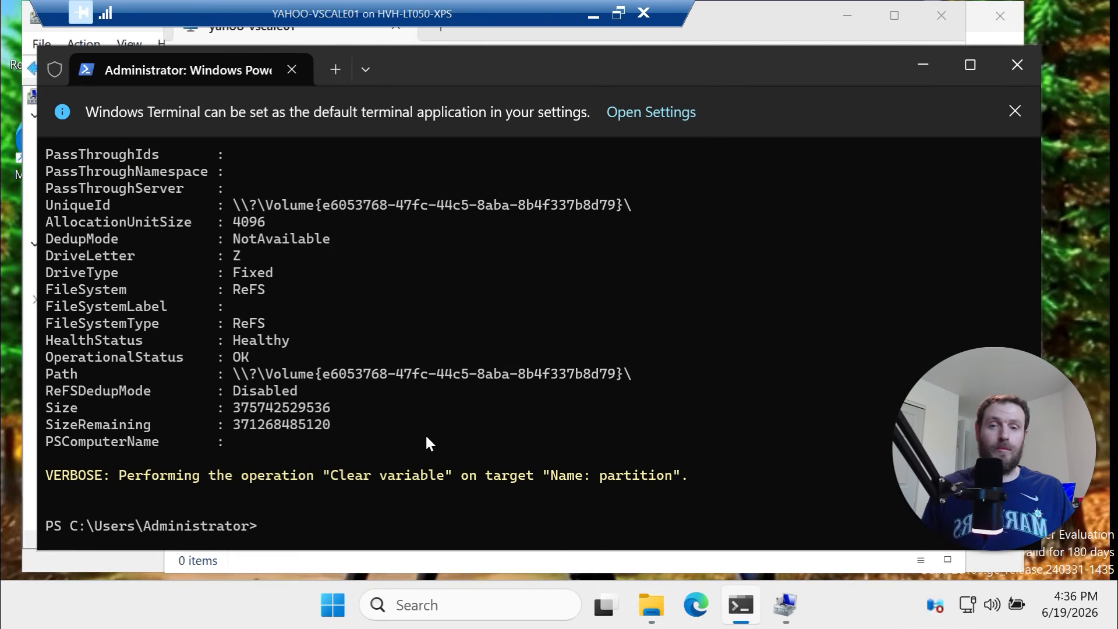
Paste and run the New-Item/New-SmbShare foreach loop, creating E through Z Share01 shares
{"action": "key", "text": "ctrl+v"}
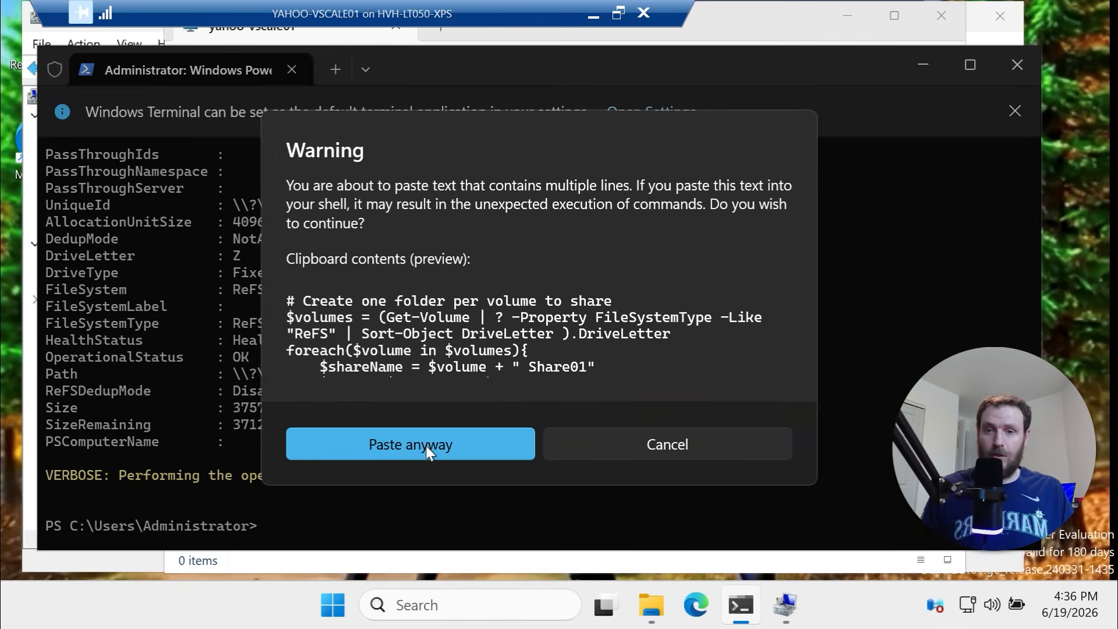
{"action": "left_click", "coordinate": [425, 446]}
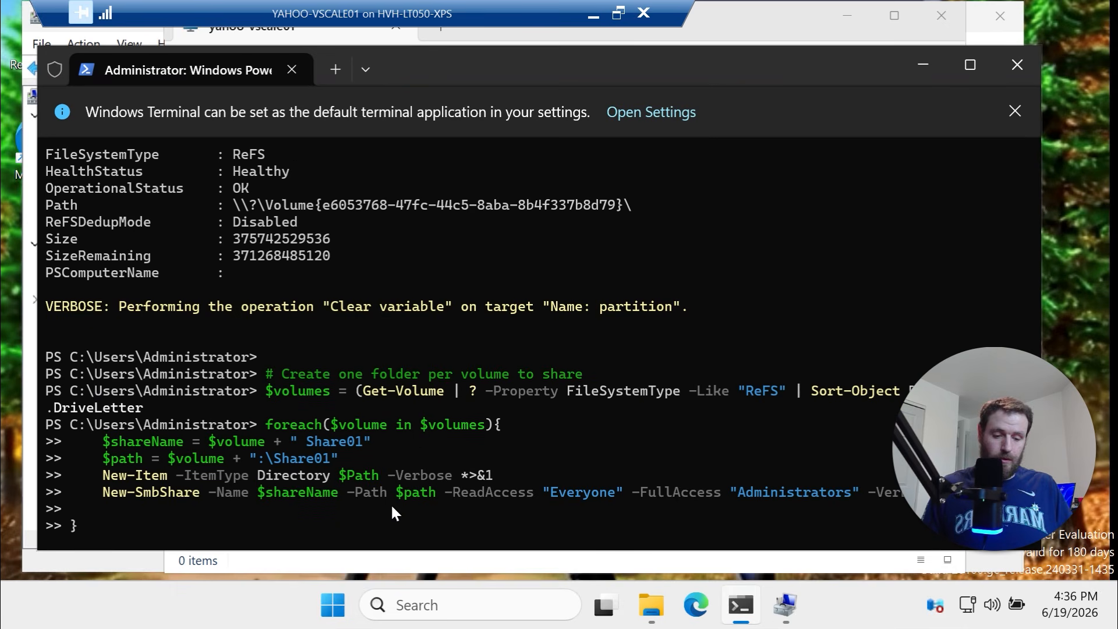
{"action": "key", "text": "Return"}
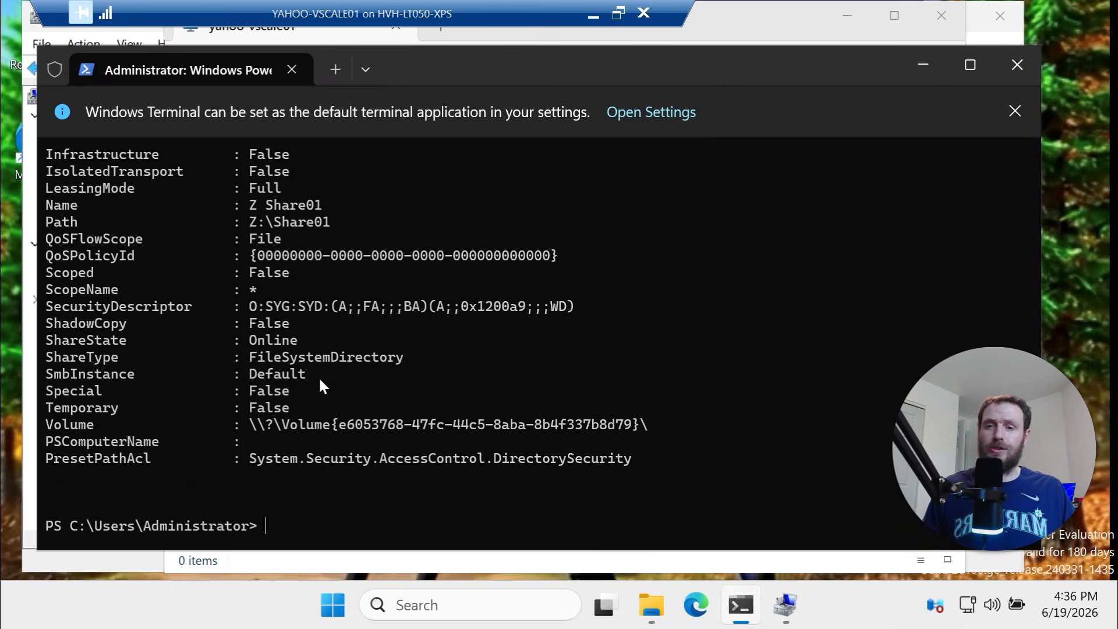
{"action": "mouse_move", "coordinate": [651, 605]}
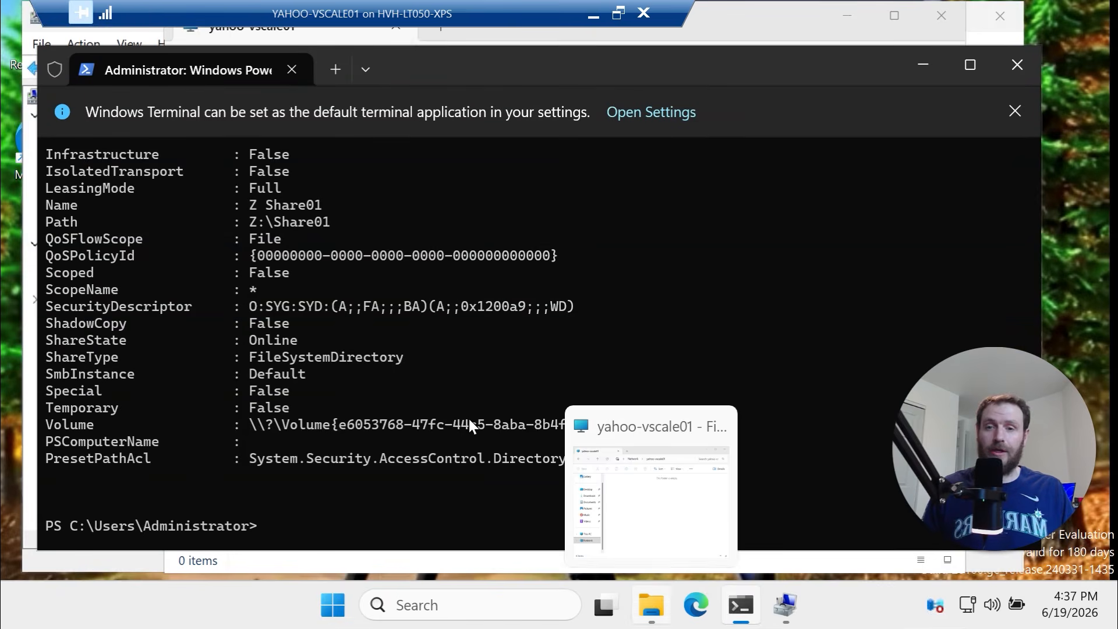
Refresh the yahoo-vscale01 share list, check it reaches Z Share01, and open Q Share01
{"action": "left_click", "coordinate": [664, 601]}
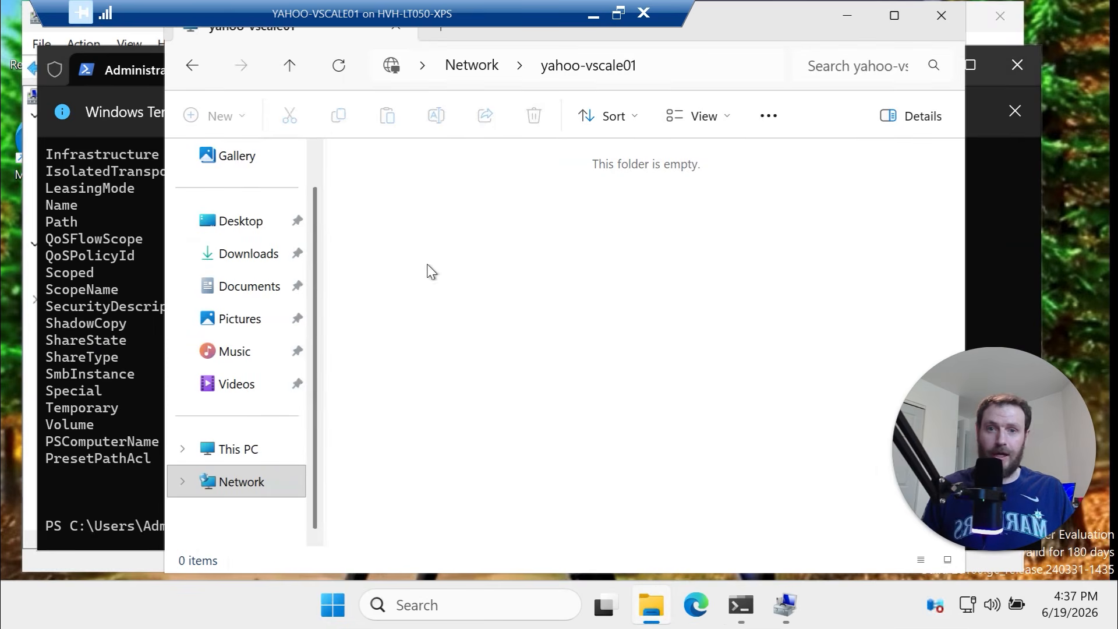
{"action": "left_click", "coordinate": [338, 69]}
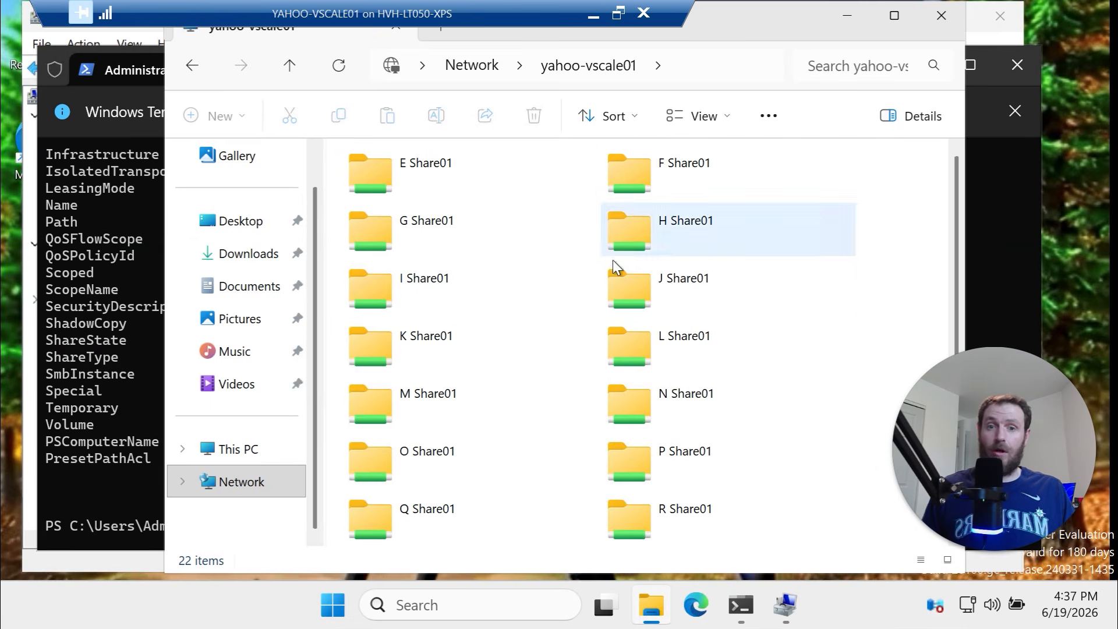
{"action": "scroll", "coordinate": [606, 303], "scroll_direction": "down", "scroll_amount": 3}
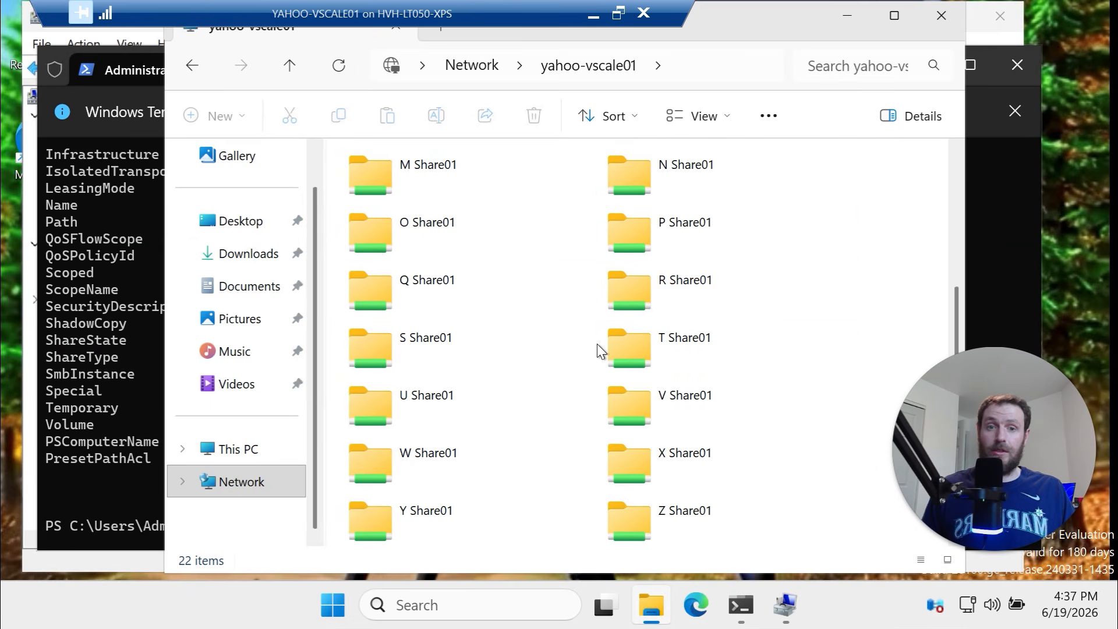
{"action": "double_click", "coordinate": [417, 288]}
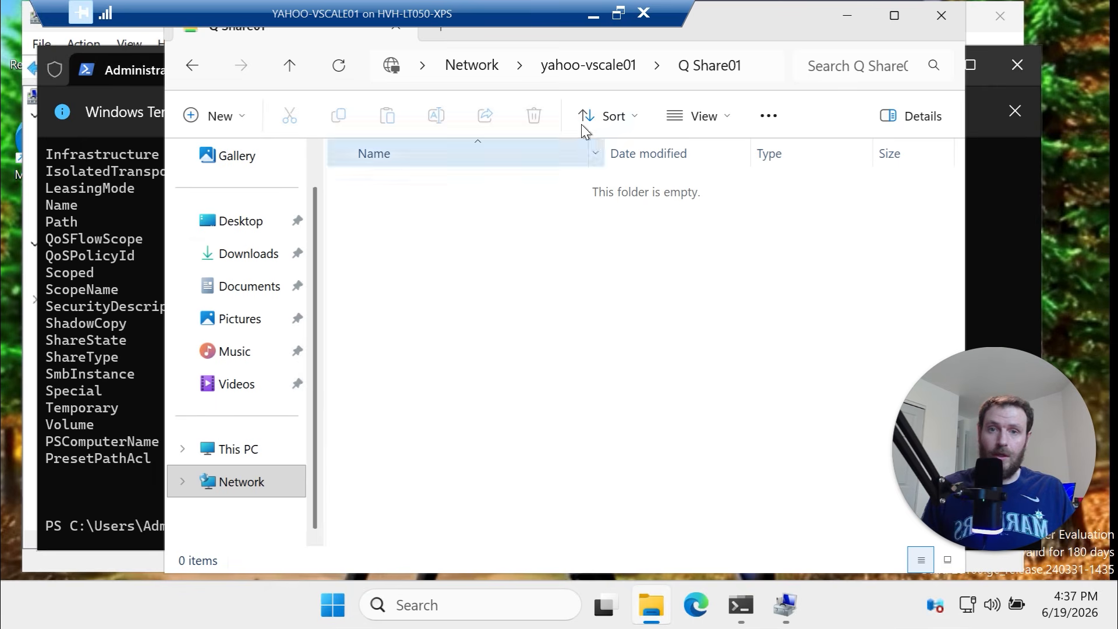
Go to local drive E: and select its new empty Share01 folder
{"action": "left_click", "coordinate": [767, 71]}
{"action": "type", "text": "E:\\"}
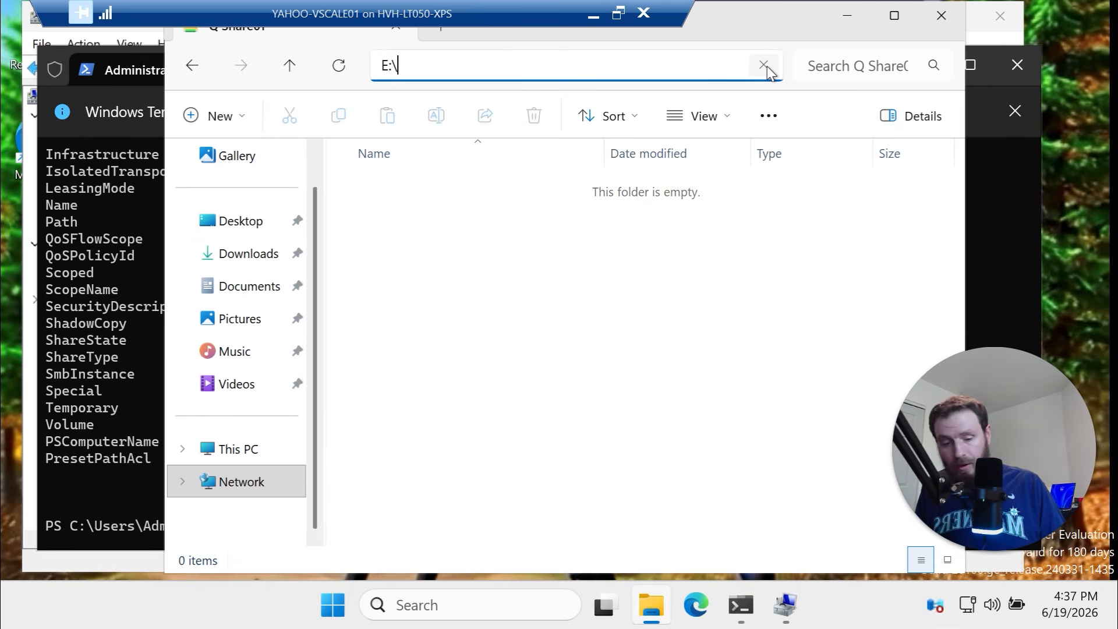
{"action": "key", "text": "Return"}
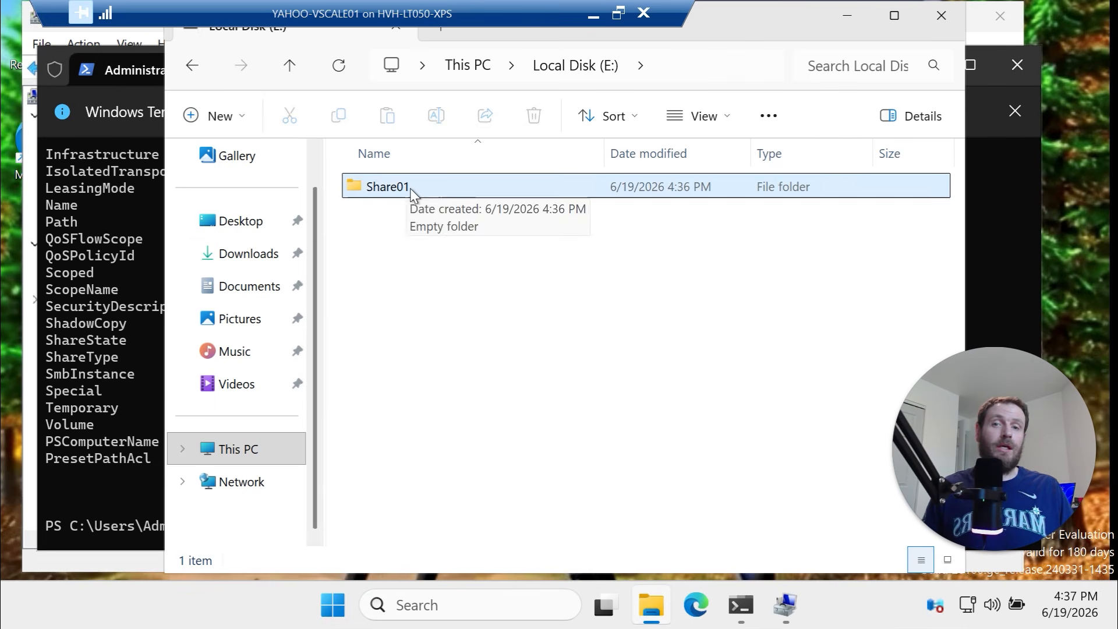
{"action": "left_click_drag", "start_coordinate": [559, 288], "coordinate": [444, 179]}
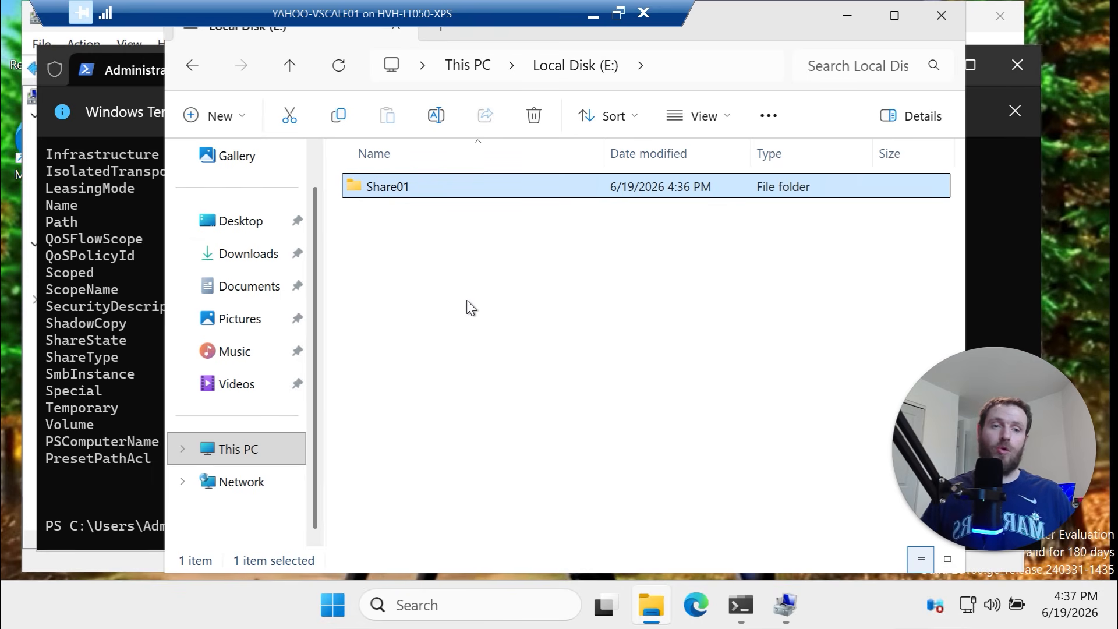
{"action": "left_click_drag", "start_coordinate": [471, 287], "coordinate": [423, 174]}
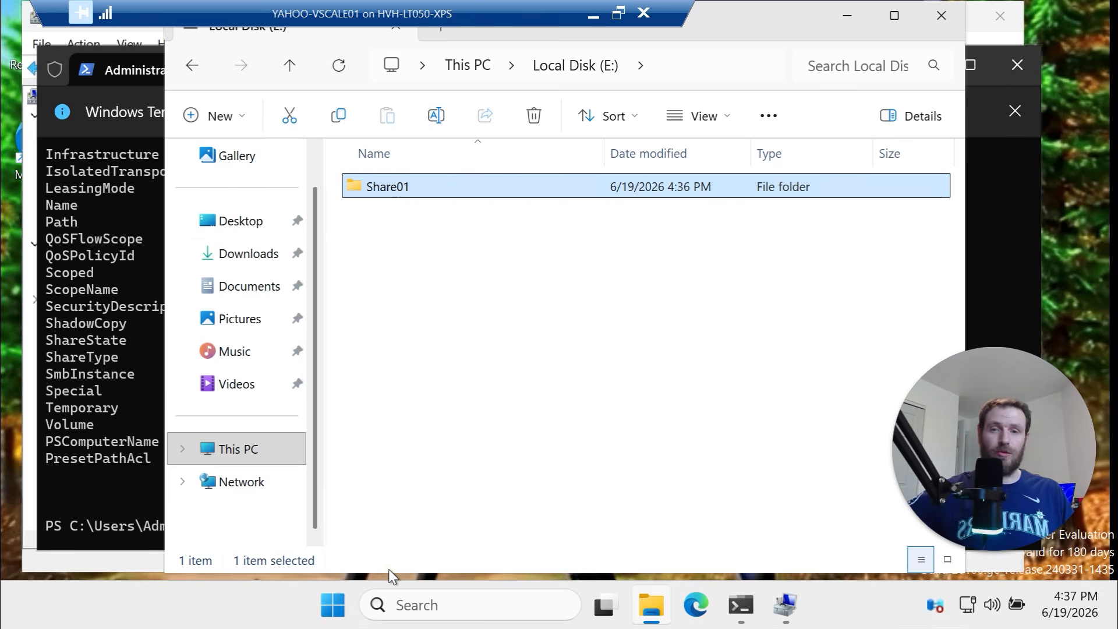
{"action": "left_click", "coordinate": [386, 194]}
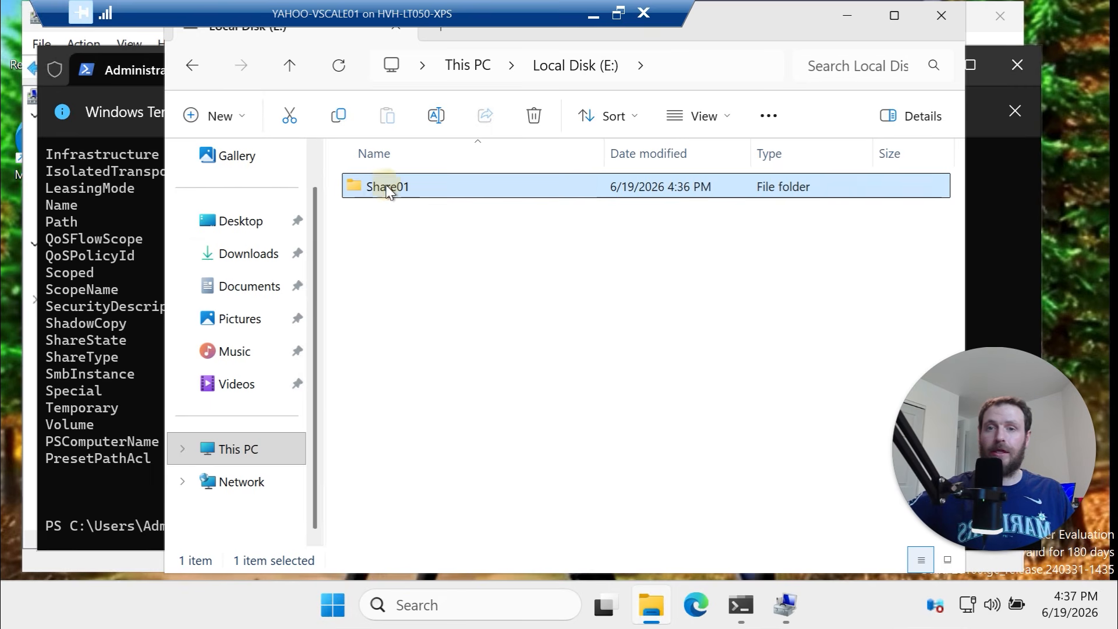
{"action": "right_click", "coordinate": [387, 192]}
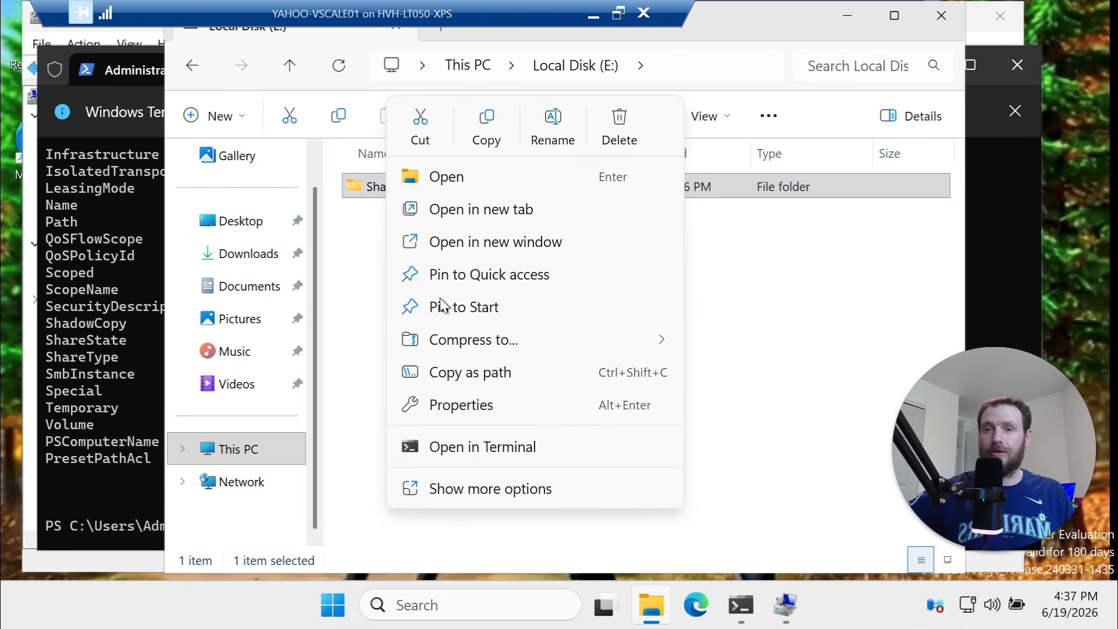
{"action": "left_click", "coordinate": [490, 489]}
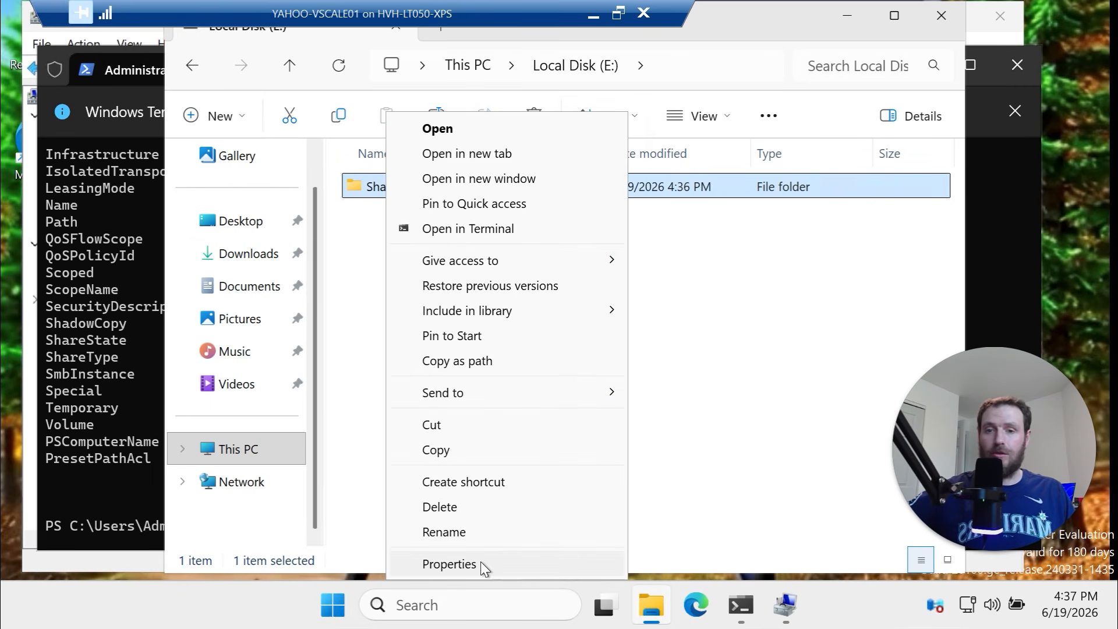
{"action": "left_click", "coordinate": [449, 564]}
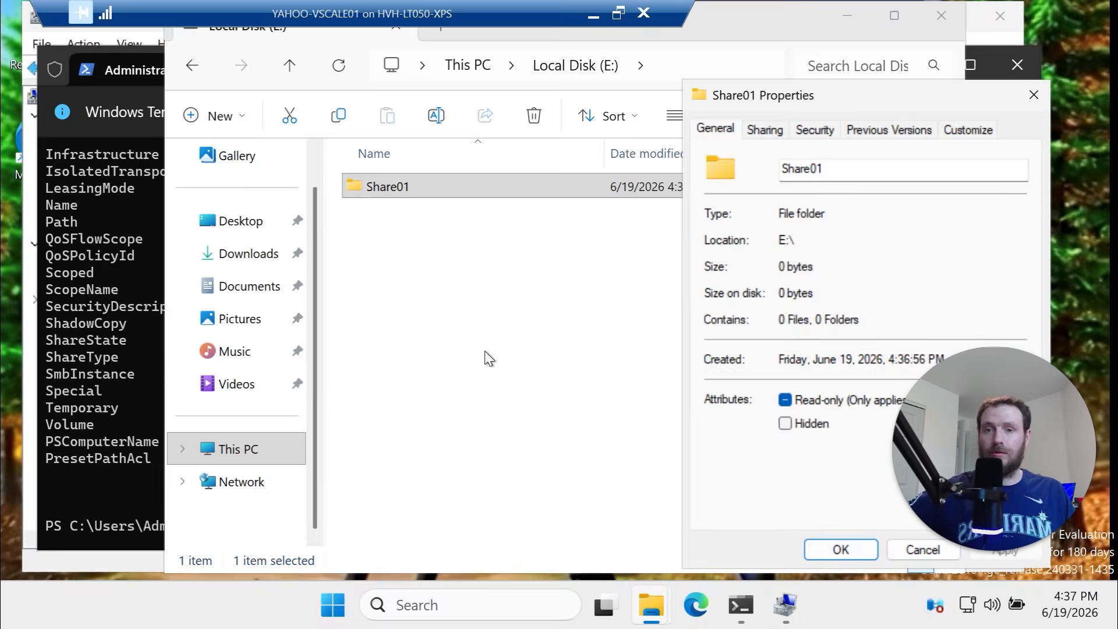
{"action": "left_click", "coordinate": [757, 131]}
{"action": "left_click", "coordinate": [775, 373]}
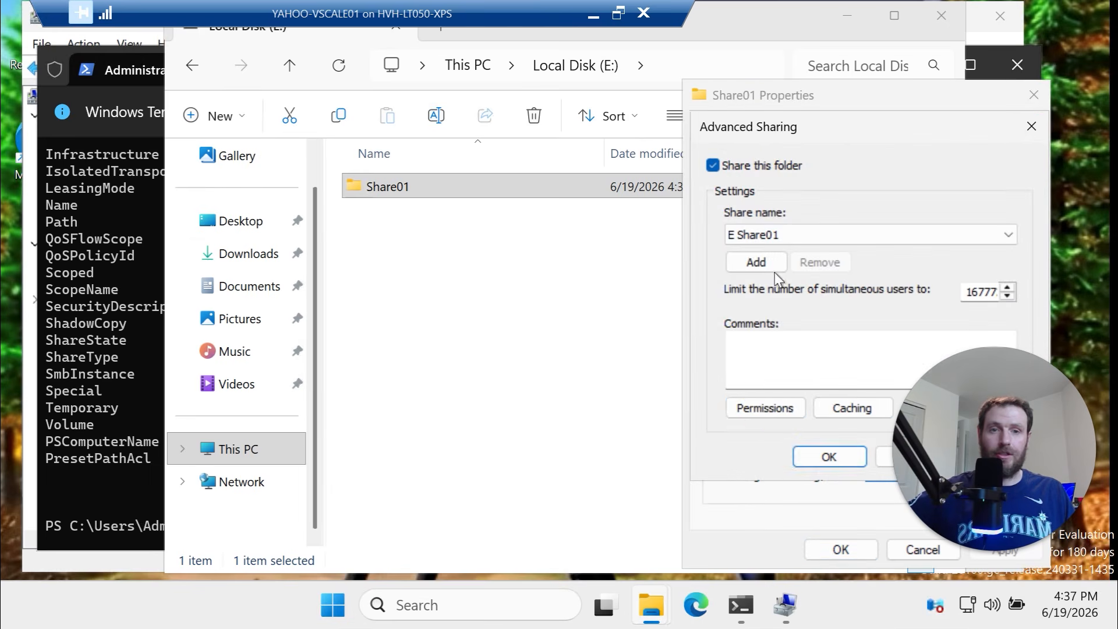
{"action": "left_click", "coordinate": [770, 407]}
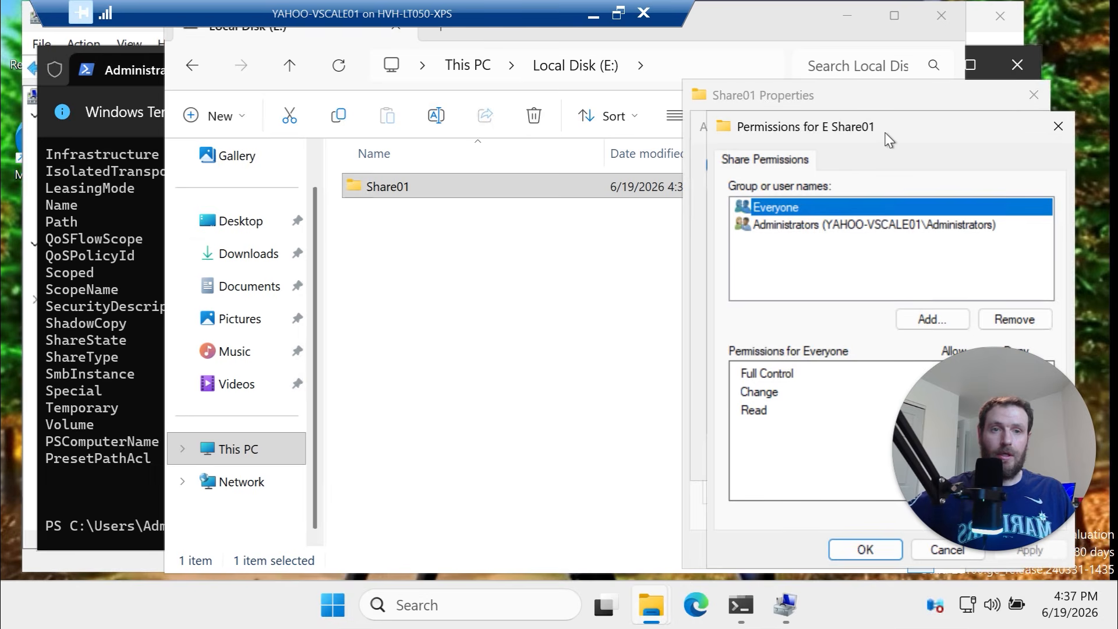
{"action": "left_click_drag", "start_coordinate": [845, 127], "coordinate": [788, 123]}
{"action": "left_click", "coordinate": [825, 538]}
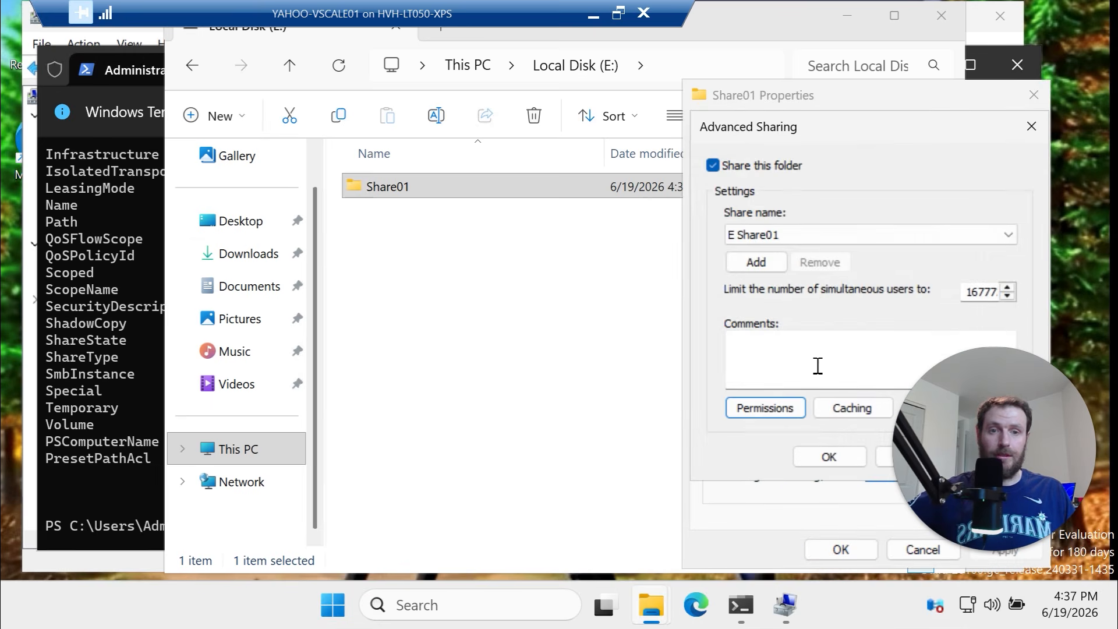
{"action": "left_click", "coordinate": [854, 462]}
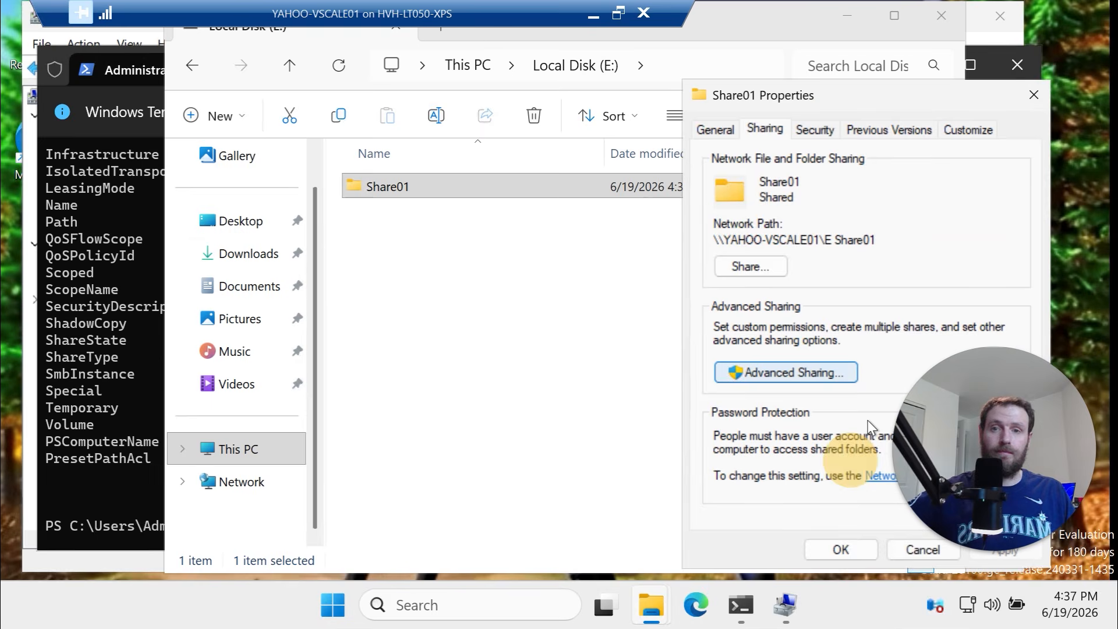
{"action": "left_click", "coordinate": [1034, 96]}
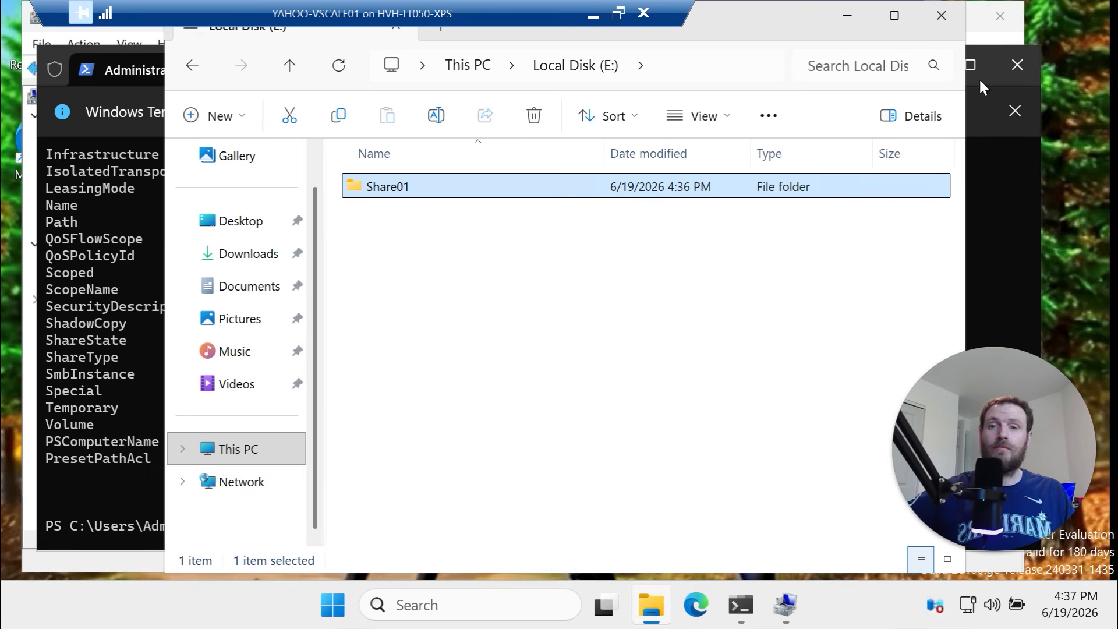
Close File Explorer and select the Check Cluster Size lines 193–198 in the script
{"action": "left_click", "coordinate": [925, 18]}
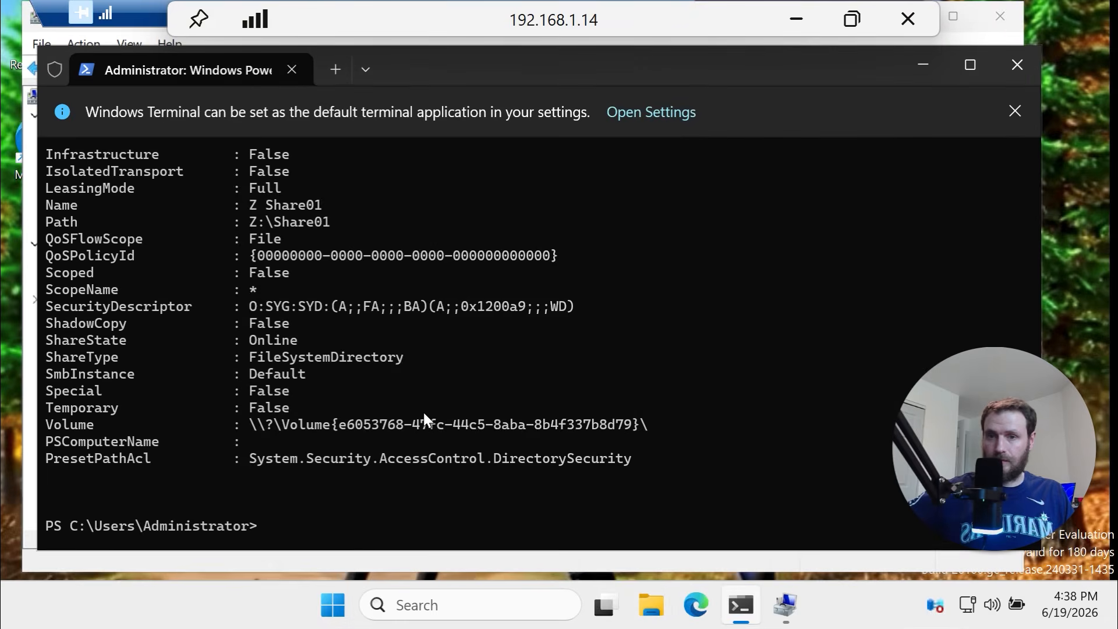
{"action": "left_click_drag", "start_coordinate": [435, 443], "coordinate": [345, 398]}
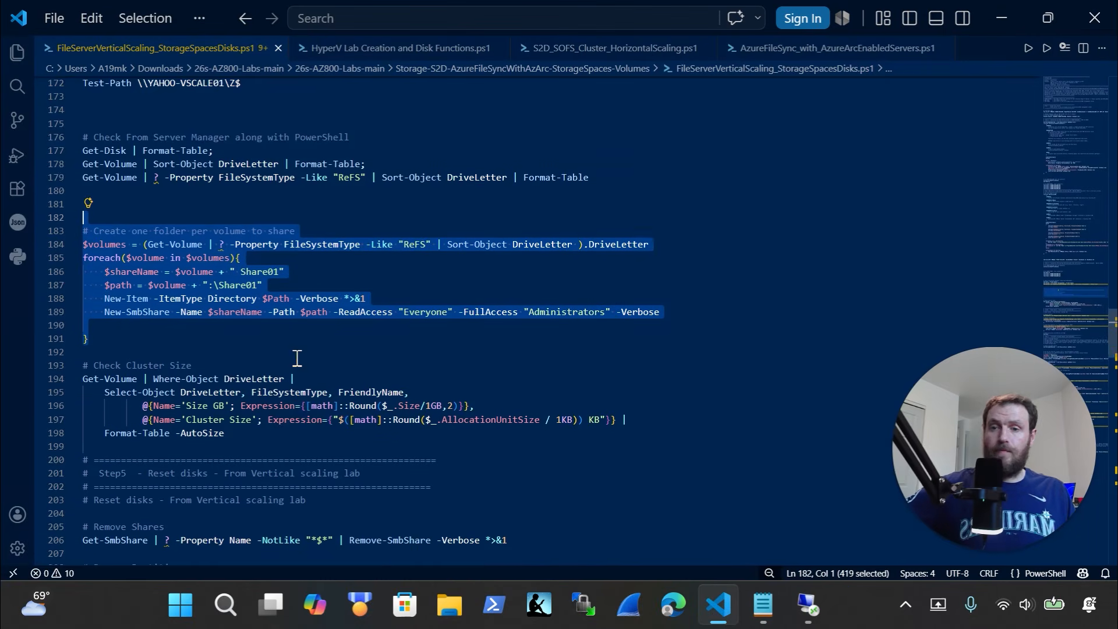
{"action": "scroll", "coordinate": [297, 358], "scroll_direction": "down", "scroll_amount": 1}
{"action": "scroll", "coordinate": [288, 364], "scroll_direction": "down", "scroll_amount": 2}
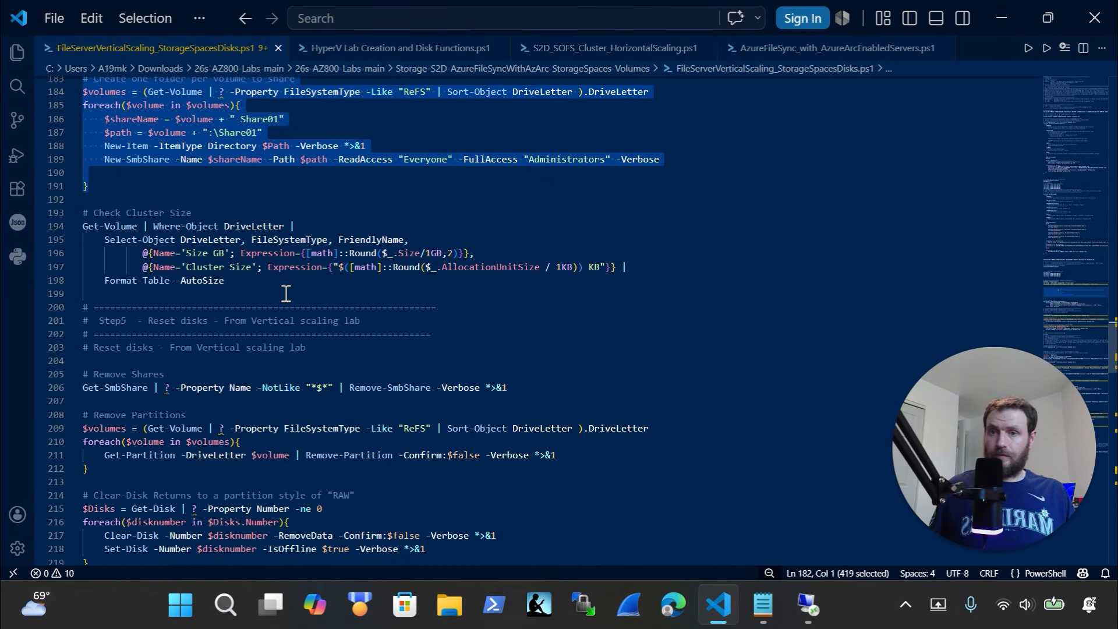
{"action": "left_click_drag", "start_coordinate": [286, 293], "coordinate": [56, 225]}
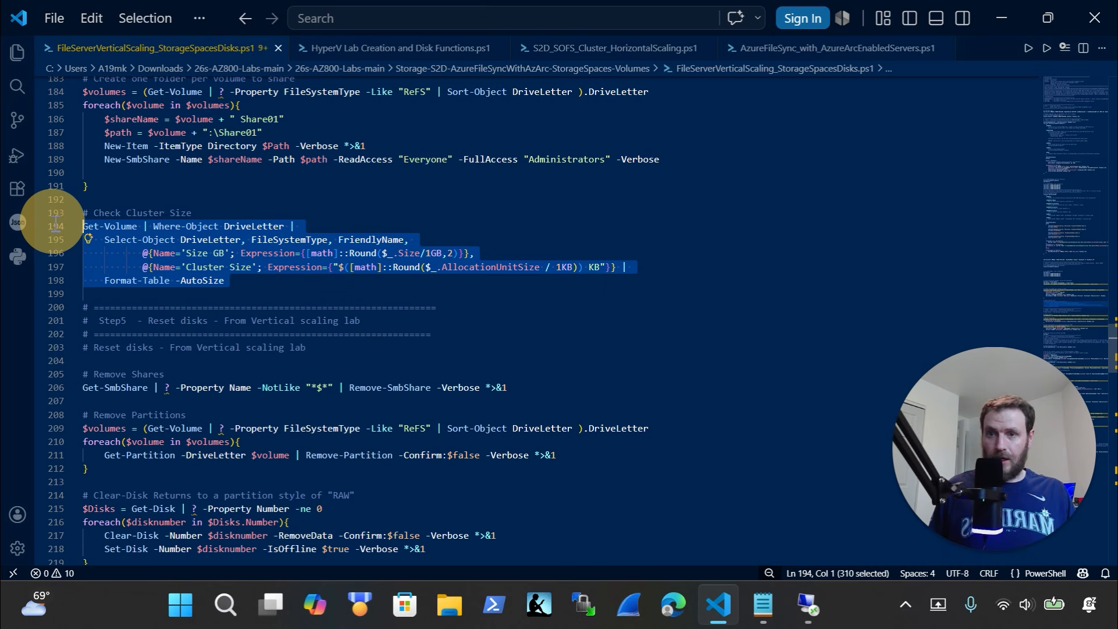
Cancel an accidental multi-line paste in the VM's PowerShell and return to the script
{"action": "left_click", "coordinate": [807, 606]}
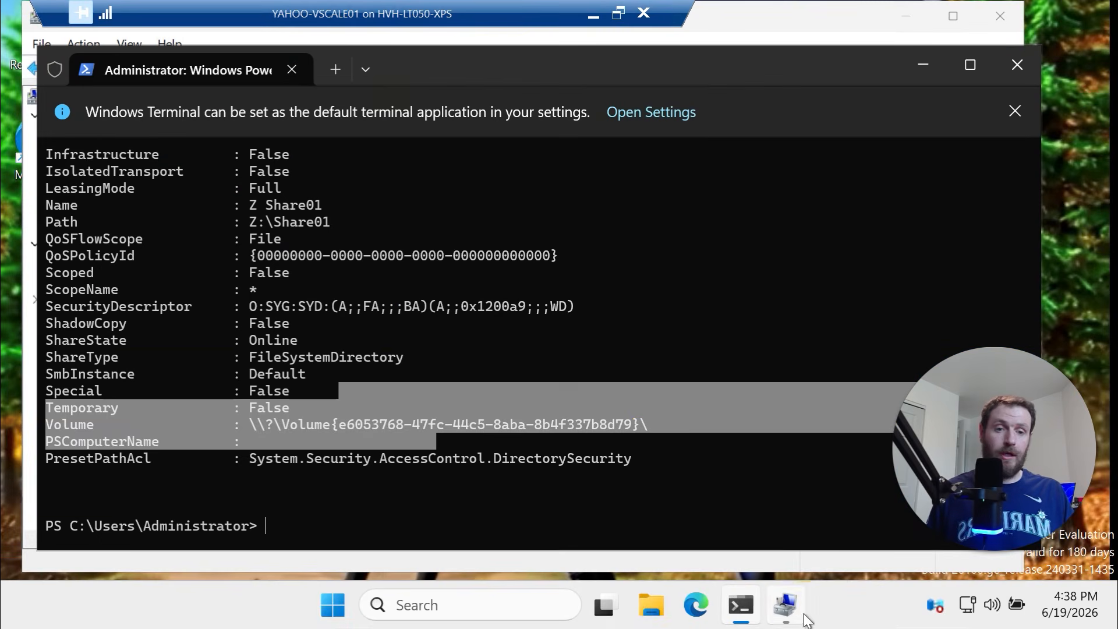
{"action": "right_click", "coordinate": [380, 492]}
{"action": "right_click", "coordinate": [369, 486]}
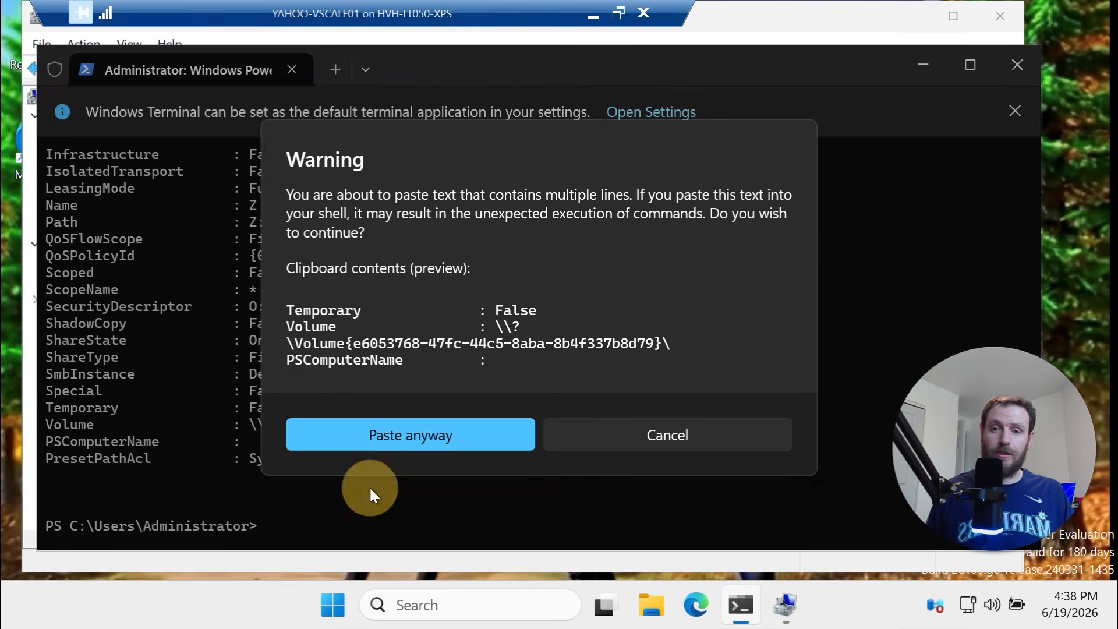
{"action": "left_click", "coordinate": [627, 429]}
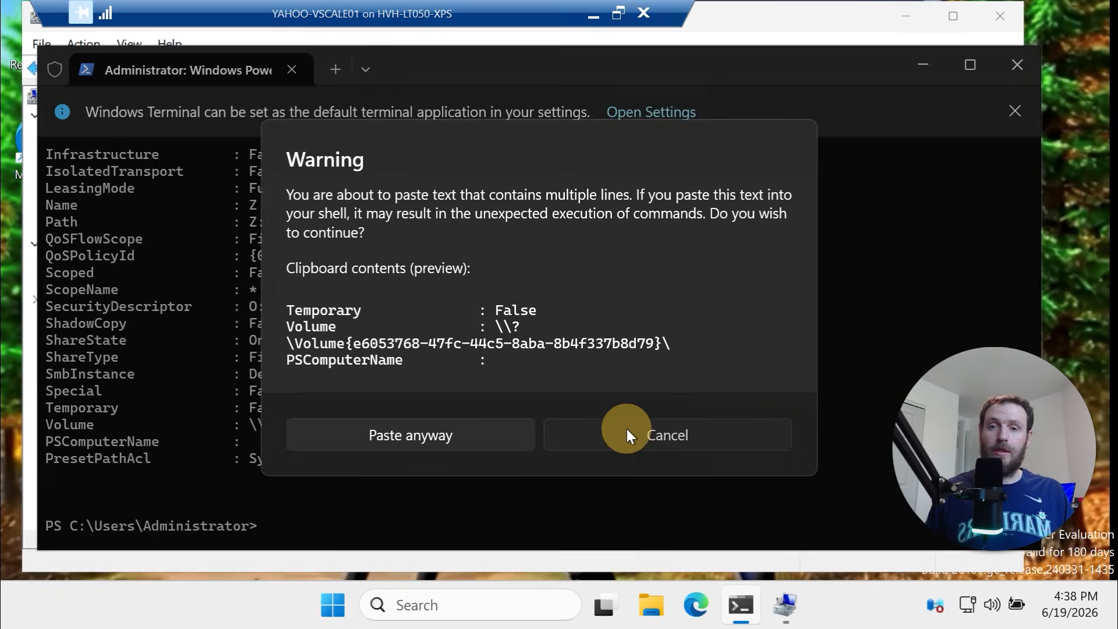
{"action": "left_click", "coordinate": [593, 16]}
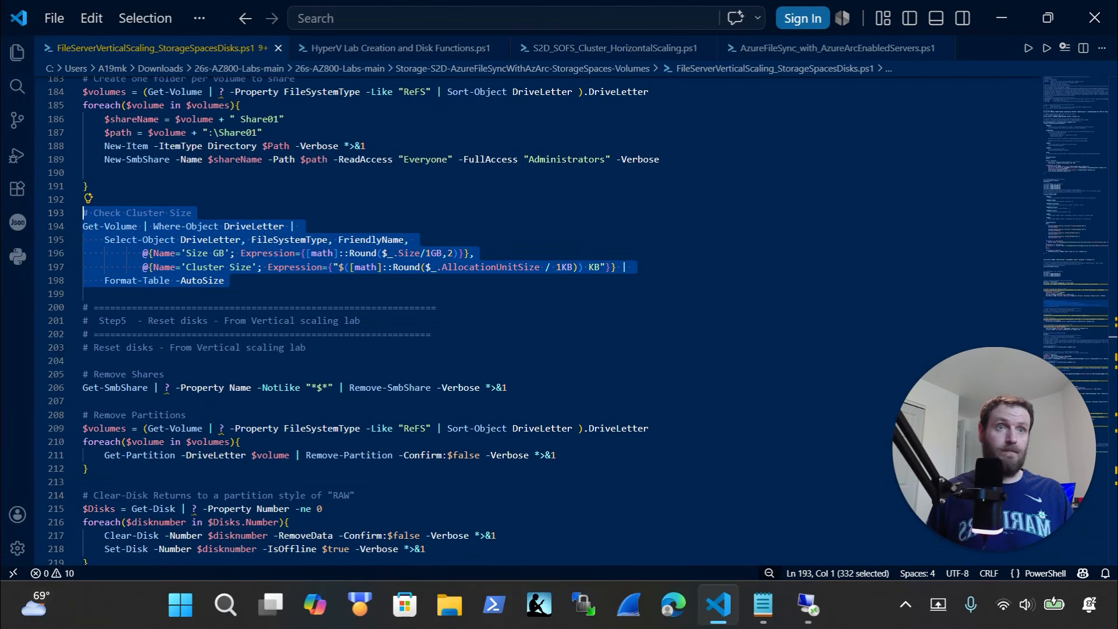
Paste and run the Get-Volume cluster-size check in the VM's PowerShell
{"action": "key", "text": "alt+Tab"}
{"action": "key", "text": "ctrl+v"}
{"action": "left_click", "coordinate": [435, 443]}
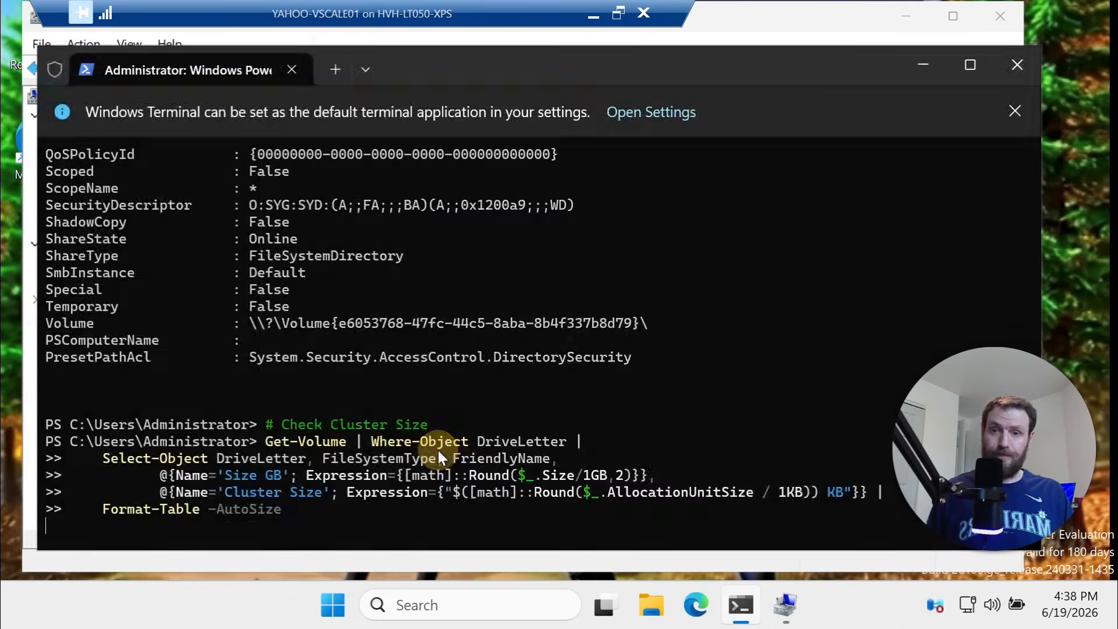
Review the output, highlighting drive rows E through N to confirm 4 KB clusters
{"action": "scroll", "coordinate": [429, 487], "scroll_direction": "up", "scroll_amount": 5}
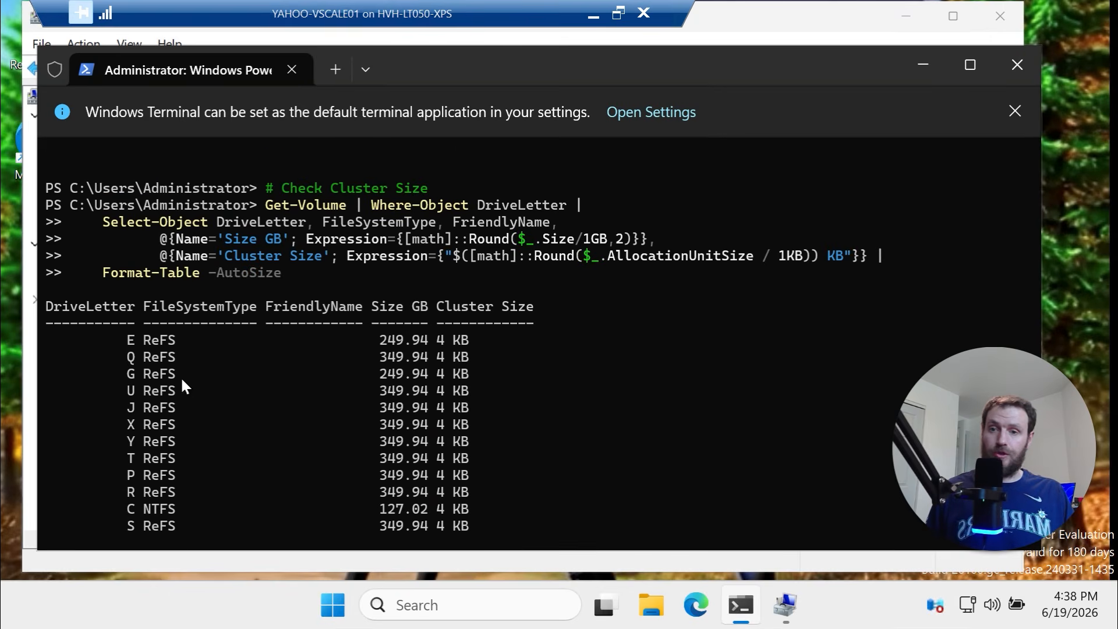
{"action": "left_click_drag", "start_coordinate": [126, 341], "coordinate": [166, 349]}
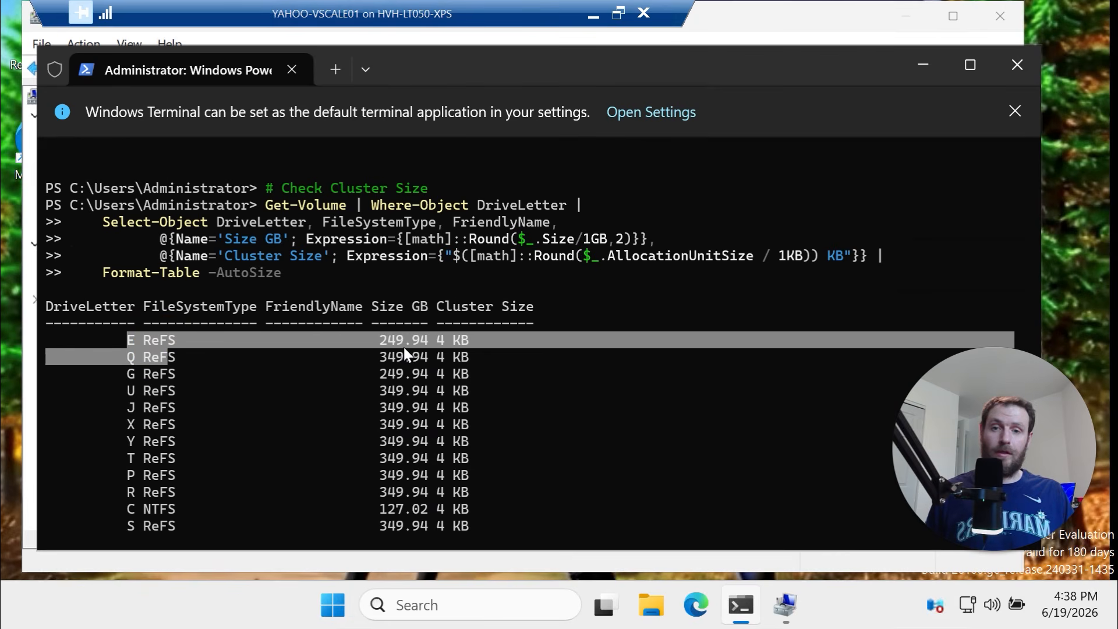
{"action": "scroll", "coordinate": [441, 315], "scroll_direction": "down", "scroll_amount": 2}
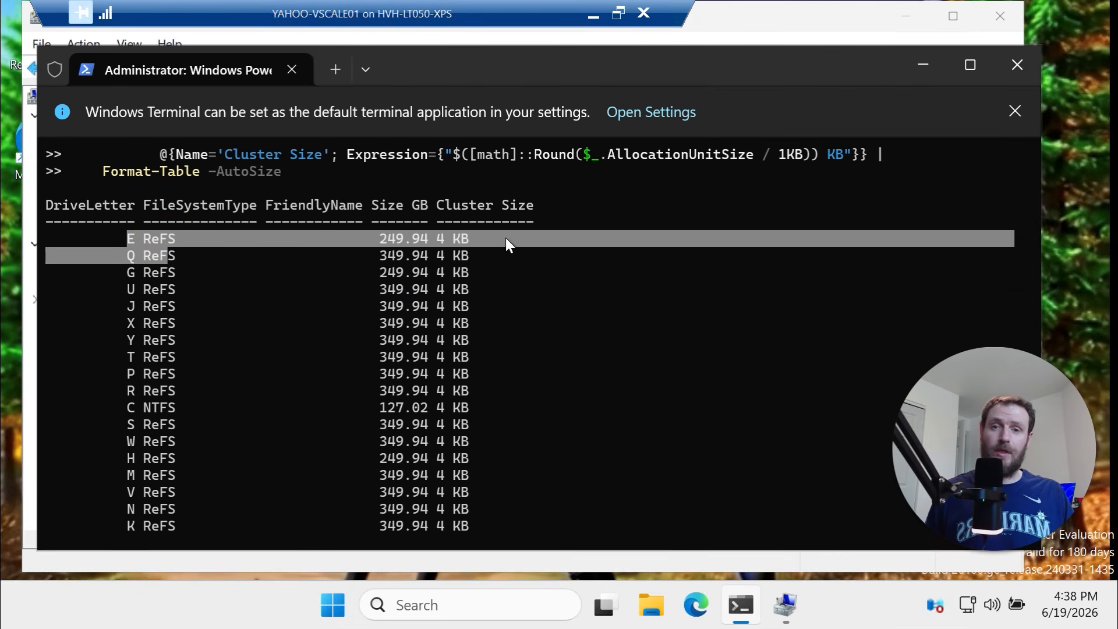
{"action": "left_click_drag", "start_coordinate": [509, 238], "coordinate": [363, 236]}
{"action": "left_click_drag", "start_coordinate": [511, 272], "coordinate": [366, 293]}
{"action": "scroll", "coordinate": [387, 297], "scroll_direction": "down", "scroll_amount": 3}
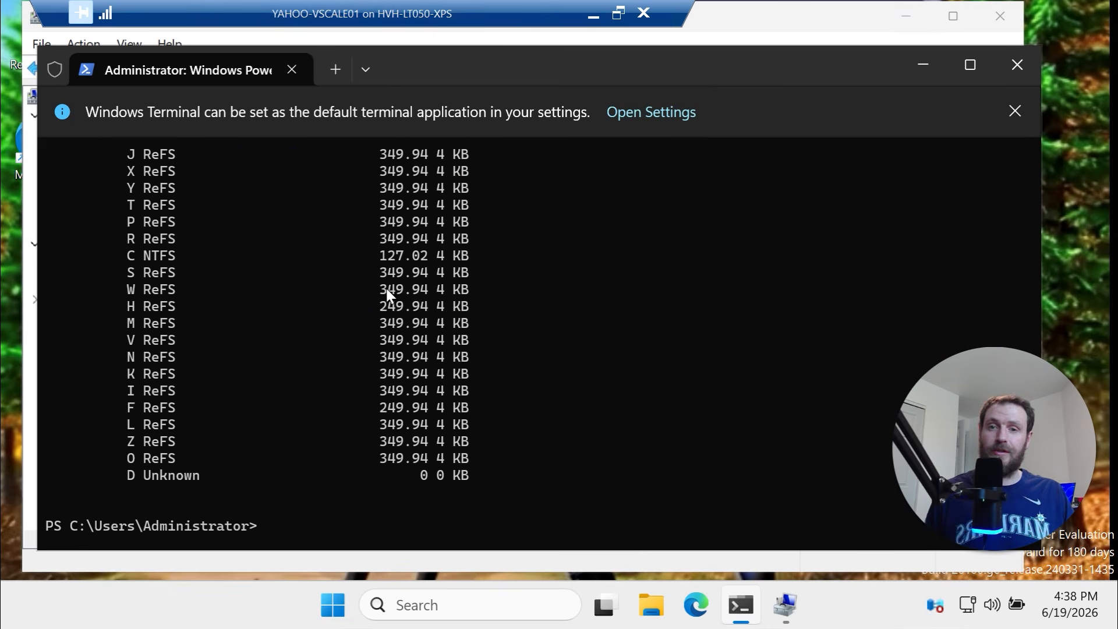
{"action": "scroll", "coordinate": [411, 386], "scroll_direction": "up", "scroll_amount": 4}
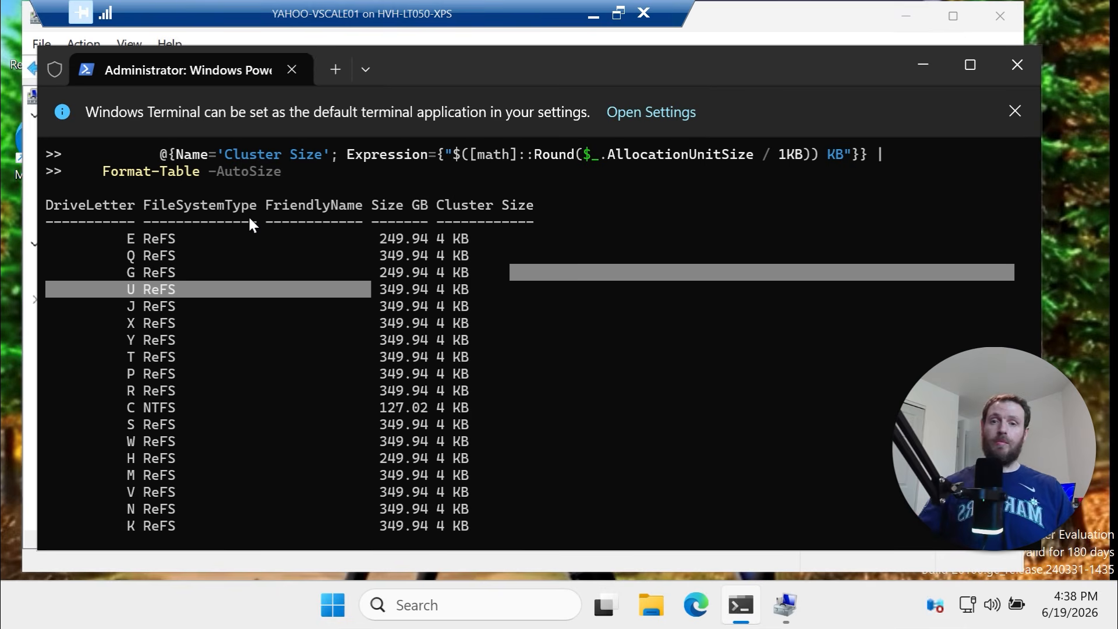
{"action": "left_click_drag", "start_coordinate": [115, 239], "coordinate": [452, 523]}
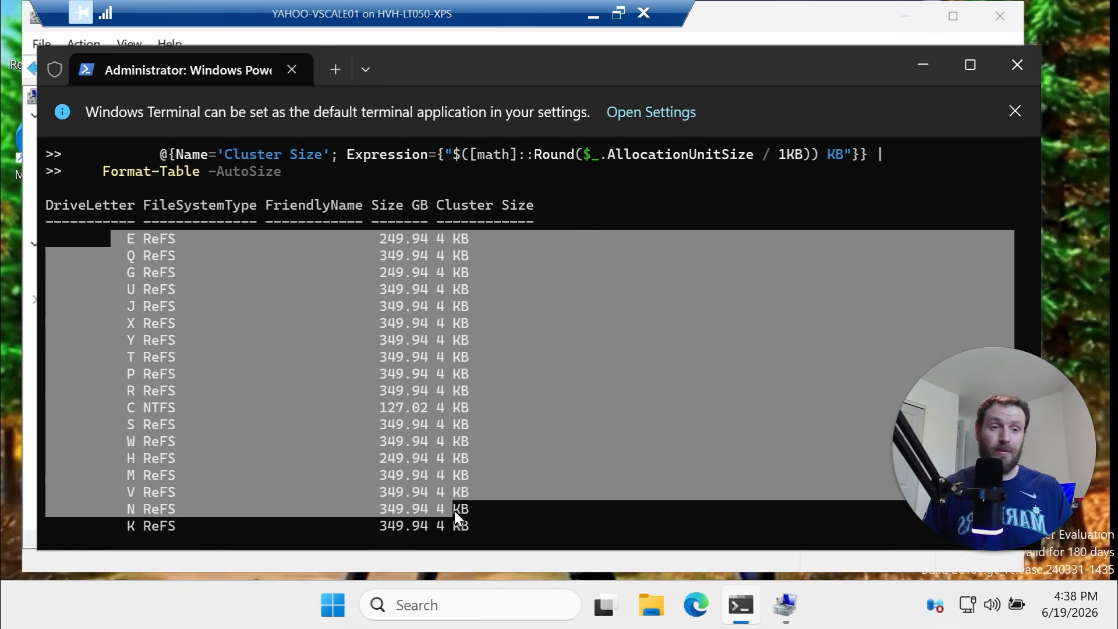
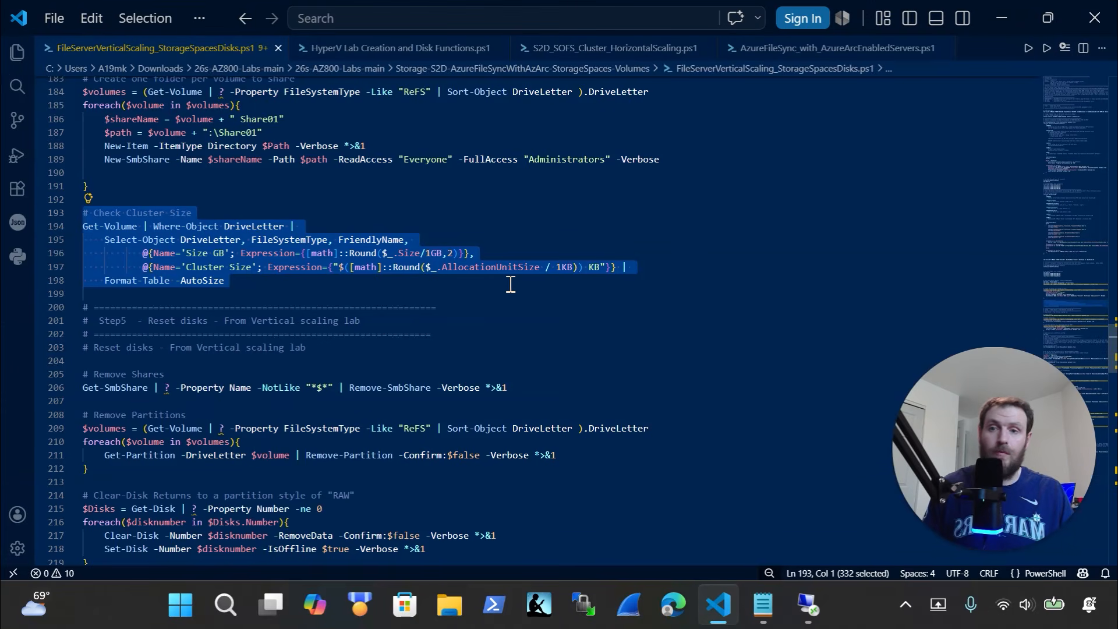
Scroll to the Remove Shares section and copy line 206's Get-SmbShare | Remove-SmbShare command
{"action": "scroll", "coordinate": [460, 326], "scroll_direction": "down", "scroll_amount": 1}
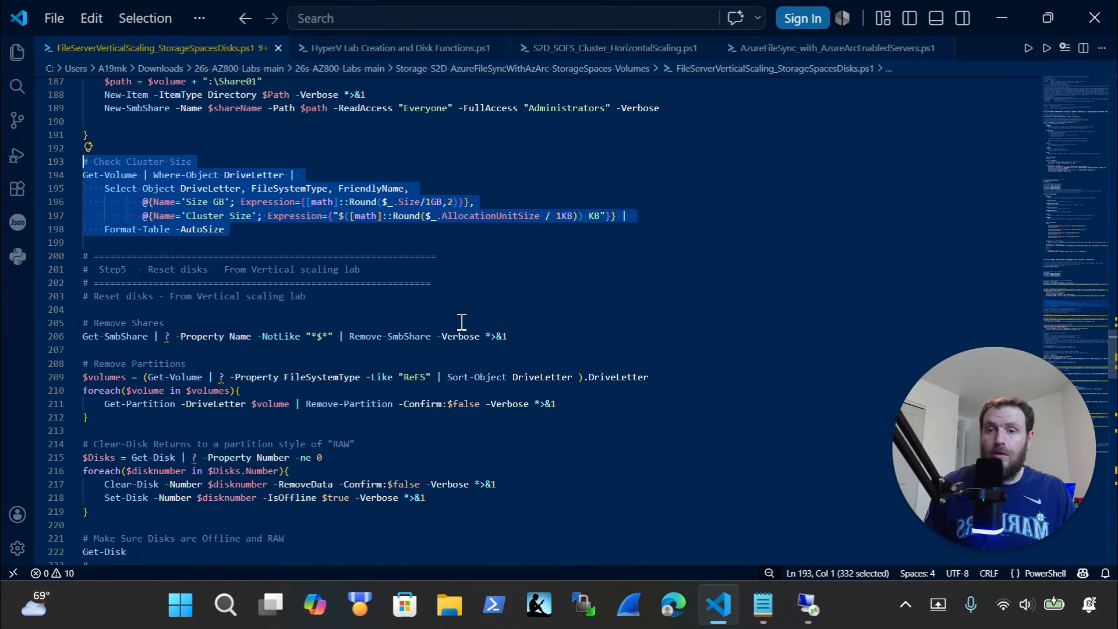
{"action": "scroll", "coordinate": [461, 323], "scroll_direction": "down", "scroll_amount": 1}
{"action": "scroll", "coordinate": [499, 304], "scroll_direction": "down", "scroll_amount": 1}
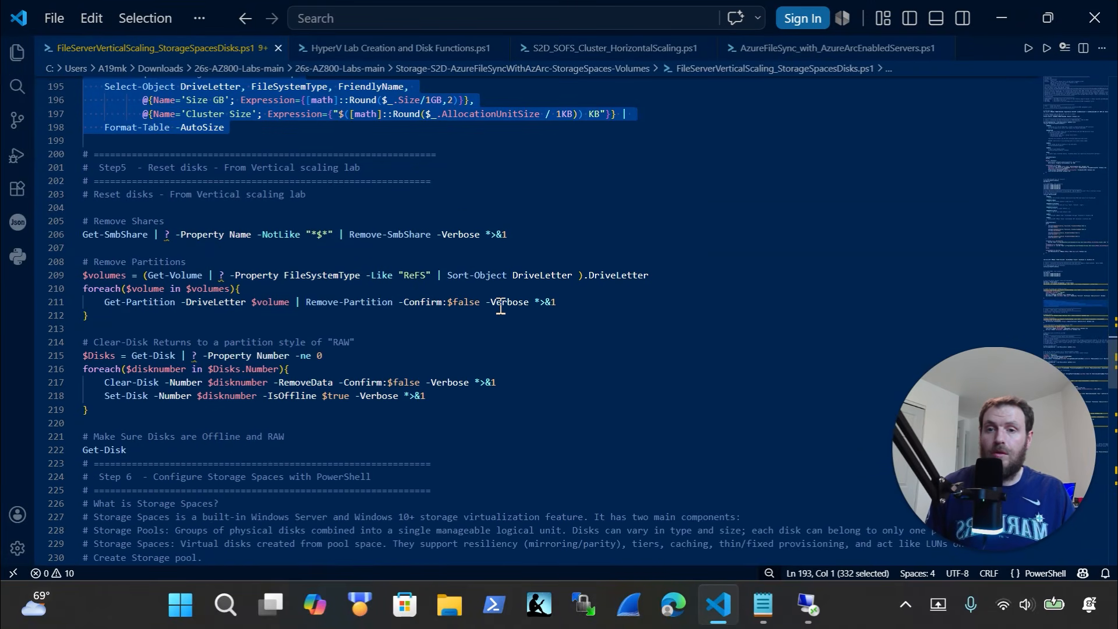
{"action": "scroll", "coordinate": [484, 257], "scroll_direction": "down", "scroll_amount": 2}
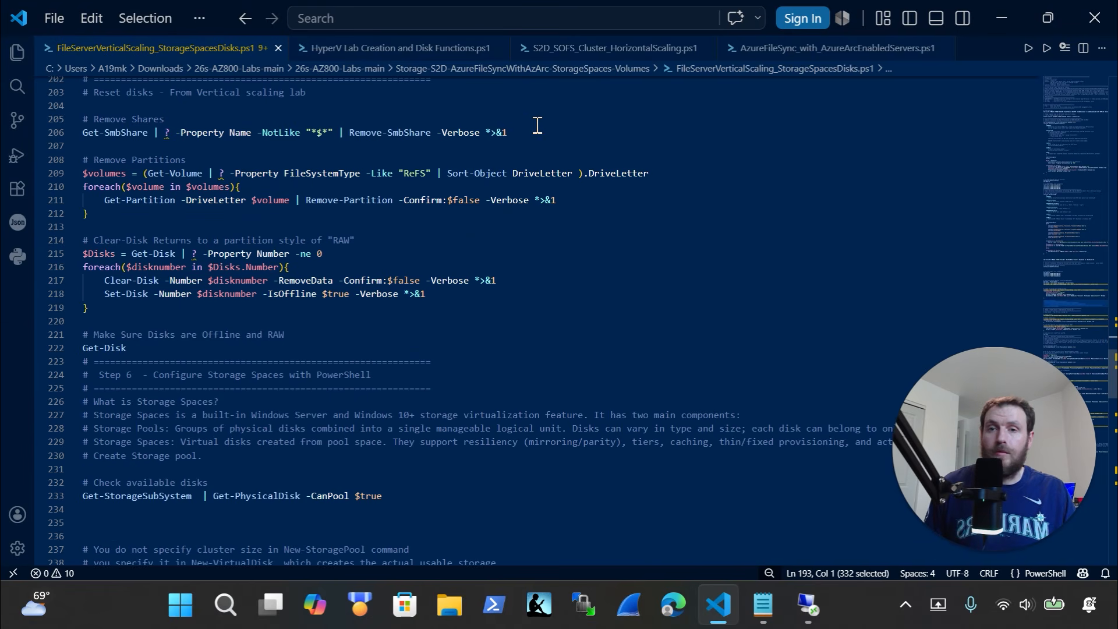
{"action": "left_click_drag", "start_coordinate": [82, 132], "coordinate": [170, 133]}
{"action": "left_click", "coordinate": [503, 133]}
{"action": "left_click_drag", "start_coordinate": [556, 134], "coordinate": [68, 133]}
{"action": "key", "text": "super+c"}
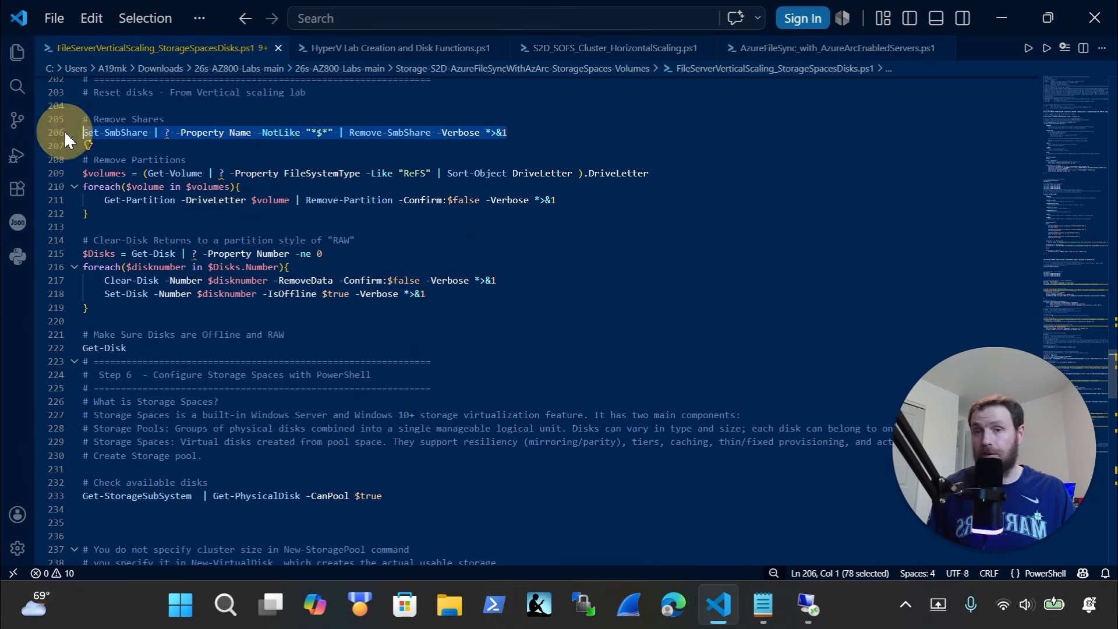
{"action": "left_click", "coordinate": [808, 605]}
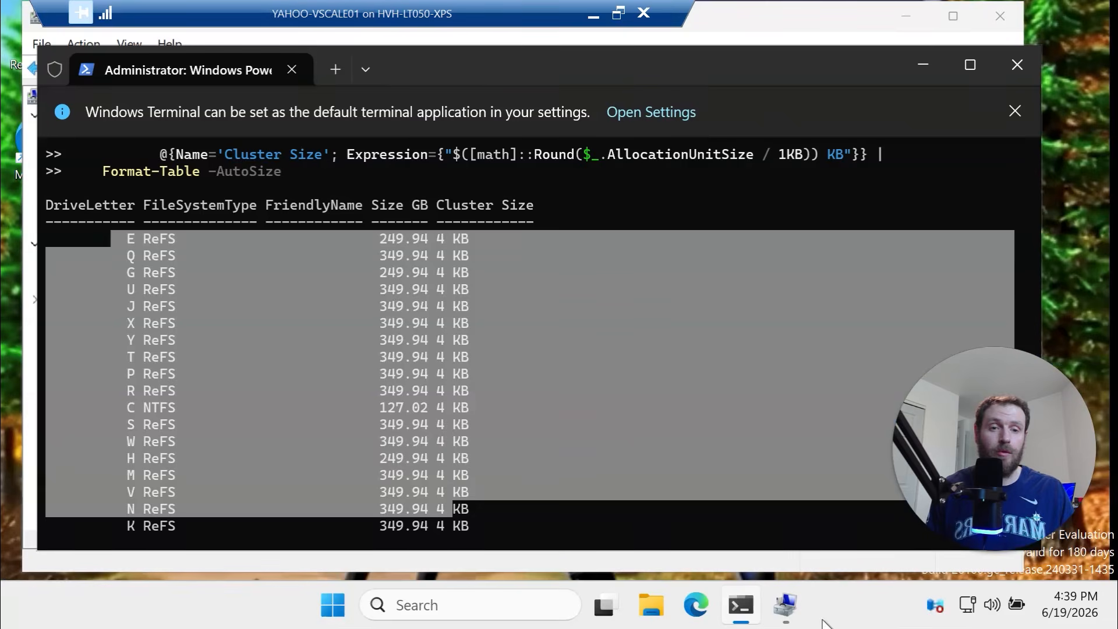
Clear the terminal with cls and run the pasted Remove-SmbShare command, answering A (Yes to All)
{"action": "left_click", "coordinate": [623, 479]}
{"action": "type", "text": "cls"}
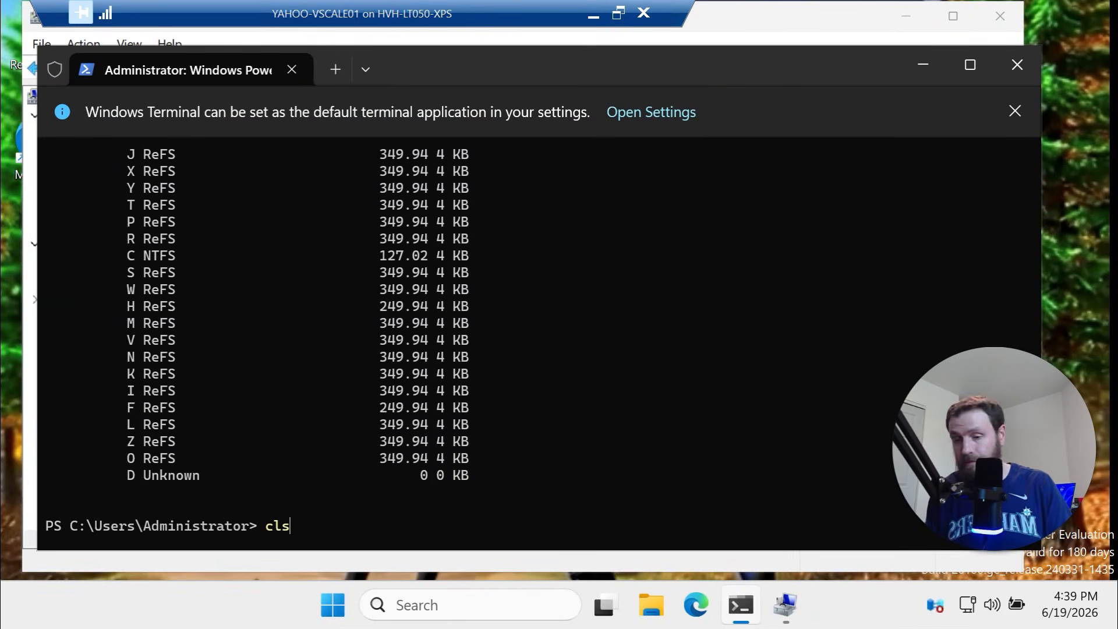
{"action": "key", "text": "Return"}
{"action": "right_click", "coordinate": [390, 281]}
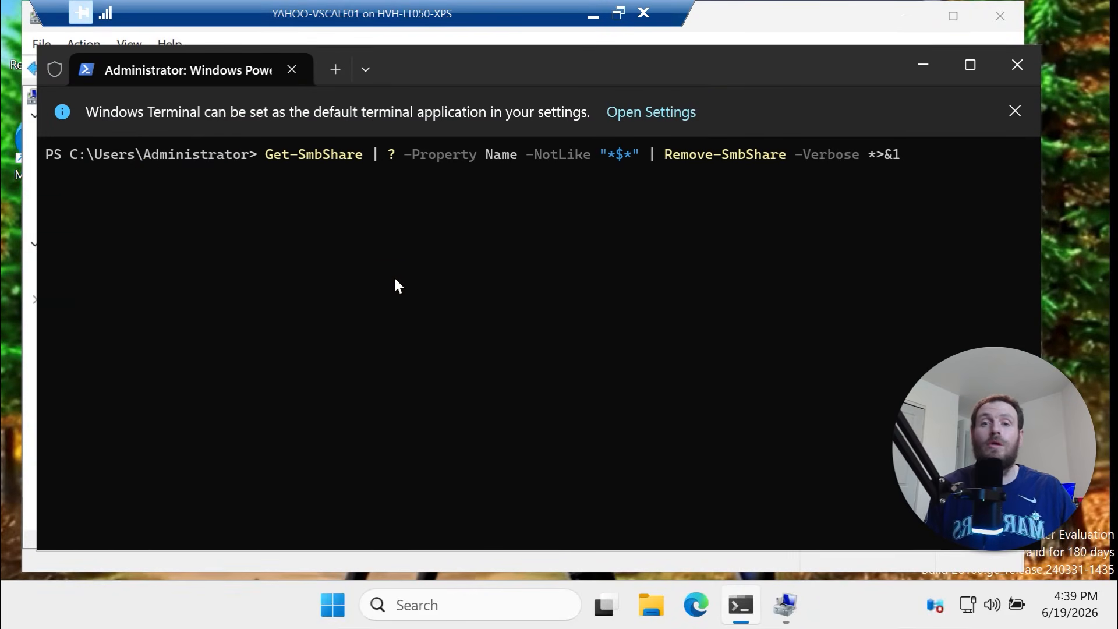
{"action": "key", "text": "Return"}
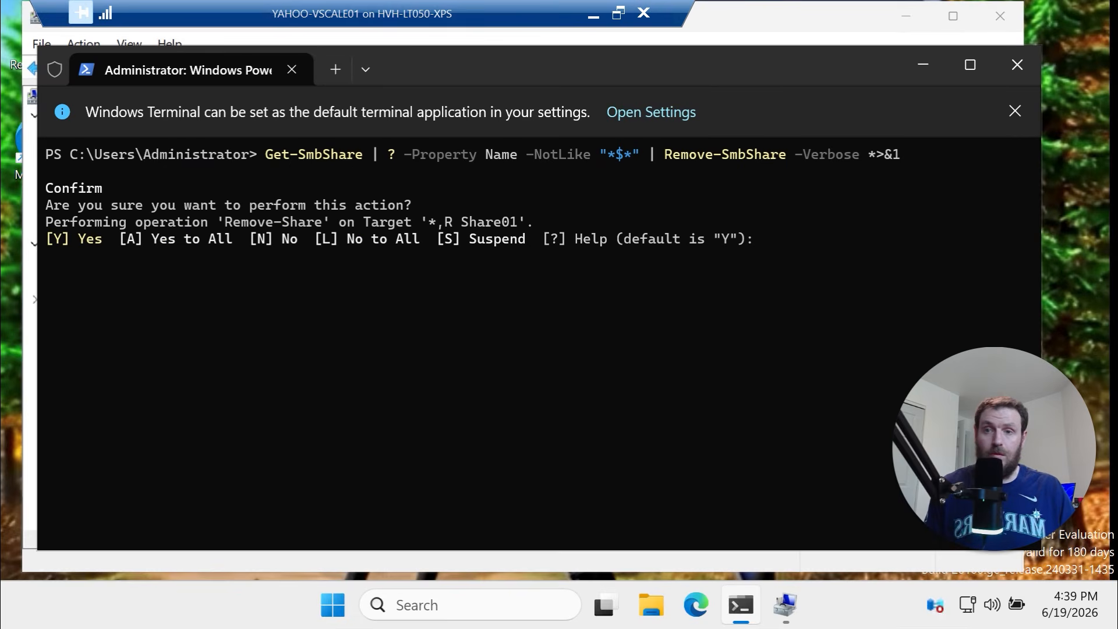
{"action": "type", "text": "a"}
{"action": "key", "text": "Return"}
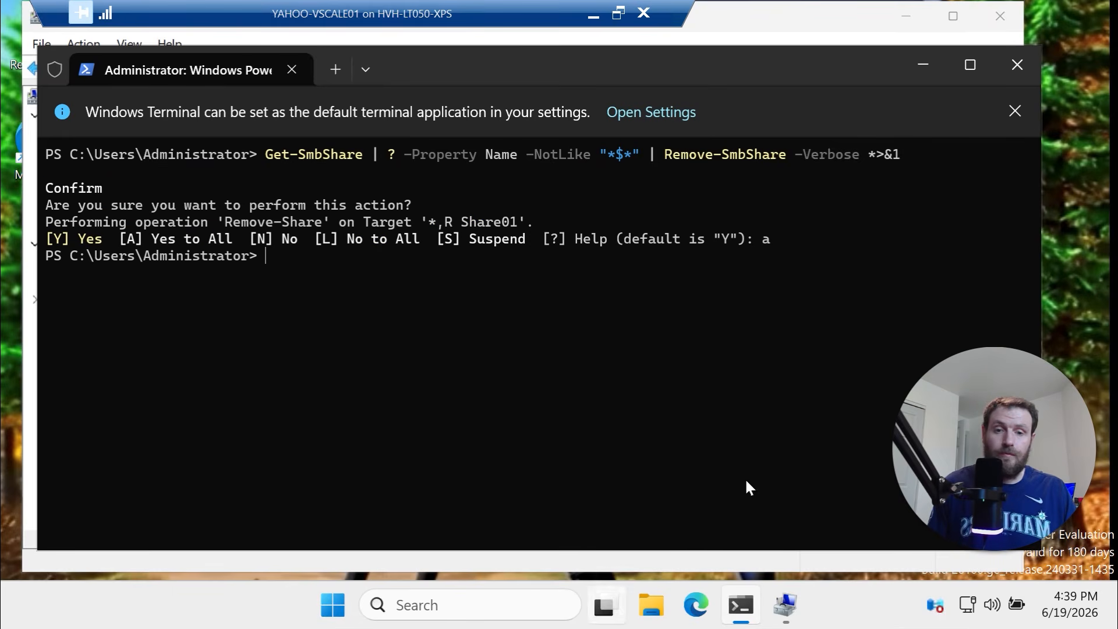
{"action": "left_click", "coordinate": [799, 33]}
{"action": "right_click", "coordinate": [336, 607]}
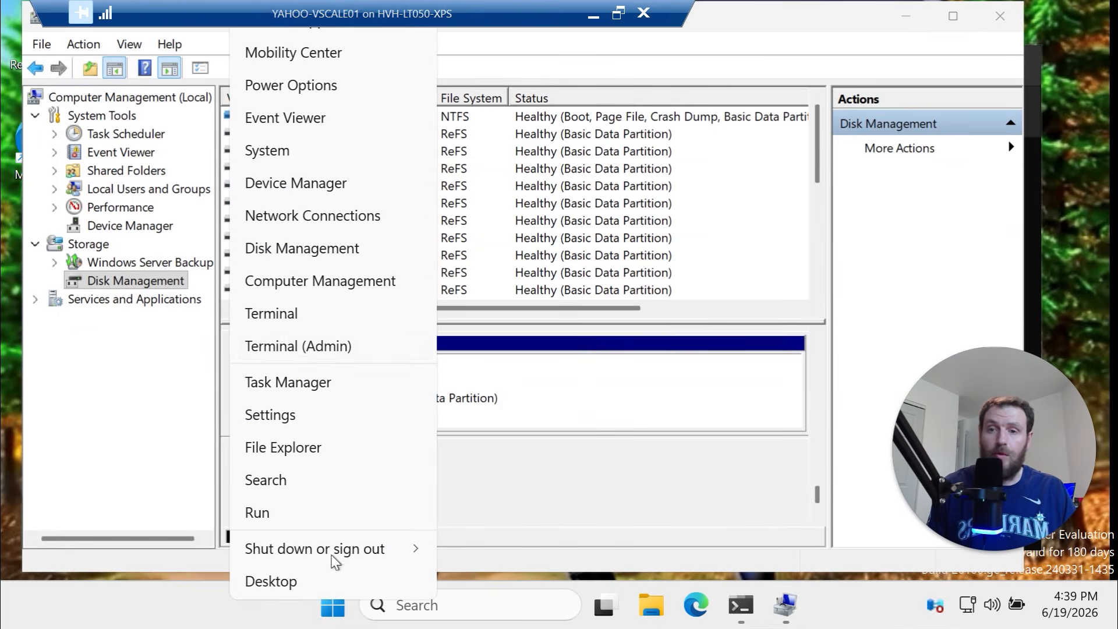
Refresh Computer Management's Shared Folders > Shares list to confirm only default $ shares remain
{"action": "left_click", "coordinate": [121, 170]}
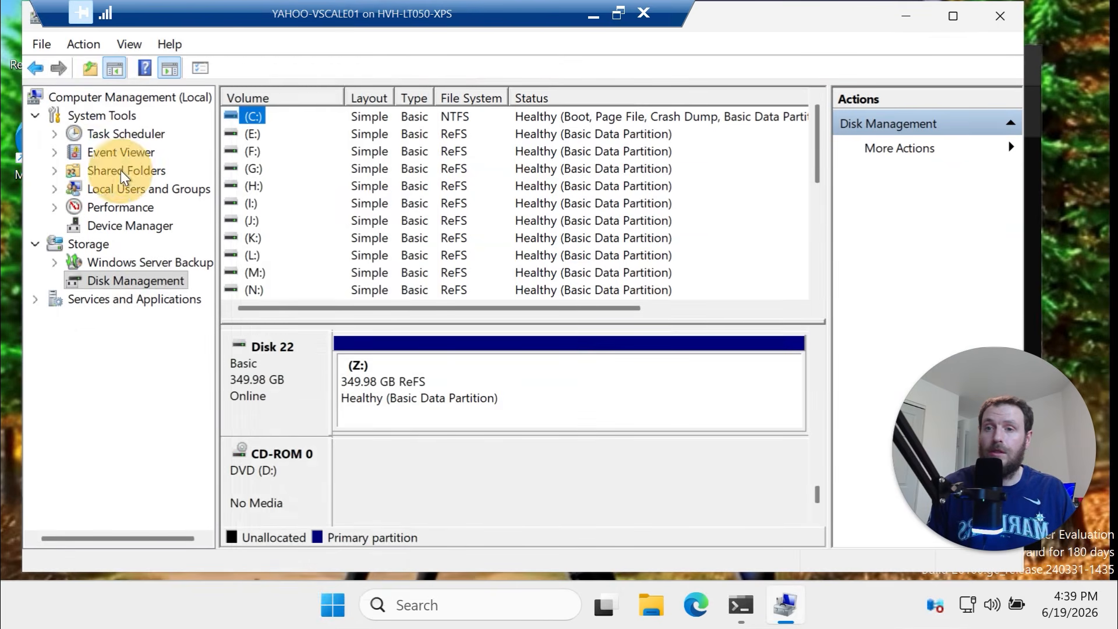
{"action": "double_click", "coordinate": [288, 134]}
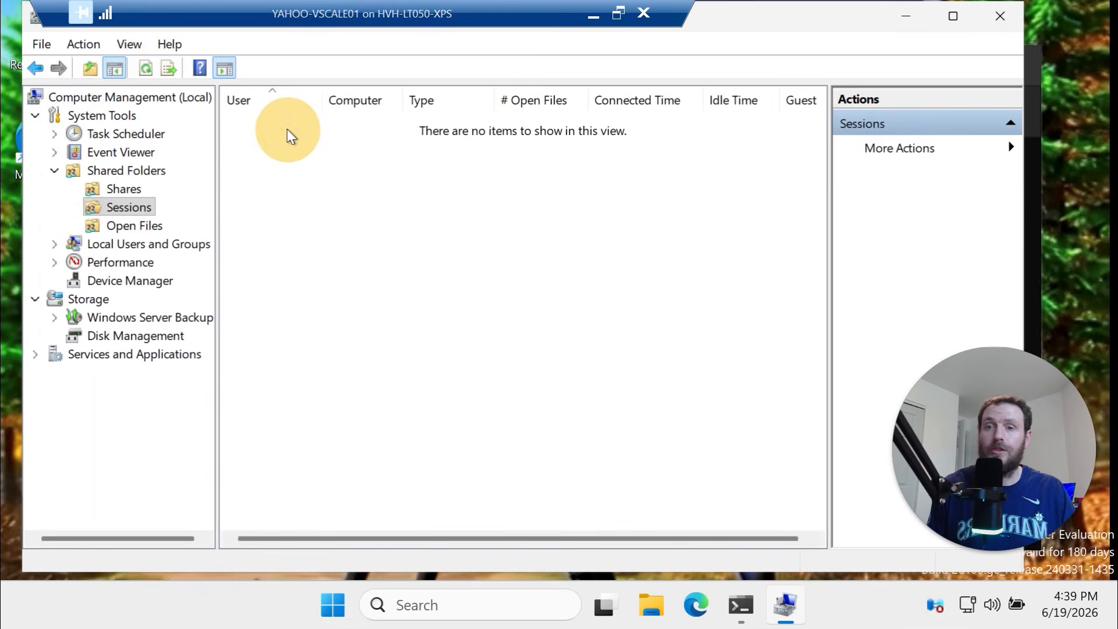
{"action": "left_click", "coordinate": [140, 188]}
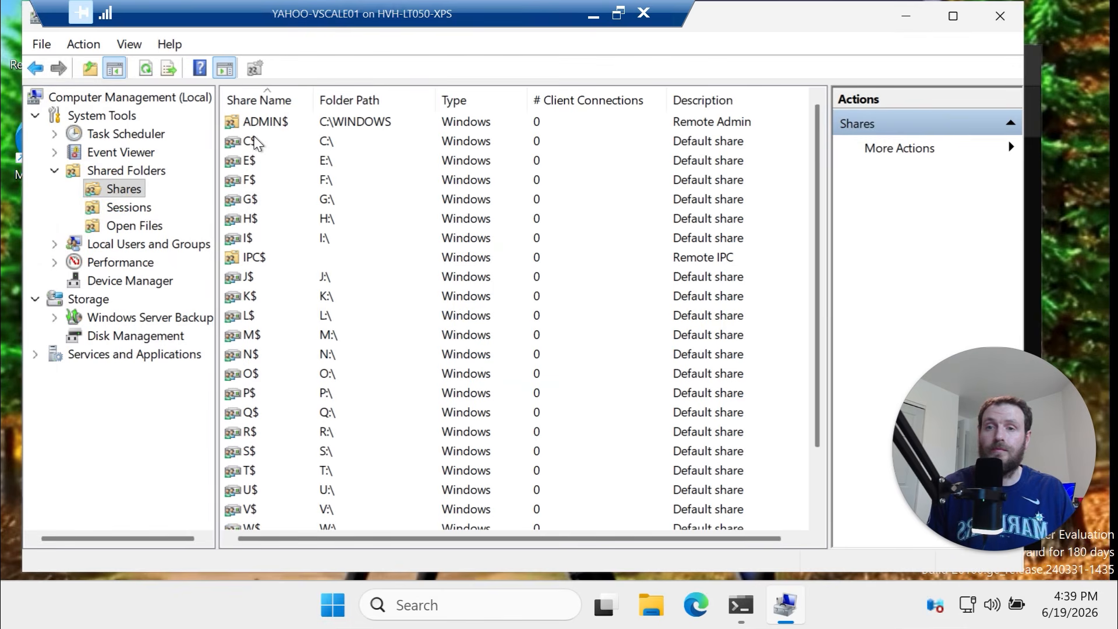
{"action": "right_click", "coordinate": [123, 191]}
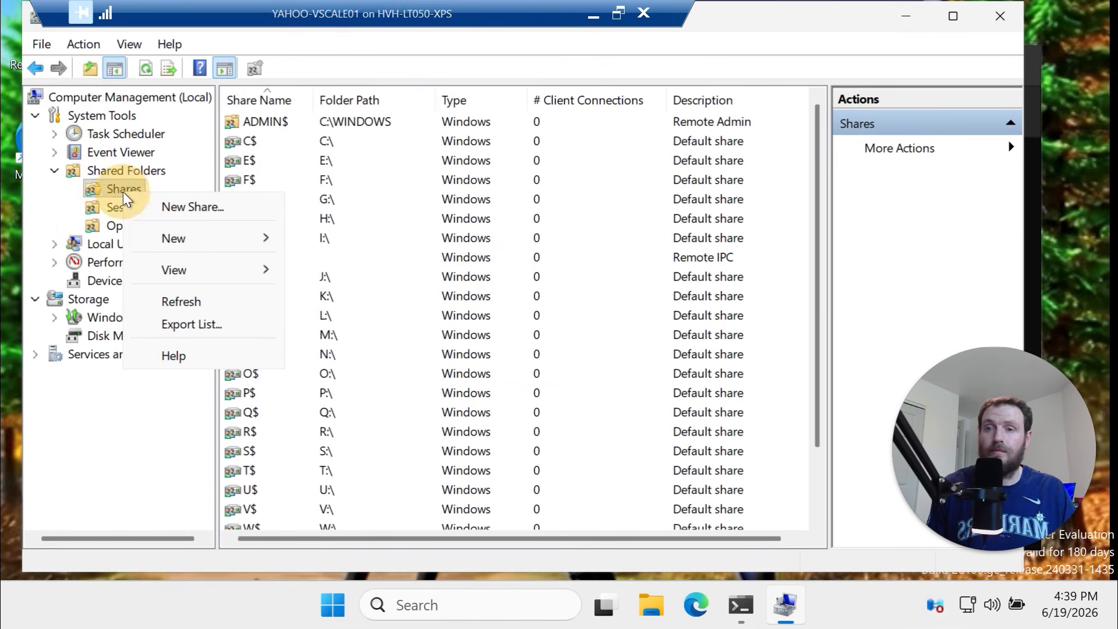
{"action": "left_click", "coordinate": [208, 299]}
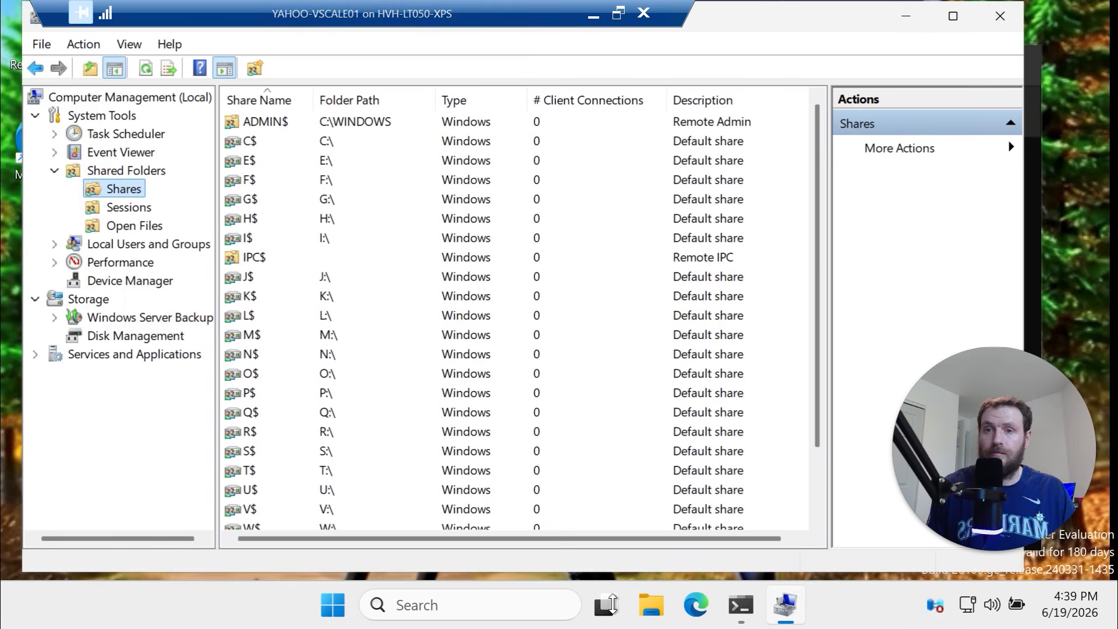
Rerun the Remove-SmbShare command from history in PowerShell, which finds nothing left to remove
{"action": "left_click", "coordinate": [740, 605]}
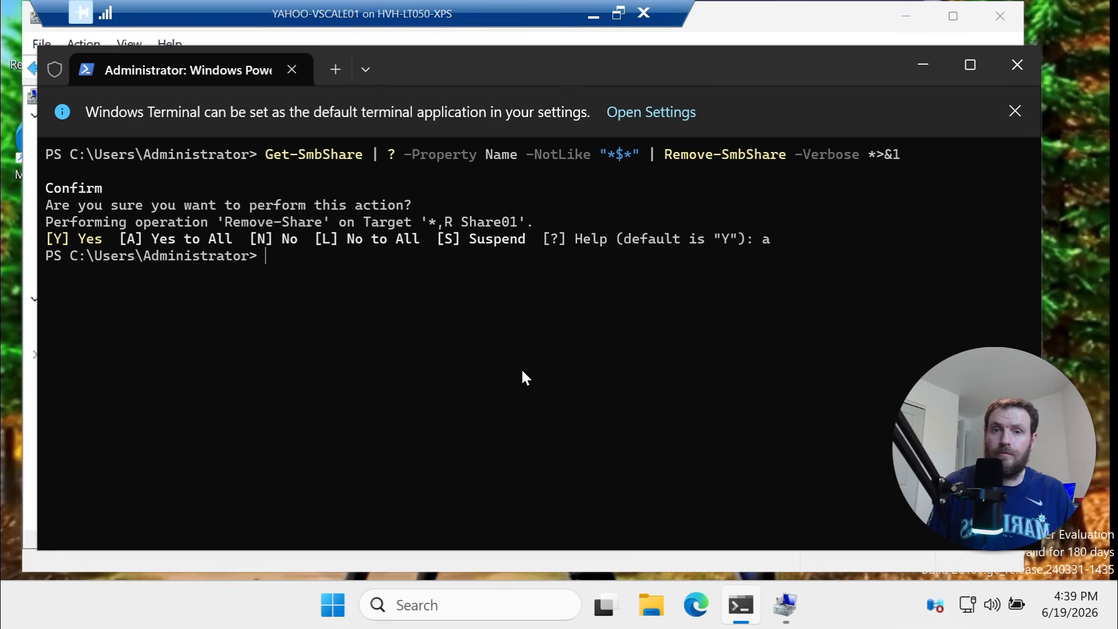
{"action": "key", "text": "Up"}
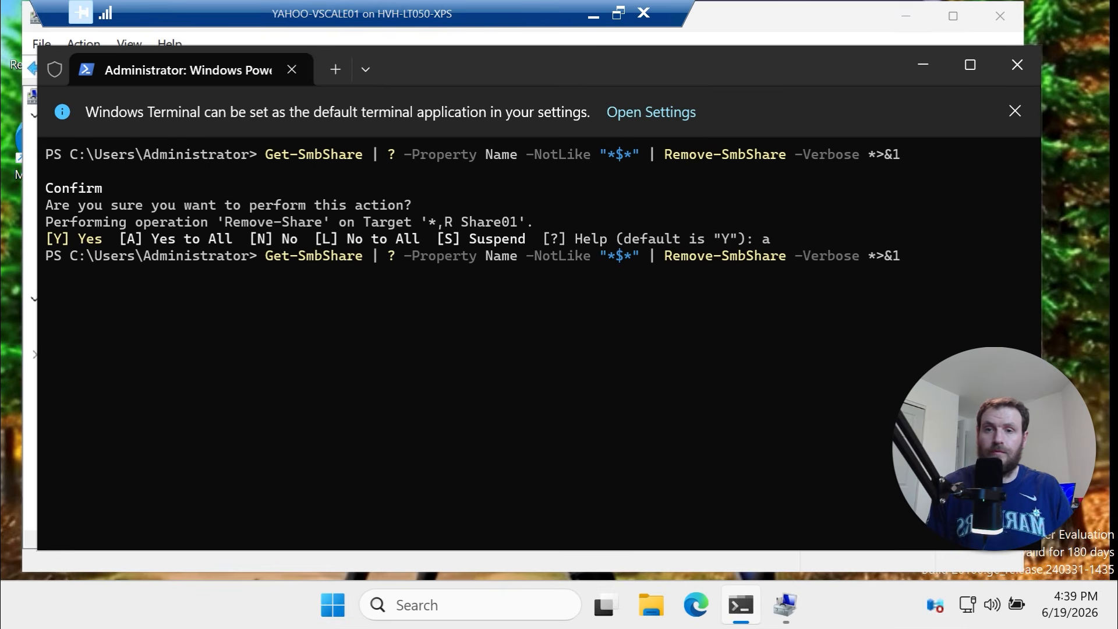
{"action": "key", "text": "Return"}
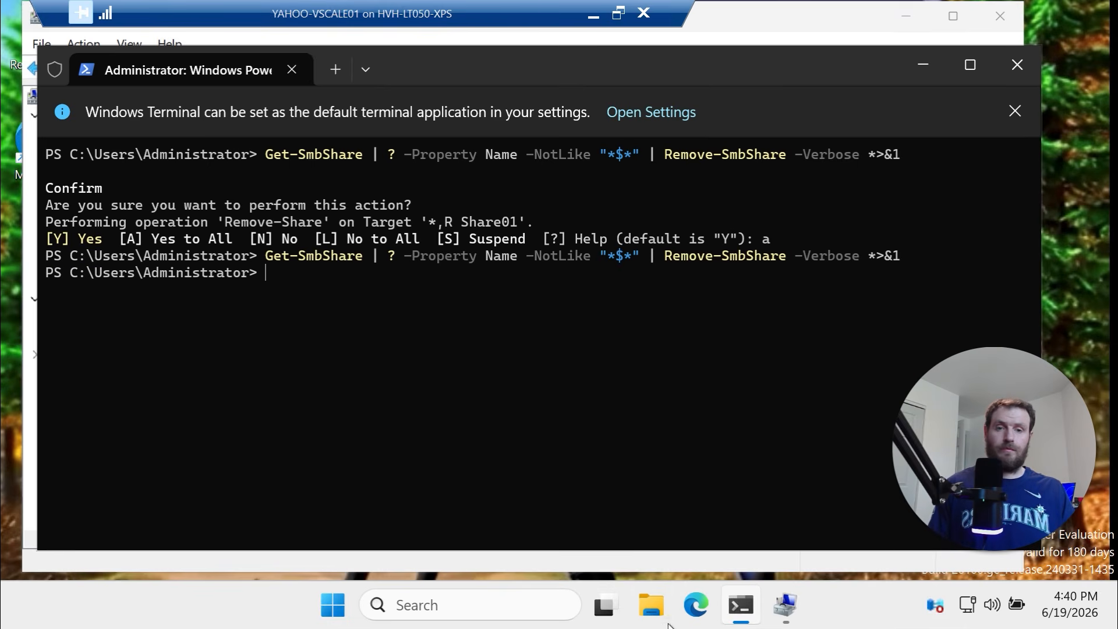
Browse to yahoo-vscale01 over the network in File Explorer and refresh, finding no shares
{"action": "left_click", "coordinate": [651, 605]}
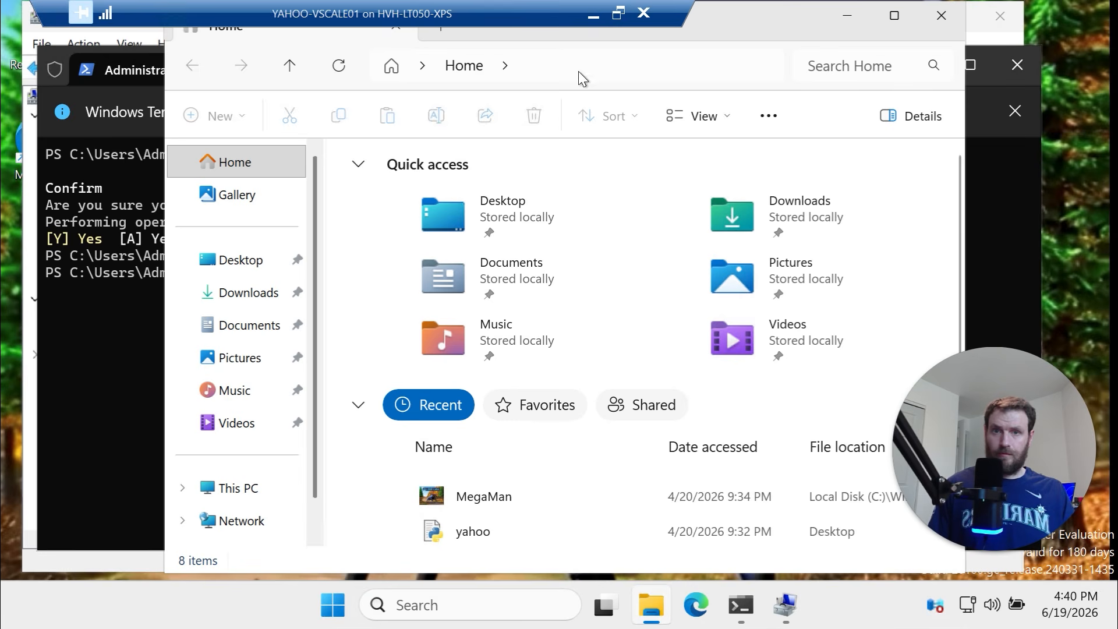
{"action": "left_click", "coordinate": [580, 69]}
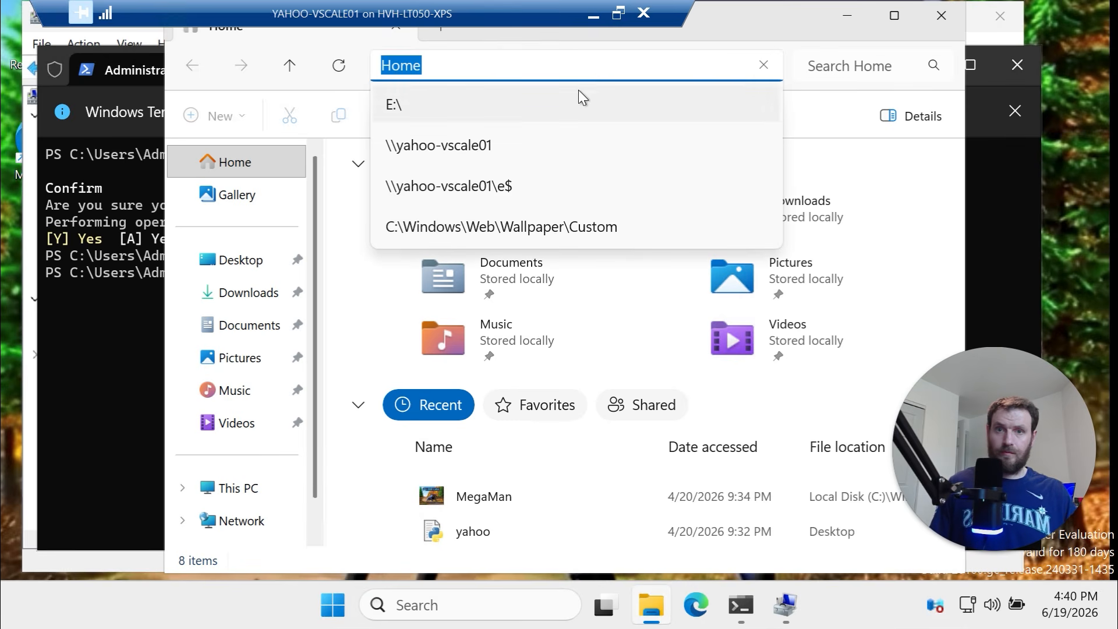
{"action": "left_click", "coordinate": [548, 145]}
{"action": "left_click", "coordinate": [614, 220]}
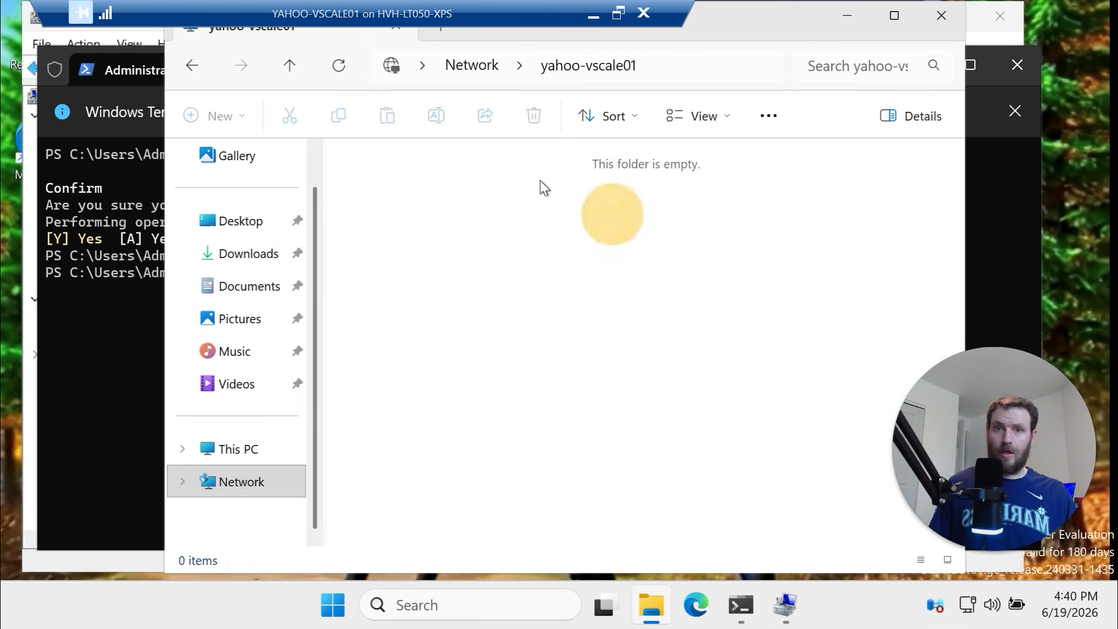
{"action": "left_click", "coordinate": [339, 66]}
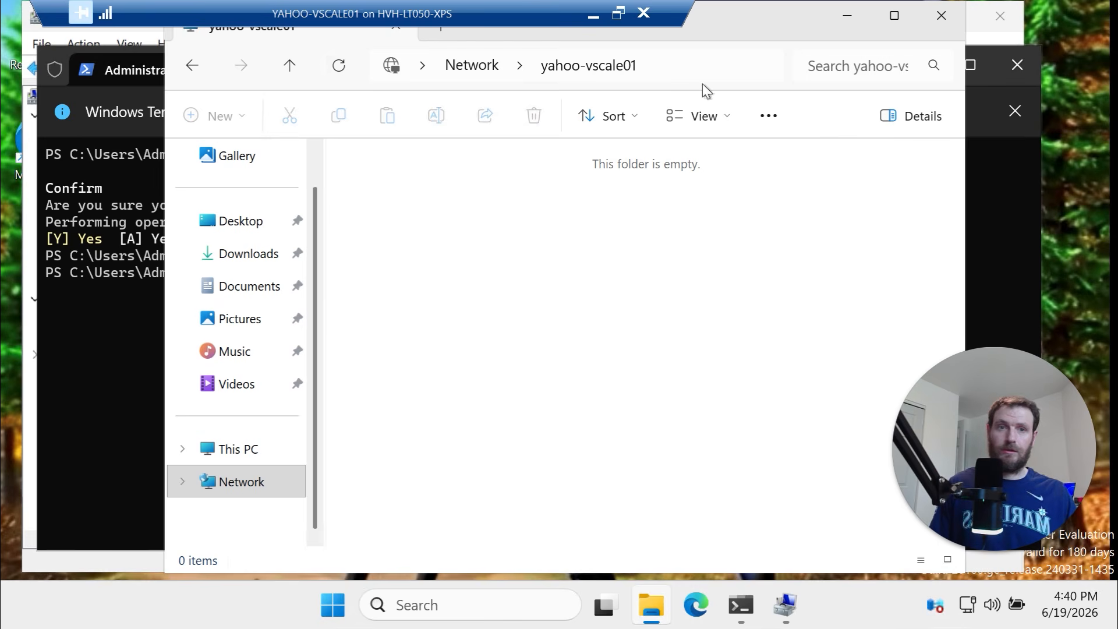
Reopen Computer Management's Shares list and check only the C$, E$ and X$ default shares remain
{"action": "left_click", "coordinate": [988, 15]}
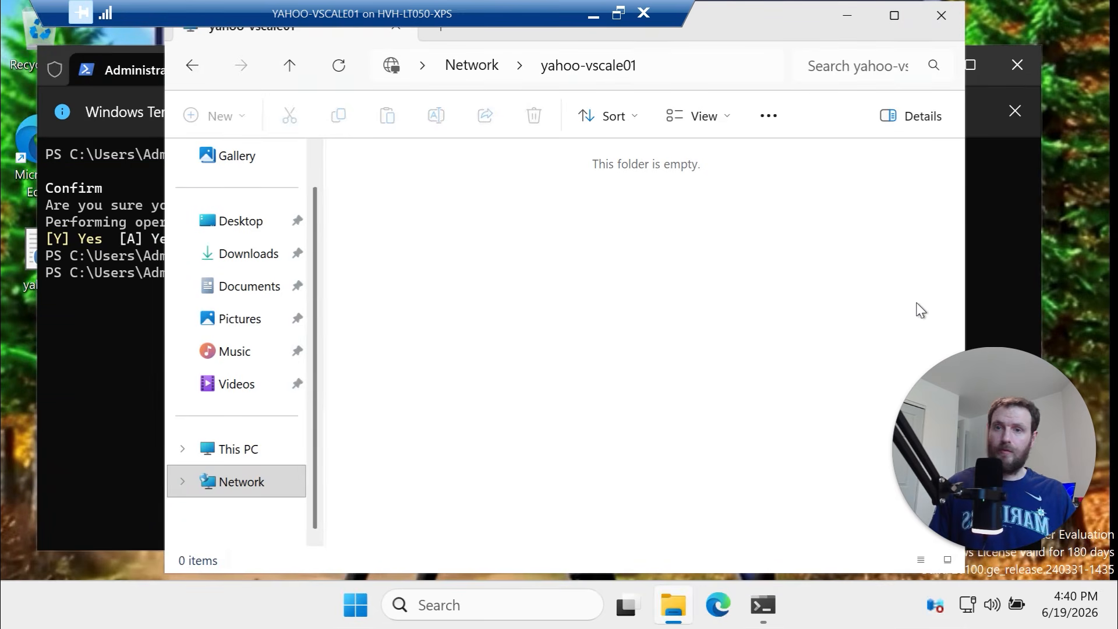
{"action": "right_click", "coordinate": [356, 607]}
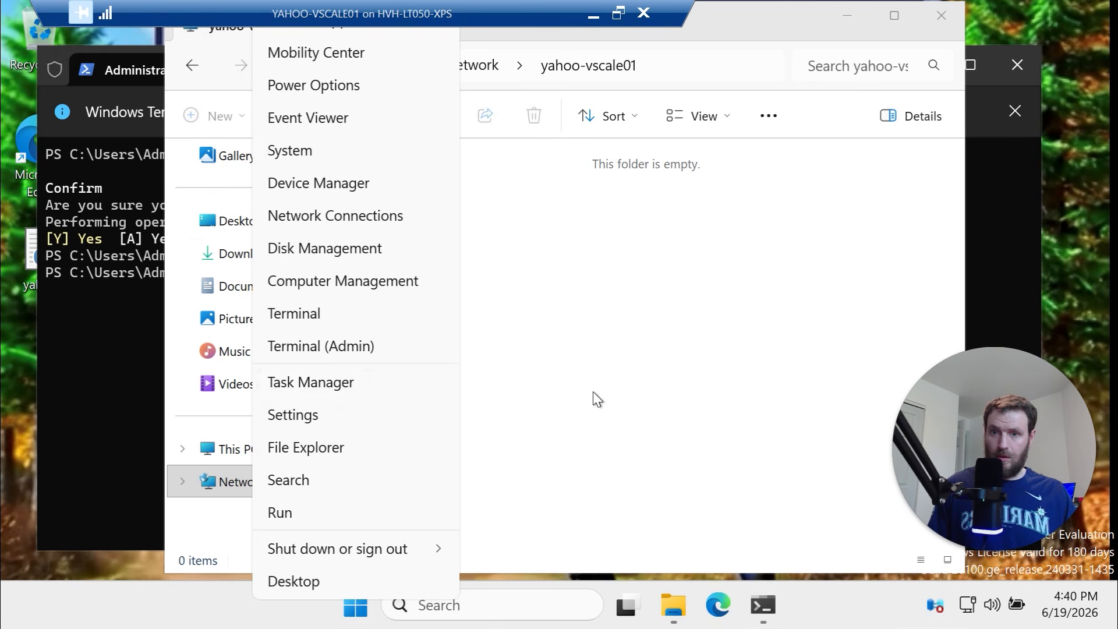
{"action": "left_click", "coordinate": [349, 282]}
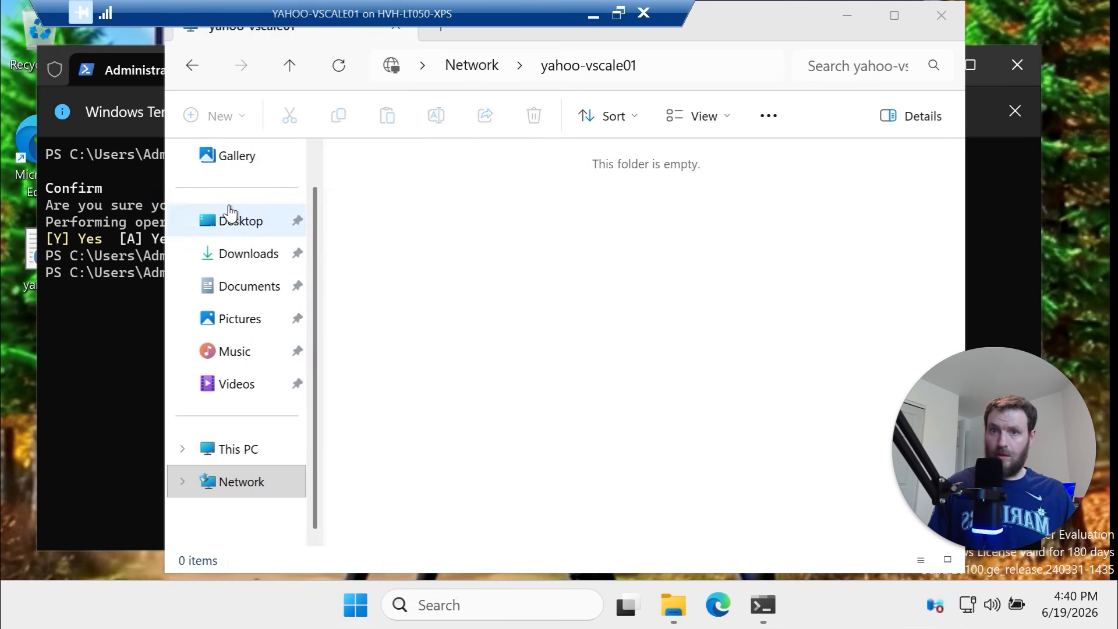
{"action": "left_click", "coordinate": [128, 169]}
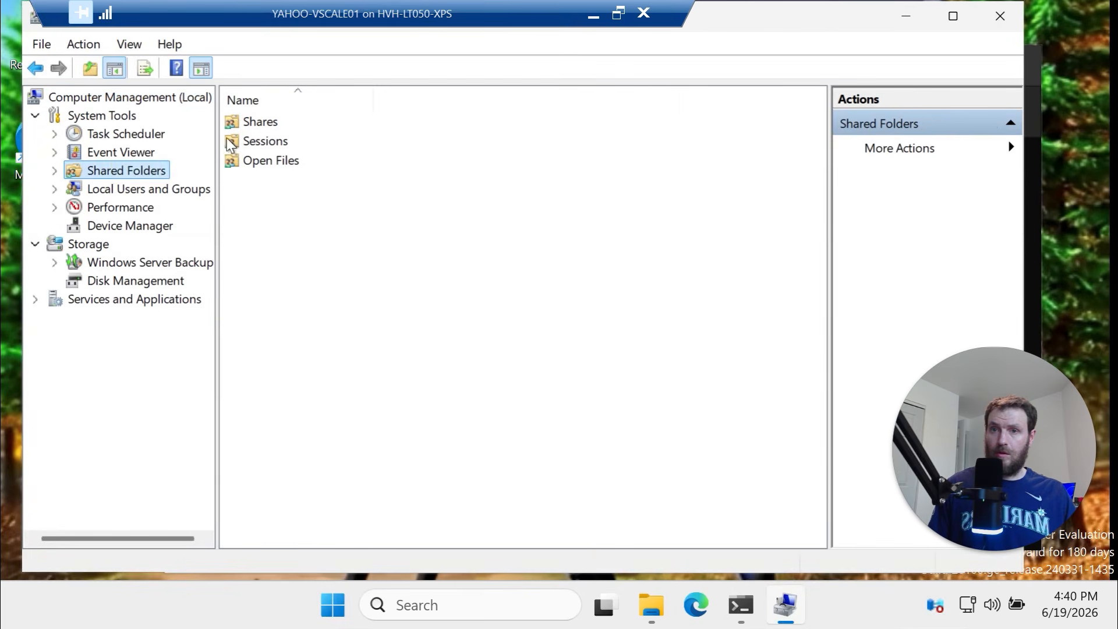
{"action": "left_click", "coordinate": [249, 123]}
{"action": "double_click", "coordinate": [249, 124]}
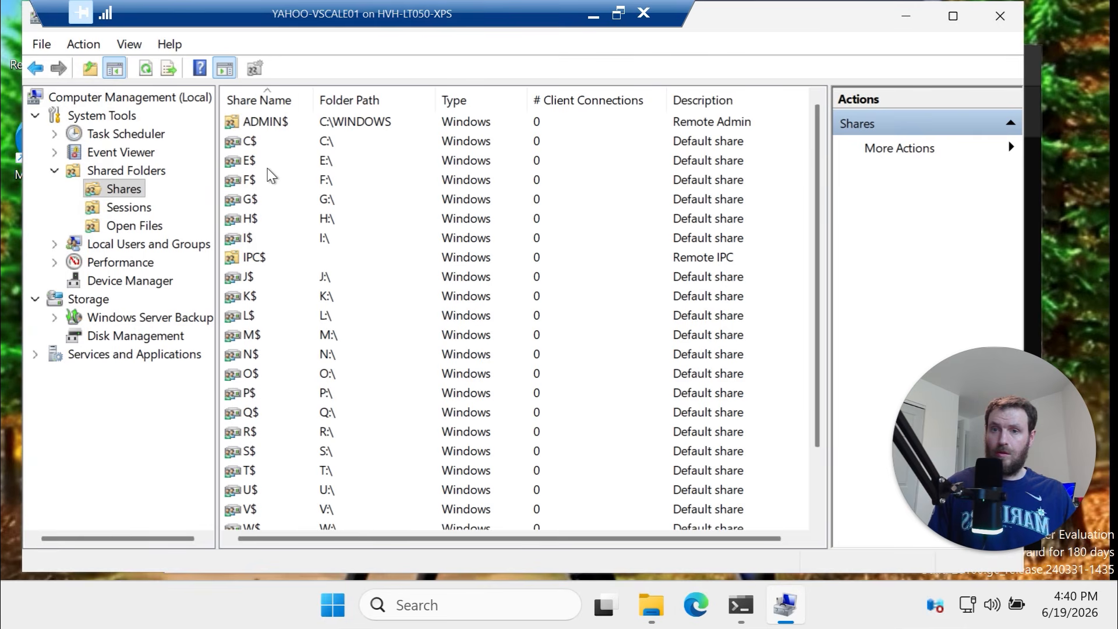
{"action": "left_click", "coordinate": [262, 146]}
{"action": "scroll", "coordinate": [271, 315], "scroll_direction": "down", "scroll_amount": 2}
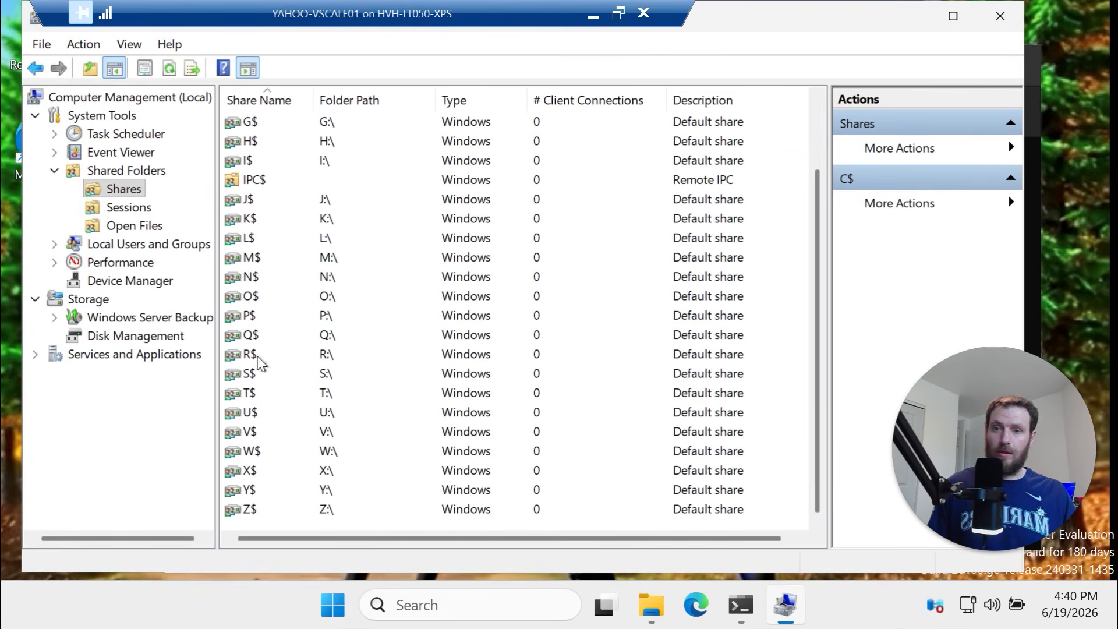
{"action": "left_click", "coordinate": [267, 469]}
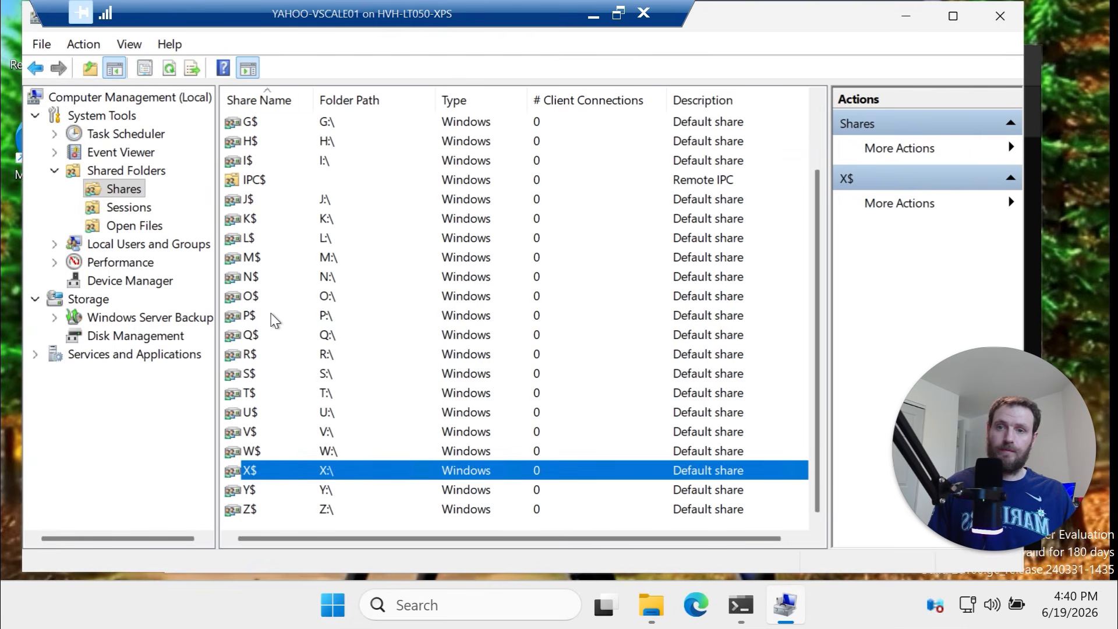
{"action": "scroll", "coordinate": [278, 375], "scroll_direction": "up", "scroll_amount": 2}
{"action": "left_click", "coordinate": [270, 159]}
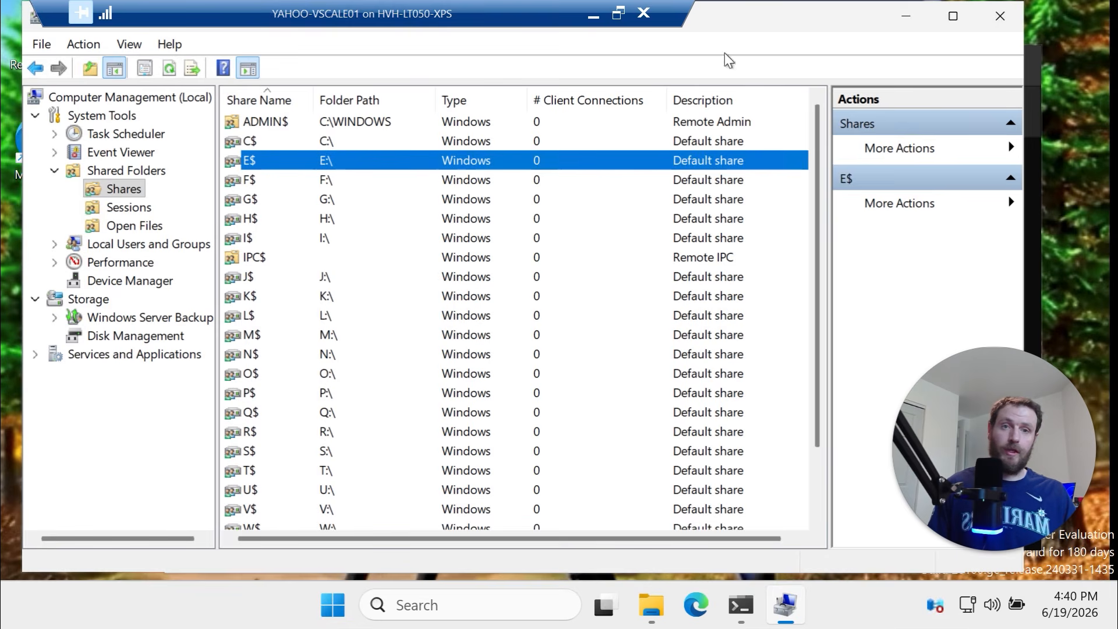
{"action": "left_click", "coordinate": [1033, 238]}
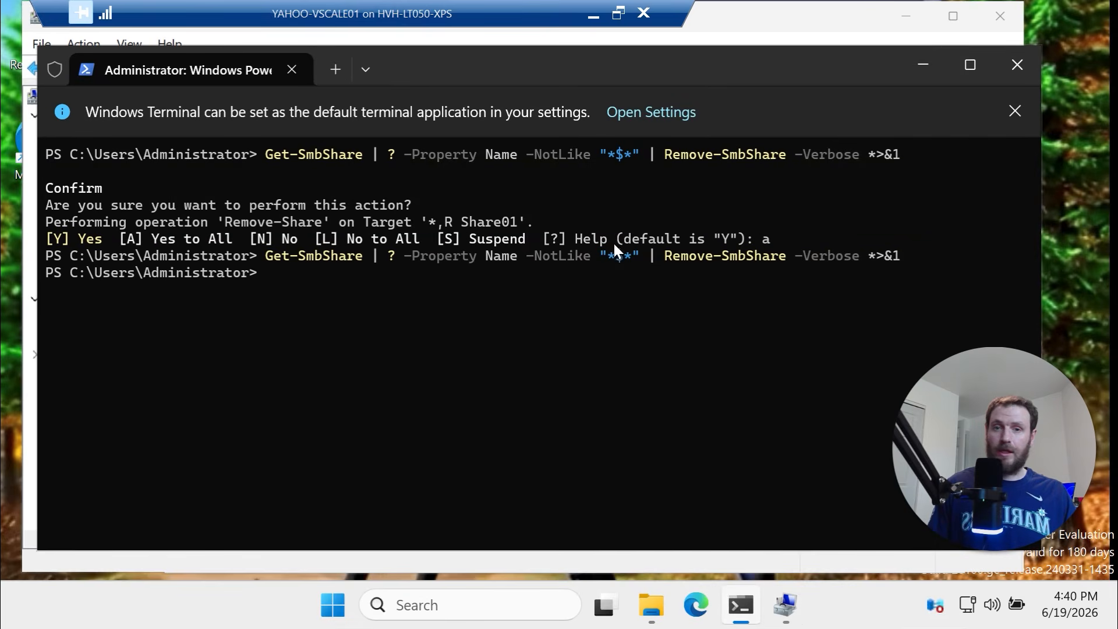
Select the Remove Partitions block in the script and inspect the ReFS disks in Disk Management
{"action": "left_click_drag", "start_coordinate": [639, 256], "coordinate": [568, 256]}
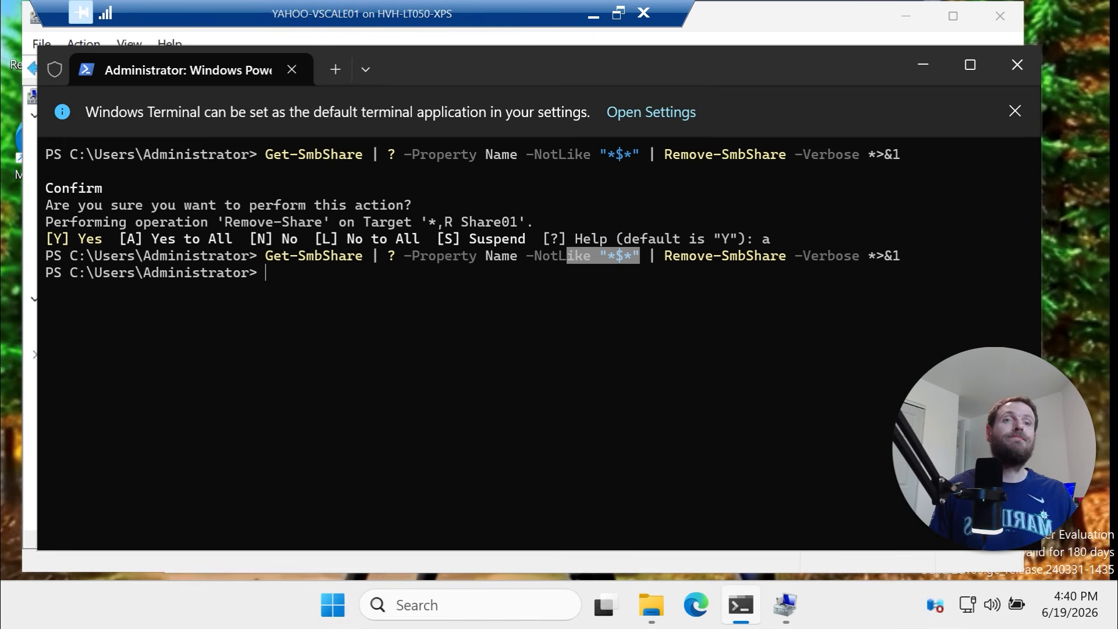
{"action": "left_click", "coordinate": [593, 15]}
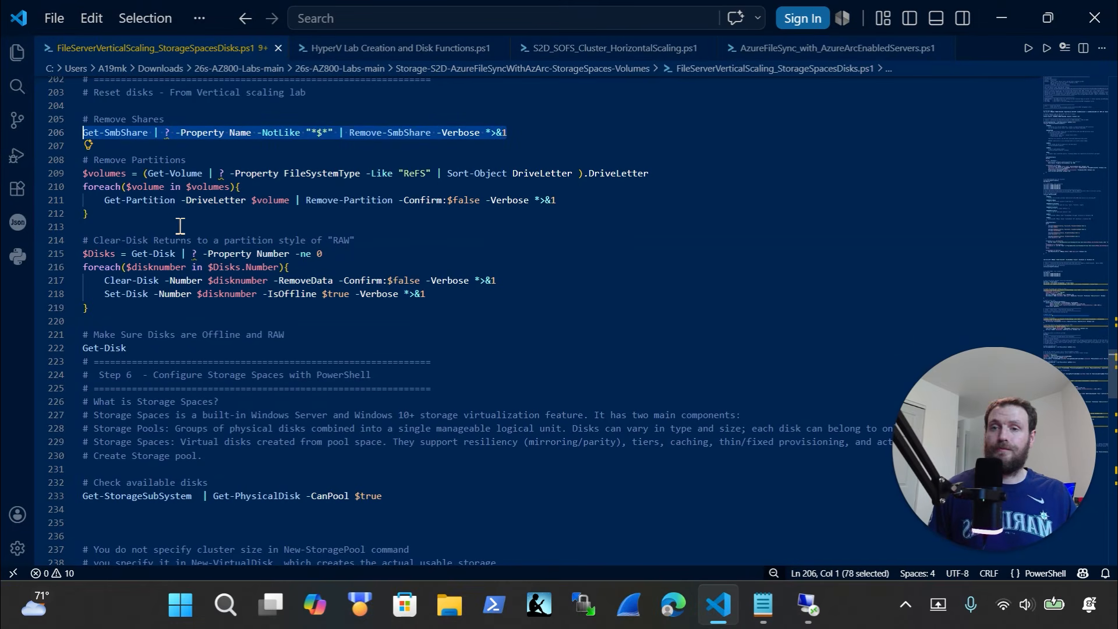
{"action": "left_click_drag", "start_coordinate": [180, 225], "coordinate": [35, 161]}
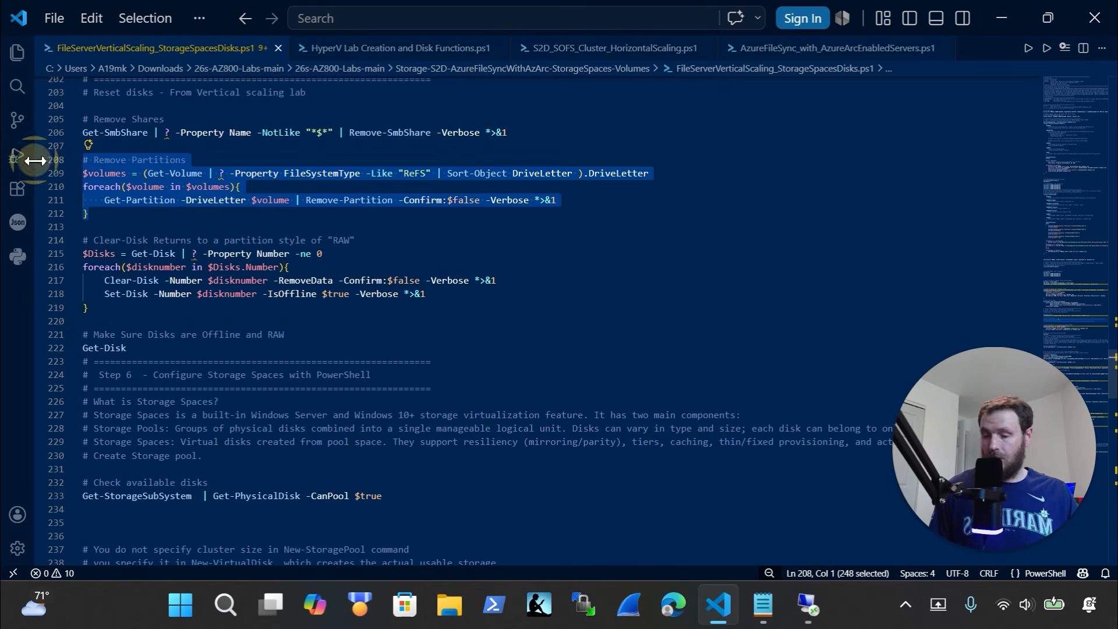
{"action": "left_click", "coordinate": [808, 606]}
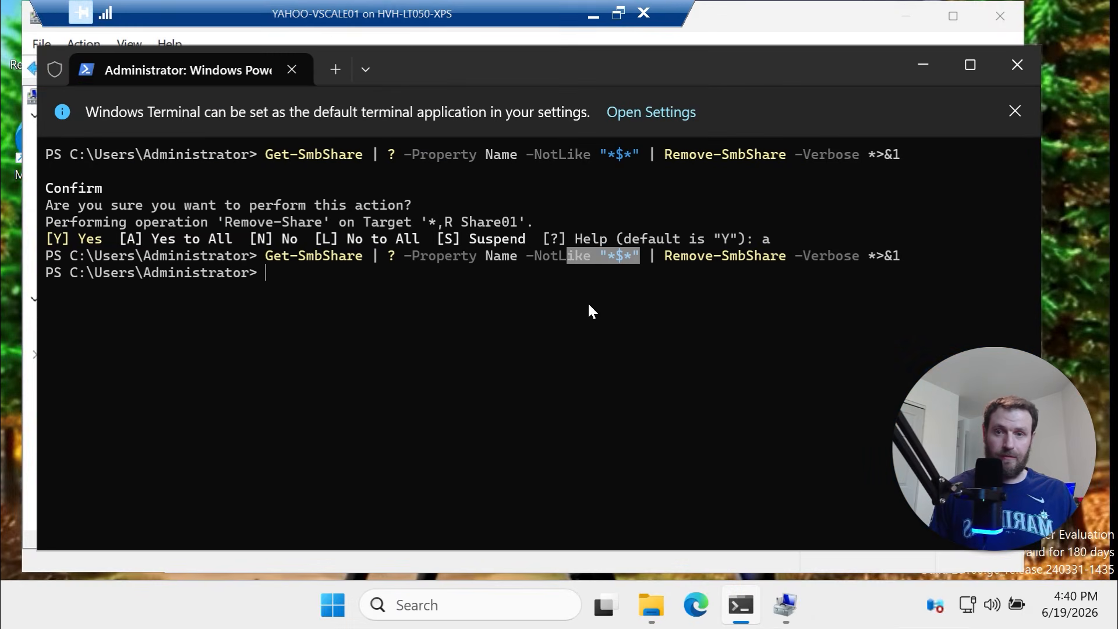
{"action": "left_click", "coordinate": [722, 31]}
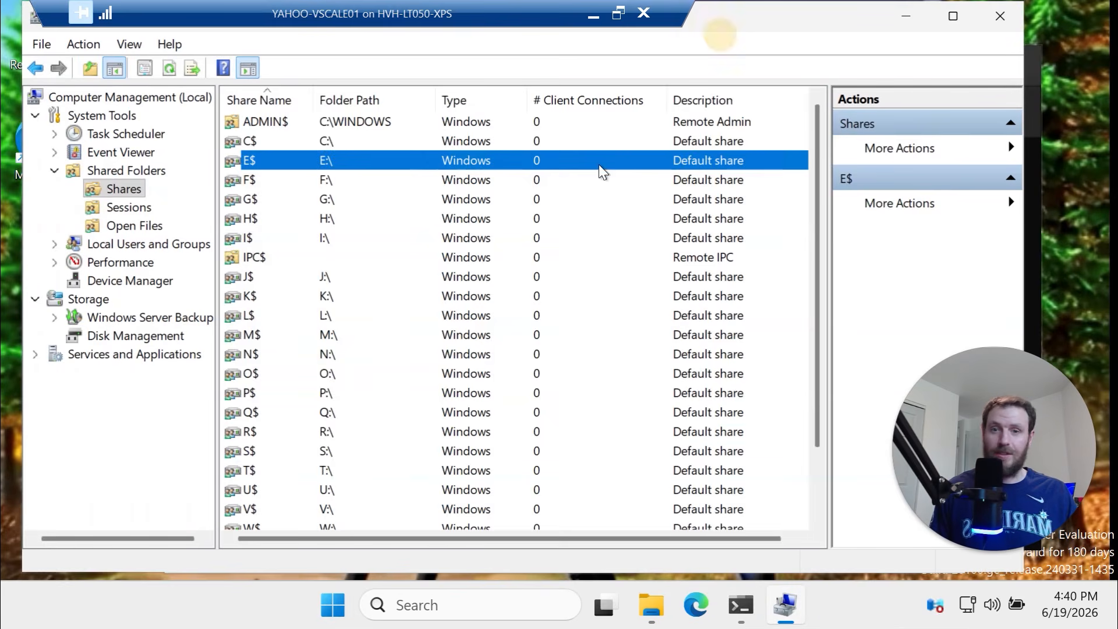
{"action": "left_click", "coordinate": [175, 335]}
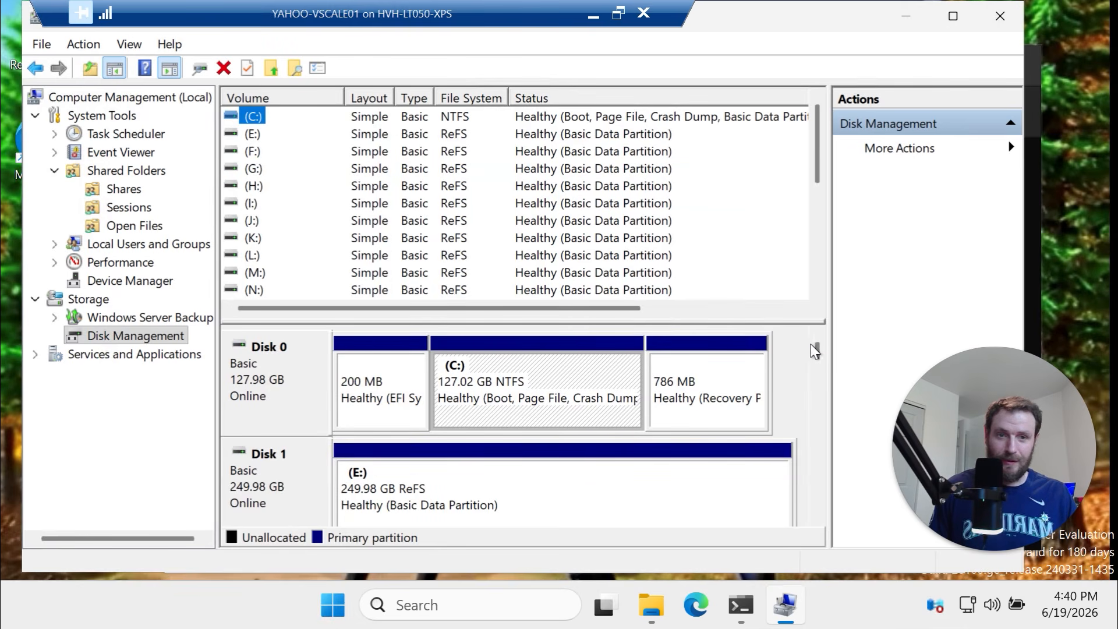
{"action": "left_click_drag", "start_coordinate": [817, 352], "coordinate": [656, 375]}
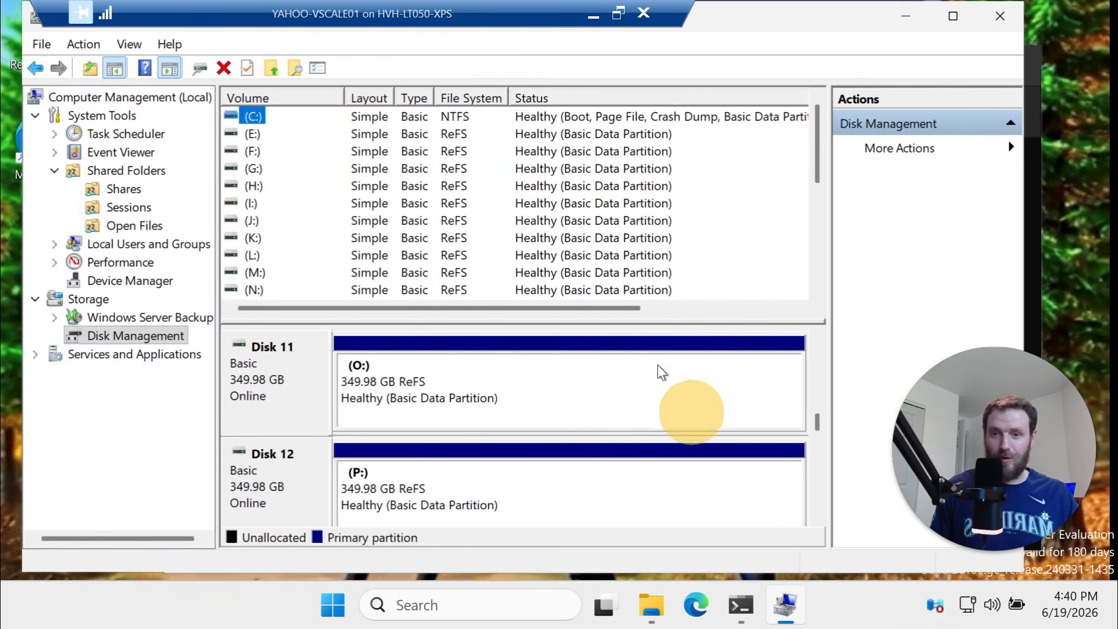
Copy the Remove Partitions lines 208–212 from the script using cut and undo
{"action": "left_click", "coordinate": [741, 605]}
{"action": "left_click", "coordinate": [440, 337]}
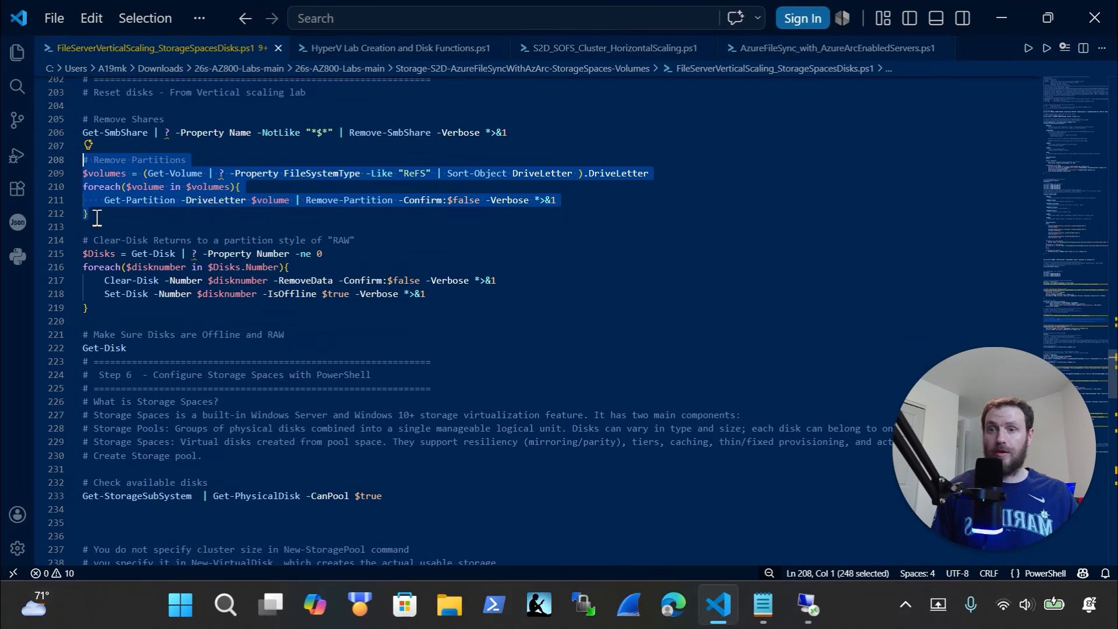
{"action": "left_click", "coordinate": [135, 216]}
{"action": "left_click_drag", "start_coordinate": [135, 216], "coordinate": [59, 165]}
{"action": "key", "text": "ctrl+x"}
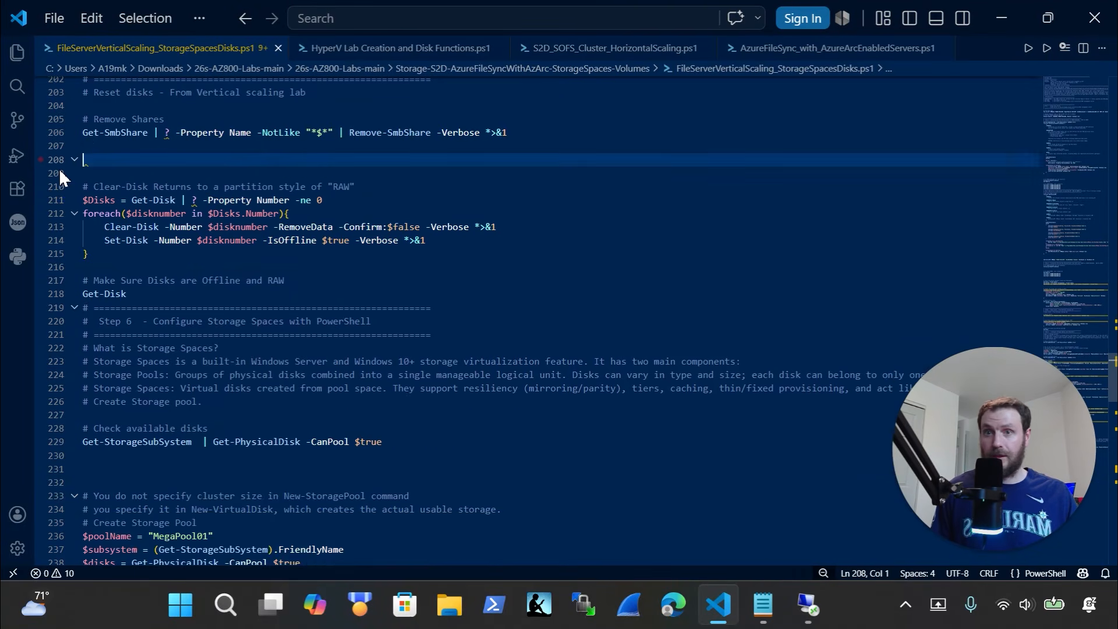
{"action": "key", "text": "ctrl+z"}
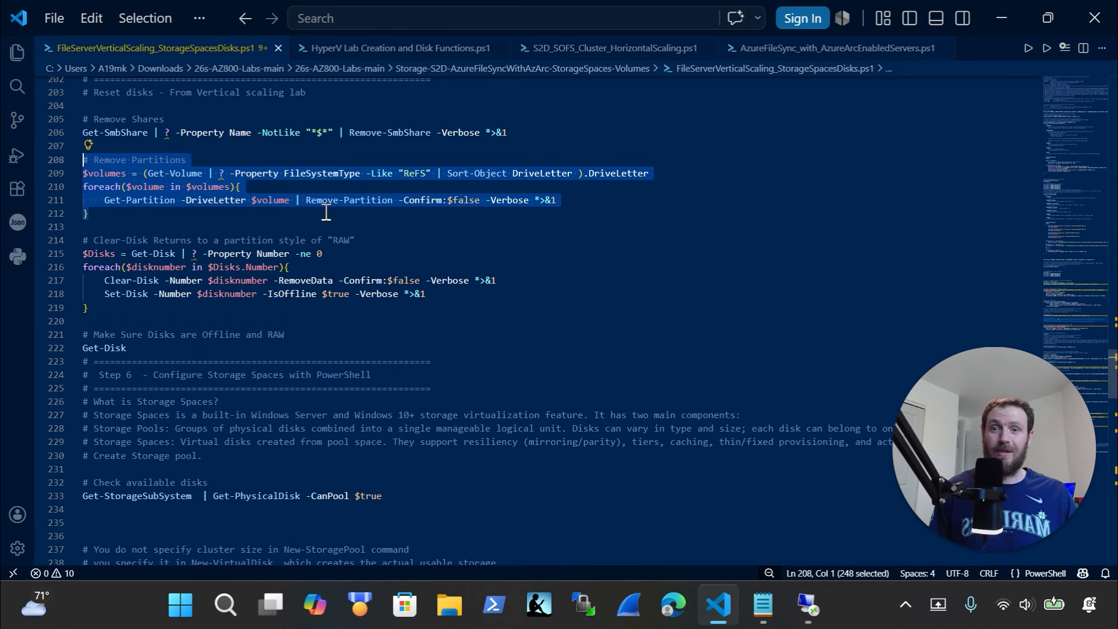
Paste and run the partition-removal script in PowerShell, then confirm disks 1–17 are unallocated
{"action": "left_click", "coordinate": [808, 606]}
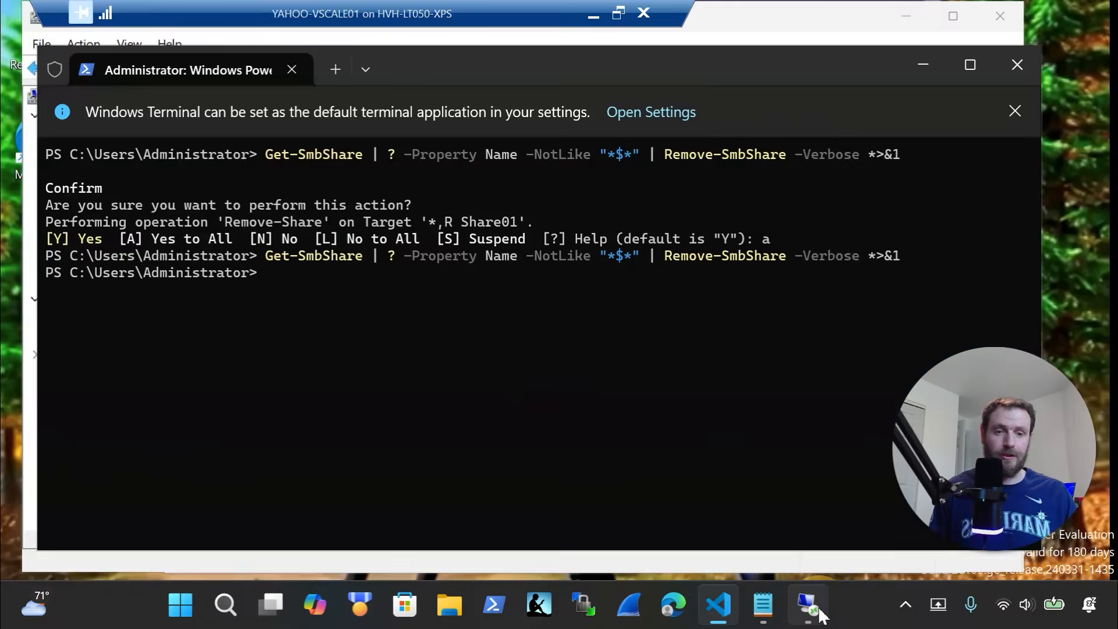
{"action": "right_click", "coordinate": [492, 372]}
{"action": "left_click", "coordinate": [499, 452]}
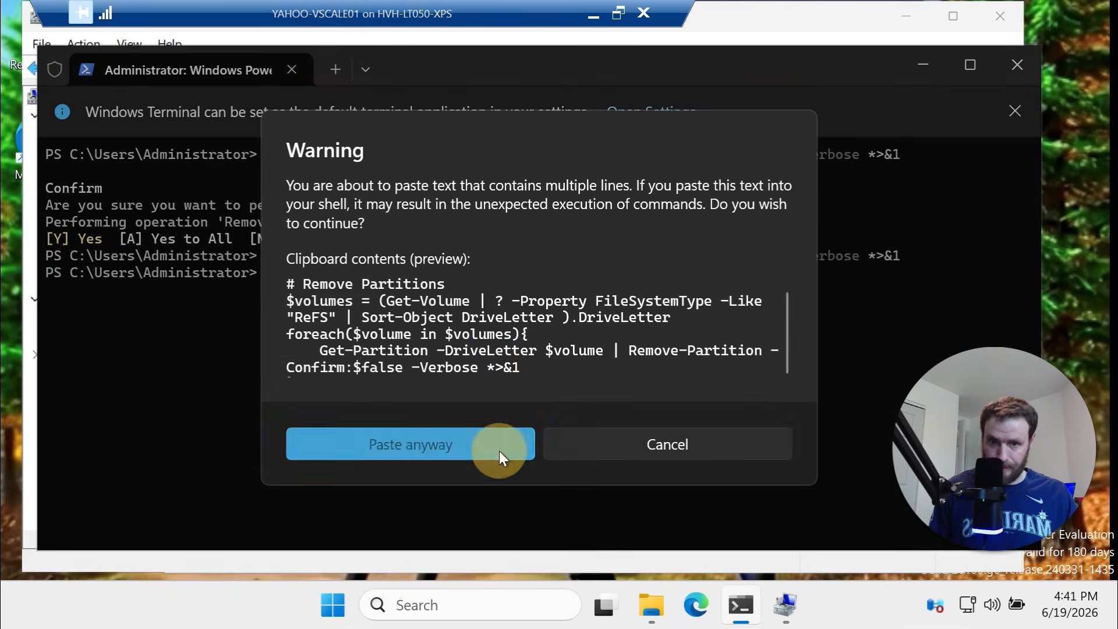
{"action": "key", "text": "Return"}
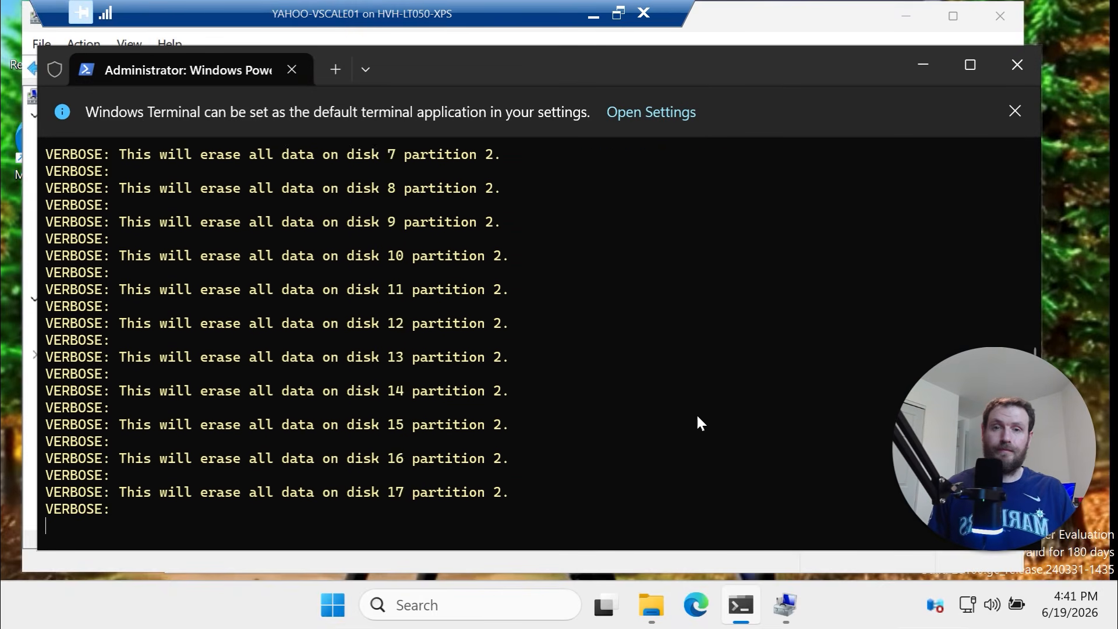
{"action": "left_click", "coordinate": [793, 617]}
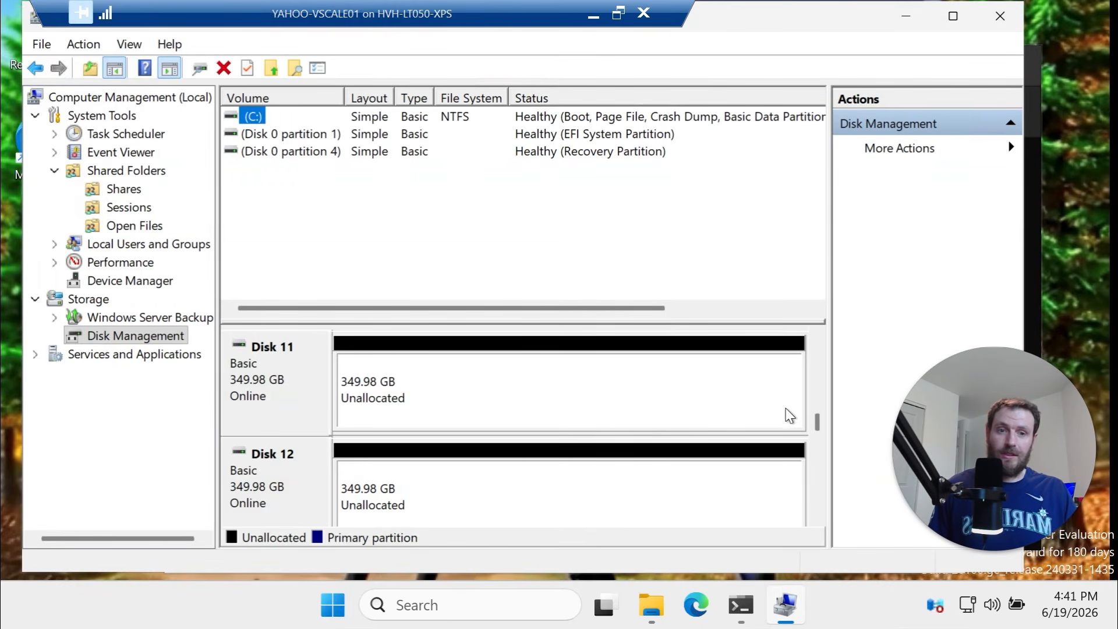
{"action": "left_click_drag", "start_coordinate": [814, 414], "coordinate": [819, 332]}
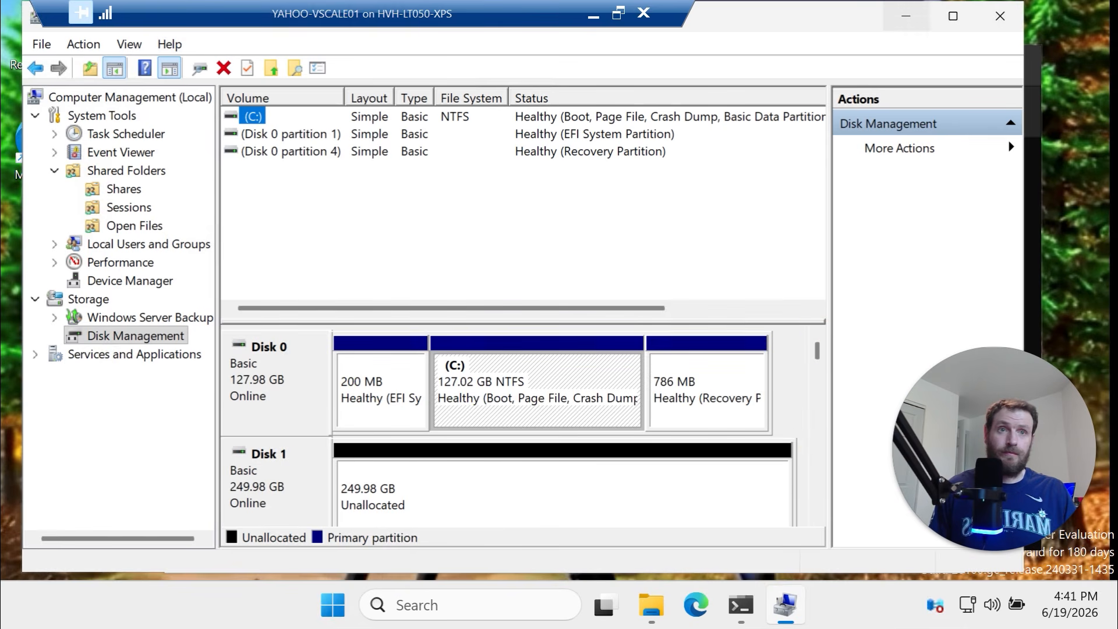
{"action": "left_click", "coordinate": [593, 16]}
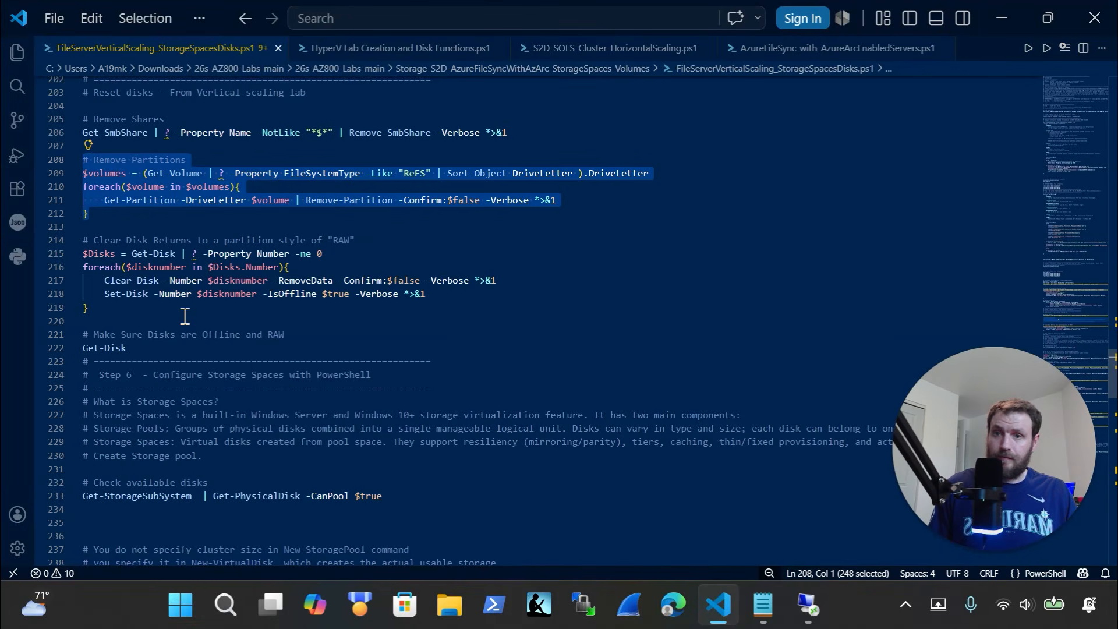
Copy the Clear-Disk block (lines 214–219) and run it in the server's PowerShell
{"action": "left_click_drag", "start_coordinate": [175, 309], "coordinate": [73, 255]}
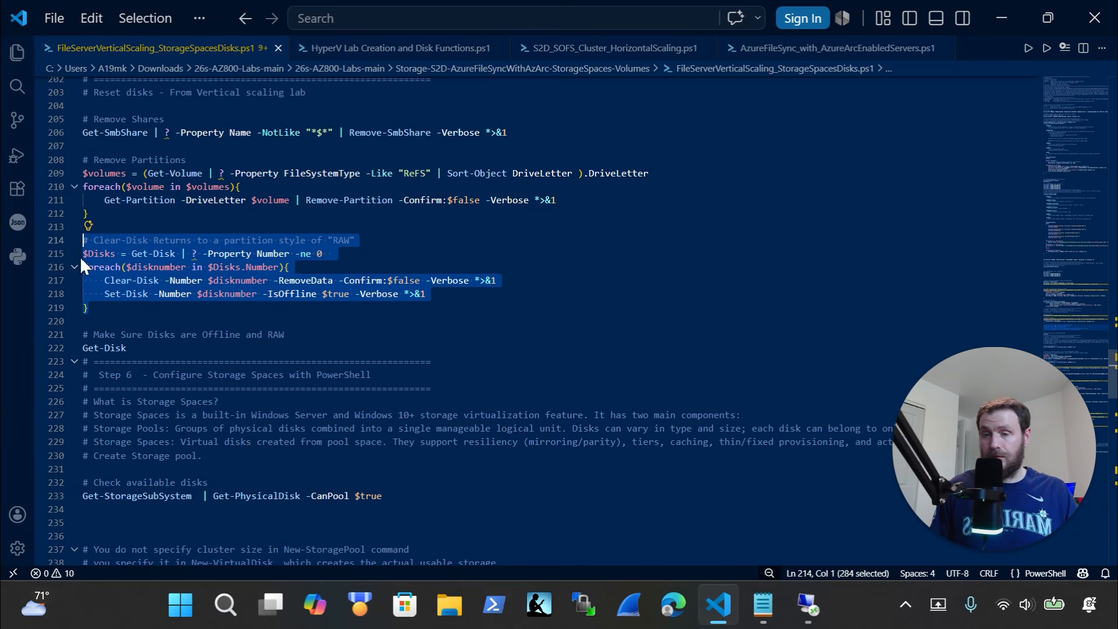
{"action": "key", "text": "ctrl+x"}
{"action": "key", "text": "ctrl+z"}
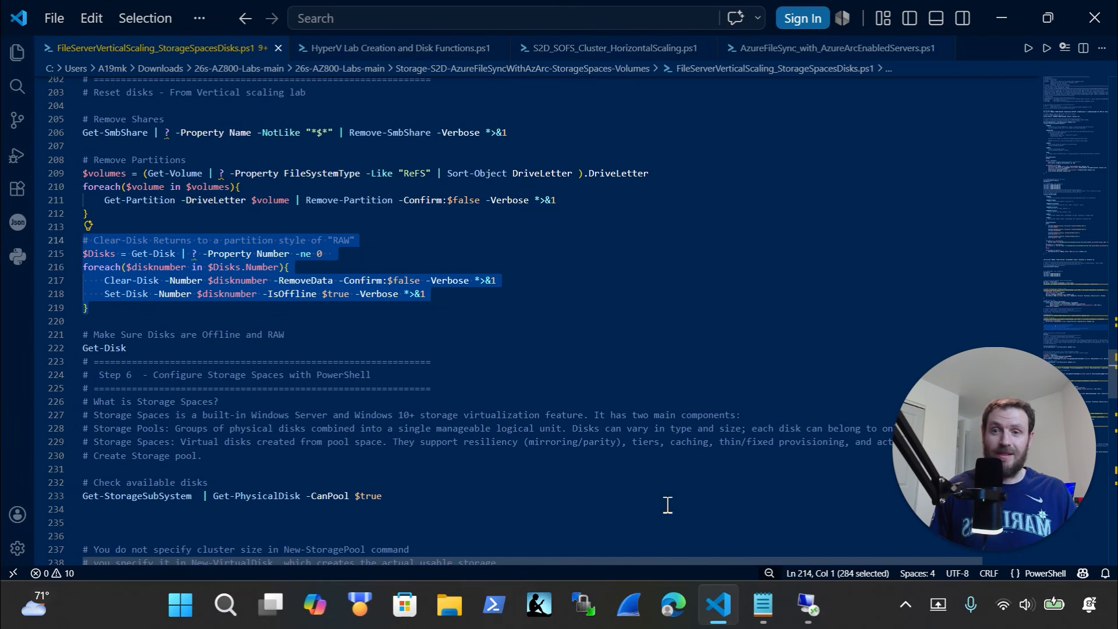
{"action": "left_click", "coordinate": [804, 616]}
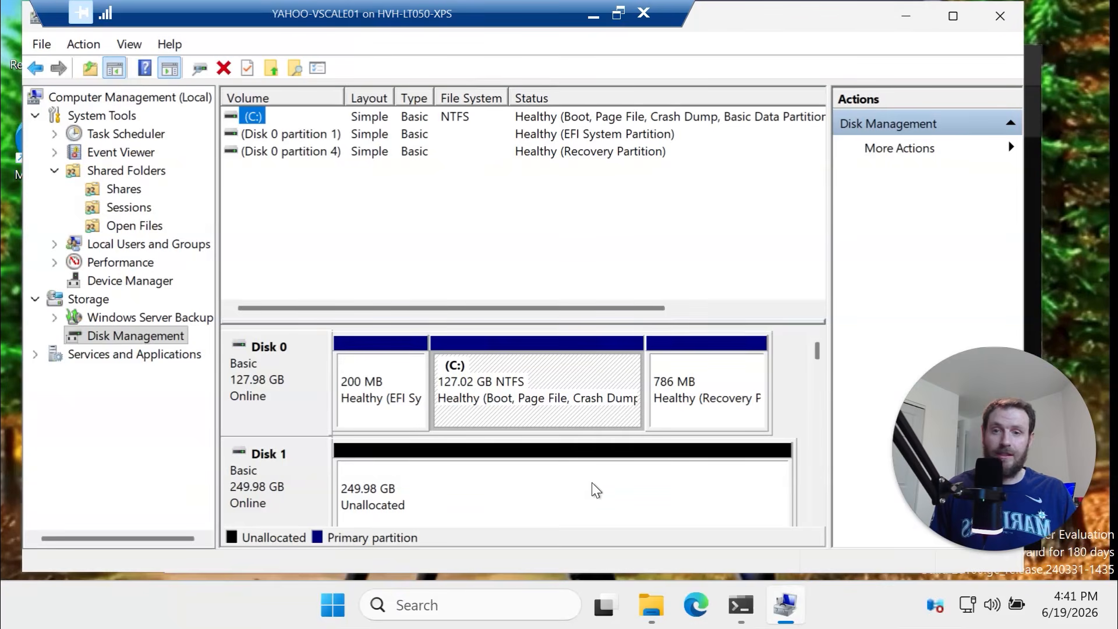
{"action": "left_click", "coordinate": [741, 606]}
{"action": "key", "text": "ctrl+v"}
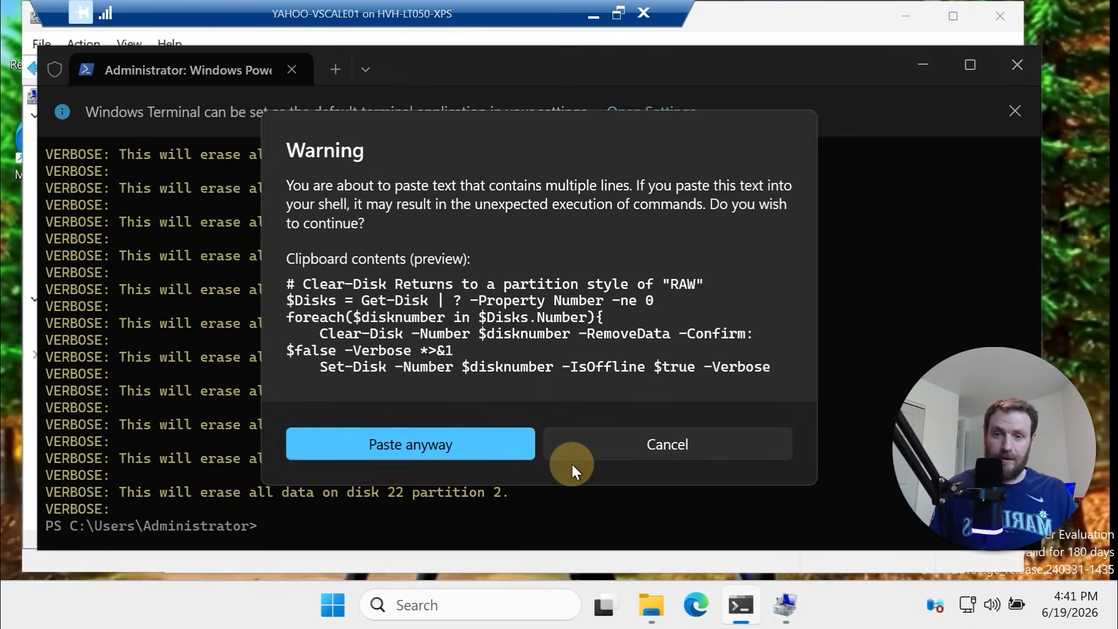
{"action": "left_click", "coordinate": [505, 441]}
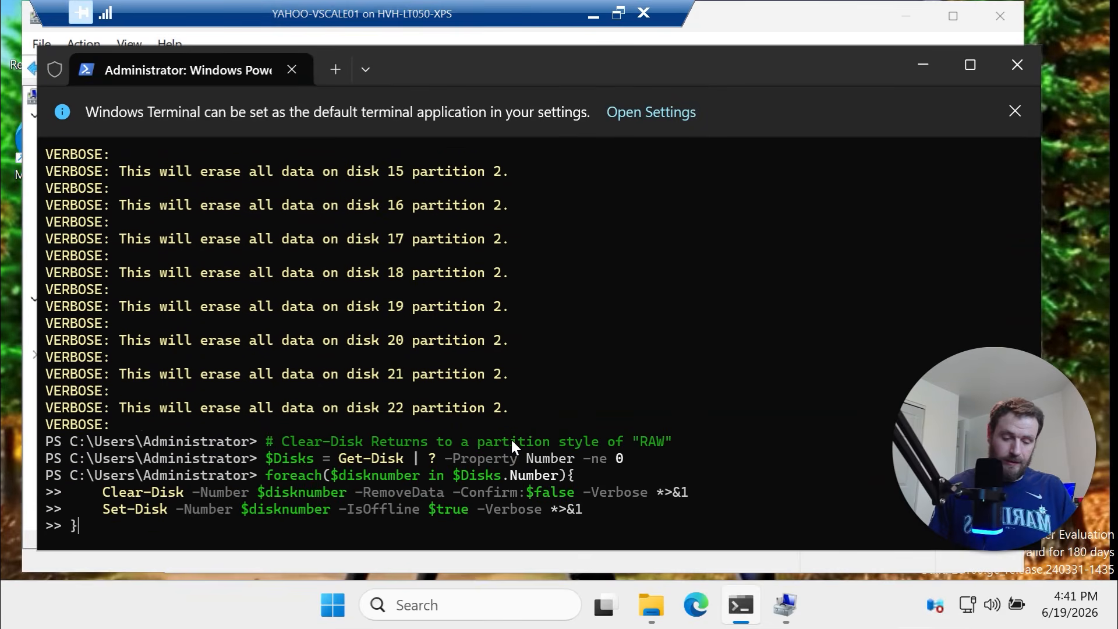
{"action": "key", "text": "Return"}
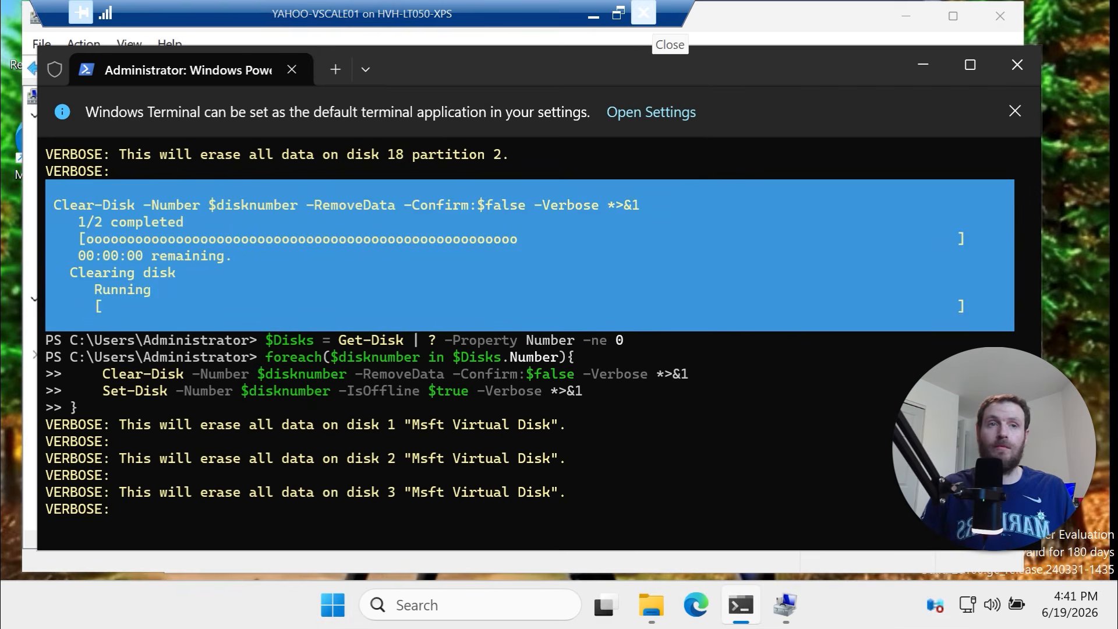
Watch Disk Management until the data disks through disk 22 show uninitialized at 350.00 GB
{"action": "left_click", "coordinate": [796, 619]}
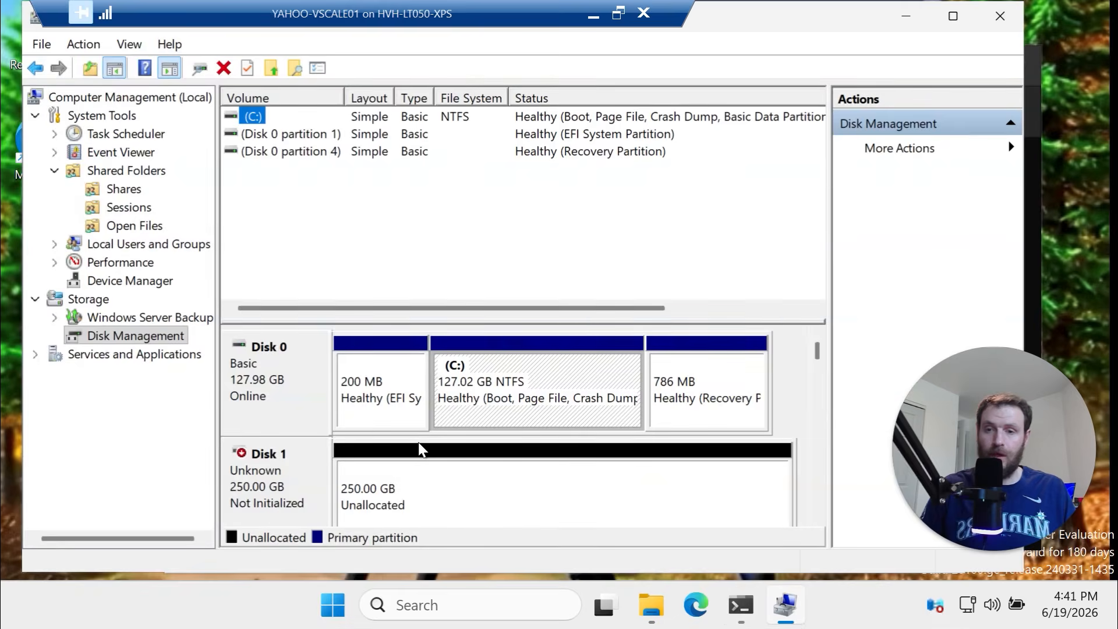
{"action": "left_click_drag", "start_coordinate": [821, 350], "coordinate": [816, 397]}
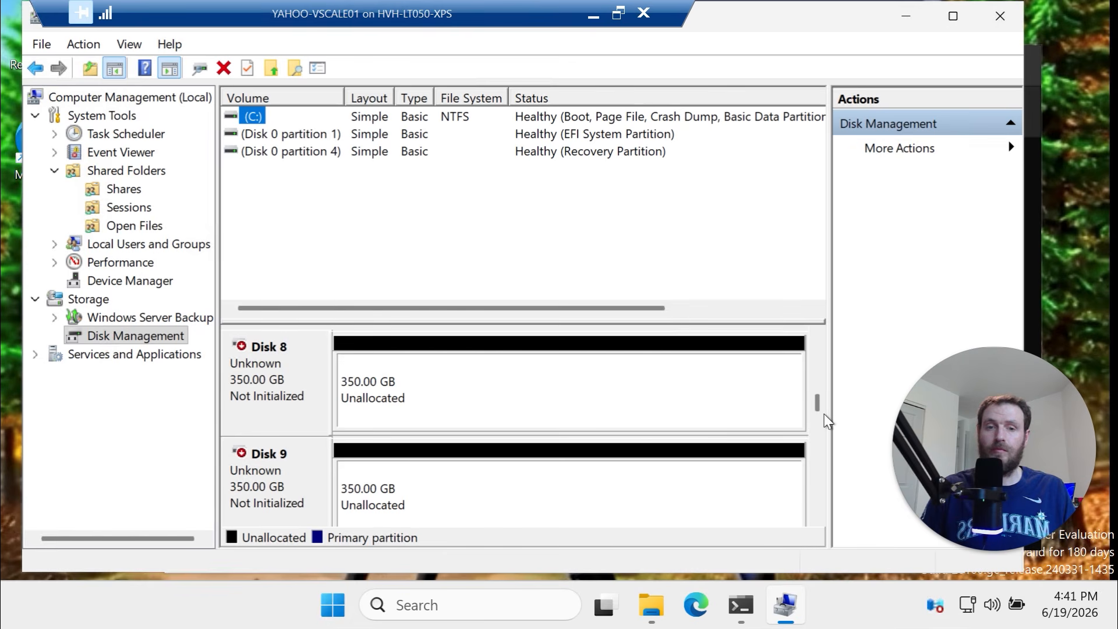
{"action": "left_click_drag", "start_coordinate": [817, 412], "coordinate": [819, 444]}
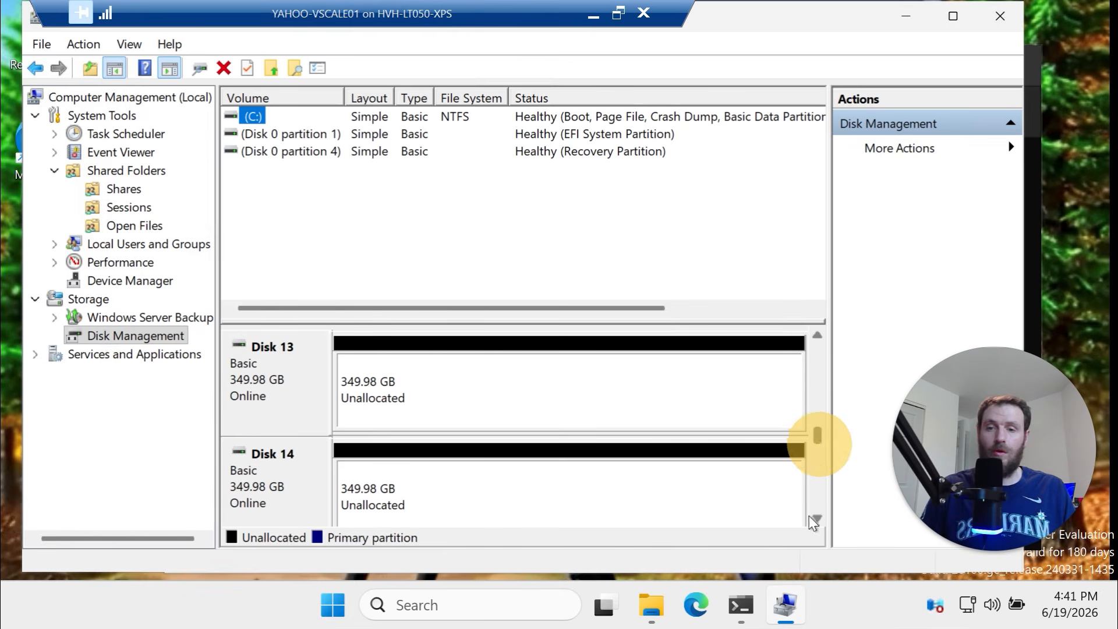
{"action": "left_click", "coordinate": [740, 605]}
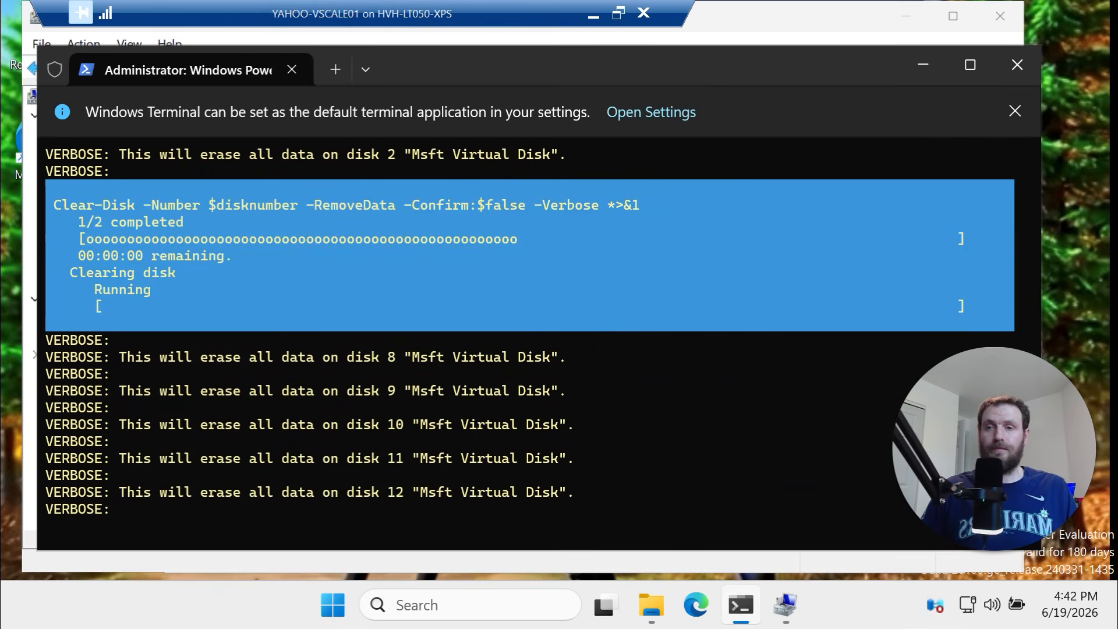
{"action": "mouse_move", "coordinate": [771, 622]}
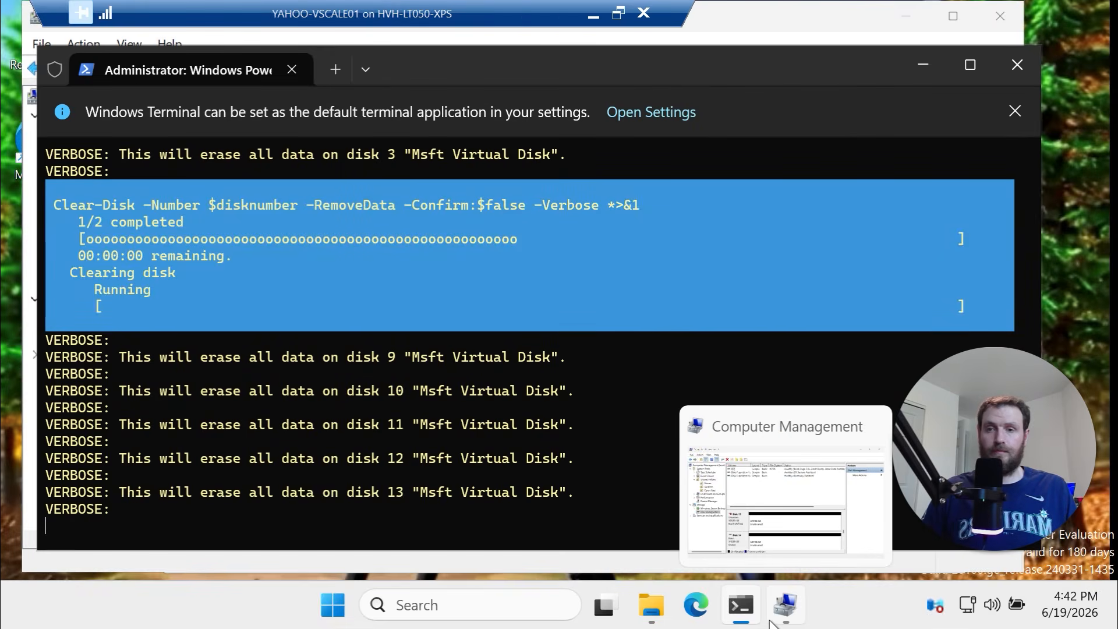
{"action": "left_click", "coordinate": [786, 515]}
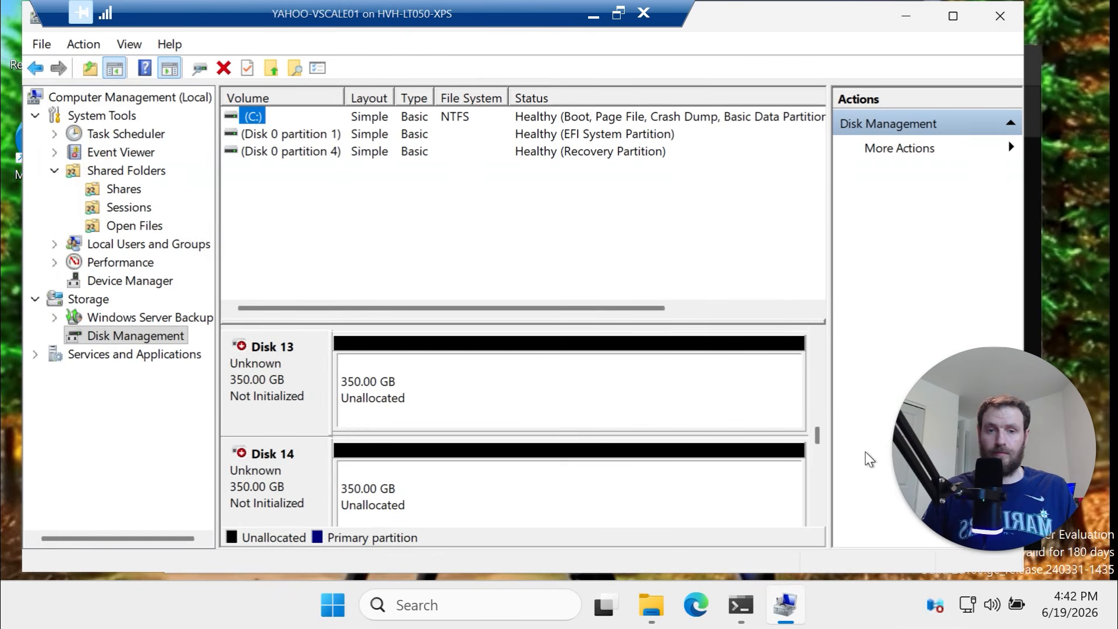
{"action": "left_click_drag", "start_coordinate": [818, 437], "coordinate": [821, 467]}
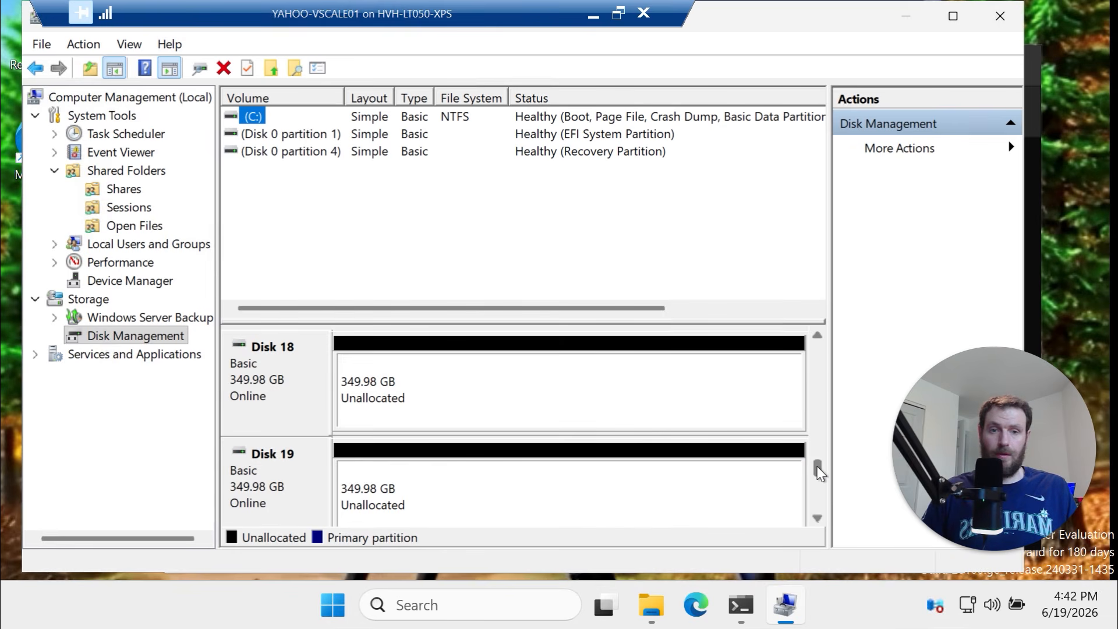
{"action": "mouse_move", "coordinate": [818, 470]}
{"action": "left_mouse_down"}
{"action": "mouse_move", "coordinate": [818, 452]}
{"action": "mouse_move", "coordinate": [816, 491]}
{"action": "left_mouse_up"}
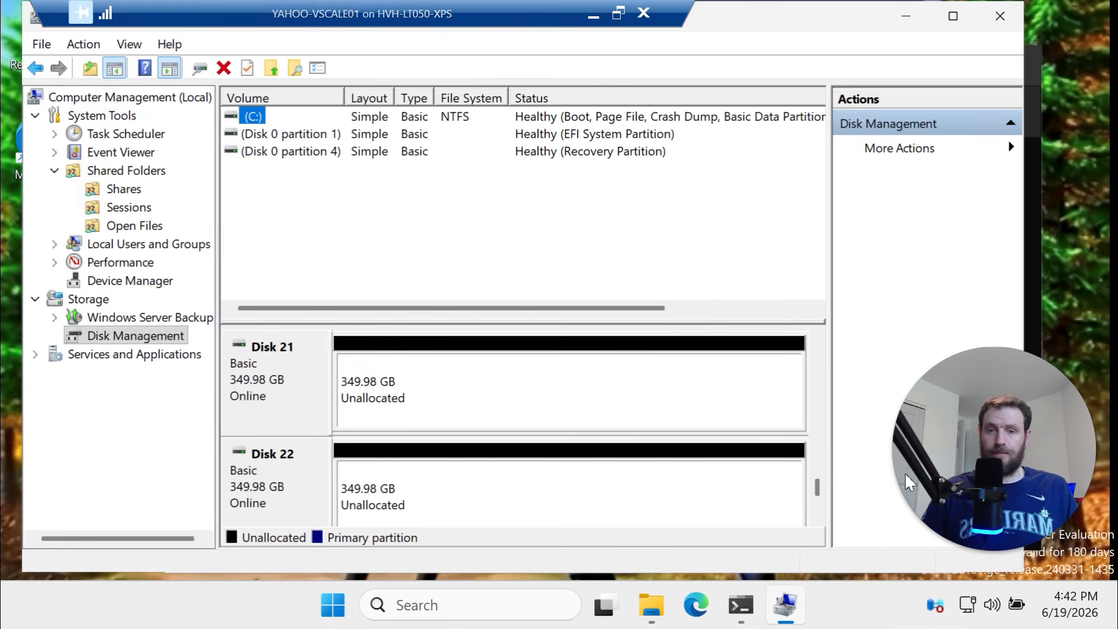
{"action": "mouse_move", "coordinate": [818, 480]}
{"action": "left_mouse_down"}
{"action": "mouse_move", "coordinate": [816, 468]}
{"action": "mouse_move", "coordinate": [815, 490]}
{"action": "left_mouse_up"}
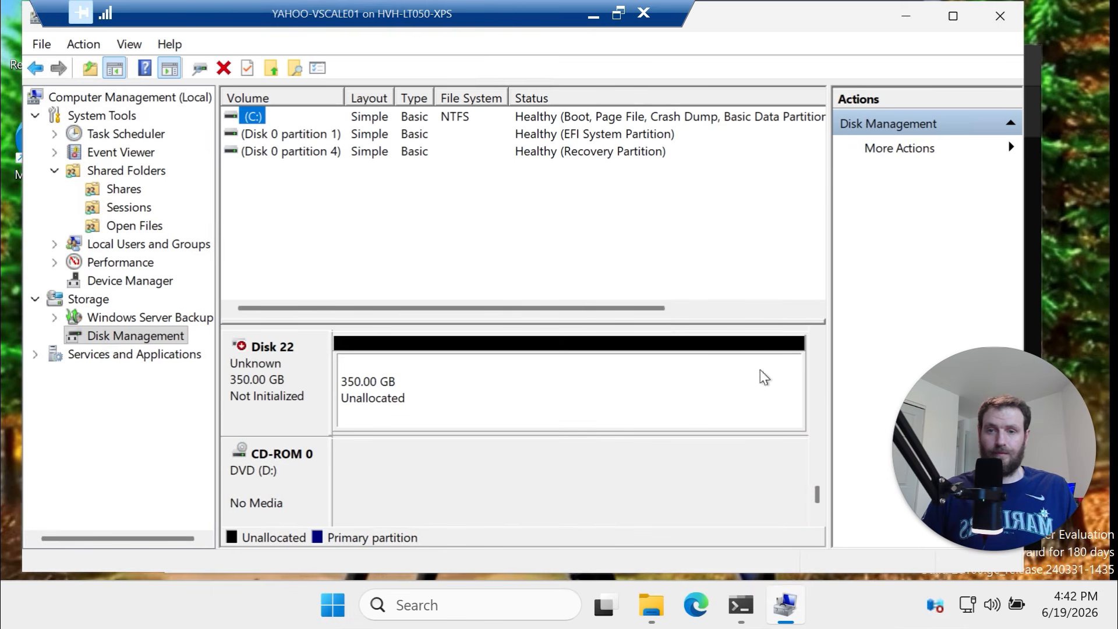
{"action": "left_click", "coordinate": [914, 18]}
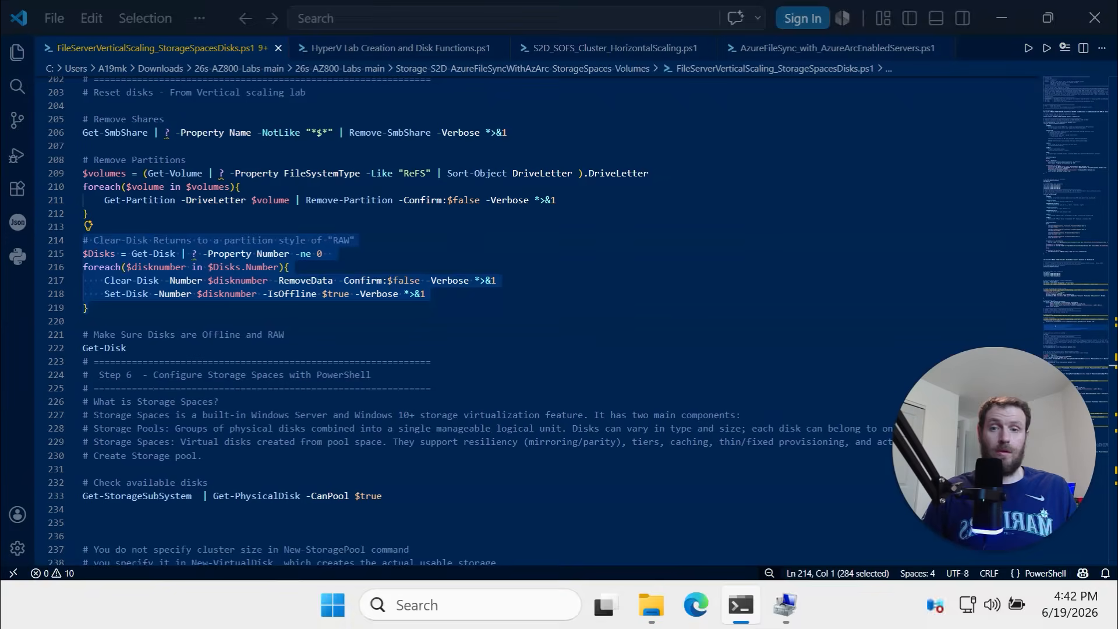
Run the Get-PhysicalDisk -CanPool $true check, listing every data disk as poolable and Healthy
{"action": "scroll", "coordinate": [224, 401], "scroll_direction": "down", "scroll_amount": 5}
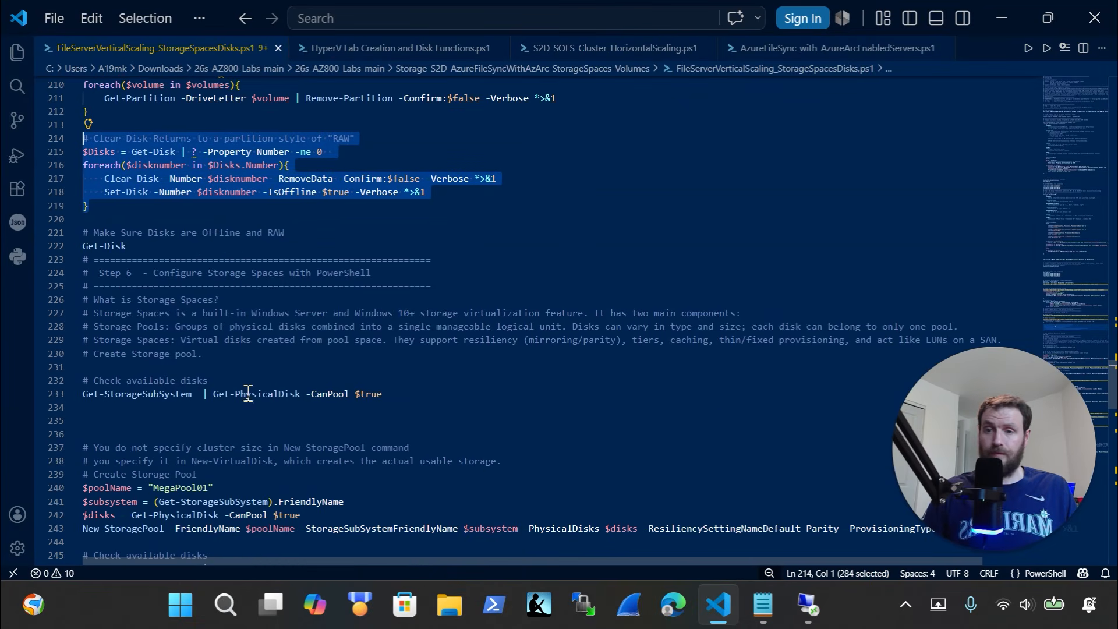
{"action": "left_click_drag", "start_coordinate": [432, 294], "coordinate": [17, 251]}
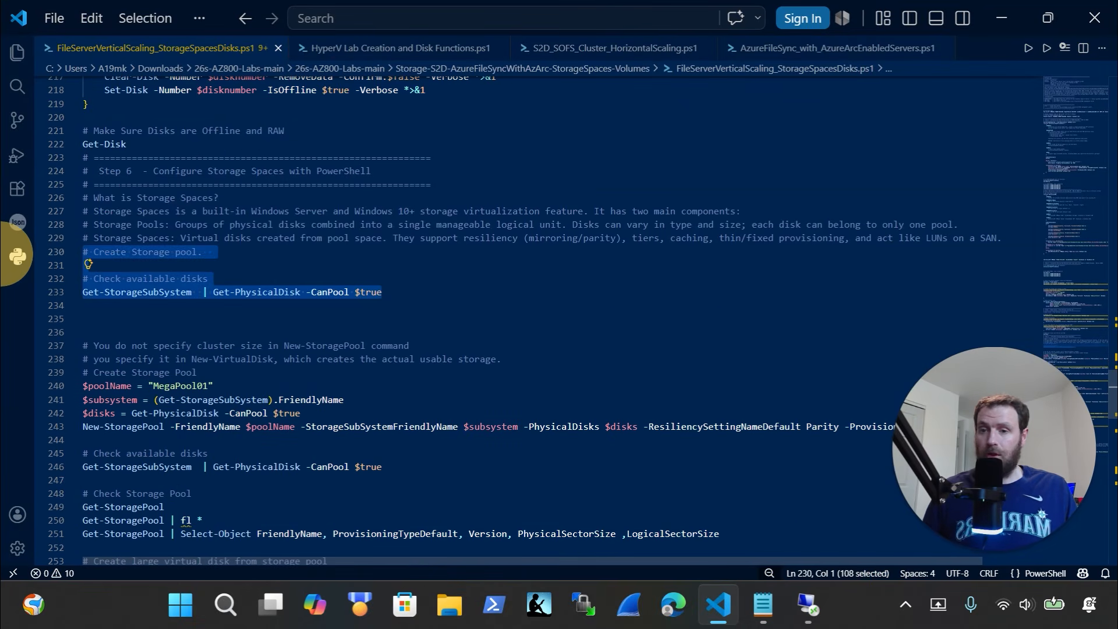
{"action": "left_click", "coordinate": [809, 604]}
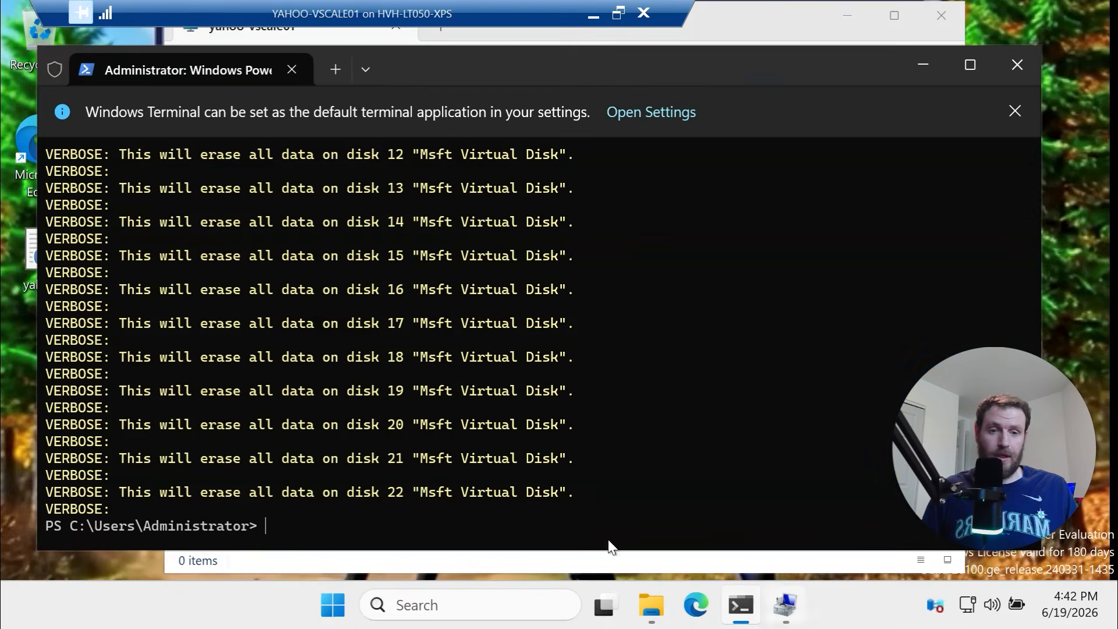
{"action": "right_click", "coordinate": [410, 488]}
{"action": "left_click", "coordinate": [429, 430]}
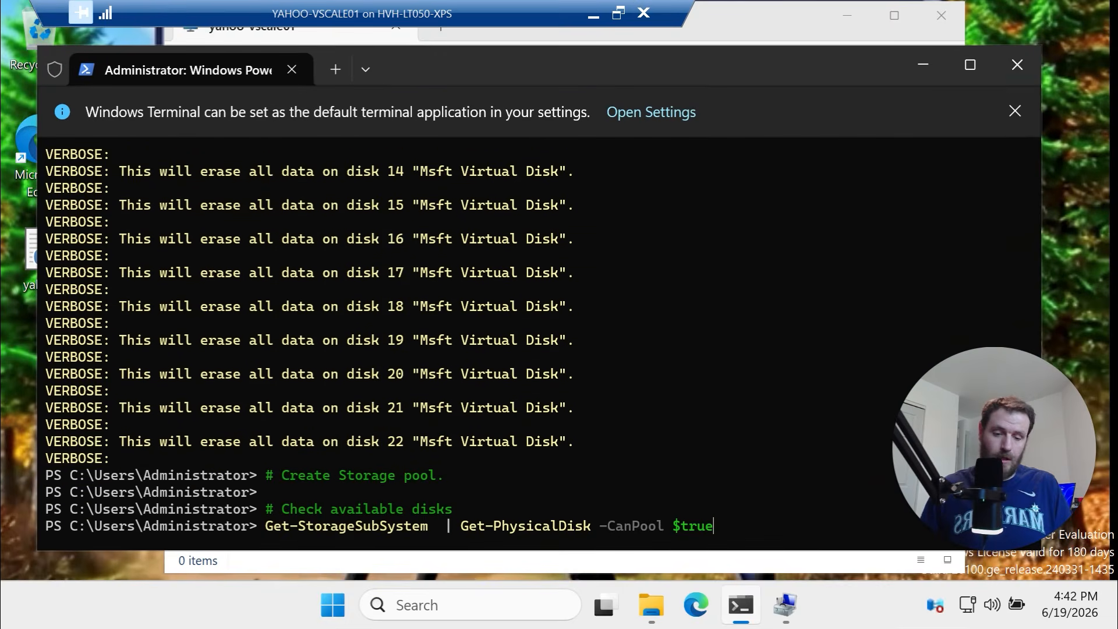
{"action": "key", "text": "Return"}
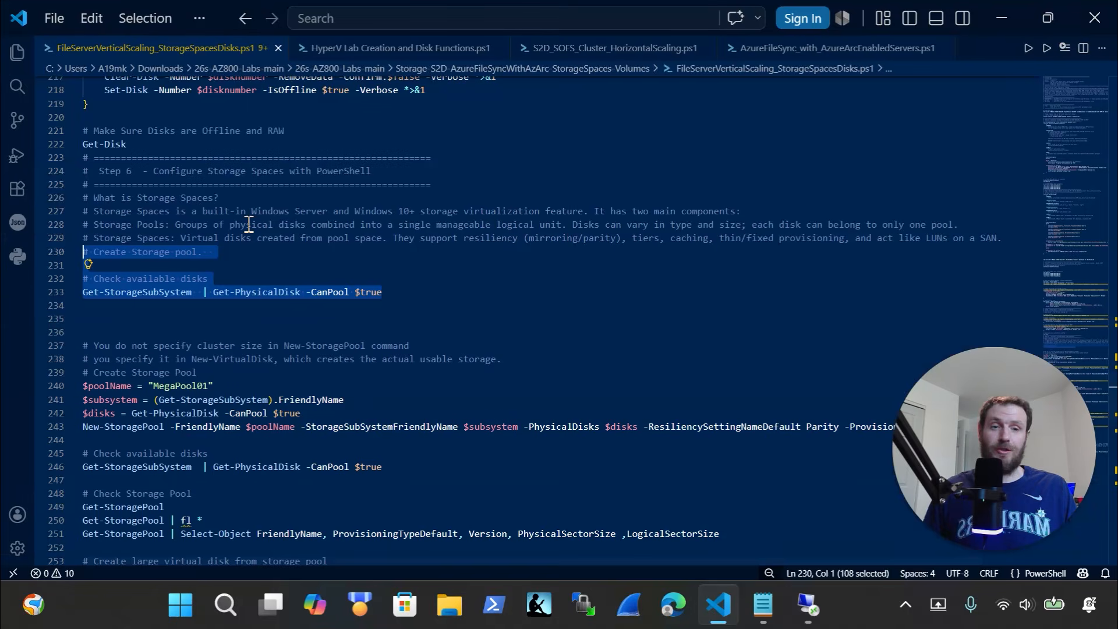
Select the Create Storage Pool commands in the script
{"action": "scroll", "coordinate": [256, 326], "scroll_direction": "down", "scroll_amount": 4}
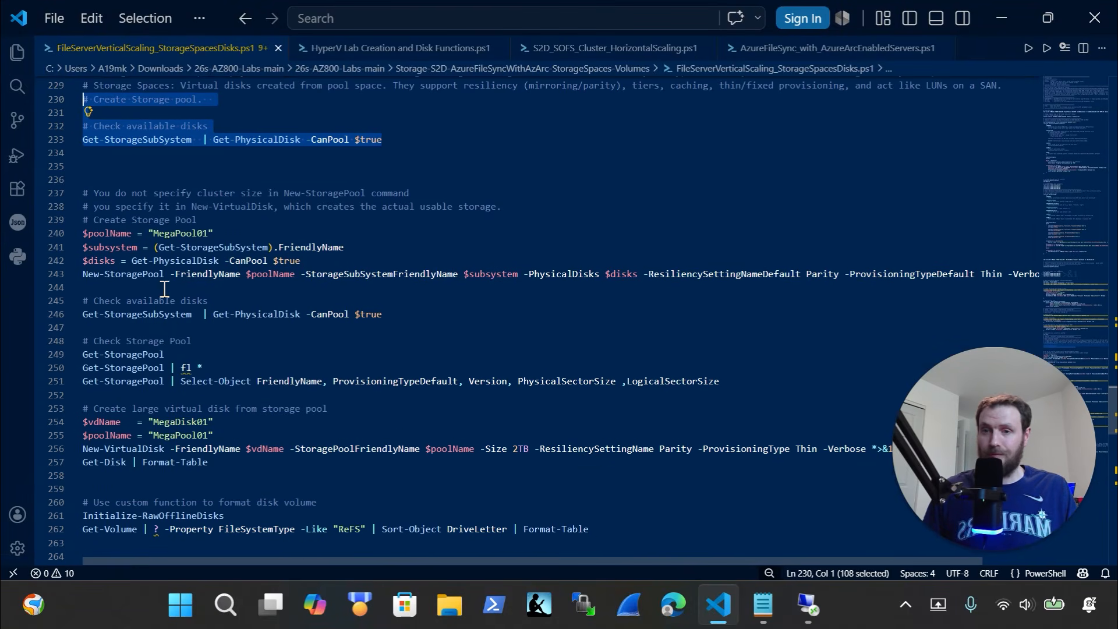
{"action": "left_click", "coordinate": [140, 304]}
{"action": "left_click_drag", "start_coordinate": [141, 288], "coordinate": [52, 220]}
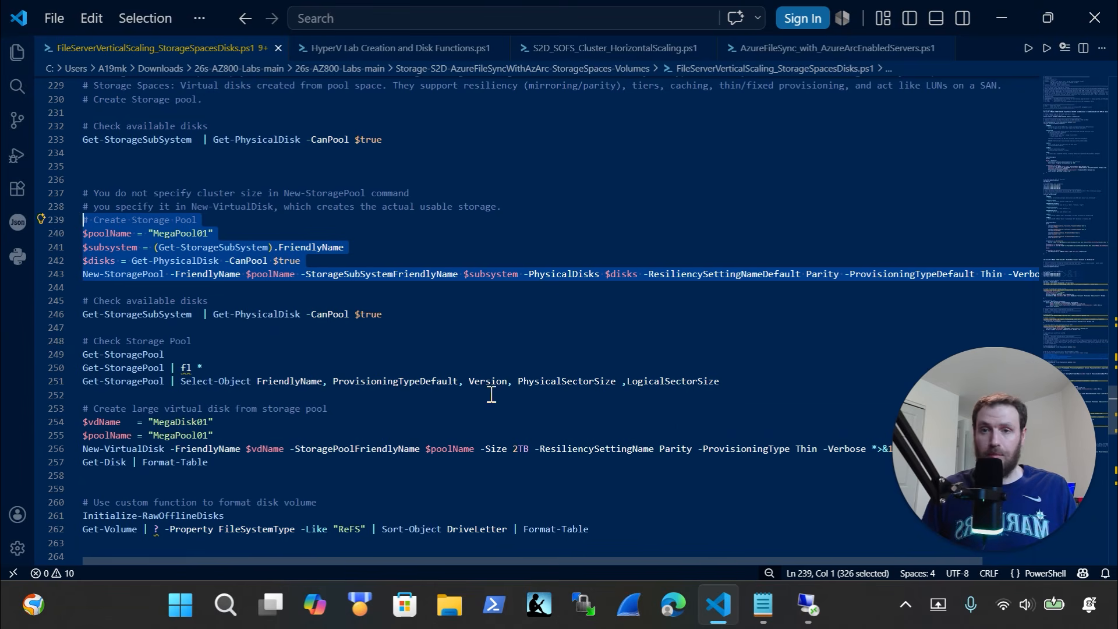
{"action": "left_click", "coordinate": [807, 604]}
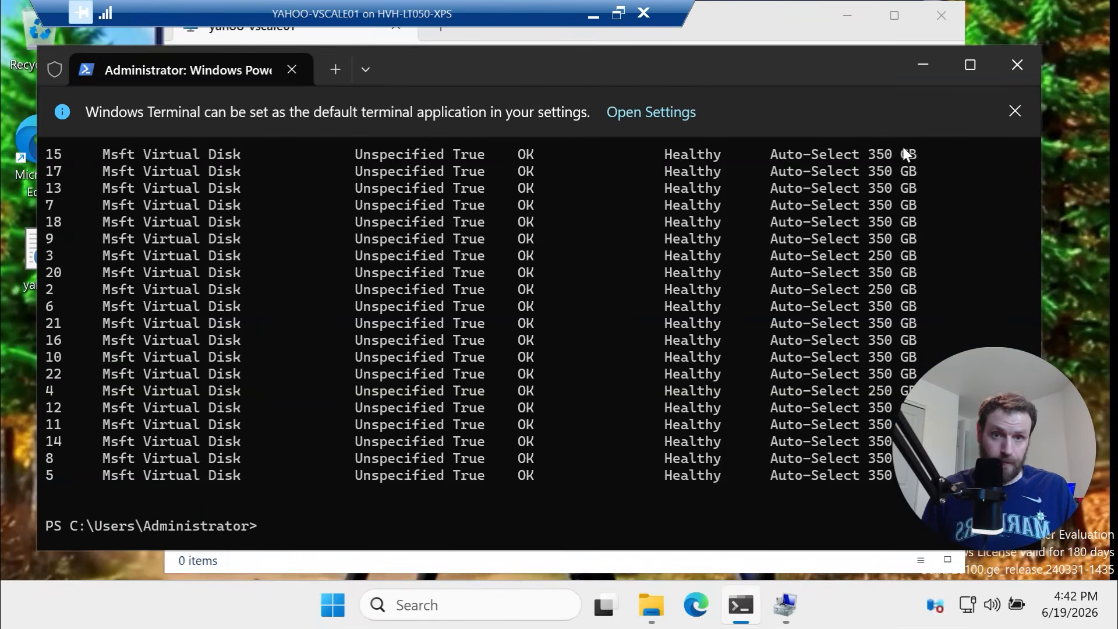
{"action": "left_click", "coordinate": [921, 68]}
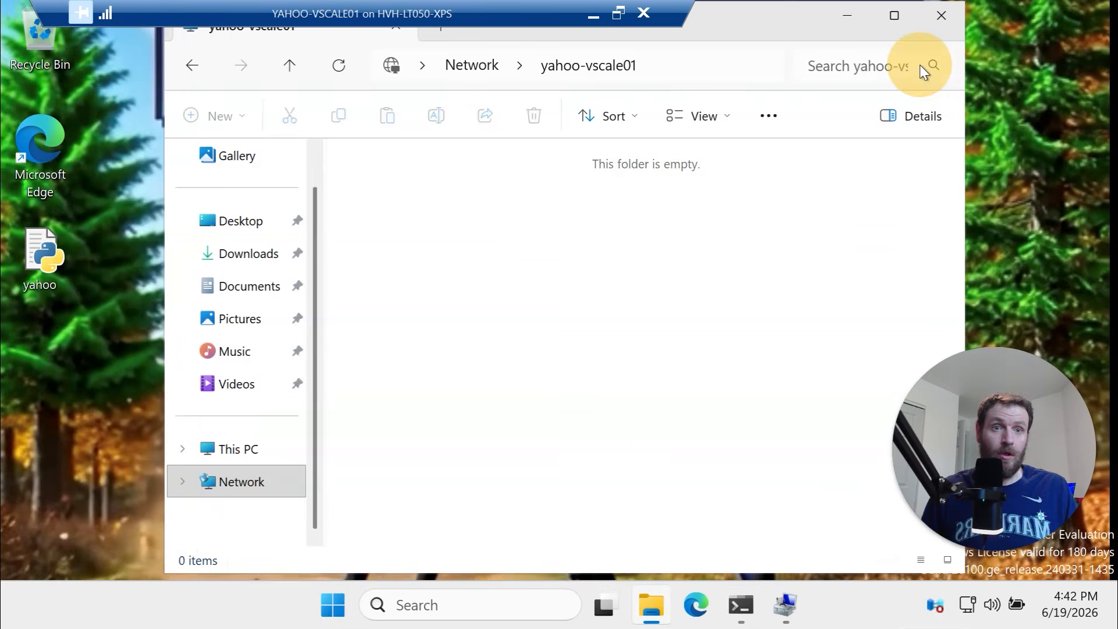
Launch Server Manager, dismissing the Windows Admin Center popup, and view the local server
{"action": "left_click", "coordinate": [937, 17]}
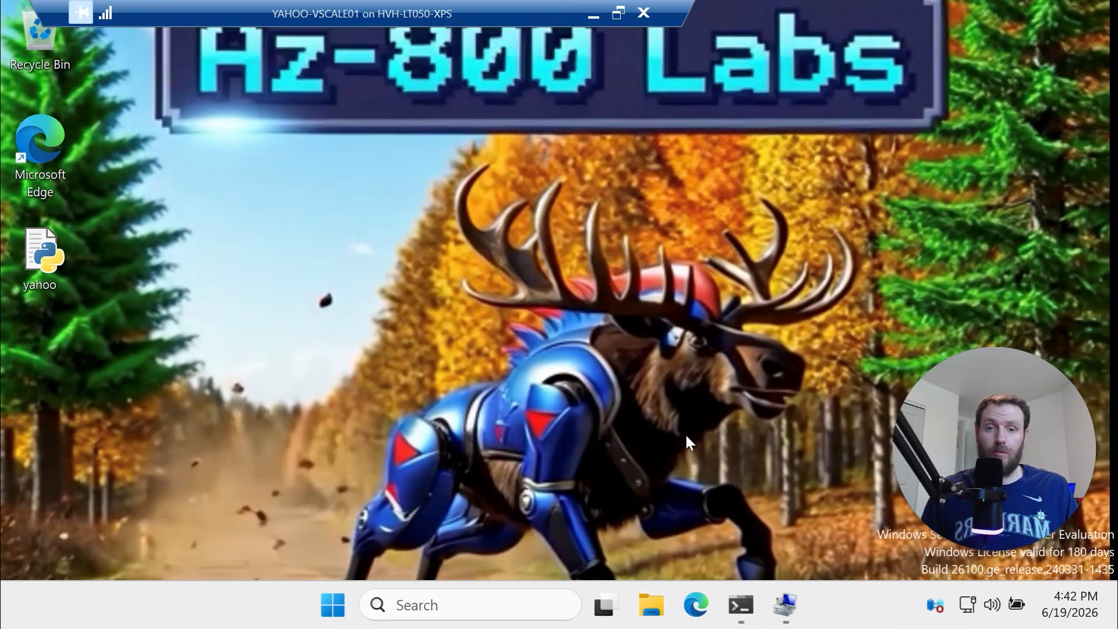
{"action": "left_click", "coordinate": [333, 605]}
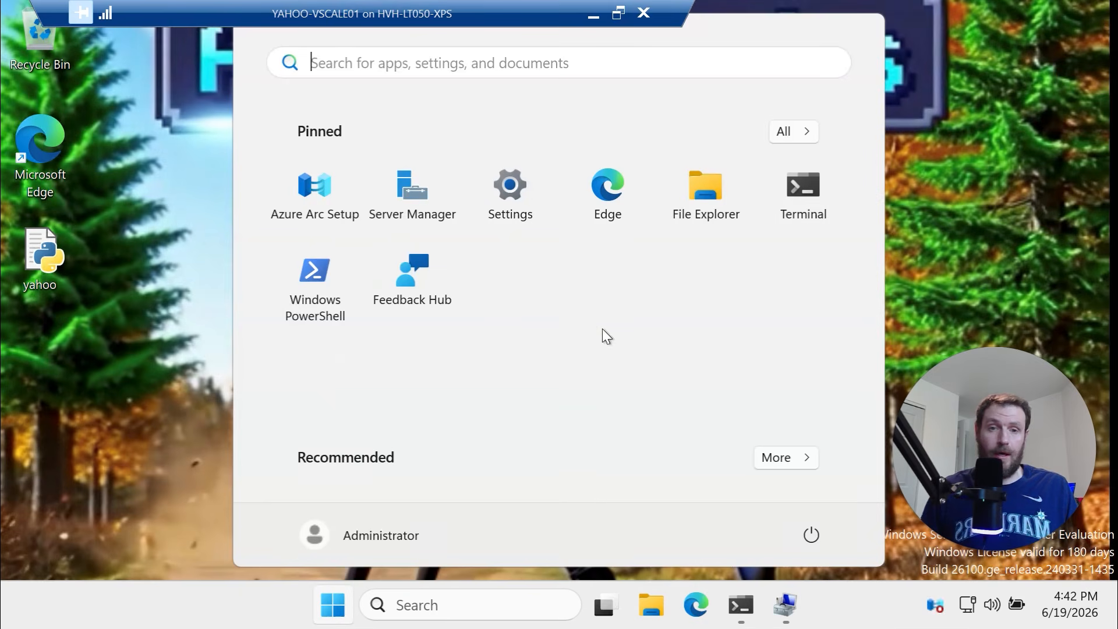
{"action": "left_click", "coordinate": [412, 188]}
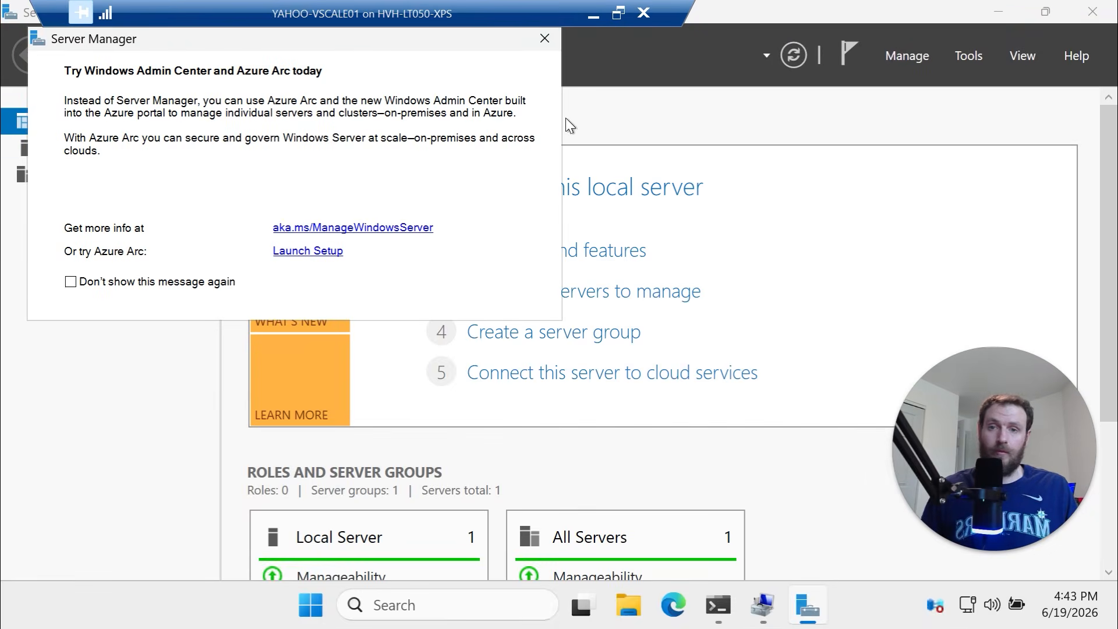
{"action": "left_click", "coordinate": [552, 36]}
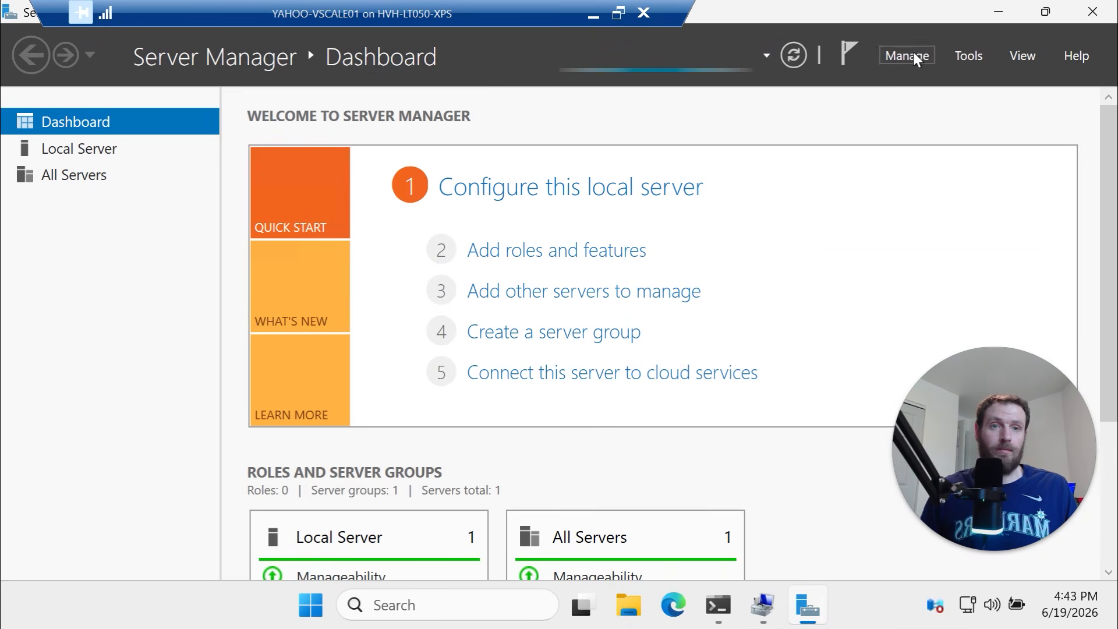
{"action": "left_click", "coordinate": [980, 51]}
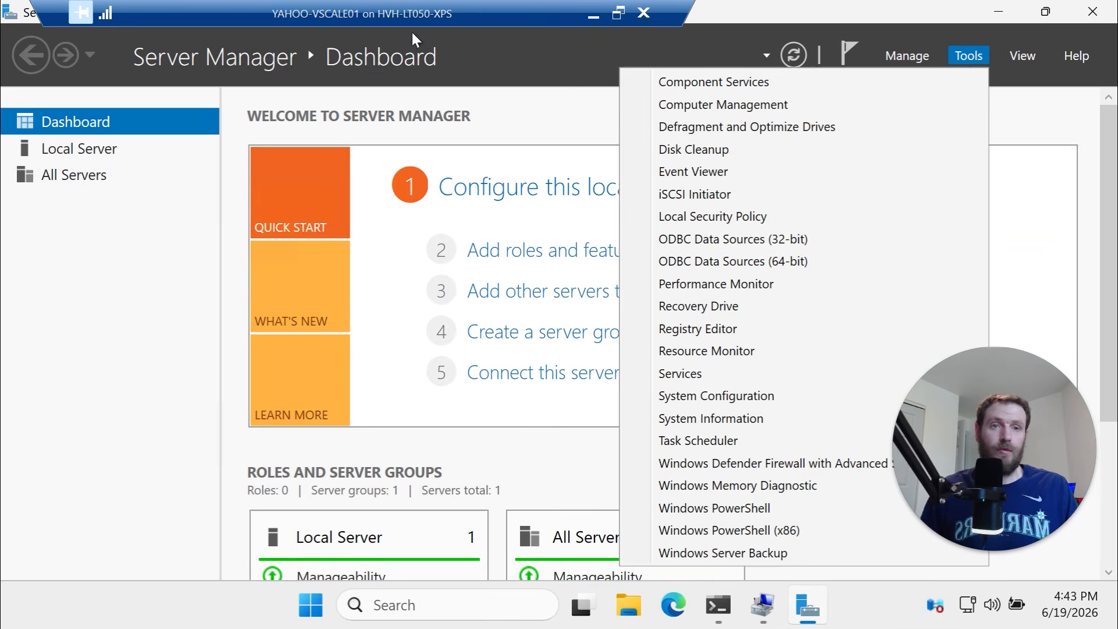
{"action": "left_click", "coordinate": [93, 177]}
{"action": "left_click", "coordinate": [100, 148]}
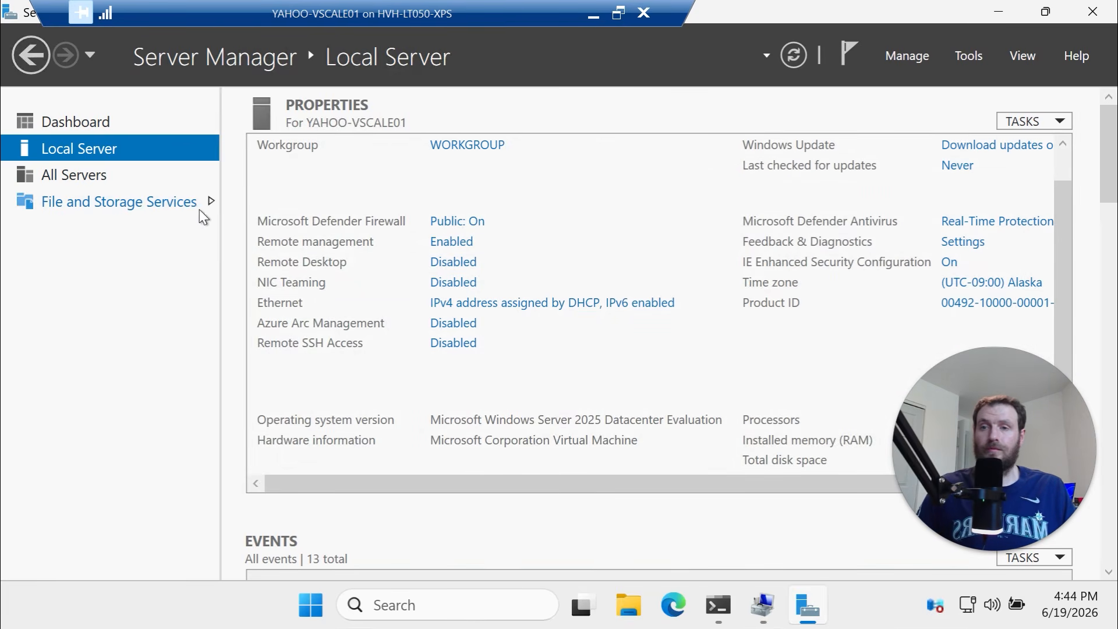
Open File and Storage Services > Storage Pools, showing only the Primordial pool
{"action": "left_click", "coordinate": [141, 208]}
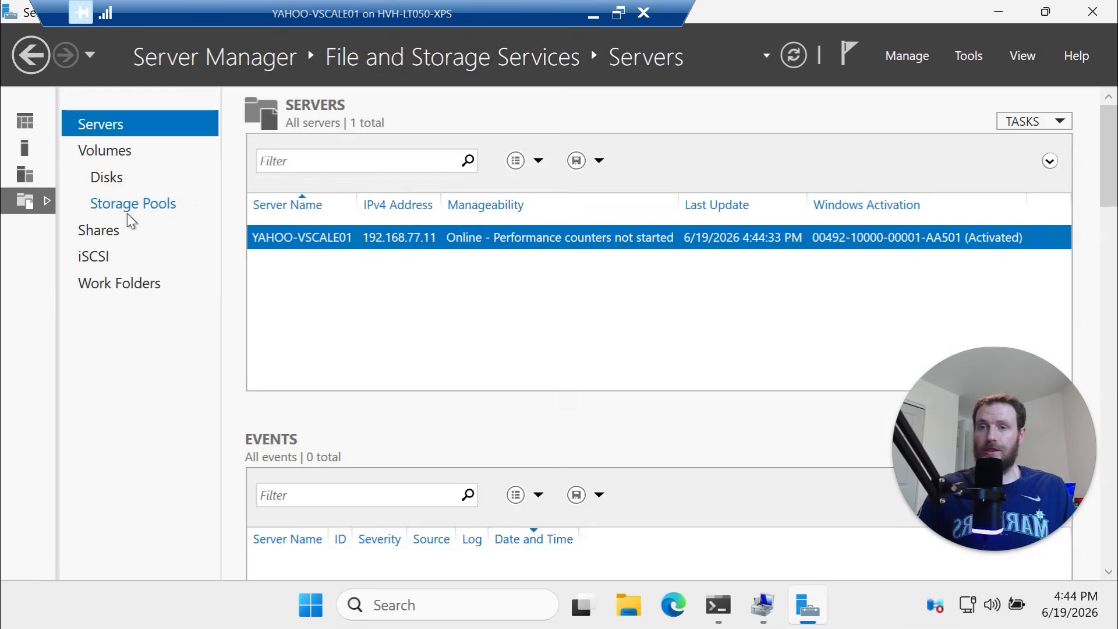
{"action": "left_click", "coordinate": [29, 119]}
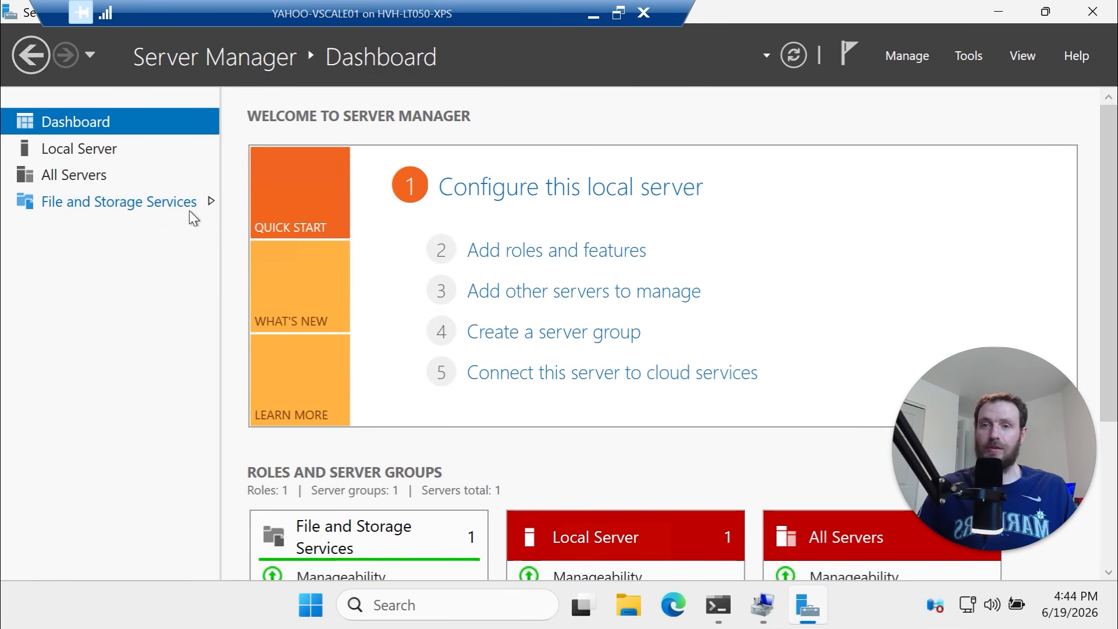
{"action": "left_click", "coordinate": [126, 203]}
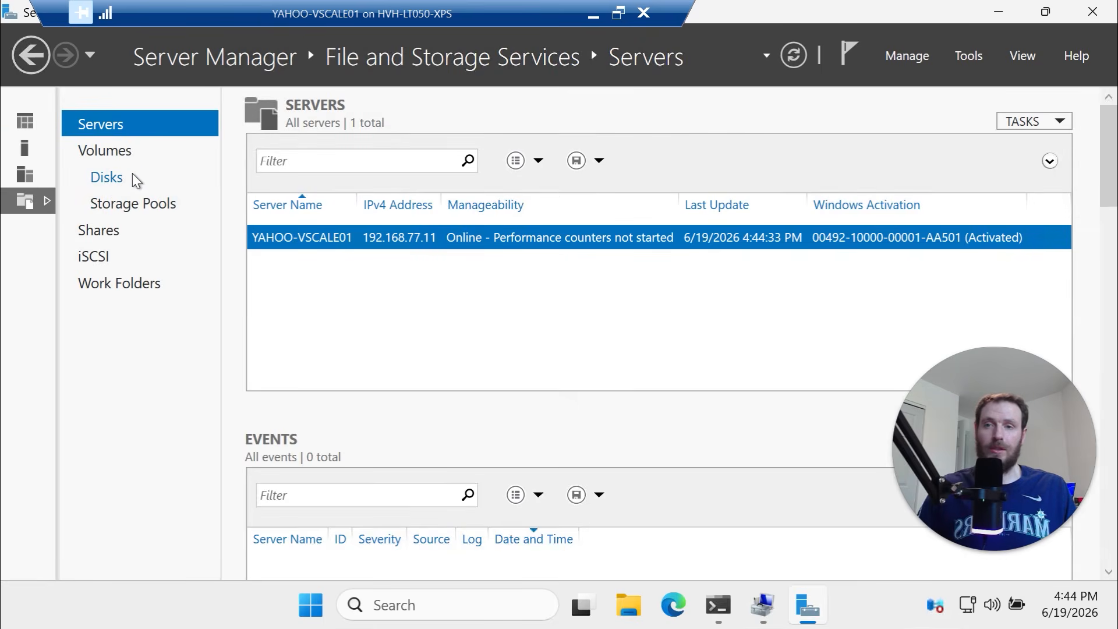
{"action": "left_click", "coordinate": [142, 207]}
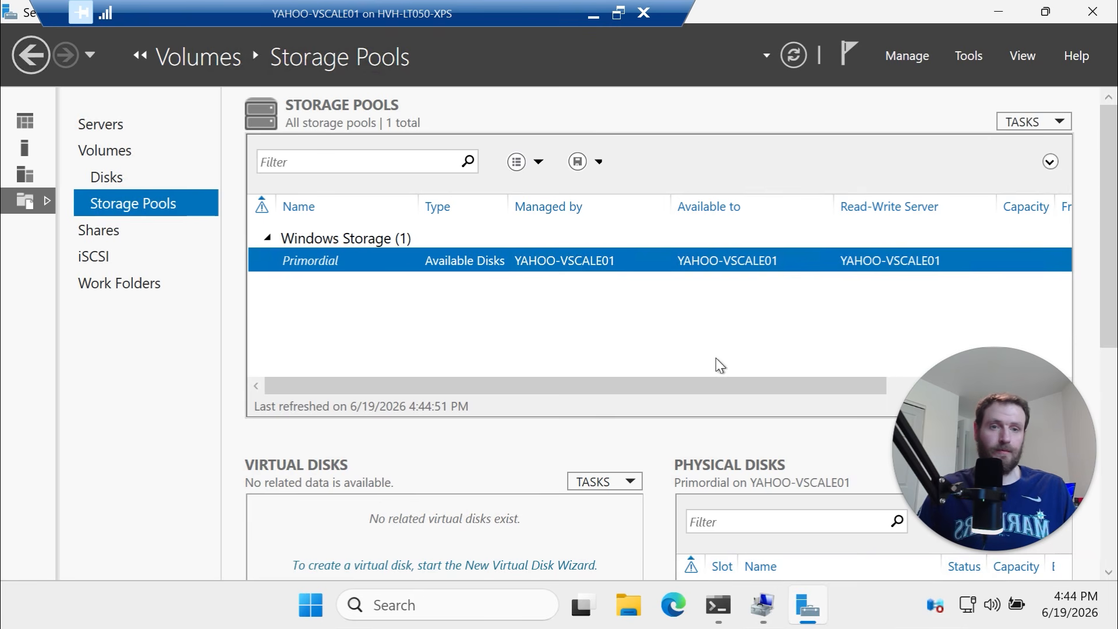
Run the pool-creation script to create MegaPool01, then refresh Storage Pools and select it
{"action": "left_click", "coordinate": [720, 607]}
{"action": "mouse_move", "coordinate": [1046, 12]}
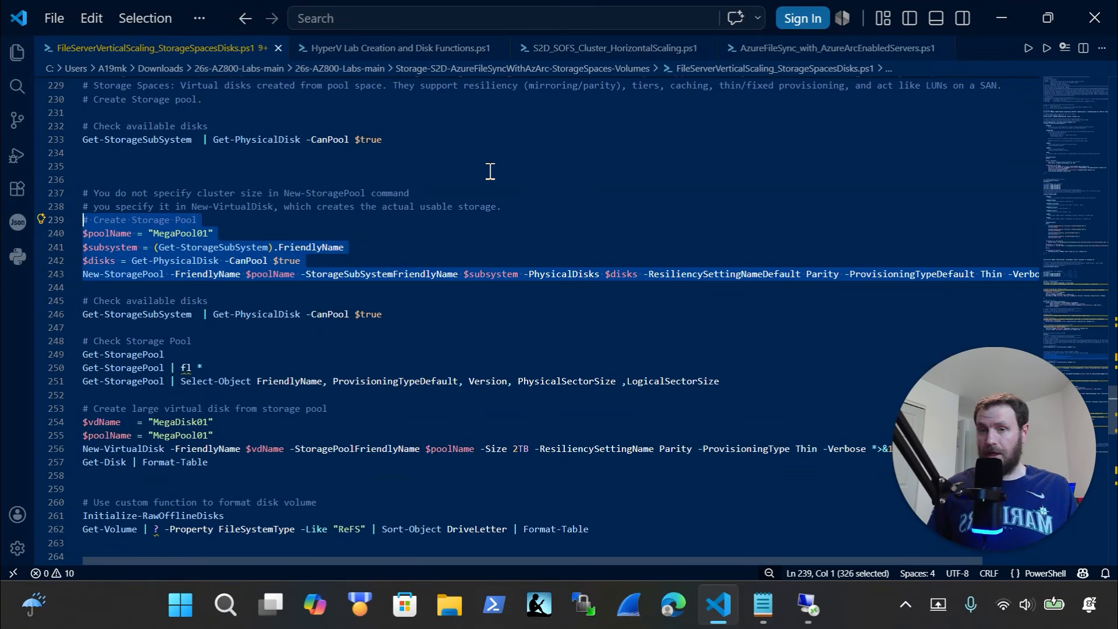
{"action": "key", "text": "BackSpace"}
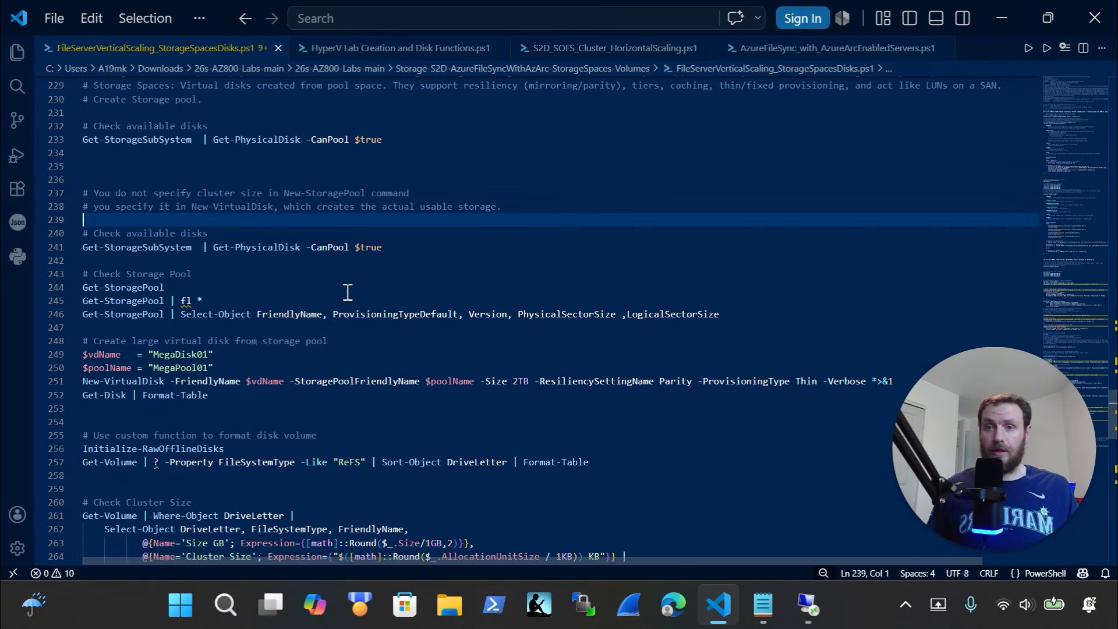
{"action": "key", "text": "ctrl+z"}
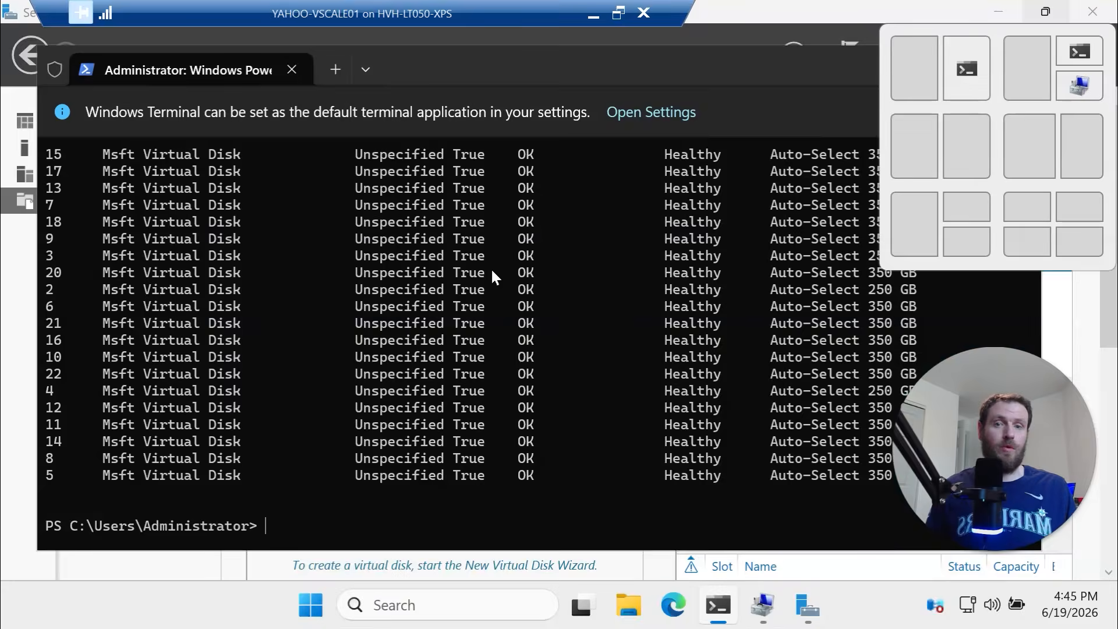
{"action": "right_click", "coordinate": [390, 491]}
{"action": "type", "text": "# Create Storage Pool $poolName = \"MegaPool01\" $subsystem = (Get-StorageSubSystem).FriendlyName $disks = Get-PhysicalDisk -CanPool $true New-StoragePool -FriendlyName $poolName -StorageSubSystemFriendlyName $subsystem -PhysicalDisks $disks -ResiliencySettingNameDefault Parity -ProvisioningTypeDefault Thin -Verbose *>&1"}
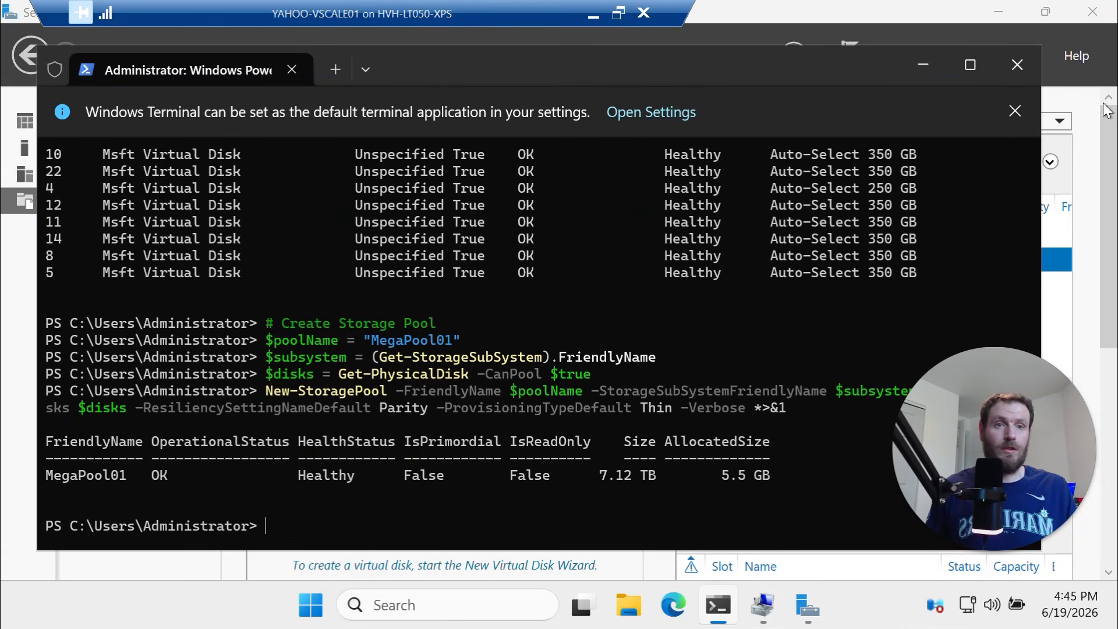
{"action": "left_click", "coordinate": [1114, 157]}
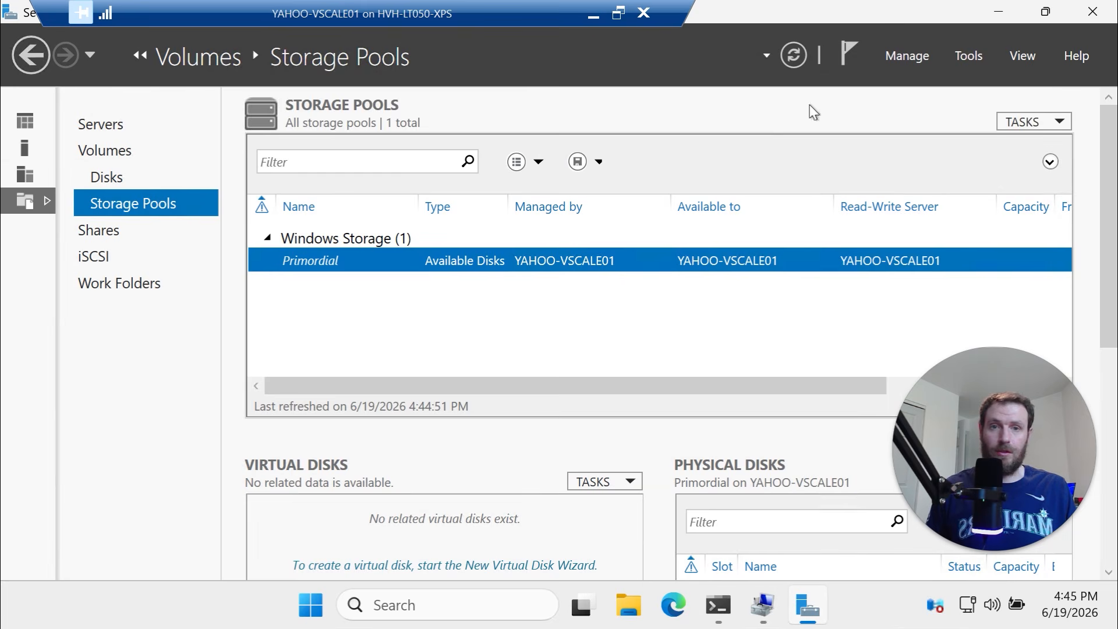
{"action": "left_click", "coordinate": [793, 55]}
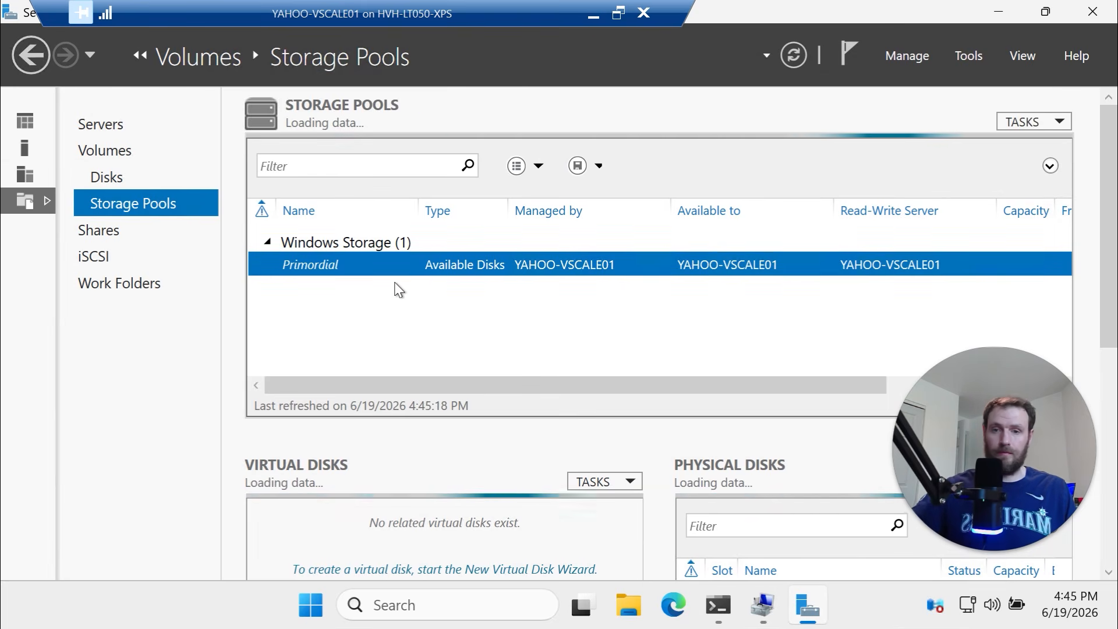
{"action": "left_click", "coordinate": [355, 263]}
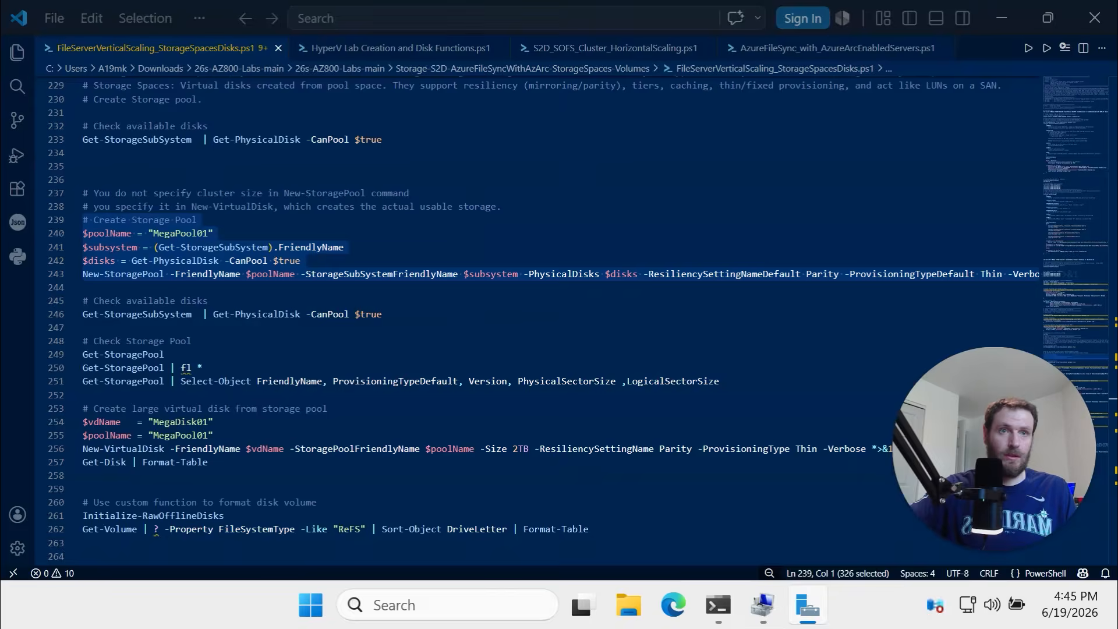
Run the check-available-disks lines 245–246 in PowerShell, which now find no poolable disks
{"action": "scroll", "coordinate": [285, 330], "scroll_direction": "down", "scroll_amount": 1}
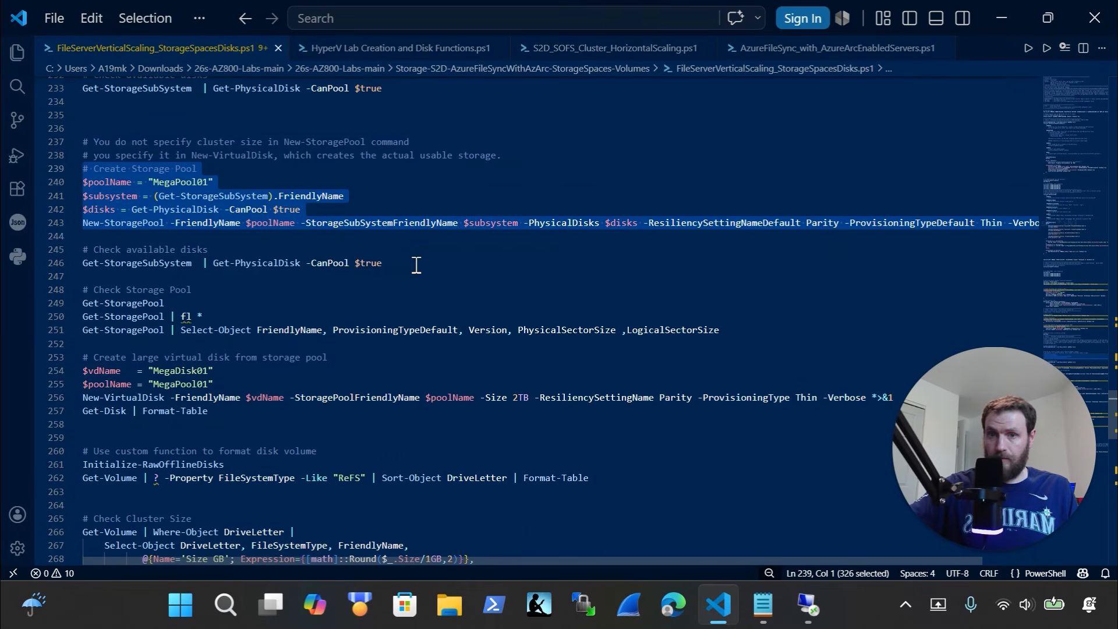
{"action": "left_click_drag", "start_coordinate": [417, 265], "coordinate": [55, 236]}
{"action": "key", "text": "super+c"}
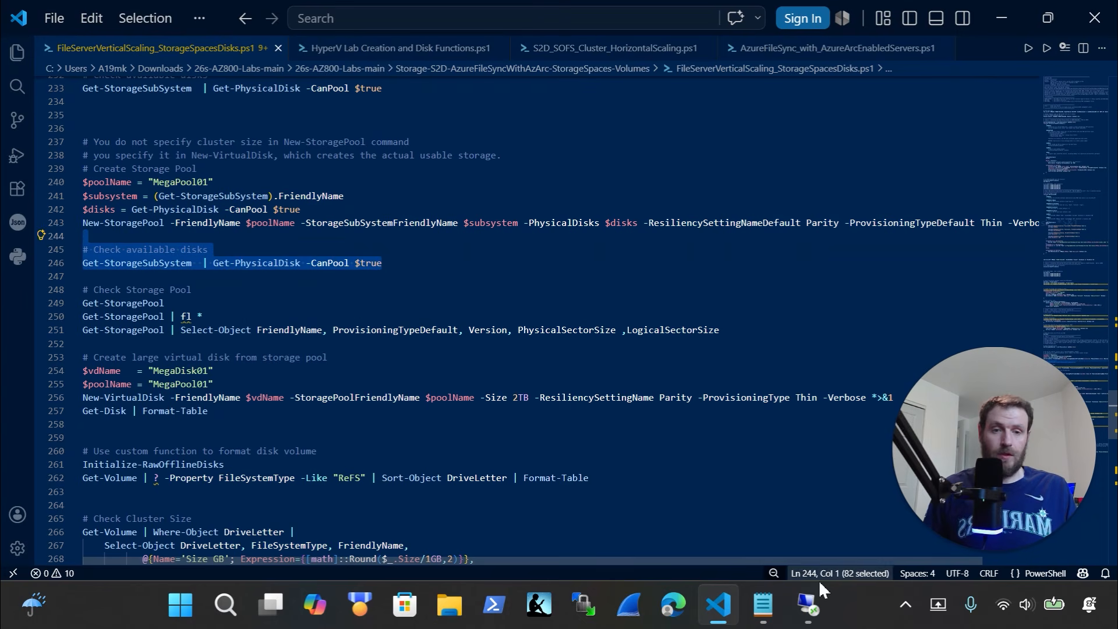
{"action": "left_click", "coordinate": [808, 605]}
{"action": "left_click", "coordinate": [718, 605]}
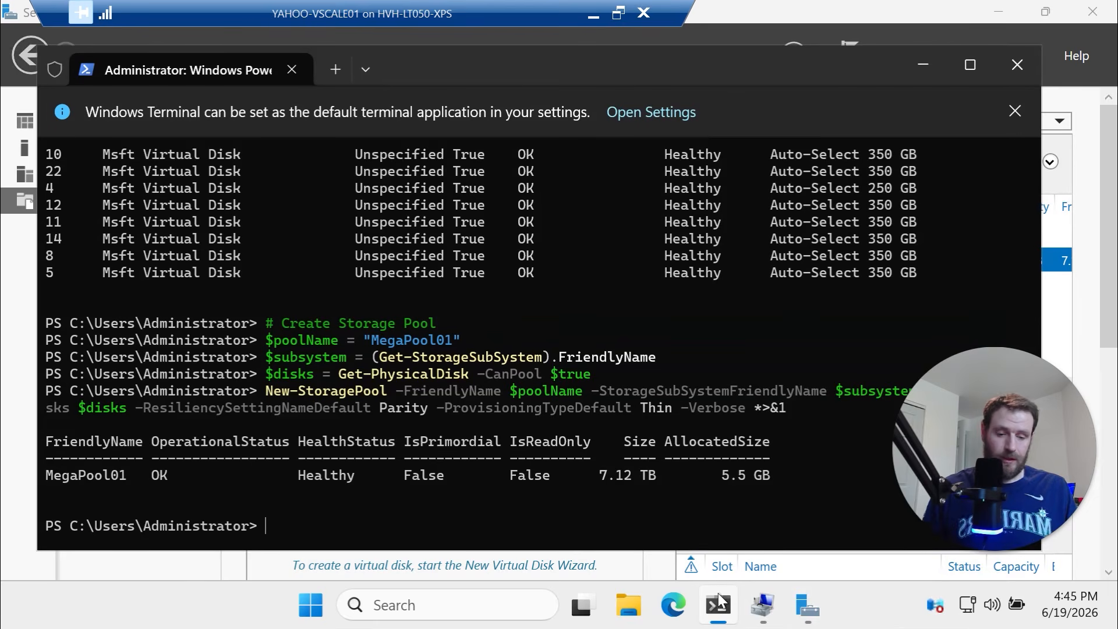
{"action": "key", "text": "Up"}
{"action": "key", "text": "Up"}
{"action": "key", "text": "Up"}
{"action": "key", "text": "Up"}
{"action": "key", "text": "Up"}
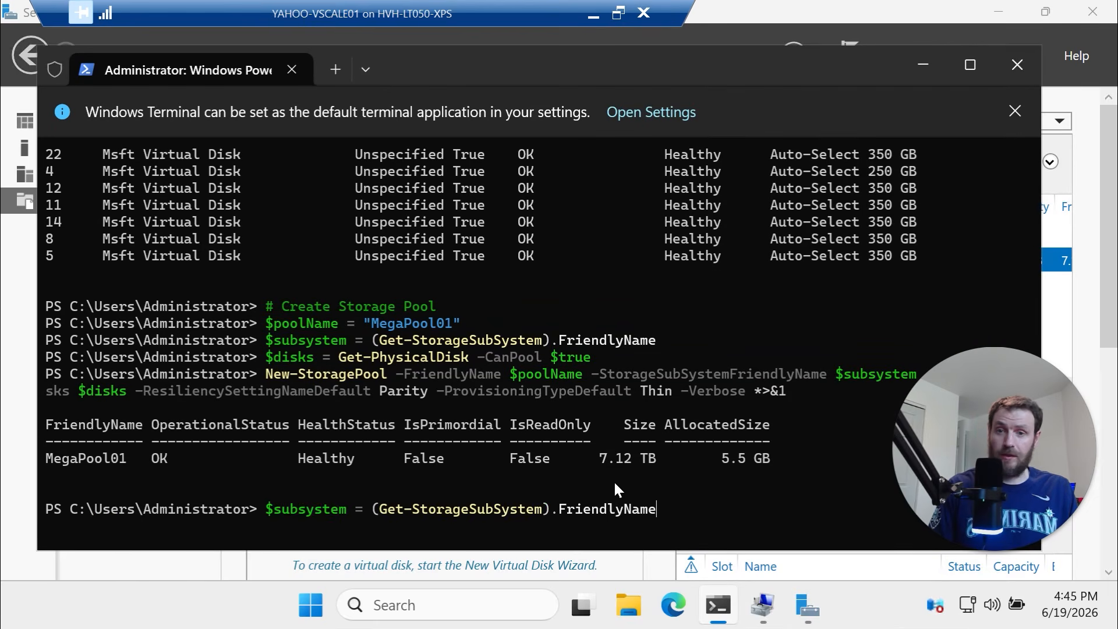
{"action": "key", "text": "Escape"}
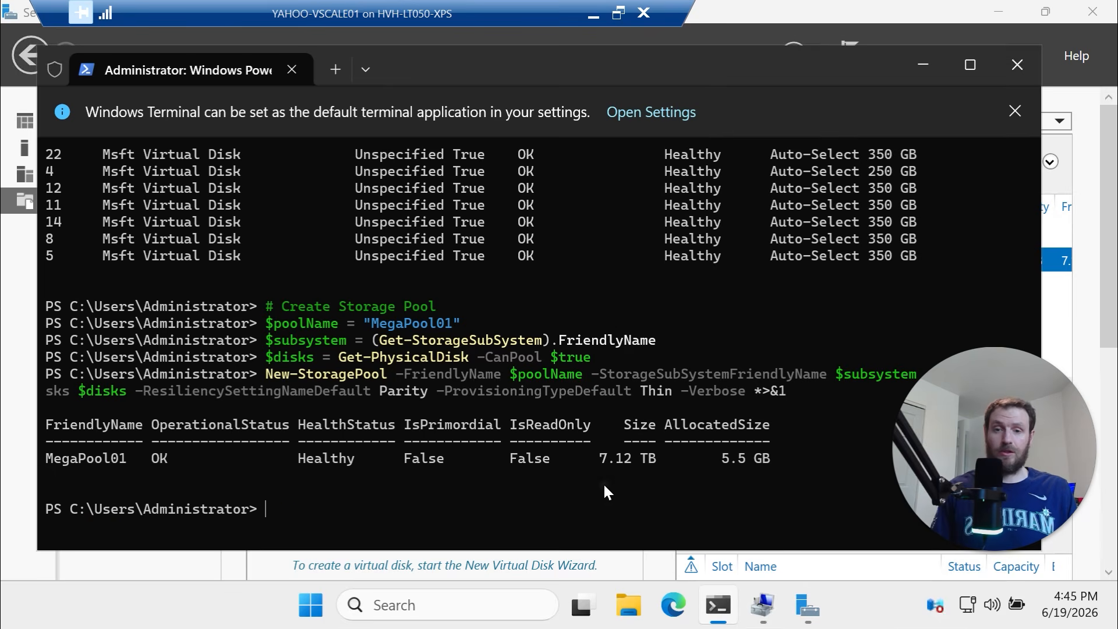
{"action": "key", "text": "ctrl+v"}
{"action": "left_click", "coordinate": [453, 407]}
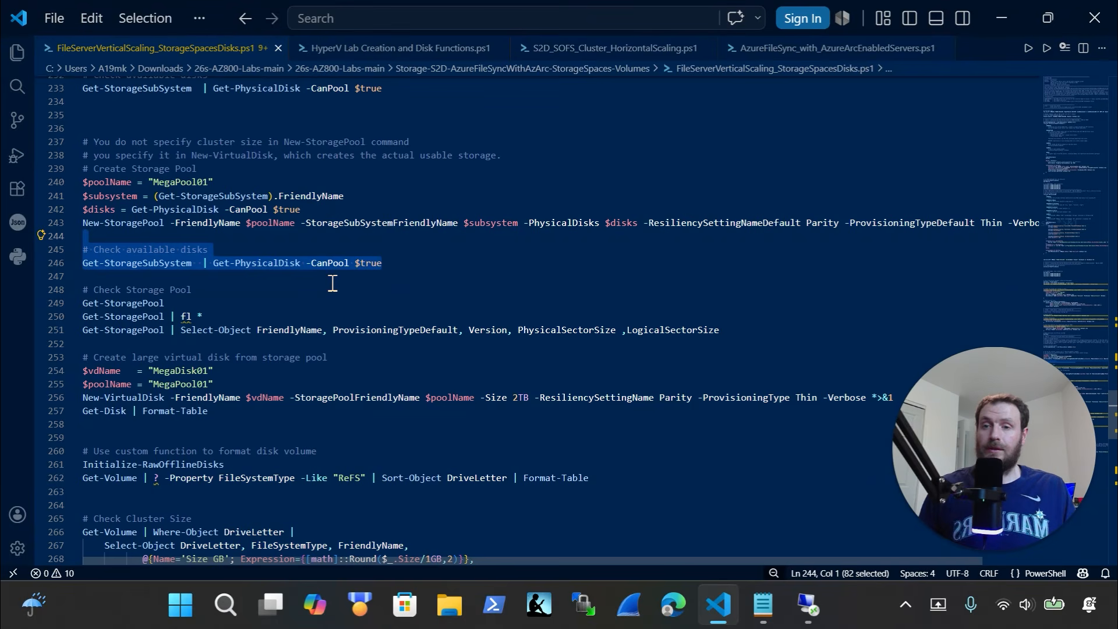
{"action": "scroll", "coordinate": [332, 283], "scroll_direction": "down", "scroll_amount": 2}
{"action": "left_click_drag", "start_coordinate": [751, 279], "coordinate": [12, 253]}
{"action": "key", "text": "super+c"}
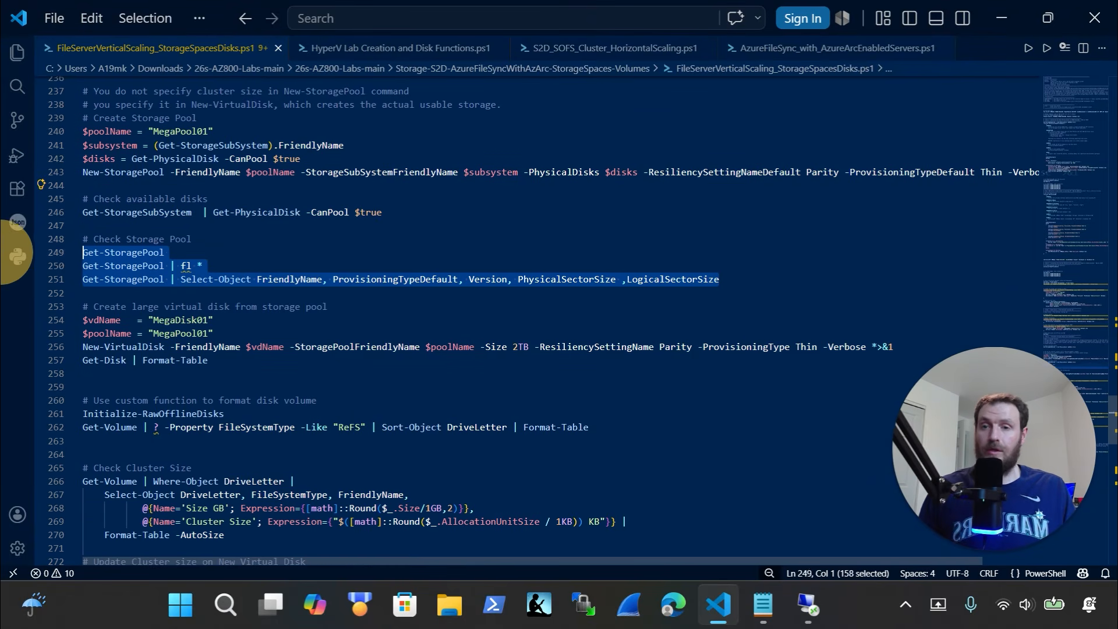
Run Get-StoragePool details, highlighting MegaPool01 (Thin, 4096/512 sectors) and the Primordial pool
{"action": "left_click", "coordinate": [809, 606]}
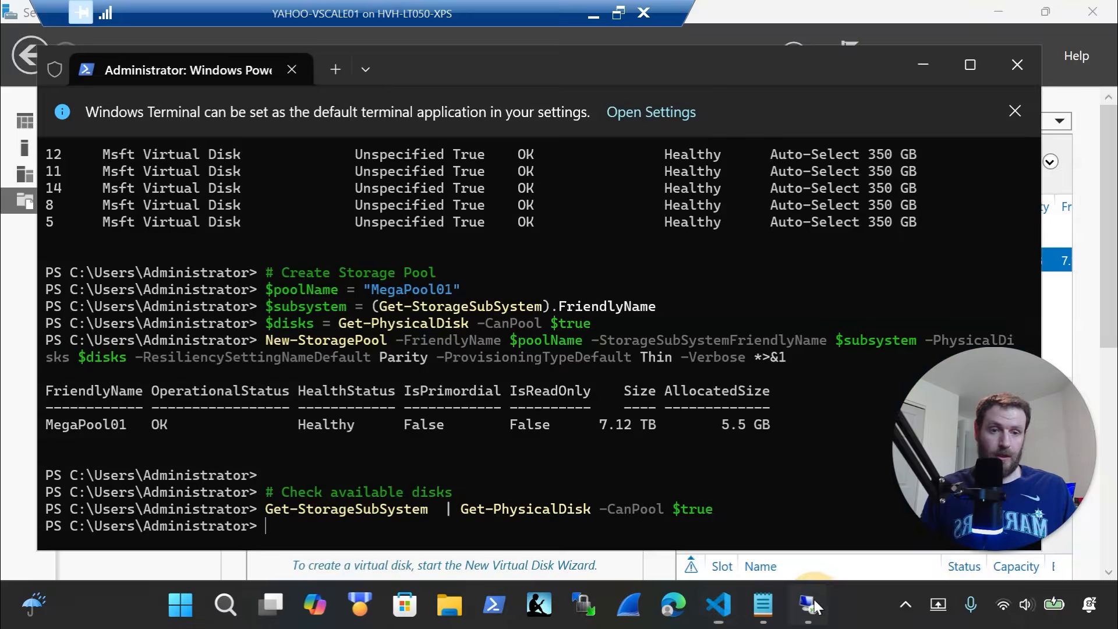
{"action": "right_click", "coordinate": [429, 517]}
{"action": "left_click", "coordinate": [456, 437]}
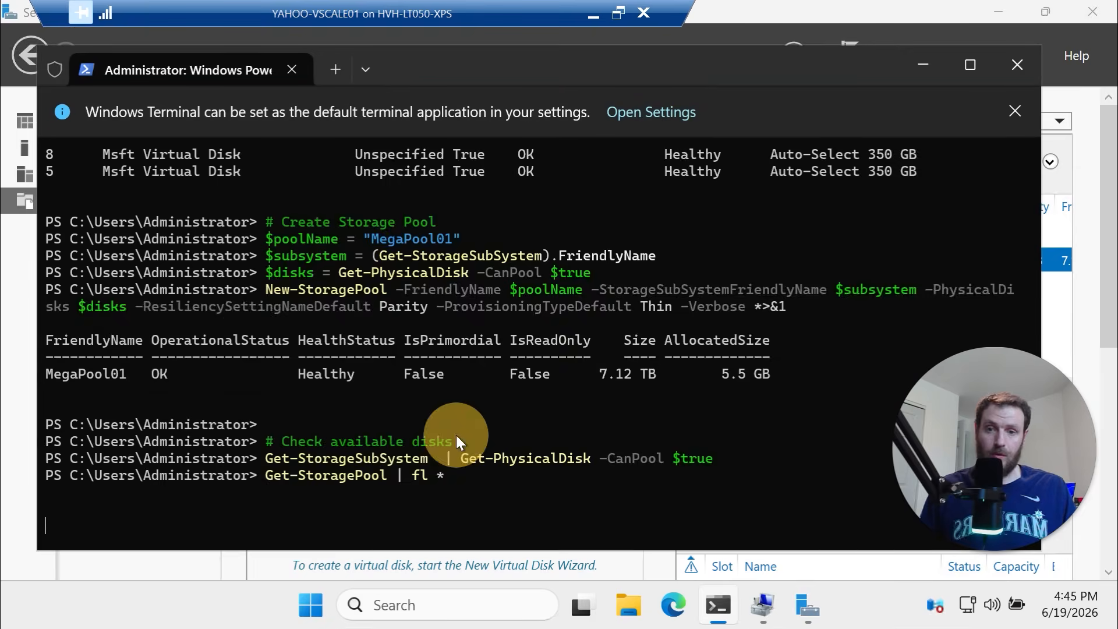
{"action": "key", "text": "Return"}
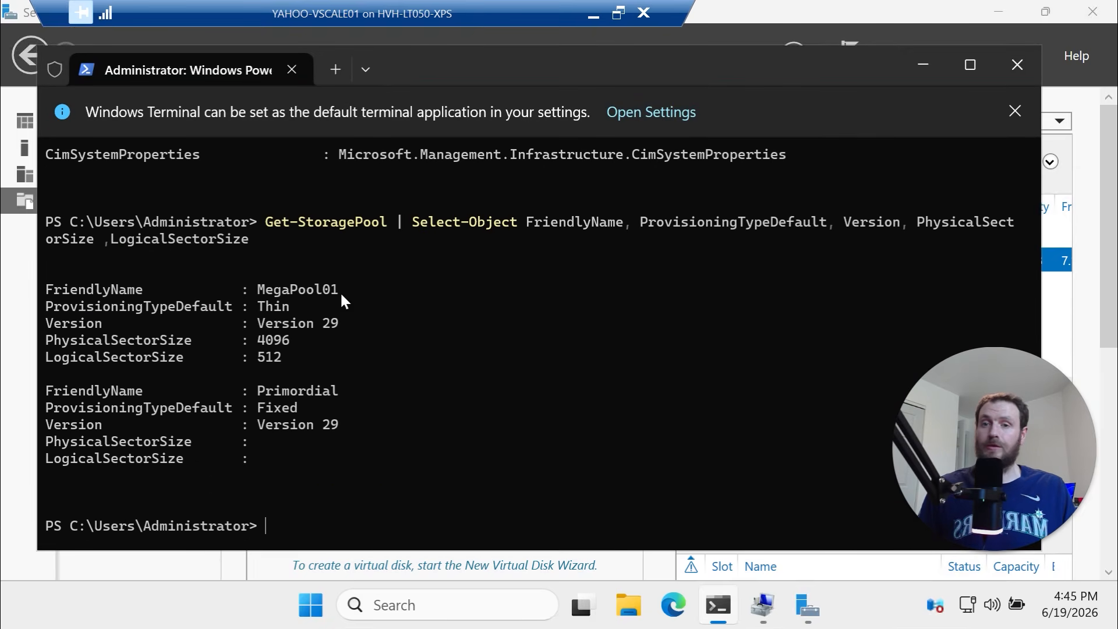
{"action": "left_click_drag", "start_coordinate": [340, 291], "coordinate": [76, 300]}
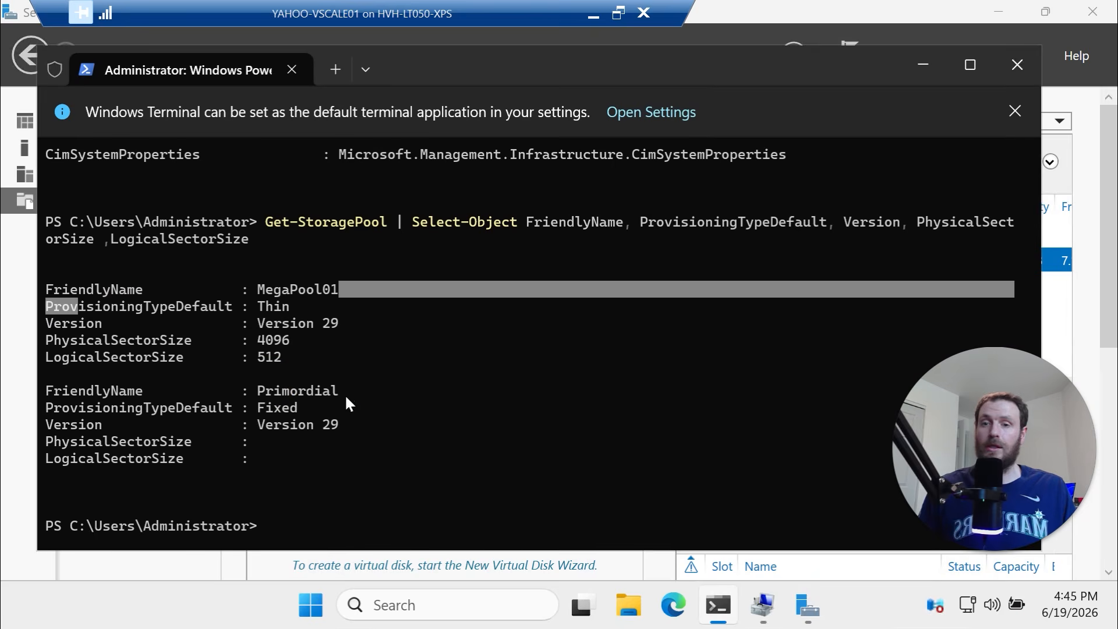
{"action": "left_click_drag", "start_coordinate": [346, 394], "coordinate": [63, 396]}
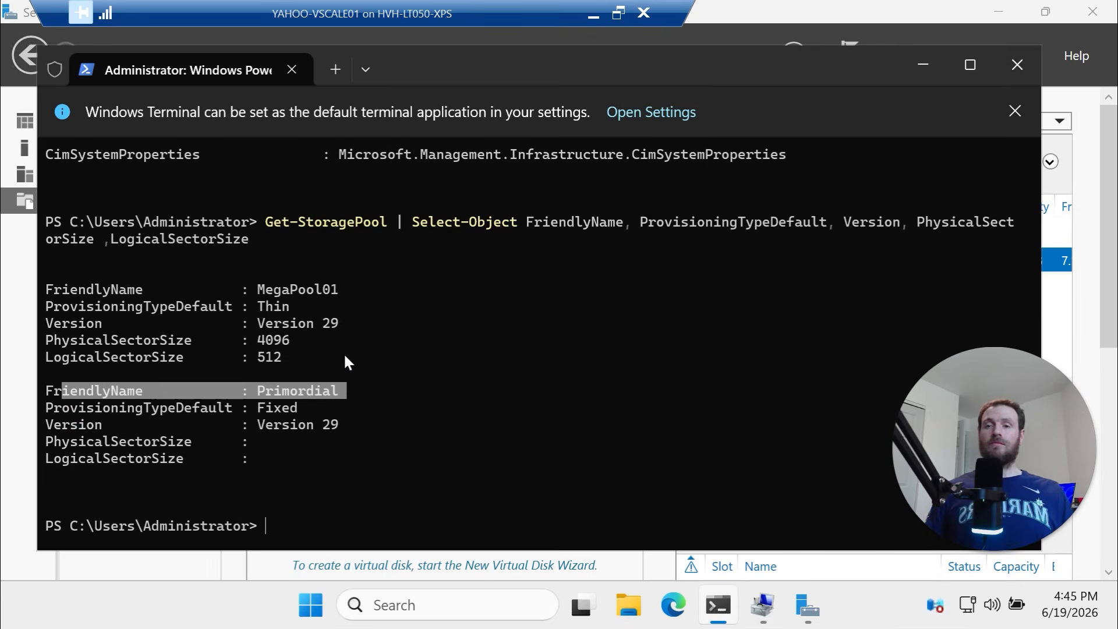
Return to Server Manager's Storage Pools view
{"action": "left_click", "coordinate": [12, 326]}
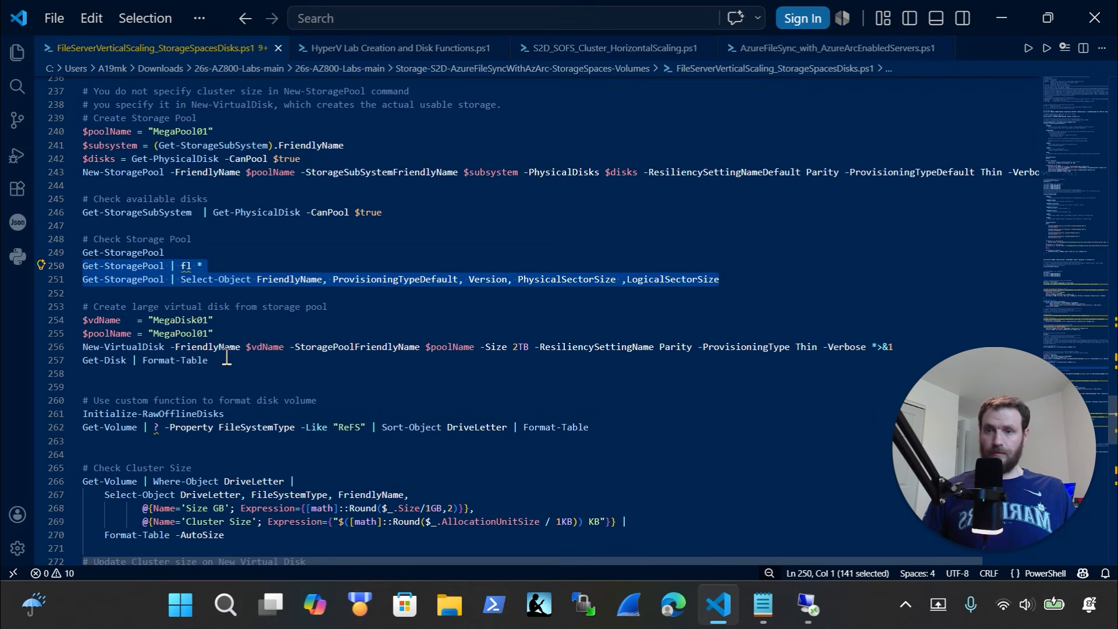
{"action": "scroll", "coordinate": [227, 358], "scroll_direction": "down", "scroll_amount": 2}
{"action": "left_click_drag", "start_coordinate": [233, 323], "coordinate": [29, 255]}
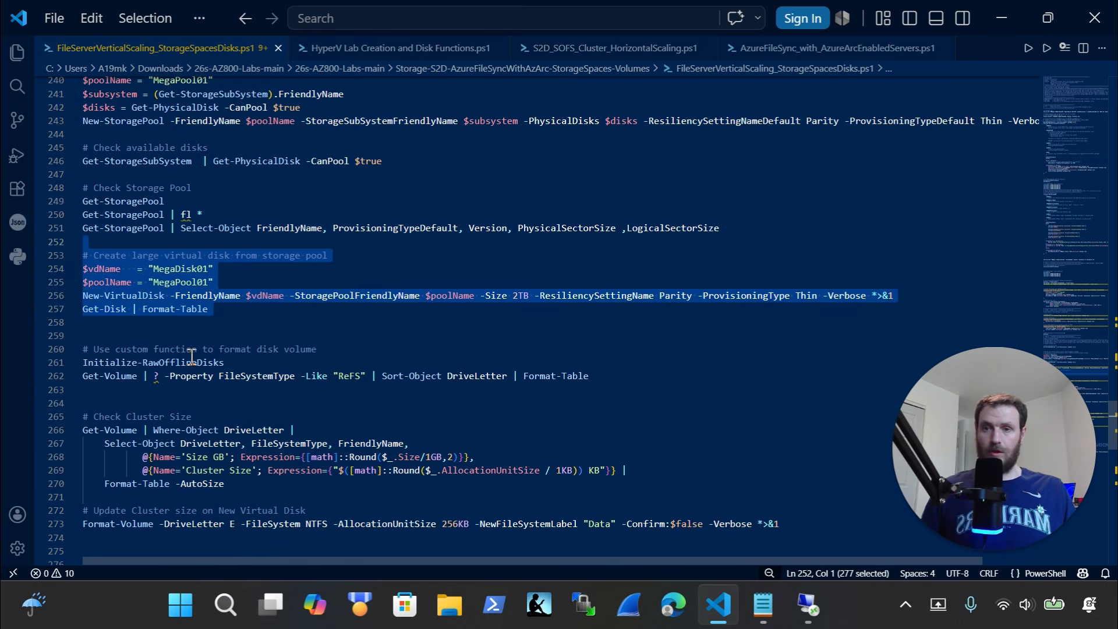
{"action": "left_click", "coordinate": [809, 605]}
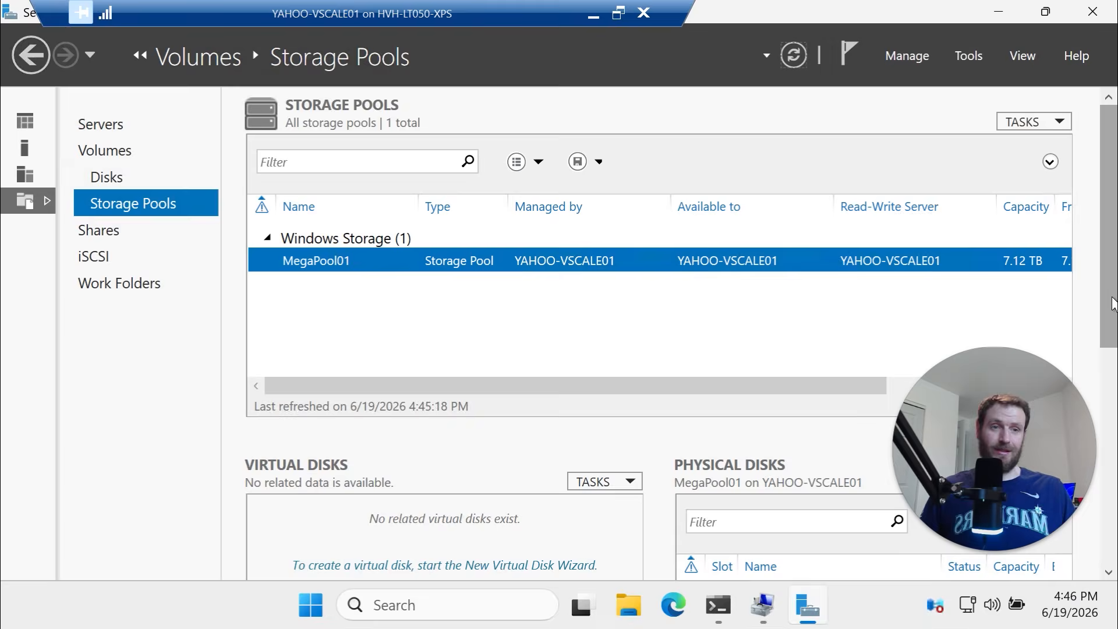
Create the 2 TB thin Parity virtual disk MegaDisk01 on MegaPool01 by pasting the New-VirtualDisk block into PowerShell
{"action": "scroll", "coordinate": [758, 378], "scroll_direction": "down", "scroll_amount": 3}
{"action": "left_click", "coordinate": [709, 325]}
{"action": "left_click", "coordinate": [632, 343]}
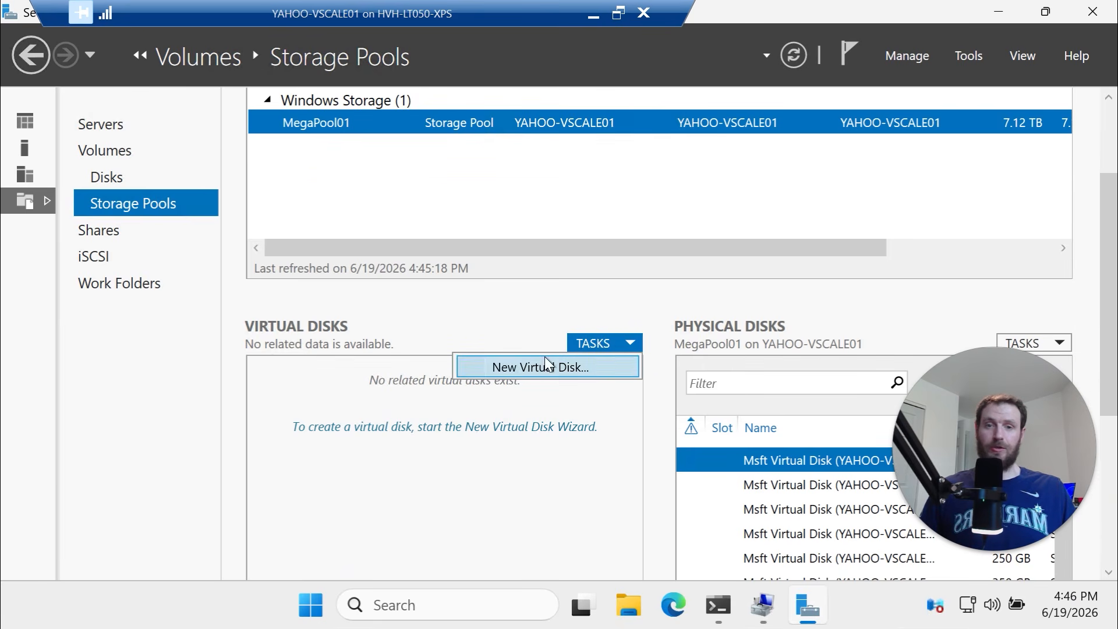
{"action": "left_click", "coordinate": [718, 606]}
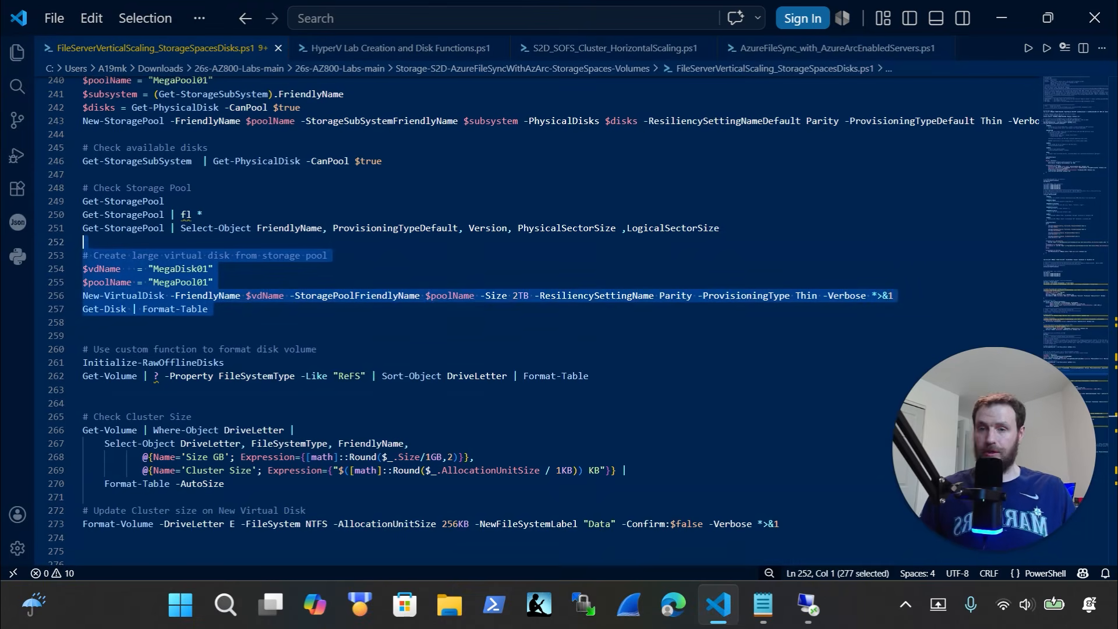
{"action": "key", "text": "ctrl+x"}
{"action": "key", "text": "ctrl+z"}
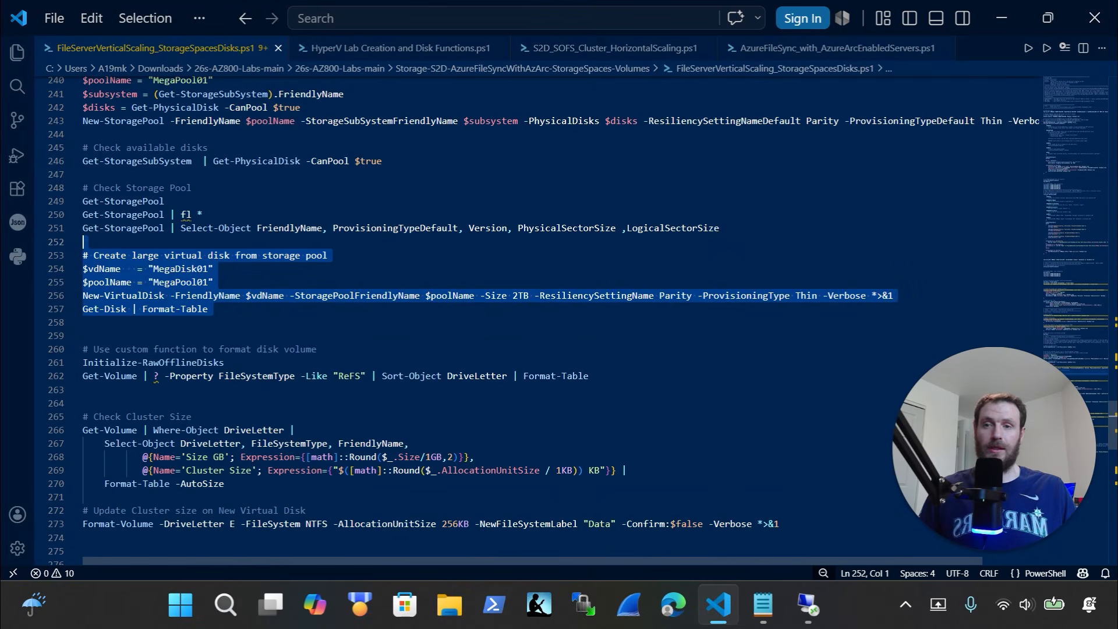
{"action": "key", "text": "alt+Tab"}
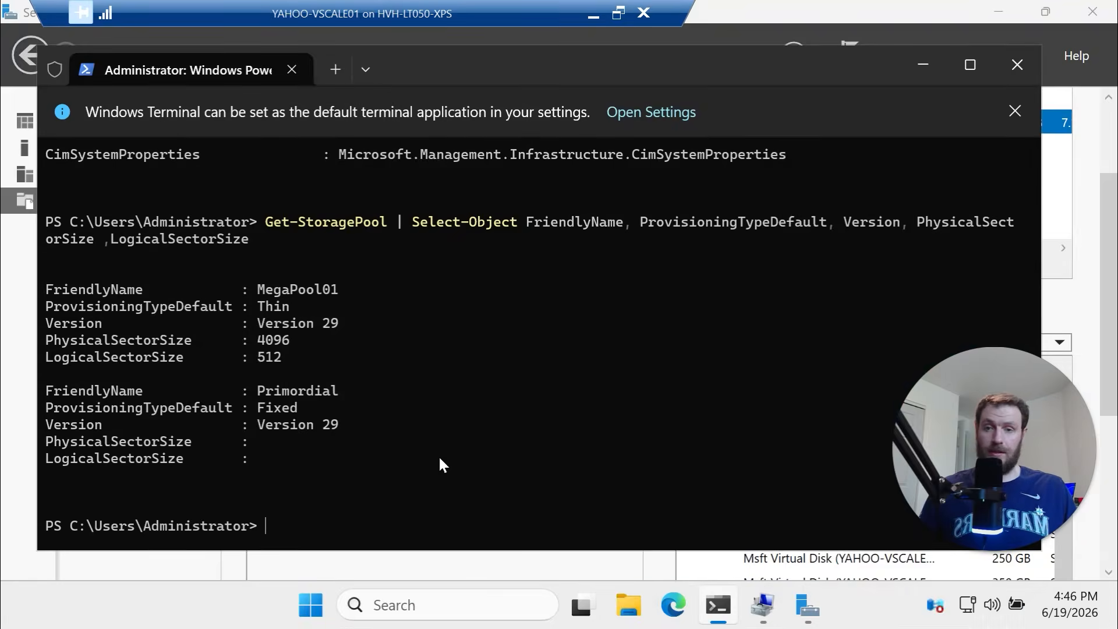
{"action": "key", "text": "ctrl+v"}
{"action": "left_click", "coordinate": [440, 457]}
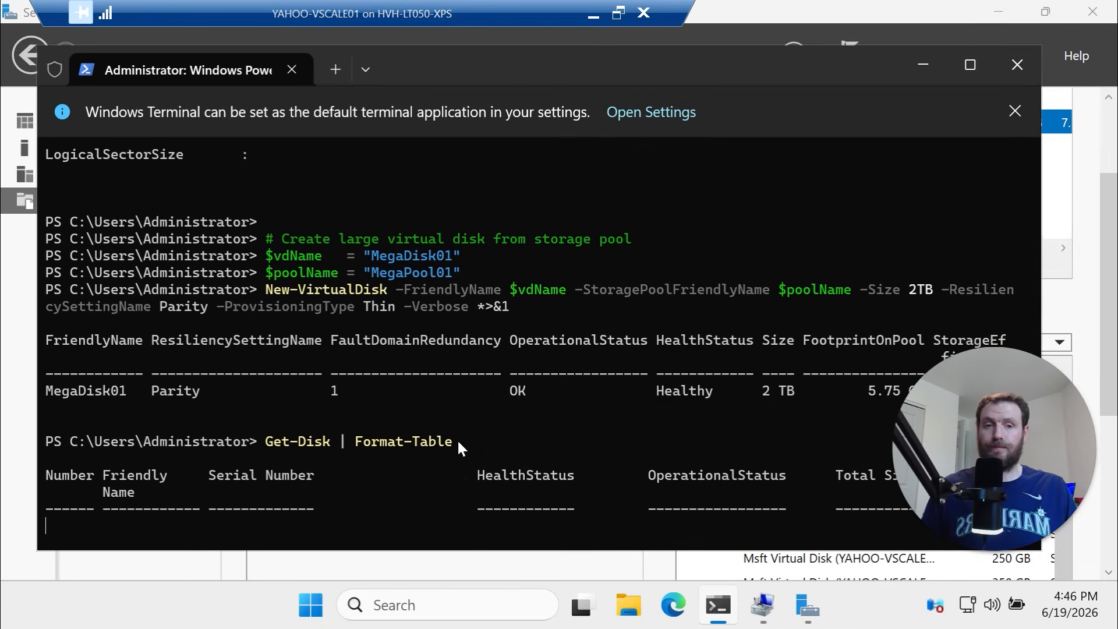
Back out of the New Virtual Disk wizard and refresh Server Manager's Storage Pools view
{"action": "left_click", "coordinate": [1081, 304]}
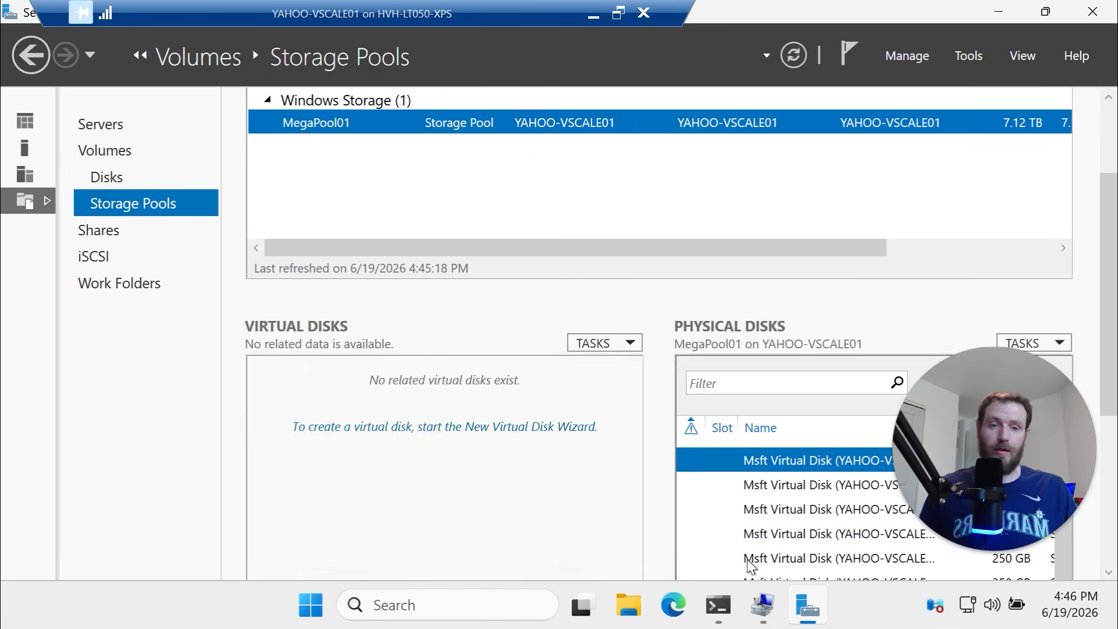
{"action": "left_click", "coordinate": [453, 435]}
{"action": "left_click", "coordinate": [804, 449]}
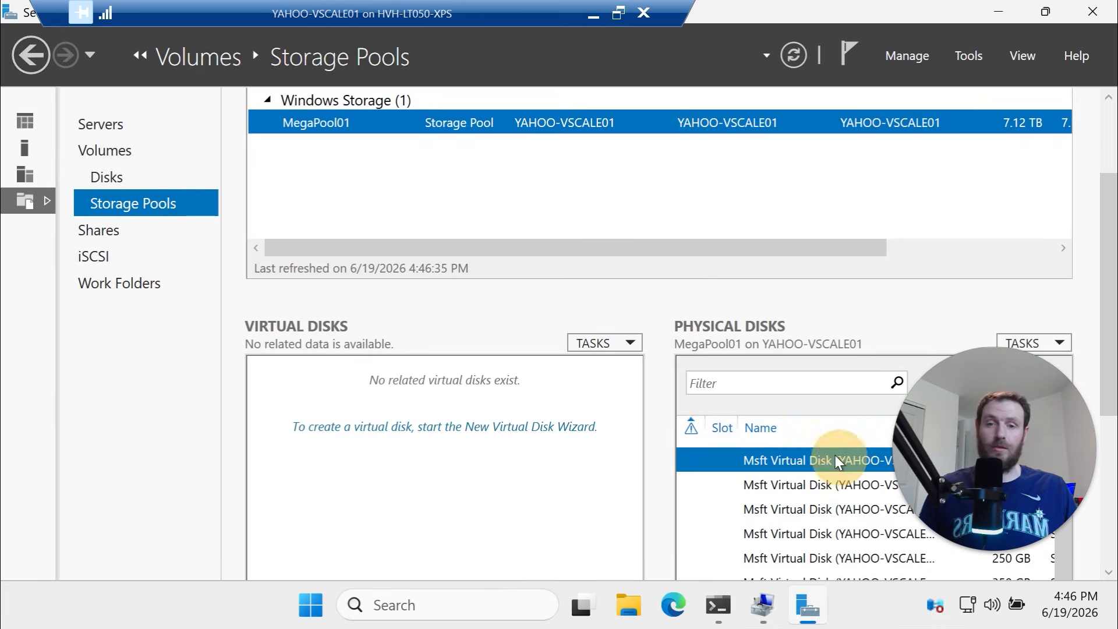
{"action": "scroll", "coordinate": [606, 430], "scroll_direction": "down", "scroll_amount": 4}
{"action": "scroll", "coordinate": [542, 389], "scroll_direction": "up", "scroll_amount": 3}
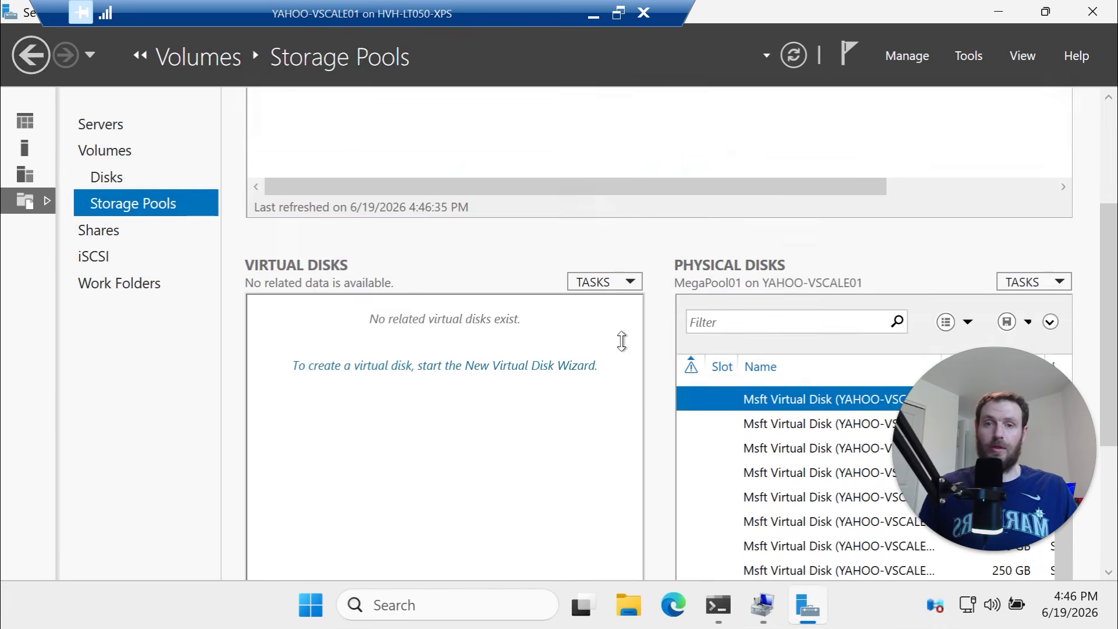
{"action": "scroll", "coordinate": [622, 341], "scroll_direction": "up", "scroll_amount": 2}
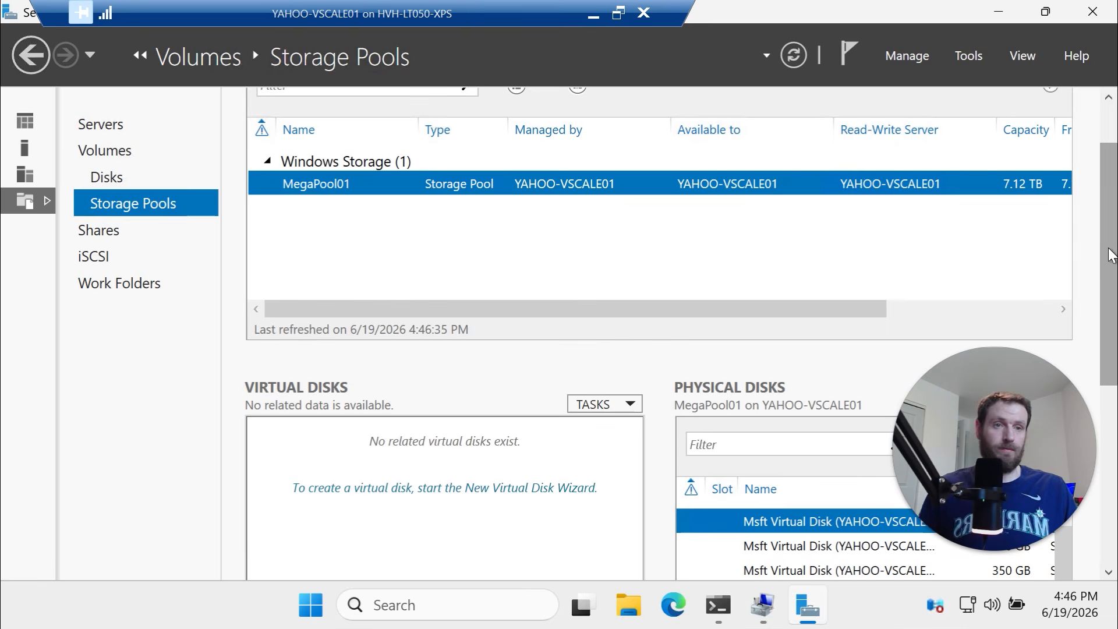
{"action": "scroll", "coordinate": [1110, 255], "scroll_direction": "up", "scroll_amount": 2}
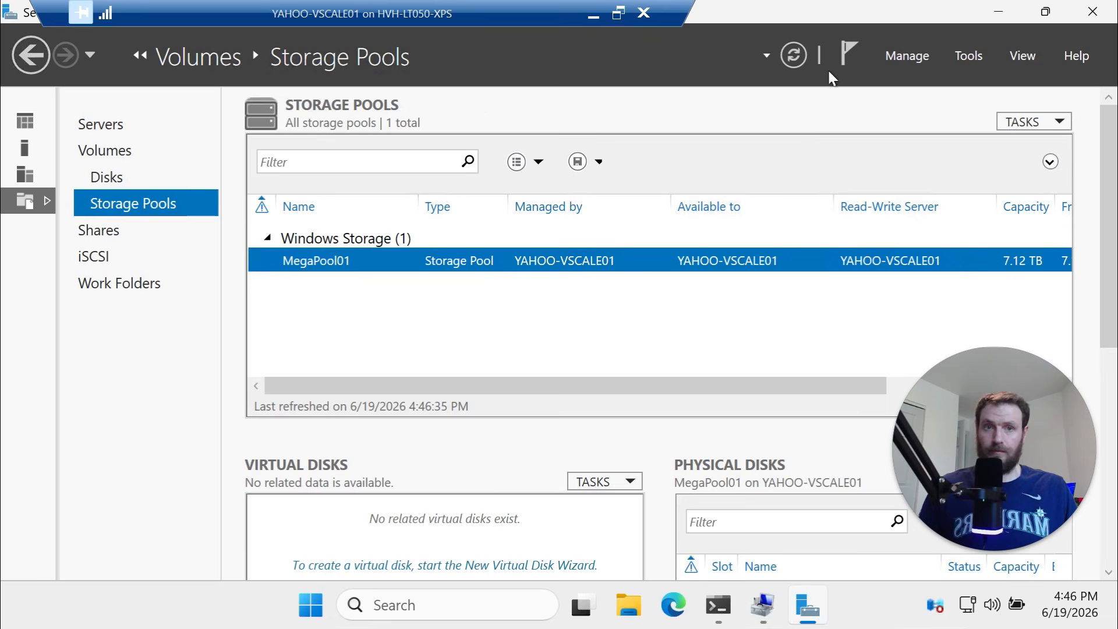
{"action": "left_click", "coordinate": [767, 56]}
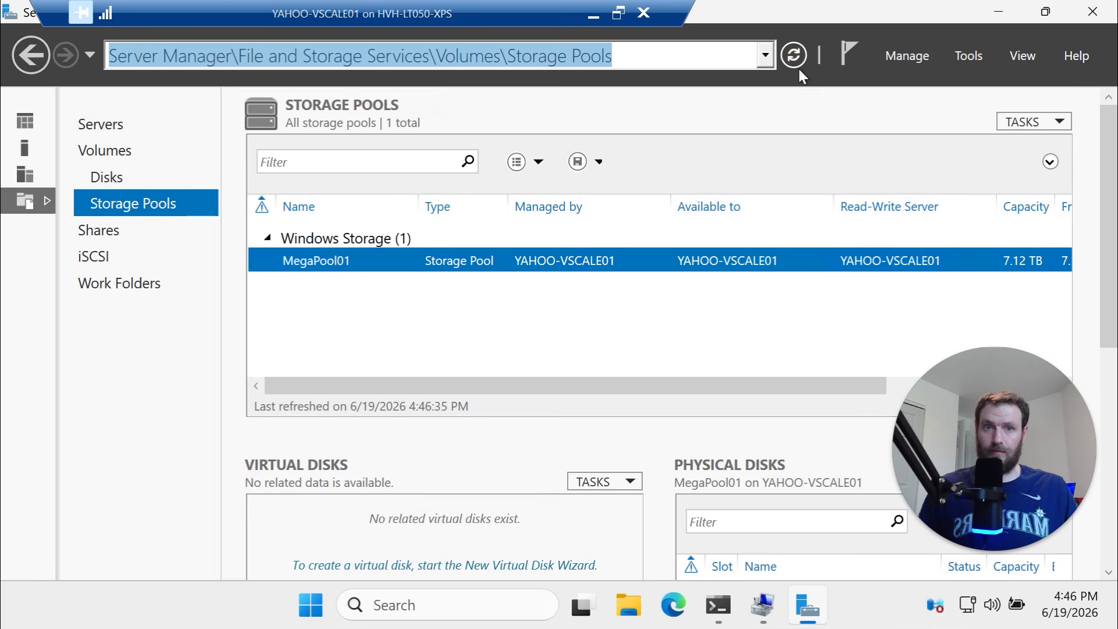
{"action": "left_click", "coordinate": [798, 59]}
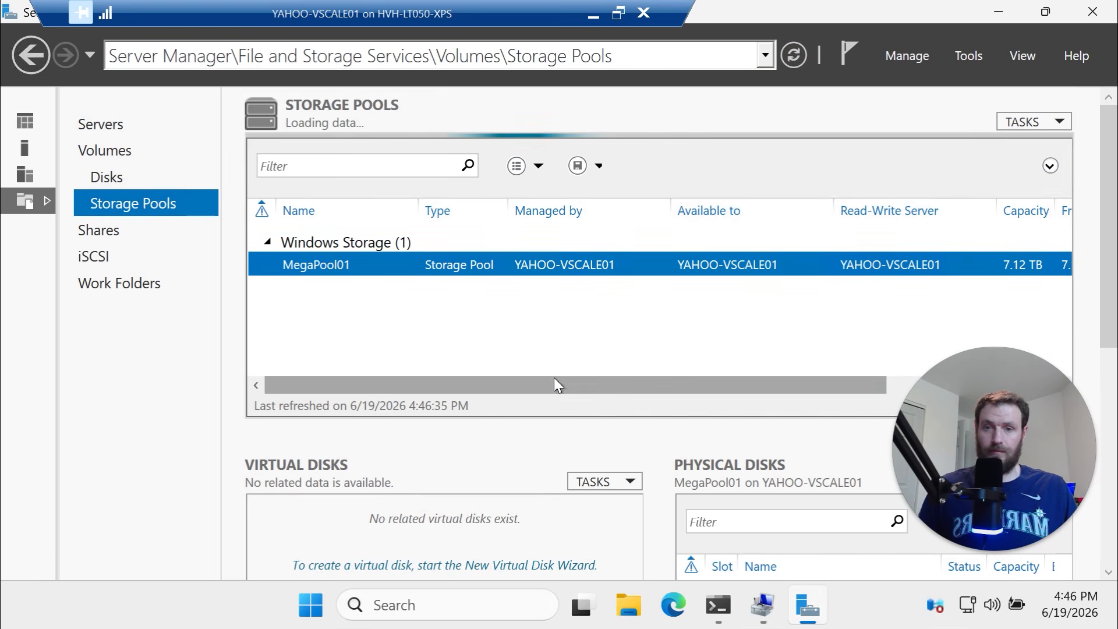
{"action": "left_click", "coordinate": [719, 604]}
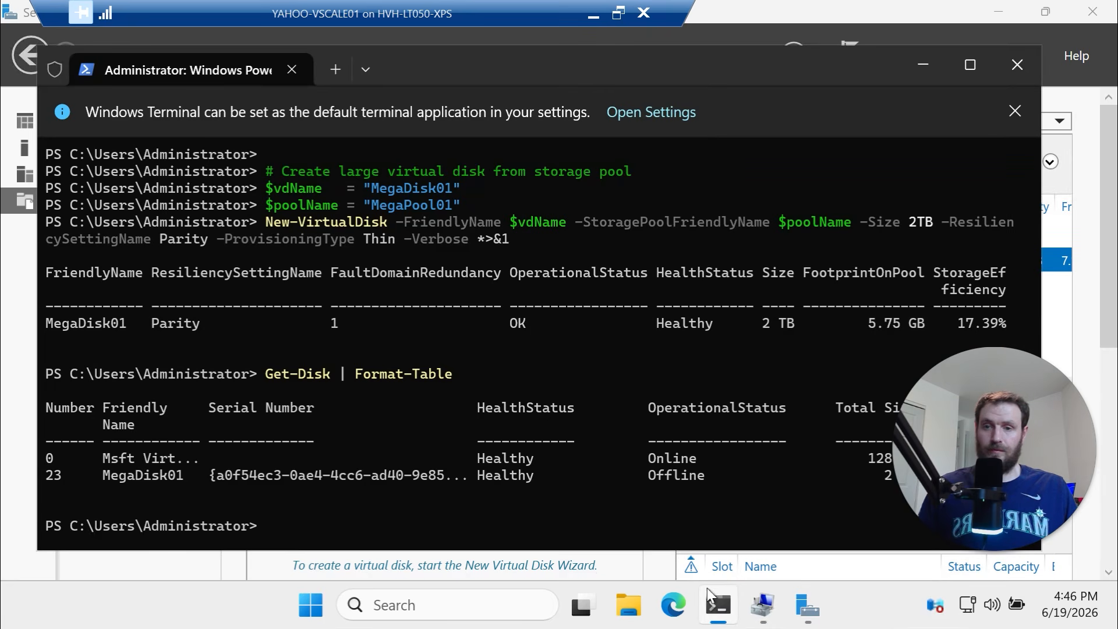
Start a New Volume on MegaDisk01 in Server Manager, then cancel the wizard and confirm
{"action": "left_click", "coordinate": [1066, 333]}
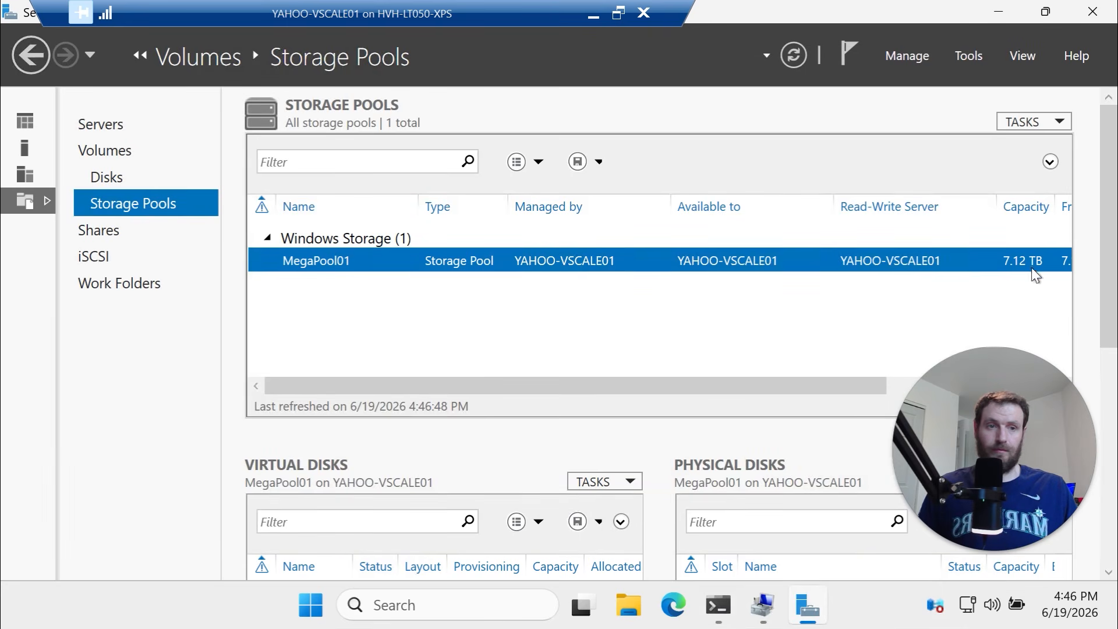
{"action": "left_click_drag", "start_coordinate": [1114, 305], "coordinate": [1111, 392]}
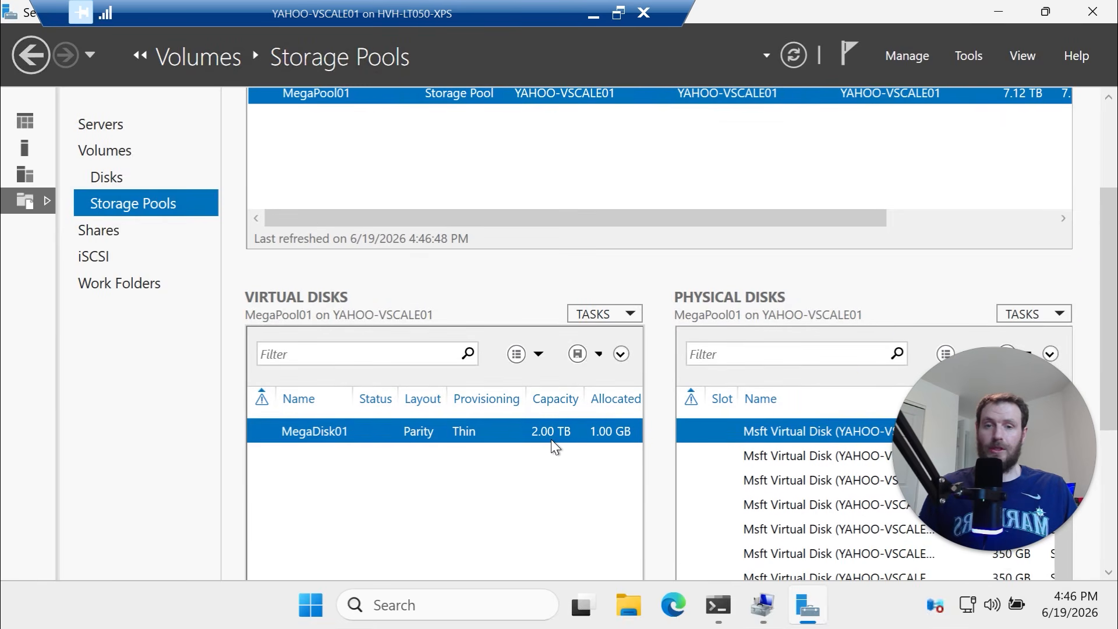
{"action": "right_click", "coordinate": [481, 434]}
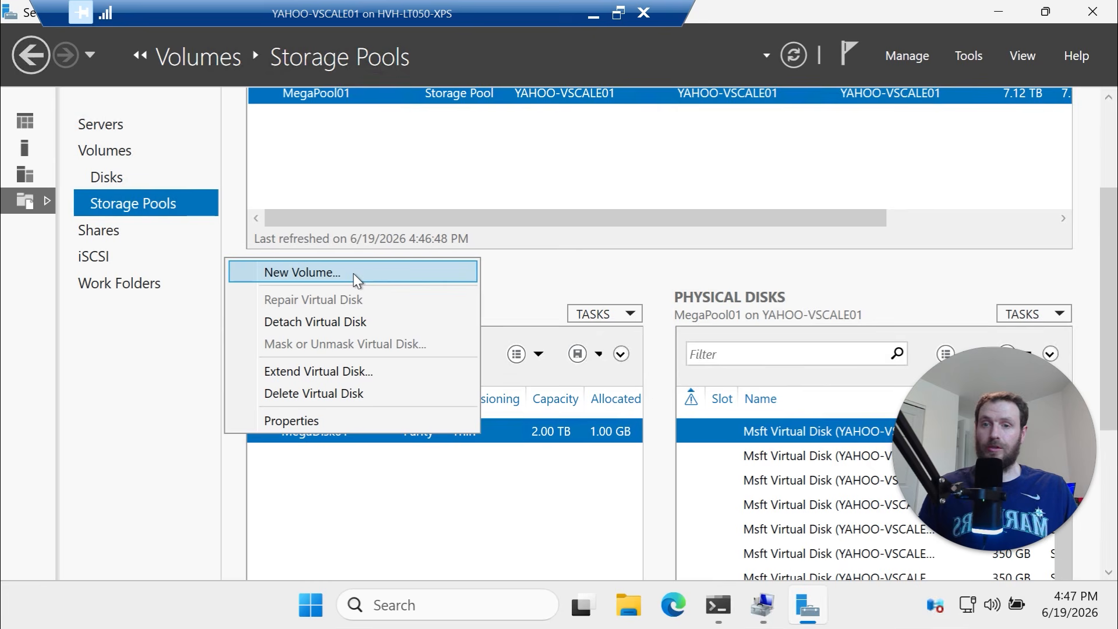
{"action": "left_click", "coordinate": [371, 279]}
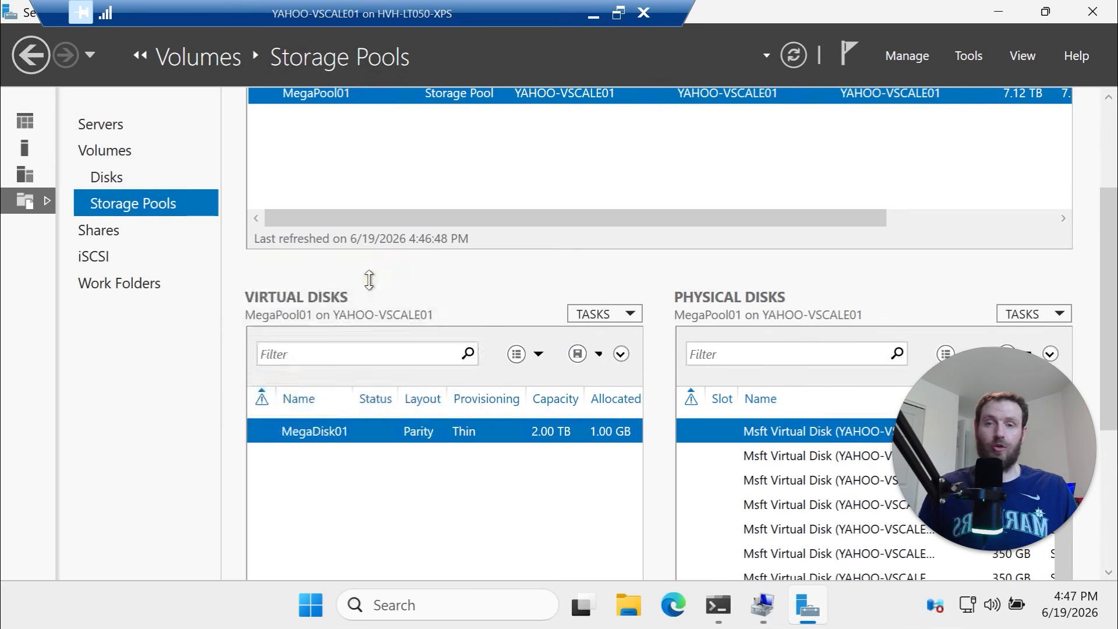
{"action": "left_click", "coordinate": [738, 577]}
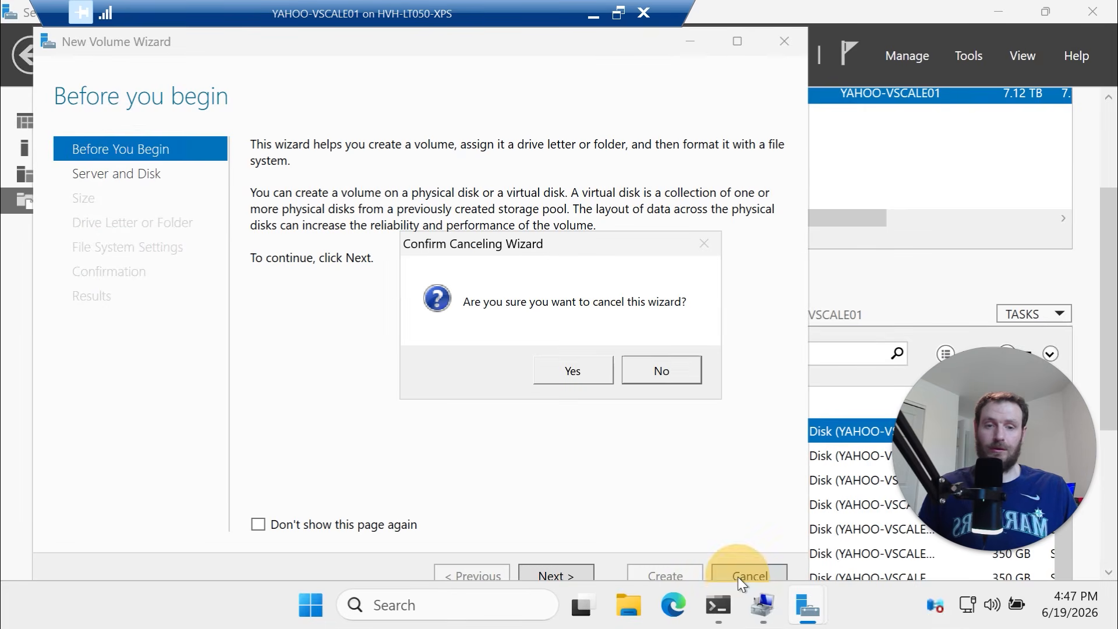
{"action": "left_click", "coordinate": [580, 365]}
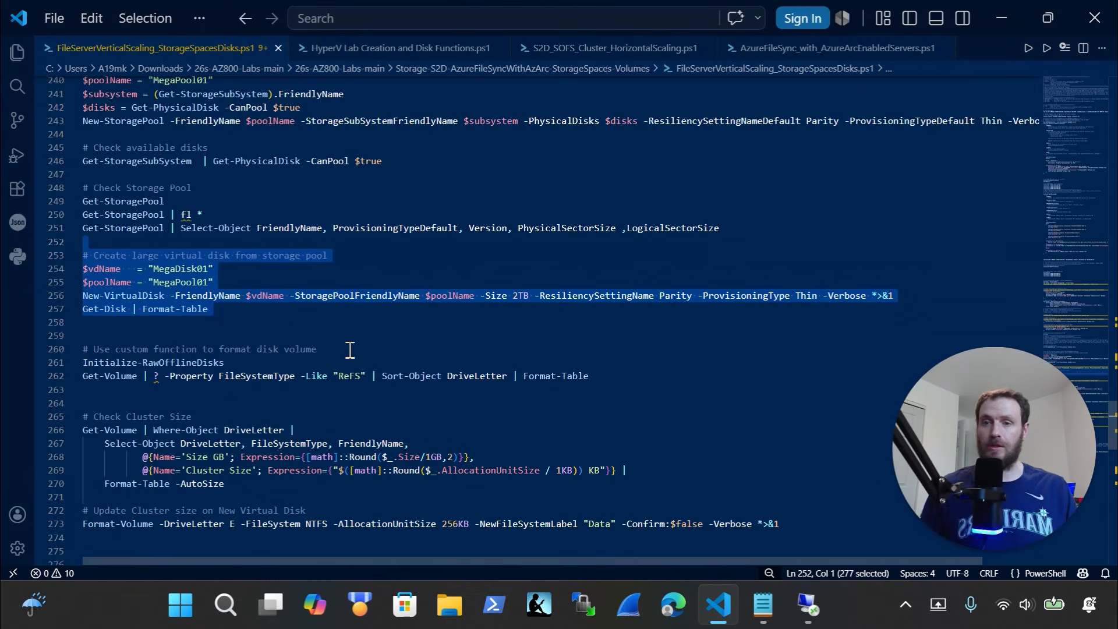
Copy the disk initialization and volume listing lines 260-262 into PowerShell, dismissing the paste warning
{"action": "scroll", "coordinate": [349, 349], "scroll_direction": "down", "scroll_amount": 3}
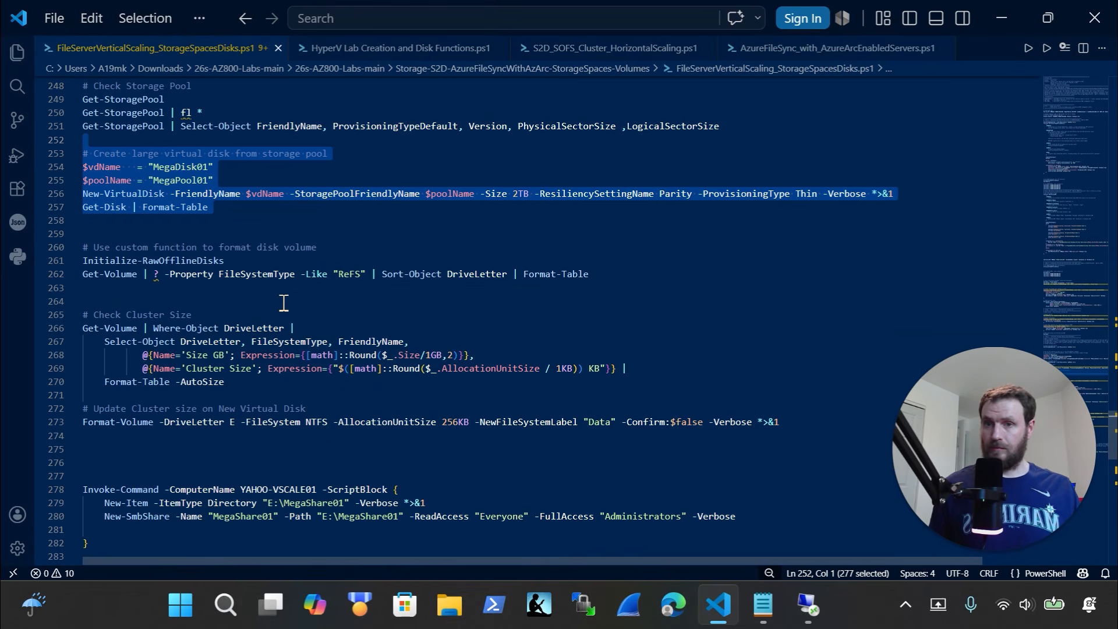
{"action": "left_click_drag", "start_coordinate": [641, 277], "coordinate": [60, 250]}
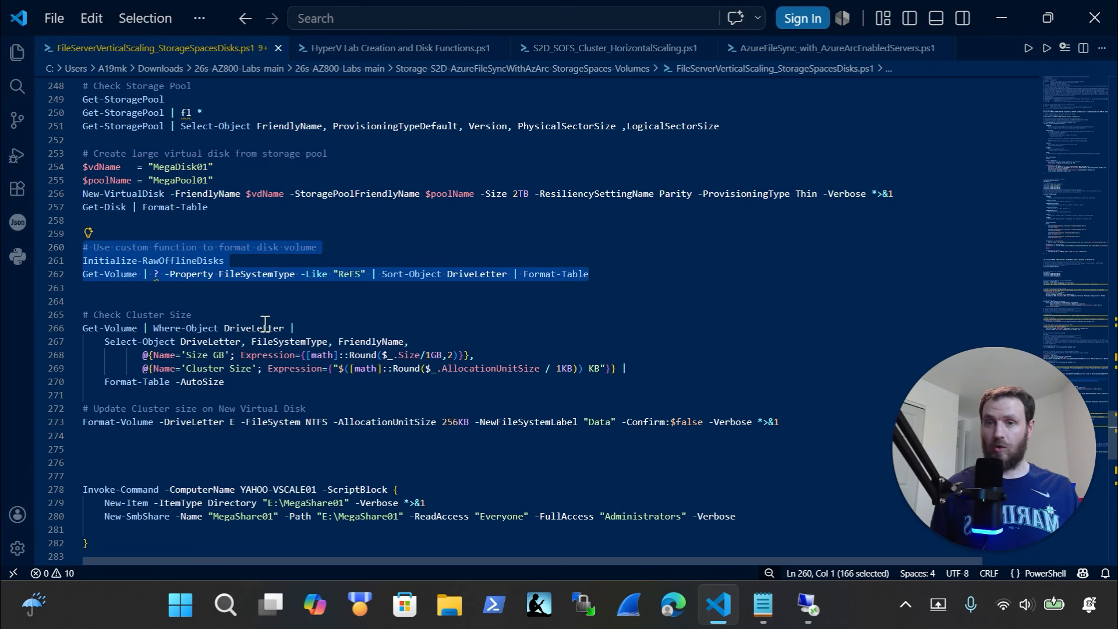
{"action": "left_click", "coordinate": [807, 617]}
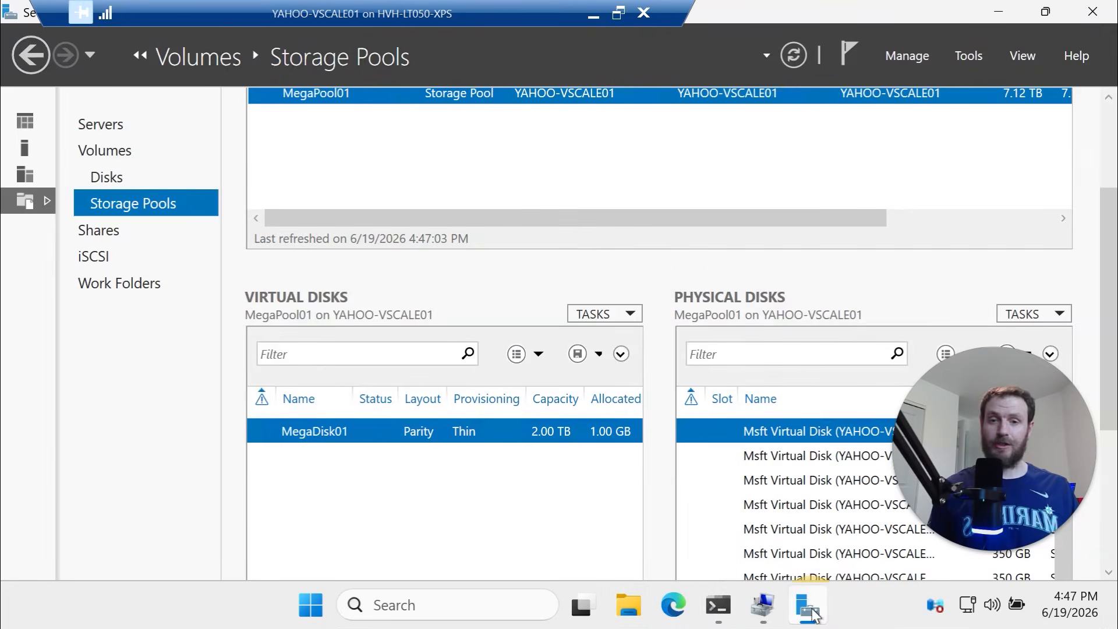
{"action": "left_click", "coordinate": [728, 609]}
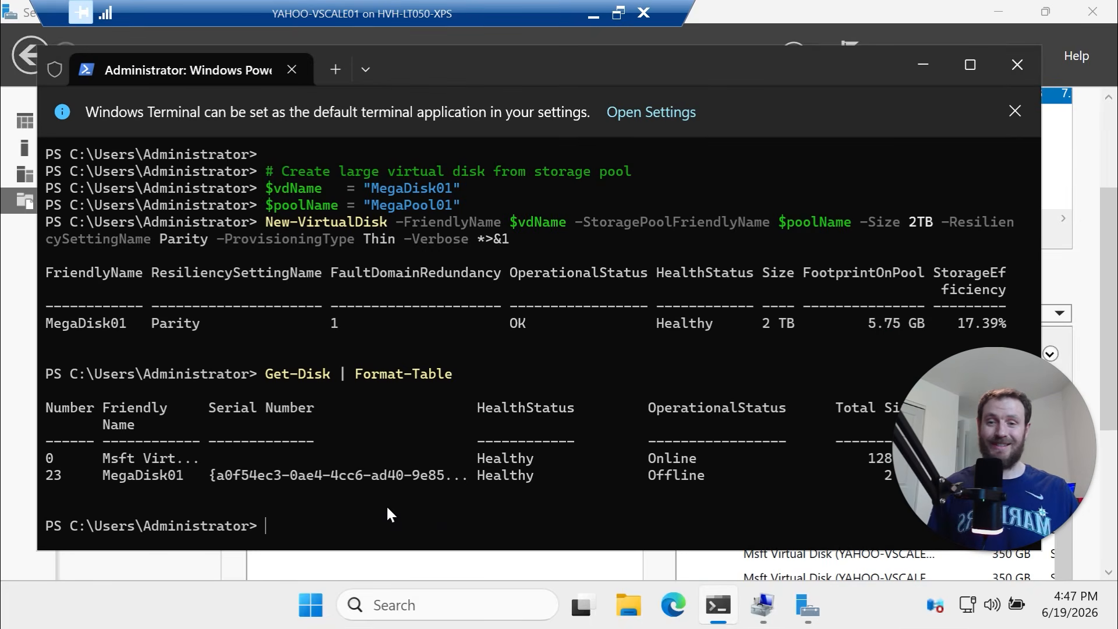
{"action": "key", "text": "ctrl+v"}
{"action": "left_click", "coordinate": [658, 434]}
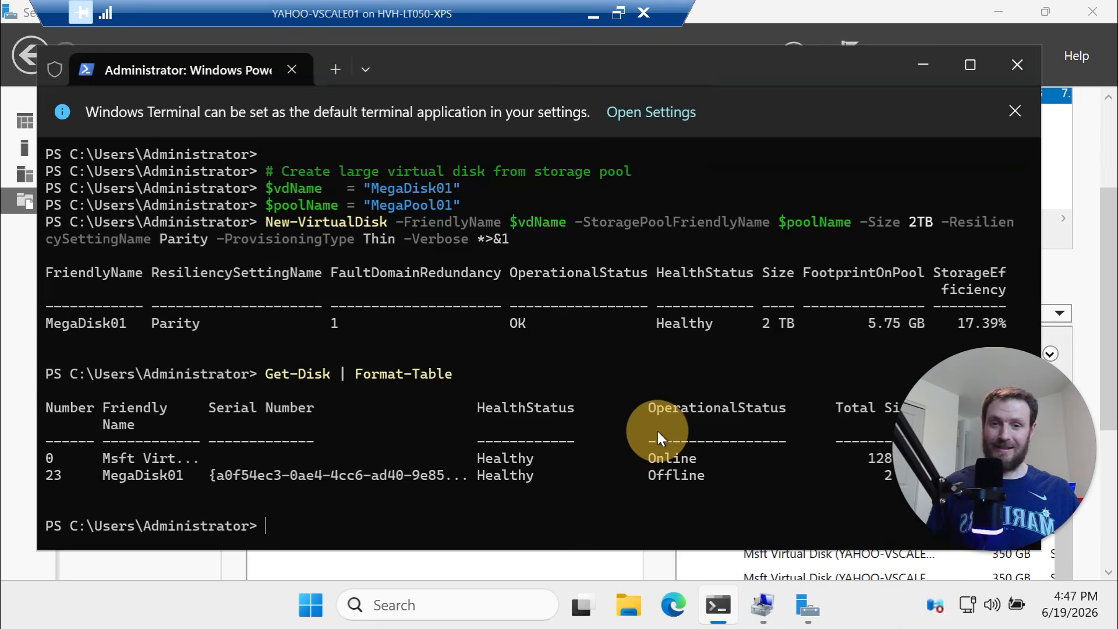
Run Initialize-RawOfflineDisks and the Get-Volume ReFS filter, showing the new ReFS drive E
{"action": "key", "text": "ctrl+v"}
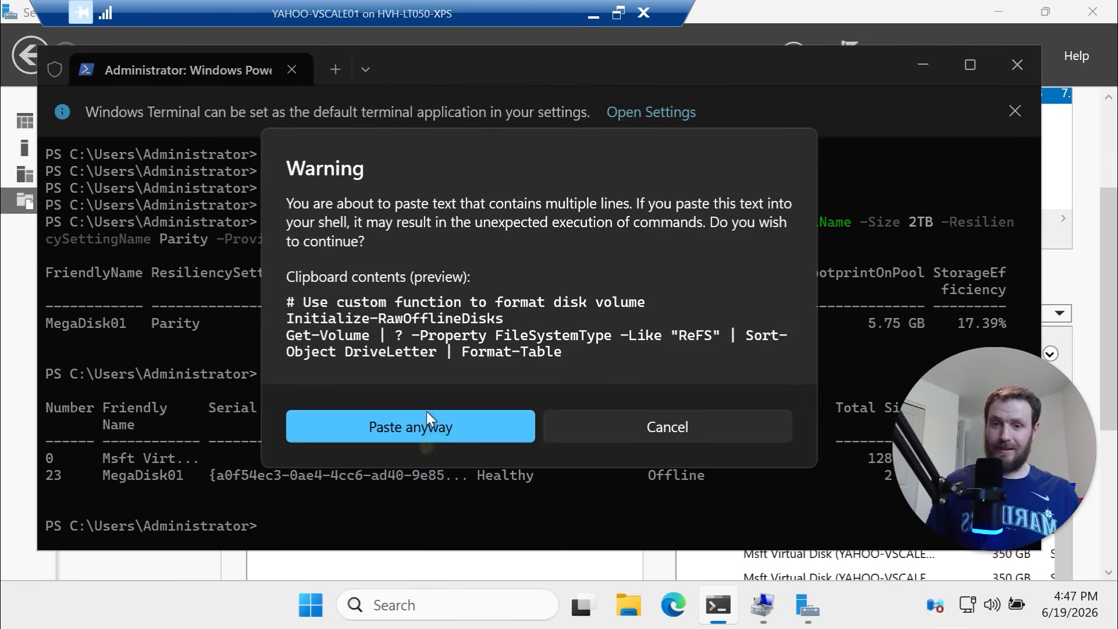
{"action": "left_click", "coordinate": [423, 429]}
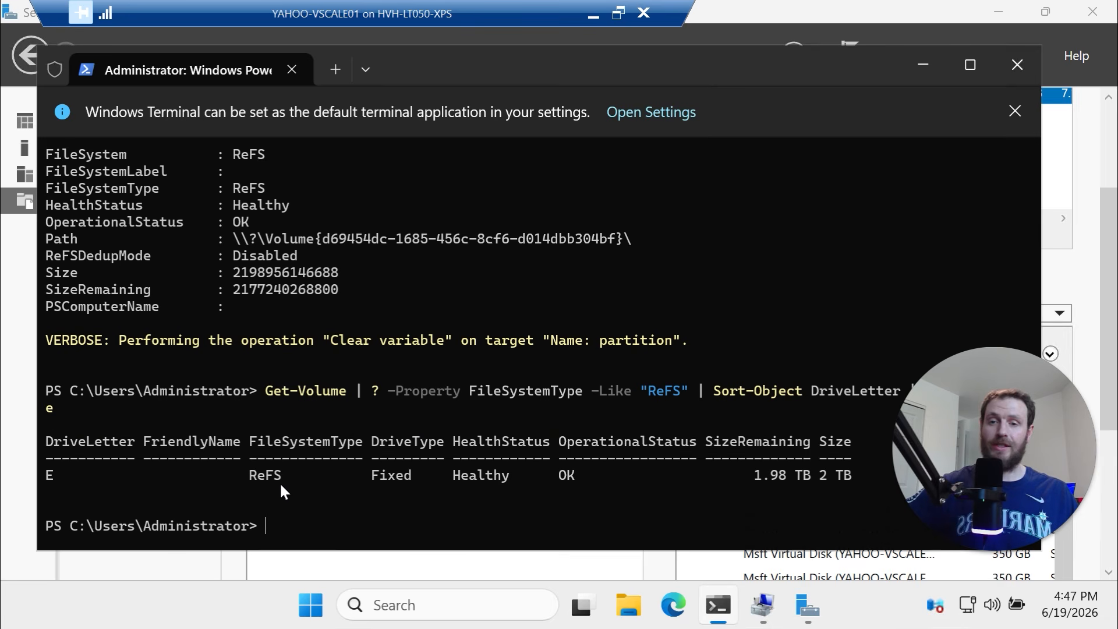
{"action": "left_click_drag", "start_coordinate": [280, 481], "coordinate": [229, 480]}
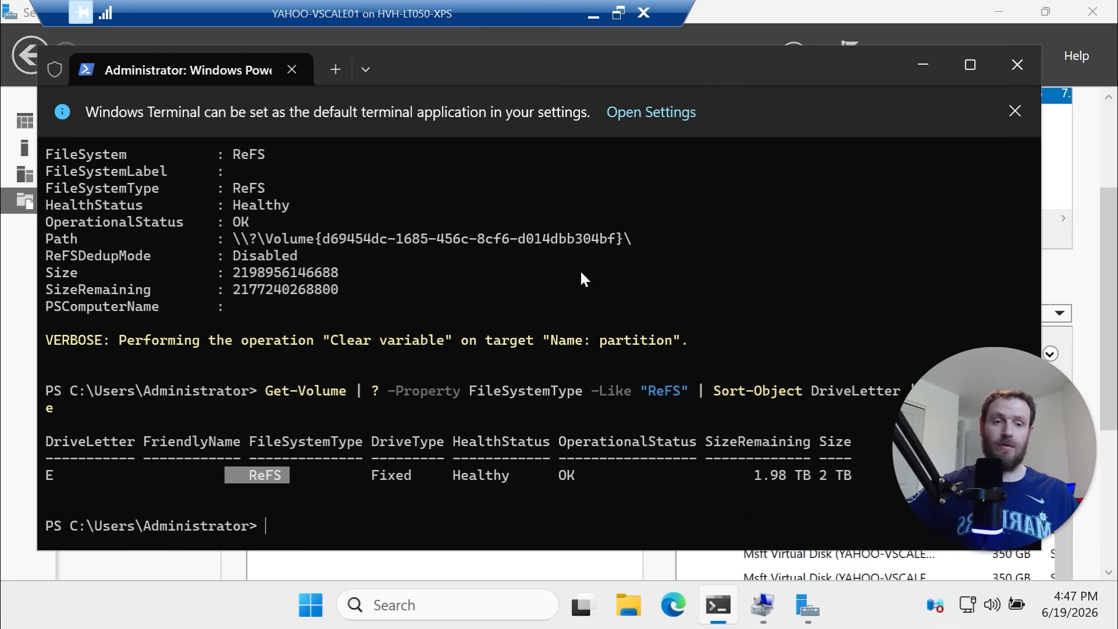
Check in File Explorer's This PC that the 2 TB Local Disk (E:) is listed
{"action": "left_click", "coordinate": [1085, 271]}
{"action": "left_click", "coordinate": [628, 605]}
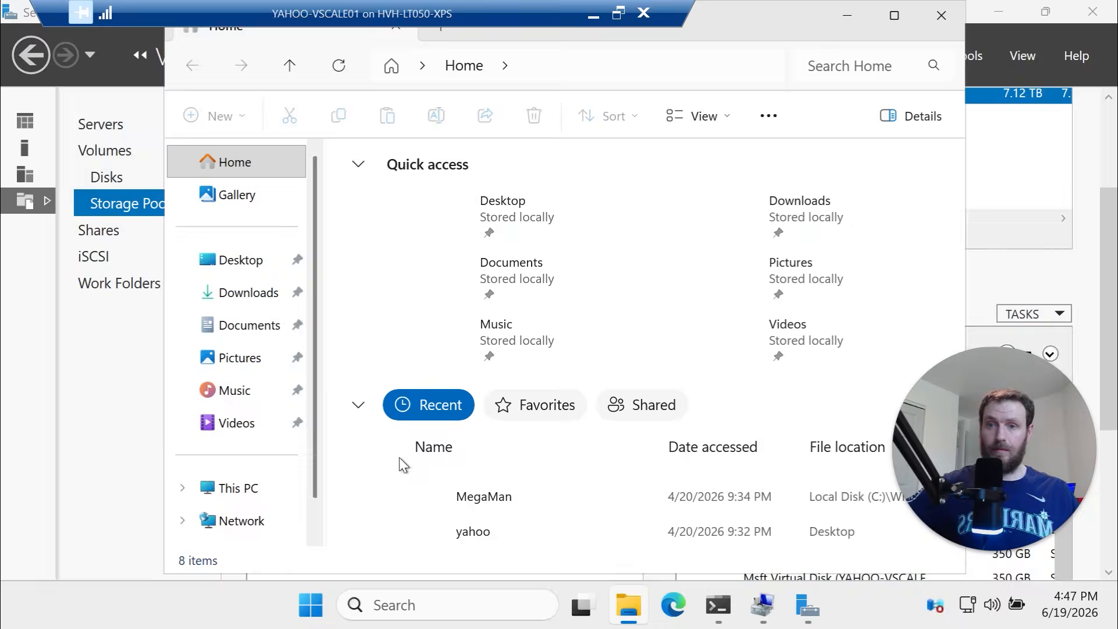
{"action": "left_click", "coordinate": [251, 492]}
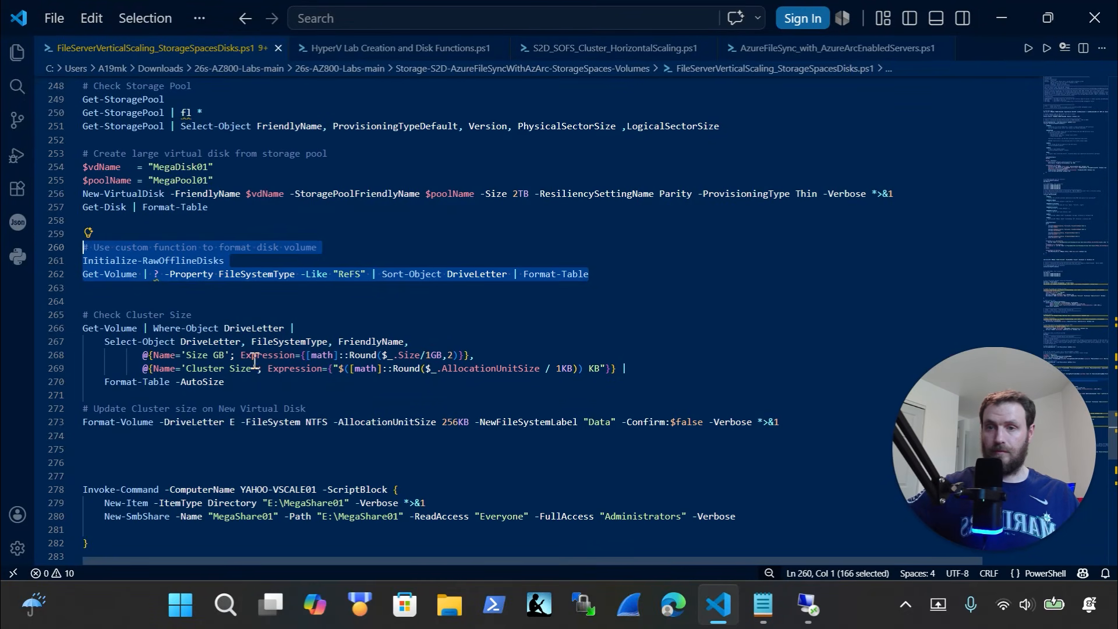
{"action": "scroll", "coordinate": [251, 361], "scroll_direction": "down", "scroll_amount": 1}
{"action": "left_click_drag", "start_coordinate": [230, 331], "coordinate": [49, 259]}
{"action": "key", "text": "super+c"}
{"action": "left_click", "coordinate": [808, 605]}
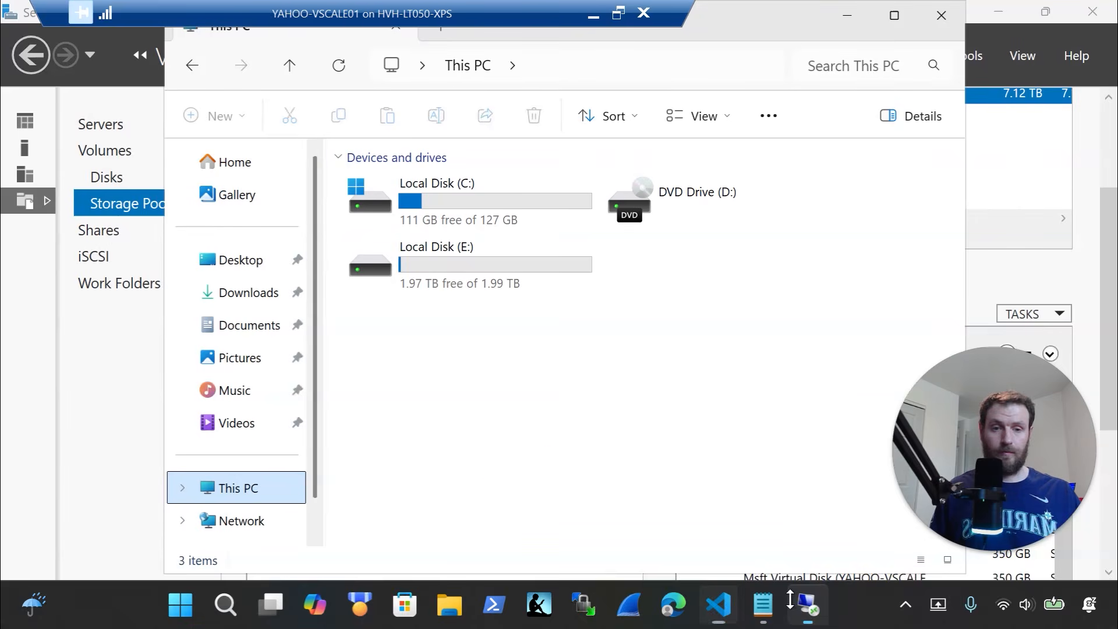
{"action": "left_click", "coordinate": [718, 606]}
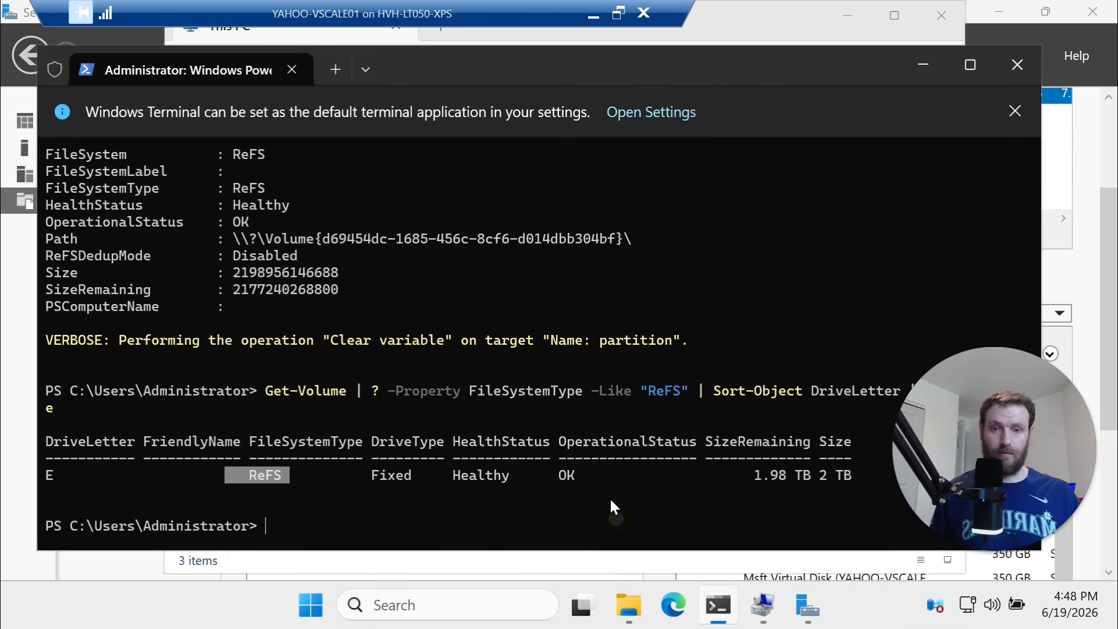
Run the cluster-size check showing E: as ReFS, 2047.94 GB, 4 KB clusters, then select the Format-Volume lines
{"action": "left_click", "coordinate": [605, 496]}
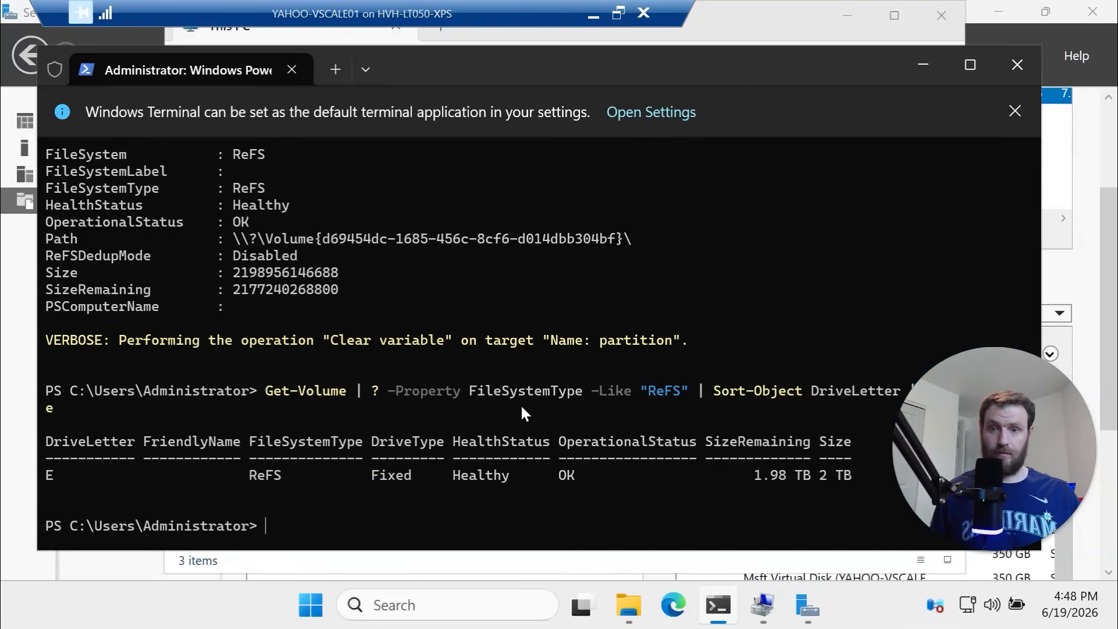
{"action": "key", "text": "ctrl+v"}
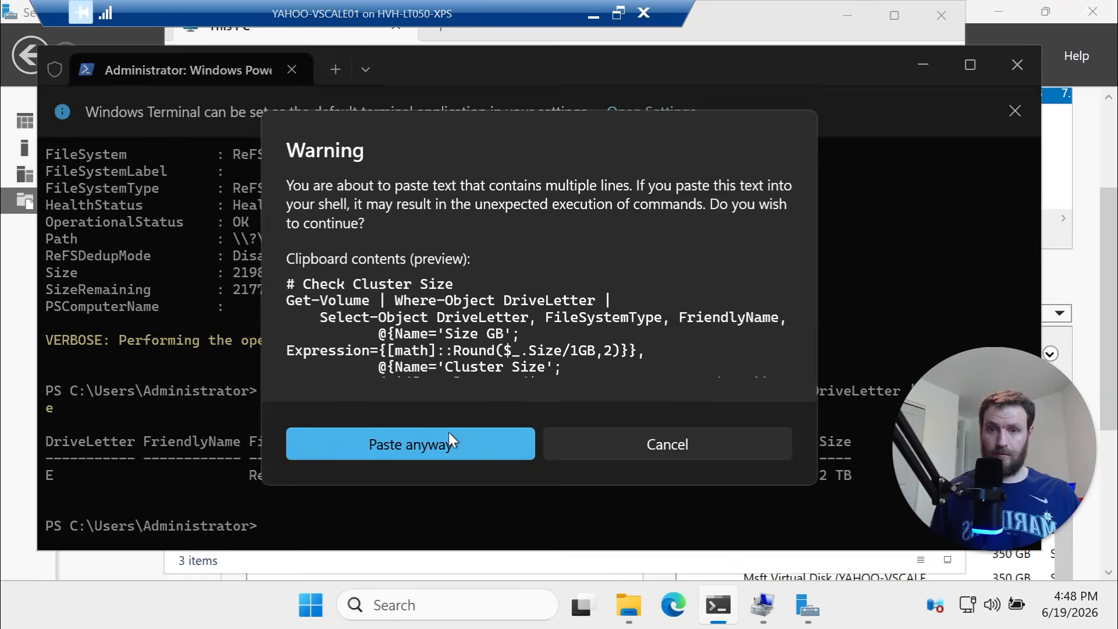
{"action": "left_click", "coordinate": [449, 434]}
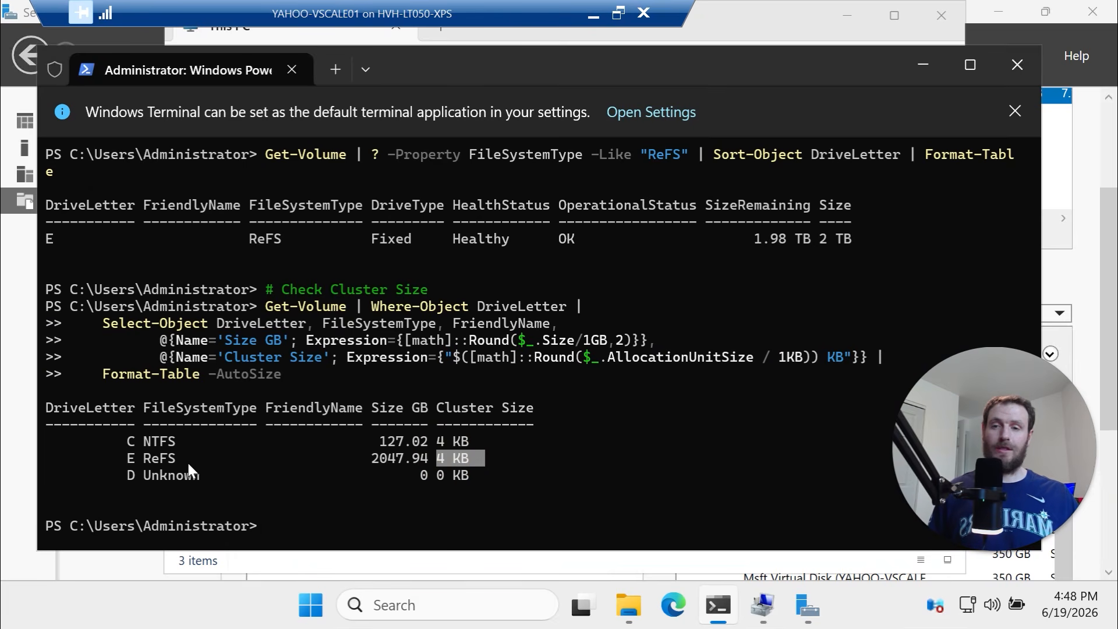
{"action": "left_click_drag", "start_coordinate": [187, 460], "coordinate": [155, 461]}
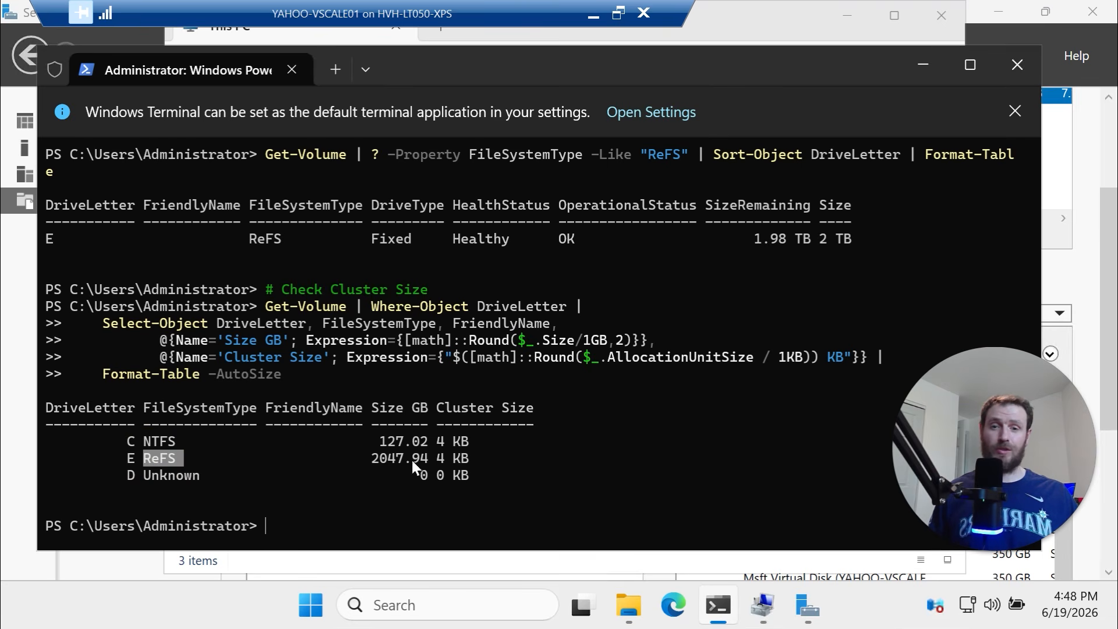
{"action": "left_click_drag", "start_coordinate": [417, 460], "coordinate": [344, 462]}
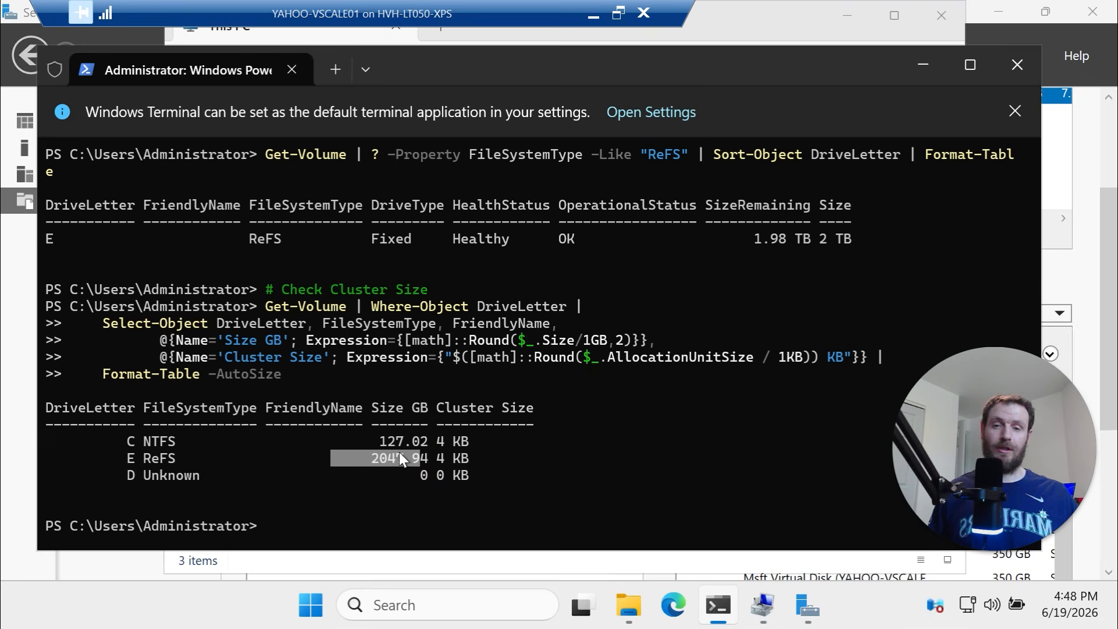
{"action": "left_click_drag", "start_coordinate": [482, 458], "coordinate": [438, 458]}
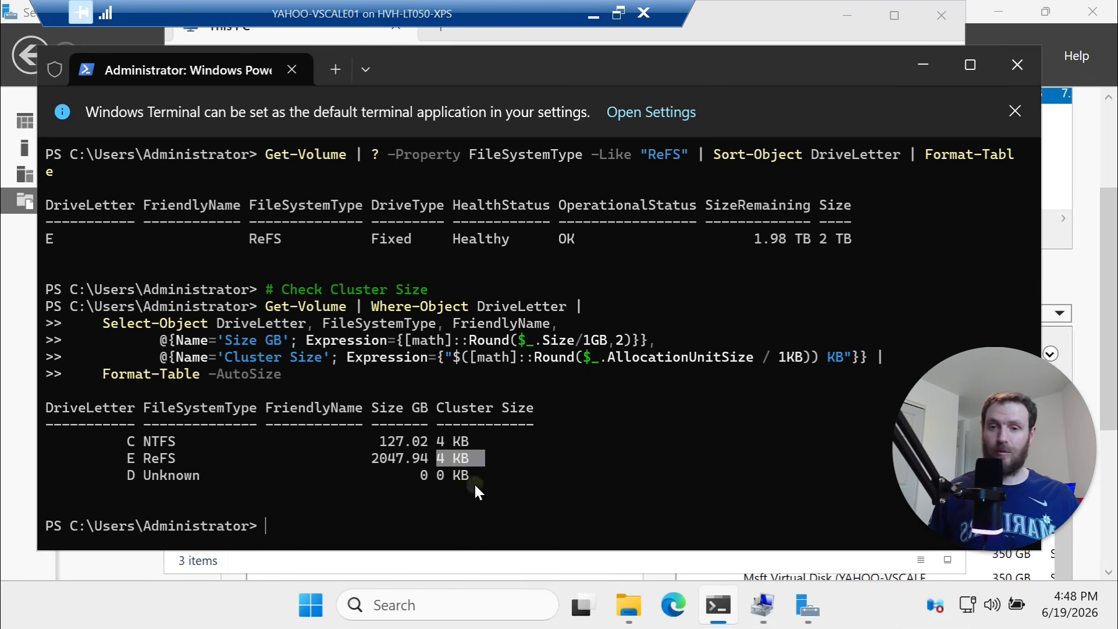
{"action": "left_click_drag", "start_coordinate": [473, 452], "coordinate": [429, 455]}
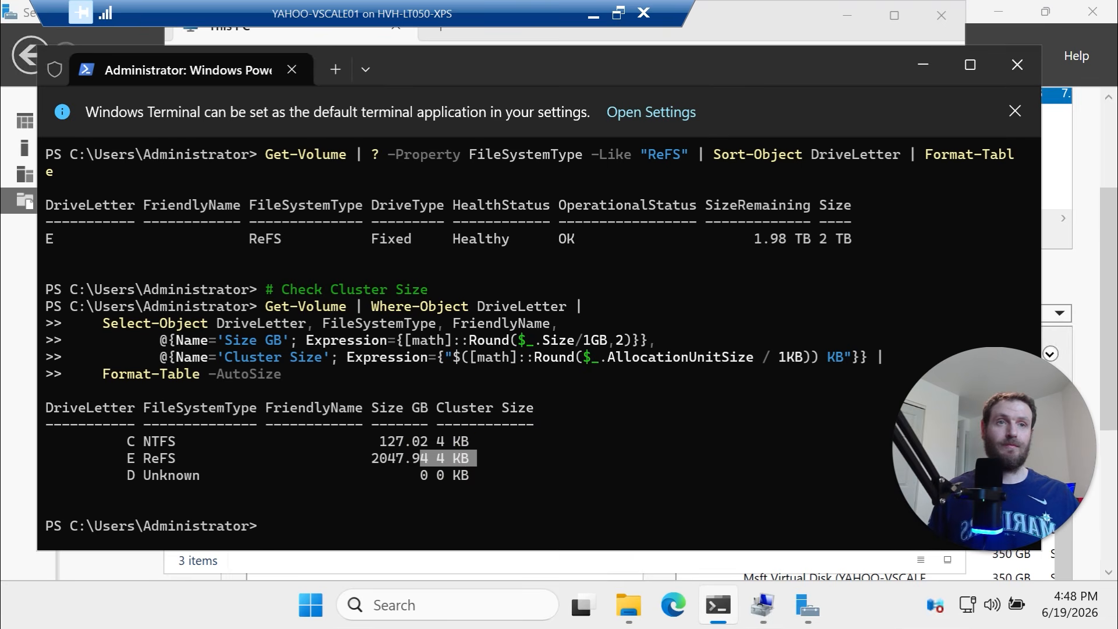
{"action": "left_click", "coordinate": [595, 19]}
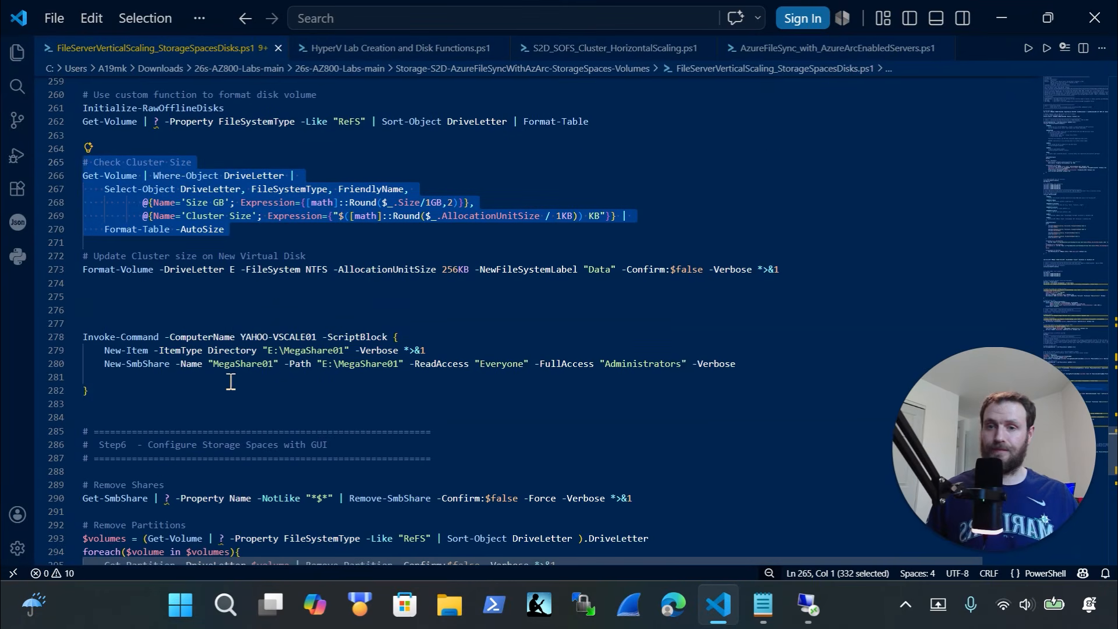
{"action": "left_click_drag", "start_coordinate": [58, 269], "coordinate": [65, 256]}
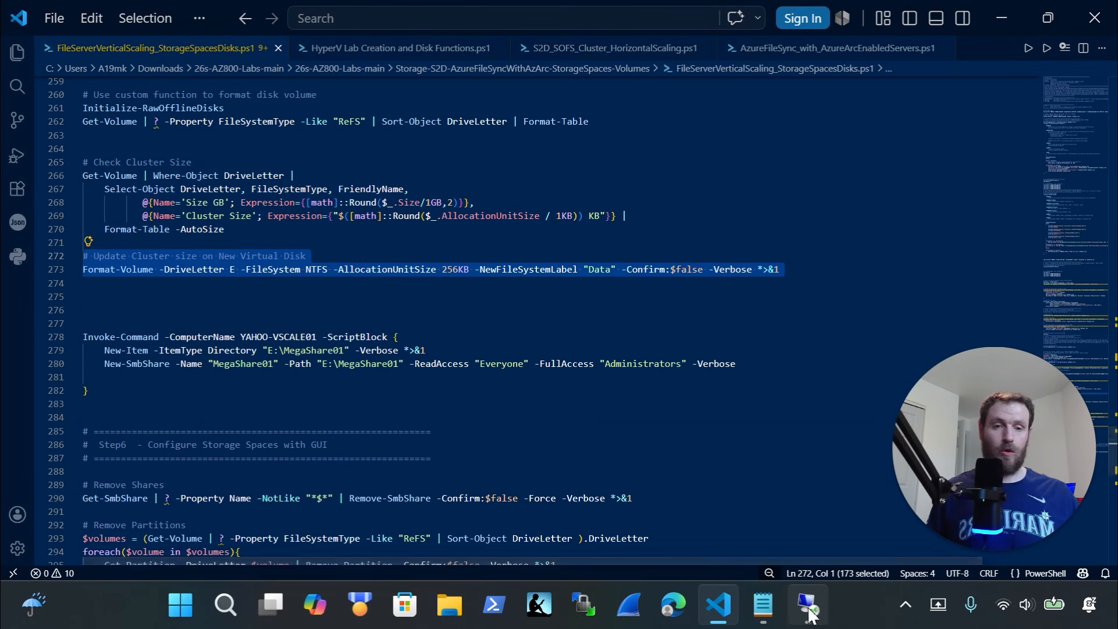
Reformat drive E as NTFS labelled Data with 256 KB clusters on the remote server
{"action": "left_click", "coordinate": [808, 606]}
{"action": "left_click", "coordinate": [800, 606]}
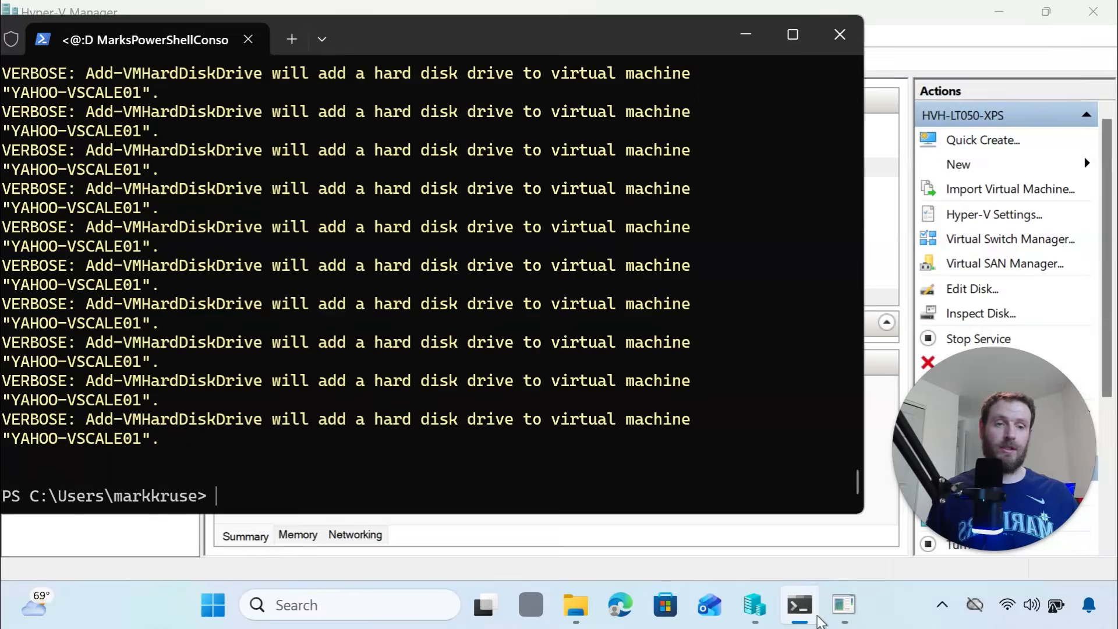
{"action": "right_click", "coordinate": [542, 461]}
{"action": "left_click", "coordinate": [356, 405]}
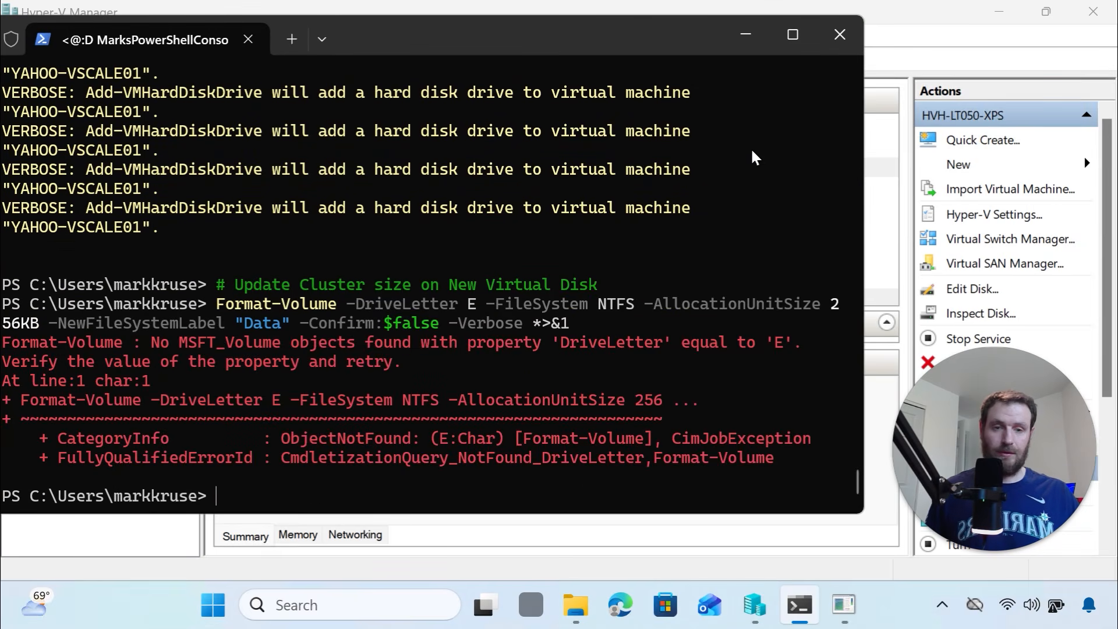
{"action": "left_click", "coordinate": [834, 603]}
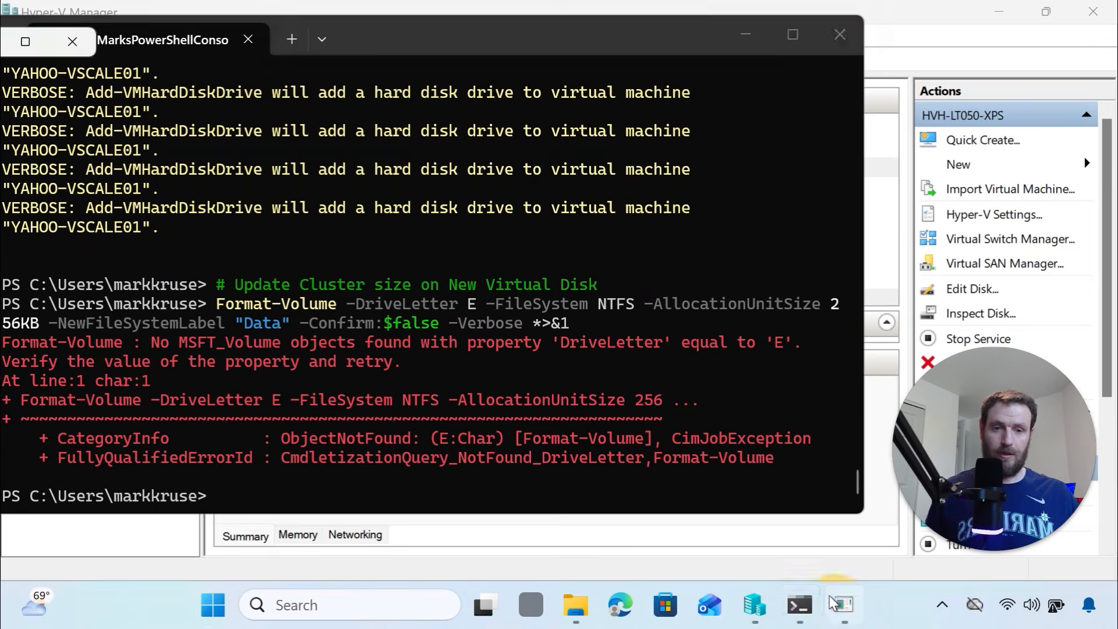
{"action": "right_click", "coordinate": [462, 486]}
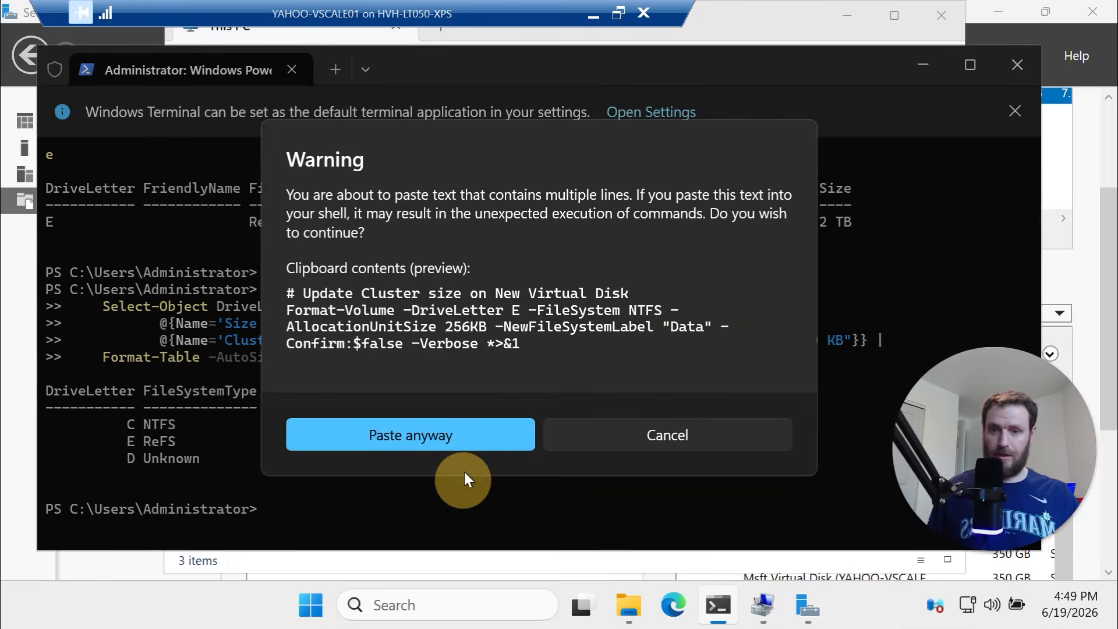
{"action": "left_click", "coordinate": [470, 436]}
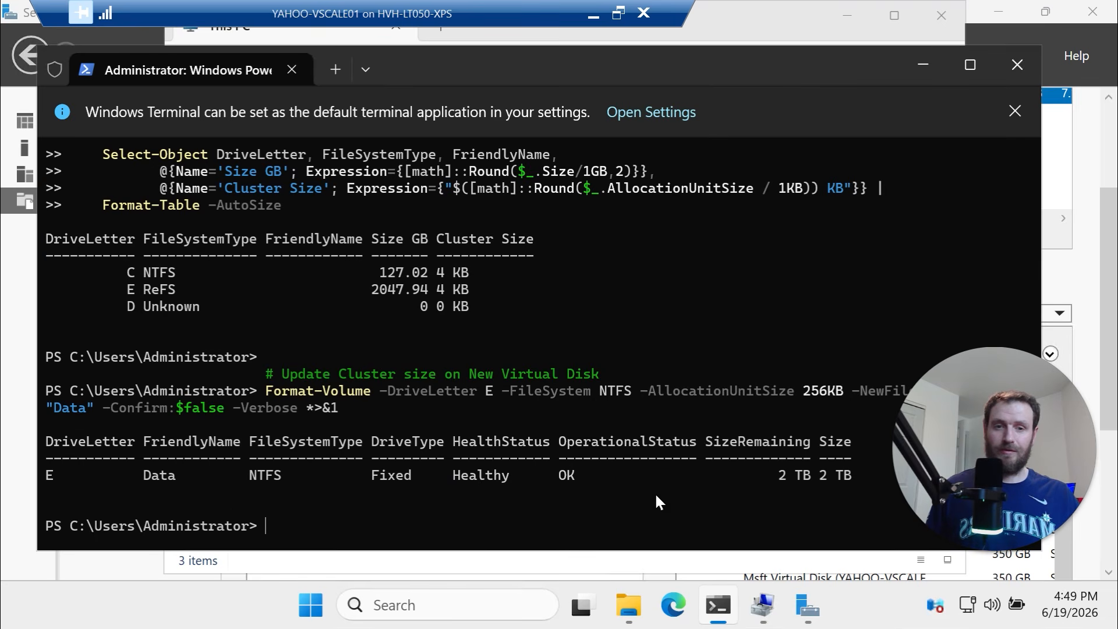
Rerun the Get-Volume cluster-size listing to confirm drive E is NTFS with 256 KB clusters
{"action": "key", "text": "Up"}
{"action": "key", "text": "Up"}
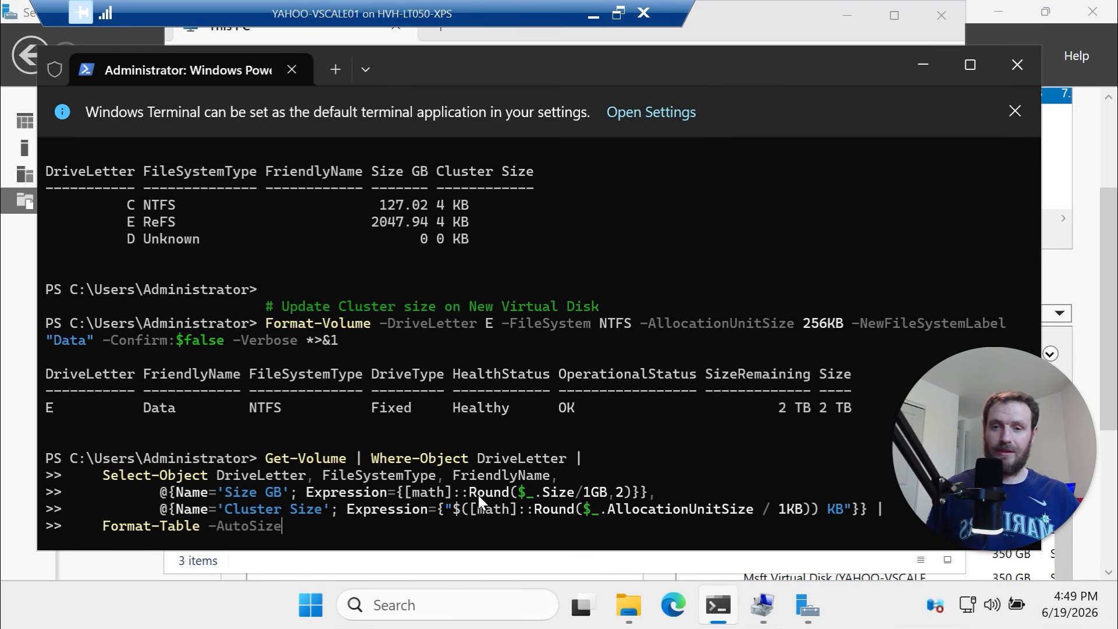
{"action": "key", "text": "Return"}
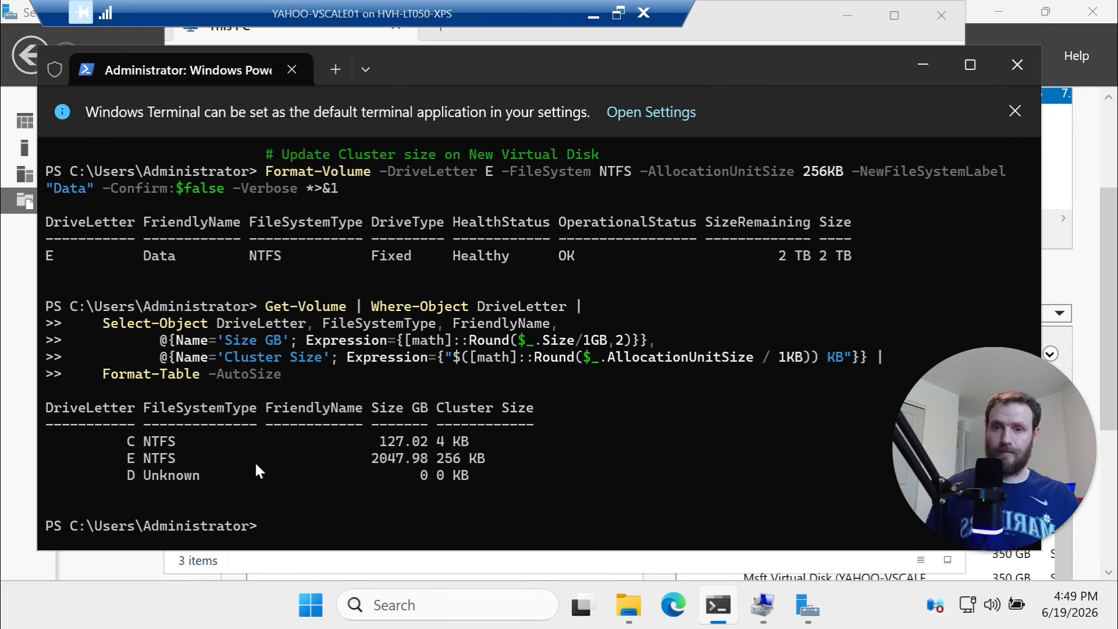
{"action": "scroll", "coordinate": [198, 454], "scroll_direction": "up", "scroll_amount": 5}
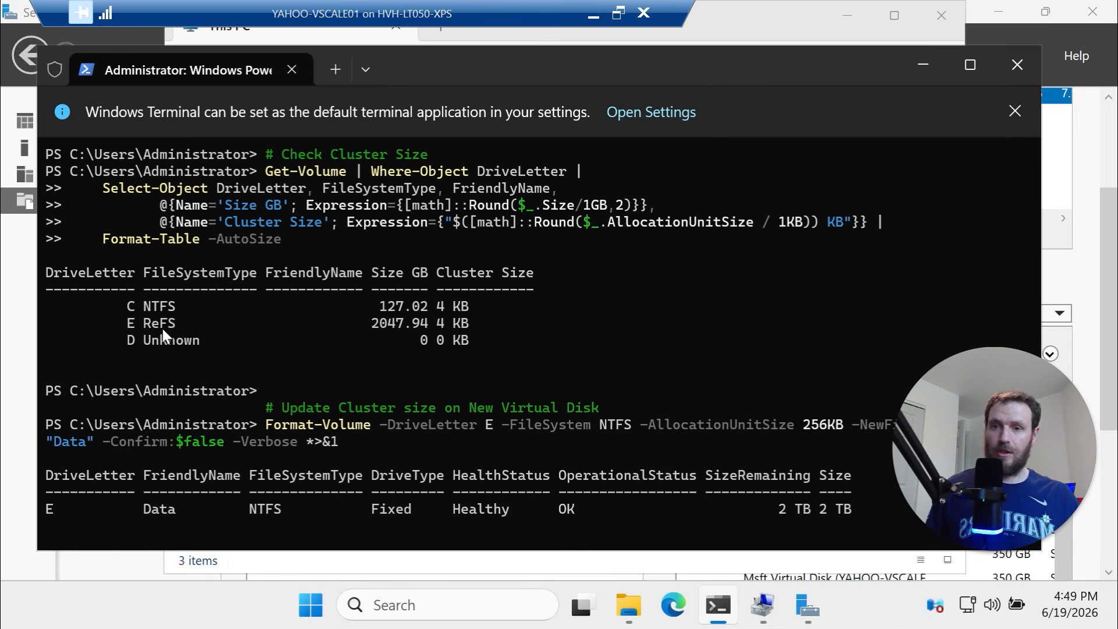
{"action": "left_click_drag", "start_coordinate": [174, 326], "coordinate": [128, 326]}
{"action": "scroll", "coordinate": [252, 344], "scroll_direction": "down", "scroll_amount": 5}
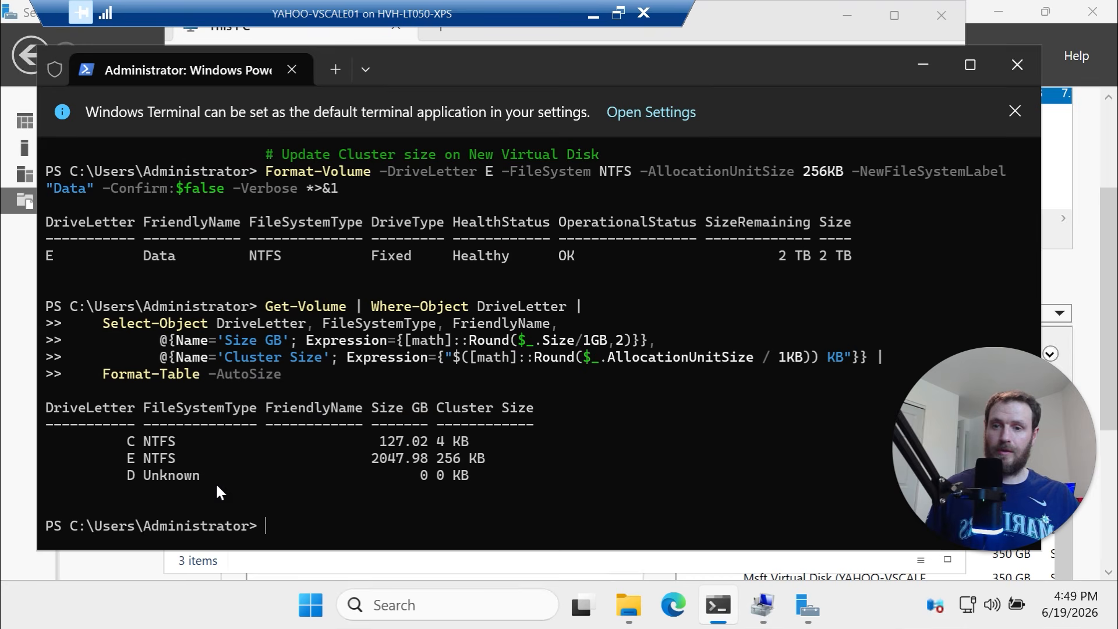
{"action": "left_click_drag", "start_coordinate": [186, 459], "coordinate": [124, 460]}
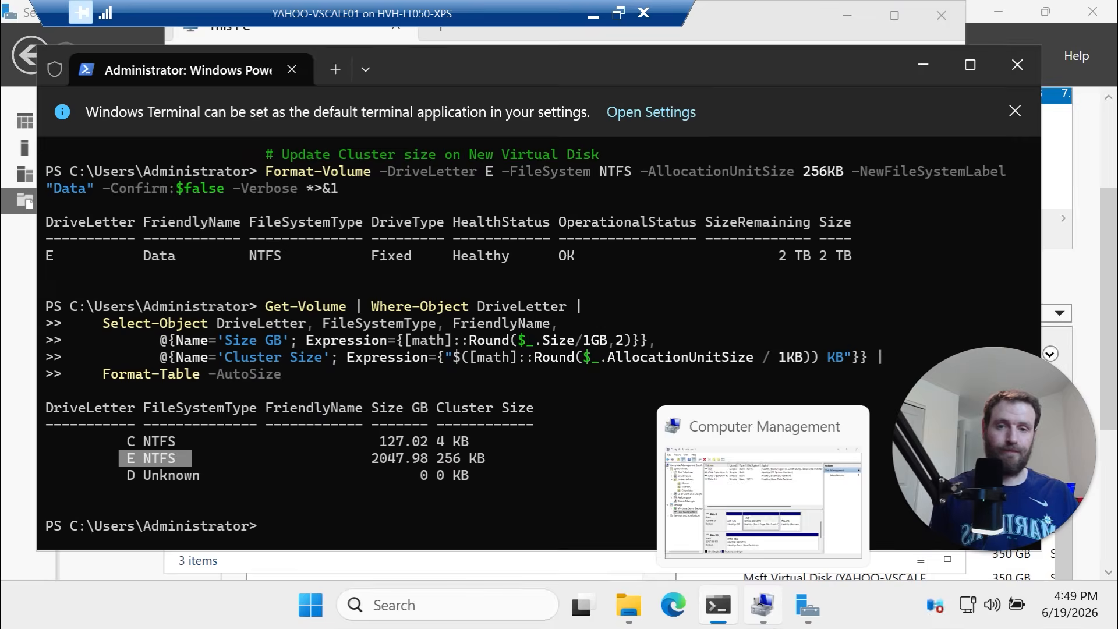
{"action": "mouse_move", "coordinate": [806, 624]}
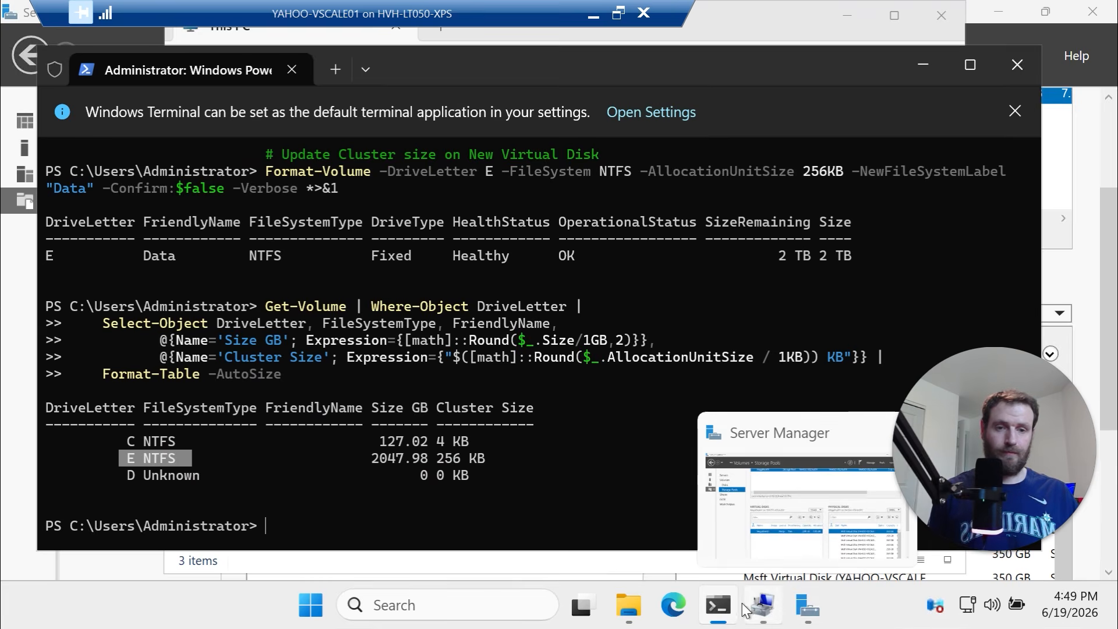
{"action": "left_click", "coordinate": [727, 619]}
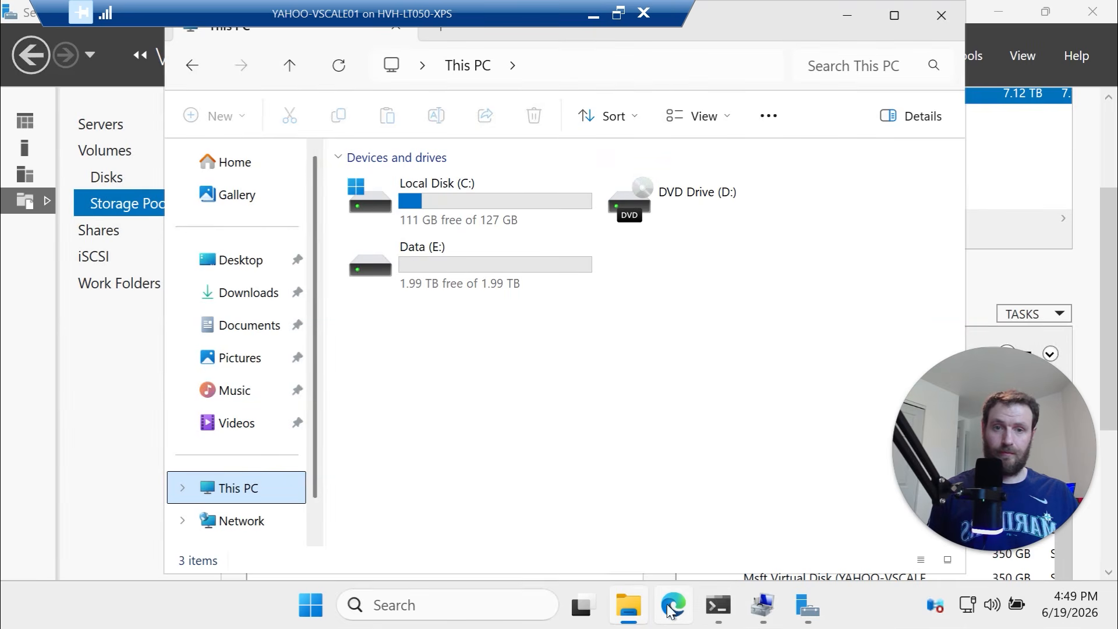
{"action": "left_click", "coordinate": [720, 620]}
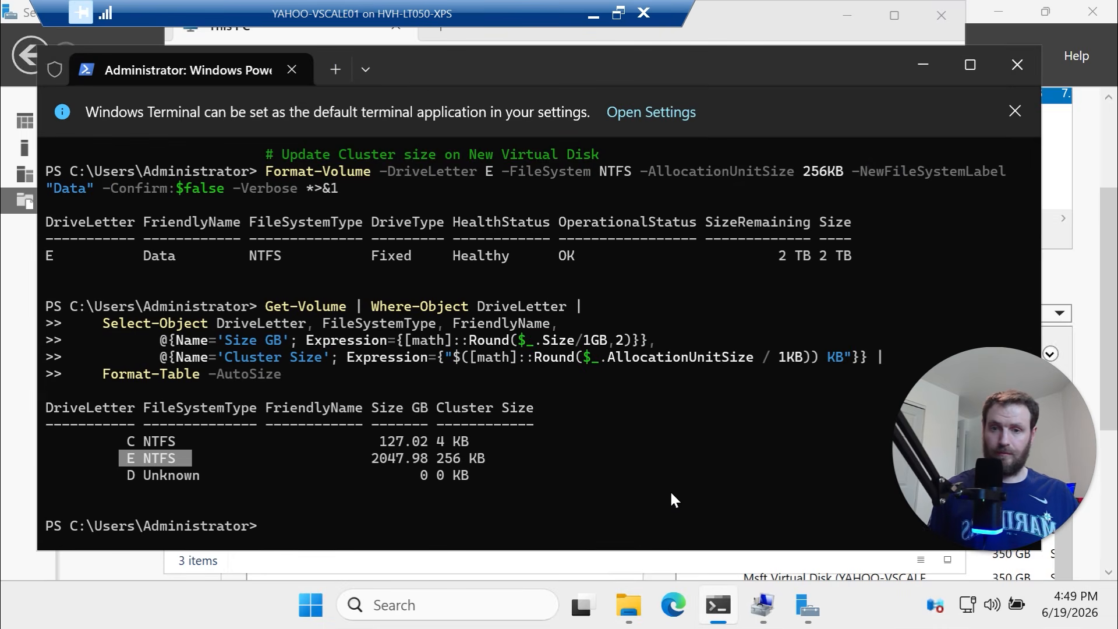
{"action": "key", "text": "Up"}
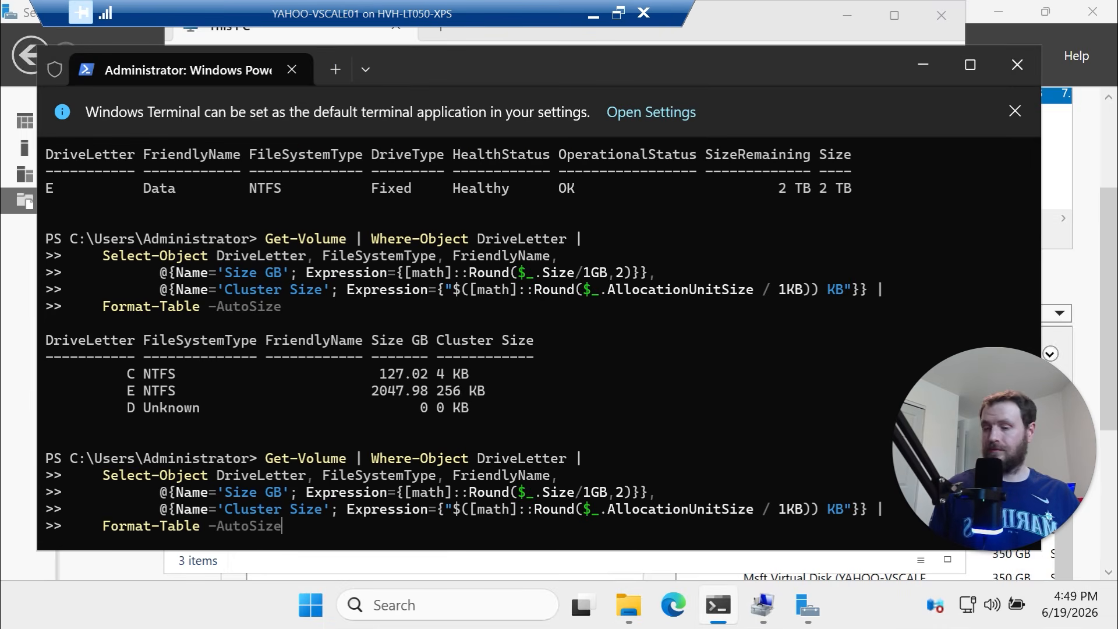
{"action": "key", "text": "Escape"}
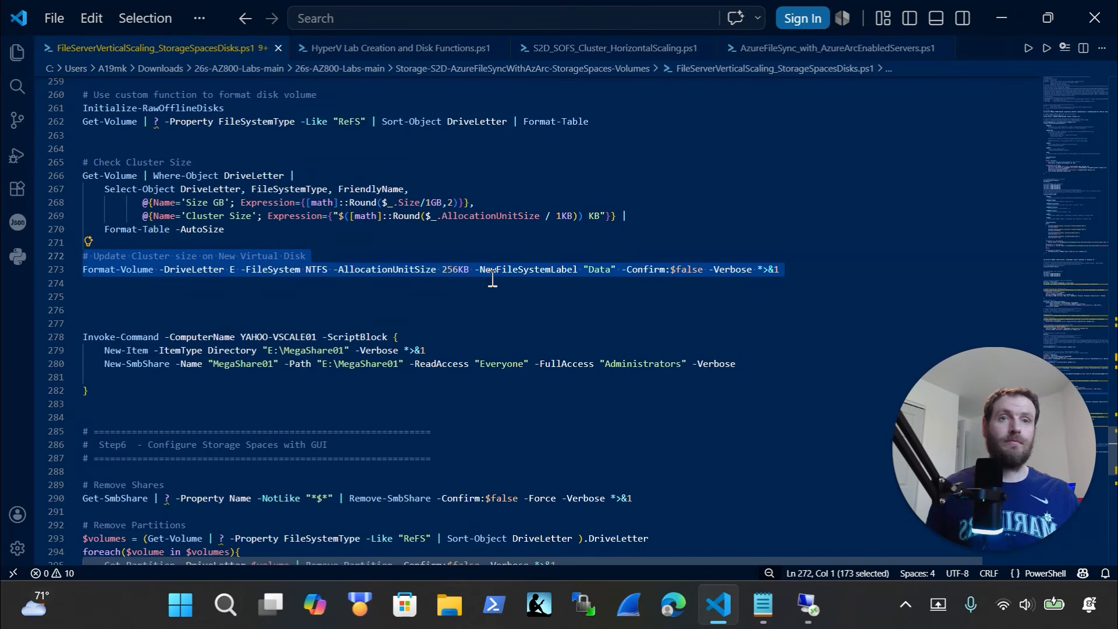
Run the Invoke-Command block that creates the MegaShare01 folder and share on E:
{"action": "scroll", "coordinate": [177, 370], "scroll_direction": "down", "scroll_amount": 2}
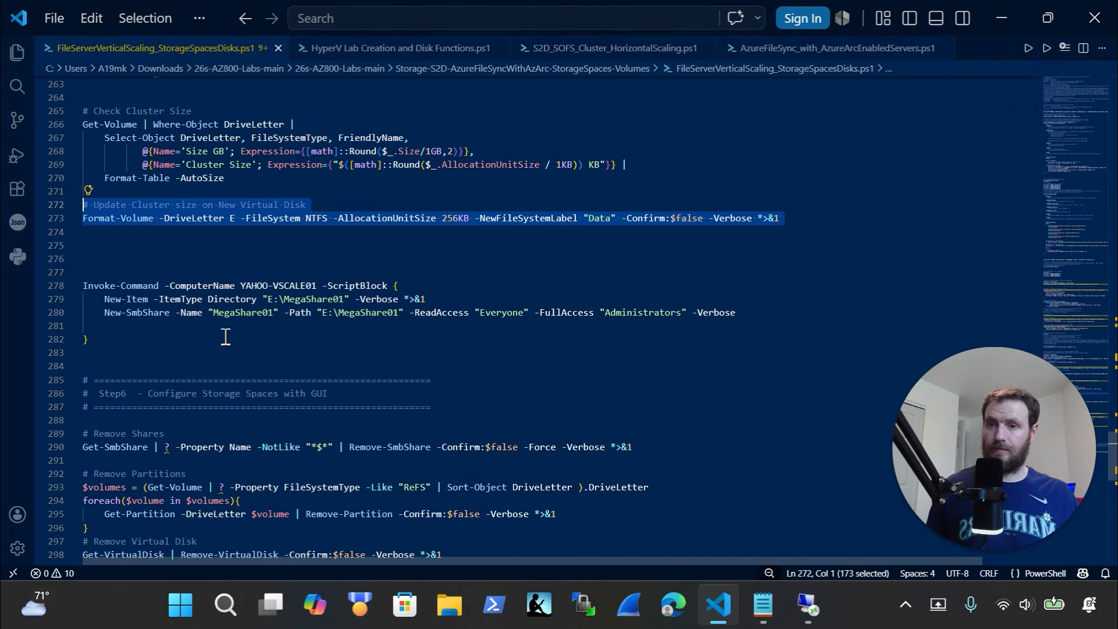
{"action": "scroll", "coordinate": [188, 325], "scroll_direction": "down", "scroll_amount": 1}
{"action": "left_click_drag", "start_coordinate": [125, 300], "coordinate": [21, 225]}
{"action": "key", "text": "super+c"}
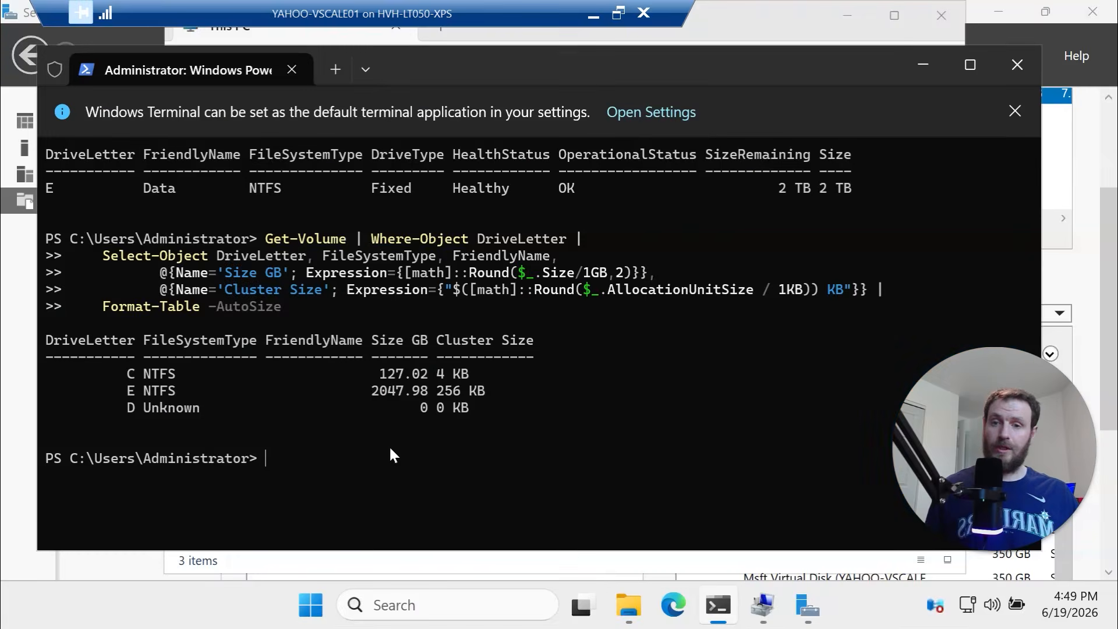
{"action": "right_click", "coordinate": [389, 445]}
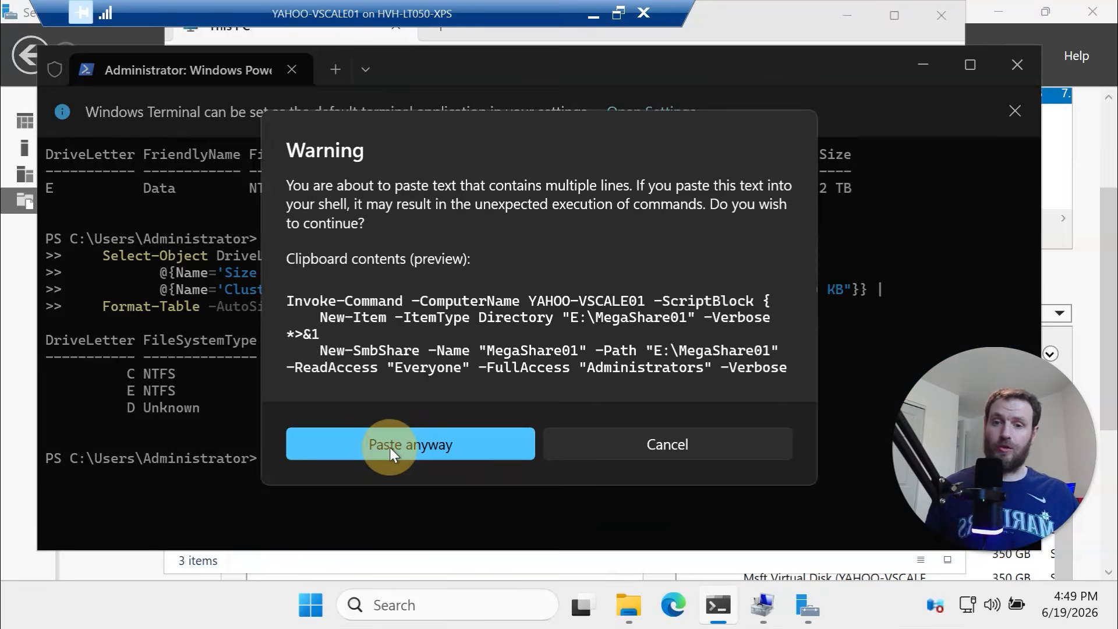
{"action": "left_click", "coordinate": [392, 446]}
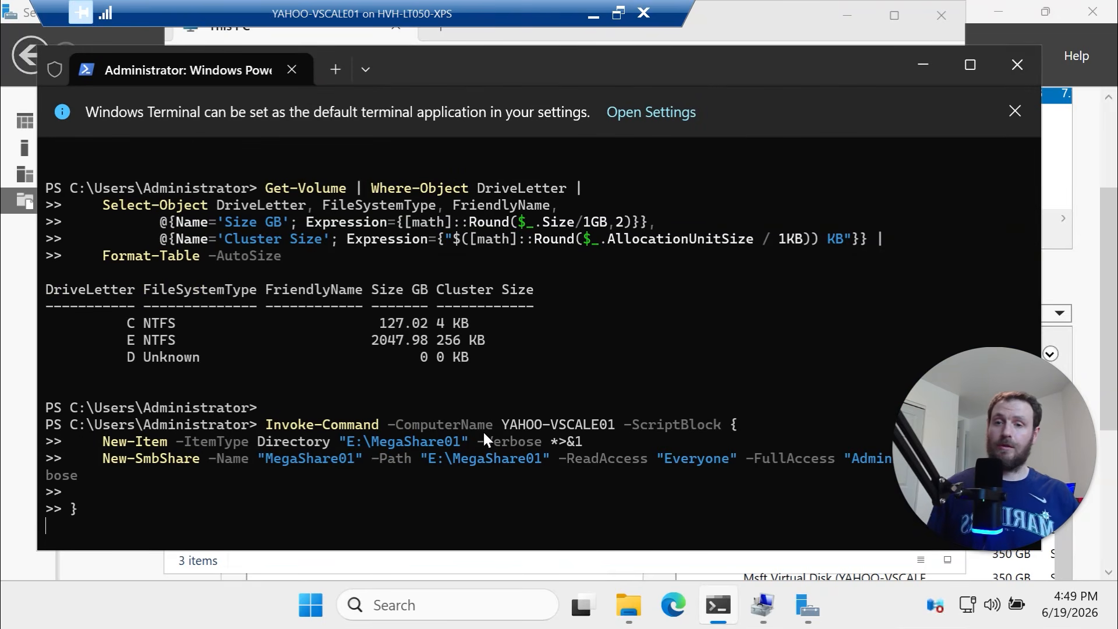
{"action": "key", "text": "Return"}
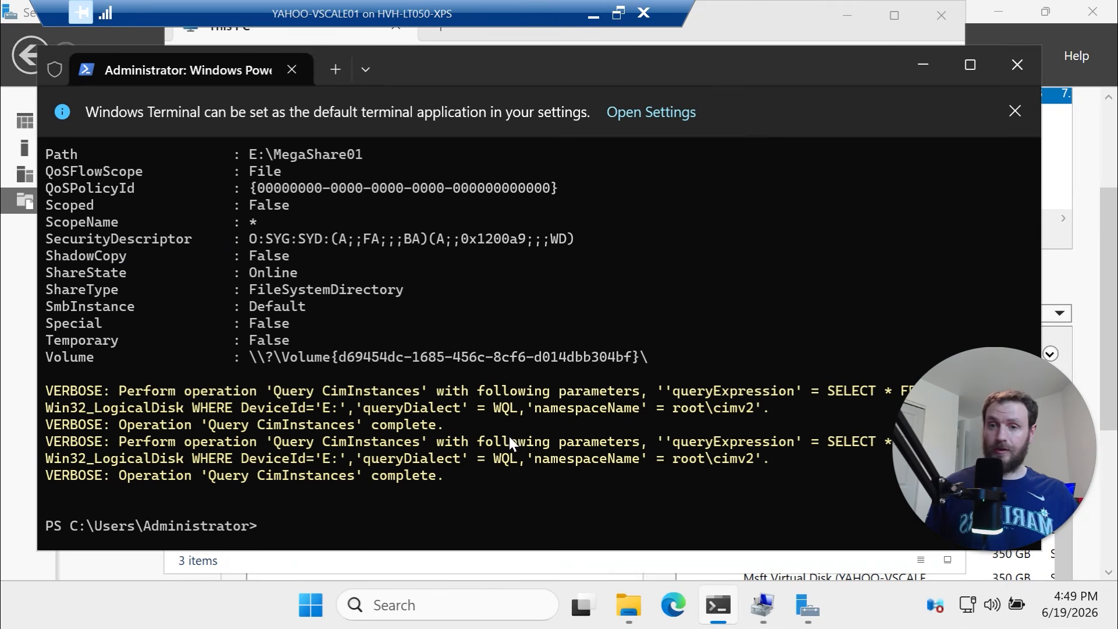
Open E:\MegaShare01 in File Explorer, then browse the yahoo-vscale01 server's network shares
{"action": "left_click", "coordinate": [634, 619]}
{"action": "double_click", "coordinate": [501, 257]}
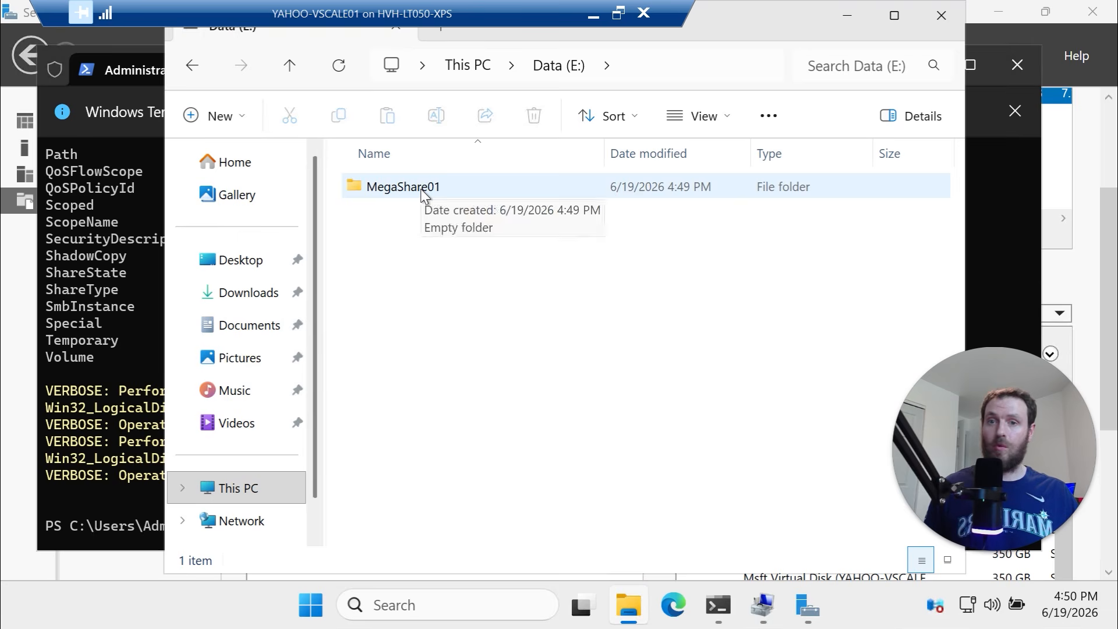
{"action": "double_click", "coordinate": [421, 189]}
{"action": "left_click", "coordinate": [739, 68]}
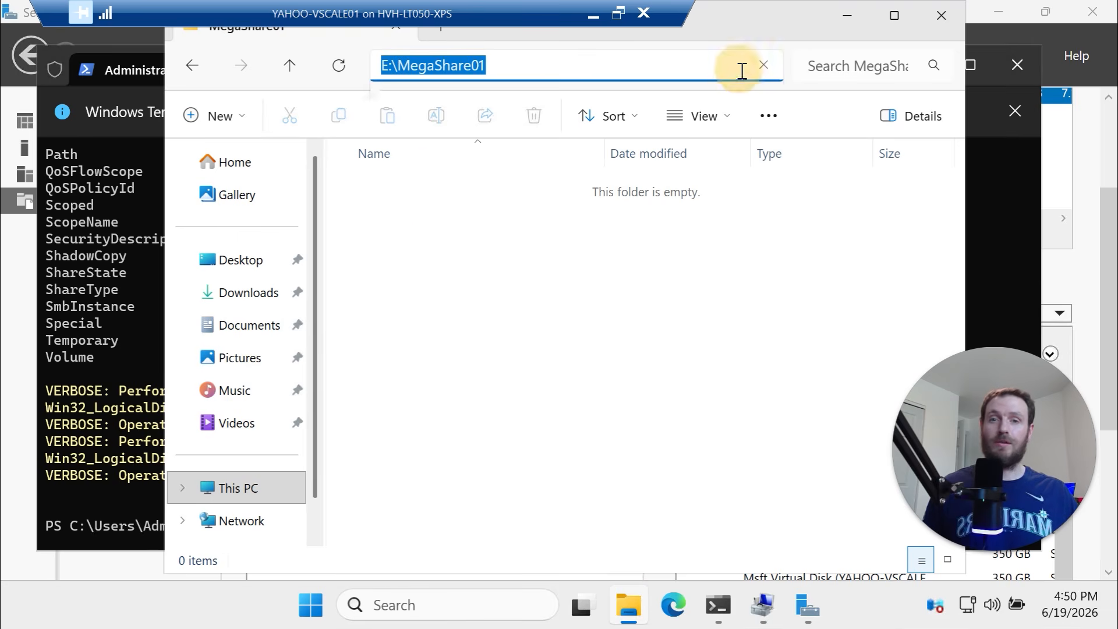
{"action": "type", "text": "\\\\"}
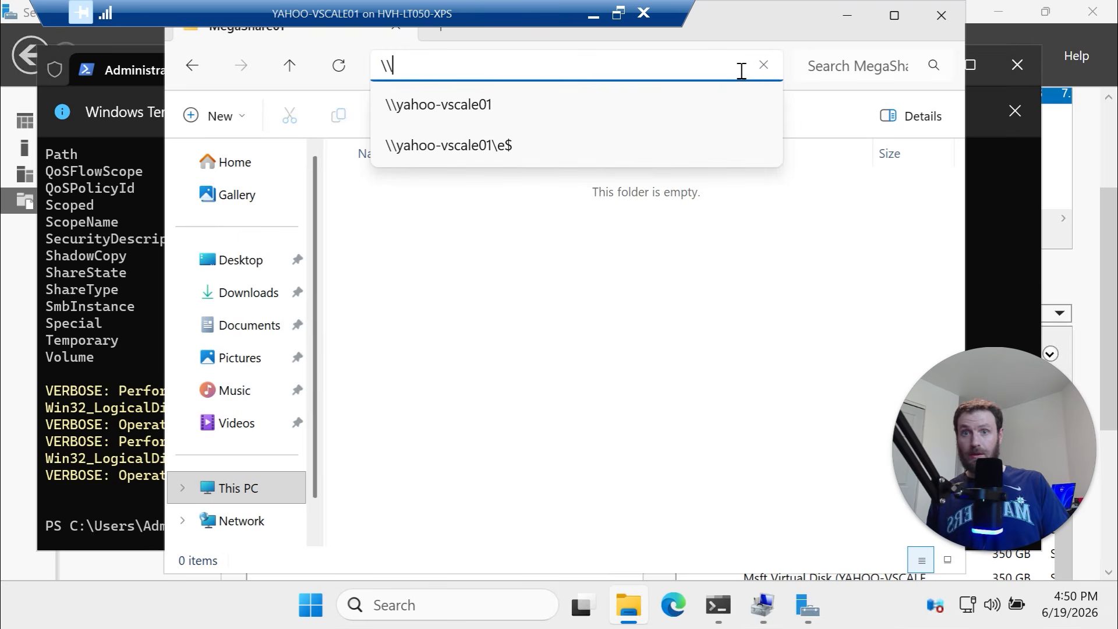
{"action": "left_click", "coordinate": [647, 113]}
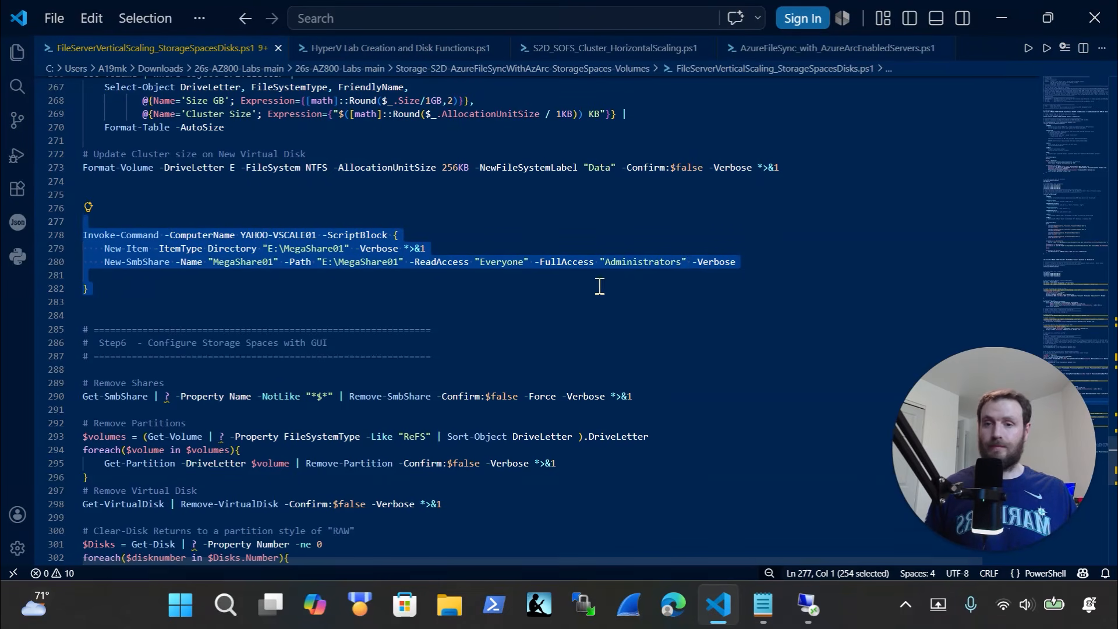
Open the MegaShare01 network share and create a New folder inside it
{"action": "left_click", "coordinate": [818, 614]}
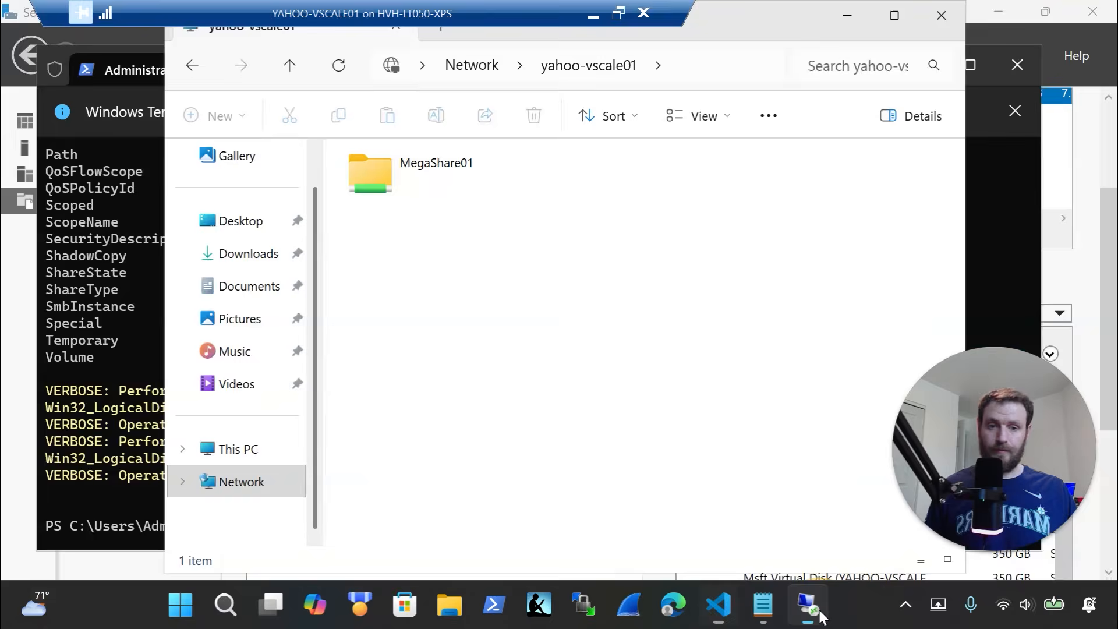
{"action": "double_click", "coordinate": [492, 191]}
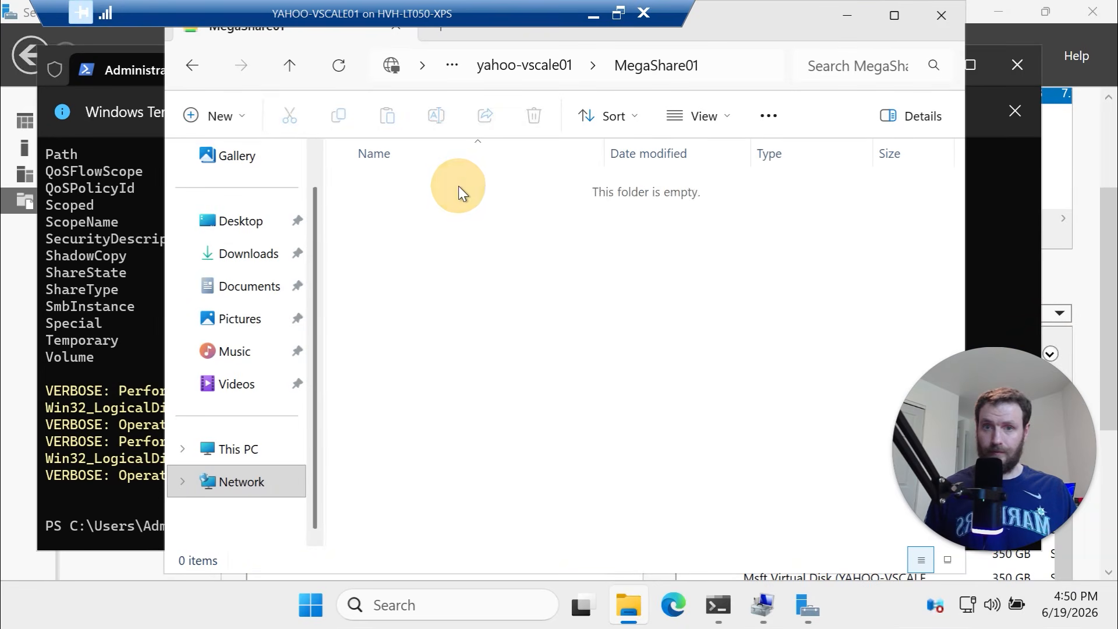
{"action": "right_click", "coordinate": [459, 186]}
{"action": "mouse_move", "coordinate": [708, 309]}
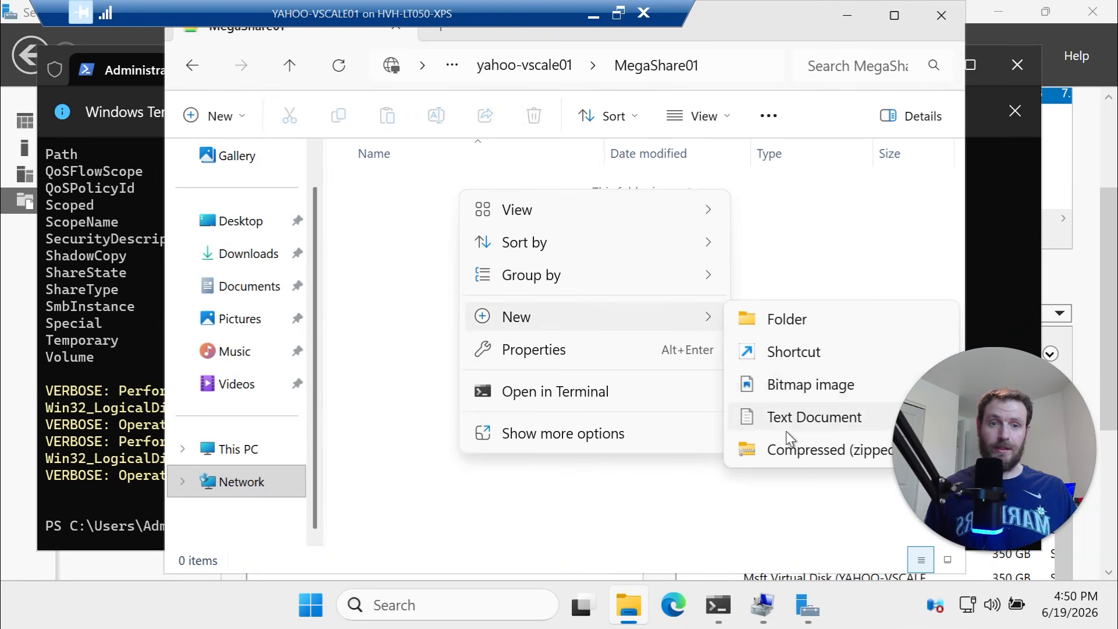
{"action": "left_click", "coordinate": [794, 319]}
{"action": "left_click", "coordinate": [482, 200]}
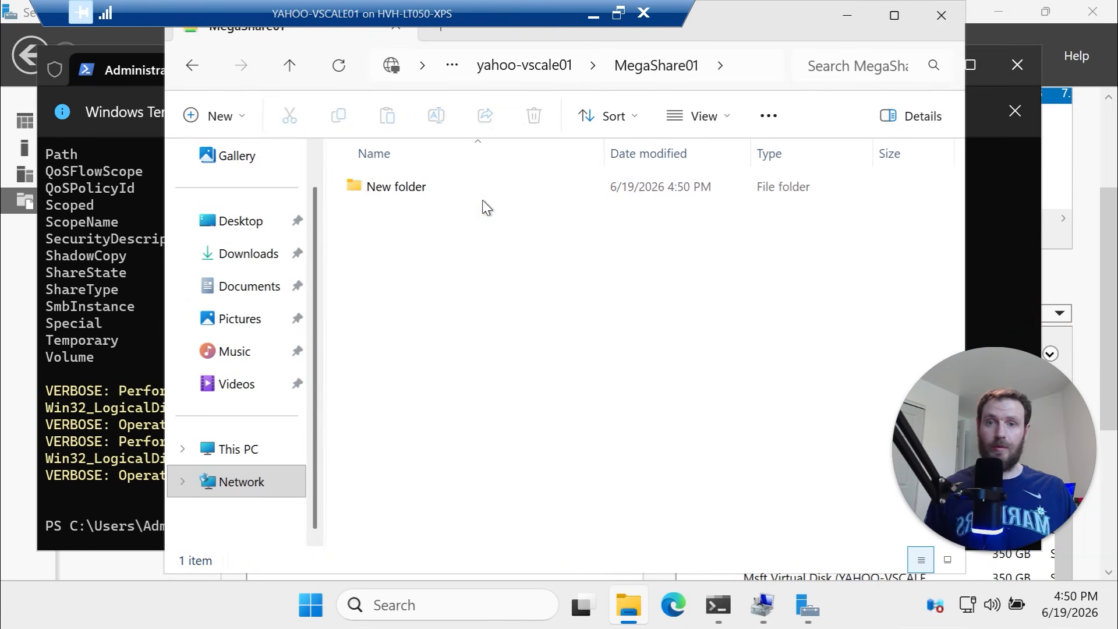
{"action": "right_click", "coordinate": [482, 201]}
{"action": "left_click", "coordinate": [449, 188]}
Review the New folder's access permissions on its Properties Security tab
{"action": "right_click", "coordinate": [449, 187]}
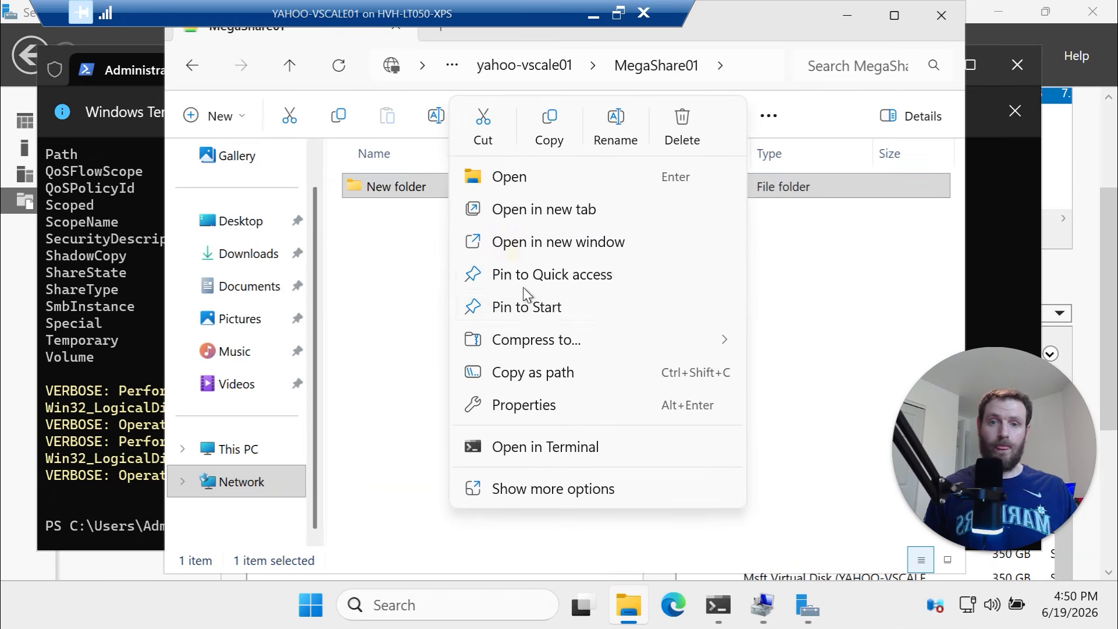
{"action": "left_click", "coordinate": [522, 493]}
{"action": "left_click", "coordinate": [495, 562]}
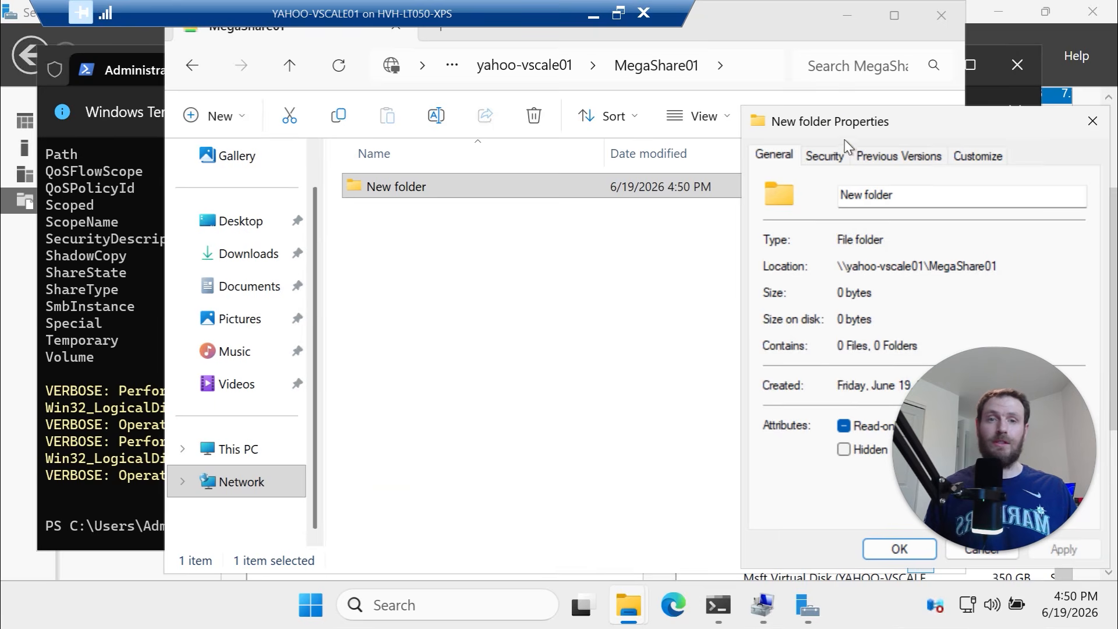
{"action": "left_click", "coordinate": [821, 156]}
{"action": "left_click_drag", "start_coordinate": [900, 110], "coordinate": [642, 115]}
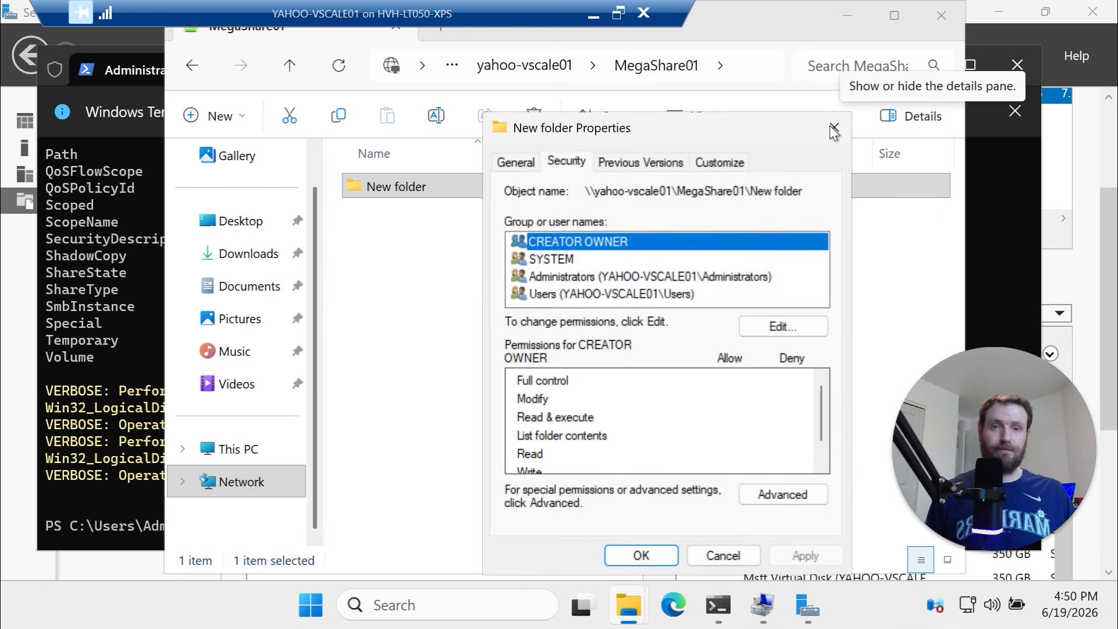
{"action": "left_click", "coordinate": [834, 130]}
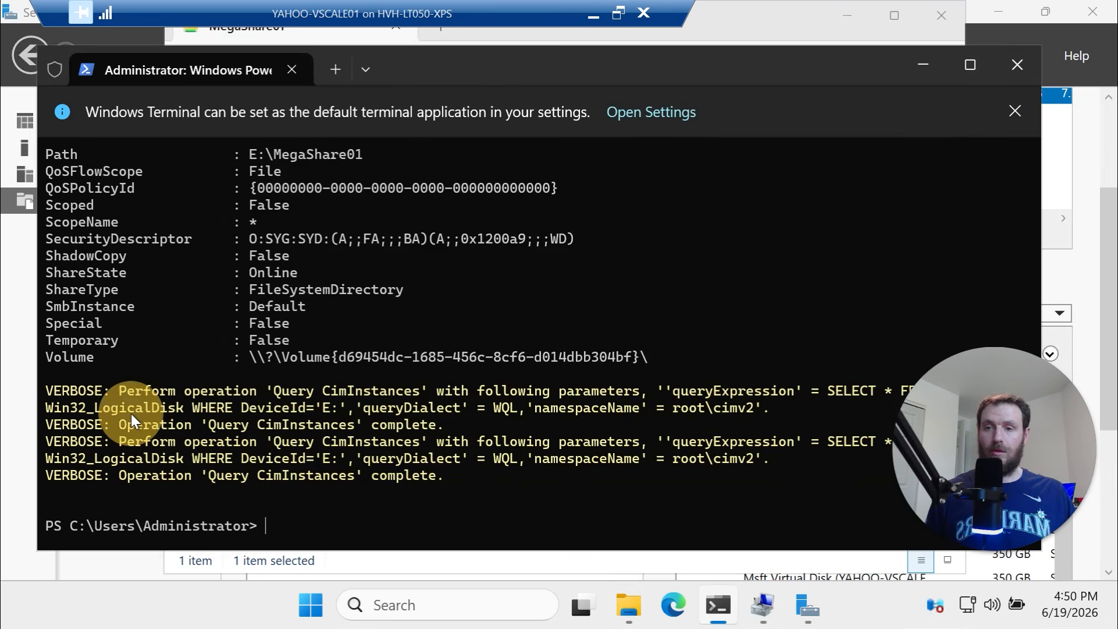
{"action": "left_click", "coordinate": [131, 414]}
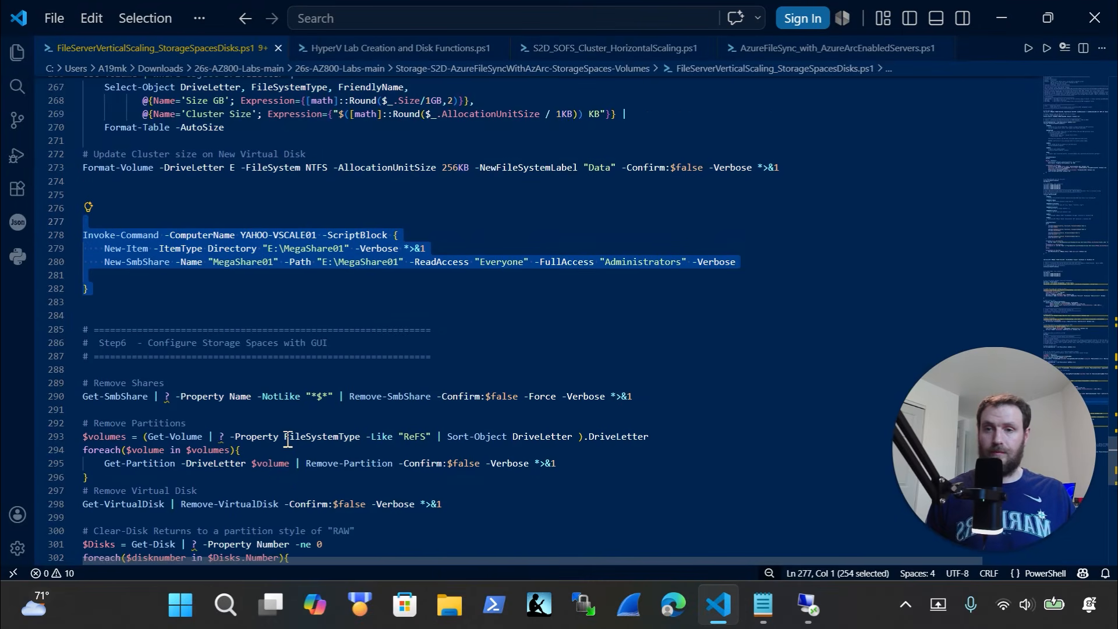
Run the Remove-SmbShare, Remove-Partition and Remove-VirtualDisk commands to delete shares, ReFS partitions and MegaDisk01
{"action": "scroll", "coordinate": [288, 437], "scroll_direction": "down", "scroll_amount": 4}
{"action": "scroll", "coordinate": [288, 422], "scroll_direction": "down", "scroll_amount": 1}
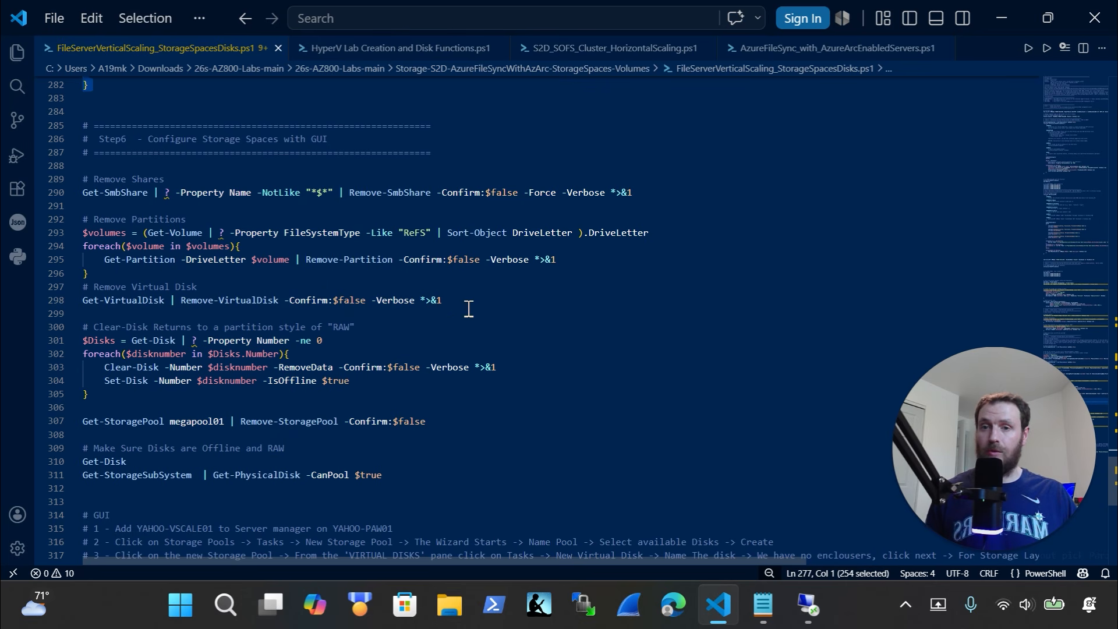
{"action": "left_click_drag", "start_coordinate": [463, 302], "coordinate": [34, 175]}
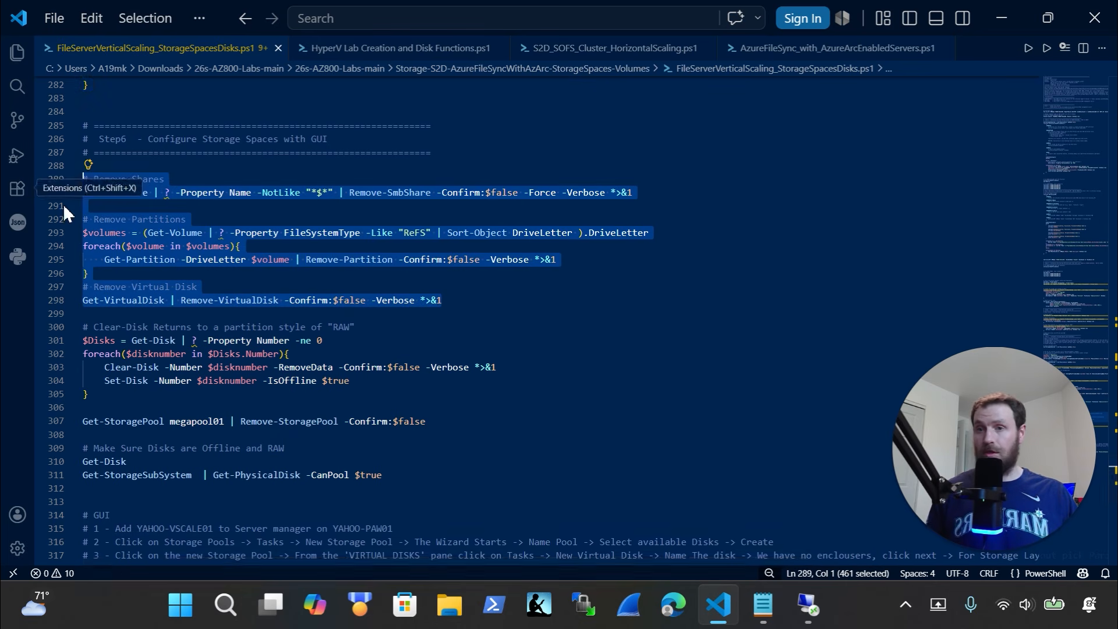
{"action": "key", "text": "ctrl+c"}
{"action": "left_click", "coordinate": [807, 606]}
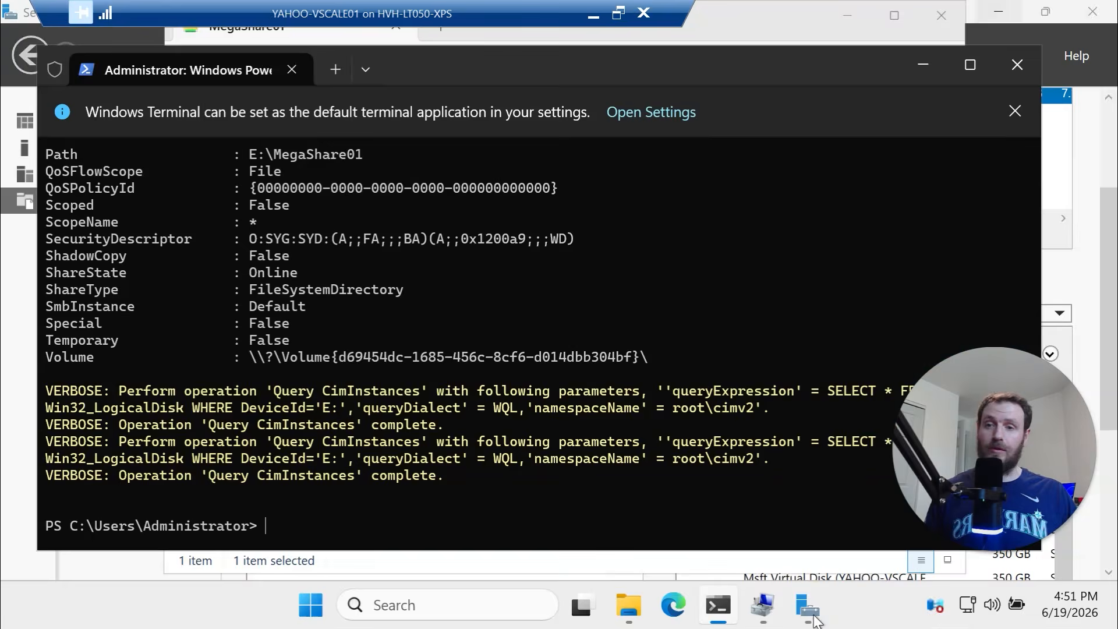
{"action": "right_click", "coordinate": [558, 487]}
{"action": "left_click", "coordinate": [514, 451]}
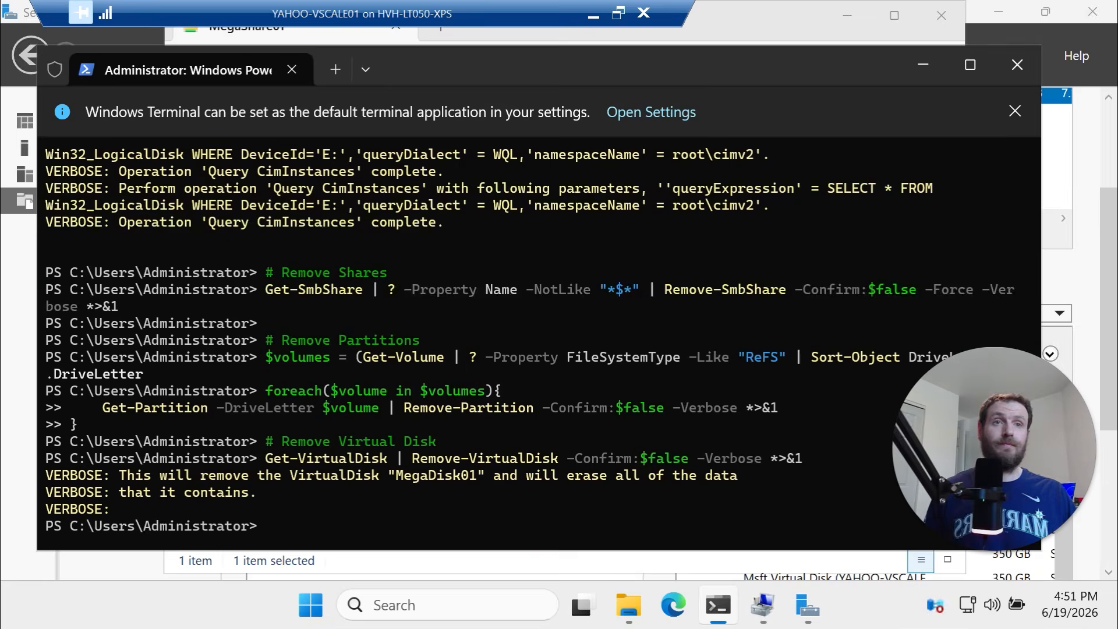
{"action": "key", "text": "alt+Tab"}
Run the Clear-Disk / Set-Disk -IsOffline loop to wipe the data disks and take them offline
{"action": "scroll", "coordinate": [227, 380], "scroll_direction": "down", "scroll_amount": 2}
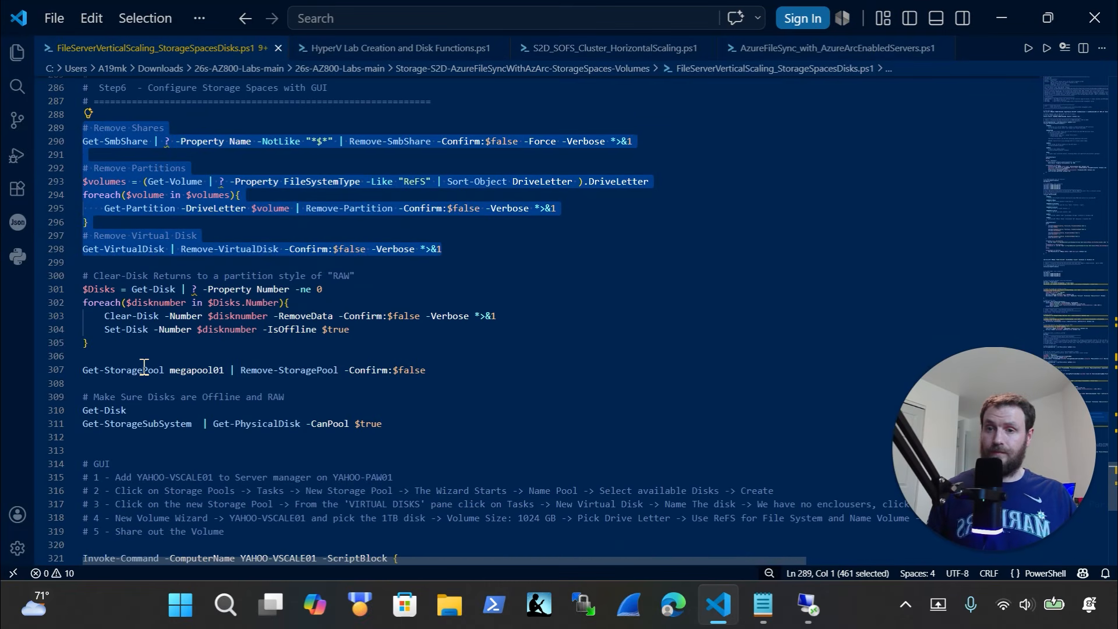
{"action": "left_click_drag", "start_coordinate": [143, 345], "coordinate": [30, 278]}
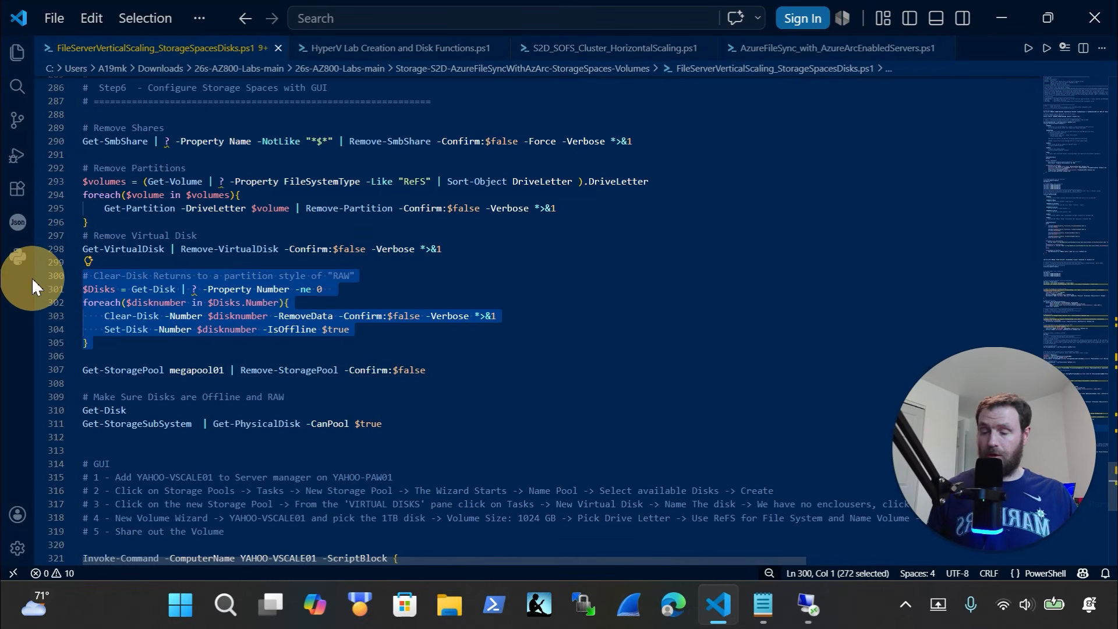
{"action": "key", "text": "ctrl+c"}
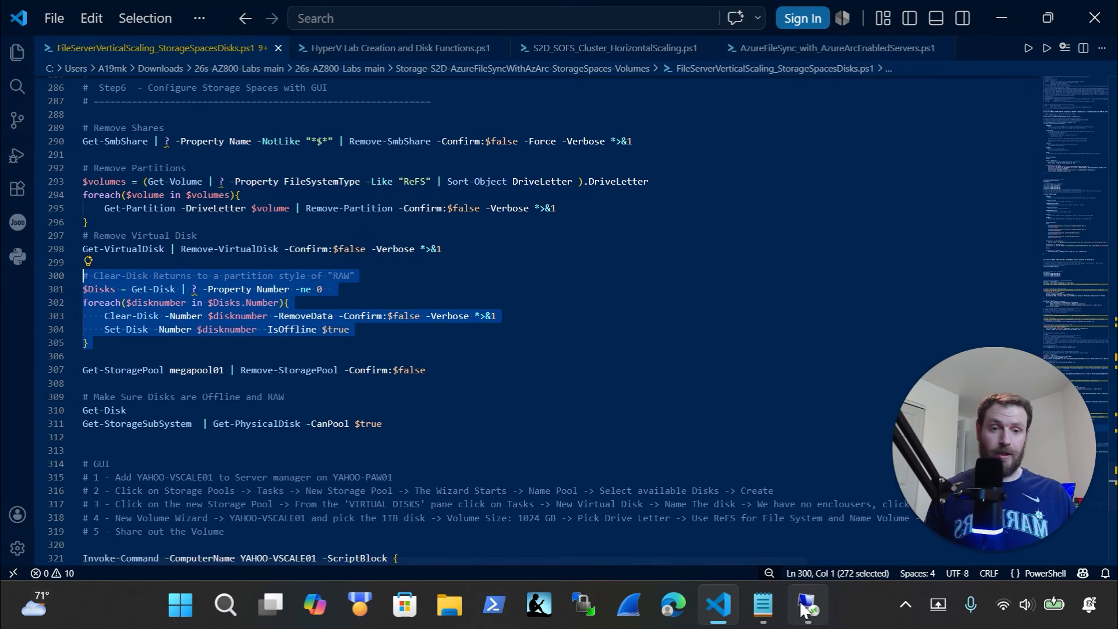
{"action": "left_click", "coordinate": [808, 606]}
{"action": "right_click", "coordinate": [491, 503]}
{"action": "left_click", "coordinate": [463, 450]}
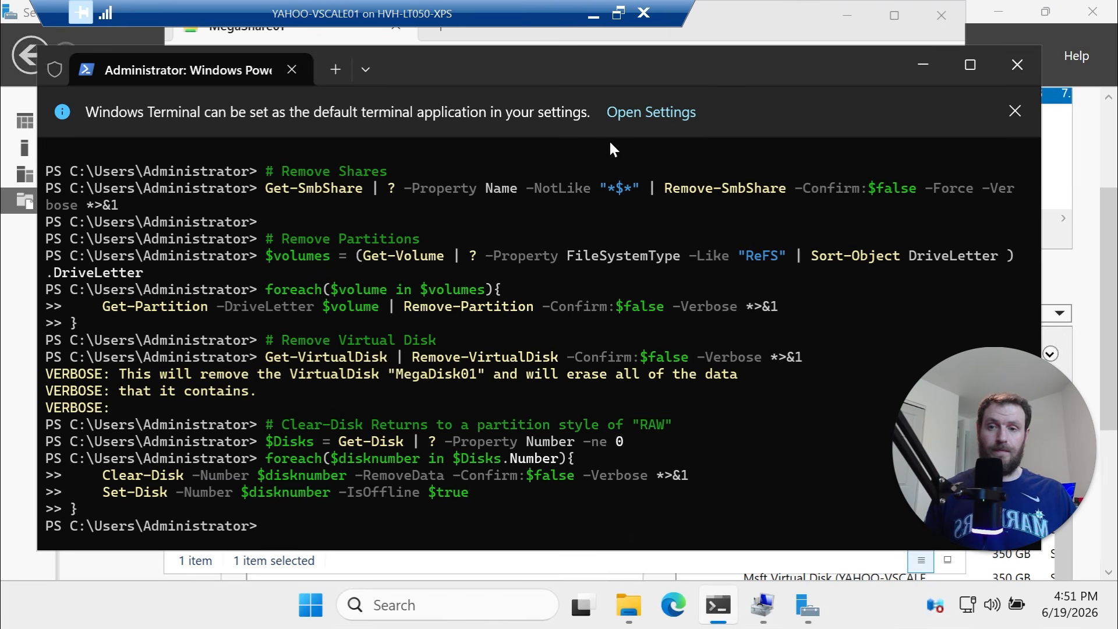
Close the local PowerShell terminal and select the Remove-StoragePool command line
{"action": "left_click", "coordinate": [592, 14]}
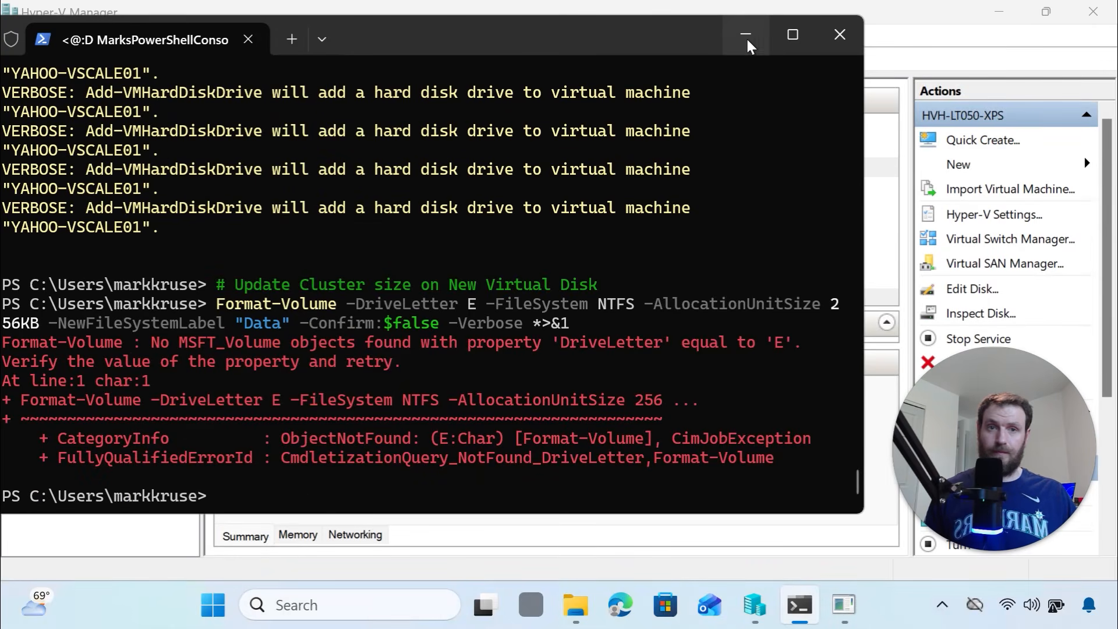
{"action": "left_click", "coordinate": [840, 35]}
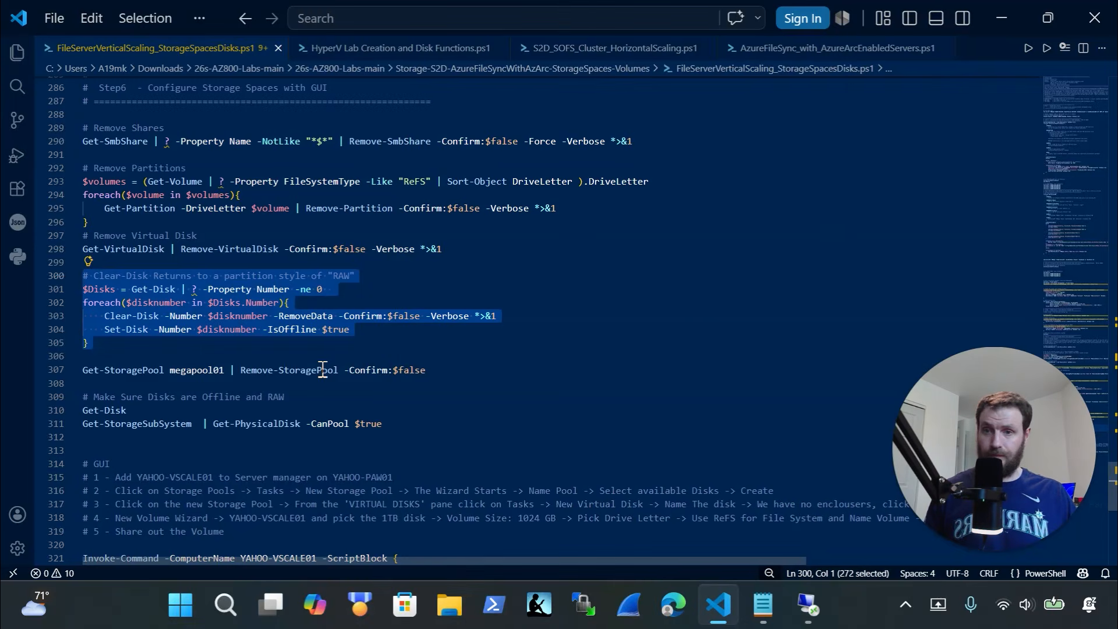
{"action": "left_click_drag", "start_coordinate": [472, 319], "coordinate": [16, 306]}
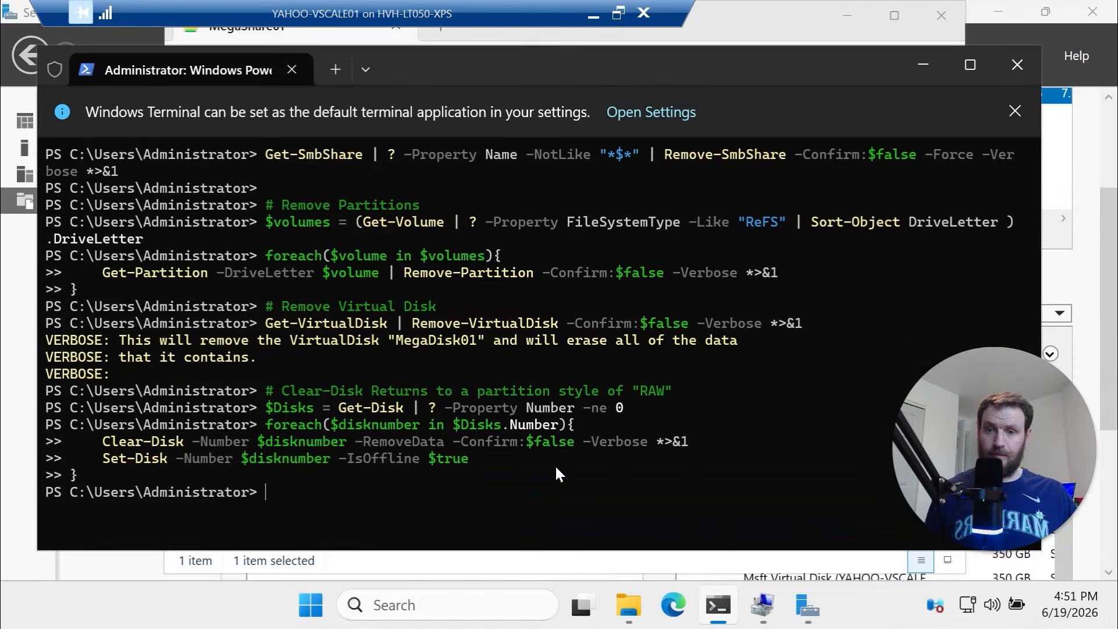
Delete the storage pool megapool01 with Remove-StoragePool -Confirm:$false
{"action": "right_click", "coordinate": [555, 463]}
{"action": "left_click", "coordinate": [508, 429]}
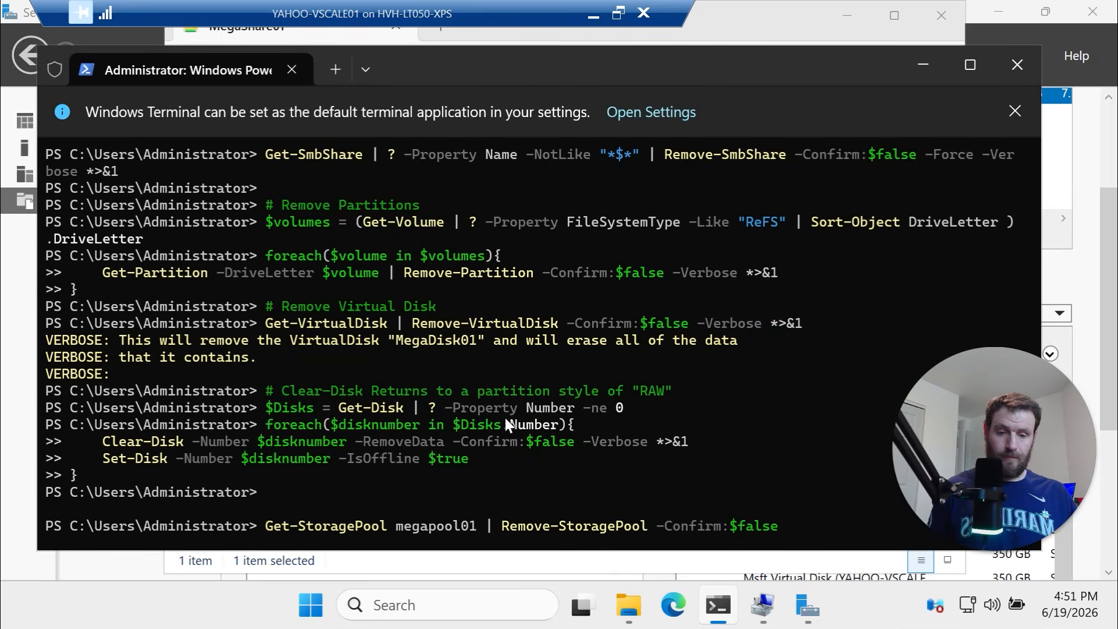
{"action": "key", "text": "Return"}
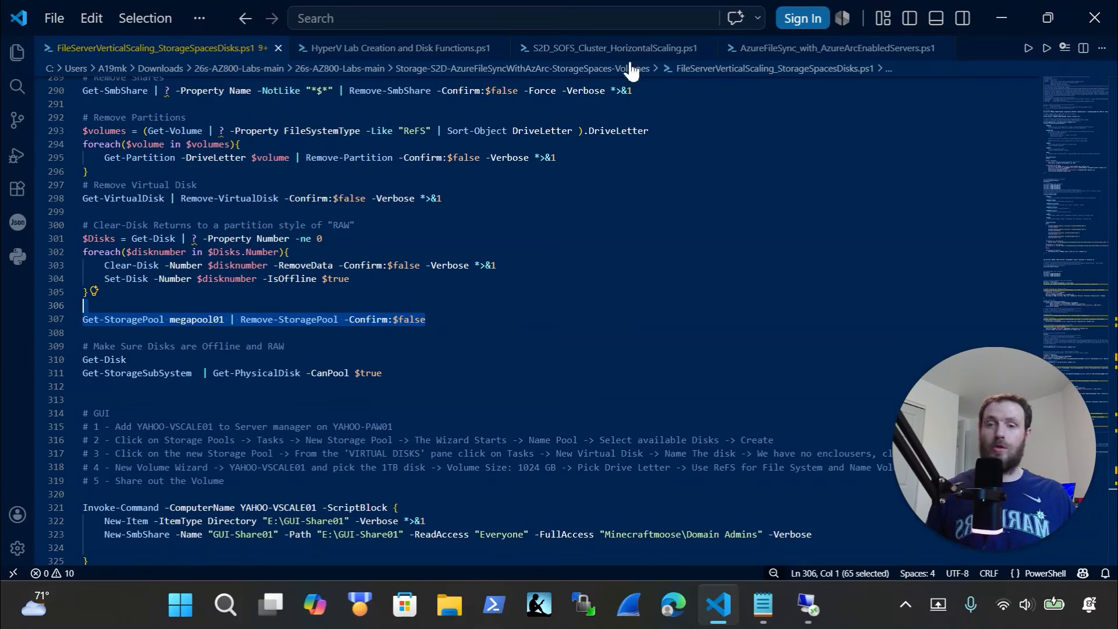
Run Get-PhysicalDisk -CanPool $true, confirming every 250 or 350 GB data disk is poolable and Healthy
{"action": "left_click_drag", "start_coordinate": [447, 376], "coordinate": [64, 361]}
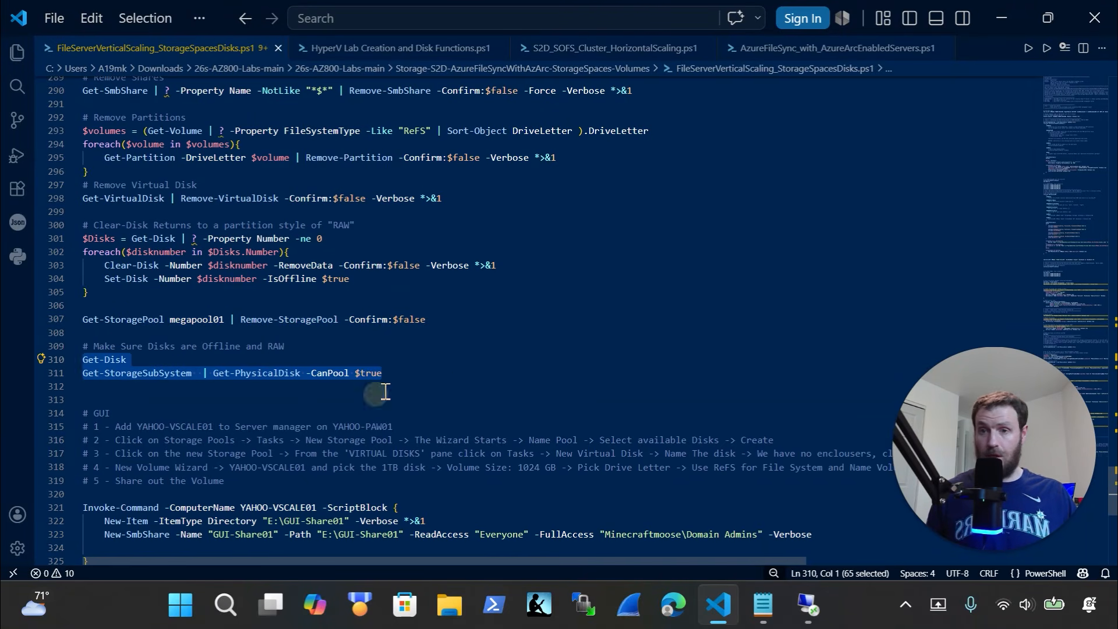
{"action": "left_click_drag", "start_coordinate": [382, 375], "coordinate": [70, 373]}
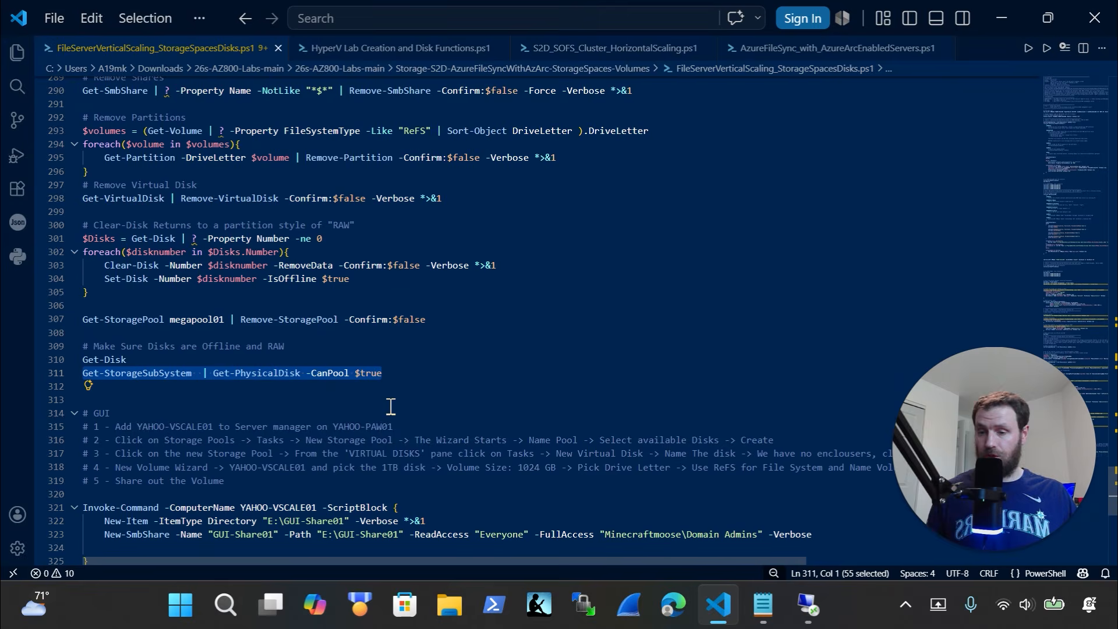
{"action": "key", "text": "ctrl+c"}
{"action": "left_click", "coordinate": [809, 606]}
{"action": "right_click", "coordinate": [557, 528]}
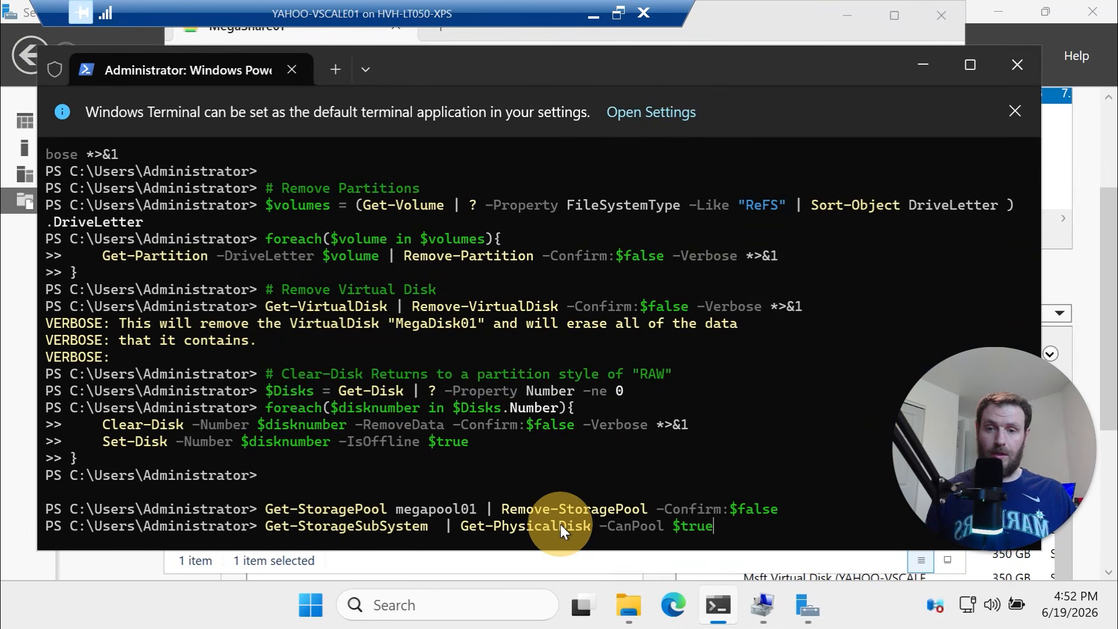
{"action": "key", "text": "Return"}
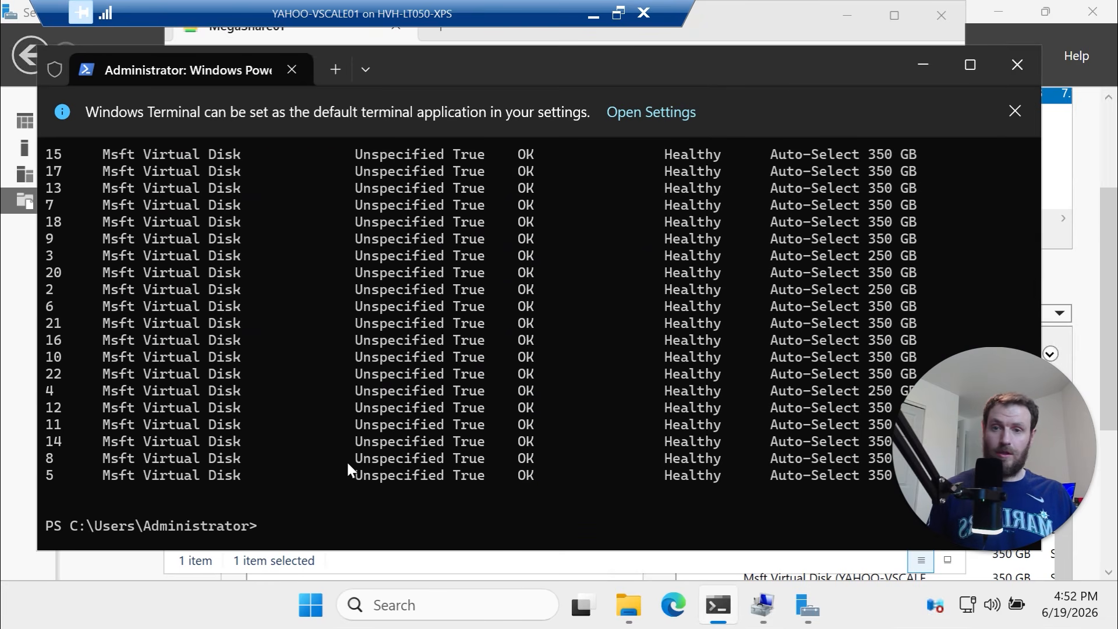
{"action": "scroll", "coordinate": [582, 406], "scroll_direction": "up", "scroll_amount": 2}
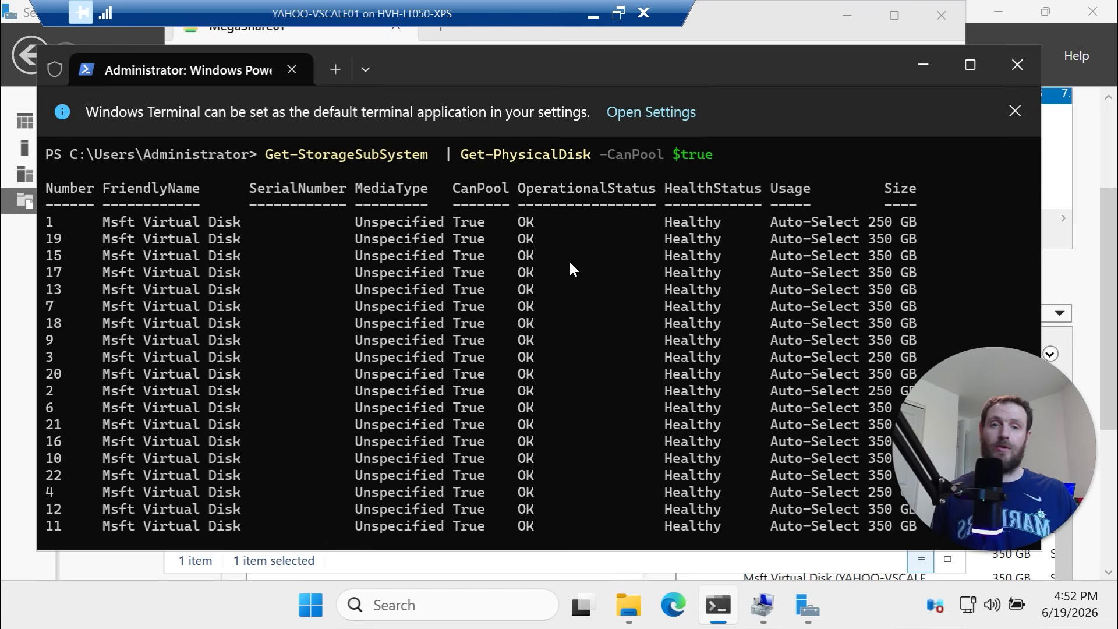
{"action": "left_click_drag", "start_coordinate": [568, 259], "coordinate": [715, 545]}
{"action": "scroll", "coordinate": [707, 471], "scroll_direction": "down", "scroll_amount": 2}
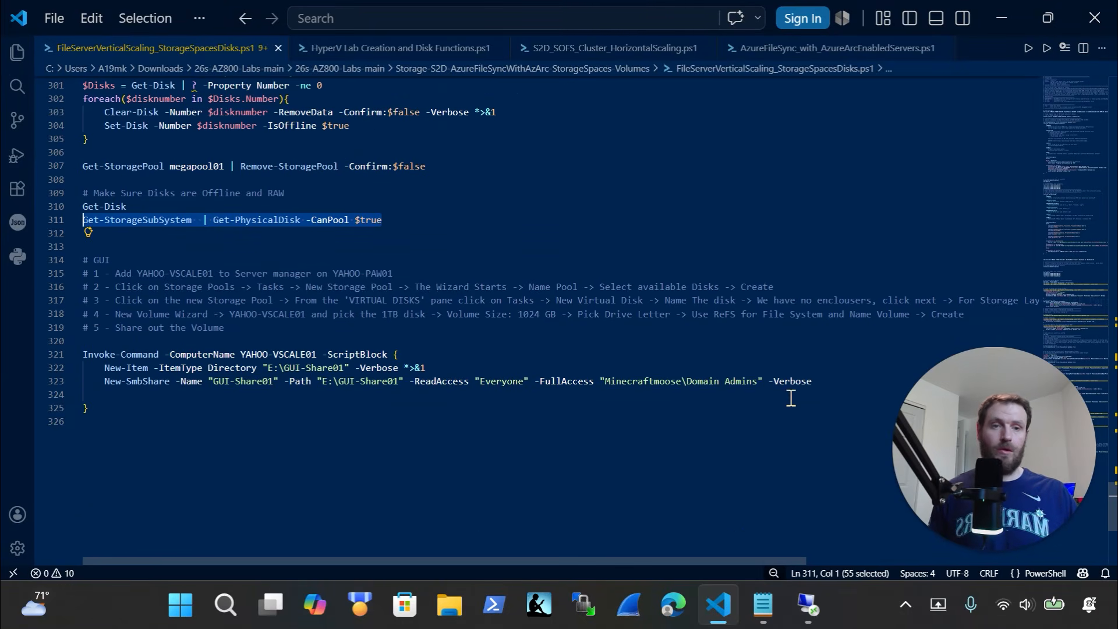
{"action": "left_click", "coordinate": [808, 606]}
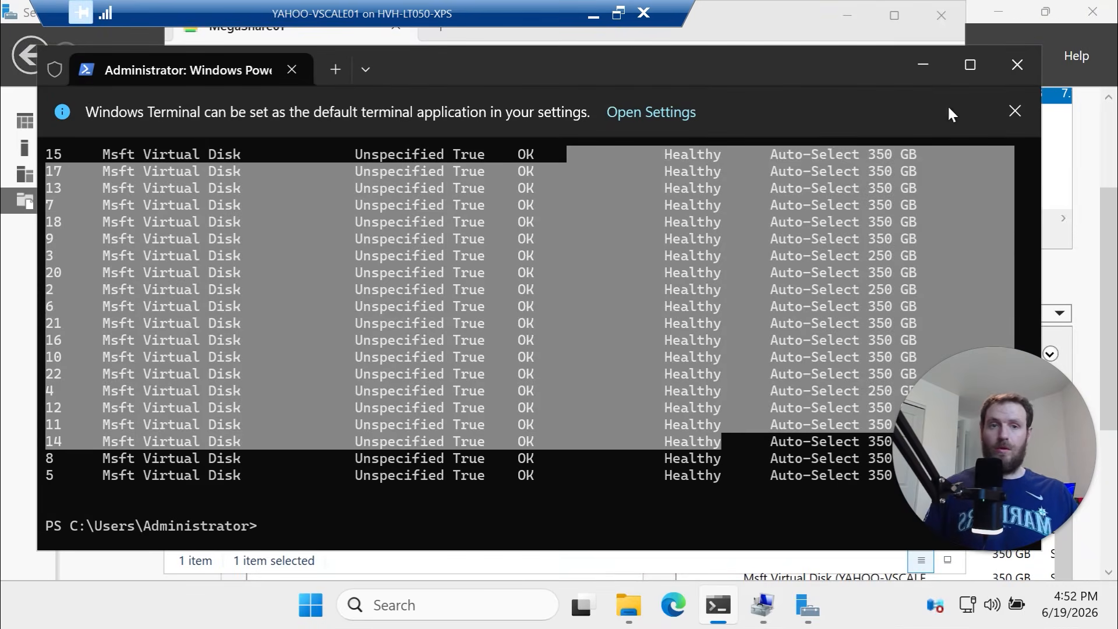
{"action": "left_click", "coordinate": [923, 66]}
Refresh Storage Pools in Server Manager, confirming MegaPool01 is gone and only Primordial remains
{"action": "left_click", "coordinate": [854, 17]}
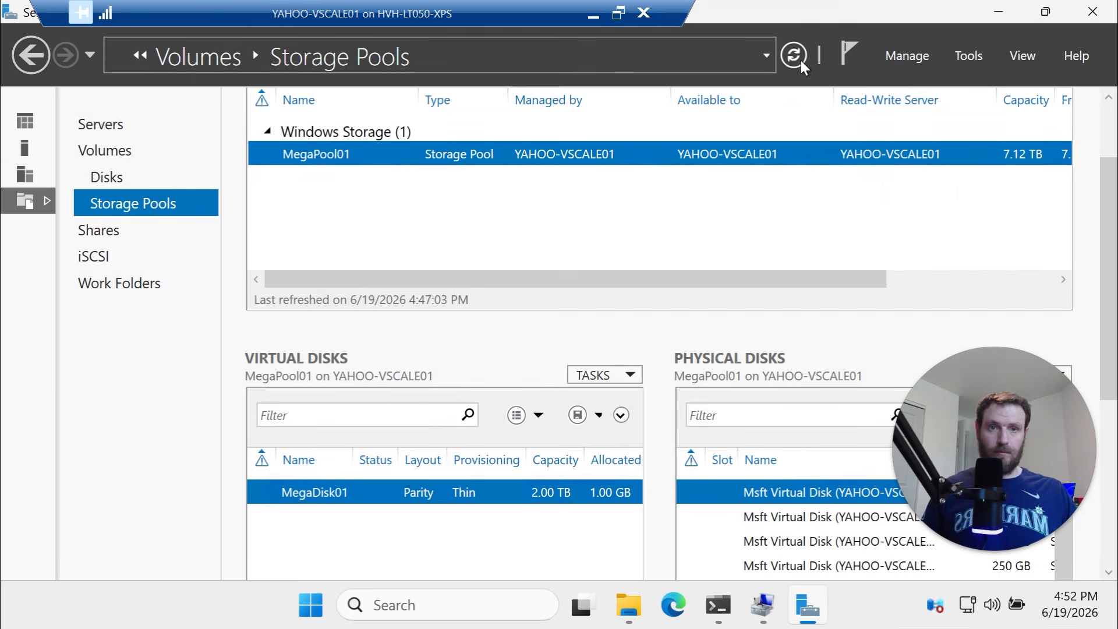
{"action": "left_click", "coordinate": [794, 55]}
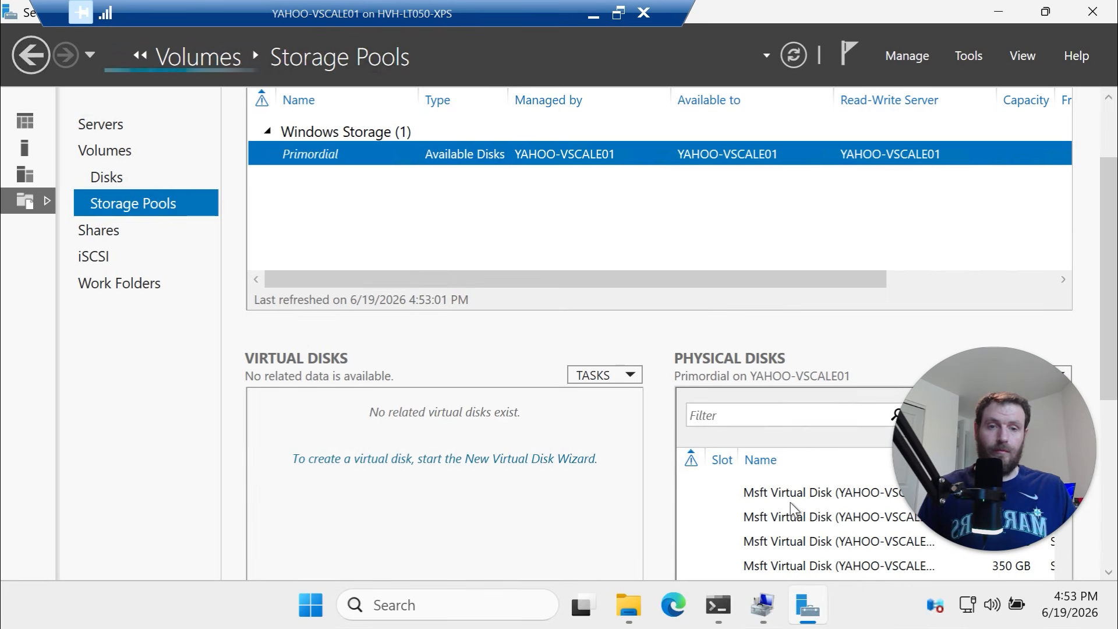
{"action": "scroll", "coordinate": [382, 377], "scroll_direction": "up", "scroll_amount": 2}
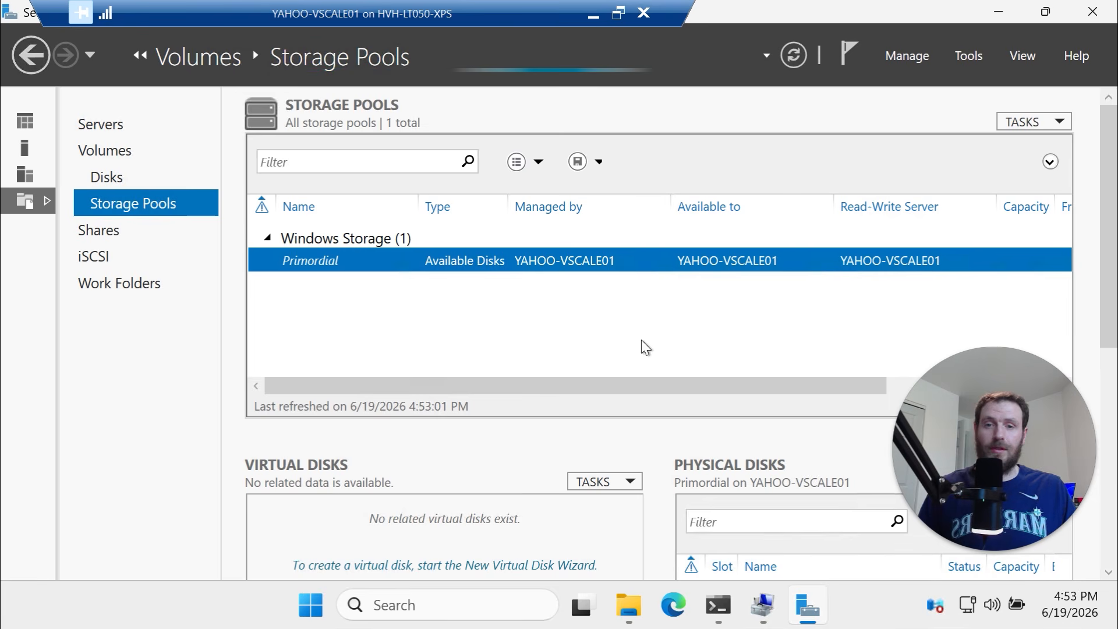
{"action": "left_click", "coordinate": [1051, 120]}
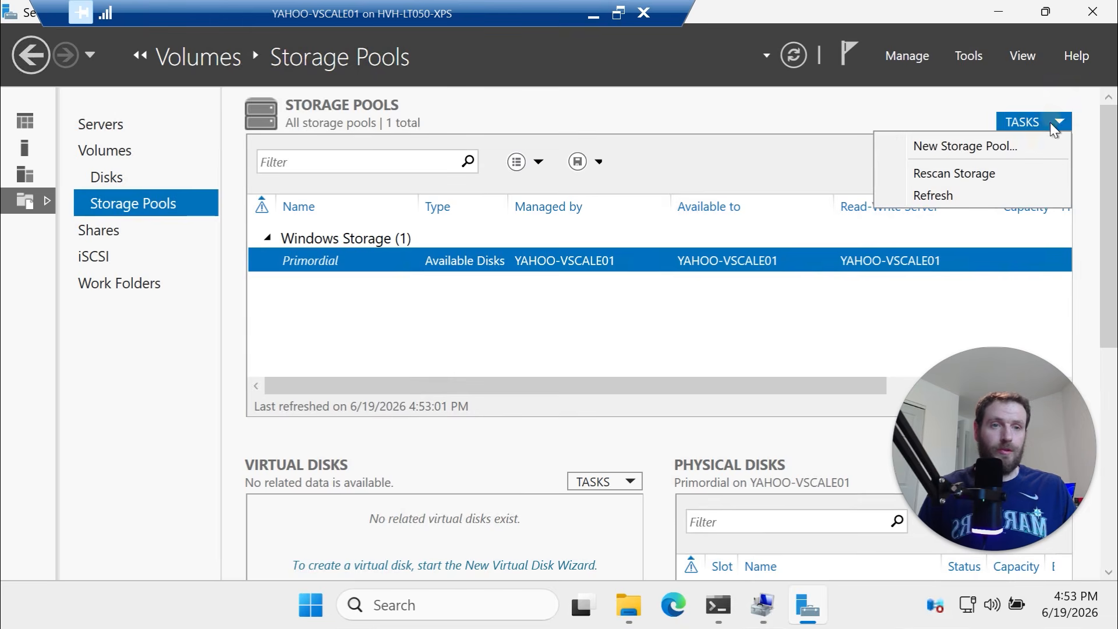
Start a new storage pool and name it MegaPool02
{"action": "left_click", "coordinate": [1008, 145]}
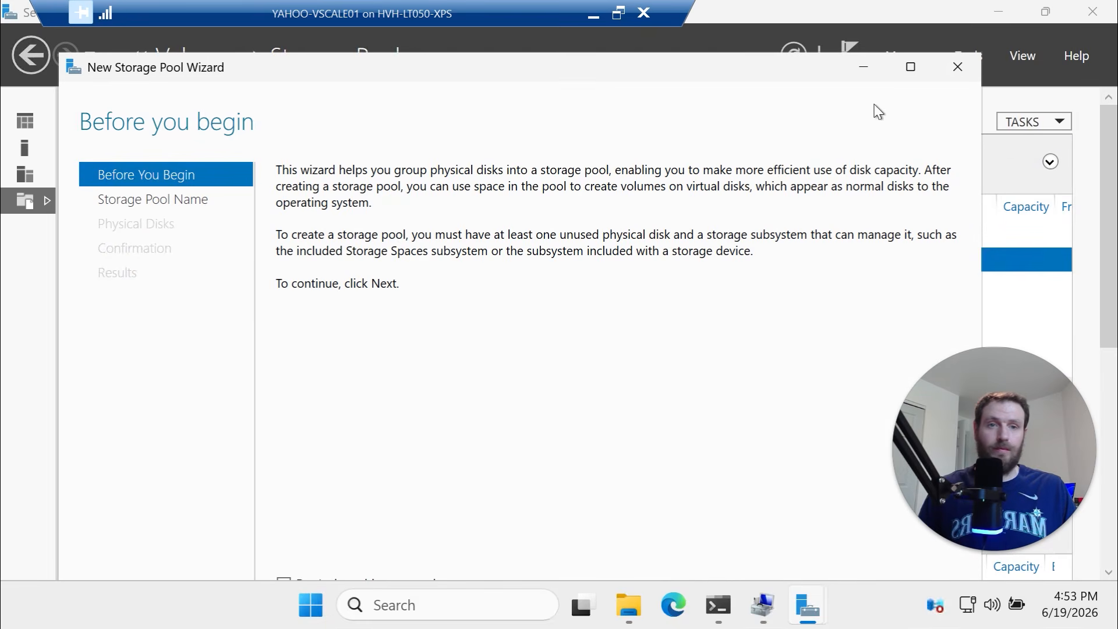
{"action": "left_click_drag", "start_coordinate": [803, 73], "coordinate": [803, 42]}
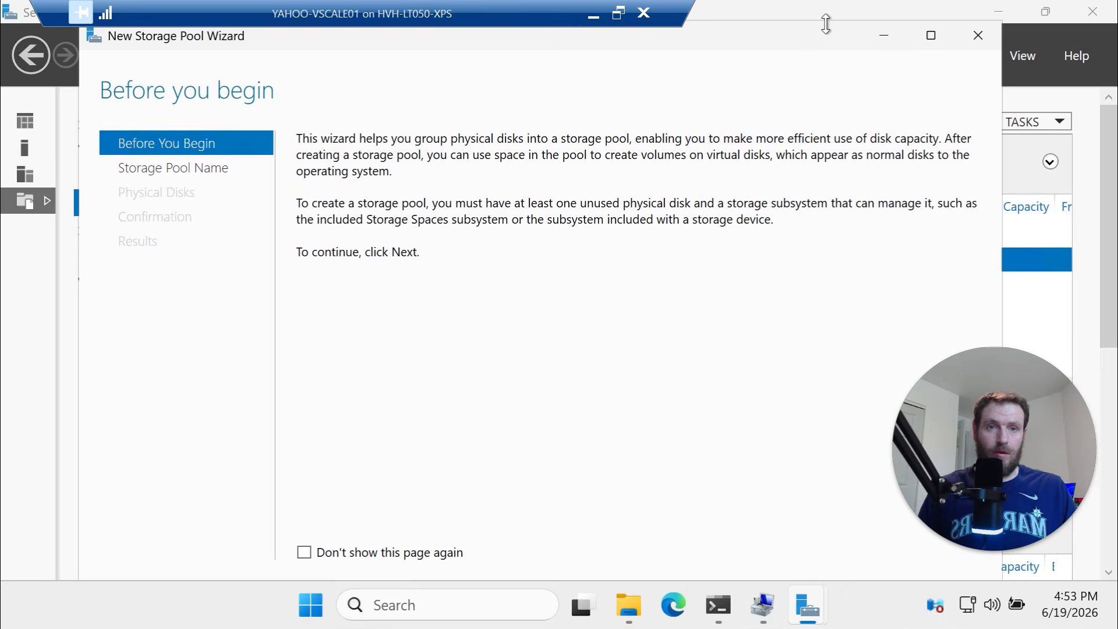
{"action": "left_click_drag", "start_coordinate": [825, 23], "coordinate": [818, 127]}
{"action": "mouse_move", "coordinate": [788, 81]}
{"action": "left_mouse_down"}
{"action": "mouse_move", "coordinate": [792, 53]}
{"action": "mouse_move", "coordinate": [784, 82]}
{"action": "left_mouse_up"}
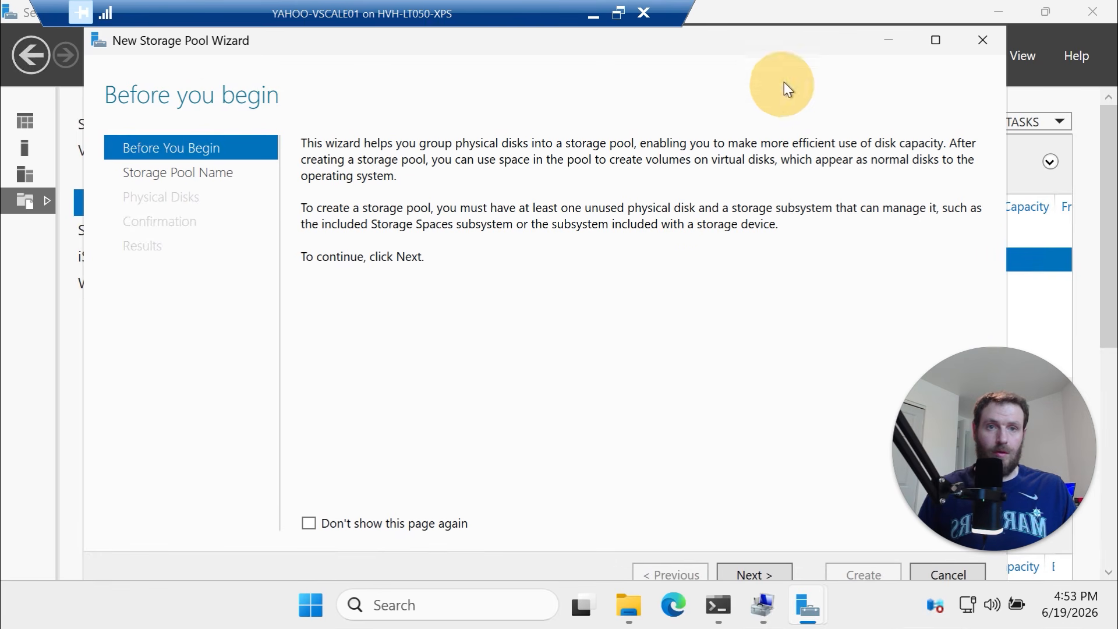
{"action": "left_click", "coordinate": [771, 572]}
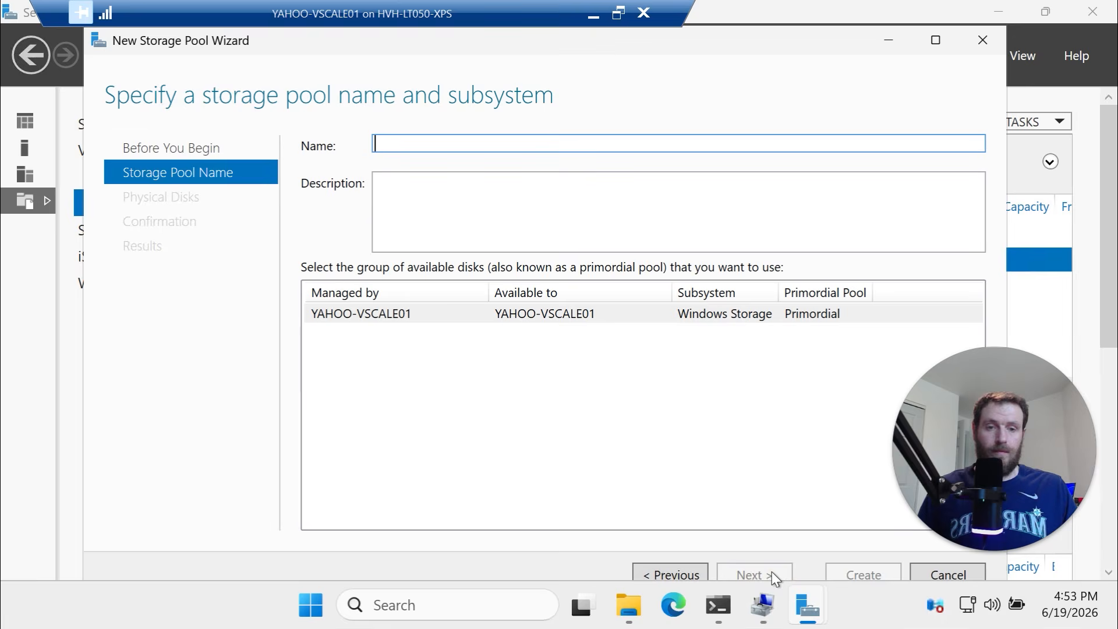
{"action": "left_click", "coordinate": [647, 566]}
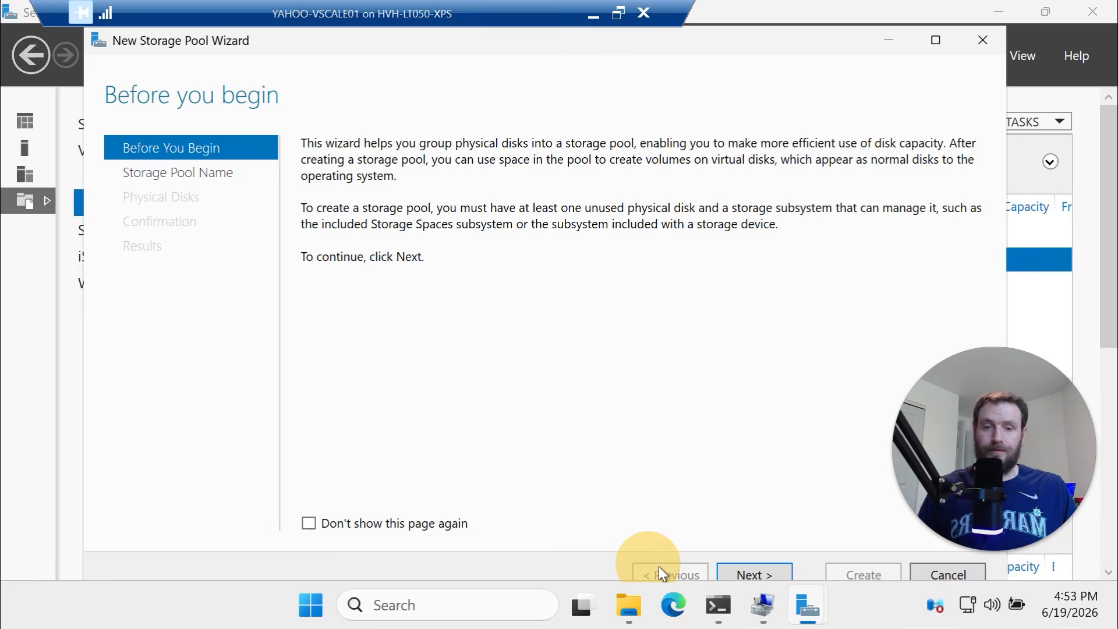
{"action": "left_click", "coordinate": [766, 571]}
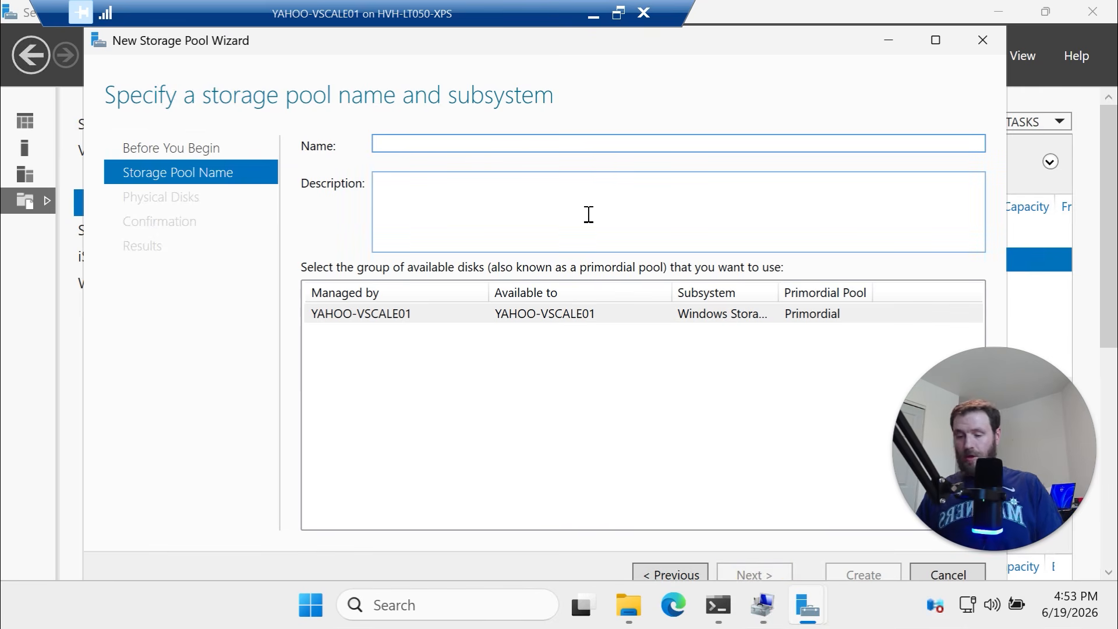
{"action": "type", "text": "MegaSha"}
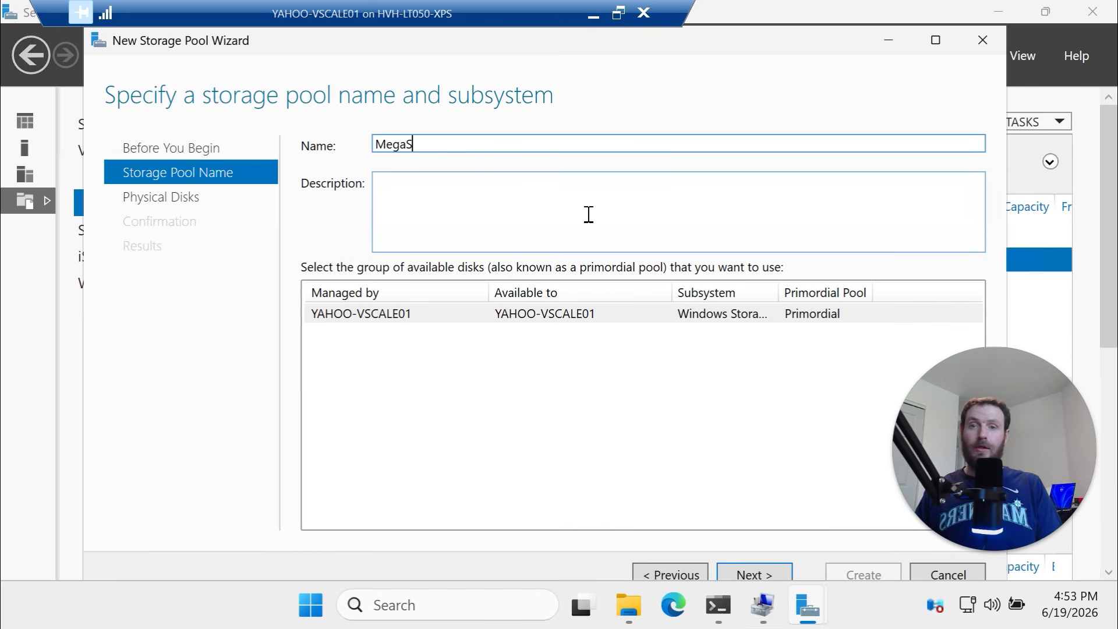
{"action": "key", "text": "BackSpace"}
{"action": "key", "text": "BackSpace"}
{"action": "key", "text": "BackSpace"}
{"action": "type", "text": "Pool02"}
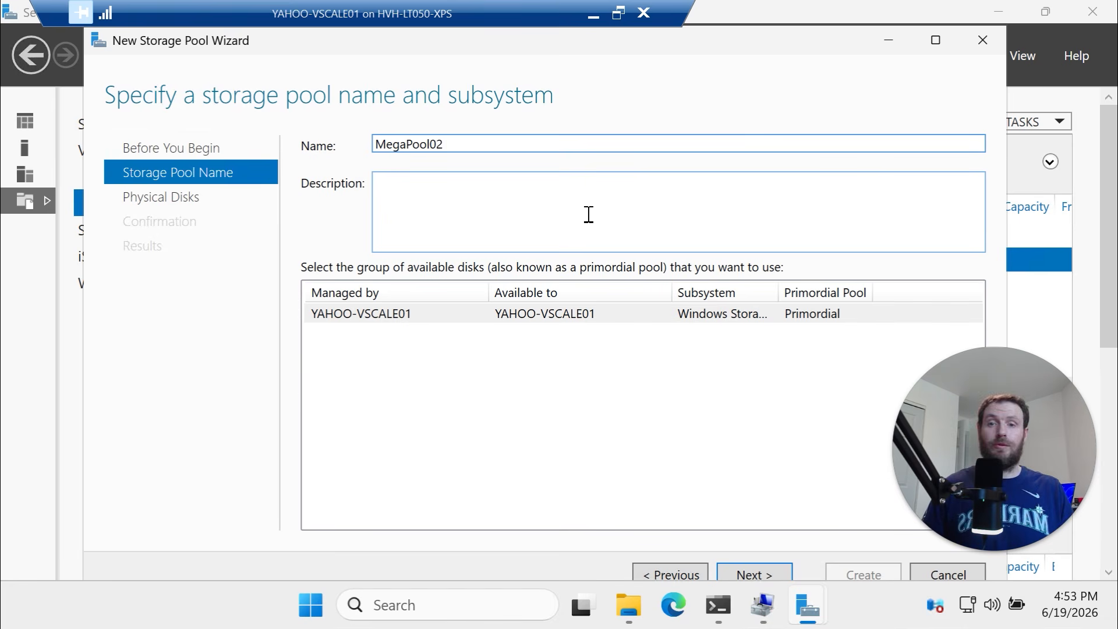
Add all physical disks with automatic allocation and create the pool
{"action": "left_click", "coordinate": [751, 575]}
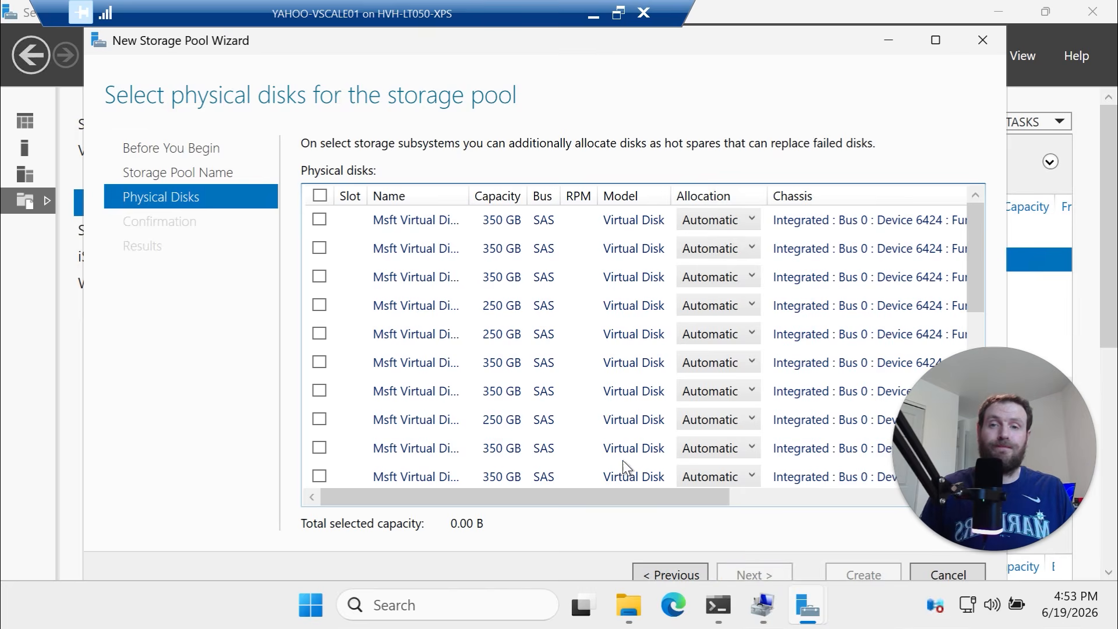
{"action": "left_click", "coordinate": [320, 196]}
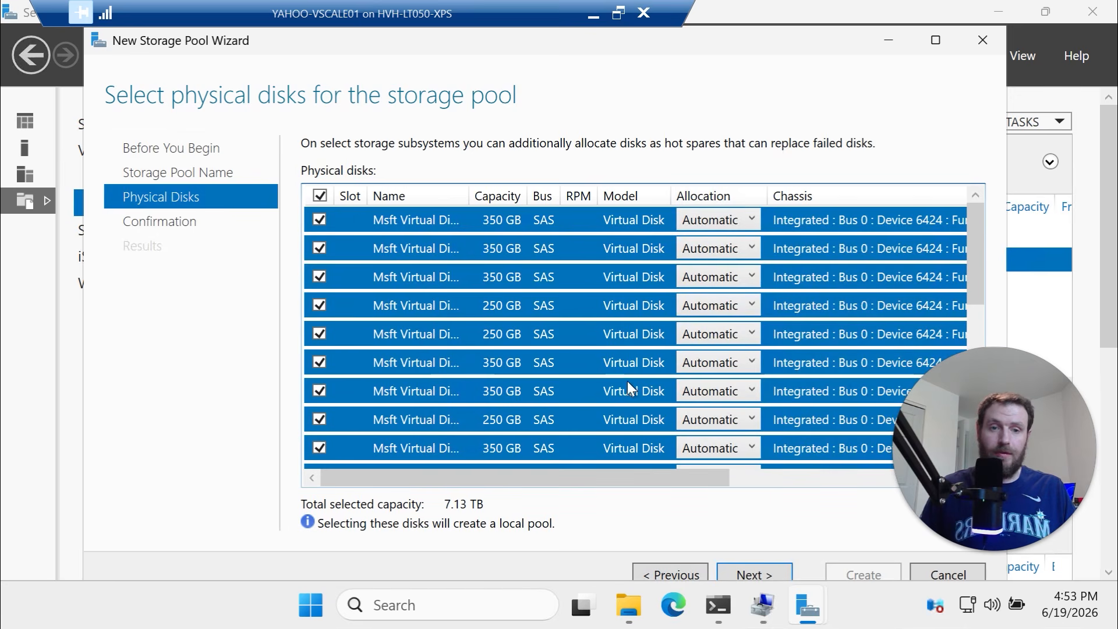
{"action": "left_click", "coordinate": [730, 222]}
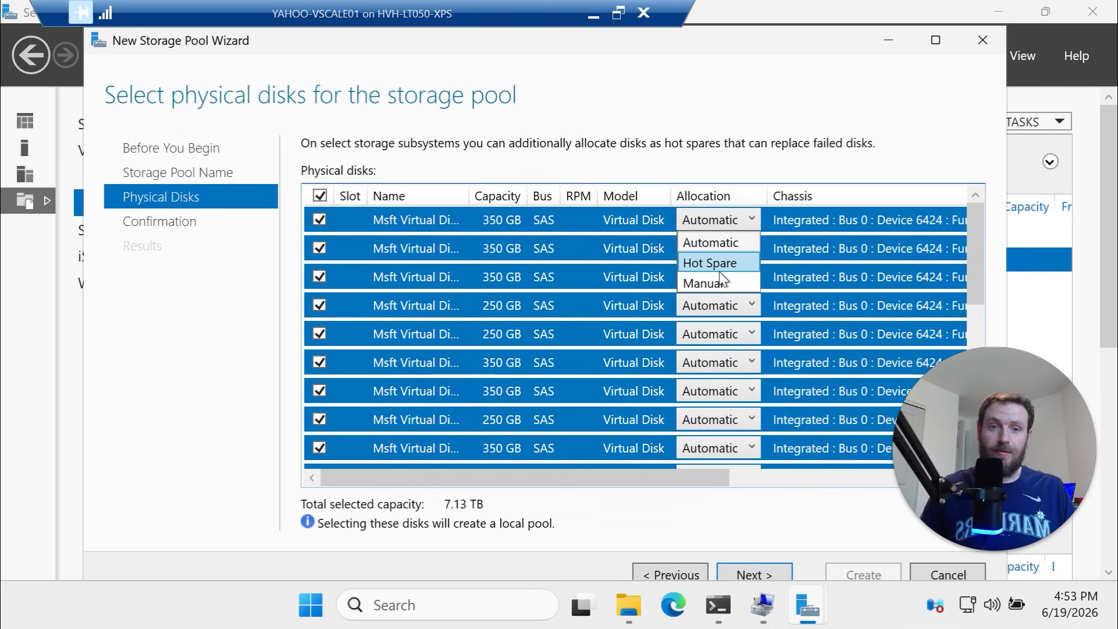
{"action": "left_click", "coordinate": [721, 241]}
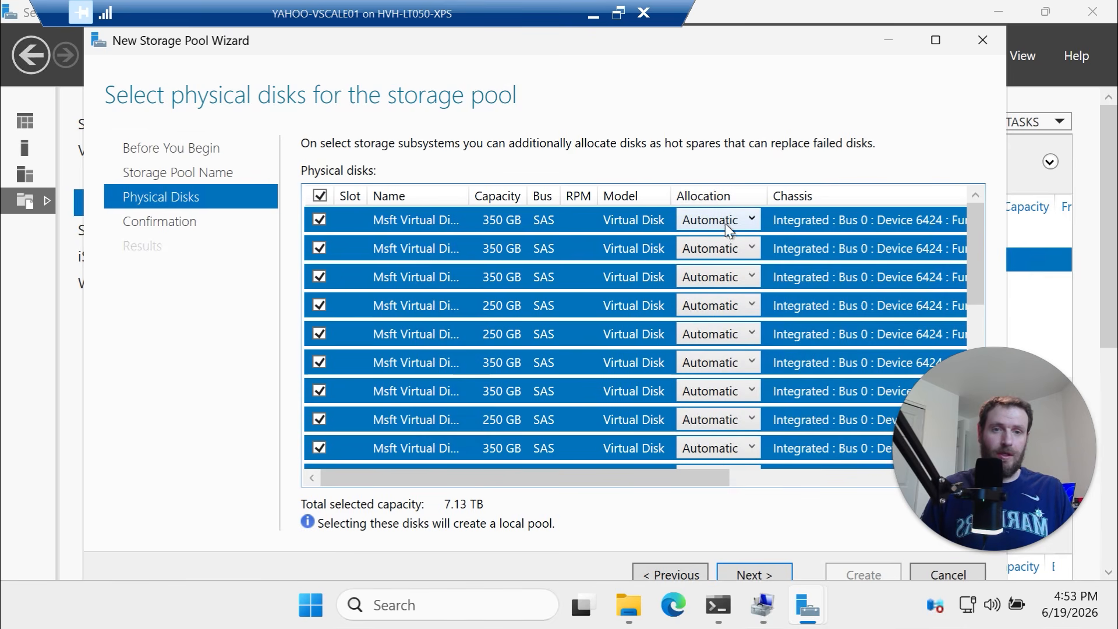
{"action": "scroll", "coordinate": [725, 410], "scroll_direction": "down", "scroll_amount": 1}
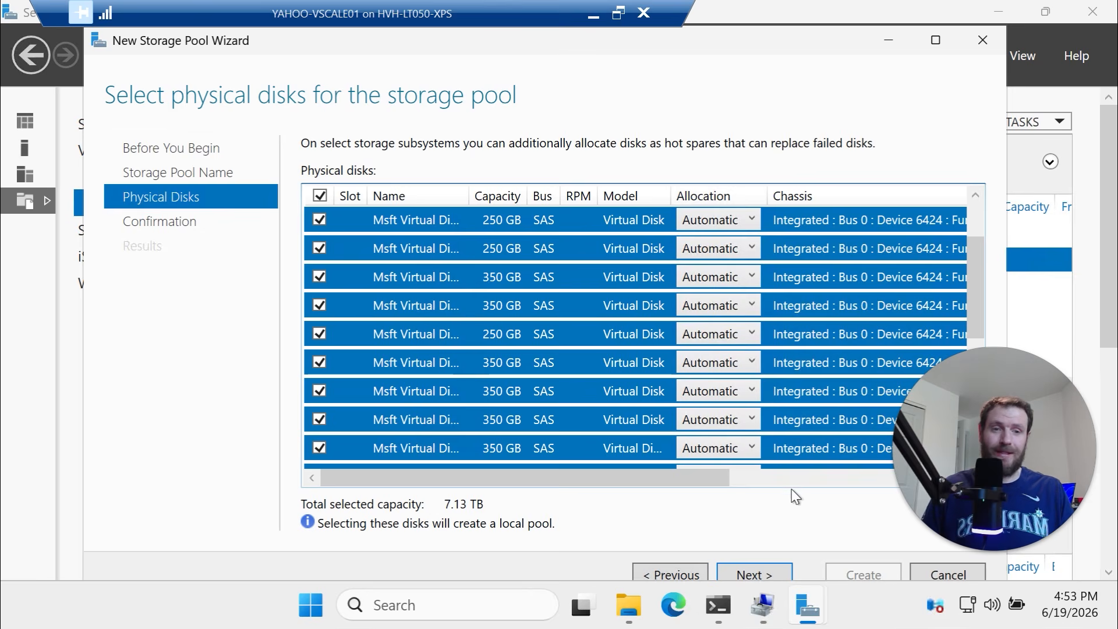
{"action": "left_click", "coordinate": [768, 571]}
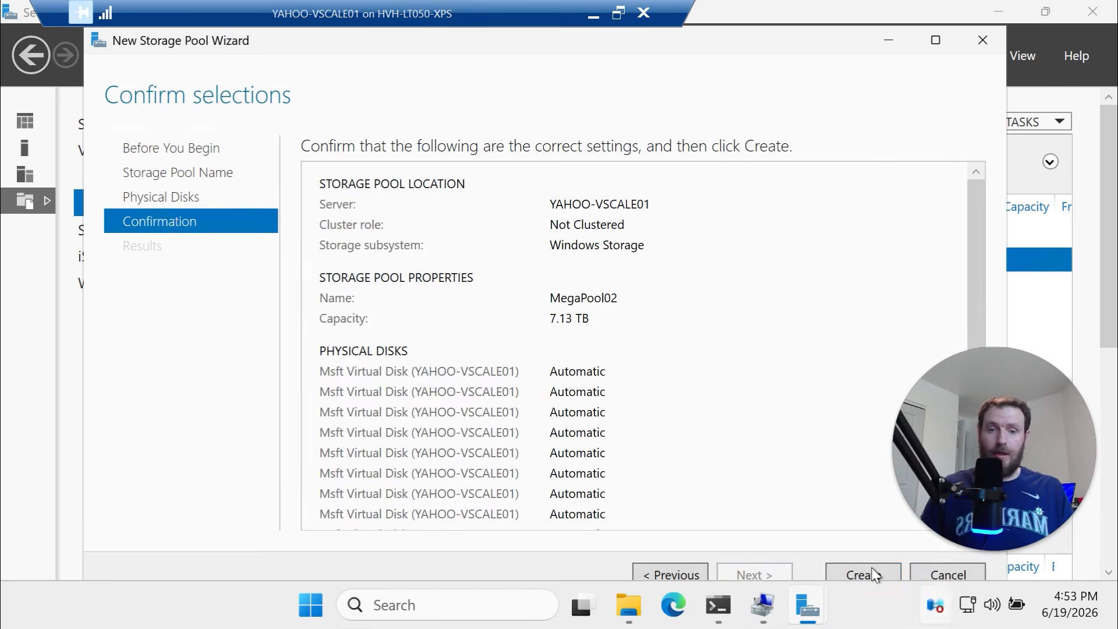
{"action": "left_click", "coordinate": [853, 576]}
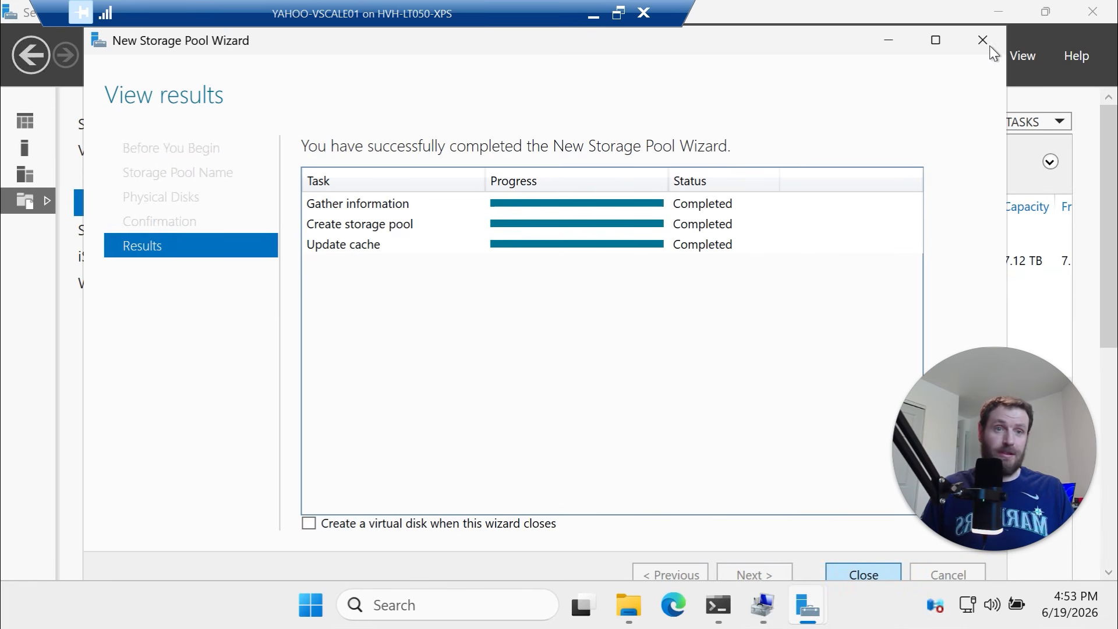
{"action": "left_click", "coordinate": [865, 577]}
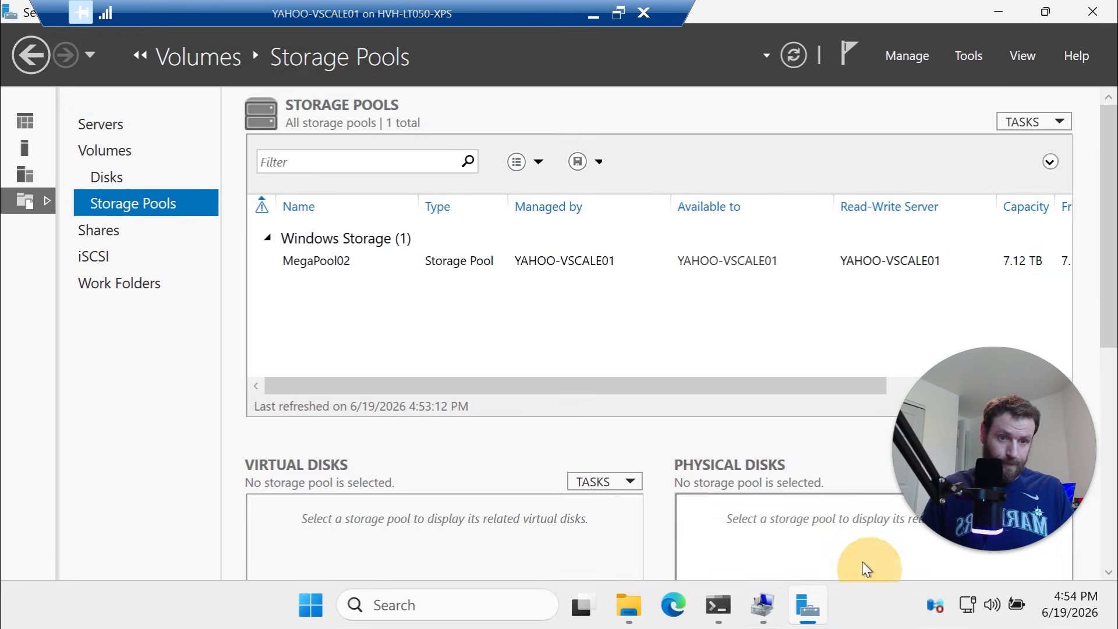
Start a new virtual disk on the MegaPool02 storage pool
{"action": "scroll", "coordinate": [581, 433], "scroll_direction": "down", "scroll_amount": 3}
{"action": "left_click", "coordinate": [620, 360]}
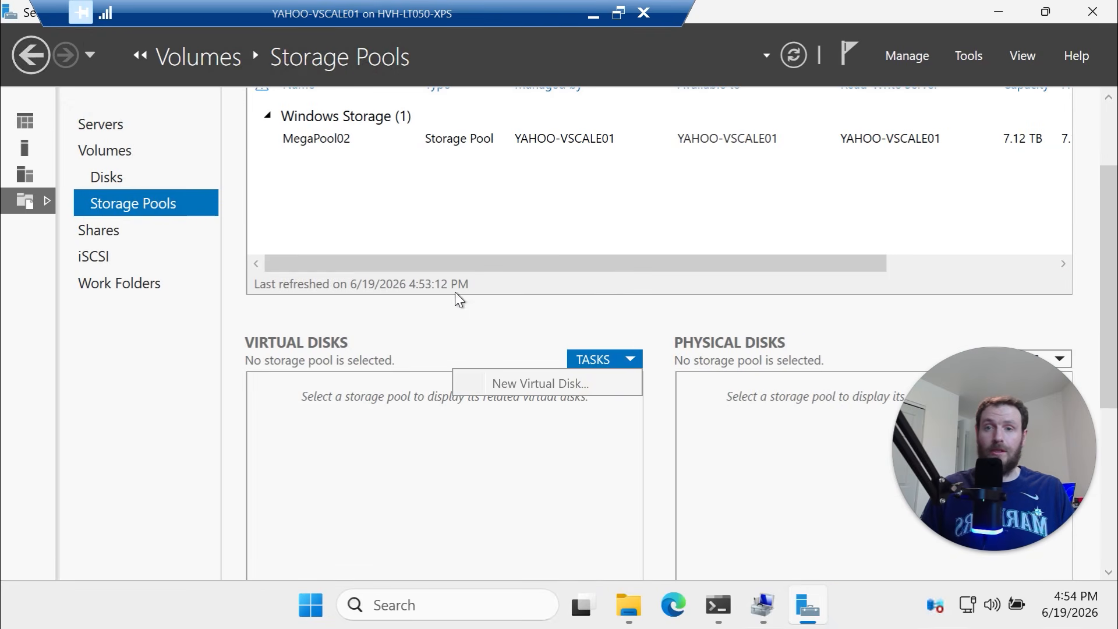
{"action": "right_click", "coordinate": [585, 137]}
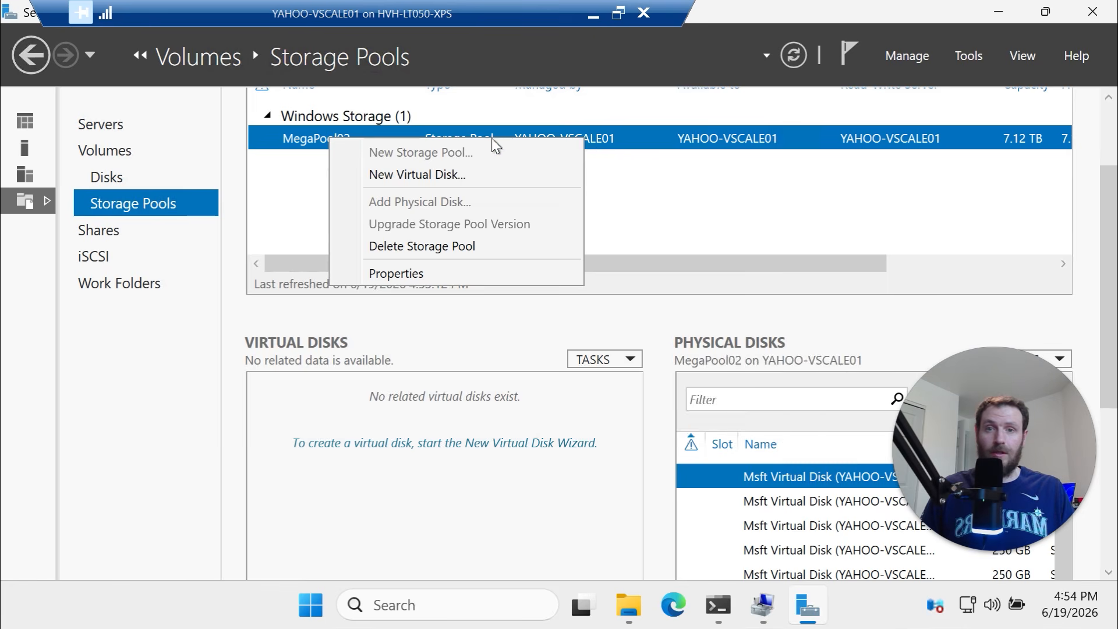
{"action": "left_click", "coordinate": [466, 177]}
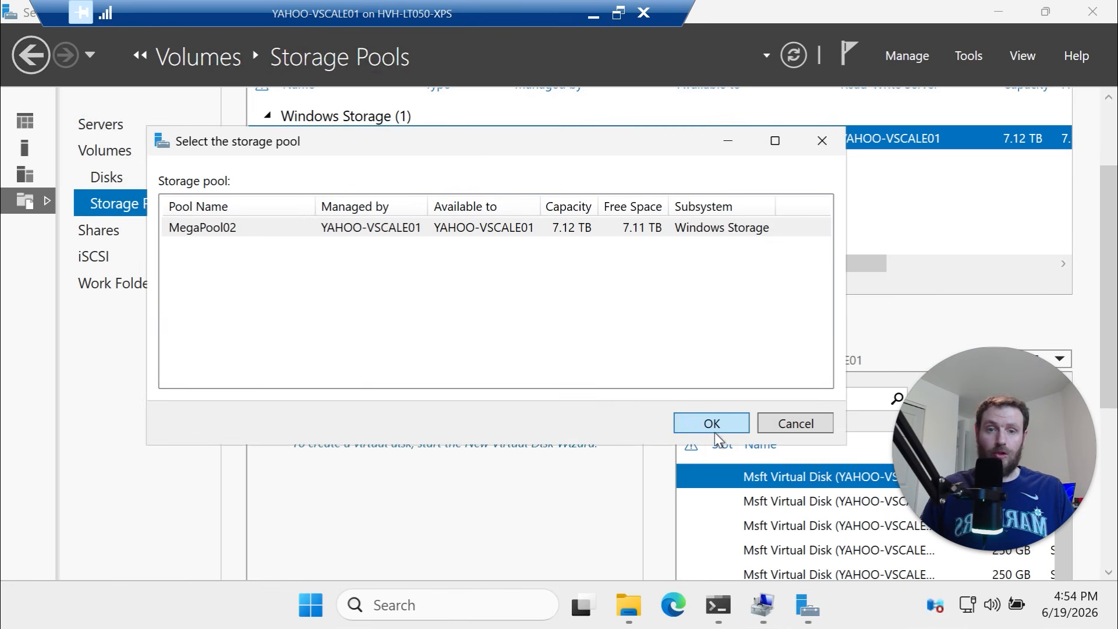
{"action": "left_click", "coordinate": [609, 228]}
{"action": "left_click", "coordinate": [742, 428]}
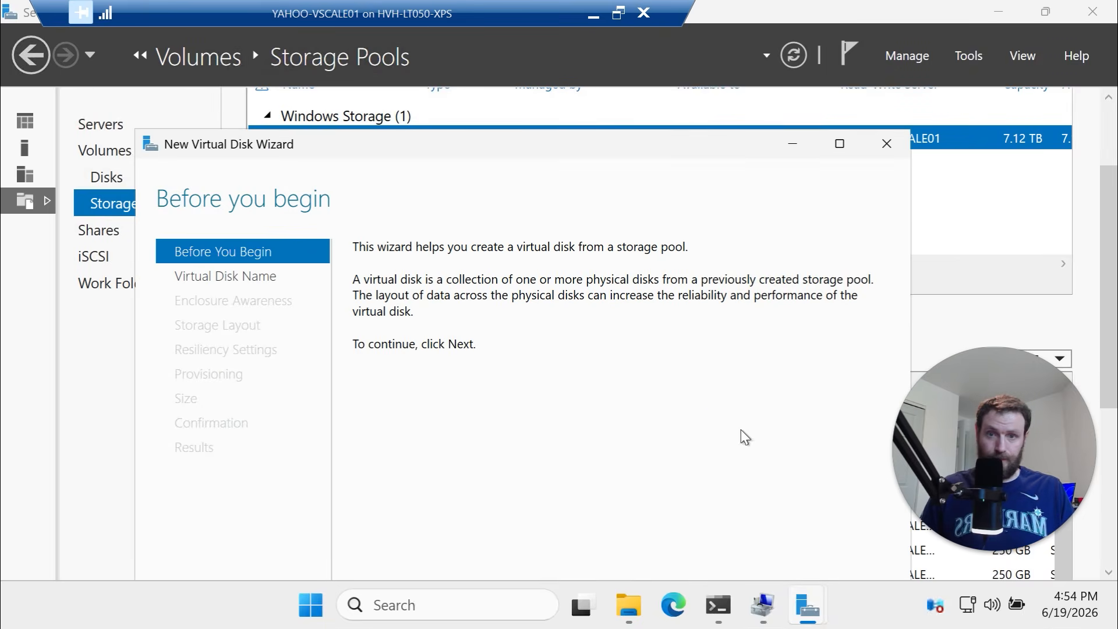
Name the virtual disk MegaDisk02 and continue to enclosure resiliency
{"action": "left_click_drag", "start_coordinate": [707, 149], "coordinate": [709, 52]}
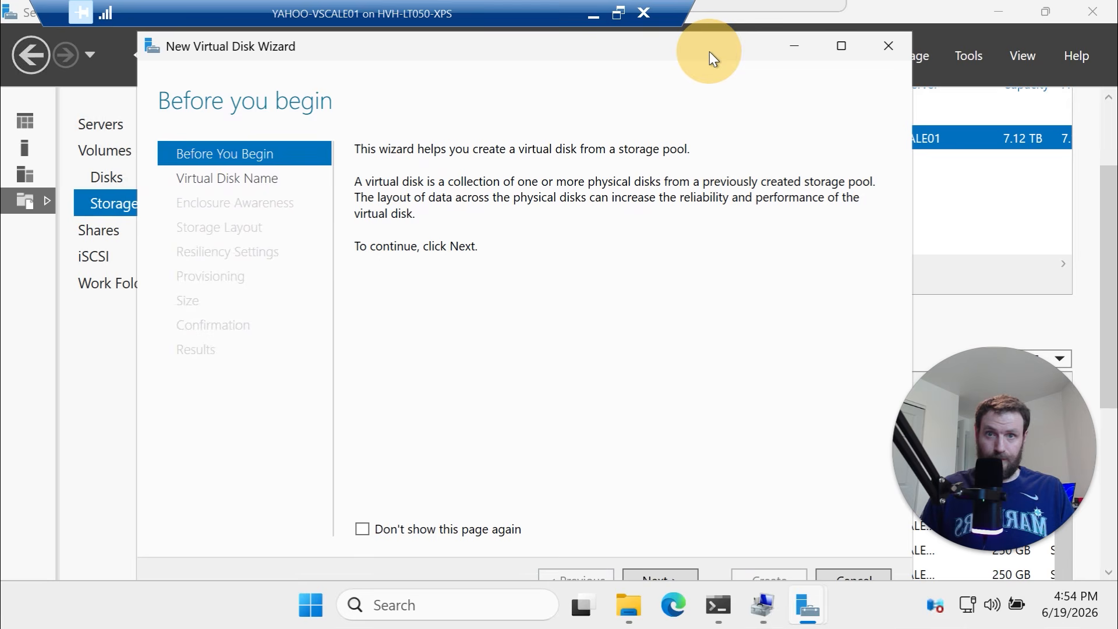
{"action": "left_click", "coordinate": [663, 575]}
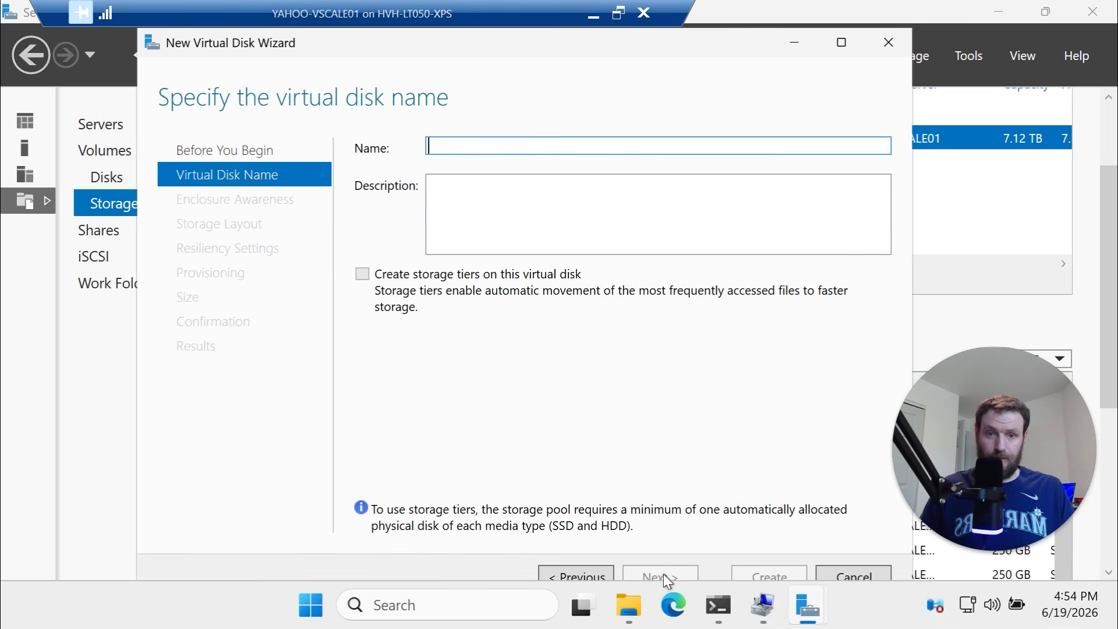
{"action": "type", "text": "Si"}
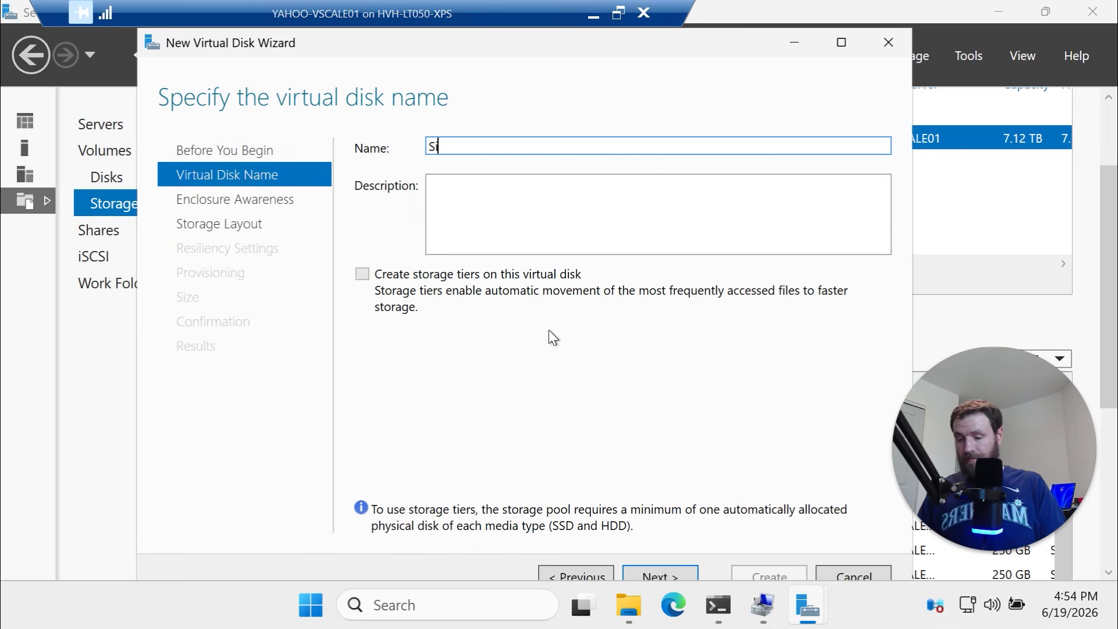
{"action": "key", "text": "BackSpace"}
{"action": "key", "text": "BackSpace"}
{"action": "type", "text": "Disk"}
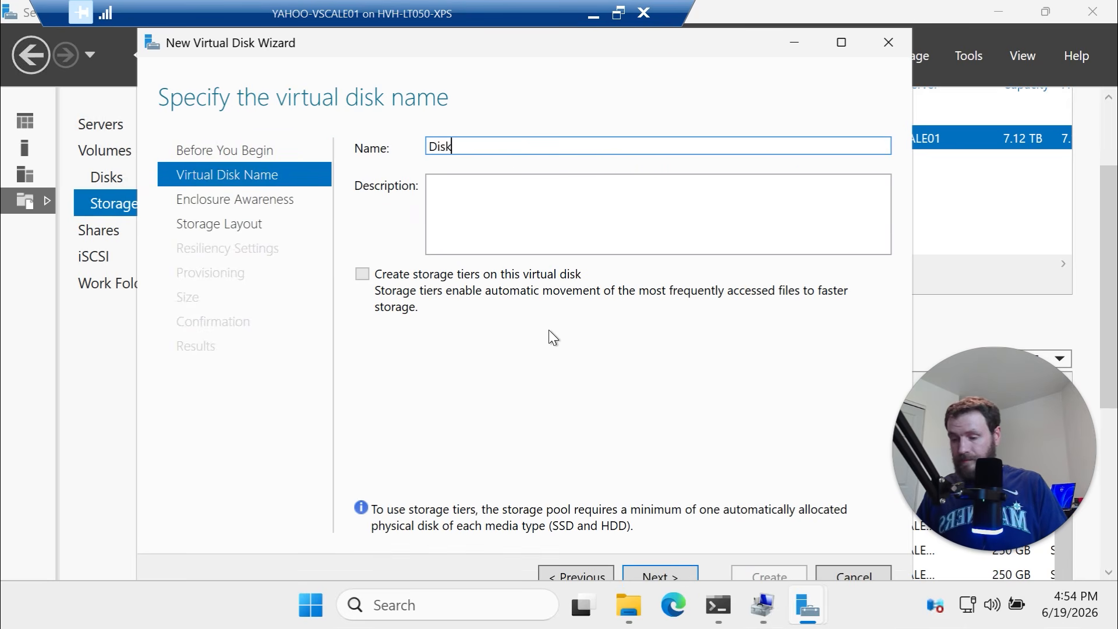
{"action": "key", "text": "BackSpace"}
{"action": "key", "text": "BackSpace"}
{"action": "key", "text": "BackSpace"}
{"action": "key", "text": "BackSpace"}
{"action": "type", "text": "Megsa"}
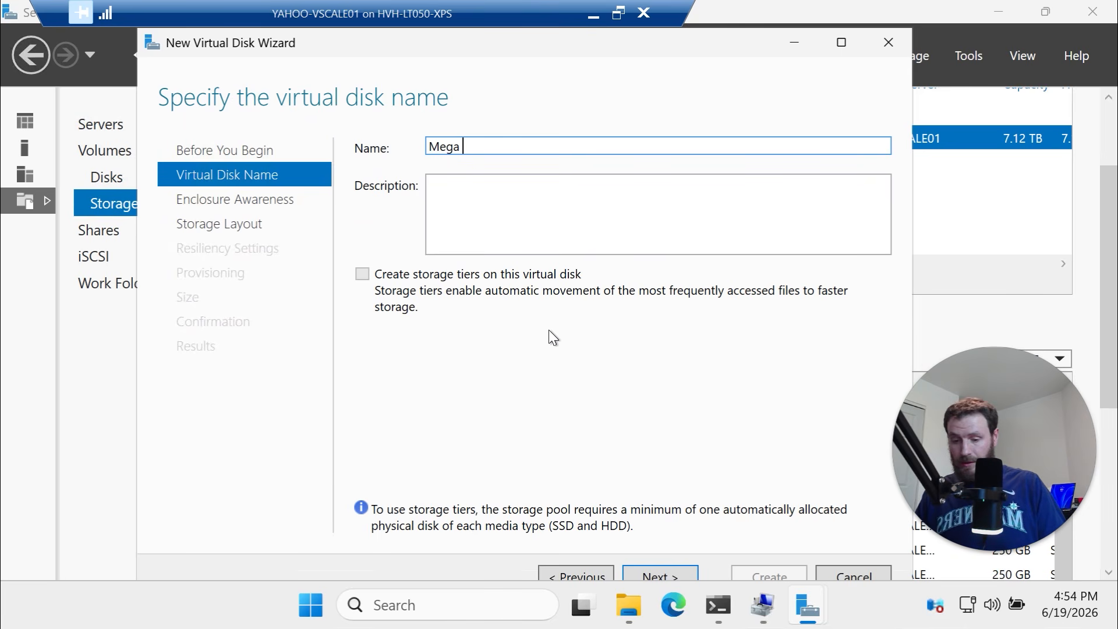
{"action": "type", "text": "Disk02"}
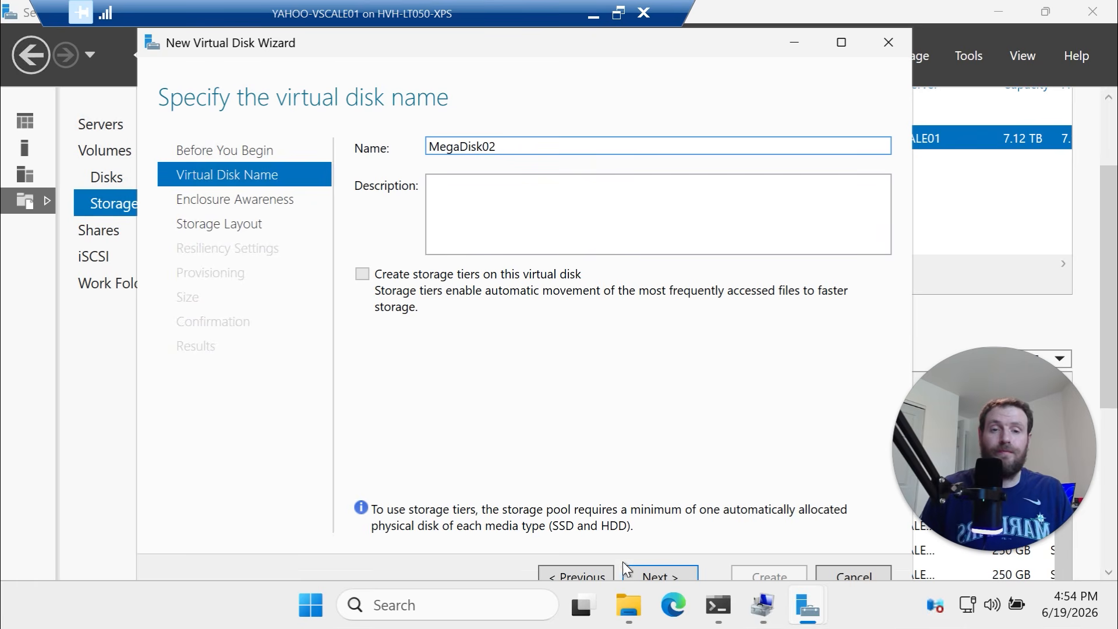
{"action": "left_click", "coordinate": [649, 574]}
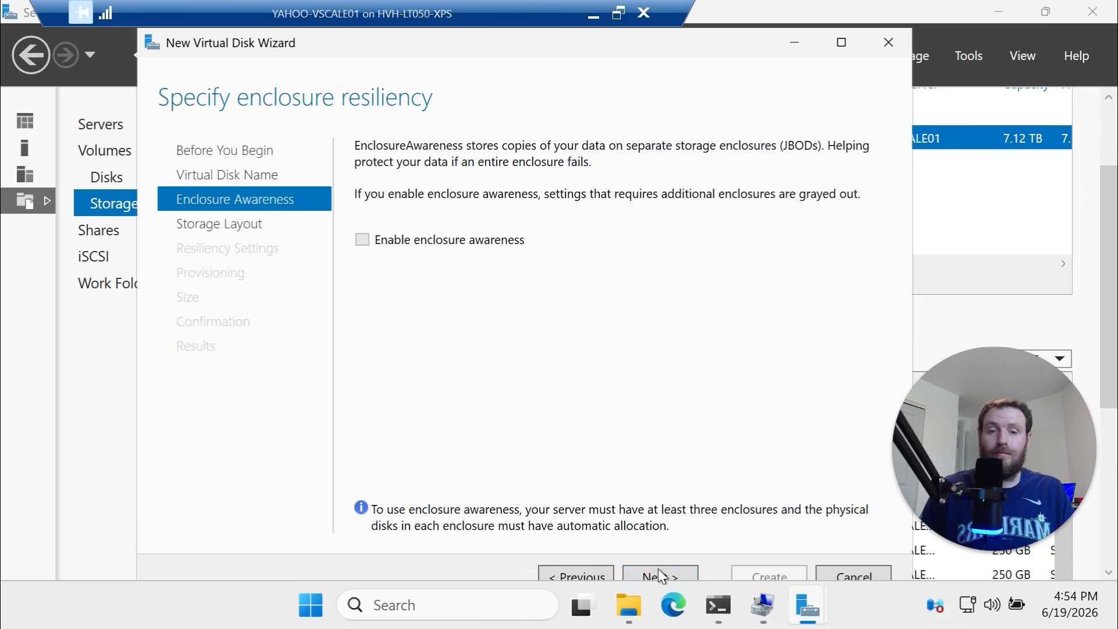
Choose Parity layout with single parity and thin provisioning
{"action": "left_click", "coordinate": [658, 573]}
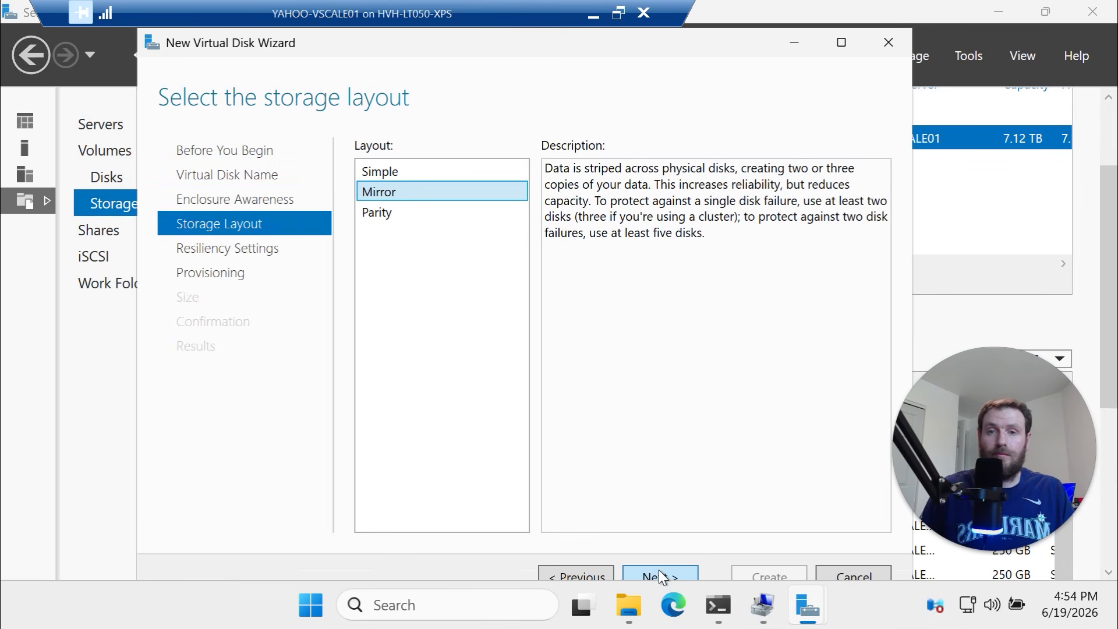
{"action": "left_click", "coordinate": [392, 215]}
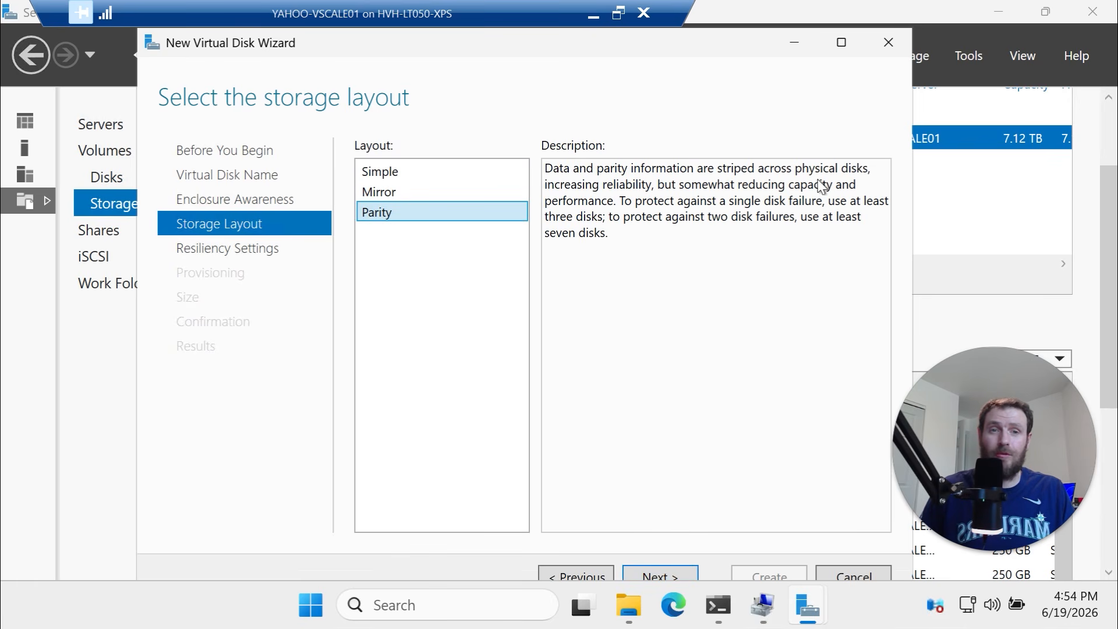
{"action": "left_click", "coordinate": [666, 571]}
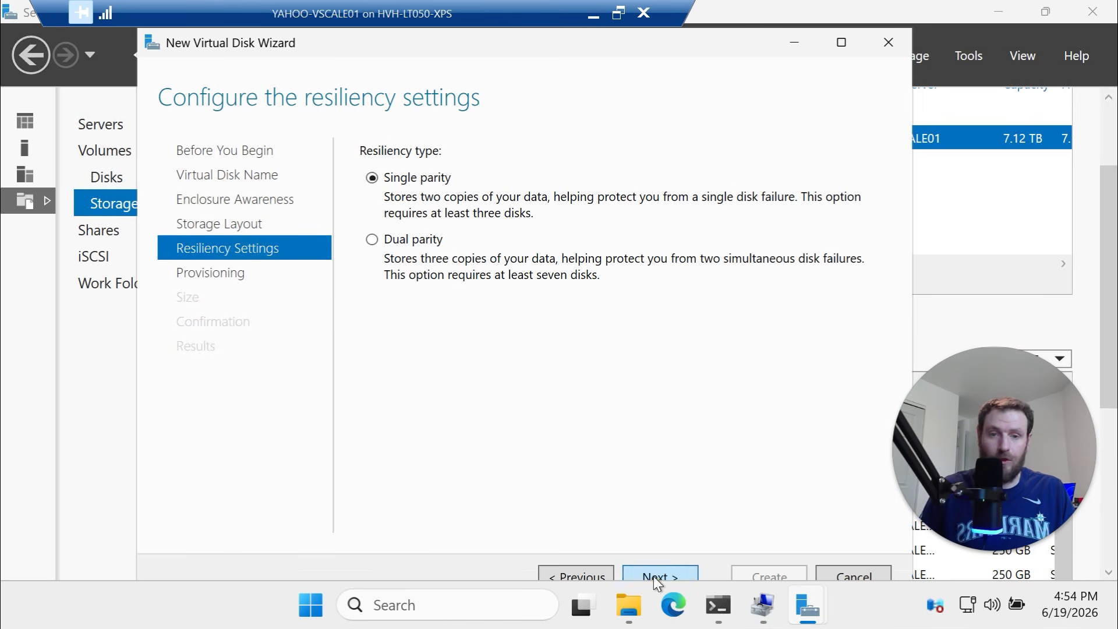
{"action": "left_click", "coordinate": [654, 577]}
{"action": "left_click", "coordinate": [384, 178]}
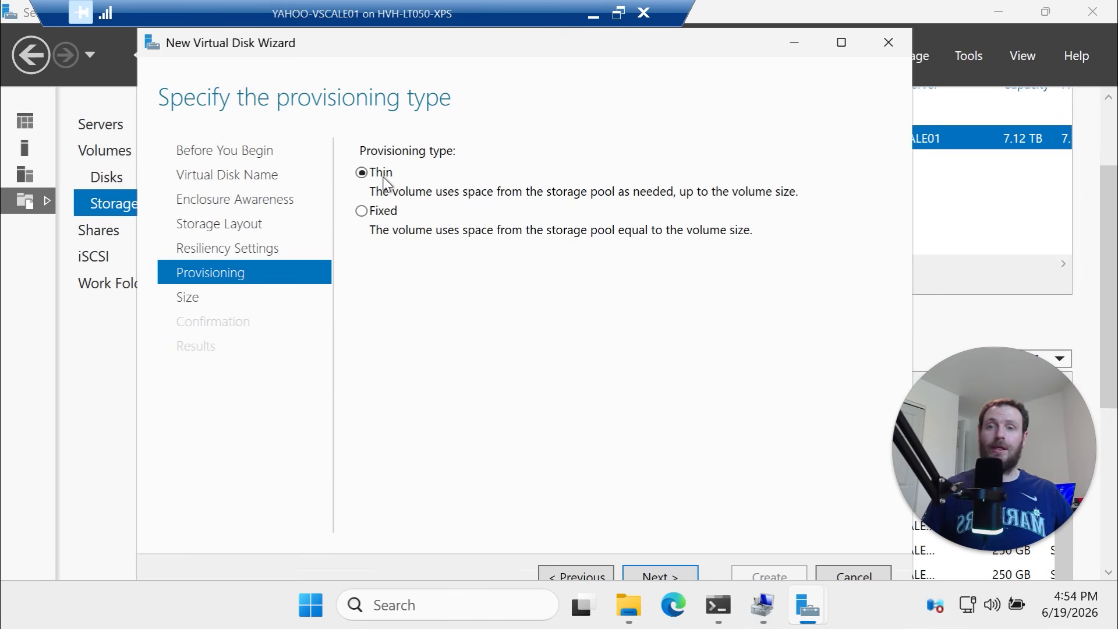
{"action": "left_click", "coordinate": [689, 576]}
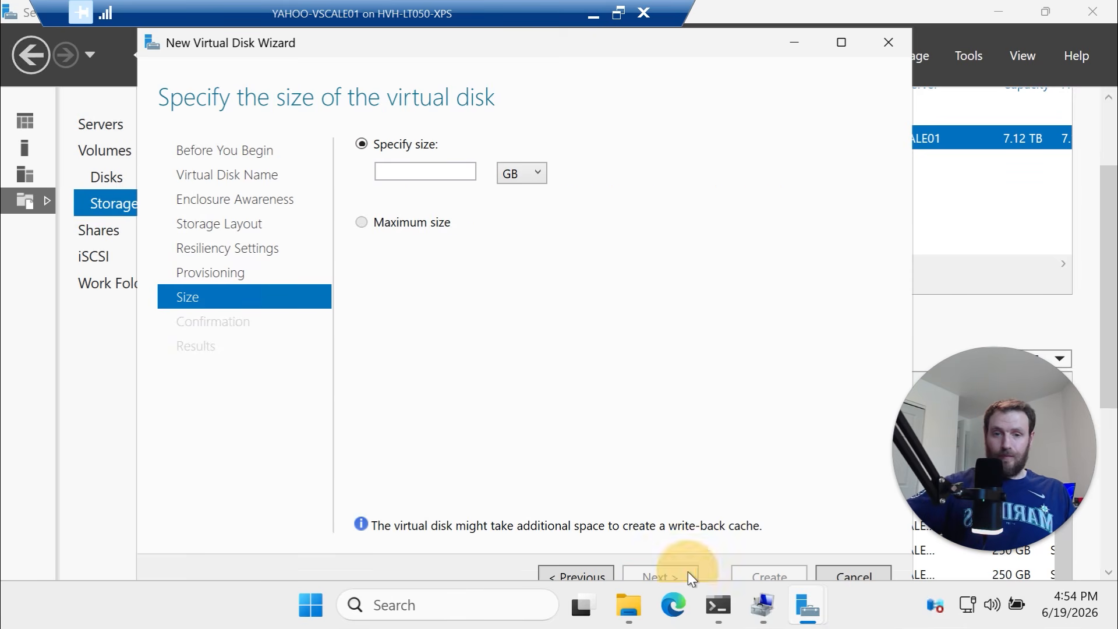
Set the virtual disk size to 1.80 TB and create MegaDisk02
{"action": "left_click", "coordinate": [434, 173]}
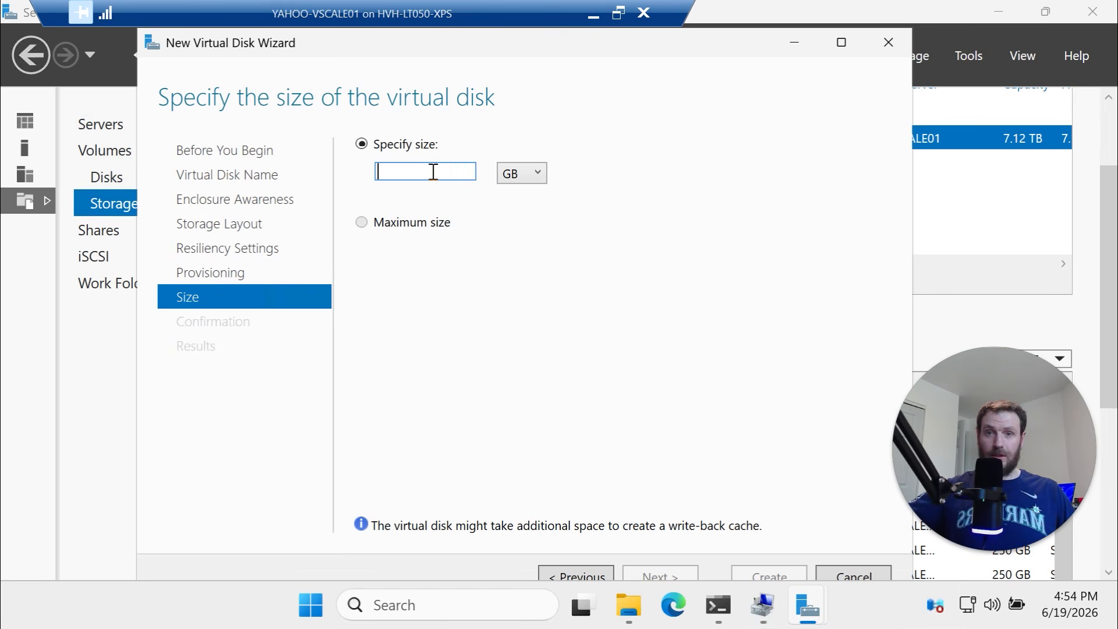
{"action": "type", "text": "1.8"}
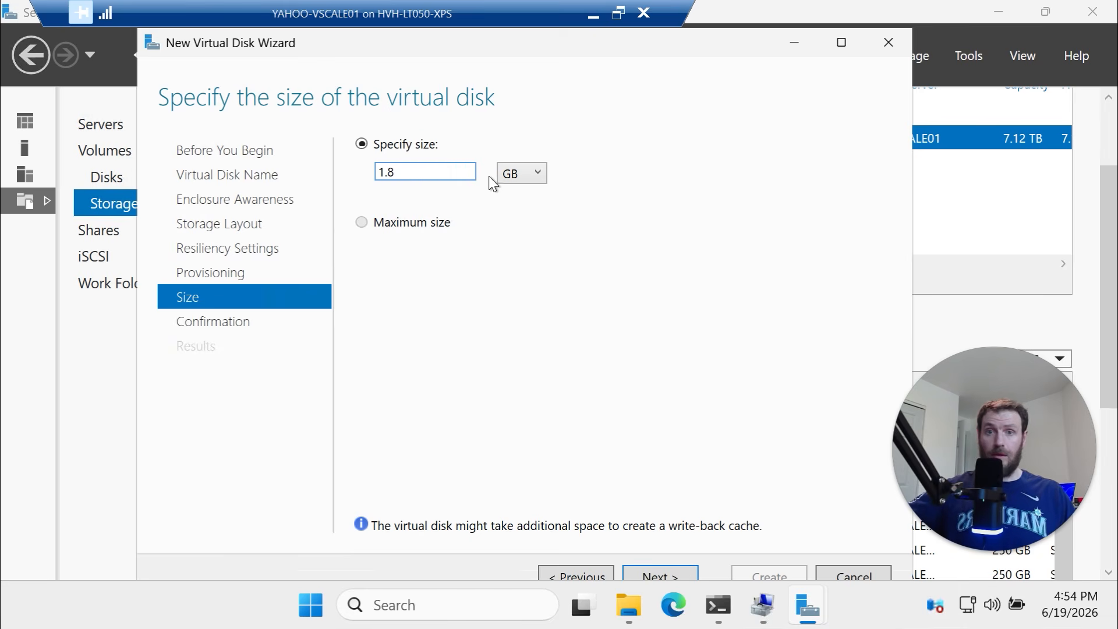
{"action": "left_click", "coordinate": [505, 179]}
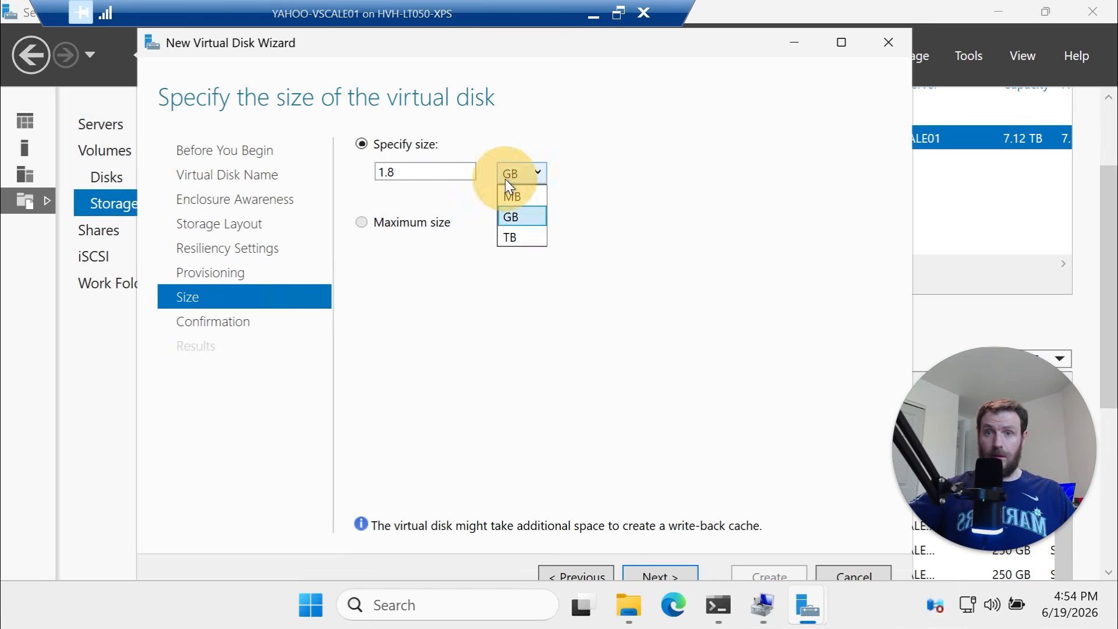
{"action": "left_click", "coordinate": [515, 240]}
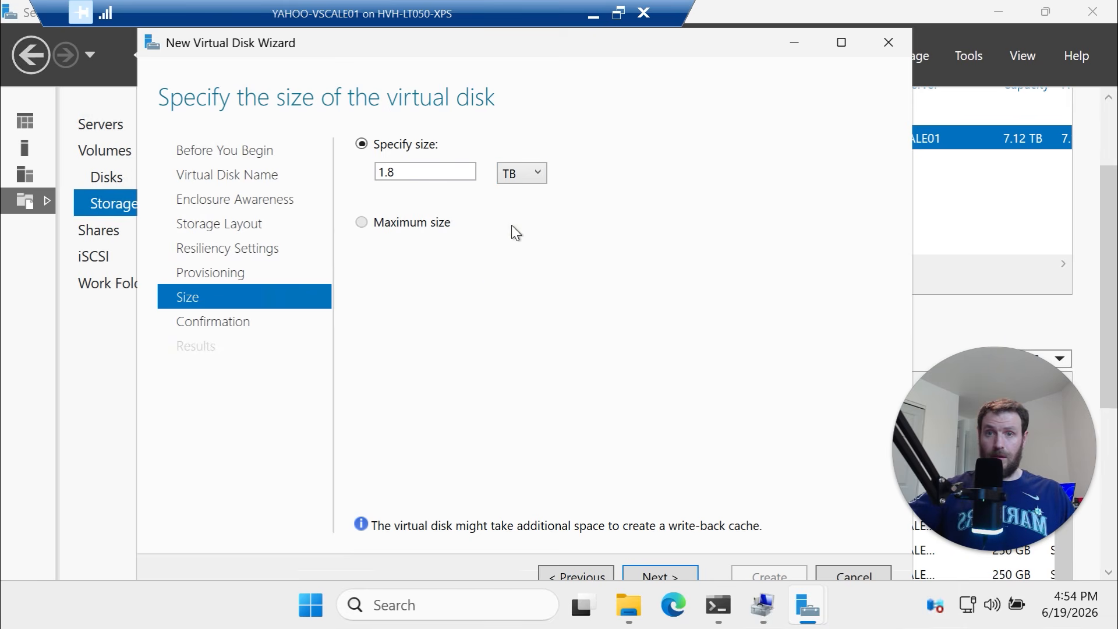
{"action": "left_click", "coordinate": [682, 575]}
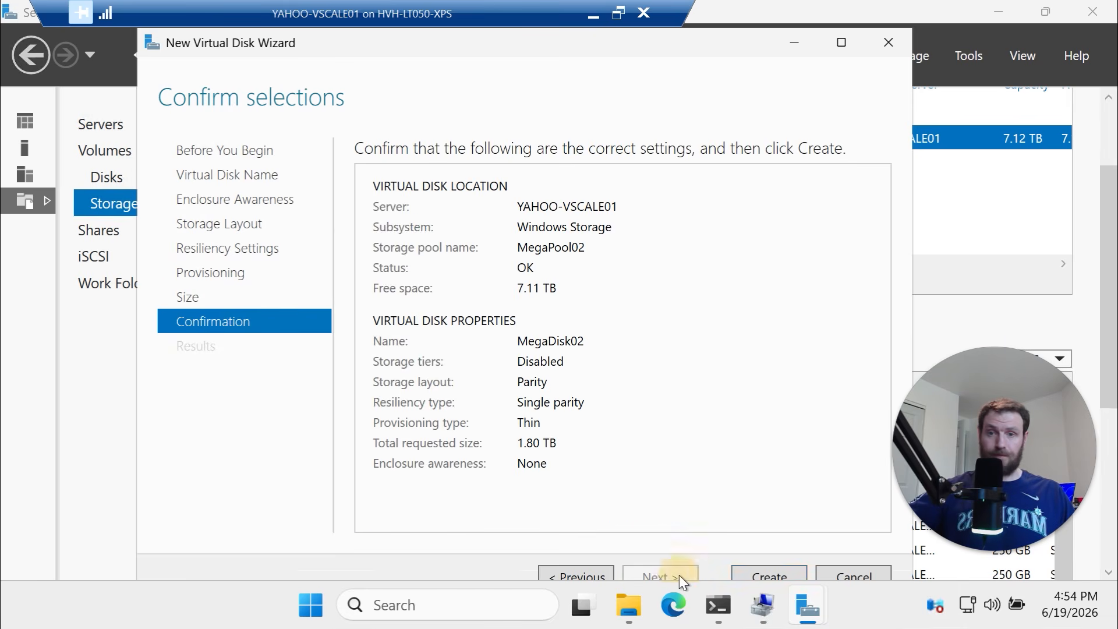
{"action": "left_click", "coordinate": [763, 568]}
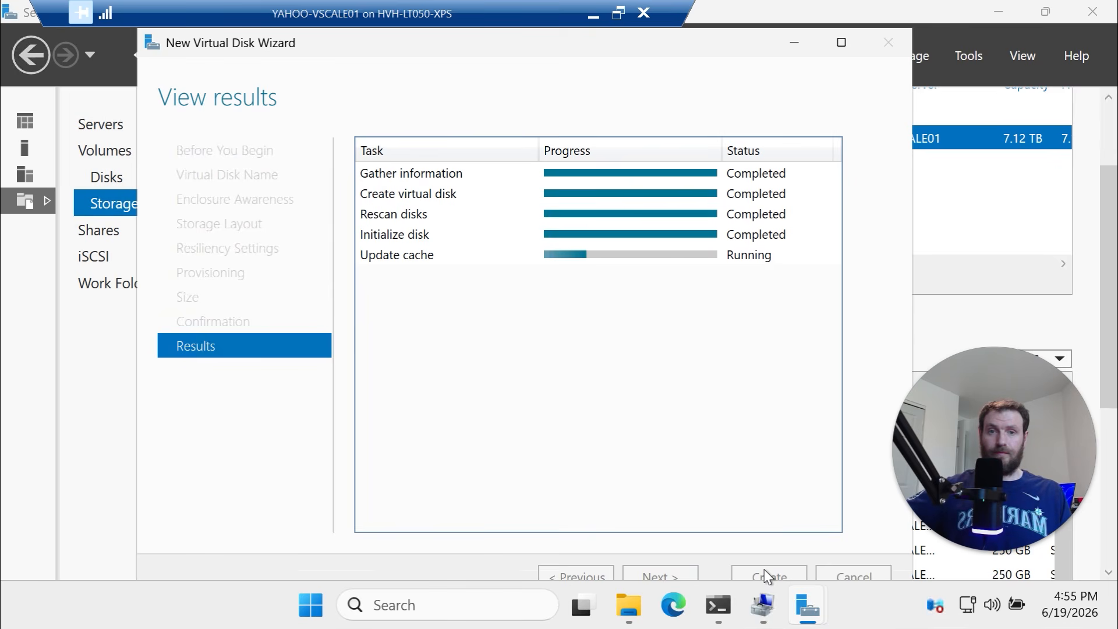
{"action": "left_click", "coordinate": [764, 568]}
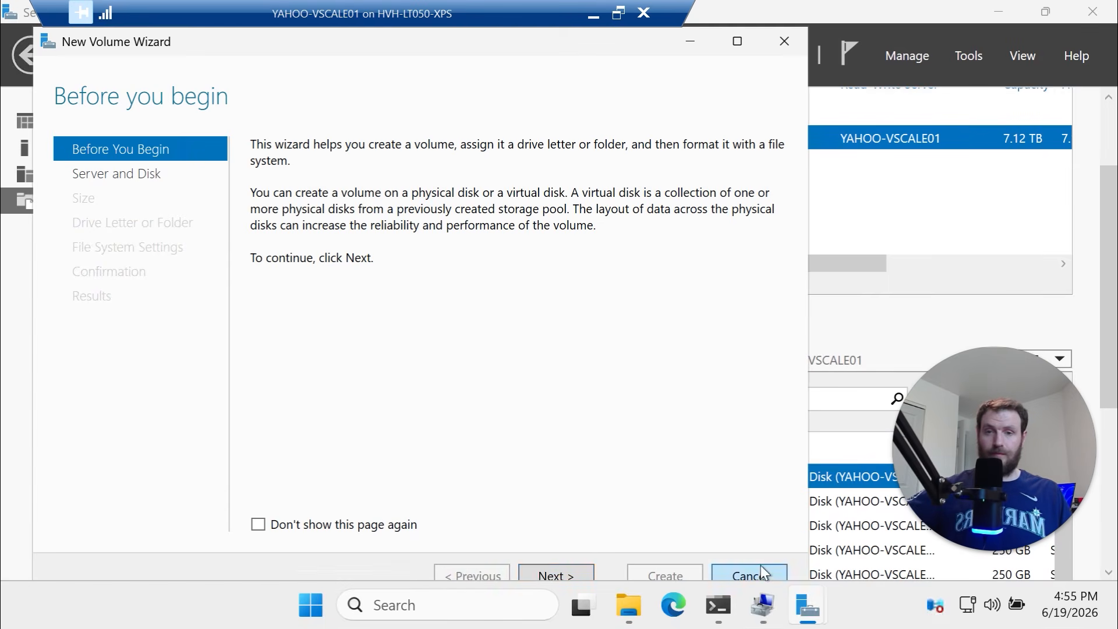
Target Disk 23 with its full 1.80 TB and assign drive letter K
{"action": "left_click", "coordinate": [556, 573]}
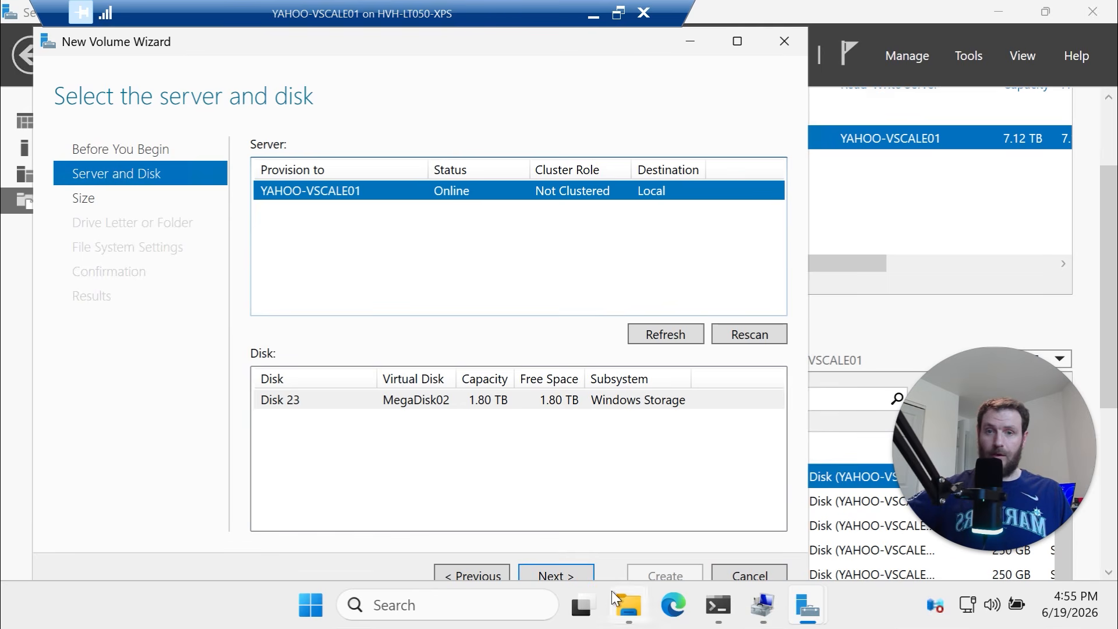
{"action": "left_click", "coordinate": [572, 573]}
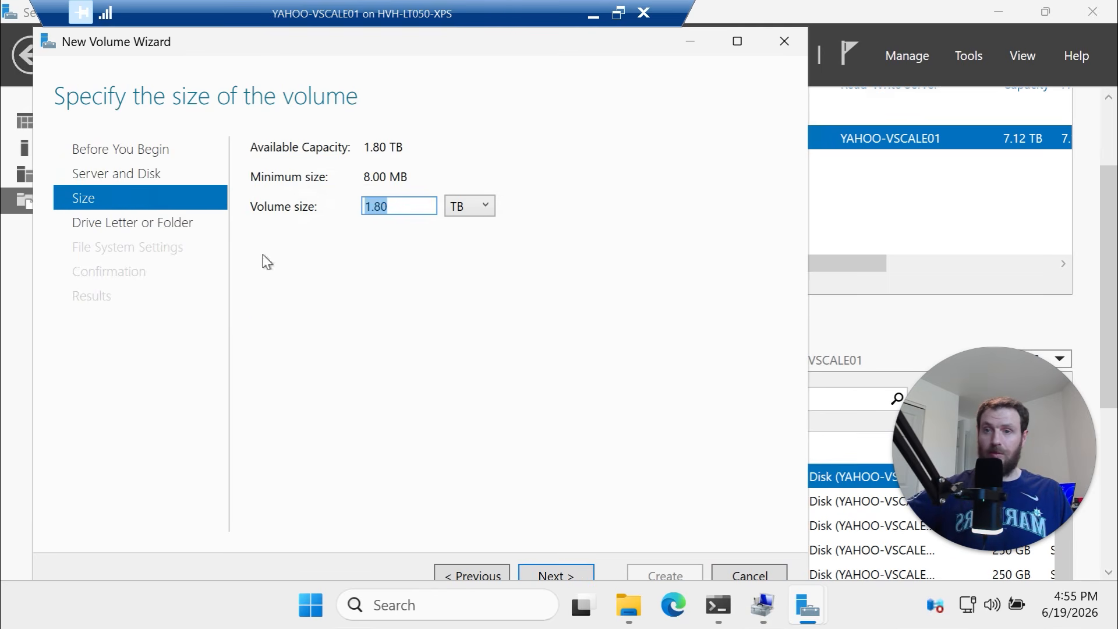
{"action": "left_click", "coordinate": [579, 571]}
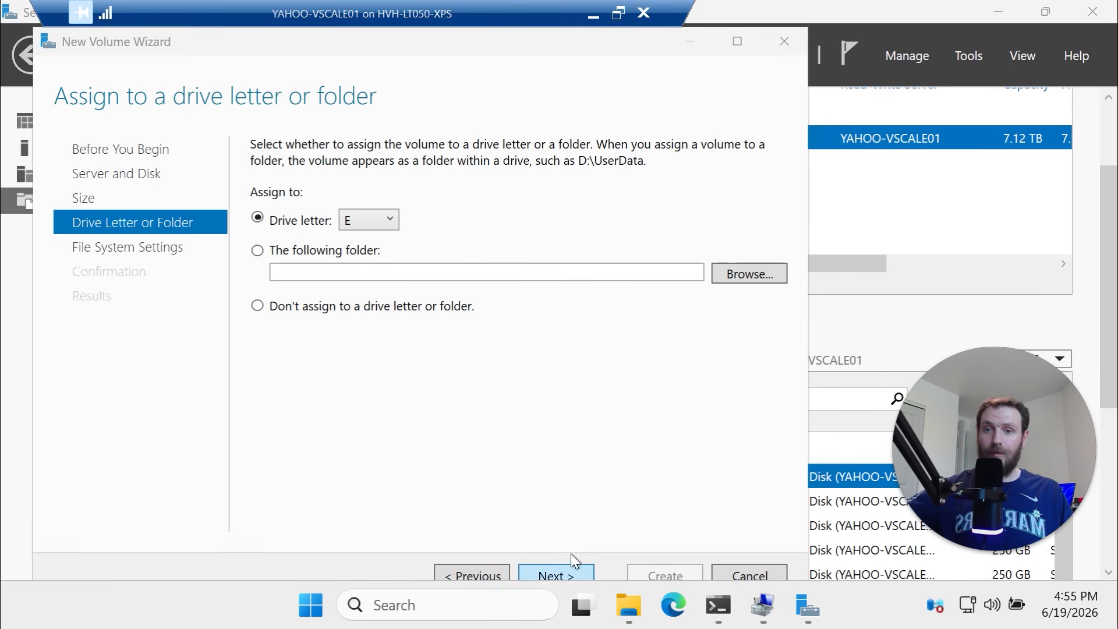
{"action": "left_click", "coordinate": [390, 220]}
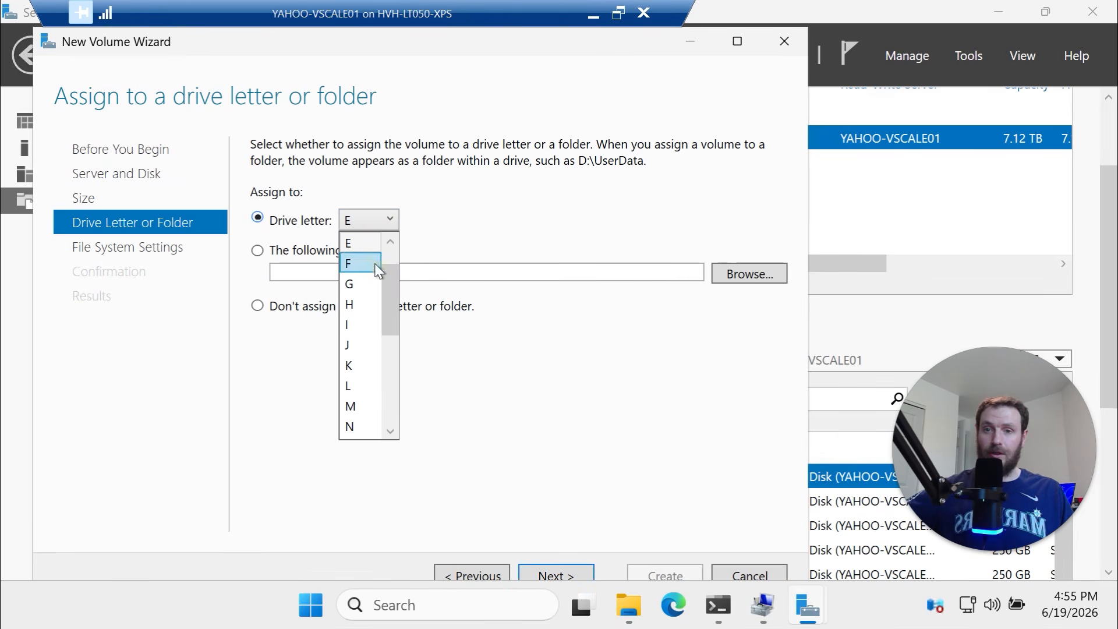
{"action": "left_click", "coordinate": [361, 378]}
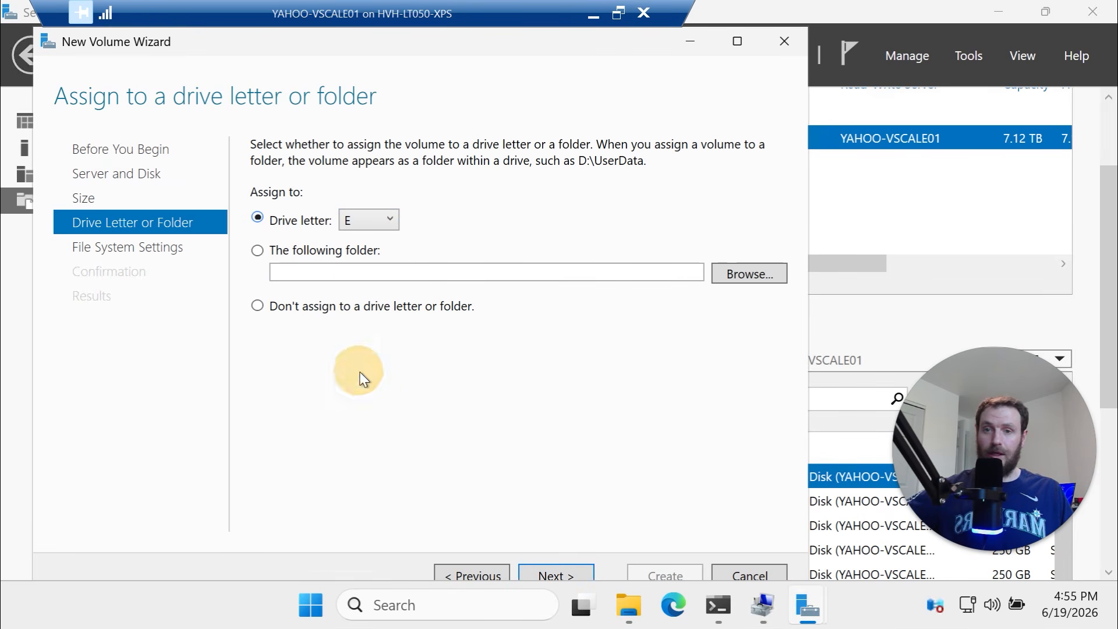
{"action": "left_click", "coordinate": [550, 574]}
{"action": "left_click", "coordinate": [453, 151]}
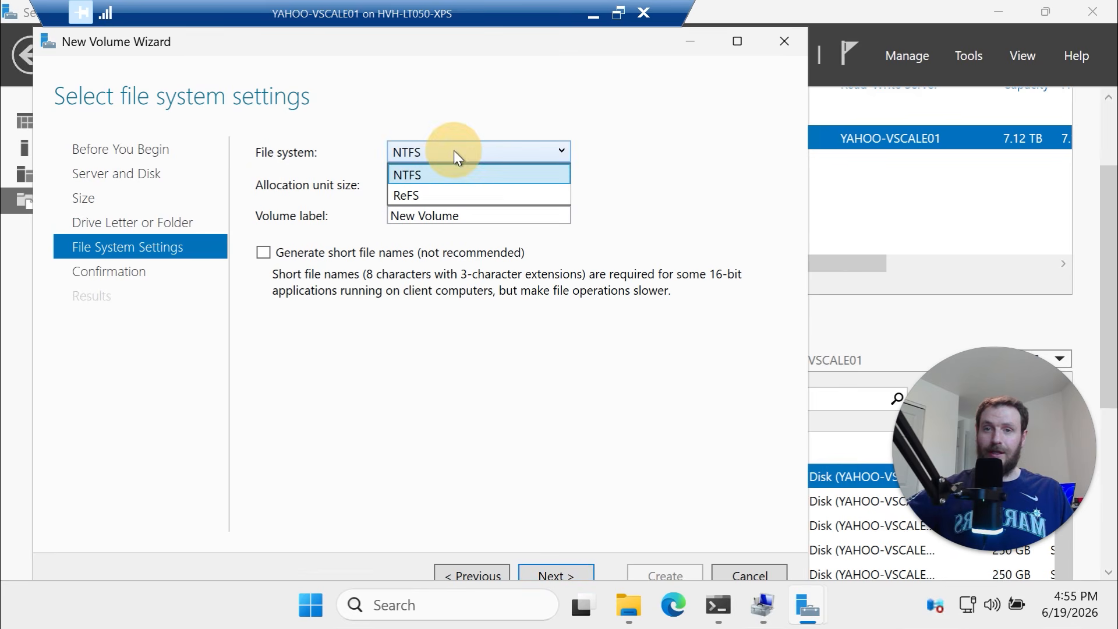
Set the file system to ReFS with a 64K allocation unit size
{"action": "left_click", "coordinate": [444, 191]}
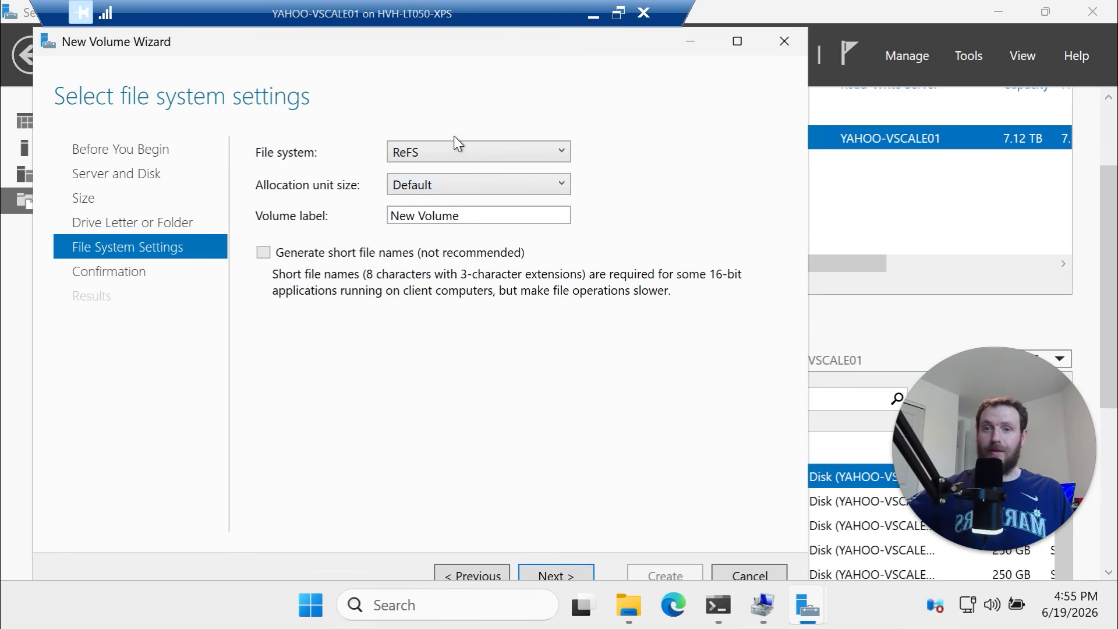
{"action": "left_click", "coordinate": [453, 194]}
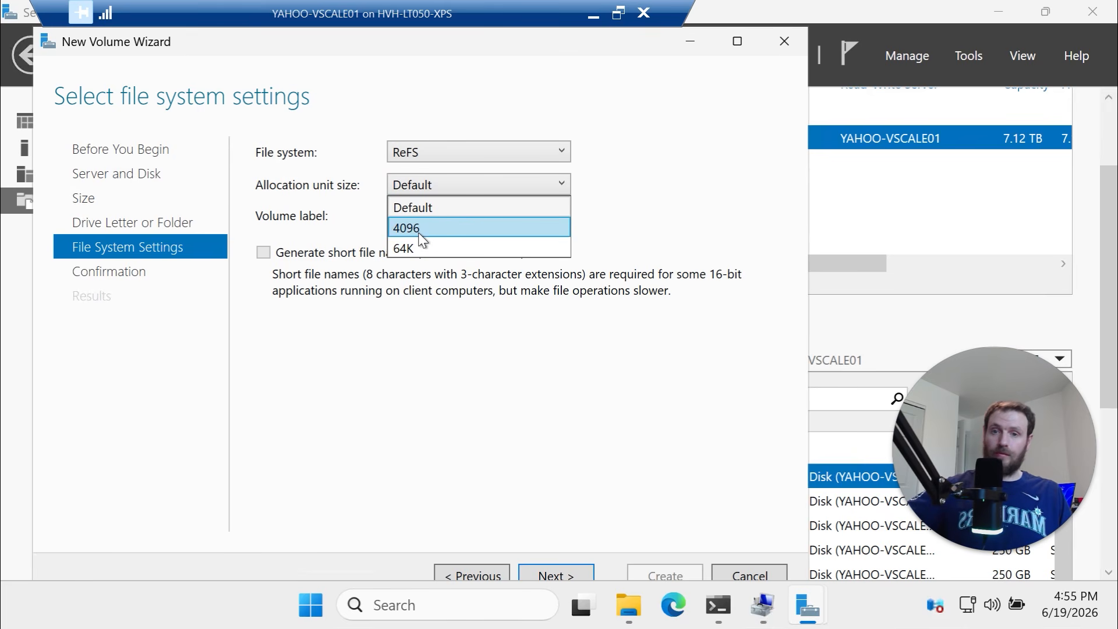
{"action": "left_click", "coordinate": [418, 232]}
{"action": "left_click", "coordinate": [410, 186]}
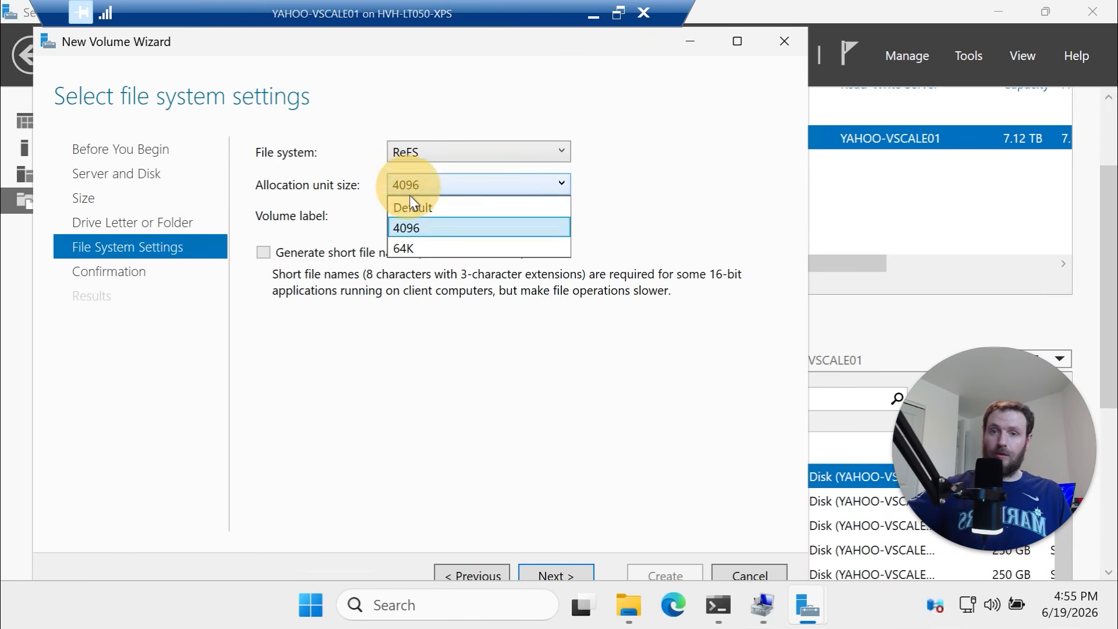
{"action": "left_click", "coordinate": [419, 249]}
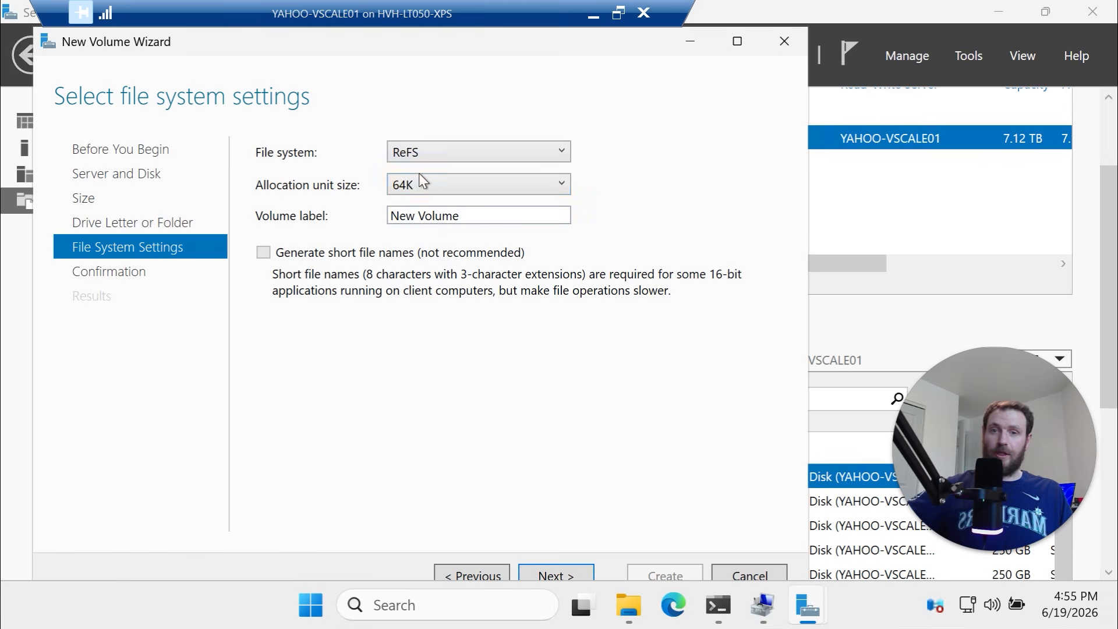
{"action": "left_click", "coordinate": [403, 153]}
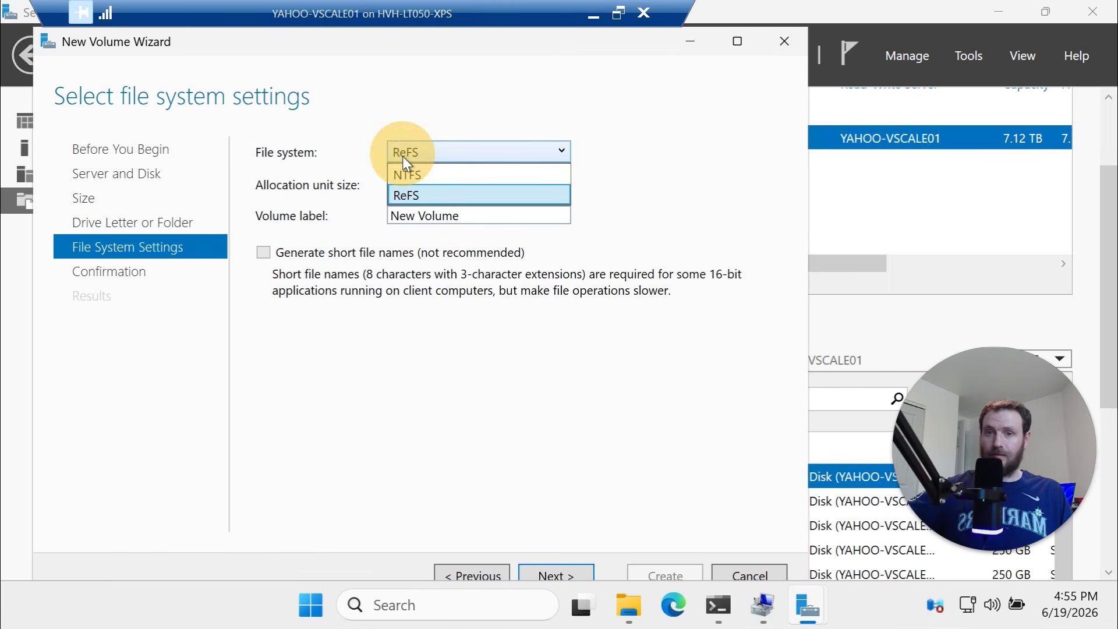
{"action": "left_click", "coordinate": [409, 172]}
{"action": "left_click", "coordinate": [407, 183]}
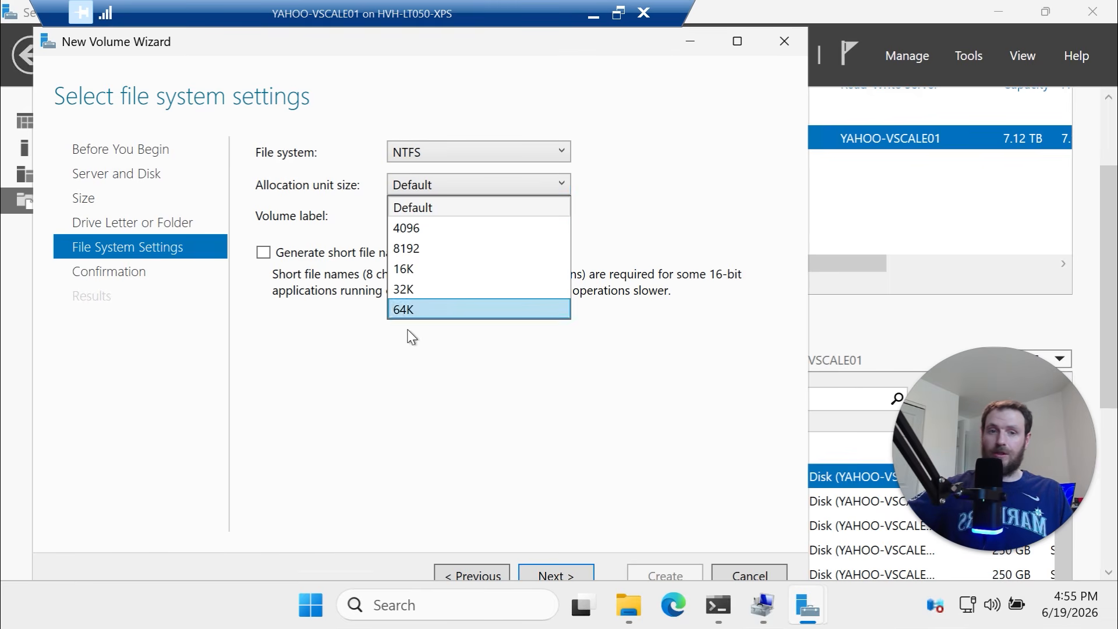
{"action": "left_click", "coordinate": [410, 183]}
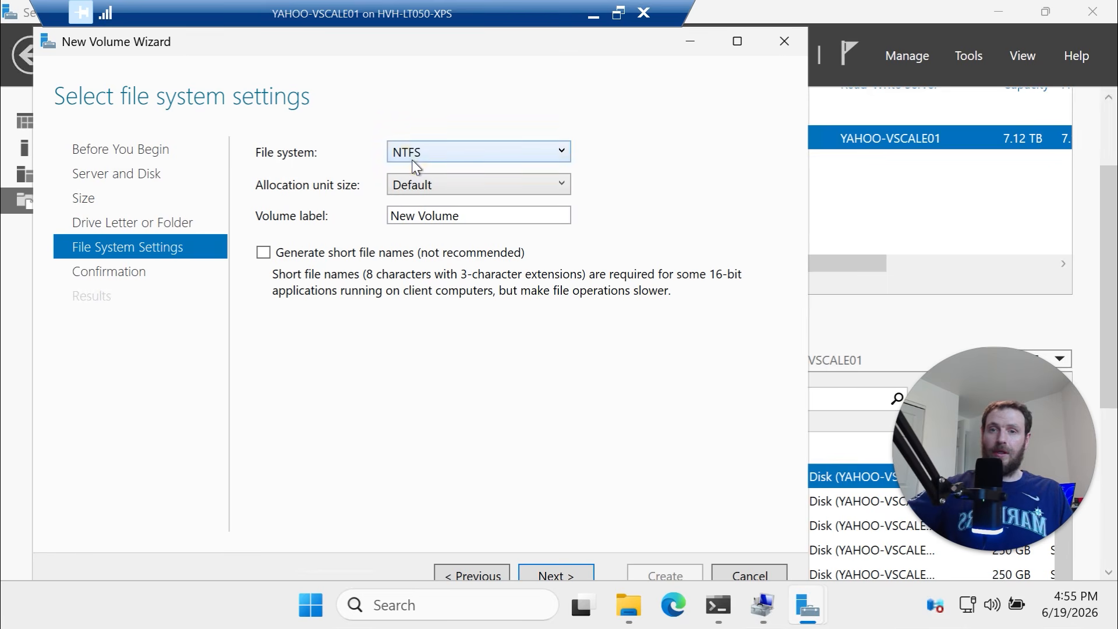
{"action": "left_click", "coordinate": [411, 159]}
{"action": "left_click", "coordinate": [418, 194]}
{"action": "left_click", "coordinate": [419, 184]}
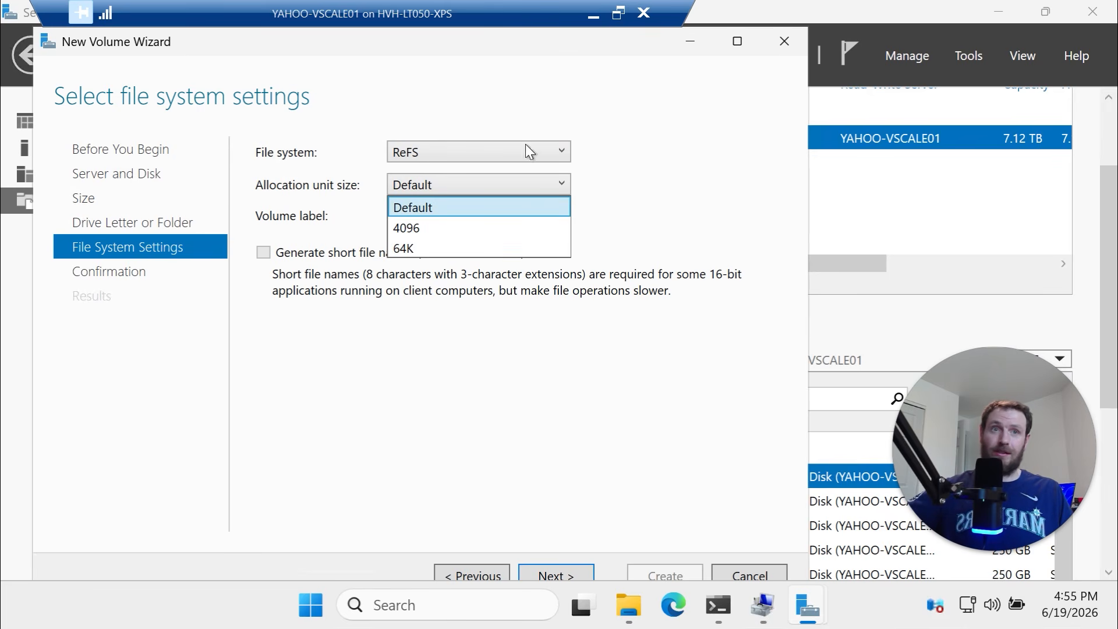
{"action": "left_click", "coordinate": [449, 186]}
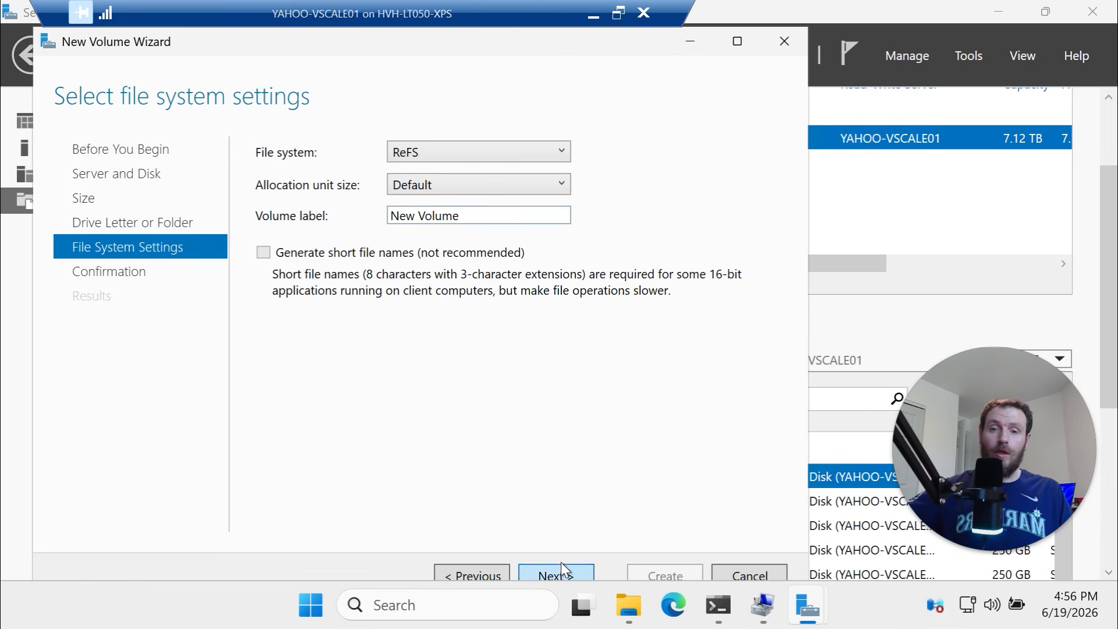
{"action": "left_click", "coordinate": [463, 188]}
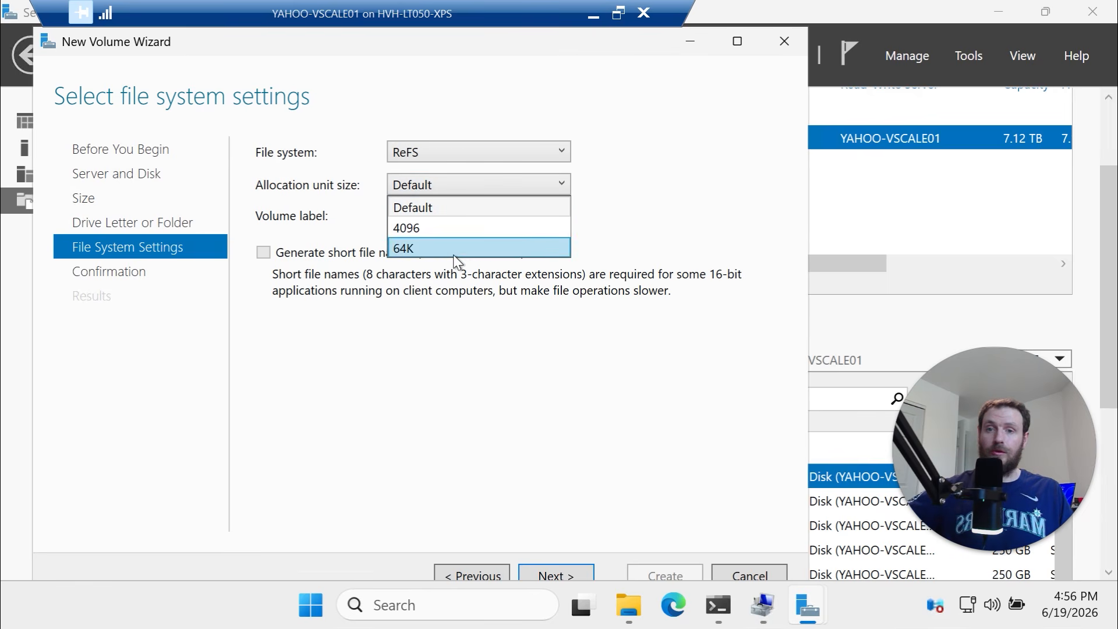
{"action": "left_click", "coordinate": [453, 254]}
Label the volume YahooVol01, create it, and close the wizard
{"action": "triple_click", "coordinate": [469, 216]}
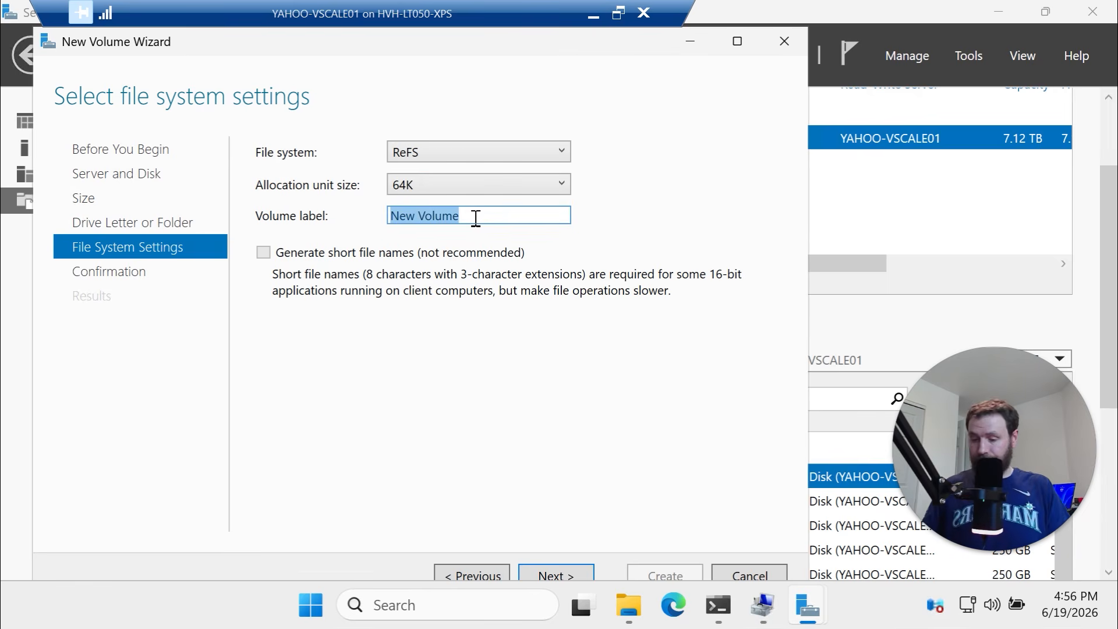
{"action": "type", "text": "Y"}
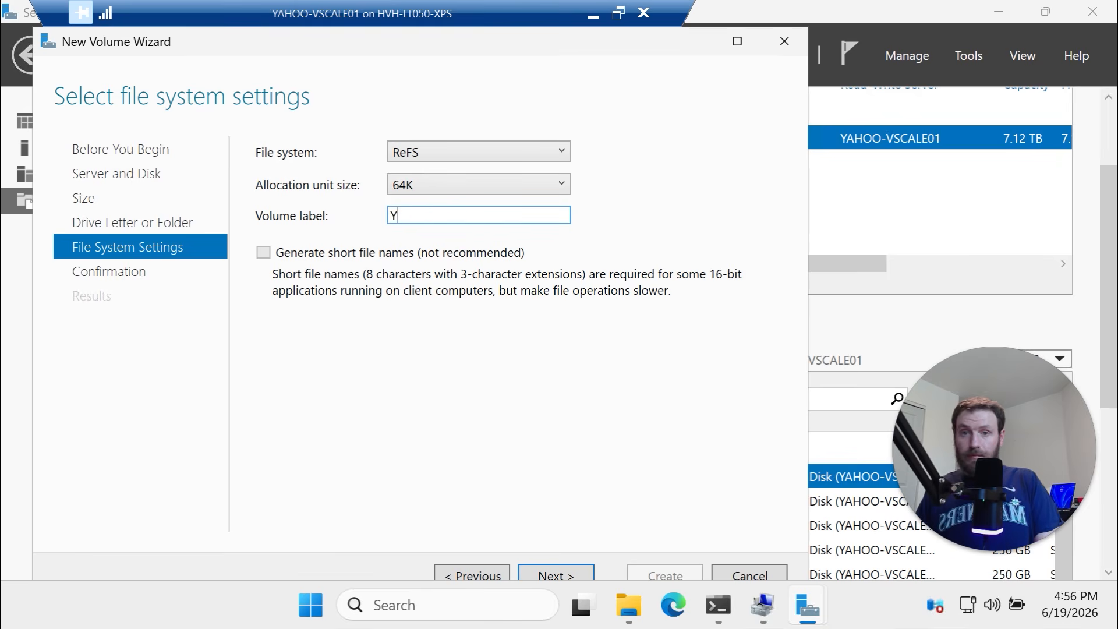
{"action": "type", "text": "ahoo"}
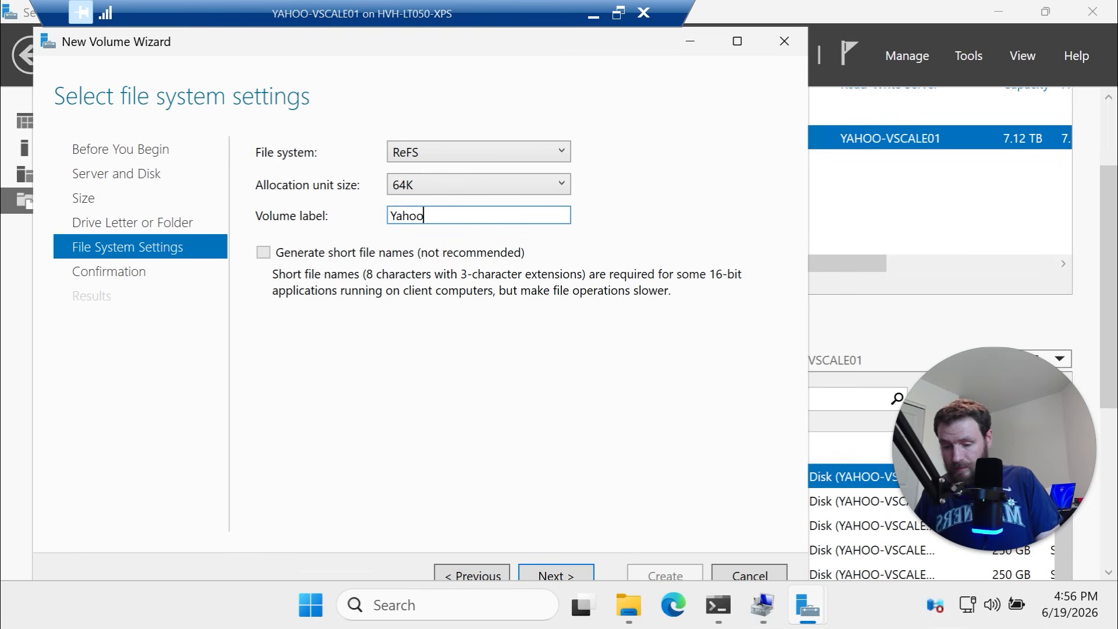
{"action": "type", "text": "Vol"}
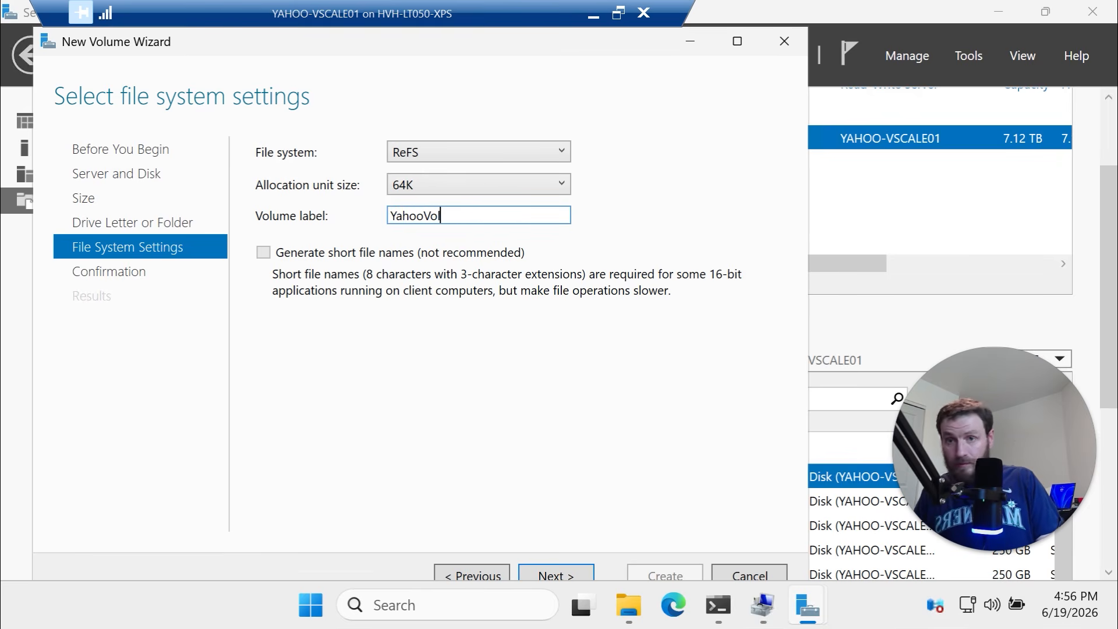
{"action": "type", "text": "01"}
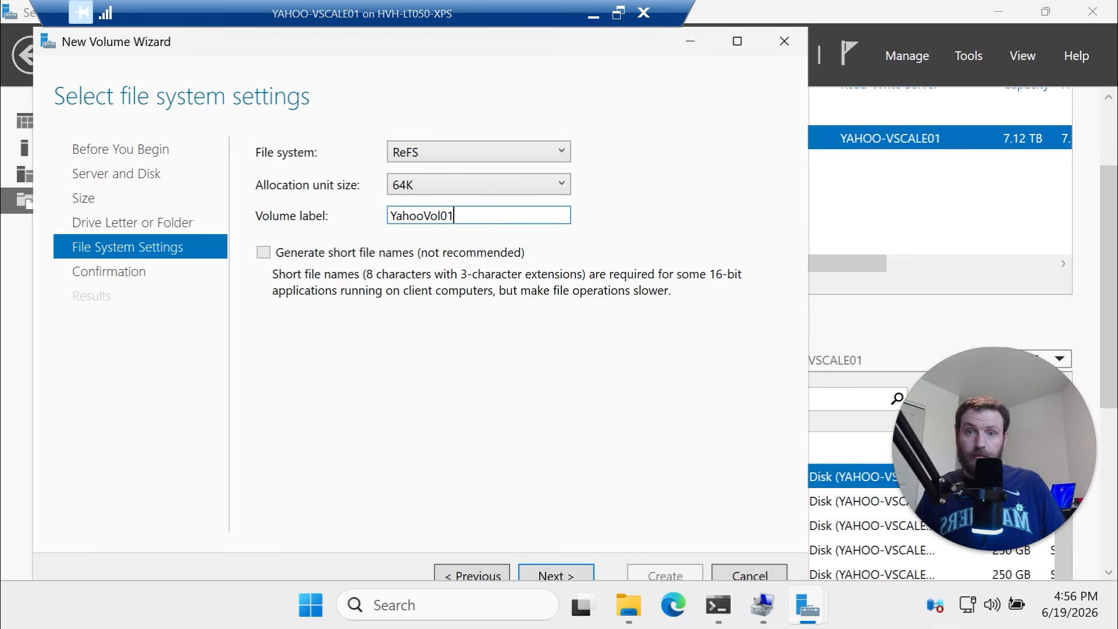
{"action": "left_click", "coordinate": [554, 574]}
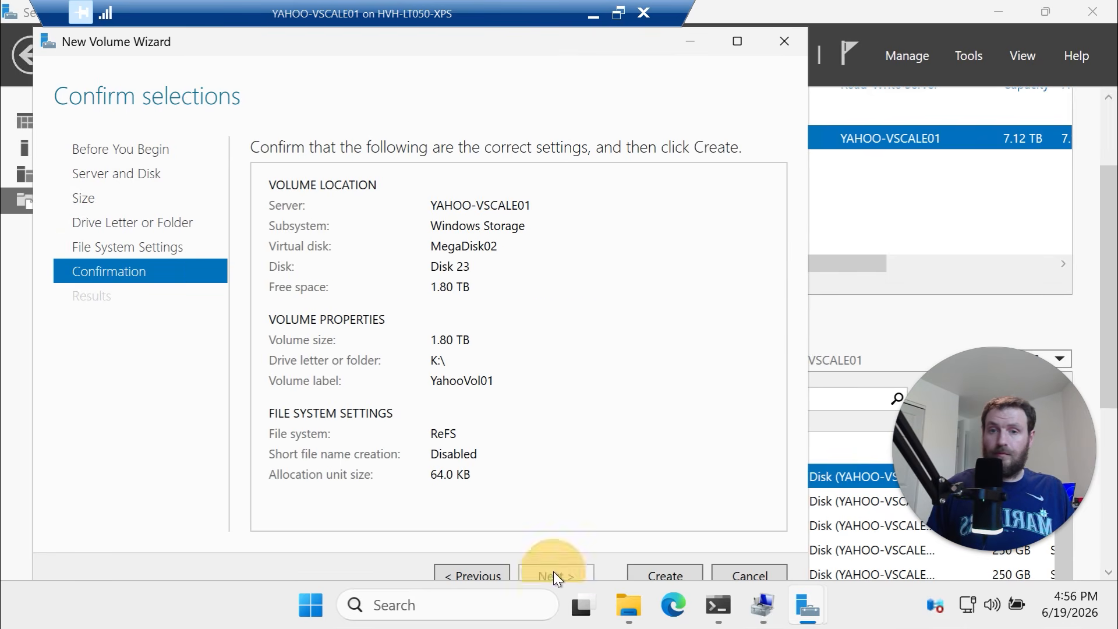
{"action": "left_click", "coordinate": [644, 578]}
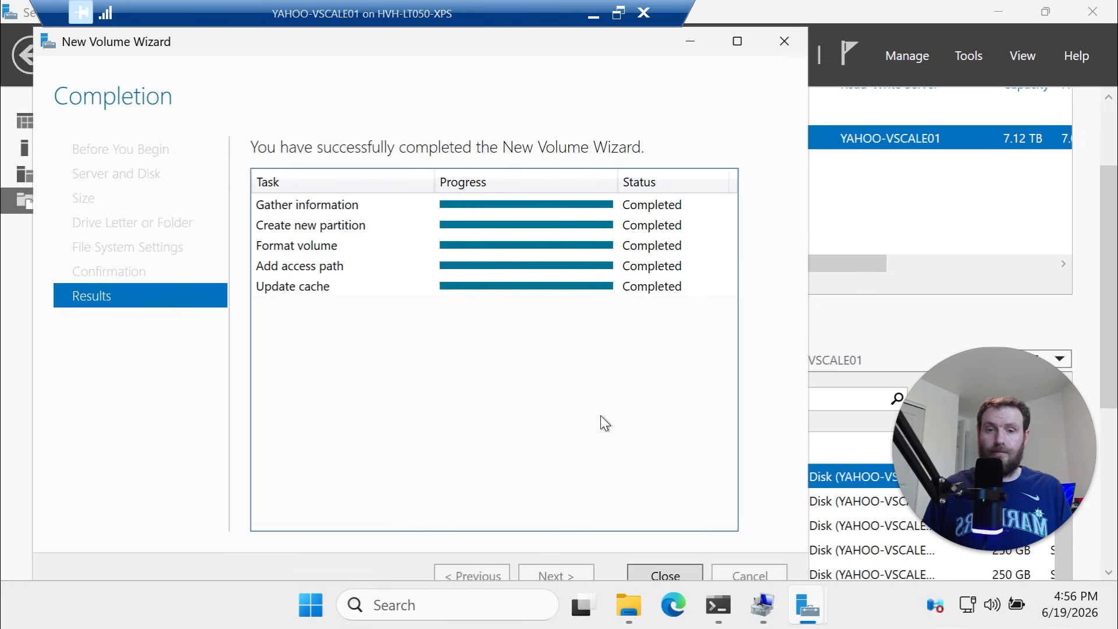
{"action": "left_click", "coordinate": [678, 575]}
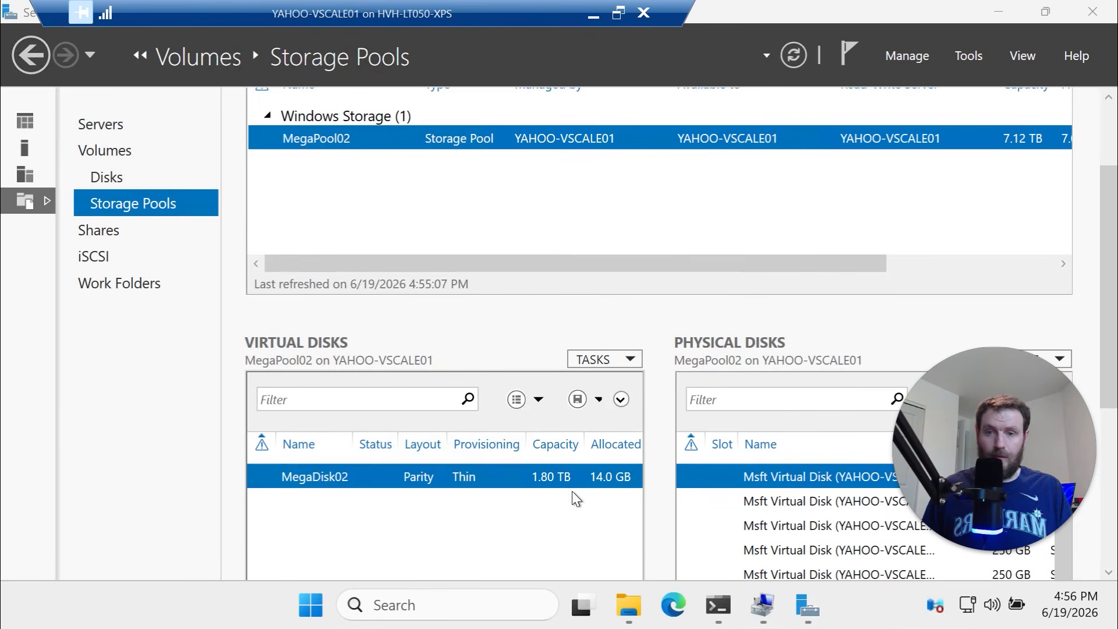
Create a new folder named share01 on the YahooVol01 (K:) drive
{"action": "left_click", "coordinate": [628, 606]}
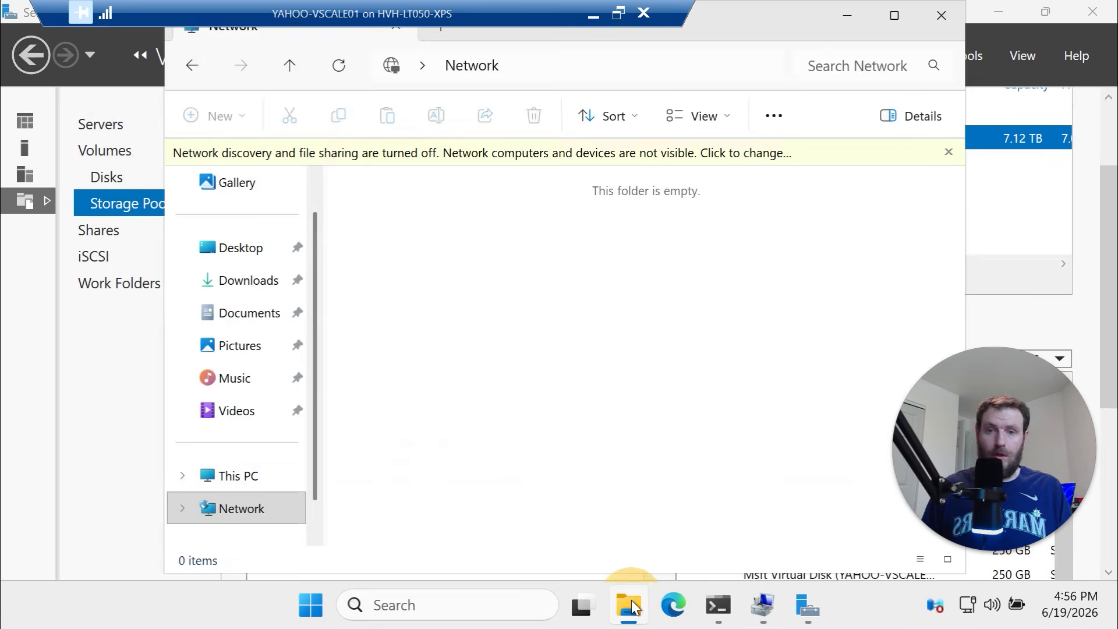
{"action": "left_click", "coordinate": [240, 476]}
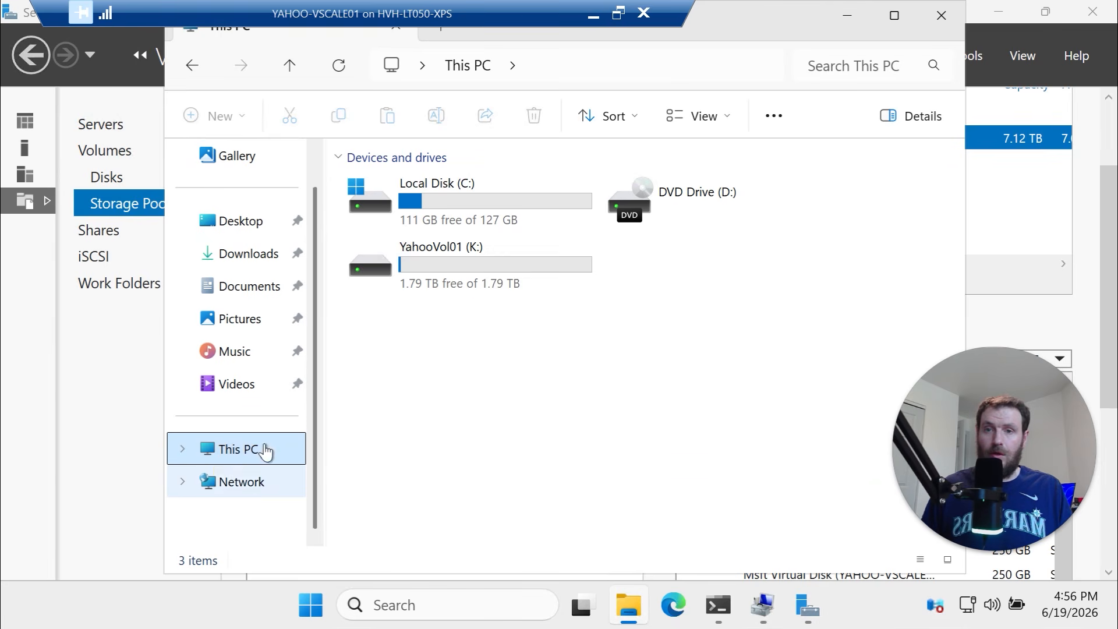
{"action": "double_click", "coordinate": [487, 270]}
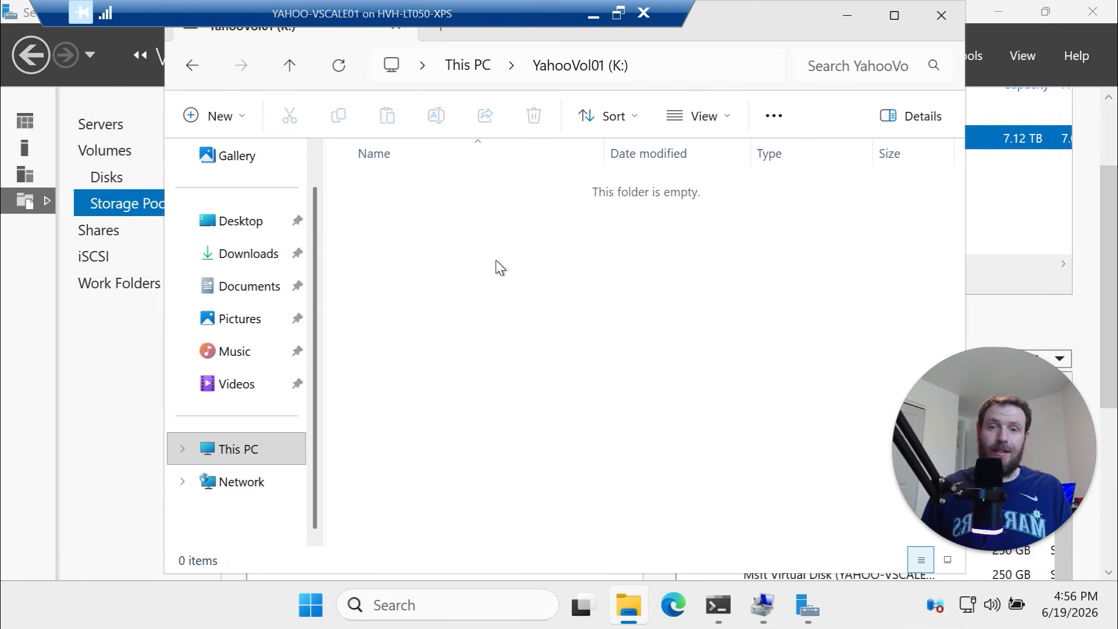
{"action": "right_click", "coordinate": [502, 265]}
{"action": "mouse_move", "coordinate": [693, 386]}
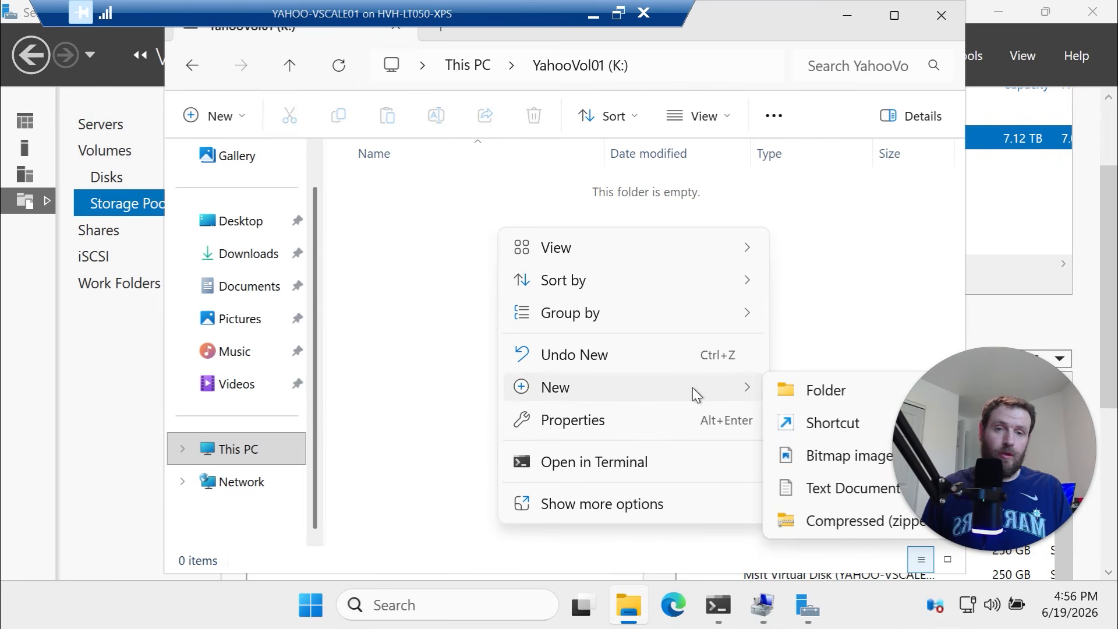
{"action": "left_click", "coordinate": [806, 398]}
{"action": "type", "text": "s"}
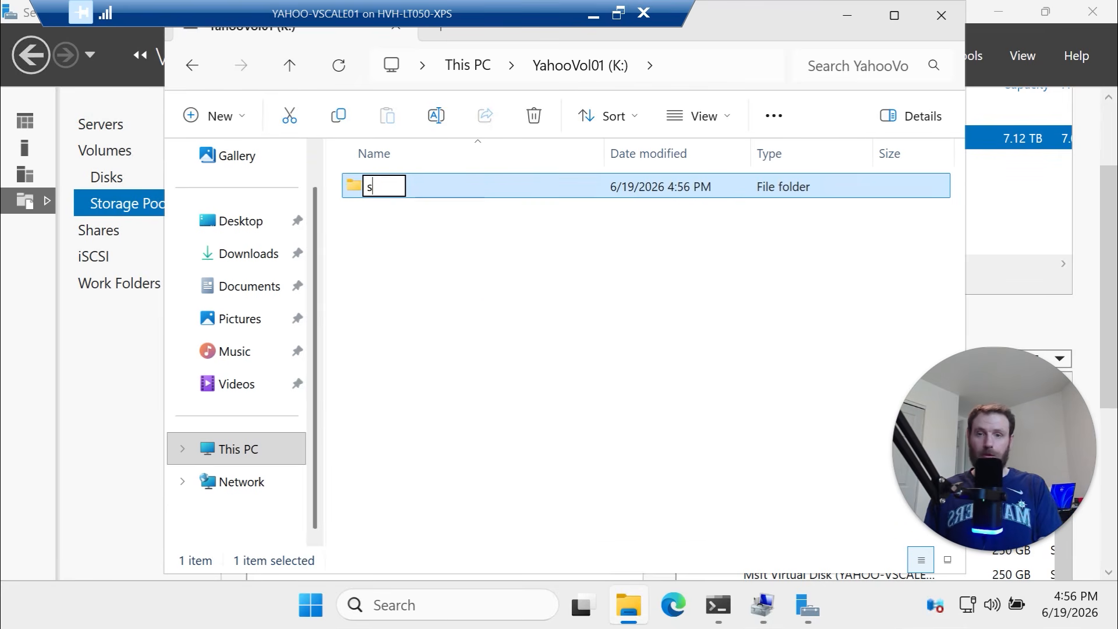
{"action": "type", "text": "hare01"}
{"action": "key", "text": "Return"}
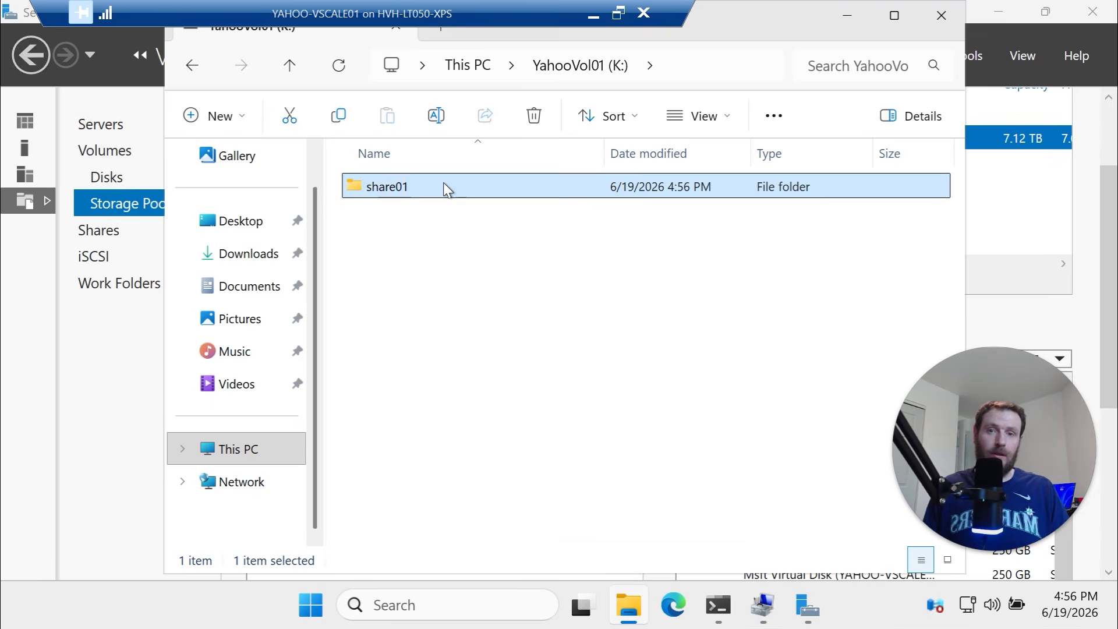
Share share01 on the network, granting Everyone Full Control
{"action": "right_click", "coordinate": [444, 185]}
{"action": "left_click", "coordinate": [560, 405]}
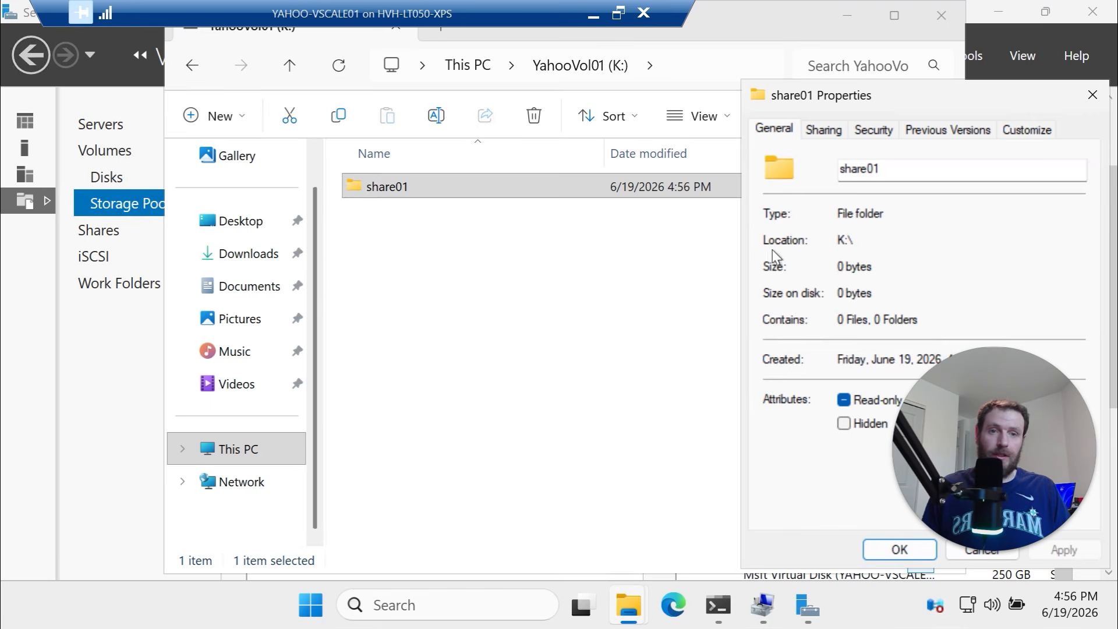
{"action": "left_click", "coordinate": [826, 130]}
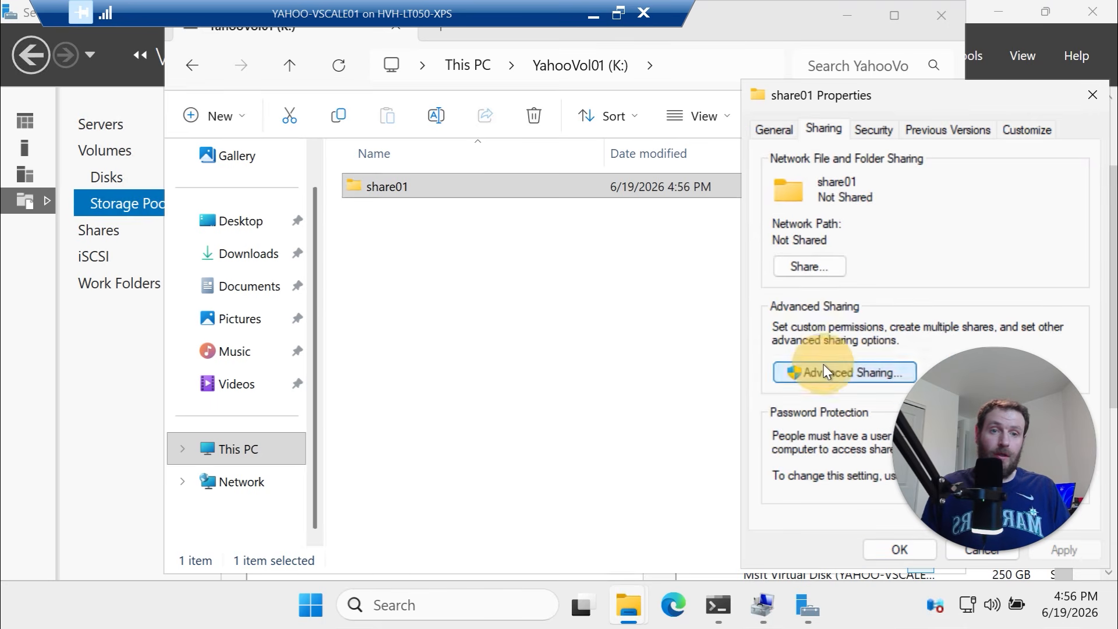
{"action": "left_click", "coordinate": [823, 366]}
{"action": "left_click", "coordinate": [803, 166]}
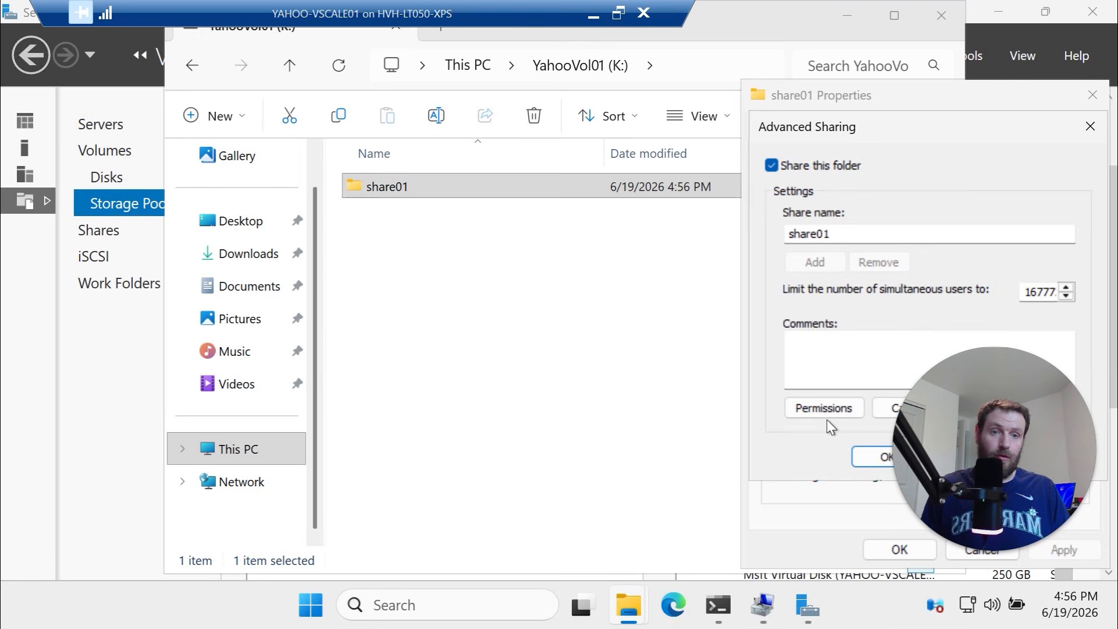
{"action": "left_click", "coordinate": [833, 406]}
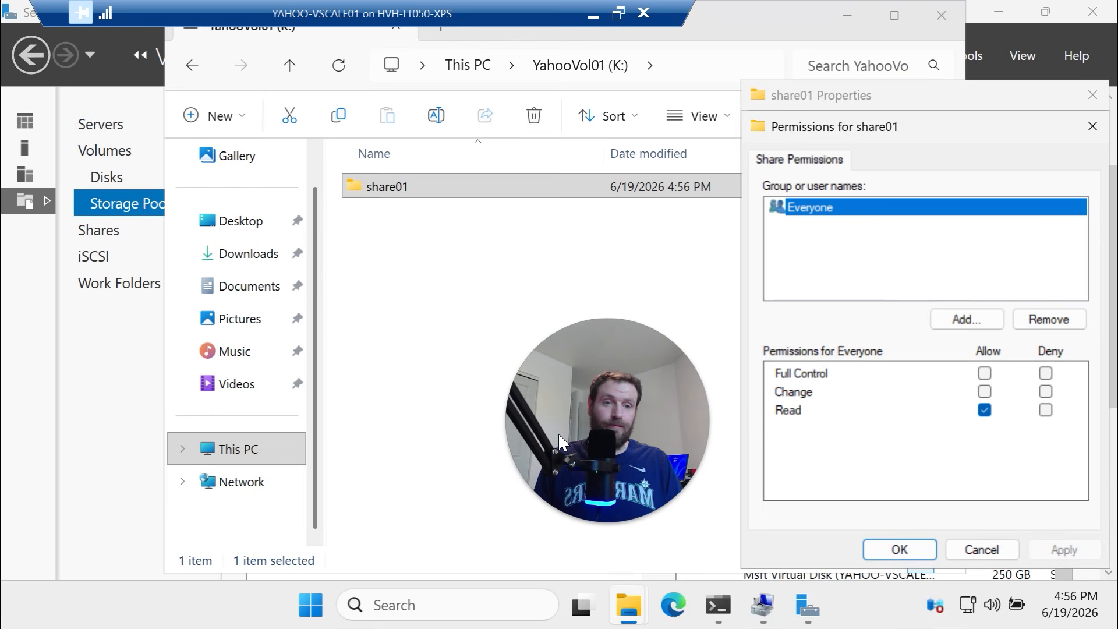
{"action": "left_click", "coordinate": [985, 372]}
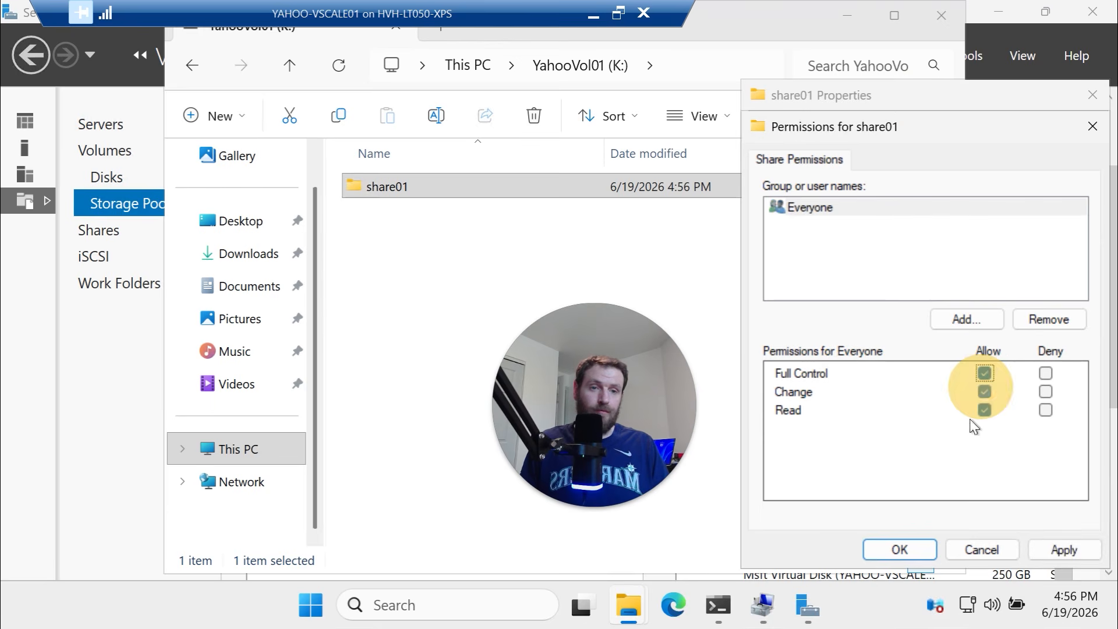
{"action": "left_click", "coordinate": [1051, 547]}
{"action": "left_click", "coordinate": [899, 550]}
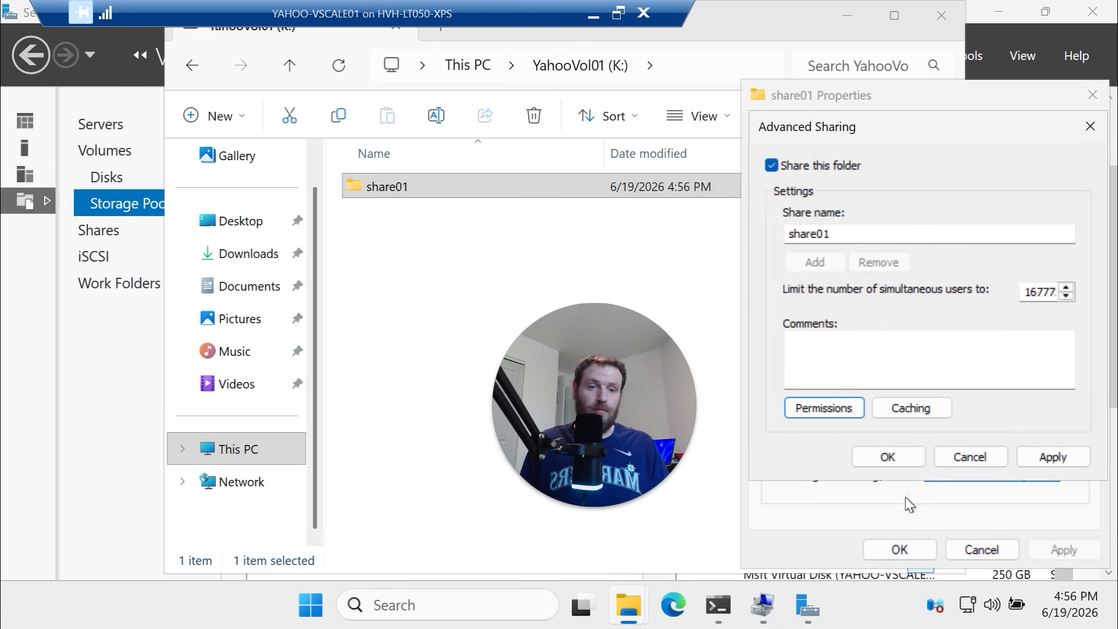
{"action": "left_click", "coordinate": [1066, 464]}
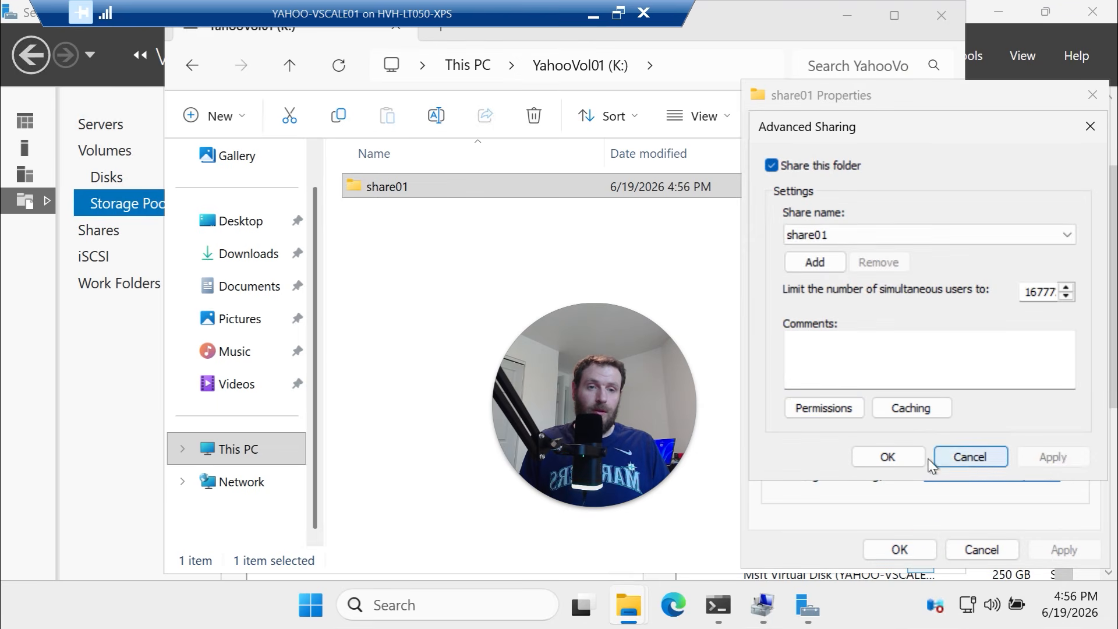
{"action": "left_click", "coordinate": [881, 460]}
{"action": "left_click", "coordinate": [889, 553]}
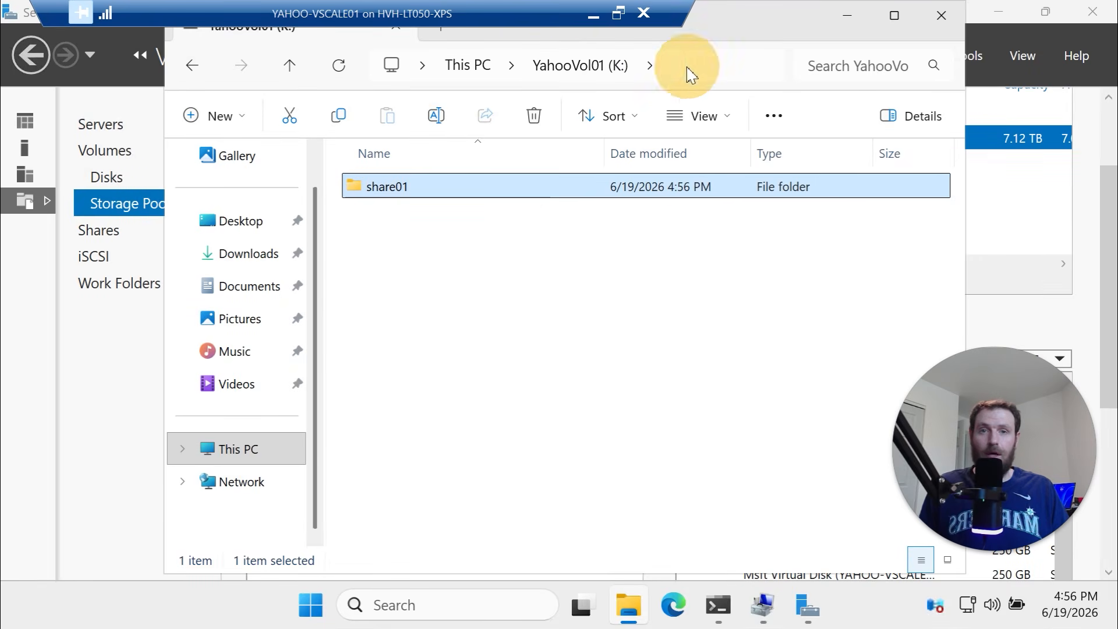
Browse to \\yahoo-vscale01 in File Explorer to list its network shares
{"action": "left_click", "coordinate": [566, 70]}
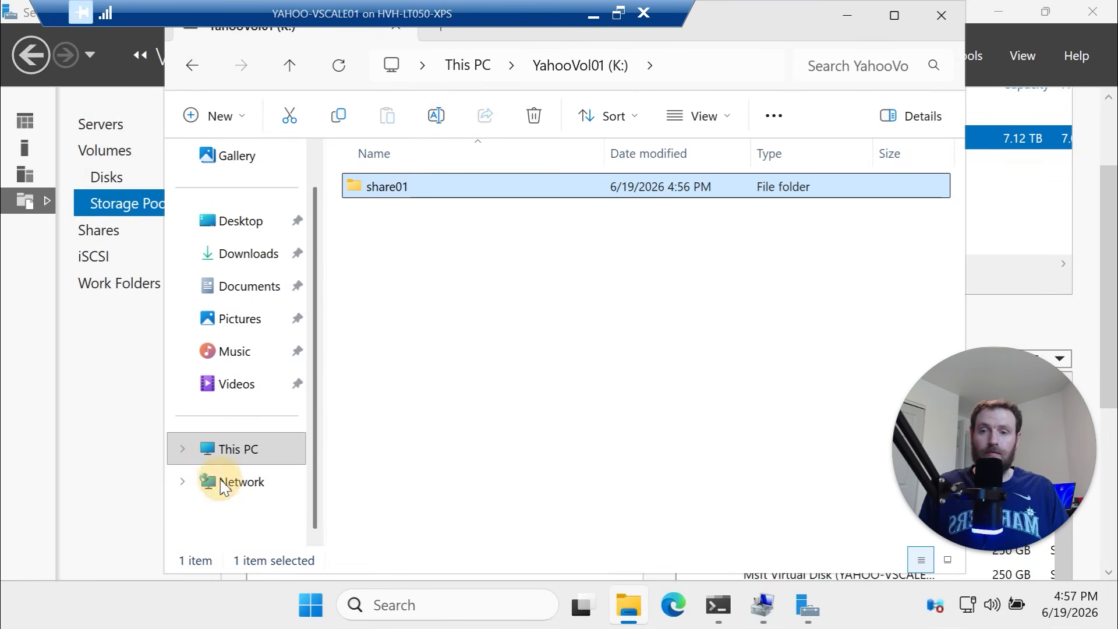
{"action": "mouse_move", "coordinate": [971, 487]}
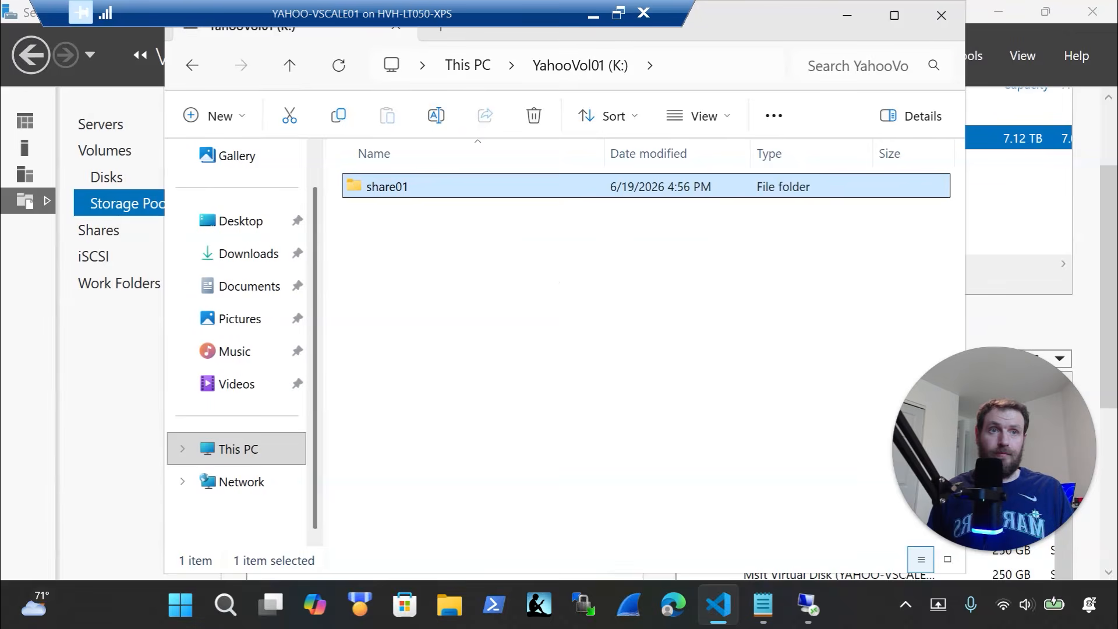
{"action": "left_click", "coordinate": [546, 274]}
{"action": "left_click_drag", "start_coordinate": [717, 11], "coordinate": [681, 156]}
{"action": "left_click", "coordinate": [658, 213]}
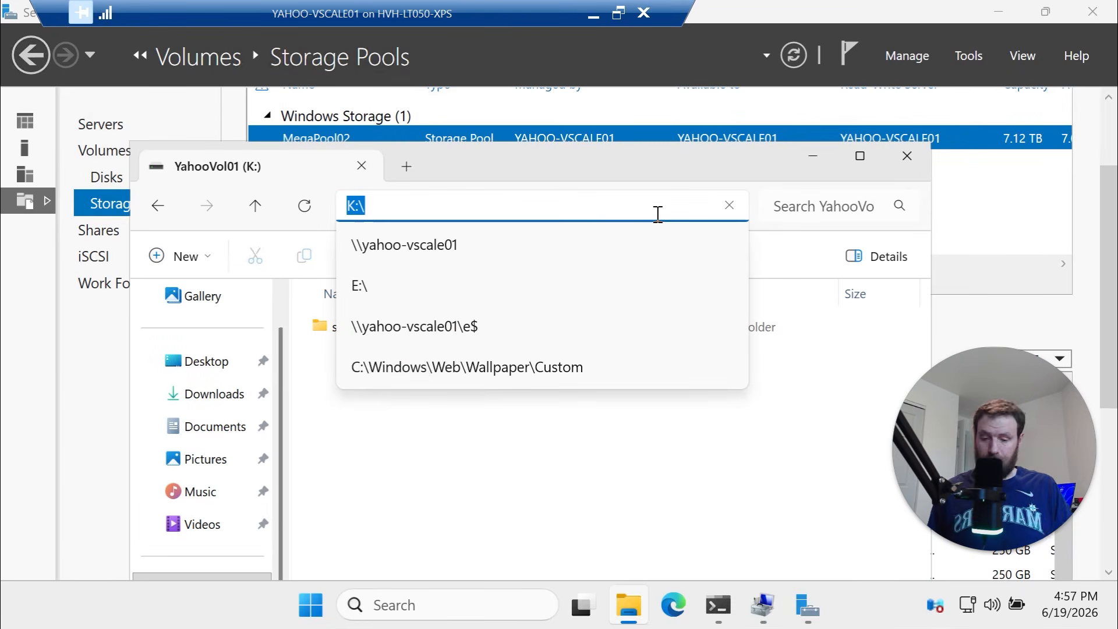
{"action": "type", "text": "\\\\"}
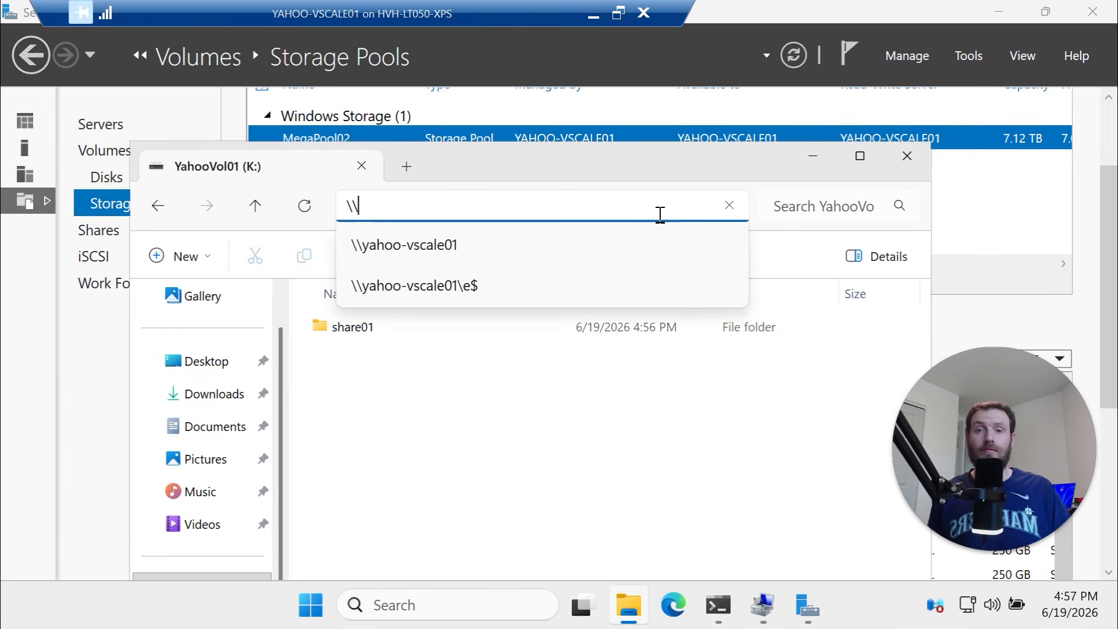
{"action": "left_click", "coordinate": [629, 242]}
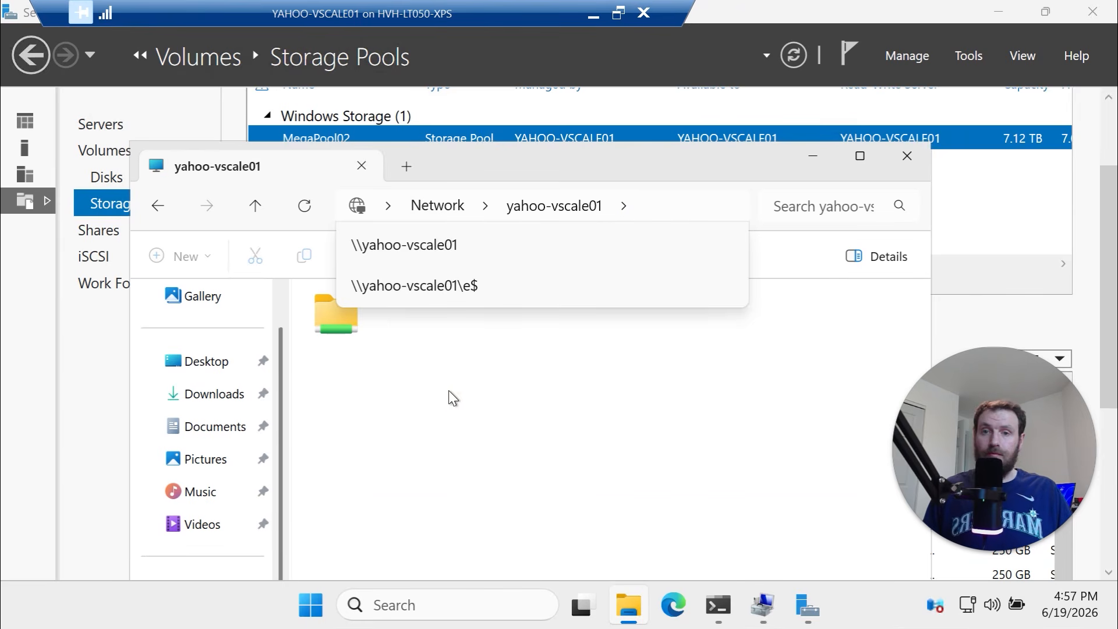
{"action": "left_click", "coordinate": [518, 253]}
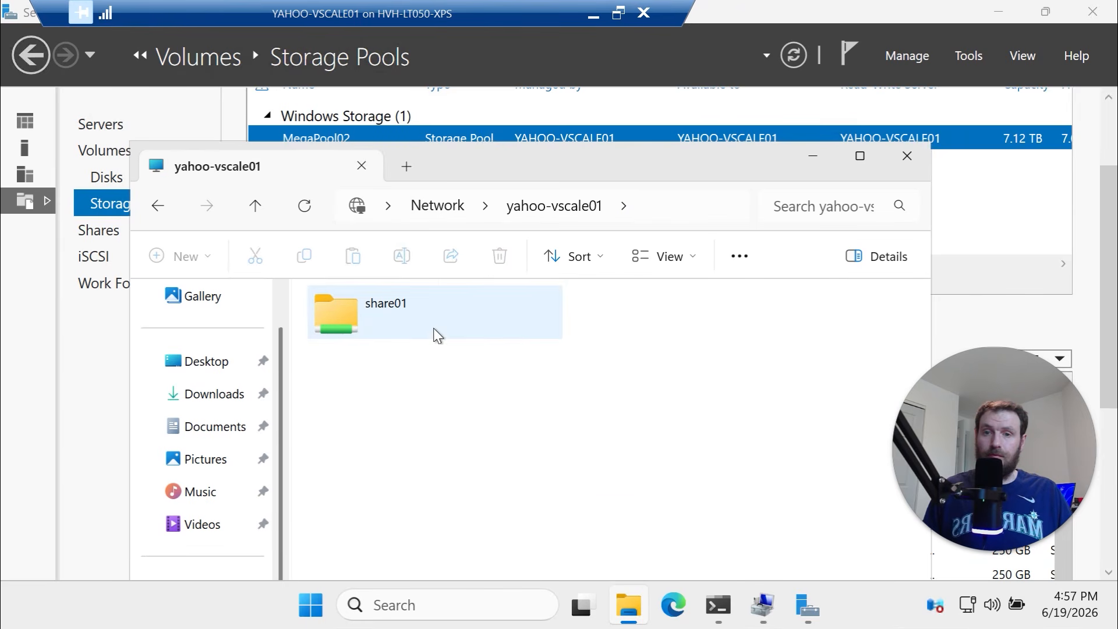
Open the share01 share, go back up, then close Explorer and Server Manager
{"action": "right_click", "coordinate": [417, 314]}
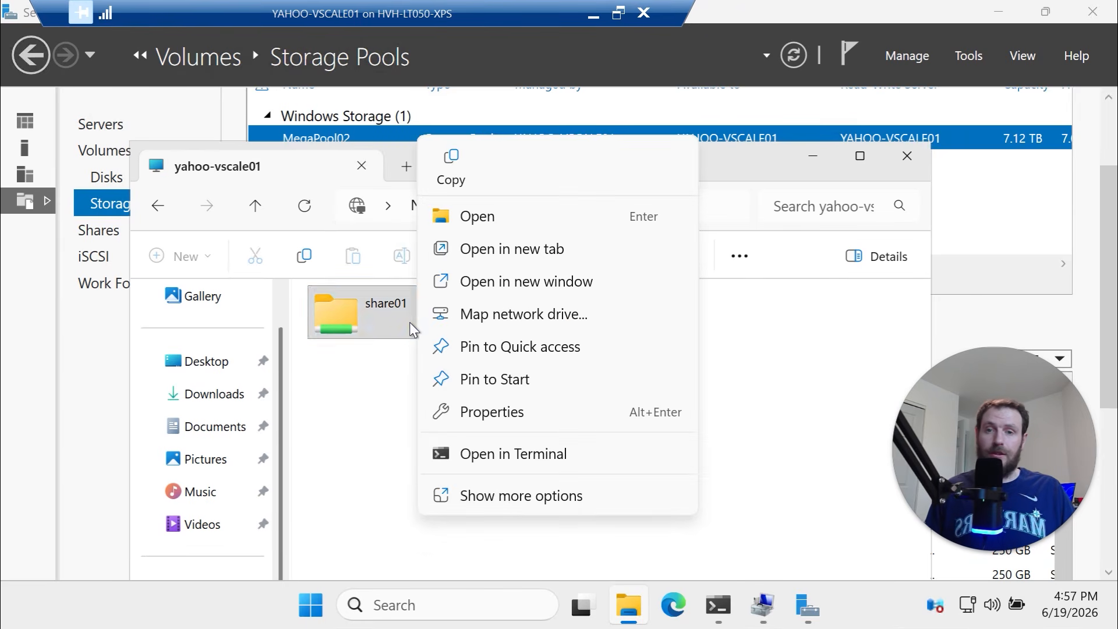
{"action": "double_click", "coordinate": [372, 322]}
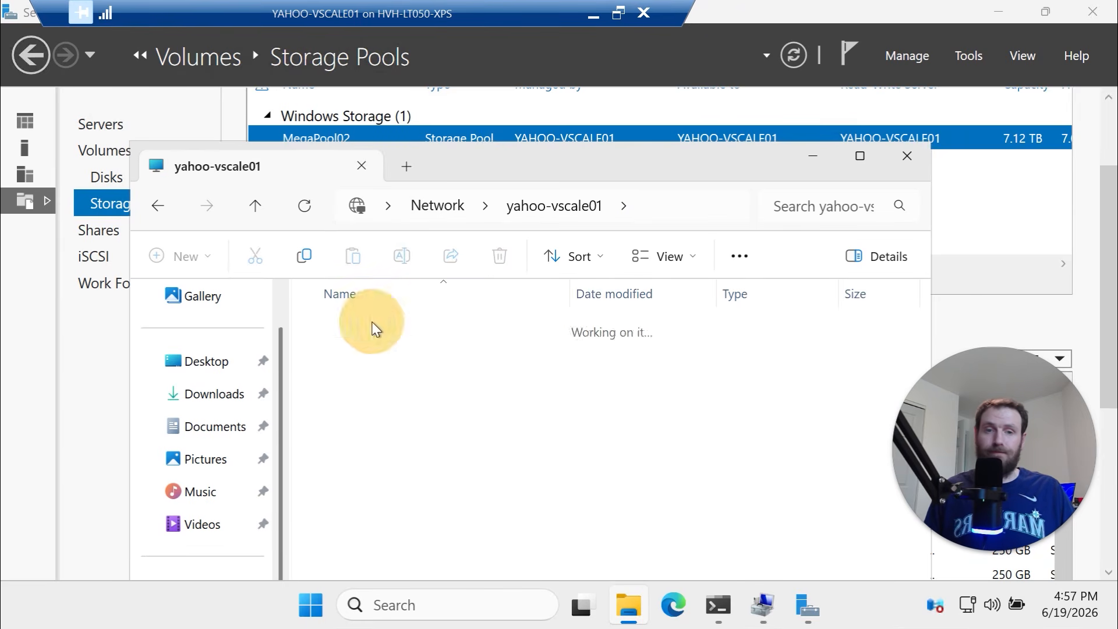
{"action": "left_click", "coordinate": [255, 206]}
{"action": "left_click", "coordinate": [905, 155]}
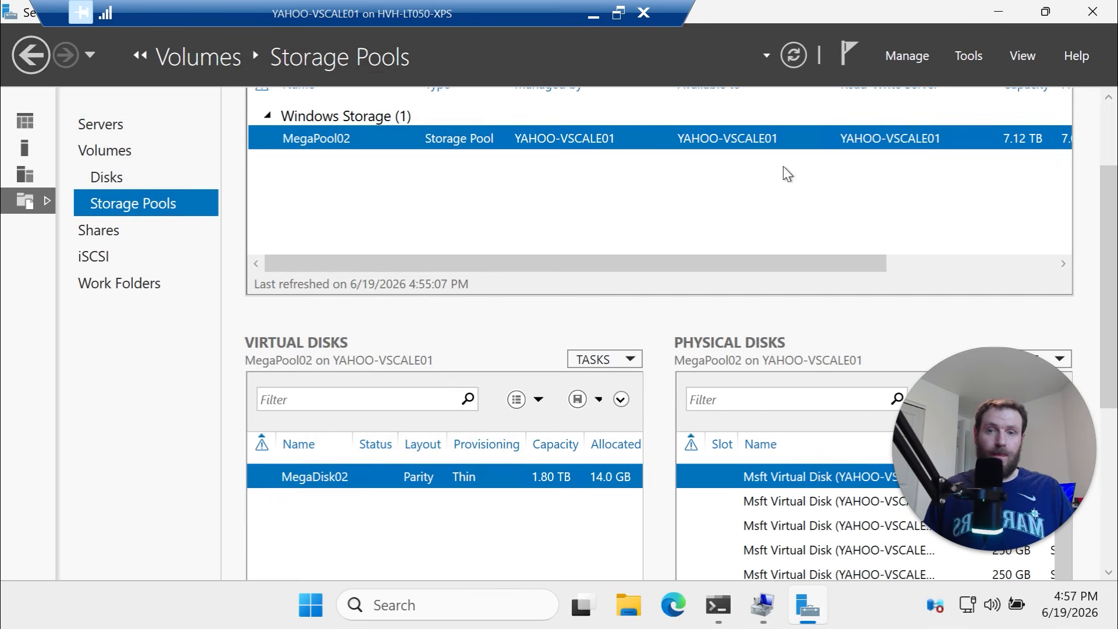
{"action": "left_click", "coordinate": [1115, 12]}
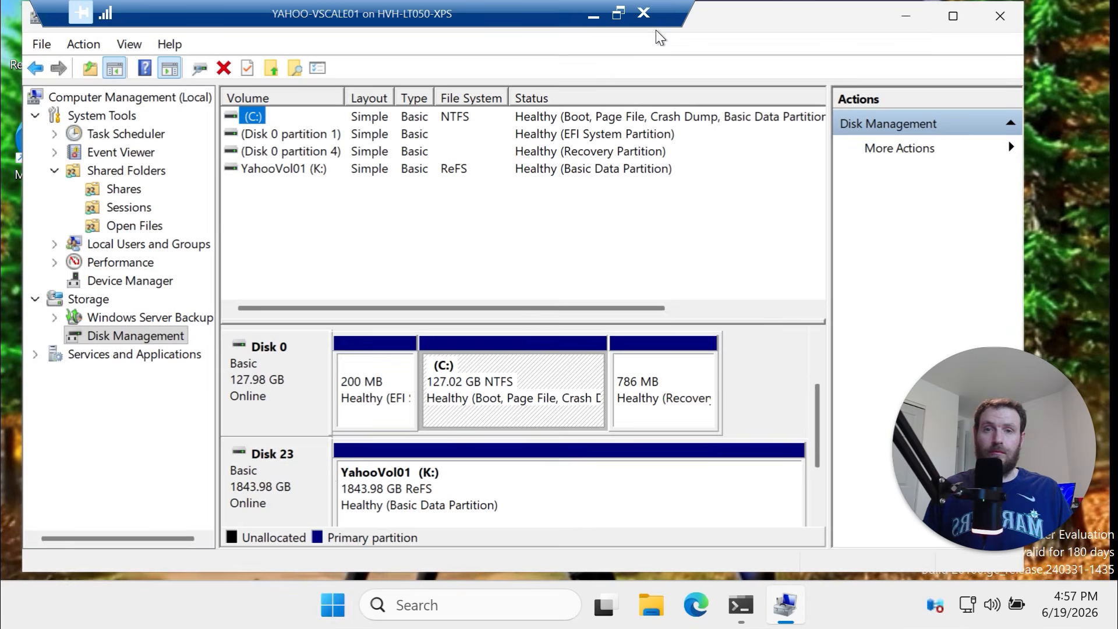
Open YAHOO-VSCALE01's settings and inspect its Disk1 and Disk2 hard drives
{"action": "left_click", "coordinate": [594, 14]}
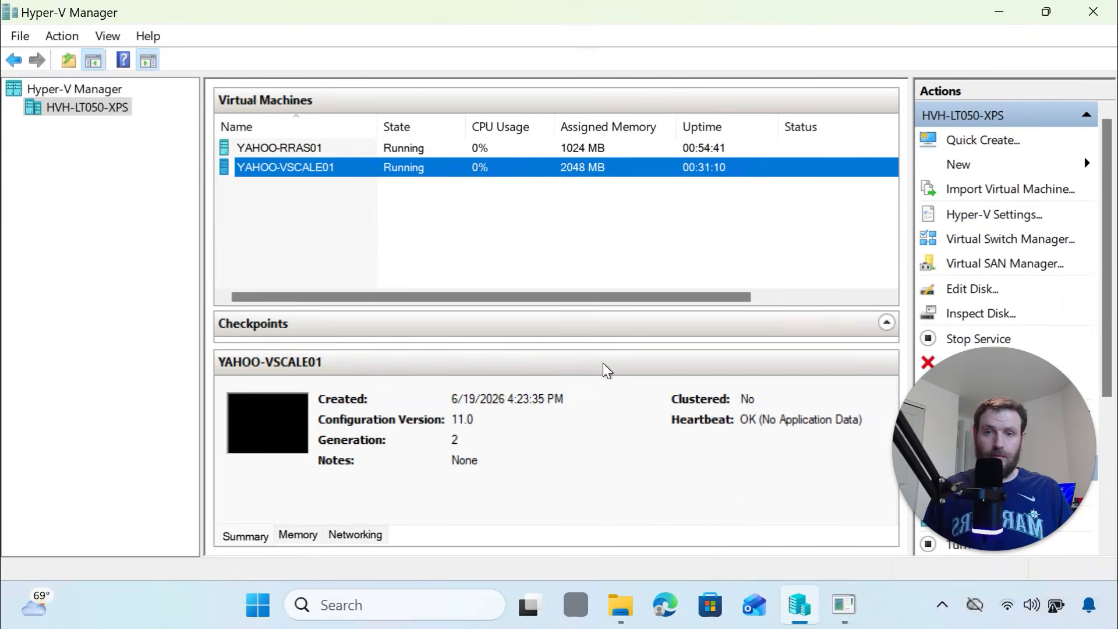
{"action": "right_click", "coordinate": [799, 606]}
{"action": "right_click", "coordinate": [330, 177]}
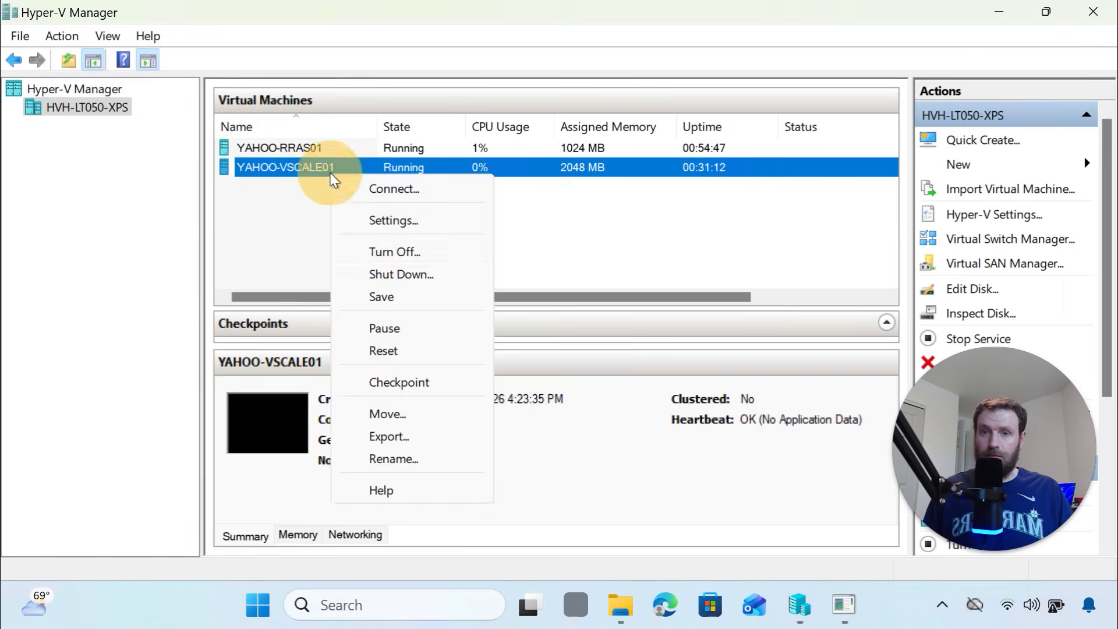
{"action": "left_click", "coordinate": [385, 220]}
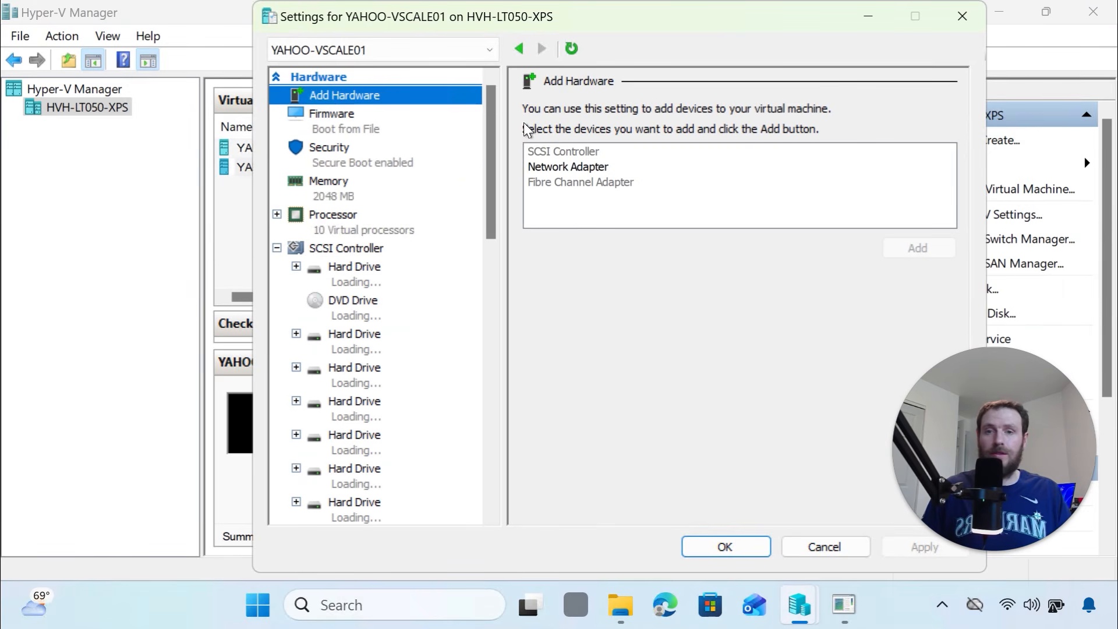
{"action": "left_click_drag", "start_coordinate": [492, 213], "coordinate": [489, 245]}
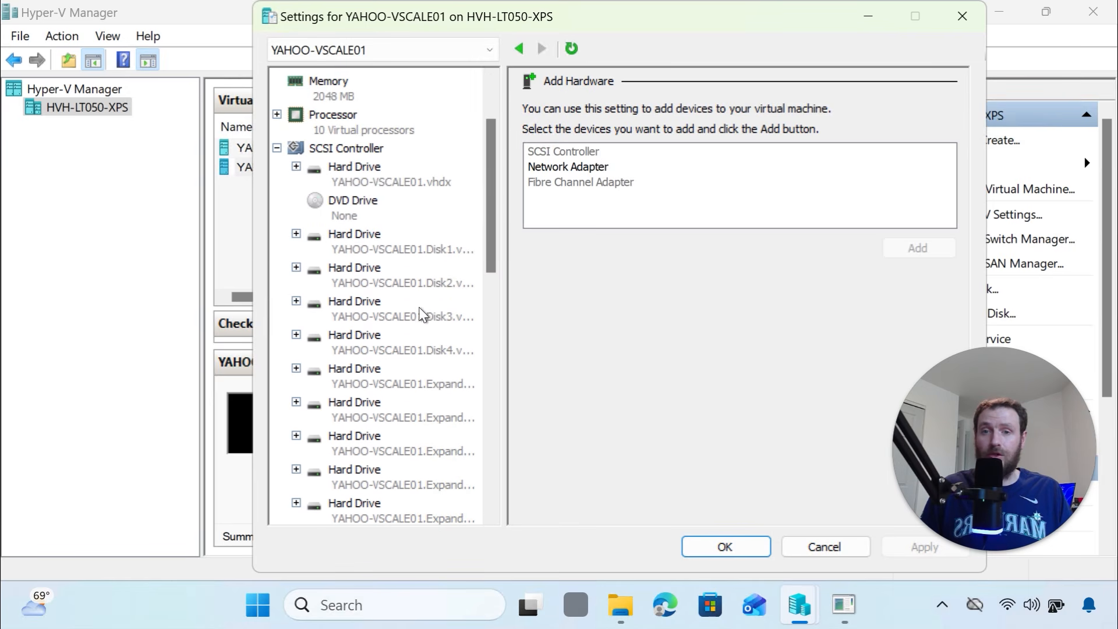
{"action": "left_click", "coordinate": [428, 349]}
{"action": "left_click", "coordinate": [416, 243]}
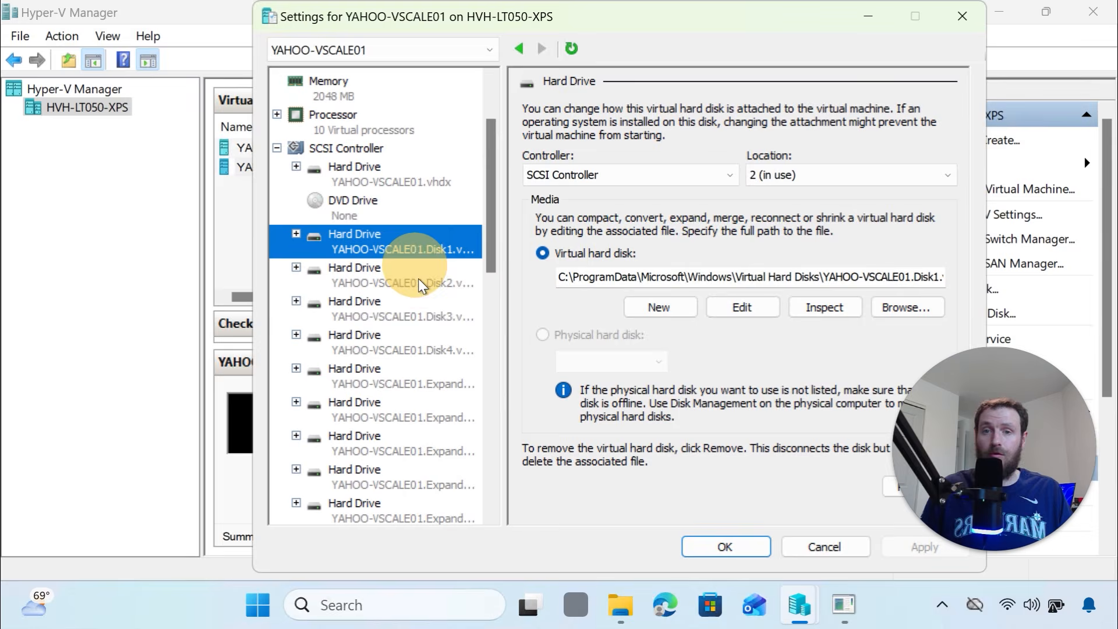
{"action": "left_click", "coordinate": [418, 284]}
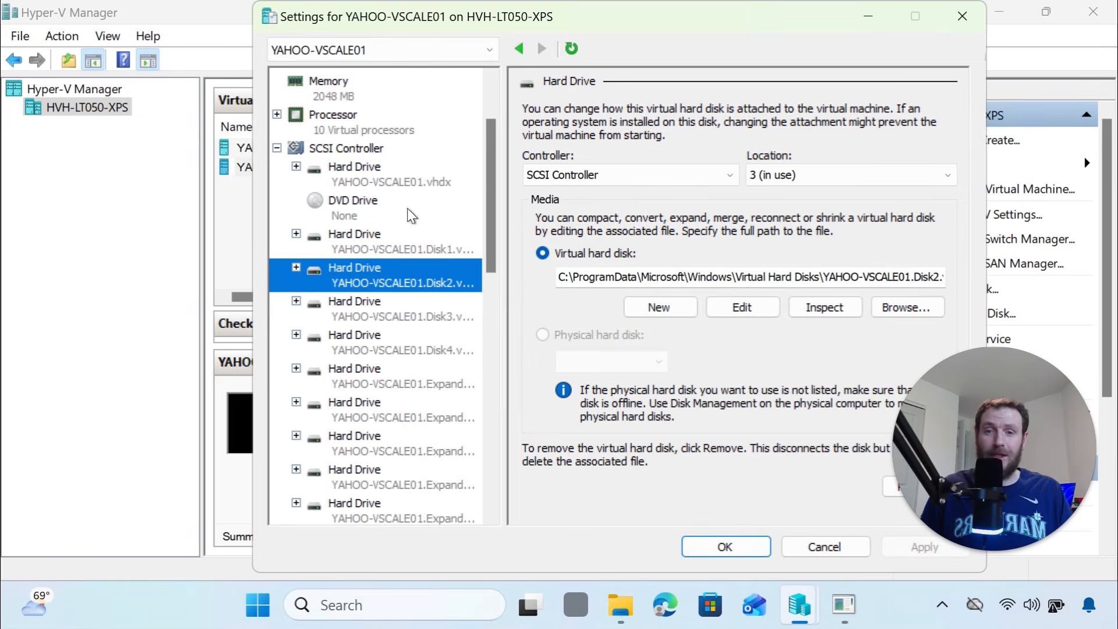
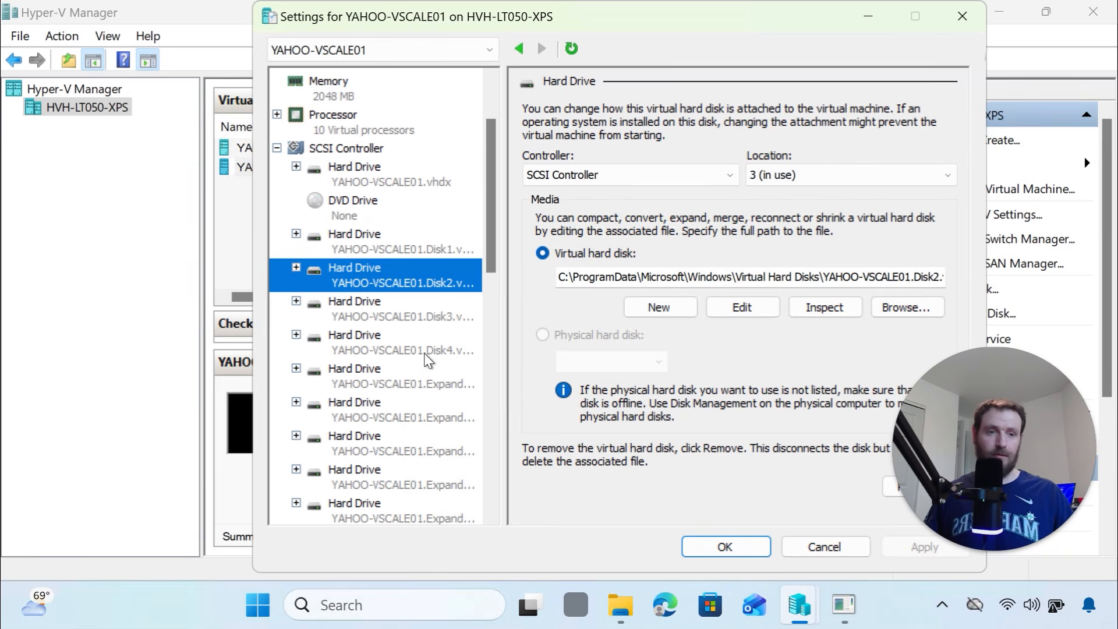
Close YAHOO-VSCALE01's settings and turn the YAHOO-VSCALE01 virtual machine off
{"action": "left_click", "coordinate": [962, 19]}
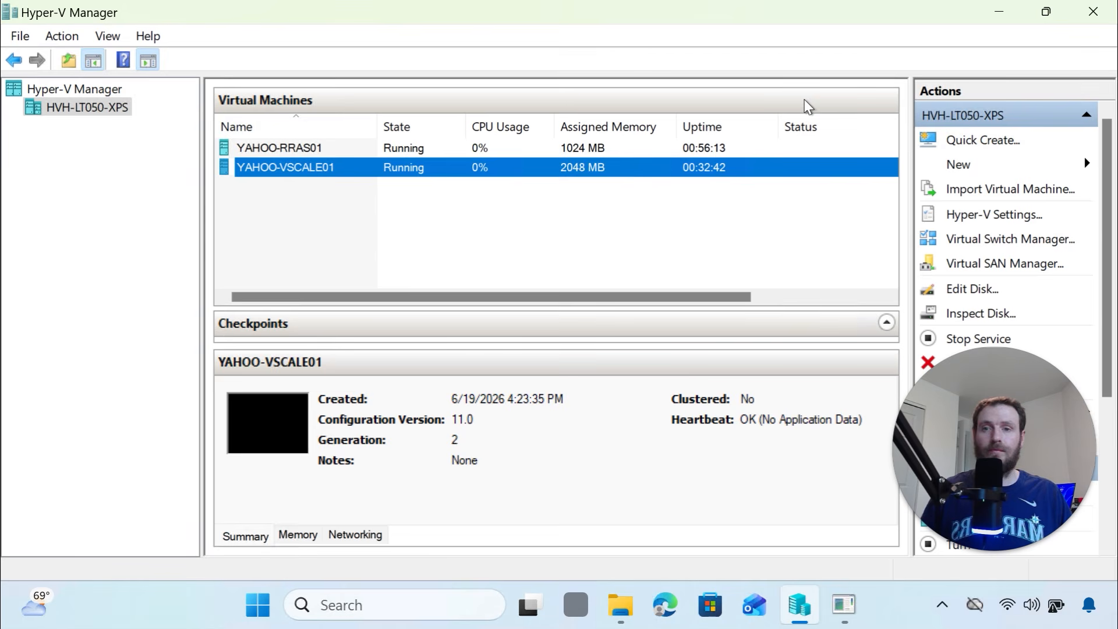
{"action": "right_click", "coordinate": [716, 164]}
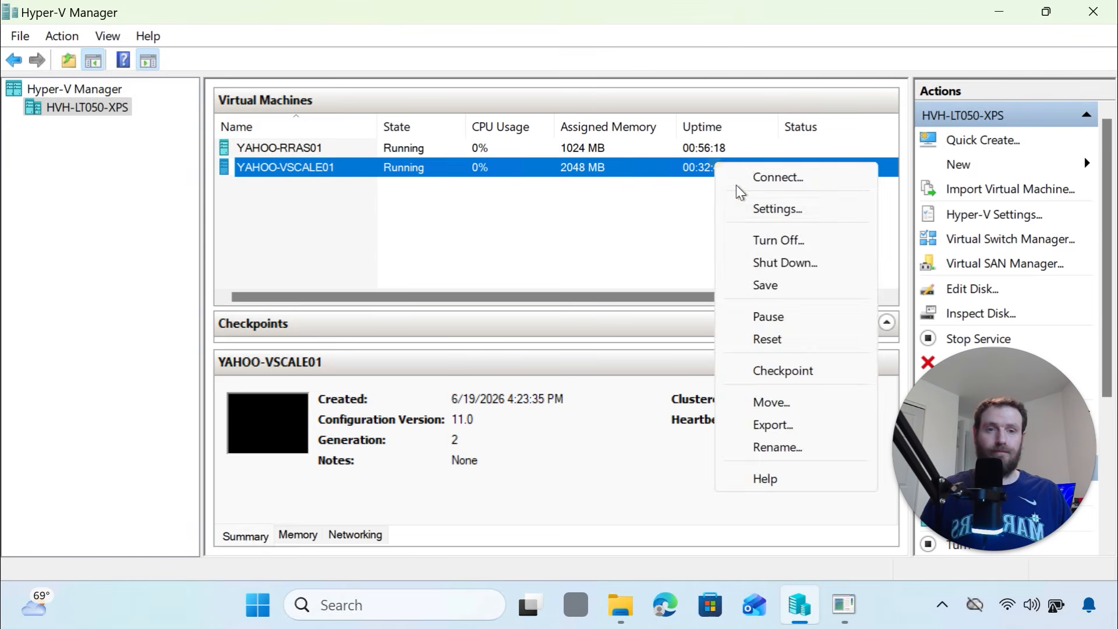
{"action": "left_click", "coordinate": [784, 240]}
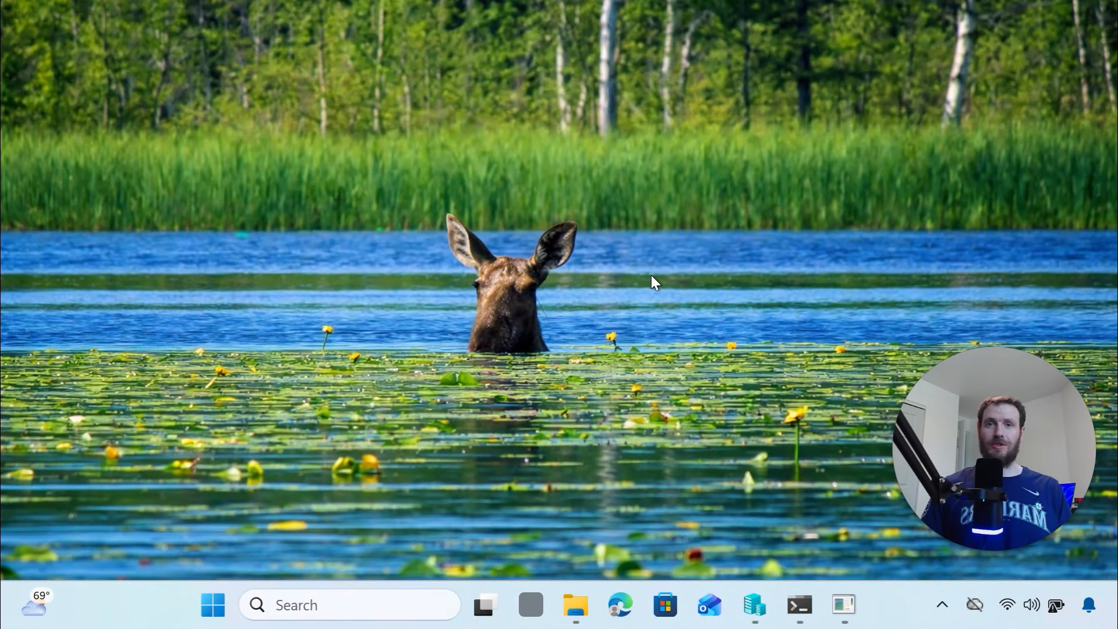
Switch to the YAHOO-RRAS01 console and move the Routing and Remote Access window aside
{"action": "left_click", "coordinate": [759, 617]}
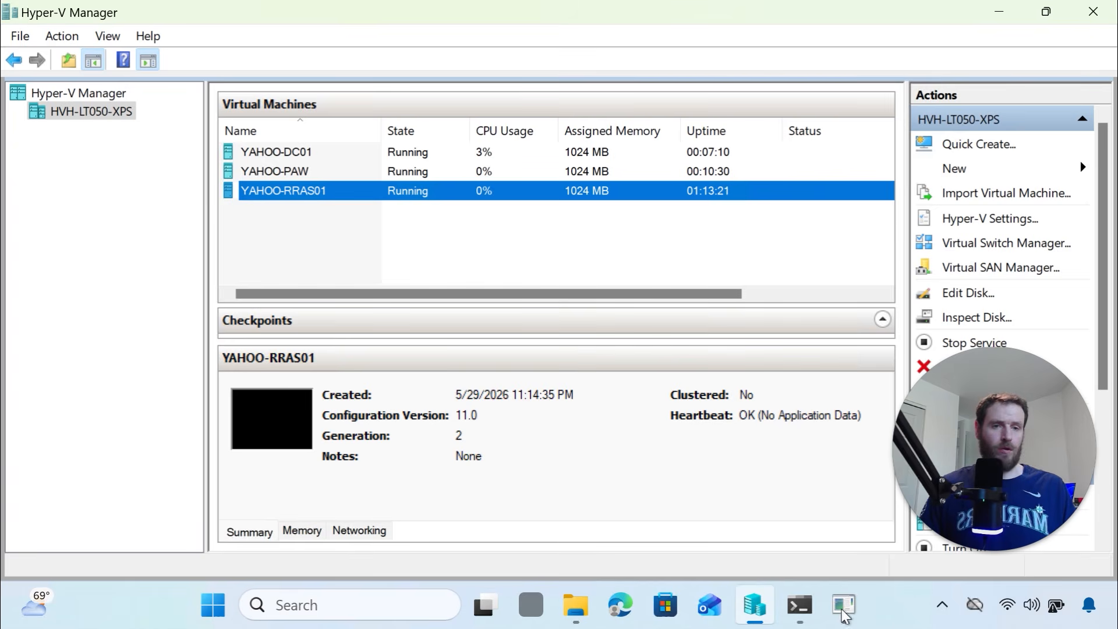
{"action": "mouse_move", "coordinate": [843, 613]}
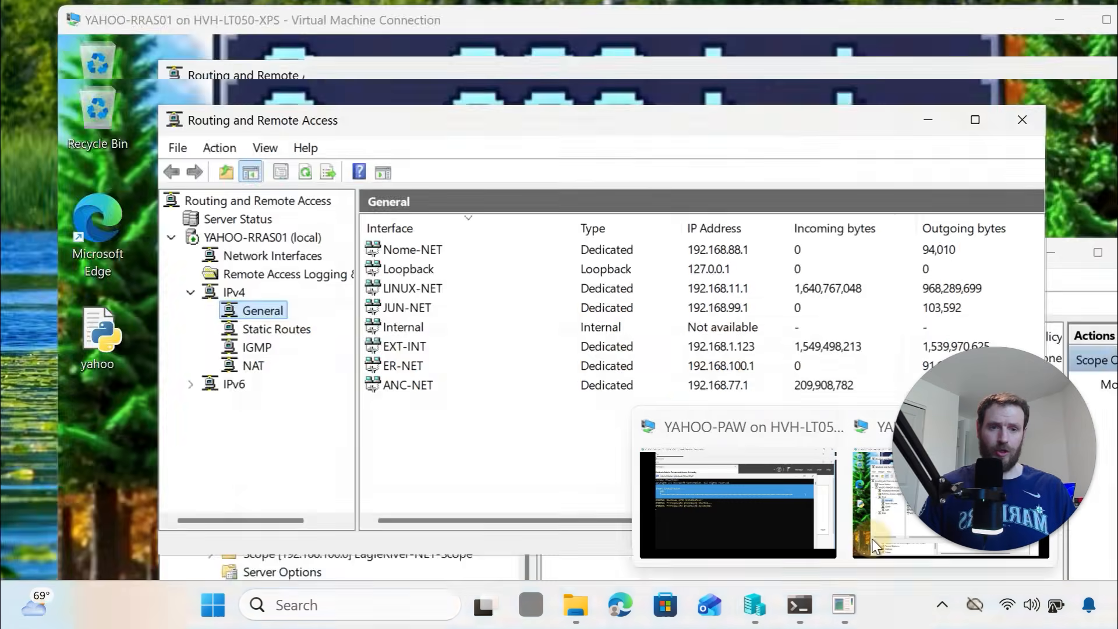
{"action": "left_click", "coordinate": [872, 539]}
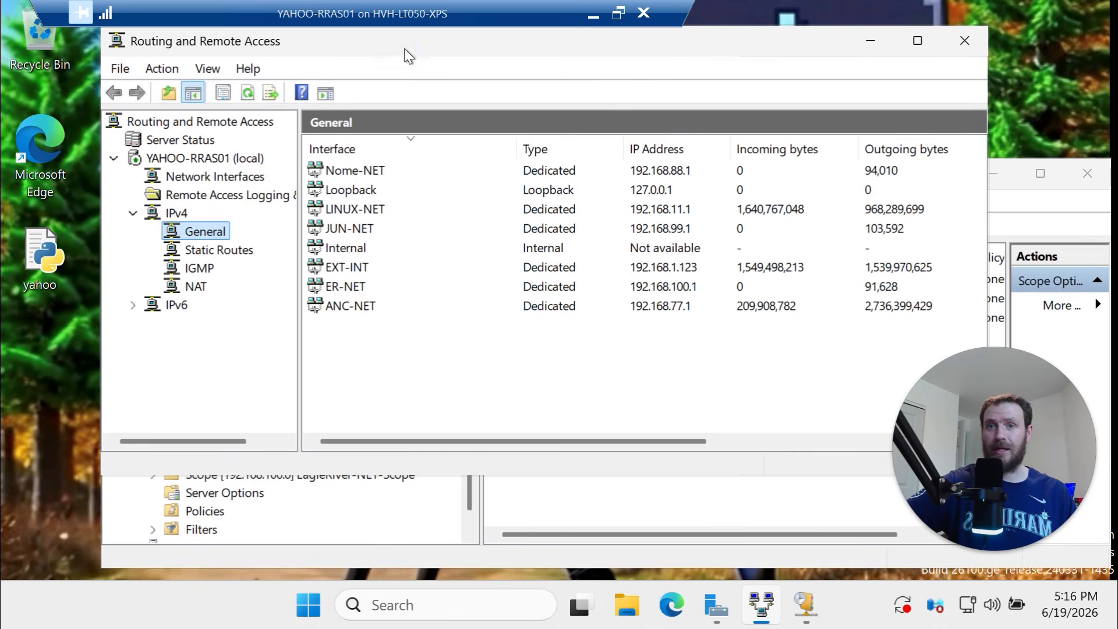
{"action": "left_click_drag", "start_coordinate": [407, 41], "coordinate": [507, 40]}
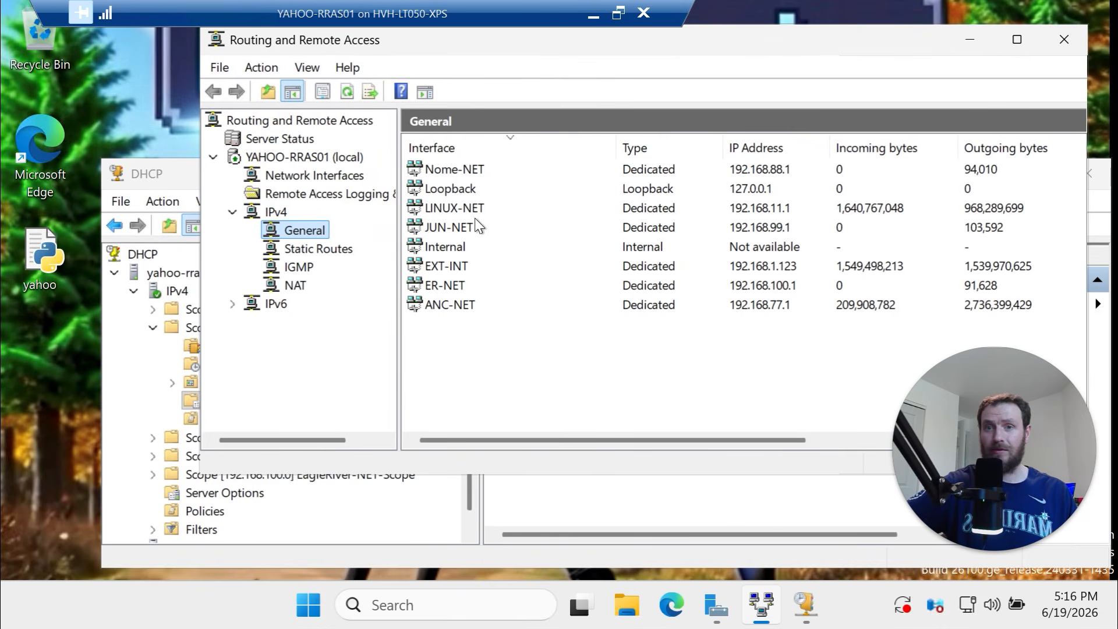
Review the IPv4 interfaces EXT-INT, ER-NET, Internal, JUN-NET and ANC-NET (192.168.77.1)
{"action": "left_click", "coordinate": [464, 267]}
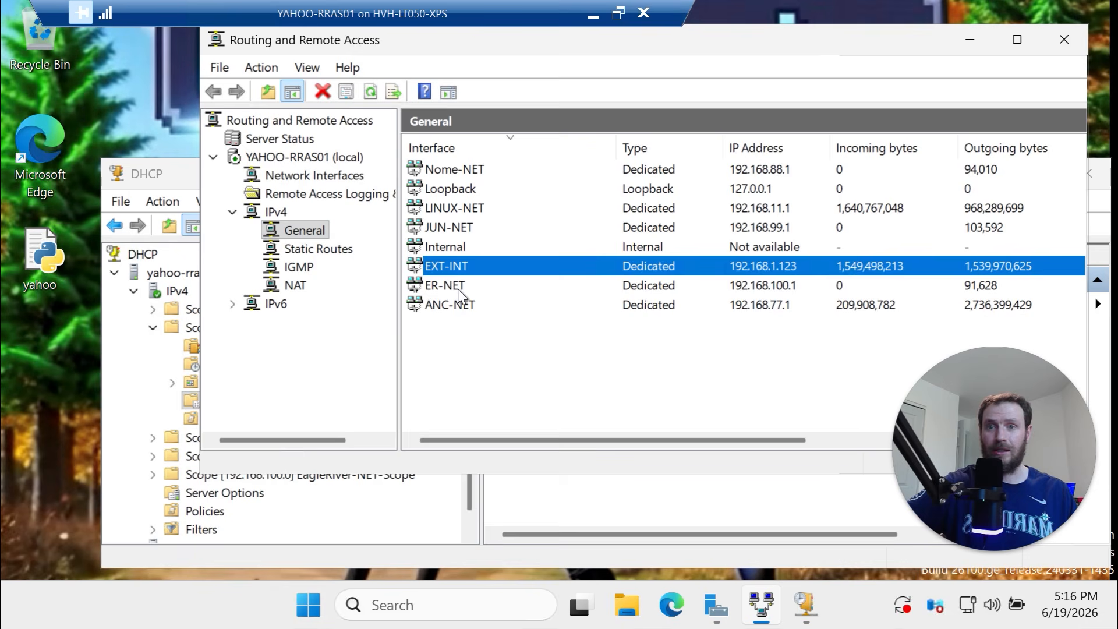
{"action": "left_click", "coordinate": [458, 287]}
{"action": "left_click", "coordinate": [466, 246]}
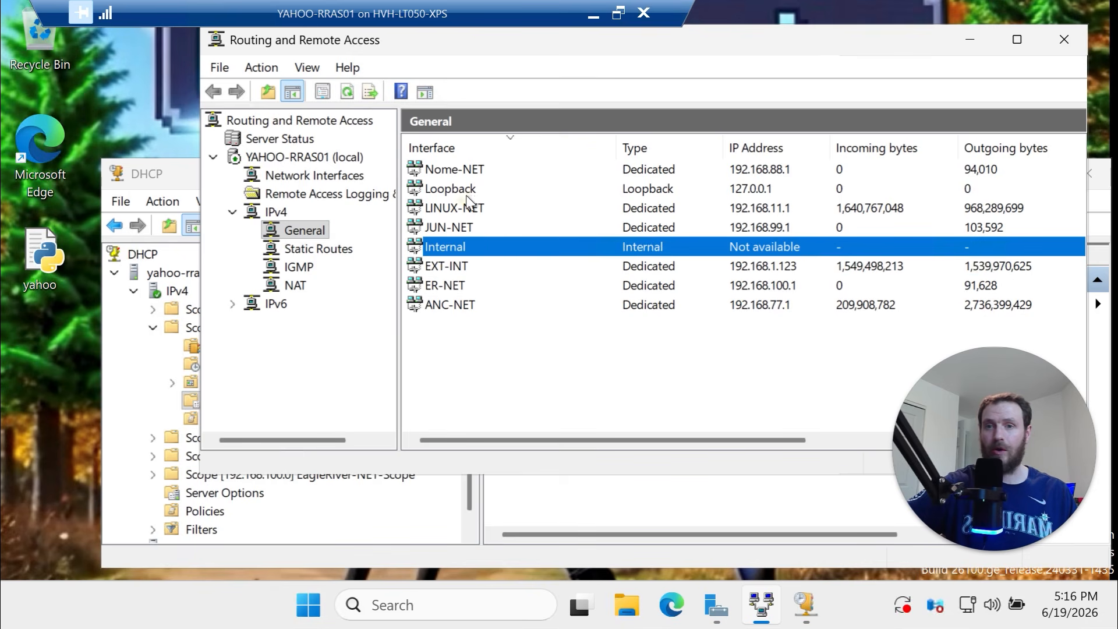
{"action": "left_click", "coordinate": [460, 291]}
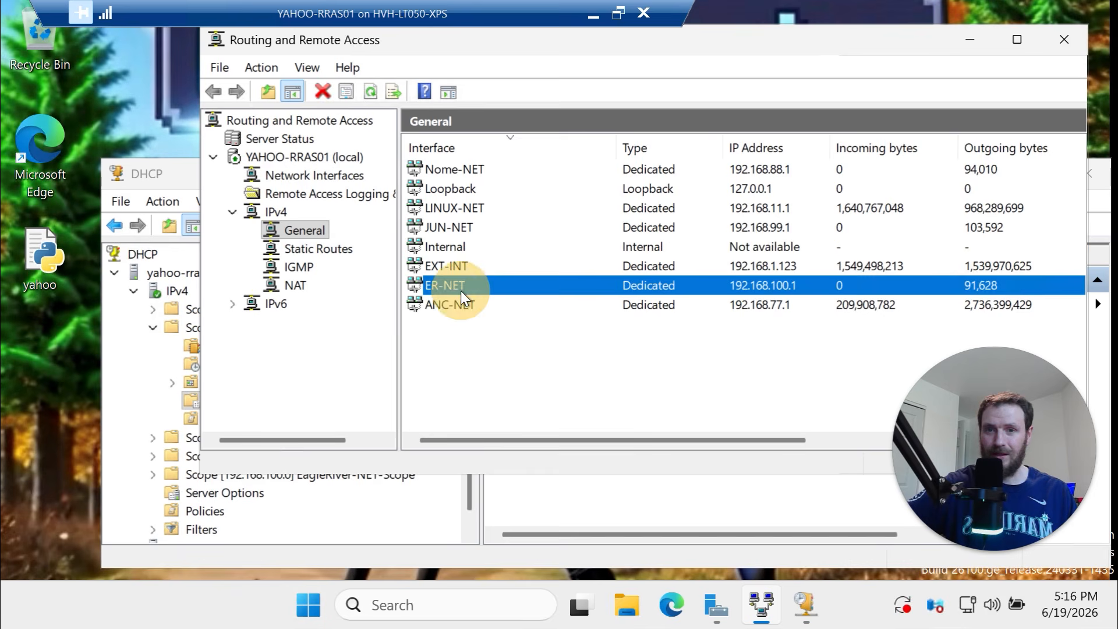
{"action": "left_click", "coordinate": [468, 227]}
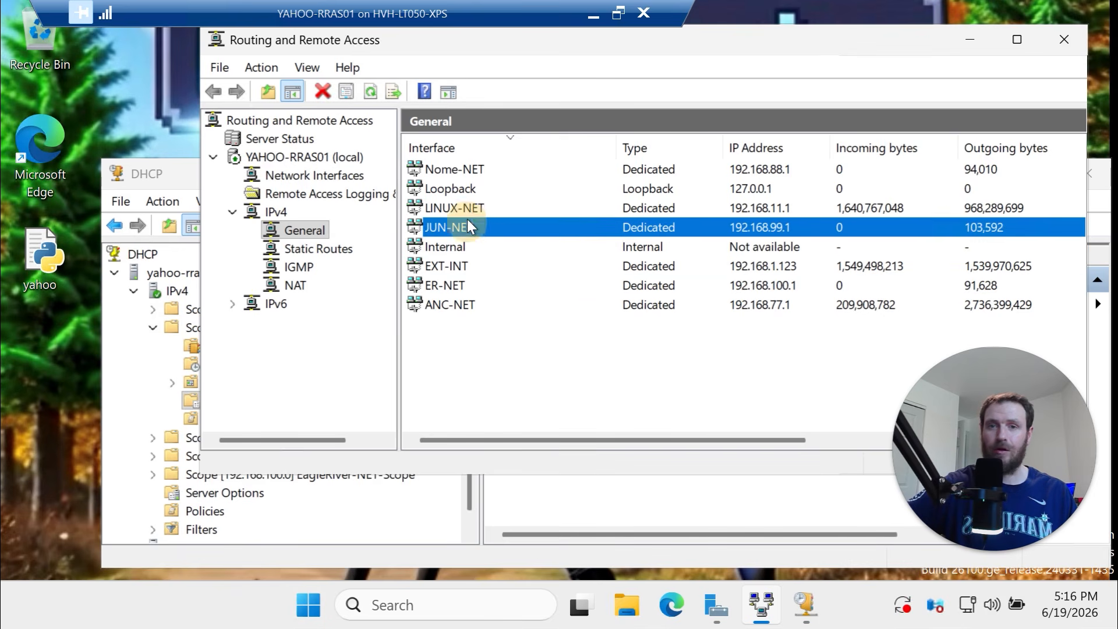
{"action": "left_click", "coordinate": [462, 309]}
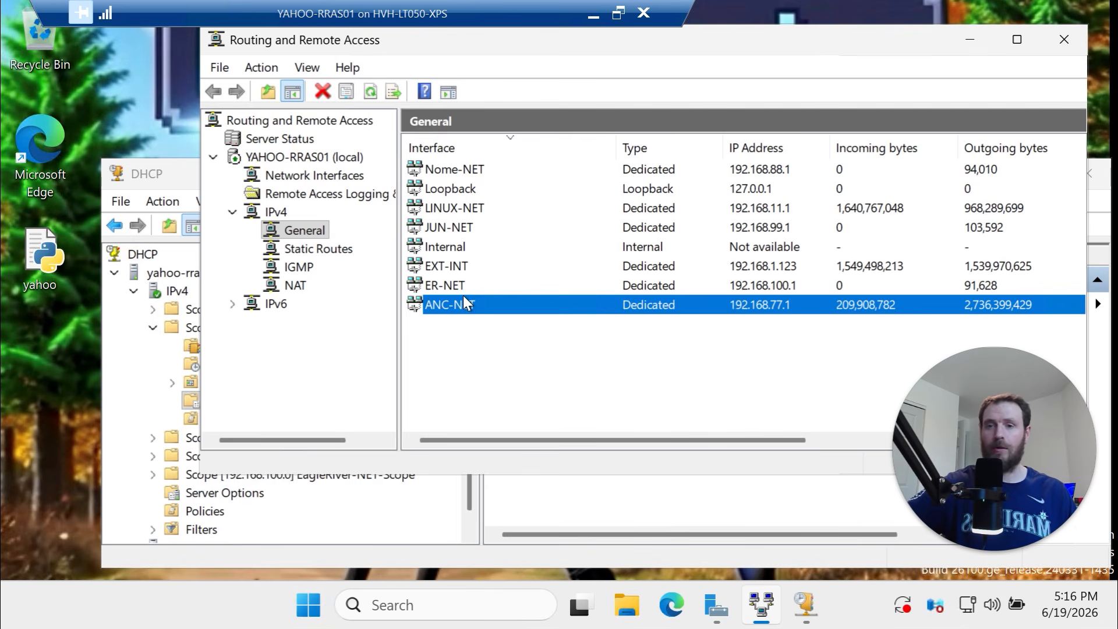
Check Anchorage-NET's 006 DNS Servers option (192.168.77.7, 8.8.8.8), then close the YAHOO-RRAS01 console
{"action": "left_click", "coordinate": [579, 511]}
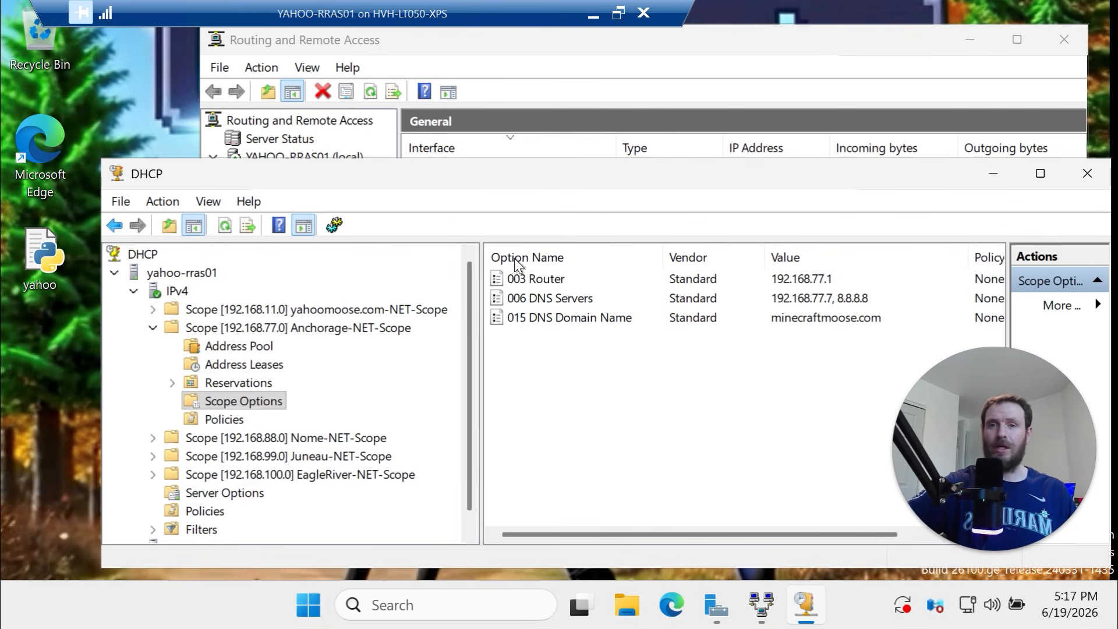
{"action": "left_click_drag", "start_coordinate": [490, 183], "coordinate": [526, 157]}
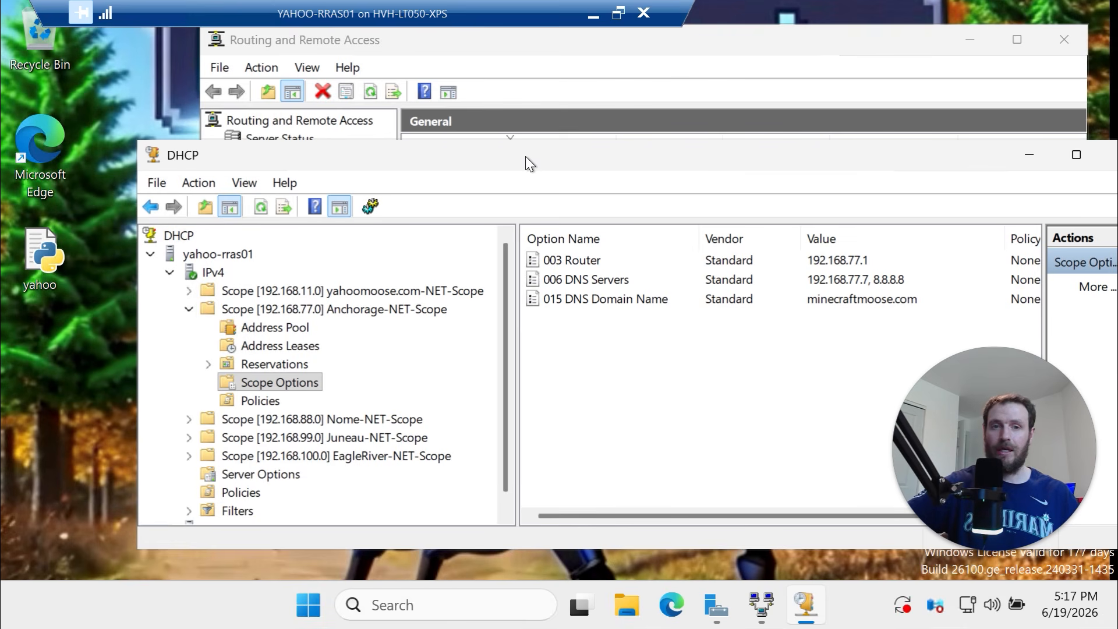
{"action": "left_click", "coordinate": [746, 285]}
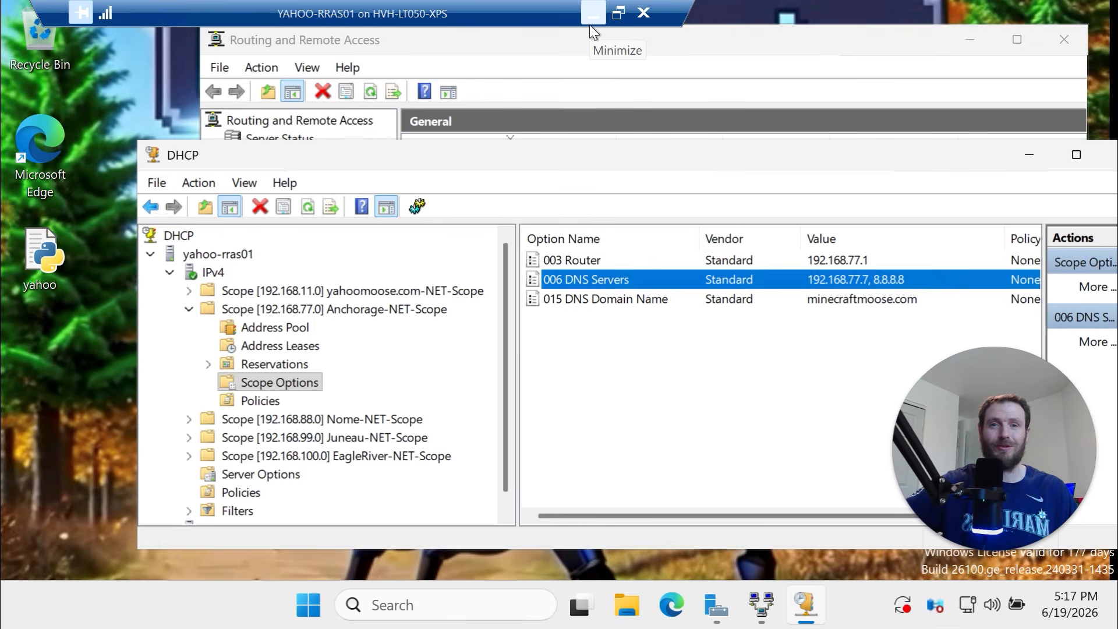
{"action": "left_click", "coordinate": [642, 11]}
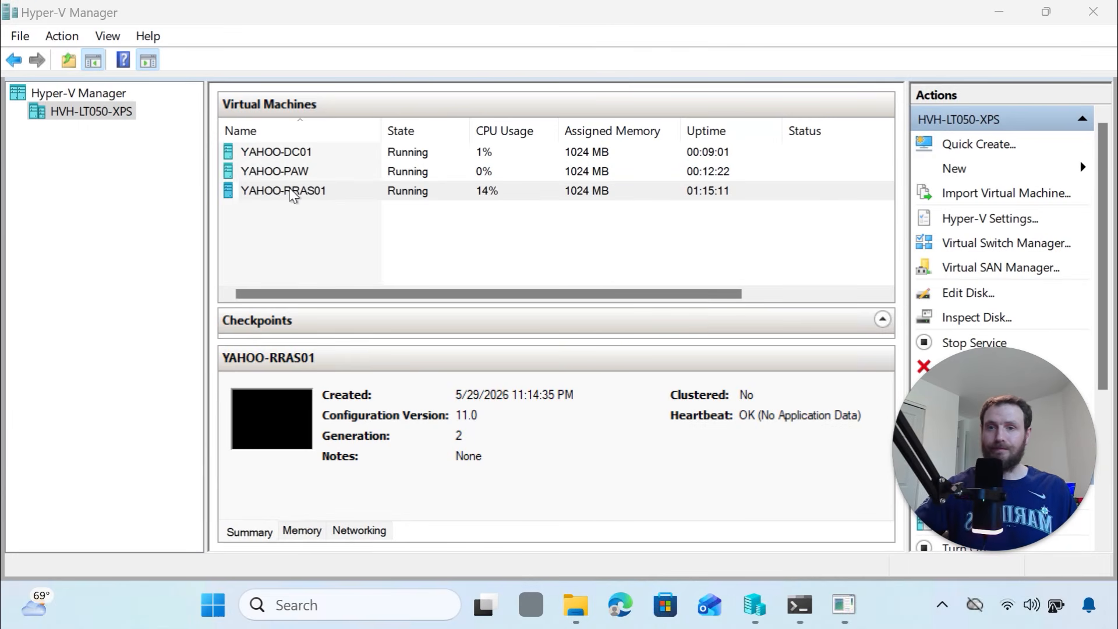
{"action": "left_click", "coordinate": [296, 154]}
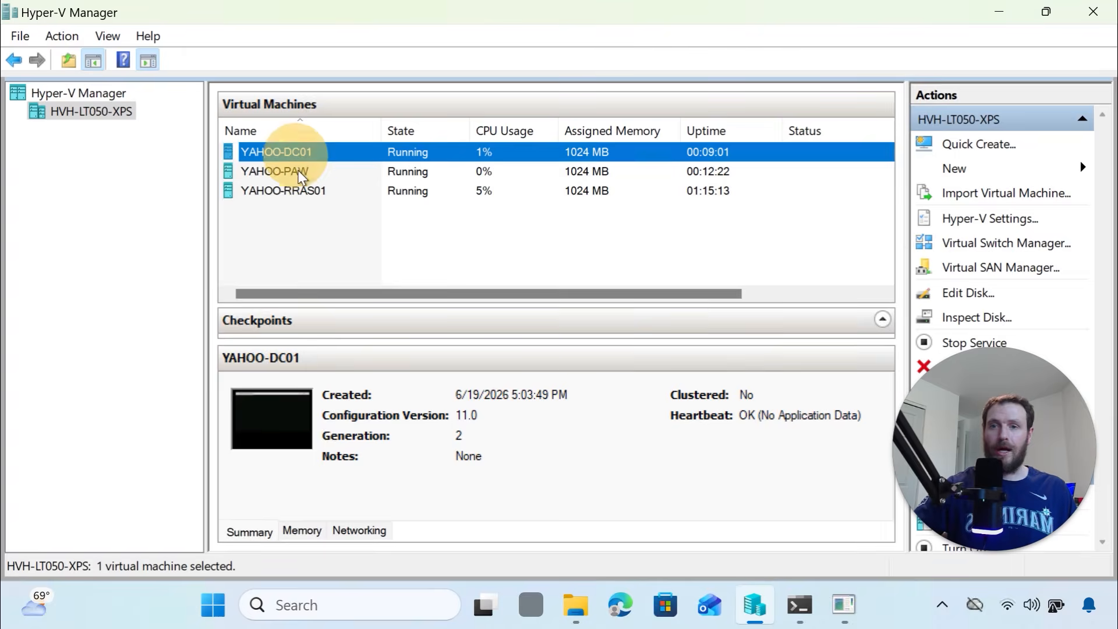
{"action": "left_click", "coordinate": [300, 173]}
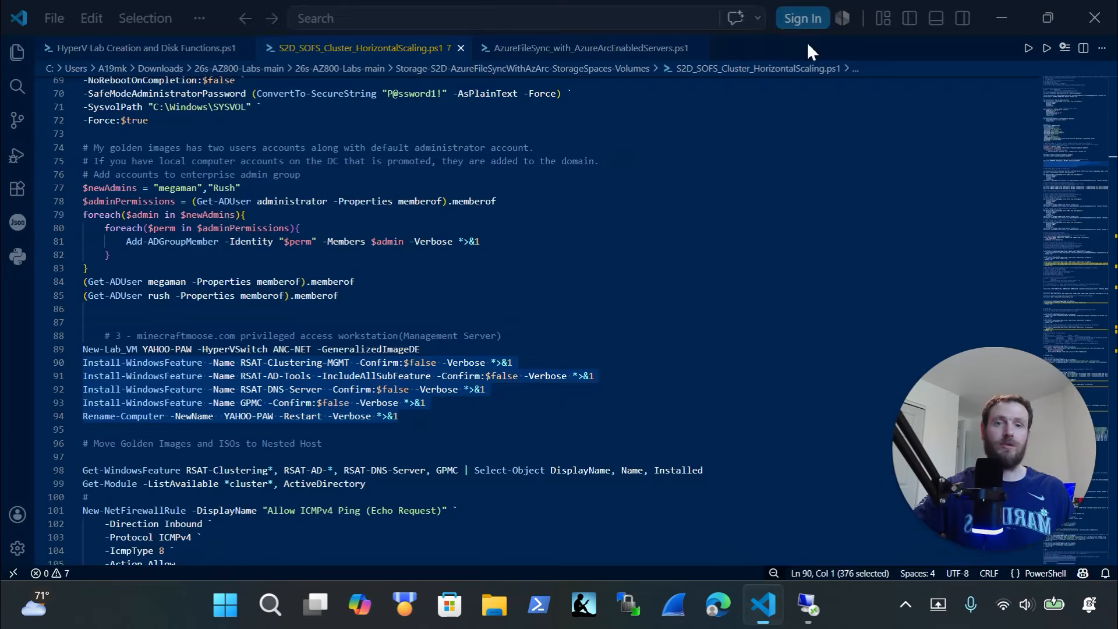
{"action": "scroll", "coordinate": [383, 228], "scroll_direction": "up", "scroll_amount": 15}
{"action": "scroll", "coordinate": [385, 228], "scroll_direction": "up", "scroll_amount": 5}
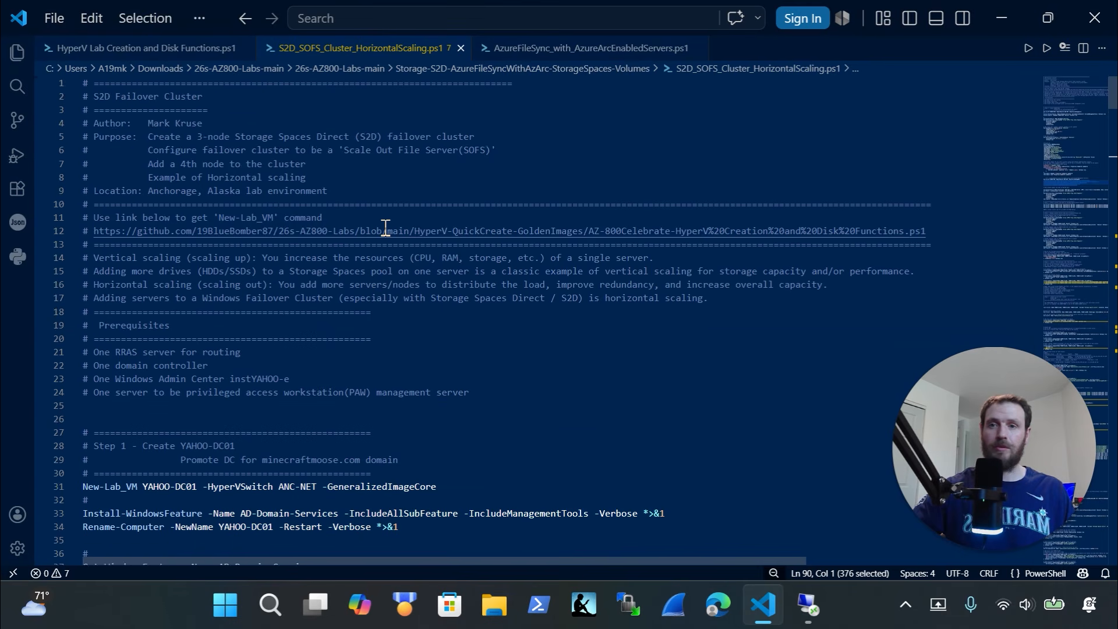
{"action": "scroll", "coordinate": [386, 228], "scroll_direction": "down", "scroll_amount": 4}
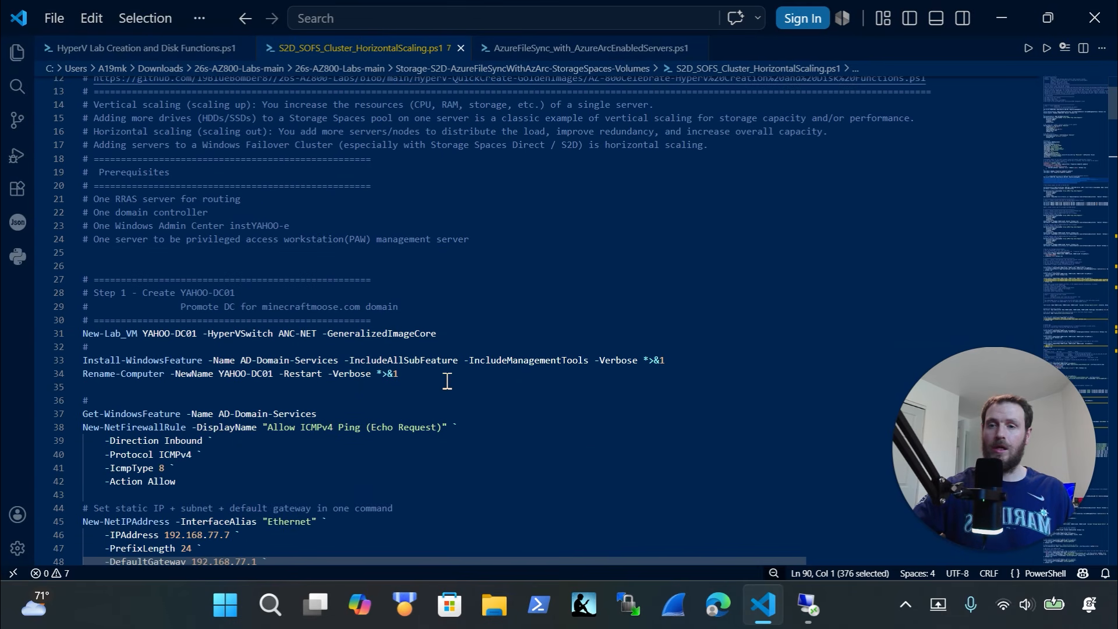
{"action": "left_click_drag", "start_coordinate": [696, 361], "coordinate": [58, 358]}
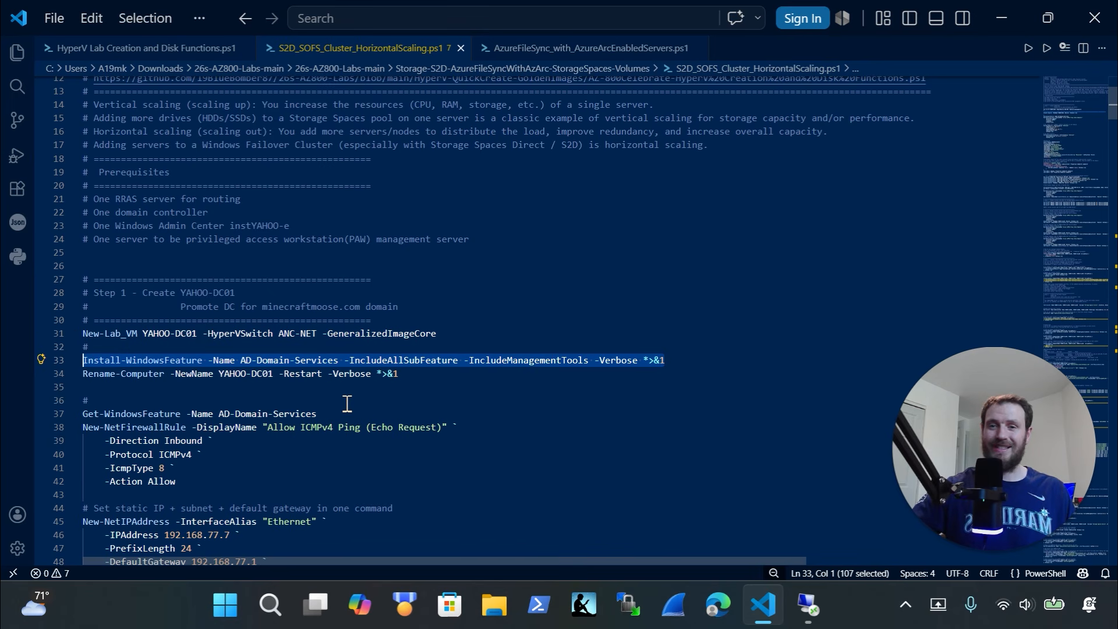
{"action": "scroll", "coordinate": [327, 389], "scroll_direction": "down", "scroll_amount": 1}
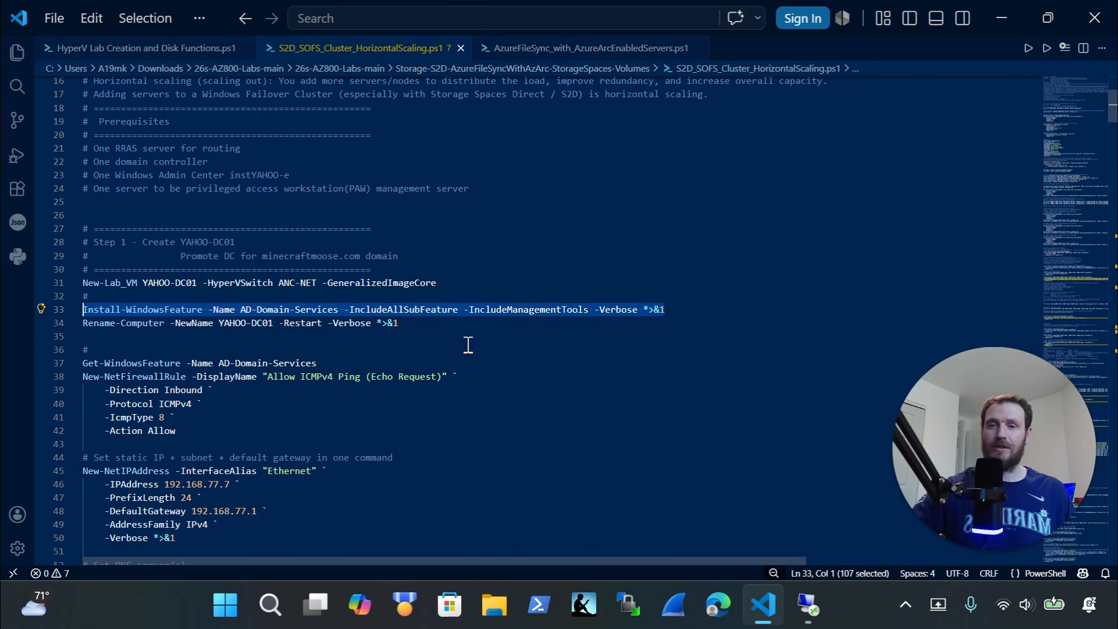
{"action": "left_click_drag", "start_coordinate": [399, 324], "coordinate": [82, 329]}
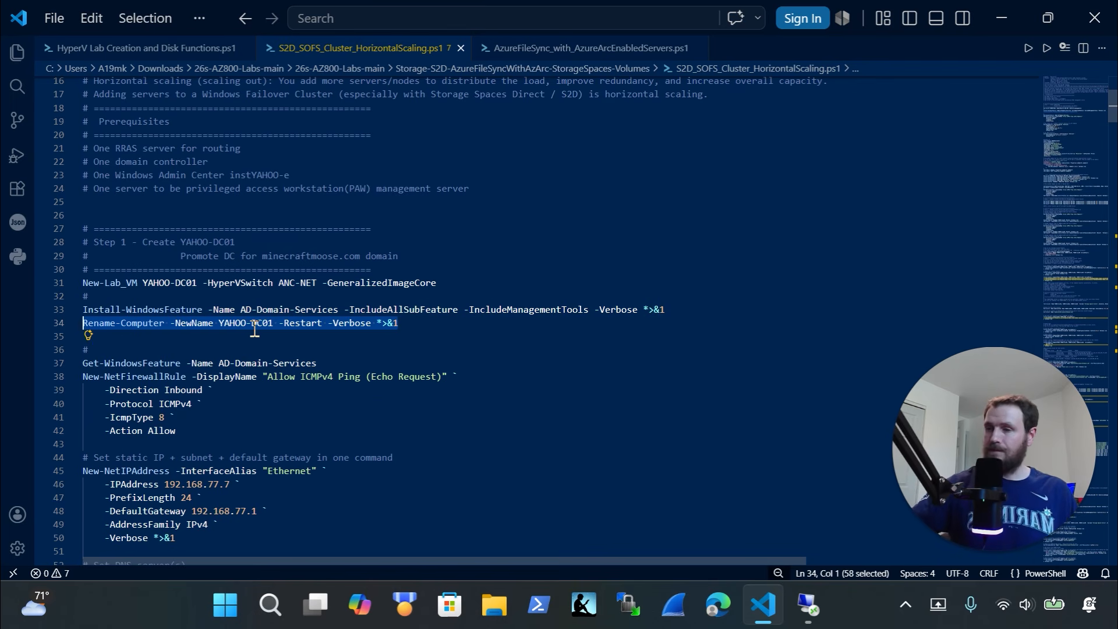
{"action": "scroll", "coordinate": [255, 330], "scroll_direction": "down", "scroll_amount": 4}
{"action": "scroll", "coordinate": [254, 329], "scroll_direction": "down", "scroll_amount": 1}
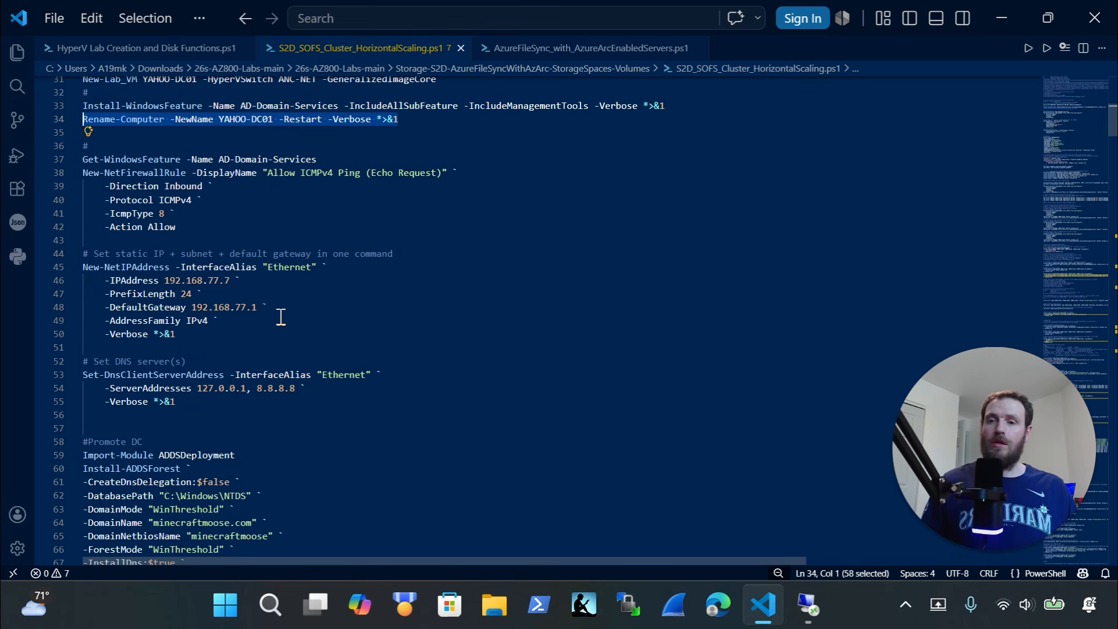
{"action": "left_click_drag", "start_coordinate": [229, 406], "coordinate": [55, 170]}
{"action": "left_click_drag", "start_coordinate": [212, 416], "coordinate": [61, 174]}
{"action": "key", "text": "Delete"}
{"action": "key", "text": "ctrl+z"}
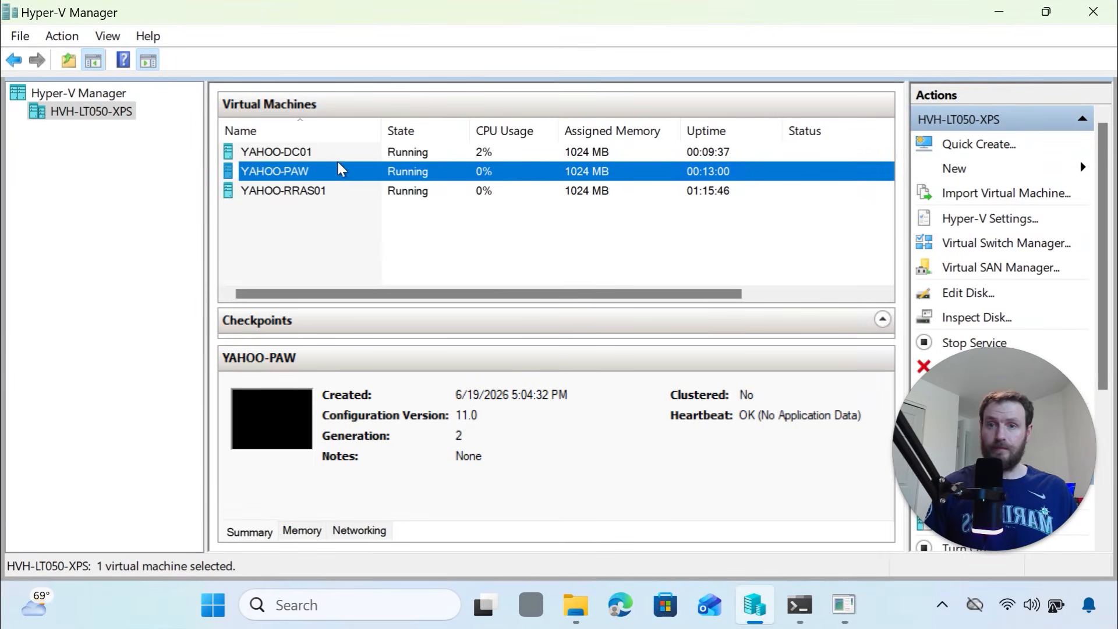
Connect to the YAHOO-DC01 console and sign in with the administrator password
{"action": "left_click", "coordinate": [329, 152]}
{"action": "right_click", "coordinate": [327, 156]}
{"action": "left_click", "coordinate": [362, 173]}
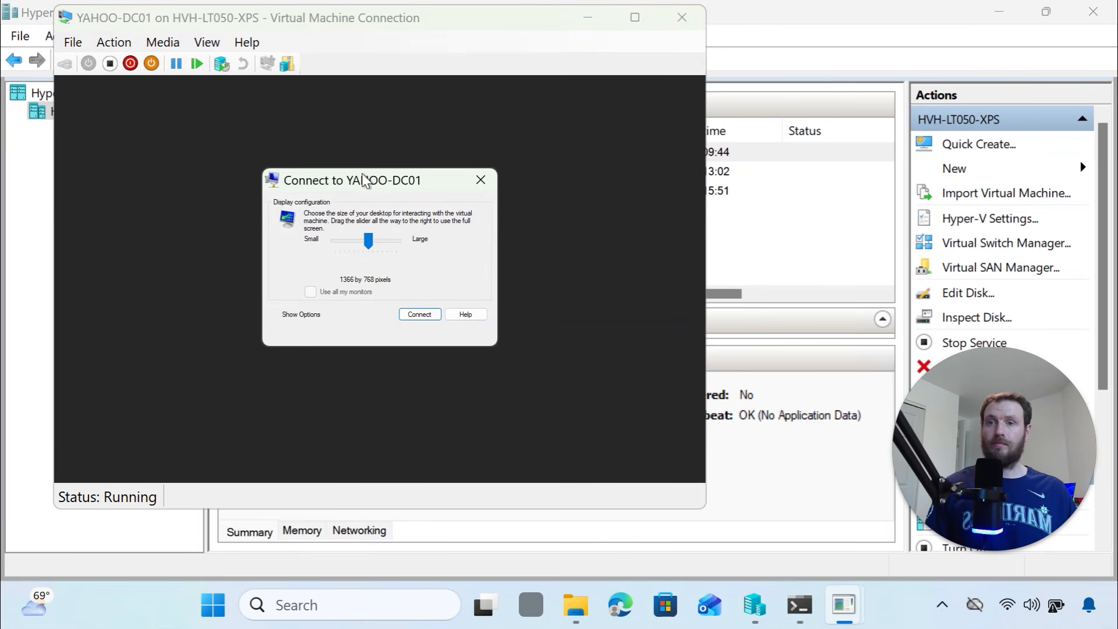
{"action": "left_click", "coordinate": [428, 317]}
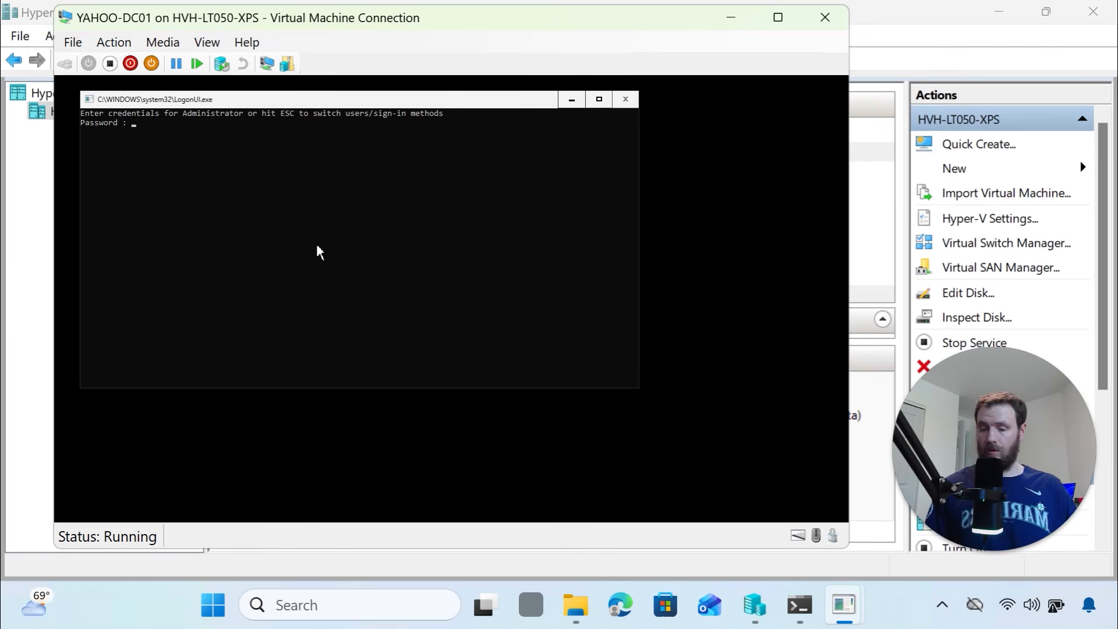
{"action": "type", "text": "******"}
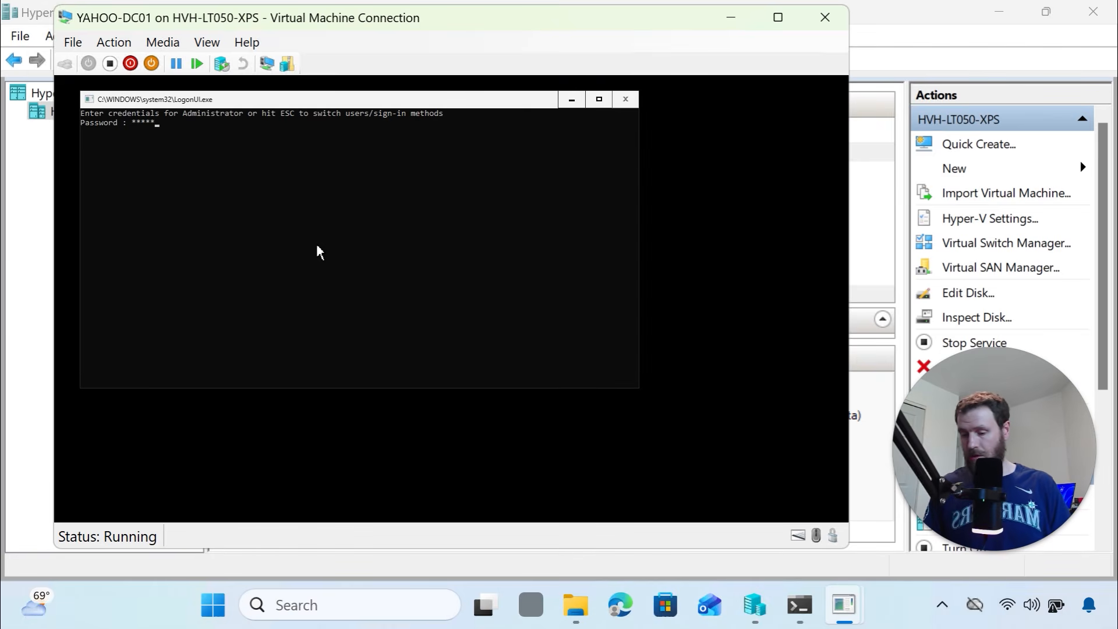
{"action": "type", "text": "***"}
{"action": "key", "text": "Return"}
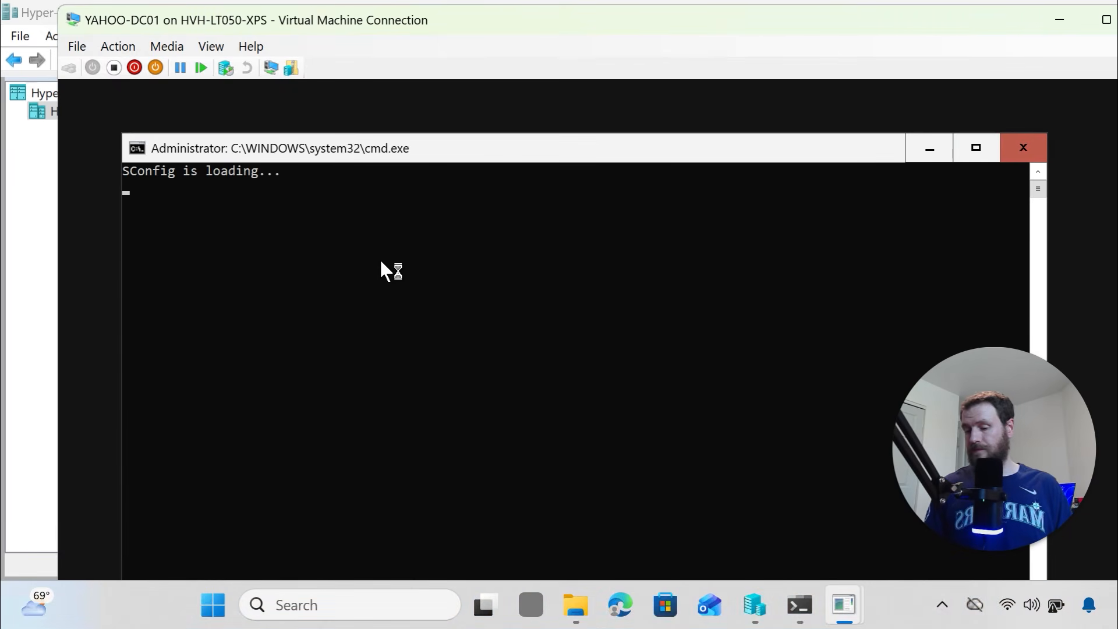
From SConfig option 15, paste the ICMPv4 ping rule and static IP 192.168.77.7/24 commands
{"action": "type", "text": "15"}
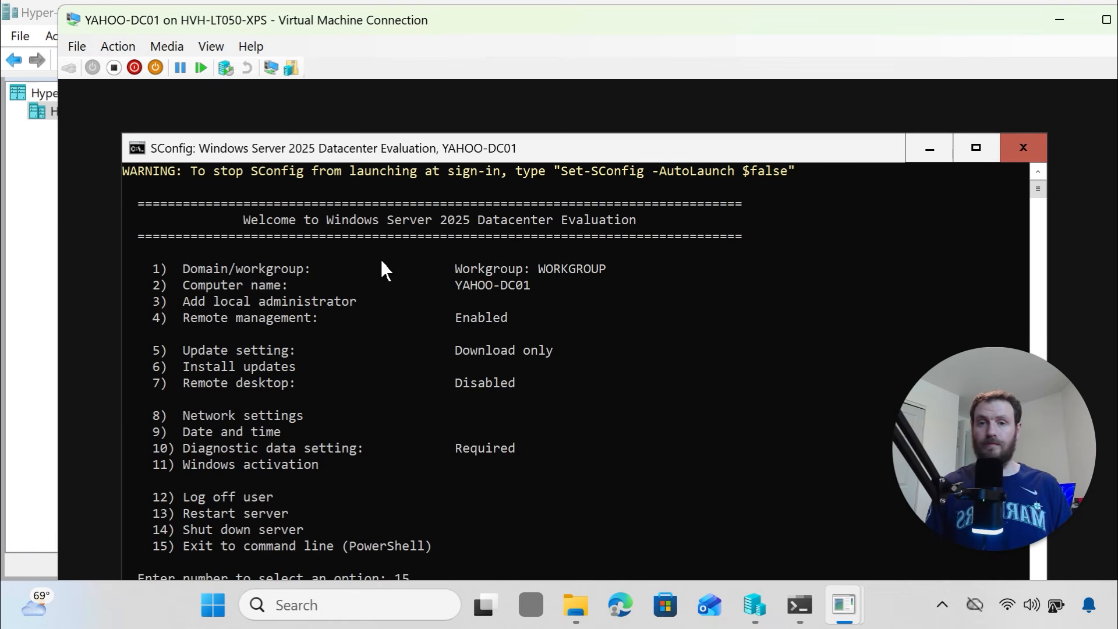
{"action": "key", "text": "Return"}
{"action": "type", "text": "New-NetFirewallRule -DisplayName \"Allow ICMPv4 Ping (Echo Request)\" `     -Direction Inbound `     -Protocol ICMPv4 `     -IcmpType 8 `     -Action Allow"}
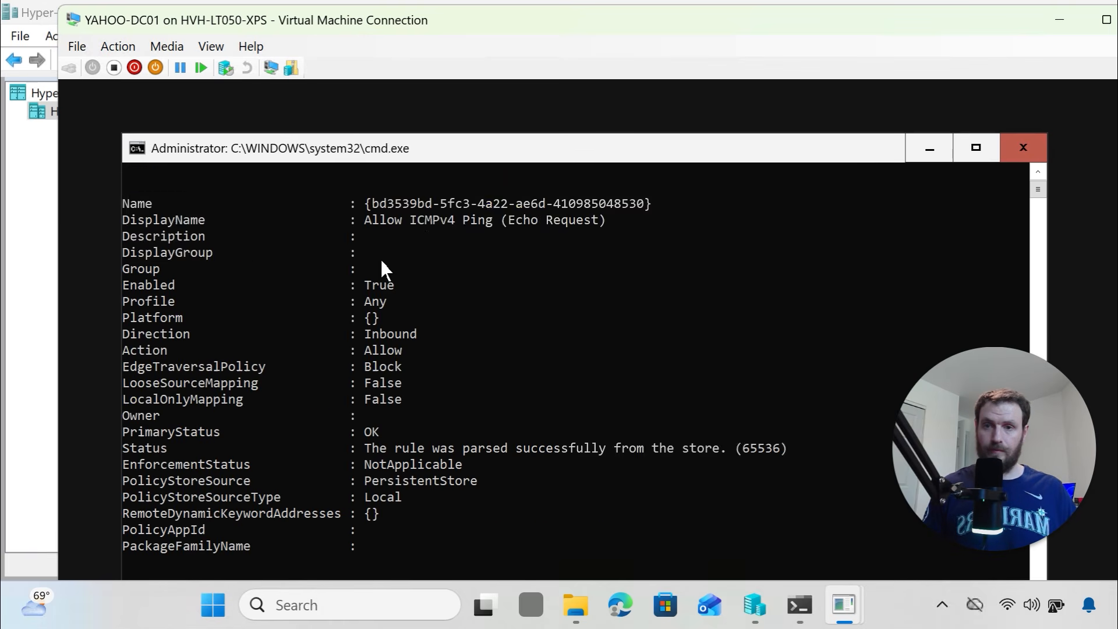
{"action": "key", "text": "ctrl+v"}
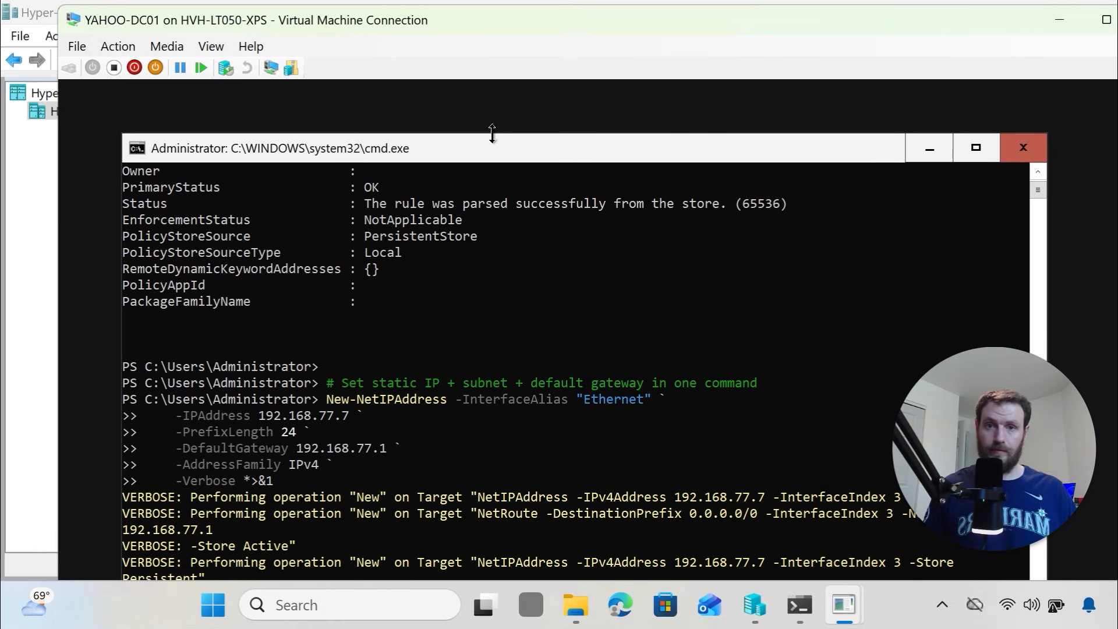
{"action": "left_click_drag", "start_coordinate": [501, 148], "coordinate": [499, 96]}
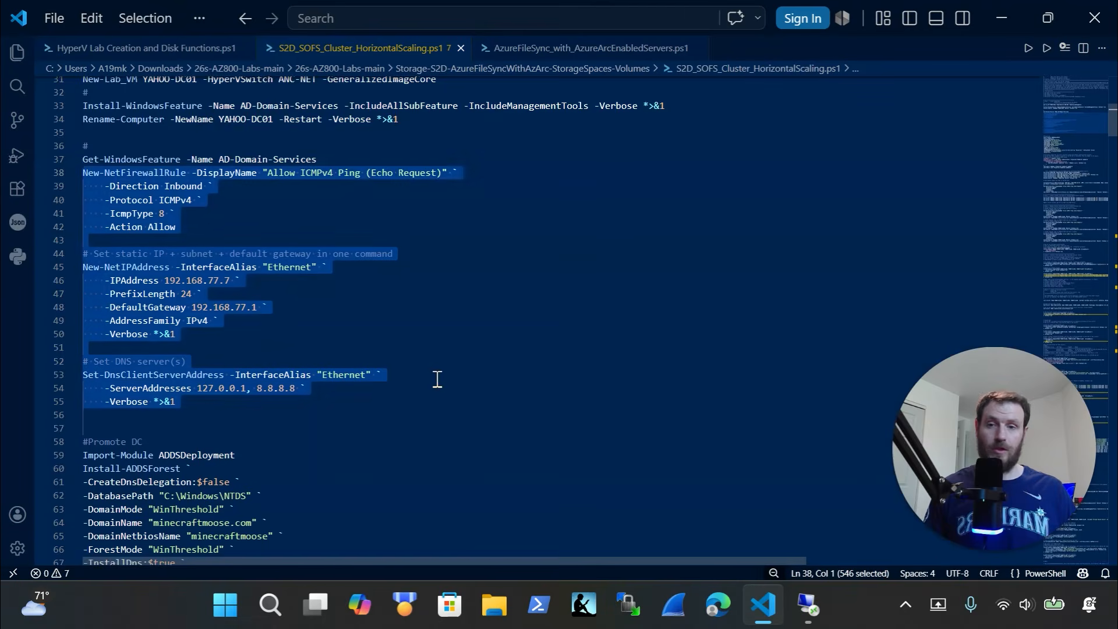
{"action": "scroll", "coordinate": [373, 385], "scroll_direction": "down", "scroll_amount": 4}
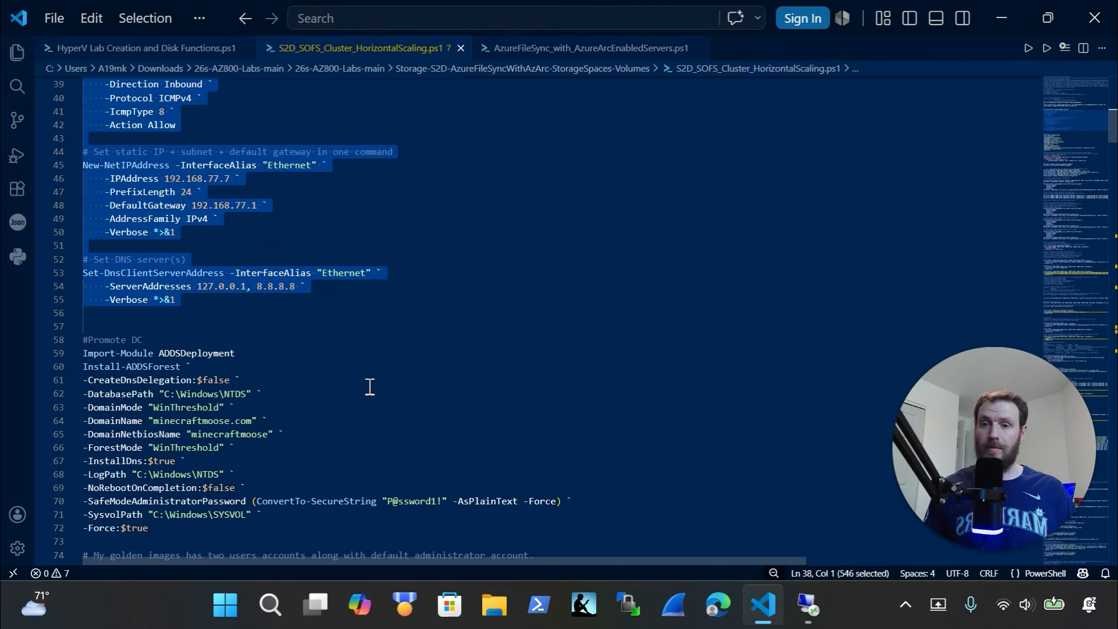
Copy the Promote DC block and run it in YAHOO-DC01's PowerShell to create minecraftmoose.com
{"action": "left_click_drag", "start_coordinate": [181, 476], "coordinate": [68, 283]}
{"action": "key", "text": "ctrl+x"}
{"action": "key", "text": "ctrl+z"}
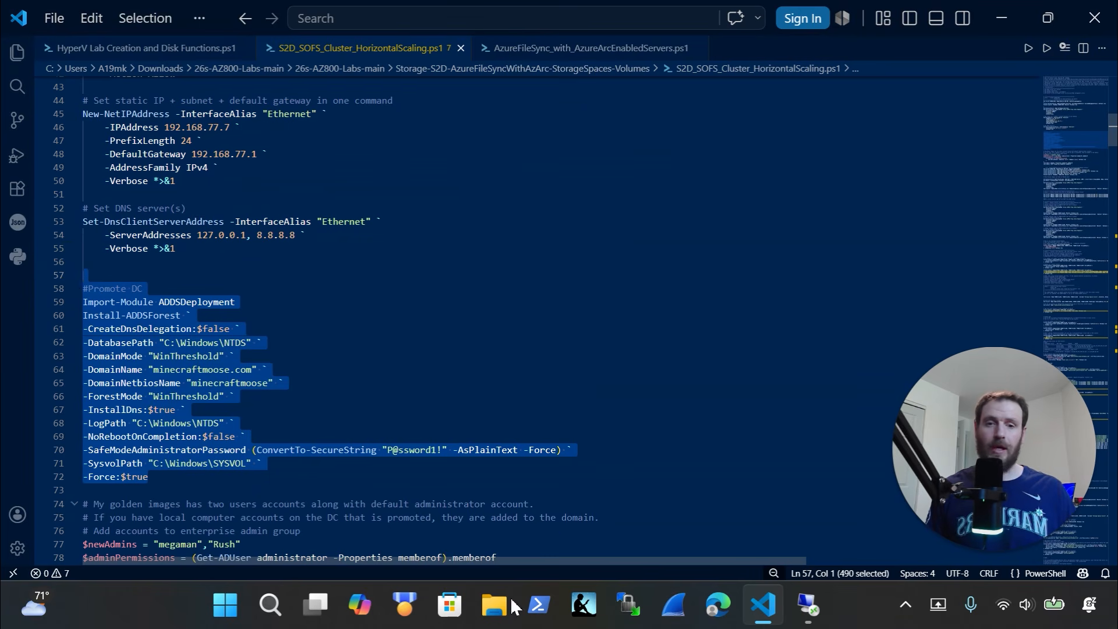
{"action": "left_click", "coordinate": [807, 605]}
{"action": "right_click", "coordinate": [491, 505]}
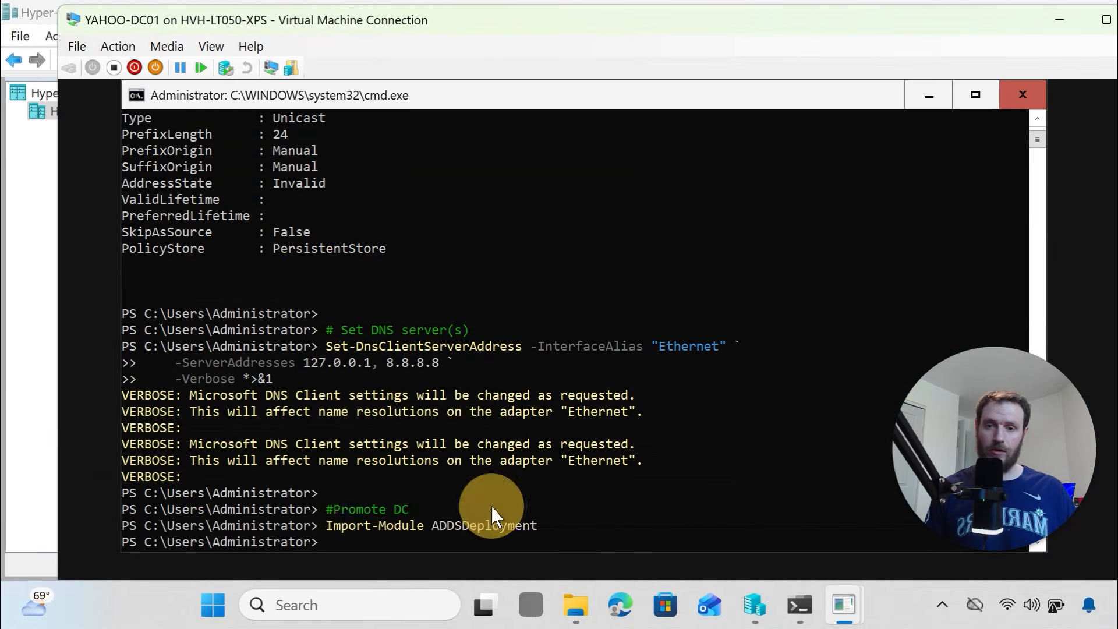
{"action": "key", "text": "Return"}
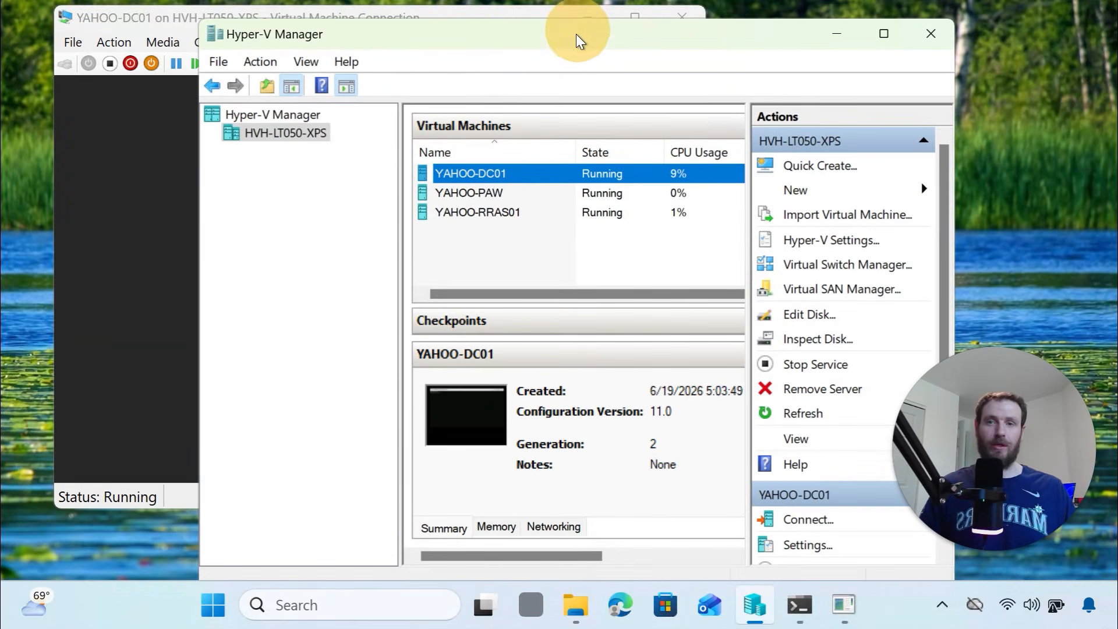
Reconnect to YAHOO-DC01 after its restart and reposition the sign-in window
{"action": "left_click", "coordinate": [142, 203]}
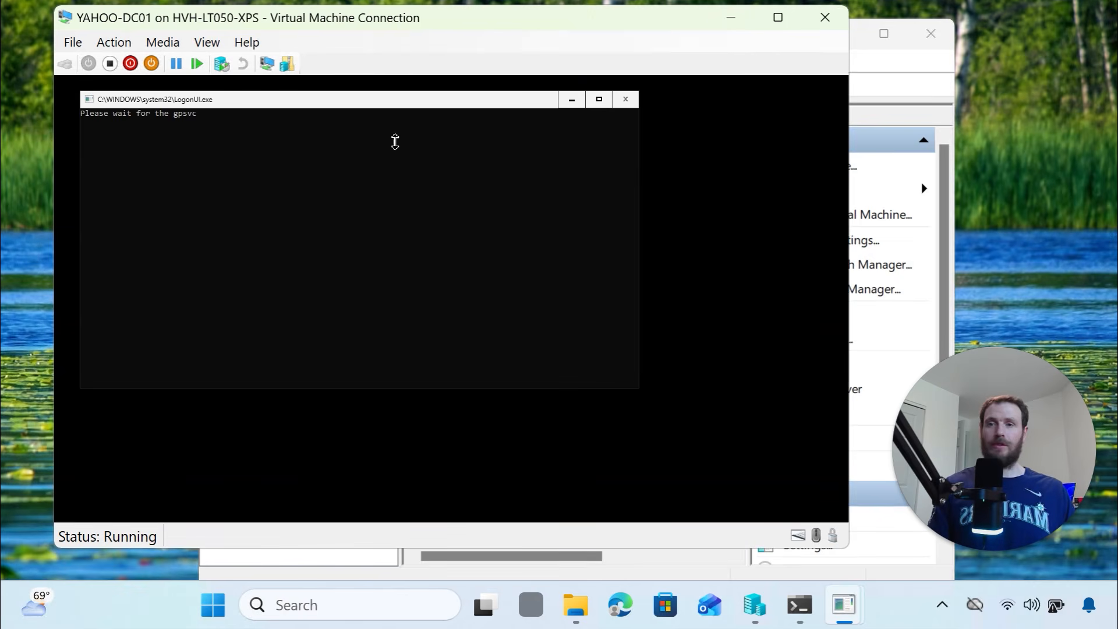
{"action": "left_click", "coordinate": [331, 97]}
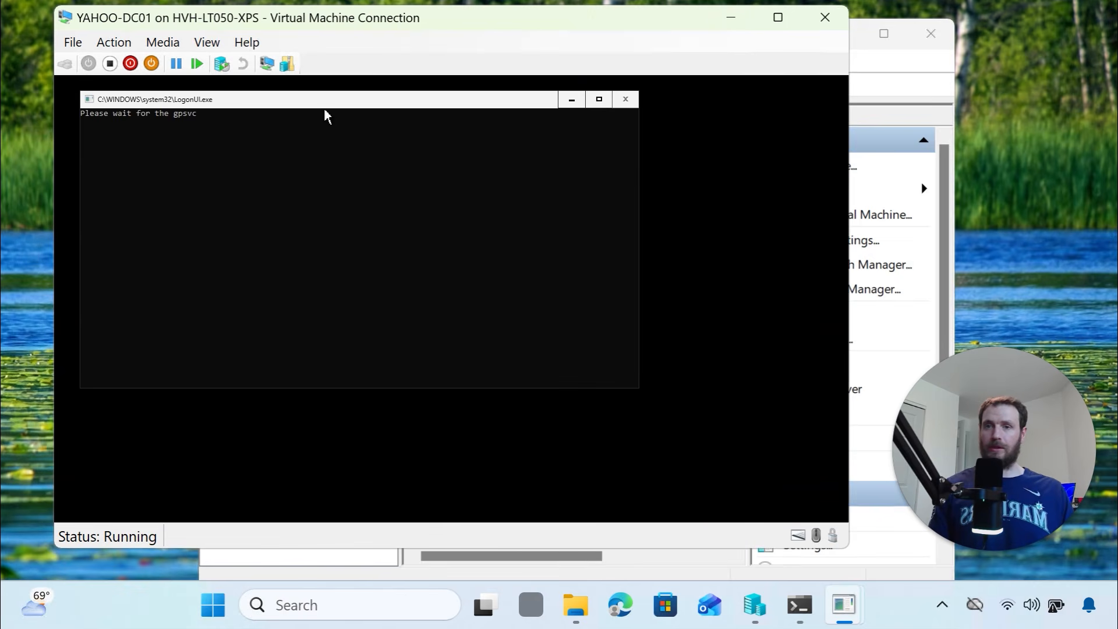
{"action": "left_click_drag", "start_coordinate": [324, 102], "coordinate": [390, 110]}
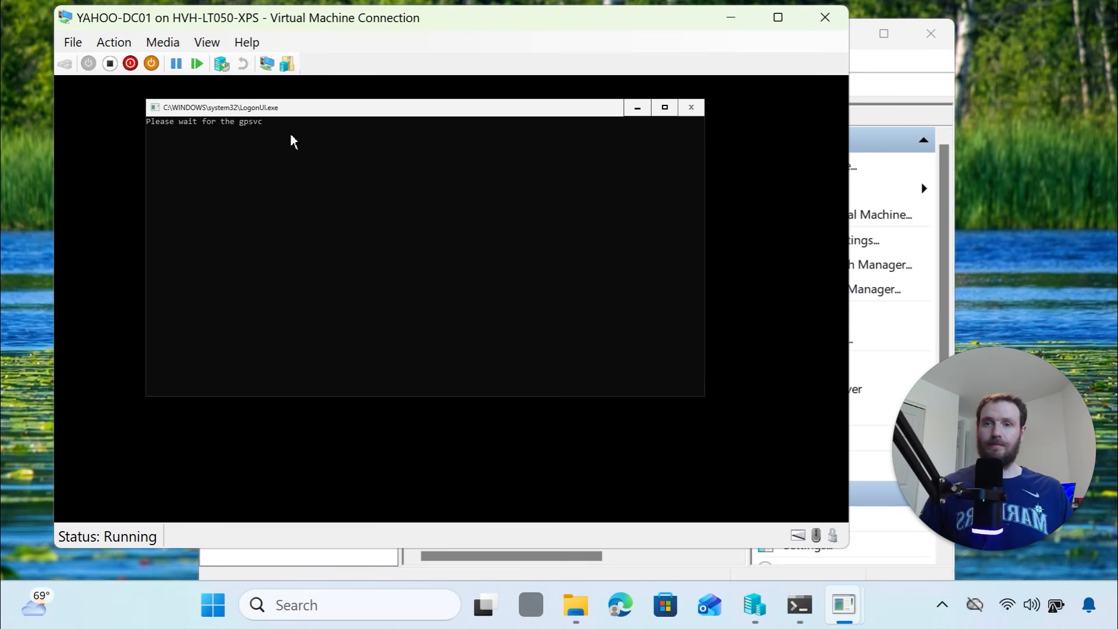
Log on to YAHOO-DC01 as administrator with the domain admin password
{"action": "left_click", "coordinate": [371, 222]}
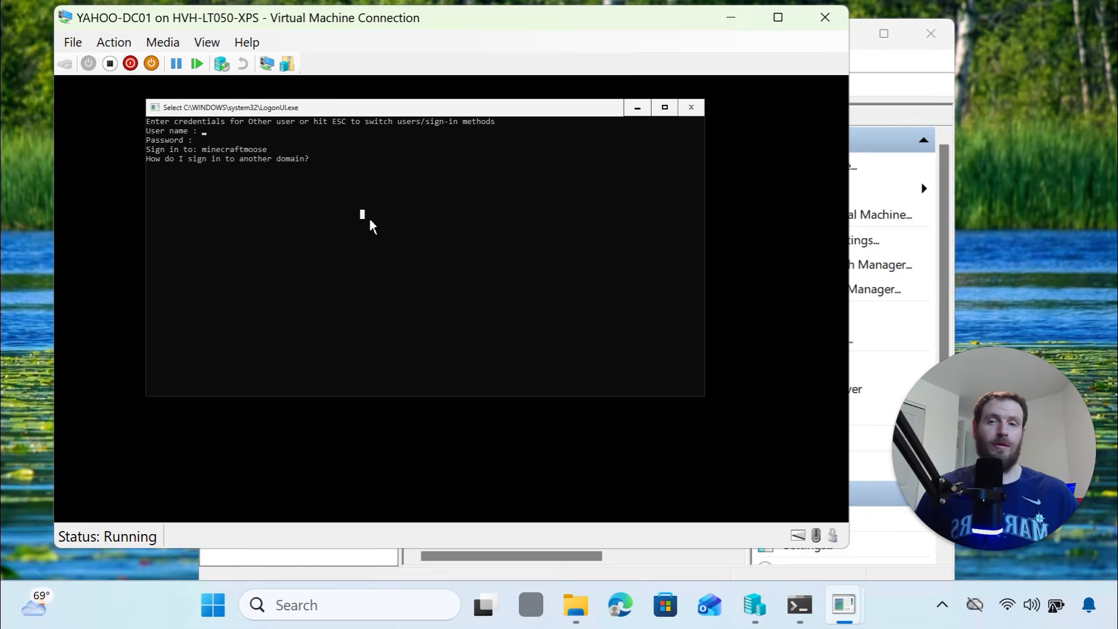
{"action": "key", "text": "Escape"}
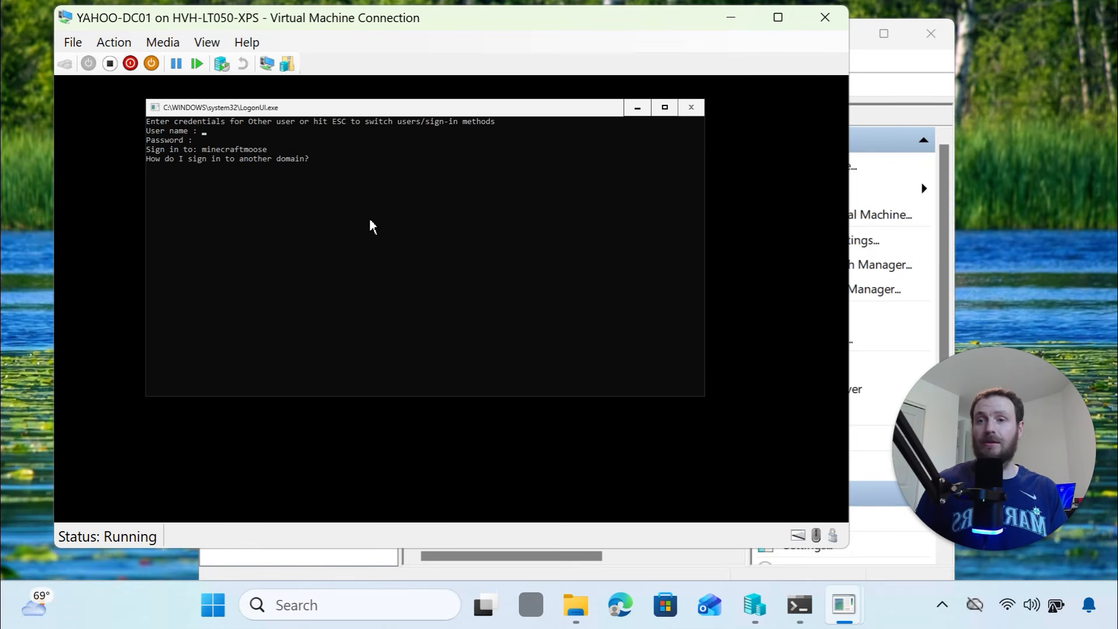
{"action": "type", "text": "adm"}
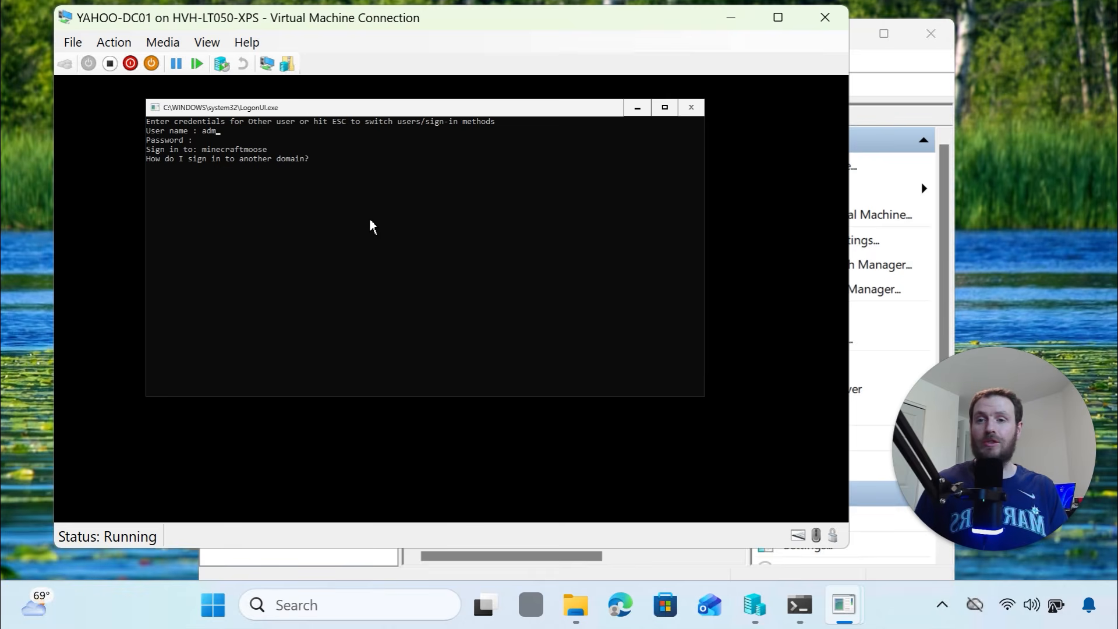
{"action": "type", "text": "inistrator"}
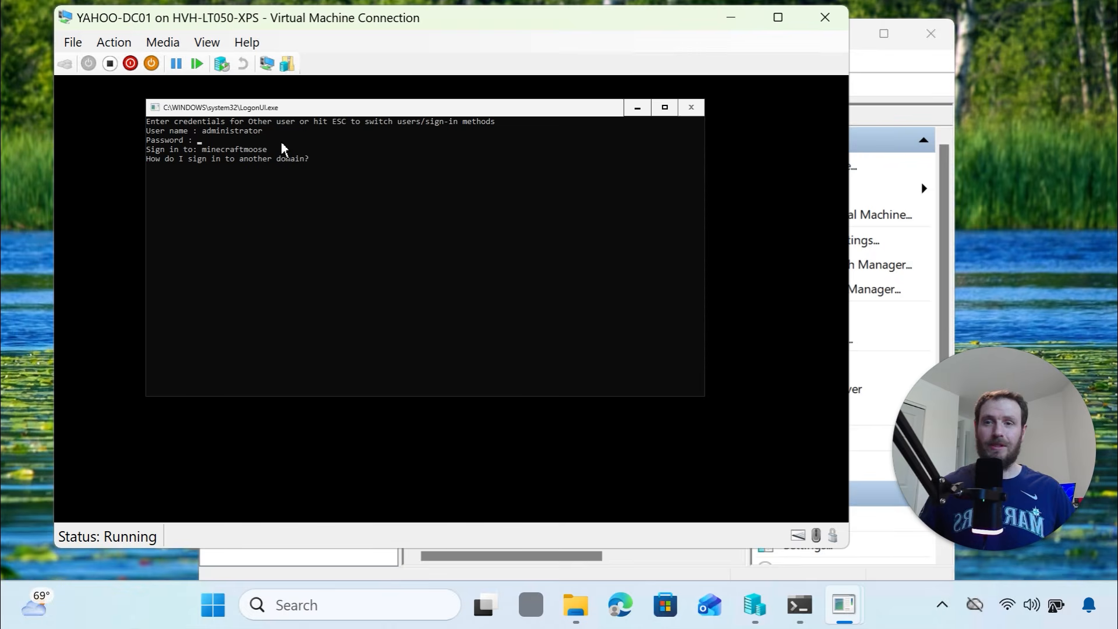
{"action": "type", "text": "******"}
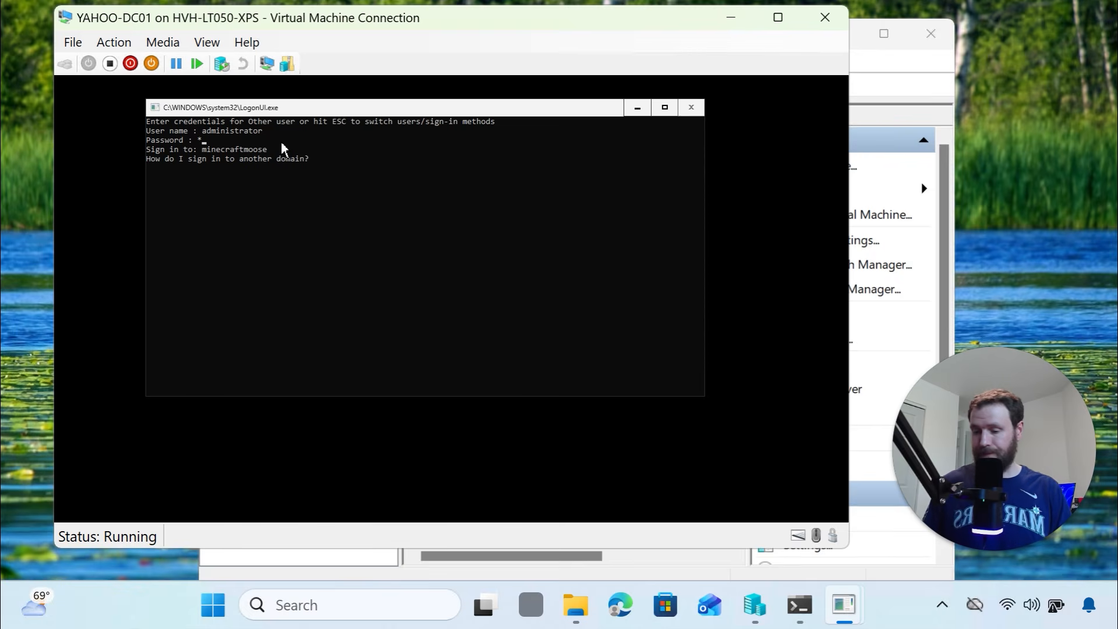
{"action": "type", "text": "*******"}
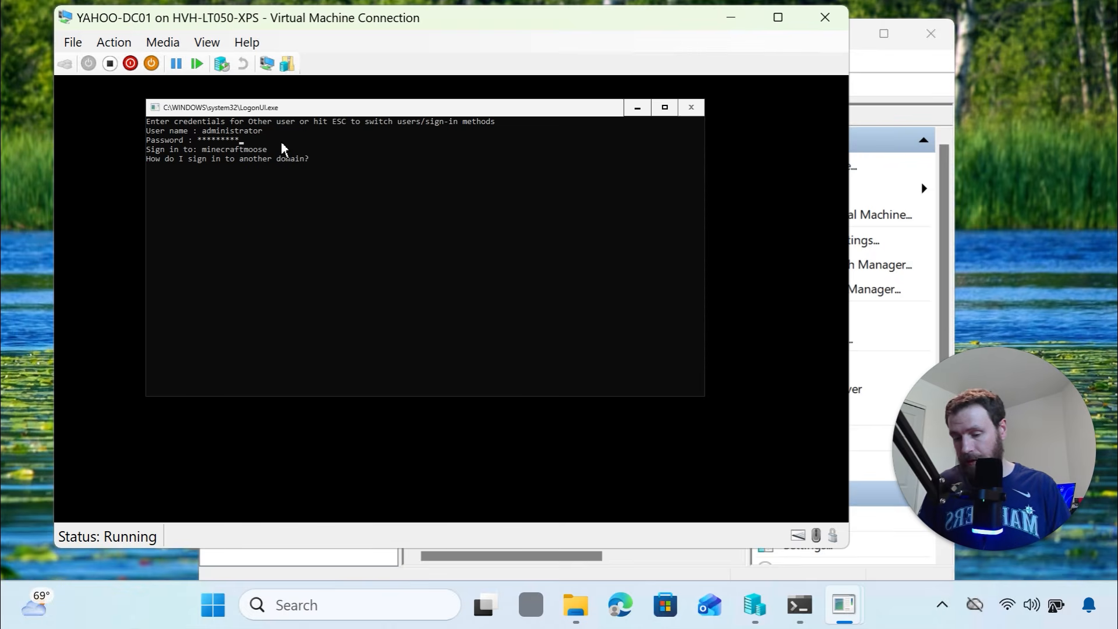
{"action": "key", "text": "Return"}
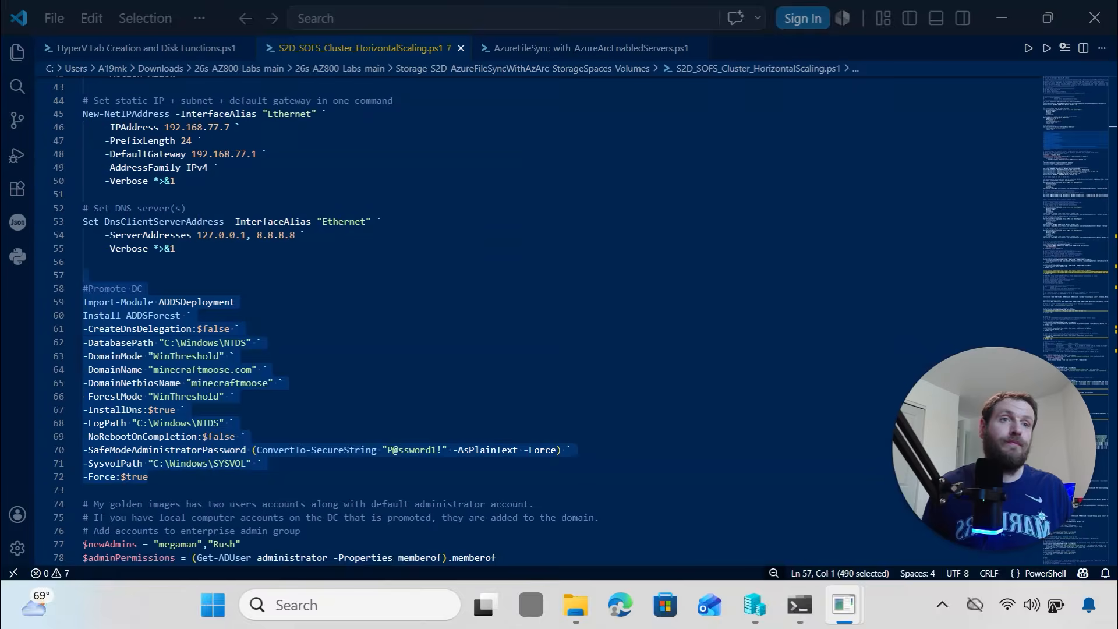
Copy the admin group membership lines from the script in VS Code
{"action": "scroll", "coordinate": [308, 366], "scroll_direction": "down", "scroll_amount": 3}
{"action": "scroll", "coordinate": [308, 366], "scroll_direction": "down", "scroll_amount": 1}
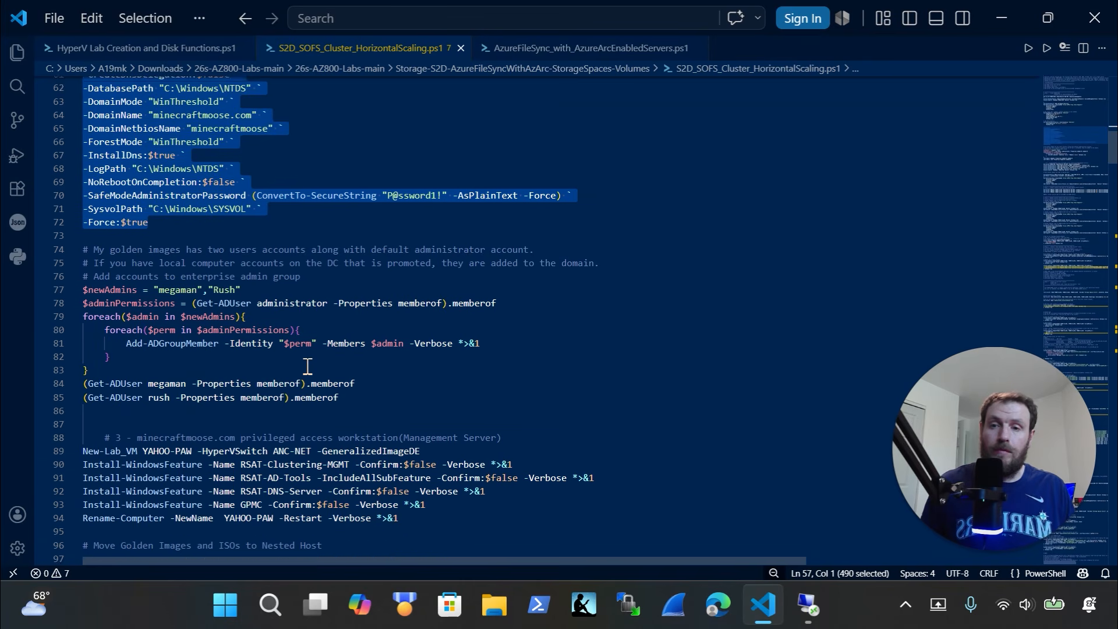
{"action": "scroll", "coordinate": [308, 365], "scroll_direction": "down", "scroll_amount": 1}
{"action": "mouse_move", "coordinate": [402, 349]}
{"action": "left_mouse_down"}
{"action": "mouse_move", "coordinate": [274, 291]}
{"action": "mouse_move", "coordinate": [43, 237]}
{"action": "left_mouse_up"}
{"action": "key", "text": "ctrl+x"}
{"action": "key", "text": "ctrl+z"}
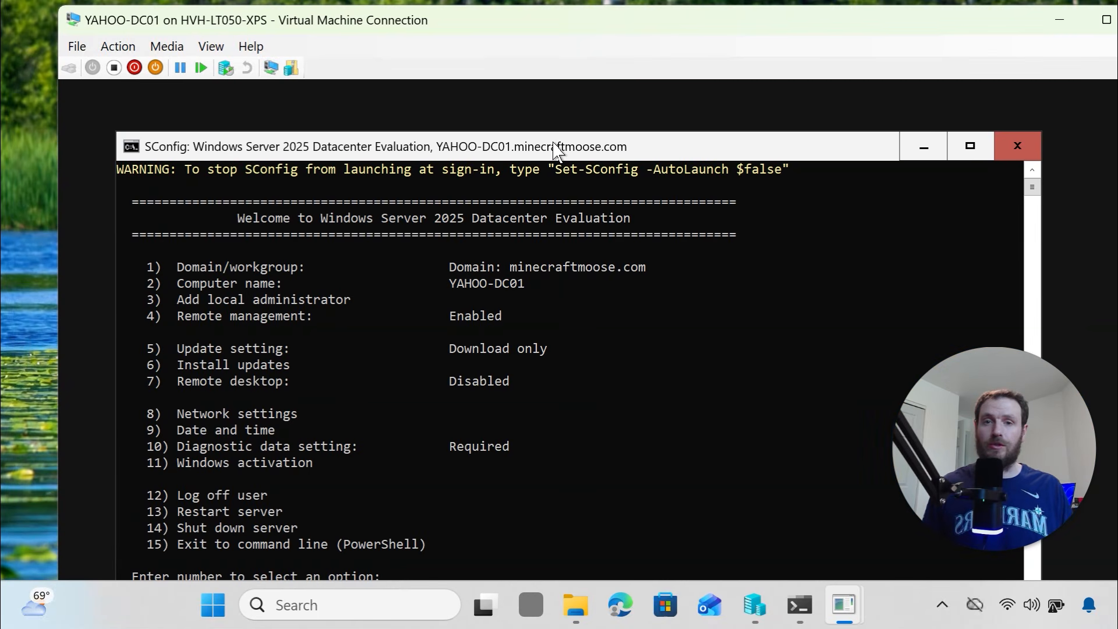
Open PowerShell via SConfig option 15 and run Get-ADUser with the * filter
{"action": "left_click_drag", "start_coordinate": [554, 152], "coordinate": [567, 114]}
{"action": "type", "text": "15"}
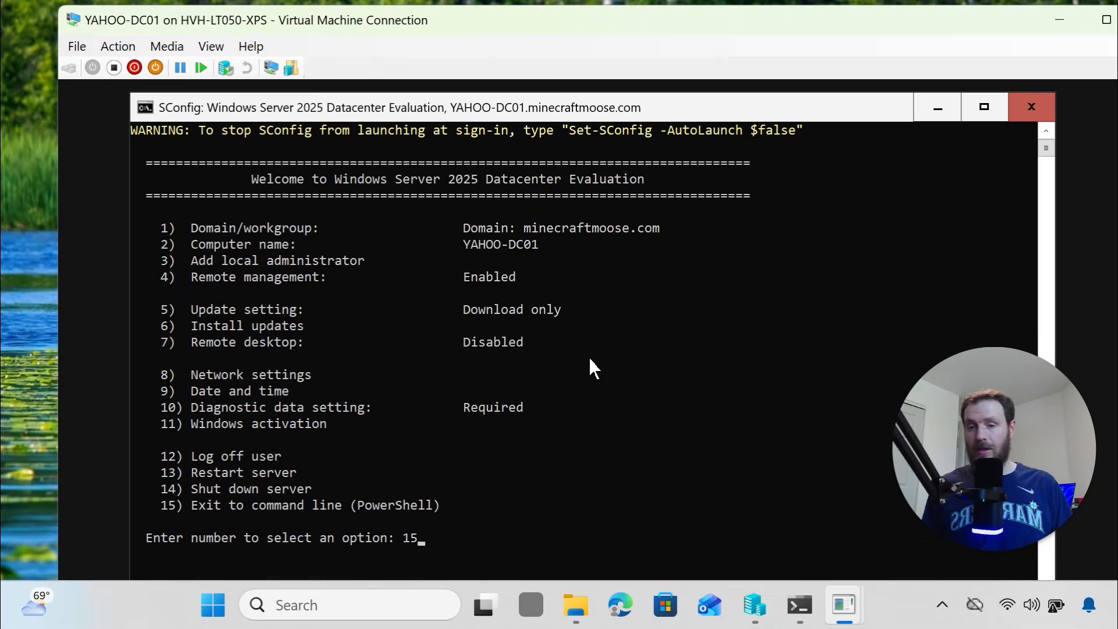
{"action": "key", "text": "Return"}
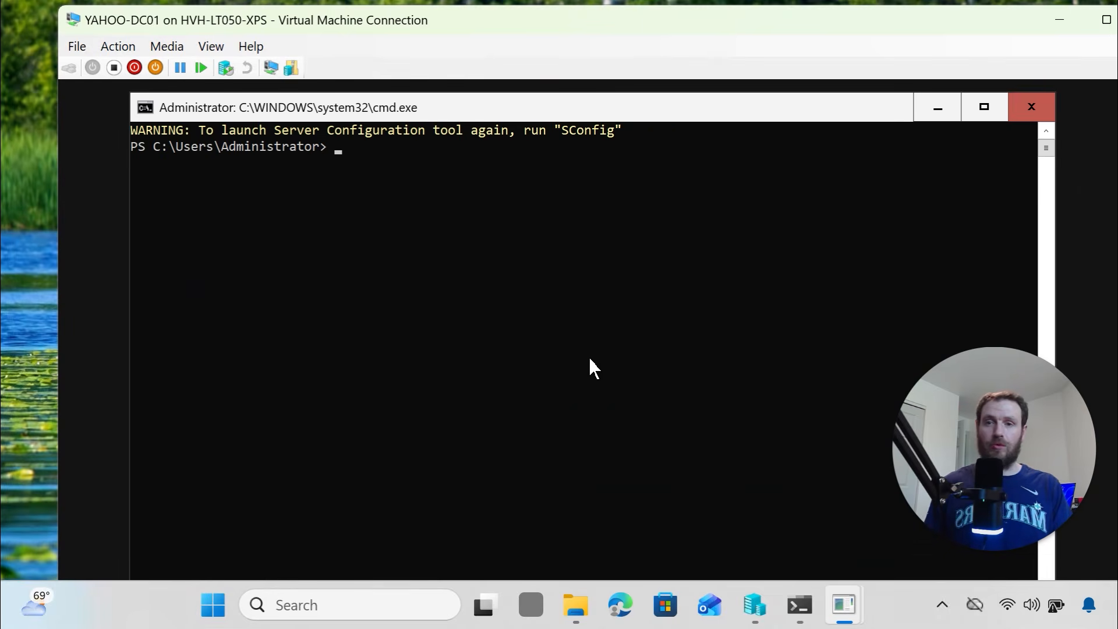
{"action": "type", "text": "get-"}
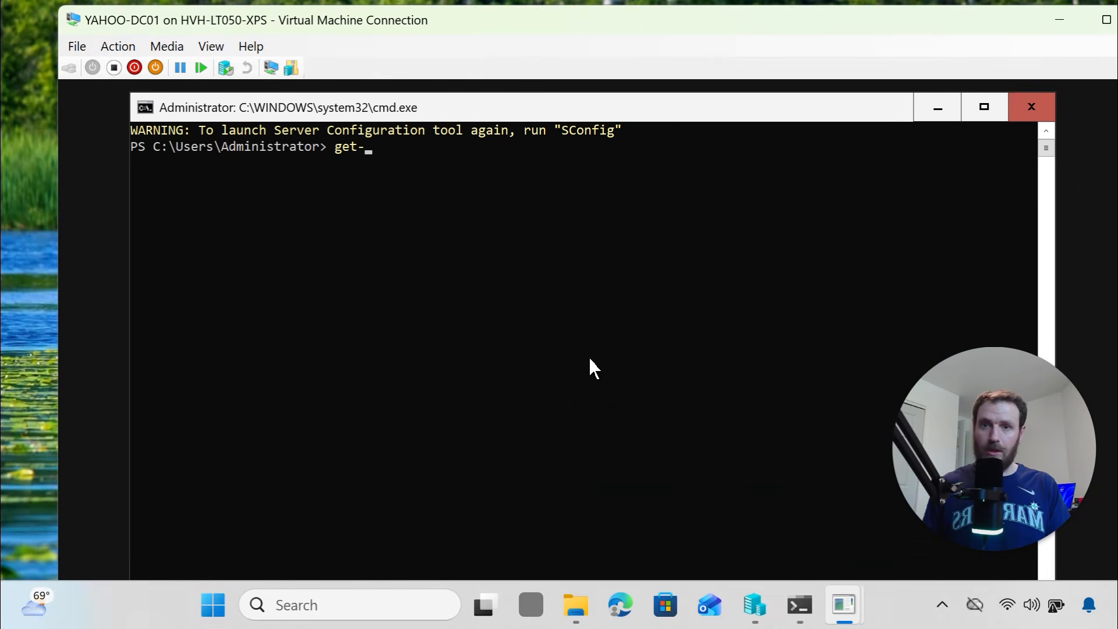
{"action": "type", "text": "aduser"}
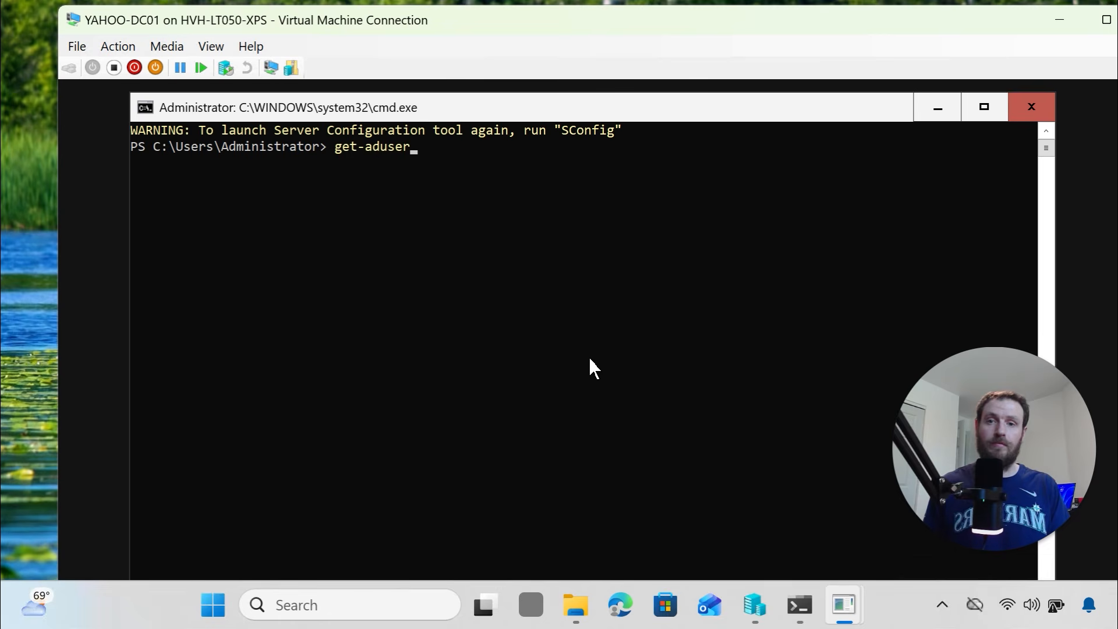
{"action": "key", "text": "Tab"}
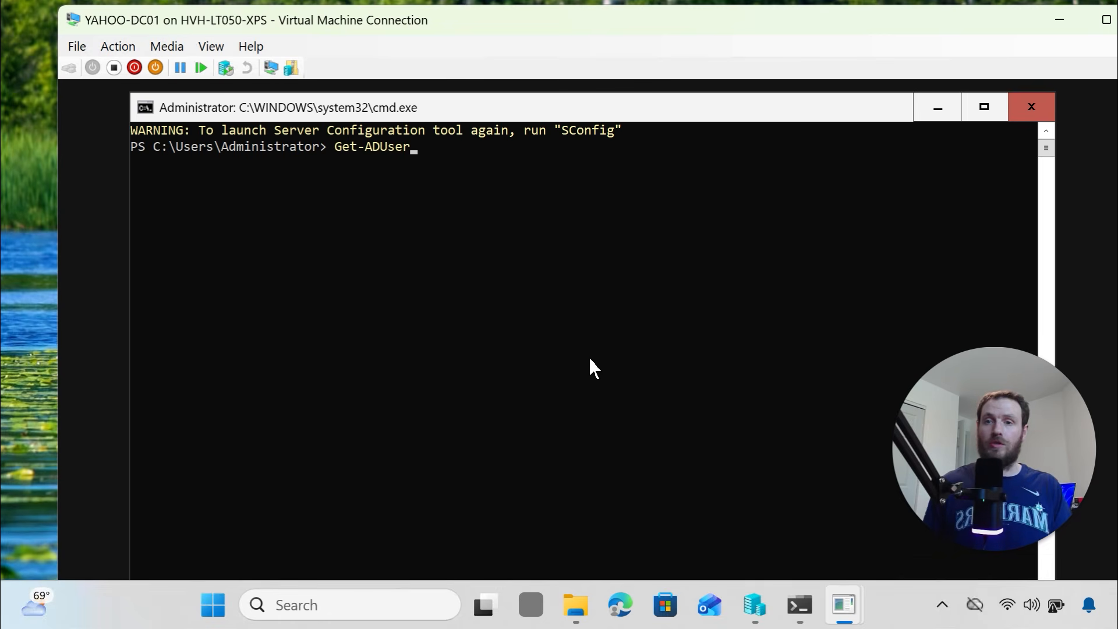
{"action": "key", "text": "Return"}
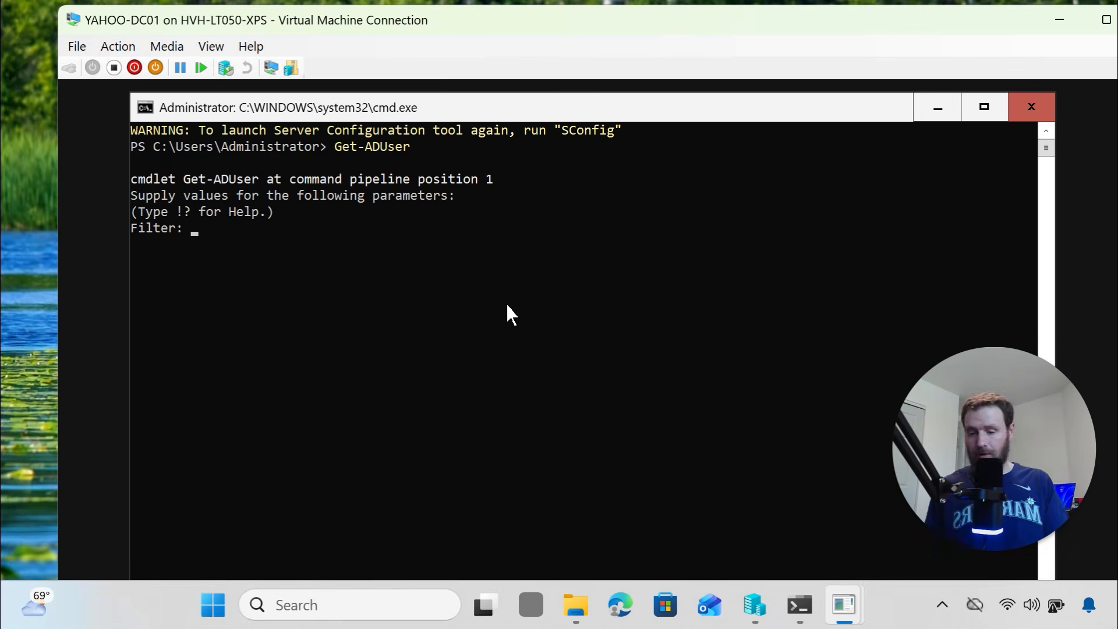
{"action": "type", "text": "*"}
{"action": "key", "text": "Return"}
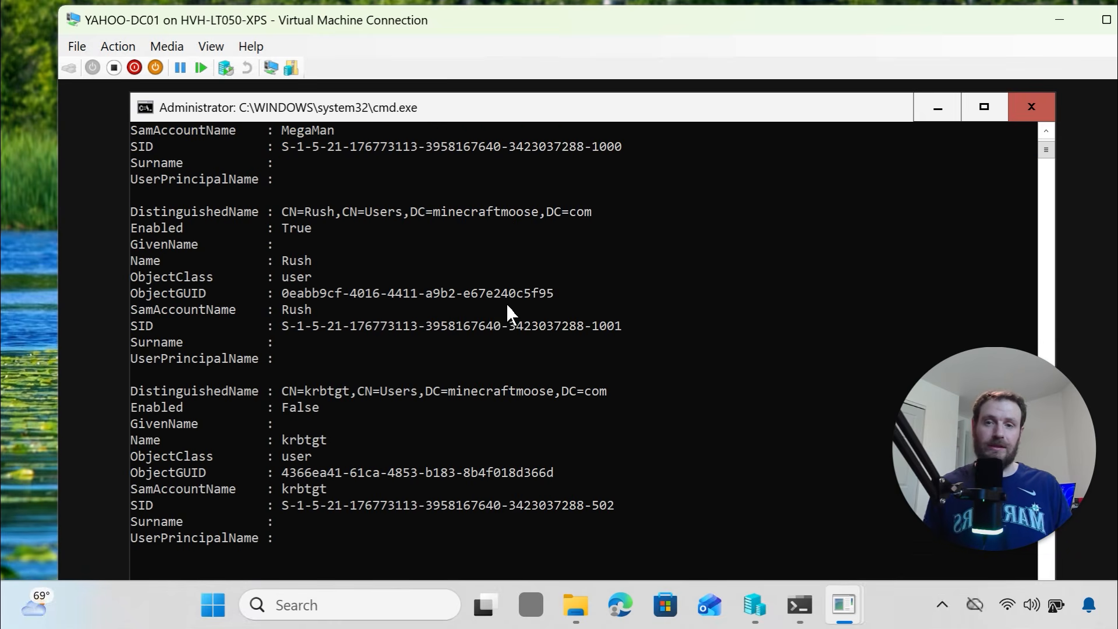
Scroll the user list and highlight the Administrator and MegaMan account names
{"action": "scroll", "coordinate": [346, 432], "scroll_direction": "up", "scroll_amount": 3}
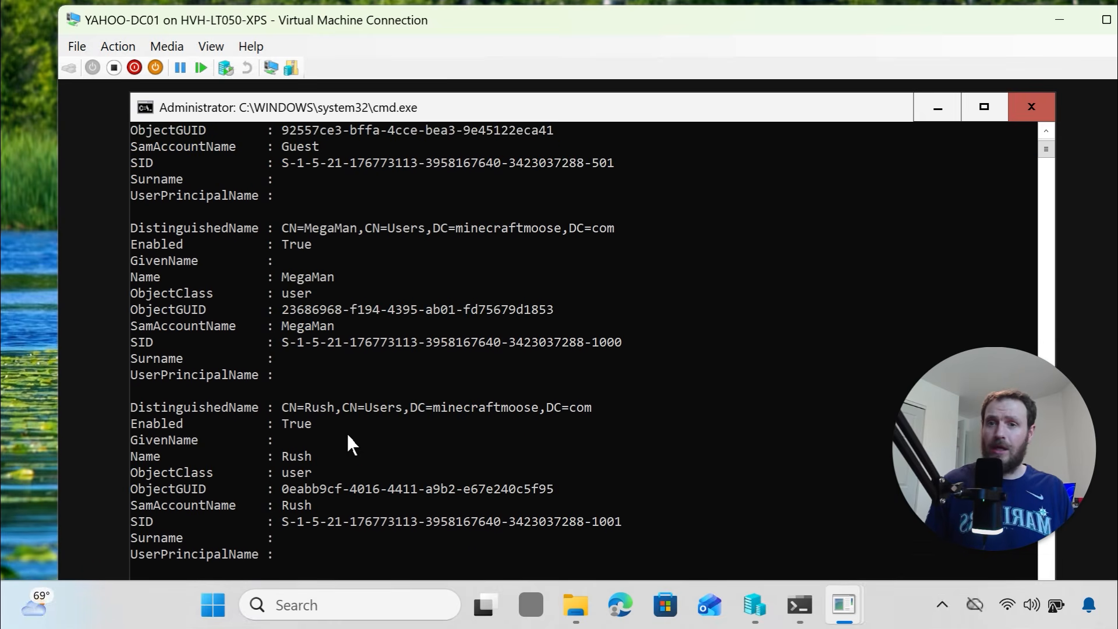
{"action": "scroll", "coordinate": [345, 404], "scroll_direction": "up", "scroll_amount": 3}
{"action": "scroll", "coordinate": [344, 404], "scroll_direction": "up", "scroll_amount": 4}
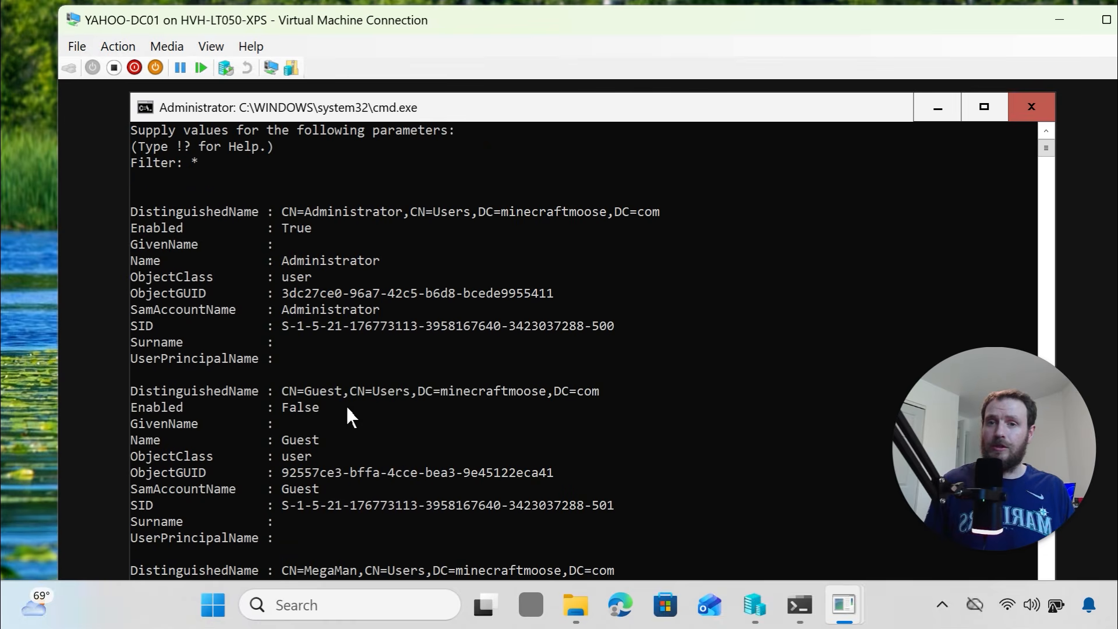
{"action": "double_click", "coordinate": [334, 259]}
{"action": "scroll", "coordinate": [344, 303], "scroll_direction": "down", "scroll_amount": 3}
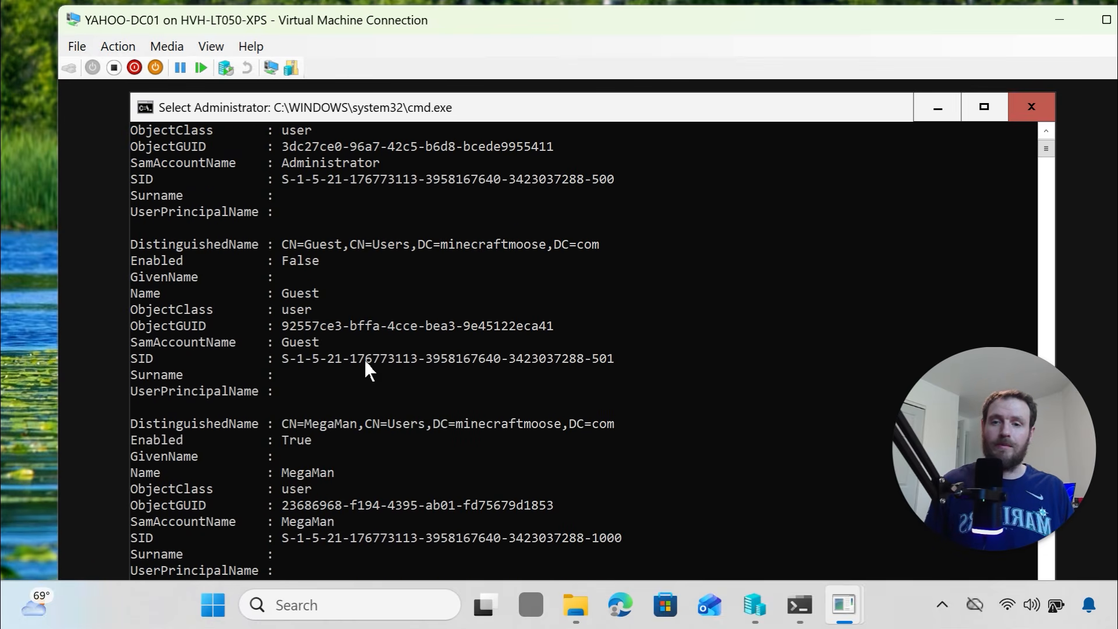
{"action": "scroll", "coordinate": [370, 460], "scroll_direction": "down", "scroll_amount": 3}
{"action": "left_click_drag", "start_coordinate": [366, 431], "coordinate": [254, 434]}
{"action": "scroll", "coordinate": [344, 368], "scroll_direction": "down", "scroll_amount": 4}
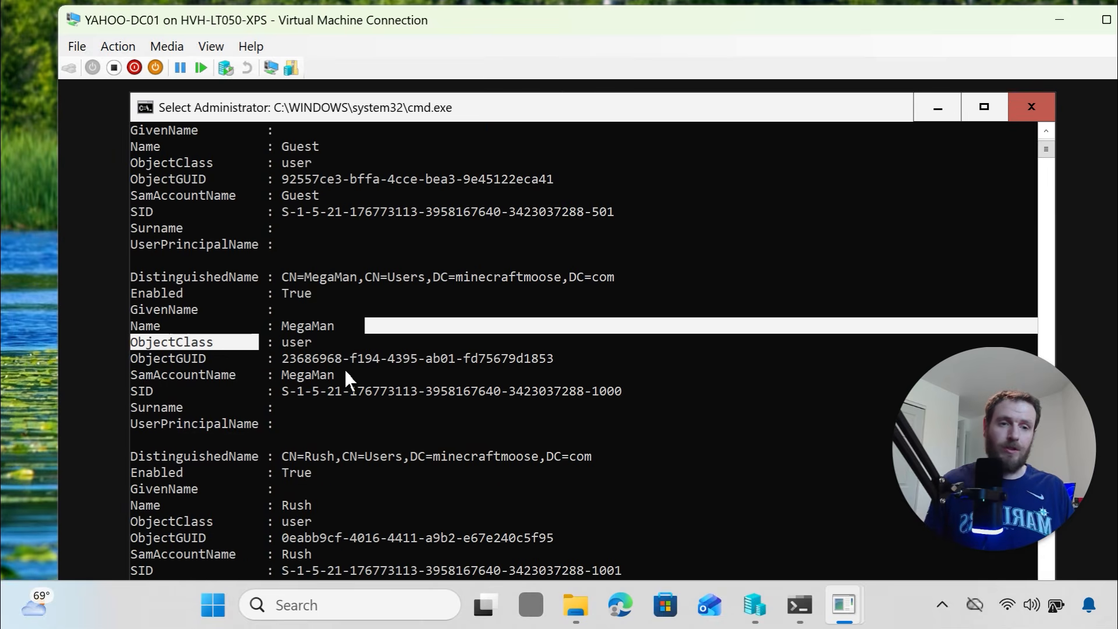
{"action": "scroll", "coordinate": [344, 368], "scroll_direction": "down", "scroll_amount": 5}
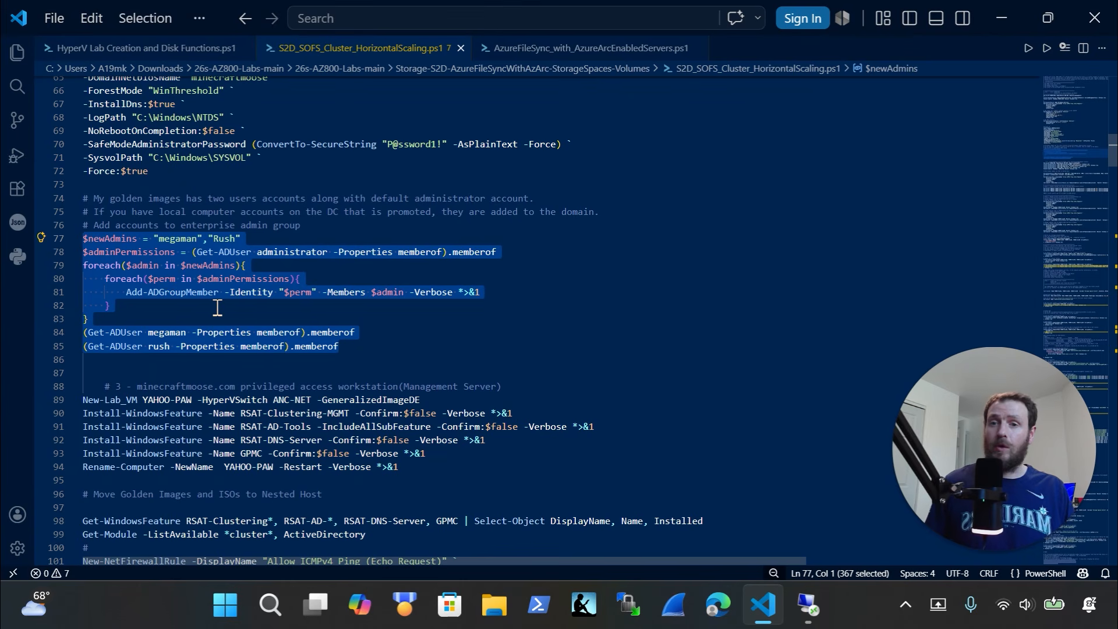
Paste script lines 76–85 into the DC01 console, adding megaman and rush to Domain, Enterprise and Schema Admins
{"action": "left_click", "coordinate": [345, 349]}
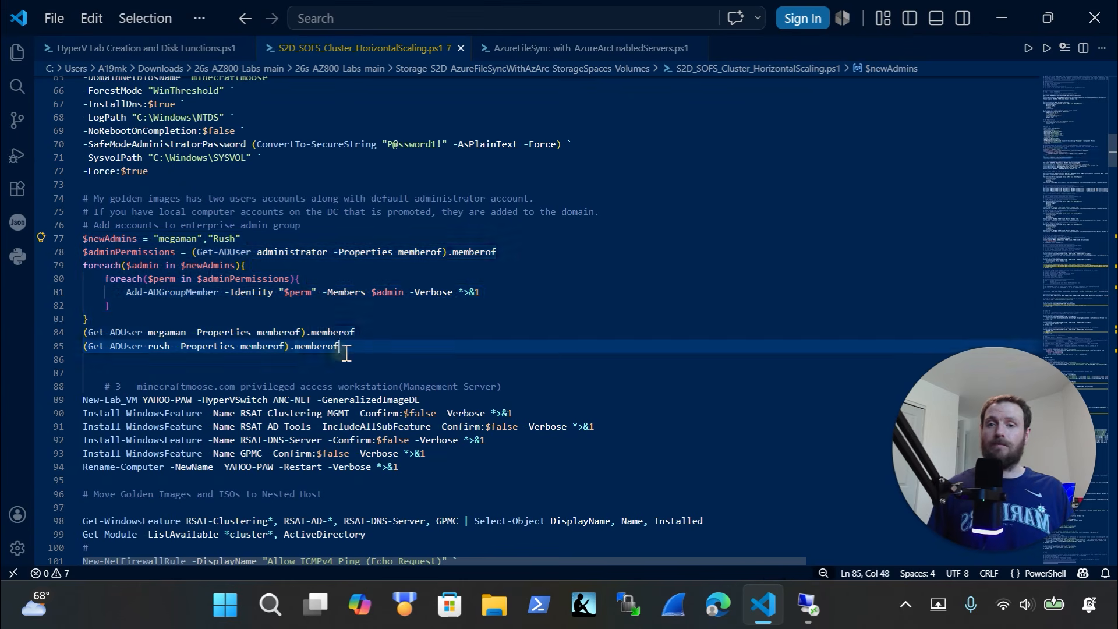
{"action": "left_click_drag", "start_coordinate": [379, 354], "coordinate": [23, 221]}
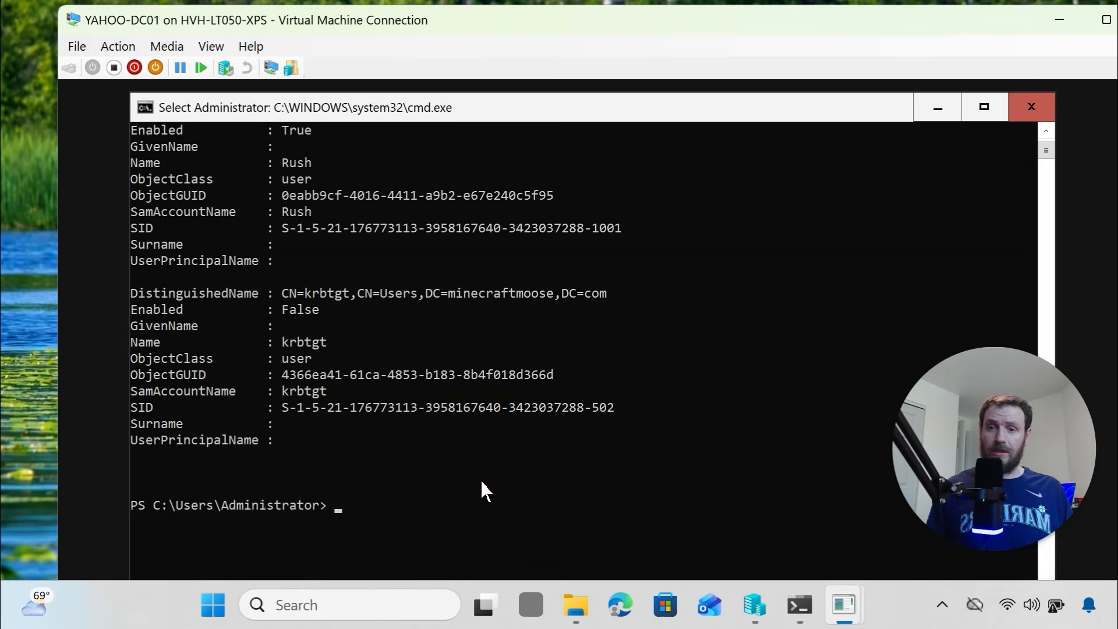
{"action": "right_click", "coordinate": [481, 482]}
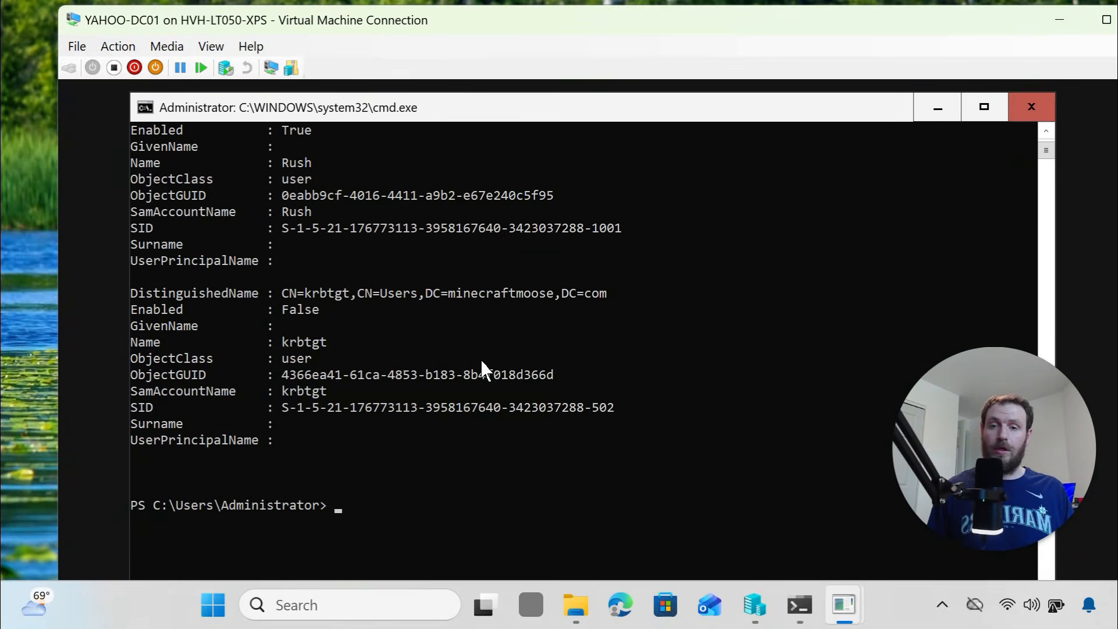
{"action": "right_click", "coordinate": [481, 360]}
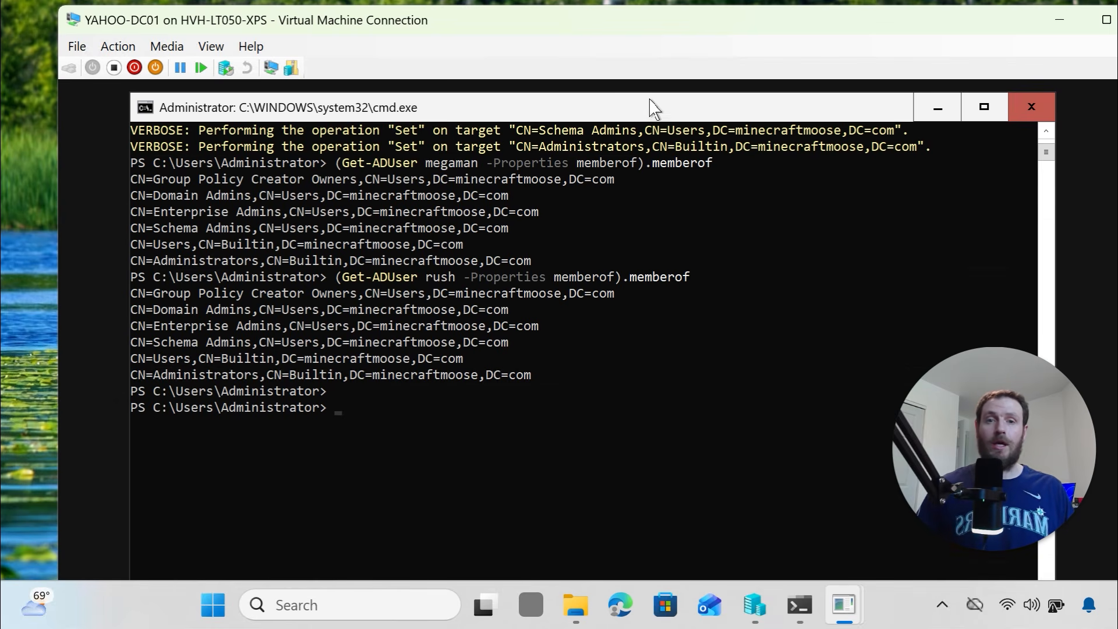
{"action": "left_click_drag", "start_coordinate": [653, 97], "coordinate": [635, 116]}
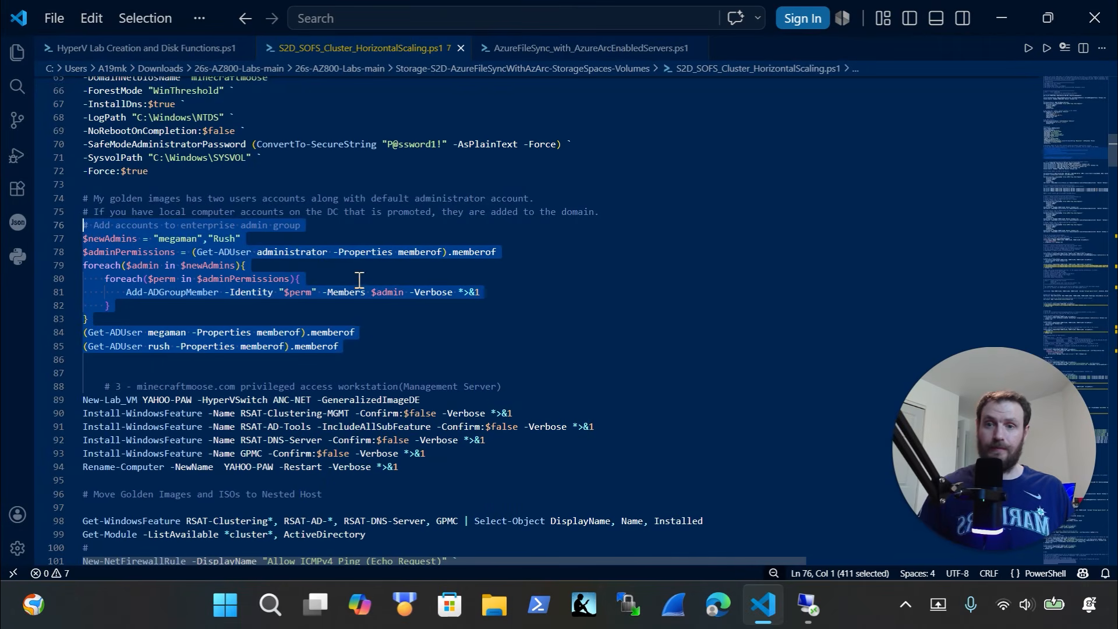
Review the YAHOO-PAW creation, Install-WindowsFeature and Rename-Computer lines 88–94 in the script
{"action": "scroll", "coordinate": [366, 414], "scroll_direction": "down", "scroll_amount": 2}
{"action": "scroll", "coordinate": [366, 415], "scroll_direction": "down", "scroll_amount": 4}
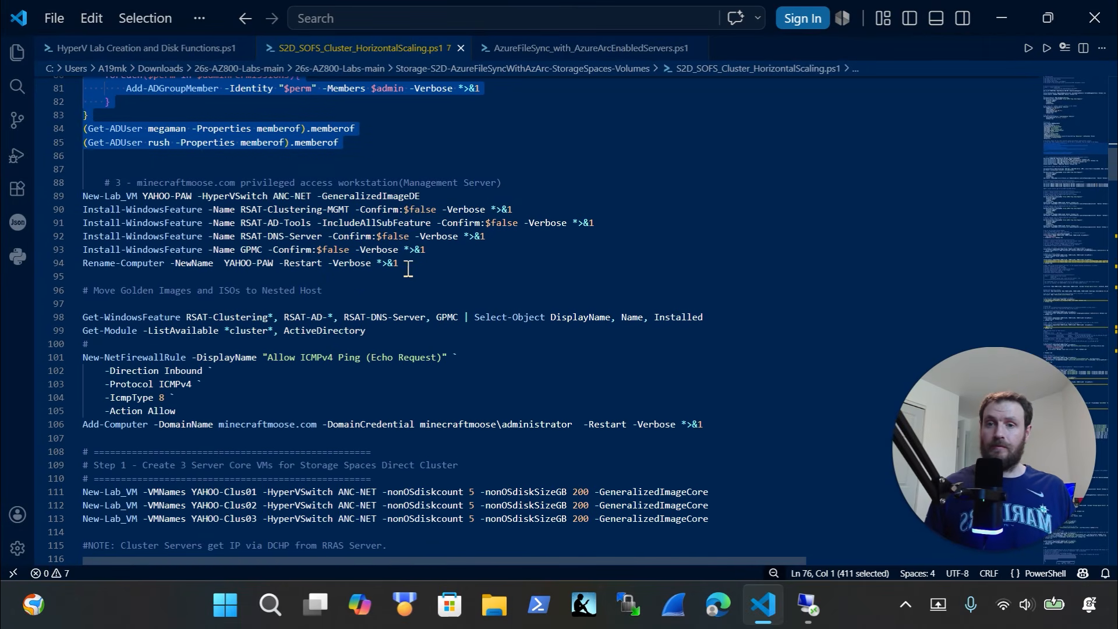
{"action": "left_click_drag", "start_coordinate": [451, 198], "coordinate": [51, 185]}
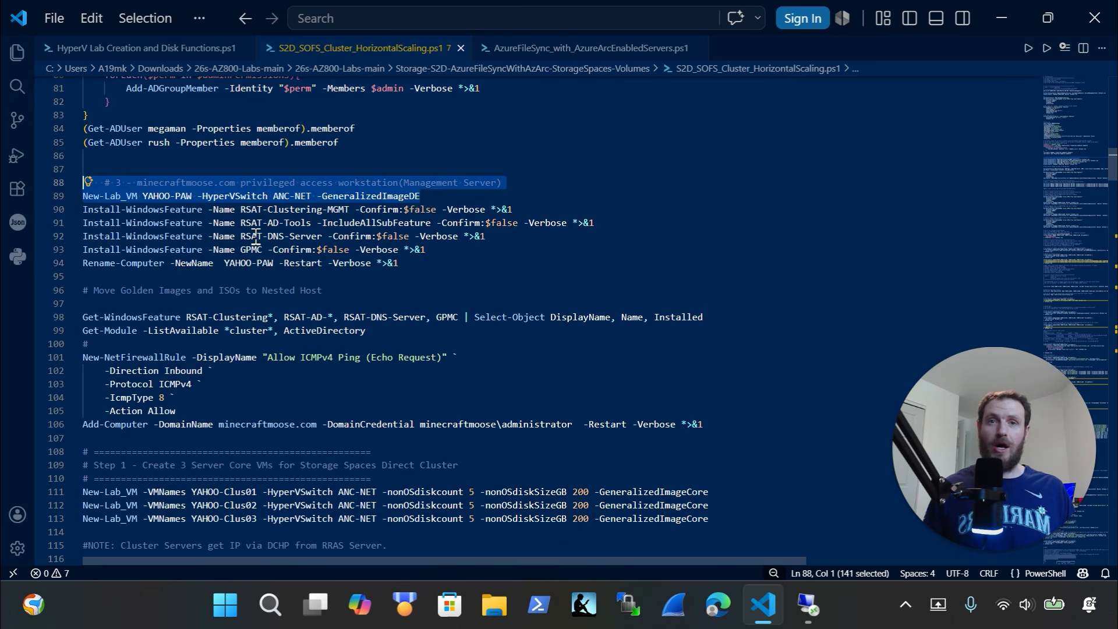
{"action": "left_click", "coordinate": [455, 262]}
{"action": "left_click_drag", "start_coordinate": [434, 249], "coordinate": [58, 215]}
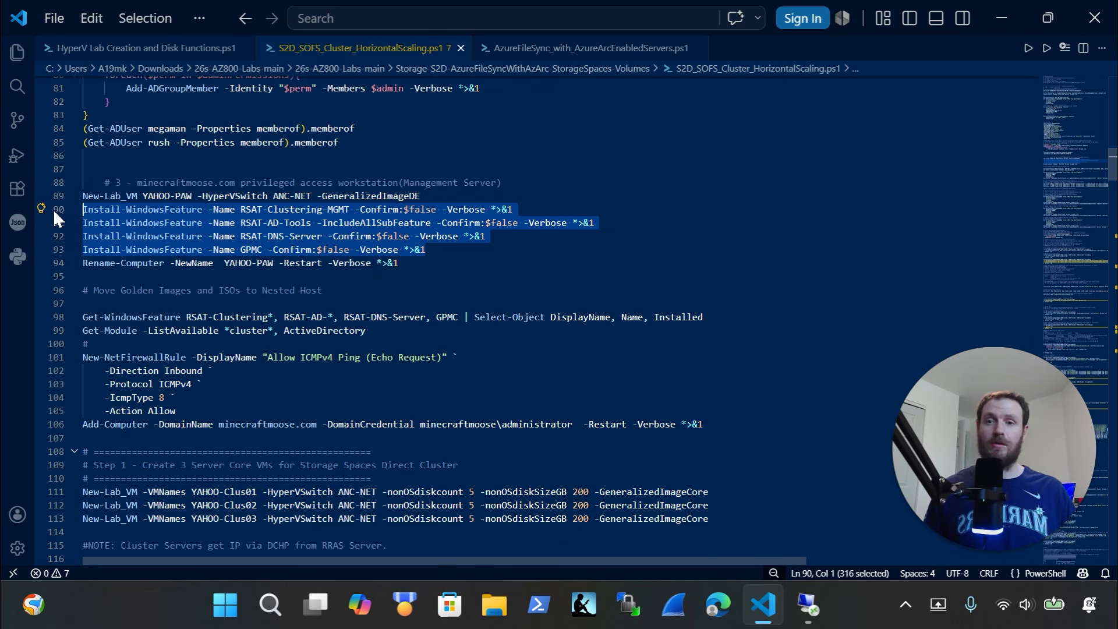
{"action": "left_click", "coordinate": [490, 255]}
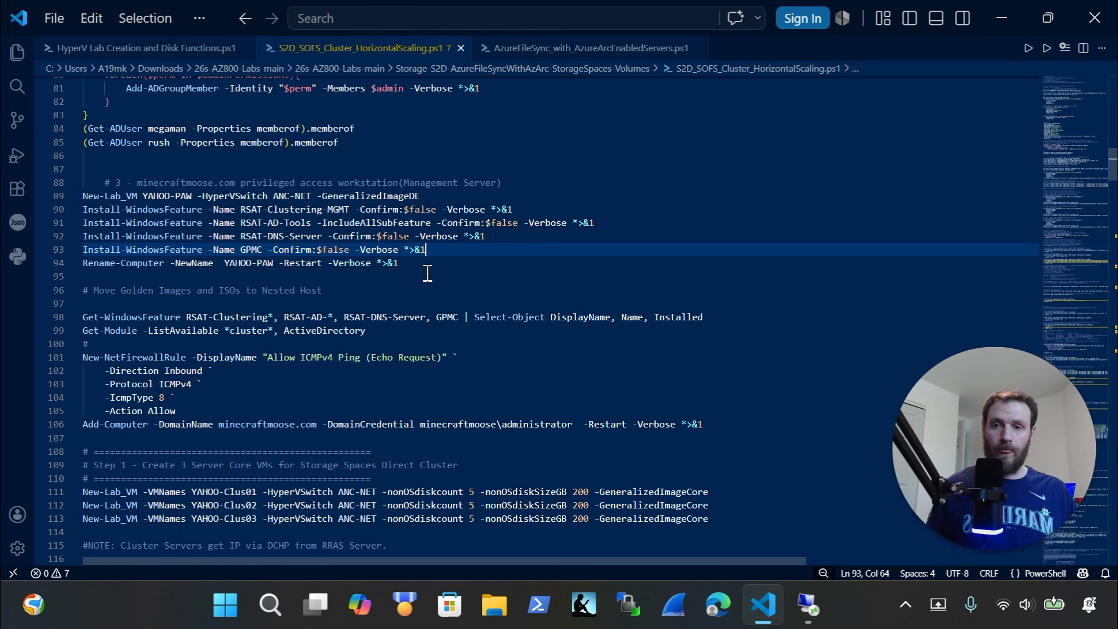
{"action": "left_click_drag", "start_coordinate": [427, 272], "coordinate": [192, 265]}
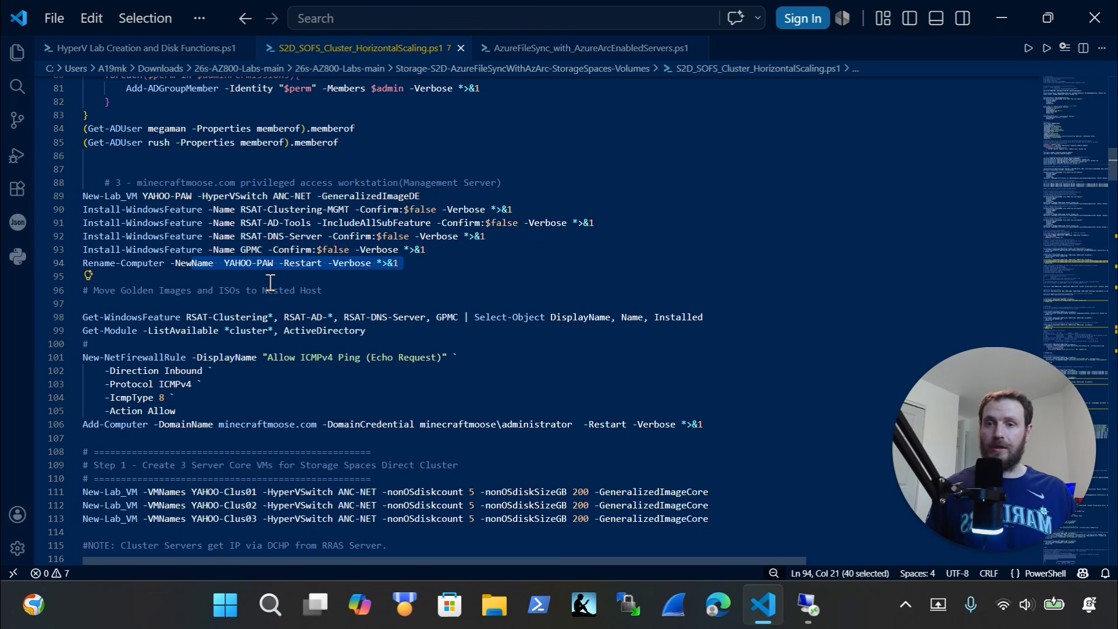
Review the firewall and domain-join block, undoing an accidental delete, then return to the DC01 console
{"action": "scroll", "coordinate": [330, 309], "scroll_direction": "down", "scroll_amount": 1}
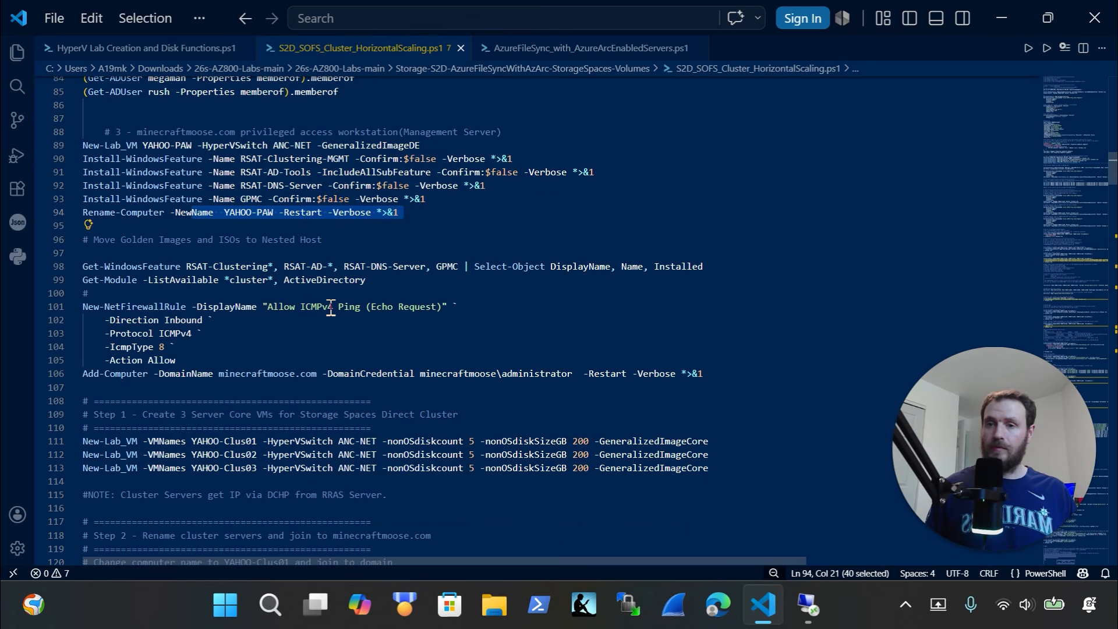
{"action": "scroll", "coordinate": [330, 309], "scroll_direction": "down", "scroll_amount": 1}
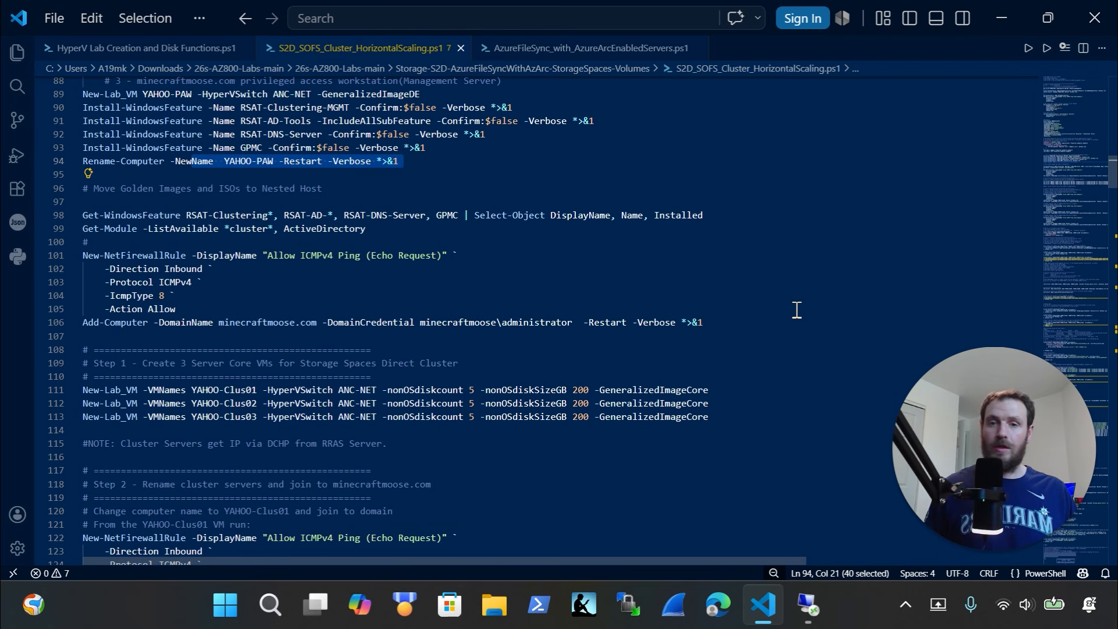
{"action": "left_click_drag", "start_coordinate": [781, 323], "coordinate": [58, 202]}
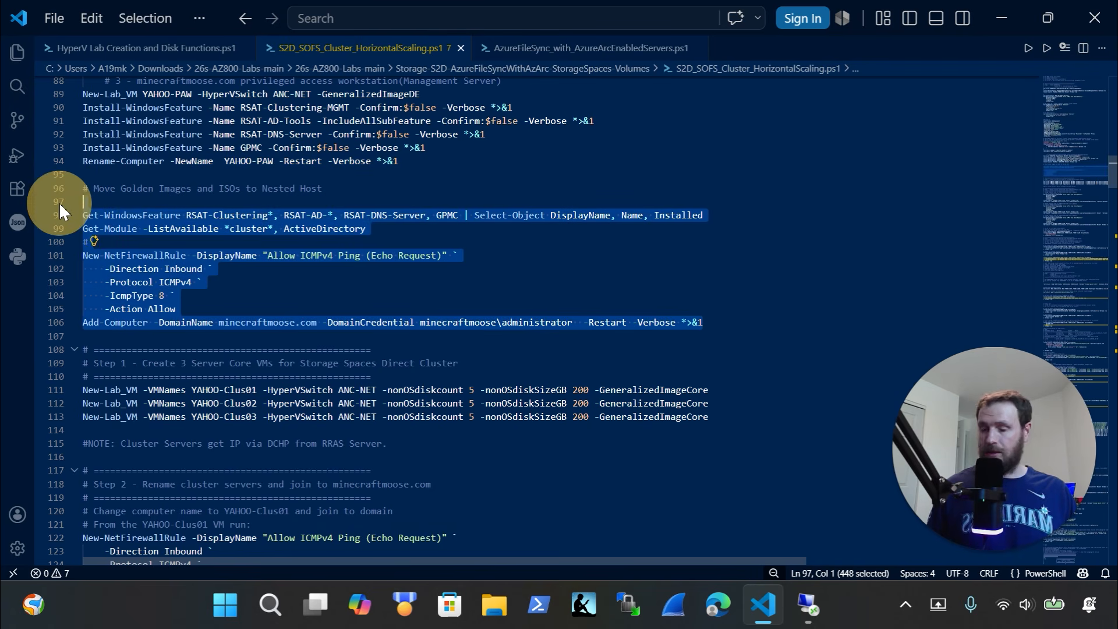
{"action": "key", "text": "Delete"}
{"action": "key", "text": "ctrl+z"}
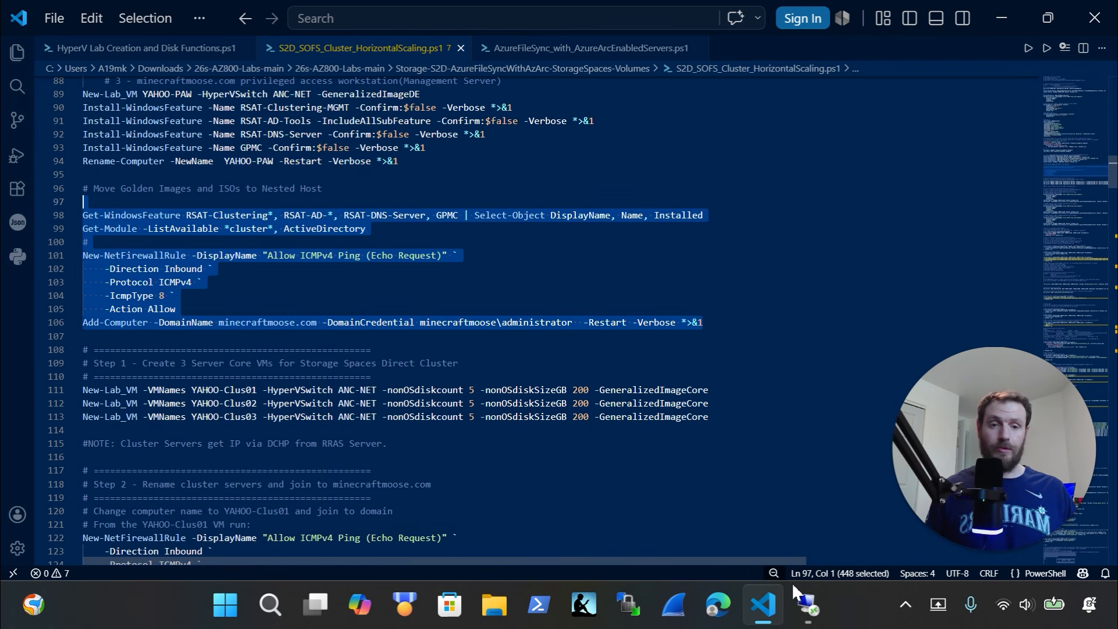
{"action": "left_click", "coordinate": [815, 623]}
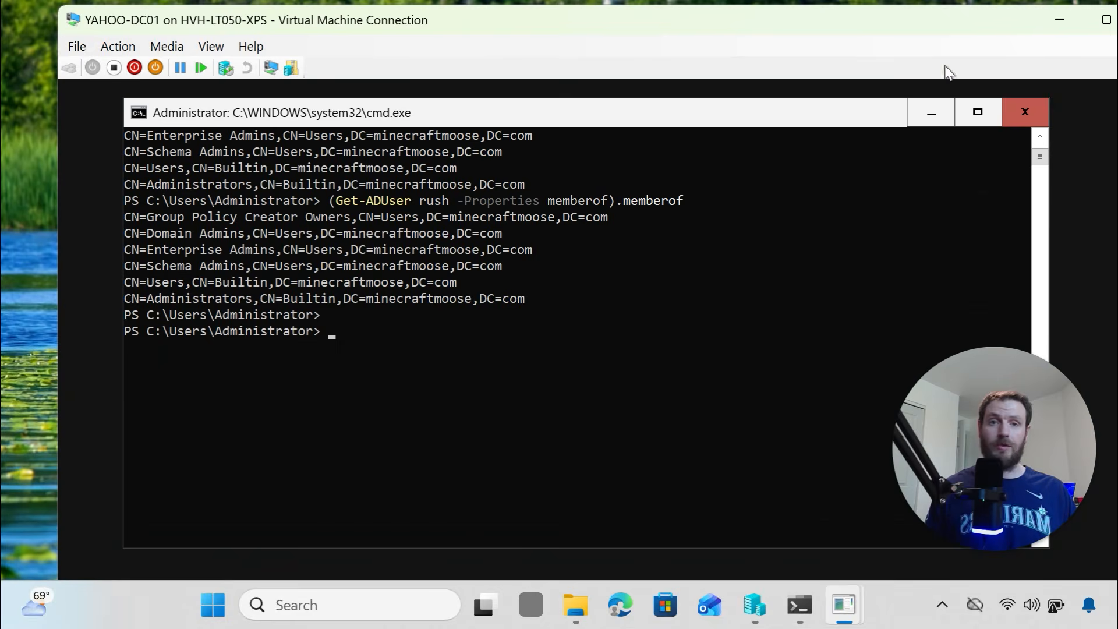
Close the DC01 connection, connect to YAHOO-PAW, and run Rename-Computer with -Restart
{"action": "double_click", "coordinate": [981, 24]}
{"action": "left_click", "coordinate": [985, 32]}
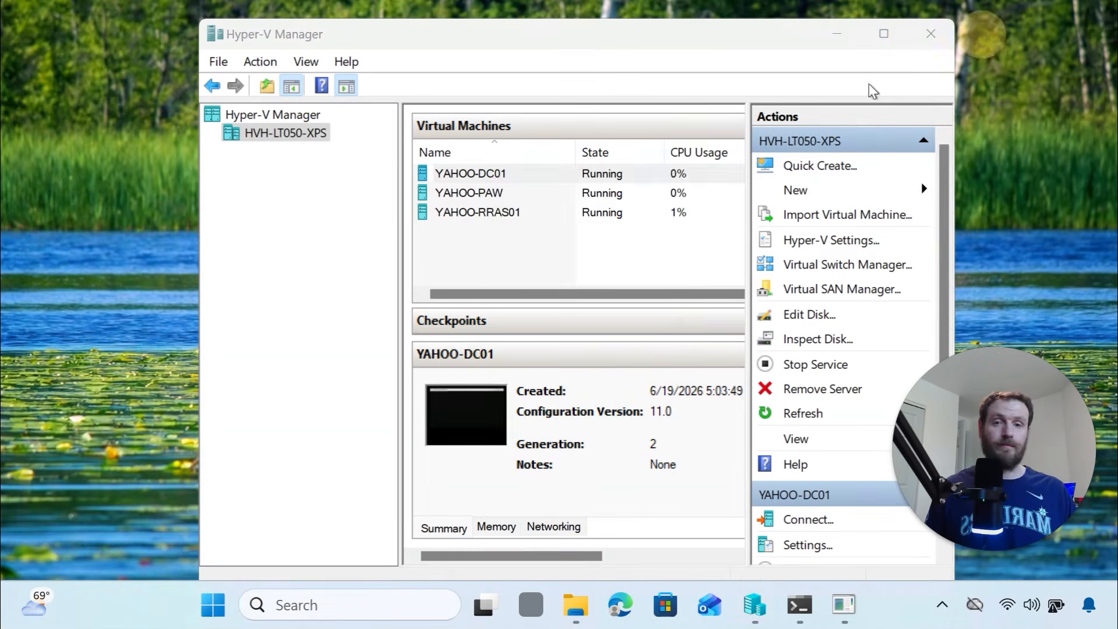
{"action": "right_click", "coordinate": [531, 194]}
{"action": "left_click", "coordinate": [540, 211]}
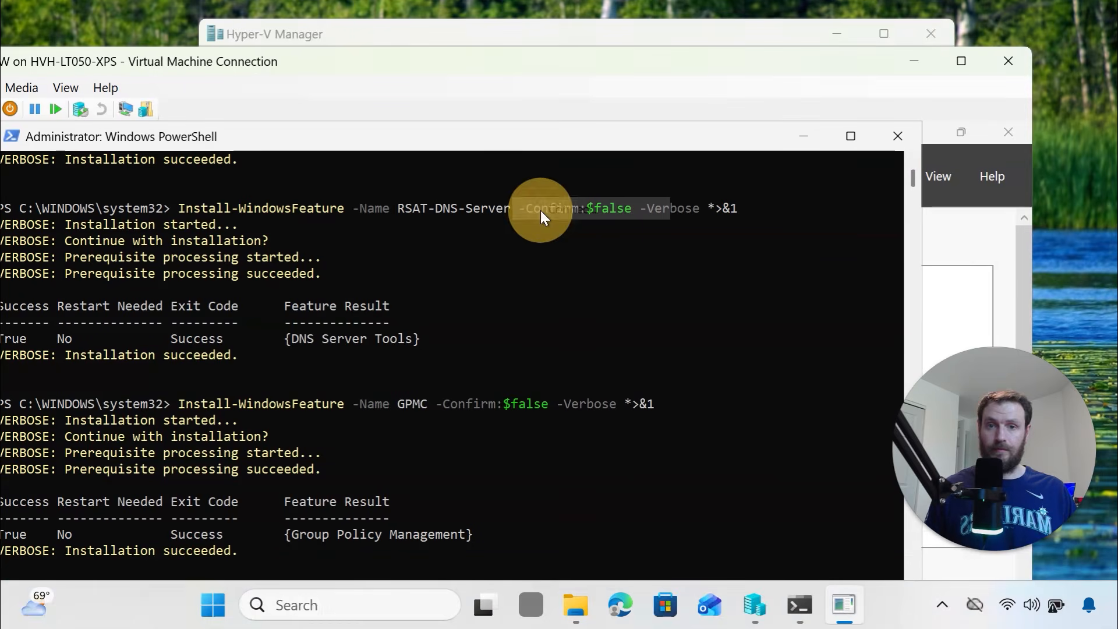
{"action": "left_click_drag", "start_coordinate": [410, 62], "coordinate": [543, 2]}
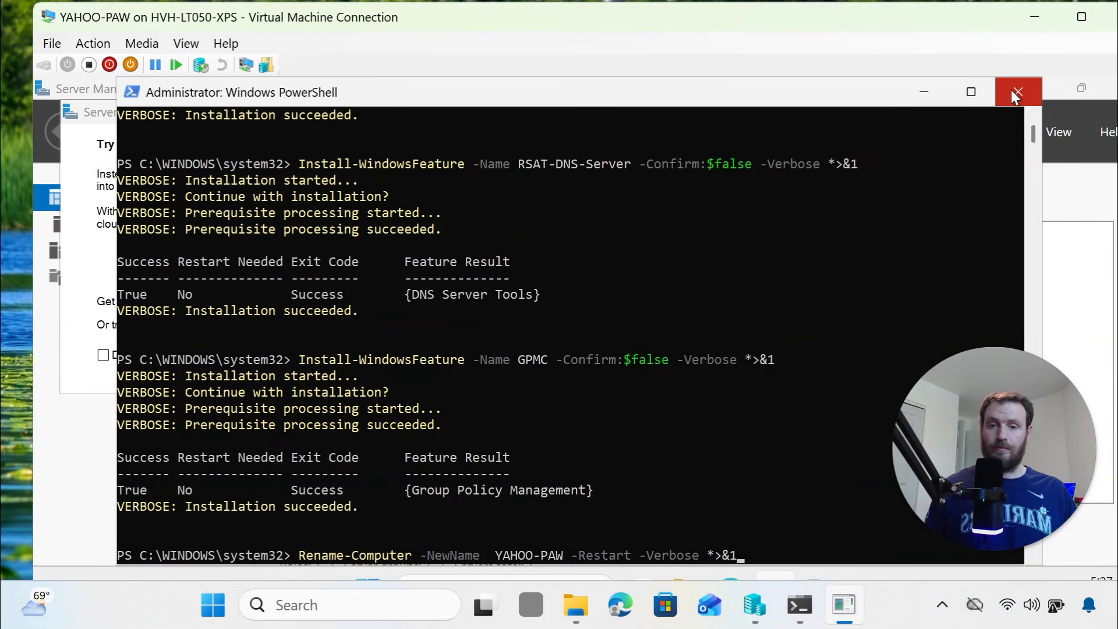
{"action": "scroll", "coordinate": [703, 518], "scroll_direction": "down", "scroll_amount": 2}
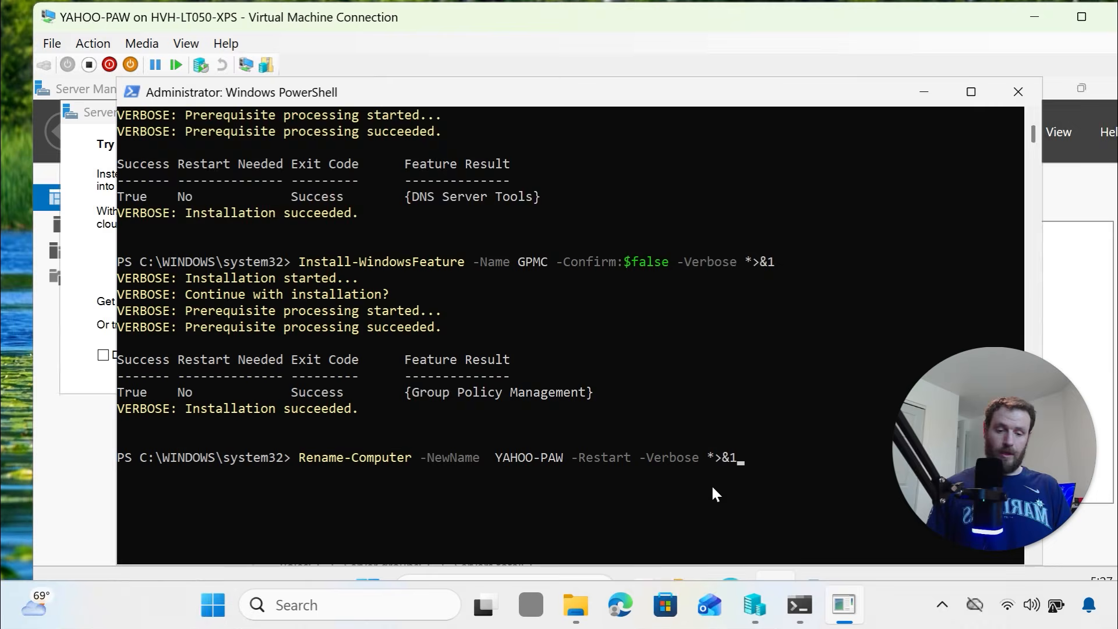
{"action": "key", "text": "Return"}
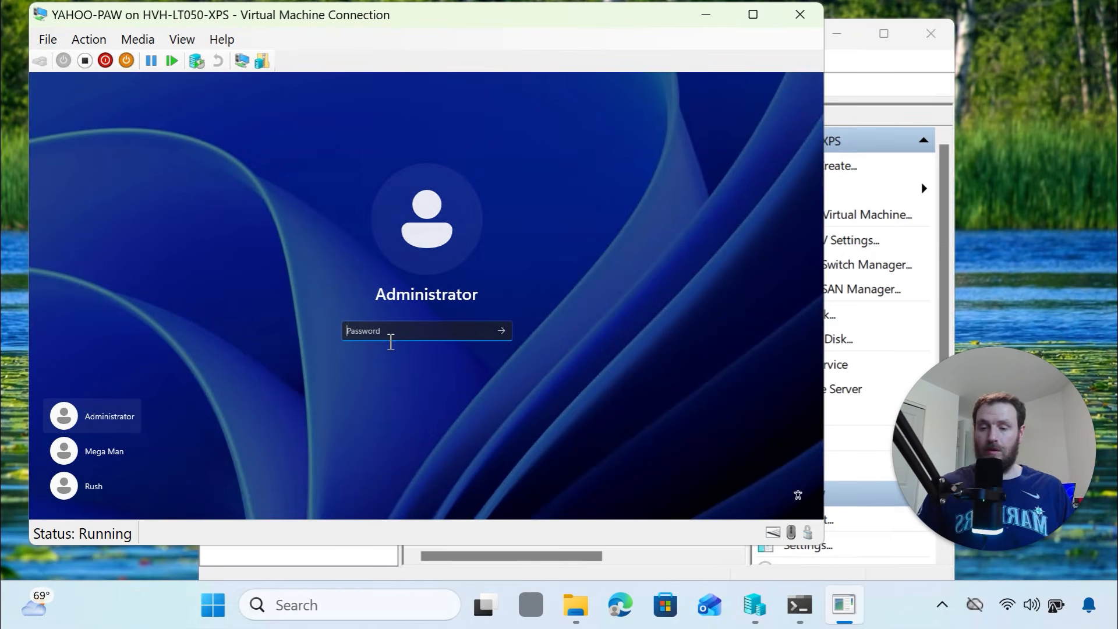
Sign in to YAHOO-PAW as administrator, go full screen and open an admin terminal
{"action": "type", "text": "•••••••••"}
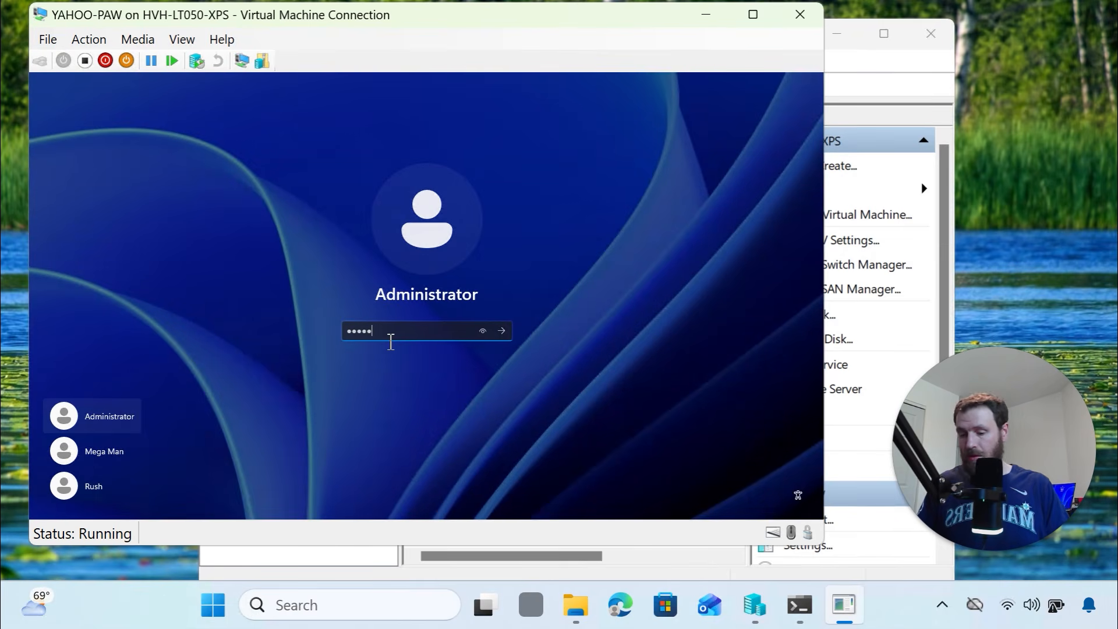
{"action": "key", "text": "Return"}
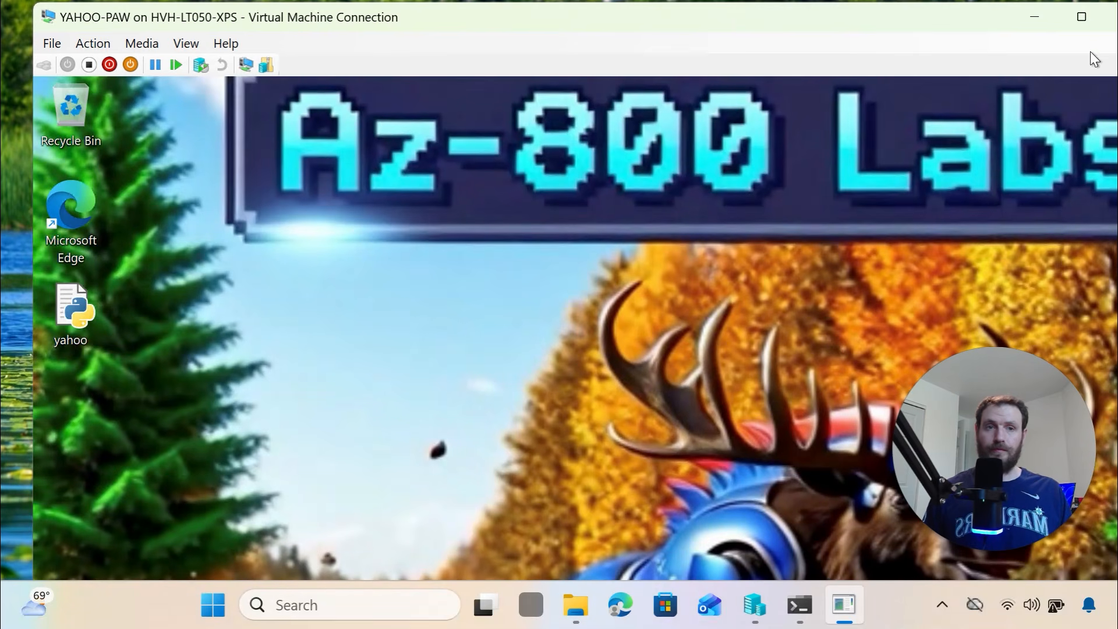
{"action": "left_click", "coordinate": [1082, 18]}
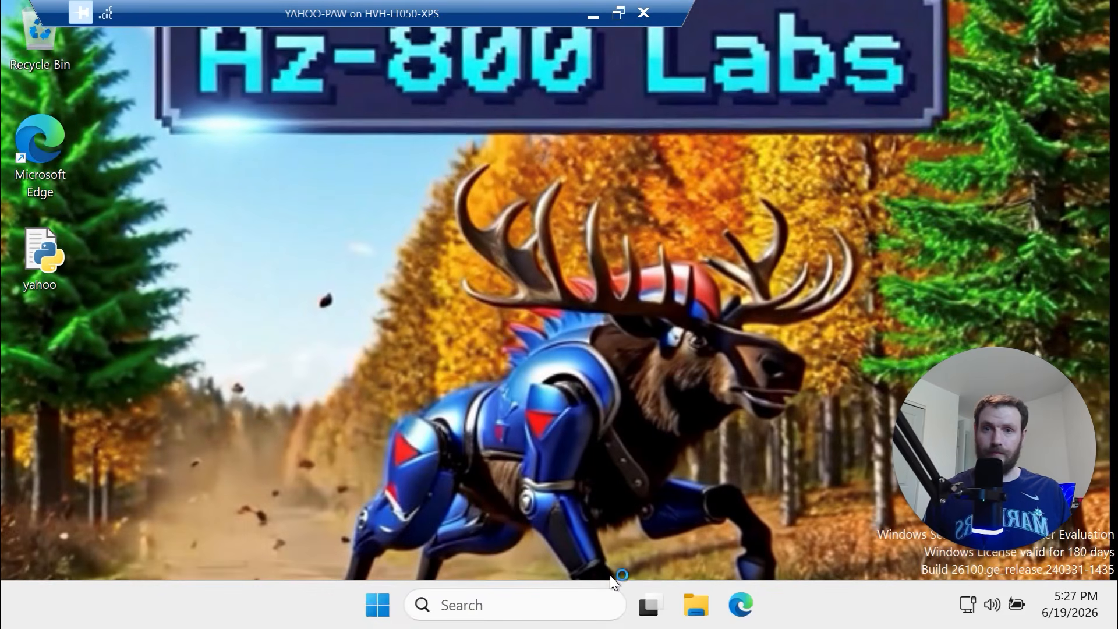
{"action": "right_click", "coordinate": [380, 606]}
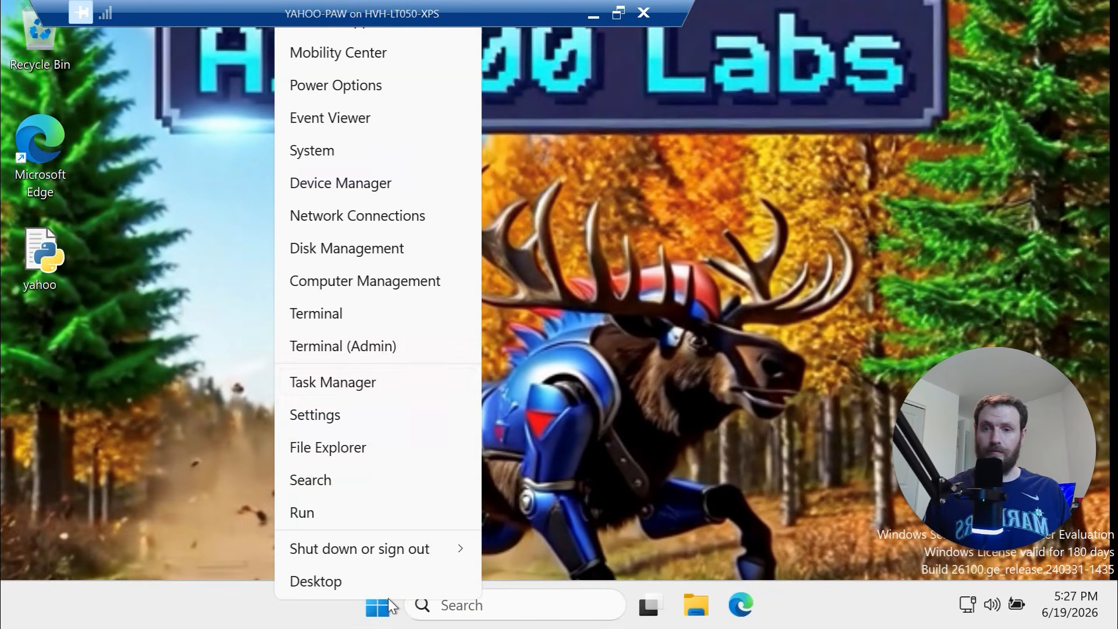
{"action": "left_click", "coordinate": [392, 347]}
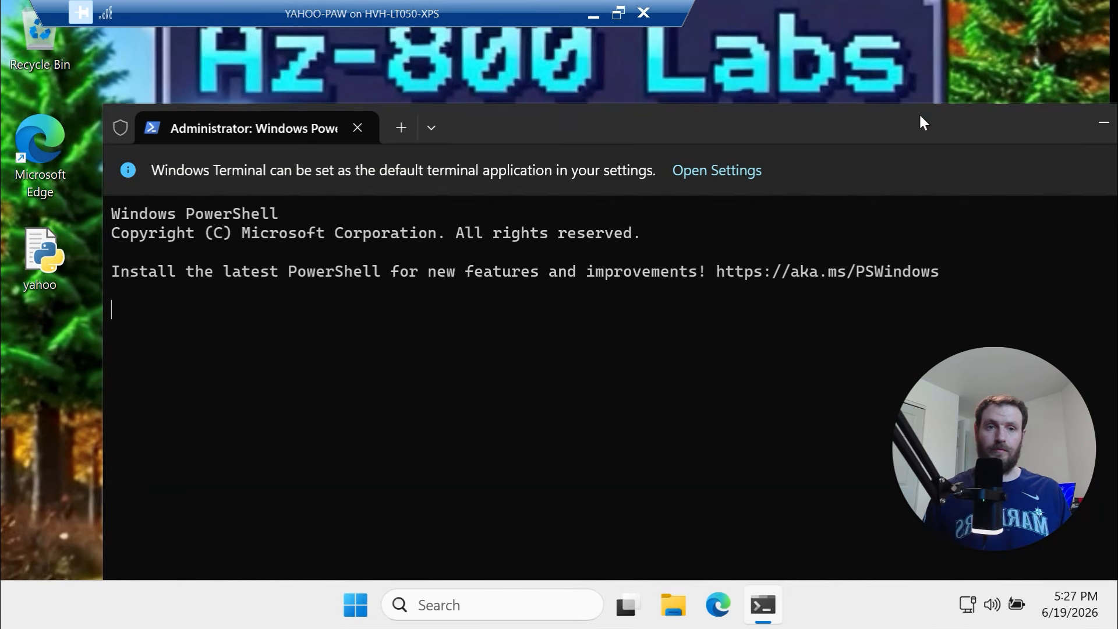
Enlarge the terminal, then paste and run the Get-WindowsFeature and Get-Module checks
{"action": "left_click_drag", "start_coordinate": [921, 122], "coordinate": [740, 55]}
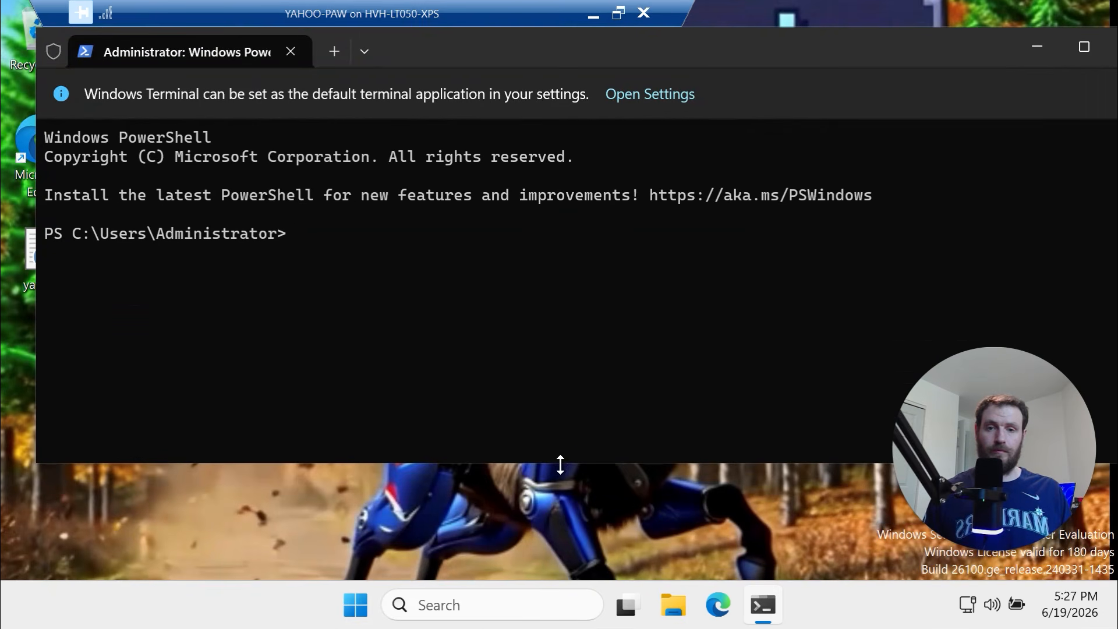
{"action": "left_click_drag", "start_coordinate": [560, 465], "coordinate": [561, 483]}
{"action": "scroll", "coordinate": [482, 369], "scroll_direction": "down", "scroll_amount": 2}
{"action": "scroll", "coordinate": [376, 252], "scroll_direction": "down", "scroll_amount": 2}
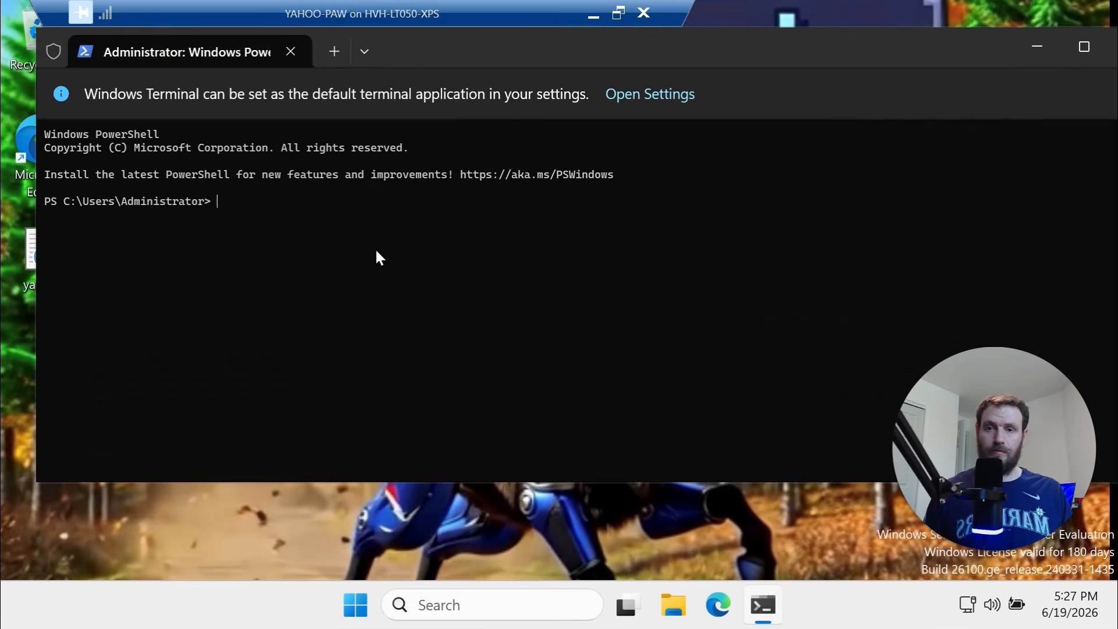
{"action": "right_click", "coordinate": [375, 247]}
{"action": "left_click", "coordinate": [459, 404]}
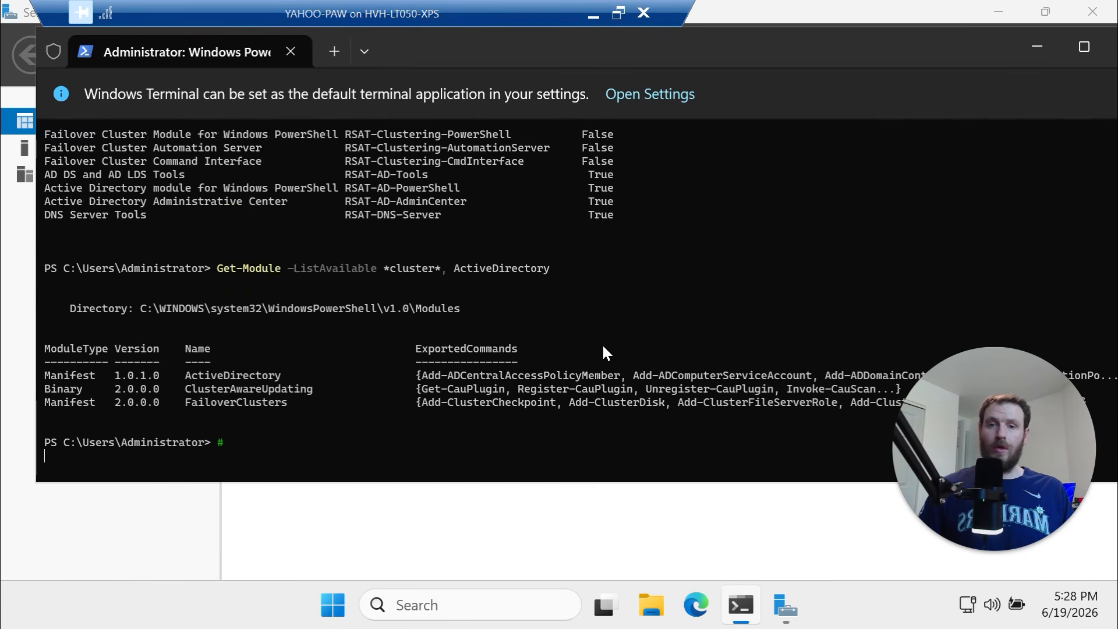
Highlight the Failover Clustering, AD DS, GPMC and DNS Server Tools rows in the output
{"action": "scroll", "coordinate": [560, 210], "scroll_direction": "up", "scroll_amount": 4}
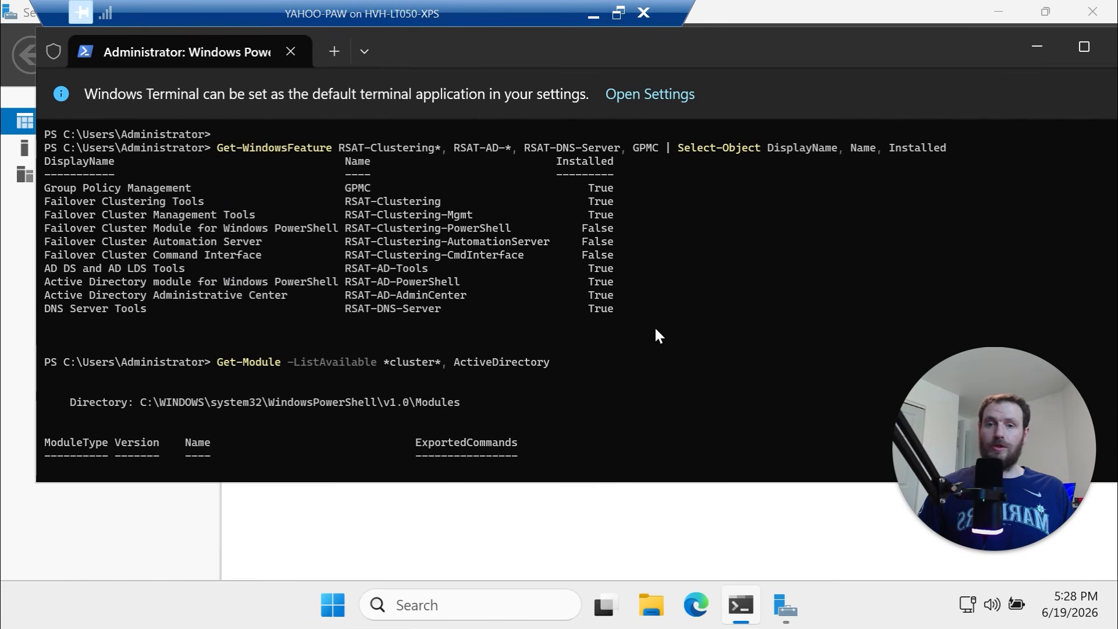
{"action": "left_click_drag", "start_coordinate": [656, 325], "coordinate": [50, 183]}
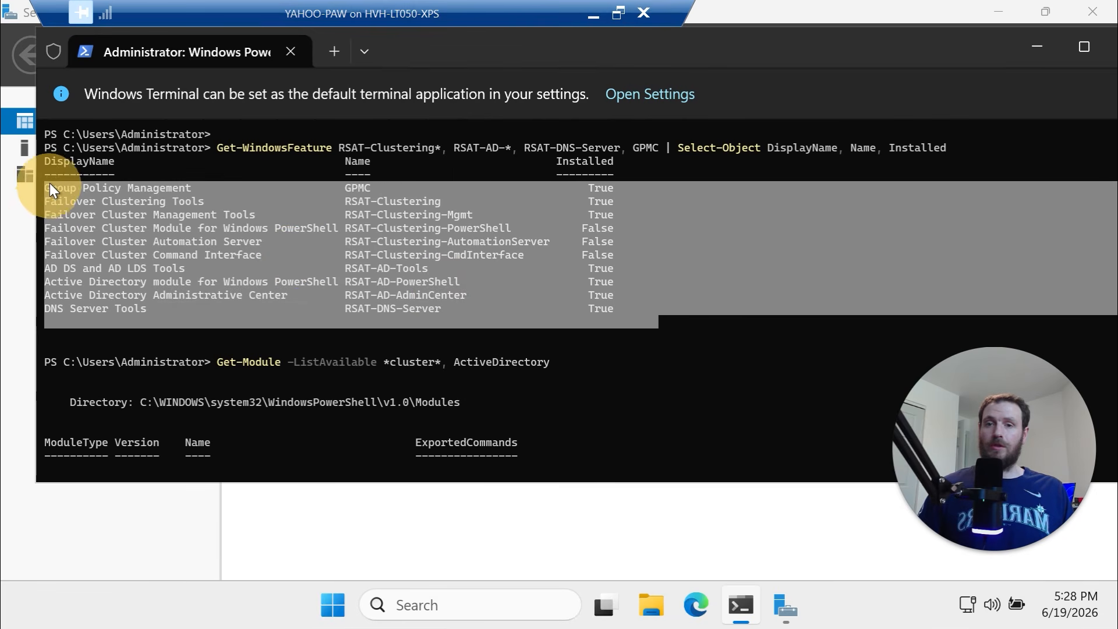
{"action": "scroll", "coordinate": [277, 280], "scroll_direction": "up", "scroll_amount": 1}
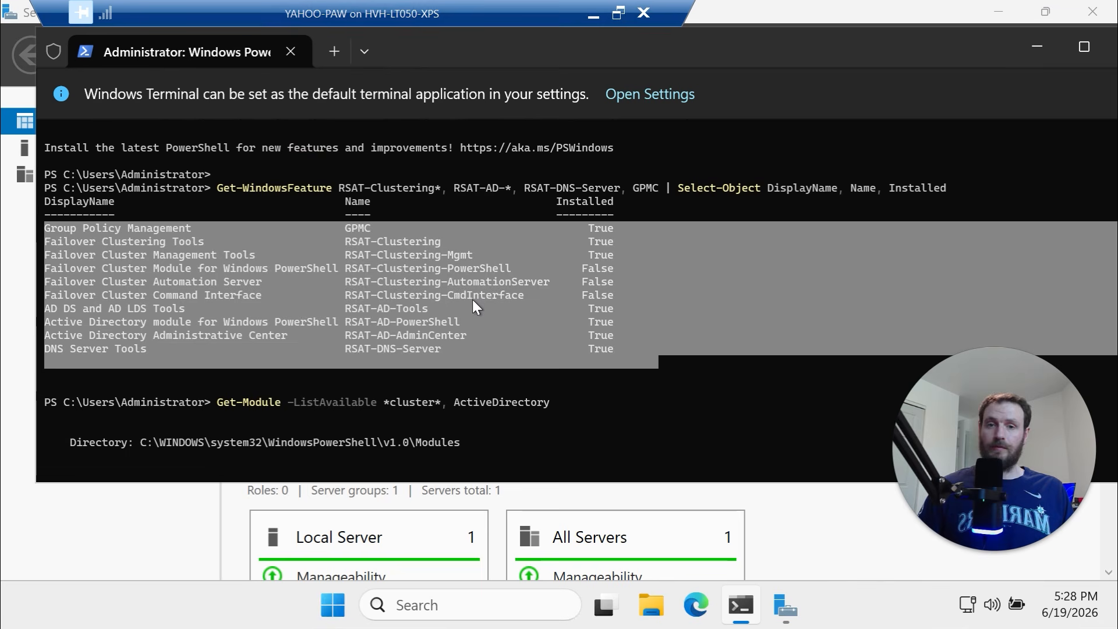
{"action": "left_click_drag", "start_coordinate": [148, 242], "coordinate": [592, 242]}
{"action": "left_click_drag", "start_coordinate": [150, 309], "coordinate": [210, 307]}
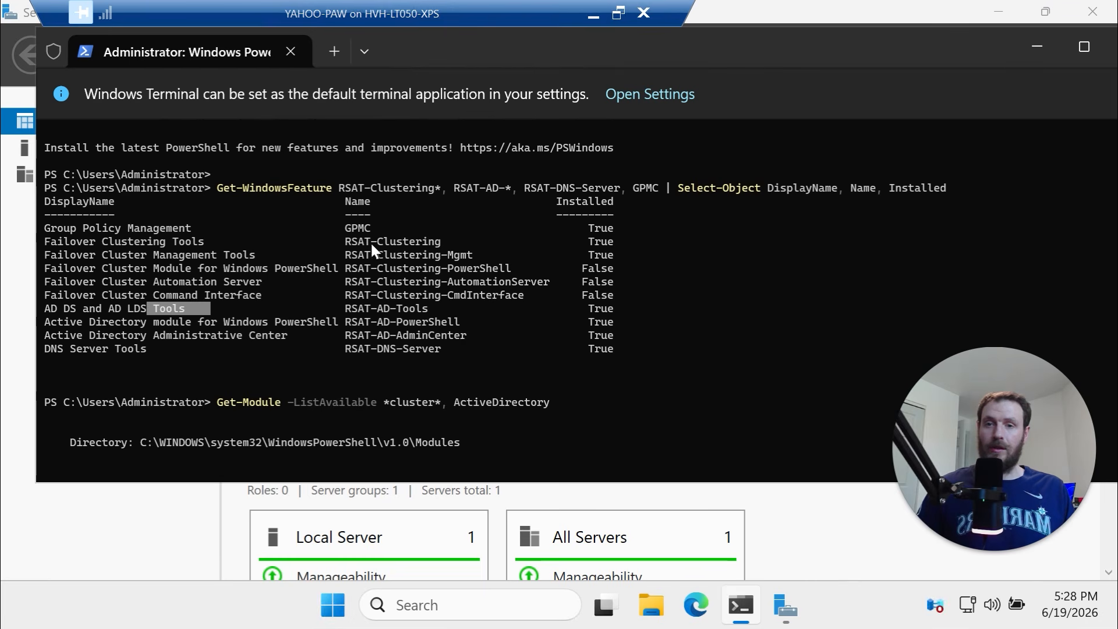
{"action": "left_click_drag", "start_coordinate": [353, 228], "coordinate": [610, 254]}
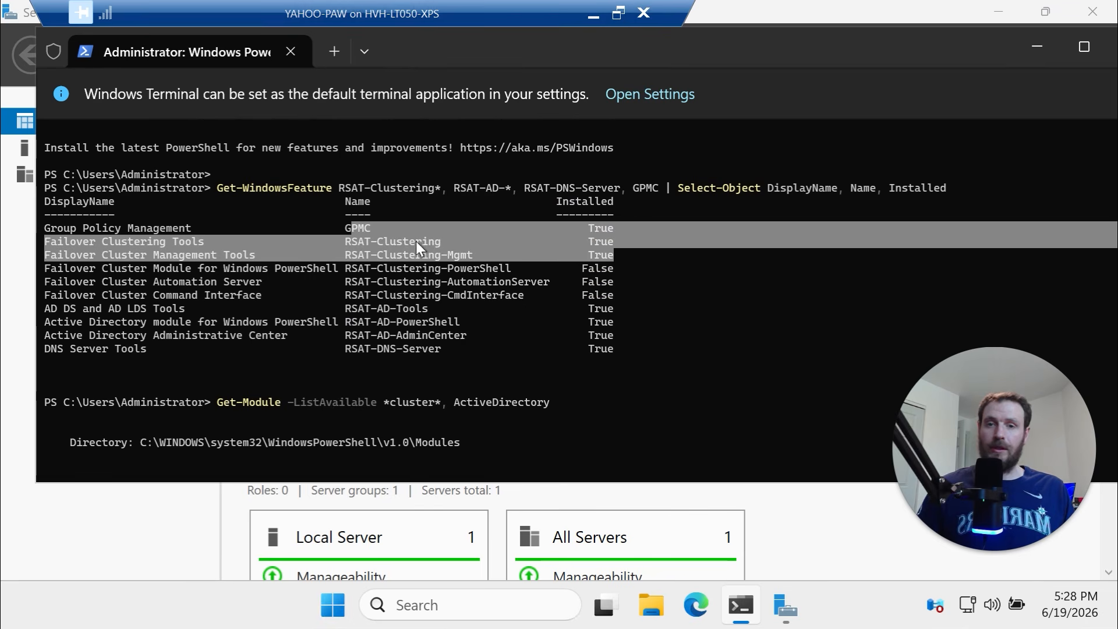
{"action": "left_click", "coordinate": [396, 309]}
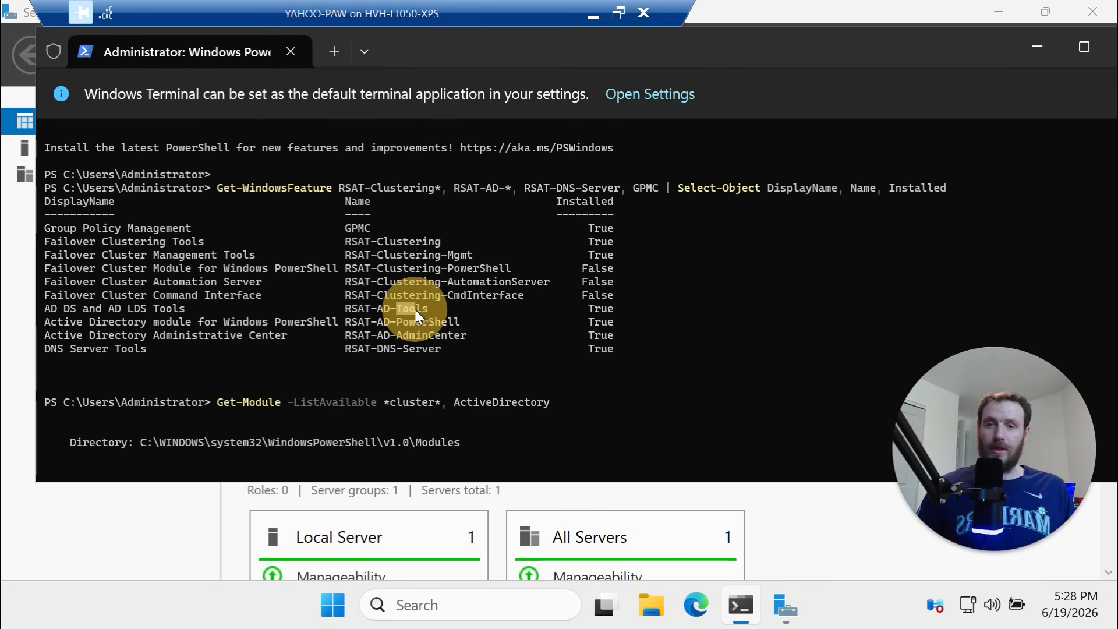
{"action": "left_click_drag", "start_coordinate": [400, 320], "coordinate": [419, 356]}
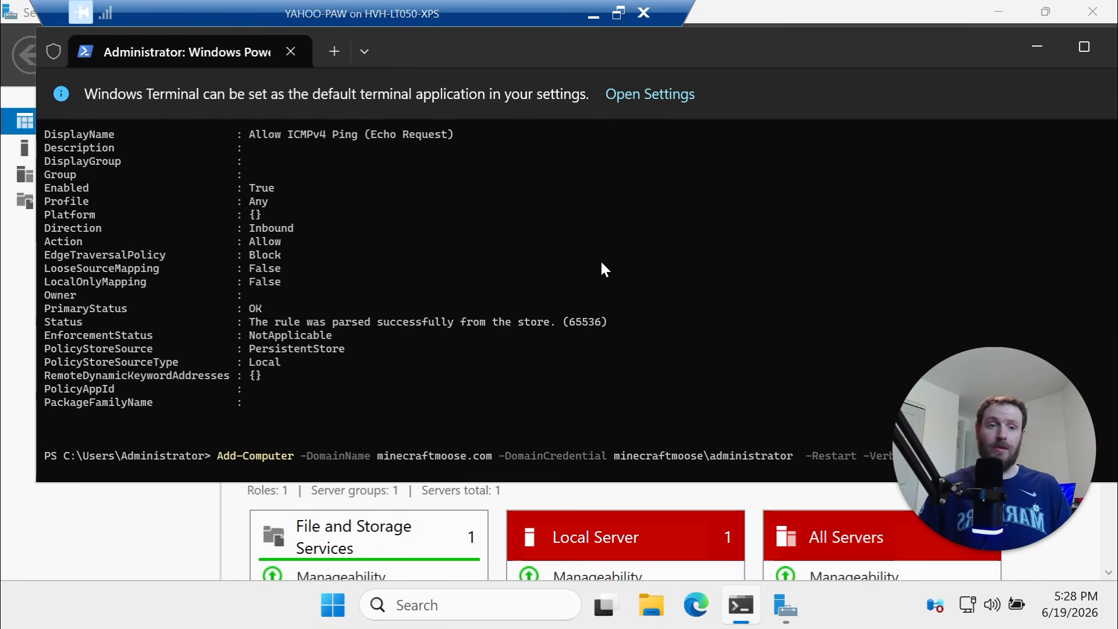
Run the Add-Computer join to minecraftmoose.com and supply the domain administrator password
{"action": "left_click_drag", "start_coordinate": [758, 41], "coordinate": [641, 58]}
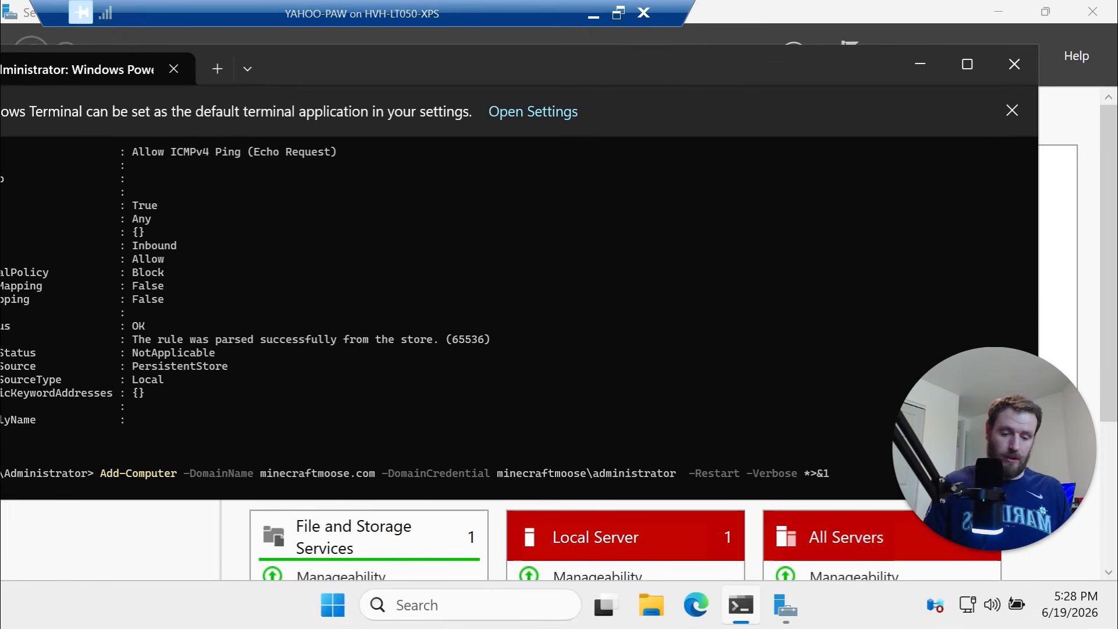
{"action": "key", "text": "Return"}
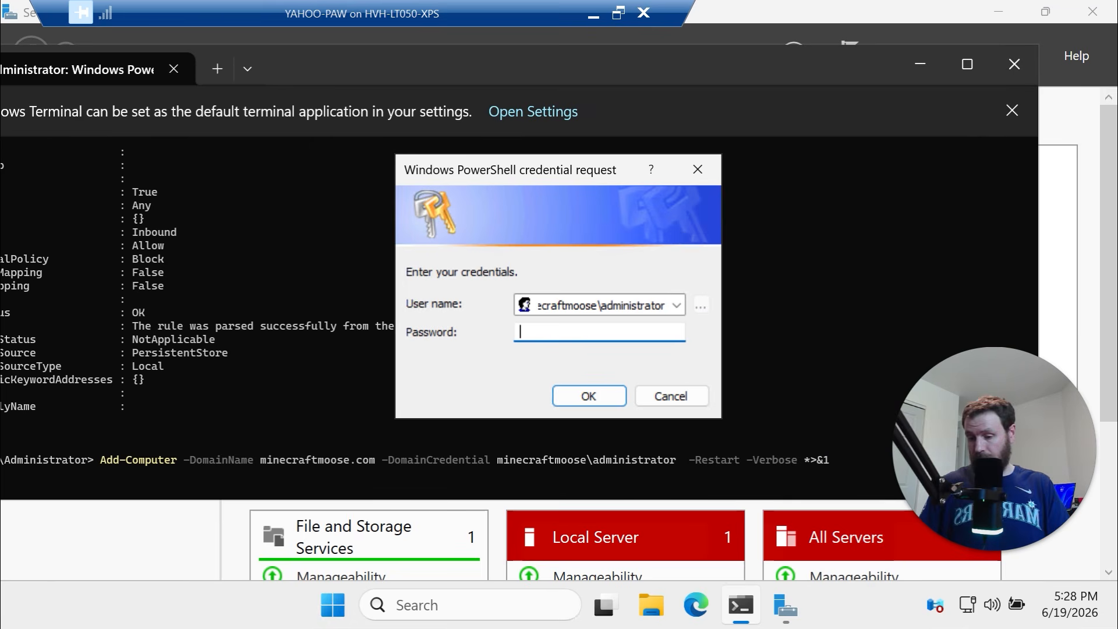
{"action": "type", "text": "************"}
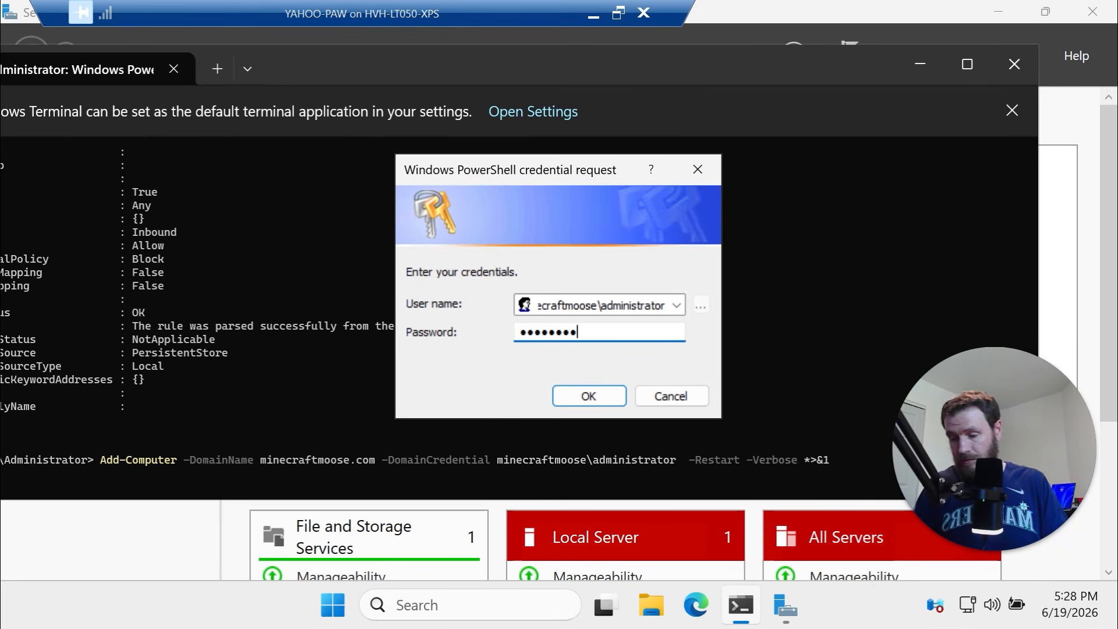
{"action": "key", "text": "Return"}
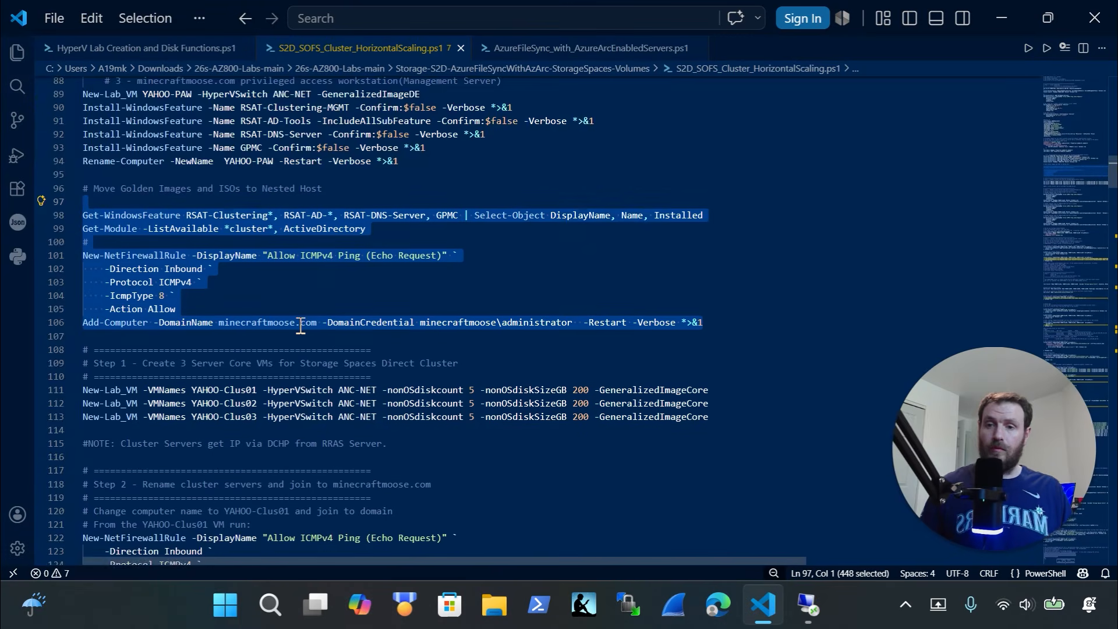
Review the Invoke-Command test's three cluster VM names and -Credential line, then reconnect YAHOO-PAW
{"action": "scroll", "coordinate": [301, 325], "scroll_direction": "down", "scroll_amount": 2}
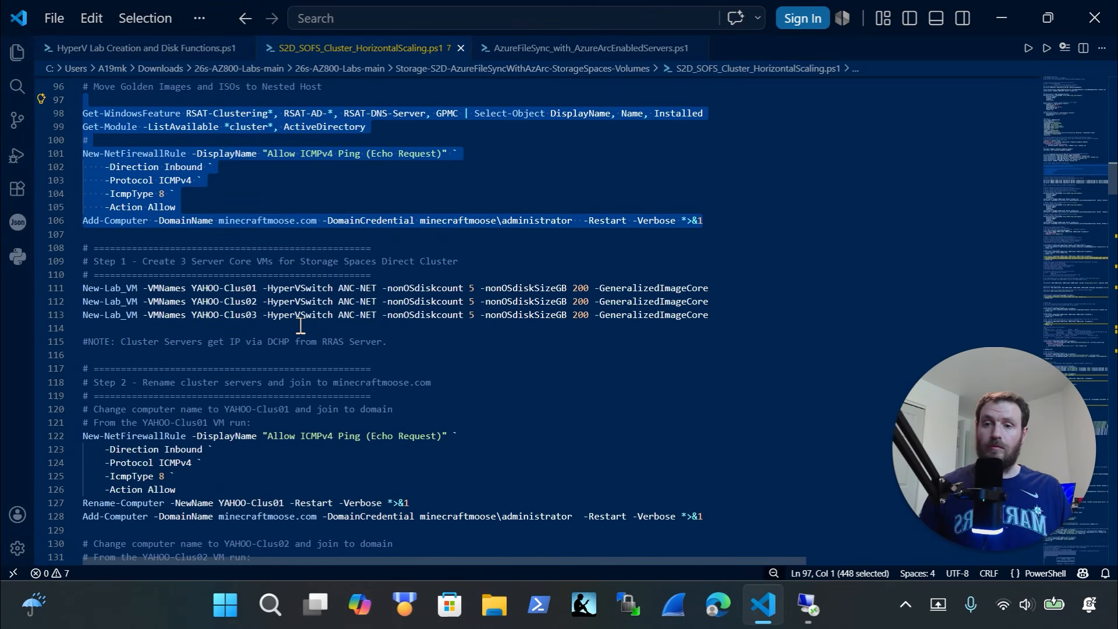
{"action": "scroll", "coordinate": [301, 325], "scroll_direction": "down", "scroll_amount": 8}
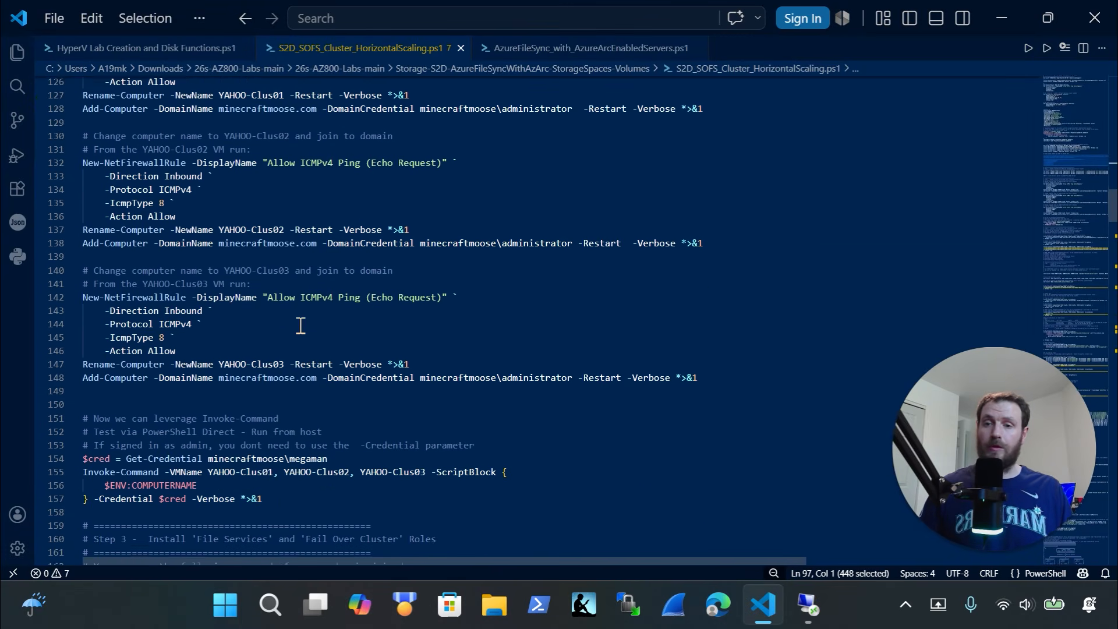
{"action": "scroll", "coordinate": [301, 325], "scroll_direction": "down", "scroll_amount": 3}
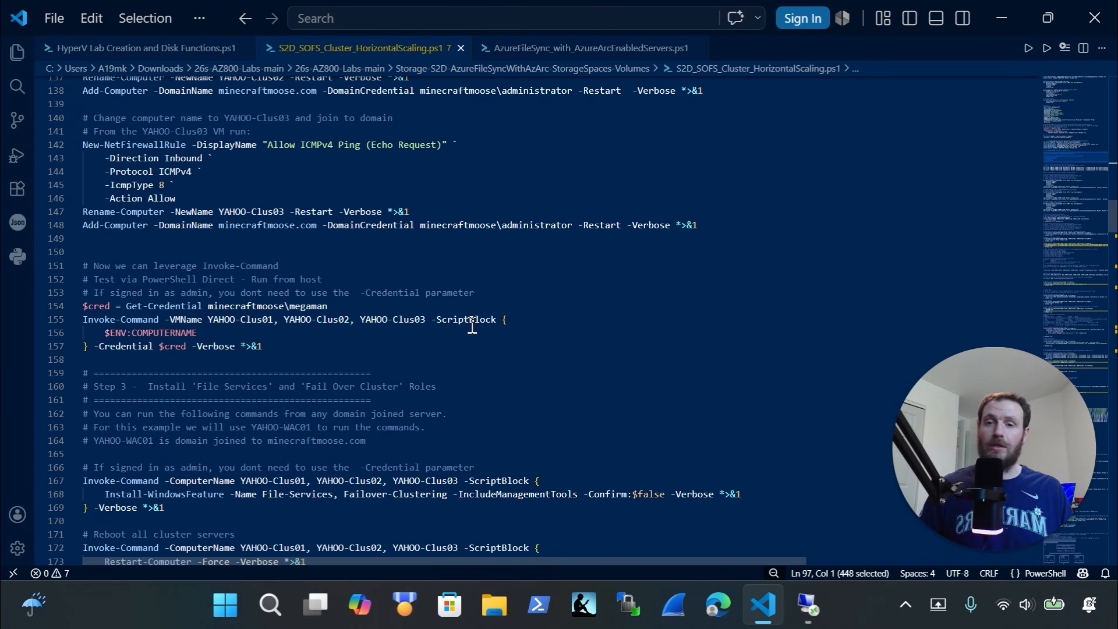
{"action": "left_click", "coordinate": [434, 320]}
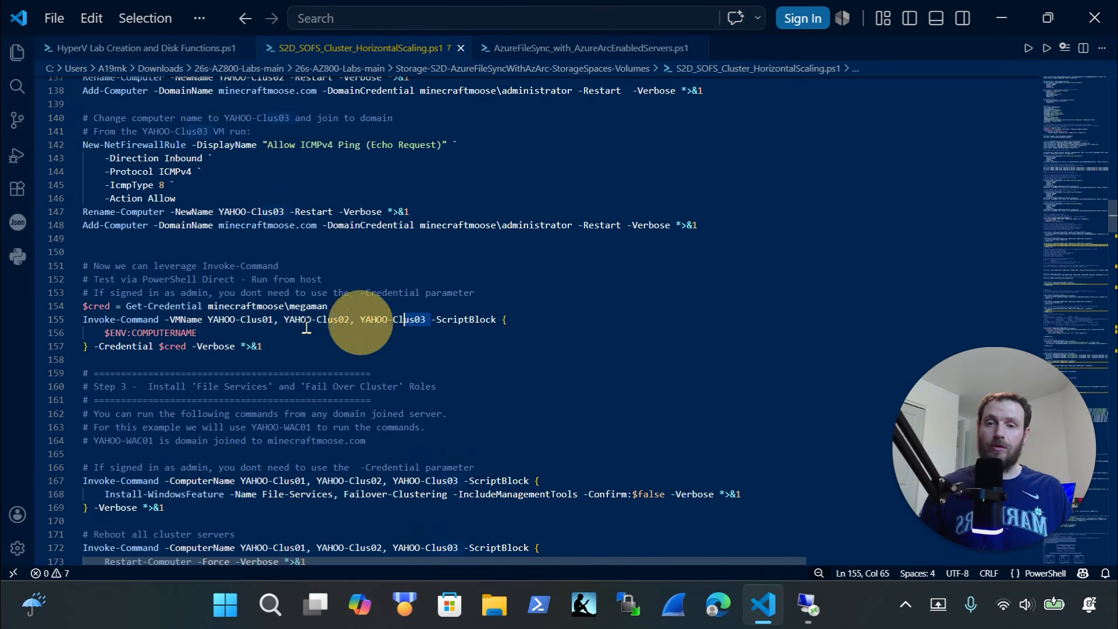
{"action": "left_click_drag", "start_coordinate": [307, 328], "coordinate": [177, 322]}
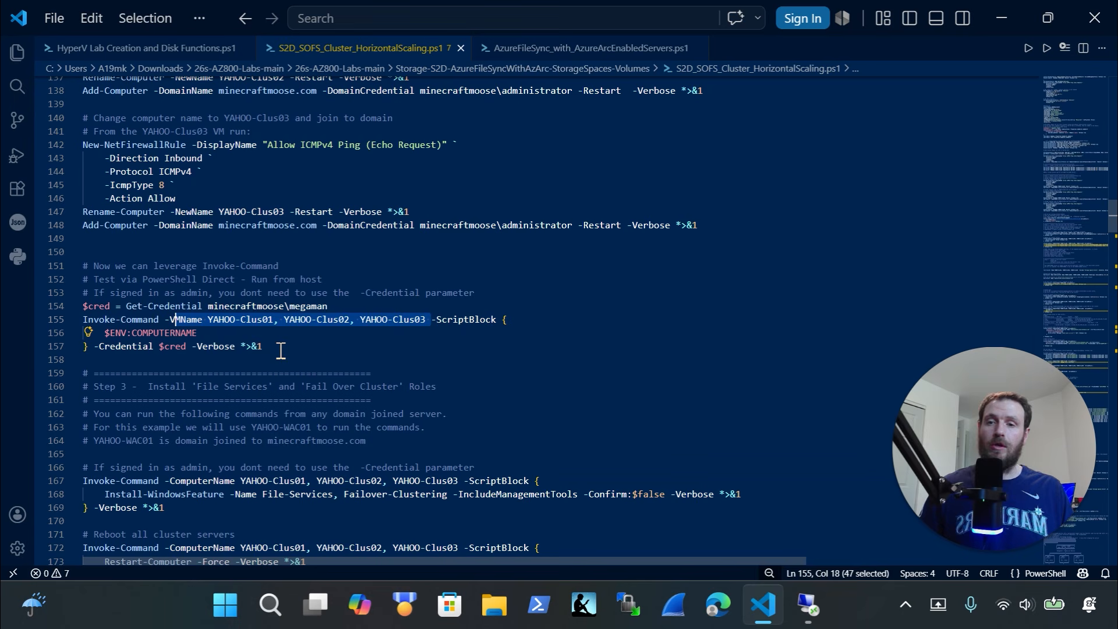
{"action": "left_click_drag", "start_coordinate": [281, 350], "coordinate": [94, 347]}
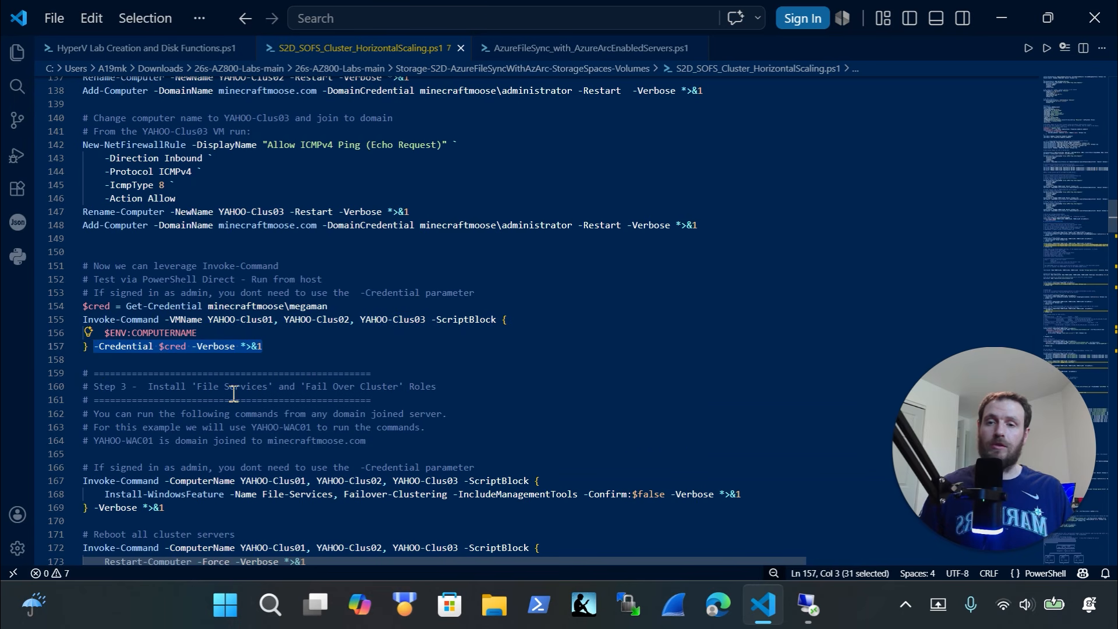
{"action": "scroll", "coordinate": [233, 395], "scroll_direction": "down", "scroll_amount": 1}
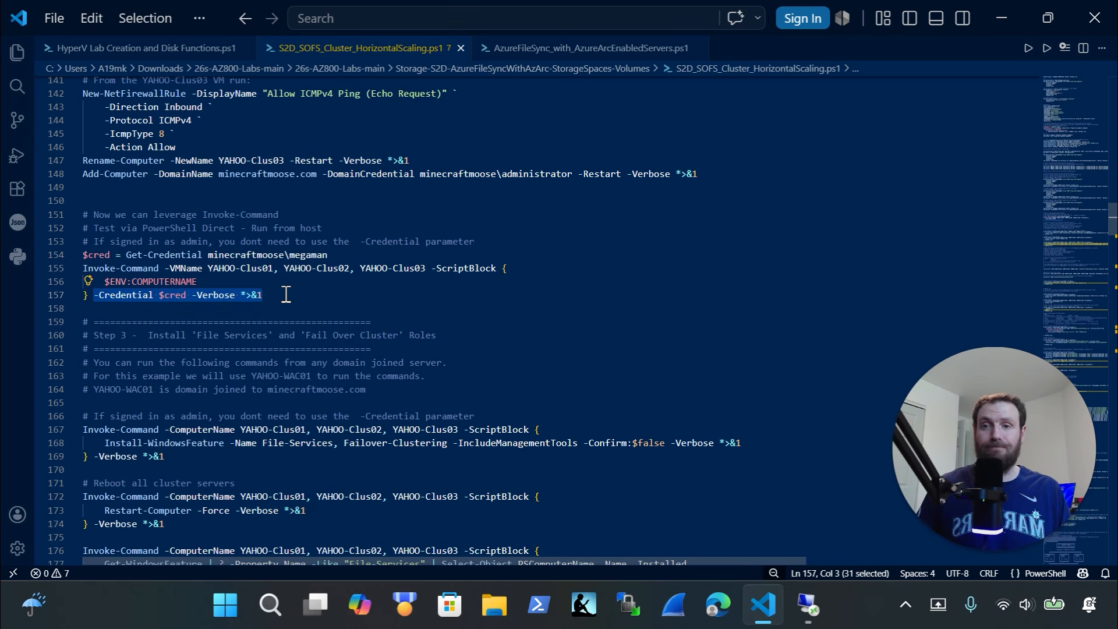
{"action": "scroll", "coordinate": [286, 294], "scroll_direction": "up", "scroll_amount": 2}
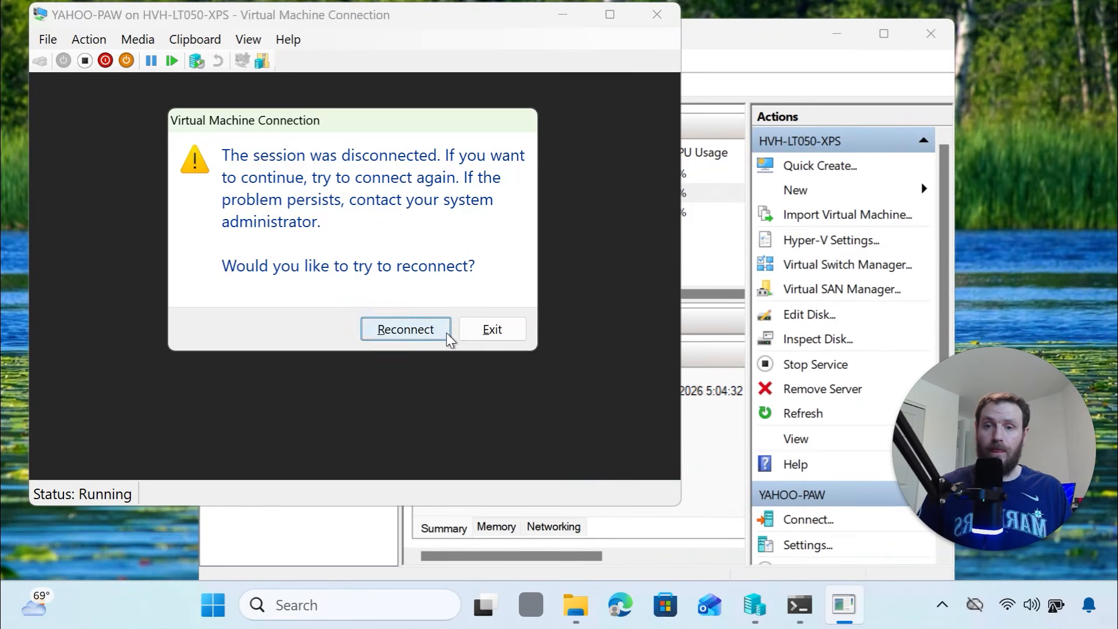
{"action": "left_click", "coordinate": [444, 330]}
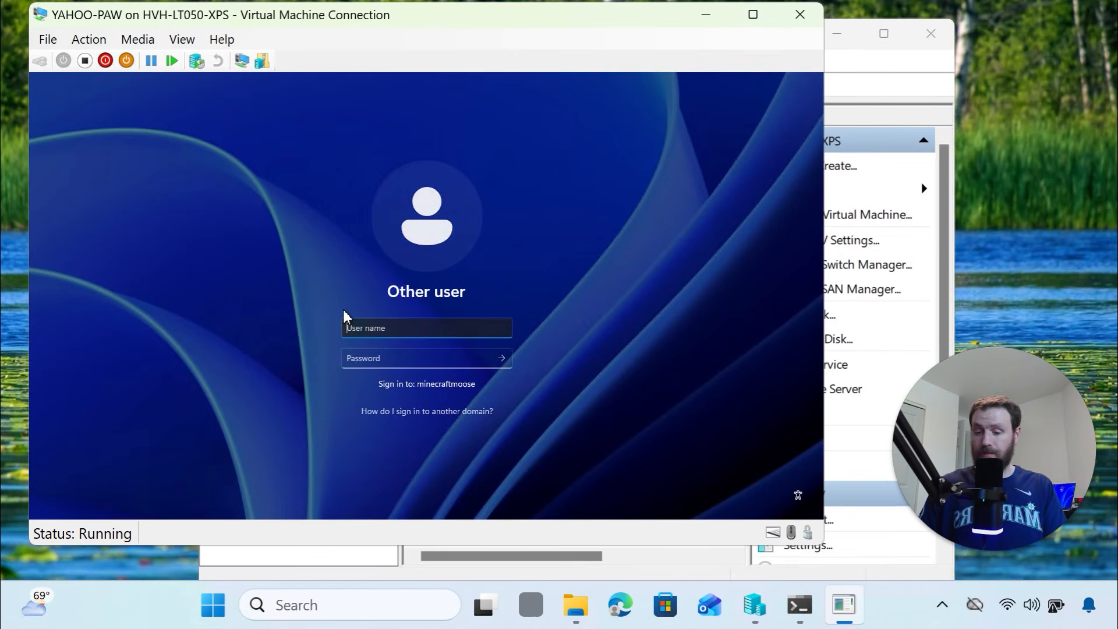
Enter 'administrator' in the User name box and move to the Password field
{"action": "type", "text": "adm"}
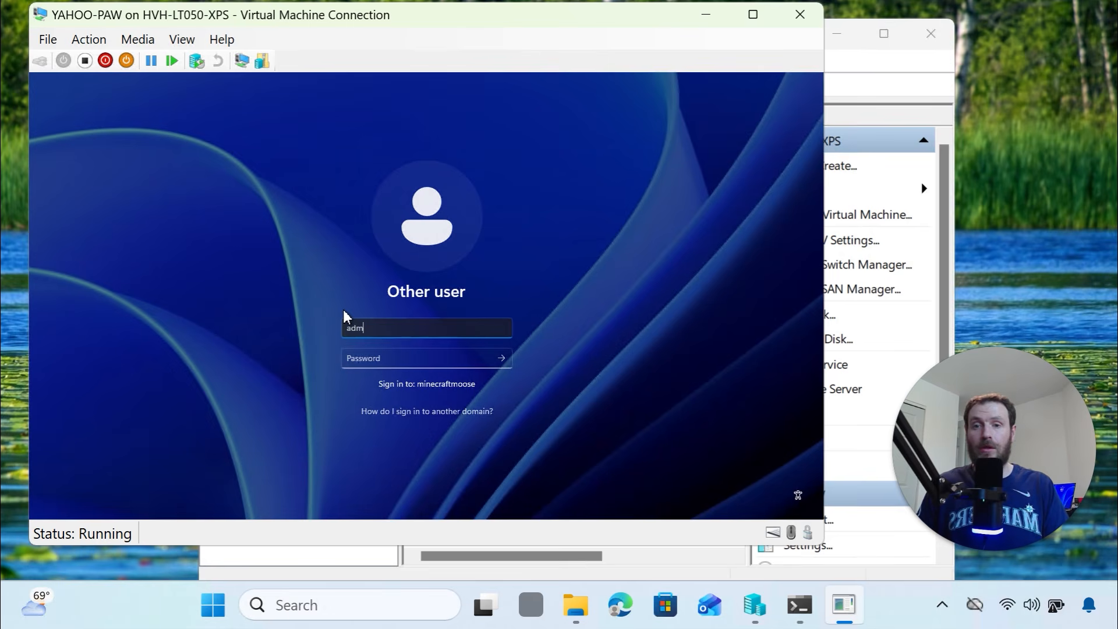
{"action": "key", "text": "BackSpace"}
{"action": "key", "text": "BackSpace"}
{"action": "key", "text": "BackSpace"}
{"action": "type", "text": "adminis"}
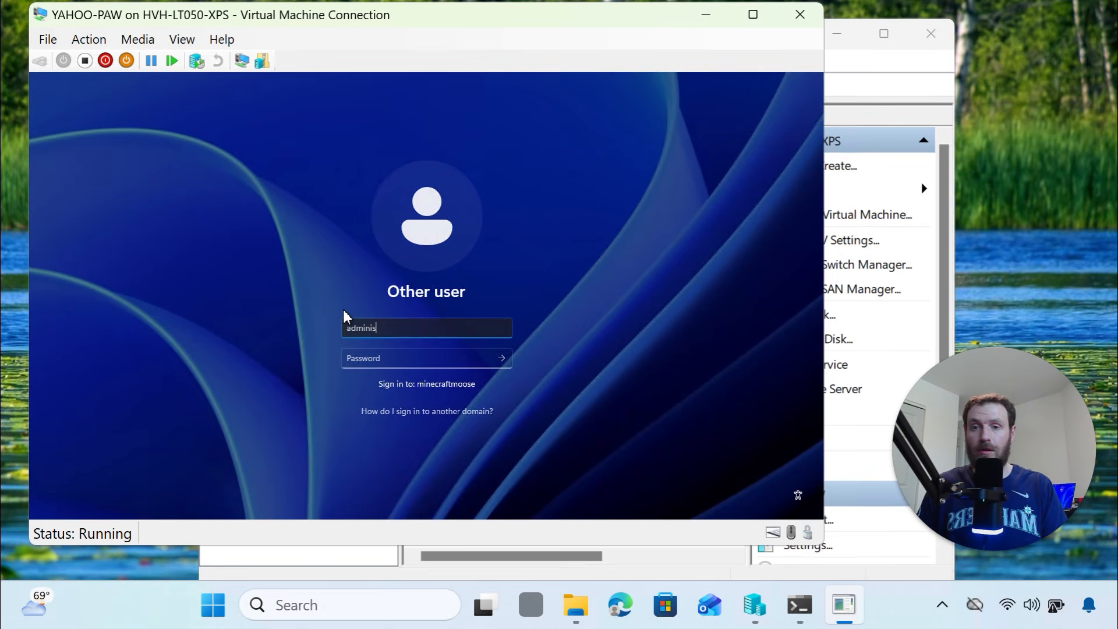
{"action": "type", "text": "trator"}
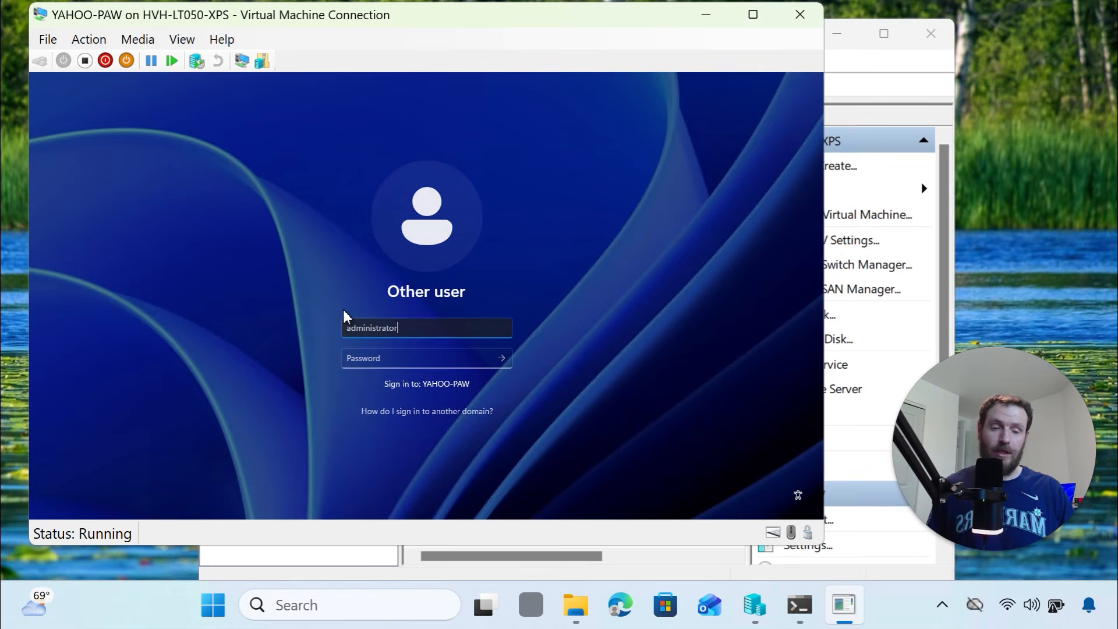
{"action": "key", "text": "Tab"}
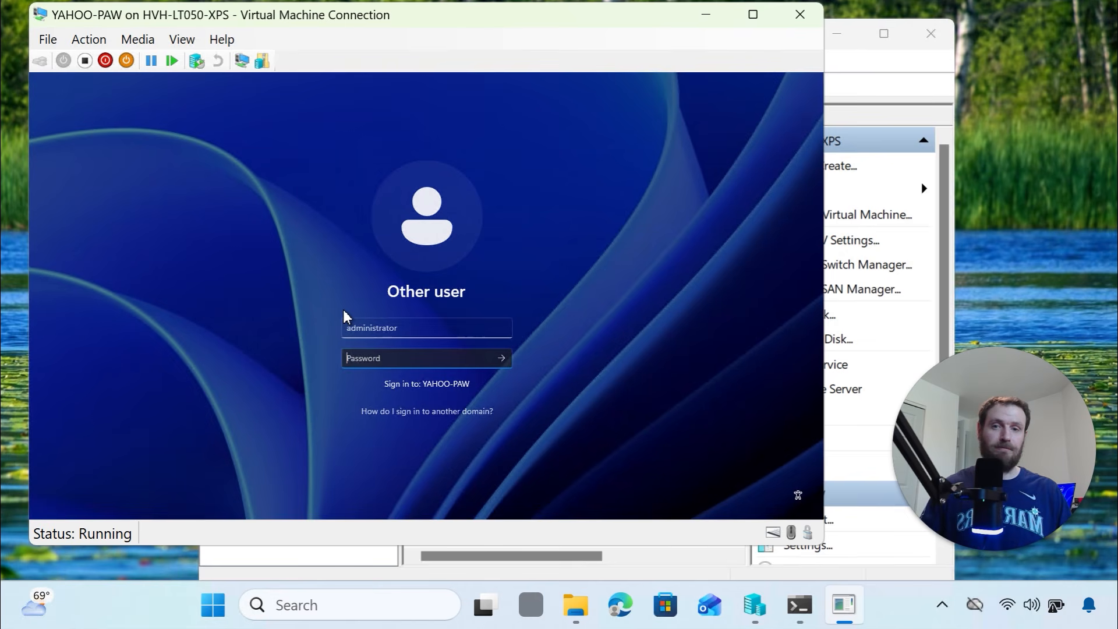
Change the user name to minecraftmoose\administrator and attempt sign-in with the password
{"action": "left_click", "coordinate": [416, 329]}
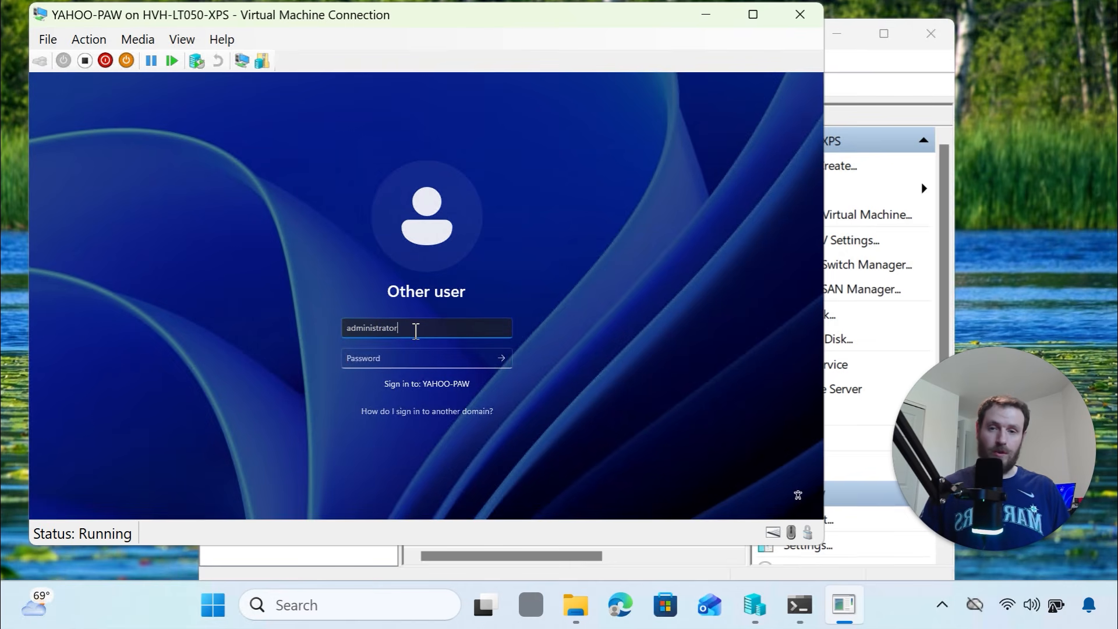
{"action": "key", "text": "Left"}
{"action": "key", "text": "Left"}
{"action": "key", "text": "Left"}
{"action": "key", "text": "Left"}
{"action": "key", "text": "Left"}
{"action": "key", "text": "Left"}
{"action": "key", "text": "Left"}
{"action": "key", "text": "Left"}
{"action": "key", "text": "Left"}
{"action": "key", "text": "Left"}
{"action": "key", "text": "Left"}
{"action": "key", "text": "Left"}
{"action": "key", "text": "Left"}
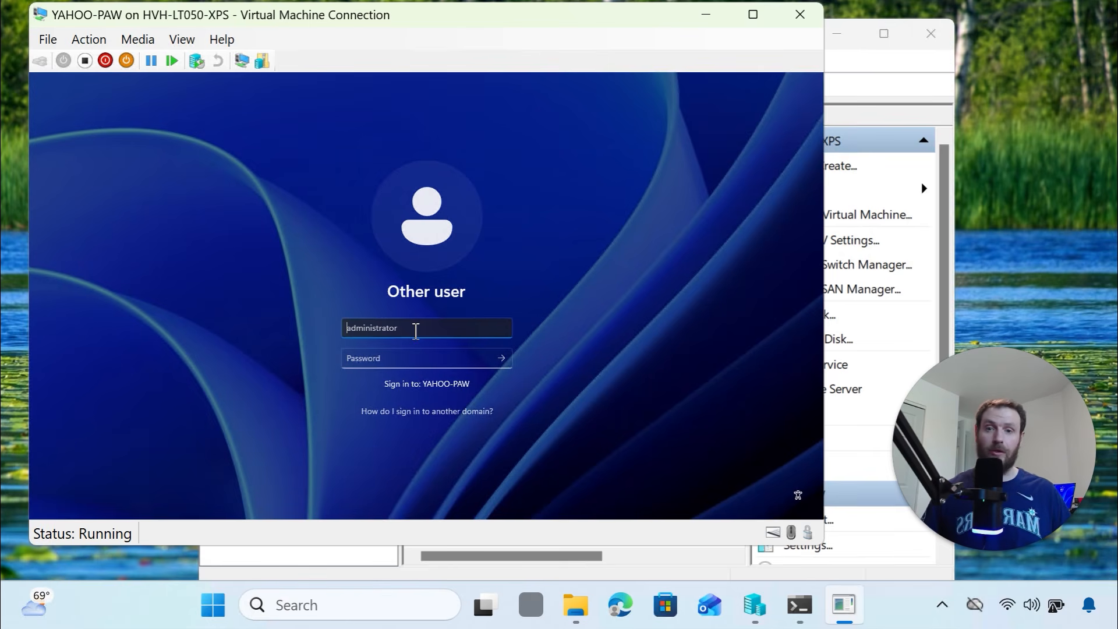
{"action": "type", "text": "minecraftmoose\\"}
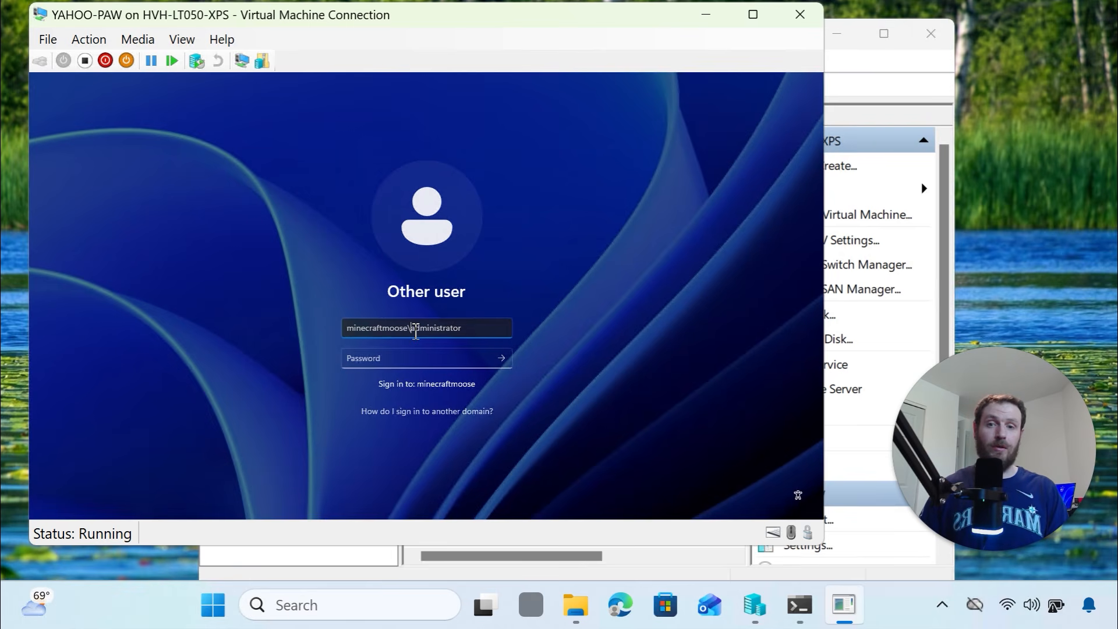
{"action": "key", "text": "Tab"}
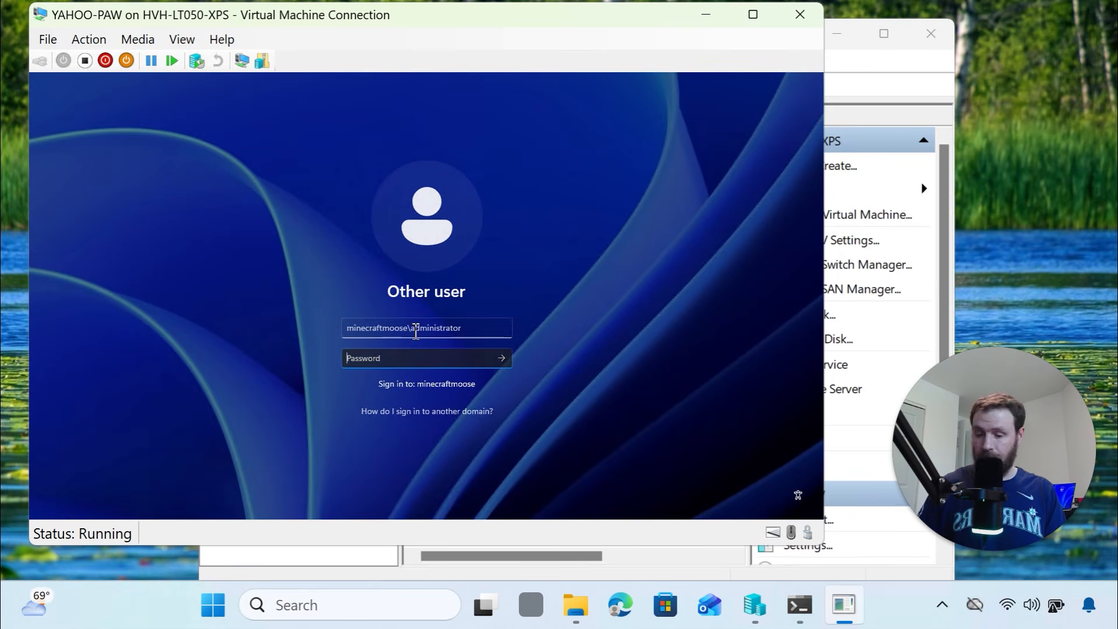
{"action": "type", "text": "•••••••••"}
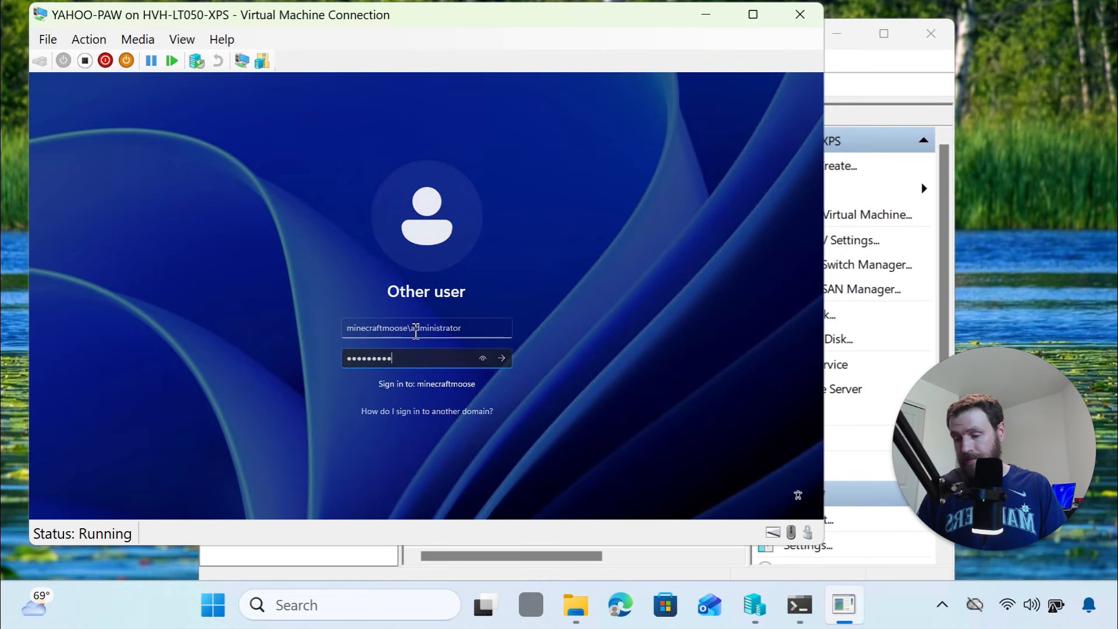
{"action": "key", "text": "Return"}
{"action": "key", "text": "Return"}
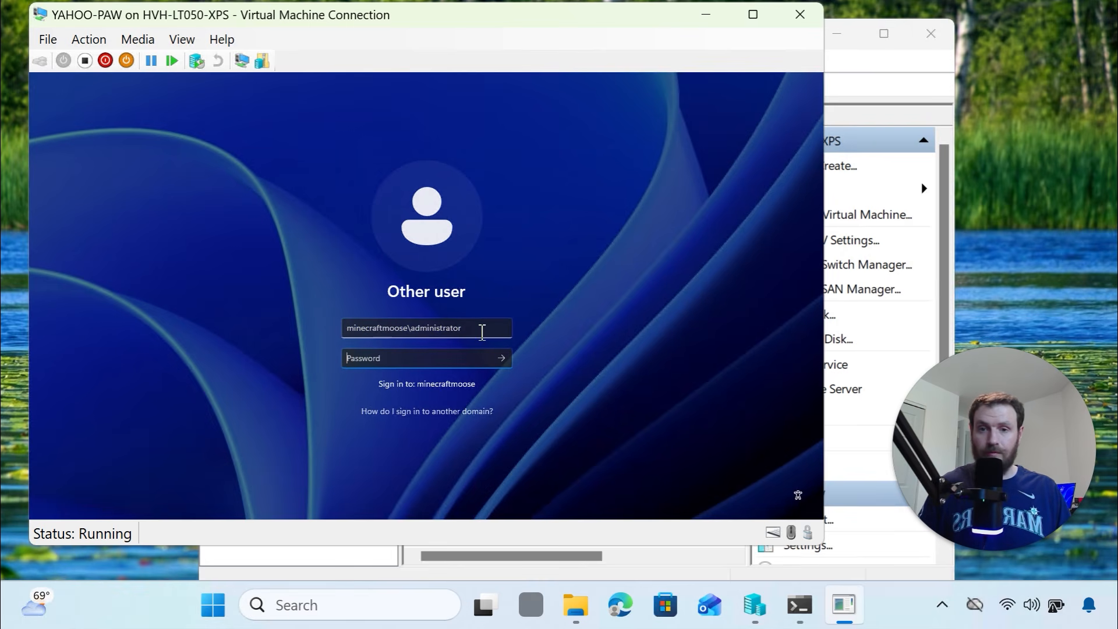
Retype the correct domain administrator password and sign in
{"action": "left_click", "coordinate": [469, 358]}
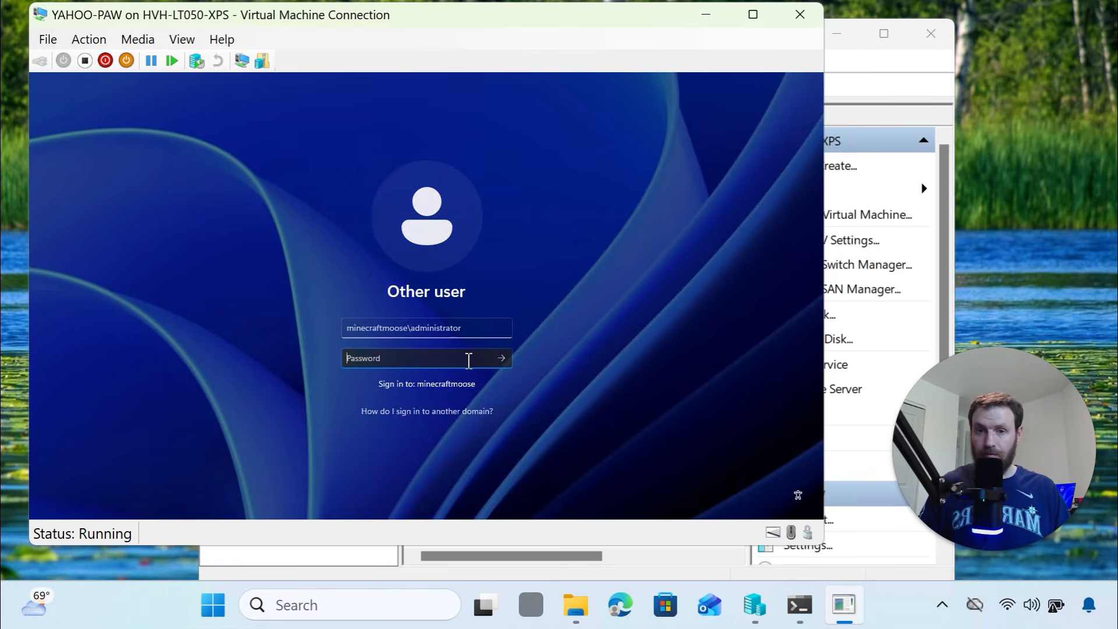
{"action": "type", "text": "******"}
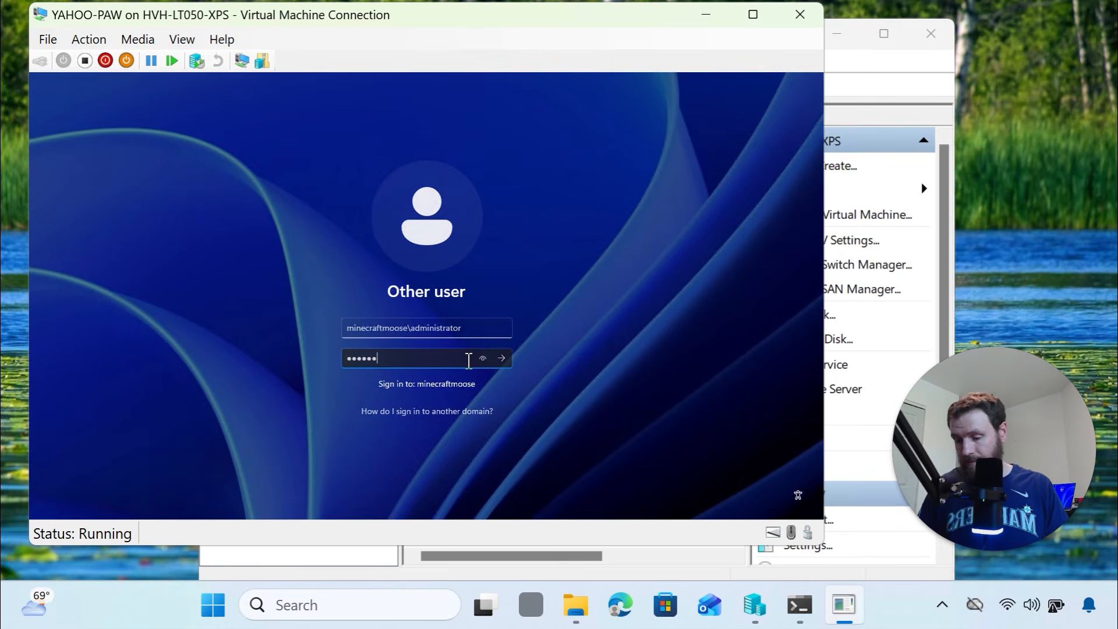
{"action": "type", "text": "******"}
{"action": "key", "text": "Return"}
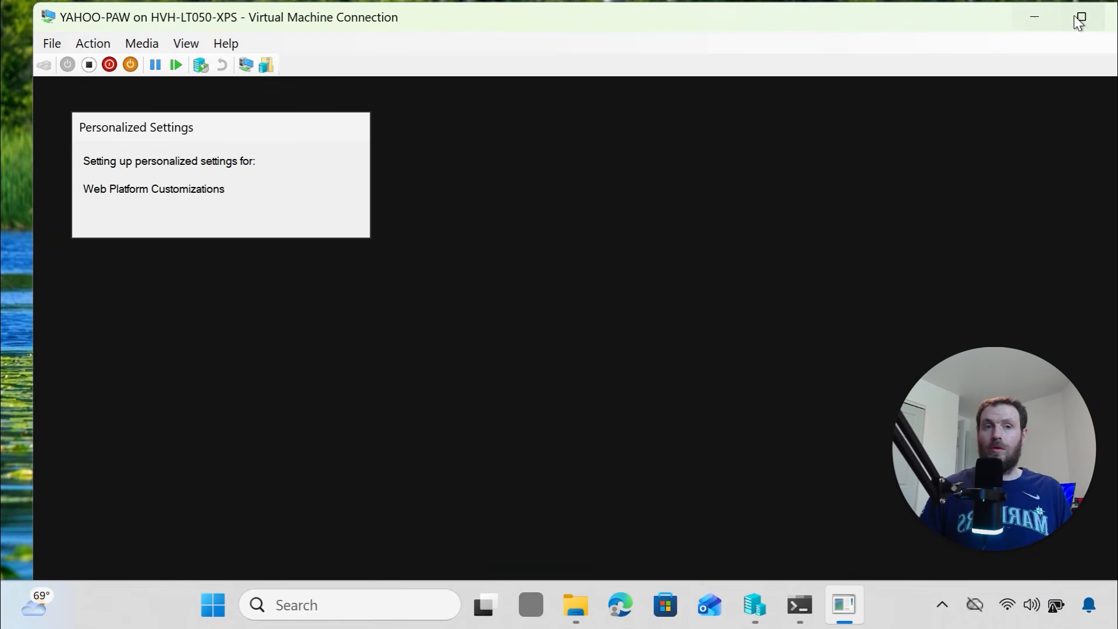
Maximize the YAHOO-PAW console, let Server Manager load, and bring up the Win+X menu
{"action": "mouse_move", "coordinate": [1080, 22]}
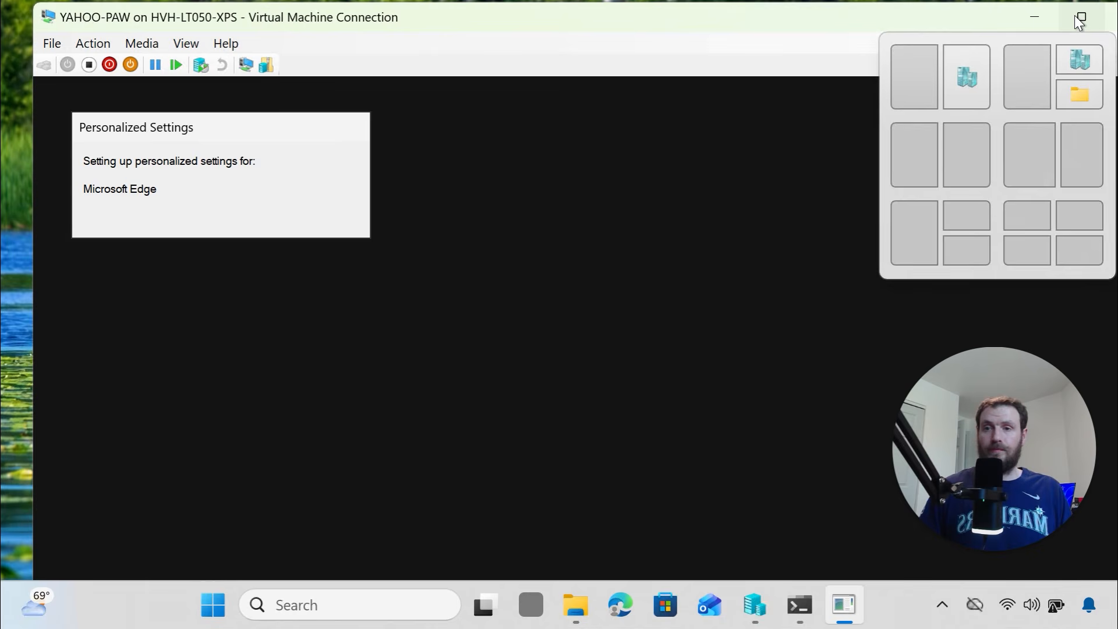
{"action": "left_click", "coordinate": [1080, 21]}
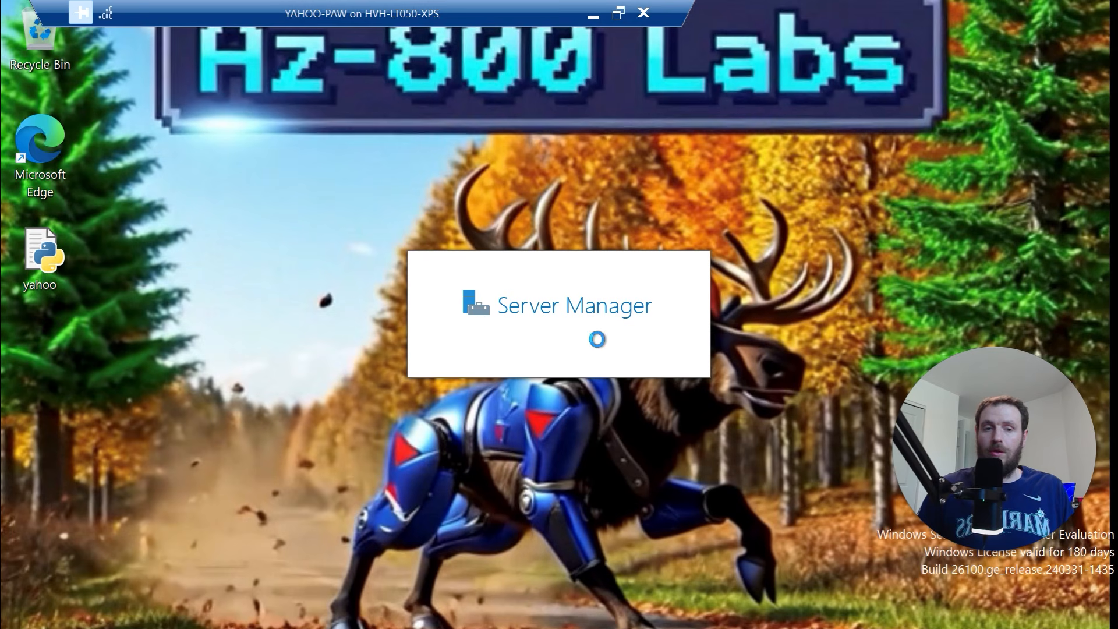
{"action": "left_click", "coordinate": [579, 424]}
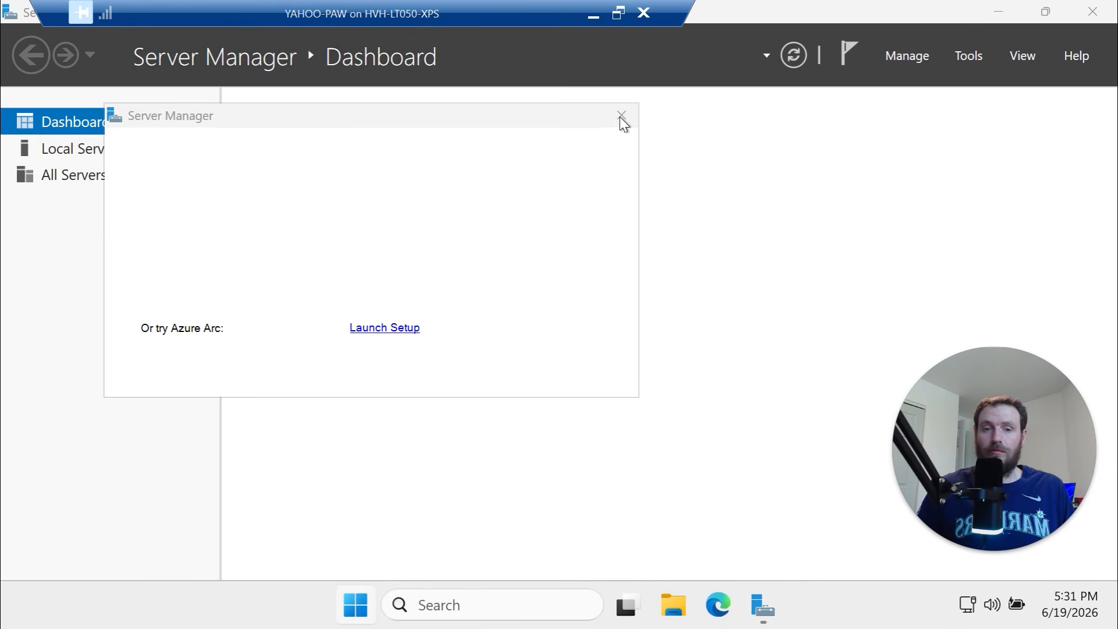
{"action": "key", "text": "super+x"}
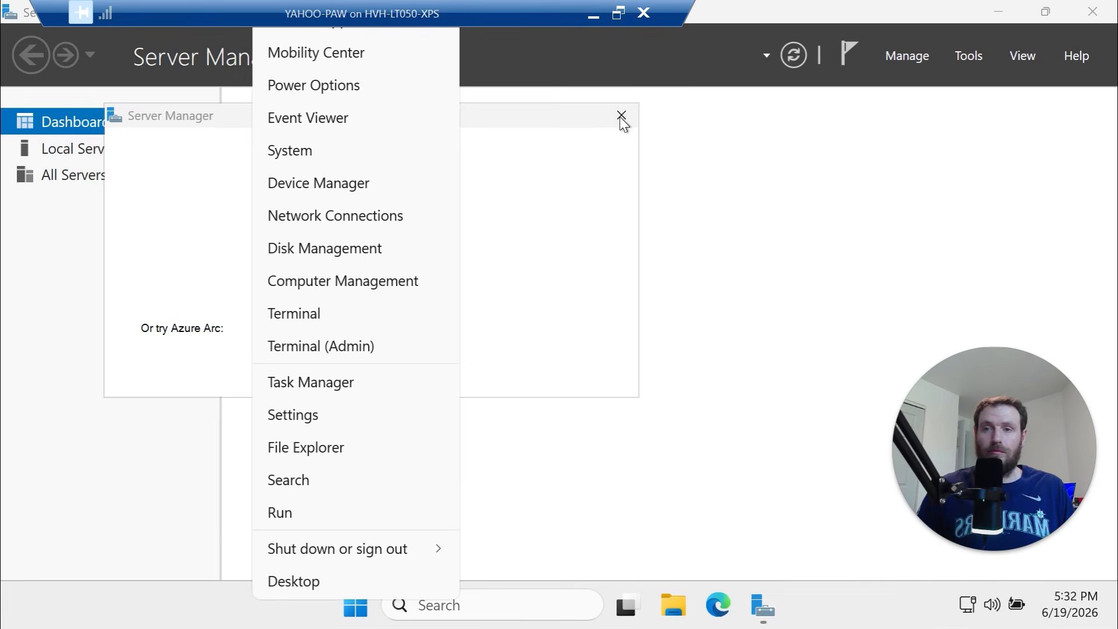
In an elevated terminal, run whoami to confirm the minecraftmoose domain administrator account
{"action": "left_click", "coordinate": [379, 345]}
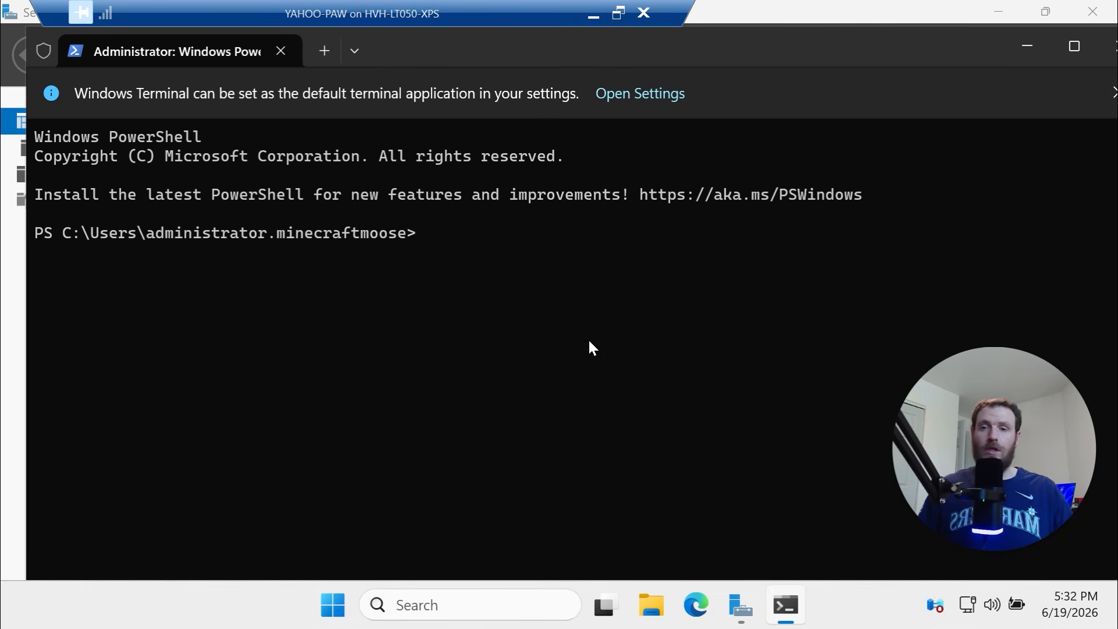
{"action": "left_click_drag", "start_coordinate": [403, 236], "coordinate": [157, 232]}
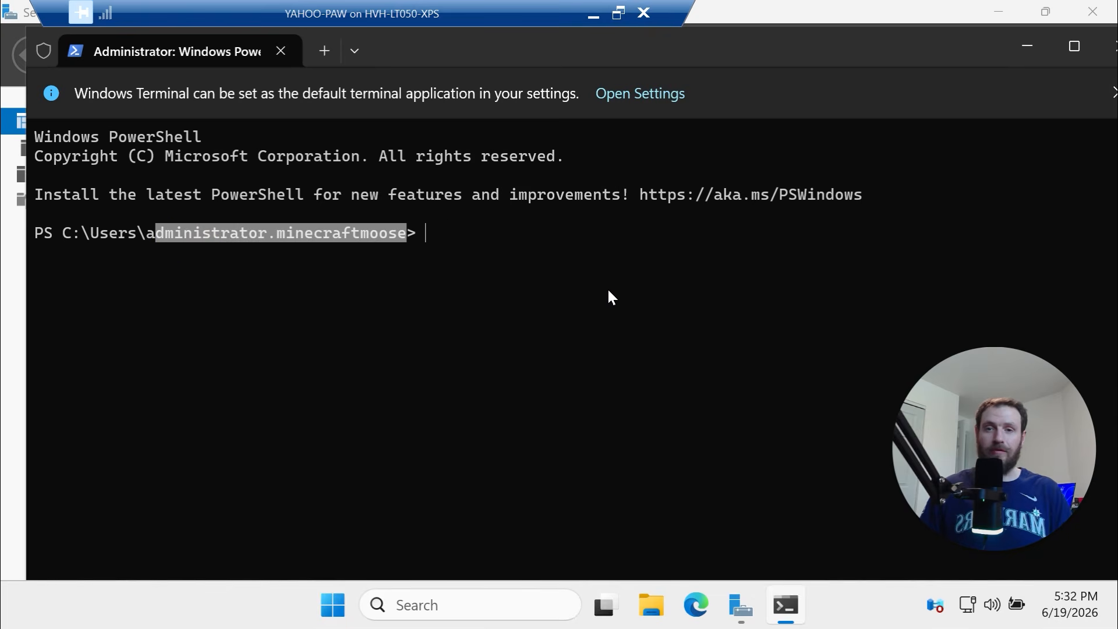
{"action": "type", "text": "whaomi"}
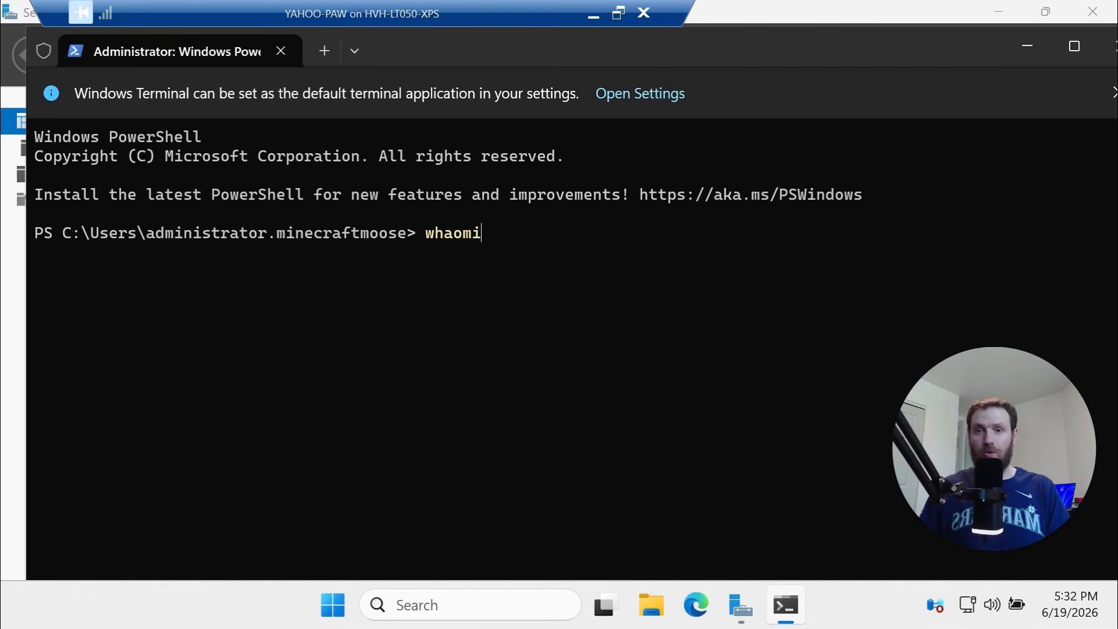
{"action": "key", "text": "Return"}
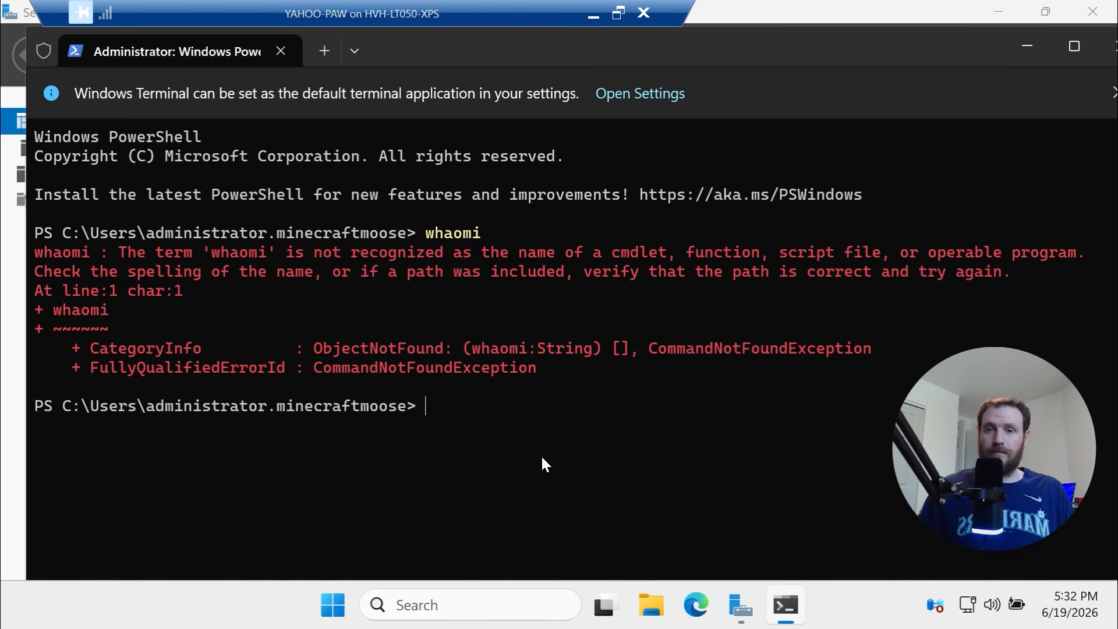
{"action": "type", "text": "who"}
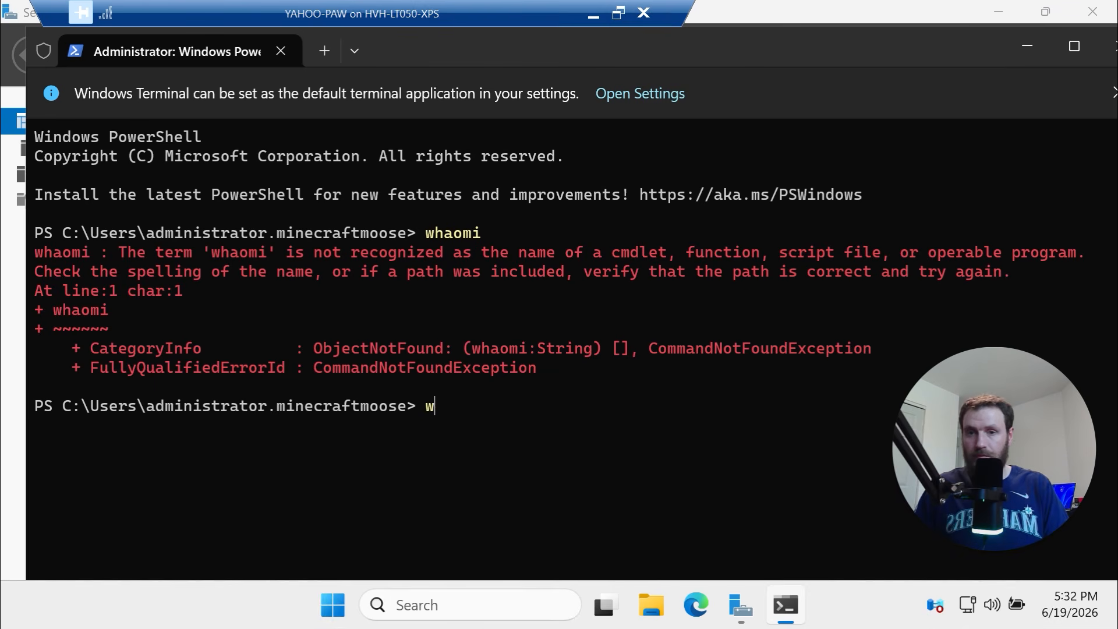
{"action": "type", "text": "ami"}
{"action": "key", "text": "Return"}
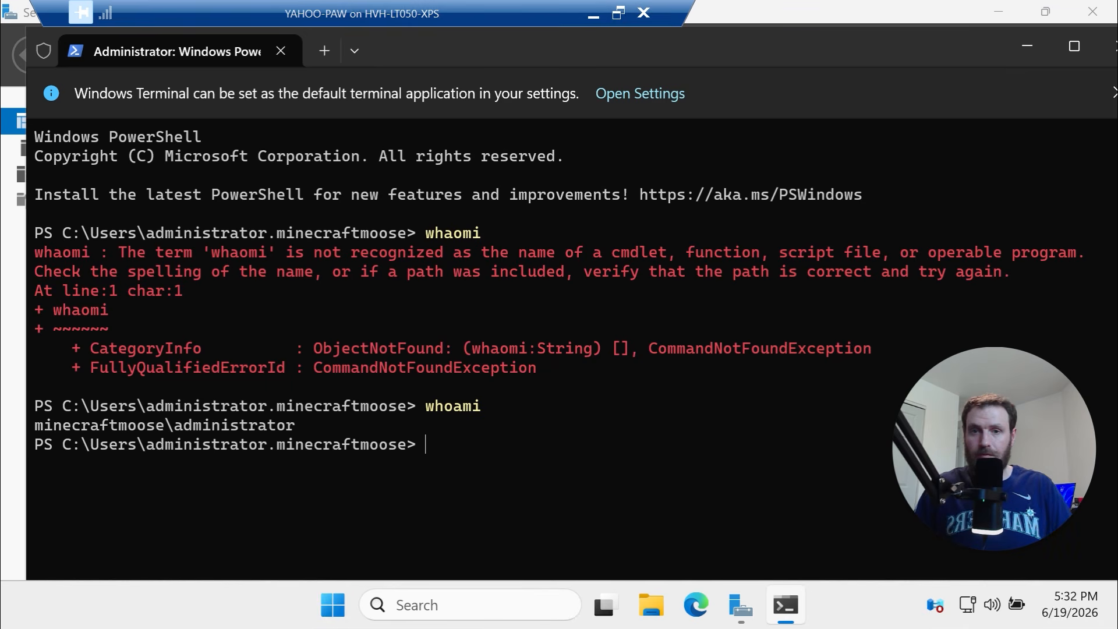
{"action": "left_click_drag", "start_coordinate": [313, 428], "coordinate": [24, 419]}
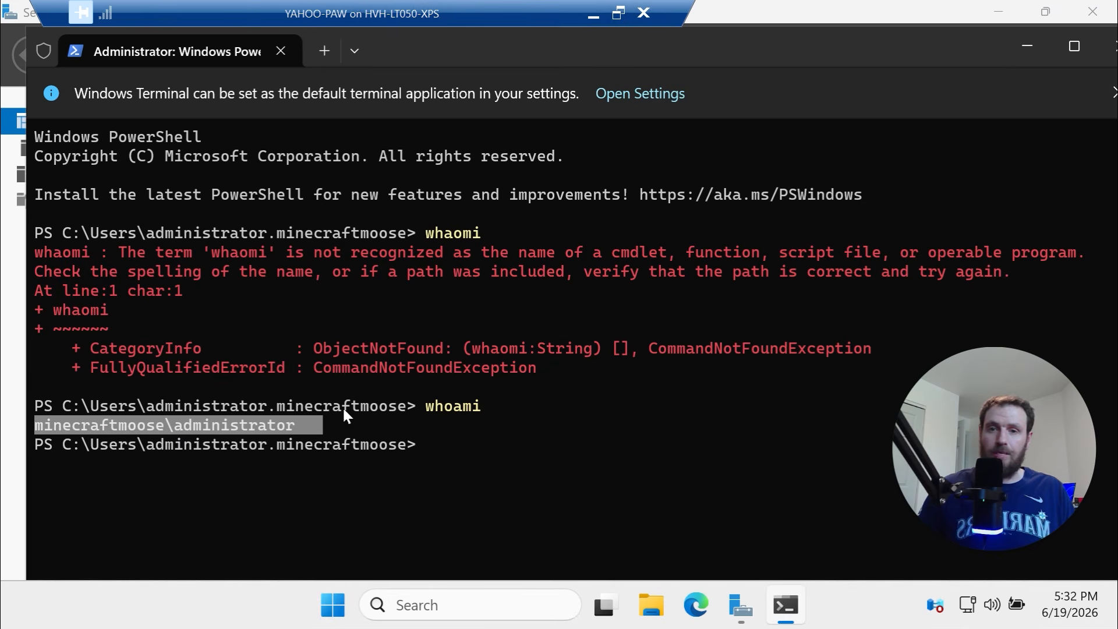
Launch lusrmgr.msc to open Local Users and Groups
{"action": "key", "text": "ctrl+c"}
{"action": "type", "text": "cls"}
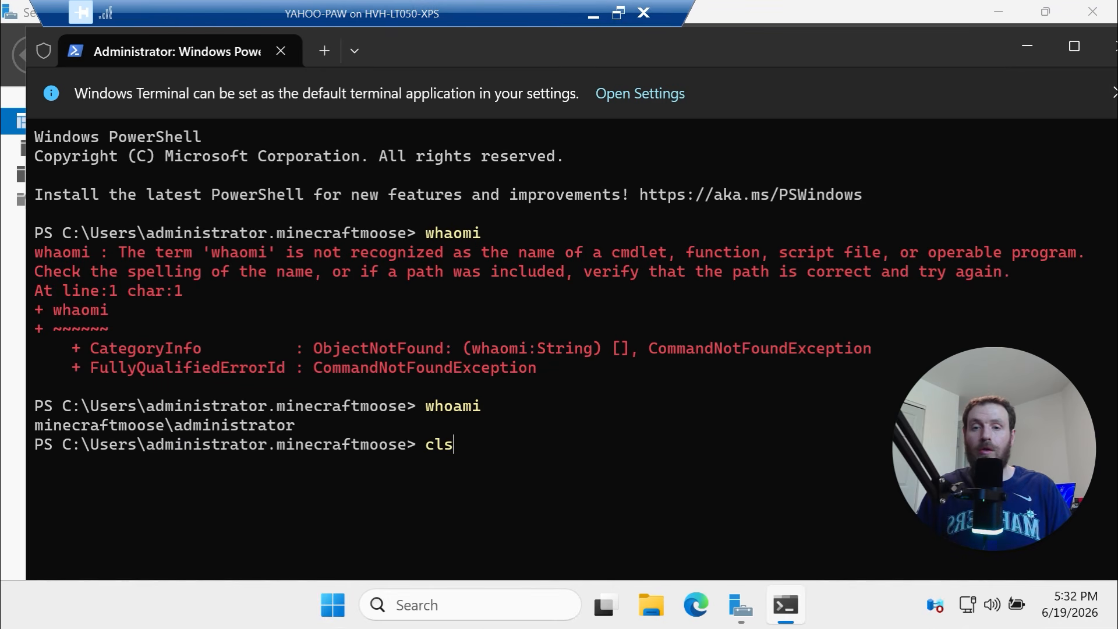
{"action": "key", "text": "BackSpace"}
{"action": "key", "text": "BackSpace"}
{"action": "key", "text": "BackSpace"}
{"action": "type", "text": "lusrgm"}
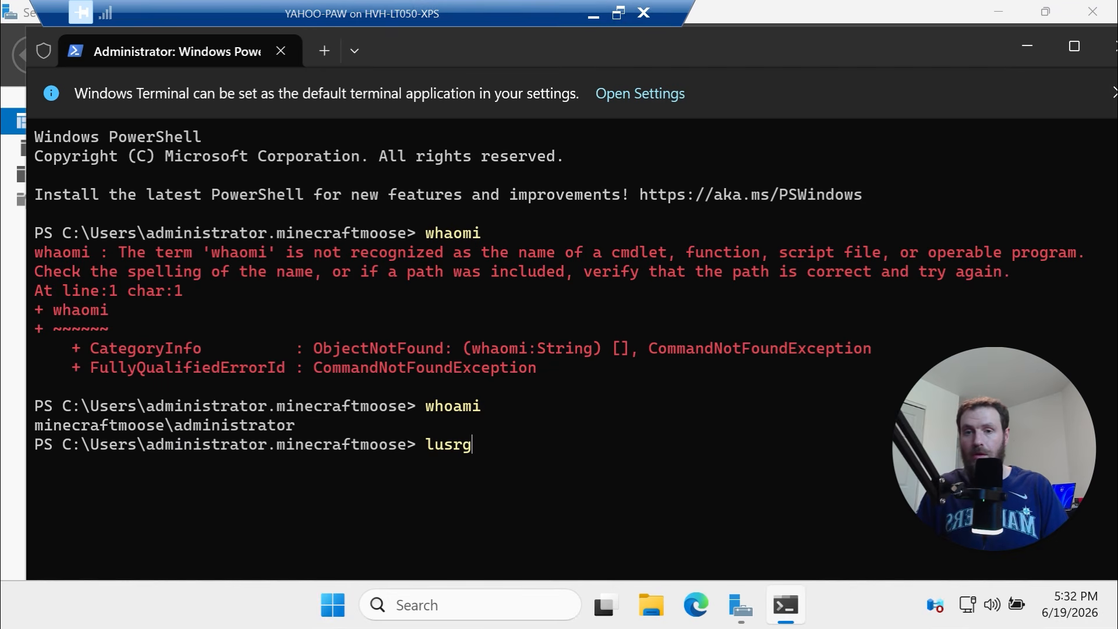
{"action": "key", "text": "BackSpace"}
{"action": "key", "text": "BackSpace"}
{"action": "type", "text": "mgr.msc"}
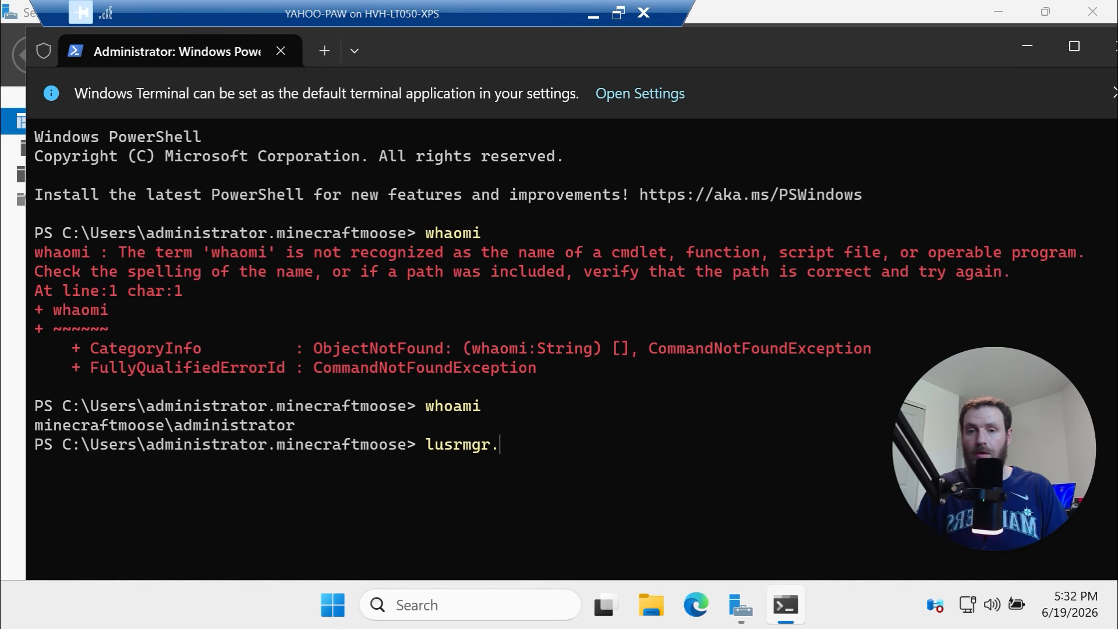
{"action": "key", "text": "Return"}
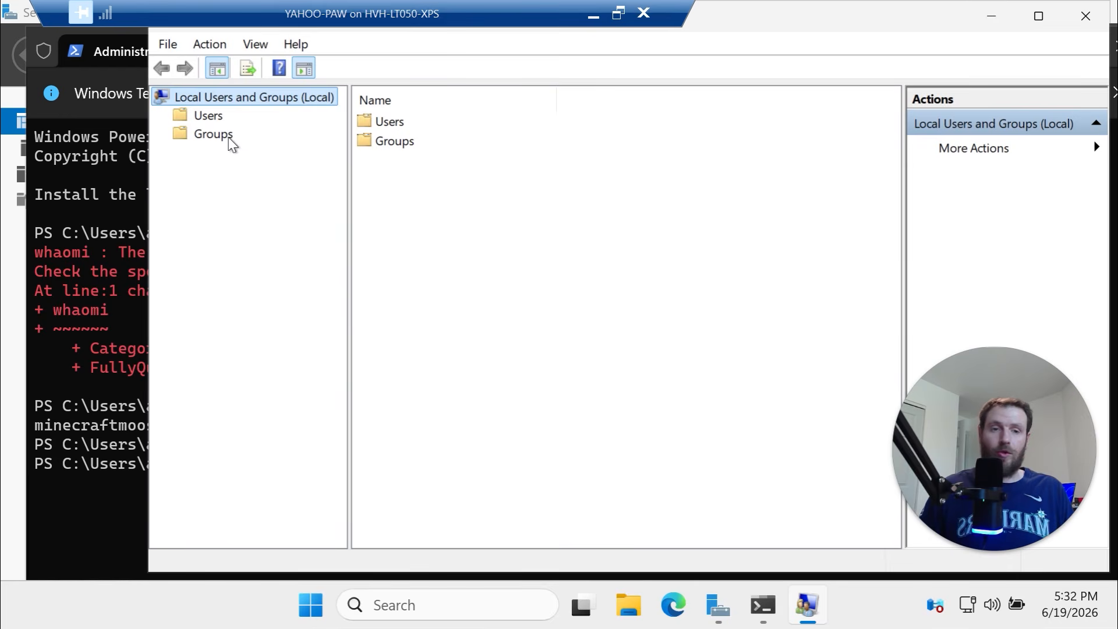
Check the Administrators group members, confirming minecraftmoose\Domain Admins is included
{"action": "left_click", "coordinate": [211, 134]}
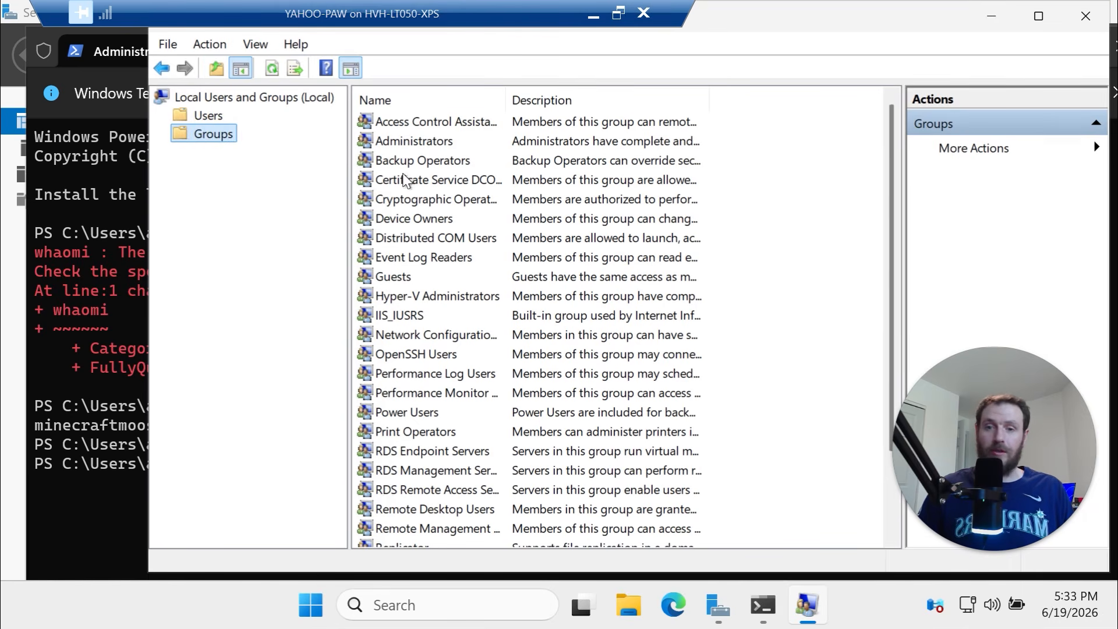
{"action": "double_click", "coordinate": [400, 143]}
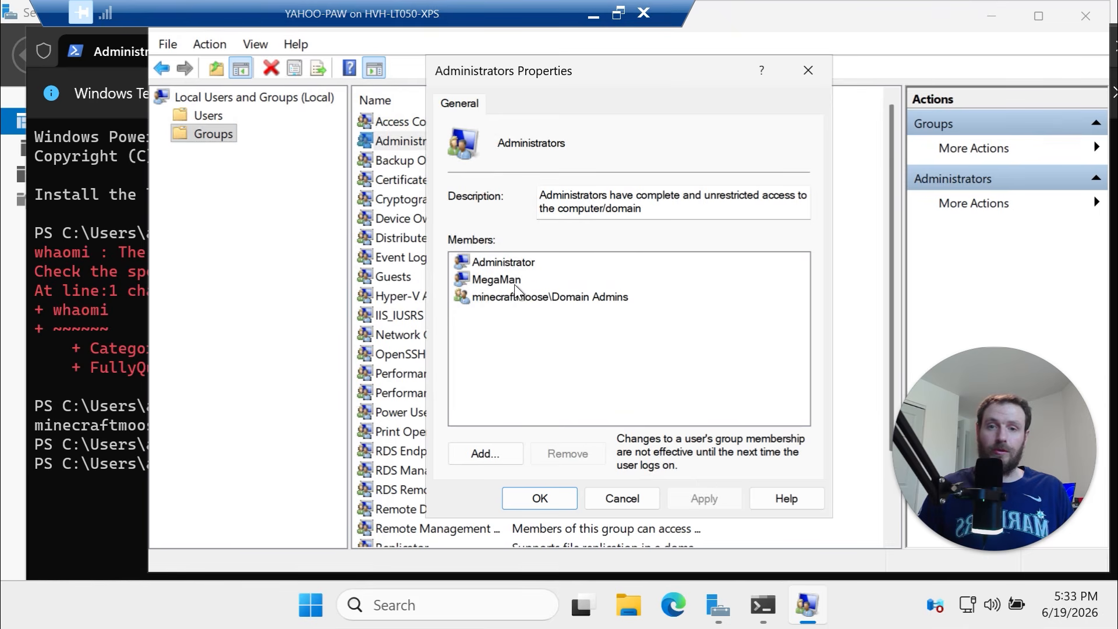
{"action": "left_click", "coordinate": [511, 262]}
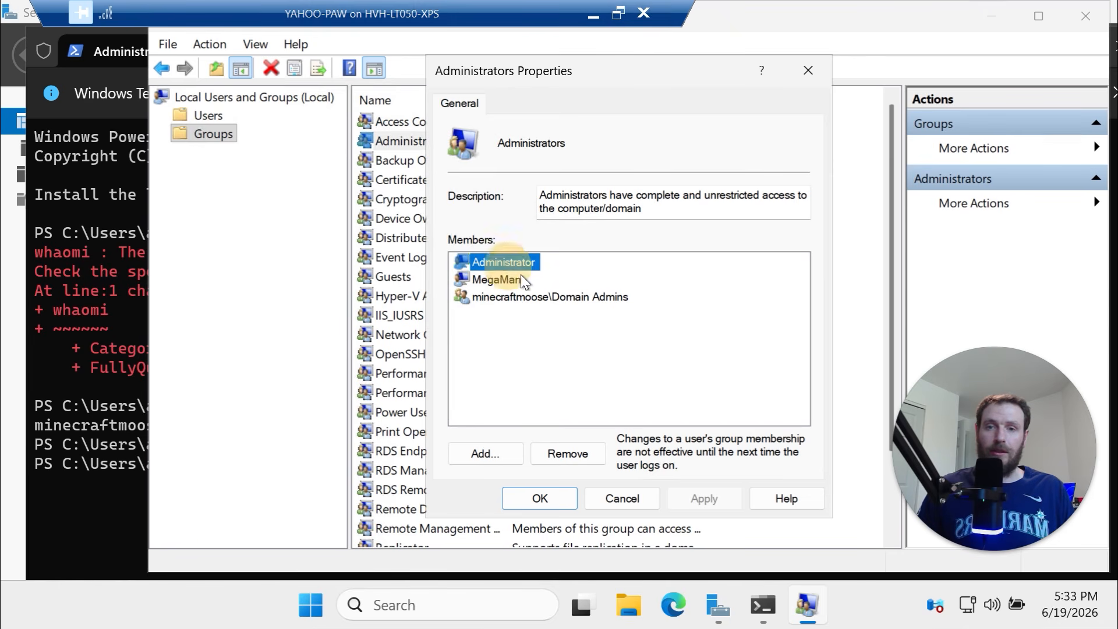
{"action": "left_click", "coordinate": [527, 345]}
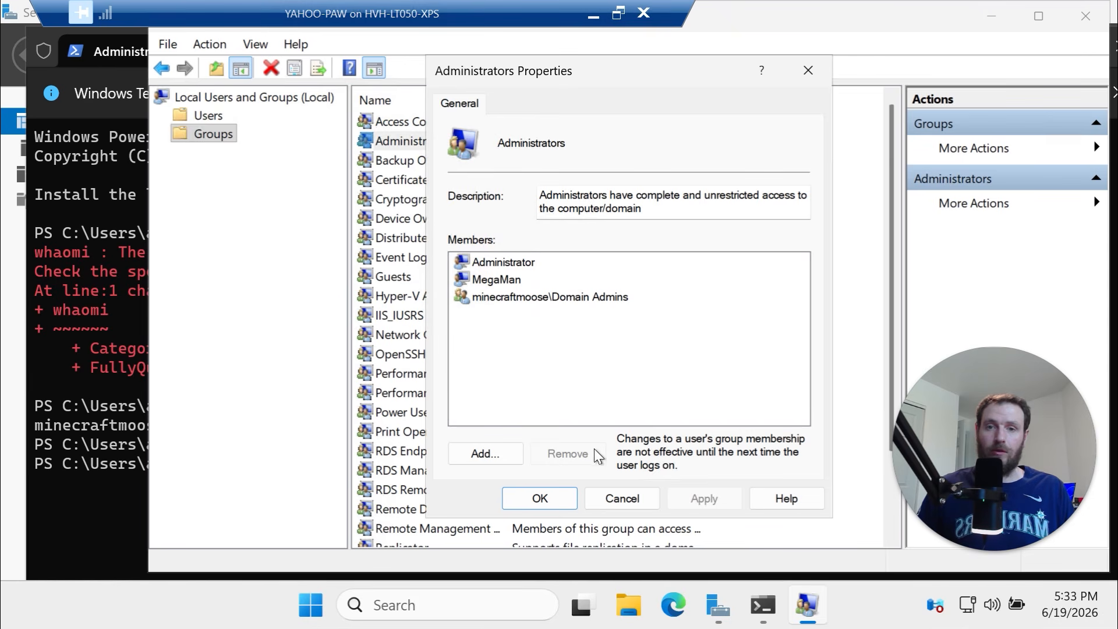
{"action": "left_click", "coordinate": [561, 500]}
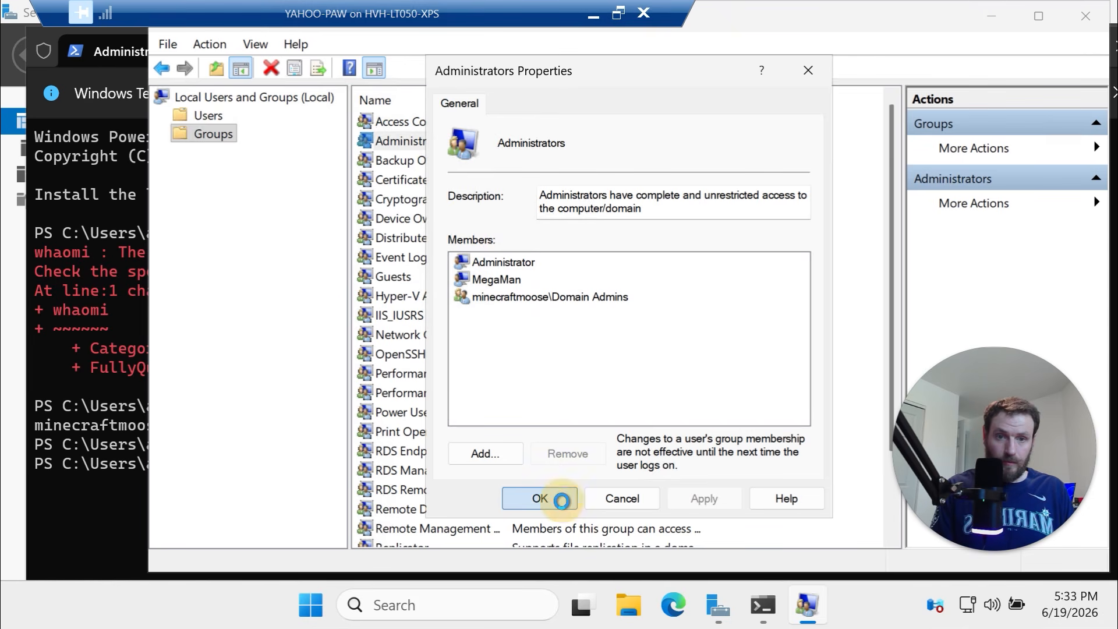
Close Local Users and Groups and the terminal, dismiss the Admin Center prompt, and minimize the session
{"action": "left_click", "coordinate": [1071, 18]}
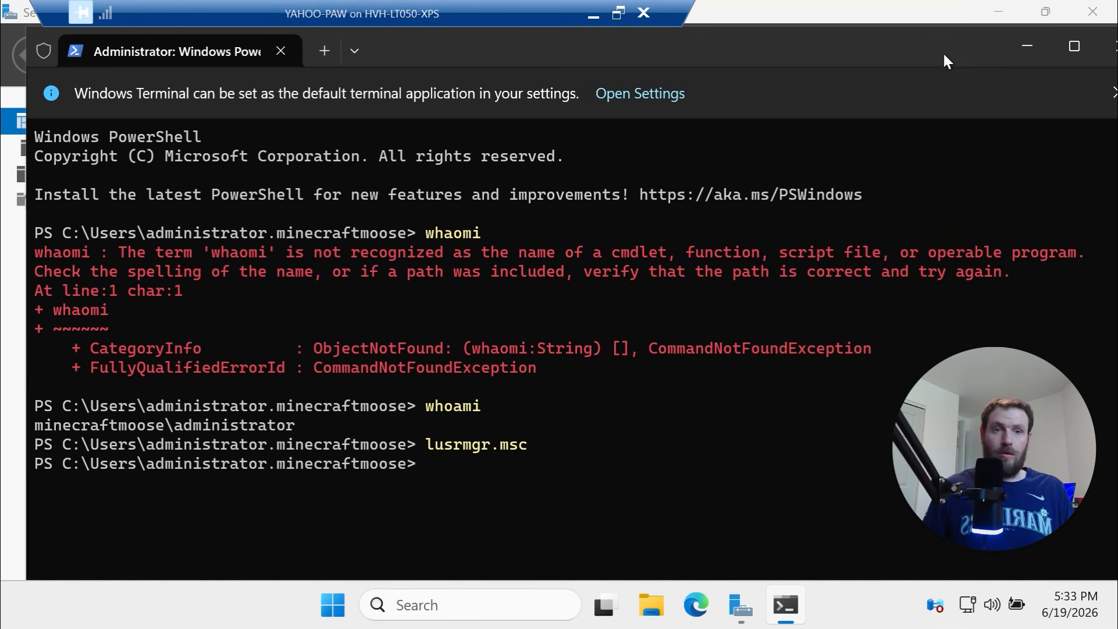
{"action": "left_click_drag", "start_coordinate": [946, 59], "coordinate": [693, 170]}
{"action": "left_click", "coordinate": [868, 165]}
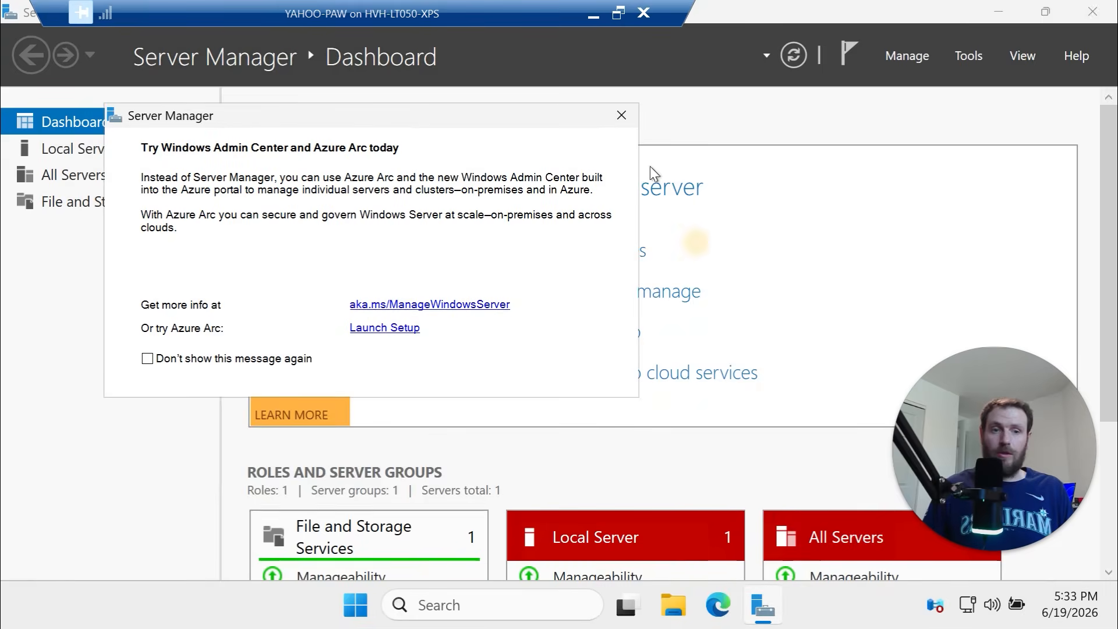
{"action": "left_click", "coordinate": [627, 116]}
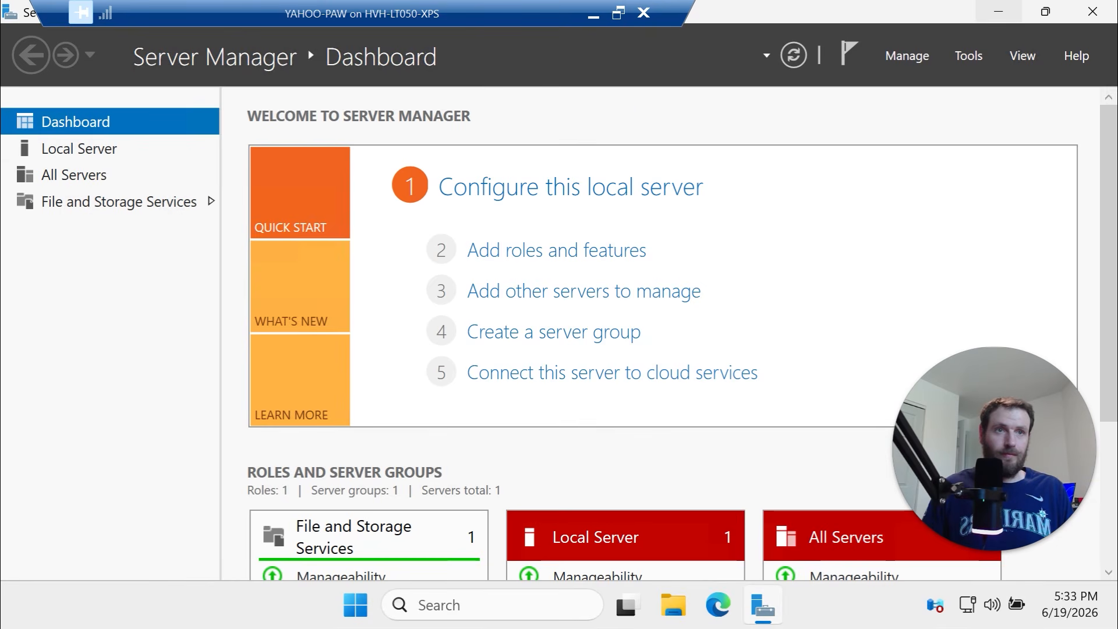
{"action": "left_click", "coordinate": [594, 15]}
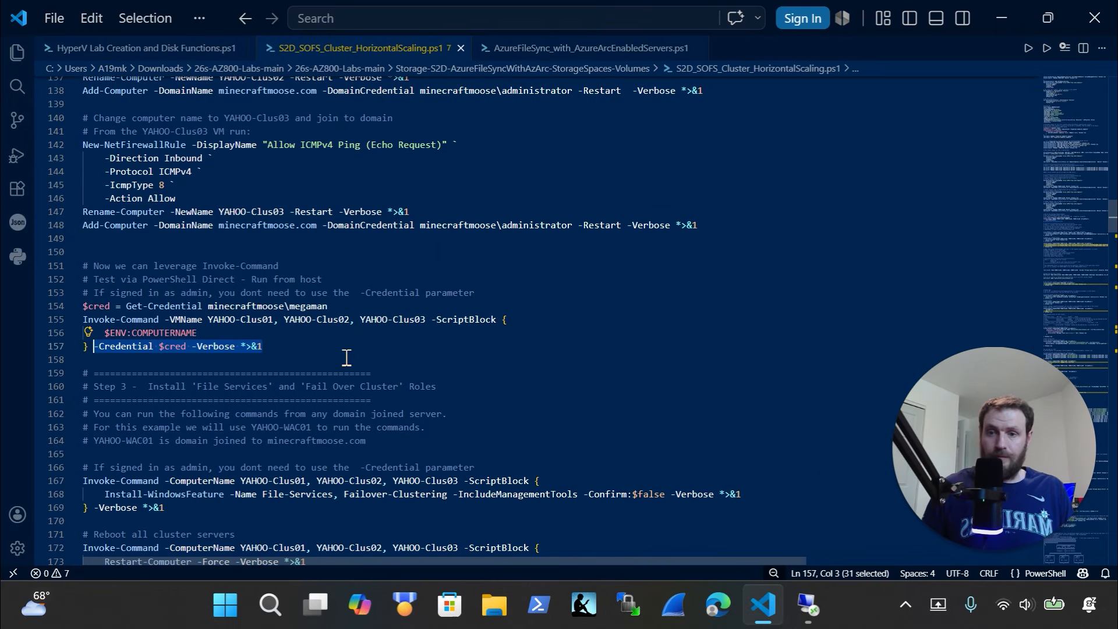
Copy the entire HyperV Lab Creation and Disk Functions script, then return to Hyper-V Manager
{"action": "scroll", "coordinate": [347, 358], "scroll_direction": "down", "scroll_amount": 2}
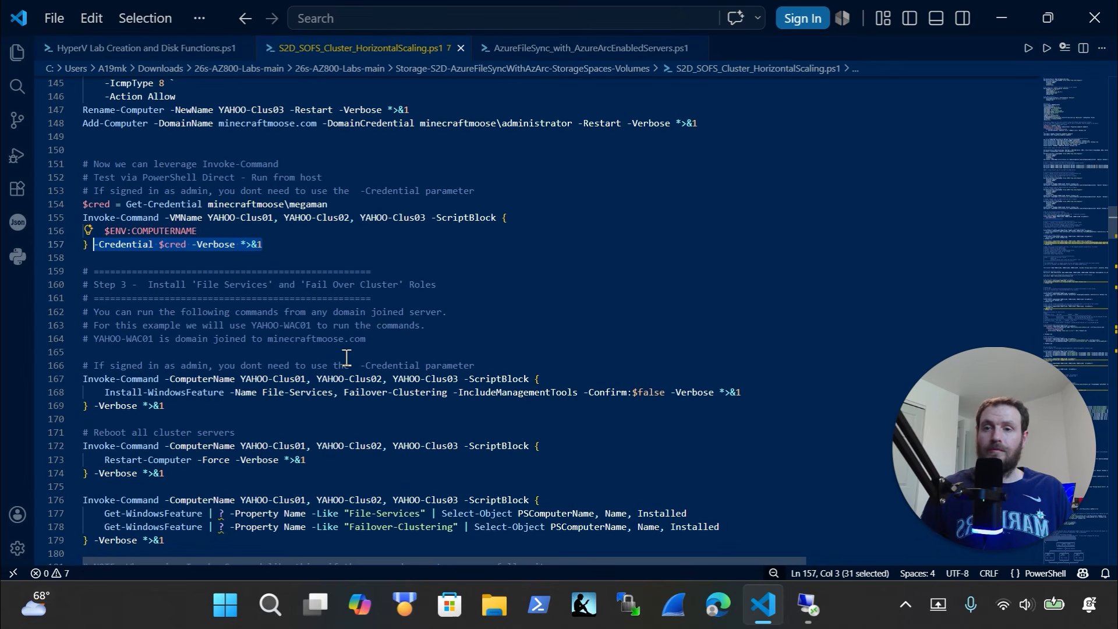
{"action": "scroll", "coordinate": [346, 358], "scroll_direction": "up", "scroll_amount": 12}
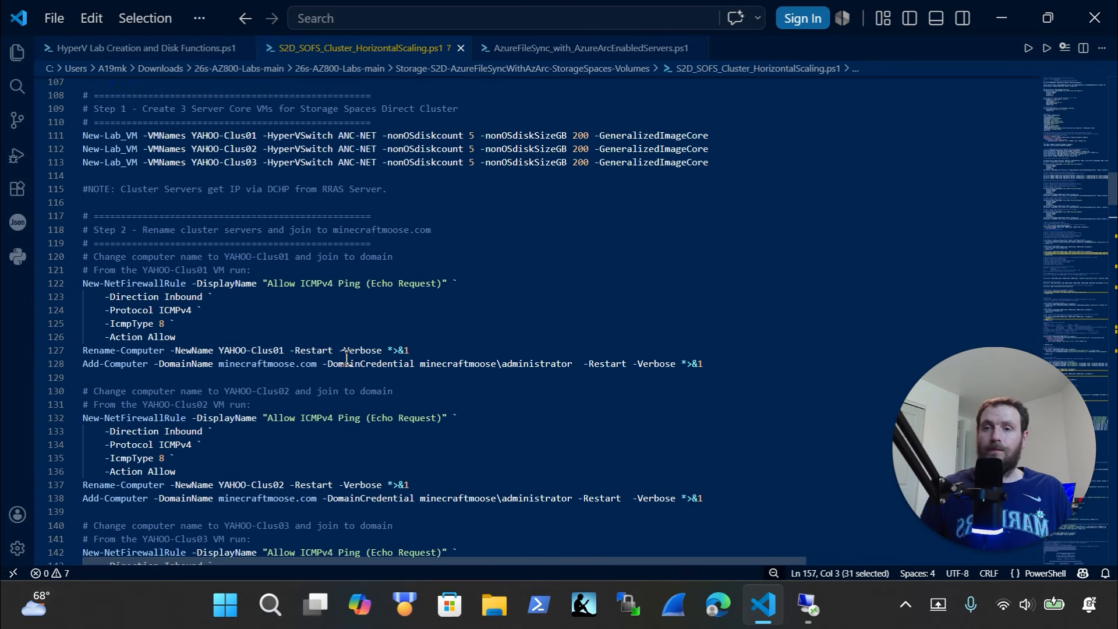
{"action": "scroll", "coordinate": [379, 344], "scroll_direction": "up", "scroll_amount": 5}
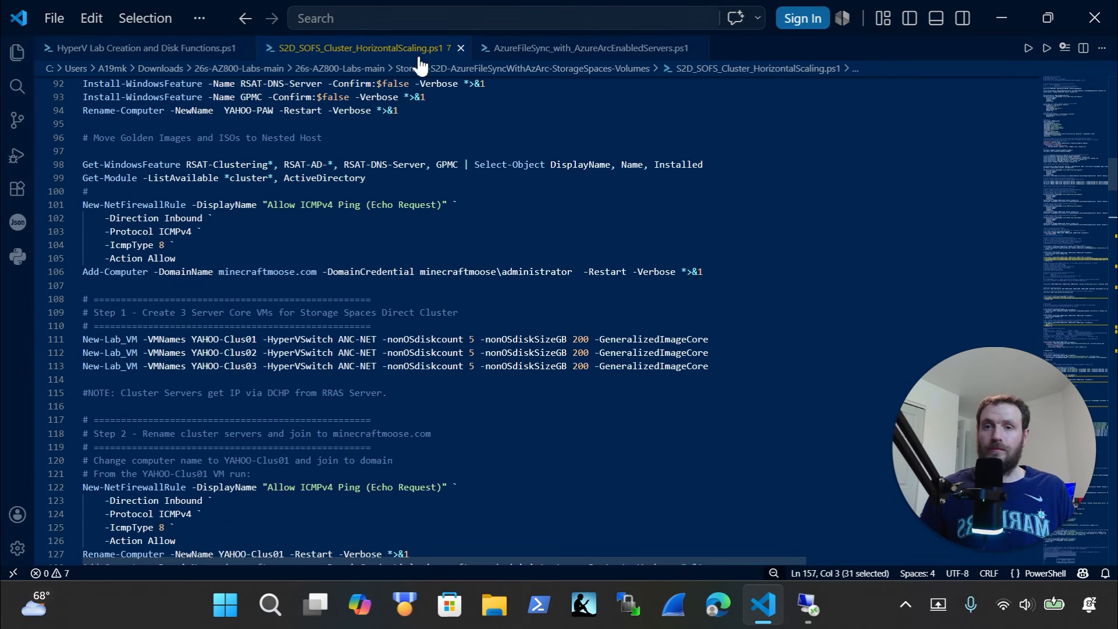
{"action": "left_click", "coordinate": [140, 48]}
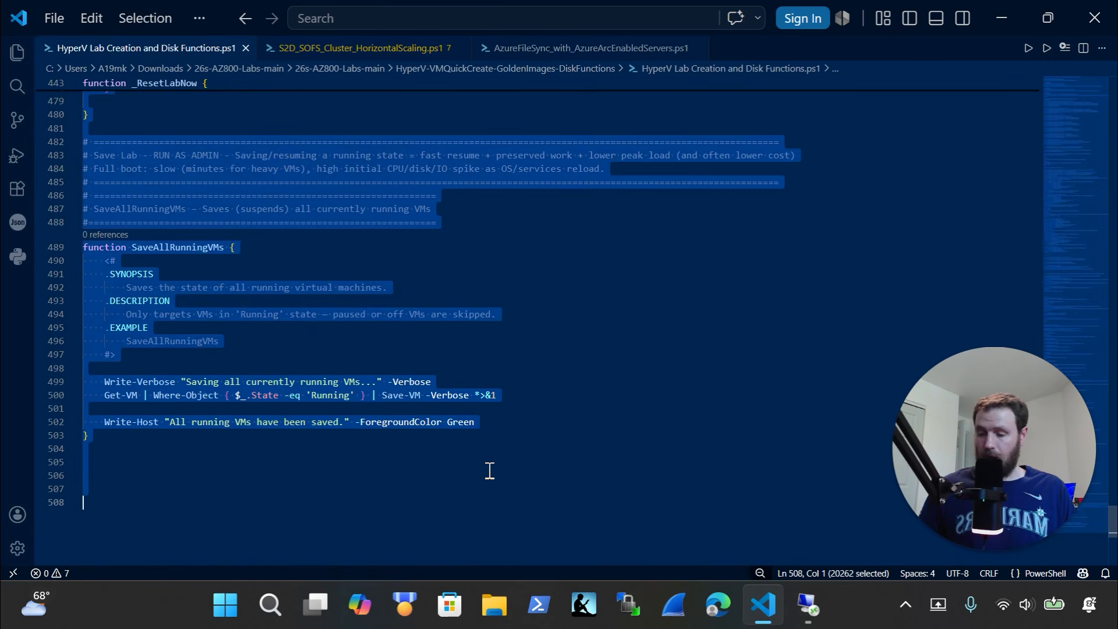
{"action": "key", "text": "Delete"}
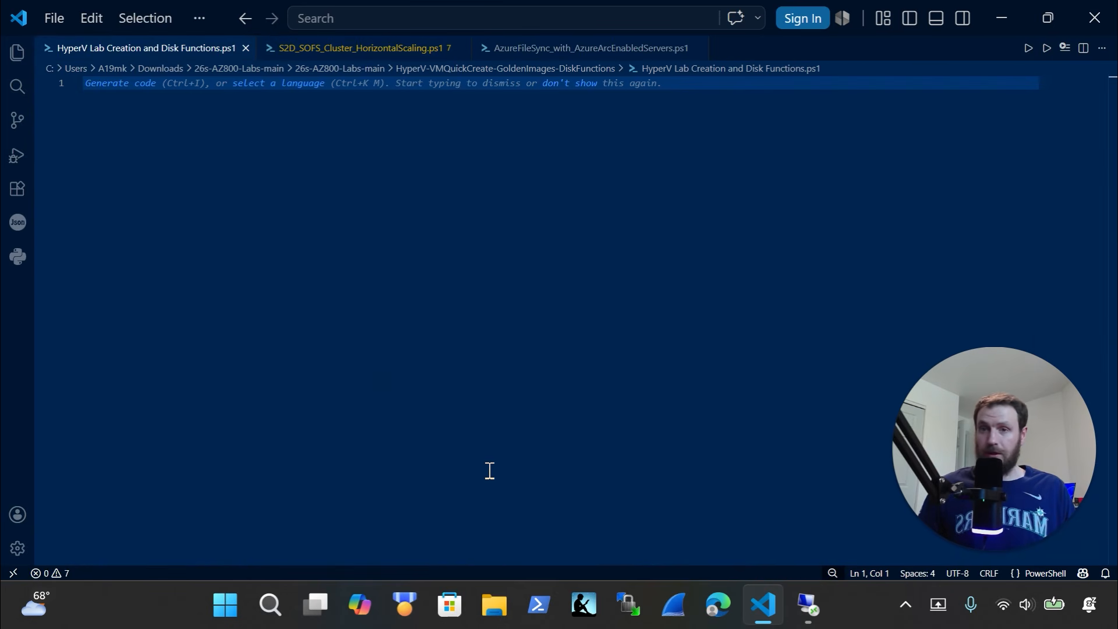
{"action": "key", "text": "ctrl+z"}
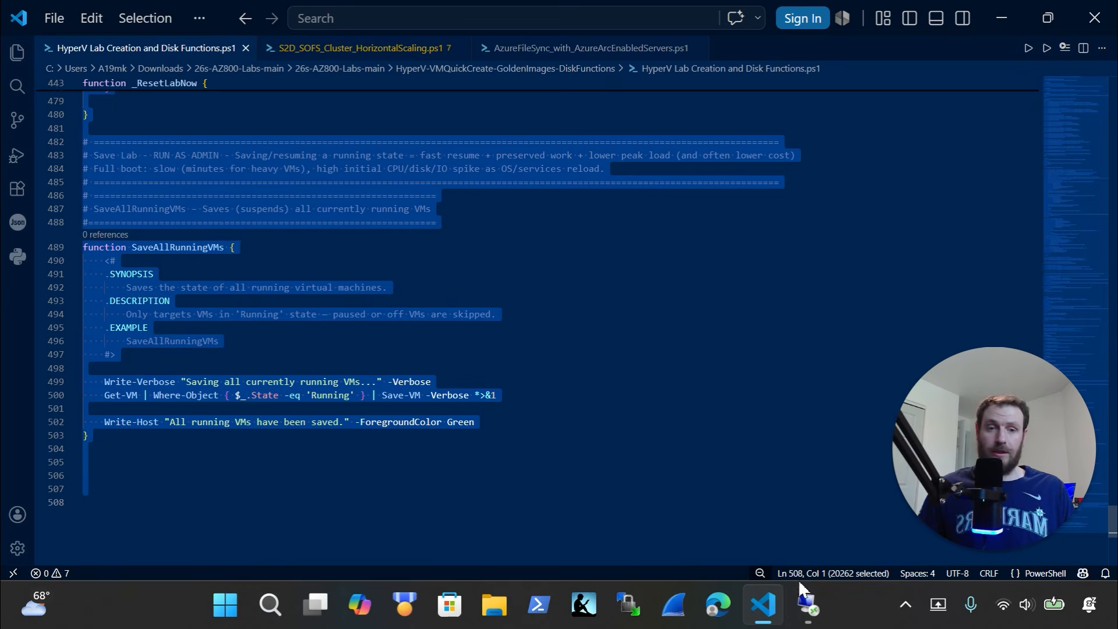
{"action": "left_click", "coordinate": [808, 604]}
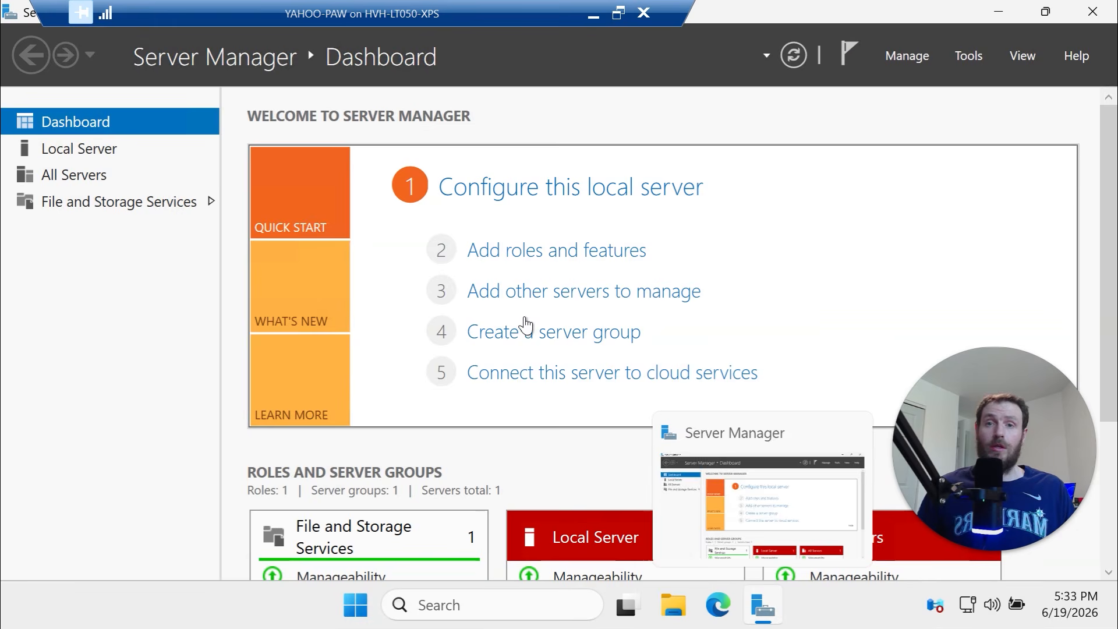
{"action": "left_click", "coordinate": [594, 19]}
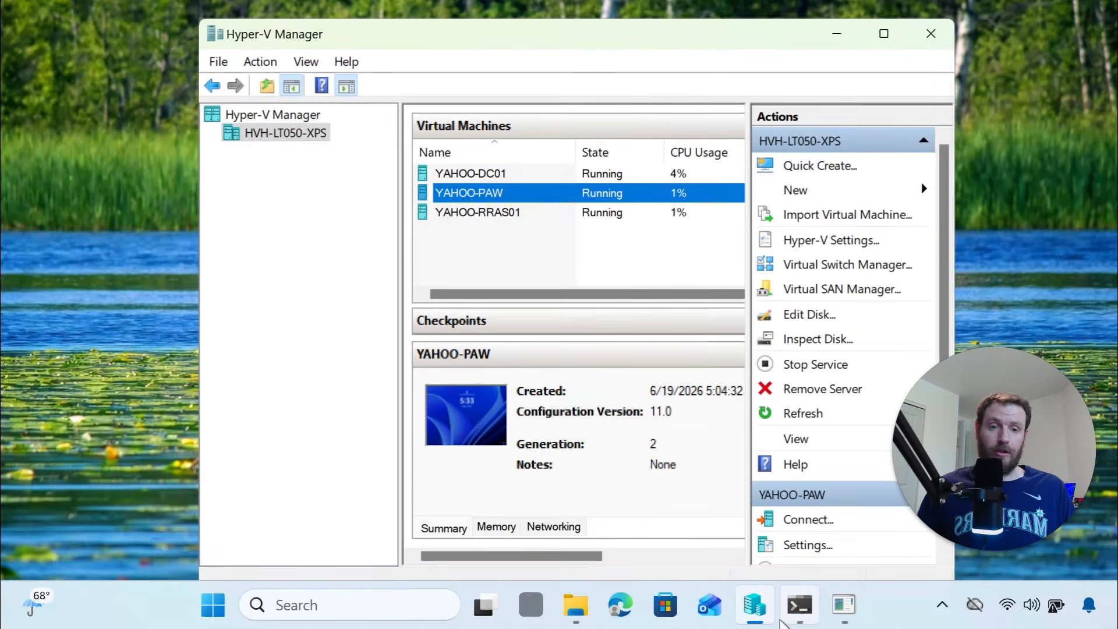
Paste the multi-line lab functions, ending with SaveAllRunningVMs, into the host's PowerShell session
{"action": "left_click", "coordinate": [799, 605]}
{"action": "key", "text": "ctrl+v"}
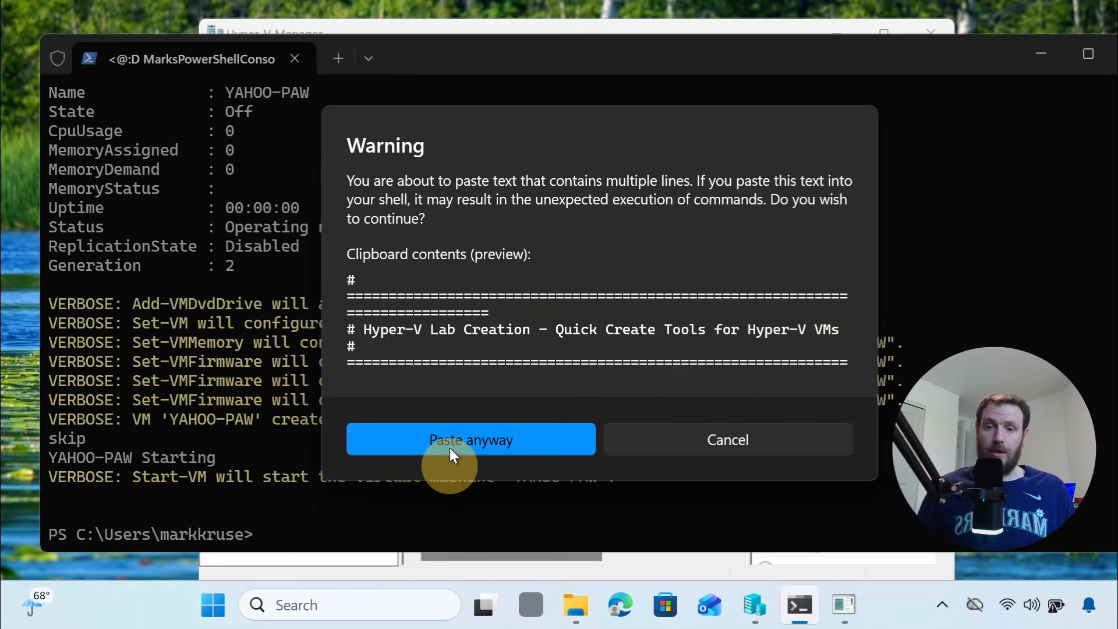
{"action": "left_click", "coordinate": [452, 440]}
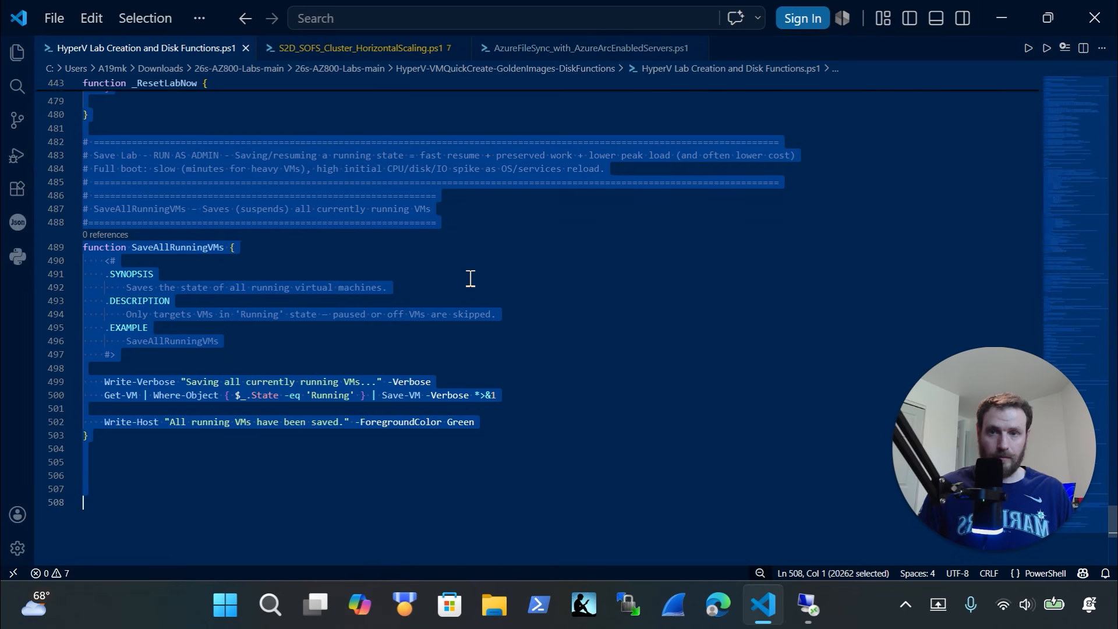
Review the YAHOO-Clus01 New-Lab_VM command's diskcount 5 and 200 GB disk size
{"action": "left_click", "coordinate": [337, 49]}
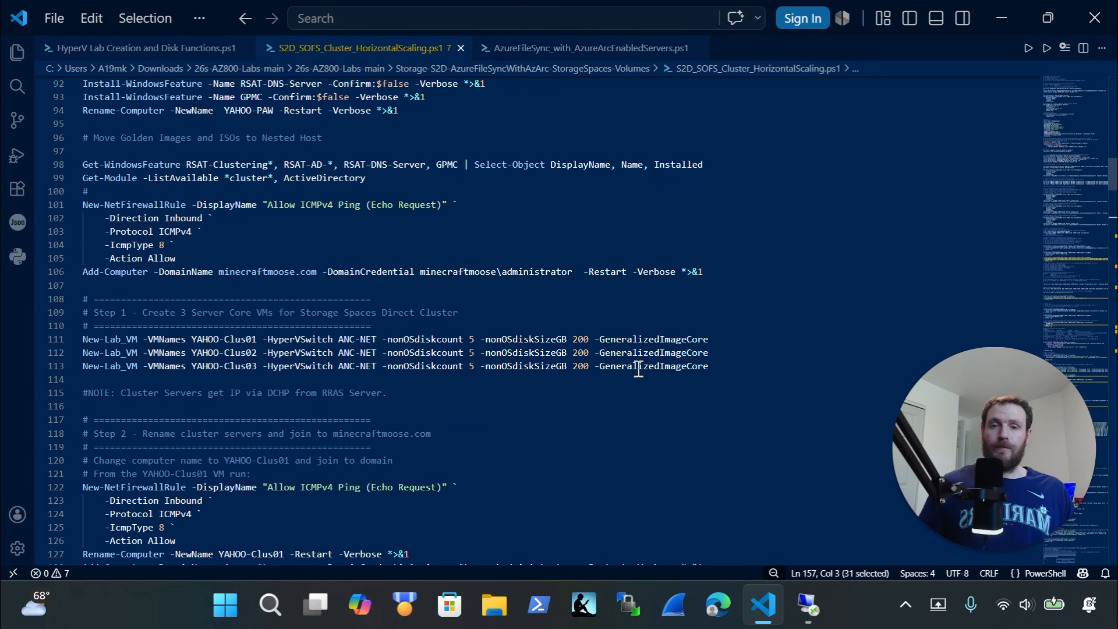
{"action": "left_click_drag", "start_coordinate": [726, 343], "coordinate": [64, 345]}
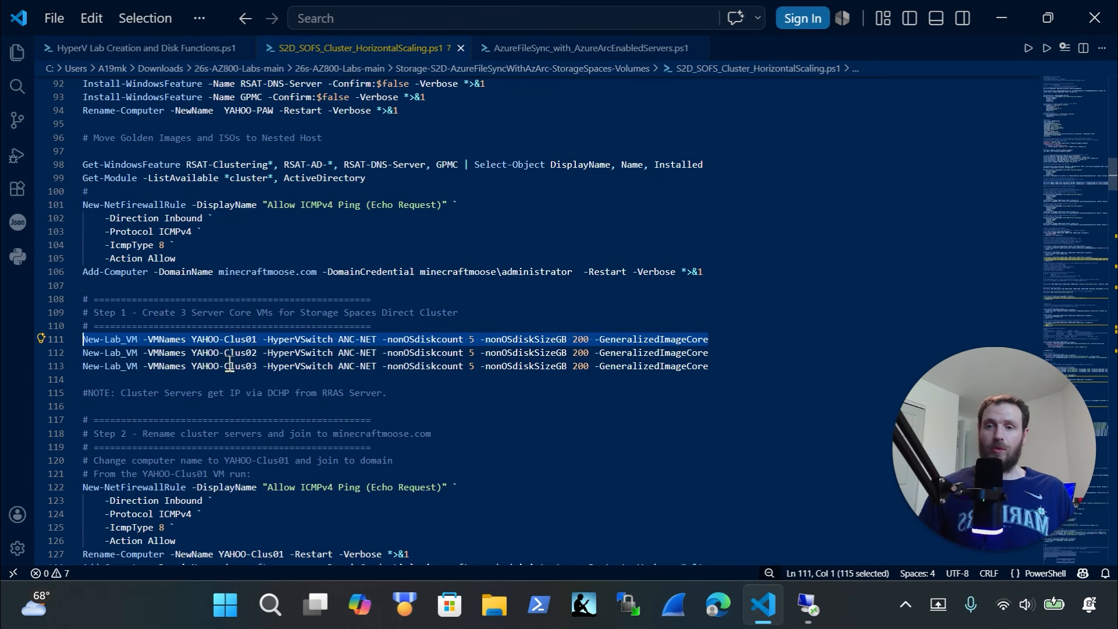
{"action": "left_click", "coordinate": [257, 341]}
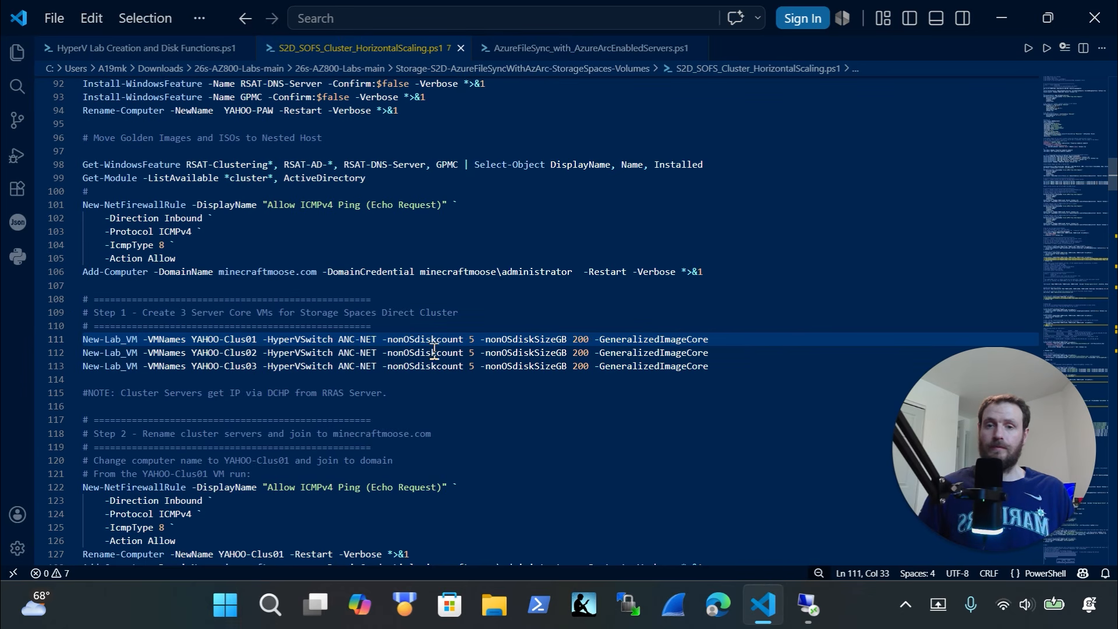
{"action": "left_click", "coordinate": [472, 340]}
{"action": "left_click_drag", "start_coordinate": [473, 340], "coordinate": [415, 340]}
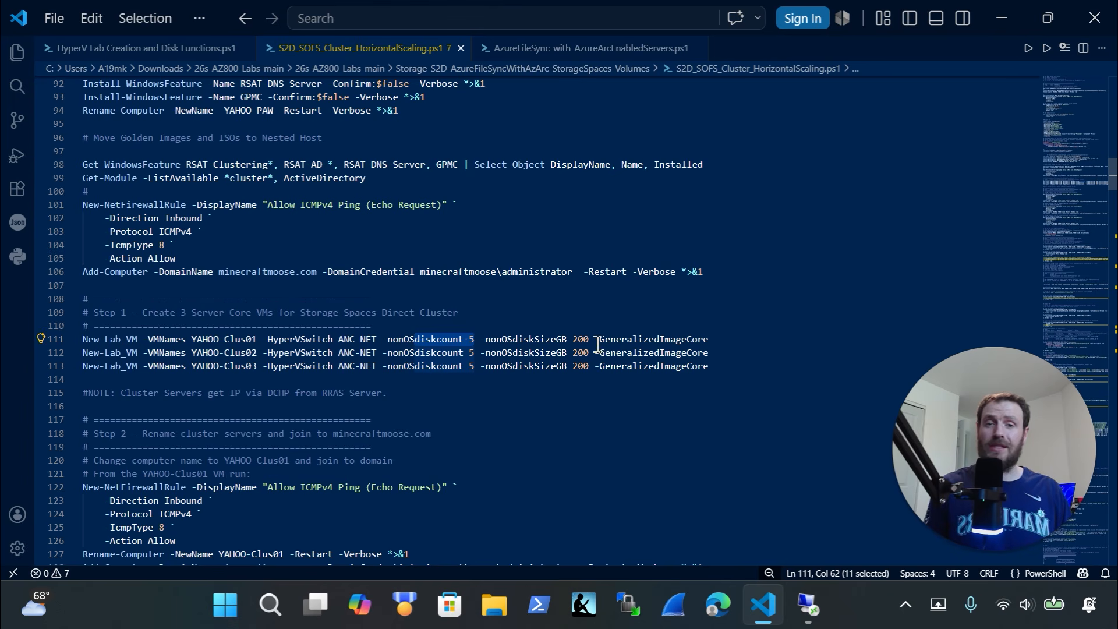
{"action": "left_click_drag", "start_coordinate": [595, 339], "coordinate": [573, 339]}
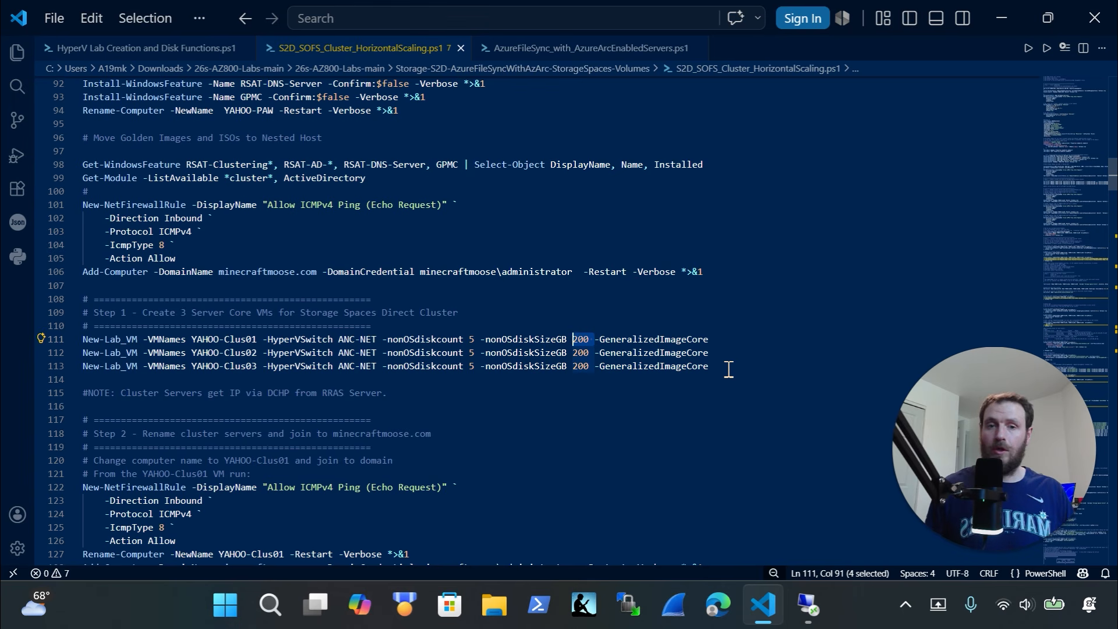
Copy the three New-Lab_VM commands on lines 111–113 for YAHOO-Clus01 to YAHOO-Clus03
{"action": "left_click_drag", "start_coordinate": [729, 369], "coordinate": [58, 342]}
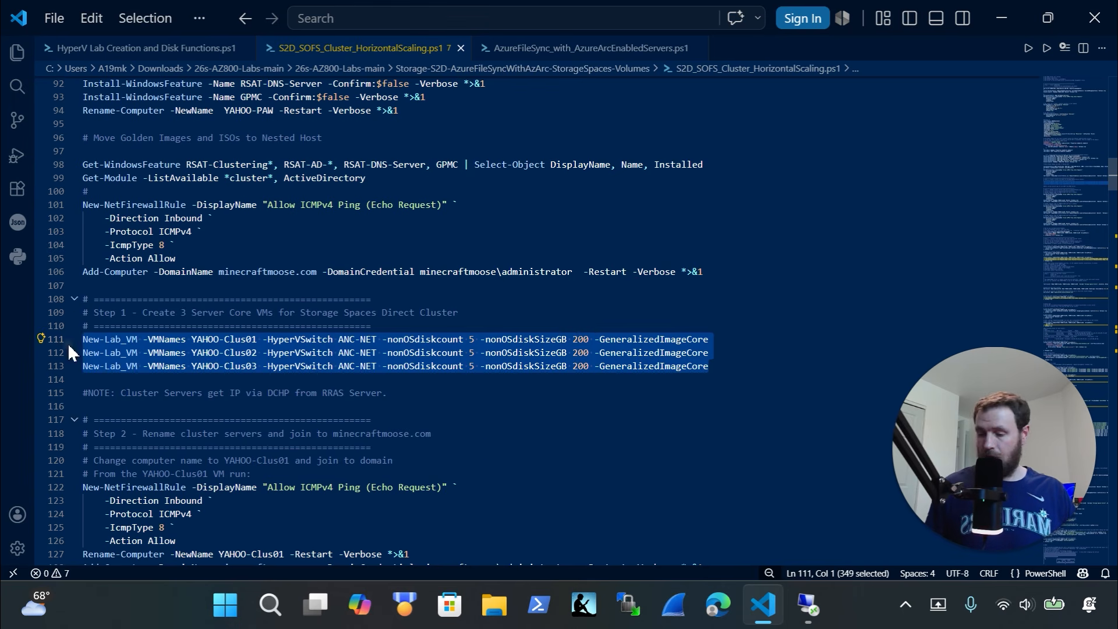
{"action": "key", "text": "ctrl+c"}
{"action": "left_click", "coordinate": [806, 604]}
Run the pasted VM creation commands so YAHOO-Clus01 starts building, and quit Microsoft 365 Copilot
{"action": "right_click", "coordinate": [513, 495]}
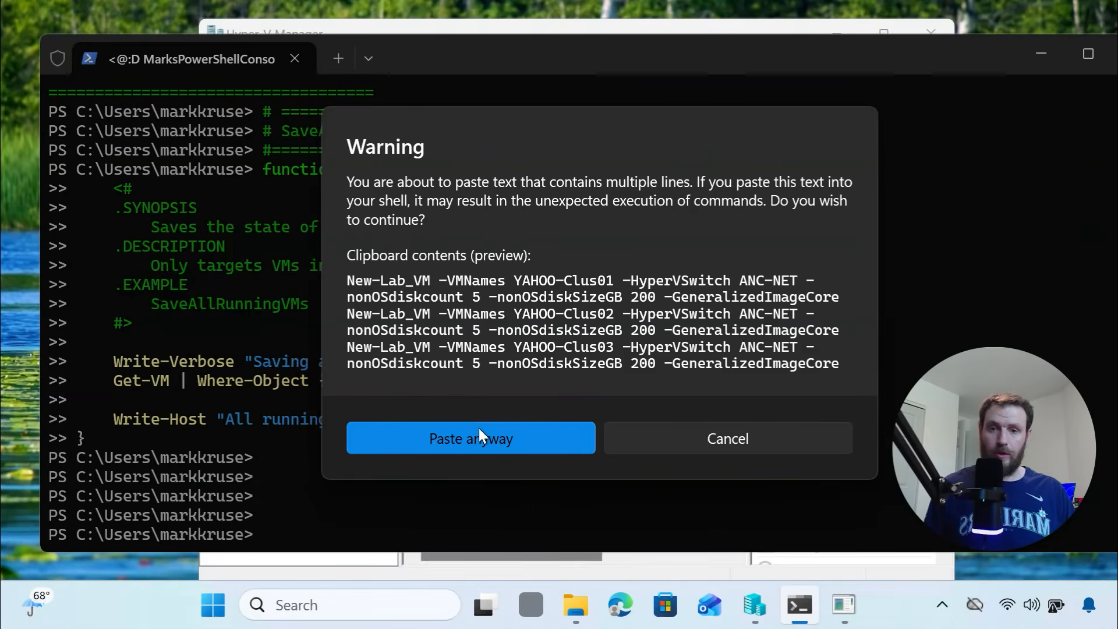
{"action": "left_click", "coordinate": [478, 431]}
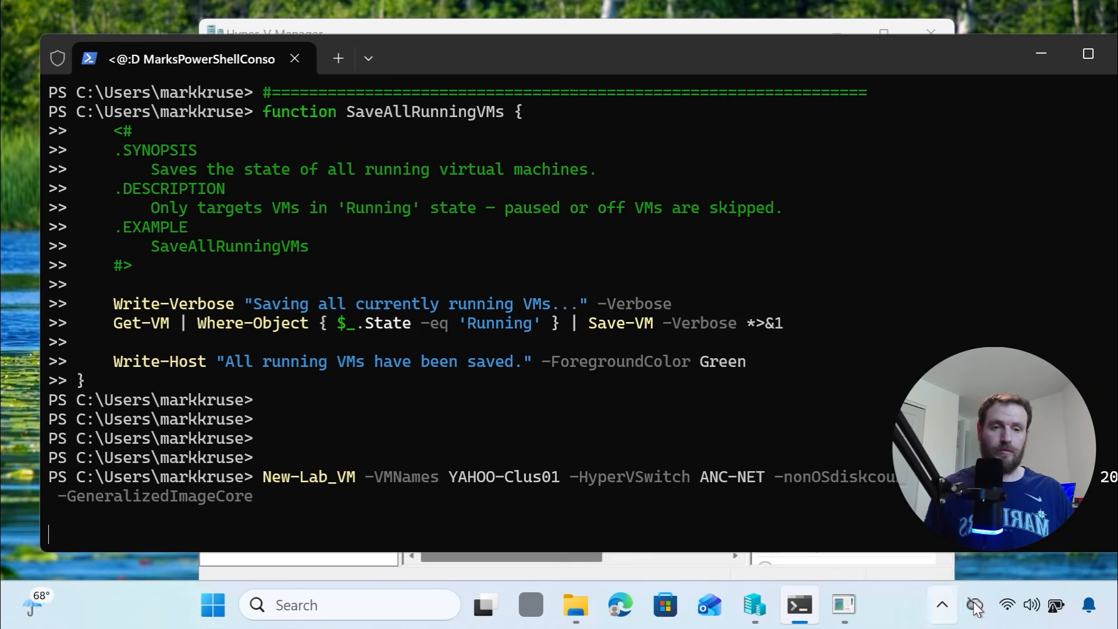
{"action": "left_click", "coordinate": [942, 605]}
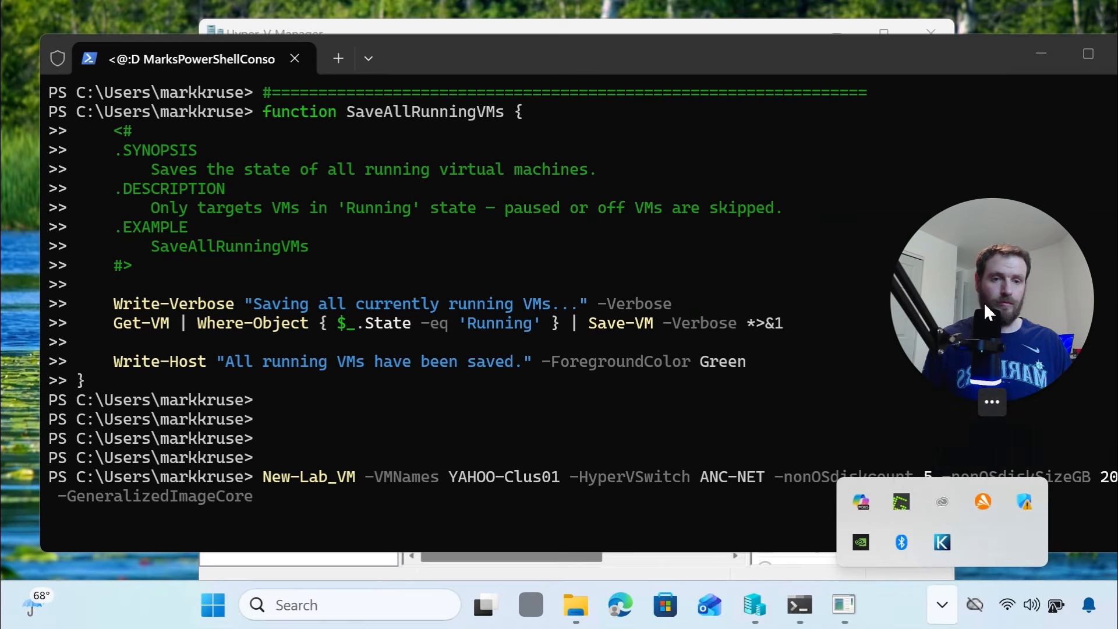
{"action": "right_click", "coordinate": [863, 504]}
{"action": "left_click", "coordinate": [895, 499]}
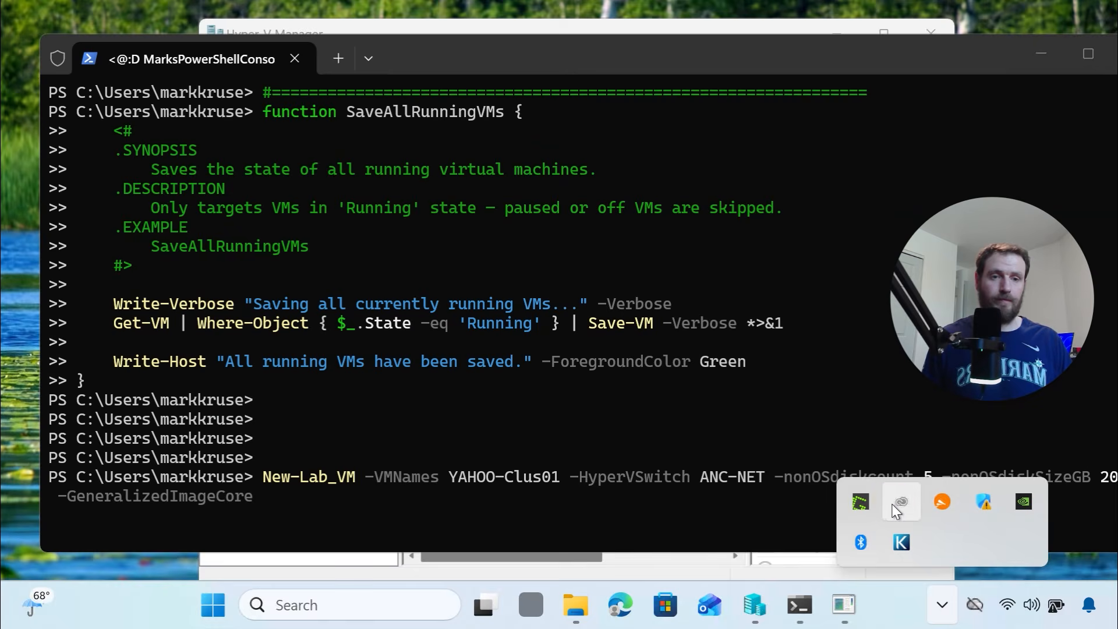
Quit Creative Cloud, Greenshot and the network utility from the system tray
{"action": "left_click", "coordinate": [892, 504]}
{"action": "left_click", "coordinate": [24, 43]}
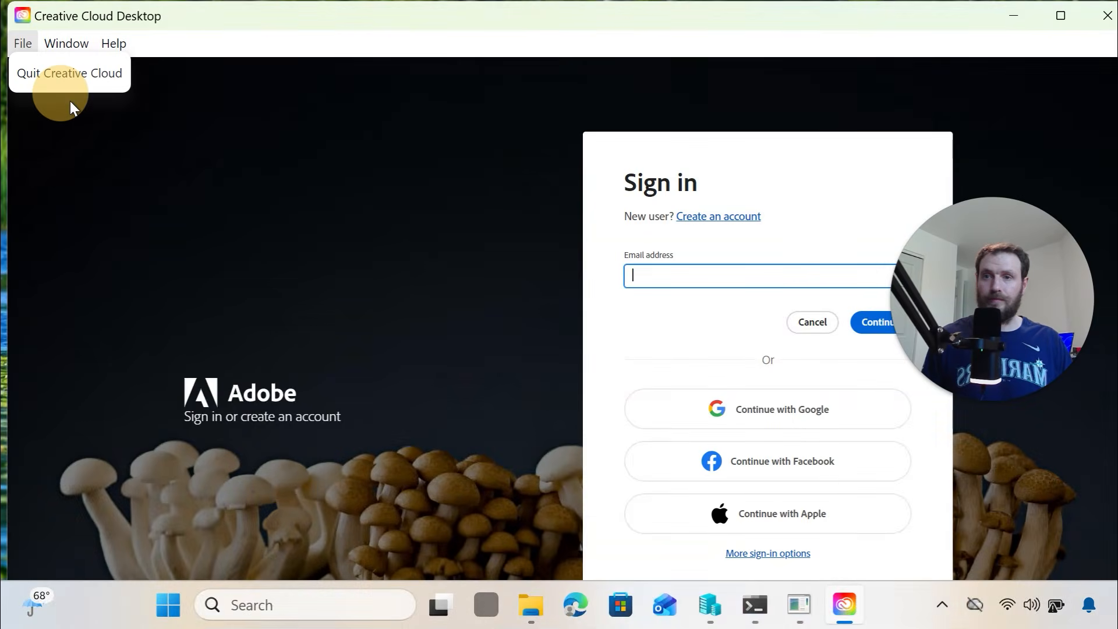
{"action": "left_click", "coordinate": [69, 73]}
{"action": "left_click", "coordinate": [943, 606]}
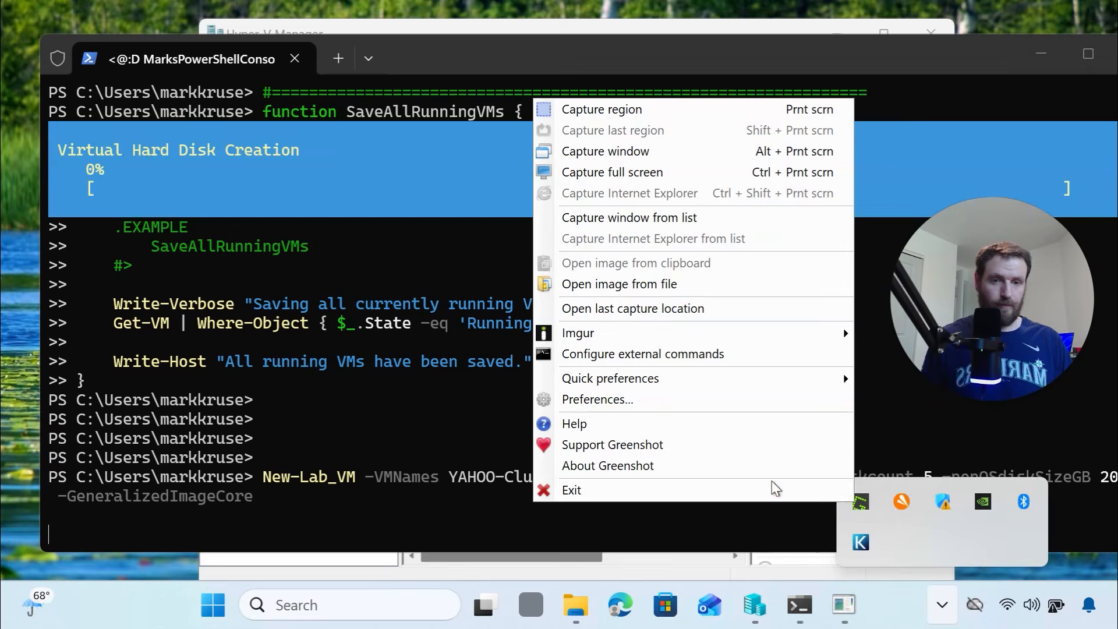
{"action": "left_click", "coordinate": [777, 491]}
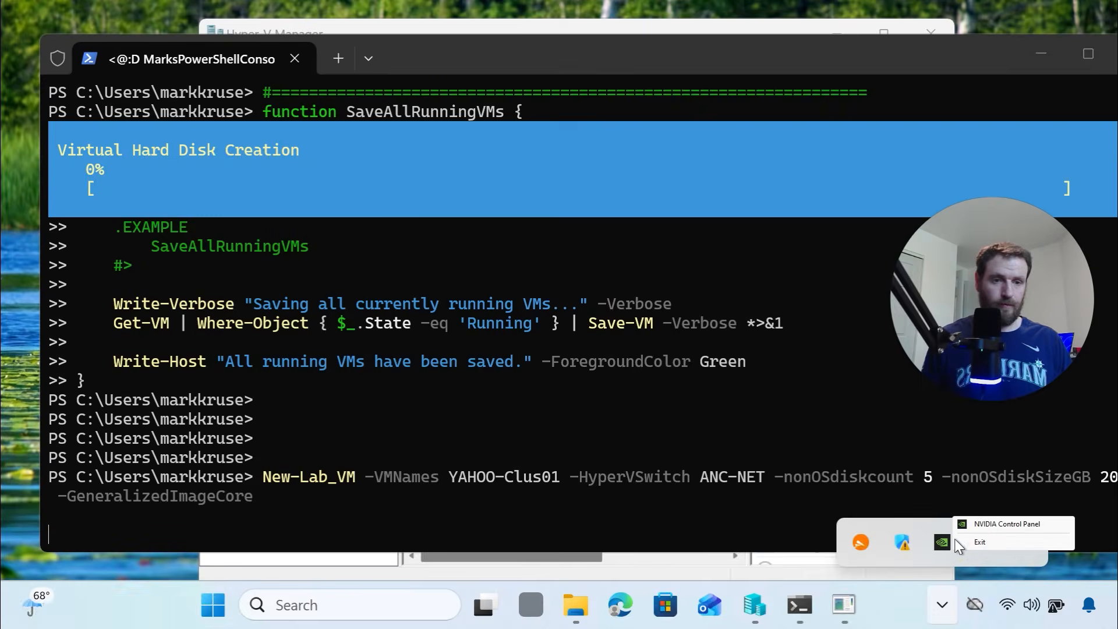
{"action": "right_click", "coordinate": [1004, 542]}
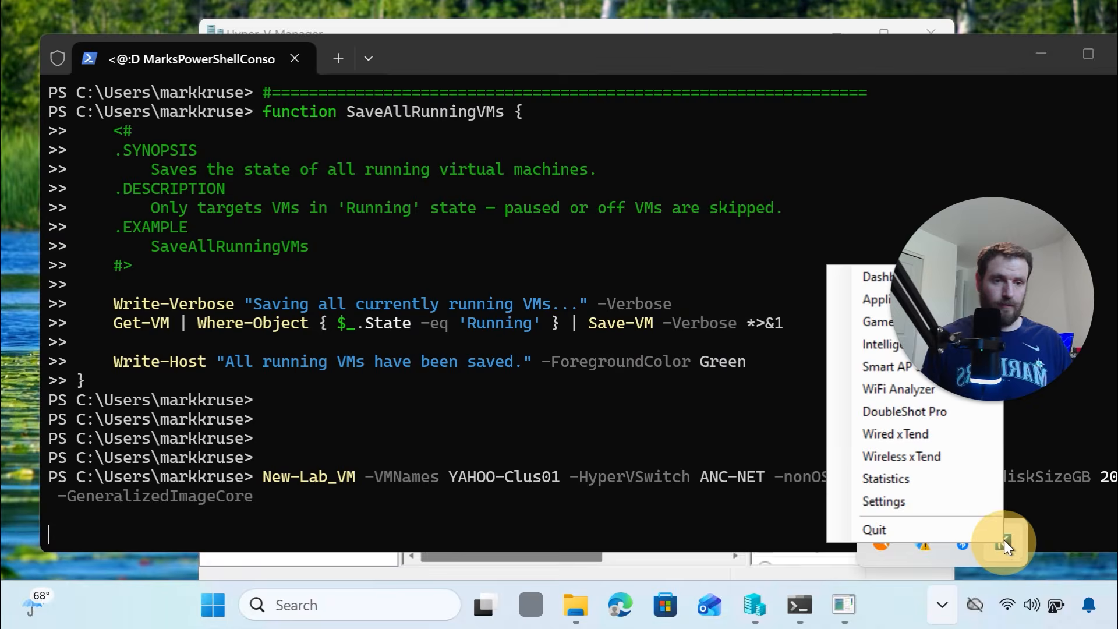
{"action": "left_click", "coordinate": [927, 527]}
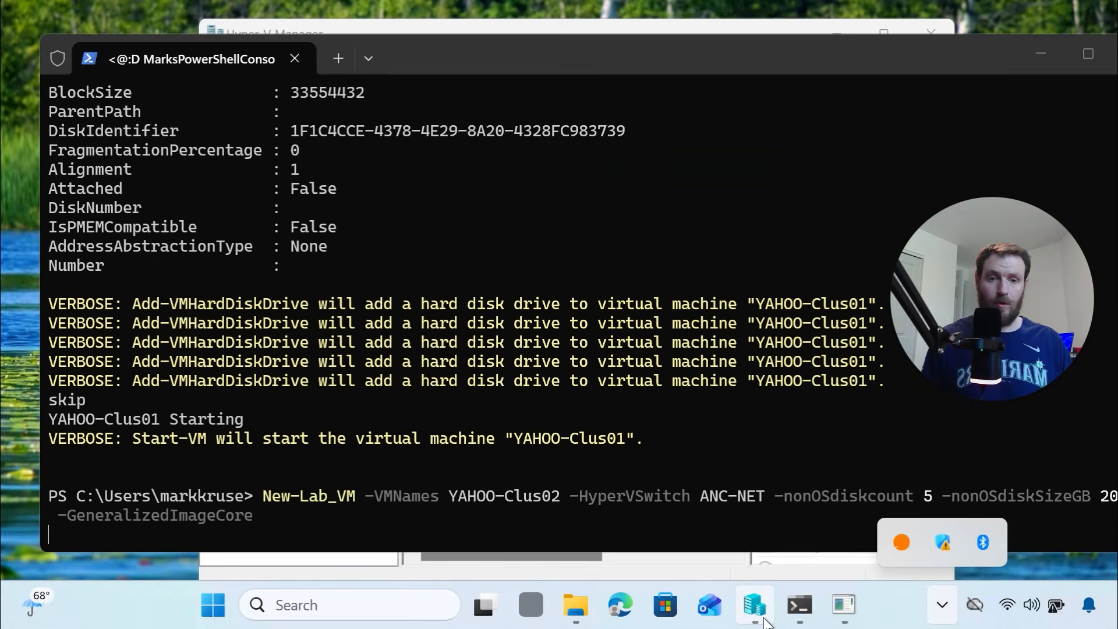
Place Hyper-V Manager on the left and the Virtual Hard Disks folder on the right
{"action": "left_click", "coordinate": [755, 606]}
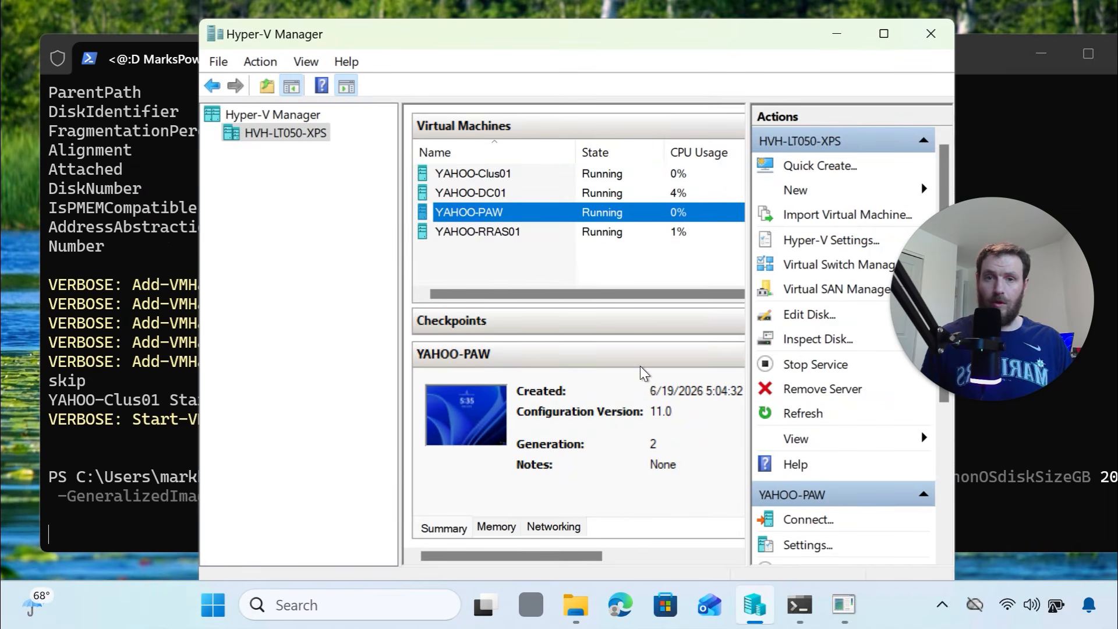
{"action": "left_click", "coordinate": [582, 614]}
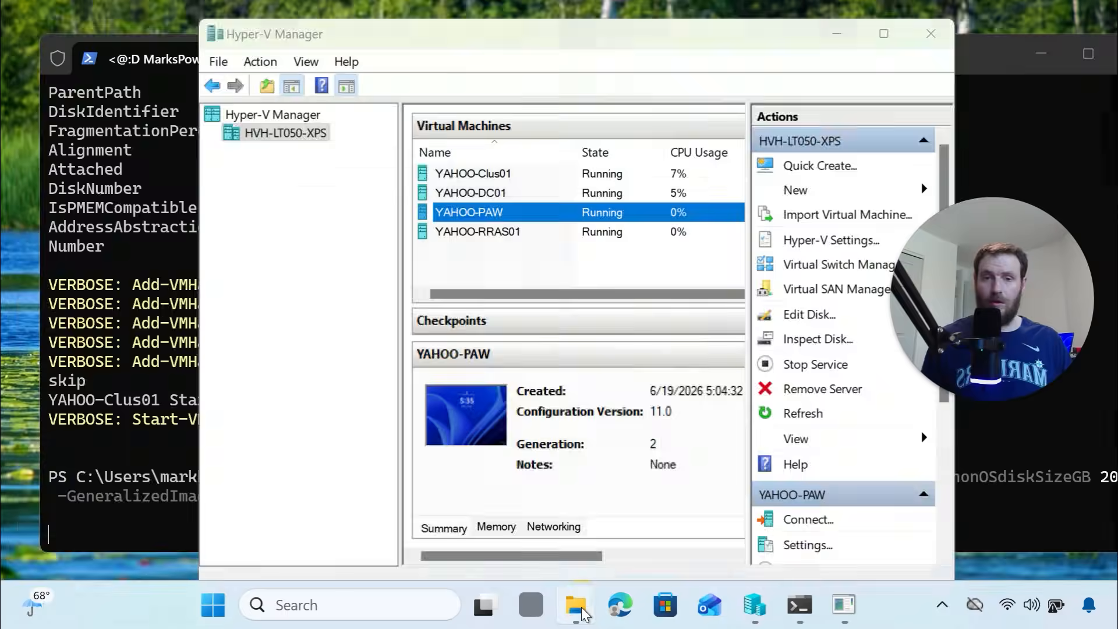
{"action": "left_click_drag", "start_coordinate": [354, 50], "coordinate": [840, 48]}
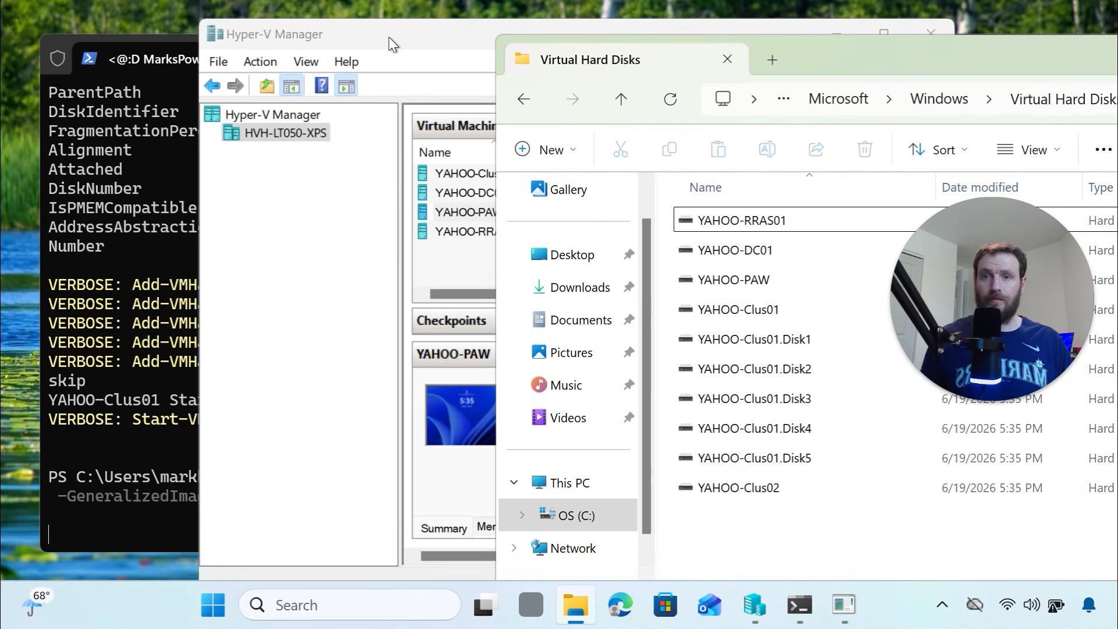
{"action": "left_click_drag", "start_coordinate": [394, 45], "coordinate": [213, 41]}
{"action": "left_click", "coordinate": [817, 50]}
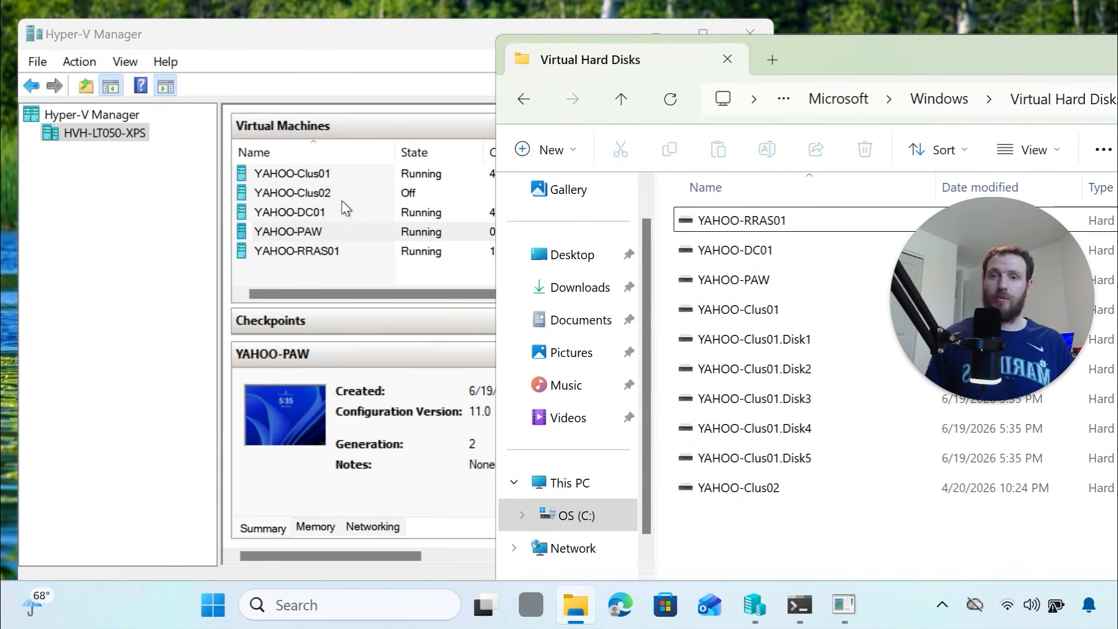
Check the YAHOO-Clus01.Disk1–5 and YAHOO-Clus02 disk files, then select YAHOO-Clus01 in Hyper-V Manager
{"action": "left_click", "coordinate": [734, 493]}
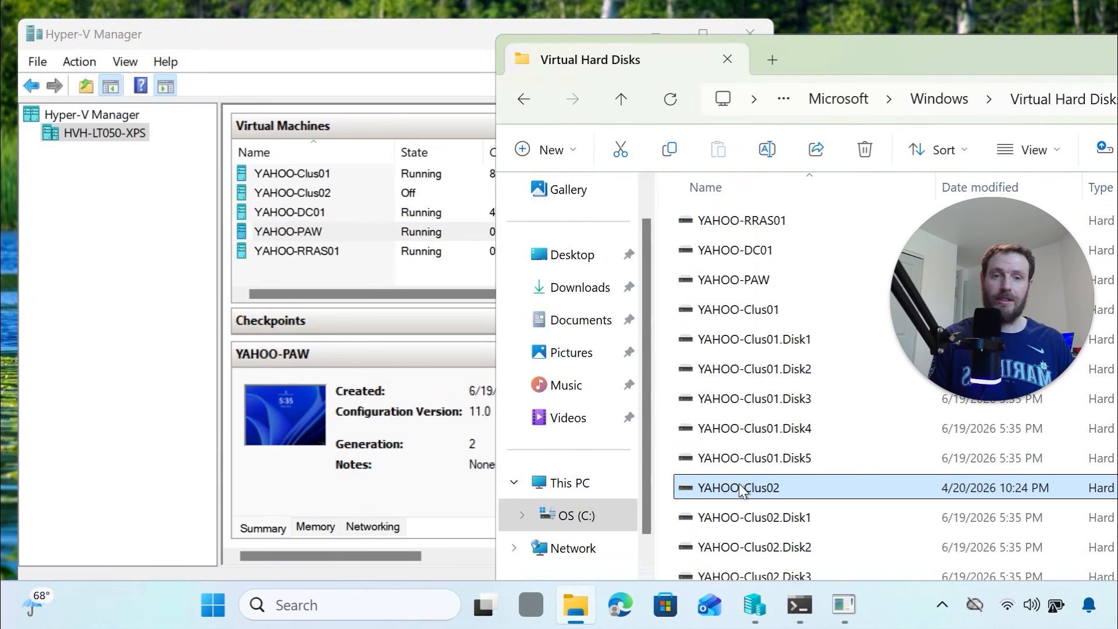
{"action": "left_click", "coordinate": [745, 464]}
{"action": "left_click", "coordinate": [749, 438]}
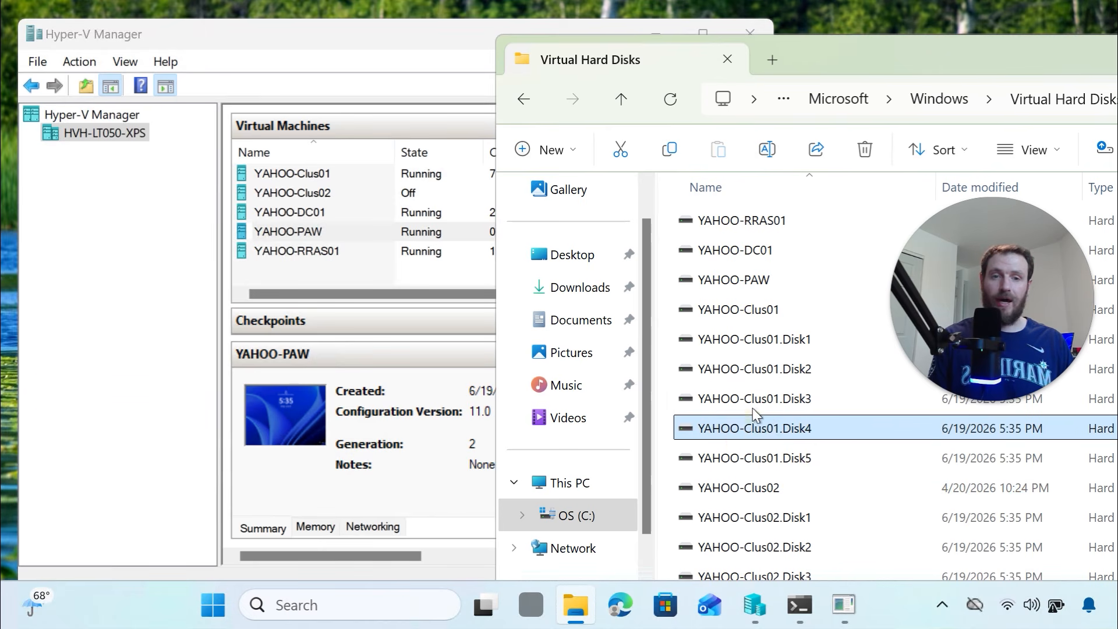
{"action": "left_click", "coordinate": [753, 401]}
{"action": "left_click", "coordinate": [753, 343], "text": "ctrl"}
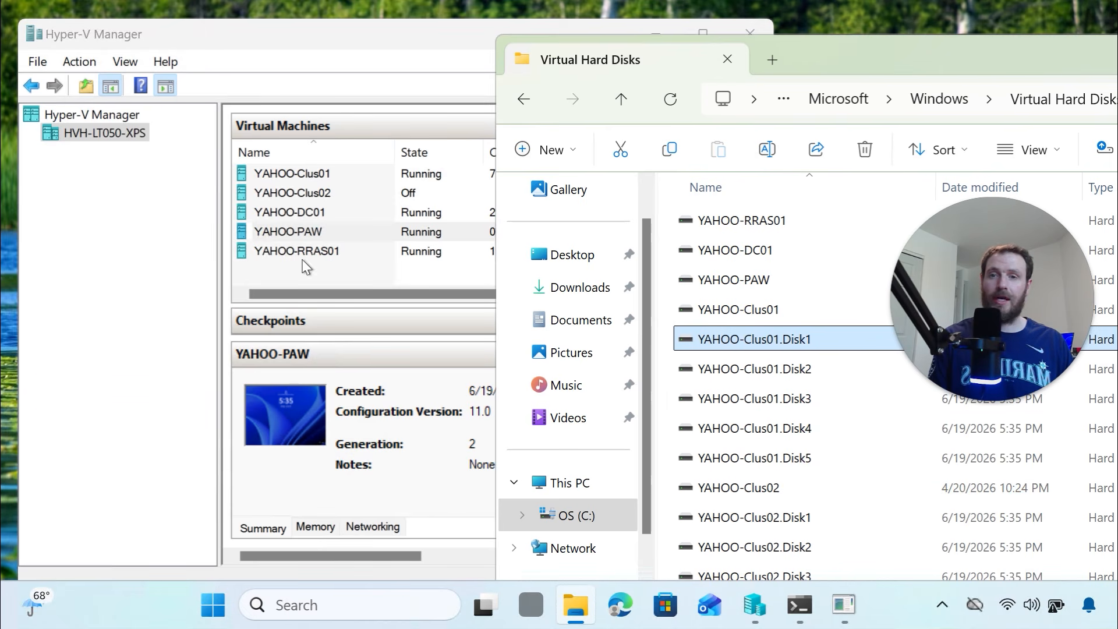
{"action": "left_click", "coordinate": [310, 175]}
{"action": "right_click", "coordinate": [319, 176]}
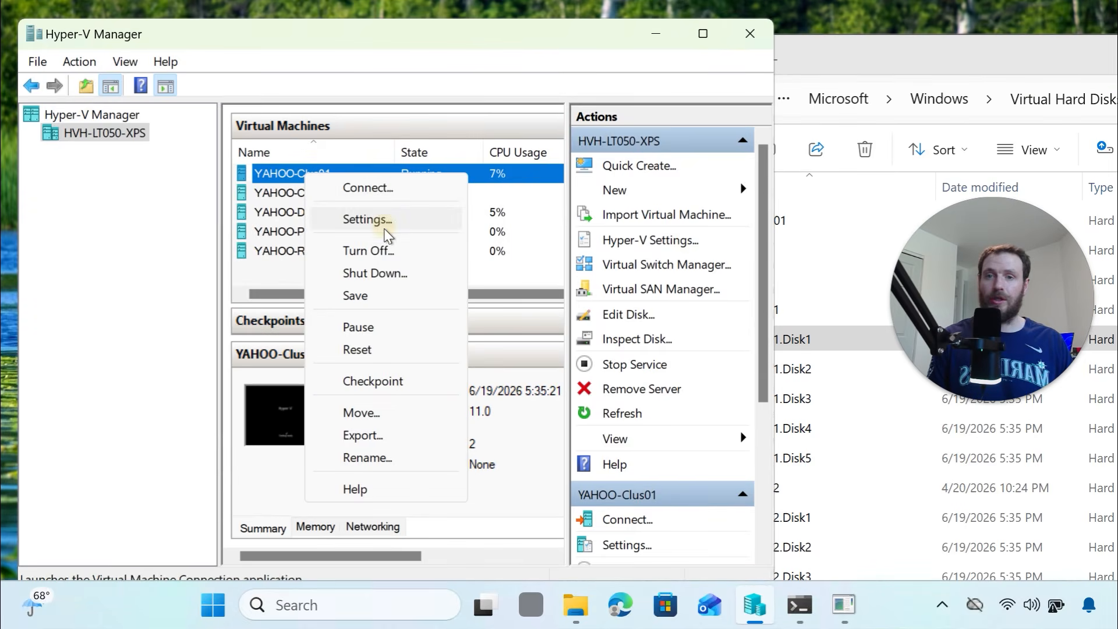
{"action": "left_click", "coordinate": [368, 220]}
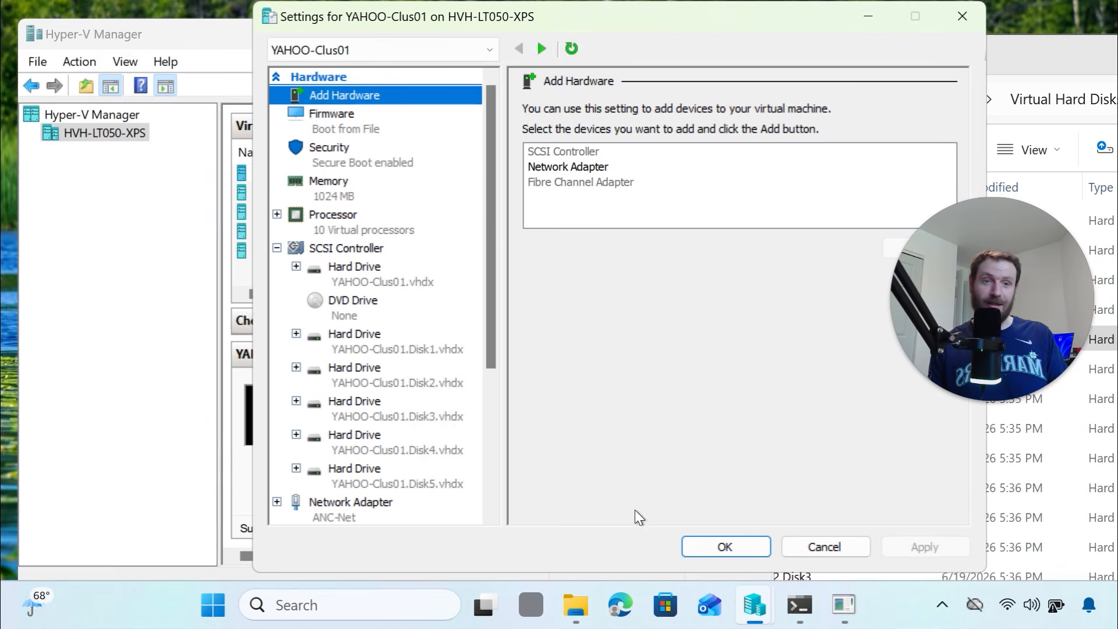
{"action": "left_click", "coordinate": [715, 547]}
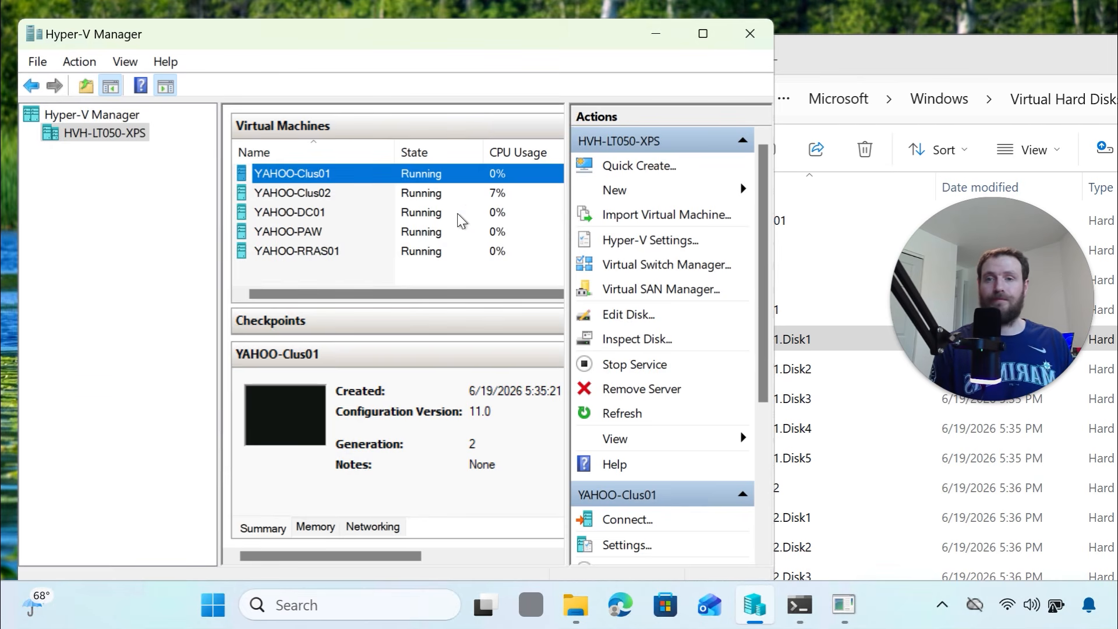
Run the YAHOO-Clus03 New-Lab_VM command and open a console connection to YAHOO-Clus01
{"action": "left_click", "coordinate": [801, 606]}
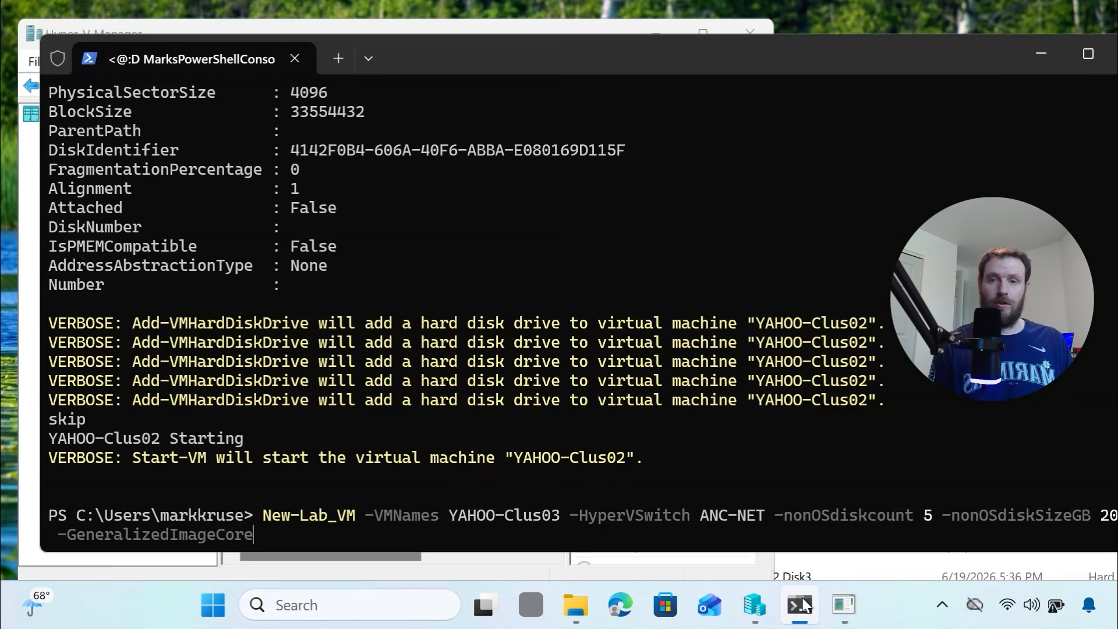
{"action": "key", "text": "Return"}
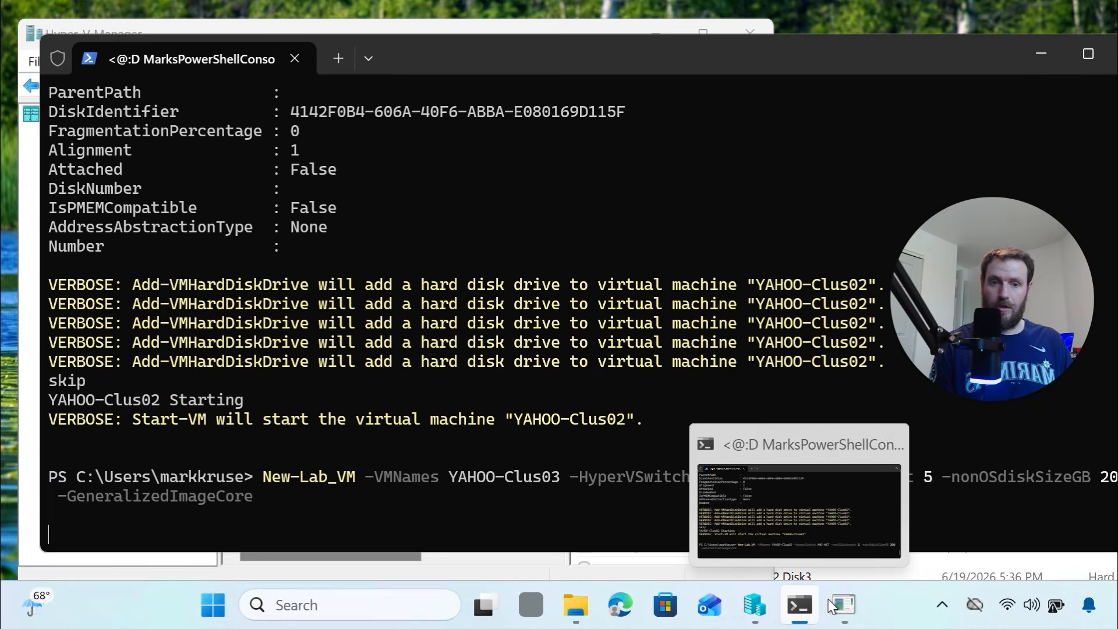
{"action": "mouse_move", "coordinate": [809, 614]}
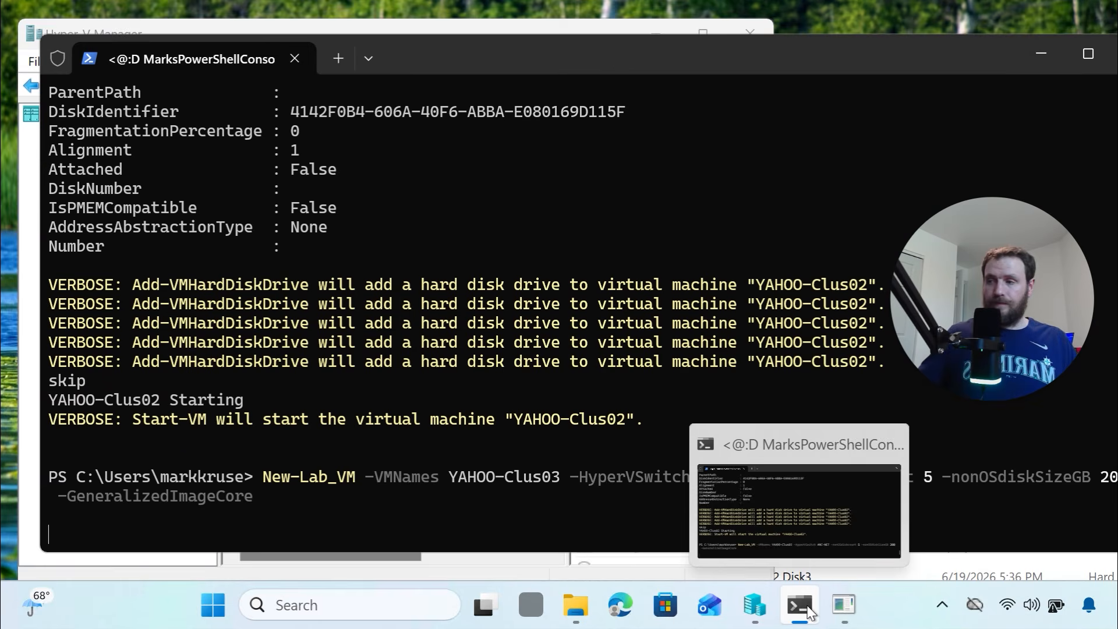
{"action": "mouse_move", "coordinate": [843, 621]}
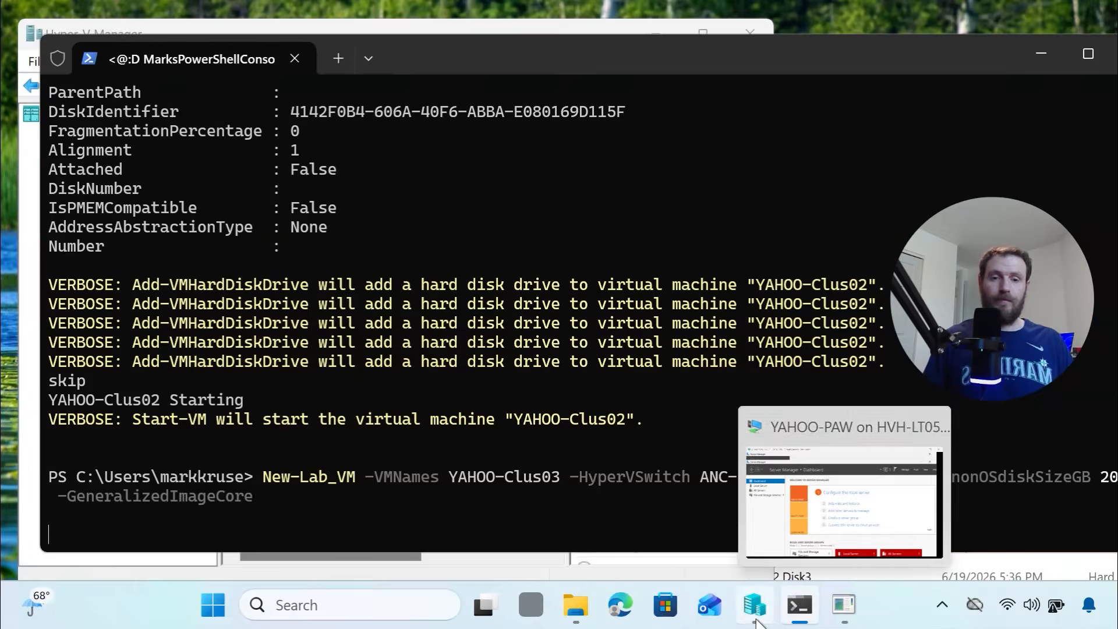
{"action": "left_click", "coordinate": [755, 621]}
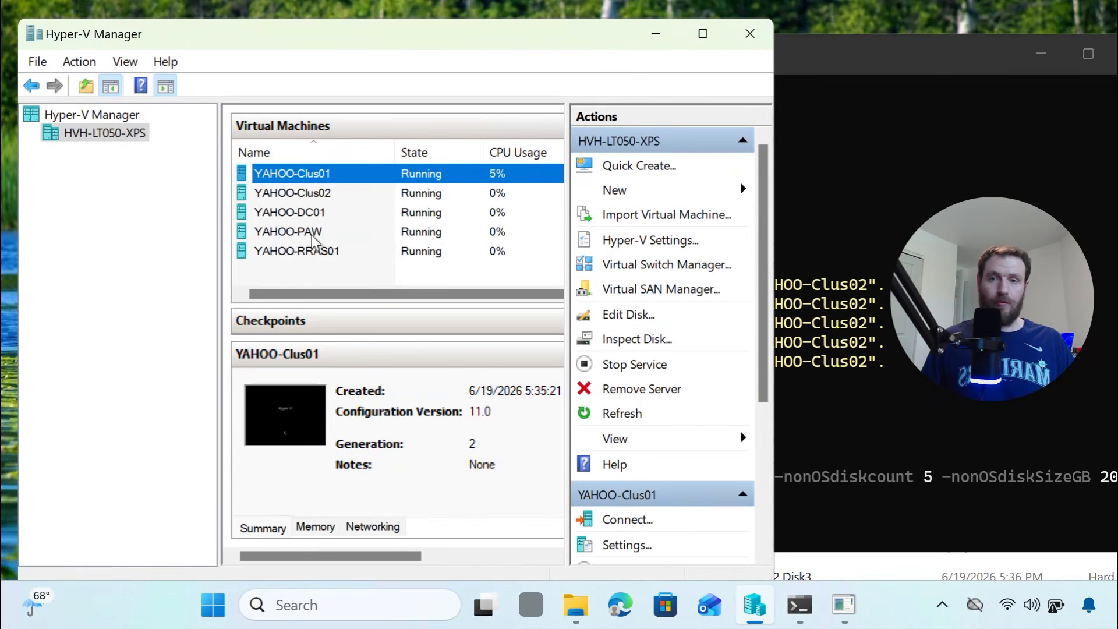
{"action": "right_click", "coordinate": [308, 176]}
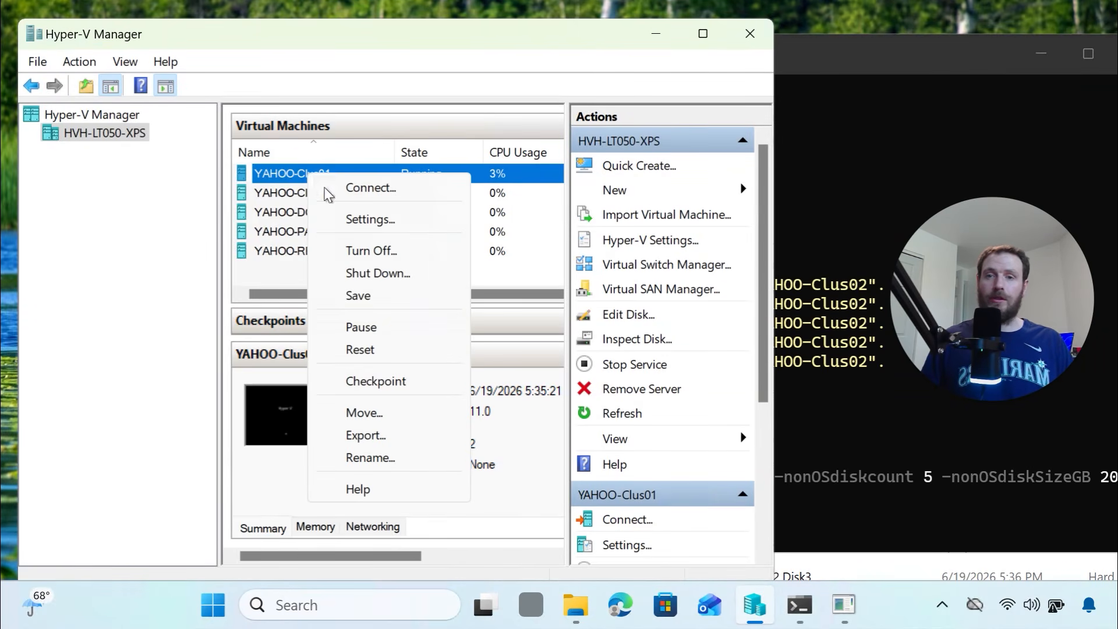
{"action": "left_click", "coordinate": [363, 191]}
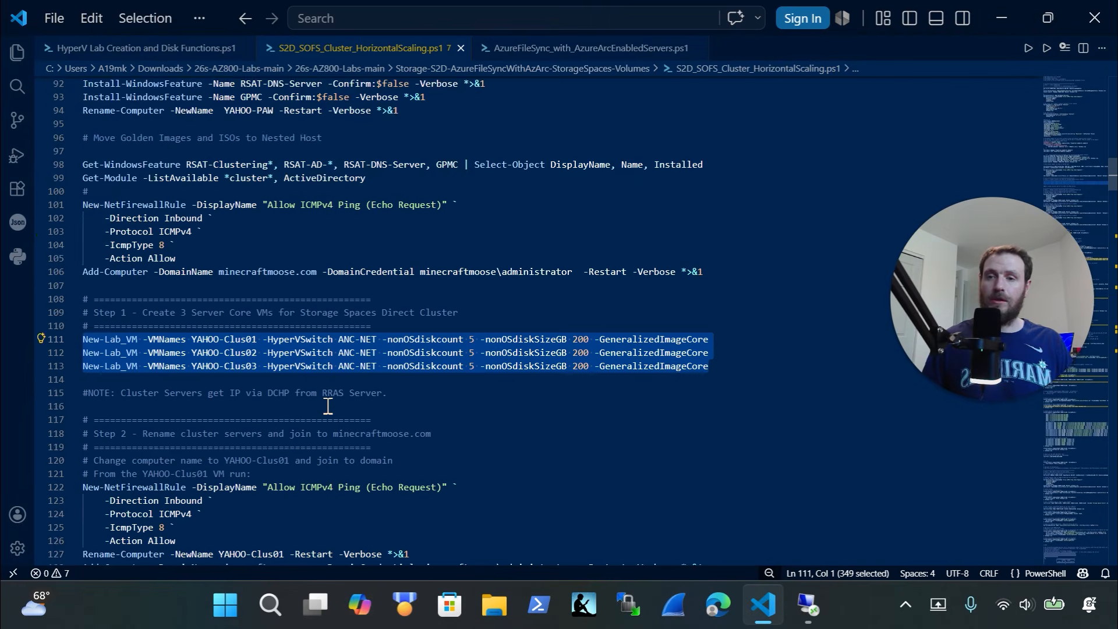
Take the Clus01 firewall and rename commands, lines 122–127, from the VS Code script
{"action": "scroll", "coordinate": [328, 406], "scroll_direction": "down", "scroll_amount": 6}
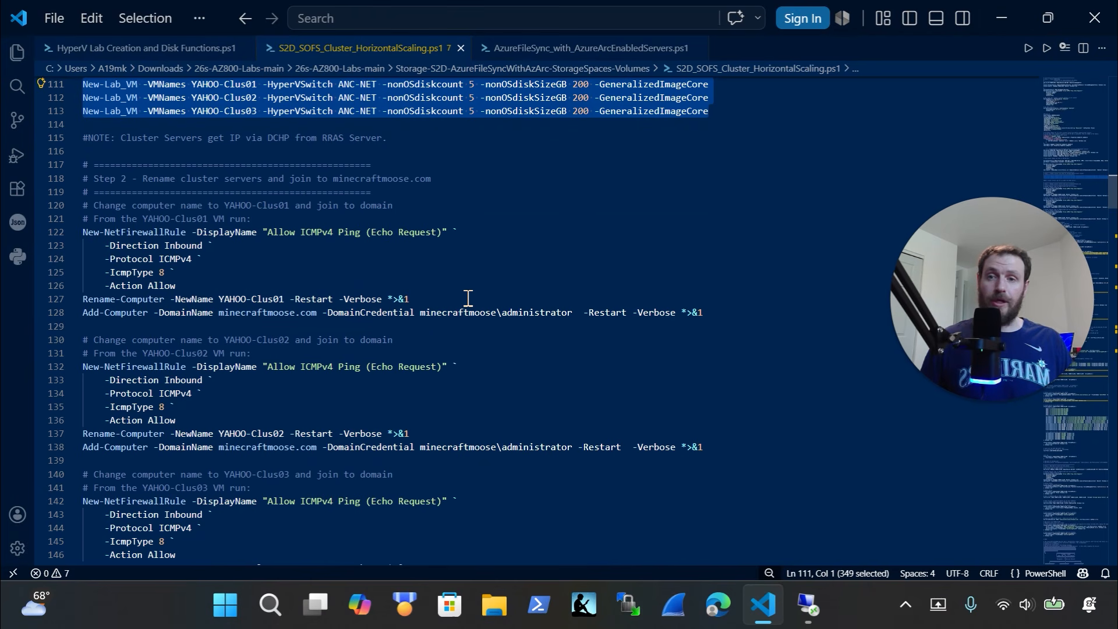
{"action": "left_click_drag", "start_coordinate": [457, 298], "coordinate": [44, 240]}
{"action": "key", "text": "ctrl+x"}
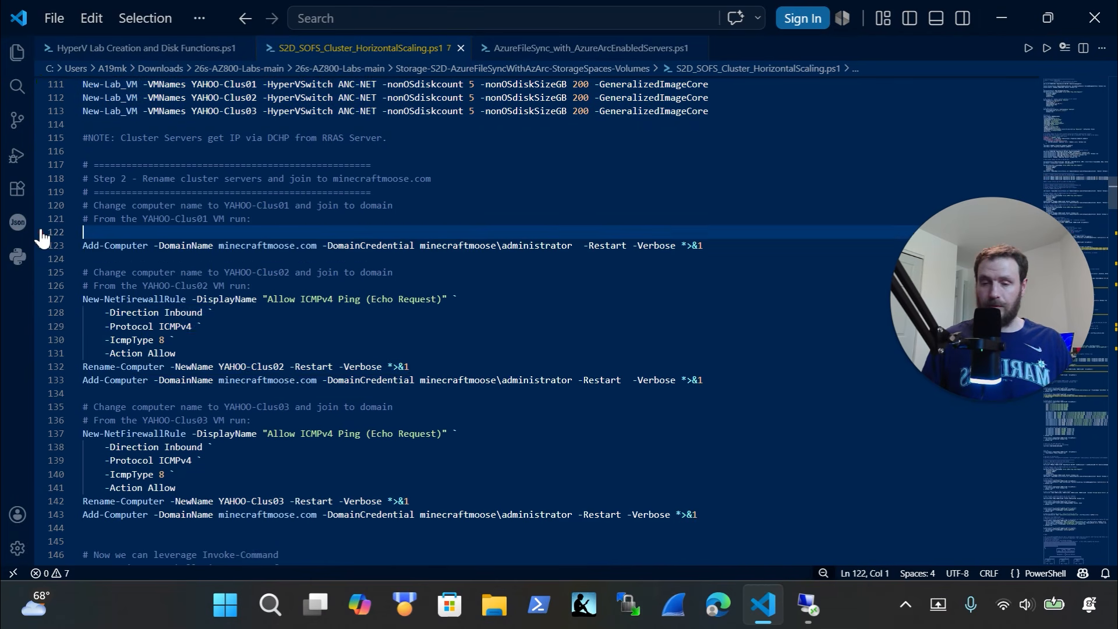
{"action": "key", "text": "ctrl+z"}
{"action": "left_click", "coordinate": [808, 606]}
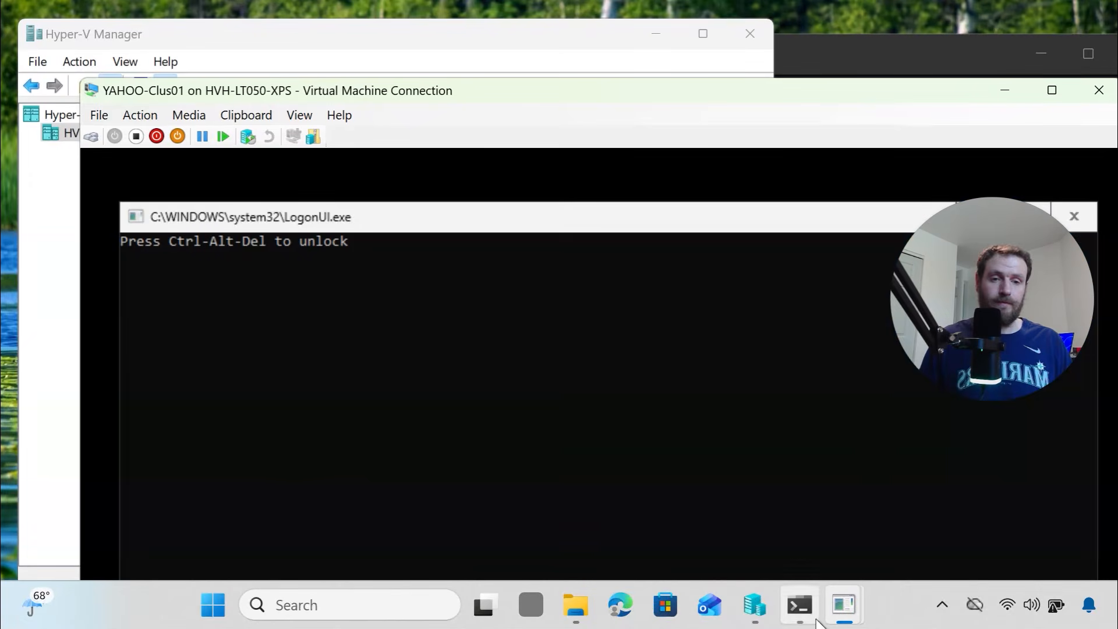
Connect to YAHOO-Clus01 at 1366 by 768 and enter a new Administrator password and its confirmation
{"action": "left_click", "coordinate": [92, 137]}
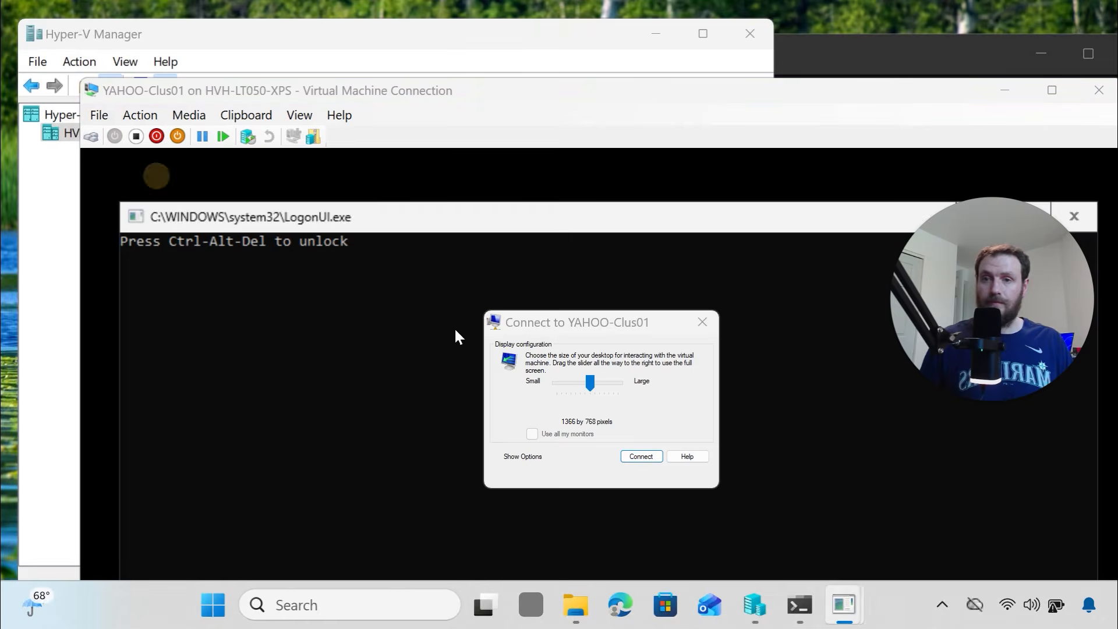
{"action": "left_click", "coordinate": [658, 453]}
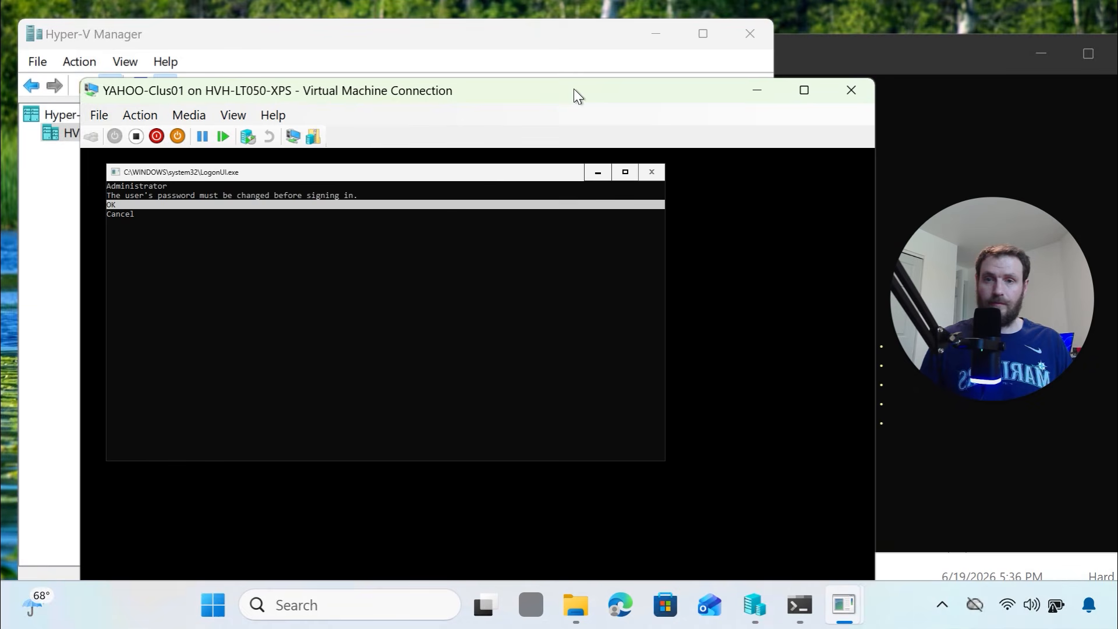
{"action": "key", "text": "Return"}
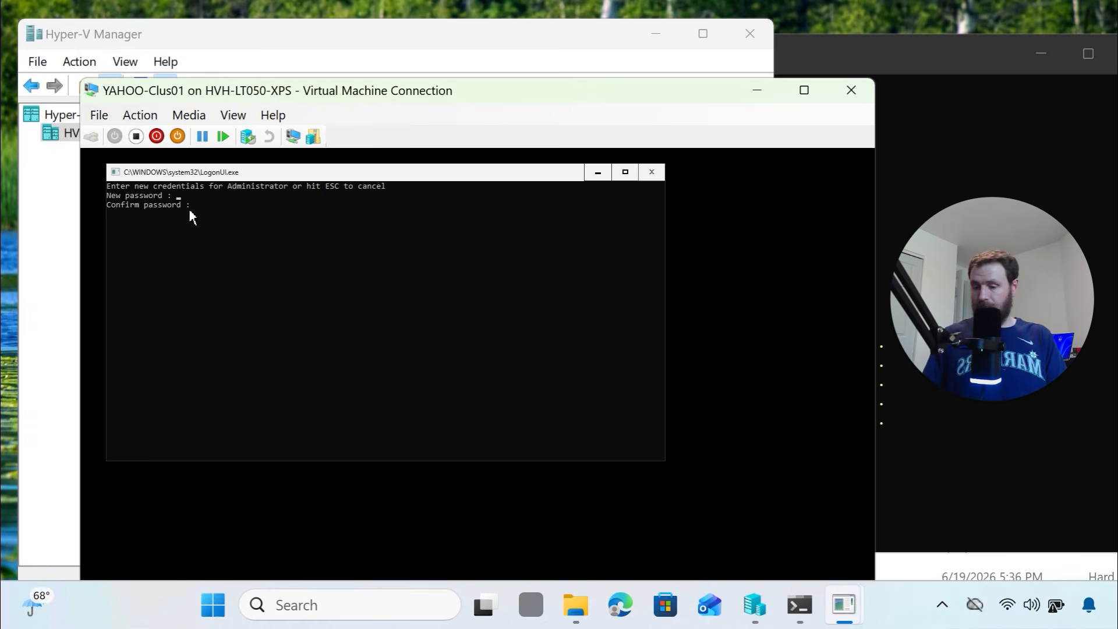
{"action": "type", "text": "************"}
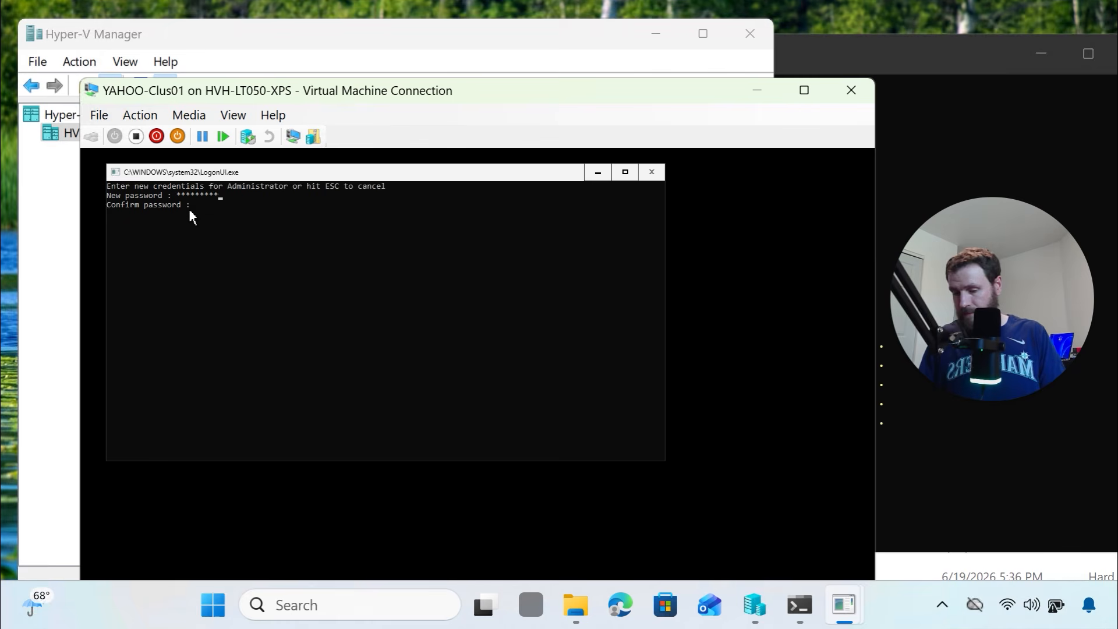
{"action": "key", "text": "Return"}
{"action": "type", "text": "********"}
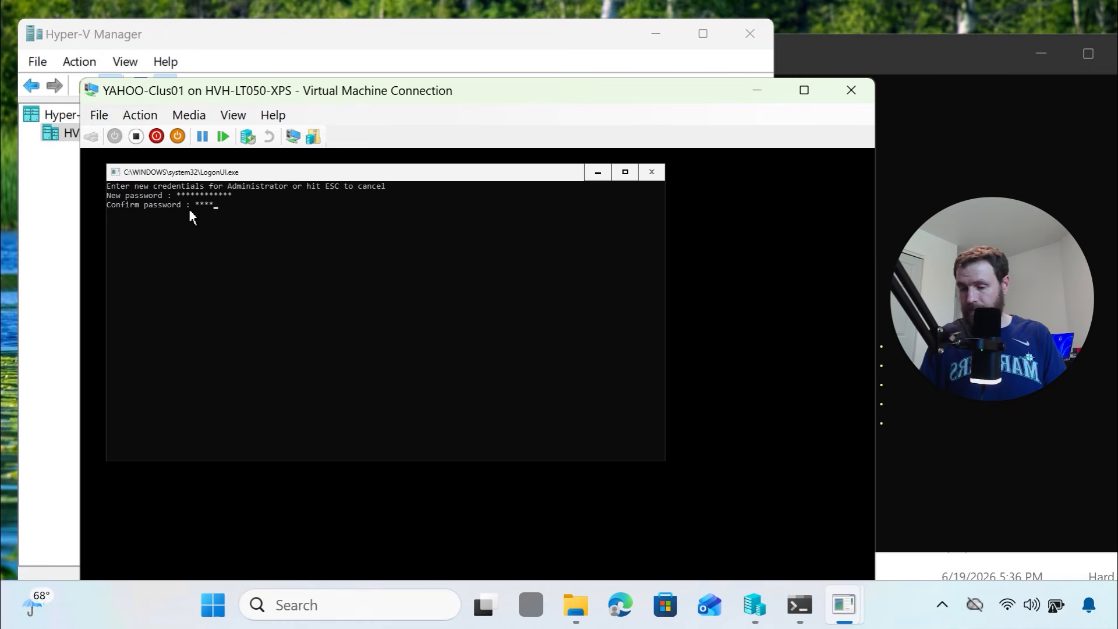
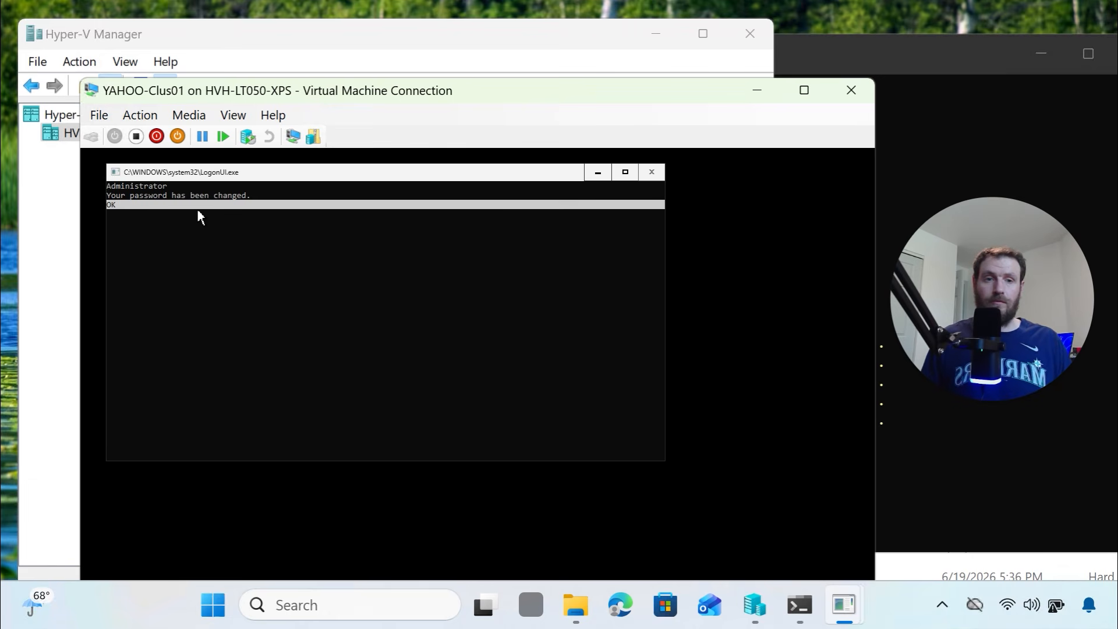
Minimize the YAHOO-Clus01 console window to return to the Hyper-V Manager VM list
{"action": "left_click_drag", "start_coordinate": [983, 326], "coordinate": [986, 474]}
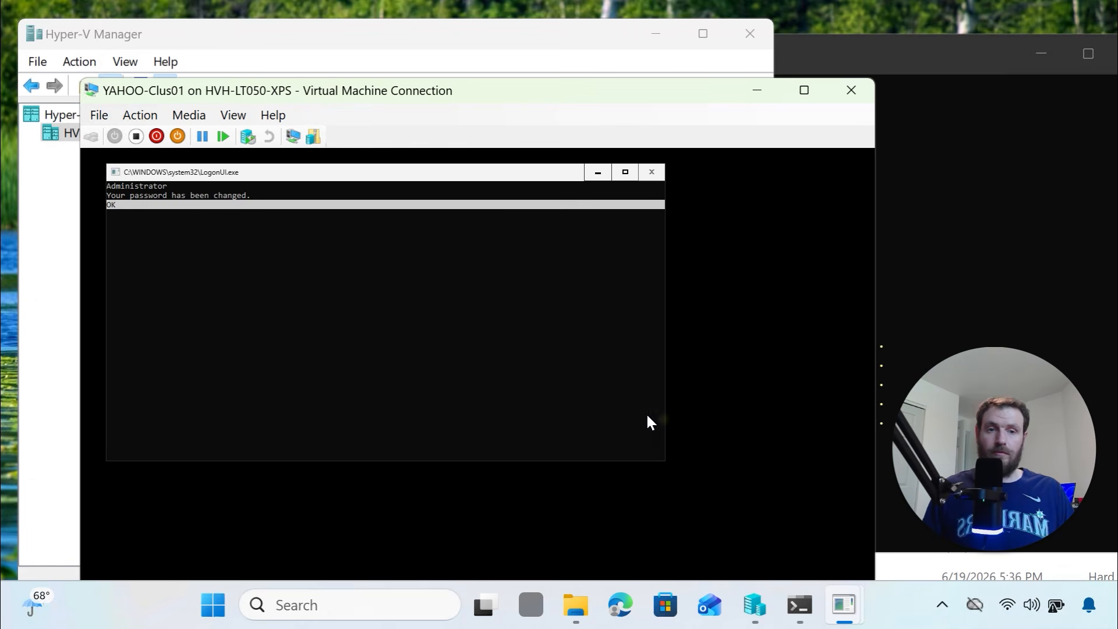
{"action": "left_click", "coordinate": [307, 245]}
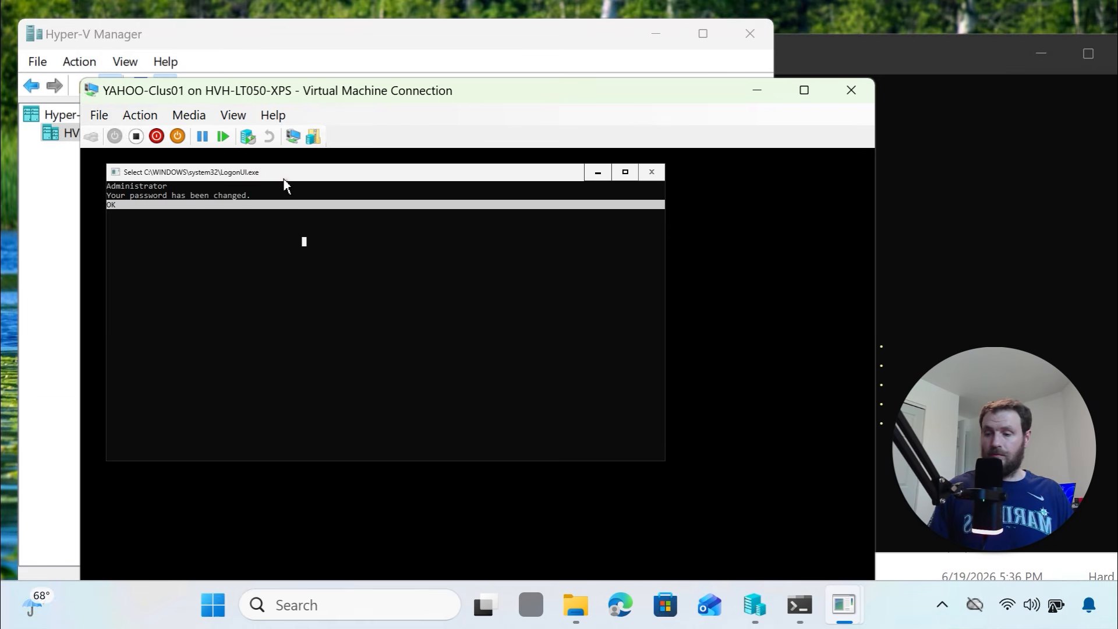
{"action": "left_click", "coordinate": [759, 91]}
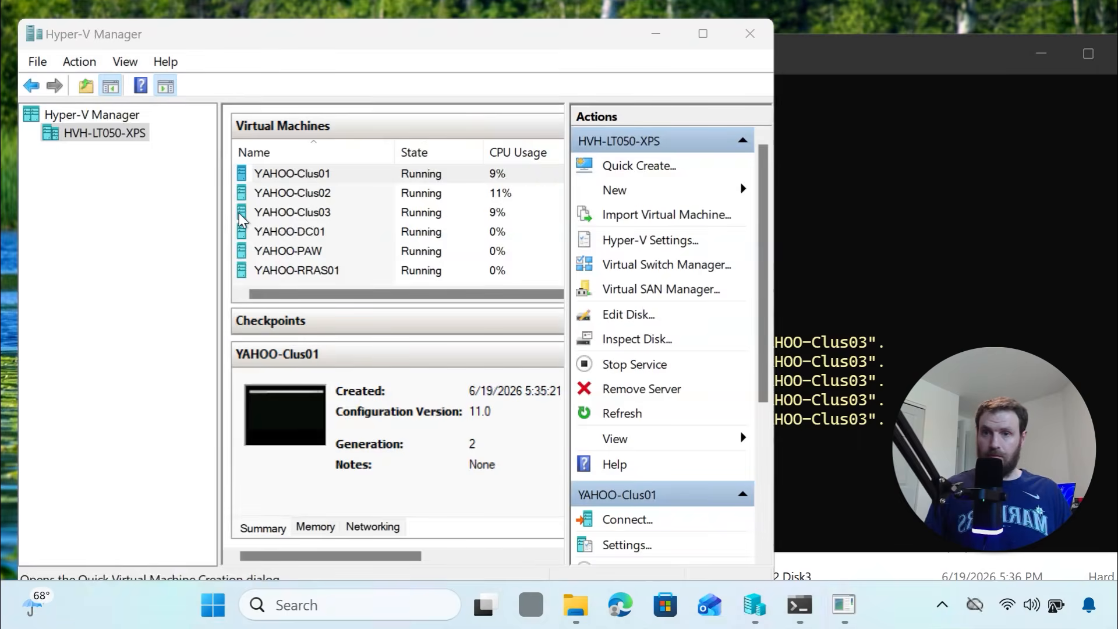
Connect to the YAHOO-Clus01 console and sign in as Administrator
{"action": "right_click", "coordinate": [299, 174]}
{"action": "key", "text": "Escape"}
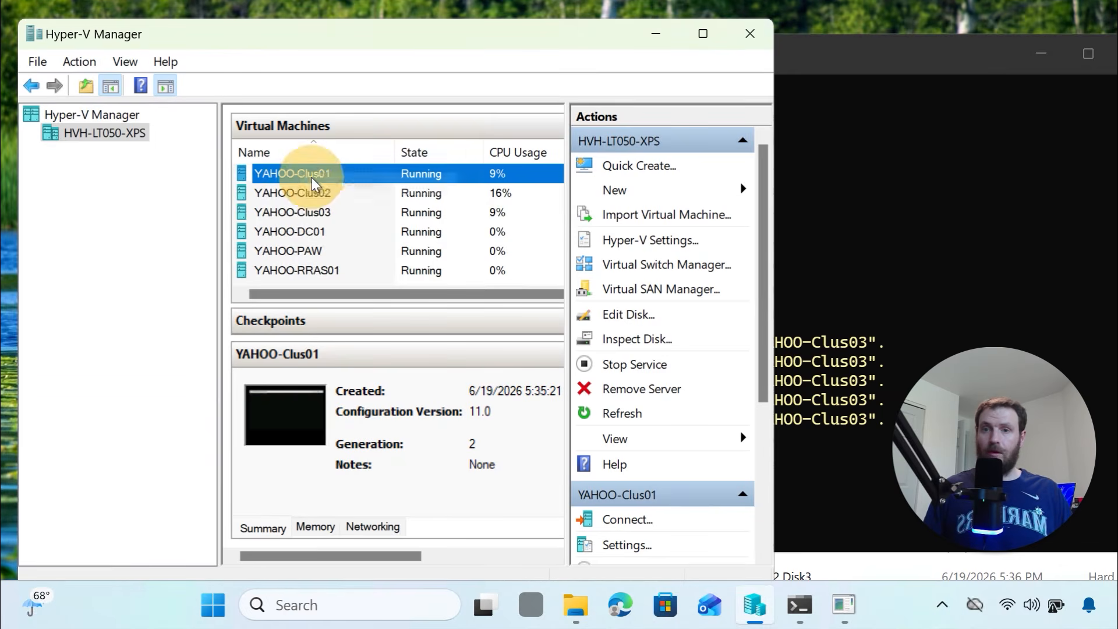
{"action": "double_click", "coordinate": [336, 175]}
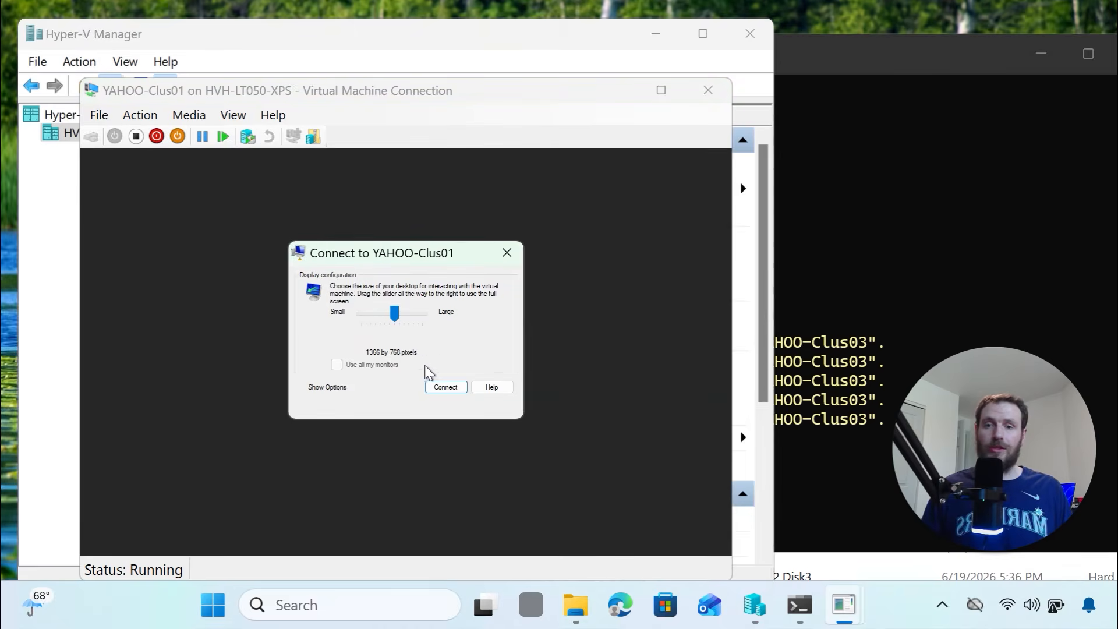
{"action": "left_click", "coordinate": [440, 387]}
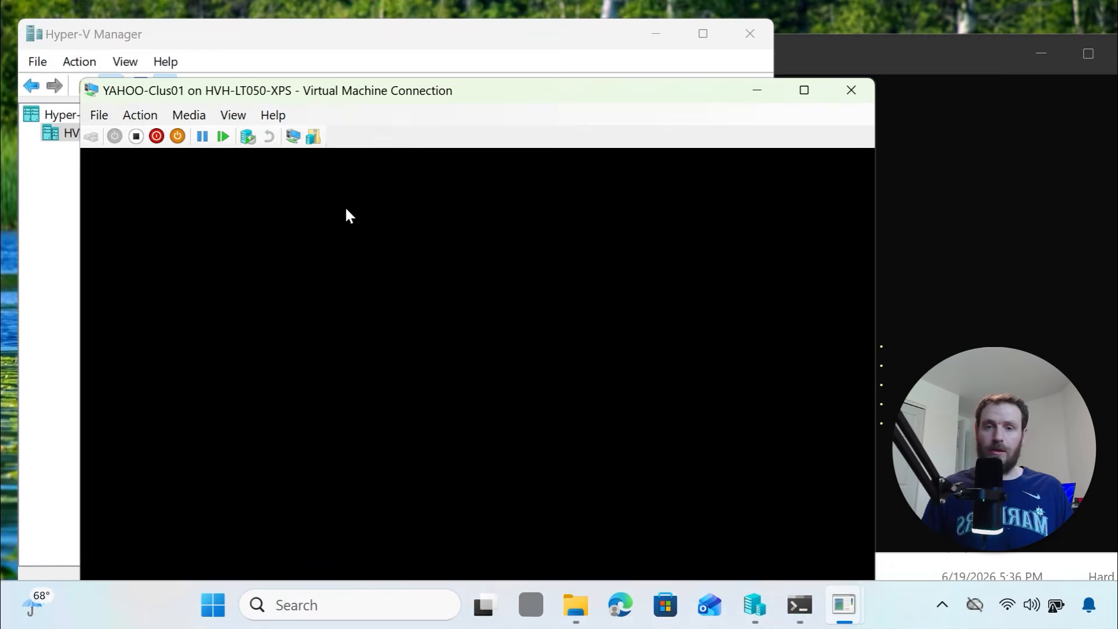
{"action": "left_click_drag", "start_coordinate": [443, 89], "coordinate": [447, 53]}
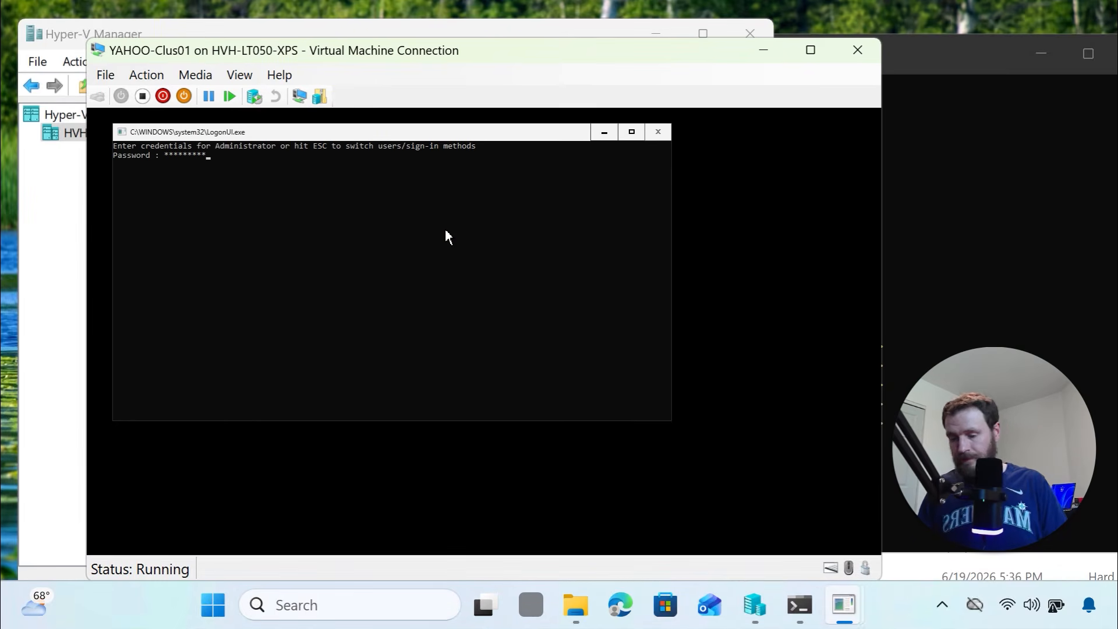
{"action": "key", "text": "Return"}
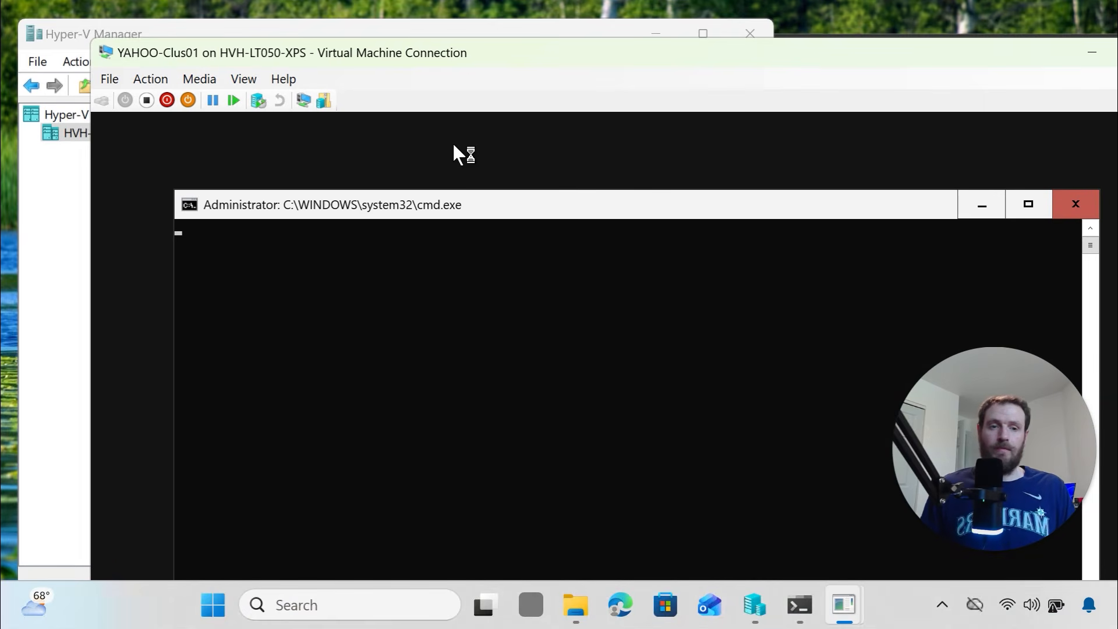
{"action": "left_click_drag", "start_coordinate": [467, 57], "coordinate": [436, 18]}
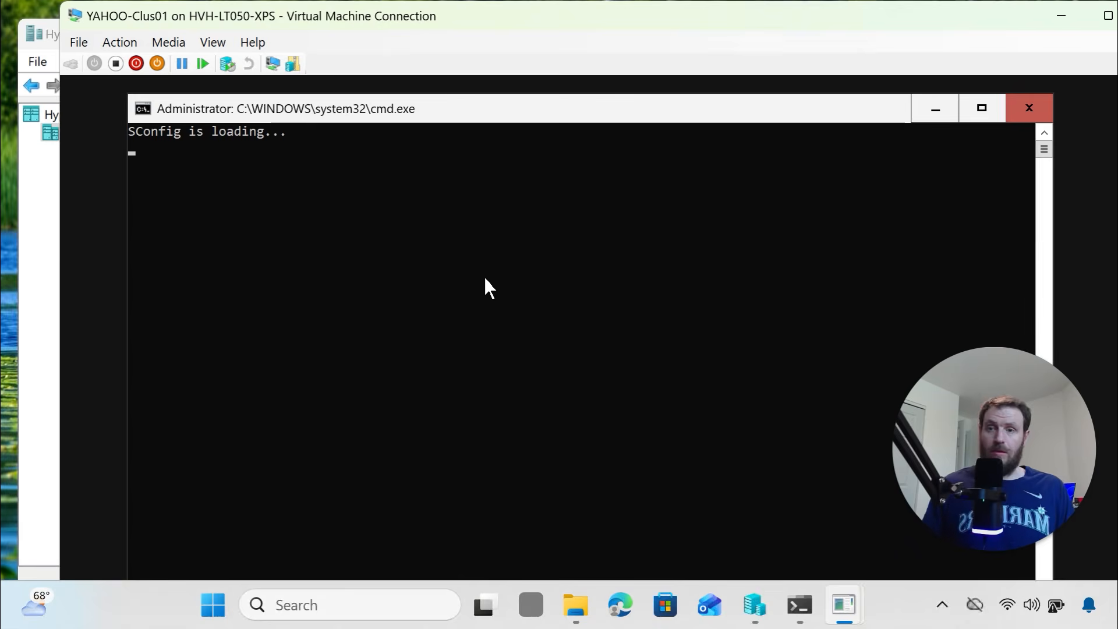
Exit SConfig with option 15 and run the copied ICMPv4 firewall and Rename-Computer commands
{"action": "left_click", "coordinate": [485, 276]}
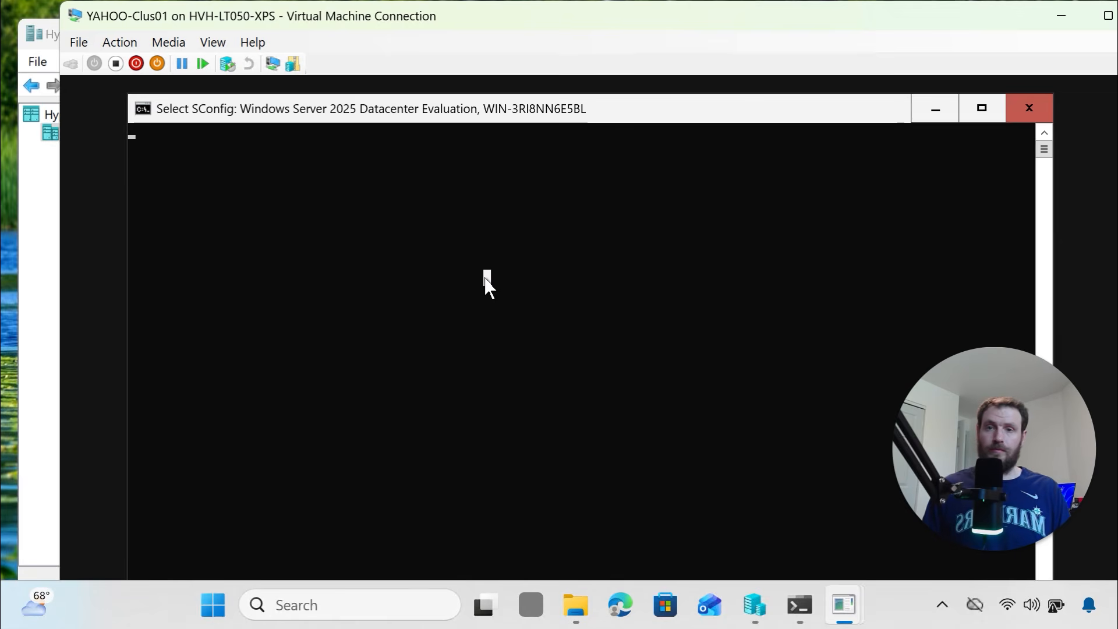
{"action": "scroll", "coordinate": [485, 279], "scroll_direction": "down", "scroll_amount": 2}
{"action": "scroll", "coordinate": [485, 279], "scroll_direction": "up", "scroll_amount": 3}
{"action": "key", "text": "Return"}
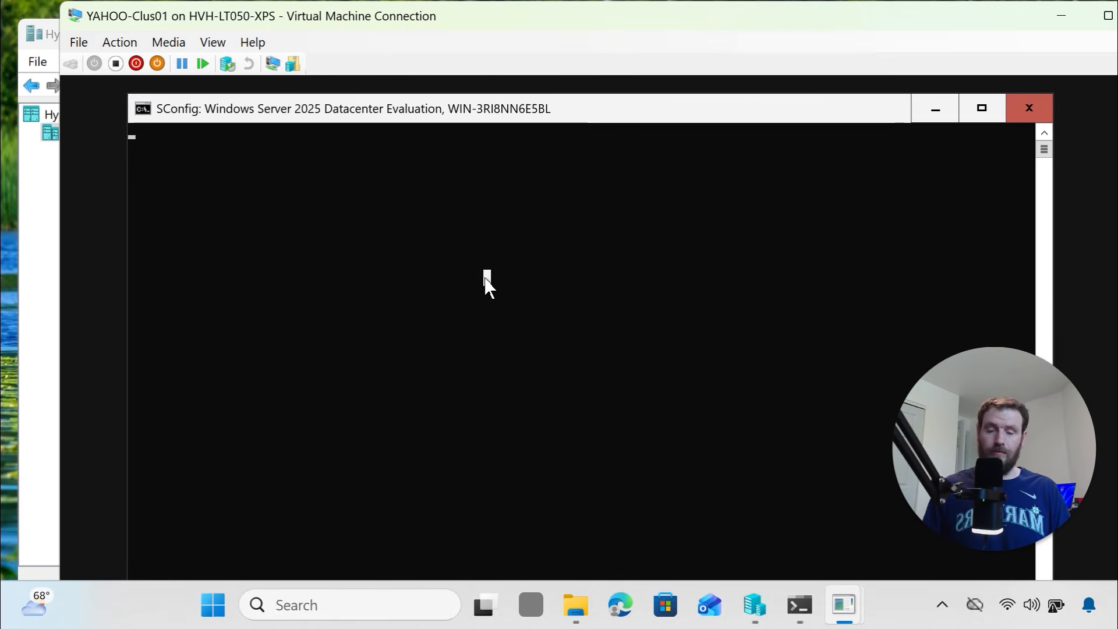
{"action": "type", "text": "15"}
{"action": "key", "text": "Return"}
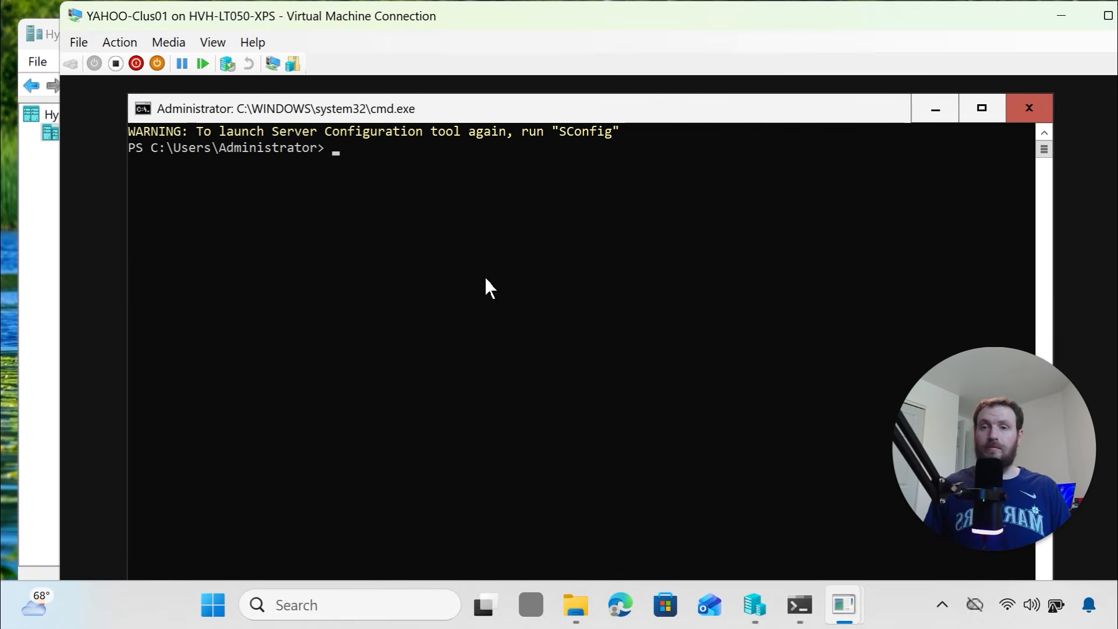
{"action": "key", "text": "alt+Tab"}
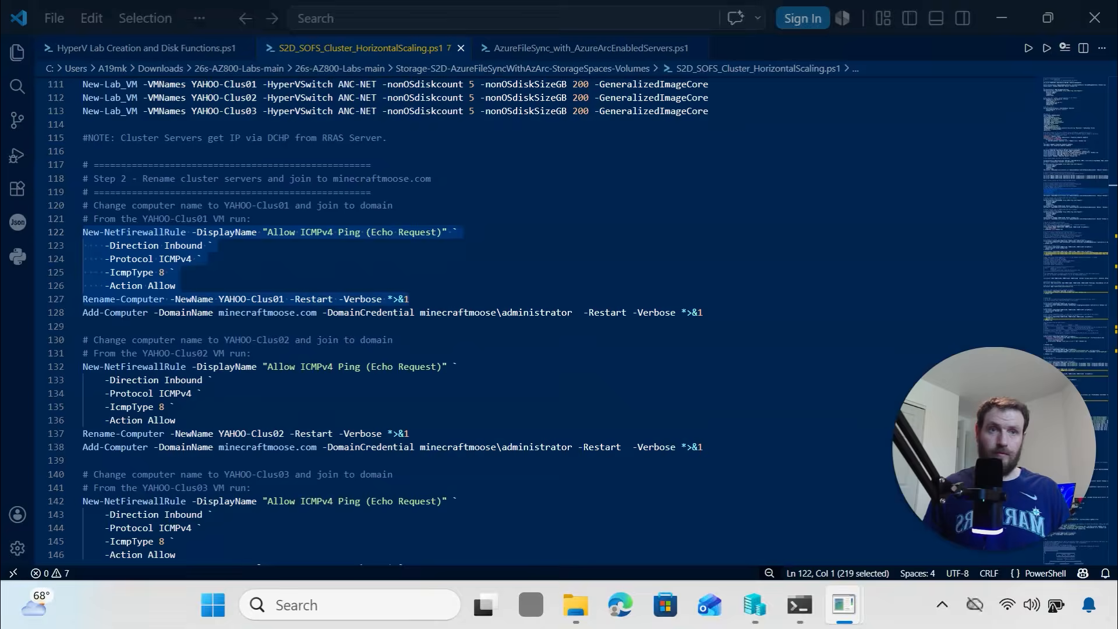
{"action": "key", "text": "ctrl+c"}
{"action": "key", "text": "alt+Tab"}
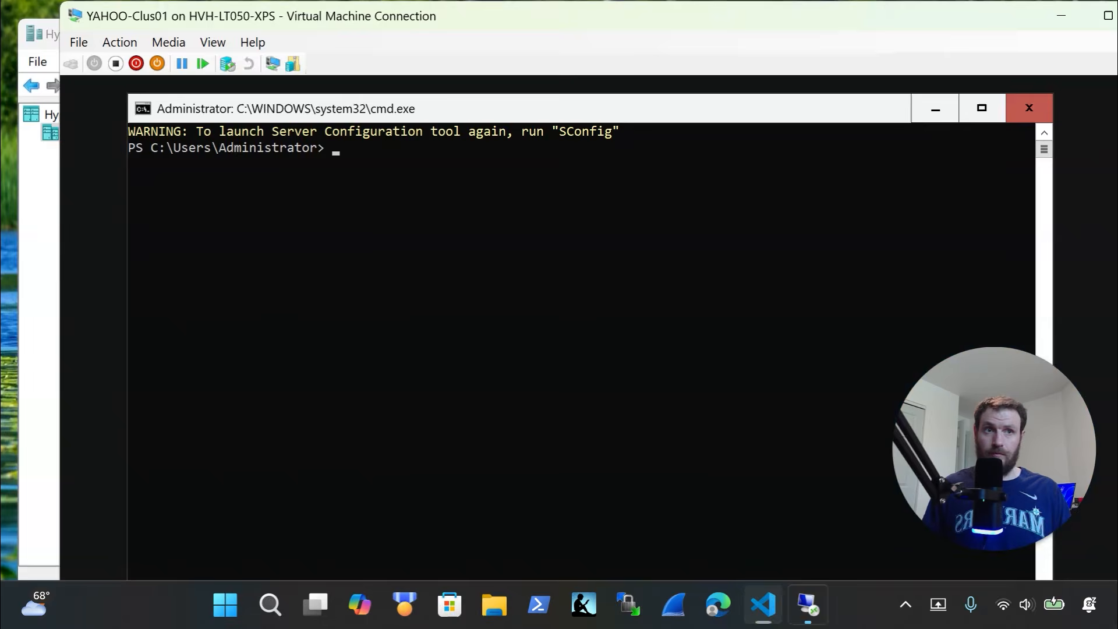
{"action": "right_click", "coordinate": [412, 173]}
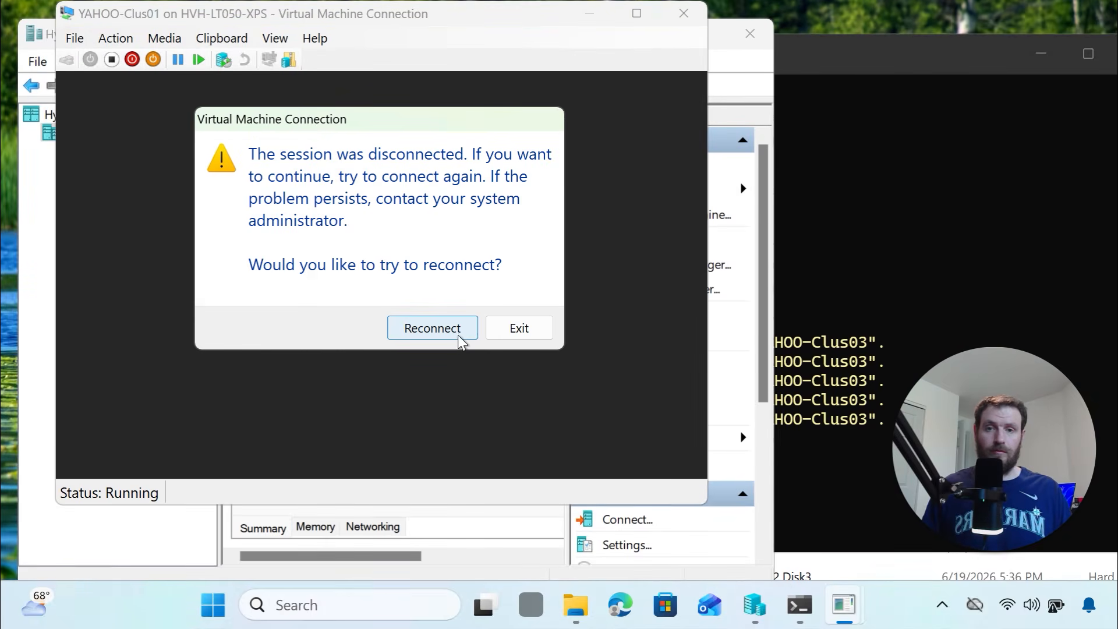
Reconnect to the restarted YAHOO-Clus01, select Add-Computer line 128, and sign in
{"action": "left_click", "coordinate": [458, 330]}
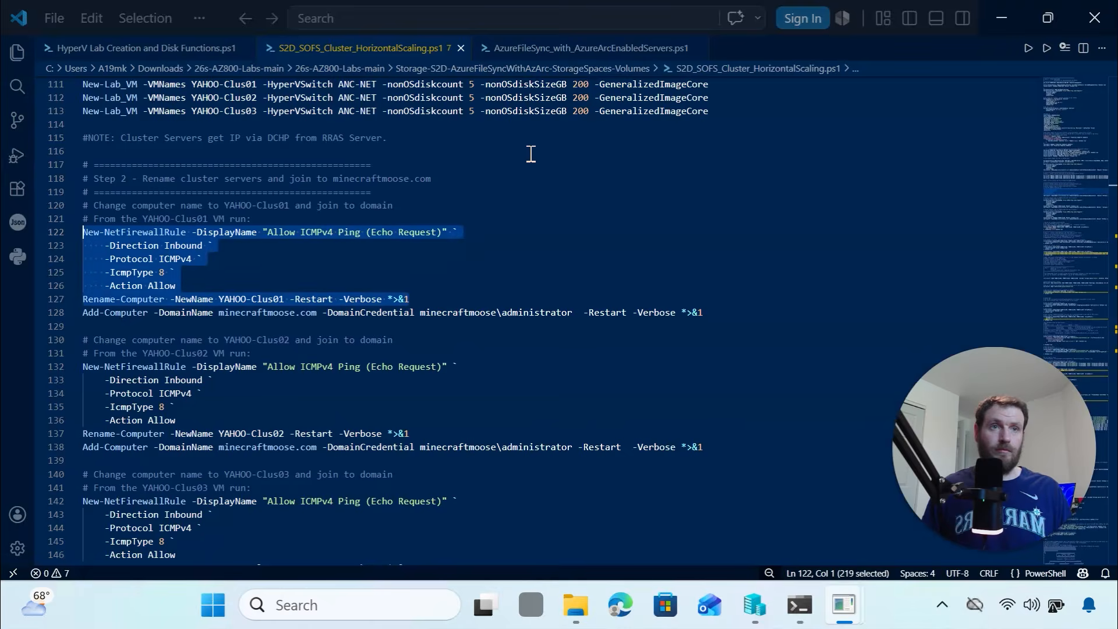
{"action": "left_click_drag", "start_coordinate": [718, 313], "coordinate": [71, 310]}
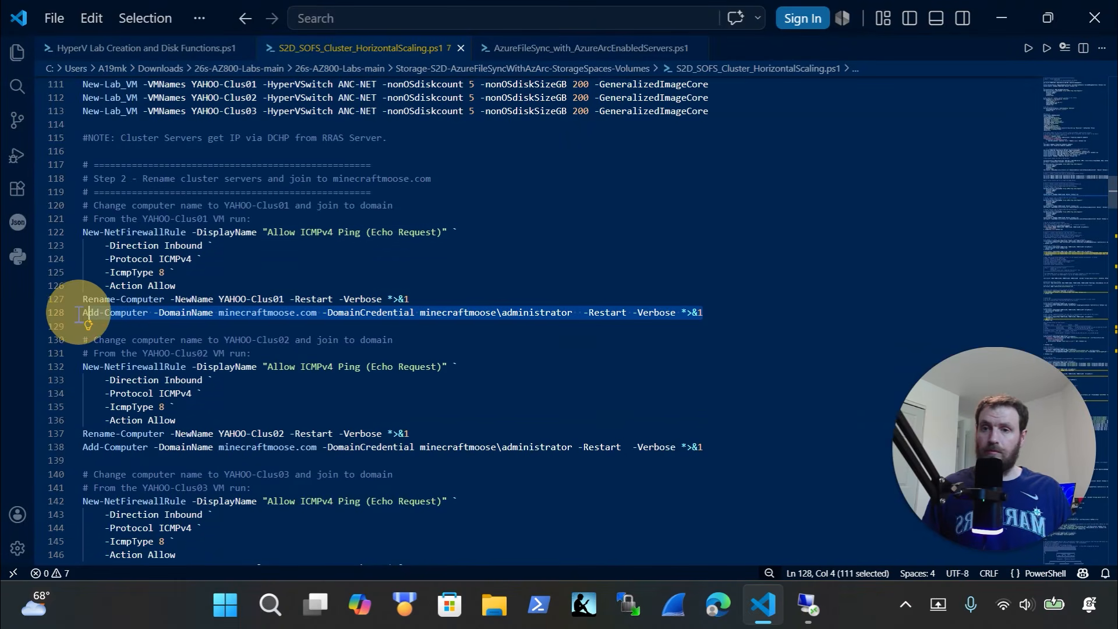
{"action": "left_click", "coordinate": [808, 606]}
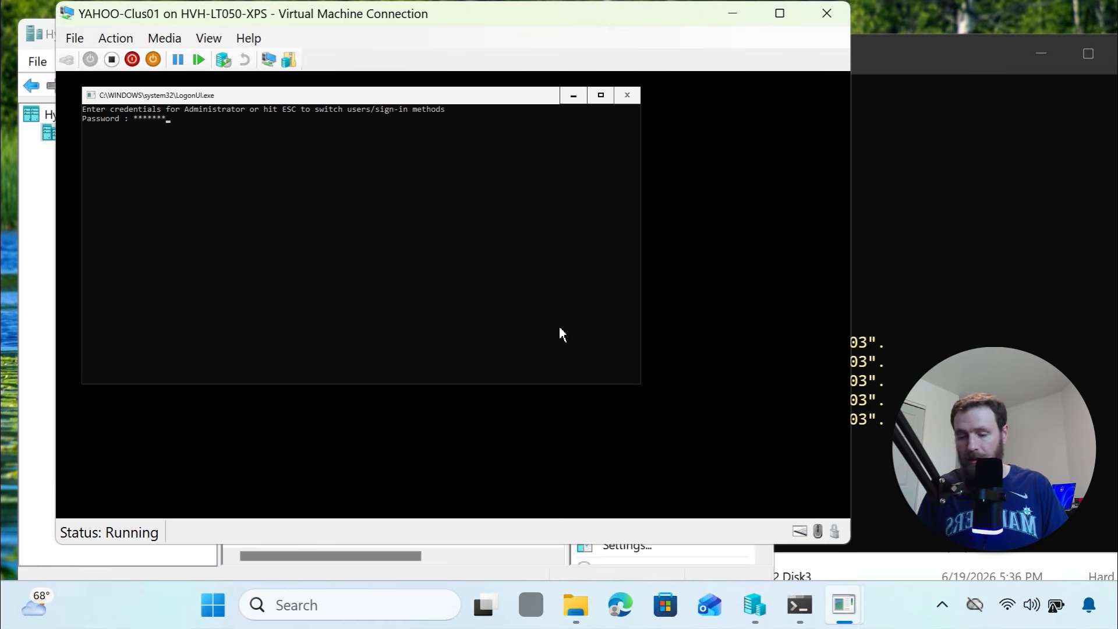
{"action": "key", "text": "Return"}
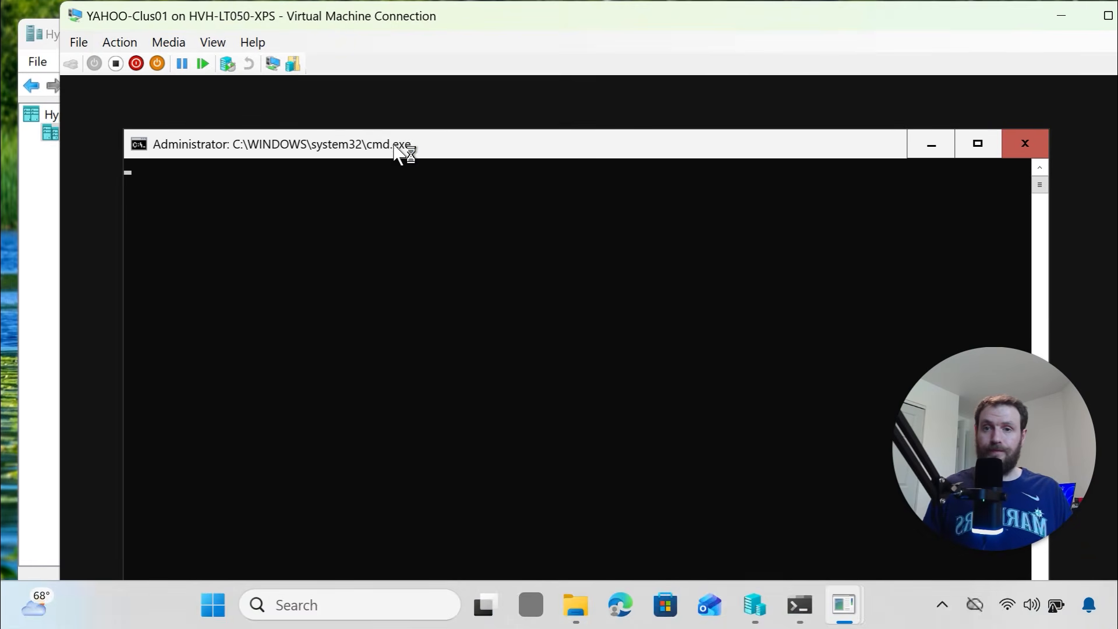
{"action": "mouse_move", "coordinate": [399, 138]}
{"action": "left_mouse_down"}
{"action": "mouse_move", "coordinate": [400, 118]}
{"action": "mouse_move", "coordinate": [392, 183]}
{"action": "mouse_move", "coordinate": [402, 193]}
{"action": "mouse_move", "coordinate": [403, 115]}
{"action": "mouse_move", "coordinate": [400, 159]}
{"action": "mouse_move", "coordinate": [392, 142]}
{"action": "left_mouse_up"}
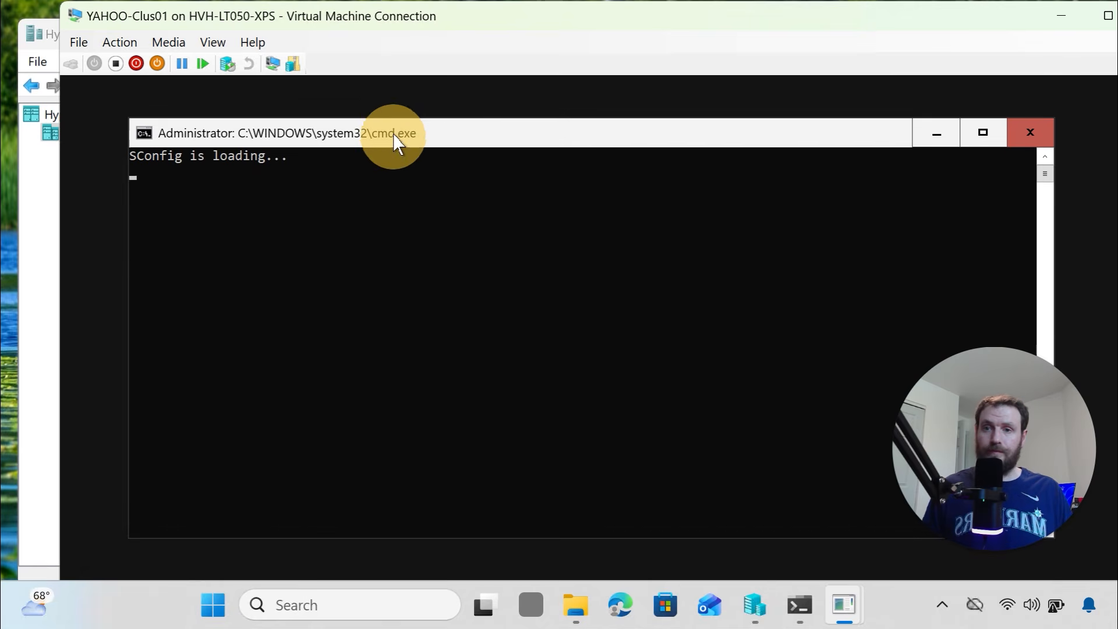
Exit SConfig, run the Add-Computer command with domain admin credentials, and close the session
{"action": "type", "text": "15"}
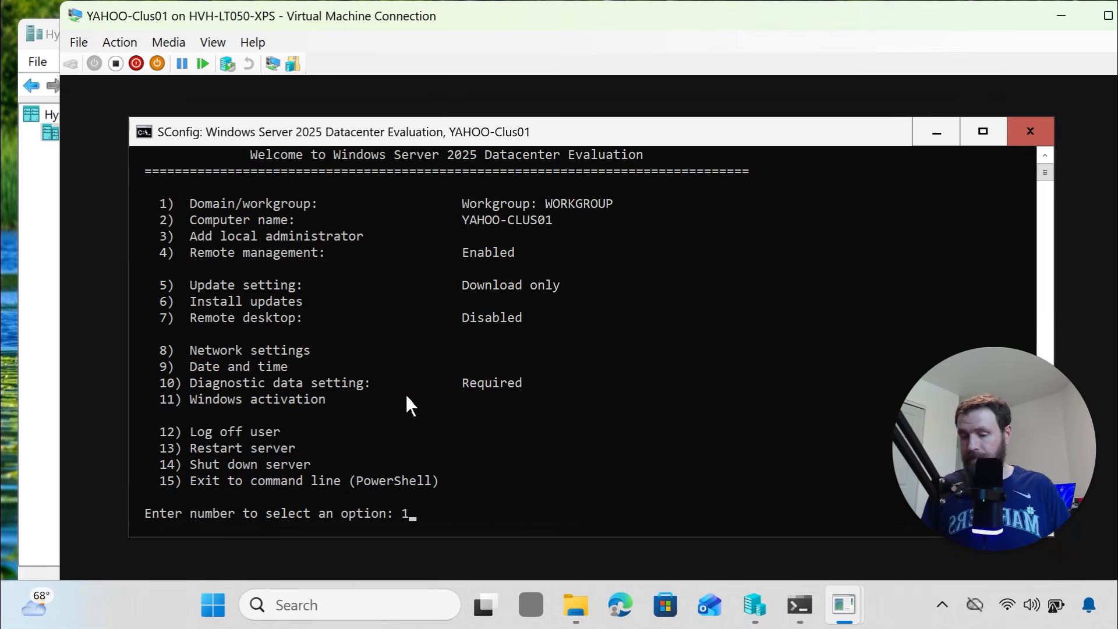
{"action": "key", "text": "Return"}
{"action": "right_click", "coordinate": [408, 394]}
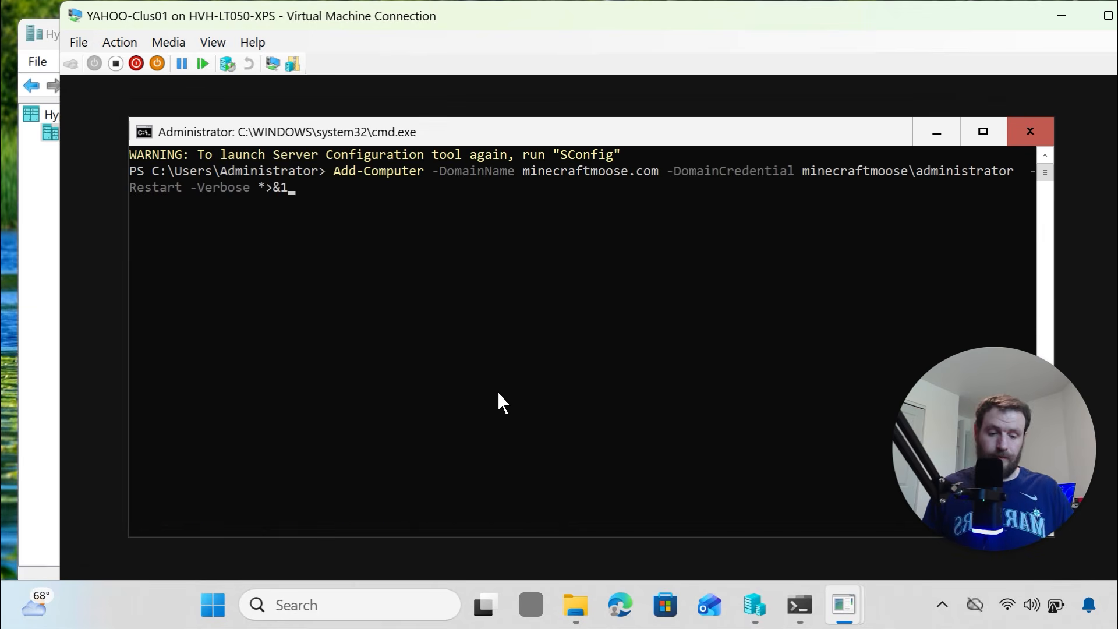
{"action": "key", "text": "Return"}
{"action": "type", "text": "••••••"}
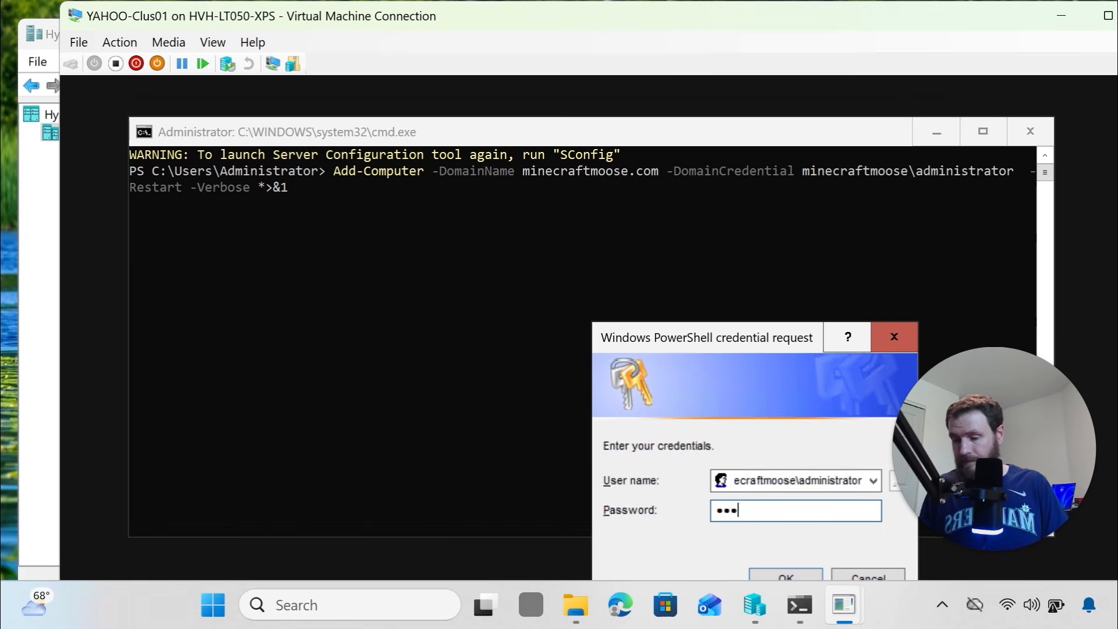
{"action": "type", "text": "••••••"}
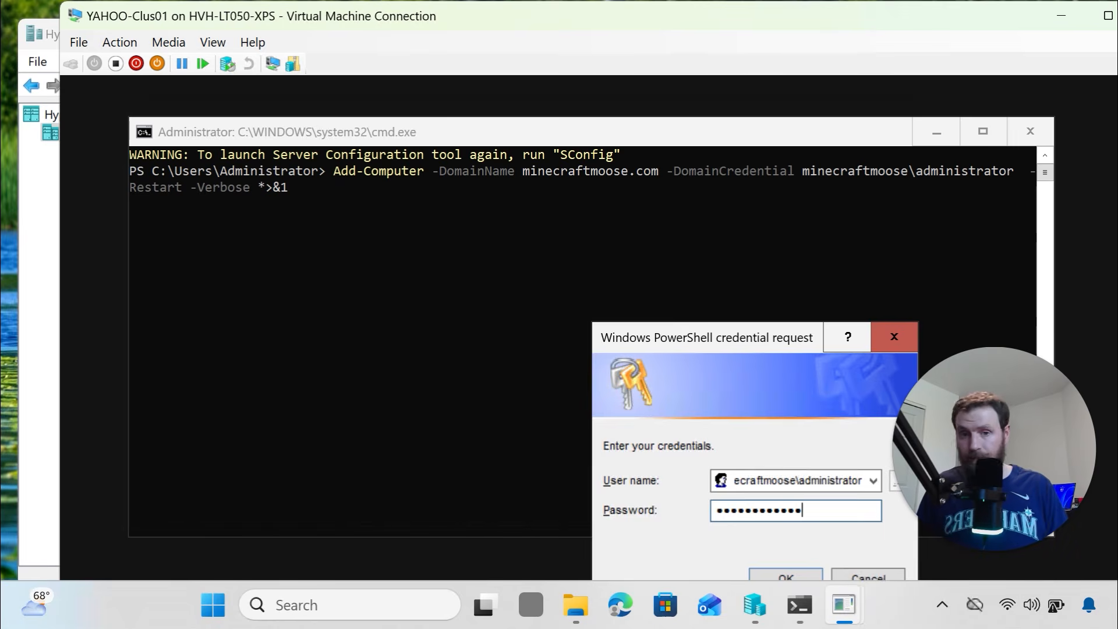
{"action": "key", "text": "Return"}
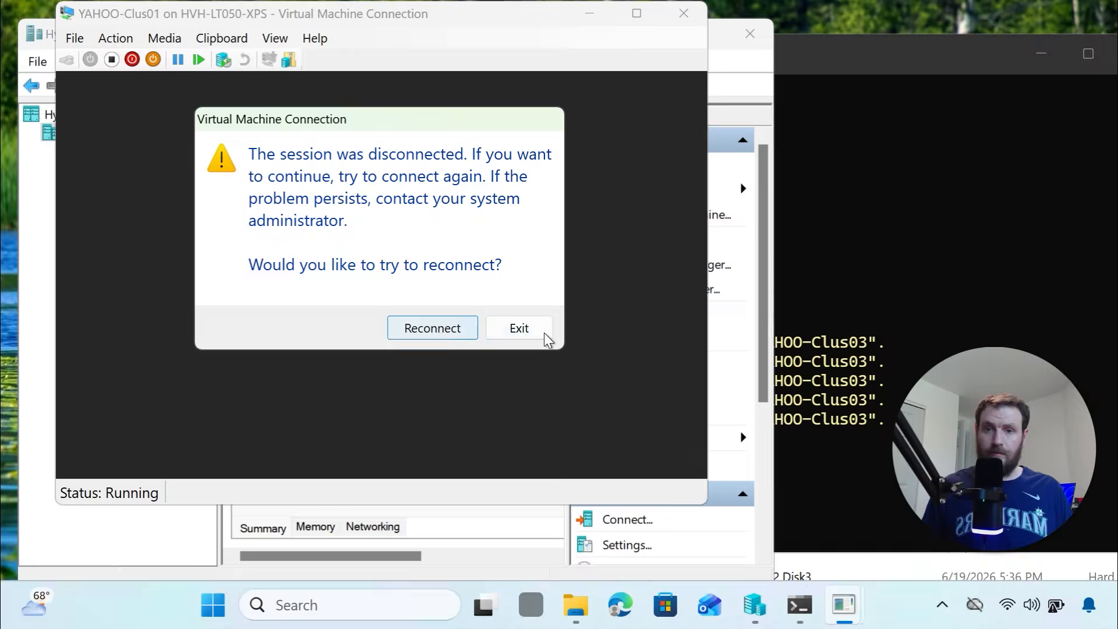
{"action": "left_click", "coordinate": [529, 327]}
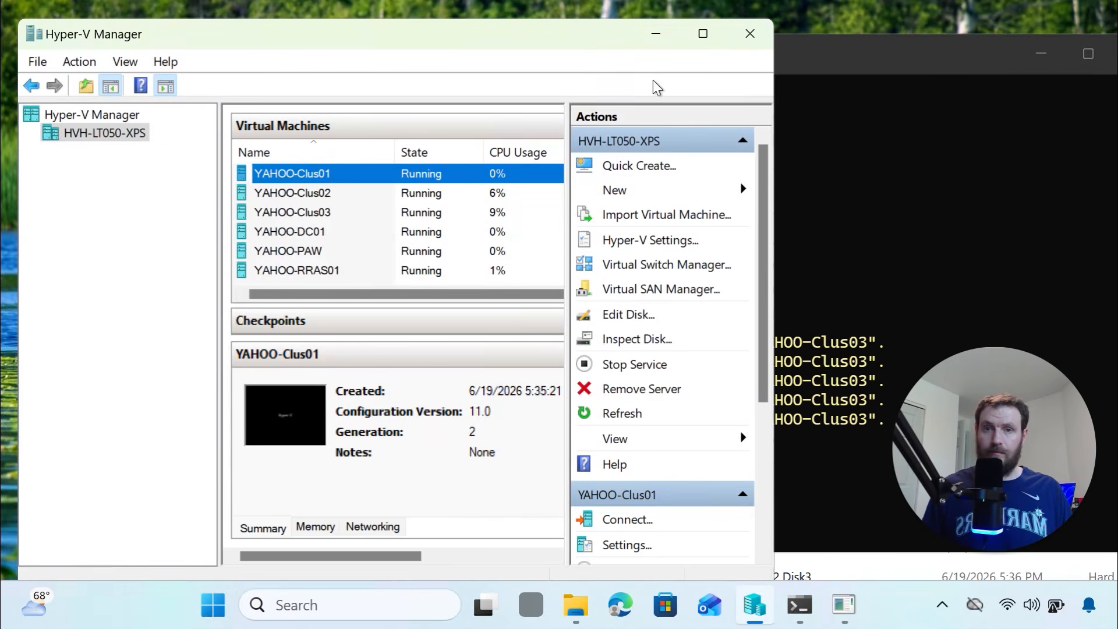
Connect to YAHOO-Clus02 and set a new Administrator password
{"action": "left_click", "coordinate": [338, 195]}
{"action": "right_click", "coordinate": [367, 194]}
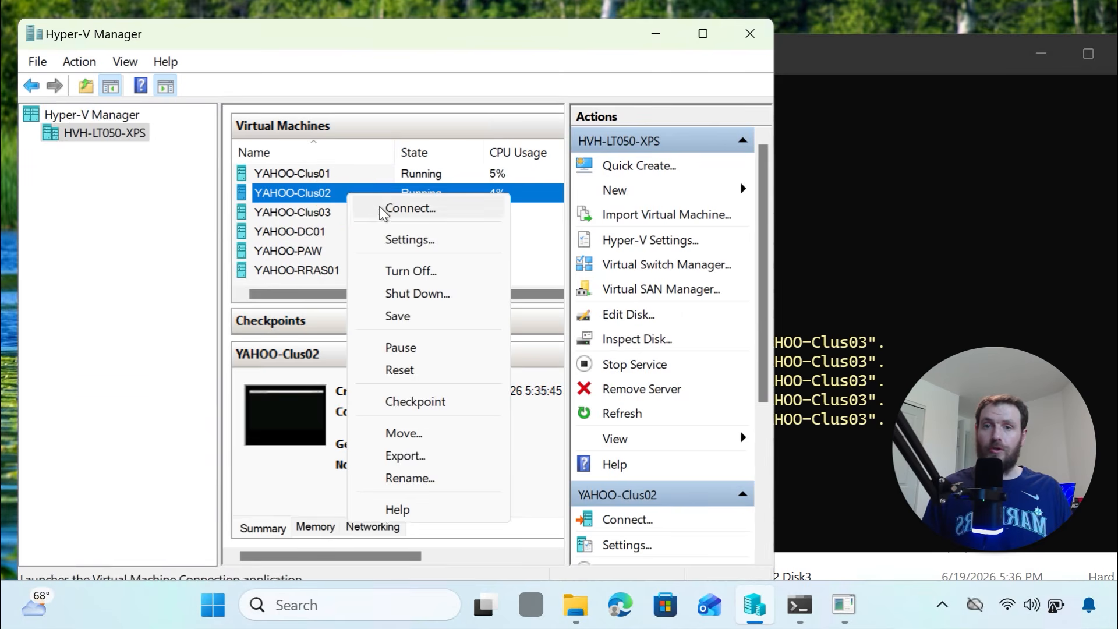
{"action": "left_click", "coordinate": [381, 210]}
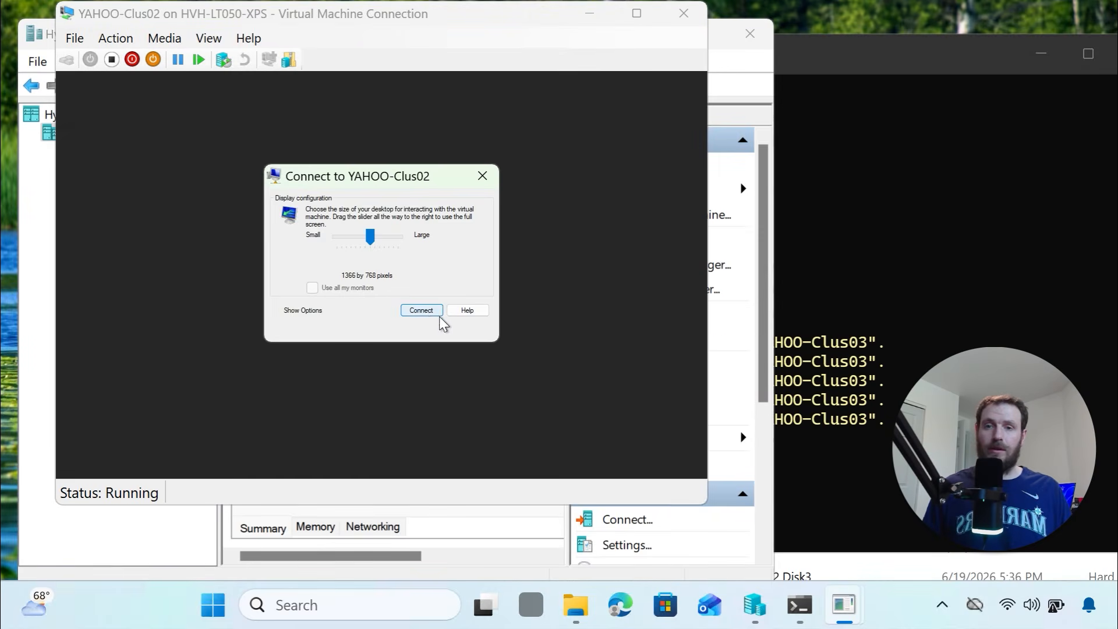
{"action": "left_click", "coordinate": [425, 312]}
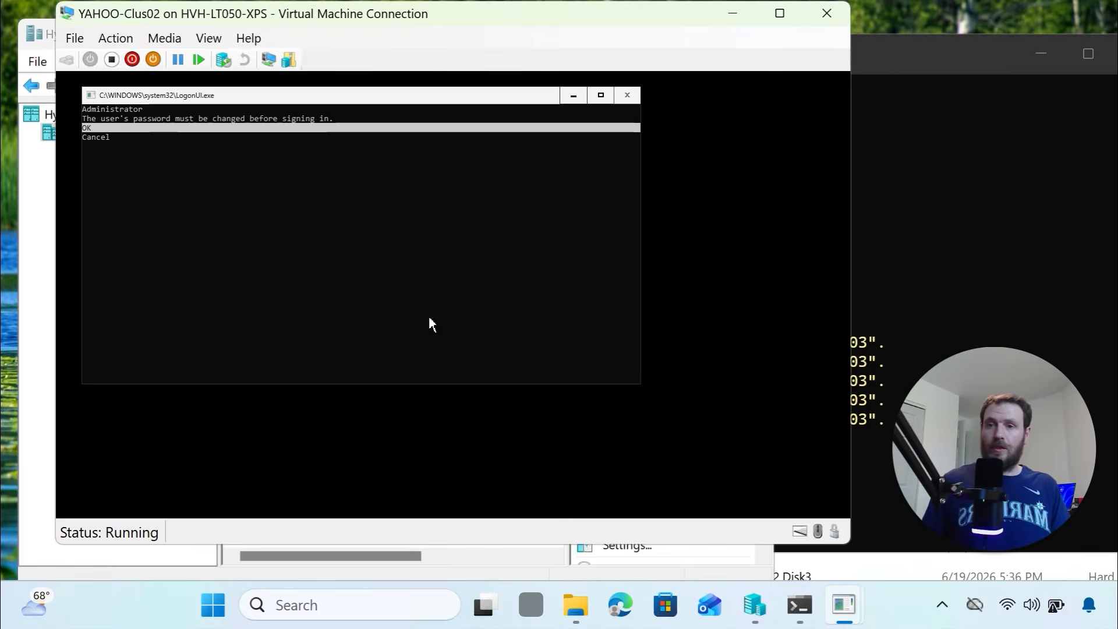
{"action": "key", "text": "Return"}
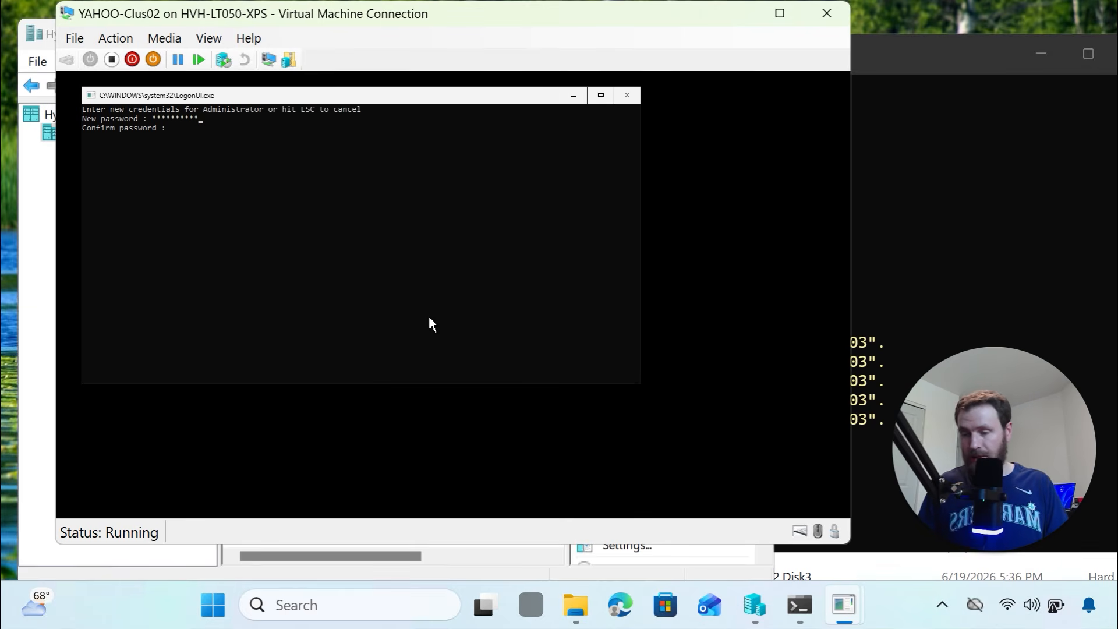
{"action": "type", "text": "****"}
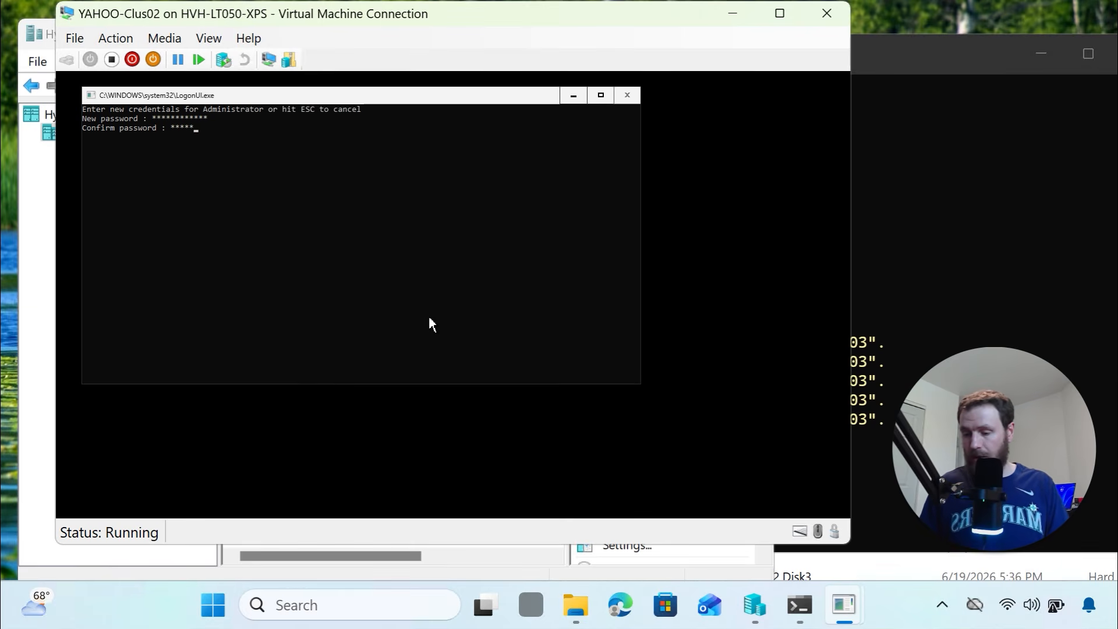
{"action": "type", "text": "*******"}
{"action": "key", "text": "Return"}
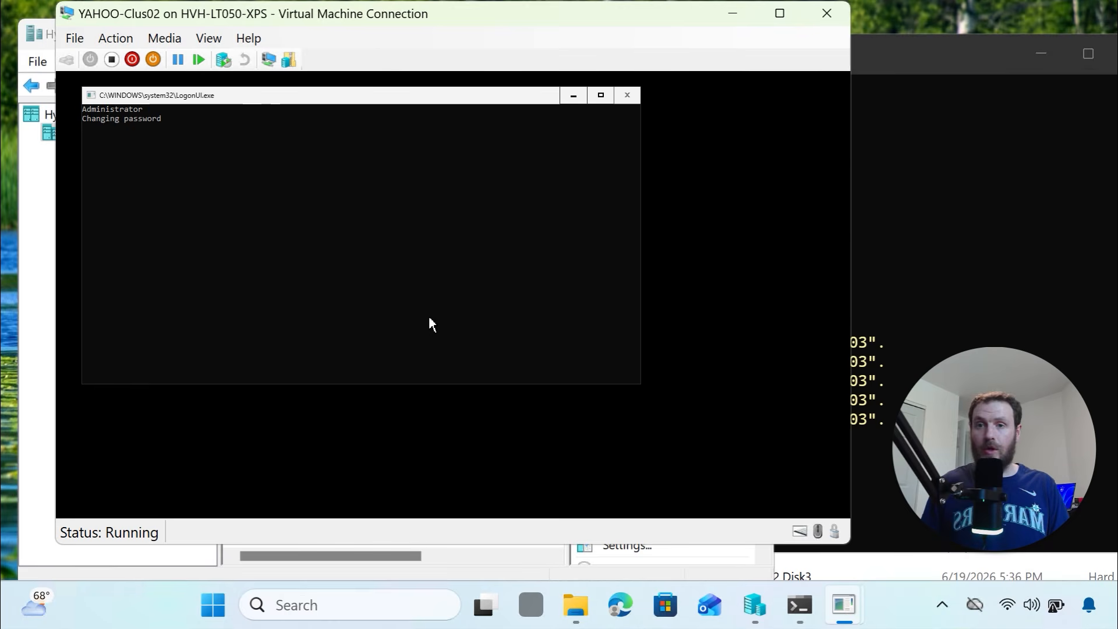
{"action": "key", "text": "Return"}
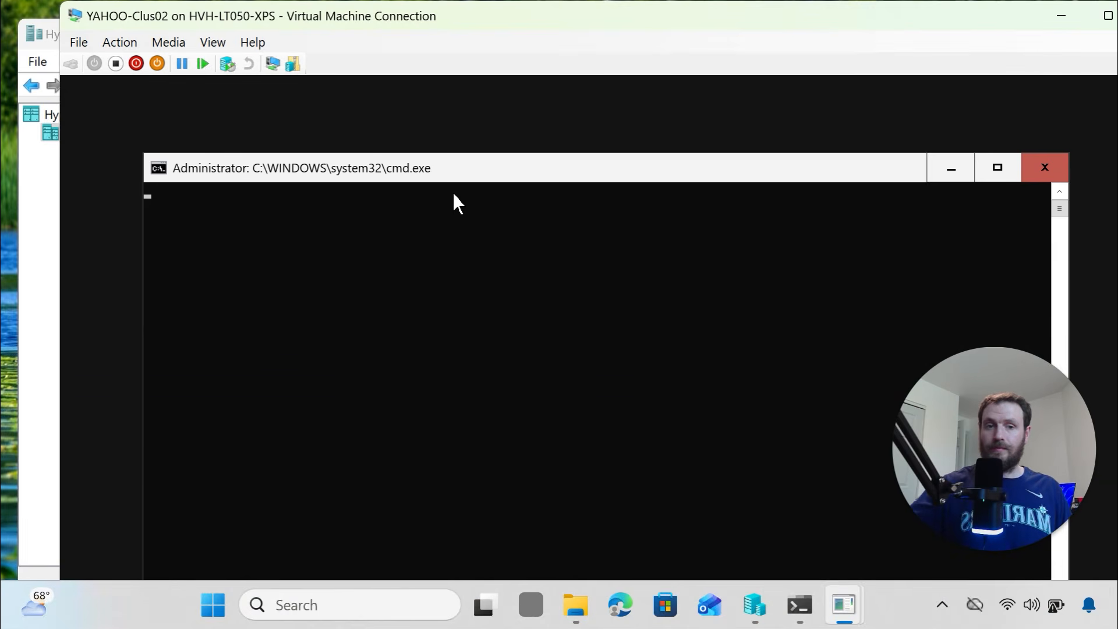
Exit SConfig with 15 and run the Clus02 firewall and rename commands from lines 131–137
{"action": "left_click_drag", "start_coordinate": [462, 173], "coordinate": [460, 133]}
{"action": "type", "text": "15"}
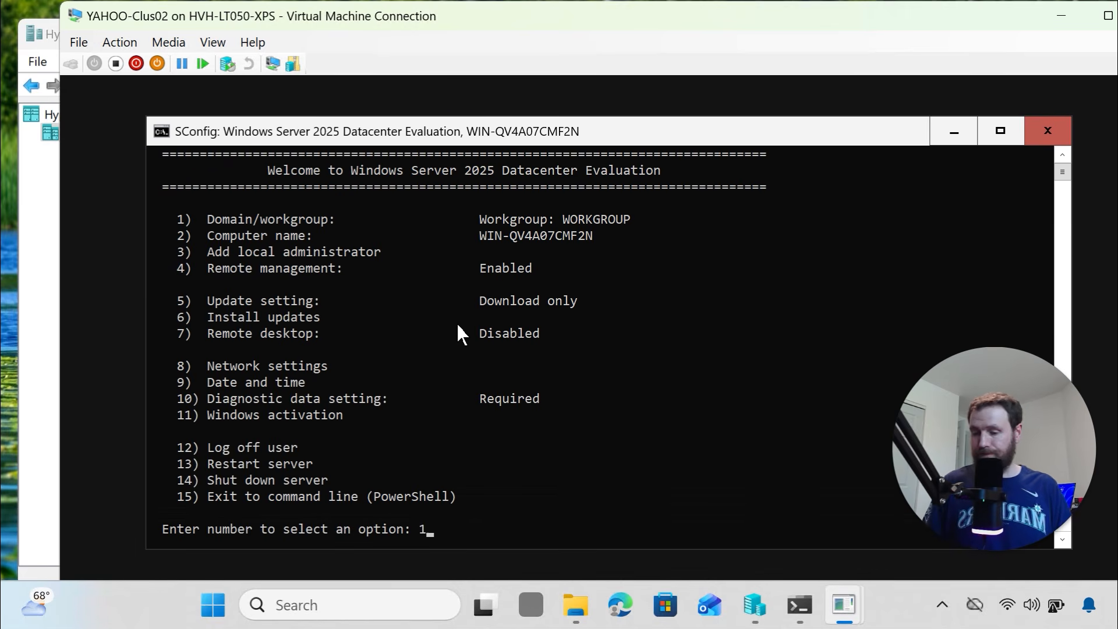
{"action": "key", "text": "Return"}
{"action": "right_click", "coordinate": [467, 326]}
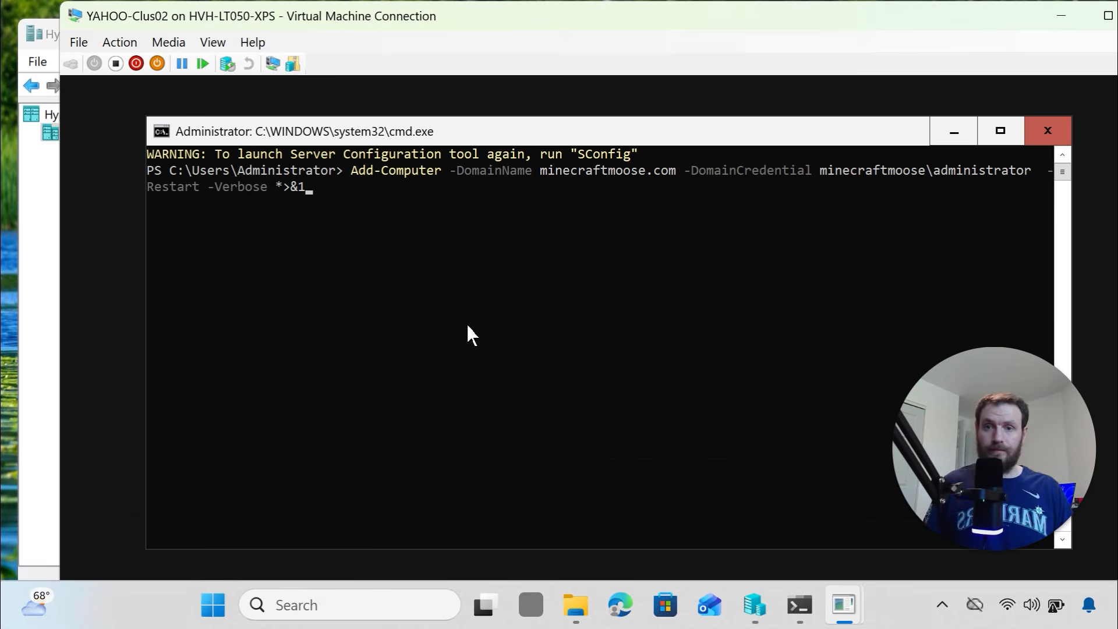
{"action": "key", "text": "Escape"}
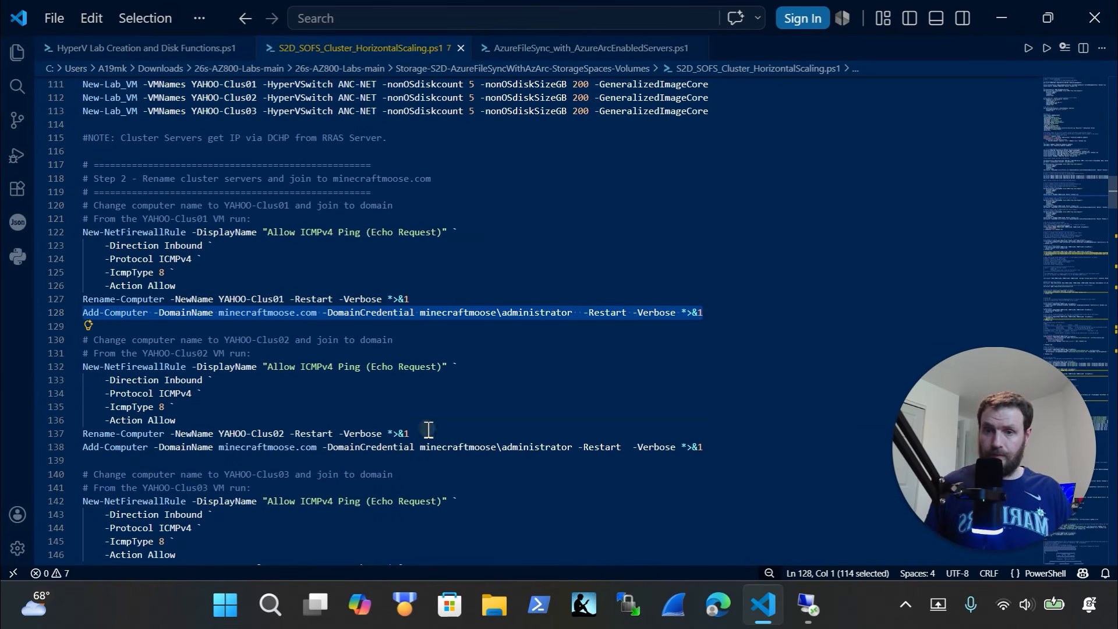
{"action": "left_click_drag", "start_coordinate": [428, 430], "coordinate": [27, 352]}
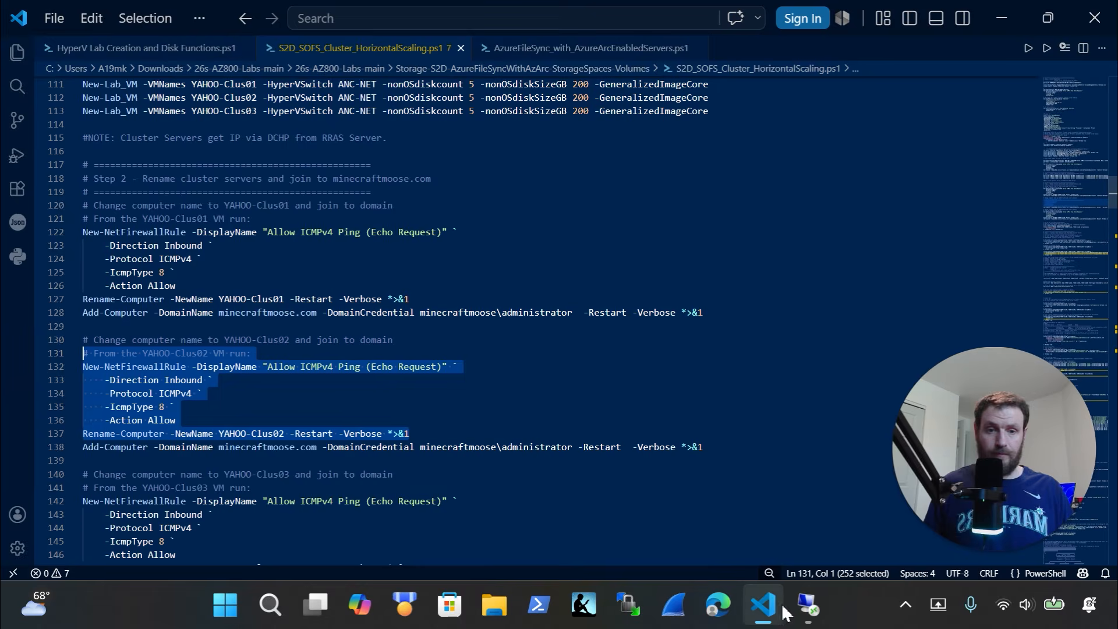
{"action": "left_click", "coordinate": [806, 608]}
{"action": "left_click", "coordinate": [523, 356]}
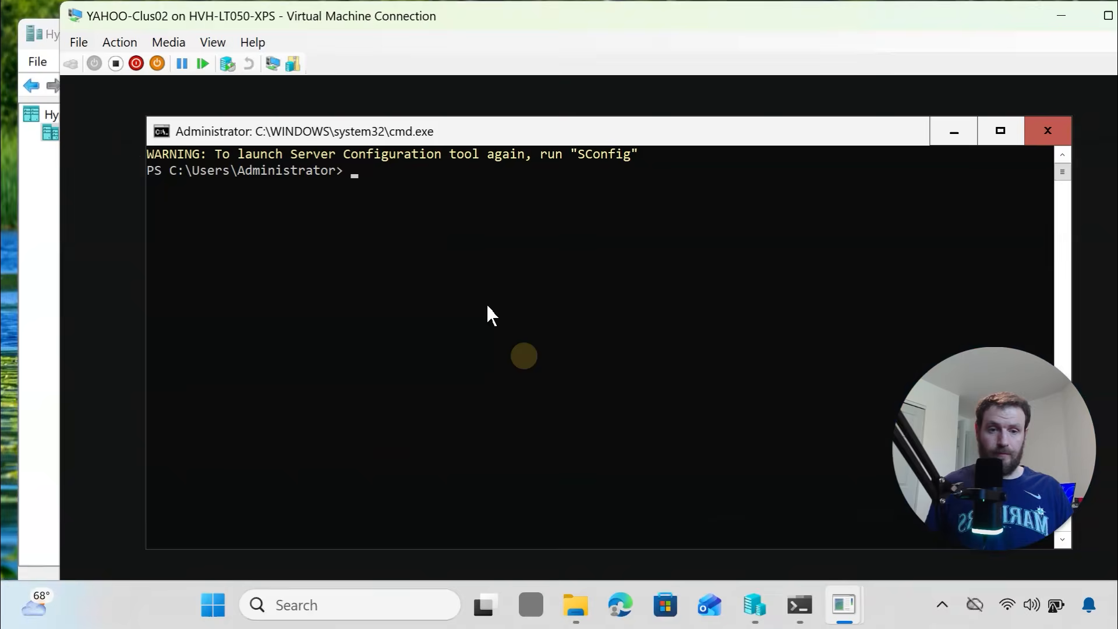
{"action": "right_click", "coordinate": [479, 268]}
{"action": "key", "text": "Return"}
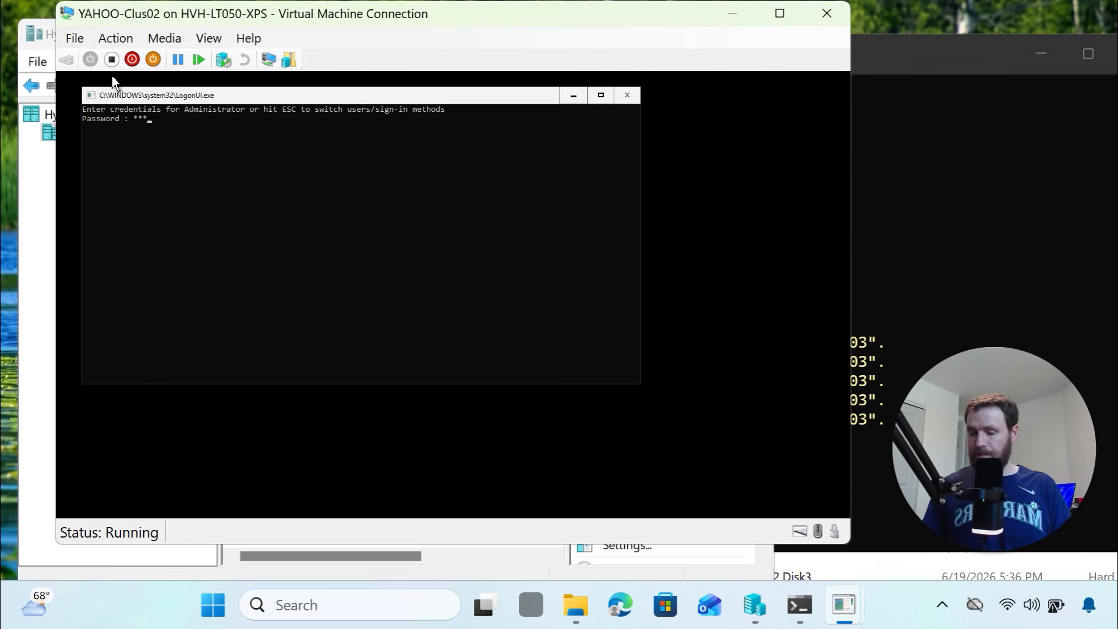
Sign in to YAHOO-Clus02, run the line 138 Add-Computer command with domain credentials, and close the console
{"action": "key", "text": "Return"}
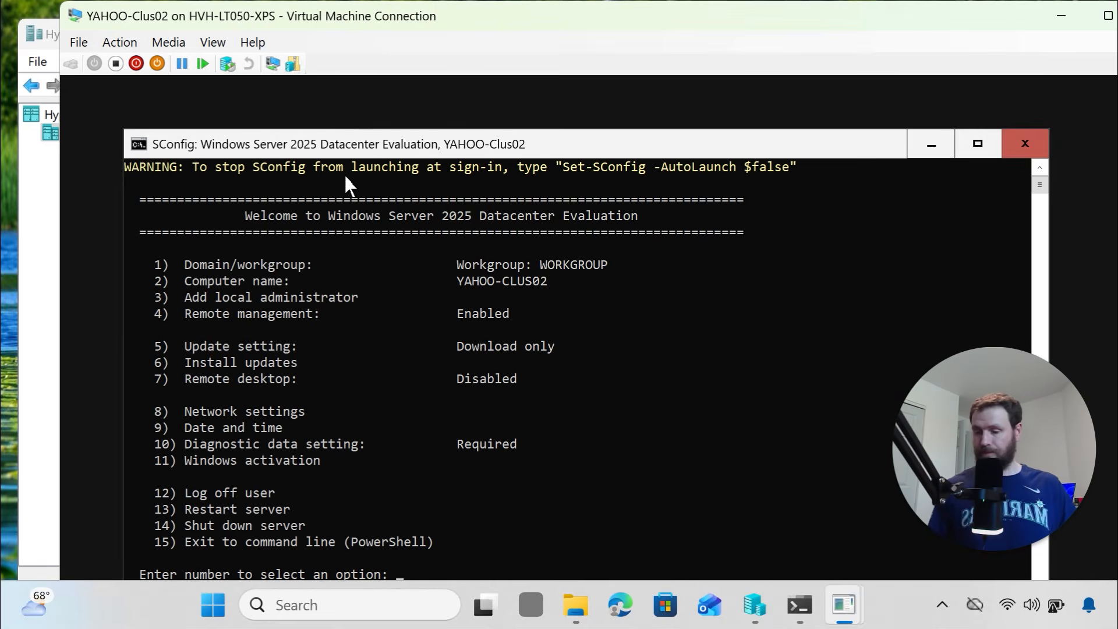
{"action": "type", "text": "15"}
{"action": "key", "text": "Return"}
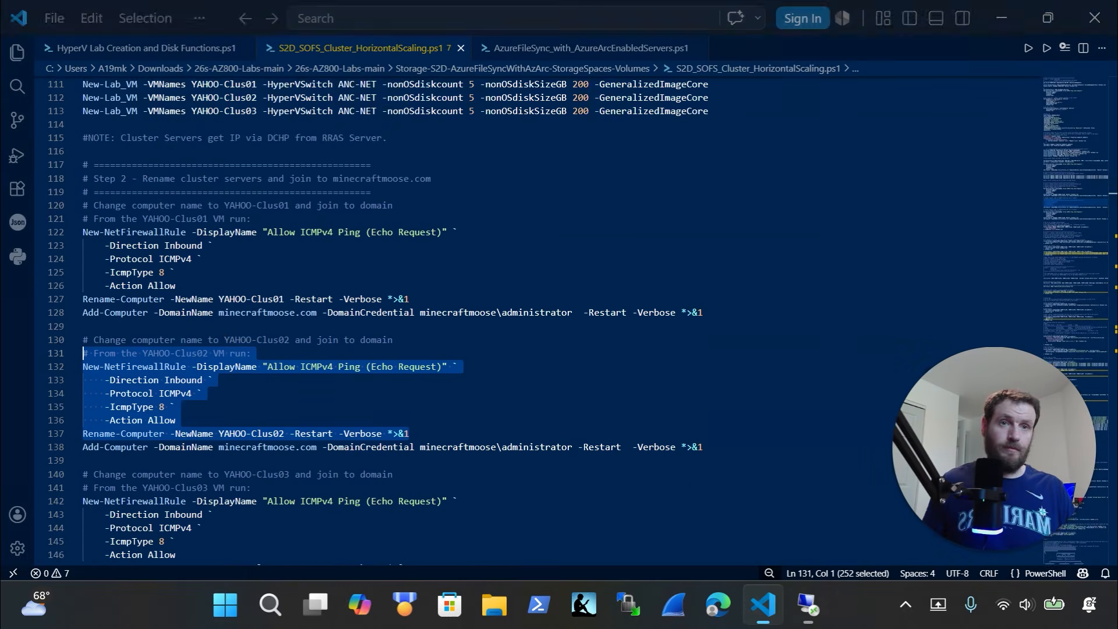
{"action": "scroll", "coordinate": [349, 332], "scroll_direction": "down", "scroll_amount": 3}
{"action": "triple_click", "coordinate": [738, 345]}
{"action": "key", "text": "super+c"}
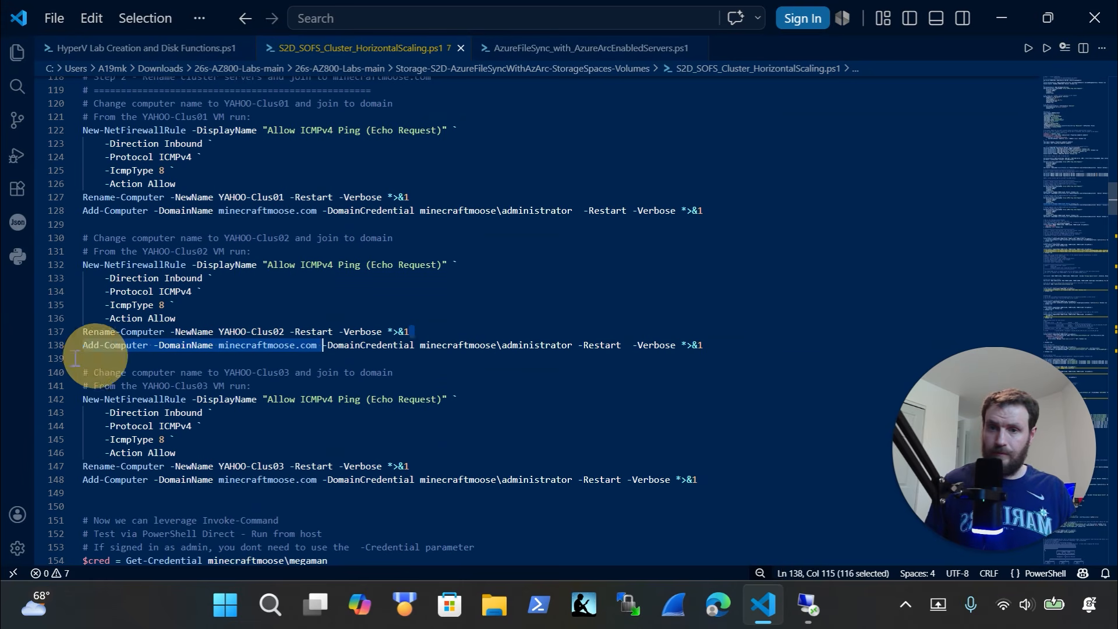
{"action": "left_click", "coordinate": [809, 618]}
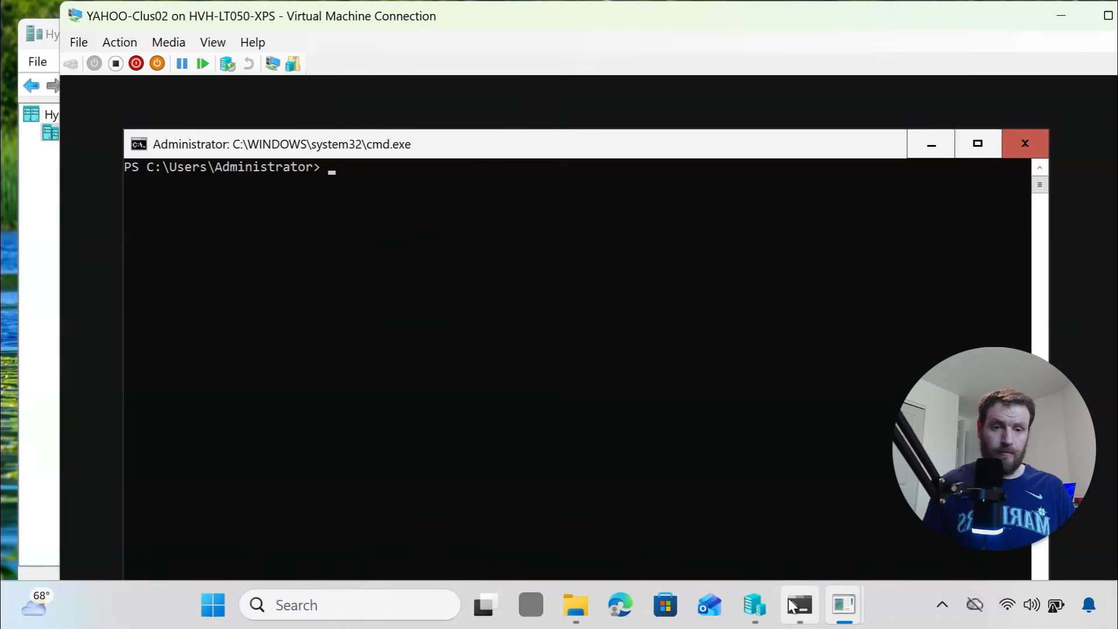
{"action": "right_click", "coordinate": [406, 211]}
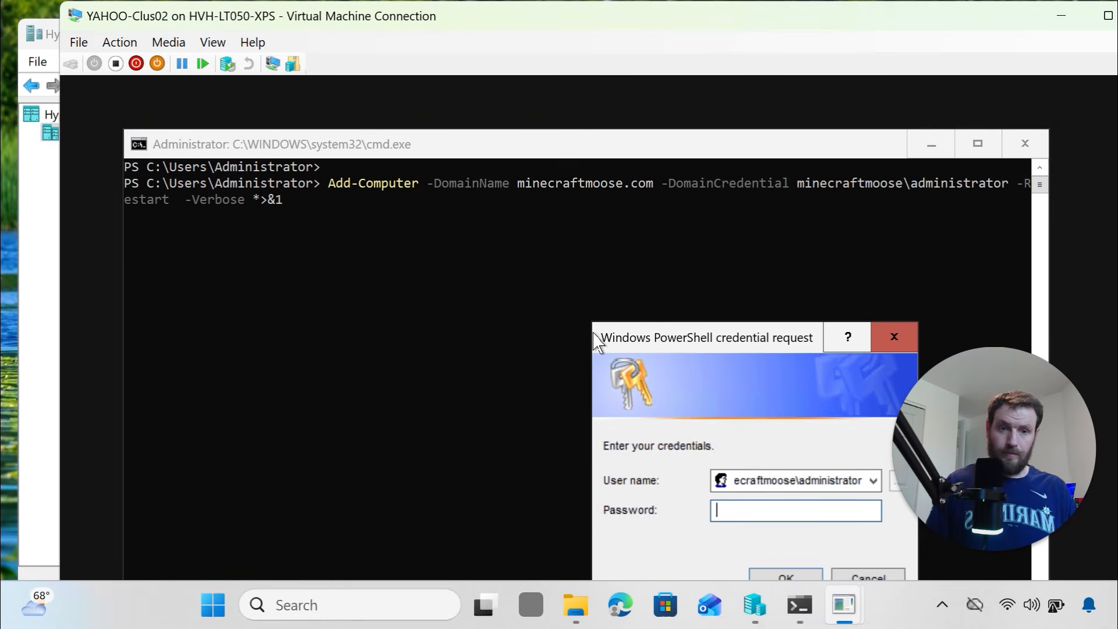
{"action": "type", "text": "******"}
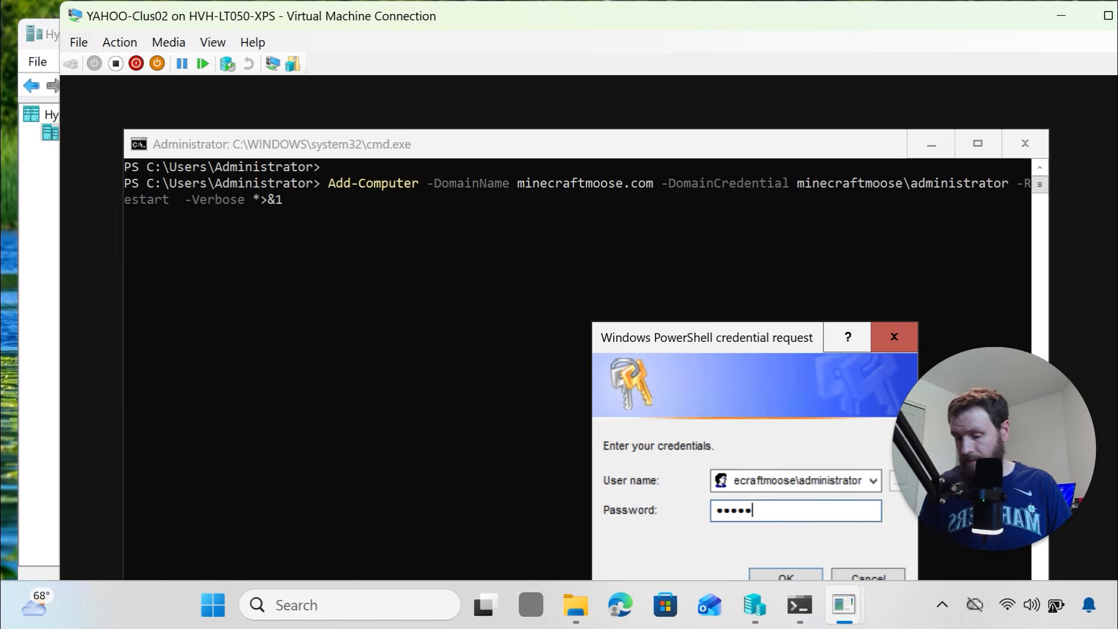
{"action": "type", "text": "*******"}
{"action": "key", "text": "Return"}
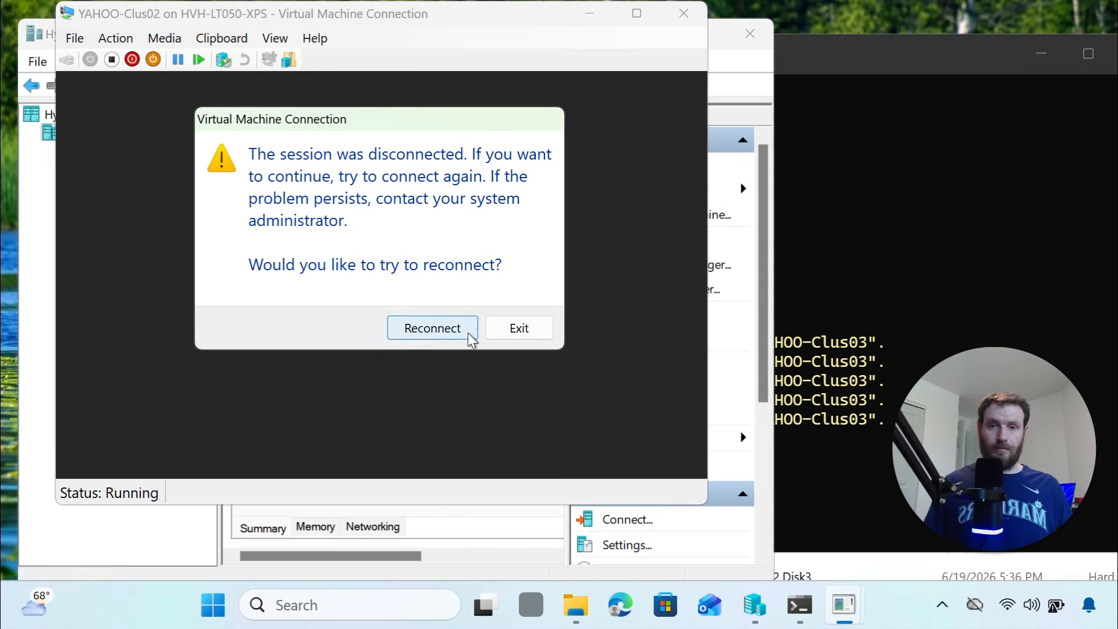
{"action": "left_click", "coordinate": [509, 334]}
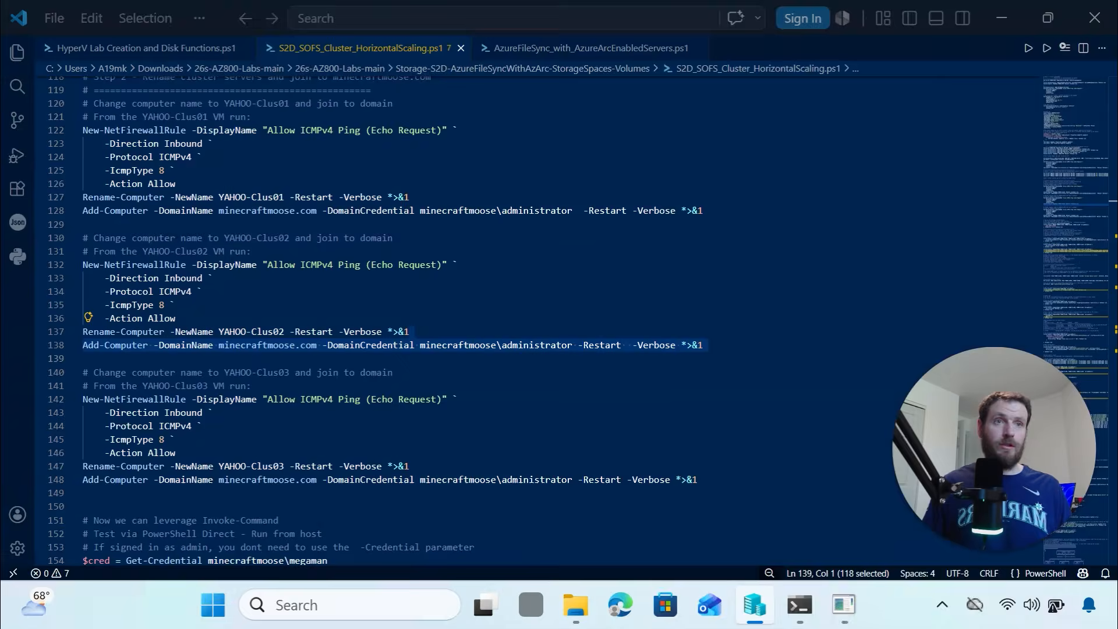
Select script lines 142–147 with the Clus03 firewall and rename commands, then return to Hyper-V Manager
{"action": "scroll", "coordinate": [246, 379], "scroll_direction": "down", "scroll_amount": 3}
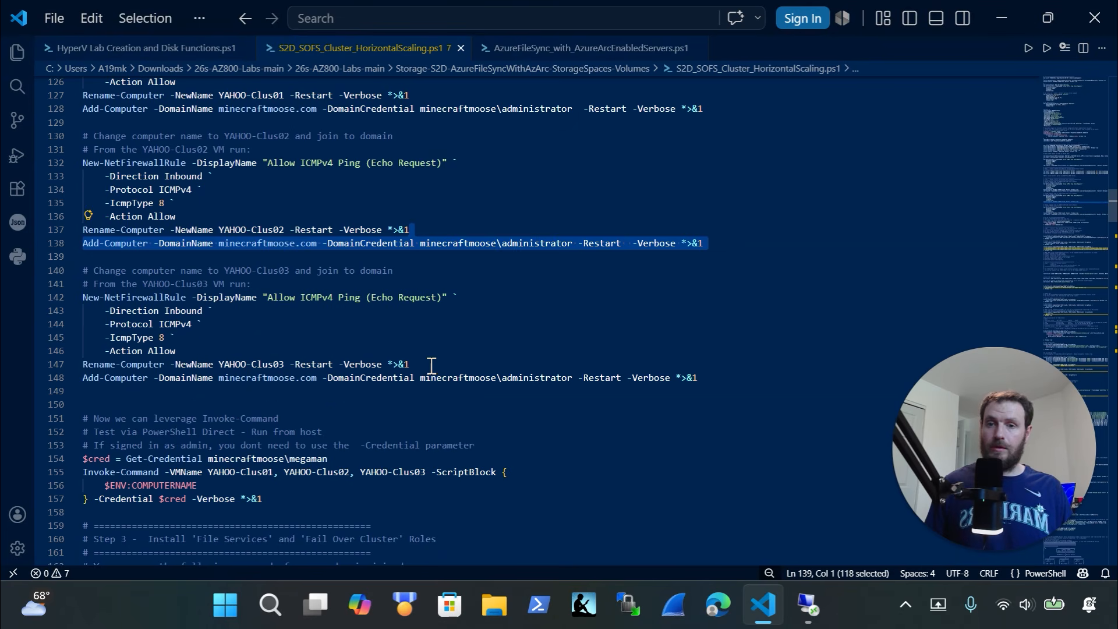
{"action": "left_click_drag", "start_coordinate": [432, 366], "coordinate": [61, 292]}
{"action": "left_click", "coordinate": [60, 288]}
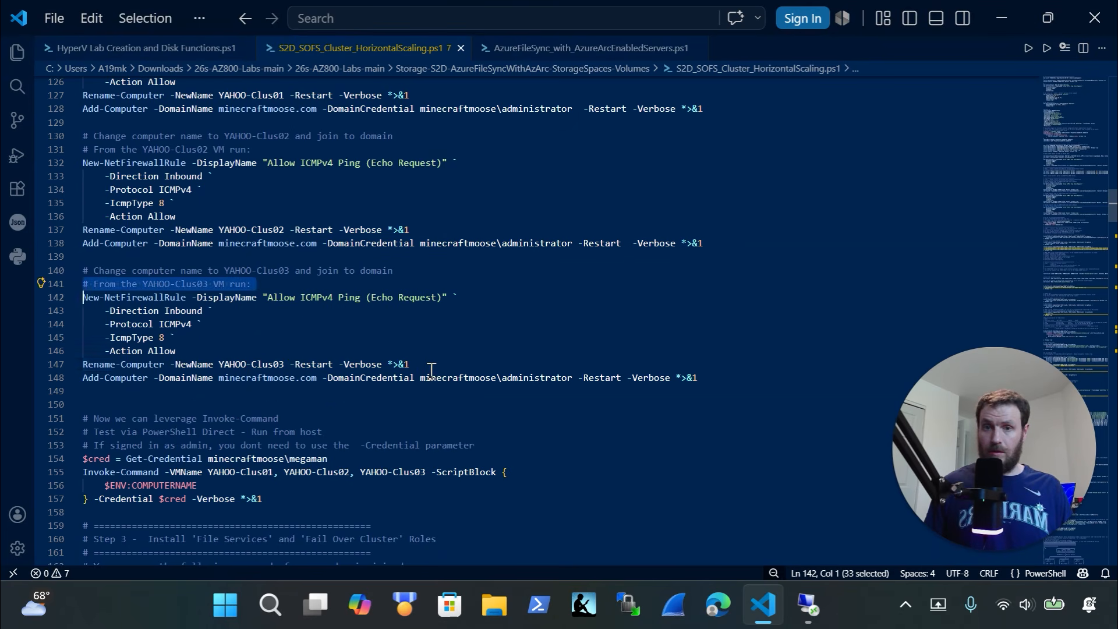
{"action": "left_click_drag", "start_coordinate": [430, 368], "coordinate": [45, 301]}
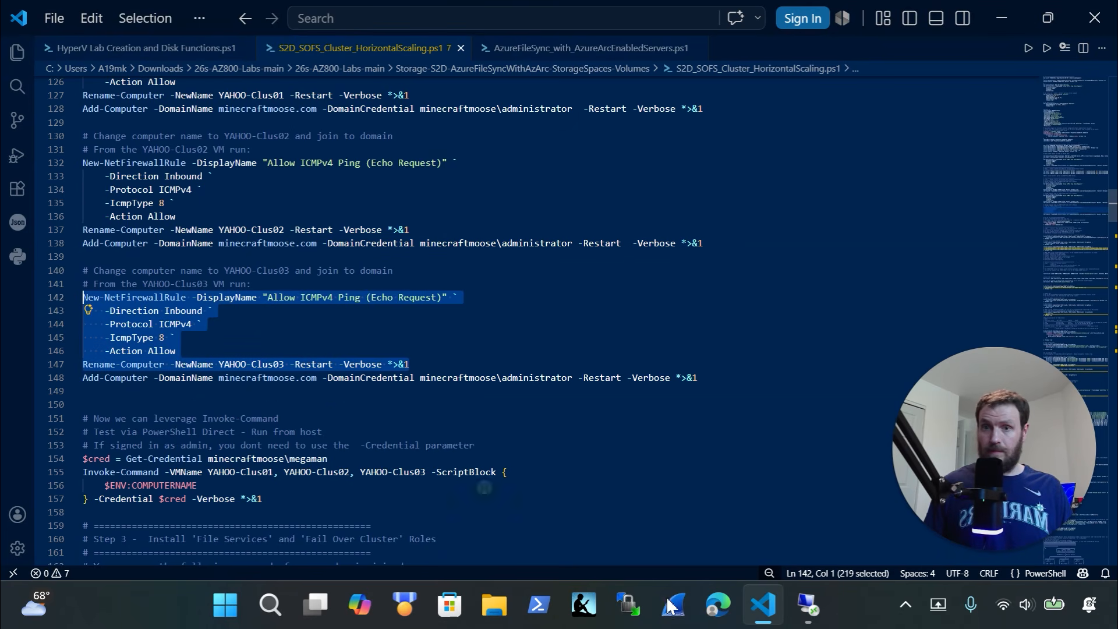
{"action": "left_click", "coordinate": [807, 607]}
{"action": "right_click", "coordinate": [316, 214]}
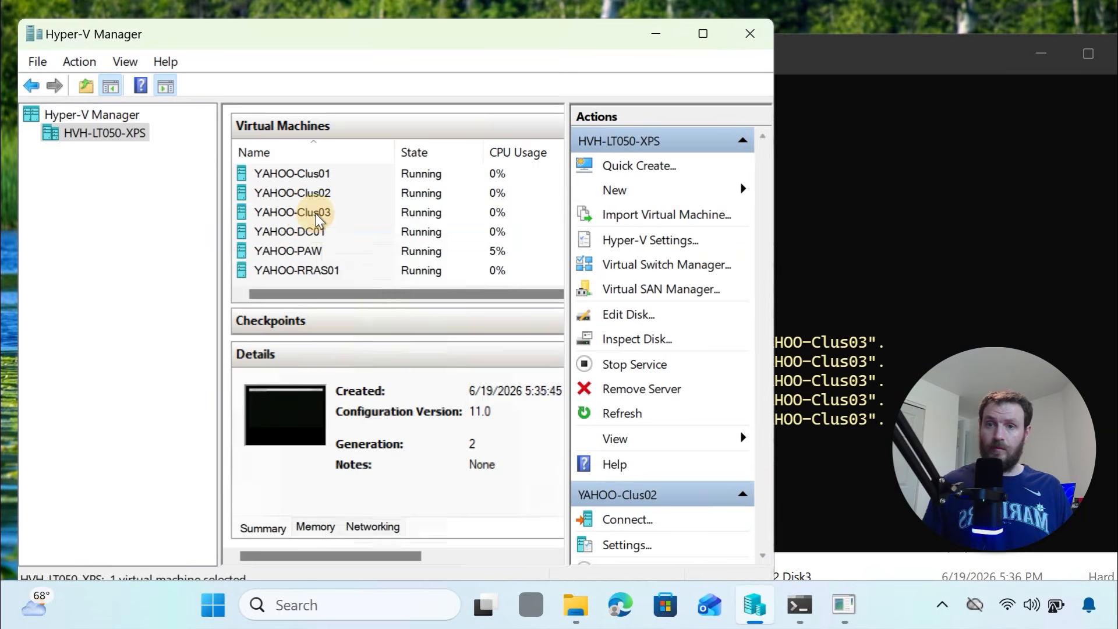
Connect to the YAHOO-Clus03 console and change its Administrator password
{"action": "left_click", "coordinate": [355, 235]}
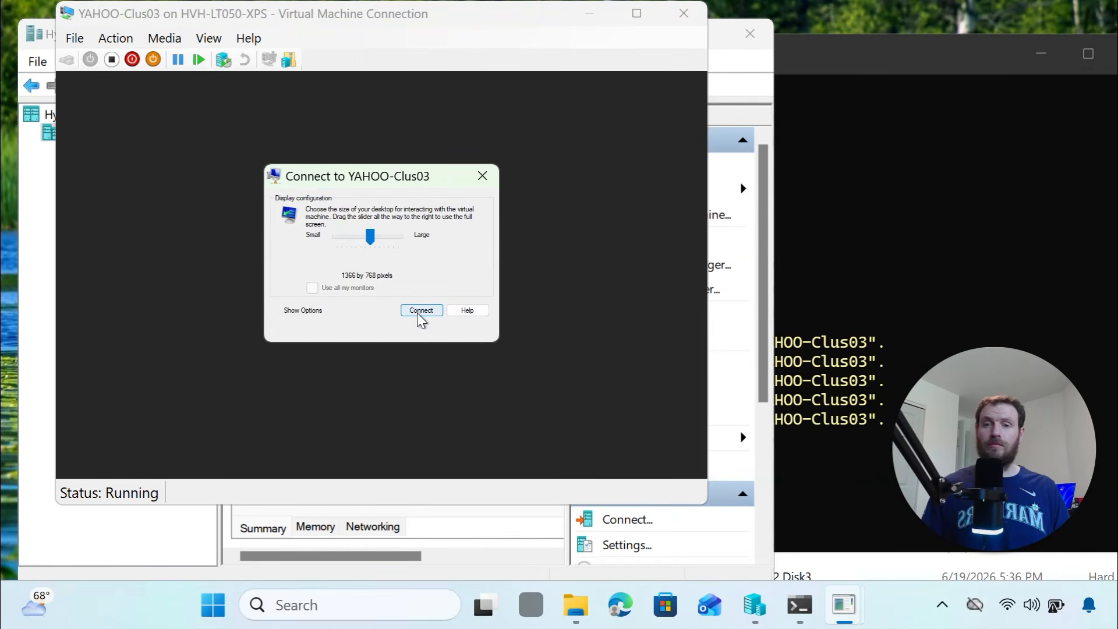
{"action": "left_click", "coordinate": [421, 310]}
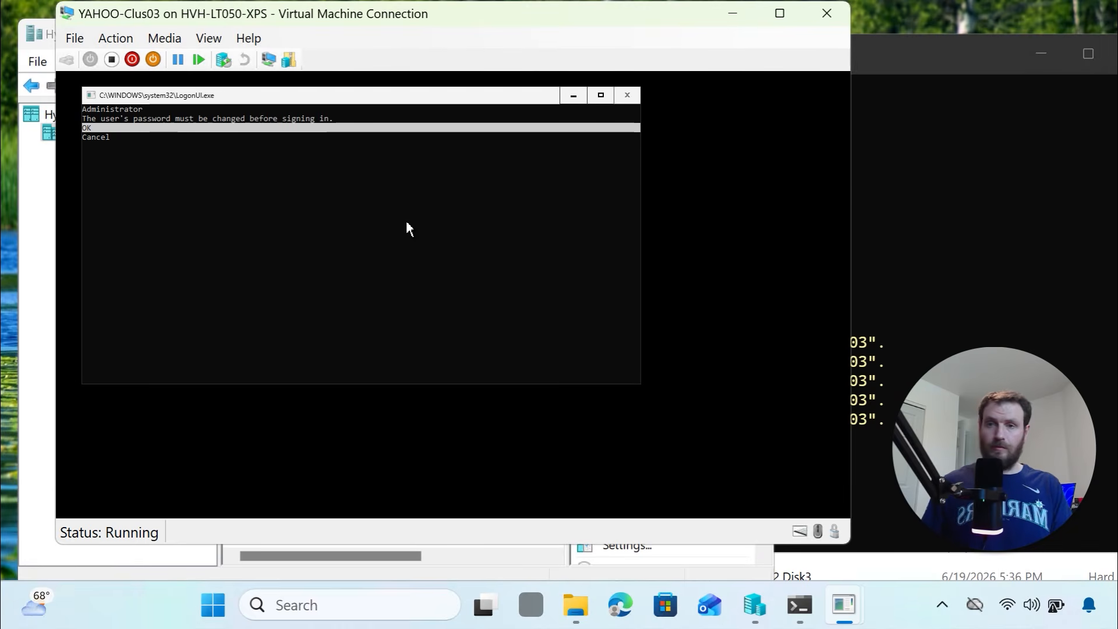
{"action": "key", "text": "Return"}
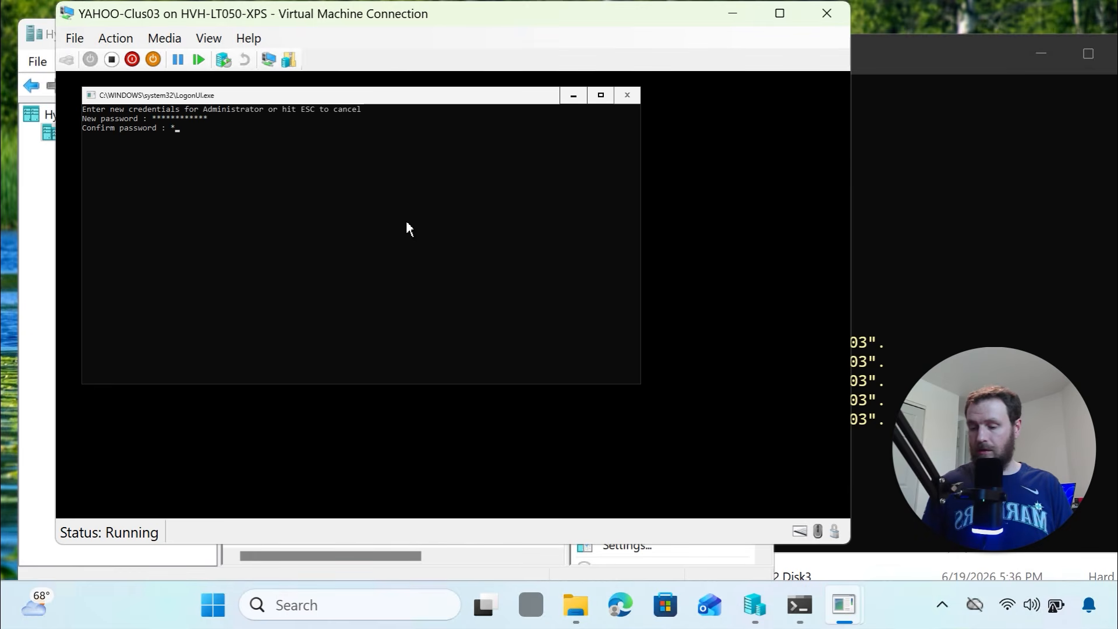
{"action": "type", "text": "*******"}
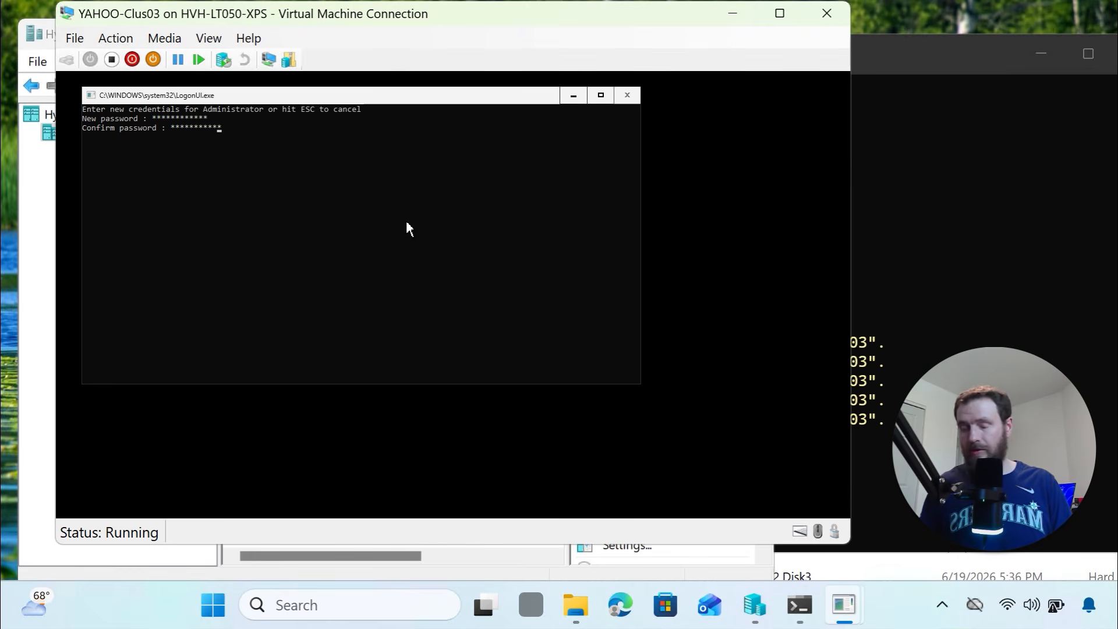
{"action": "key", "text": "Return"}
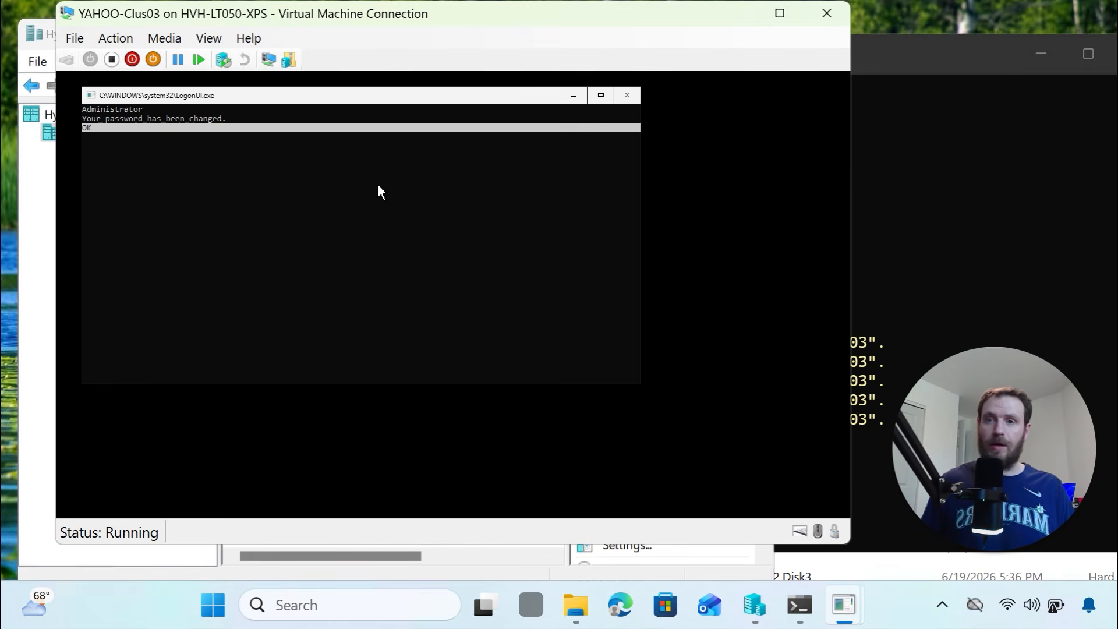
{"action": "key", "text": "Return"}
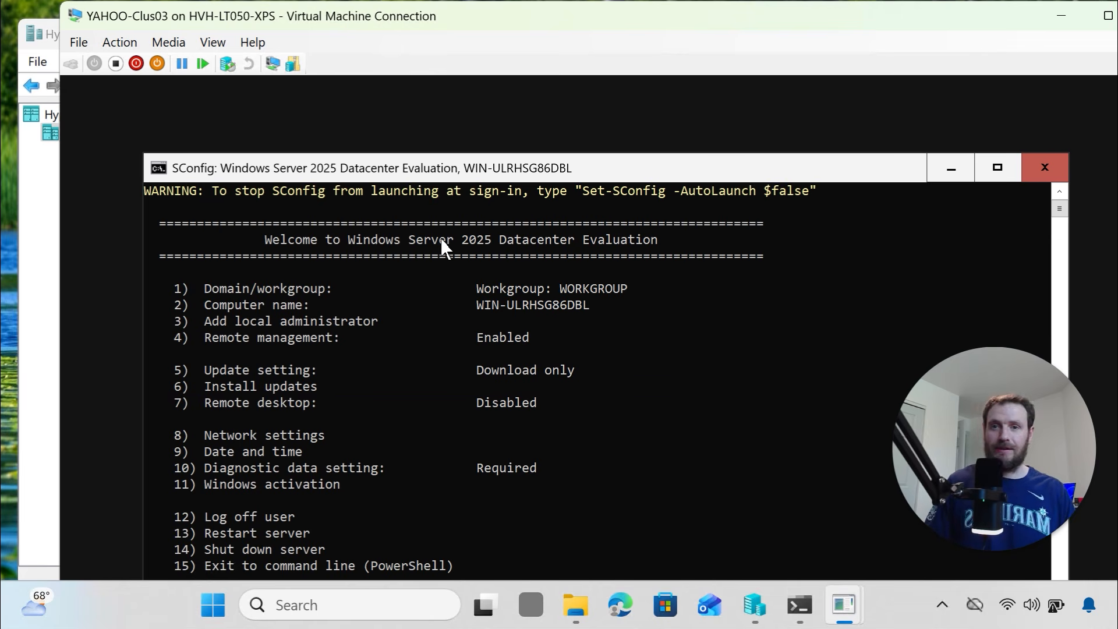
Exit SConfig on YAHOO-Clus03, run the firewall and rename commands, and close the disconnected session
{"action": "type", "text": "15"}
{"action": "key", "text": "Return"}
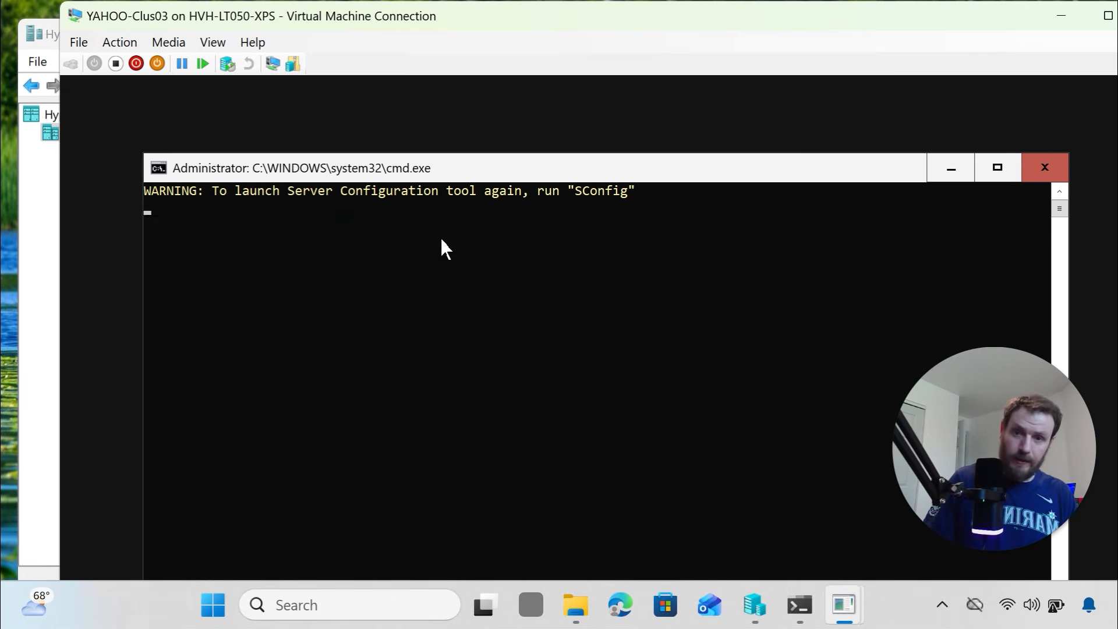
{"action": "key", "text": "alt+Tab"}
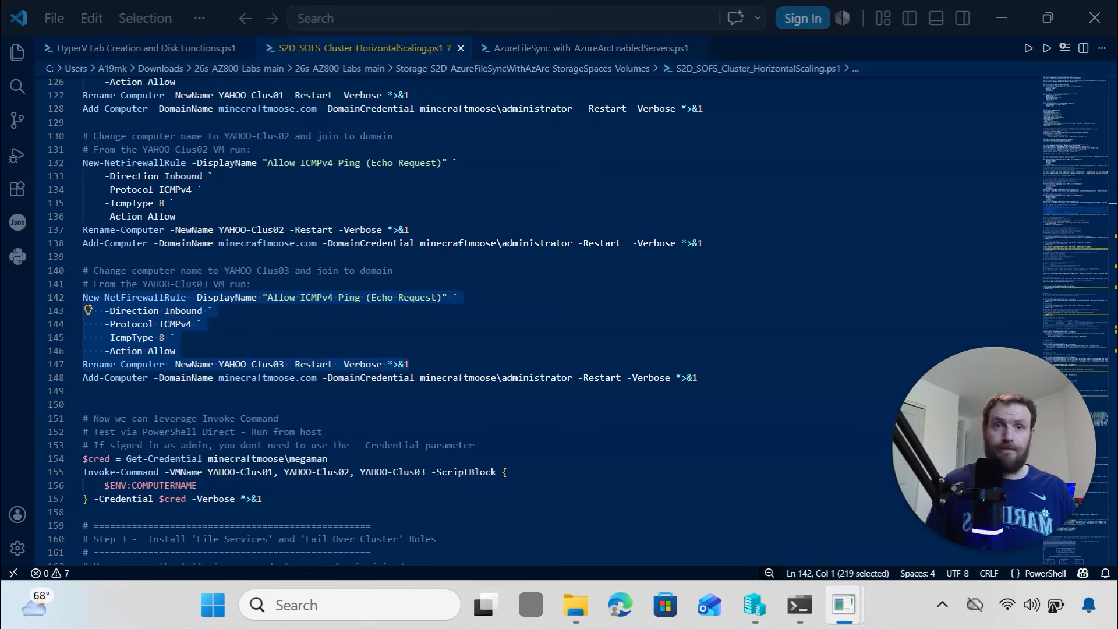
{"action": "key", "text": "ctrl+x"}
{"action": "key", "text": "ctrl+z"}
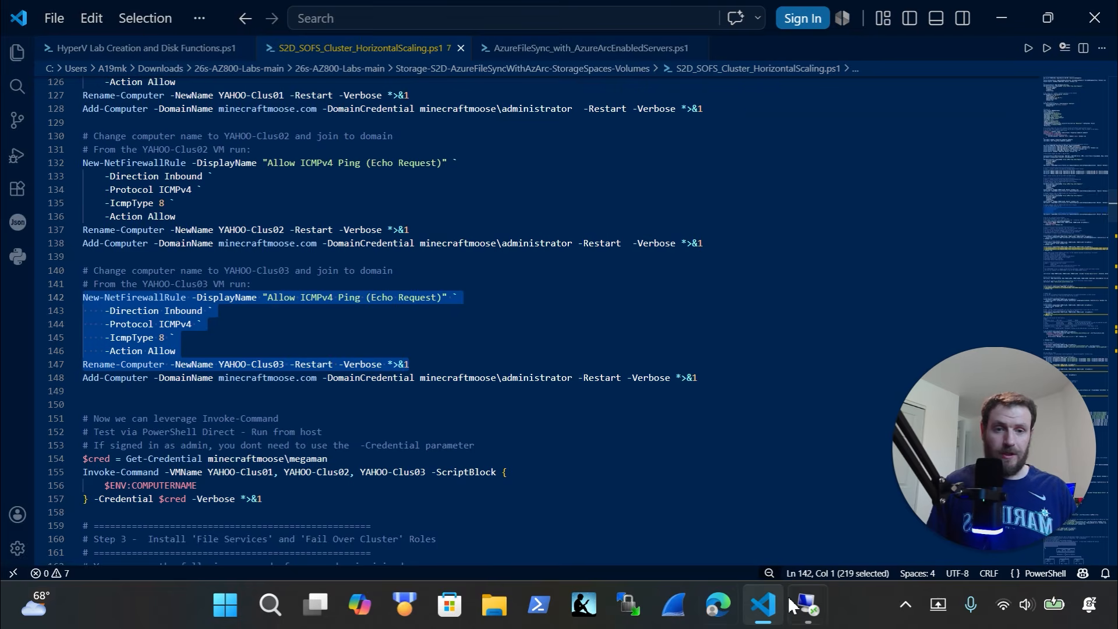
{"action": "left_click", "coordinate": [805, 606]}
{"action": "right_click", "coordinate": [505, 295]}
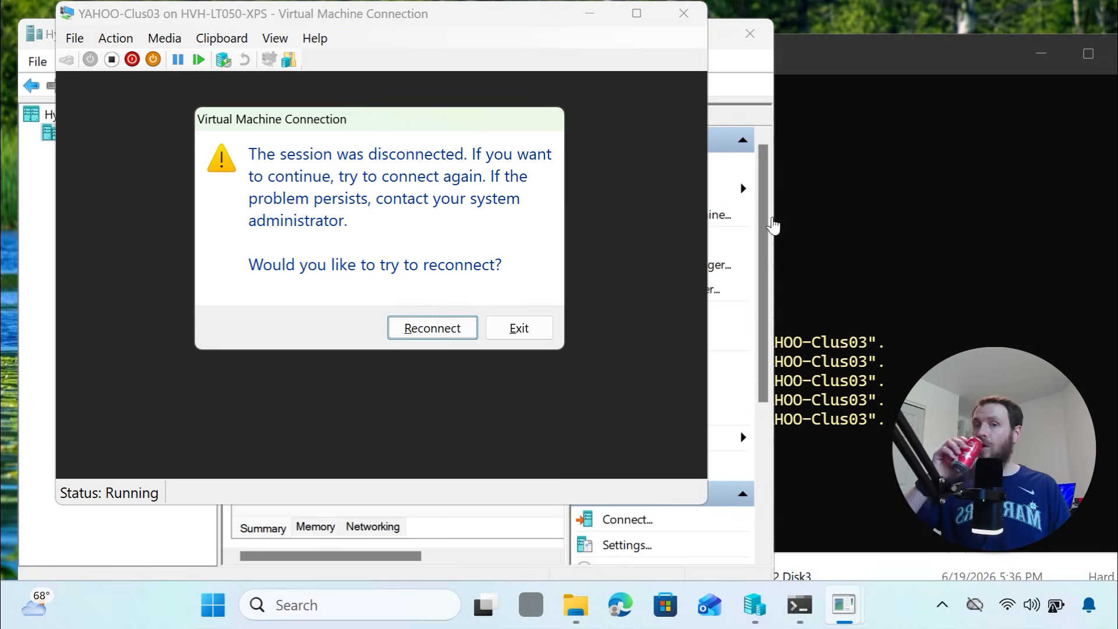
{"action": "left_click", "coordinate": [519, 329]}
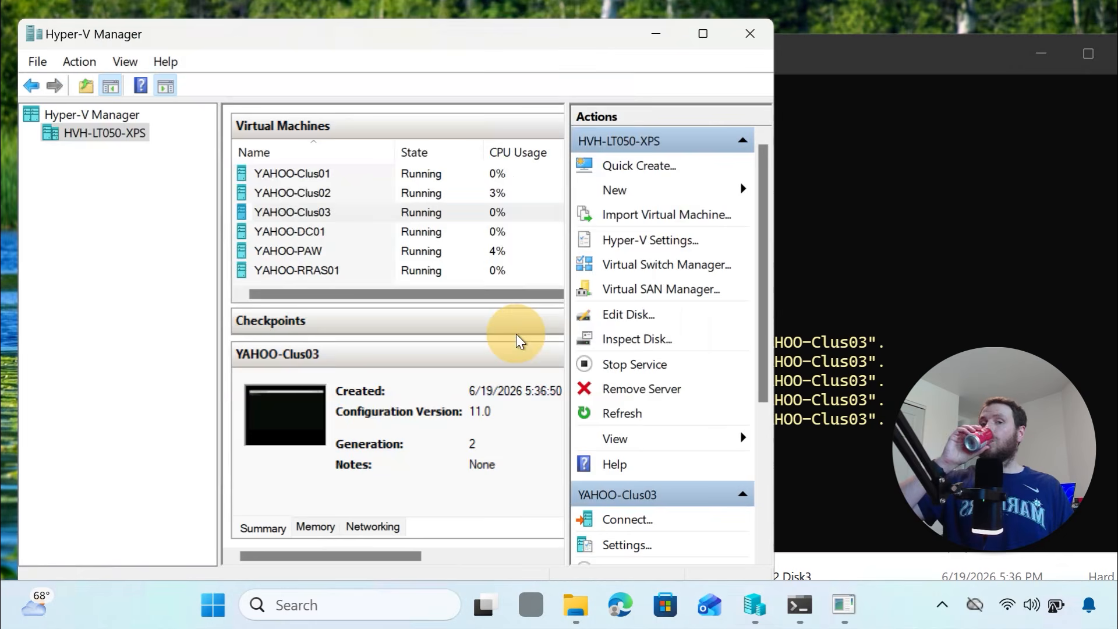
Reconnect to the restarted YAHOO-Clus03 and sign in as Administrator
{"action": "right_click", "coordinate": [301, 215]}
{"action": "left_click", "coordinate": [343, 228]}
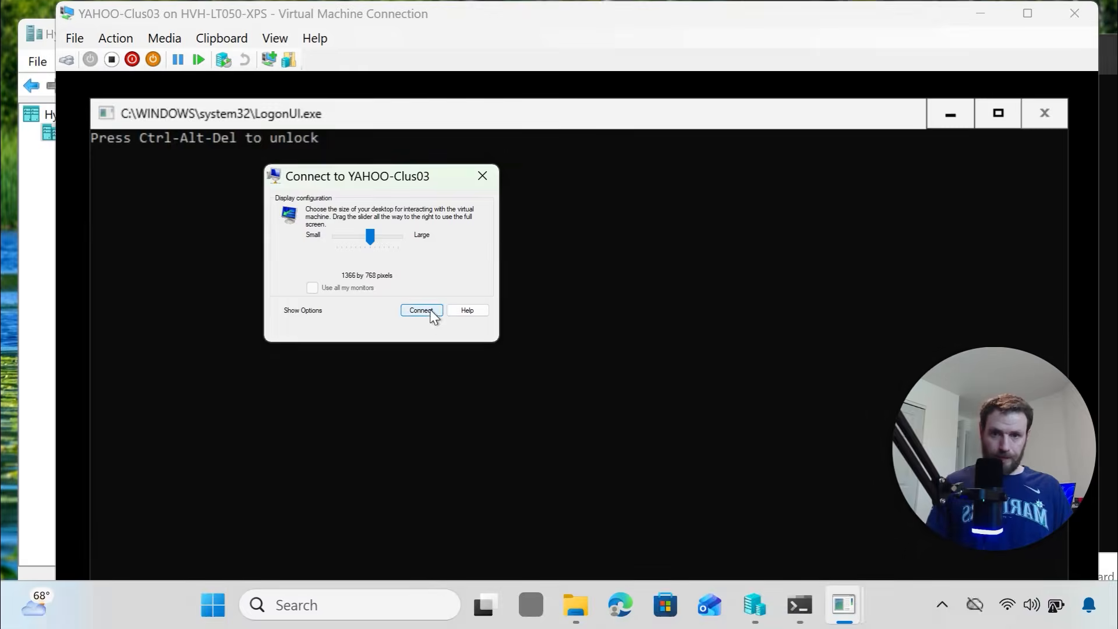
{"action": "left_click", "coordinate": [428, 310]}
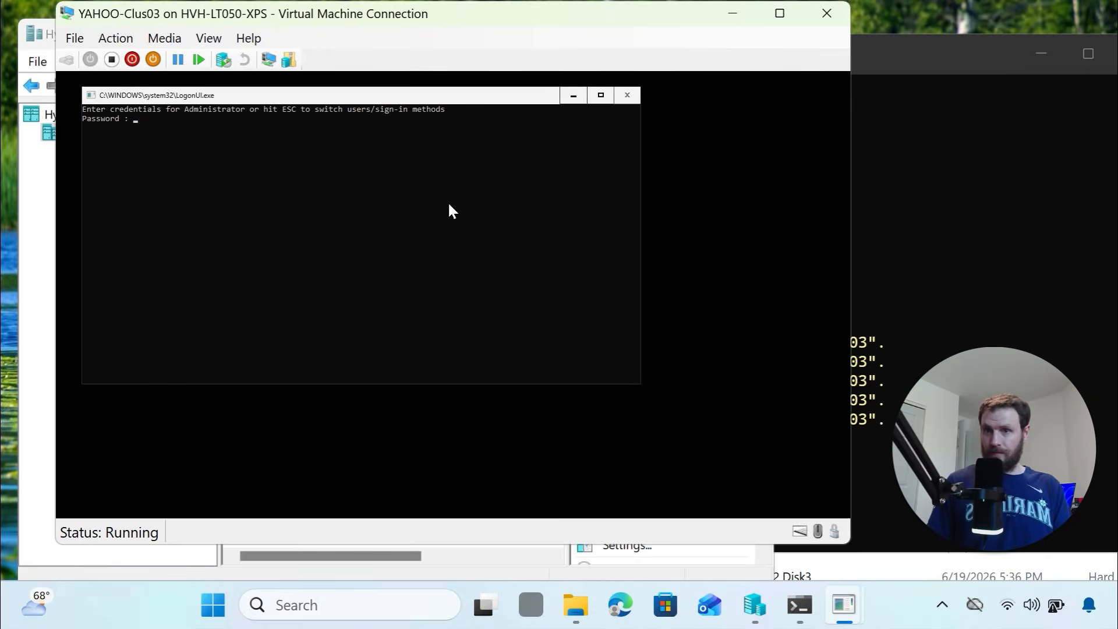
{"action": "left_click", "coordinate": [214, 145]}
{"action": "type", "text": "**"}
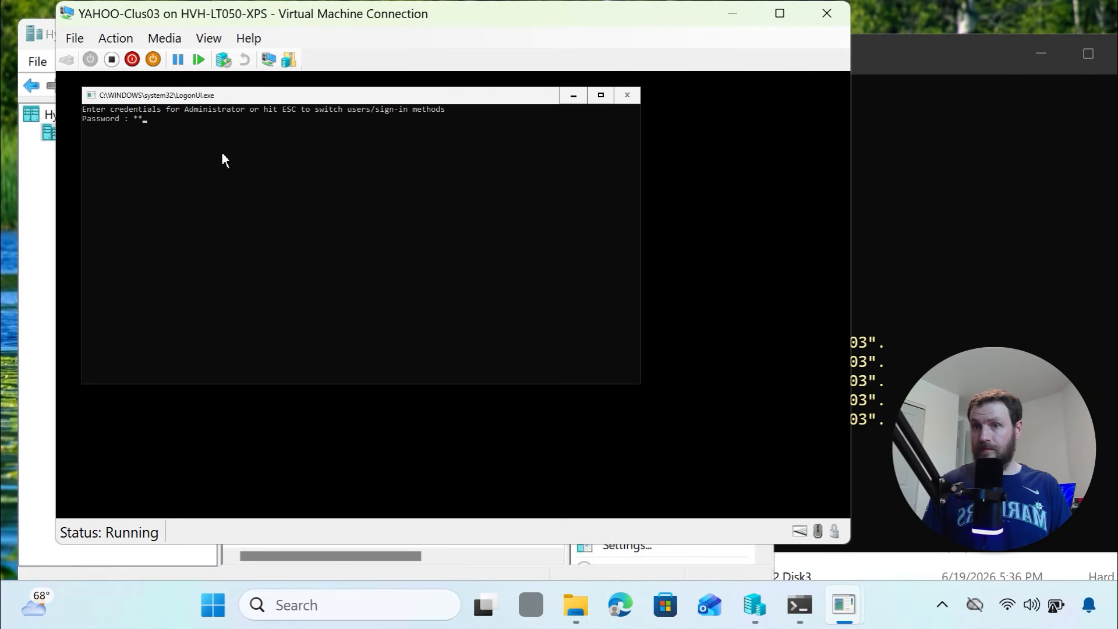
{"action": "type", "text": "*****"}
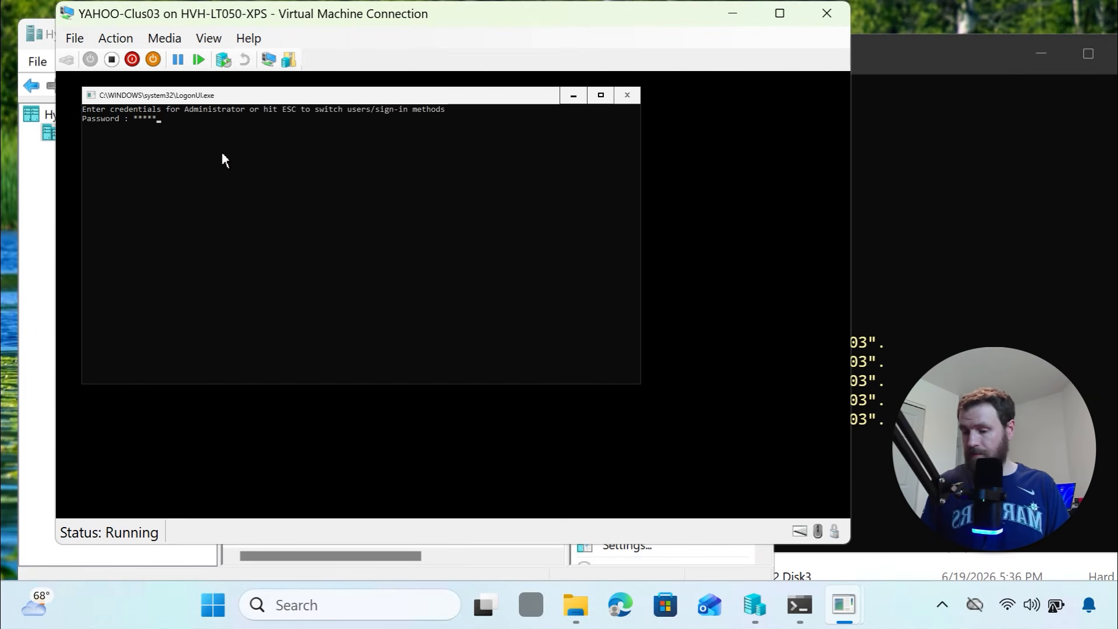
{"action": "key", "text": "Return"}
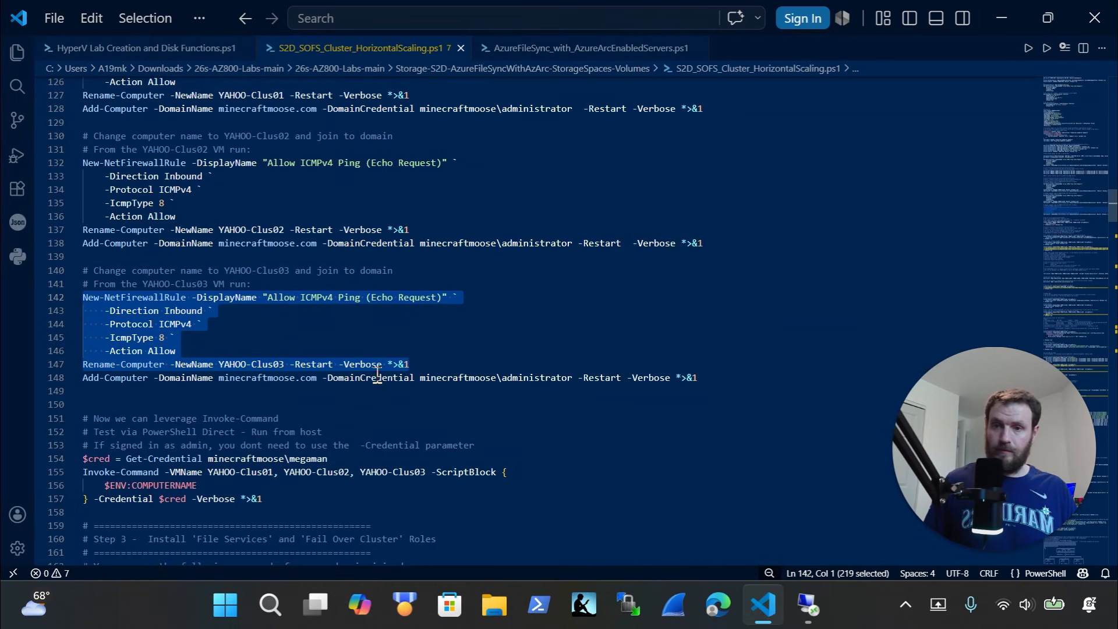
Run the line 148 Add-Computer command with domain admin credentials and close the session
{"action": "scroll", "coordinate": [378, 372], "scroll_direction": "down", "scroll_amount": 1}
{"action": "left_click", "coordinate": [710, 327]}
{"action": "left_click", "coordinate": [71, 329], "text": "shift"}
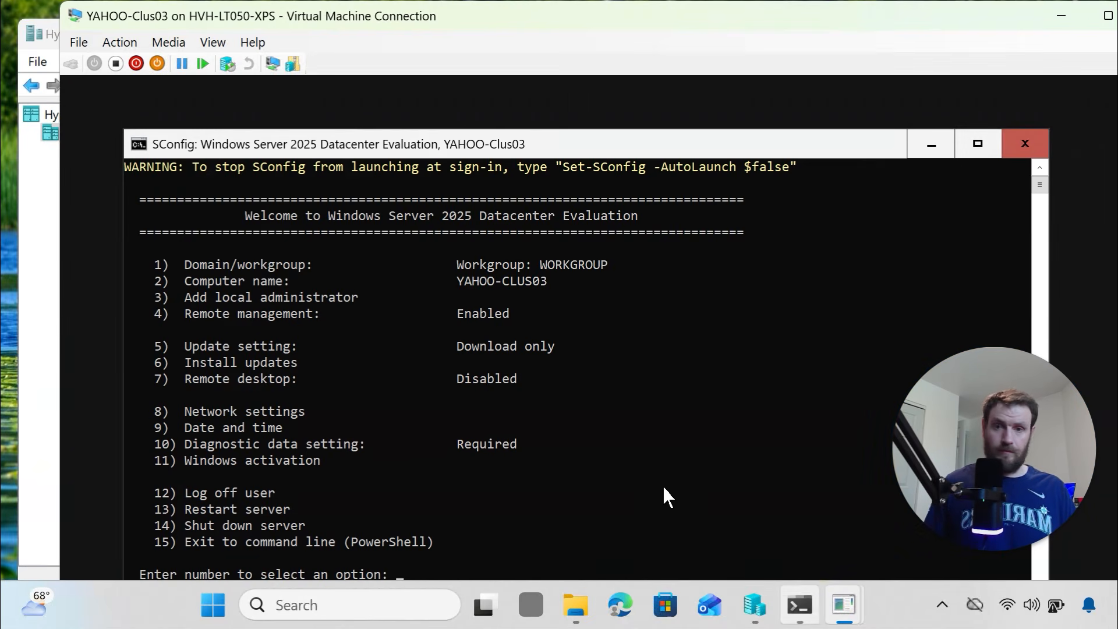
{"action": "type", "text": "15"}
{"action": "key", "text": "Return"}
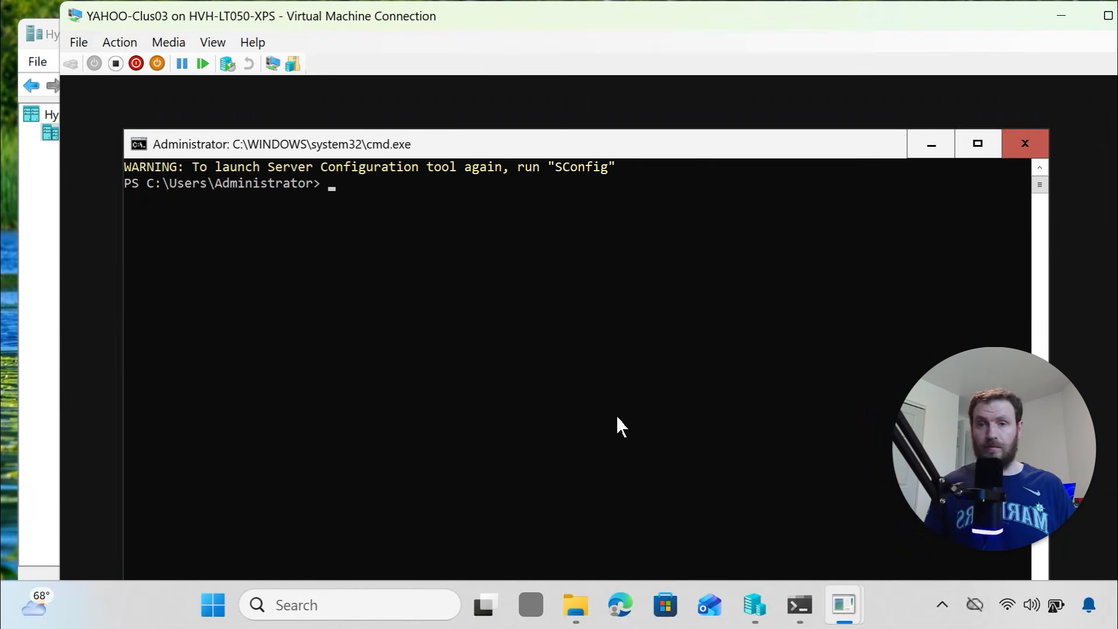
{"action": "right_click", "coordinate": [593, 381]}
{"action": "key", "text": "Return"}
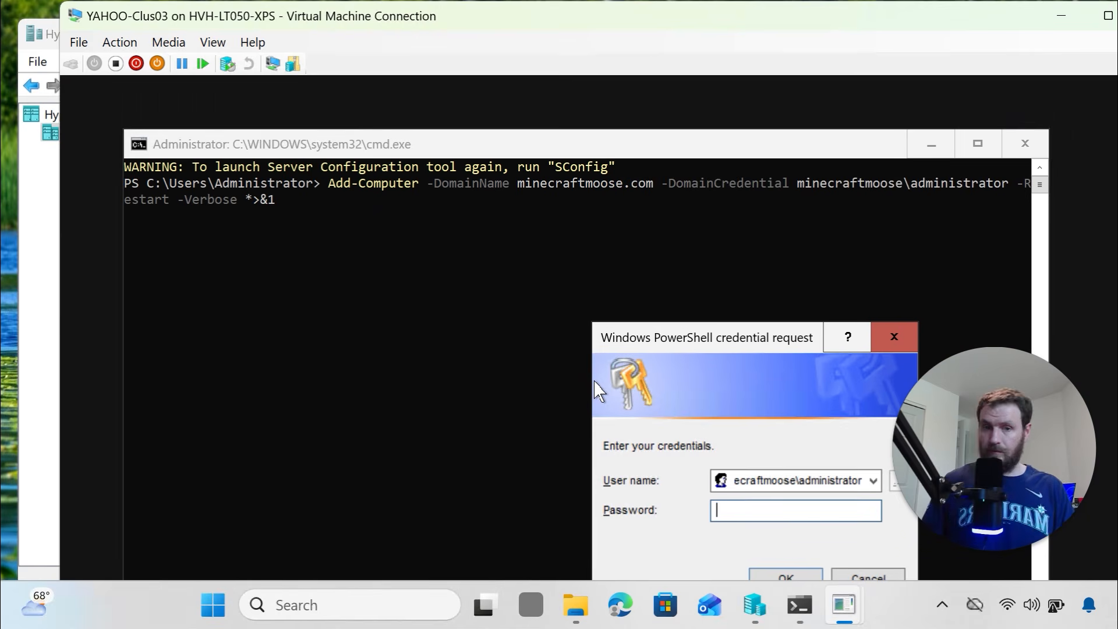
{"action": "type", "text": "••••••"}
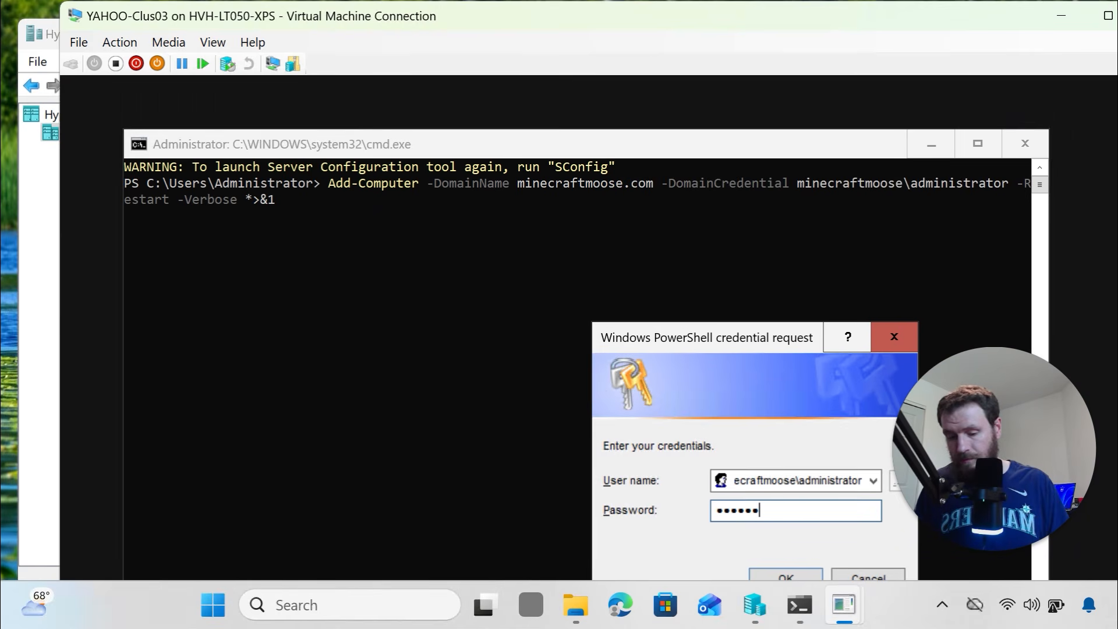
{"action": "type", "text": "•••••••"}
{"action": "key", "text": "Return"}
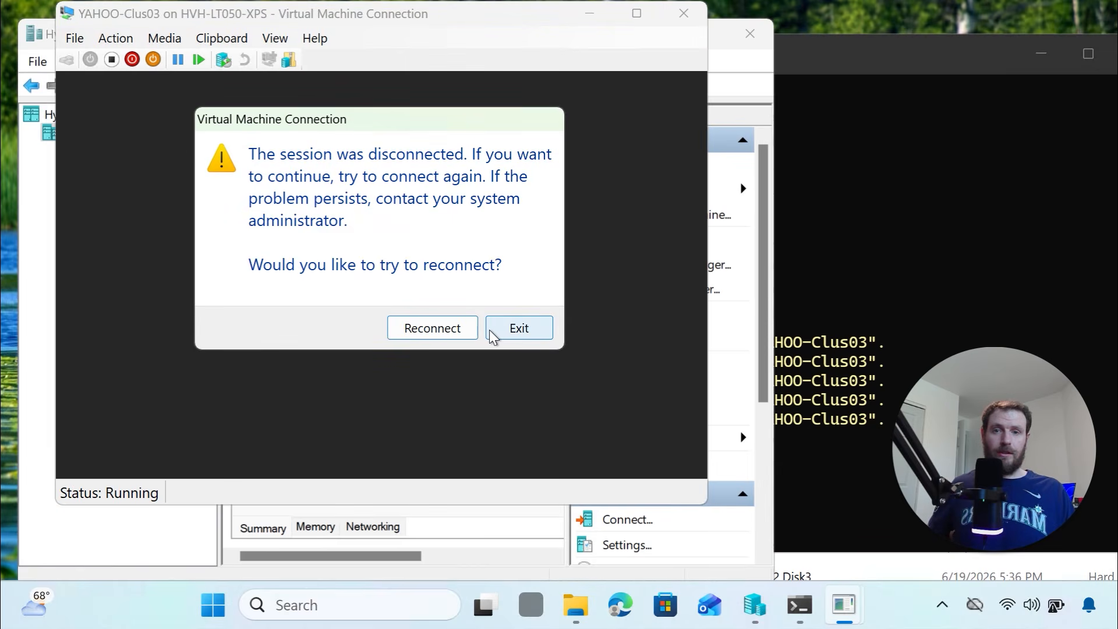
{"action": "left_click", "coordinate": [494, 330]}
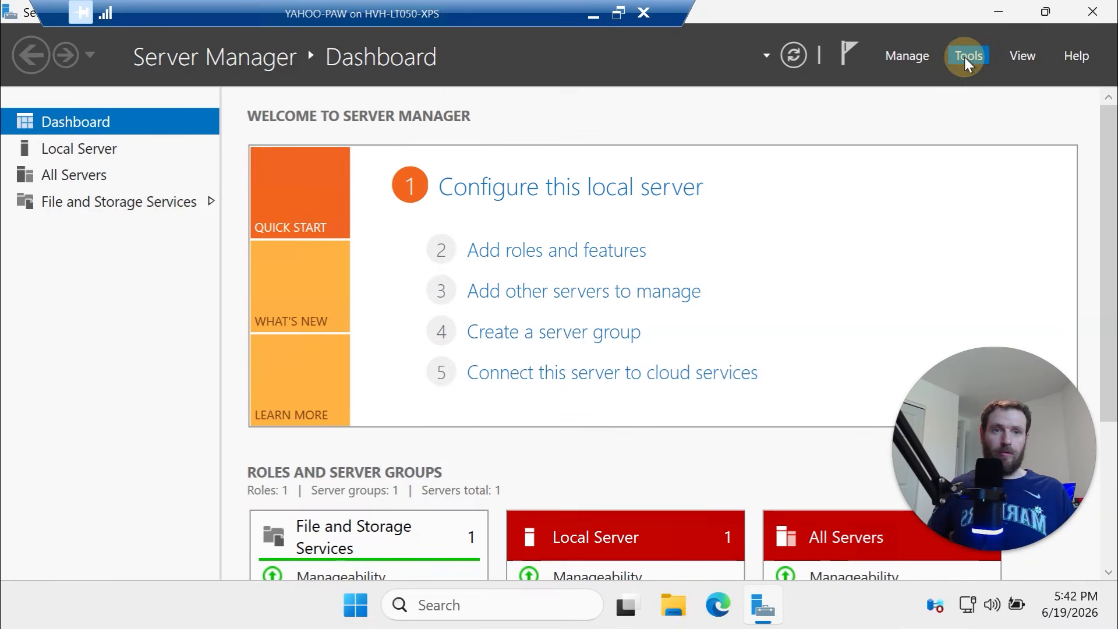
Open Active Directory Users and Computers and browse the Users and Domain Controllers containers
{"action": "left_click", "coordinate": [964, 57]}
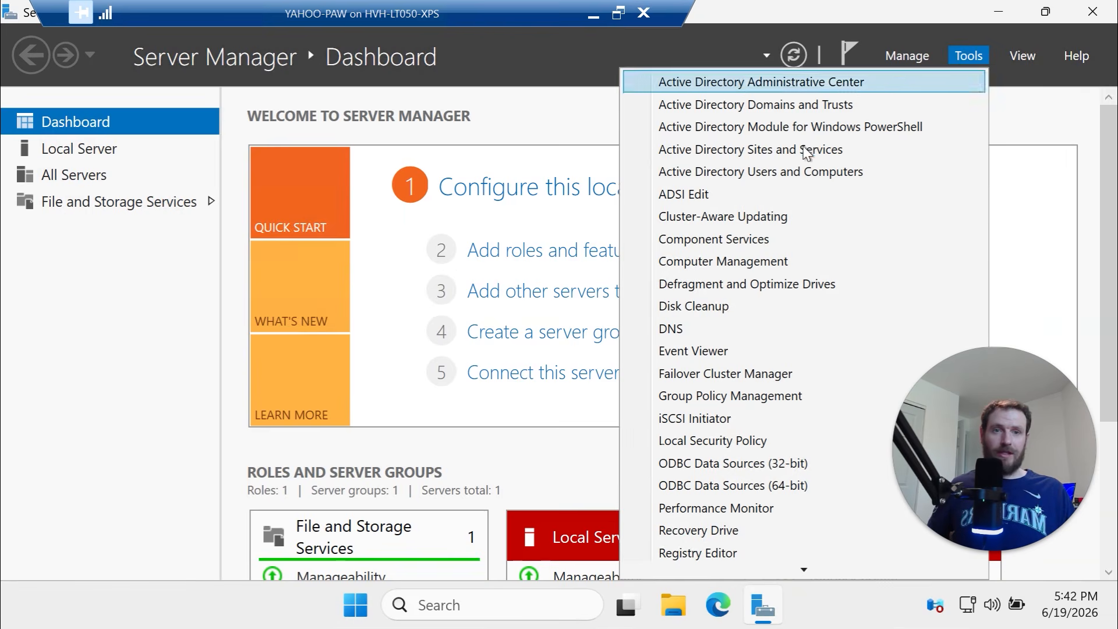
{"action": "left_click", "coordinate": [764, 172]}
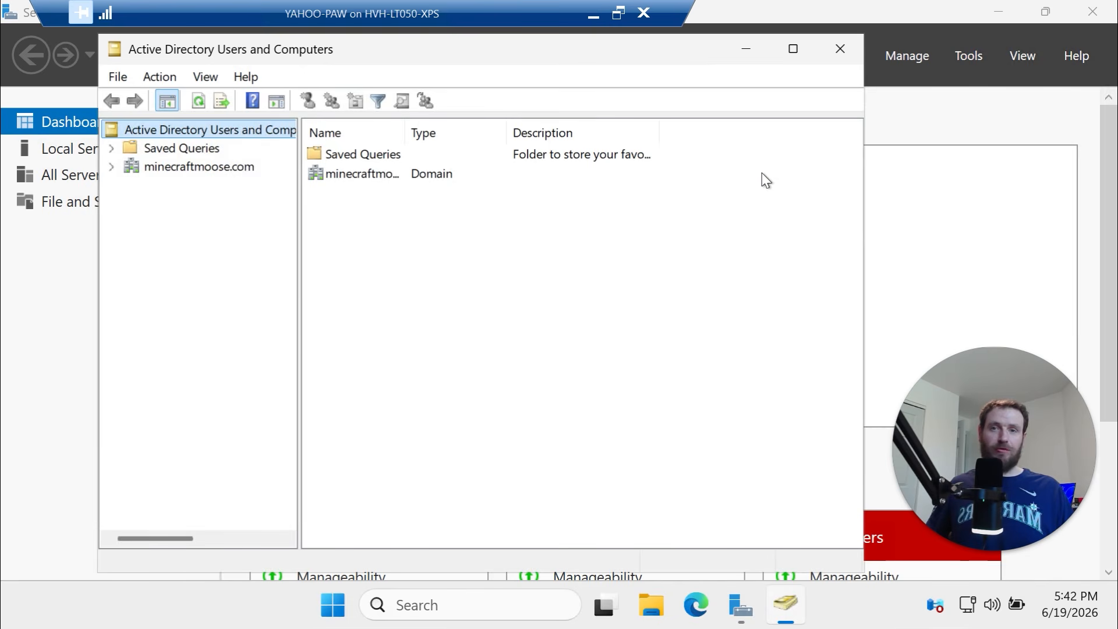
{"action": "left_click", "coordinate": [117, 172]}
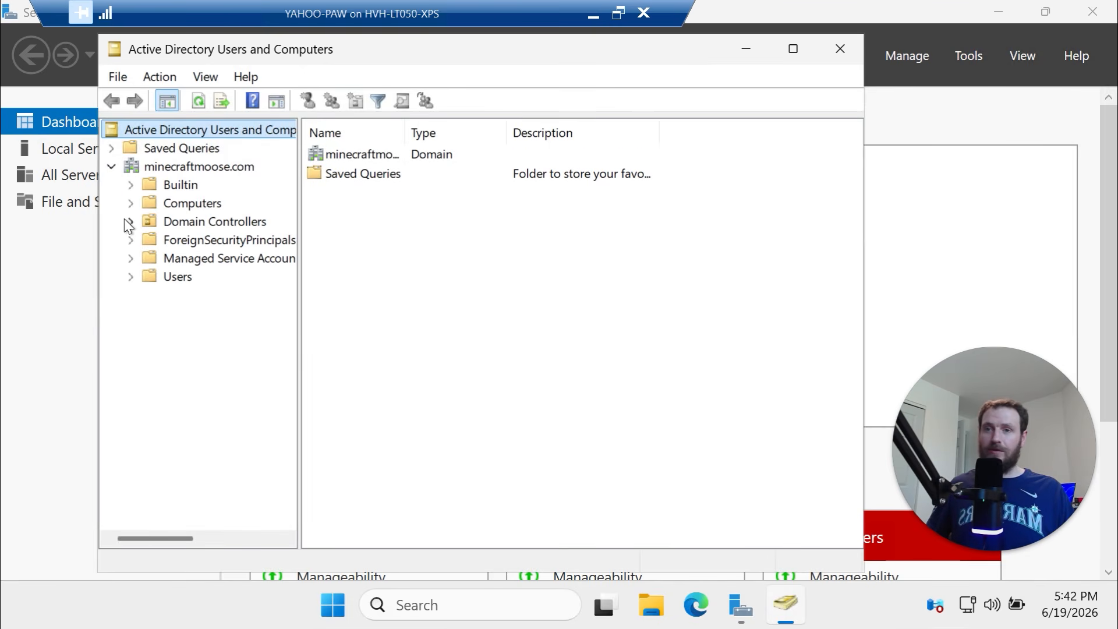
{"action": "left_click", "coordinate": [155, 280]}
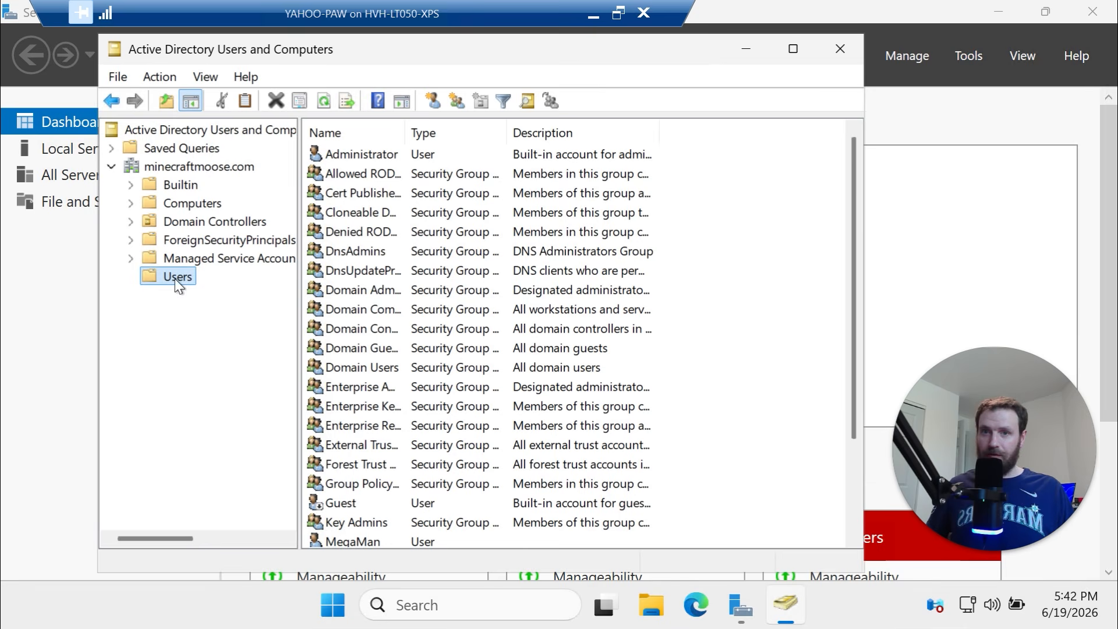
{"action": "left_click", "coordinate": [375, 539]}
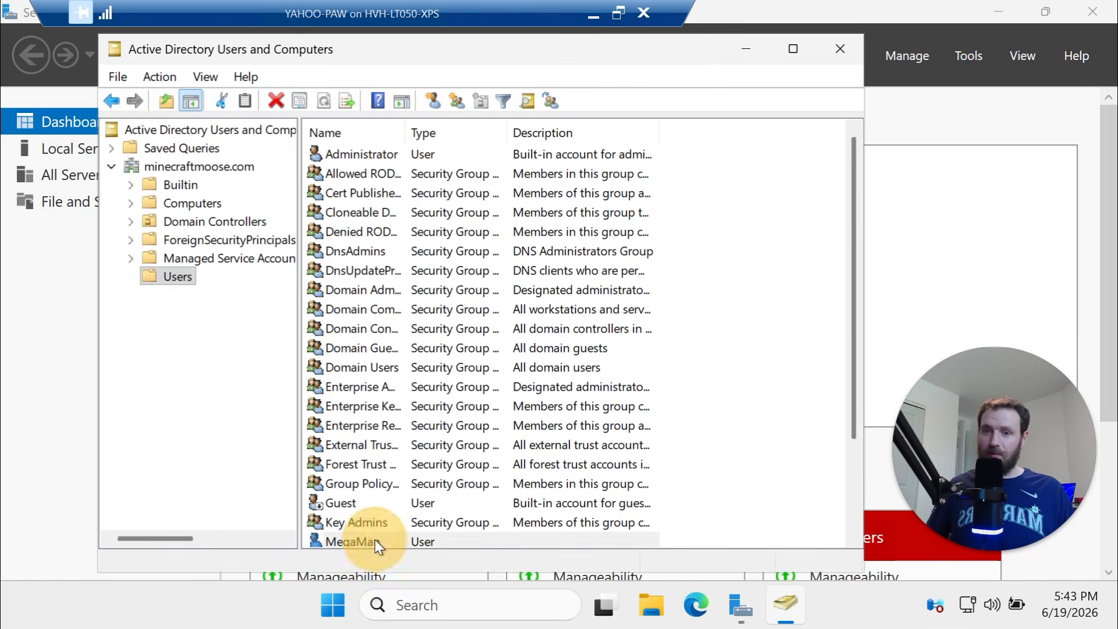
{"action": "scroll", "coordinate": [373, 506], "scroll_direction": "down", "scroll_amount": 2}
{"action": "left_click", "coordinate": [362, 505]}
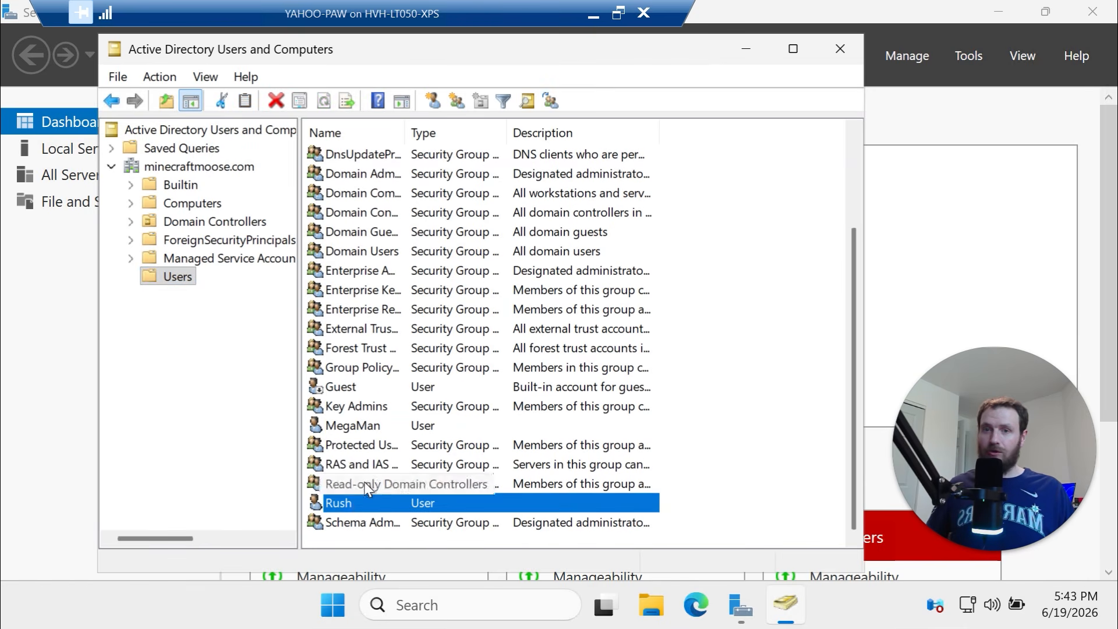
{"action": "scroll", "coordinate": [368, 469], "scroll_direction": "up", "scroll_amount": 2}
{"action": "left_click", "coordinate": [365, 153]}
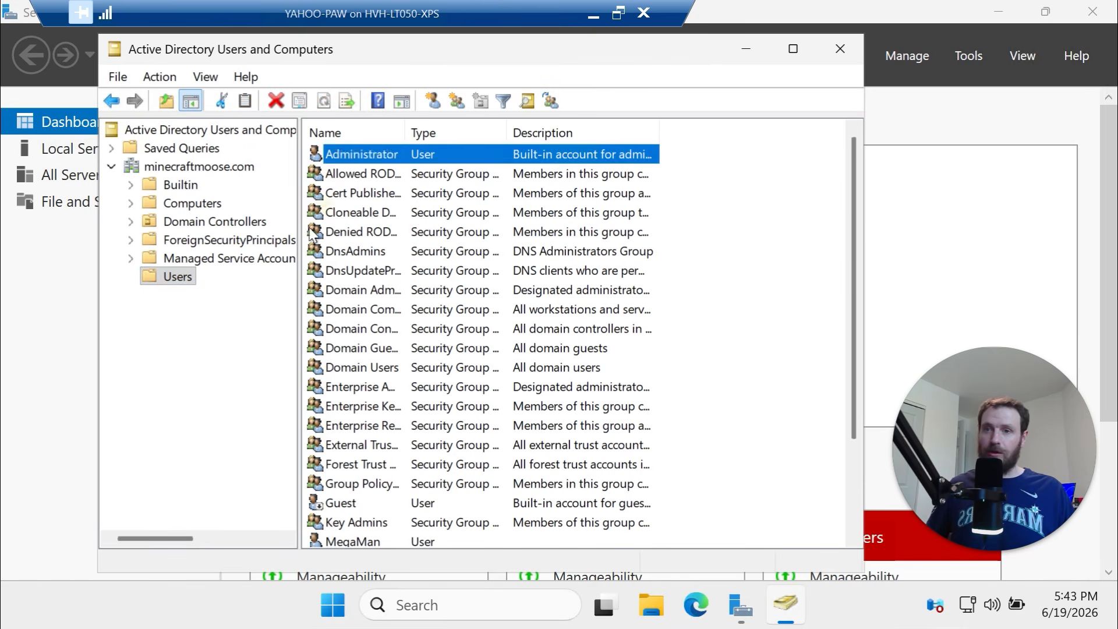
{"action": "left_click", "coordinate": [216, 222]}
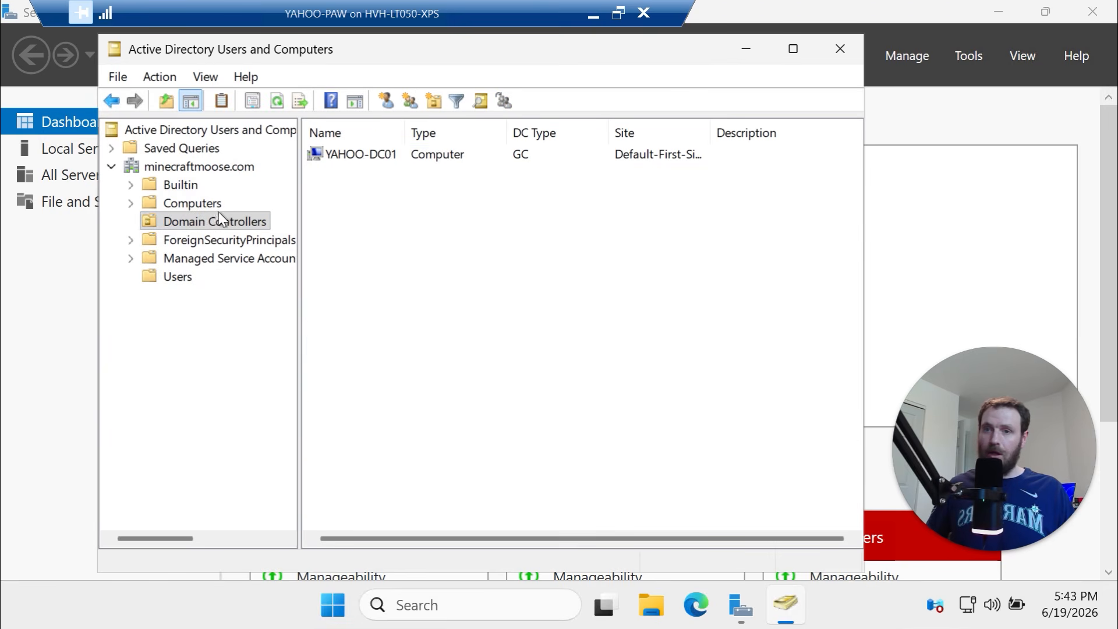
{"action": "left_click", "coordinate": [362, 157]}
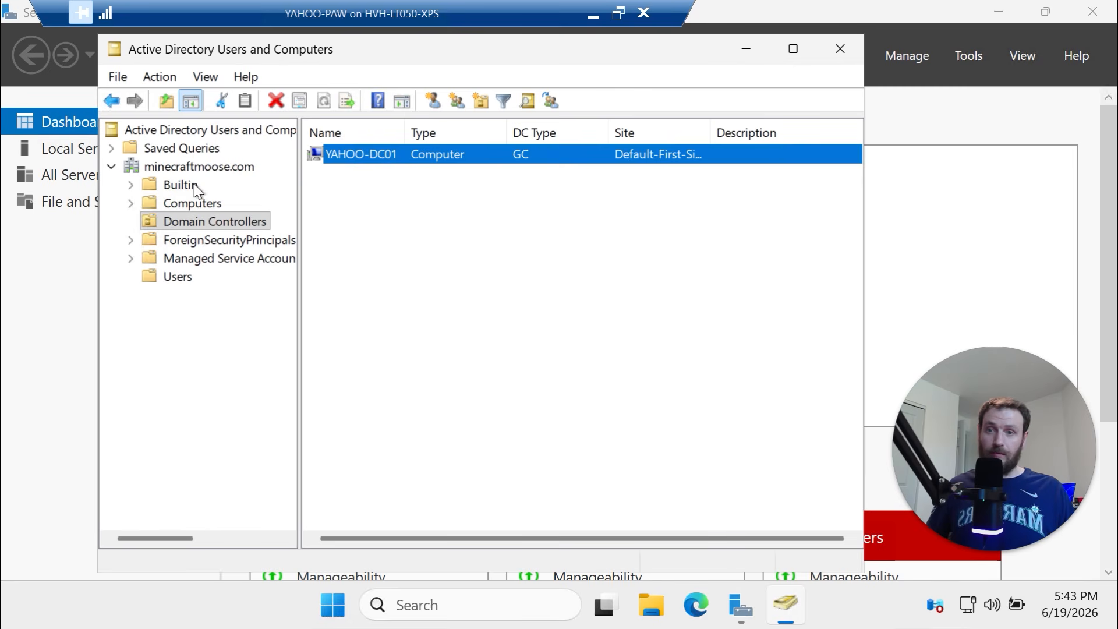
In the Computers container, check YAHOO-CLUS01, CLUS02, CLUS03 and YAHOO-PAW are listed
{"action": "left_click", "coordinate": [184, 201]}
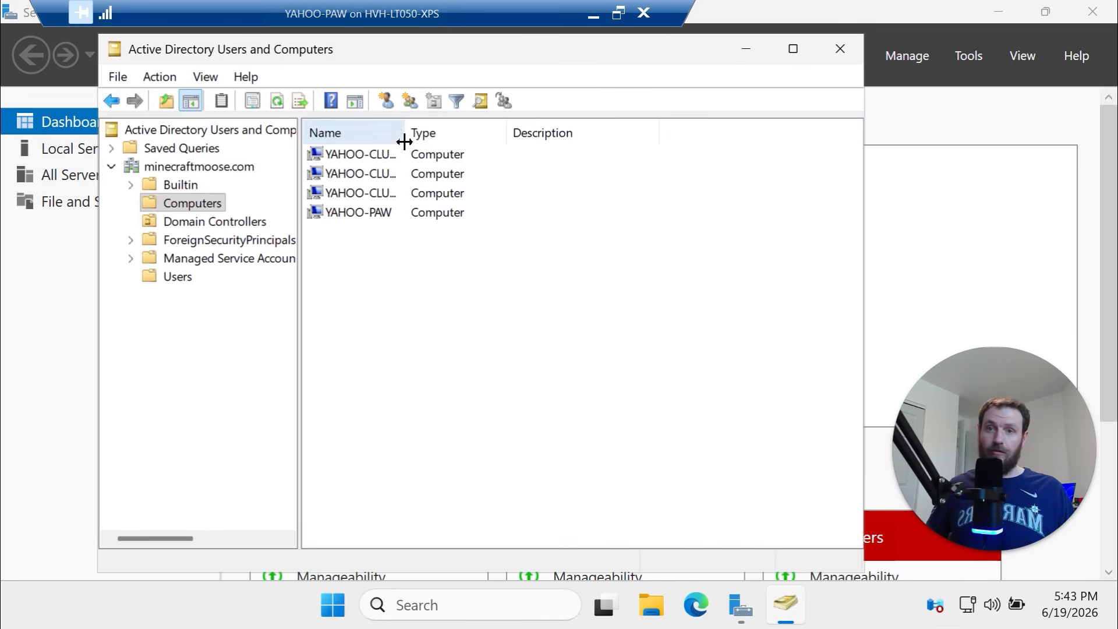
{"action": "left_click_drag", "start_coordinate": [405, 141], "coordinate": [501, 138]}
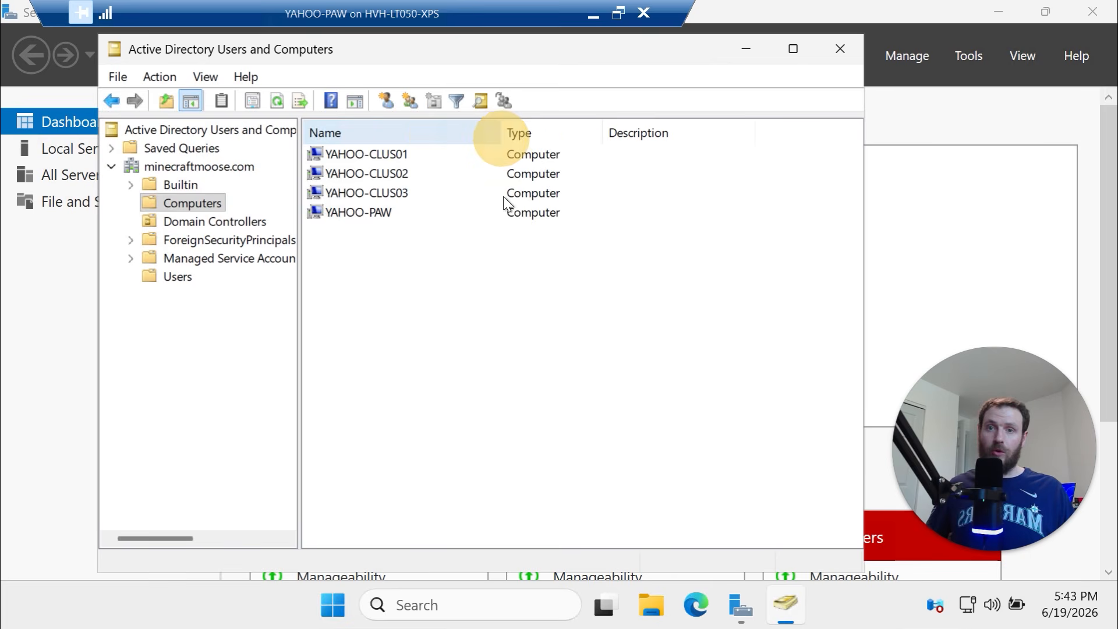
{"action": "left_click", "coordinate": [403, 198]}
{"action": "left_click", "coordinate": [404, 175]}
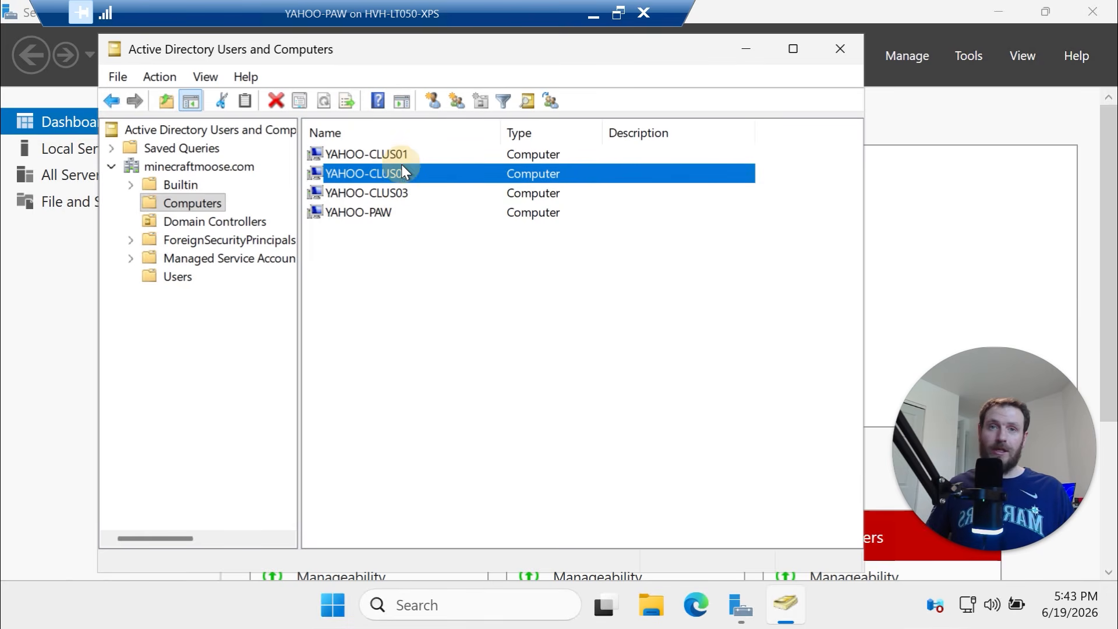
{"action": "left_click", "coordinate": [399, 155]}
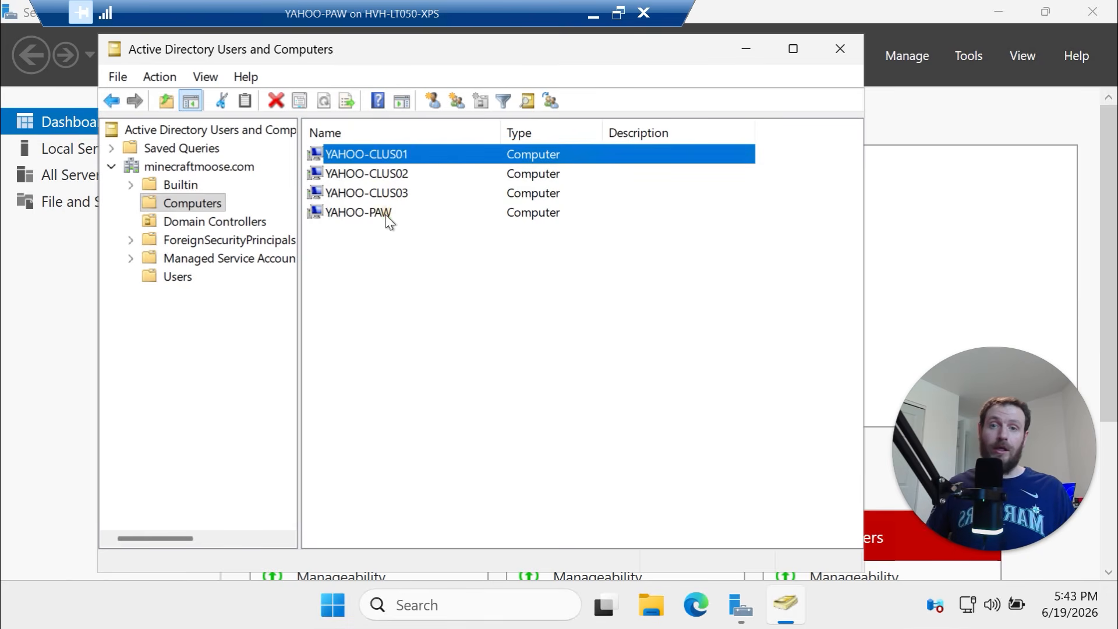
{"action": "left_click", "coordinate": [388, 217]}
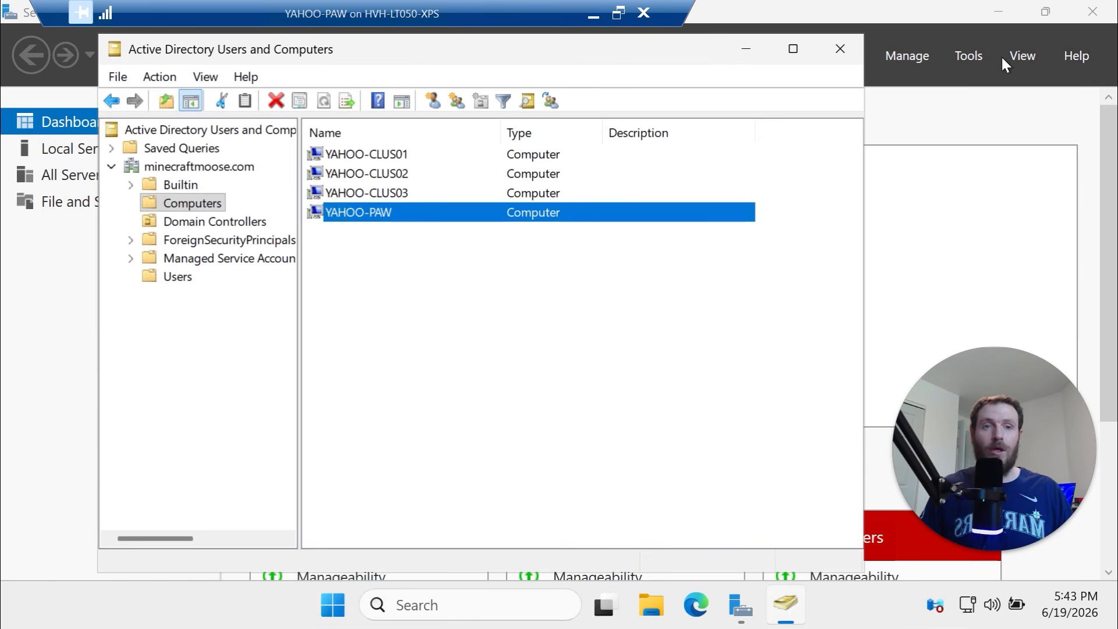
{"action": "left_click", "coordinate": [983, 54]}
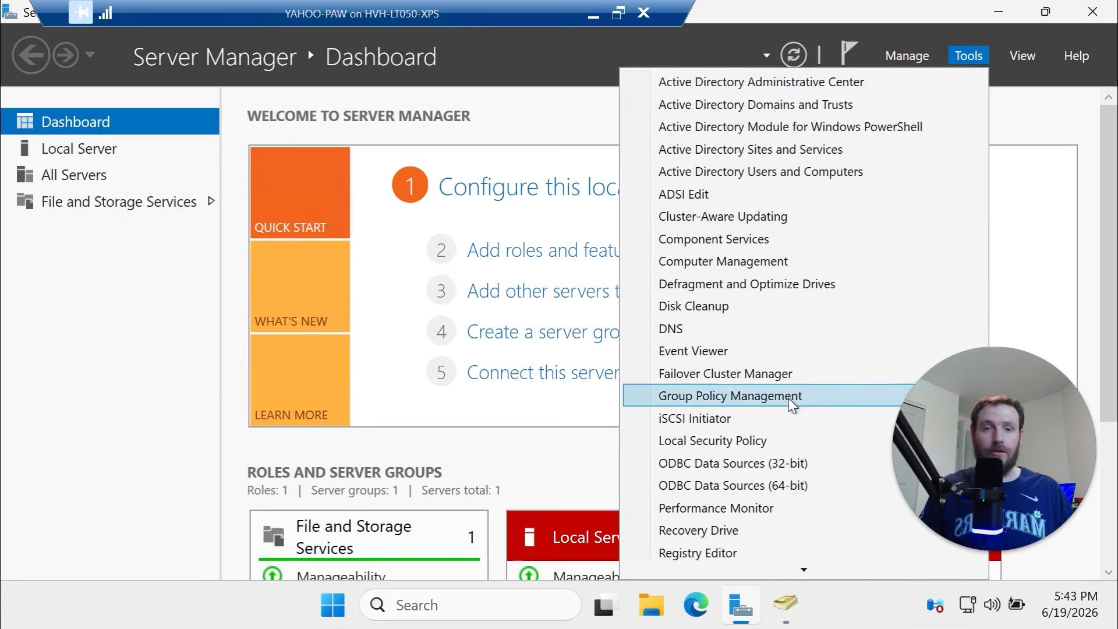
Launch Group Policy Management and DNS, then expand the forest down to minecraftmoose.com
{"action": "left_click", "coordinate": [792, 394]}
{"action": "left_click", "coordinate": [963, 53]}
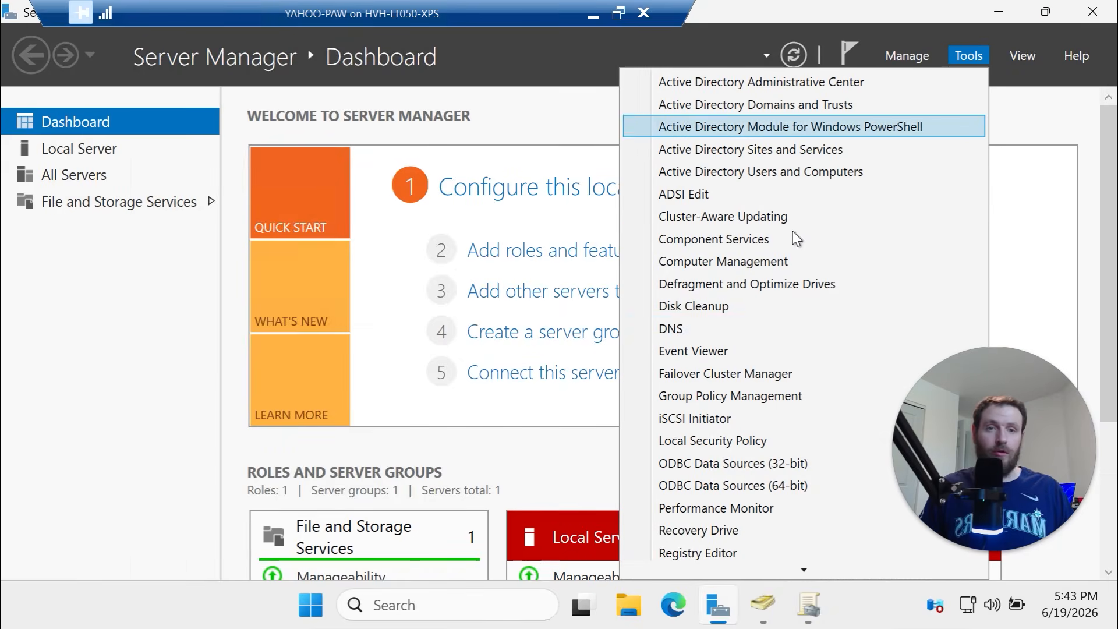
{"action": "left_click", "coordinate": [781, 328]}
{"action": "left_click", "coordinate": [808, 606]}
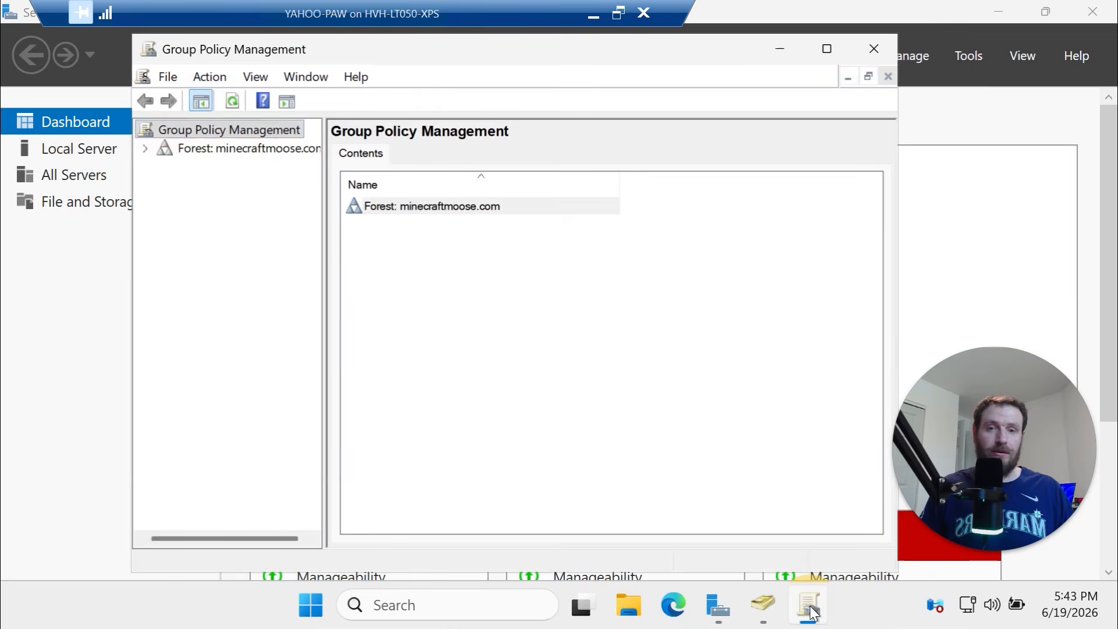
{"action": "left_click", "coordinate": [145, 148]}
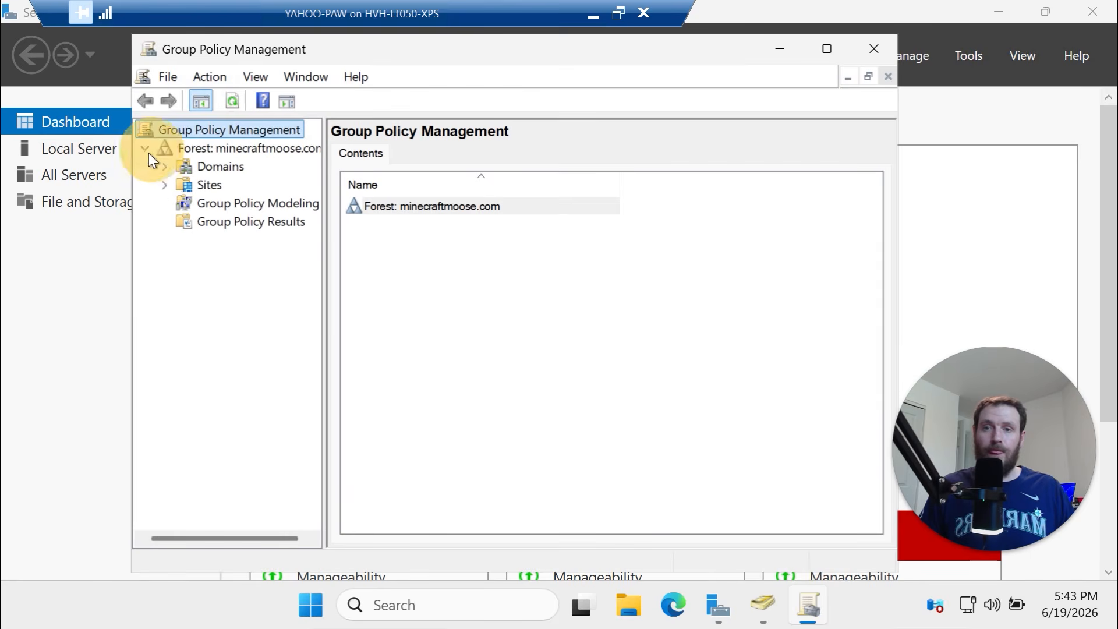
{"action": "left_click", "coordinate": [166, 168]}
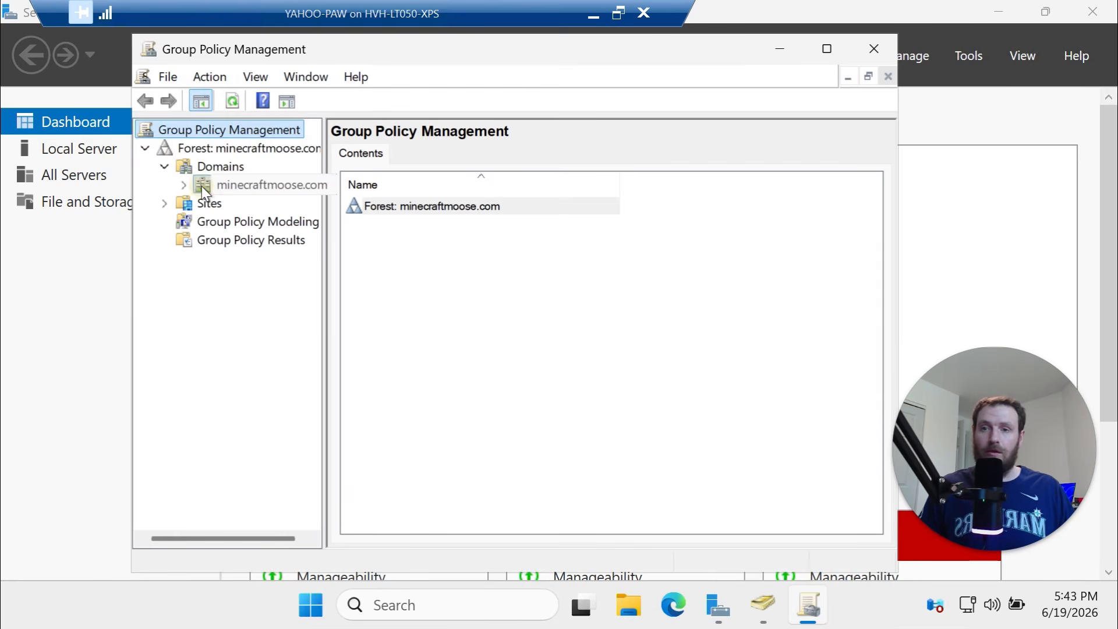
{"action": "double_click", "coordinate": [202, 186]}
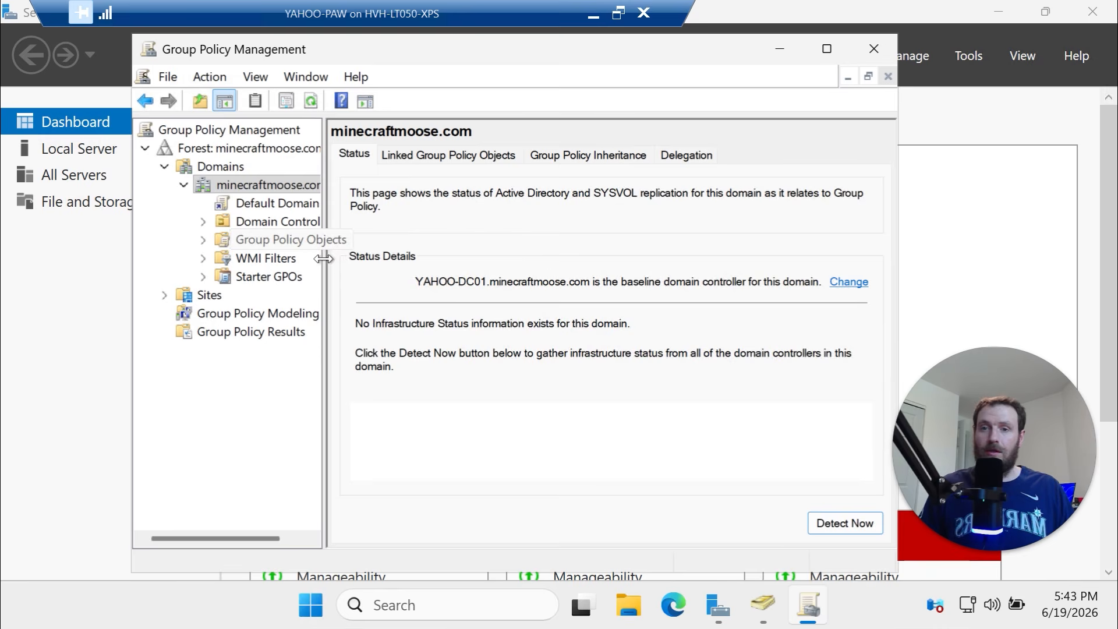
{"action": "left_click_drag", "start_coordinate": [324, 260], "coordinate": [402, 262]}
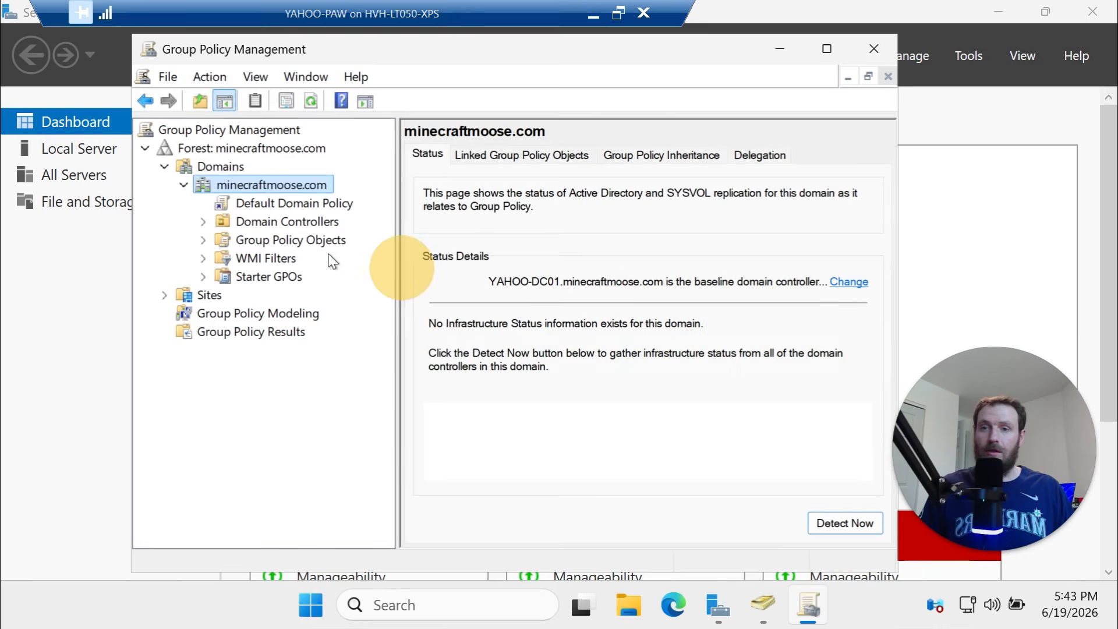
View the Default Domain Policy and Default Domain Controllers Policy, then close the console
{"action": "left_click", "coordinate": [222, 201]}
{"action": "left_click", "coordinate": [627, 353]}
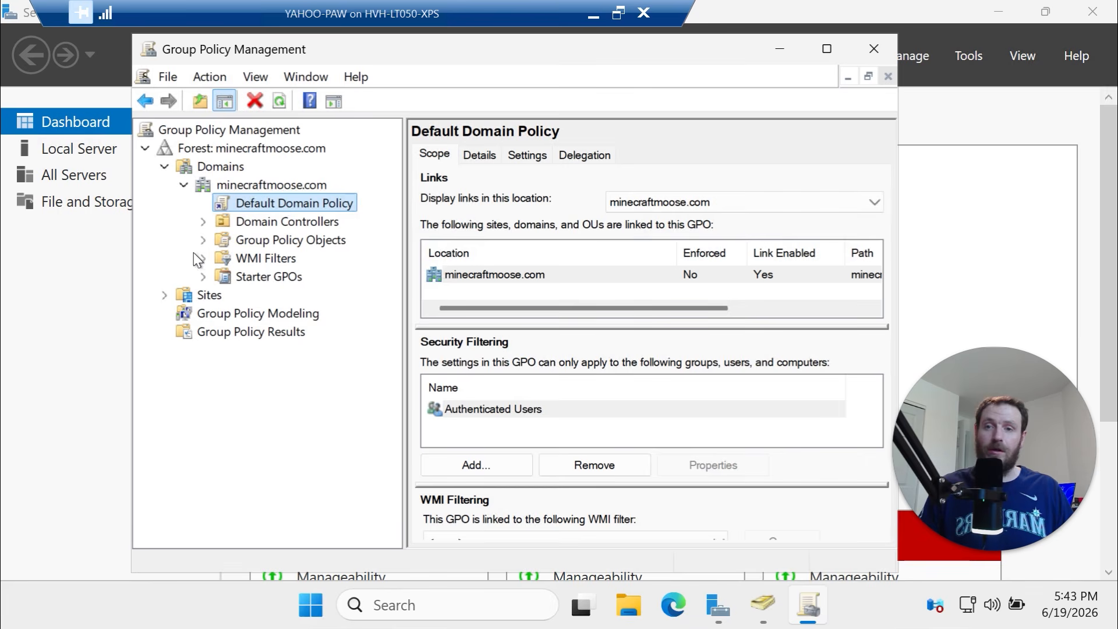
{"action": "left_click", "coordinate": [214, 222]}
{"action": "left_click", "coordinate": [203, 222]}
{"action": "left_click", "coordinate": [279, 240]}
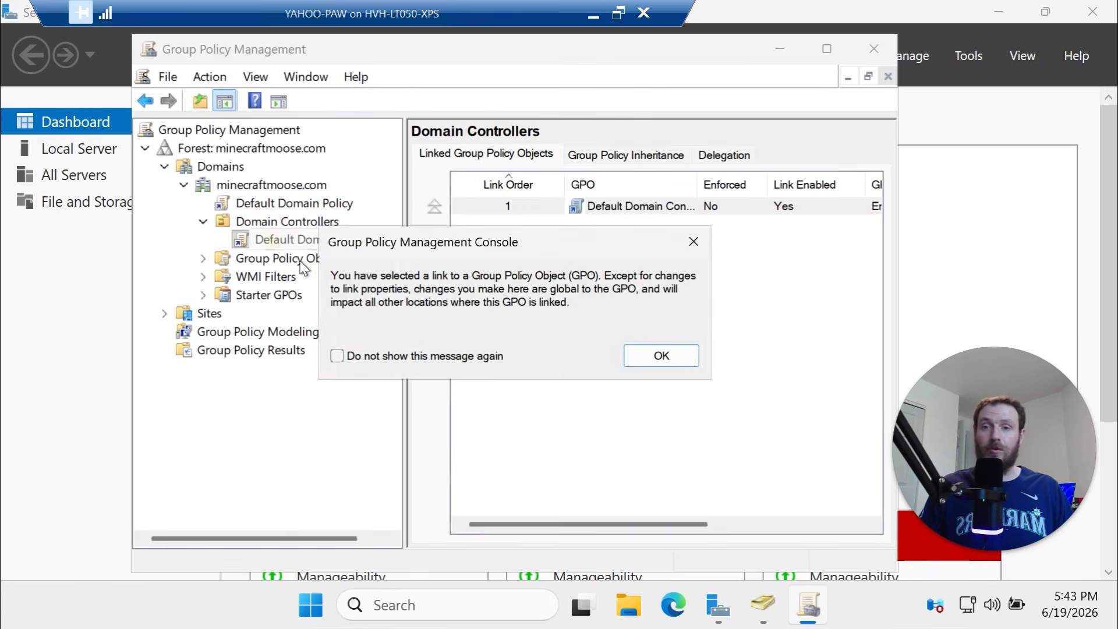
{"action": "left_click", "coordinate": [657, 357]}
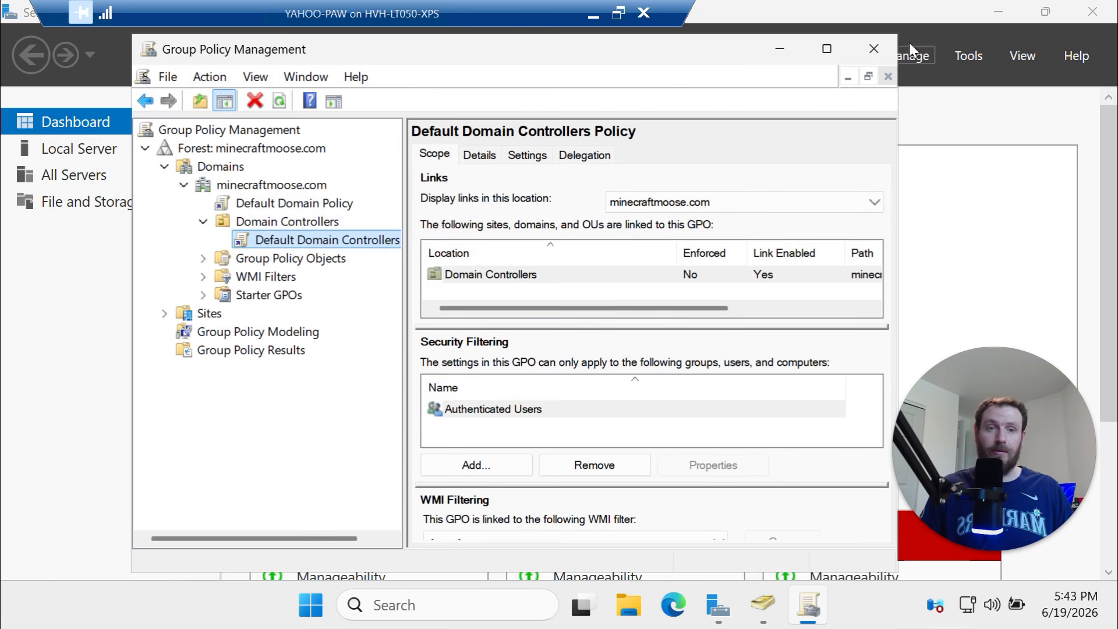
{"action": "left_click", "coordinate": [875, 48]}
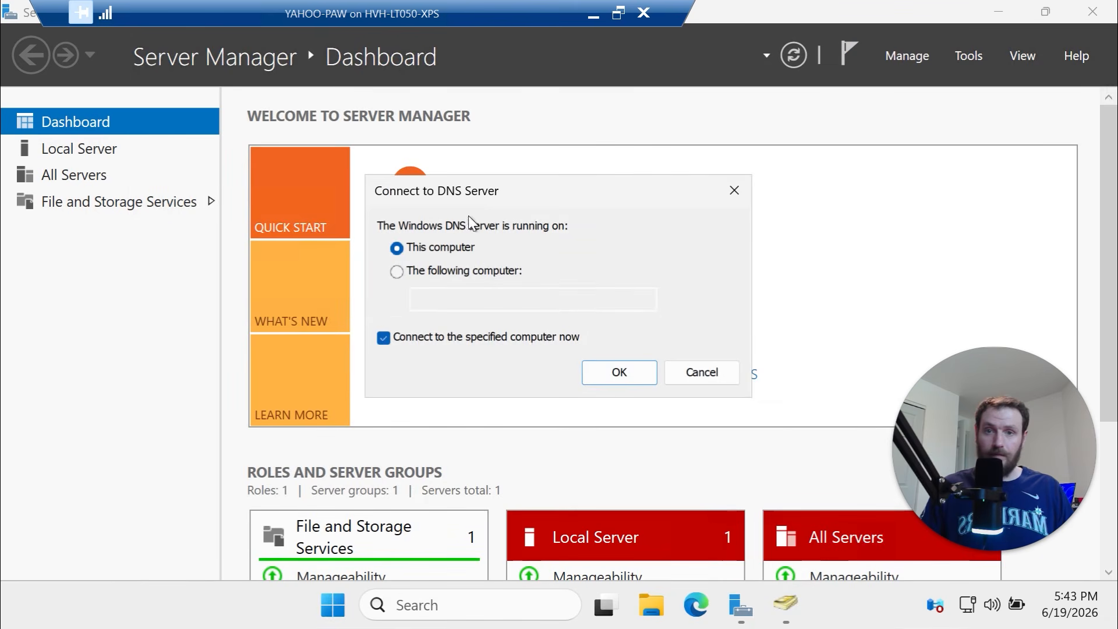
Connect DNS Manager to the DNS server yahoo-dc01 instead of the local computer
{"action": "left_click", "coordinate": [624, 380]}
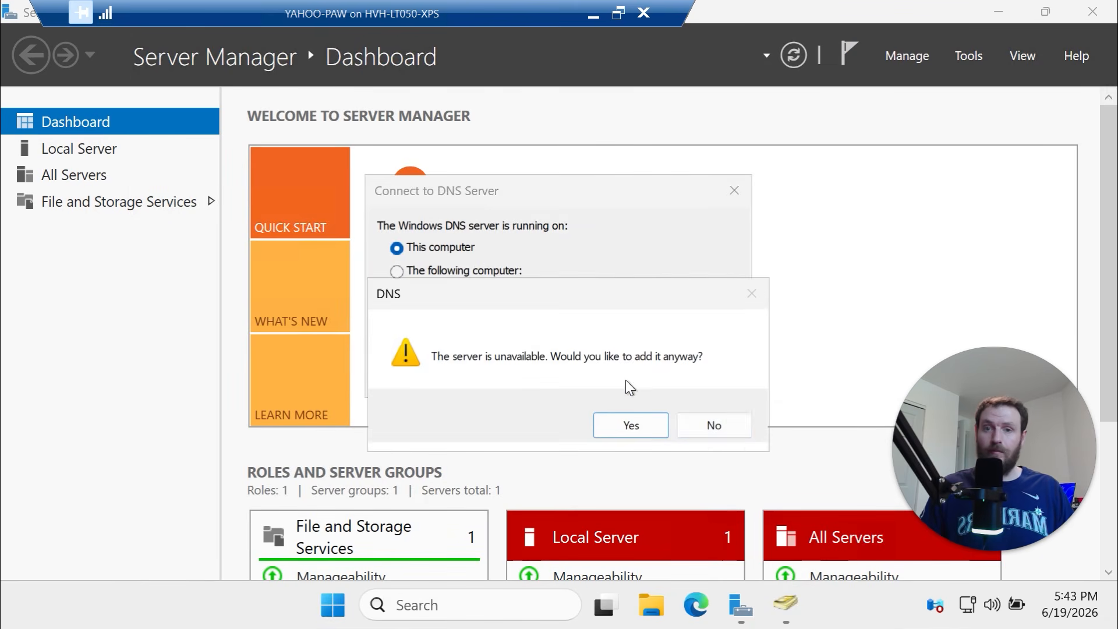
{"action": "left_click", "coordinate": [720, 431]}
{"action": "left_click", "coordinate": [429, 271]}
{"action": "left_click", "coordinate": [455, 300]}
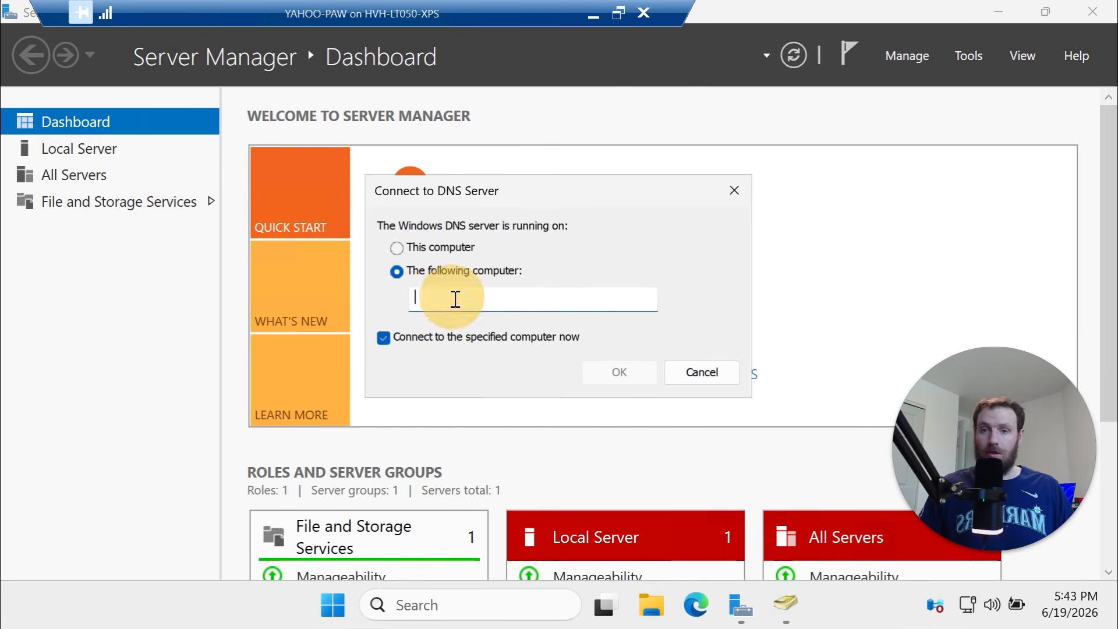
{"action": "type", "text": "yahoo"}
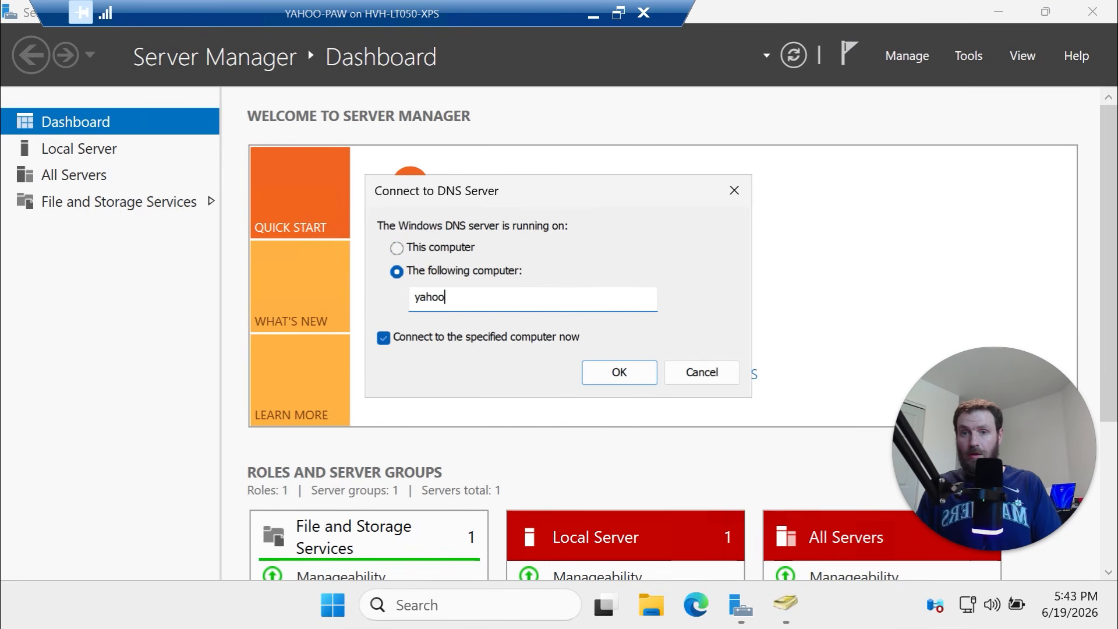
{"action": "type", "text": "-dc01"}
{"action": "key", "text": "Return"}
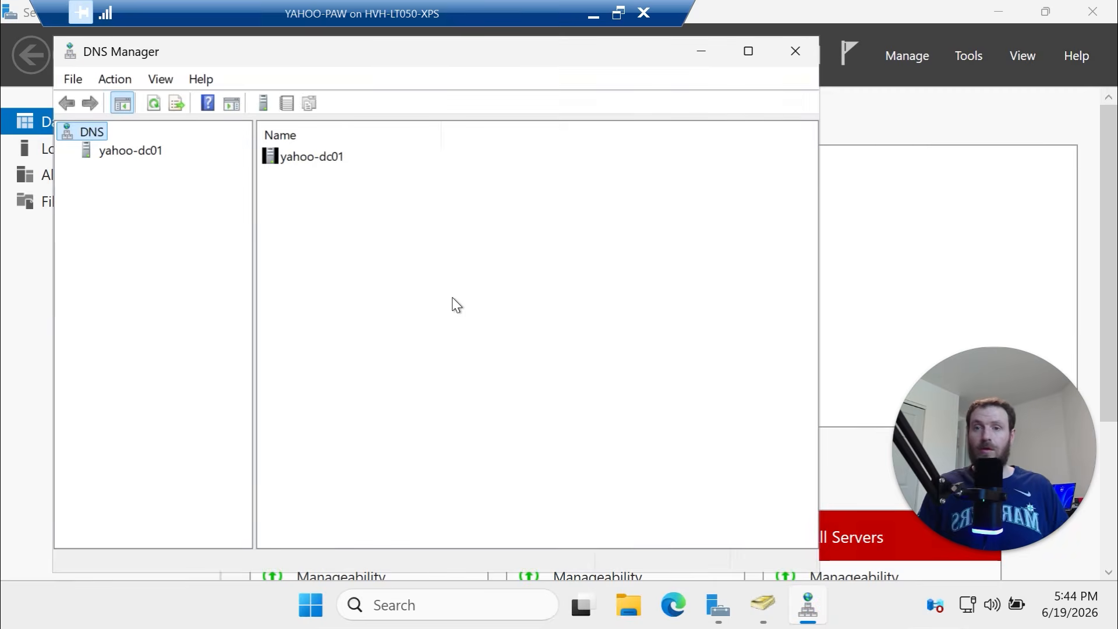
Open the minecraftmoose.com forward lookup zone and check the YAHOO-Clus01–03 host records
{"action": "left_click", "coordinate": [113, 151]}
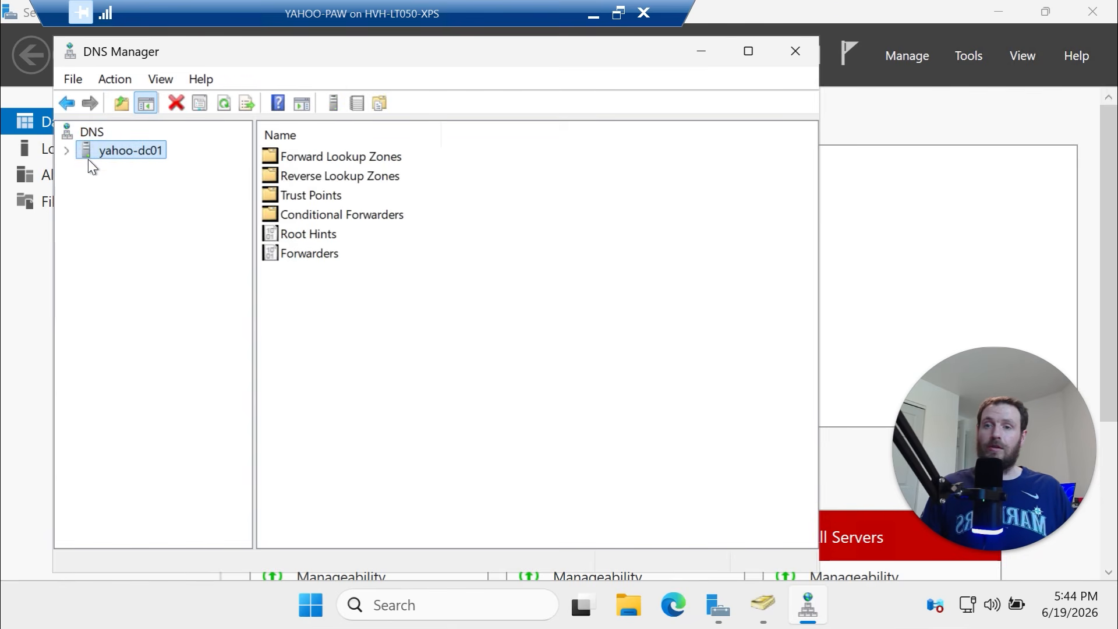
{"action": "left_click", "coordinate": [67, 151]}
{"action": "double_click", "coordinate": [97, 169]}
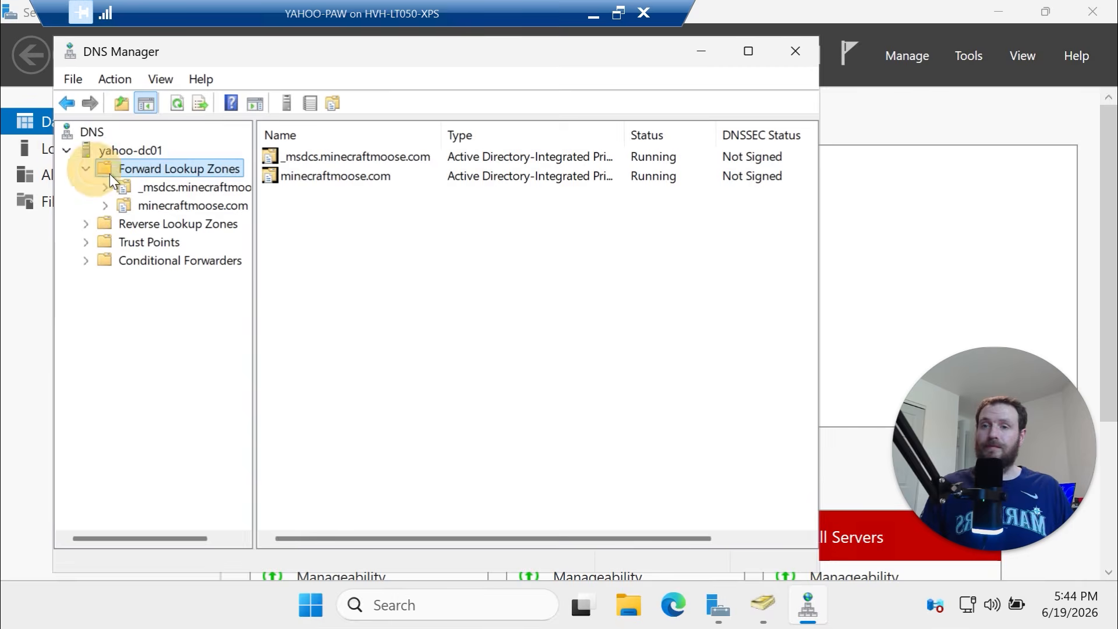
{"action": "left_click", "coordinate": [135, 198]}
{"action": "left_click", "coordinate": [119, 187]}
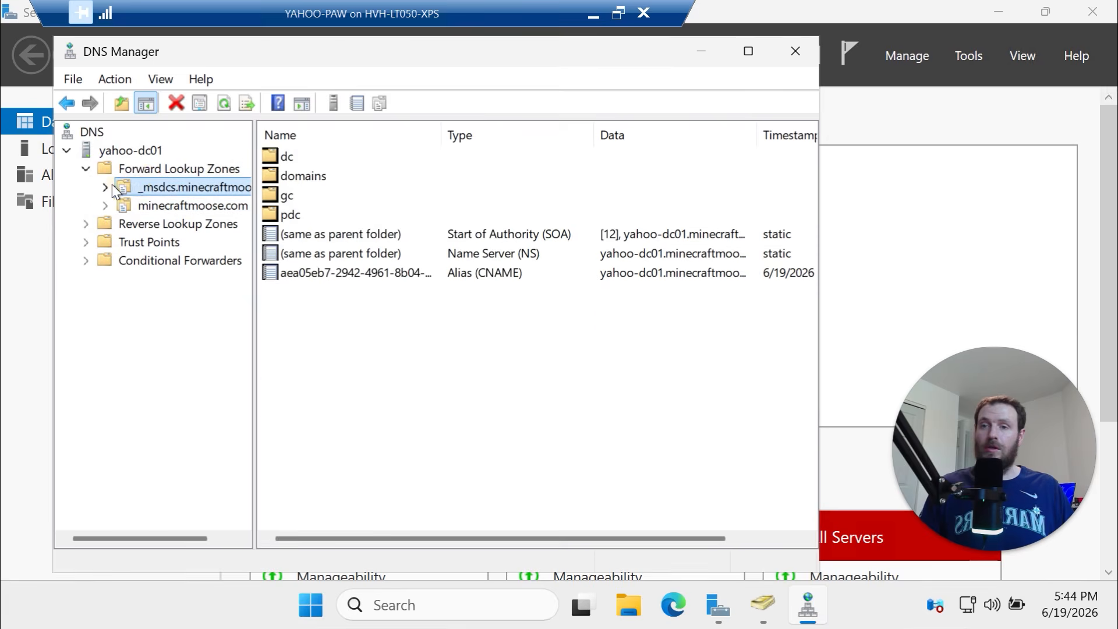
{"action": "left_click", "coordinate": [107, 187]}
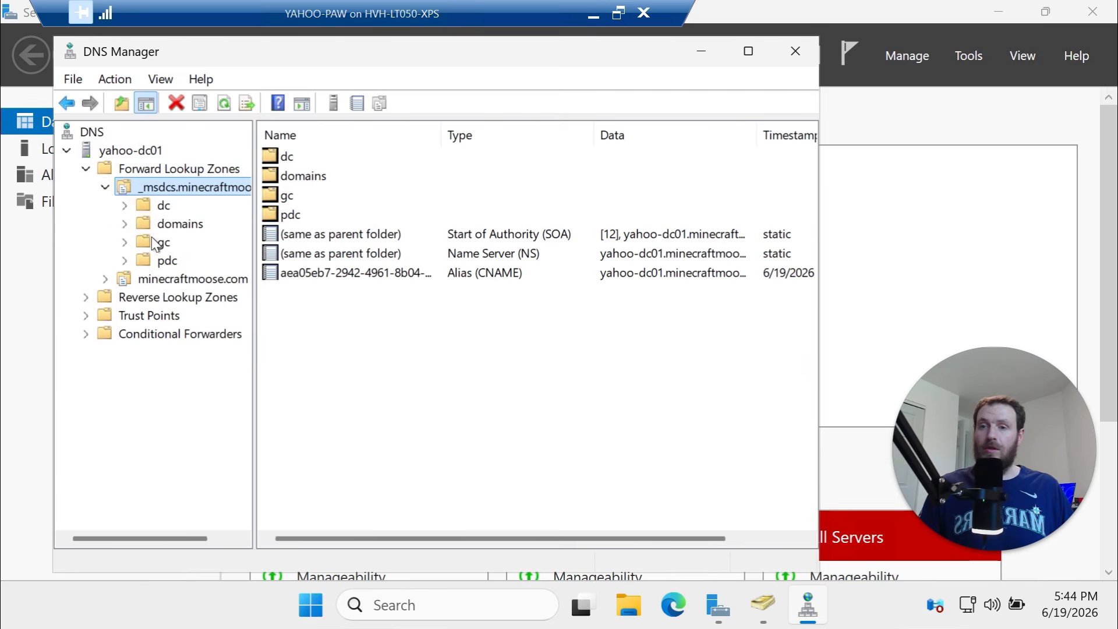
{"action": "left_click", "coordinate": [157, 276]}
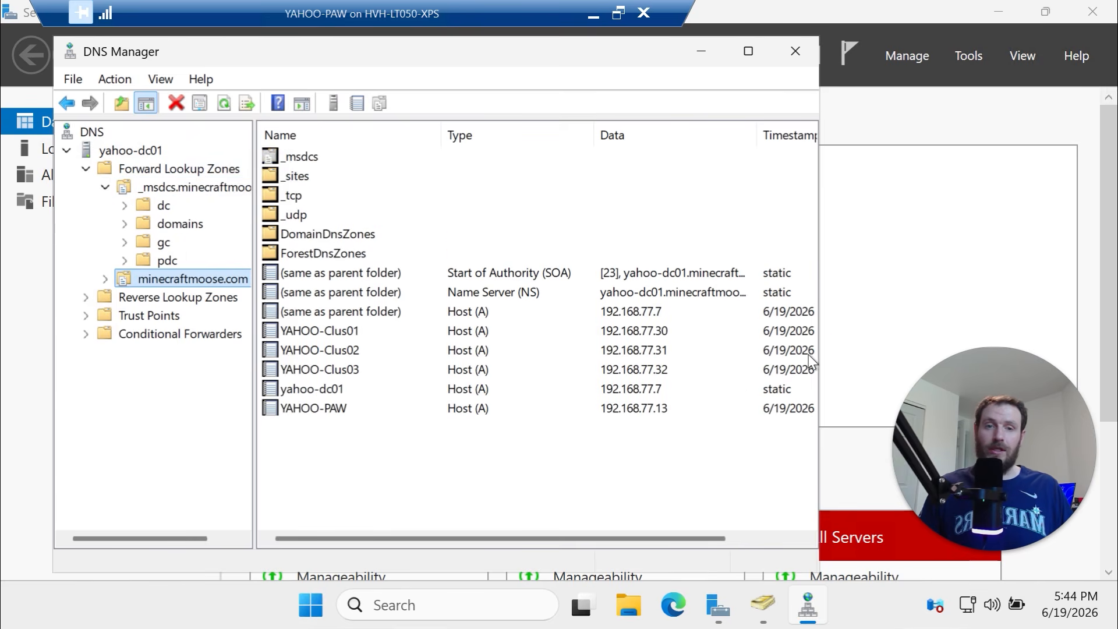
{"action": "left_click_drag", "start_coordinate": [819, 360], "coordinate": [967, 360]}
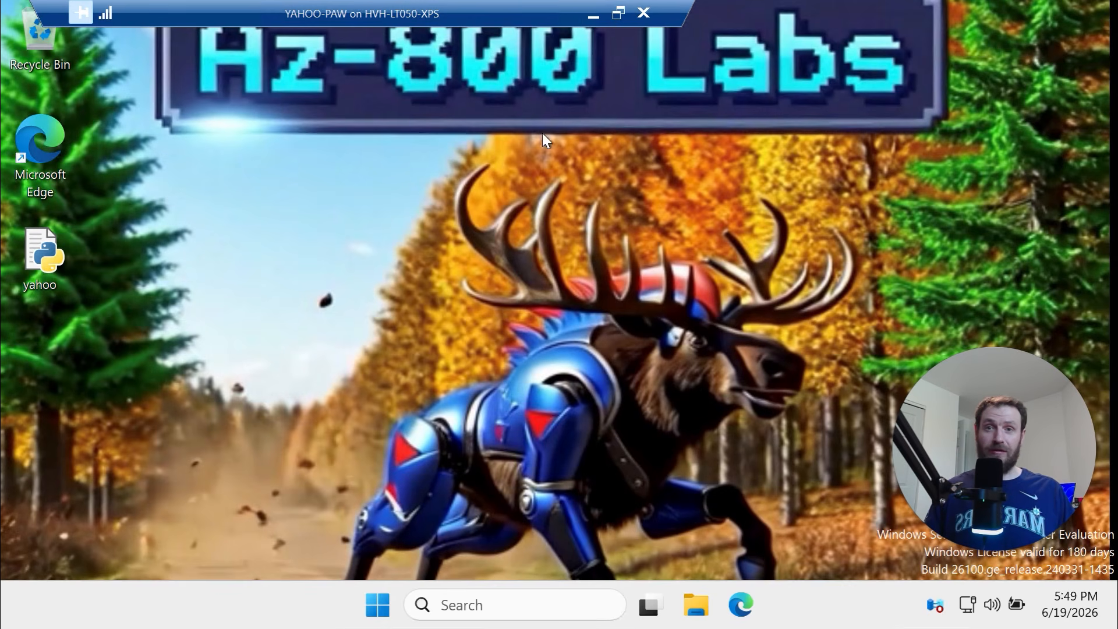
Copy the Get-Credential and Invoke-Command block, lines 154–157, from the VS Code script
{"action": "left_click", "coordinate": [591, 16]}
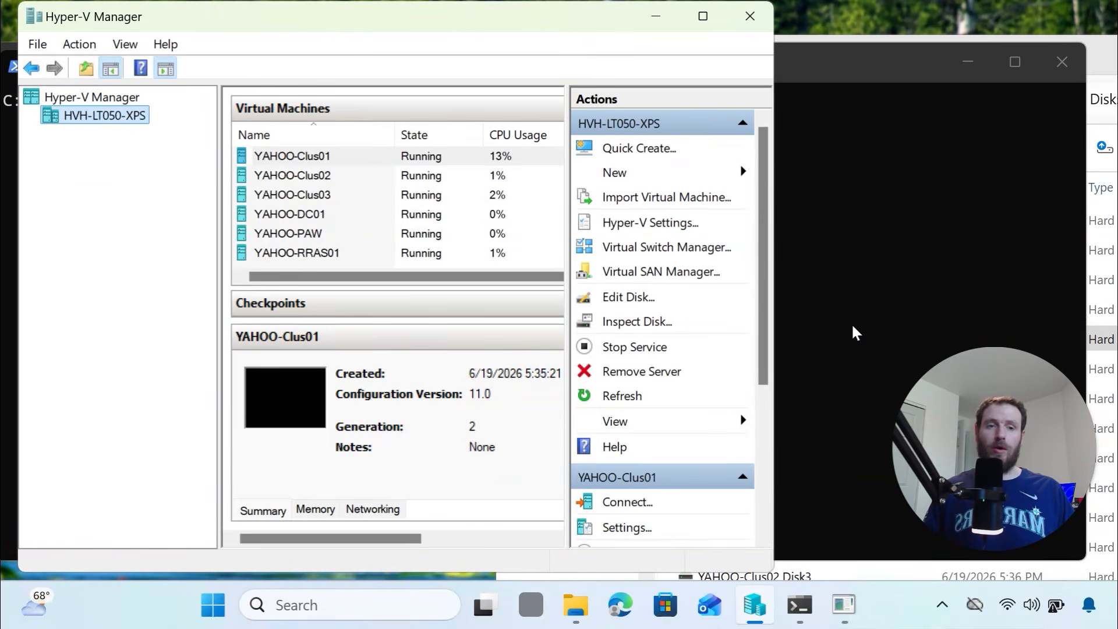
{"action": "left_click", "coordinate": [836, 238]}
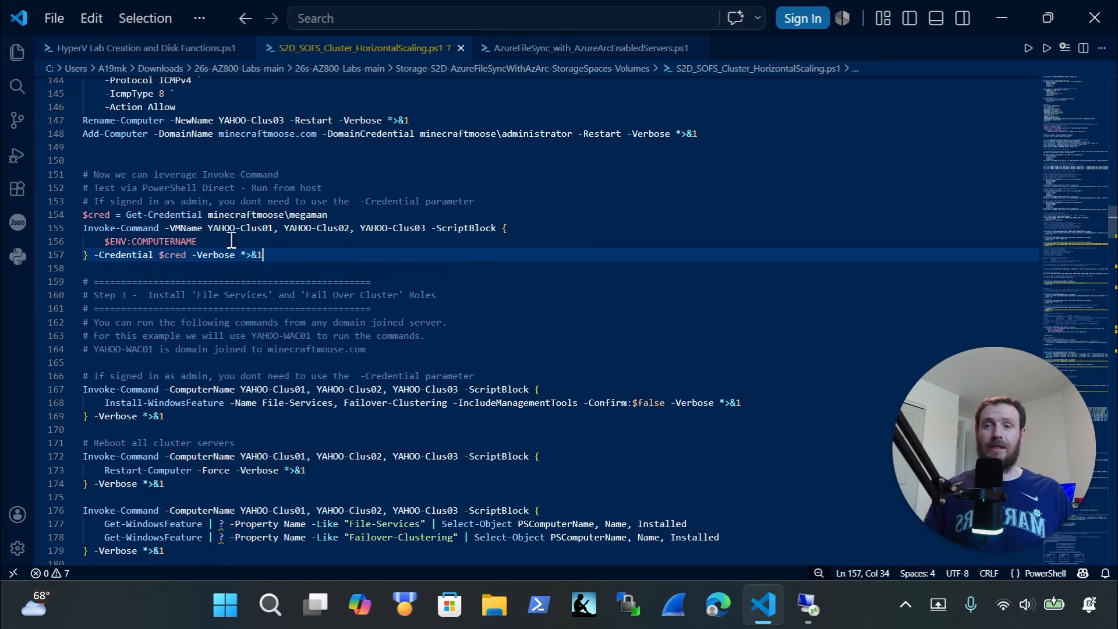
{"action": "left_click", "coordinate": [206, 230]}
{"action": "left_click_drag", "start_coordinate": [206, 230], "coordinate": [165, 228]}
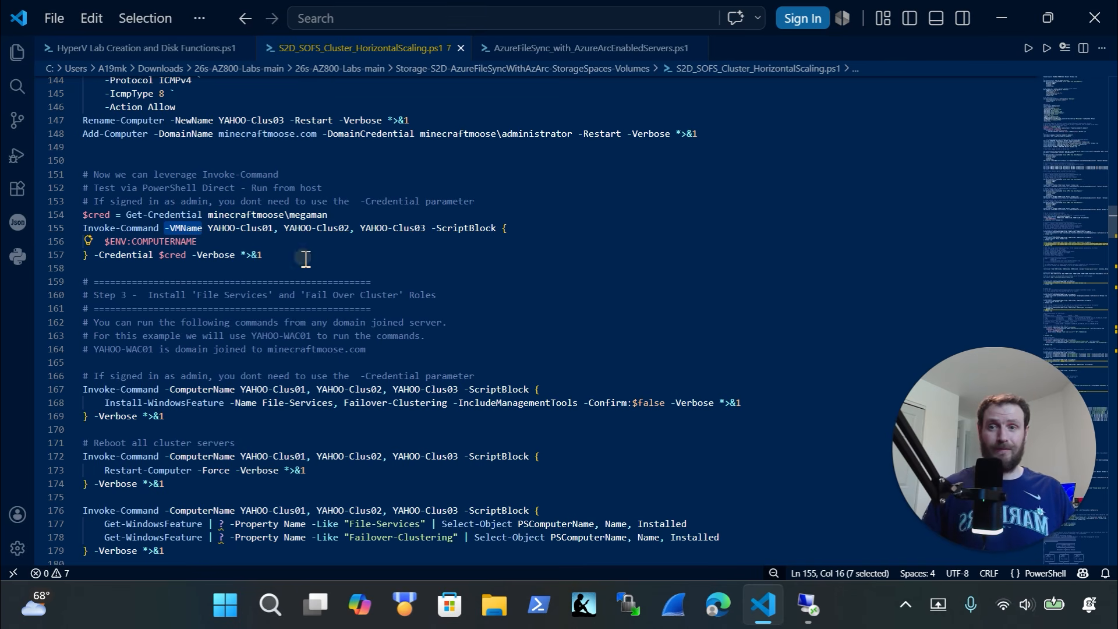
{"action": "left_click_drag", "start_coordinate": [304, 257], "coordinate": [37, 219]}
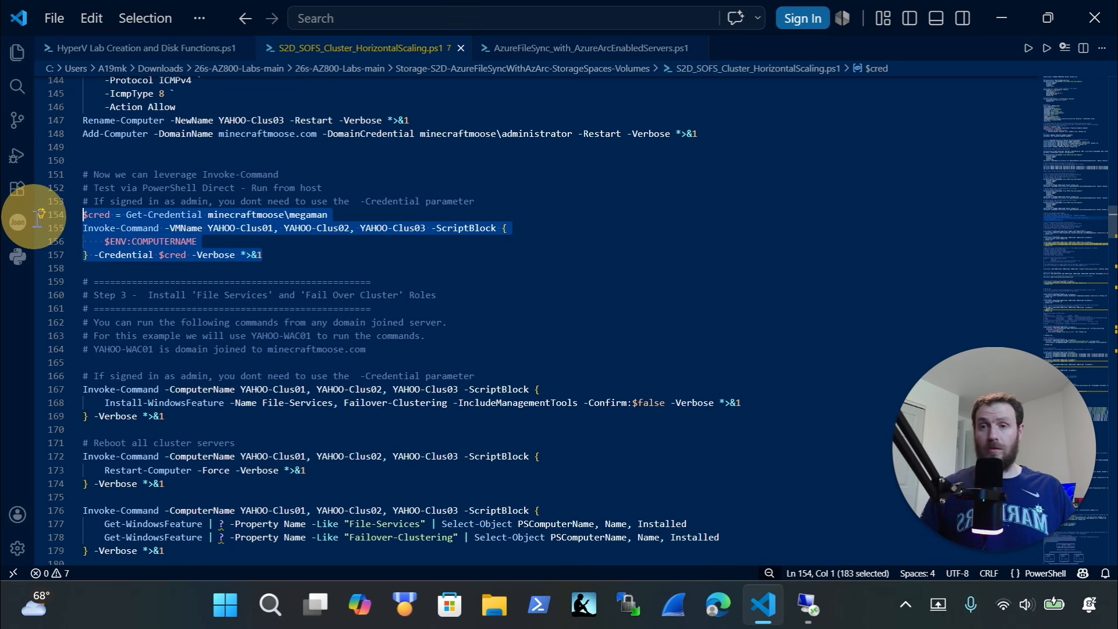
{"action": "key", "text": "ctrl+c"}
{"action": "left_click", "coordinate": [807, 605]}
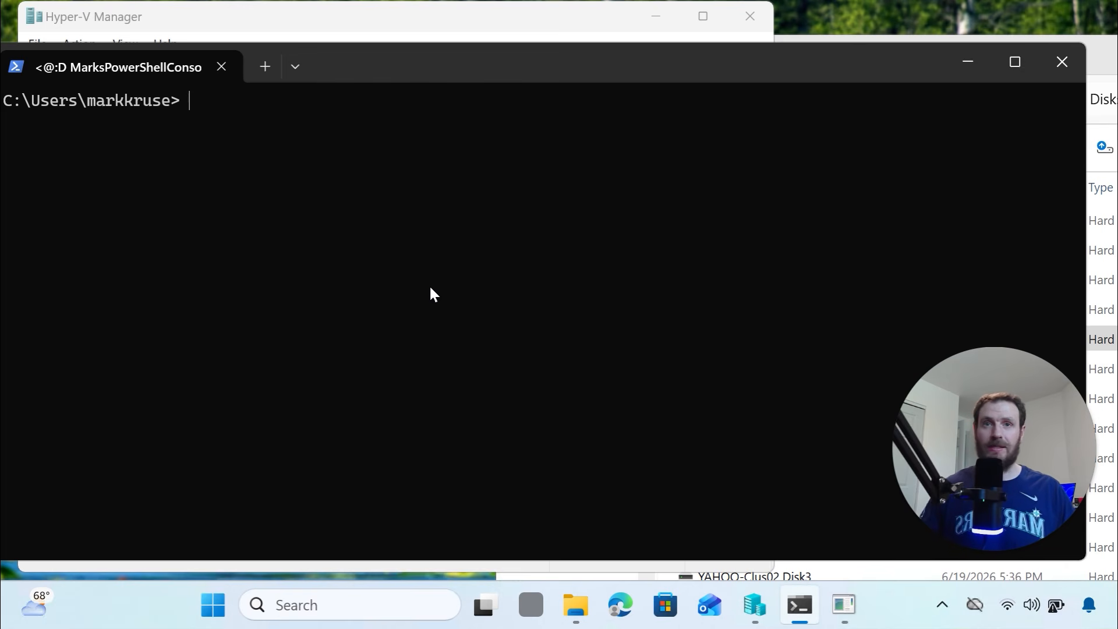
Paste the credential command and enter the domain account password to store the credentials
{"action": "key", "text": "ctrl+v"}
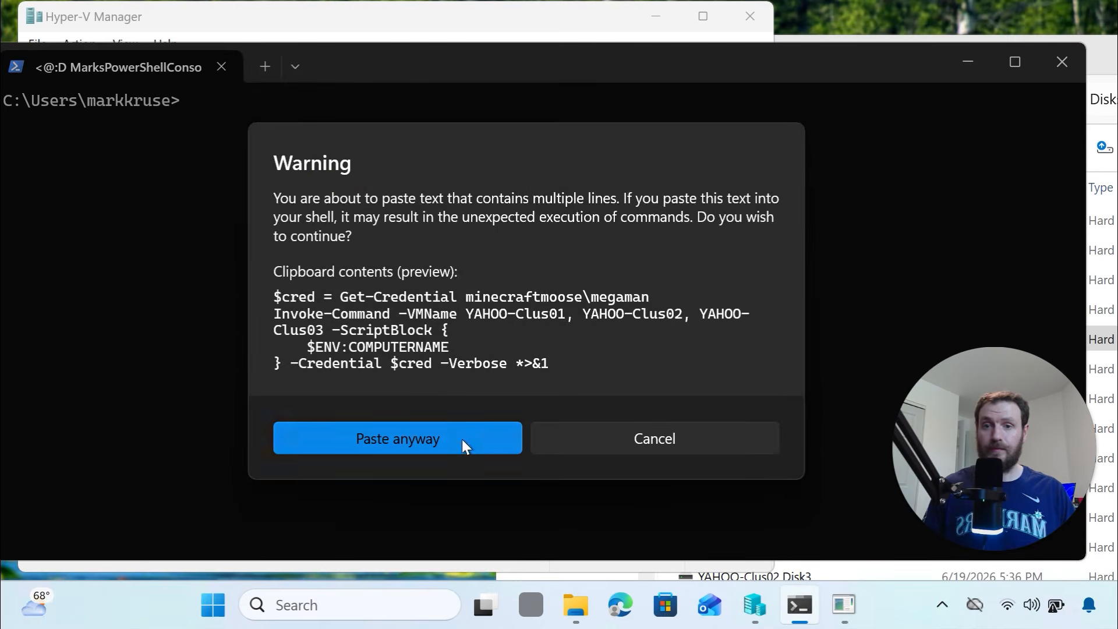
{"action": "left_click", "coordinate": [462, 440]}
{"action": "left_click_drag", "start_coordinate": [583, 168], "coordinate": [433, 169]}
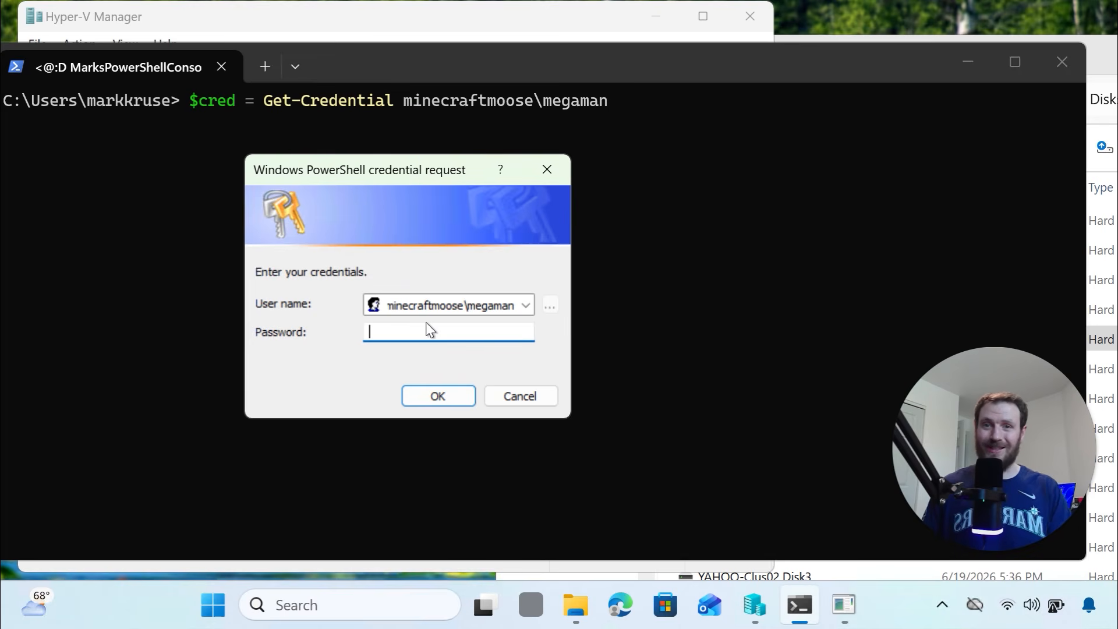
{"action": "type", "text": "•"}
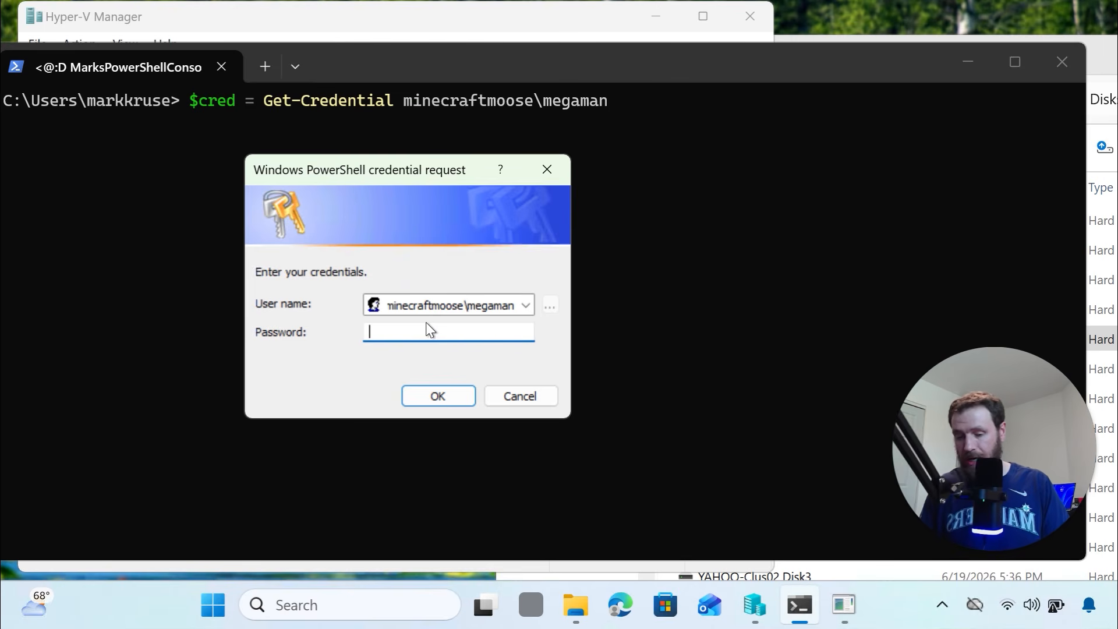
{"action": "type", "text": "••••••••••"}
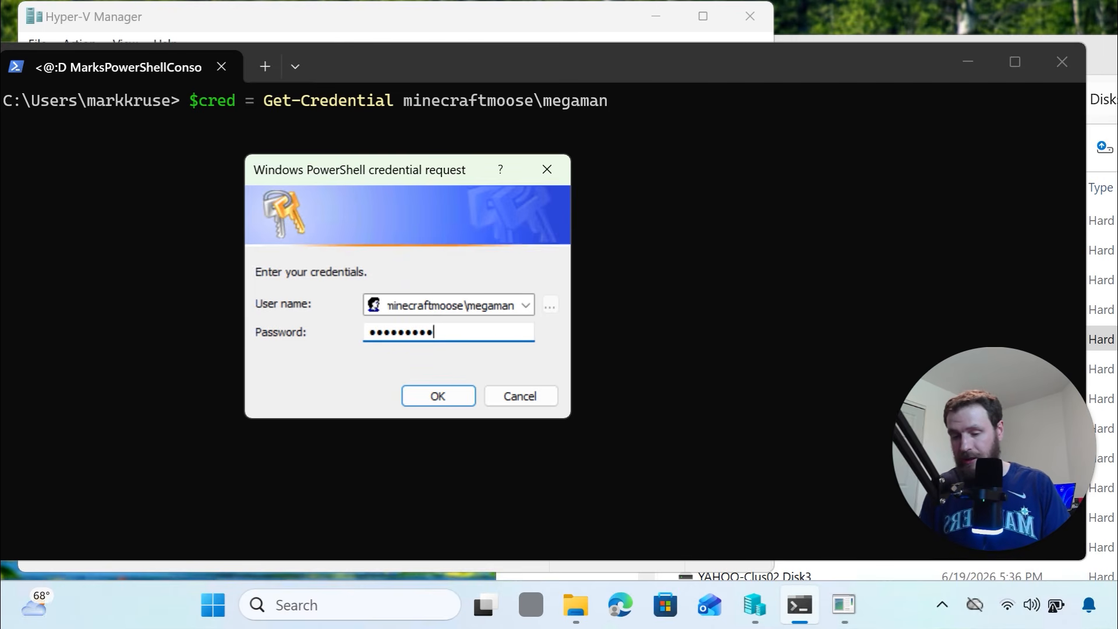
{"action": "type", "text": "•"}
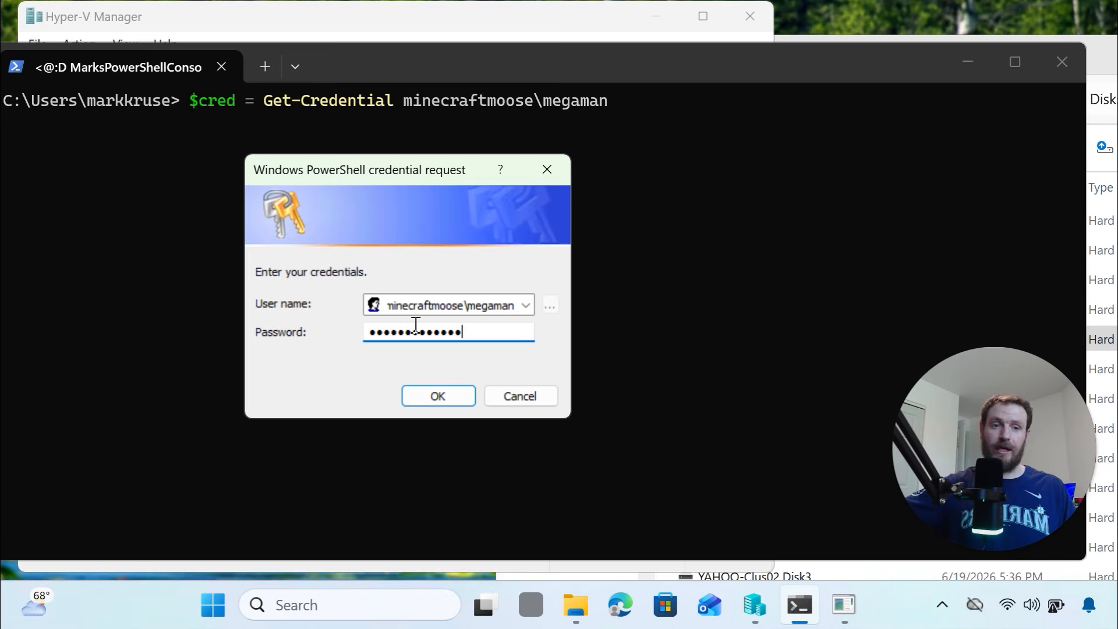
{"action": "left_click", "coordinate": [437, 396]}
Run Invoke-Command, confirming YAHOO-CLUS01, 02 and 03 return their computer names, then switch to YAHOO-PAW
{"action": "key", "text": "ctrl+v"}
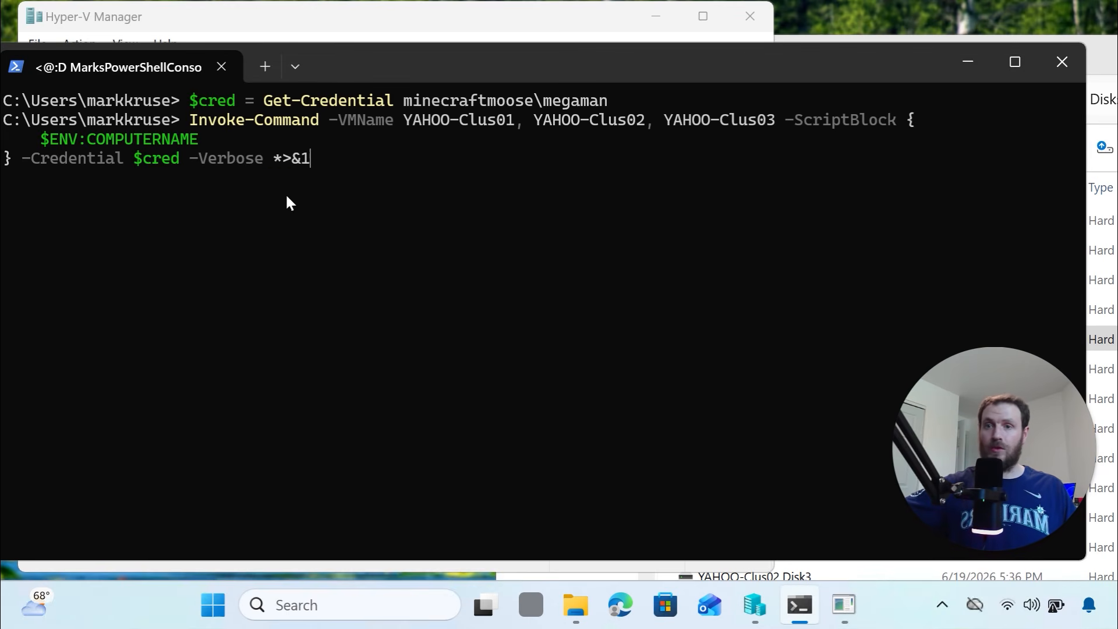
{"action": "double_click", "coordinate": [170, 156]}
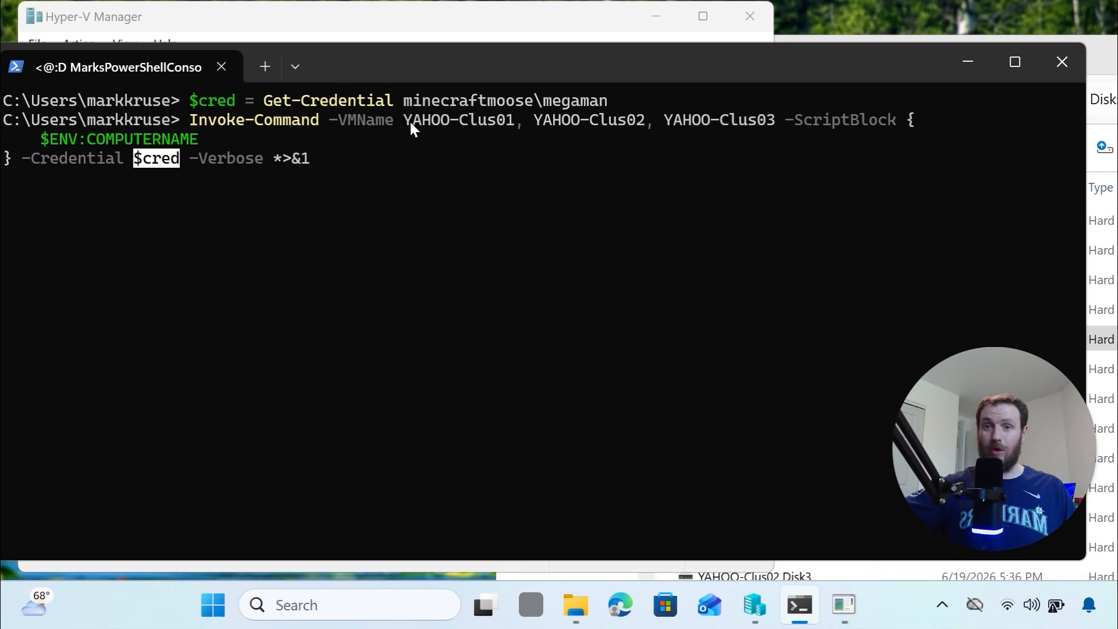
{"action": "left_click_drag", "start_coordinate": [410, 120], "coordinate": [775, 140]}
{"action": "left_click", "coordinate": [519, 219]}
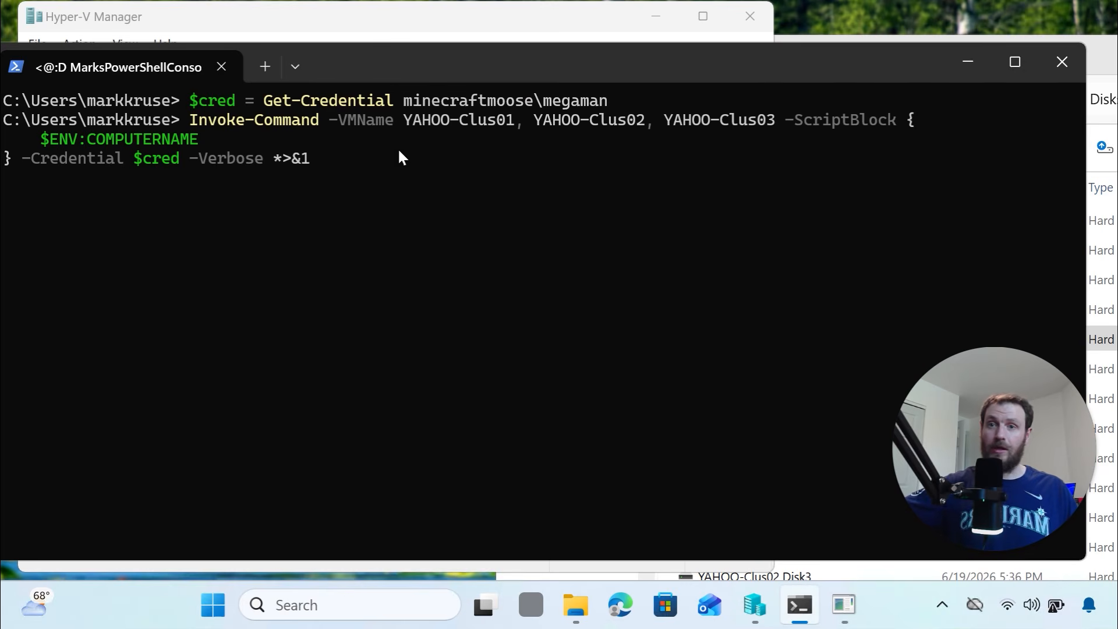
{"action": "left_click_drag", "start_coordinate": [366, 62], "coordinate": [445, 38]}
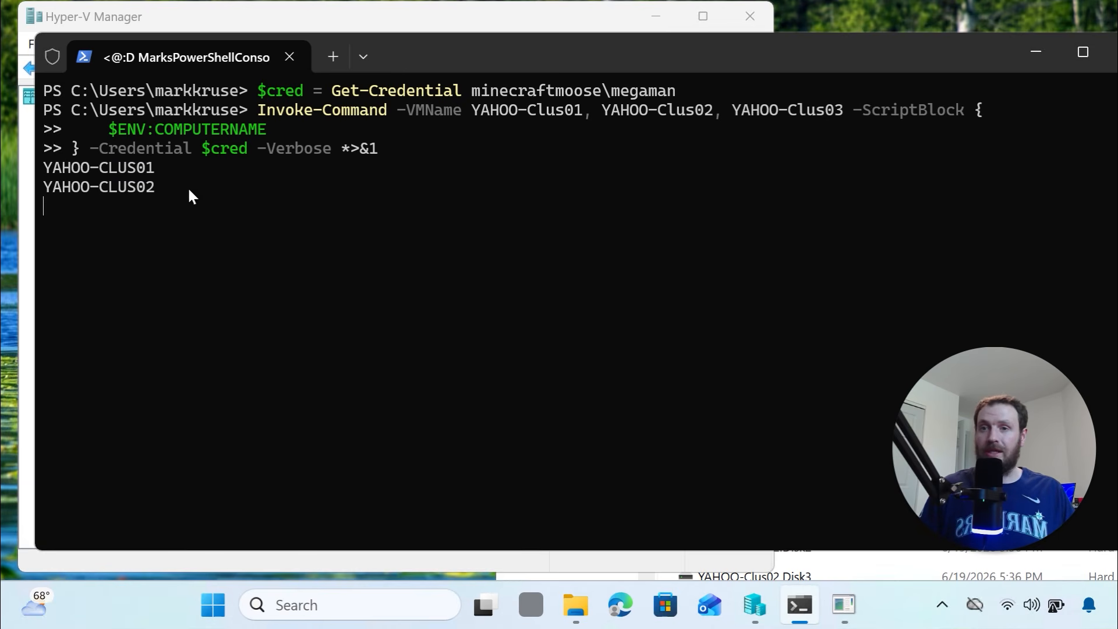
{"action": "left_click_drag", "start_coordinate": [159, 200], "coordinate": [43, 166]}
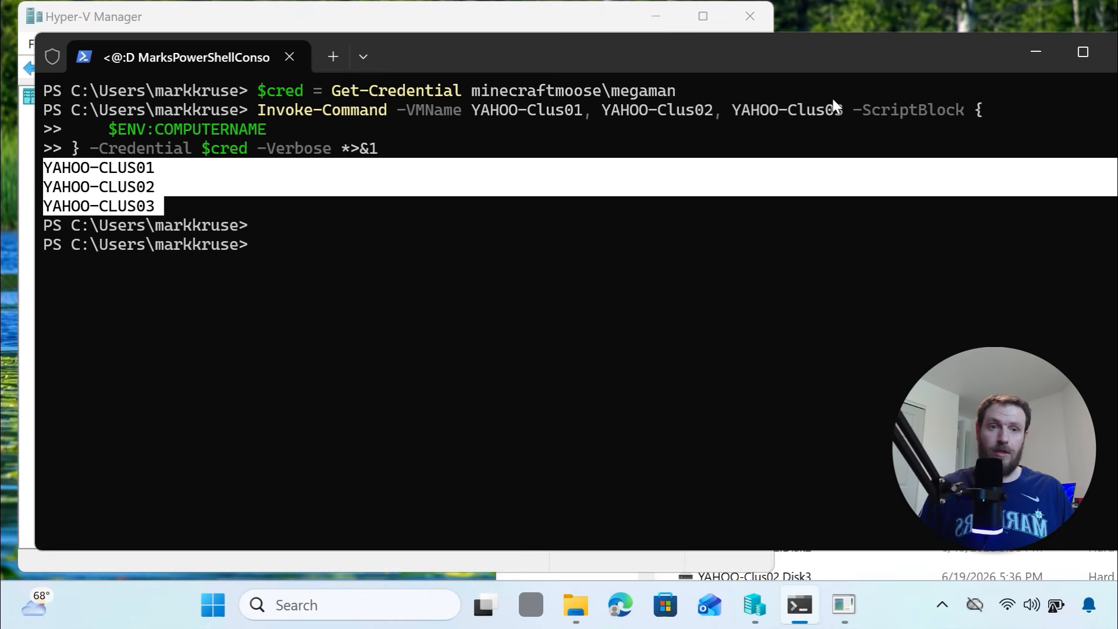
{"action": "left_click", "coordinate": [1023, 51]}
{"action": "left_click", "coordinate": [843, 612]}
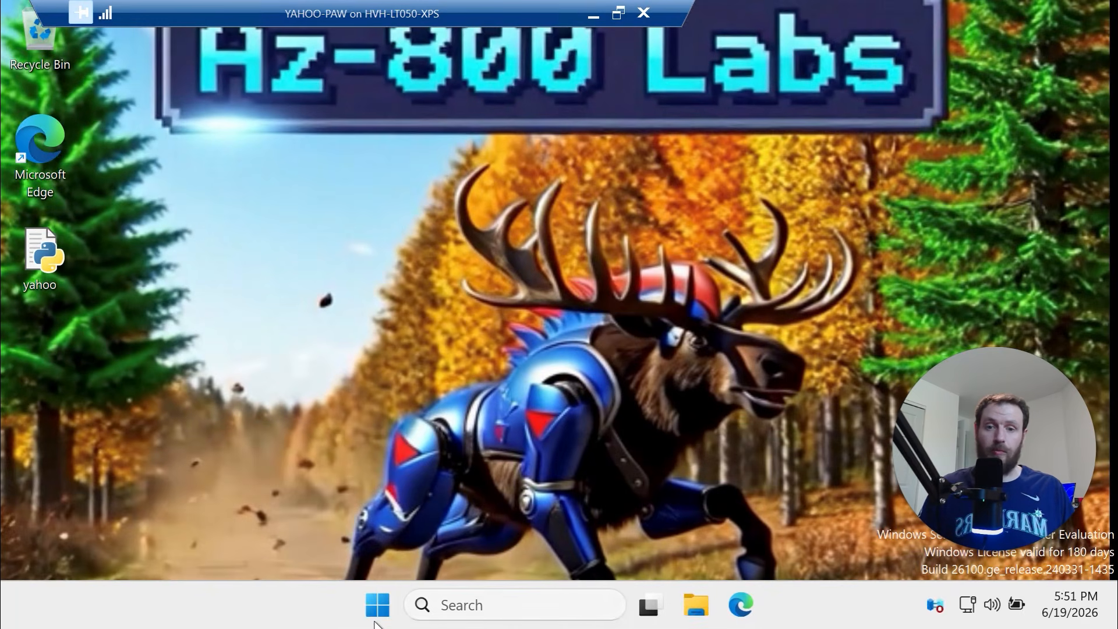
Launch Terminal (Admin) on YAHOO-PAW and resize and position its window
{"action": "right_click", "coordinate": [378, 613]}
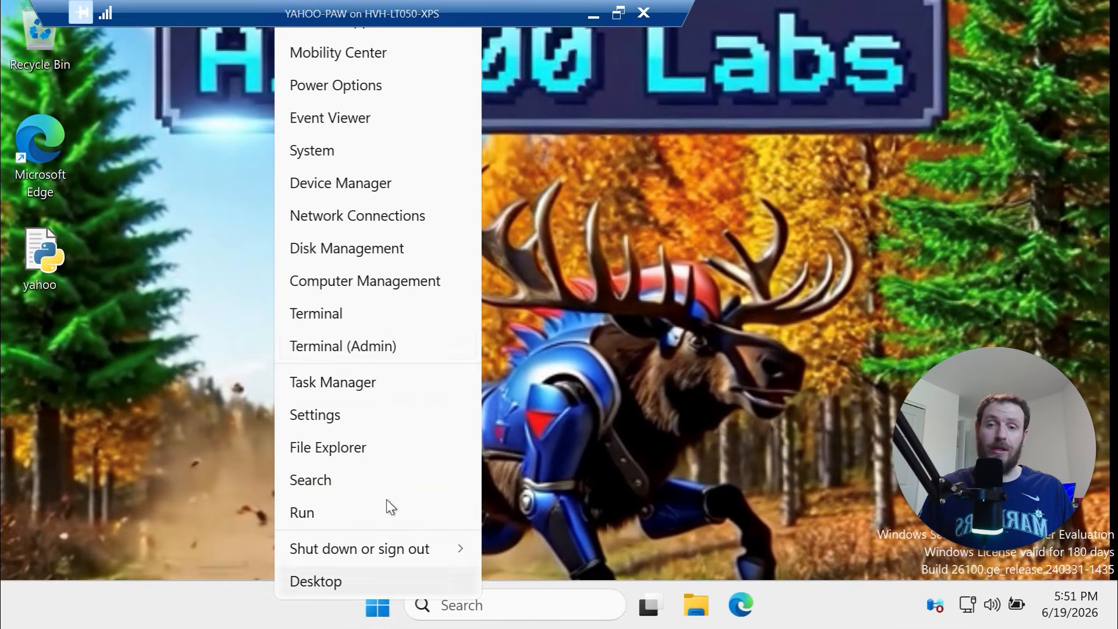
{"action": "left_click", "coordinate": [389, 350]}
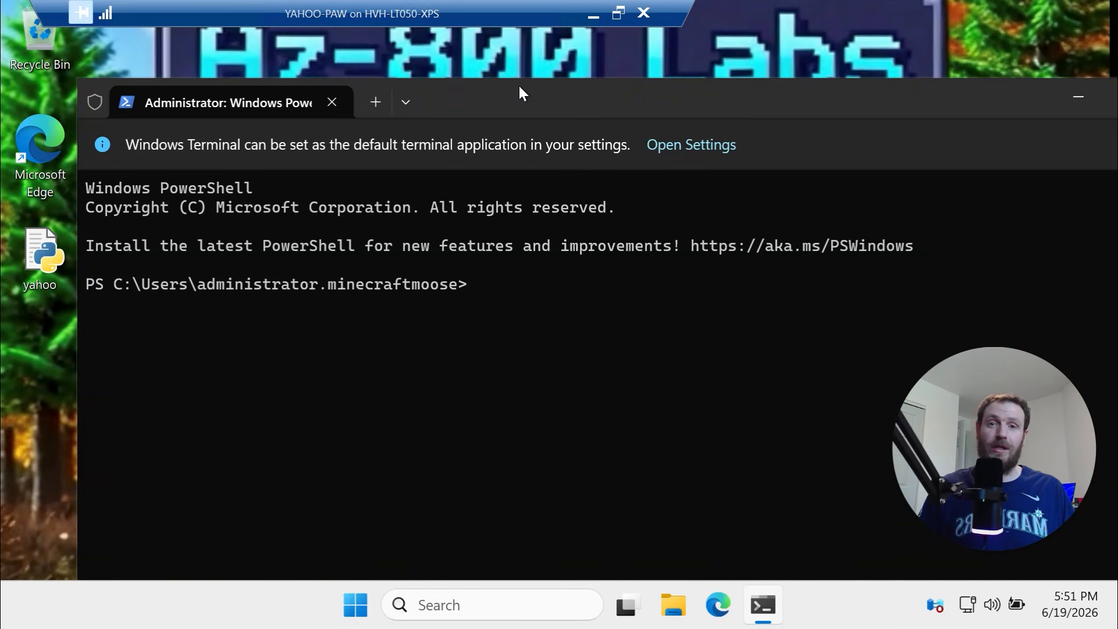
{"action": "left_click_drag", "start_coordinate": [520, 86], "coordinate": [437, 76]}
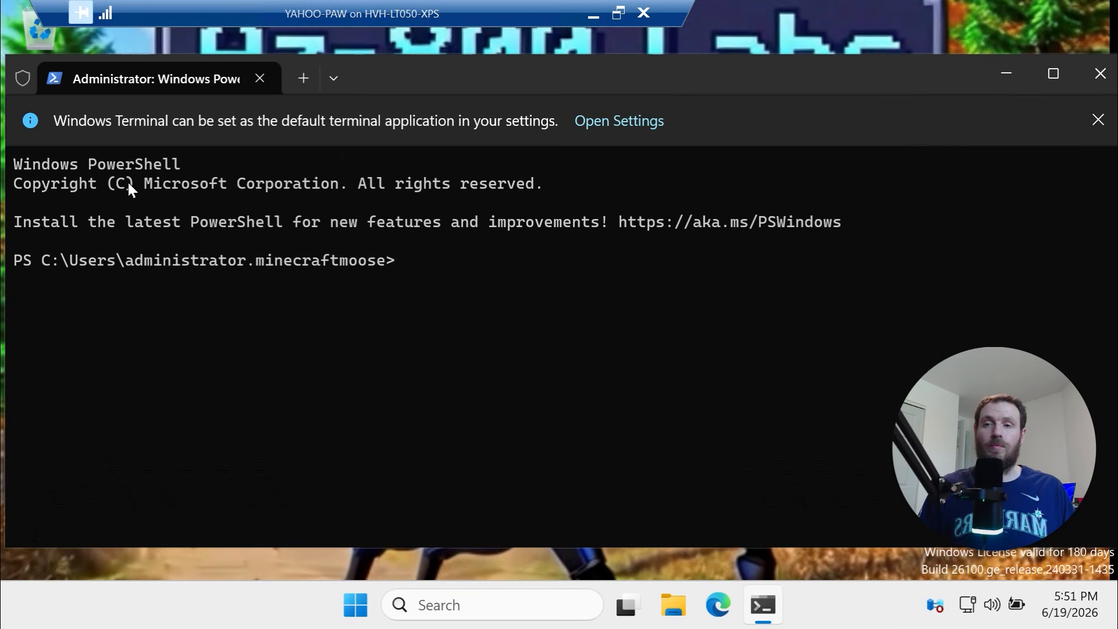
{"action": "left_click_drag", "start_coordinate": [9, 222], "coordinate": [119, 233]}
{"action": "left_click_drag", "start_coordinate": [612, 79], "coordinate": [571, 84]}
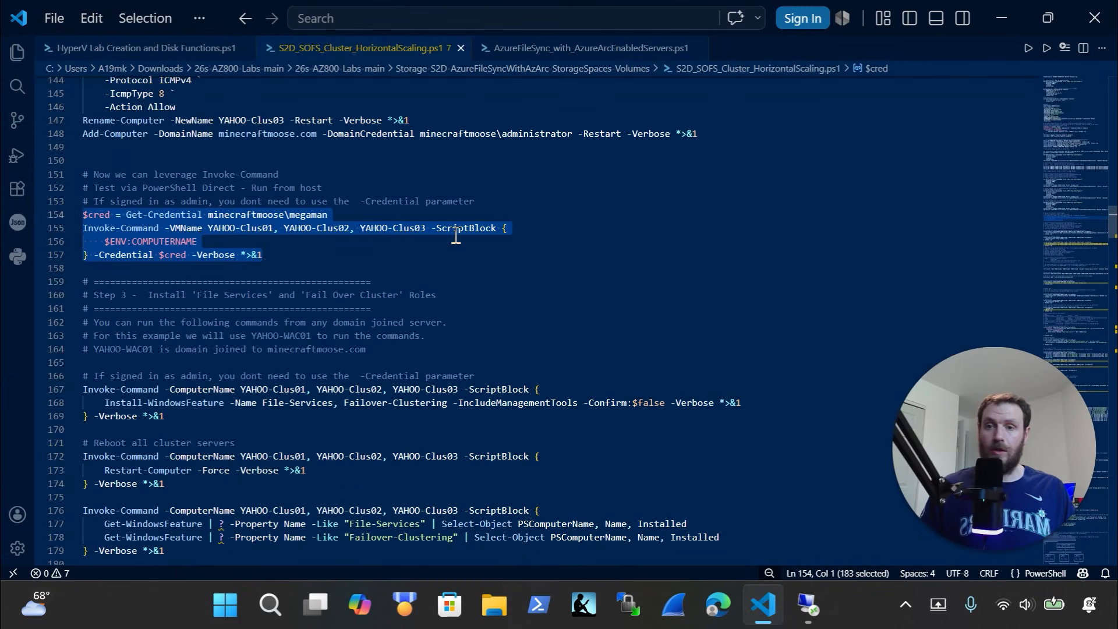
Install File-Services and Failover-Clustering on YAHOO-Clus01–03 using script lines 167-169
{"action": "scroll", "coordinate": [296, 364], "scroll_direction": "down", "scroll_amount": 3}
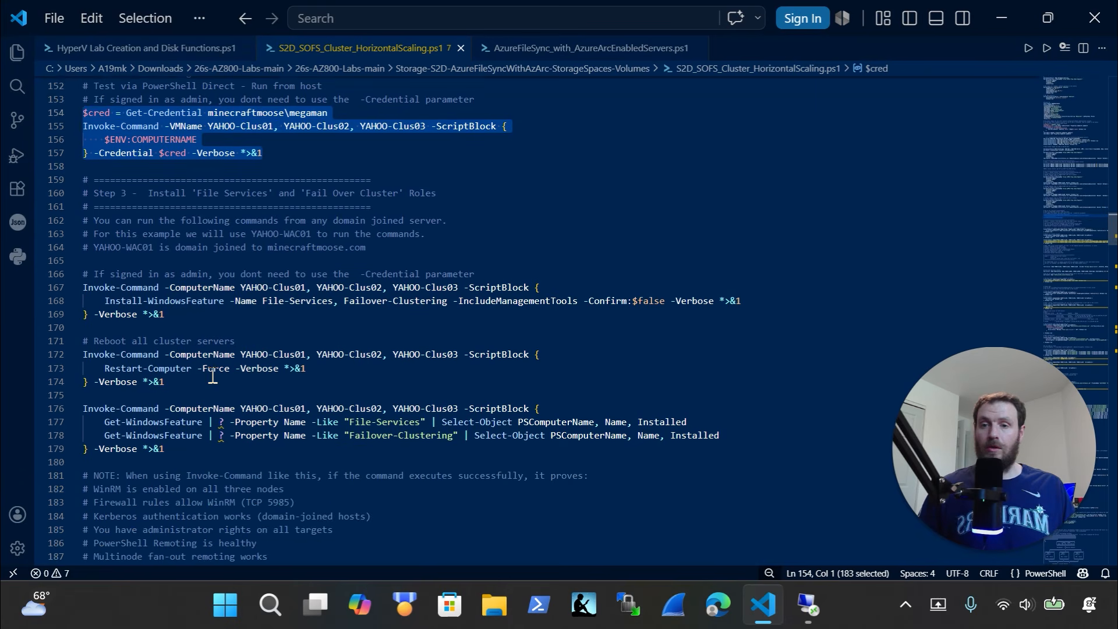
{"action": "left_click", "coordinate": [168, 314]}
{"action": "left_click_drag", "start_coordinate": [93, 298], "coordinate": [58, 289]}
{"action": "key", "text": "super+c"}
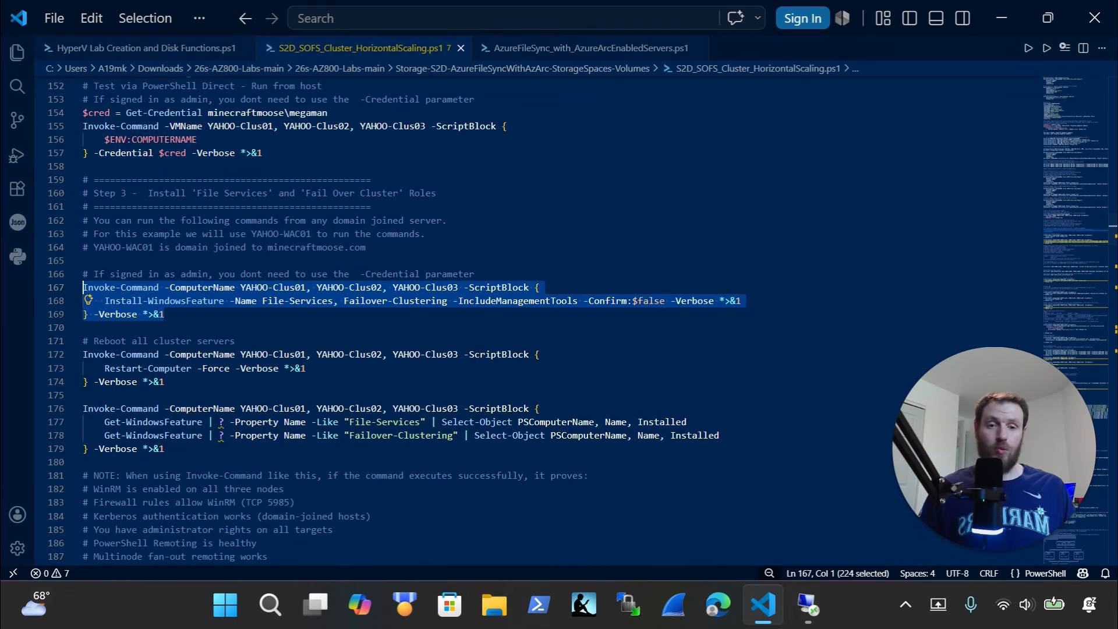
{"action": "left_click", "coordinate": [808, 606]}
{"action": "key", "text": "ctrl+v"}
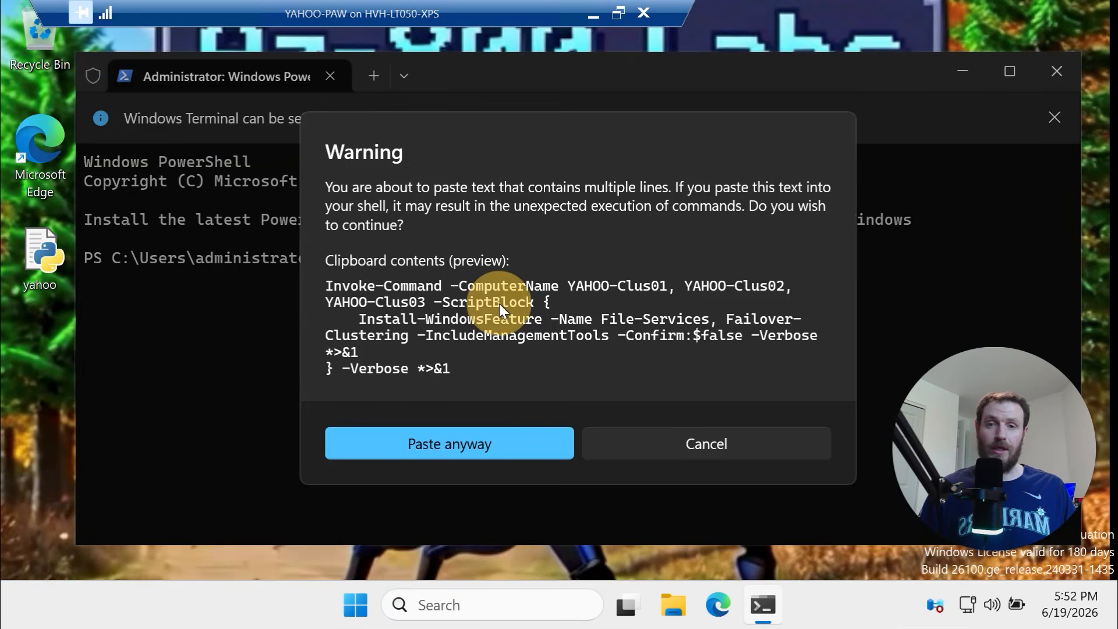
{"action": "left_click", "coordinate": [515, 453]}
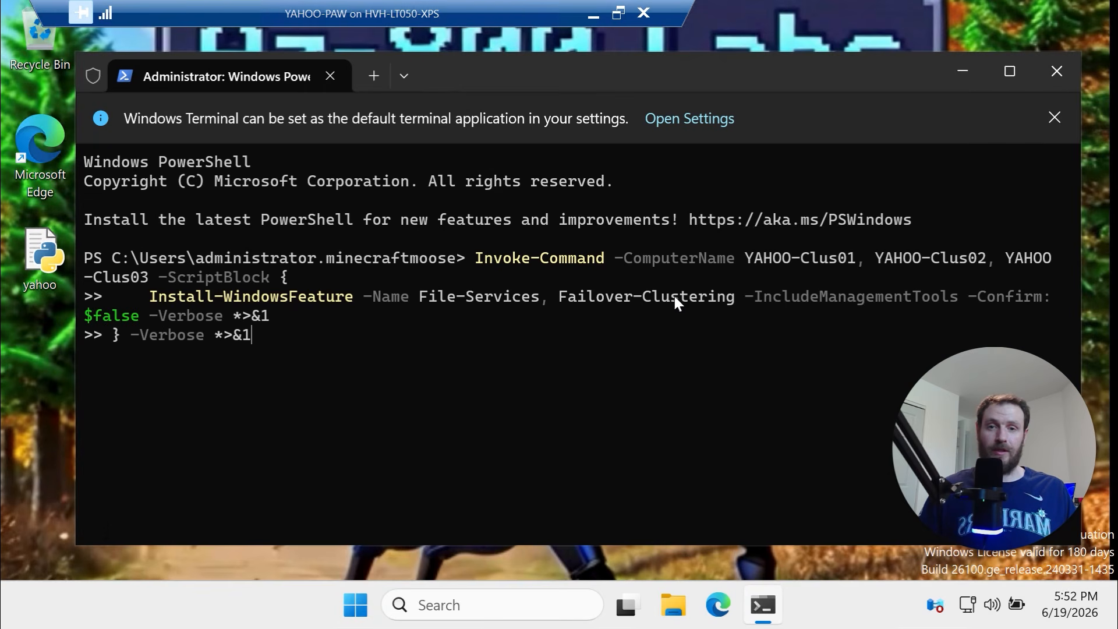
{"action": "left_click_drag", "start_coordinate": [725, 299], "coordinate": [587, 299]}
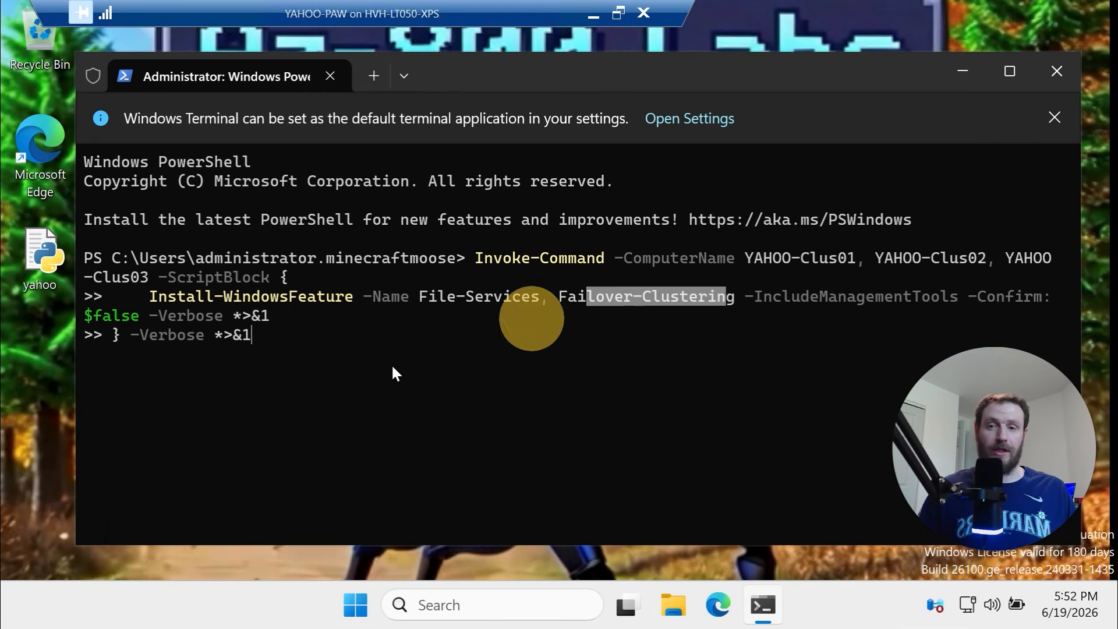
{"action": "left_click", "coordinate": [389, 373]}
{"action": "key", "text": "Return"}
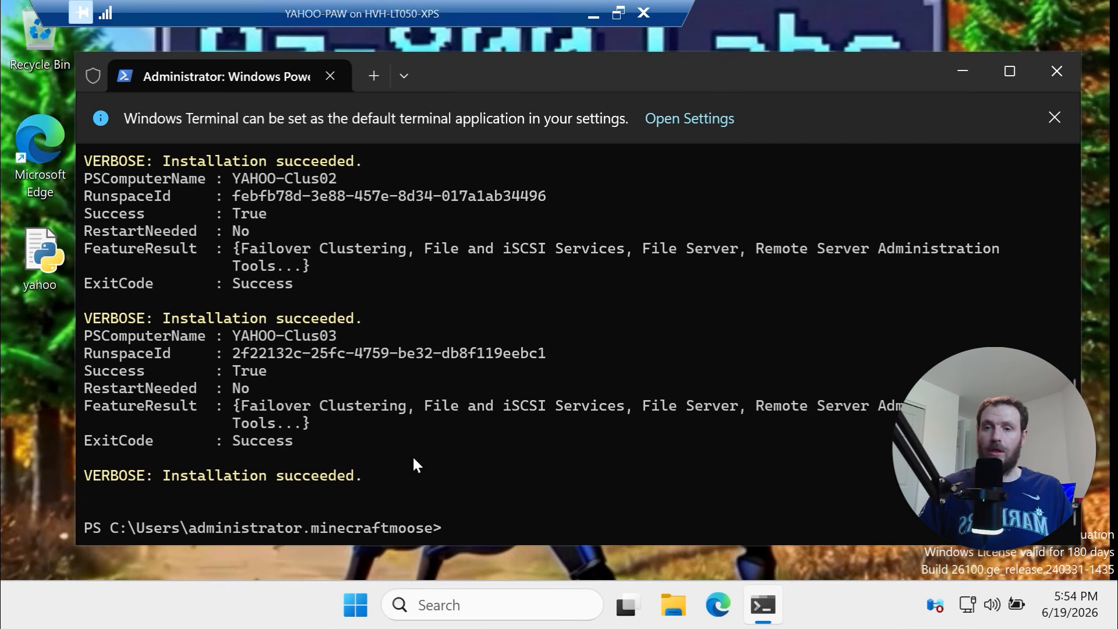
{"action": "left_click_drag", "start_coordinate": [412, 455], "coordinate": [261, 153]}
Clear the terminal with cls and paste in the Restart-Computer command for all cluster servers
{"action": "scroll", "coordinate": [296, 218], "scroll_direction": "up", "scroll_amount": 4}
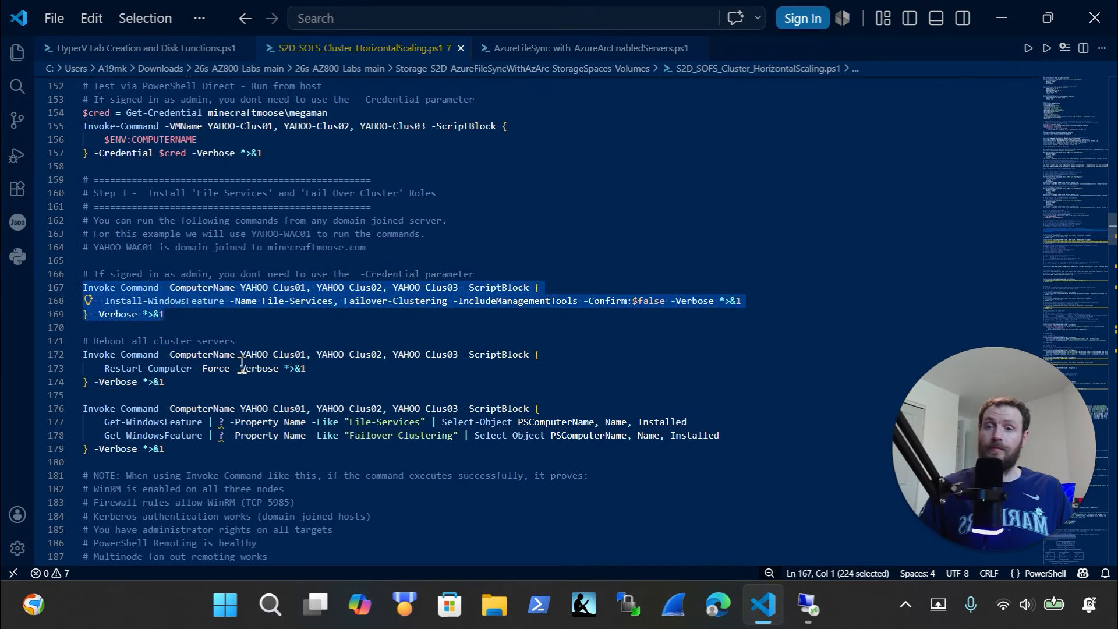
{"action": "left_click_drag", "start_coordinate": [165, 381], "coordinate": [84, 342]}
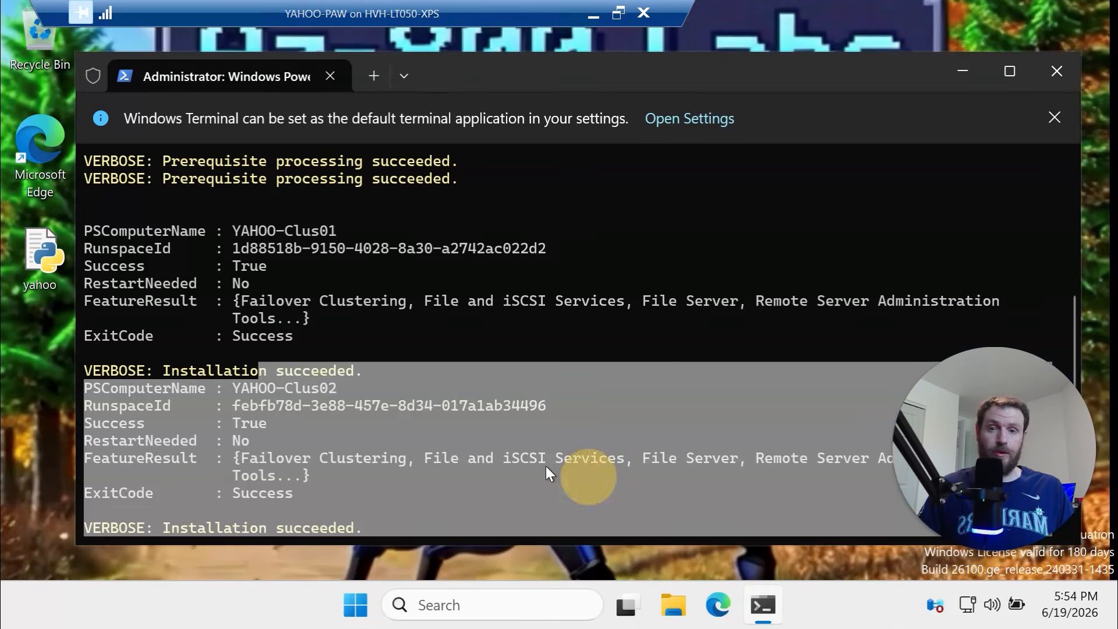
{"action": "left_click", "coordinate": [544, 469]}
{"action": "type", "text": "cls"}
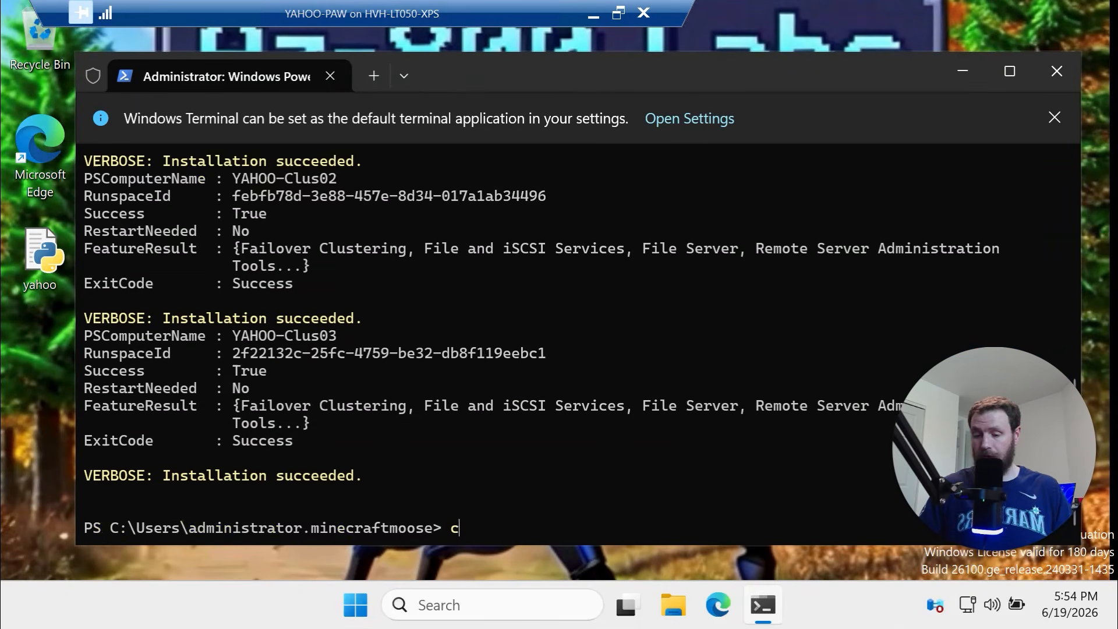
{"action": "key", "text": "Return"}
{"action": "right_click", "coordinate": [499, 336]}
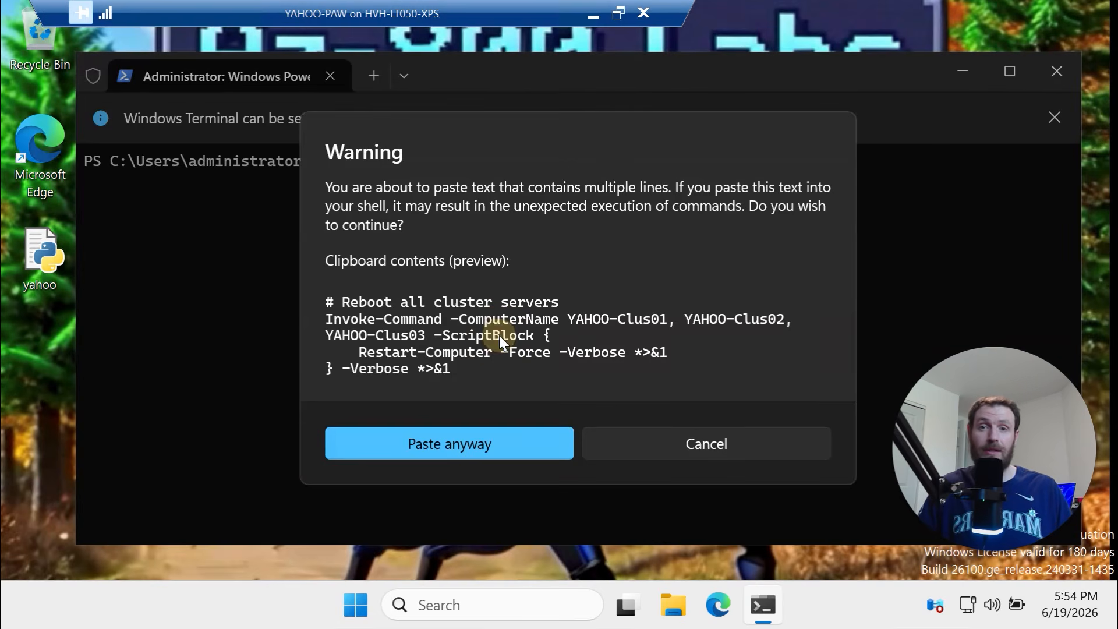
{"action": "left_click", "coordinate": [477, 441]}
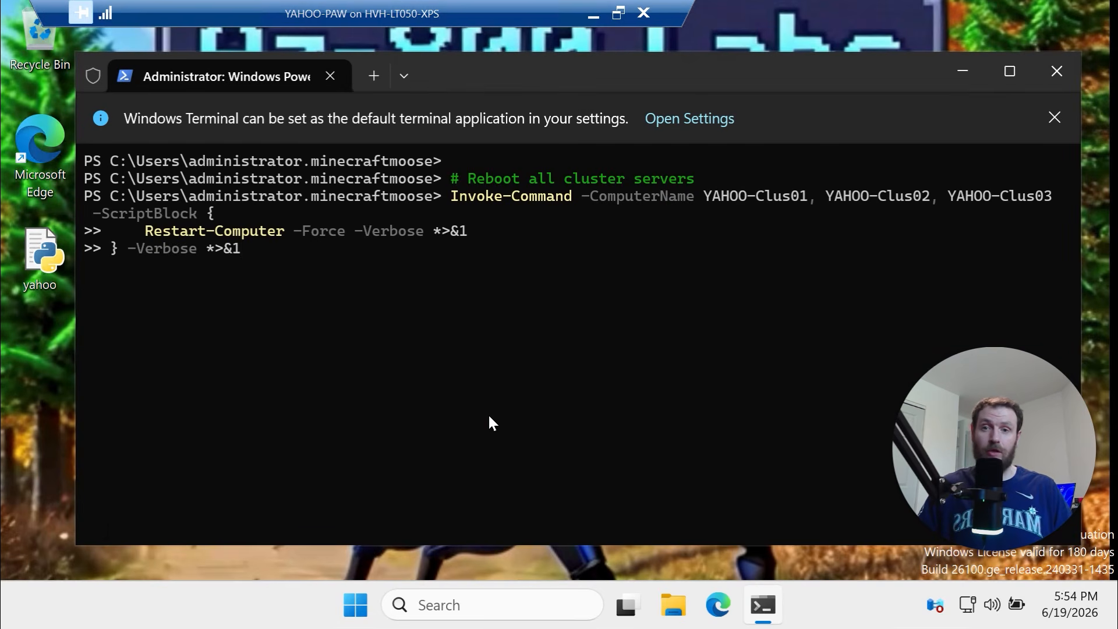
Reboot YAHOO-Clus01–03 and confirm their fresh uptimes in Hyper-V Manager's Uptime column
{"action": "key", "text": "Return"}
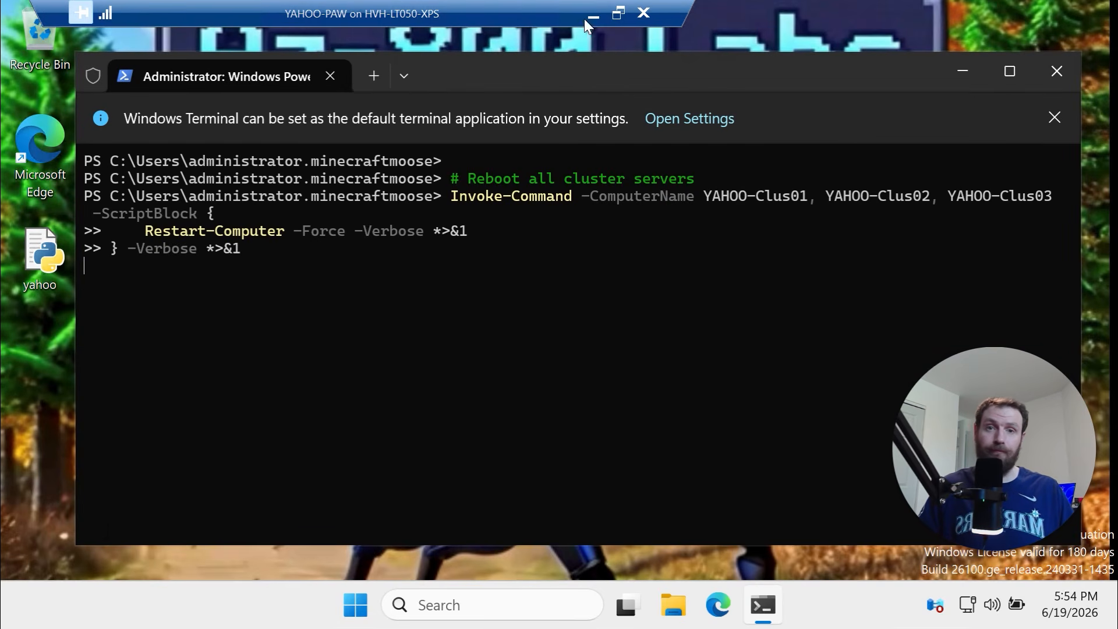
{"action": "left_click", "coordinate": [586, 18]}
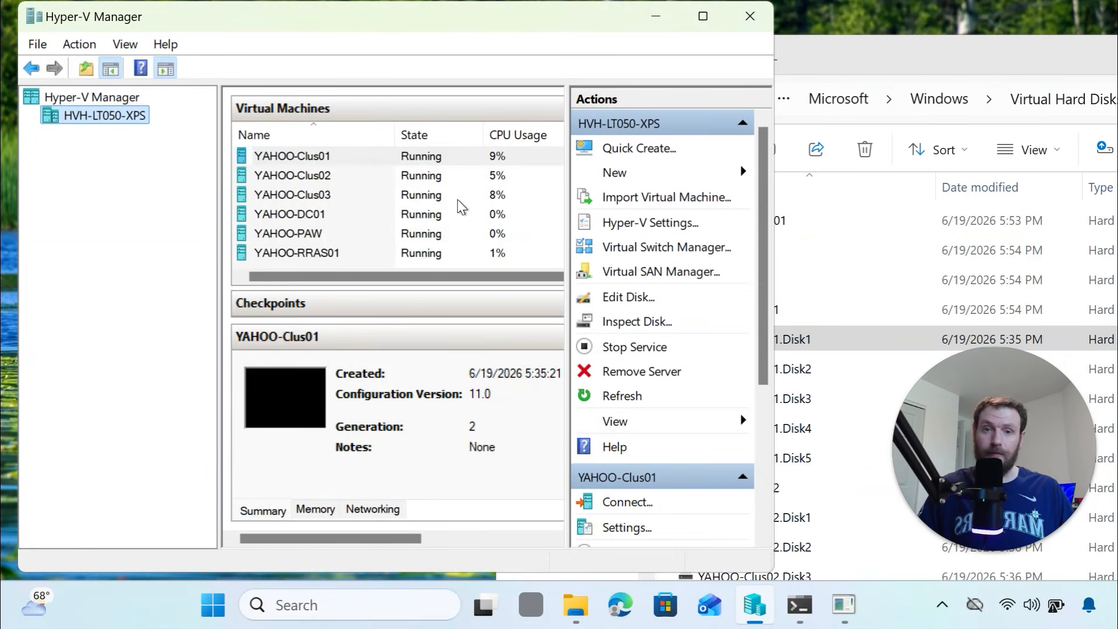
{"action": "left_click_drag", "start_coordinate": [774, 199], "coordinate": [1056, 204]}
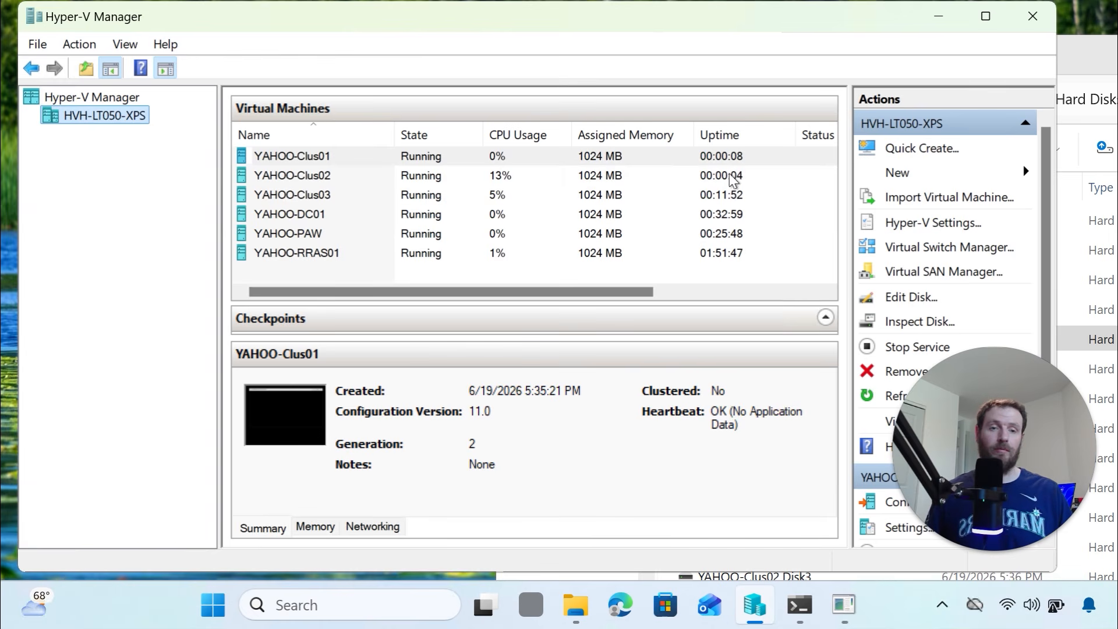
{"action": "mouse_move", "coordinate": [842, 615]}
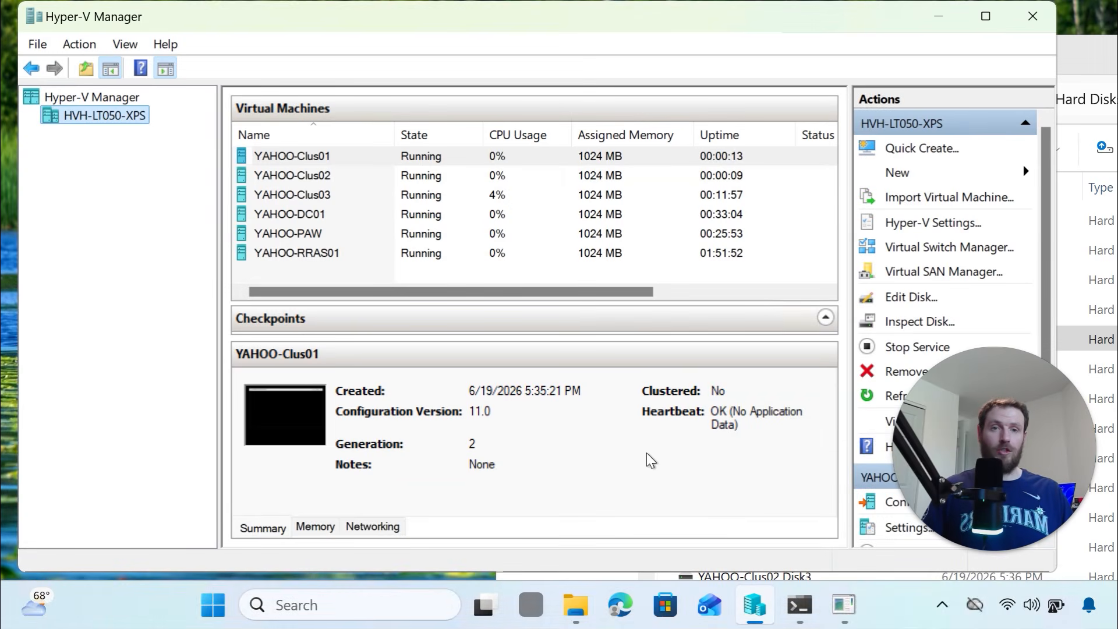
{"action": "left_click", "coordinate": [722, 198]}
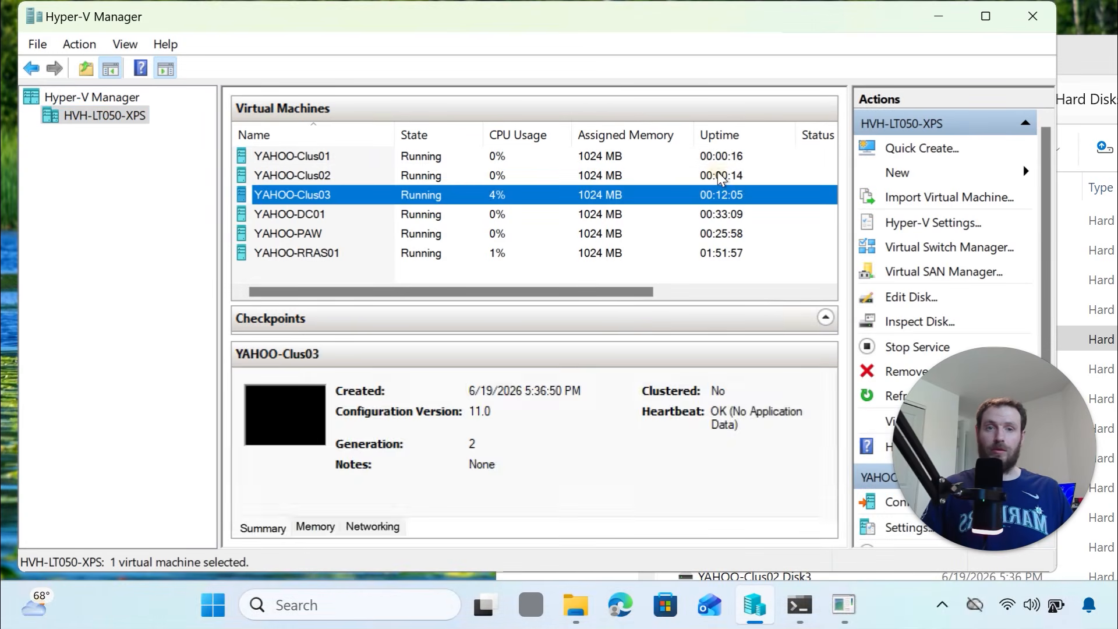
{"action": "left_click", "coordinate": [719, 174]}
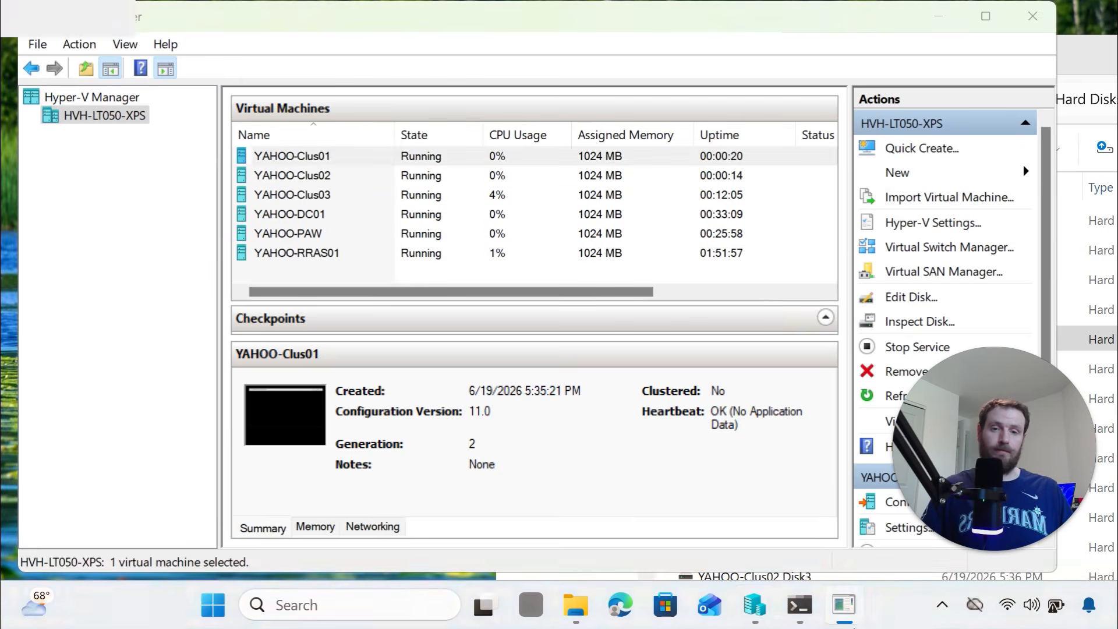
{"action": "left_click", "coordinate": [843, 605]}
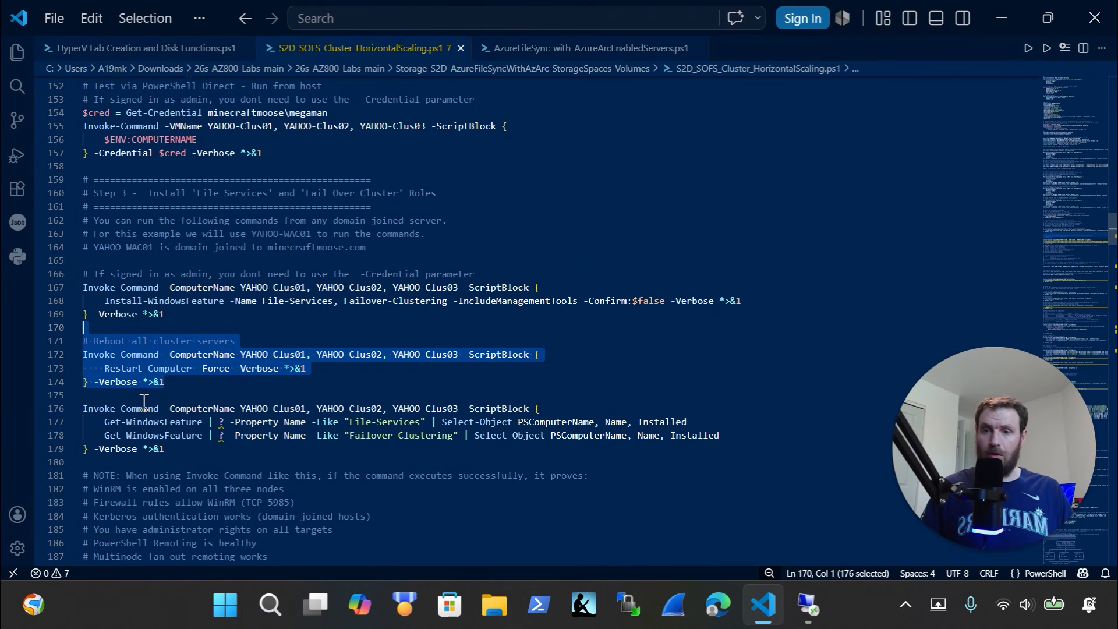
Run the feature-check commands from lines 177-179 and confirm File-Services and Failover-Clustering are installed
{"action": "scroll", "coordinate": [144, 402], "scroll_direction": "down", "scroll_amount": 2}
{"action": "left_click_drag", "start_coordinate": [167, 397], "coordinate": [38, 357]}
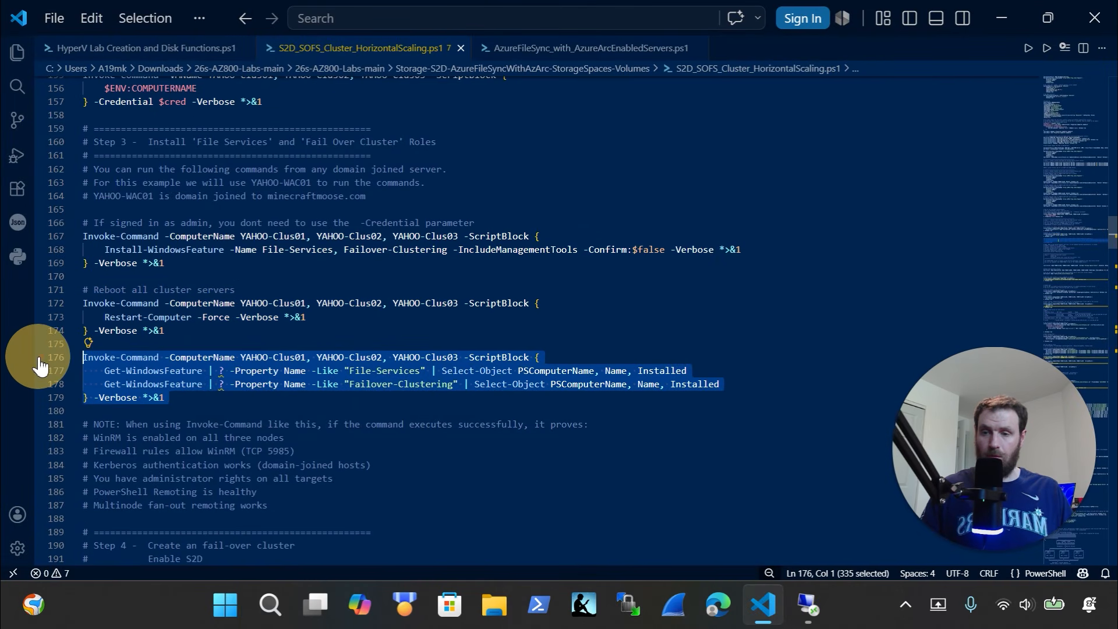
{"action": "left_click", "coordinate": [814, 618]}
{"action": "right_click", "coordinate": [473, 420]}
{"action": "left_click", "coordinate": [486, 446]}
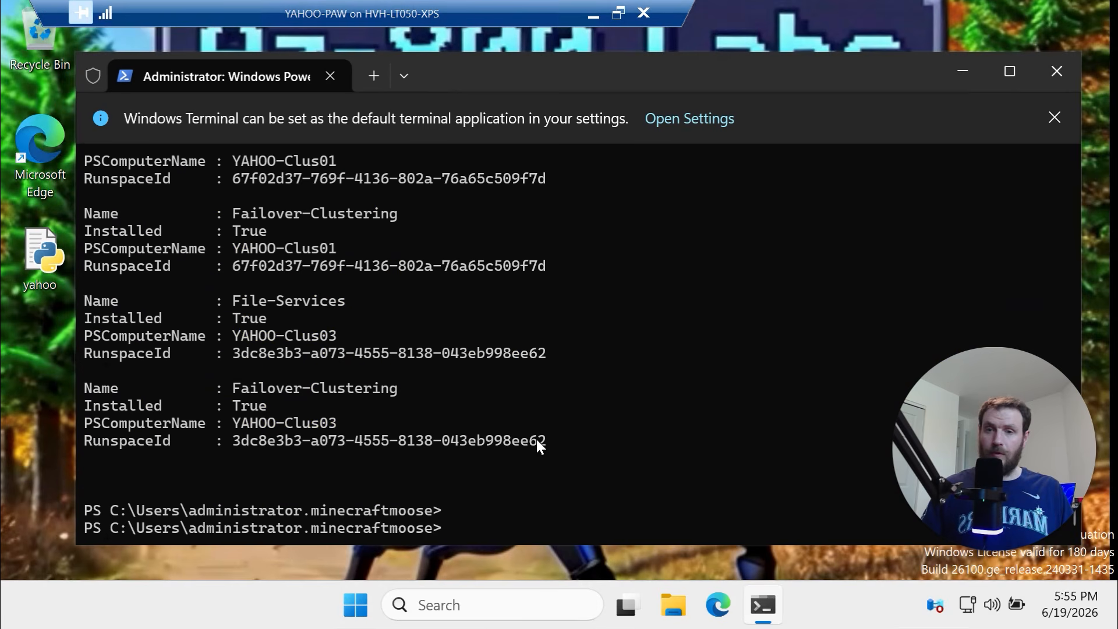
{"action": "left_click_drag", "start_coordinate": [576, 438], "coordinate": [86, 216]}
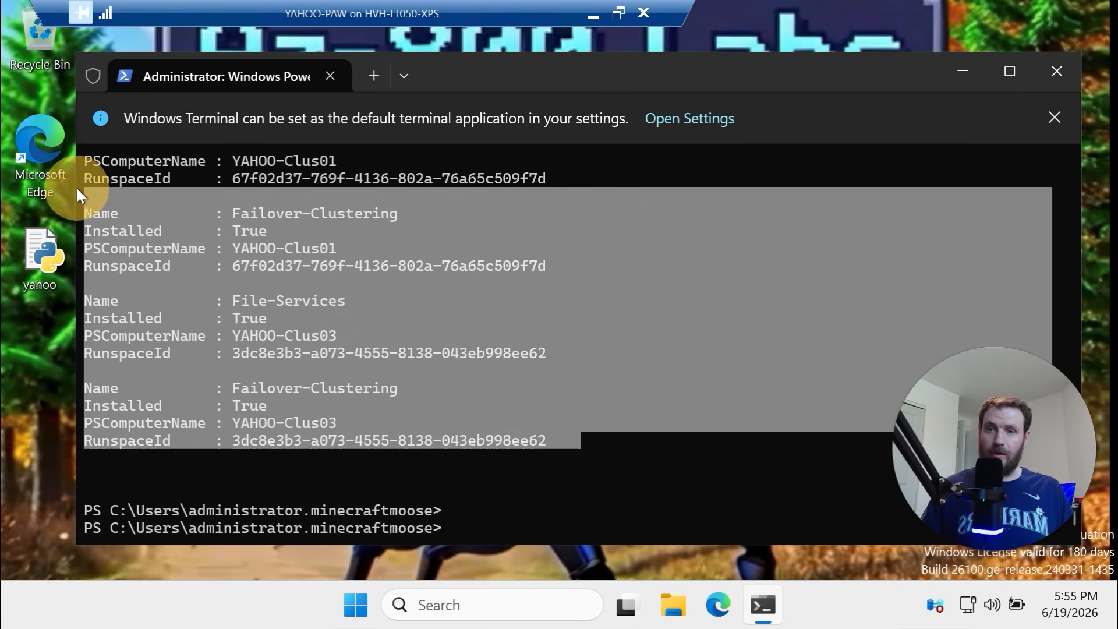
{"action": "scroll", "coordinate": [89, 194], "scroll_direction": "up", "scroll_amount": 4}
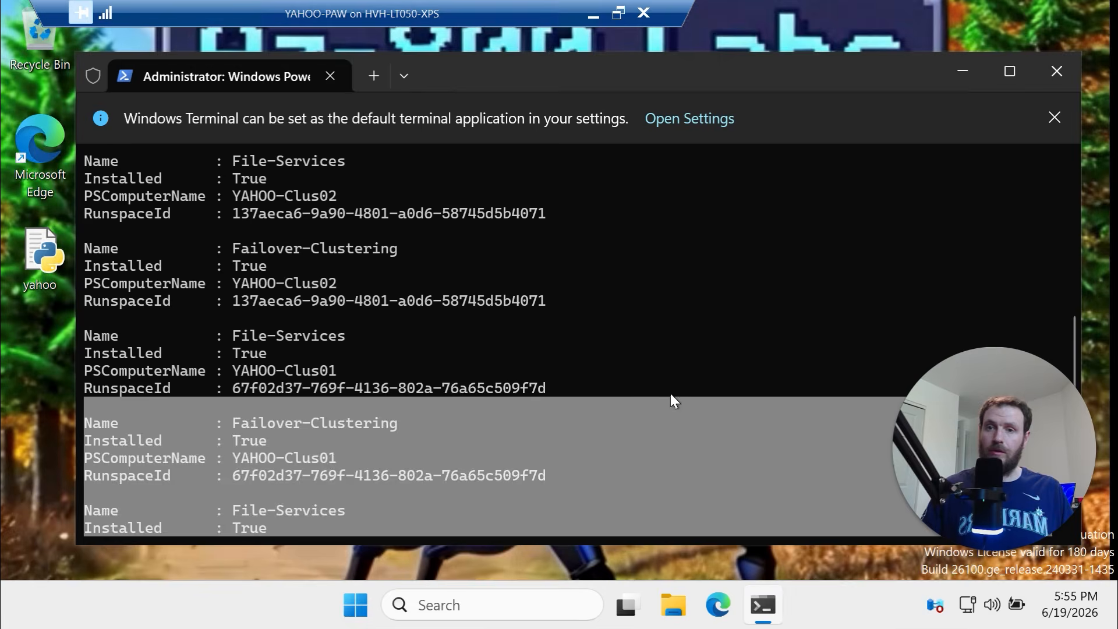
{"action": "left_click_drag", "start_coordinate": [674, 392], "coordinate": [142, 117]}
{"action": "scroll", "coordinate": [236, 424], "scroll_direction": "down", "scroll_amount": 3}
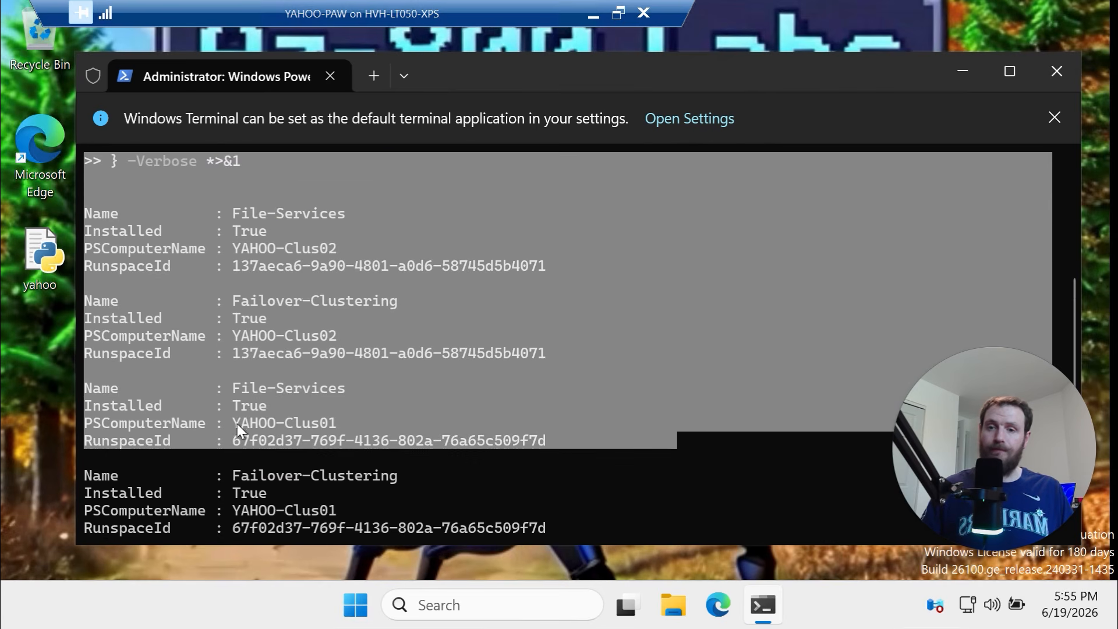
{"action": "scroll", "coordinate": [237, 424], "scroll_direction": "down", "scroll_amount": 5}
{"action": "left_click", "coordinate": [654, 449]}
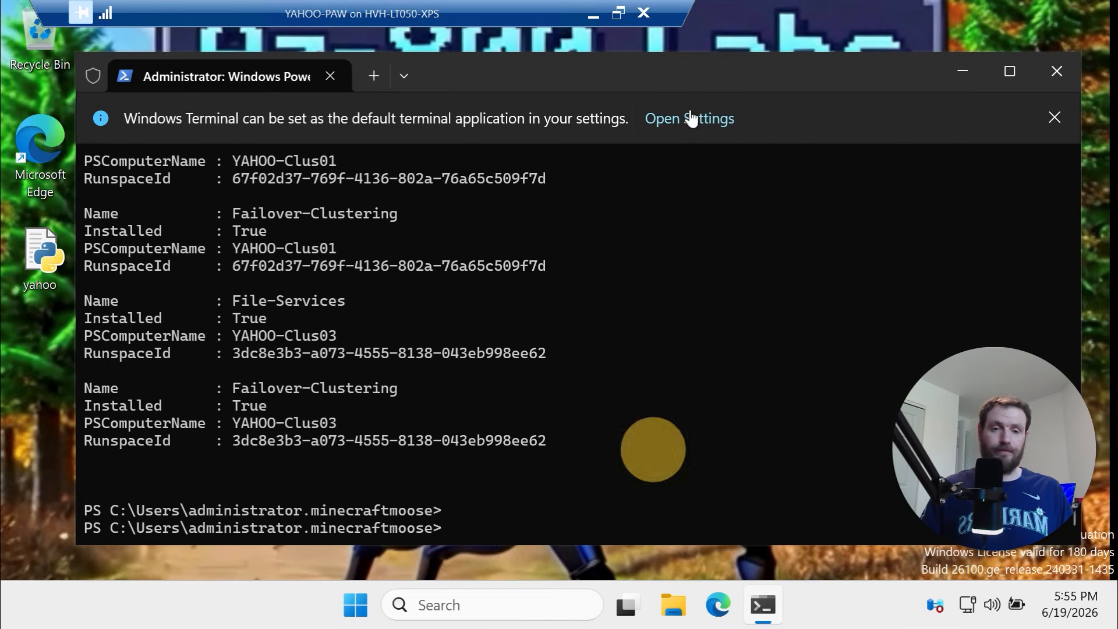
Copy the Test-Cluster line 199, clear the VM's console with cls, and return to Hyper-V Manager
{"action": "left_click", "coordinate": [594, 16]}
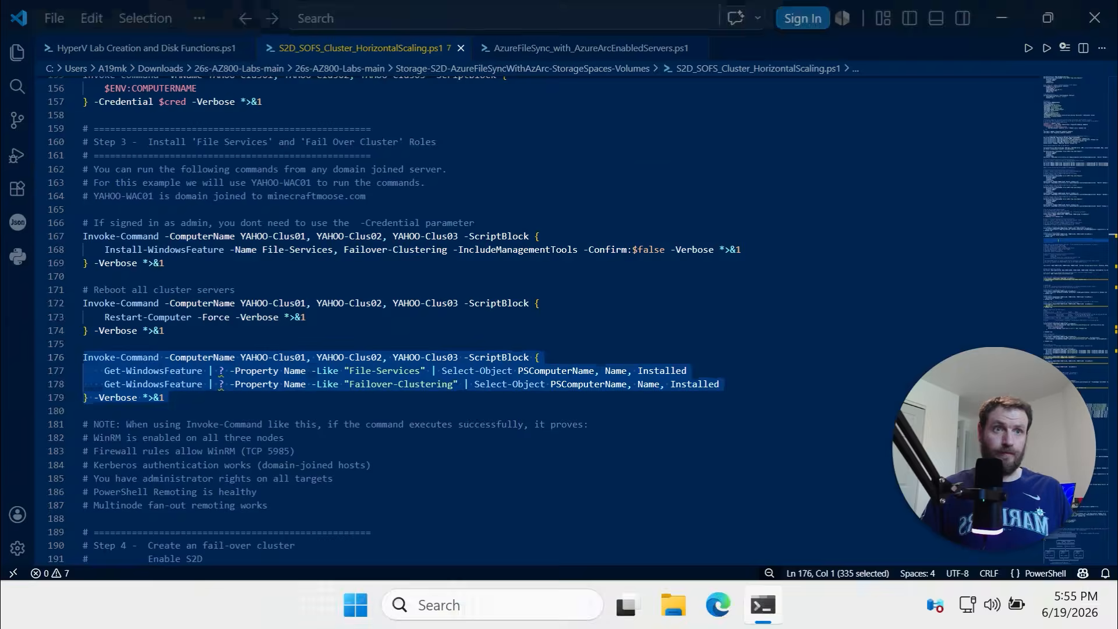
{"action": "scroll", "coordinate": [501, 350], "scroll_direction": "down", "scroll_amount": 10}
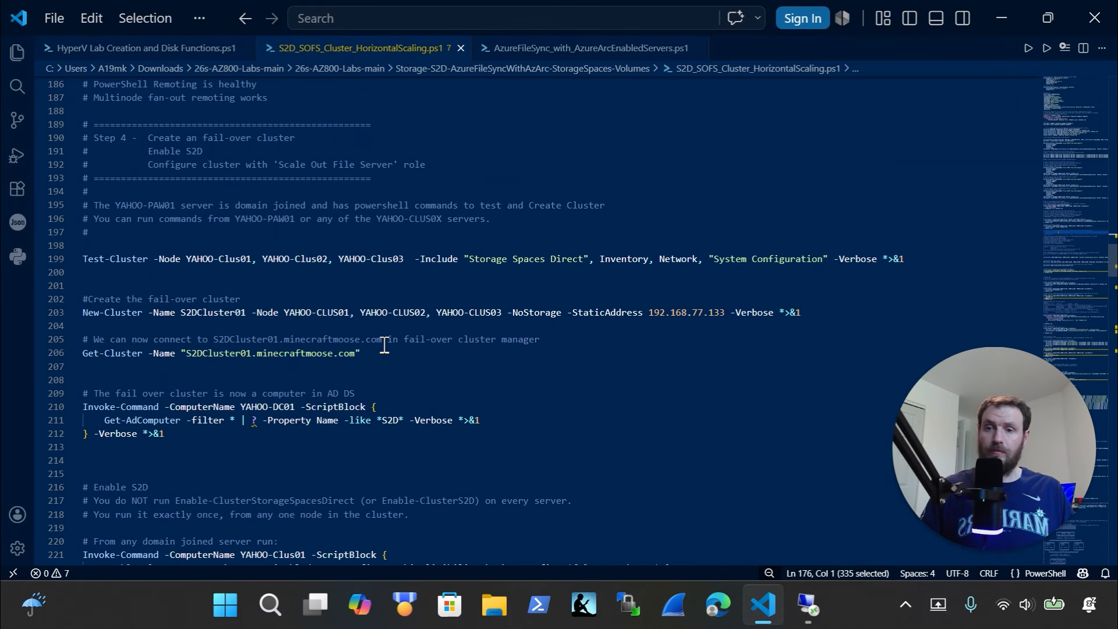
{"action": "left_click", "coordinate": [60, 259]}
{"action": "key", "text": "ctrl+c"}
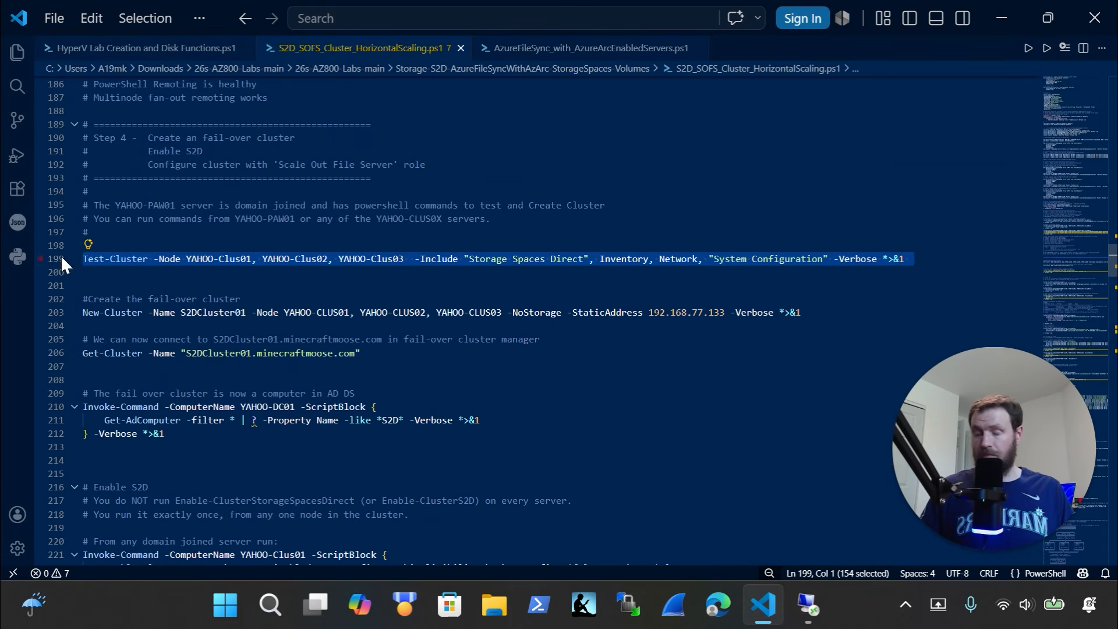
{"action": "left_click", "coordinate": [805, 606]}
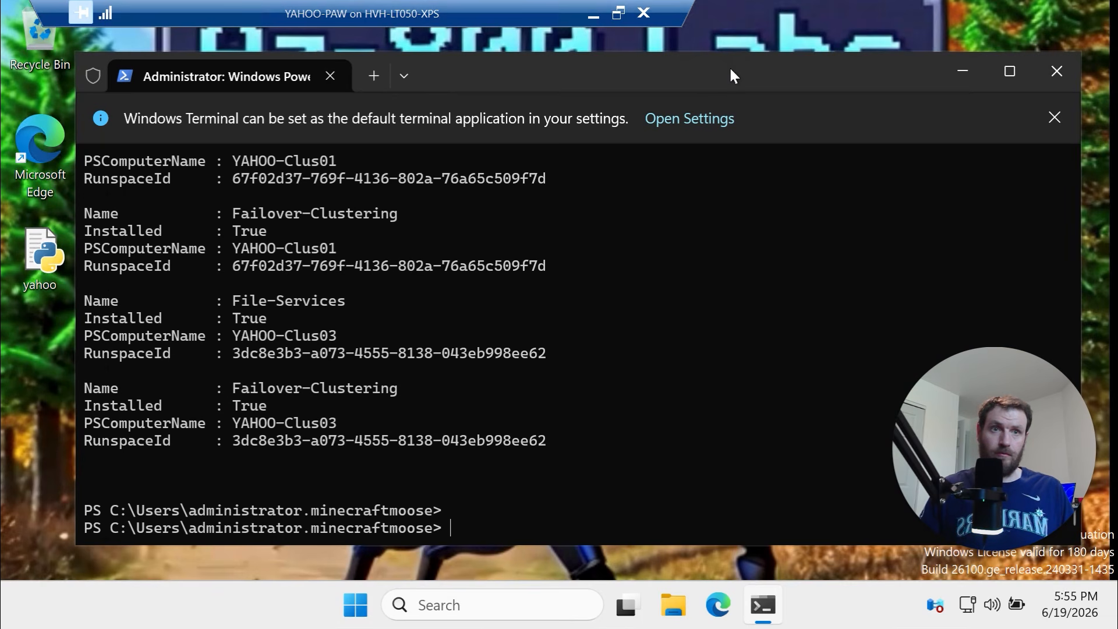
{"action": "type", "text": "cl"}
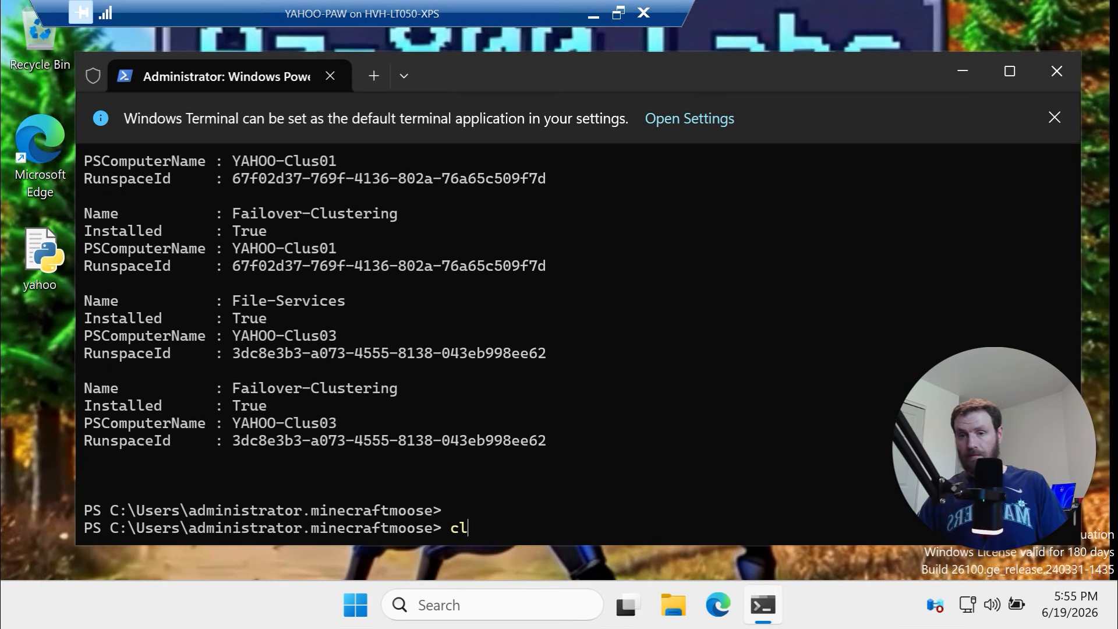
{"action": "type", "text": "s"}
{"action": "key", "text": "Return"}
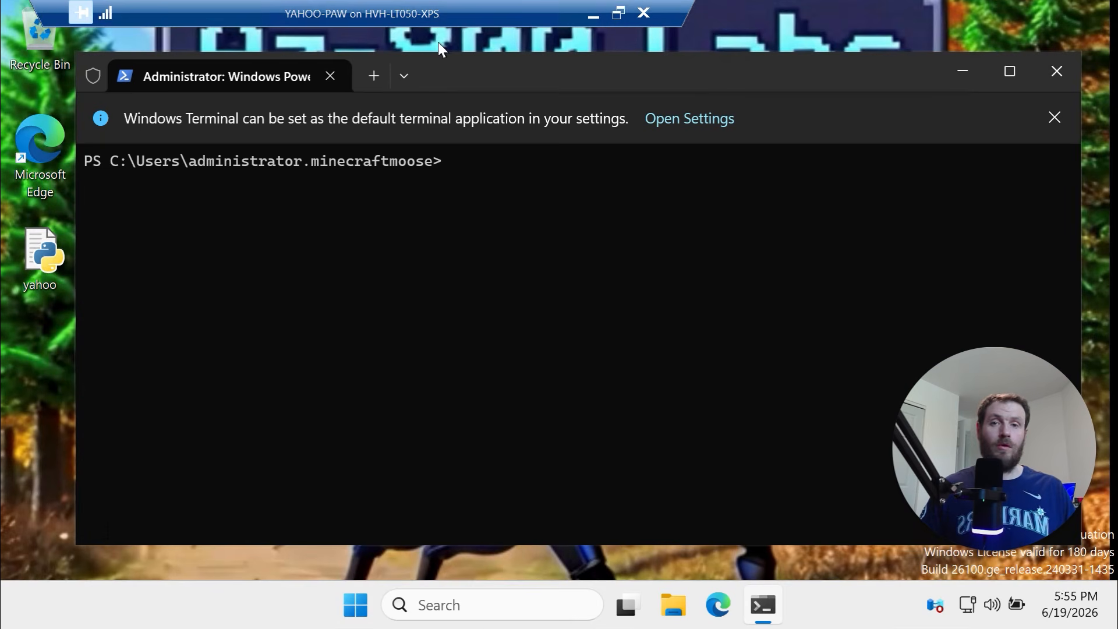
{"action": "left_click", "coordinate": [594, 8]}
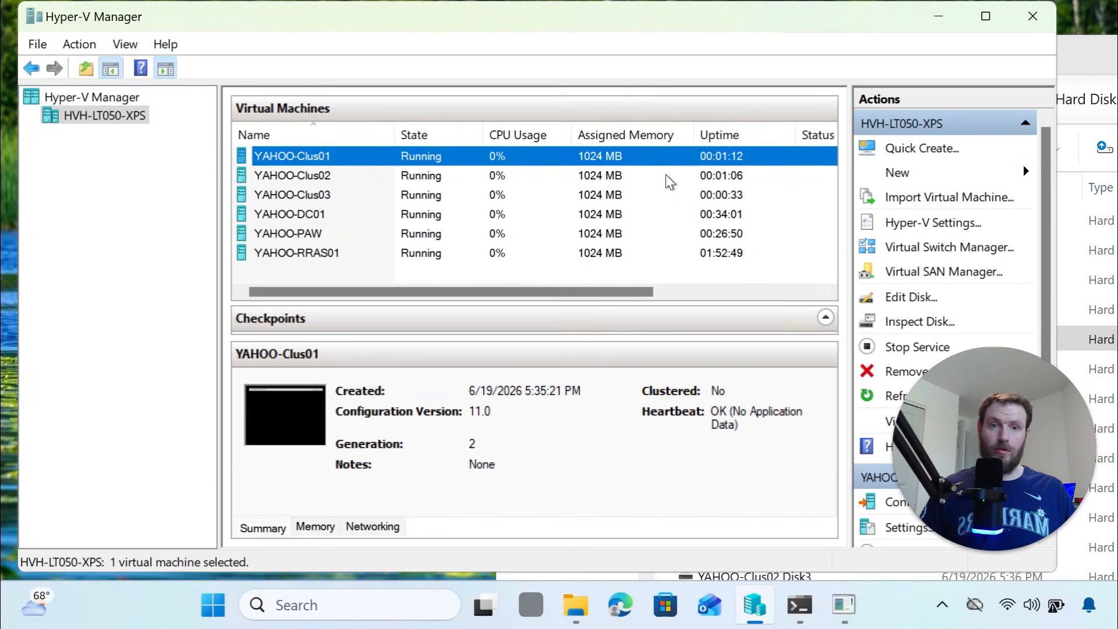
Check the post-restart uptimes of YAHOO-Clus03, Clus02 and Clus01, then return to the YAHOO-PAW session
{"action": "left_click", "coordinate": [535, 198]}
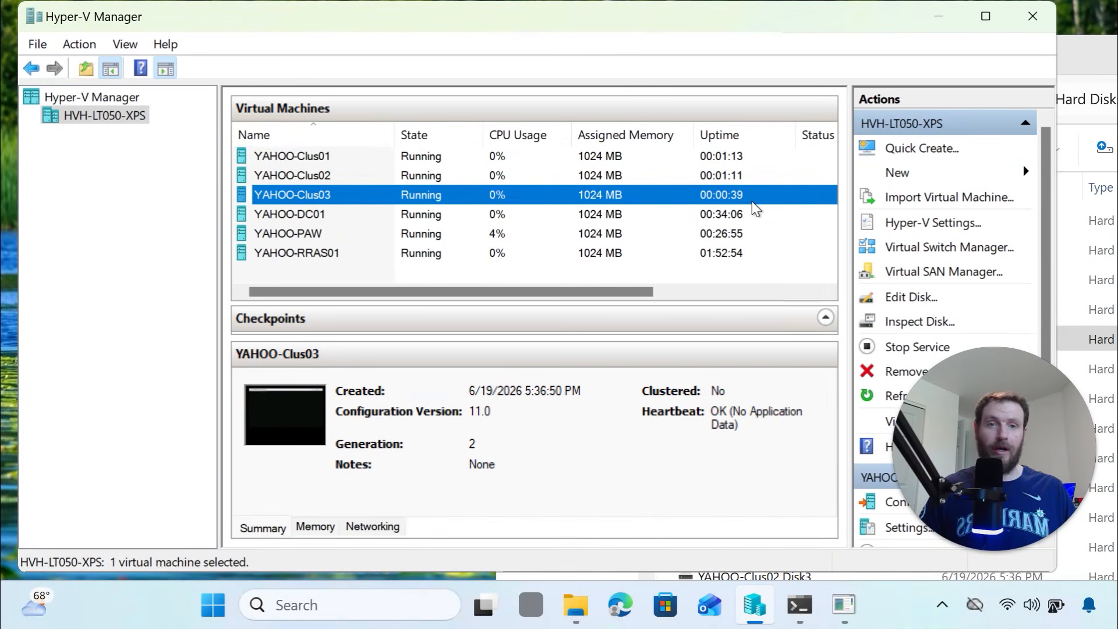
{"action": "left_click", "coordinate": [722, 176]}
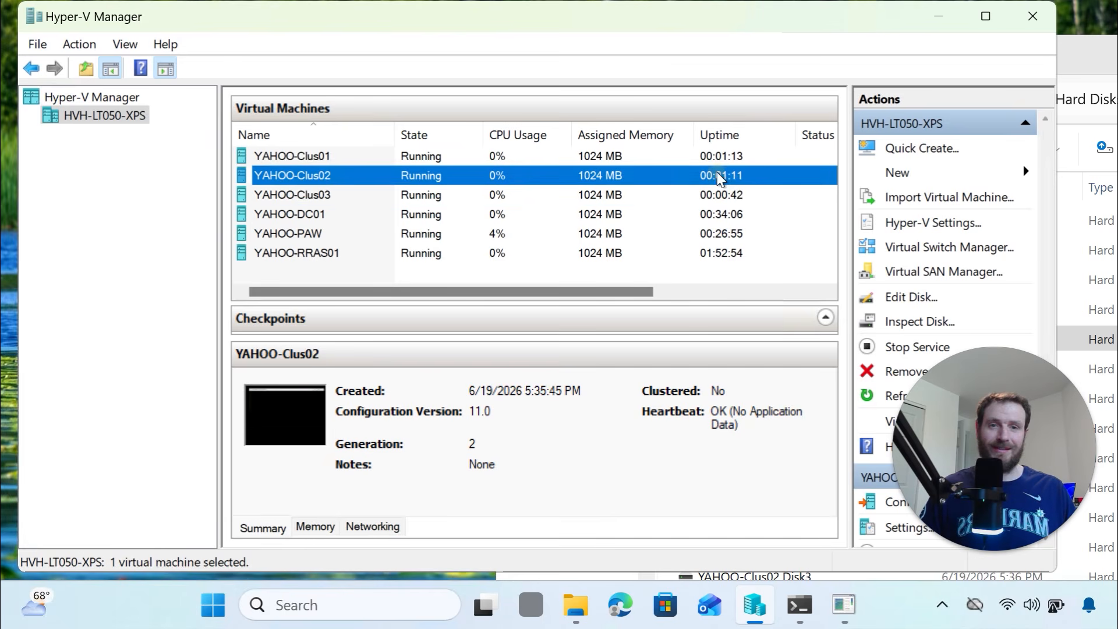
{"action": "left_click", "coordinate": [722, 163]}
{"action": "left_click", "coordinate": [728, 197]}
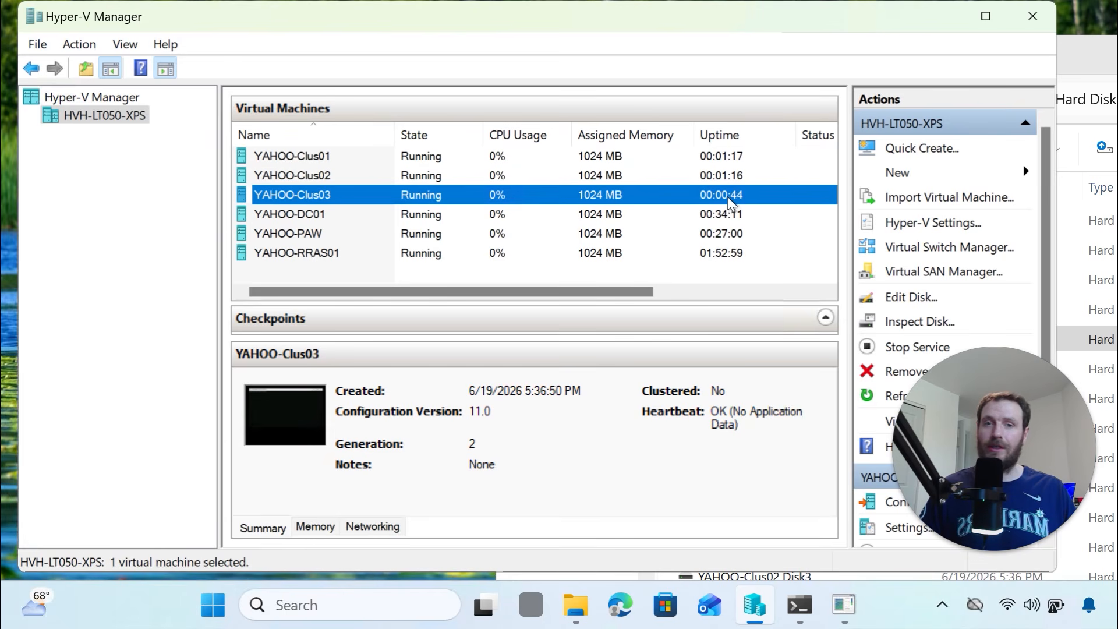
{"action": "left_click", "coordinate": [845, 612]}
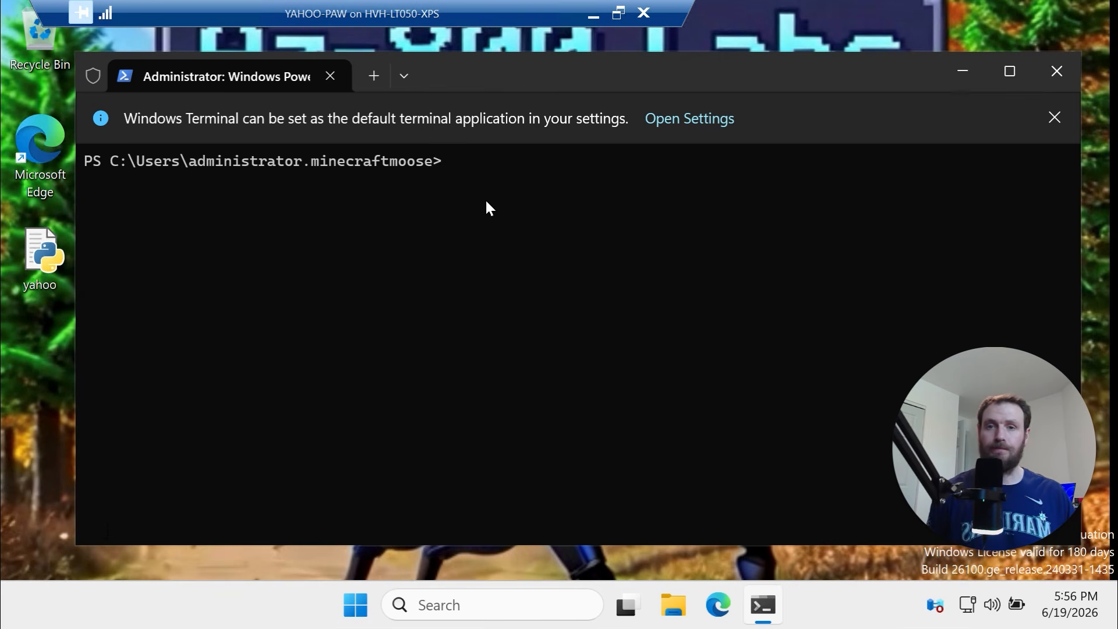
Run the Test-Cluster validation on the three nodes and review the passed Inventory, System and Network tests
{"action": "key", "text": "ctrl+v"}
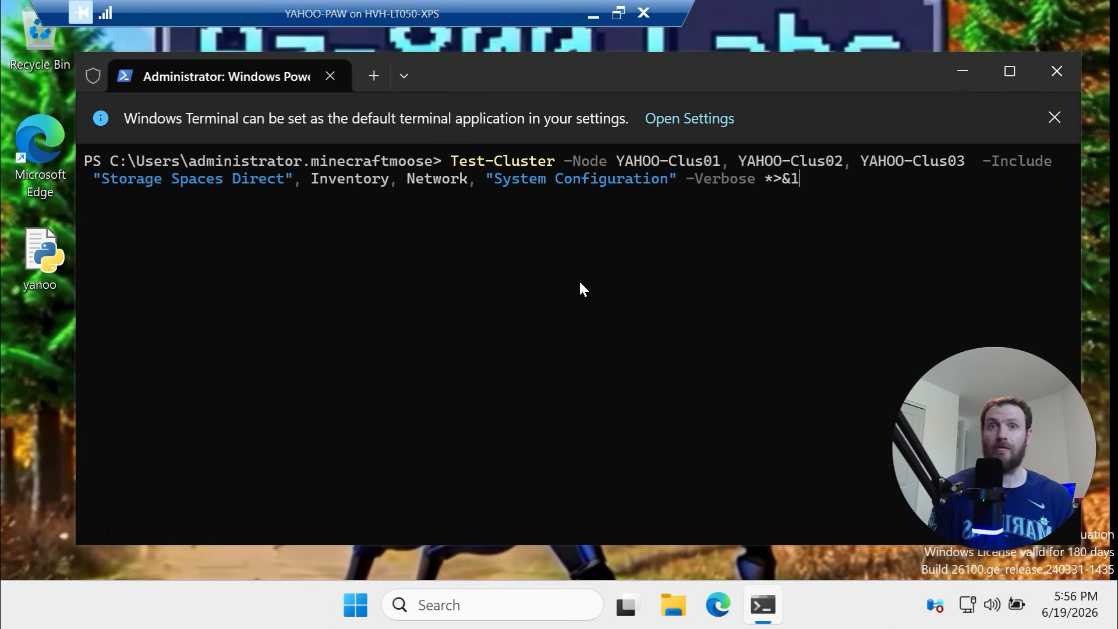
{"action": "key", "text": "Return"}
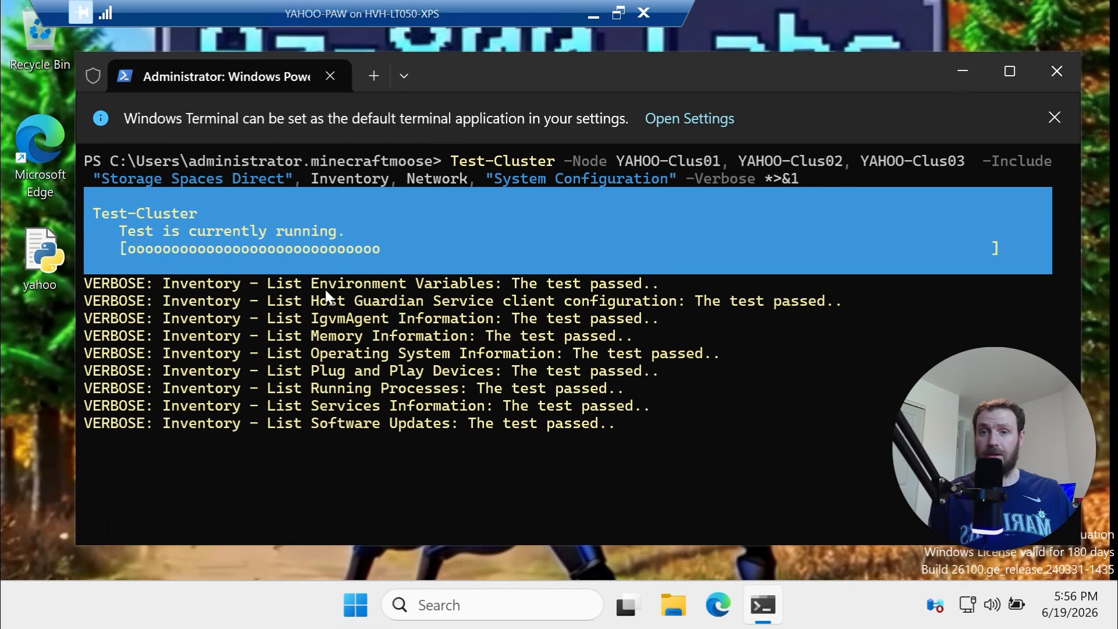
{"action": "left_click_drag", "start_coordinate": [320, 285], "coordinate": [502, 285]}
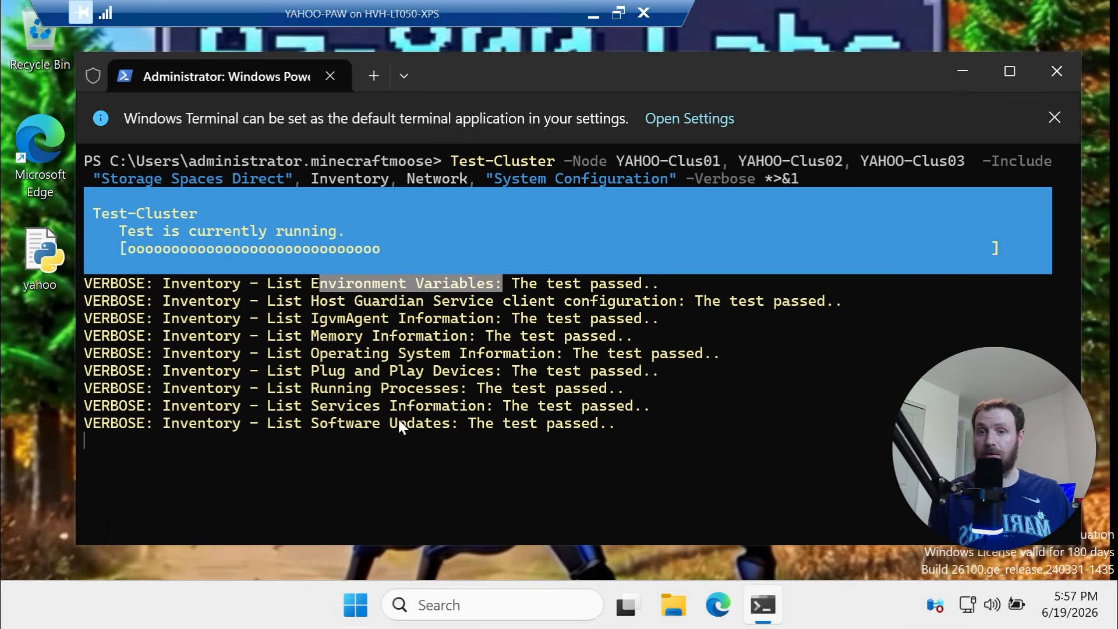
{"action": "left_click_drag", "start_coordinate": [326, 422], "coordinate": [442, 418]}
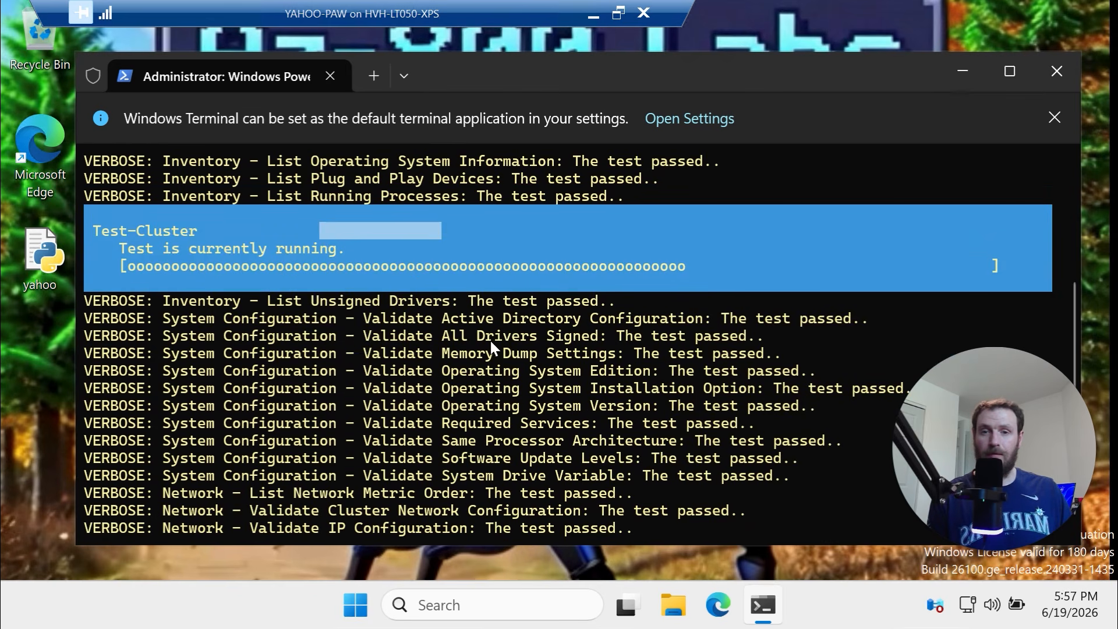
{"action": "left_click_drag", "start_coordinate": [858, 314], "coordinate": [350, 323]}
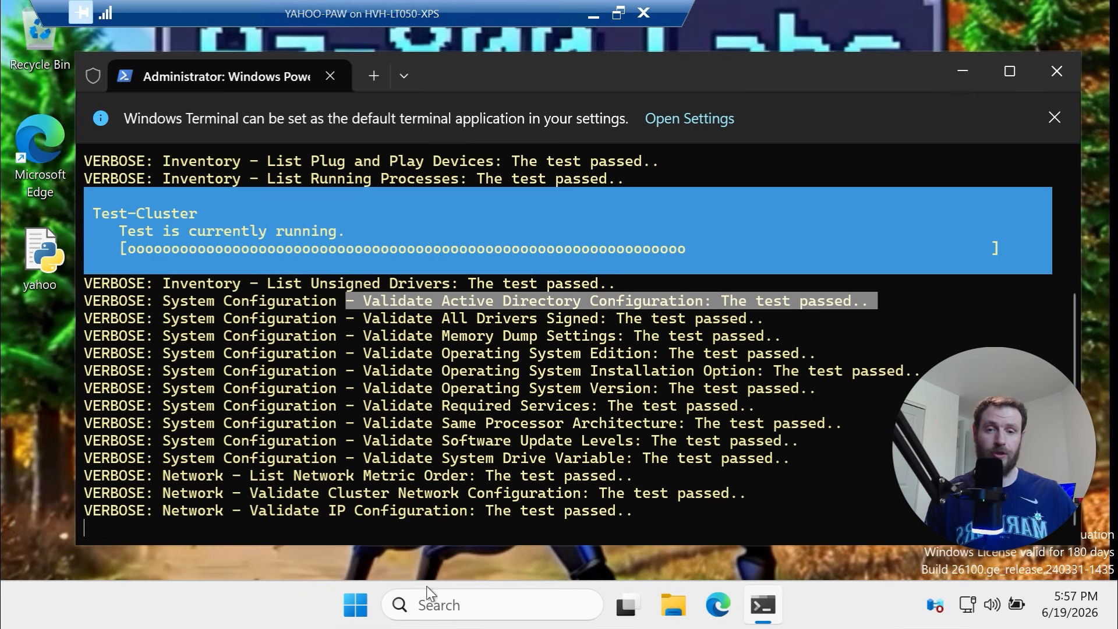
{"action": "left_click", "coordinate": [366, 611]}
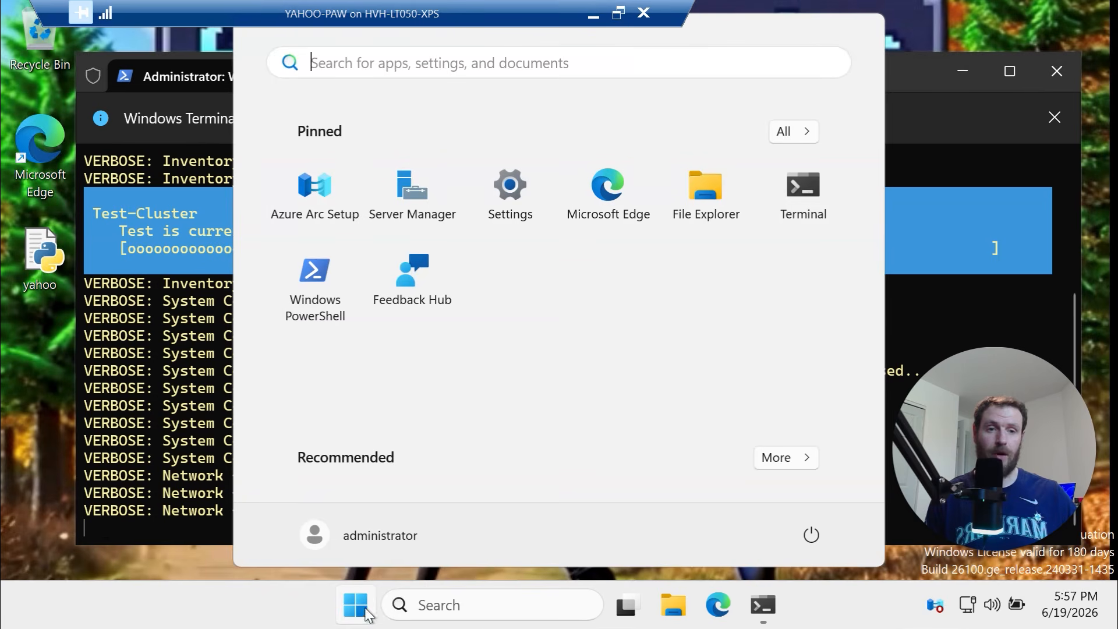
Launch Failover Cluster Manager from Server Manager's Tools menu and dismiss the Azure Arc pop-up
{"action": "left_click", "coordinate": [426, 200]}
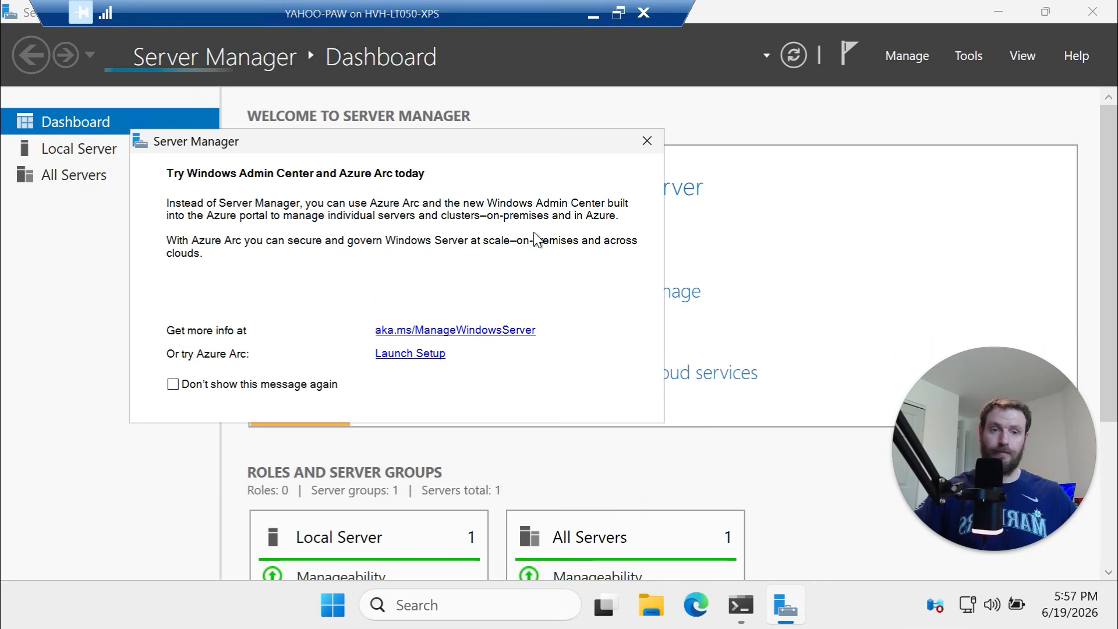
{"action": "left_click", "coordinate": [962, 54]}
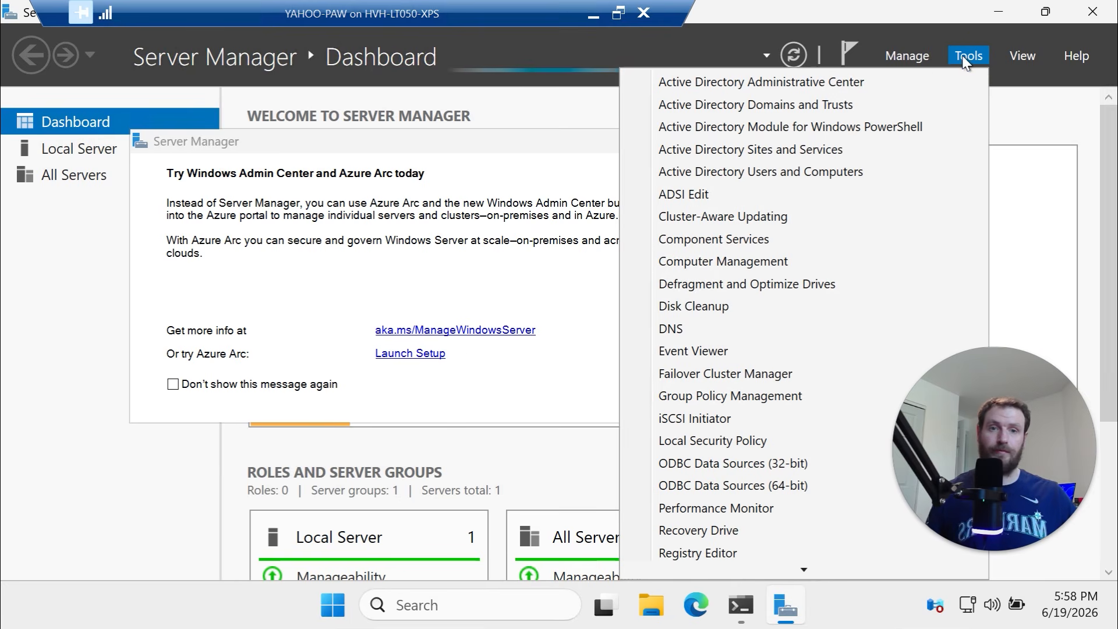
{"action": "left_click", "coordinate": [724, 378]}
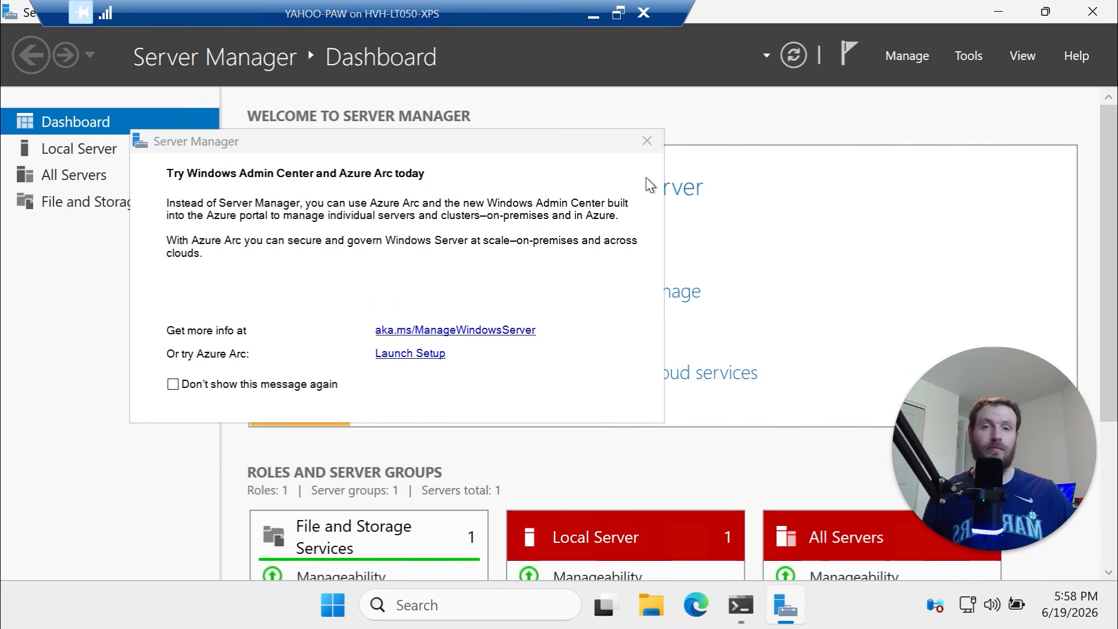
{"action": "left_click", "coordinate": [646, 142]}
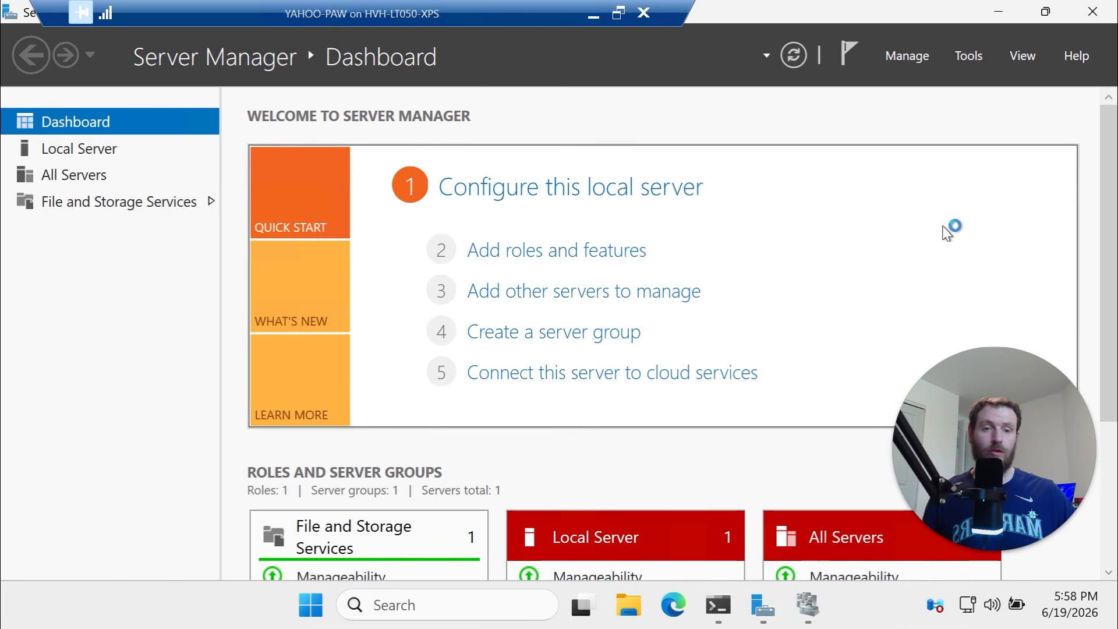
Dismiss the Windows Admin Center notice, close Server Manager, and bring Failover Cluster Manager forward
{"action": "mouse_move", "coordinate": [821, 617]}
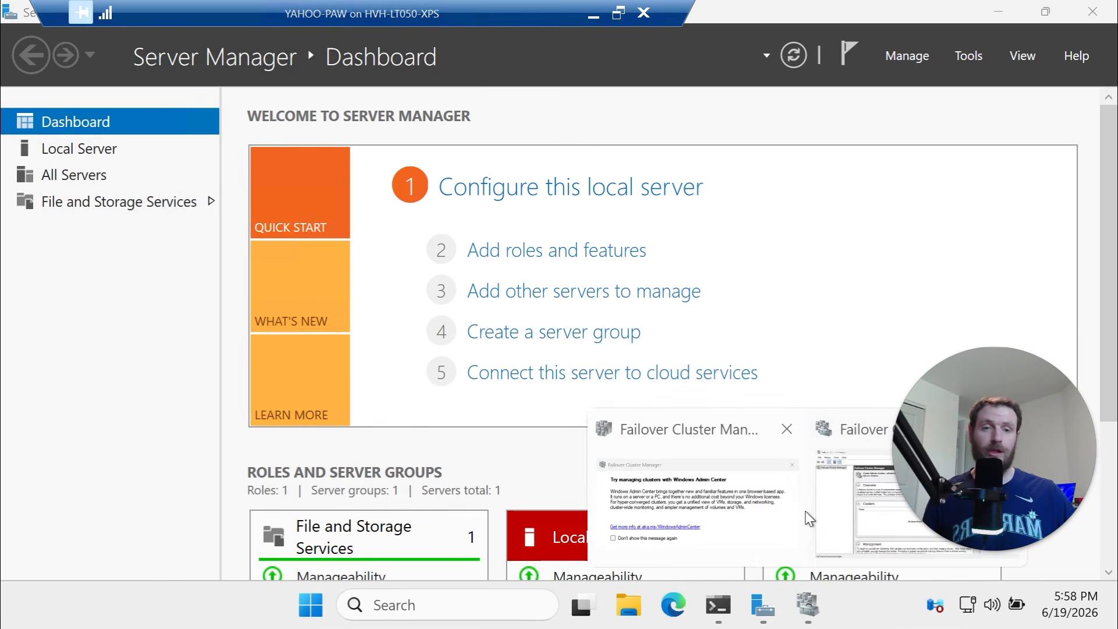
{"action": "mouse_move", "coordinate": [856, 512]}
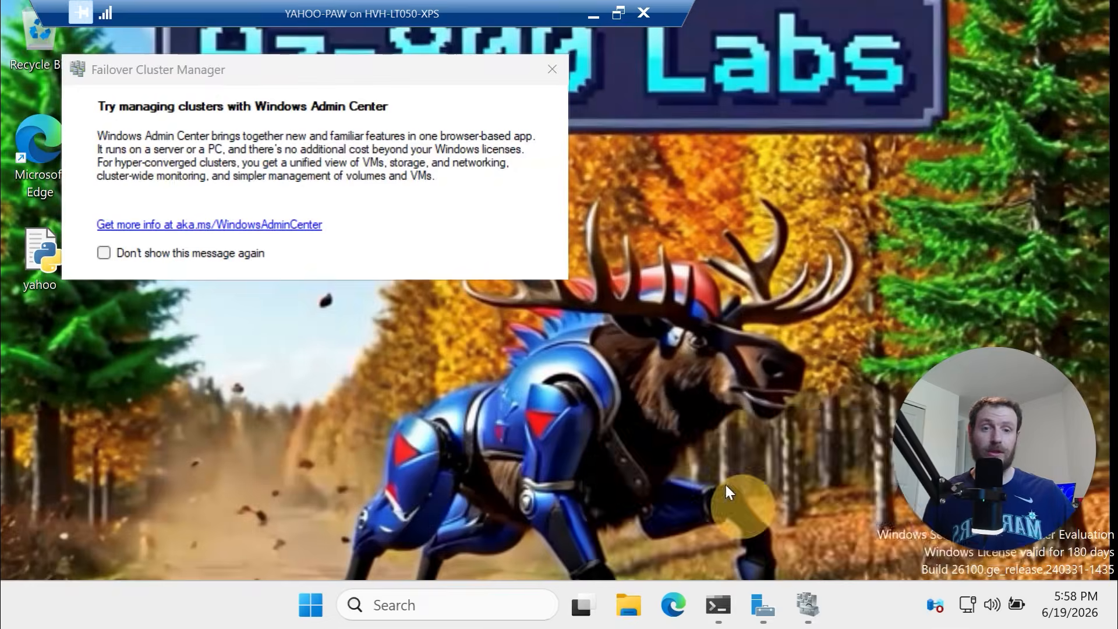
{"action": "left_click", "coordinate": [724, 482]}
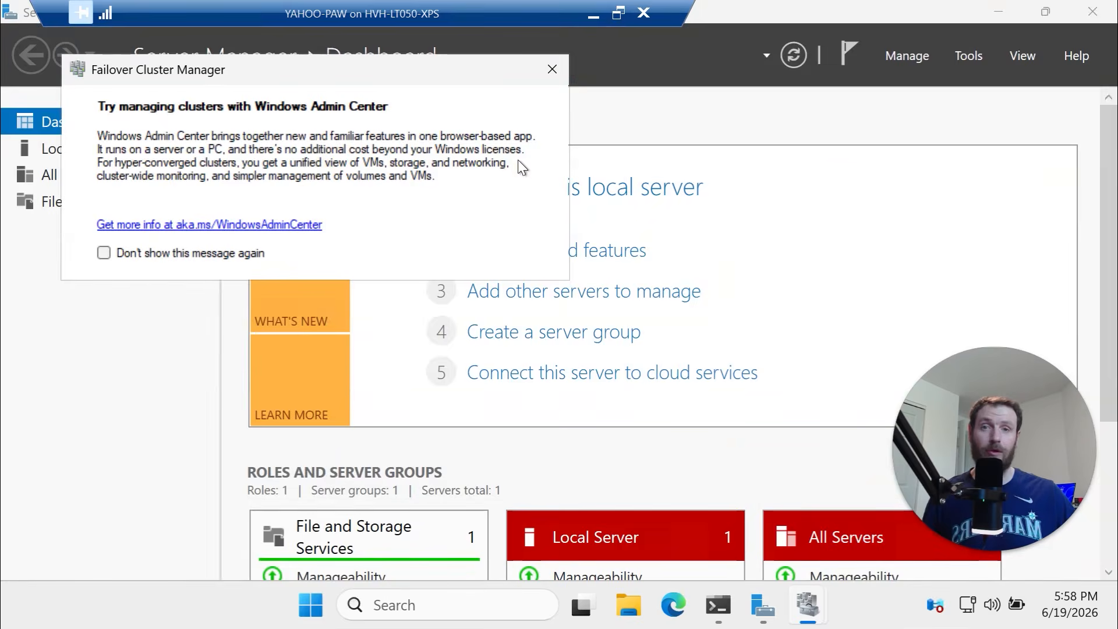
{"action": "left_click", "coordinate": [551, 70]}
{"action": "left_click", "coordinate": [824, 614]}
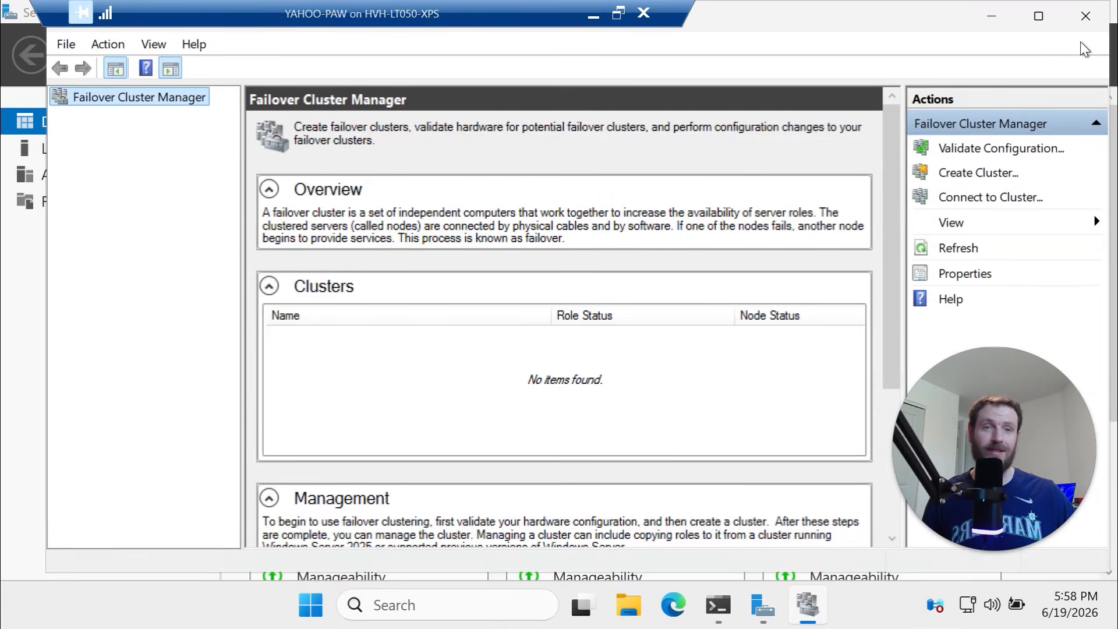
{"action": "left_click", "coordinate": [998, 8]}
{"action": "left_click", "coordinate": [1015, 8]}
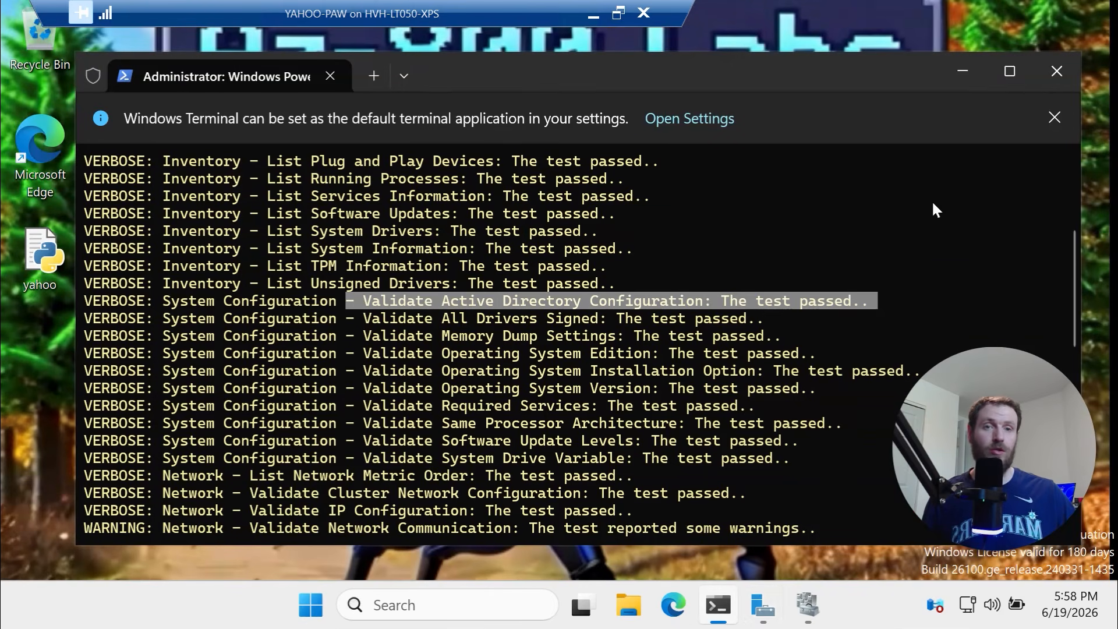
{"action": "mouse_move", "coordinate": [764, 618]}
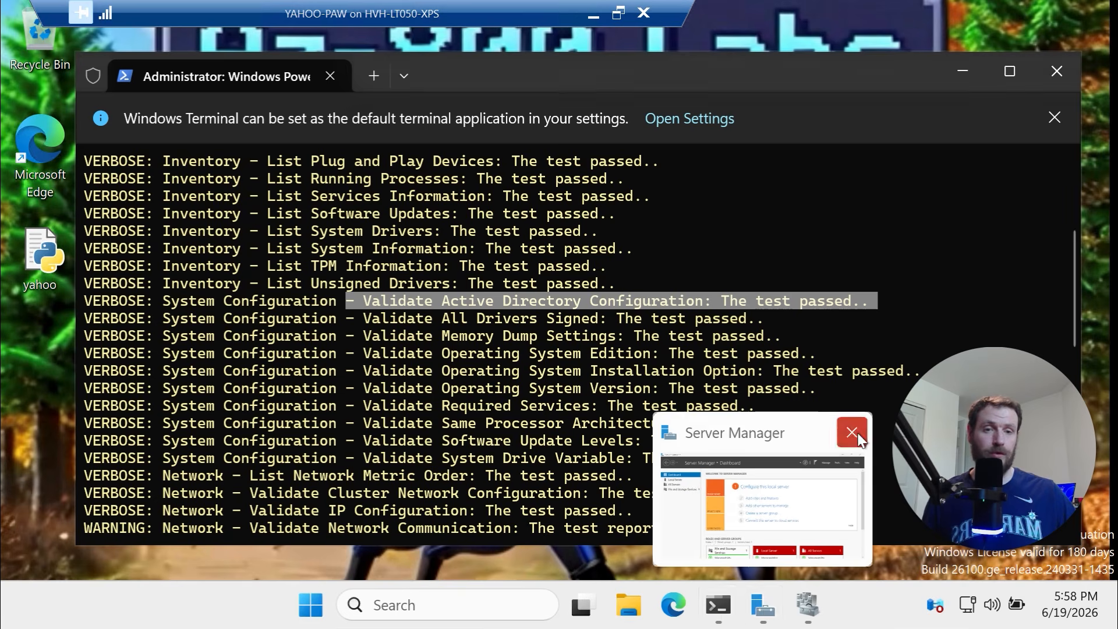
{"action": "left_click", "coordinate": [861, 432]}
{"action": "left_click", "coordinate": [787, 607]}
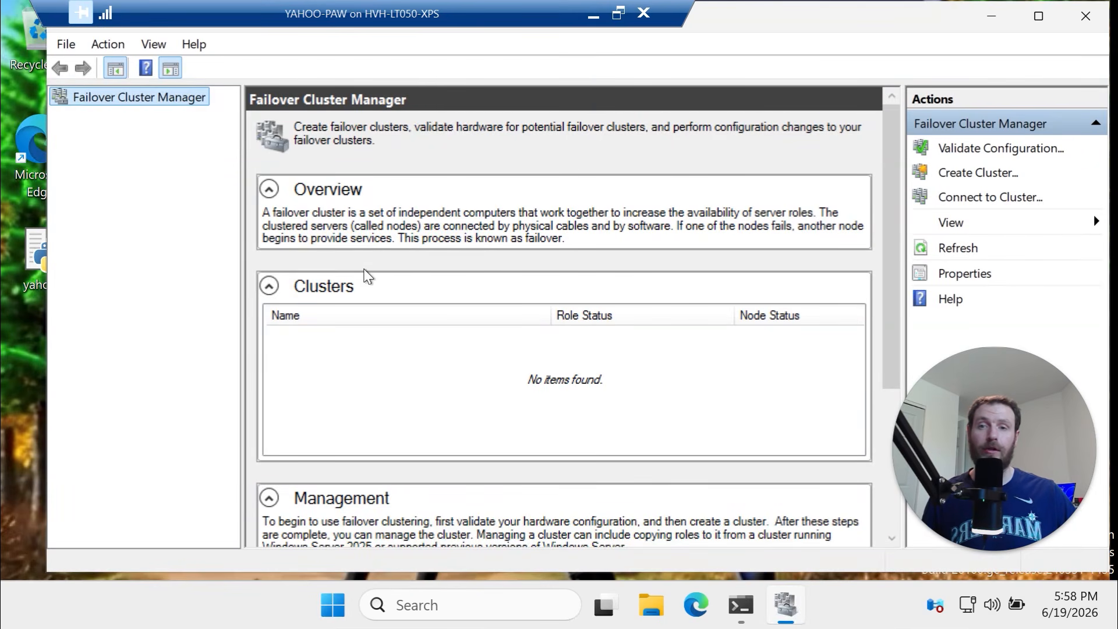
Scroll through the Test-Cluster validation output ending in ClusterConditionallyApproved
{"action": "left_click", "coordinate": [991, 17]}
{"action": "scroll", "coordinate": [681, 352], "scroll_direction": "down", "scroll_amount": 3}
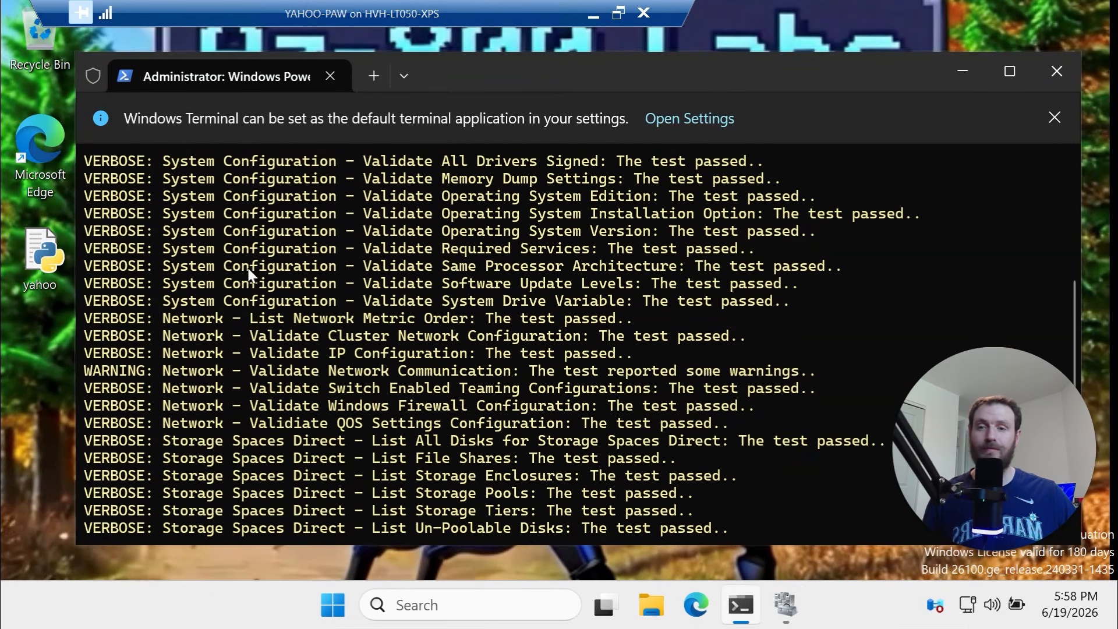
{"action": "scroll", "coordinate": [245, 267], "scroll_direction": "up", "scroll_amount": 2}
{"action": "scroll", "coordinate": [239, 449], "scroll_direction": "down", "scroll_amount": 2}
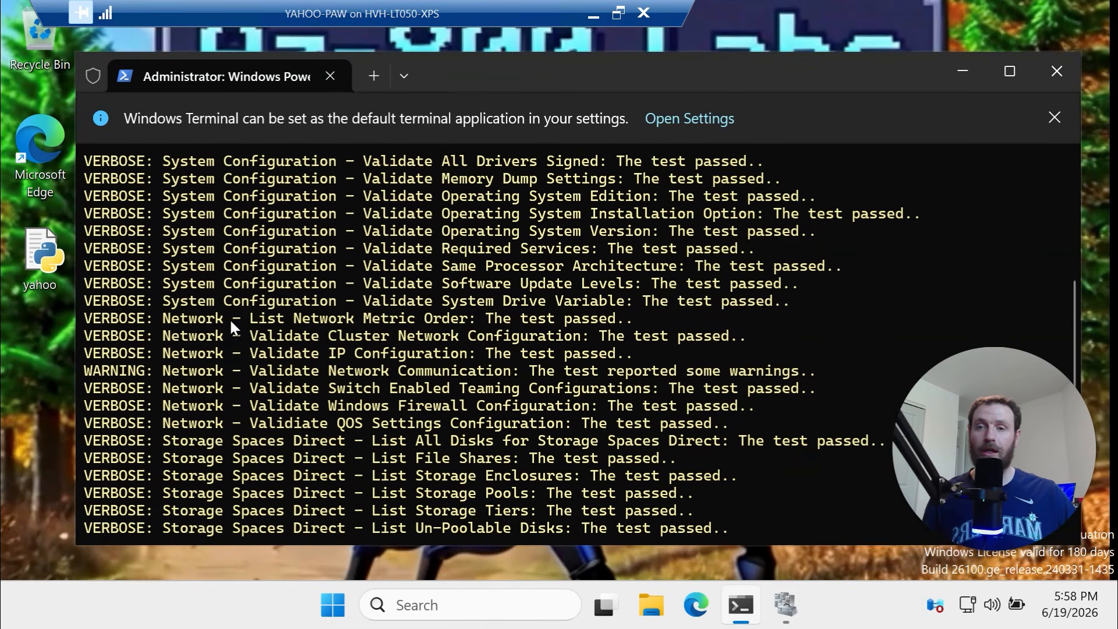
{"action": "left_click_drag", "start_coordinate": [217, 230], "coordinate": [353, 420]}
{"action": "scroll", "coordinate": [353, 418], "scroll_direction": "down", "scroll_amount": 1}
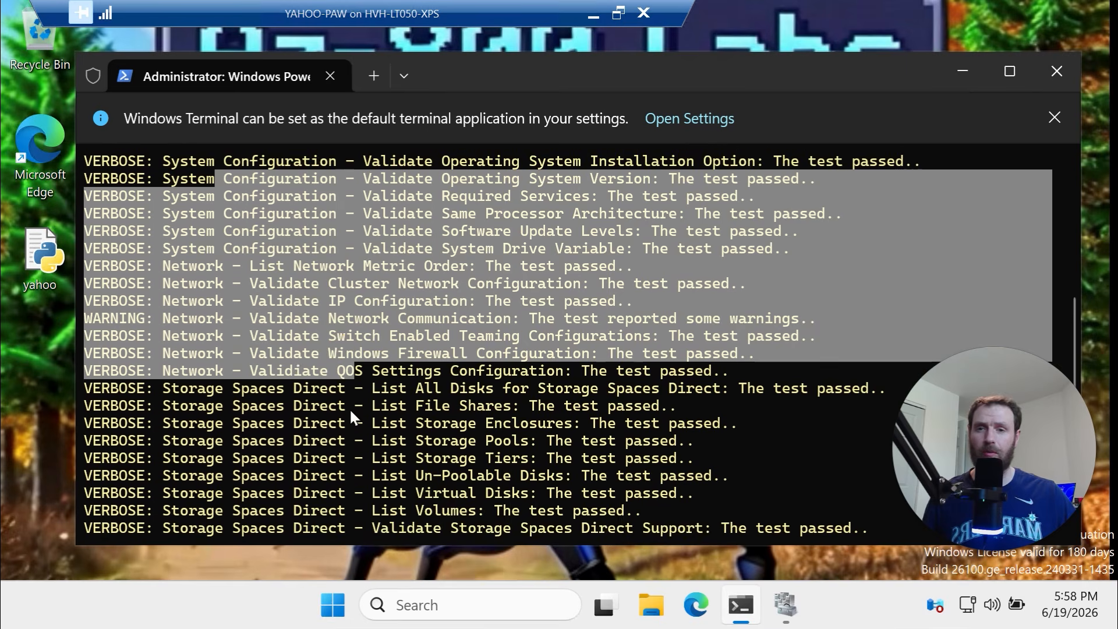
{"action": "scroll", "coordinate": [315, 349], "scroll_direction": "down", "scroll_amount": 2}
Highlight the Storage Spaces Direct results and report listing, then select the New-Cluster lines in the script
{"action": "left_click_drag", "start_coordinate": [256, 281], "coordinate": [527, 436]}
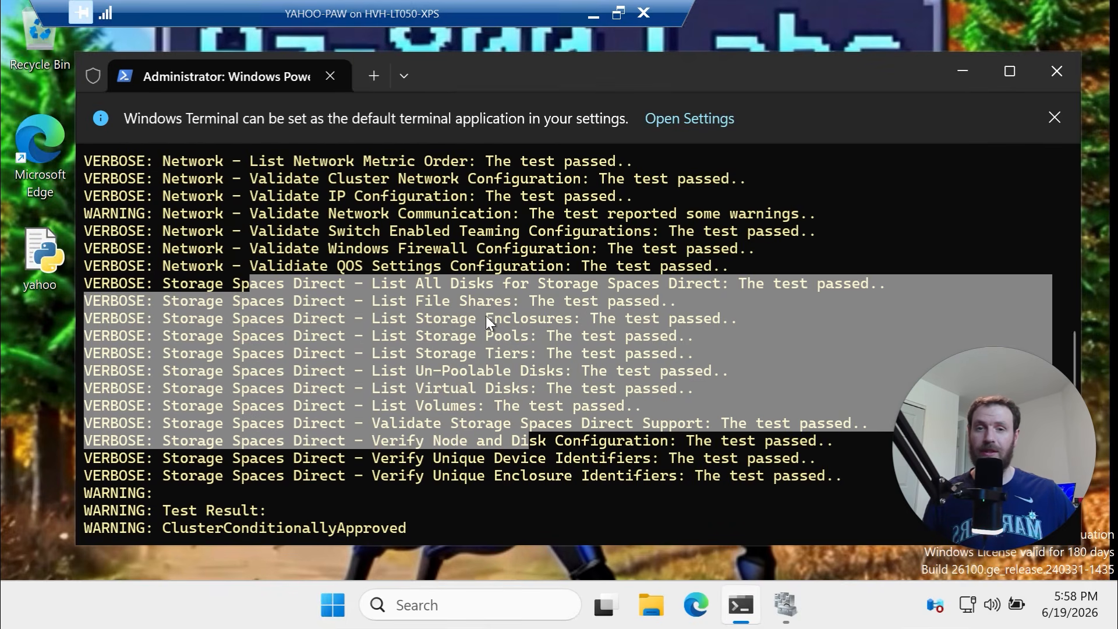
{"action": "left_click", "coordinate": [700, 288]}
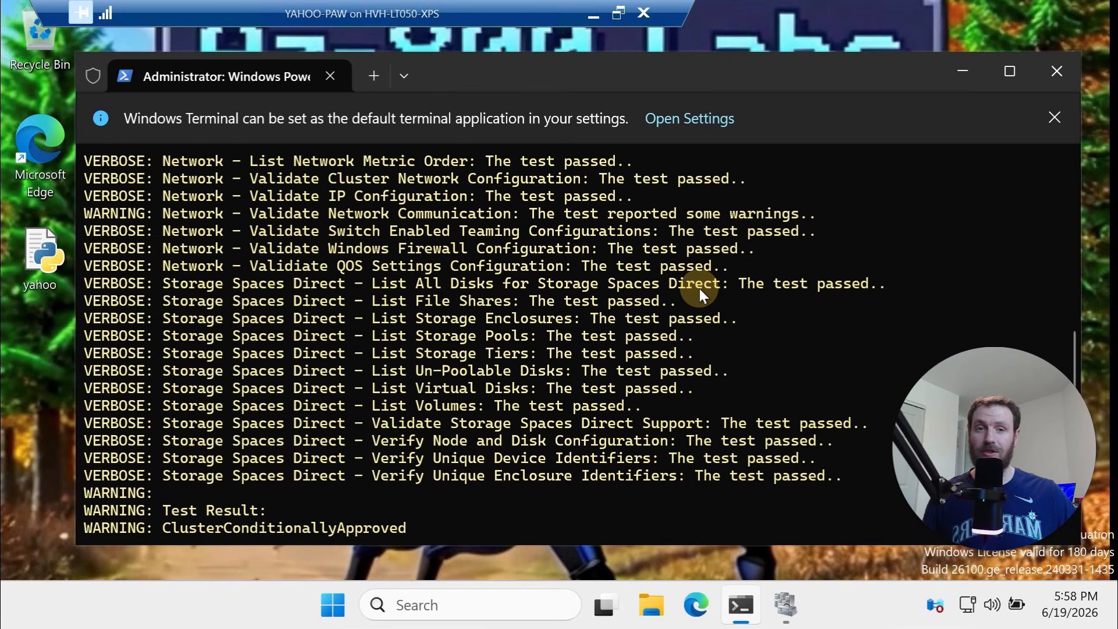
{"action": "left_click_drag", "start_coordinate": [891, 283], "coordinate": [582, 285]}
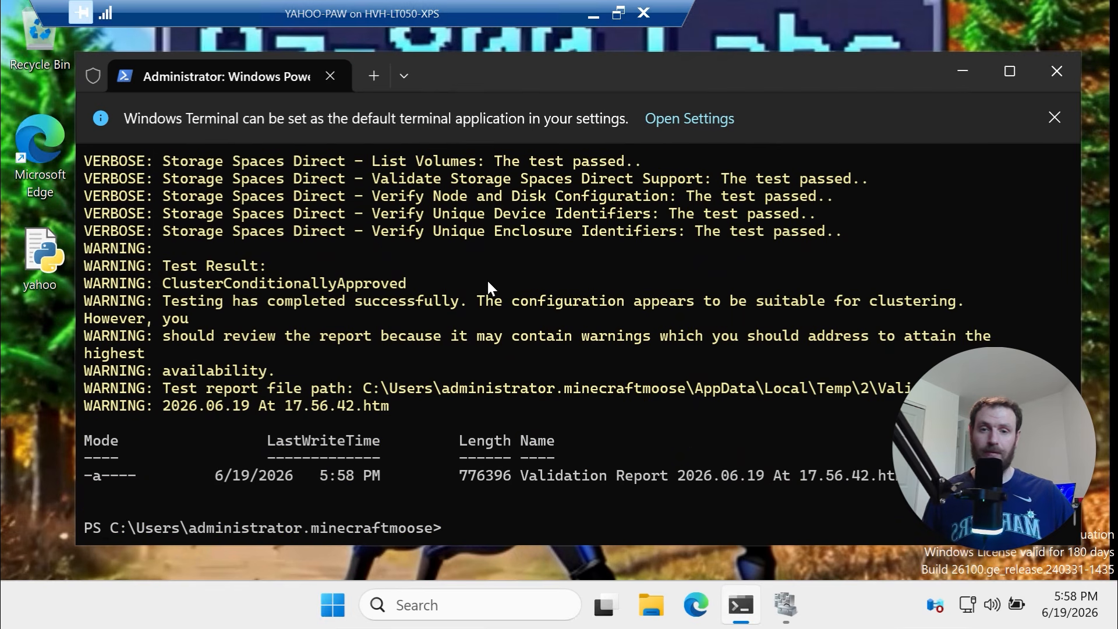
{"action": "left_click_drag", "start_coordinate": [597, 494], "coordinate": [408, 447]}
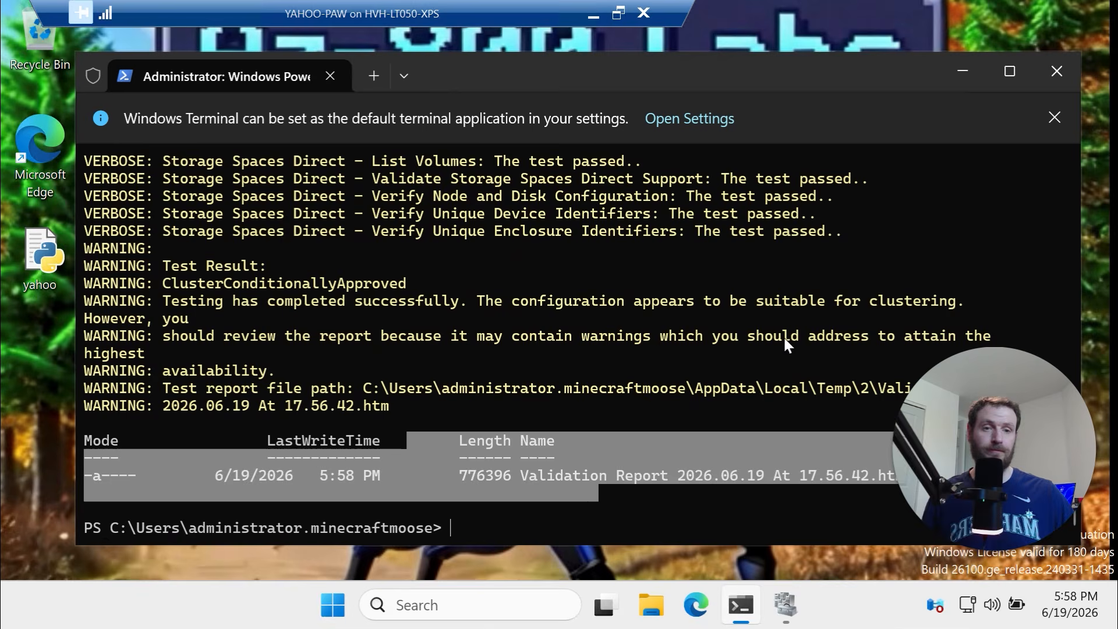
{"action": "left_click_drag", "start_coordinate": [1007, 402], "coordinate": [1086, 502]}
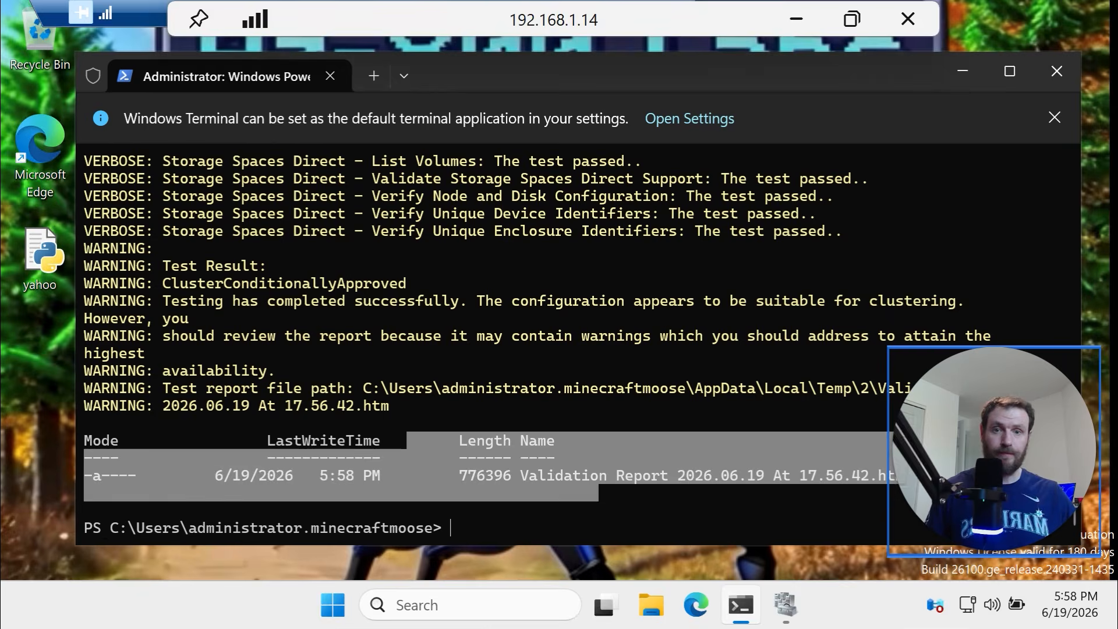
{"action": "left_click", "coordinate": [828, 19]}
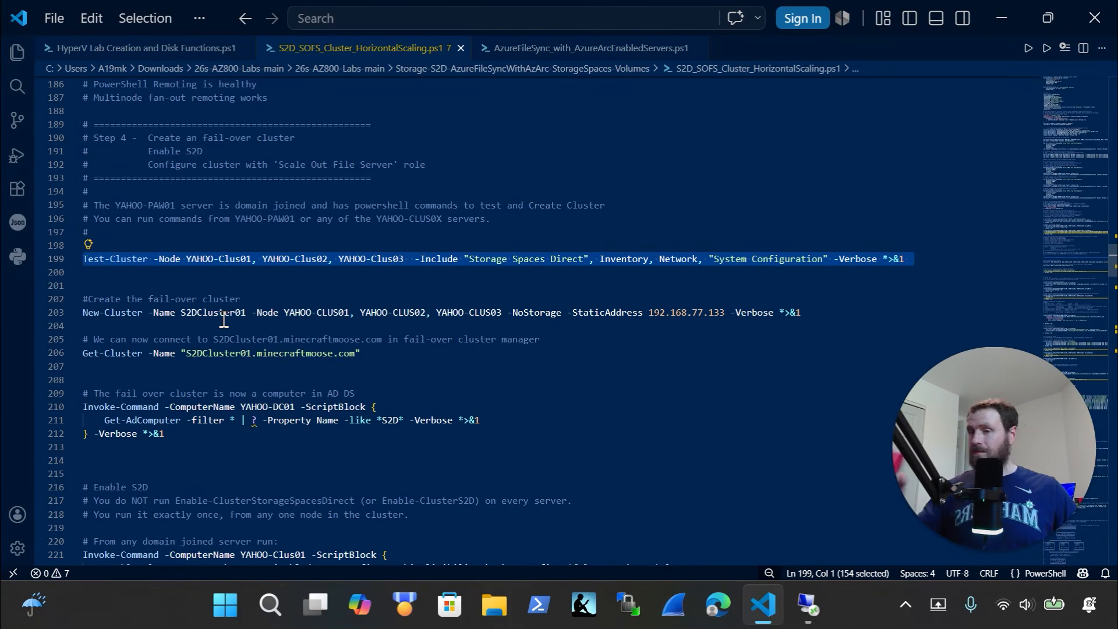
{"action": "left_click_drag", "start_coordinate": [70, 314], "coordinate": [58, 296]}
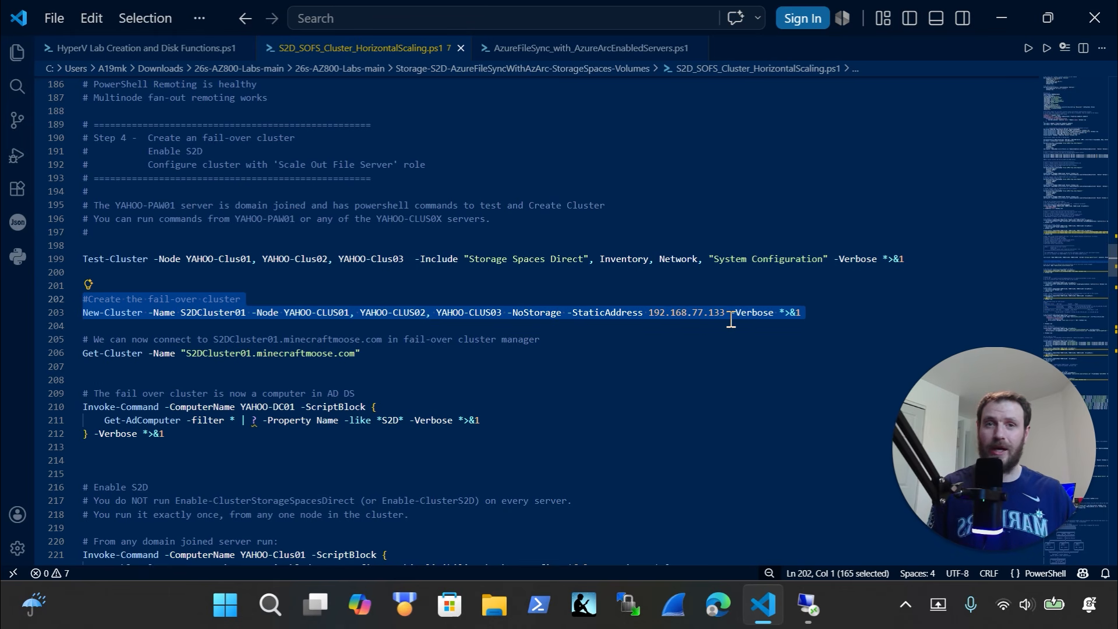
Select the New-Cluster comment and command lines, and clear the remote terminal with cls
{"action": "left_click", "coordinate": [816, 307]}
{"action": "left_click_drag", "start_coordinate": [815, 308], "coordinate": [20, 300]}
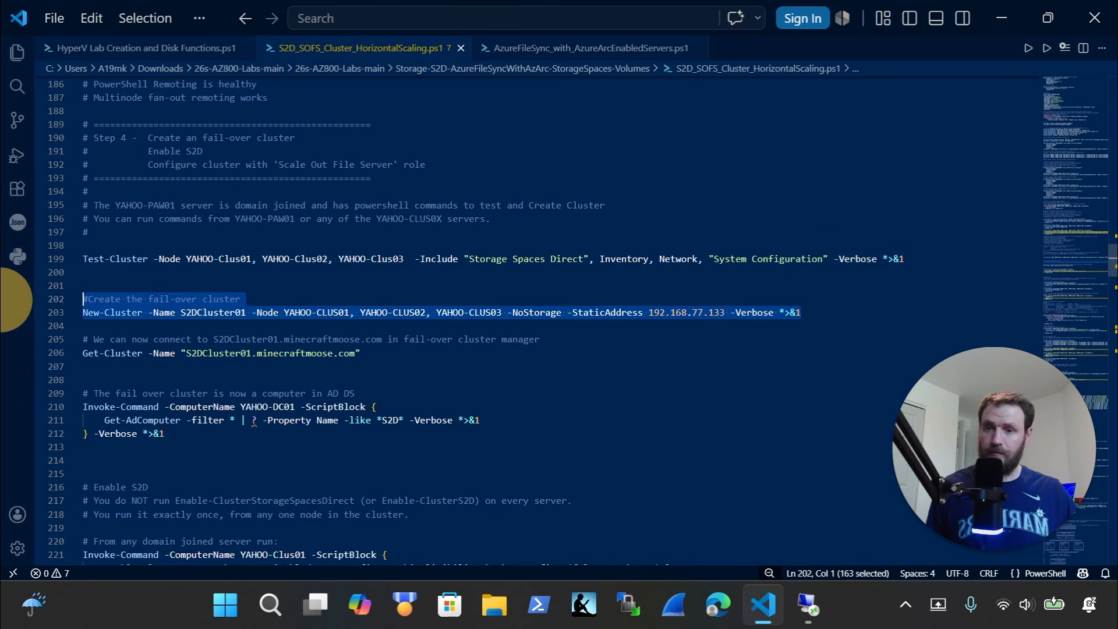
{"action": "left_click", "coordinate": [820, 612]}
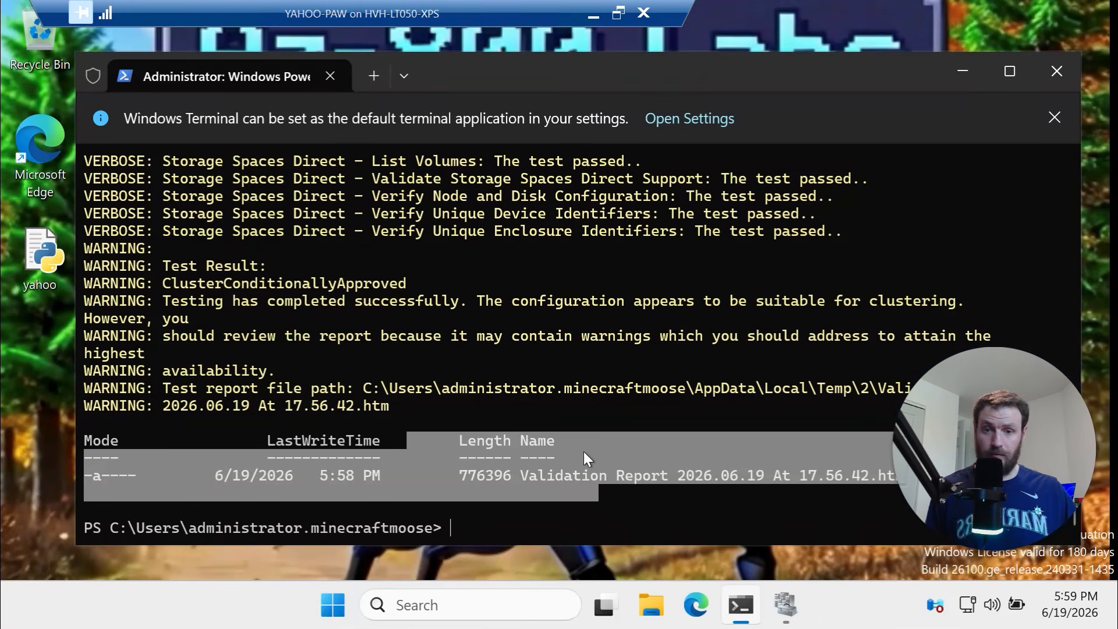
{"action": "left_click", "coordinate": [534, 507]}
{"action": "type", "text": "cls"}
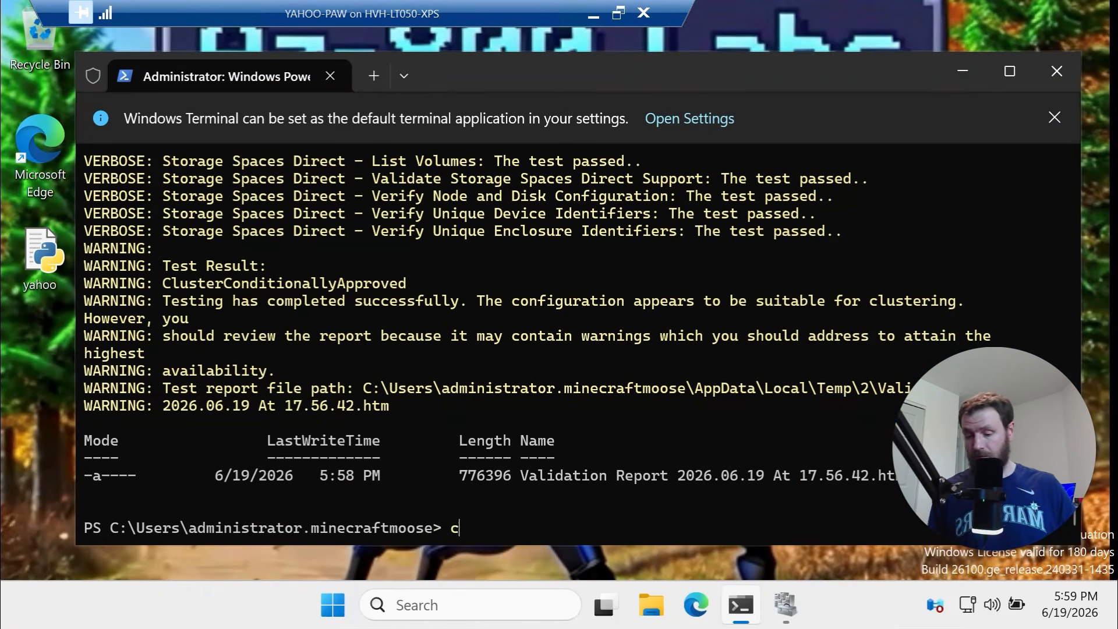
{"action": "key", "text": "Return"}
Paste and run New-Cluster, creating S2DCluster01 from YAHOO-CLUS01–03 at 192.168.77.133
{"action": "key", "text": "ctrl+v"}
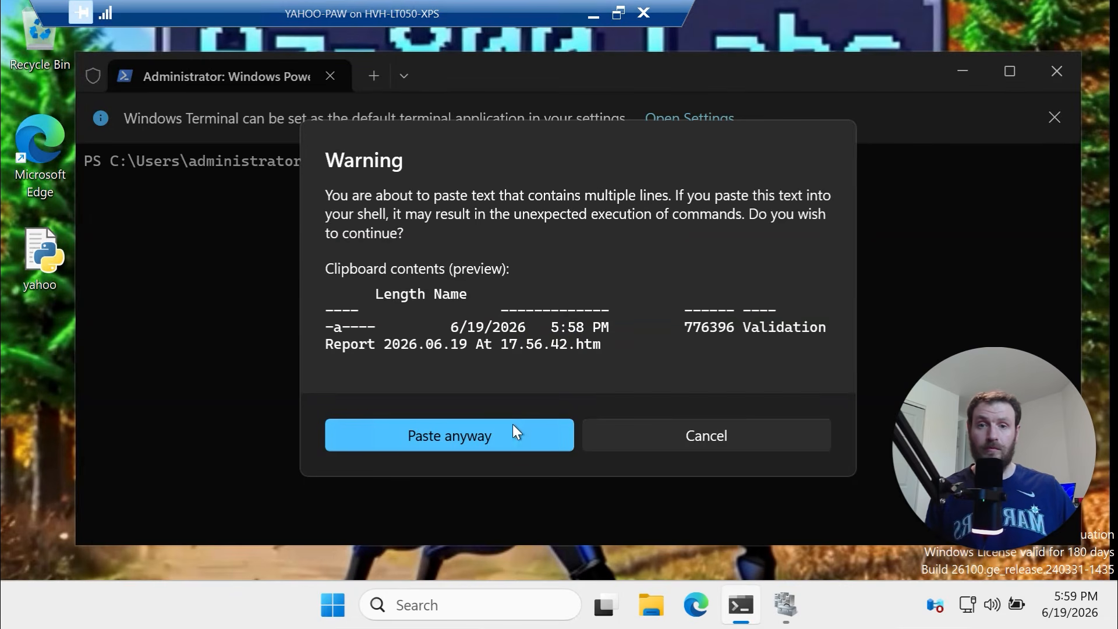
{"action": "left_click", "coordinate": [614, 436]}
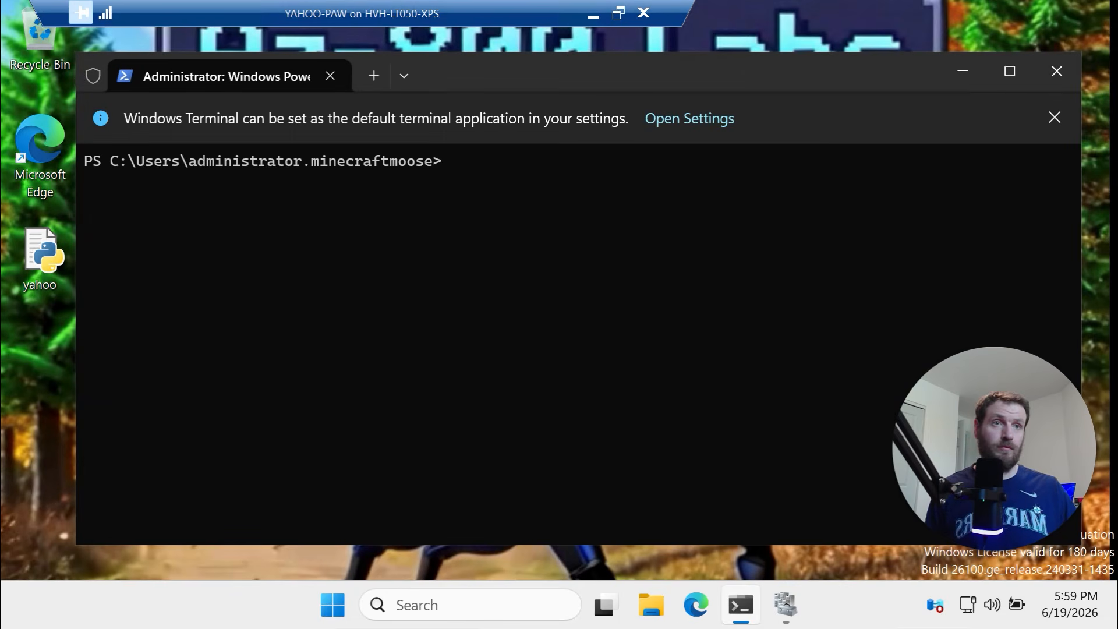
{"action": "key", "text": "alt+Tab"}
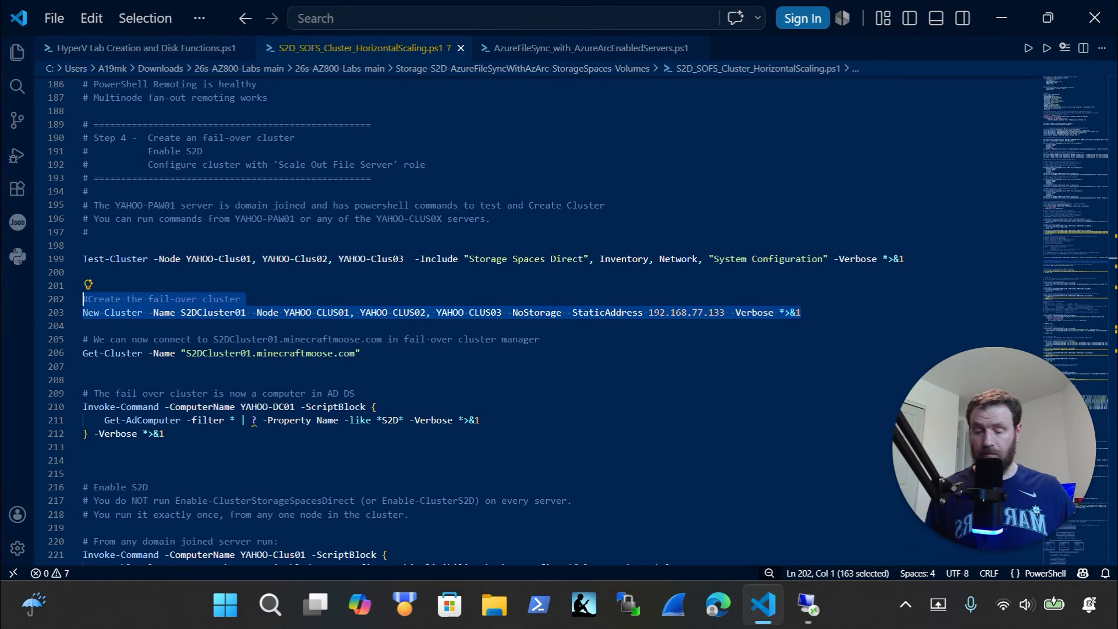
{"action": "key", "text": "alt+Tab"}
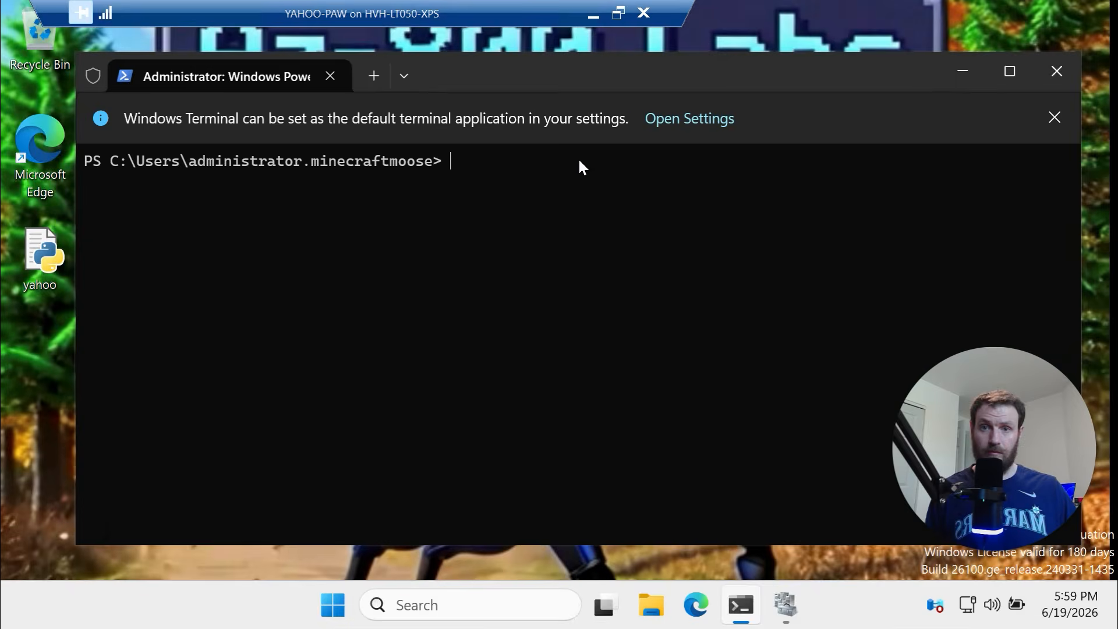
{"action": "right_click", "coordinate": [582, 183]}
{"action": "key", "text": "Return"}
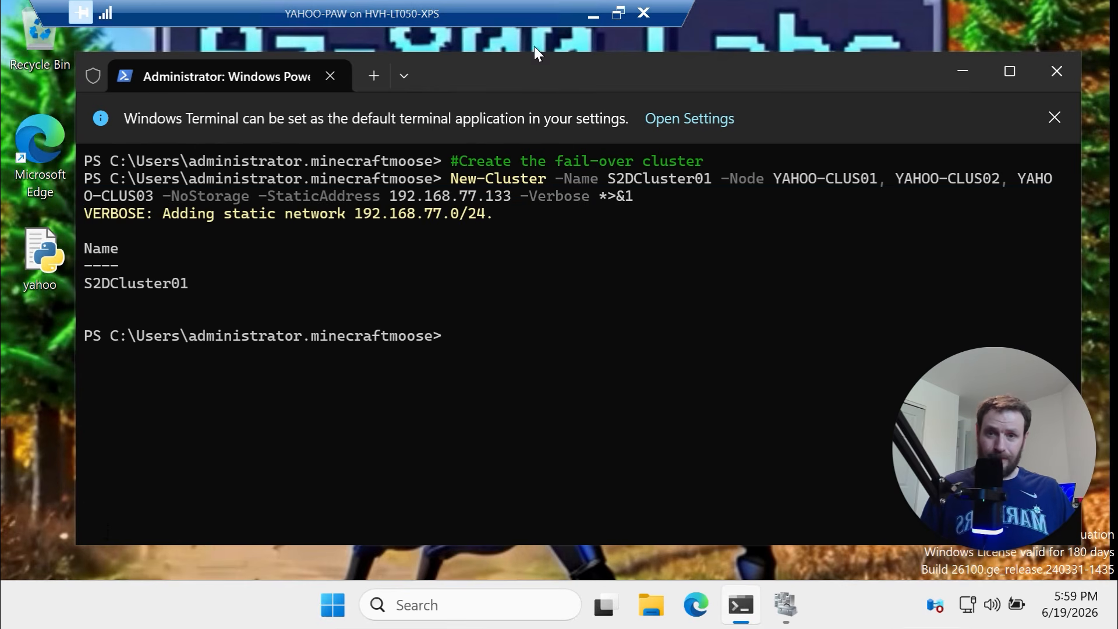
{"action": "left_click", "coordinate": [593, 16]}
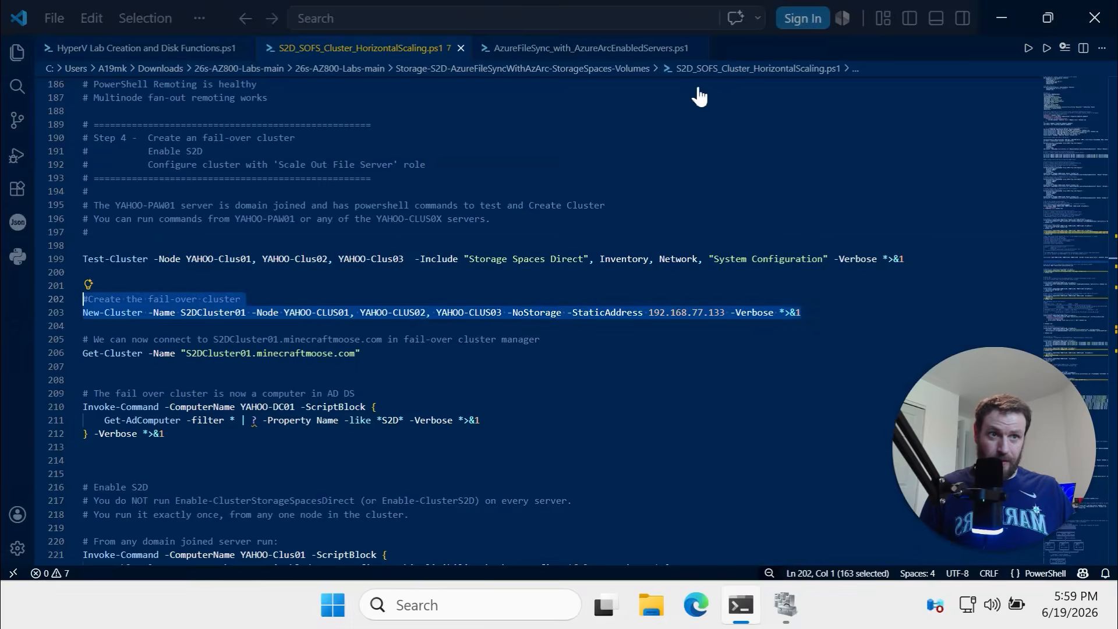
Copy the Get-Cluster lines into the remote terminal and run the check for S2DCluster01
{"action": "left_click", "coordinate": [383, 355]}
{"action": "left_click_drag", "start_coordinate": [384, 356], "coordinate": [23, 339]}
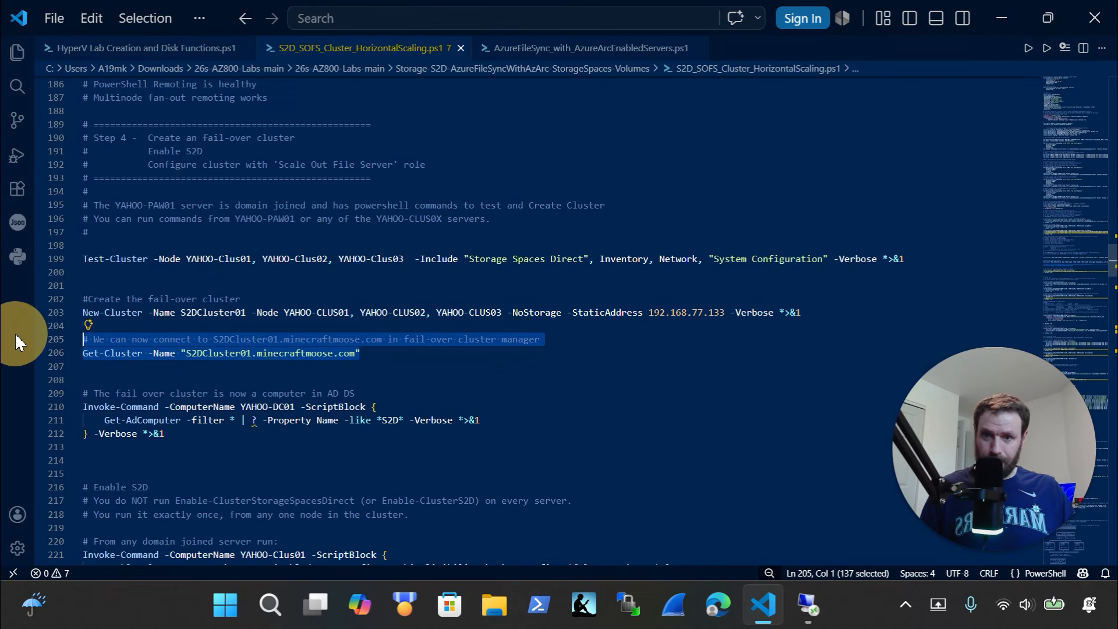
{"action": "key", "text": "ctrl+c"}
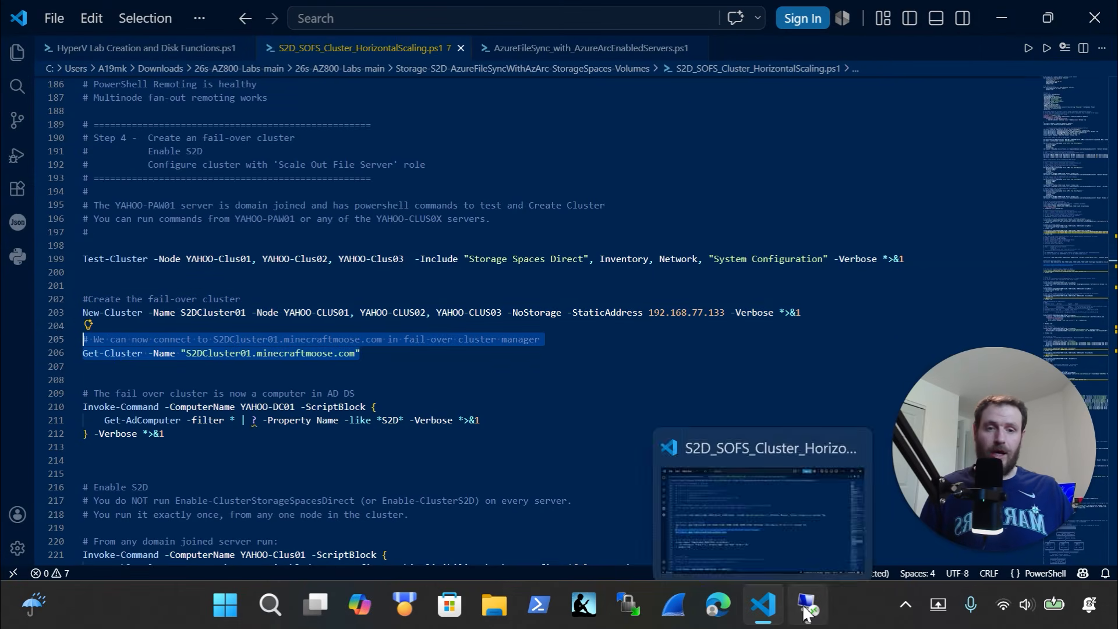
{"action": "left_click", "coordinate": [807, 606]}
{"action": "left_click", "coordinate": [507, 499]}
{"action": "right_click", "coordinate": [476, 344]}
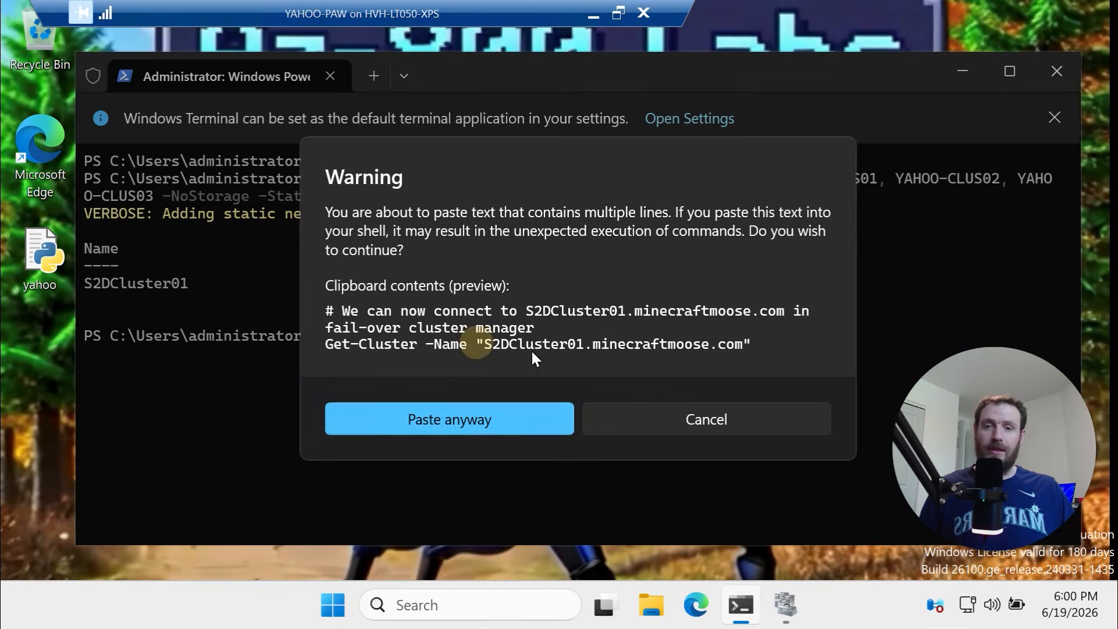
{"action": "left_click", "coordinate": [499, 425]}
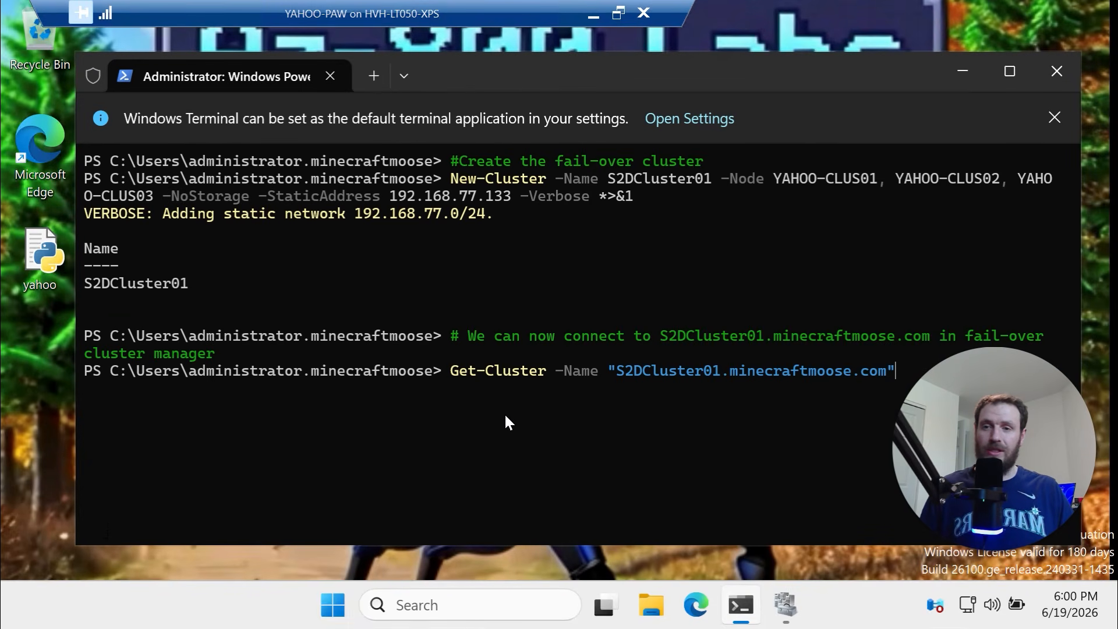
{"action": "key", "text": "Return"}
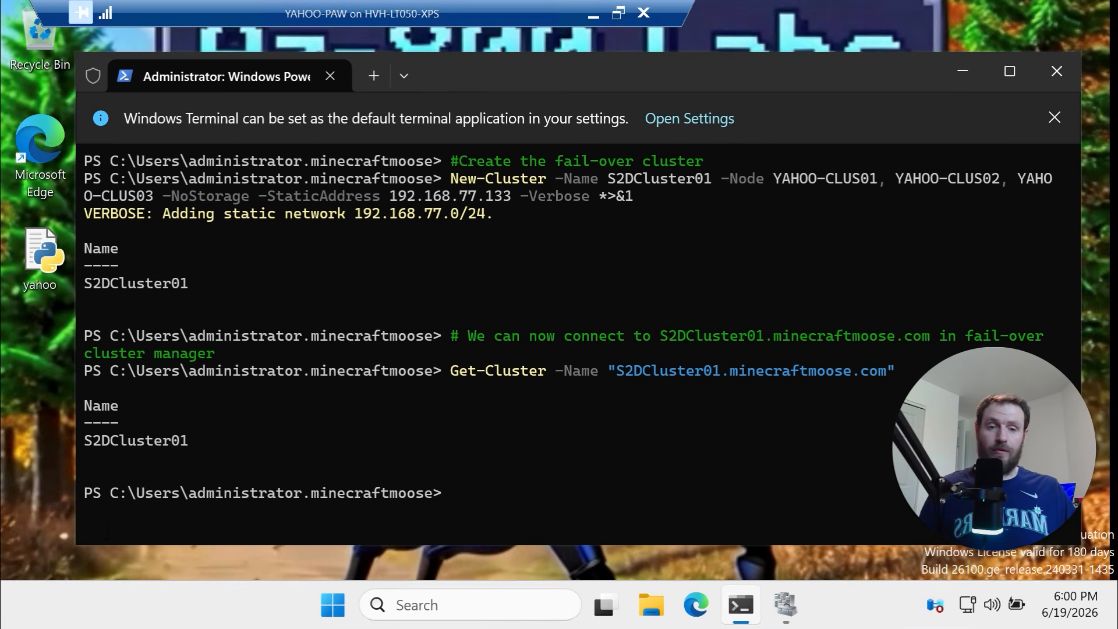
Paste the Get-AdComputer lookup (lines 210–212) for YAHOO-DC01 and mark the S2DCluster01 name in the output
{"action": "key", "text": "alt+Tab"}
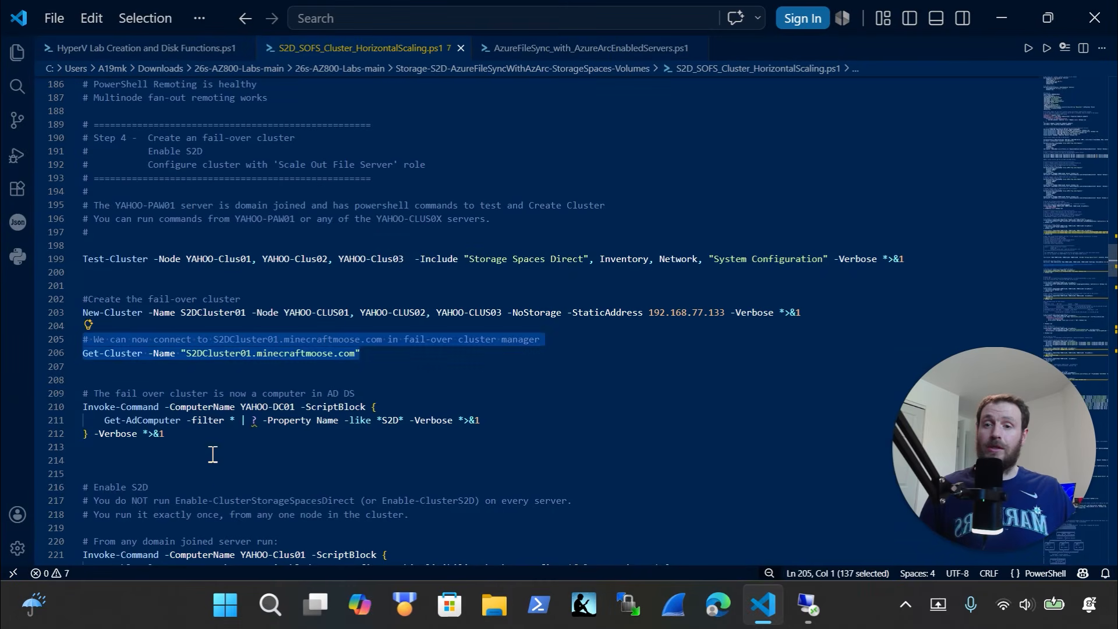
{"action": "left_click_drag", "start_coordinate": [184, 452], "coordinate": [54, 403]}
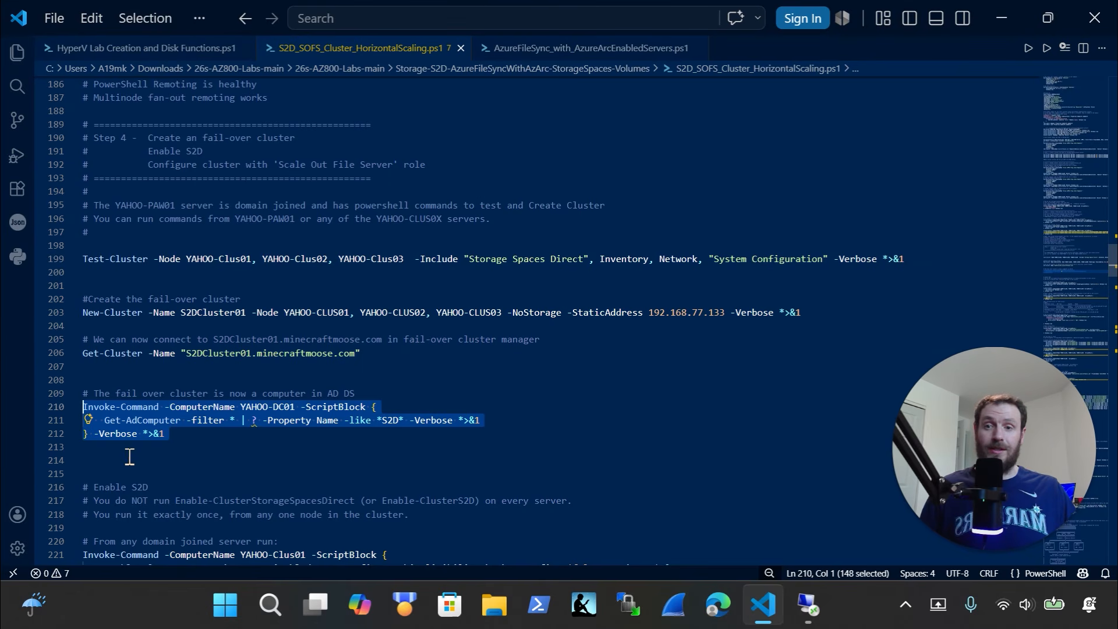
{"action": "left_click", "coordinate": [808, 606]}
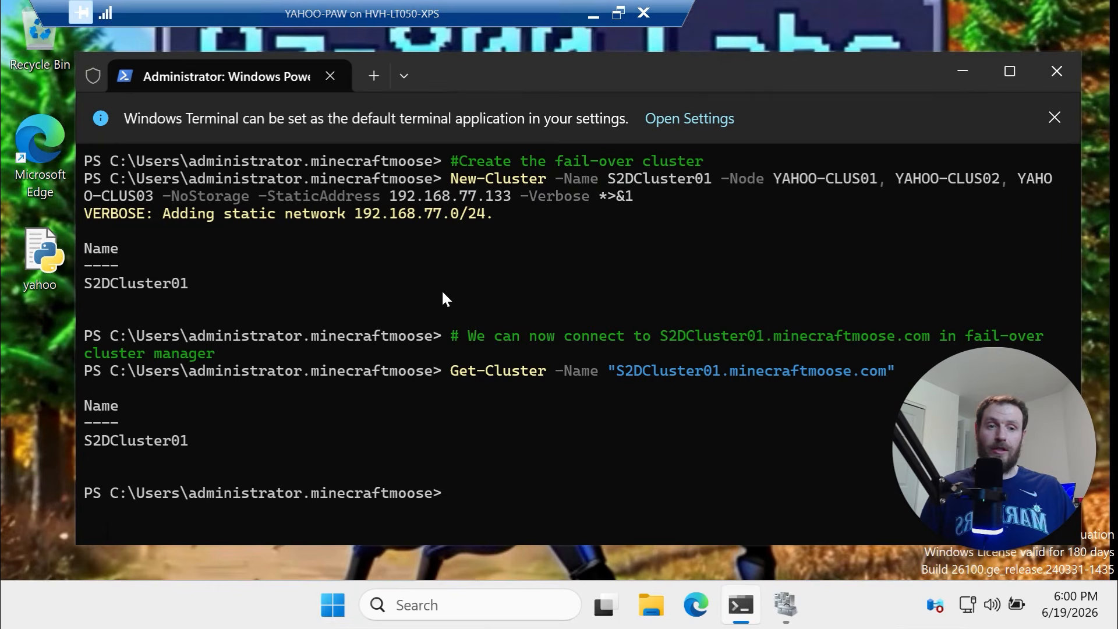
{"action": "key", "text": "ctrl+v"}
{"action": "left_click", "coordinate": [526, 449]}
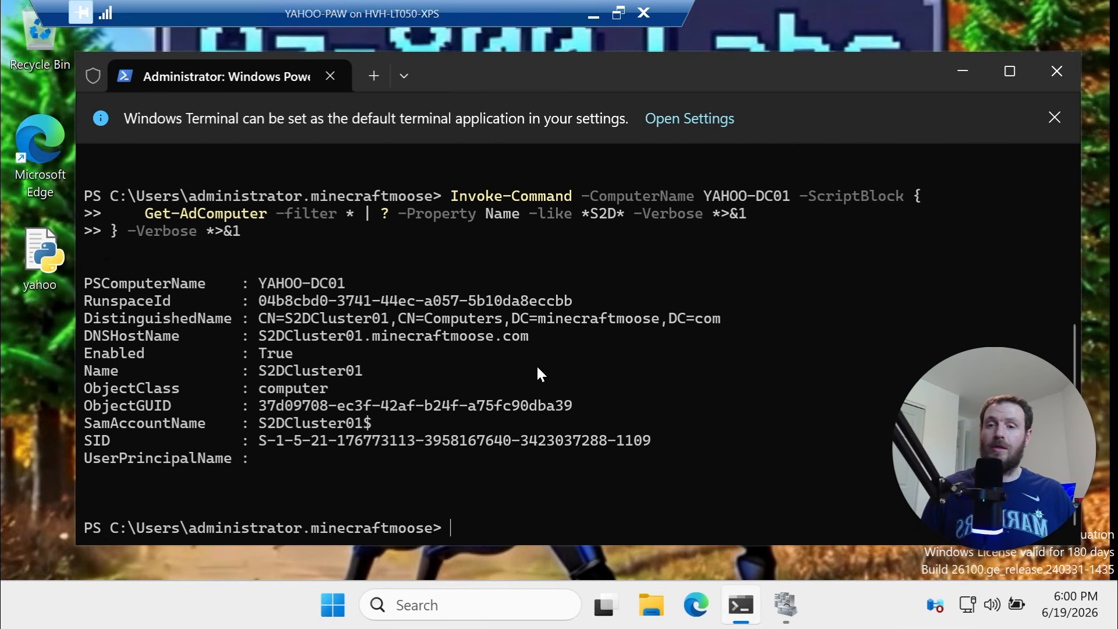
{"action": "left_click_drag", "start_coordinate": [383, 368], "coordinate": [242, 371]}
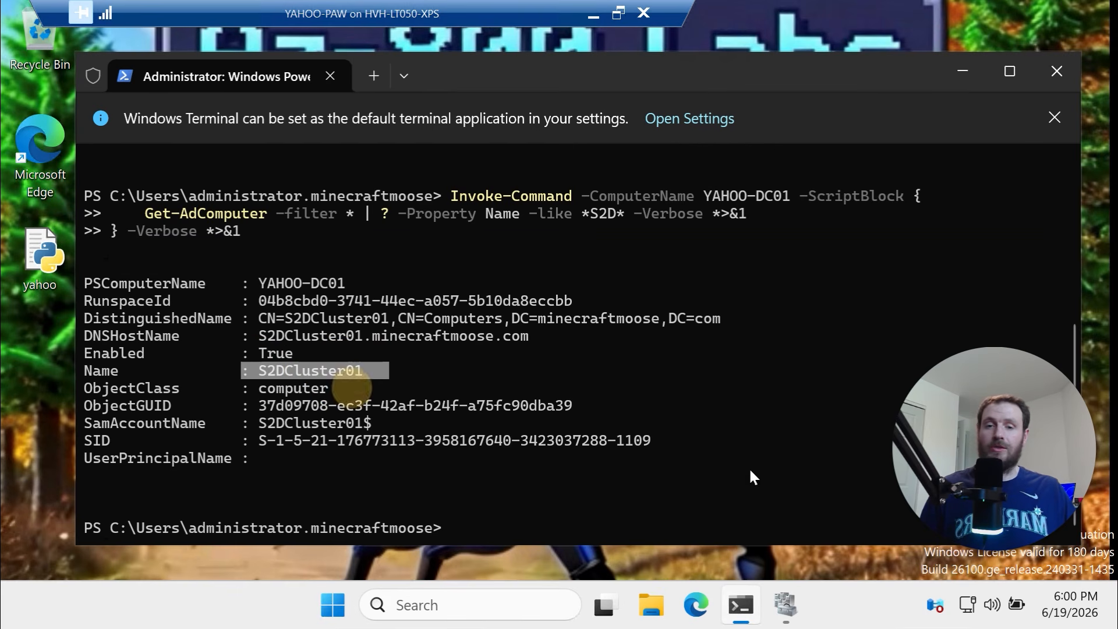
Launch Active Directory Users and Computers via Server Manager, select S2DCluster01 in Computers, and widen Description
{"action": "left_click", "coordinate": [333, 605]}
{"action": "left_click", "coordinate": [425, 197]}
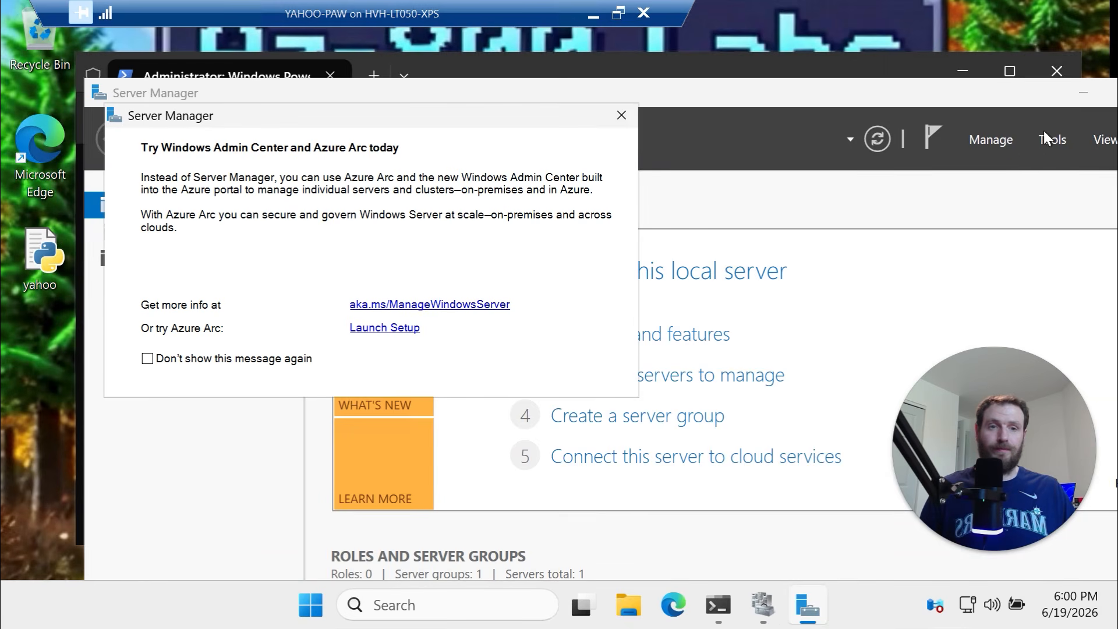
{"action": "left_click", "coordinate": [1049, 139]}
{"action": "left_click", "coordinate": [696, 205]}
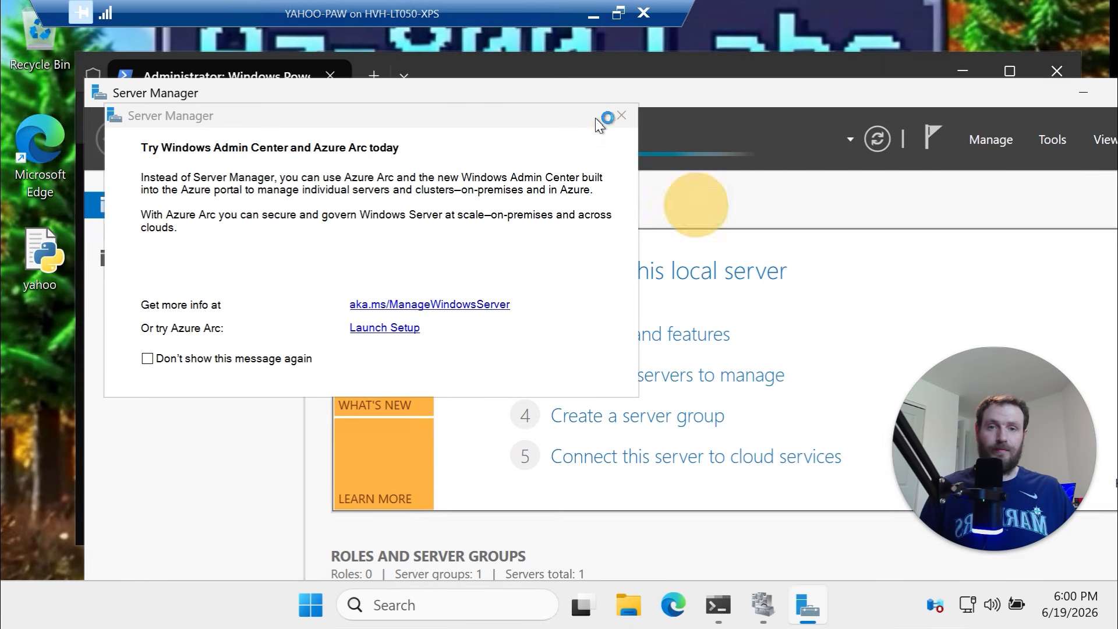
{"action": "left_click", "coordinate": [622, 116]}
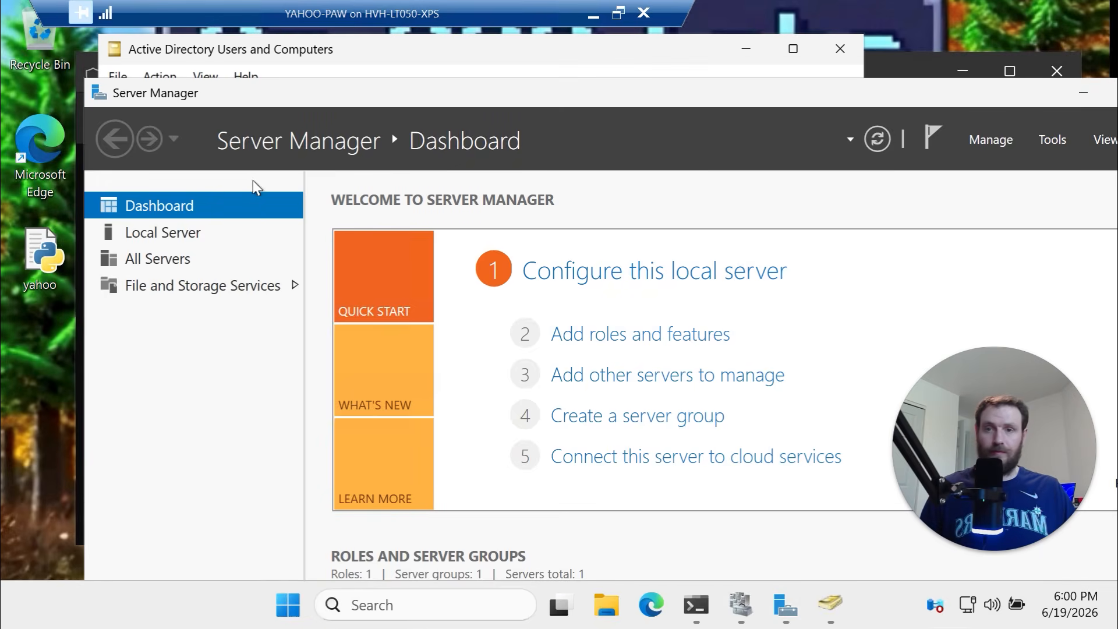
{"action": "left_click", "coordinate": [238, 49]}
{"action": "left_click_drag", "start_coordinate": [239, 48], "coordinate": [234, 54]}
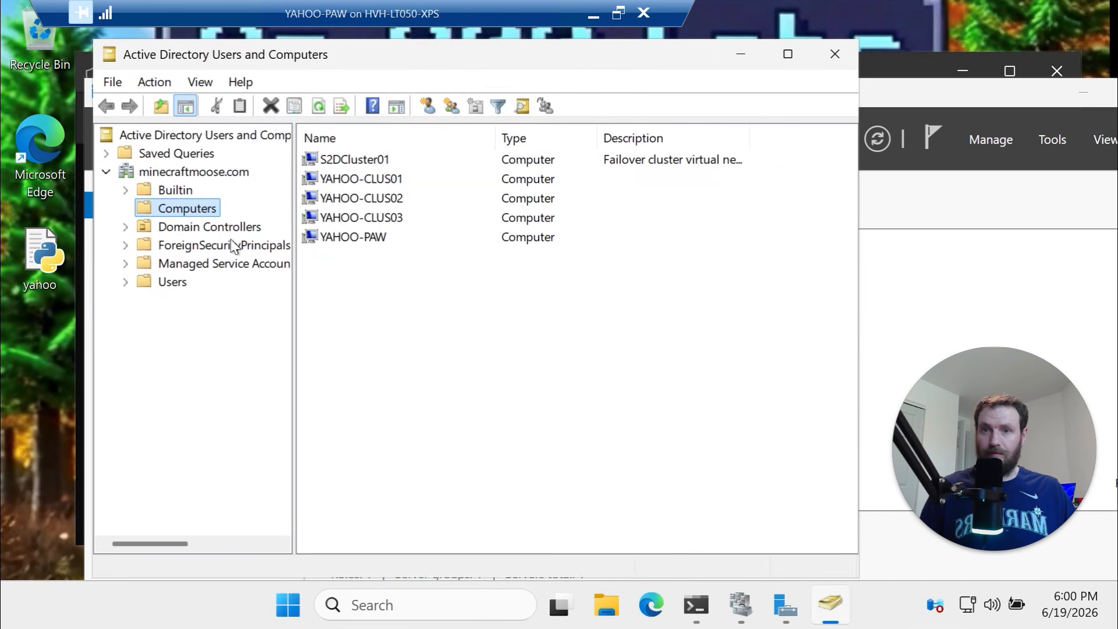
{"action": "left_click", "coordinate": [343, 159]}
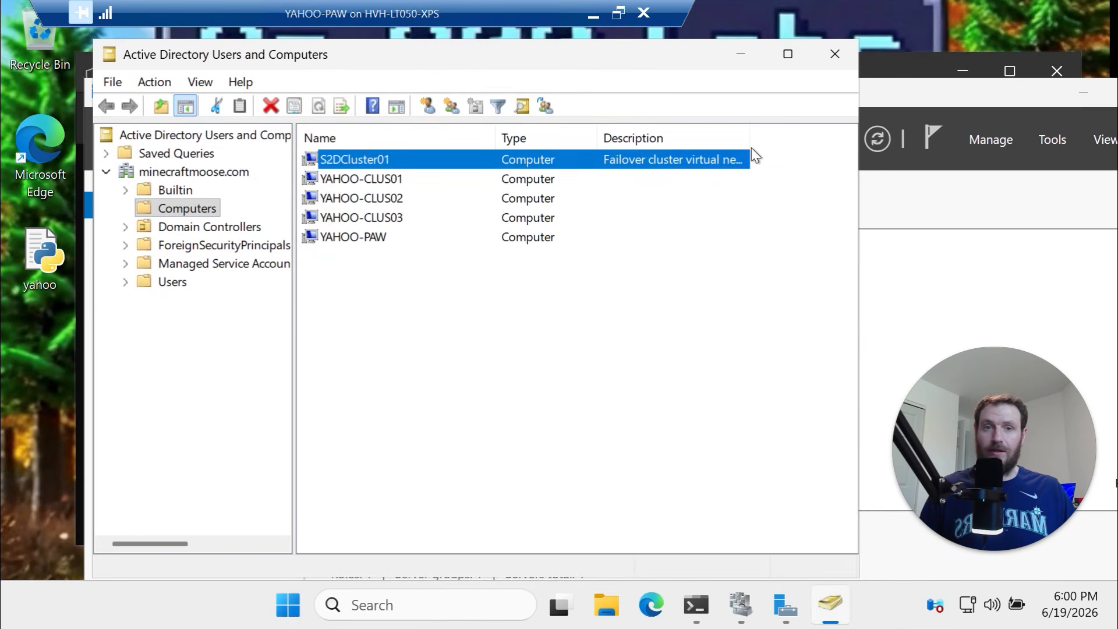
{"action": "left_click_drag", "start_coordinate": [750, 138], "coordinate": [805, 139]}
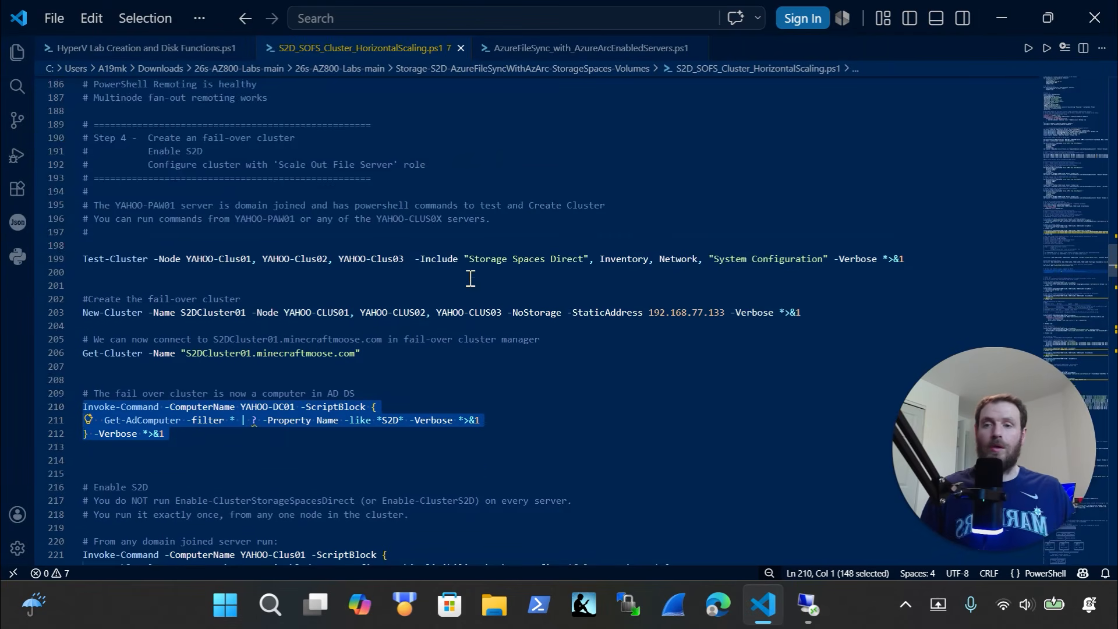
Select and copy the Enable S2D block, lines 220–223, in the script
{"action": "scroll", "coordinate": [408, 302], "scroll_direction": "down", "scroll_amount": 4}
{"action": "scroll", "coordinate": [352, 344], "scroll_direction": "down", "scroll_amount": 4}
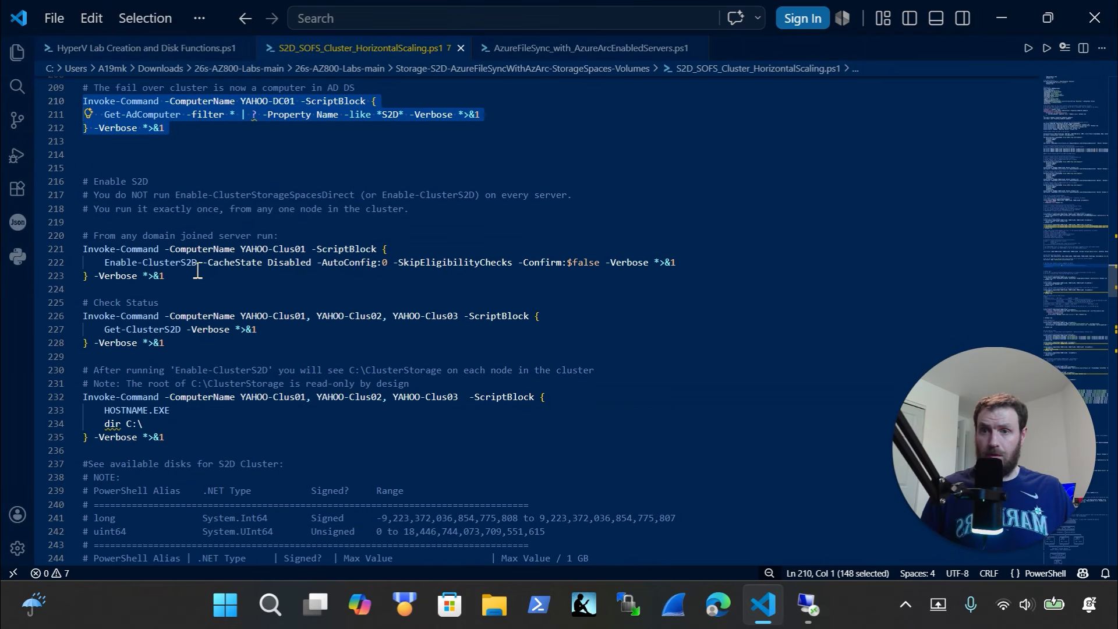
{"action": "left_click_drag", "start_coordinate": [202, 263], "coordinate": [61, 260]}
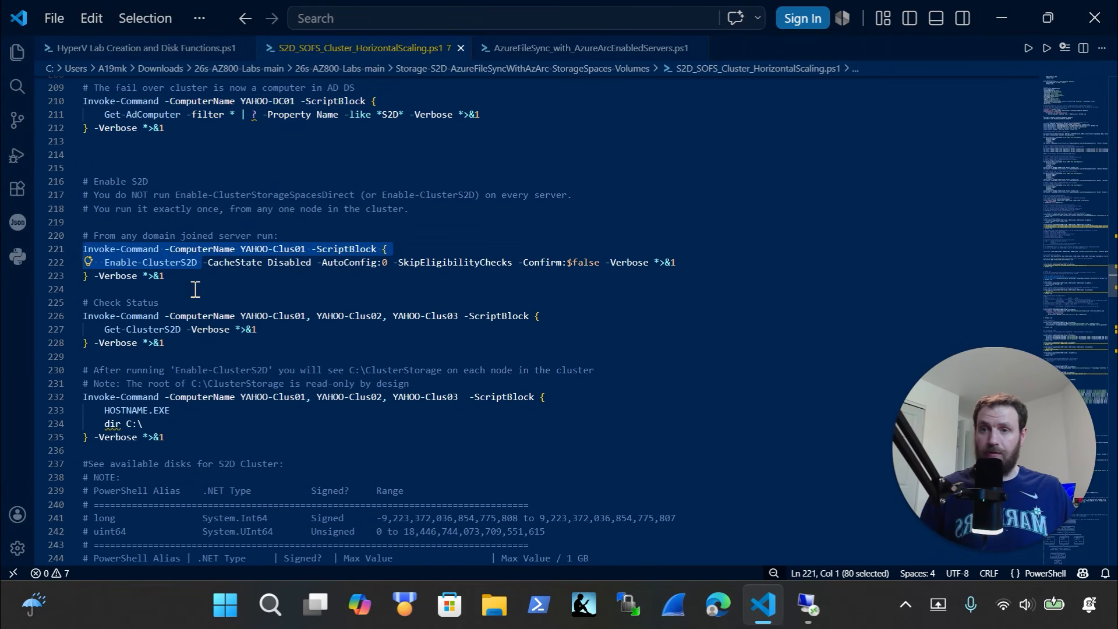
{"action": "left_click_drag", "start_coordinate": [175, 278], "coordinate": [57, 233]}
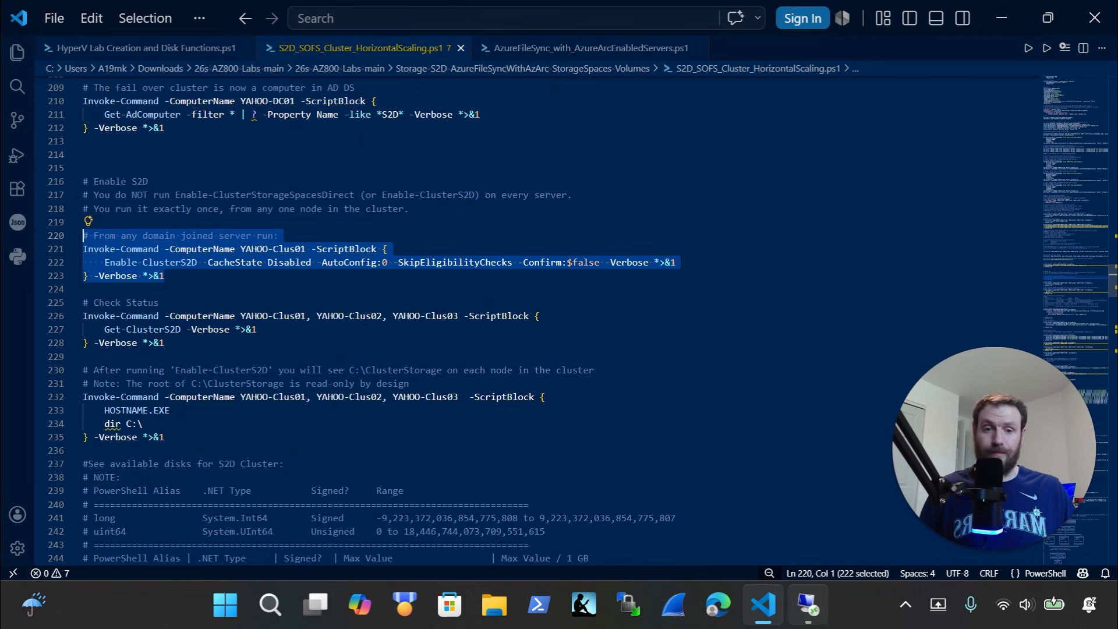
{"action": "mouse_move", "coordinate": [808, 605]}
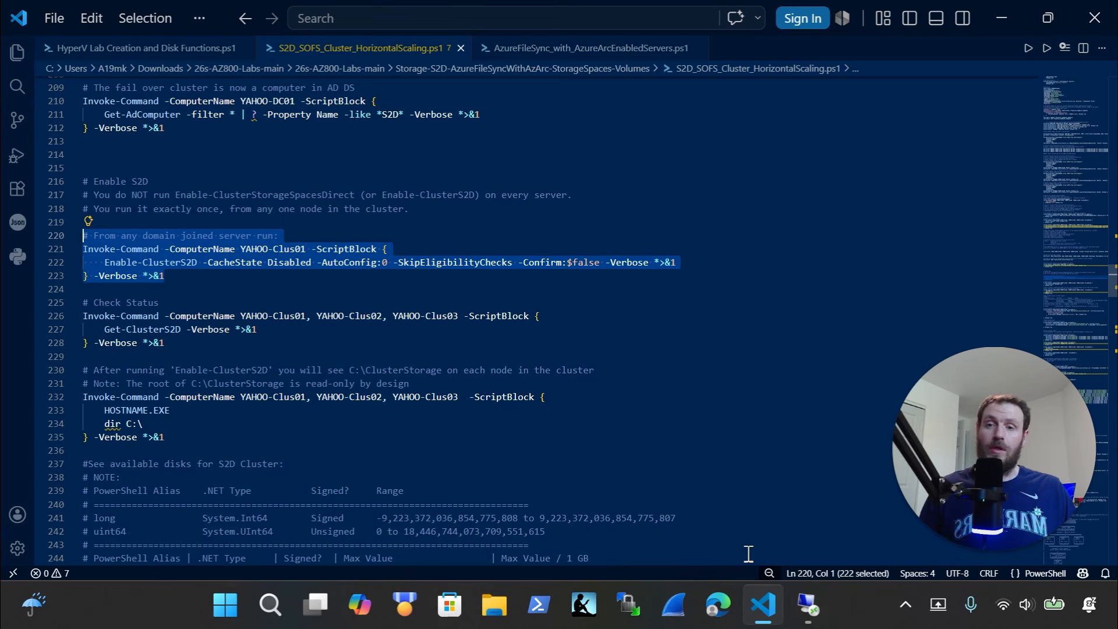
{"action": "left_click", "coordinate": [813, 619]}
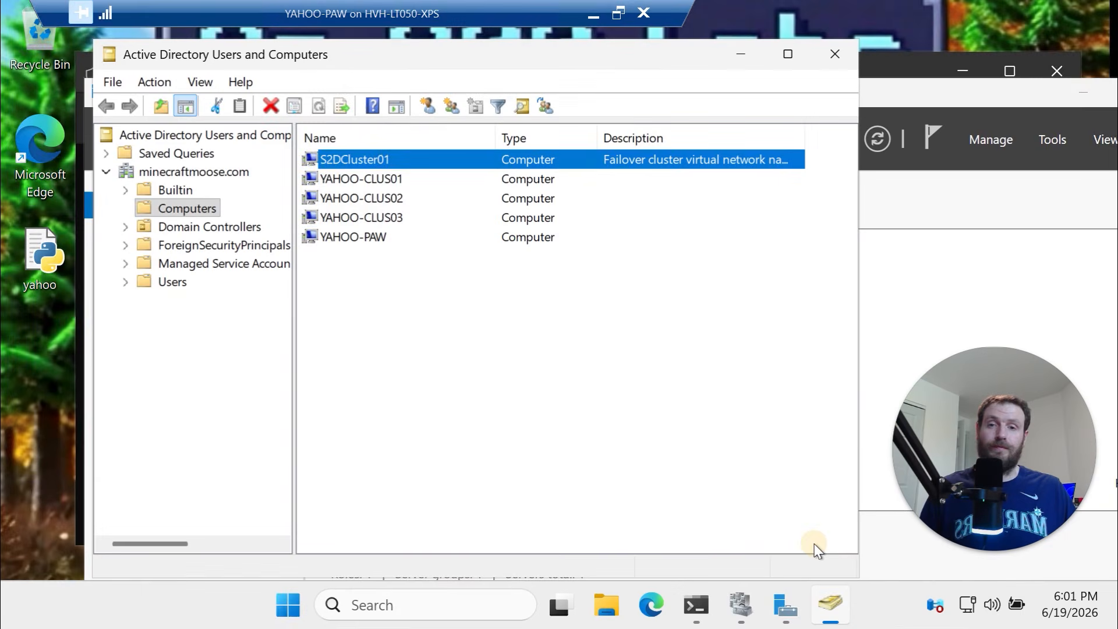
{"action": "left_click", "coordinate": [707, 603]}
{"action": "left_click", "coordinate": [565, 495]}
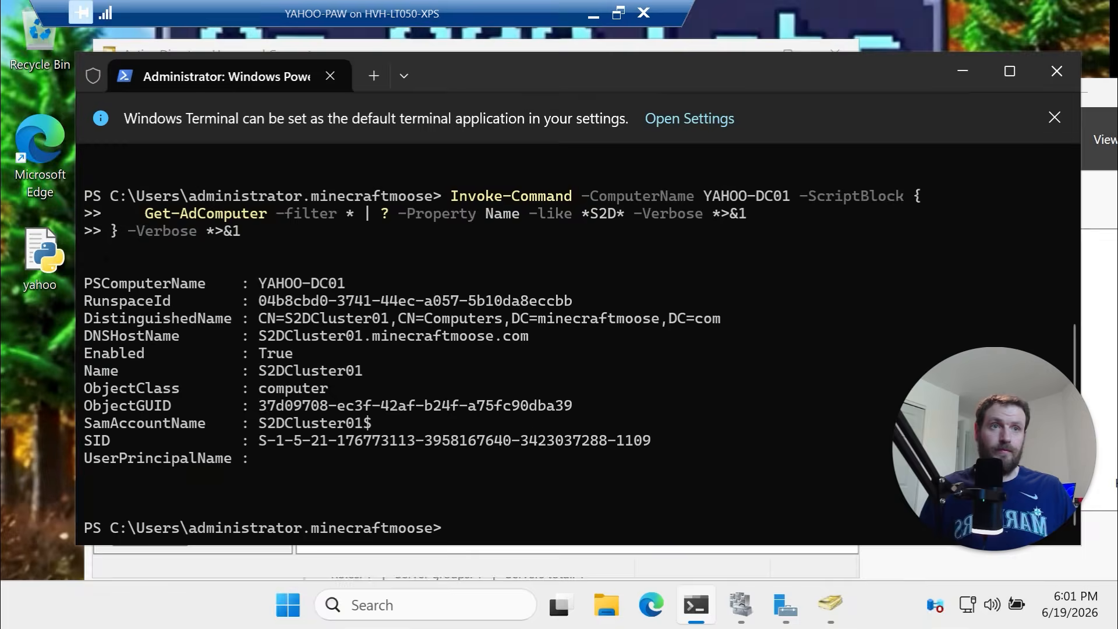
{"action": "left_click", "coordinate": [594, 14]}
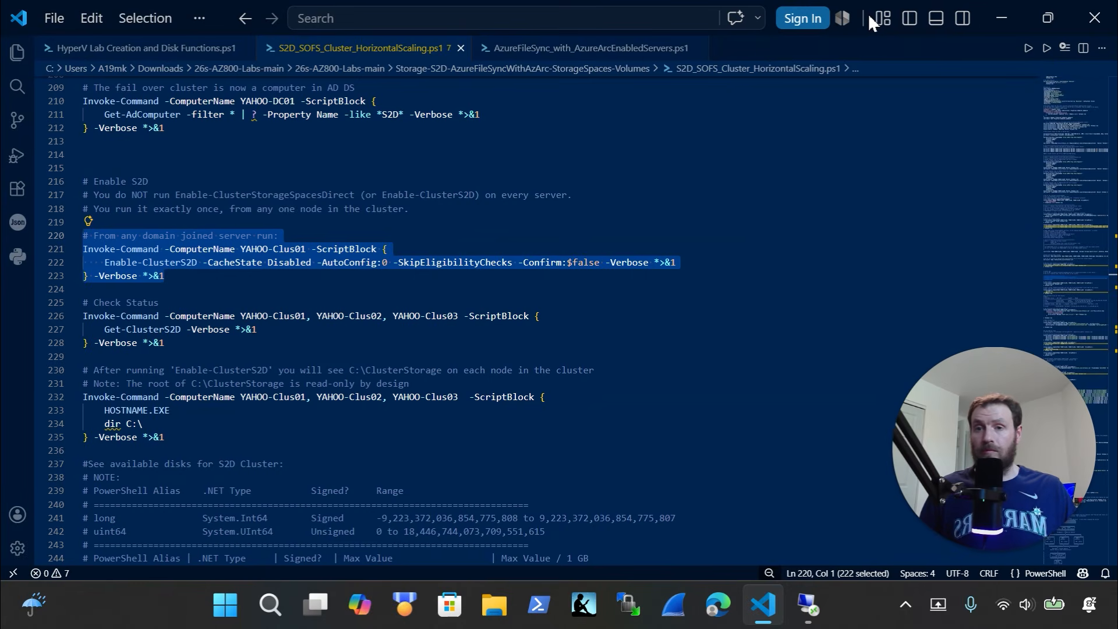
{"action": "key", "text": "ctrl+x"}
{"action": "key", "text": "ctrl+z"}
{"action": "left_click", "coordinate": [823, 610]}
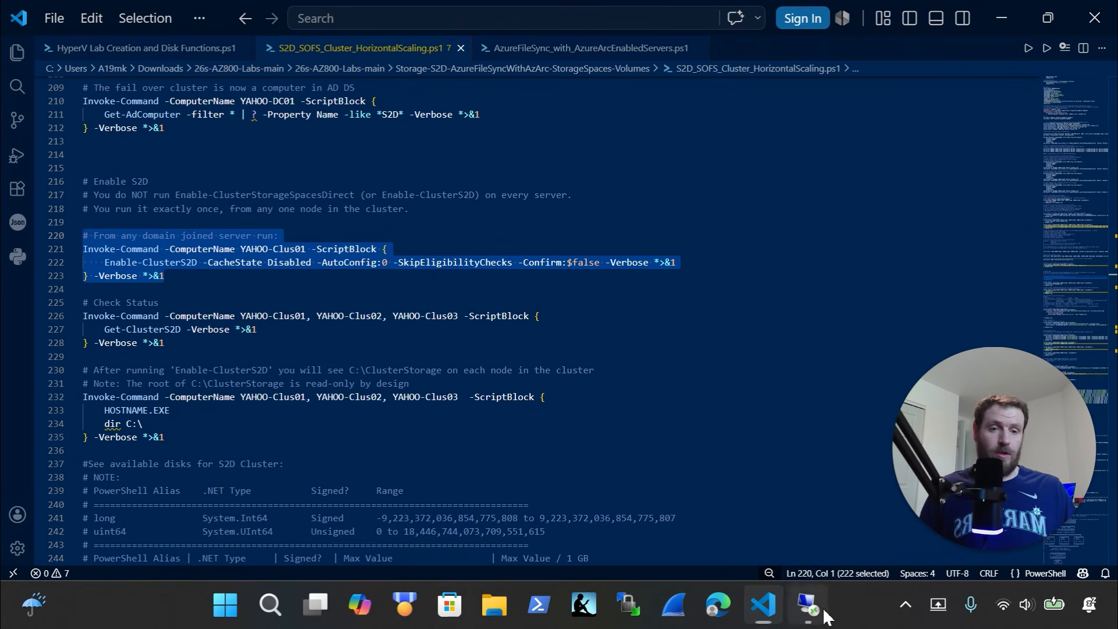
Clear the terminal with cls and paste the Enable-ClusterS2D command for YAHOO-Clus01 without running it
{"action": "type", "text": "cls"}
{"action": "key", "text": "Return"}
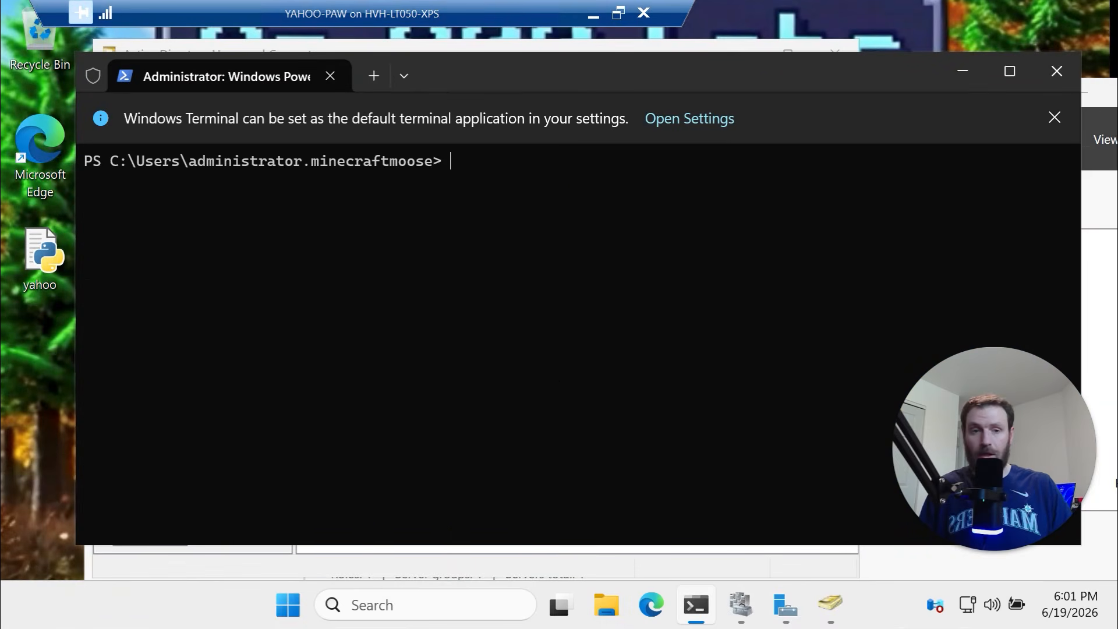
{"action": "right_click", "coordinate": [669, 211]}
{"action": "left_click", "coordinate": [524, 437]}
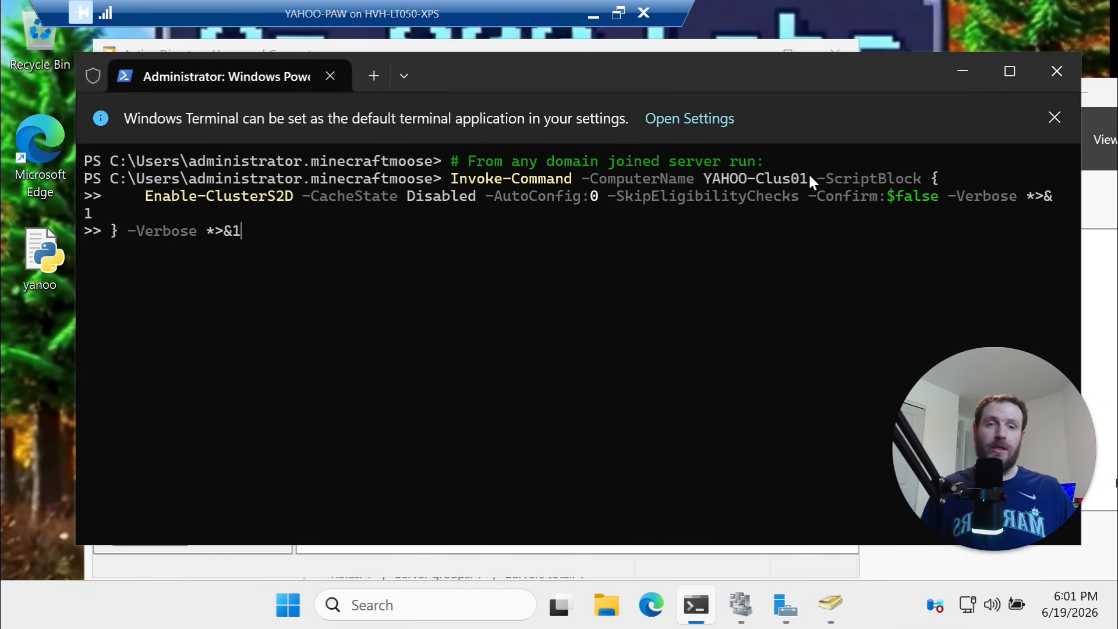
{"action": "left_click_drag", "start_coordinate": [809, 176], "coordinate": [707, 178]}
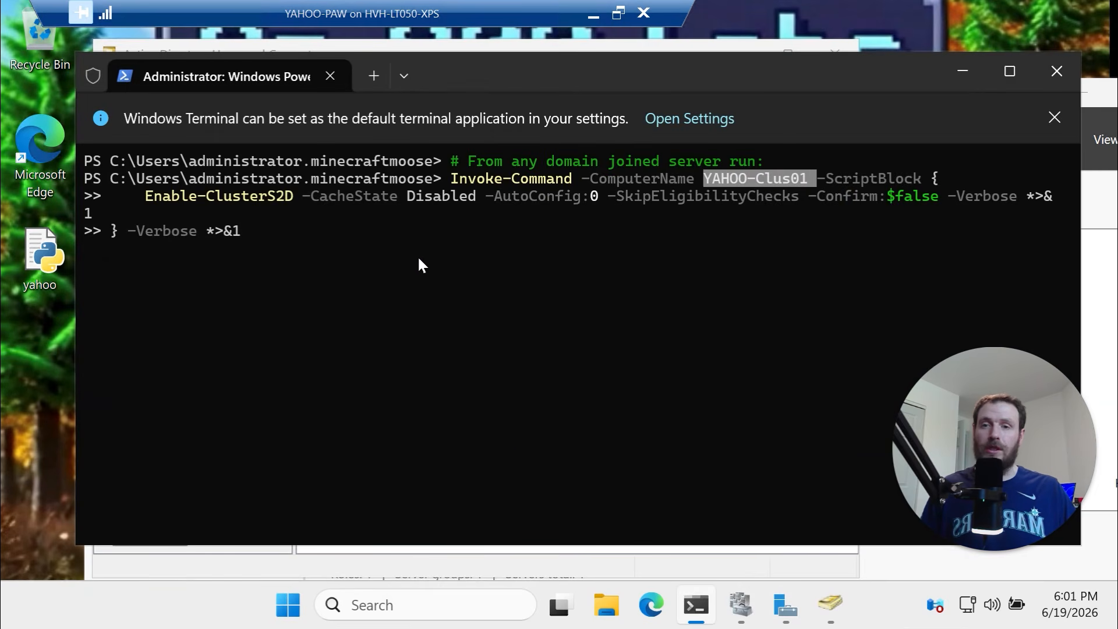
{"action": "left_click", "coordinate": [281, 231]}
{"action": "left_click_drag", "start_coordinate": [143, 198], "coordinate": [561, 194]}
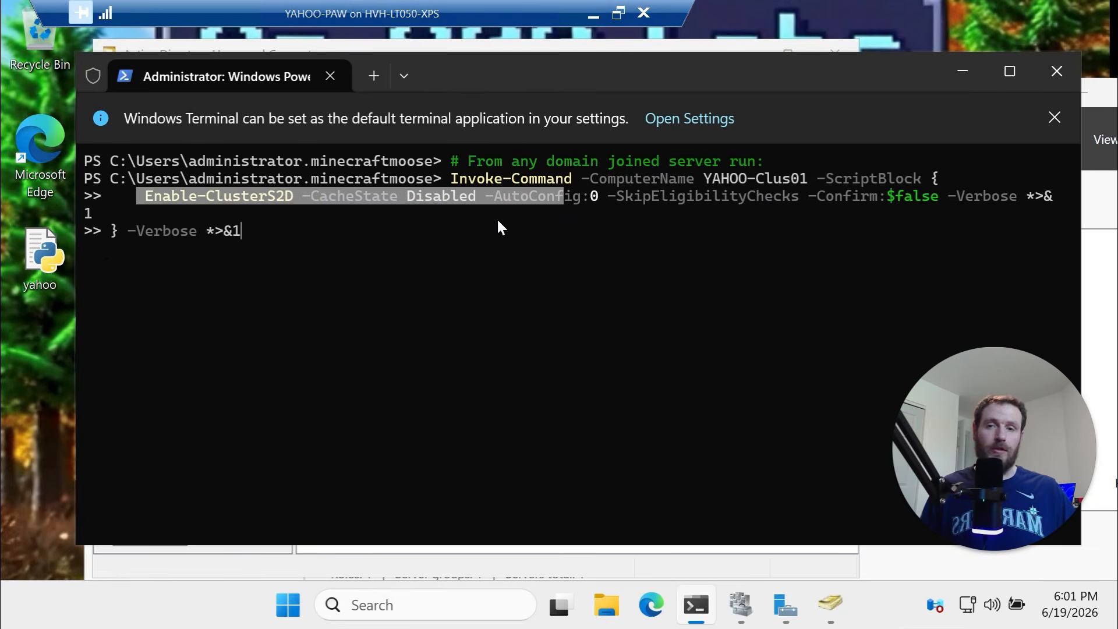
{"action": "left_click", "coordinate": [695, 199]}
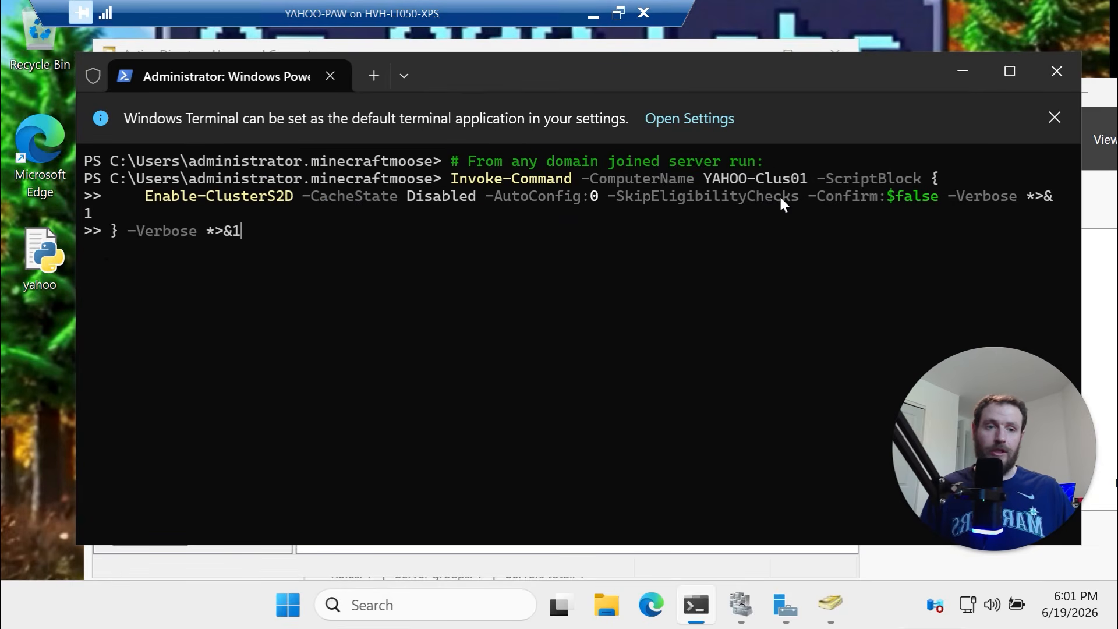
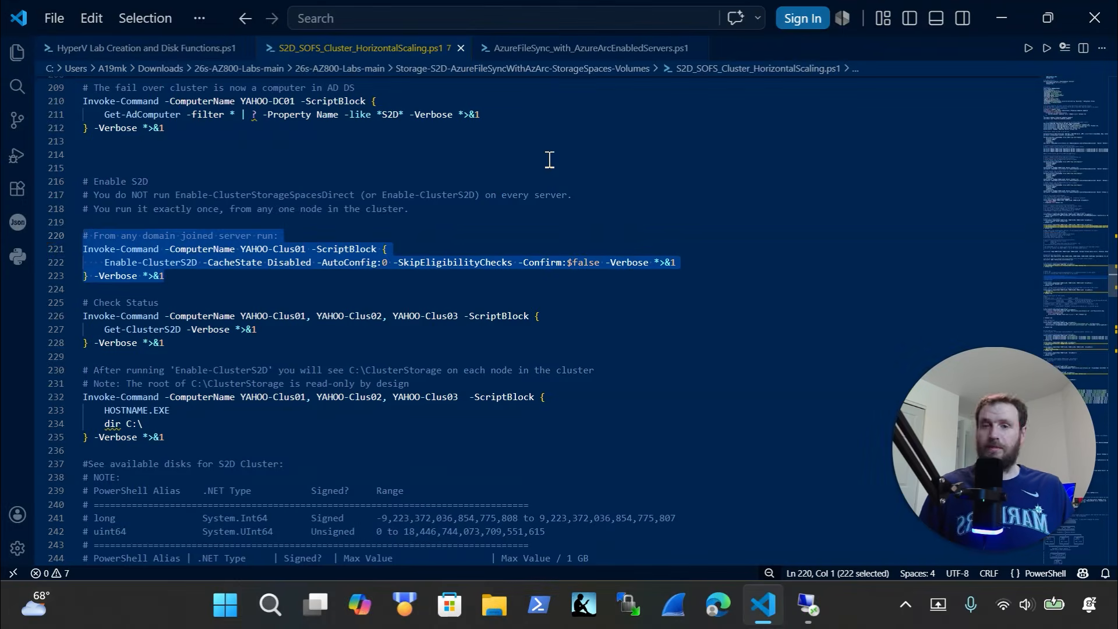
Paste the Check Status Invoke-Command block into the remote PowerShell terminal and run it
{"action": "left_click_drag", "start_coordinate": [189, 354], "coordinate": [64, 308]}
{"action": "key", "text": "super+c"}
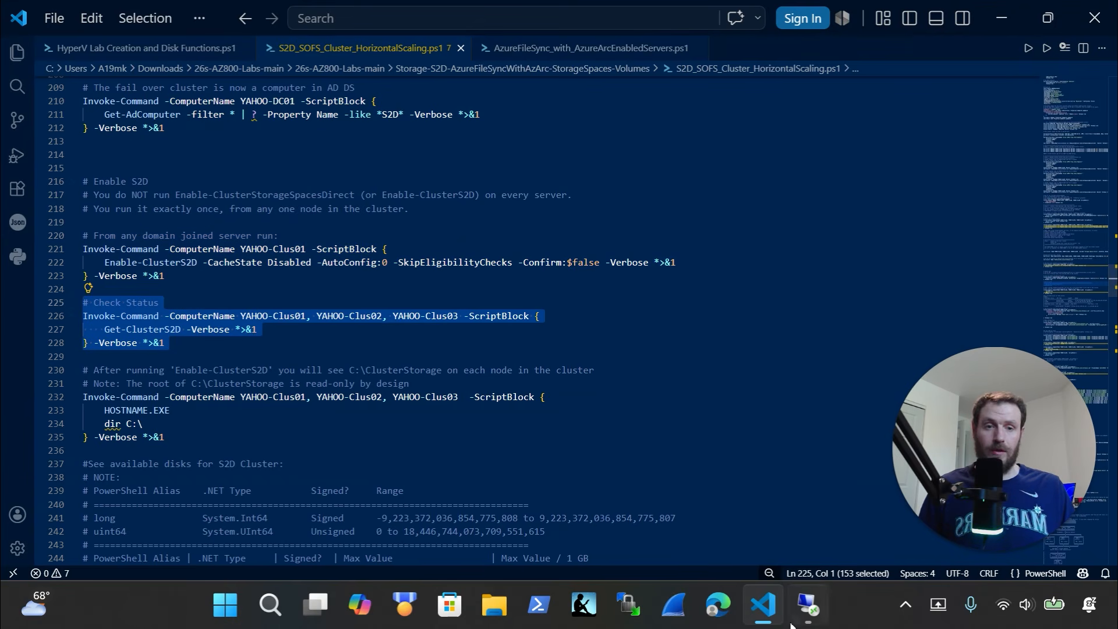
{"action": "left_click", "coordinate": [811, 624]}
{"action": "left_click", "coordinate": [622, 509]}
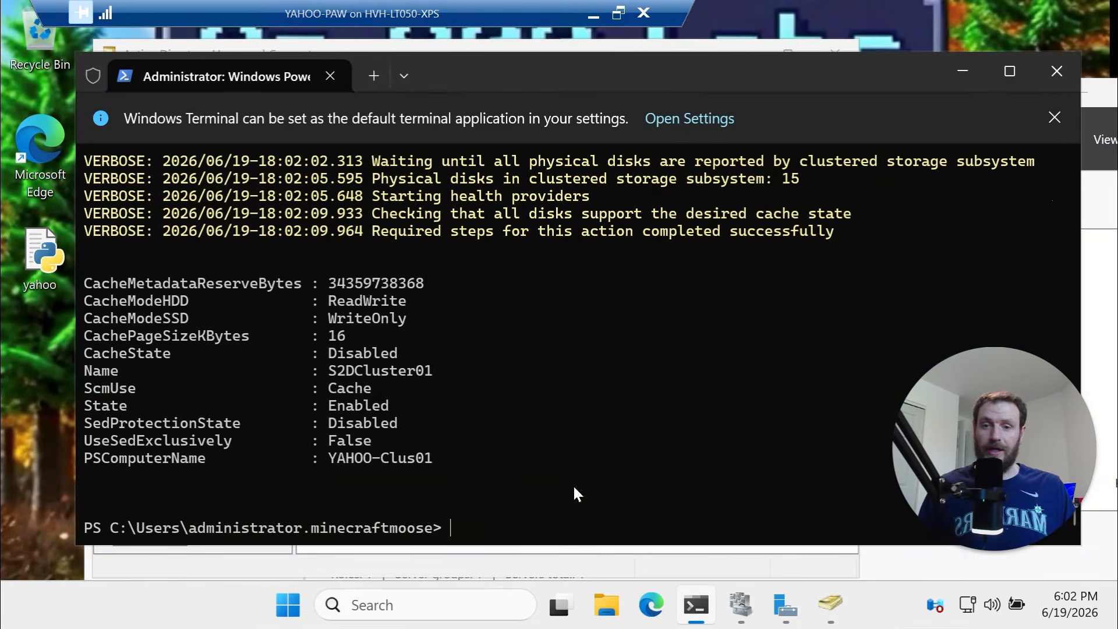
{"action": "key", "text": "ctrl+v"}
{"action": "left_click", "coordinate": [528, 455]}
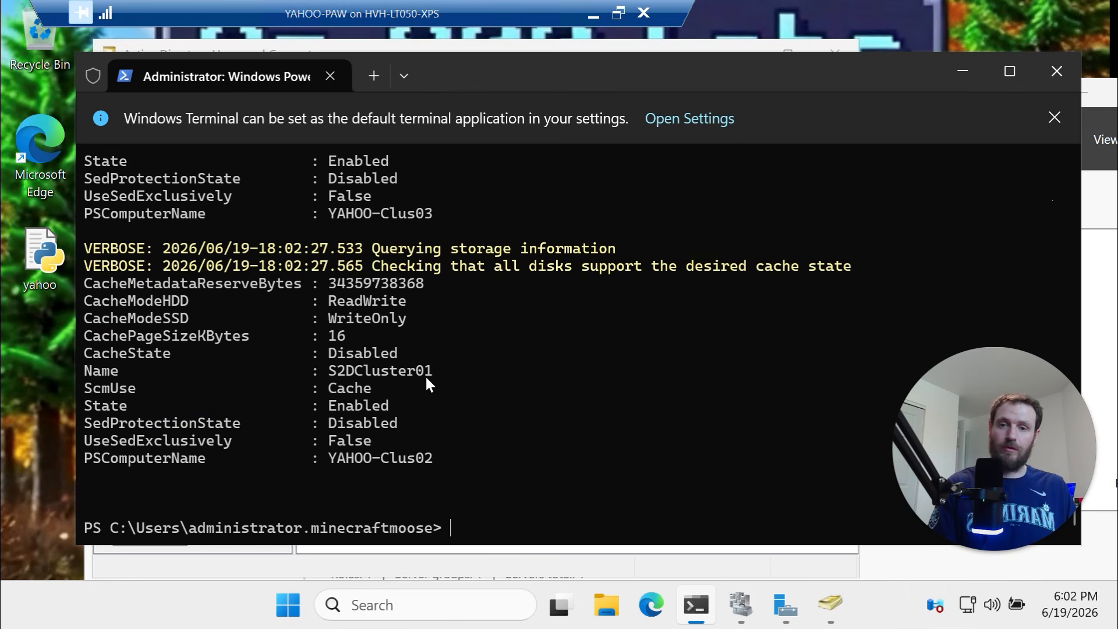
Review the output showing S2DCluster01 enabled with cache disabled on YAHOO-Clus01, Clus02 and Clus03
{"action": "left_click_drag", "start_coordinate": [358, 368], "coordinate": [322, 371]}
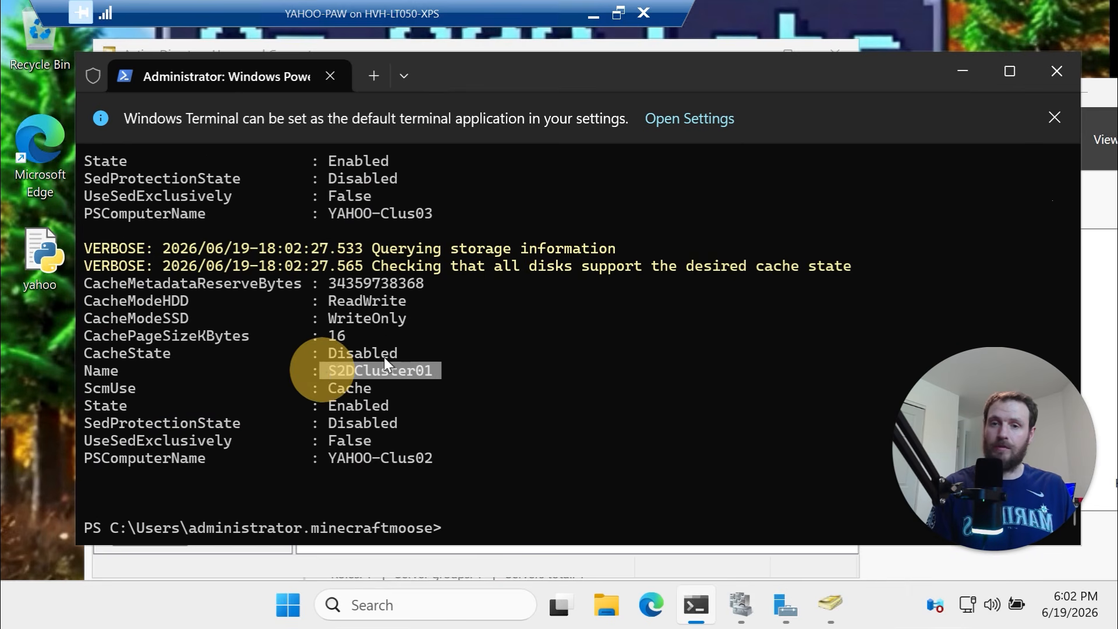
{"action": "left_click_drag", "start_coordinate": [447, 459], "coordinate": [322, 458]}
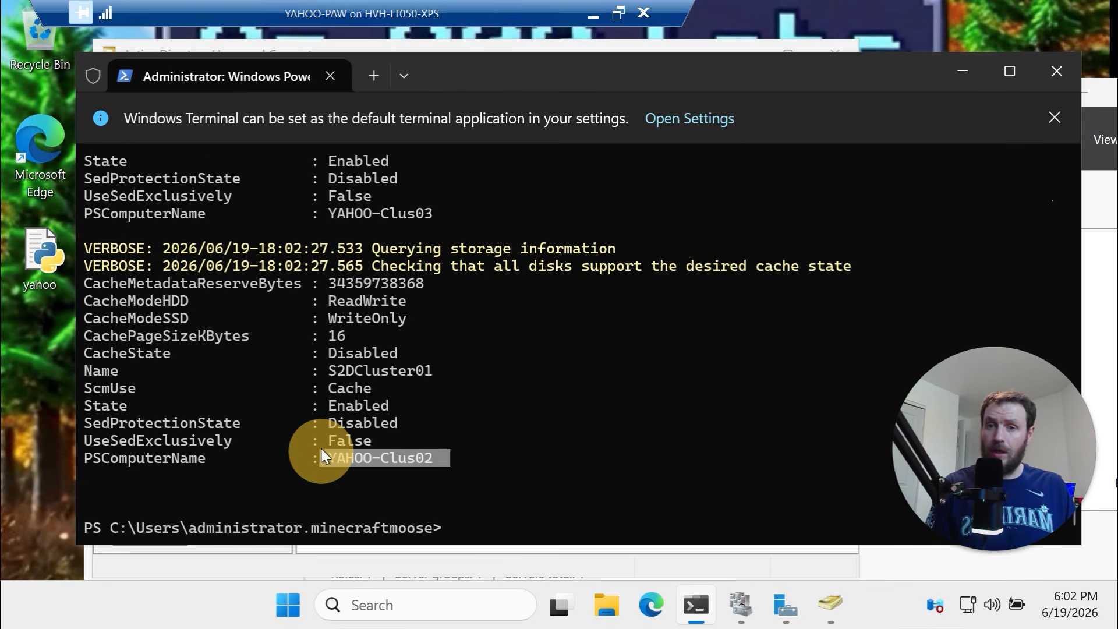
{"action": "scroll", "coordinate": [390, 356], "scroll_direction": "up", "scroll_amount": 15}
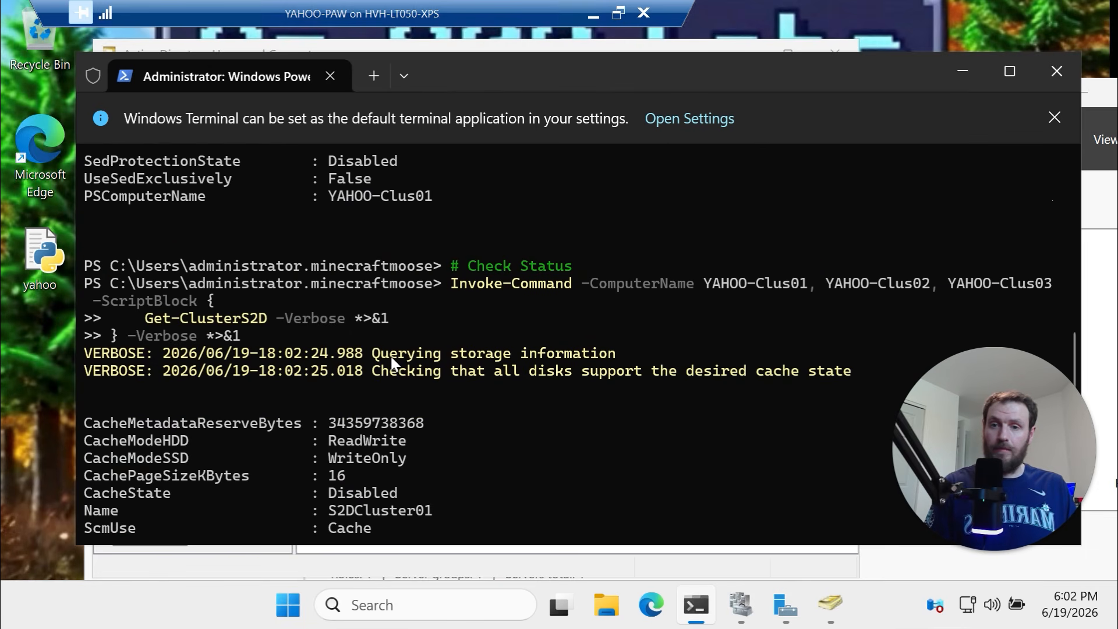
{"action": "scroll", "coordinate": [391, 356], "scroll_direction": "down", "scroll_amount": 2}
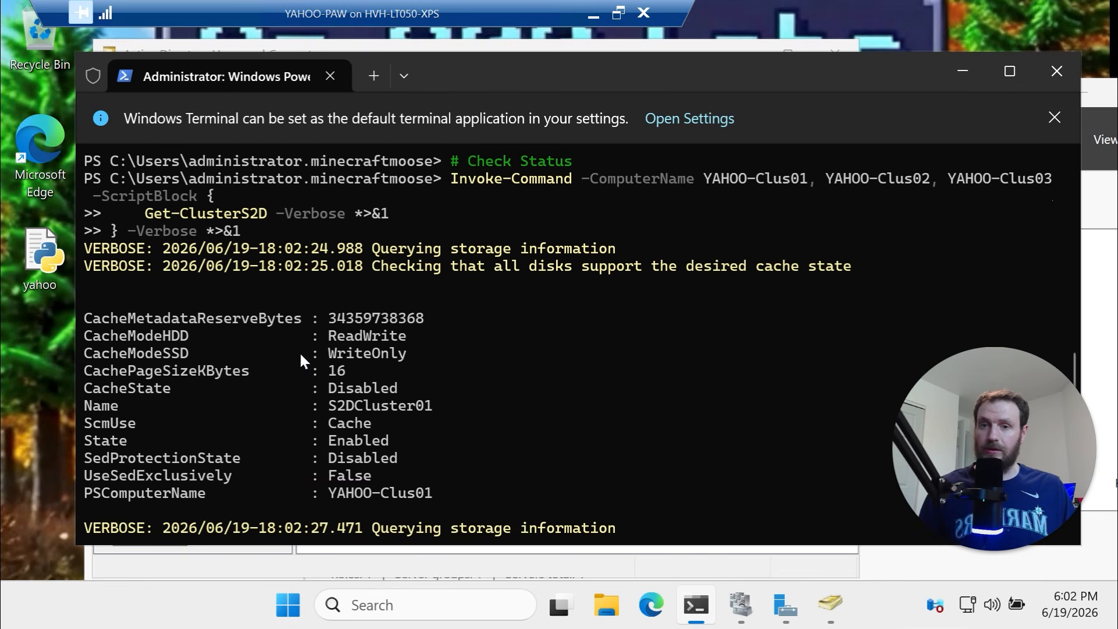
{"action": "scroll", "coordinate": [390, 405], "scroll_direction": "down", "scroll_amount": 1}
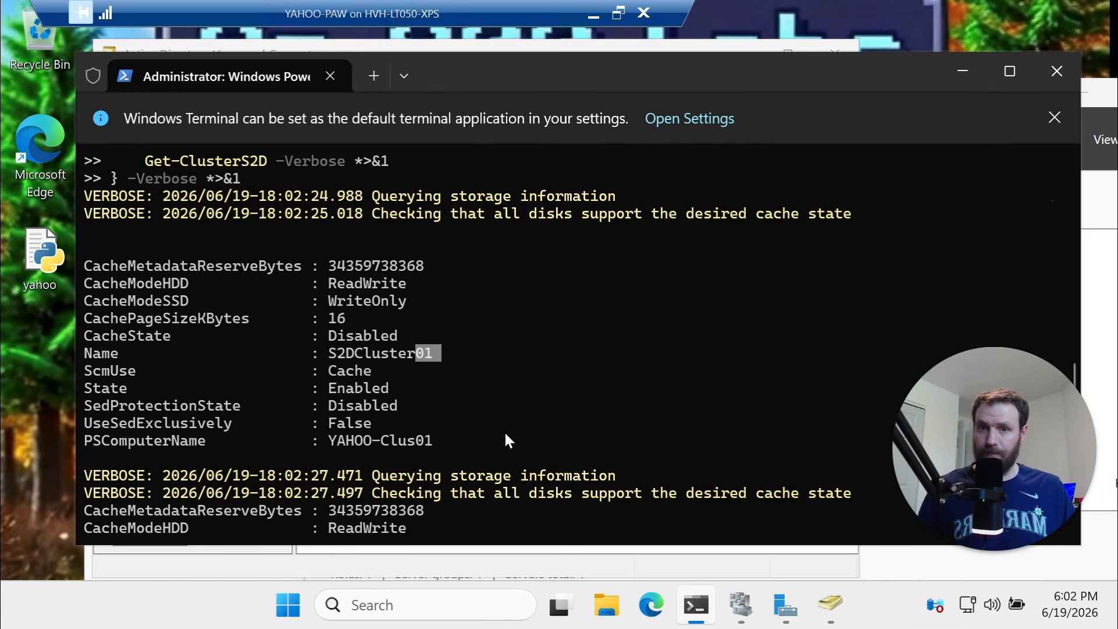
{"action": "scroll", "coordinate": [504, 431], "scroll_direction": "down", "scroll_amount": 4}
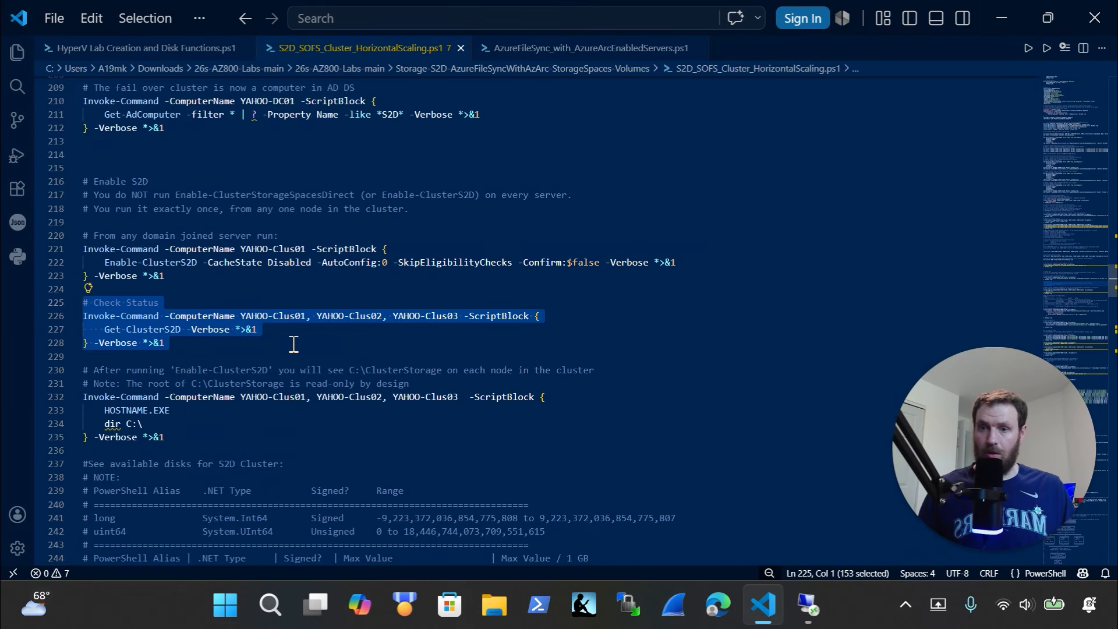
Run the HOSTNAME / dir C:\ listing on all three nodes and highlight the new ClusterStorage folder
{"action": "scroll", "coordinate": [292, 344], "scroll_direction": "down", "scroll_amount": 3}
{"action": "left_click_drag", "start_coordinate": [165, 336], "coordinate": [34, 296]}
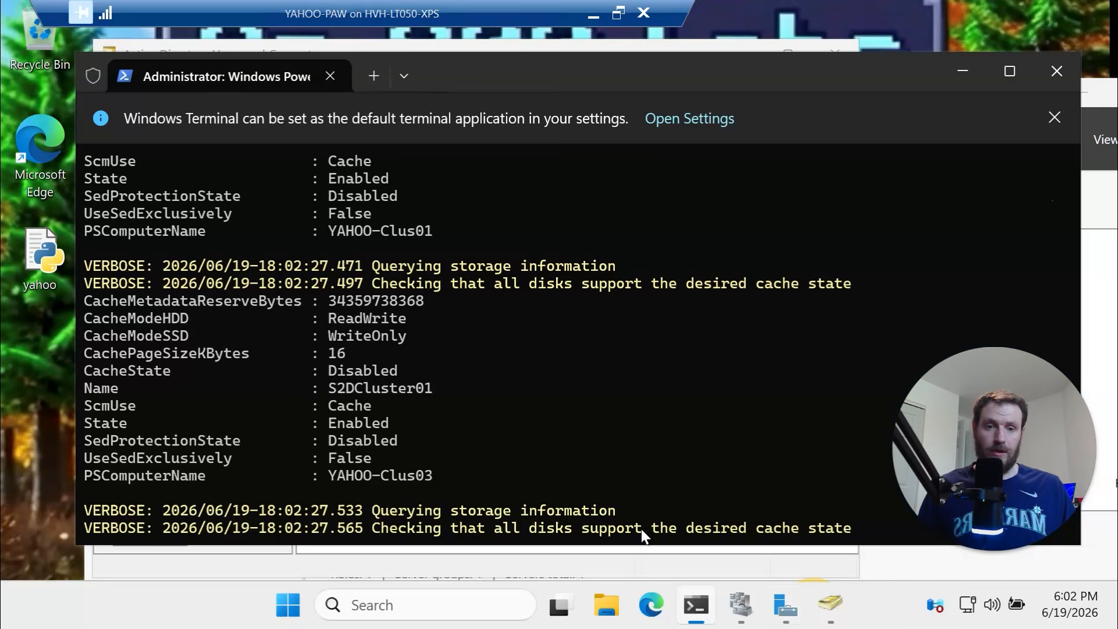
{"action": "left_click", "coordinate": [808, 606]}
{"action": "type", "text": "cls"}
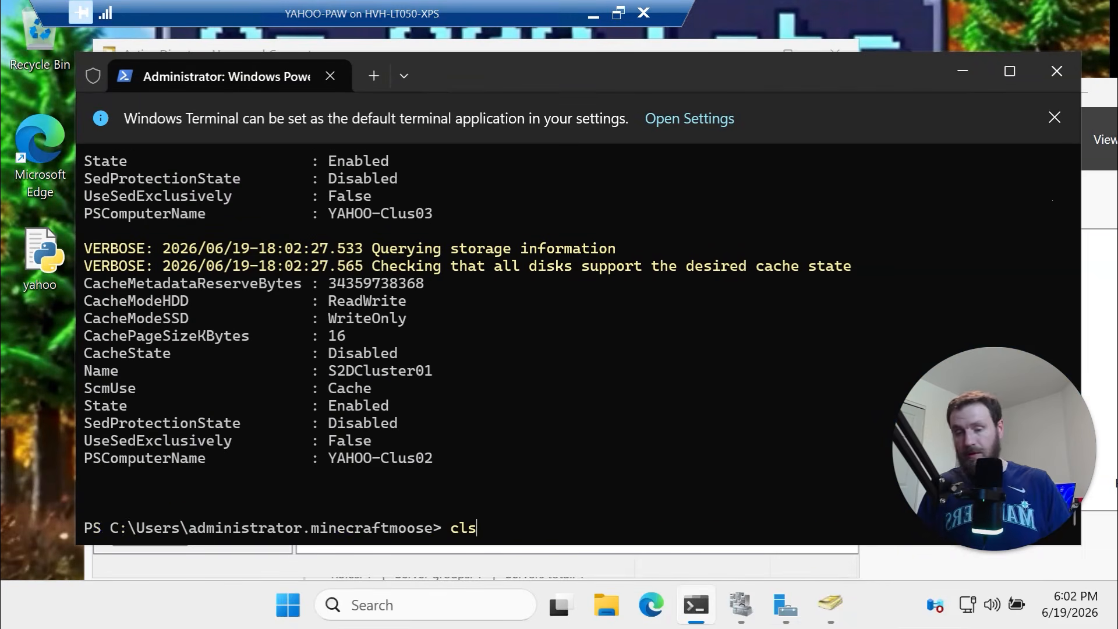
{"action": "key", "text": "Return"}
{"action": "right_click", "coordinate": [625, 352]}
{"action": "key", "text": "Return"}
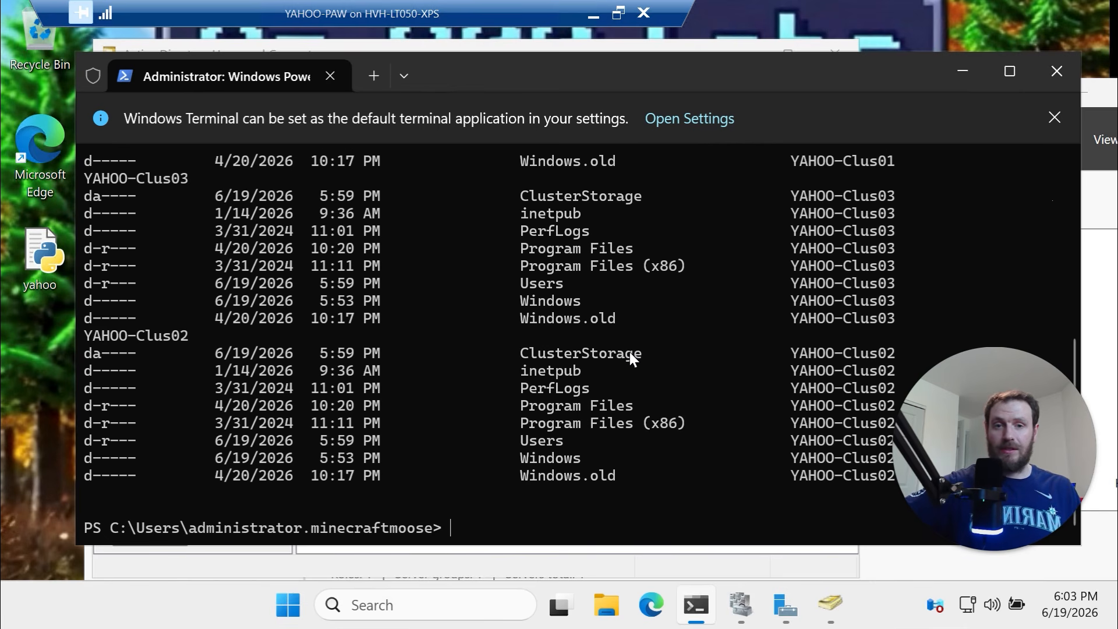
{"action": "scroll", "coordinate": [630, 357], "scroll_direction": "up", "scroll_amount": 3}
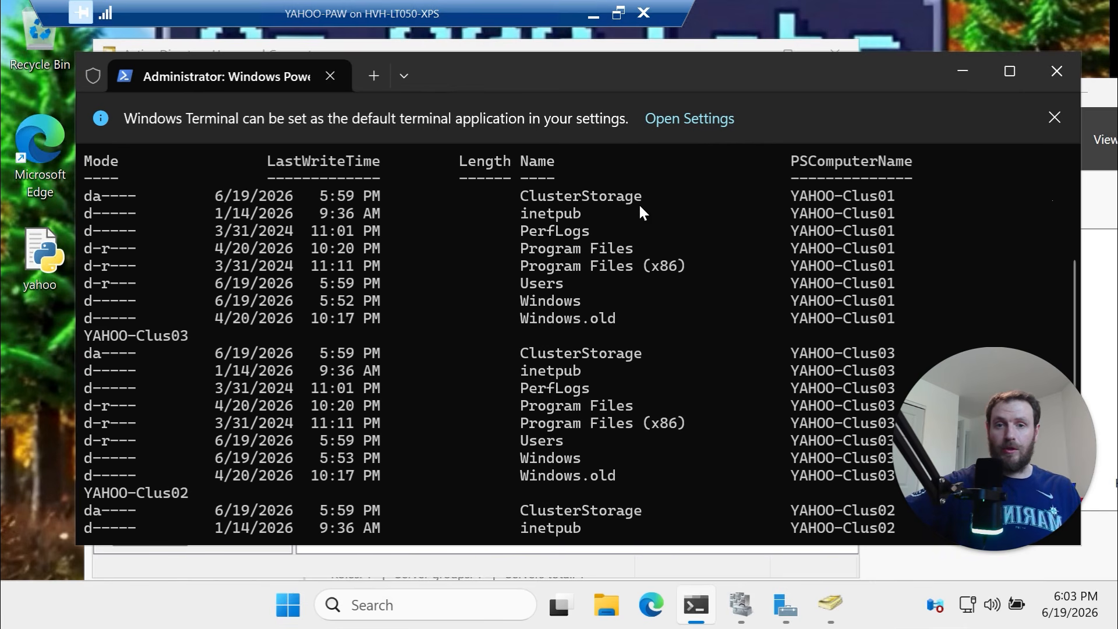
{"action": "left_click_drag", "start_coordinate": [628, 198], "coordinate": [511, 191]}
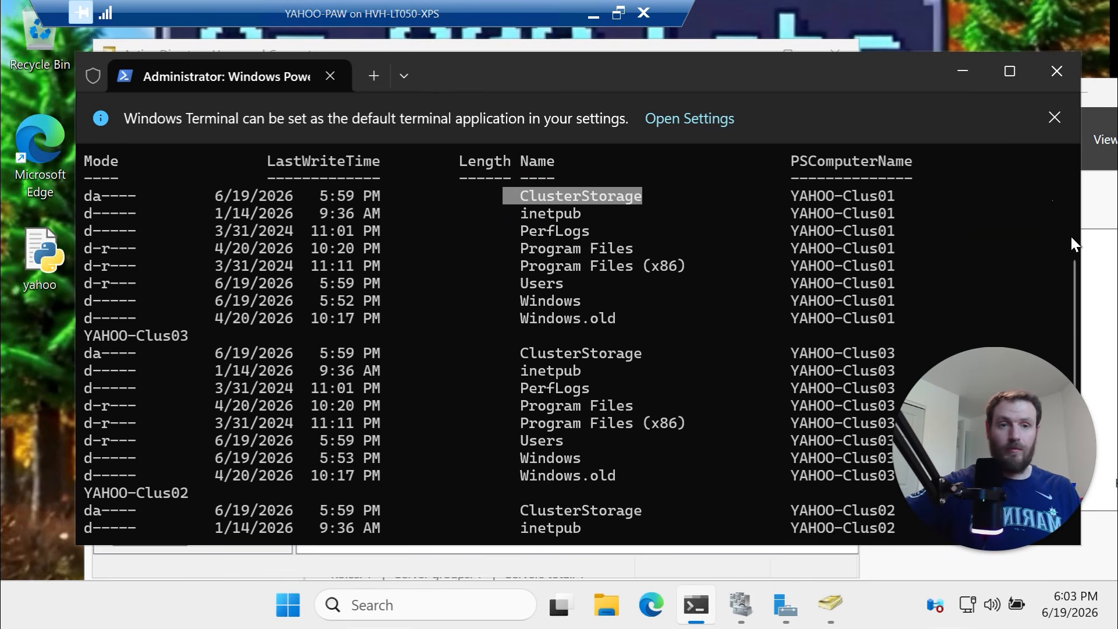
{"action": "left_click", "coordinate": [1105, 206]}
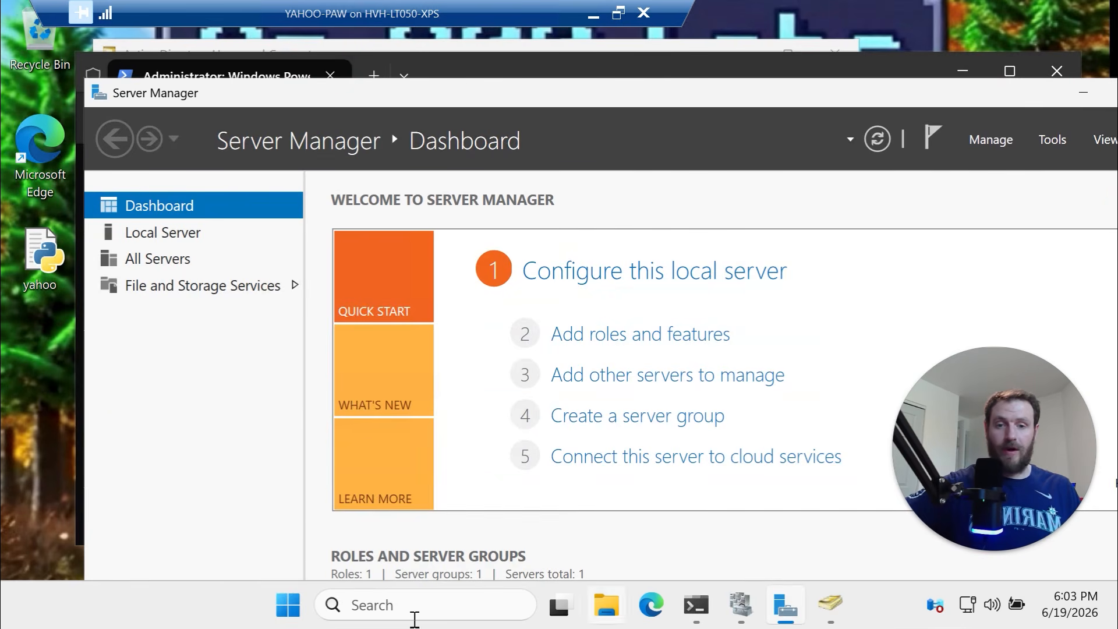
Browse to \\yahoo-clus01\c$ in File Explorer and open the ClusterStorage folder
{"action": "left_click", "coordinate": [614, 610]}
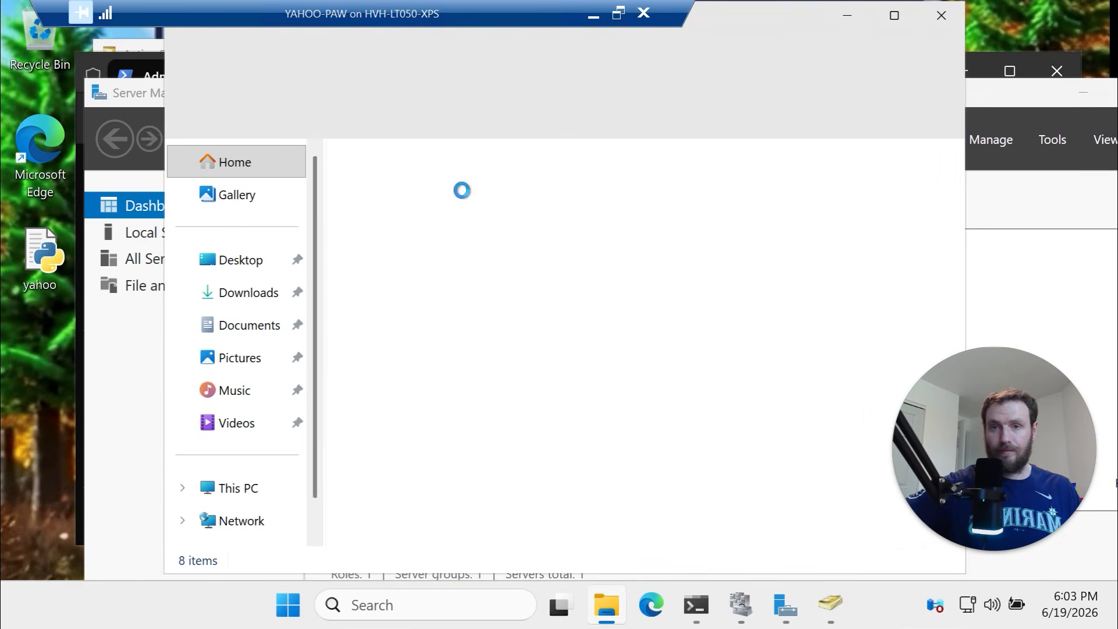
{"action": "left_click", "coordinate": [569, 73]}
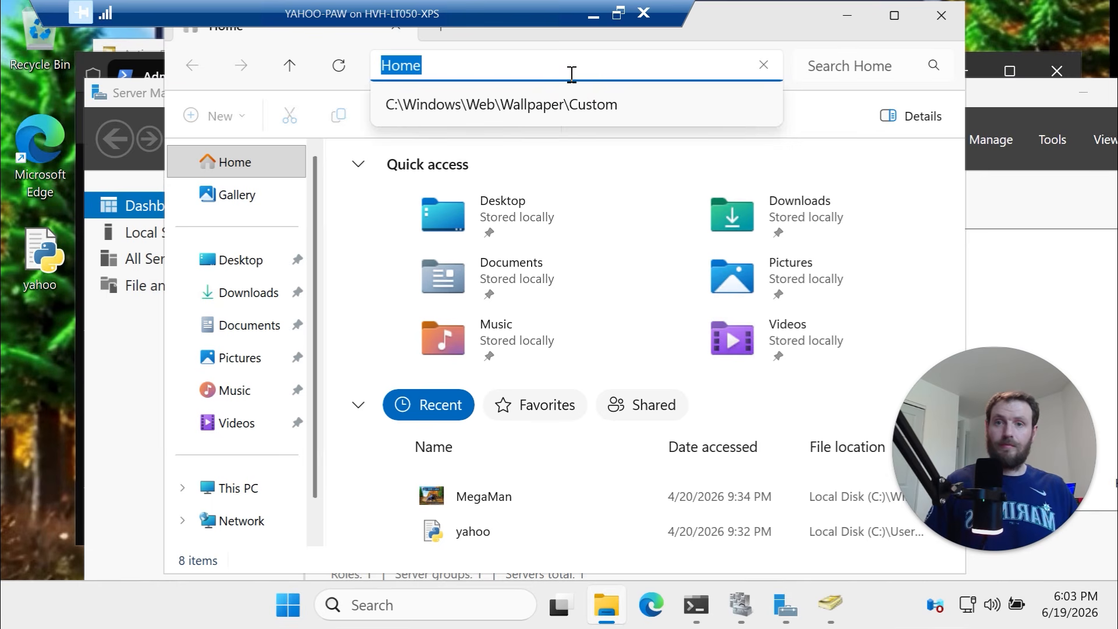
{"action": "type", "text": "\\\\"}
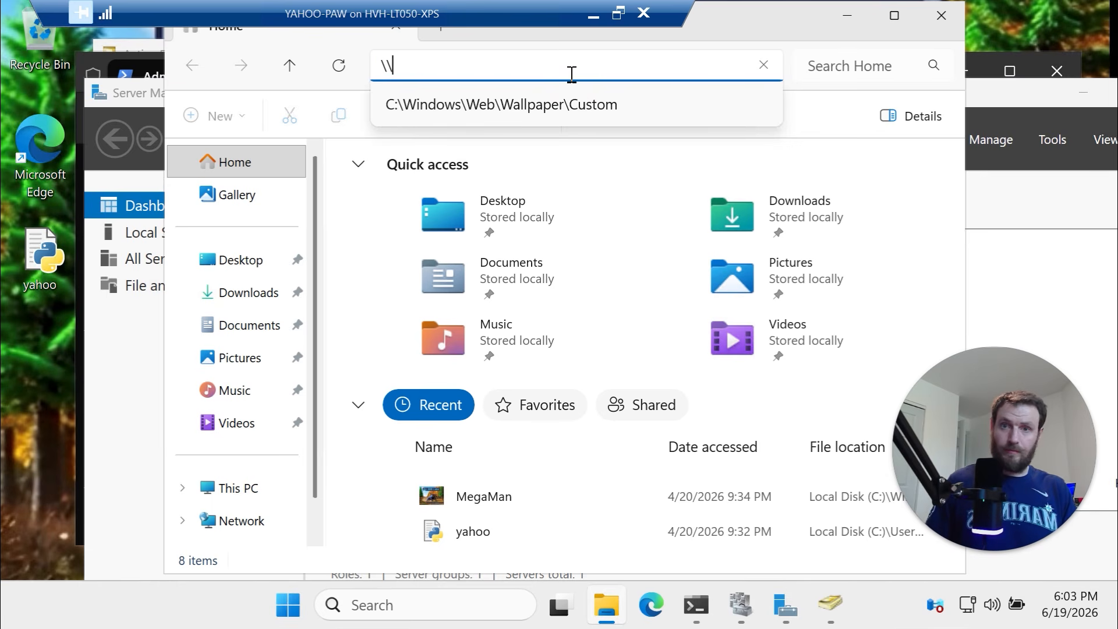
{"action": "type", "text": "yahoo-"}
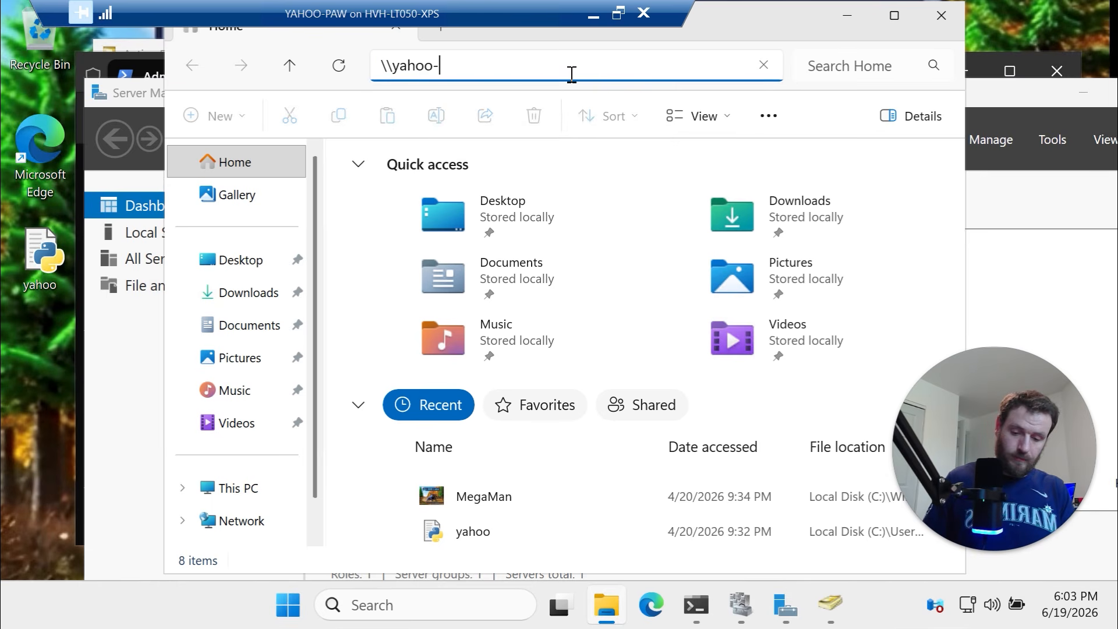
{"action": "type", "text": "clus"}
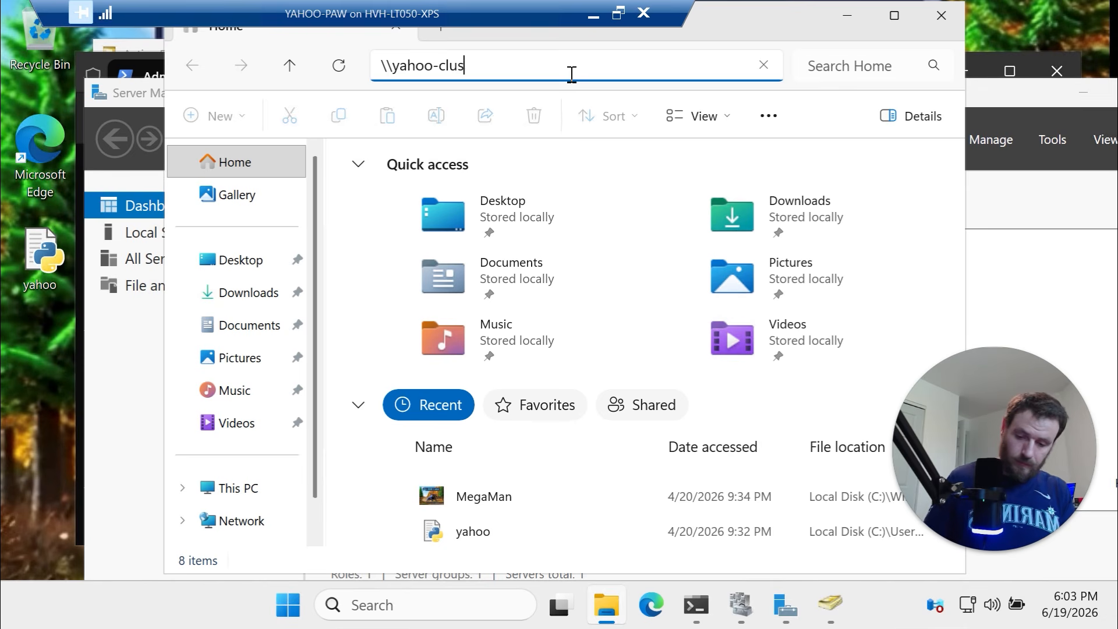
{"action": "type", "text": "01\\c$"}
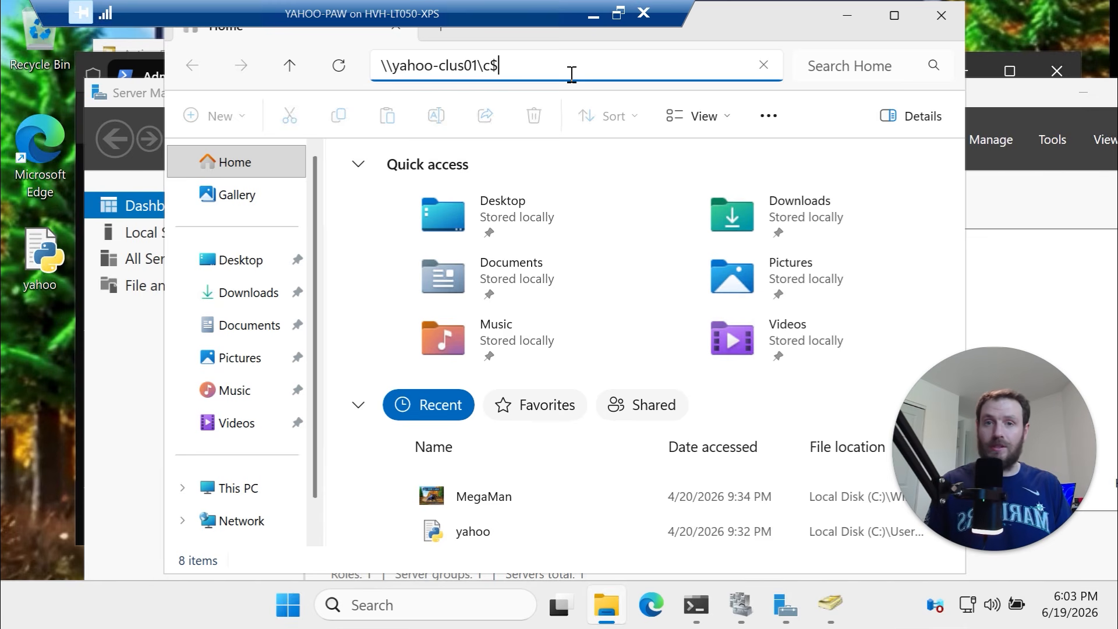
{"action": "key", "text": "Return"}
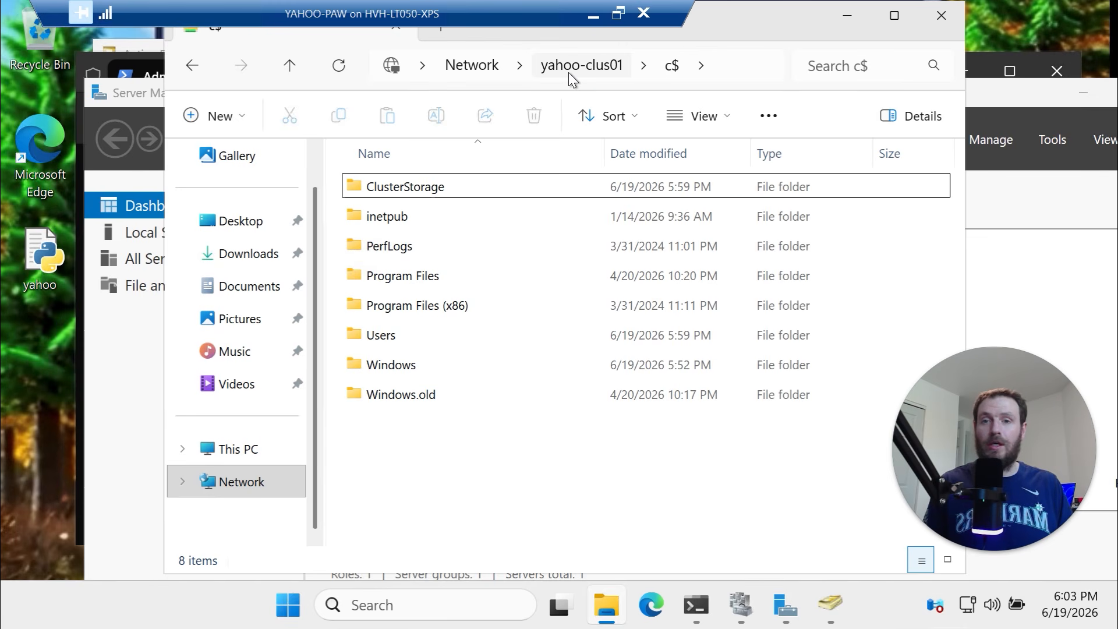
{"action": "double_click", "coordinate": [471, 193]}
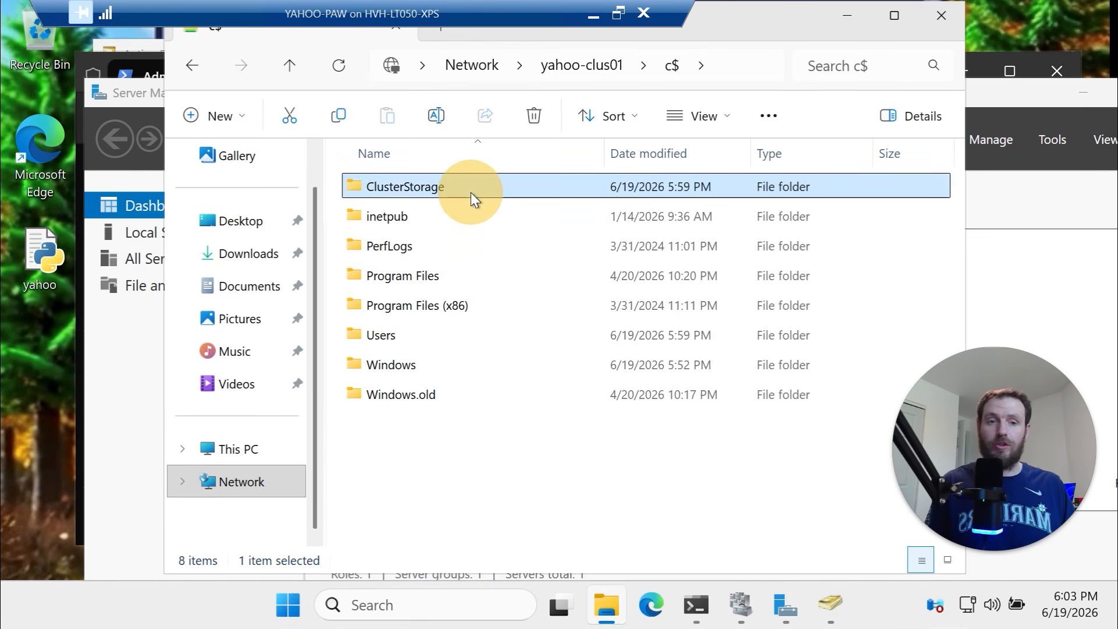
Try creating a New Text Document in ClusterStorage, dismiss the Access Denied error, and minimize the remote session
{"action": "right_click", "coordinate": [494, 225]}
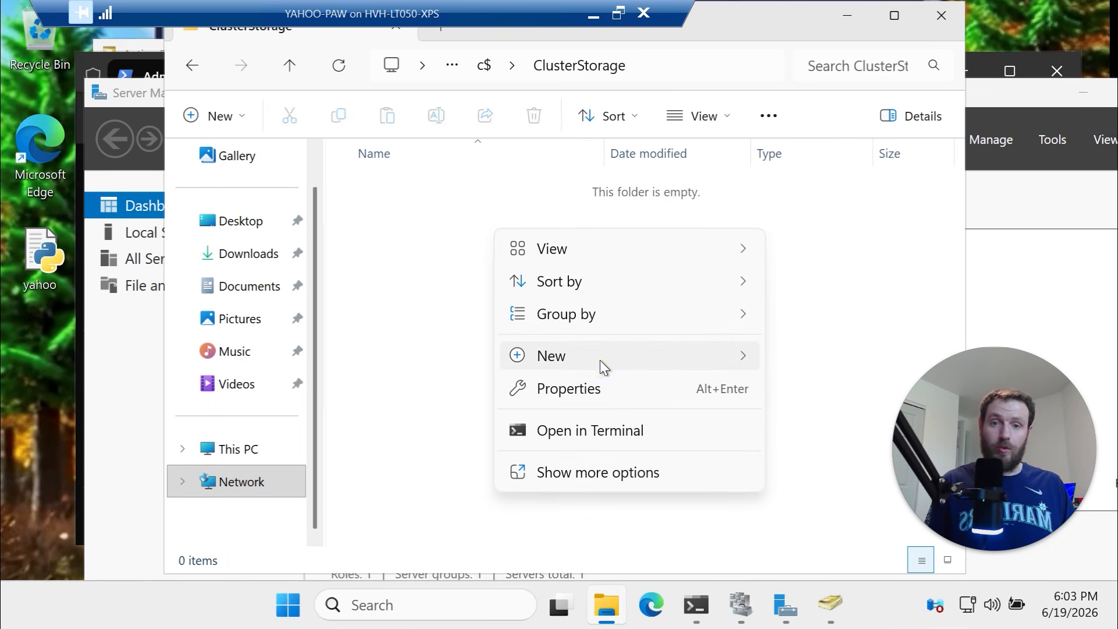
{"action": "mouse_move", "coordinate": [604, 357]}
{"action": "left_click", "coordinate": [824, 464]}
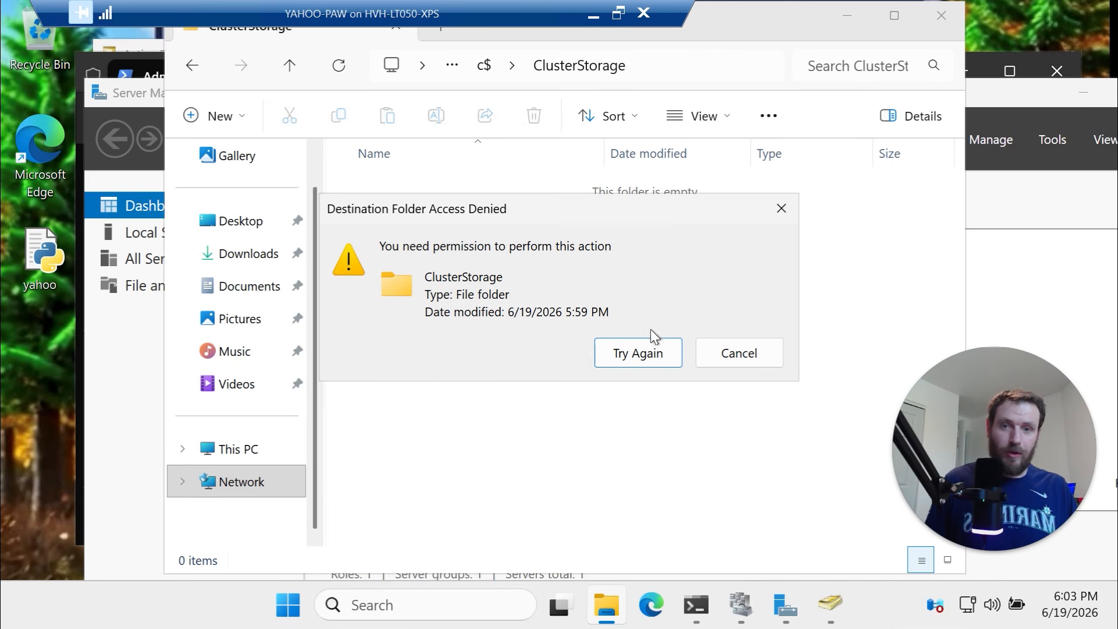
{"action": "left_click", "coordinate": [761, 352]}
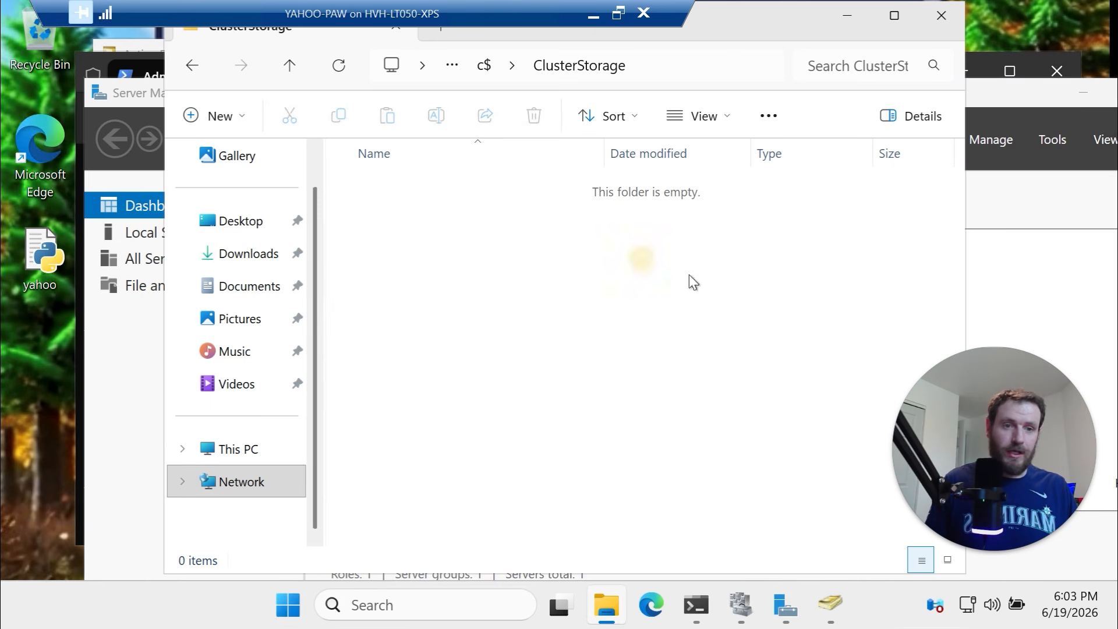
{"action": "left_click", "coordinate": [593, 14]}
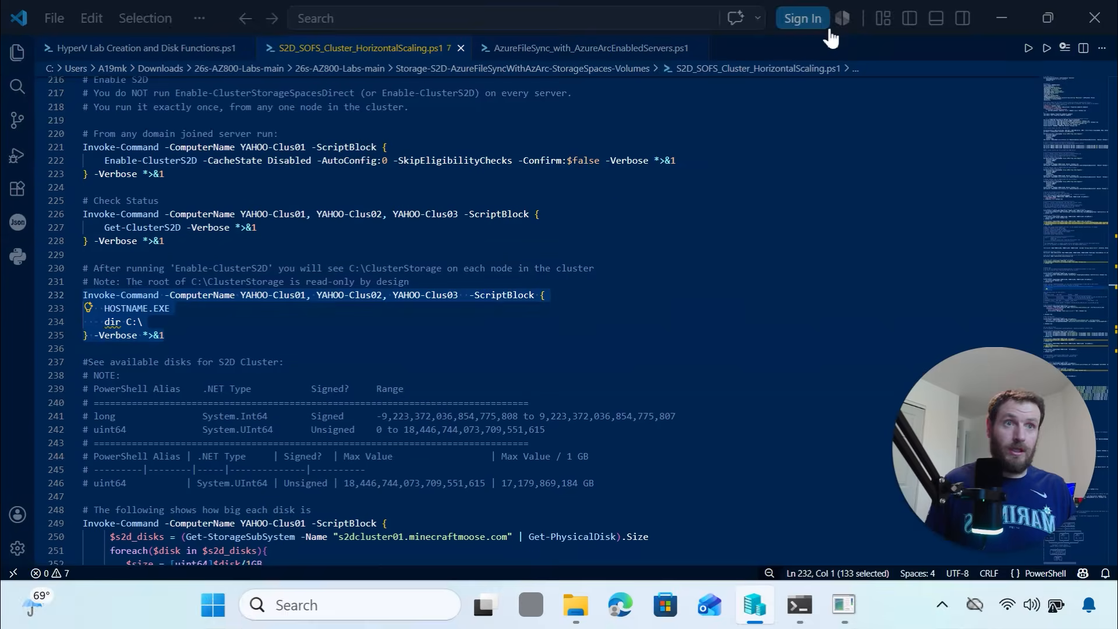
Copy the disk-size check block, lines 247–256, and paste it into the local PowerShell terminal
{"action": "scroll", "coordinate": [202, 230], "scroll_direction": "down", "scroll_amount": 3}
{"action": "left_click", "coordinate": [183, 232]}
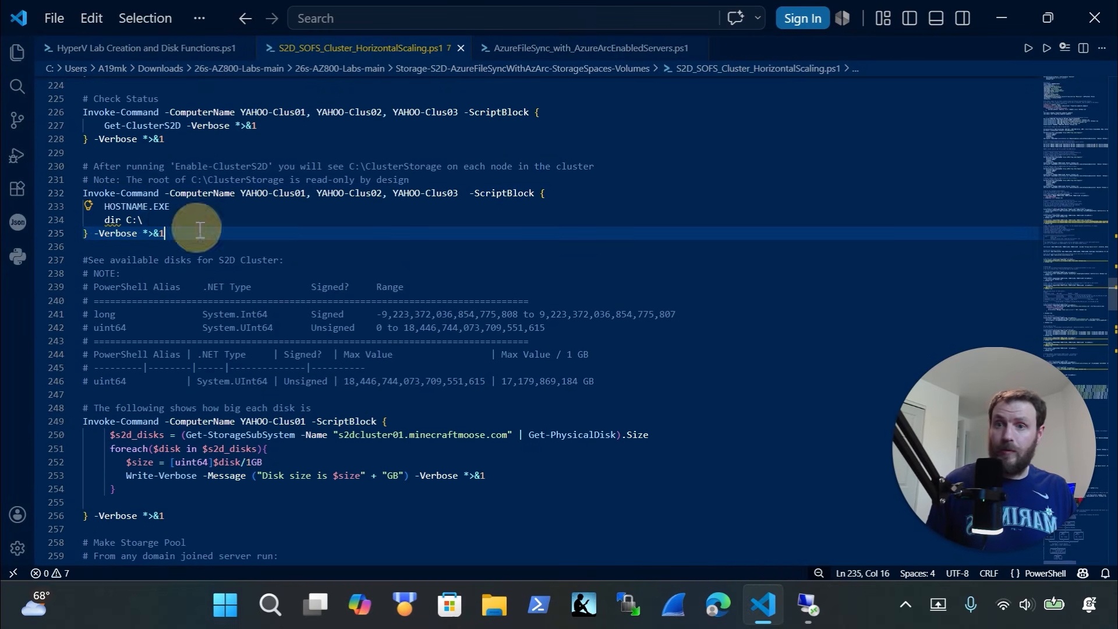
{"action": "left_click", "coordinate": [146, 221]}
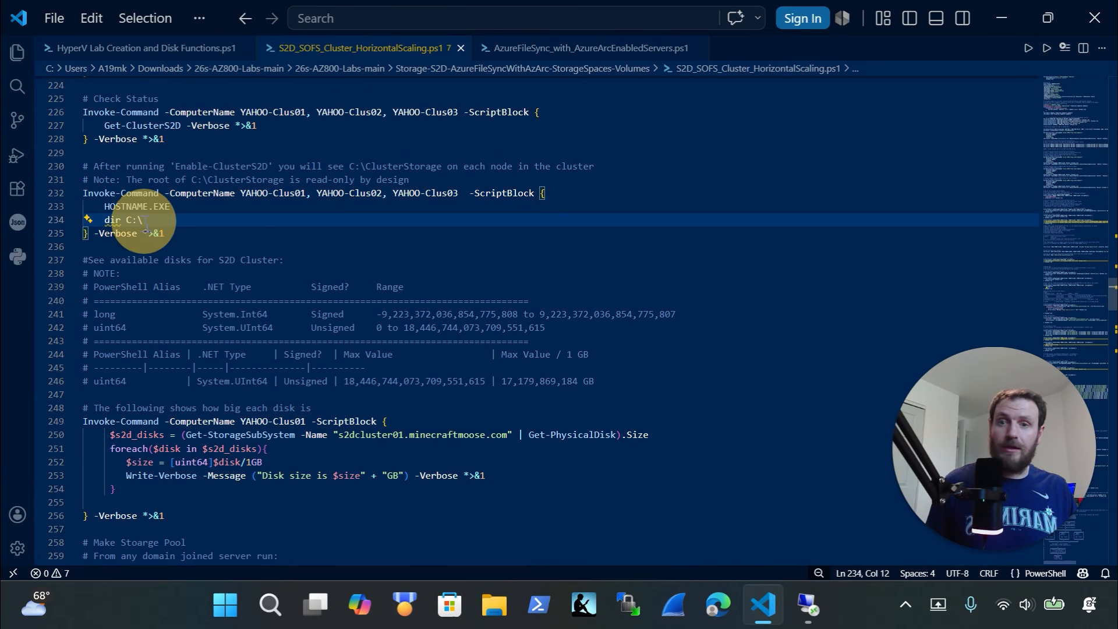
{"action": "scroll", "coordinate": [280, 227], "scroll_direction": "down", "scroll_amount": 2}
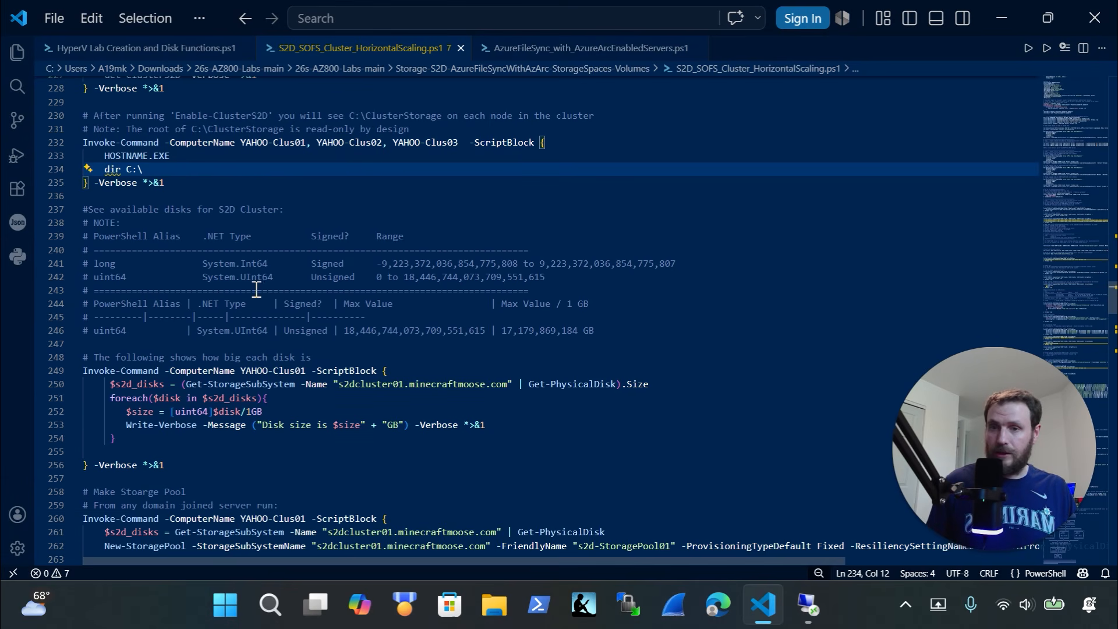
{"action": "scroll", "coordinate": [257, 294], "scroll_direction": "down", "scroll_amount": 4}
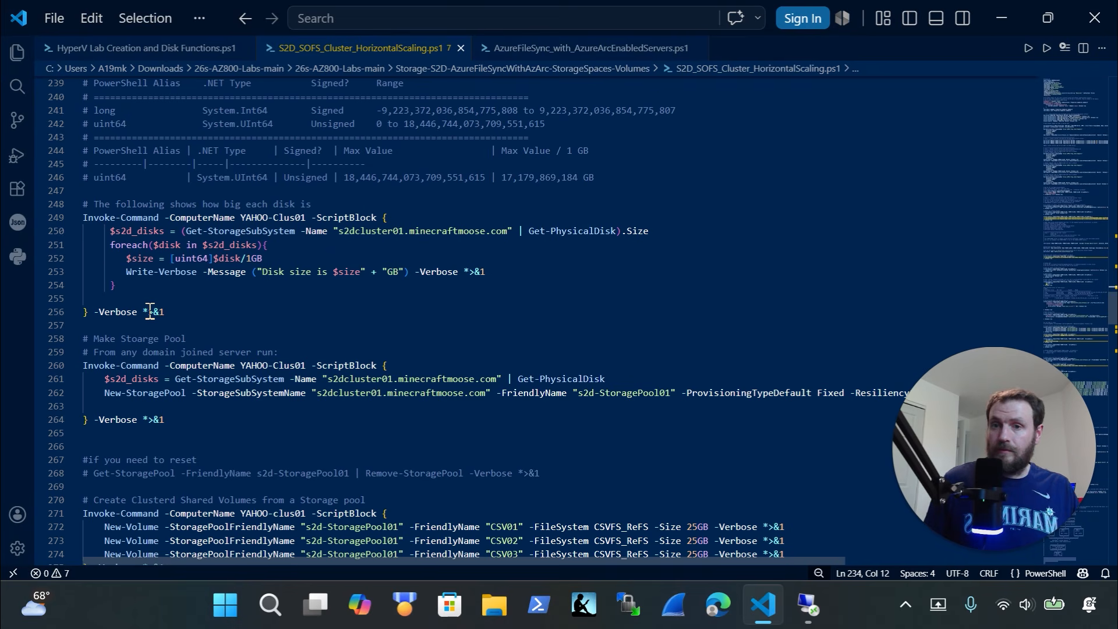
{"action": "left_click_drag", "start_coordinate": [172, 313], "coordinate": [15, 199]}
{"action": "key", "text": "super+c"}
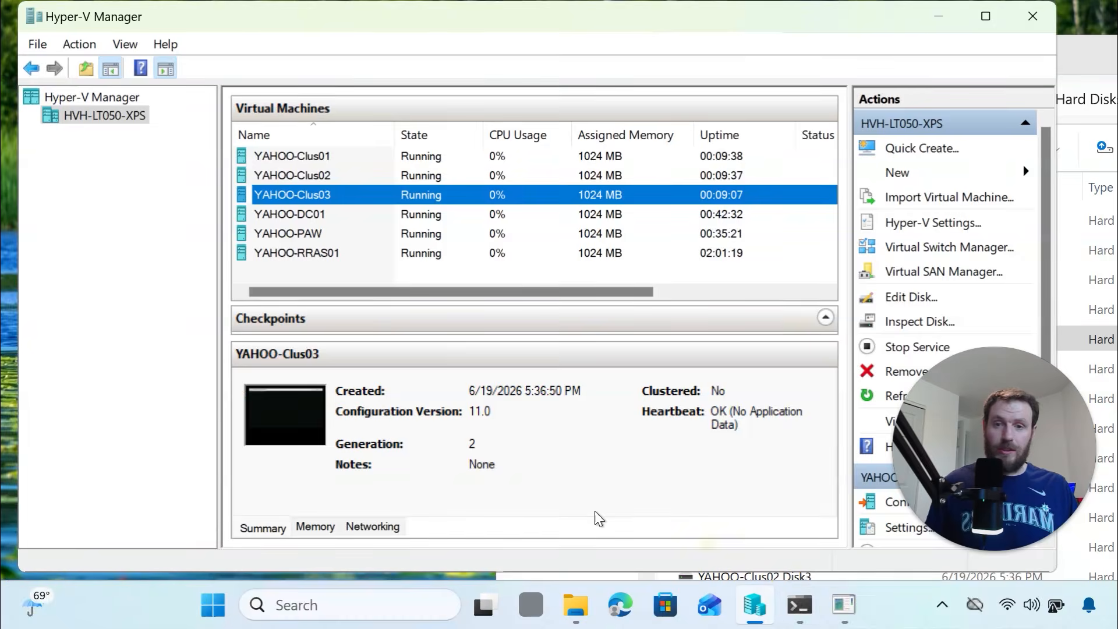
{"action": "mouse_move", "coordinate": [800, 605]}
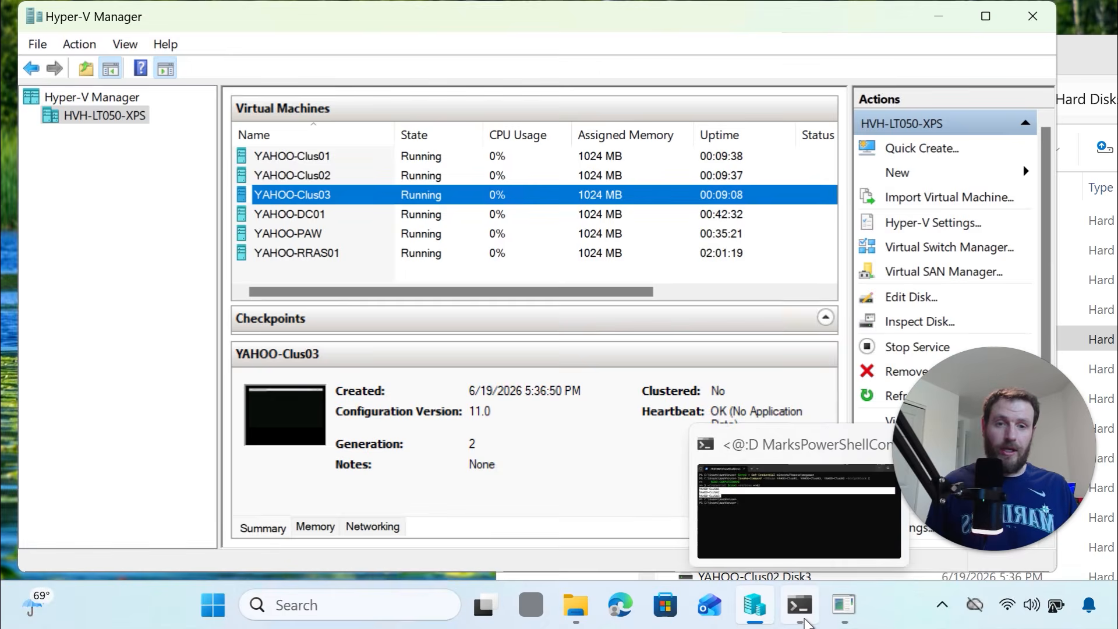
{"action": "left_click", "coordinate": [777, 530]}
{"action": "left_click", "coordinate": [404, 314]}
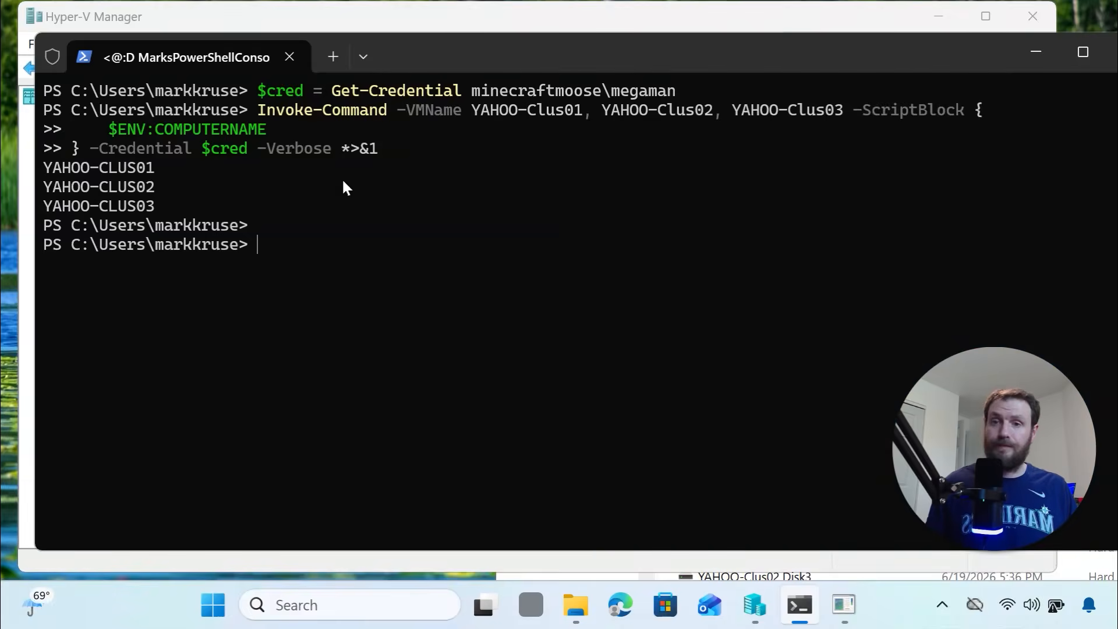
{"action": "key", "text": "ctrl+v"}
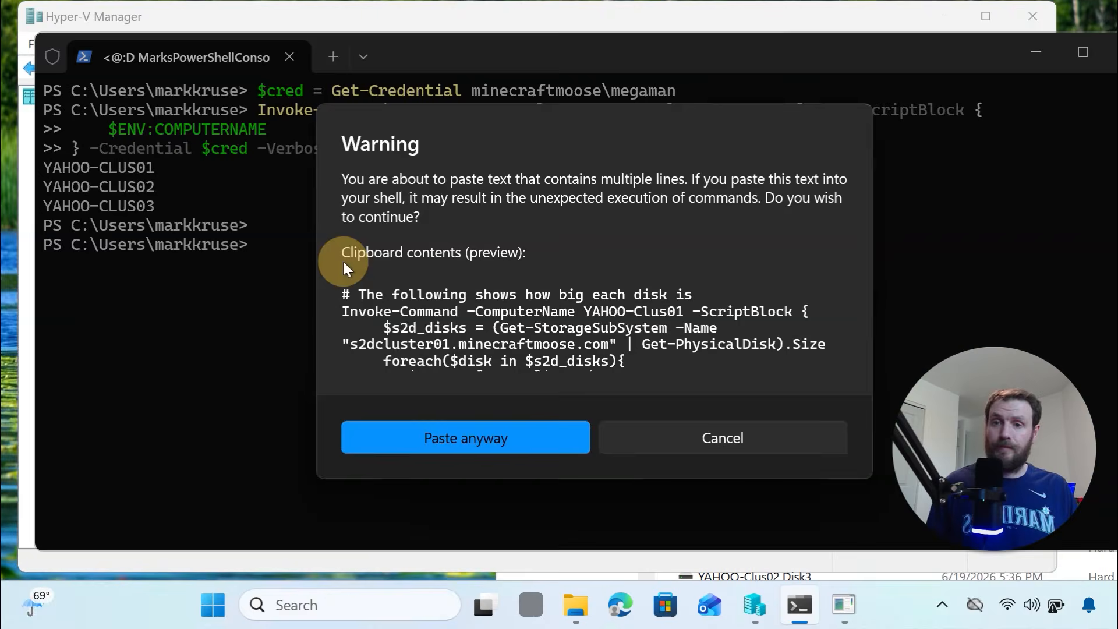
{"action": "key", "text": "Return"}
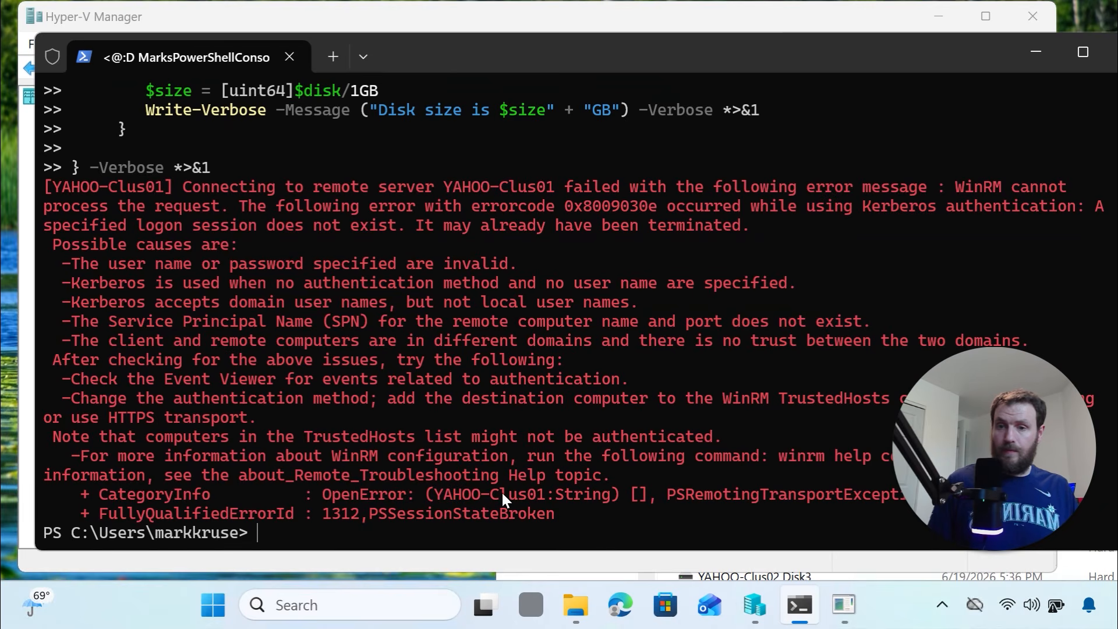
In the YAHOO-PAW terminal, clear the screen, run the disk-size script, and highlight the 200GB results
{"action": "left_click", "coordinate": [847, 610]}
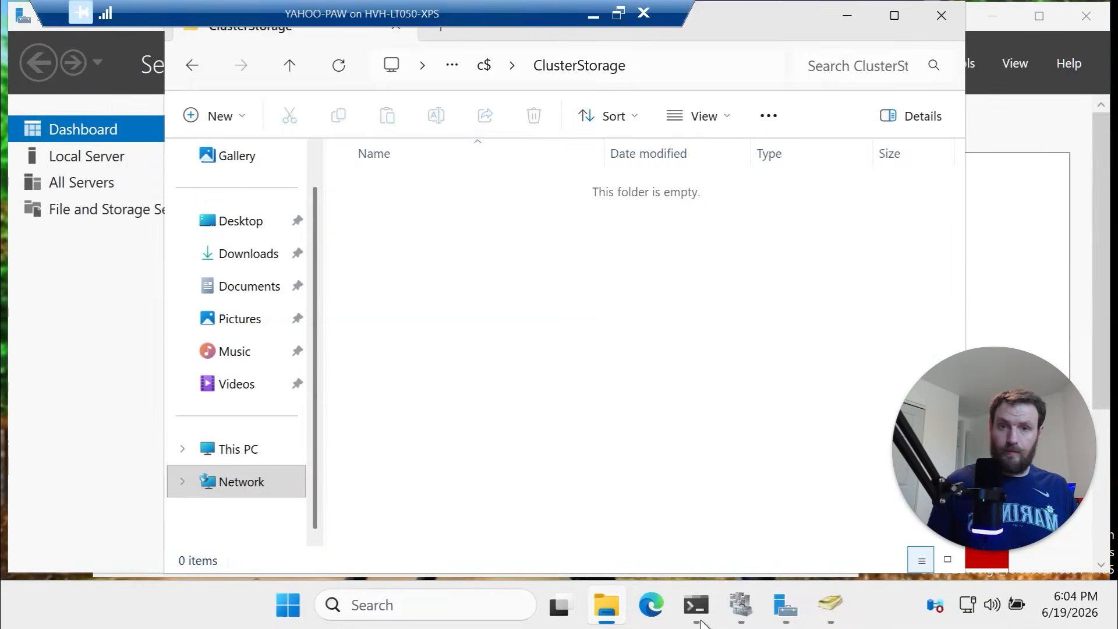
{"action": "left_click", "coordinate": [702, 622]}
{"action": "type", "text": "cls"}
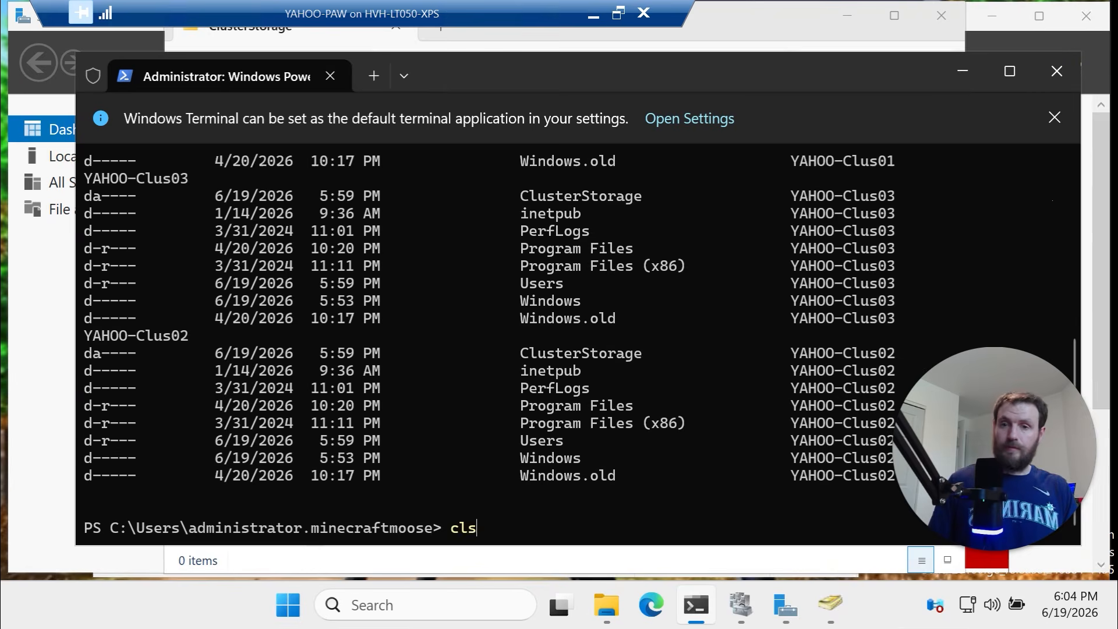
{"action": "key", "text": "Return"}
{"action": "right_click", "coordinate": [506, 251]}
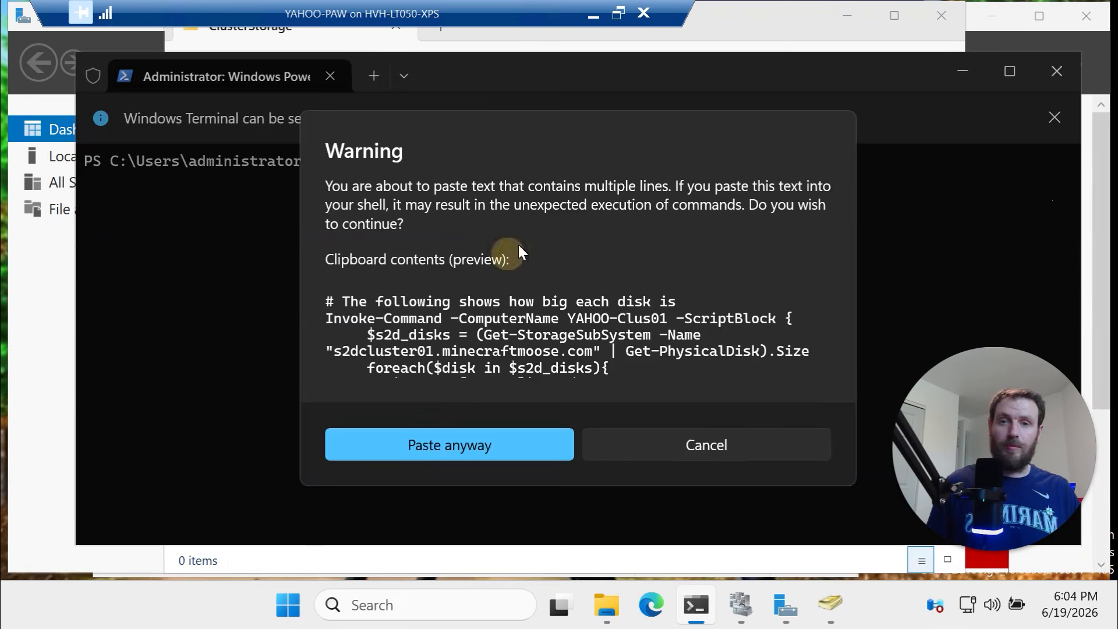
{"action": "left_click", "coordinate": [498, 438]}
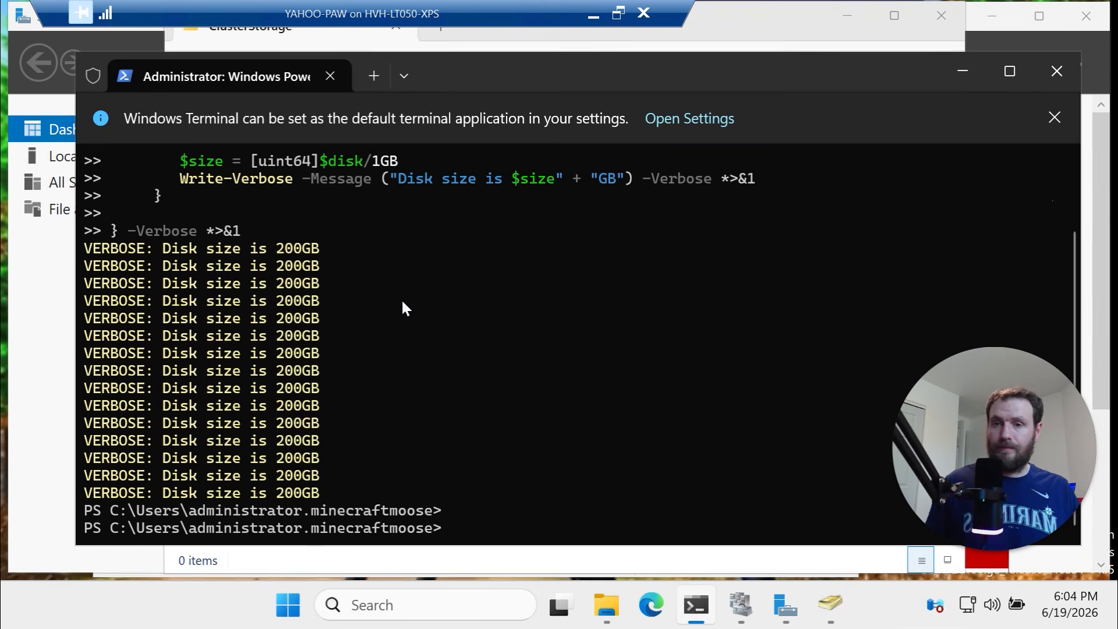
{"action": "left_click_drag", "start_coordinate": [323, 493], "coordinate": [58, 272]}
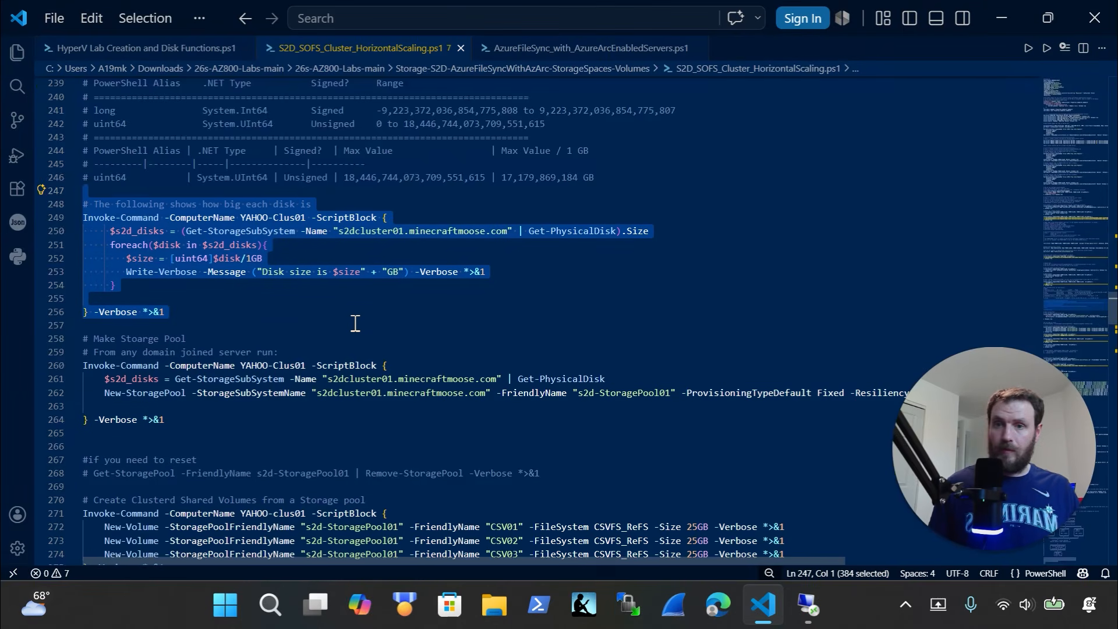
Select and copy the Make Storage Pool block in the cluster script
{"action": "scroll", "coordinate": [286, 323], "scroll_direction": "down", "scroll_amount": 3}
{"action": "scroll", "coordinate": [257, 325], "scroll_direction": "down", "scroll_amount": 1}
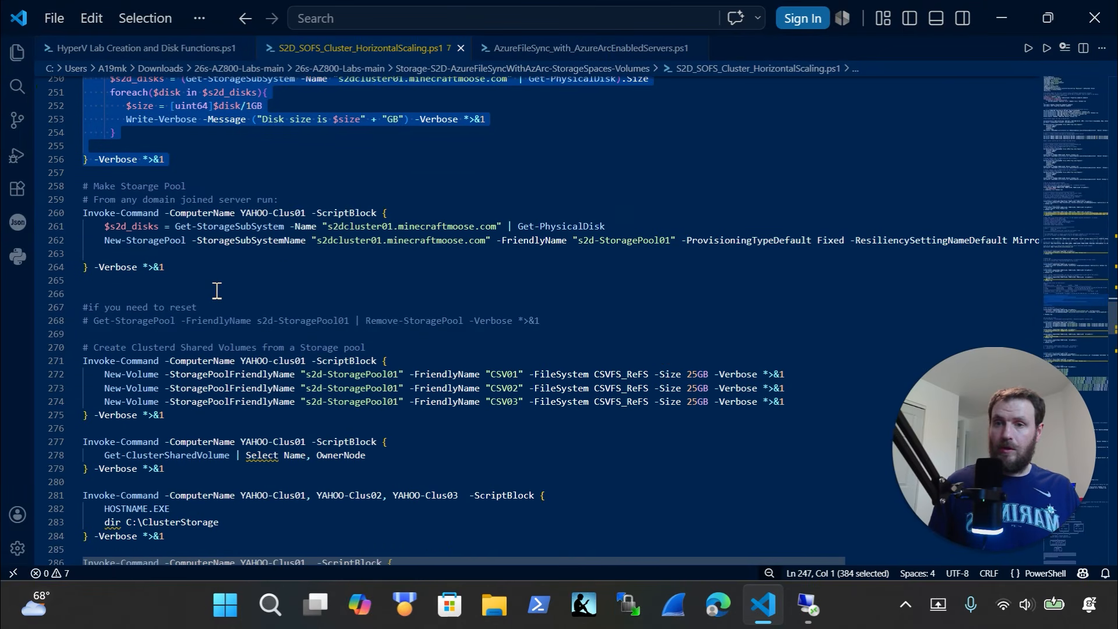
{"action": "left_click_drag", "start_coordinate": [217, 269], "coordinate": [38, 175]}
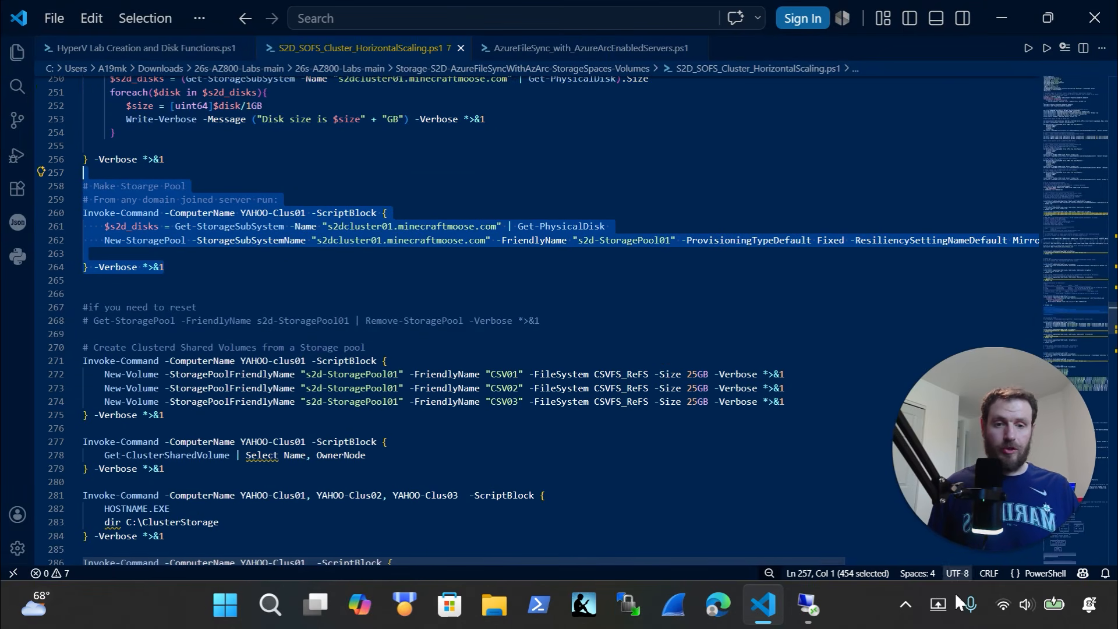
{"action": "left_click", "coordinate": [818, 609]}
{"action": "left_click", "coordinate": [602, 493]}
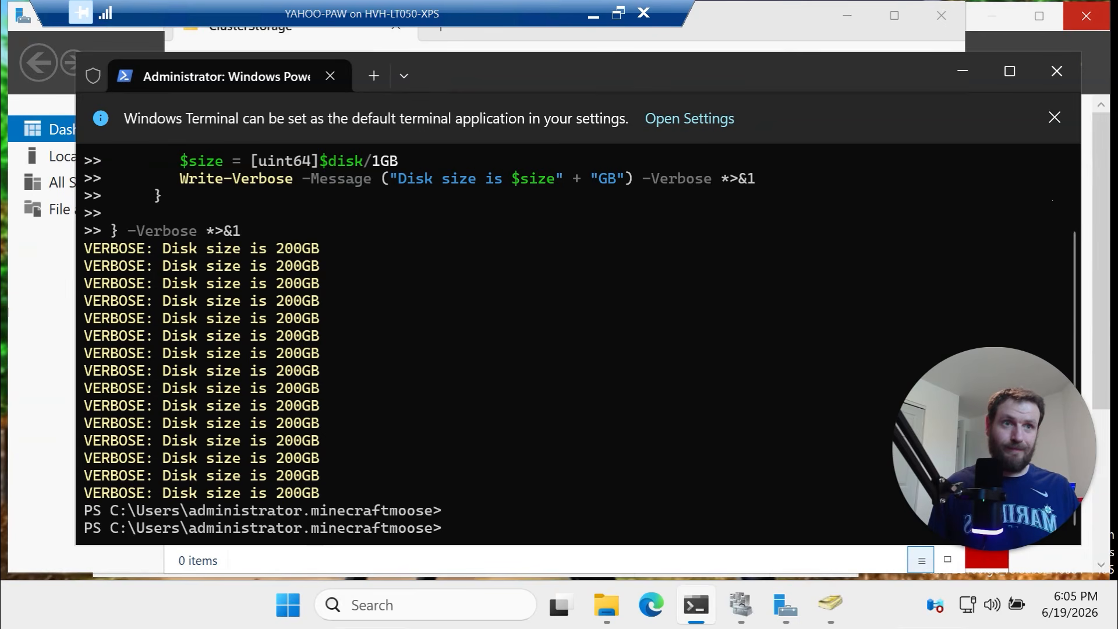
{"action": "left_click", "coordinate": [1086, 16]}
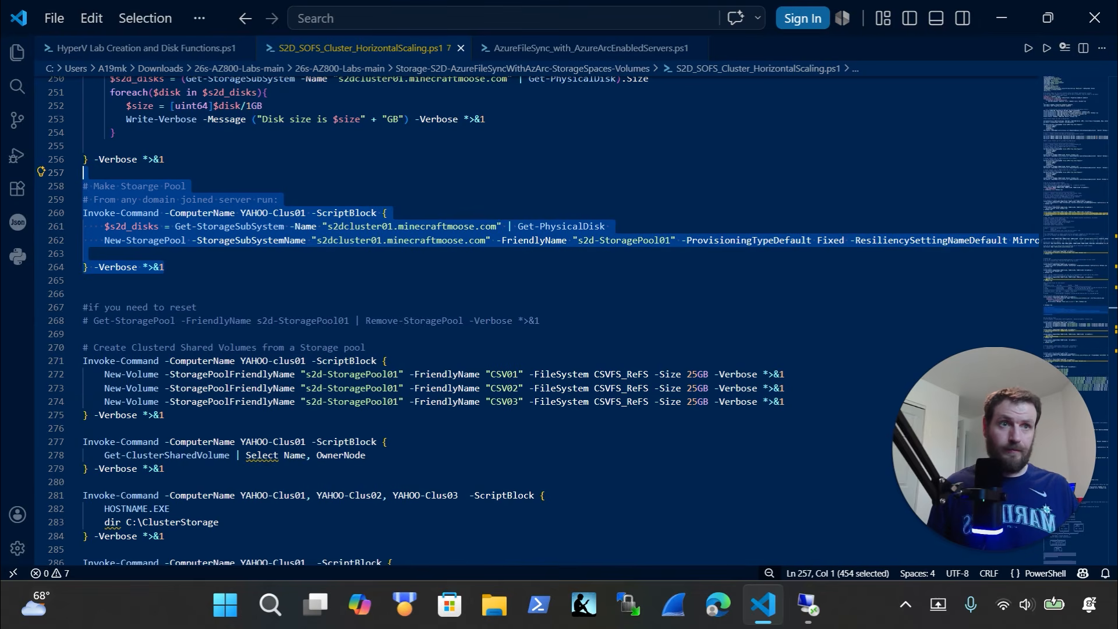
{"action": "key", "text": "ctrl+c"}
Run the storage pool script remotely to create s2d-StoragePool01 with Mirror resiliency
{"action": "key", "text": "alt+Tab"}
{"action": "right_click", "coordinate": [556, 432]}
{"action": "left_click", "coordinate": [556, 435]}
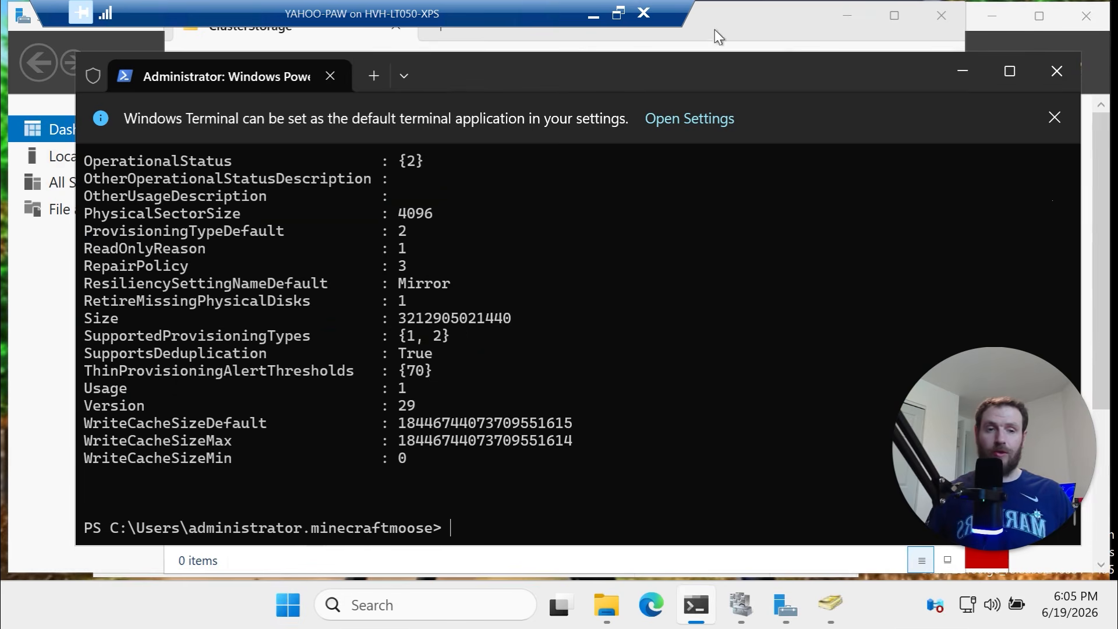
{"action": "key", "text": "alt+Tab"}
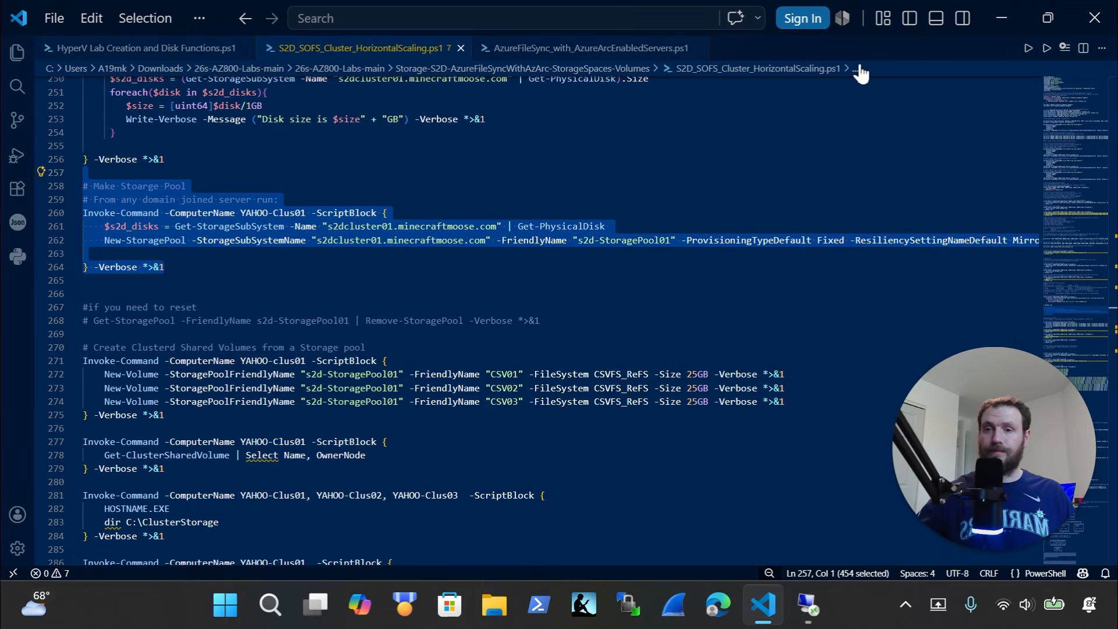
{"action": "scroll", "coordinate": [319, 387], "scroll_direction": "down", "scroll_amount": 1}
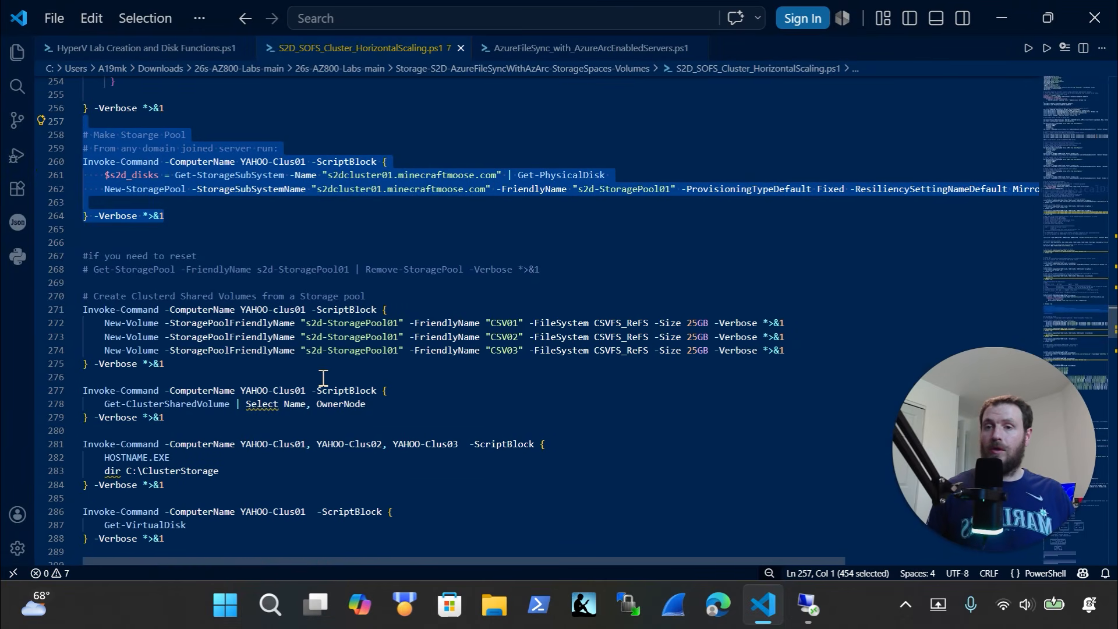
{"action": "scroll", "coordinate": [309, 376], "scroll_direction": "down", "scroll_amount": 1}
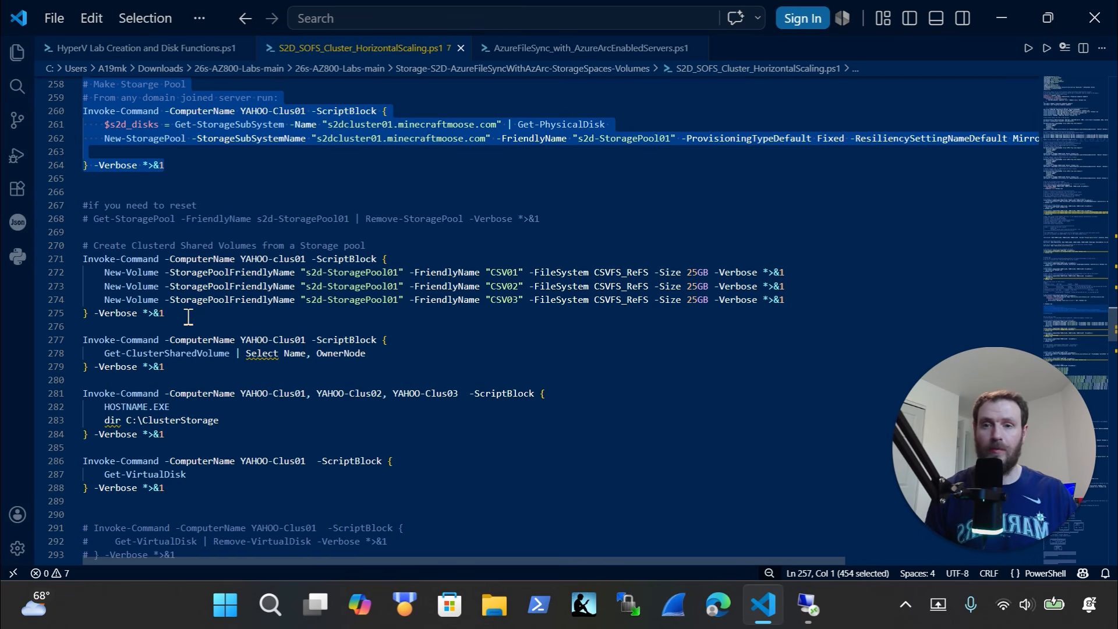
{"action": "left_click", "coordinate": [185, 318]}
Copy the Create Clustered Shared Volumes block and run it in the YAHOO-PAW remote terminal
{"action": "left_click_drag", "start_coordinate": [185, 318], "coordinate": [52, 230]}
{"action": "key", "text": "BackSpace"}
{"action": "key", "text": "ctrl+z"}
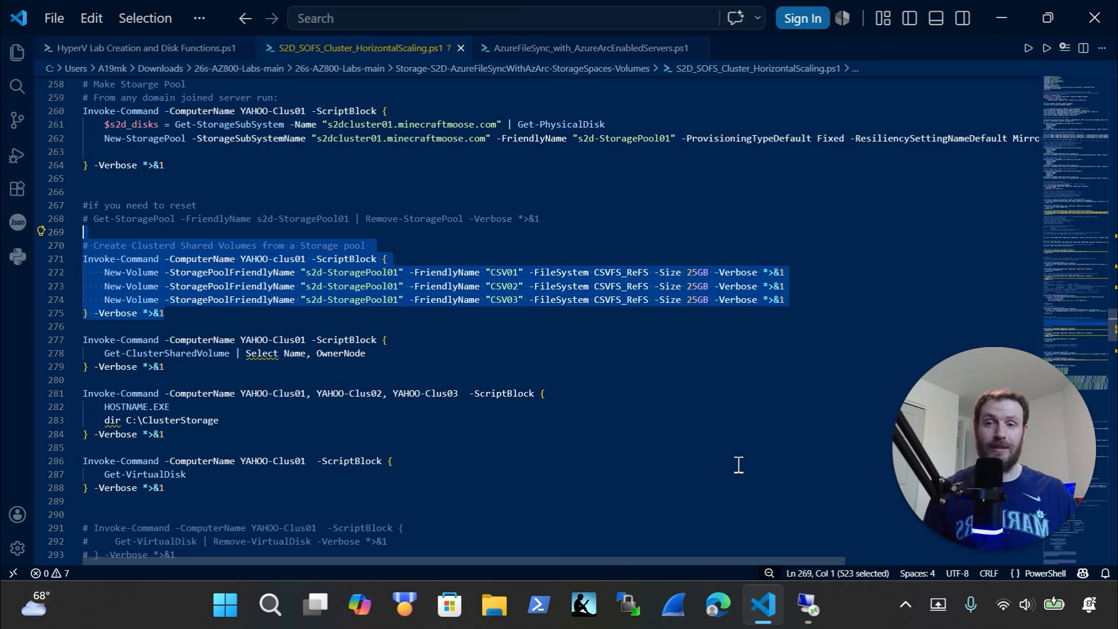
{"action": "left_click", "coordinate": [812, 607]}
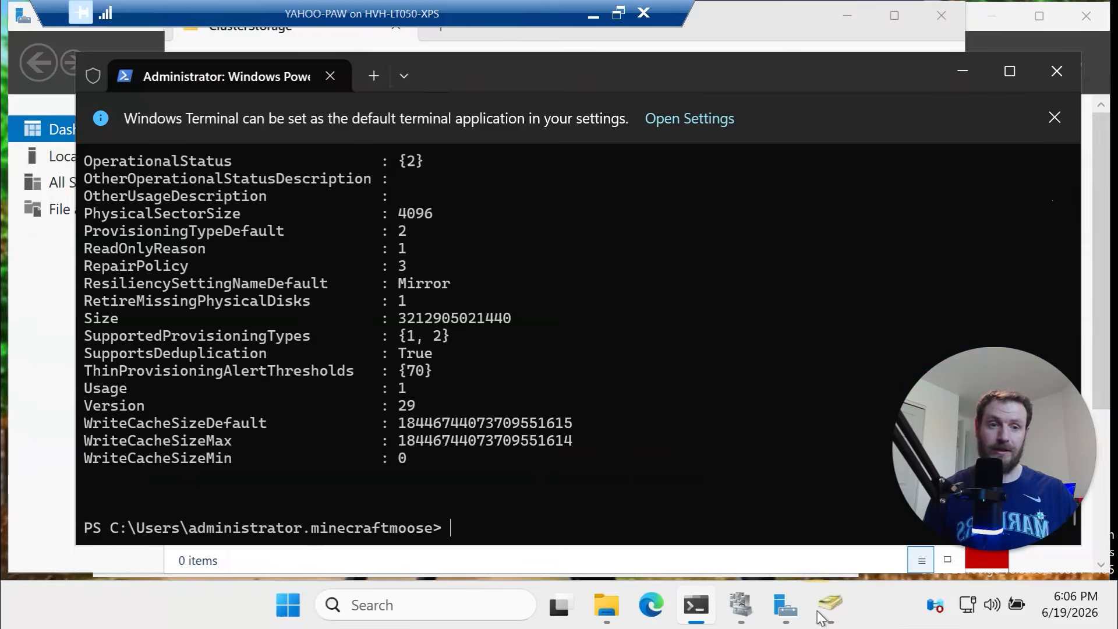
{"action": "right_click", "coordinate": [665, 463]}
{"action": "left_click", "coordinate": [512, 438]}
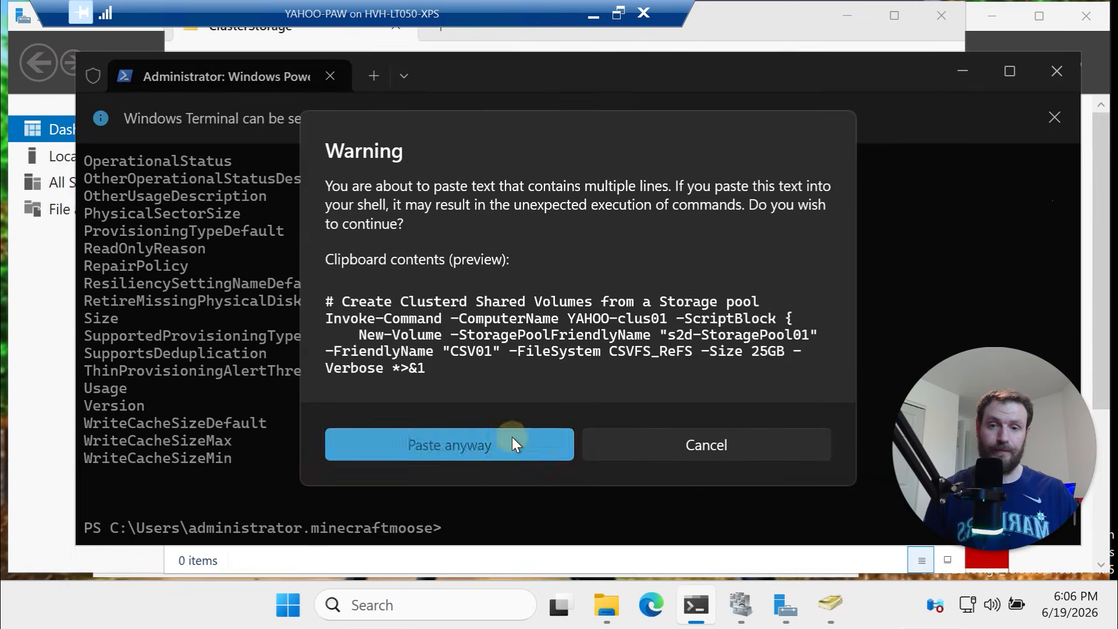
{"action": "key", "text": "Return"}
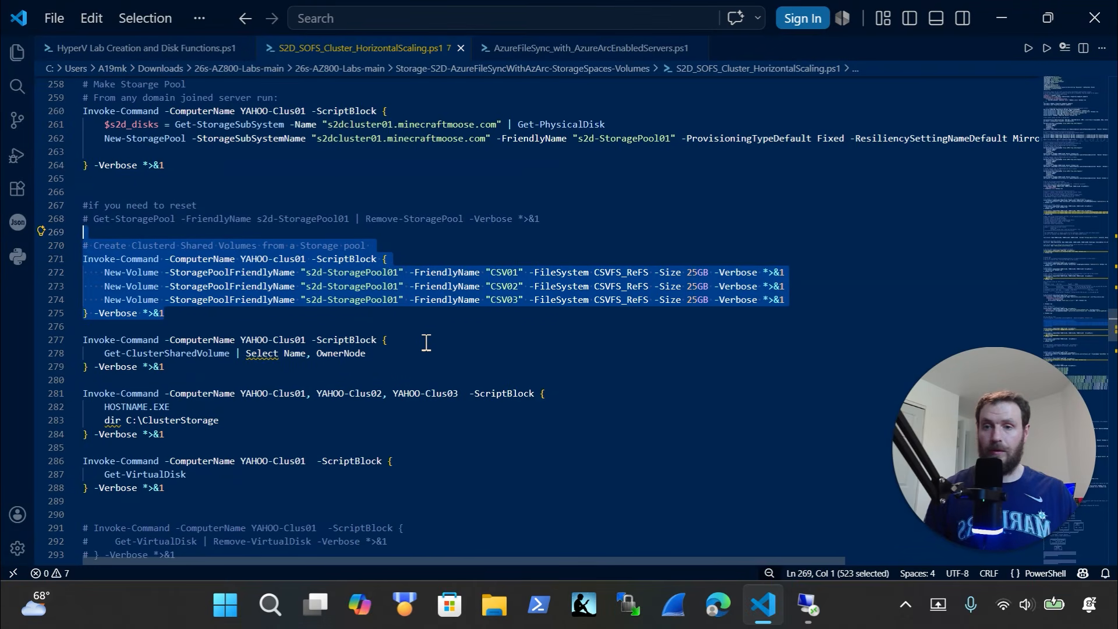
Watch New-Volume progress as the 25GB ReFS volumes CSV01–CSV03 are created
{"action": "scroll", "coordinate": [429, 342], "scroll_direction": "down", "scroll_amount": 3}
{"action": "left_click", "coordinate": [810, 622]}
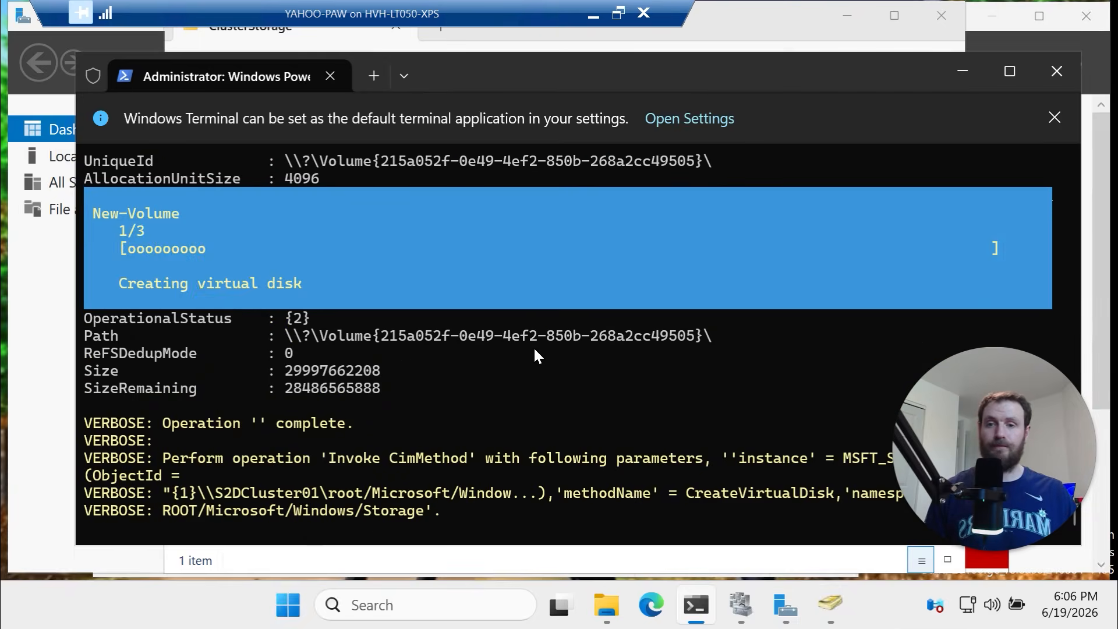
{"action": "mouse_move", "coordinate": [701, 592]}
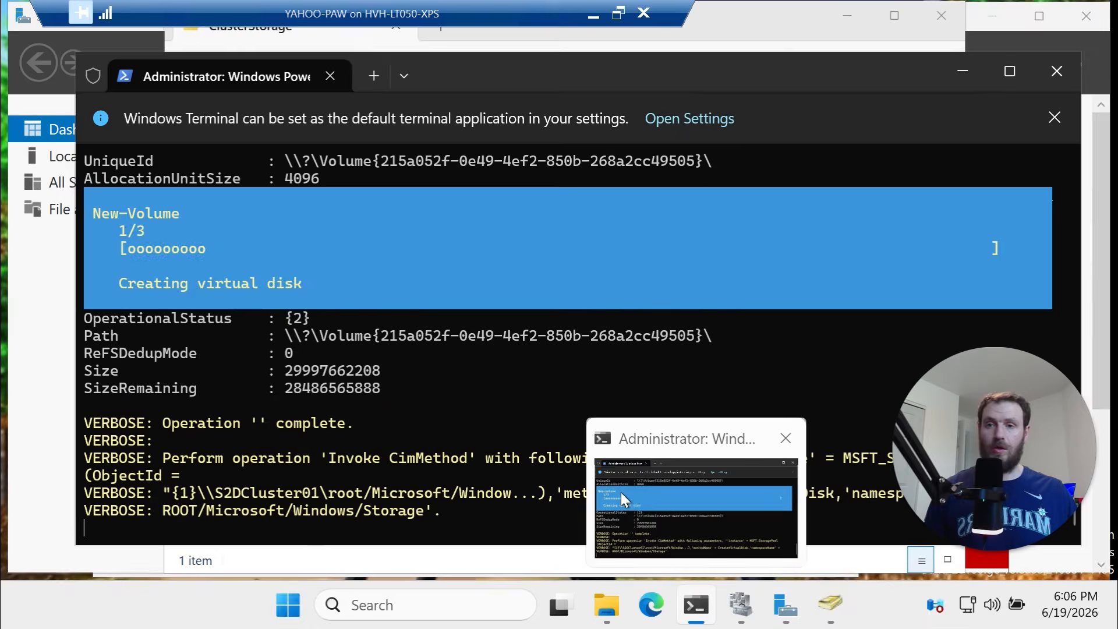
{"action": "mouse_move", "coordinate": [621, 491]}
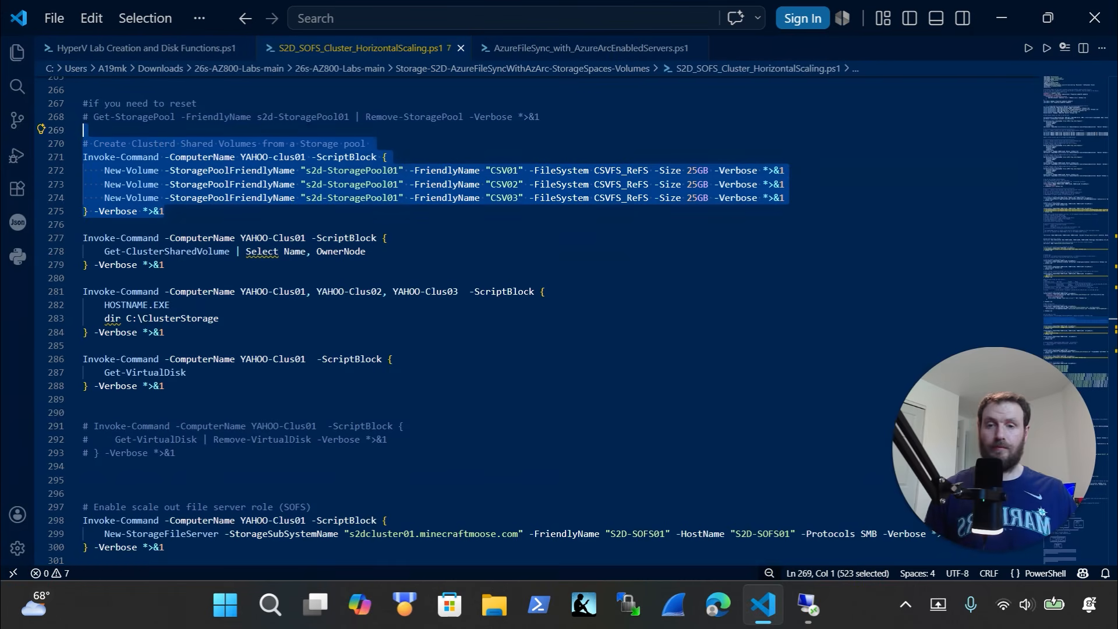
{"action": "left_click_drag", "start_coordinate": [169, 266], "coordinate": [46, 236]}
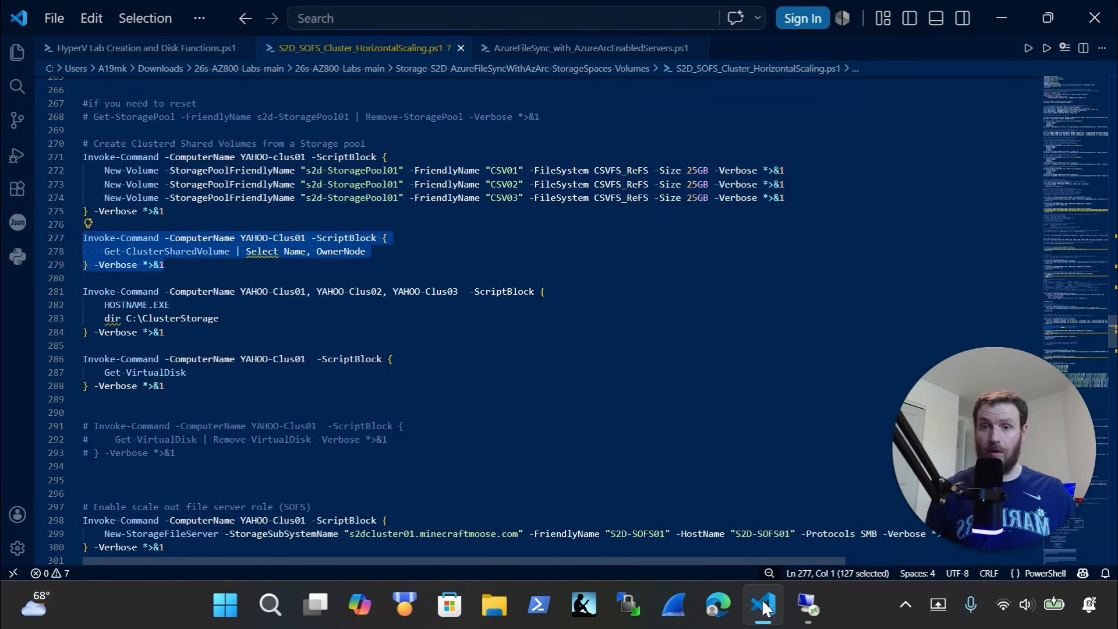
Run Get-ClusterSharedVolume | Select Name, OwnerNode in the remote terminal
{"action": "left_click", "coordinate": [807, 609]}
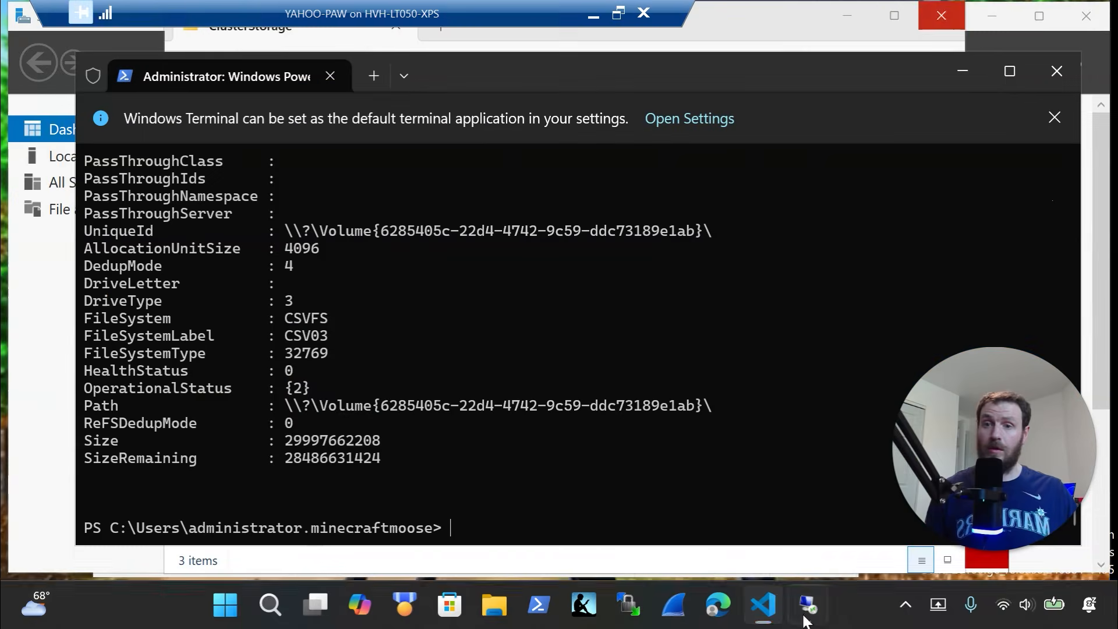
{"action": "right_click", "coordinate": [597, 490]}
{"action": "left_click", "coordinate": [510, 419]}
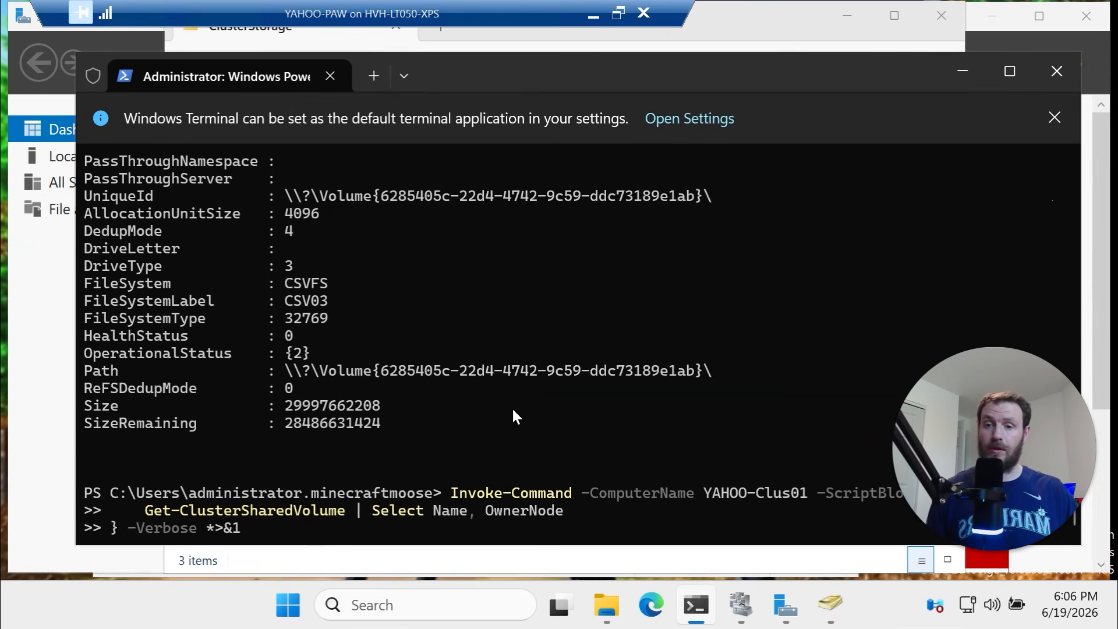
{"action": "key", "text": "Return"}
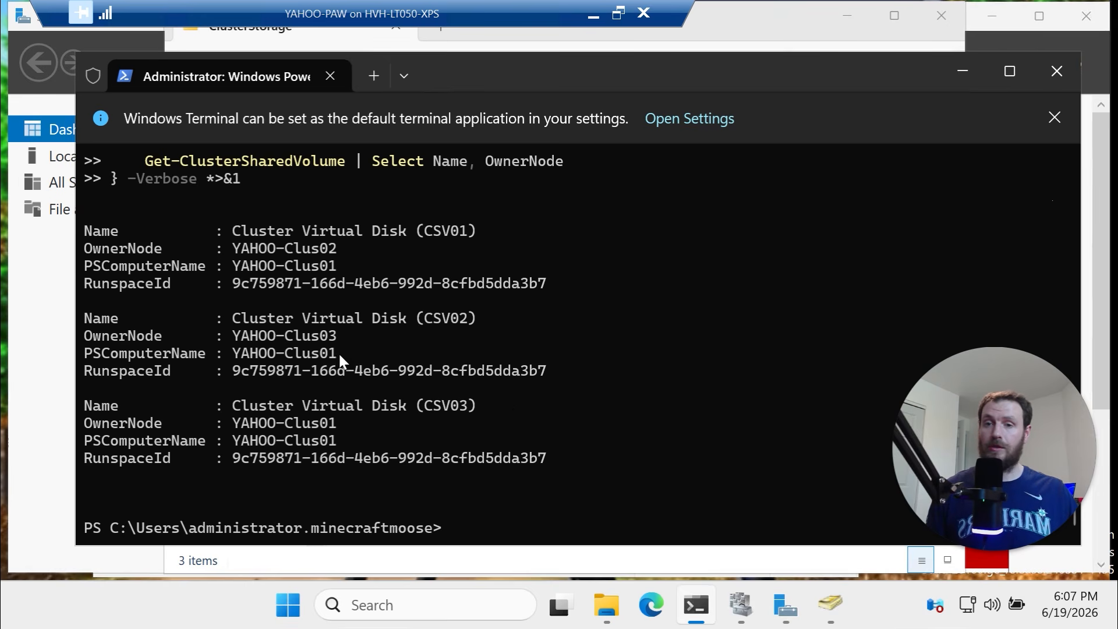
Highlight the owner nodes: CSV01 on YAHOO-Clus02, CSV02 on YAHOO-Clus03, CSV03 on YAHOO-Clus01
{"action": "left_click_drag", "start_coordinate": [333, 360], "coordinate": [107, 358]}
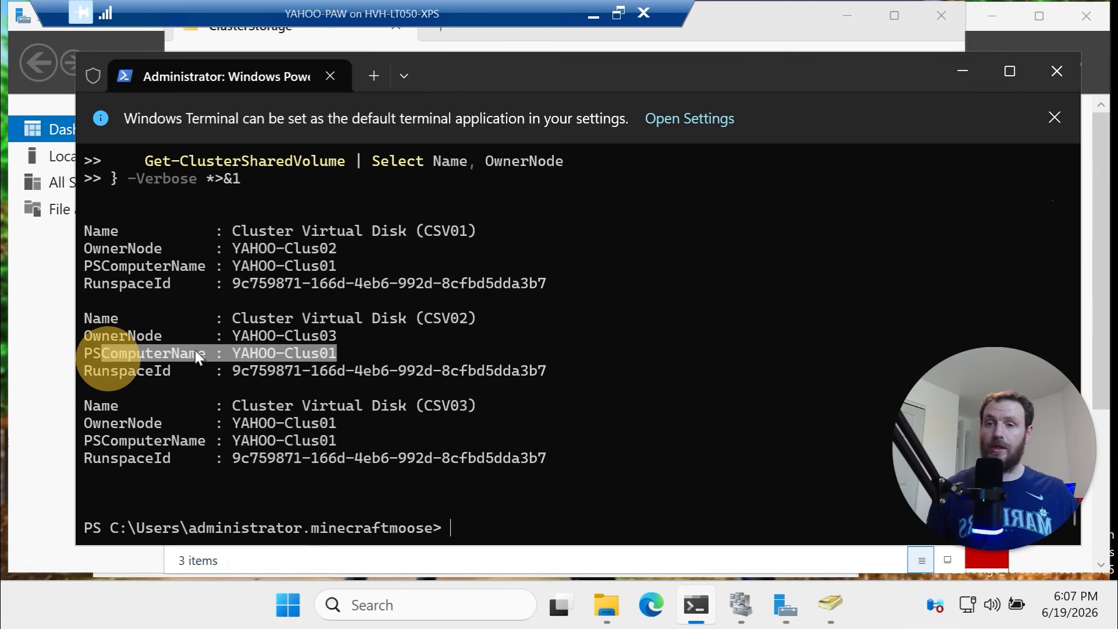
{"action": "left_click_drag", "start_coordinate": [378, 332], "coordinate": [200, 337]}
{"action": "left_click_drag", "start_coordinate": [337, 248], "coordinate": [286, 248]}
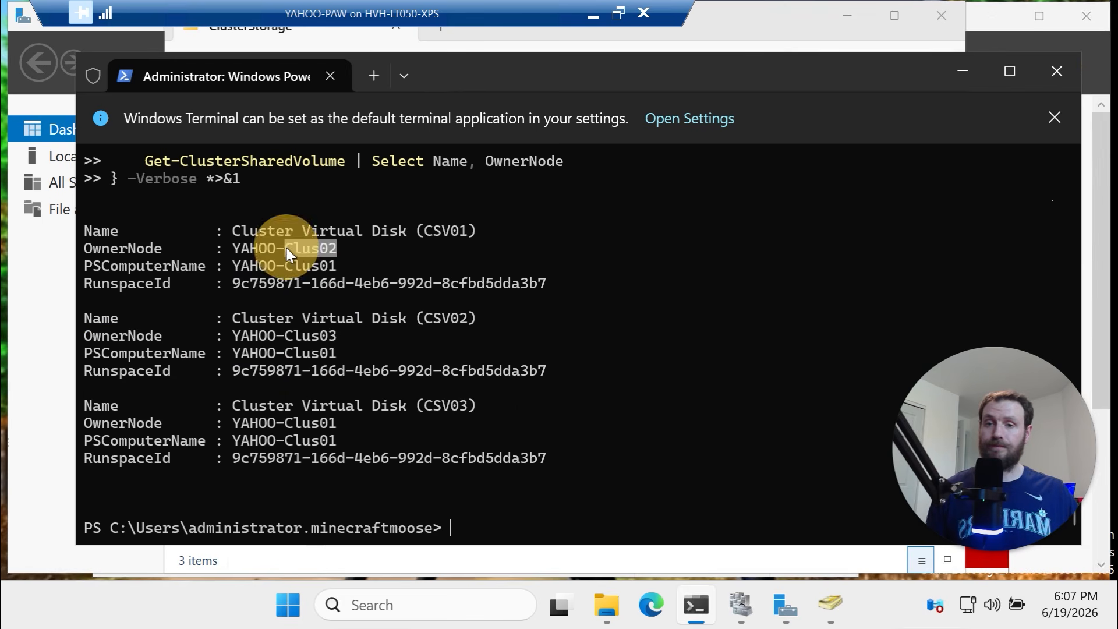
{"action": "left_click_drag", "start_coordinate": [377, 423], "coordinate": [311, 424]}
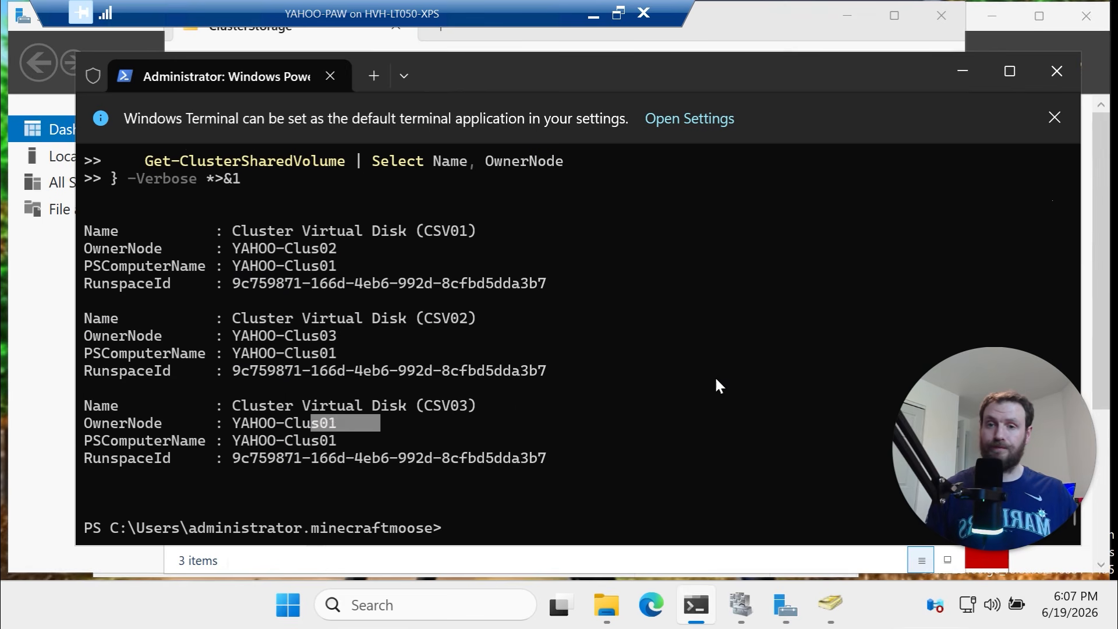
{"action": "scroll", "coordinate": [713, 378], "scroll_direction": "up", "scroll_amount": 2}
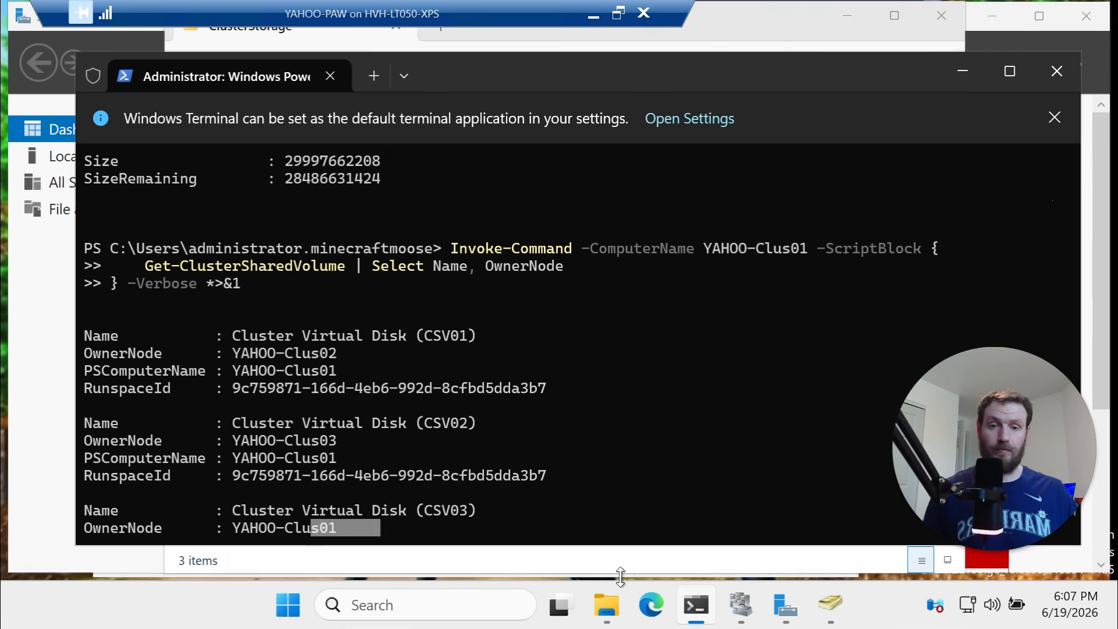
Confirm creating a text file in the ClusterStorage root is still denied, then select CSV01–CSV03
{"action": "left_click", "coordinate": [613, 609]}
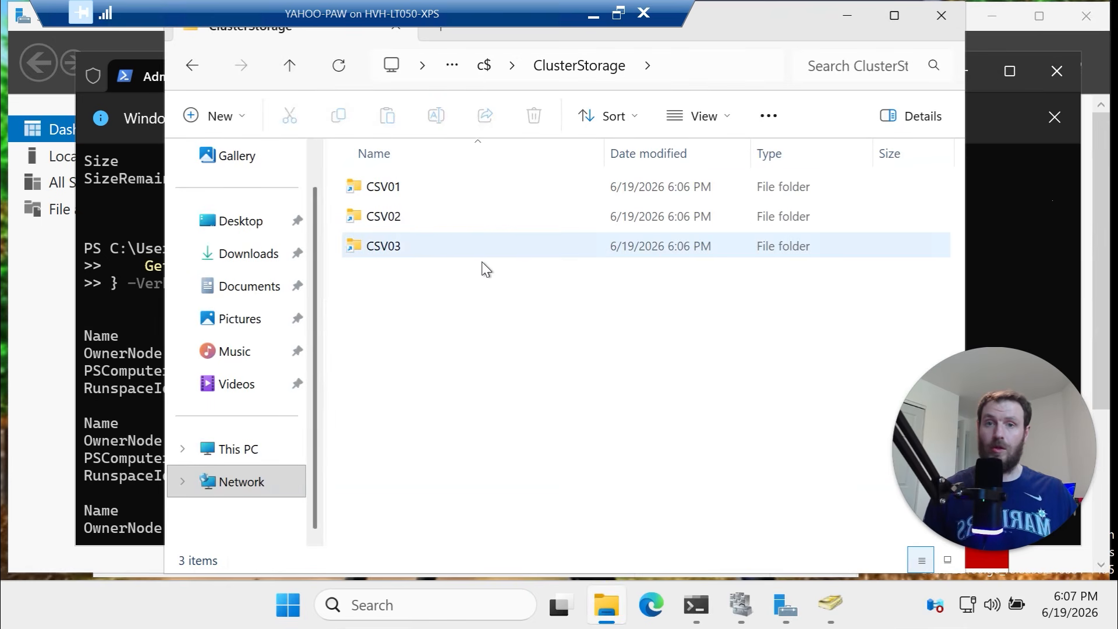
{"action": "right_click", "coordinate": [528, 314]}
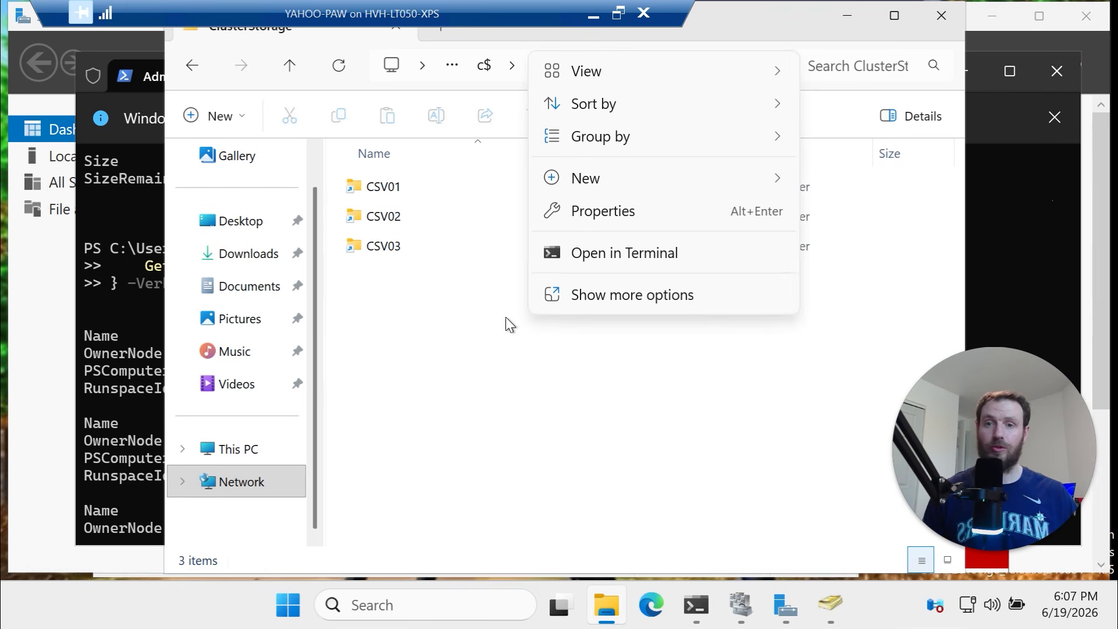
{"action": "mouse_move", "coordinate": [637, 184]}
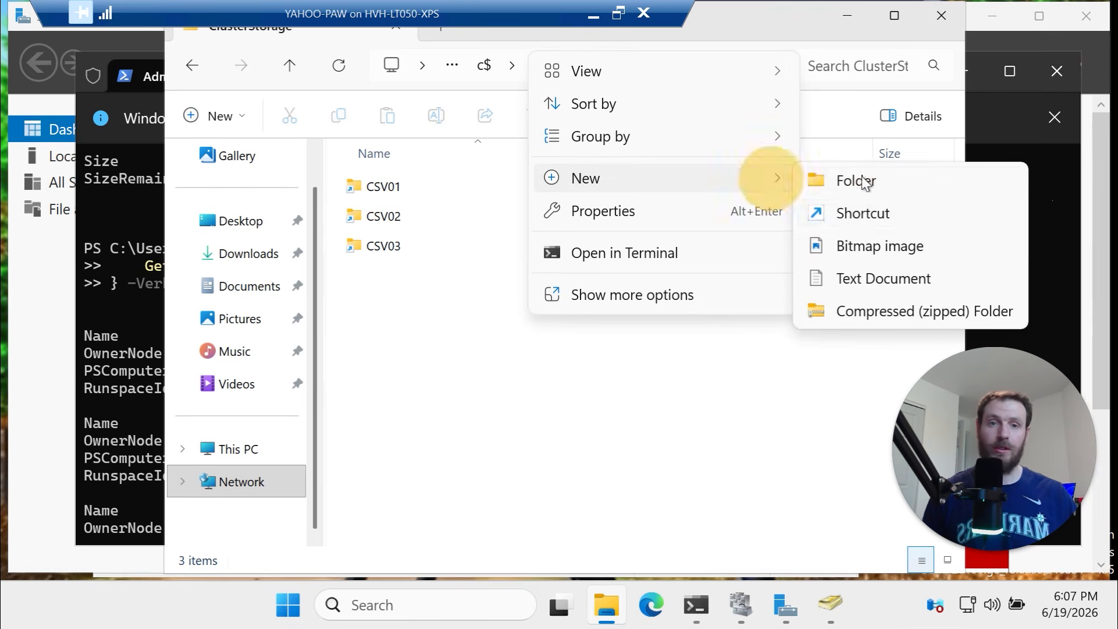
{"action": "left_click", "coordinate": [870, 279]}
{"action": "left_click", "coordinate": [738, 353]}
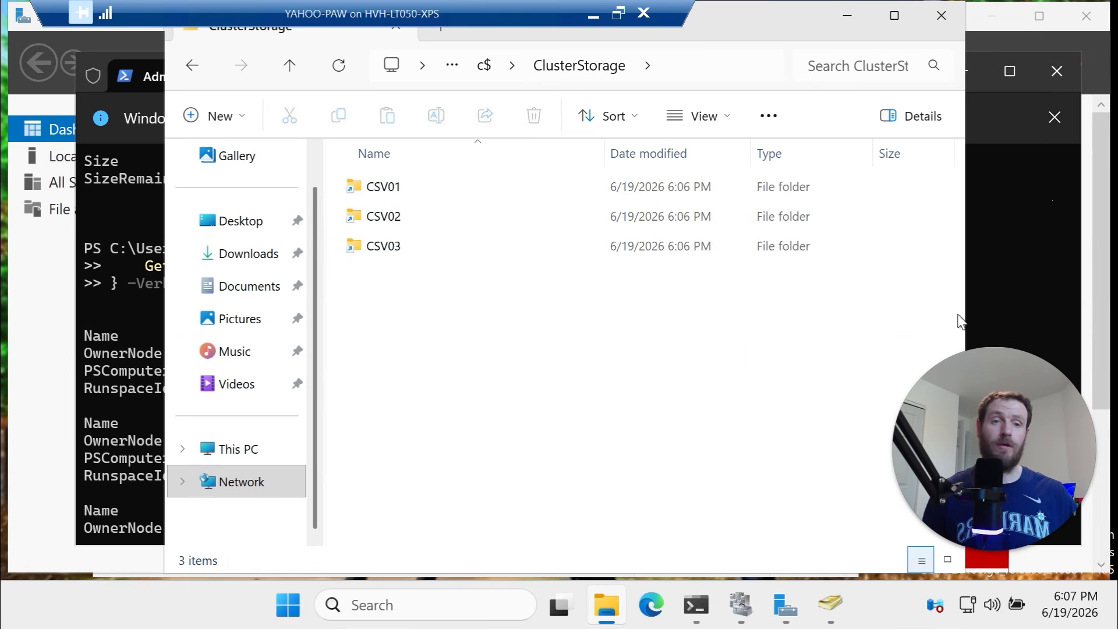
{"action": "left_click_drag", "start_coordinate": [477, 294], "coordinate": [387, 184]}
Create a New Text Document in CSV01 and inspect its security permissions
{"action": "double_click", "coordinate": [416, 188]}
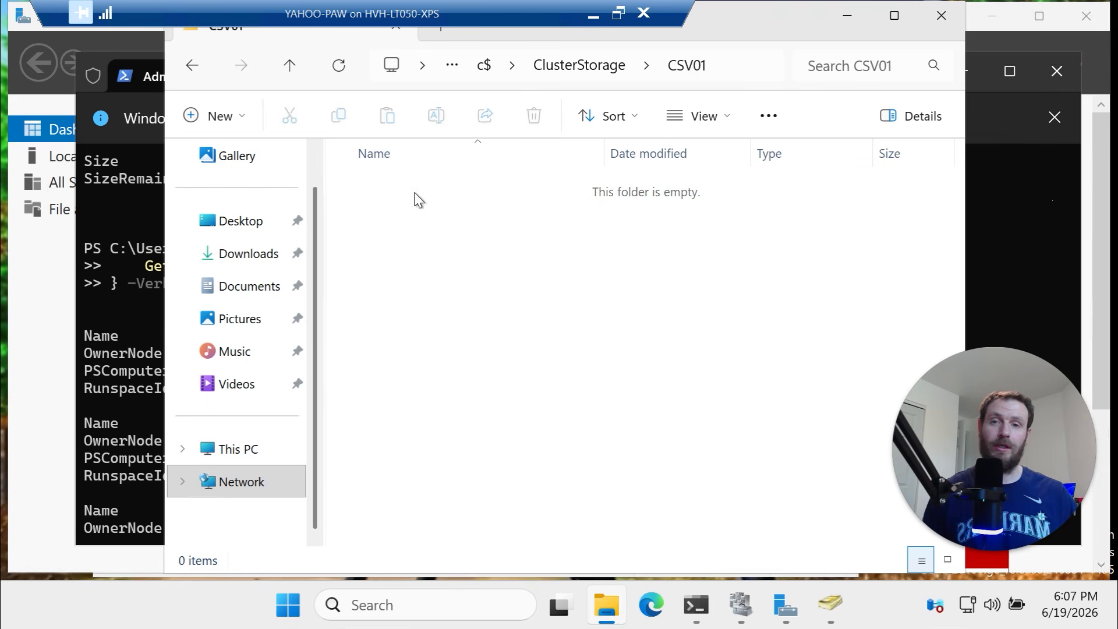
{"action": "right_click", "coordinate": [438, 244]}
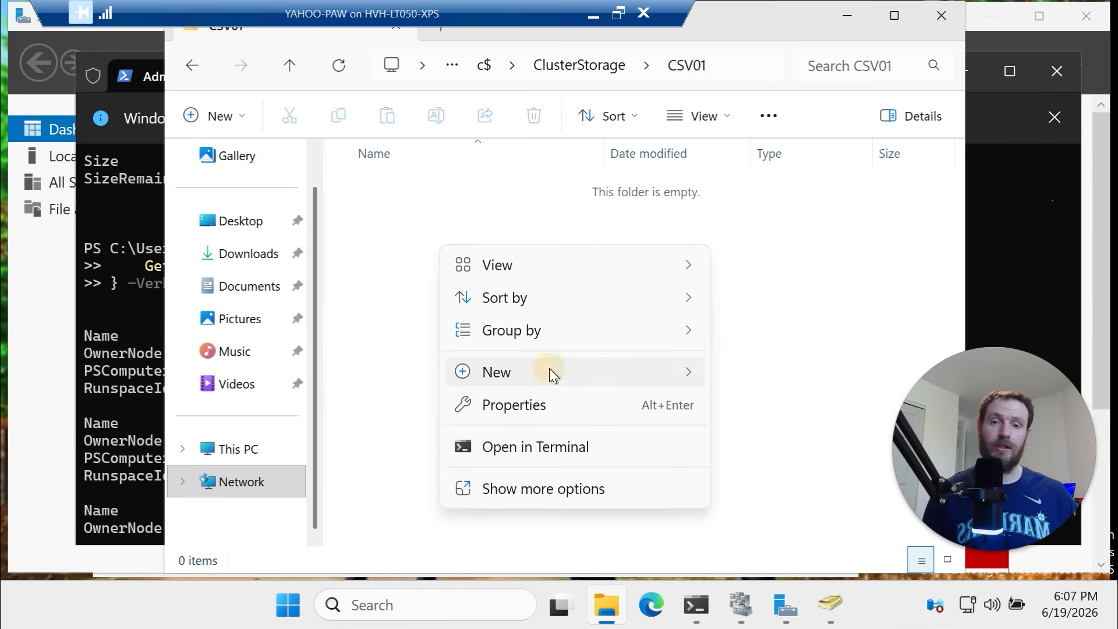
{"action": "mouse_move", "coordinate": [550, 369]}
{"action": "left_click", "coordinate": [778, 471]}
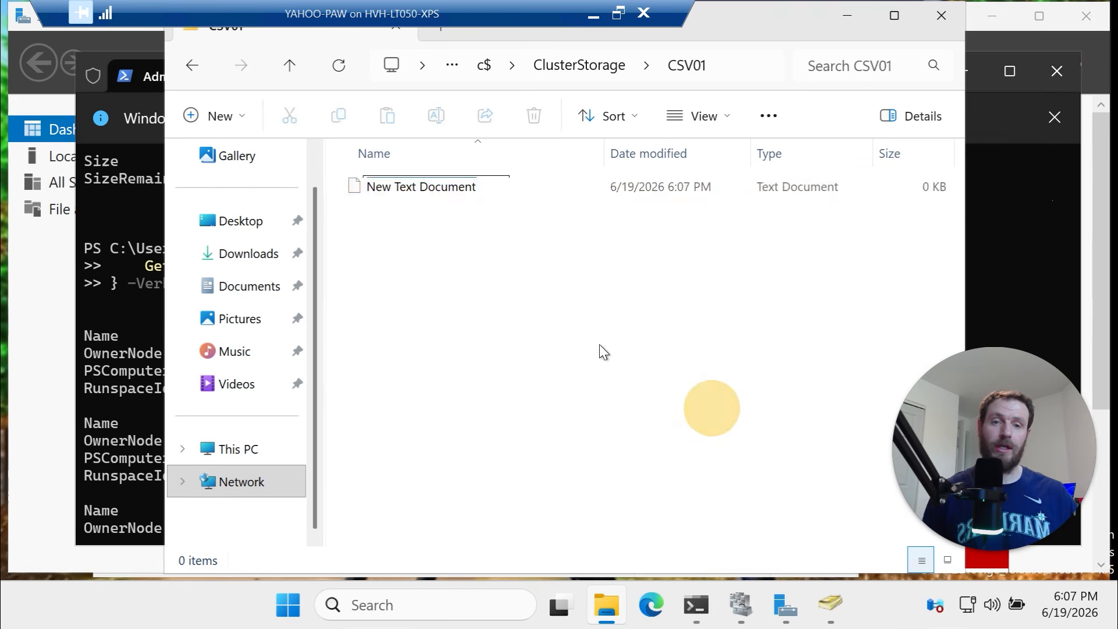
{"action": "left_click", "coordinate": [502, 271]}
{"action": "left_click", "coordinate": [452, 187]}
{"action": "right_click", "coordinate": [452, 186]}
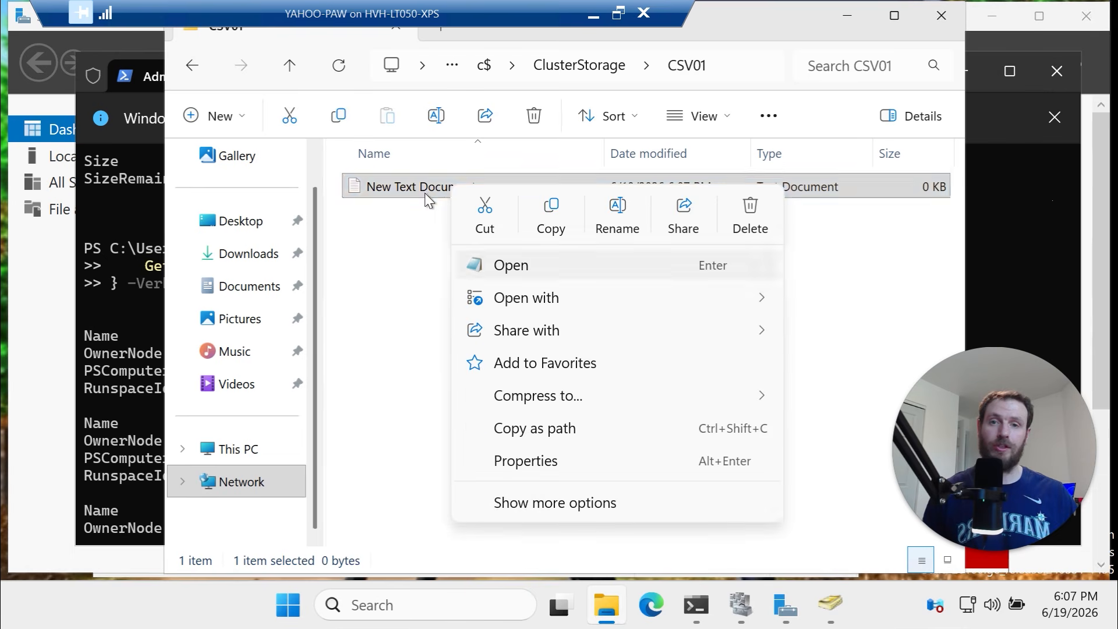
{"action": "left_click", "coordinate": [586, 462]}
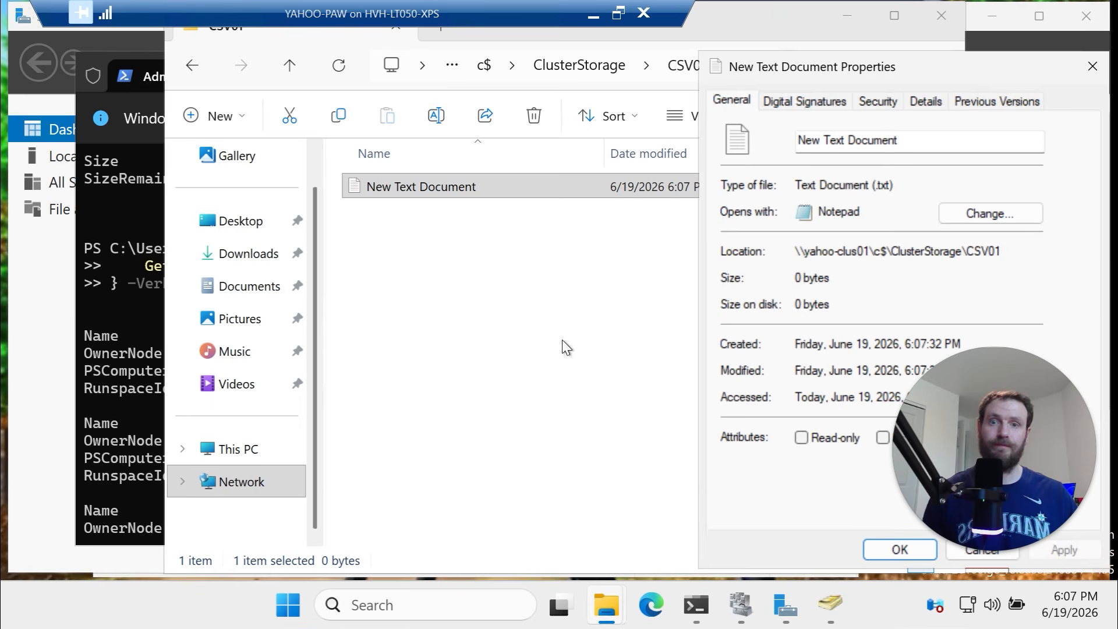
{"action": "left_click", "coordinate": [879, 102]}
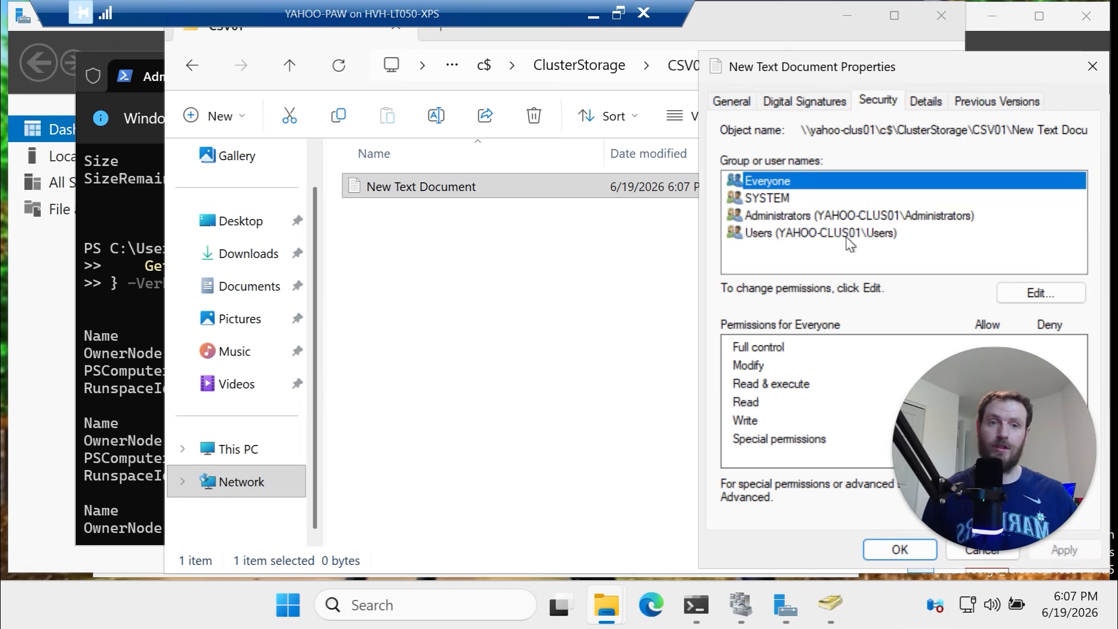
{"action": "left_click", "coordinate": [1097, 68]}
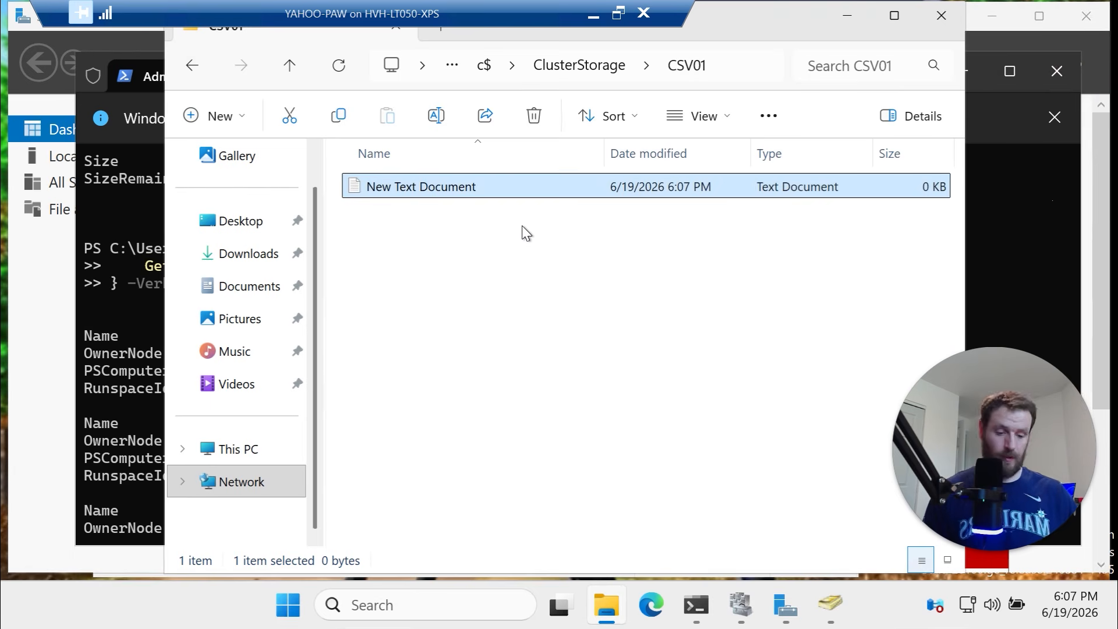
Delete the test text file and return to the ClusterStorage folder
{"action": "key", "text": "Delete"}
{"action": "key", "text": "Return"}
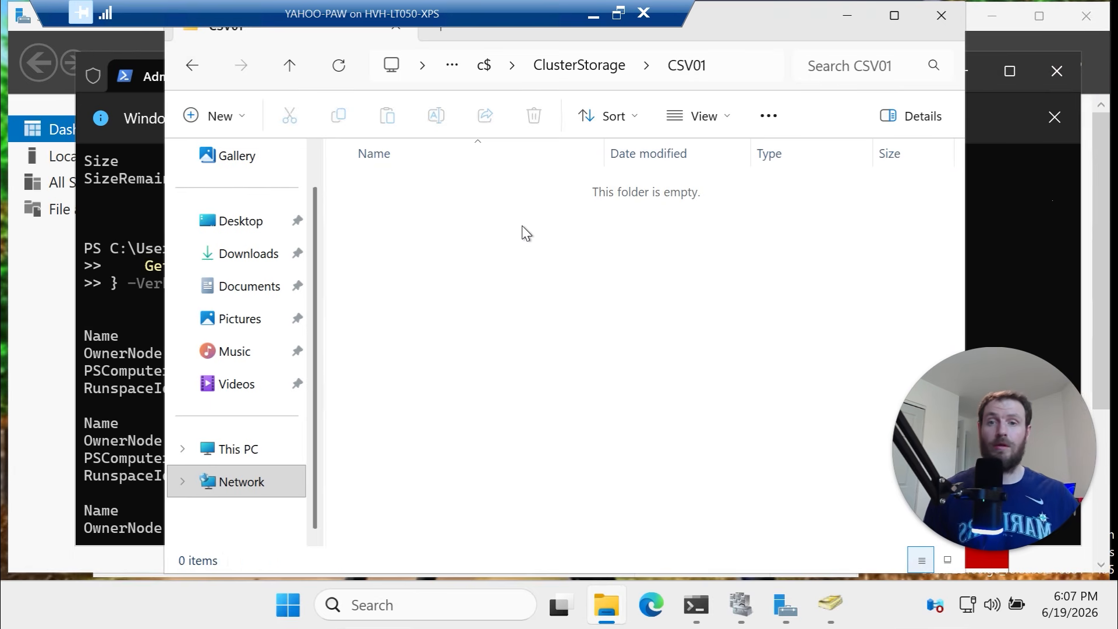
{"action": "left_click", "coordinate": [289, 67]}
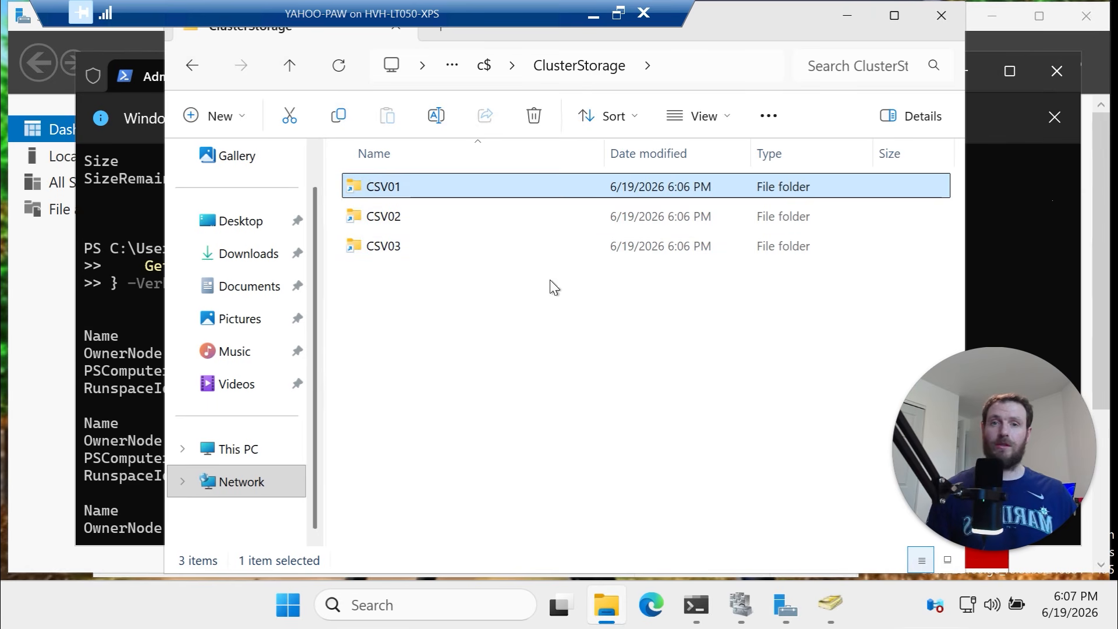
{"action": "left_click", "coordinate": [720, 61]}
Create a text file named 42 inside CSV02
{"action": "left_click", "coordinate": [720, 61]}
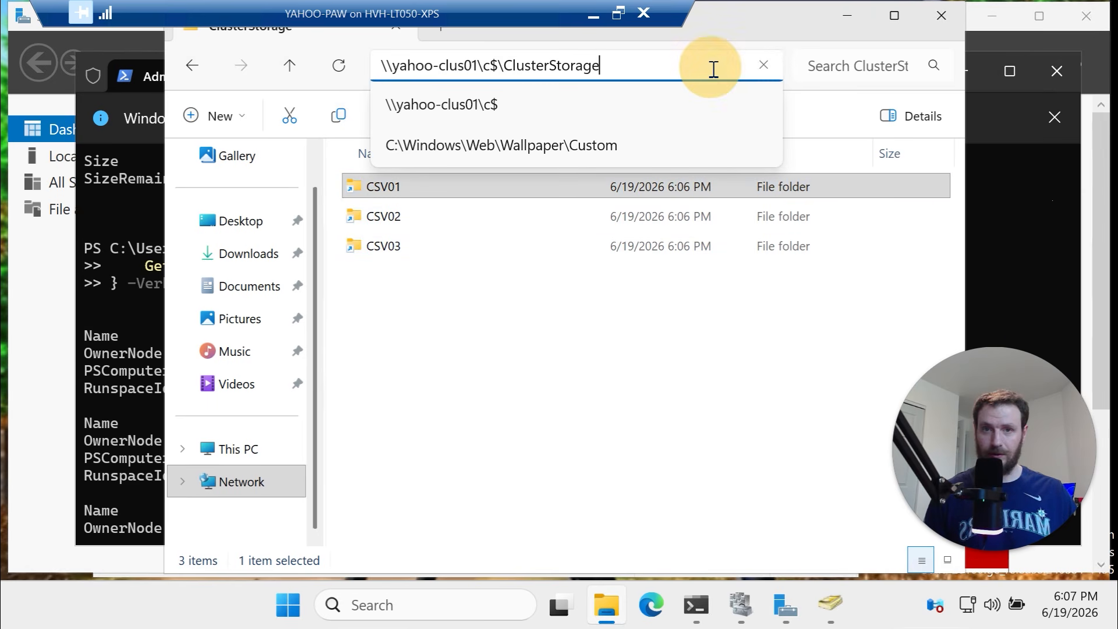
{"action": "double_click", "coordinate": [441, 219]}
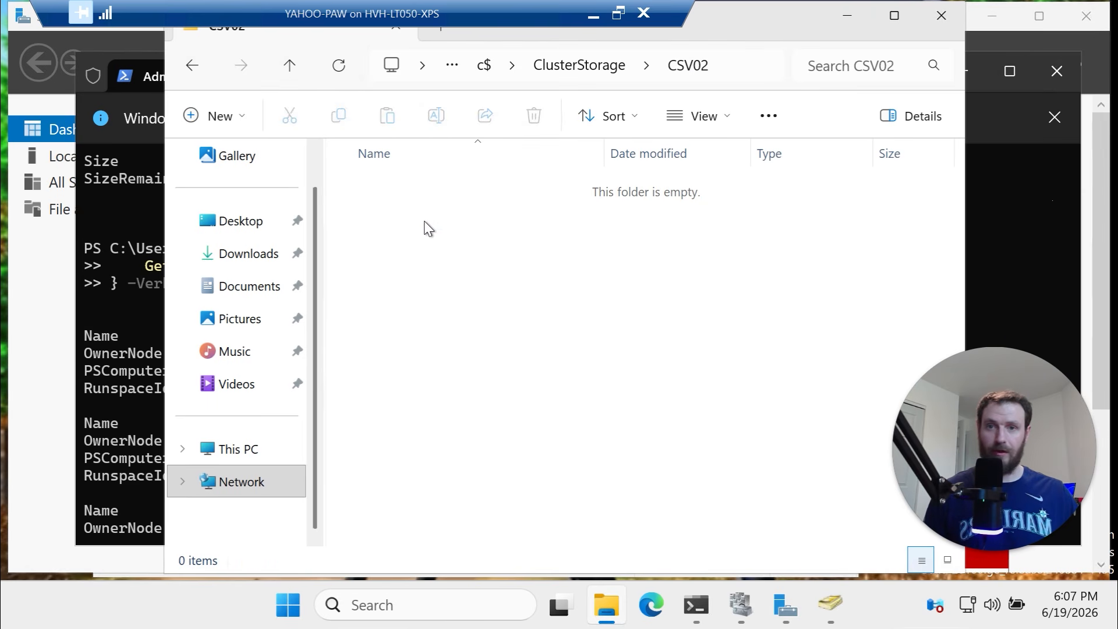
{"action": "right_click", "coordinate": [425, 221]}
{"action": "mouse_move", "coordinate": [513, 387]}
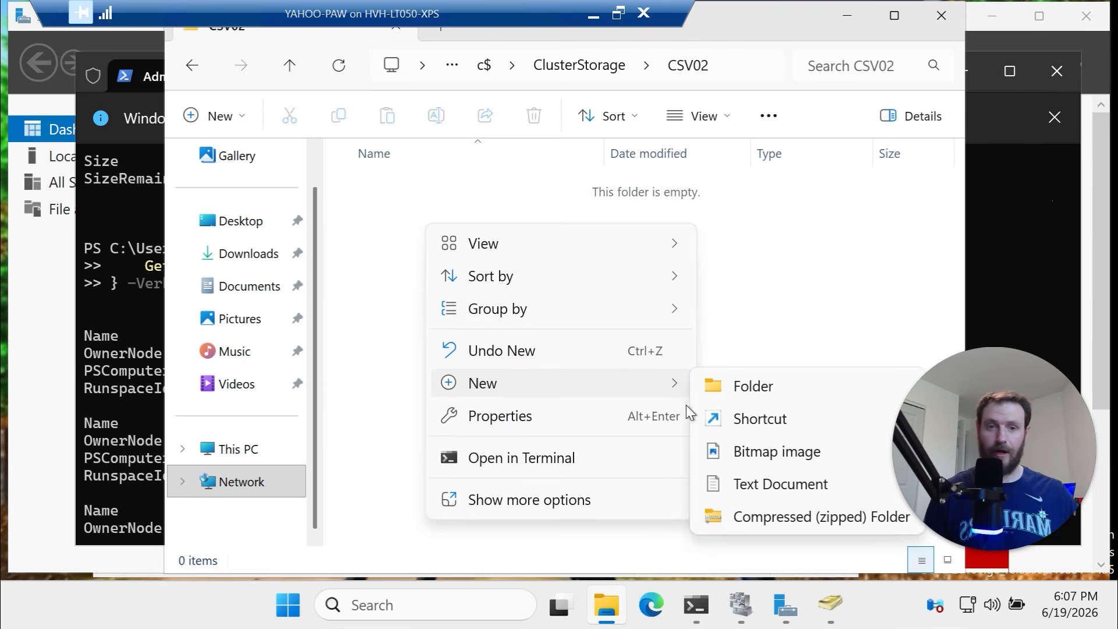
{"action": "left_click", "coordinate": [769, 484]}
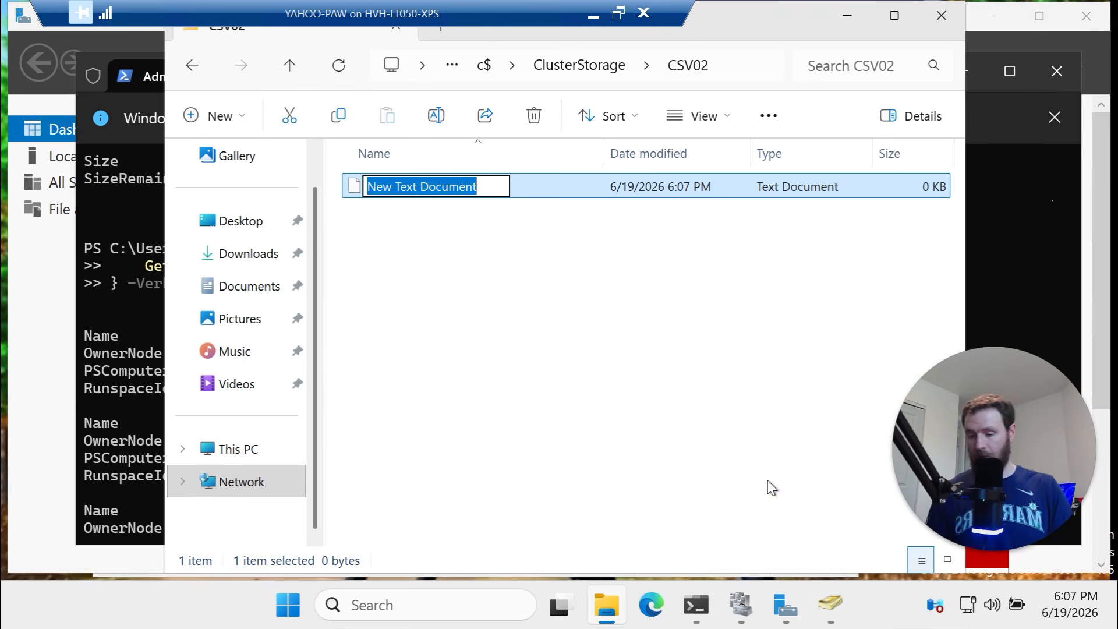
{"action": "type", "text": "42"}
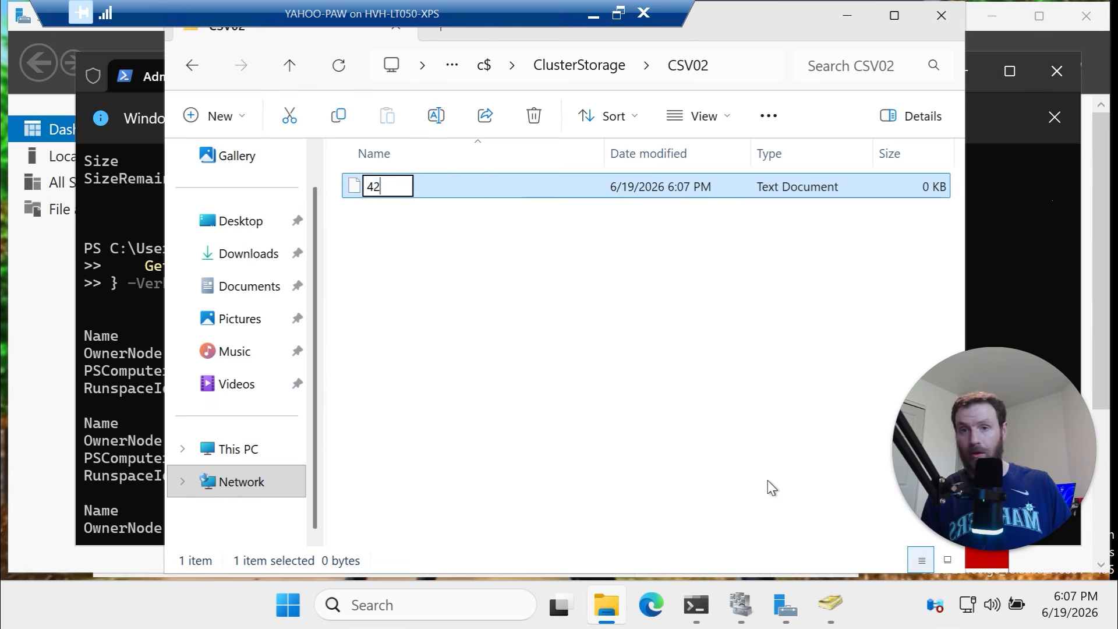
{"action": "key", "text": "Return"}
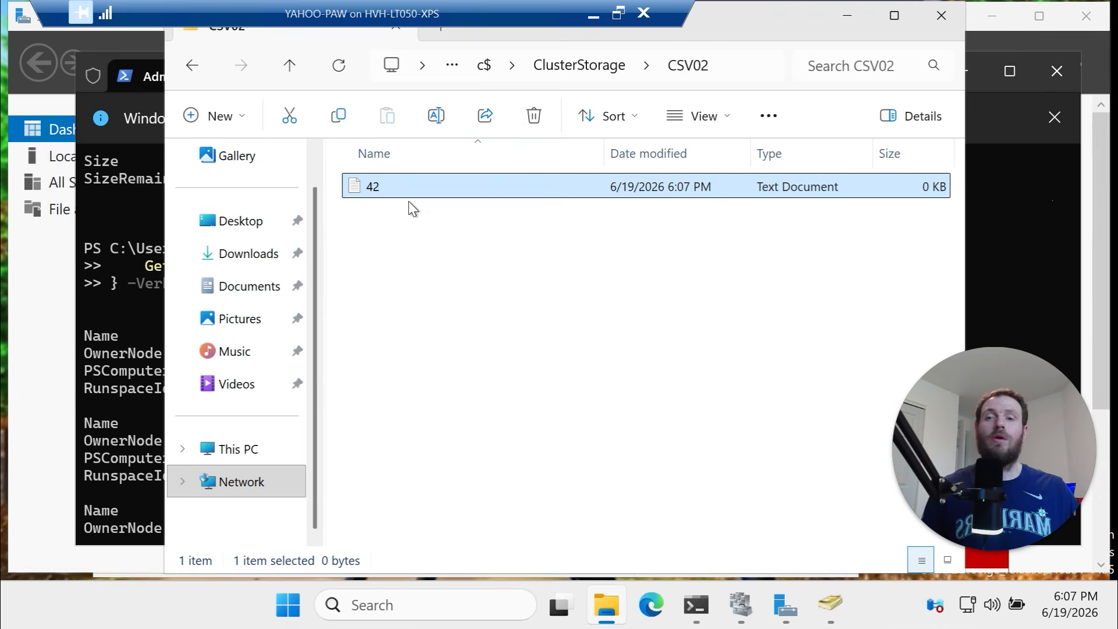
Browse \\yahoo-clus02\c$\ClusterStorage\CSV02 to confirm file 42, then view CSV01–CSV03 on clus02
{"action": "left_click", "coordinate": [725, 66]}
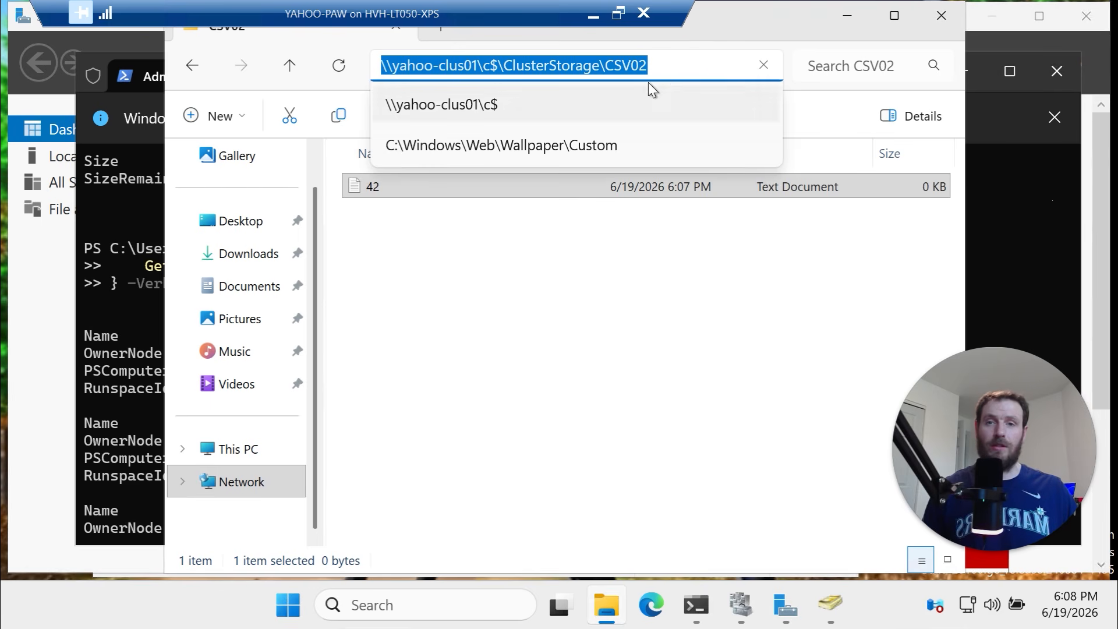
{"action": "left_click", "coordinate": [676, 65]}
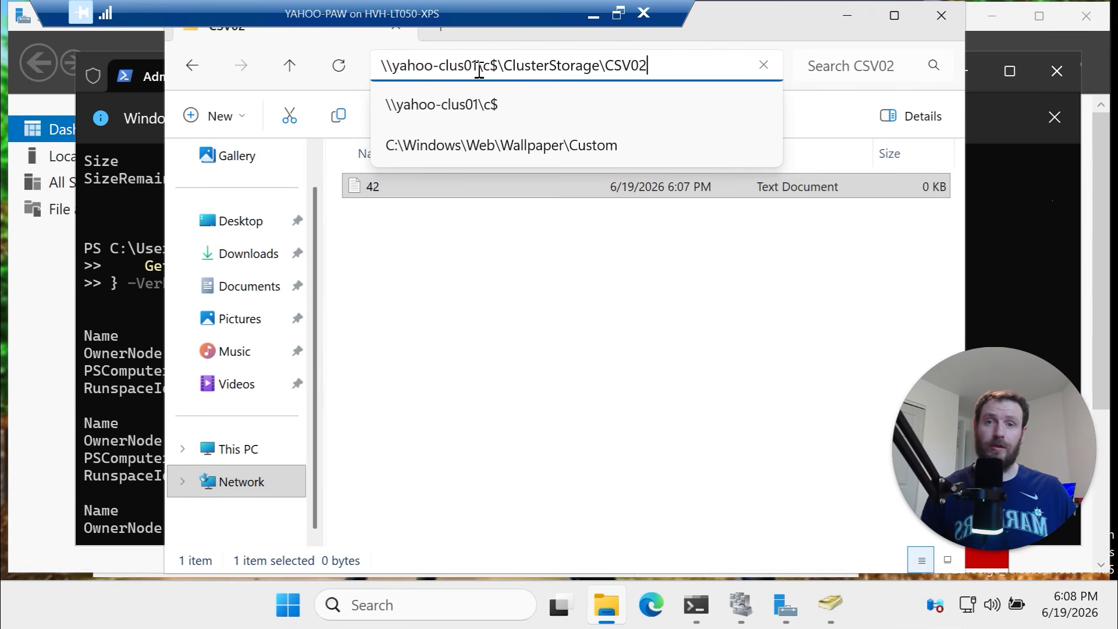
{"action": "left_click", "coordinate": [479, 70]}
{"action": "key", "text": "BackSpace"}
{"action": "type", "text": "2"}
{"action": "left_click", "coordinate": [504, 113]}
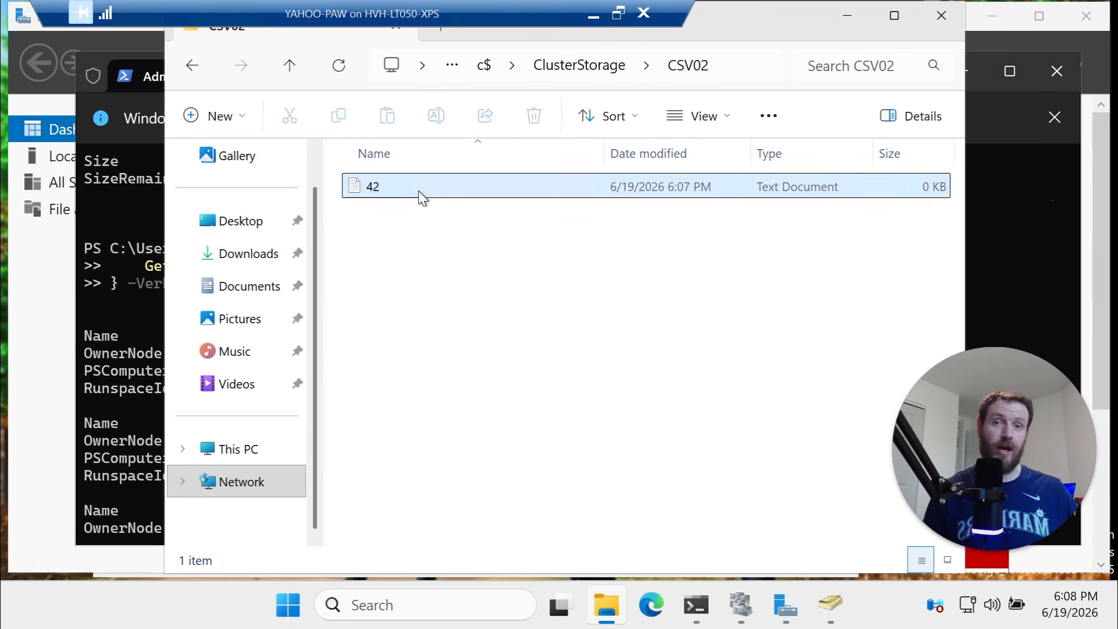
{"action": "left_click", "coordinate": [290, 73]}
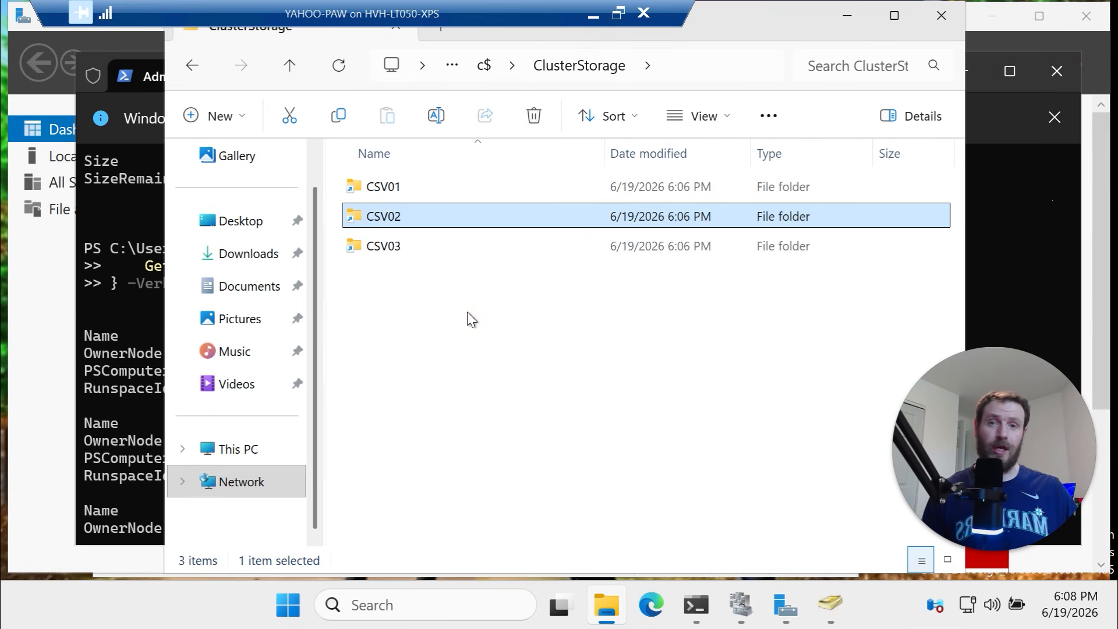
{"action": "left_click_drag", "start_coordinate": [516, 324], "coordinate": [409, 173]}
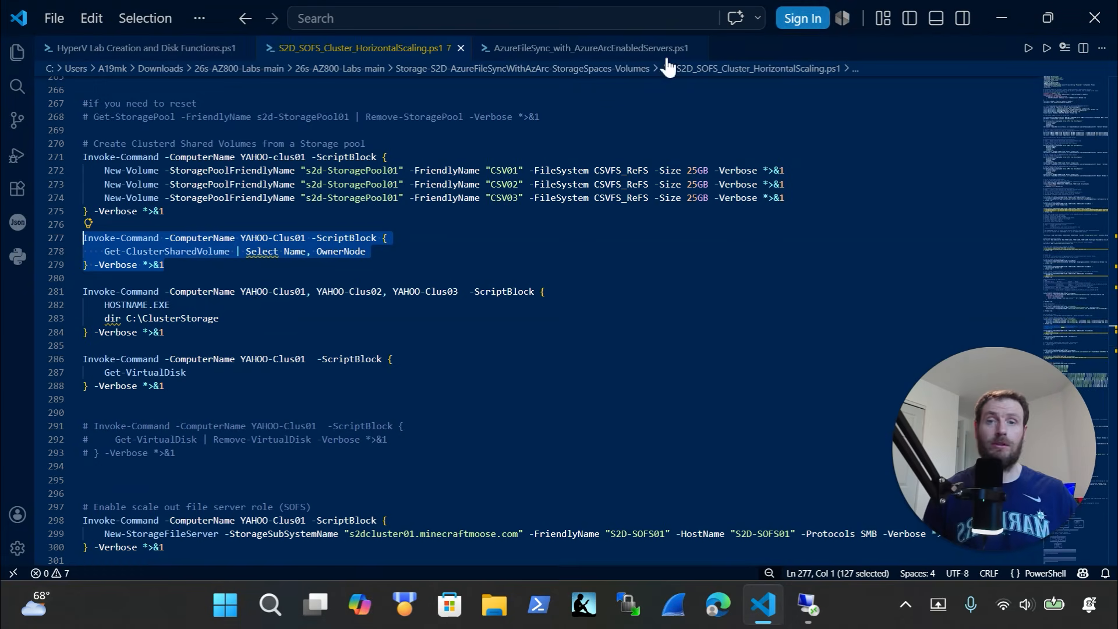
Select the three-node ClusterStorage listing command and clear the remote terminal with cls
{"action": "scroll", "coordinate": [210, 279], "scroll_direction": "down", "scroll_amount": 2}
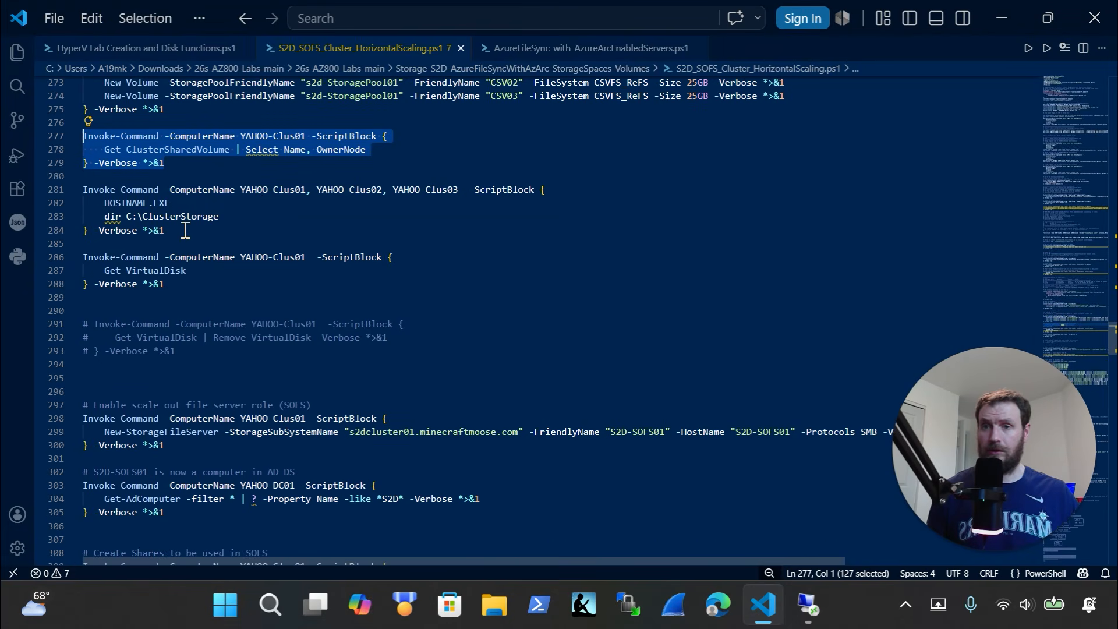
{"action": "left_click_drag", "start_coordinate": [186, 230], "coordinate": [55, 190]}
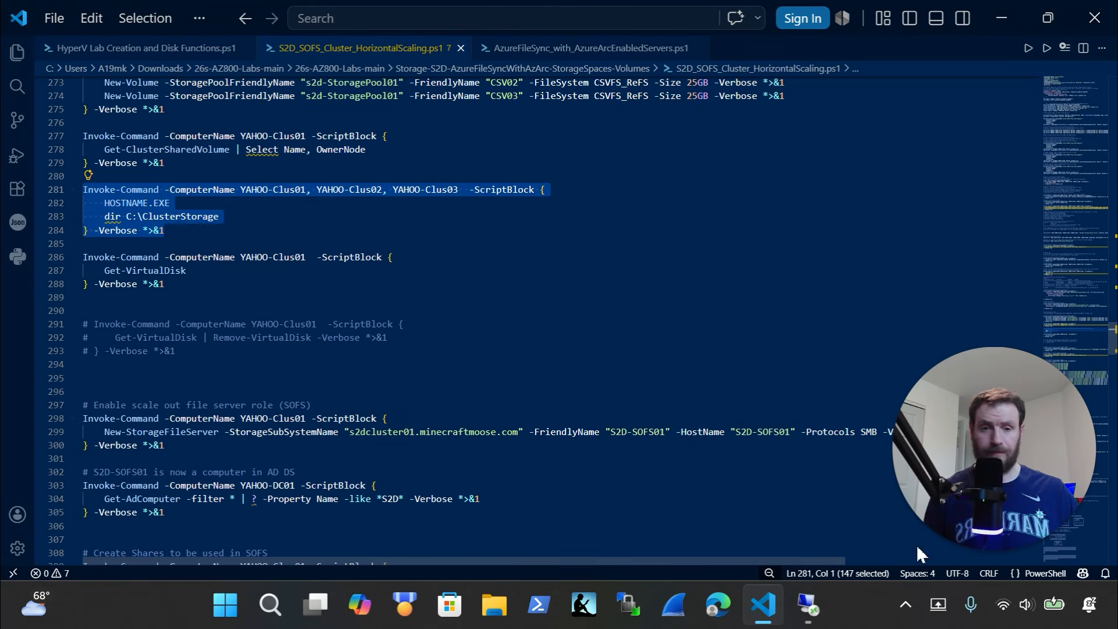
{"action": "left_click", "coordinate": [808, 606]}
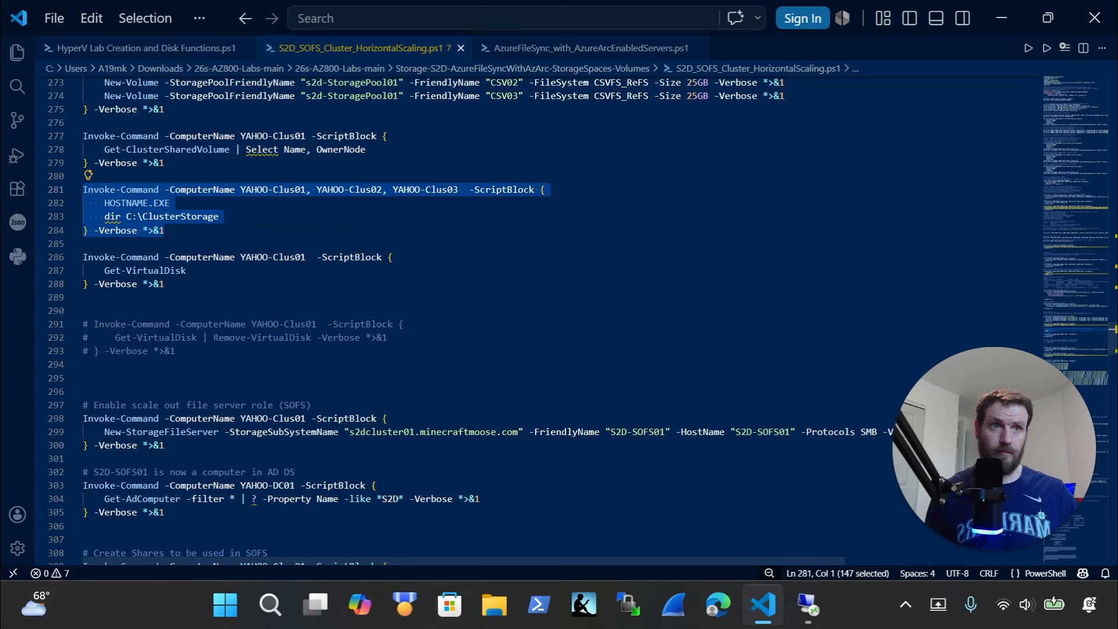
{"action": "left_click", "coordinate": [990, 281]}
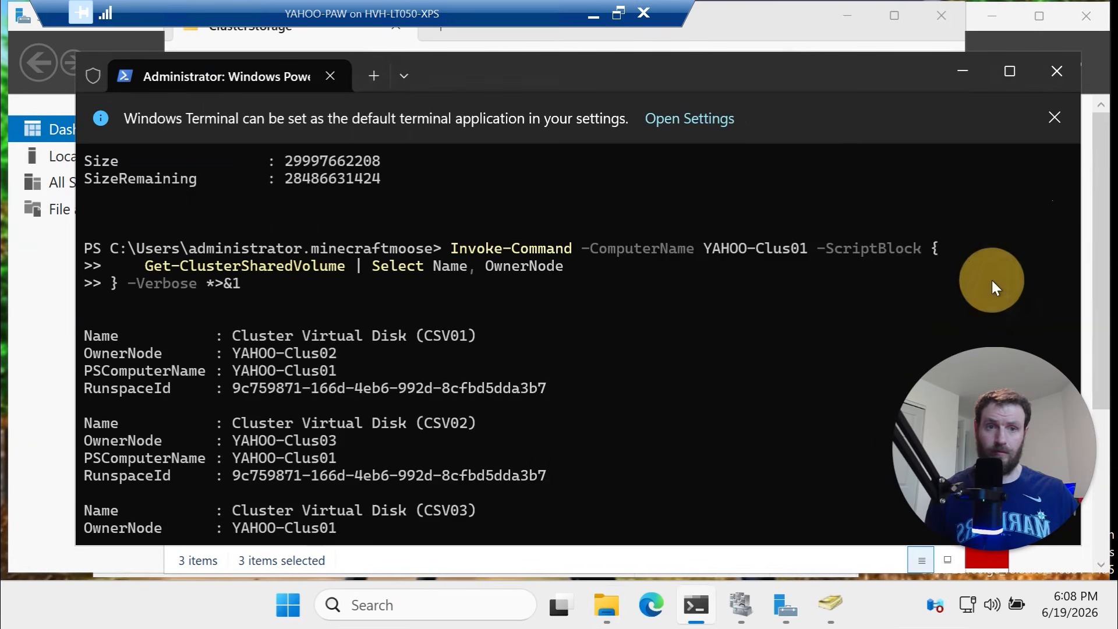
{"action": "type", "text": "cls"}
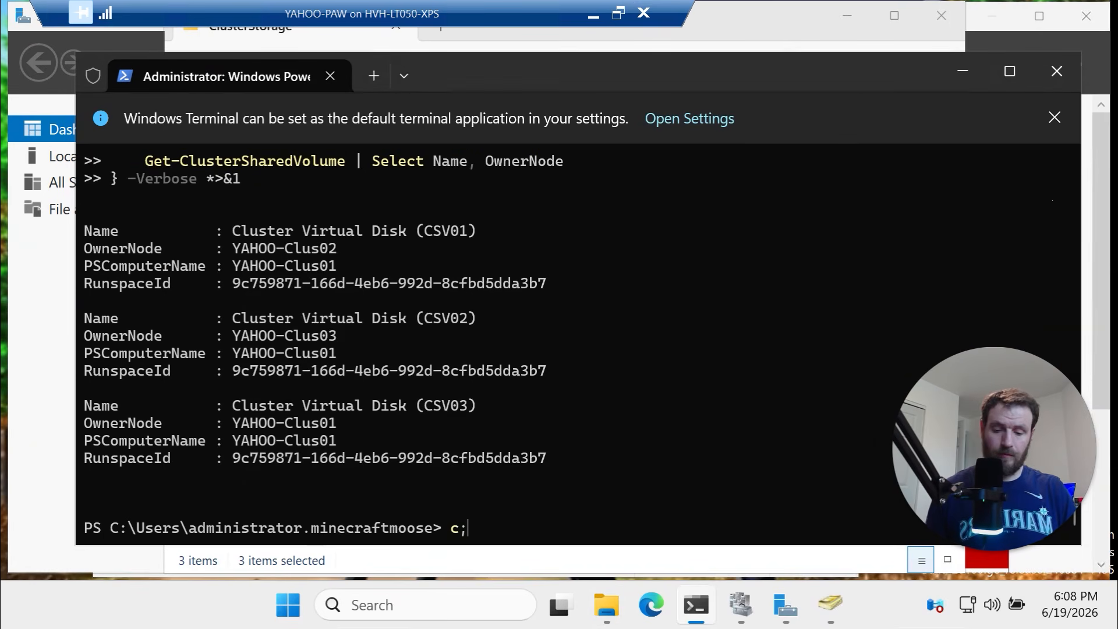
{"action": "key", "text": "Return"}
{"action": "right_click", "coordinate": [531, 378]}
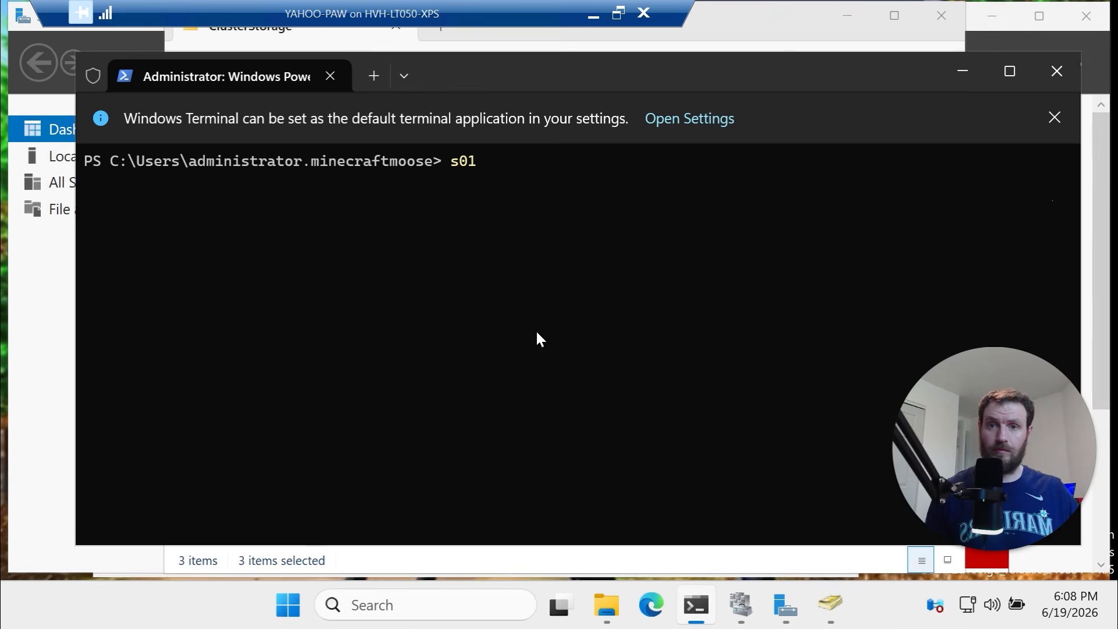
{"action": "key", "text": "BackSpace"}
{"action": "key", "text": "BackSpace"}
{"action": "key", "text": "BackSpace"}
Copy the ClusterStorage listing script and run it in the remote terminal
{"action": "left_click", "coordinate": [594, 14]}
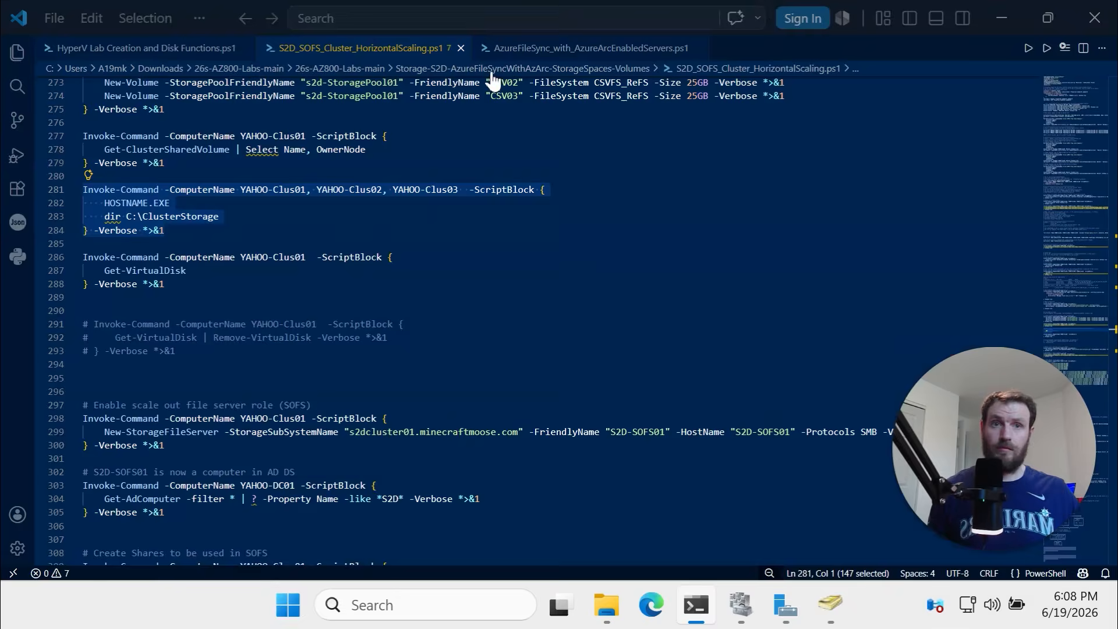
{"action": "key", "text": "ctrl+c"}
{"action": "key", "text": "alt+Tab"}
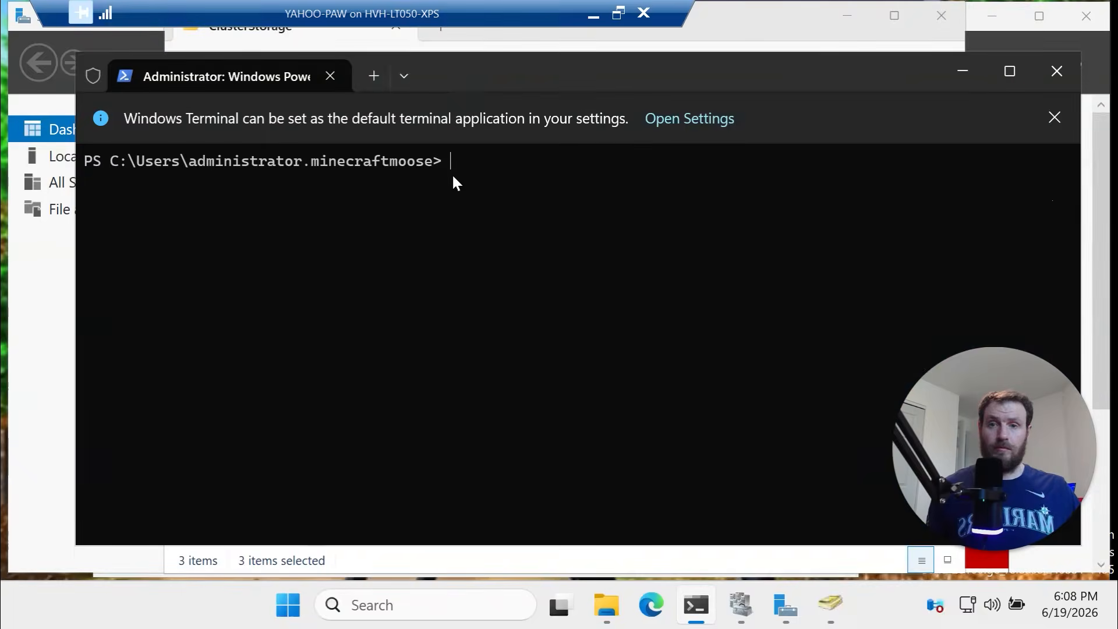
{"action": "right_click", "coordinate": [453, 176]}
{"action": "key", "text": "Return"}
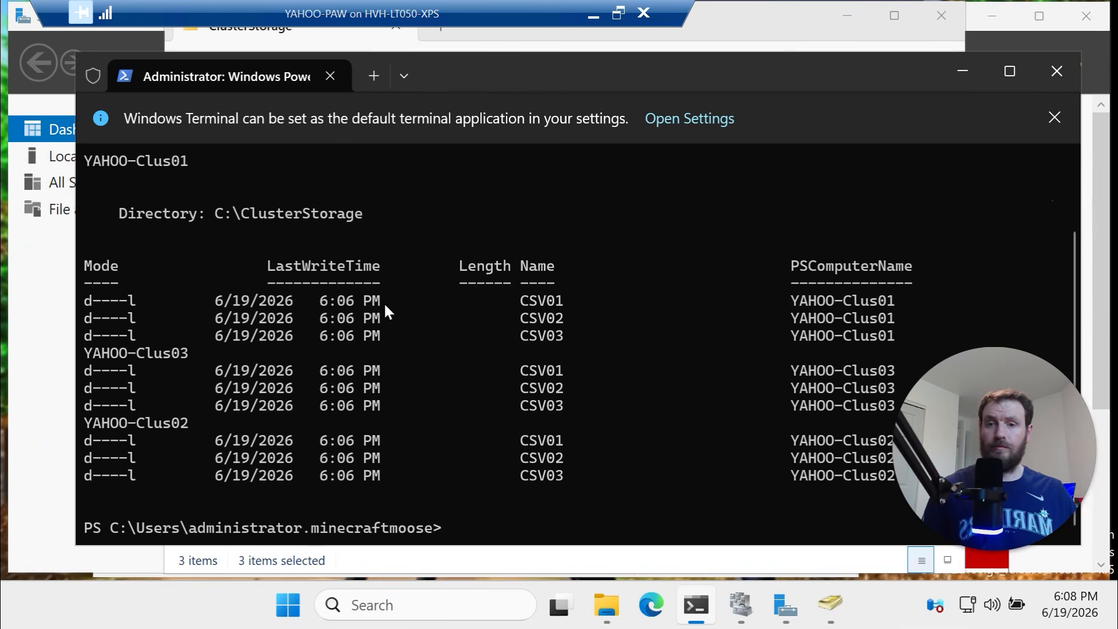
Highlight the CSV01–CSV03 rows for YAHOO-Clus01, Clus02 and Clus03 in the output
{"action": "left_click_drag", "start_coordinate": [622, 493], "coordinate": [94, 273]}
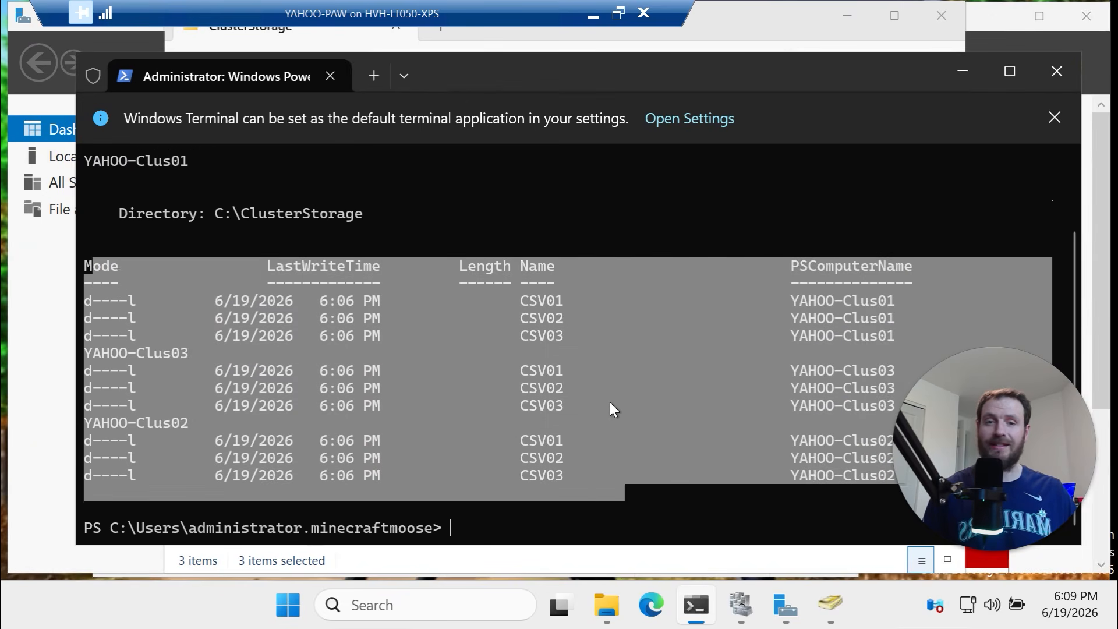
{"action": "left_click_drag", "start_coordinate": [608, 393], "coordinate": [37, 404]}
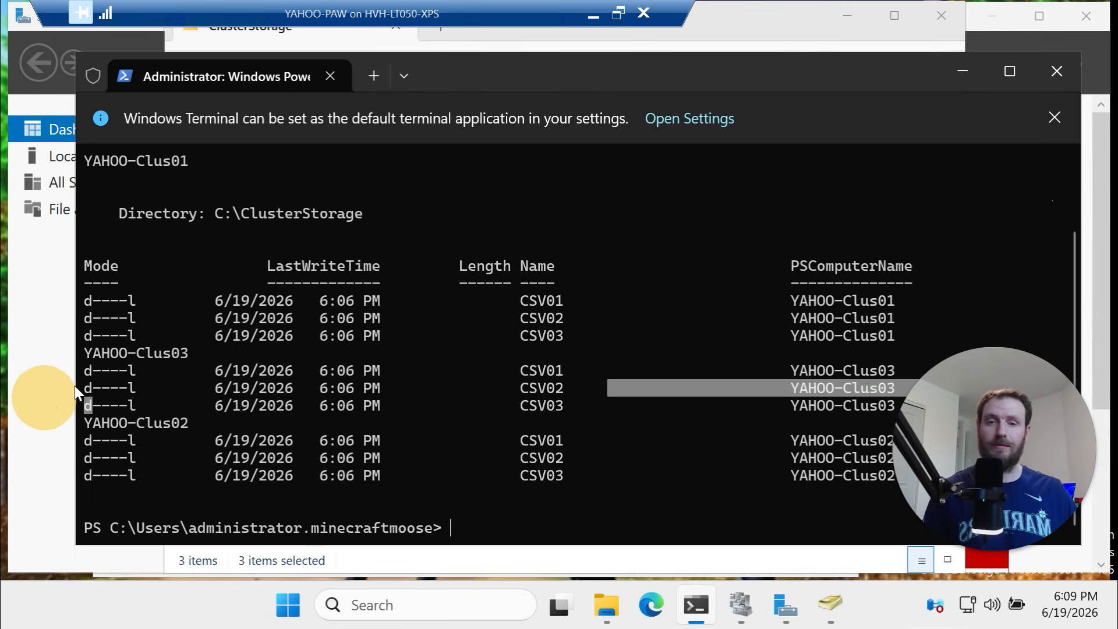
{"action": "left_click_drag", "start_coordinate": [587, 320], "coordinate": [57, 315]}
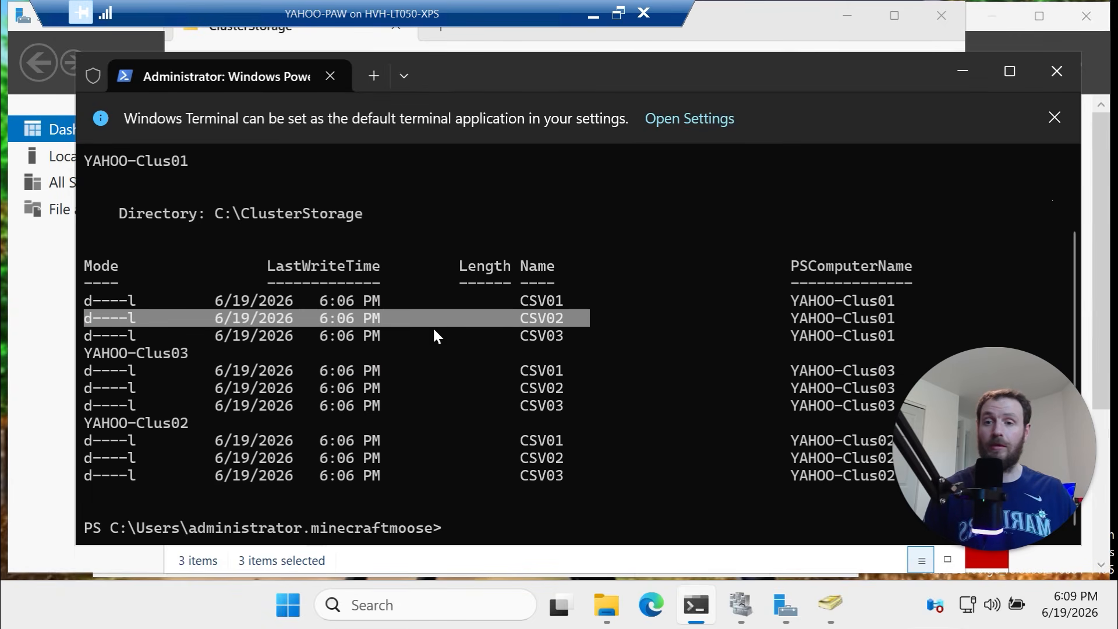
{"action": "left_click_drag", "start_coordinate": [612, 394], "coordinate": [324, 389]}
{"action": "left_click_drag", "start_coordinate": [583, 442], "coordinate": [372, 458]}
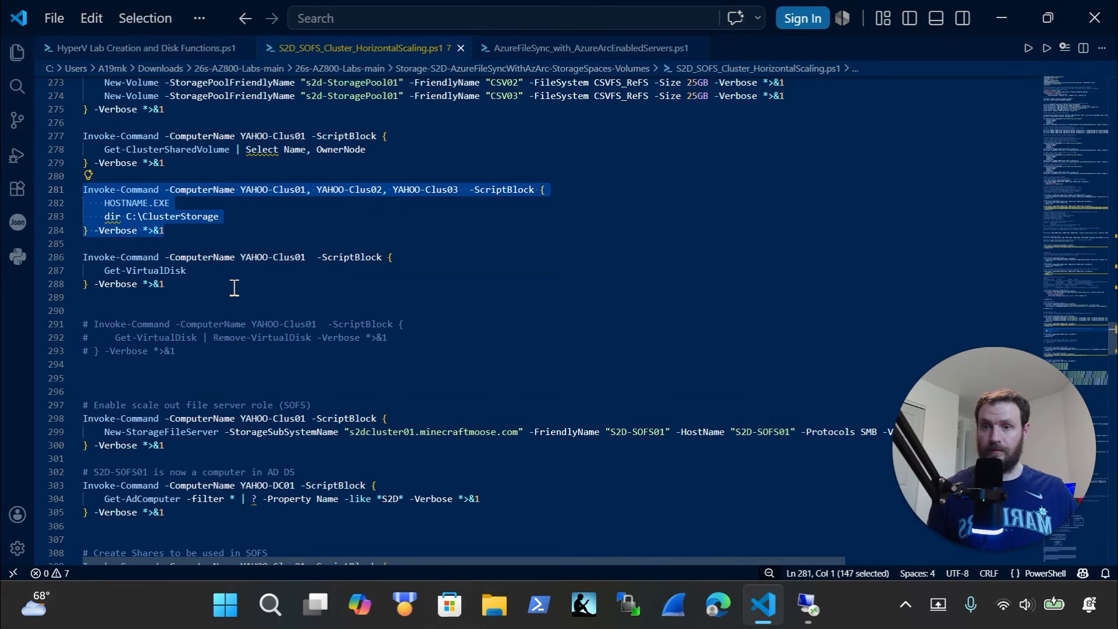
Open Failover Cluster Manager and cancel the Create Cluster Wizard
{"action": "scroll", "coordinate": [233, 287], "scroll_direction": "down", "scroll_amount": 3}
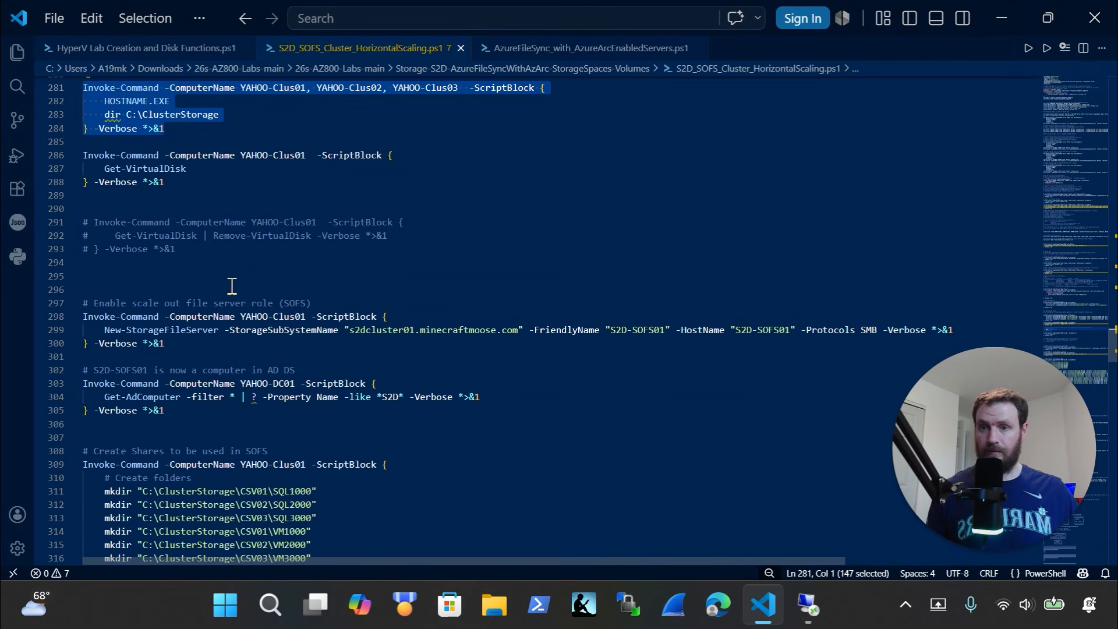
{"action": "scroll", "coordinate": [243, 257], "scroll_direction": "down", "scroll_amount": 2}
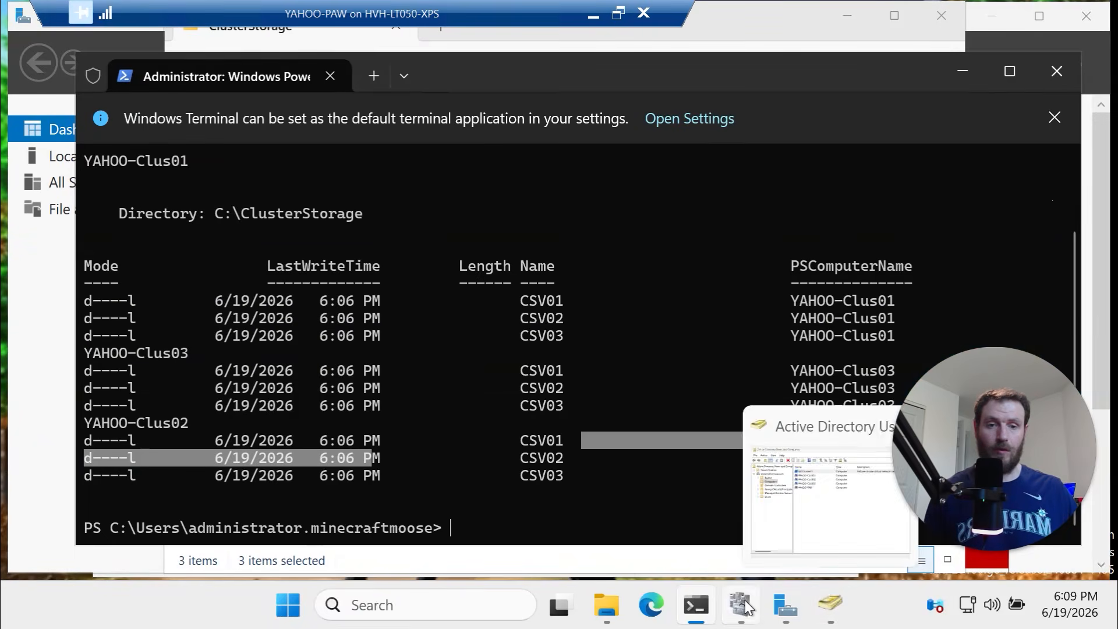
{"action": "left_click", "coordinate": [745, 604]}
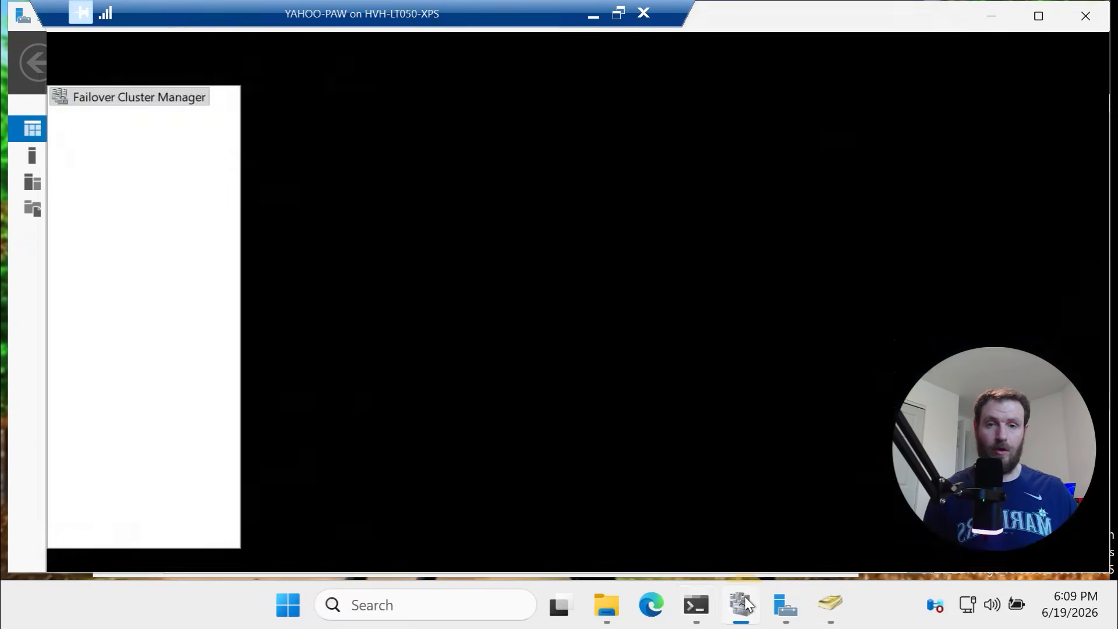
{"action": "right_click", "coordinate": [200, 103]}
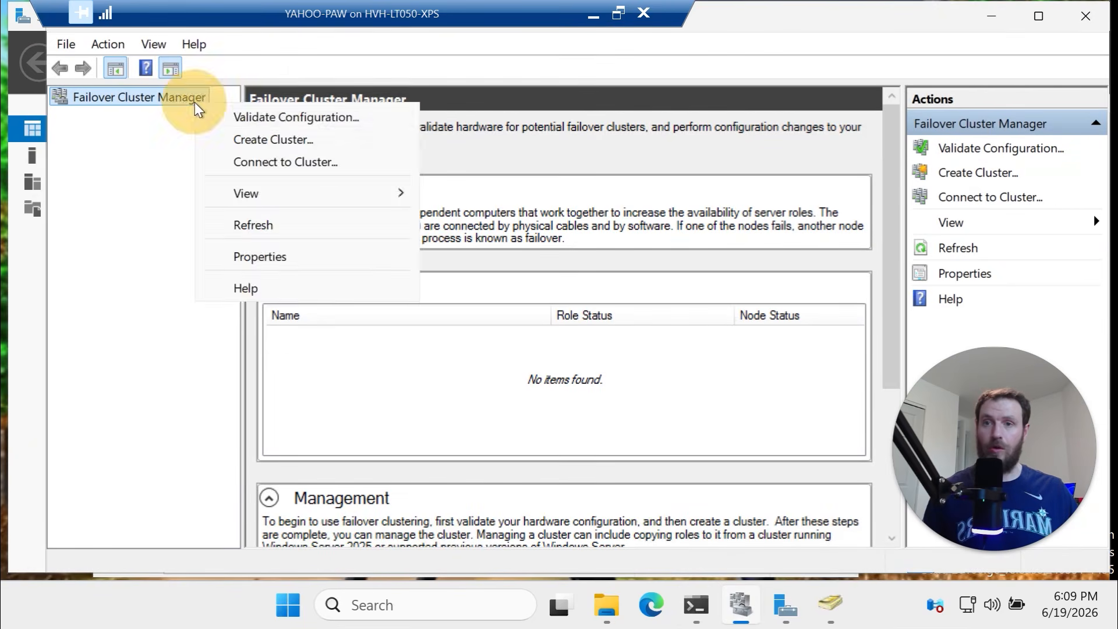
{"action": "left_click", "coordinate": [262, 135]}
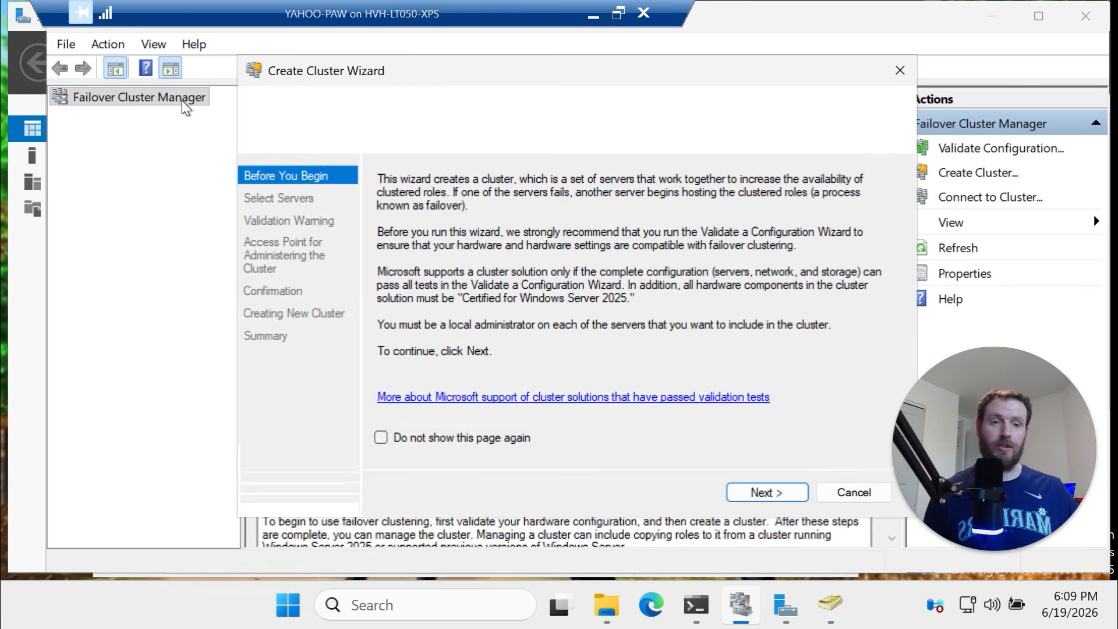
{"action": "left_click", "coordinate": [857, 496]}
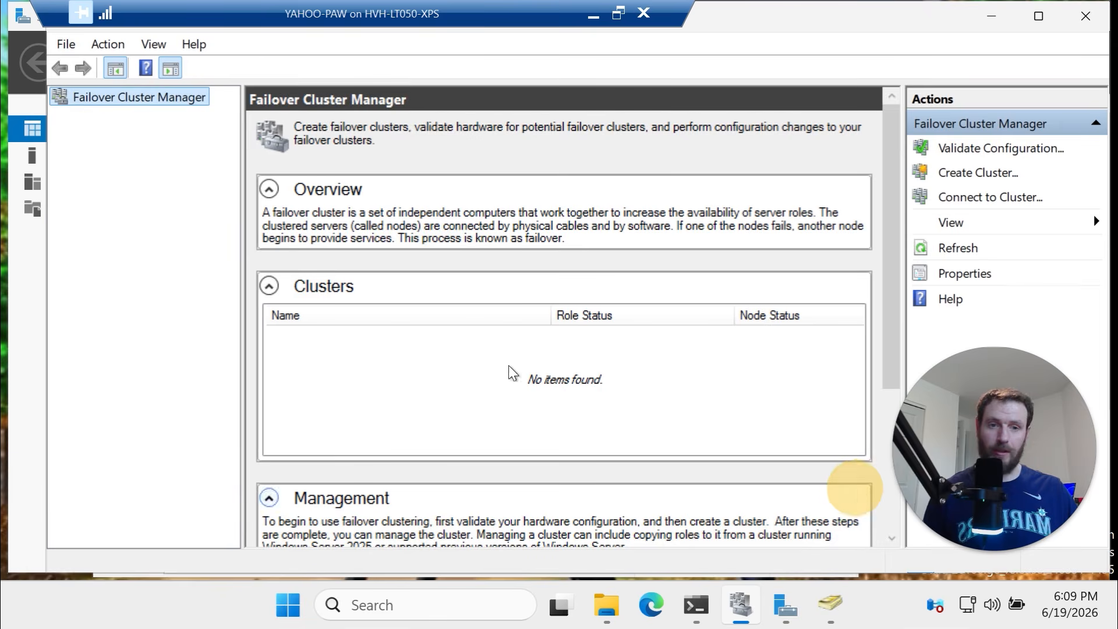
Open Connect to Cluster and select the cluster's domain name in the script
{"action": "right_click", "coordinate": [107, 103]}
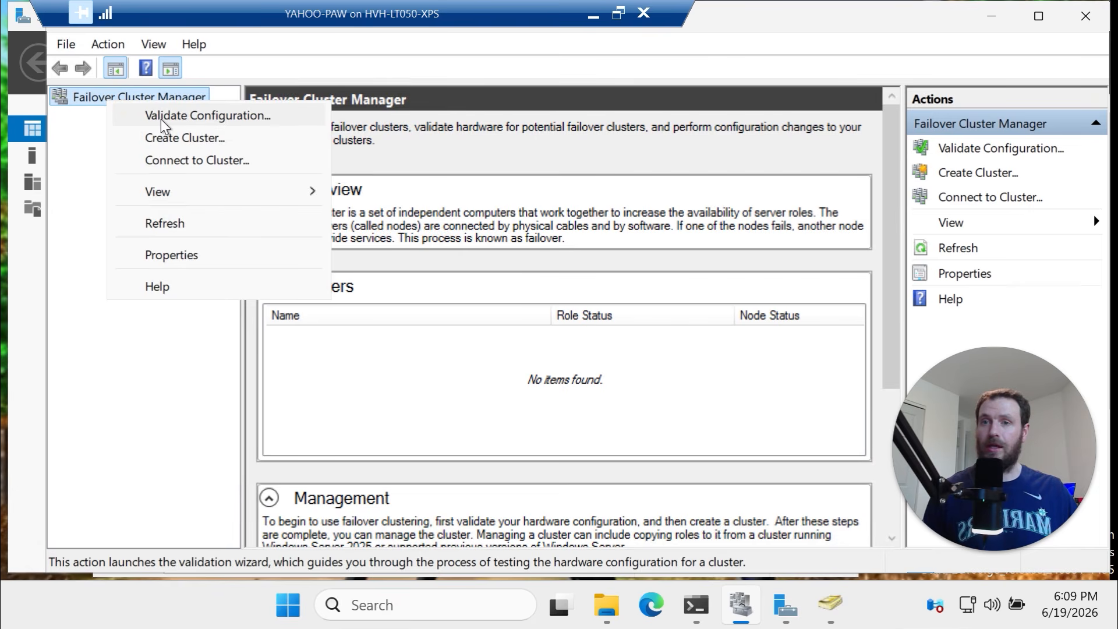
{"action": "left_click", "coordinate": [189, 161]}
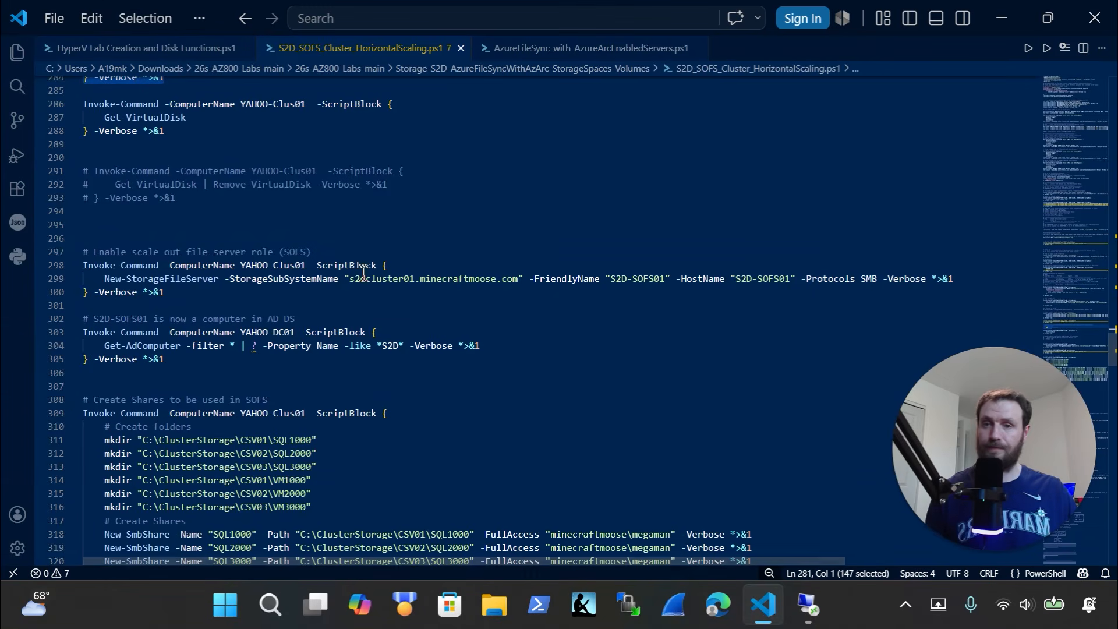
{"action": "left_click_drag", "start_coordinate": [519, 278], "coordinate": [350, 279]}
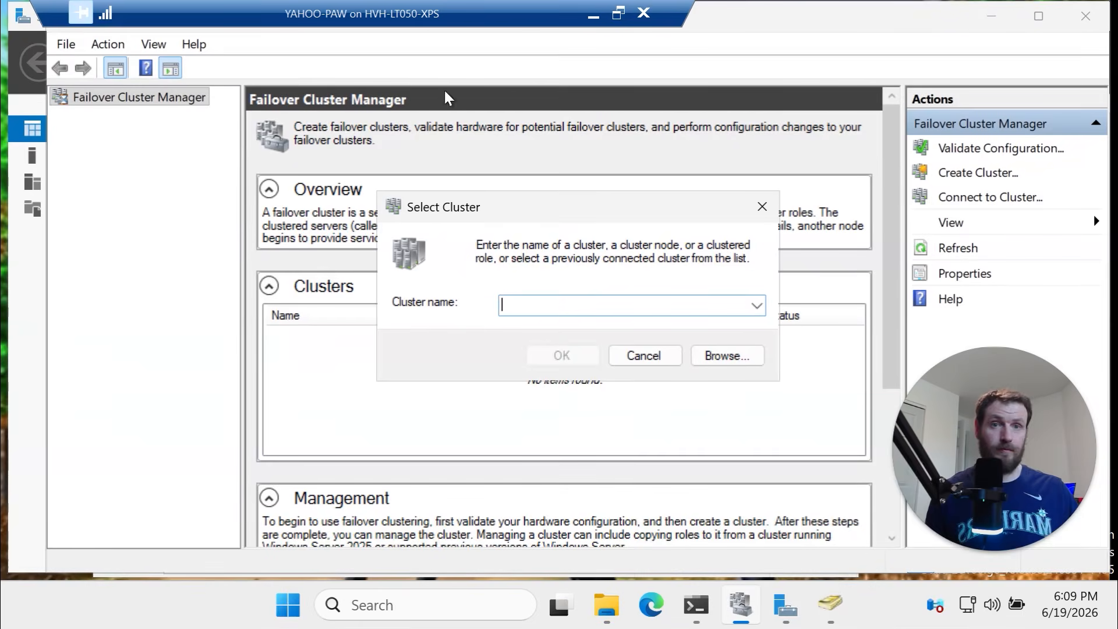
Connect to s2dcluster01.minecraftmoose.com and list its SDDC Group and User Manager Group roles
{"action": "key", "text": "ctrl+v"}
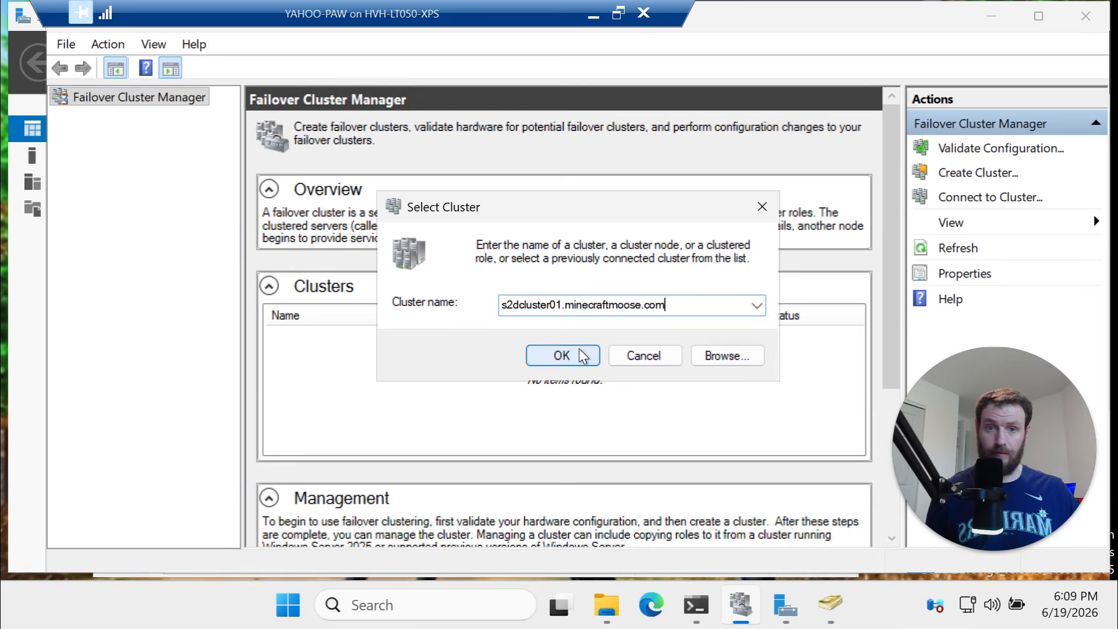
{"action": "left_click", "coordinate": [576, 356]}
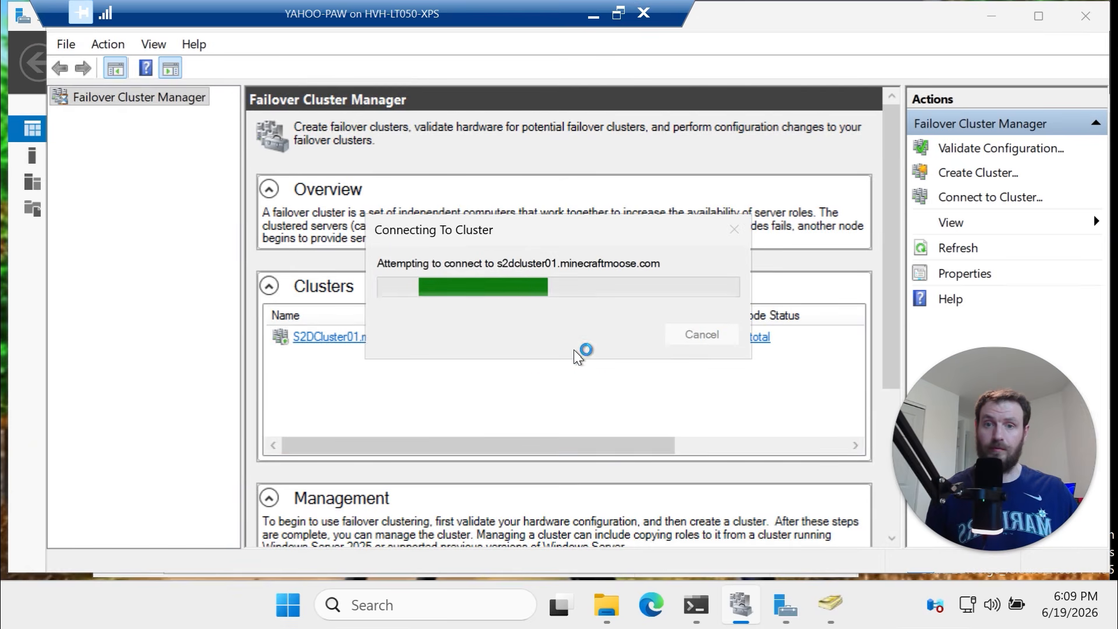
{"action": "left_click", "coordinate": [64, 117]}
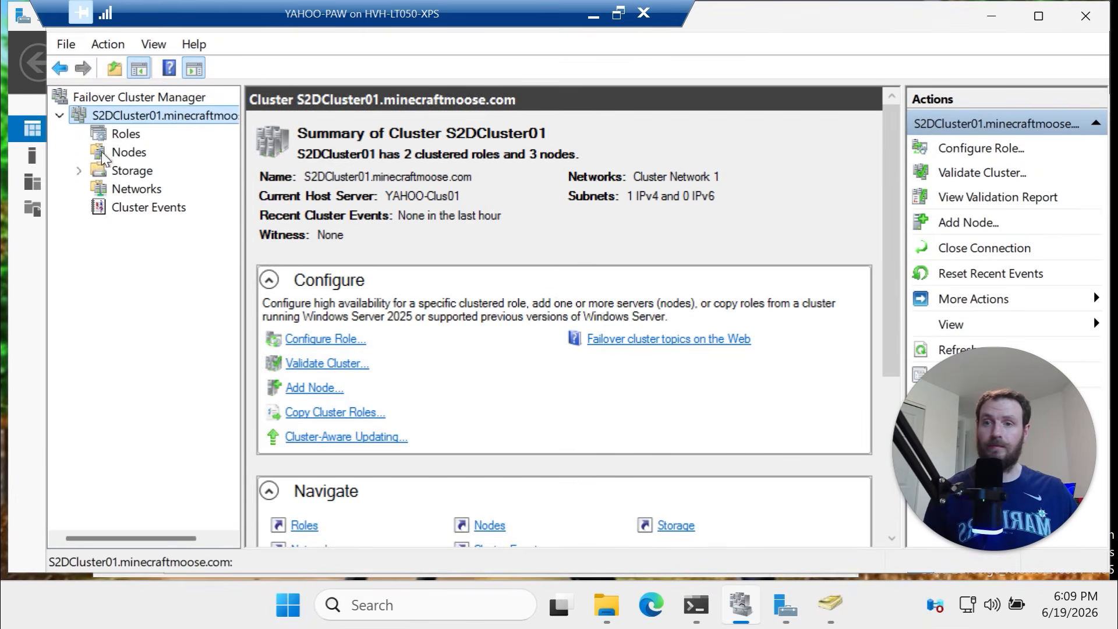
{"action": "left_click", "coordinate": [110, 133]}
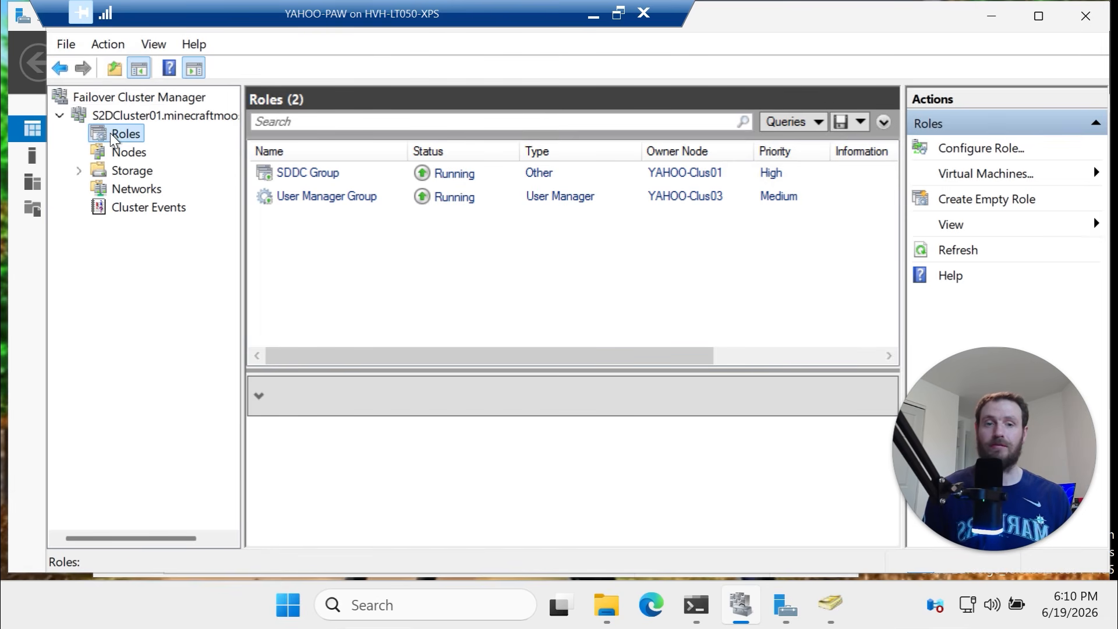
View Nodes, Storage and Pools, then widen the Disks Name column to show CSV01–CSV03 and ClusterPerformanceHistory
{"action": "left_click", "coordinate": [125, 155]}
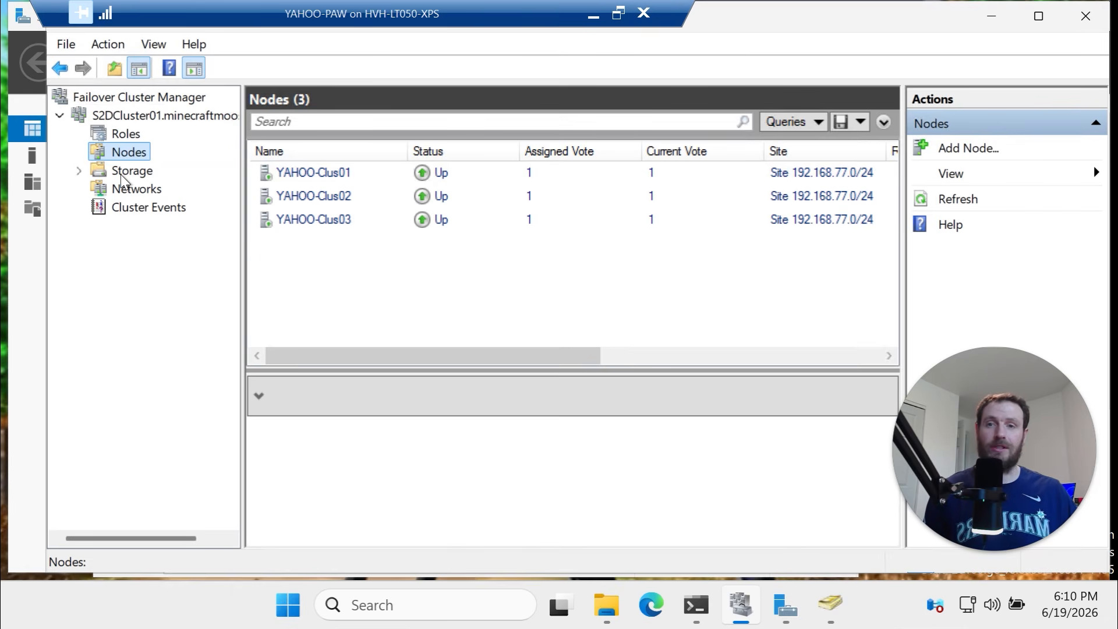
{"action": "left_click", "coordinate": [131, 170]}
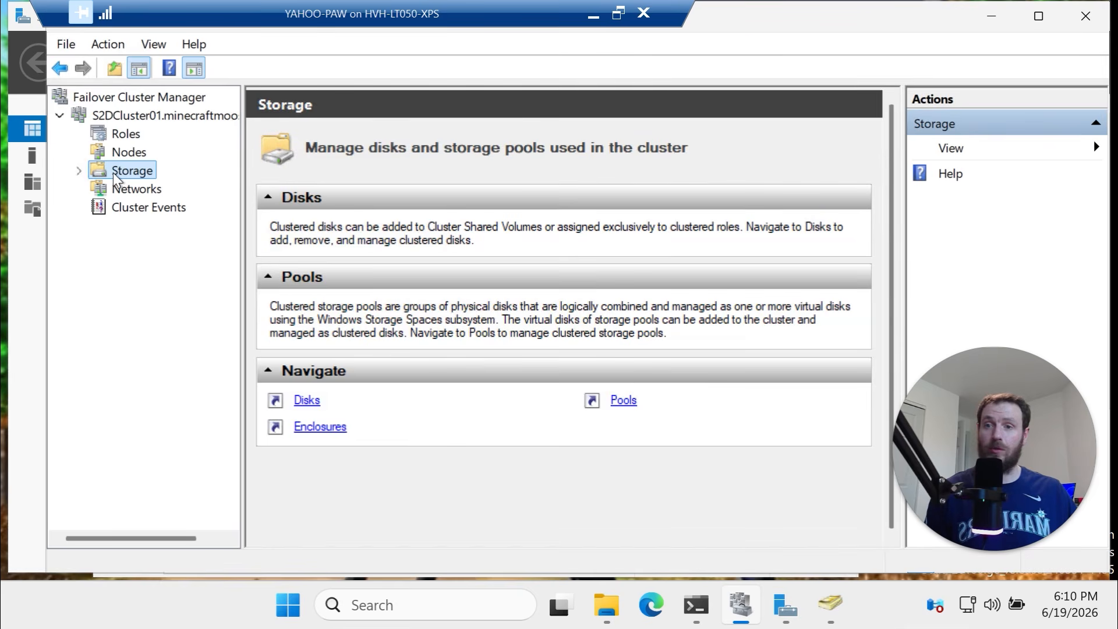
{"action": "left_click", "coordinate": [80, 171]}
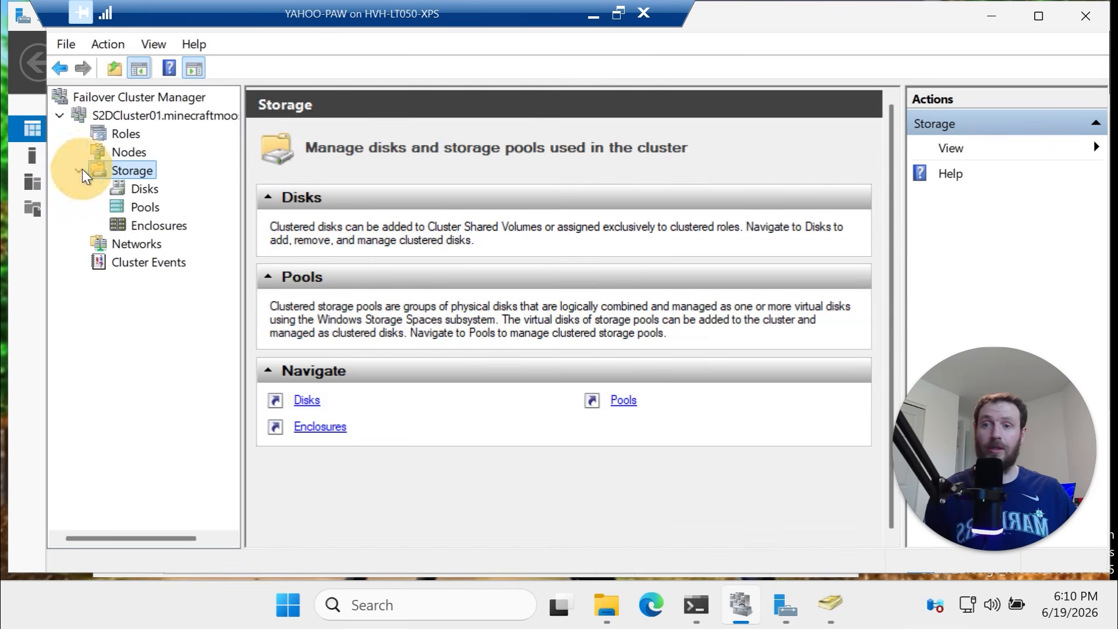
{"action": "left_click", "coordinate": [148, 207]}
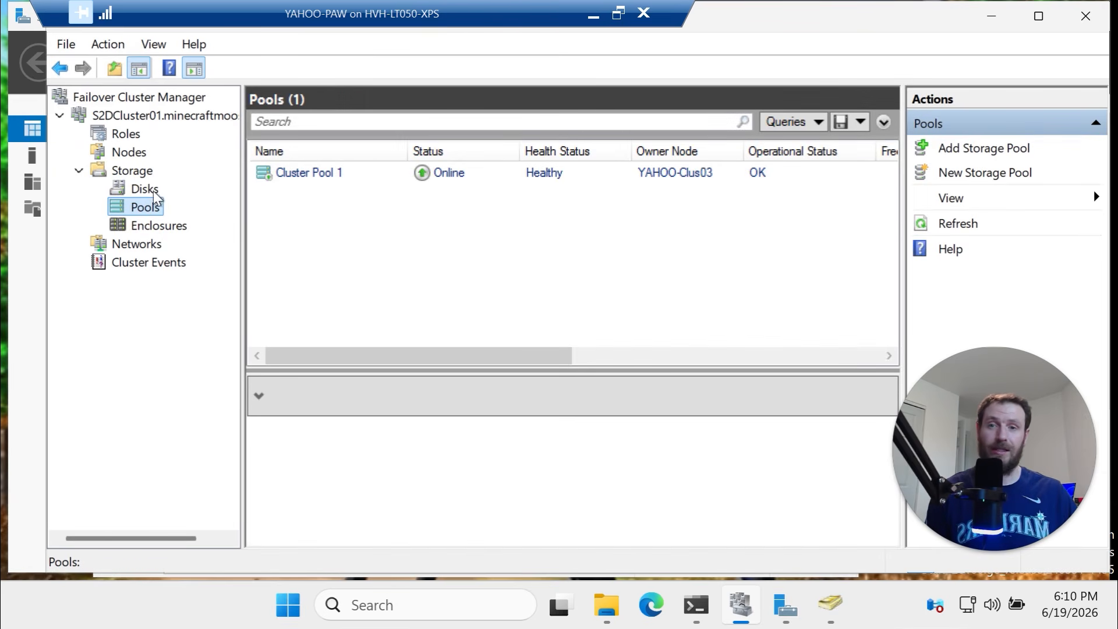
{"action": "left_click", "coordinate": [145, 192]}
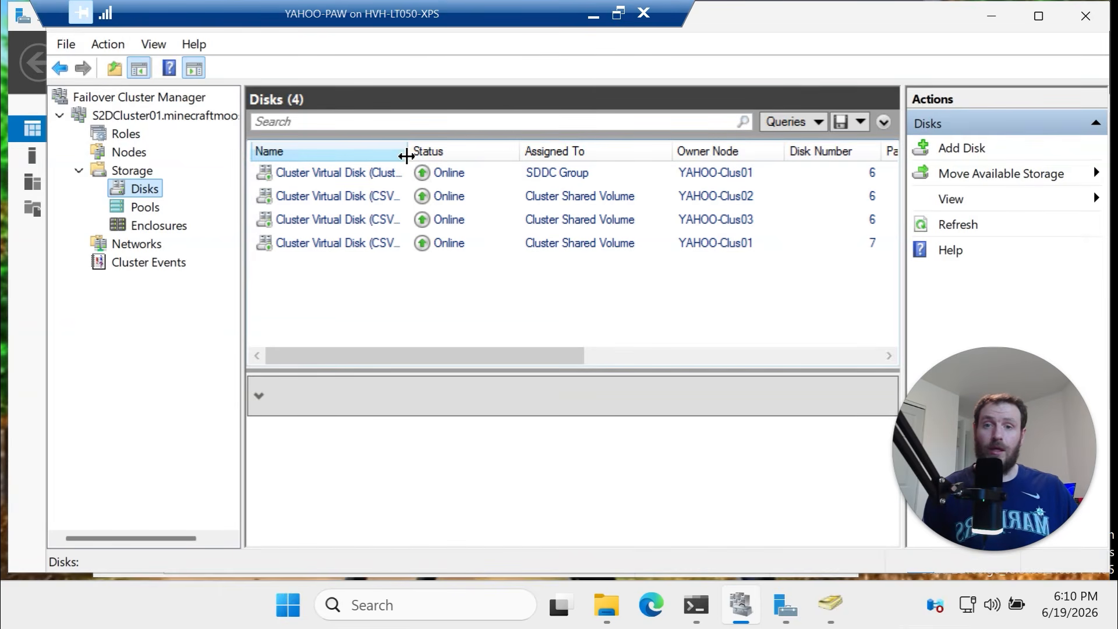
{"action": "left_click_drag", "start_coordinate": [405, 153], "coordinate": [502, 159]}
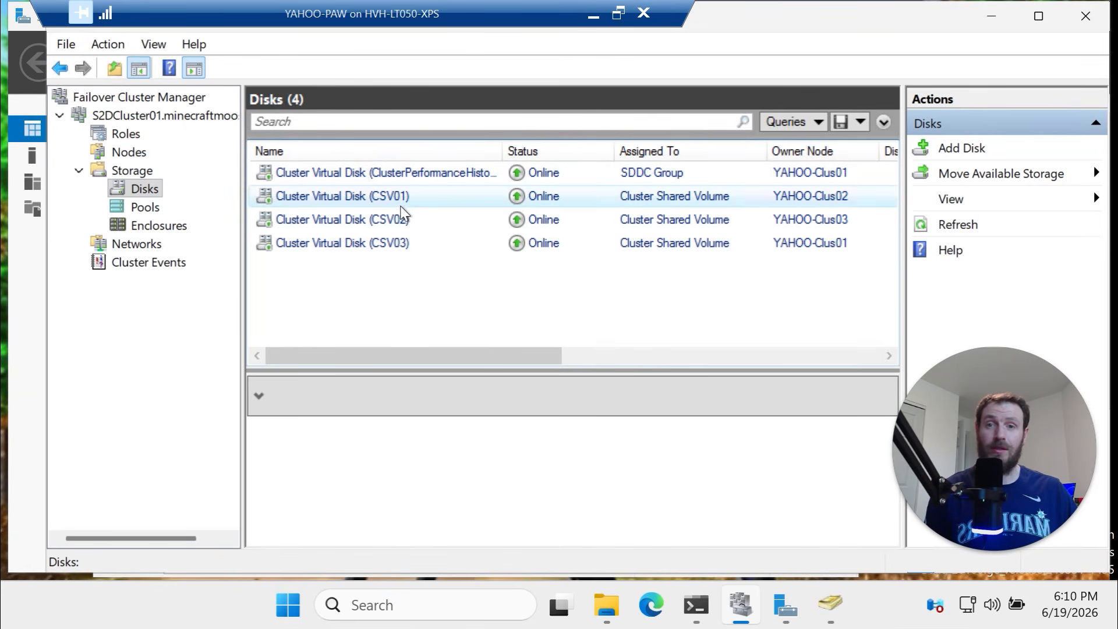
{"action": "left_click_drag", "start_coordinate": [502, 151], "coordinate": [536, 152]}
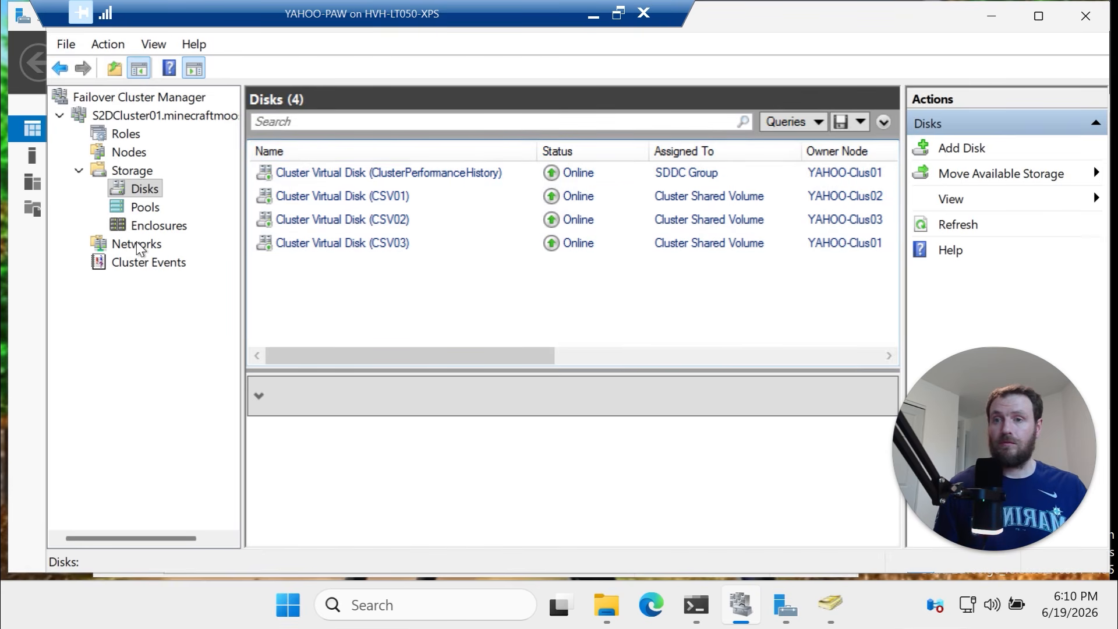
Select the New-StorageFileServer block for S2D-SOFS01 in the VS Code script
{"action": "left_click", "coordinate": [594, 16]}
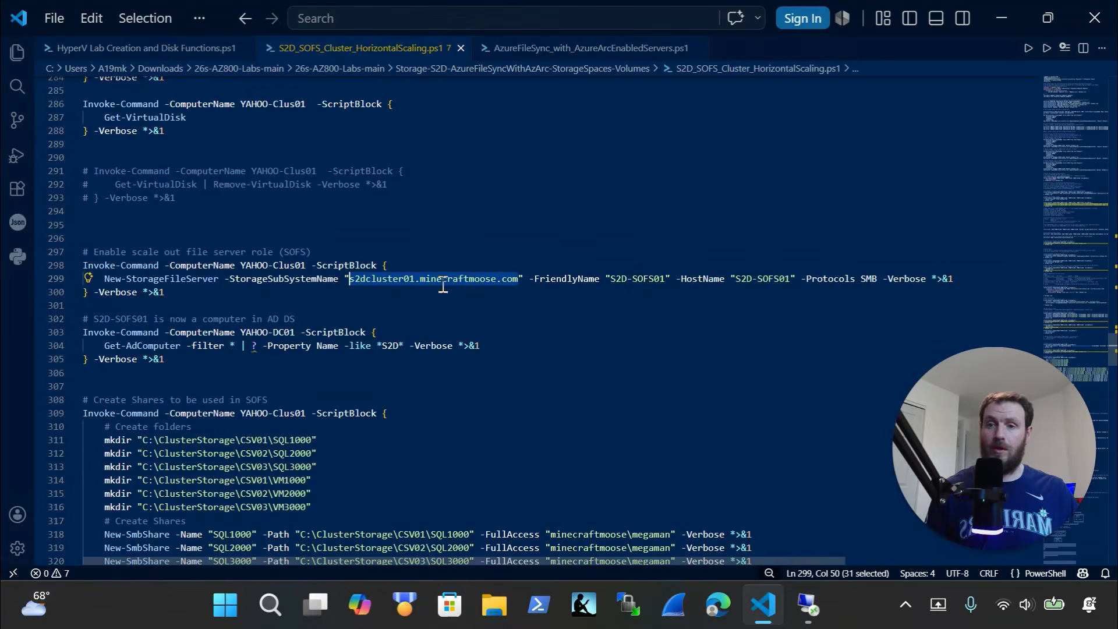
{"action": "scroll", "coordinate": [254, 379], "scroll_direction": "down", "scroll_amount": 1}
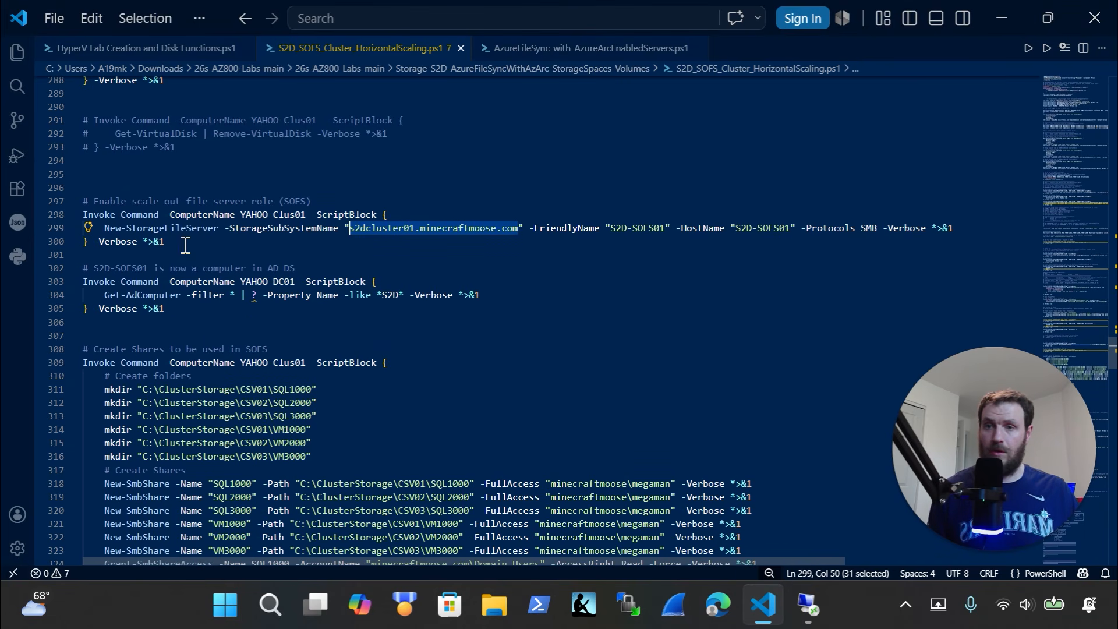
{"action": "left_click_drag", "start_coordinate": [184, 243], "coordinate": [54, 195]}
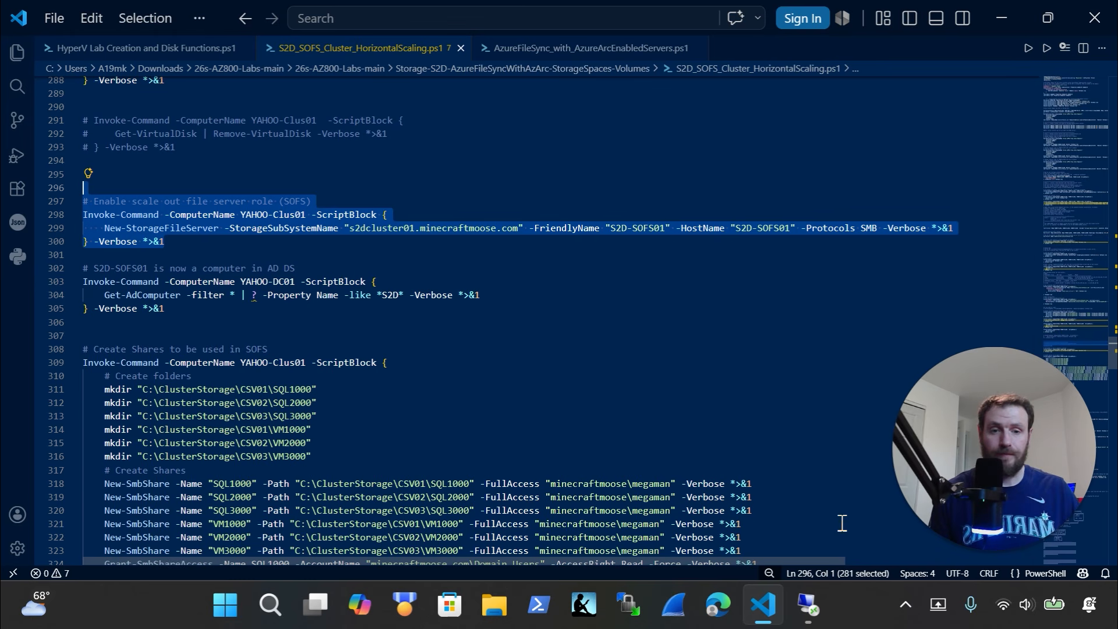
Paste the multi-line SOFS command into the remote Windows Terminal on YAHOO-Clus01
{"action": "left_click", "coordinate": [807, 606]}
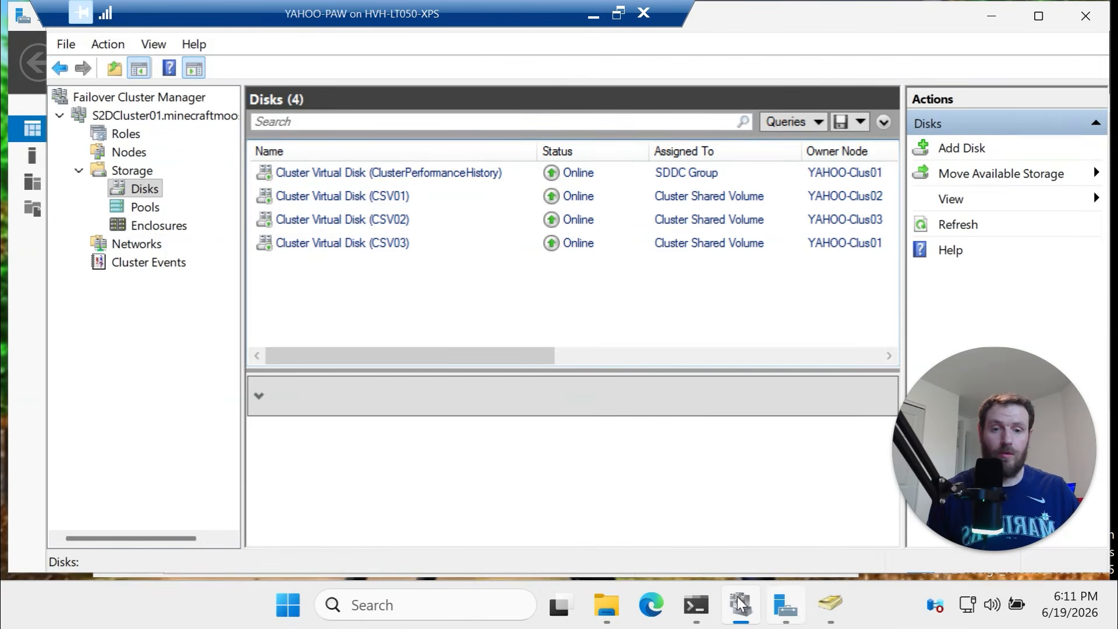
{"action": "key", "text": "alt+Tab"}
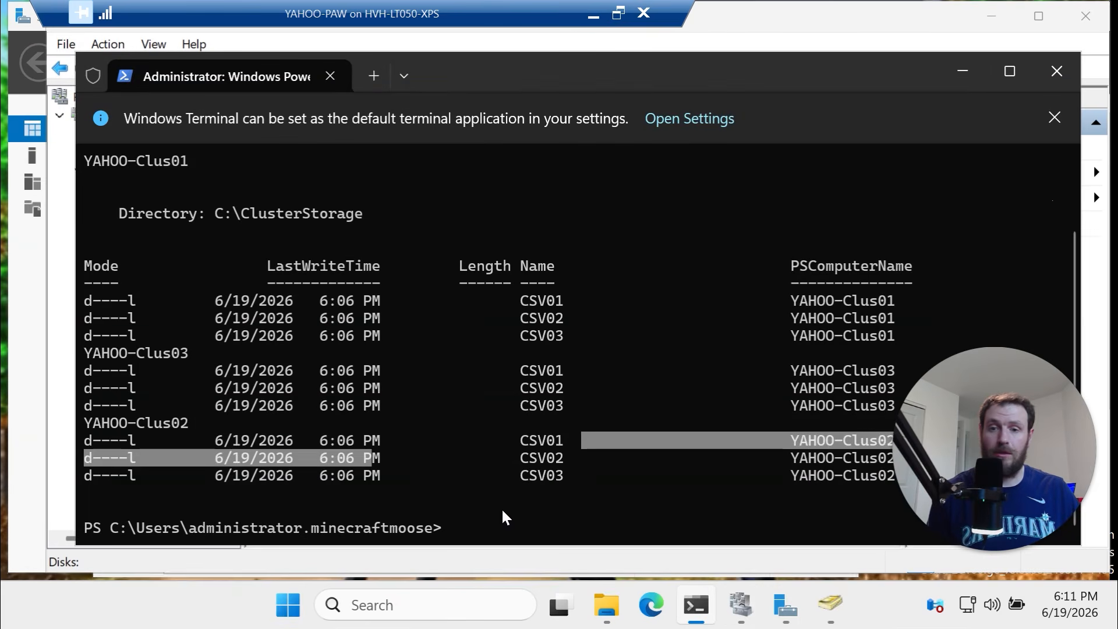
{"action": "left_click", "coordinate": [501, 508]}
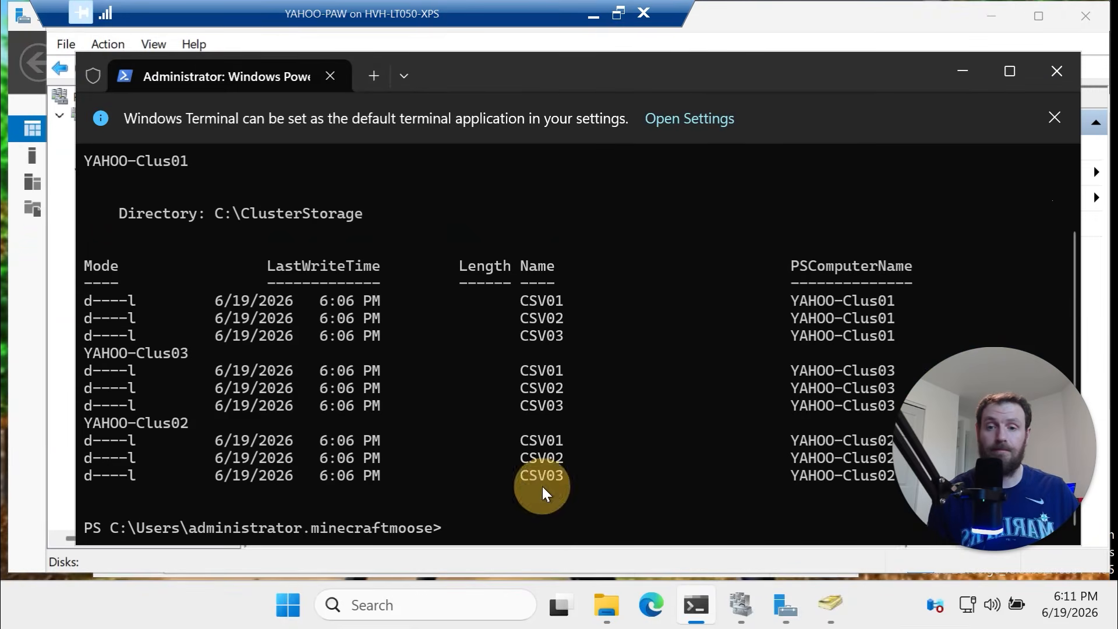
{"action": "right_click", "coordinate": [542, 488]}
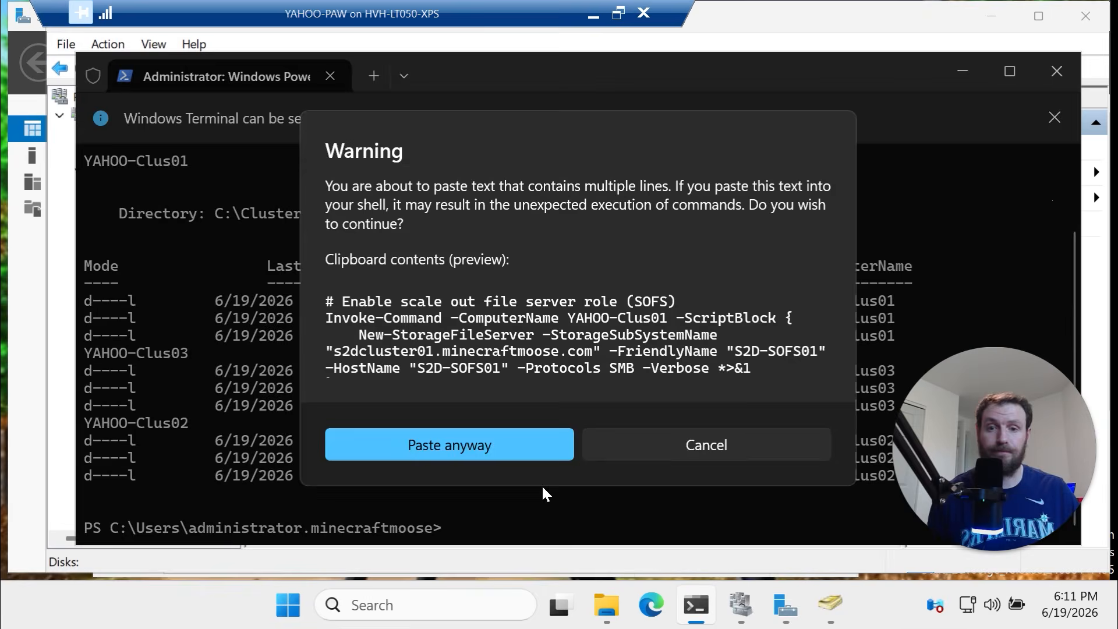
{"action": "left_click", "coordinate": [525, 442]}
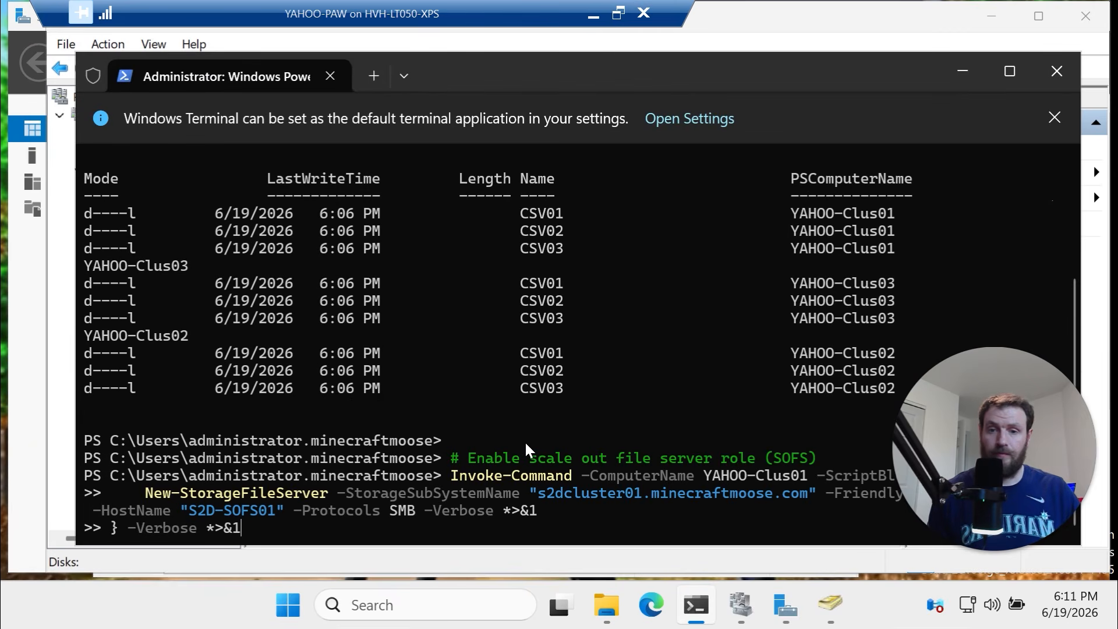
Run New-StorageFileServer and verify S2D-SOFS01 is a Running Scale-Out File Server role
{"action": "key", "text": "Return"}
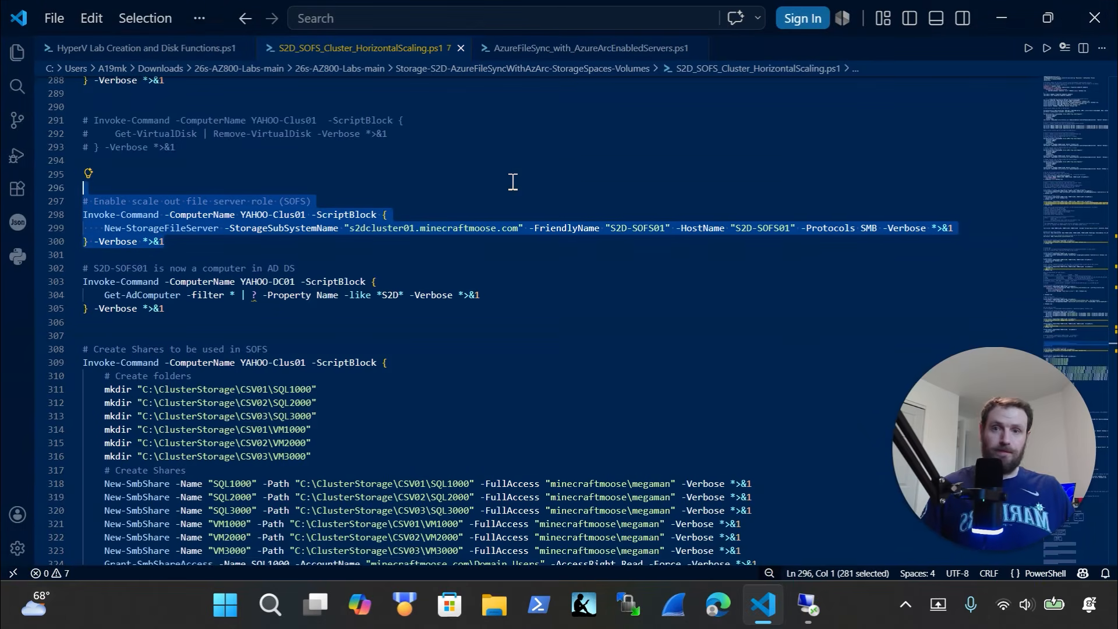
{"action": "left_click", "coordinate": [807, 602]}
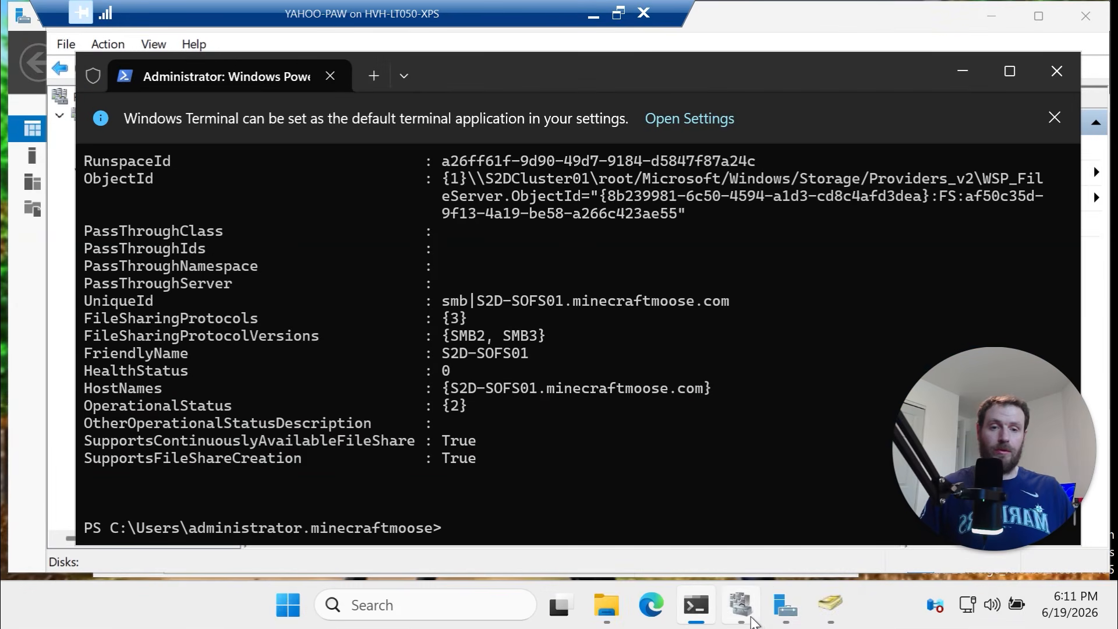
{"action": "left_click", "coordinate": [740, 604]}
{"action": "left_click", "coordinate": [133, 137]}
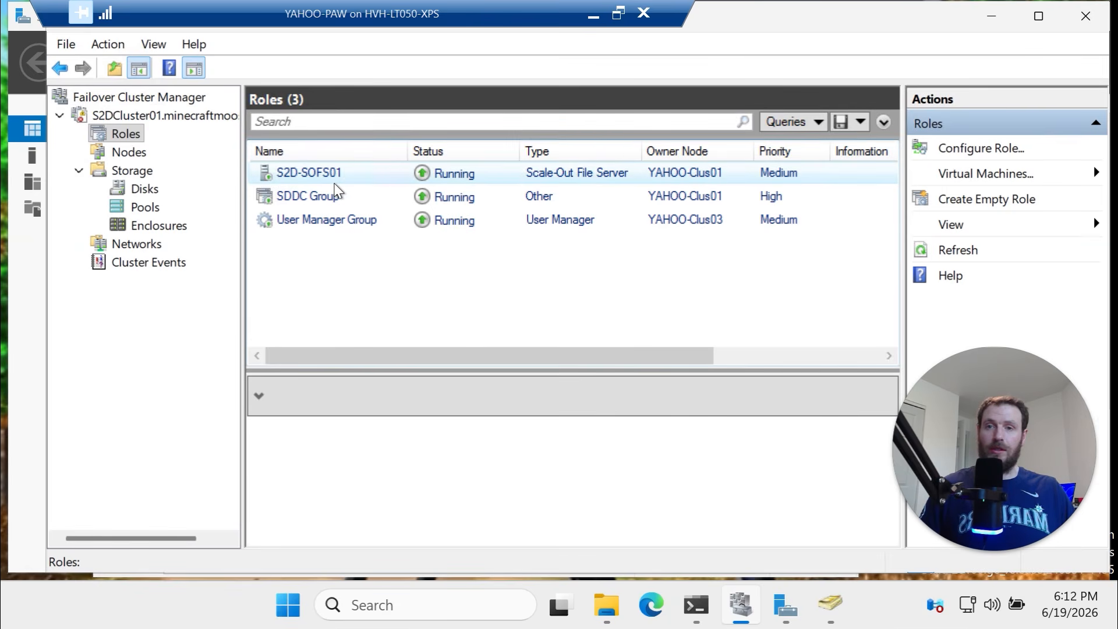
{"action": "left_click", "coordinate": [553, 170]}
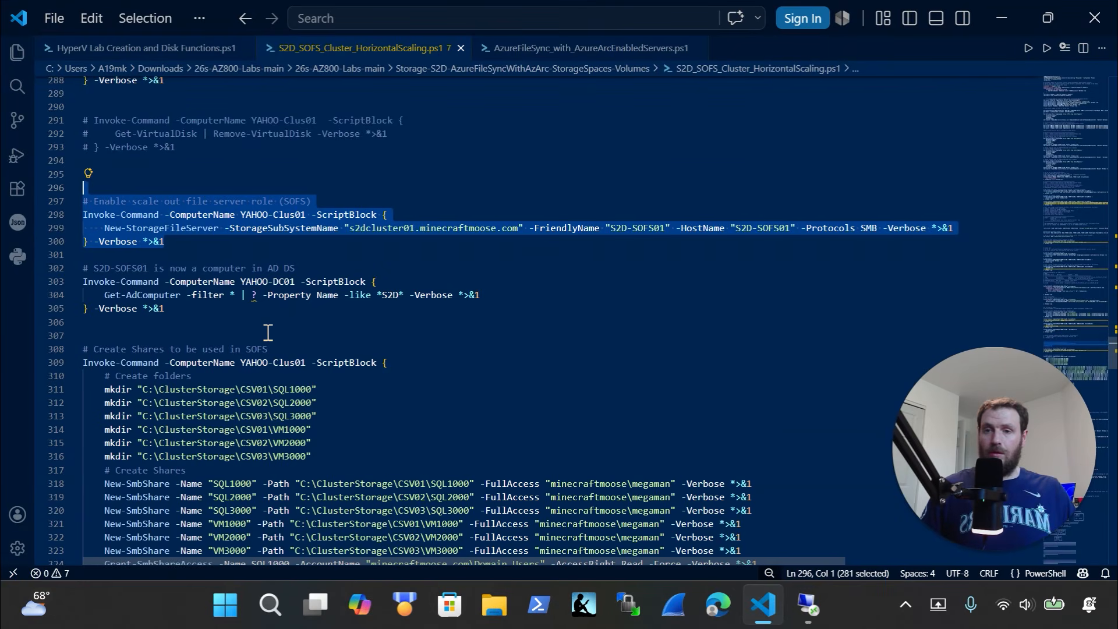
Copy the Get-AdComputer check from lines 302-305 and run it in the terminal
{"action": "left_click_drag", "start_coordinate": [166, 257], "coordinate": [12, 220]}
{"action": "key", "text": "super+c"}
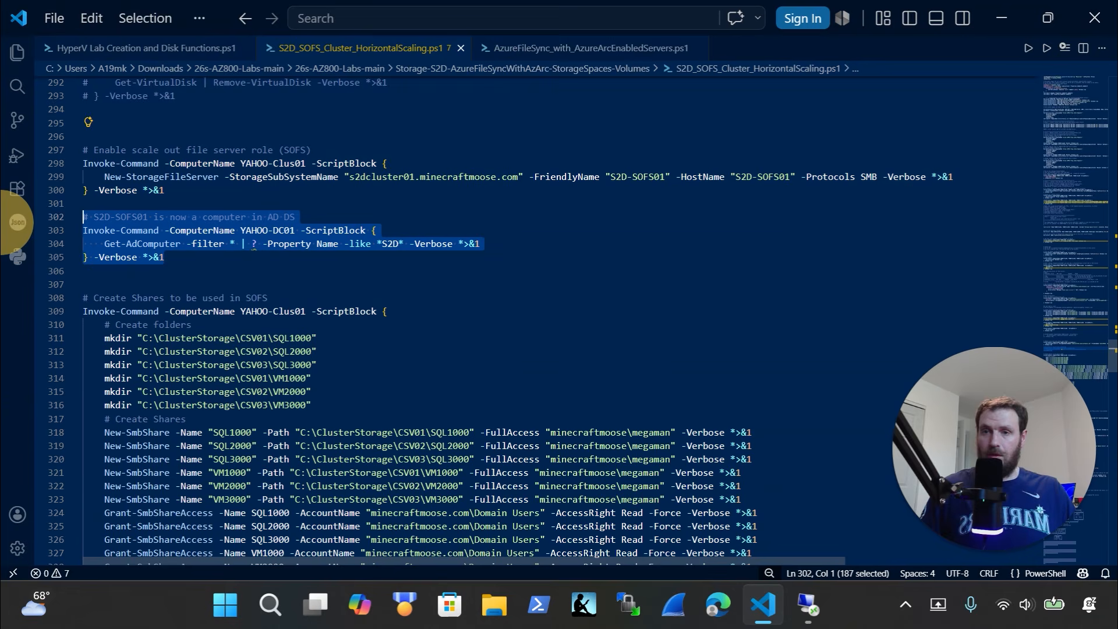
{"action": "left_click", "coordinate": [812, 606]}
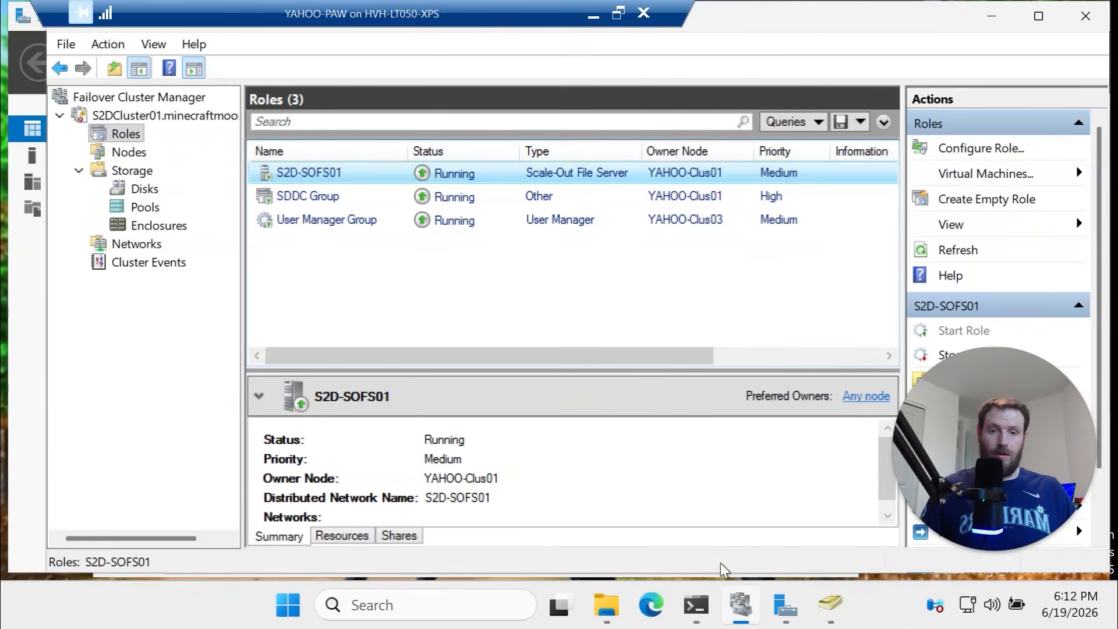
{"action": "left_click", "coordinate": [706, 606]}
{"action": "key", "text": "ctrl+v"}
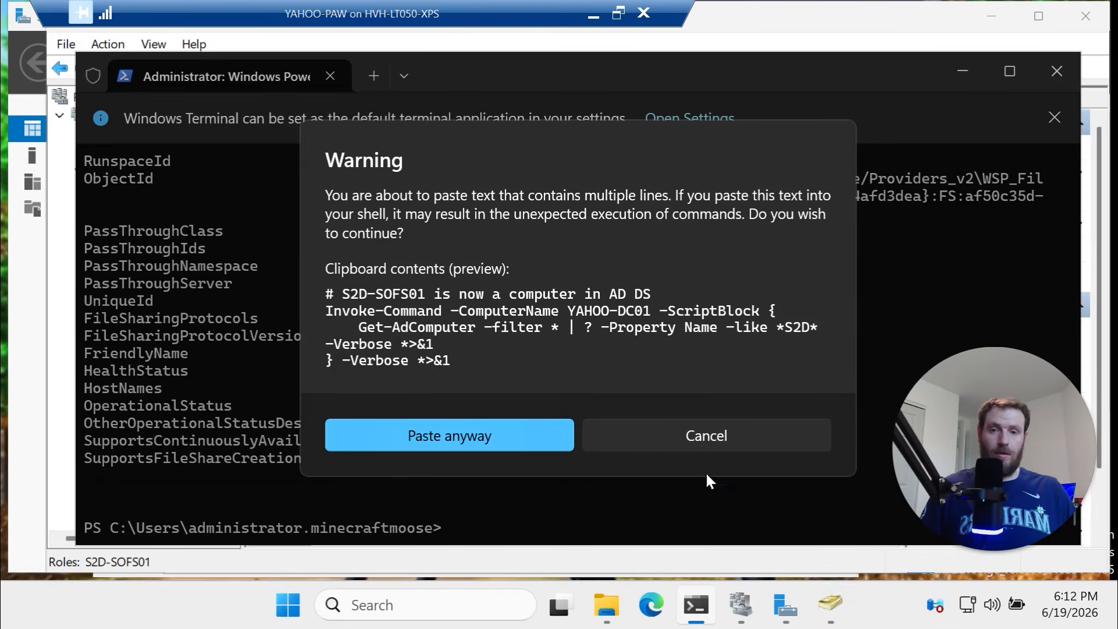
{"action": "left_click", "coordinate": [487, 434]}
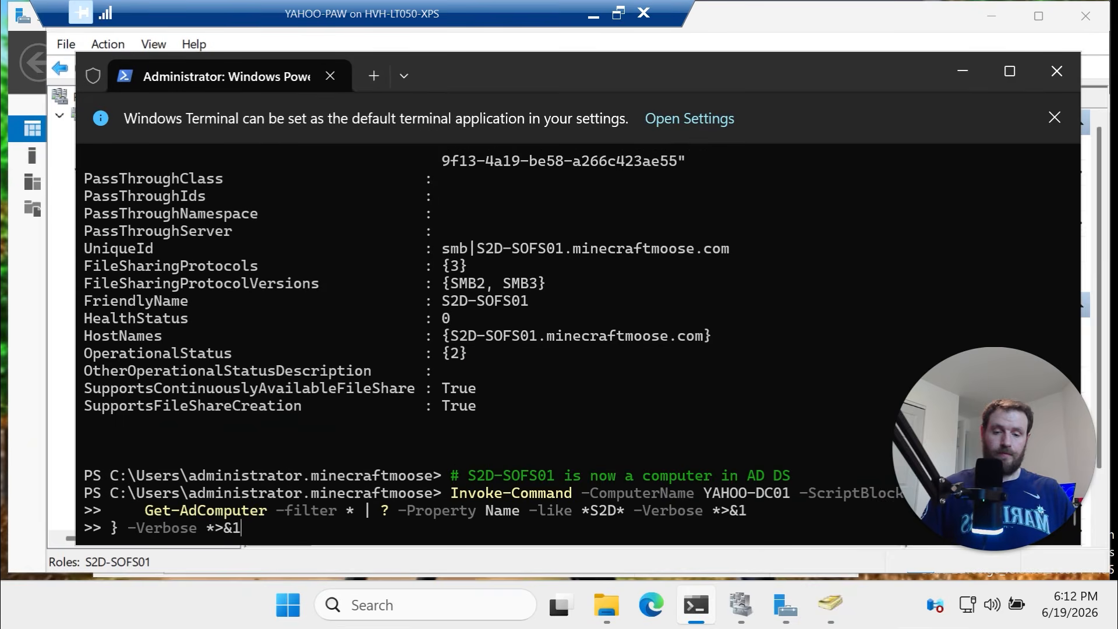
{"action": "key", "text": "Return"}
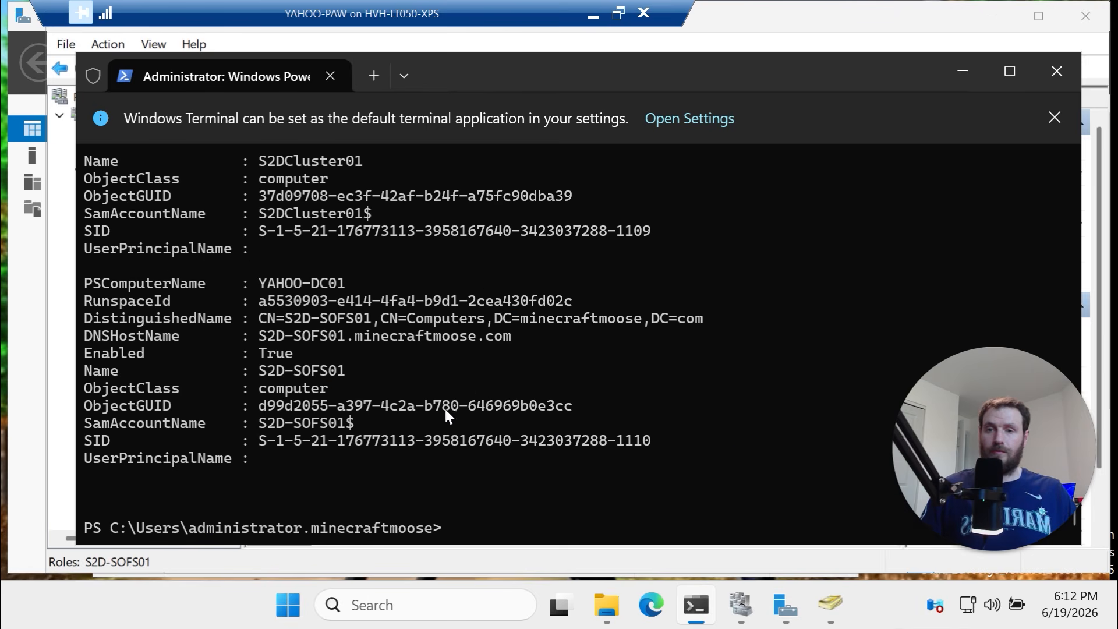
Highlight S2D-SOFS01's name and distinguished name in the output, then minimize the terminal
{"action": "scroll", "coordinate": [364, 376], "scroll_direction": "up", "scroll_amount": 3}
{"action": "scroll", "coordinate": [366, 382], "scroll_direction": "up", "scroll_amount": 1}
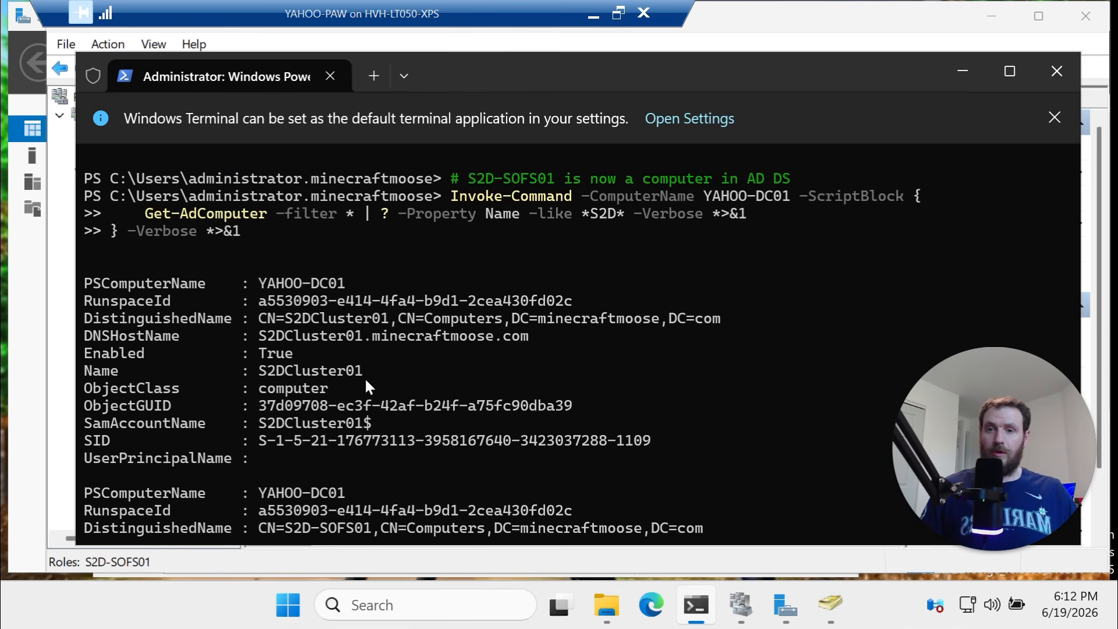
{"action": "scroll", "coordinate": [370, 381], "scroll_direction": "down", "scroll_amount": 3}
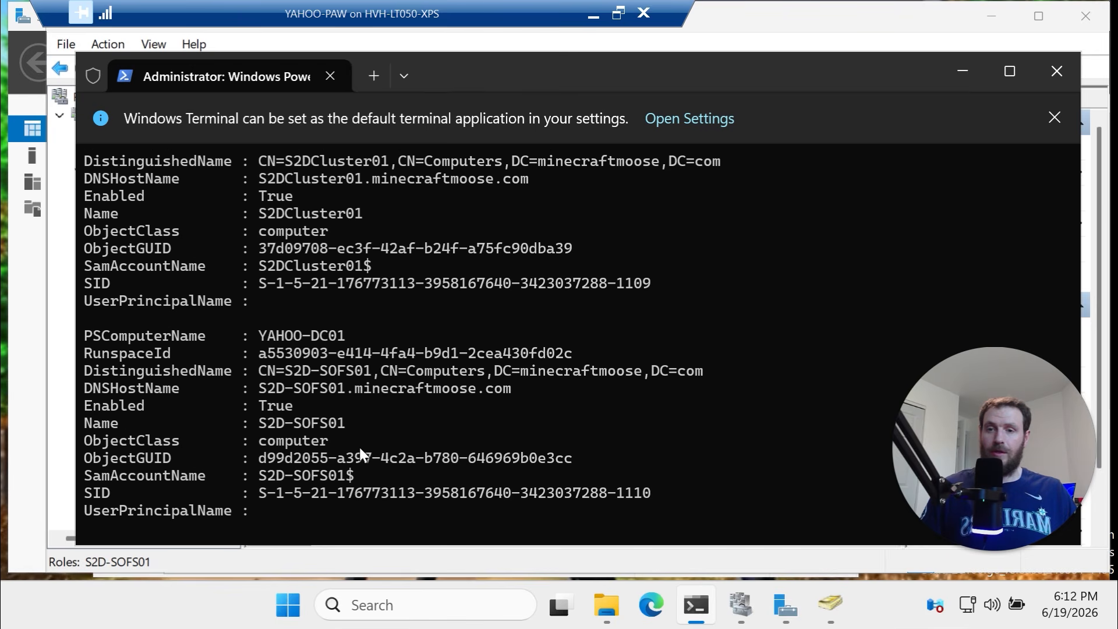
{"action": "left_click_drag", "start_coordinate": [356, 427], "coordinate": [235, 429]}
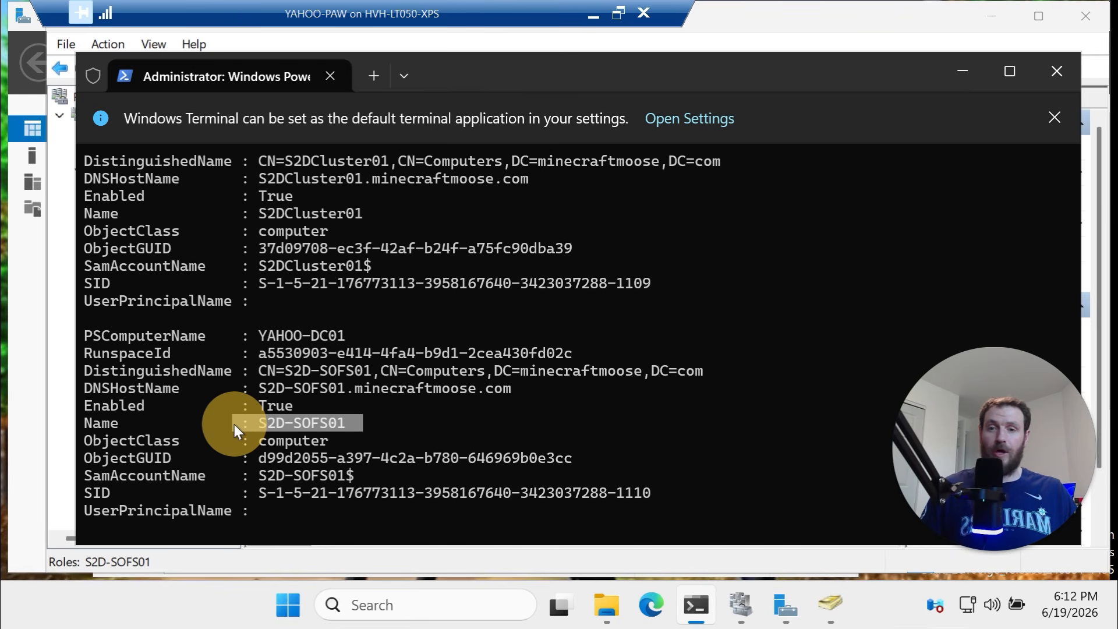
{"action": "left_click_drag", "start_coordinate": [479, 371], "coordinate": [285, 371]}
{"action": "left_click", "coordinate": [964, 71]}
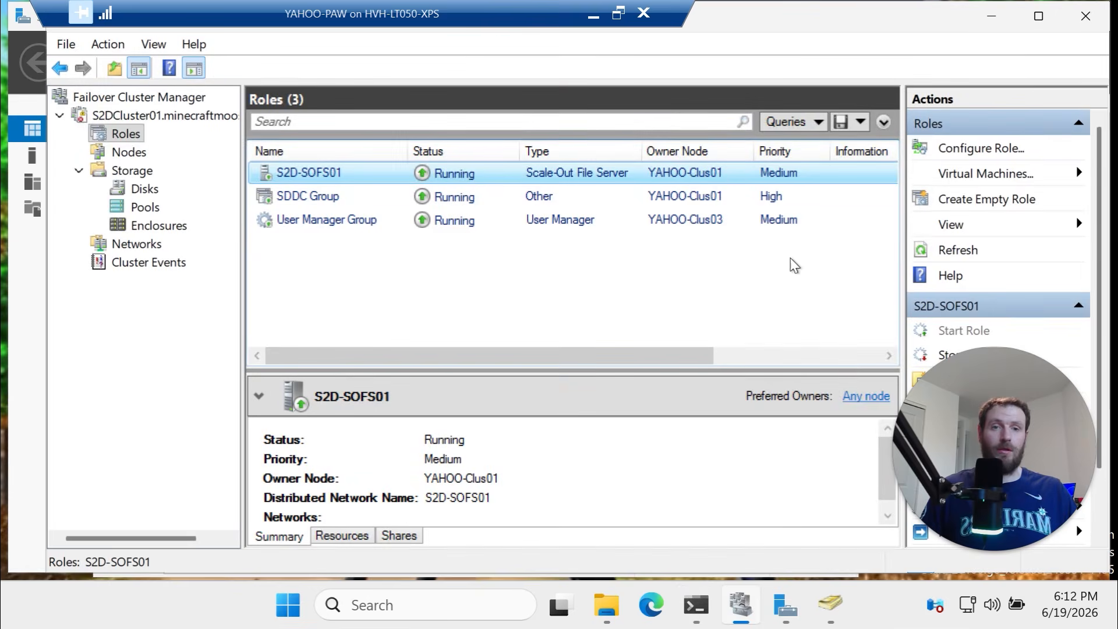
Refresh ADUC's Computers container and widen Description to read the S2D-SOFS01 account entry
{"action": "left_click", "coordinate": [830, 606]}
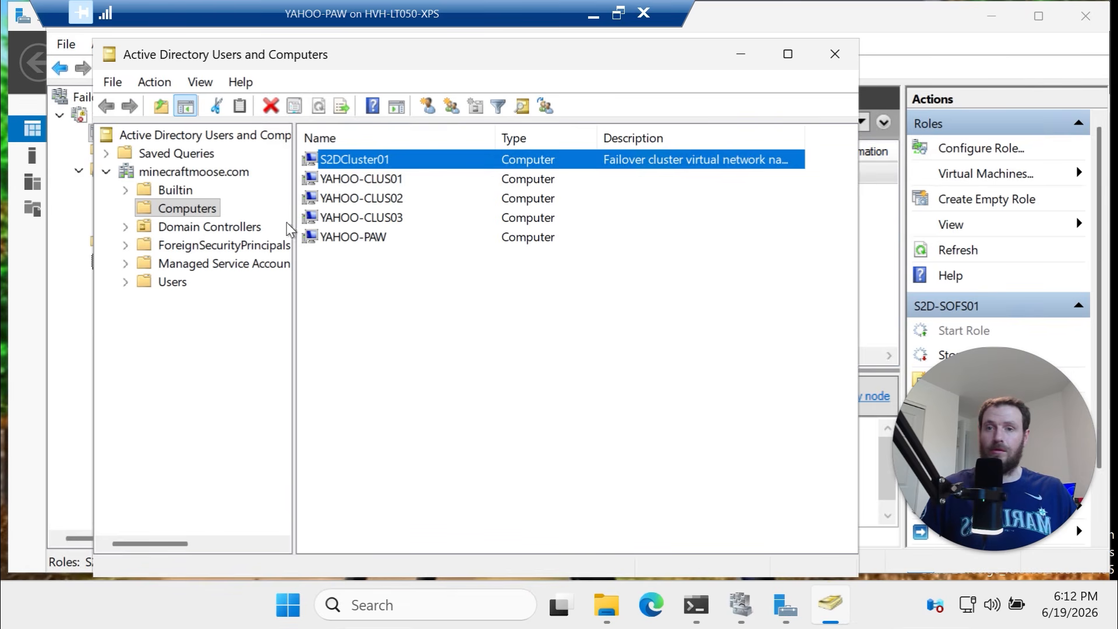
{"action": "right_click", "coordinate": [202, 208]}
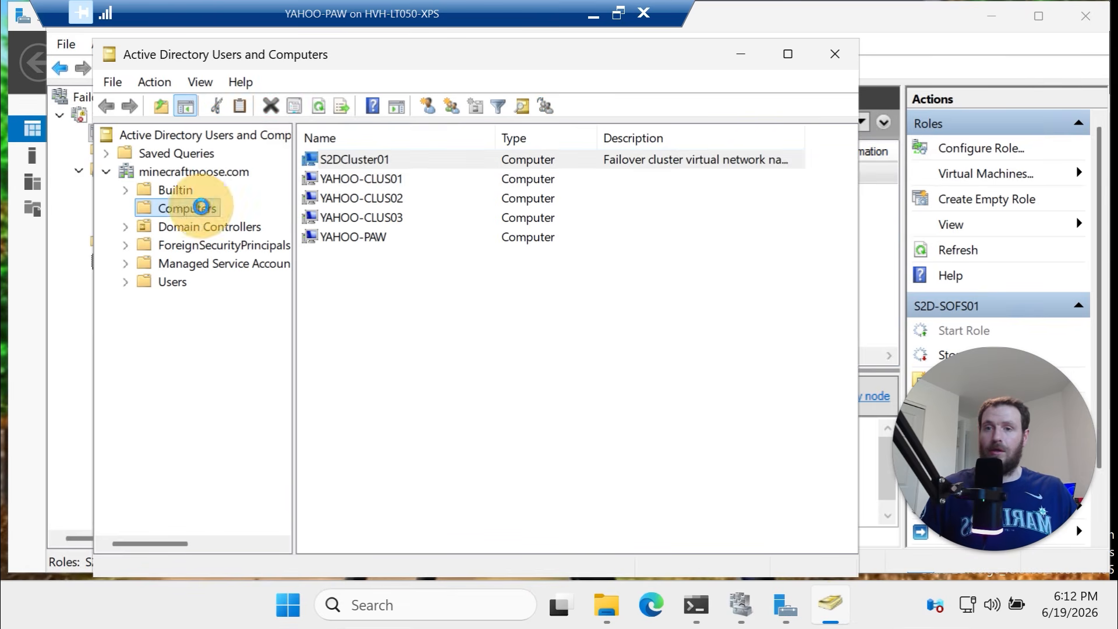
{"action": "left_click", "coordinate": [286, 361]}
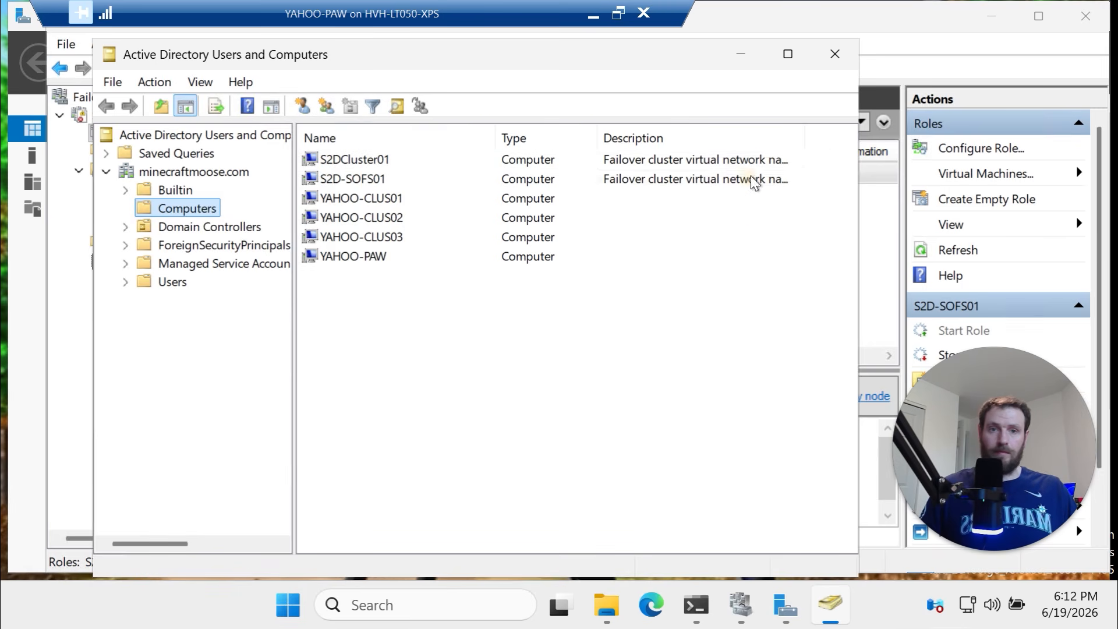
{"action": "left_click", "coordinate": [749, 181]}
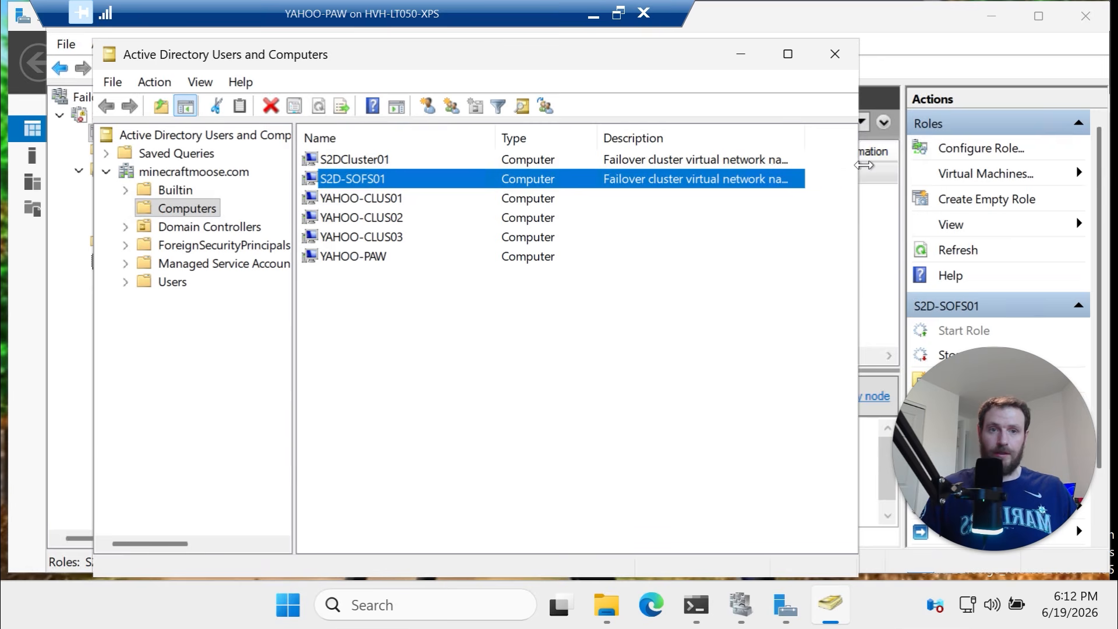
{"action": "left_click_drag", "start_coordinate": [859, 174], "coordinate": [1048, 178]}
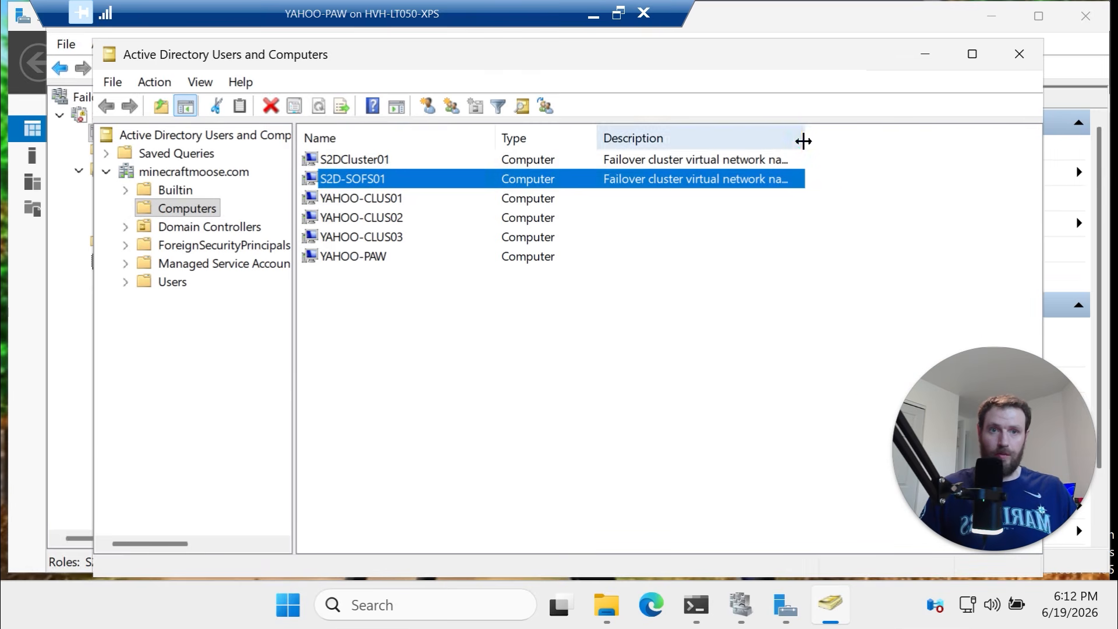
{"action": "left_click_drag", "start_coordinate": [805, 139], "coordinate": [876, 139]}
{"action": "left_click", "coordinate": [393, 163]}
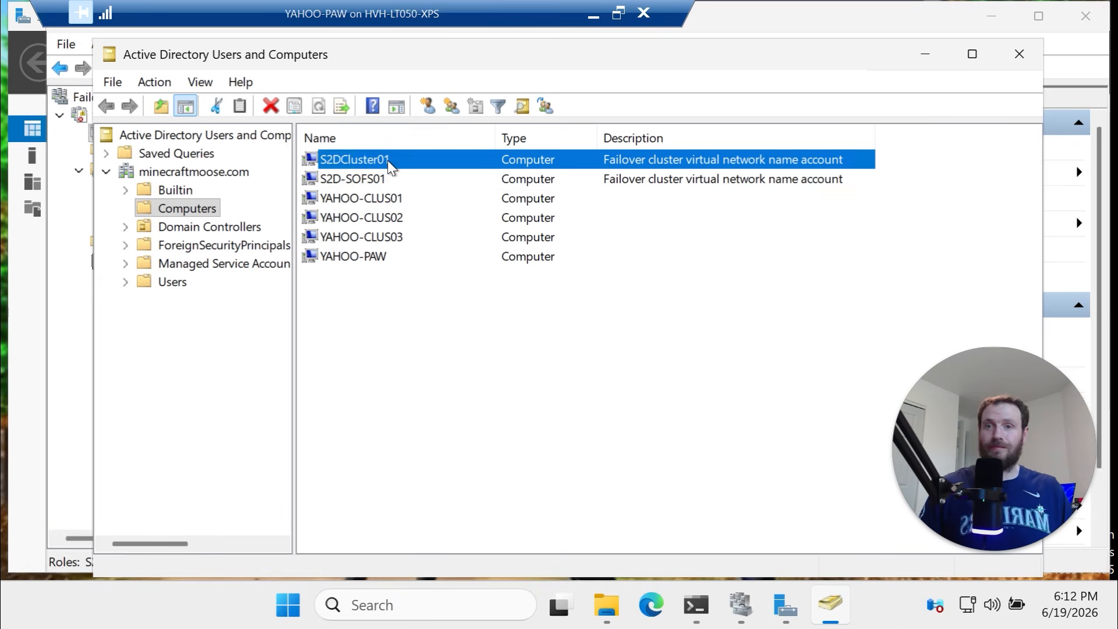
{"action": "left_click", "coordinate": [360, 180]}
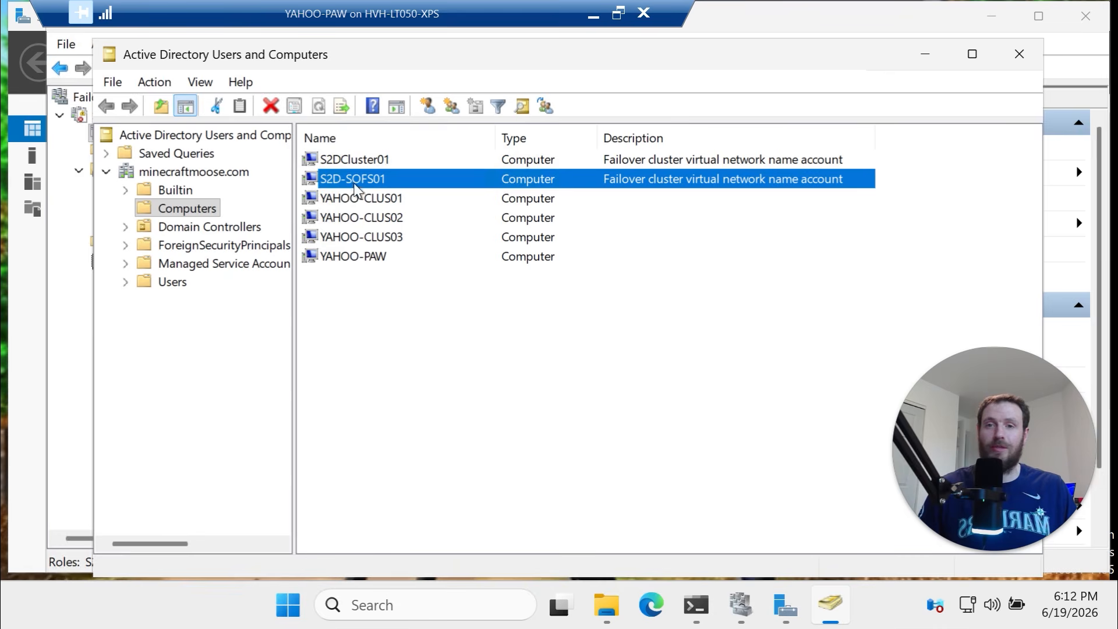
{"action": "left_click", "coordinate": [593, 15]}
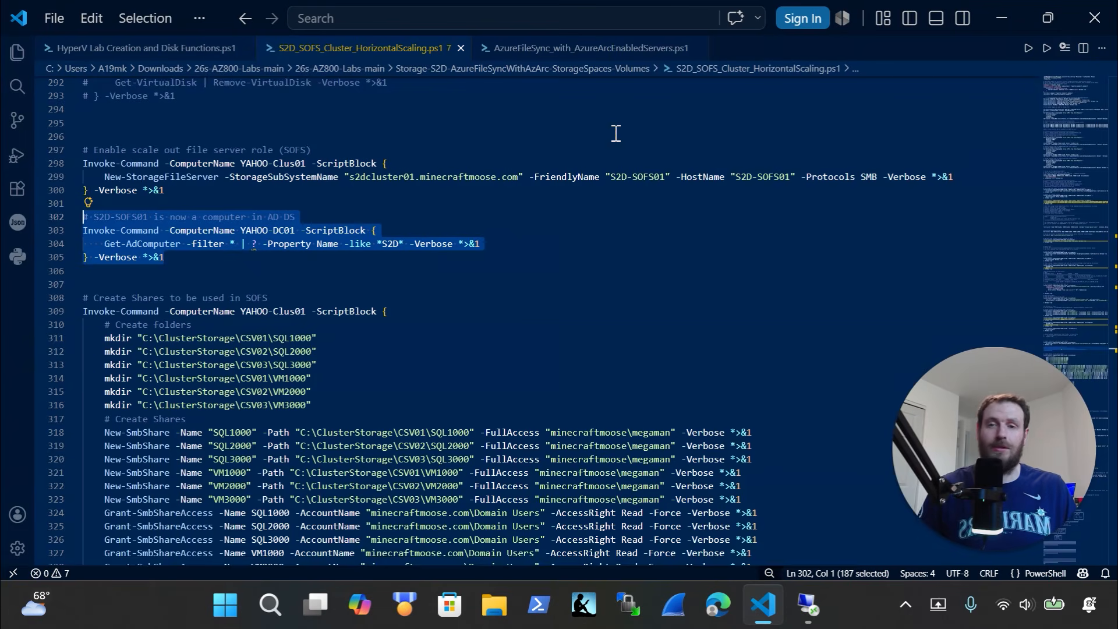
Review the folder-creation, New-SmbShare and share-permission lines 311-329 of the shares block
{"action": "scroll", "coordinate": [421, 349], "scroll_direction": "down", "scroll_amount": 4}
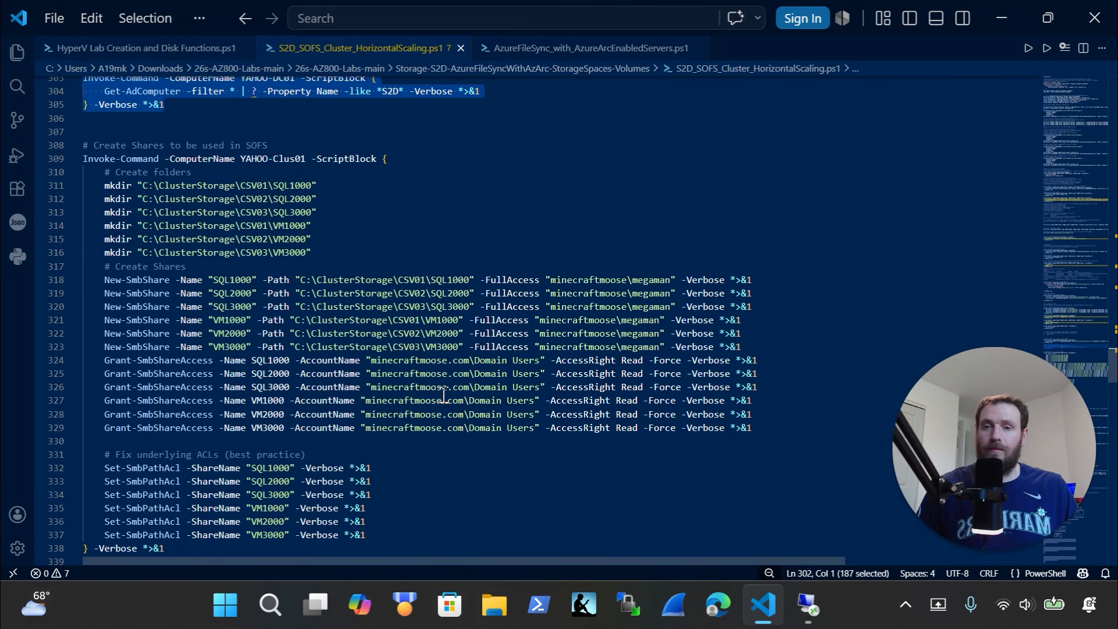
{"action": "scroll", "coordinate": [444, 395], "scroll_direction": "down", "scroll_amount": 1}
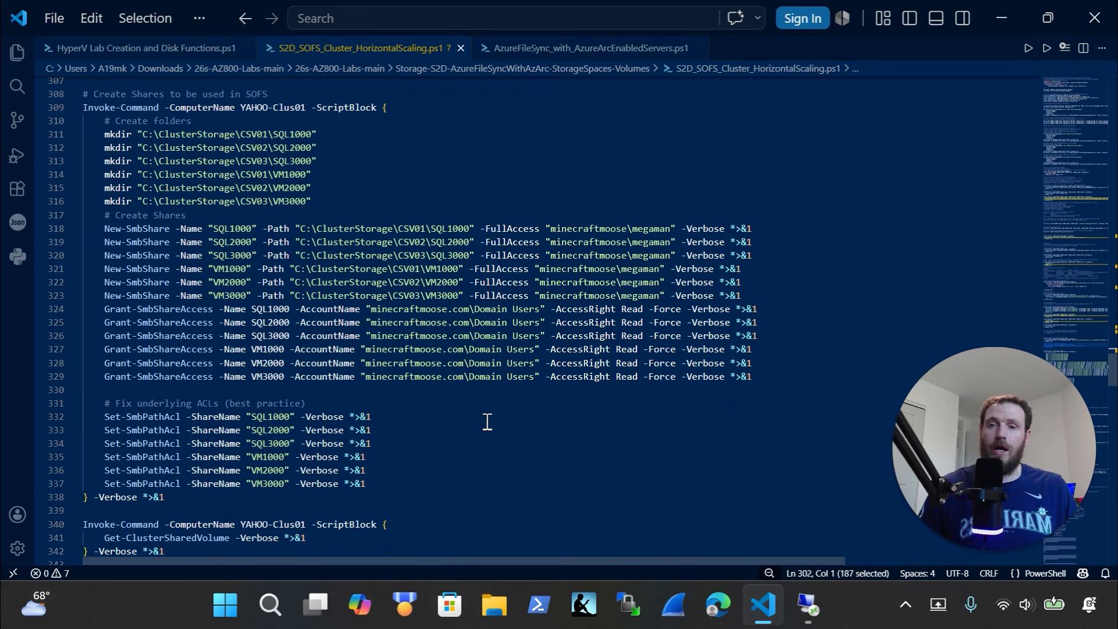
{"action": "left_click", "coordinate": [350, 202]}
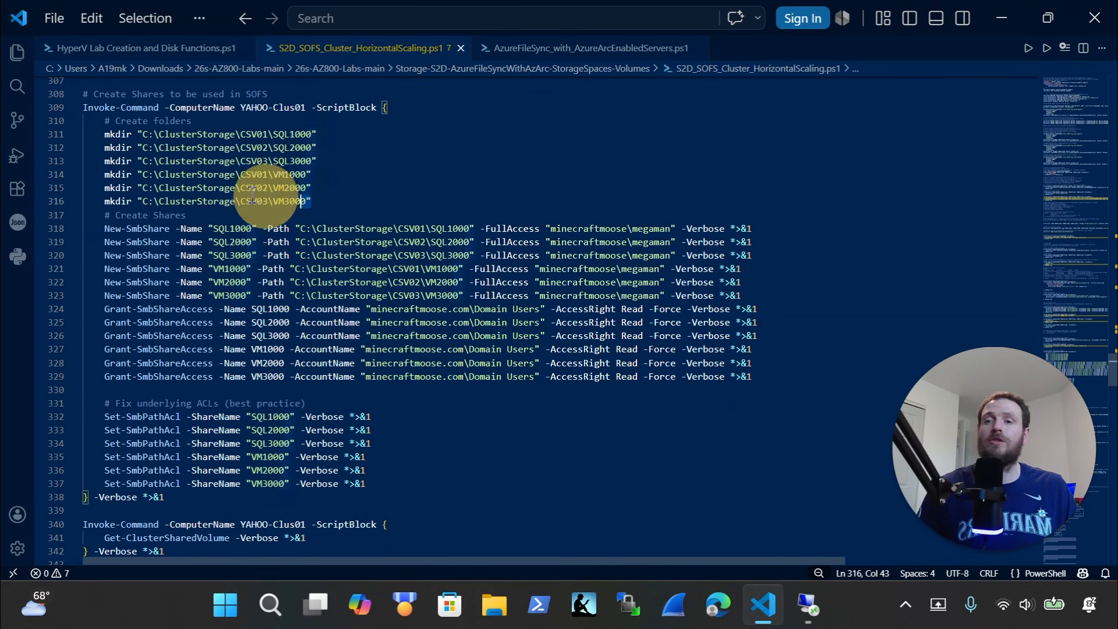
{"action": "left_click_drag", "start_coordinate": [251, 200], "coordinate": [64, 136]}
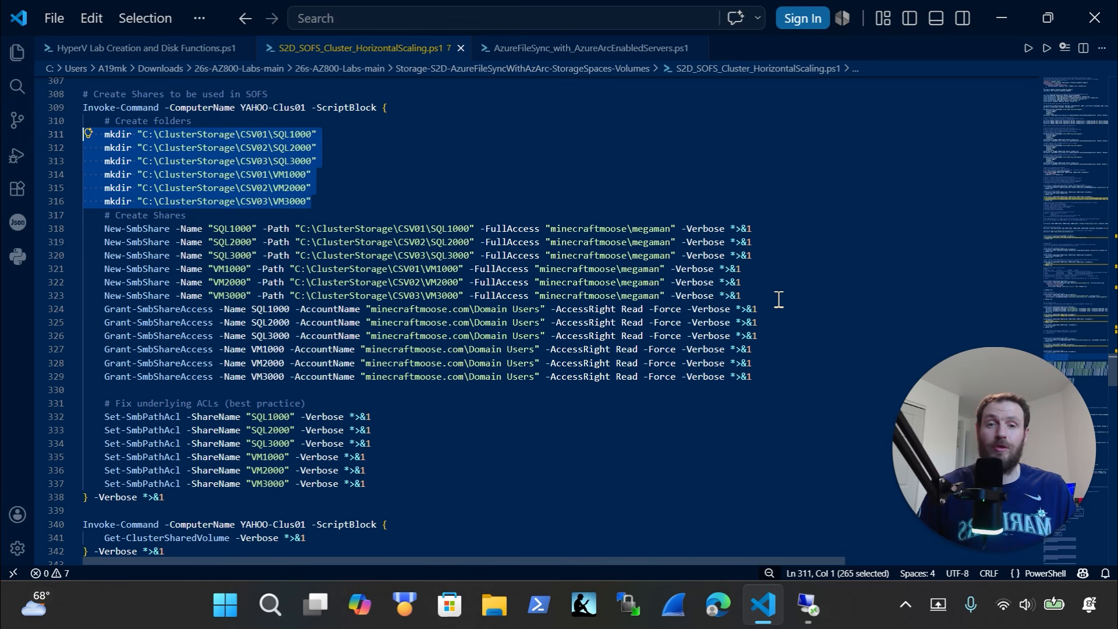
{"action": "left_click_drag", "start_coordinate": [778, 299], "coordinate": [70, 228]}
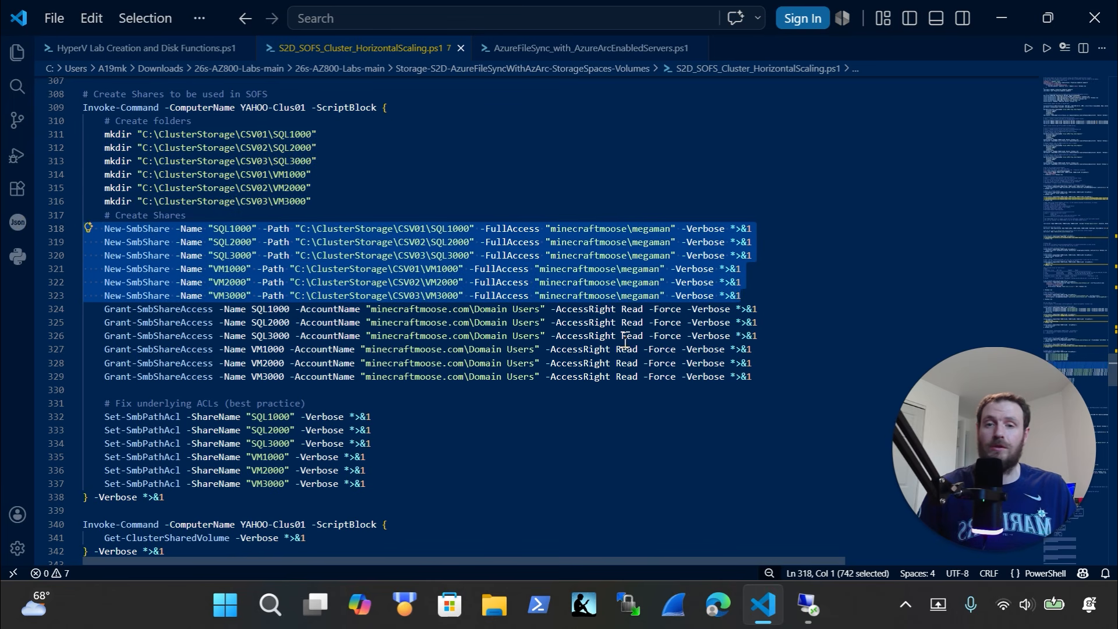
{"action": "left_click_drag", "start_coordinate": [795, 383], "coordinate": [105, 309]}
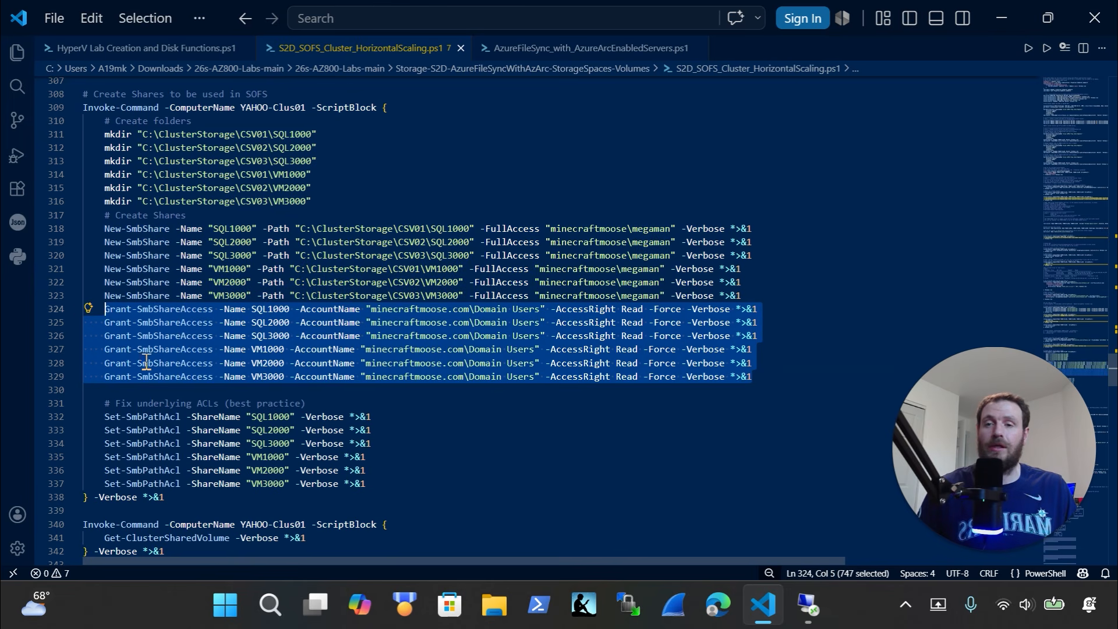
Select the Create Shares block through line 338 and copy it
{"action": "scroll", "coordinate": [183, 378], "scroll_direction": "down", "scroll_amount": 1}
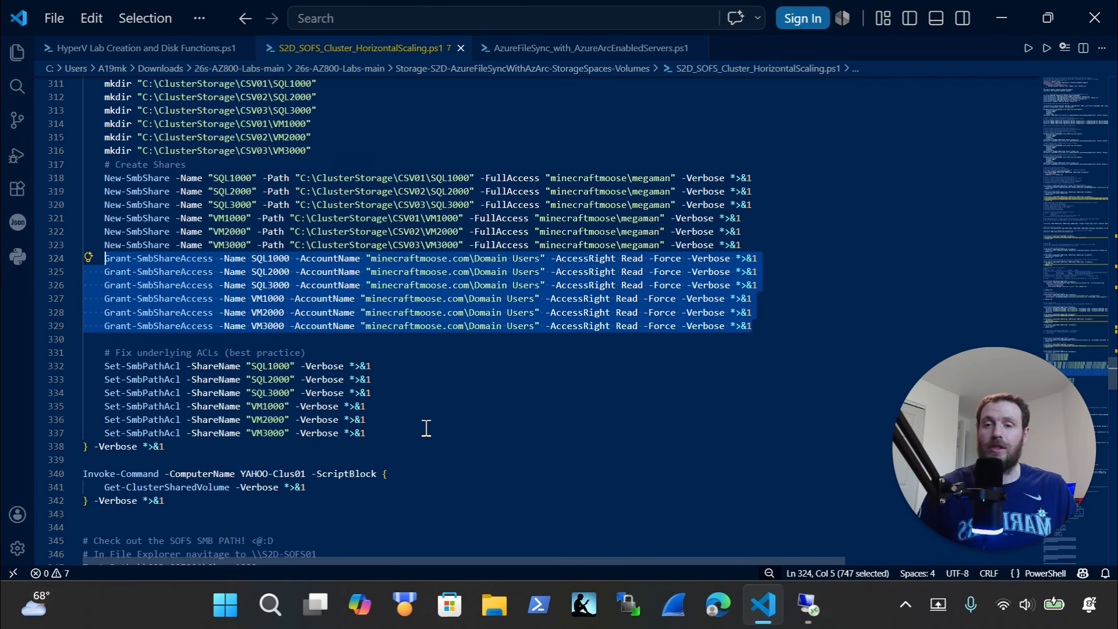
{"action": "left_click_drag", "start_coordinate": [330, 357], "coordinate": [138, 327]}
{"action": "scroll", "coordinate": [388, 384], "scroll_direction": "down", "scroll_amount": 2}
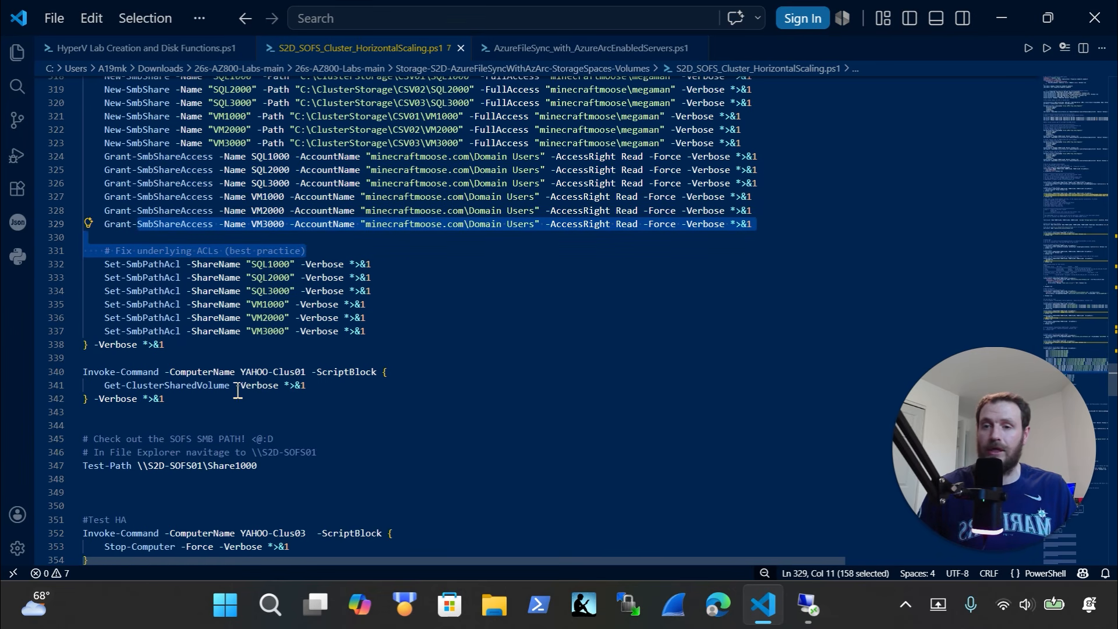
{"action": "left_click_drag", "start_coordinate": [203, 349], "coordinate": [23, 407]}
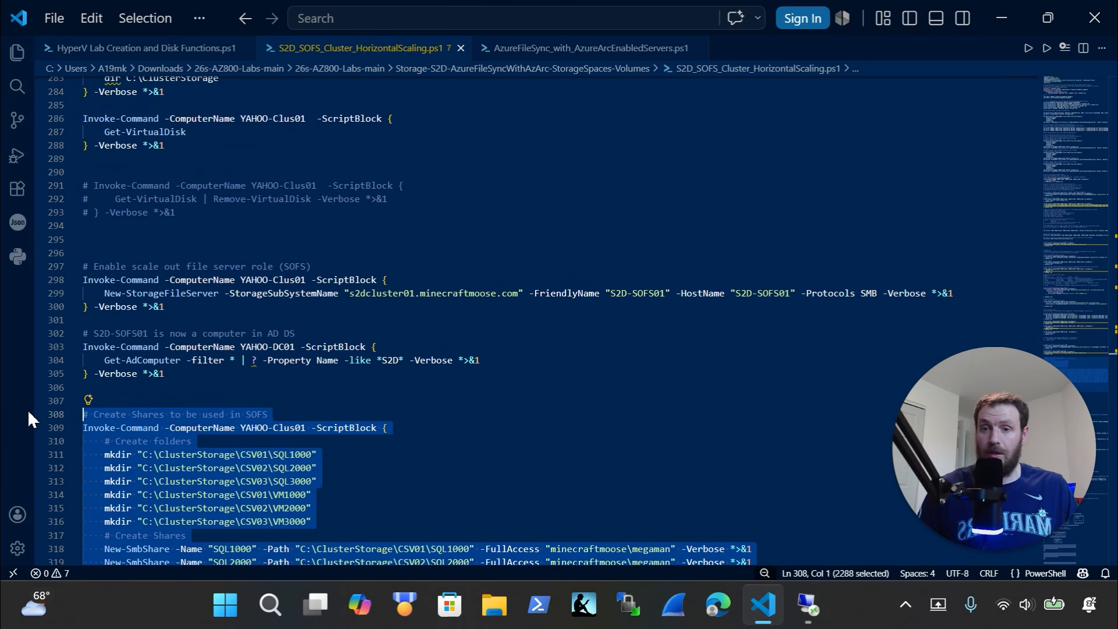
{"action": "key", "text": "Delete"}
{"action": "key", "text": "ctrl+z"}
{"action": "left_click", "coordinate": [808, 606]}
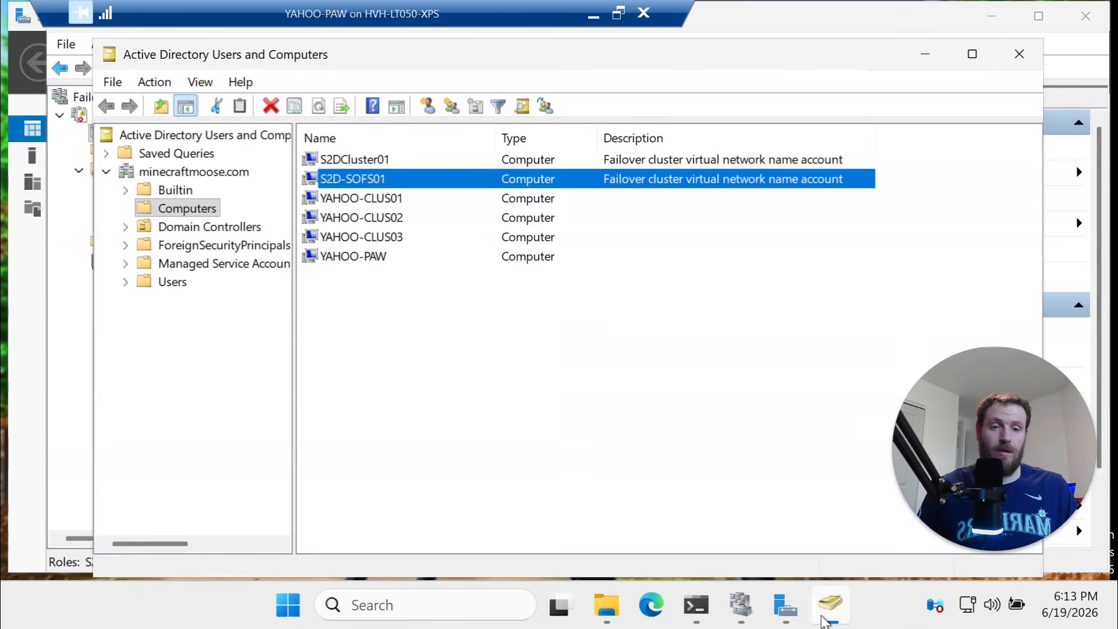
Clear the terminal with cls and run the pasted Create Shares script
{"action": "left_click", "coordinate": [696, 606]}
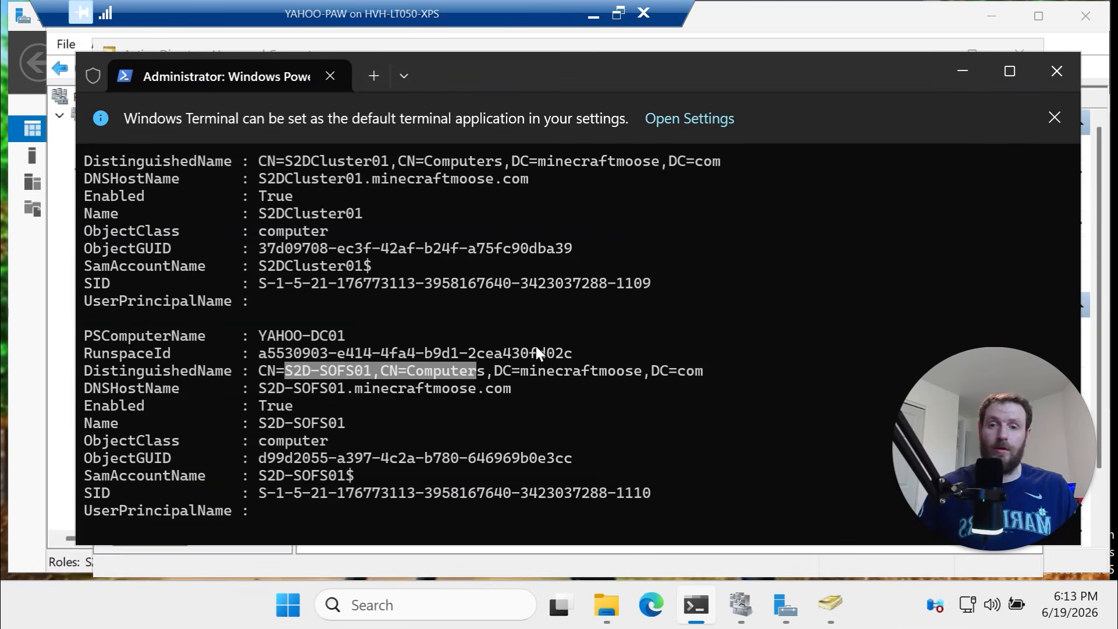
{"action": "type", "text": "cls"}
{"action": "key", "text": "Return"}
{"action": "right_click", "coordinate": [551, 195]}
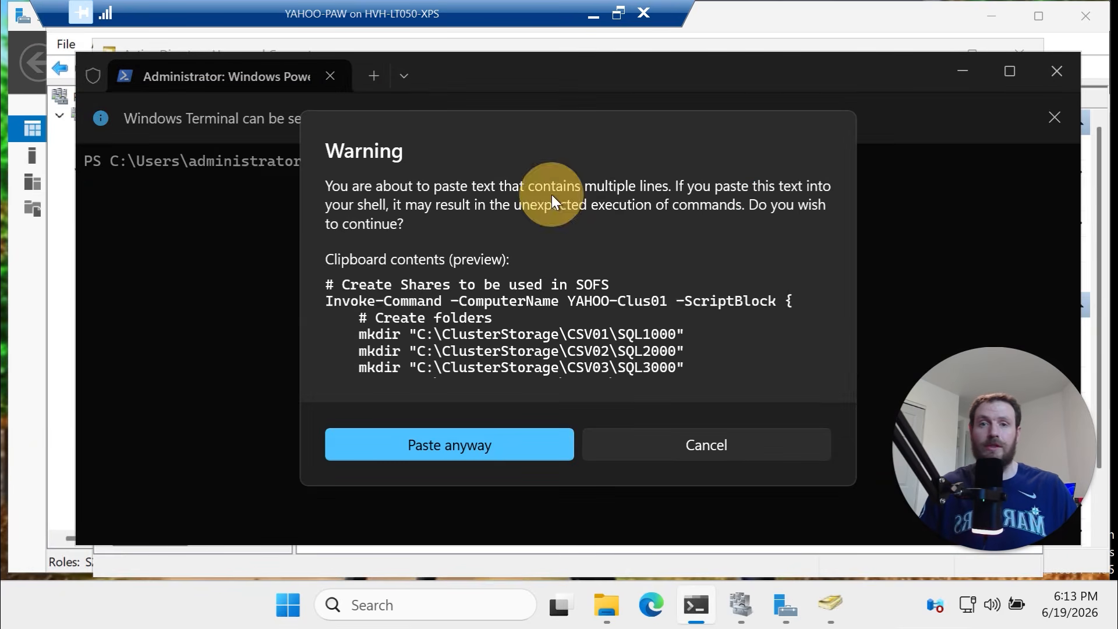
{"action": "left_click", "coordinate": [492, 441]}
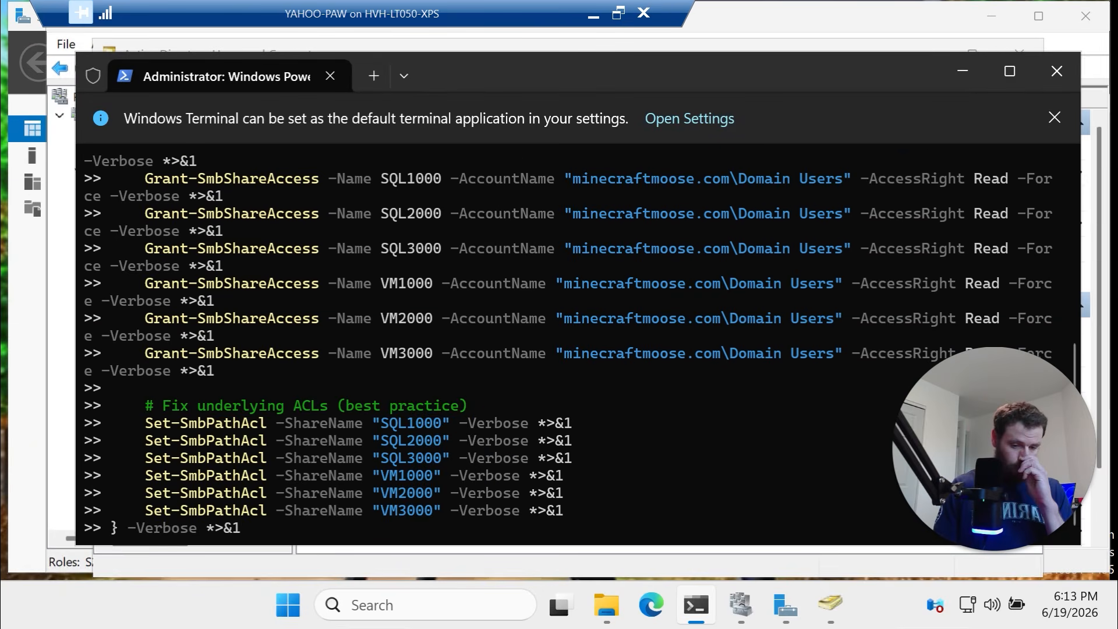
{"action": "key", "text": "Return"}
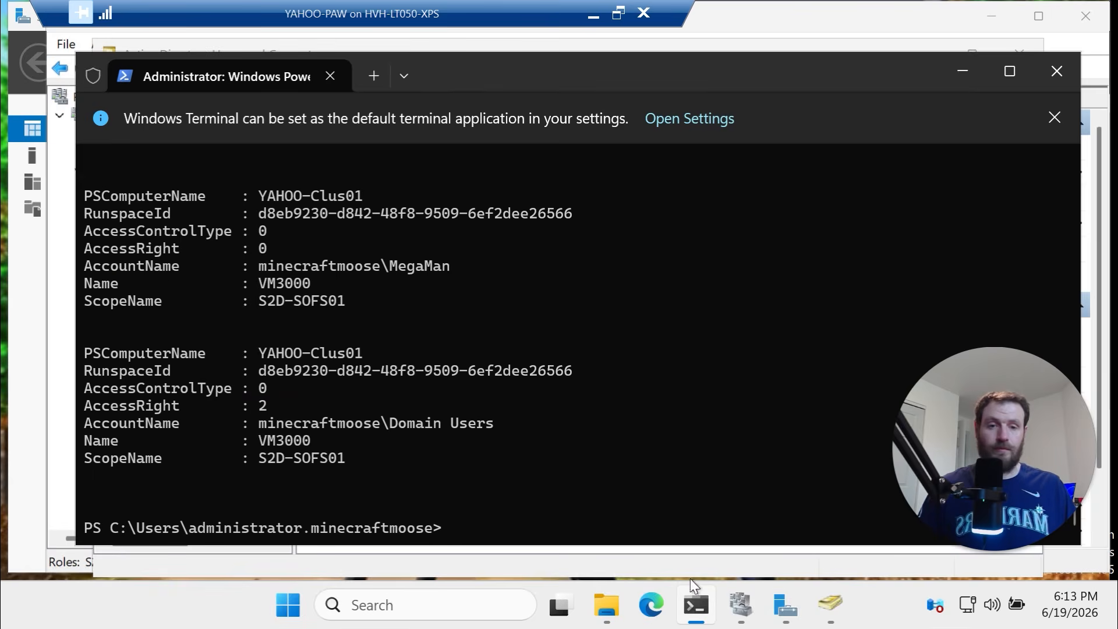
{"action": "left_click", "coordinate": [606, 606]}
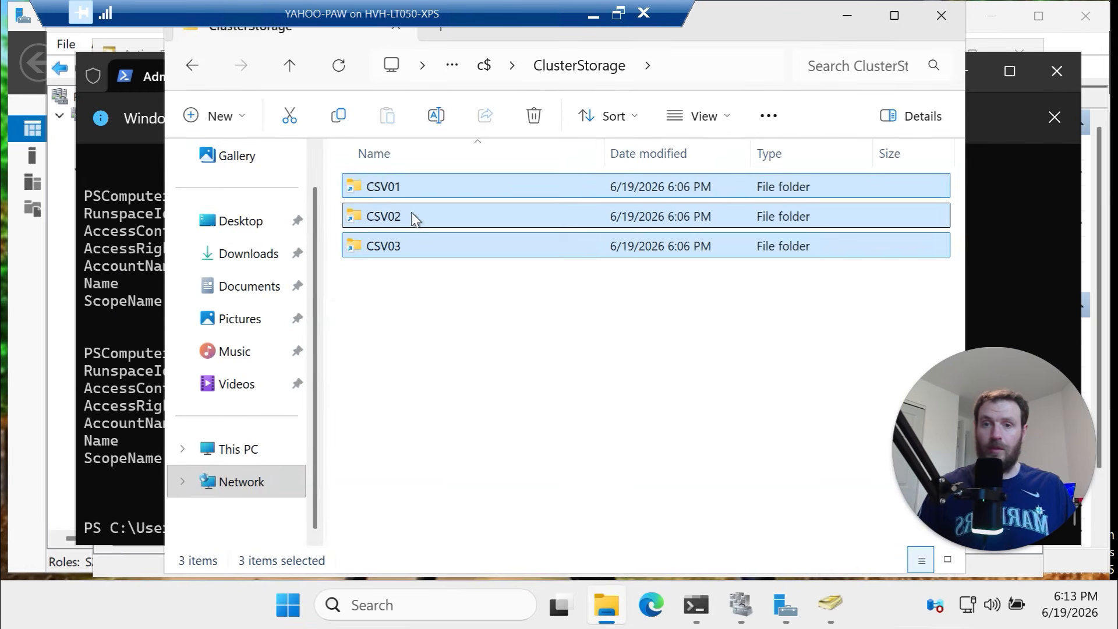
Open CSV01 and SQL1000, then browse to \\S2D-SOFS01 from the address bar
{"action": "double_click", "coordinate": [385, 193]}
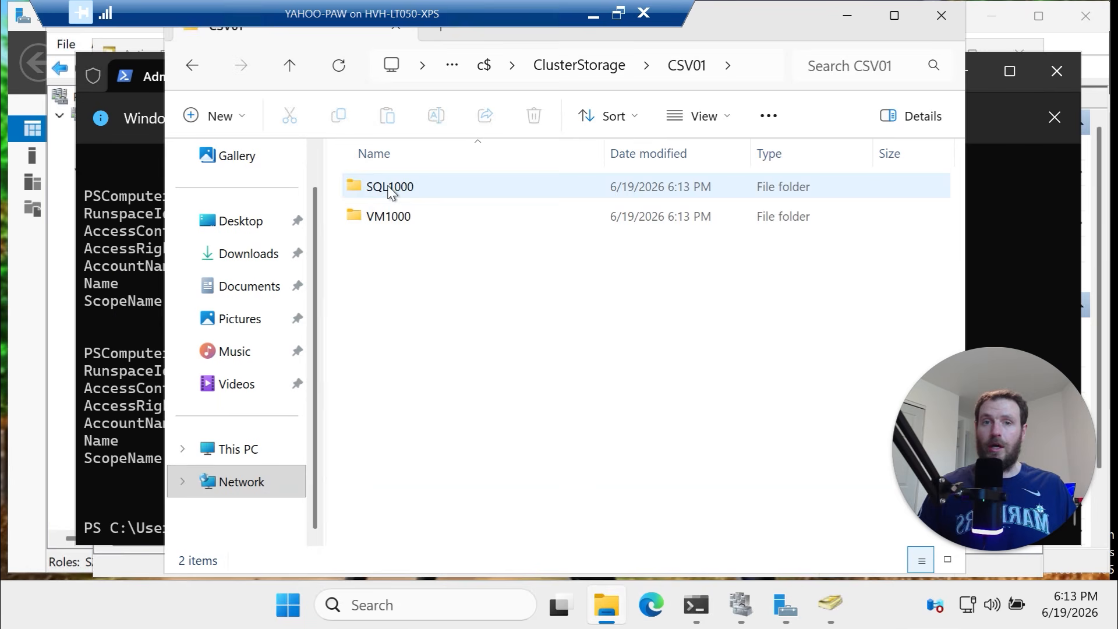
{"action": "double_click", "coordinate": [392, 187]}
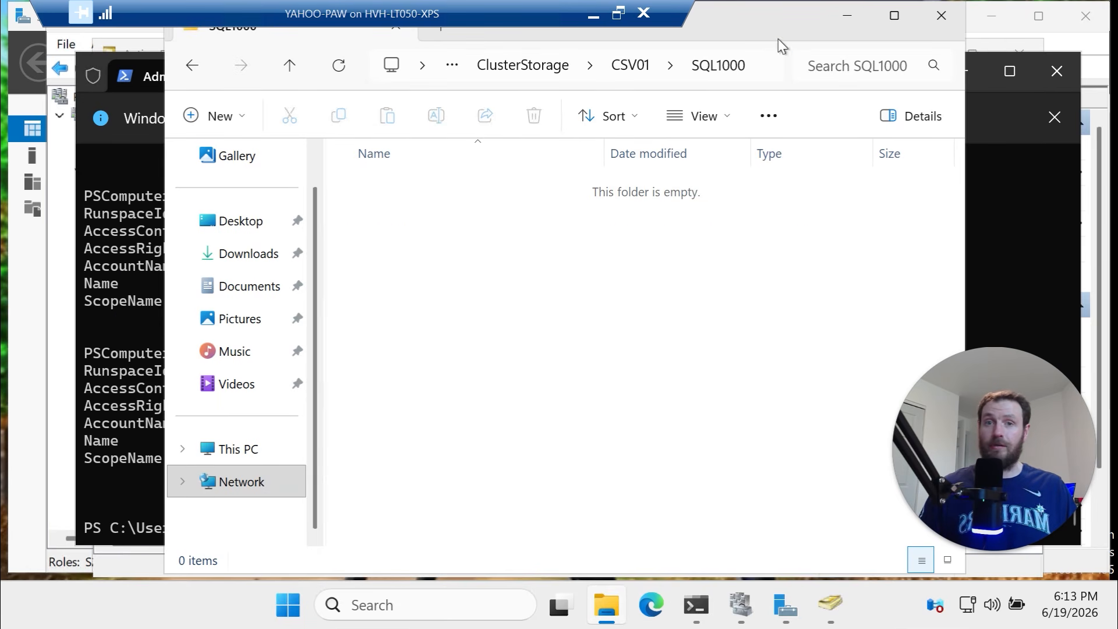
{"action": "left_click", "coordinate": [769, 67]}
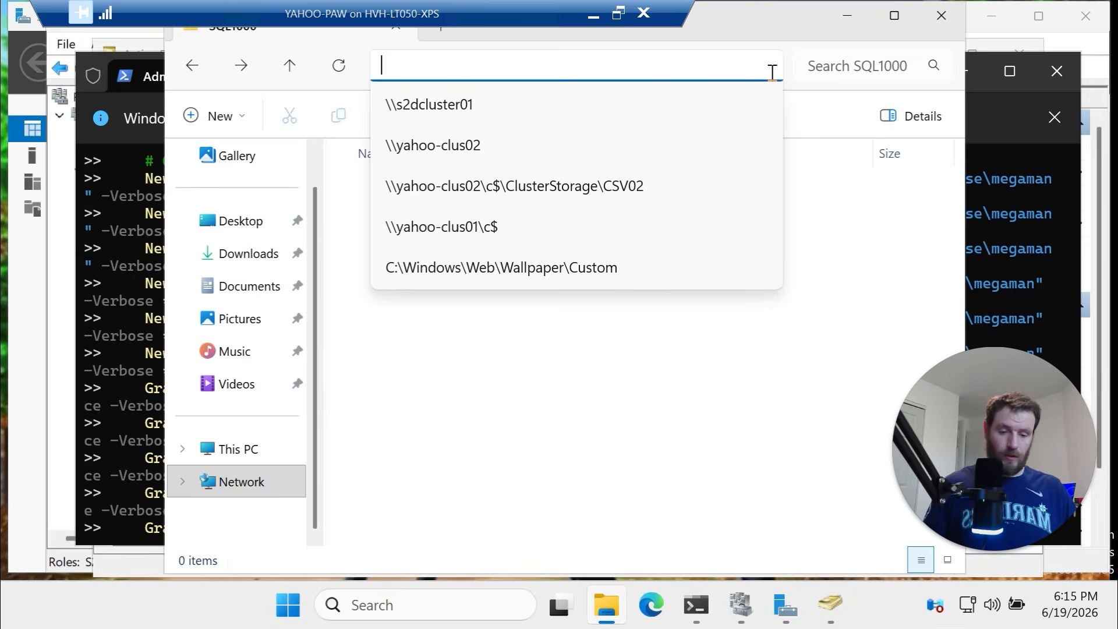
{"action": "type", "text": "\\\\"}
{"action": "type", "text": "\"S2D-SOFS01\""}
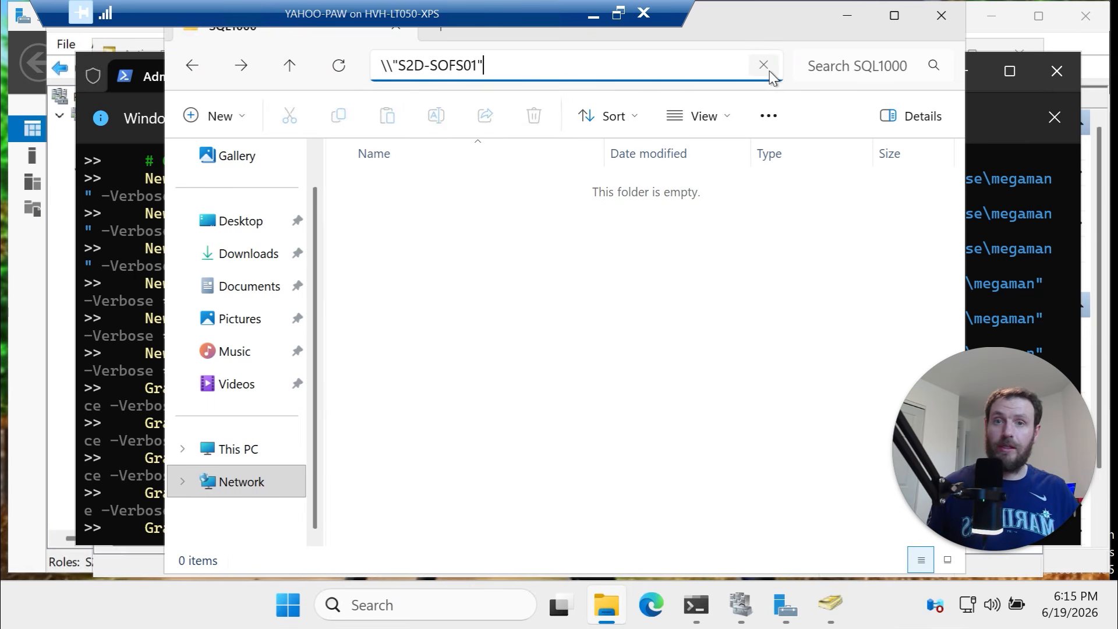
{"action": "key", "text": "BackSpace"}
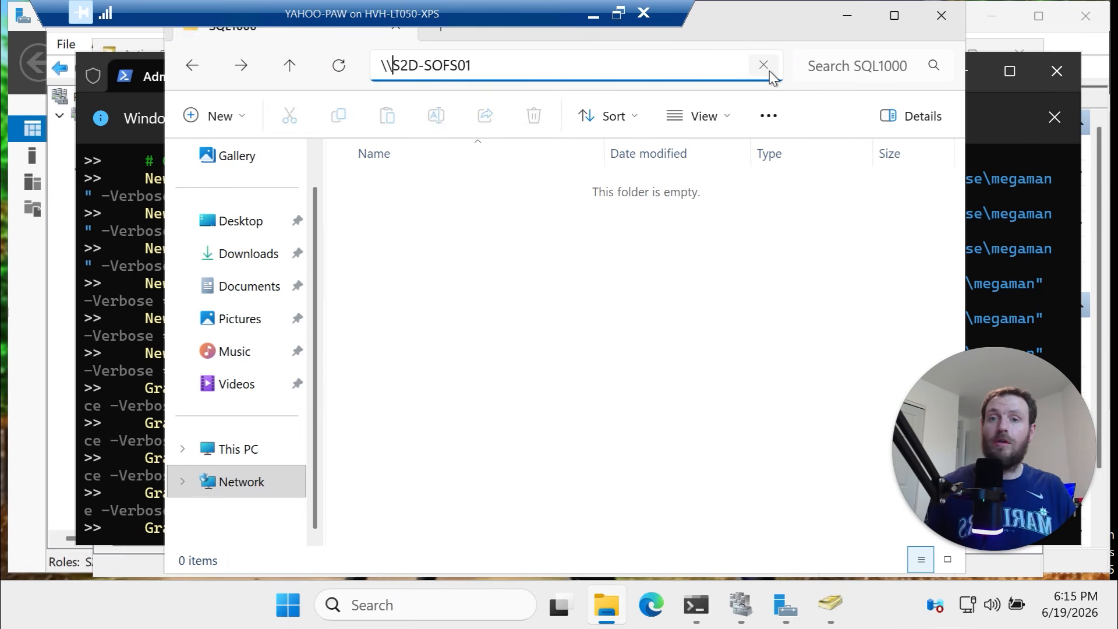
{"action": "key", "text": "Return"}
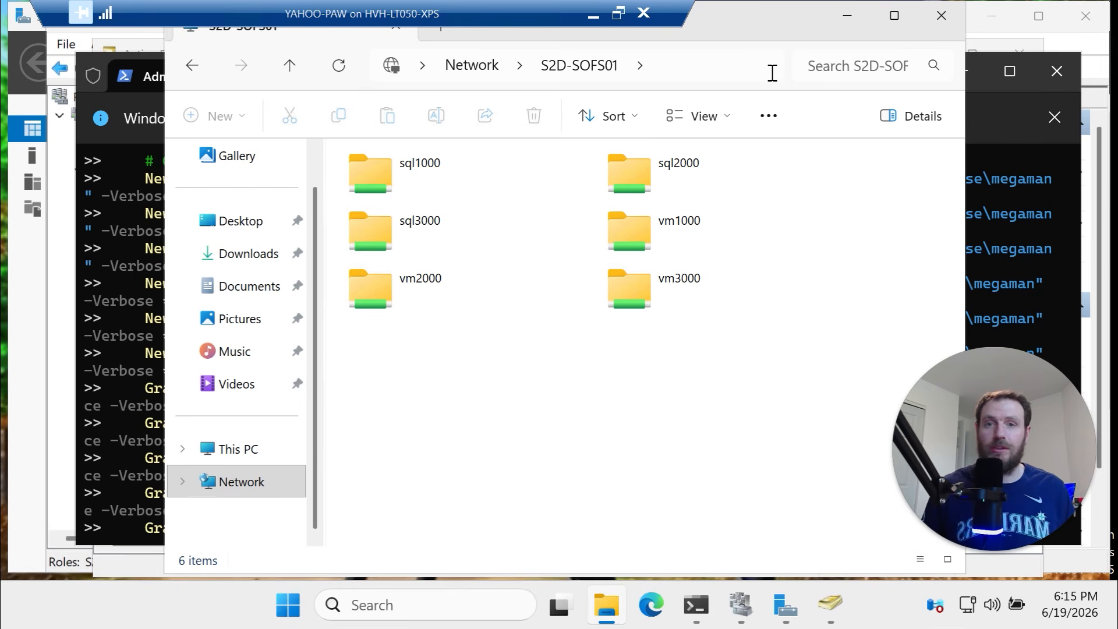
Inspect the six S2D-SOFS01 shares and open the vm1000 share
{"action": "left_click", "coordinate": [706, 68]}
{"action": "left_click", "coordinate": [830, 606]}
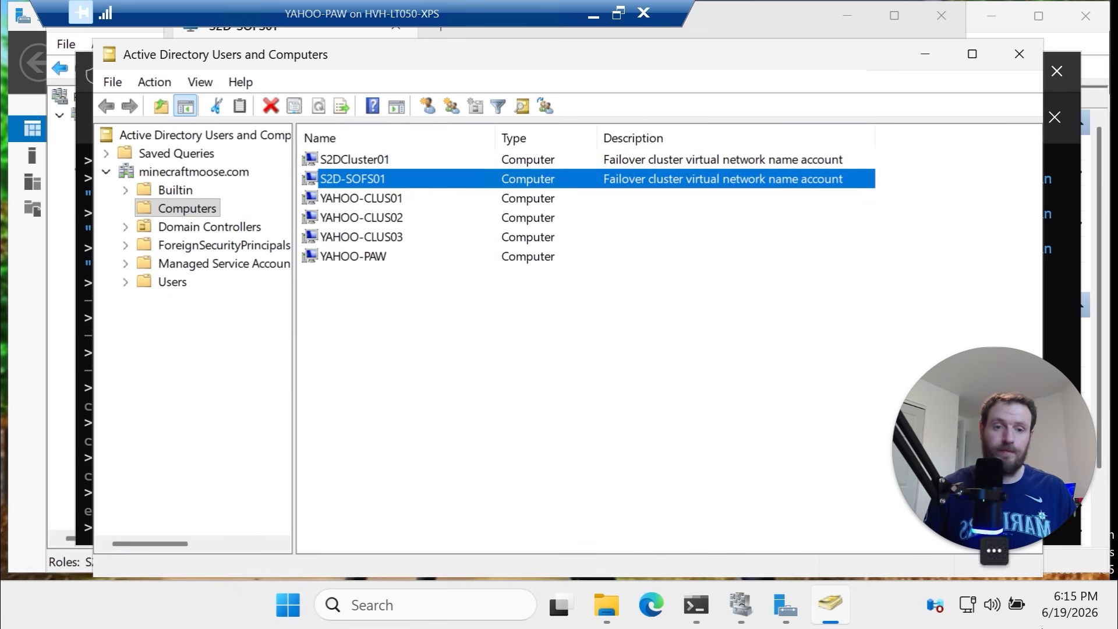
{"action": "left_click", "coordinate": [607, 606]}
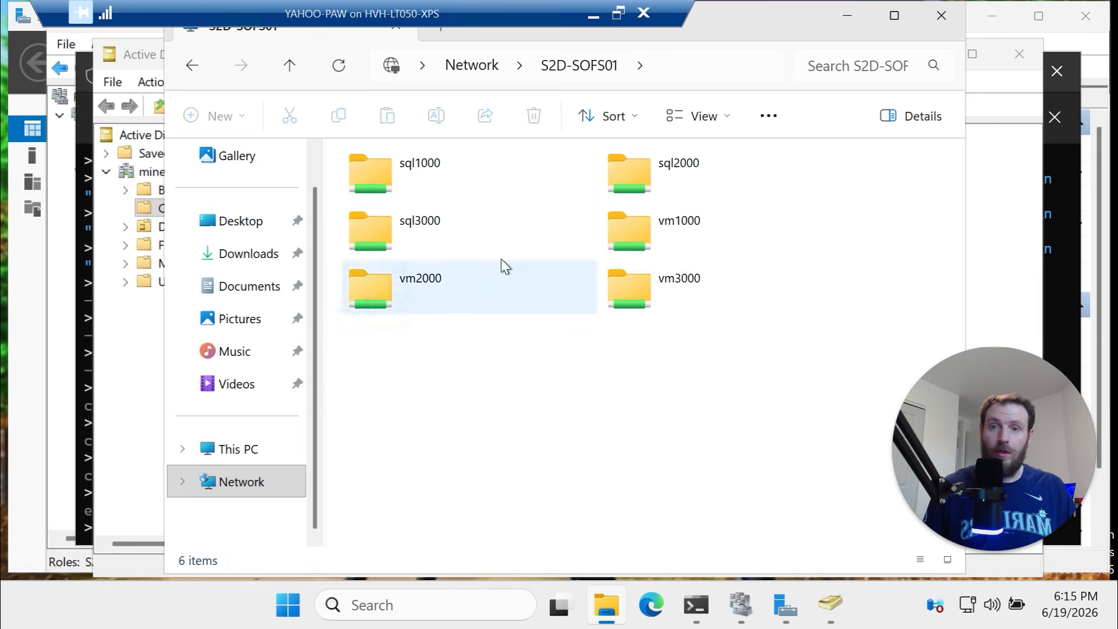
{"action": "left_click", "coordinate": [658, 224]}
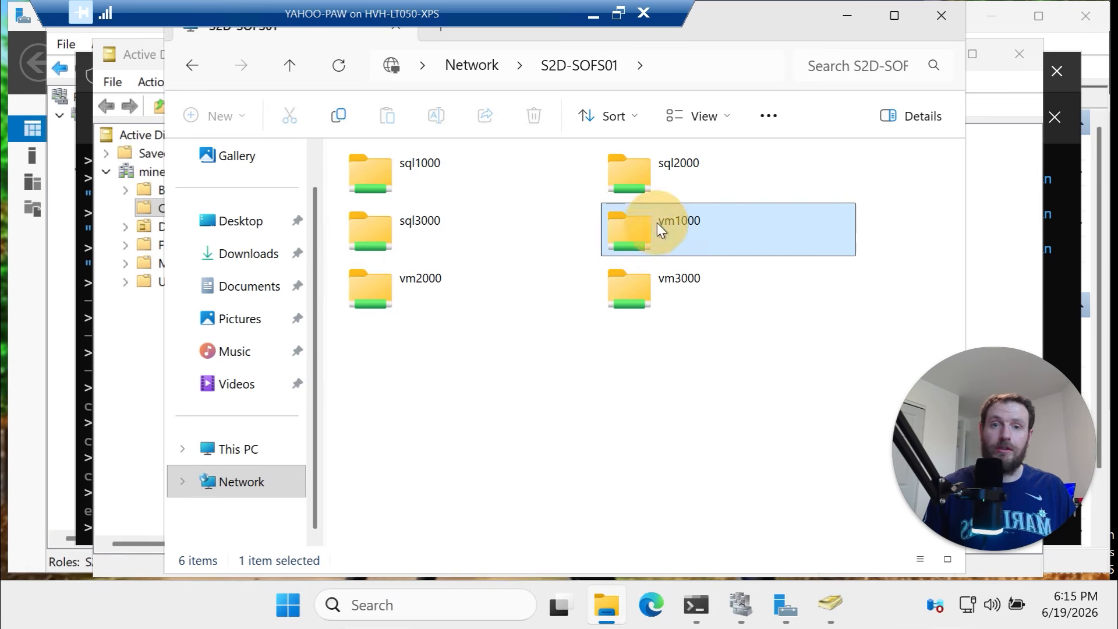
{"action": "double_click", "coordinate": [657, 224]}
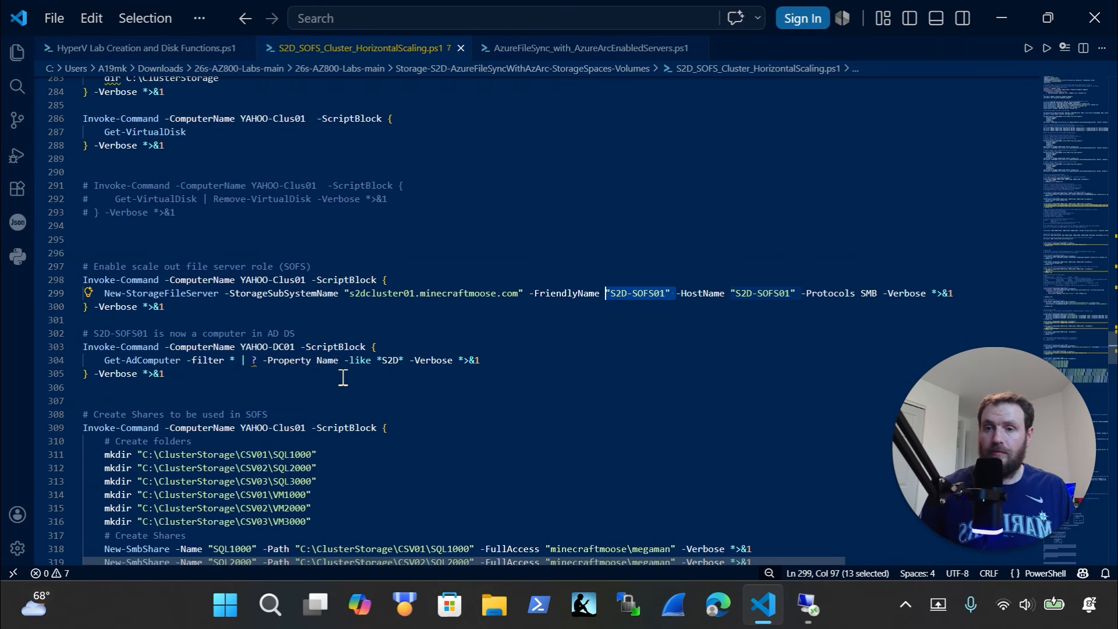
Select the Test HA Invoke-Command block on lines 350–354, then return to the YAHOO-PAW session
{"action": "scroll", "coordinate": [343, 378], "scroll_direction": "down", "scroll_amount": 3}
{"action": "scroll", "coordinate": [273, 333], "scroll_direction": "down", "scroll_amount": 1}
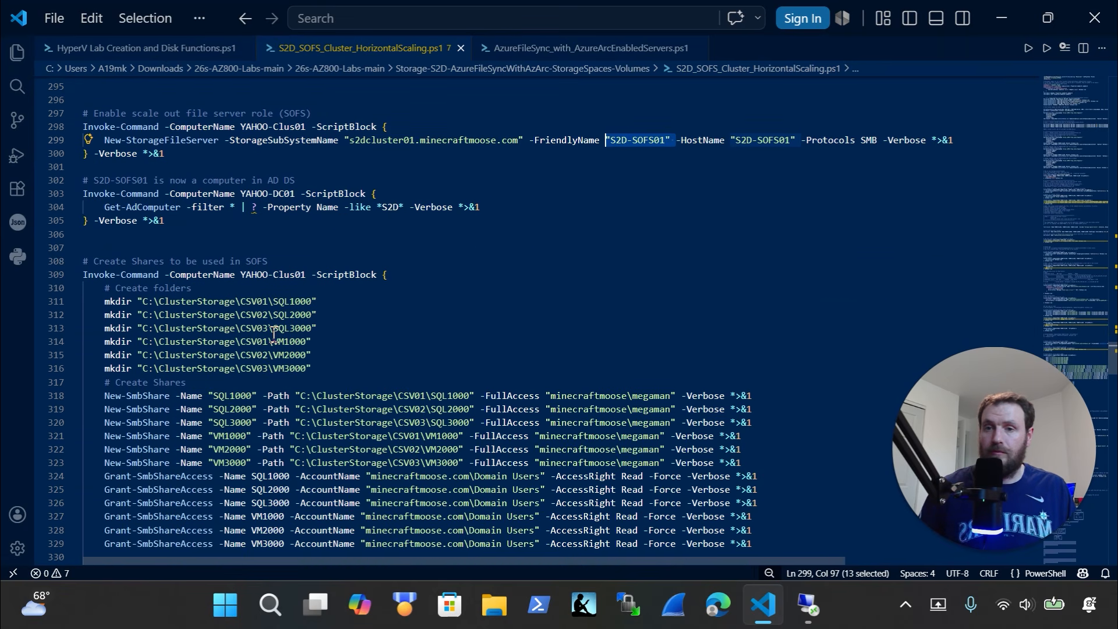
{"action": "scroll", "coordinate": [274, 333], "scroll_direction": "down", "scroll_amount": 10}
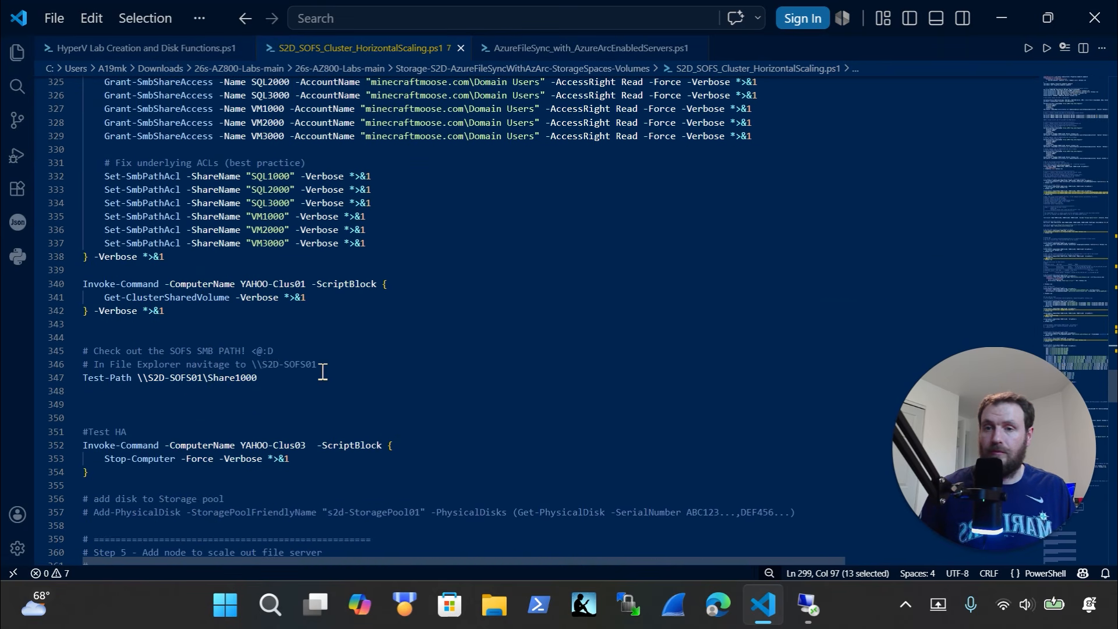
{"action": "scroll", "coordinate": [309, 386], "scroll_direction": "down", "scroll_amount": 2}
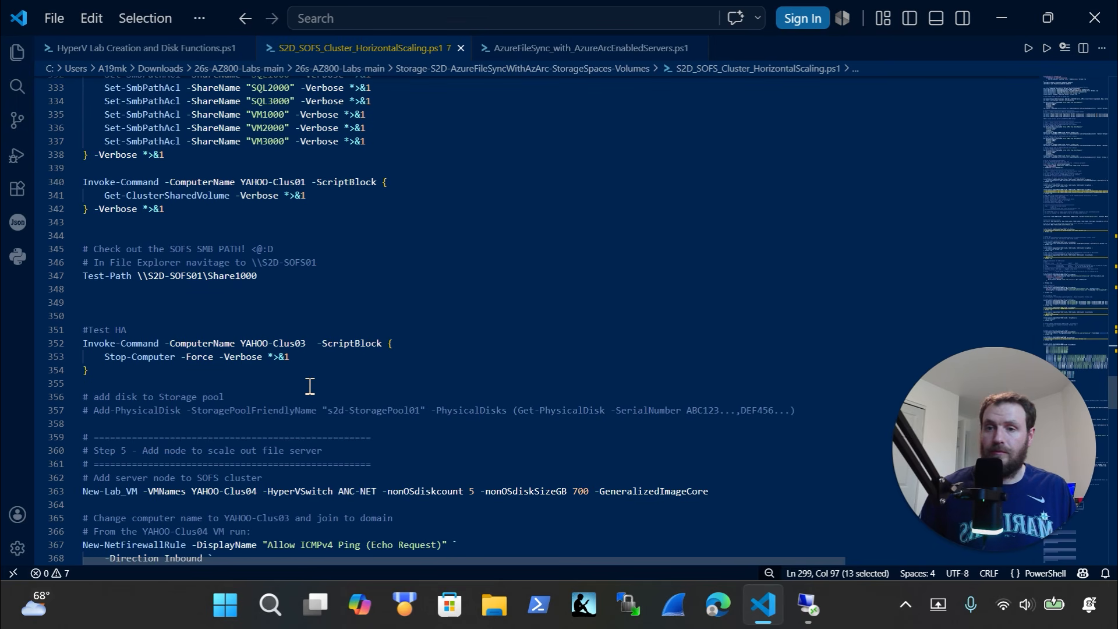
{"action": "scroll", "coordinate": [310, 386], "scroll_direction": "down", "scroll_amount": 3}
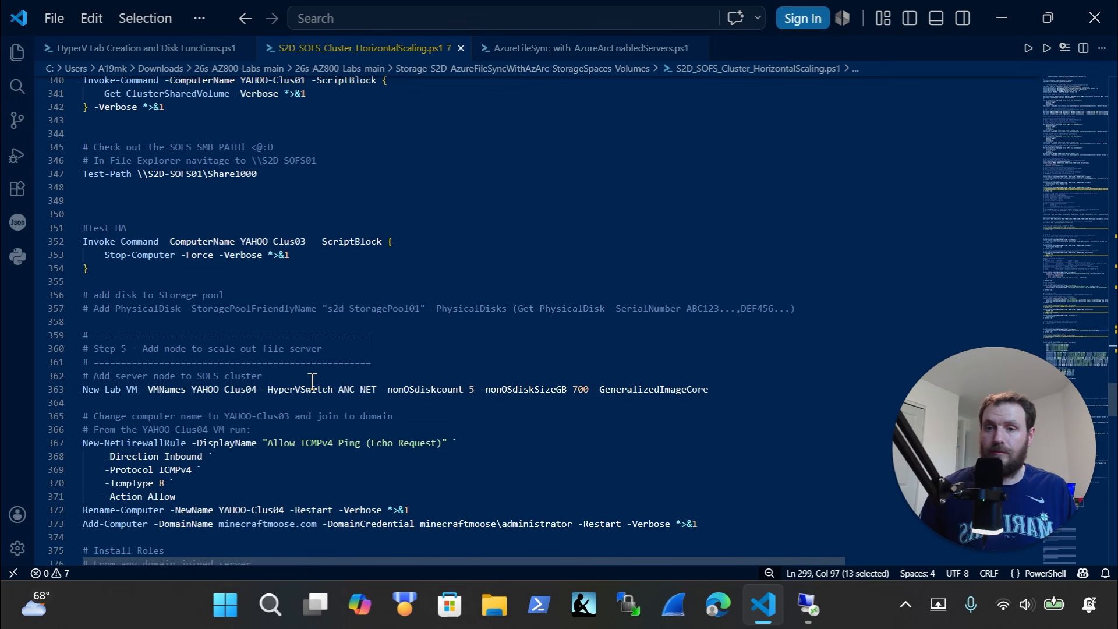
{"action": "left_click_drag", "start_coordinate": [126, 273], "coordinate": [83, 214]}
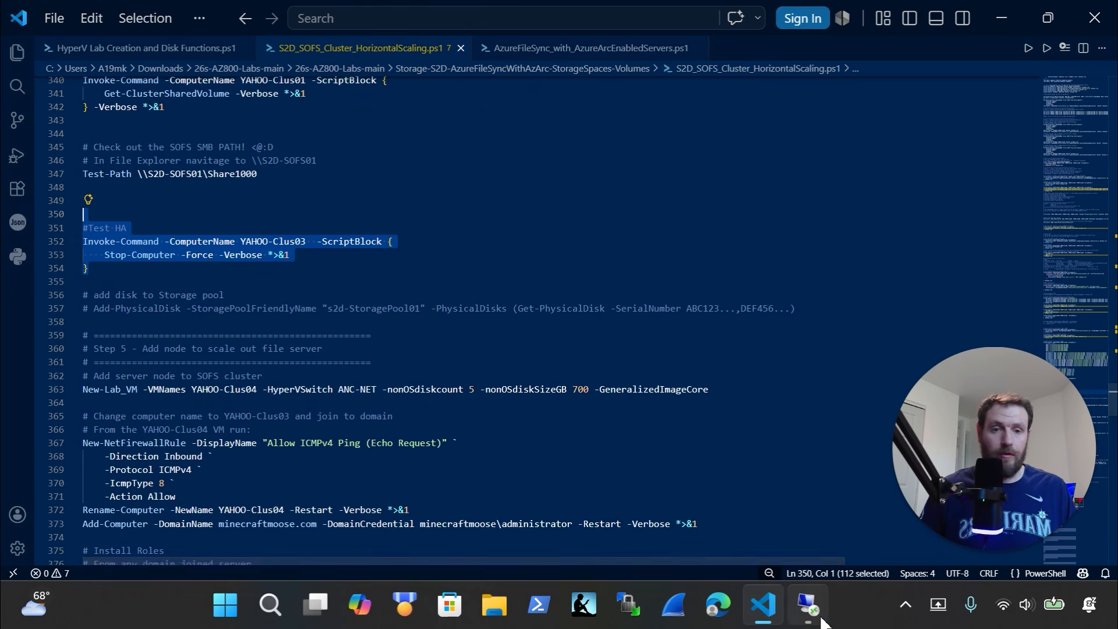
{"action": "left_click", "coordinate": [808, 605]}
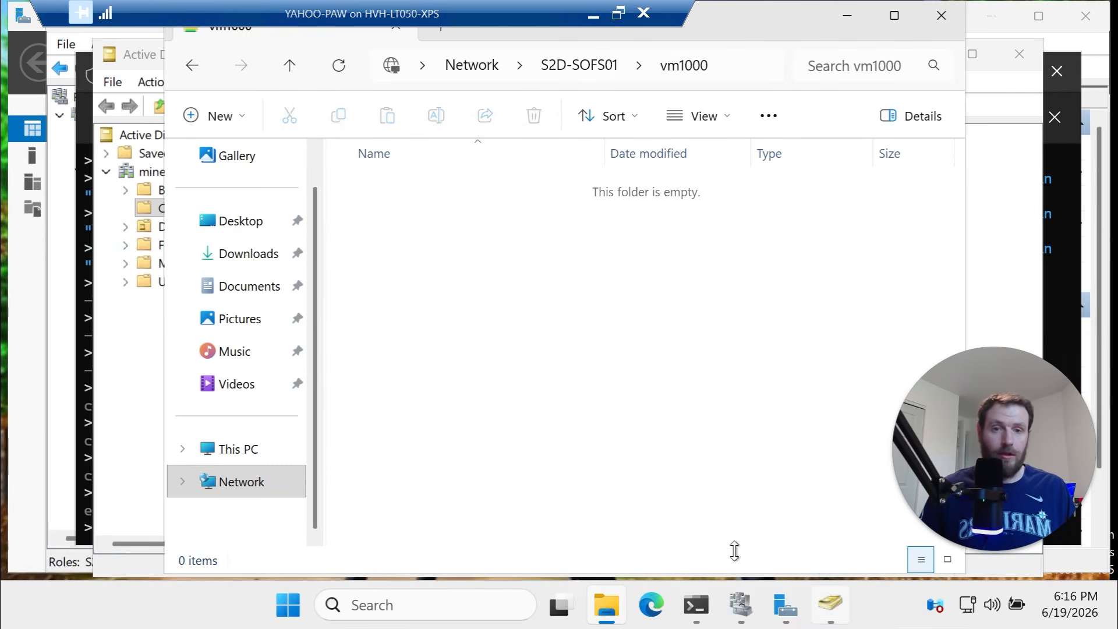
Clear the terminal and run the pasted Test HA block, force-stopping YAHOO-Clus03
{"action": "left_click", "coordinate": [1063, 259]}
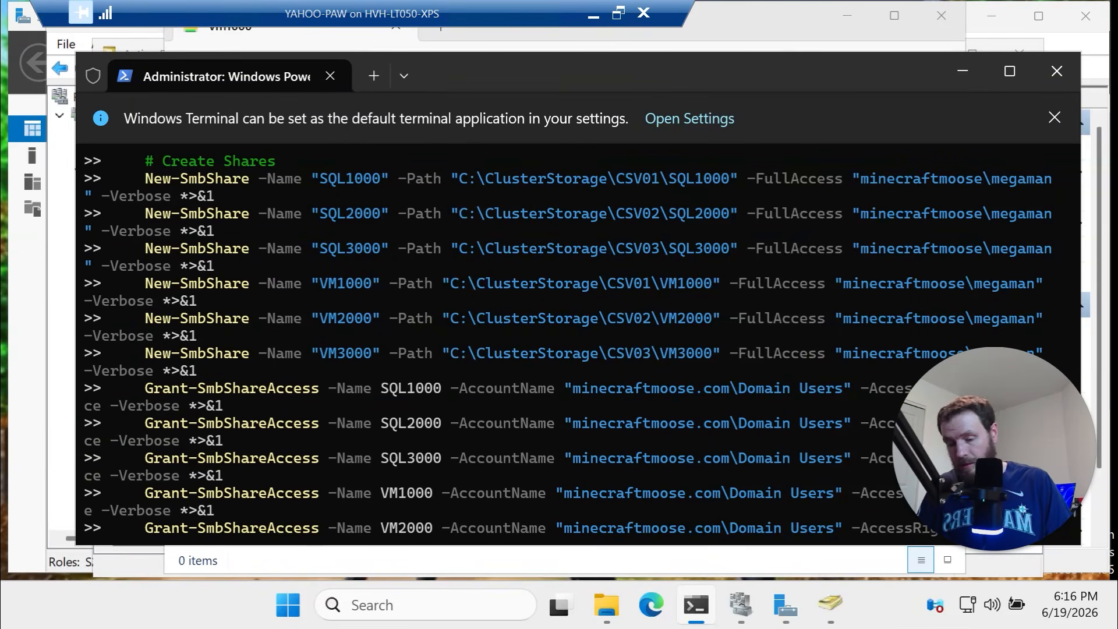
{"action": "type", "text": "cls"}
{"action": "key", "text": "Return"}
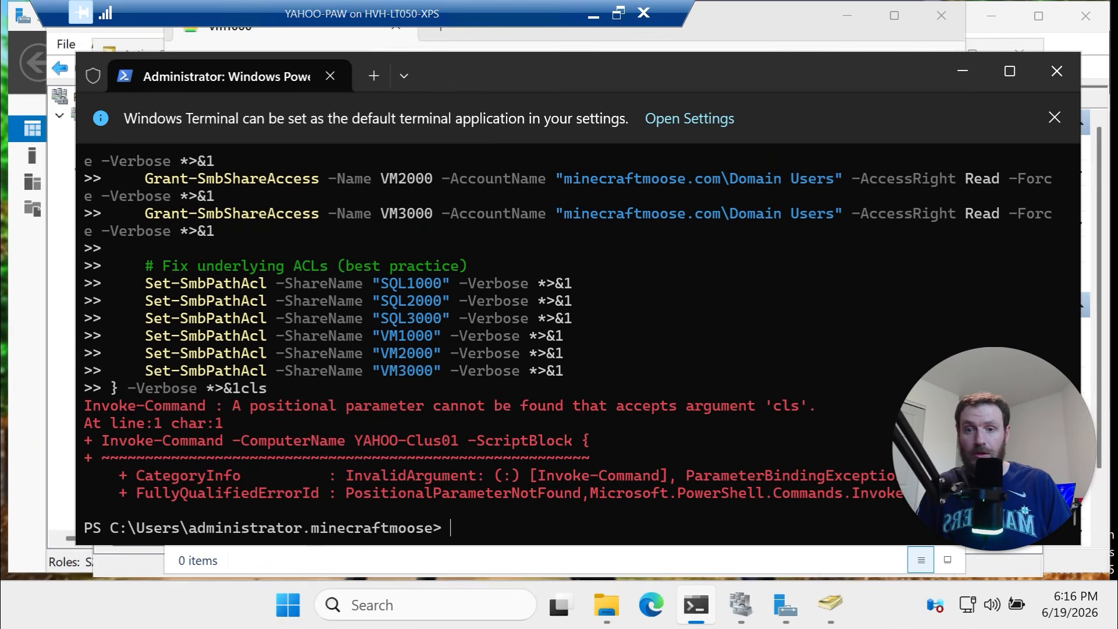
{"action": "type", "text": "cls"}
{"action": "key", "text": "Return"}
{"action": "key", "text": "ctrl+v"}
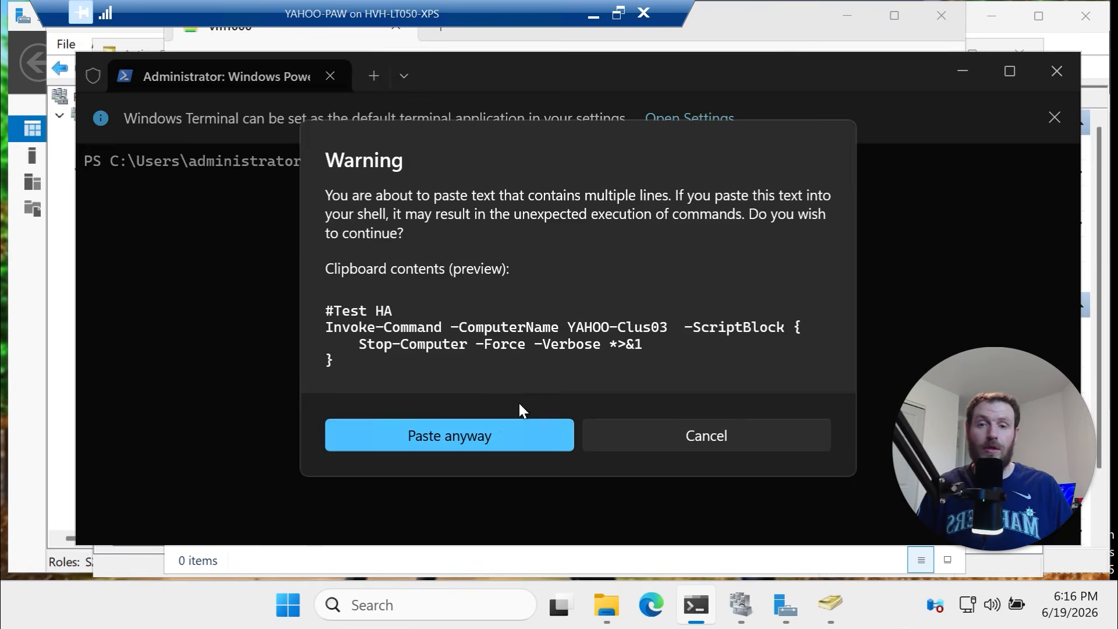
{"action": "key", "text": "Return"}
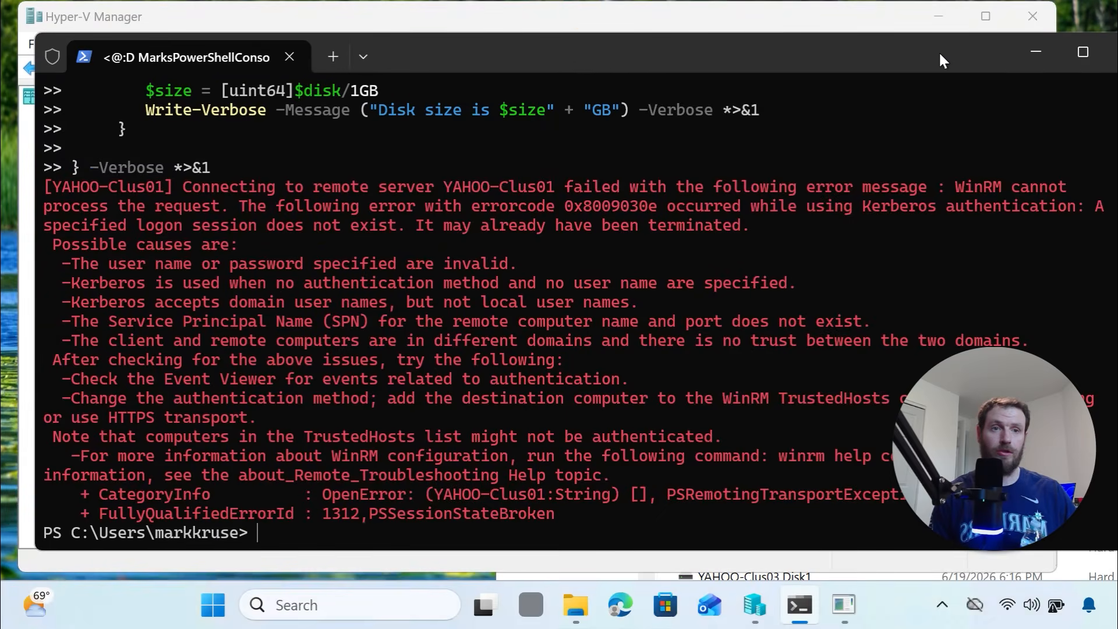
{"action": "left_click_drag", "start_coordinate": [940, 53], "coordinate": [748, 138]}
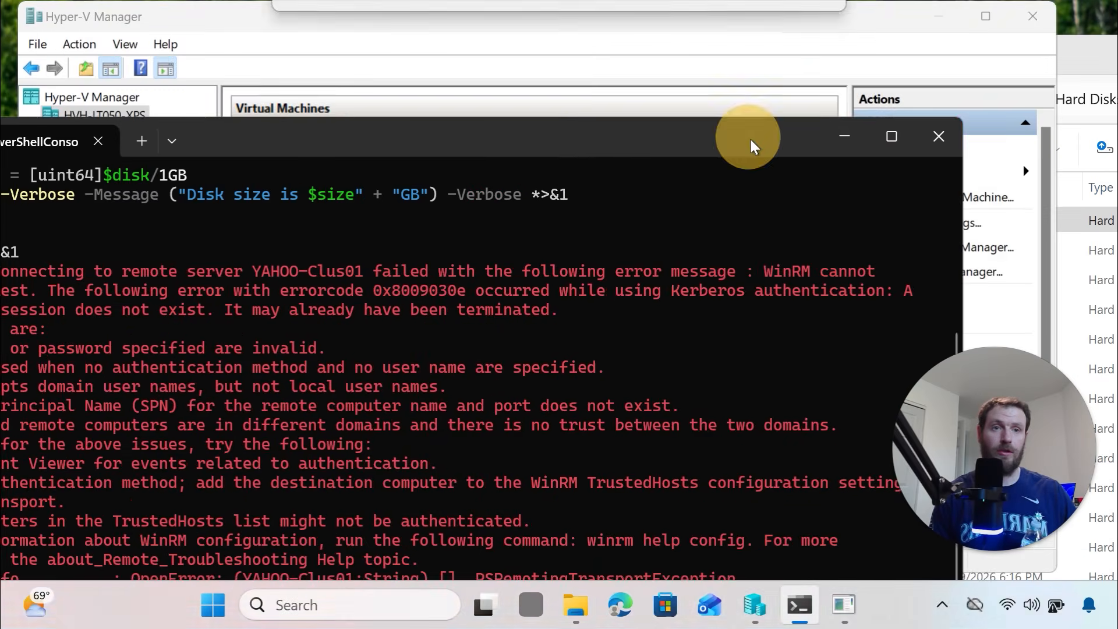
Move File Explorer up from vm1000 to the S2D-SOFS01 share list and edit the server address
{"action": "left_click", "coordinate": [926, 143]}
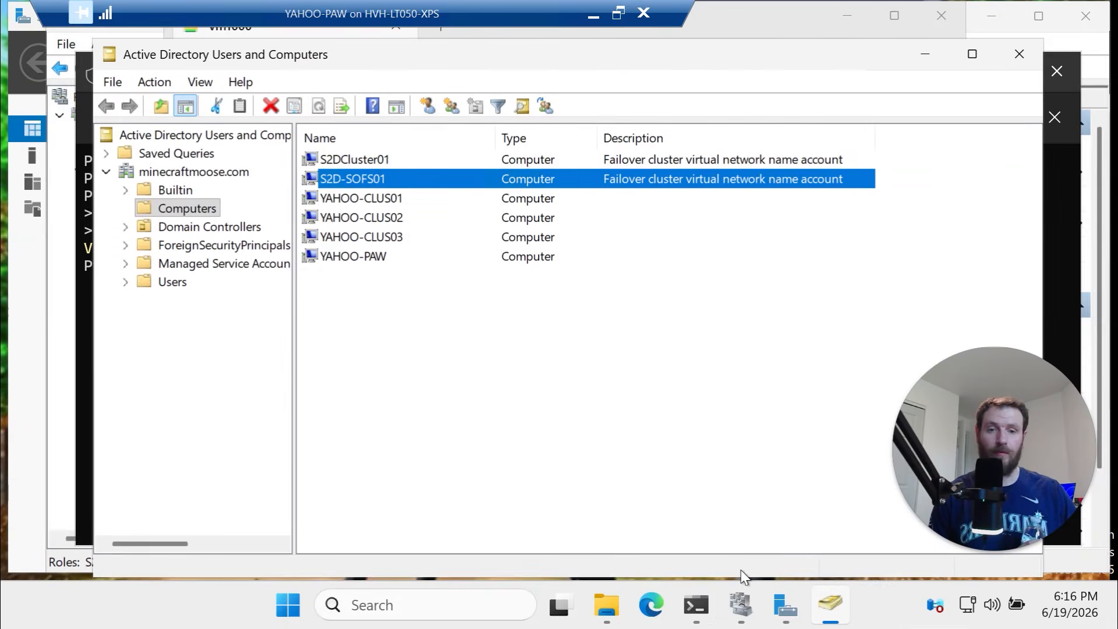
{"action": "left_click", "coordinate": [606, 605]}
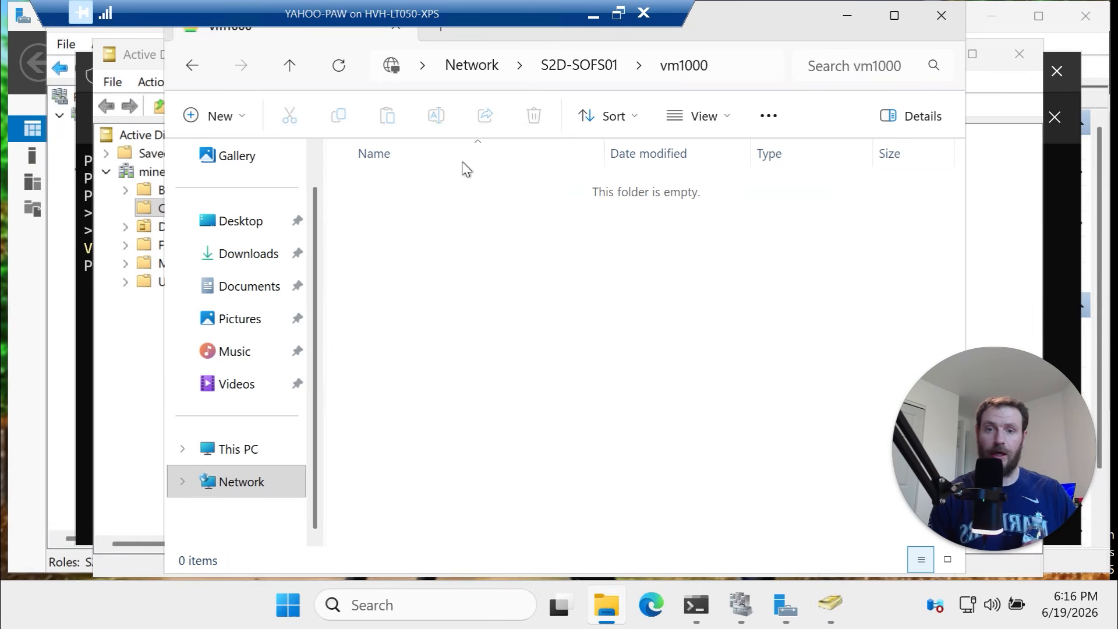
{"action": "left_click", "coordinate": [284, 73]}
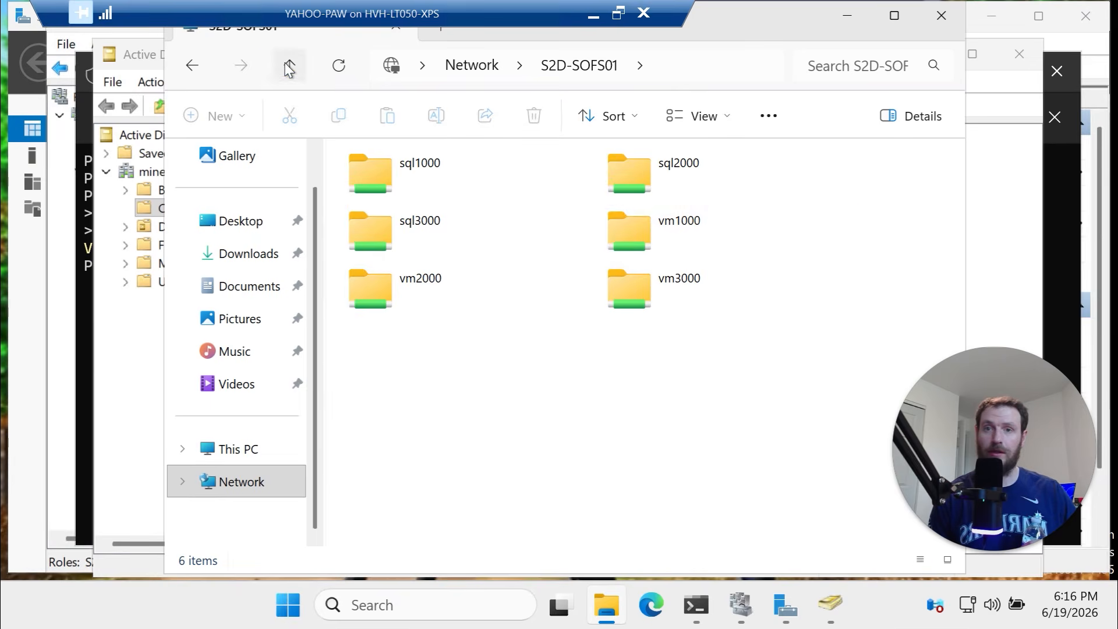
{"action": "left_click", "coordinate": [663, 227]}
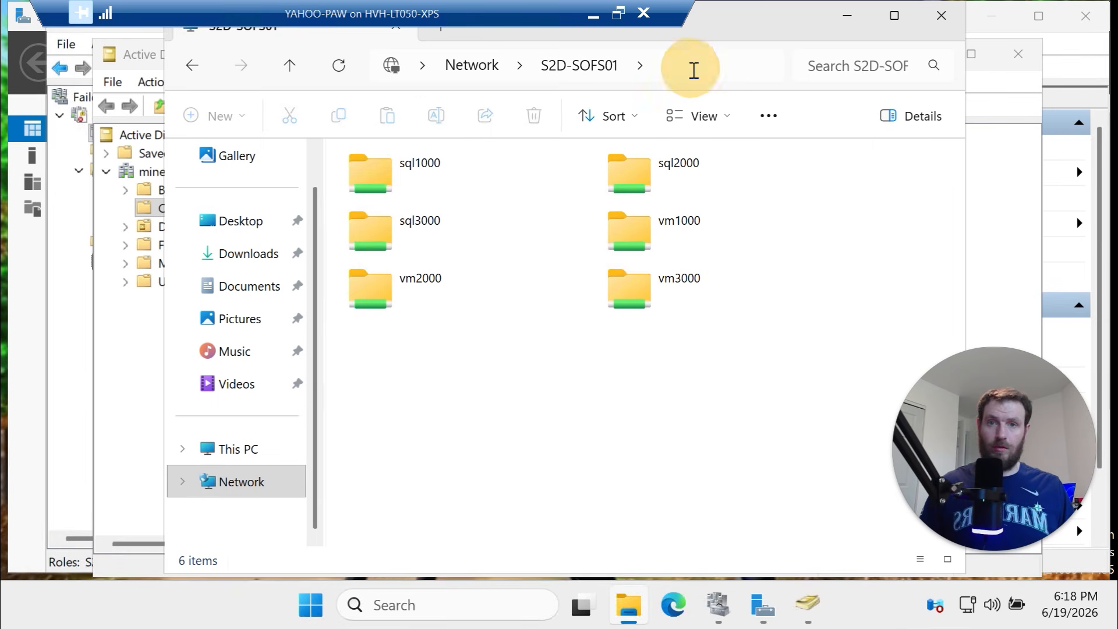
{"action": "left_click", "coordinate": [692, 68]}
{"action": "left_click", "coordinate": [572, 65]}
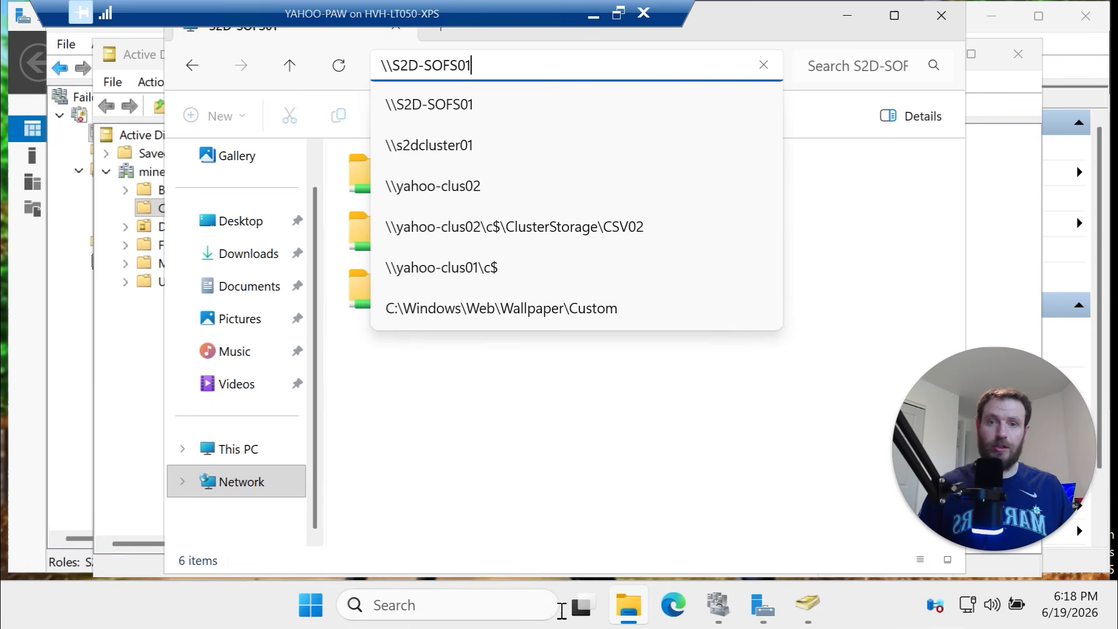
{"action": "key", "text": "BackSpace"}
{"action": "key", "text": "BackSpace"}
{"action": "key", "text": "BackSpace"}
{"action": "key", "text": "BackSpace"}
{"action": "key", "text": "BackSpace"}
{"action": "key", "text": "BackSpace"}
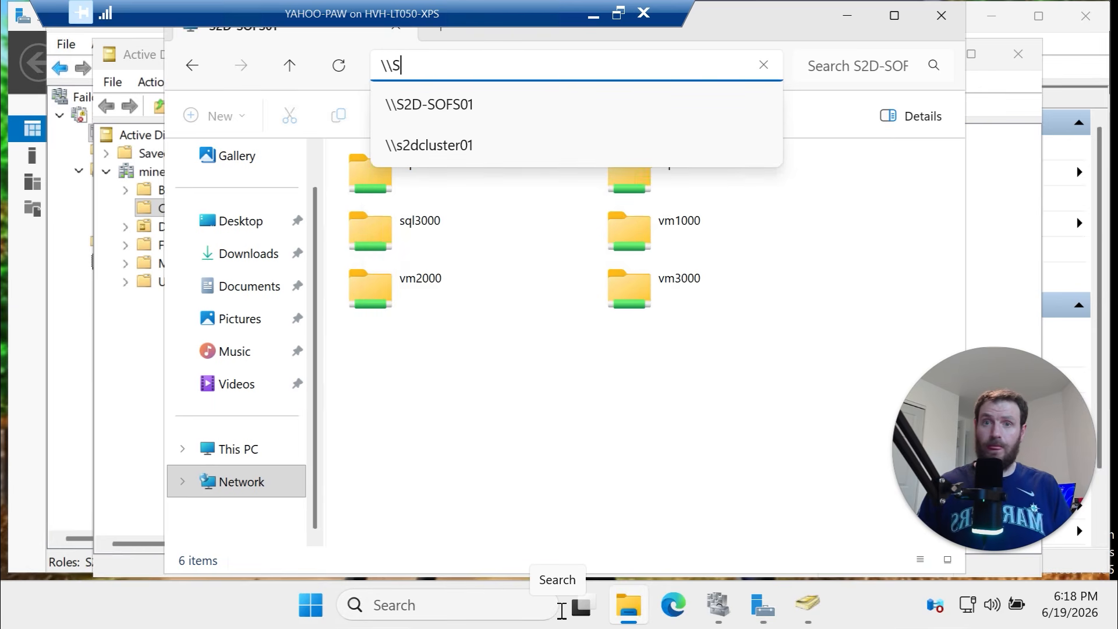
Browse \\yahoo-clus01\c$ to ClusterStorage\CSV01\VM1000
{"action": "type", "text": "clus"}
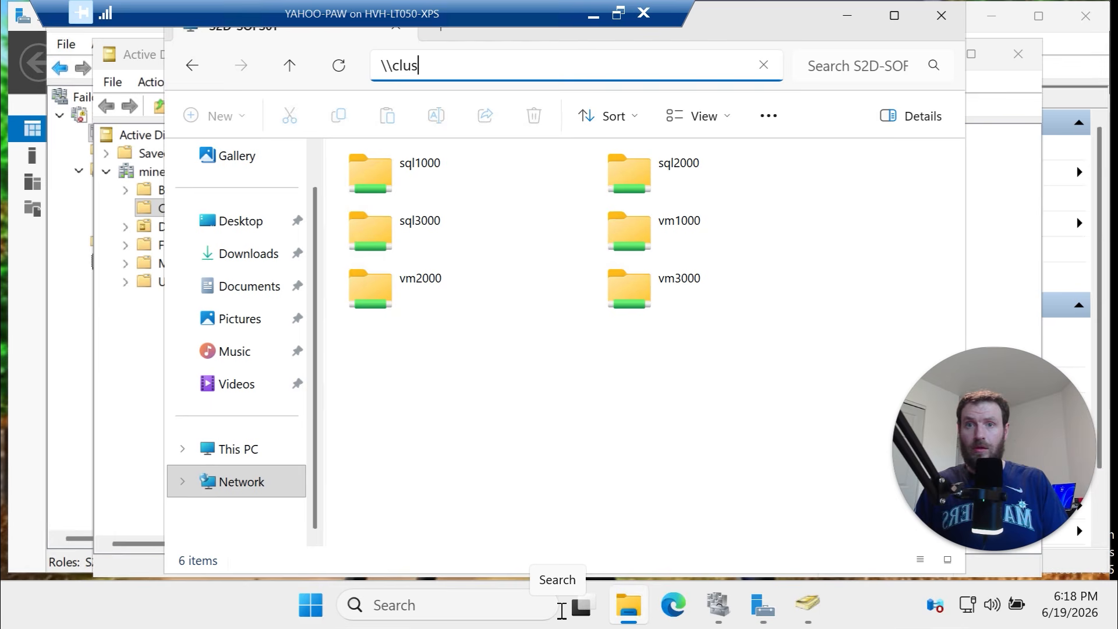
{"action": "type", "text": "u"}
{"action": "key", "text": "BackSpace"}
{"action": "key", "text": "BackSpace"}
{"action": "key", "text": "BackSpace"}
{"action": "type", "text": "ya"}
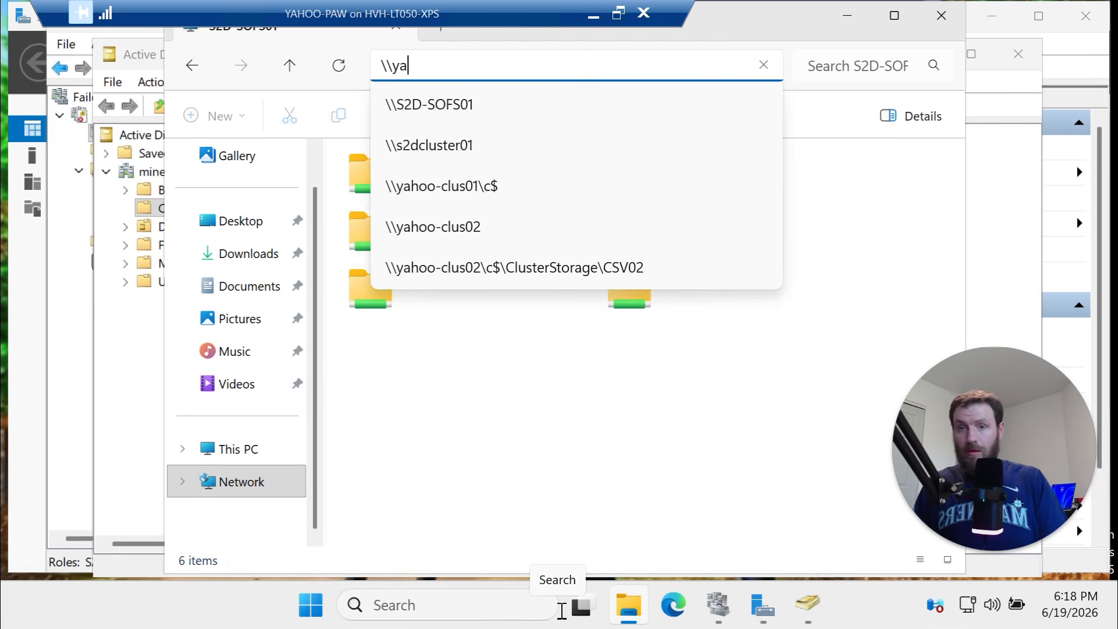
{"action": "type", "text": "hoo-clus0"}
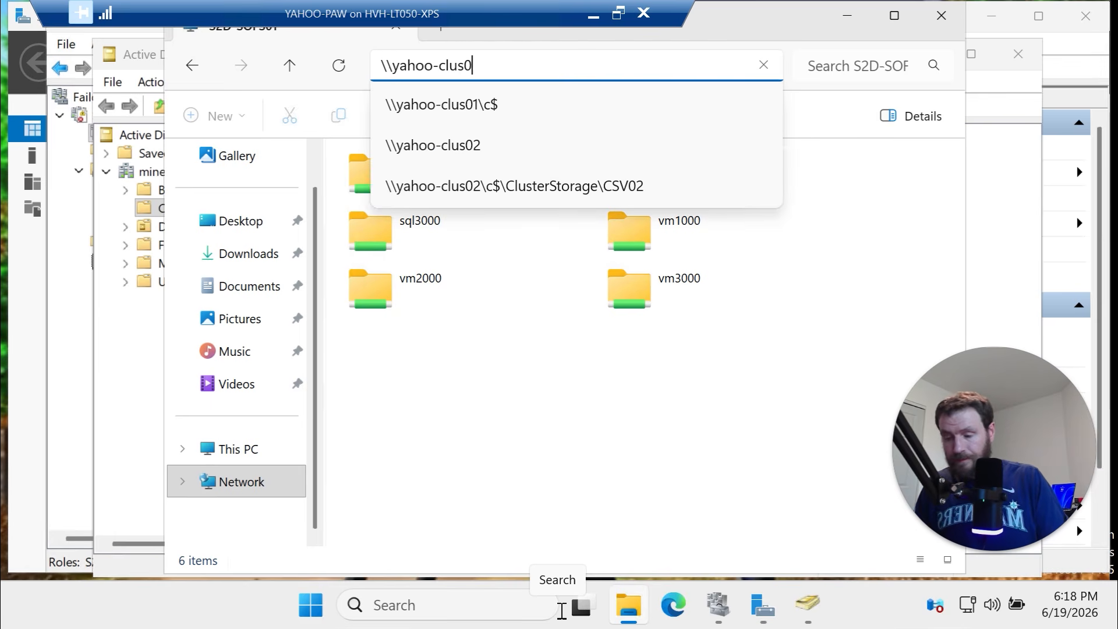
{"action": "type", "text": "1\\c$"}
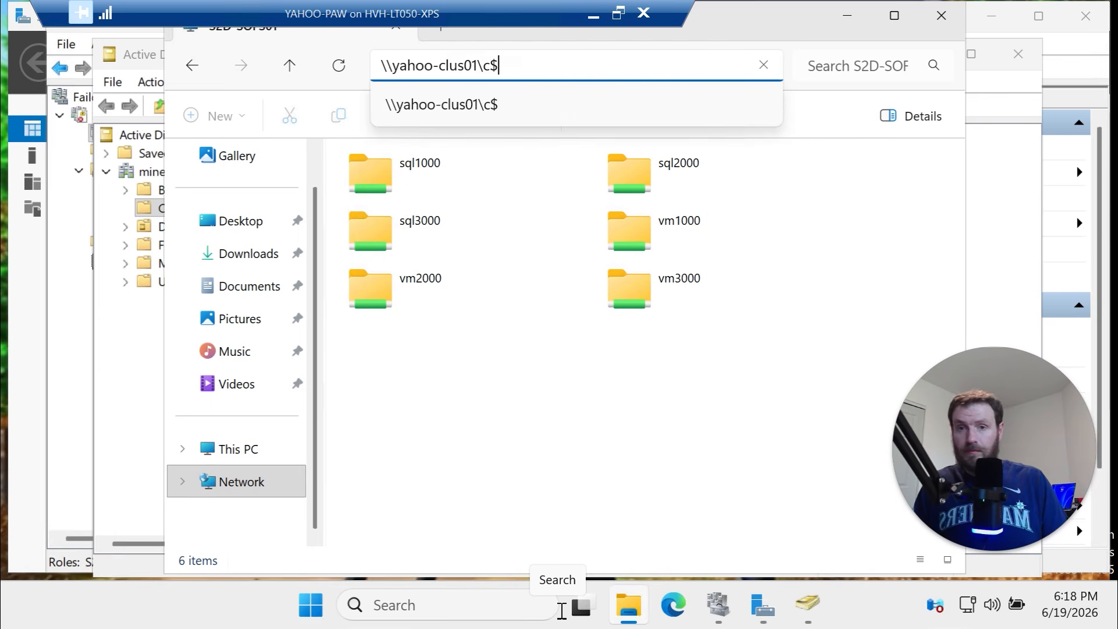
{"action": "key", "text": "Return"}
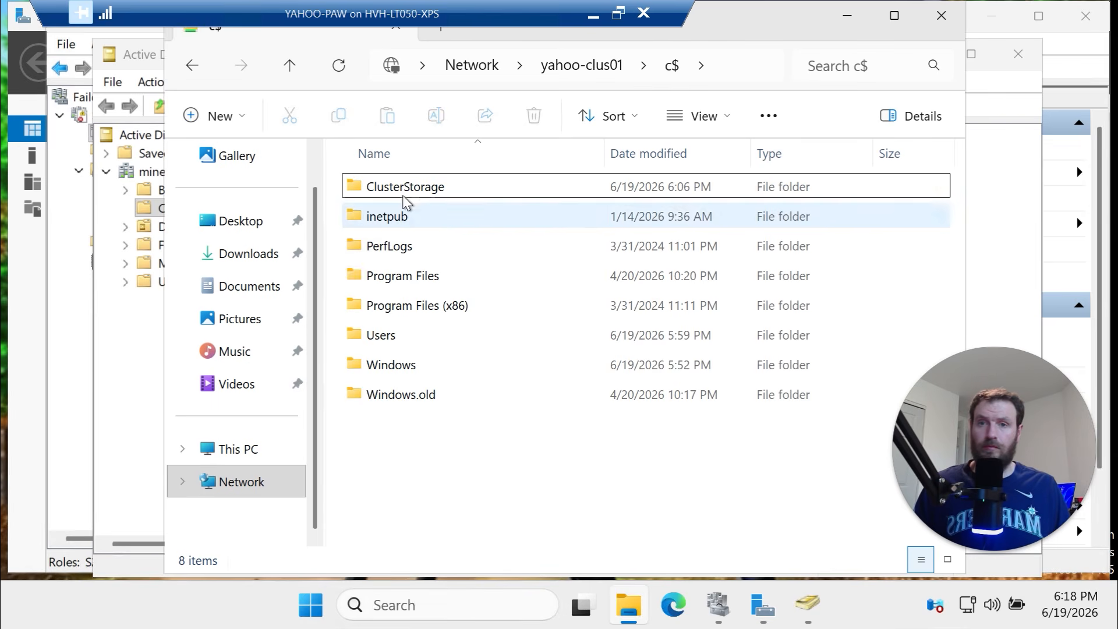
{"action": "double_click", "coordinate": [407, 189]}
{"action": "double_click", "coordinate": [446, 189]}
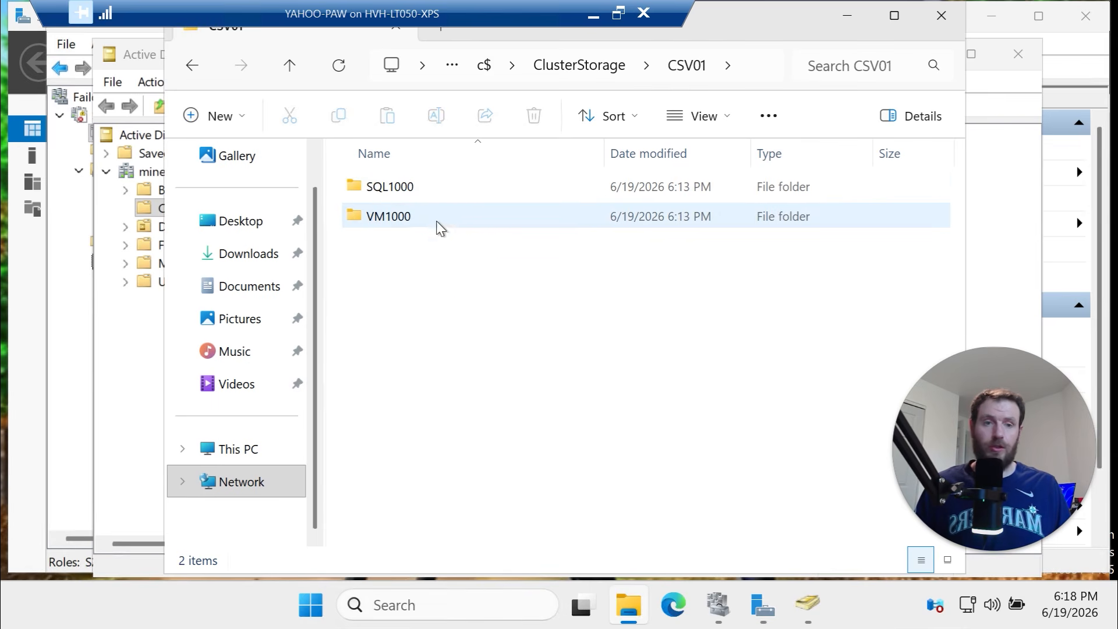
{"action": "double_click", "coordinate": [435, 221]}
Create a new text document named yahoo01 in VM1000
{"action": "right_click", "coordinate": [485, 251]}
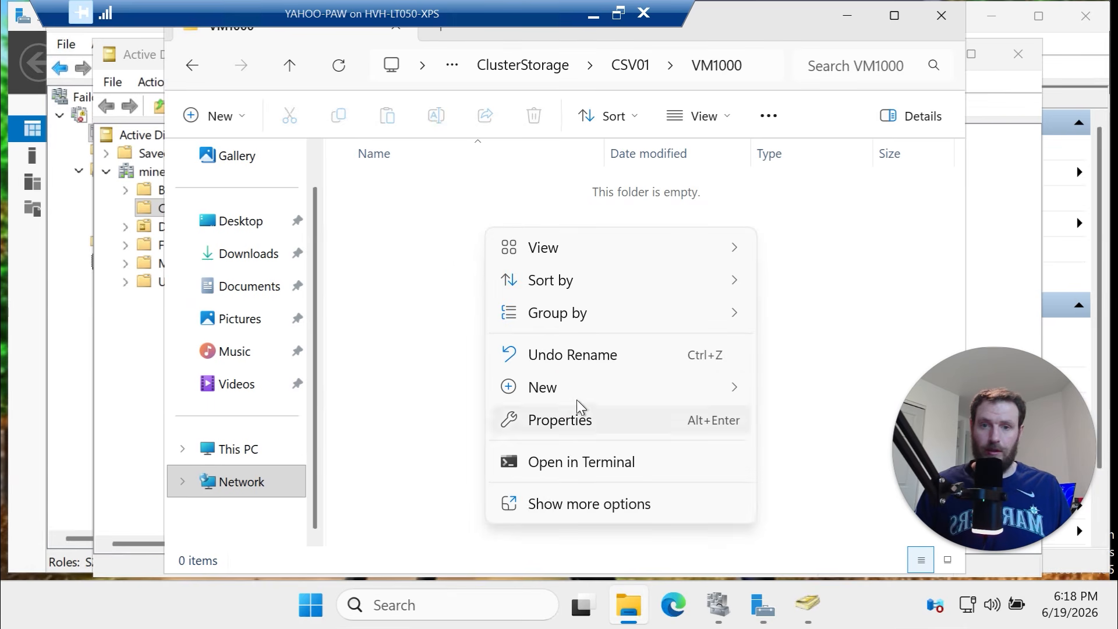
{"action": "left_click", "coordinate": [832, 490]}
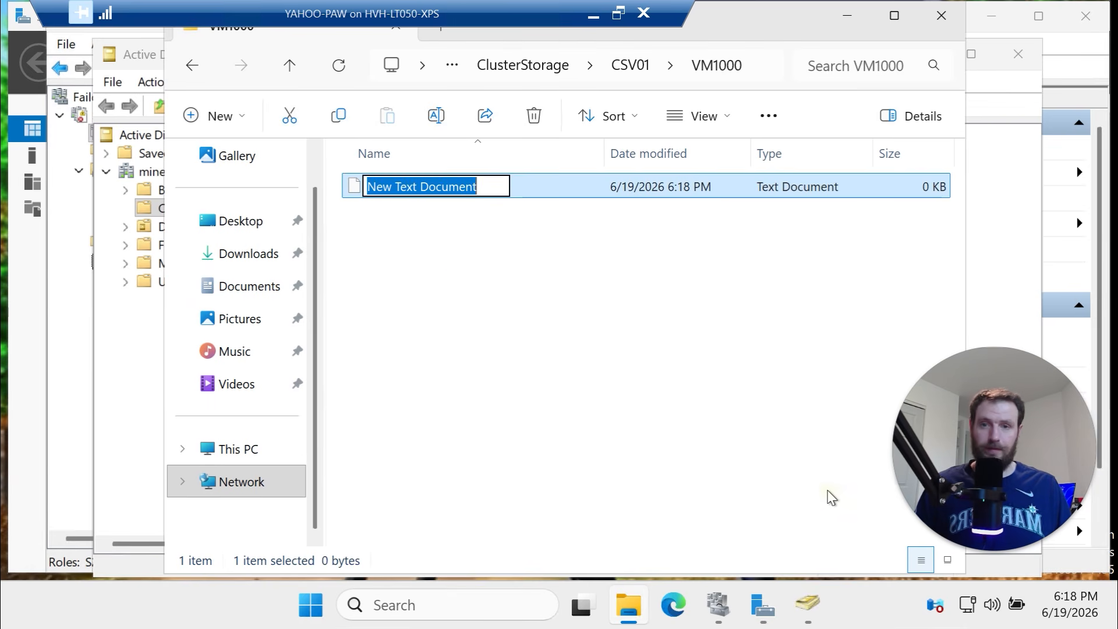
{"action": "type", "text": "yahoo01"}
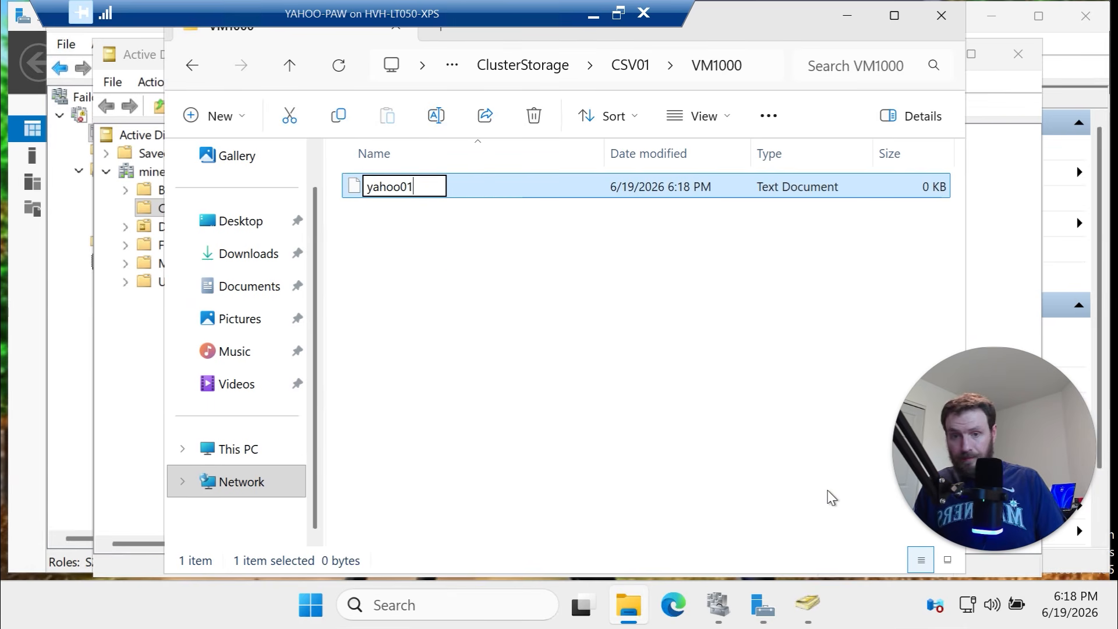
{"action": "key", "text": "Return"}
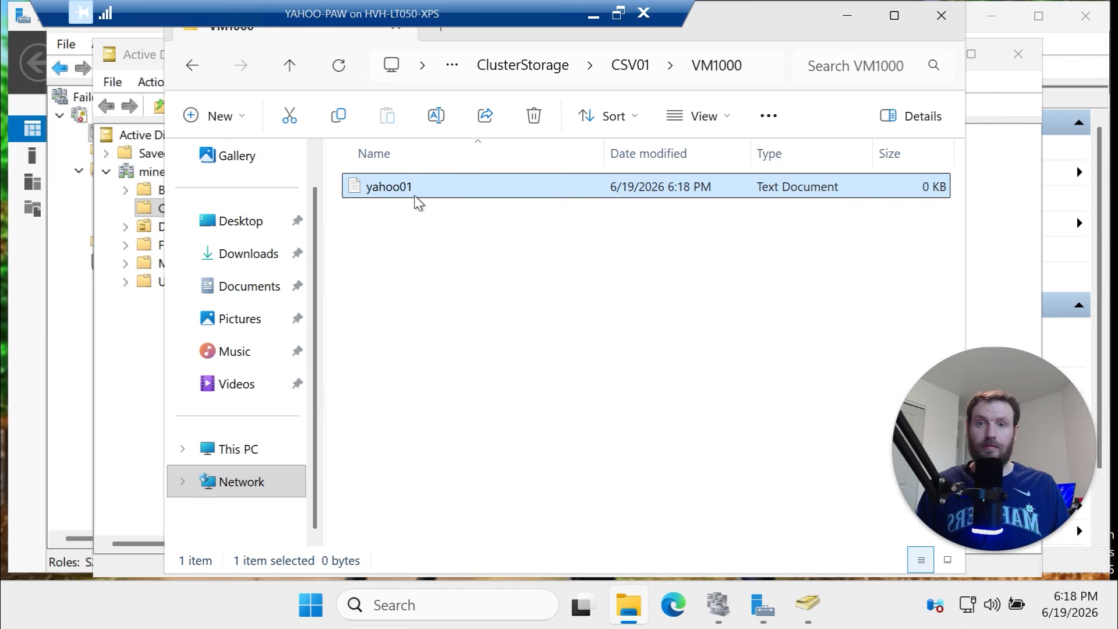
Write '<@:D' into yahoo01 in Notepad and save it
{"action": "right_click", "coordinate": [410, 187]}
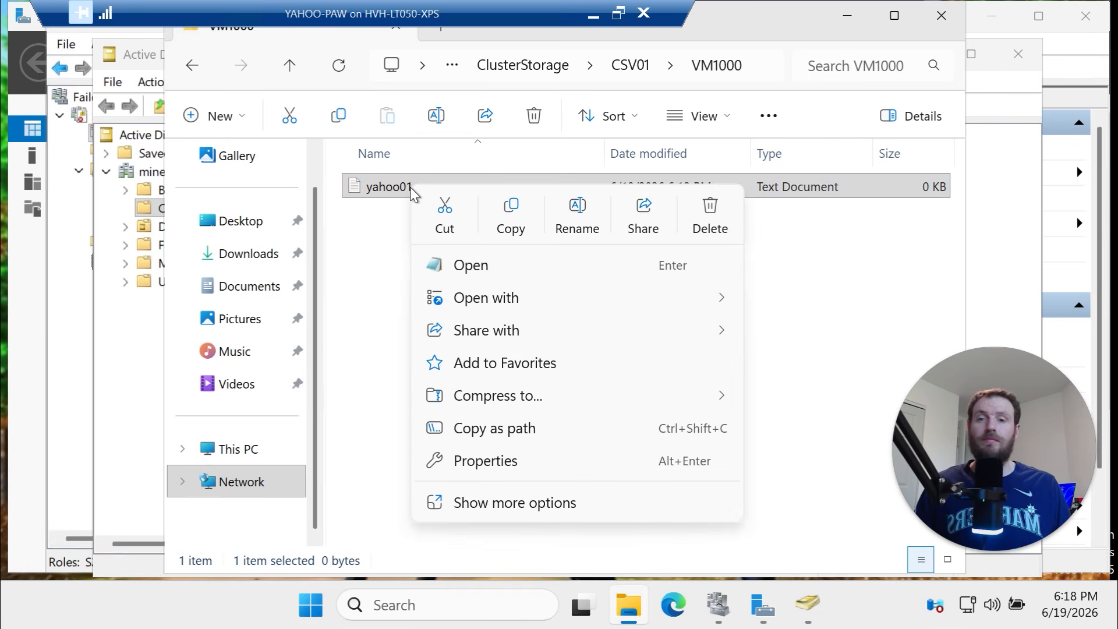
{"action": "left_click", "coordinate": [464, 272]}
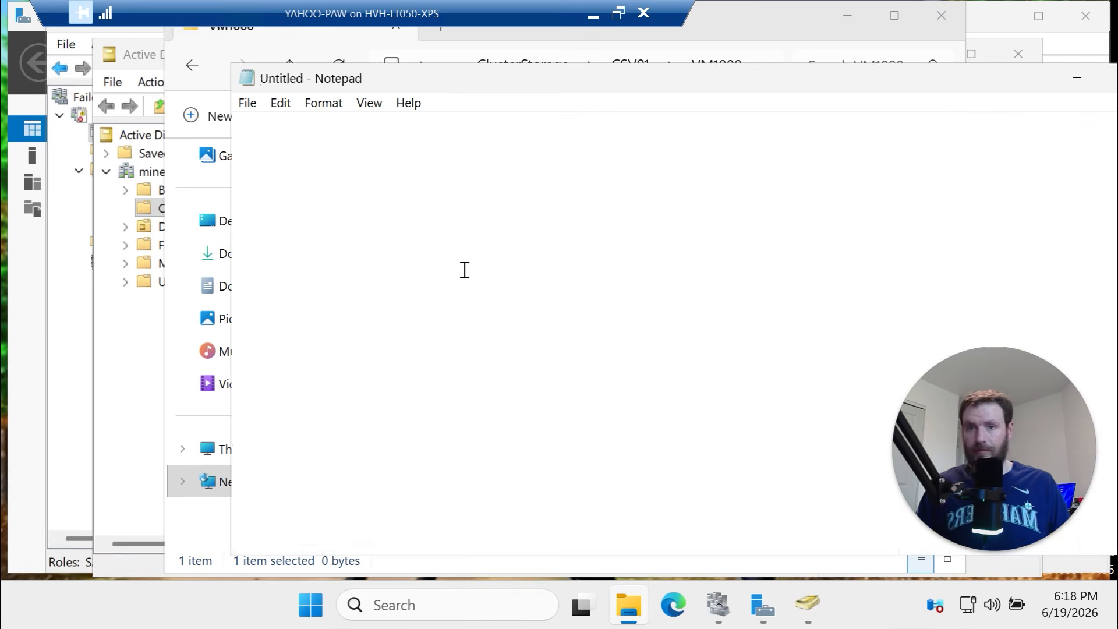
{"action": "type", "text": "<@:D"}
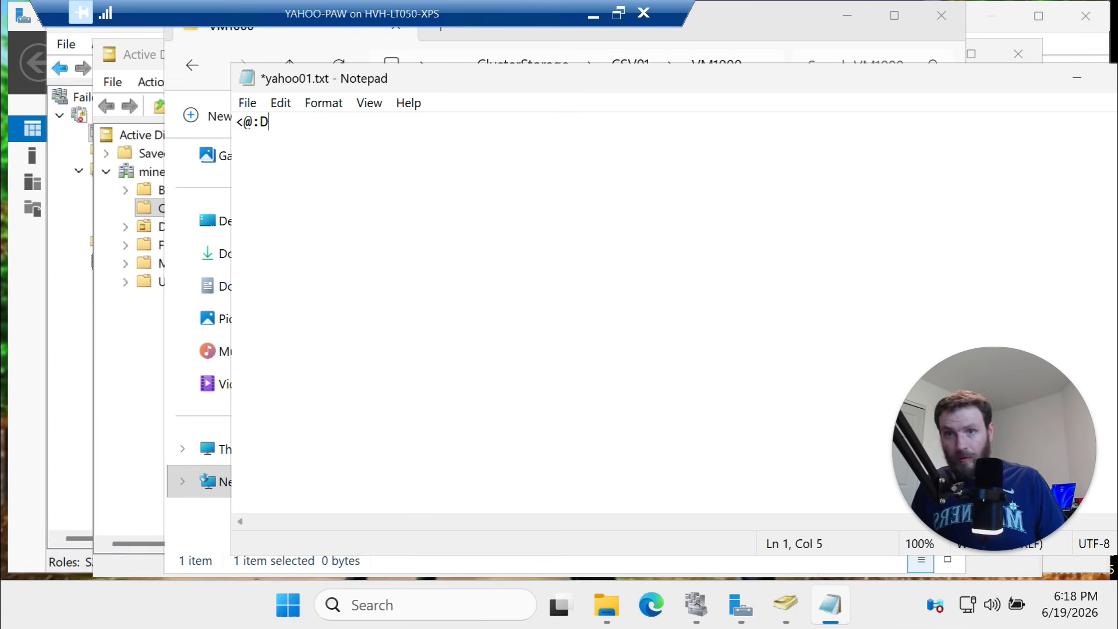
{"action": "left_click_drag", "start_coordinate": [571, 91], "coordinate": [439, 121]}
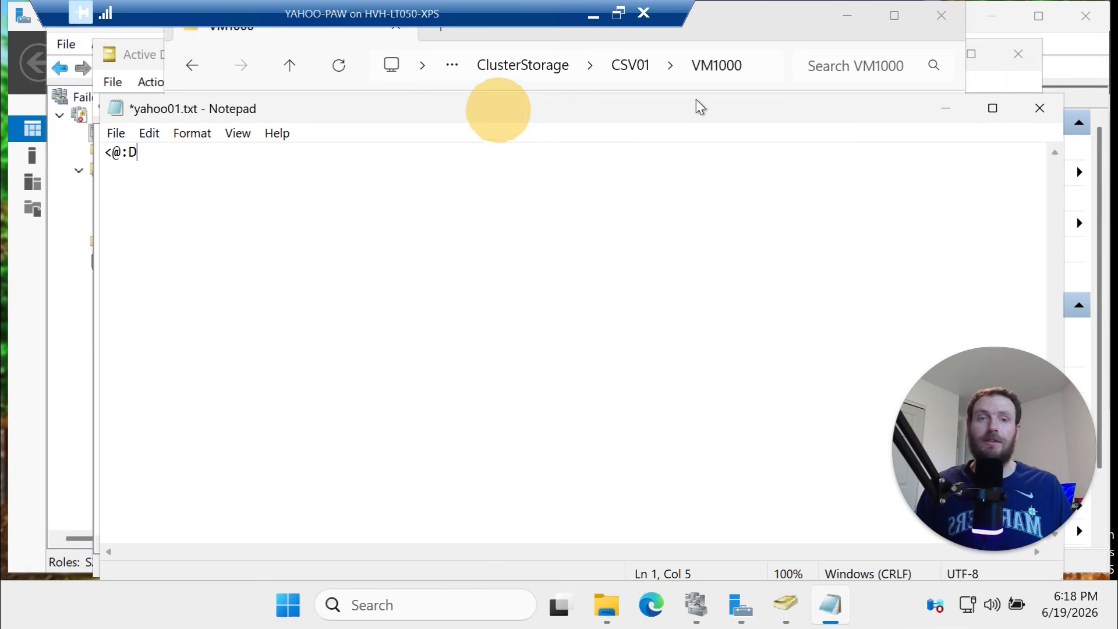
{"action": "left_click", "coordinate": [1040, 107]}
{"action": "left_click", "coordinate": [513, 324]}
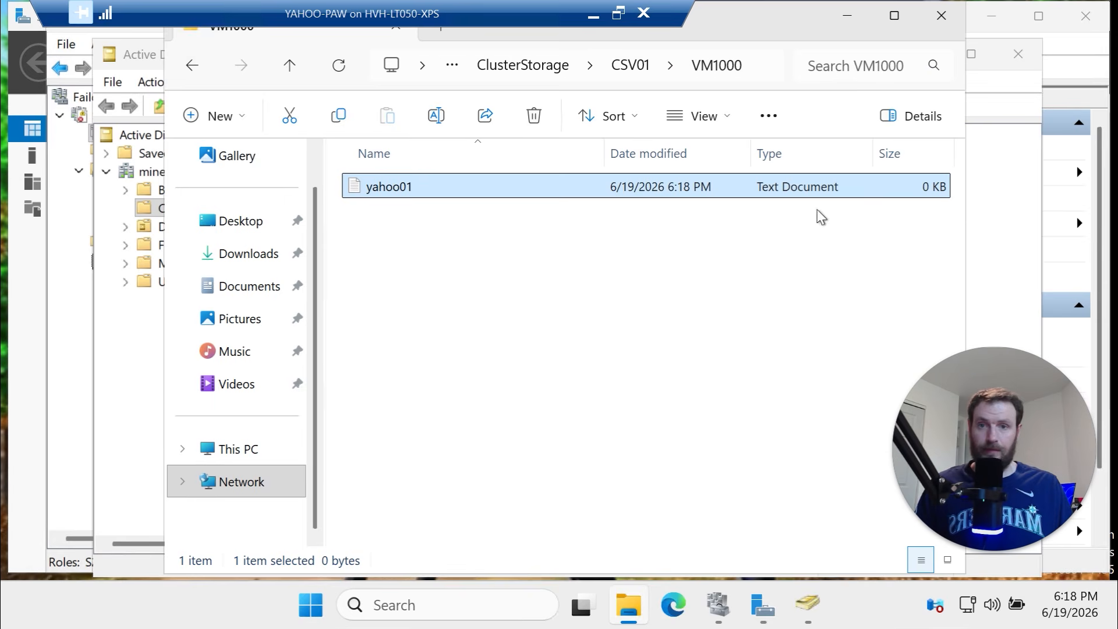
Switch File Explorer's address to the \\S2D-SOFS01 share list
{"action": "left_click", "coordinate": [999, 253]}
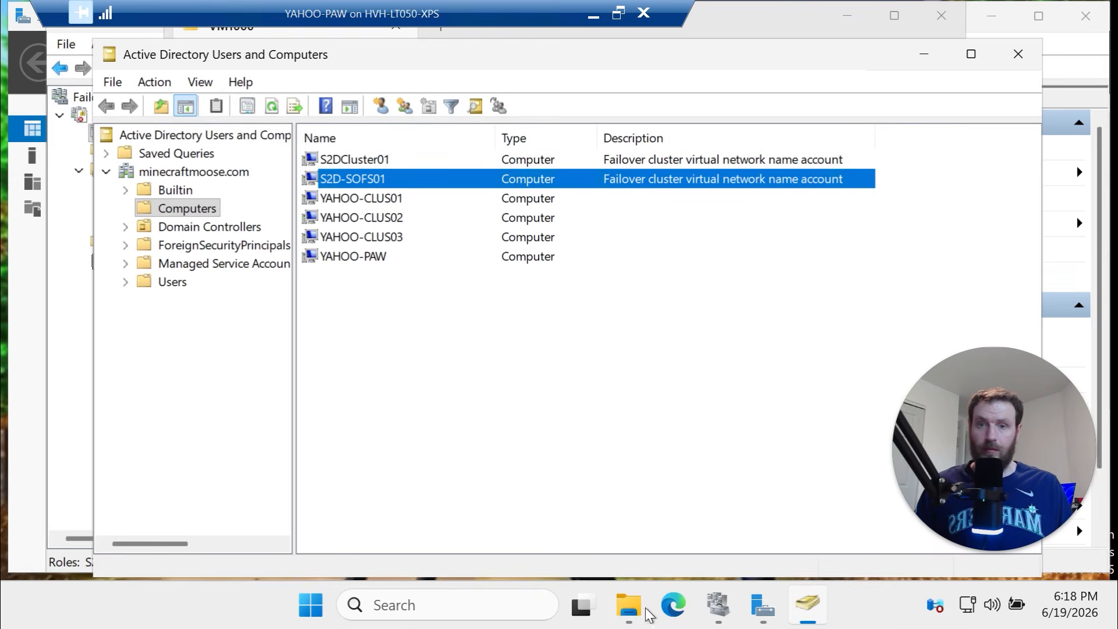
{"action": "left_click", "coordinate": [622, 603]}
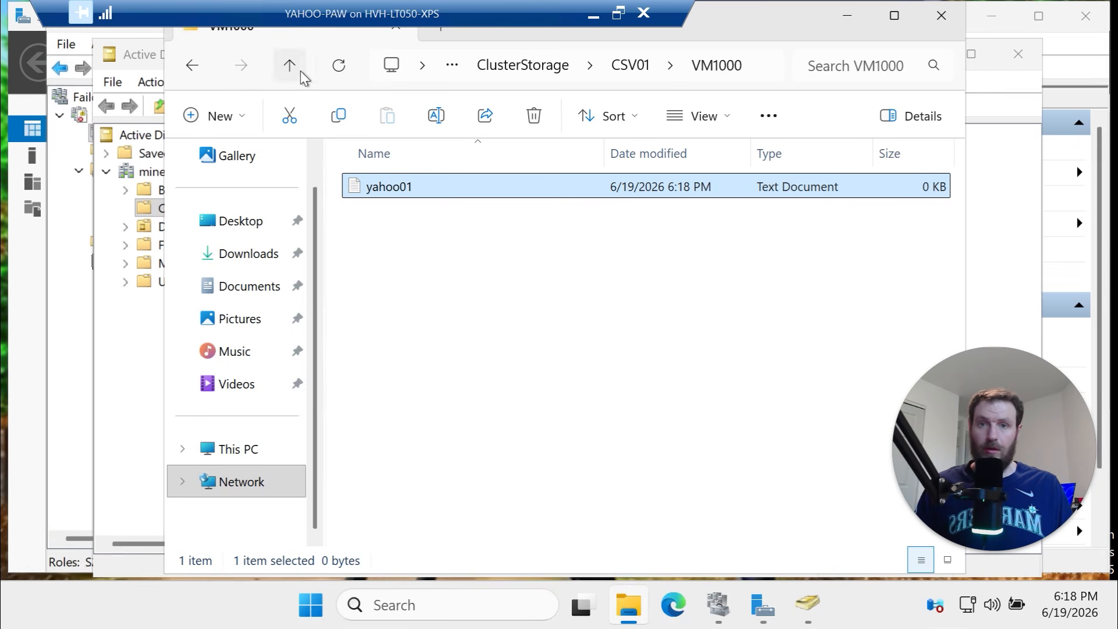
{"action": "left_click", "coordinate": [758, 69]}
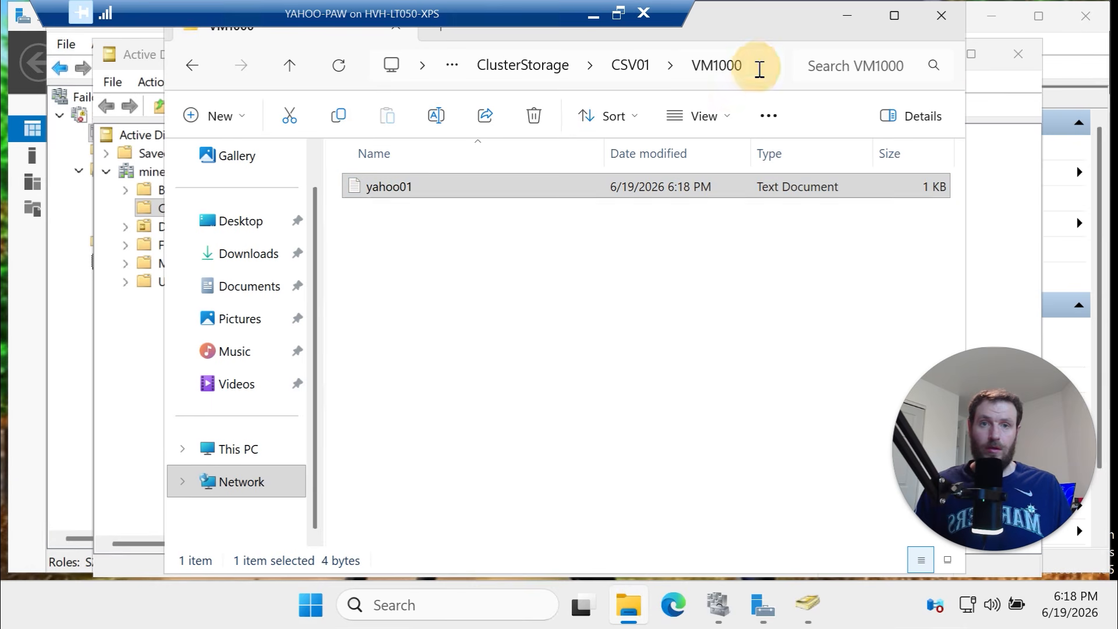
{"action": "left_click", "coordinate": [667, 70]}
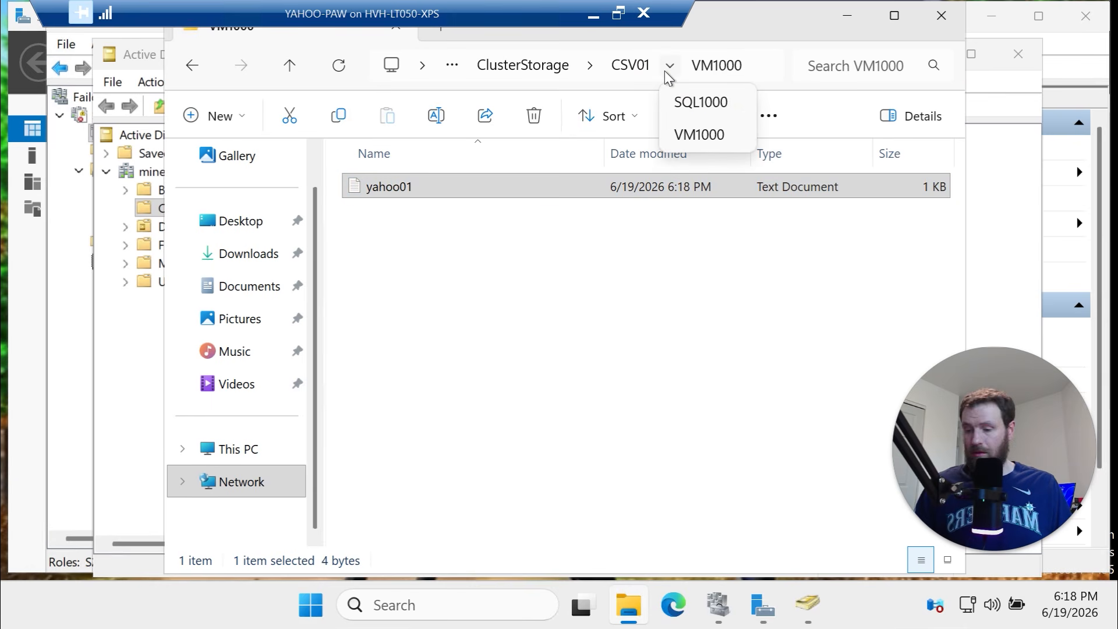
{"action": "left_click", "coordinate": [499, 69]}
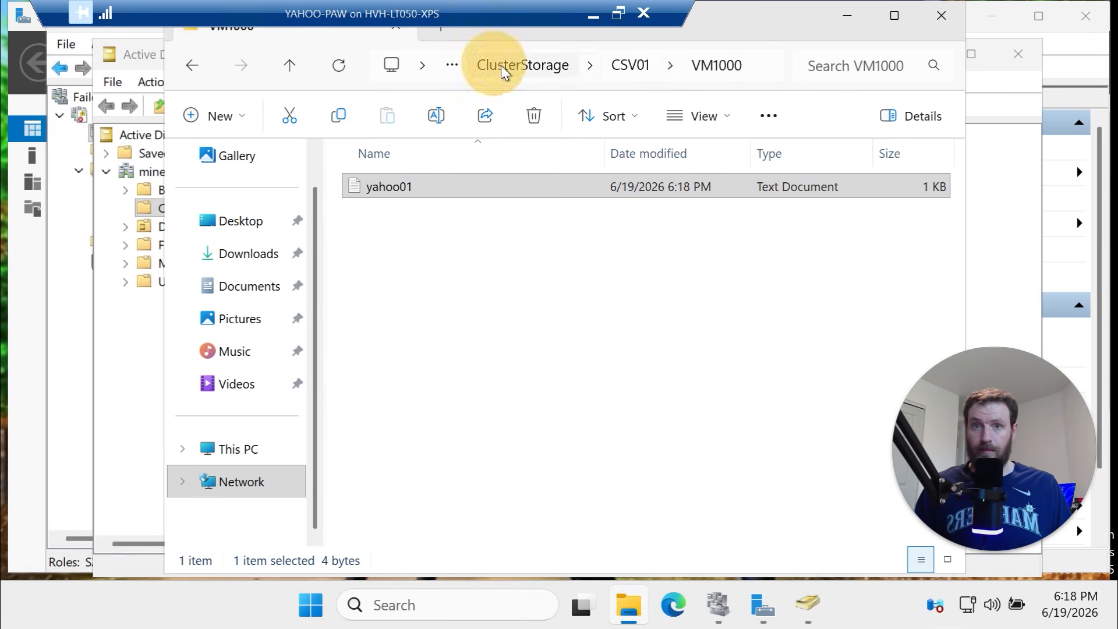
{"action": "left_click", "coordinate": [762, 61]}
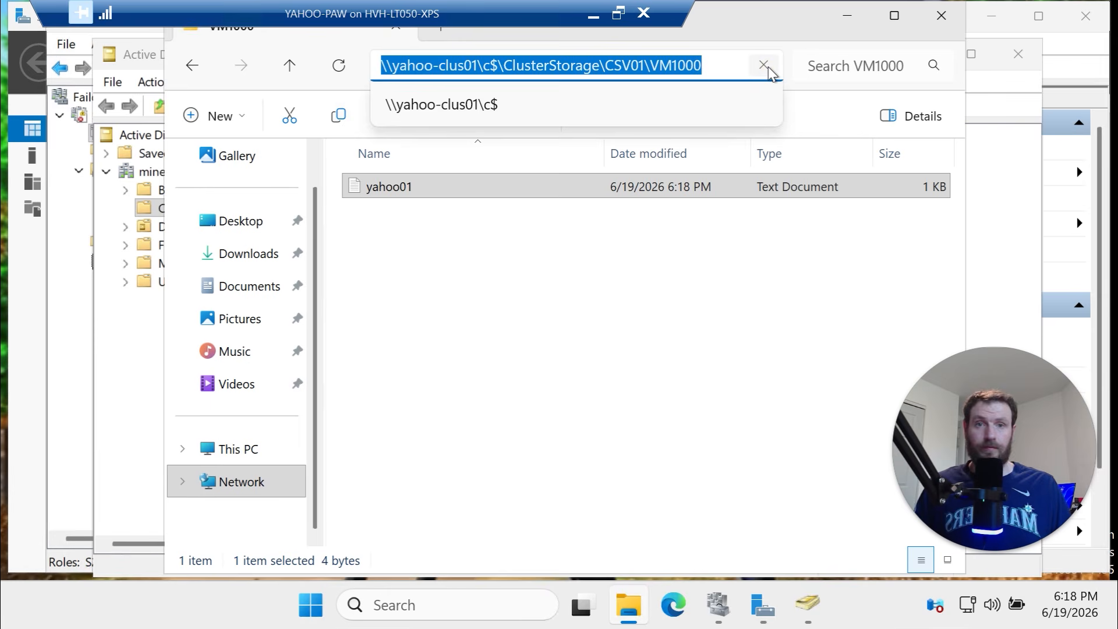
{"action": "type", "text": "\\\\"}
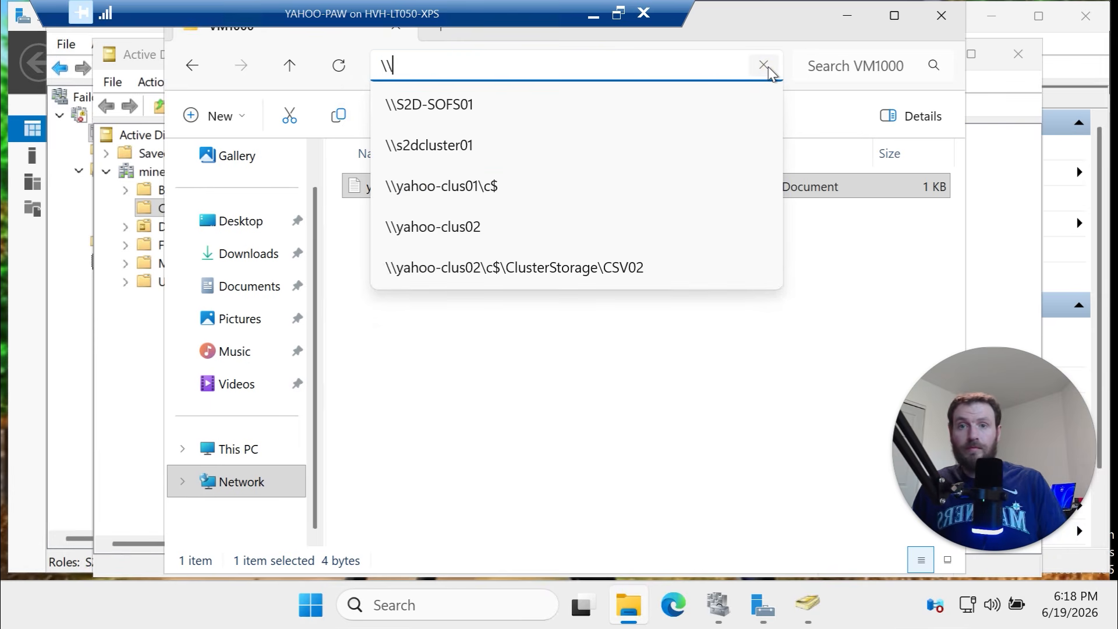
{"action": "left_click", "coordinate": [565, 106]}
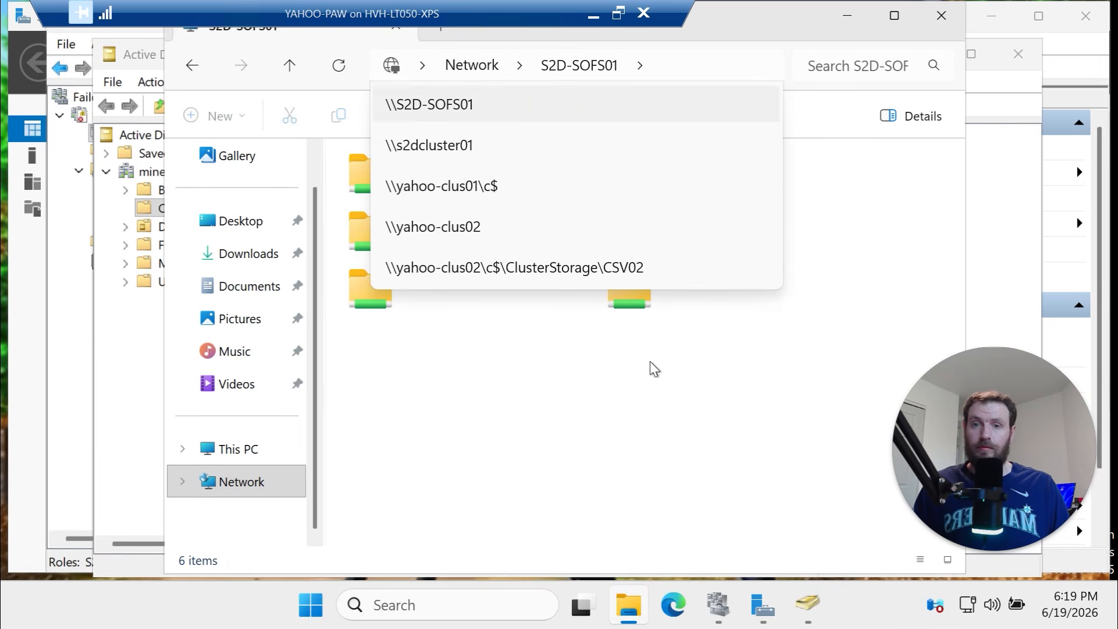
{"action": "left_click", "coordinate": [562, 107]}
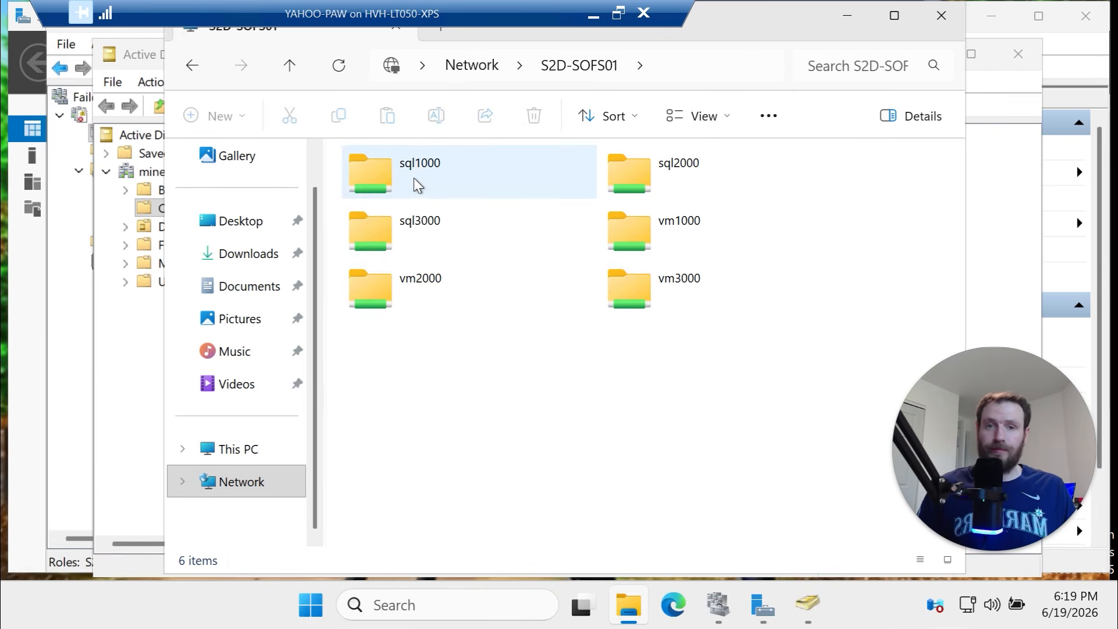
Open yahoo01 from the vm1000 share to confirm its '<@:D' text, then go to the host
{"action": "double_click", "coordinate": [621, 216]}
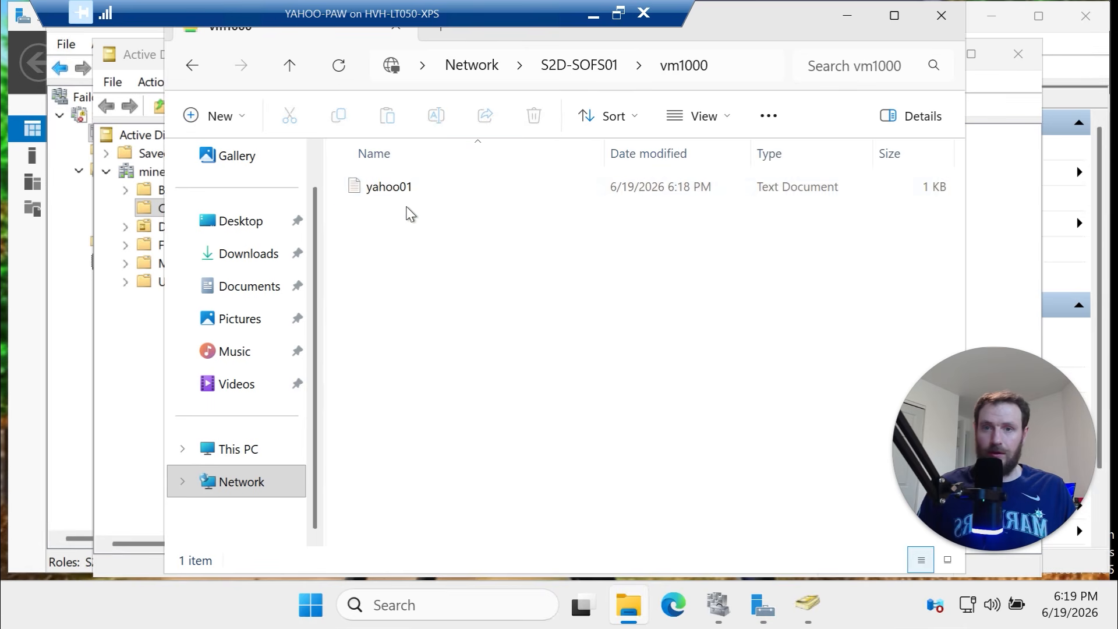
{"action": "double_click", "coordinate": [406, 187]}
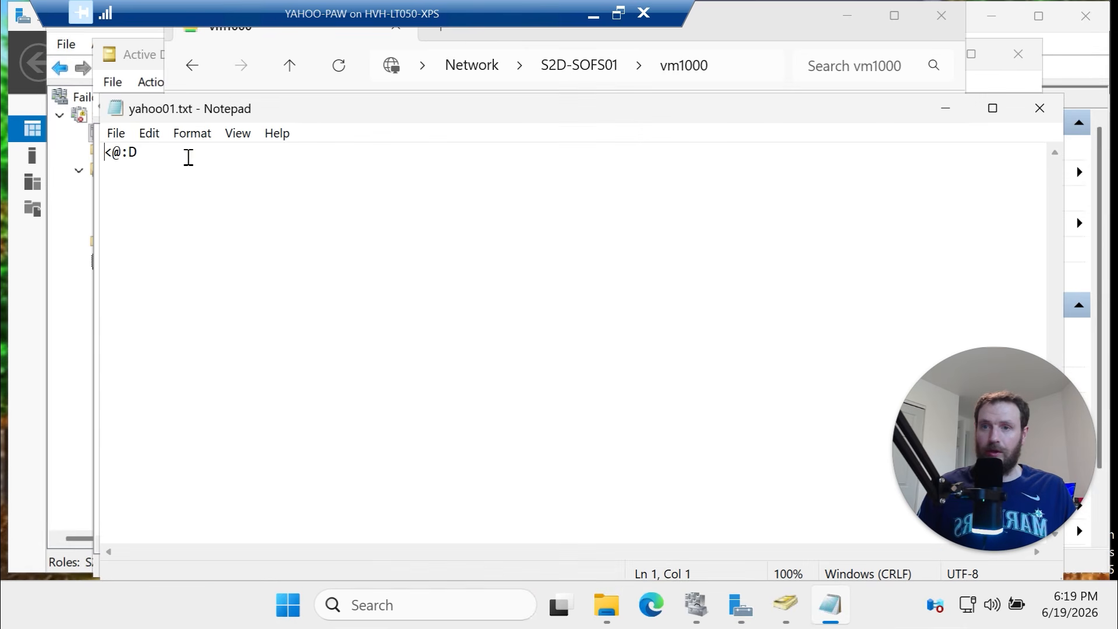
{"action": "left_click_drag", "start_coordinate": [188, 157], "coordinate": [34, 125]}
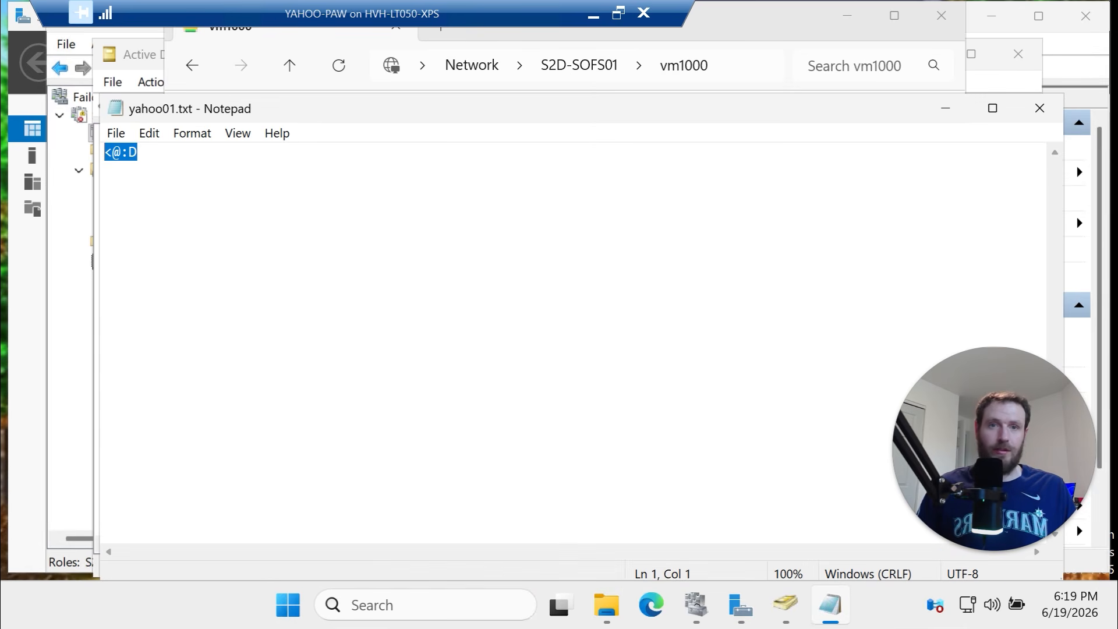
{"action": "left_click", "coordinate": [593, 14]}
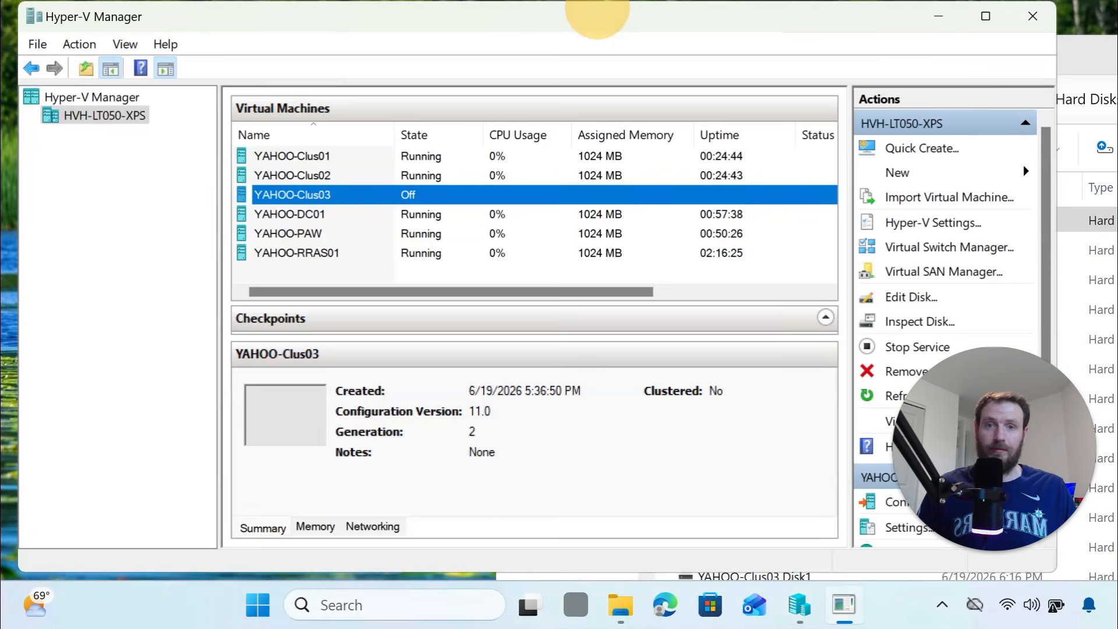
Start YAHOO-Clus03 from its context menu and reopen the YAHOO-PAW connection window
{"action": "right_click", "coordinate": [420, 195]}
{"action": "left_click", "coordinate": [525, 272]}
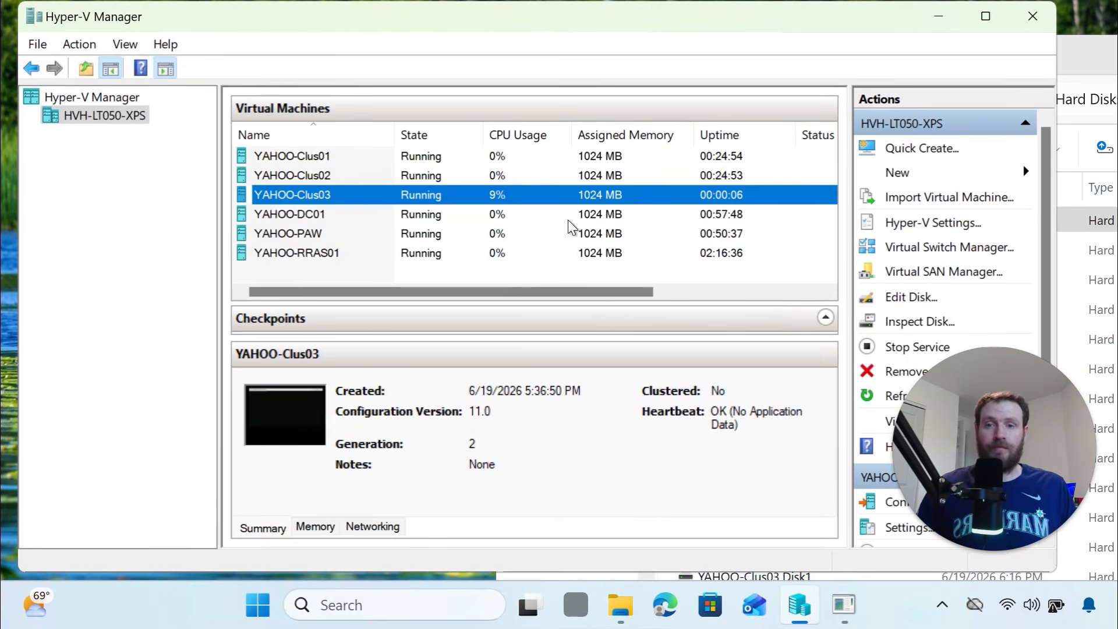
{"action": "mouse_move", "coordinate": [804, 609]}
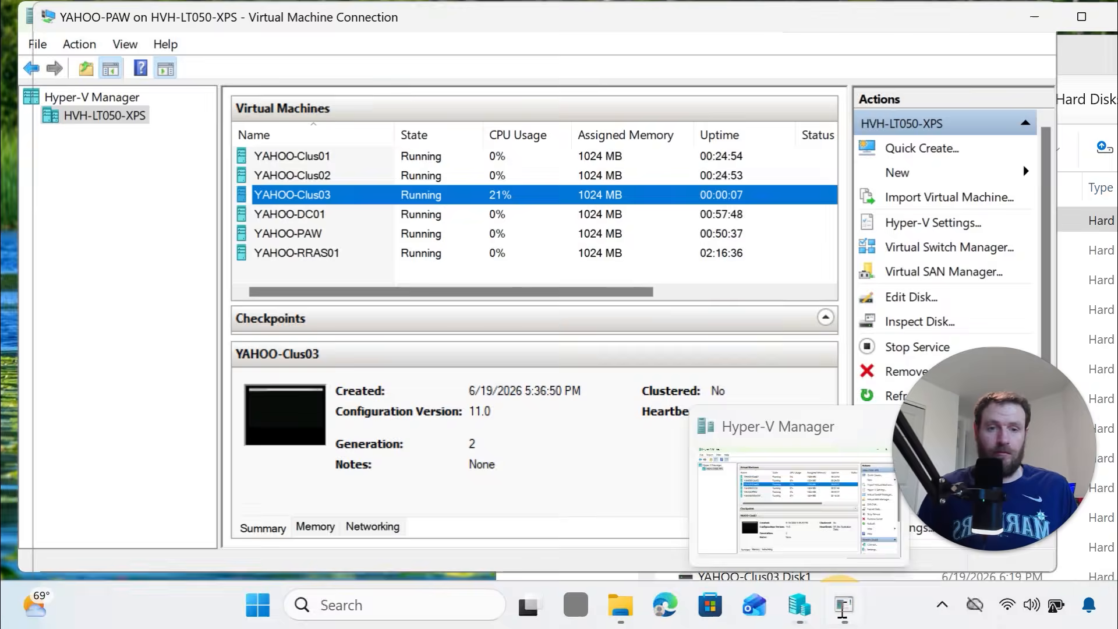
{"action": "left_click", "coordinate": [787, 534]}
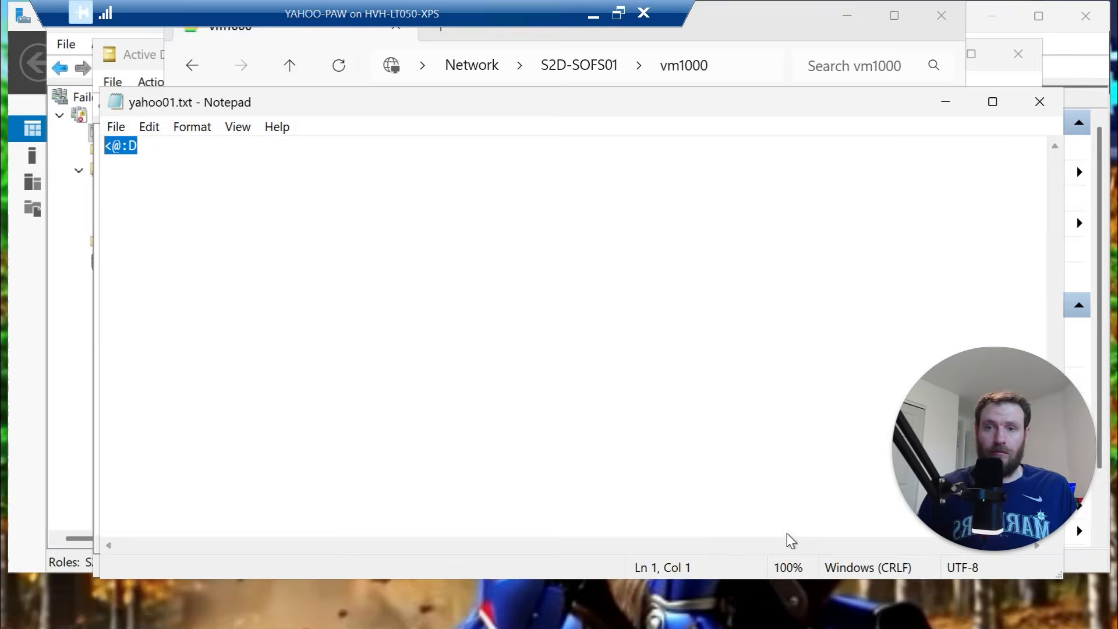
Close Notepad and the share window, then open a new Explorer at \\yahoo-clus01\c$
{"action": "left_click", "coordinate": [1040, 107]}
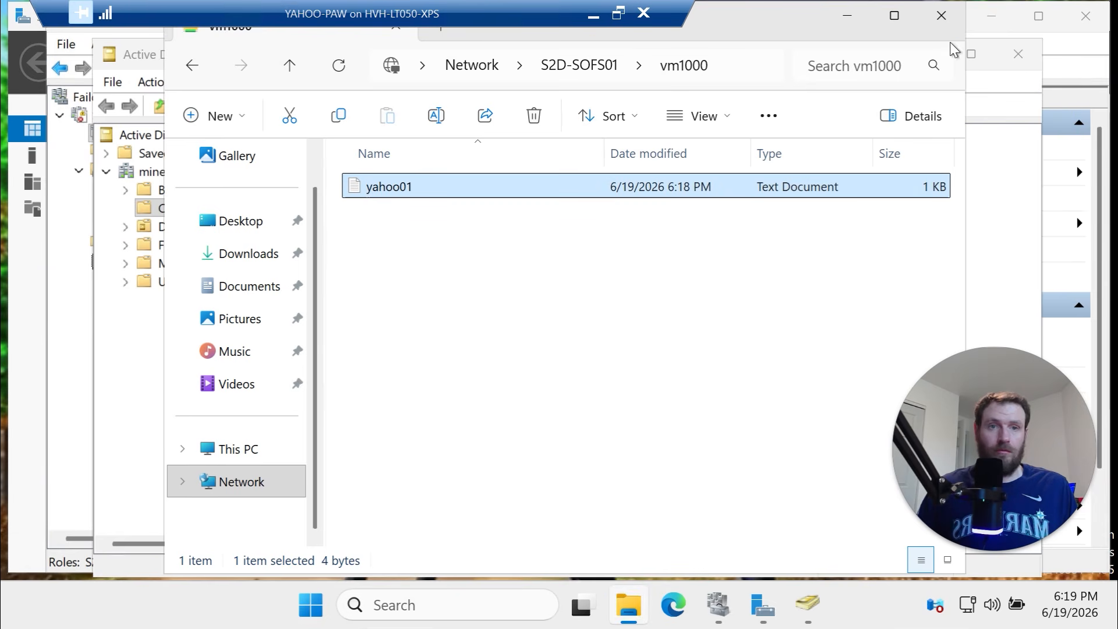
{"action": "left_click", "coordinate": [942, 18]}
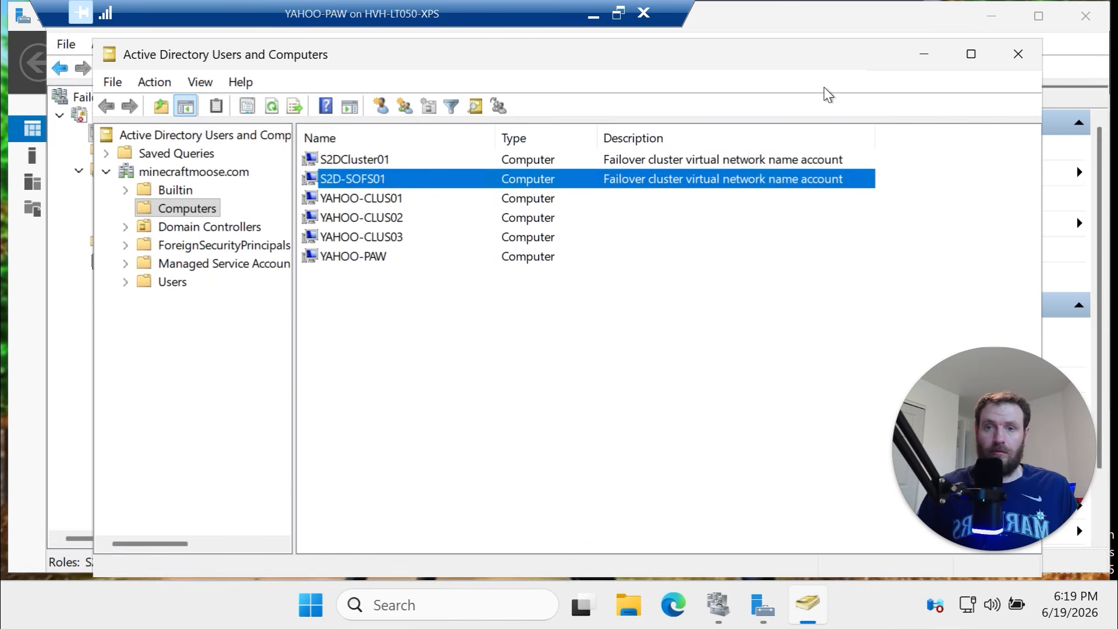
{"action": "left_click", "coordinate": [646, 609]}
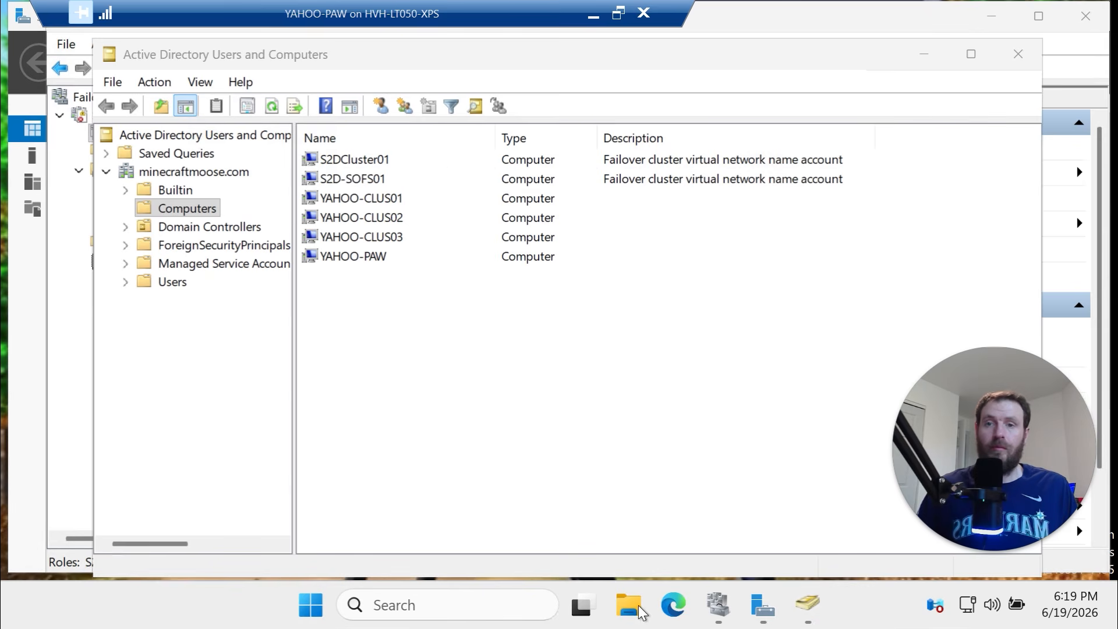
{"action": "left_click", "coordinate": [588, 61]}
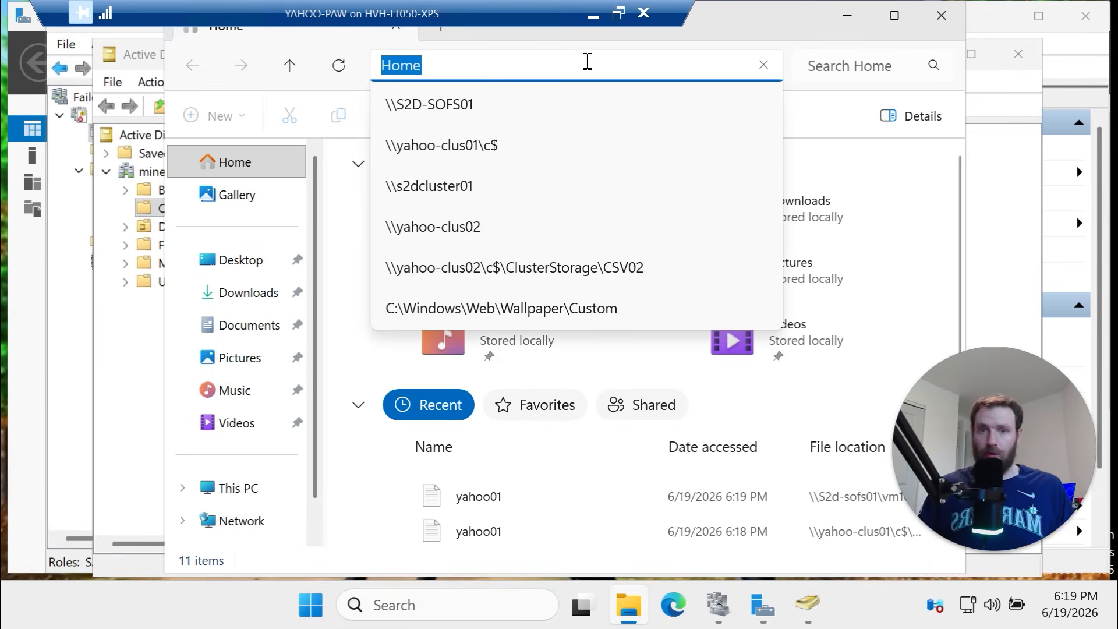
{"action": "type", "text": "\\\\"}
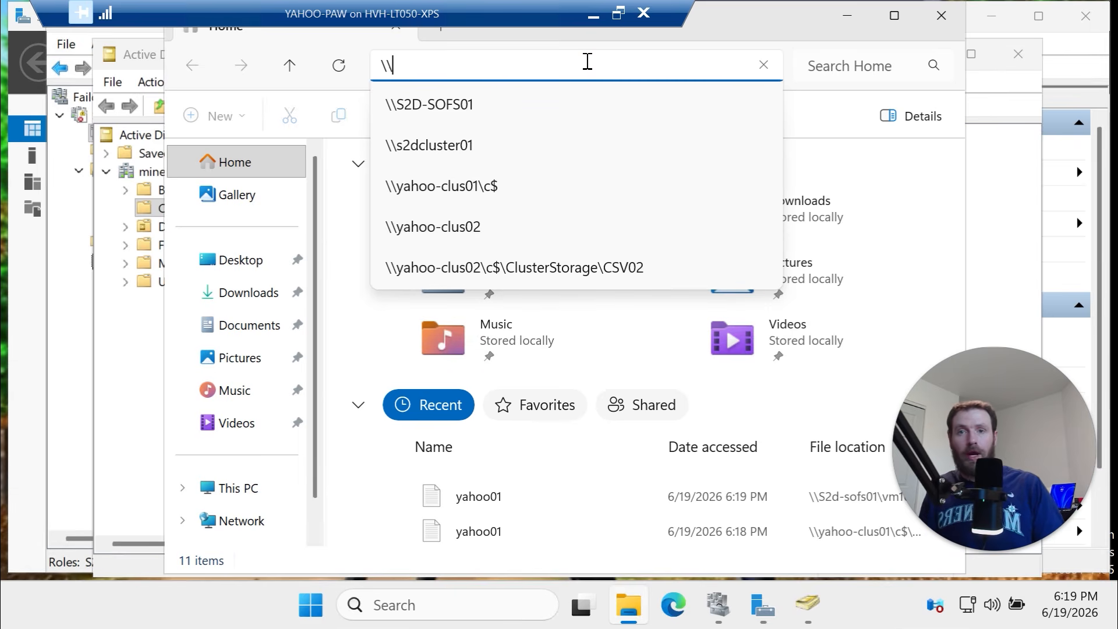
{"action": "type", "text": "yahoo"}
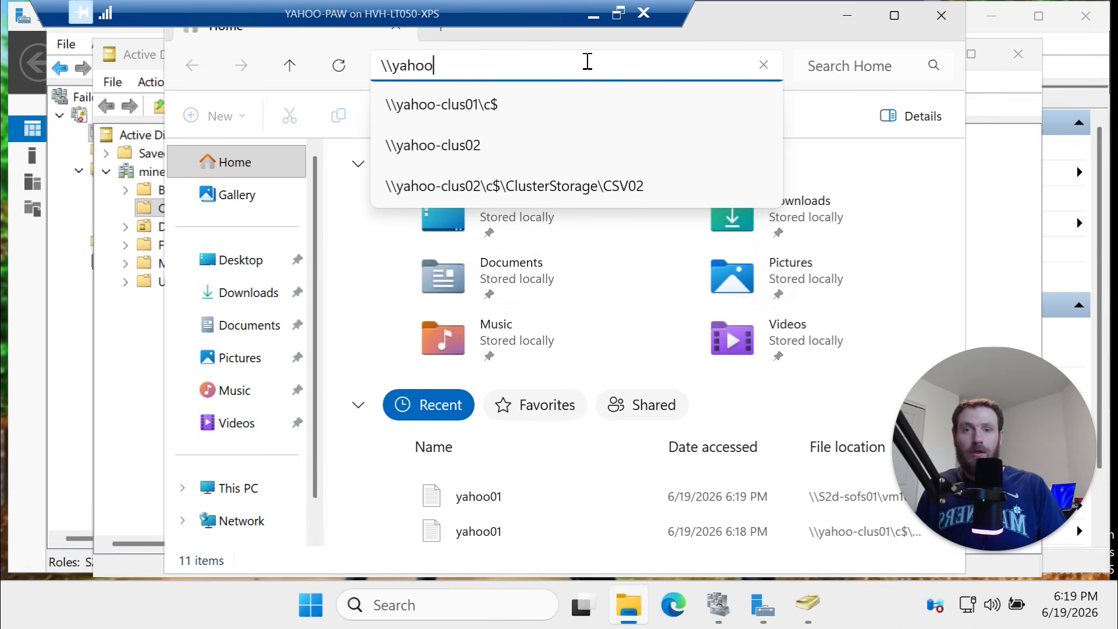
{"action": "type", "text": "-clus"}
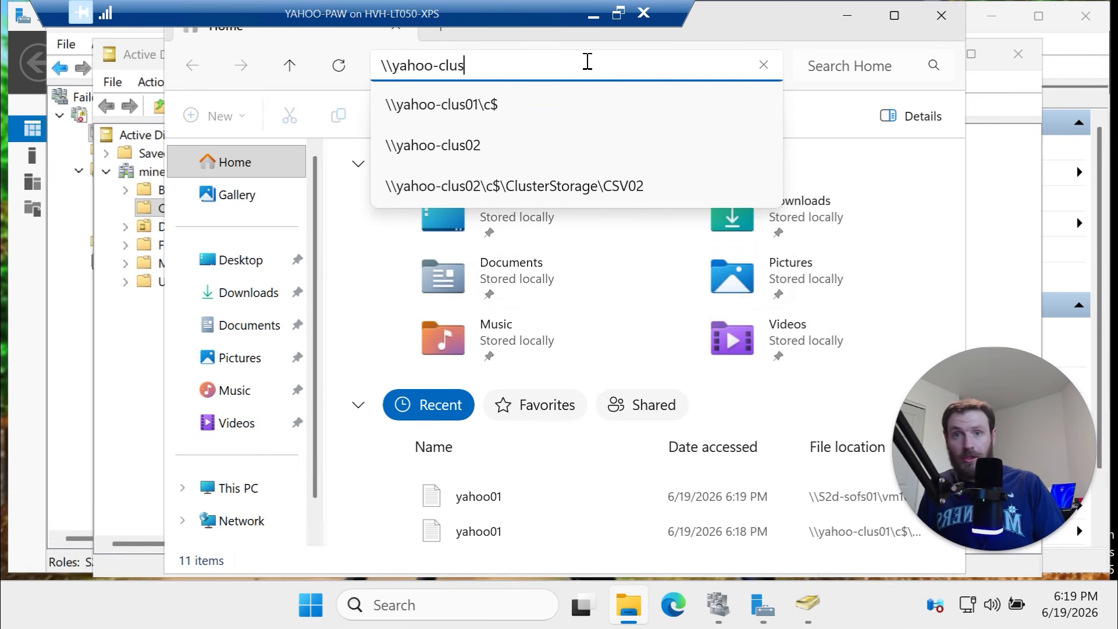
{"action": "type", "text": "01\\c$"}
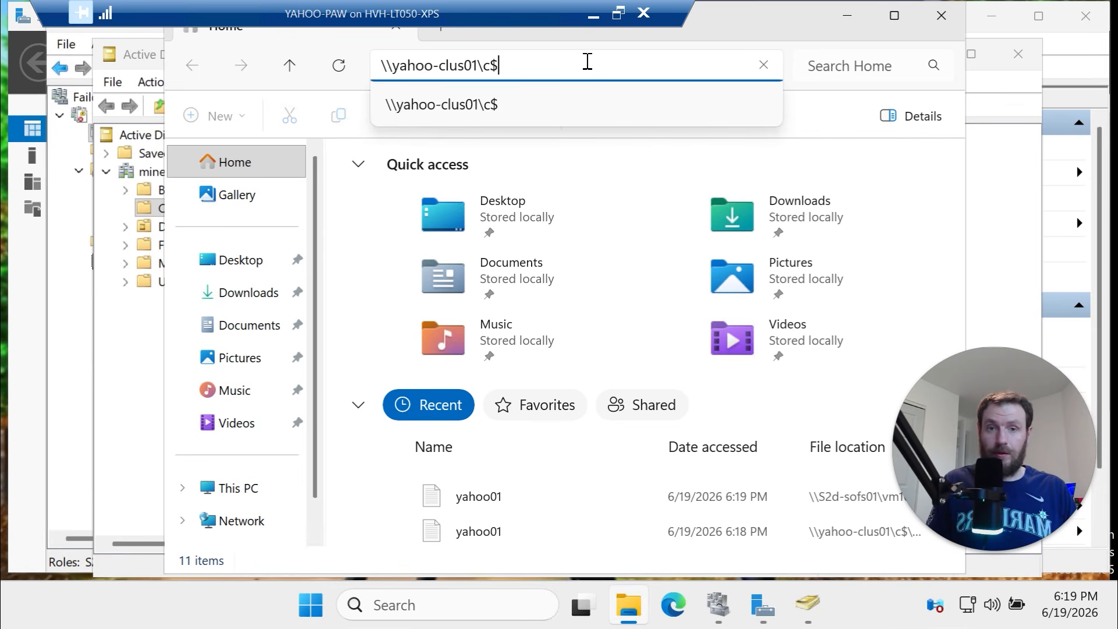
{"action": "key", "text": "Return"}
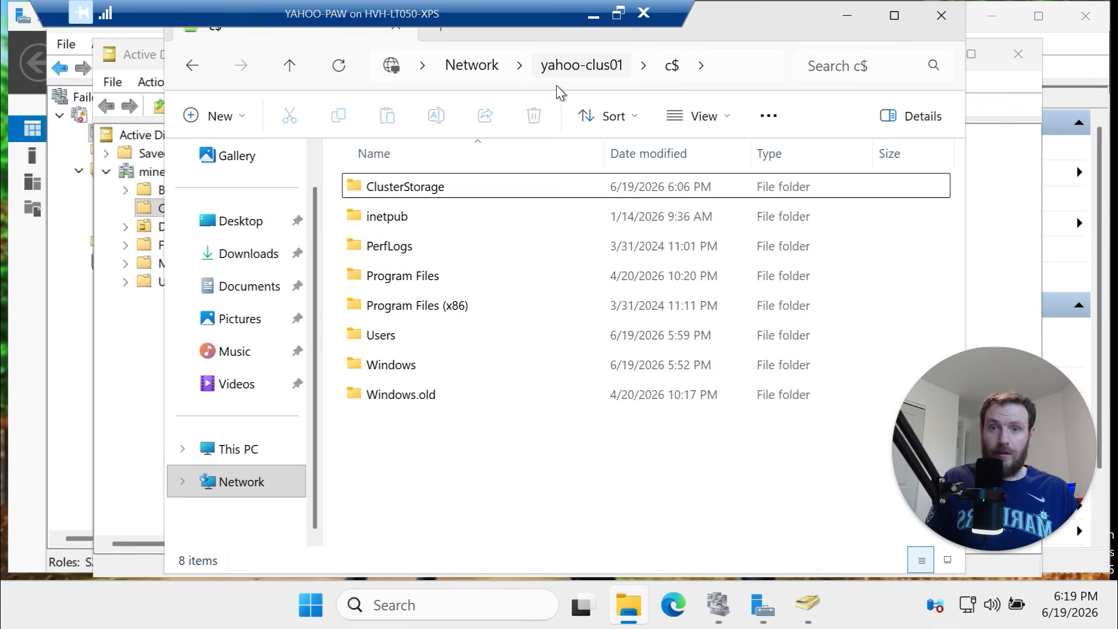
Open yahoo01 in ClusterStorage\CSV01\VM1000, check its text, and close it unchanged
{"action": "double_click", "coordinate": [491, 187]}
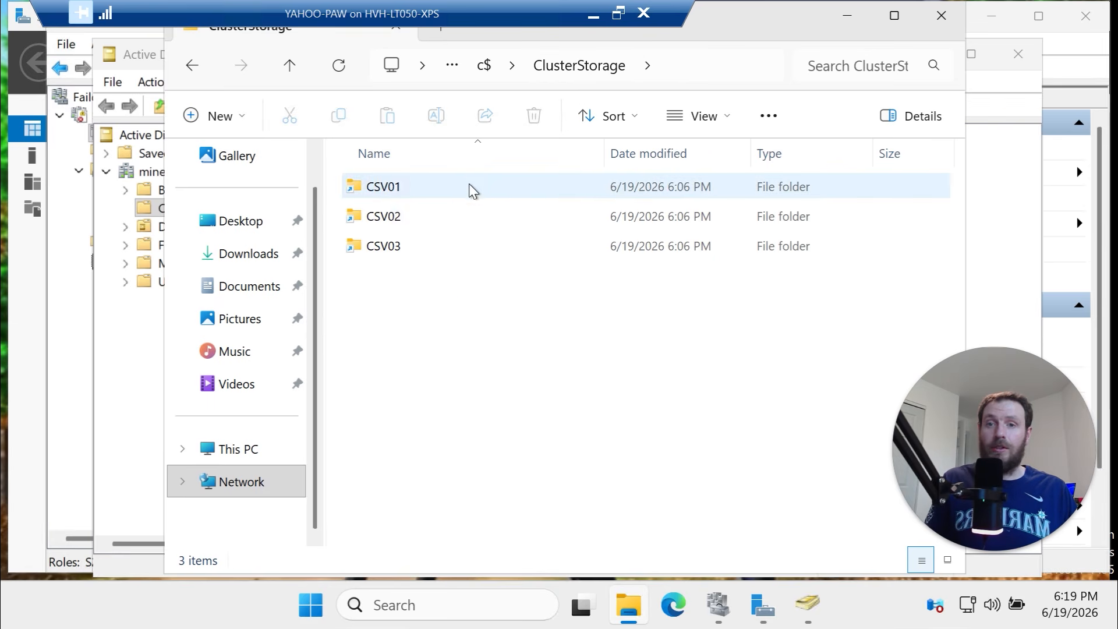
{"action": "double_click", "coordinate": [473, 186]}
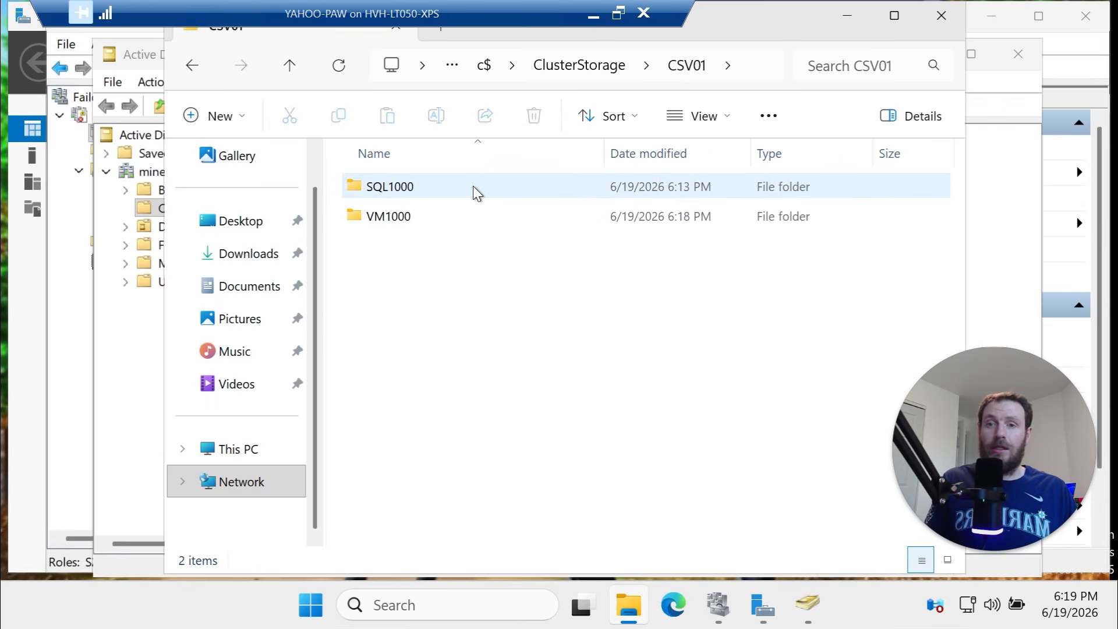
{"action": "double_click", "coordinate": [473, 186]}
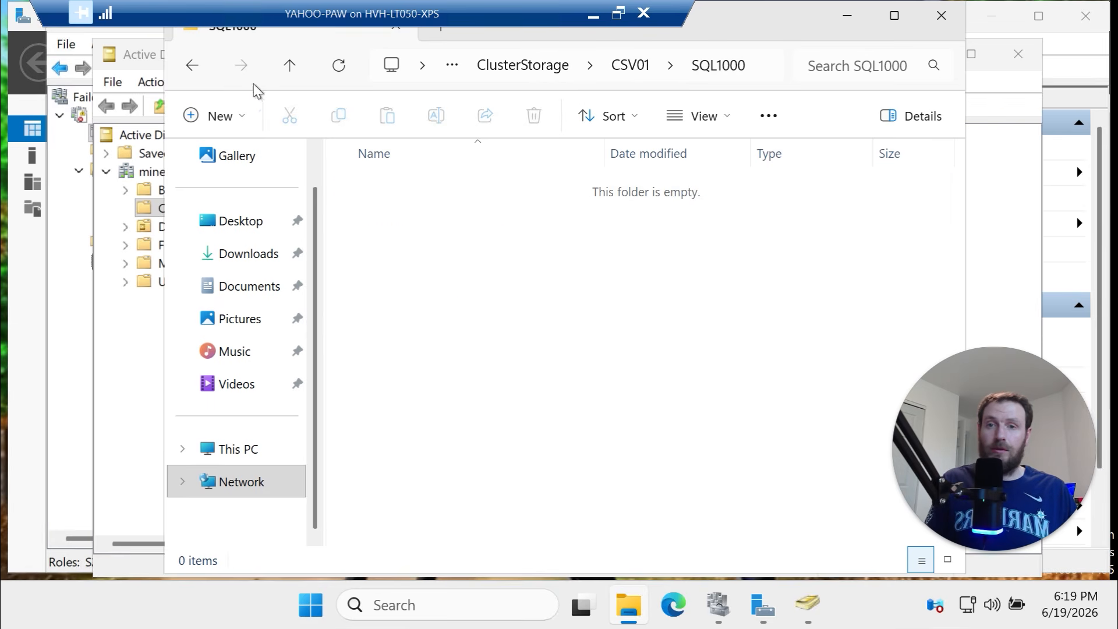
{"action": "left_click", "coordinate": [290, 65]}
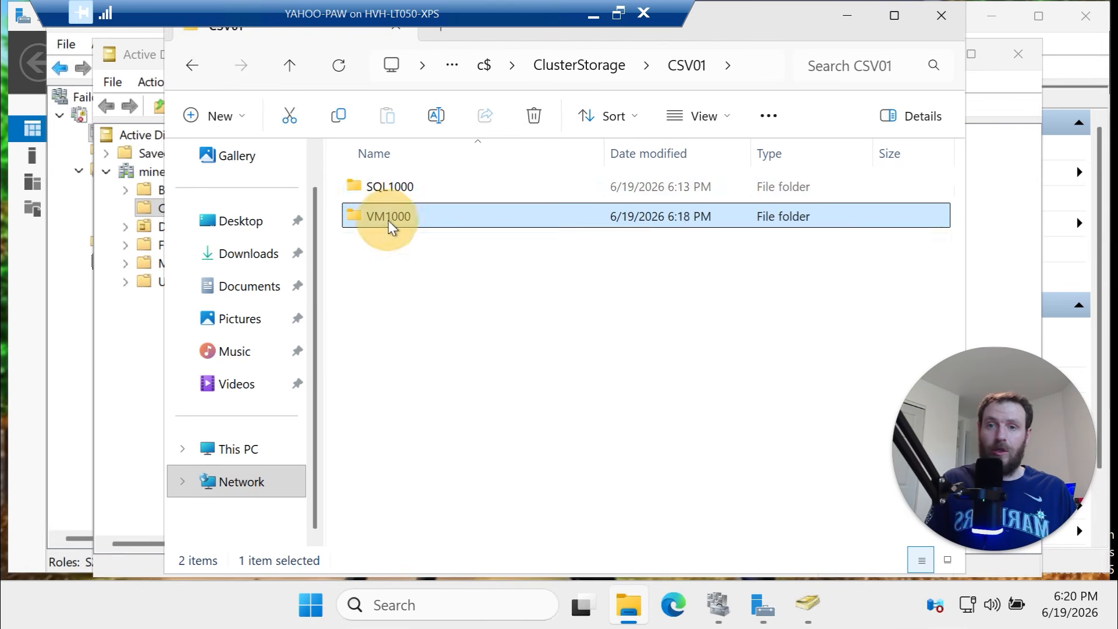
{"action": "double_click", "coordinate": [388, 220]}
{"action": "double_click", "coordinate": [390, 187]}
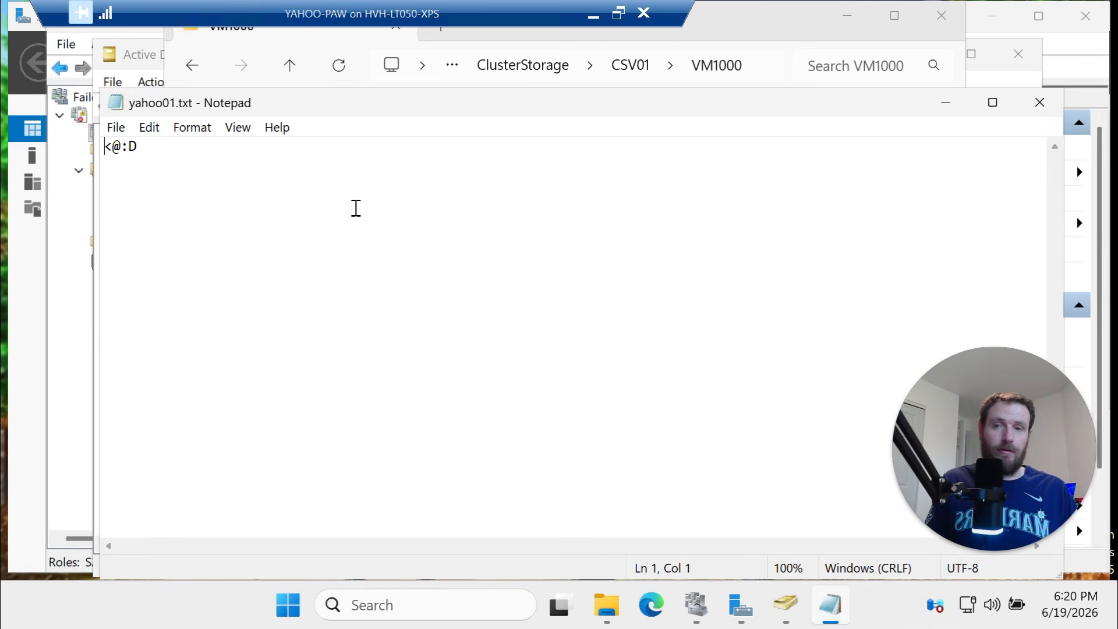
{"action": "left_click", "coordinate": [141, 167]}
{"action": "key", "text": "ctrl+a"}
{"action": "left_click", "coordinate": [1040, 102]}
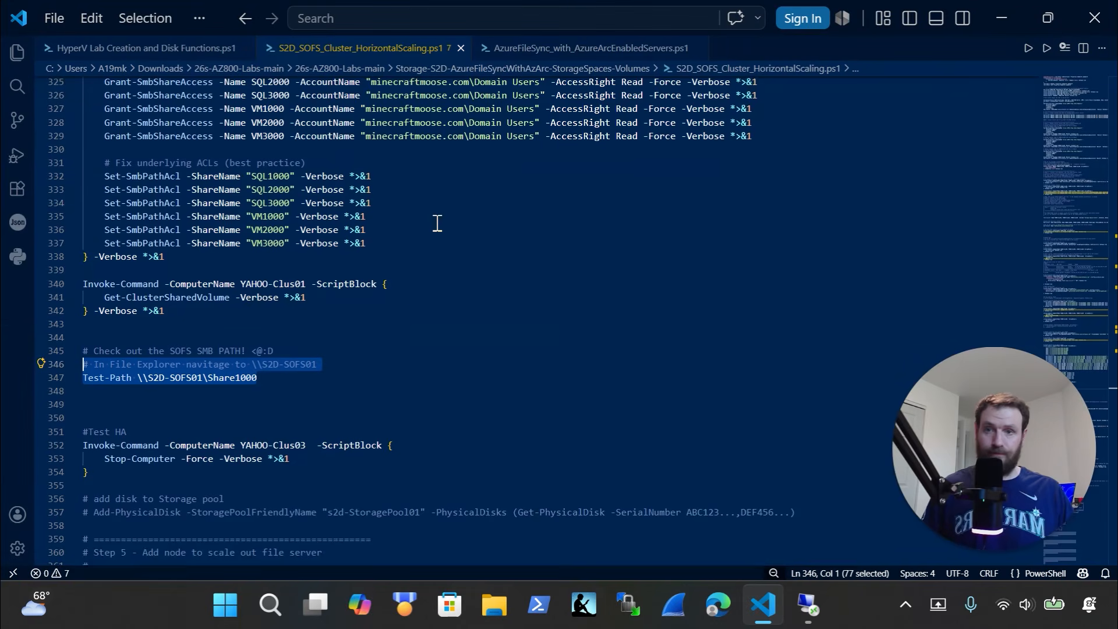
Select the whole HyperV Lab Creation and Disk Functions script
{"action": "scroll", "coordinate": [479, 288], "scroll_direction": "down", "scroll_amount": 8}
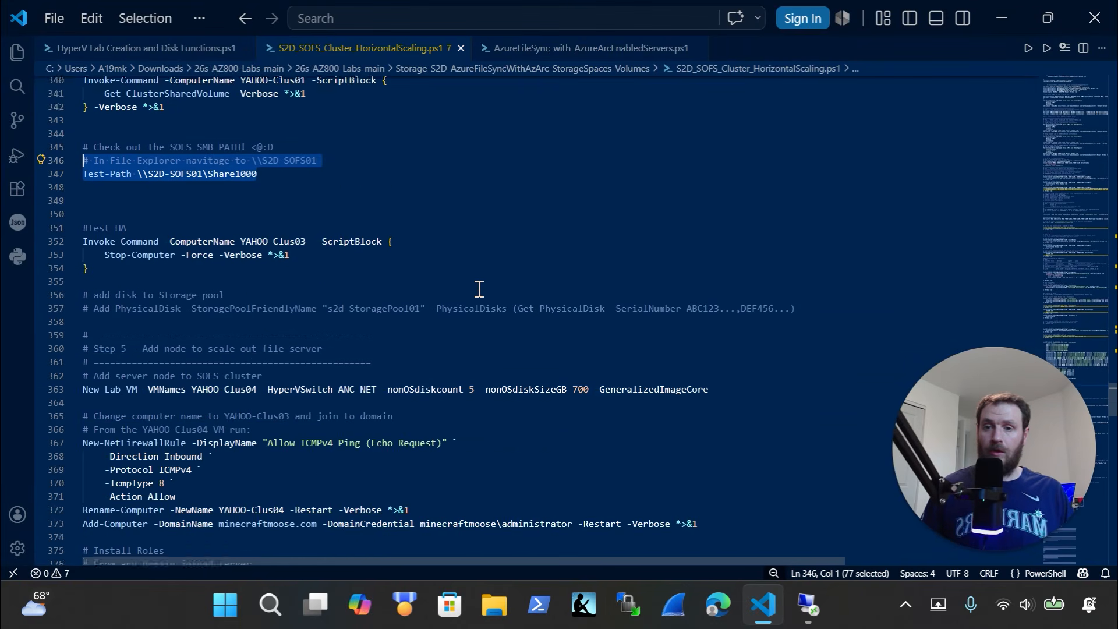
{"action": "scroll", "coordinate": [479, 288], "scroll_direction": "down", "scroll_amount": 1}
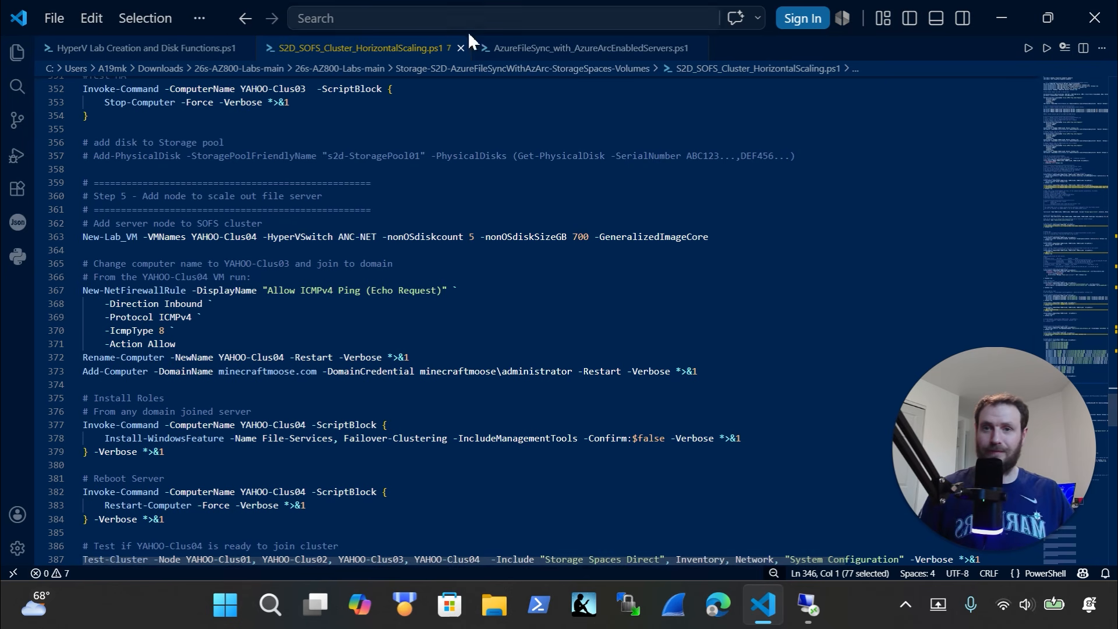
{"action": "left_click", "coordinate": [140, 48]}
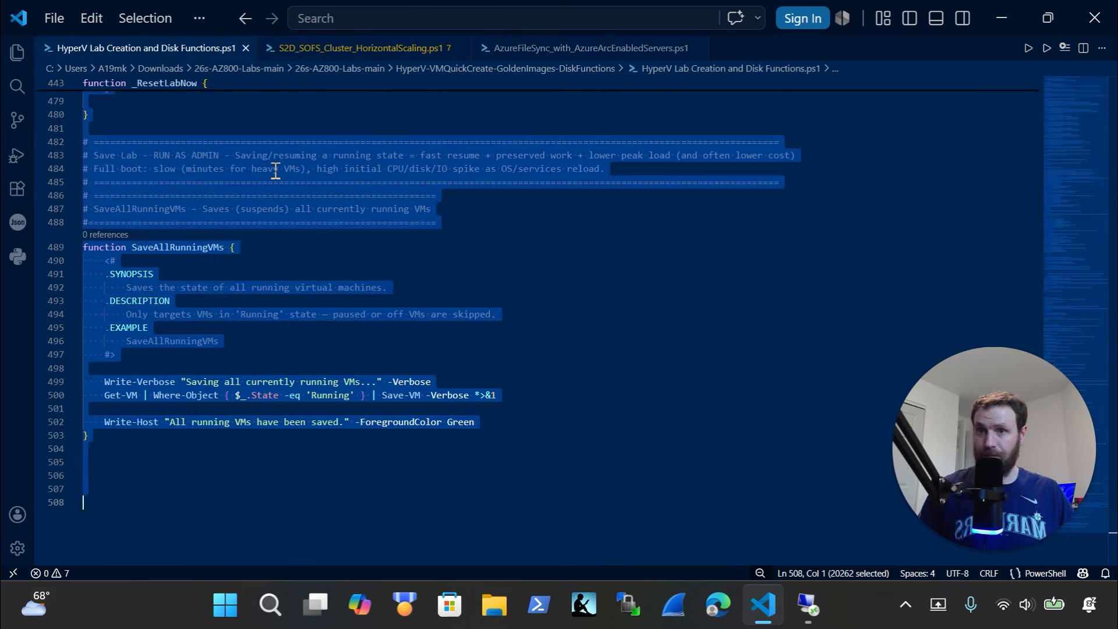
{"action": "key", "text": "ctrl+a"}
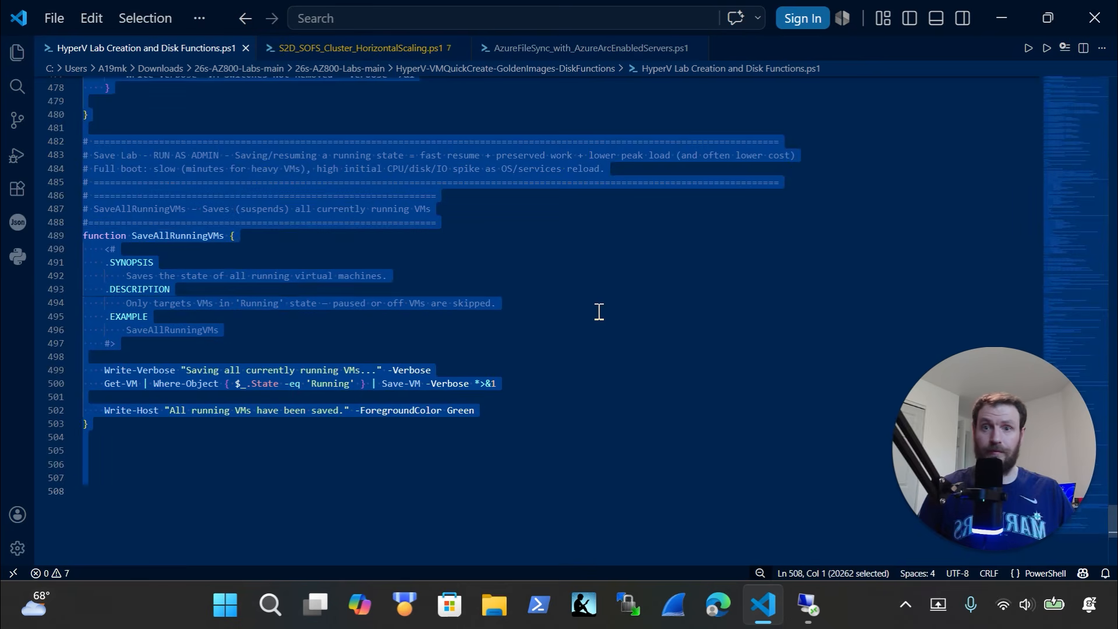
Paste the lab functions into an administrator terminal on the host
{"action": "left_click", "coordinate": [813, 613]}
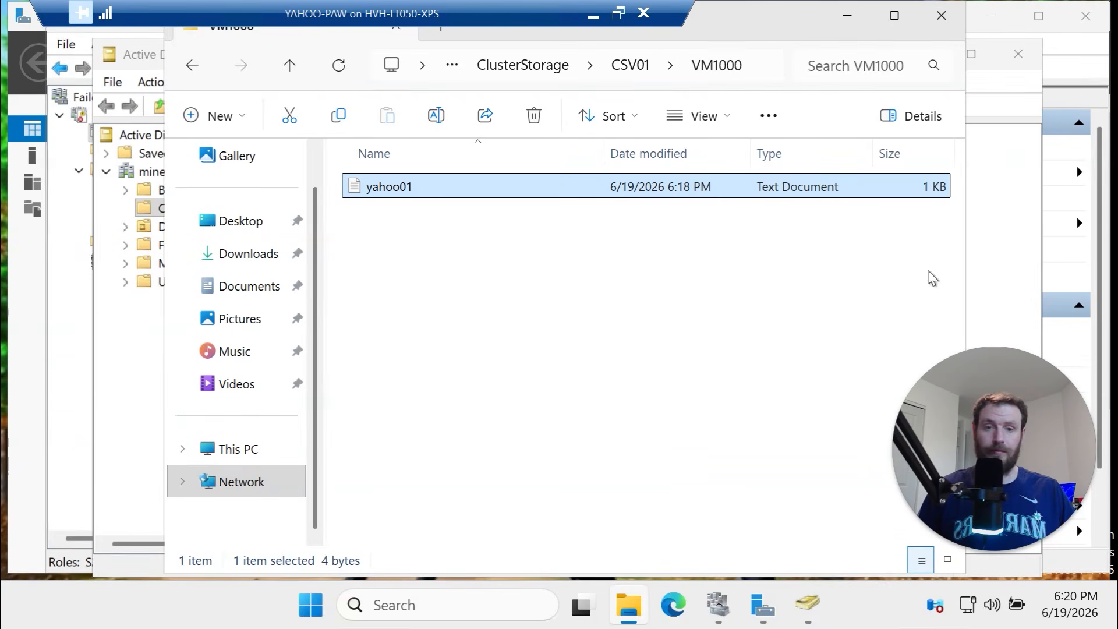
{"action": "left_click", "coordinate": [595, 22]}
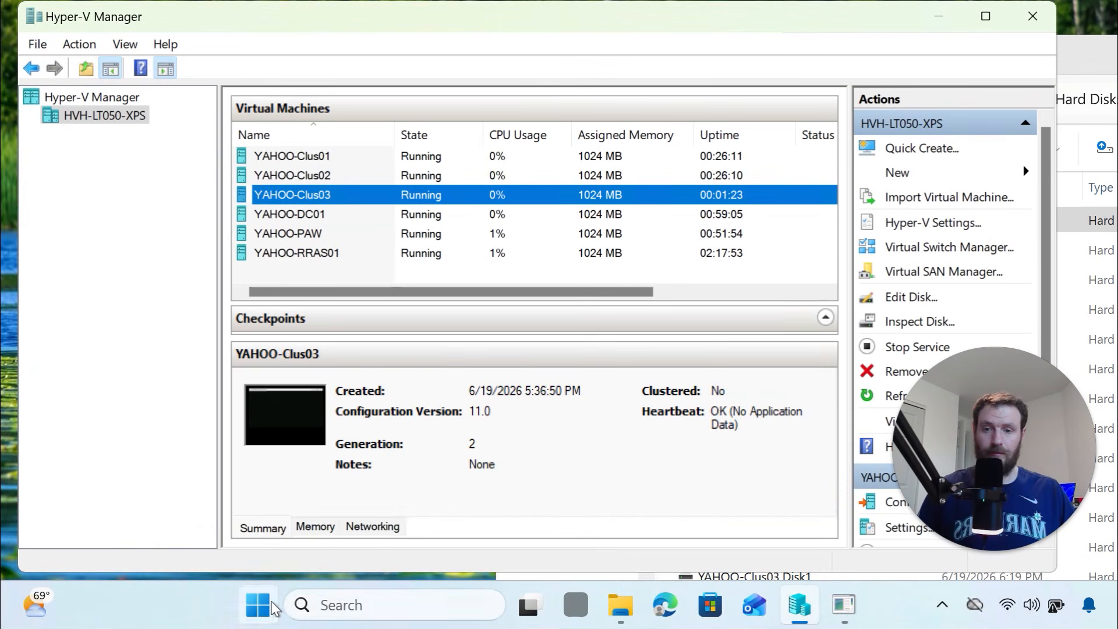
{"action": "right_click", "coordinate": [273, 608]}
{"action": "left_click", "coordinate": [279, 346]}
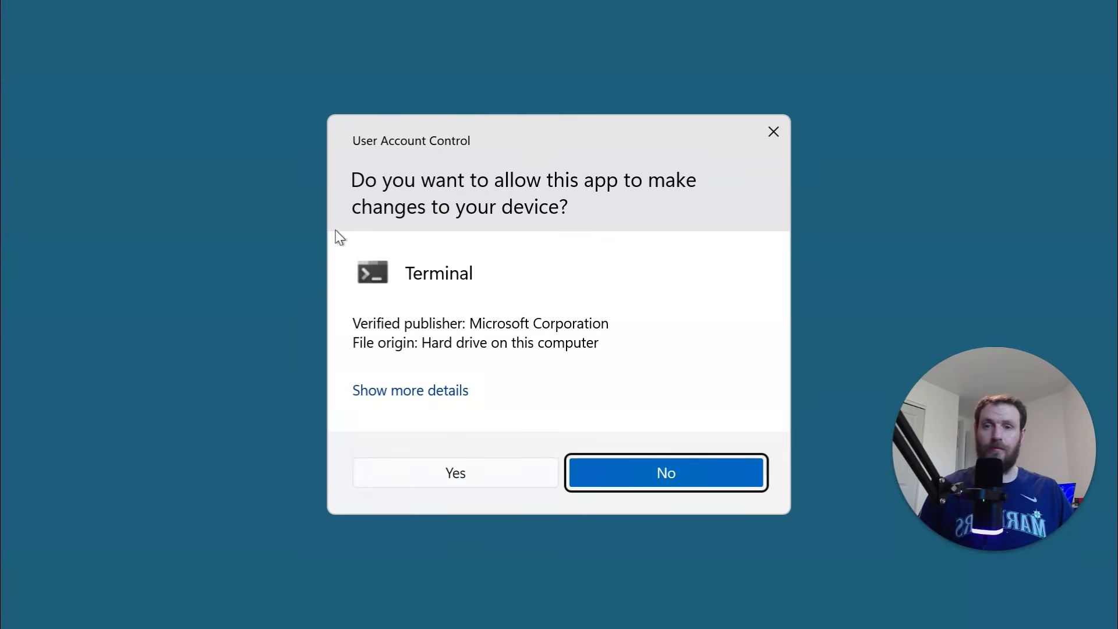
{"action": "left_click", "coordinate": [443, 484]}
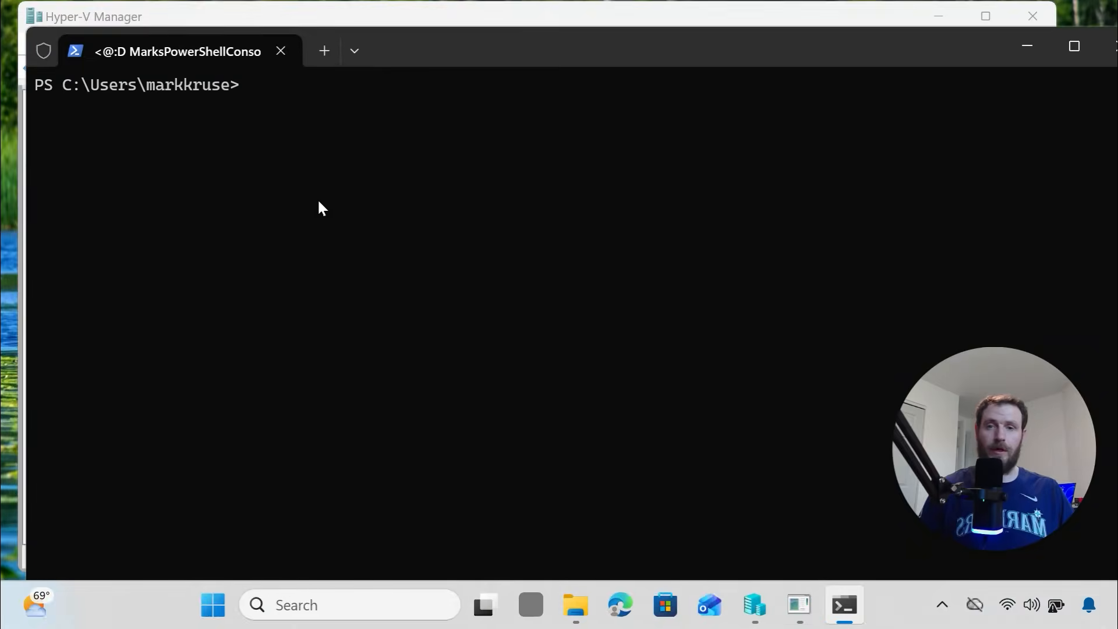
{"action": "right_click", "coordinate": [318, 202]}
{"action": "key", "text": "Return"}
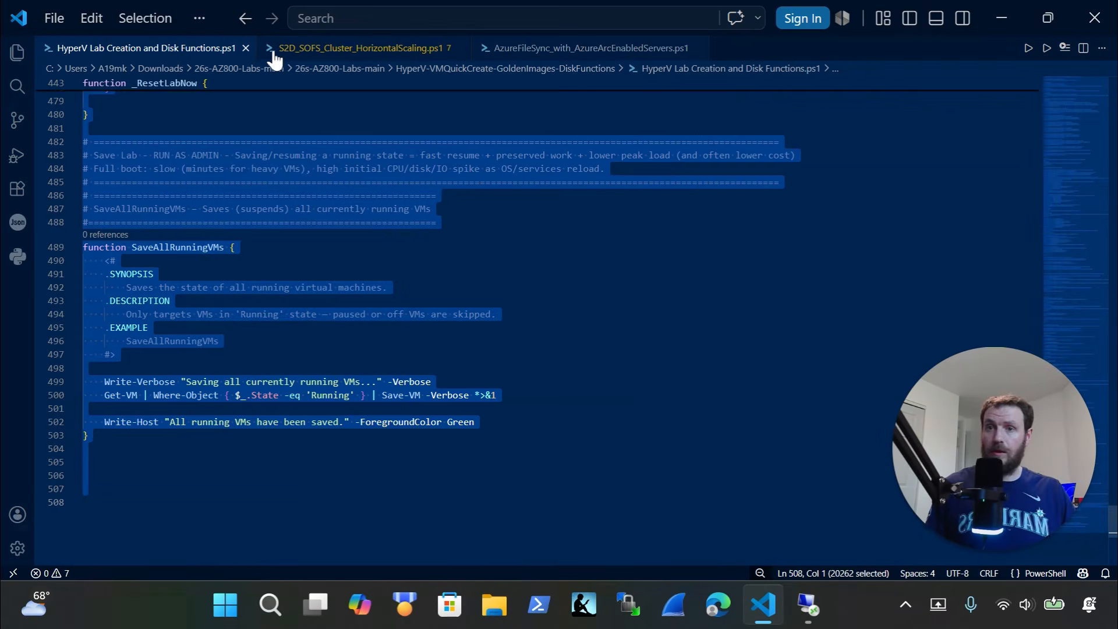
Select the New-Lab_VM command on line 363 of S2D_SOFS_Cluster_HorizontalScaling.ps1
{"action": "left_click", "coordinate": [300, 47]}
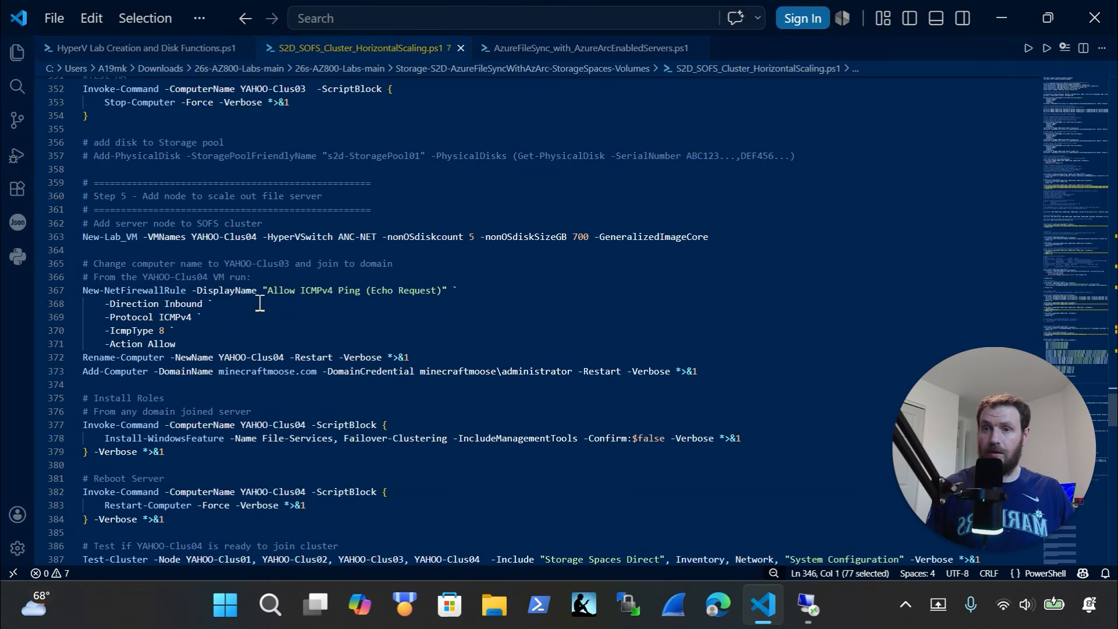
{"action": "left_click_drag", "start_coordinate": [162, 255], "coordinate": [12, 238]}
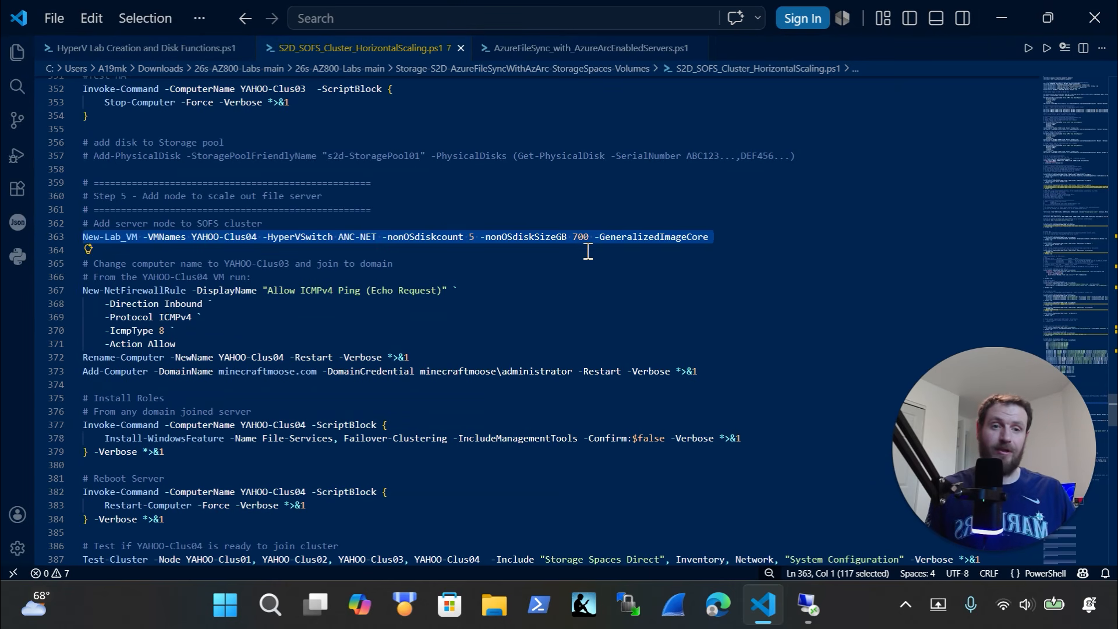
{"action": "mouse_move", "coordinate": [808, 606]}
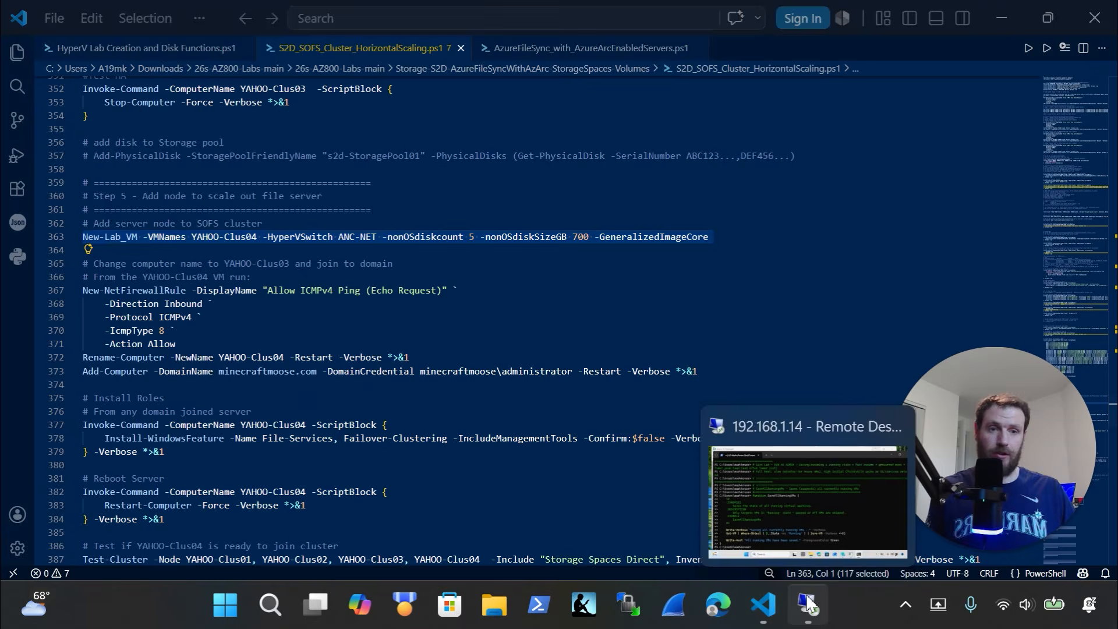
{"action": "left_click", "coordinate": [800, 527]}
Recall the YAHOO-Clus04 New-Lab_VM command and check the Virtual Hard Disks folder
{"action": "key", "text": "Return"}
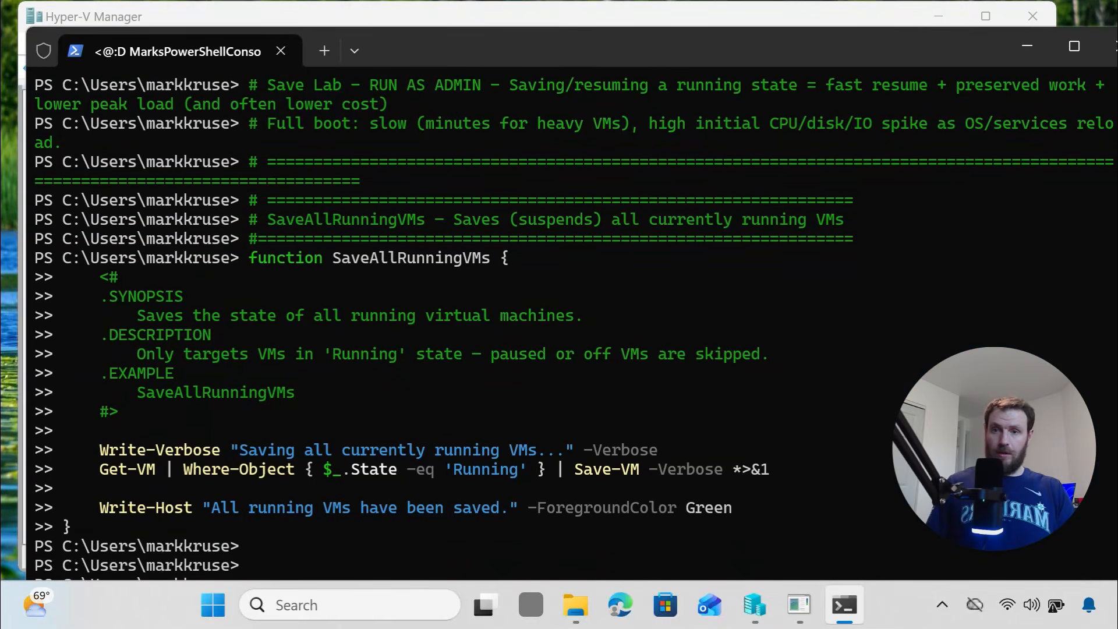
{"action": "key", "text": "Return"}
{"action": "key", "text": "Up"}
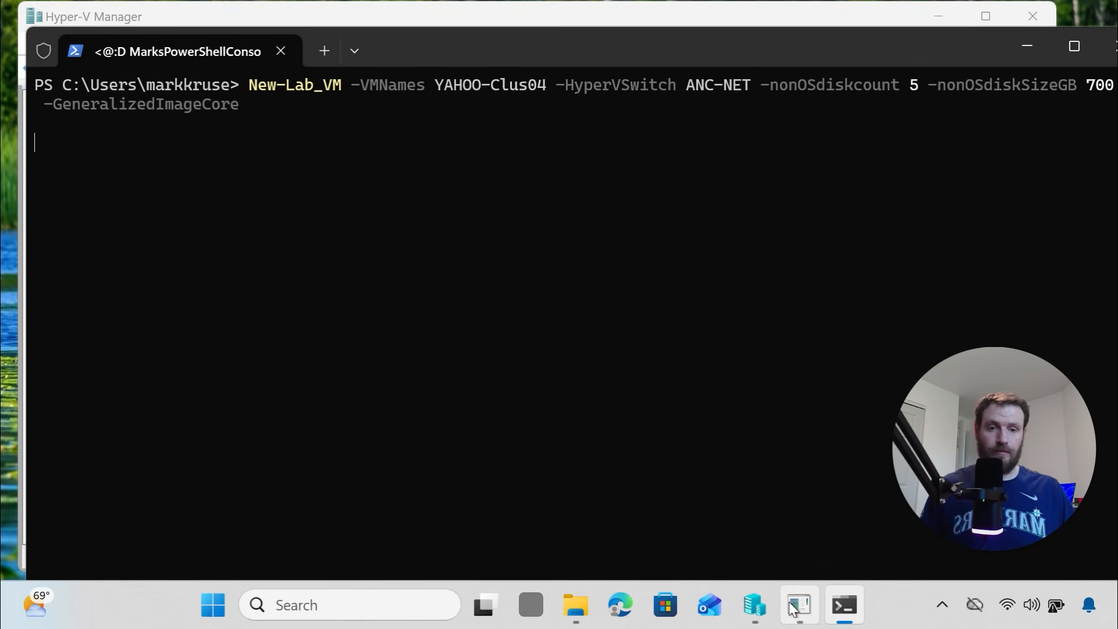
{"action": "left_click", "coordinate": [754, 605]}
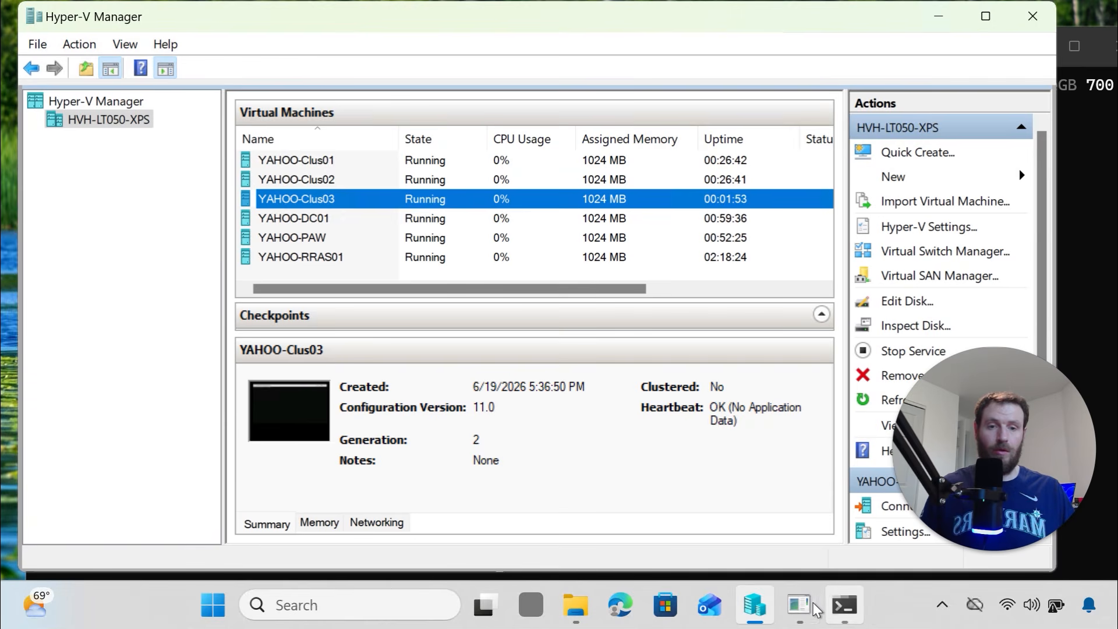
{"action": "mouse_move", "coordinate": [816, 610]}
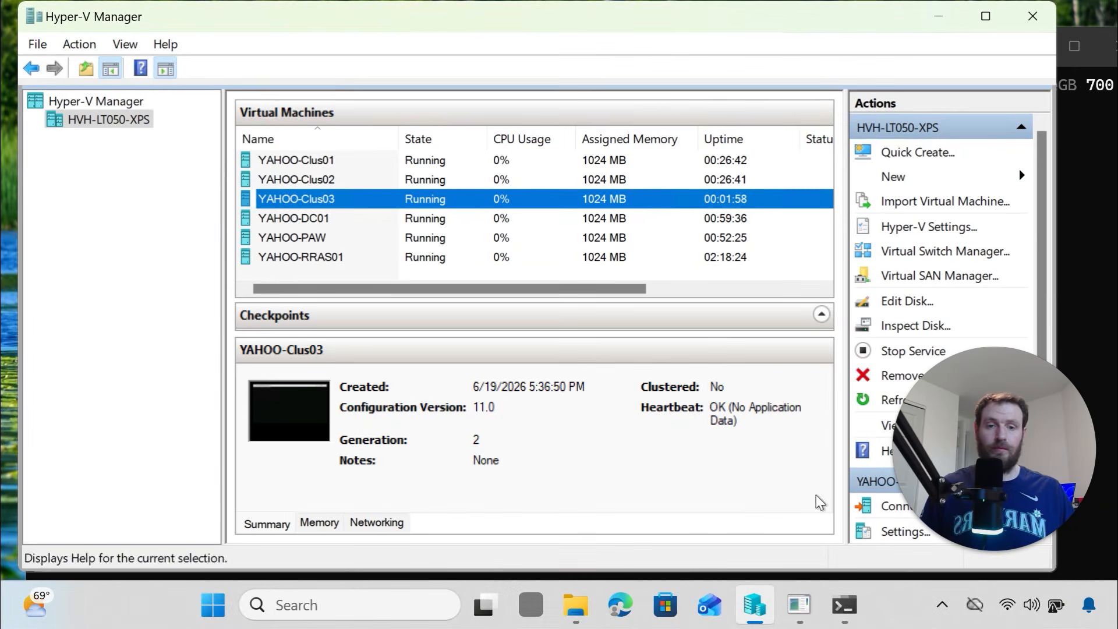
{"action": "left_click", "coordinate": [593, 611]}
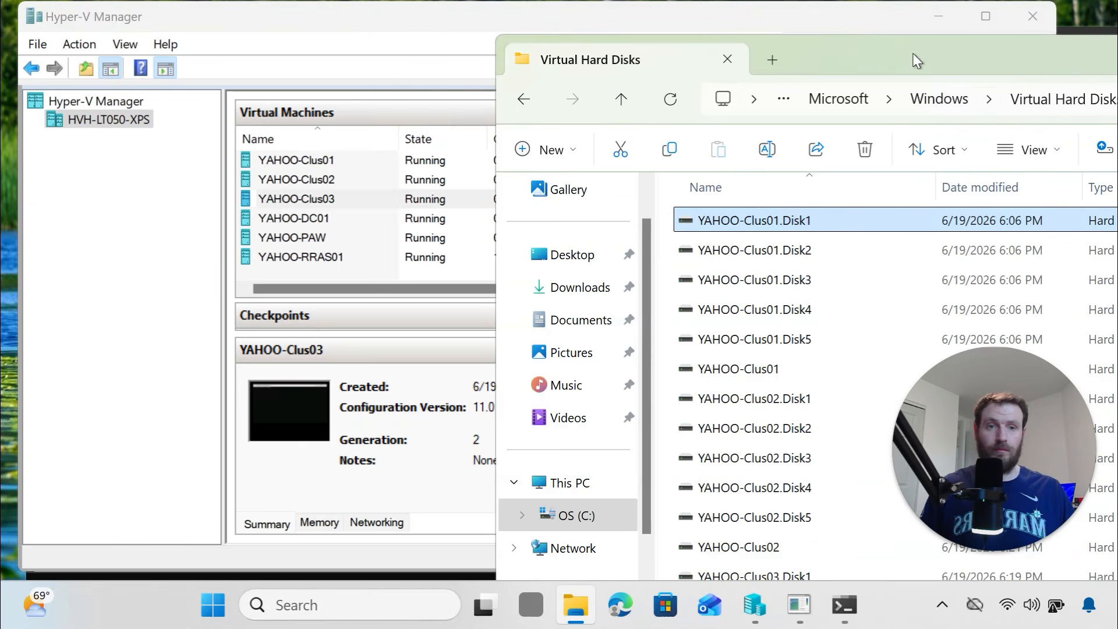
{"action": "left_click_drag", "start_coordinate": [917, 58], "coordinate": [491, 102]}
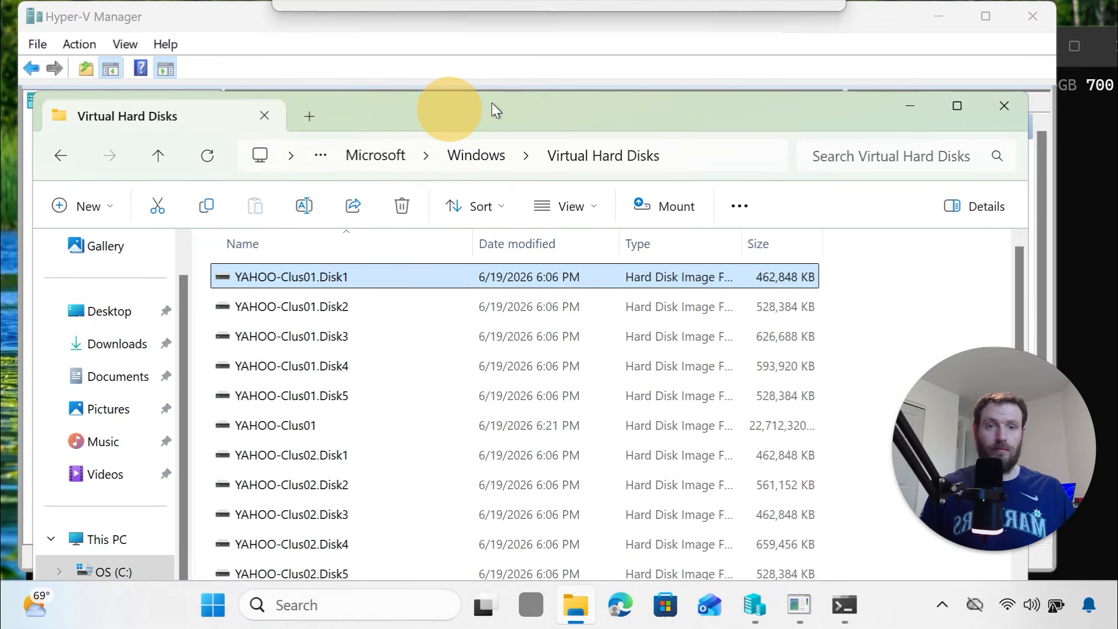
{"action": "left_click", "coordinate": [993, 106]}
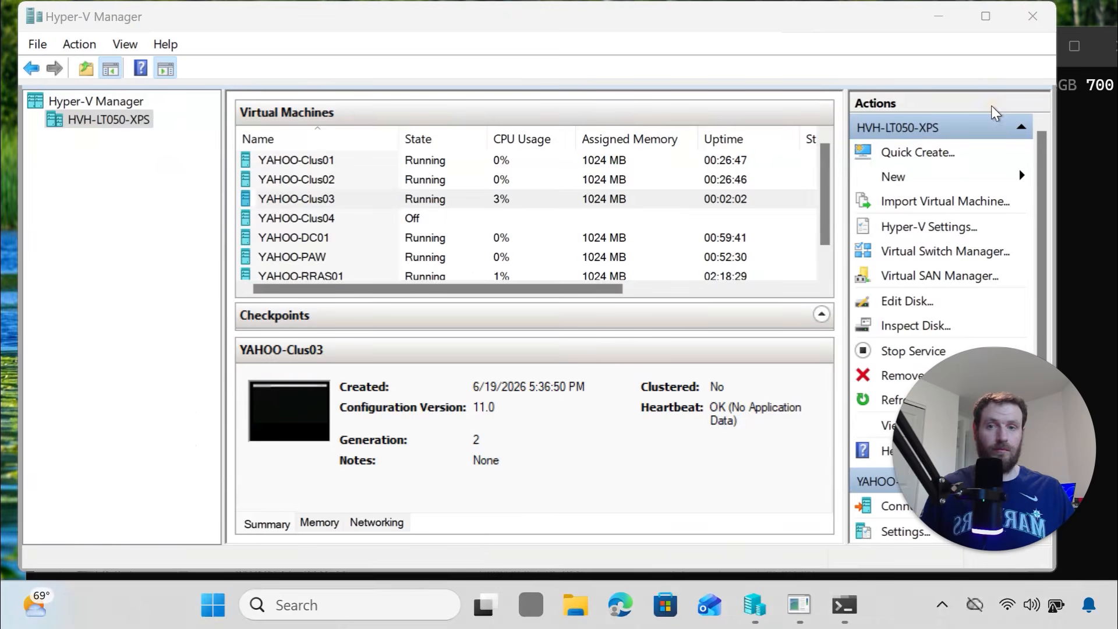
Run New-Lab_VM for YAHOO-Clus04 on ANC-NET with five 700 GB disks, then close the terminal
{"action": "left_click", "coordinate": [1091, 191]}
{"action": "key", "text": "Return"}
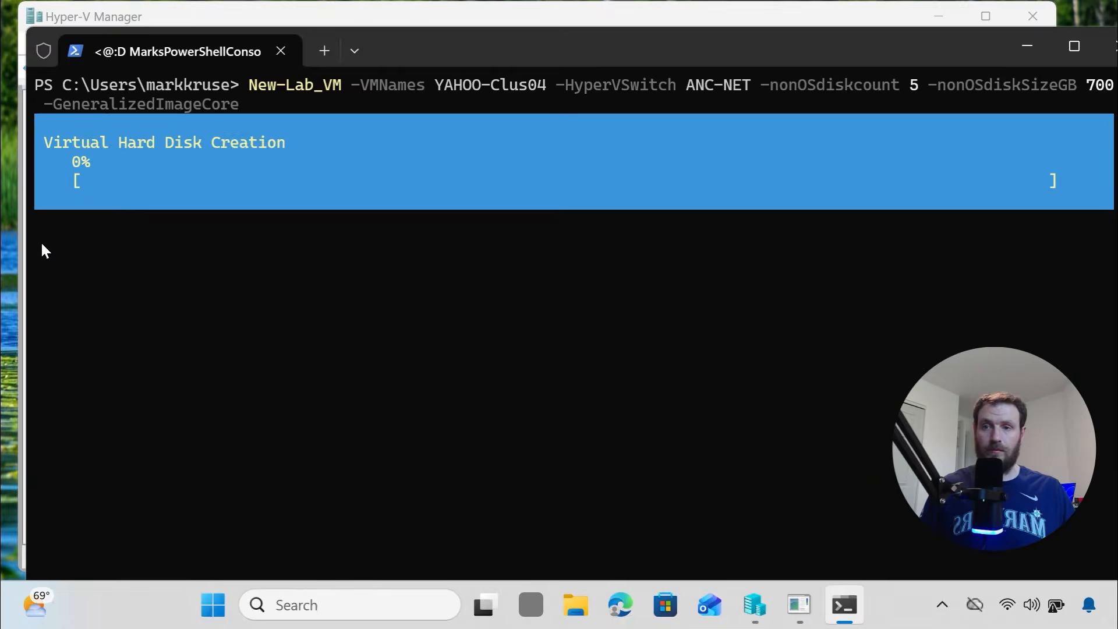
{"action": "left_click_drag", "start_coordinate": [385, 49], "coordinate": [960, 68]}
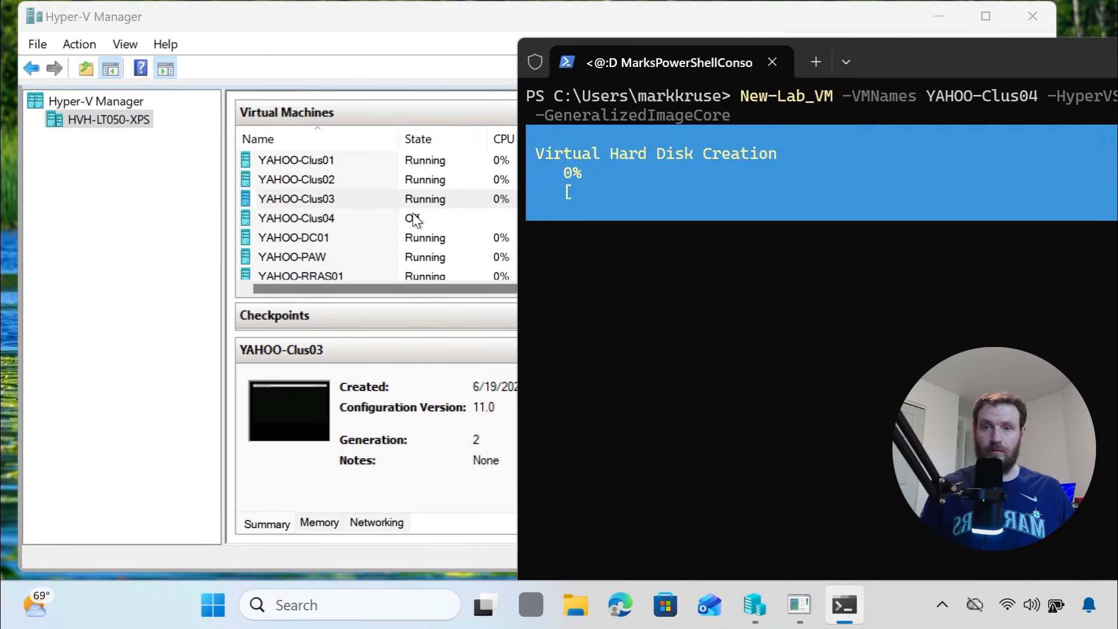
{"action": "left_click", "coordinate": [303, 219]}
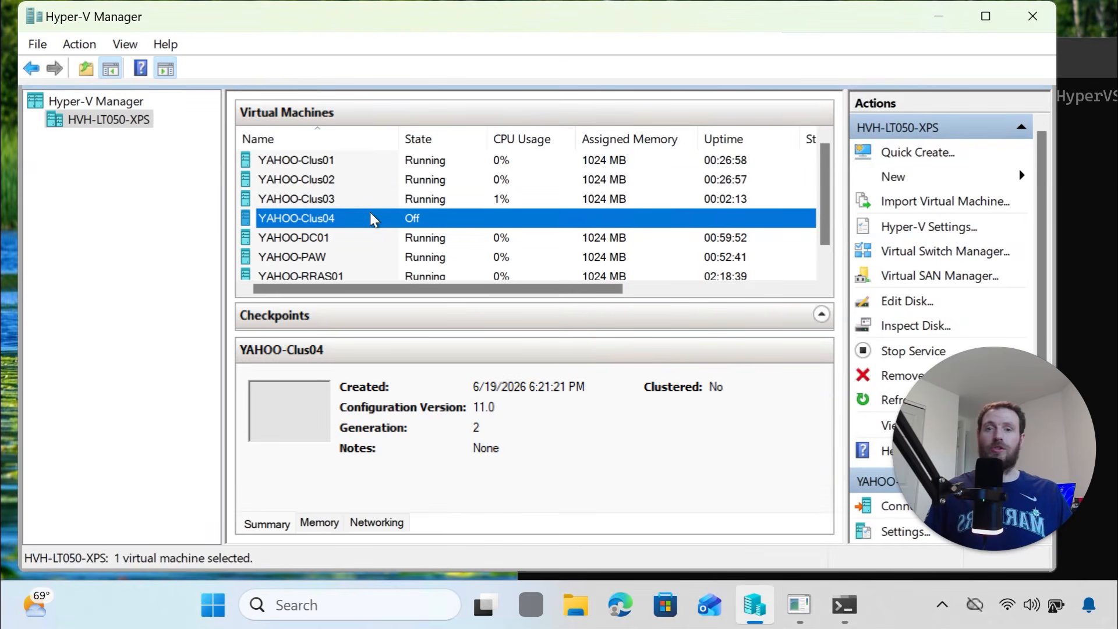
{"action": "left_click", "coordinate": [1089, 214]}
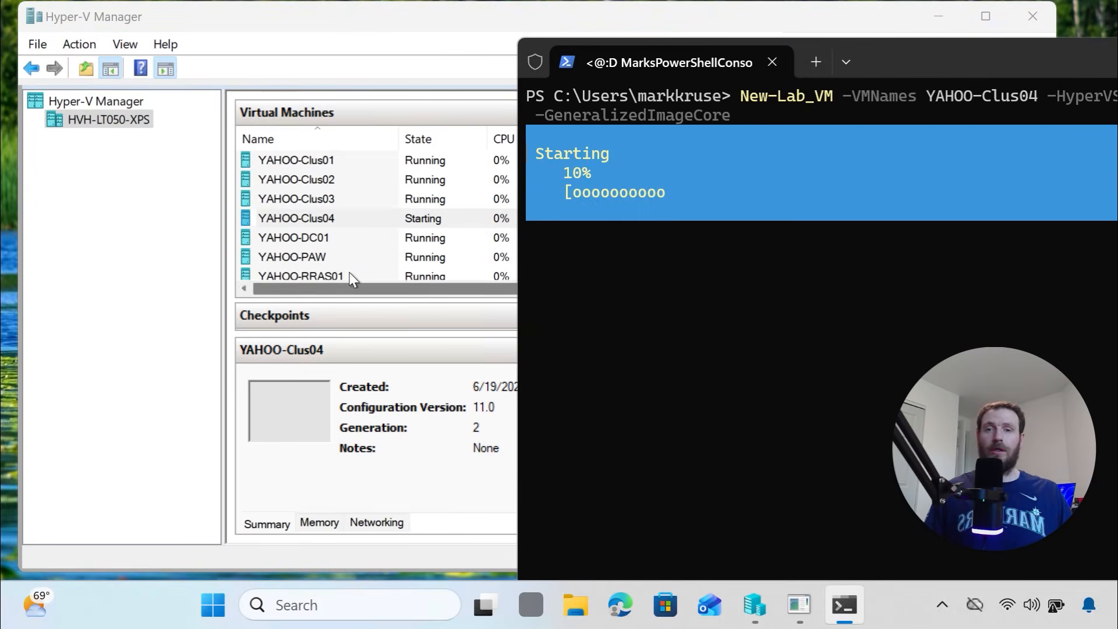
{"action": "right_click", "coordinate": [324, 222]}
{"action": "left_click", "coordinate": [1108, 217]}
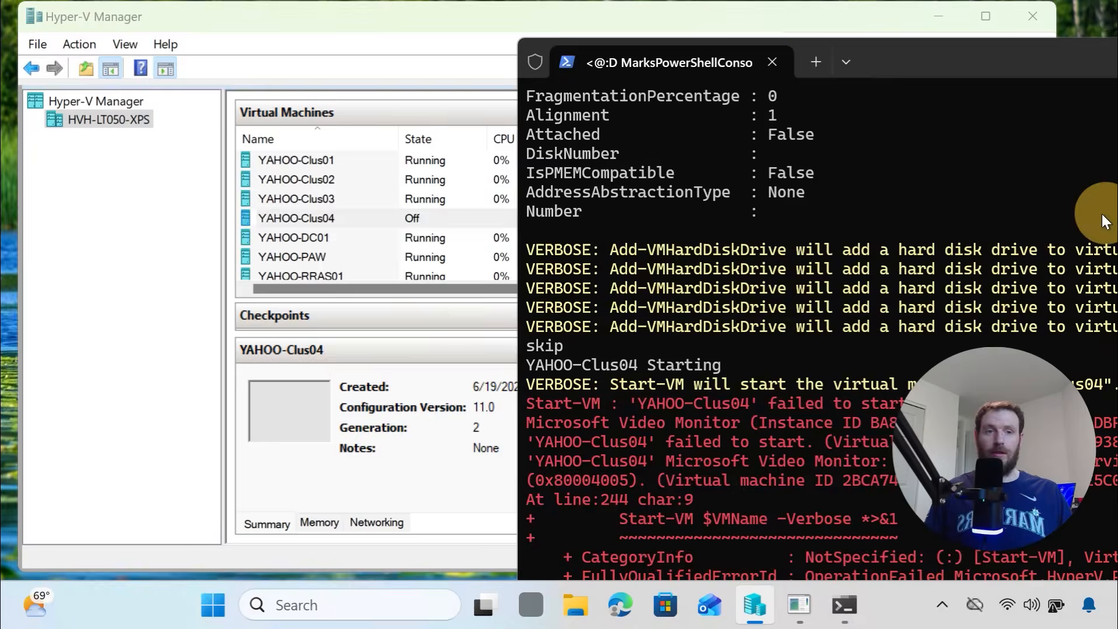
{"action": "left_click_drag", "start_coordinate": [870, 39], "coordinate": [258, 410]}
{"action": "left_click_drag", "start_coordinate": [414, 398], "coordinate": [229, 427]}
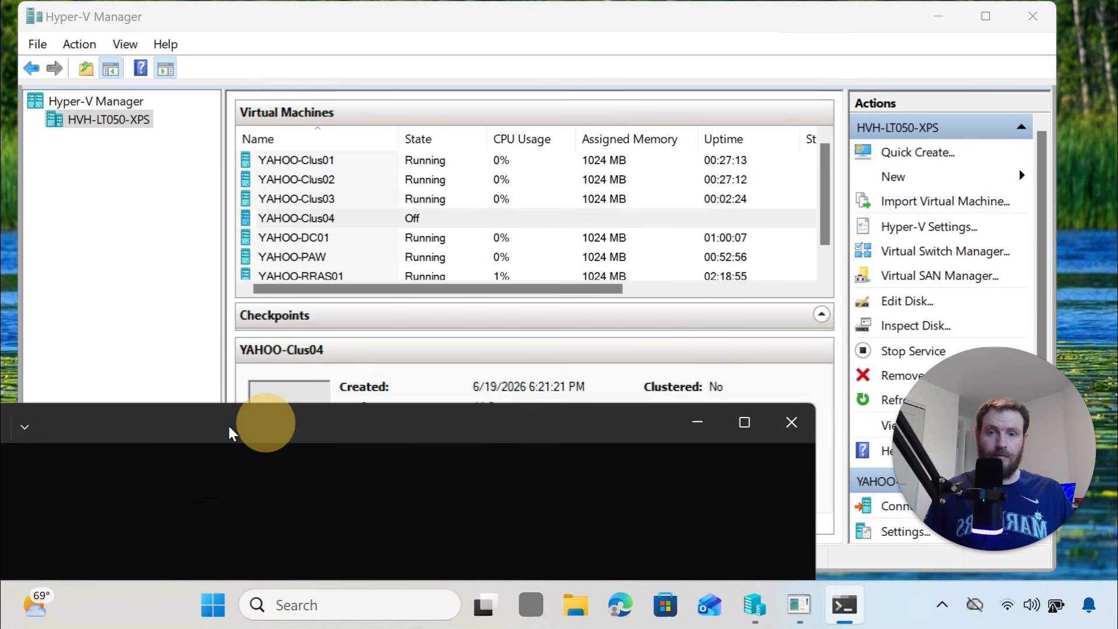
{"action": "left_click", "coordinate": [791, 421]}
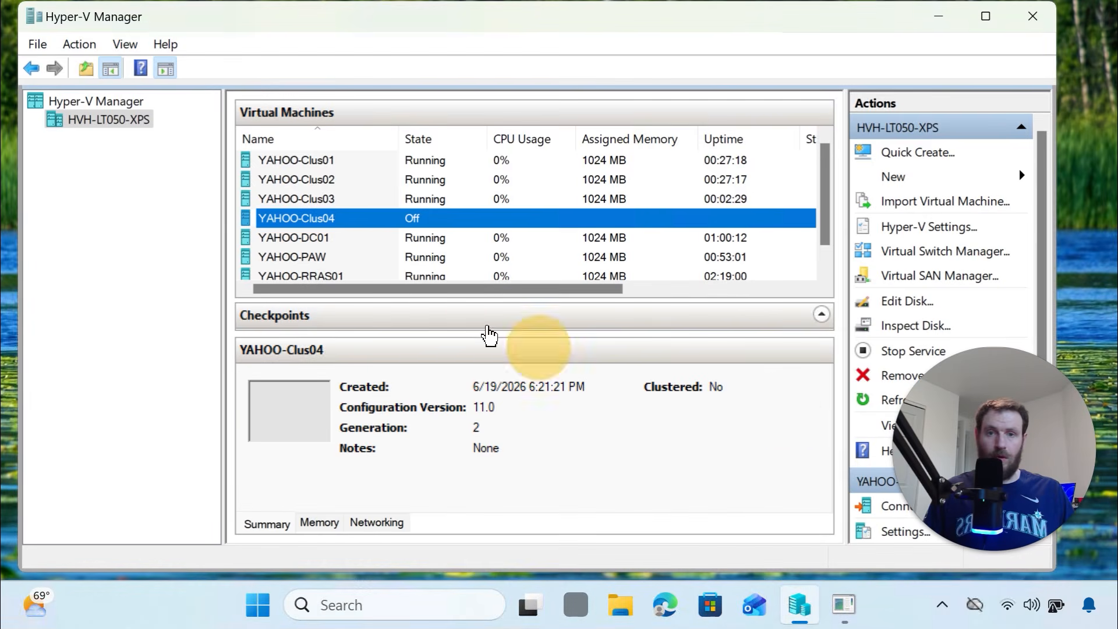
Start YAHOO-Clus04 and connect to its console
{"action": "right_click", "coordinate": [332, 220]}
{"action": "left_click", "coordinate": [415, 298]}
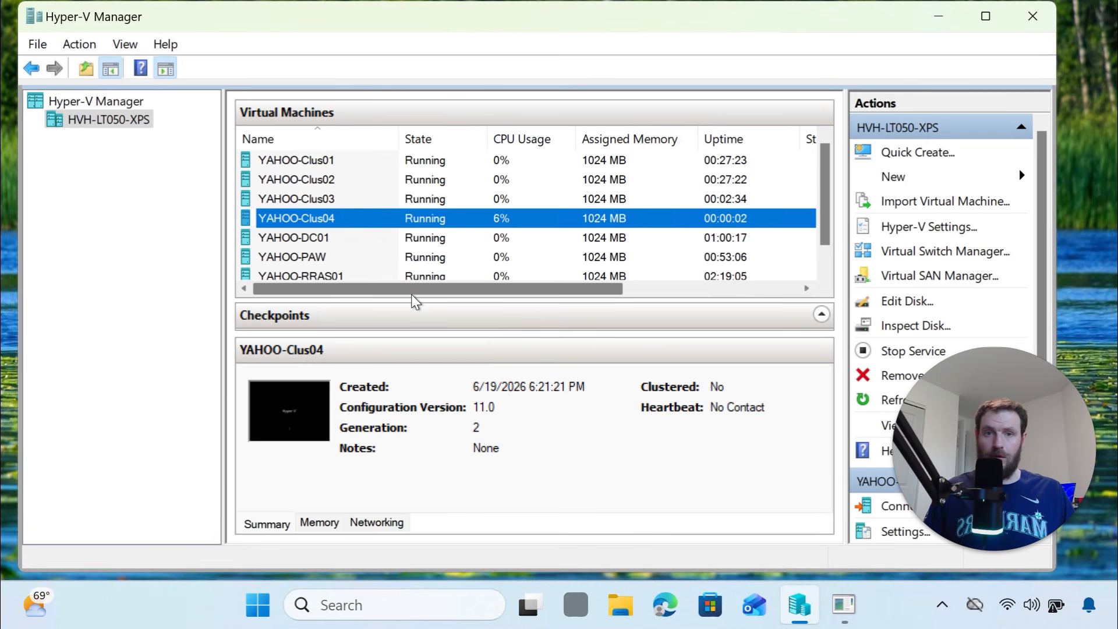
{"action": "scroll", "coordinate": [589, 233], "scroll_direction": "down", "scroll_amount": 1}
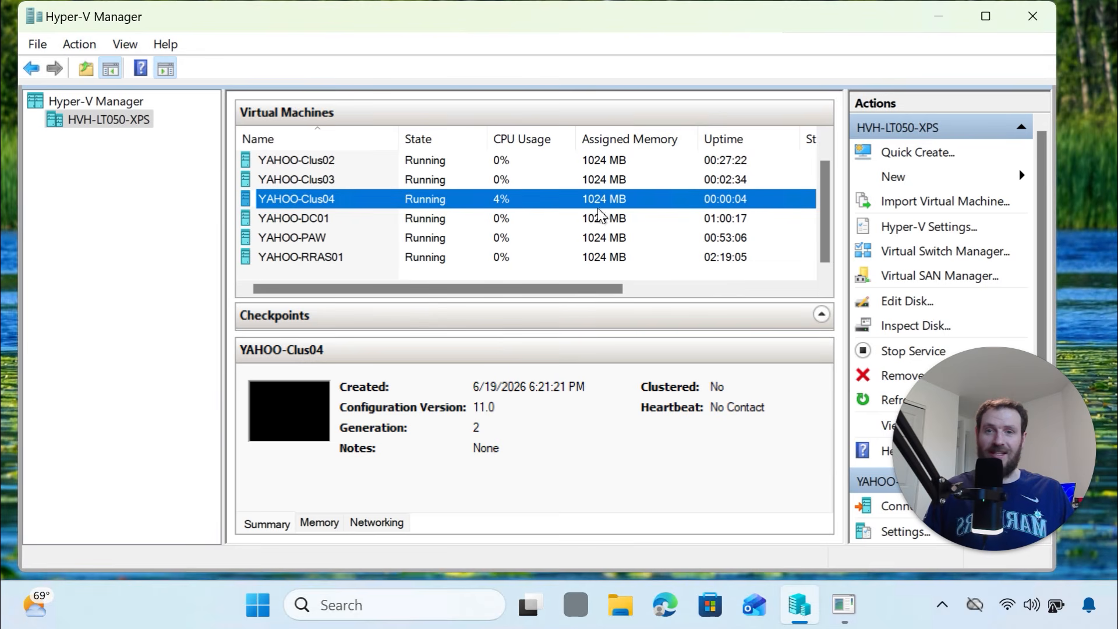
{"action": "scroll", "coordinate": [614, 216], "scroll_direction": "up", "scroll_amount": 1}
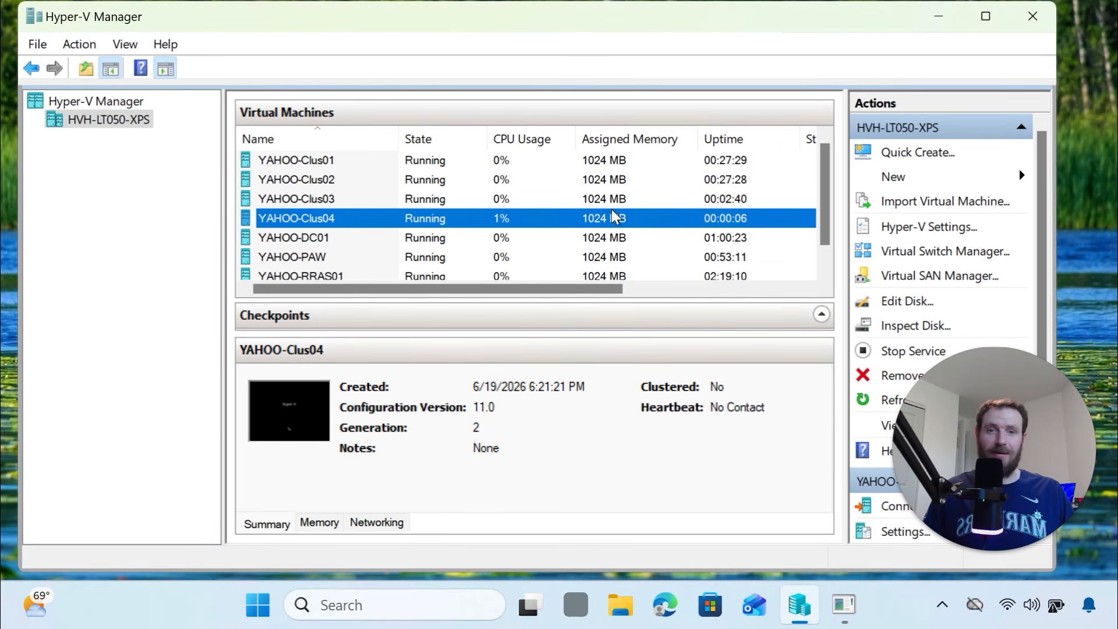
{"action": "right_click", "coordinate": [410, 214]}
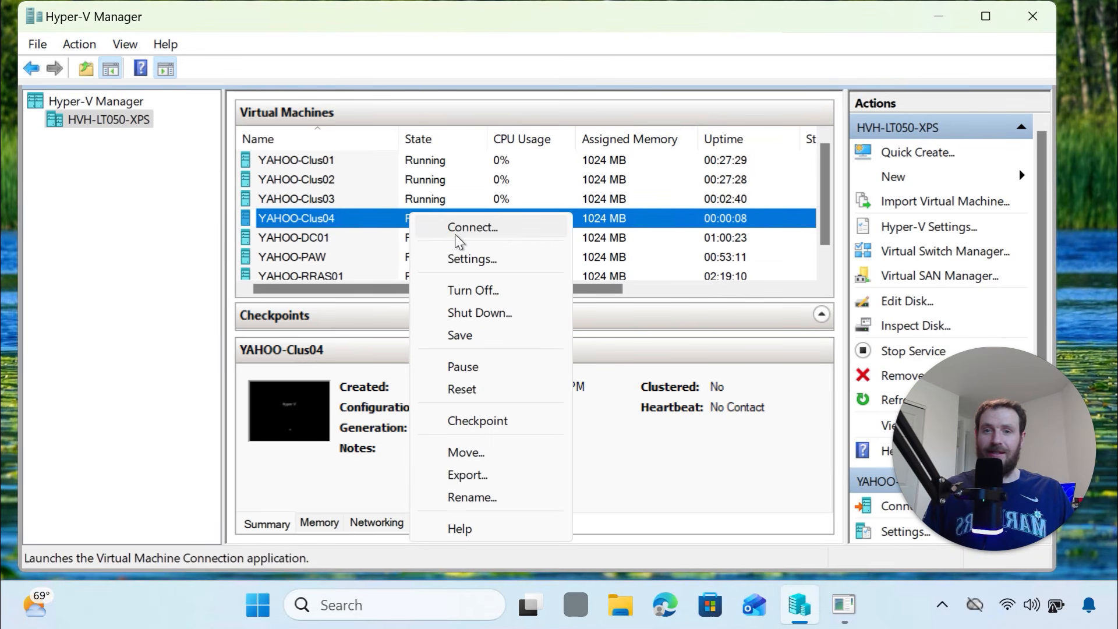
{"action": "left_click", "coordinate": [469, 233]}
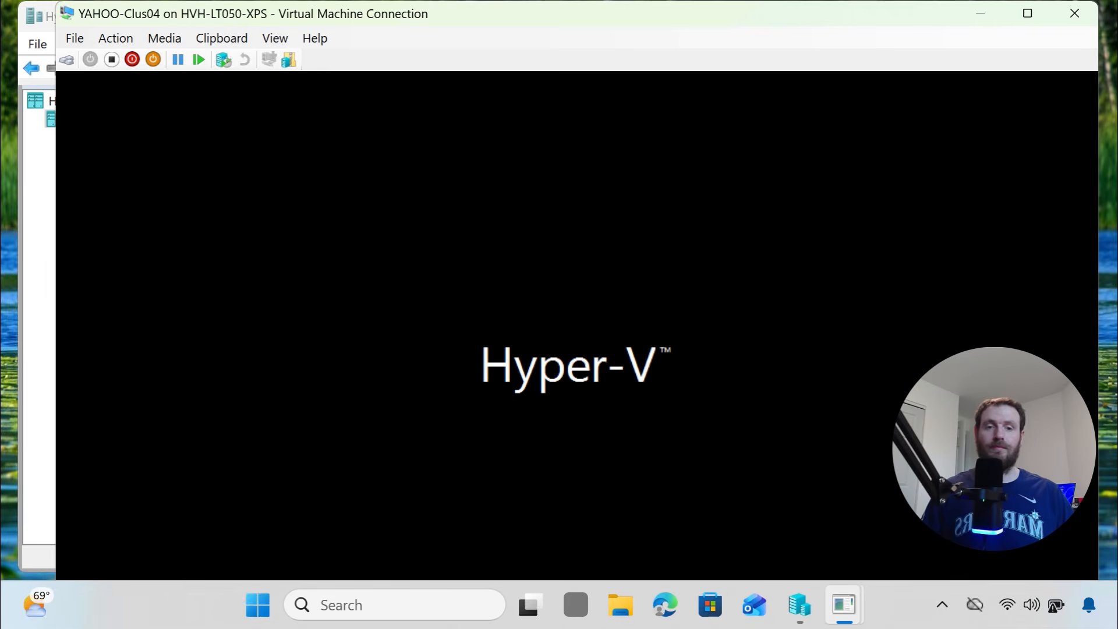
Review each VM's details from YAHOO-Clus01 to YAHOO-RRAS01, then minimize Hyper-V Manager
{"action": "left_click", "coordinate": [800, 605]}
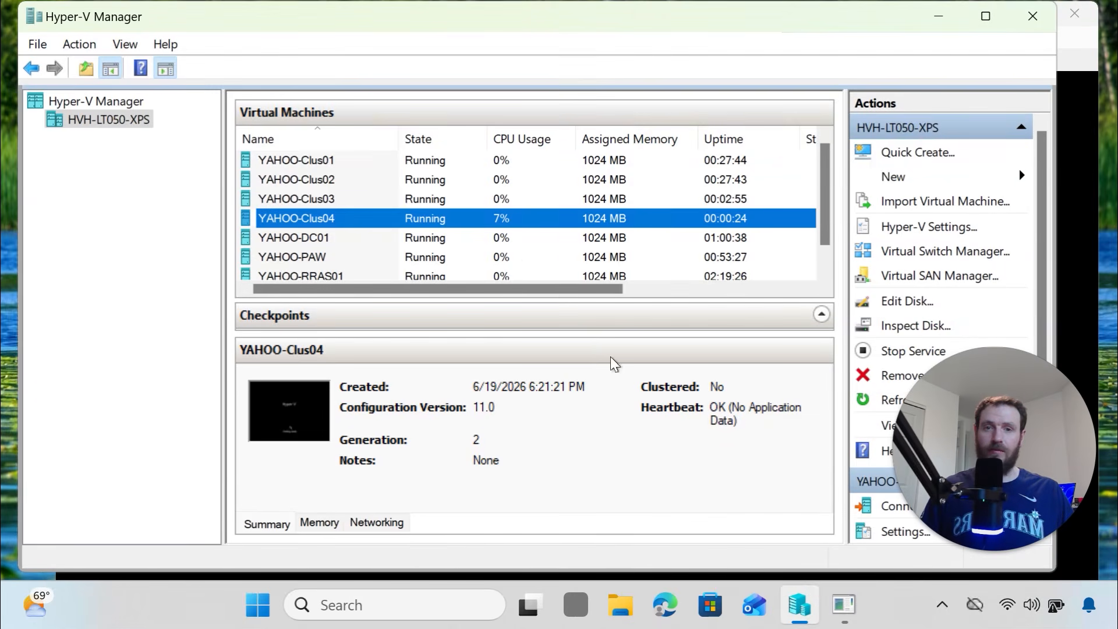
{"action": "scroll", "coordinate": [532, 257], "scroll_direction": "down", "scroll_amount": 1}
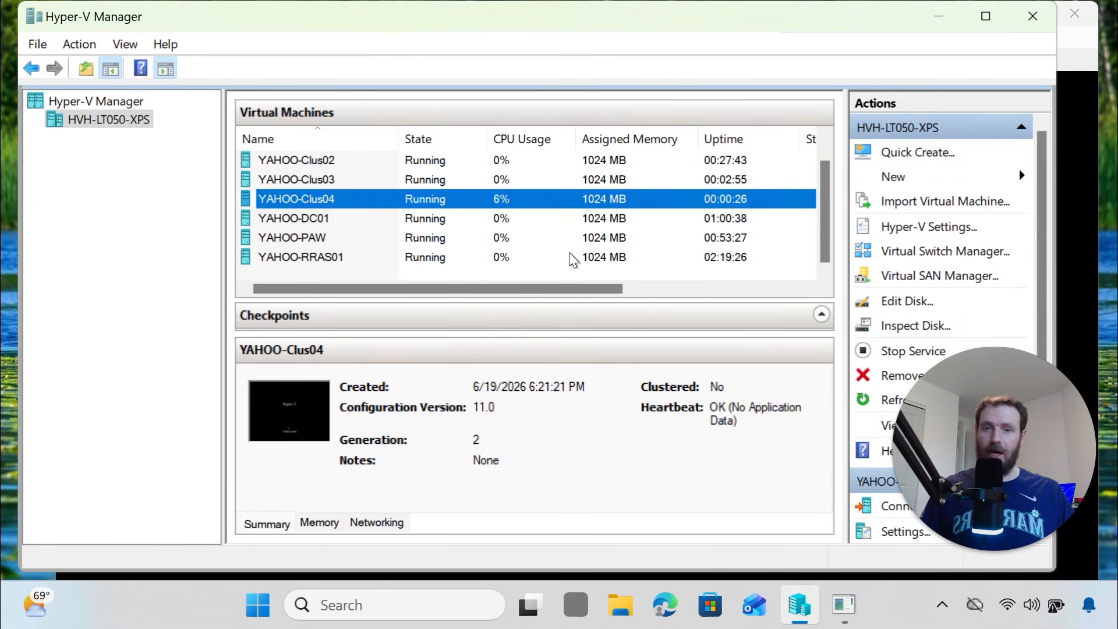
{"action": "scroll", "coordinate": [581, 249], "scroll_direction": "up", "scroll_amount": 1}
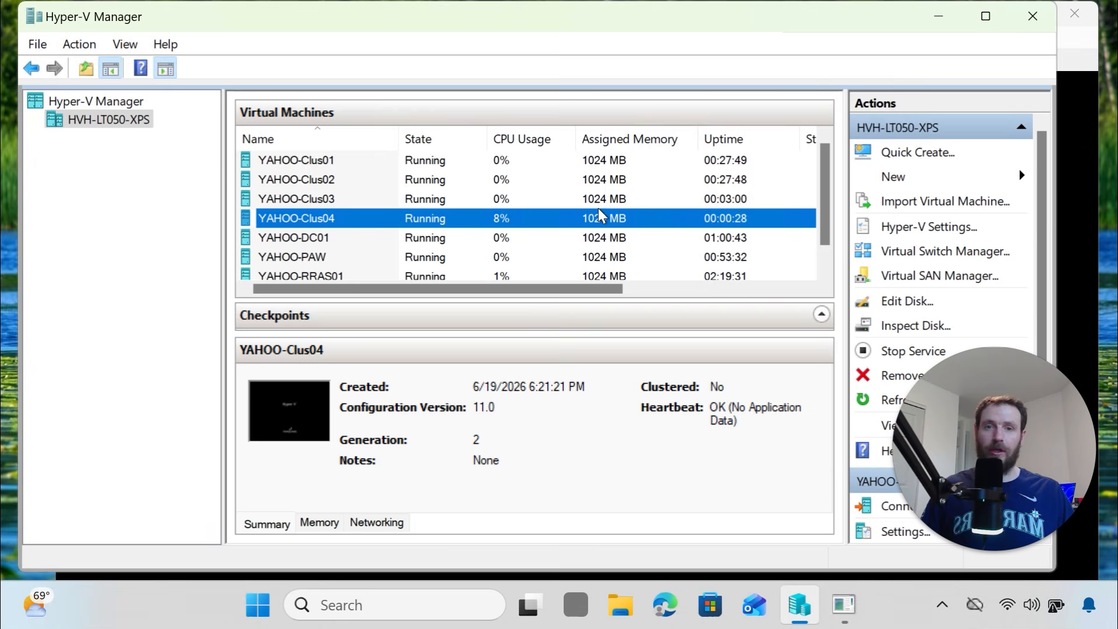
{"action": "left_click", "coordinate": [610, 161]}
{"action": "left_click", "coordinate": [611, 180]}
{"action": "left_click", "coordinate": [616, 199]}
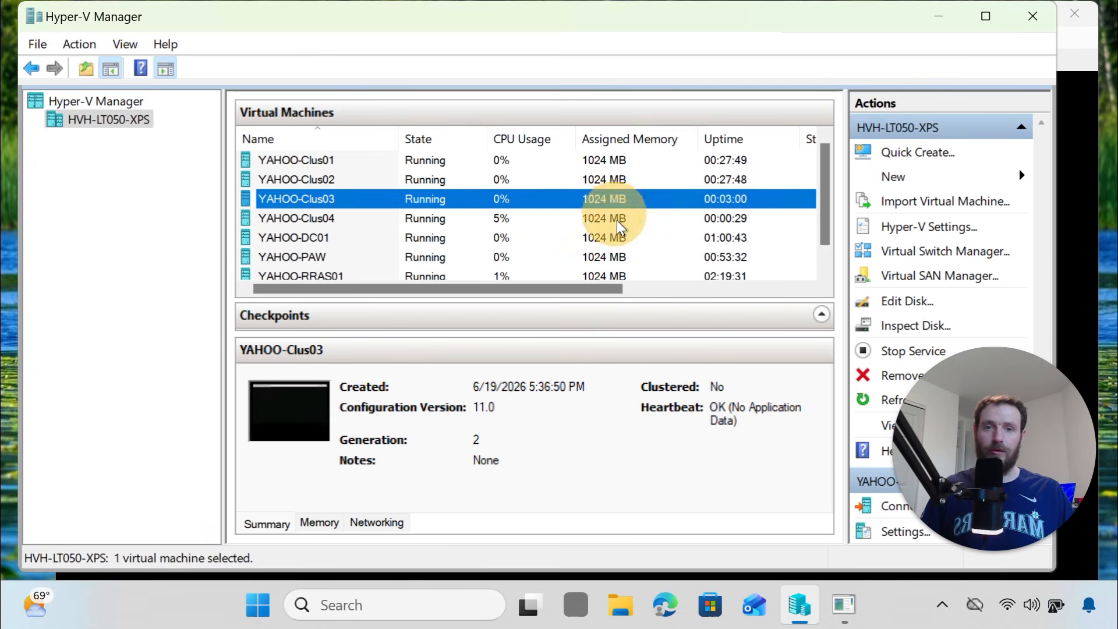
{"action": "left_click", "coordinate": [618, 219]}
{"action": "left_click", "coordinate": [613, 238]}
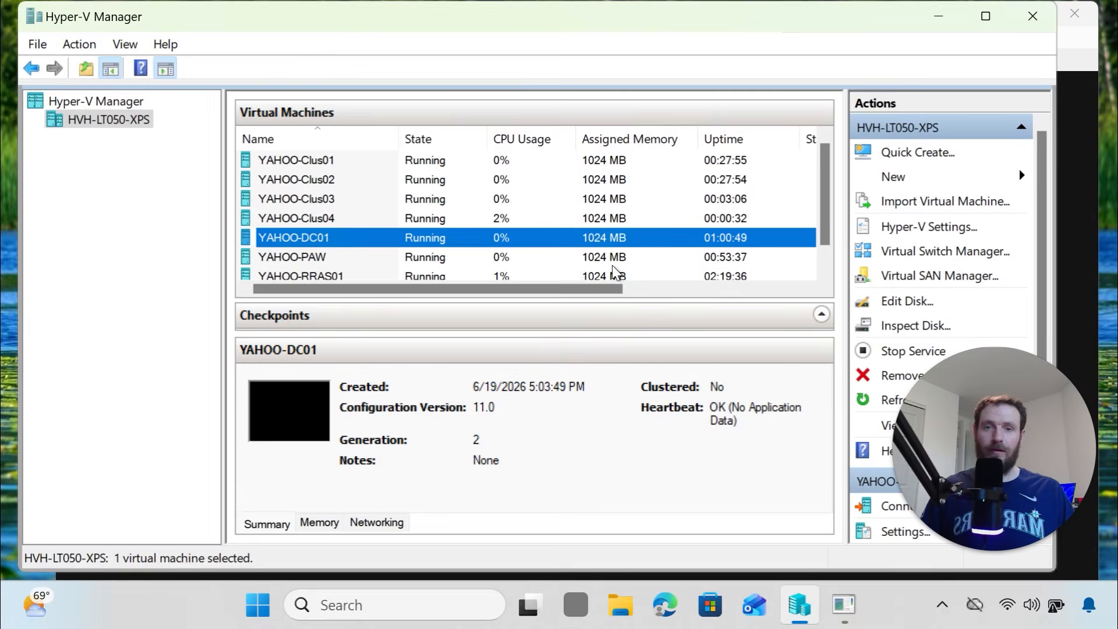
{"action": "left_click", "coordinate": [612, 257]}
{"action": "left_click", "coordinate": [613, 277]}
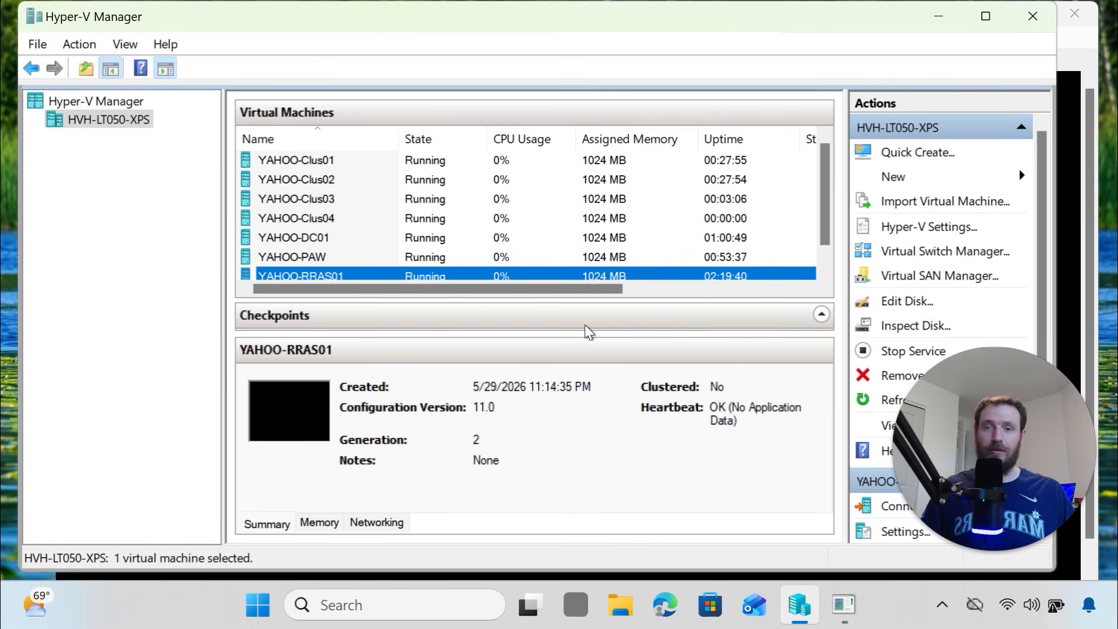
{"action": "left_click", "coordinate": [938, 16]}
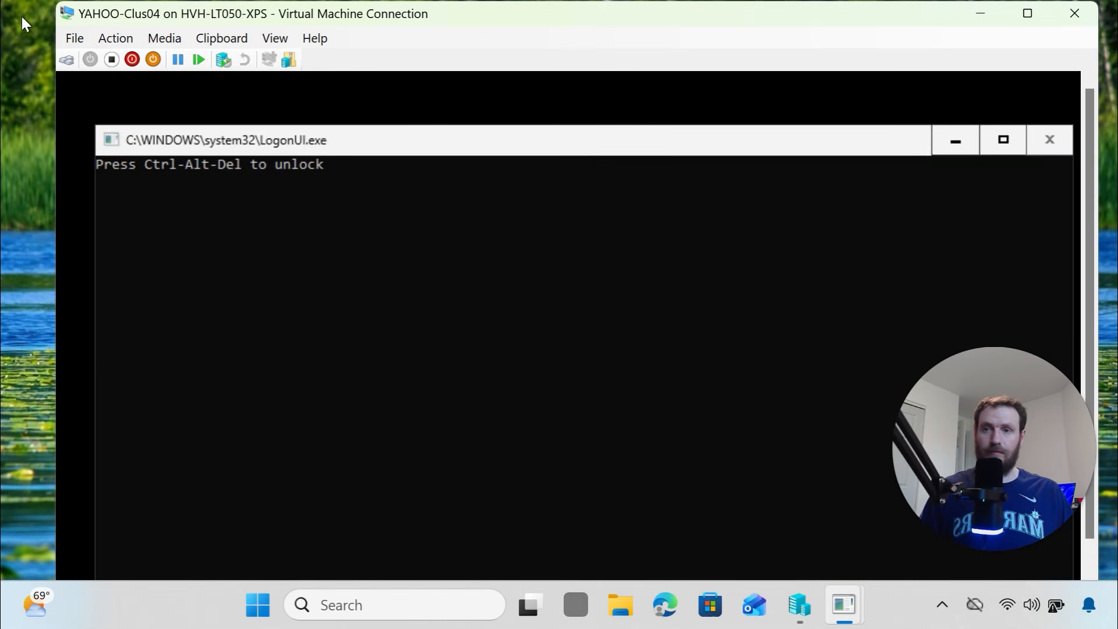
Send Ctrl+Alt+Delete to YAHOO-Clus04 and accept the Administrator's required password change prompt
{"action": "left_click", "coordinate": [71, 65]}
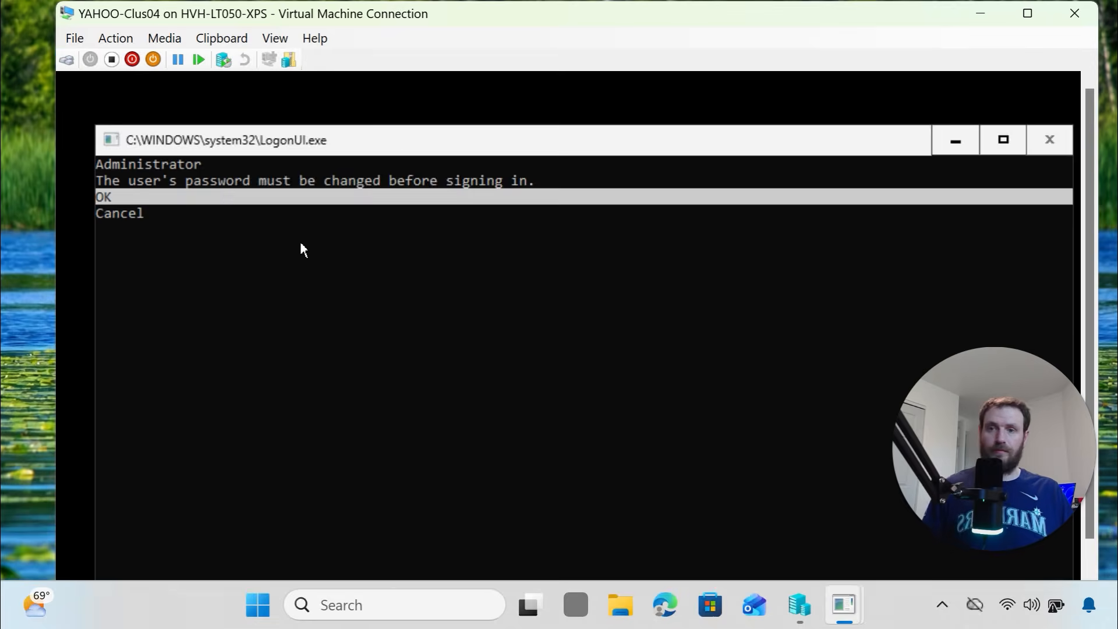
{"action": "key", "text": "Return"}
{"action": "type", "text": "*"}
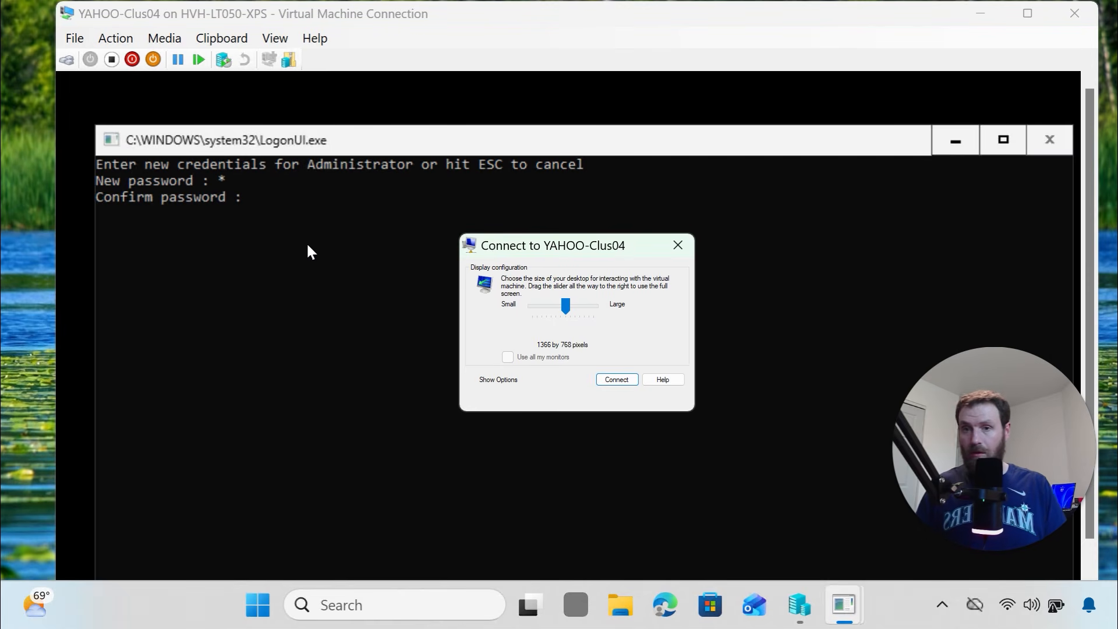
{"action": "key", "text": "Return"}
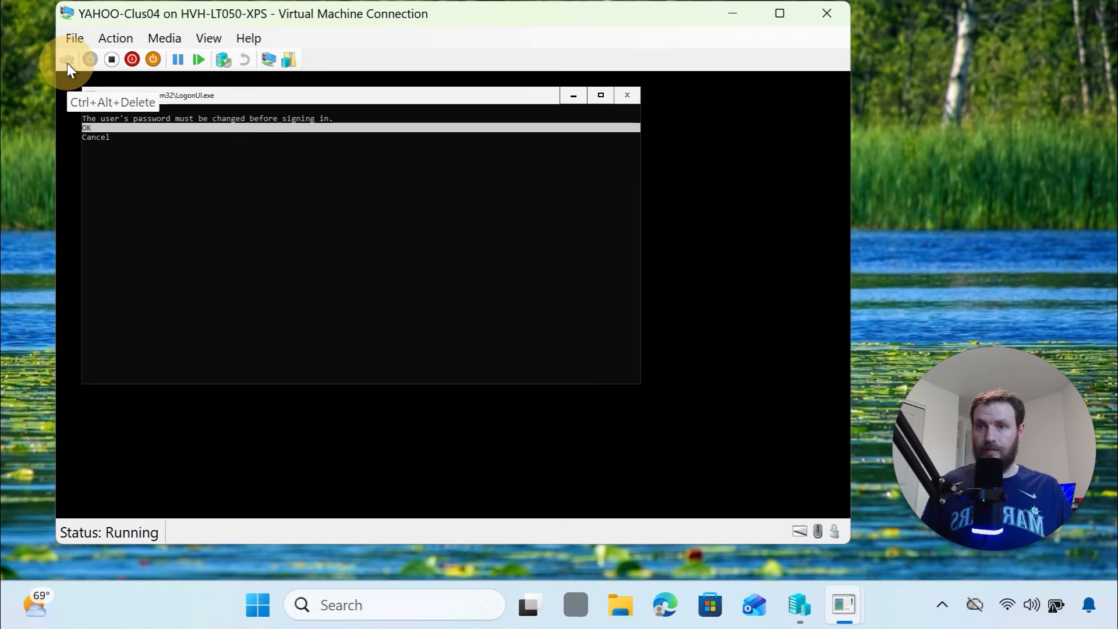
Enter the new Administrator password and begin typing its confirmation
{"action": "key", "text": "Return"}
{"action": "type", "text": "******"}
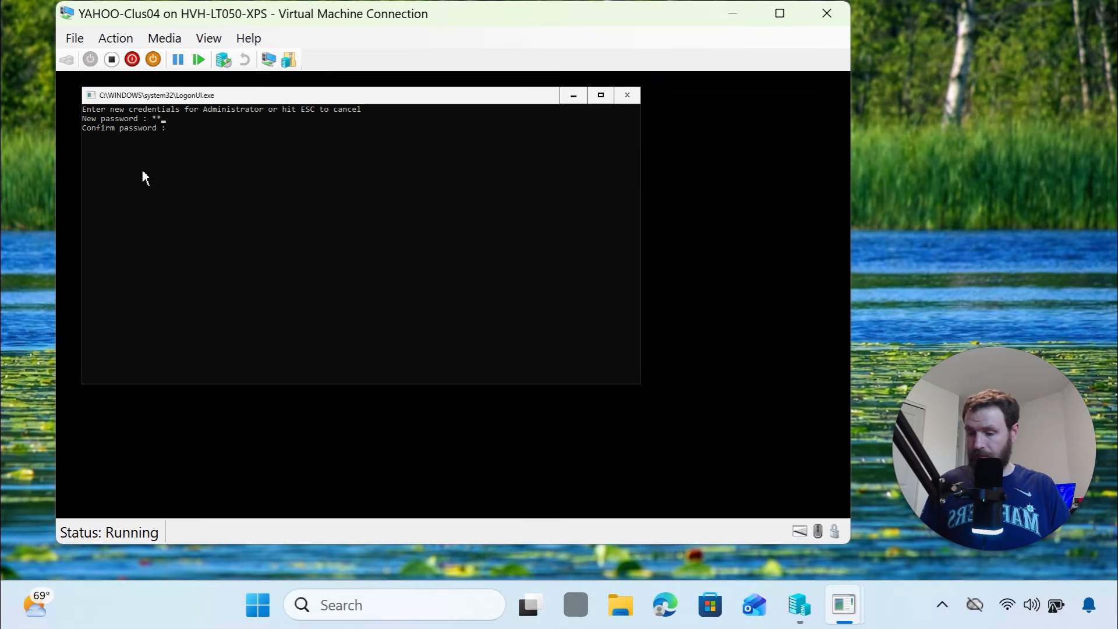
{"action": "type", "text": "*******"}
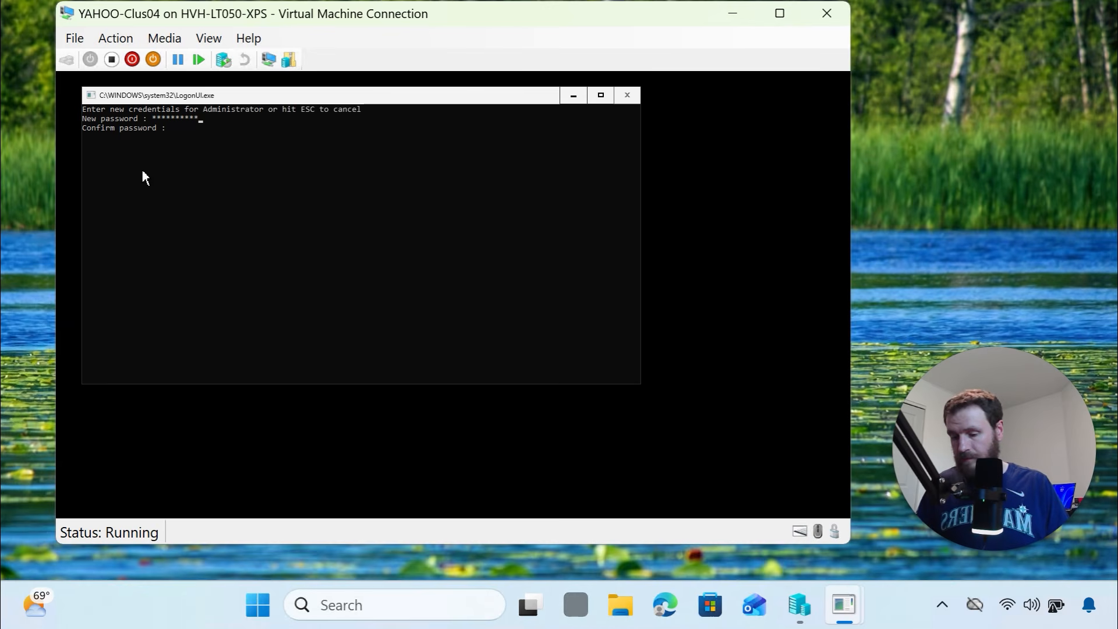
{"action": "key", "text": "Return"}
{"action": "type", "text": "*********"}
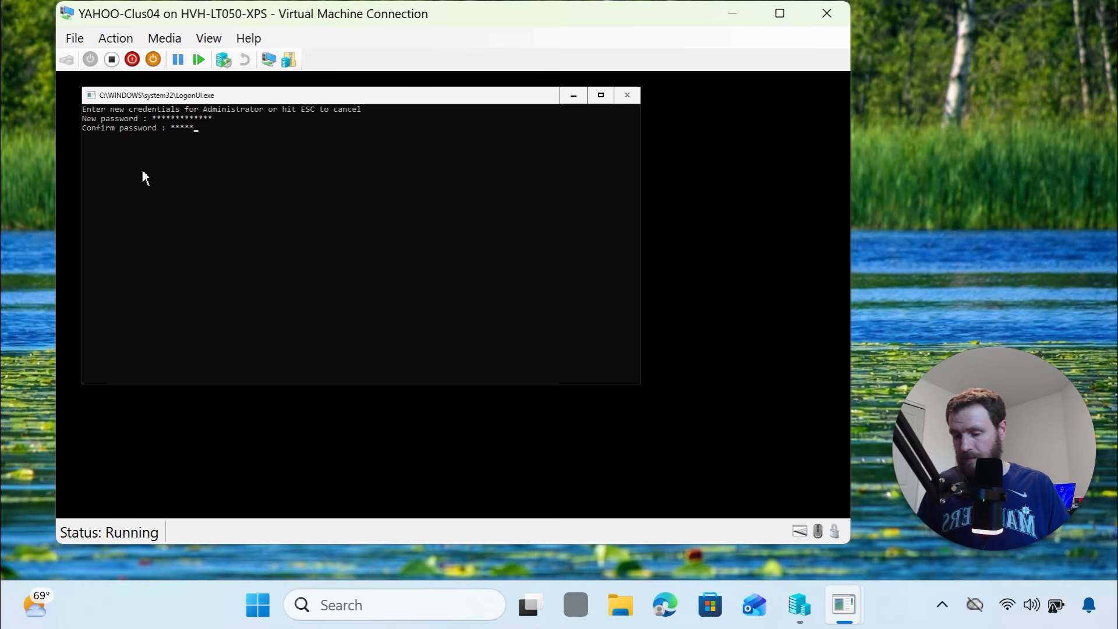
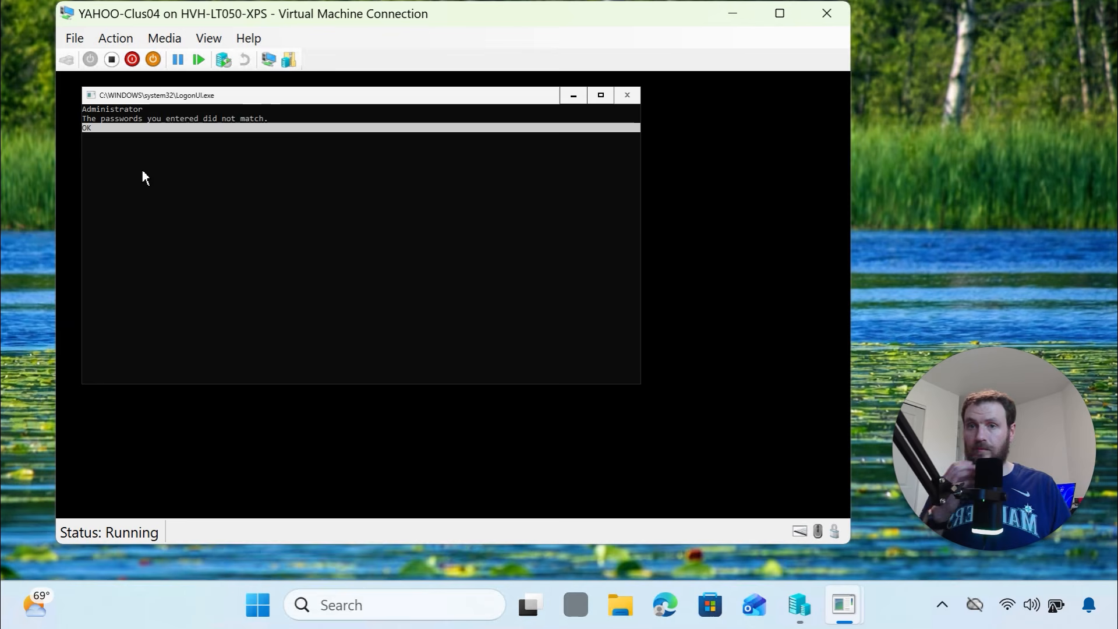
Re-enter and confirm YAHOO-Clus04's new Administrator password to reach the administrator command prompt
{"action": "key", "text": "Return"}
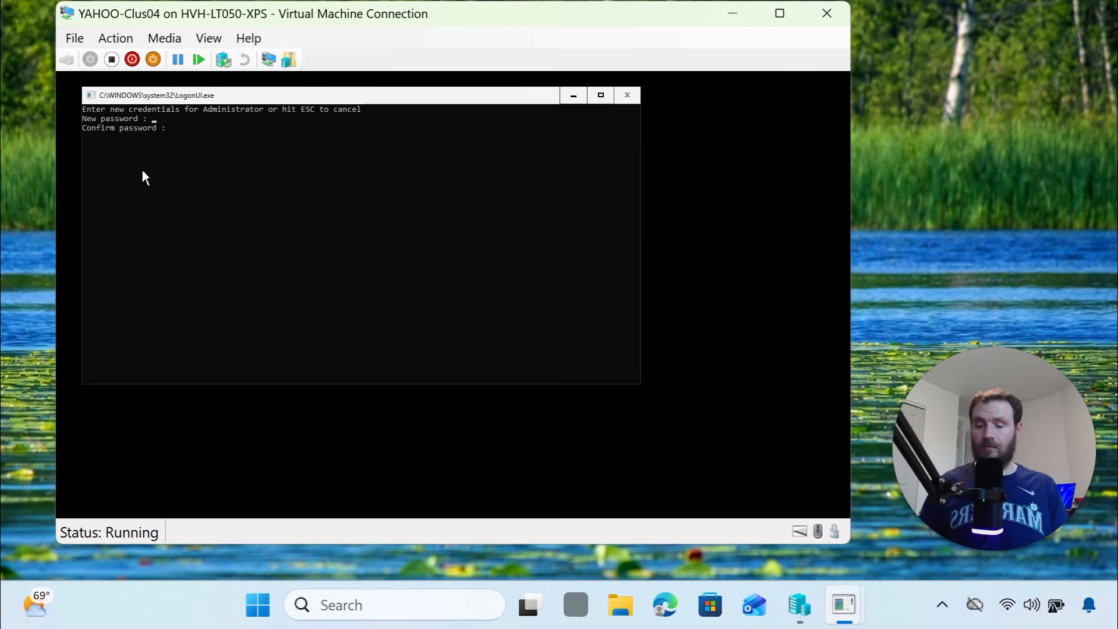
{"action": "type", "text": "******"}
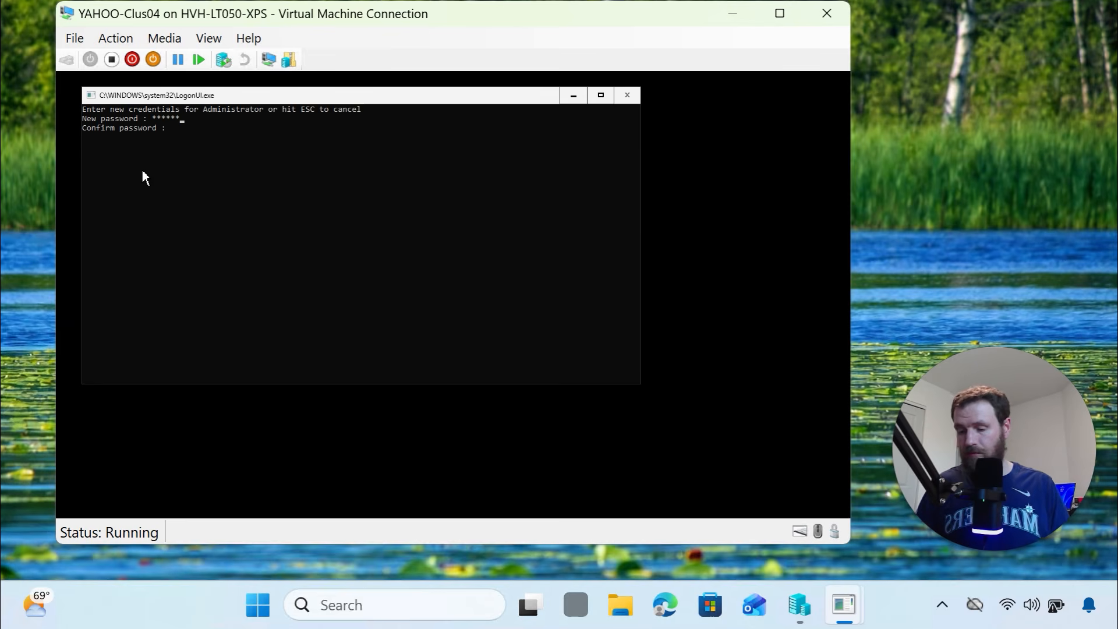
{"action": "type", "text": "******"}
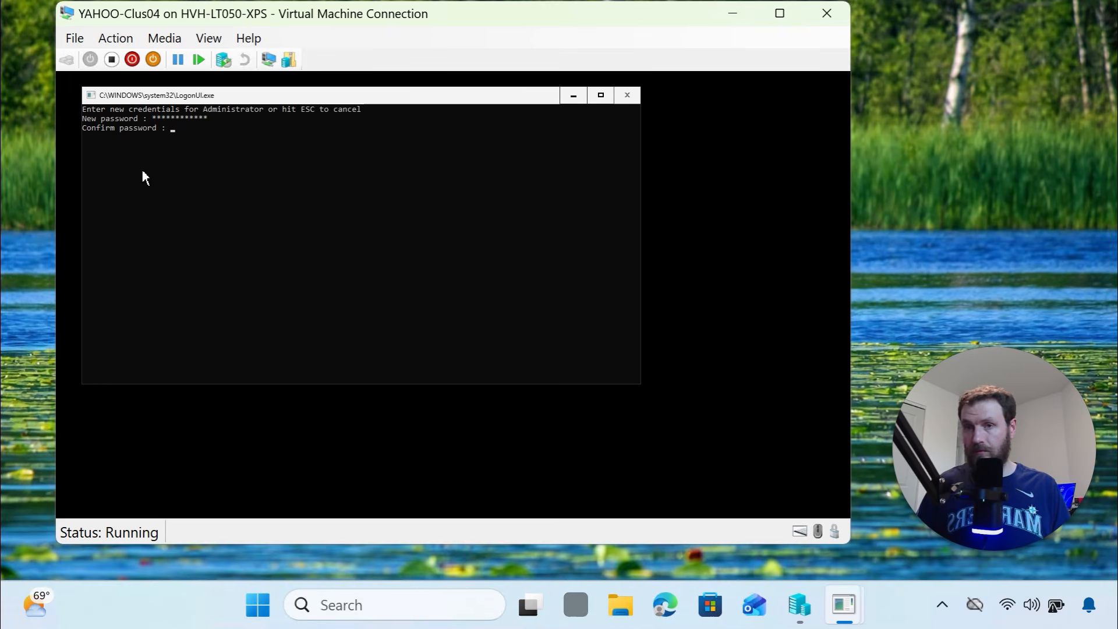
{"action": "type", "text": "*****"}
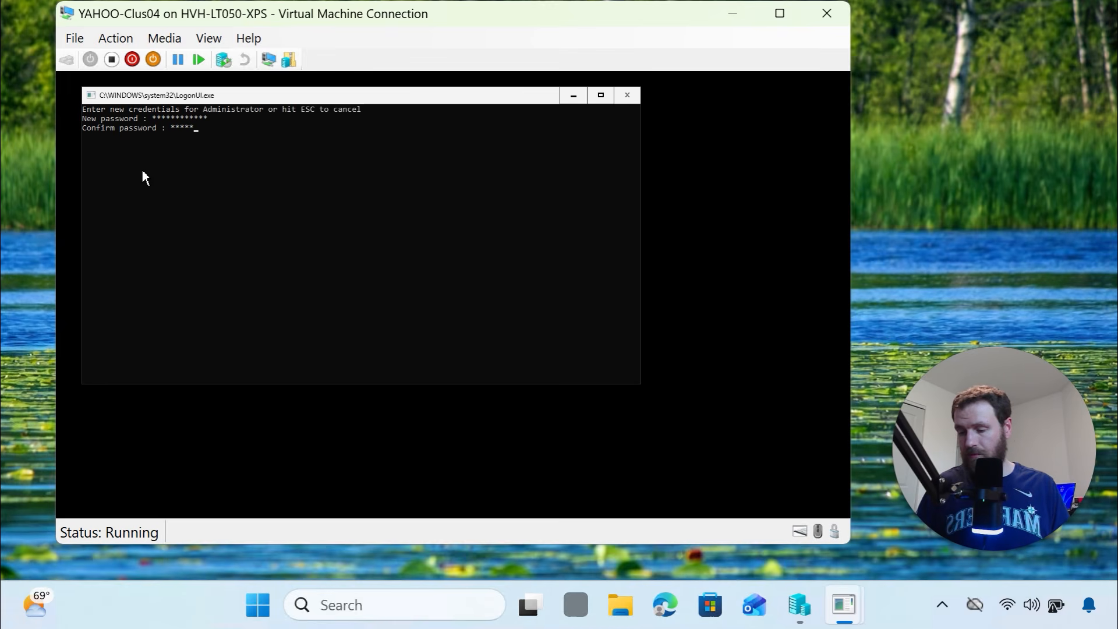
{"action": "type", "text": "*****"}
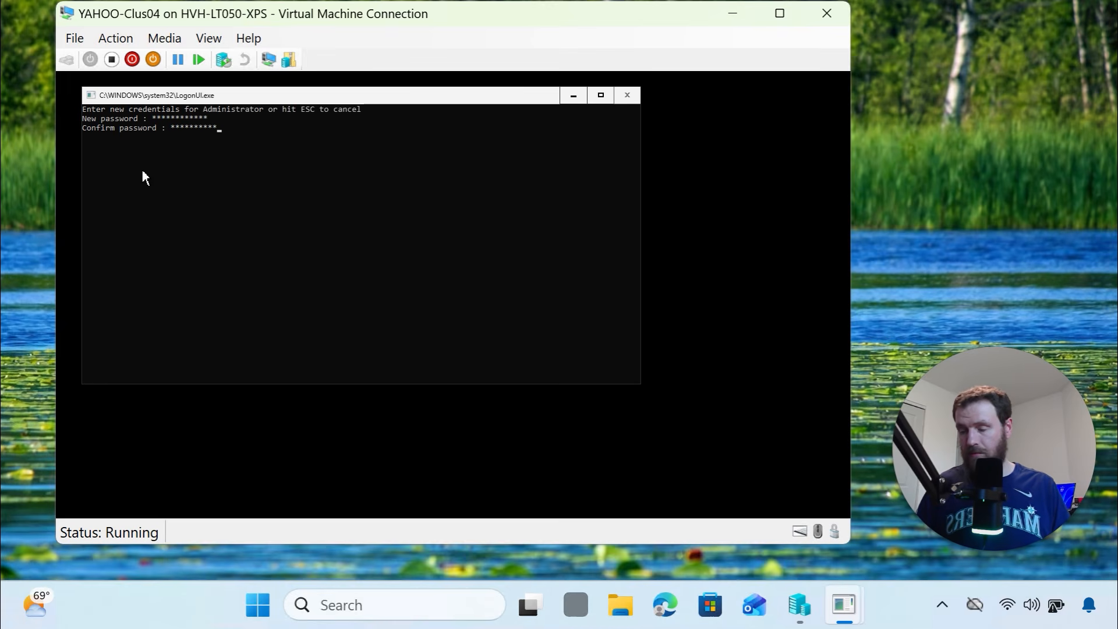
{"action": "type", "text": "**"}
{"action": "key", "text": "Return"}
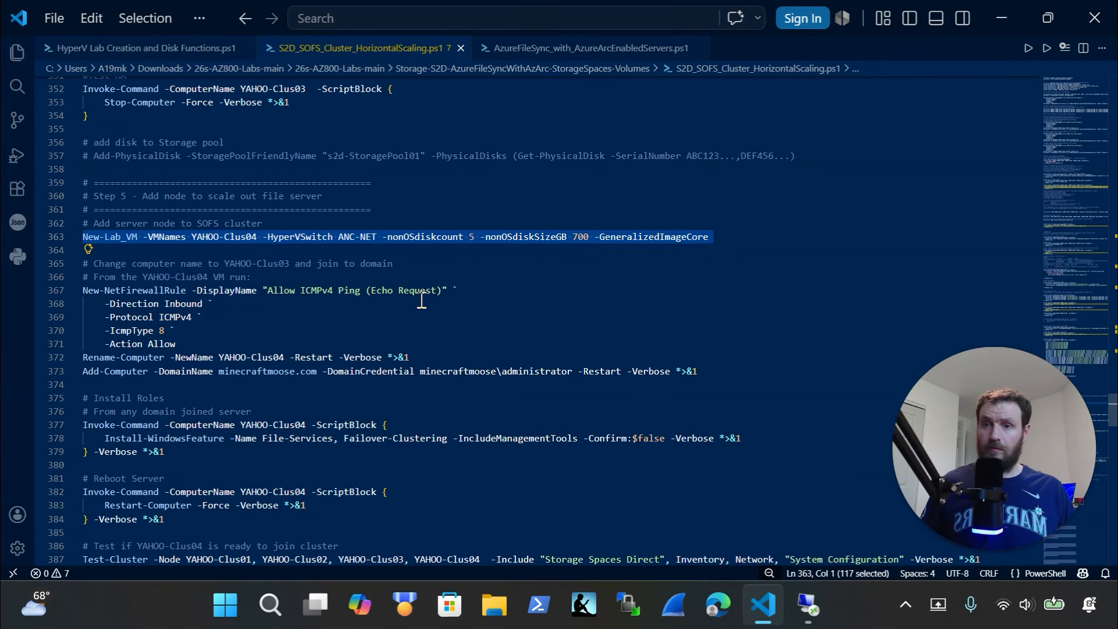
Add the ICMPv4 ping firewall rule on YAHOO-Clus04 through SConfig option 15 PowerShell
{"action": "scroll", "coordinate": [442, 297], "scroll_direction": "down", "scroll_amount": 1}
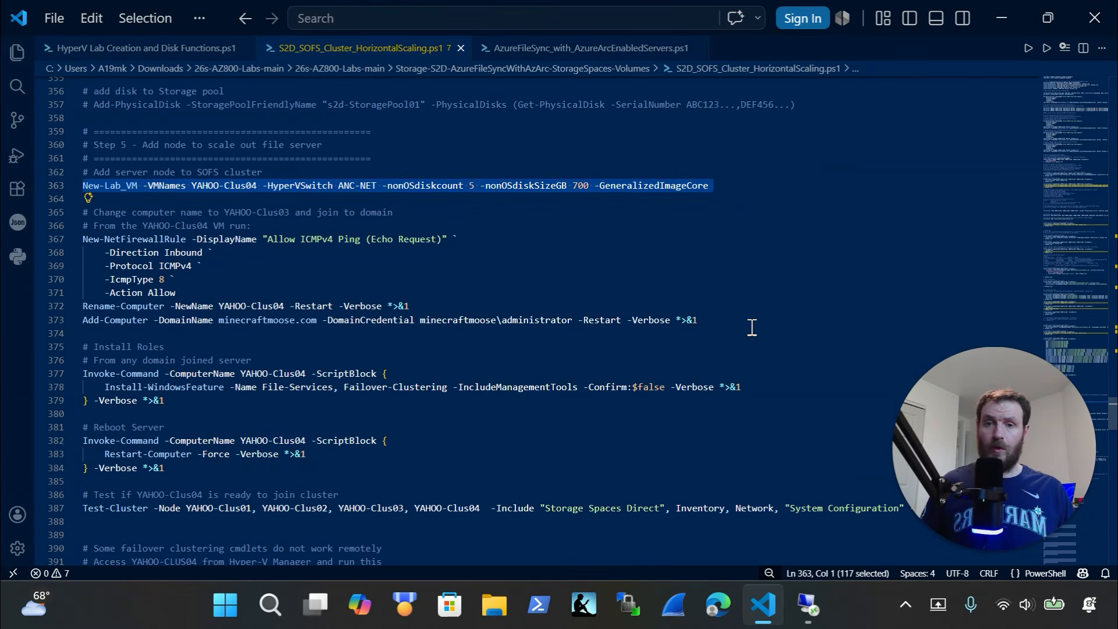
{"action": "left_click_drag", "start_coordinate": [431, 307], "coordinate": [44, 227]}
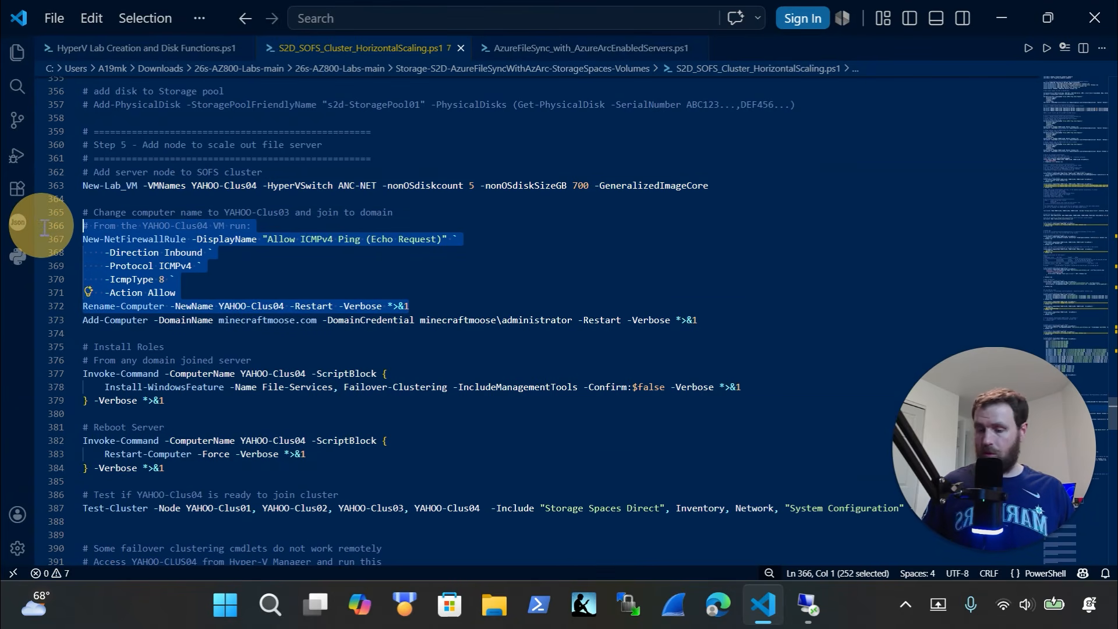
{"action": "key", "text": "ctrl+x"}
{"action": "key", "text": "ctrl+z"}
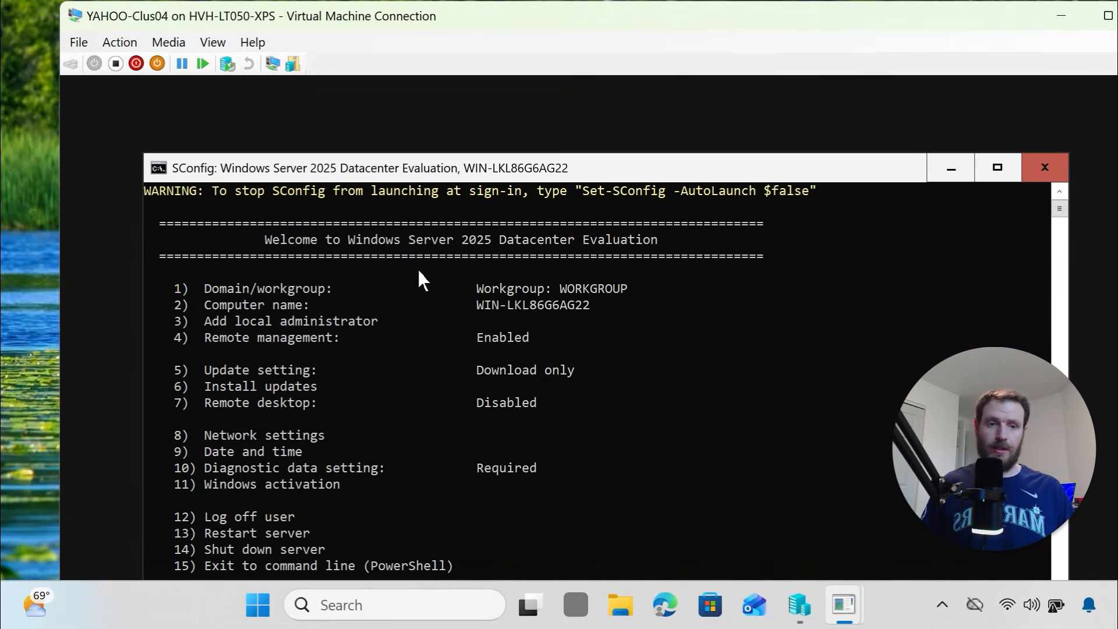
{"action": "type", "text": "15"}
{"action": "key", "text": "Return"}
{"action": "right_click", "coordinate": [419, 272]}
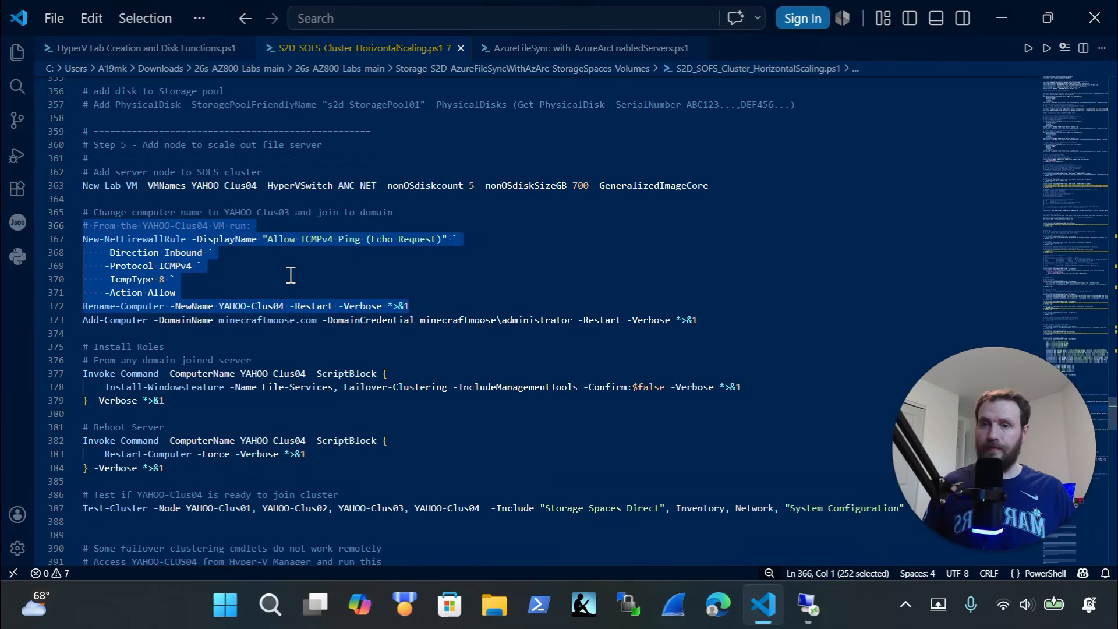
{"action": "scroll", "coordinate": [294, 269], "scroll_direction": "down", "scroll_amount": 2}
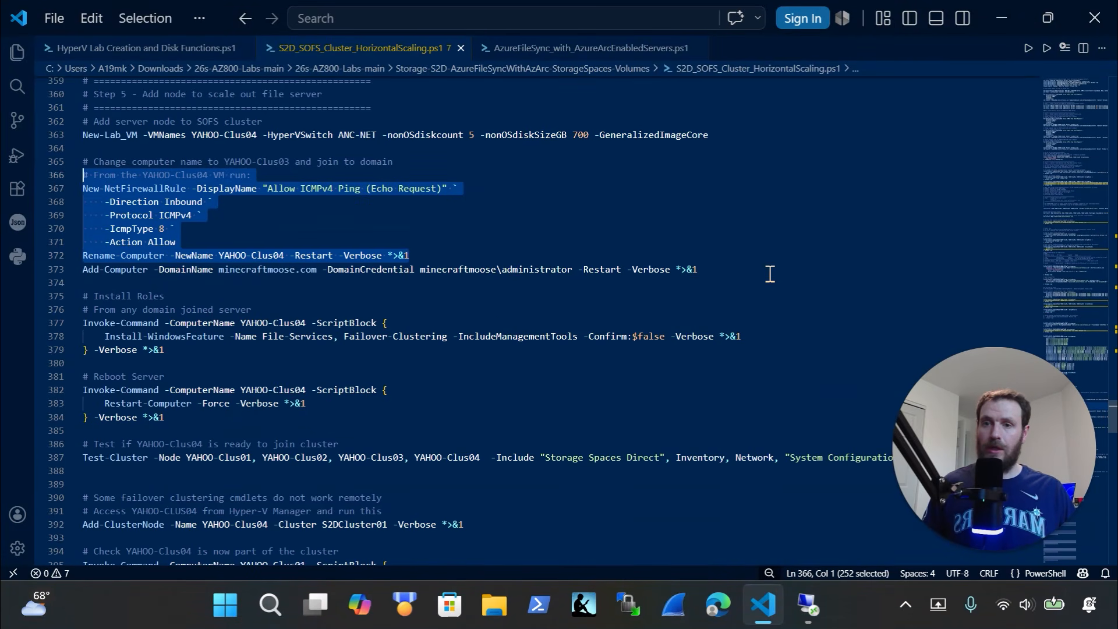
Copy the Add-Computer domain-join line and sign back in to the VM as Administrator
{"action": "left_click_drag", "start_coordinate": [756, 269], "coordinate": [34, 283]}
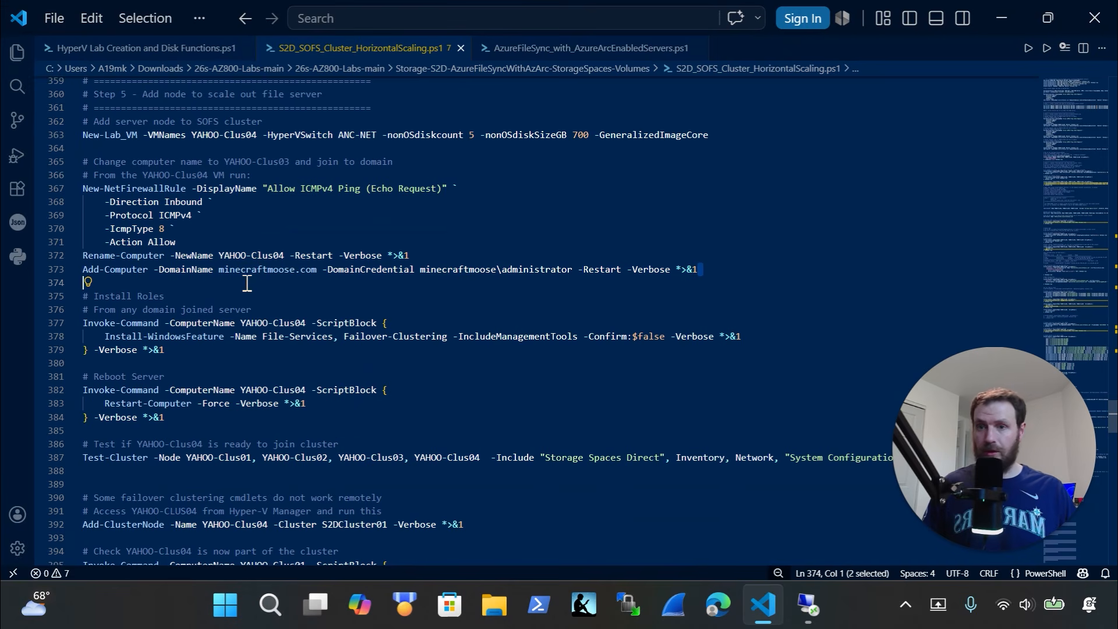
{"action": "scroll", "coordinate": [260, 336], "scroll_direction": "down", "scroll_amount": 2}
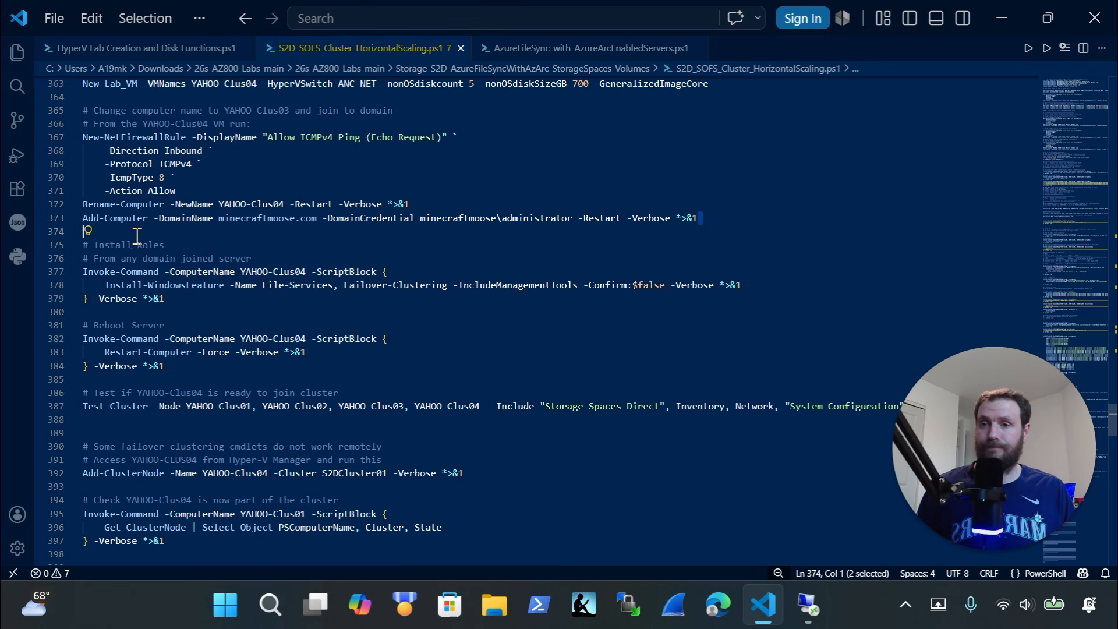
{"action": "left_click_drag", "start_coordinate": [134, 233], "coordinate": [79, 224]}
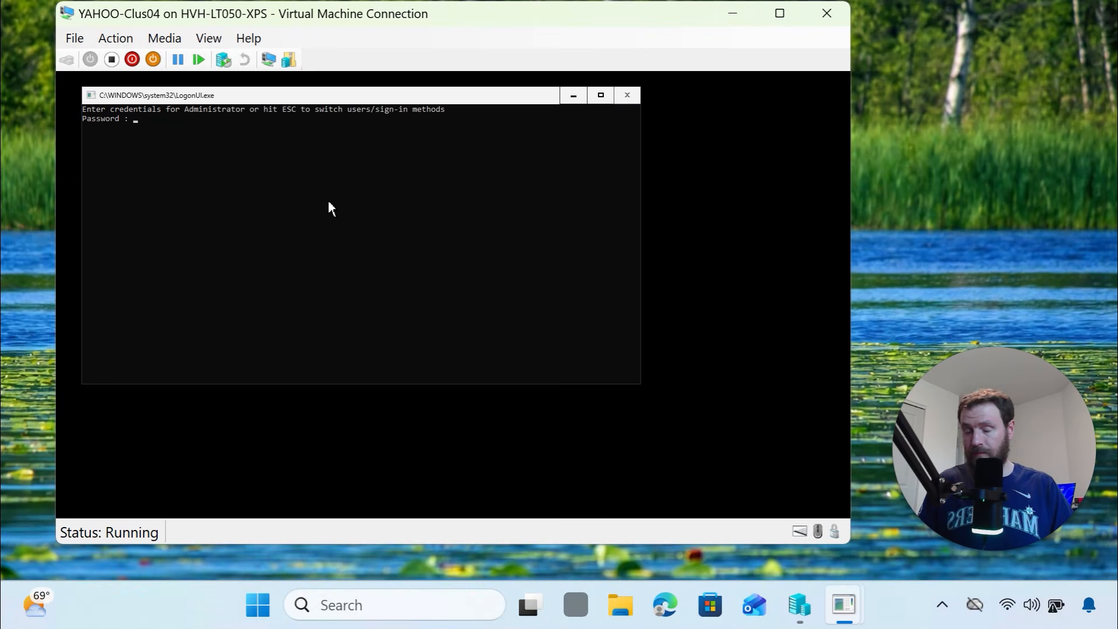
{"action": "type", "text": "**"}
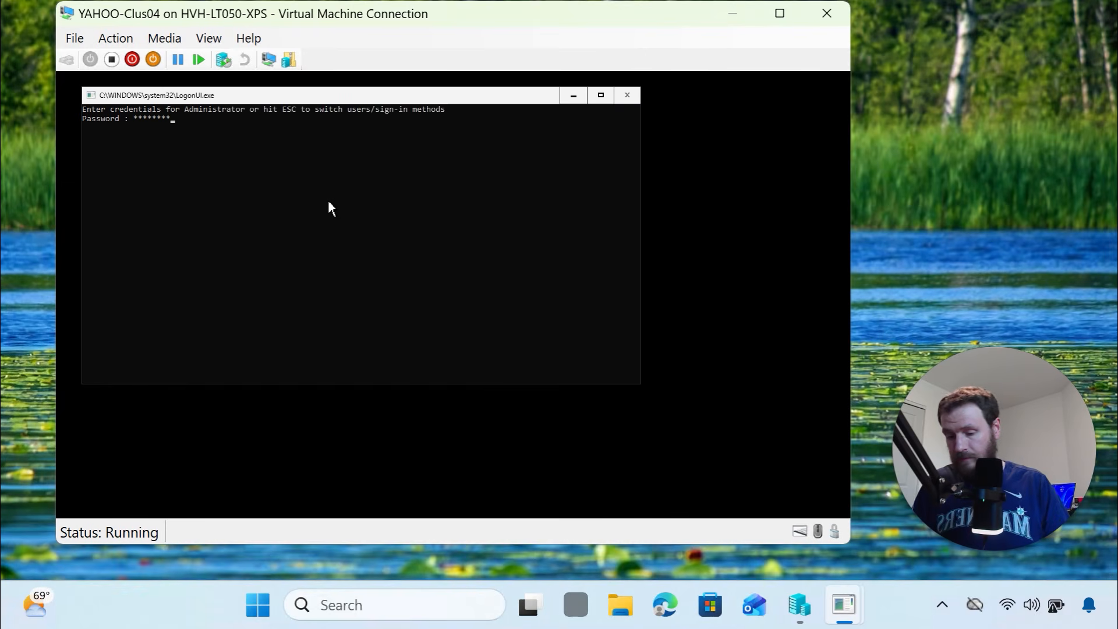
{"action": "key", "text": "Return"}
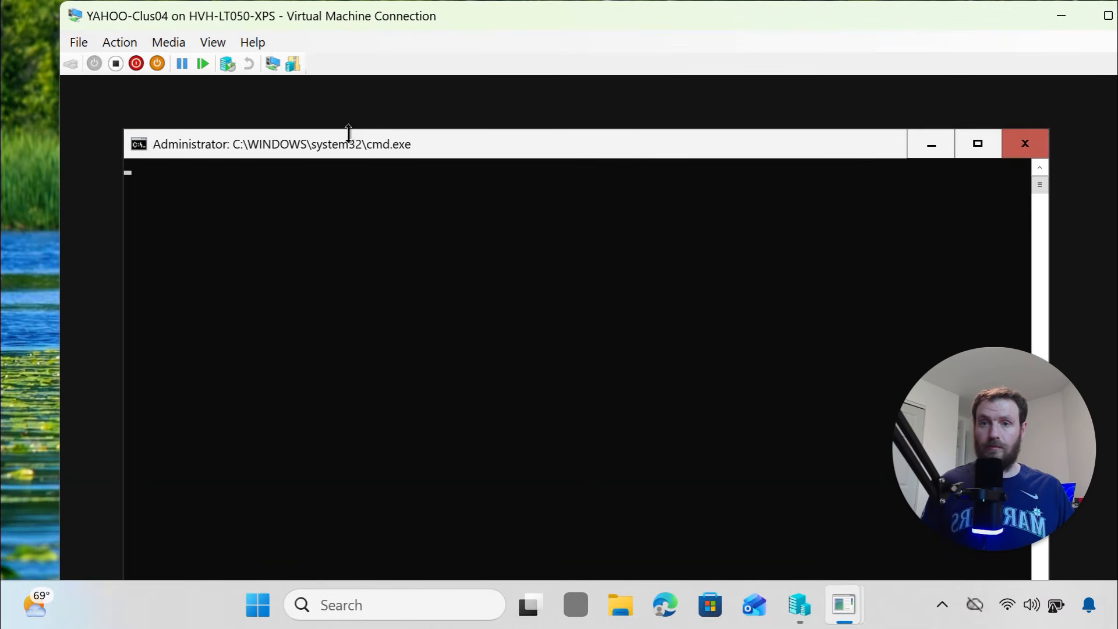
{"action": "mouse_move", "coordinate": [348, 131]}
{"action": "left_mouse_down"}
{"action": "mouse_move", "coordinate": [352, 200]}
{"action": "mouse_move", "coordinate": [343, 122]}
{"action": "mouse_move", "coordinate": [353, 140]}
{"action": "left_mouse_up"}
Run Add-Computer to join minecraftmoose.com with restart, entering the domain credentials
{"action": "type", "text": "15"}
{"action": "key", "text": "Return"}
{"action": "right_click", "coordinate": [408, 192]}
{"action": "key", "text": "Return"}
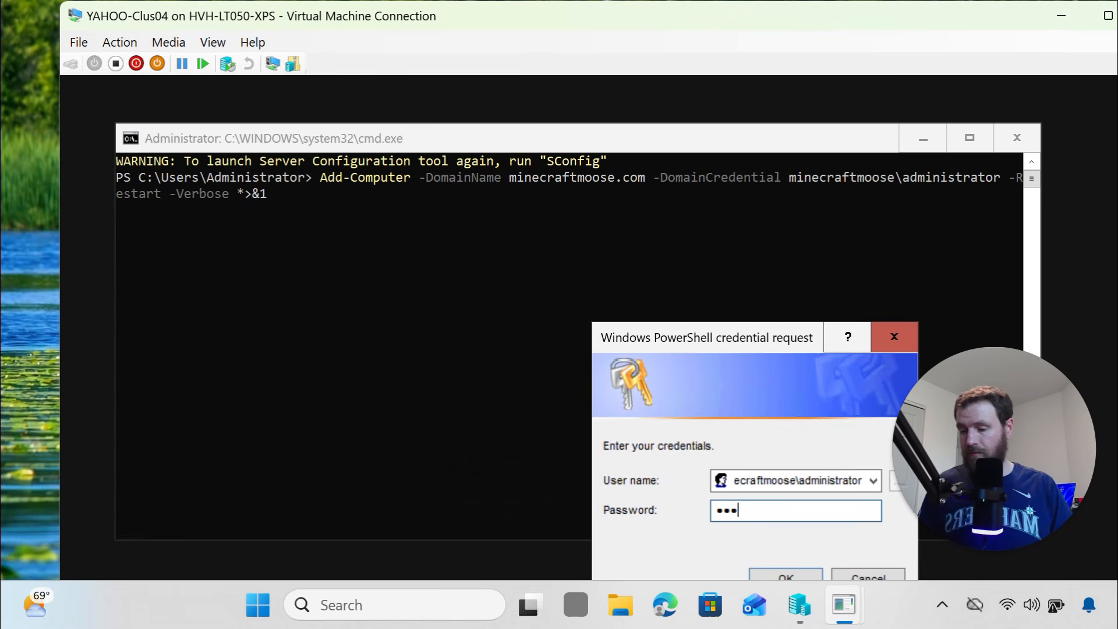
{"action": "type", "text": "*************"}
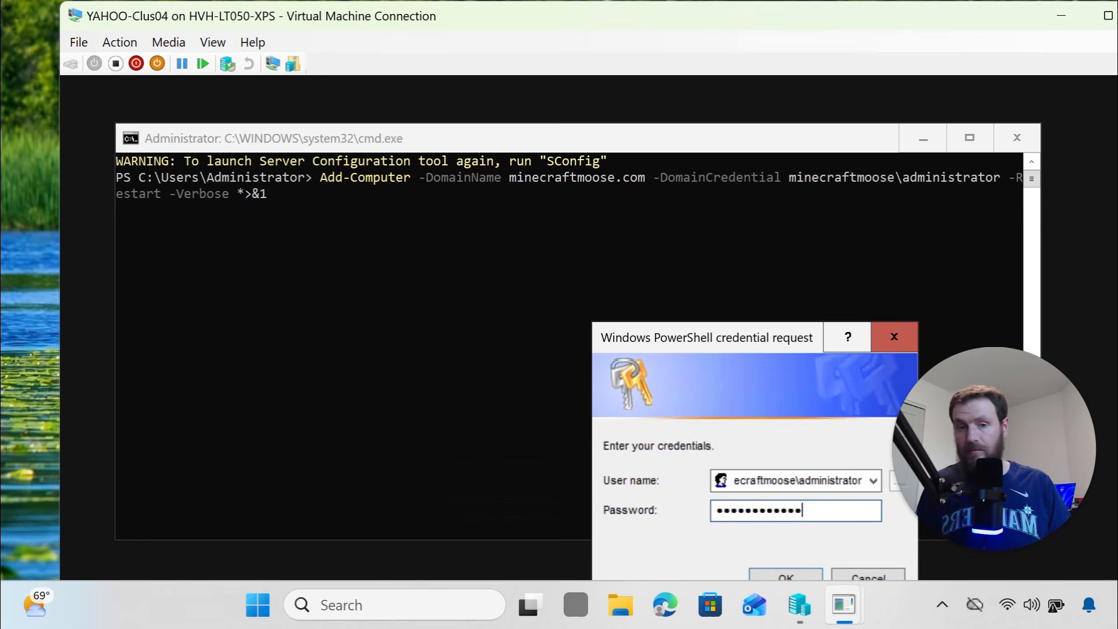
{"action": "key", "text": "Return"}
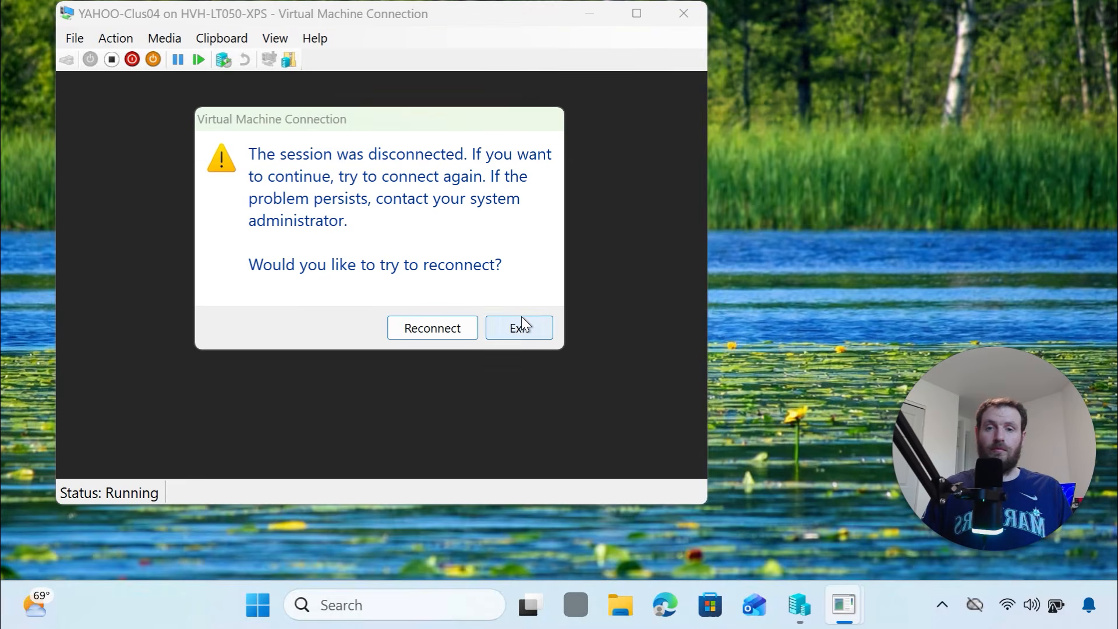
Refresh the Computers container in ADUC and locate the newly joined YAHOO-CLUS04
{"action": "left_click", "coordinate": [521, 319]}
{"action": "left_click", "coordinate": [843, 606]}
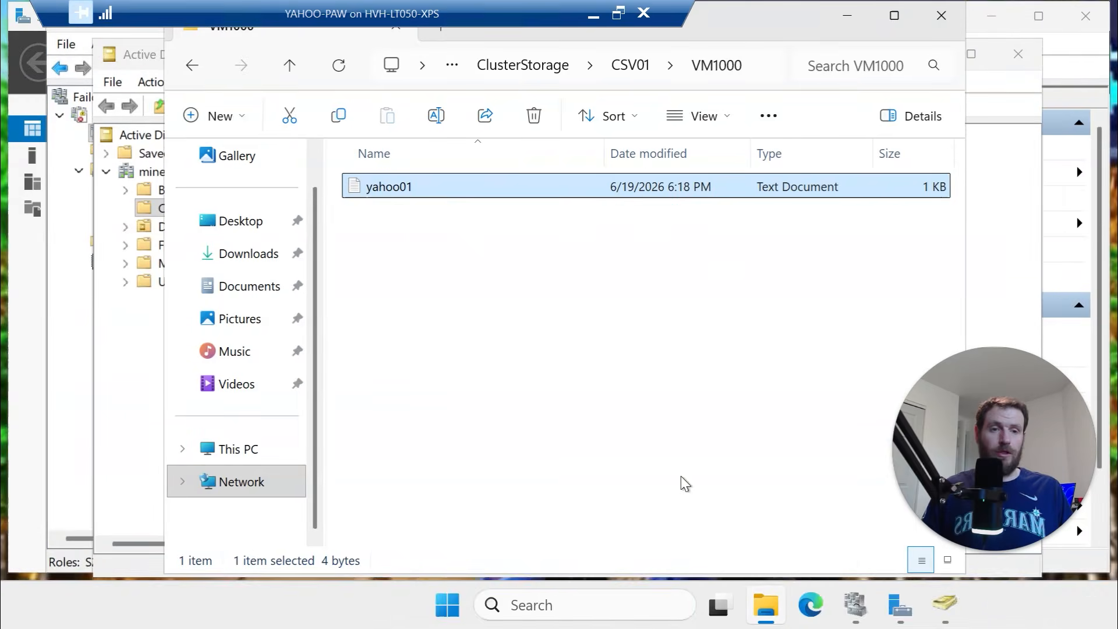
{"action": "left_click", "coordinate": [941, 15]}
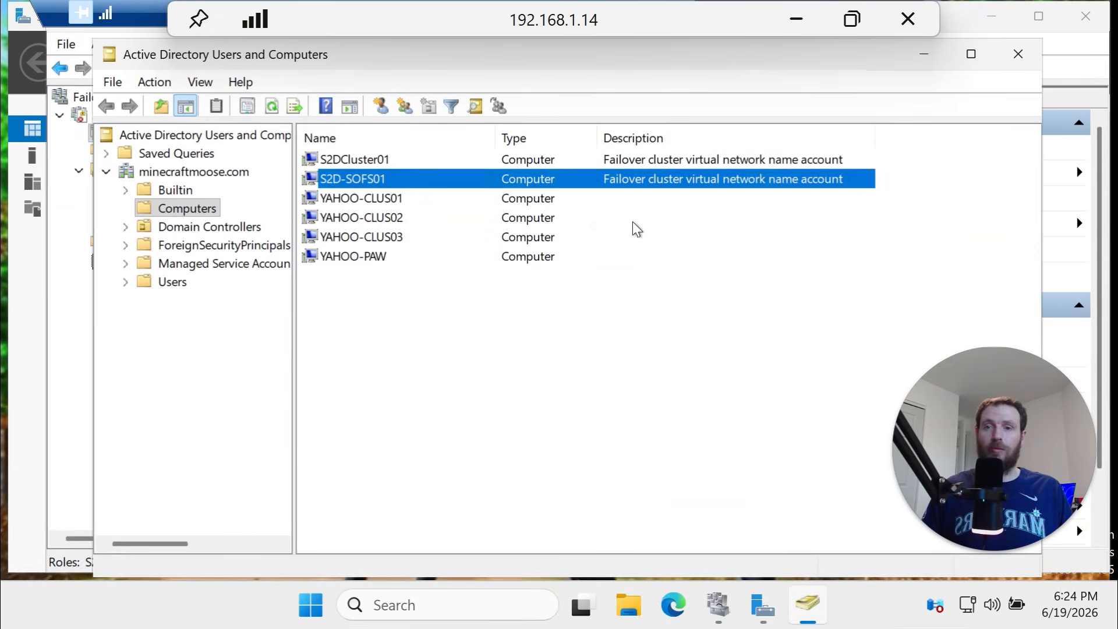
{"action": "right_click", "coordinate": [188, 212]}
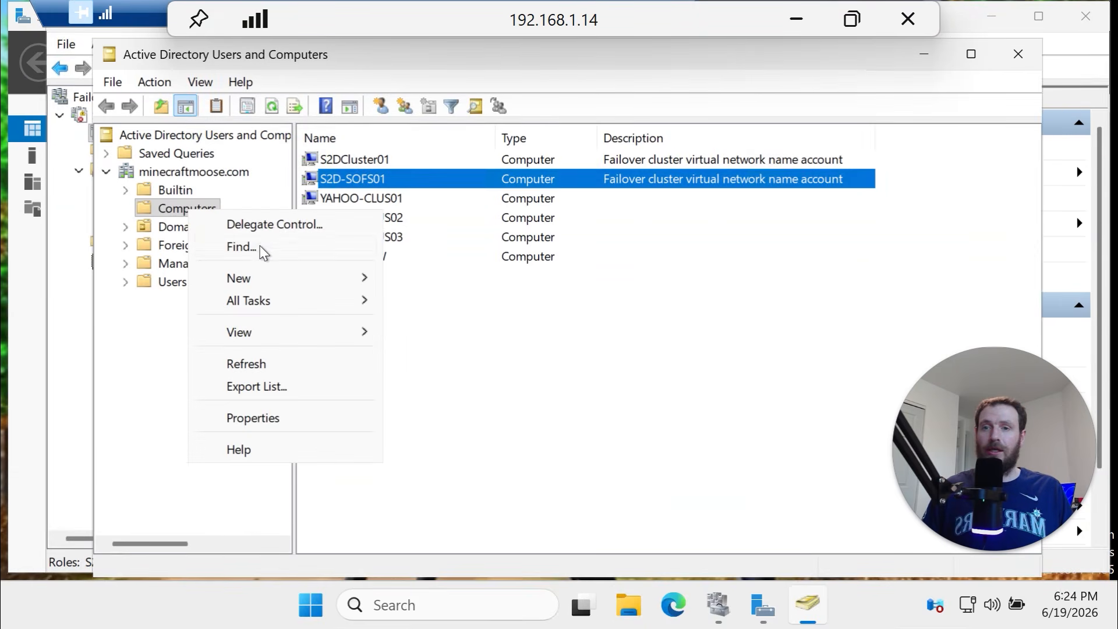
{"action": "left_click", "coordinate": [286, 364]}
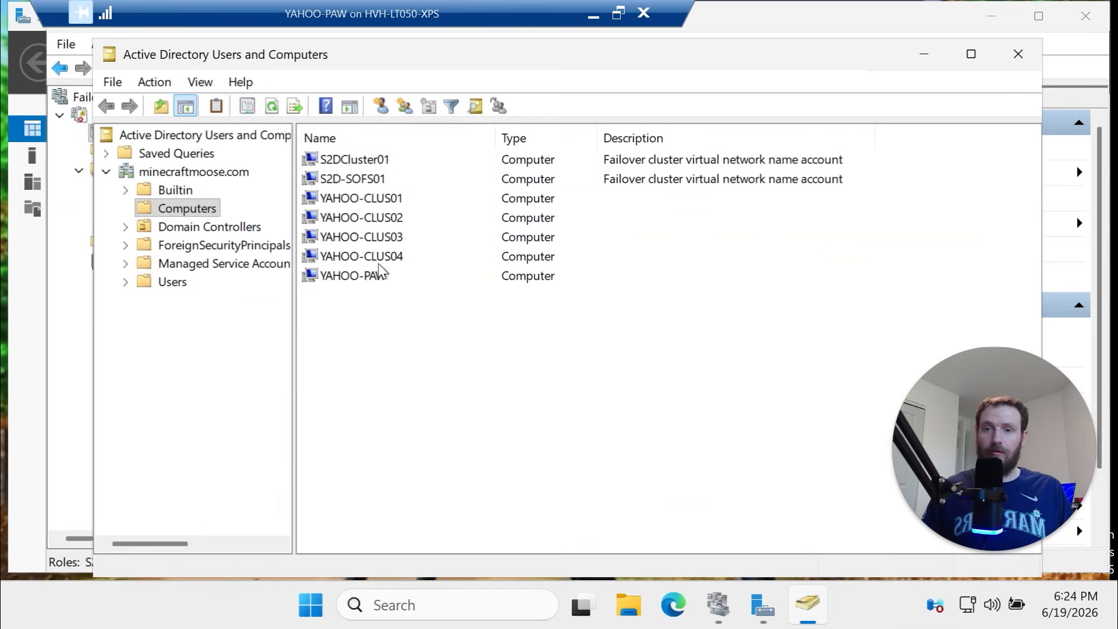
{"action": "left_click", "coordinate": [425, 256]}
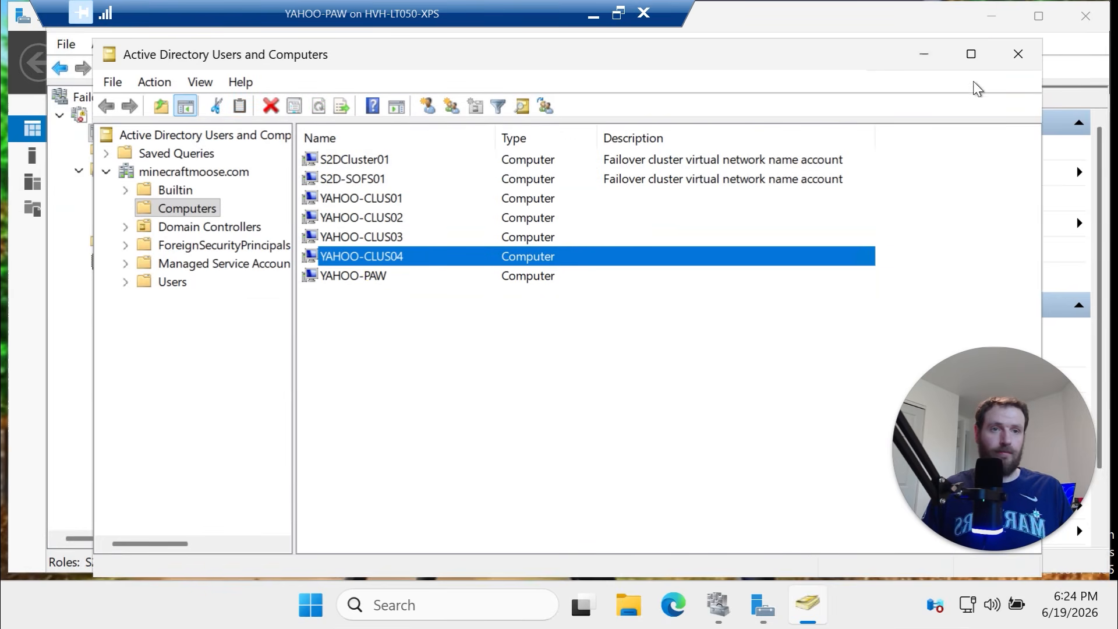
Close Active Directory Users and Computers, Failover Cluster Manager and Server Manager
{"action": "left_click", "coordinate": [1019, 58]}
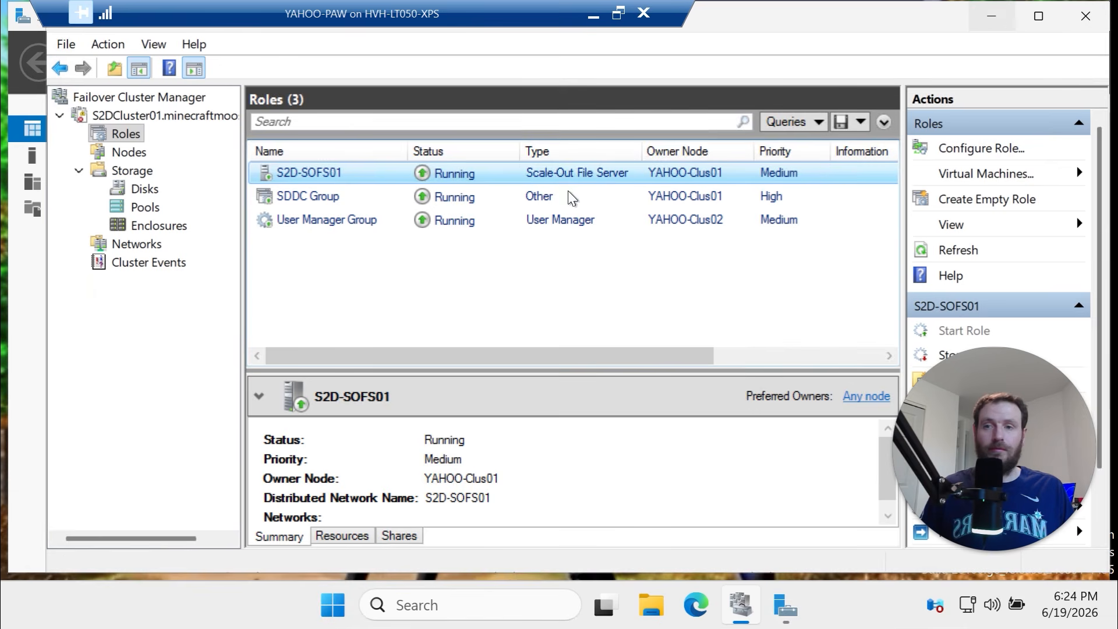
{"action": "left_click", "coordinate": [1075, 16]}
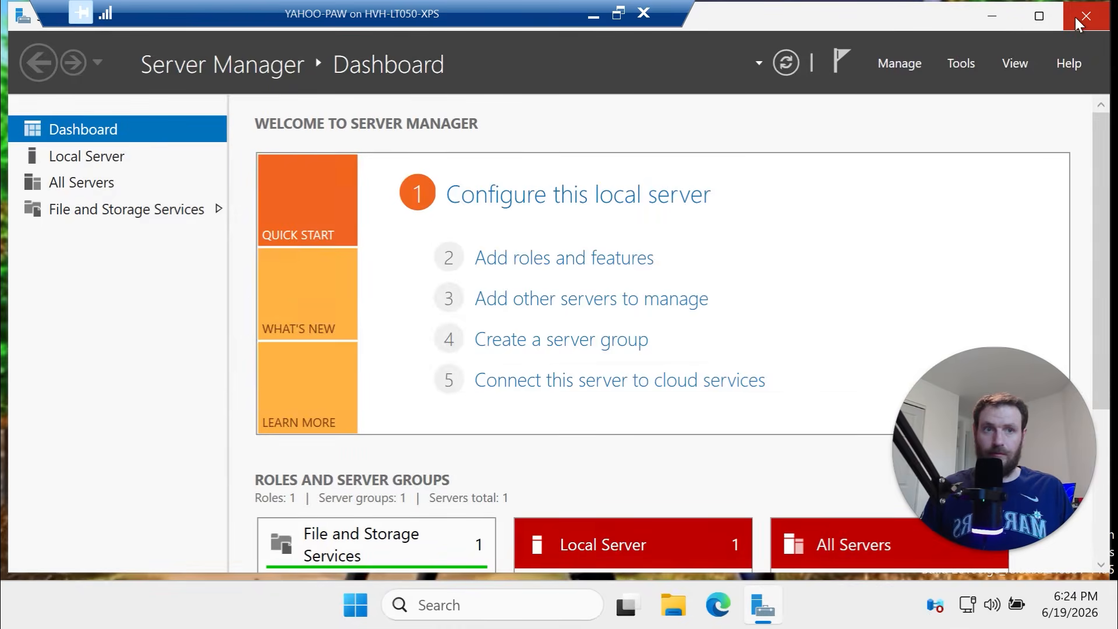
{"action": "left_click", "coordinate": [1075, 17]}
{"action": "right_click", "coordinate": [383, 614]}
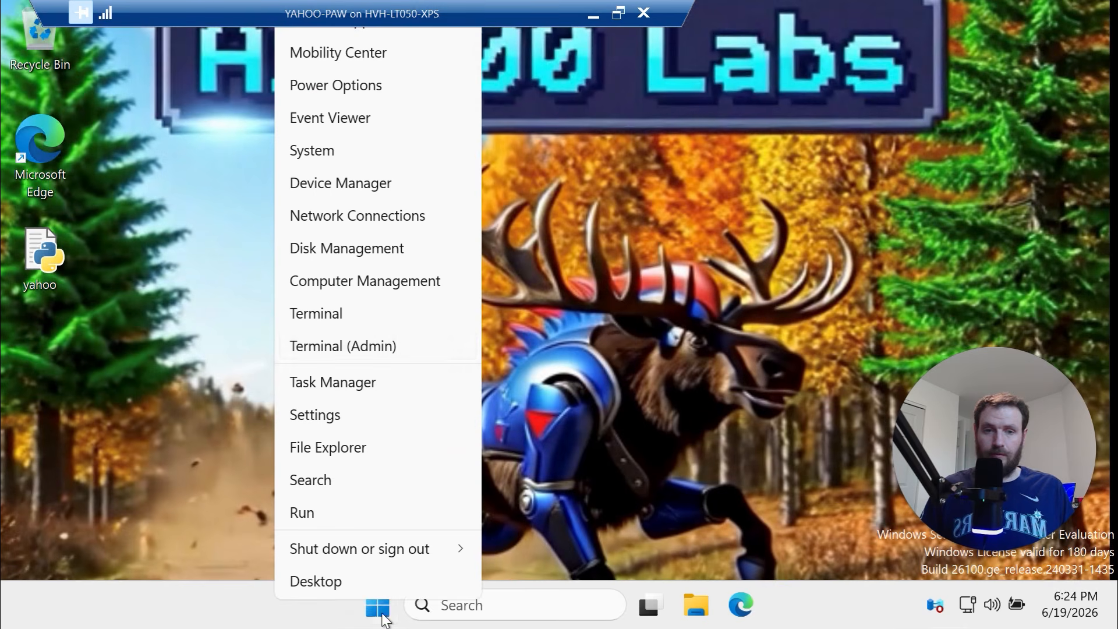
Install File-Services and Failover-Clustering on YAHOO-Clus04 via the Invoke-Command Install-WindowsFeature block
{"action": "left_click", "coordinate": [406, 349]}
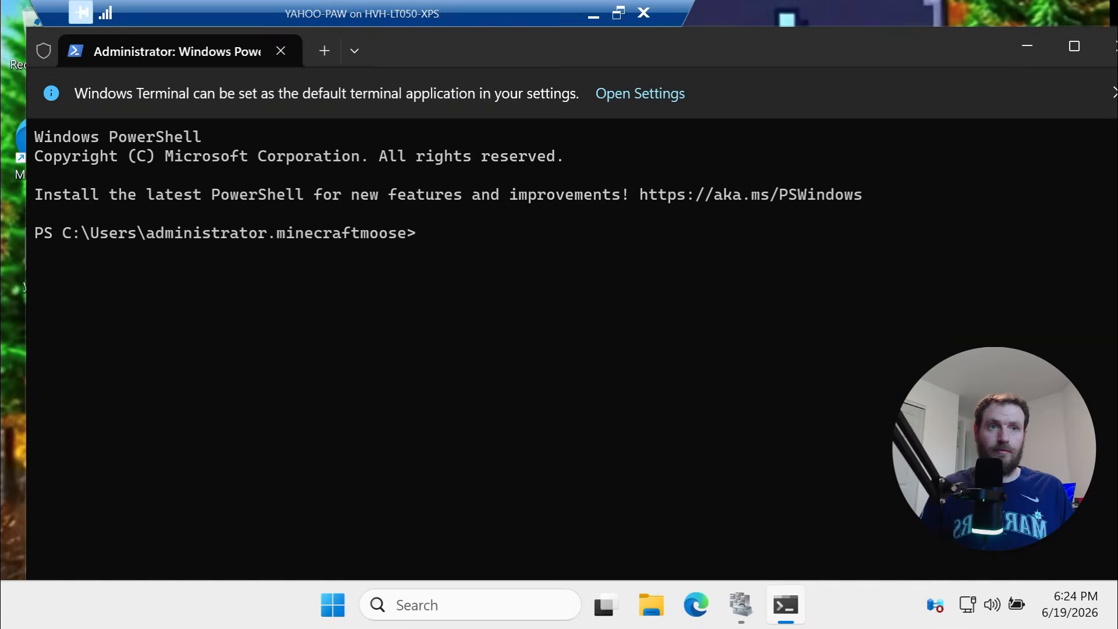
{"action": "left_click", "coordinate": [593, 14]}
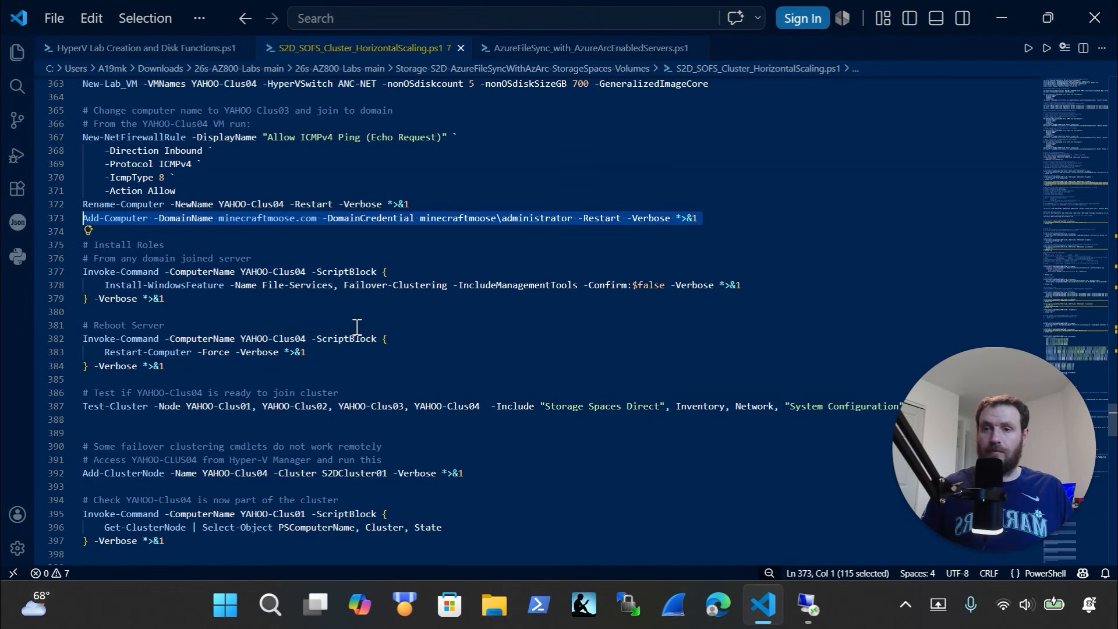
{"action": "left_click_drag", "start_coordinate": [175, 298], "coordinate": [26, 270]}
{"action": "key", "text": "super+c"}
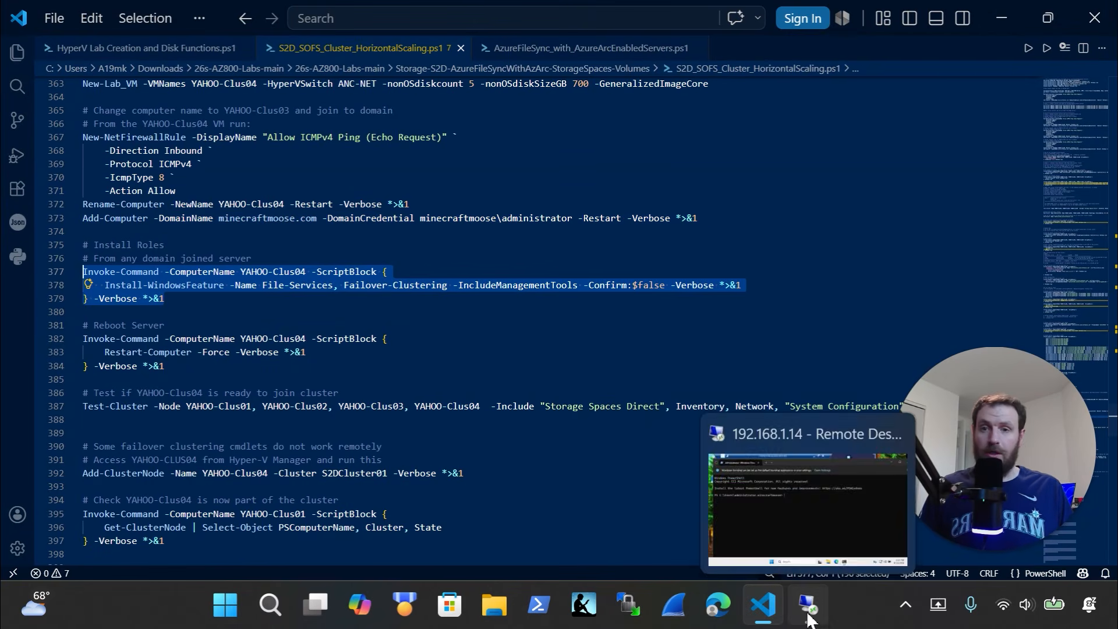
{"action": "left_click", "coordinate": [807, 605]}
{"action": "right_click", "coordinate": [463, 268]}
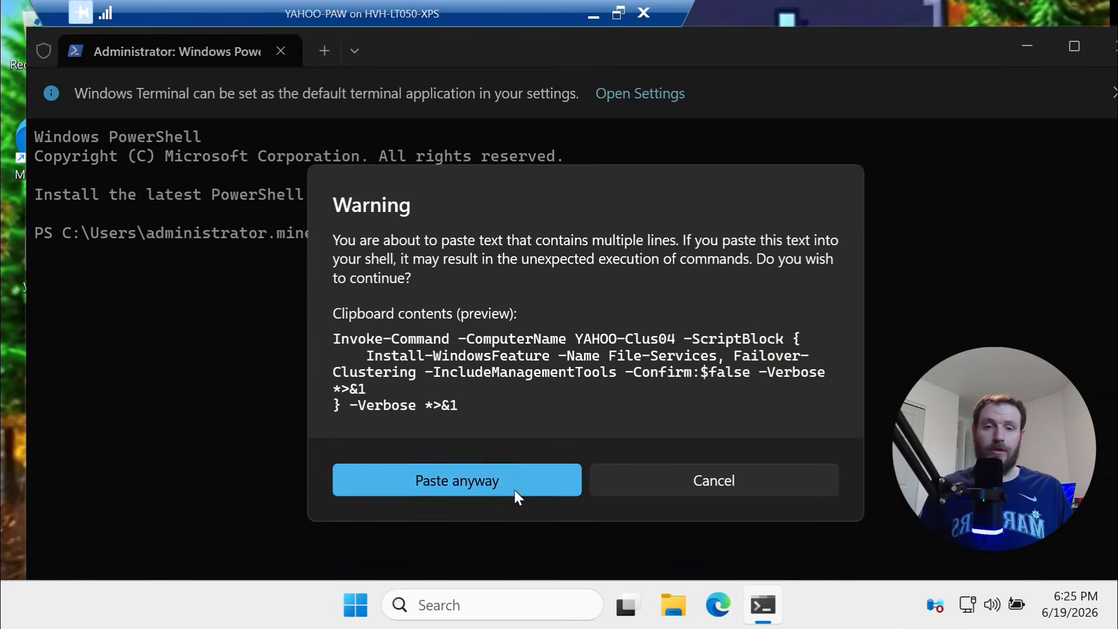
{"action": "left_click", "coordinate": [515, 485]}
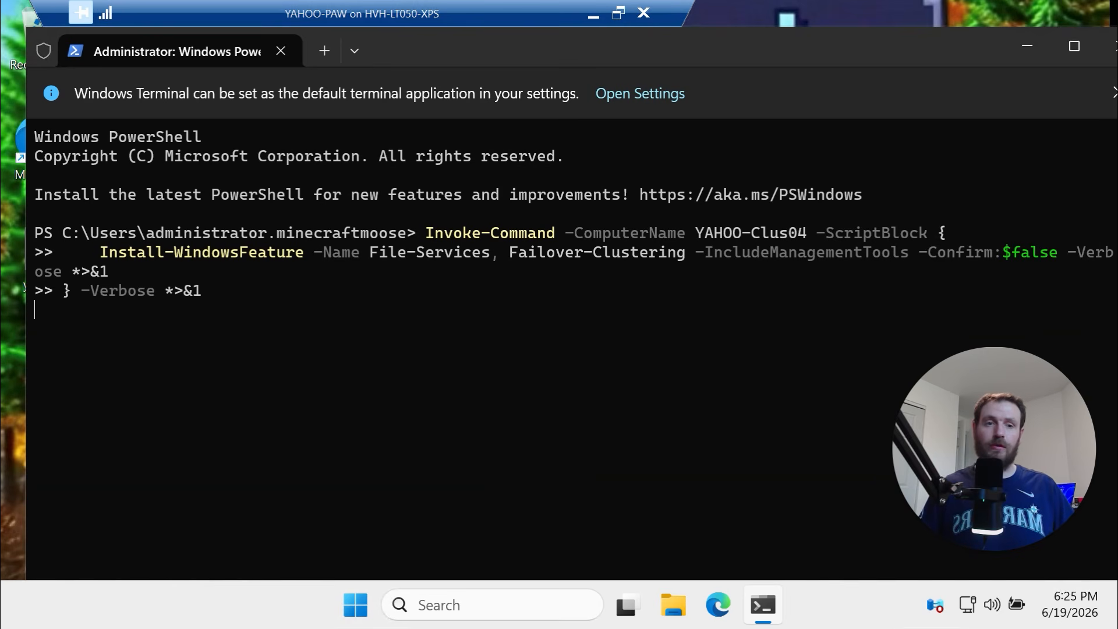
{"action": "key", "text": "Return"}
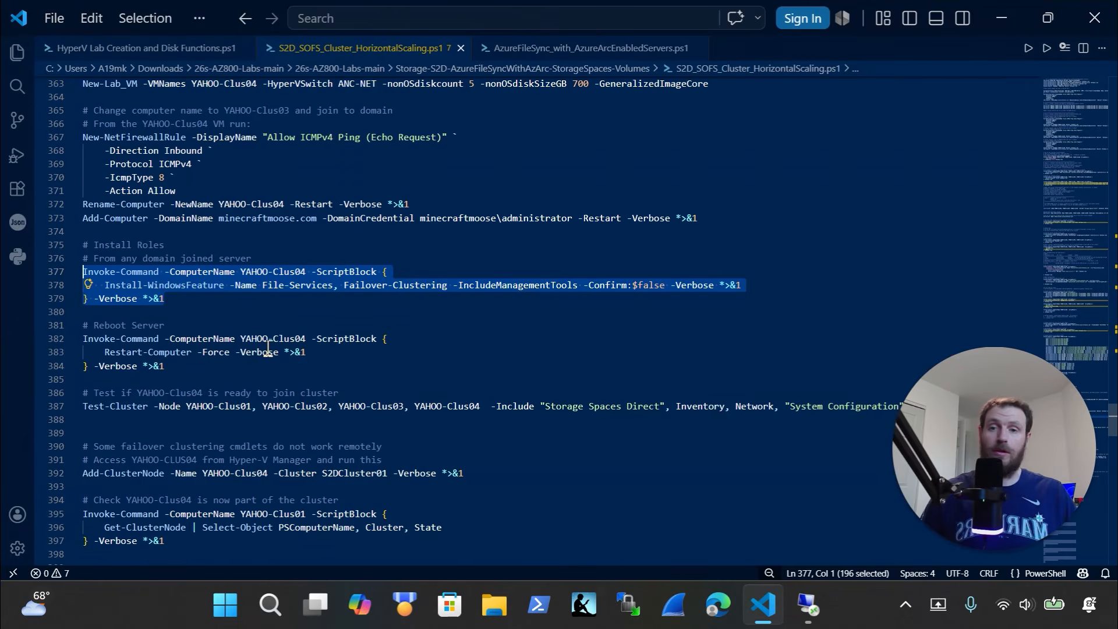
Send YAHOO-Clus04 a forced restart using the Restart-Computer block from the script
{"action": "left_click_drag", "start_coordinate": [164, 365], "coordinate": [117, 366]}
{"action": "left_click_drag", "start_coordinate": [11, 346], "coordinate": [11, 325]}
{"action": "key", "text": "ctrl+x"}
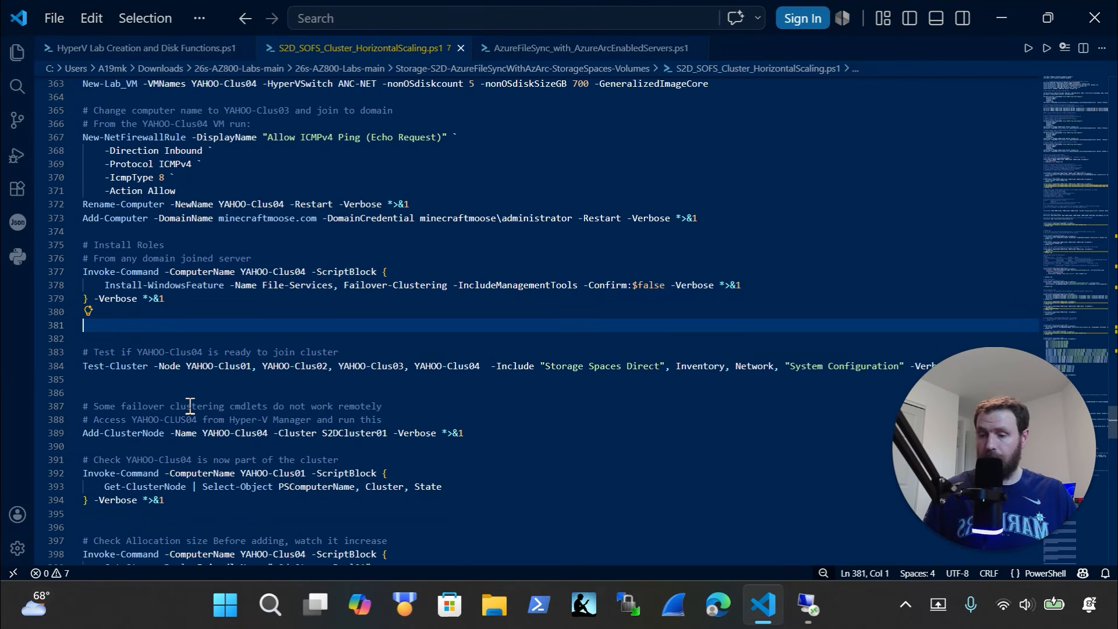
{"action": "key", "text": "ctrl+z"}
{"action": "left_click", "coordinate": [806, 606]}
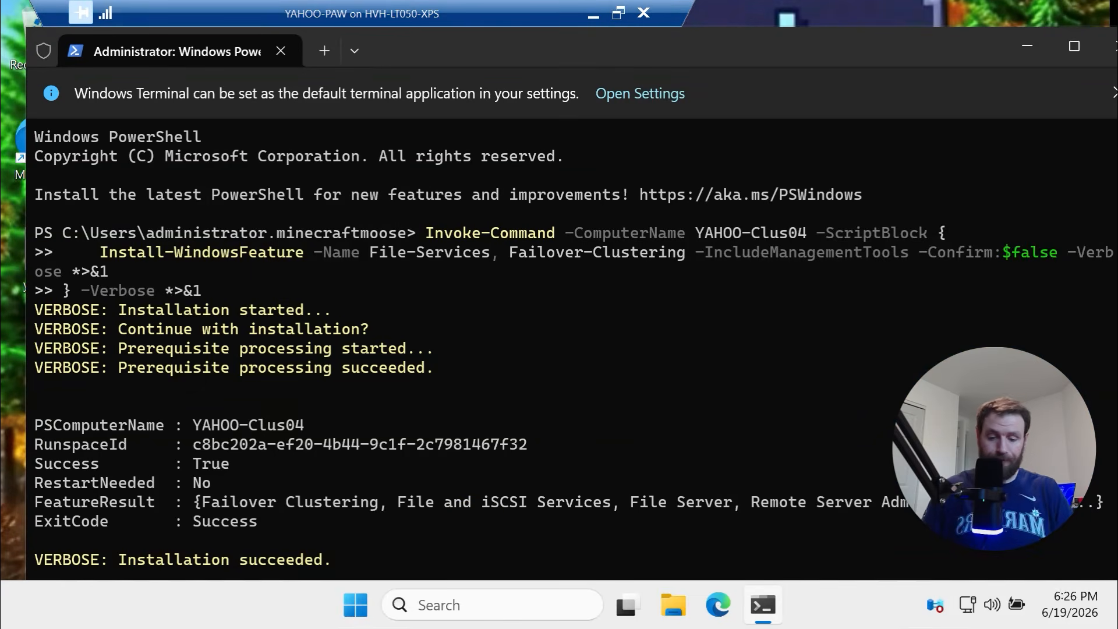
{"action": "key", "text": "ctrl+l"}
{"action": "key", "text": "ctrl+v"}
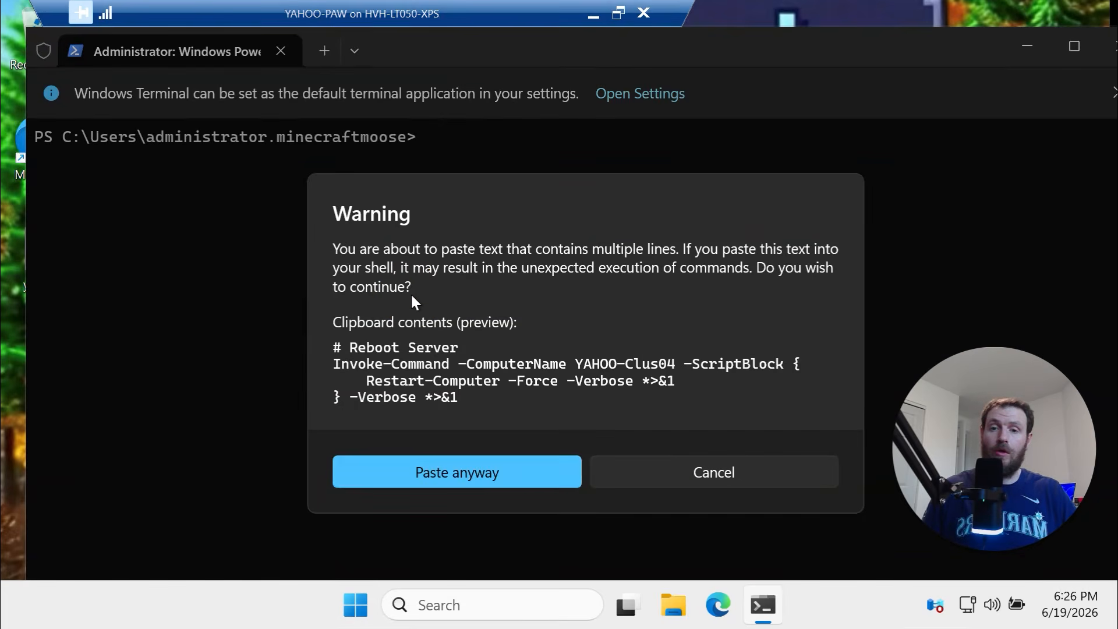
{"action": "key", "text": "Return"}
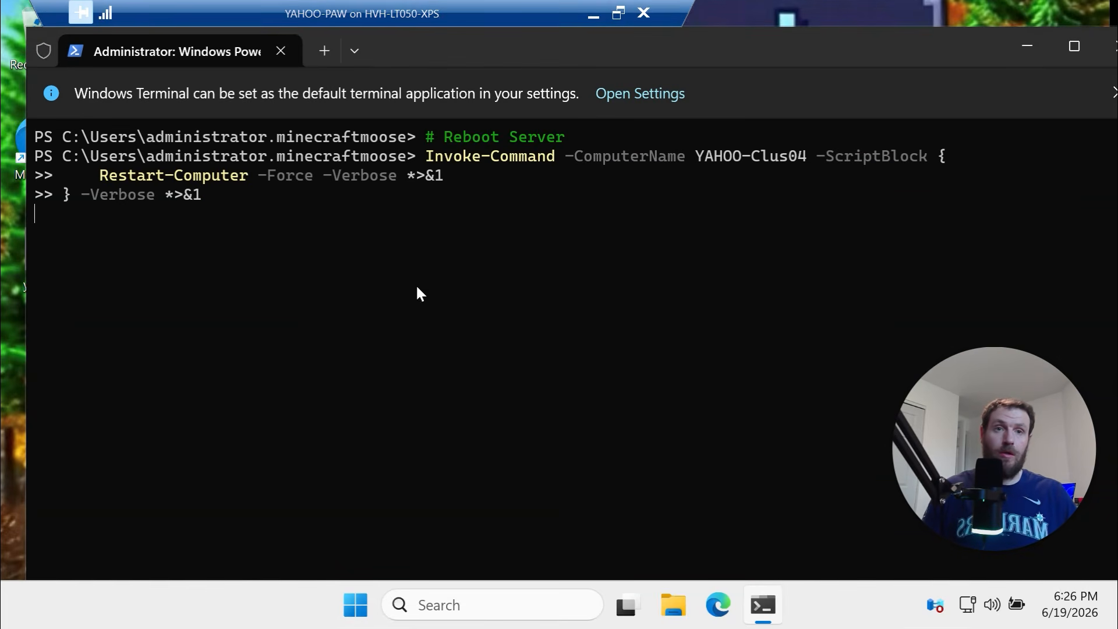
{"action": "left_click", "coordinate": [591, 23]}
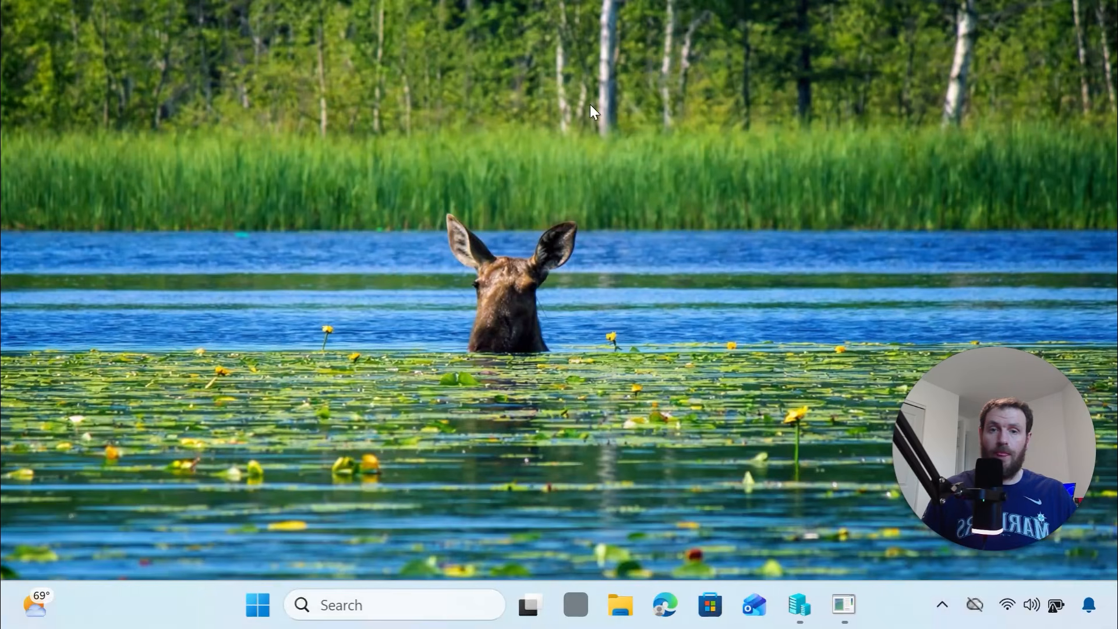
Check in Hyper-V Manager that YAHOO-Clus04's uptime has reset to 00:00:00
{"action": "left_click", "coordinate": [799, 606]}
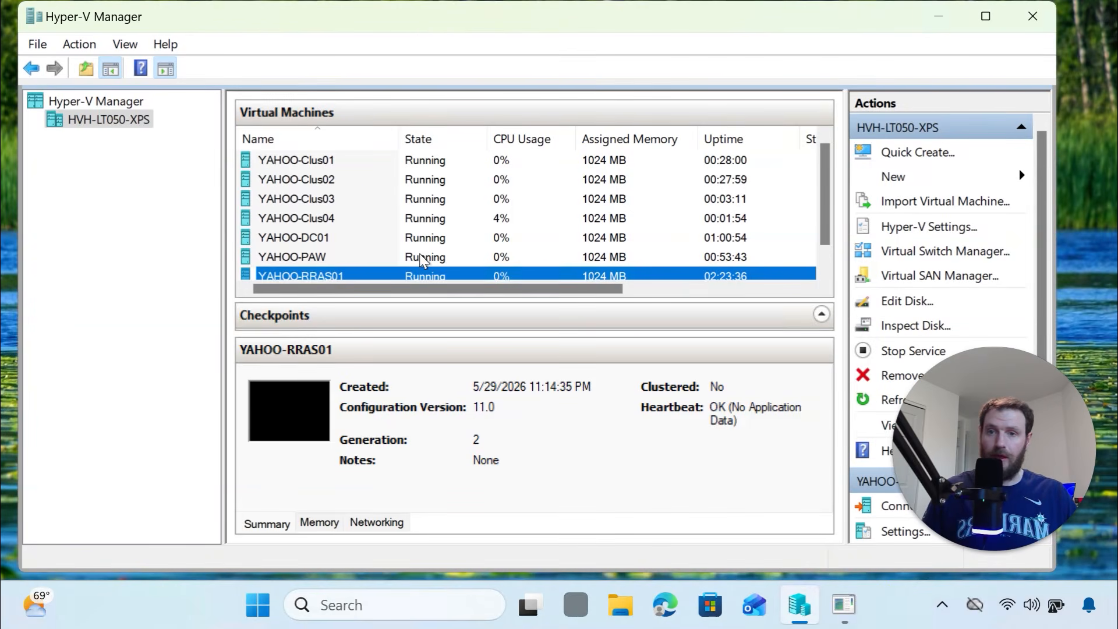
{"action": "left_click", "coordinate": [386, 220]}
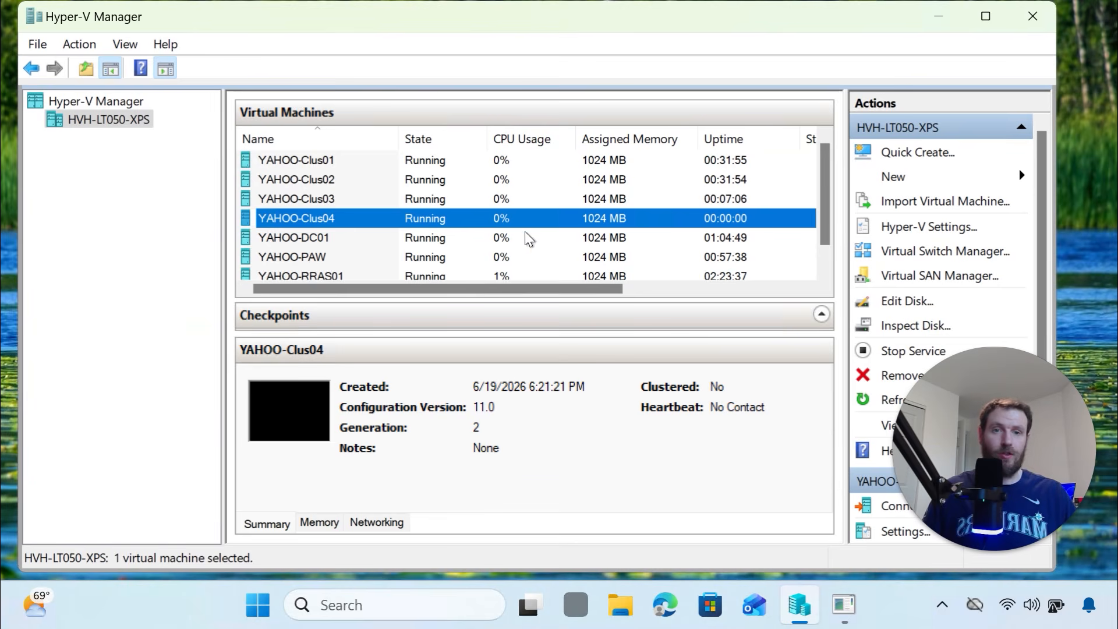
{"action": "left_click", "coordinate": [844, 604]}
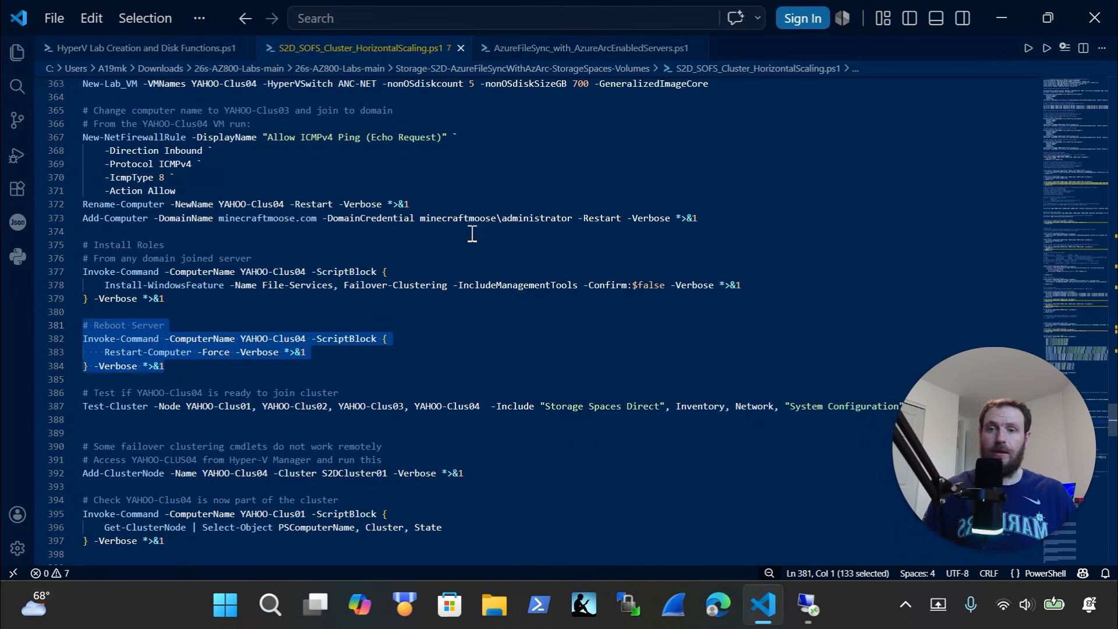
Run Test-Cluster on YAHOO-Clus01 through YAHOO-Clus04, getting ClusterConditionallyApproved and a saved report
{"action": "scroll", "coordinate": [264, 353], "scroll_direction": "down", "scroll_amount": 3}
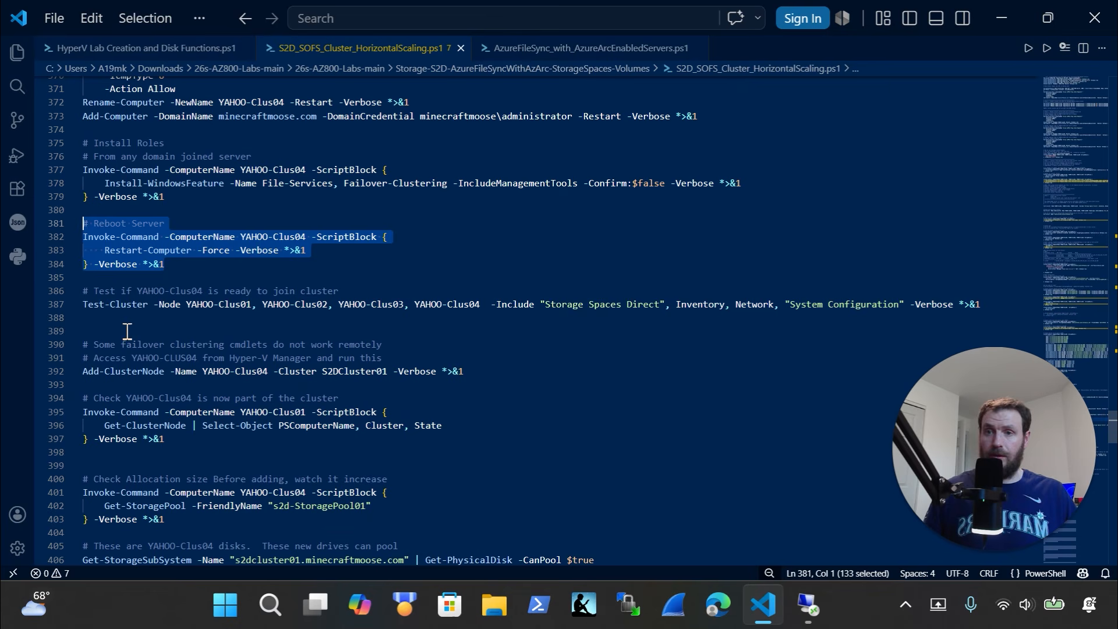
{"action": "left_click", "coordinate": [75, 329]}
{"action": "left_click", "coordinate": [41, 304]}
{"action": "right_click", "coordinate": [41, 304]}
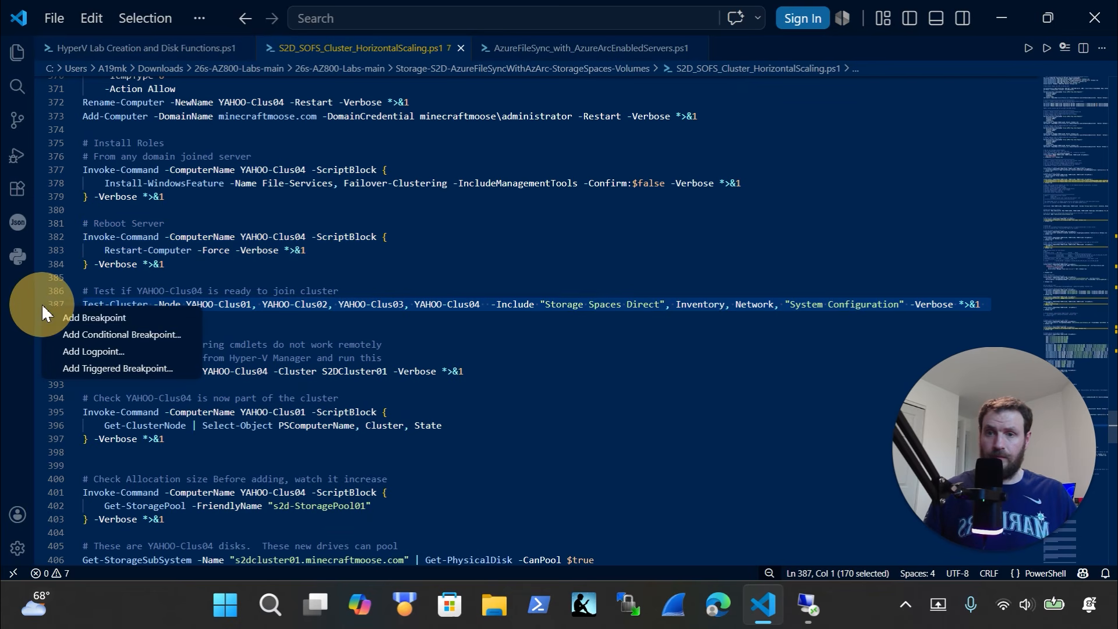
{"action": "key", "text": "Escape"}
{"action": "left_click", "coordinate": [117, 321]}
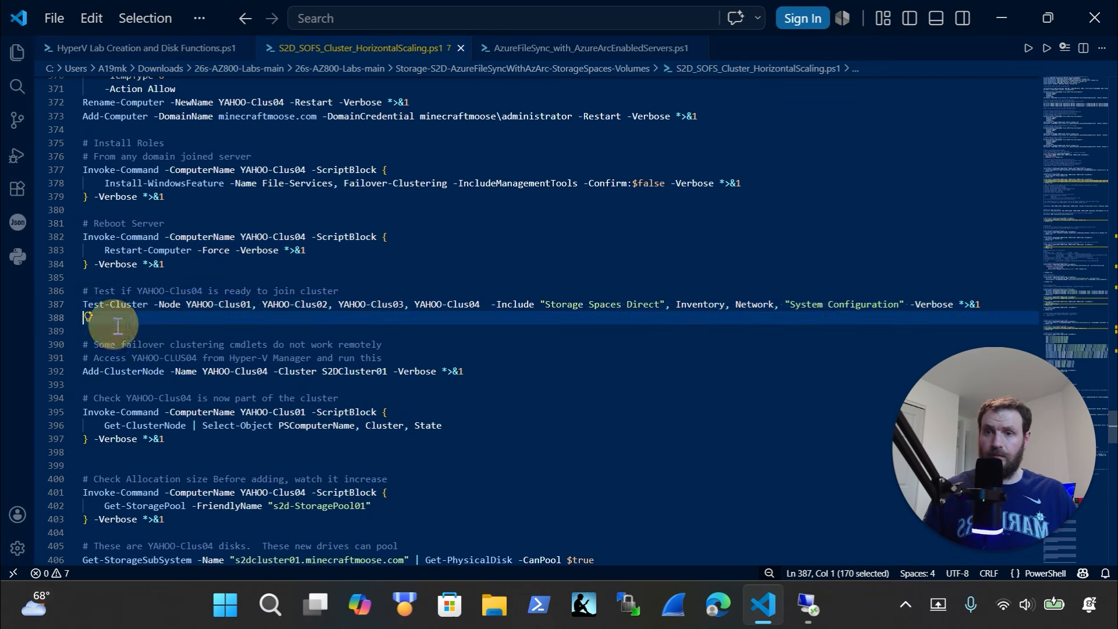
{"action": "left_click_drag", "start_coordinate": [120, 323], "coordinate": [20, 292]}
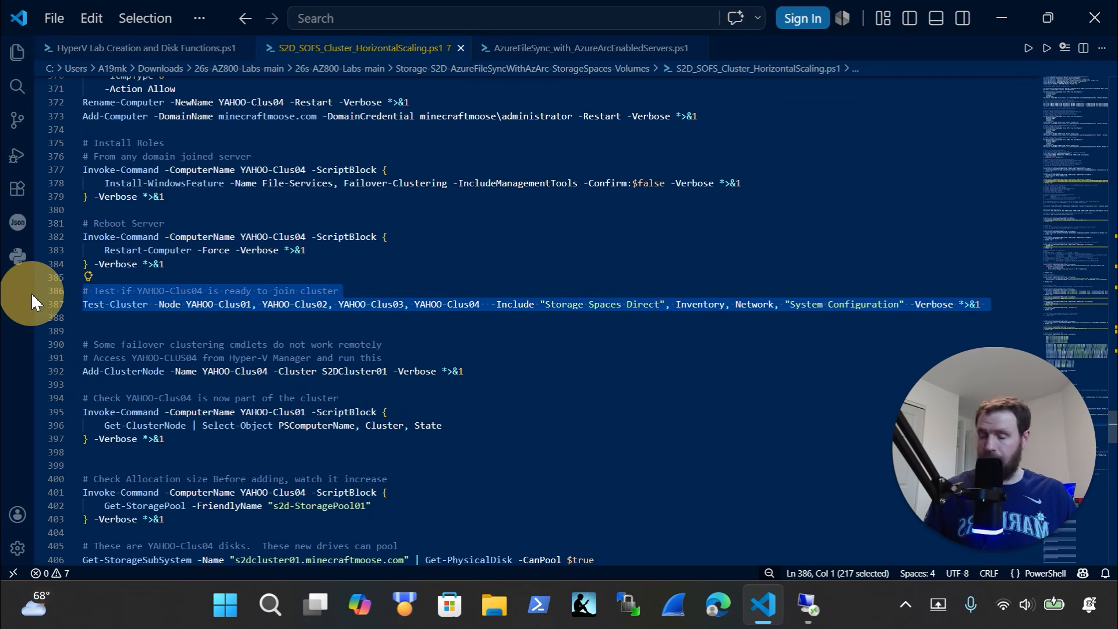
{"action": "left_click", "coordinate": [807, 605]}
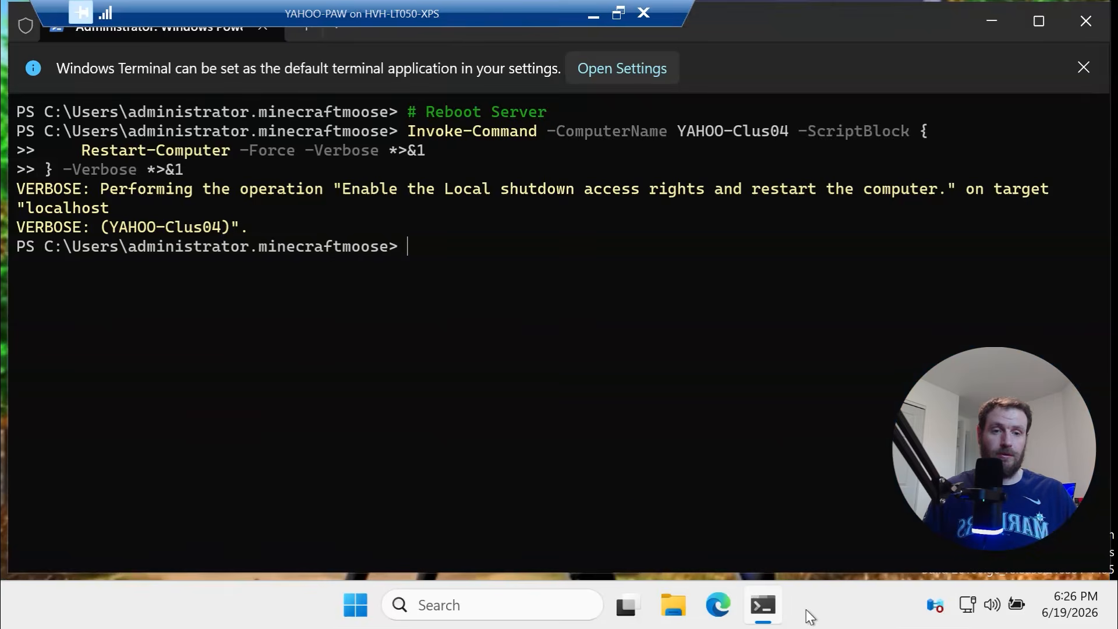
{"action": "key", "text": "ctrl+v"}
{"action": "left_click", "coordinate": [491, 434]}
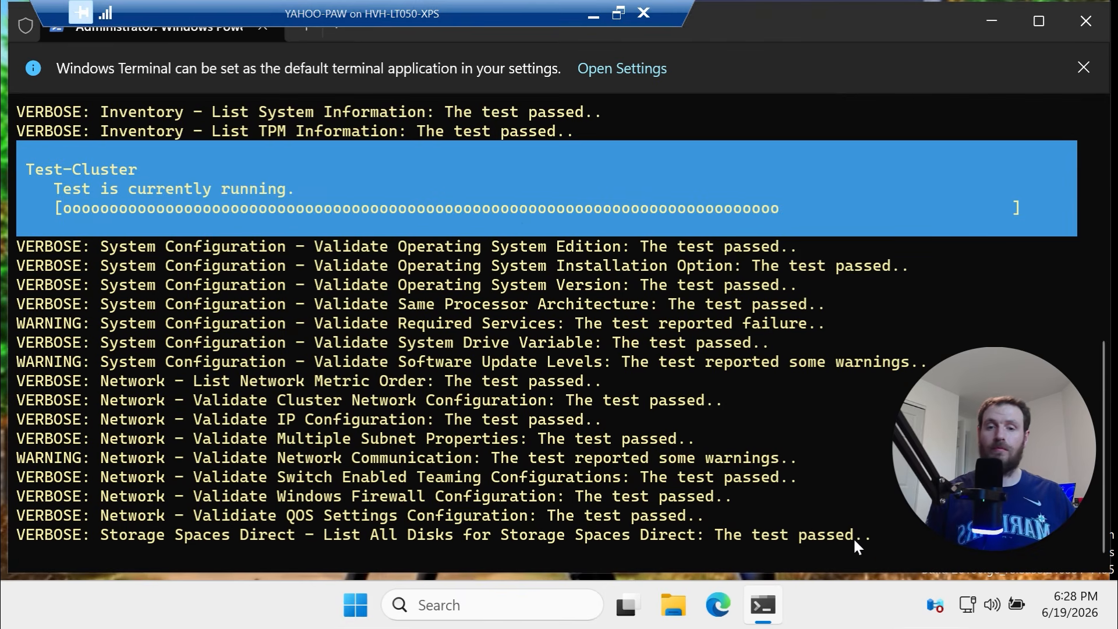
{"action": "left_click_drag", "start_coordinate": [853, 537], "coordinate": [109, 536]}
{"action": "key", "text": "super+c"}
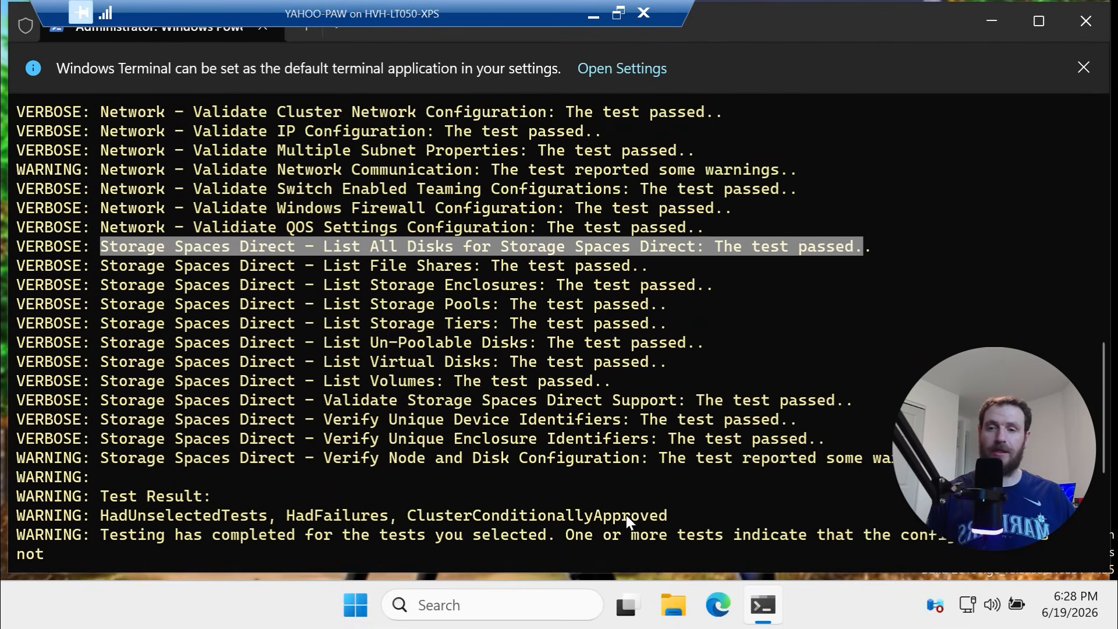
{"action": "key", "text": "Return"}
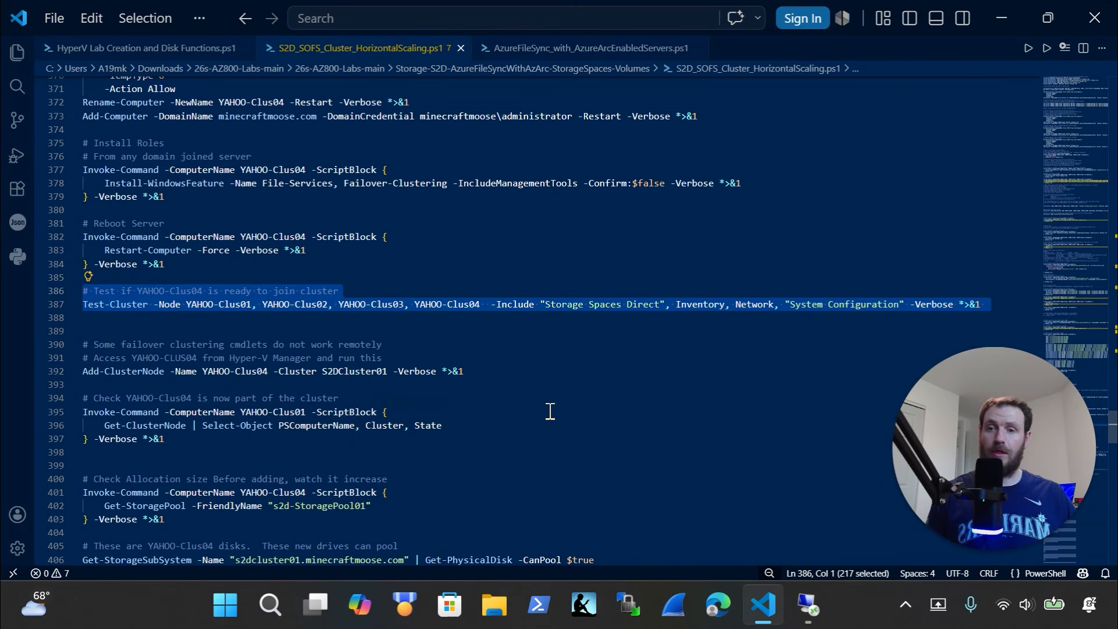
Paste and run the Add-ClusterNode command adding YAHOO-Clus04 to S2DCluster01
{"action": "left_click_drag", "start_coordinate": [536, 373], "coordinate": [47, 345]}
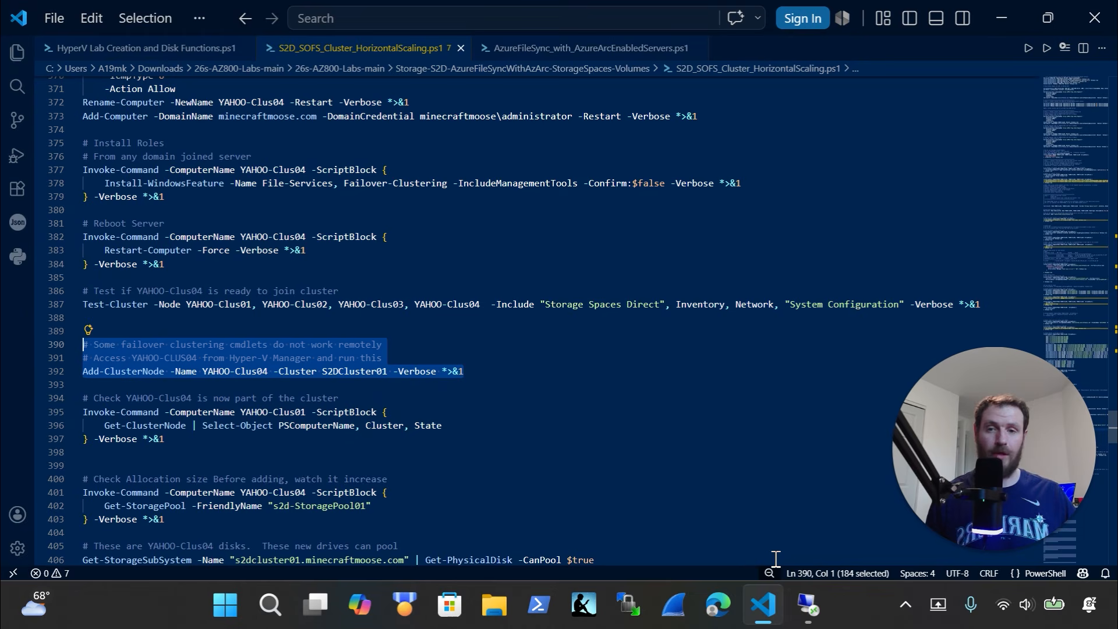
{"action": "left_click", "coordinate": [808, 597]}
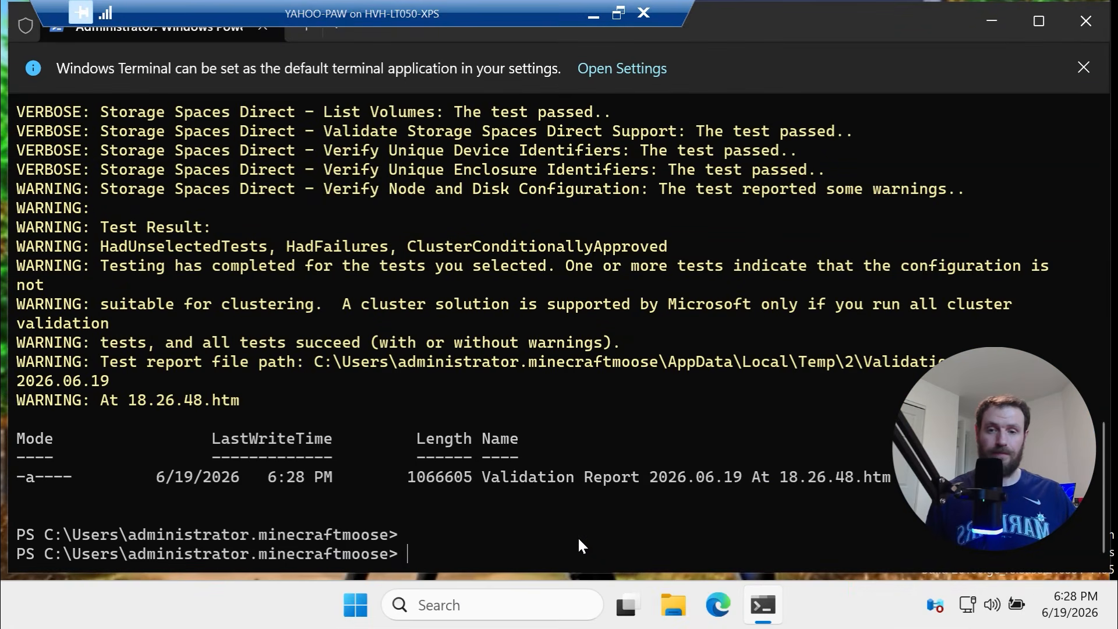
{"action": "right_click", "coordinate": [564, 527]}
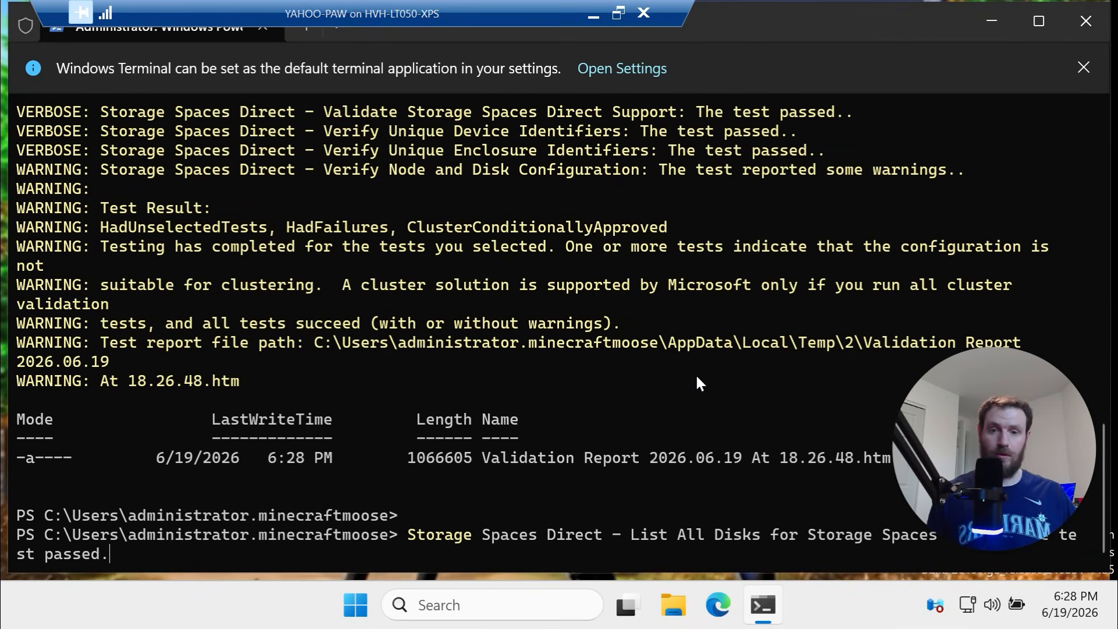
{"action": "key", "text": "Escape"}
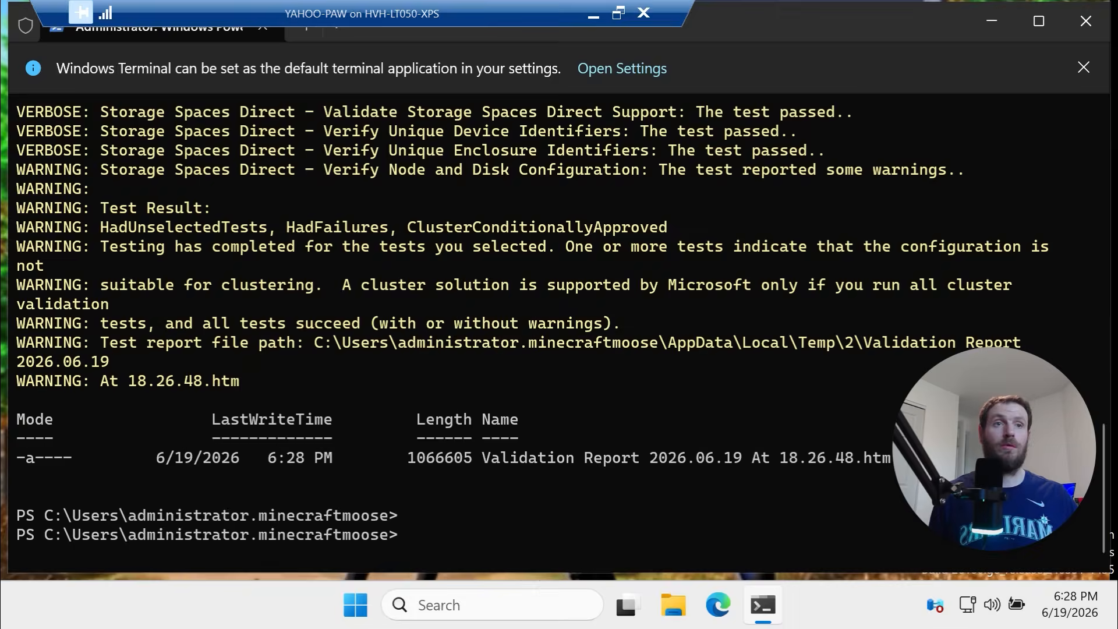
{"action": "key", "text": "alt+Tab"}
{"action": "key", "text": "ctrl+x"}
{"action": "key", "text": "ctrl+z"}
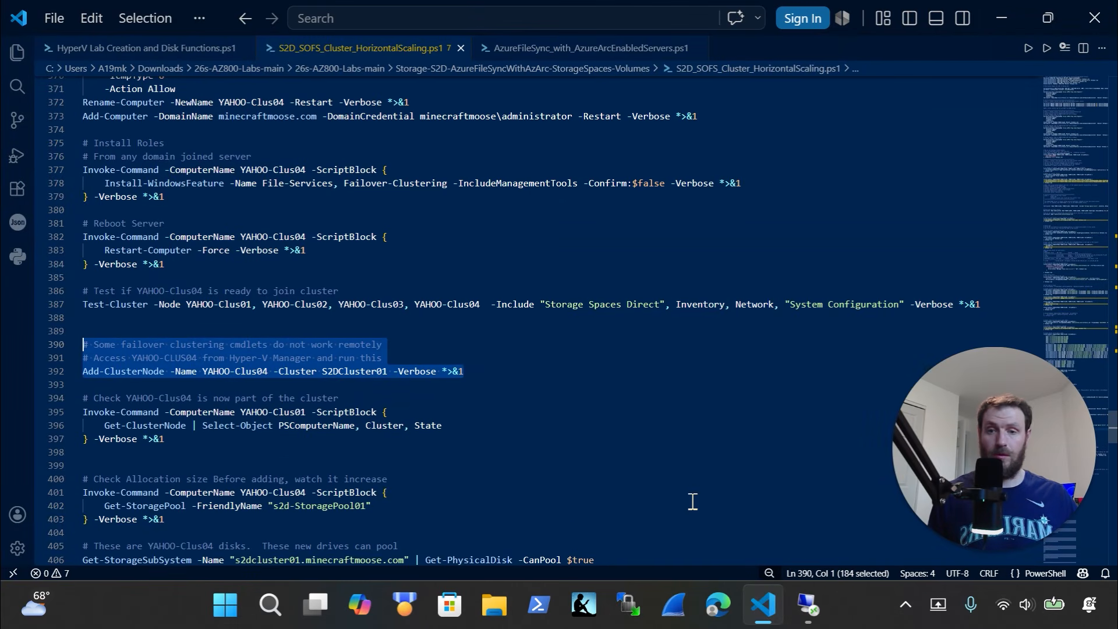
{"action": "left_click", "coordinate": [805, 622]}
{"action": "key", "text": "ctrl+v"}
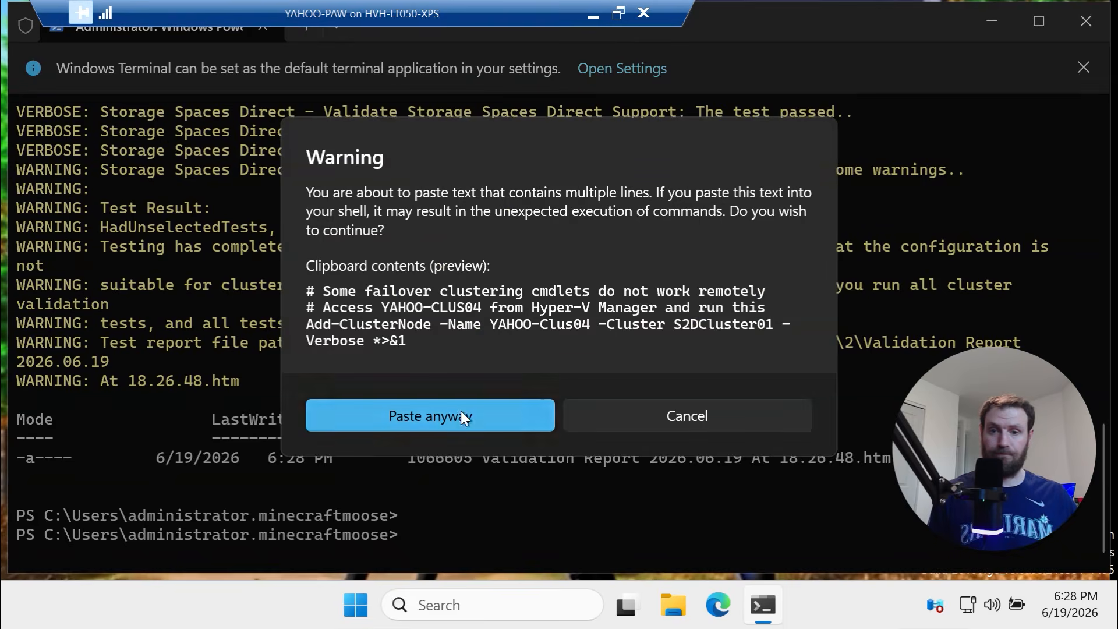
{"action": "left_click", "coordinate": [460, 410]}
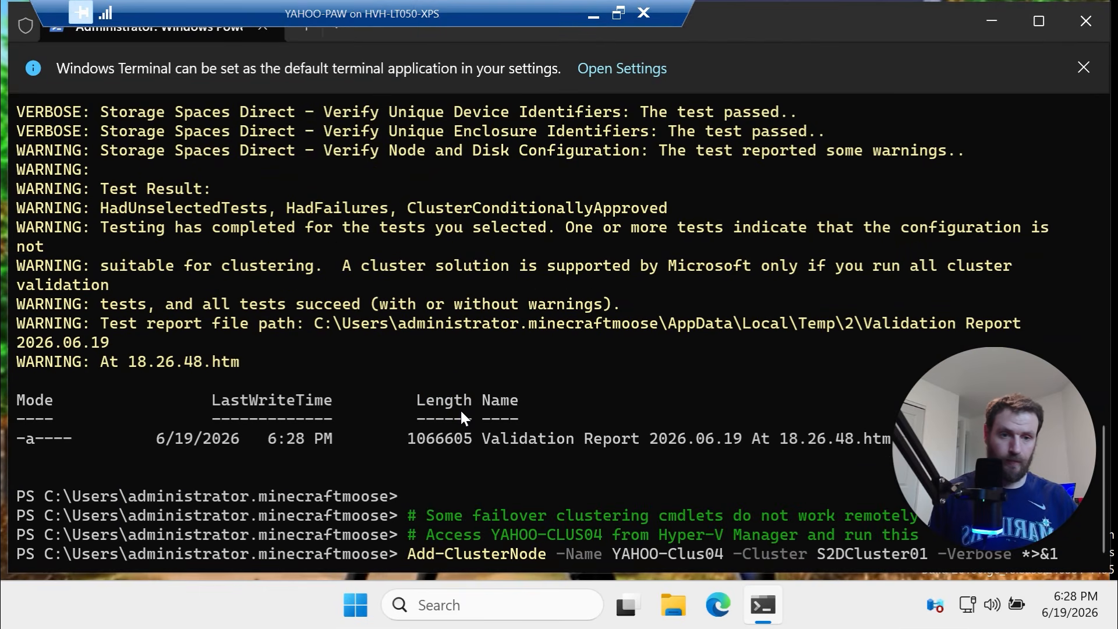
{"action": "key", "text": "Return"}
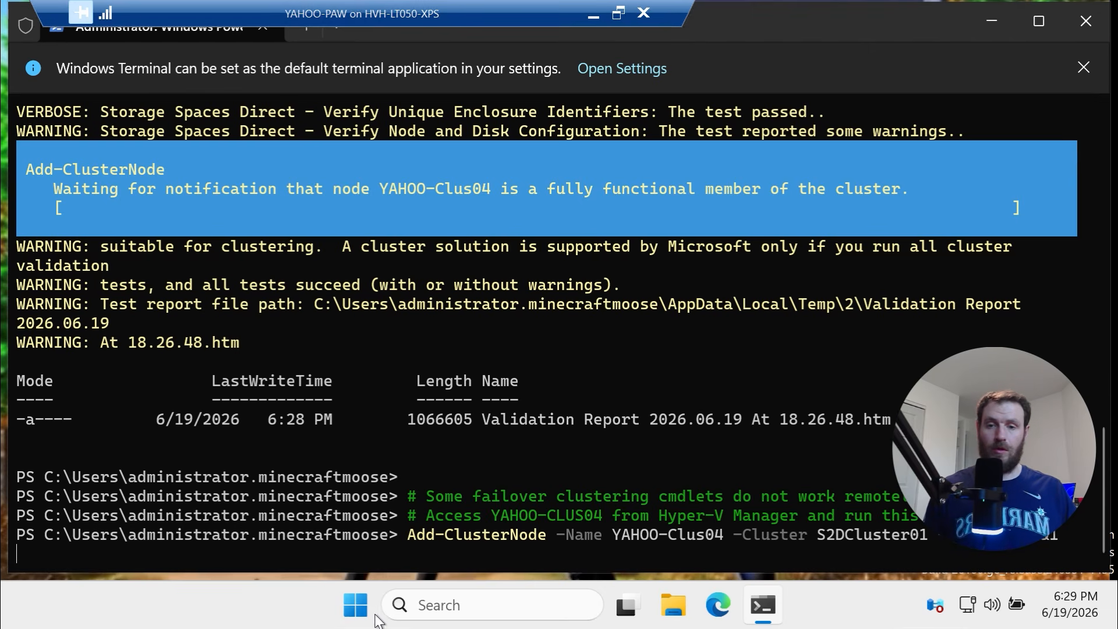
Launch Failover Cluster Manager from Server Manager, dismissing the Windows Admin Center and Azure Arc prompts
{"action": "left_click", "coordinate": [356, 606]}
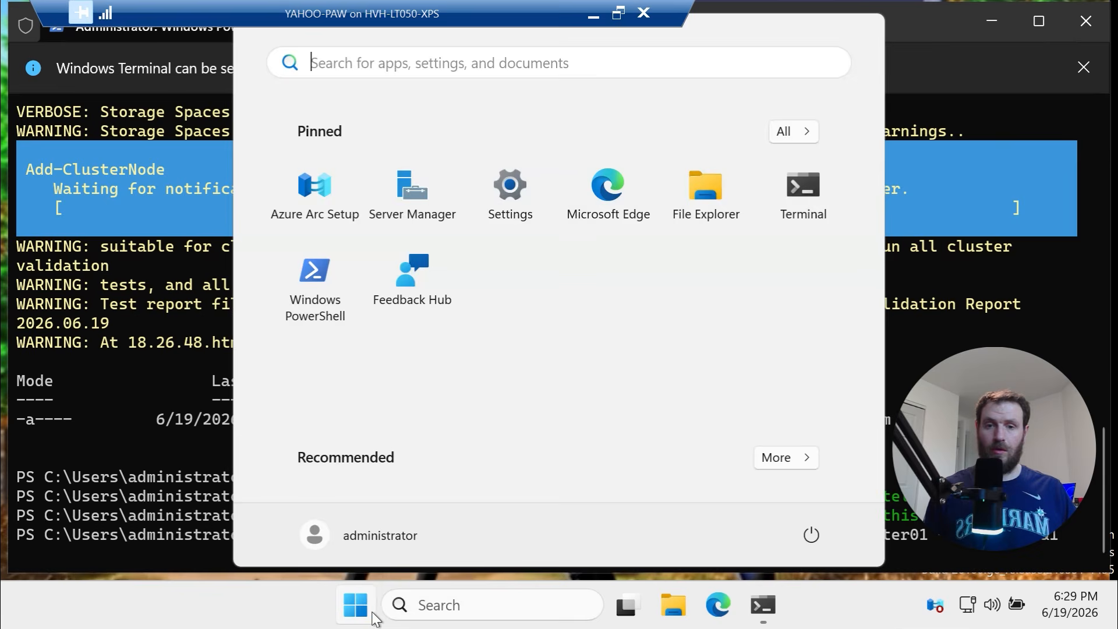
{"action": "left_click", "coordinate": [439, 215]}
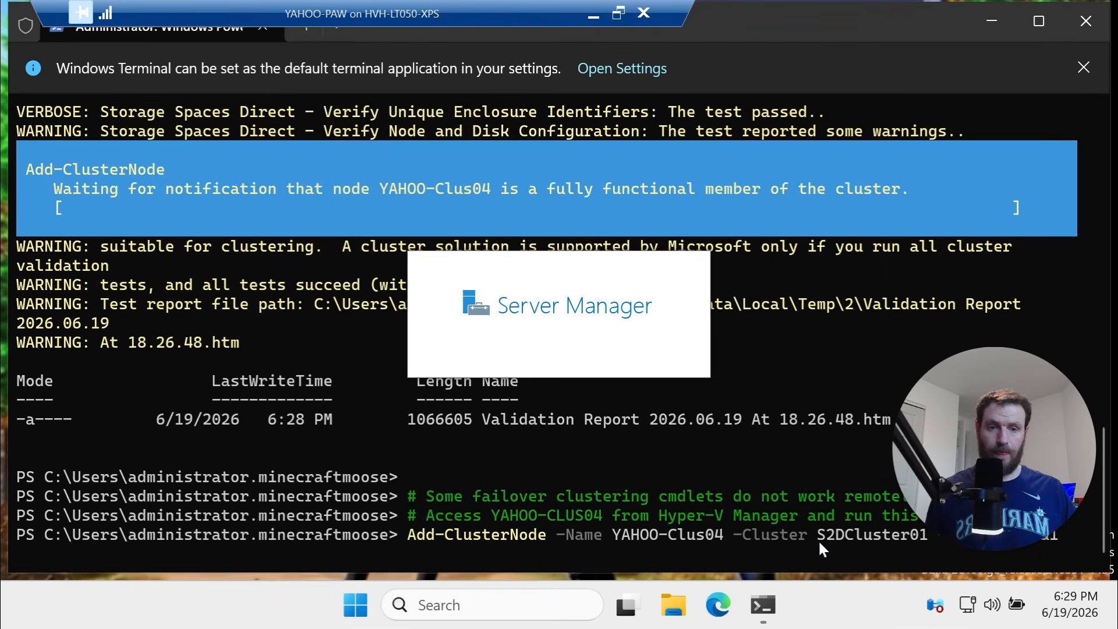
{"action": "left_click_drag", "start_coordinate": [820, 542], "coordinate": [929, 537]}
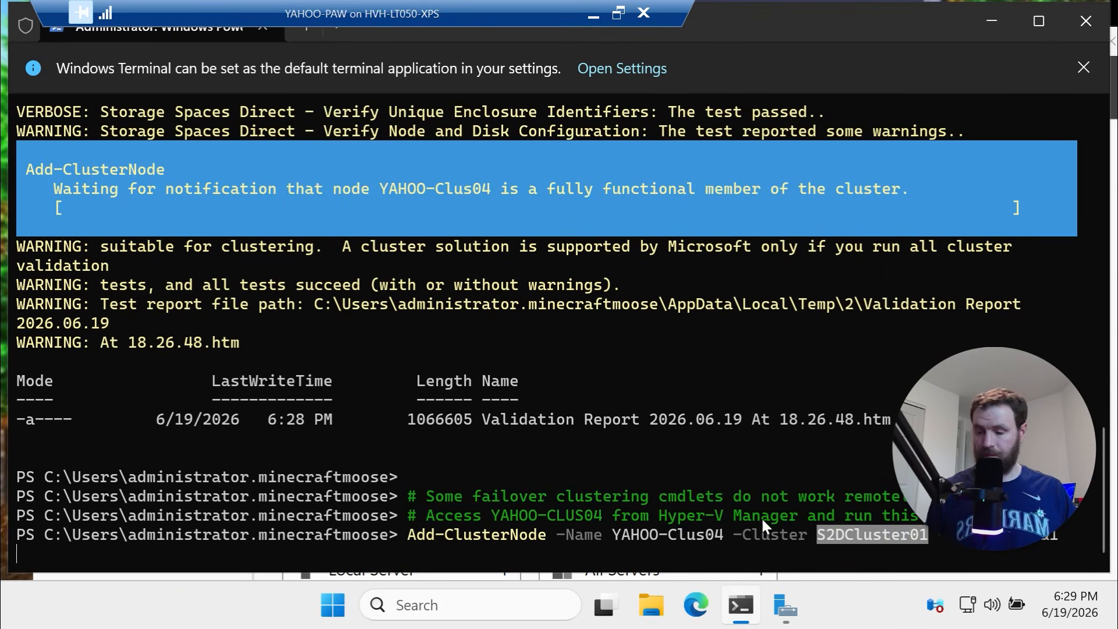
{"action": "key", "text": "ctrl+c"}
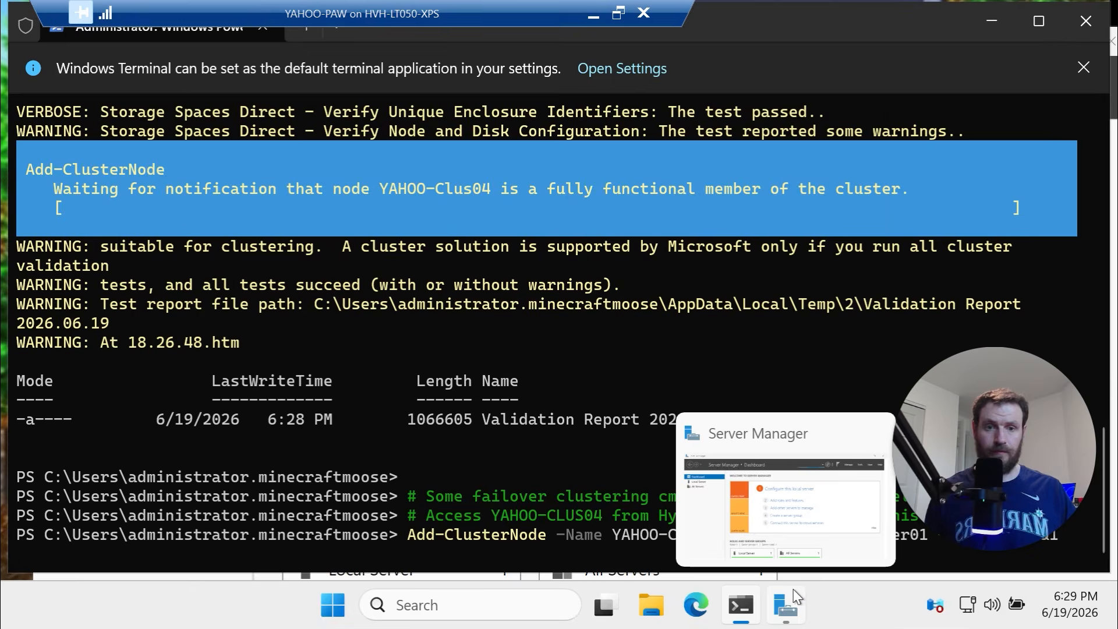
{"action": "left_click", "coordinate": [797, 597]}
{"action": "left_click", "coordinate": [973, 86]}
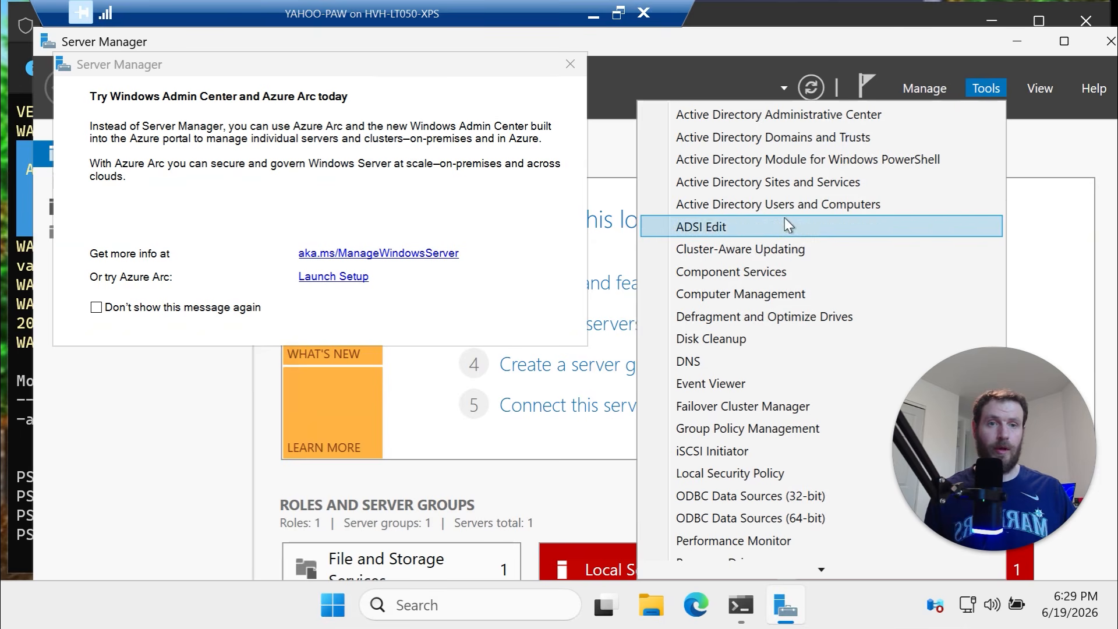
{"action": "left_click", "coordinate": [769, 407]}
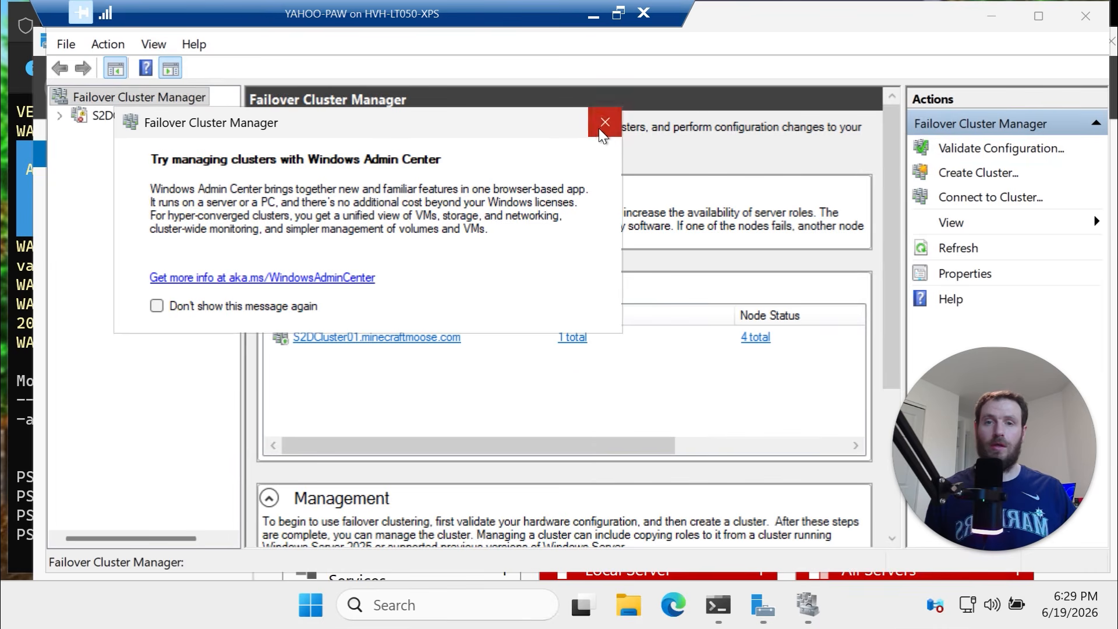
{"action": "left_click", "coordinate": [600, 128]}
{"action": "left_click", "coordinate": [574, 68]}
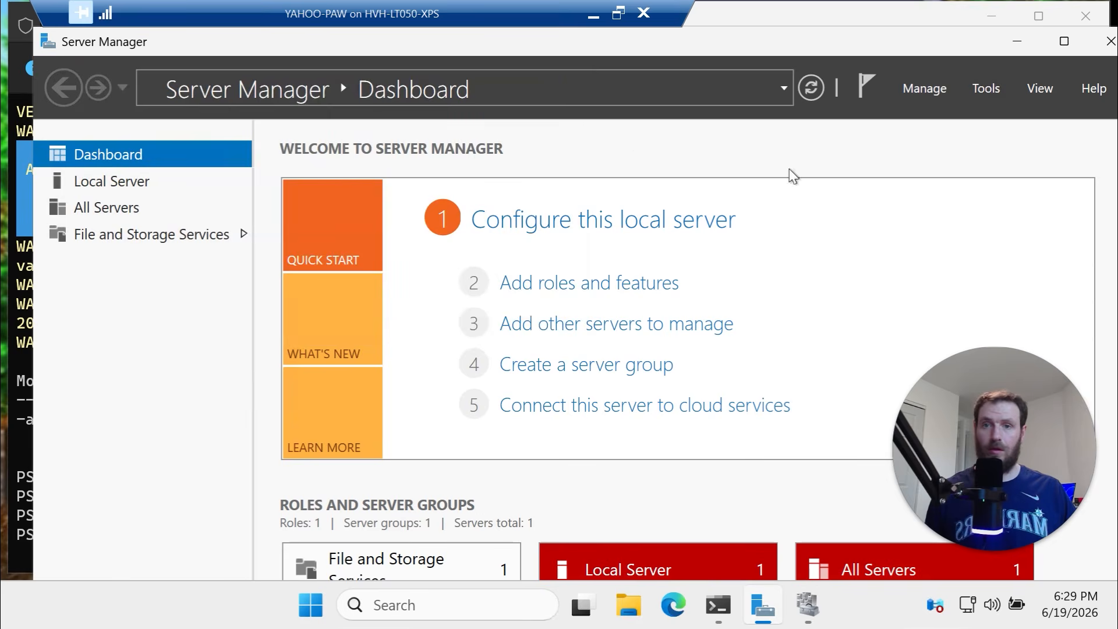
{"action": "left_click", "coordinate": [808, 606]}
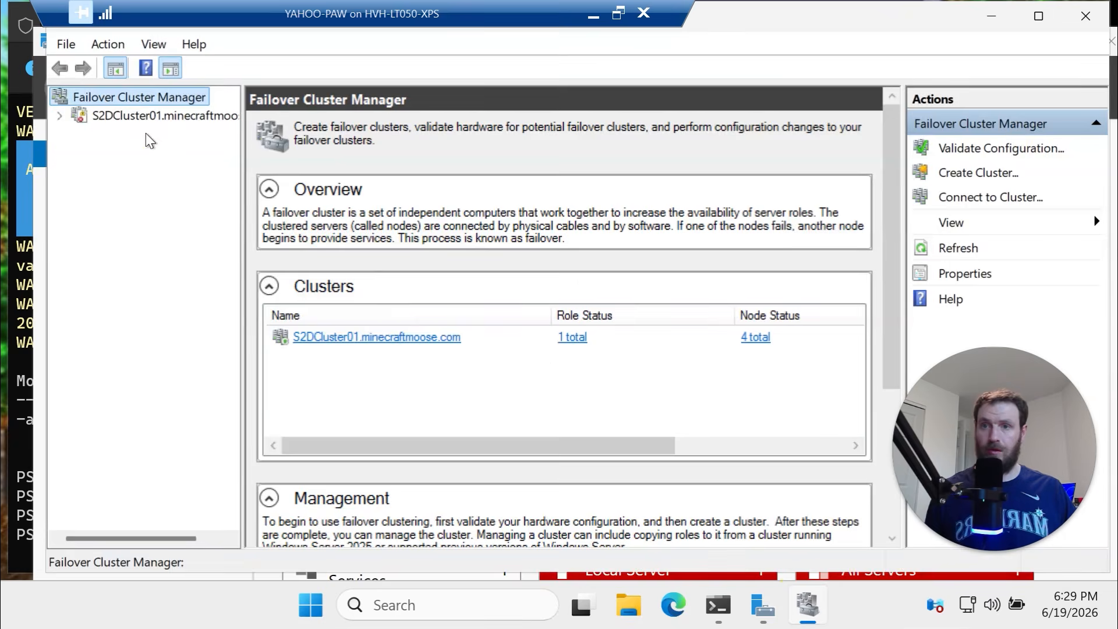
Review S2DCluster01's events, storage and nodes, with YAHOO-Clus04 joining as fourth node
{"action": "left_click", "coordinate": [131, 111]}
{"action": "left_click", "coordinate": [59, 116]}
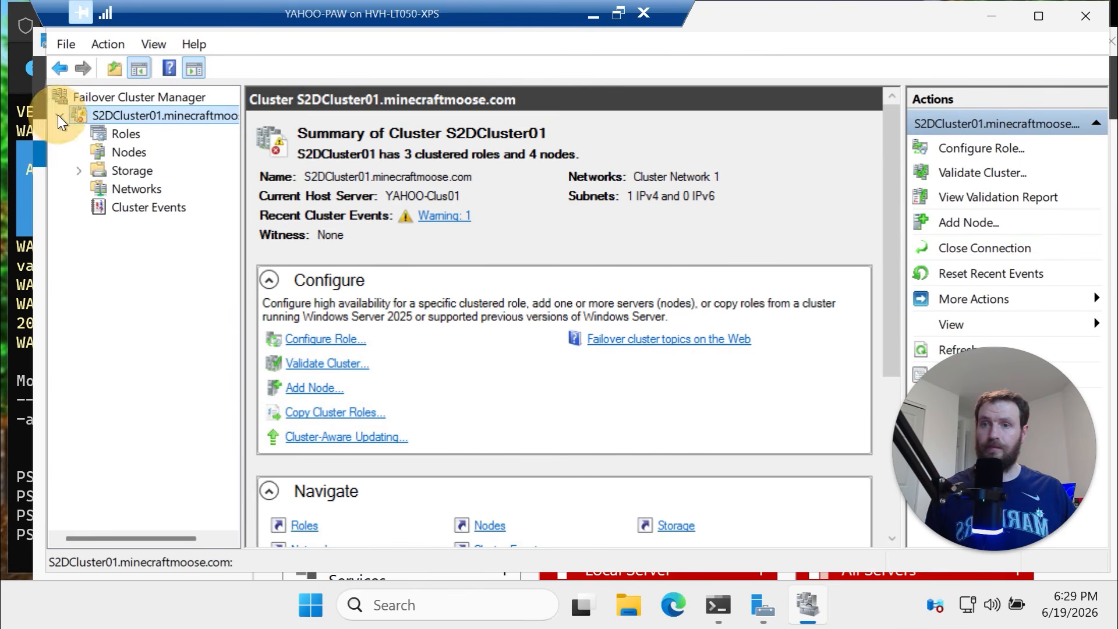
{"action": "left_click", "coordinate": [443, 217]}
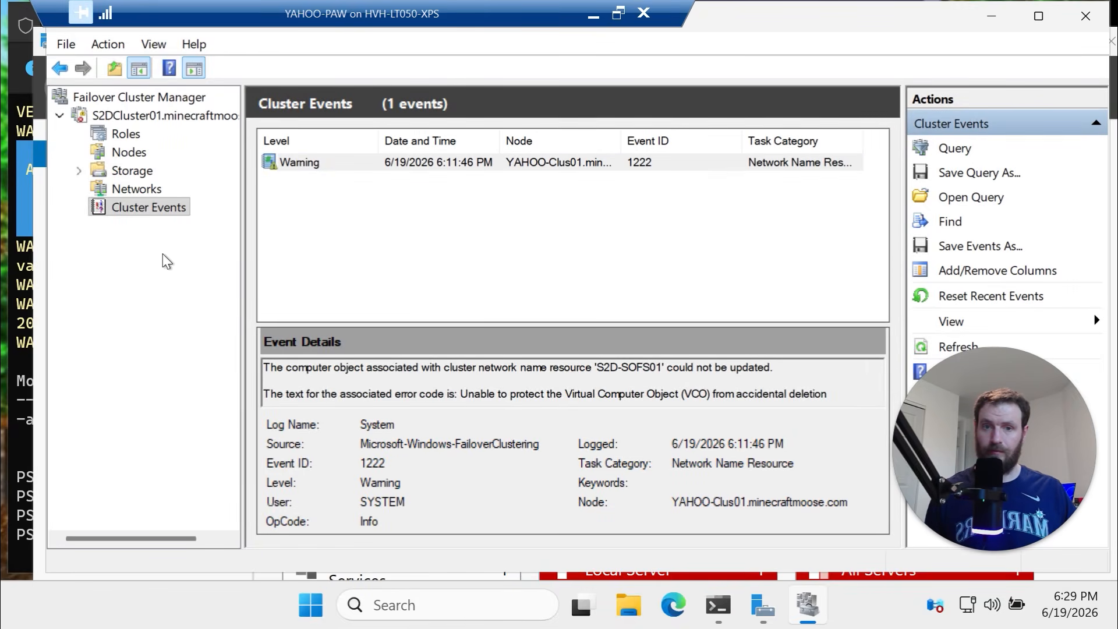
{"action": "left_click", "coordinate": [122, 168]}
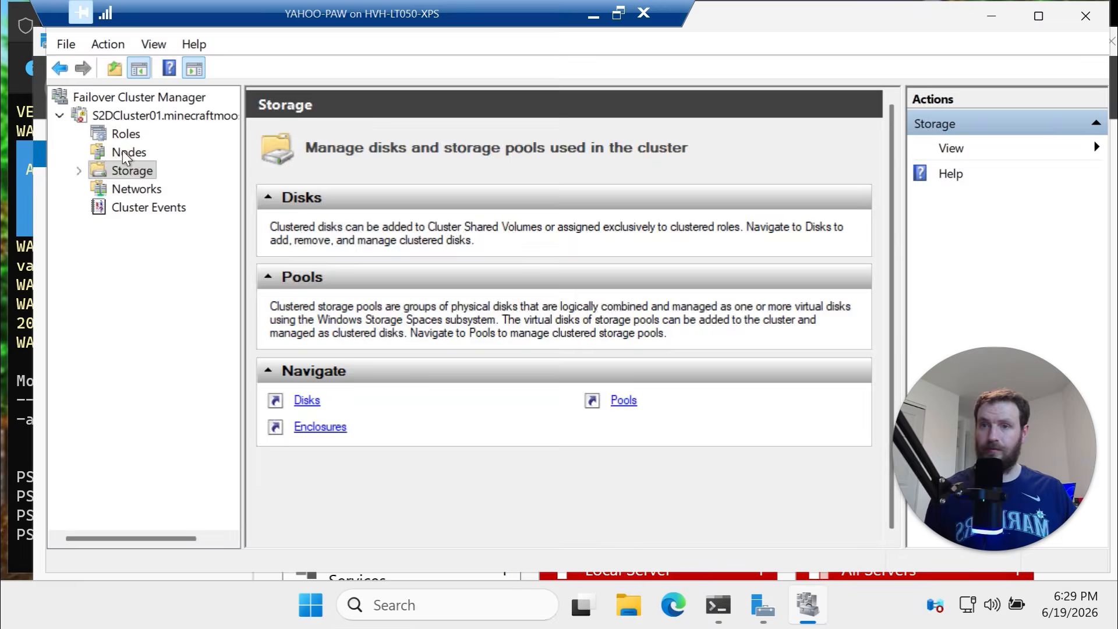
{"action": "left_click", "coordinate": [123, 151]}
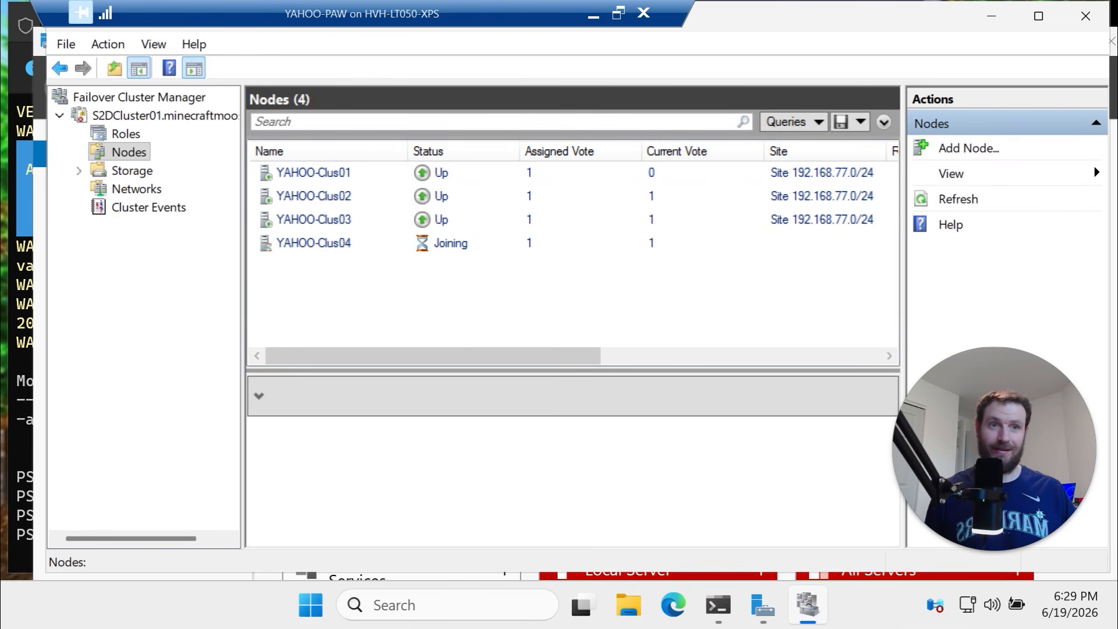
{"action": "left_click", "coordinate": [721, 607]}
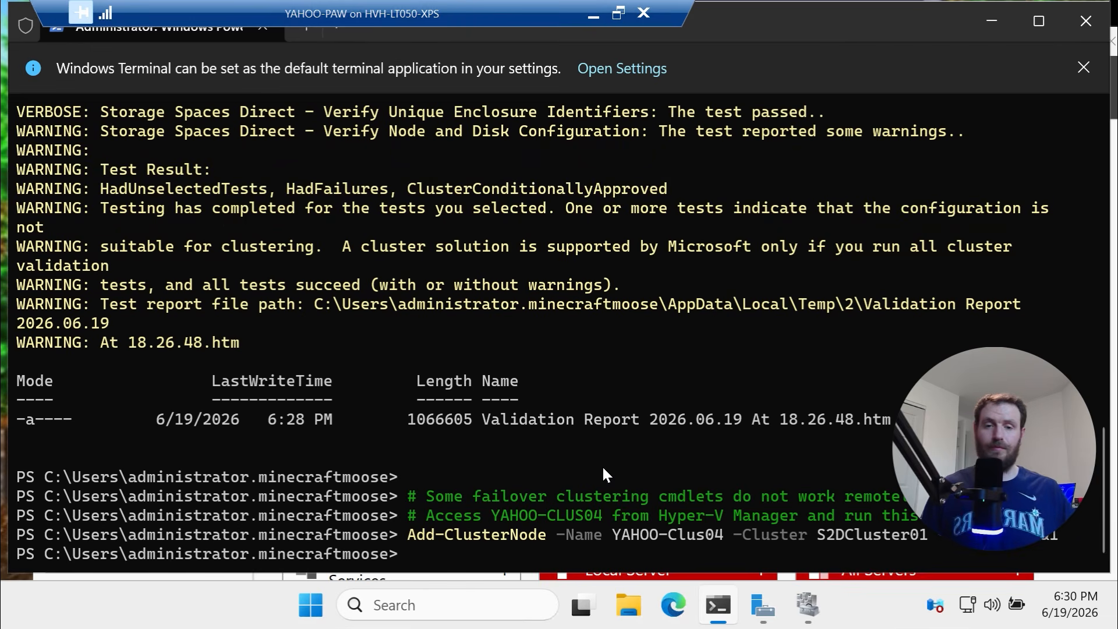
View YAHOO-Clus04's summary, confirming all four S2DCluster01 nodes are Up
{"action": "left_click", "coordinate": [806, 607]}
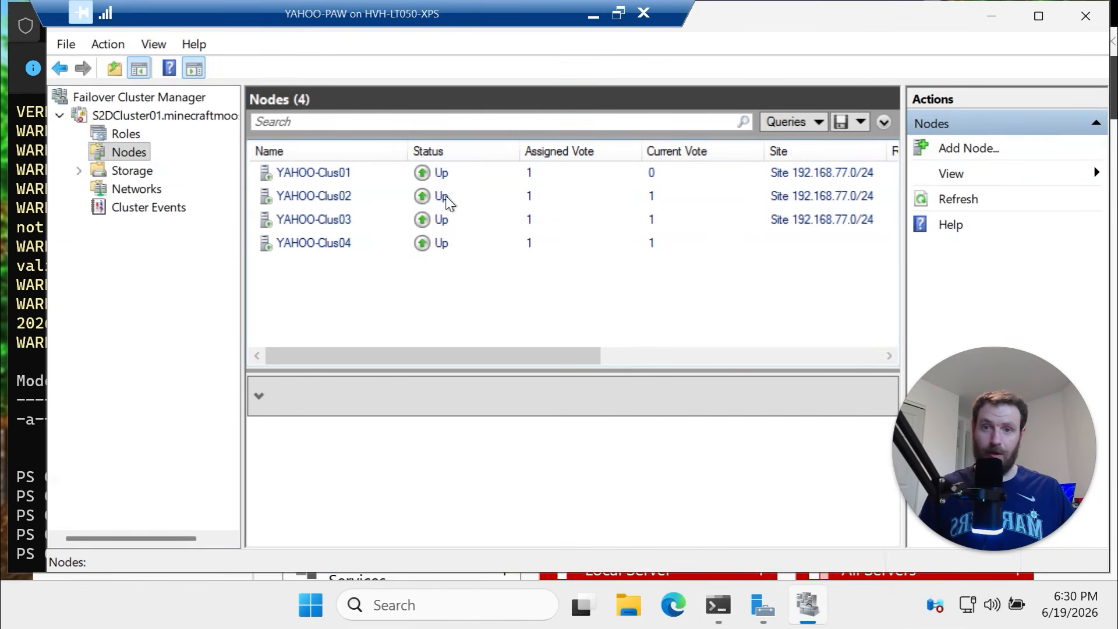
{"action": "left_click", "coordinate": [364, 245]}
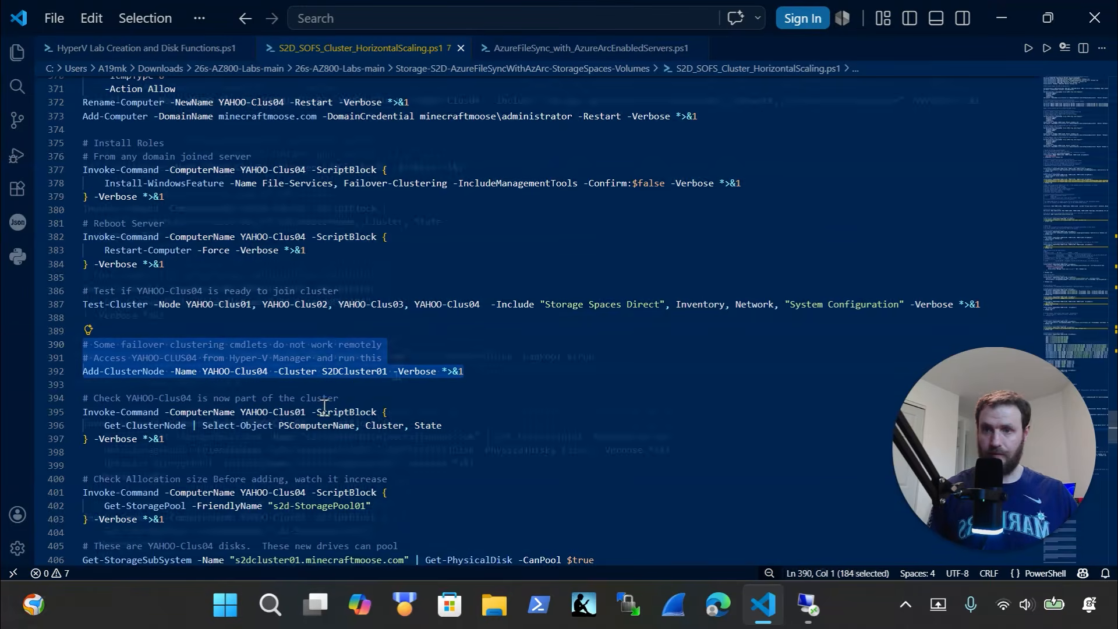
{"action": "scroll", "coordinate": [378, 396], "scroll_direction": "down", "scroll_amount": 6}
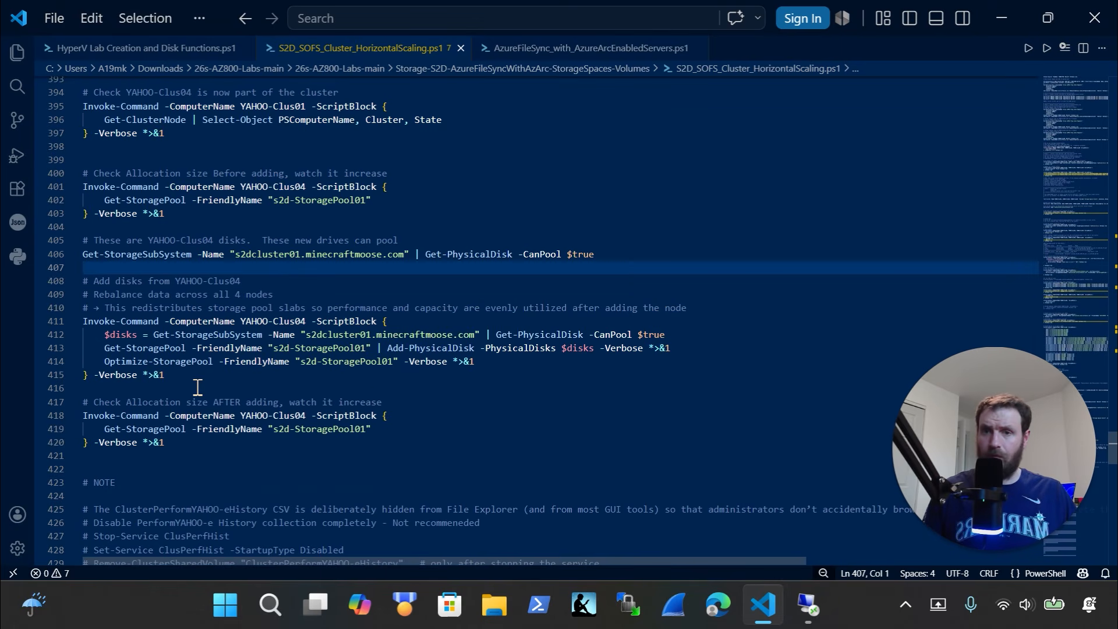
Select script lines 410–415 that gather YAHOO-Clus04's poolable disks and rebalance the pool
{"action": "left_click", "coordinate": [808, 605]}
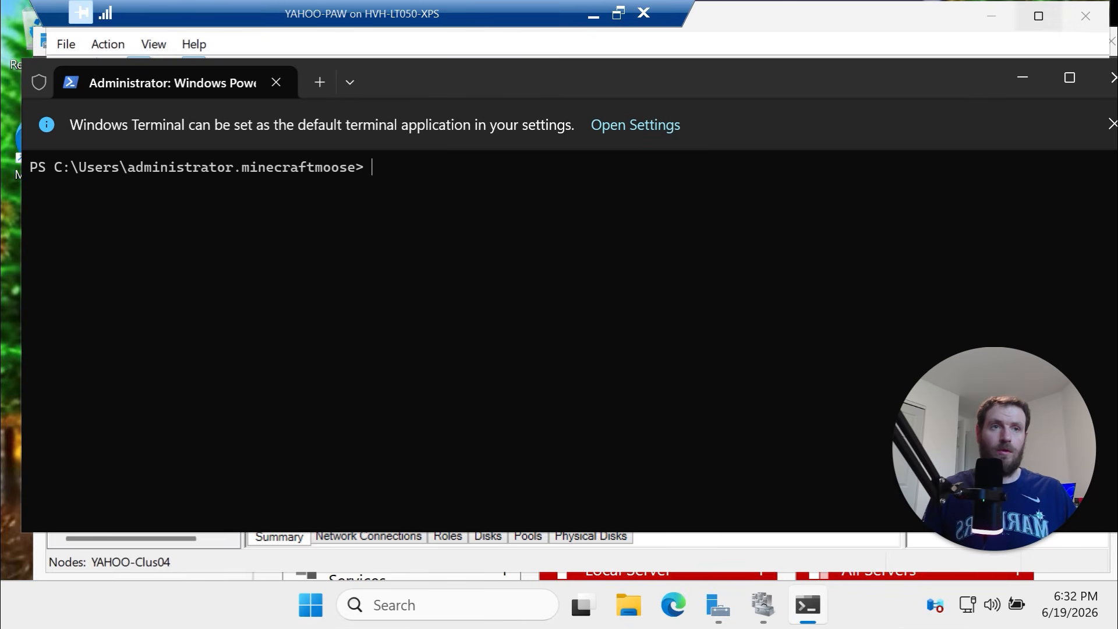
{"action": "mouse_move", "coordinate": [1039, 16]}
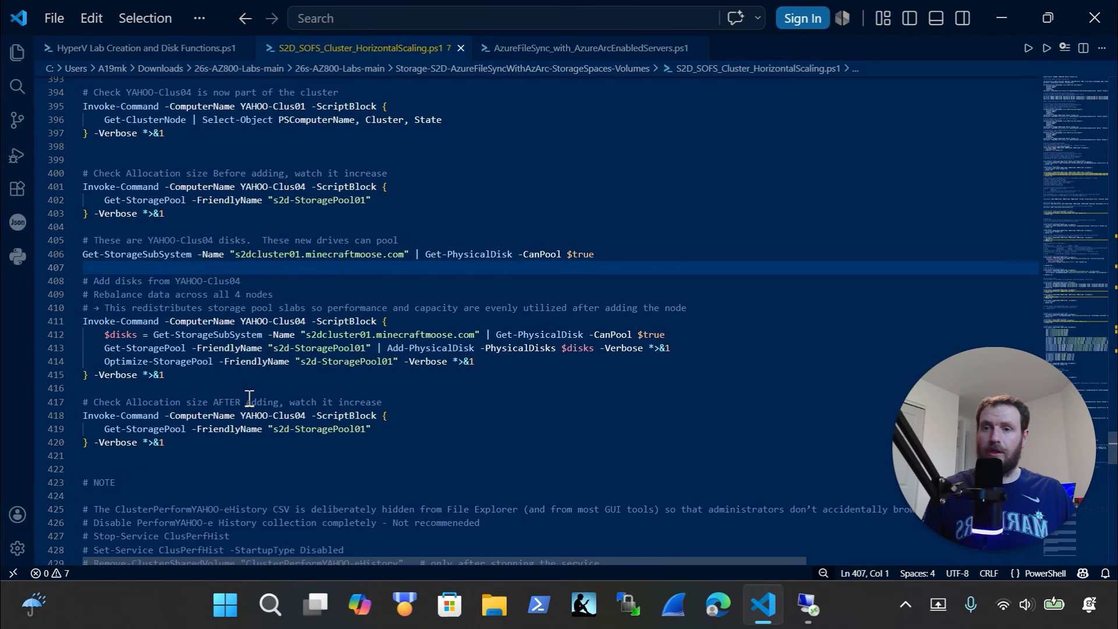
{"action": "left_click_drag", "start_coordinate": [217, 382], "coordinate": [44, 313]}
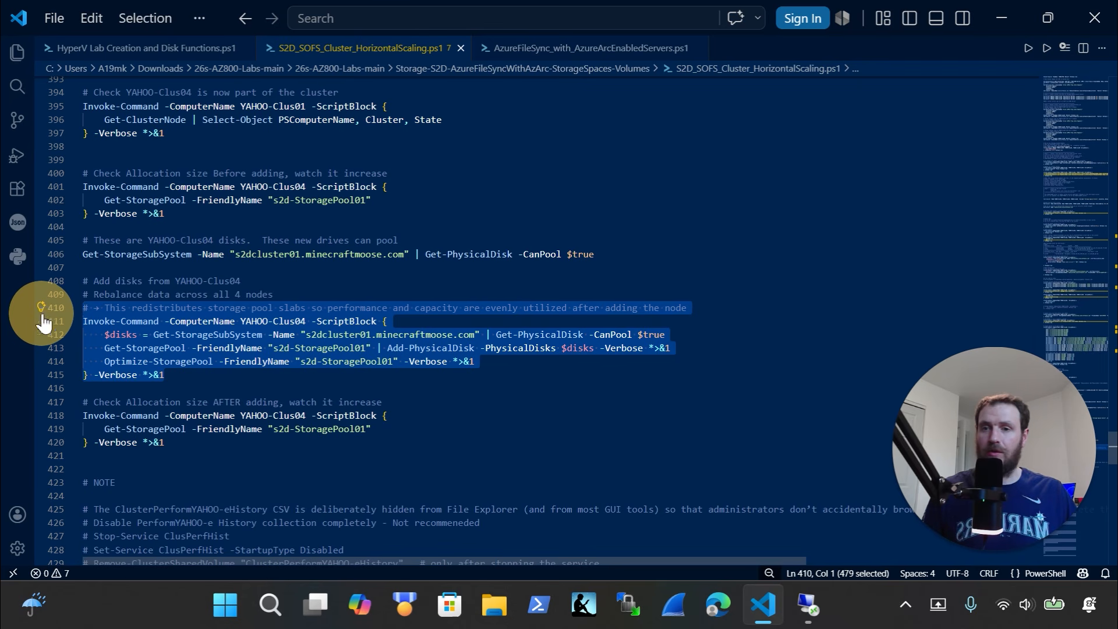
{"action": "left_click", "coordinate": [313, 321]}
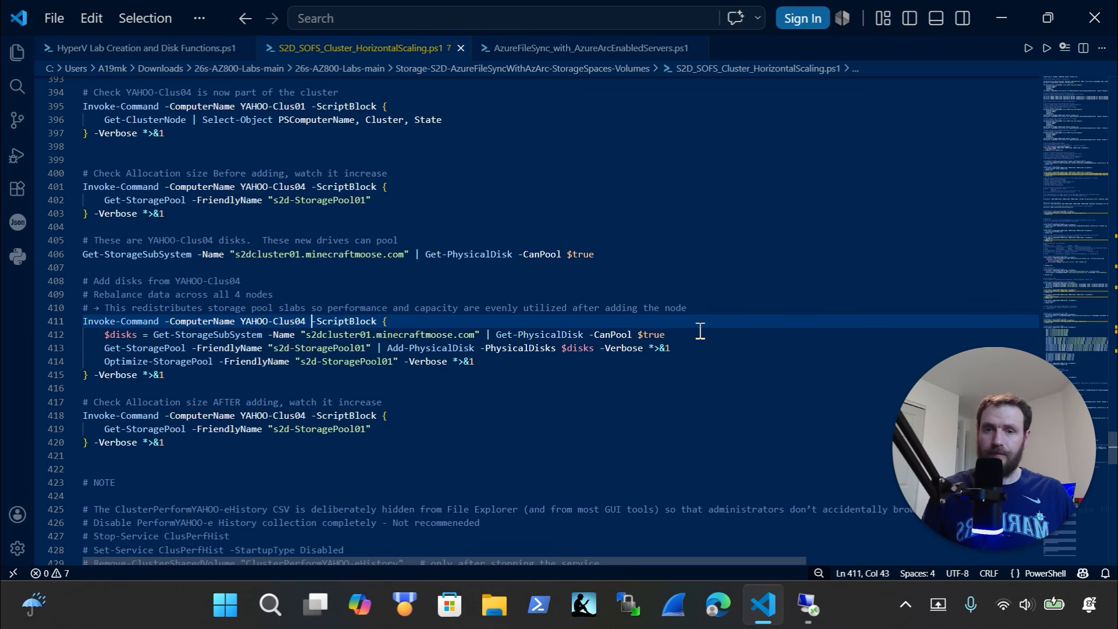
{"action": "left_click_drag", "start_coordinate": [696, 335], "coordinate": [99, 335]}
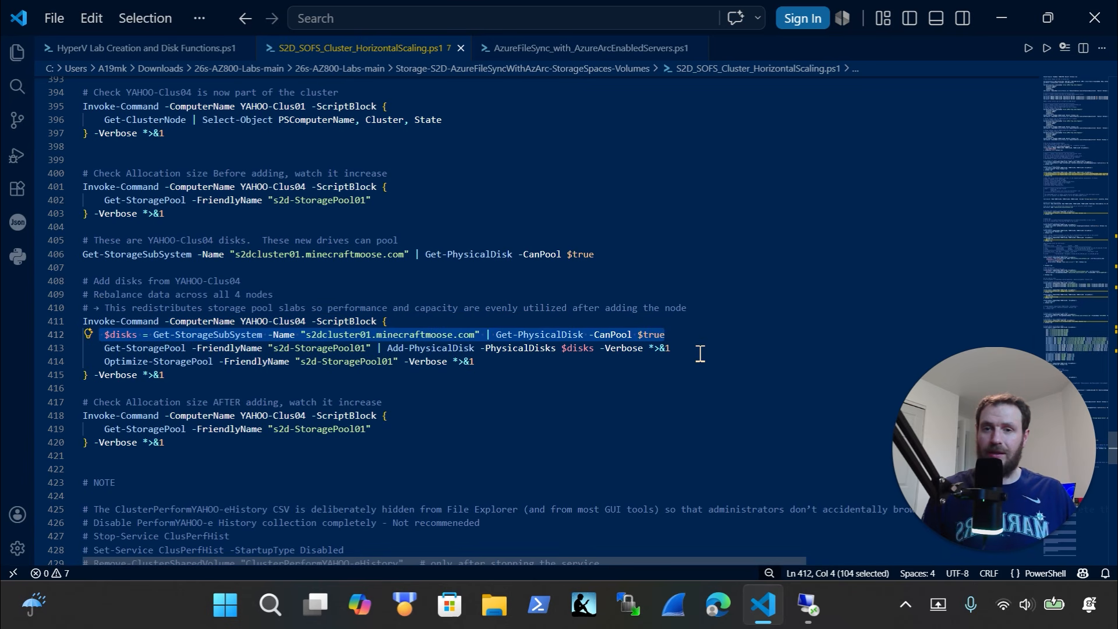
{"action": "left_click_drag", "start_coordinate": [694, 350], "coordinate": [381, 348]}
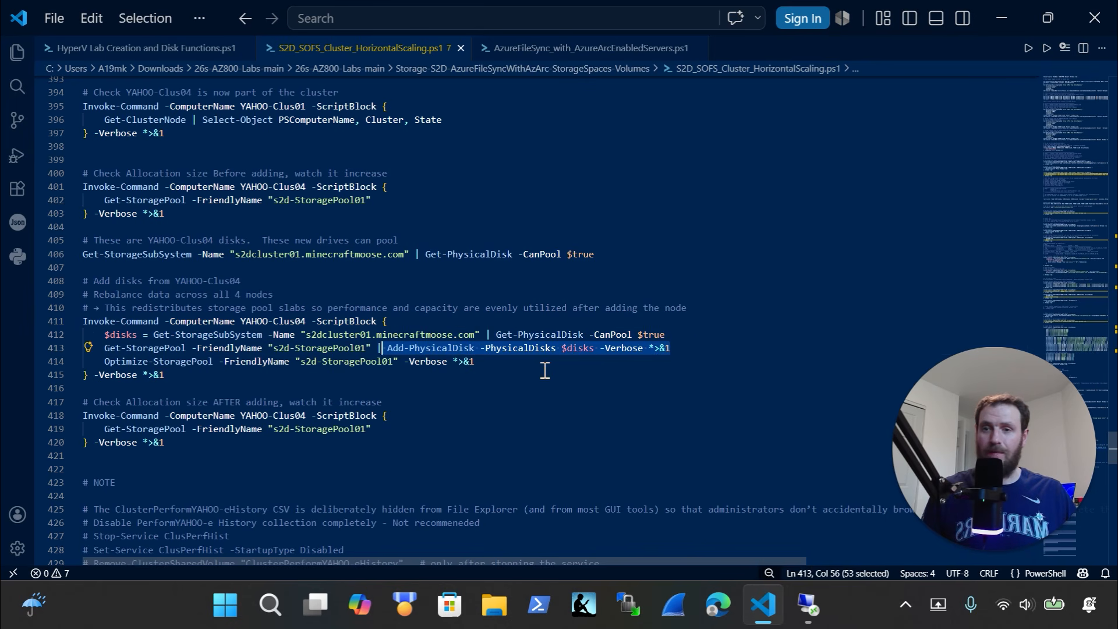
{"action": "left_click_drag", "start_coordinate": [479, 364], "coordinate": [59, 360]}
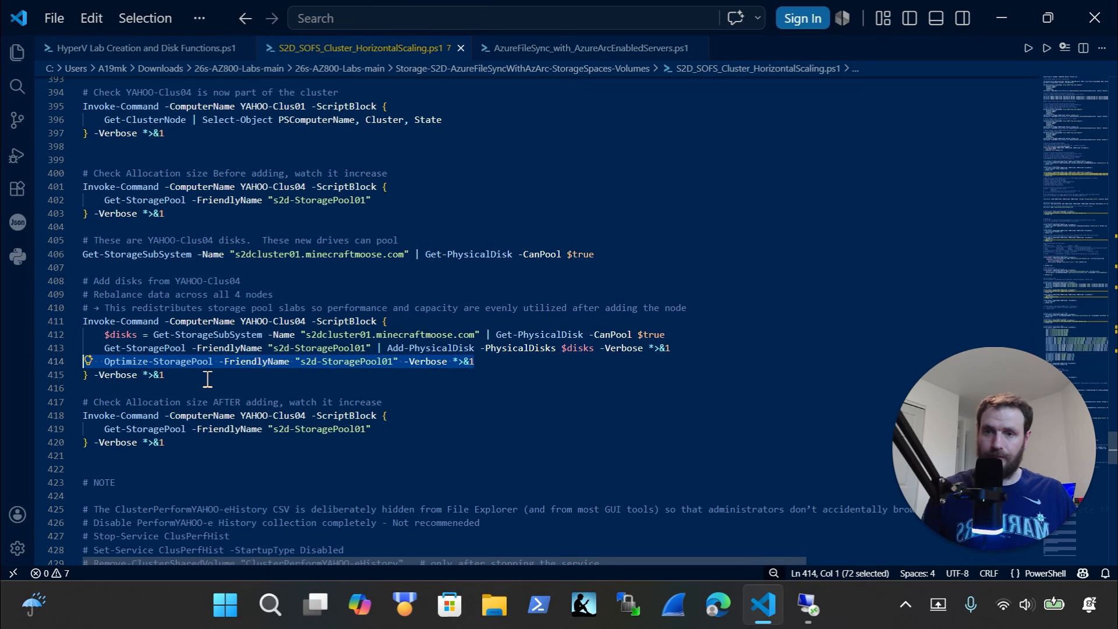
{"action": "left_click_drag", "start_coordinate": [207, 379], "coordinate": [42, 308]}
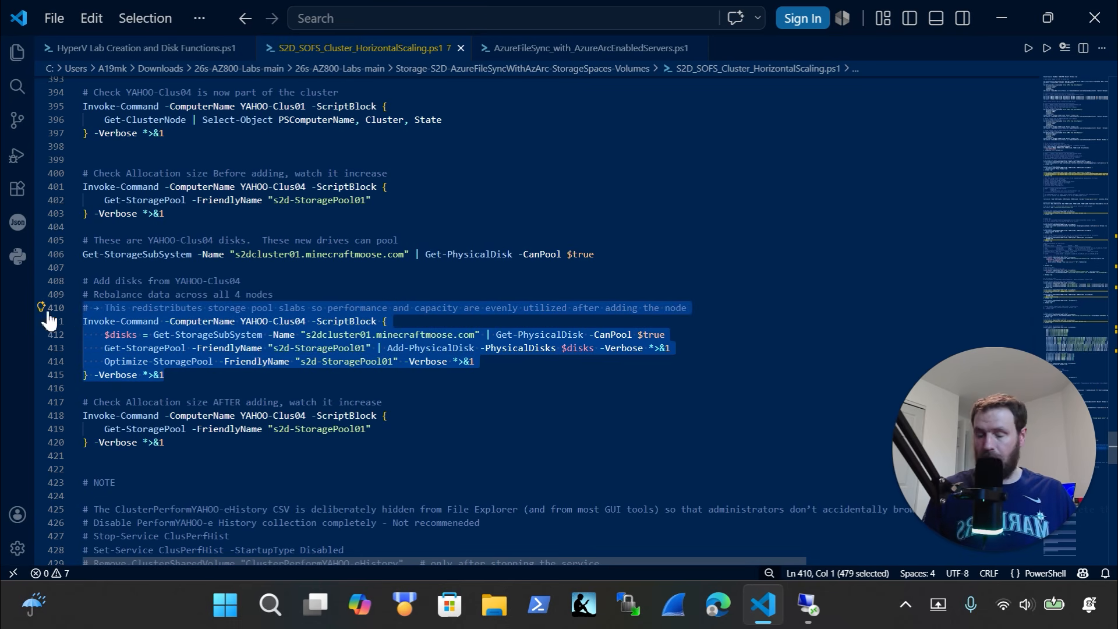
Run the block in remote PowerShell, adding the disks to s2d-StoragePool01 and optimizing it
{"action": "key", "text": "ctrl+x"}
{"action": "key", "text": "ctrl+z"}
{"action": "left_click", "coordinate": [808, 606]}
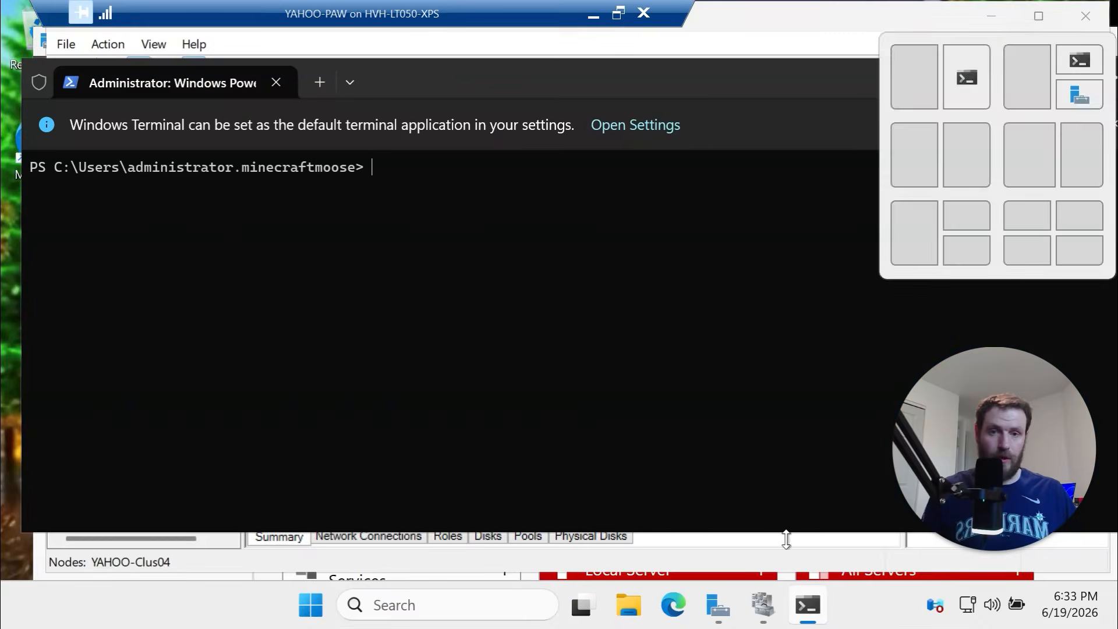
{"action": "key", "text": "ctrl+v"}
{"action": "left_click", "coordinate": [456, 443]}
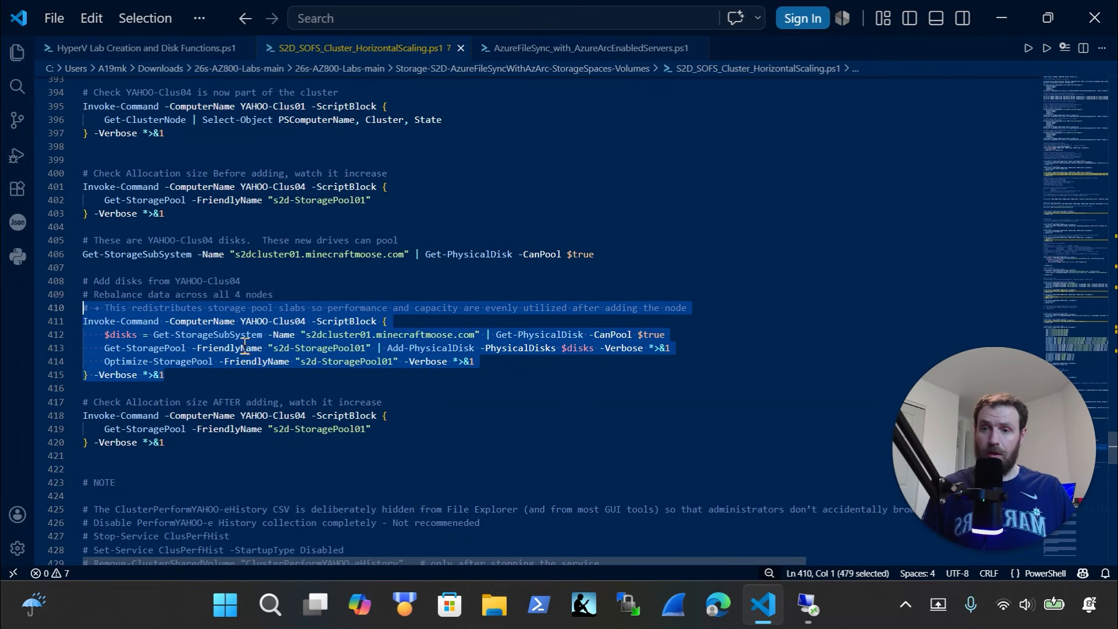
Re-check the Add-PhysicalDisk and Optimize-StoragePool lines until the pool operation finishes
{"action": "left_click", "coordinate": [378, 348]}
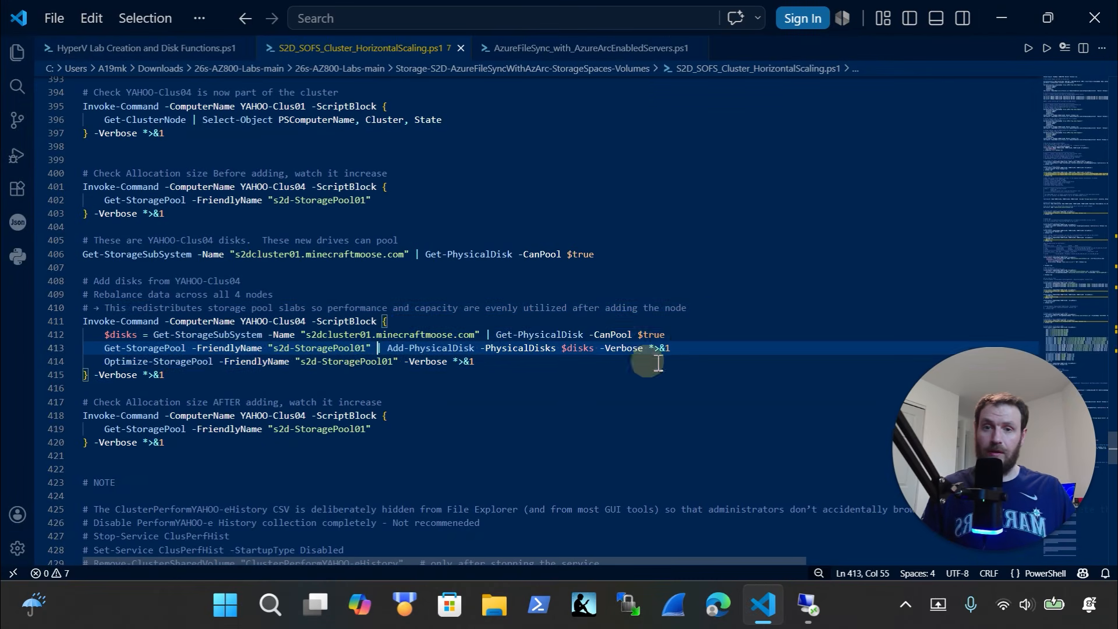
{"action": "left_click_drag", "start_coordinate": [700, 349], "coordinate": [67, 345]}
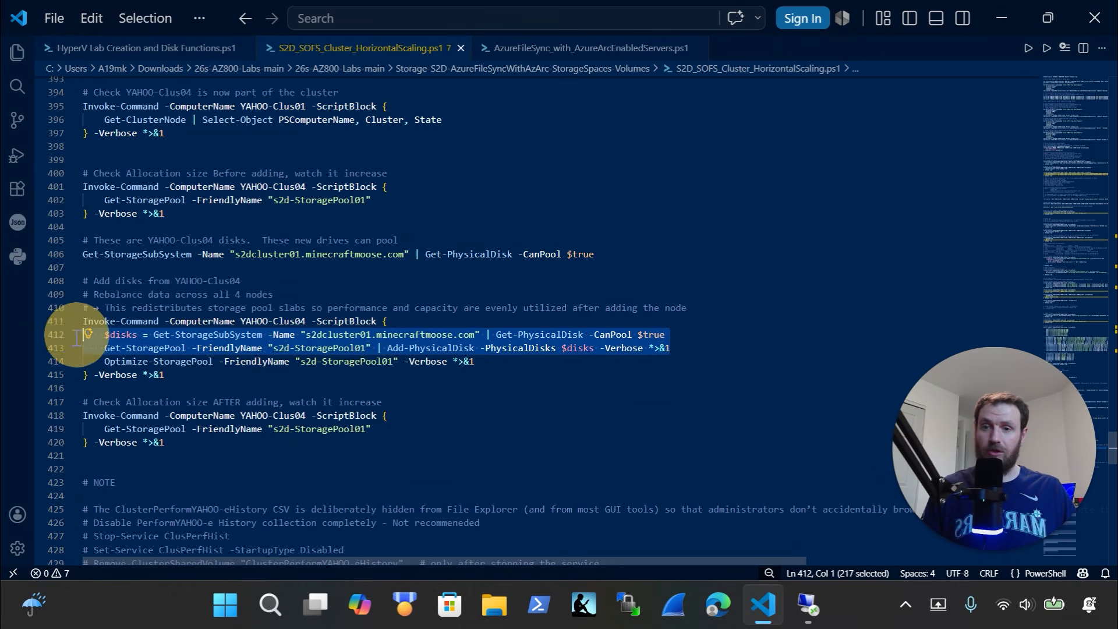
{"action": "left_click_drag", "start_coordinate": [504, 362], "coordinate": [39, 354]}
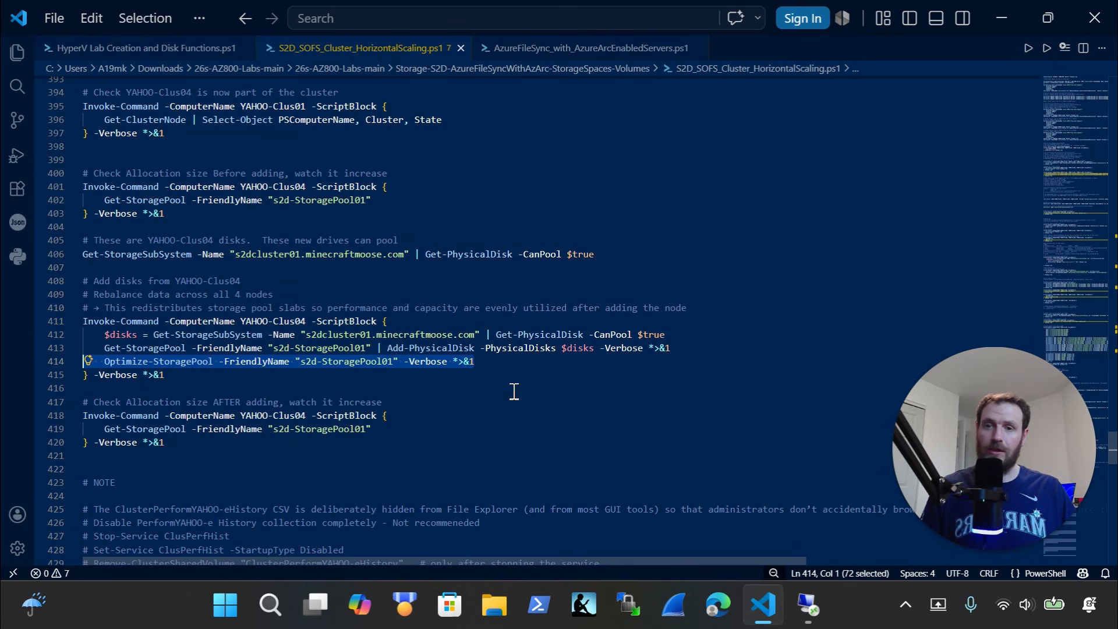
{"action": "mouse_move", "coordinate": [815, 603]}
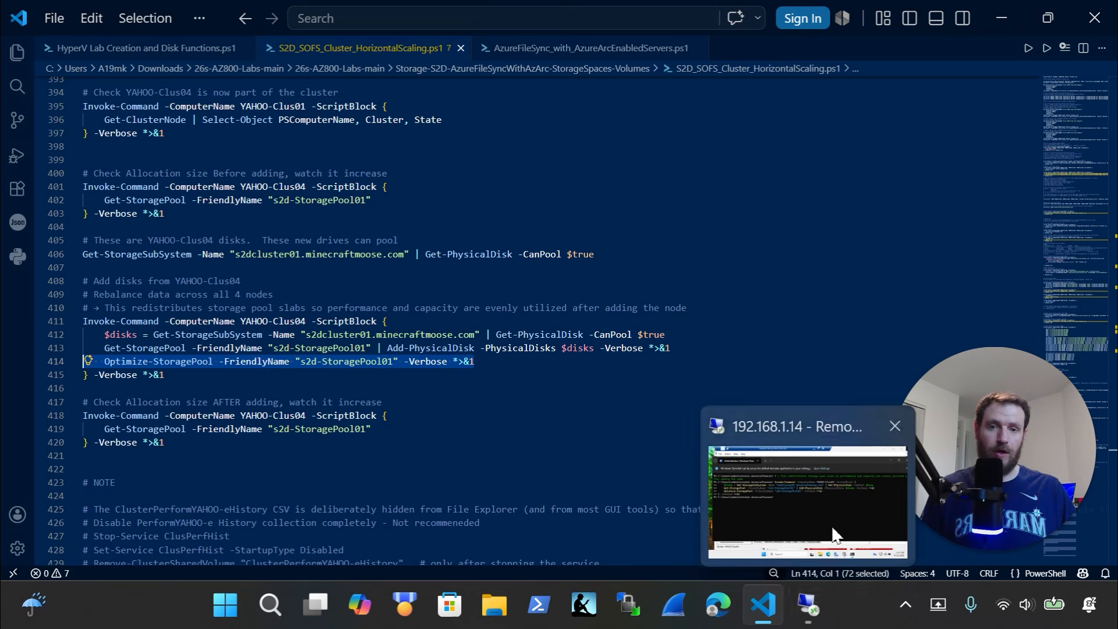
{"action": "left_click", "coordinate": [830, 507]}
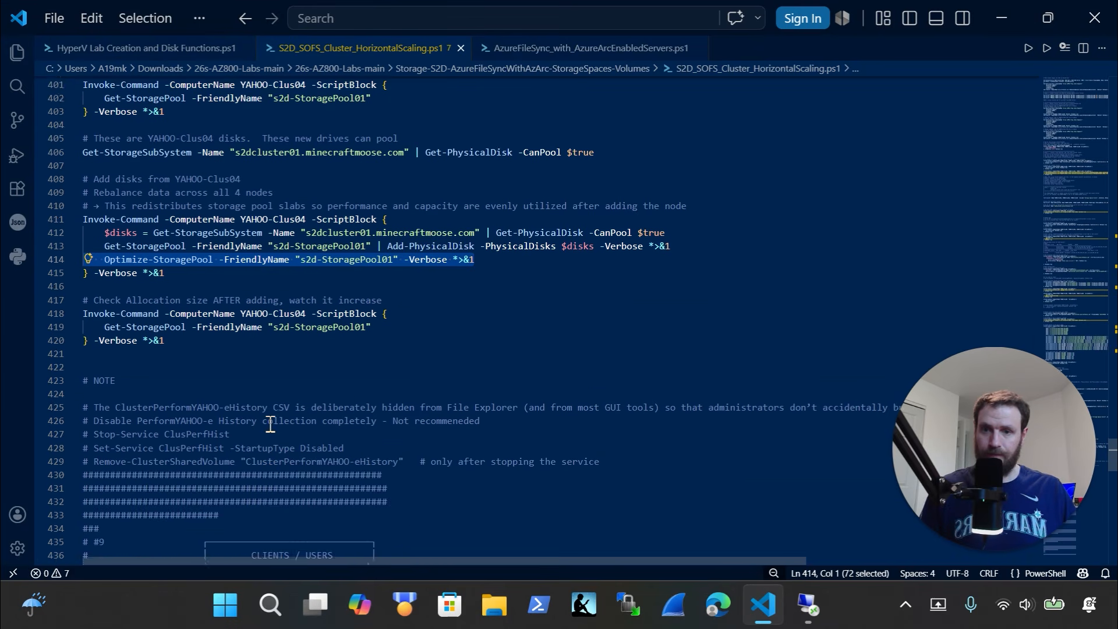
{"action": "scroll", "coordinate": [270, 424], "scroll_direction": "down", "scroll_amount": 9}
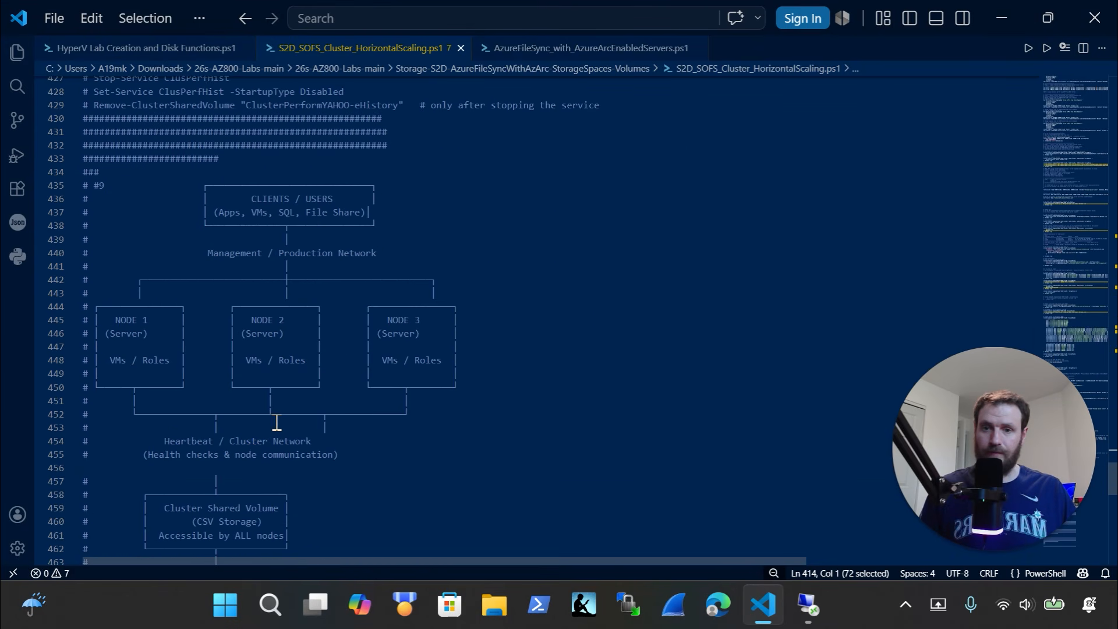
{"action": "left_click", "coordinate": [808, 606]}
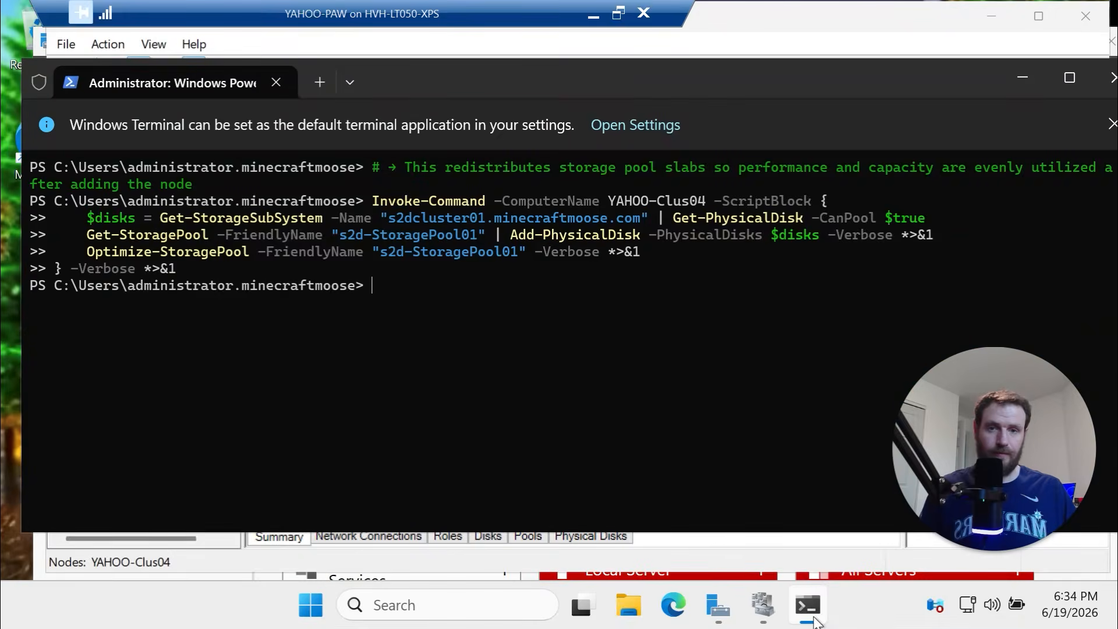
Move the administrator PowerShell terminal aside and close it
{"action": "left_click_drag", "start_coordinate": [956, 72], "coordinate": [750, 112]}
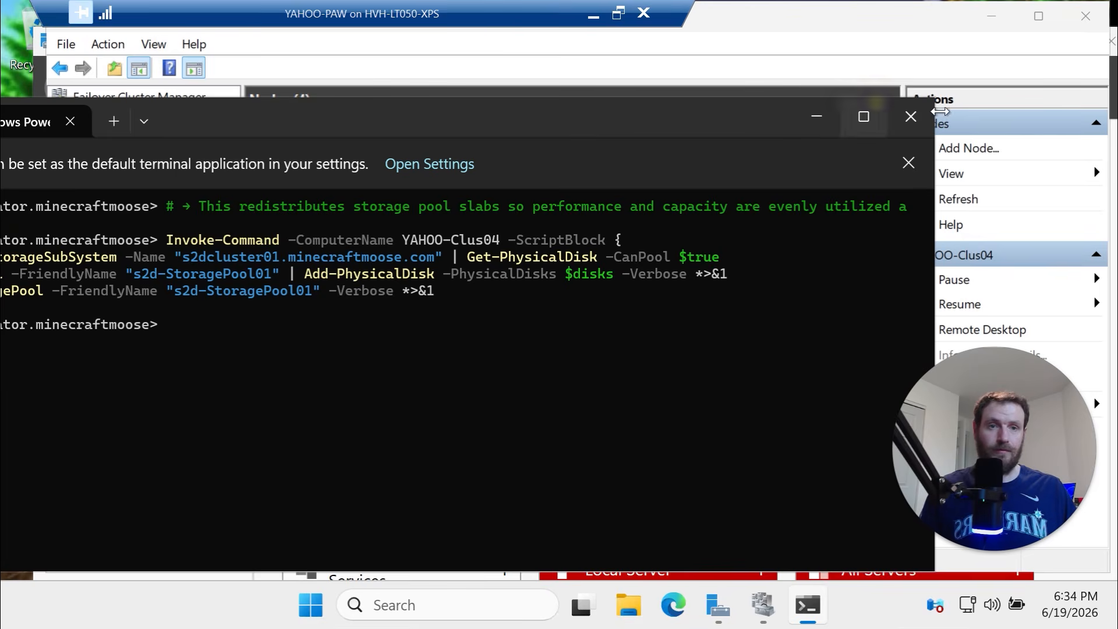
{"action": "left_click", "coordinate": [920, 115]}
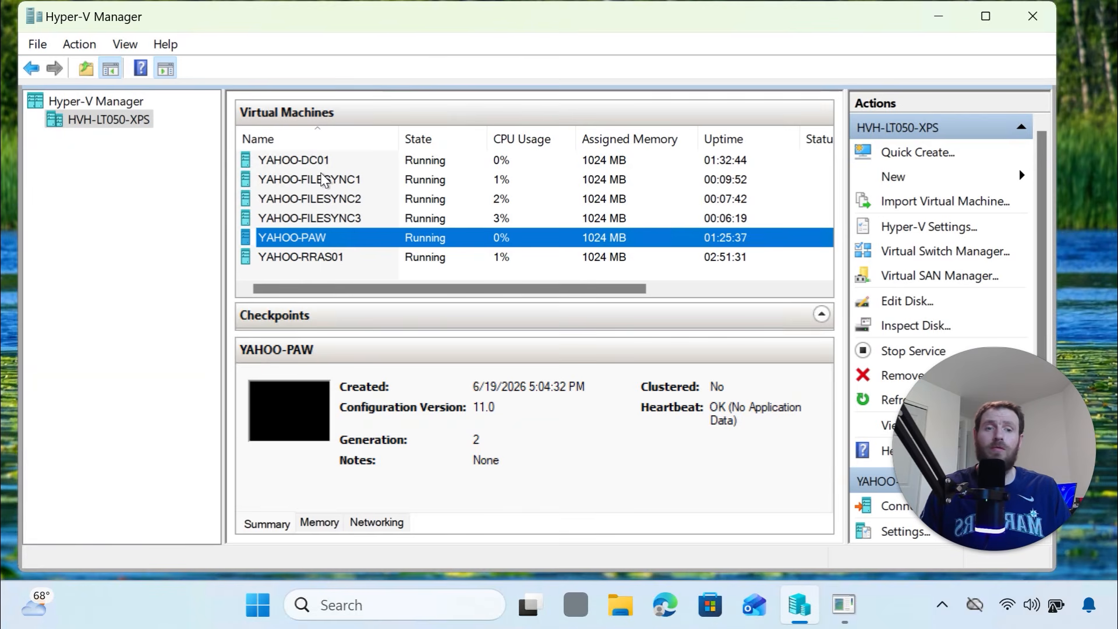
Check YAHOO-DC01 and YAHOO-FILESYNC1, 2 and 3 in Hyper-V Manager, then return to the YAHOO-PAW session
{"action": "left_click", "coordinate": [304, 167]}
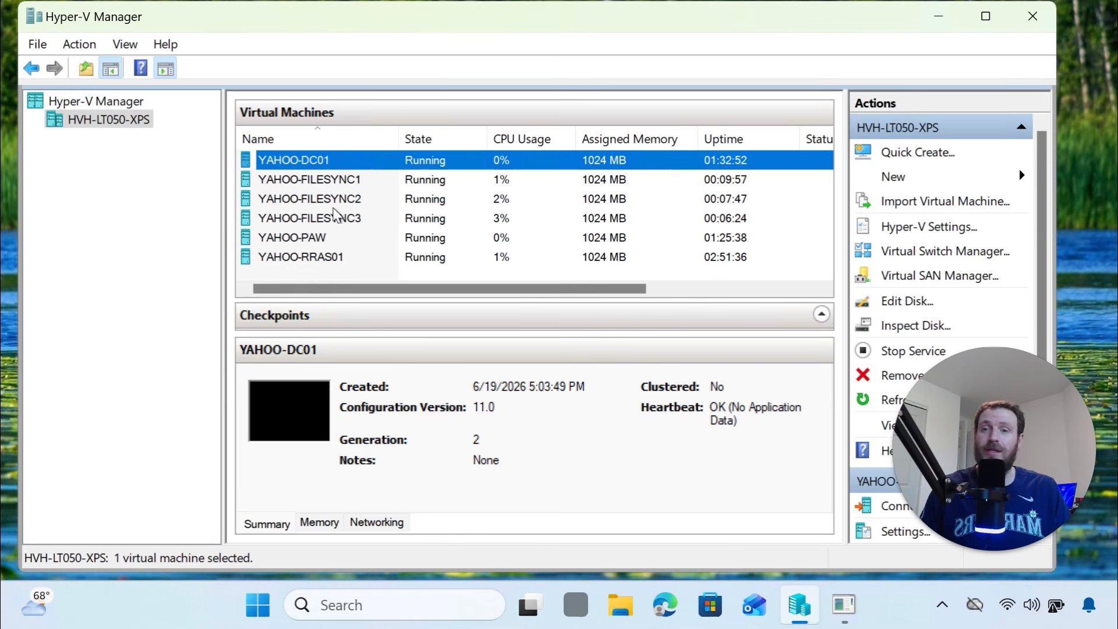
{"action": "left_click", "coordinate": [343, 183]}
{"action": "left_click", "coordinate": [339, 199]}
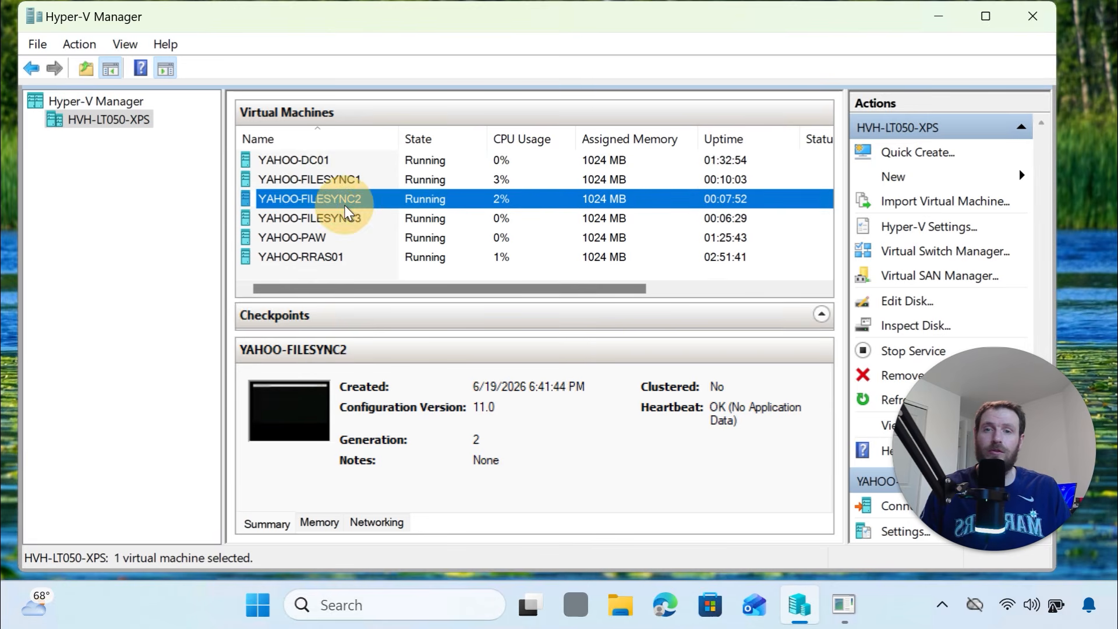
{"action": "left_click", "coordinate": [340, 223]}
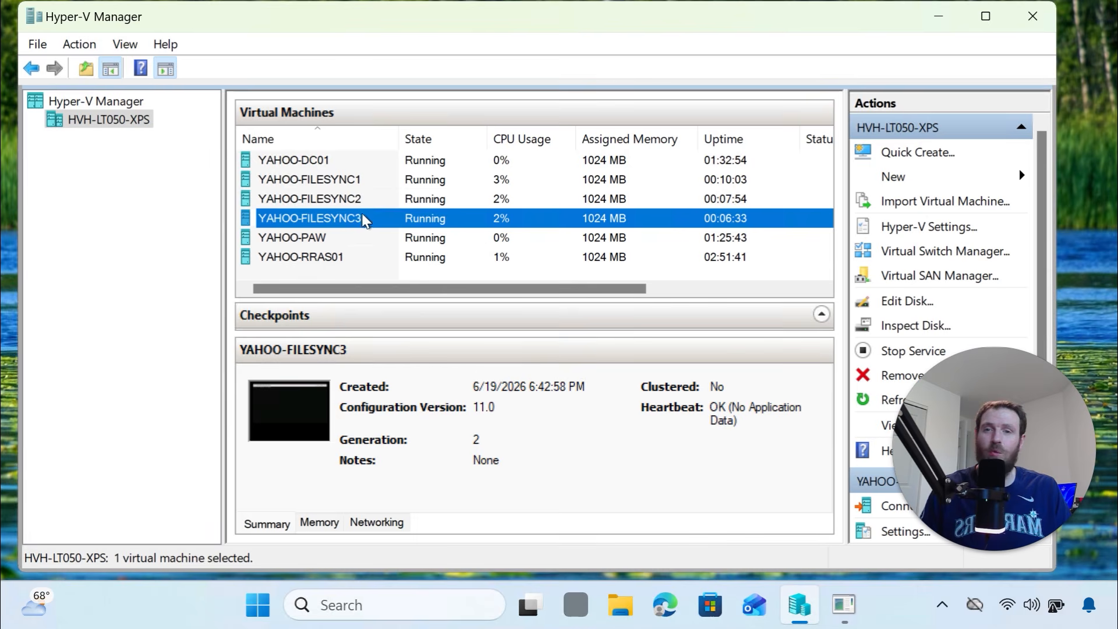
{"action": "left_click", "coordinate": [844, 605]}
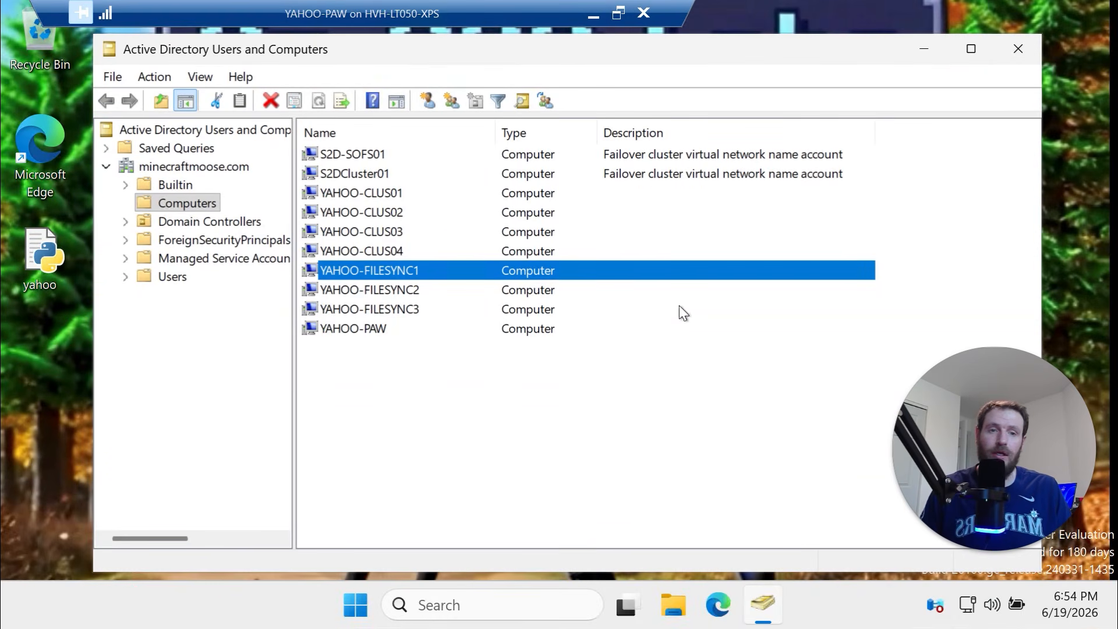
Review the YAHOO-FILESYNC1, 2 and 3 computer accounts, then minimize the YAHOO-PAW session
{"action": "left_click_drag", "start_coordinate": [581, 391], "coordinate": [318, 275]}
{"action": "left_click", "coordinate": [402, 315]}
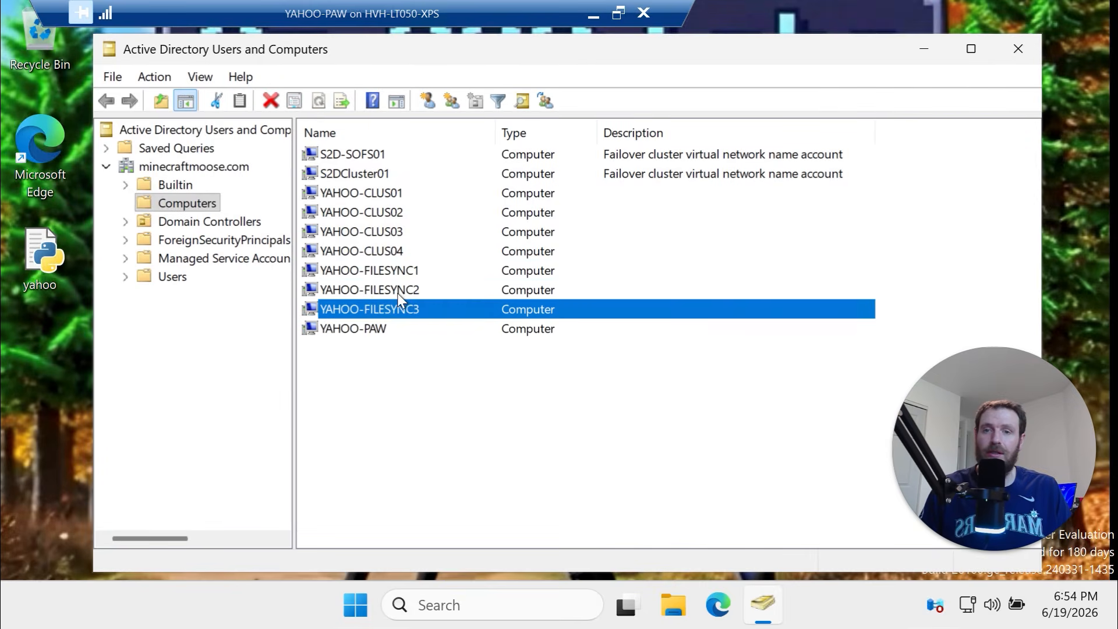
{"action": "left_click", "coordinate": [398, 293]}
{"action": "left_click", "coordinate": [397, 272]}
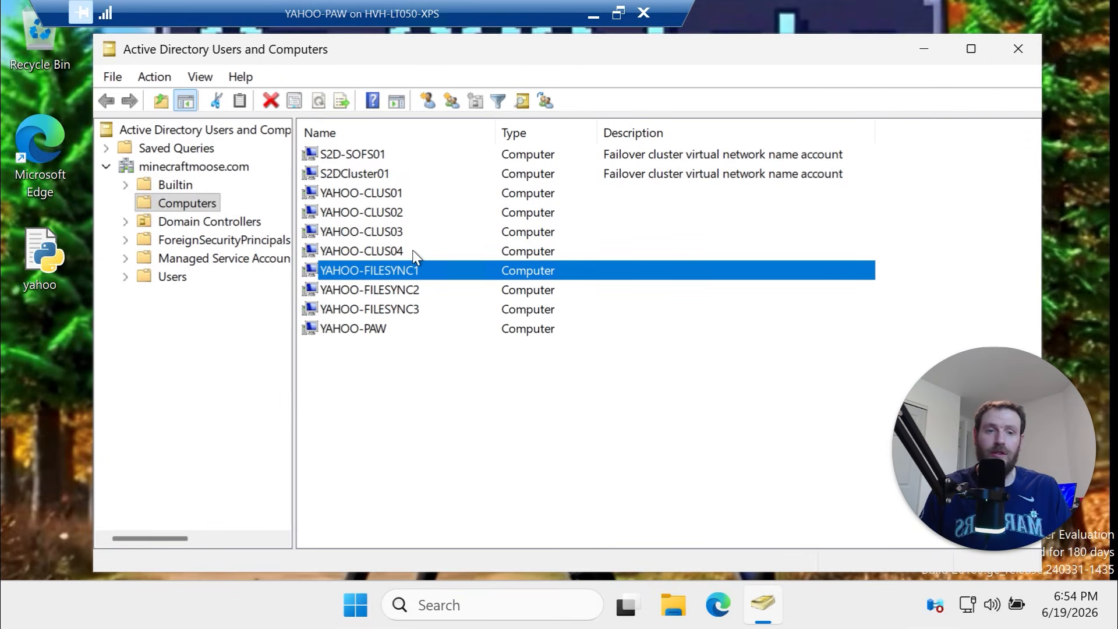
{"action": "left_click", "coordinate": [596, 19]}
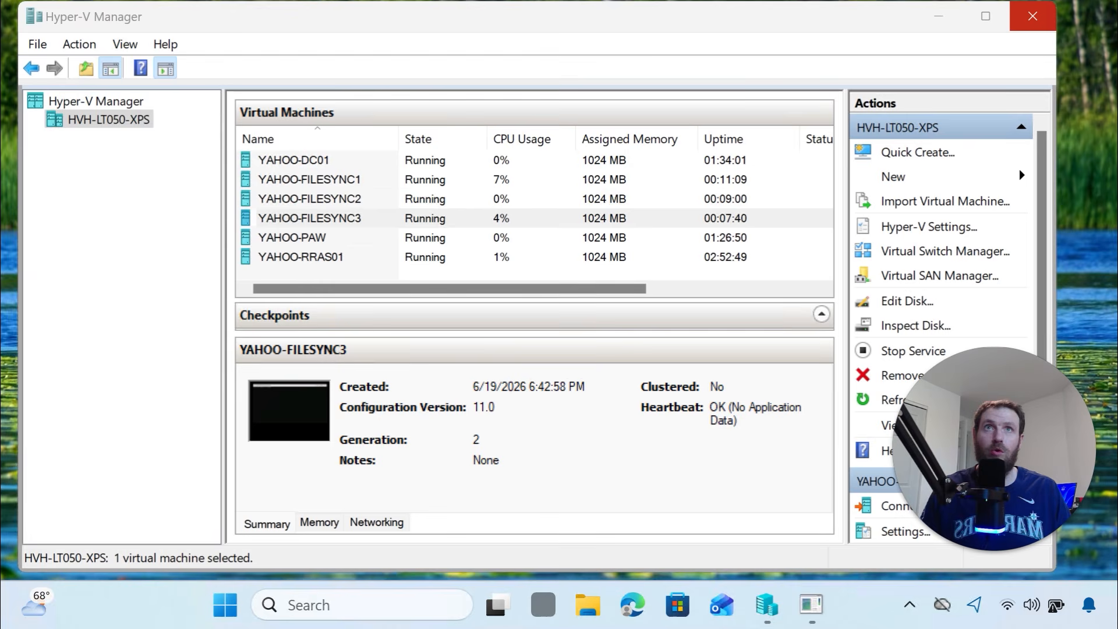
Maximize Edge and load portal.azure.com in place of the exam page
{"action": "left_click_drag", "start_coordinate": [859, 0], "coordinate": [676, 143]}
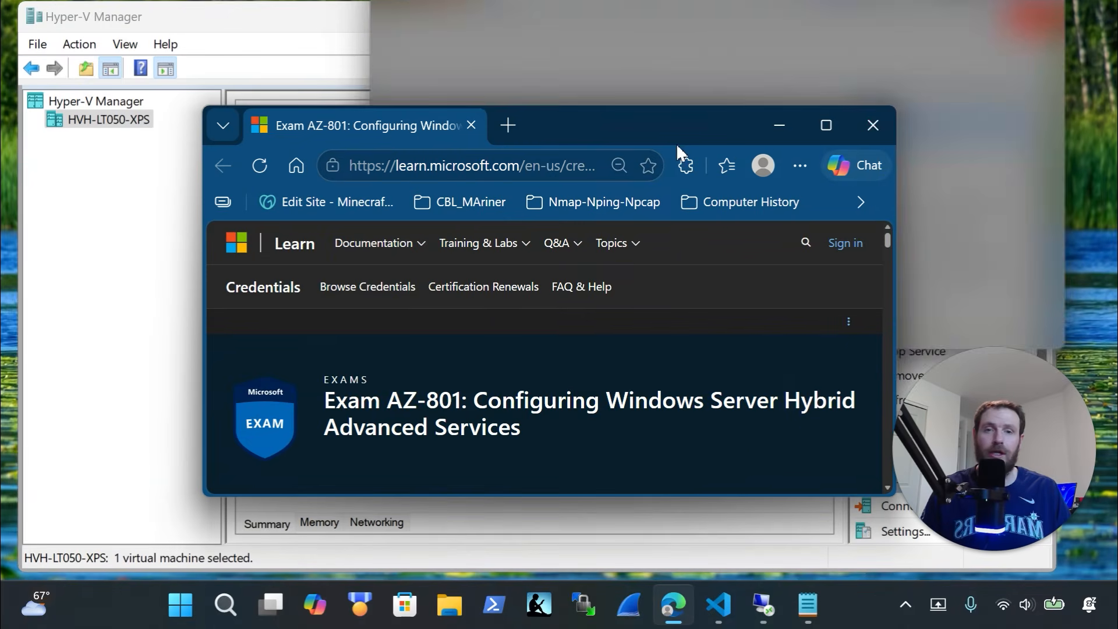
{"action": "left_click", "coordinate": [844, 134]}
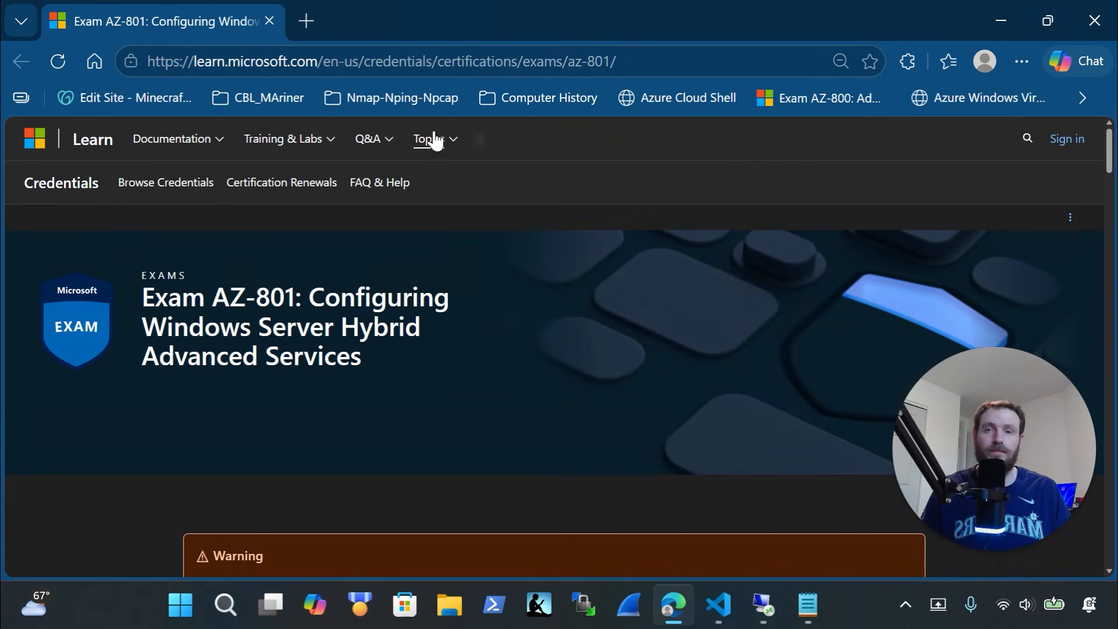
{"action": "left_click", "coordinate": [437, 56]}
{"action": "type", "text": "portal.azure.c"}
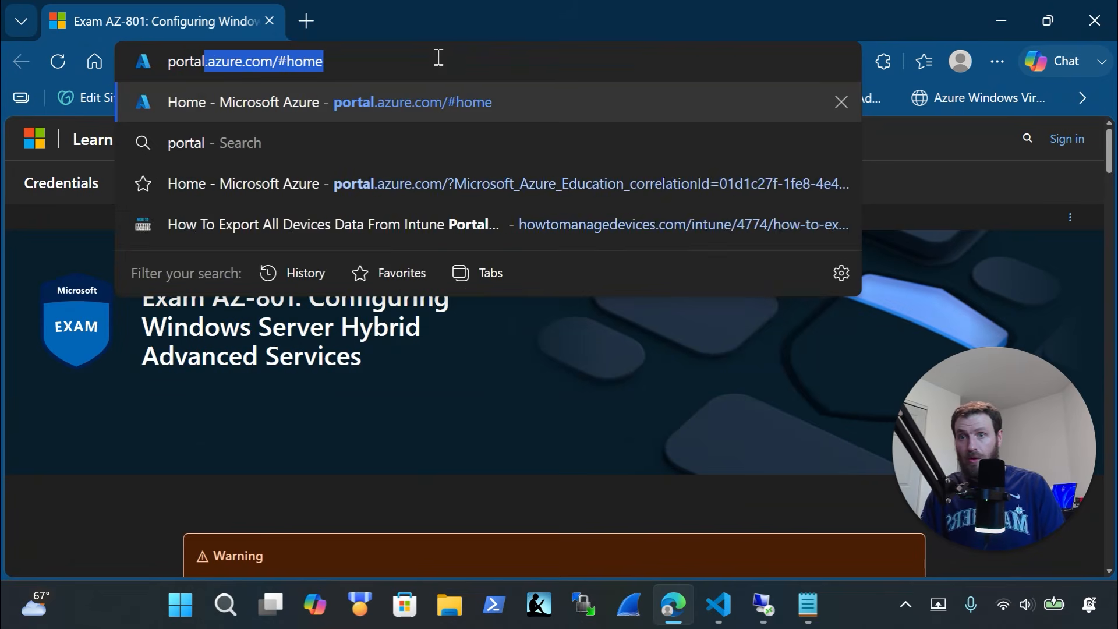
{"action": "type", "text": "om"}
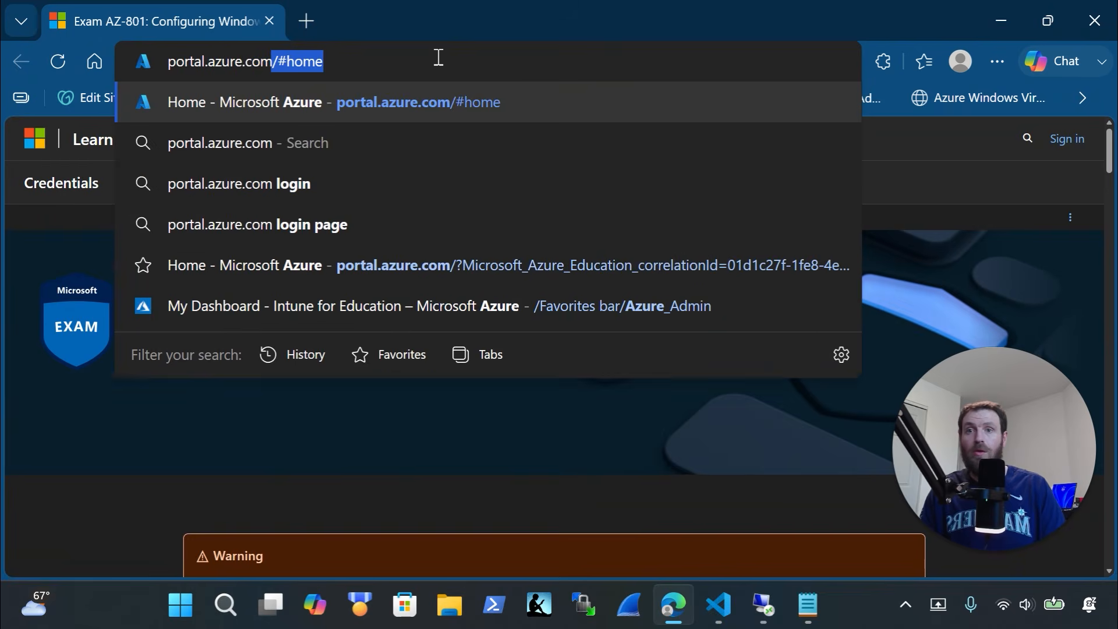
{"action": "key", "text": "Return"}
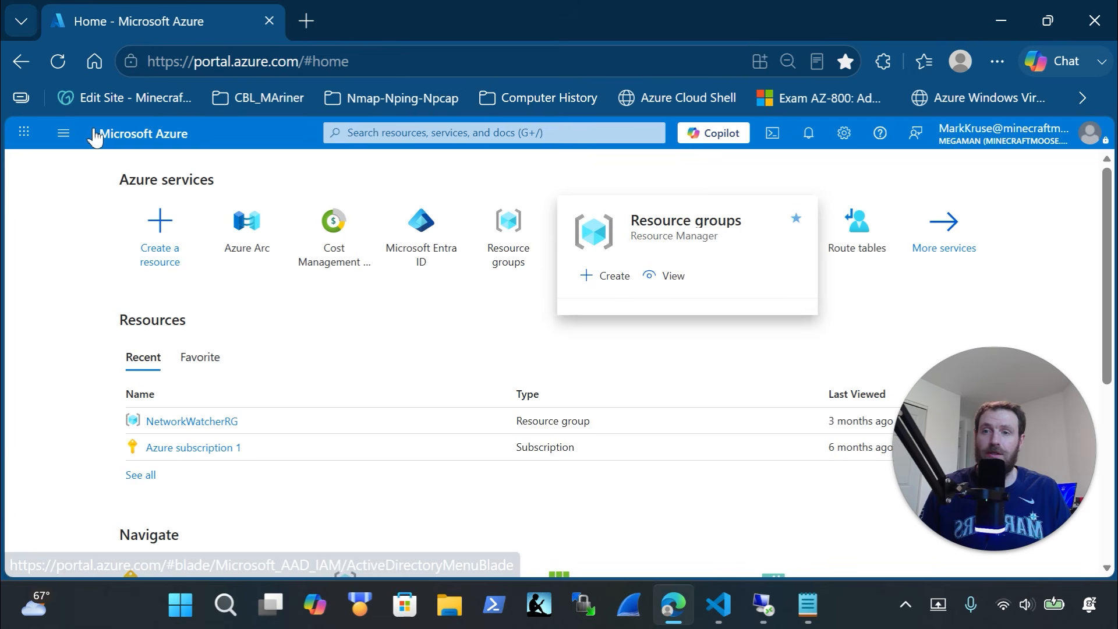
Show the Resource groups list with the portal zoomed out to 75%
{"action": "left_click", "coordinate": [63, 133]}
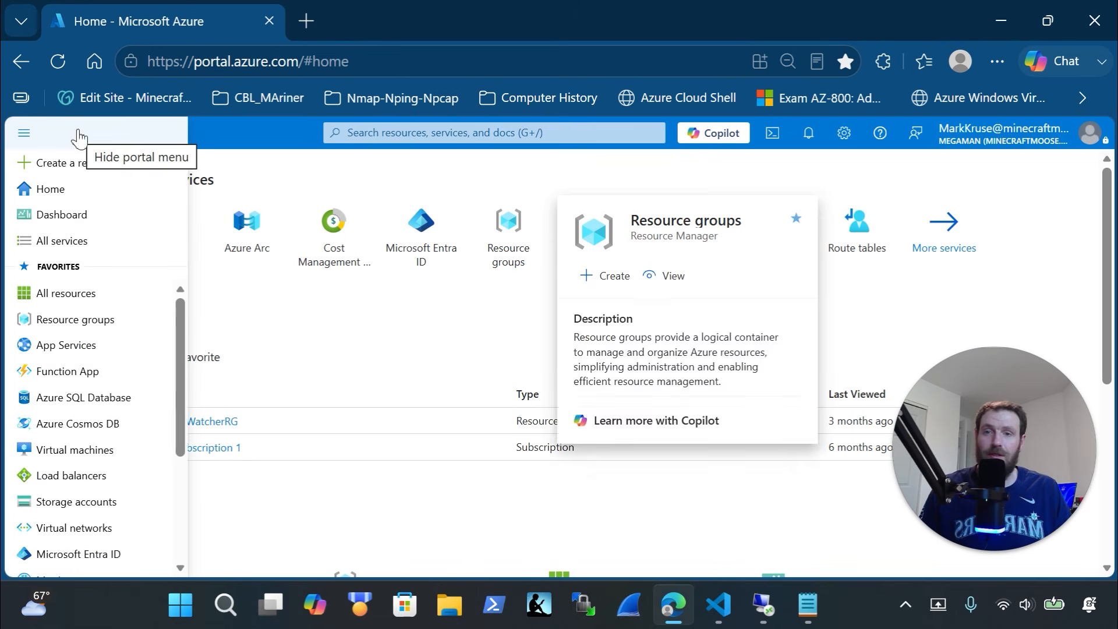
{"action": "left_click", "coordinate": [75, 320]}
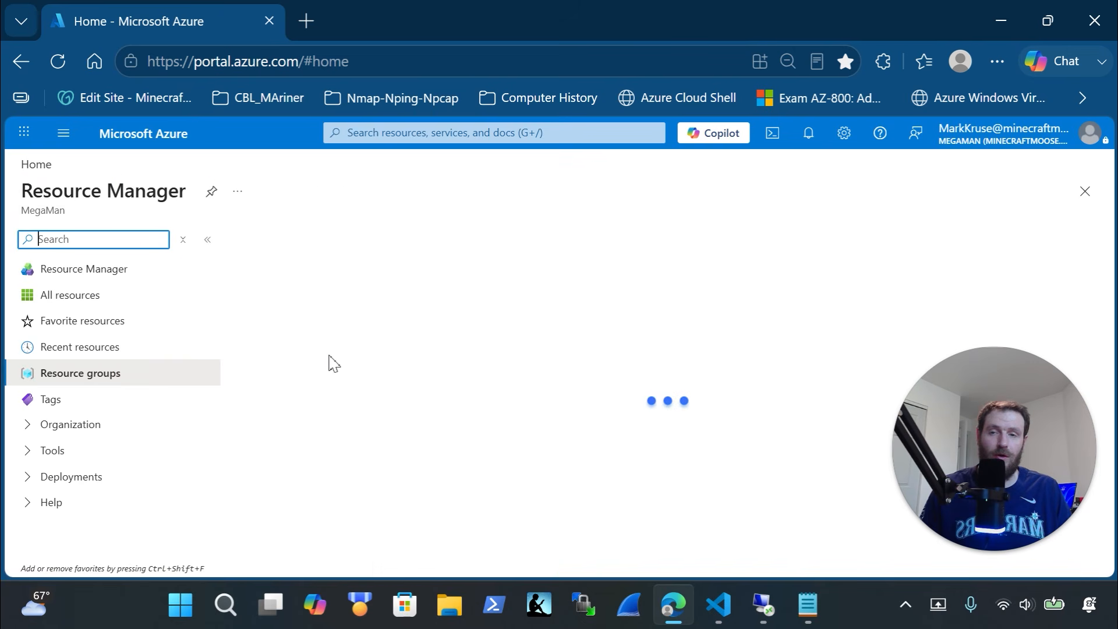
{"action": "type", "text": "s"}
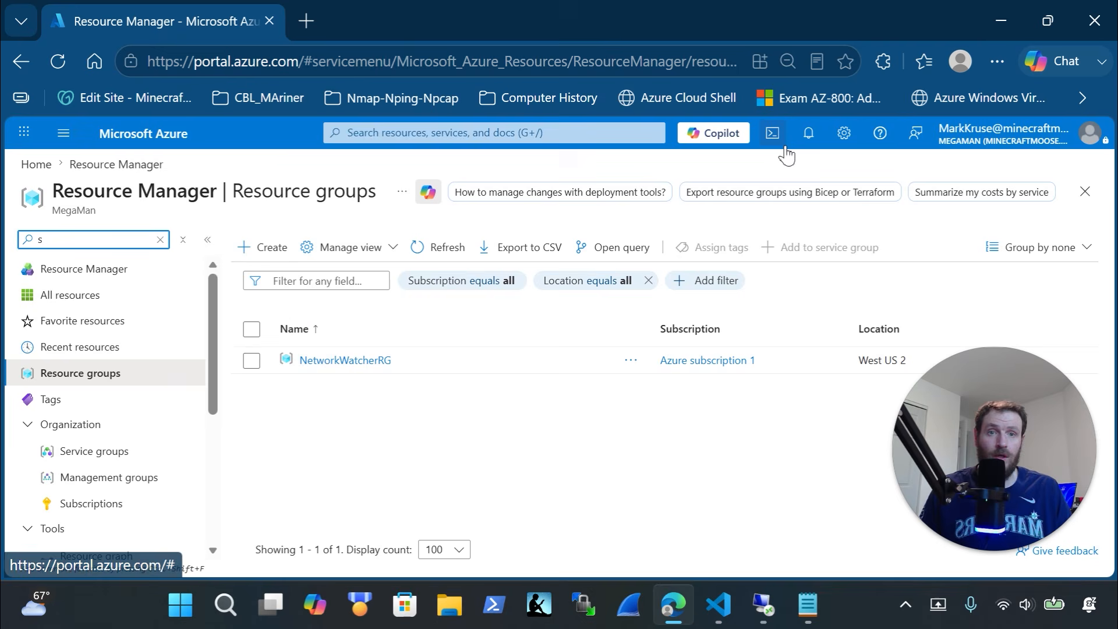
{"action": "key", "text": "ctrl+minus"}
{"action": "key", "text": "ctrl+minus"}
{"action": "key", "text": "ctrl+minus"}
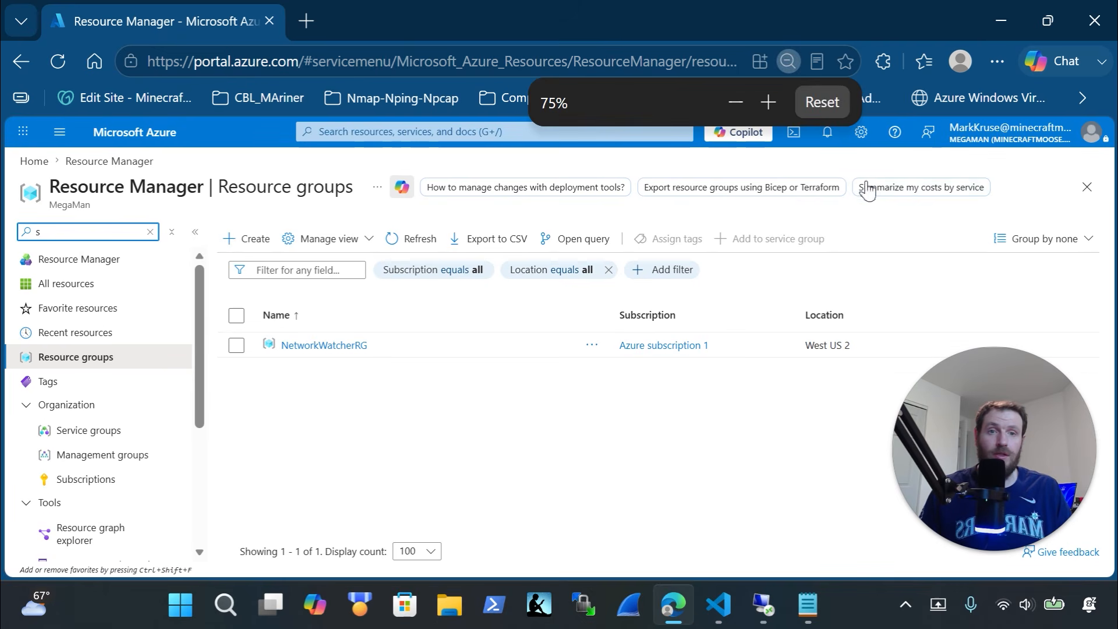
Start a Cloud Shell session, then select the Variable index block in the VS Code script
{"action": "left_click", "coordinate": [800, 137]}
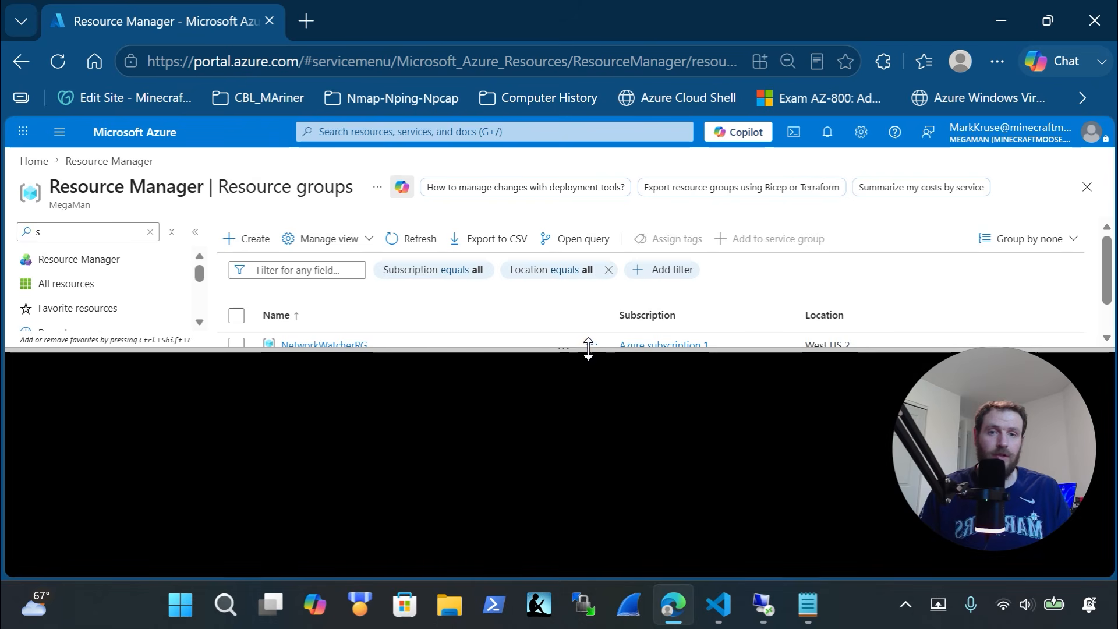
{"action": "left_click", "coordinate": [593, 278]}
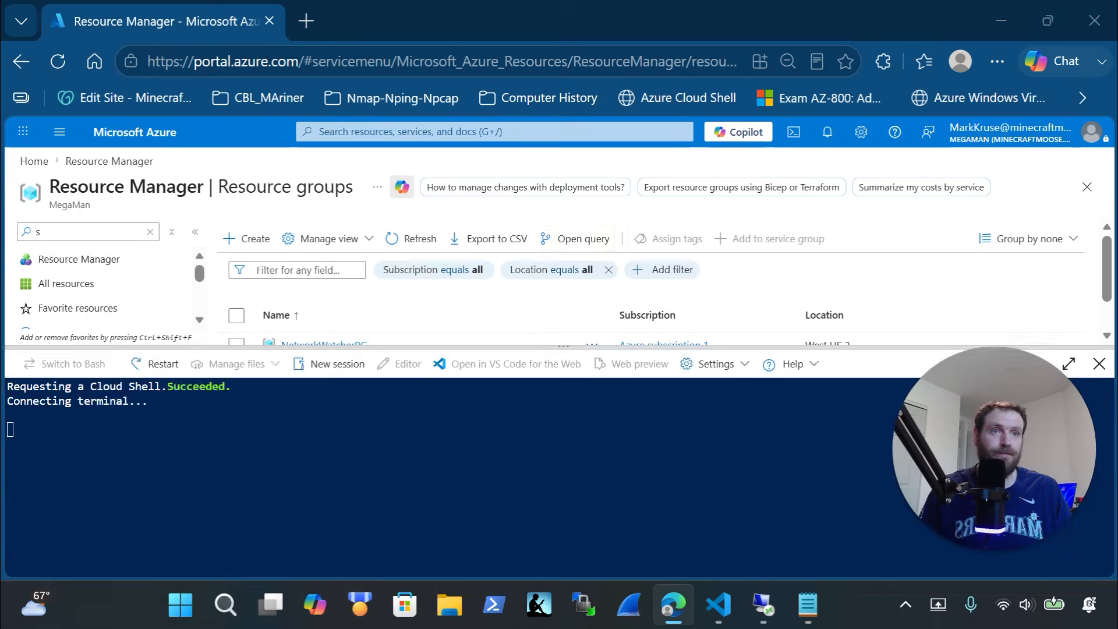
{"action": "key", "text": "alt+Tab"}
{"action": "left_click_drag", "start_coordinate": [364, 230], "coordinate": [40, 93]}
Copy the variable definitions on lines 120–129 to the clipboard, leaving the script unchanged
{"action": "key", "text": "Delete"}
{"action": "key", "text": "ctrl+z"}
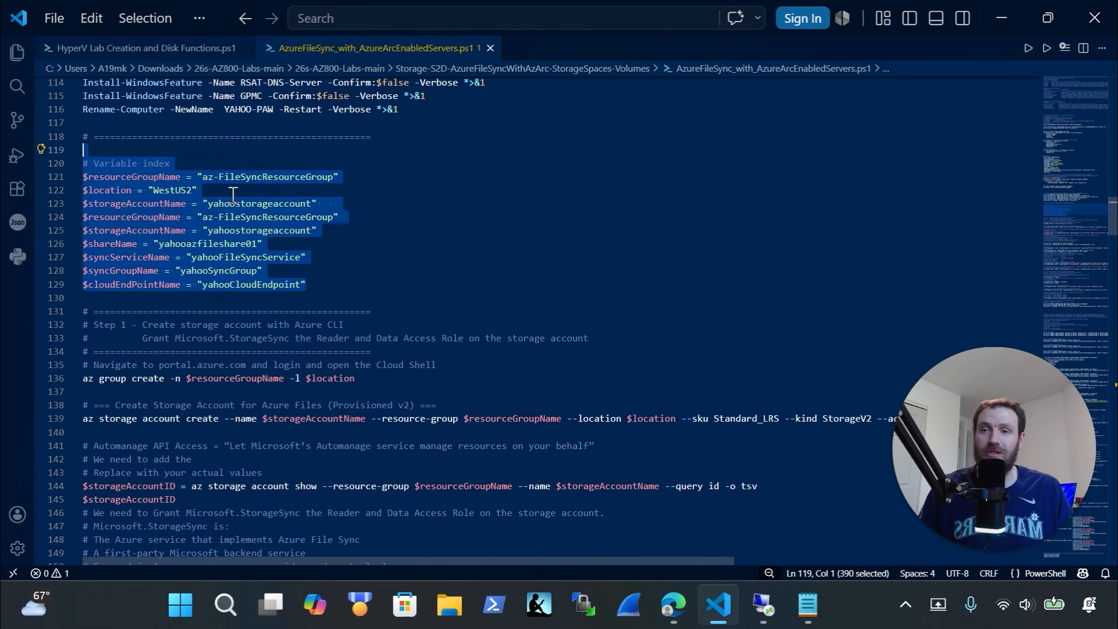
{"action": "left_click", "coordinate": [372, 217]}
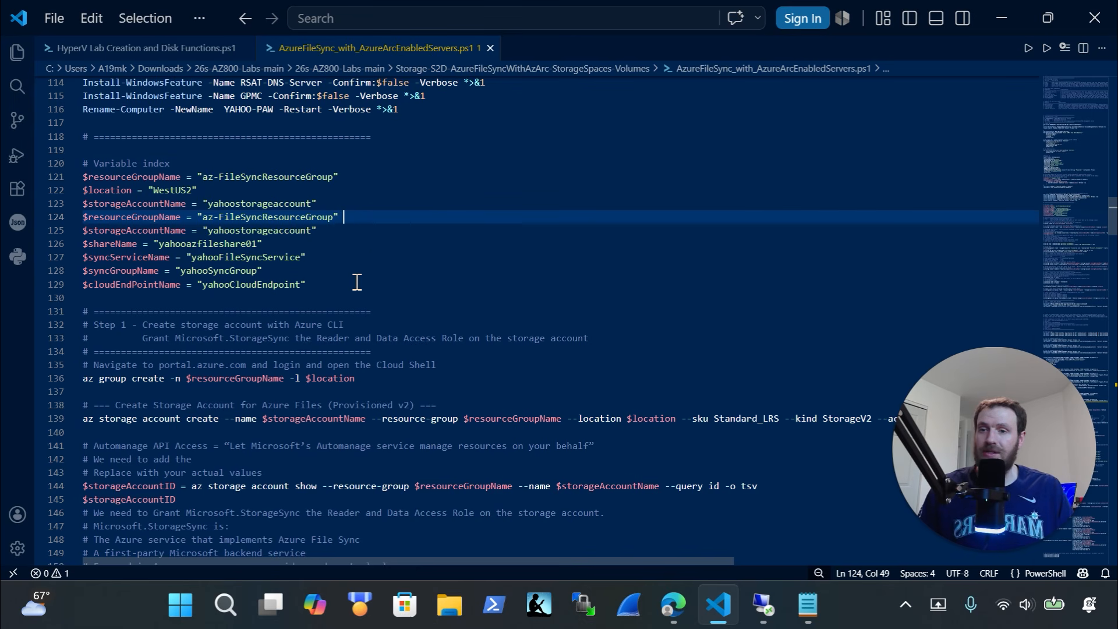
{"action": "left_click_drag", "start_coordinate": [356, 290], "coordinate": [14, 165]}
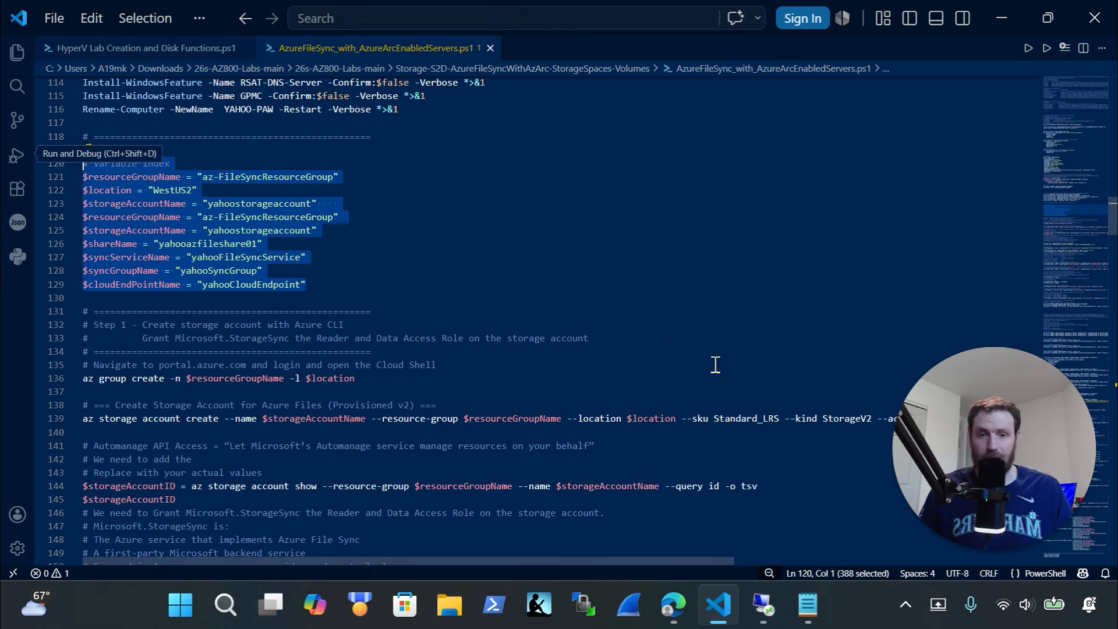
Bring the portal forward and resize the connected Cloud Shell panel
{"action": "mouse_move", "coordinate": [760, 622]}
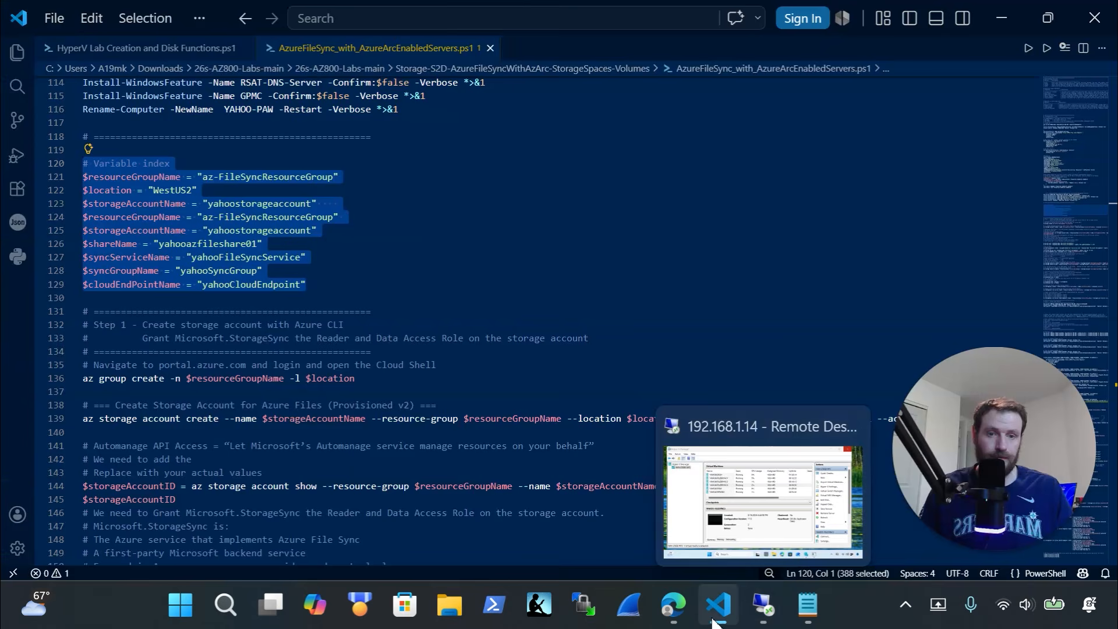
{"action": "mouse_move", "coordinate": [684, 622]}
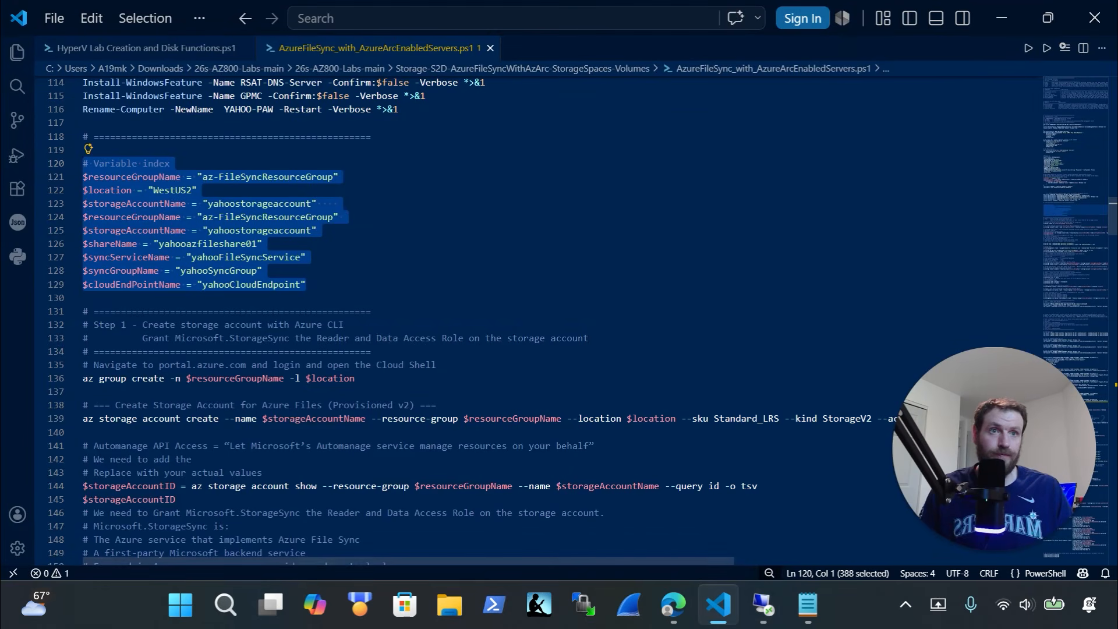
{"action": "left_click_drag", "start_coordinate": [832, 3], "coordinate": [833, 0]}
{"action": "left_click_drag", "start_coordinate": [488, 347], "coordinate": [516, 382]}
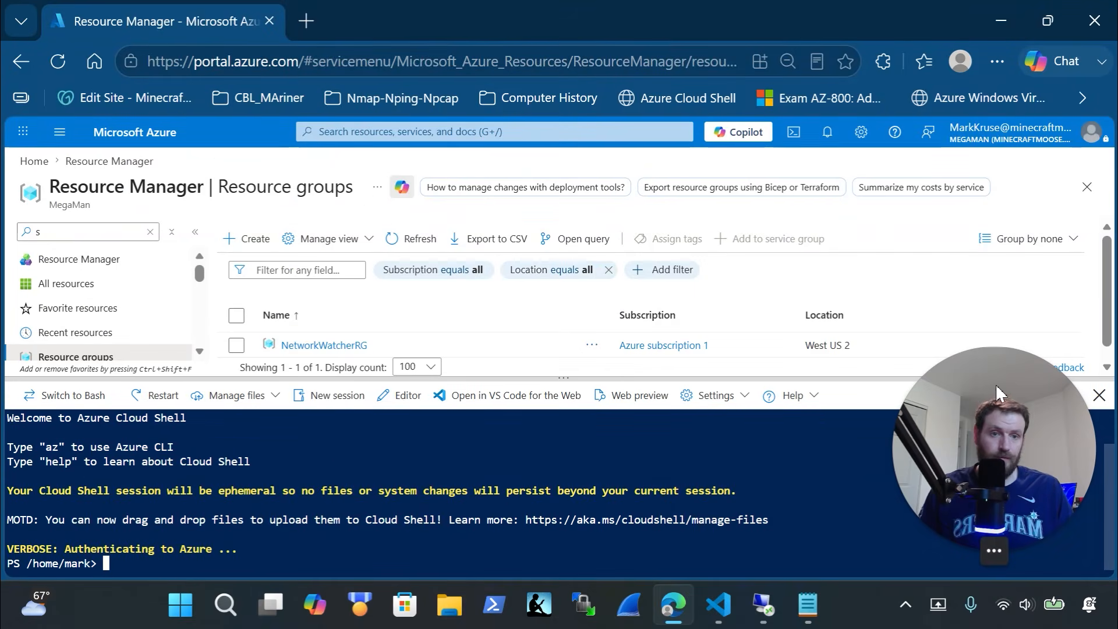
{"action": "left_click_drag", "start_coordinate": [830, 379], "coordinate": [573, 233]}
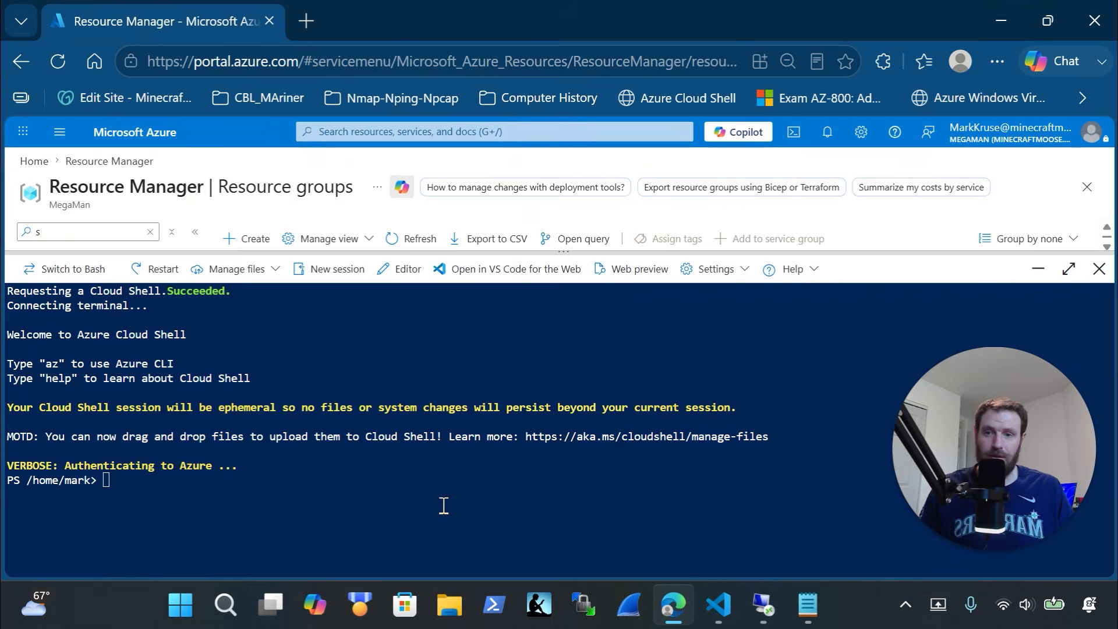
Paste the variable definitions into Cloud Shell and copy the resource group and storage account commands
{"action": "right_click", "coordinate": [433, 489]}
{"action": "left_click", "coordinate": [501, 208]}
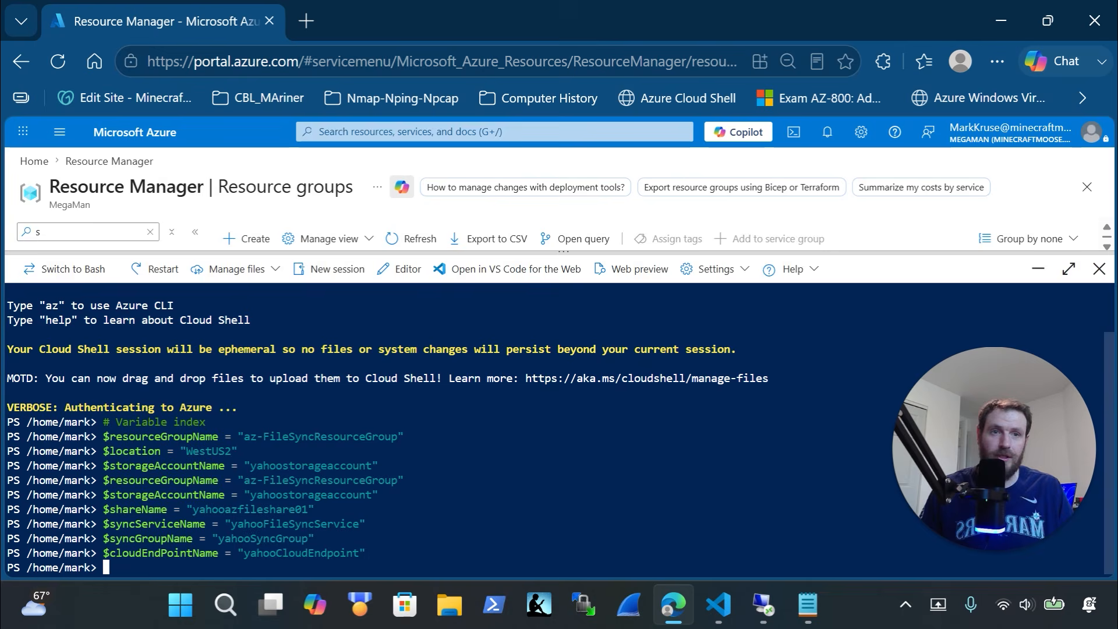
{"action": "key", "text": "alt+Tab"}
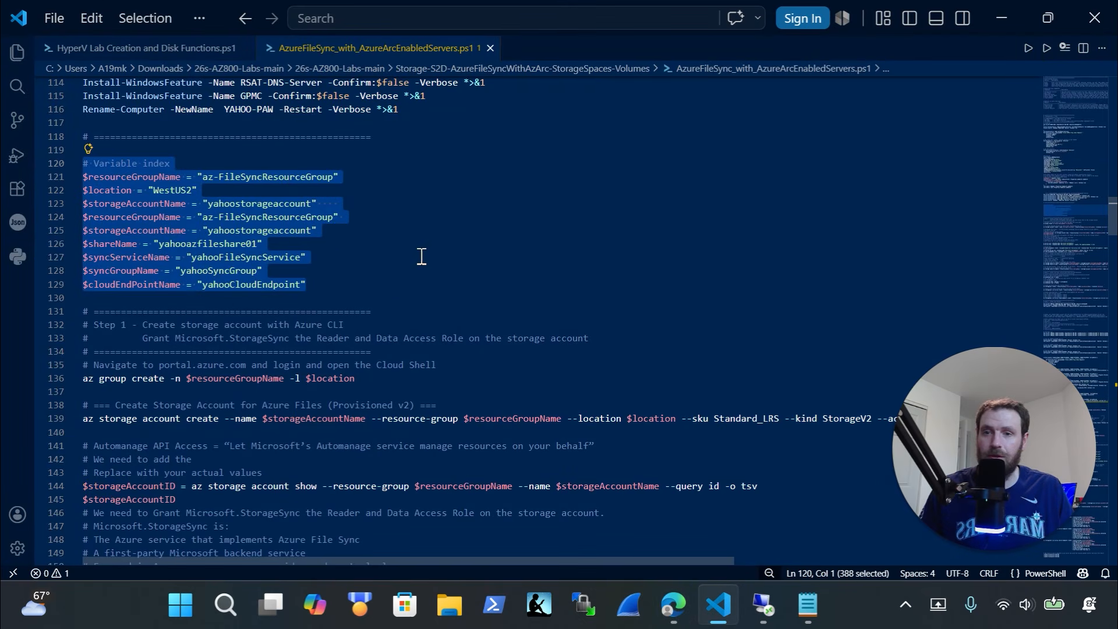
{"action": "scroll", "coordinate": [397, 314], "scroll_direction": "down", "scroll_amount": 2}
{"action": "left_click_drag", "start_coordinate": [199, 331], "coordinate": [51, 276]}
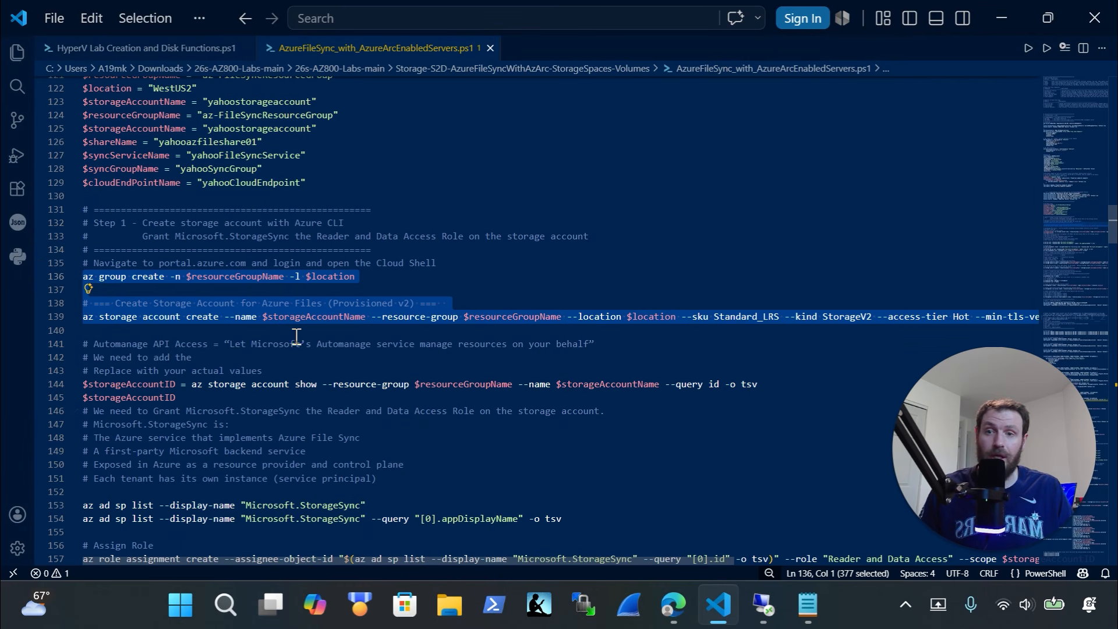
Run az group create and az storage account create in Cloud Shell
{"action": "left_click", "coordinate": [764, 606]}
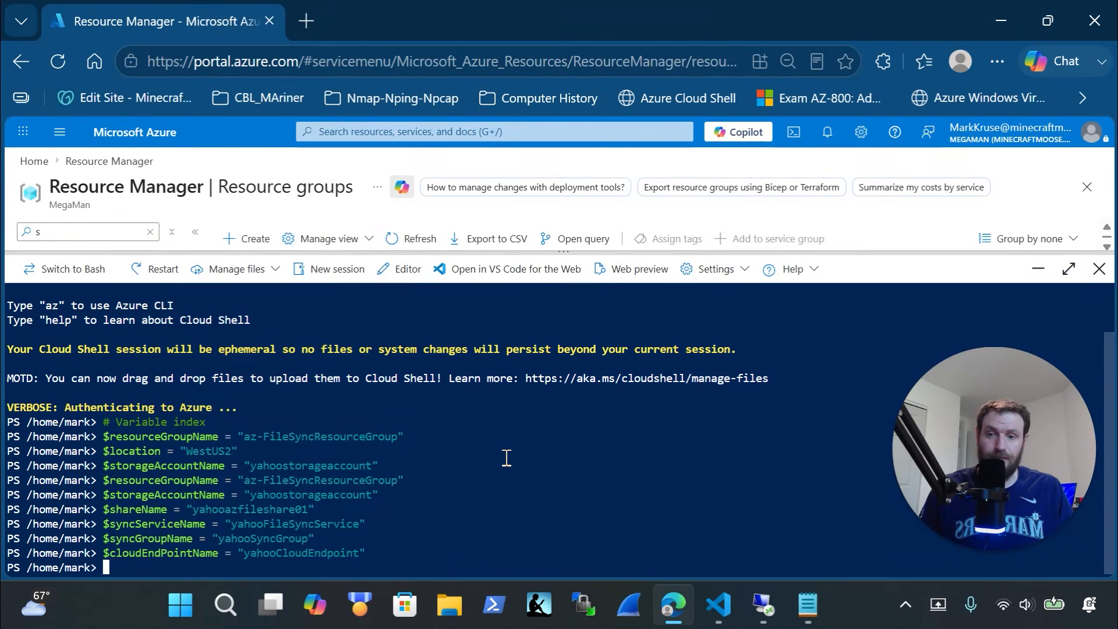
{"action": "right_click", "coordinate": [506, 449]}
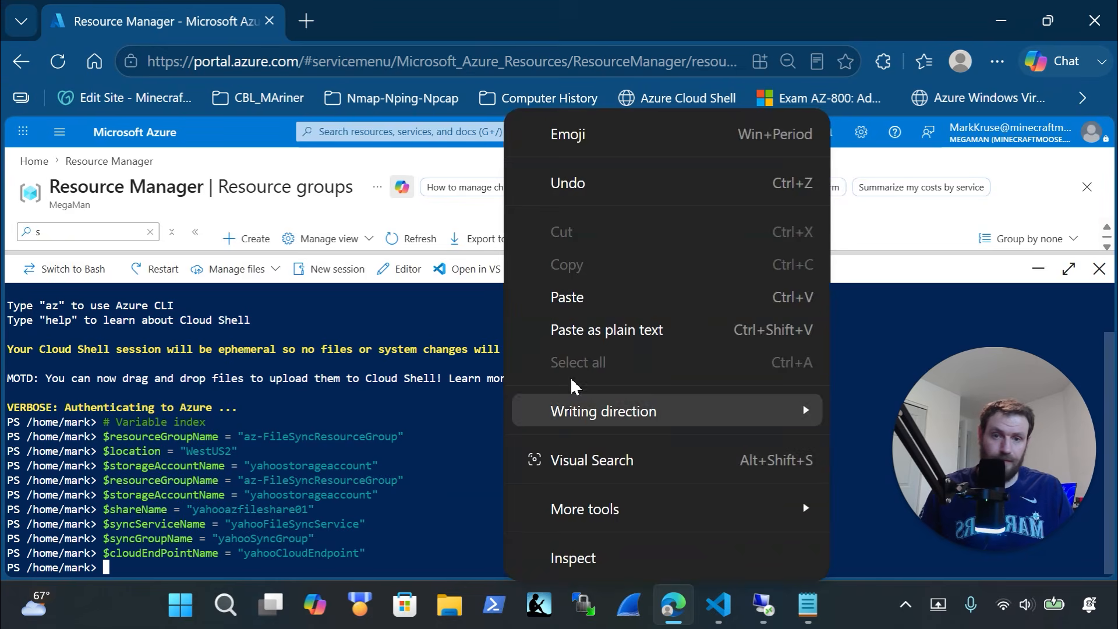
{"action": "left_click", "coordinate": [568, 297]}
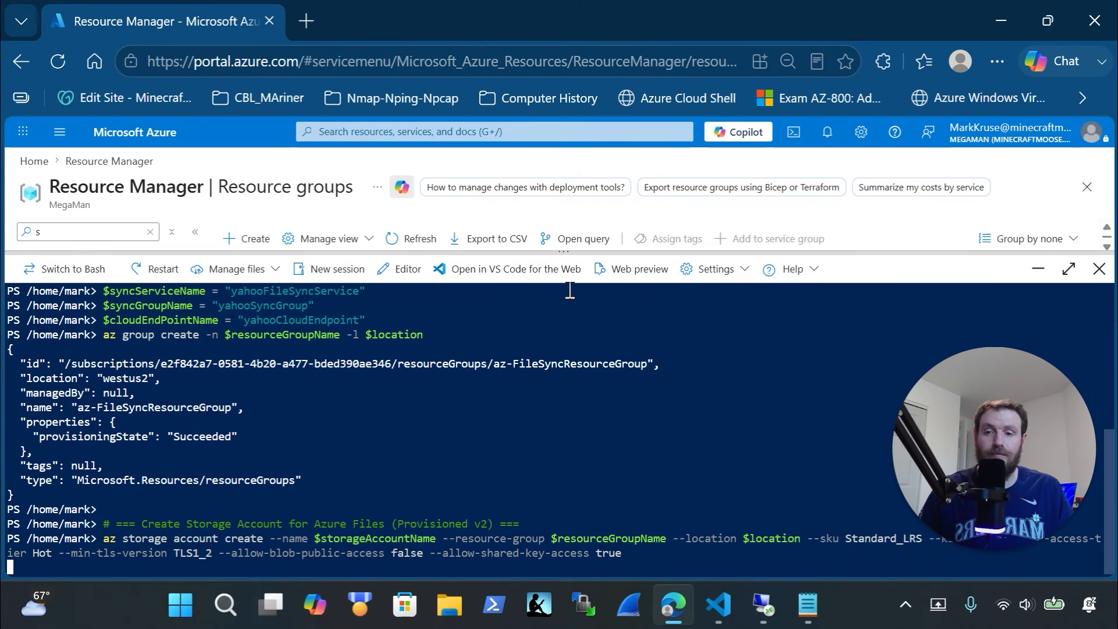
Refresh Resource groups and open the new az-FileSyncResourceGroup
{"action": "left_click_drag", "start_coordinate": [563, 251], "coordinate": [564, 395]}
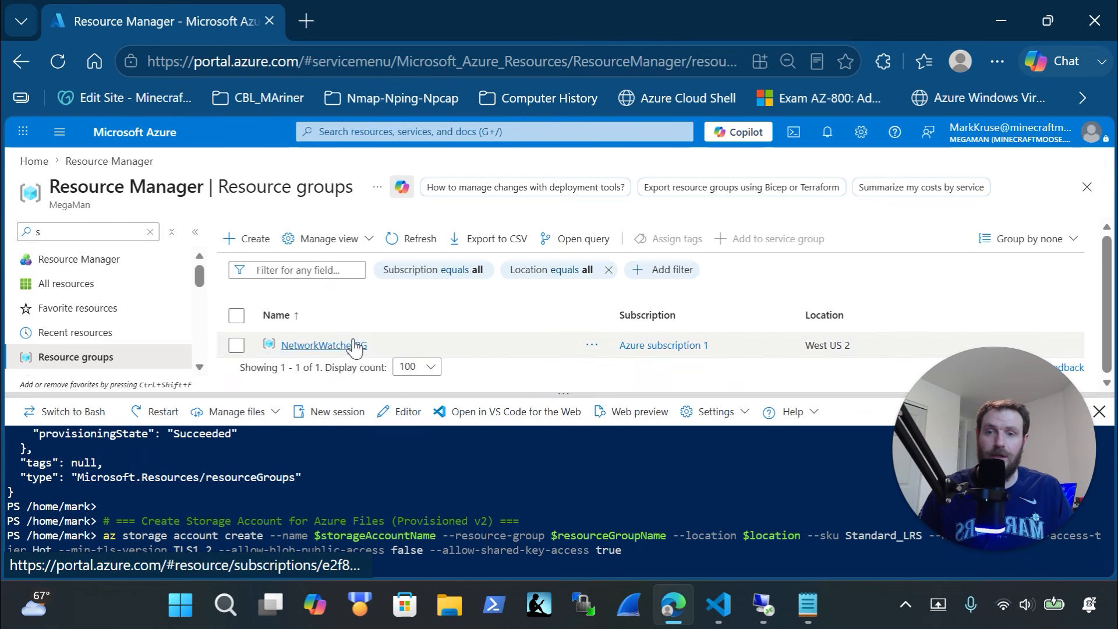
{"action": "left_click", "coordinate": [412, 238]}
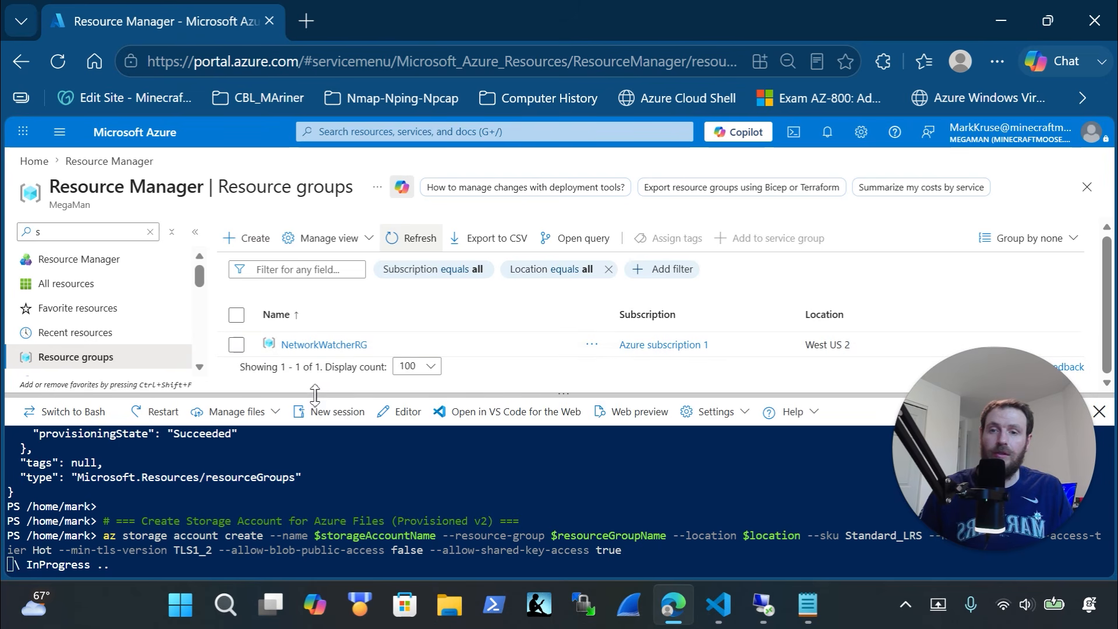
{"action": "left_click_drag", "start_coordinate": [314, 395], "coordinate": [316, 434]}
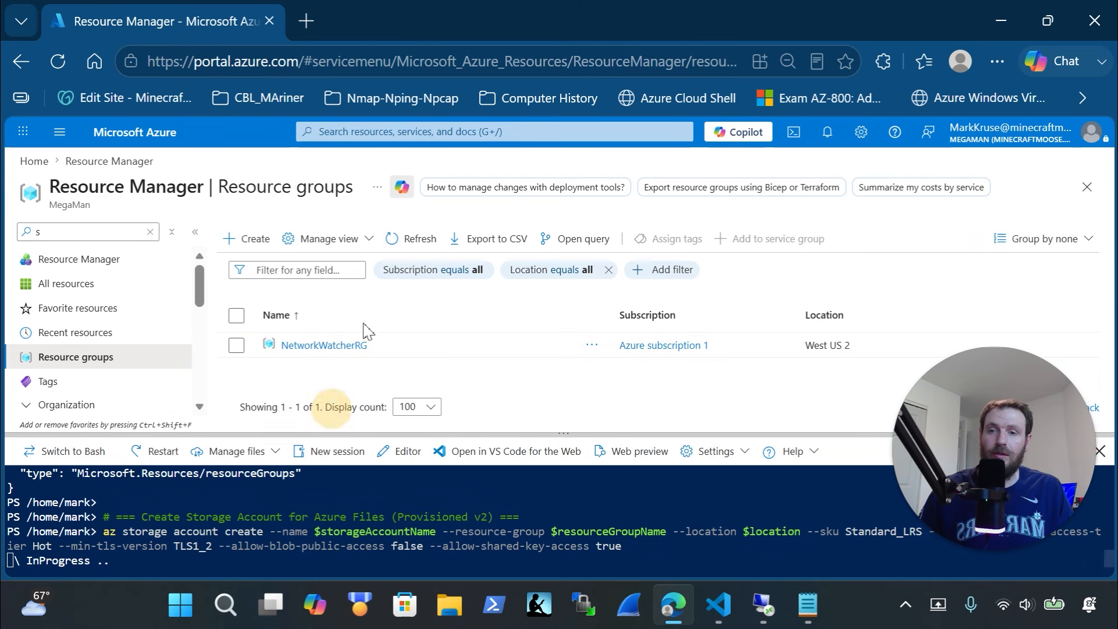
{"action": "left_click", "coordinate": [412, 238]}
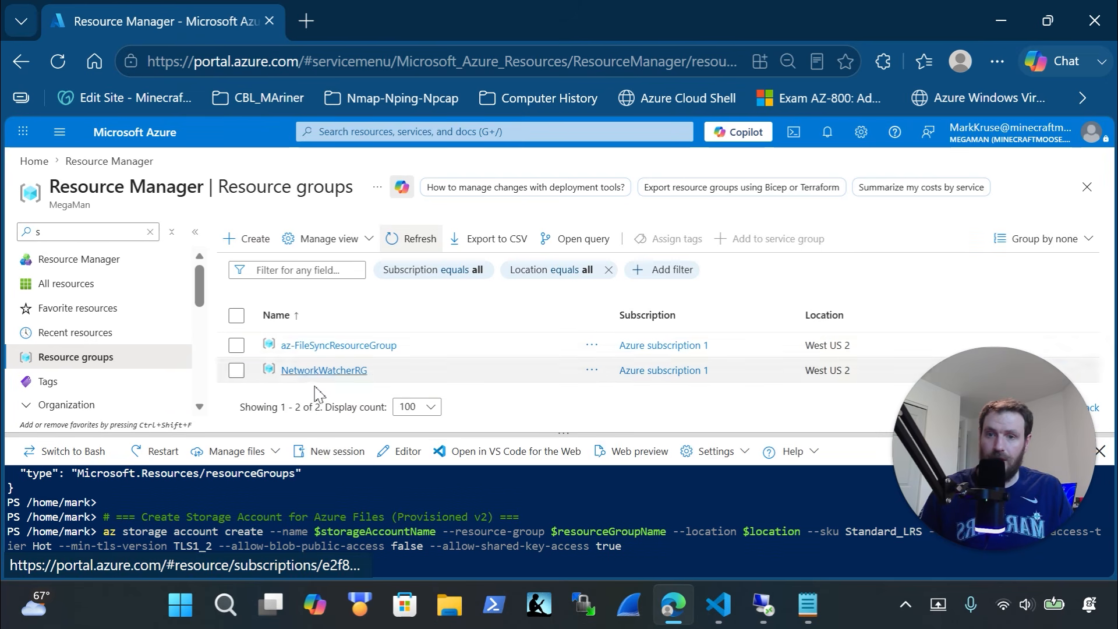
{"action": "left_click", "coordinate": [334, 347]}
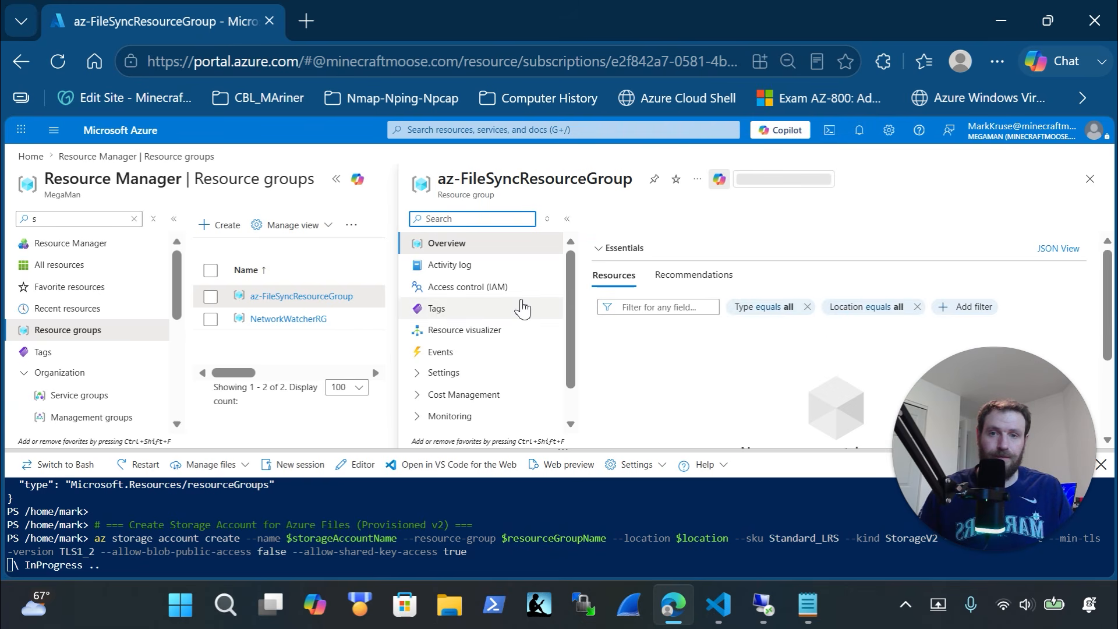
Refresh the group overview until yahoostorageaccount appears, then enlarge the shell output
{"action": "scroll", "coordinate": [738, 307], "scroll_direction": "down", "scroll_amount": 2}
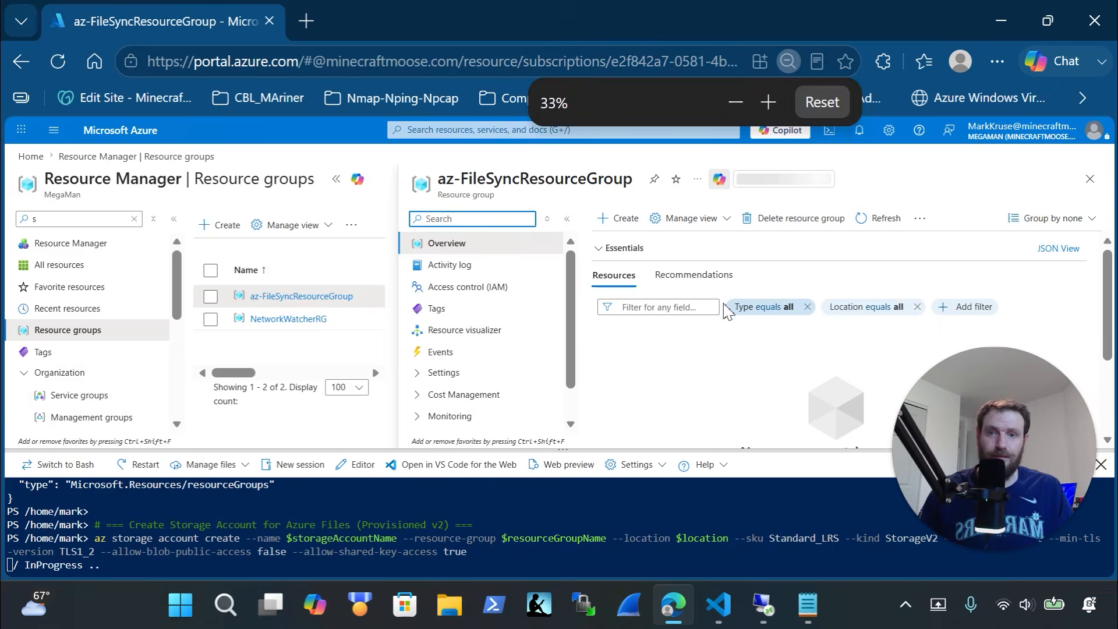
{"action": "scroll", "coordinate": [446, 299], "scroll_direction": "up", "scroll_amount": 1}
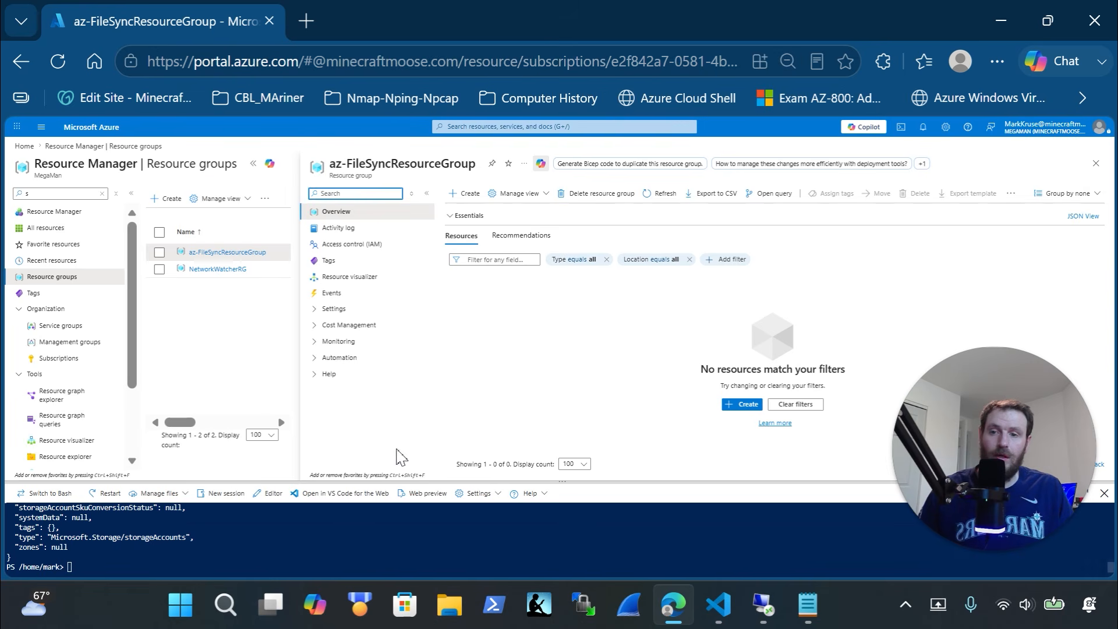
{"action": "left_click", "coordinate": [658, 193]}
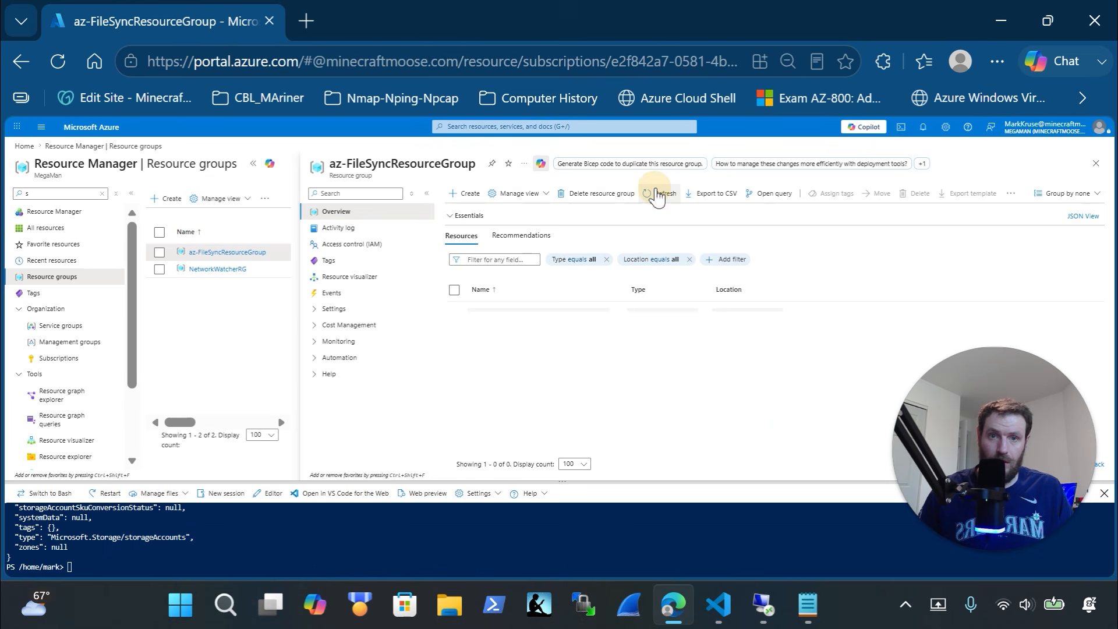
{"action": "left_click", "coordinate": [332, 225]}
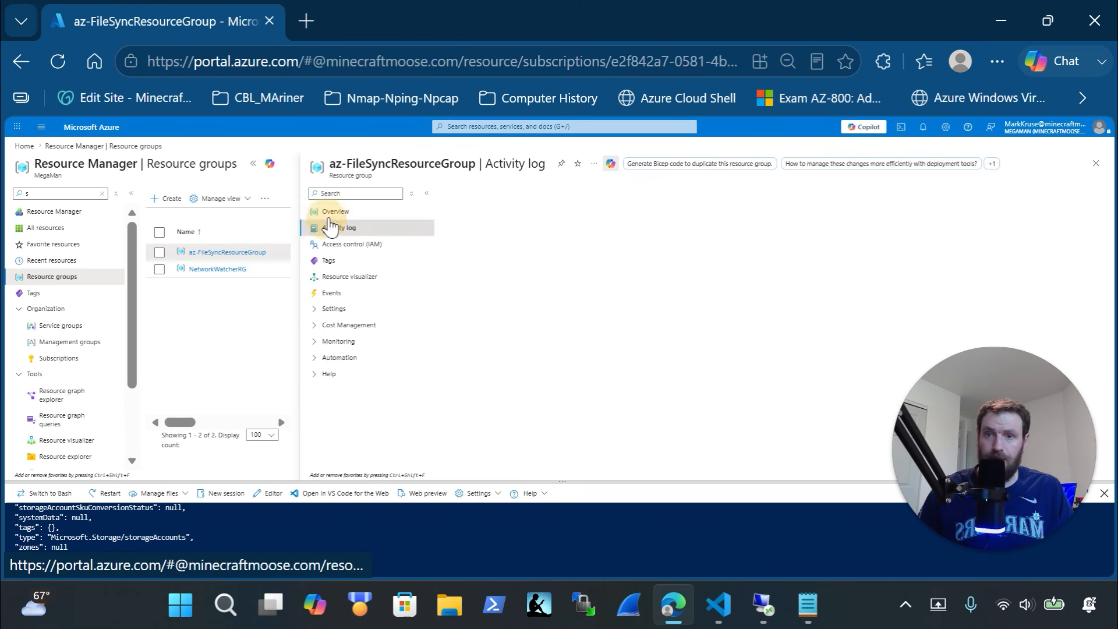
{"action": "left_click", "coordinate": [332, 214]}
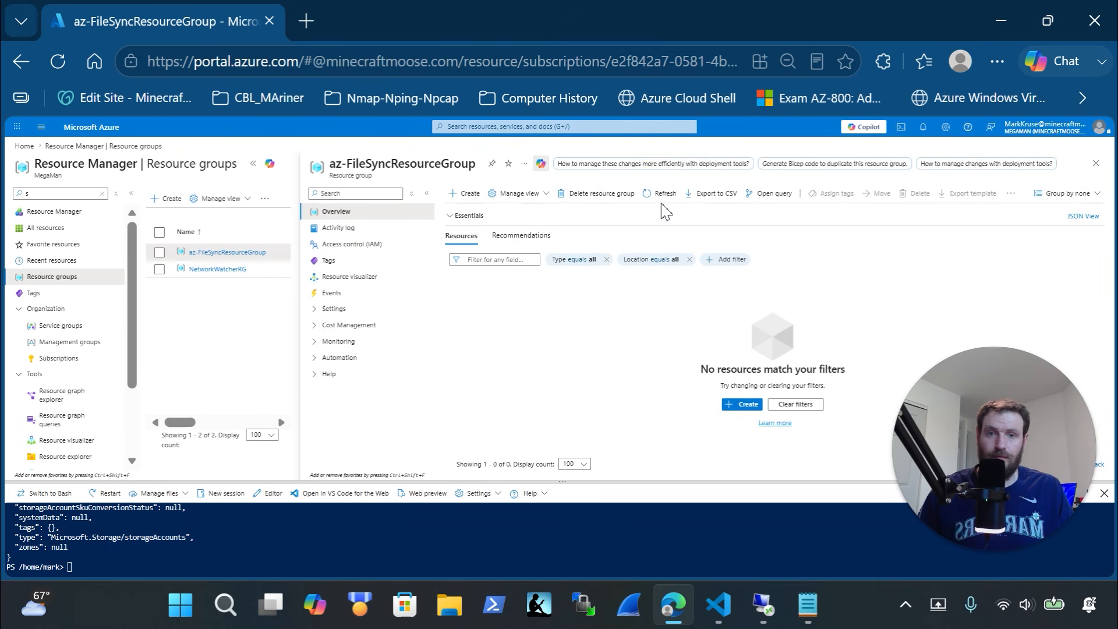
{"action": "left_click", "coordinate": [664, 195]}
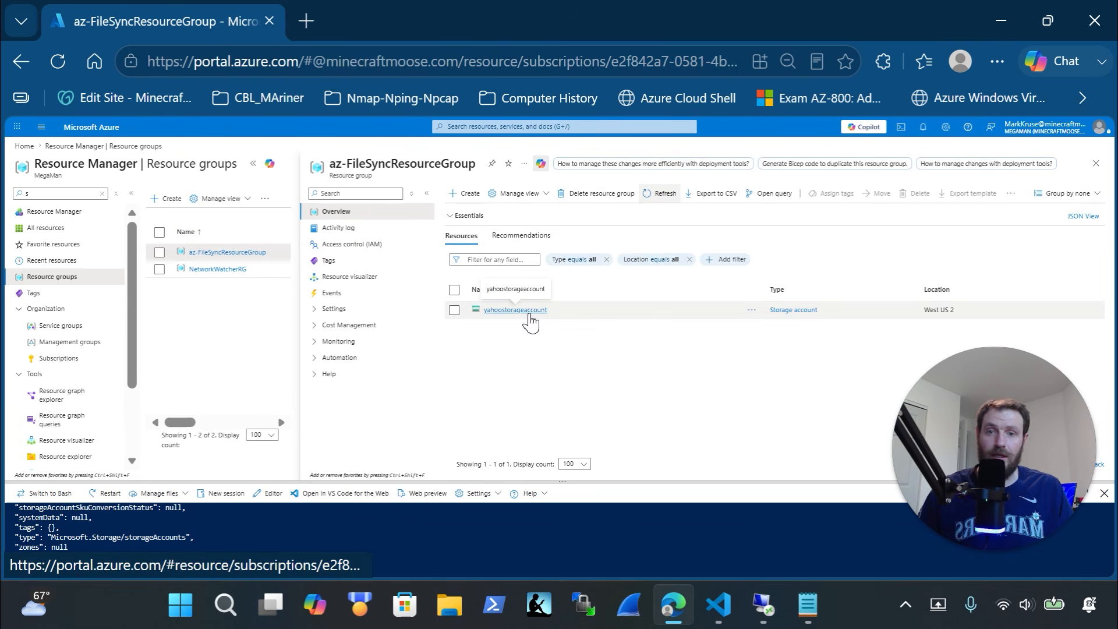
{"action": "key", "text": "ctrl+plus"}
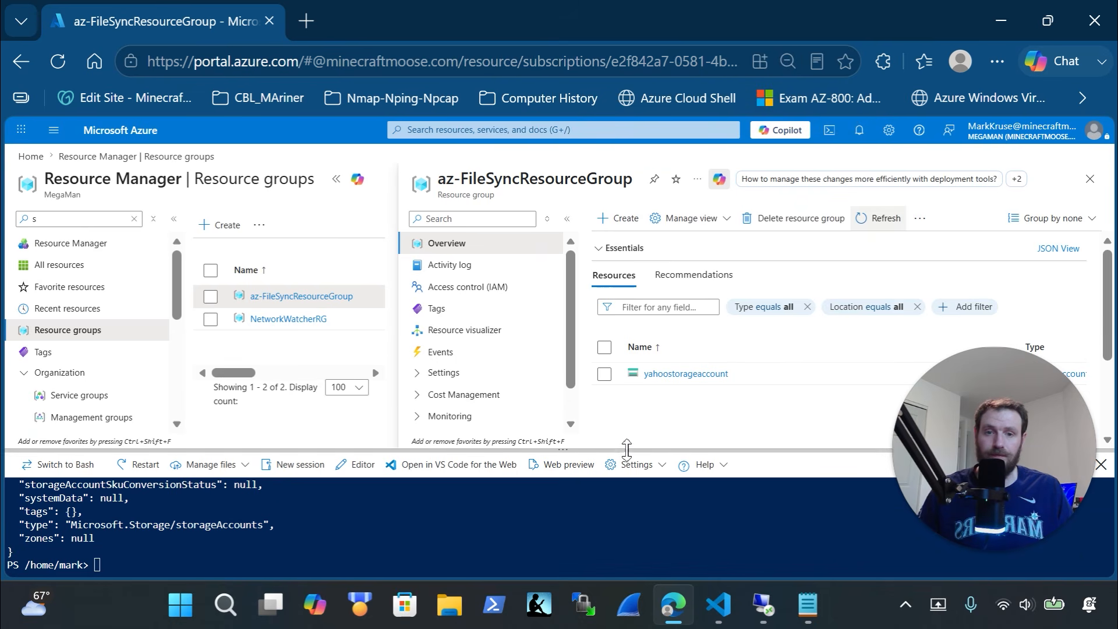
{"action": "left_click_drag", "start_coordinate": [623, 447], "coordinate": [611, 260]}
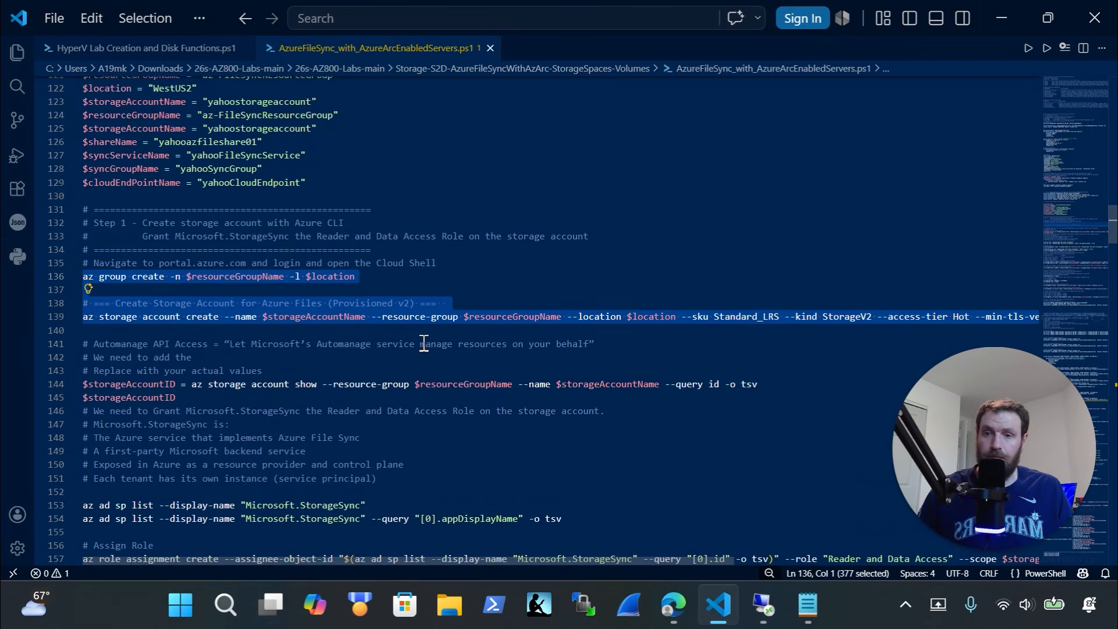
Copy script lines 144-154 for the service principal lookup
{"action": "scroll", "coordinate": [424, 343], "scroll_direction": "down", "scroll_amount": 1}
{"action": "scroll", "coordinate": [340, 330], "scroll_direction": "down", "scroll_amount": 2}
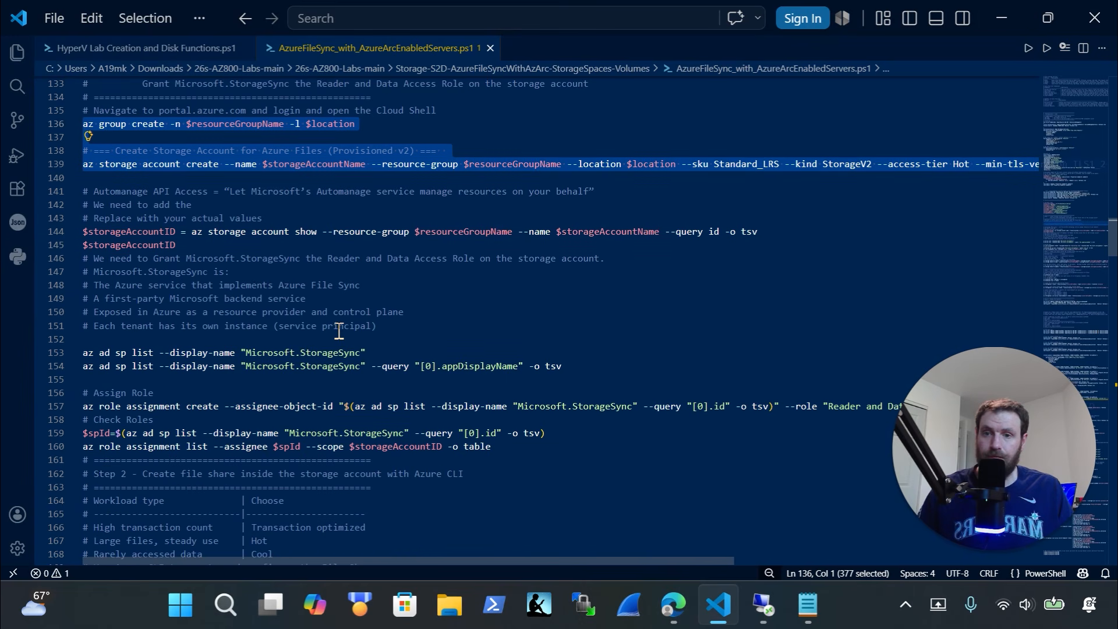
{"action": "left_click", "coordinate": [410, 350]}
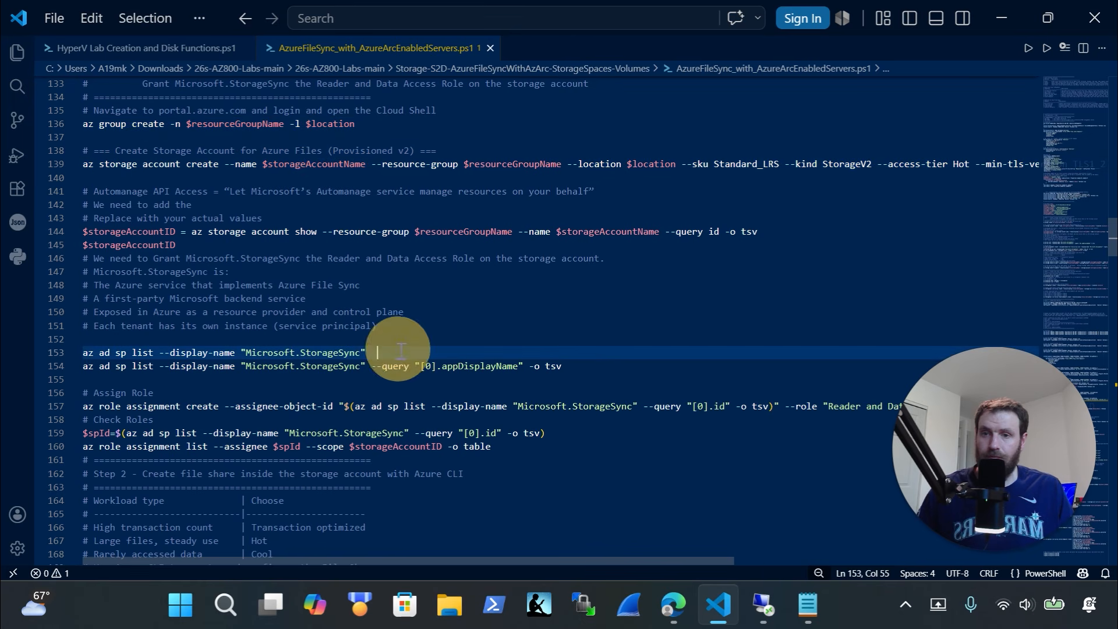
{"action": "left_click_drag", "start_coordinate": [568, 367], "coordinate": [42, 233]}
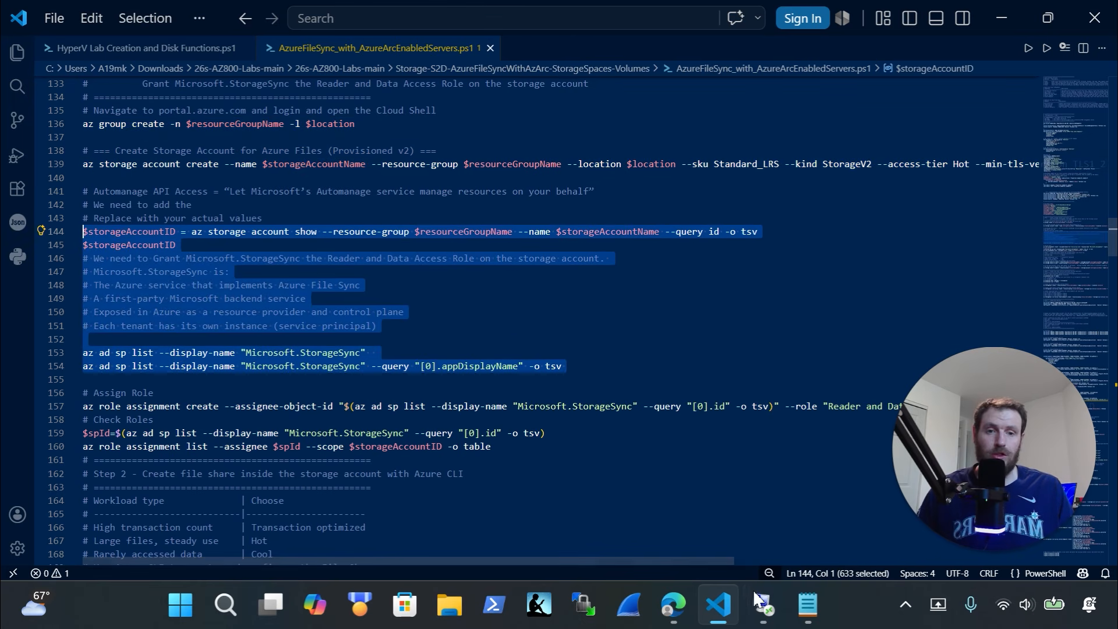
Paste the commands into Cloud Shell and run az ad sp list for Microsoft.StorageSync
{"action": "left_click", "coordinate": [777, 616]}
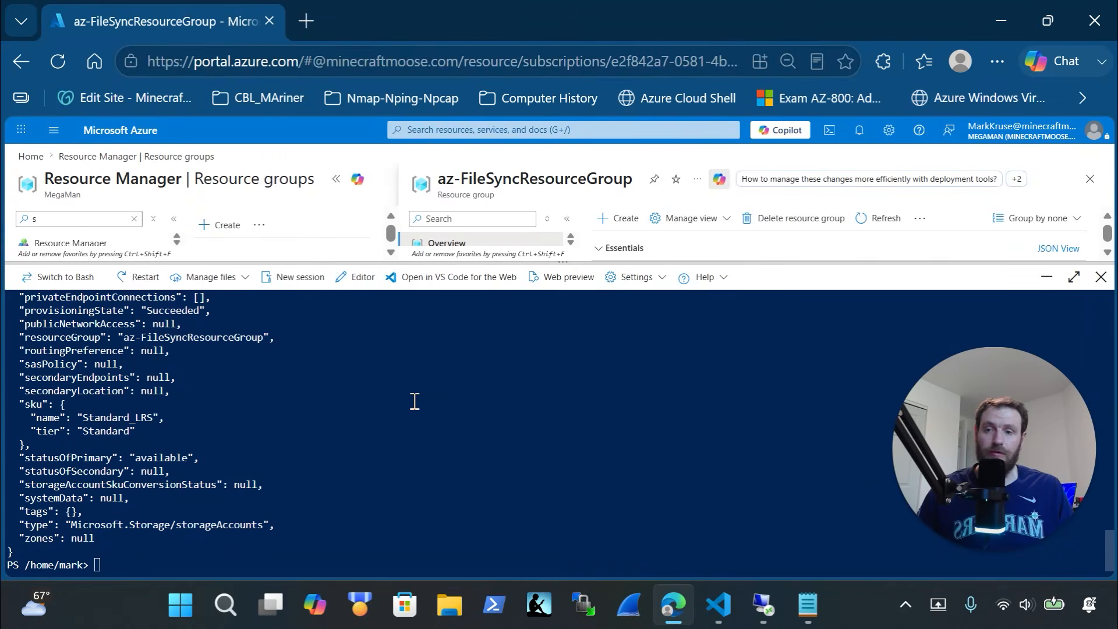
{"action": "right_click", "coordinate": [417, 398]}
{"action": "left_click", "coordinate": [462, 296]}
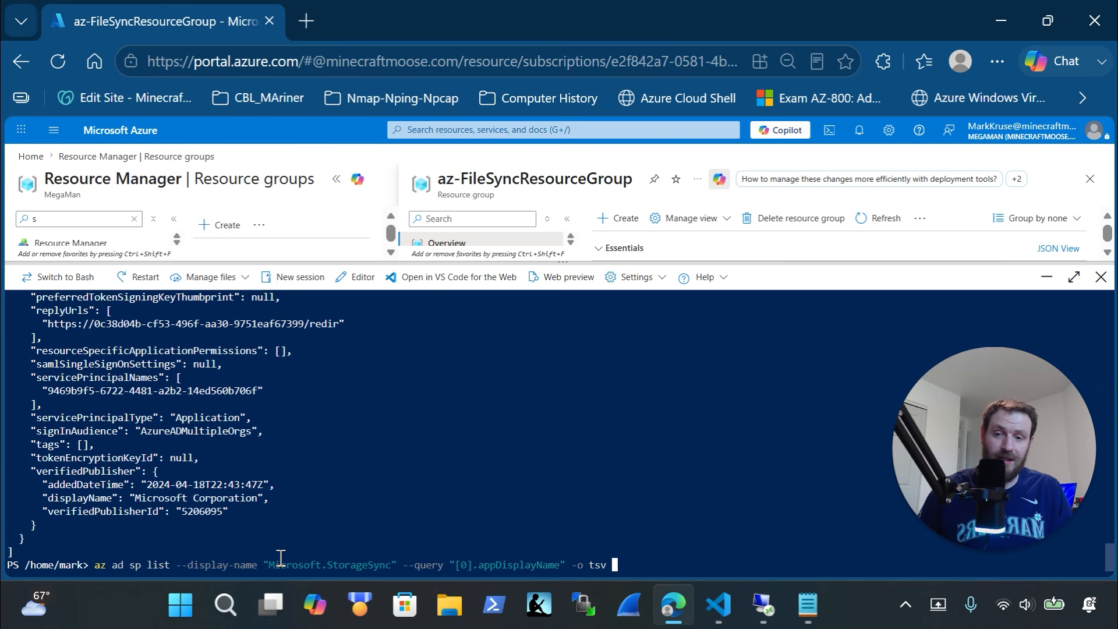
{"action": "key", "text": "Return"}
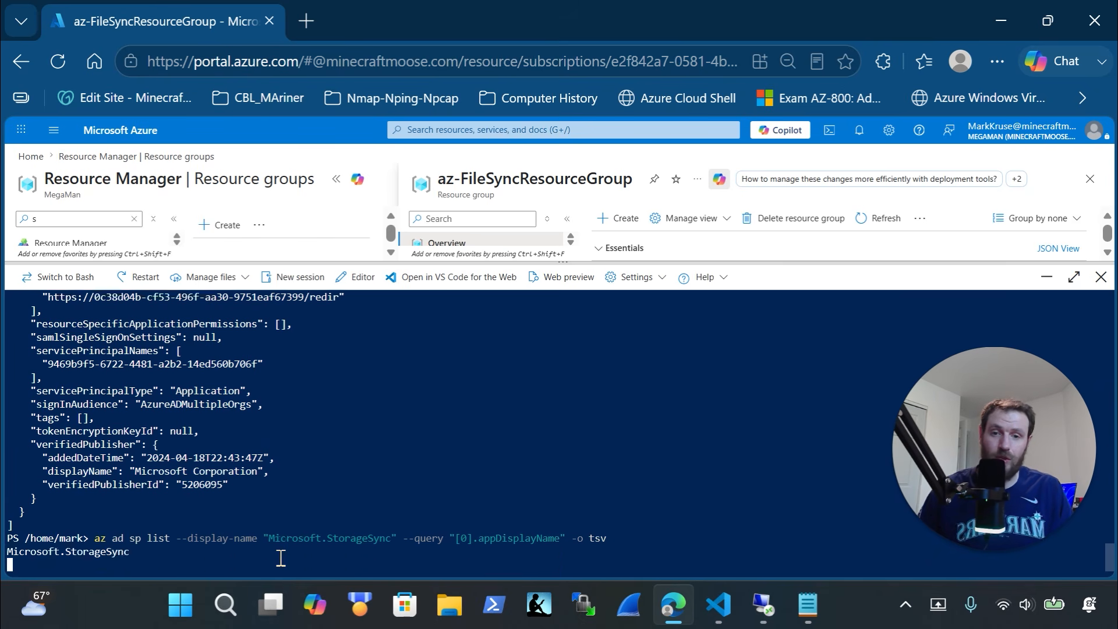
Highlight the Microsoft.StorageSync service principal details, then return to the script's role-assignment section
{"action": "left_click_drag", "start_coordinate": [143, 555], "coordinate": [3, 560]}
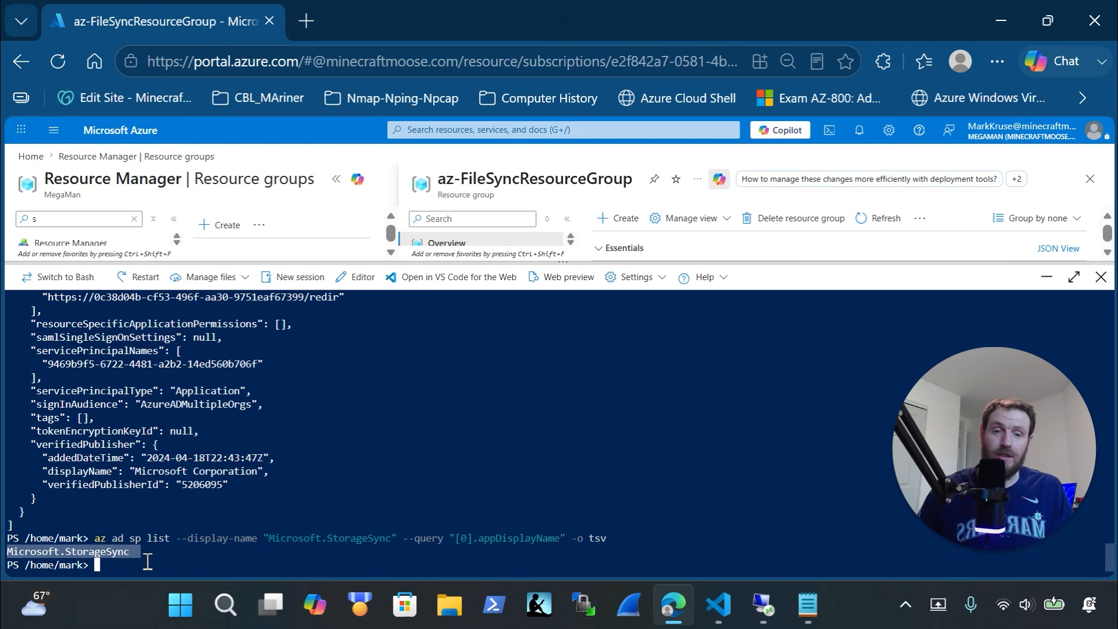
{"action": "scroll", "coordinate": [185, 499], "scroll_direction": "up", "scroll_amount": 12}
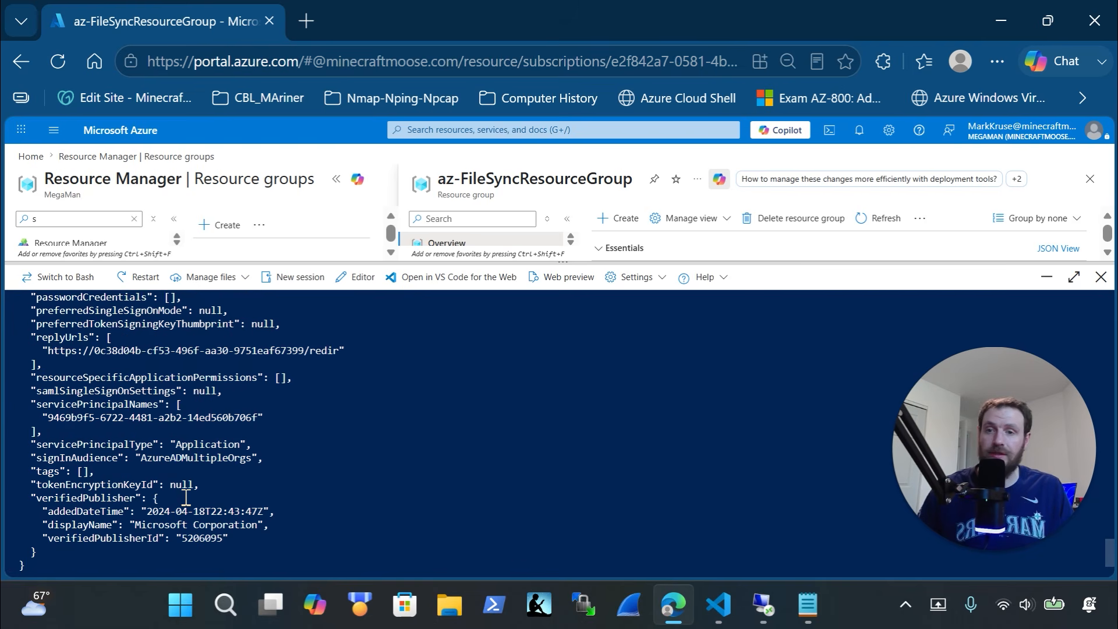
{"action": "scroll", "coordinate": [186, 499], "scroll_direction": "up", "scroll_amount": 4}
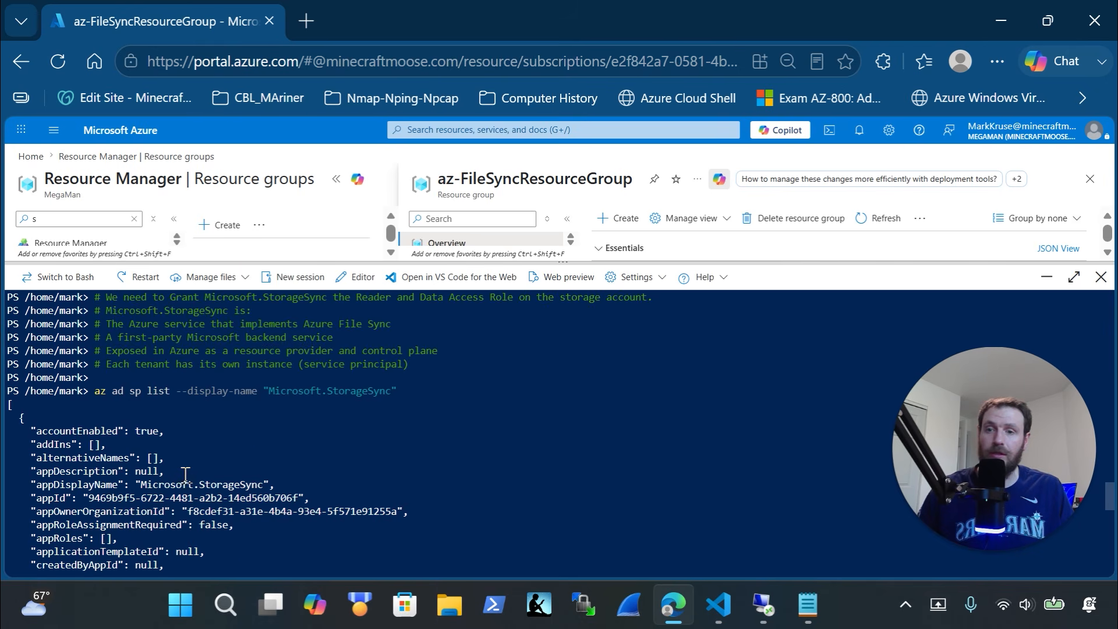
{"action": "scroll", "coordinate": [215, 463], "scroll_direction": "down", "scroll_amount": 4}
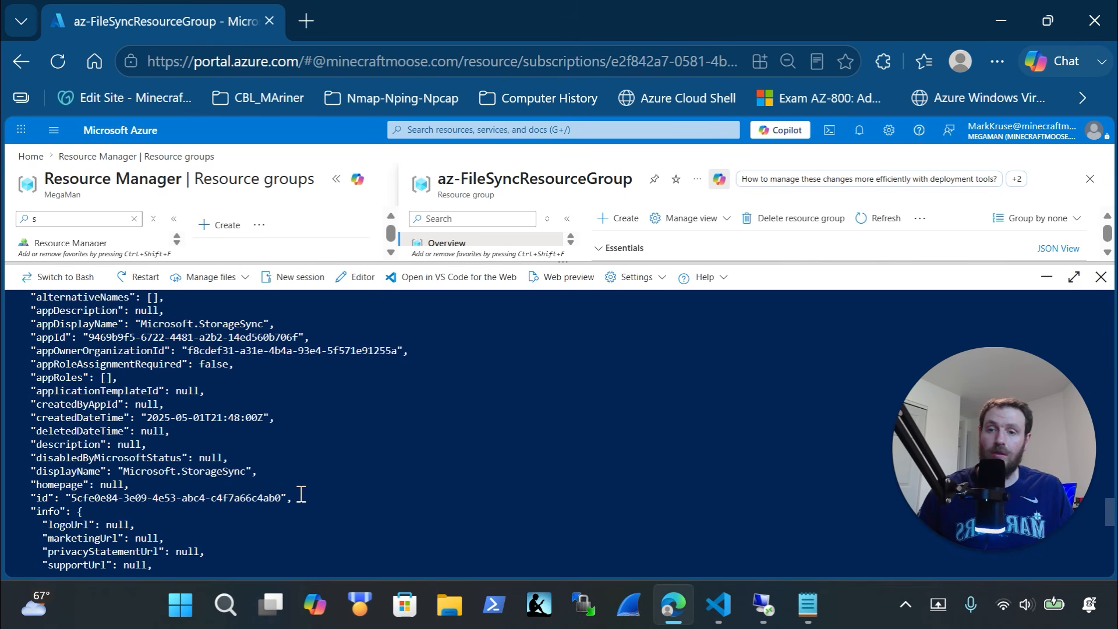
{"action": "left_click_drag", "start_coordinate": [339, 502], "coordinate": [52, 350]}
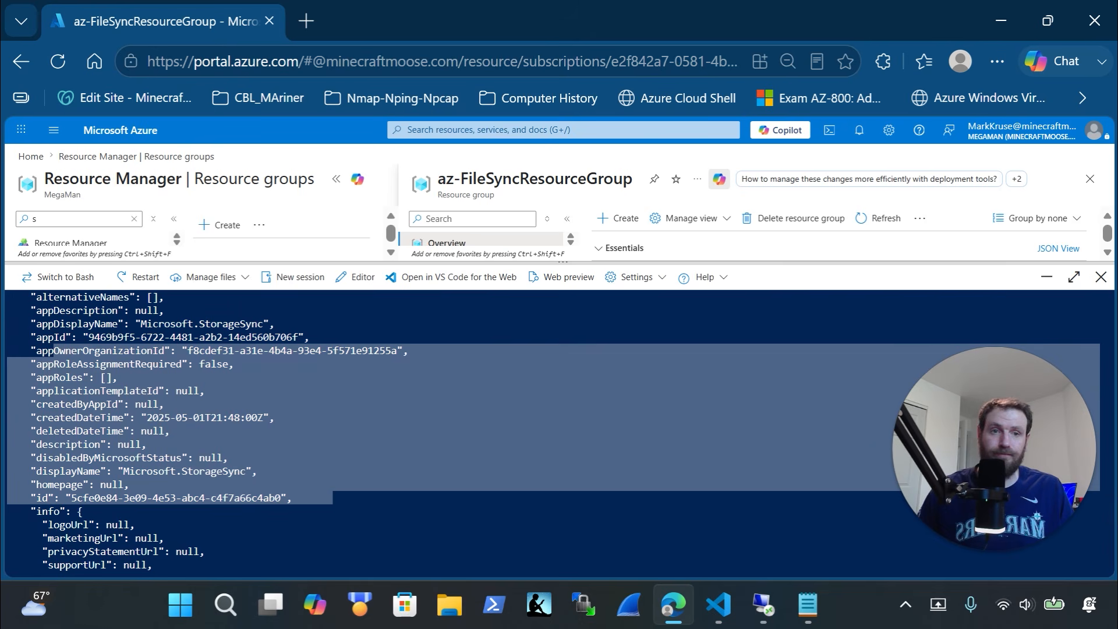
{"action": "key", "text": "alt+Tab"}
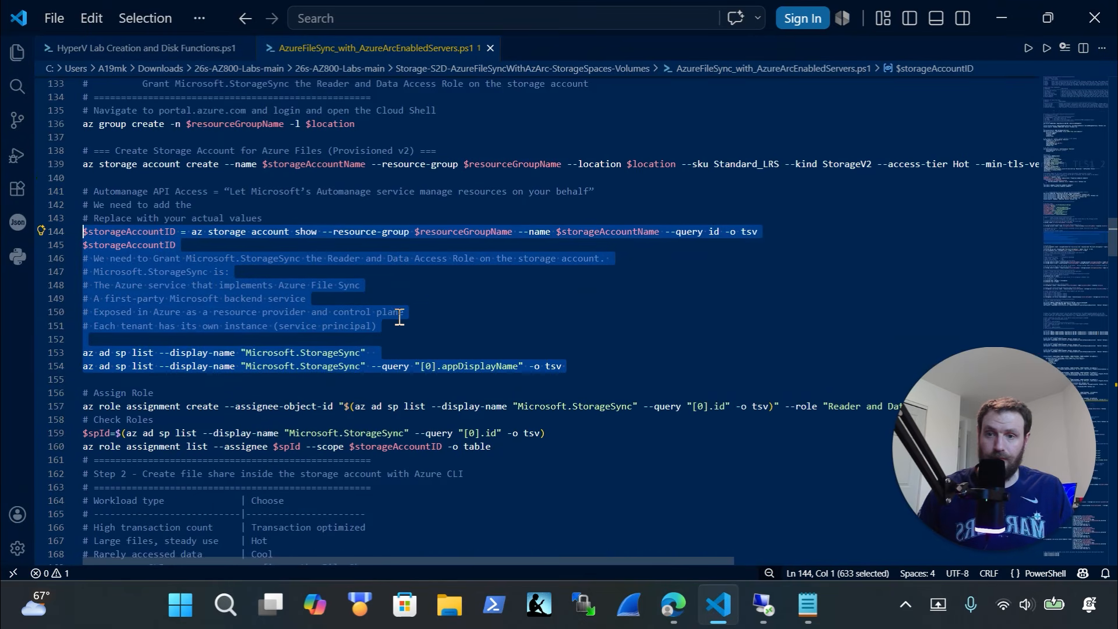
{"action": "scroll", "coordinate": [400, 317], "scroll_direction": "down", "scroll_amount": 1}
{"action": "scroll", "coordinate": [400, 318], "scroll_direction": "down", "scroll_amount": 1}
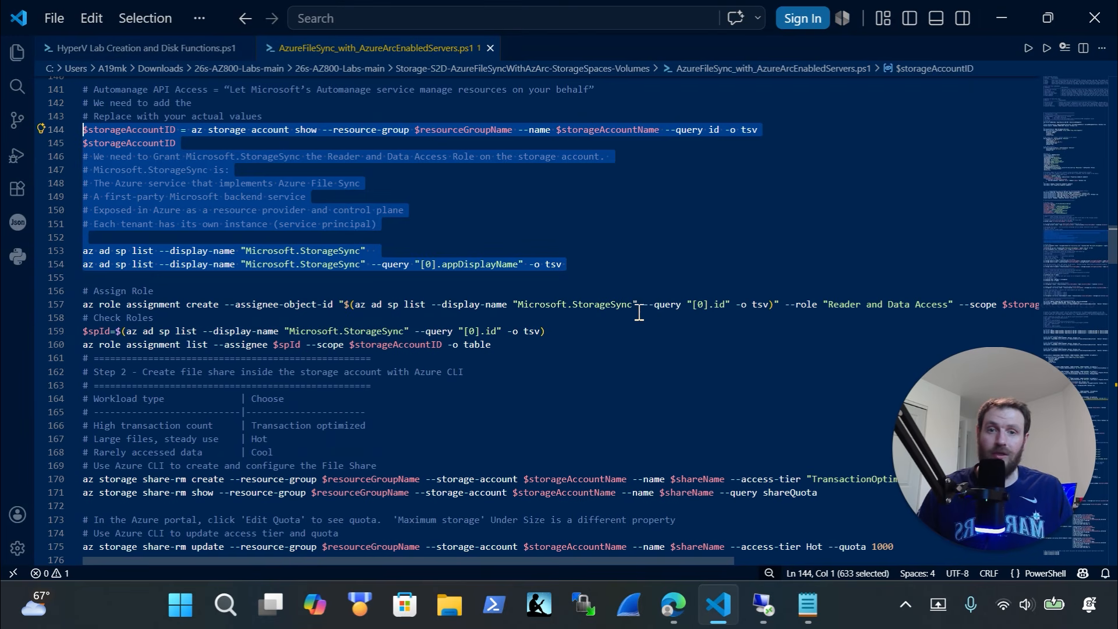
Copy the Assign Role command block from the script
{"action": "left_click_drag", "start_coordinate": [641, 304], "coordinate": [510, 291]}
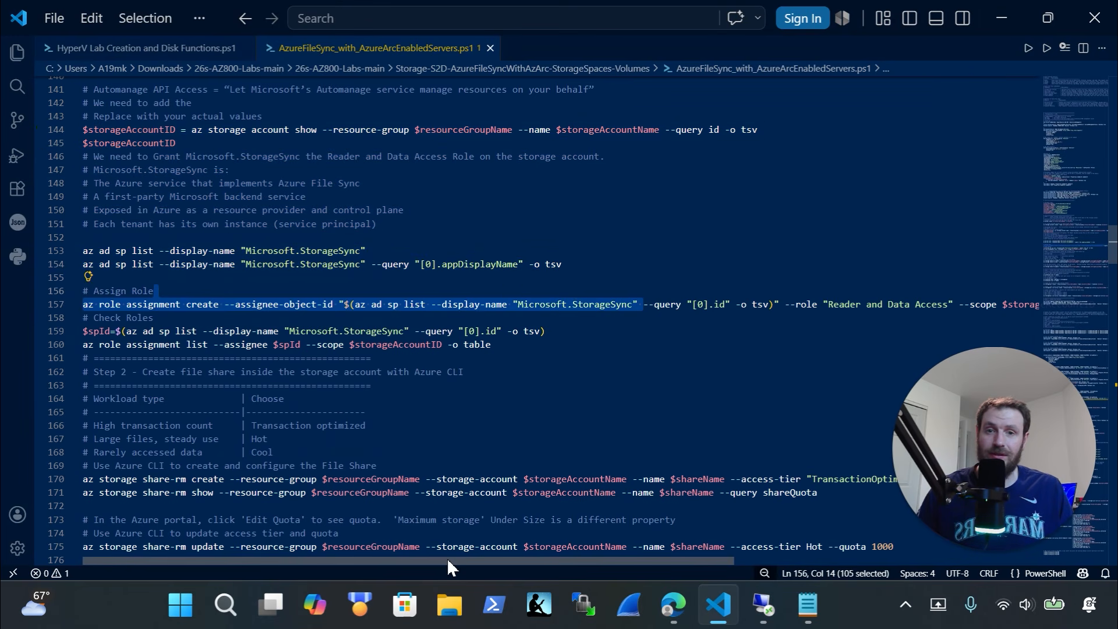
{"action": "left_click_drag", "start_coordinate": [446, 558], "coordinate": [501, 560]}
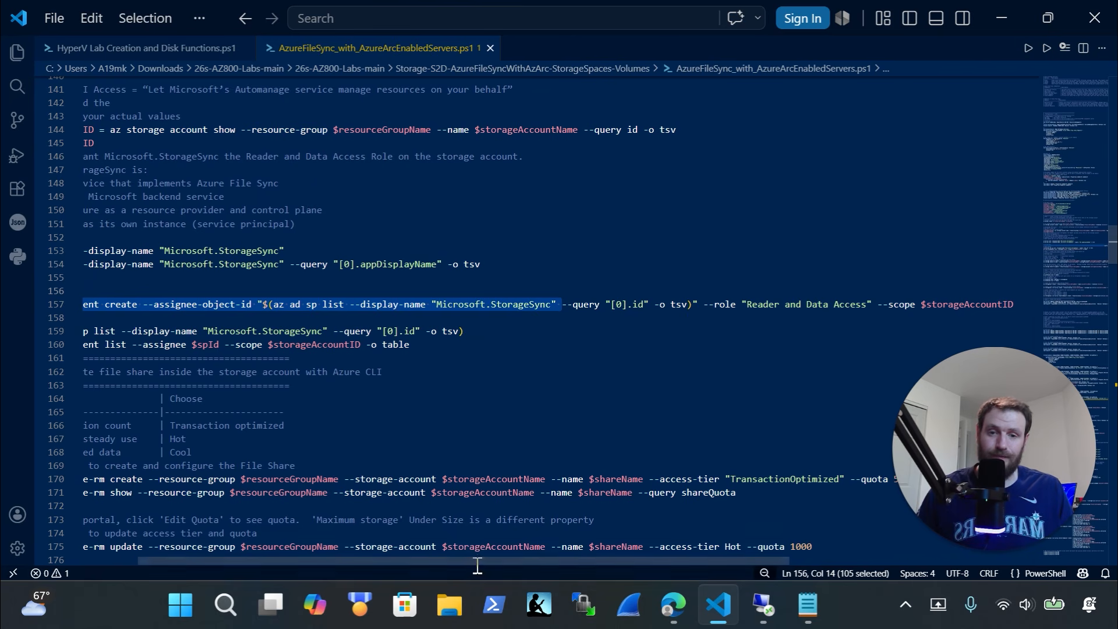
{"action": "left_click_drag", "start_coordinate": [477, 565], "coordinate": [330, 560]}
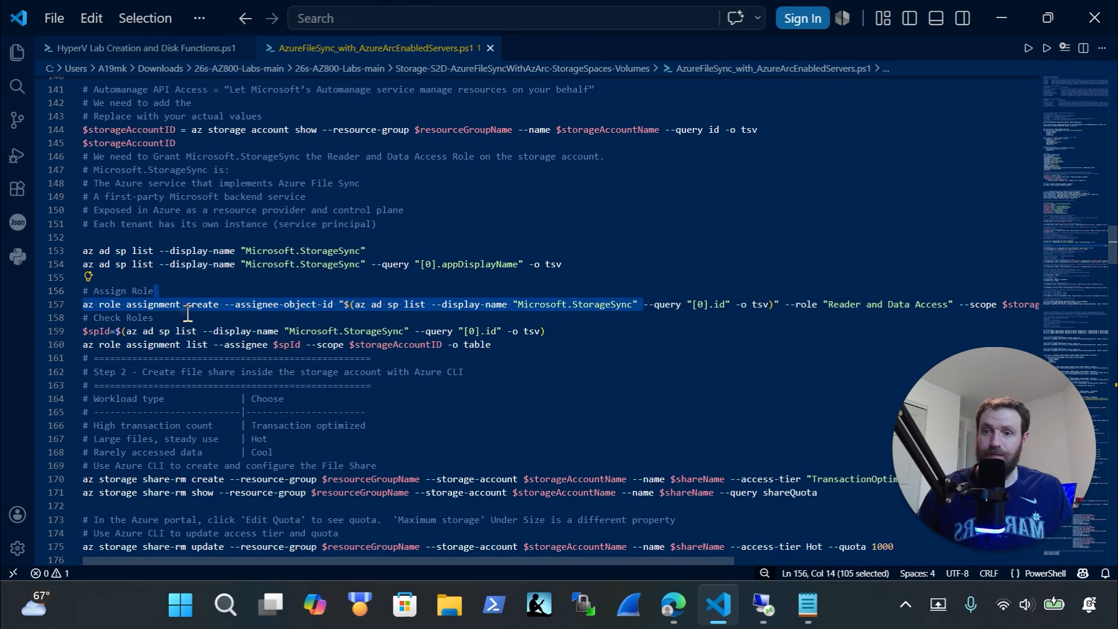
{"action": "left_click_drag", "start_coordinate": [221, 304], "coordinate": [40, 286]}
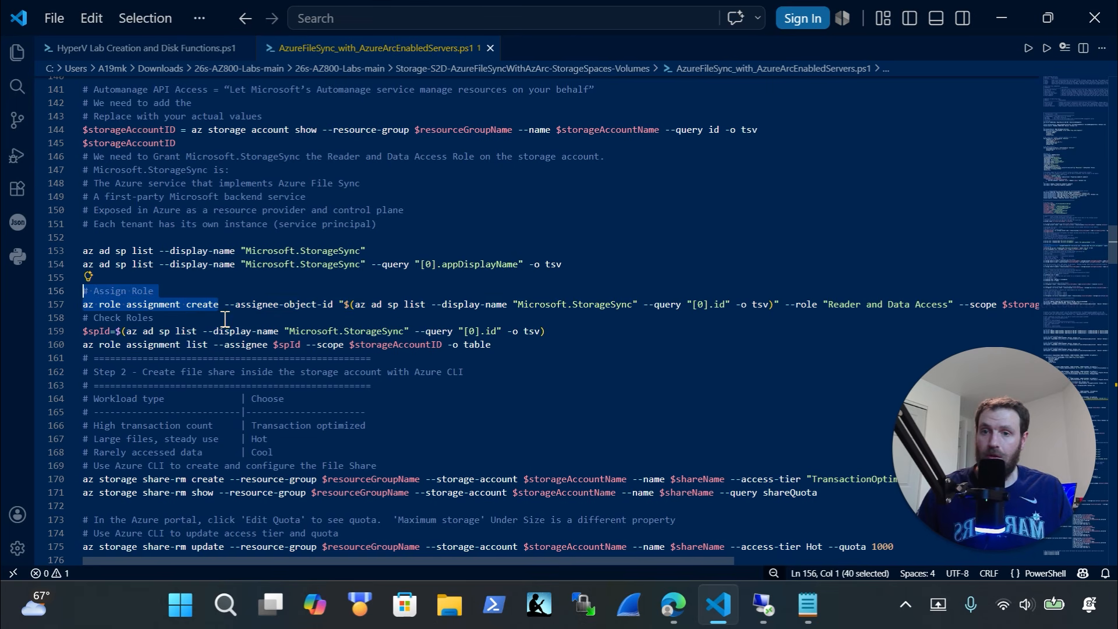
{"action": "left_click_drag", "start_coordinate": [208, 321], "coordinate": [58, 286]}
{"action": "key", "text": "super+c"}
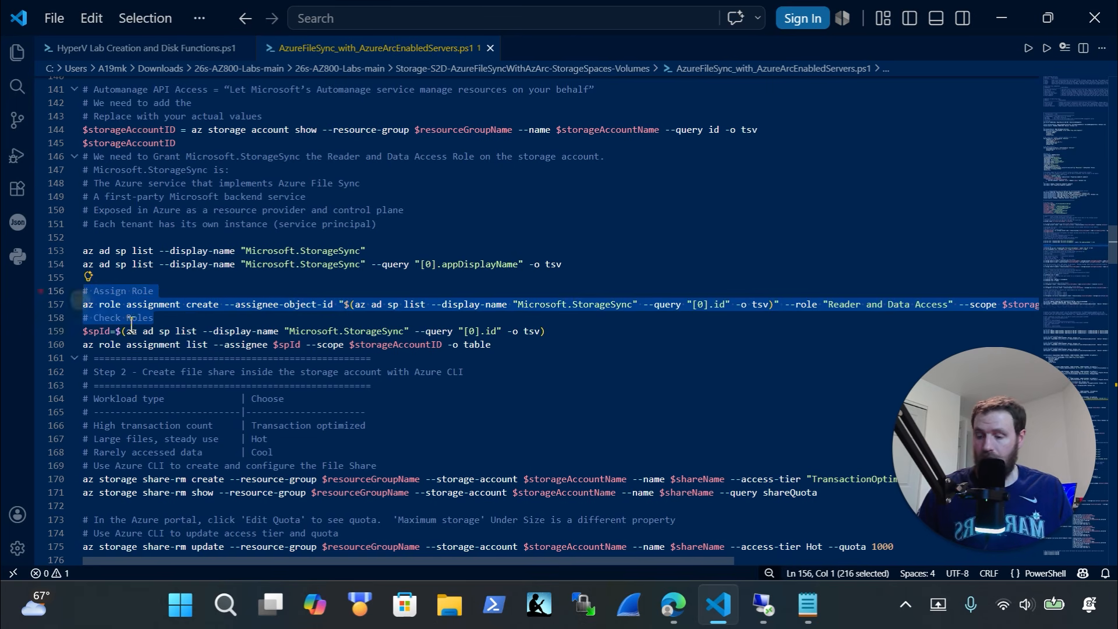
Clear Cloud Shell with cls and run az role assignment create for Reader and Data Access
{"action": "left_click", "coordinate": [764, 605]}
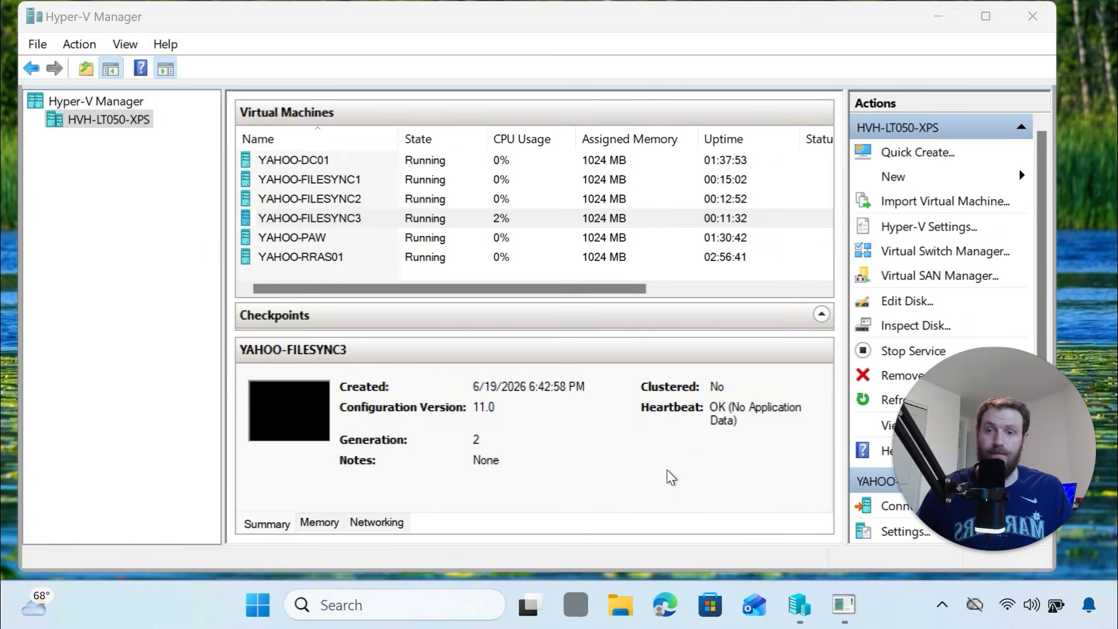
{"action": "mouse_move", "coordinate": [986, 16]}
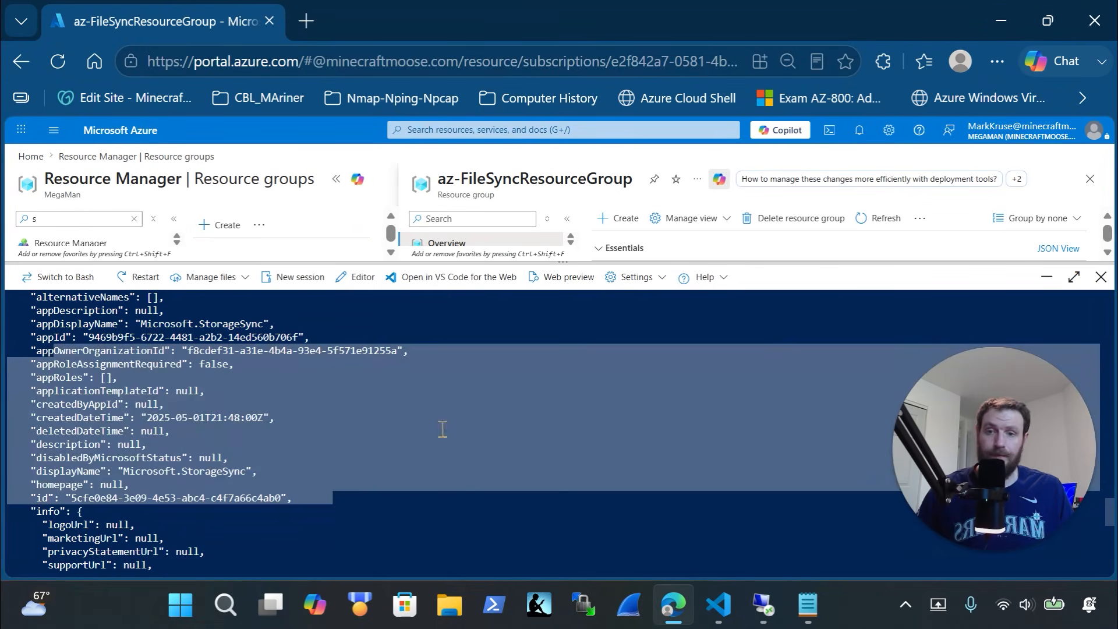
{"action": "left_click", "coordinate": [437, 483]}
{"action": "type", "text": "cls"}
{"action": "key", "text": "Return"}
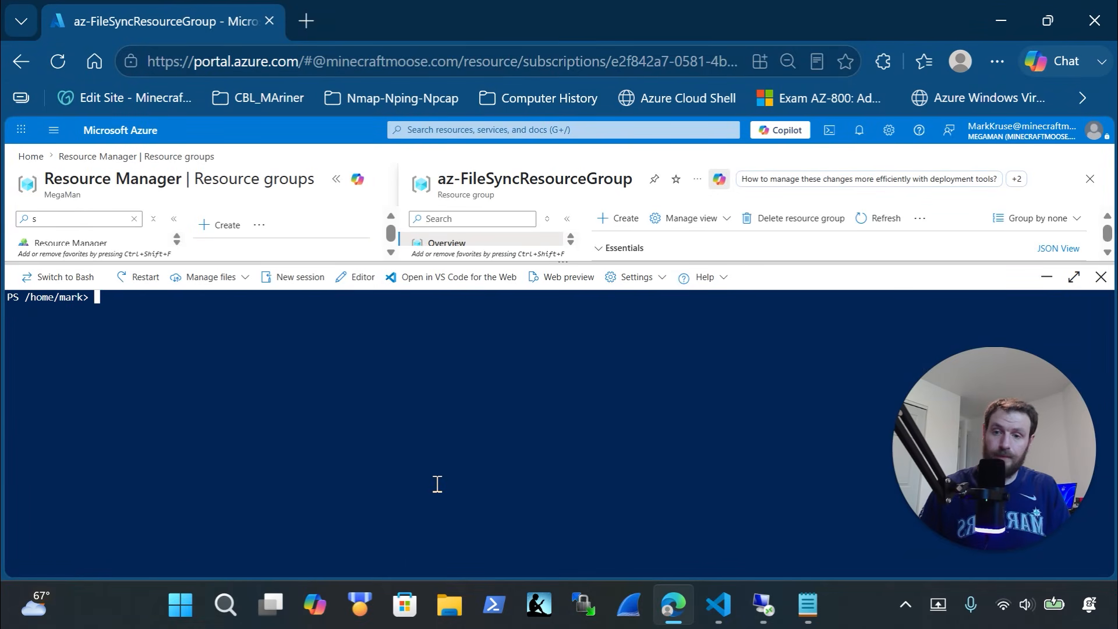
{"action": "right_click", "coordinate": [440, 408]}
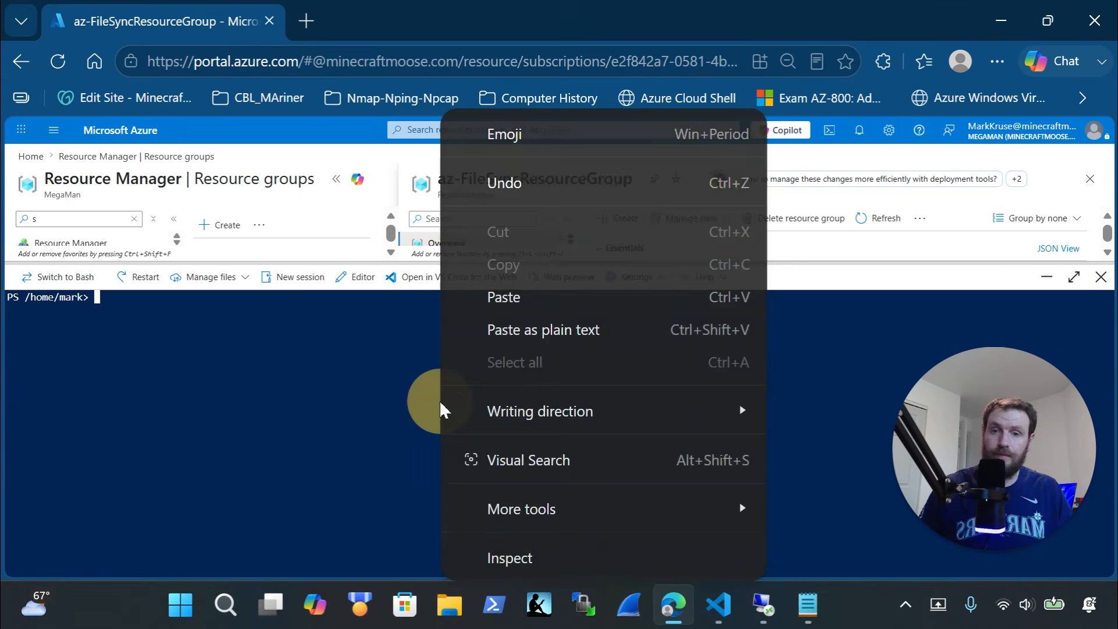
{"action": "left_click", "coordinate": [504, 295]}
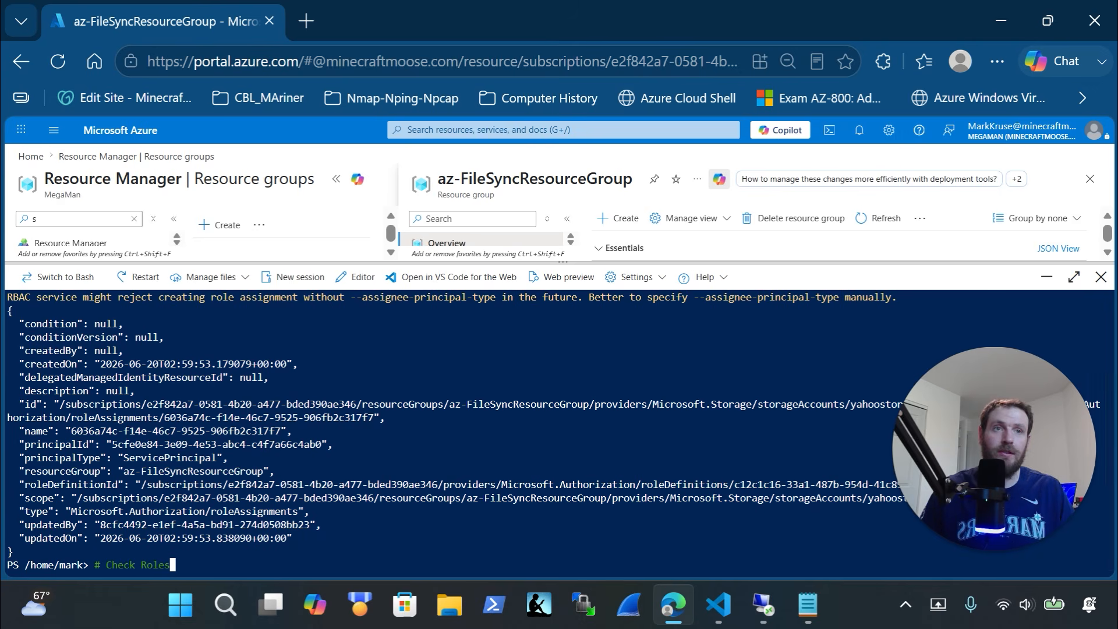
{"action": "key", "text": "alt+Tab"}
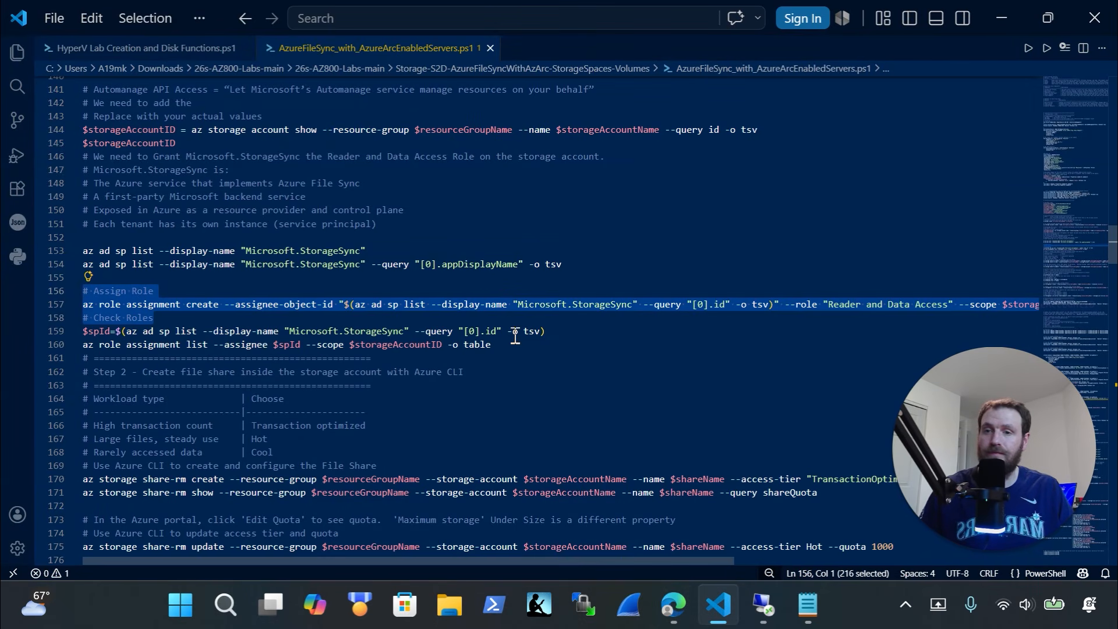
Copy the Check Roles lines 159-160 and run az role assignment list in Cloud Shell
{"action": "left_click_drag", "start_coordinate": [523, 348], "coordinate": [62, 333]}
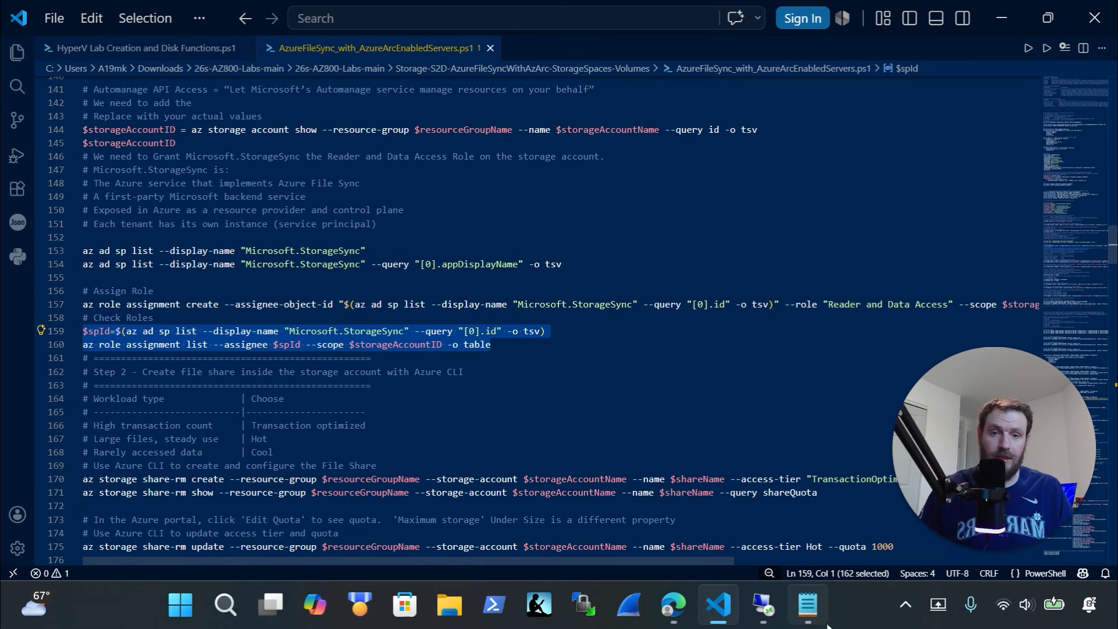
{"action": "mouse_move", "coordinate": [768, 618]}
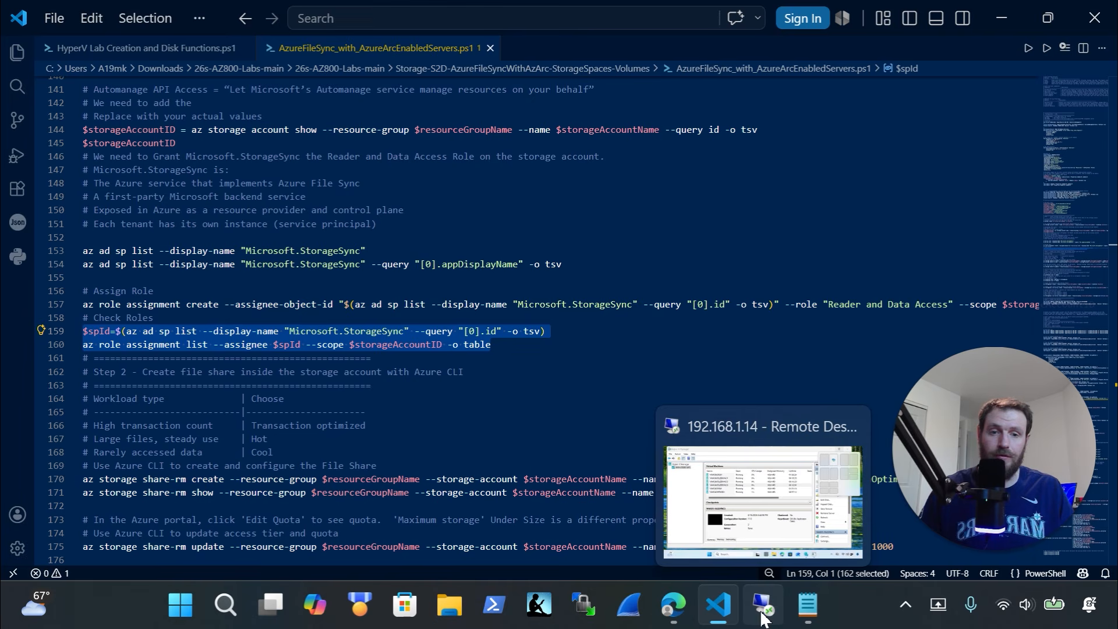
{"action": "left_click", "coordinate": [684, 614]}
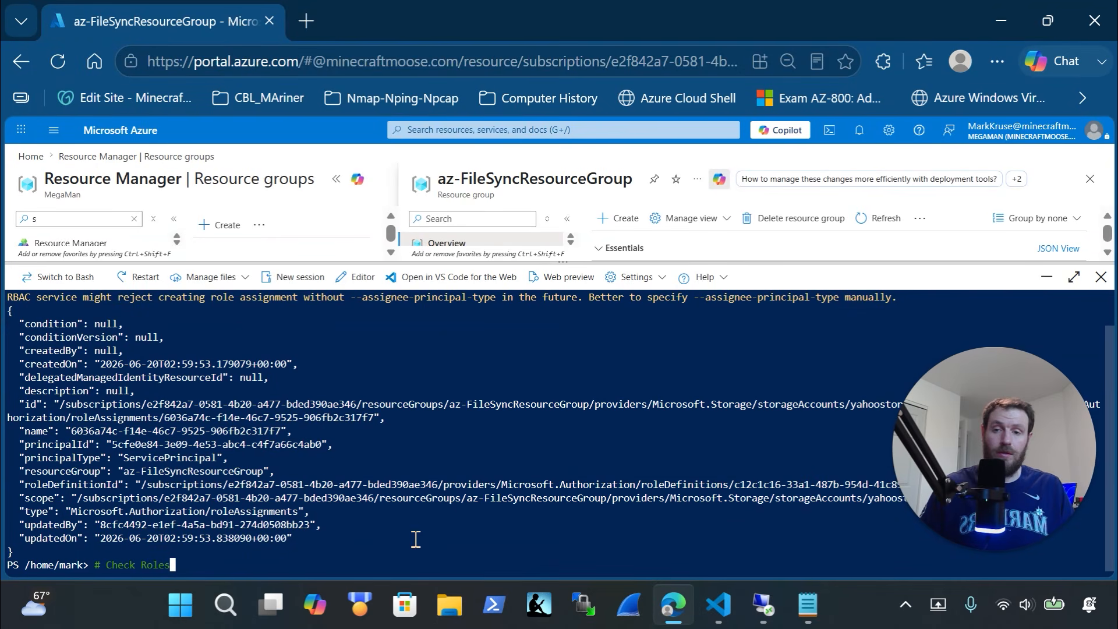
{"action": "key", "text": "BackSpace"}
{"action": "key", "text": "BackSpace"}
{"action": "key", "text": "BackSpace"}
{"action": "key", "text": "BackSpace"}
{"action": "key", "text": "BackSpace"}
{"action": "key", "text": "BackSpace"}
{"action": "key", "text": "BackSpace"}
{"action": "key", "text": "BackSpace"}
{"action": "key", "text": "BackSpace"}
{"action": "key", "text": "BackSpace"}
{"action": "key", "text": "BackSpace"}
{"action": "key", "text": "BackSpace"}
{"action": "key", "text": "BackSpace"}
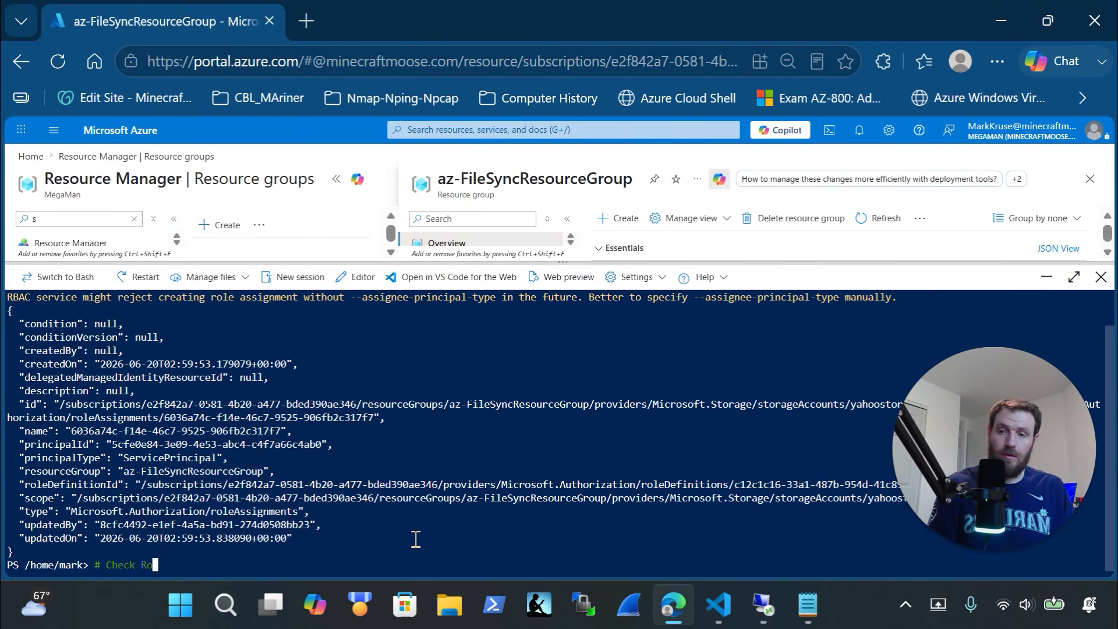
{"action": "left_click", "coordinate": [413, 544]}
{"action": "right_click", "coordinate": [413, 545]}
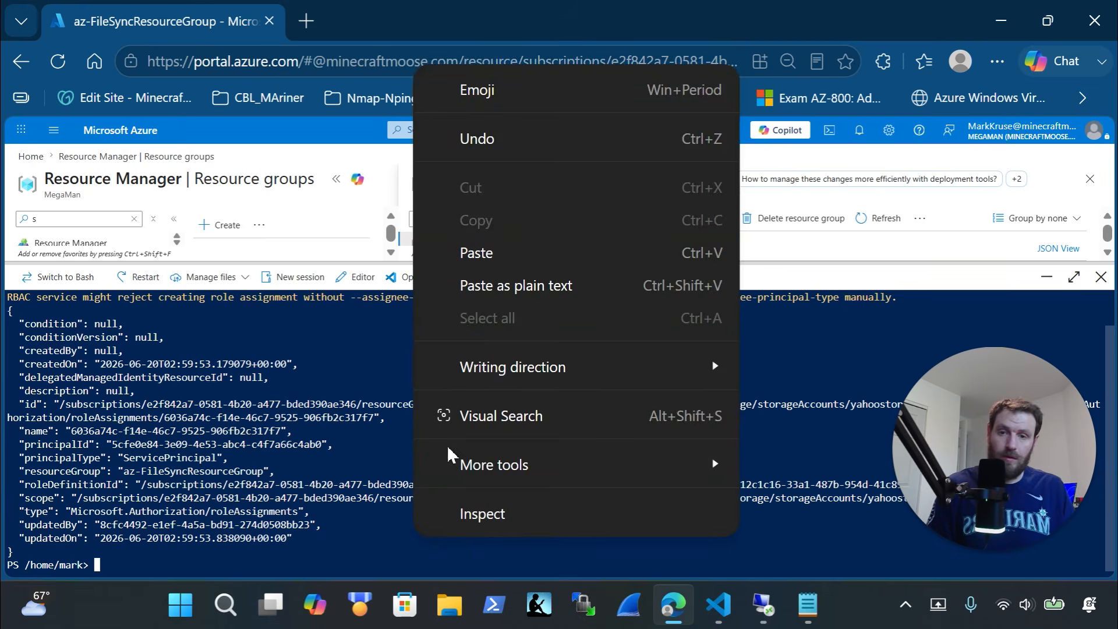
{"action": "left_click", "coordinate": [494, 281]}
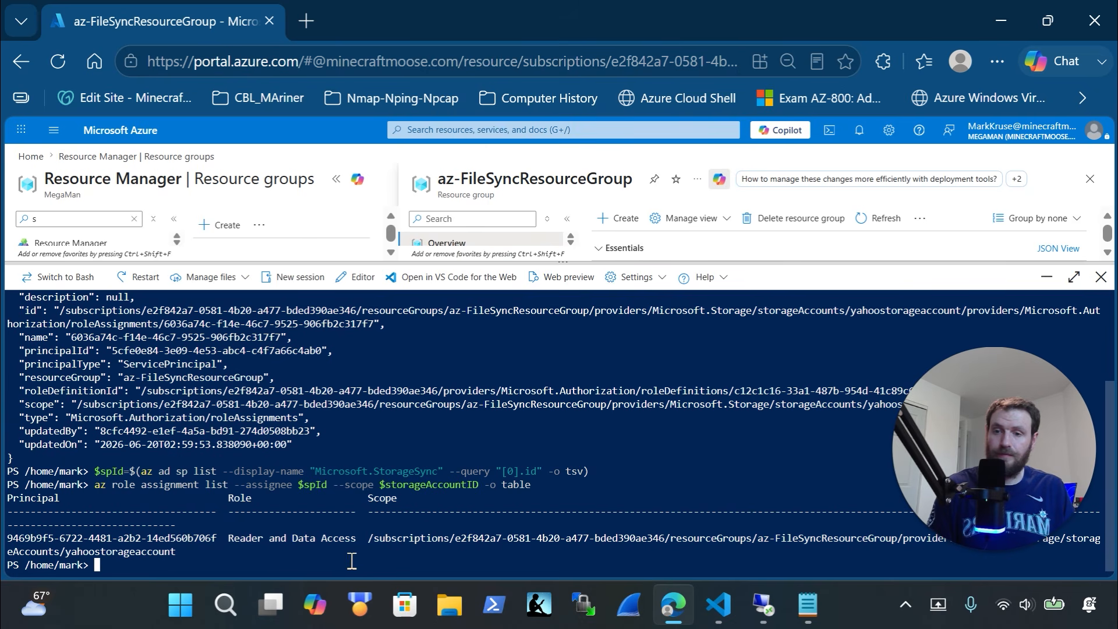
Highlight the Reader and Data Access result, then select the file share create and show commands
{"action": "left_click_drag", "start_coordinate": [364, 546], "coordinate": [226, 533]}
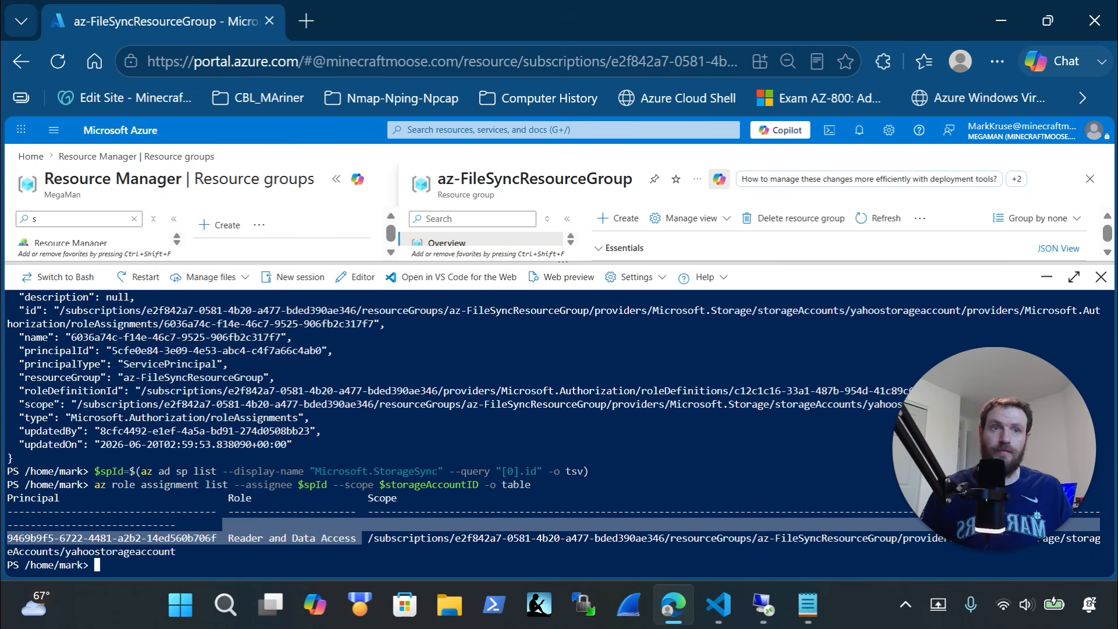
{"action": "key", "text": "alt+Tab"}
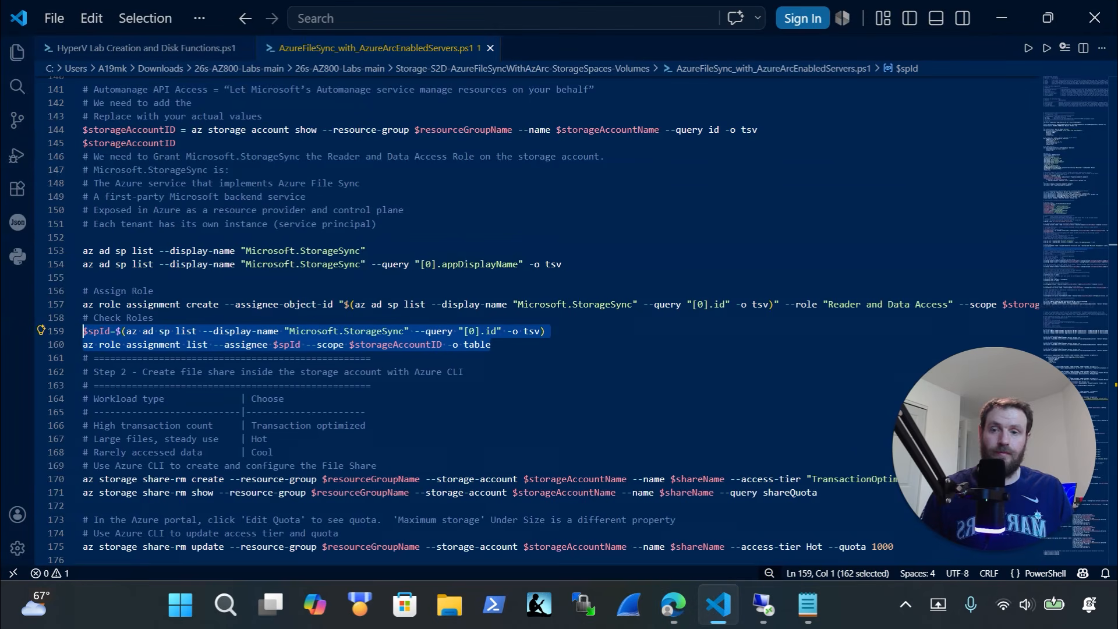
{"action": "scroll", "coordinate": [300, 352], "scroll_direction": "down", "scroll_amount": 2}
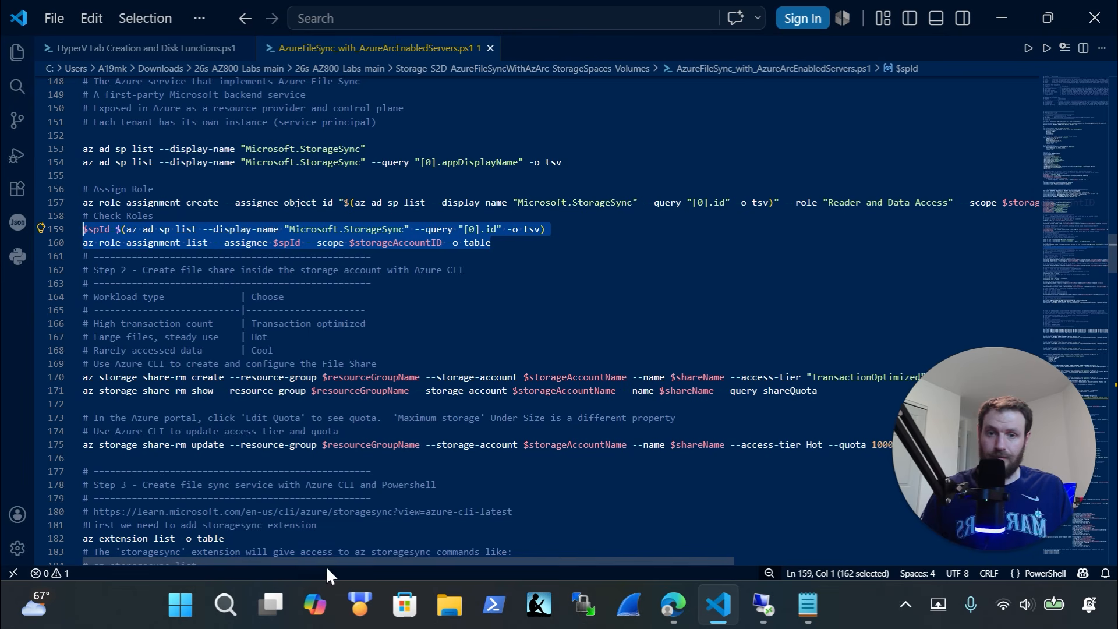
{"action": "left_click_drag", "start_coordinate": [120, 402], "coordinate": [62, 378]}
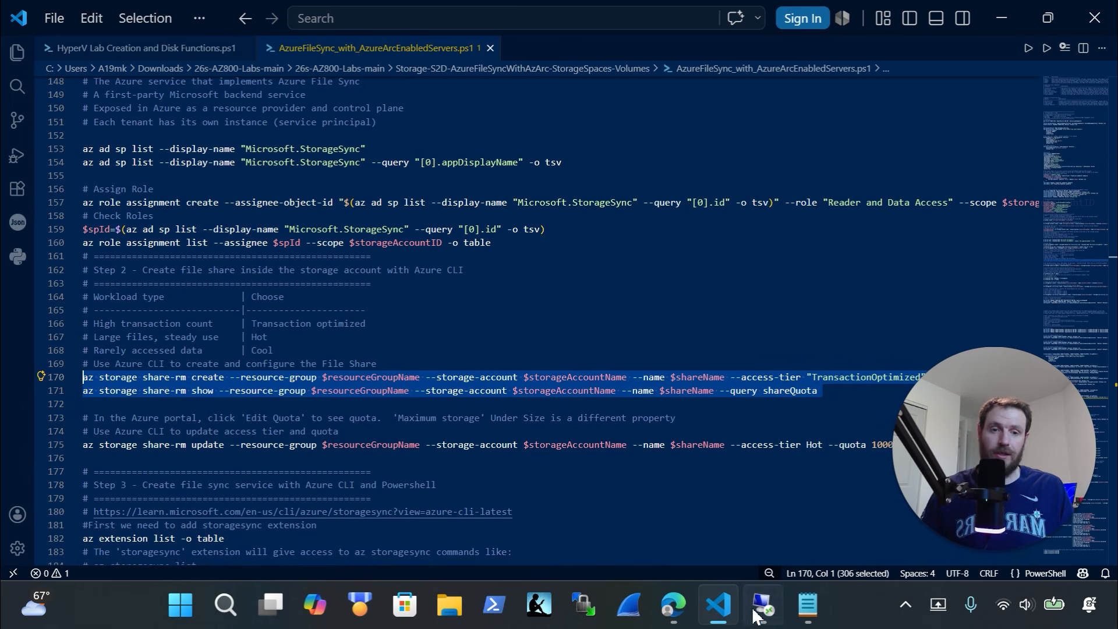
Clear the Cloud Shell and run the pasted file share creation command
{"action": "left_click", "coordinate": [674, 606]}
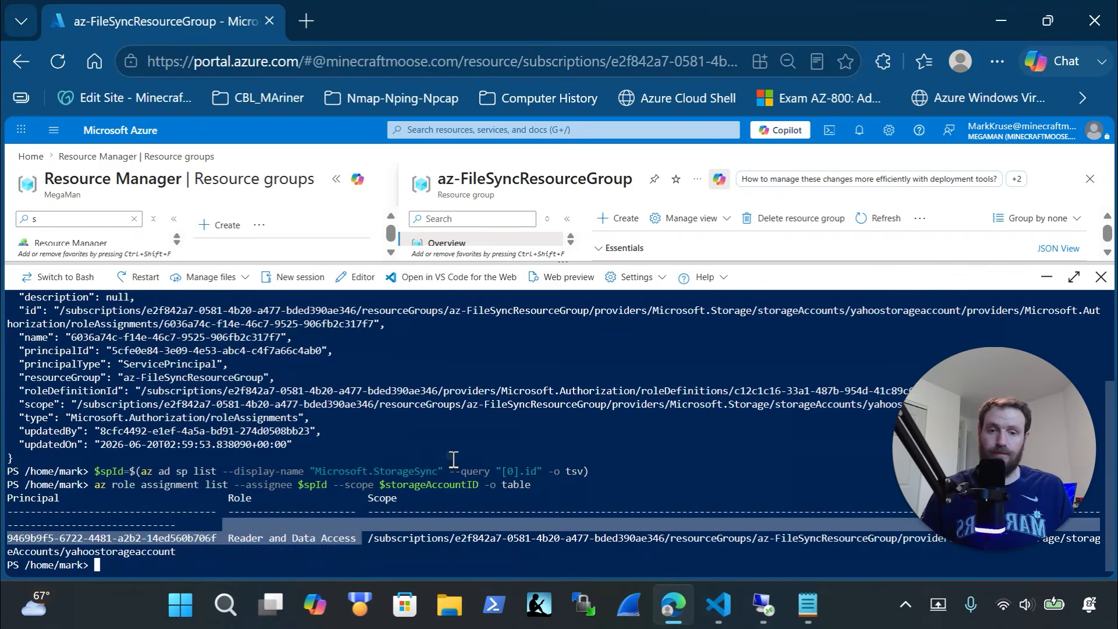
{"action": "type", "text": "cls"}
{"action": "key", "text": "Return"}
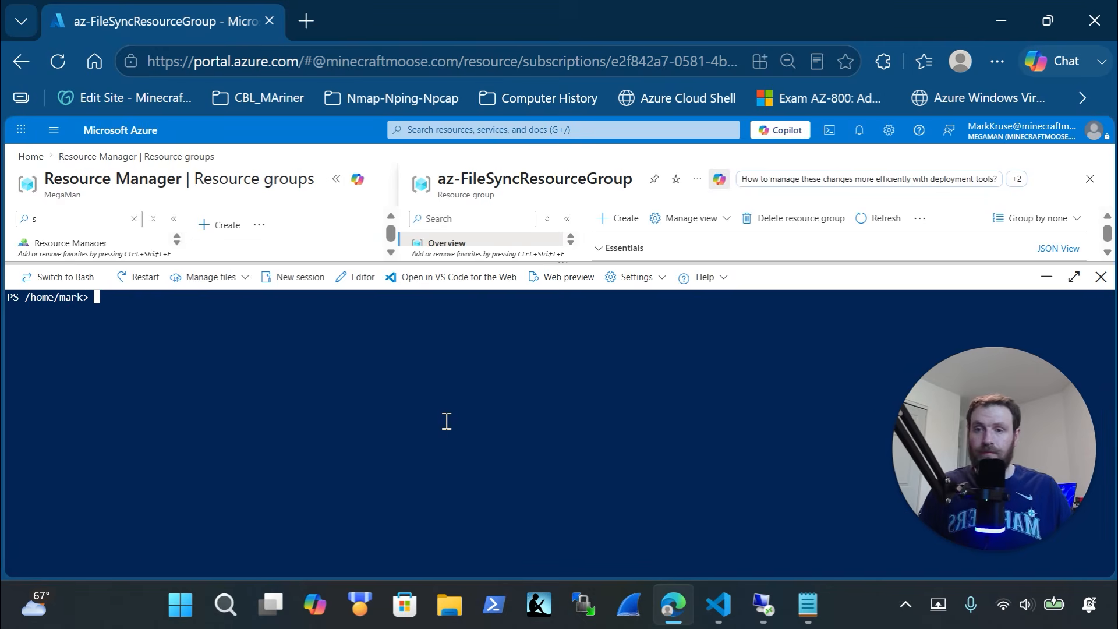
{"action": "right_click", "coordinate": [446, 421]}
{"action": "left_click", "coordinate": [558, 297]}
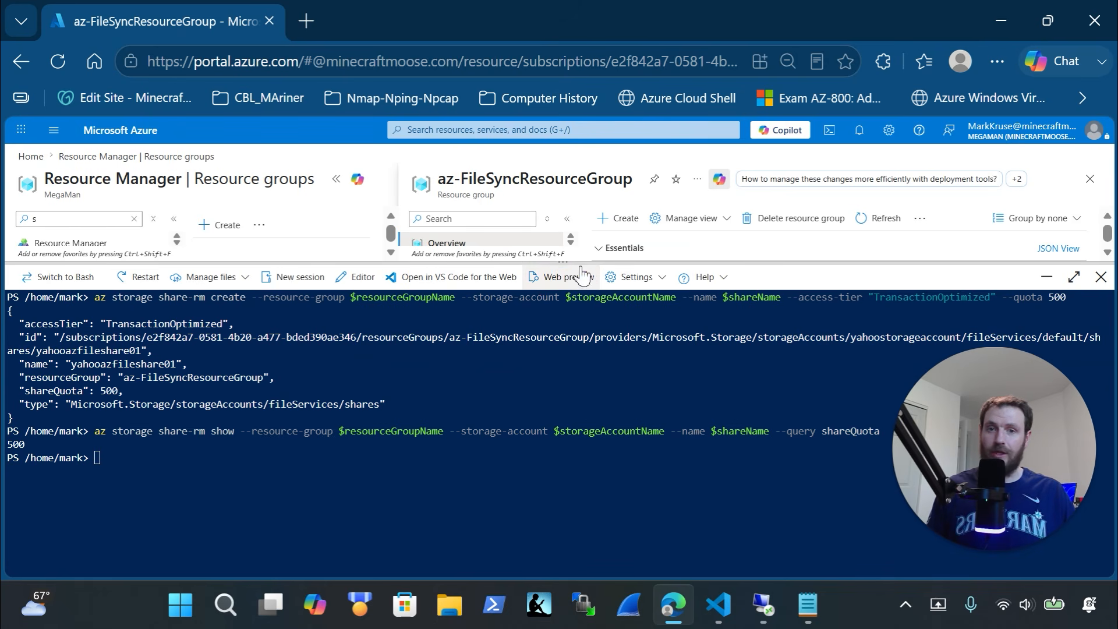
Open yahoostorageaccount's classic file shares list in the portal
{"action": "left_click_drag", "start_coordinate": [581, 272], "coordinate": [597, 504]}
{"action": "left_click", "coordinate": [690, 382]}
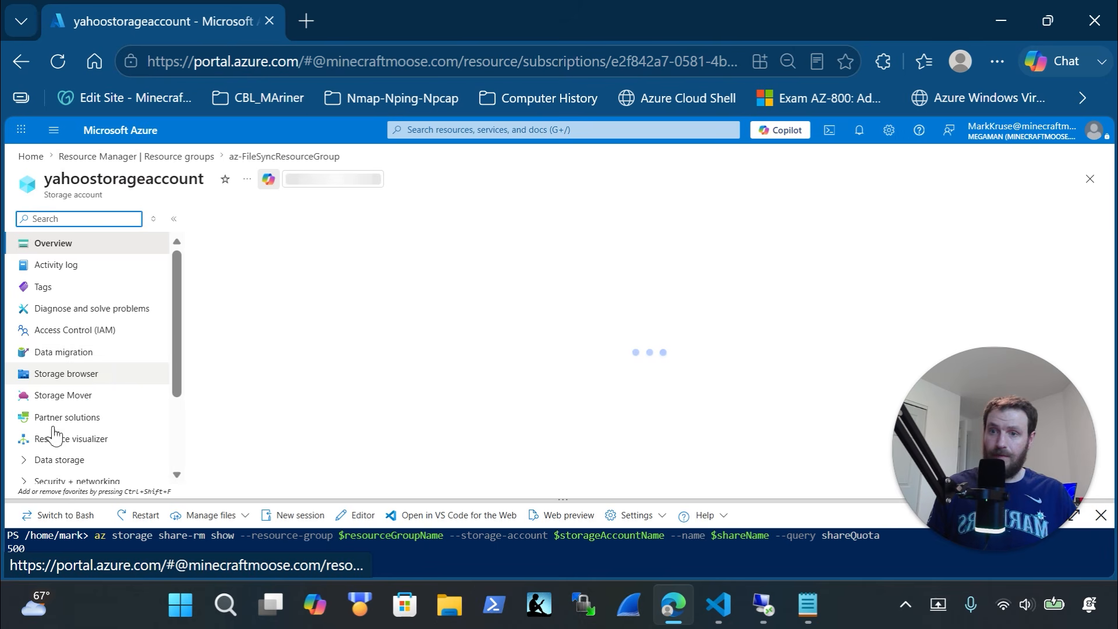
{"action": "left_click", "coordinate": [42, 463]}
{"action": "scroll", "coordinate": [140, 401], "scroll_direction": "down", "scroll_amount": 3}
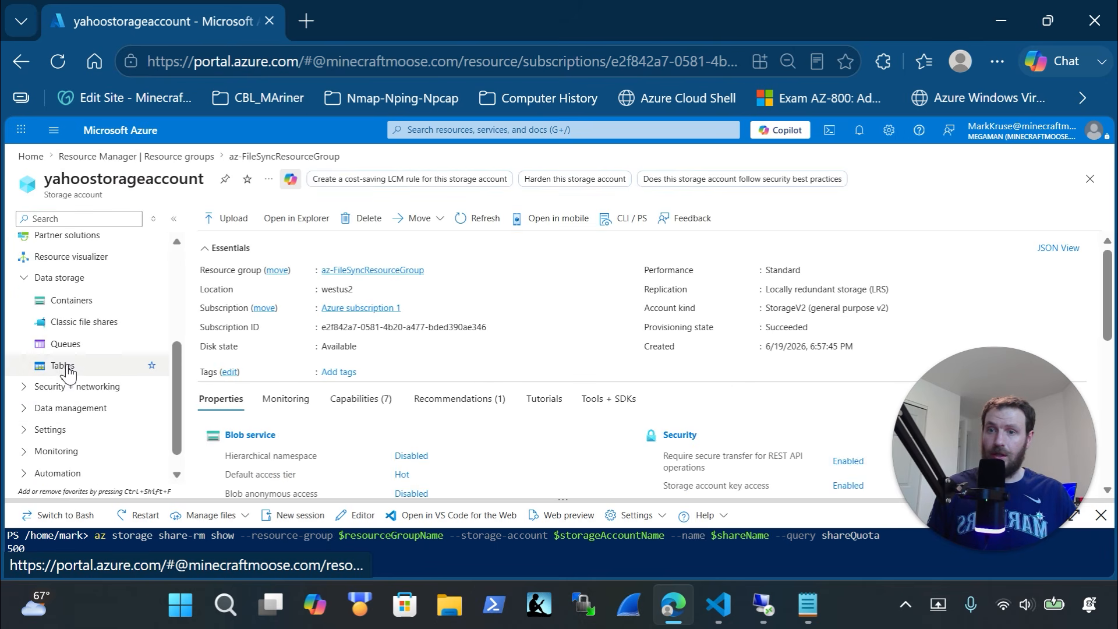
{"action": "left_click", "coordinate": [81, 323]}
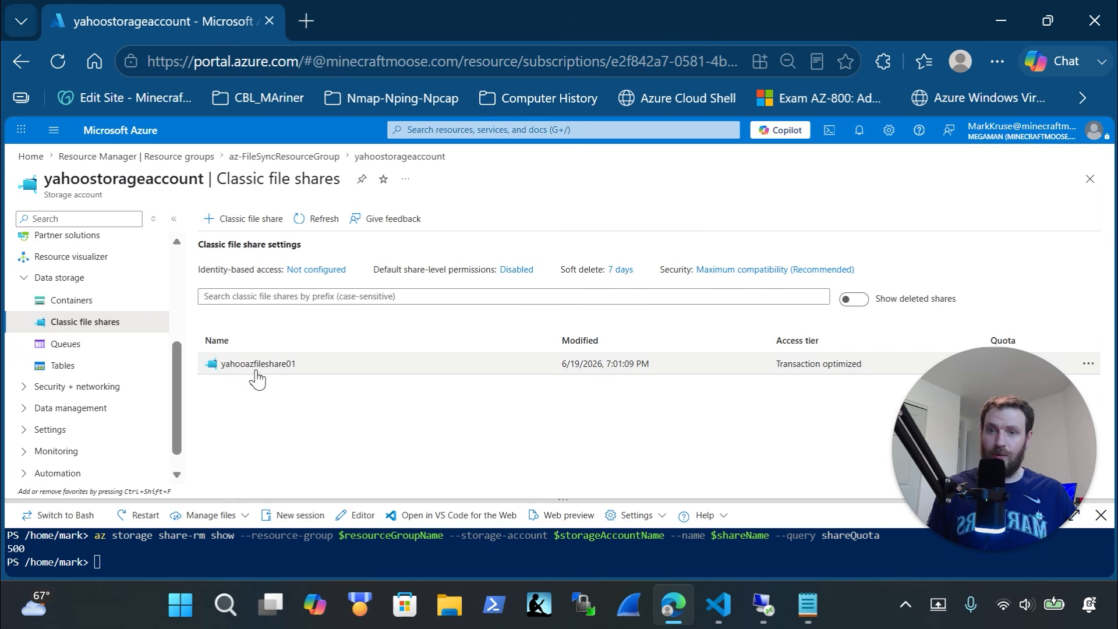
Check the earlier terminal output, then select the line 175 share-rm update command in the script
{"action": "left_click", "coordinate": [259, 557]}
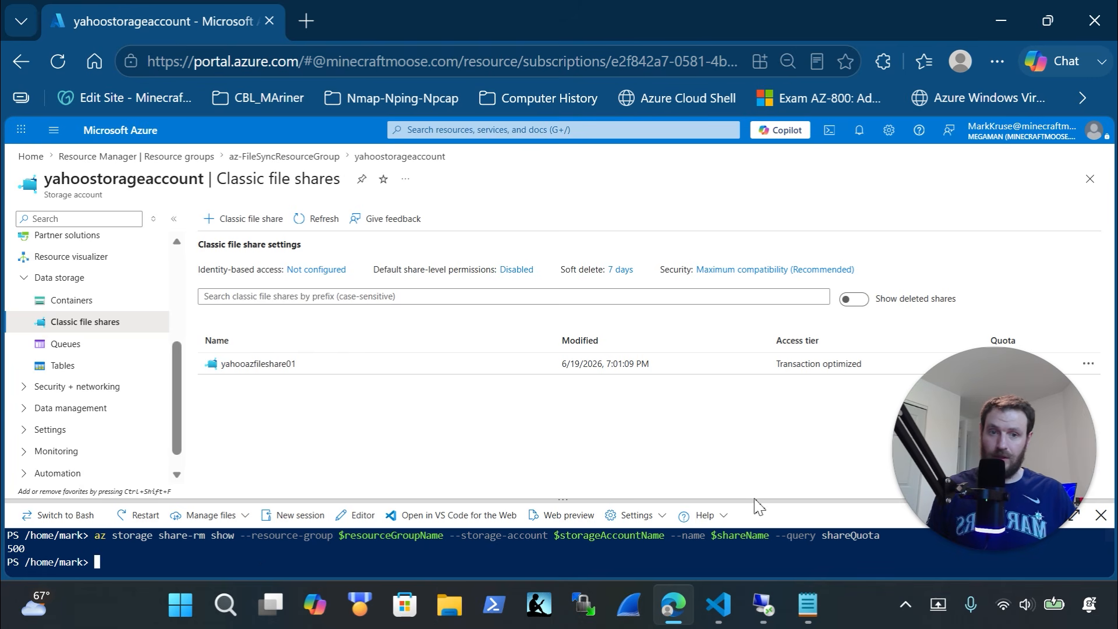
{"action": "left_click_drag", "start_coordinate": [758, 502], "coordinate": [726, 244]}
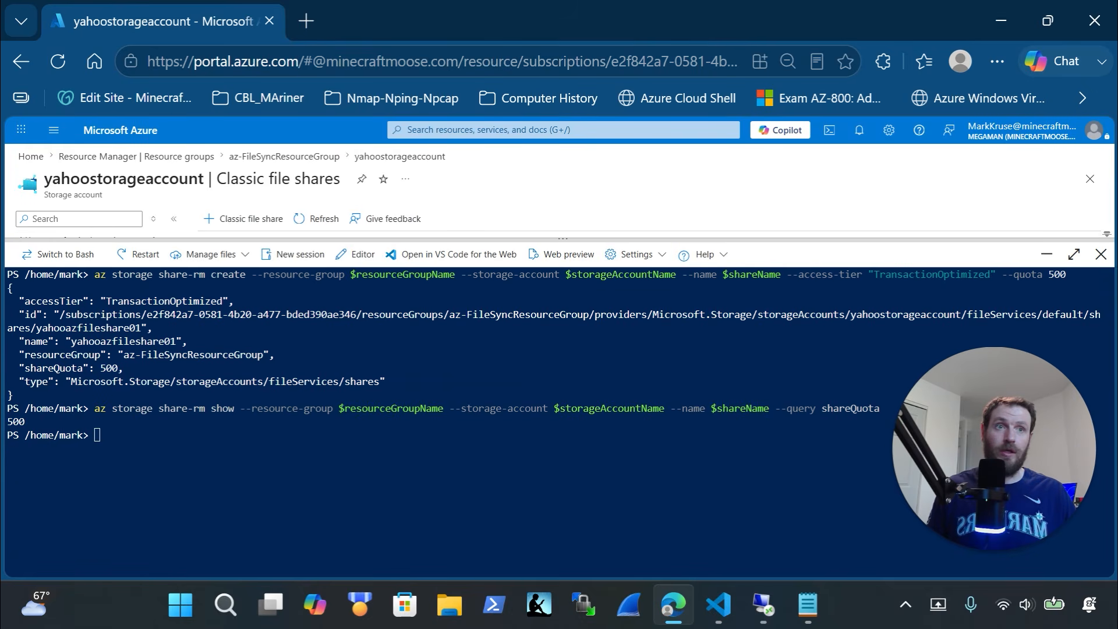
{"action": "key", "text": "alt+Tab"}
{"action": "scroll", "coordinate": [392, 279], "scroll_direction": "up", "scroll_amount": 10}
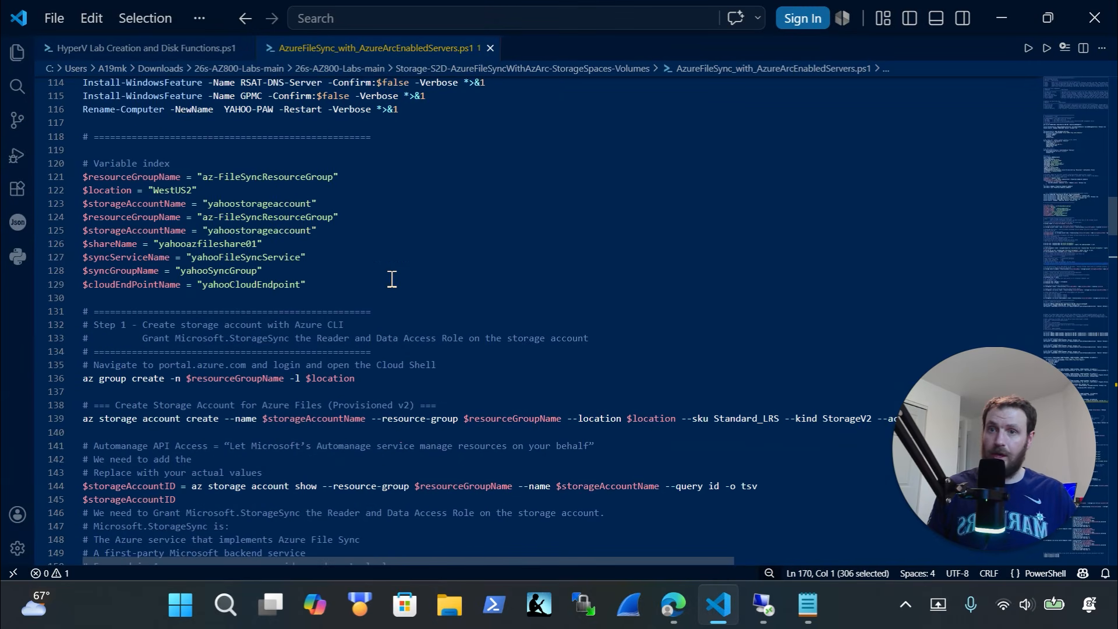
{"action": "left_click_drag", "start_coordinate": [283, 240], "coordinate": [55, 255]}
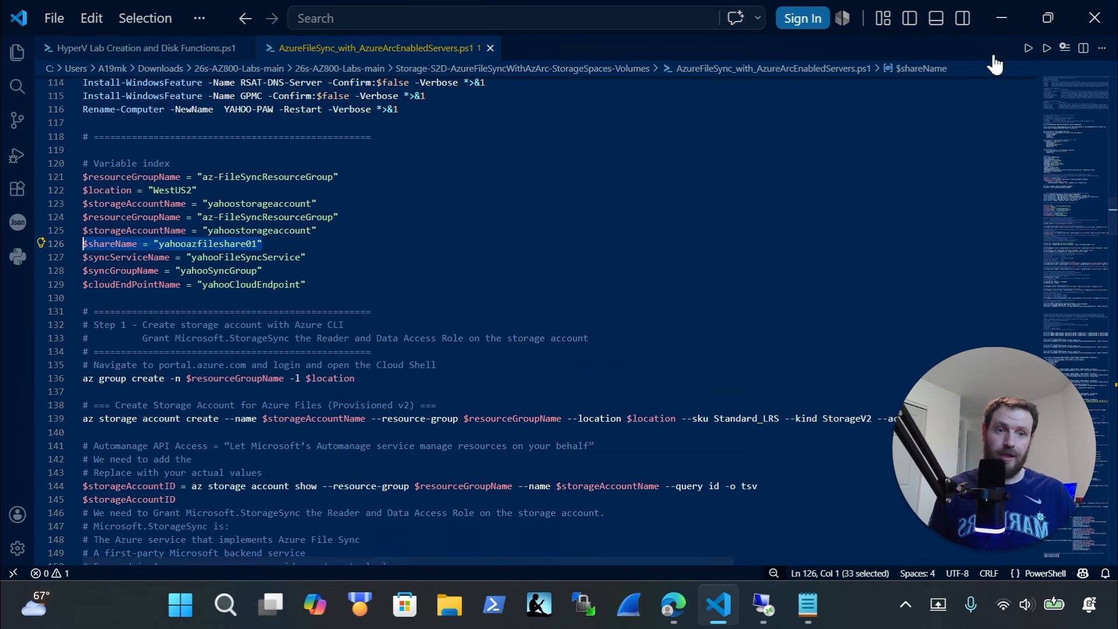
{"action": "scroll", "coordinate": [591, 260], "scroll_direction": "down", "scroll_amount": 12}
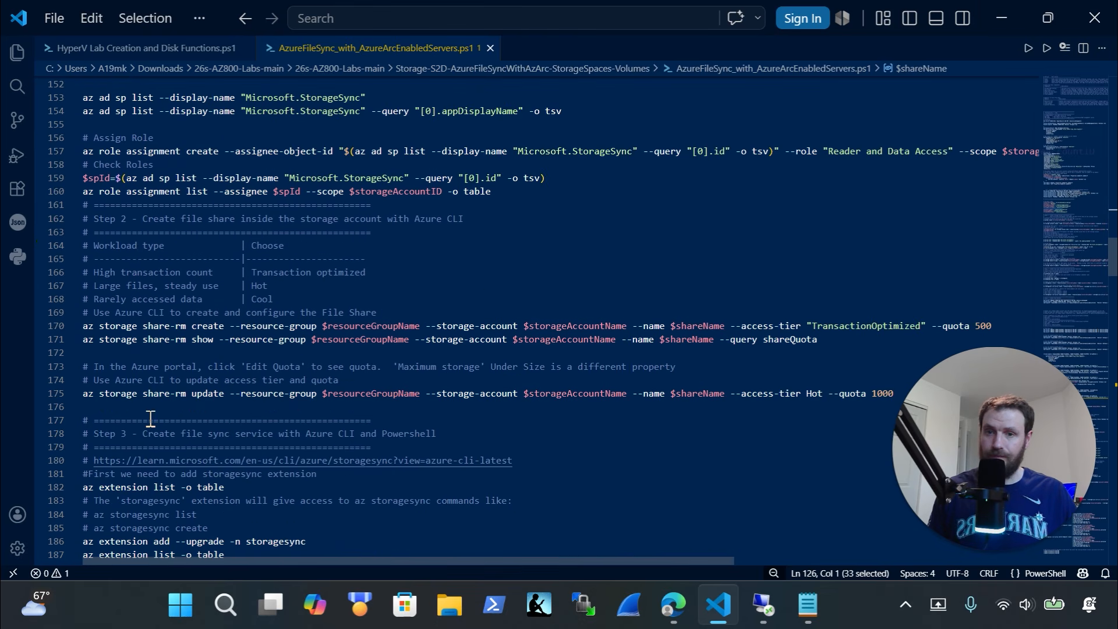
{"action": "scroll", "coordinate": [150, 418], "scroll_direction": "down", "scroll_amount": 1}
{"action": "left_click", "coordinate": [54, 344]}
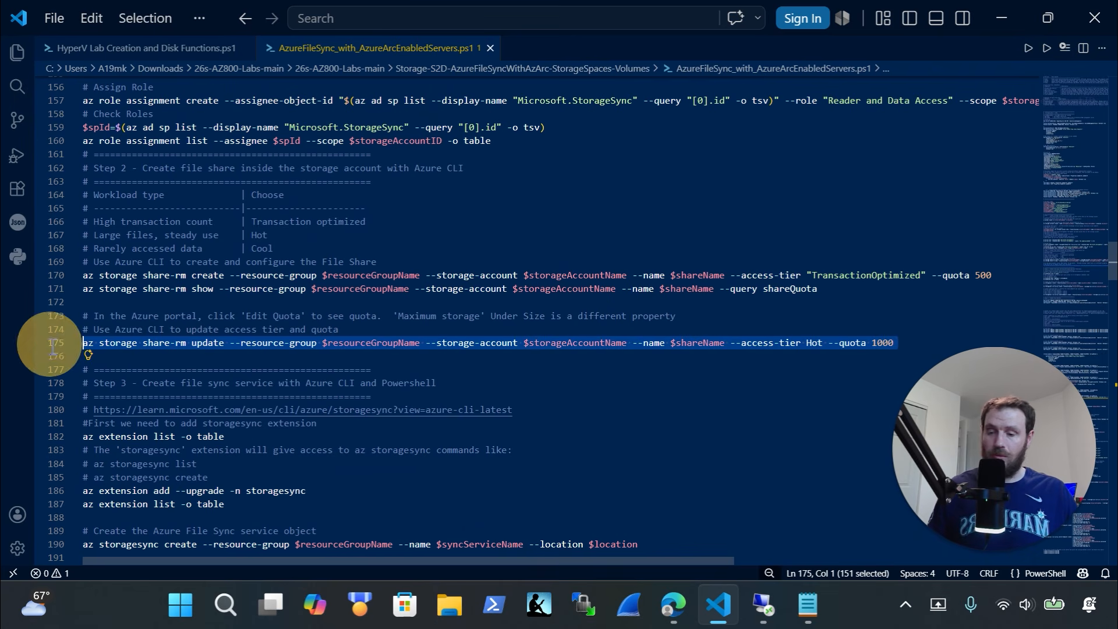
Open the yahooazfileshare01 file share, then return to the storage account overview
{"action": "left_click", "coordinate": [756, 620]}
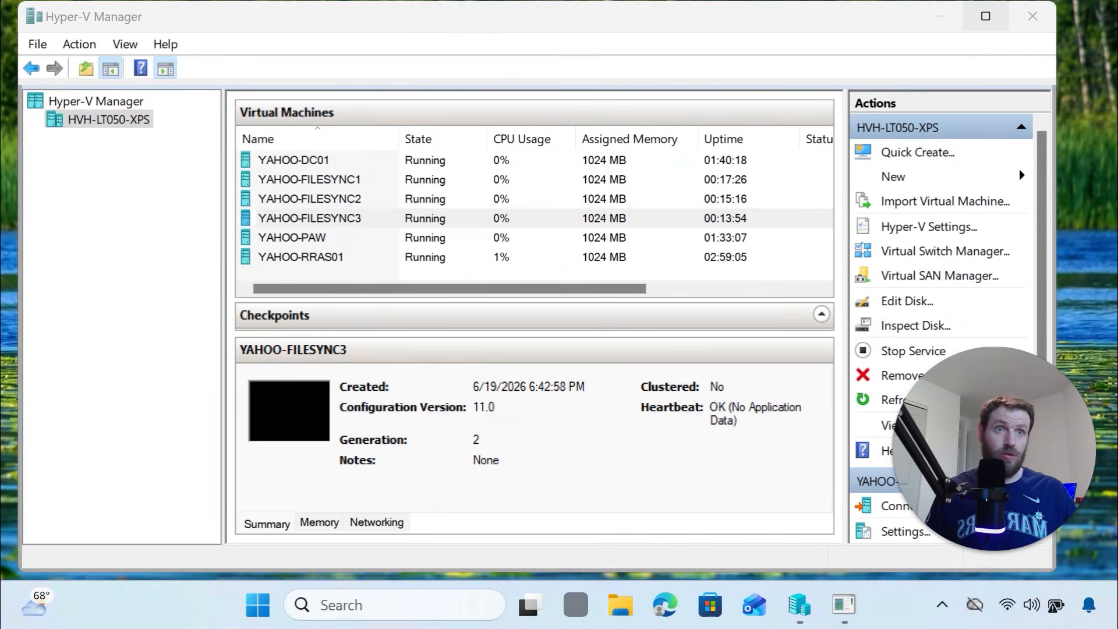
{"action": "mouse_move", "coordinate": [985, 15]}
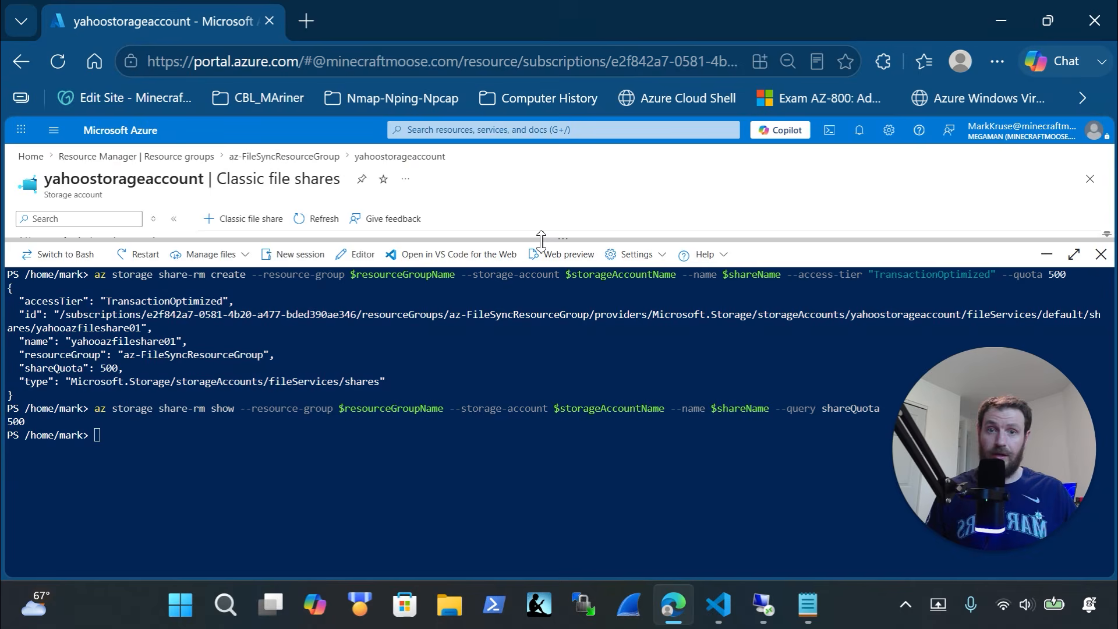
{"action": "left_click_drag", "start_coordinate": [541, 239], "coordinate": [576, 521]}
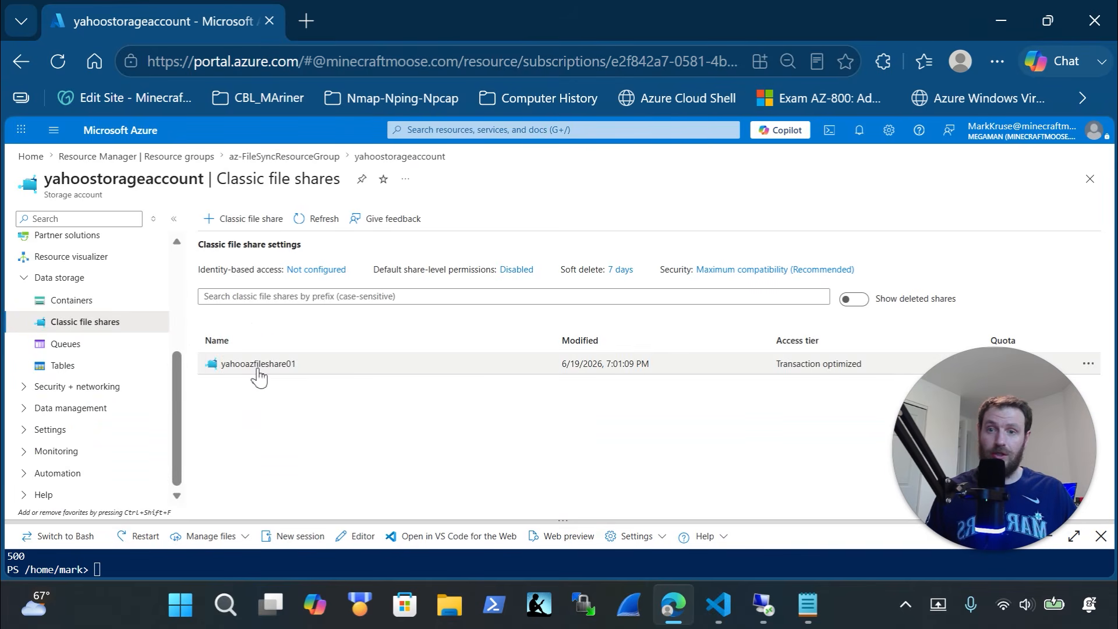
{"action": "left_click", "coordinate": [257, 365]}
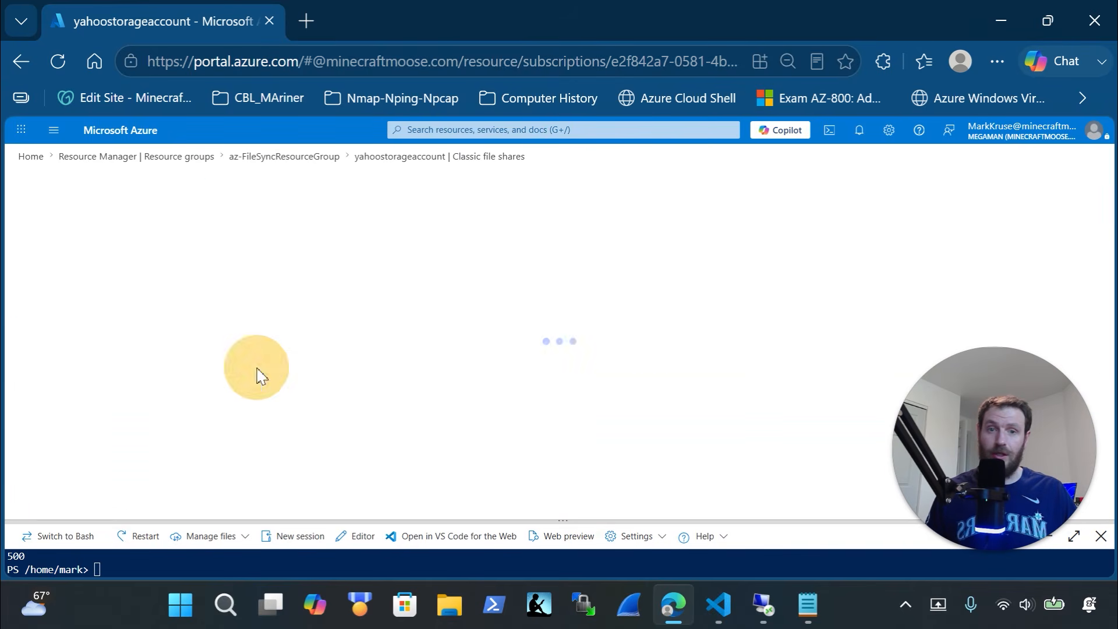
{"action": "left_click", "coordinate": [21, 61]}
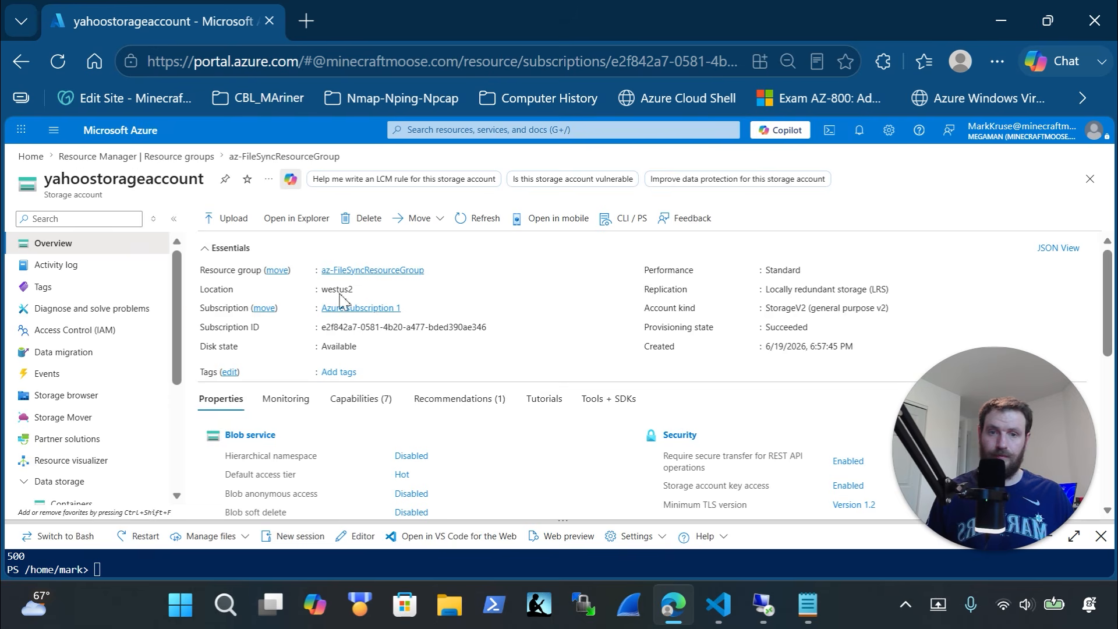
{"action": "scroll", "coordinate": [456, 426], "scroll_direction": "down", "scroll_amount": 10}
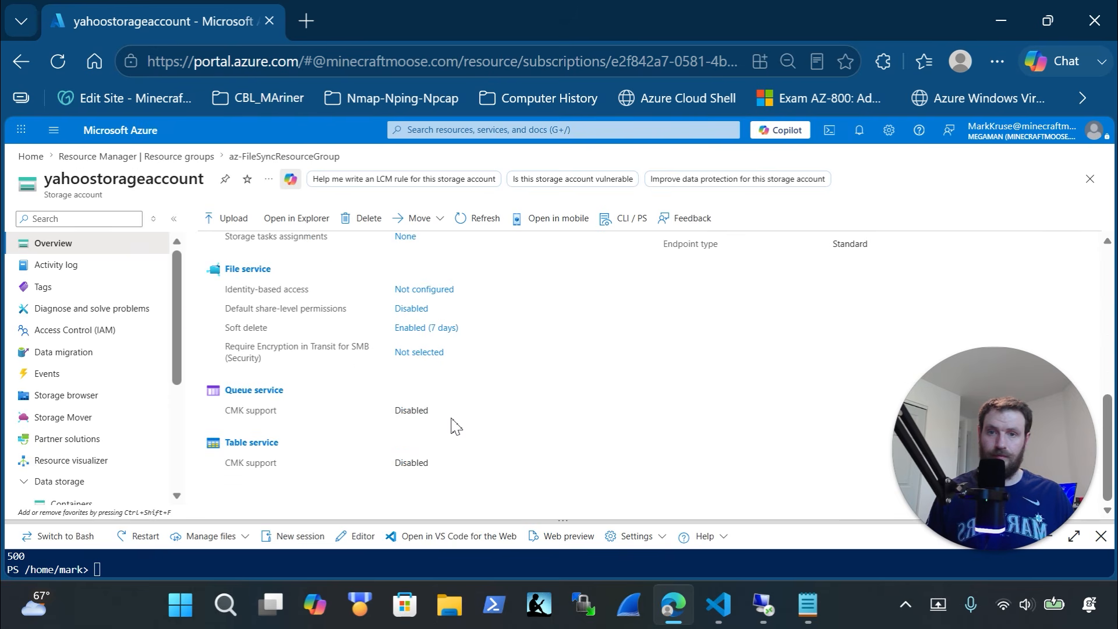
{"action": "scroll", "coordinate": [419, 342], "scroll_direction": "up", "scroll_amount": 10}
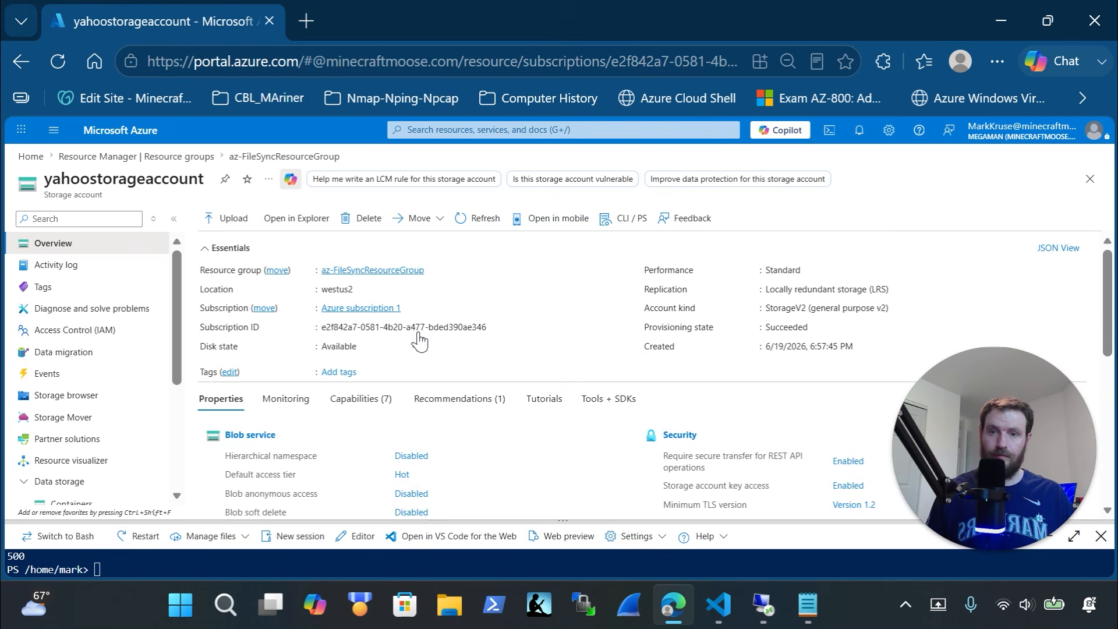
Navigate through az-FileSyncResourceGroup to yahoostorageaccount's classic file shares, showing yahooazfileshare01 at 500 GiB
{"action": "left_click", "coordinate": [217, 157]}
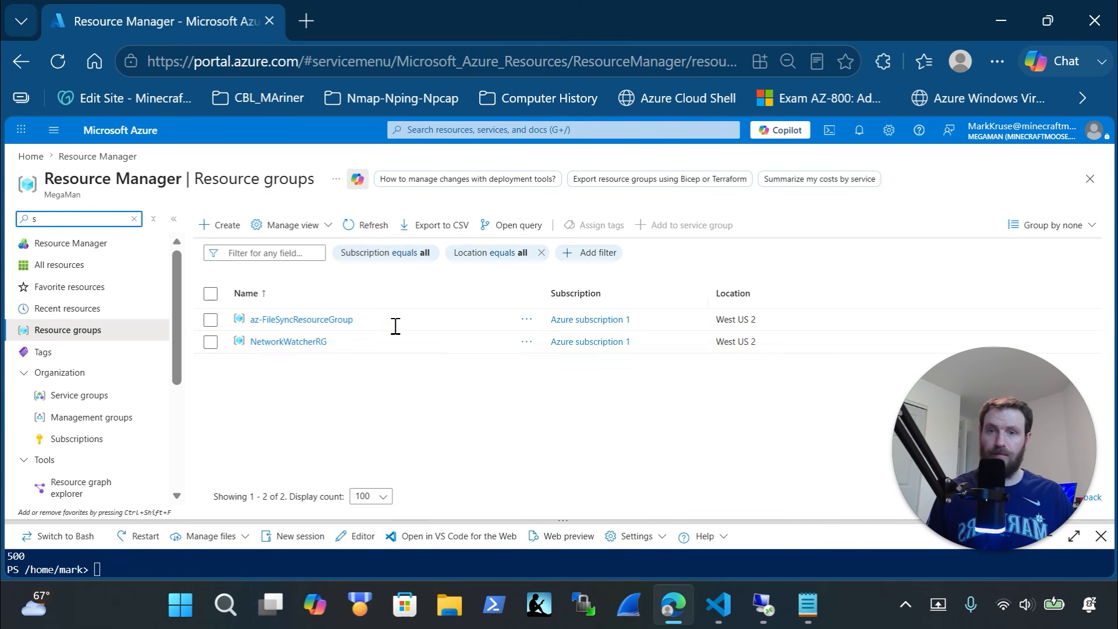
{"action": "left_click", "coordinate": [282, 319]}
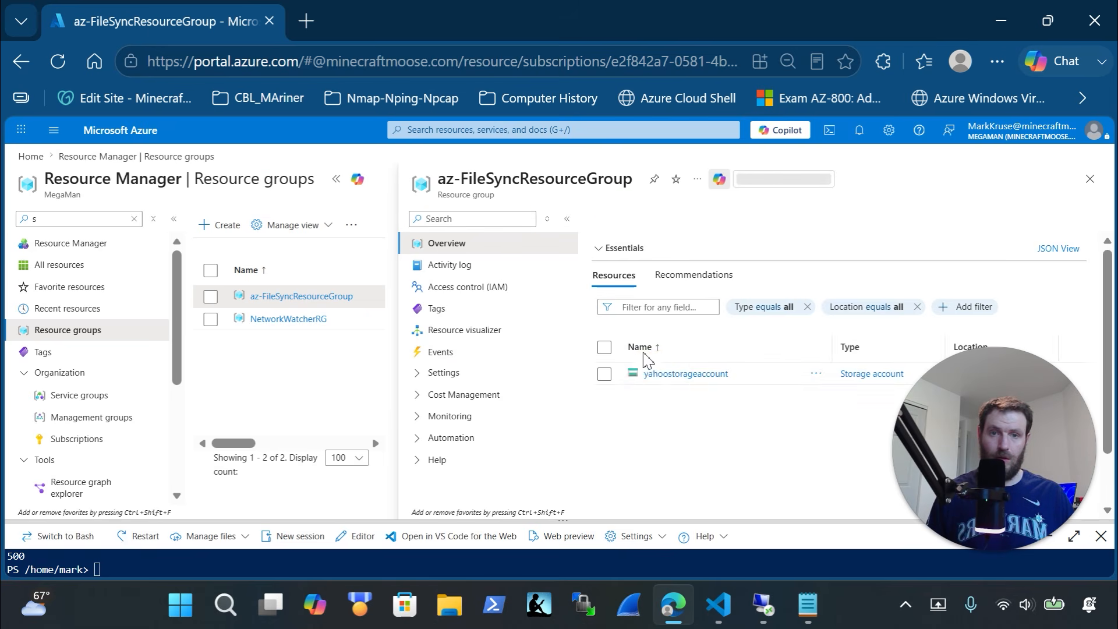
{"action": "left_click", "coordinate": [664, 375]}
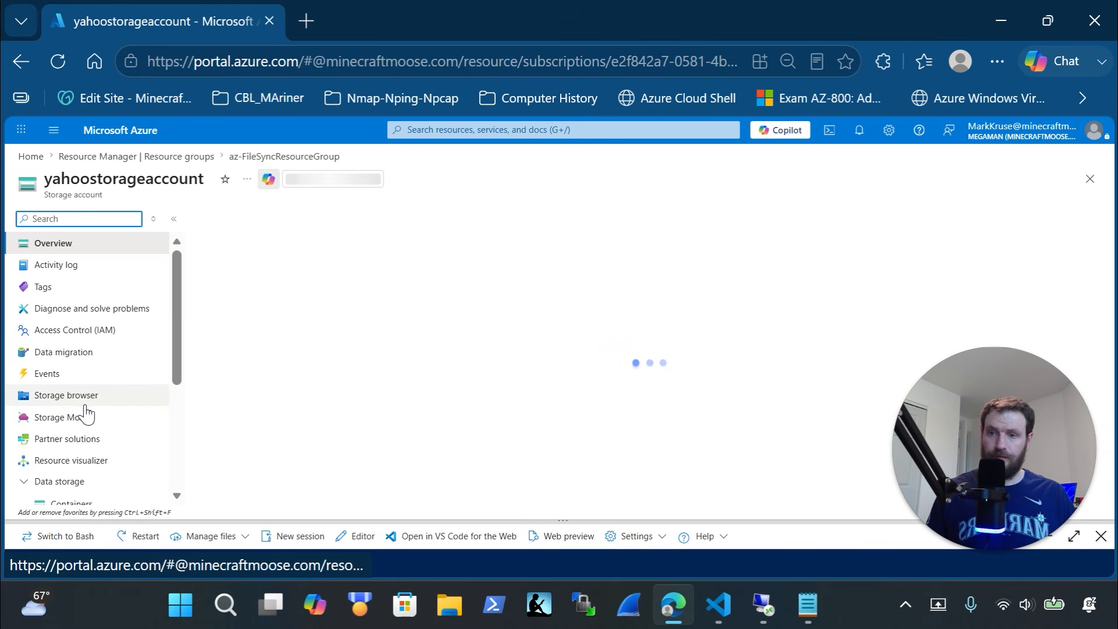
{"action": "left_click", "coordinate": [85, 402]}
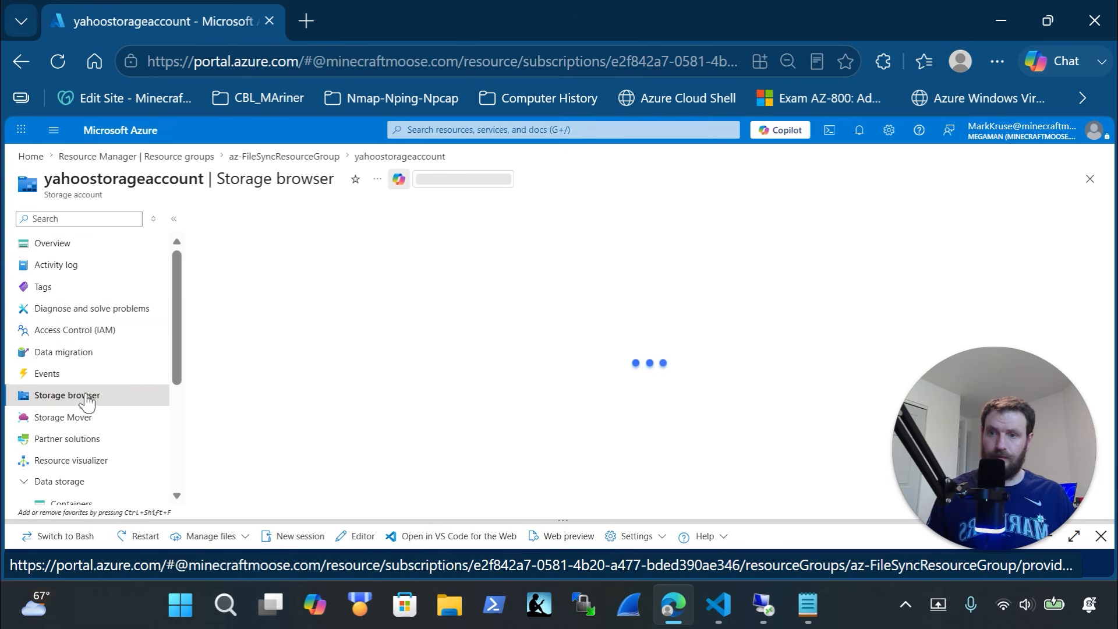
{"action": "scroll", "coordinate": [84, 469], "scroll_direction": "down", "scroll_amount": 1}
{"action": "scroll", "coordinate": [84, 470], "scroll_direction": "down", "scroll_amount": 1}
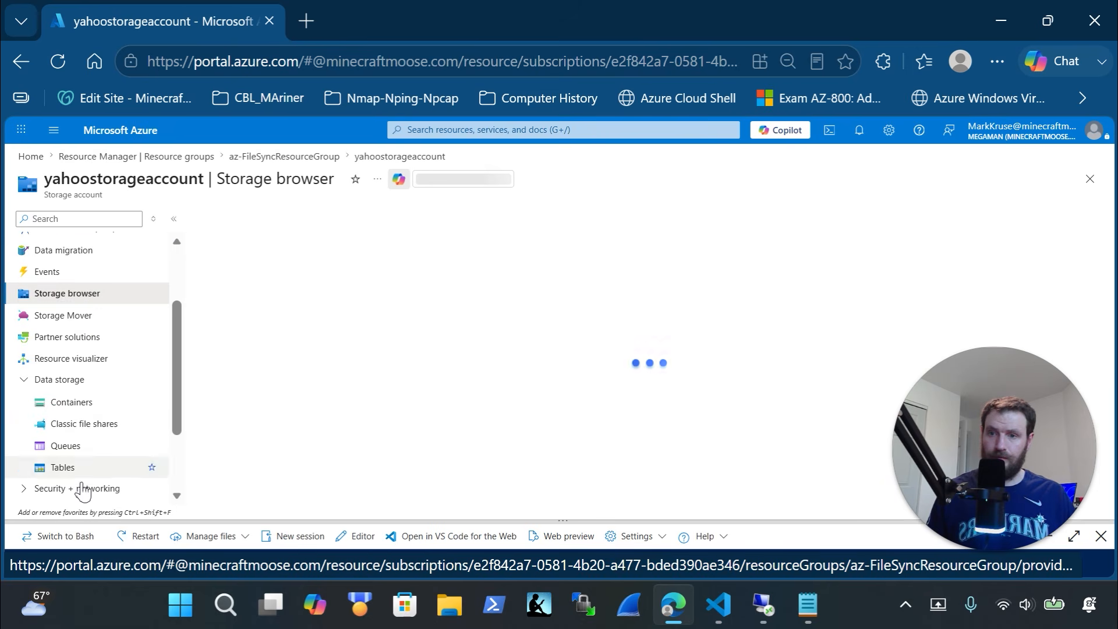
{"action": "left_click", "coordinate": [85, 423]}
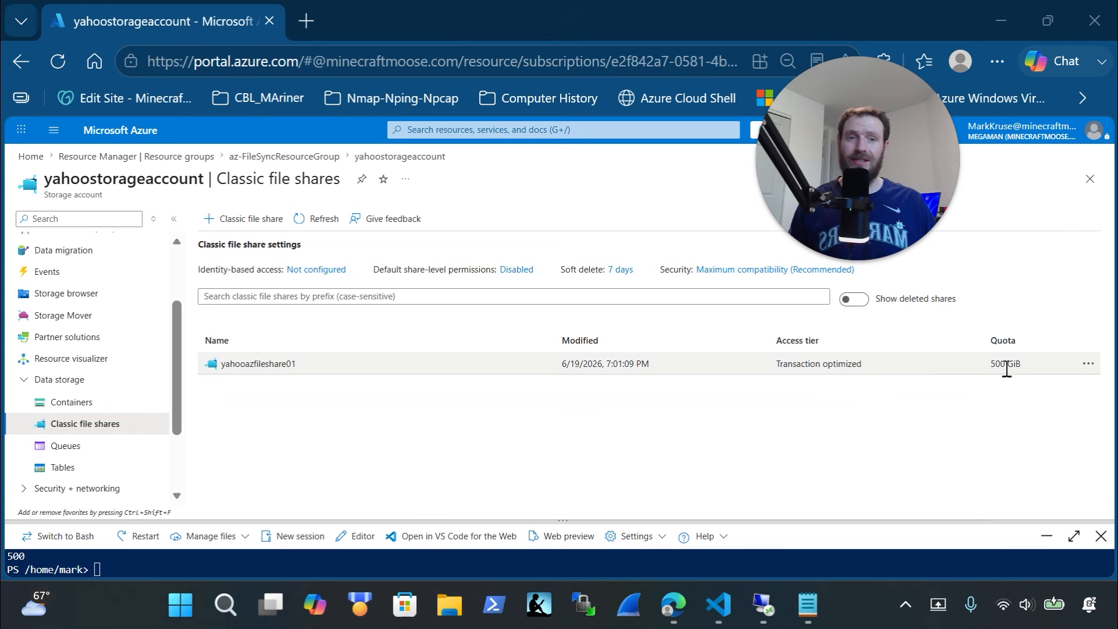
{"action": "left_click_drag", "start_coordinate": [911, 521], "coordinate": [907, 330]}
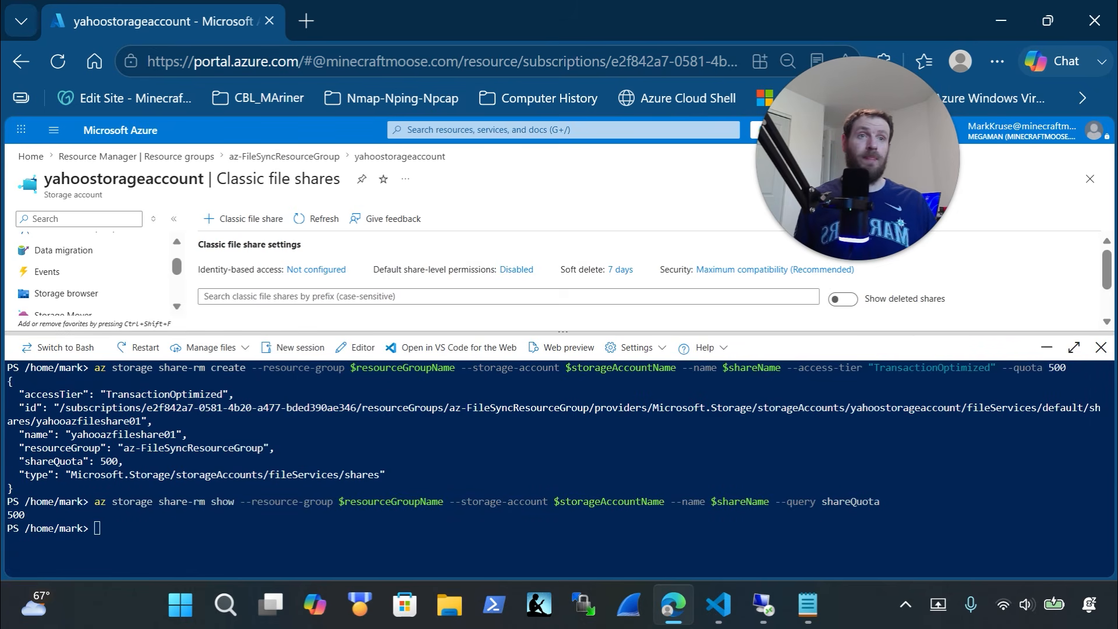
{"action": "key", "text": "alt+Tab"}
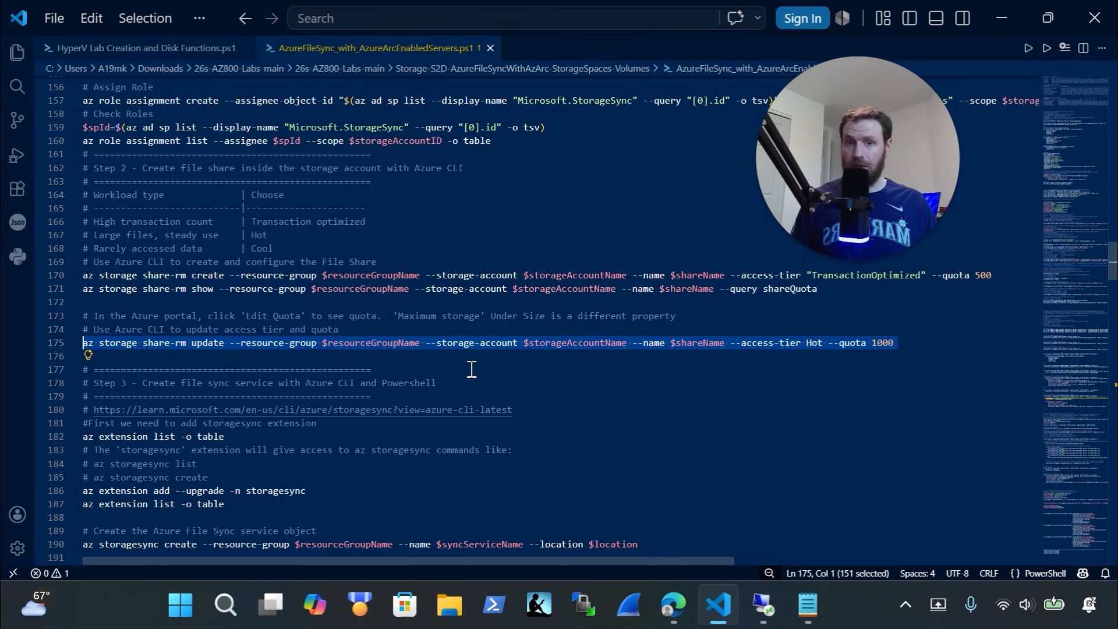
Copy the share-rm update command from the script and run it in Cloud Shell
{"action": "key", "text": "ctrl+x"}
{"action": "key", "text": "ctrl+z"}
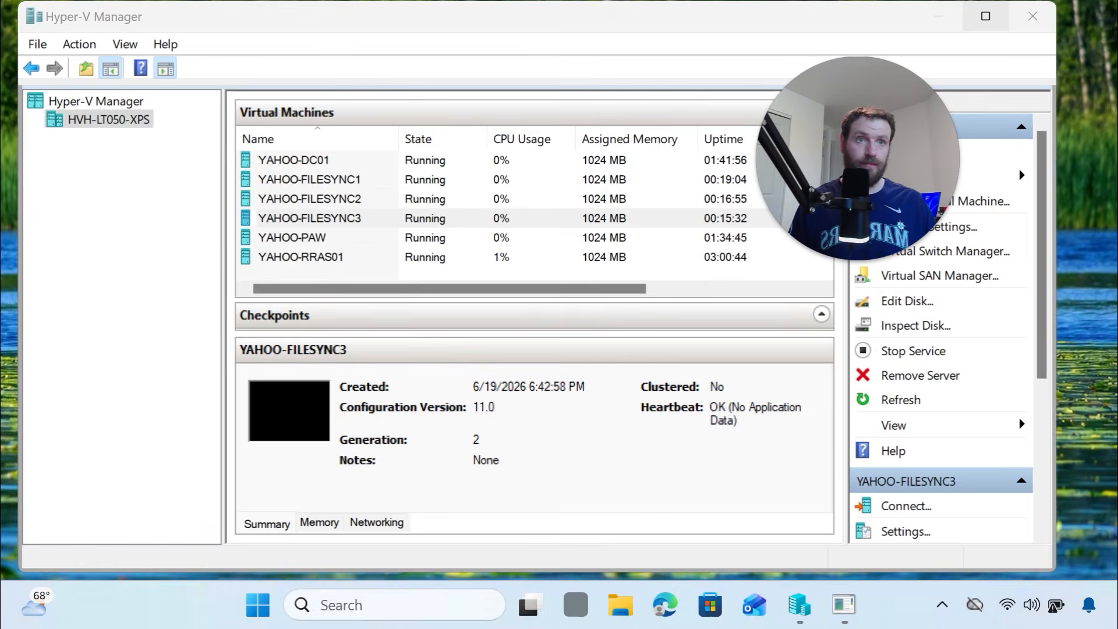
{"action": "right_click", "coordinate": [396, 491]}
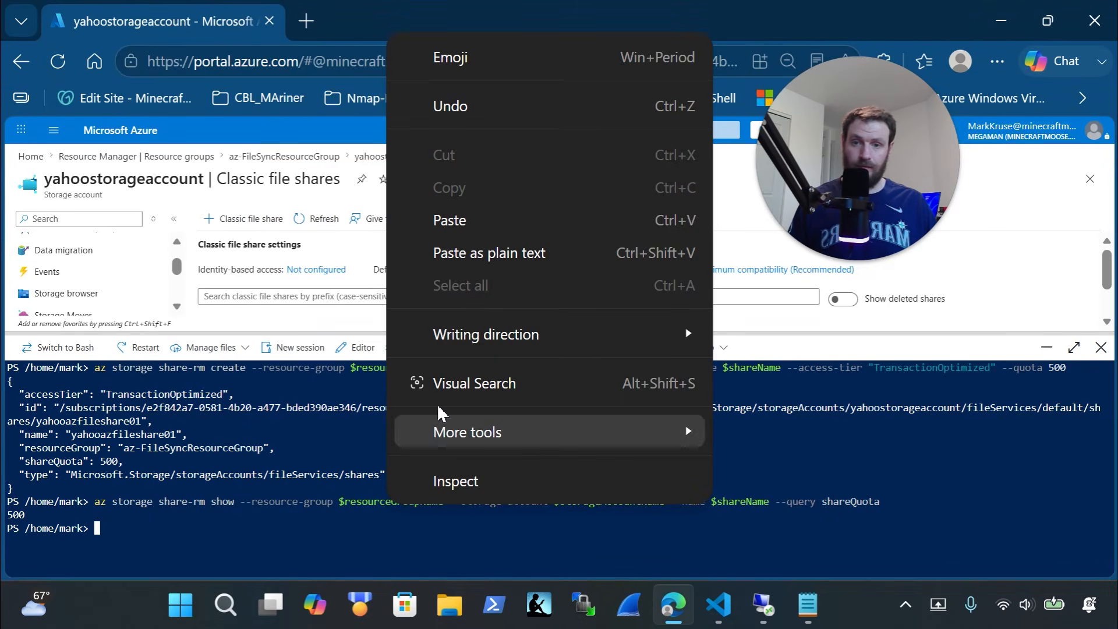
{"action": "left_click", "coordinate": [491, 231]}
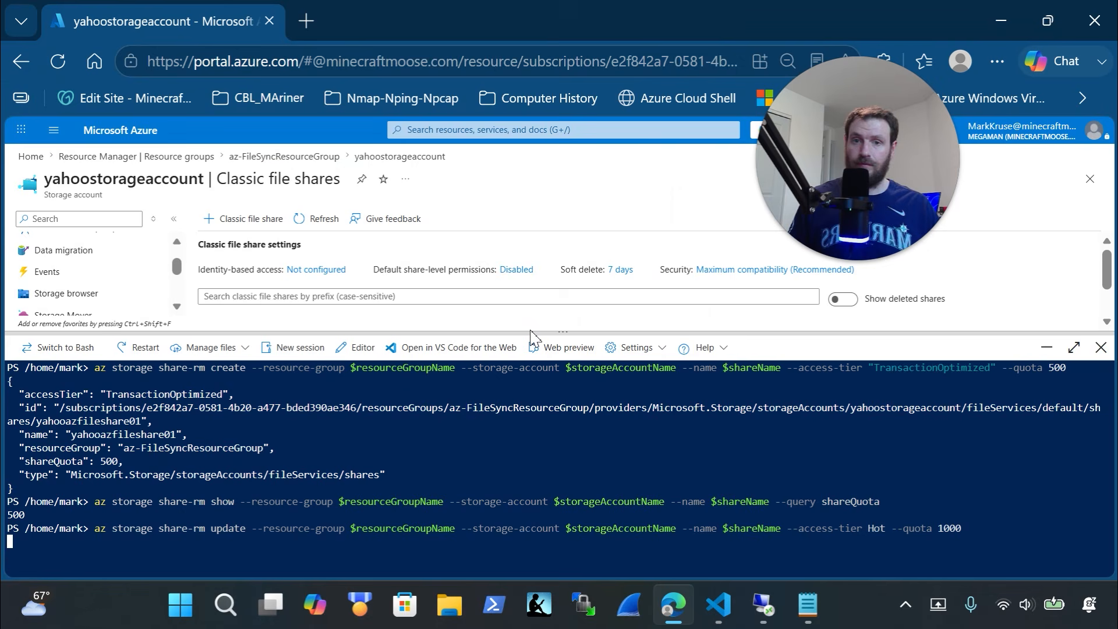
Refresh the file shares list to show yahooazfileshare01 as Hot with a 1000 GiB quota
{"action": "left_click_drag", "start_coordinate": [532, 335], "coordinate": [566, 466]}
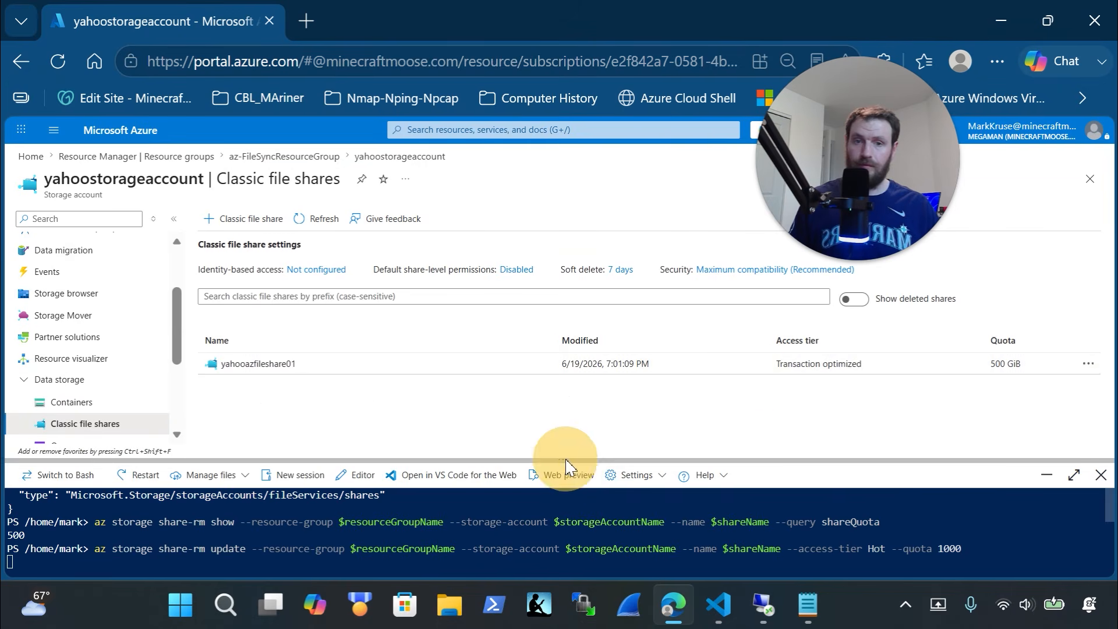
{"action": "left_click", "coordinate": [1087, 364]}
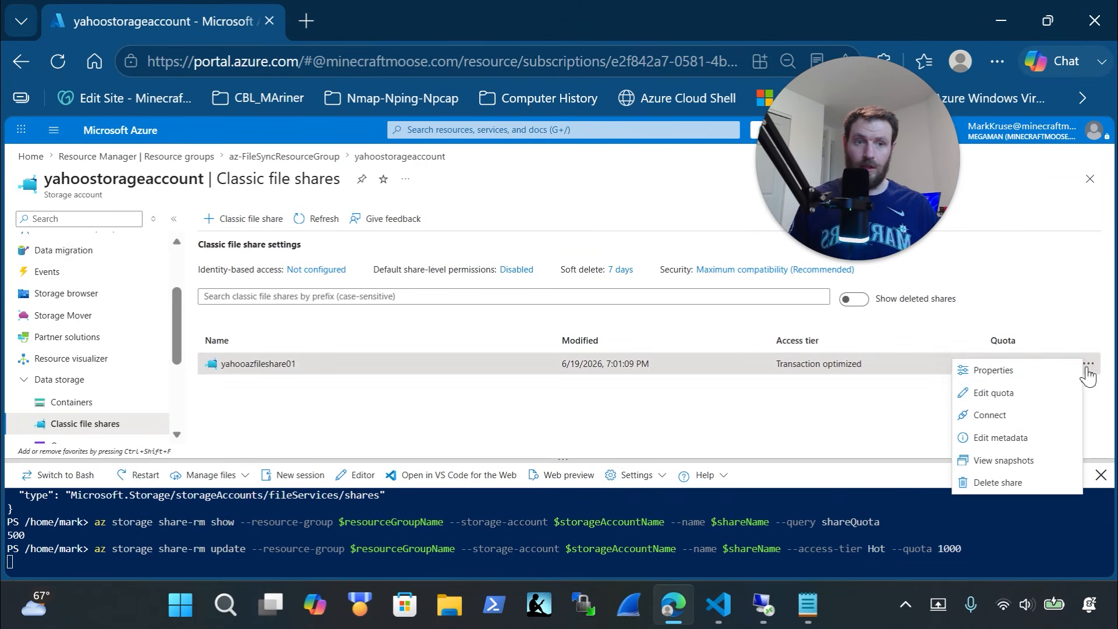
{"action": "left_click", "coordinate": [1032, 402]}
{"action": "left_click", "coordinate": [847, 331]}
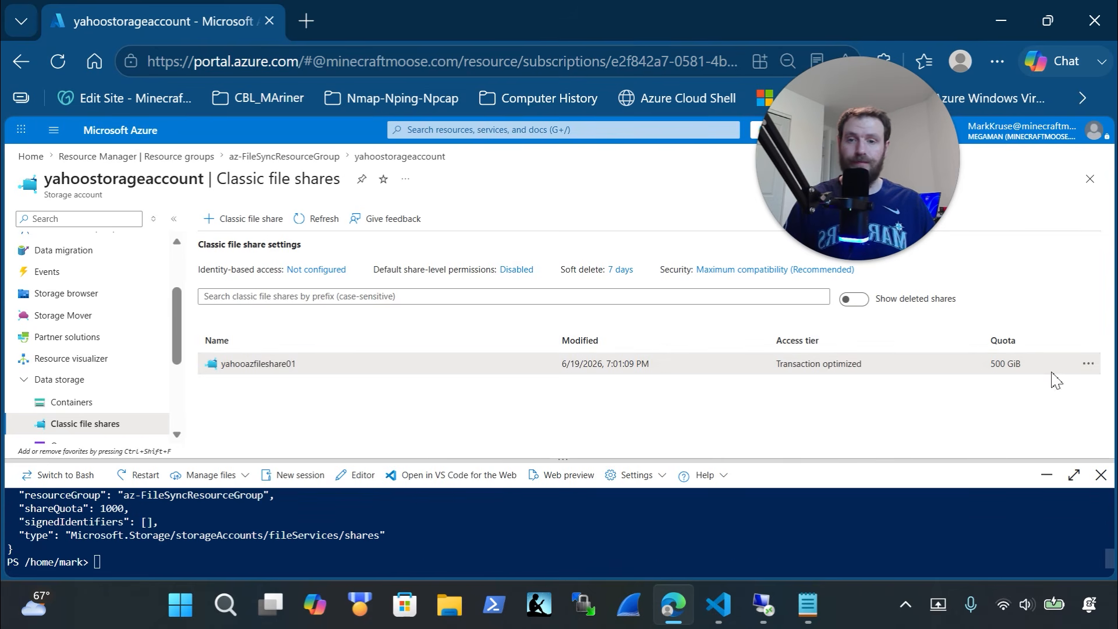
{"action": "left_click", "coordinate": [307, 220]}
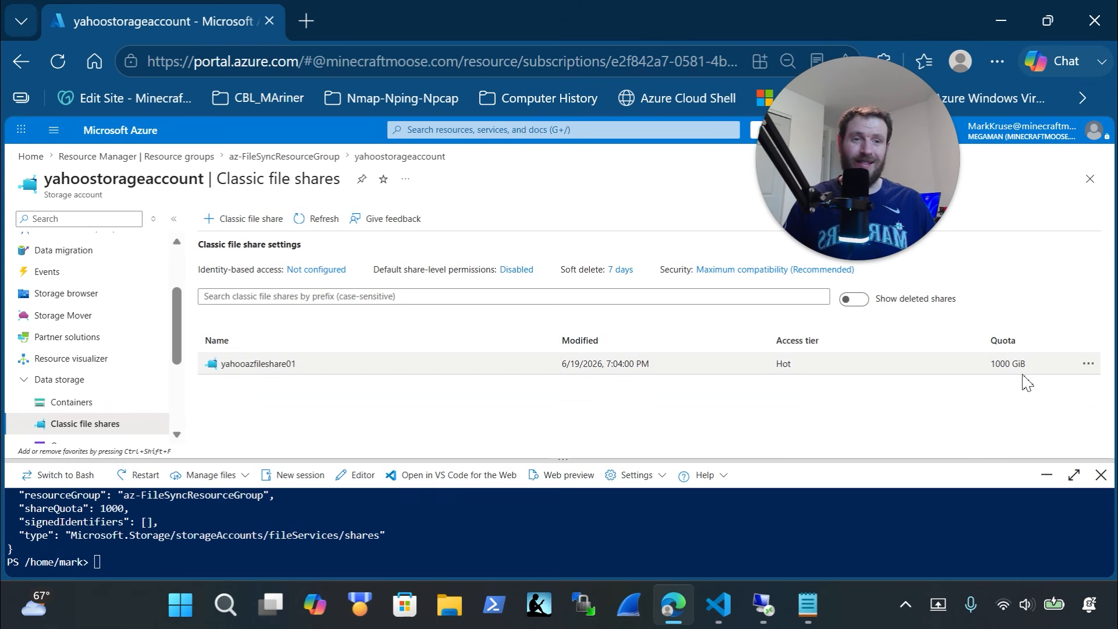
{"action": "left_click_drag", "start_coordinate": [998, 458], "coordinate": [986, 291]}
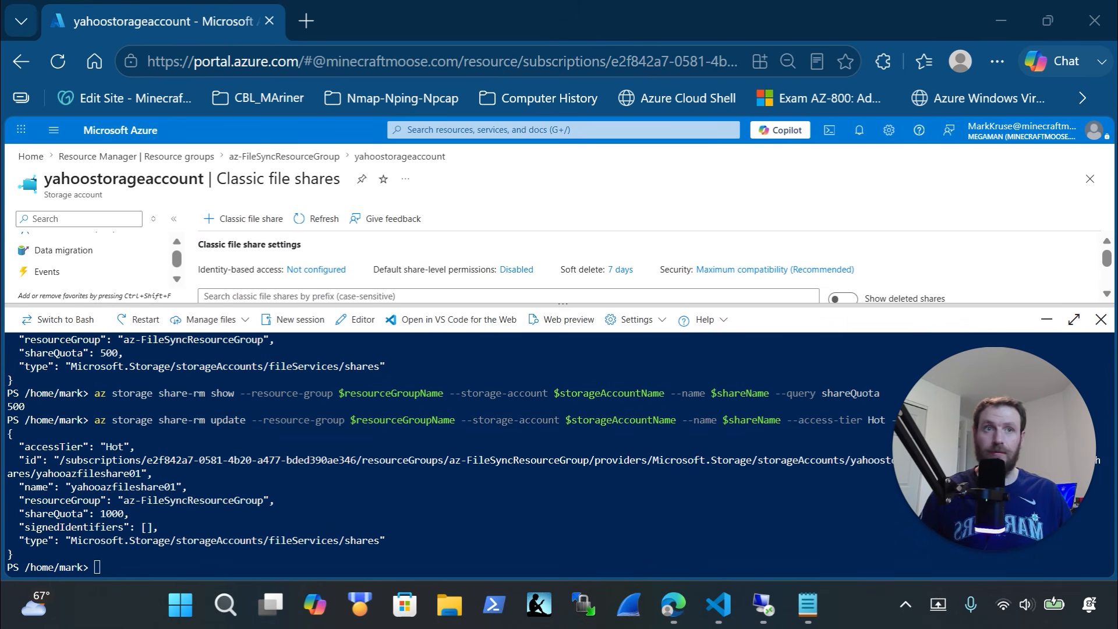
{"action": "key", "text": "alt+Tab"}
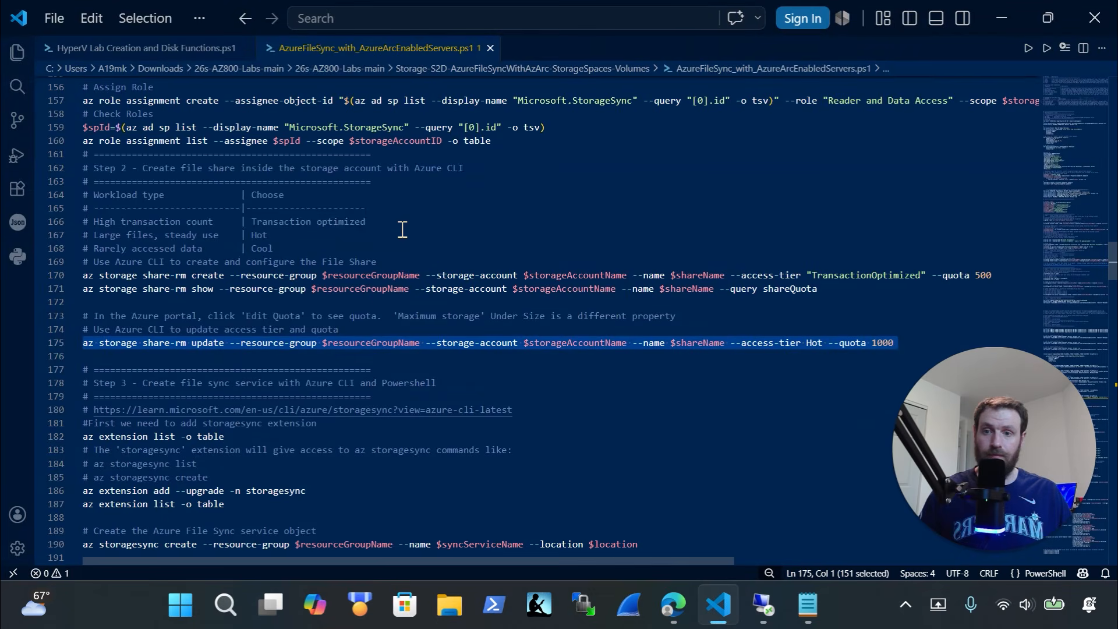
Select the storagesync extension commands on lines 182–187 of the script
{"action": "scroll", "coordinate": [380, 312], "scroll_direction": "down", "scroll_amount": 1}
{"action": "scroll", "coordinate": [380, 311], "scroll_direction": "down", "scroll_amount": 1}
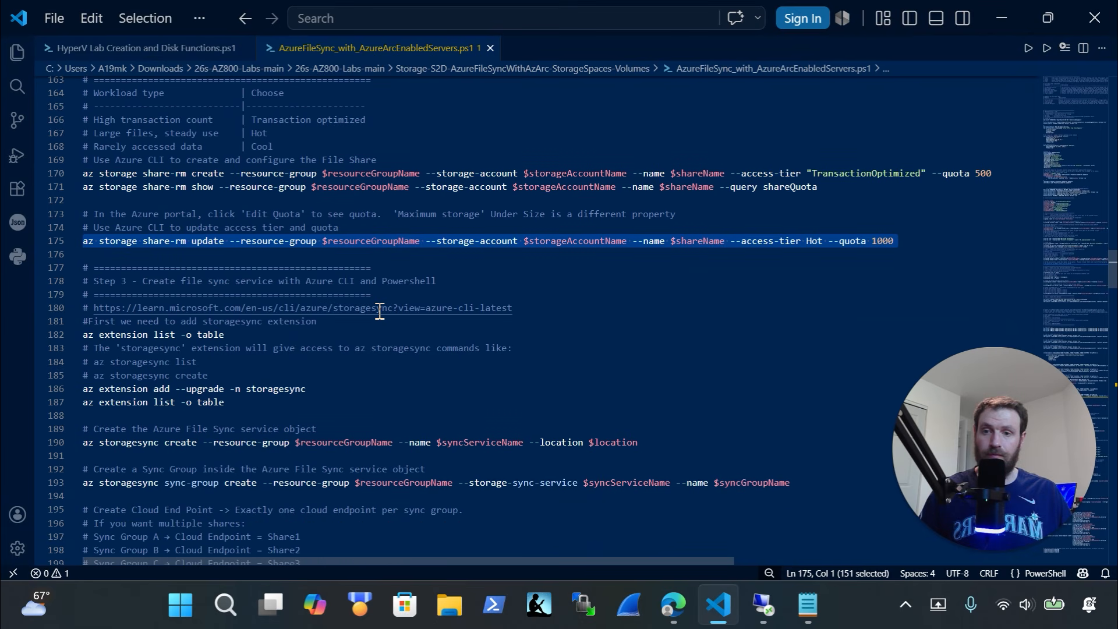
{"action": "scroll", "coordinate": [379, 312], "scroll_direction": "down", "scroll_amount": 1}
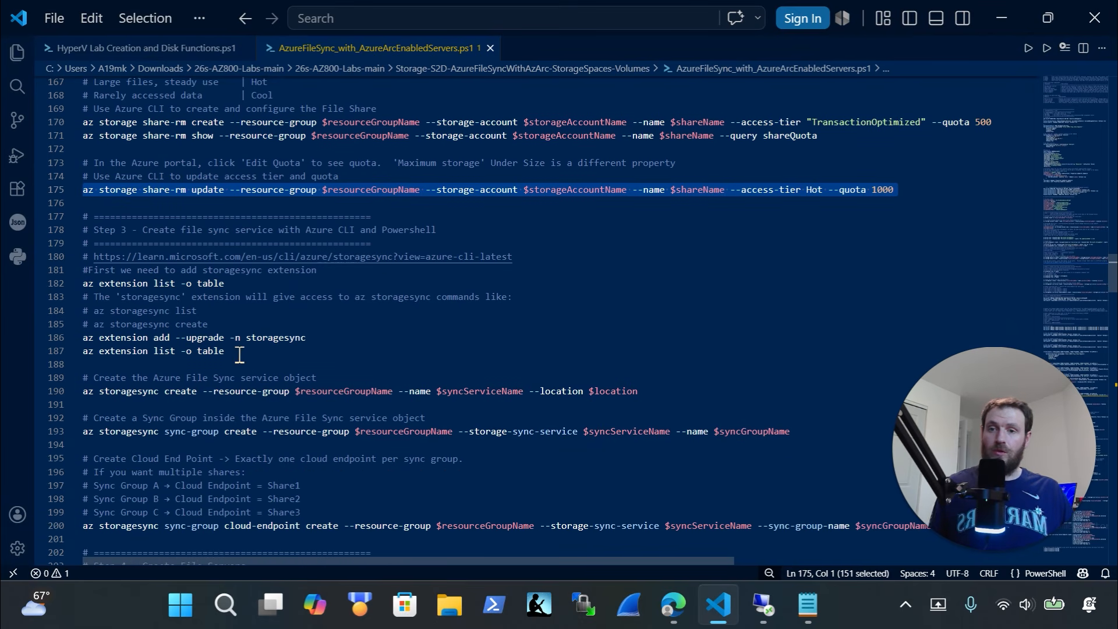
{"action": "left_click_drag", "start_coordinate": [241, 359], "coordinate": [54, 285]}
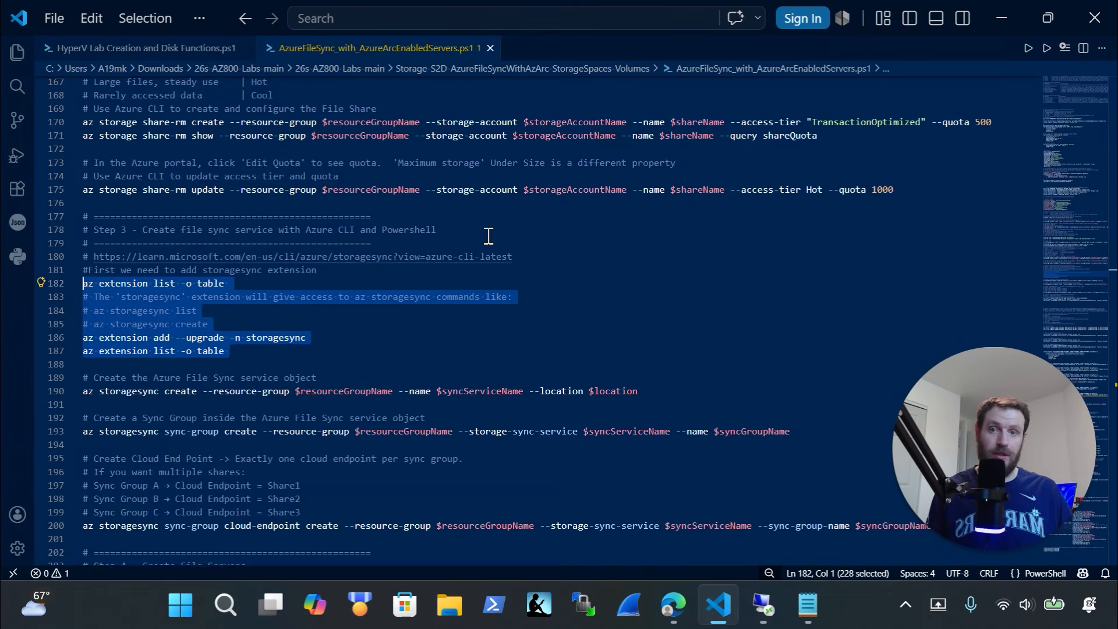
Bring the portal back and enlarge Cloud Shell, showing accessTier Hot and shareQuota 1000
{"action": "left_click", "coordinate": [671, 600]}
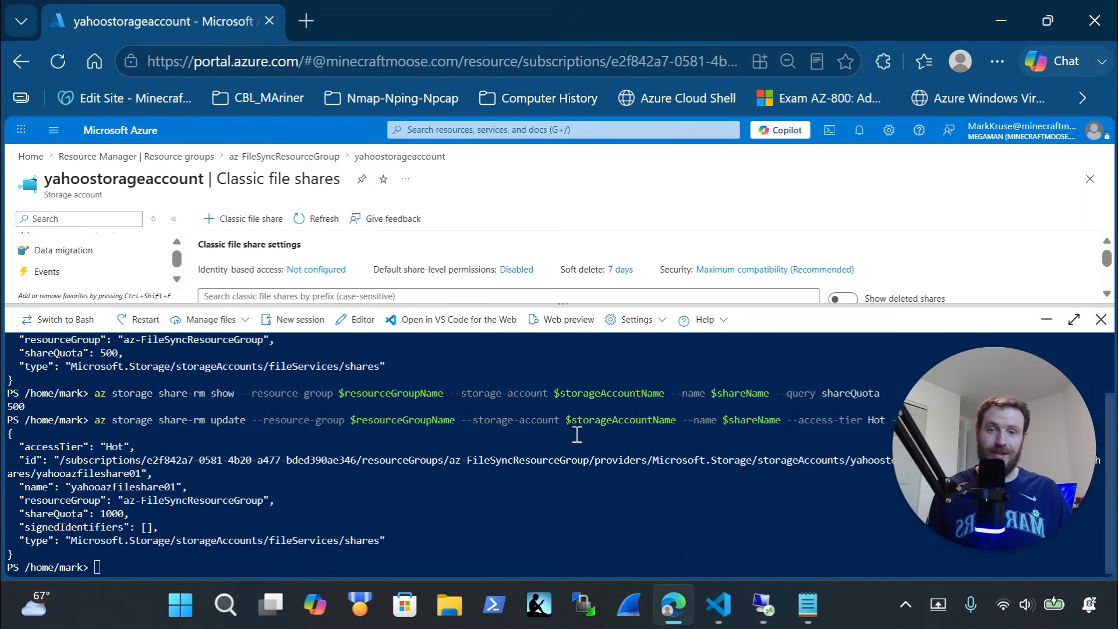
{"action": "left_click_drag", "start_coordinate": [443, 305], "coordinate": [445, 170]}
{"action": "left_click", "coordinate": [468, 463]}
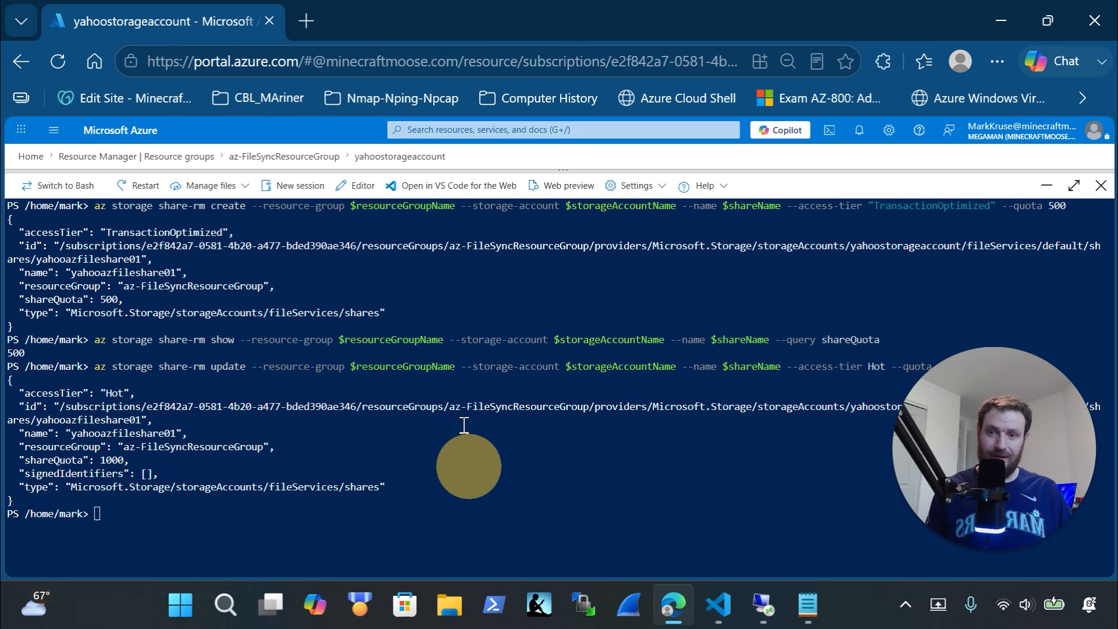
Clear Cloud Shell, run the pasted storagesync extension commands, and confirm version 1.0.1 is listed with ml and ssh
{"action": "type", "text": "clear"}
{"action": "key", "text": "Return"}
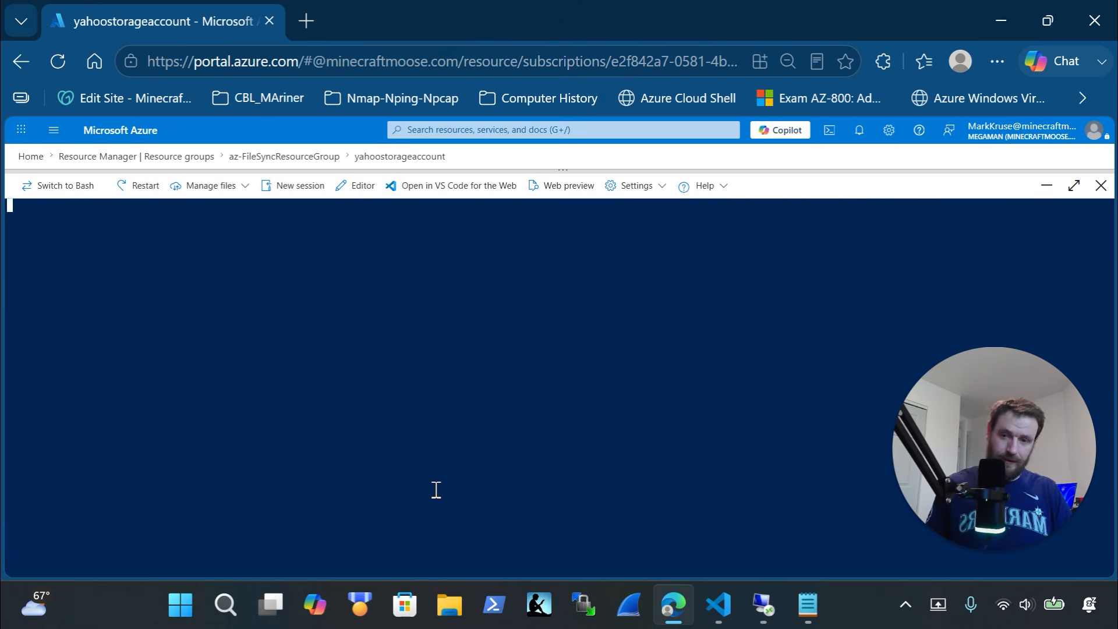
{"action": "right_click", "coordinate": [435, 464]}
{"action": "left_click", "coordinate": [497, 301]}
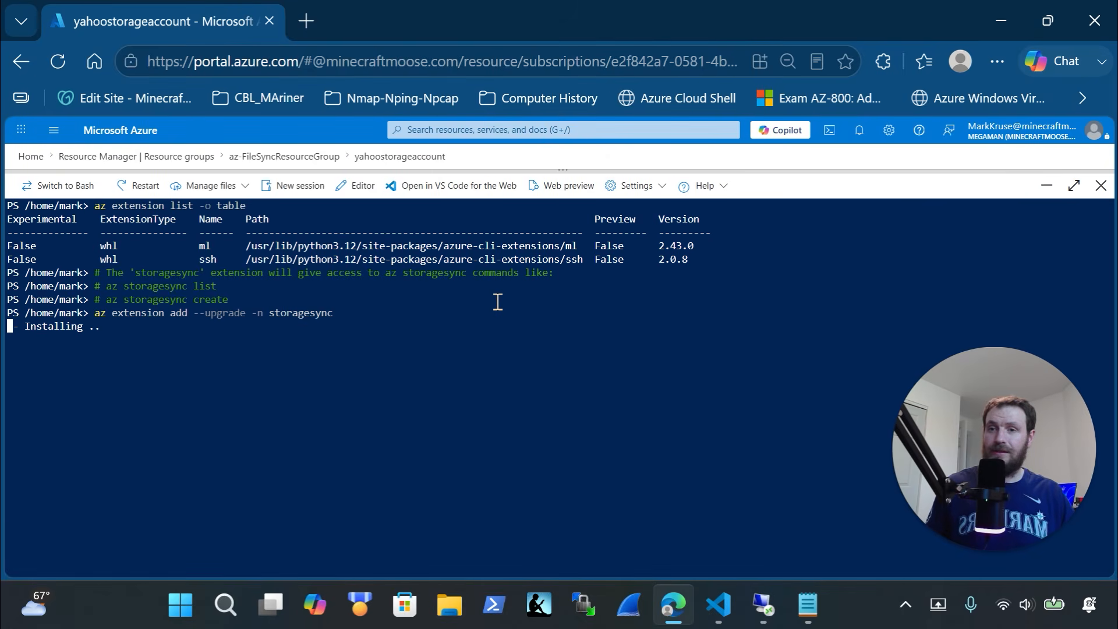
{"action": "left_click_drag", "start_coordinate": [623, 259], "coordinate": [66, 247]}
{"action": "left_click", "coordinate": [363, 380]}
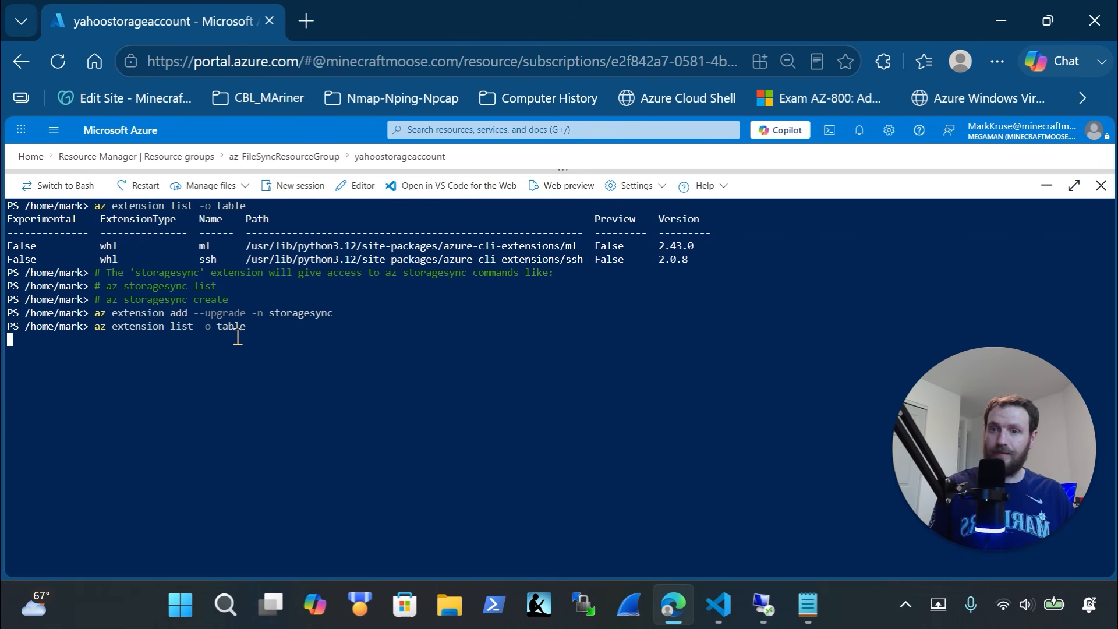
{"action": "left_click_drag", "start_coordinate": [362, 314], "coordinate": [19, 314]}
{"action": "left_click_drag", "start_coordinate": [589, 393], "coordinate": [11, 395]}
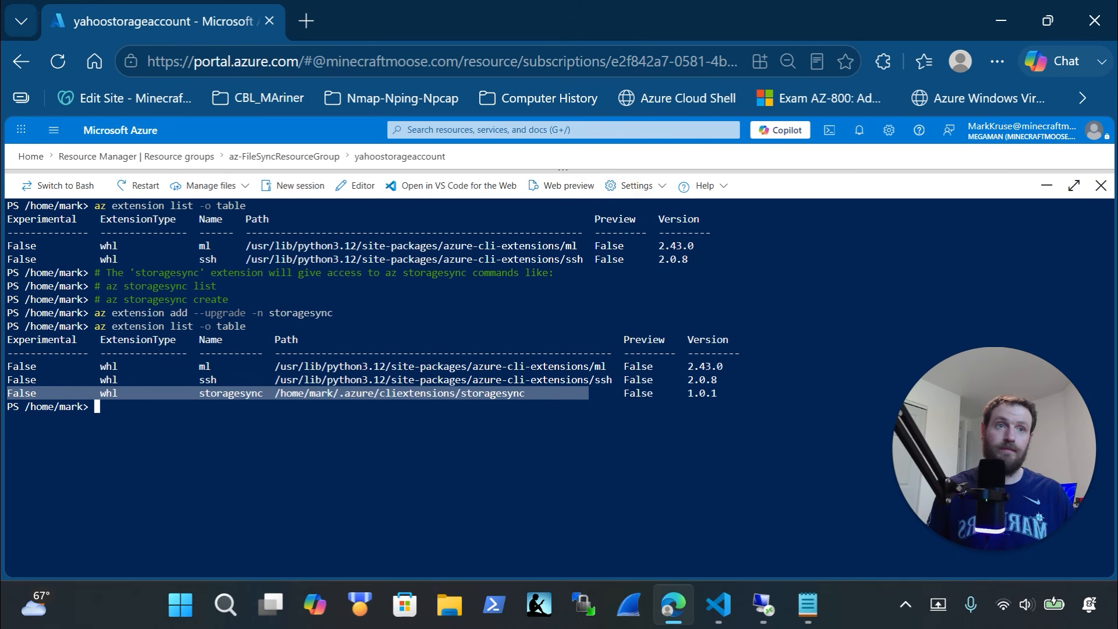
{"action": "key", "text": "alt+Tab"}
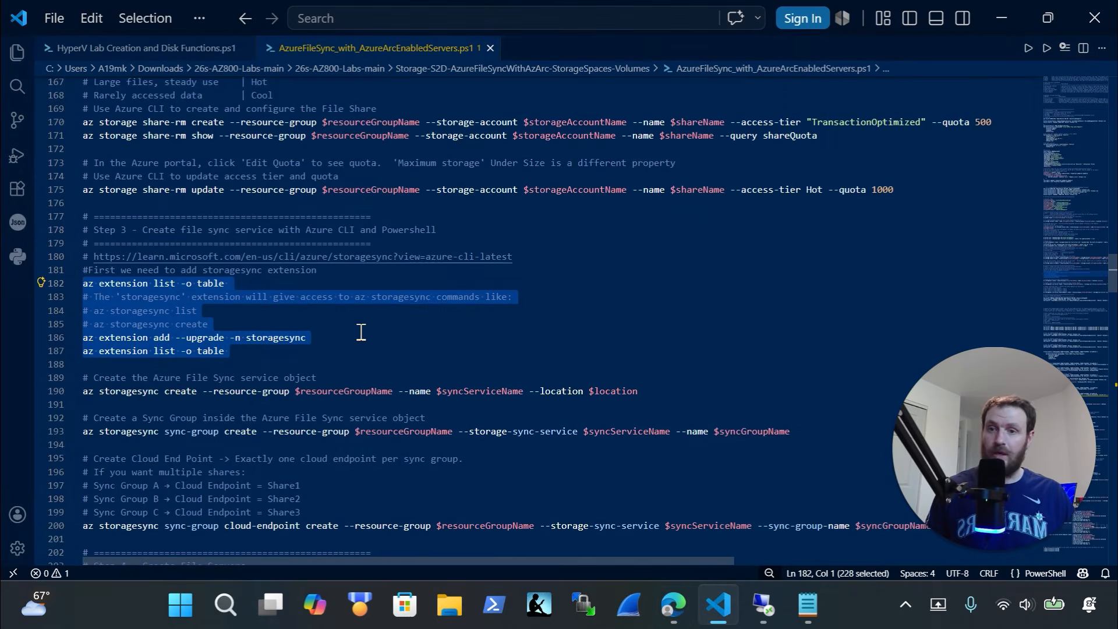
Select the az storagesync create command on line 190 of the script
{"action": "scroll", "coordinate": [362, 331], "scroll_direction": "down", "scroll_amount": 1}
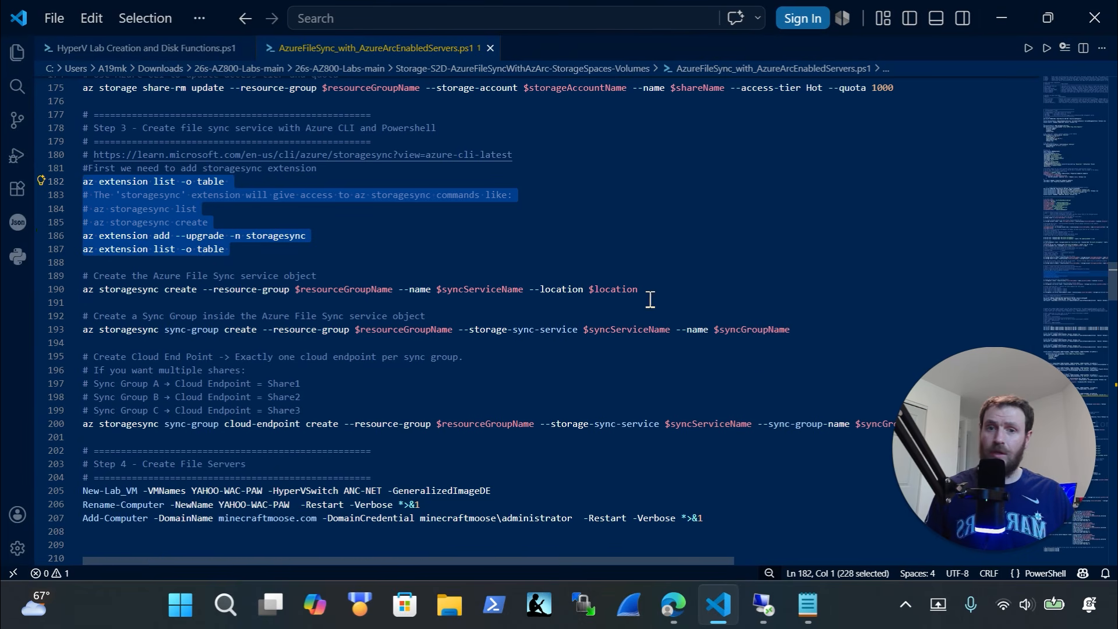
{"action": "left_click_drag", "start_coordinate": [676, 289], "coordinate": [53, 287]}
{"action": "key", "text": "super+c"}
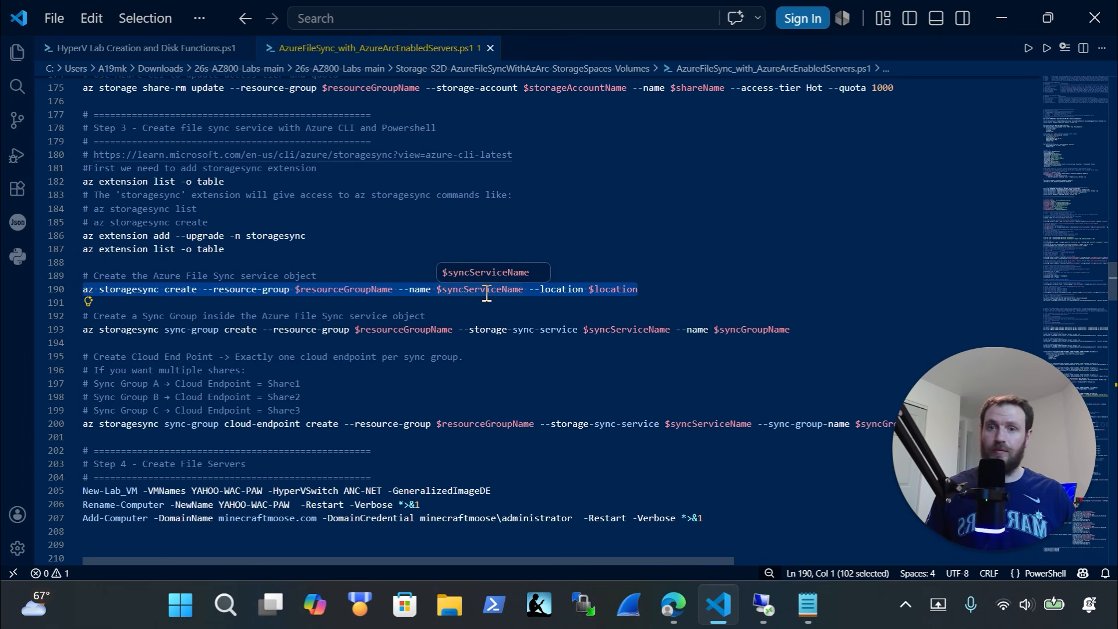
{"action": "scroll", "coordinate": [487, 294], "scroll_direction": "up", "scroll_amount": 10}
{"action": "scroll", "coordinate": [432, 285], "scroll_direction": "down", "scroll_amount": 7}
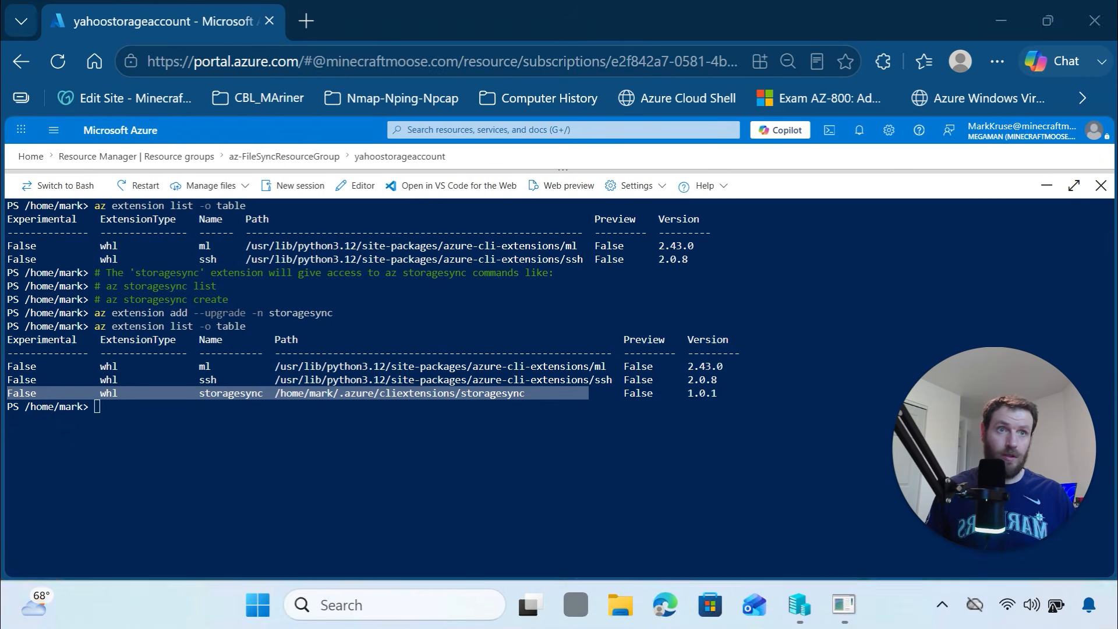
Run the az storagesync create command, then refresh az-FileSyncResourceGroup to find yahooFileSyncService
{"action": "right_click", "coordinate": [551, 455]}
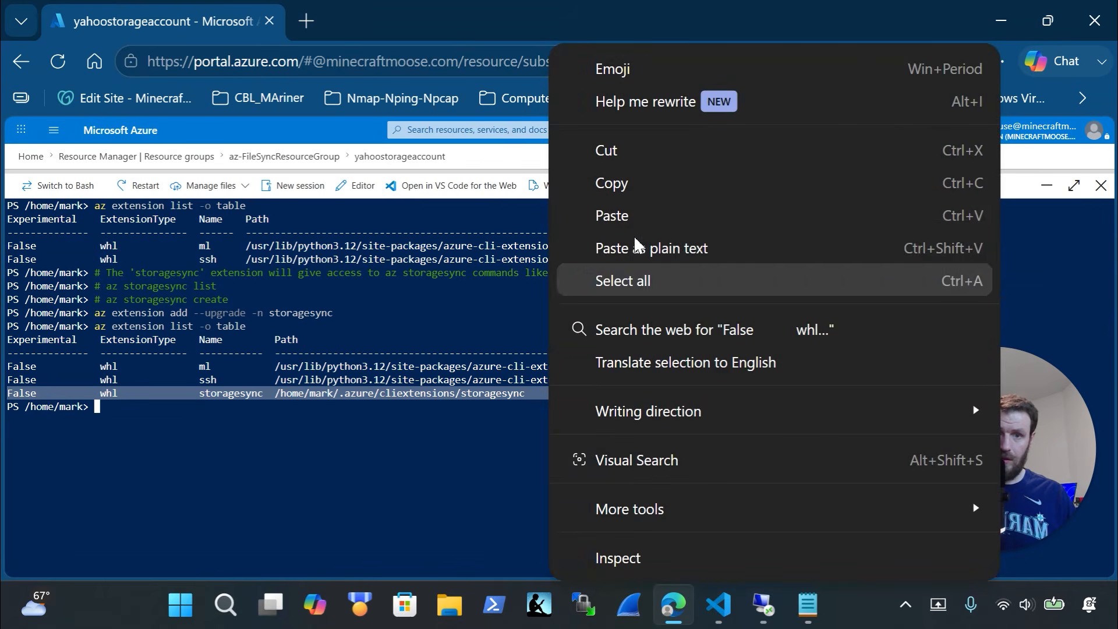
{"action": "left_click", "coordinate": [606, 217]}
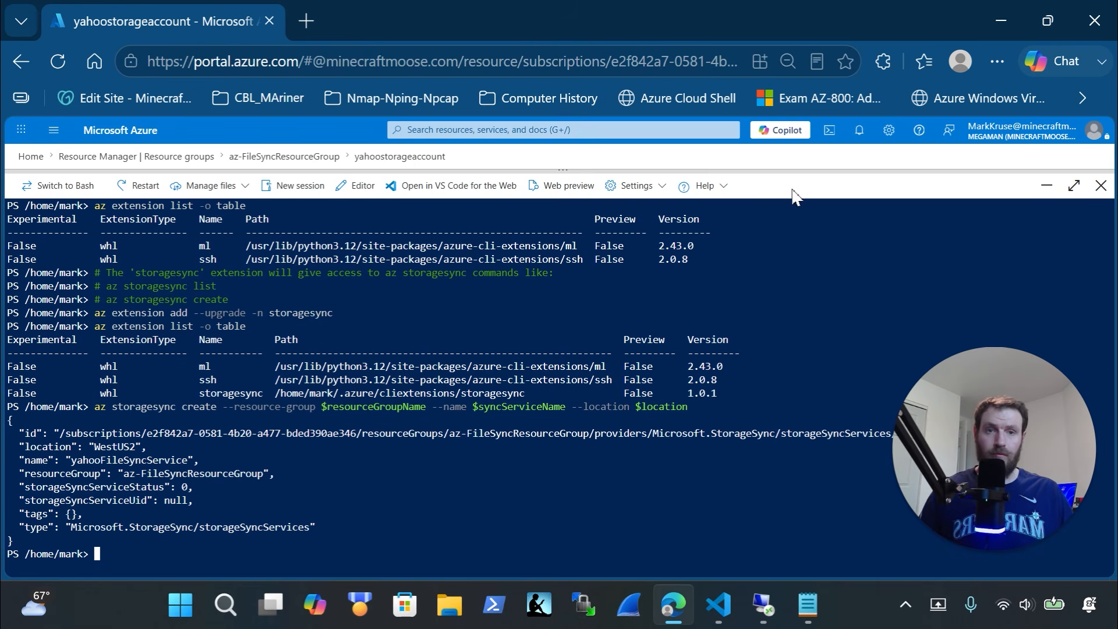
{"action": "left_click_drag", "start_coordinate": [794, 182], "coordinate": [789, 431]}
{"action": "left_click", "coordinate": [281, 156]}
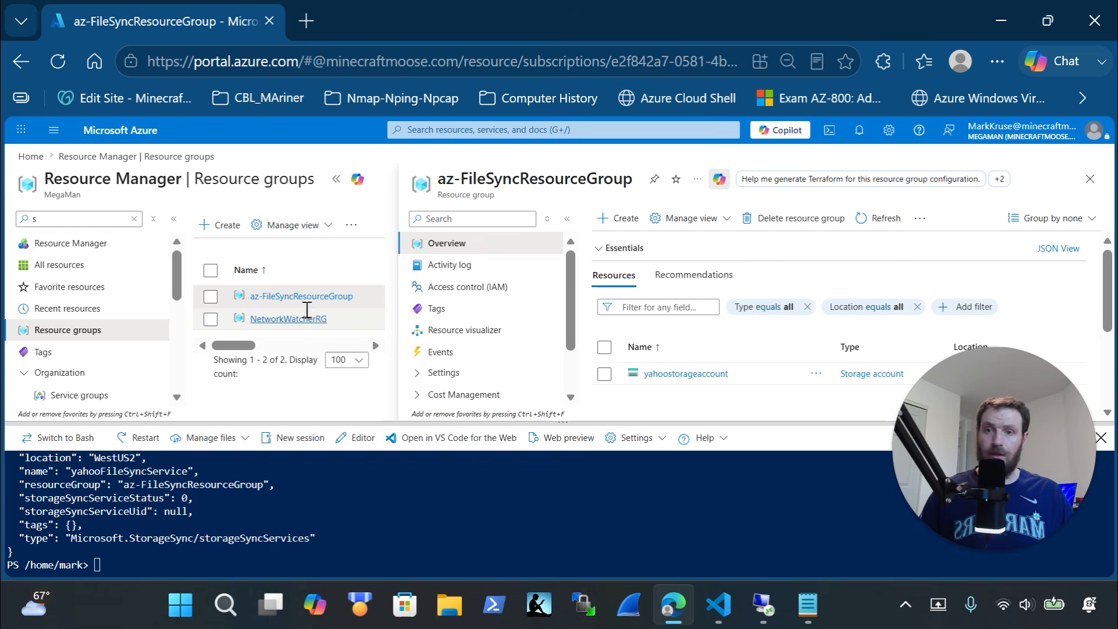
{"action": "left_click", "coordinate": [878, 219]}
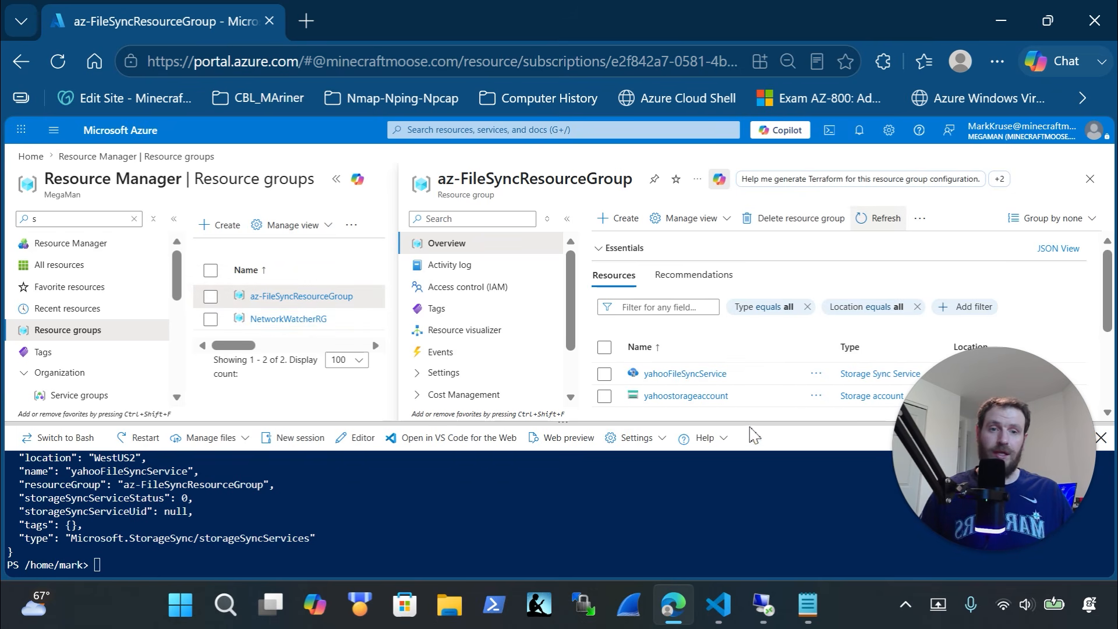
{"action": "left_click_drag", "start_coordinate": [751, 425], "coordinate": [748, 473]}
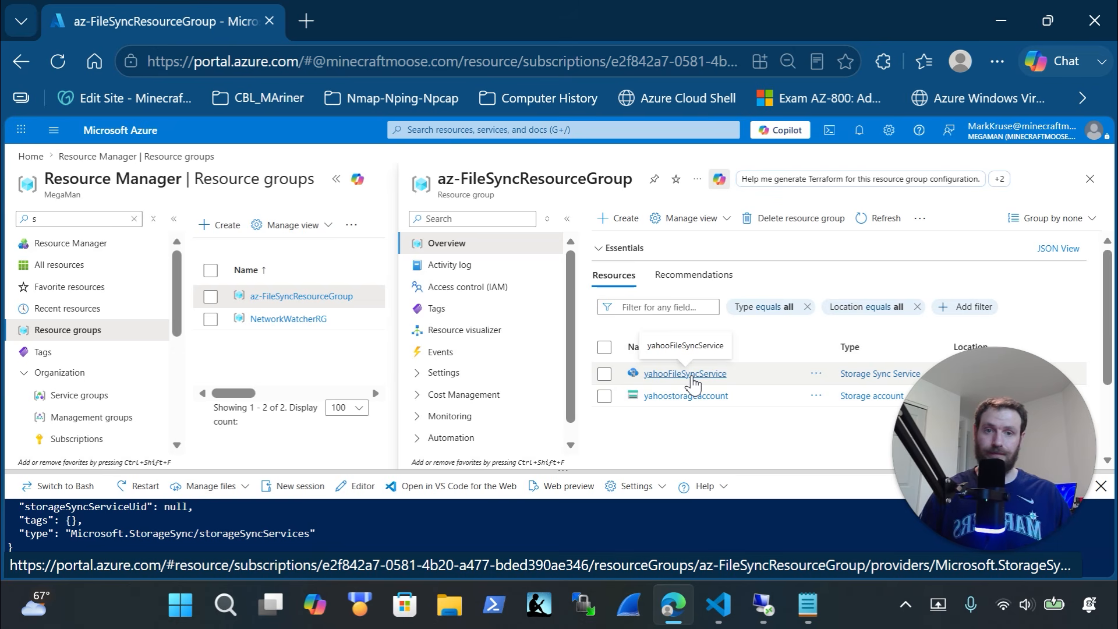
{"action": "key", "text": "alt+Tab"}
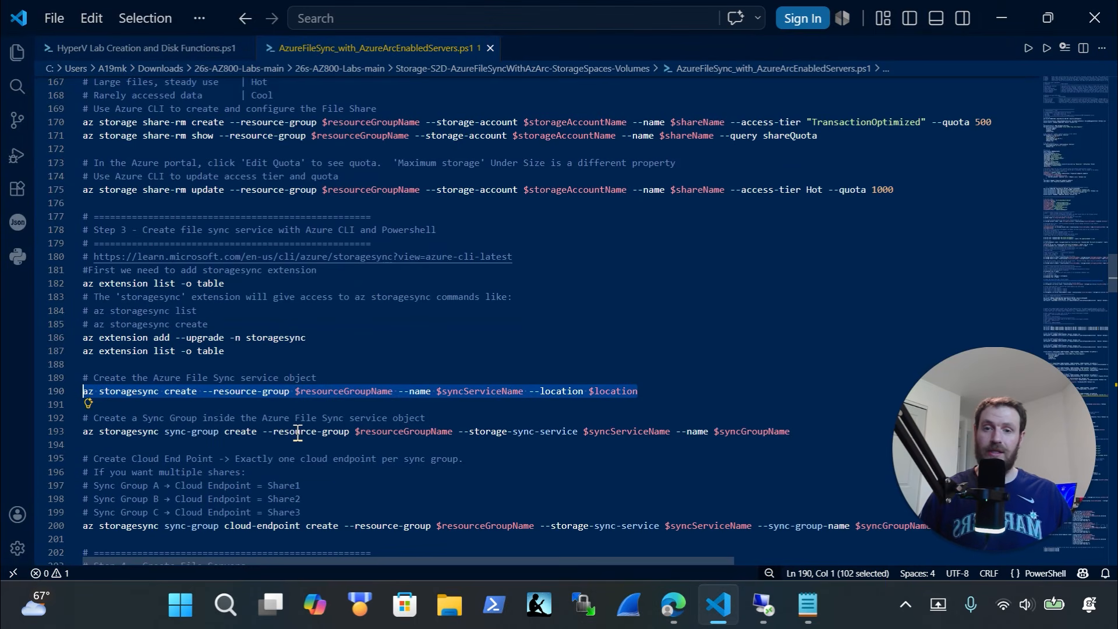
Scroll to the script's sync-group step and check the running FILESYNC machines in Hyper-V Manager
{"action": "scroll", "coordinate": [297, 432], "scroll_direction": "down", "scroll_amount": 2}
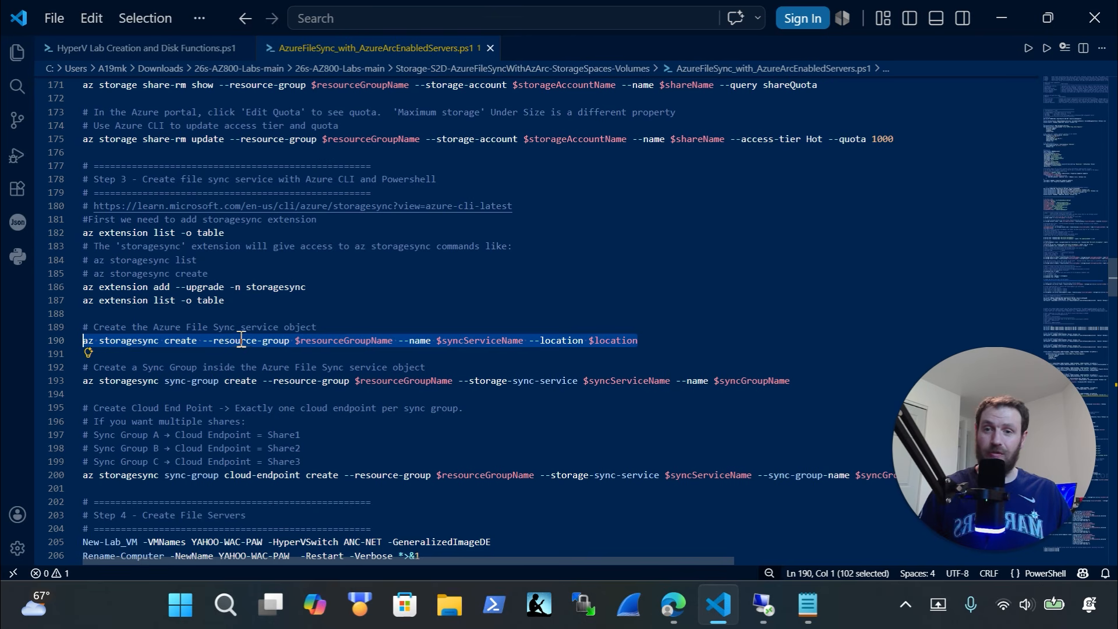
{"action": "left_click", "coordinate": [762, 606]}
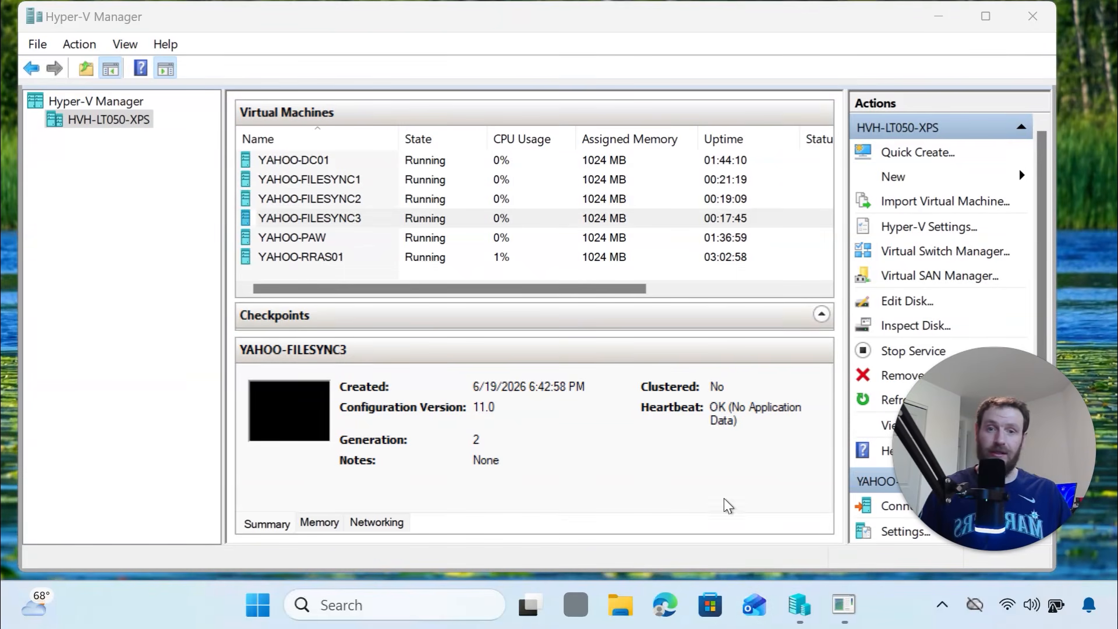
{"action": "left_click", "coordinate": [799, 607]}
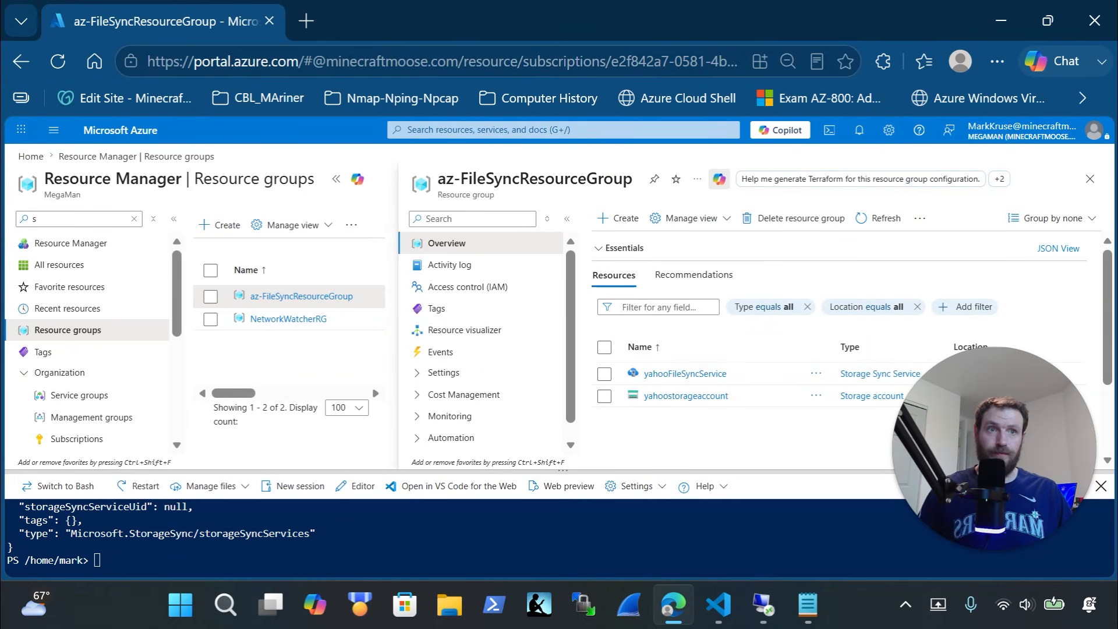
Open yahooFileSyncService and view its Sync groups list under Sync settings
{"action": "left_click", "coordinate": [704, 375]}
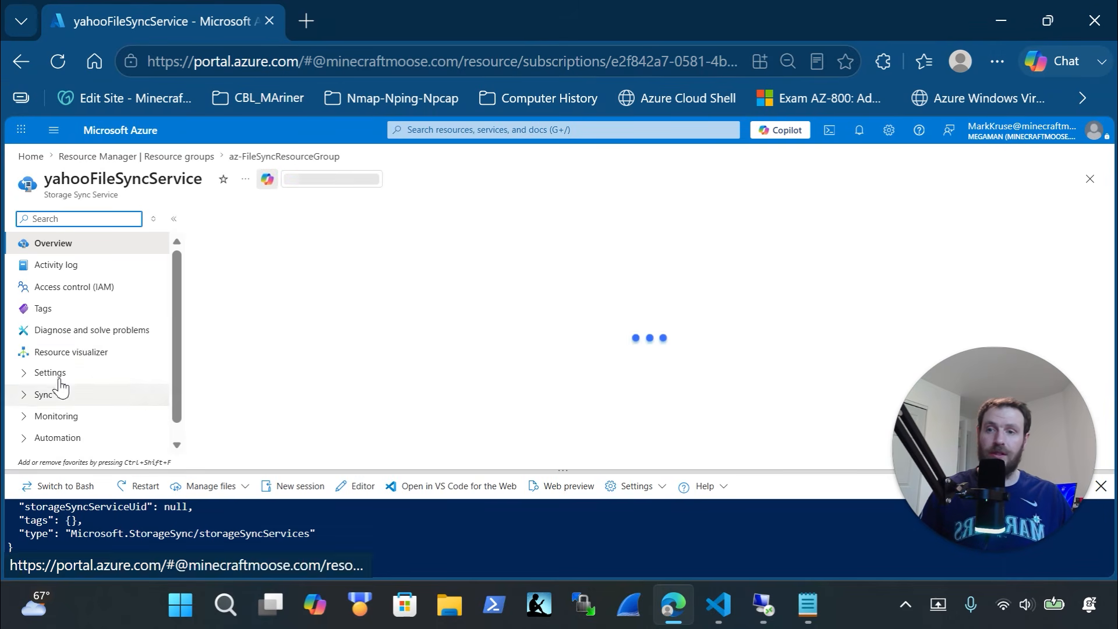
{"action": "left_click", "coordinate": [63, 379]}
{"action": "scroll", "coordinate": [87, 410], "scroll_direction": "down", "scroll_amount": 2}
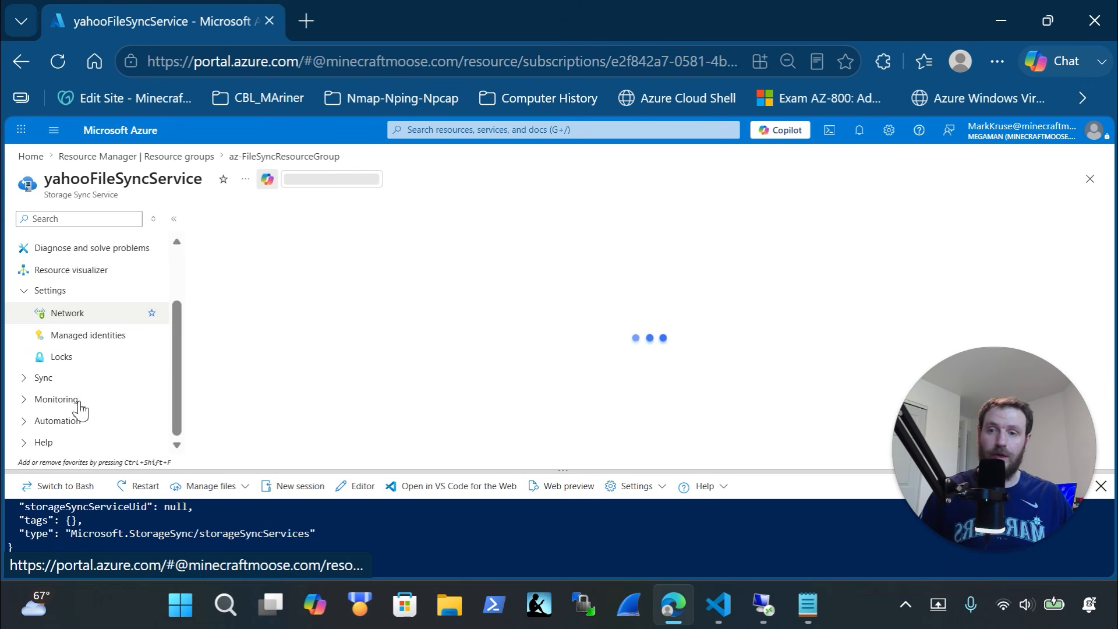
{"action": "left_click", "coordinate": [67, 381]}
{"action": "scroll", "coordinate": [92, 380], "scroll_direction": "down", "scroll_amount": 1}
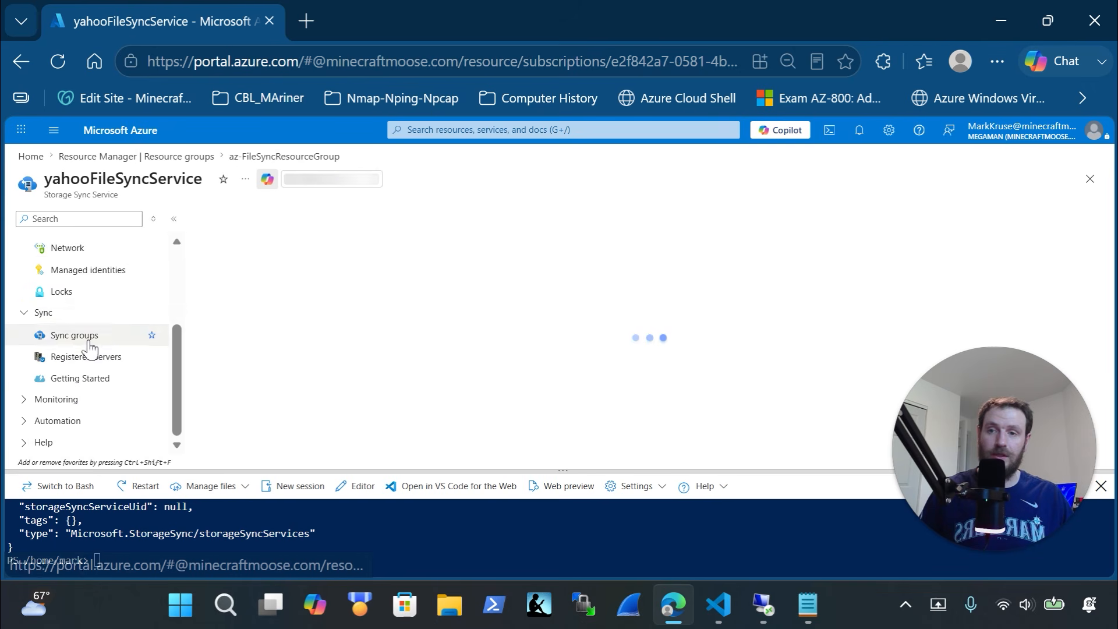
{"action": "left_click", "coordinate": [90, 347]}
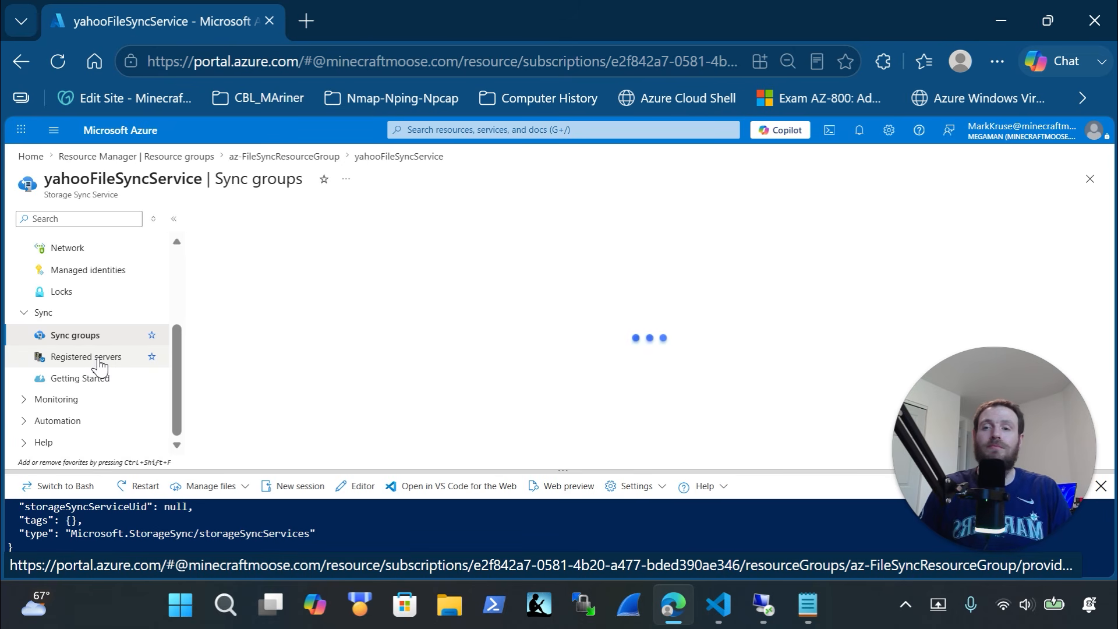
Compare the empty Registered servers and Sync groups lists, ending on Sync groups
{"action": "left_click", "coordinate": [100, 364]}
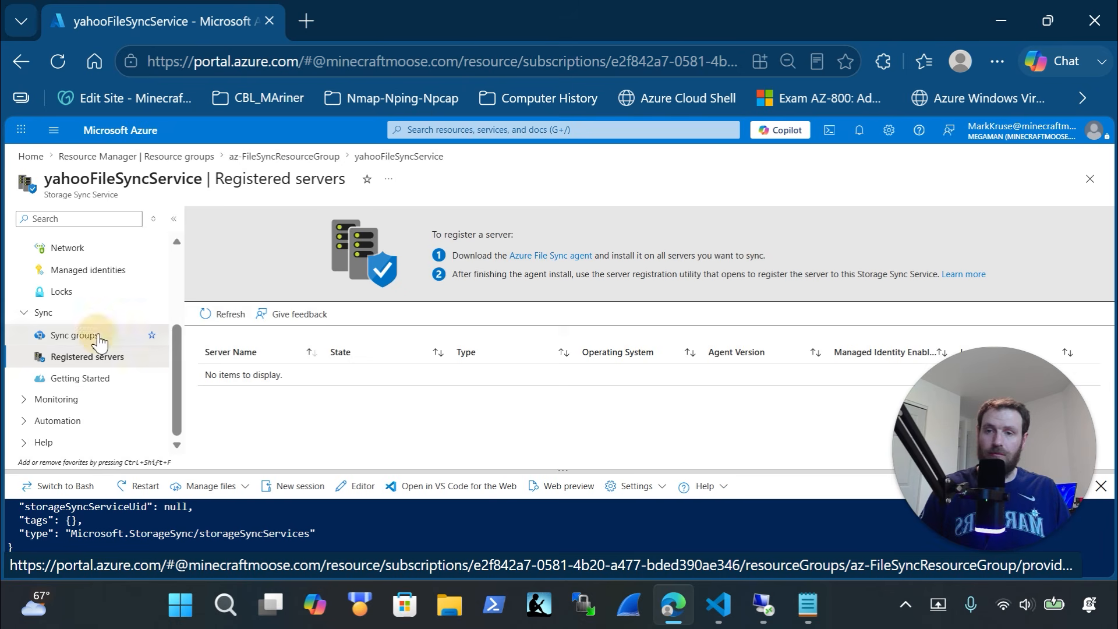
{"action": "left_click", "coordinate": [96, 336]}
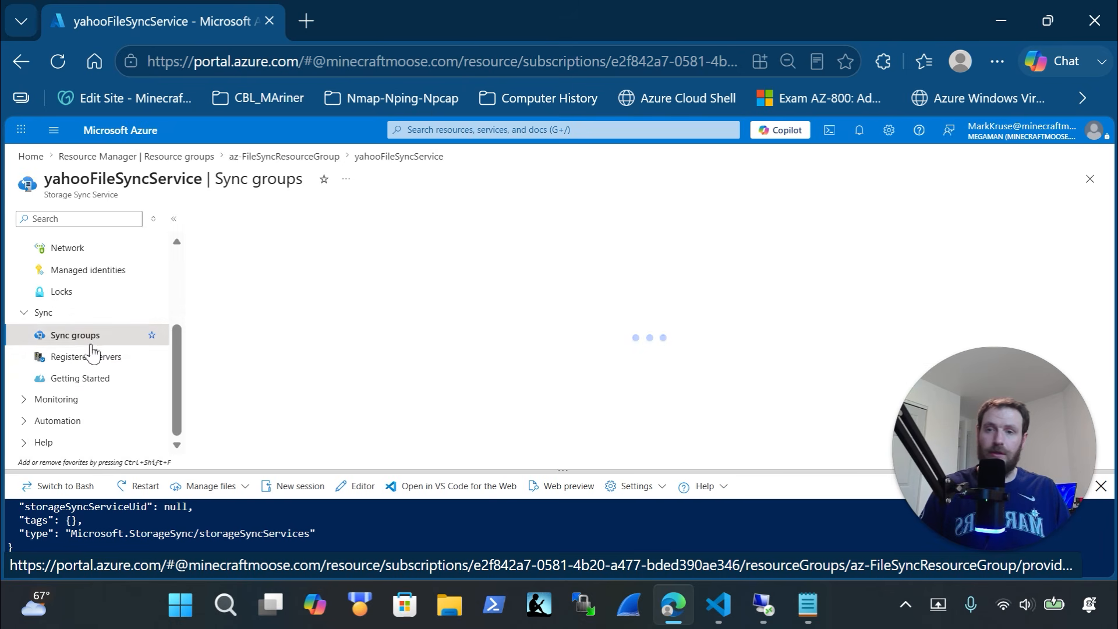
{"action": "left_click", "coordinate": [96, 356]}
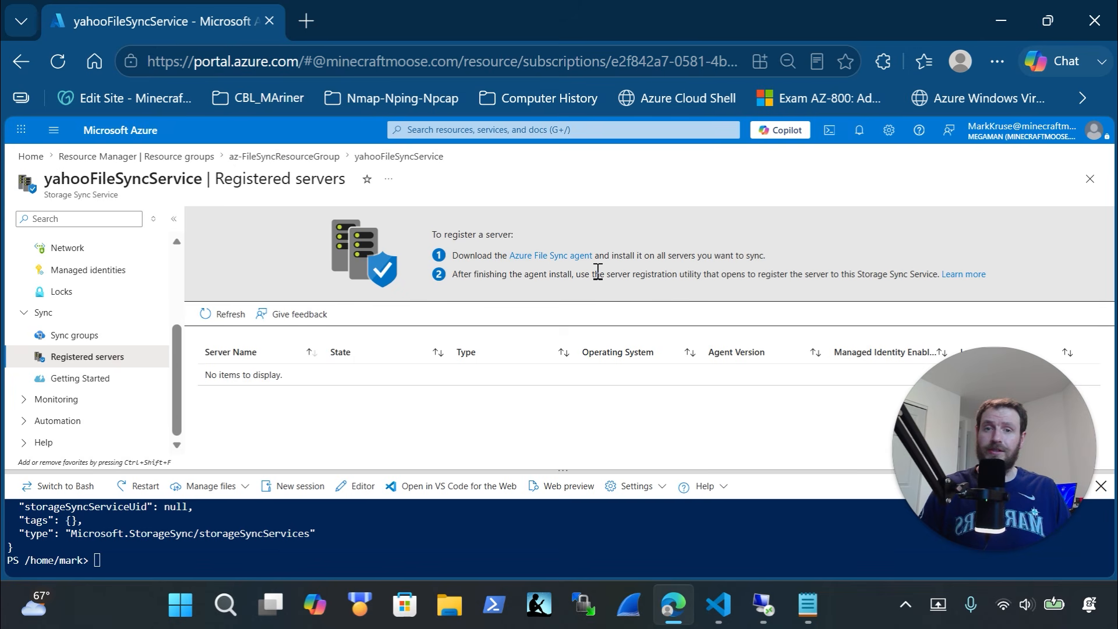
{"action": "left_click", "coordinate": [80, 347]}
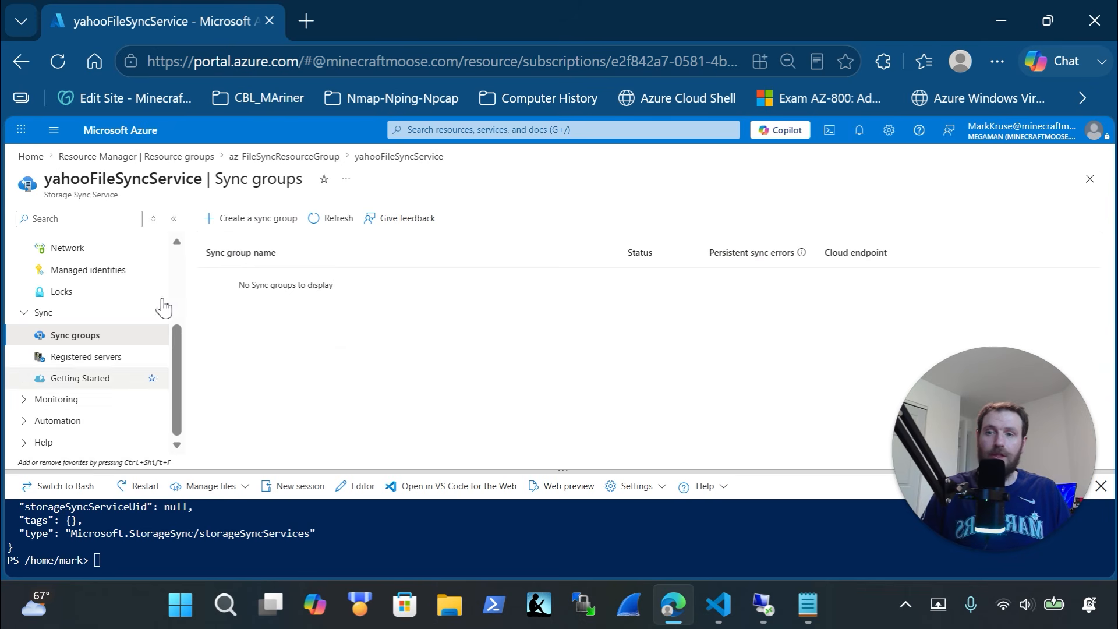
{"action": "left_click", "coordinate": [93, 357]}
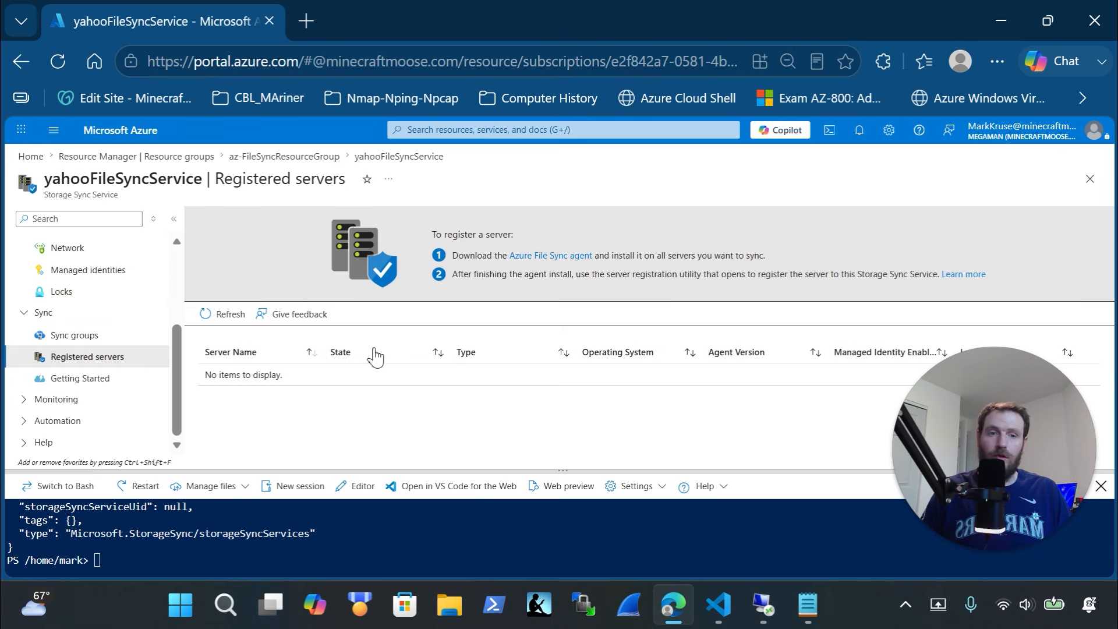
{"action": "left_click", "coordinate": [108, 336]}
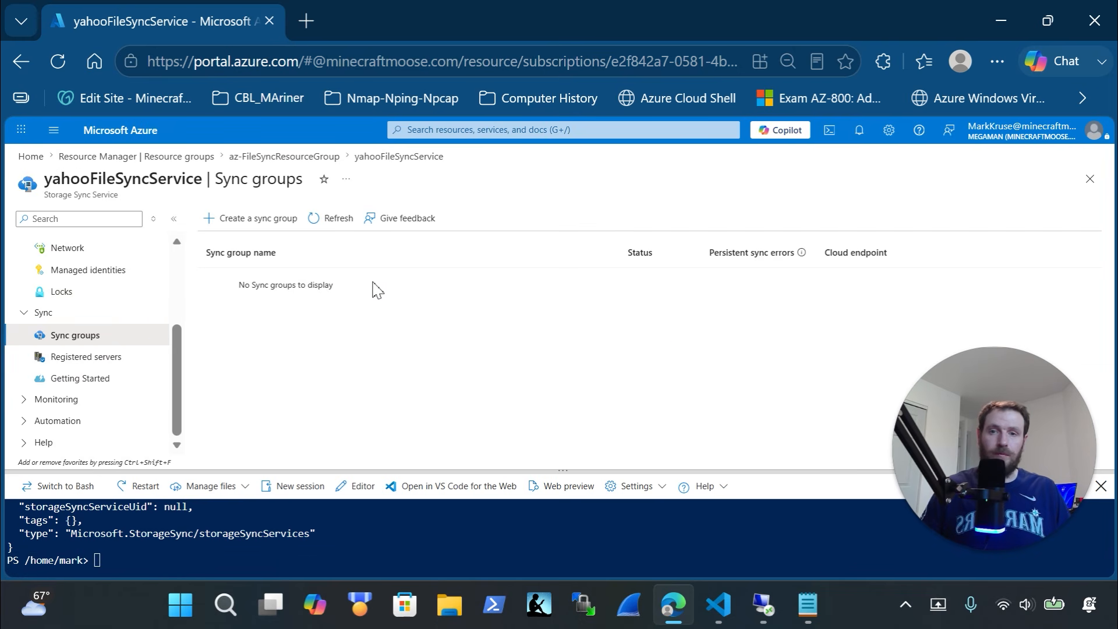
{"action": "key", "text": "alt+Tab"}
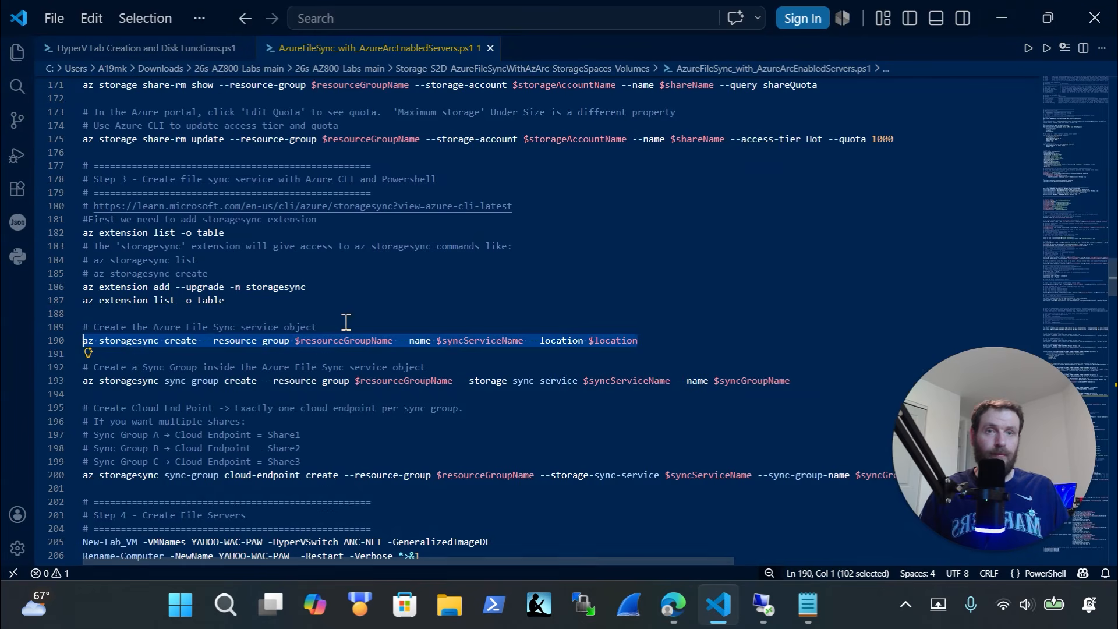
Select the sync-group create command on line 193 and glance at Hyper-V Manager
{"action": "left_click_drag", "start_coordinate": [177, 394], "coordinate": [79, 385]}
{"action": "key", "text": "super+c"}
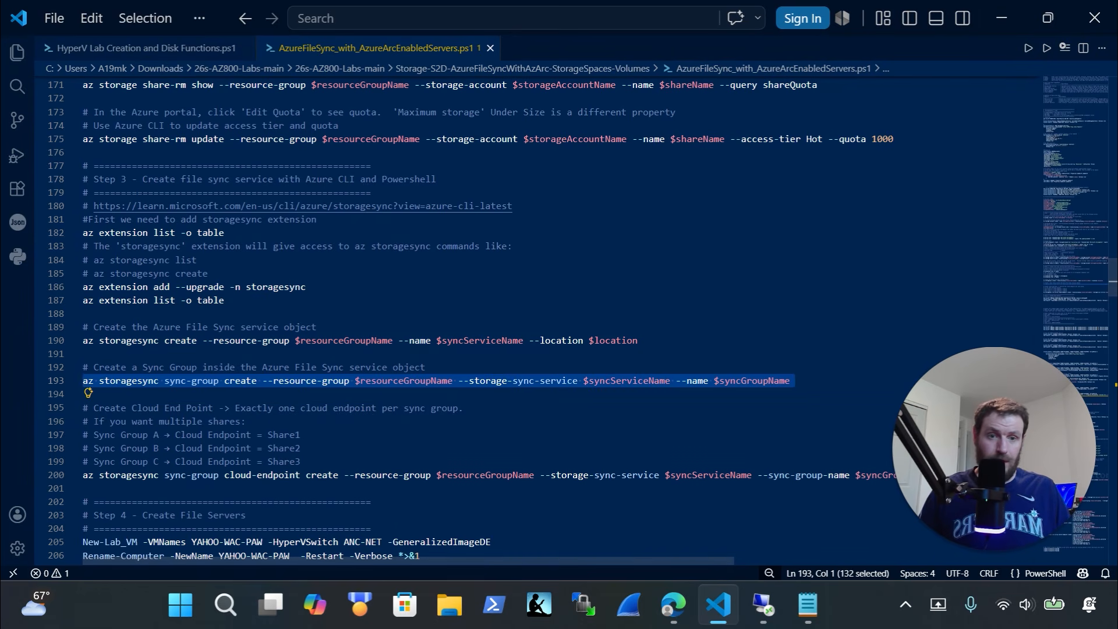
{"action": "left_click", "coordinate": [764, 606]}
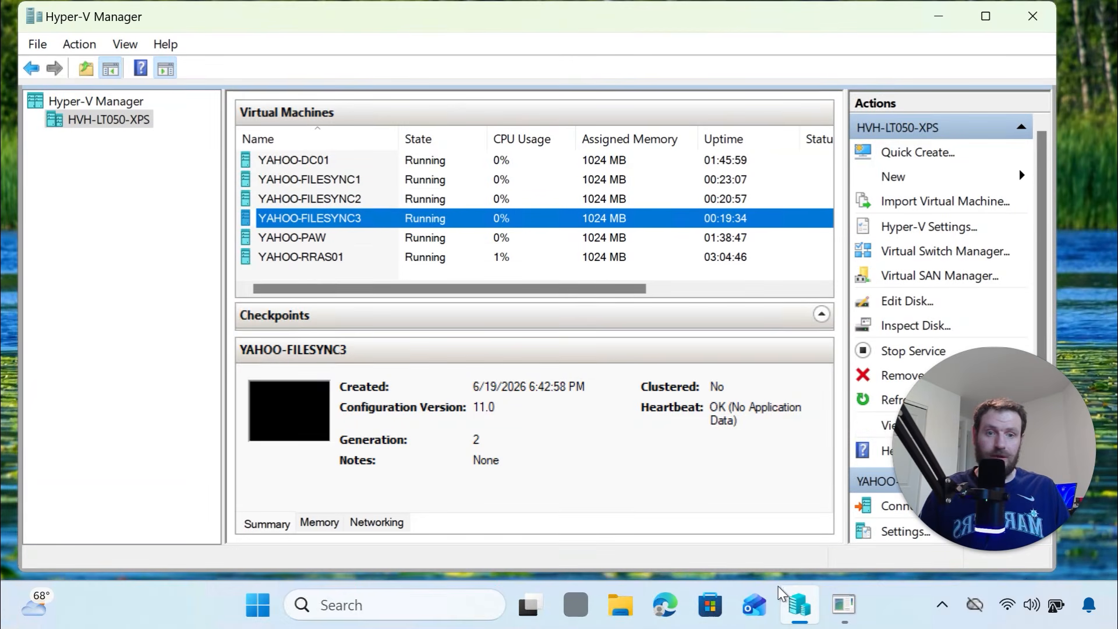
{"action": "mouse_move", "coordinate": [780, 609]}
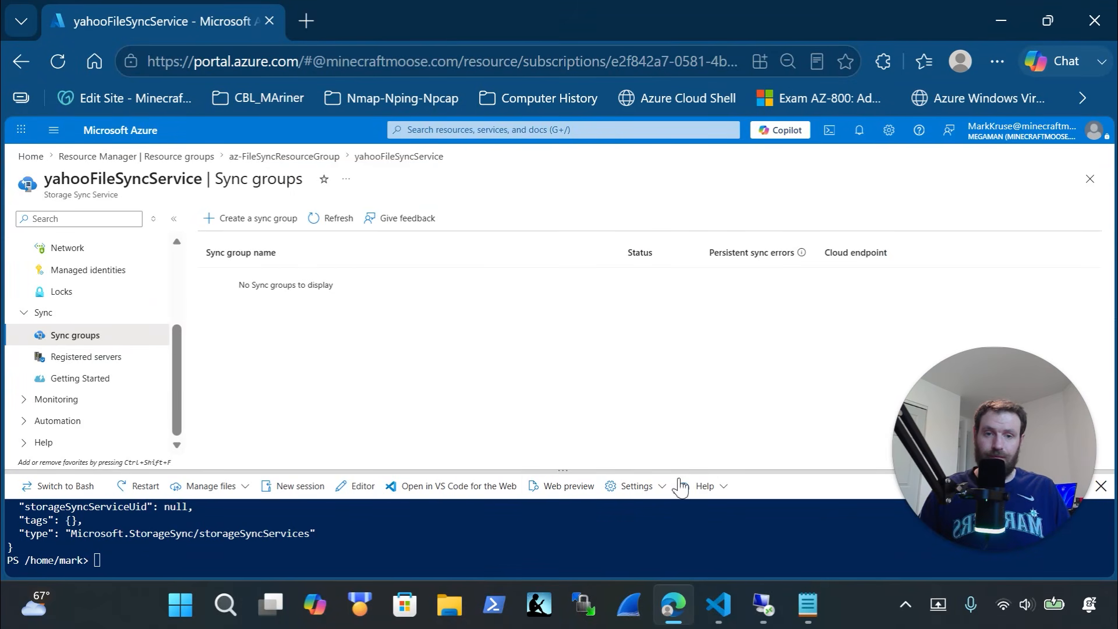
Run the pasted az storagesync sync-group create command, then refresh until yahooSyncGroup shows Healthy
{"action": "left_click_drag", "start_coordinate": [679, 469], "coordinate": [657, 204]}
{"action": "right_click", "coordinate": [424, 540]}
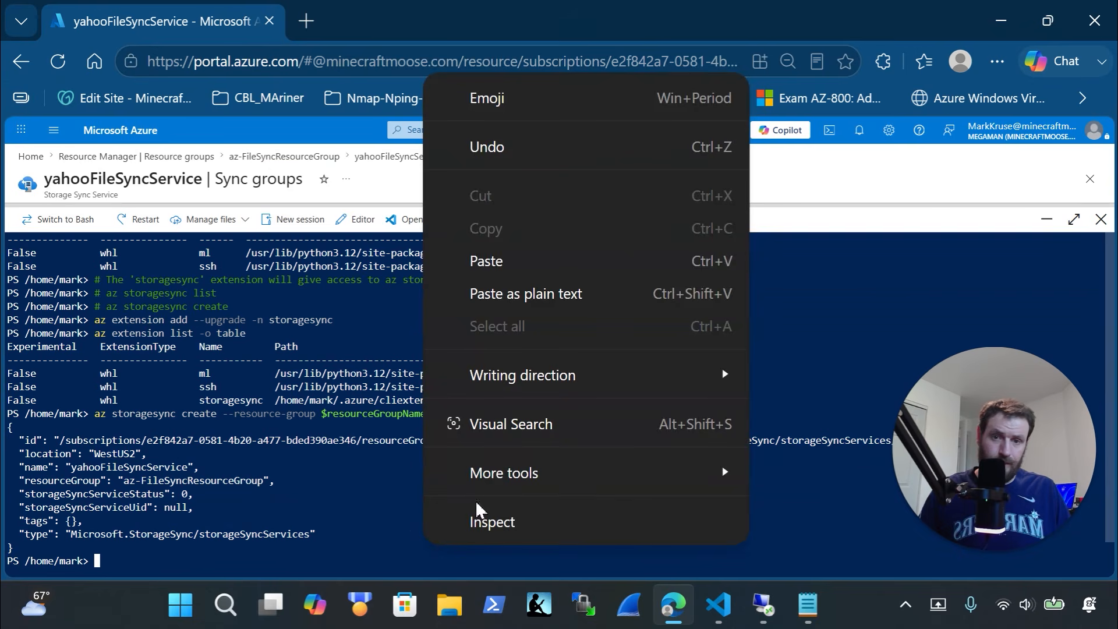
{"action": "left_click", "coordinate": [541, 257]}
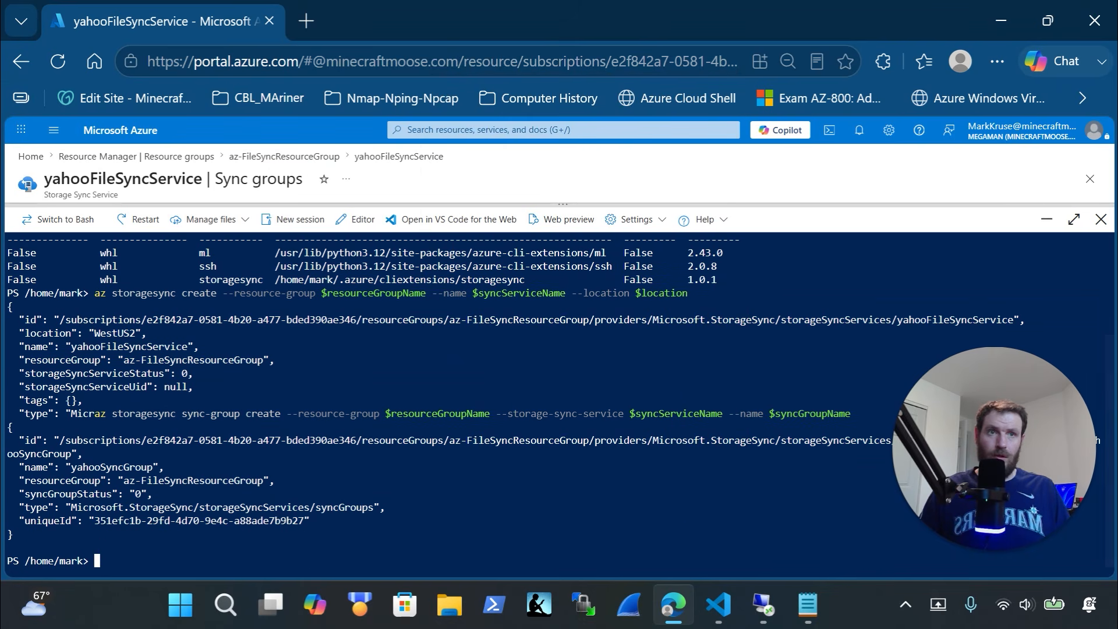
{"action": "left_click_drag", "start_coordinate": [687, 220], "coordinate": [726, 456]}
{"action": "left_click", "coordinate": [337, 220]}
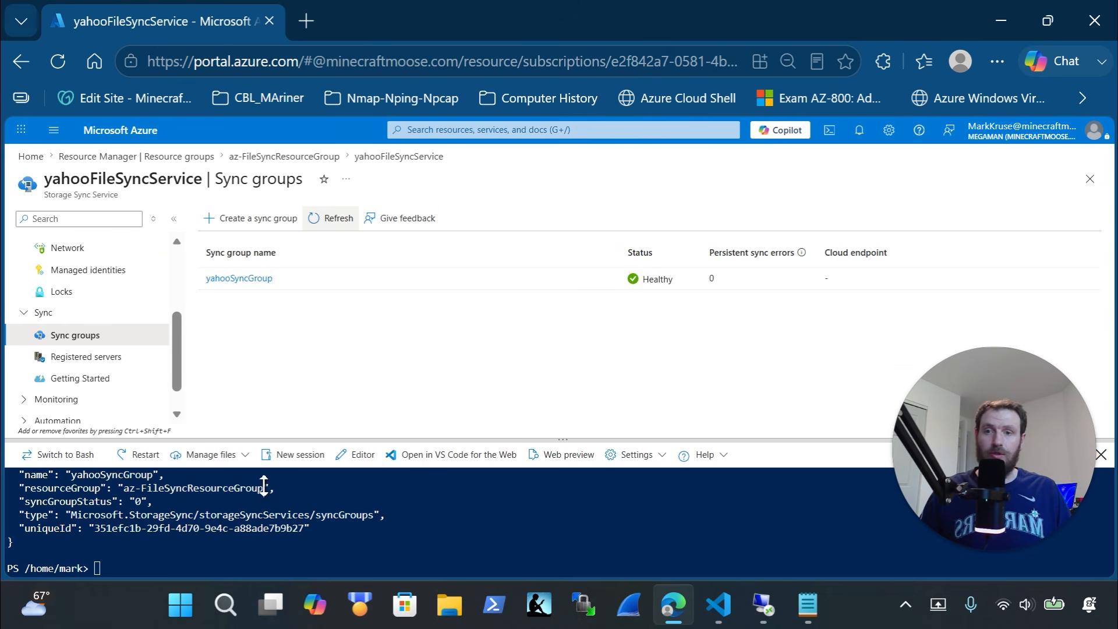
Open the yahooSyncGroup overview and start adding a cloud endpoint
{"action": "left_click", "coordinate": [242, 278]}
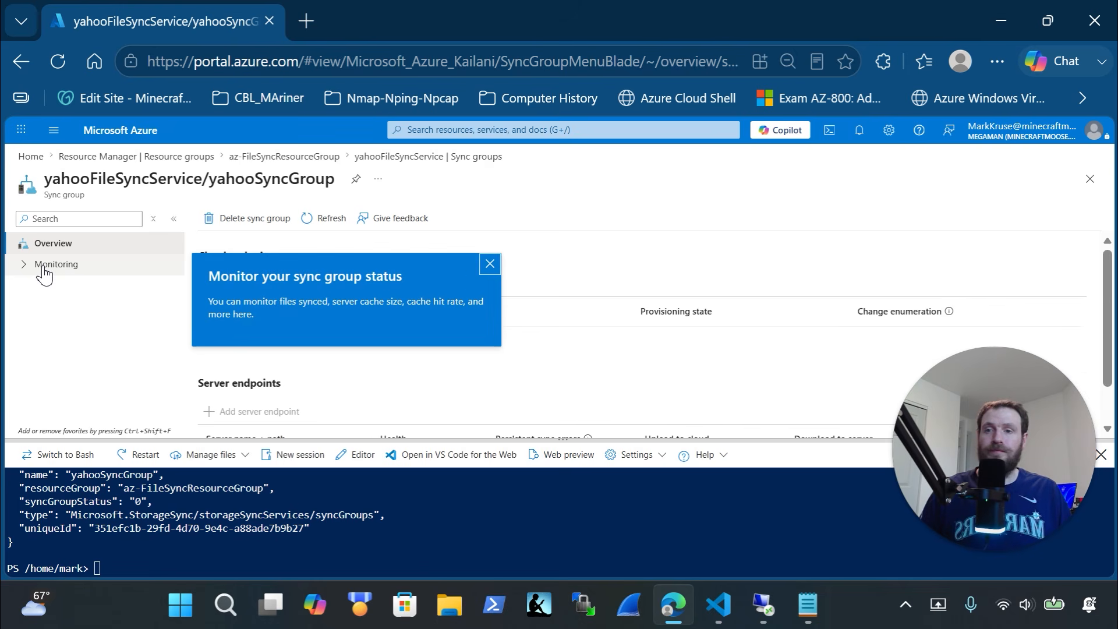
{"action": "left_click", "coordinate": [490, 265]}
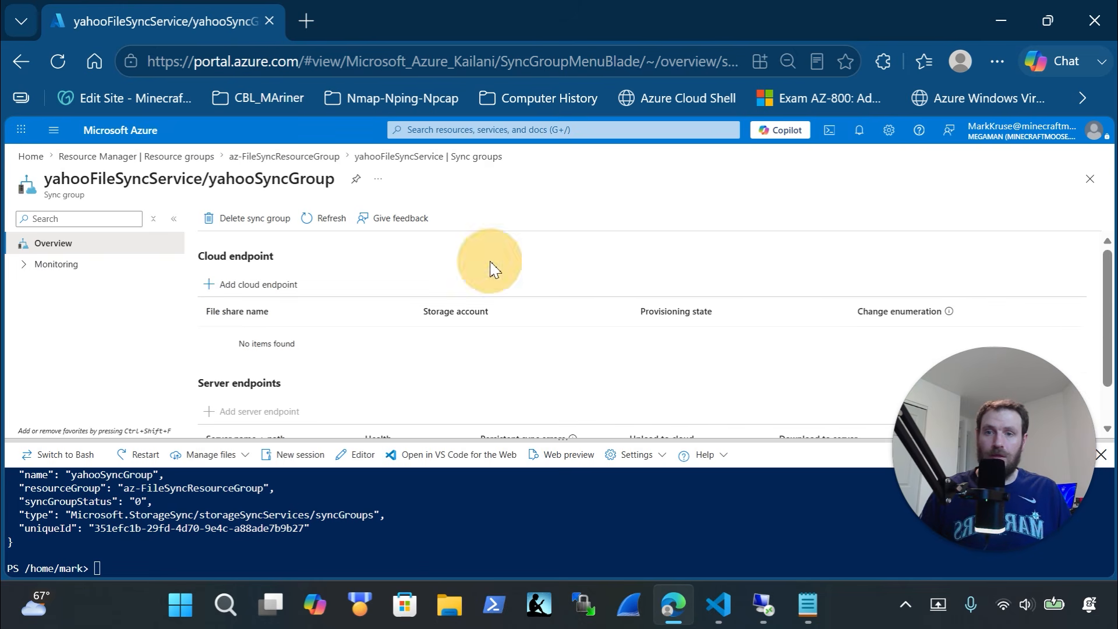
{"action": "left_click", "coordinate": [279, 294]}
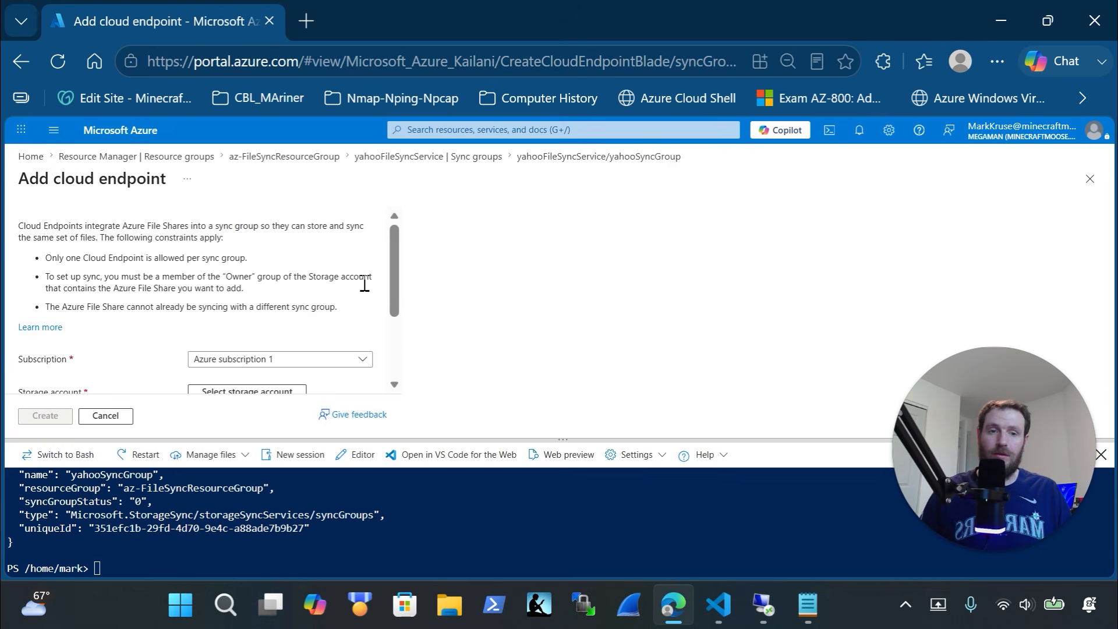
{"action": "scroll", "coordinate": [348, 316], "scroll_direction": "down", "scroll_amount": 2}
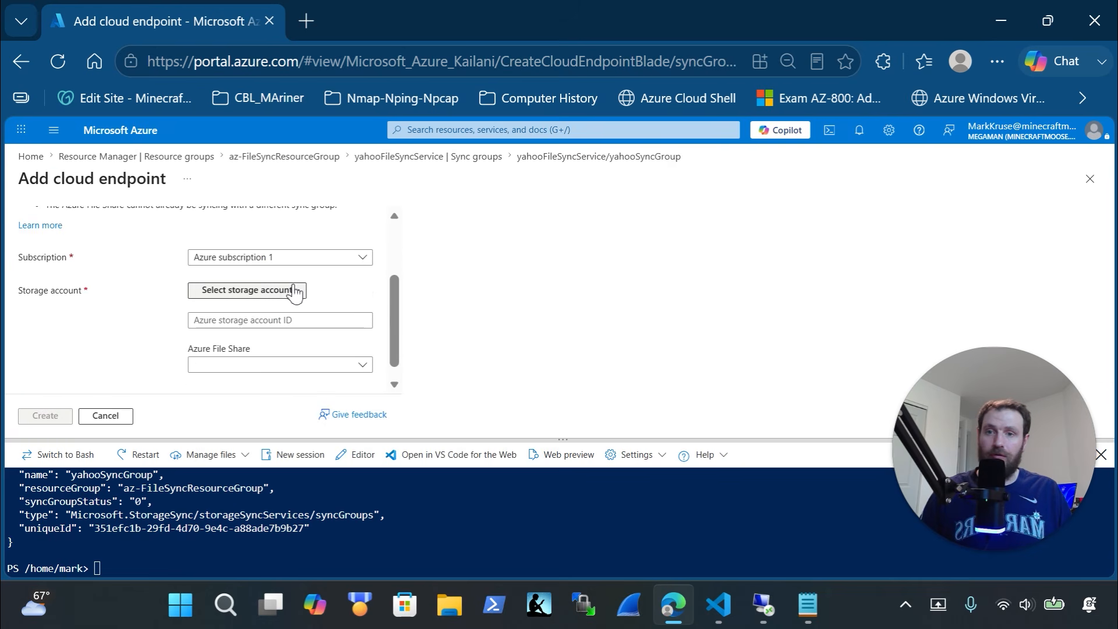
Choose yahoostorageaccount and yahooazfileshare01, then discard the cloud endpoint draft
{"action": "left_click", "coordinate": [294, 291]}
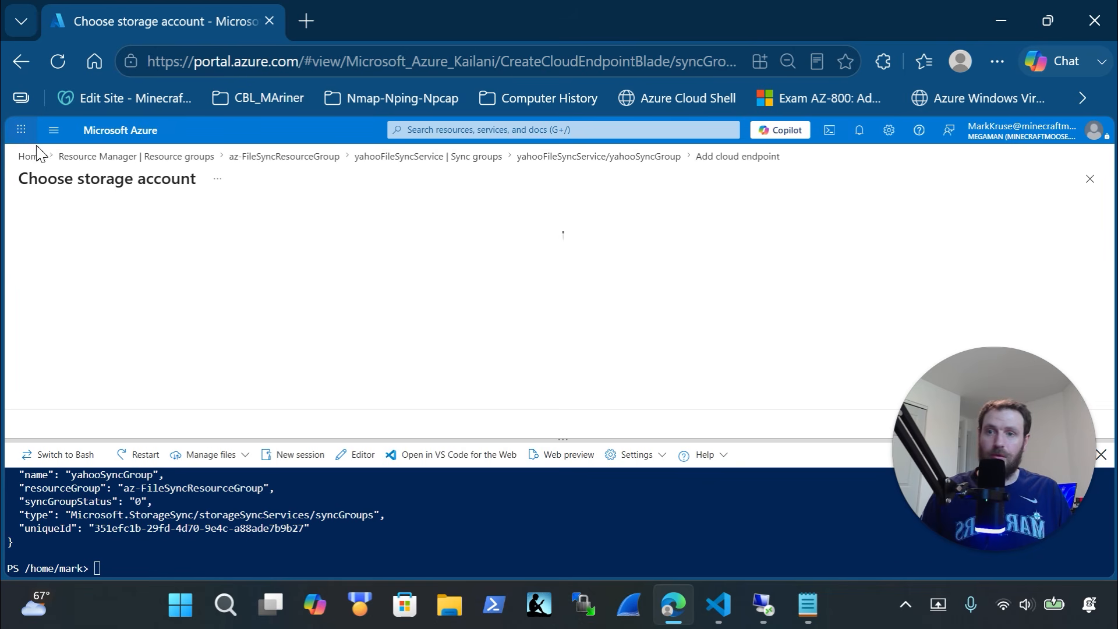
{"action": "left_click", "coordinate": [105, 313]}
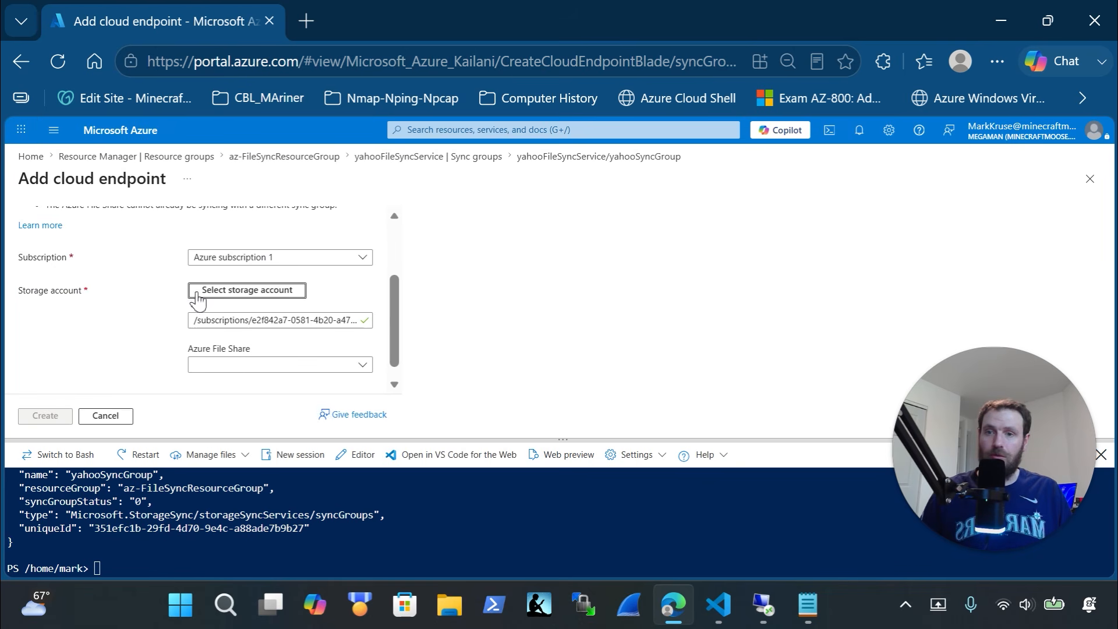
{"action": "left_click", "coordinate": [260, 366]}
{"action": "left_click", "coordinate": [262, 414]}
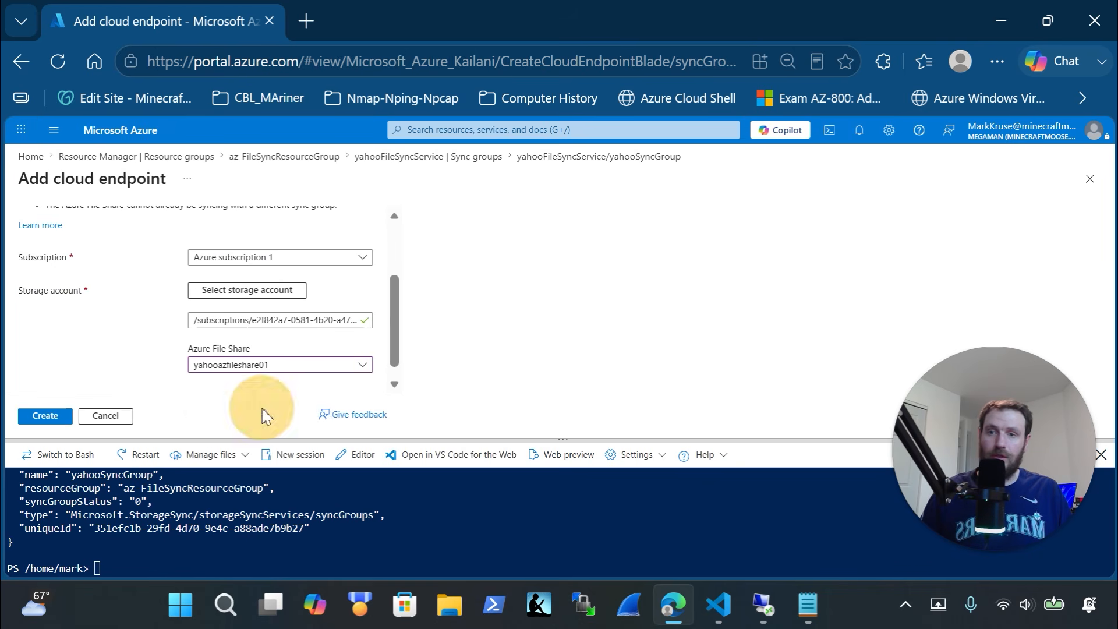
{"action": "left_click", "coordinate": [106, 415]}
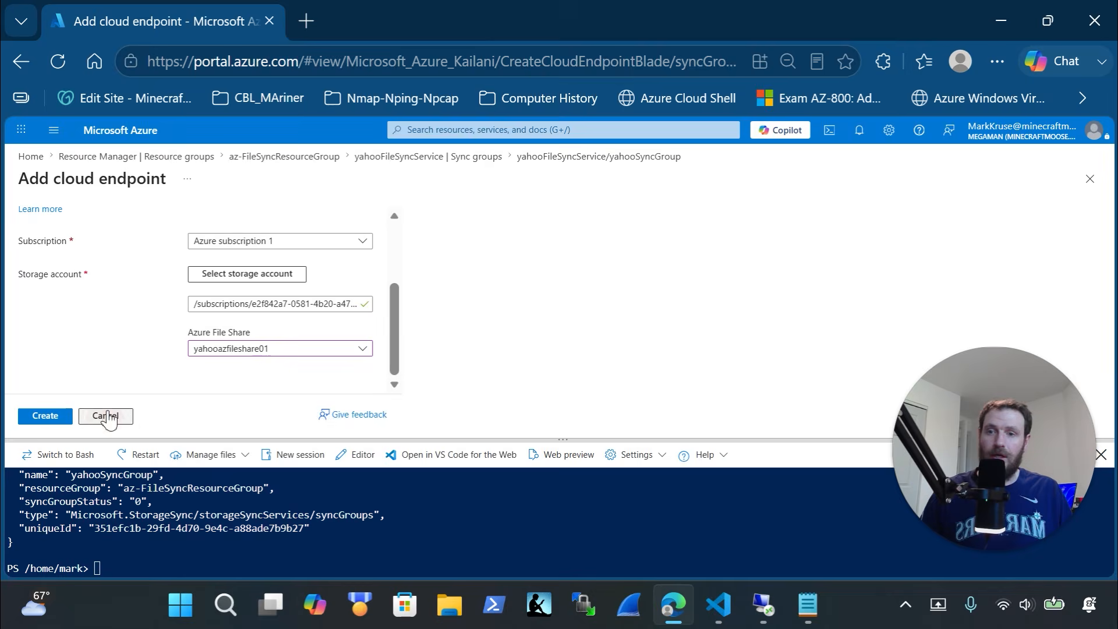
{"action": "left_click", "coordinate": [677, 205]}
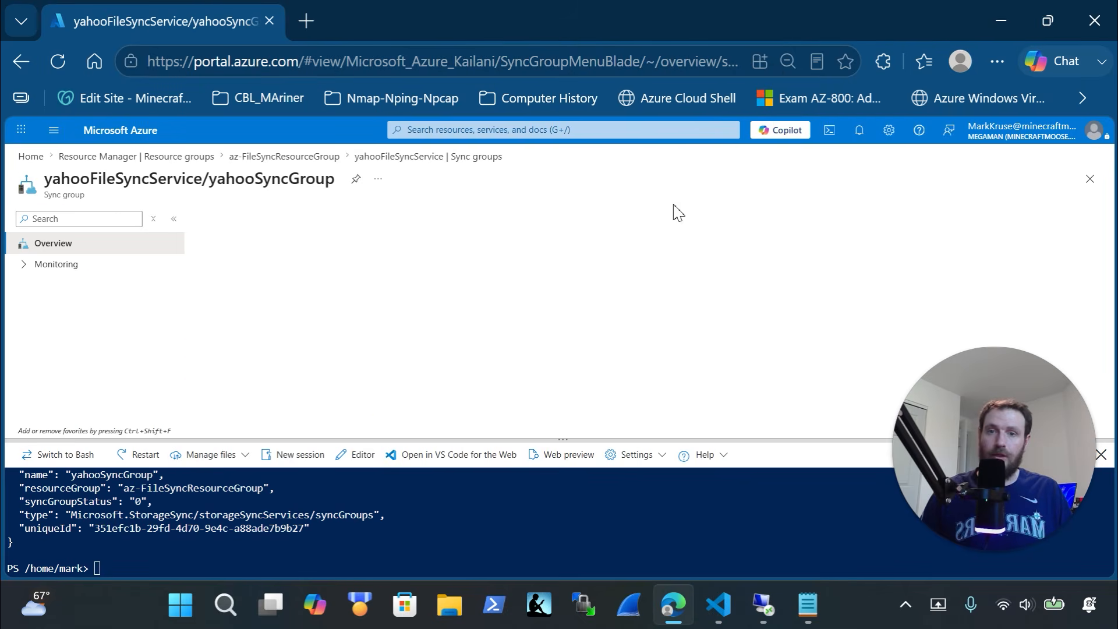
{"action": "scroll", "coordinate": [337, 306], "scroll_direction": "down", "scroll_amount": 1}
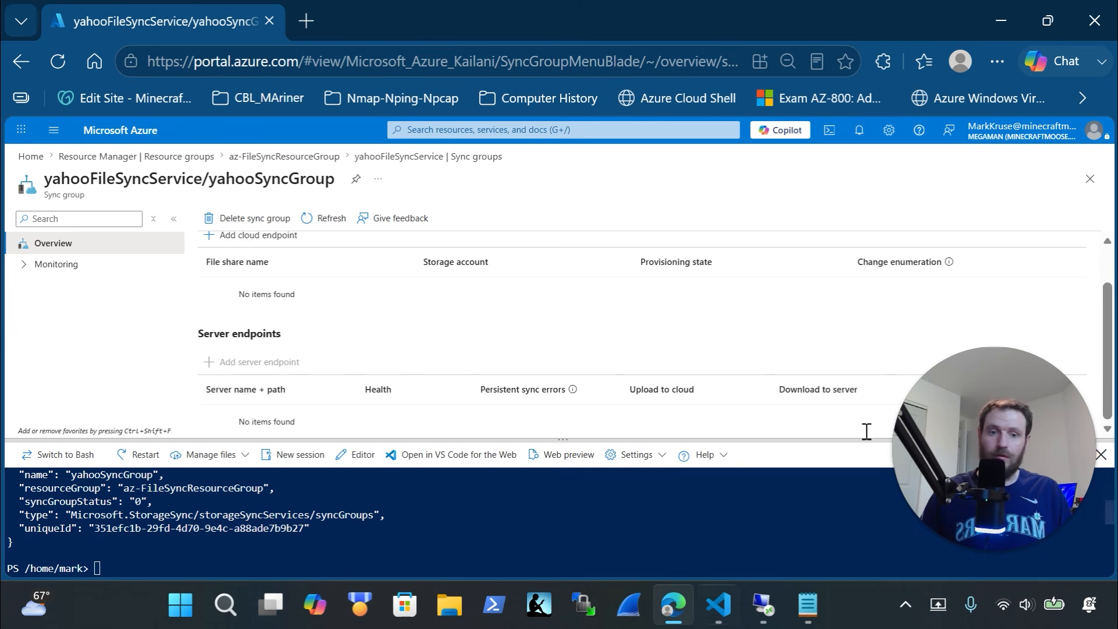
{"action": "key", "text": "alt+Tab"}
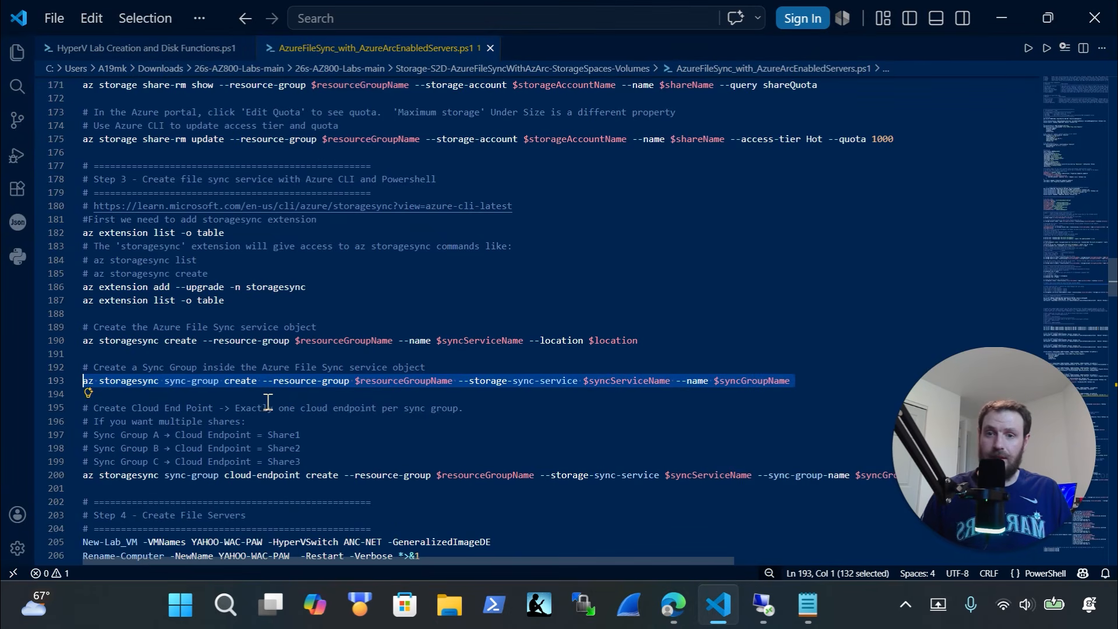
Copy script lines 199–200, the Share3 comment and cloud-endpoint create command, for Cloud Shell
{"action": "scroll", "coordinate": [267, 416], "scroll_direction": "down", "scroll_amount": 1}
{"action": "scroll", "coordinate": [175, 451], "scroll_direction": "down", "scroll_amount": 1}
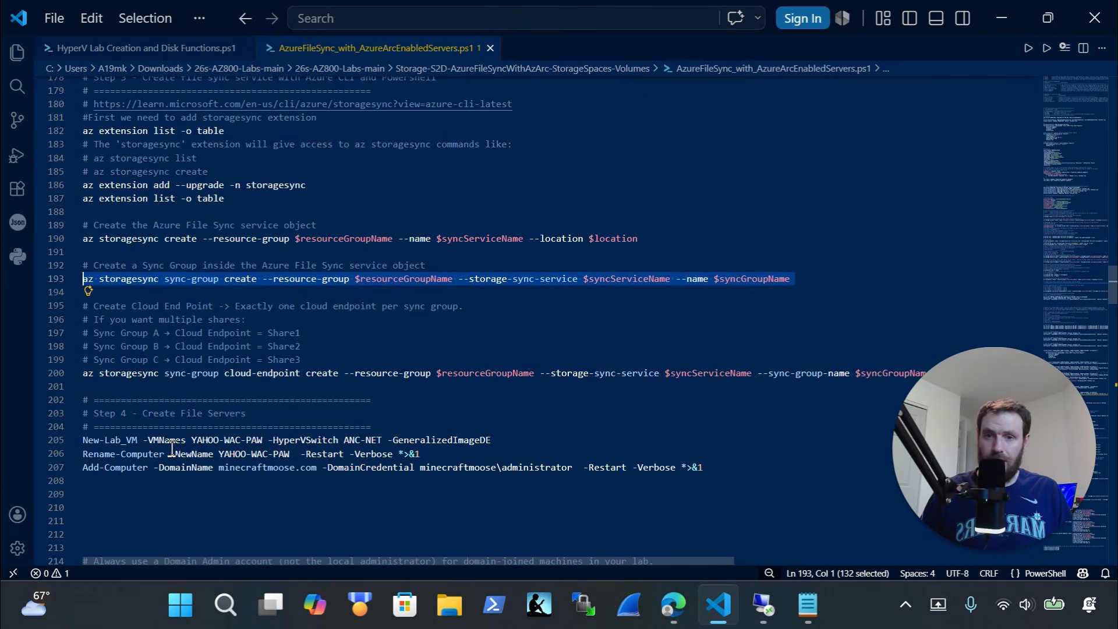
{"action": "scroll", "coordinate": [157, 417], "scroll_direction": "down", "scroll_amount": 1}
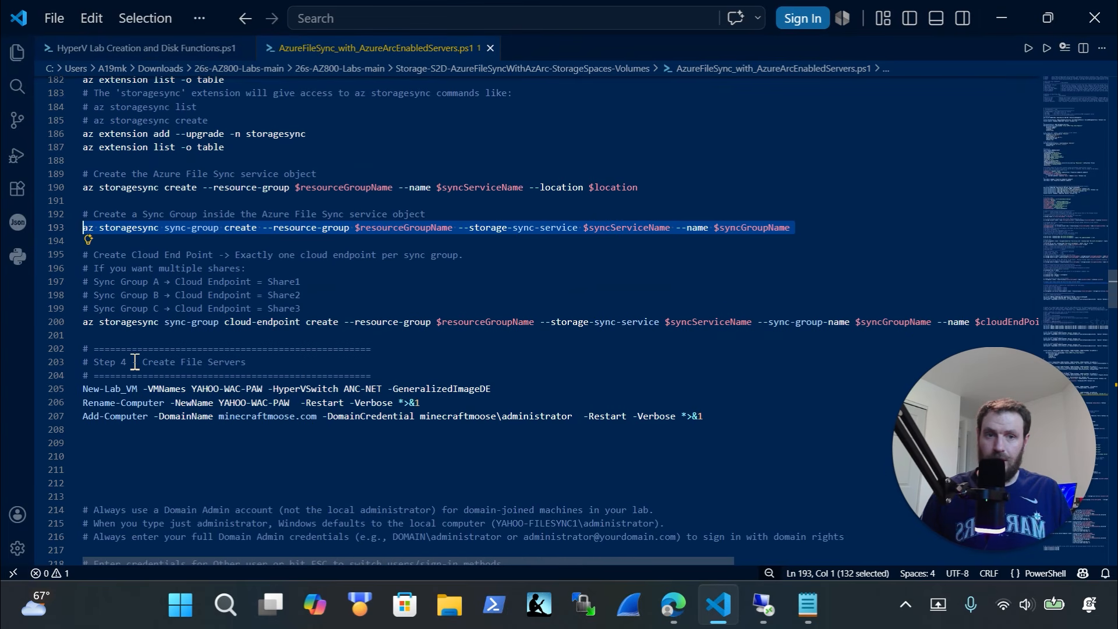
{"action": "left_click_drag", "start_coordinate": [242, 561], "coordinate": [528, 571]}
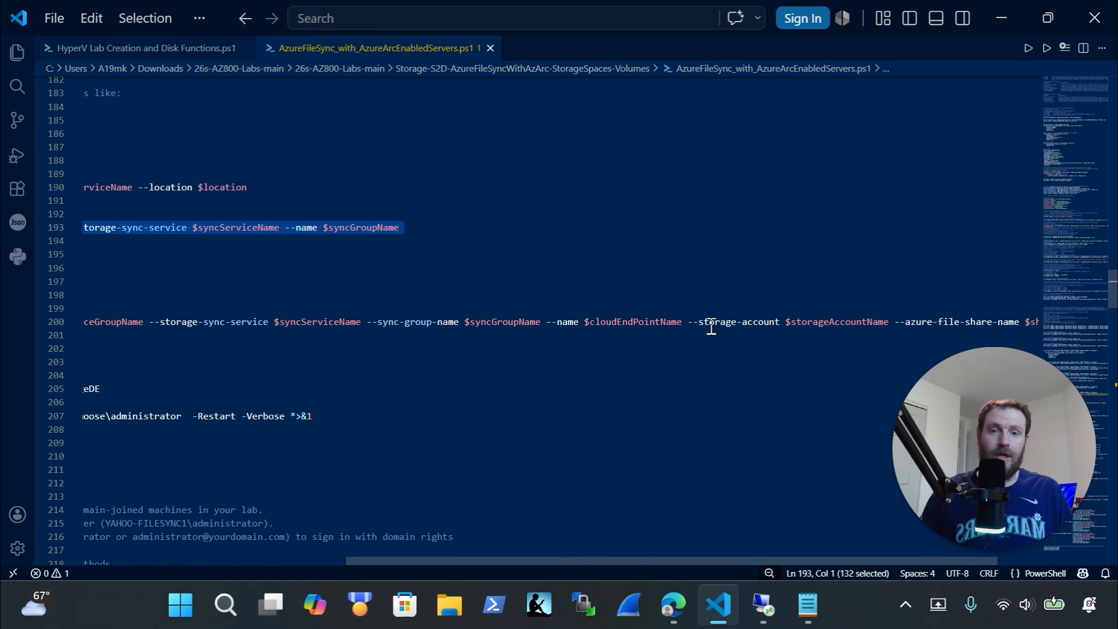
{"action": "left_click_drag", "start_coordinate": [682, 322], "coordinate": [593, 312]}
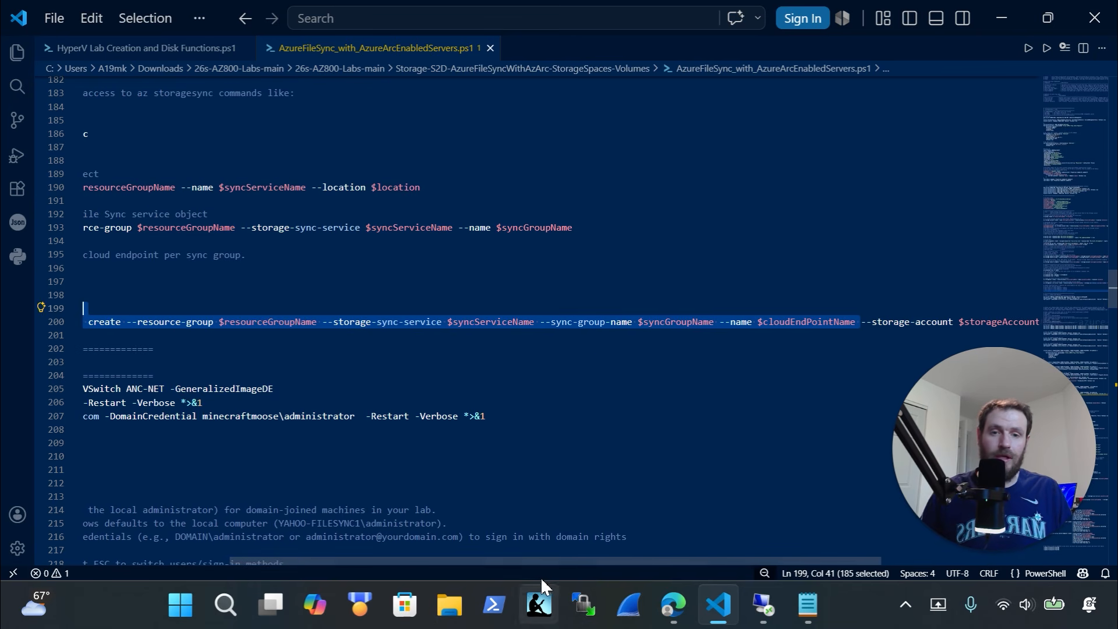
{"action": "left_click_drag", "start_coordinate": [537, 561], "coordinate": [137, 452]}
{"action": "left_click", "coordinate": [74, 324]}
{"action": "left_click_drag", "start_coordinate": [75, 323], "coordinate": [61, 312]}
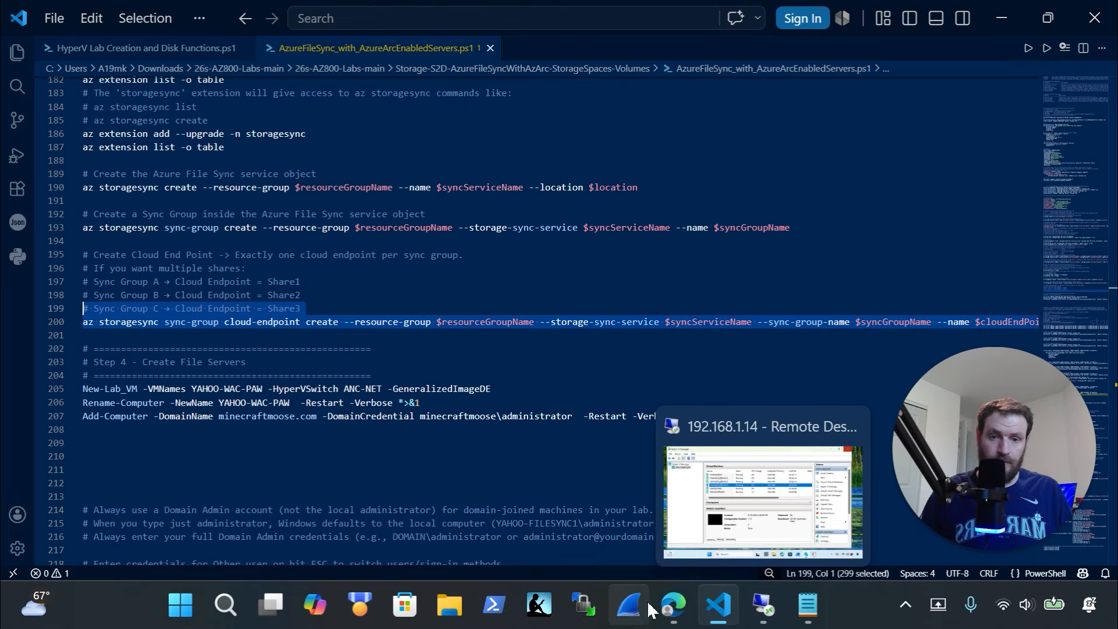
{"action": "left_click", "coordinate": [674, 605]}
{"action": "left_click_drag", "start_coordinate": [579, 441], "coordinate": [563, 282]}
Run the pasted cloud-endpoint create command in Cloud Shell and refresh yahooSyncGroup
{"action": "right_click", "coordinate": [445, 511]}
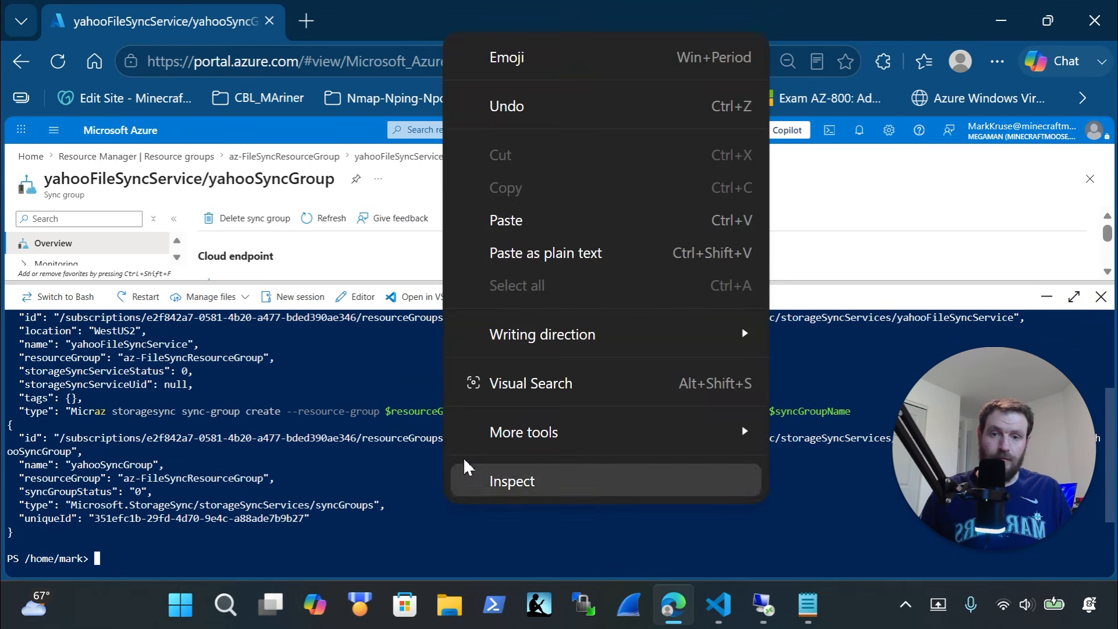
{"action": "left_click", "coordinate": [519, 230]}
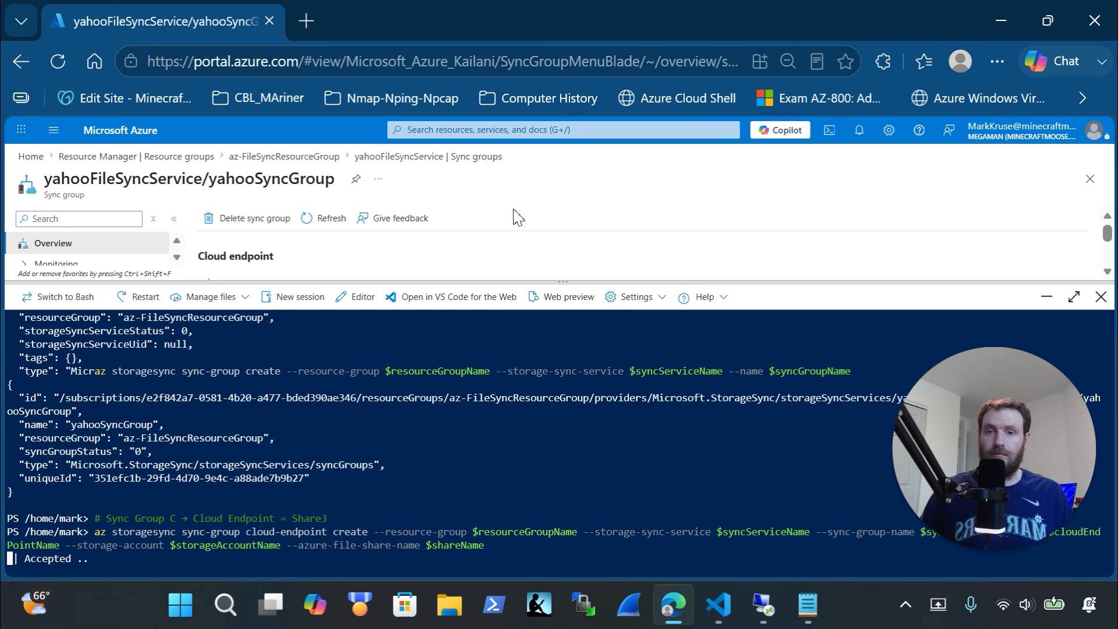
{"action": "left_click_drag", "start_coordinate": [561, 283], "coordinate": [569, 376]}
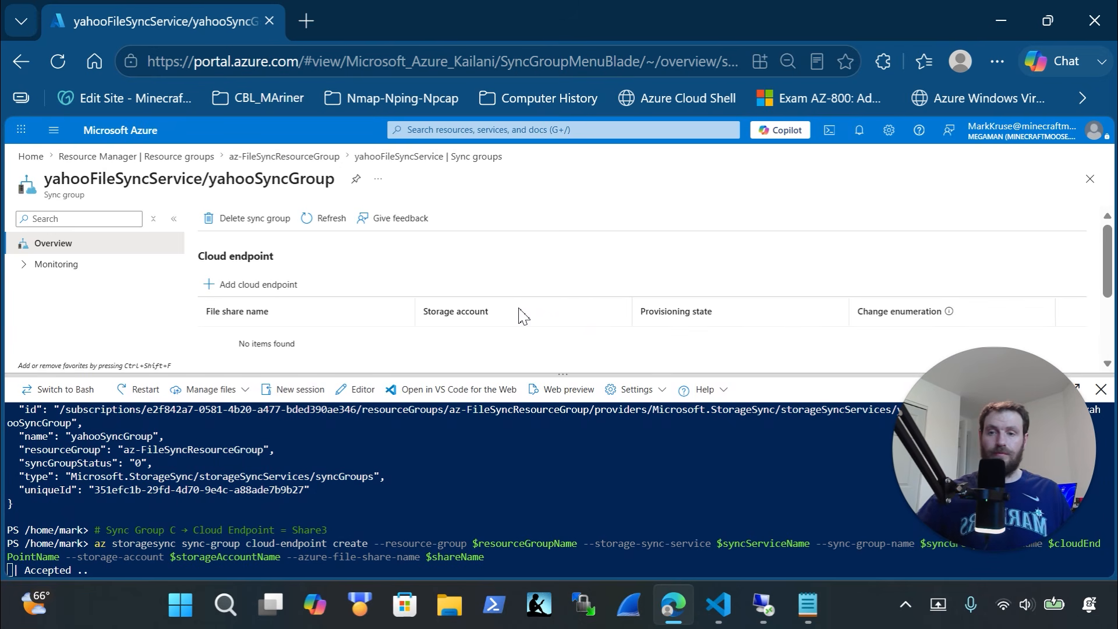
{"action": "left_click", "coordinate": [332, 219]}
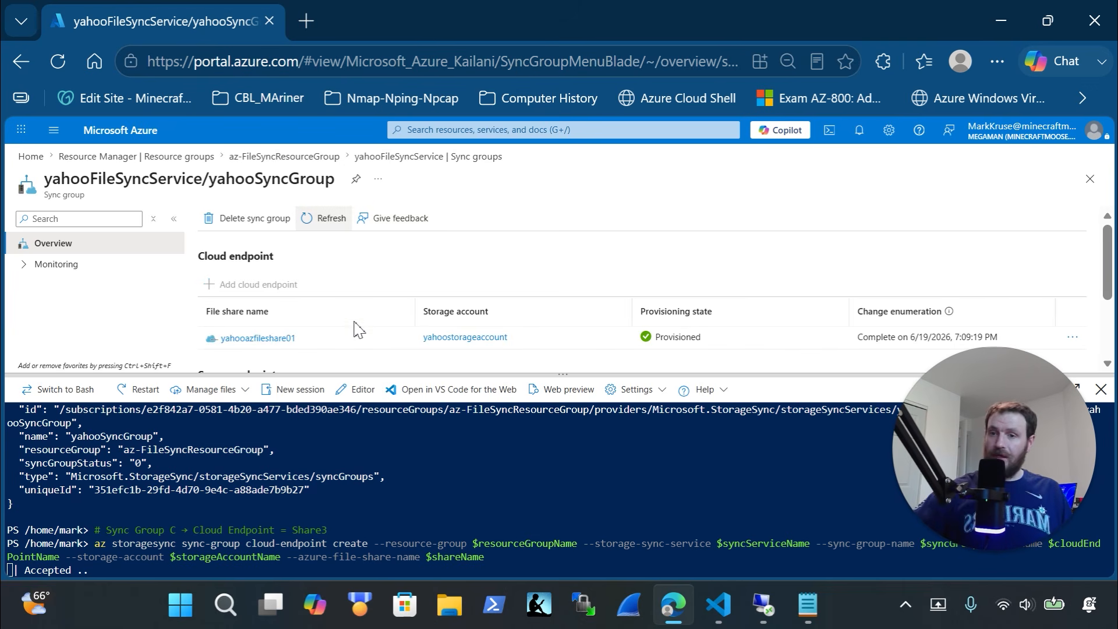
Check the output and page showing yahooCloudEndpoint for yahooazfileshare01 as Provisioned
{"action": "scroll", "coordinate": [349, 335], "scroll_direction": "down", "scroll_amount": 2}
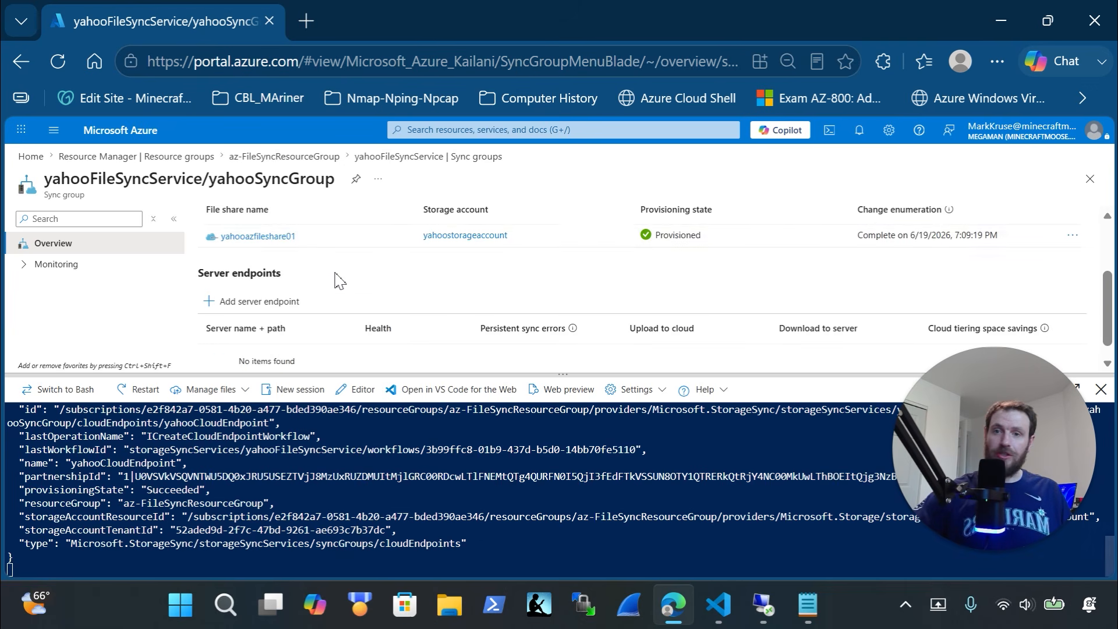
{"action": "scroll", "coordinate": [341, 329], "scroll_direction": "up", "scroll_amount": 2}
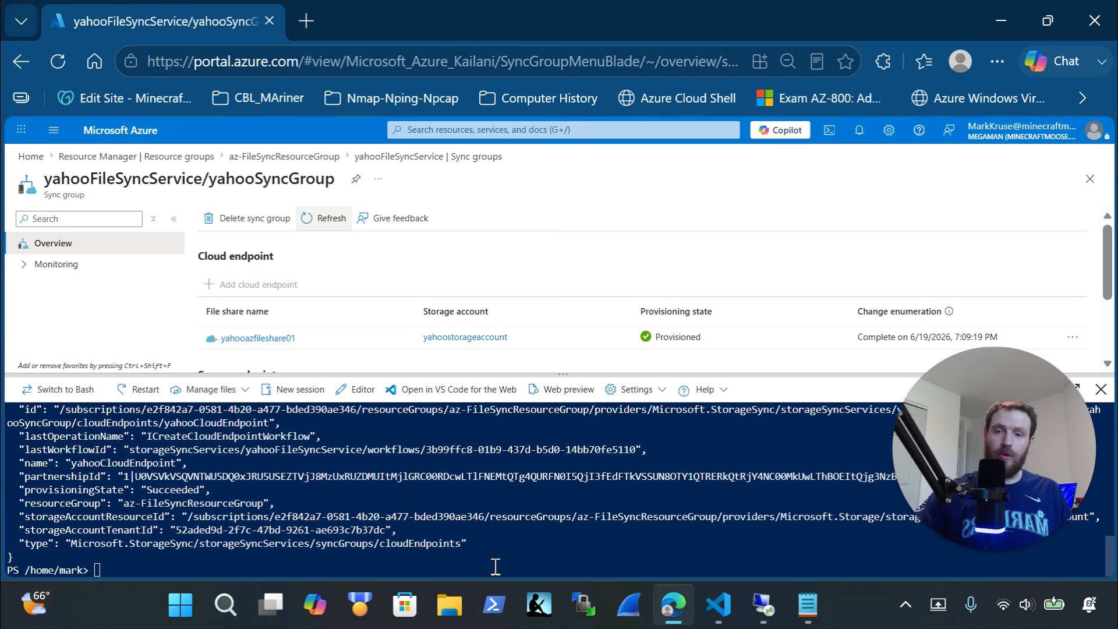
{"action": "left_click_drag", "start_coordinate": [500, 546], "coordinate": [62, 444]}
{"action": "scroll", "coordinate": [62, 444], "scroll_direction": "up", "scroll_amount": 3}
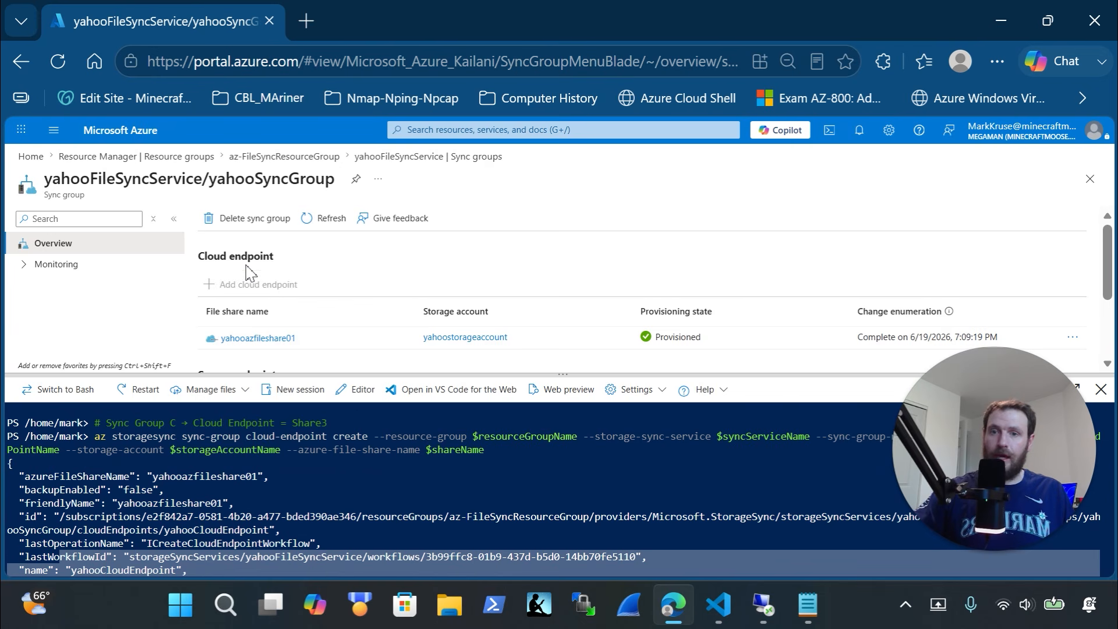
{"action": "scroll", "coordinate": [251, 274], "scroll_direction": "down", "scroll_amount": 2}
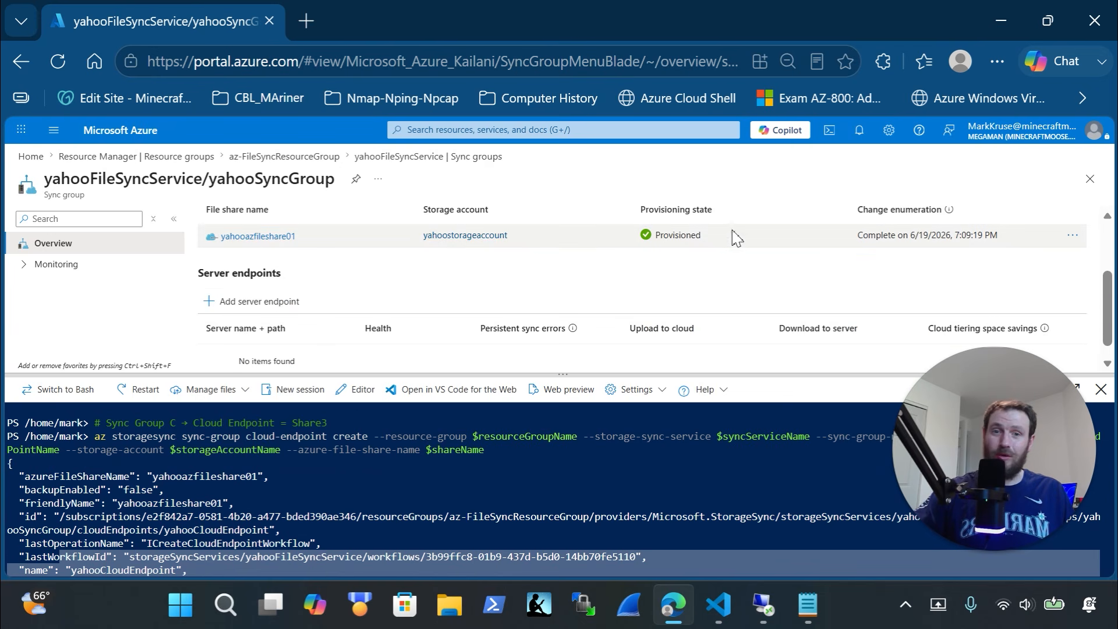
{"action": "scroll", "coordinate": [320, 250], "scroll_direction": "up", "scroll_amount": 2}
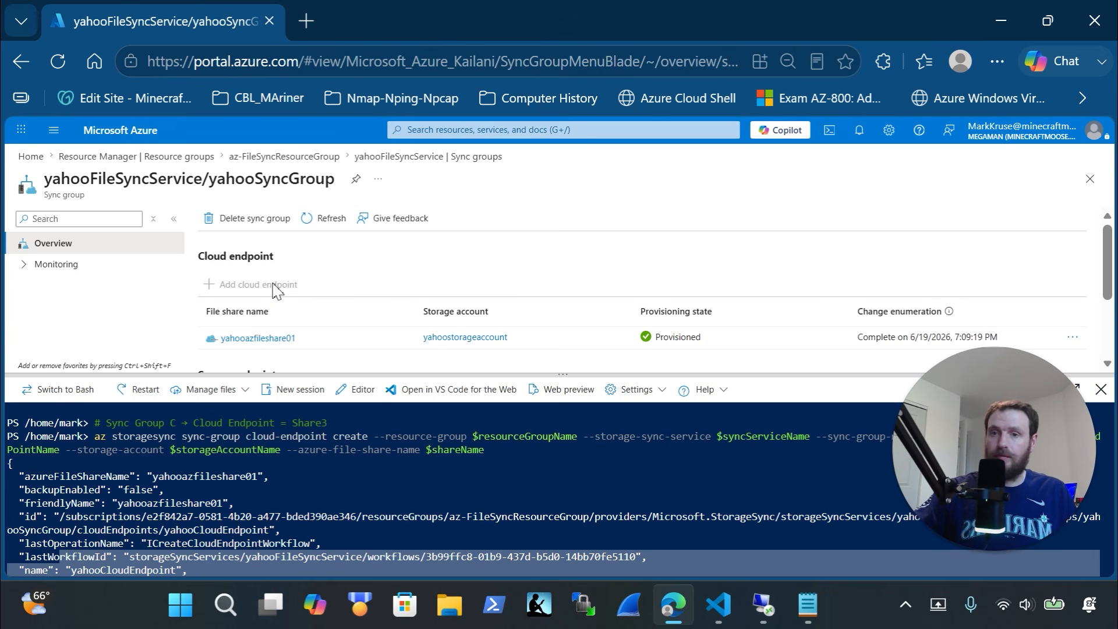
{"action": "scroll", "coordinate": [273, 288], "scroll_direction": "down", "scroll_amount": 2}
{"action": "key", "text": "alt+Tab"}
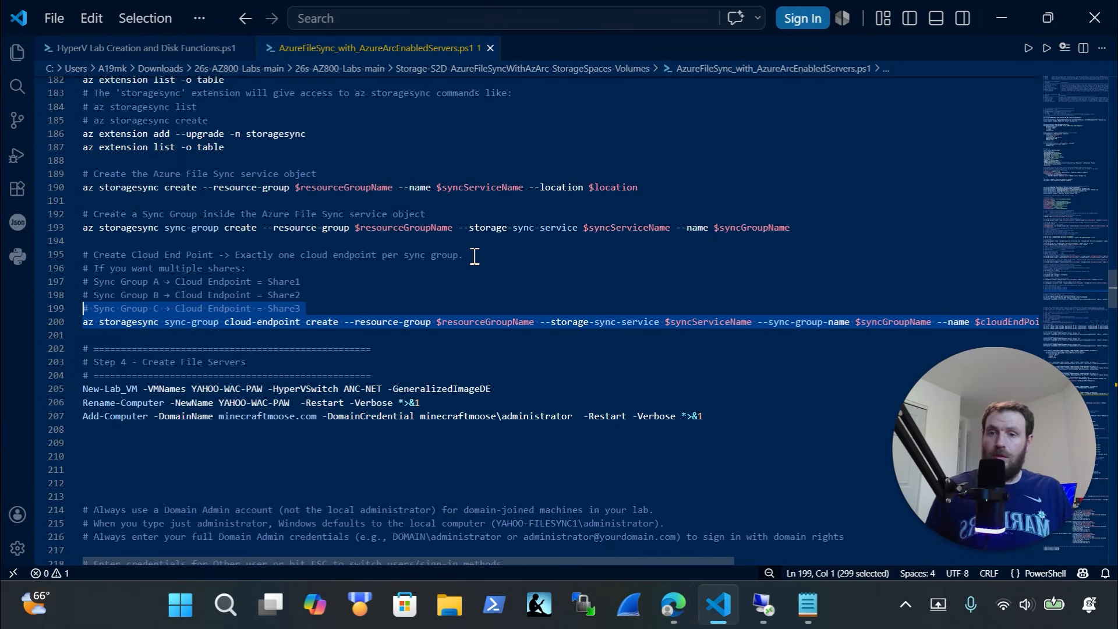
Copy the lines 251–258 Invoke-Command block that adds the Allow ICMPv4 Ping firewall rule
{"action": "scroll", "coordinate": [475, 256], "scroll_direction": "down", "scroll_amount": 3}
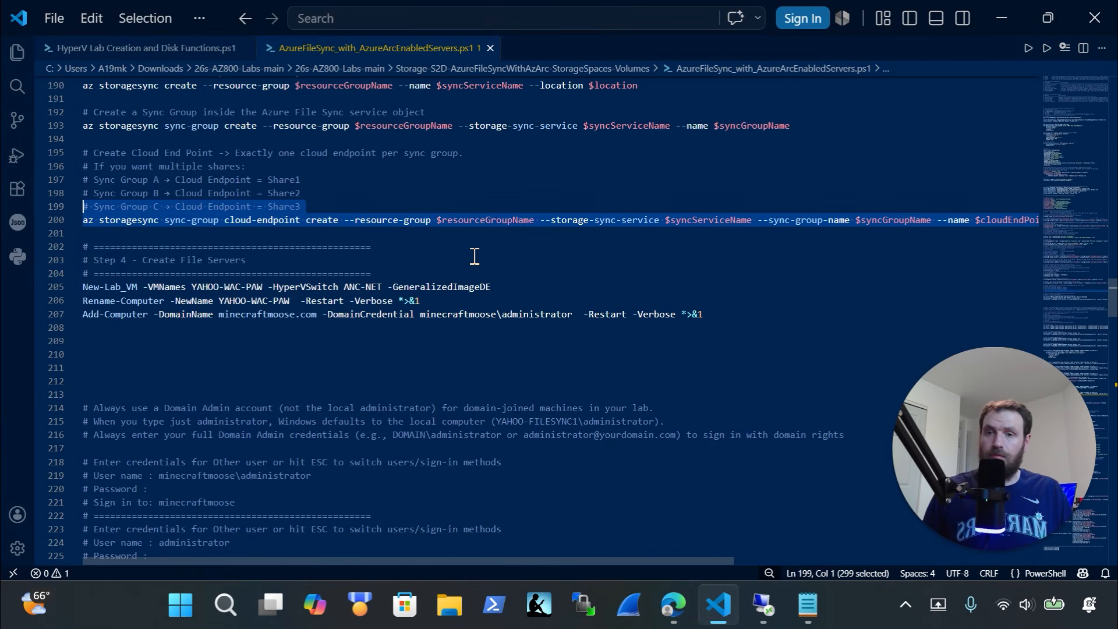
{"action": "scroll", "coordinate": [640, 320], "scroll_direction": "down", "scroll_amount": 2}
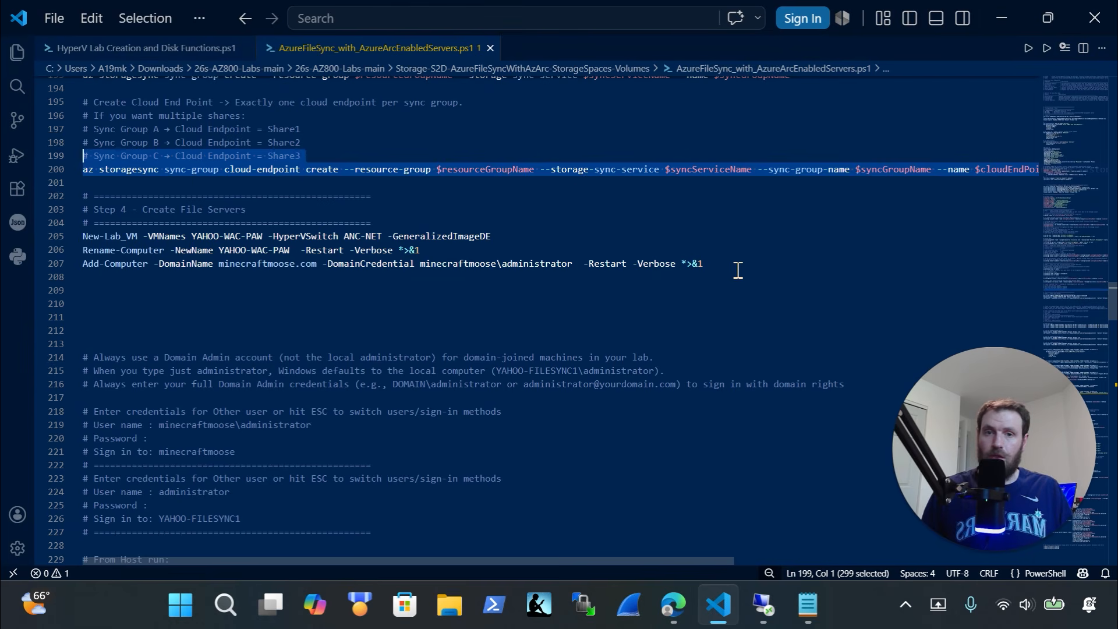
{"action": "left_click_drag", "start_coordinate": [739, 273], "coordinate": [55, 221]}
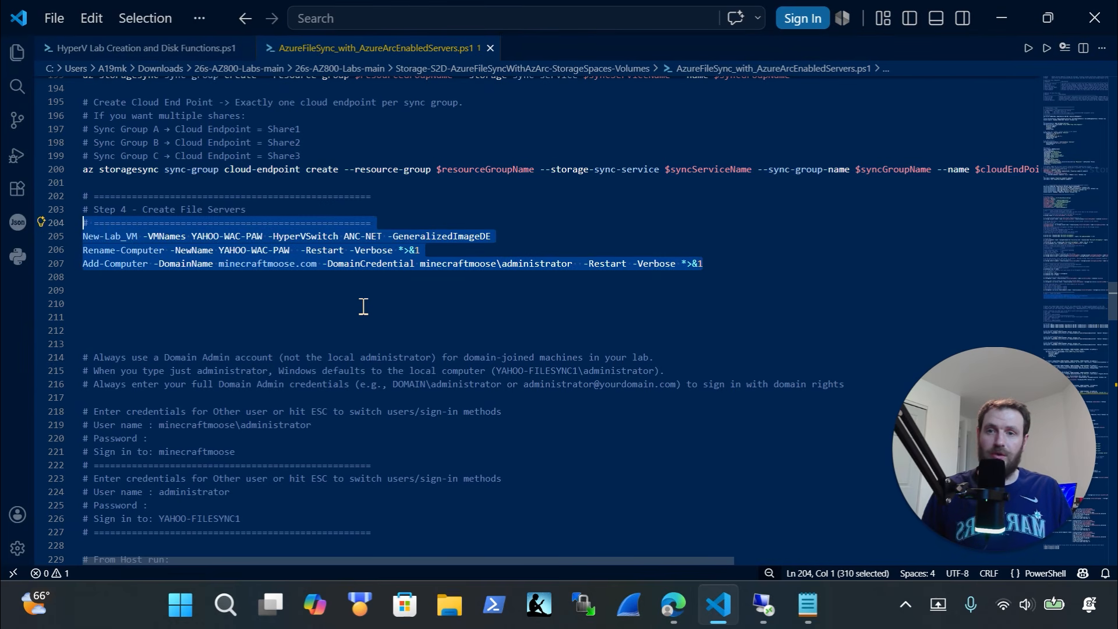
{"action": "scroll", "coordinate": [364, 306], "scroll_direction": "down", "scroll_amount": 7}
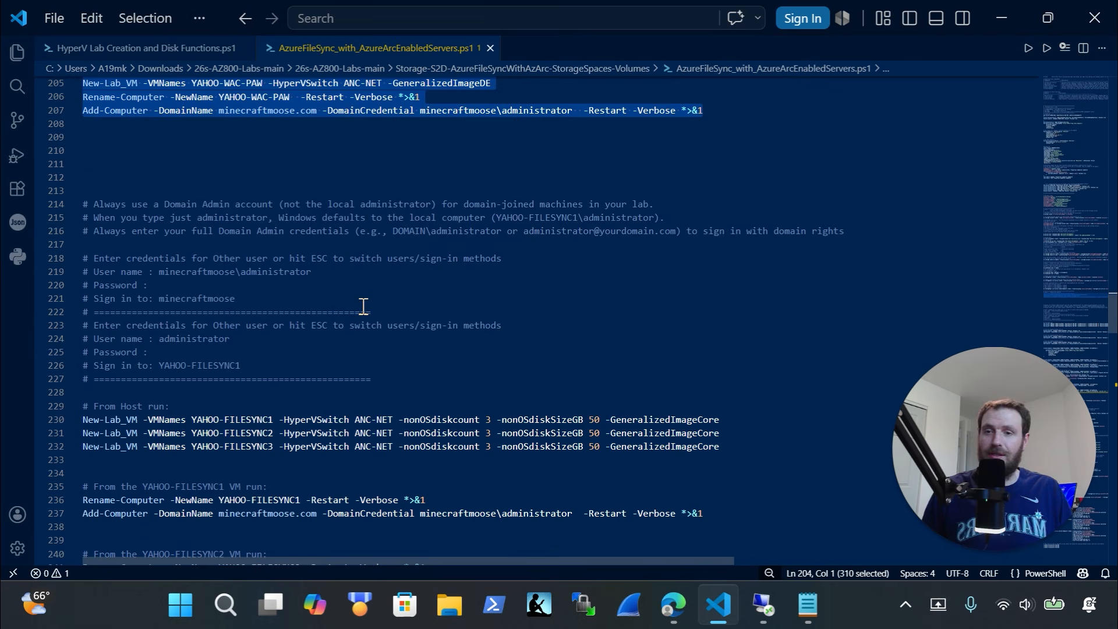
{"action": "left_click_drag", "start_coordinate": [749, 306], "coordinate": [82, 240]}
{"action": "scroll", "coordinate": [356, 291], "scroll_direction": "down", "scroll_amount": 3}
{"action": "scroll", "coordinate": [357, 292], "scroll_direction": "down", "scroll_amount": 3}
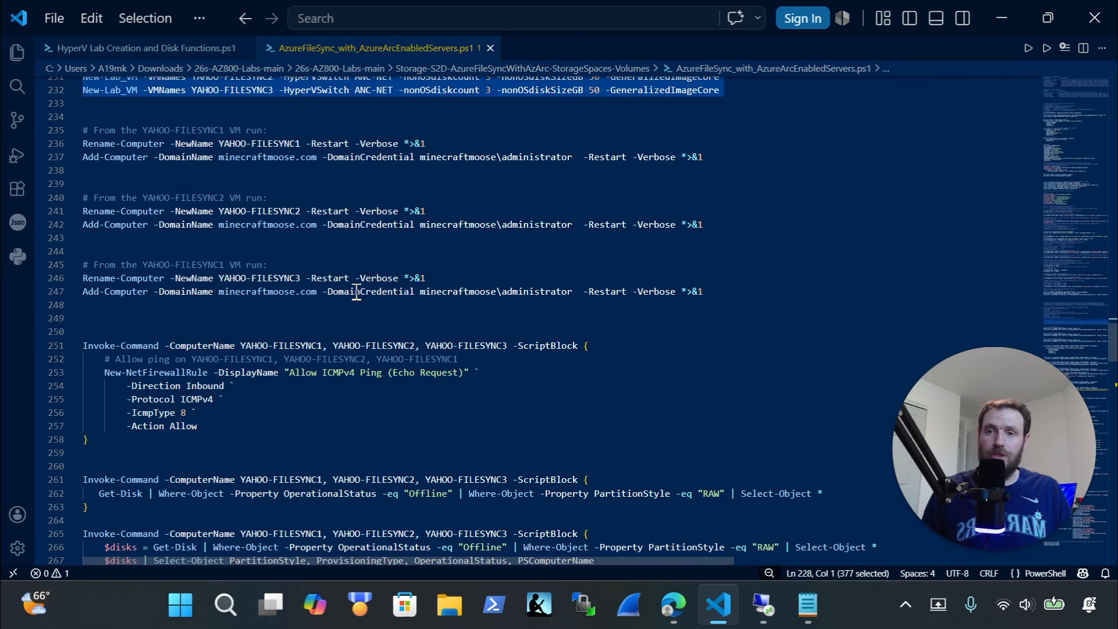
{"action": "left_click_drag", "start_coordinate": [345, 444], "coordinate": [127, 291]}
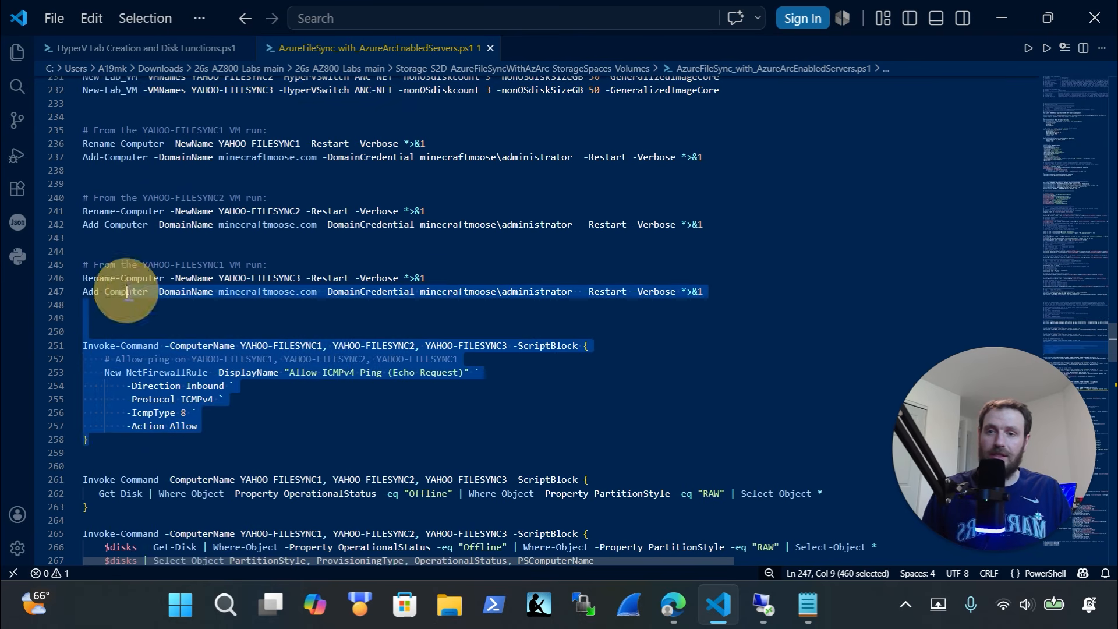
{"action": "scroll", "coordinate": [169, 298], "scroll_direction": "down", "scroll_amount": 3}
{"action": "left_click", "coordinate": [124, 340]}
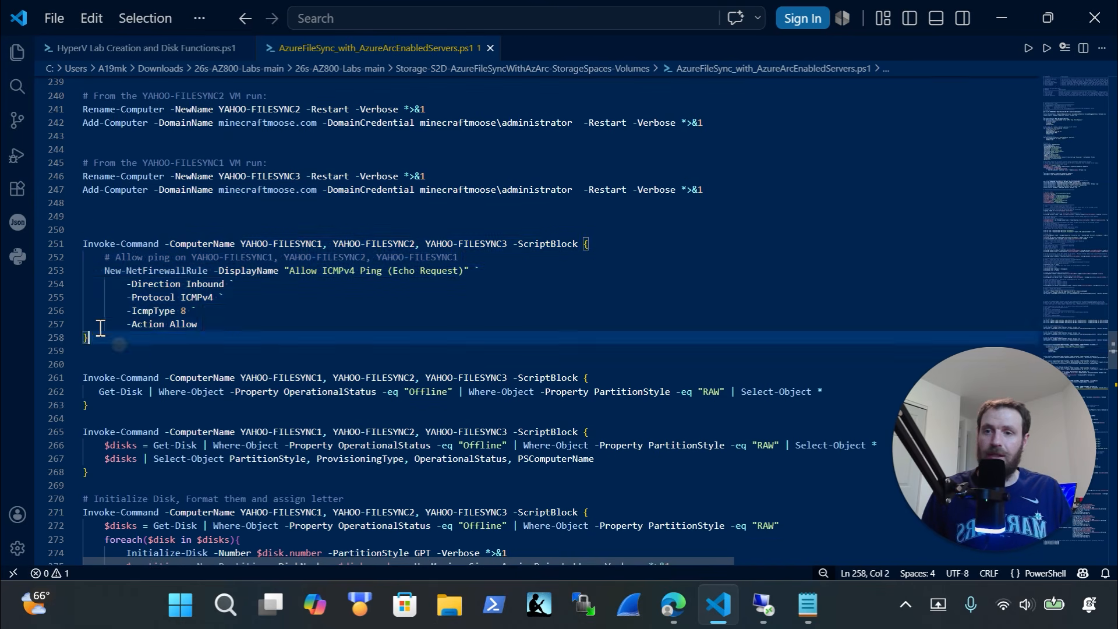
{"action": "left_click", "coordinate": [44, 243], "text": "shift"}
{"action": "key", "text": "BackSpace"}
{"action": "key", "text": "ctrl+z"}
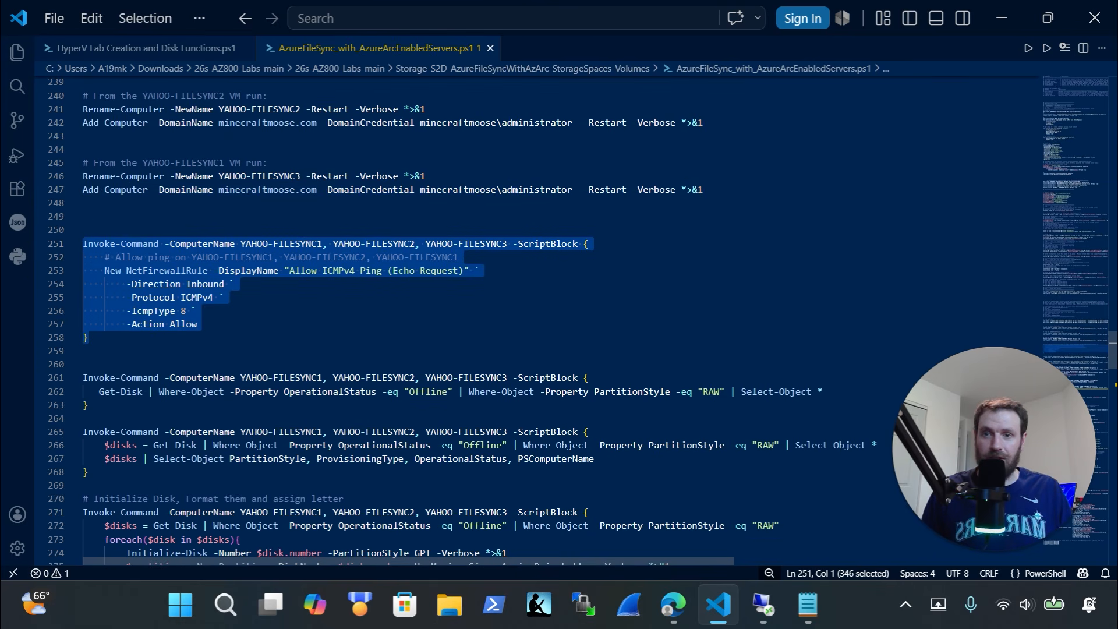
Connect to the YAHOO-PAW virtual machine full screen and close Active Directory Users and Computers
{"action": "left_click", "coordinate": [764, 604]}
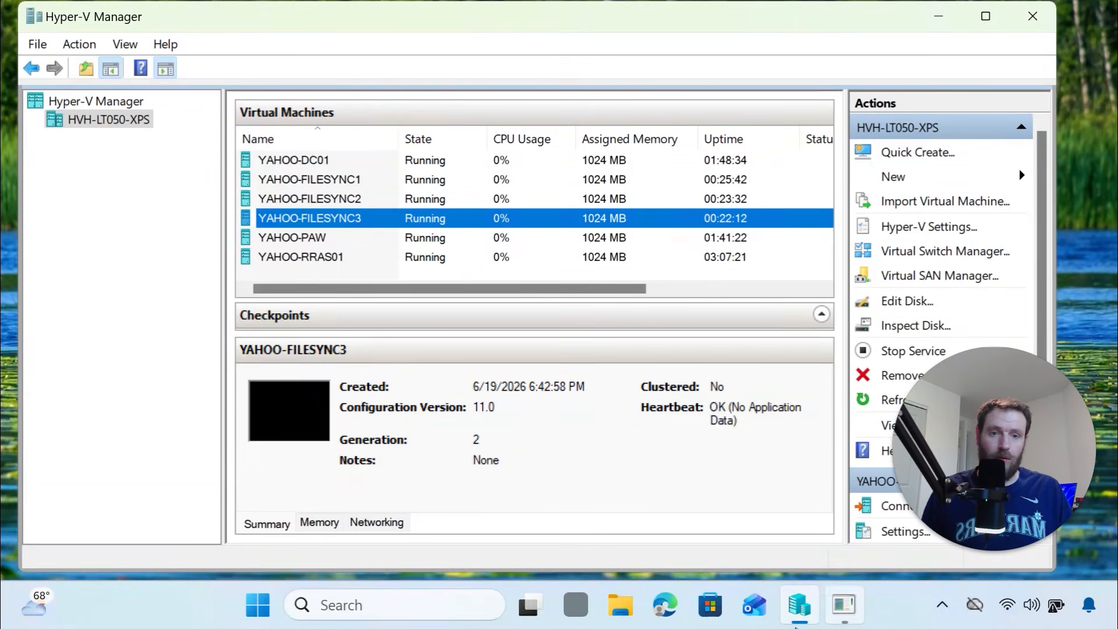
{"action": "left_click", "coordinate": [322, 237]}
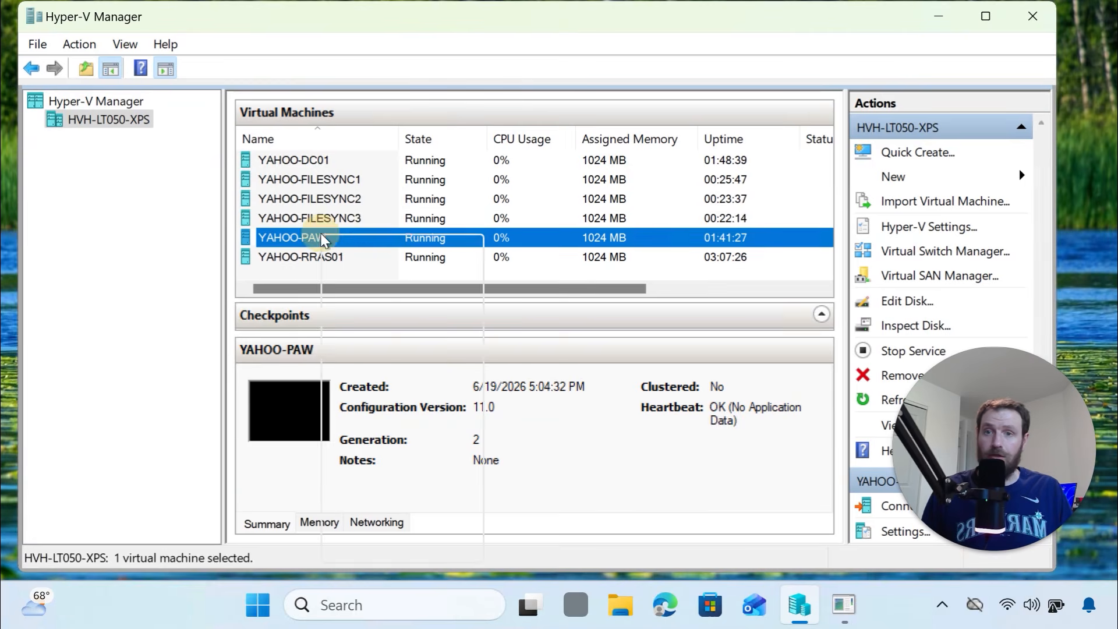
{"action": "right_click", "coordinate": [322, 239]}
{"action": "left_click", "coordinate": [350, 249]}
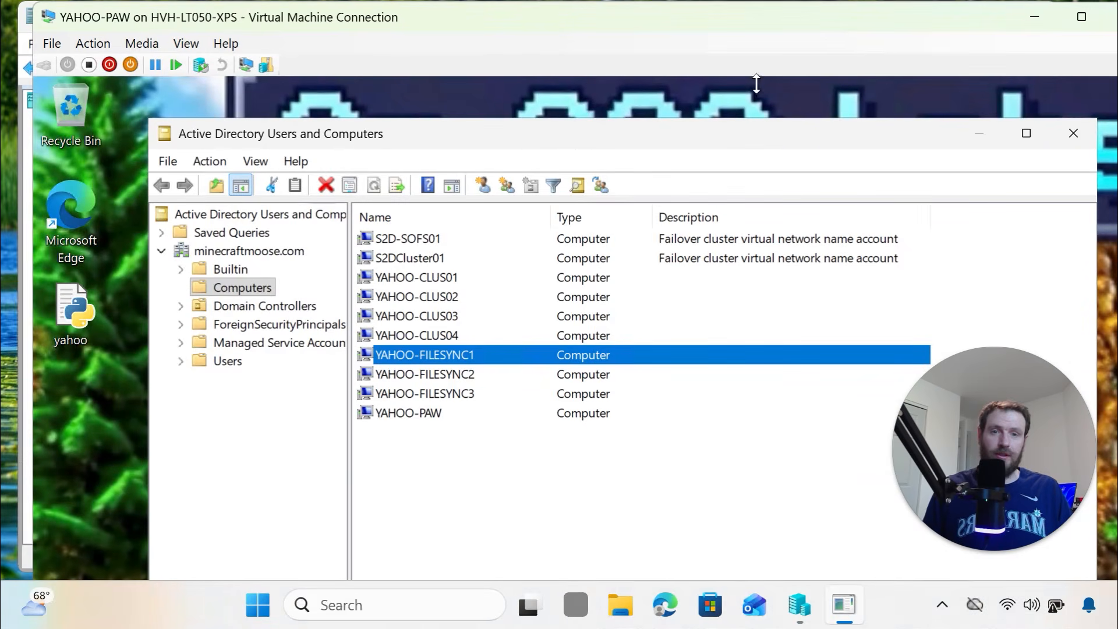
{"action": "left_click", "coordinate": [1082, 17]}
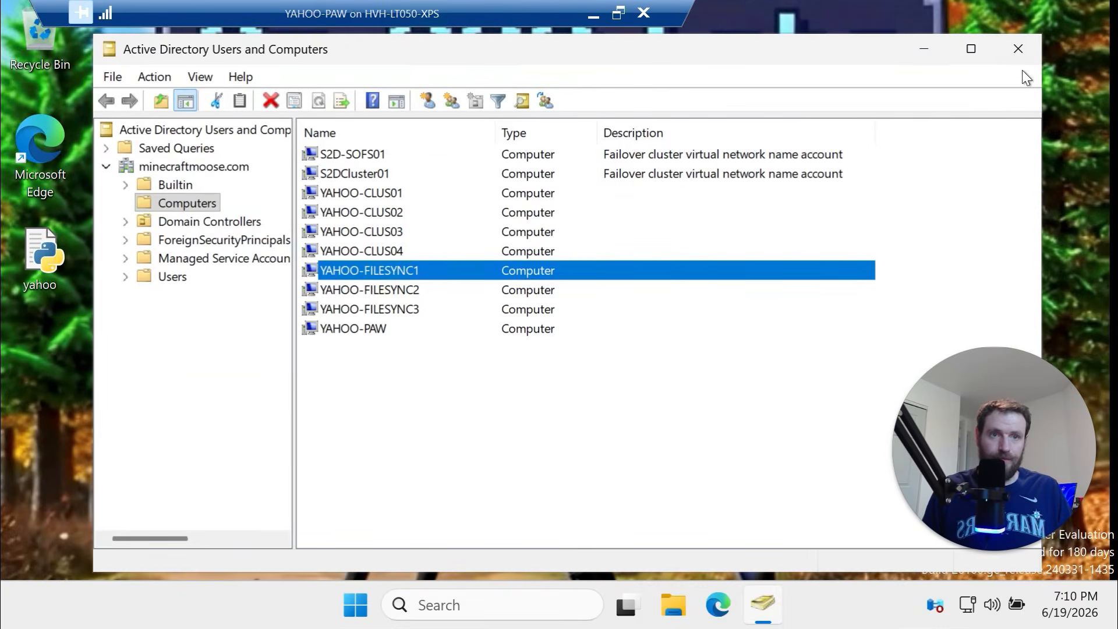
{"action": "left_click", "coordinate": [1014, 52]}
Run the ping firewall block in an admin terminal against YAHOO-FILESYNC1, 2 and 3
{"action": "right_click", "coordinate": [378, 606]}
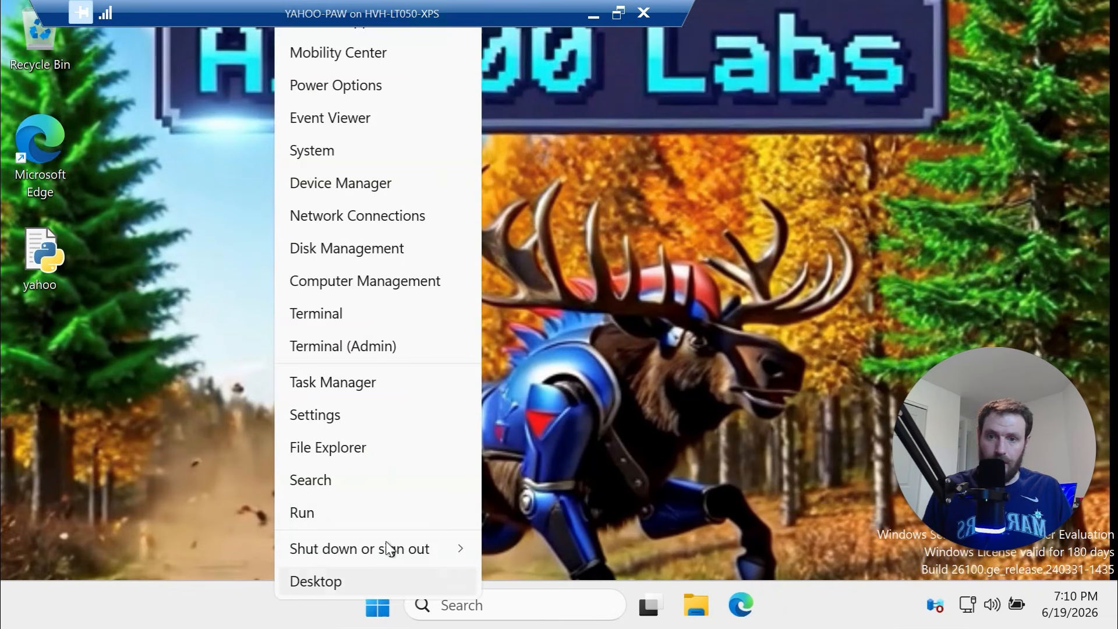
{"action": "left_click", "coordinate": [344, 346]}
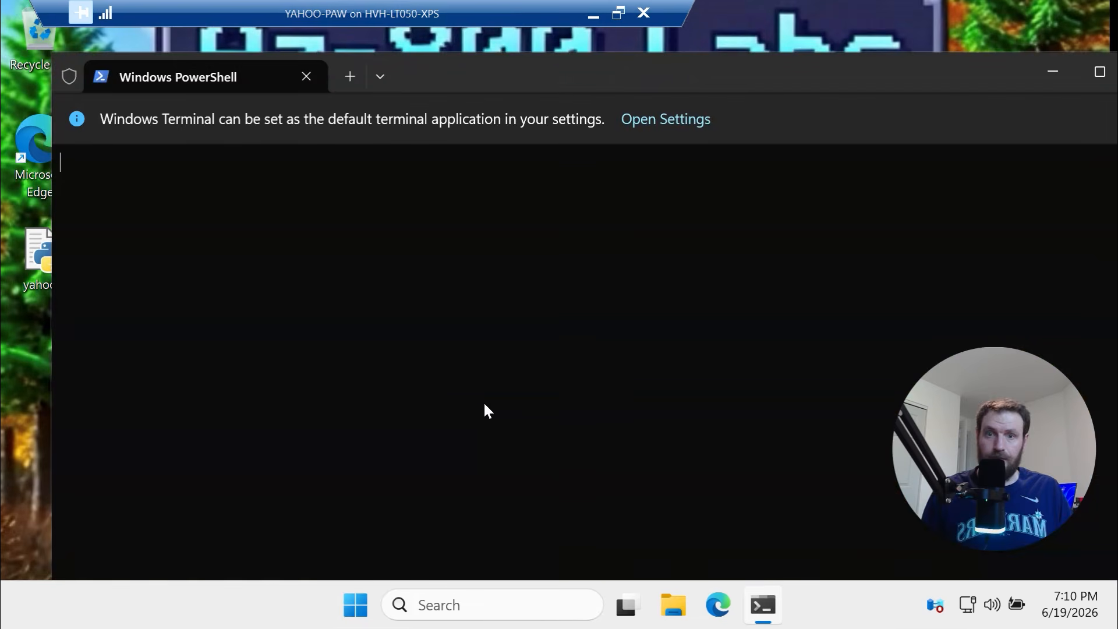
{"action": "key", "text": "ctrl+v"}
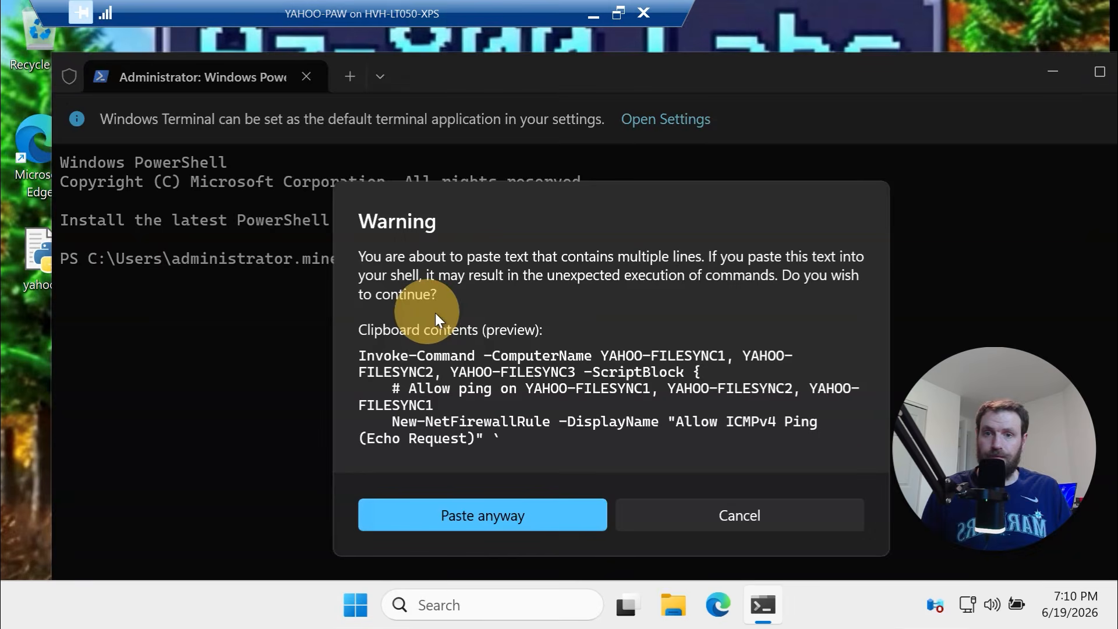
{"action": "key", "text": "Return"}
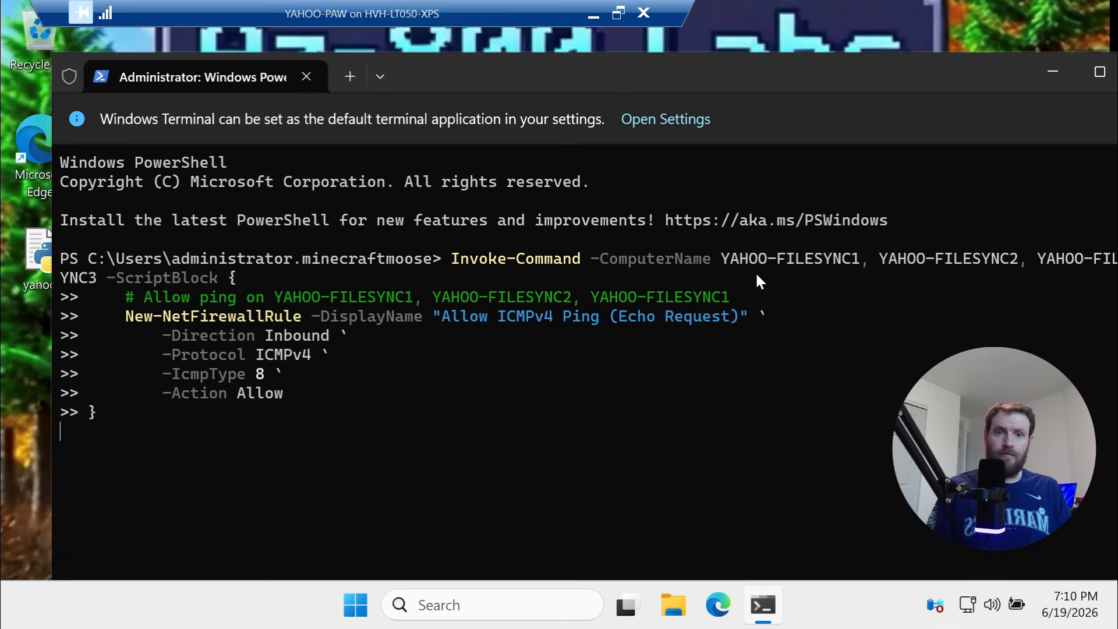
{"action": "left_click_drag", "start_coordinate": [740, 260], "coordinate": [1096, 259]}
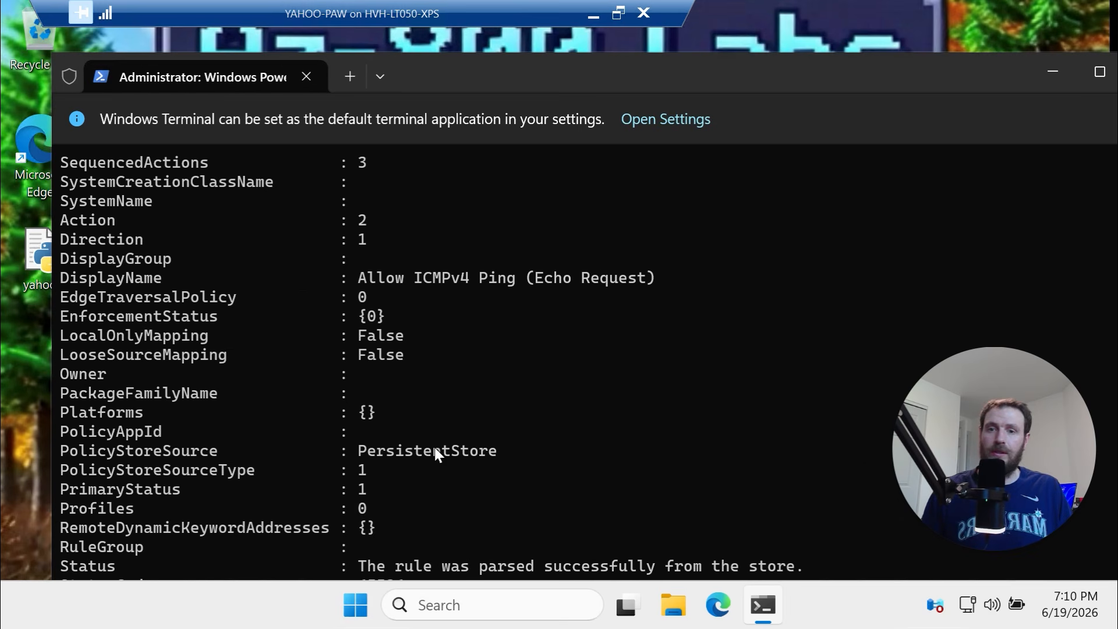
Resize the terminal to review the rule results, then minimize the YAHOO-PAW session
{"action": "left_click_drag", "start_coordinate": [644, 59], "coordinate": [607, 97]}
{"action": "left_click", "coordinate": [609, 86]}
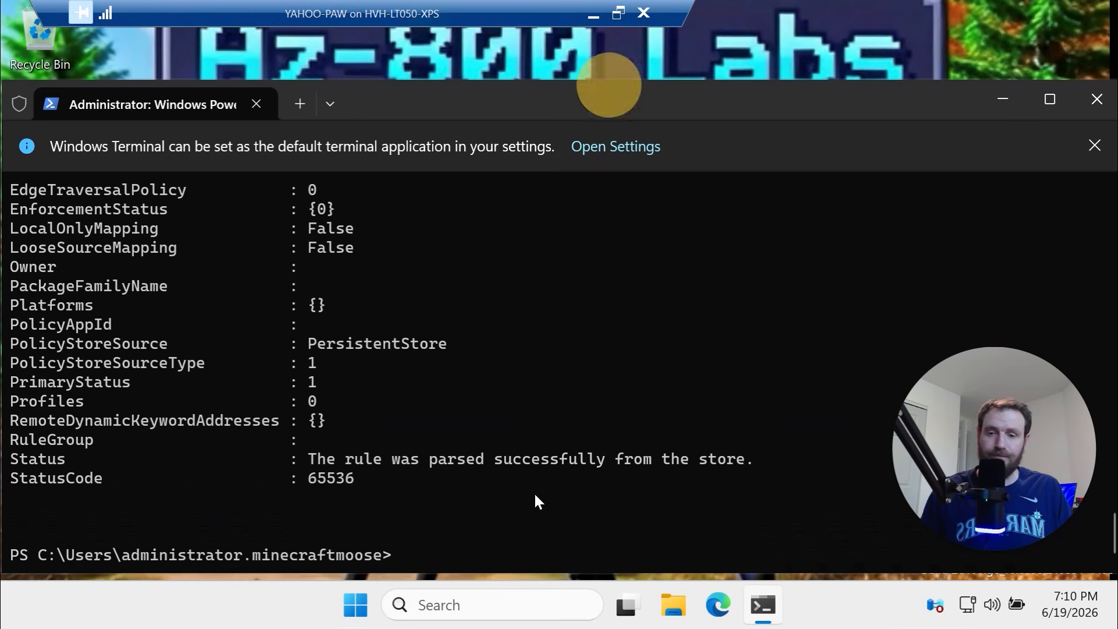
{"action": "scroll", "coordinate": [534, 420], "scroll_direction": "down", "scroll_amount": 2}
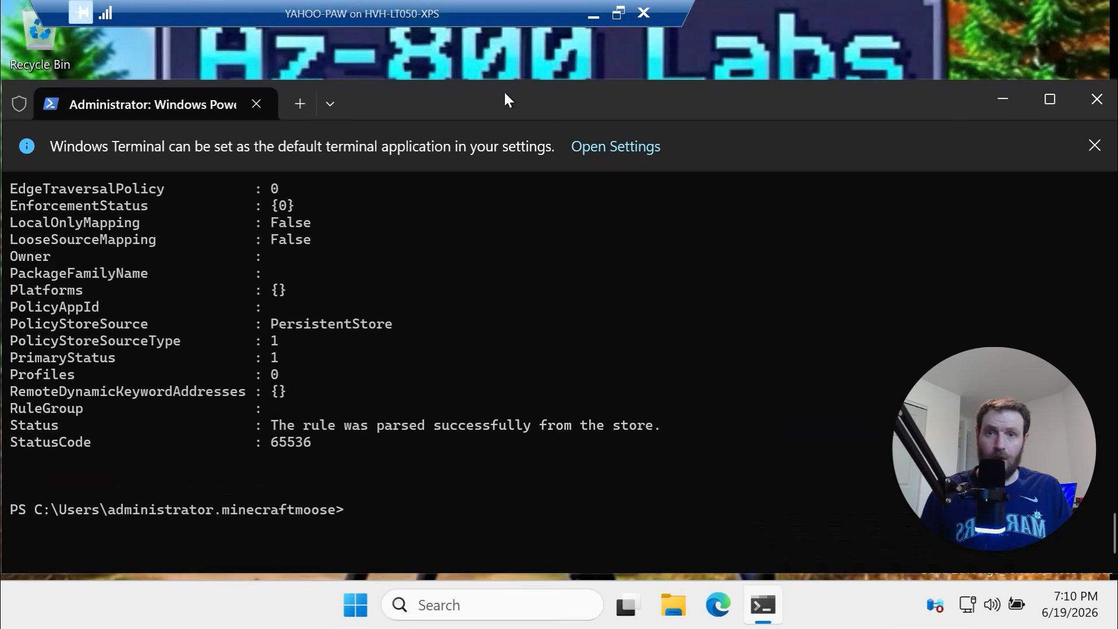
{"action": "left_click_drag", "start_coordinate": [504, 90], "coordinate": [539, 306]}
{"action": "scroll", "coordinate": [536, 262], "scroll_direction": "down", "scroll_amount": 1}
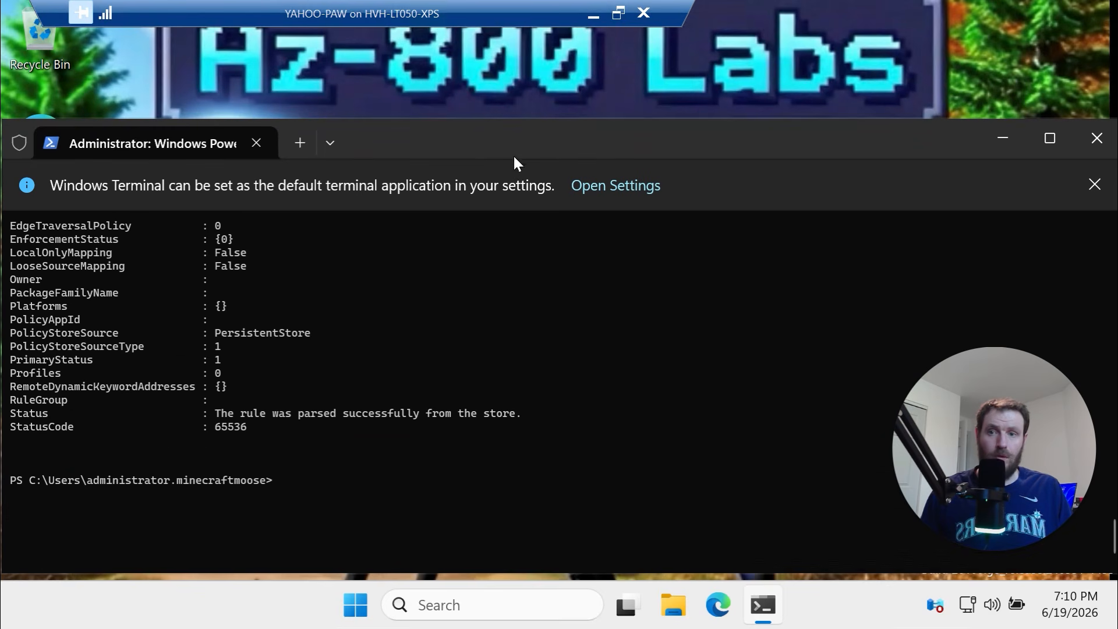
{"action": "left_click", "coordinate": [593, 15]}
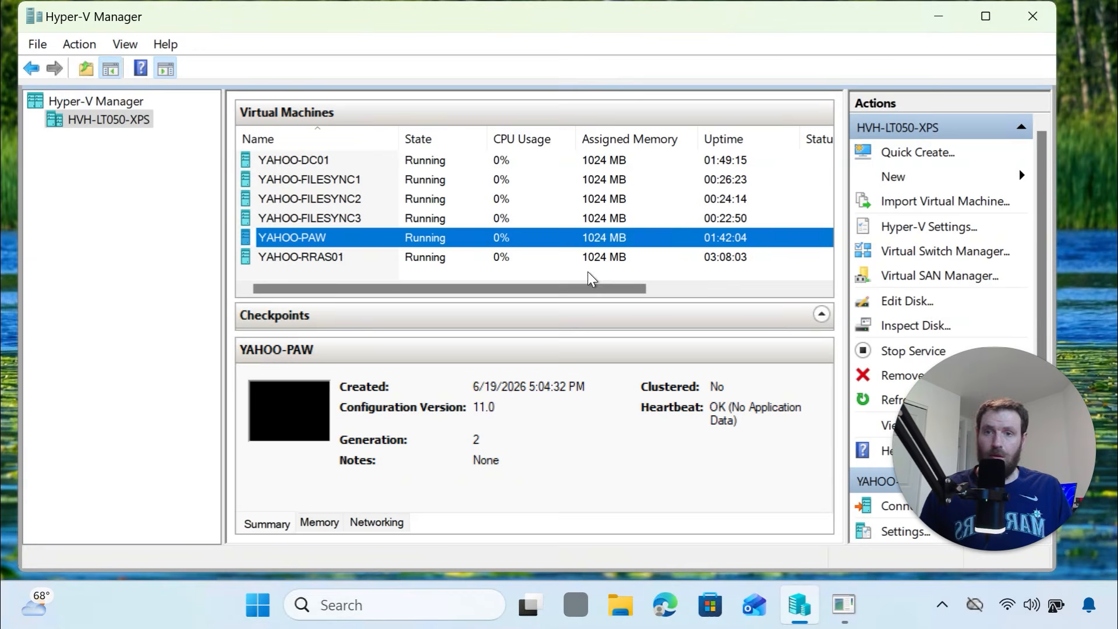
Scroll the script past the ping block to the Get-Disk RAW disk initialization commands
{"action": "left_click", "coordinate": [844, 605]}
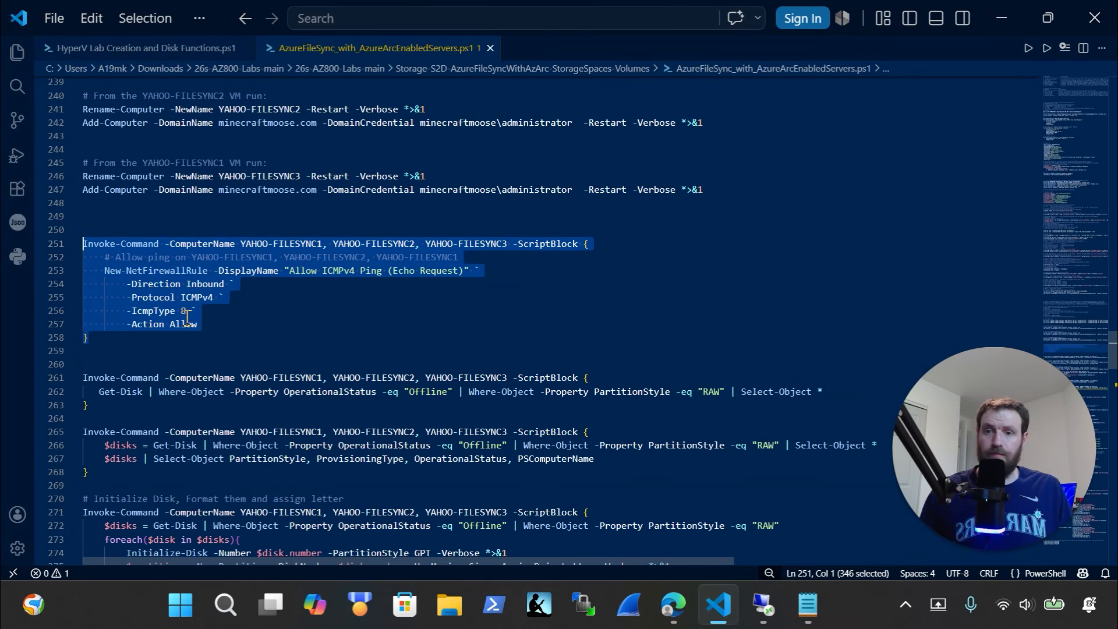
{"action": "scroll", "coordinate": [187, 318], "scroll_direction": "down", "scroll_amount": 4}
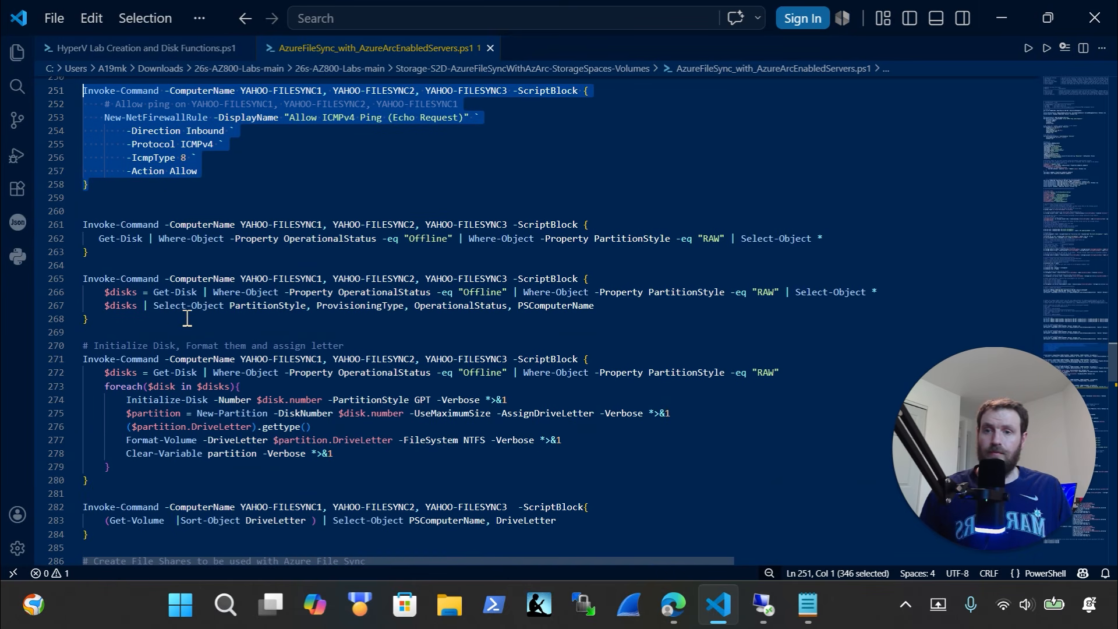
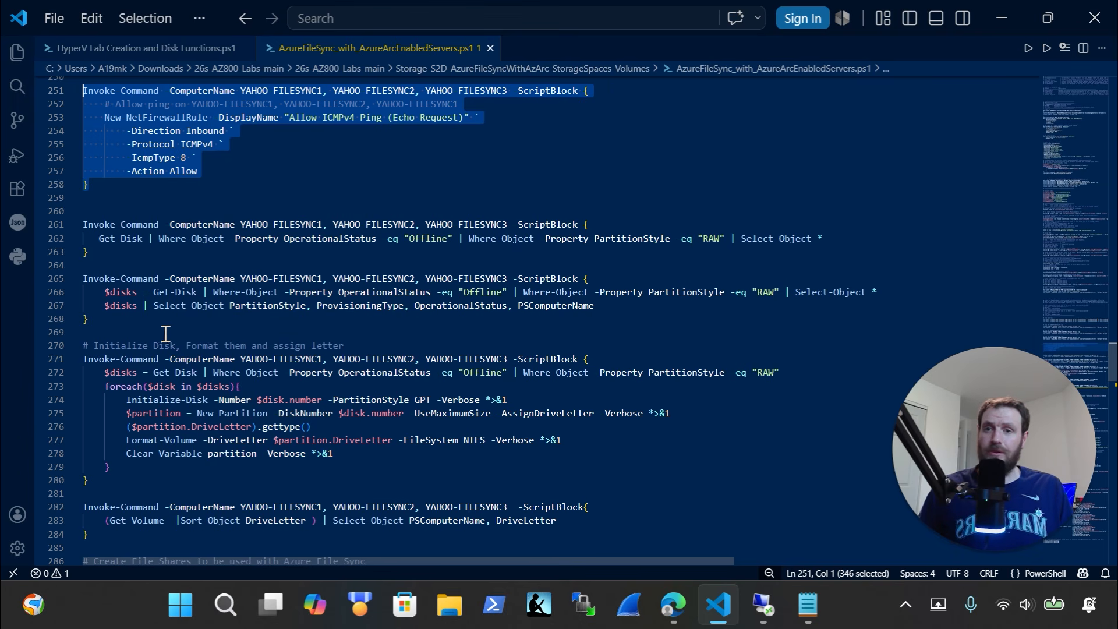
Run the Get-Disk listing of offline RAW disks (lines 265-268) in the YAHOO-PAW remote terminal
{"action": "left_click_drag", "start_coordinate": [135, 332], "coordinate": [55, 272]}
{"action": "key", "text": "super+c"}
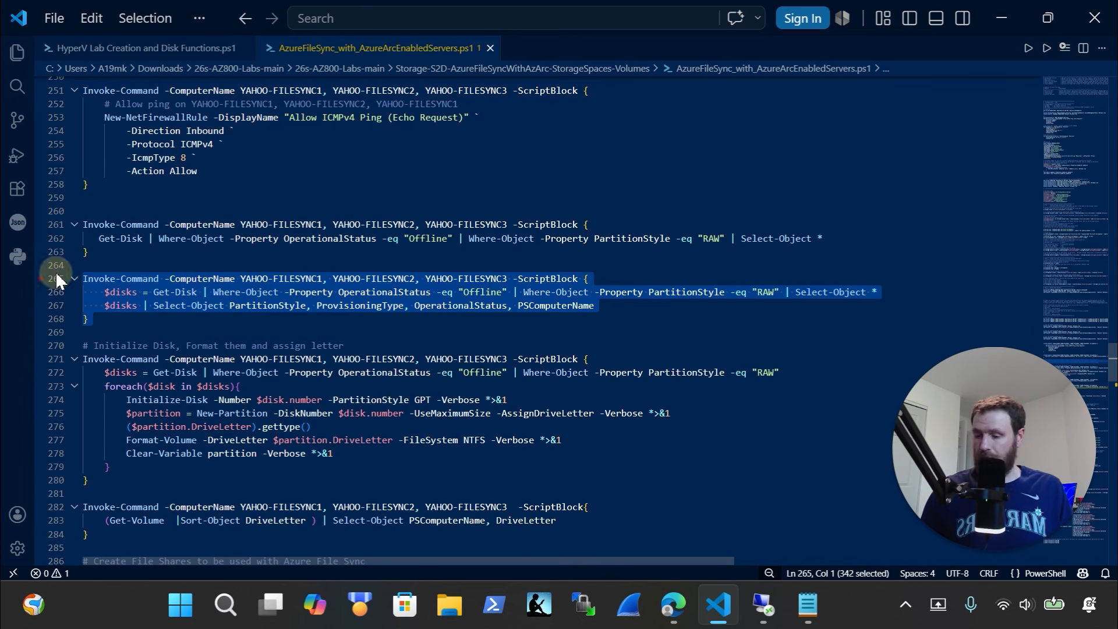
{"action": "scroll", "coordinate": [133, 269], "scroll_direction": "up", "scroll_amount": 2}
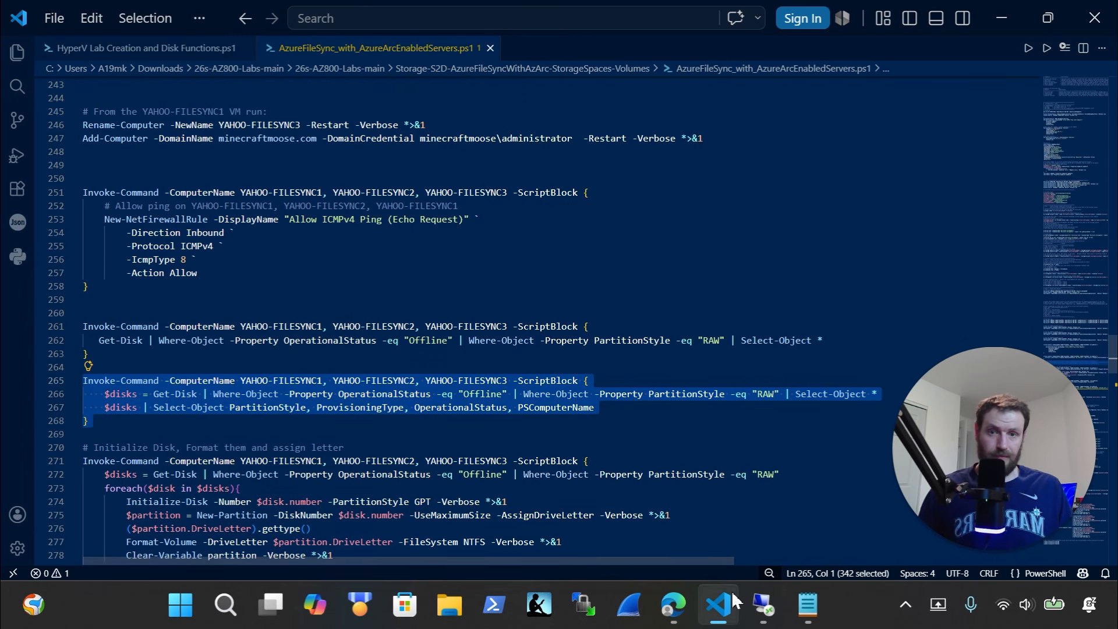
{"action": "left_click", "coordinate": [763, 605]}
{"action": "key", "text": "ctrl+v"}
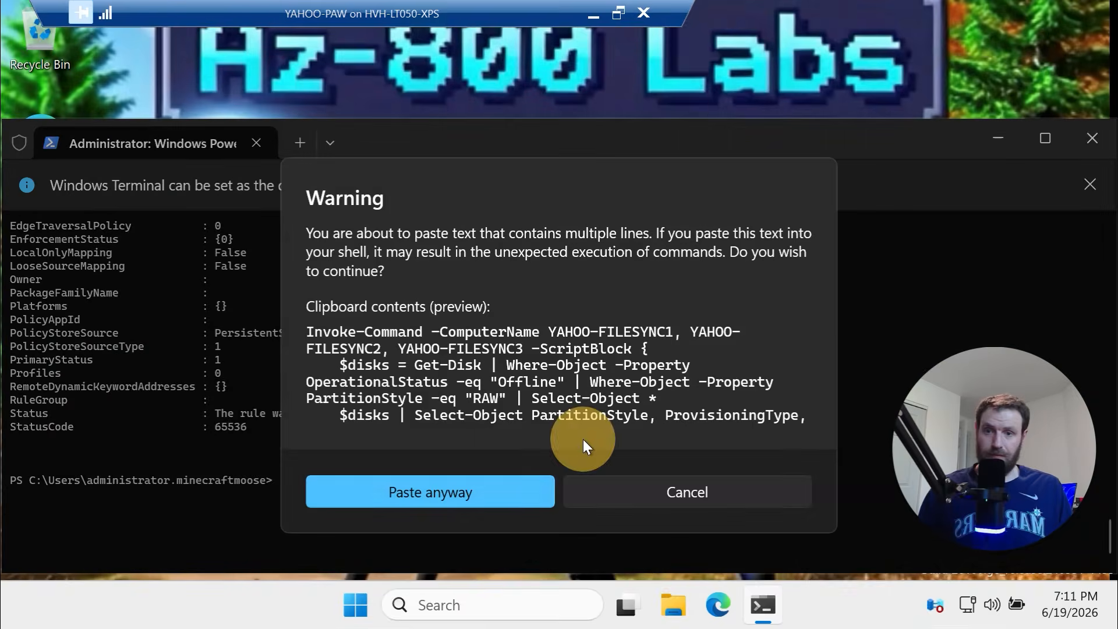
{"action": "left_click", "coordinate": [532, 488]}
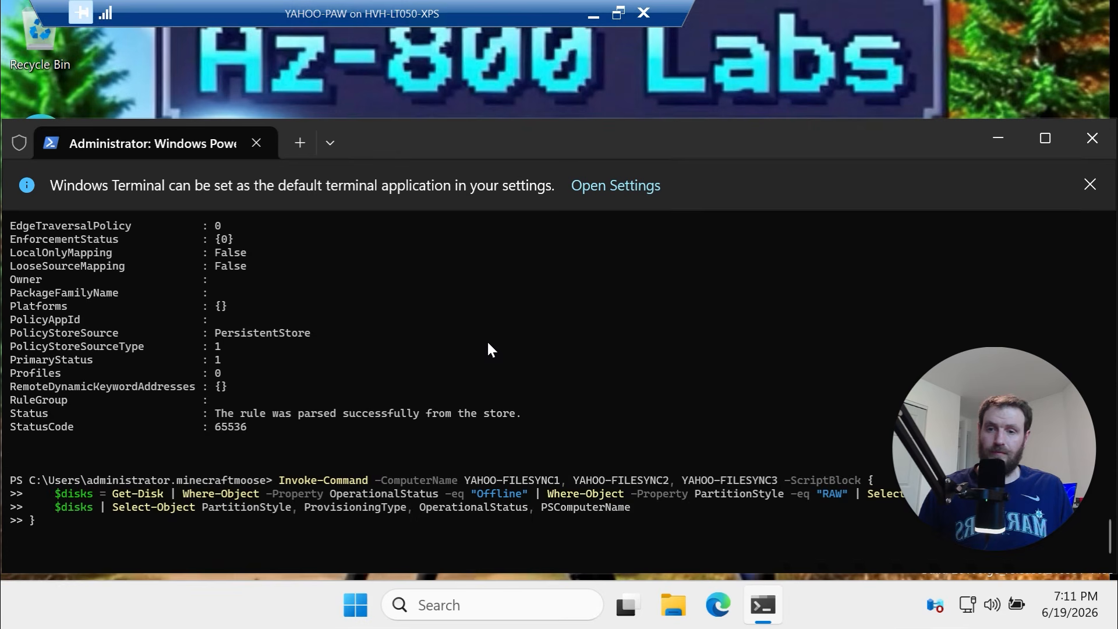
Review the output showing RAW, thin-provisioned offline disks on each FileSync server
{"action": "left_click_drag", "start_coordinate": [404, 491], "coordinate": [24, 387]}
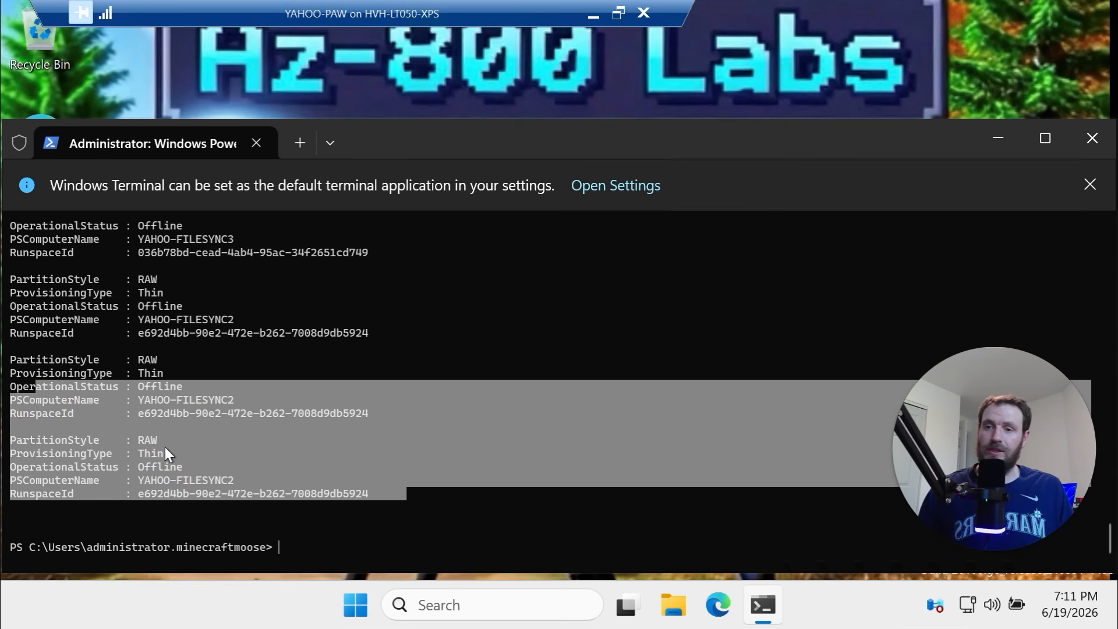
{"action": "left_click_drag", "start_coordinate": [162, 441], "coordinate": [107, 440]}
{"action": "left_click_drag", "start_coordinate": [208, 480], "coordinate": [113, 480]}
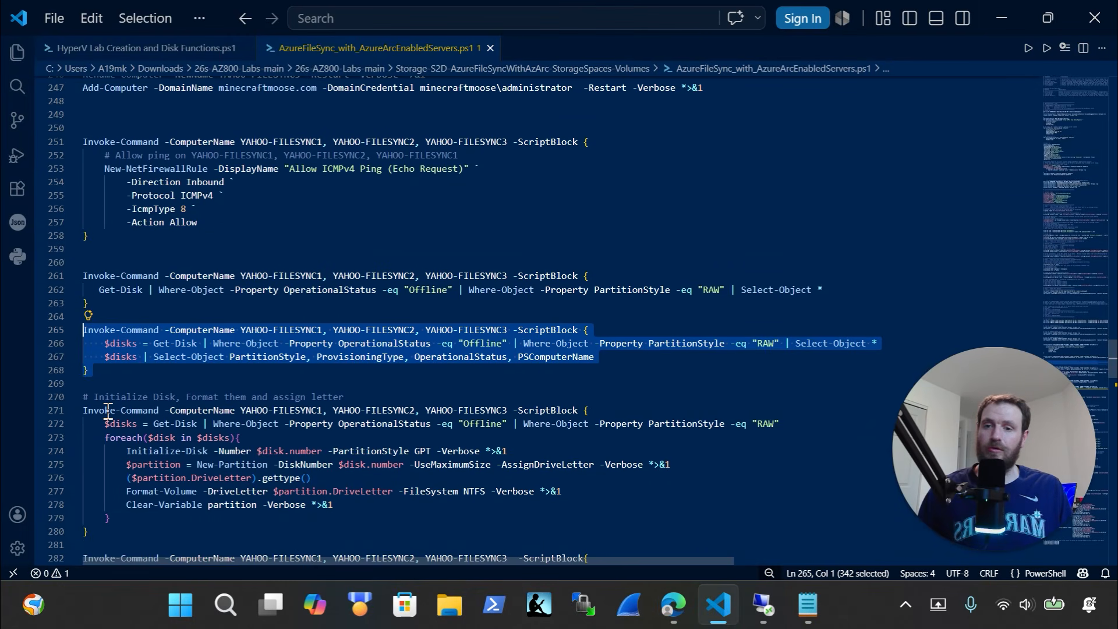
{"action": "scroll", "coordinate": [107, 411], "scroll_direction": "down", "scroll_amount": 1}
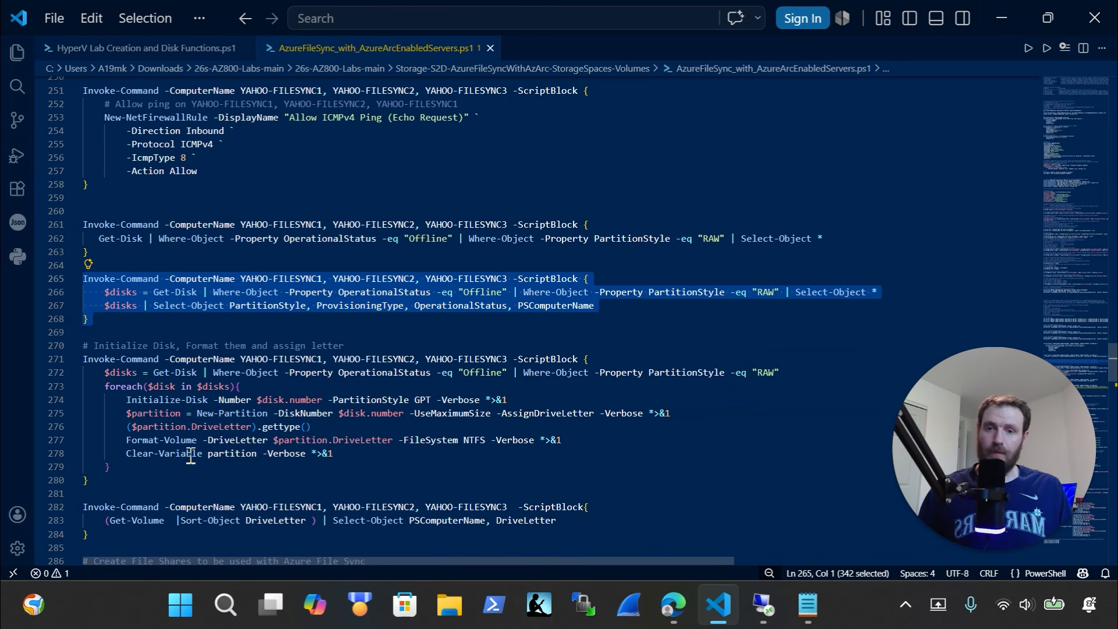
{"action": "scroll", "coordinate": [210, 457], "scroll_direction": "down", "scroll_amount": 2}
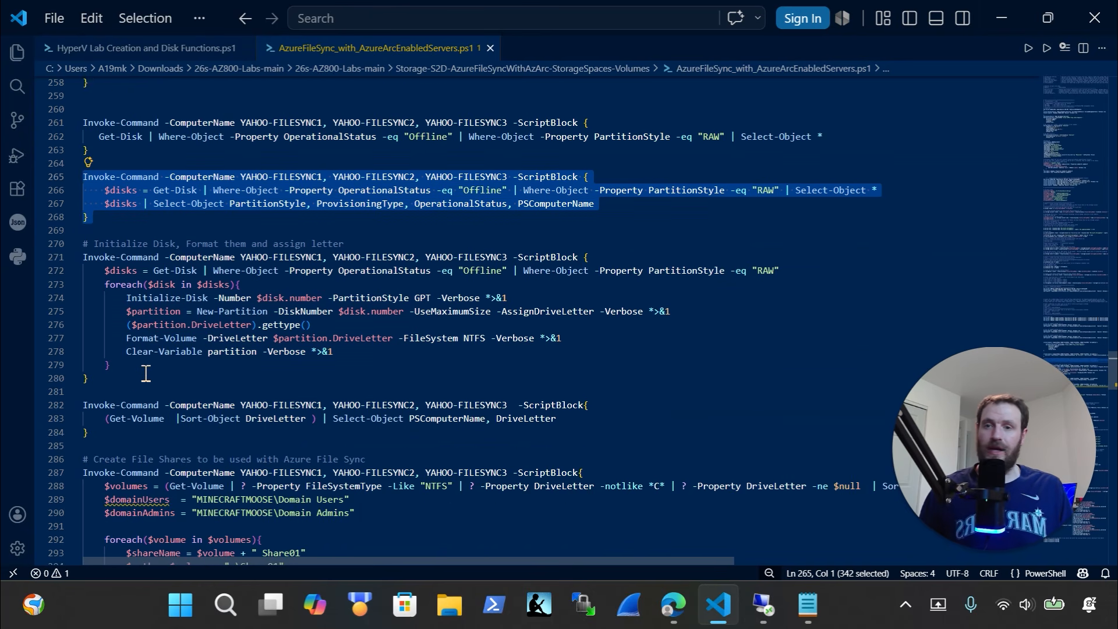
Initialize and NTFS-format the raw disks with drive letters by running lines 270-280 remotely
{"action": "left_click_drag", "start_coordinate": [138, 377], "coordinate": [14, 245]}
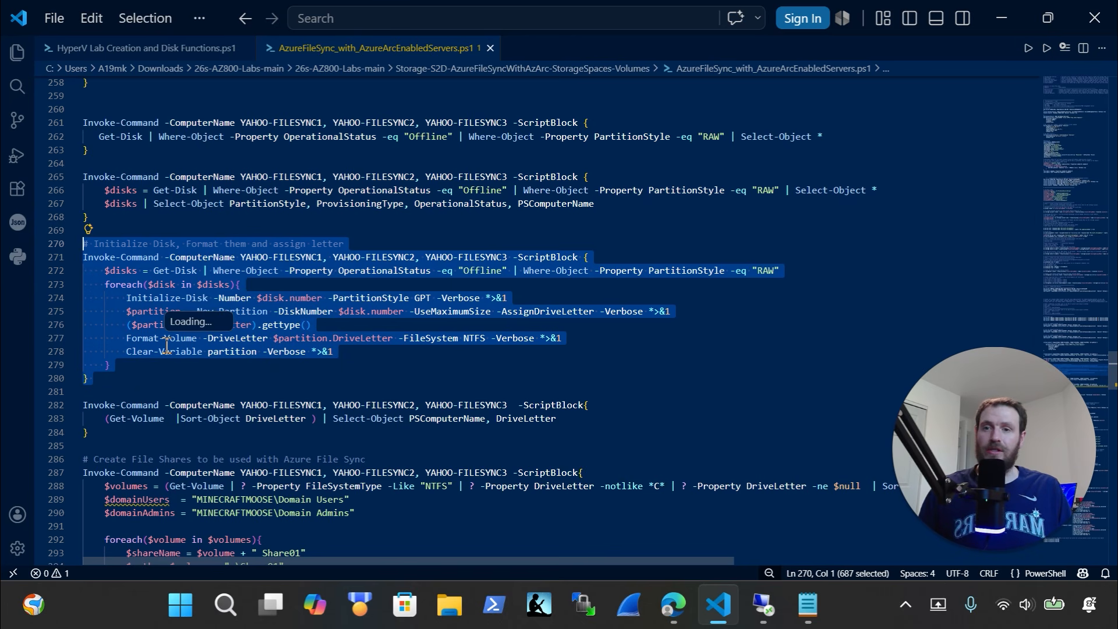
{"action": "key", "text": "ctrl+x"}
{"action": "key", "text": "ctrl+z"}
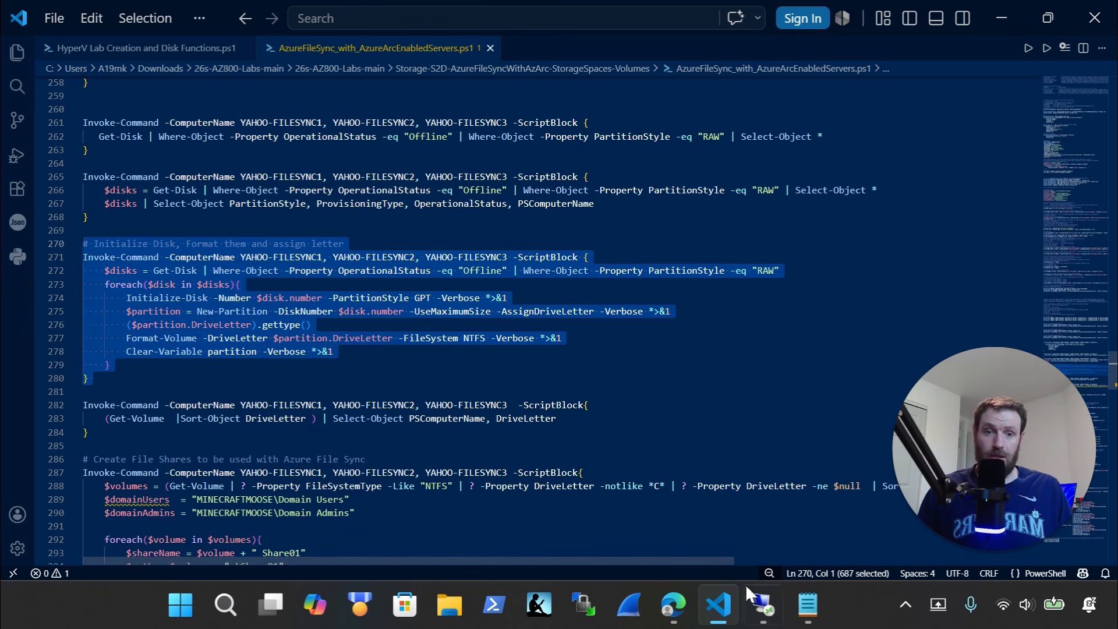
{"action": "mouse_move", "coordinate": [770, 615]}
{"action": "left_click", "coordinate": [716, 488]}
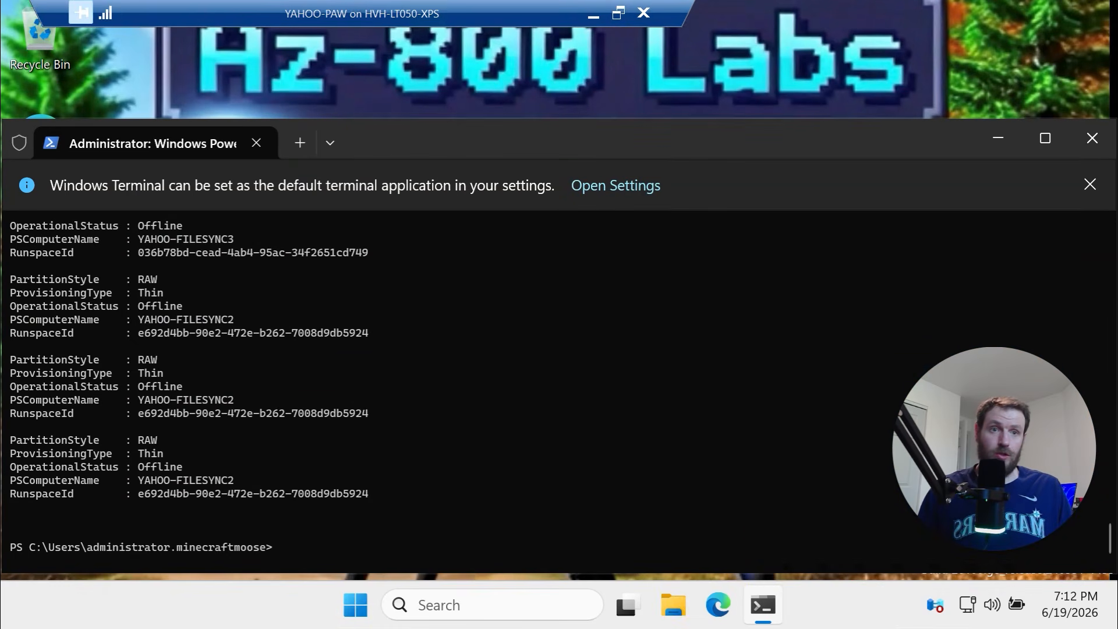
{"action": "key", "text": "alt+Tab"}
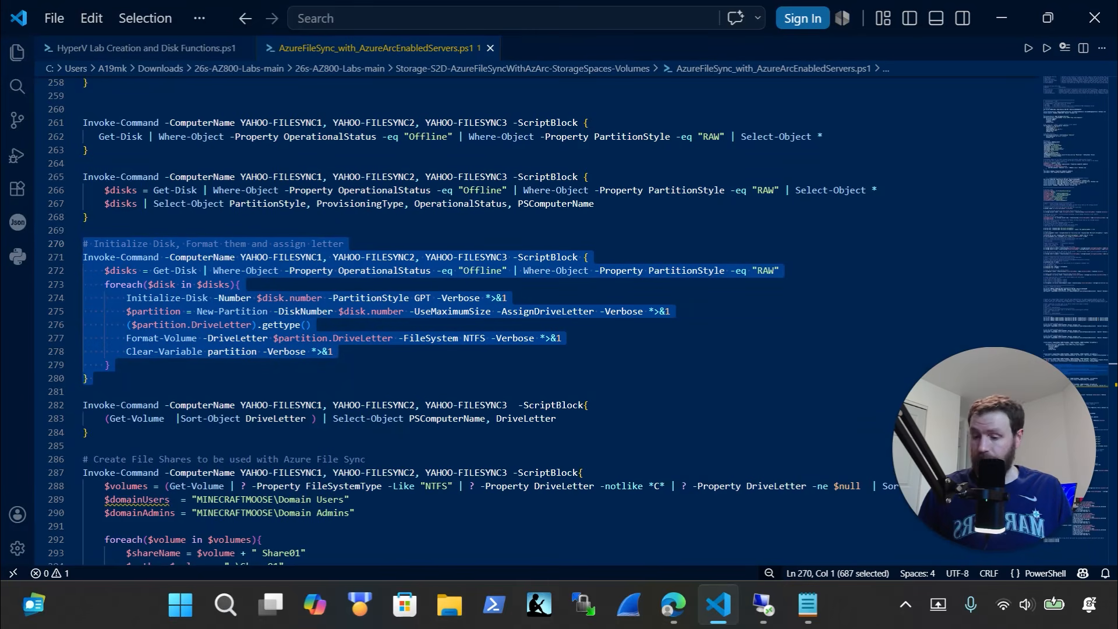
{"action": "key", "text": "ctrl+x"}
{"action": "key", "text": "ctrl+z"}
{"action": "key", "text": "alt+Tab"}
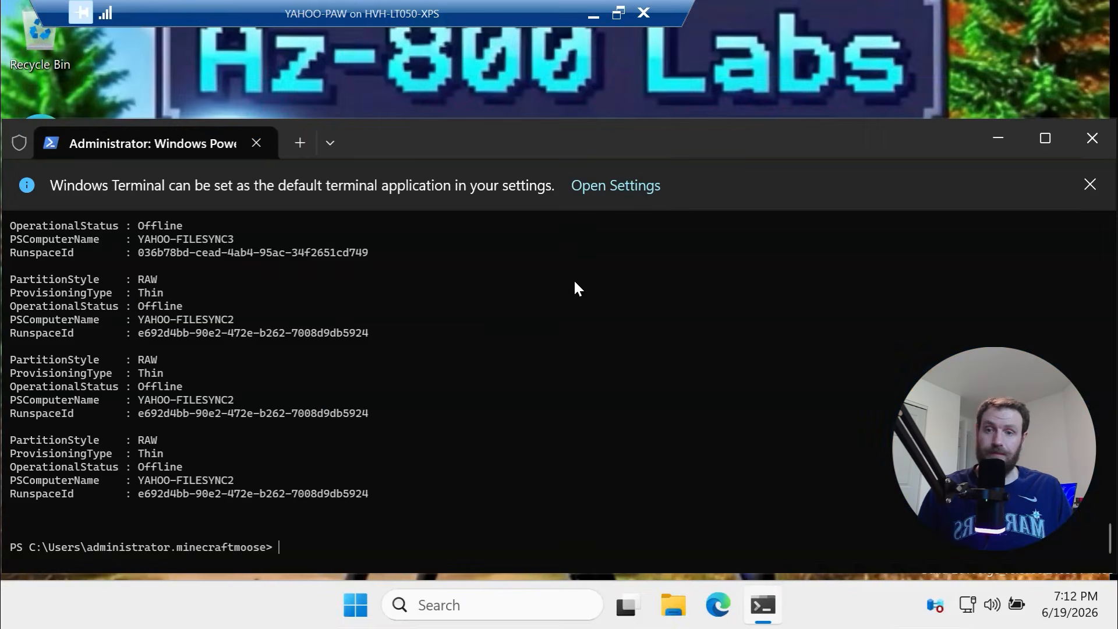
{"action": "key", "text": "ctrl+v"}
{"action": "left_click", "coordinate": [526, 487]}
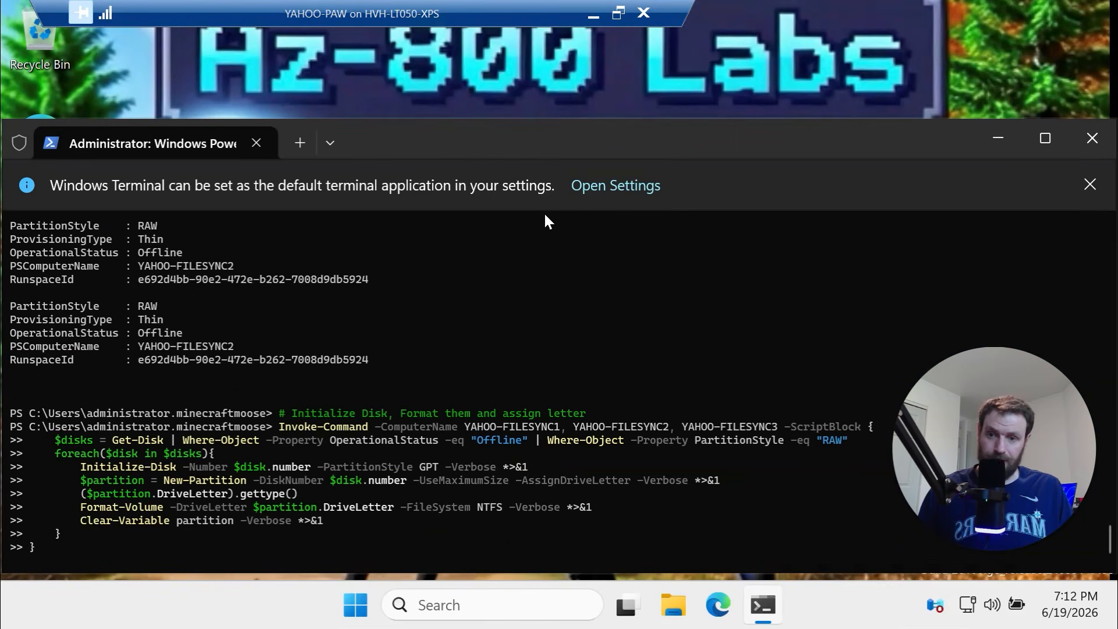
{"action": "key", "text": "Return"}
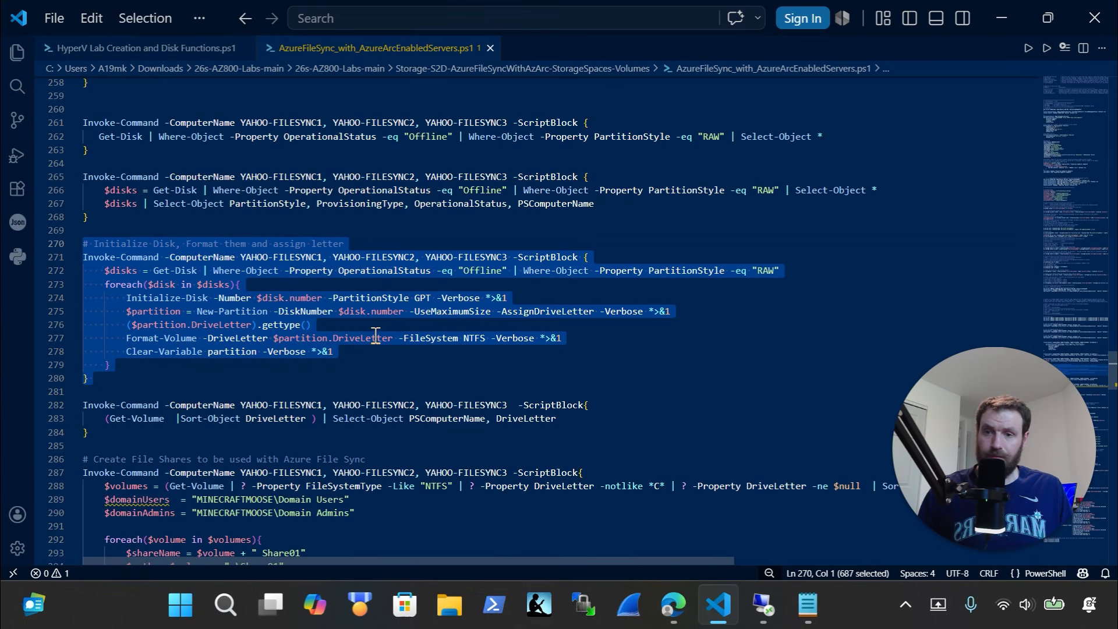
Copy the volume-check and share-creation blocks (lines 281-299) from the script
{"action": "scroll", "coordinate": [372, 337], "scroll_direction": "down", "scroll_amount": 3}
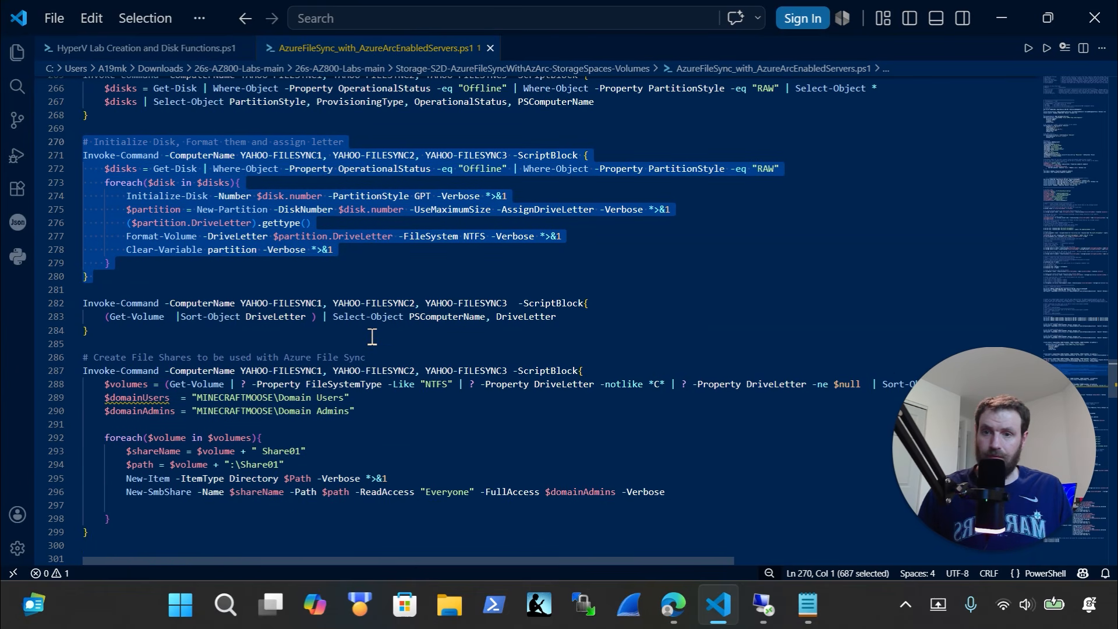
{"action": "scroll", "coordinate": [372, 337], "scroll_direction": "down", "scroll_amount": 2}
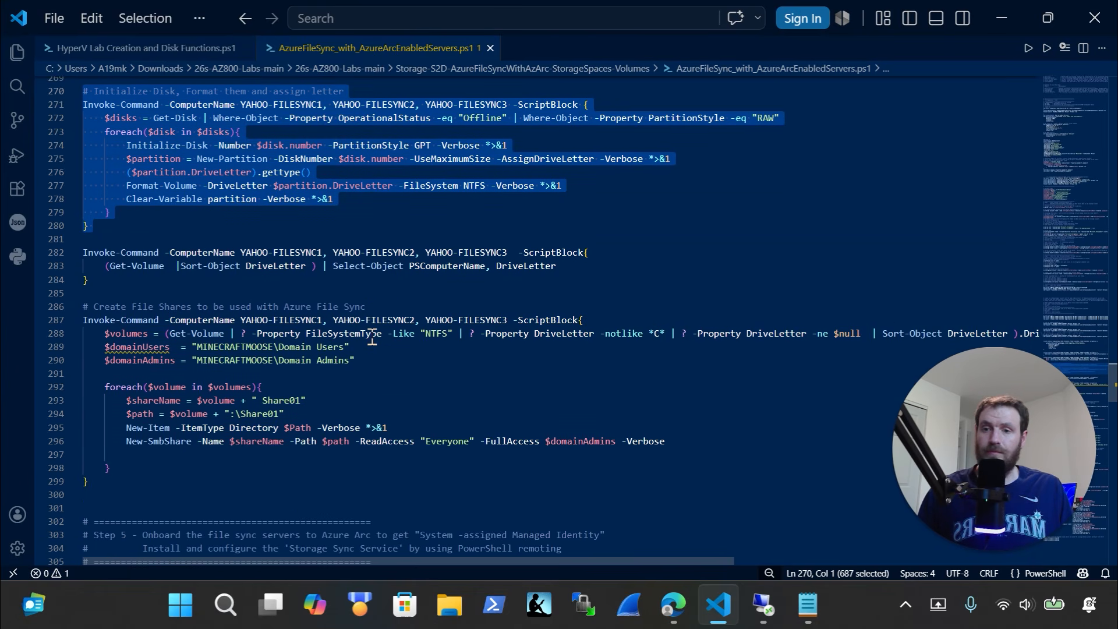
{"action": "scroll", "coordinate": [372, 340], "scroll_direction": "down", "scroll_amount": 2}
{"action": "left_click_drag", "start_coordinate": [148, 441], "coordinate": [63, 194]}
{"action": "key", "text": "ctrl+x"}
{"action": "key", "text": "ctrl+z"}
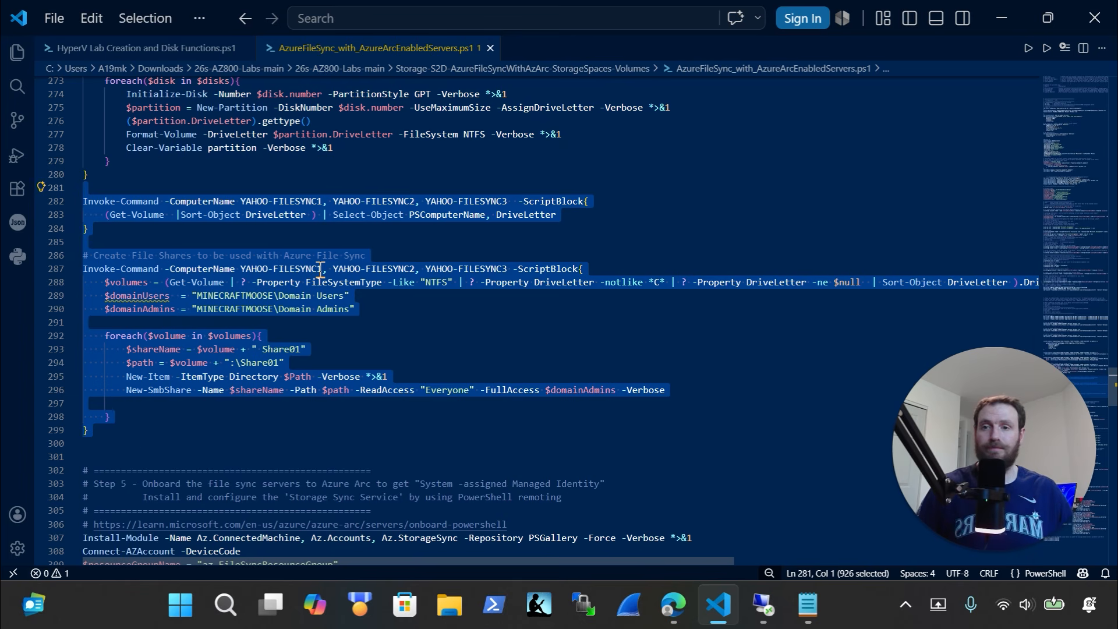
Start pasting the combined blocks into the remote terminal, then cancel the paste
{"action": "left_click", "coordinate": [763, 606]}
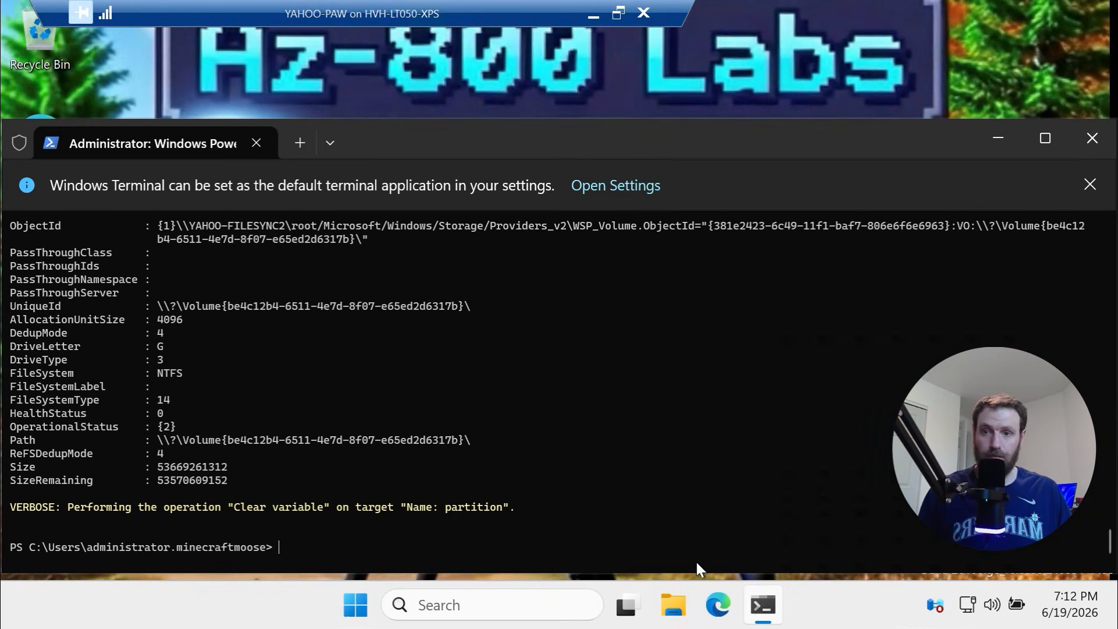
{"action": "right_click", "coordinate": [421, 414]}
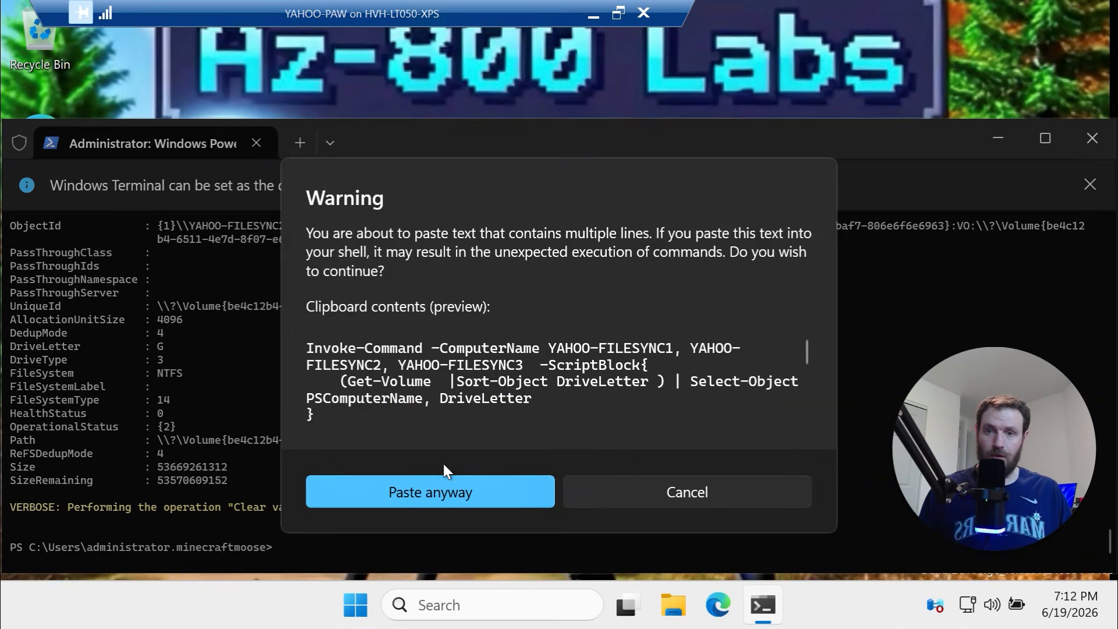
{"action": "left_click", "coordinate": [452, 485]}
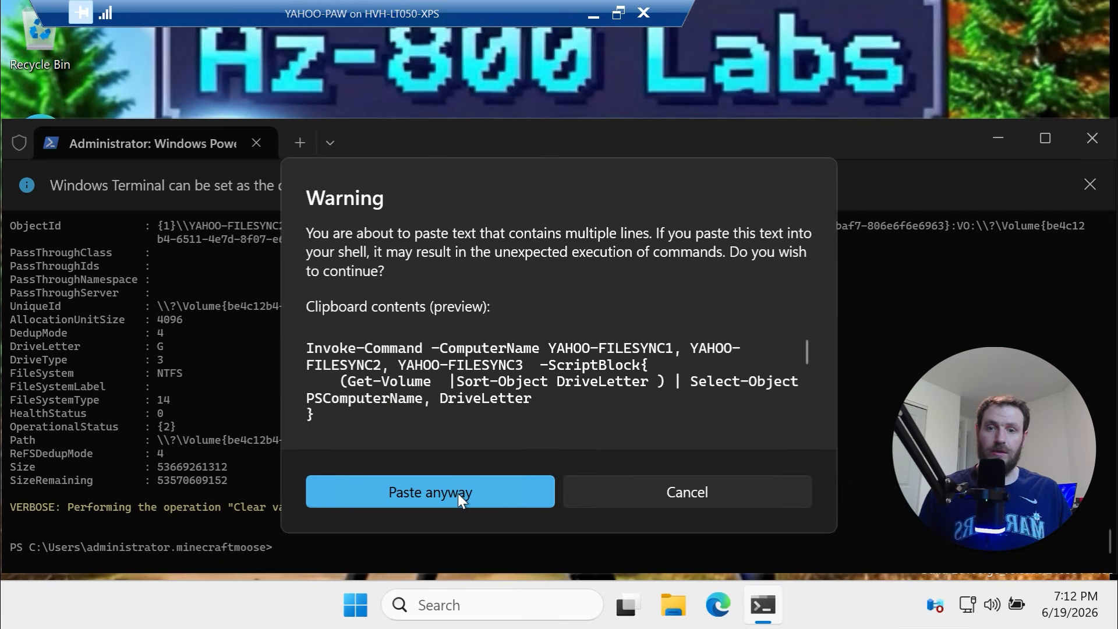
{"action": "left_click", "coordinate": [652, 492]}
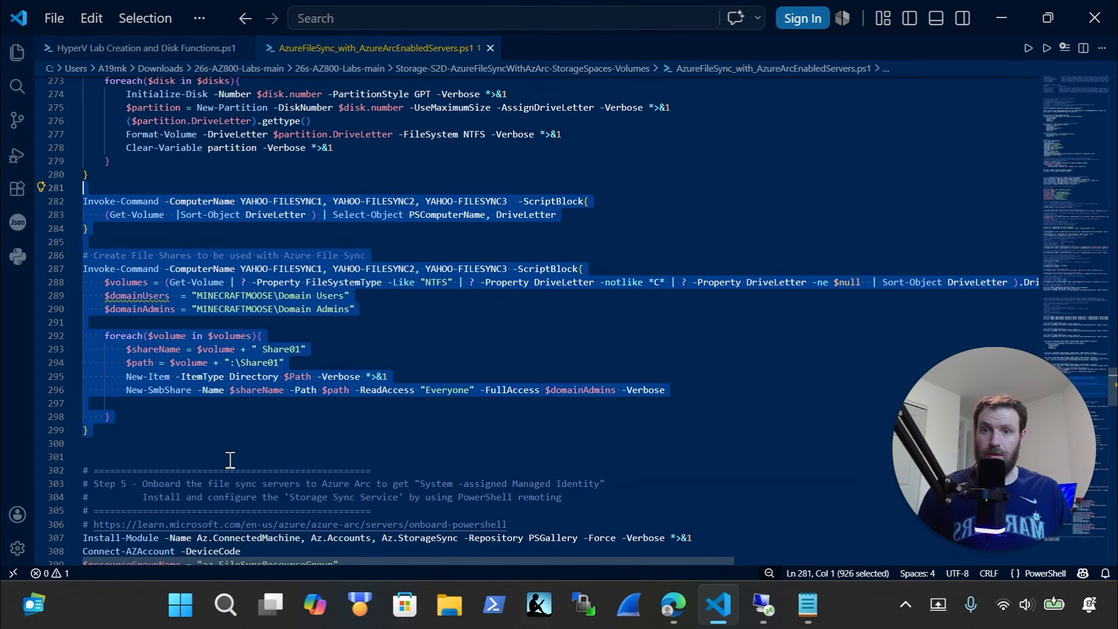
Run the Share01 folder and SMB share creation block (lines 285-299) on all three servers
{"action": "left_click_drag", "start_coordinate": [221, 430], "coordinate": [56, 243]}
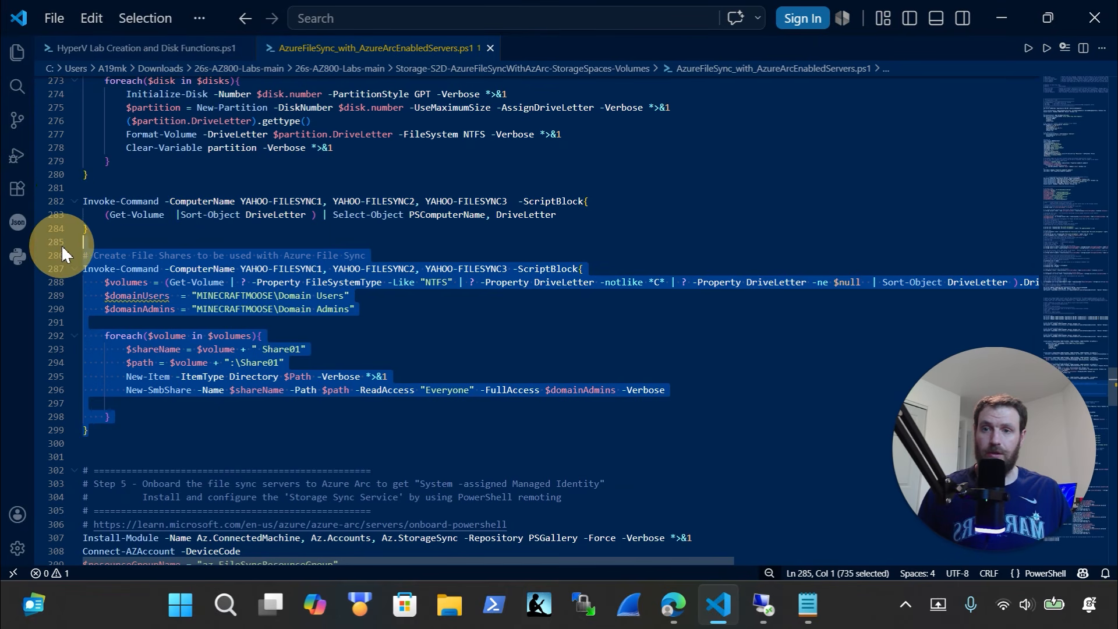
{"action": "key", "text": "ctrl+x"}
{"action": "key", "text": "ctrl+z"}
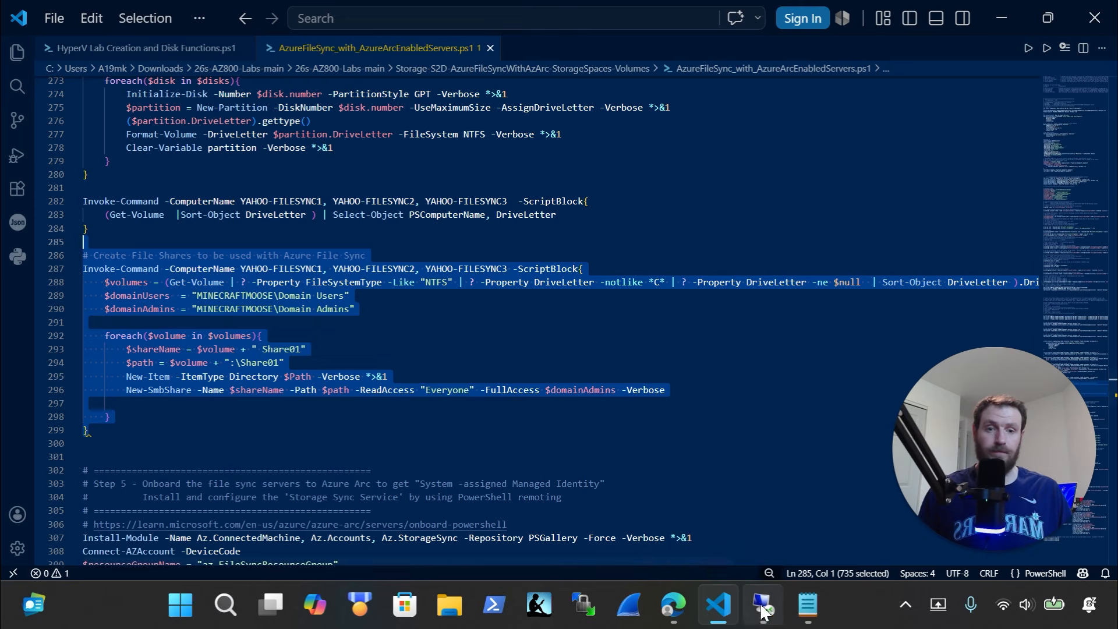
{"action": "left_click", "coordinate": [763, 609]}
{"action": "right_click", "coordinate": [545, 365]}
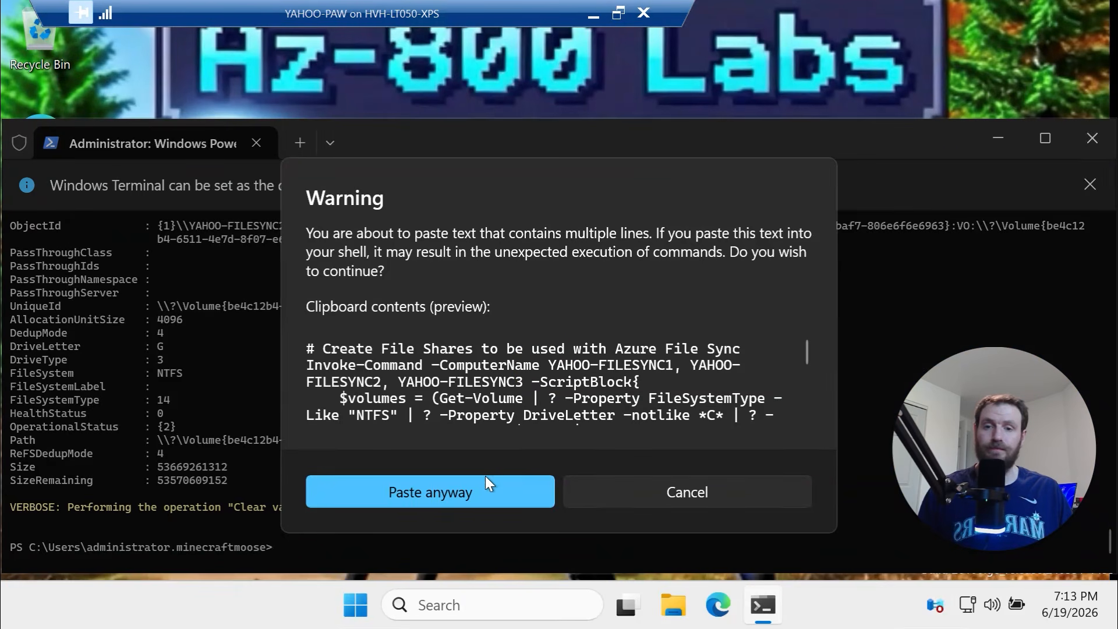
{"action": "left_click", "coordinate": [487, 487]}
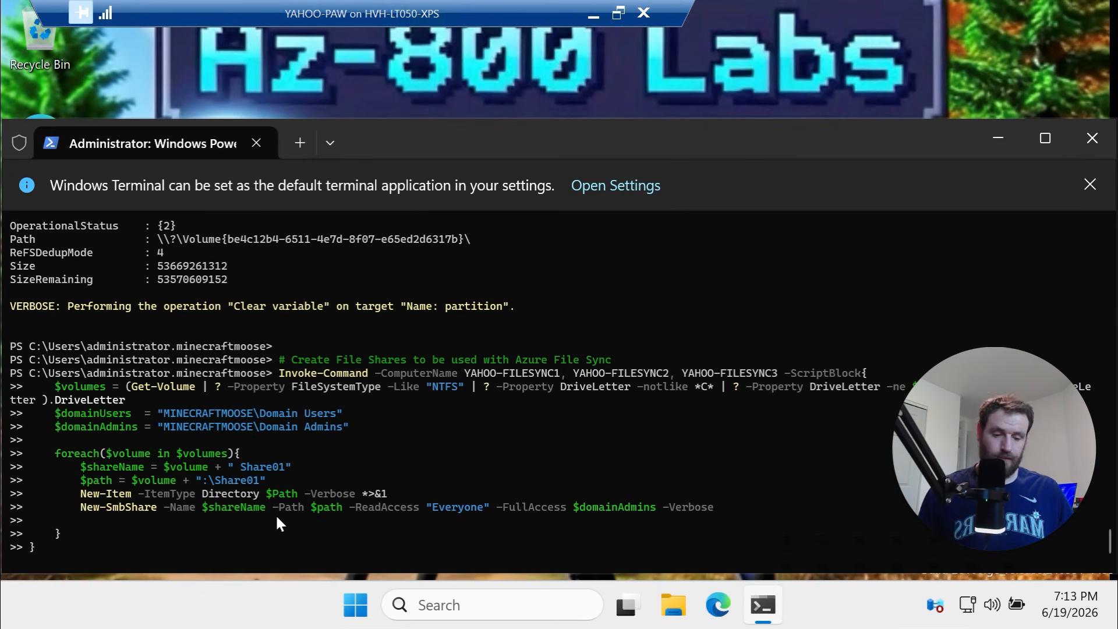
{"action": "key", "text": "Return"}
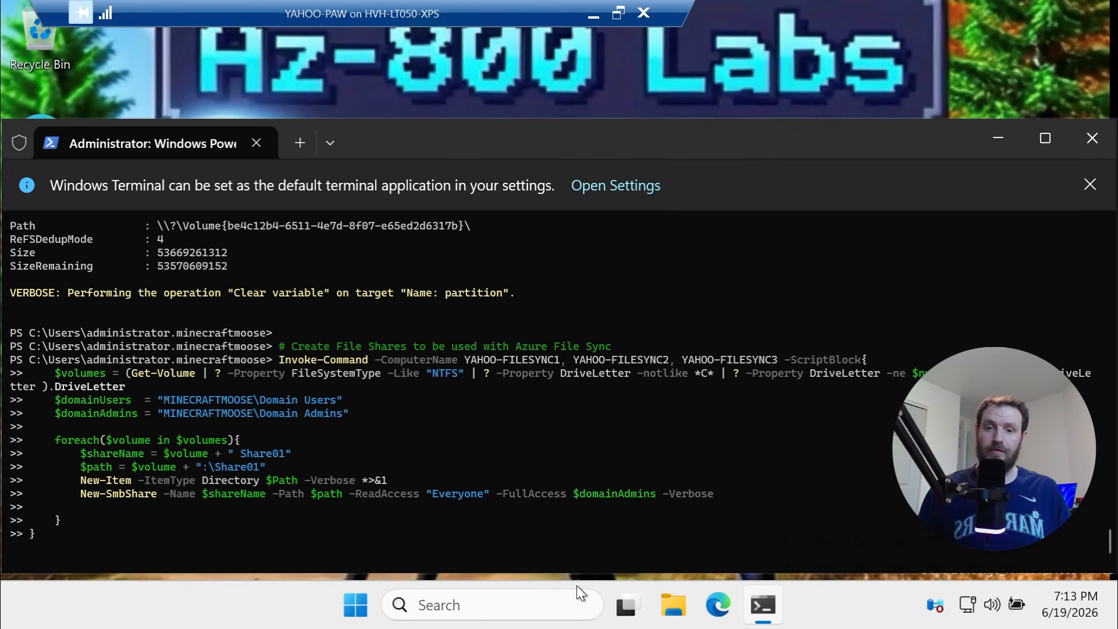
Browse to \\yahoo-filesync1 in File Explorer, open E Share01, and return to the share list
{"action": "left_click", "coordinate": [679, 611]}
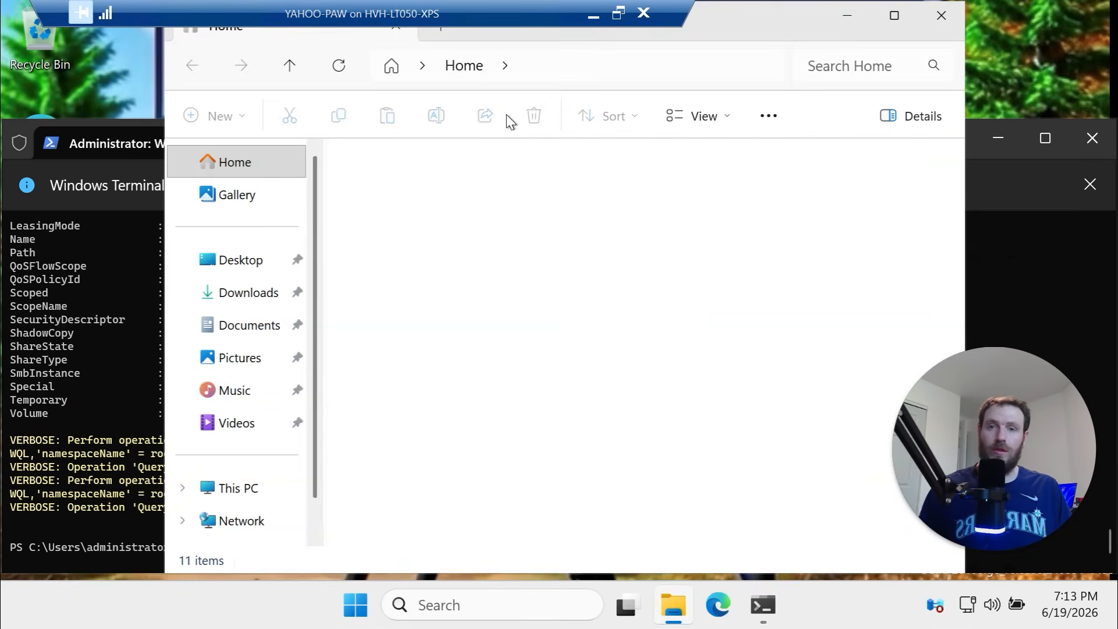
{"action": "left_click", "coordinate": [559, 68]}
{"action": "type", "text": "\\\\"}
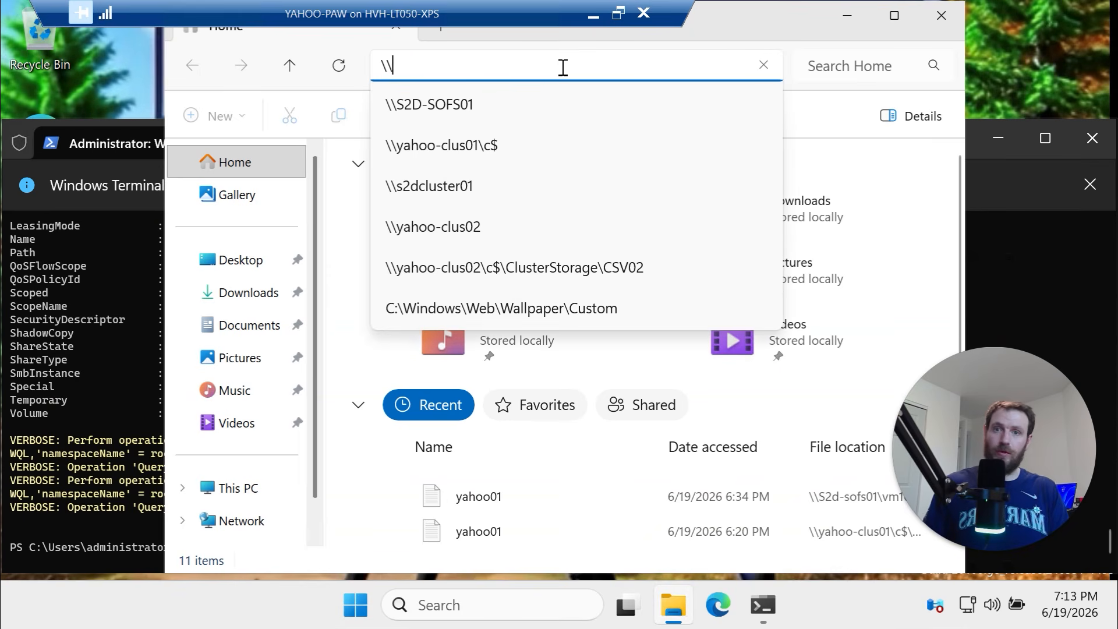
{"action": "type", "text": "yahoo-file"}
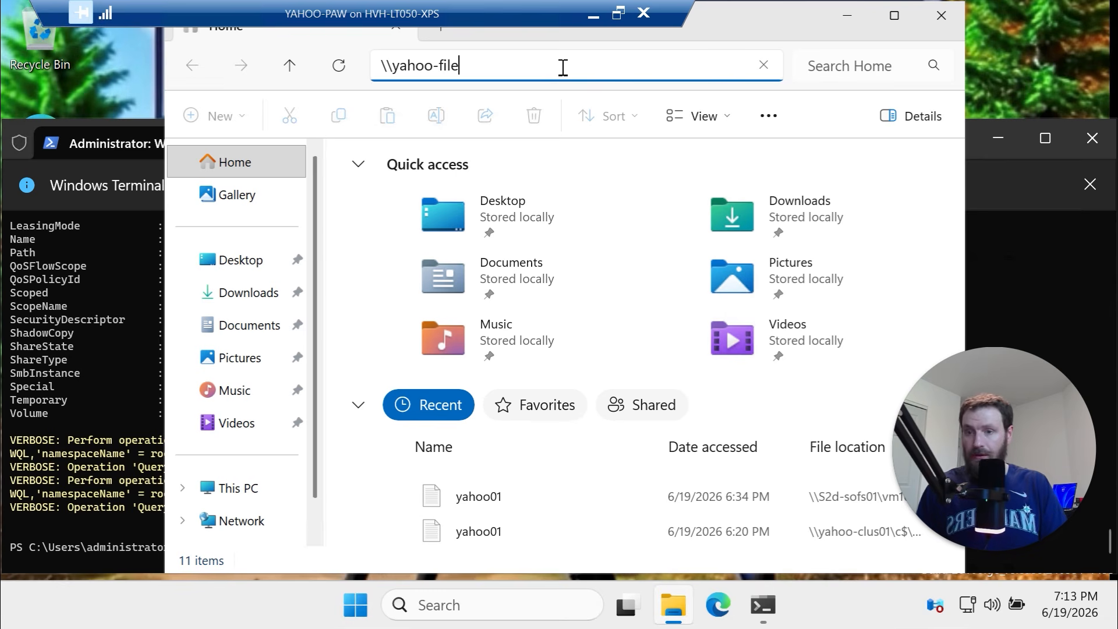
{"action": "left_click", "coordinate": [586, 19]}
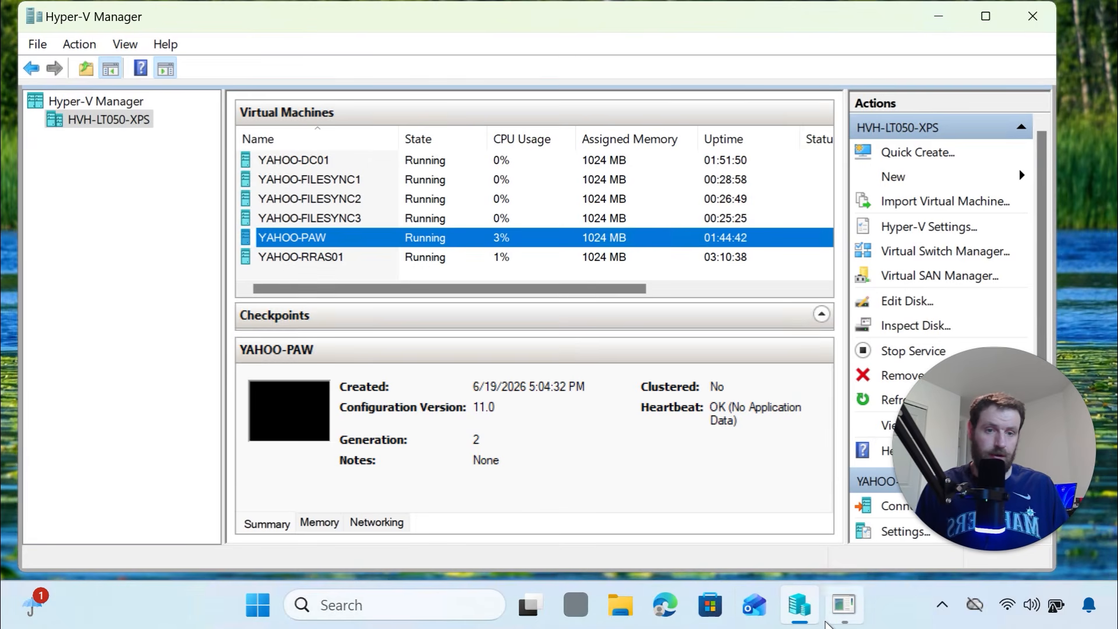
{"action": "left_click", "coordinate": [827, 623]}
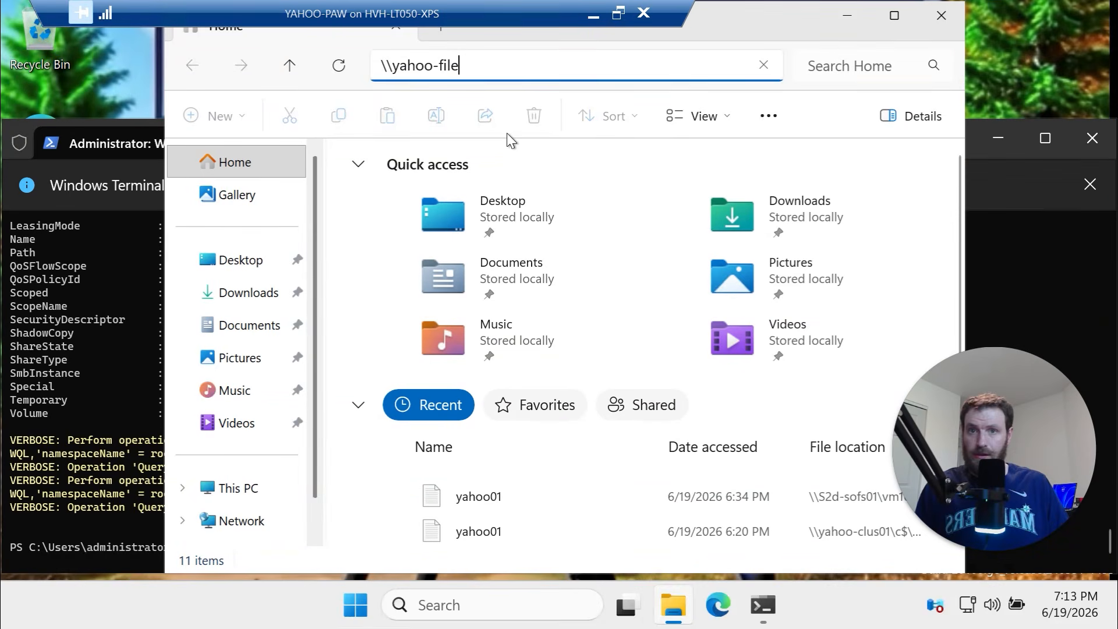
{"action": "type", "text": "sync1"}
{"action": "key", "text": "Return"}
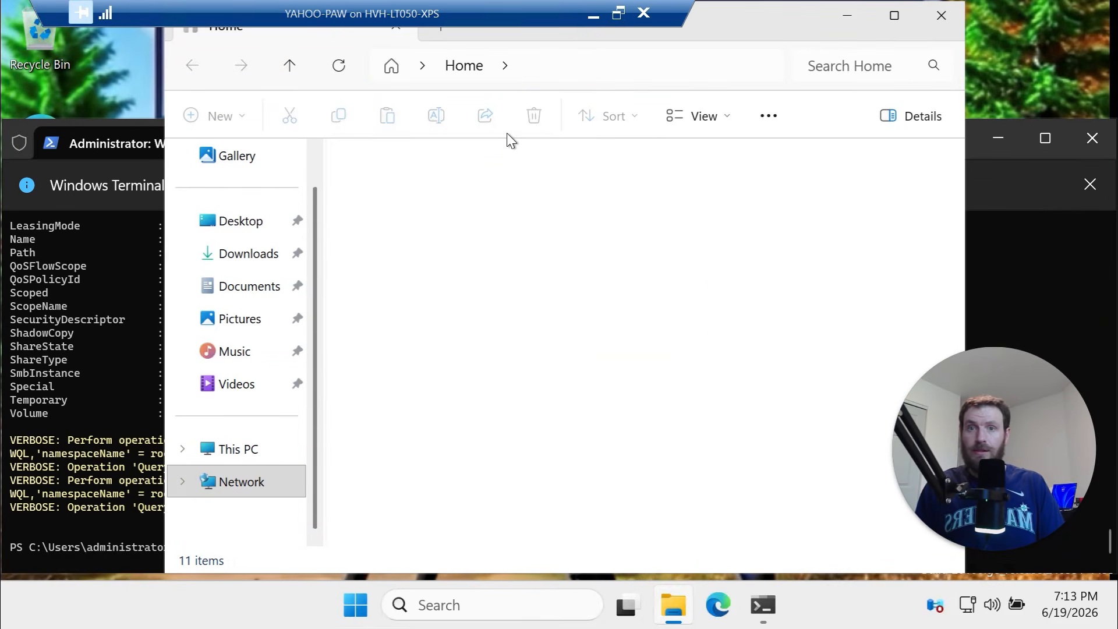
{"action": "double_click", "coordinate": [495, 155]}
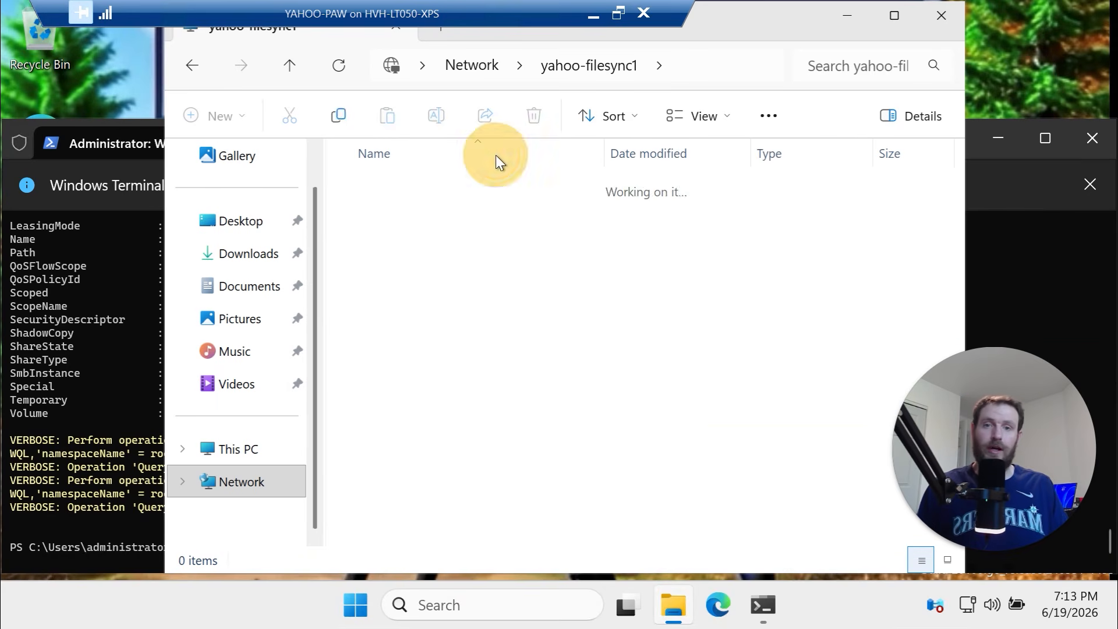
{"action": "left_click", "coordinate": [291, 64]}
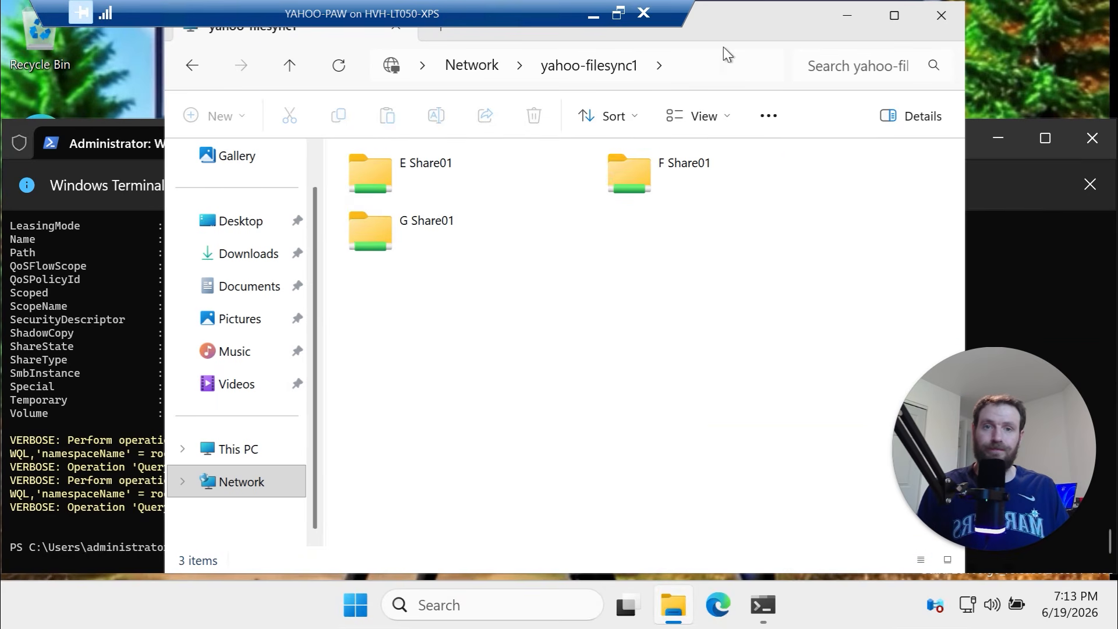
Change the address to \\yahoo-filesync2 to view its E, F and G Share01 shares
{"action": "left_click", "coordinate": [707, 71]}
{"action": "left_click", "coordinate": [515, 69]}
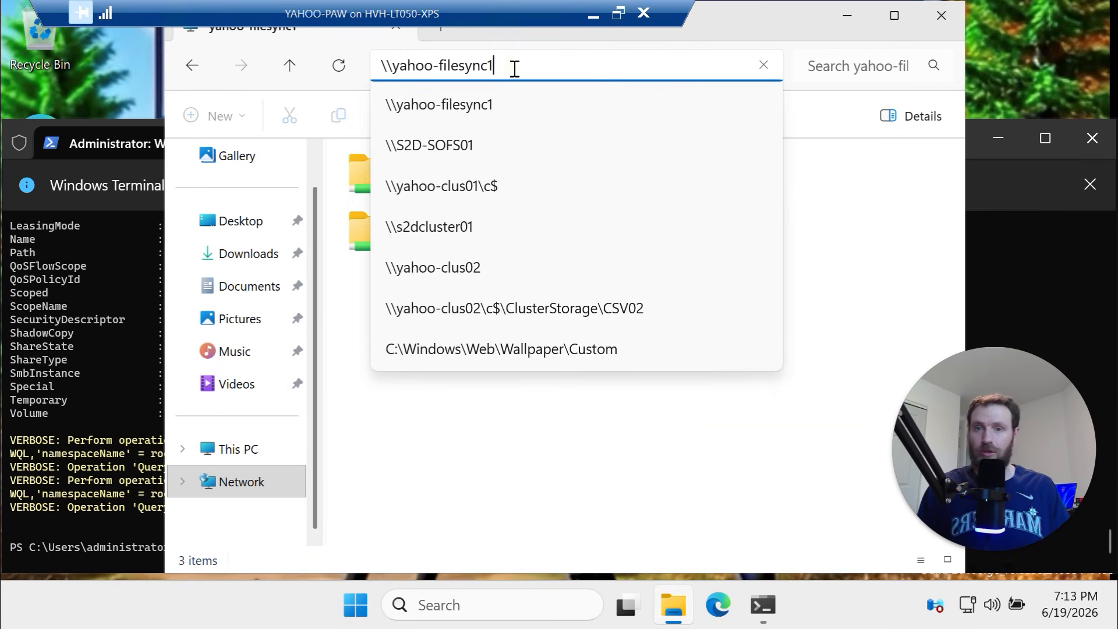
{"action": "key", "text": "BackSpace"}
{"action": "type", "text": "2"}
{"action": "key", "text": "Return"}
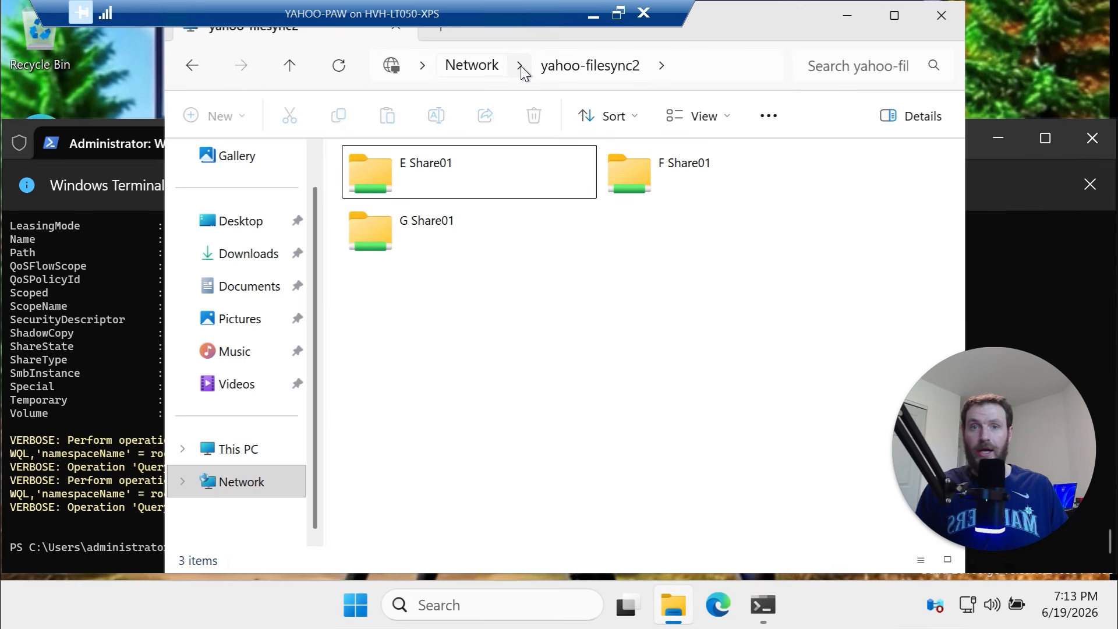
{"action": "left_click", "coordinate": [703, 69]}
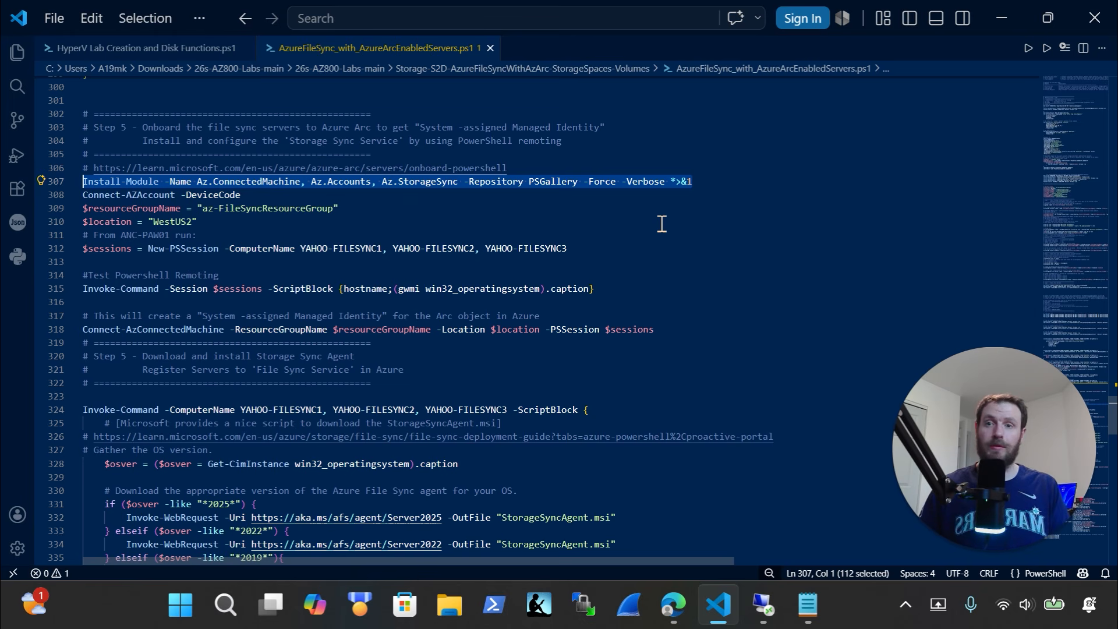
Install Az.ConnectedMachine, Az.Accounts and Az.StorageSync from PSGallery, answering y to the NuGet prompt
{"action": "left_click", "coordinate": [659, 222]}
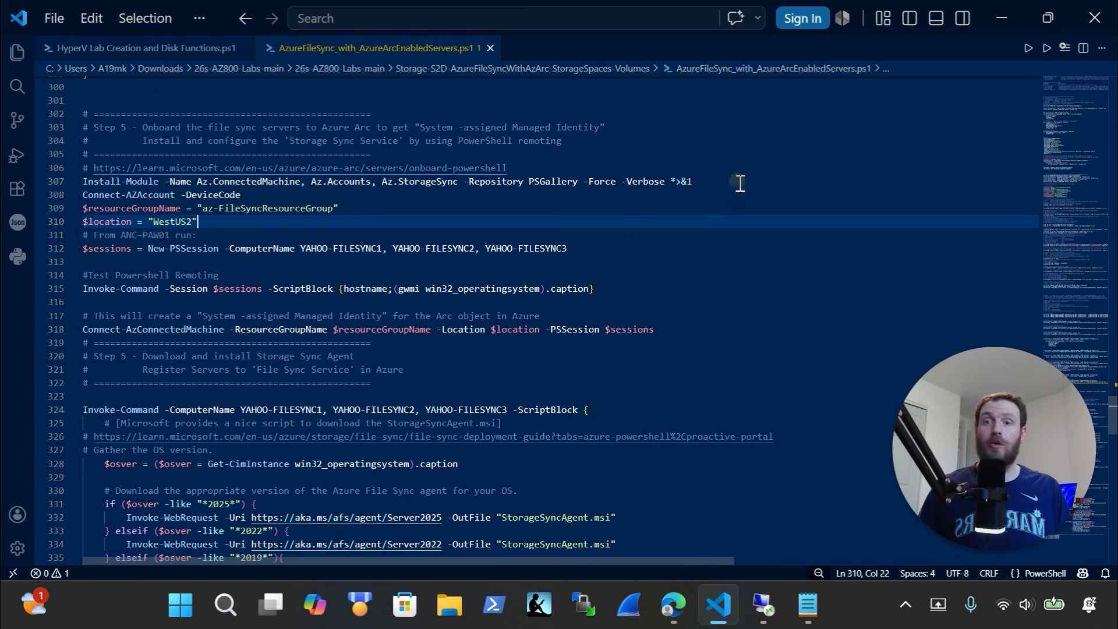
{"action": "left_click_drag", "start_coordinate": [740, 183], "coordinate": [18, 184]}
{"action": "key", "text": "super+c"}
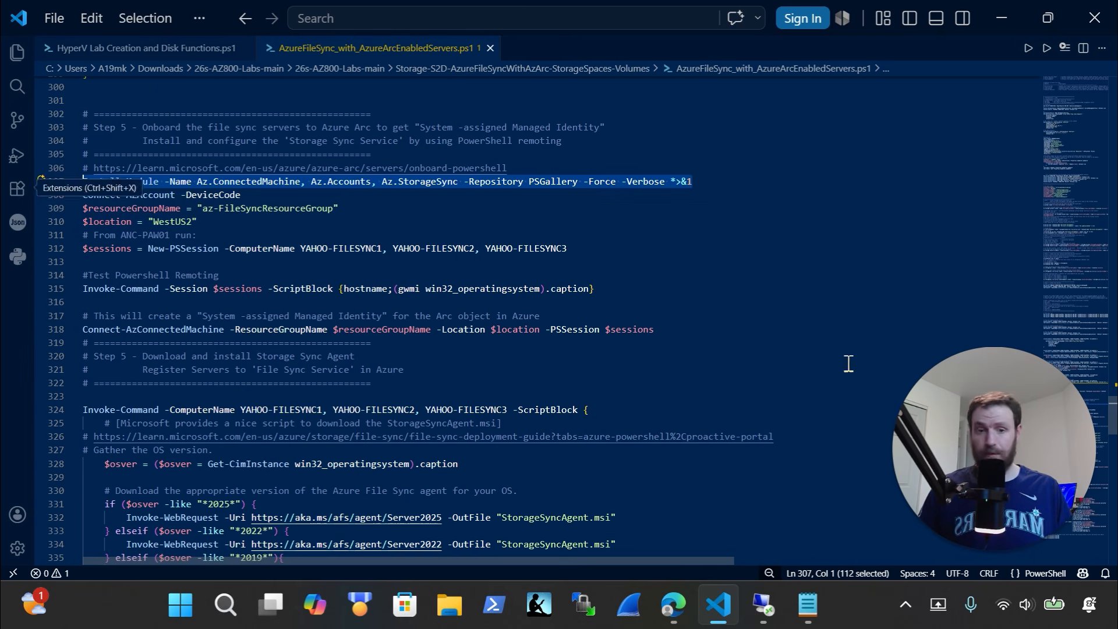
{"action": "left_click", "coordinate": [763, 606]}
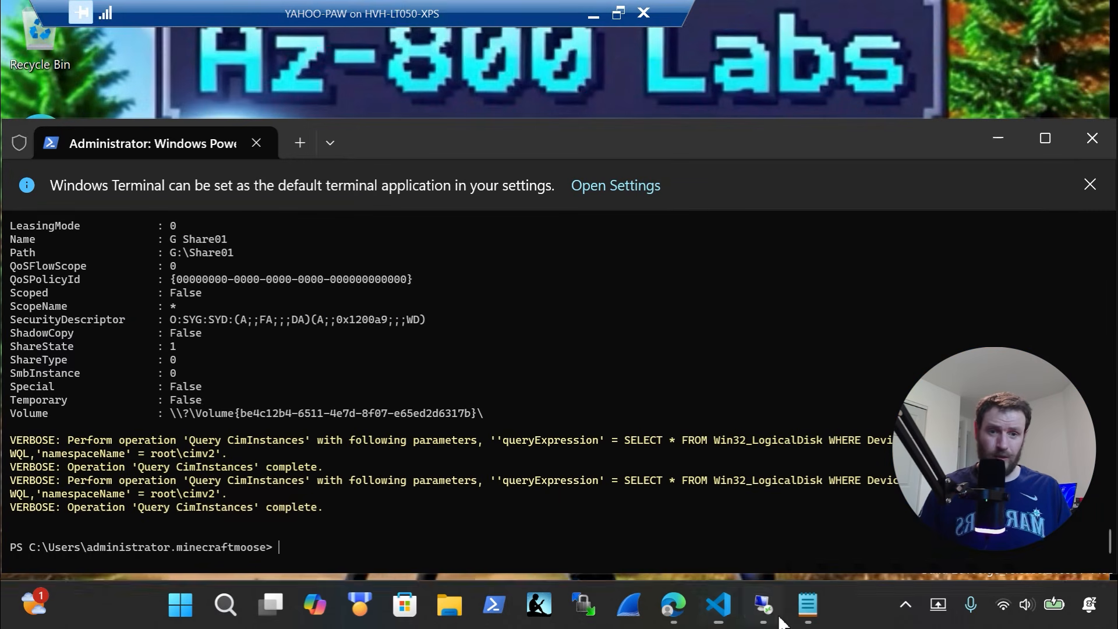
{"action": "right_click", "coordinate": [505, 512]}
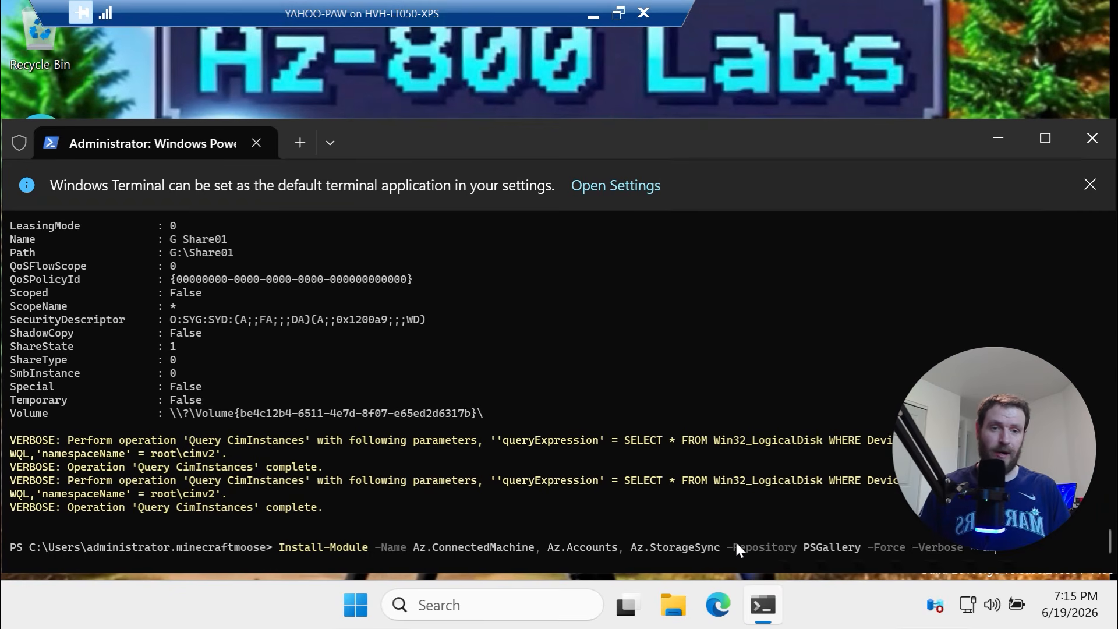
{"action": "key", "text": "Return"}
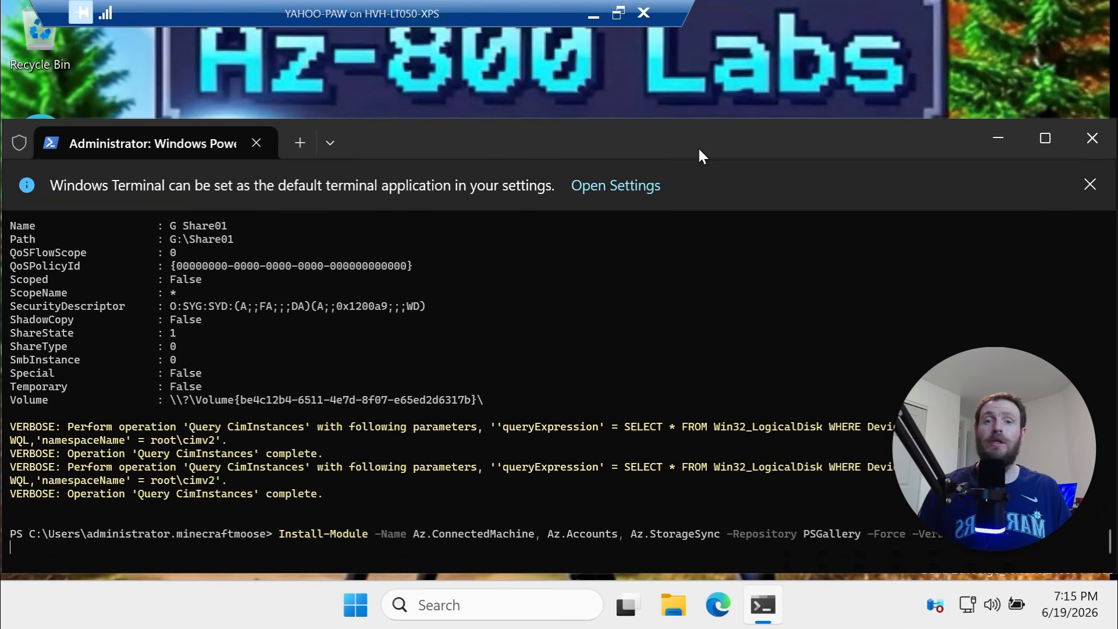
{"action": "left_click_drag", "start_coordinate": [701, 136], "coordinate": [698, 58]}
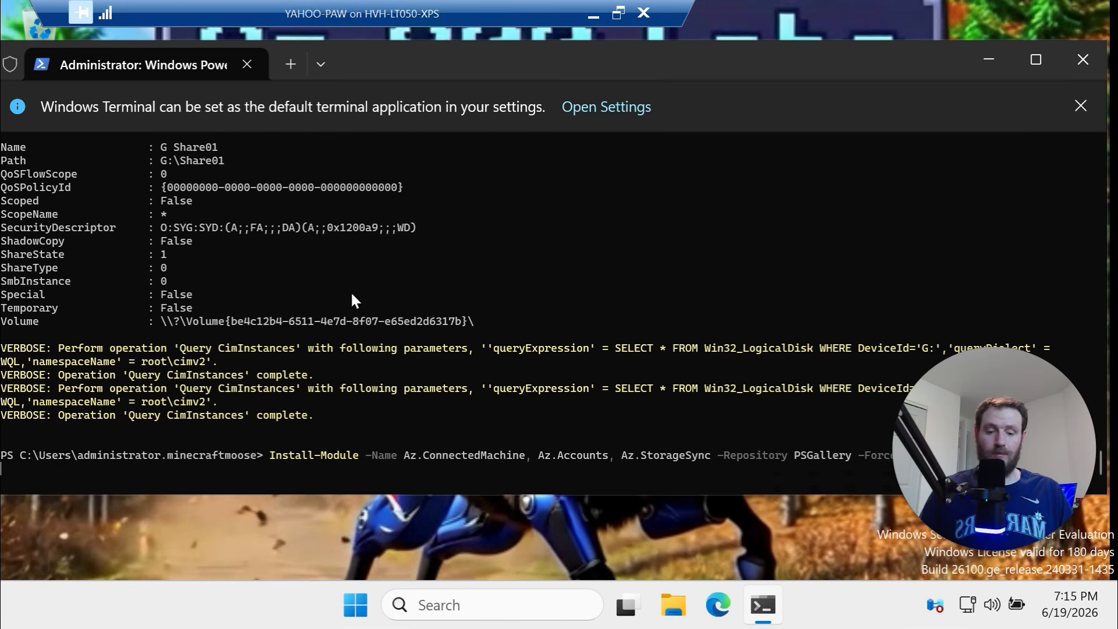
{"action": "key", "text": "Return"}
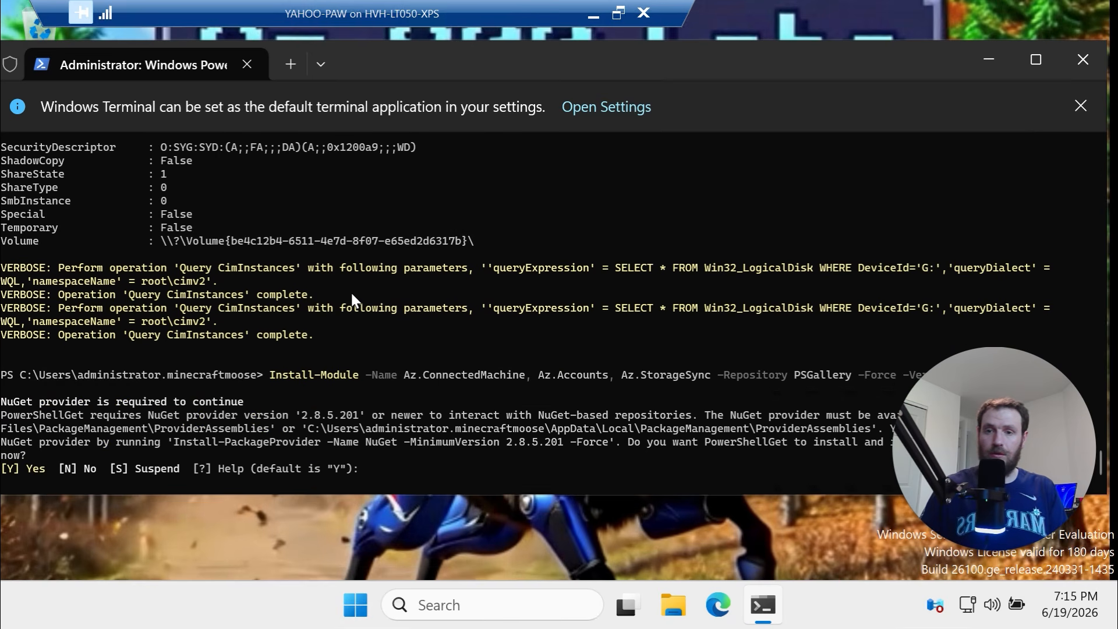
{"action": "type", "text": "y"}
{"action": "key", "text": "Return"}
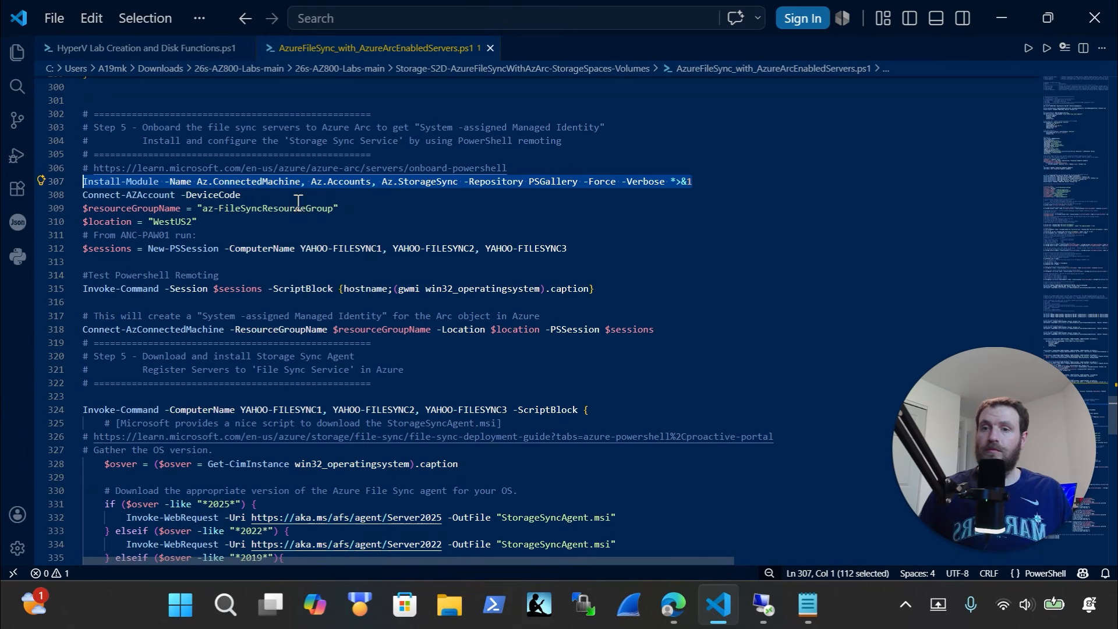
Run Connect-AzAccount -DeviceCode remotely, then select the device login URL and verification code
{"action": "left_click_drag", "start_coordinate": [294, 196], "coordinate": [64, 198]}
{"action": "key", "text": "ctrl+c"}
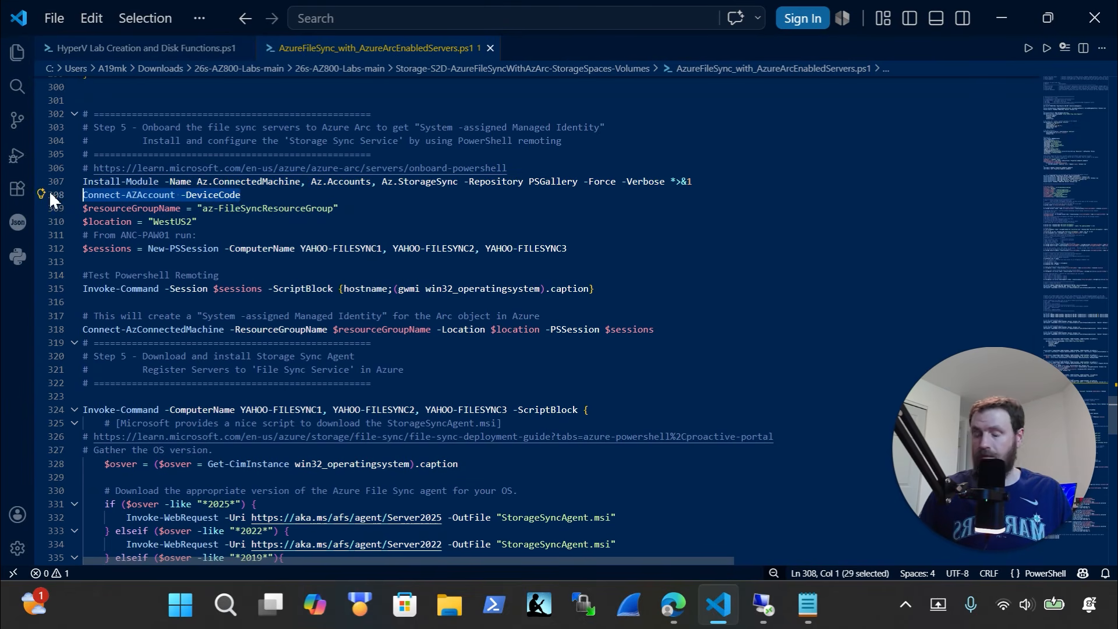
{"action": "left_click", "coordinate": [767, 608]}
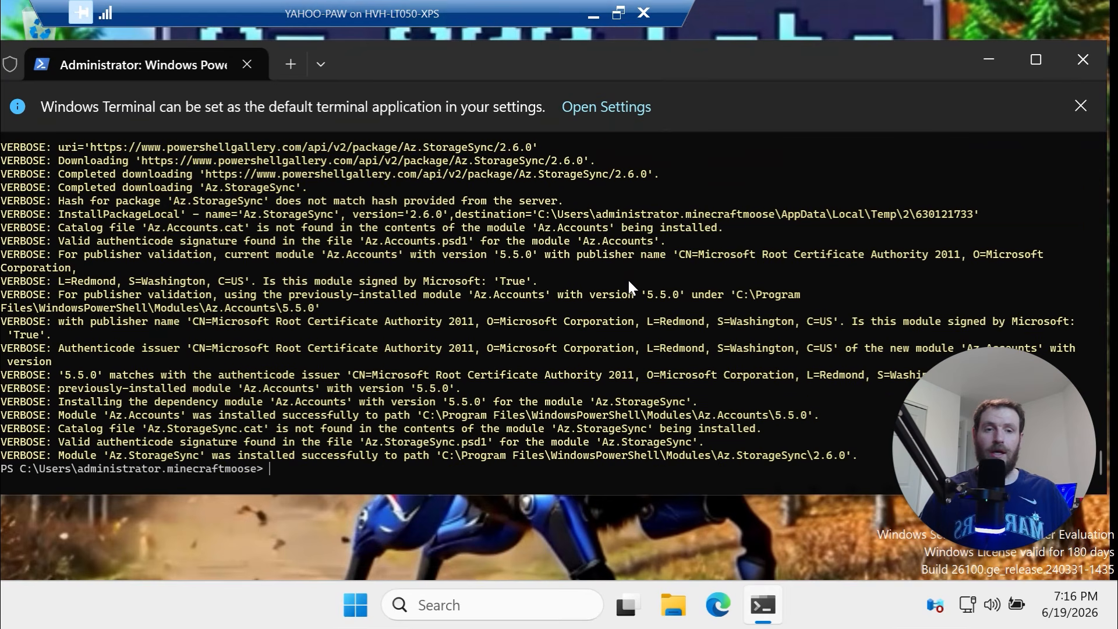
{"action": "key", "text": "ctrl+v"}
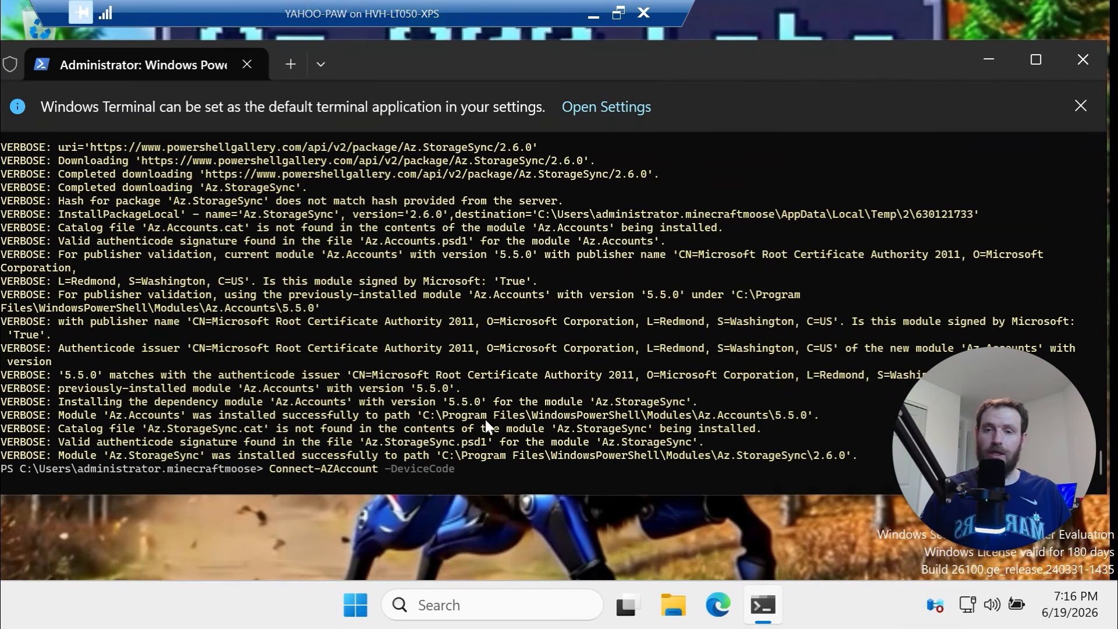
{"action": "key", "text": "Return"}
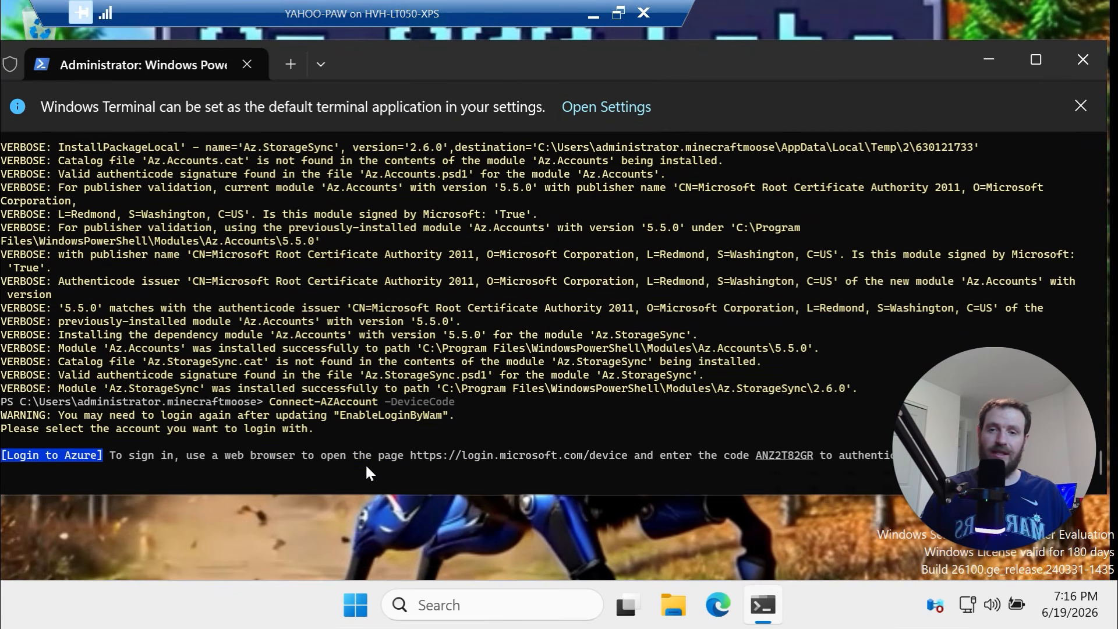
{"action": "left_click_drag", "start_coordinate": [959, 517], "coordinate": [829, 237]}
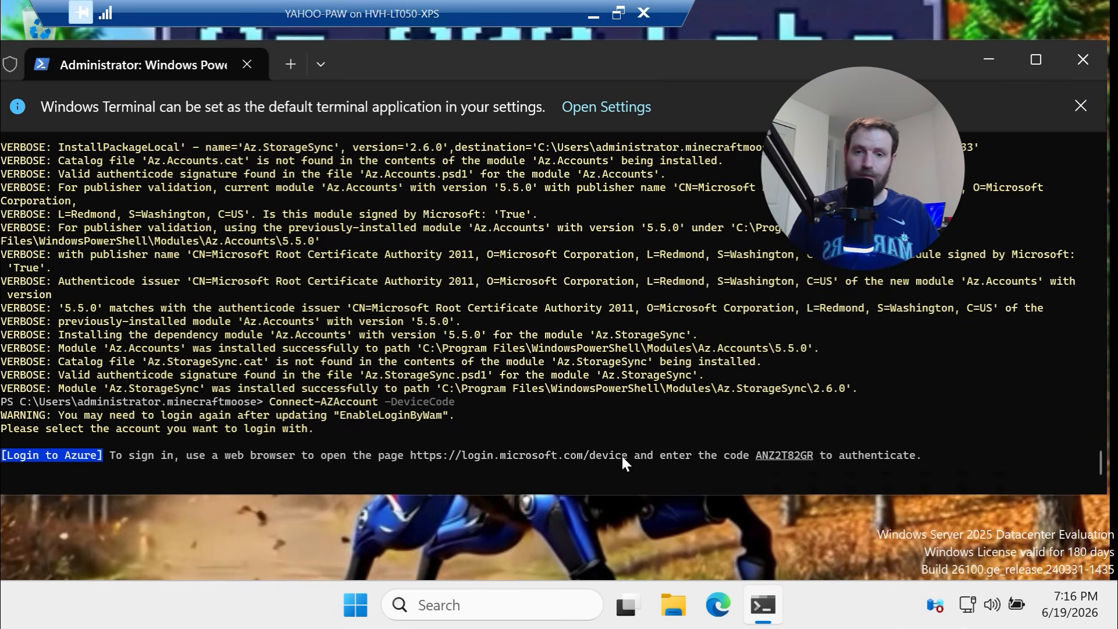
{"action": "left_click_drag", "start_coordinate": [624, 454], "coordinate": [466, 456]}
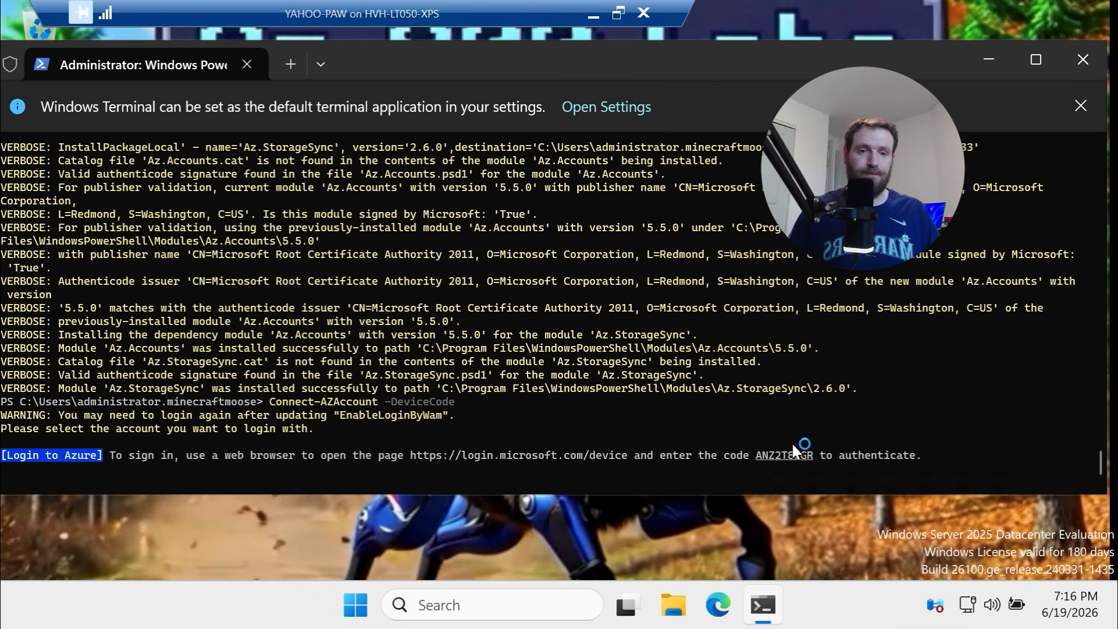
{"action": "left_click_drag", "start_coordinate": [814, 455], "coordinate": [756, 459]}
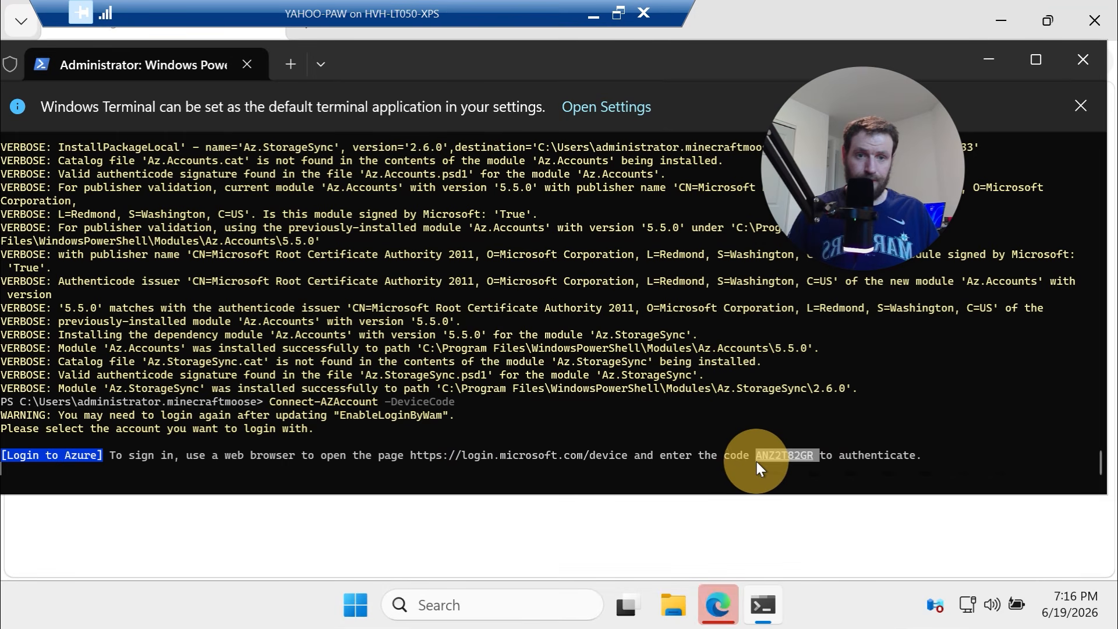
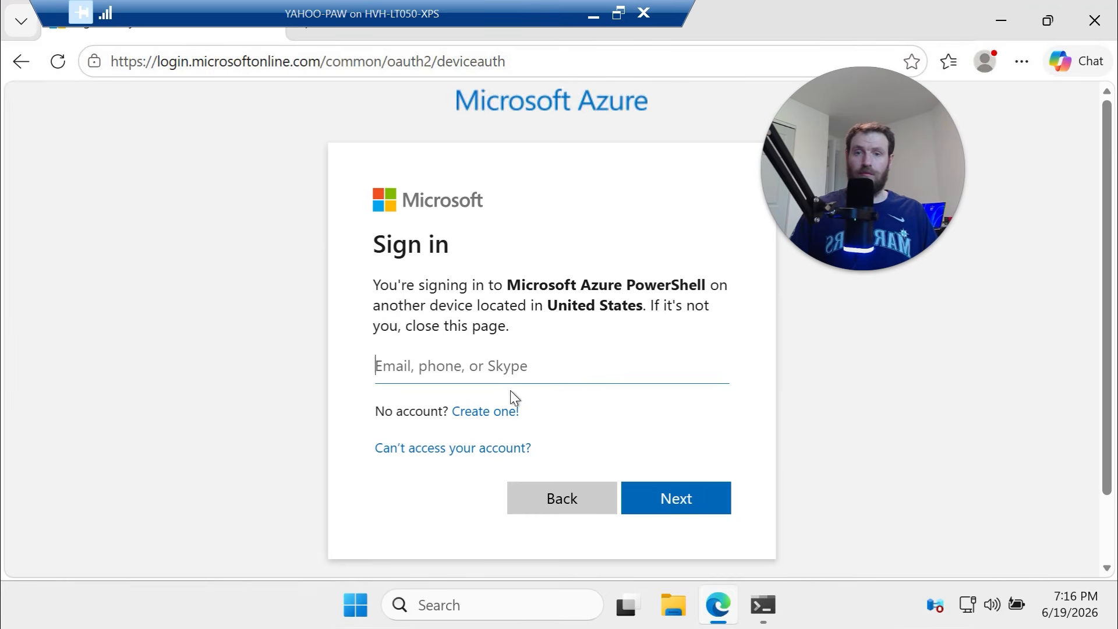
Enter the account e-mail and approve the Azure PowerShell device-code sign-in
{"action": "left_click", "coordinate": [514, 382]}
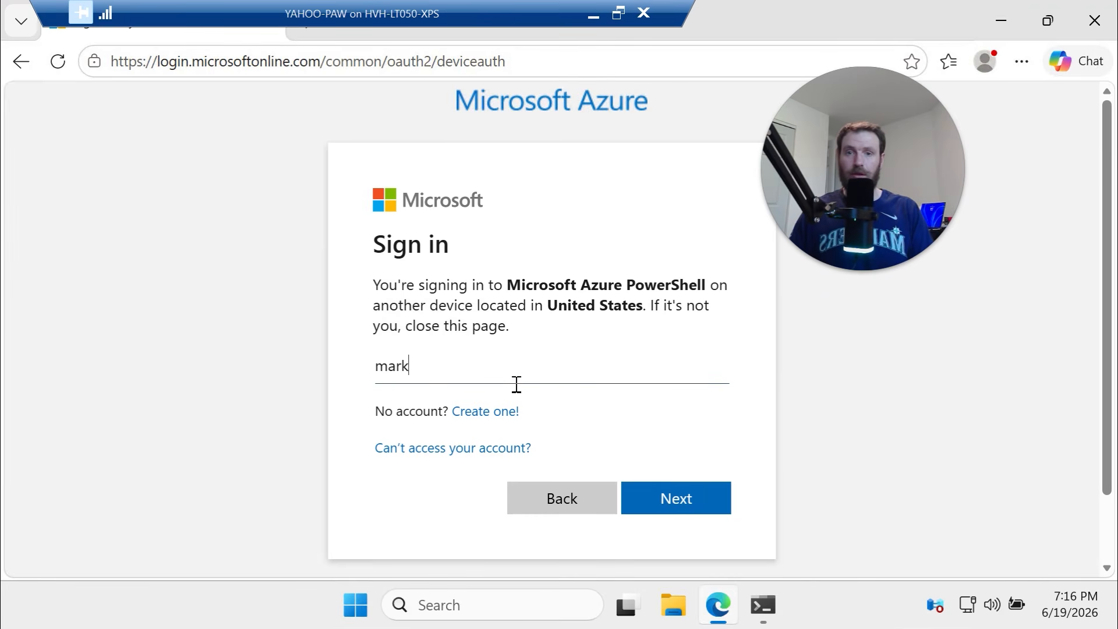
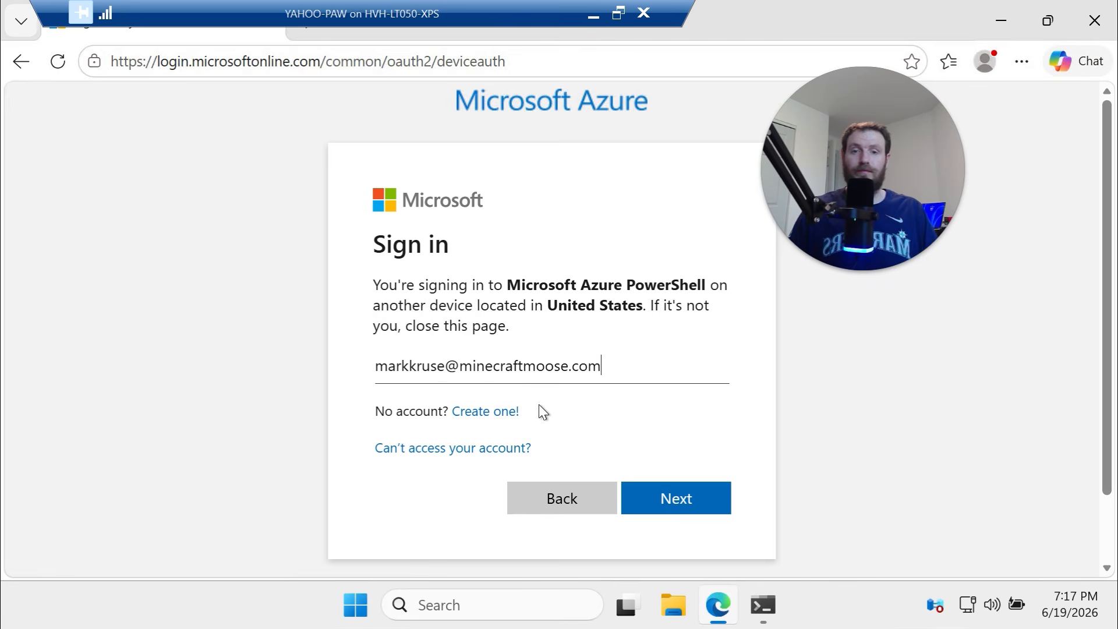
{"action": "left_click", "coordinate": [668, 490]}
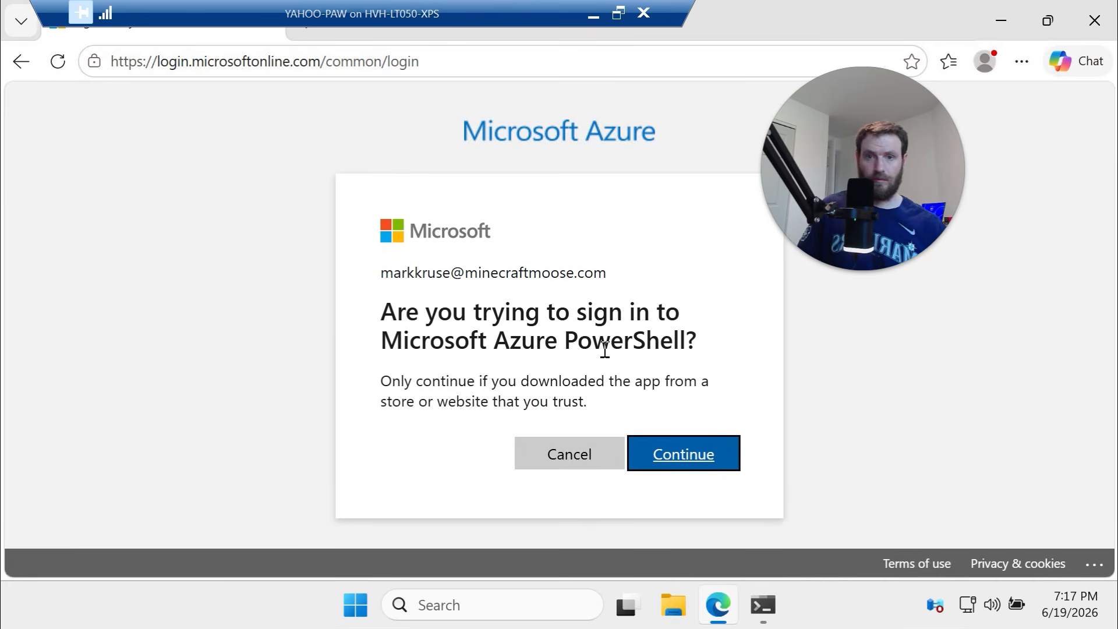
{"action": "left_click", "coordinate": [733, 457]}
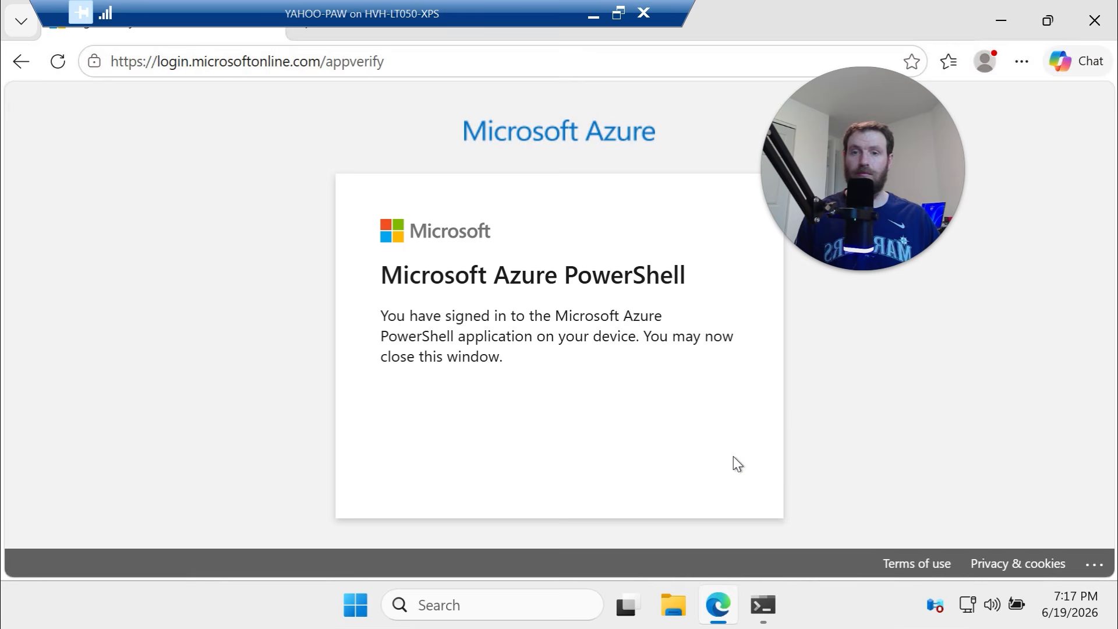
Close the finished Edge sign-in window so the terminal lists Azure subscription 1
{"action": "mouse_move", "coordinate": [765, 612]}
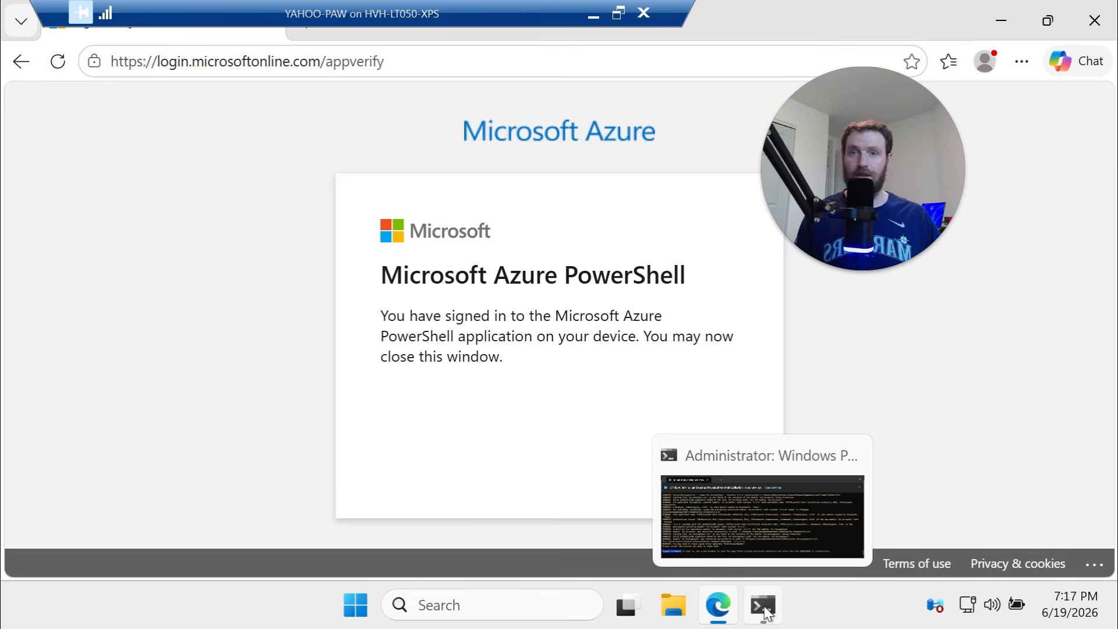
{"action": "left_click", "coordinate": [739, 513]}
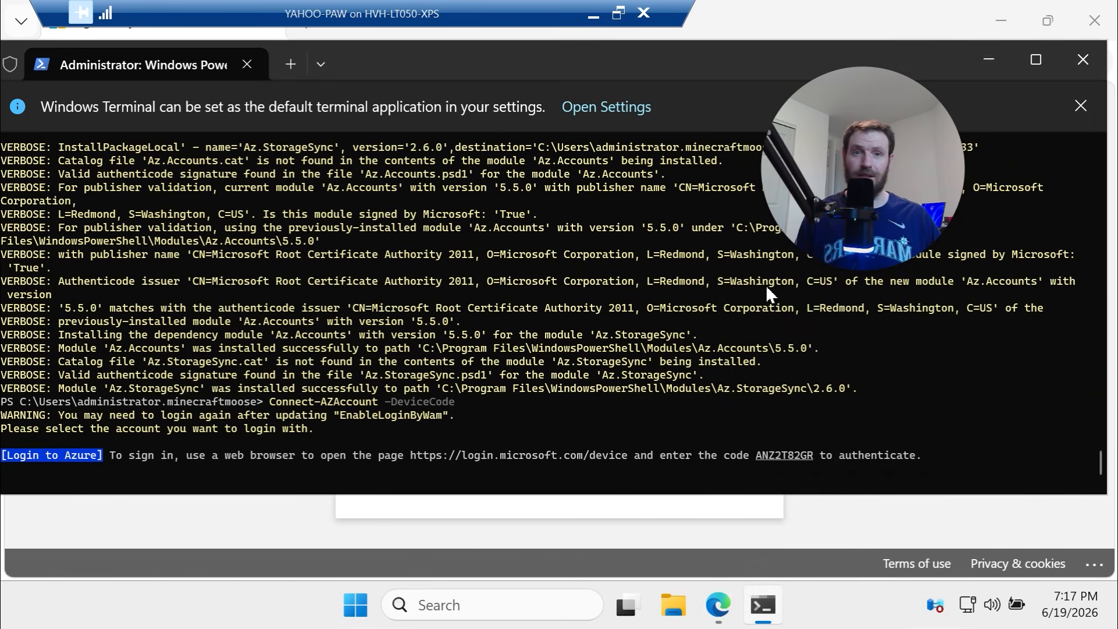
{"action": "left_click", "coordinate": [797, 8]}
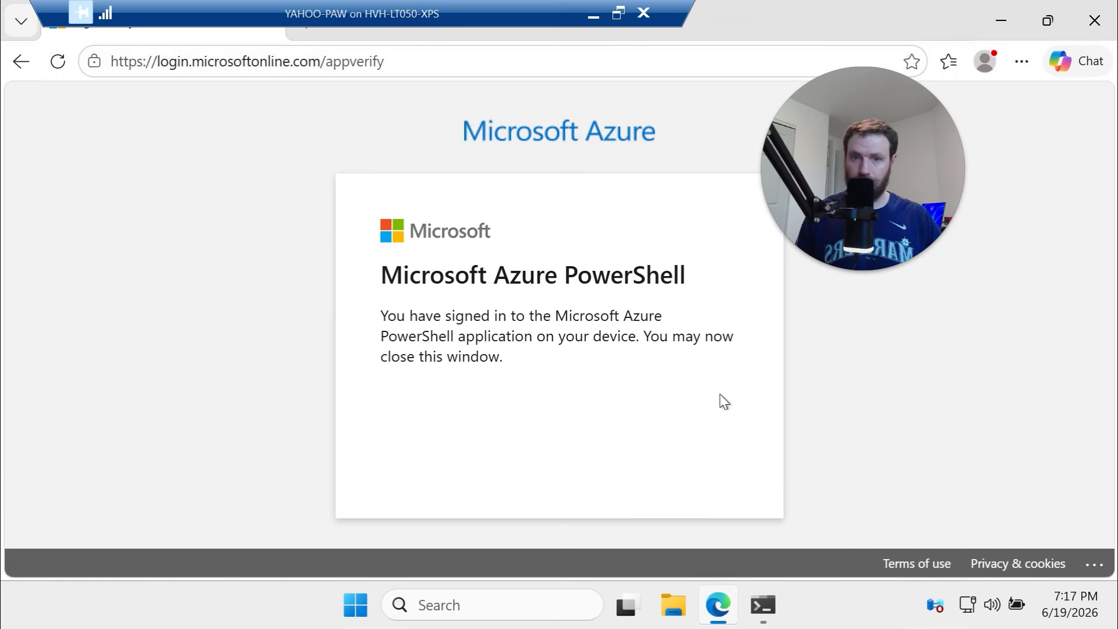
{"action": "left_click", "coordinate": [1109, 29]}
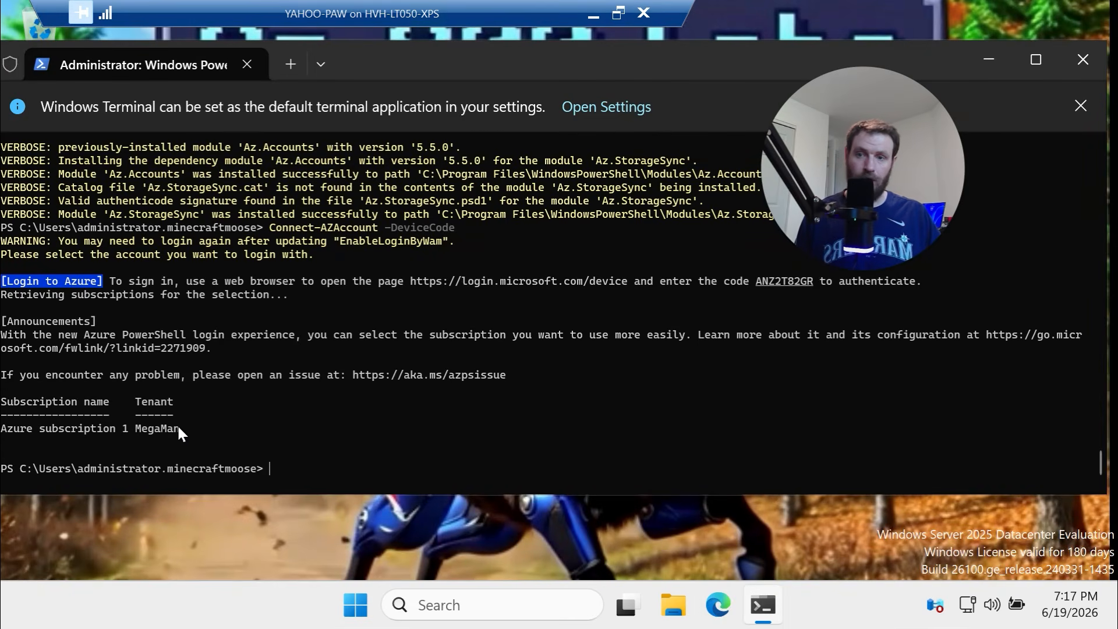
Select the Azure subscription 1 output, then minimize the remote session to reveal the VS Code script
{"action": "left_click_drag", "start_coordinate": [224, 441], "coordinate": [13, 418]}
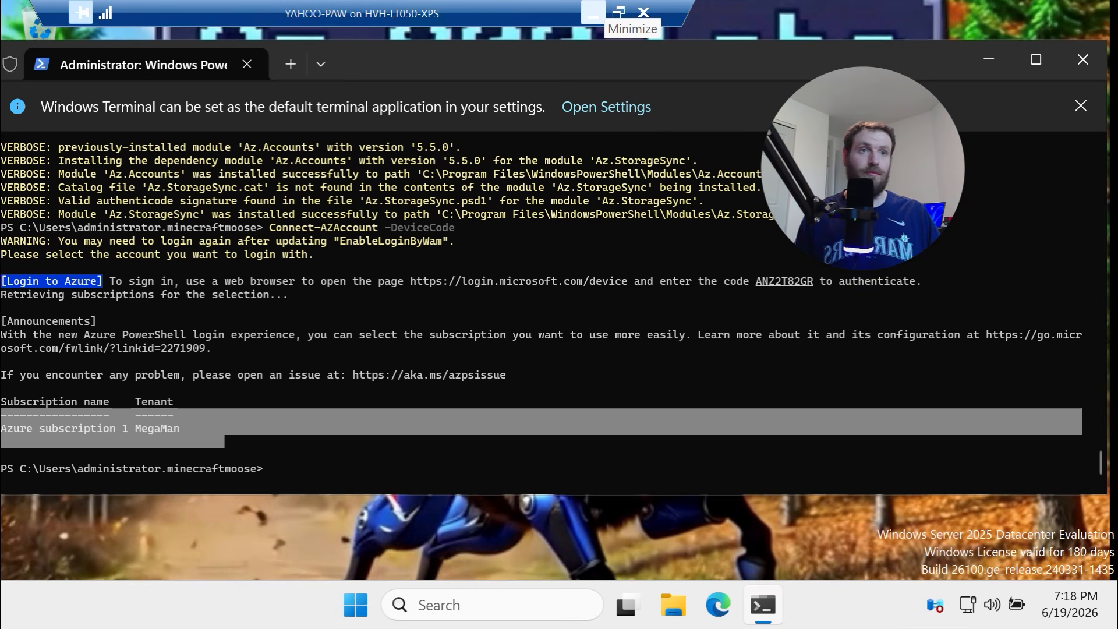
{"action": "left_click", "coordinate": [593, 13]}
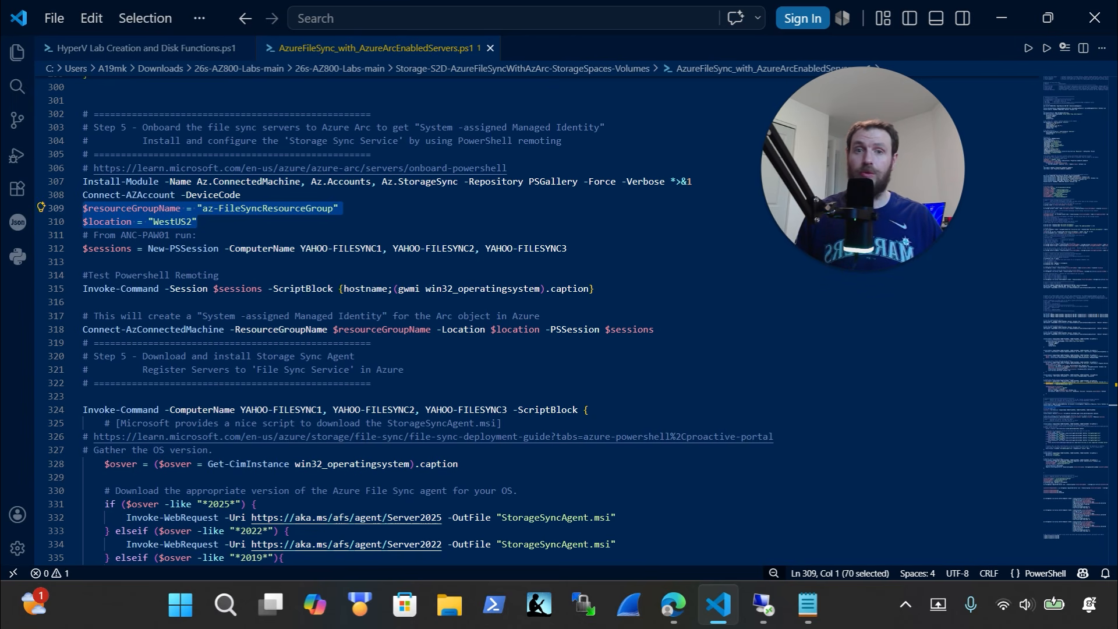
Copy script lines 309–315 that open sessions to YAHOO-FILESYNC1, 2 and 3
{"action": "left_click", "coordinate": [212, 226]}
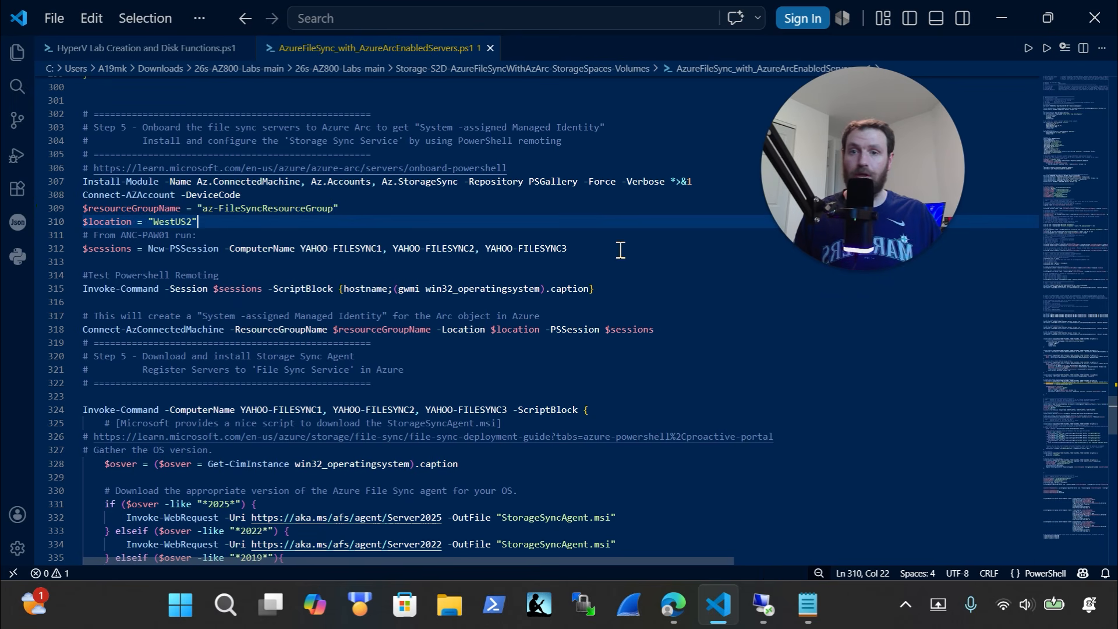
{"action": "left_click_drag", "start_coordinate": [620, 249], "coordinate": [55, 208]}
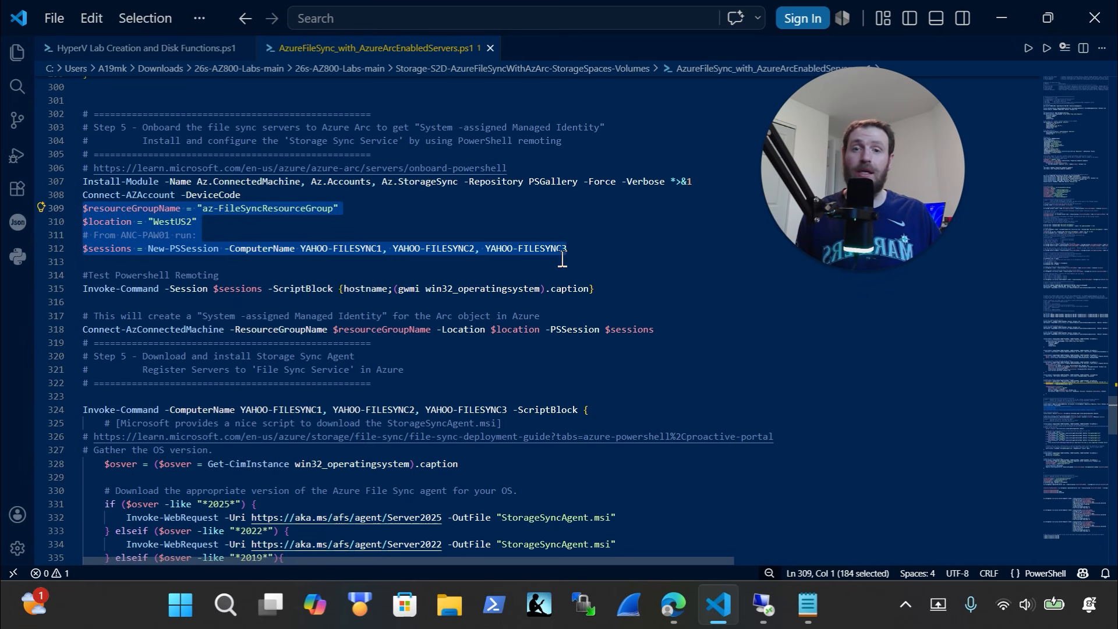
{"action": "left_click_drag", "start_coordinate": [592, 251], "coordinate": [306, 248]}
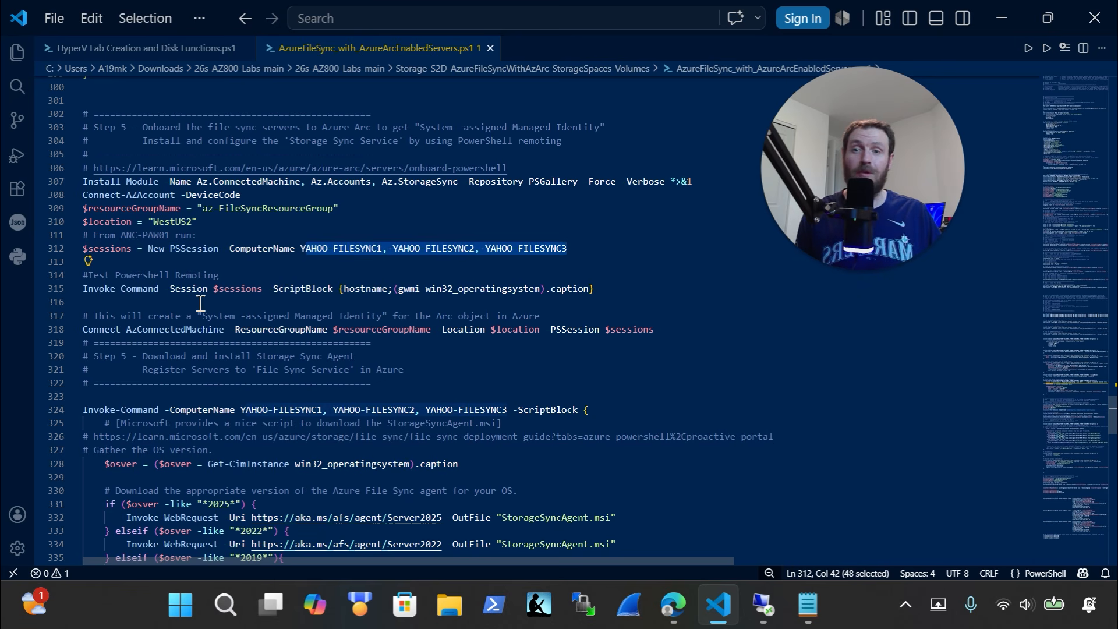
{"action": "left_click_drag", "start_coordinate": [638, 286], "coordinate": [49, 273]}
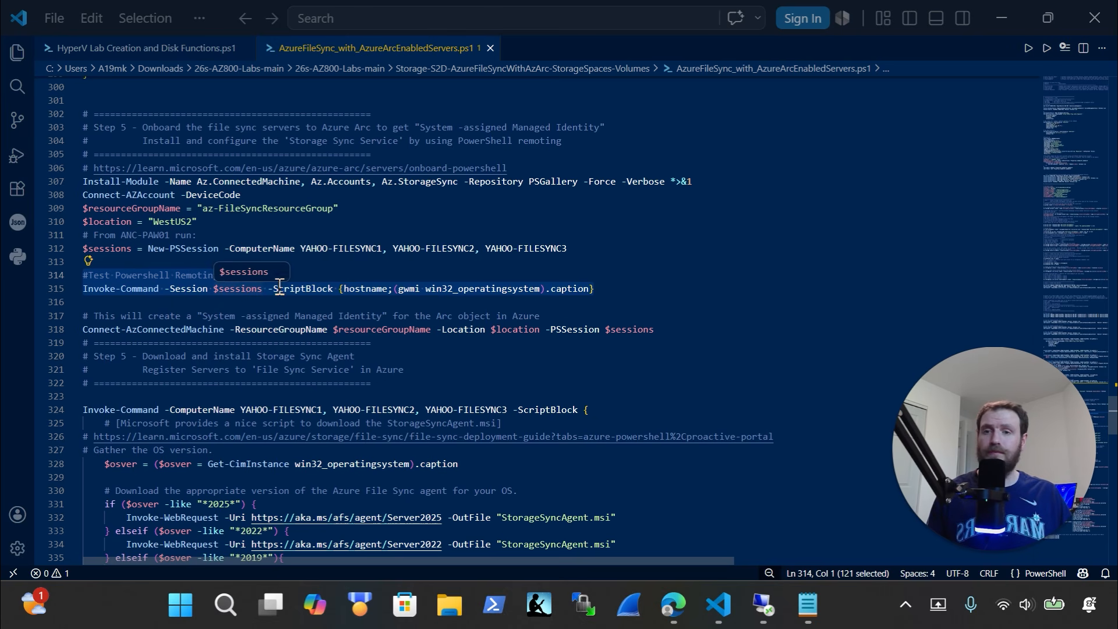
{"action": "left_click_drag", "start_coordinate": [656, 282], "coordinate": [19, 208]}
{"action": "key", "text": "ctrl+x"}
{"action": "key", "text": "ctrl+z"}
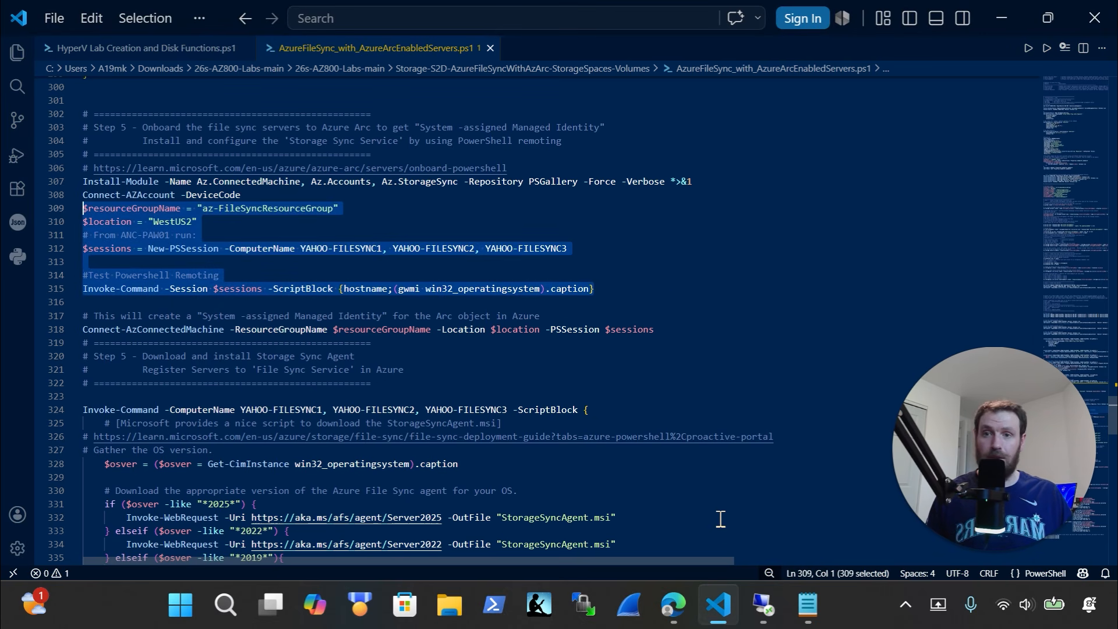
Paste and run the session lines in the remote PowerShell terminal
{"action": "left_click", "coordinate": [762, 606]}
{"action": "left_click", "coordinate": [356, 438]}
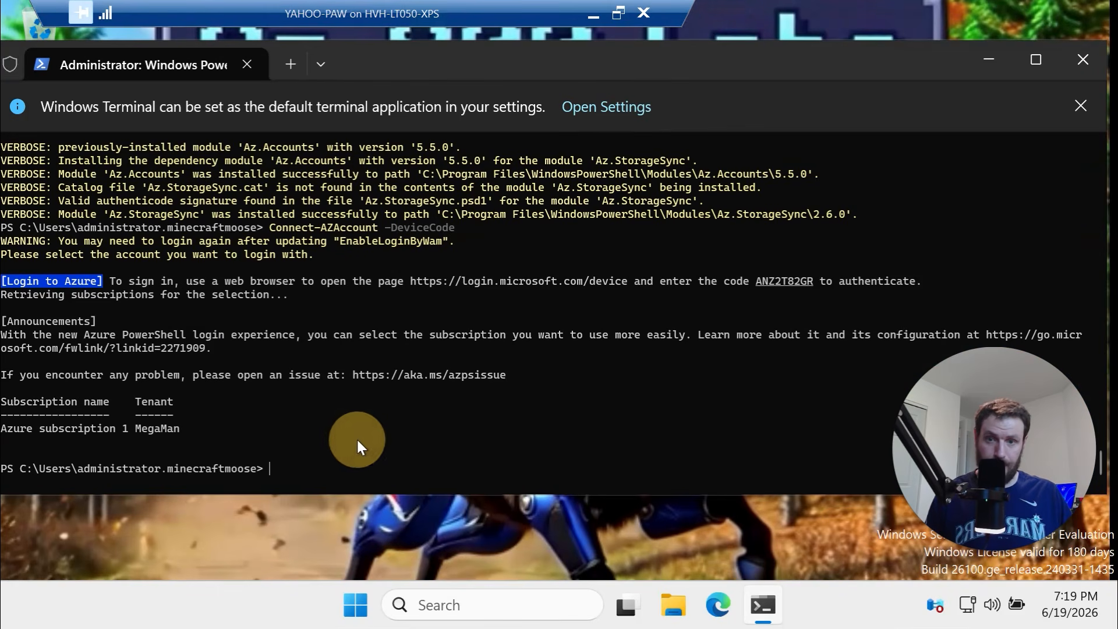
{"action": "key", "text": "alt+Tab"}
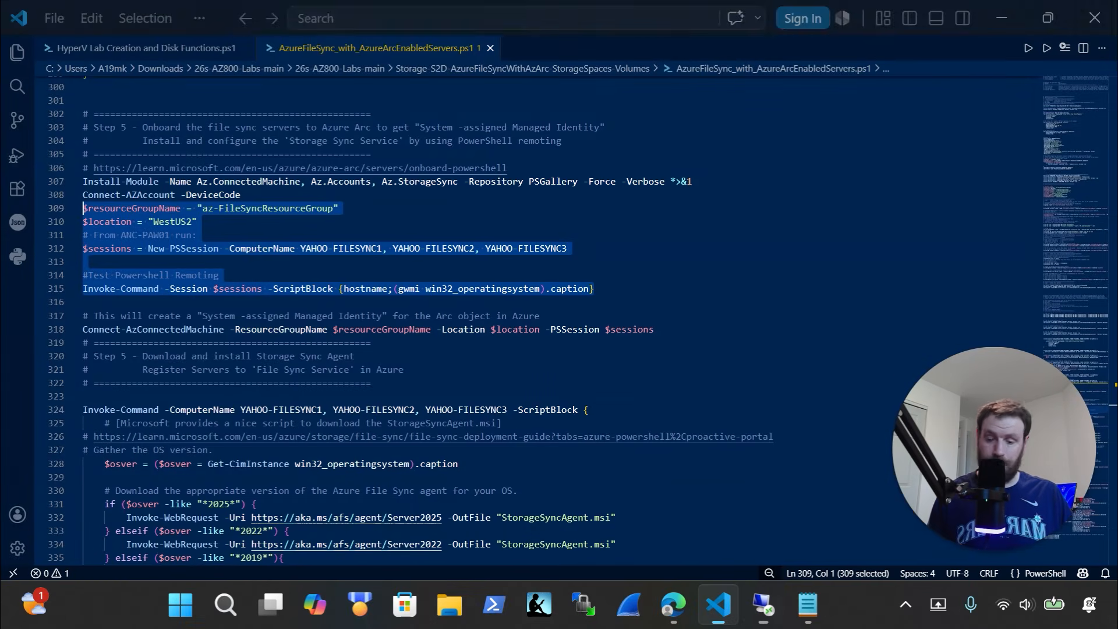
{"action": "key", "text": "alt+Tab"}
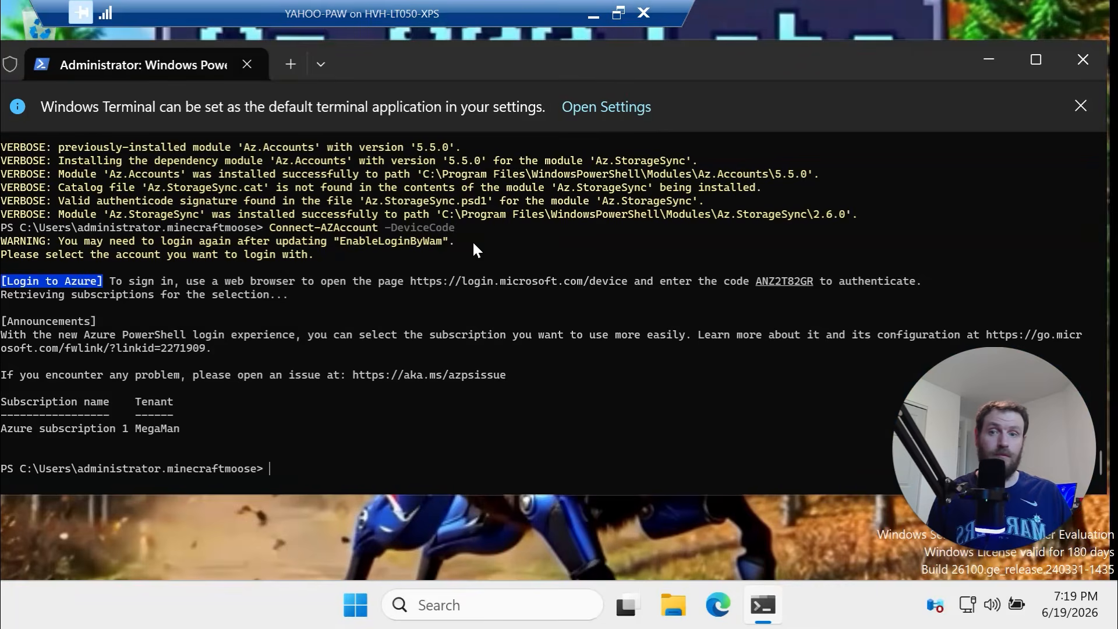
{"action": "right_click", "coordinate": [396, 424]}
{"action": "left_click", "coordinate": [407, 402]}
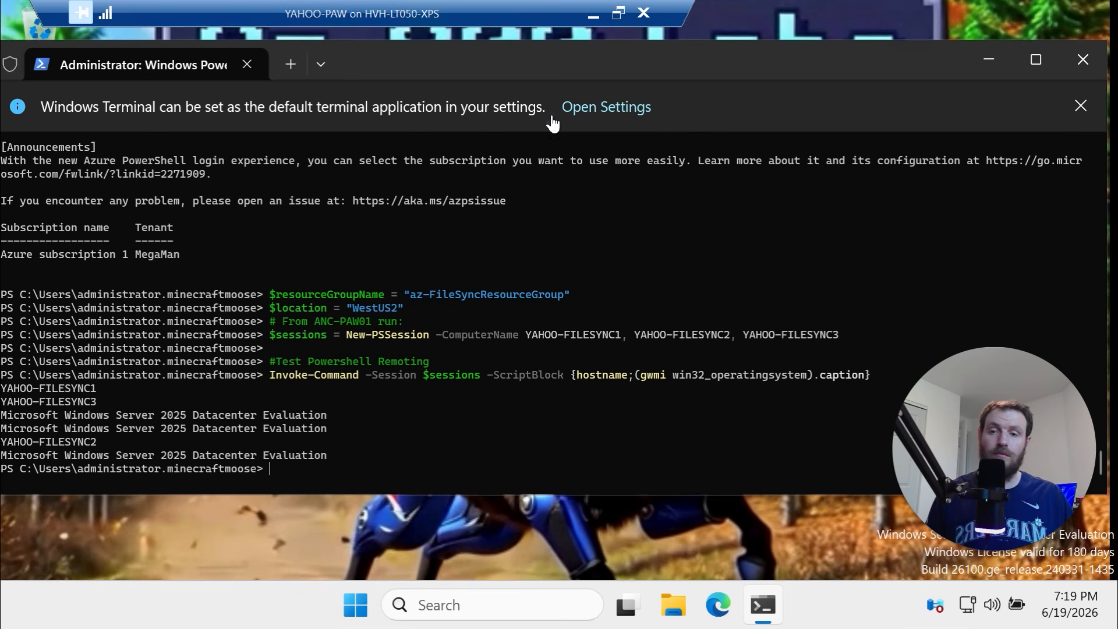
Check each server reports Windows Server 2025 Datacenter Evaluation, then select script lines 316–318
{"action": "left_click", "coordinate": [594, 14]}
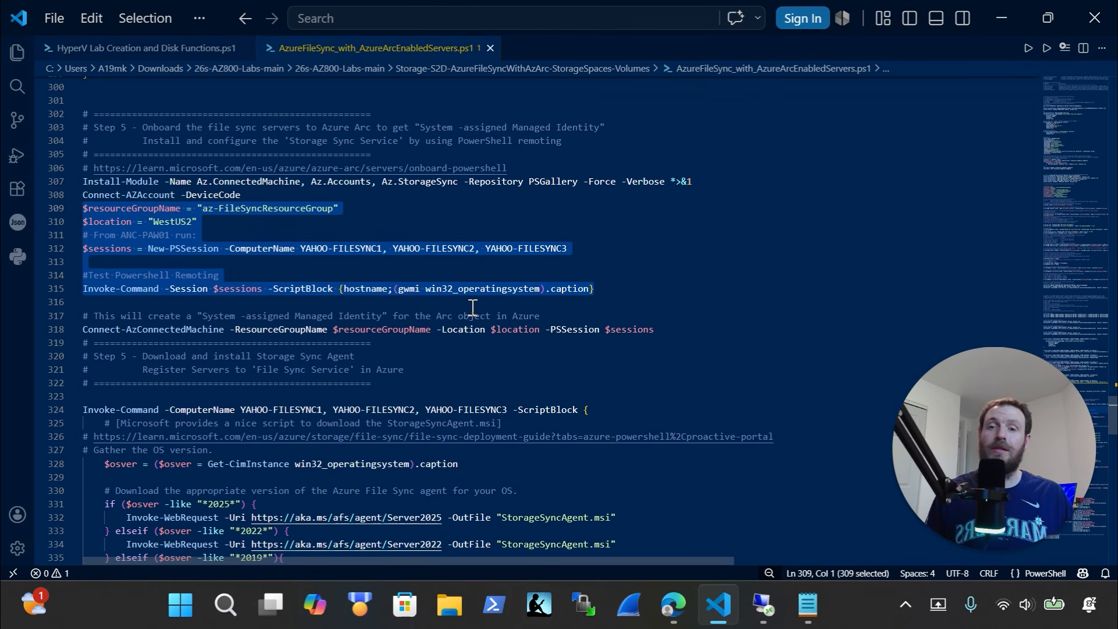
{"action": "left_click", "coordinate": [763, 605]}
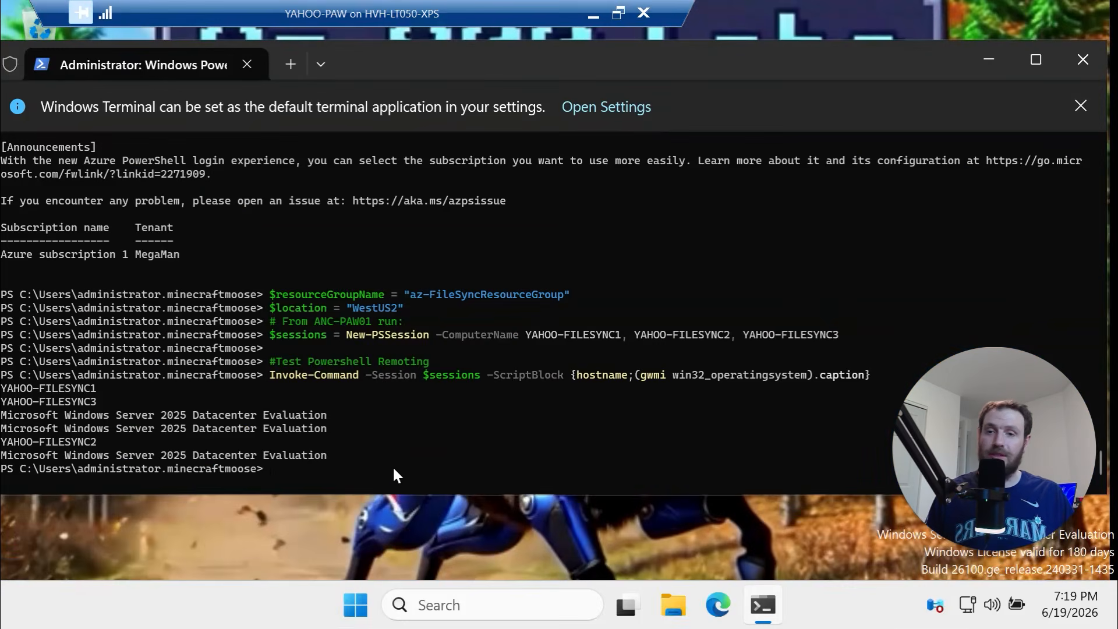
{"action": "left_click_drag", "start_coordinate": [333, 455], "coordinate": [14, 388]}
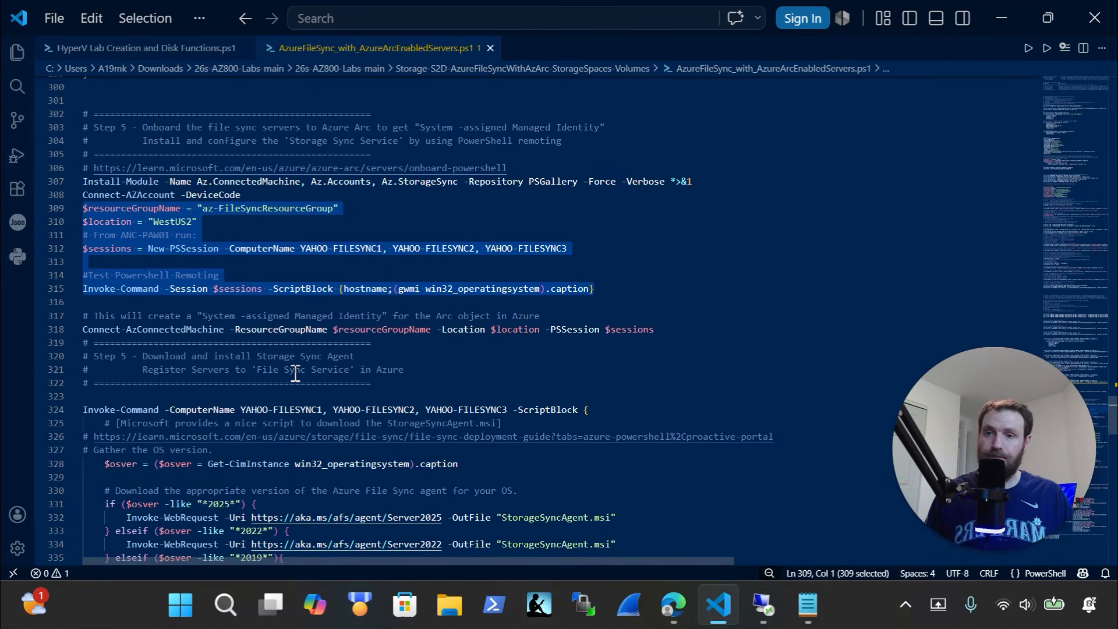
{"action": "scroll", "coordinate": [303, 361], "scroll_direction": "down", "scroll_amount": 1}
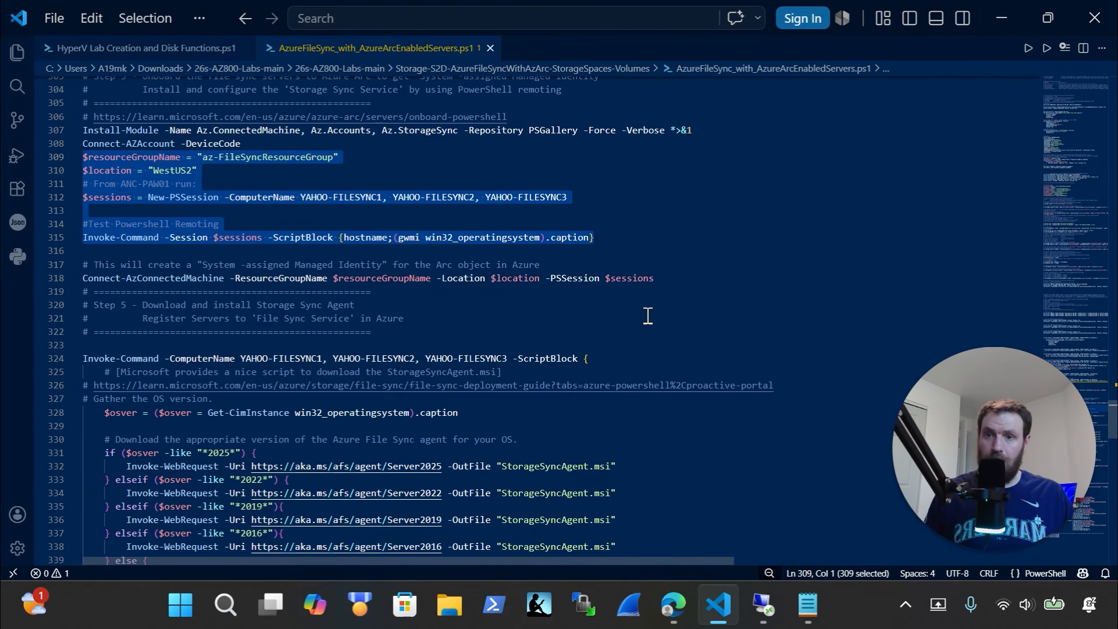
{"action": "scroll", "coordinate": [679, 229], "scroll_direction": "down", "scroll_amount": 1}
{"action": "left_click_drag", "start_coordinate": [678, 229], "coordinate": [56, 203]}
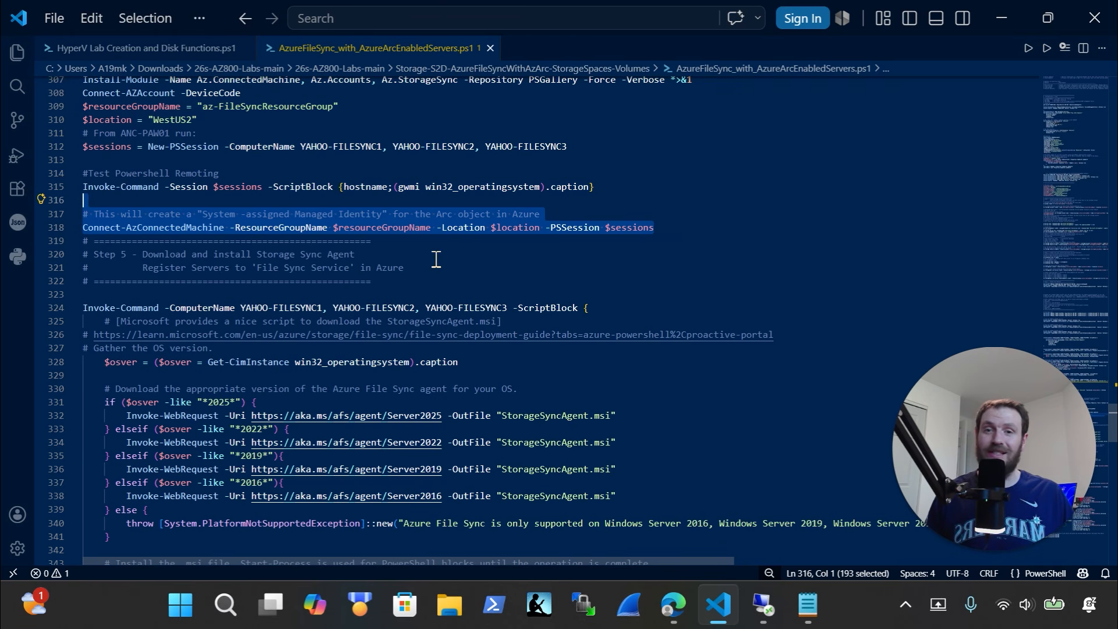
Run Connect-AzConnectedMachine with $resourceGroupName, $location and -PSSession $sessions in the remote terminal
{"action": "left_click", "coordinate": [766, 605]}
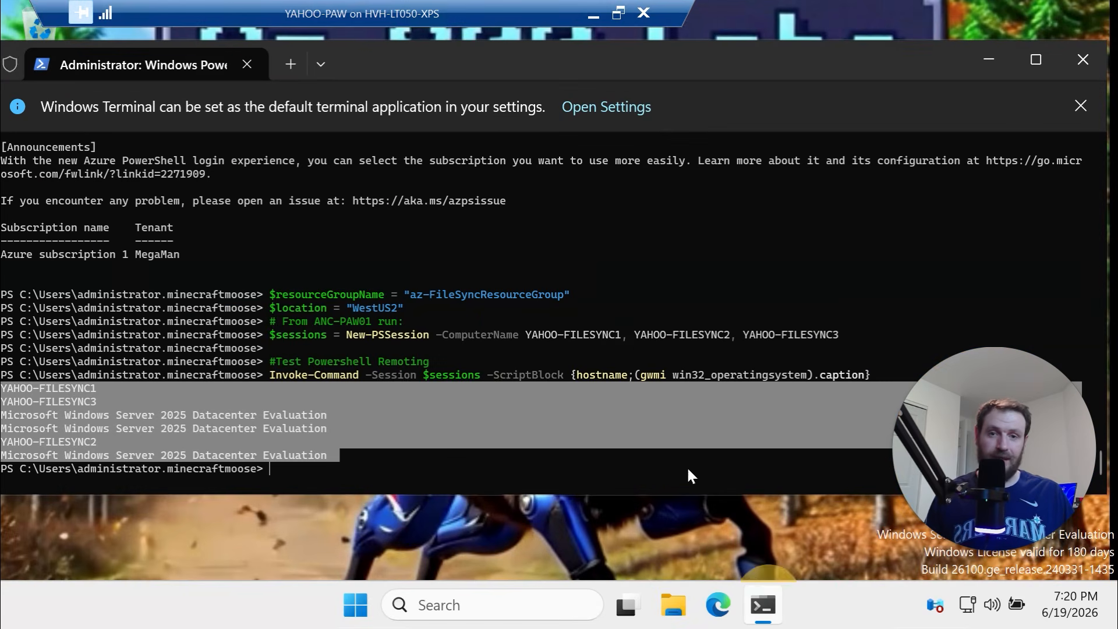
{"action": "left_click", "coordinate": [448, 443]}
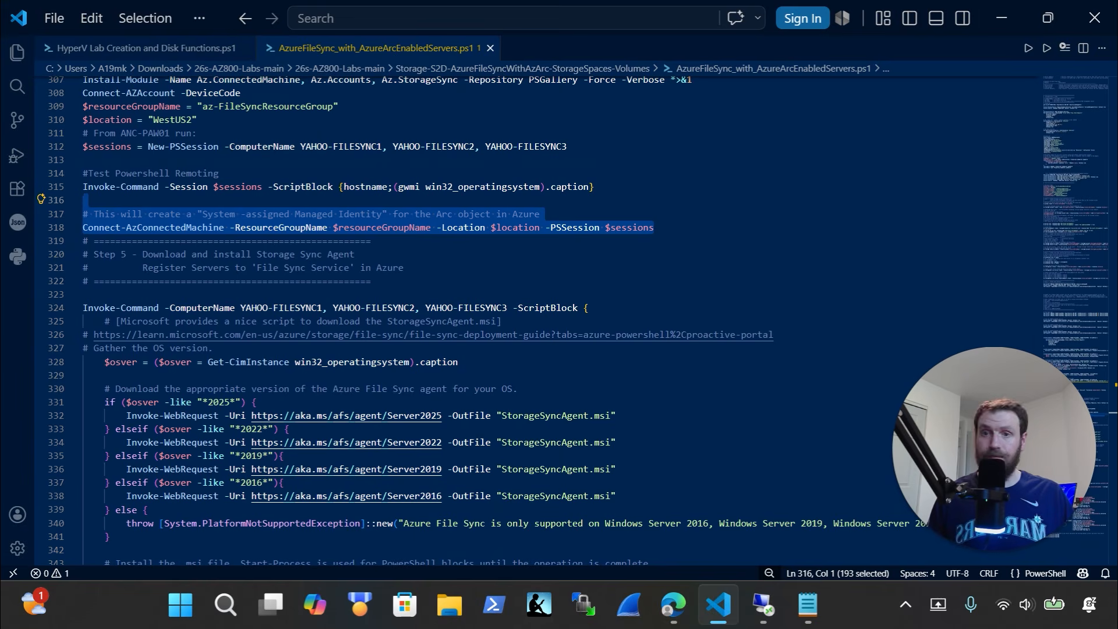
{"action": "key", "text": "alt+Tab"}
{"action": "right_click", "coordinate": [387, 359]}
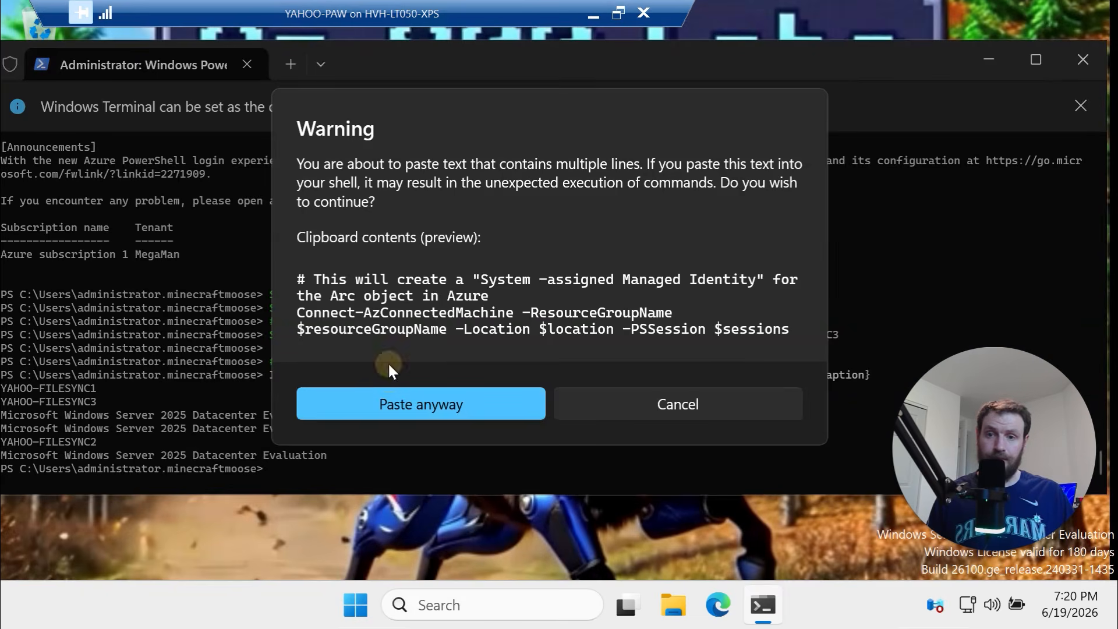
{"action": "left_click", "coordinate": [446, 411]}
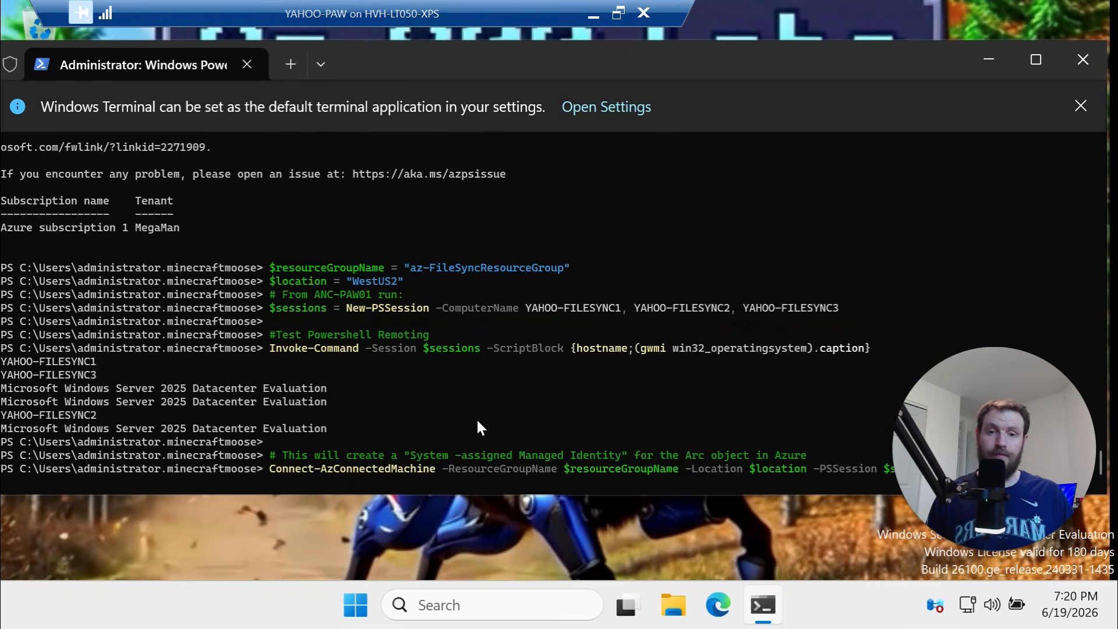
{"action": "key", "text": "Return"}
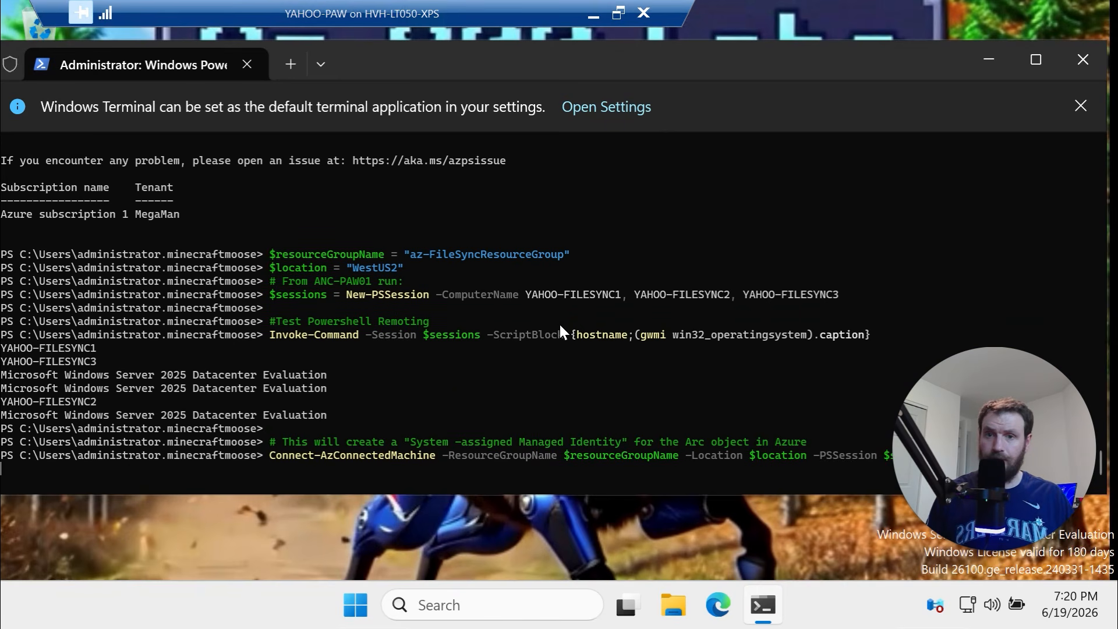
{"action": "left_click_drag", "start_coordinate": [563, 254], "coordinate": [443, 252]}
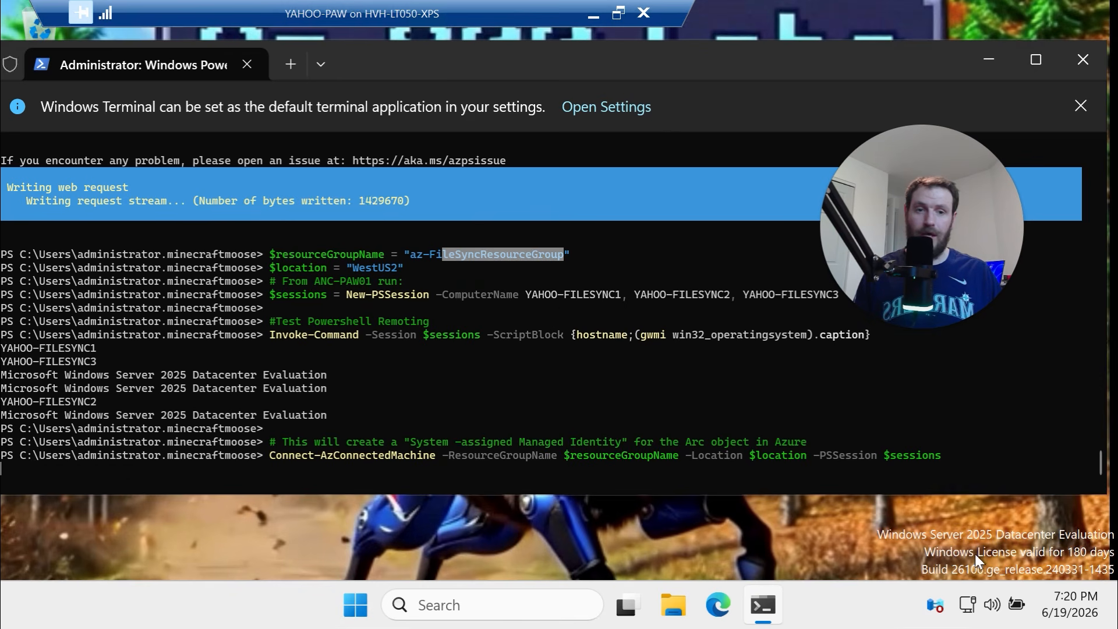
{"action": "left_click", "coordinate": [893, 447]}
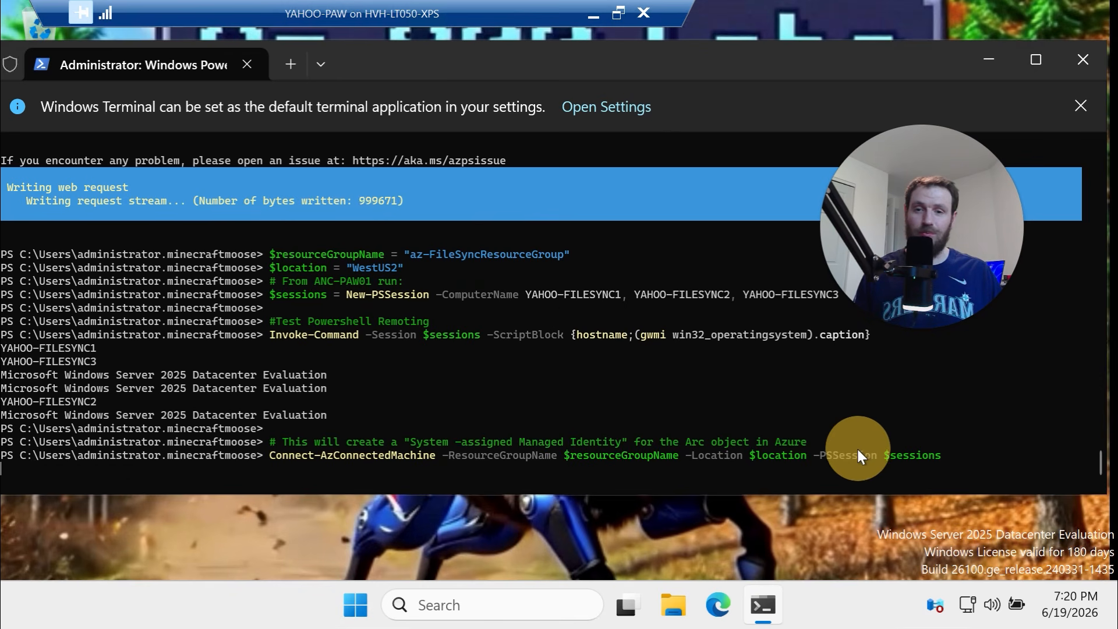
{"action": "left_click", "coordinate": [932, 451]}
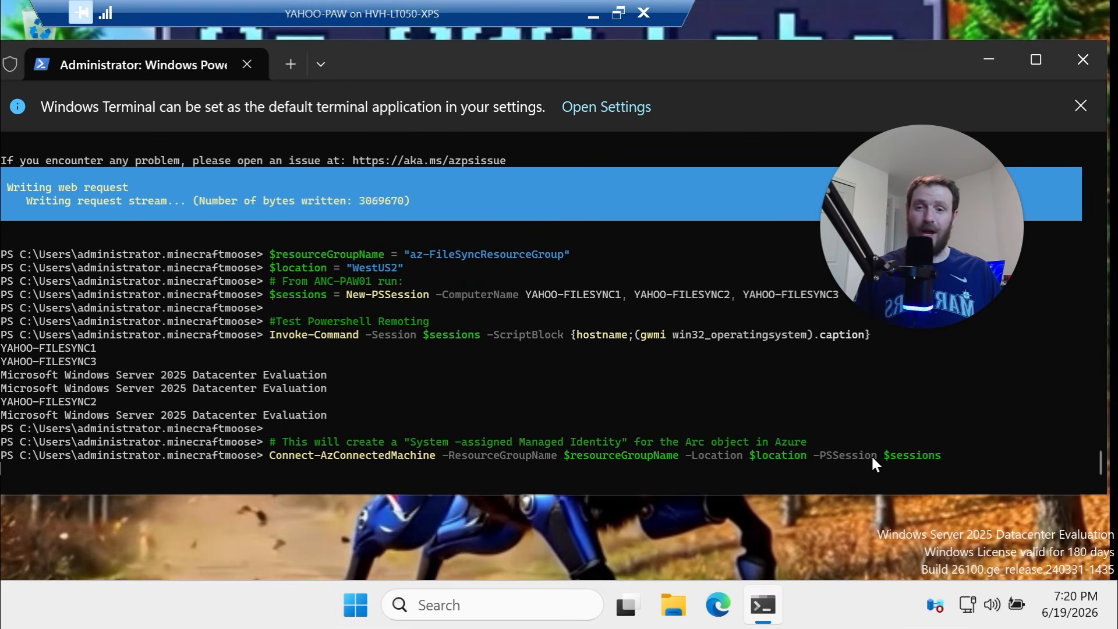
{"action": "left_click_drag", "start_coordinate": [441, 454], "coordinate": [312, 452]}
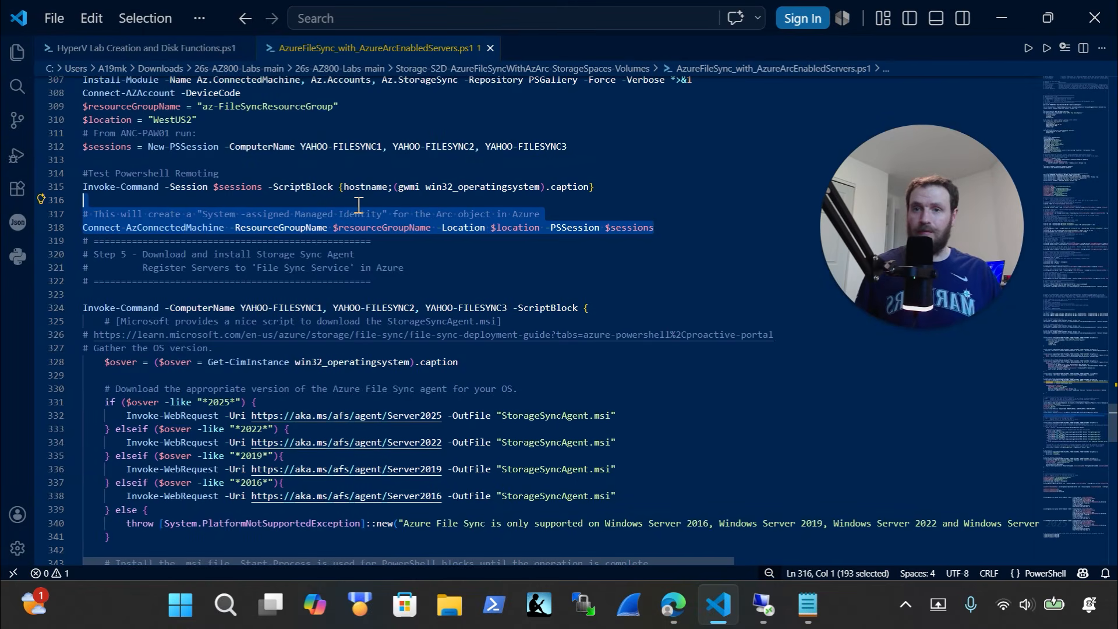
Review the Invoke-Command test and Connect-AzConnectedMachine lines, then return to the yahooSyncGroup portal page
{"action": "scroll", "coordinate": [364, 227], "scroll_direction": "up", "scroll_amount": 2}
{"action": "left_click_drag", "start_coordinate": [606, 237], "coordinate": [74, 236]}
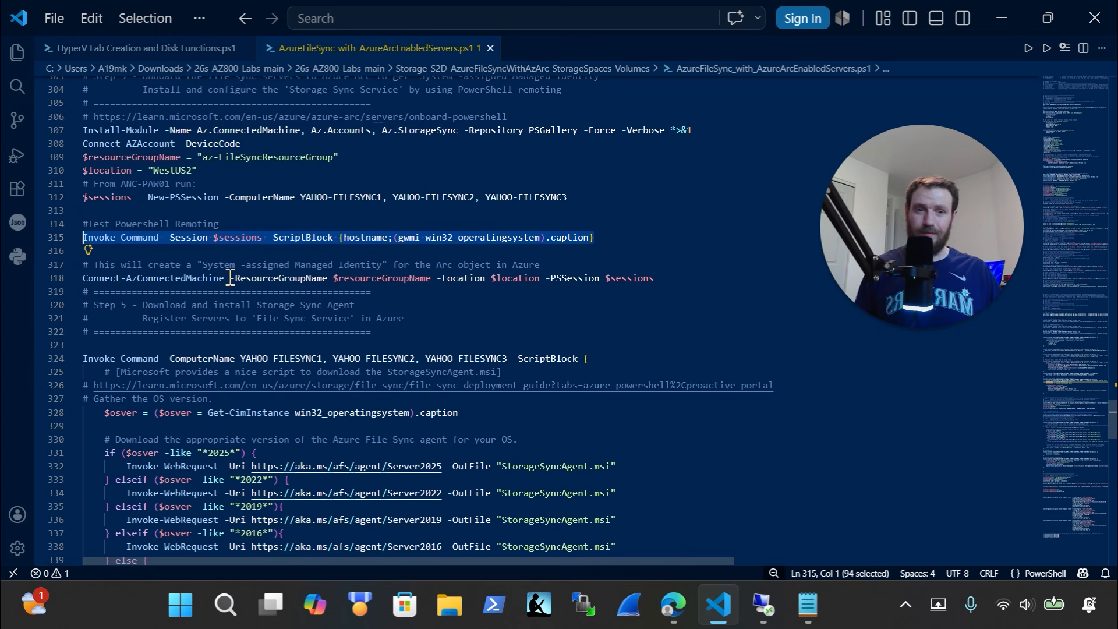
{"action": "left_click", "coordinate": [261, 237]}
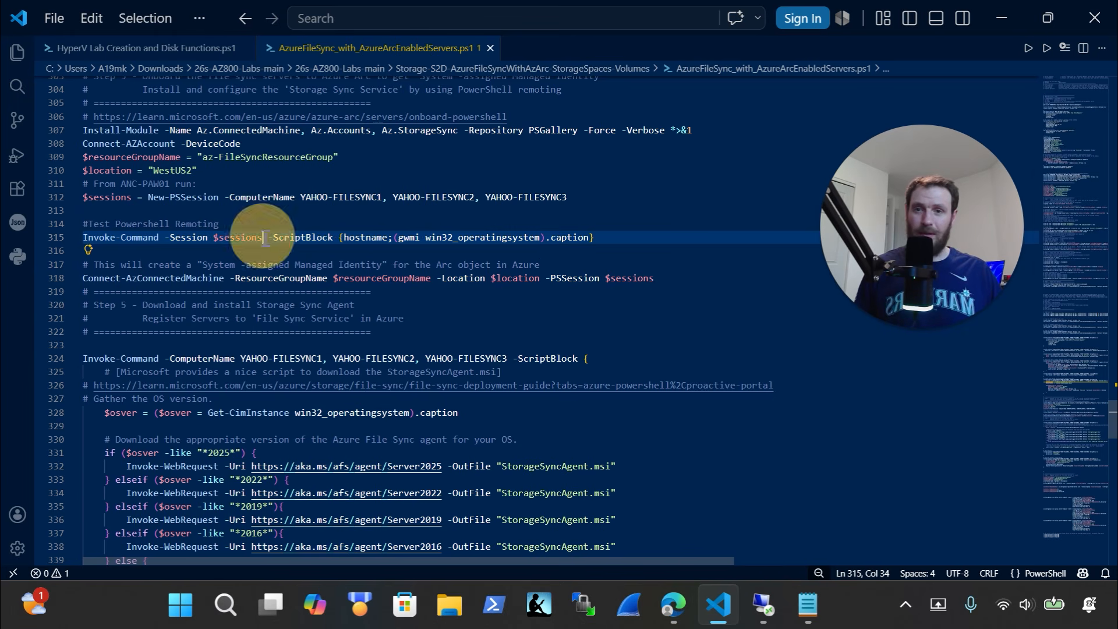
{"action": "left_click", "coordinate": [664, 285]}
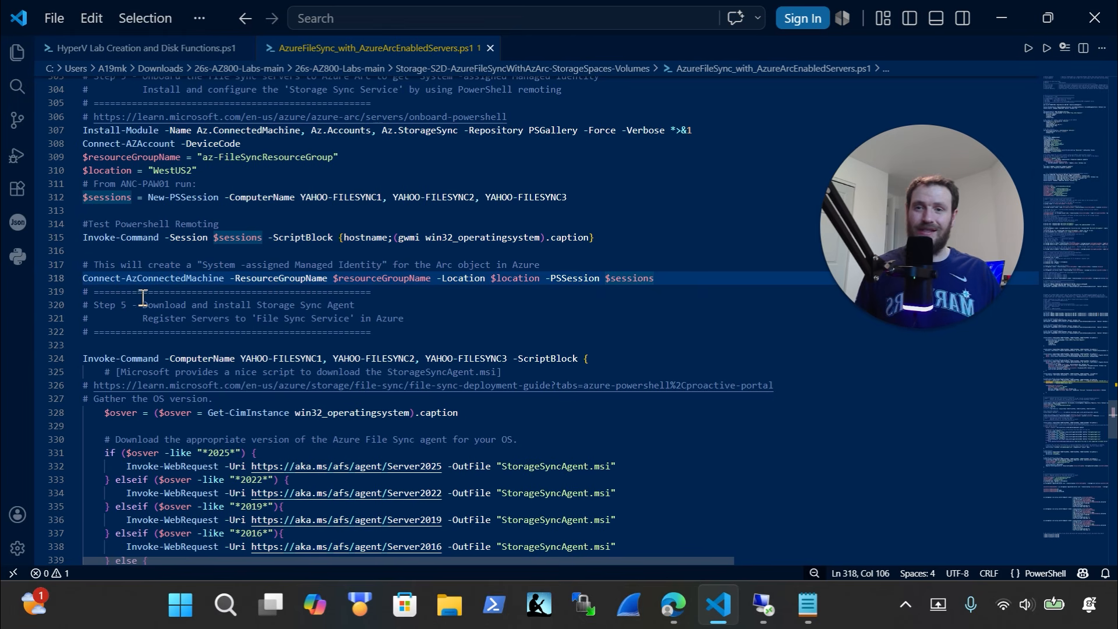
{"action": "left_click", "coordinate": [763, 606]}
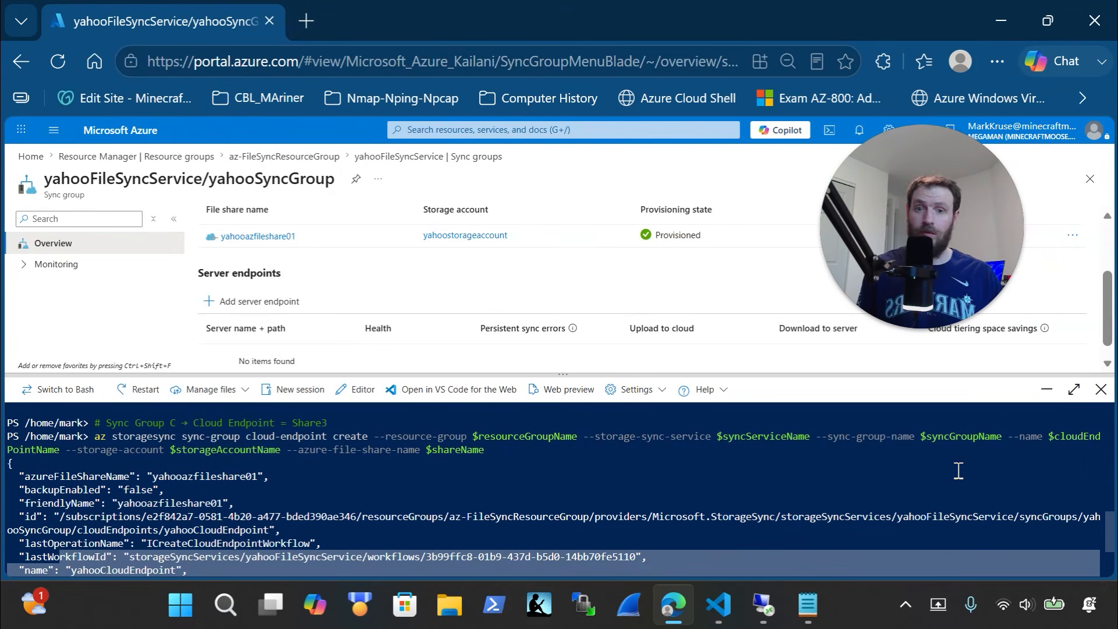
Navigate through Resource groups to az-FileSyncResourceGroup in the Azure portal
{"action": "left_click", "coordinate": [1046, 390]}
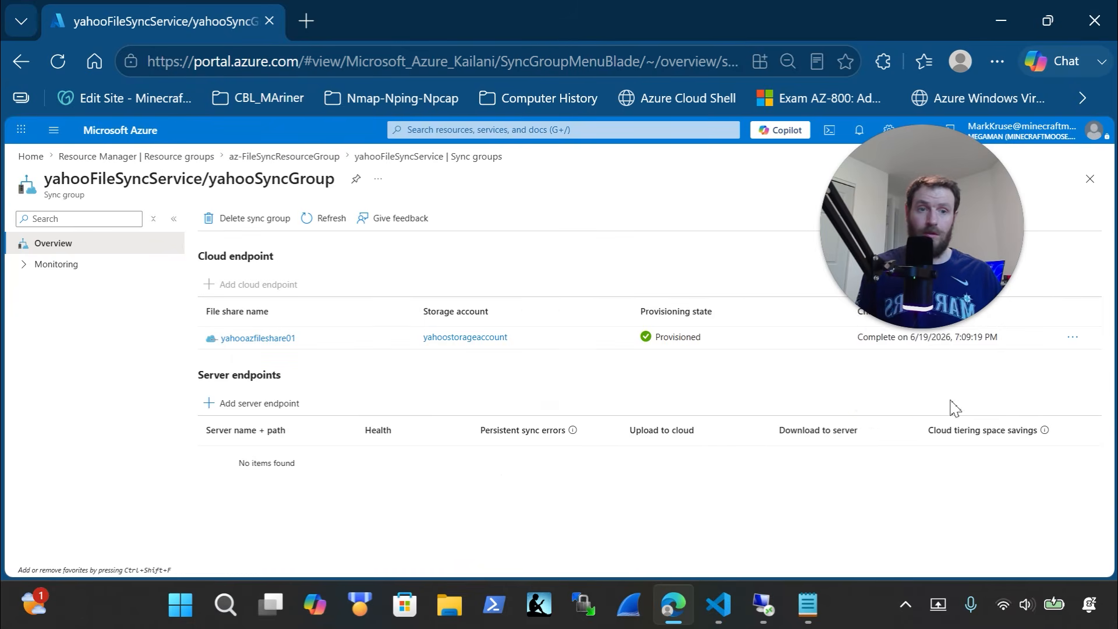
{"action": "left_click", "coordinate": [820, 133]}
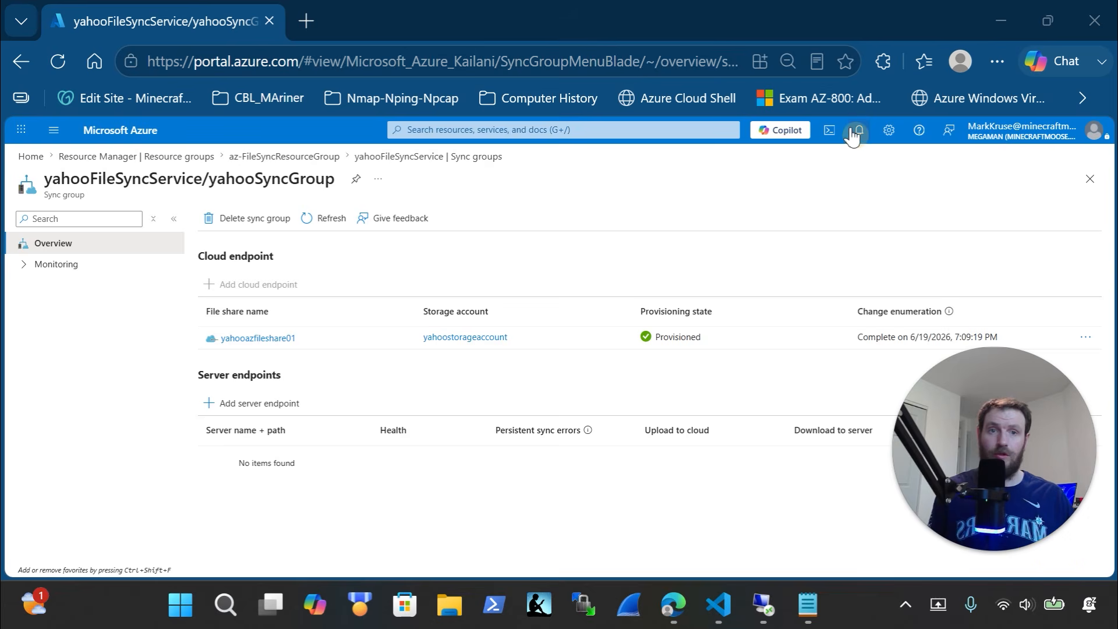
{"action": "left_click", "coordinate": [830, 131]}
{"action": "left_click", "coordinate": [495, 131]}
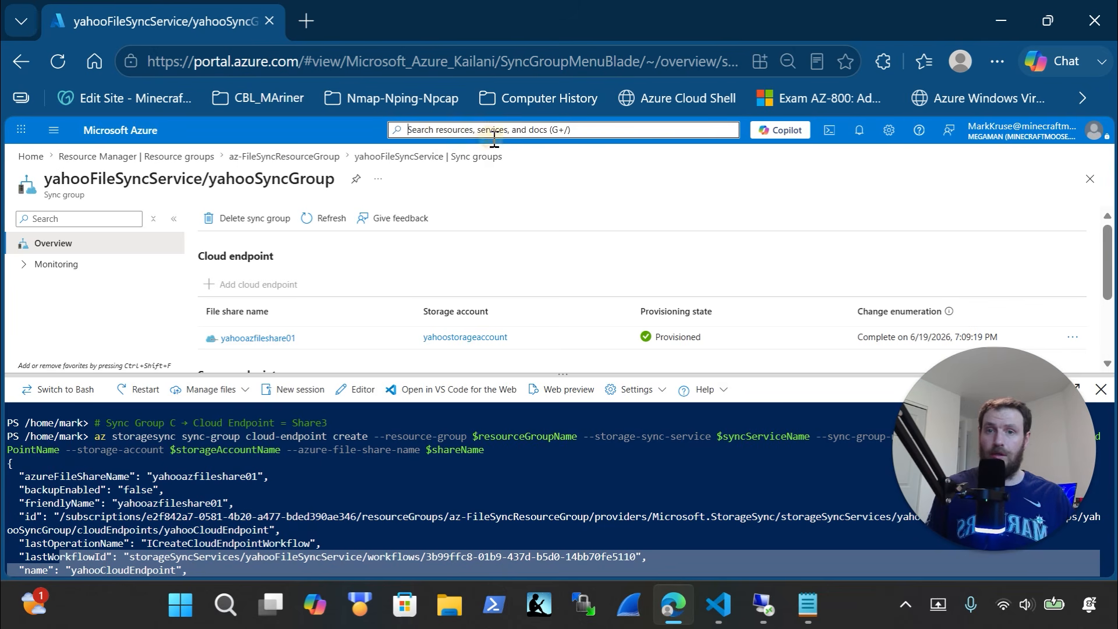
{"action": "type", "text": "a"}
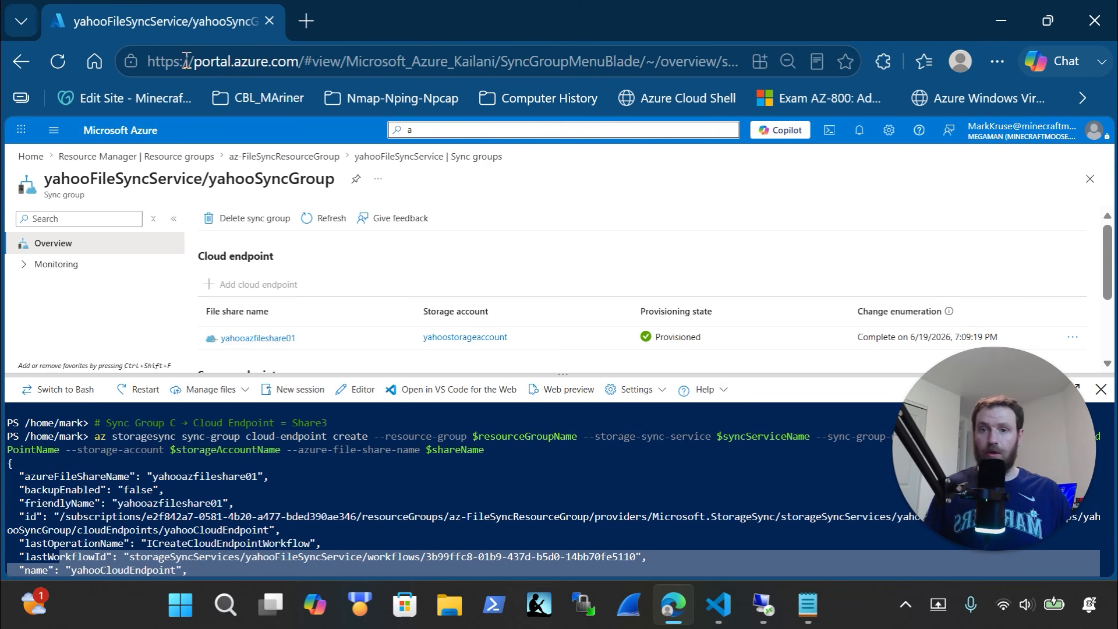
{"action": "left_click", "coordinate": [172, 162]}
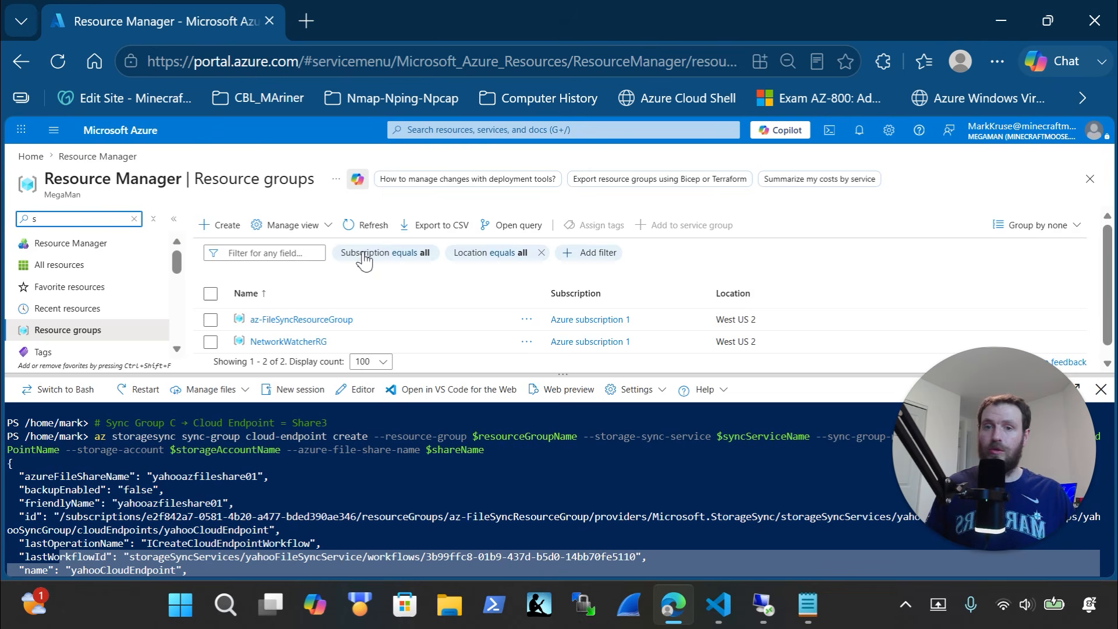
{"action": "left_click", "coordinate": [327, 322]}
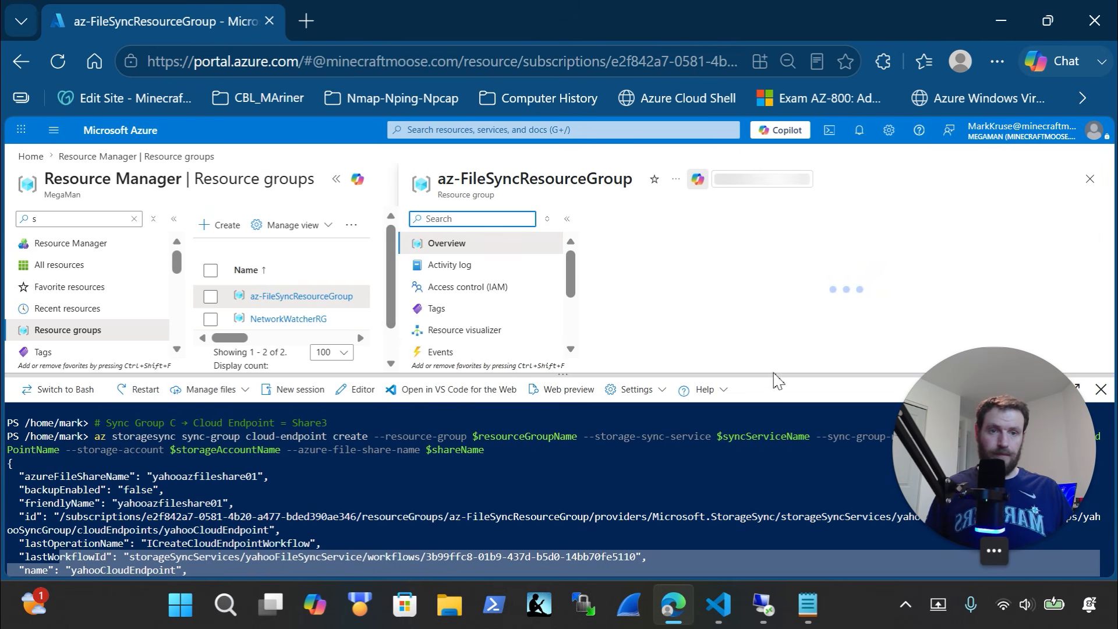
Refresh az-FileSyncResourceGroup to show the three YAHOO-FILESYNC Arc machines and open YAHOO-FILESYNC1
{"action": "left_click", "coordinate": [770, 341]}
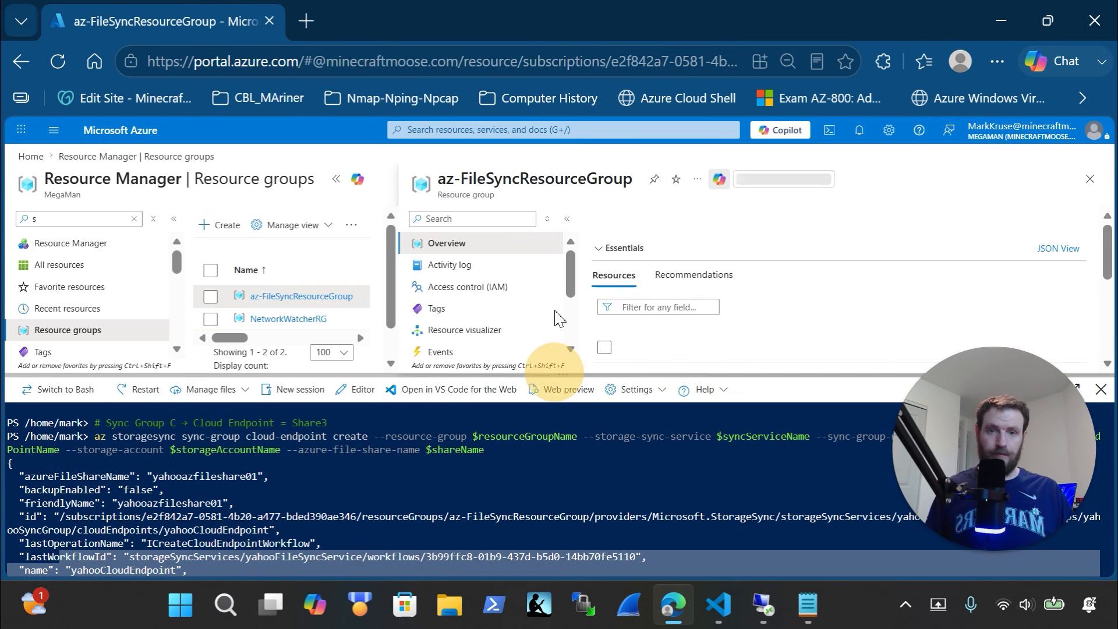
{"action": "left_click_drag", "start_coordinate": [562, 376], "coordinate": [563, 270]}
{"action": "left_click", "coordinate": [1047, 285]}
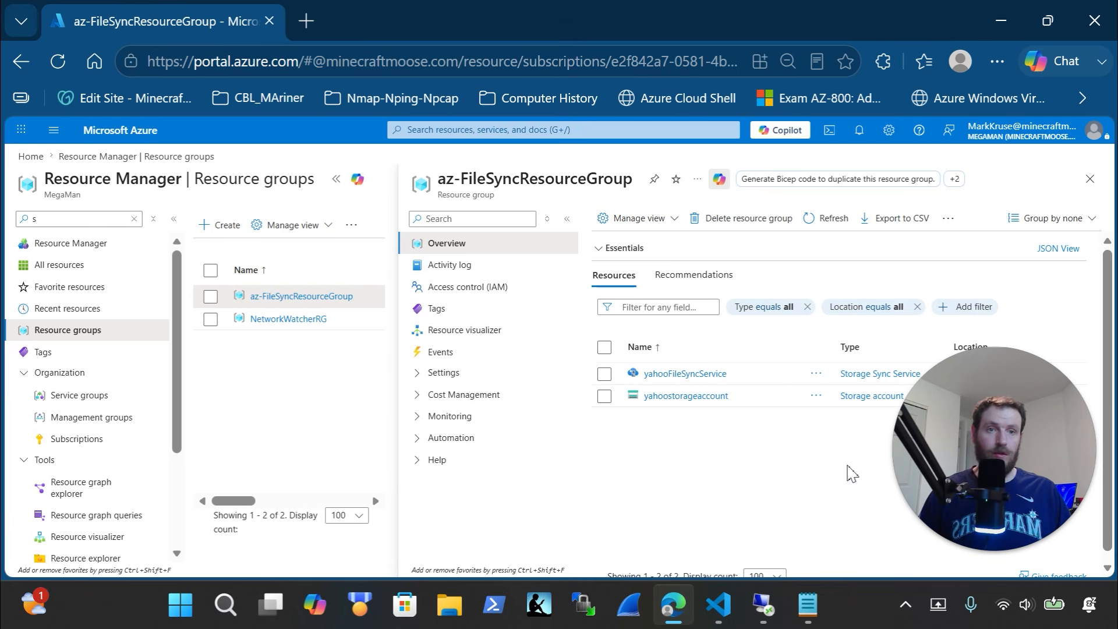
{"action": "left_click", "coordinate": [771, 606]}
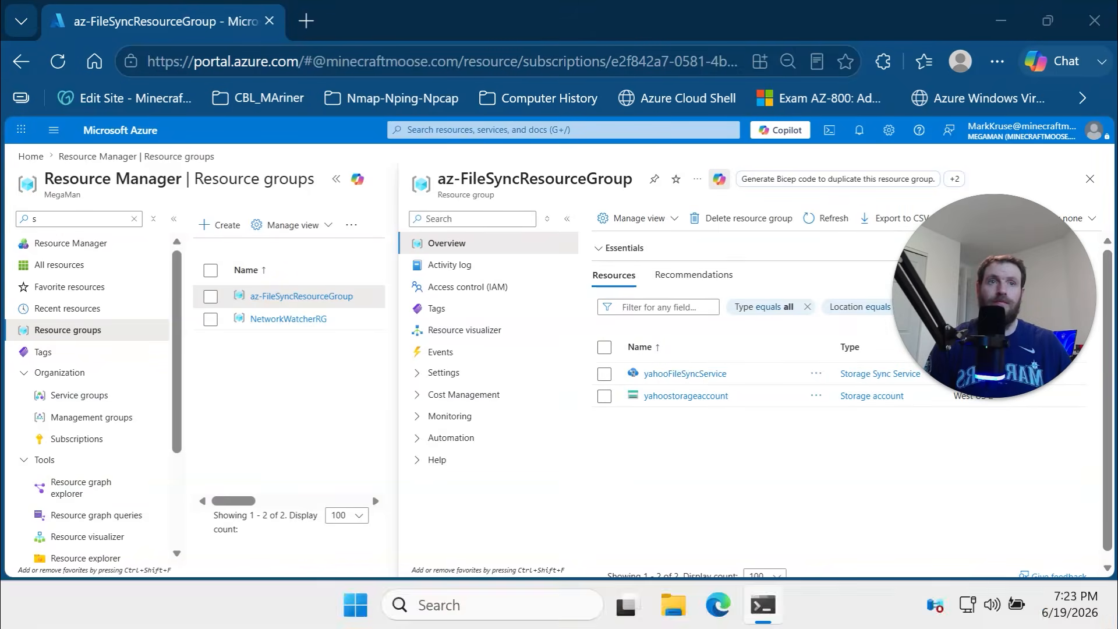
{"action": "left_click", "coordinate": [817, 226]}
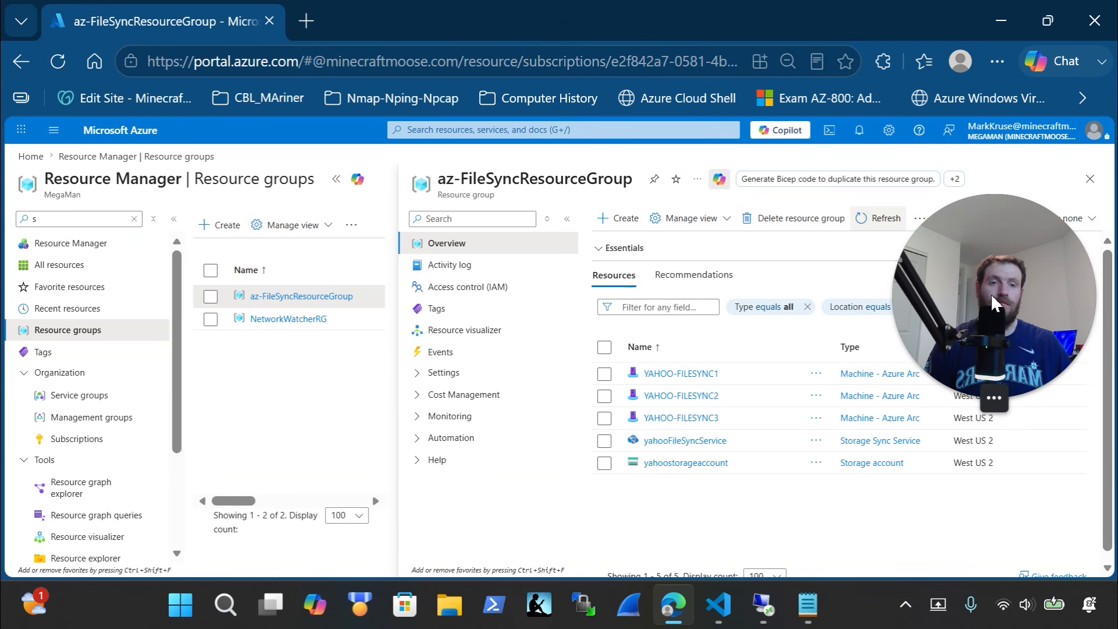
{"action": "left_click_drag", "start_coordinate": [1041, 356], "coordinate": [1079, 509]}
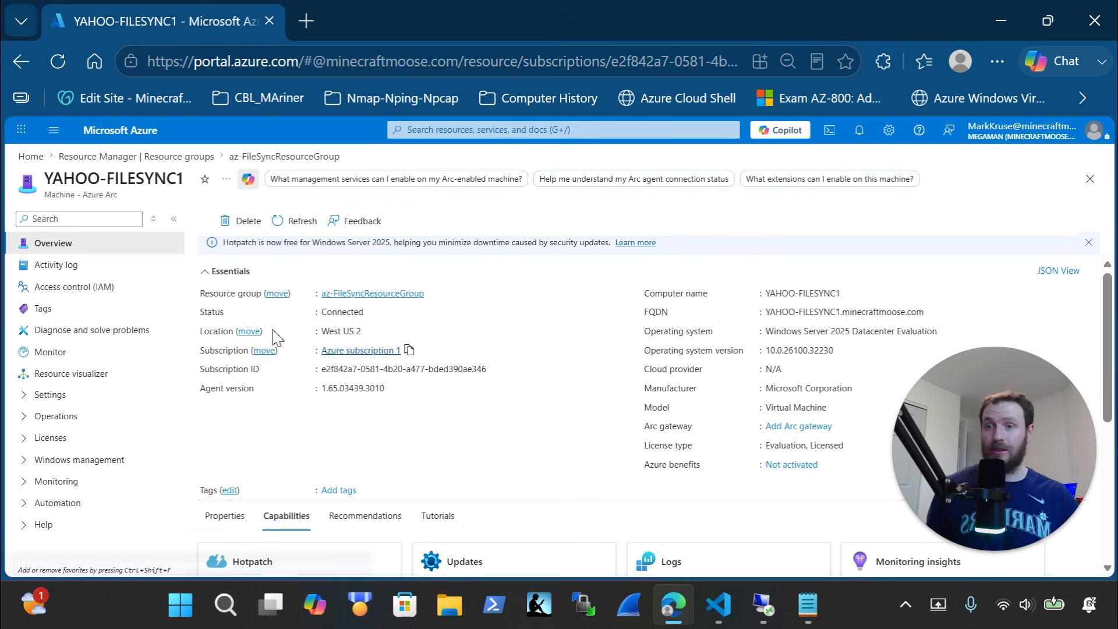
Browse YAHOO-FILESYNC1's access control, resource visualizer, policies and Windows management sections
{"action": "left_click", "coordinate": [98, 288]}
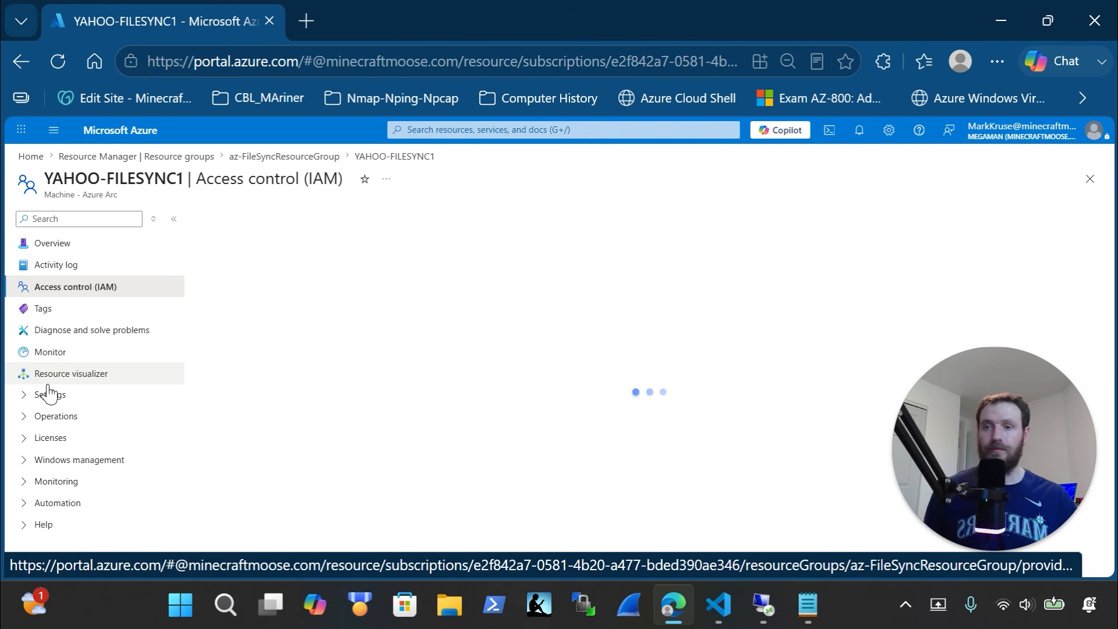
{"action": "left_click", "coordinate": [47, 379]}
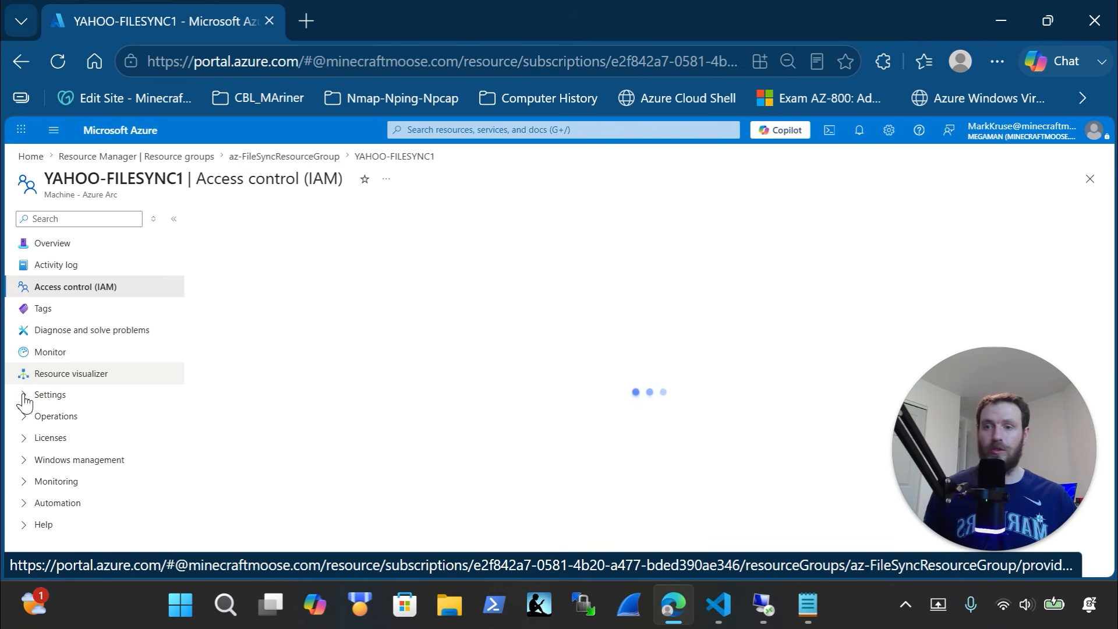
{"action": "left_click", "coordinate": [26, 399]}
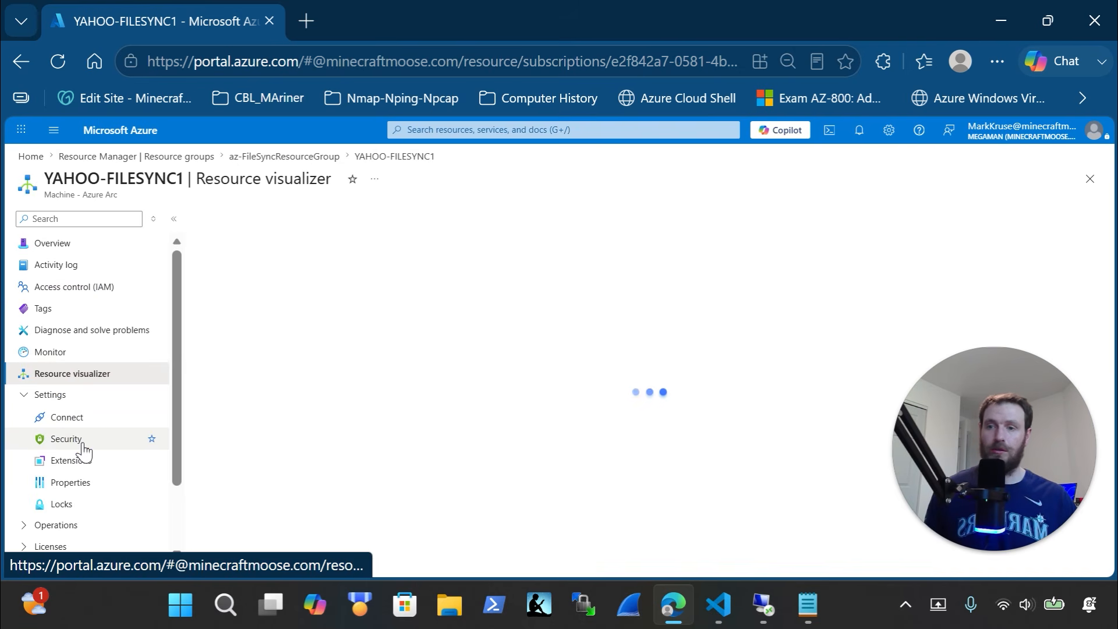
{"action": "scroll", "coordinate": [84, 448], "scroll_direction": "down", "scroll_amount": 1}
{"action": "left_click", "coordinate": [28, 443]}
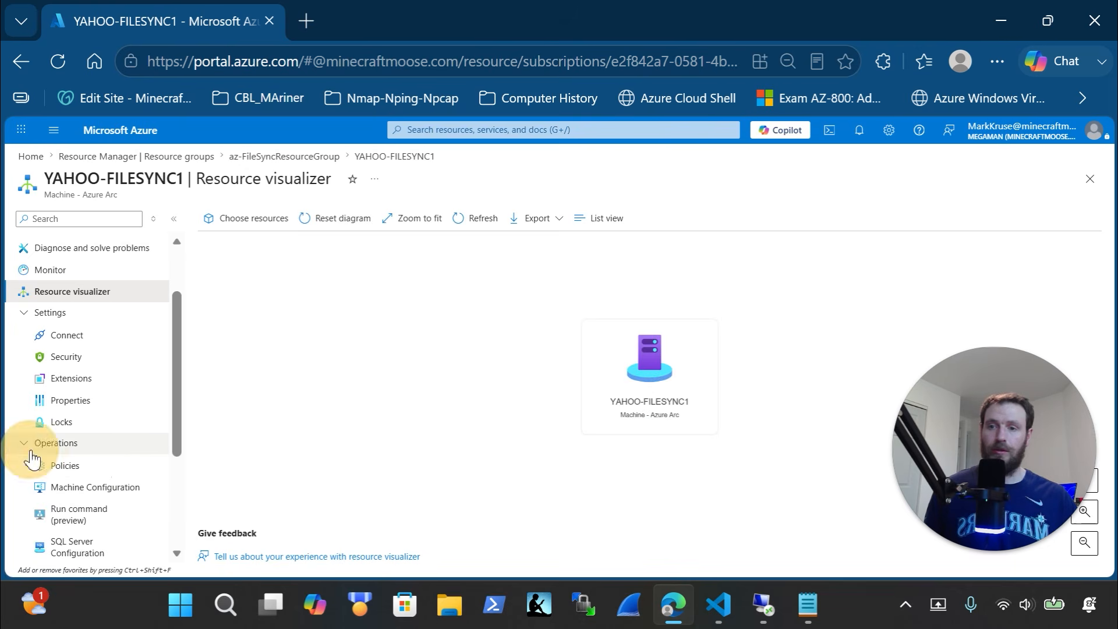
{"action": "left_click", "coordinate": [93, 467]}
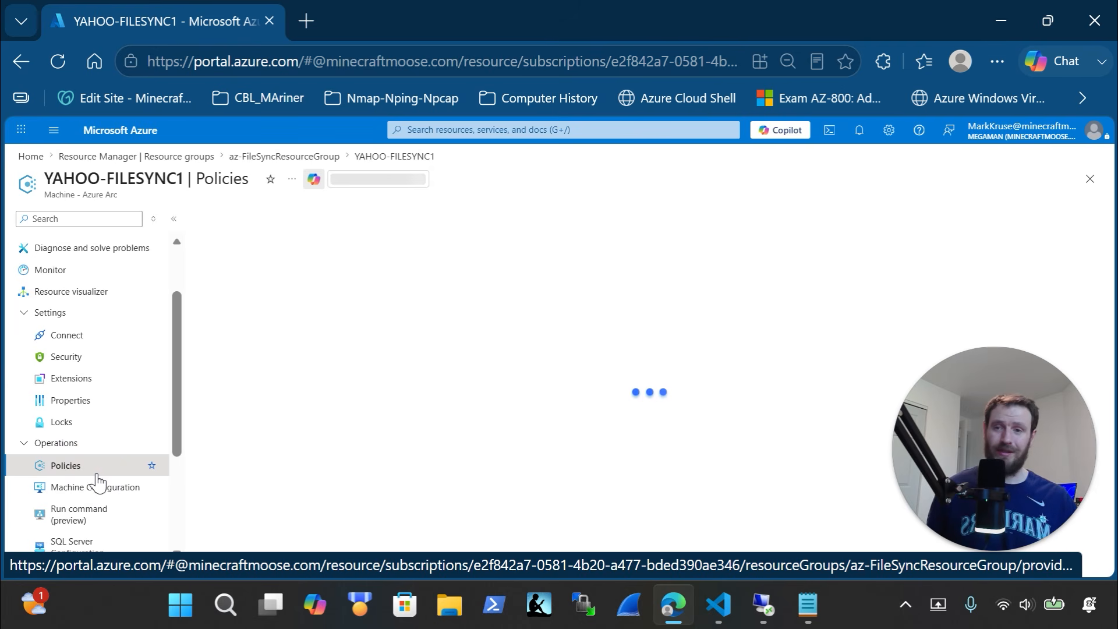
{"action": "scroll", "coordinate": [94, 477], "scroll_direction": "down", "scroll_amount": 2}
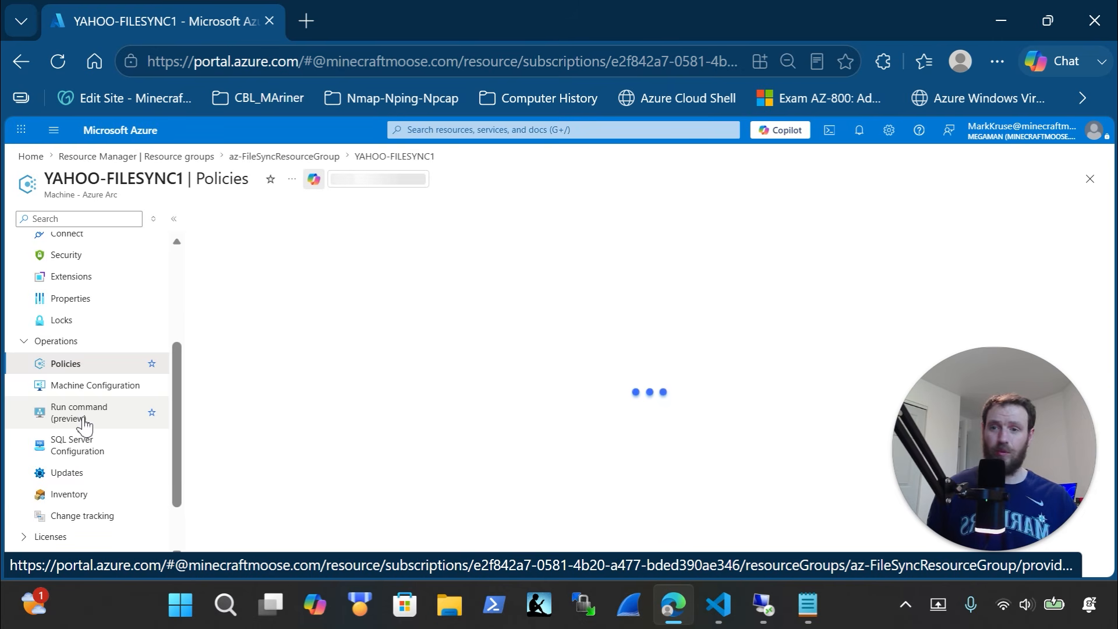
{"action": "scroll", "coordinate": [85, 425], "scroll_direction": "down", "scroll_amount": 2}
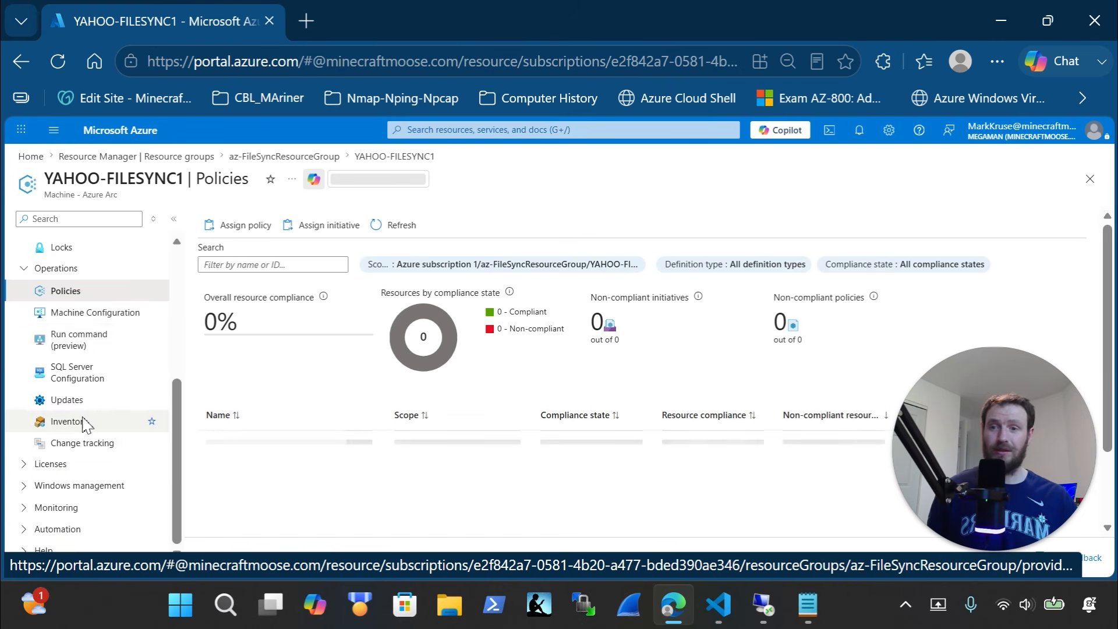
{"action": "left_click", "coordinate": [52, 483]}
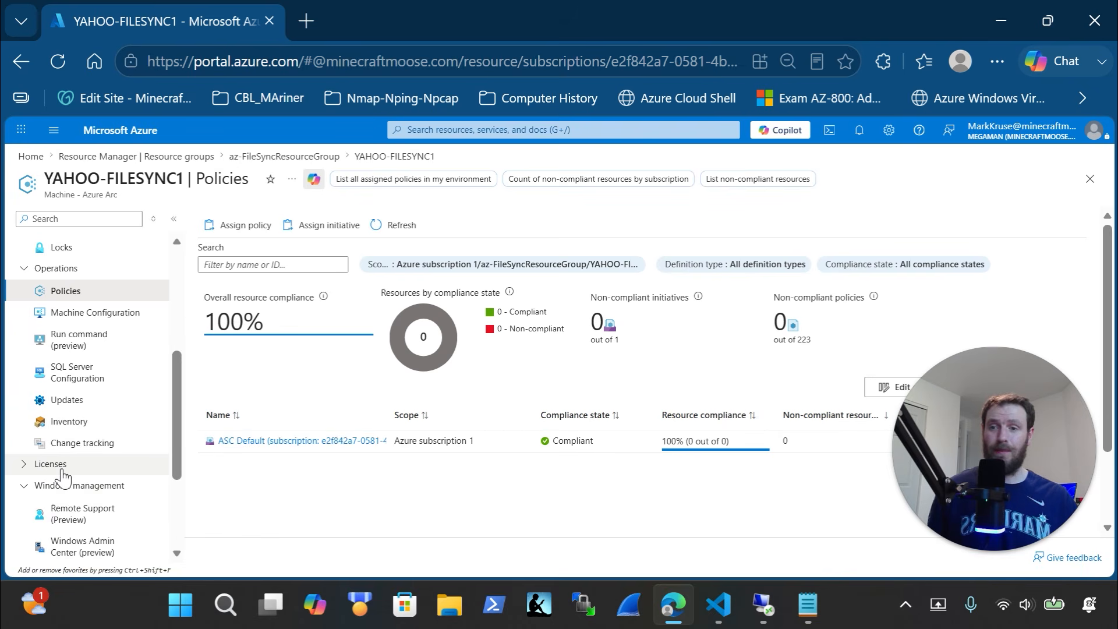
{"action": "scroll", "coordinate": [69, 471], "scroll_direction": "down", "scroll_amount": 3}
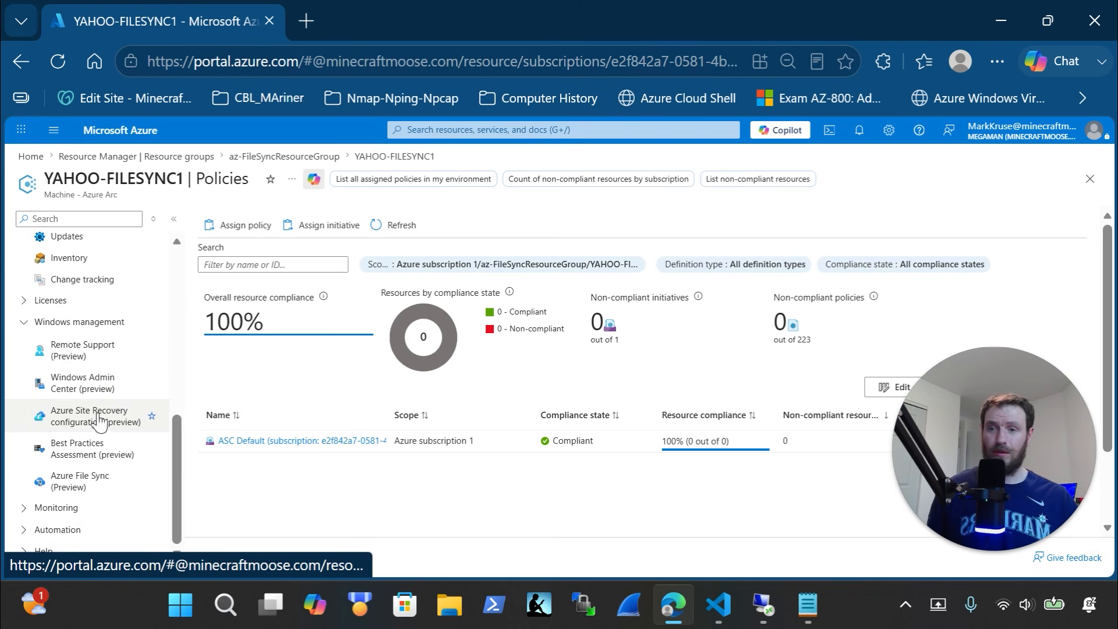
{"action": "scroll", "coordinate": [97, 428], "scroll_direction": "up", "scroll_amount": 8}
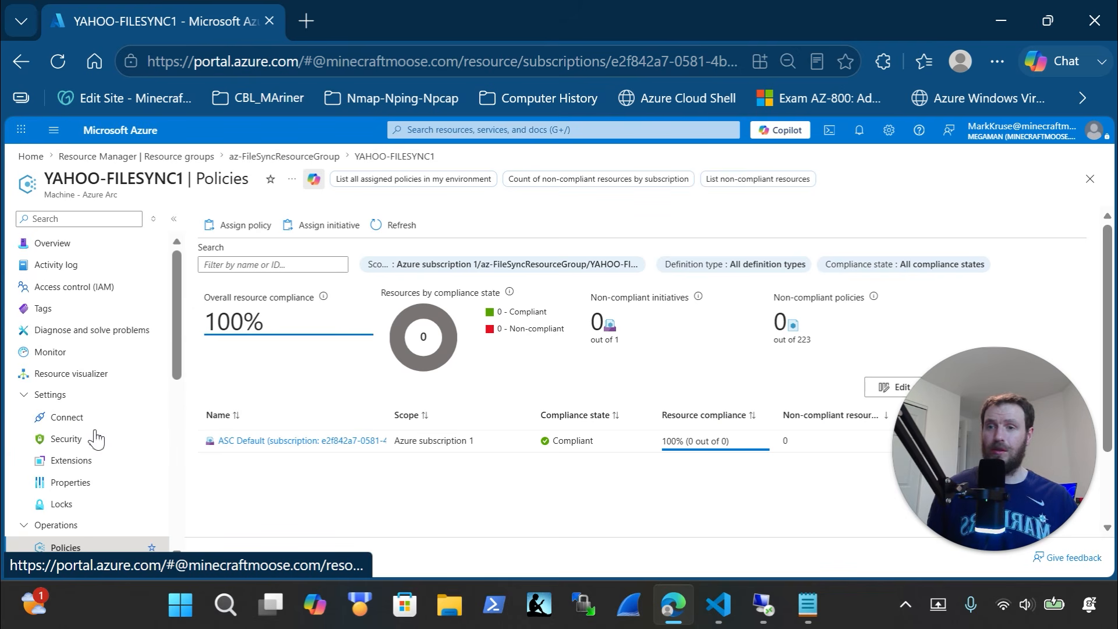
Revisit Access control (IAM), then return to the machine's Connected overview
{"action": "left_click", "coordinate": [69, 288]}
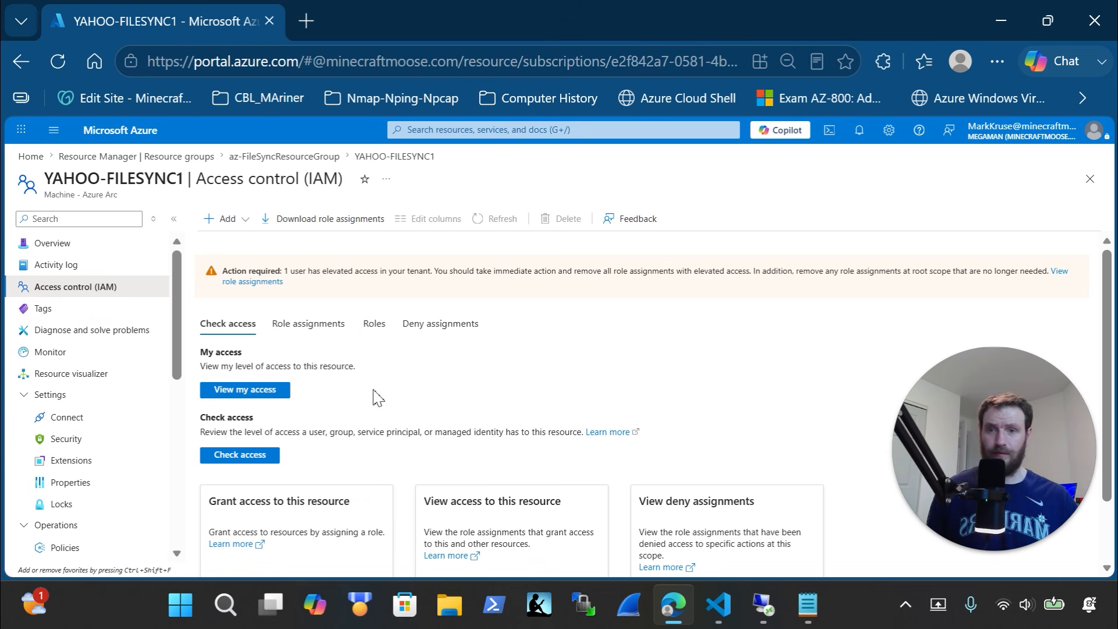
{"action": "scroll", "coordinate": [372, 396], "scroll_direction": "down", "scroll_amount": 2}
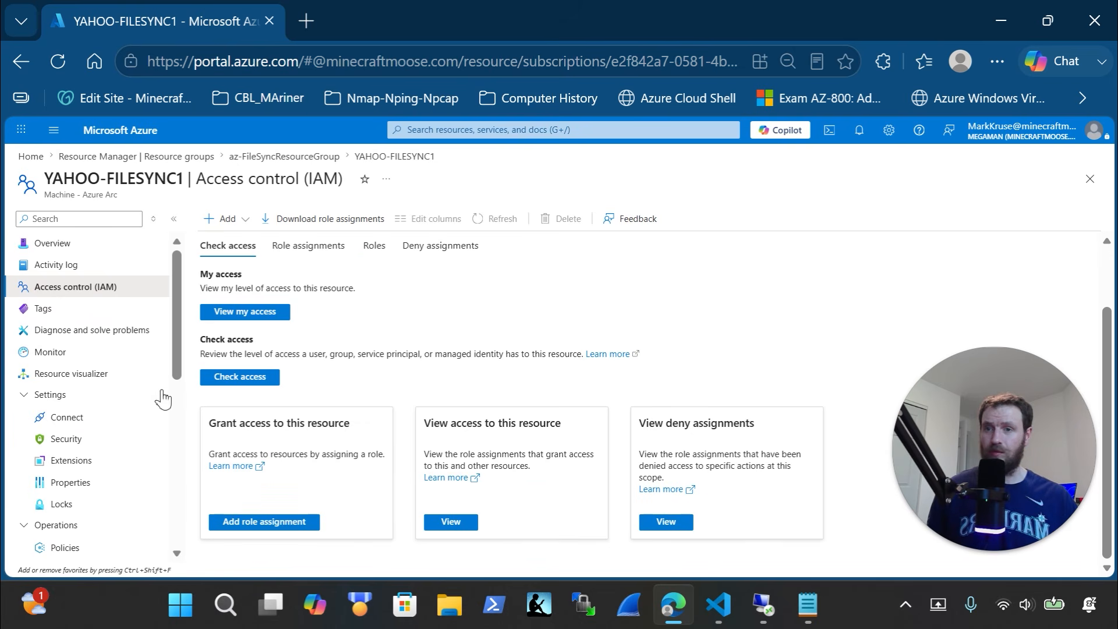
{"action": "left_click", "coordinate": [81, 245]}
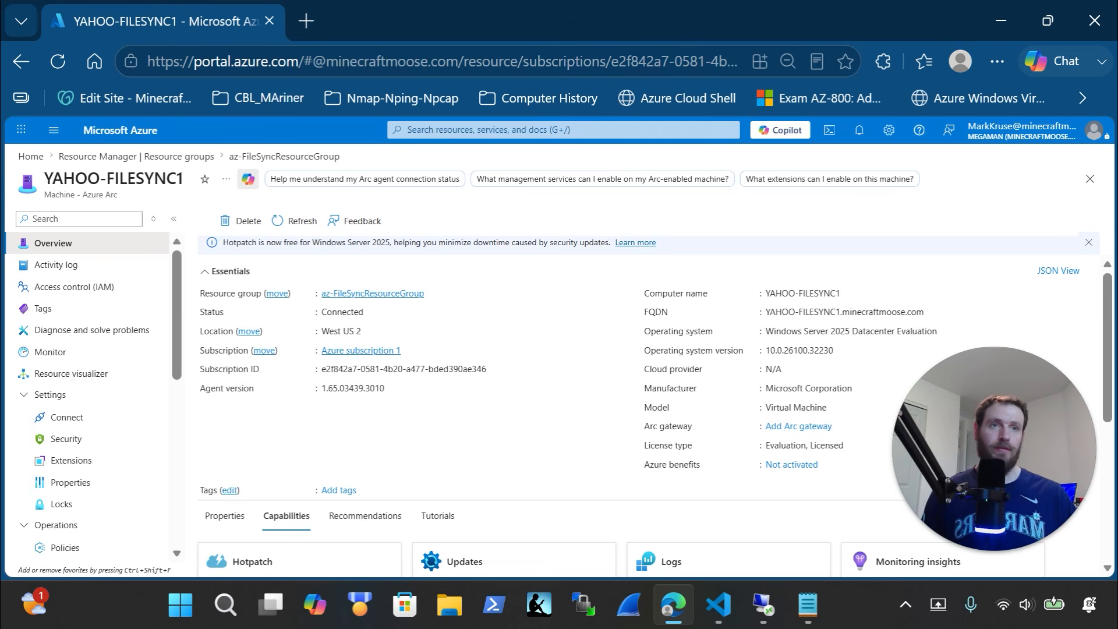
Copy the Step 5 Storage Sync Agent download-and-install block, lines 324–346, from the script
{"action": "key", "text": "alt+Tab"}
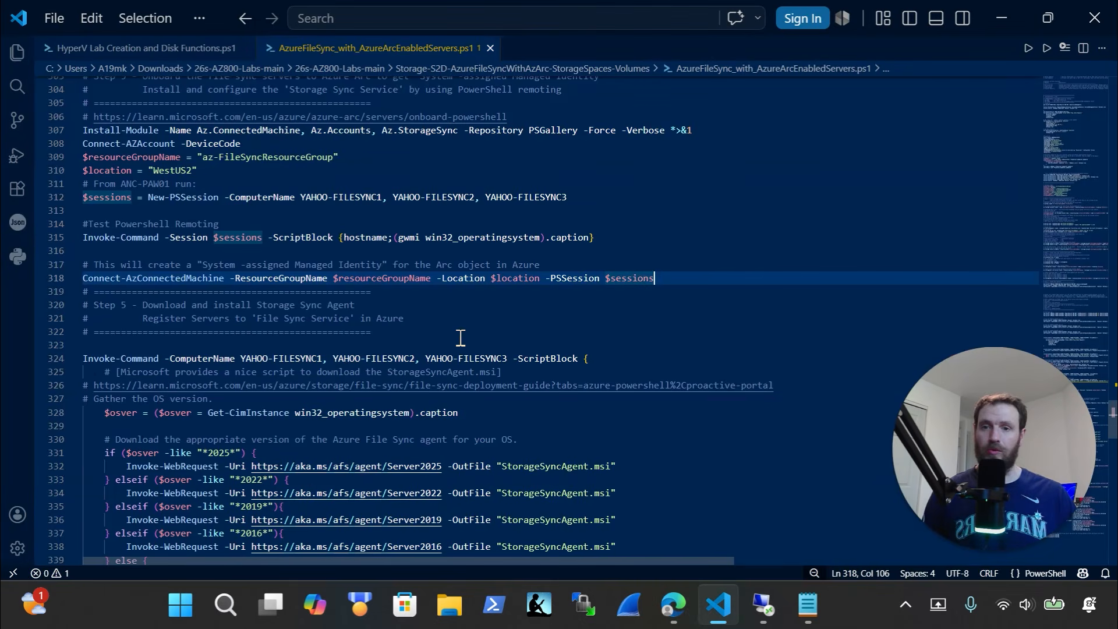
{"action": "scroll", "coordinate": [460, 338], "scroll_direction": "down", "scroll_amount": 1}
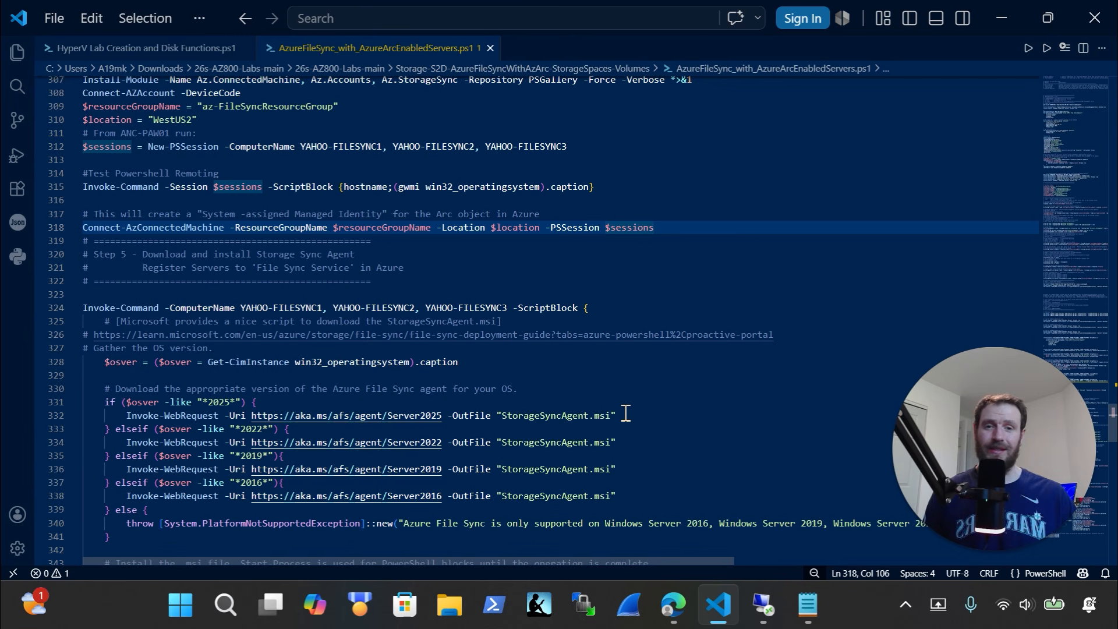
{"action": "scroll", "coordinate": [314, 504], "scroll_direction": "down", "scroll_amount": 3}
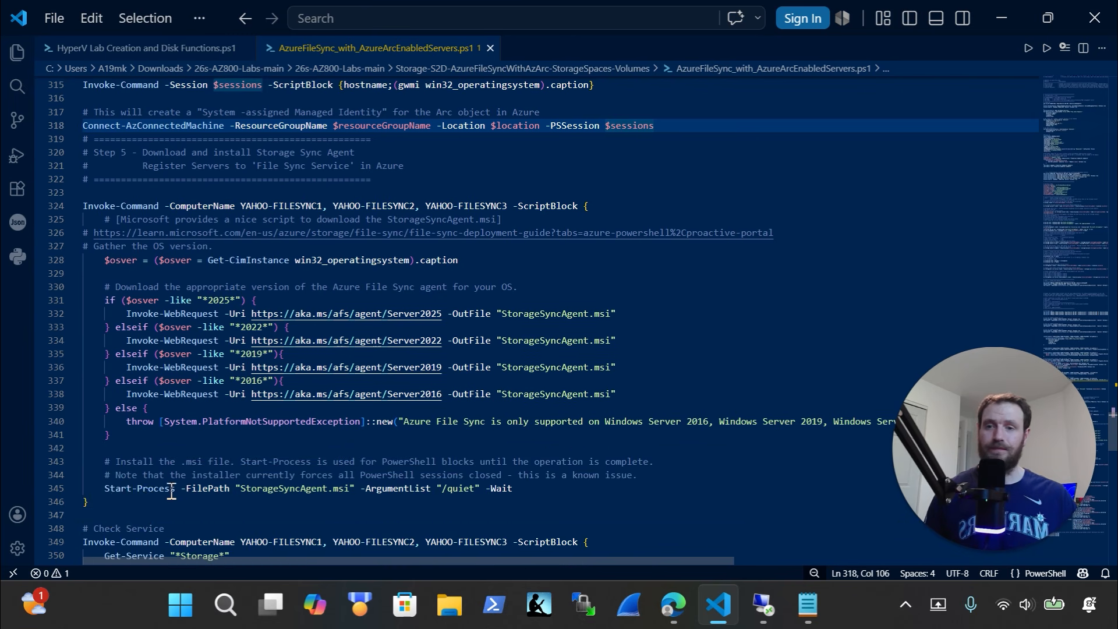
{"action": "left_click", "coordinate": [129, 515]}
{"action": "left_click_drag", "start_coordinate": [73, 439], "coordinate": [30, 199]}
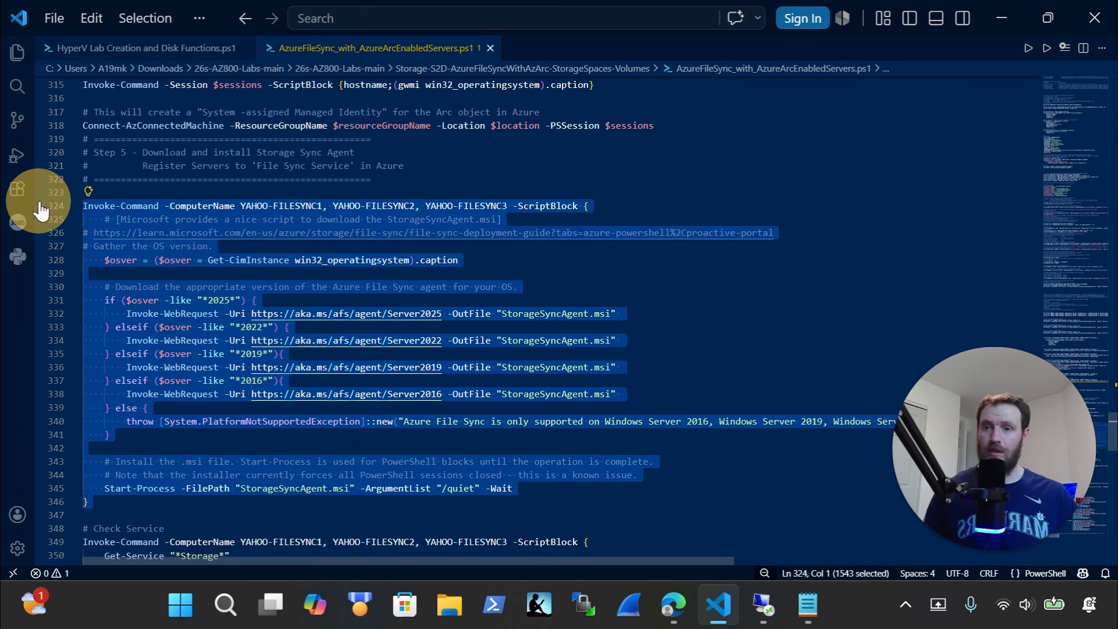
{"action": "key", "text": "BackSpace"}
{"action": "key", "text": "ctrl+z"}
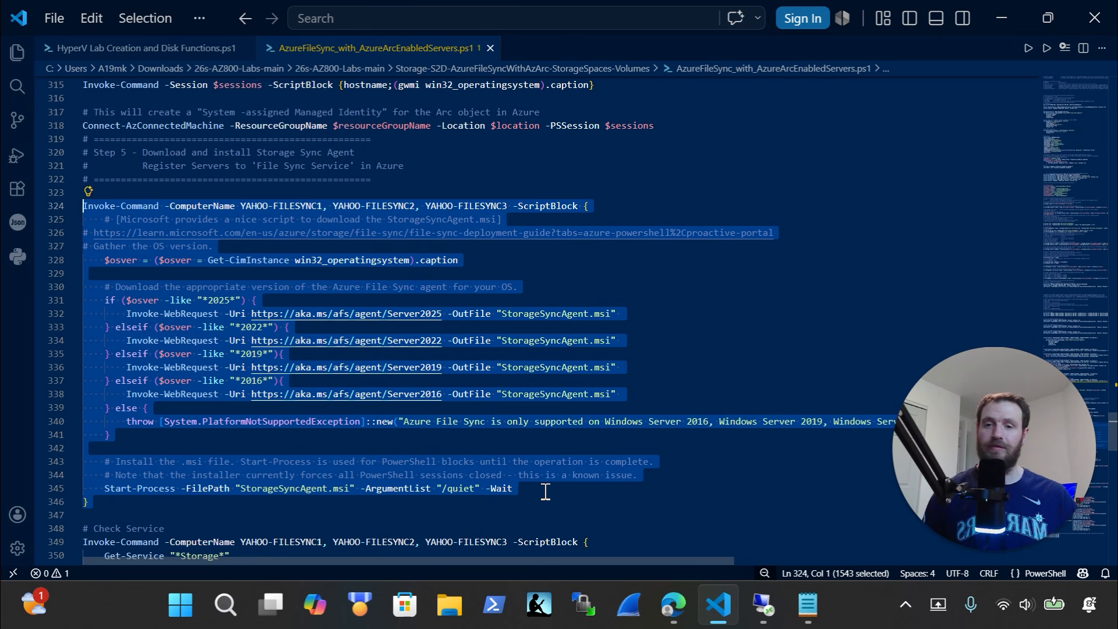
{"action": "left_click", "coordinate": [763, 605]}
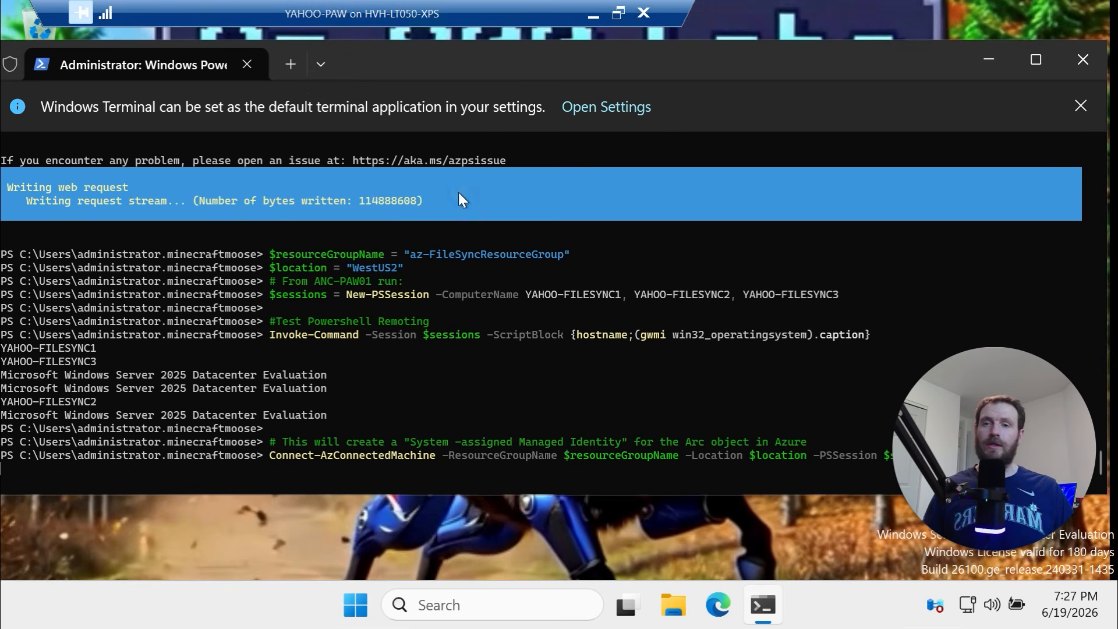
Open a second PowerShell tab and re-copy the agent install block
{"action": "left_click_drag", "start_coordinate": [459, 193], "coordinate": [85, 200]}
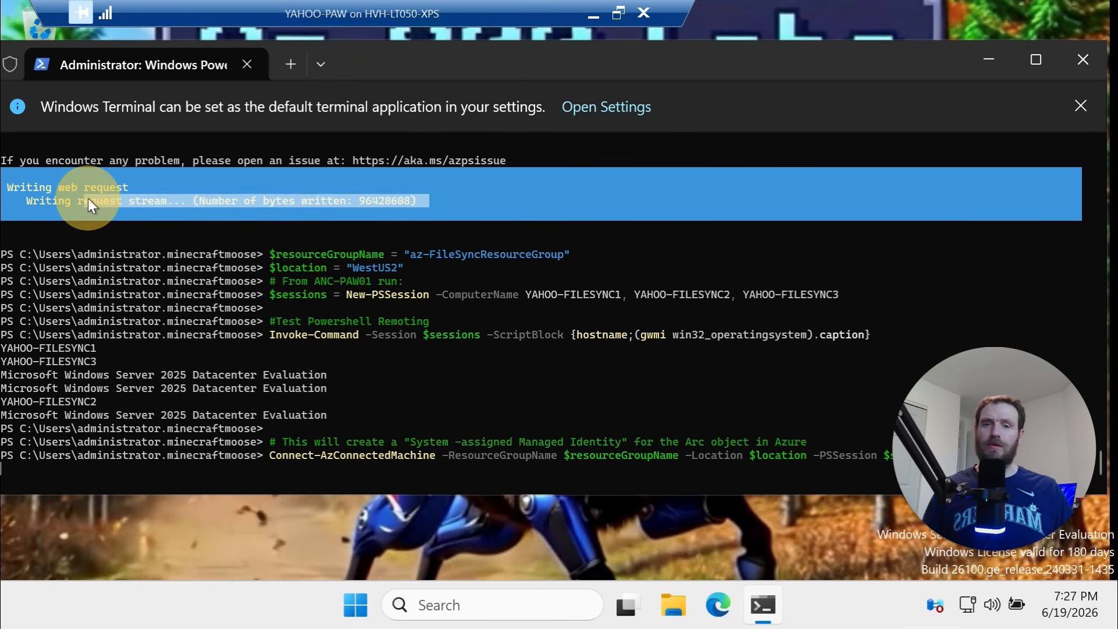
{"action": "left_click", "coordinate": [291, 63]}
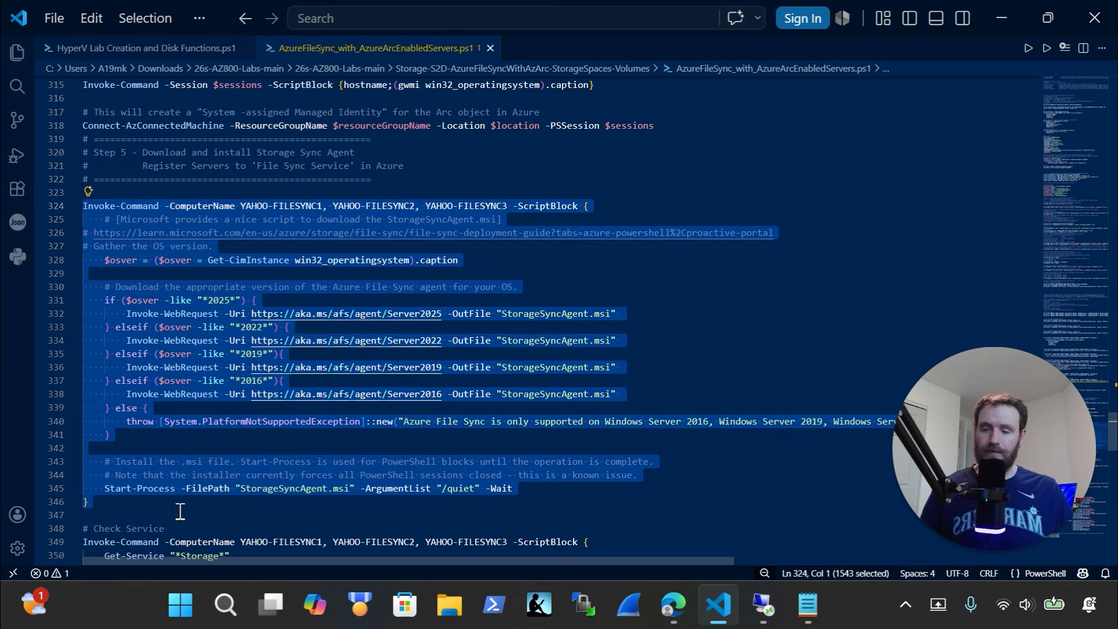
{"action": "key", "text": "Delete"}
{"action": "key", "text": "ctrl+z"}
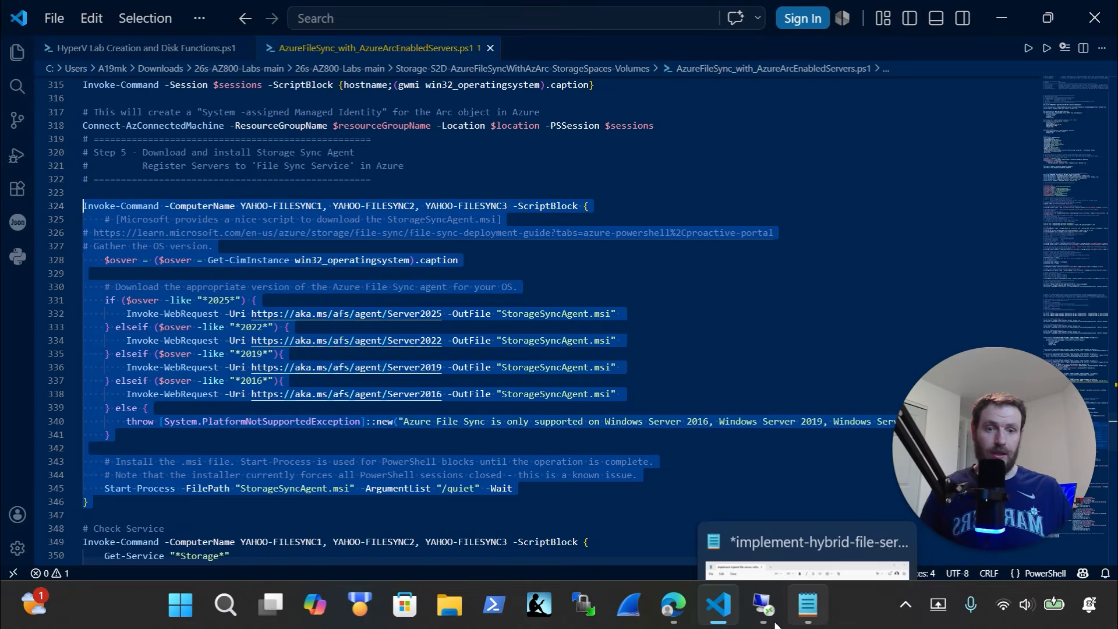
{"action": "left_click", "coordinate": [763, 606]}
Paste and run the Storage Sync Agent install in the new tab, checking the first tab's progress
{"action": "key", "text": "ctrl+v"}
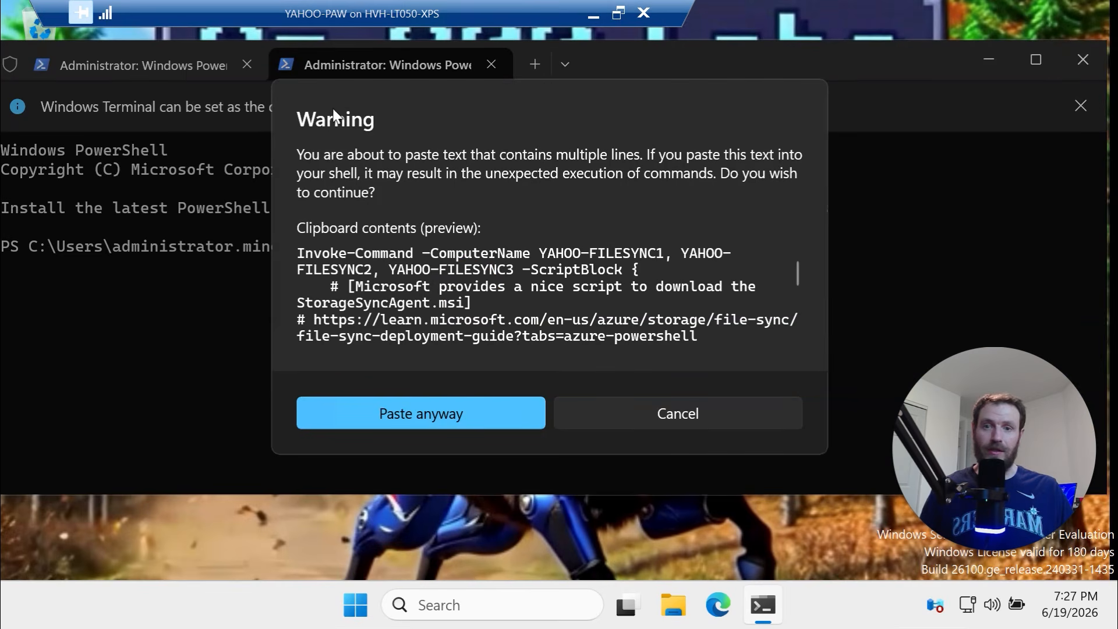
{"action": "left_click", "coordinate": [425, 410]}
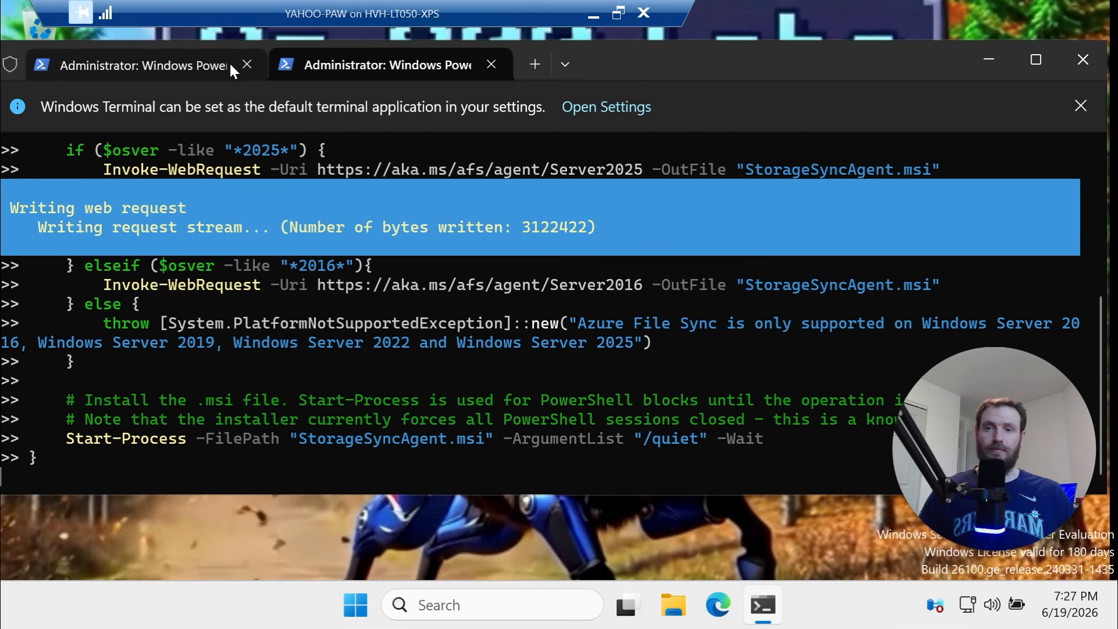
{"action": "left_click", "coordinate": [229, 61]}
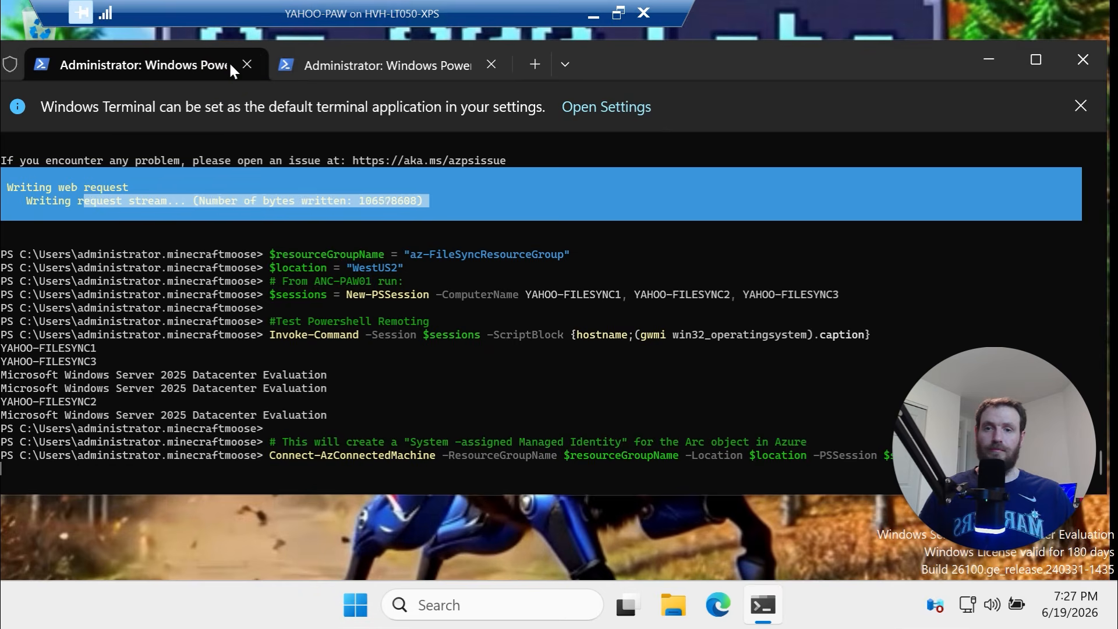
{"action": "left_click", "coordinate": [404, 63]}
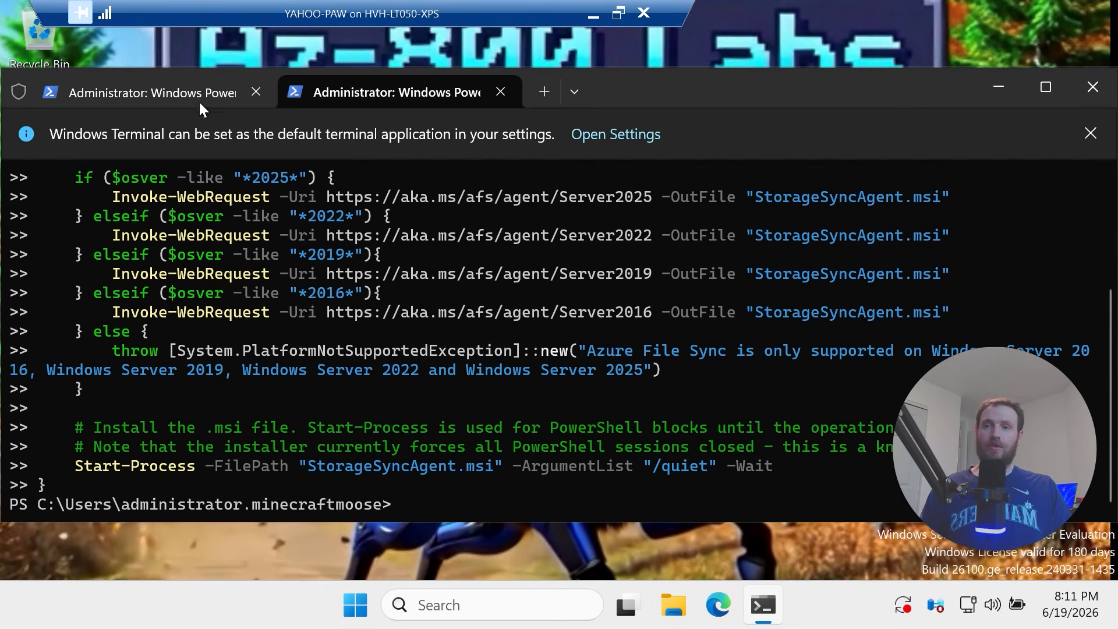
Check the finished Arc connection output in the first tab, then return to VS Code with the bottom panel closed
{"action": "left_click", "coordinate": [184, 96]}
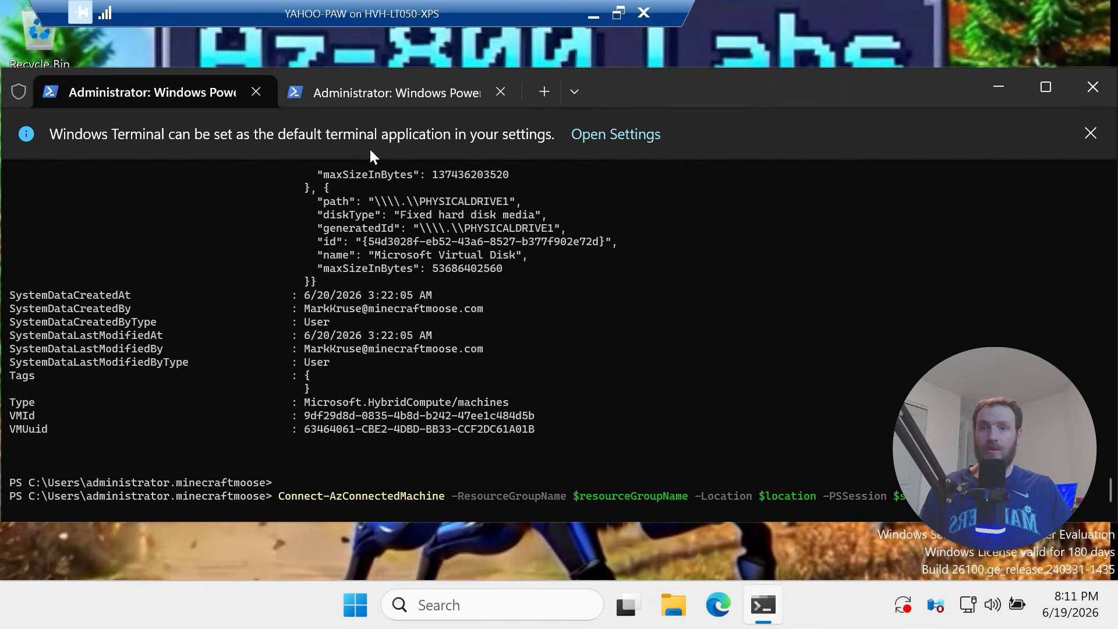
{"action": "left_click", "coordinate": [383, 93]}
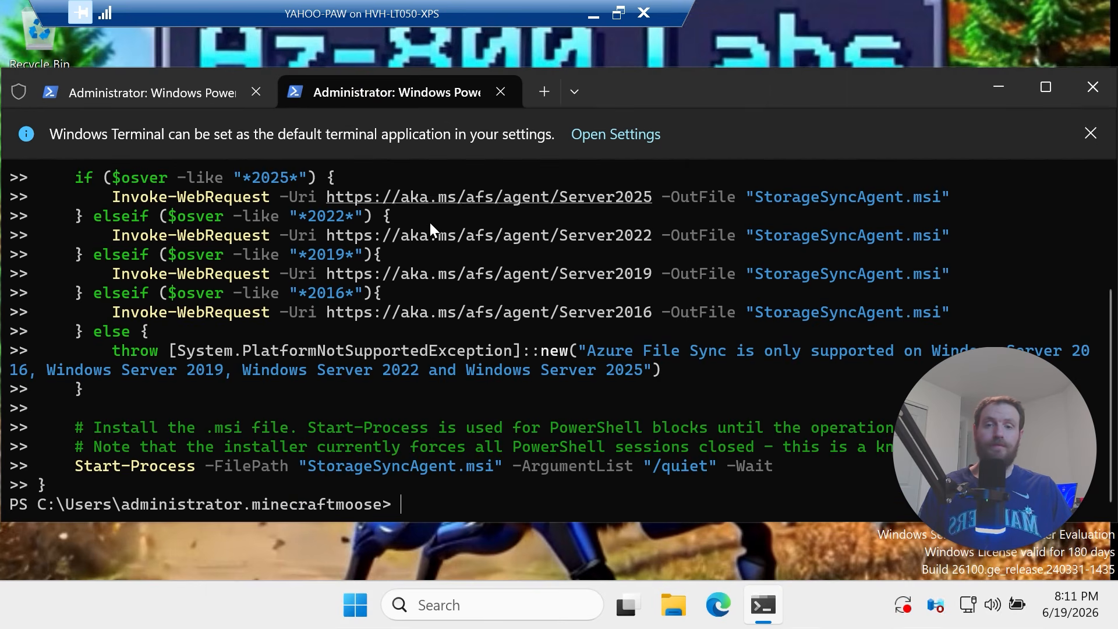
{"action": "key", "text": "alt+Tab"}
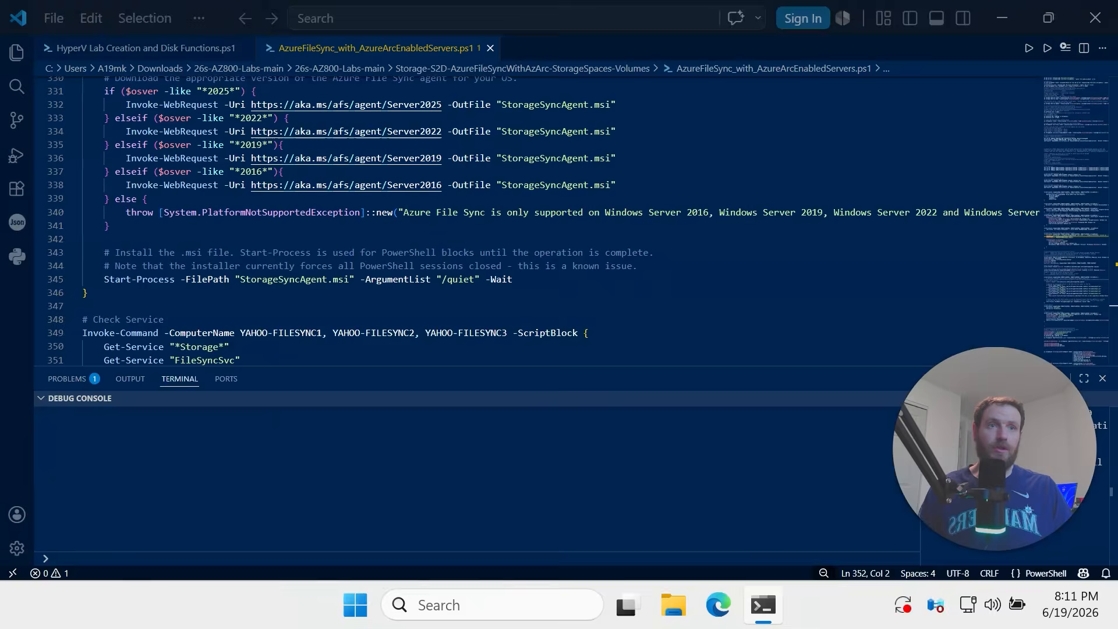
{"action": "left_click", "coordinate": [1102, 378]}
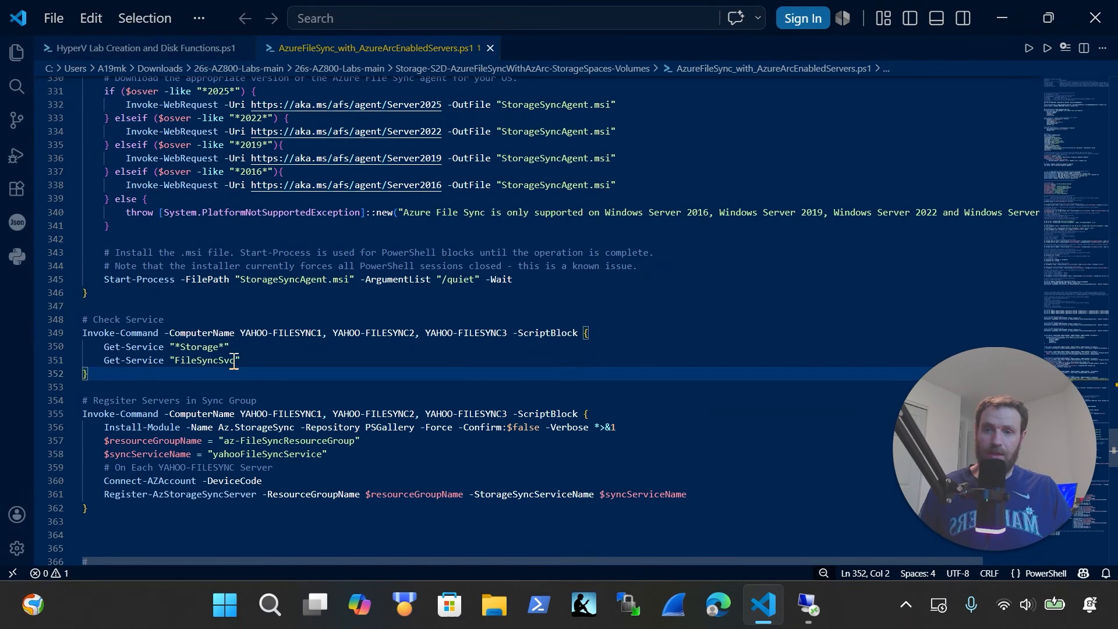
Run the Check Service block remotely and confirm FileSyncSvc is Running on YAHOO-FILESYNC1, 2 and 3
{"action": "left_click_drag", "start_coordinate": [172, 375], "coordinate": [28, 320]}
{"action": "key", "text": "super+c"}
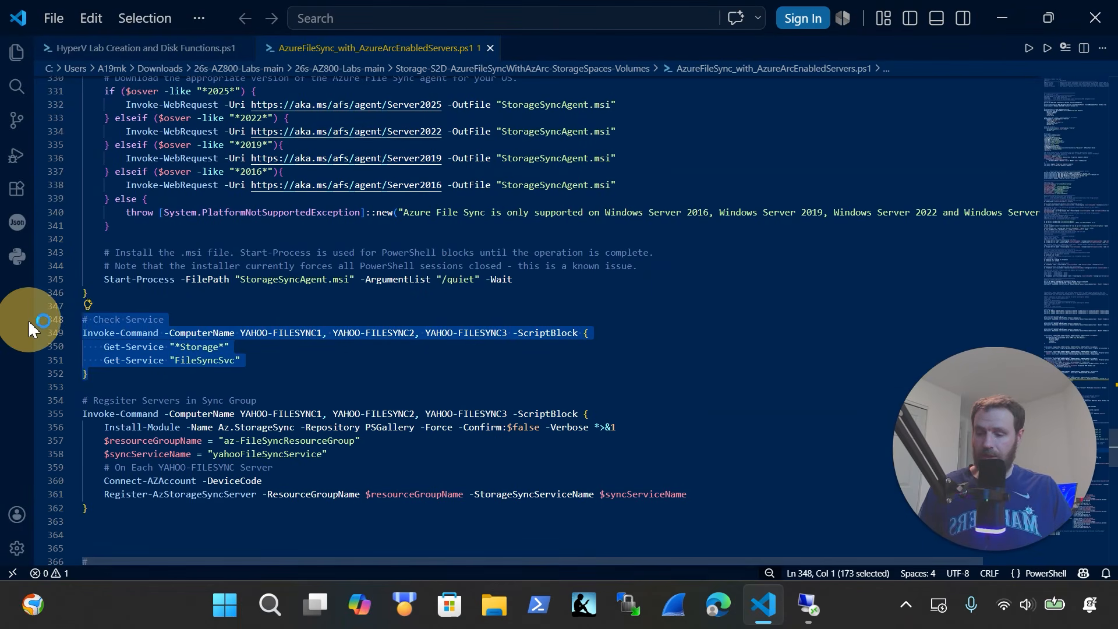
{"action": "key", "text": "Delete"}
{"action": "key", "text": "ctrl+z"}
{"action": "left_click", "coordinate": [809, 605]}
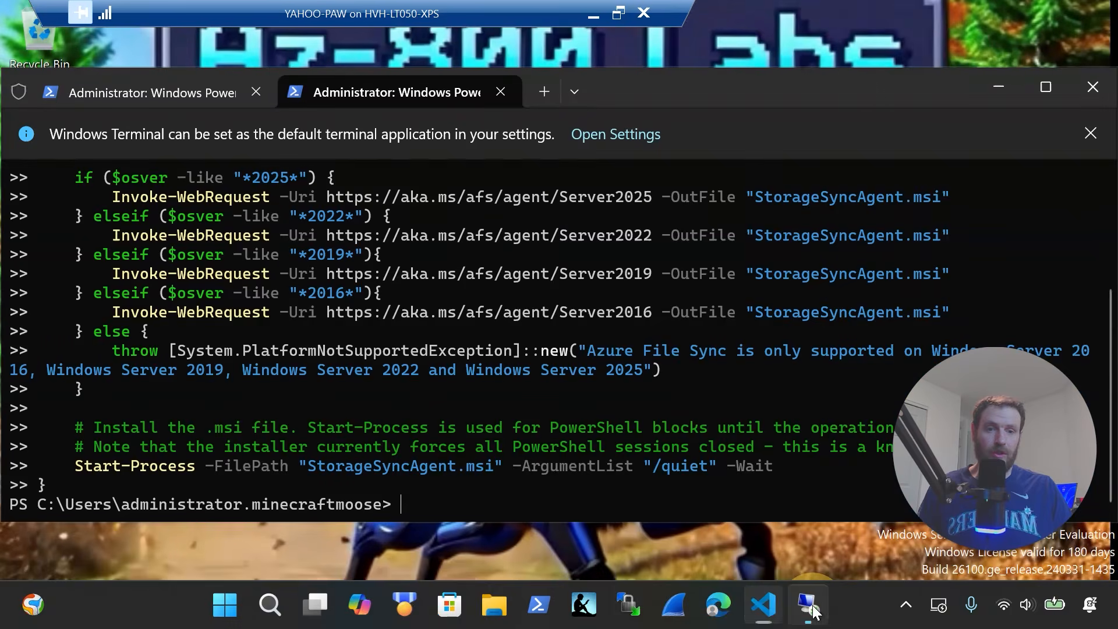
{"action": "key", "text": "ctrl+v"}
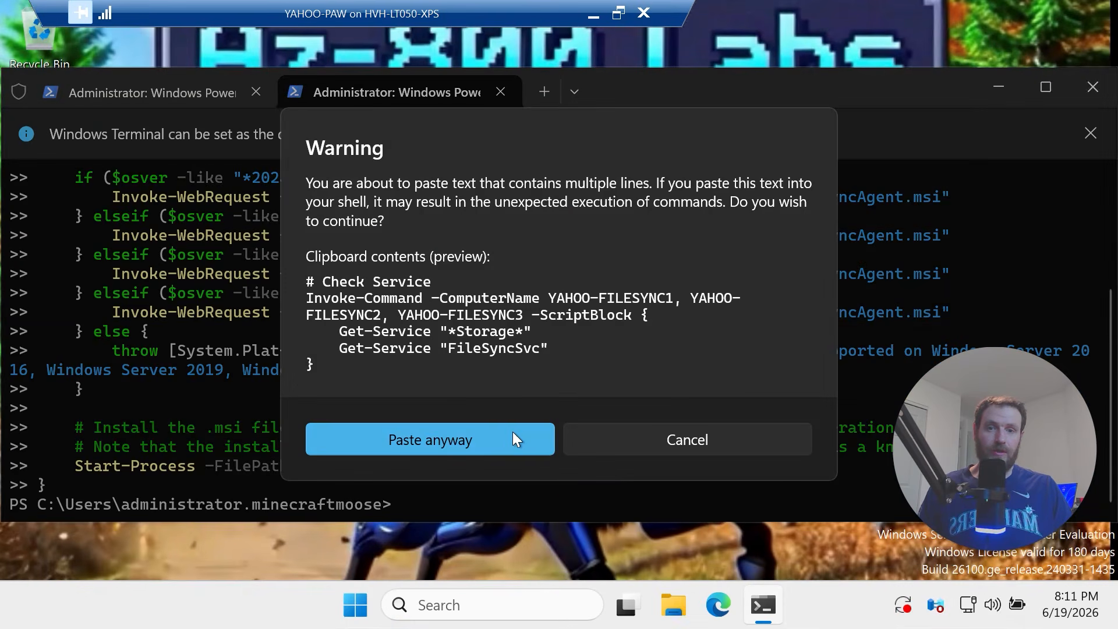
{"action": "left_click", "coordinate": [513, 432]}
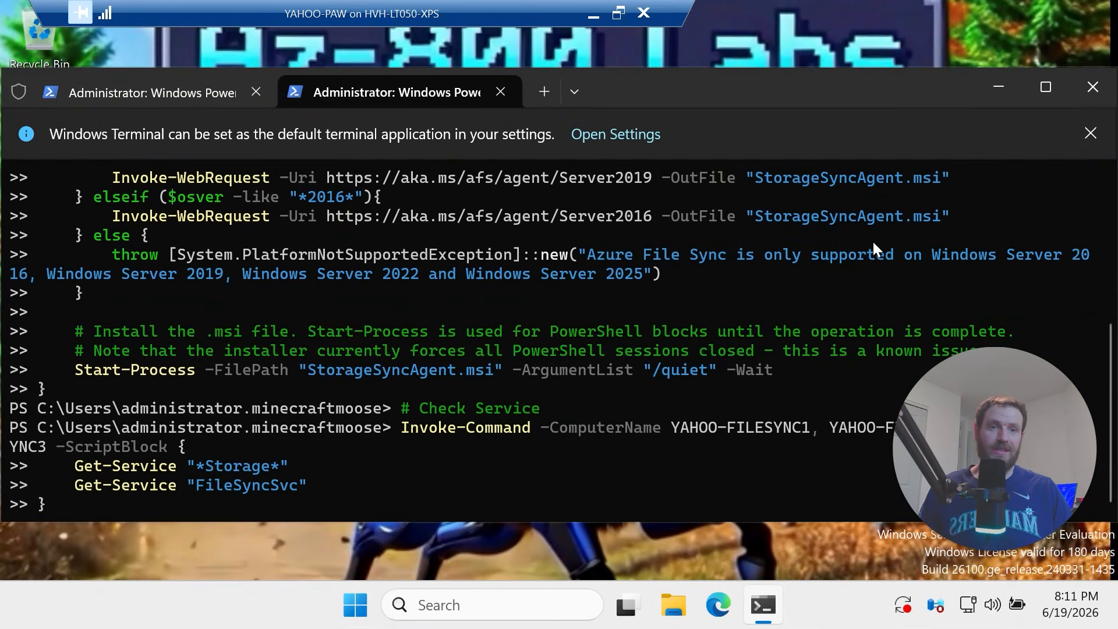
{"action": "key", "text": "Return"}
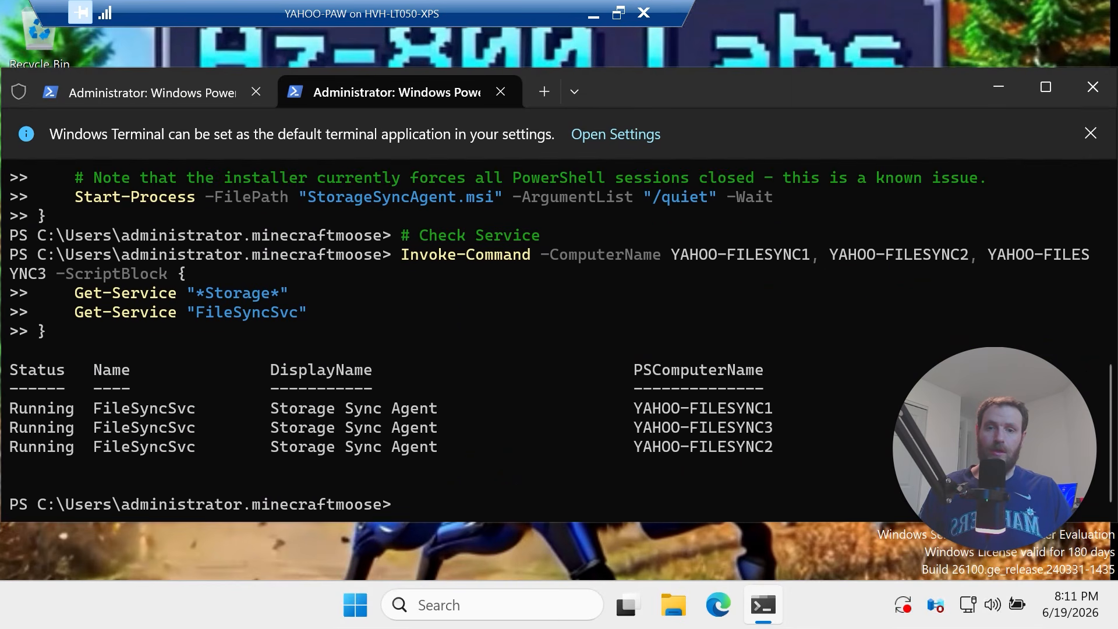
{"action": "left_click_drag", "start_coordinate": [788, 442], "coordinate": [12, 360]}
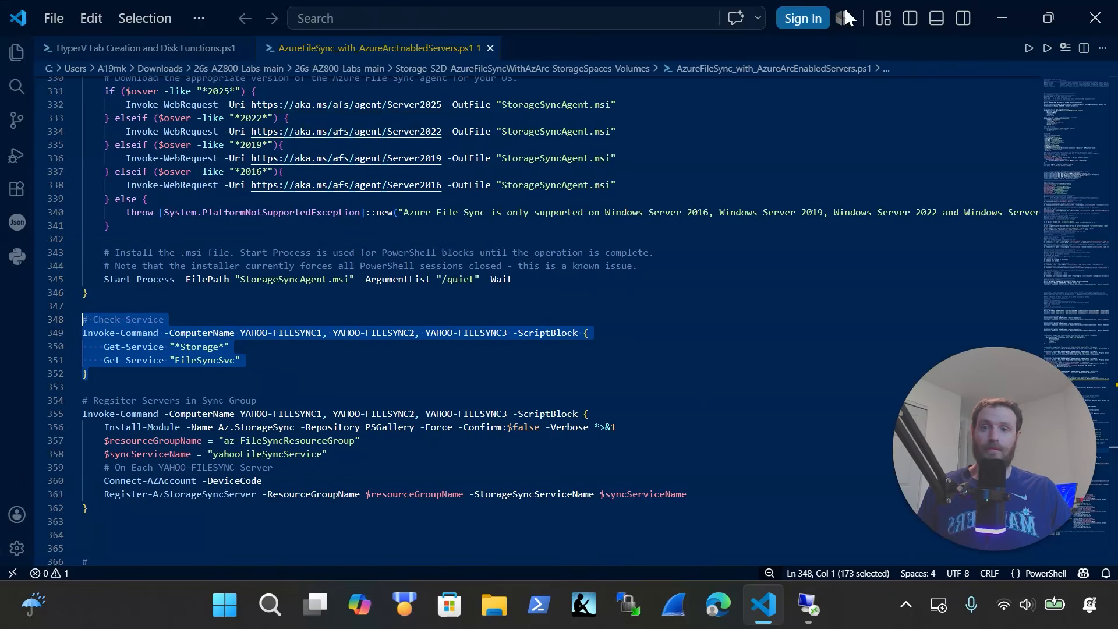
Copy the Register Servers in Sync Group block and paste it into the cleared remote terminal
{"action": "scroll", "coordinate": [352, 334], "scroll_direction": "down", "scroll_amount": 2}
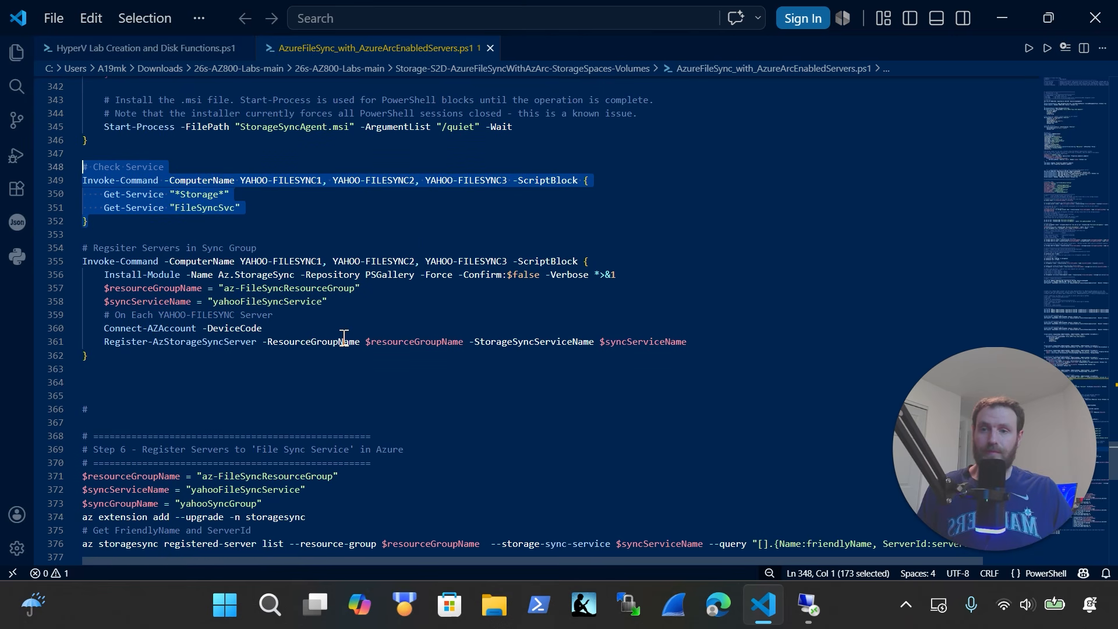
{"action": "left_click_drag", "start_coordinate": [113, 370], "coordinate": [34, 259]}
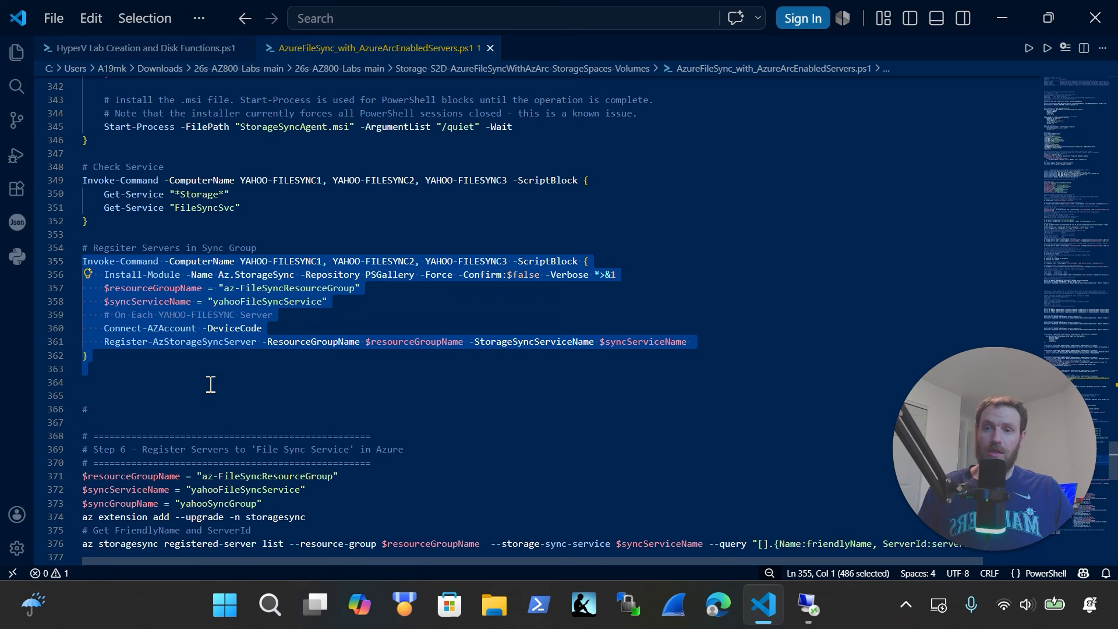
{"action": "key", "text": "ctrl+x"}
{"action": "key", "text": "ctrl+z"}
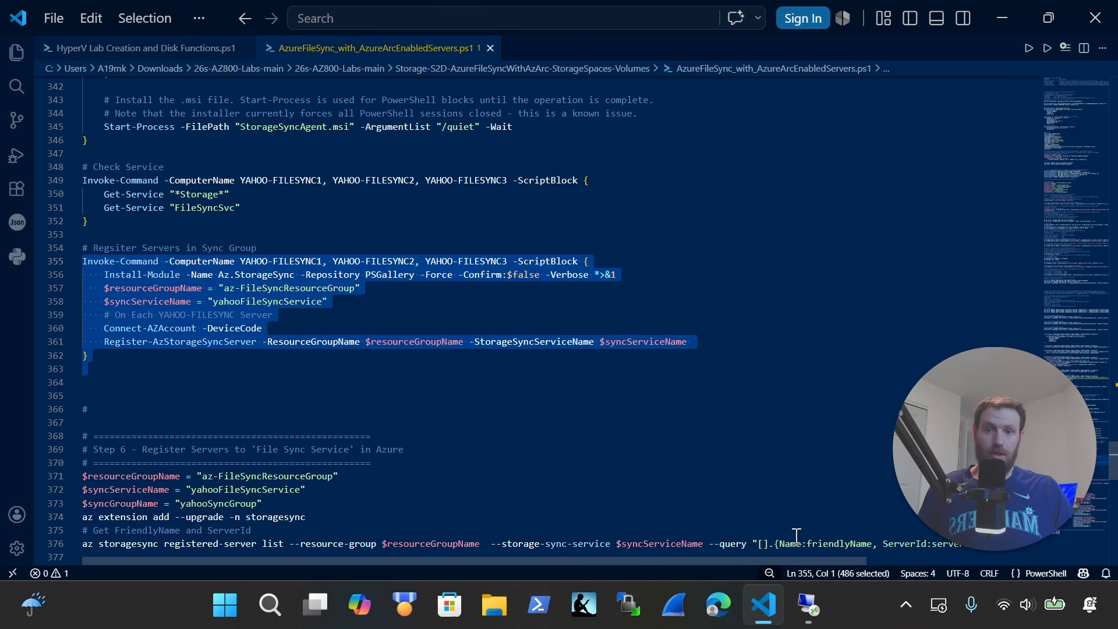
{"action": "left_click", "coordinate": [809, 618]}
{"action": "left_click", "coordinate": [536, 479]}
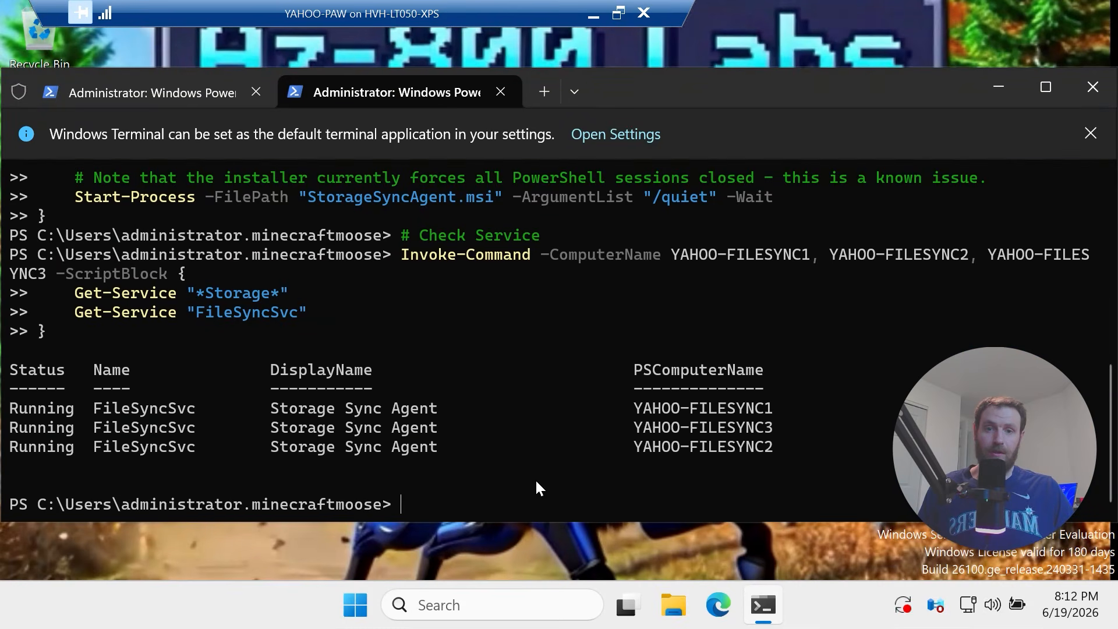
{"action": "type", "text": "cls"}
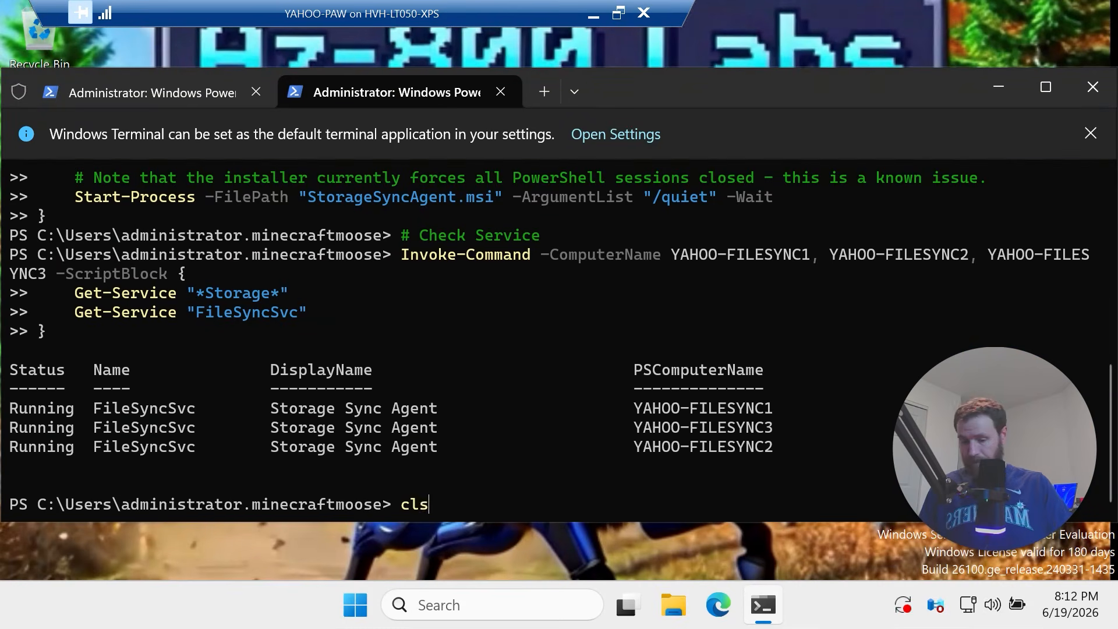
{"action": "key", "text": "Return"}
{"action": "key", "text": "ctrl+v"}
{"action": "left_click", "coordinate": [527, 452]}
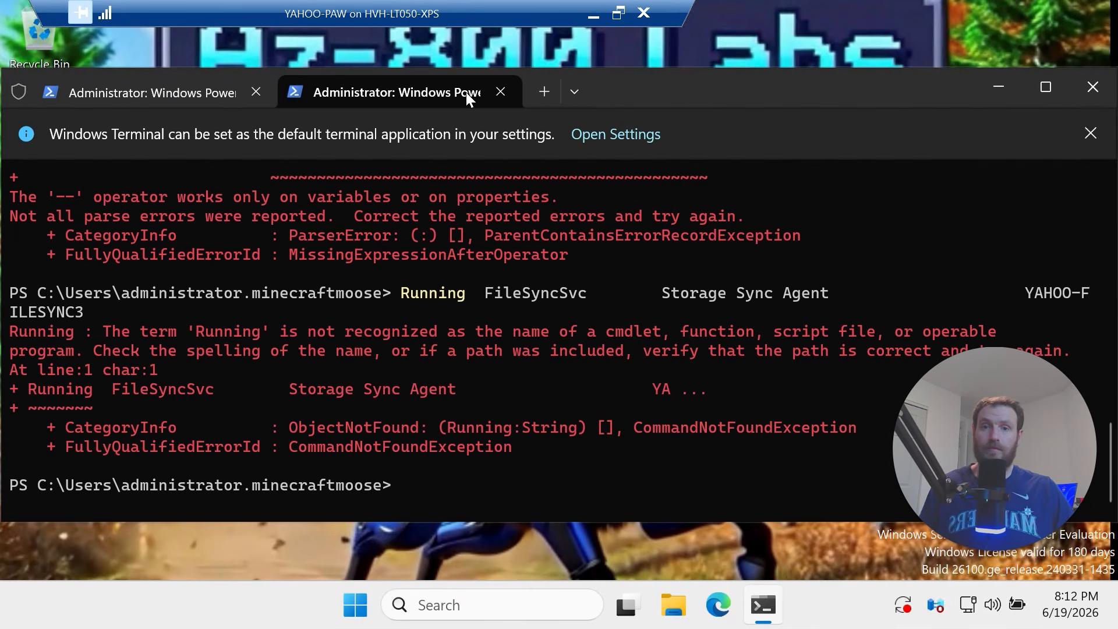
Open a new PowerShell tab and paste the registration block into it
{"action": "left_click", "coordinate": [542, 91]}
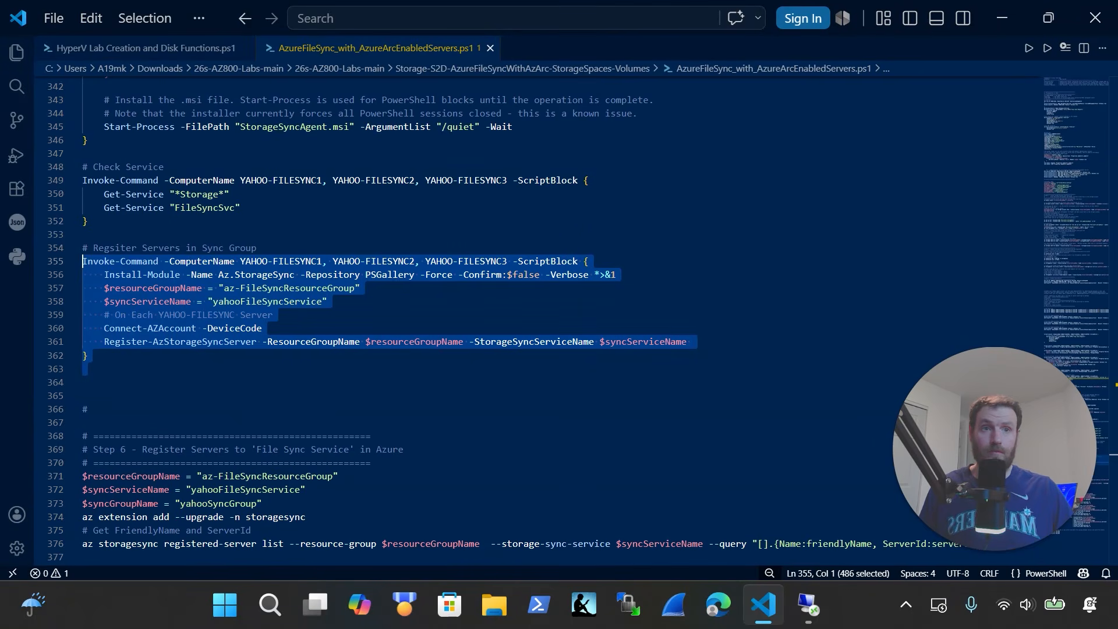
{"action": "key", "text": "alt+Tab"}
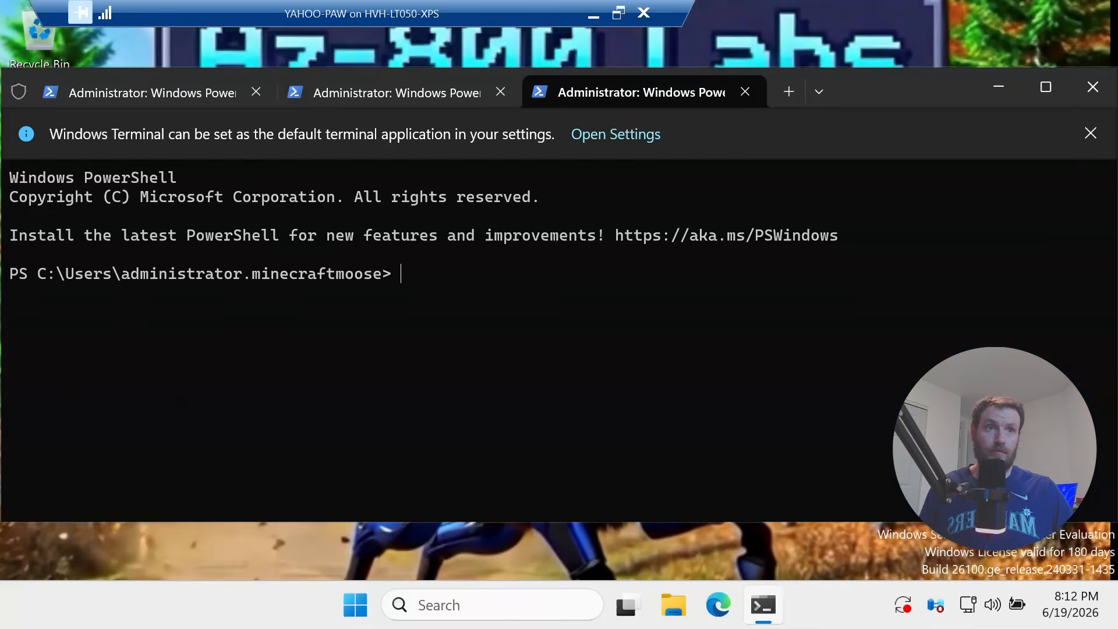
{"action": "key", "text": "ctrl+v"}
{"action": "left_click", "coordinate": [458, 434]}
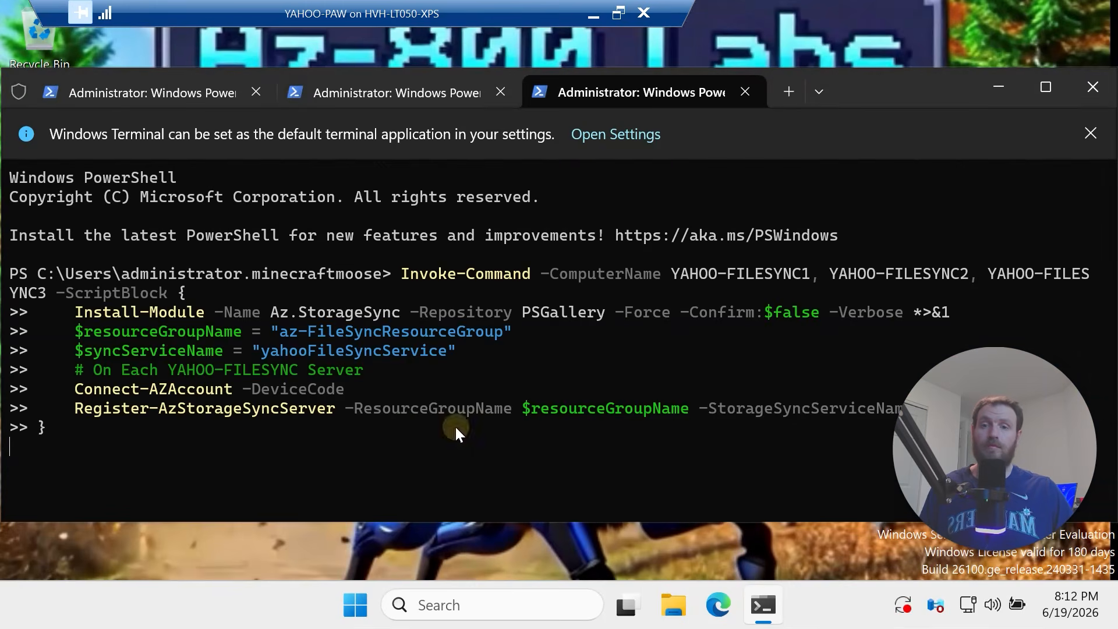
Run the registration block, open the device login page, and select the first server's device code
{"action": "key", "text": "Return"}
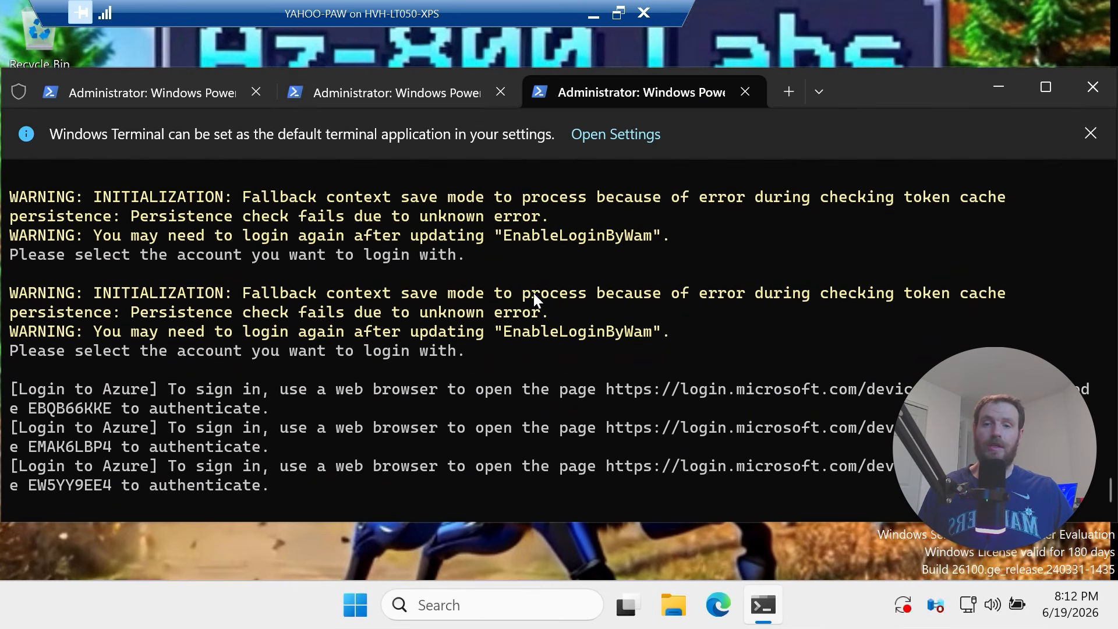
{"action": "left_click", "coordinate": [742, 392], "text": "ctrl"}
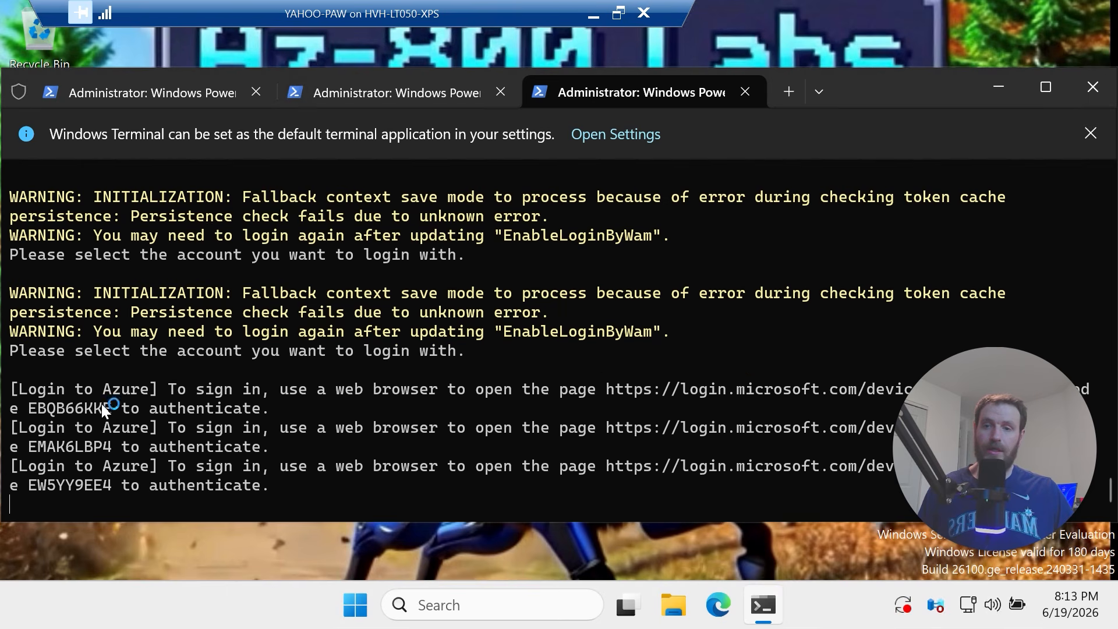
{"action": "left_click_drag", "start_coordinate": [108, 401], "coordinate": [30, 408]}
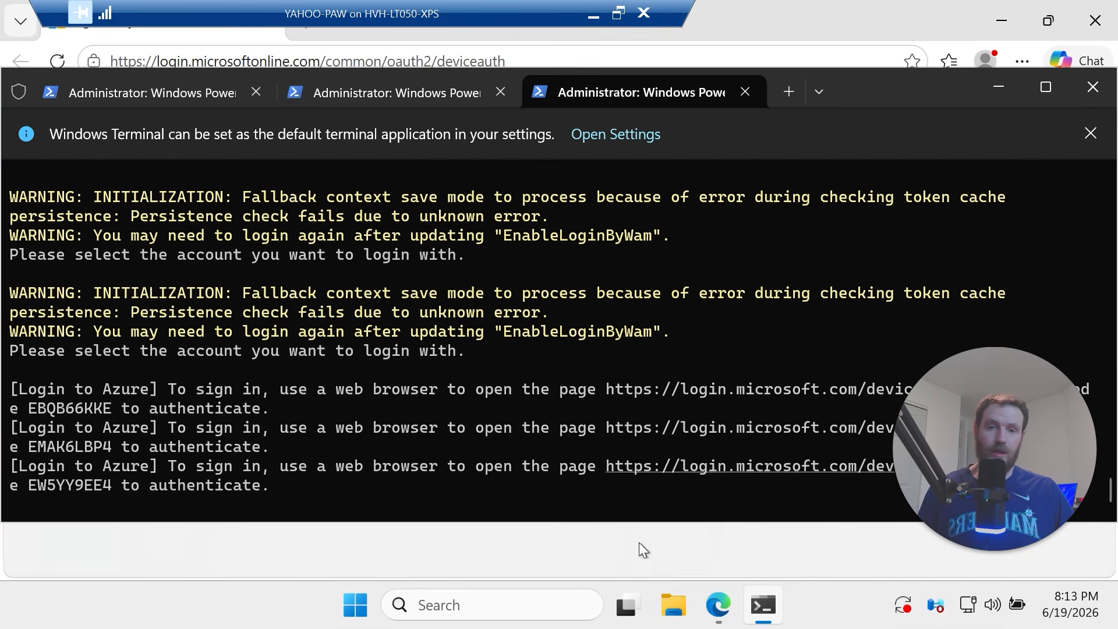
Enter the first device code, sign in to Azure PowerShell with the account, then close Edge
{"action": "left_click", "coordinate": [733, 586]}
{"action": "left_click", "coordinate": [424, 383]}
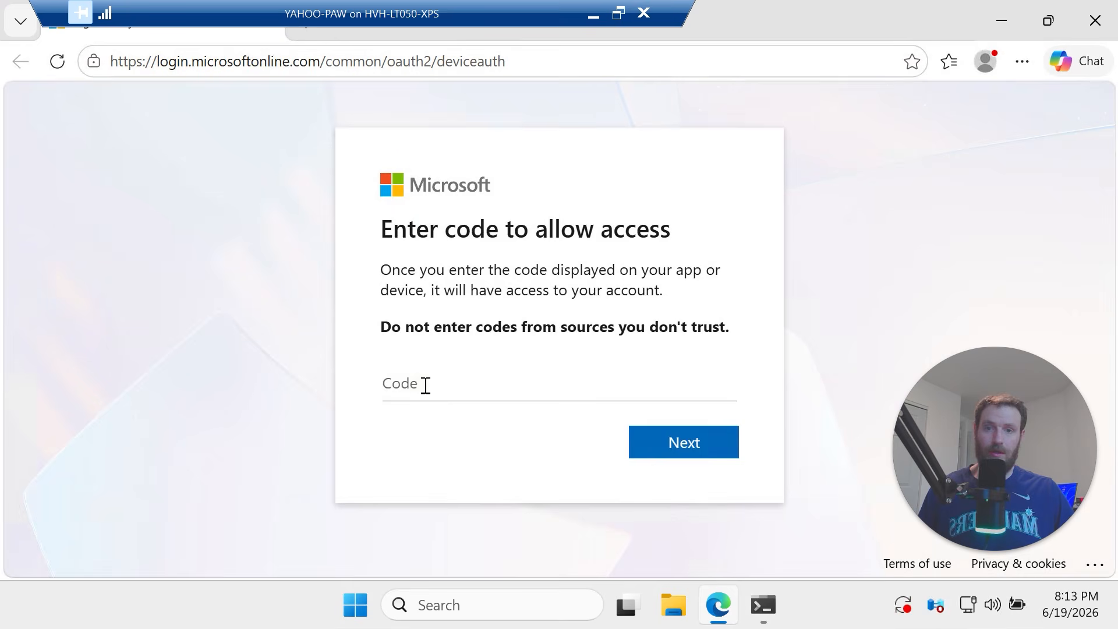
{"action": "key", "text": "ctrl+v"}
{"action": "left_click", "coordinate": [711, 450]}
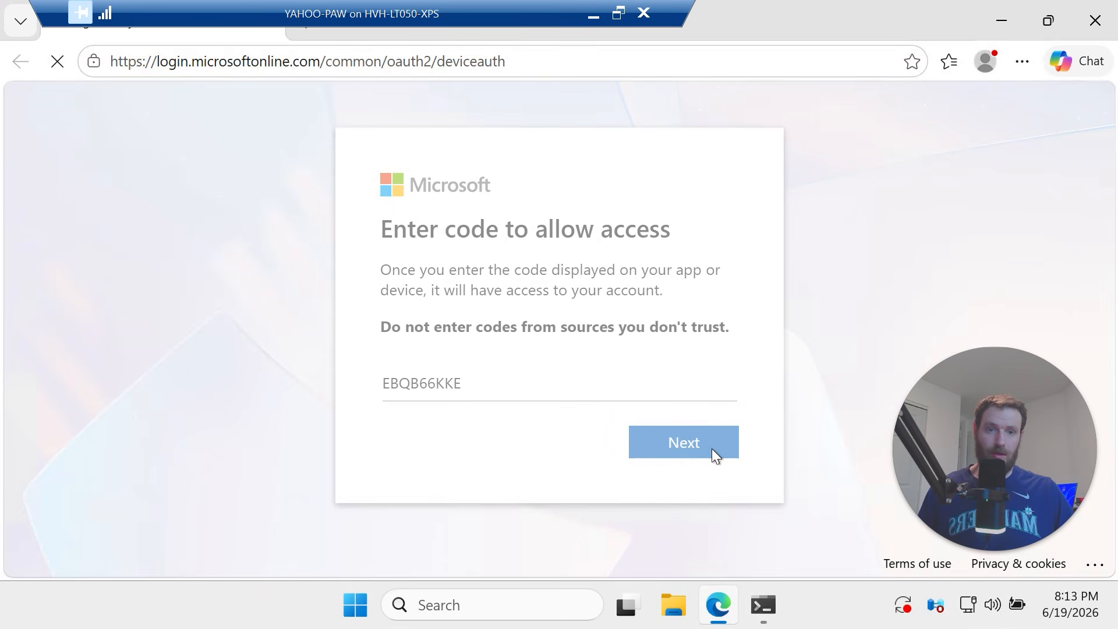
{"action": "left_click", "coordinate": [637, 414]}
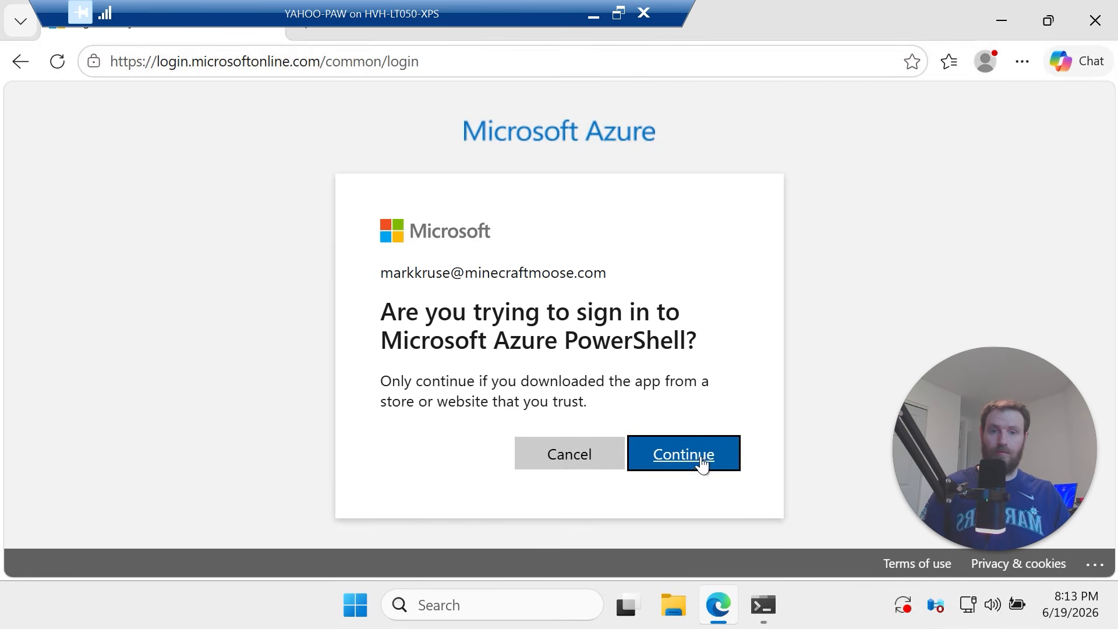
{"action": "left_click", "coordinate": [702, 459]}
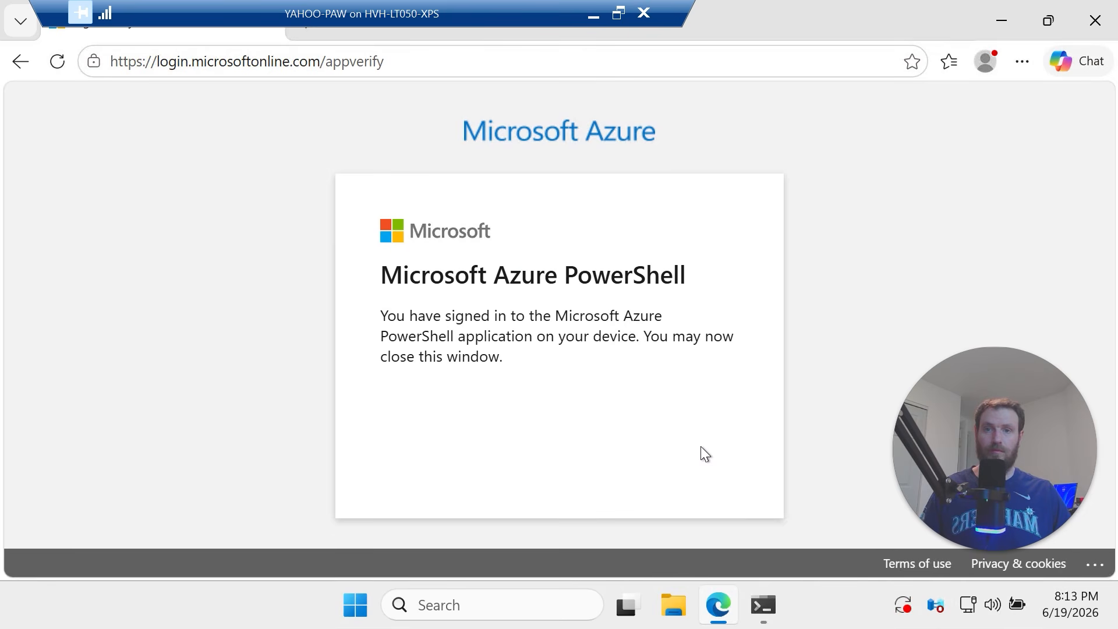
{"action": "left_click", "coordinate": [1095, 20]}
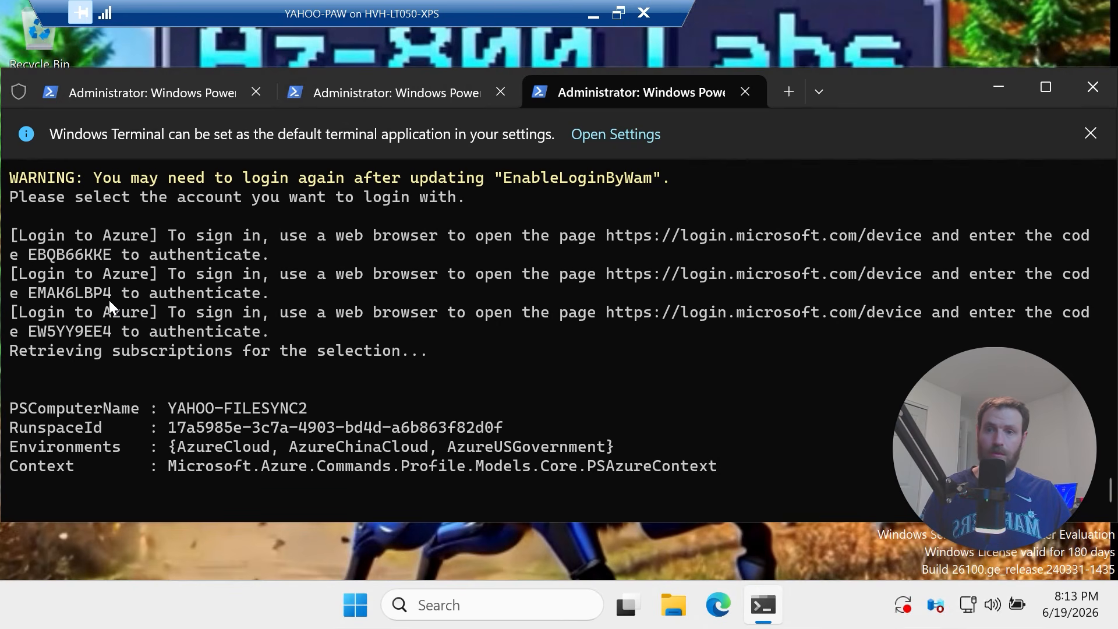
Complete the second server's Azure PowerShell device-code sign-in in Edge and close the browser
{"action": "left_click_drag", "start_coordinate": [109, 300], "coordinate": [36, 298]}
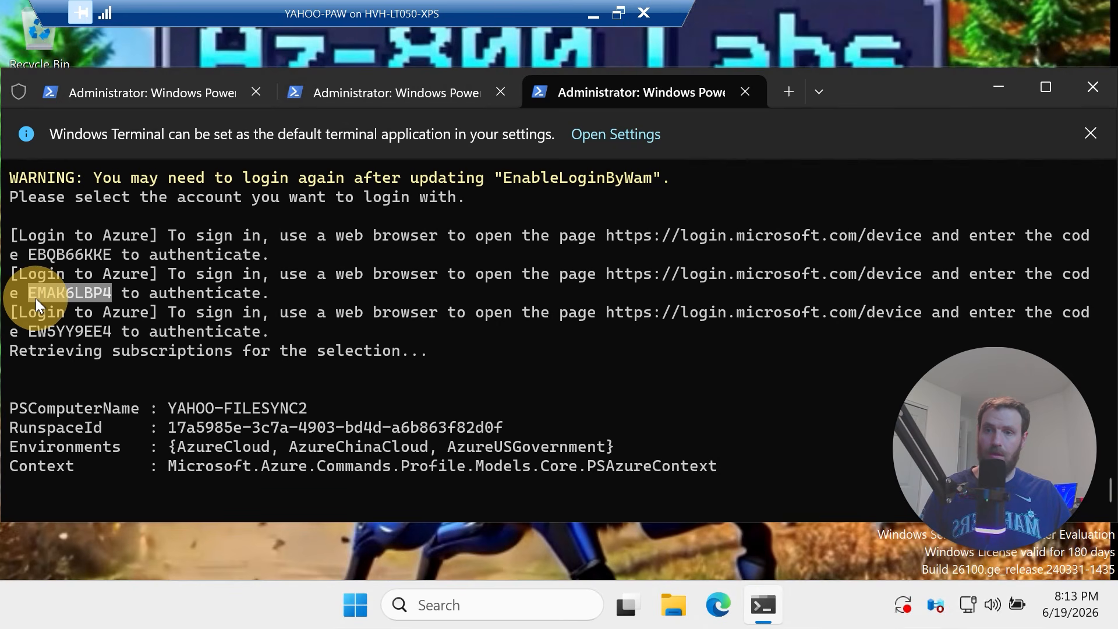
{"action": "key", "text": "ctrl+c"}
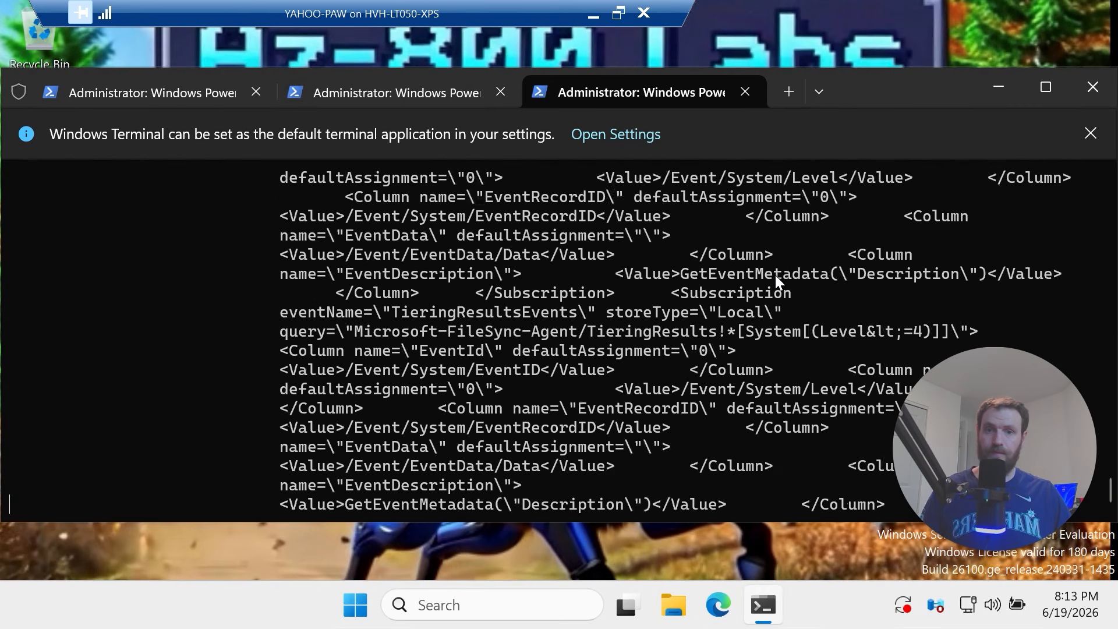
{"action": "scroll", "coordinate": [733, 365], "scroll_direction": "up", "scroll_amount": 20}
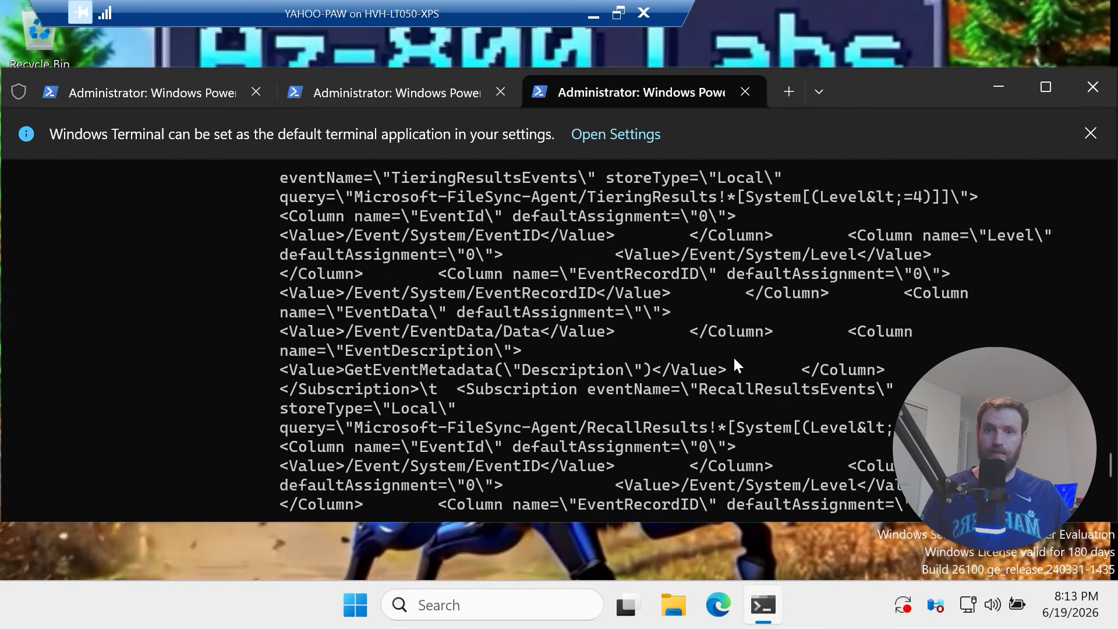
{"action": "scroll", "coordinate": [730, 343], "scroll_direction": "up", "scroll_amount": 15}
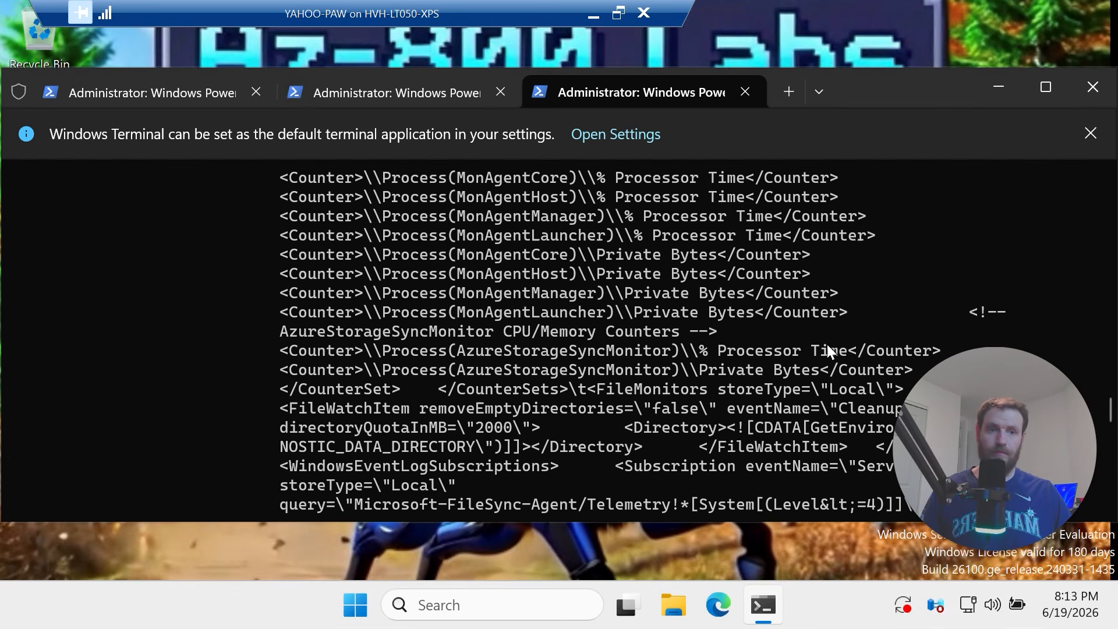
{"action": "mouse_move", "coordinate": [1108, 397]}
{"action": "left_mouse_down"}
{"action": "mouse_move", "coordinate": [1106, 347]}
{"action": "mouse_move", "coordinate": [1106, 376]}
{"action": "left_mouse_up"}
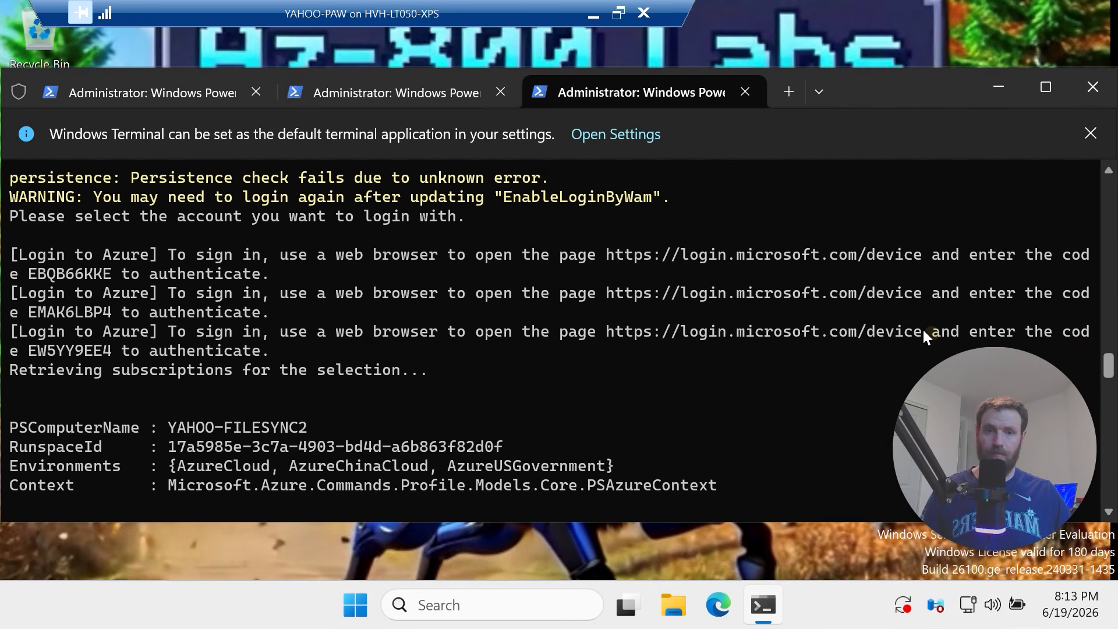
{"action": "left_click", "coordinate": [875, 295], "text": "ctrl"}
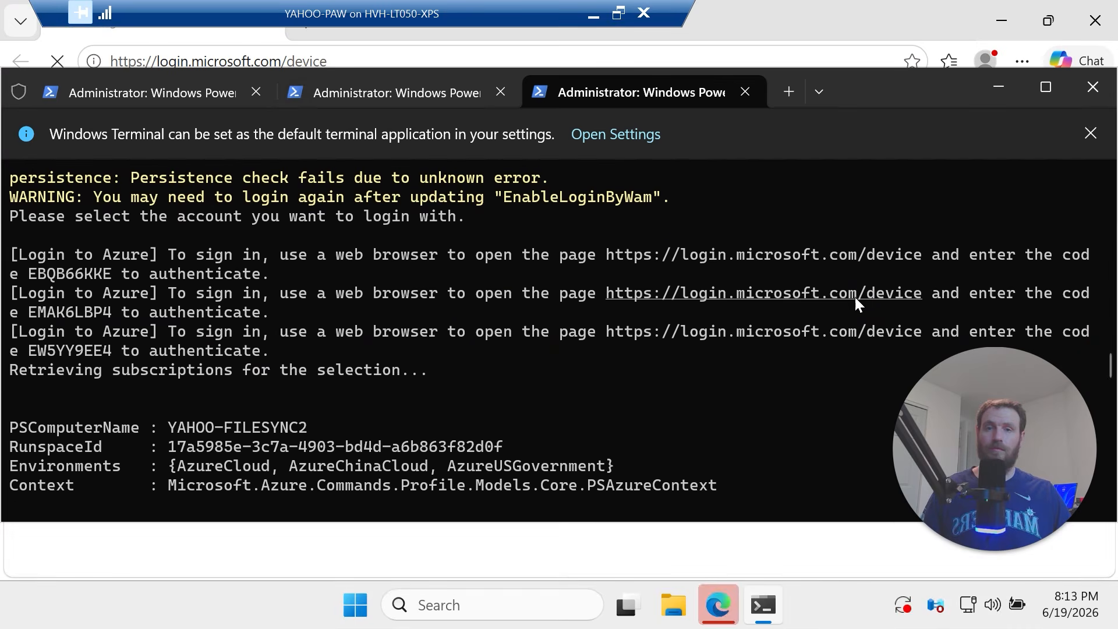
{"action": "left_click", "coordinate": [683, 553]}
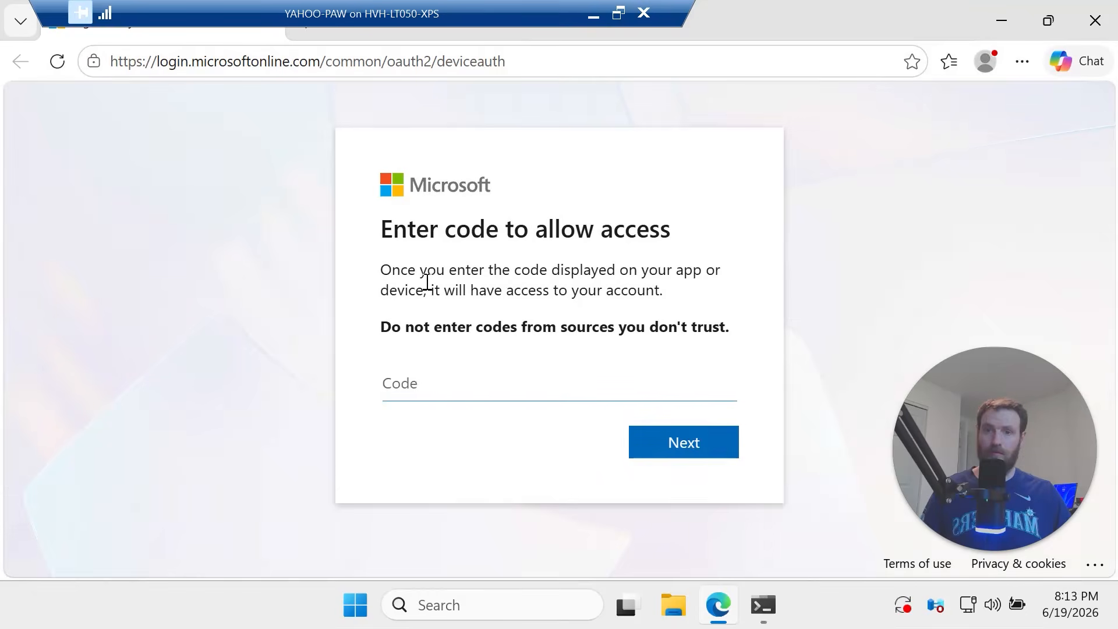
{"action": "key", "text": "ctrl+v"}
{"action": "left_click", "coordinate": [735, 444]}
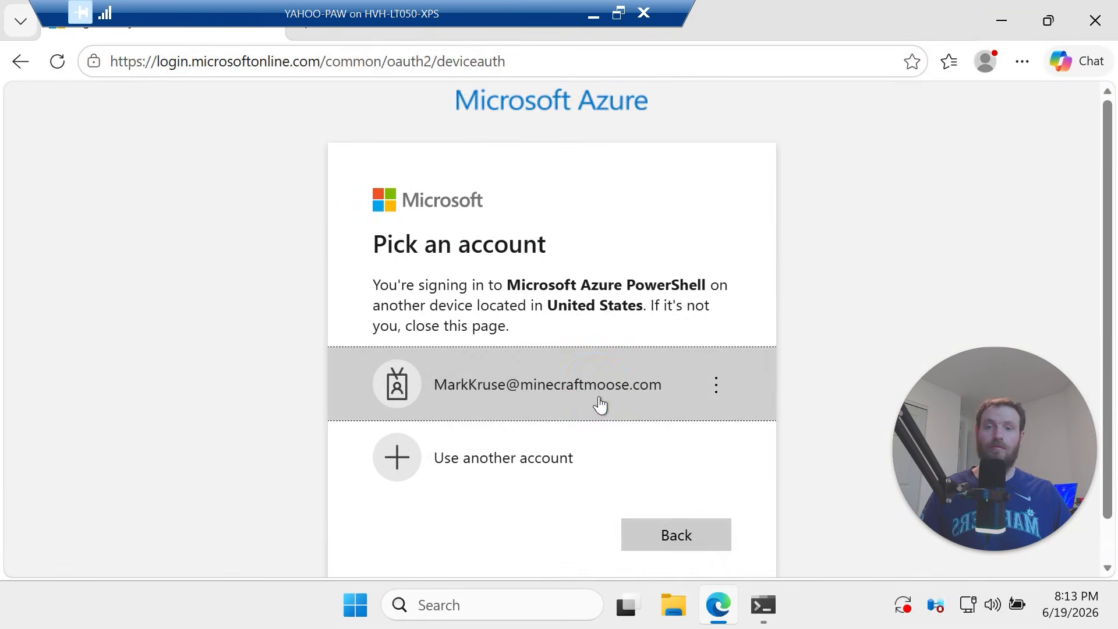
{"action": "left_click", "coordinate": [593, 389]}
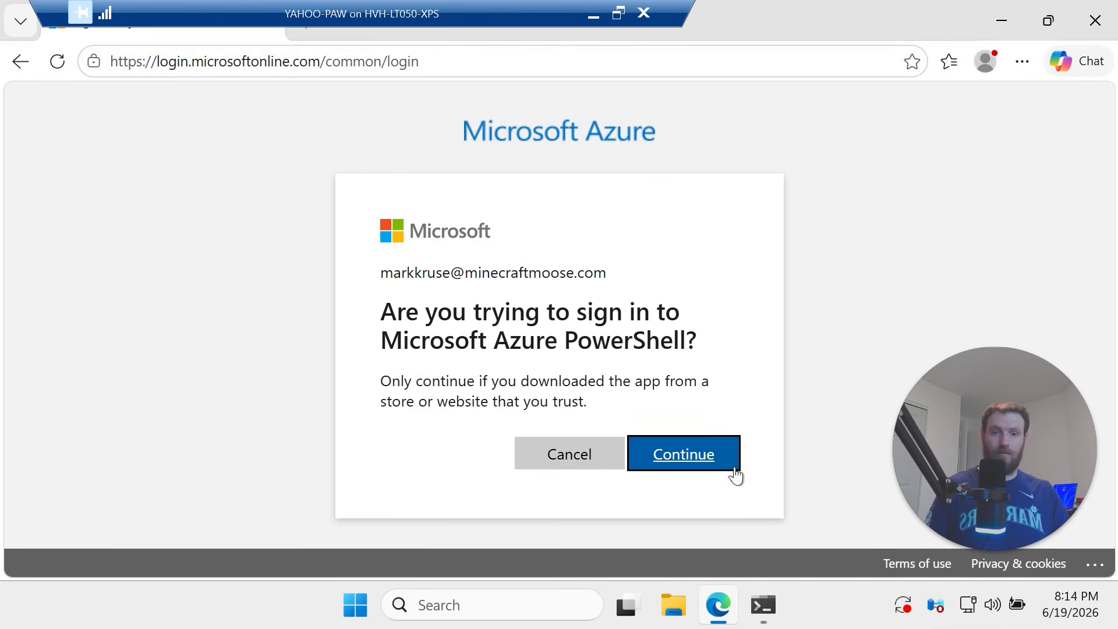
{"action": "left_click", "coordinate": [706, 453]}
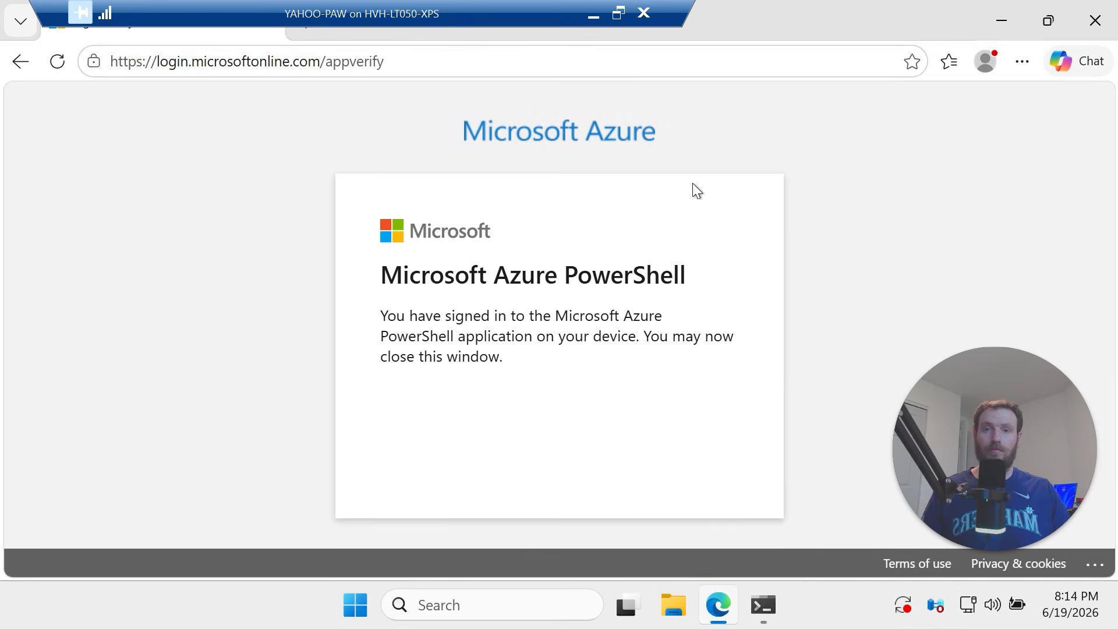
{"action": "left_click", "coordinate": [1093, 26]}
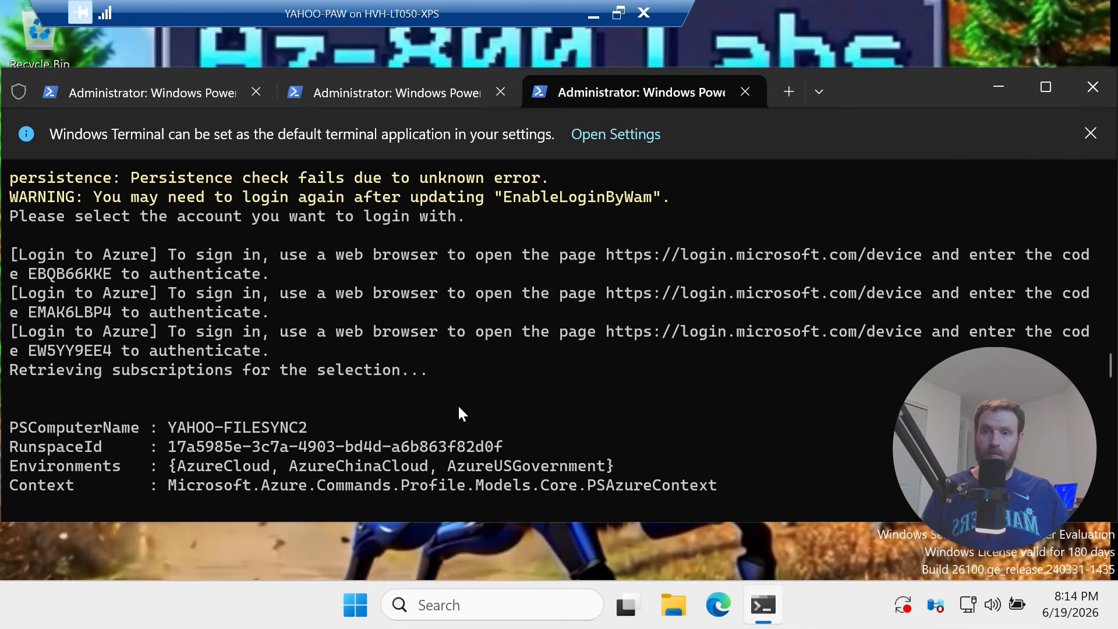
Select the third server's device code and reopen the device login page
{"action": "left_click_drag", "start_coordinate": [107, 353], "coordinate": [34, 359]}
{"action": "left_click", "coordinate": [34, 359]}
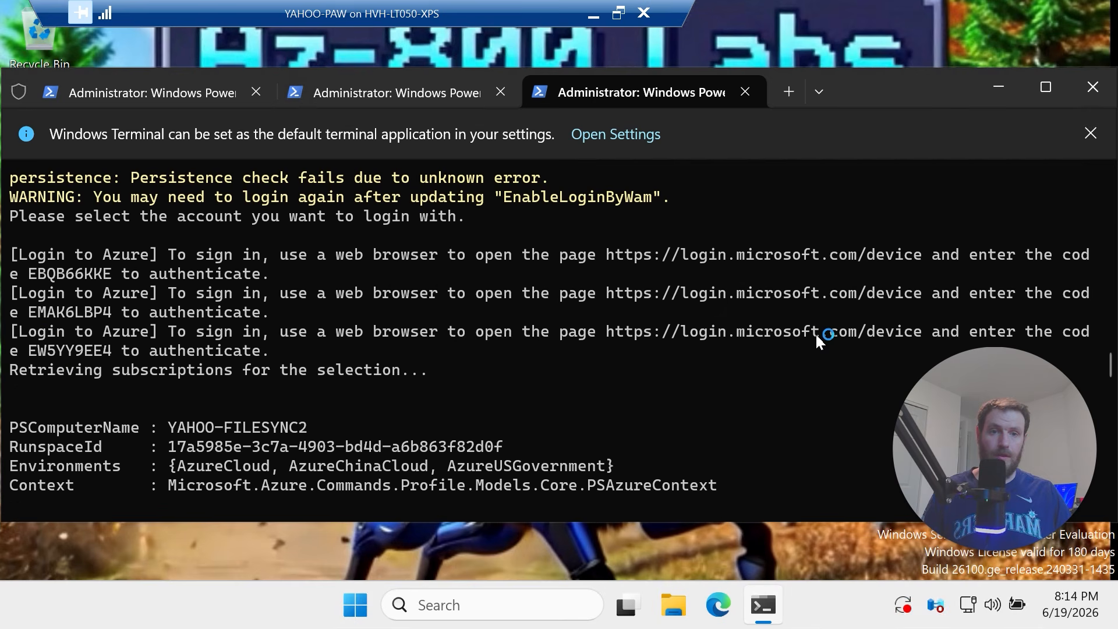
{"action": "left_click", "coordinate": [738, 337], "text": "ctrl"}
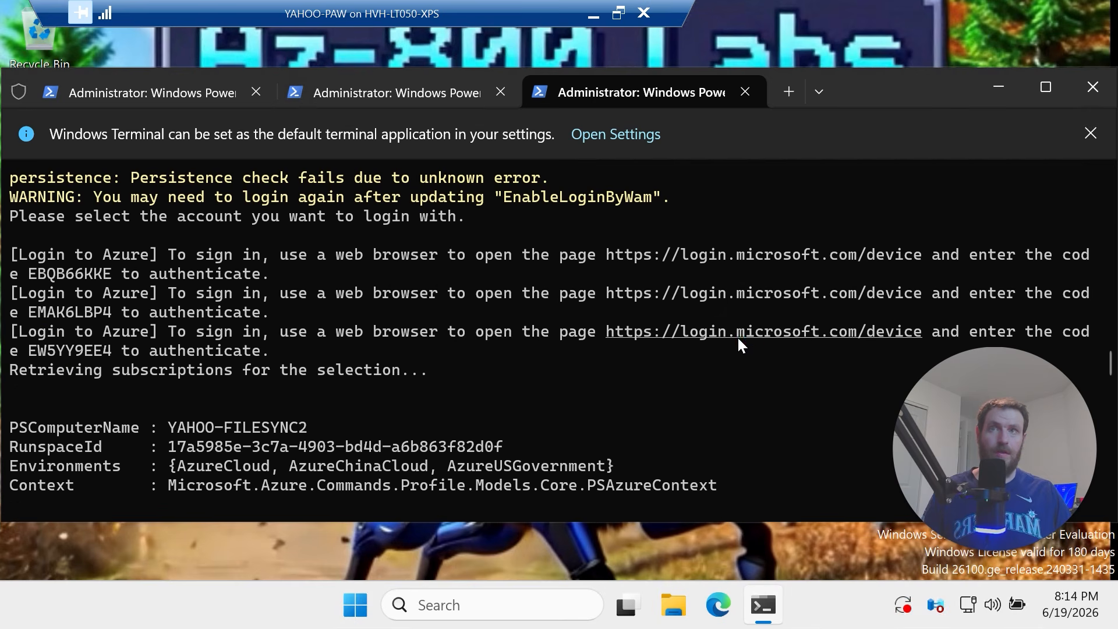
{"action": "left_click", "coordinate": [788, 554]}
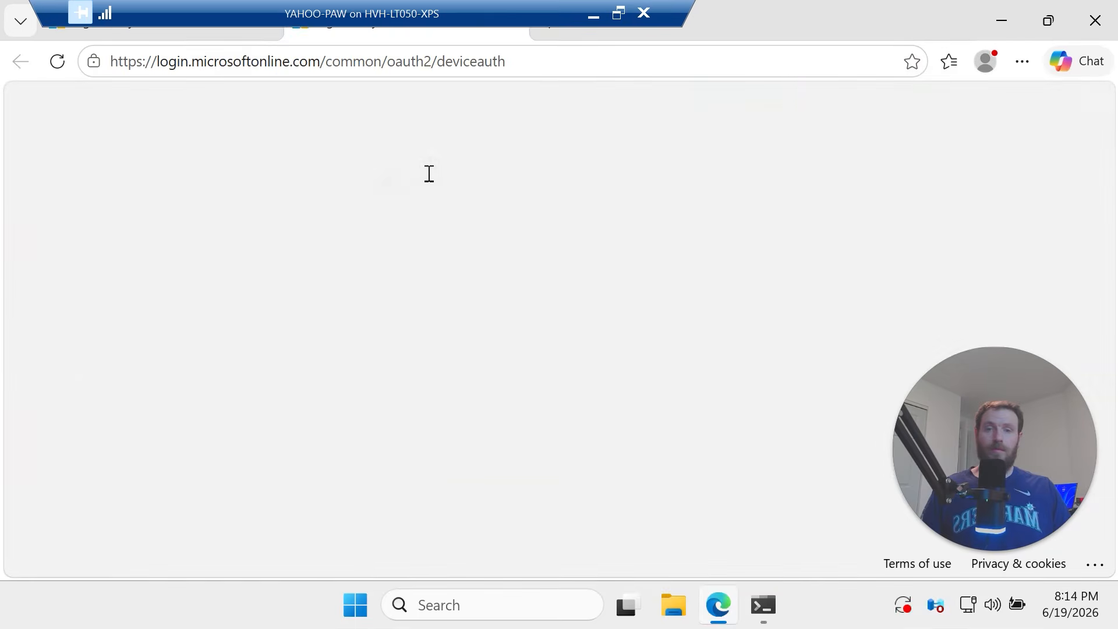
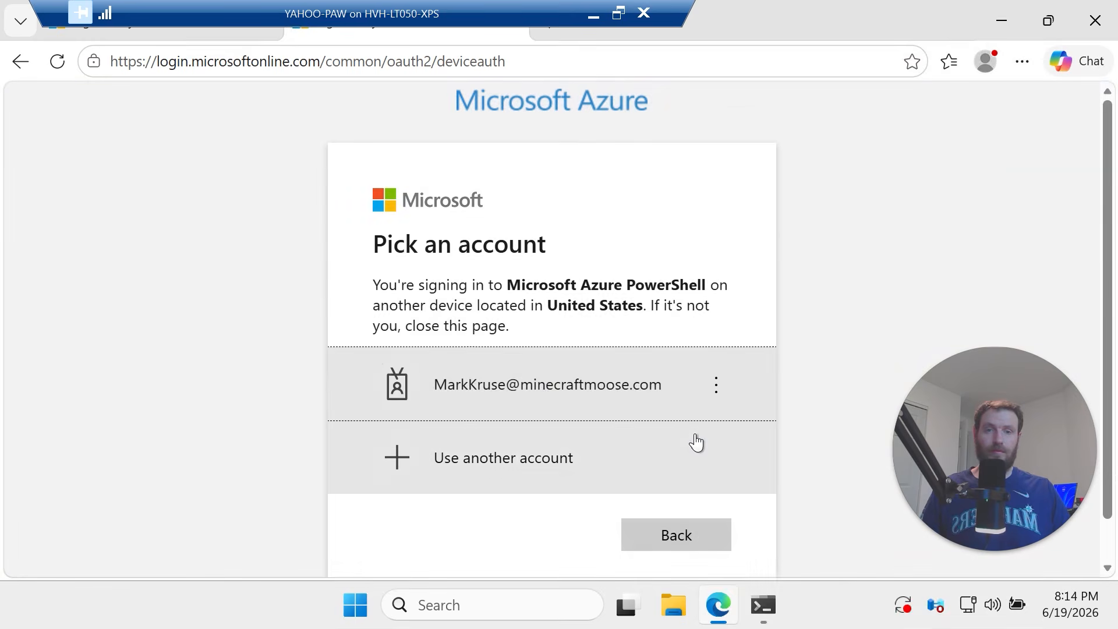
Approve the third server's Azure PowerShell sign-in with the existing account, then close Edge
{"action": "left_click", "coordinate": [576, 386]}
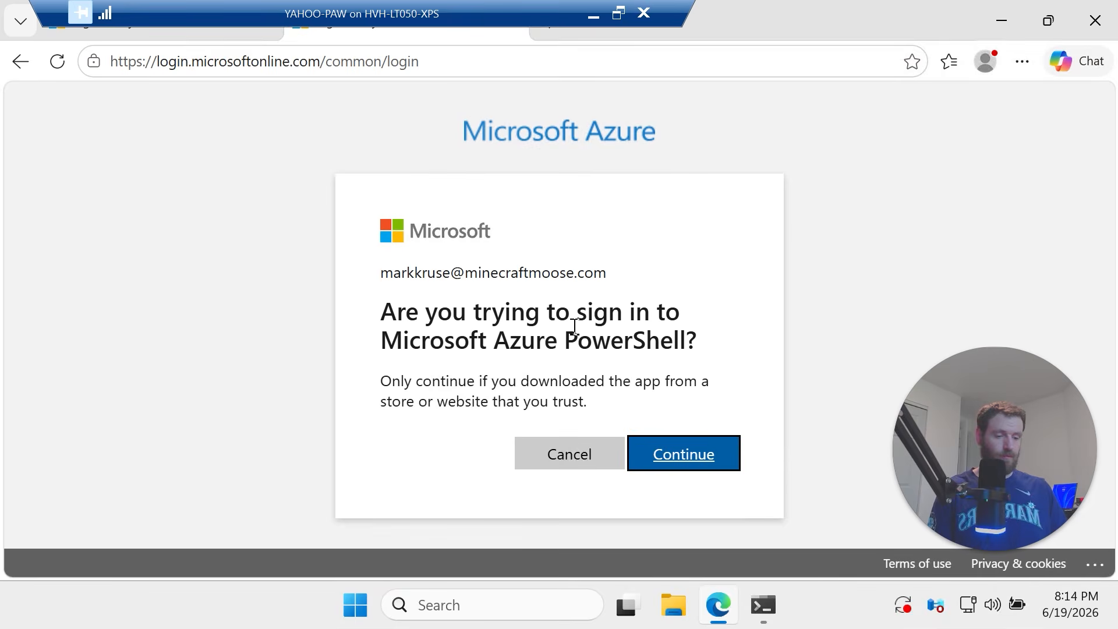
{"action": "left_click", "coordinate": [737, 461]}
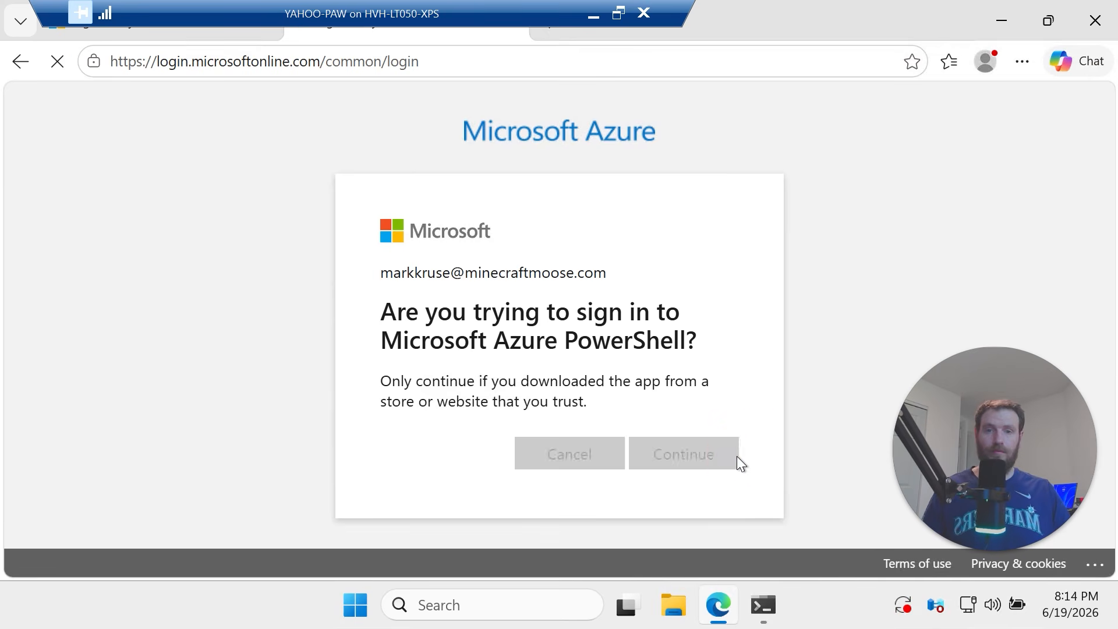
{"action": "left_click", "coordinate": [1094, 20]}
Scroll through the registration output, marking the FILESYNC2 server name registered to yahooFileSyncService
{"action": "scroll", "coordinate": [533, 393], "scroll_direction": "up", "scroll_amount": 3}
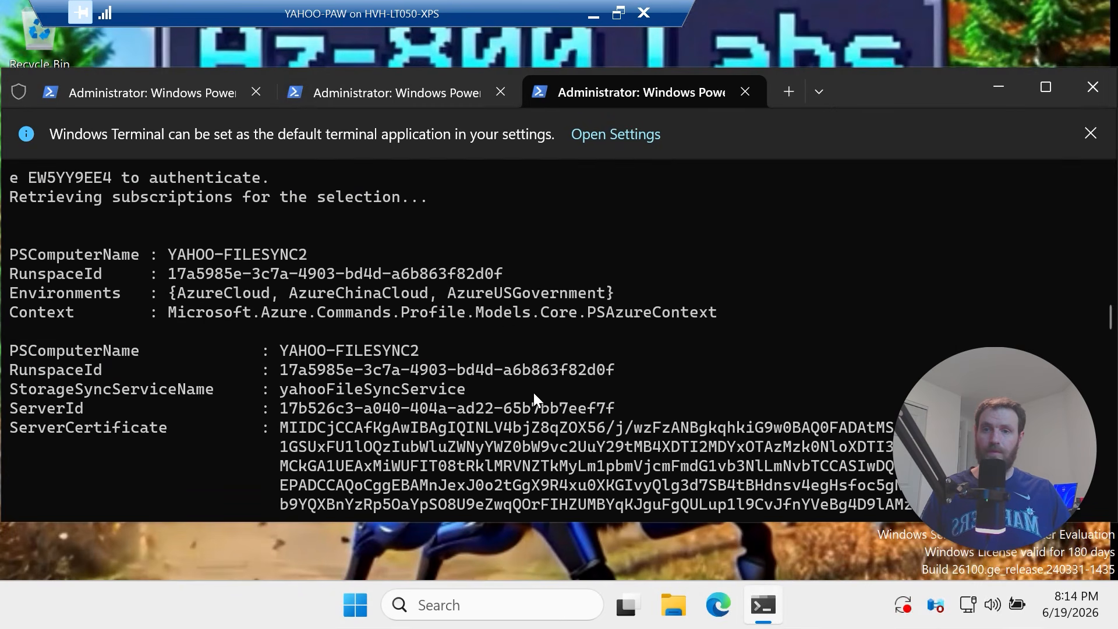
{"action": "left_click_drag", "start_coordinate": [267, 253], "coordinate": [223, 256]}
{"action": "scroll", "coordinate": [514, 337], "scroll_direction": "down", "scroll_amount": 16}
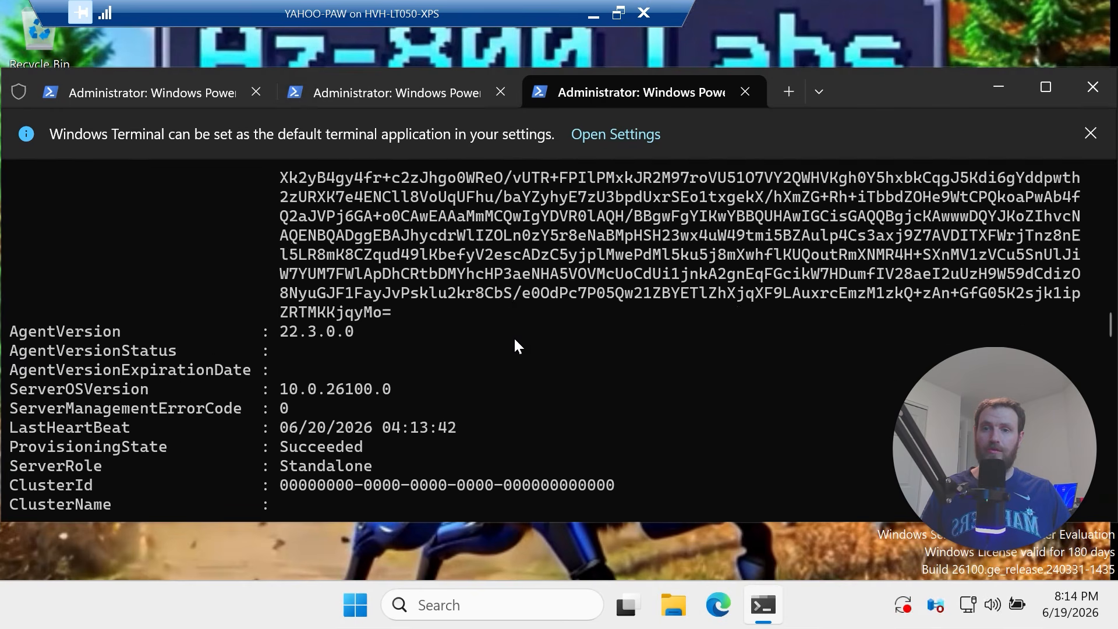
{"action": "scroll", "coordinate": [513, 337], "scroll_direction": "down", "scroll_amount": 20}
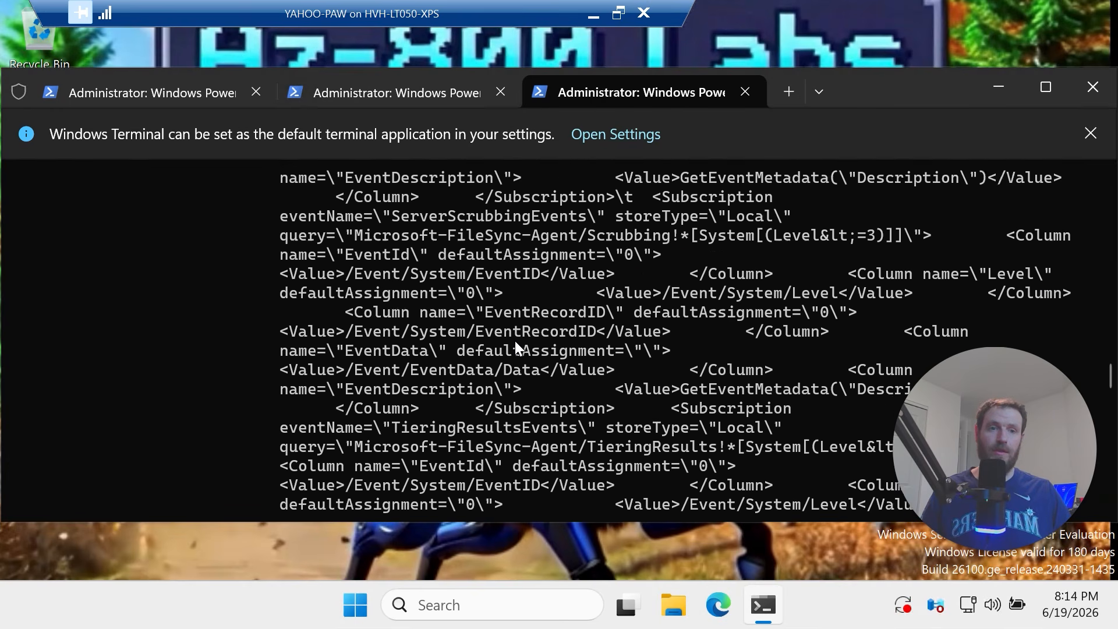
{"action": "scroll", "coordinate": [512, 344], "scroll_direction": "up", "scroll_amount": 15}
{"action": "scroll", "coordinate": [512, 345], "scroll_direction": "up", "scroll_amount": 15}
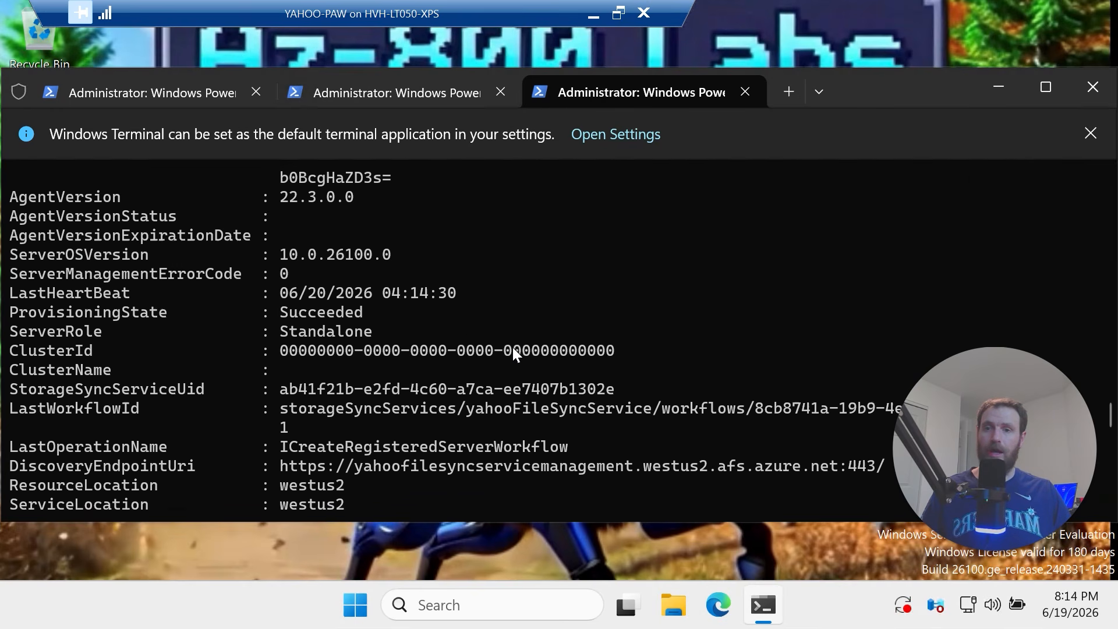
{"action": "scroll", "coordinate": [512, 347], "scroll_direction": "down", "scroll_amount": 4}
{"action": "scroll", "coordinate": [470, 364], "scroll_direction": "up", "scroll_amount": 15}
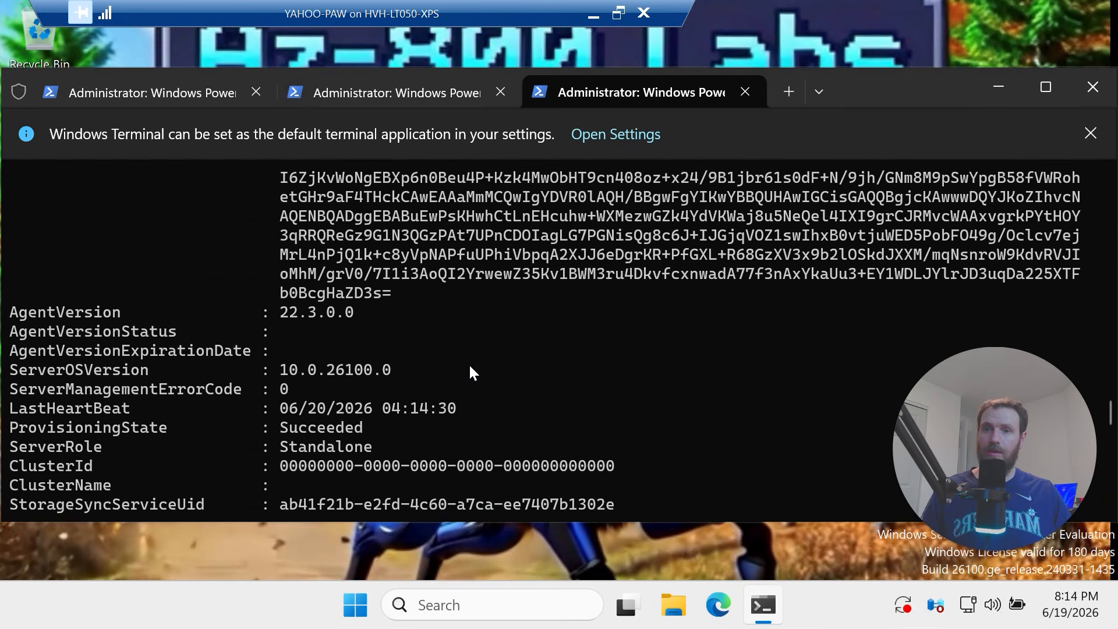
{"action": "scroll", "coordinate": [466, 373], "scroll_direction": "down", "scroll_amount": 3}
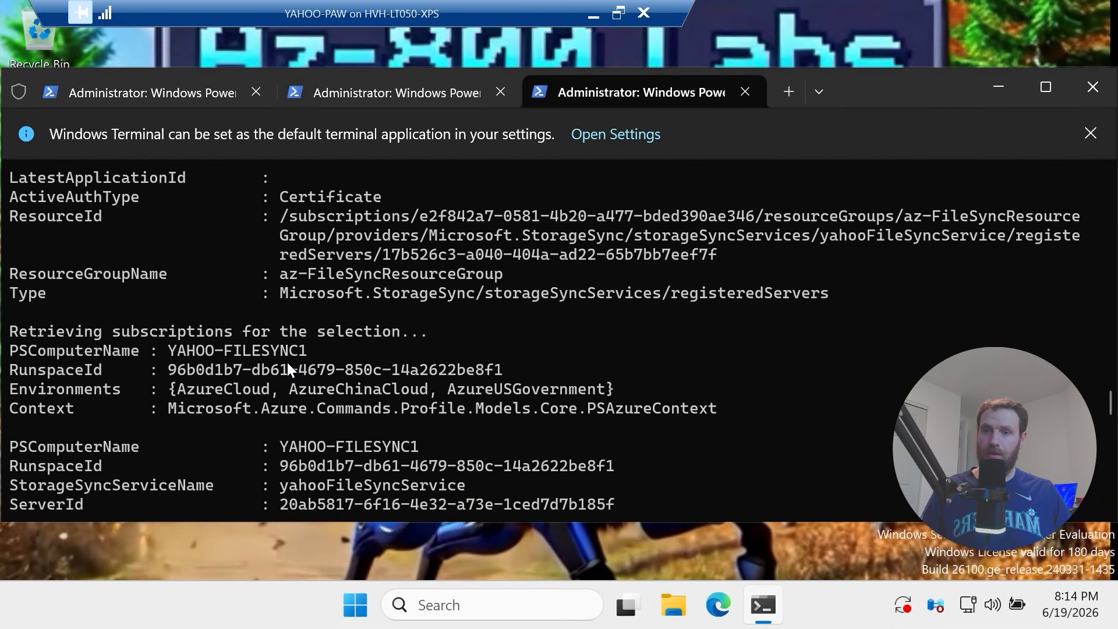
{"action": "scroll", "coordinate": [300, 349], "scroll_direction": "down", "scroll_amount": 20}
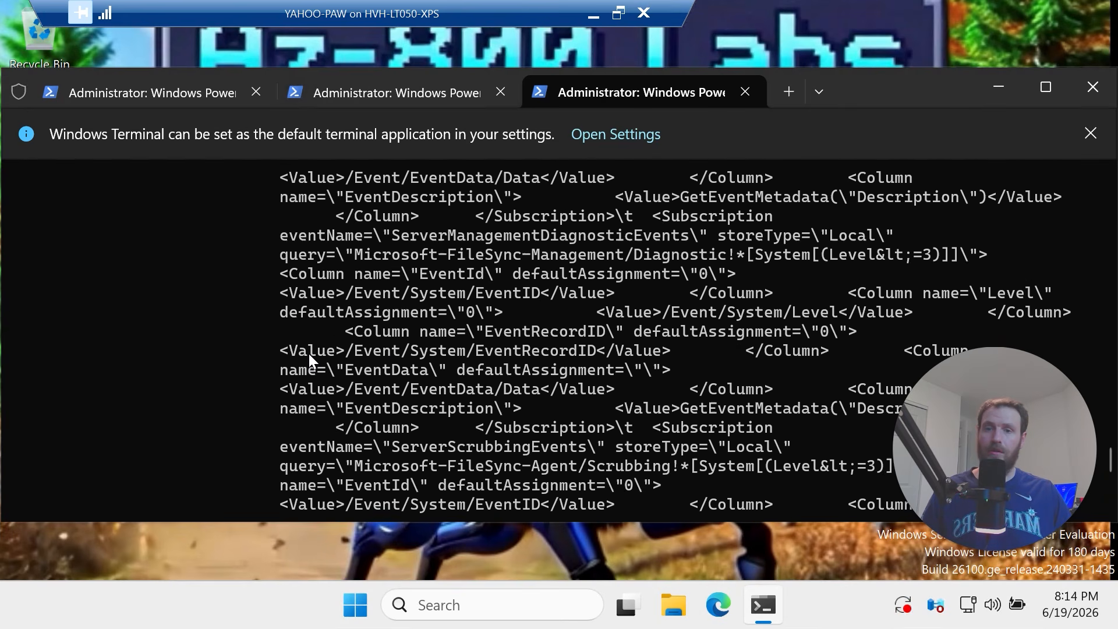
{"action": "scroll", "coordinate": [308, 354], "scroll_direction": "down", "scroll_amount": 5}
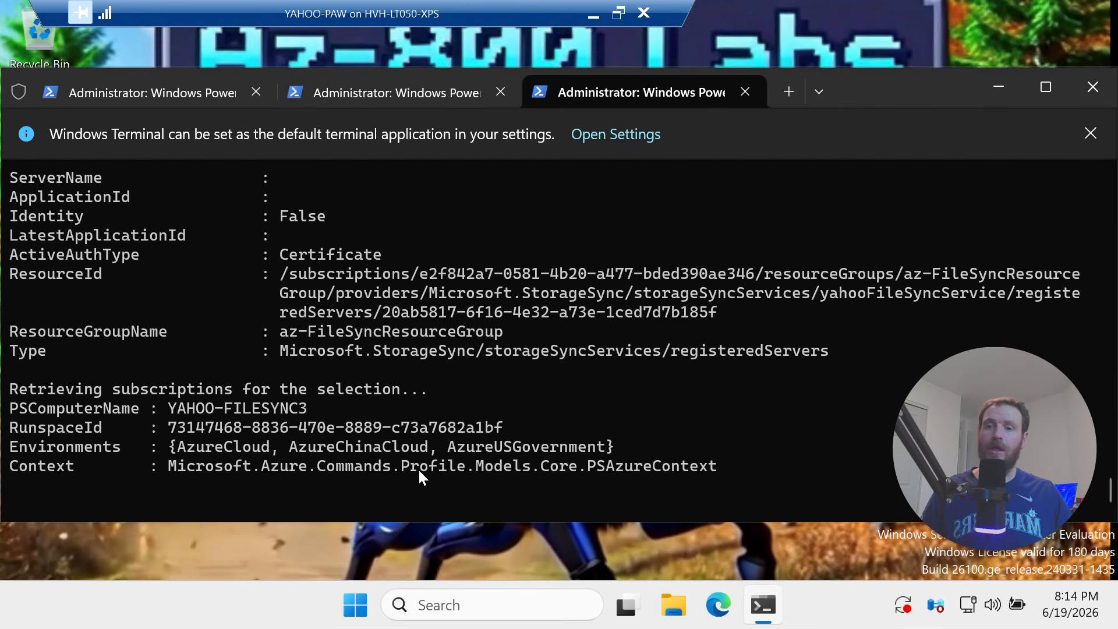
Highlight the FILESYNC3 registration line and bring Microsoft Edge forward
{"action": "left_click_drag", "start_coordinate": [169, 408], "coordinate": [335, 408]}
{"action": "scroll", "coordinate": [515, 400], "scroll_direction": "down", "scroll_amount": 2}
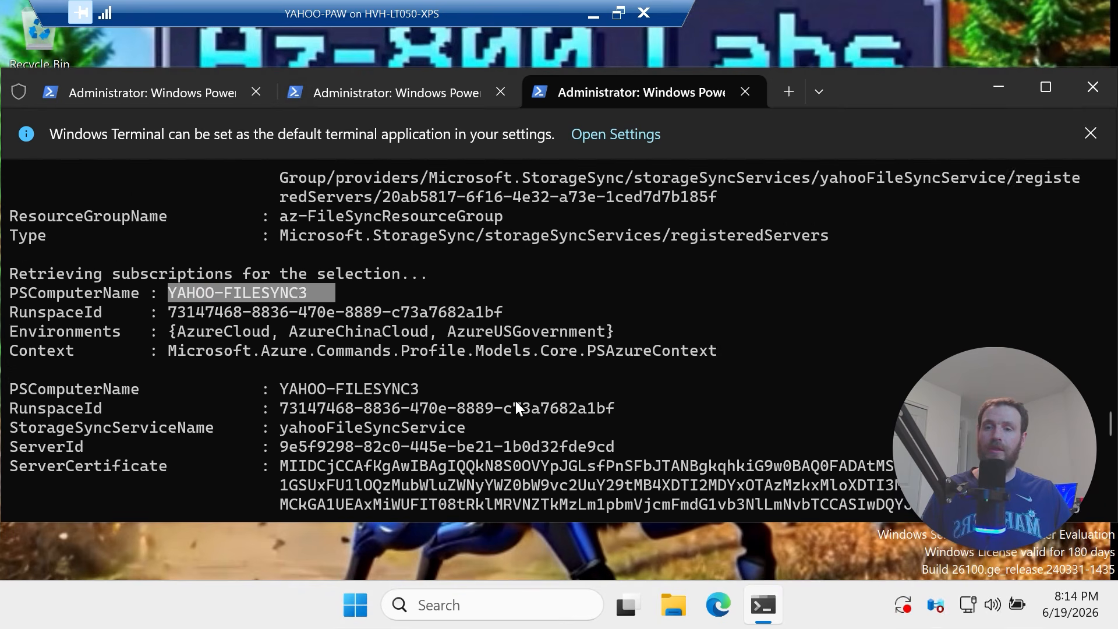
{"action": "scroll", "coordinate": [515, 401], "scroll_direction": "down", "scroll_amount": 20}
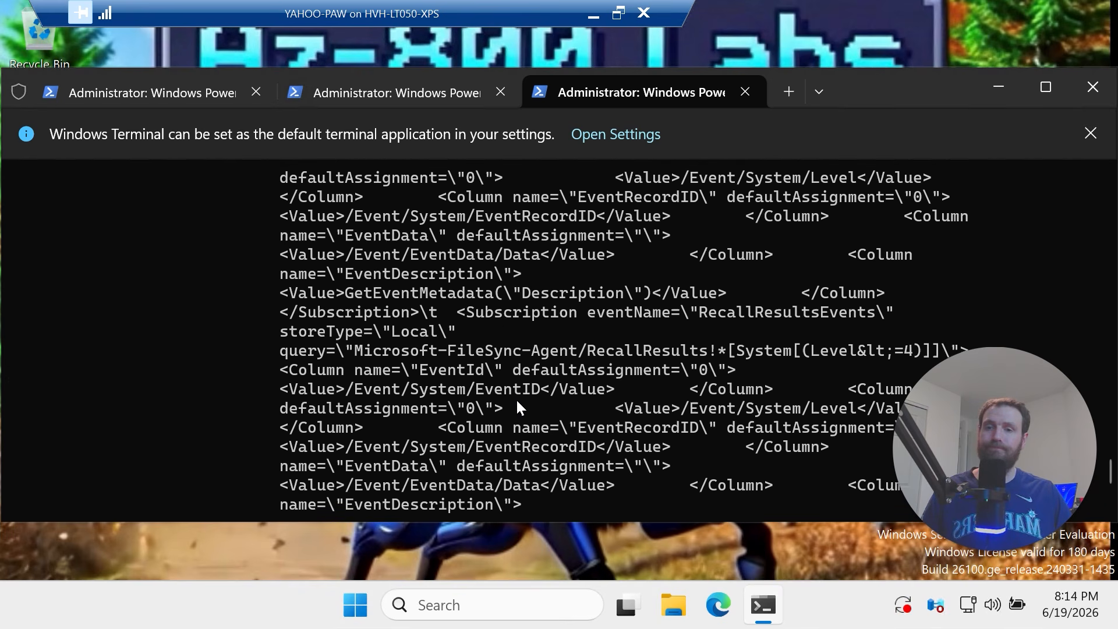
{"action": "scroll", "coordinate": [517, 408], "scroll_direction": "down", "scroll_amount": 10}
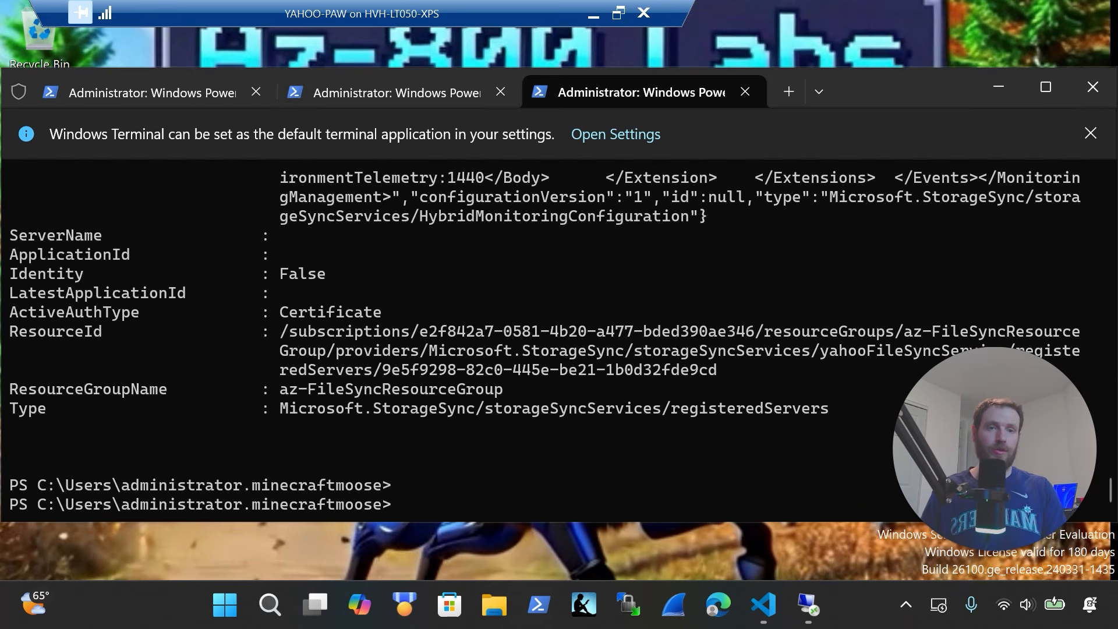
{"action": "left_click", "coordinate": [719, 604]}
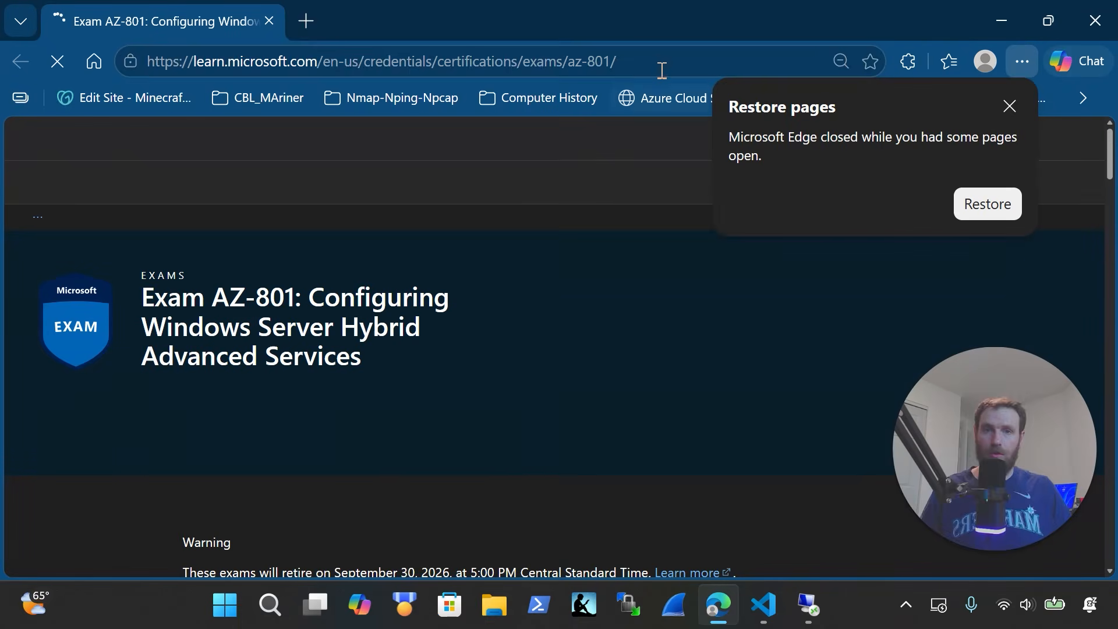
Go to the Azure portal home page and dismiss the restore-pages prompt
{"action": "left_click", "coordinate": [662, 69]}
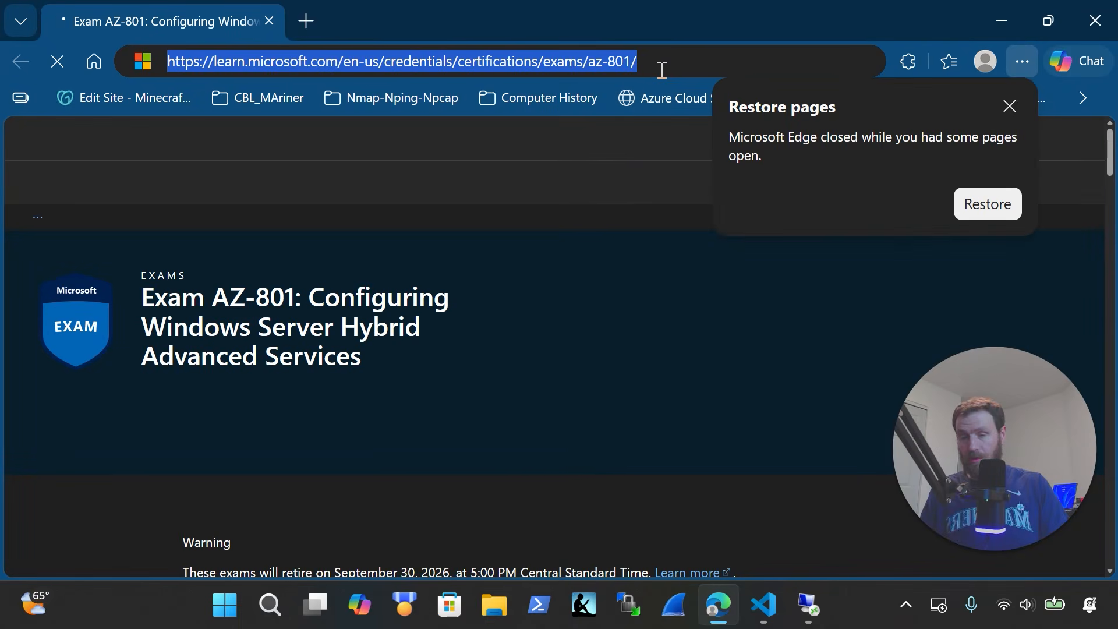
{"action": "type", "text": "portal"}
{"action": "key", "text": "Return"}
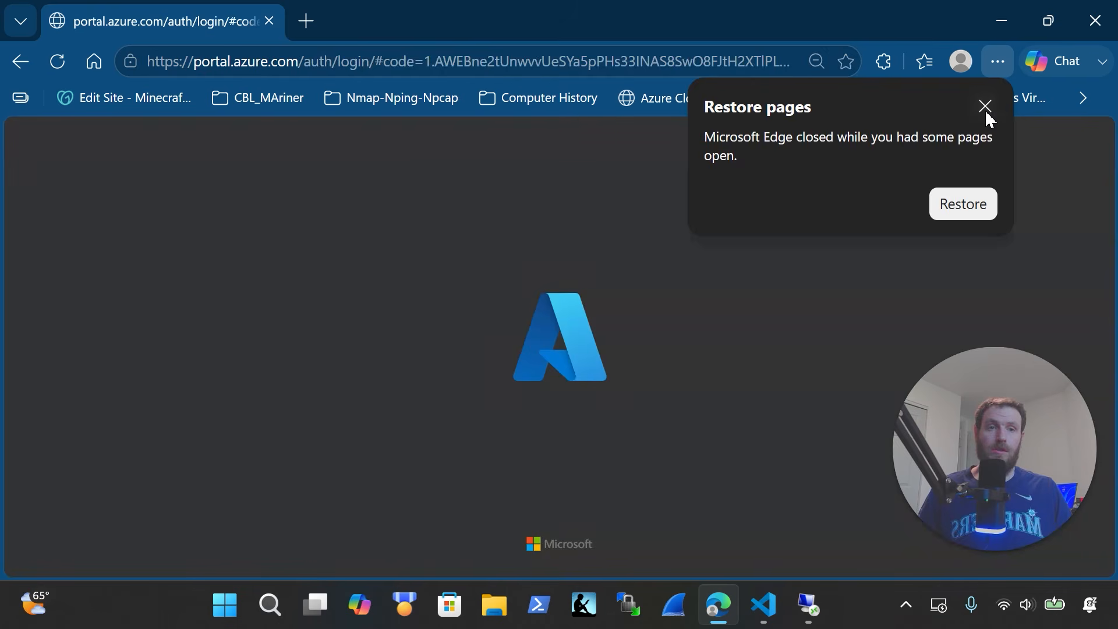
{"action": "left_click", "coordinate": [985, 111]}
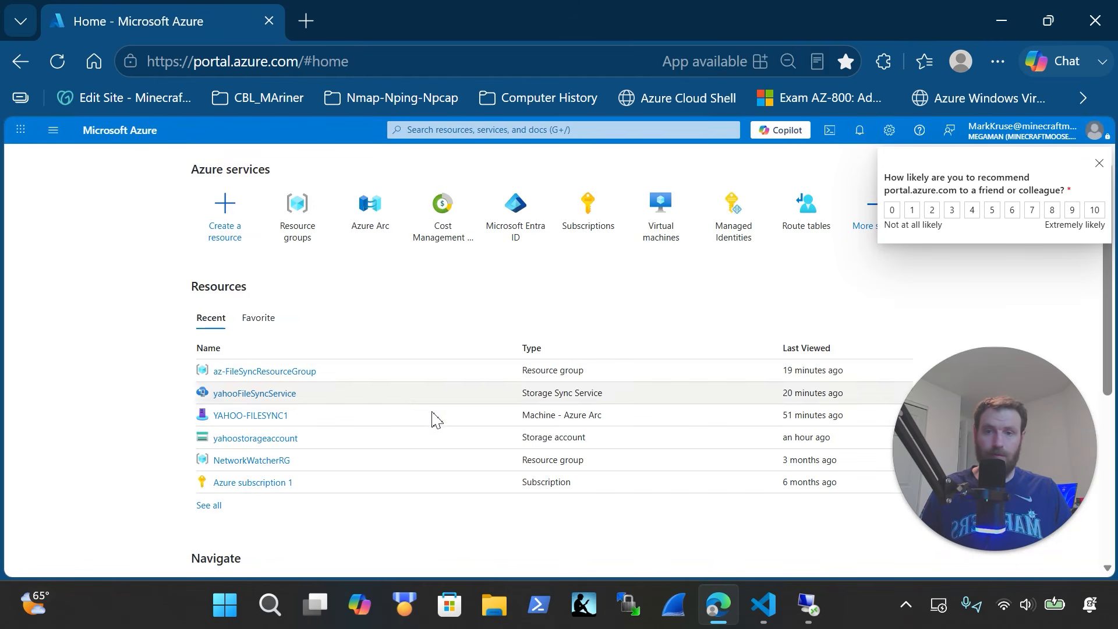
Open az-FileSyncResourceGroup > yahooFileSyncService and show its registered servers, all Online
{"action": "left_click", "coordinate": [304, 210]}
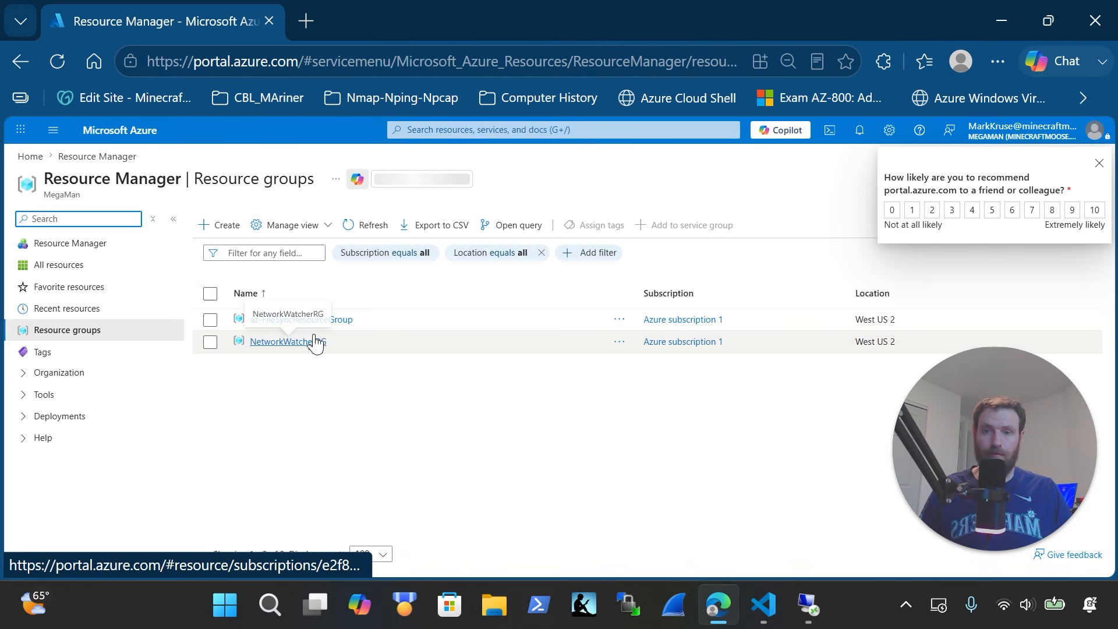
{"action": "left_click", "coordinate": [321, 322]}
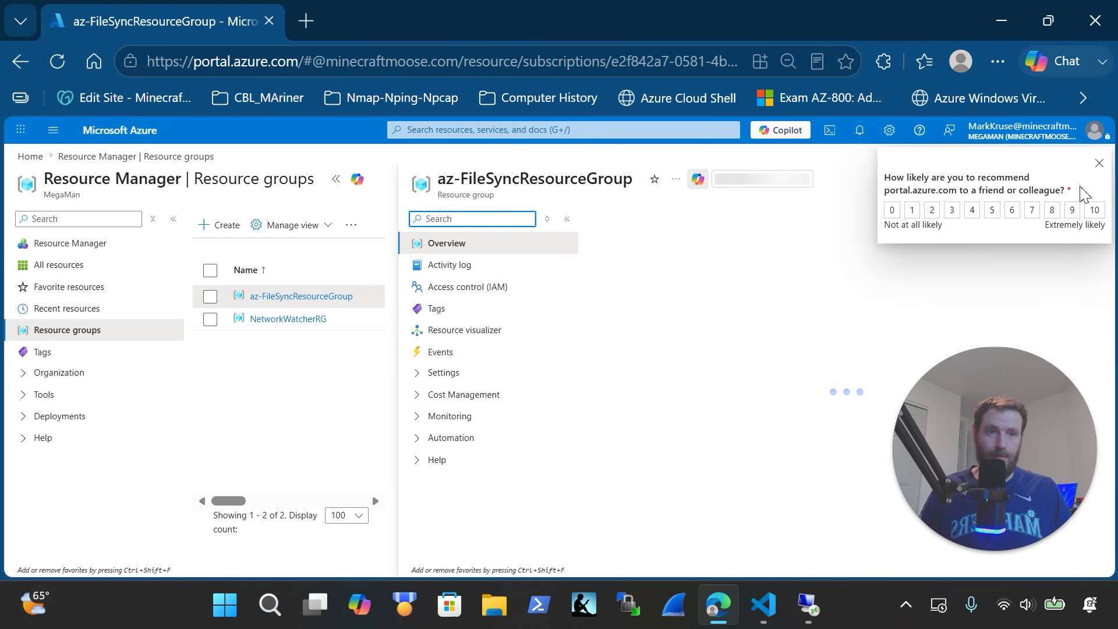
{"action": "left_click", "coordinate": [1099, 163]}
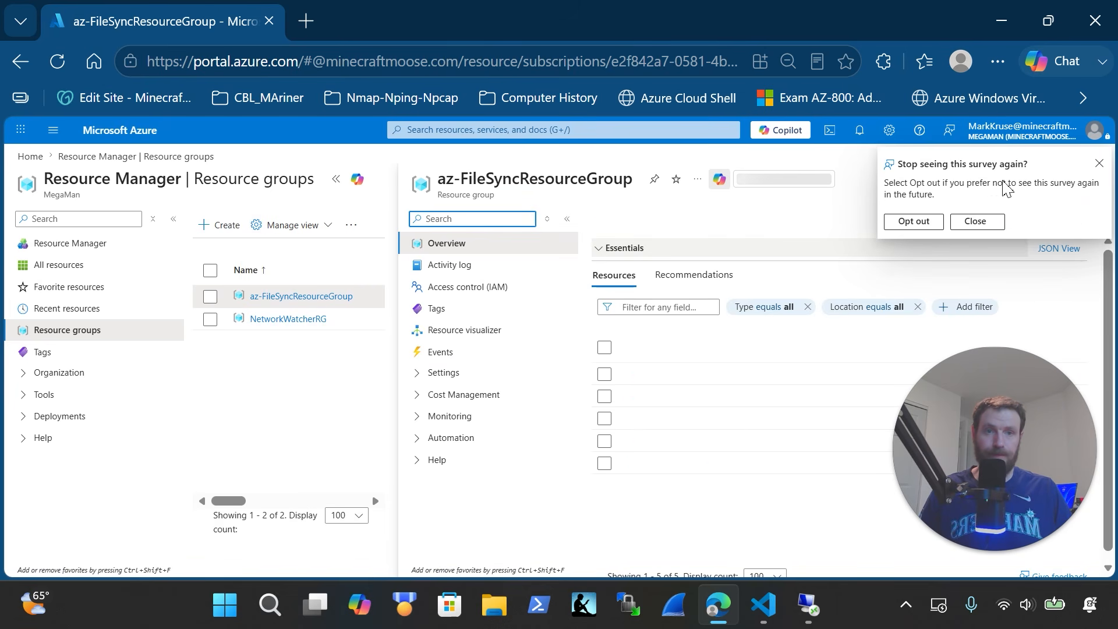
{"action": "left_click", "coordinate": [1099, 164]}
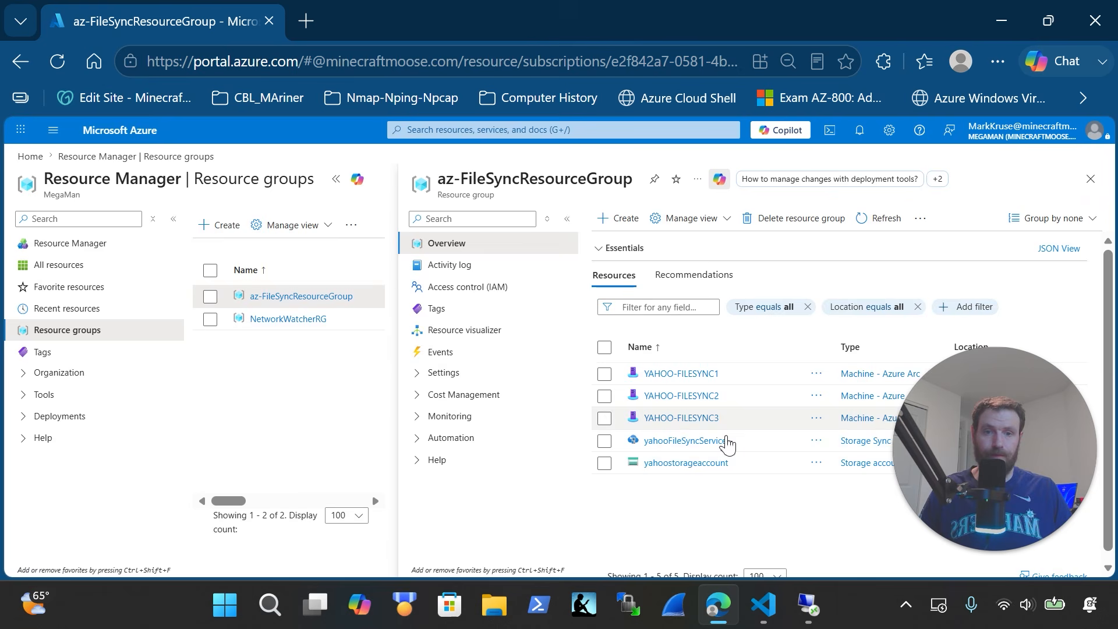
{"action": "left_click", "coordinate": [691, 442]}
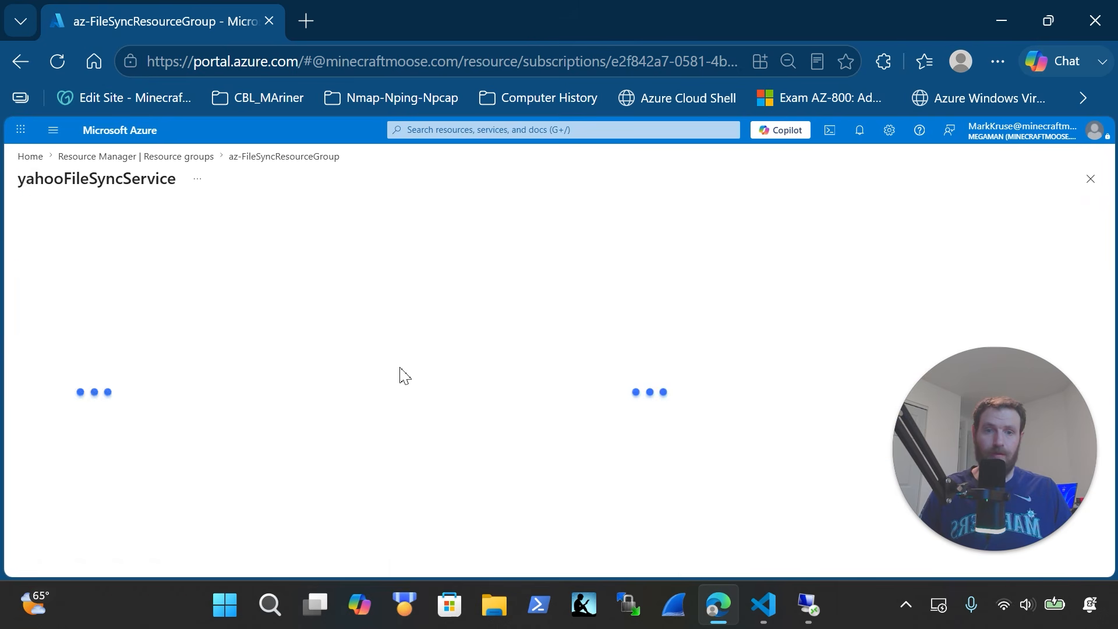
{"action": "left_click", "coordinate": [106, 504]}
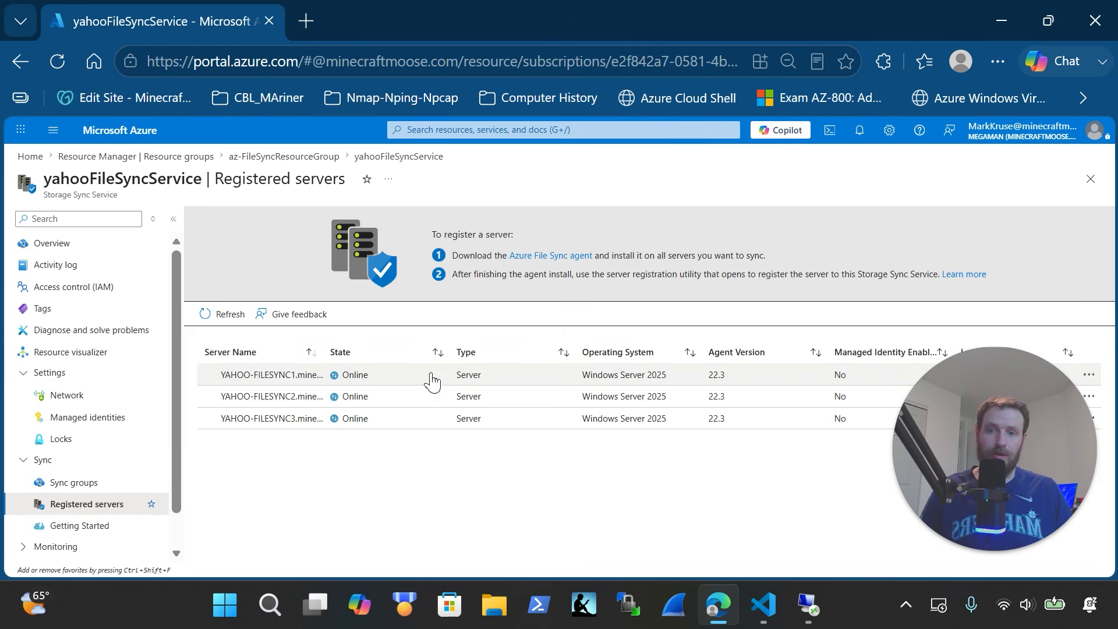
Open yahooSyncGroup, check the Add server endpoint registered-server list, then cancel
{"action": "left_click", "coordinate": [90, 484]}
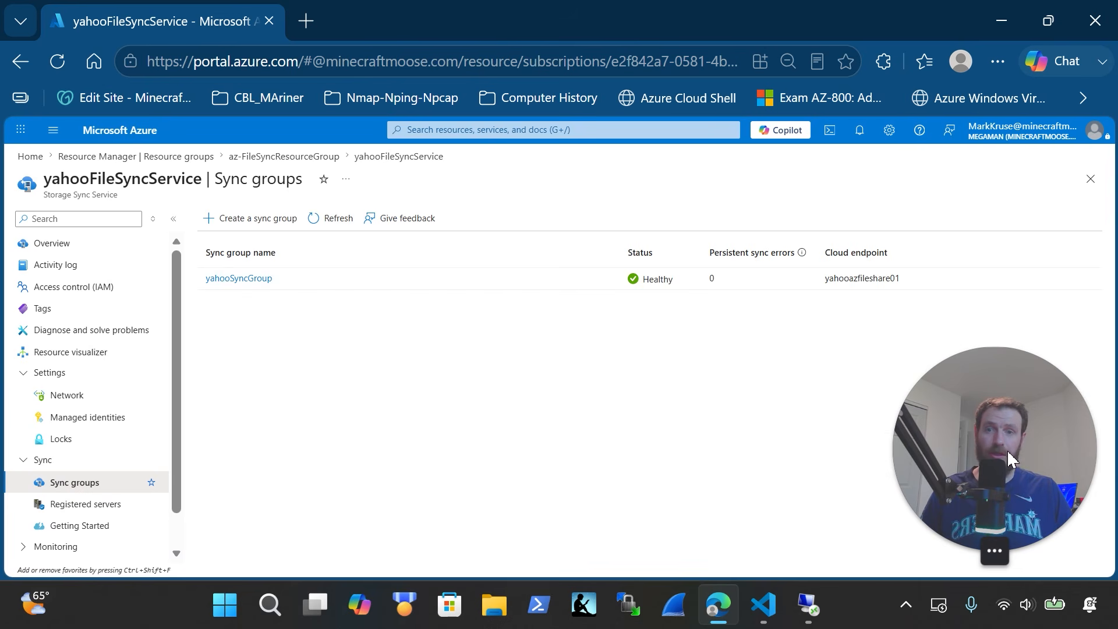
{"action": "left_click", "coordinate": [267, 280]}
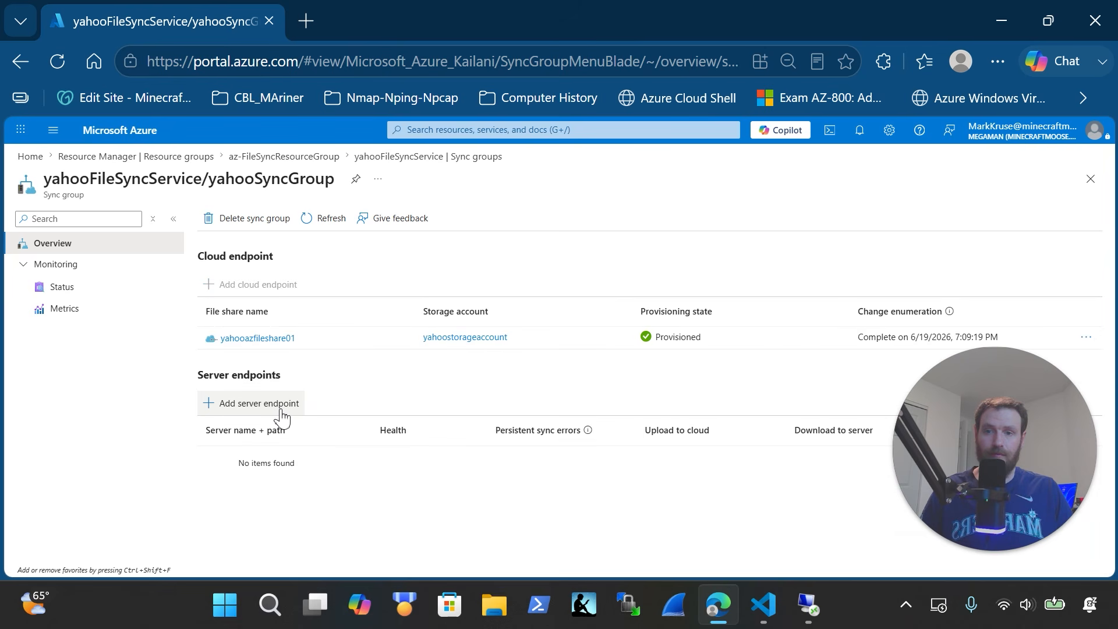
{"action": "left_click", "coordinate": [276, 412]}
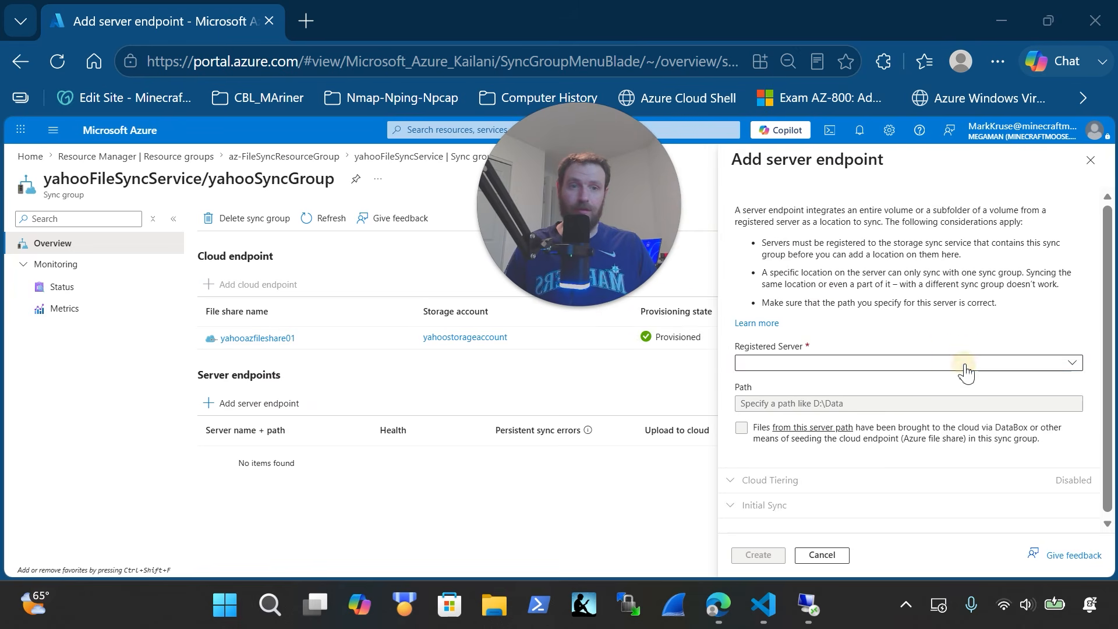
{"action": "left_click", "coordinate": [965, 366]}
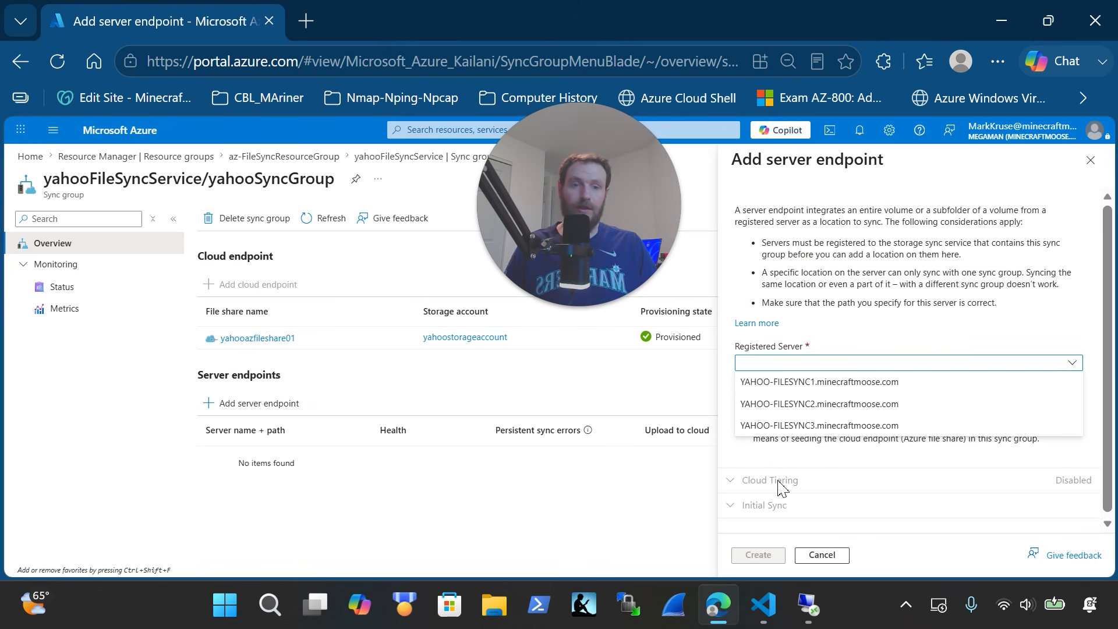
{"action": "left_click", "coordinate": [821, 553]}
{"action": "left_click_drag", "start_coordinate": [577, 275], "coordinate": [1016, 517]}
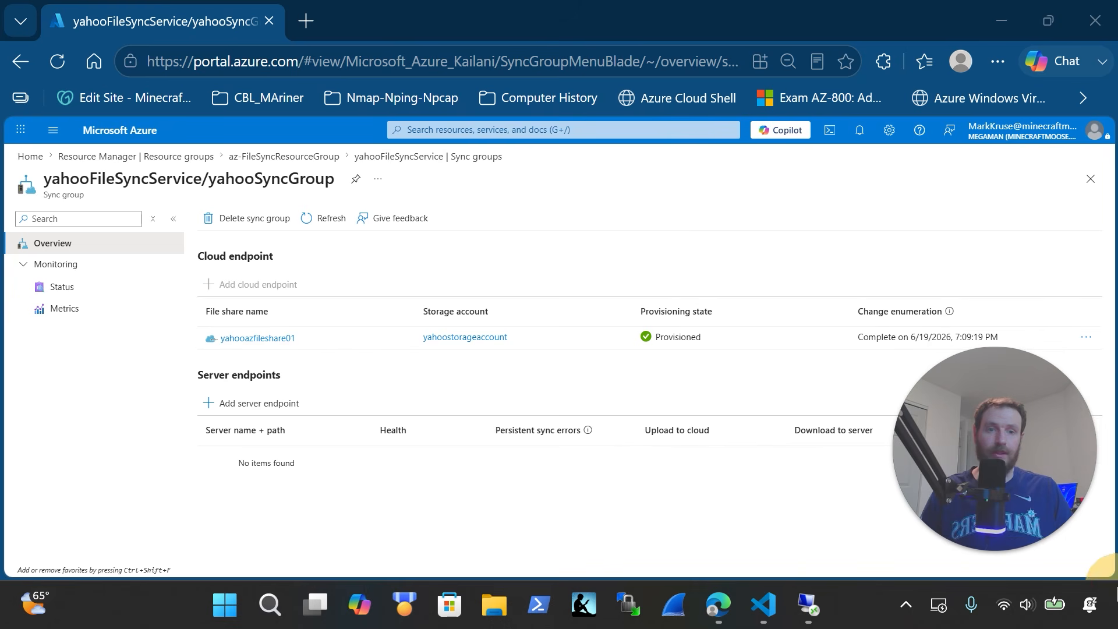
Start a Cloud Shell session beneath the yahooSyncGroup overview
{"action": "left_click", "coordinate": [830, 129]}
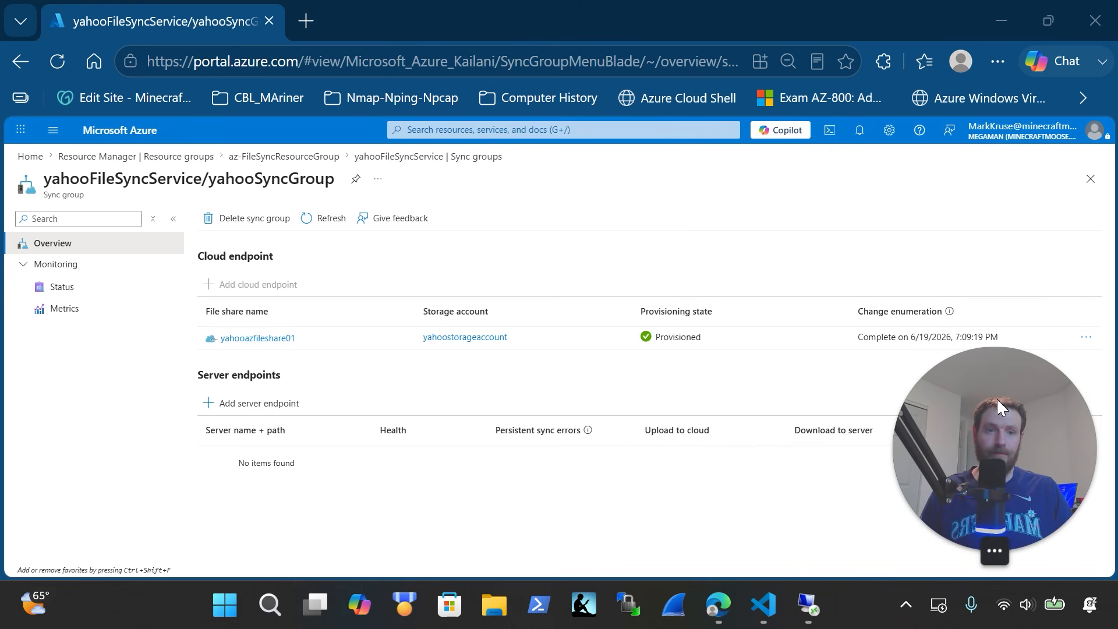
{"action": "left_click_drag", "start_coordinate": [997, 397], "coordinate": [500, 238]}
{"action": "left_click", "coordinate": [830, 129]}
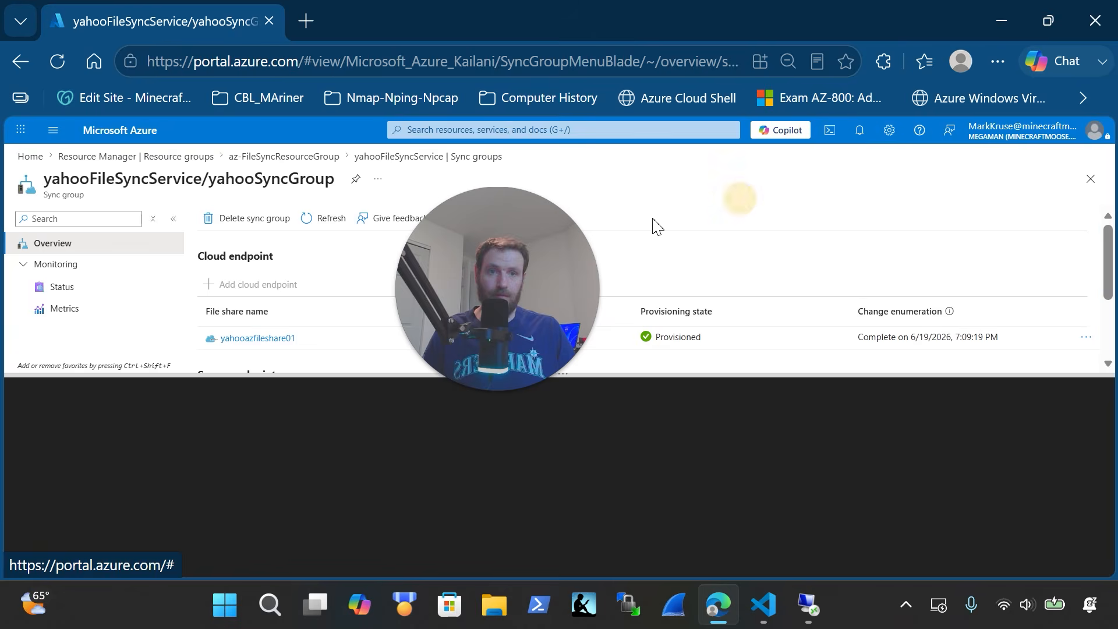
{"action": "left_click_drag", "start_coordinate": [611, 291], "coordinate": [1016, 404]}
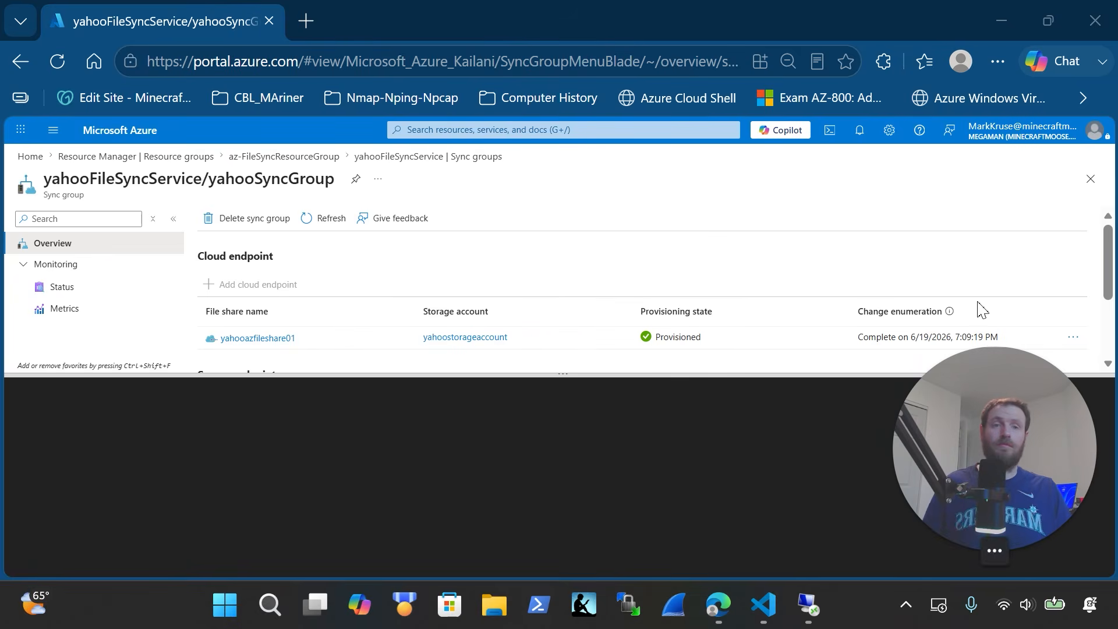
Switch to the PowerShell script in VS Code and scroll to the Step 6 section
{"action": "key", "text": "alt+Tab"}
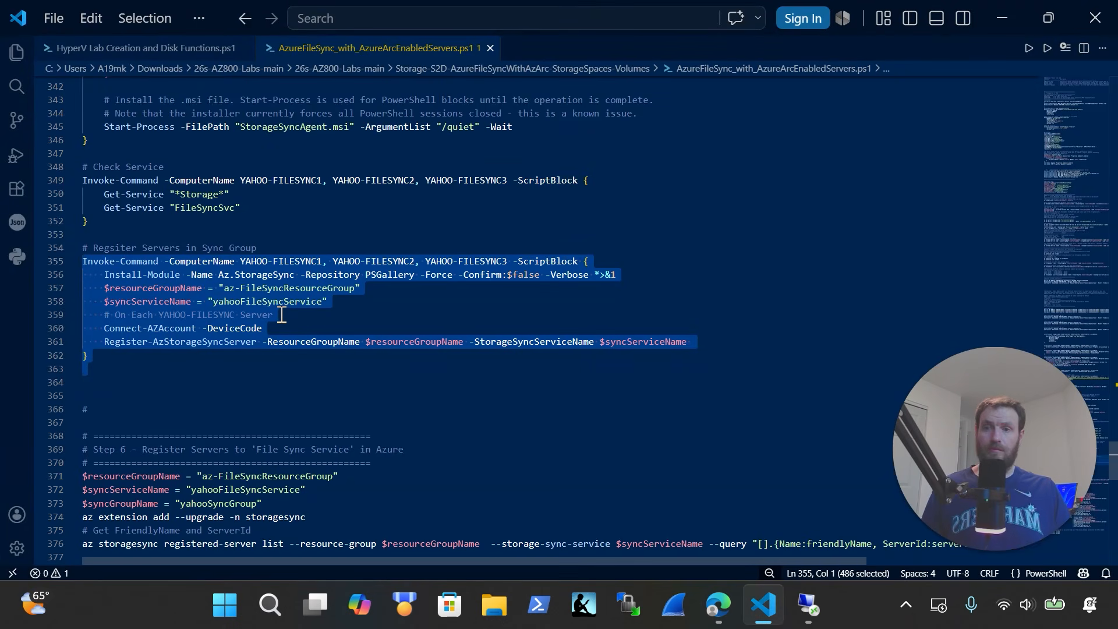
{"action": "scroll", "coordinate": [279, 311], "scroll_direction": "down", "scroll_amount": 3}
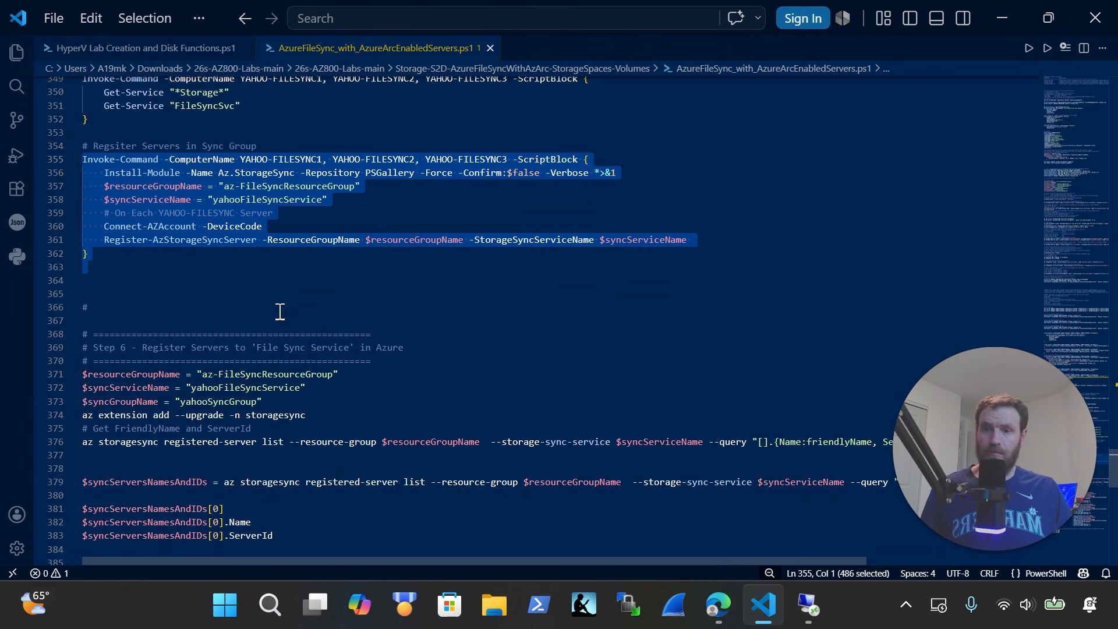
{"action": "scroll", "coordinate": [280, 312], "scroll_direction": "down", "scroll_amount": 2}
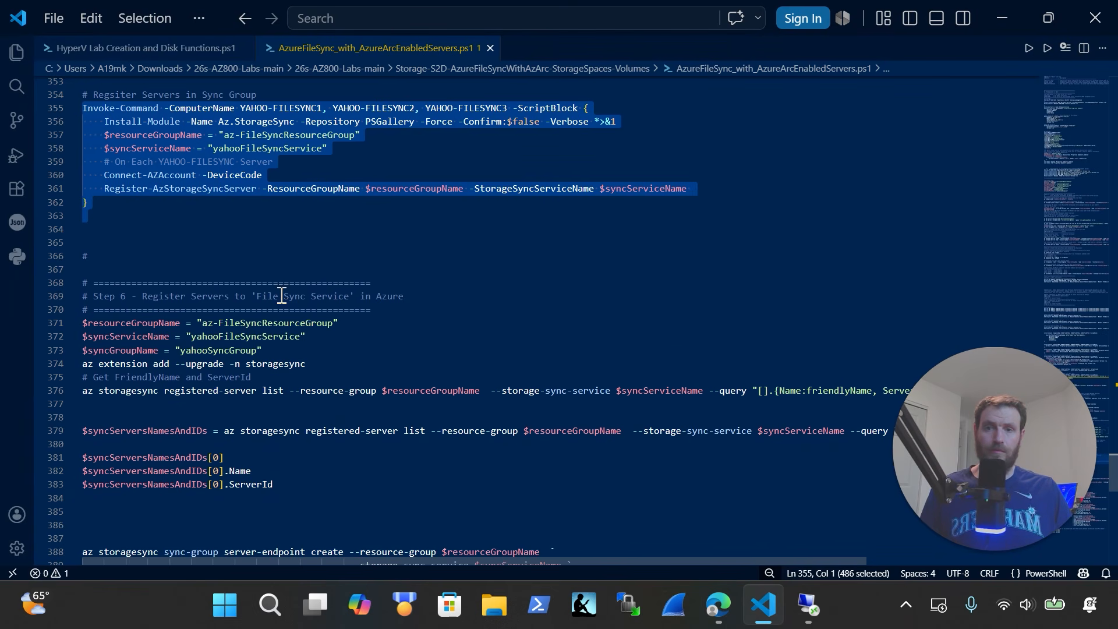
{"action": "scroll", "coordinate": [281, 295], "scroll_direction": "up", "scroll_amount": 20}
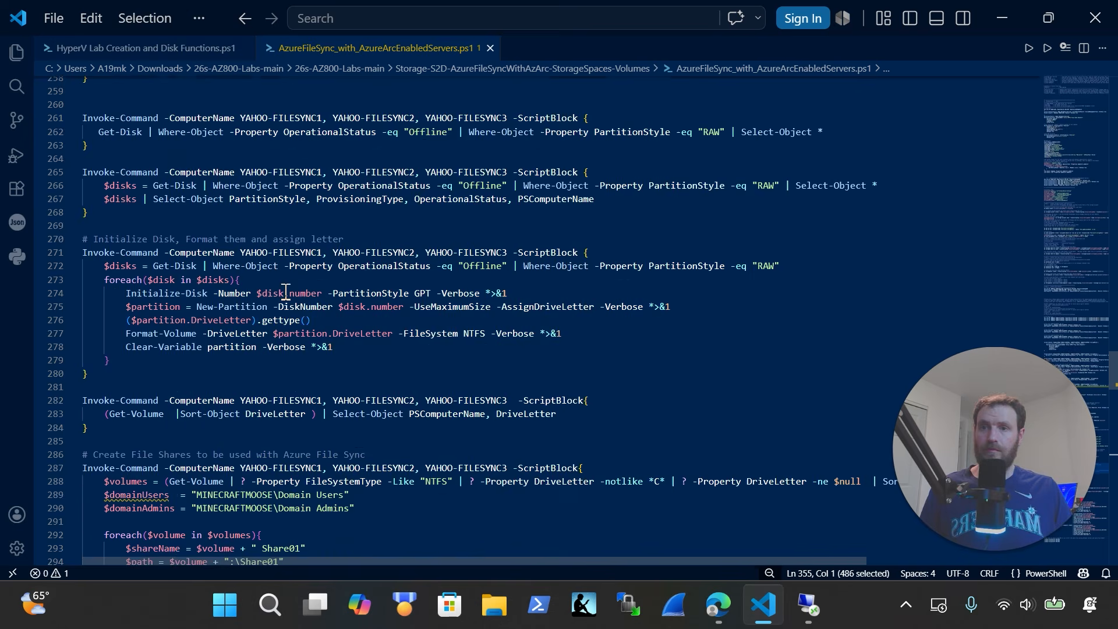
{"action": "scroll", "coordinate": [285, 293], "scroll_direction": "up", "scroll_amount": 20}
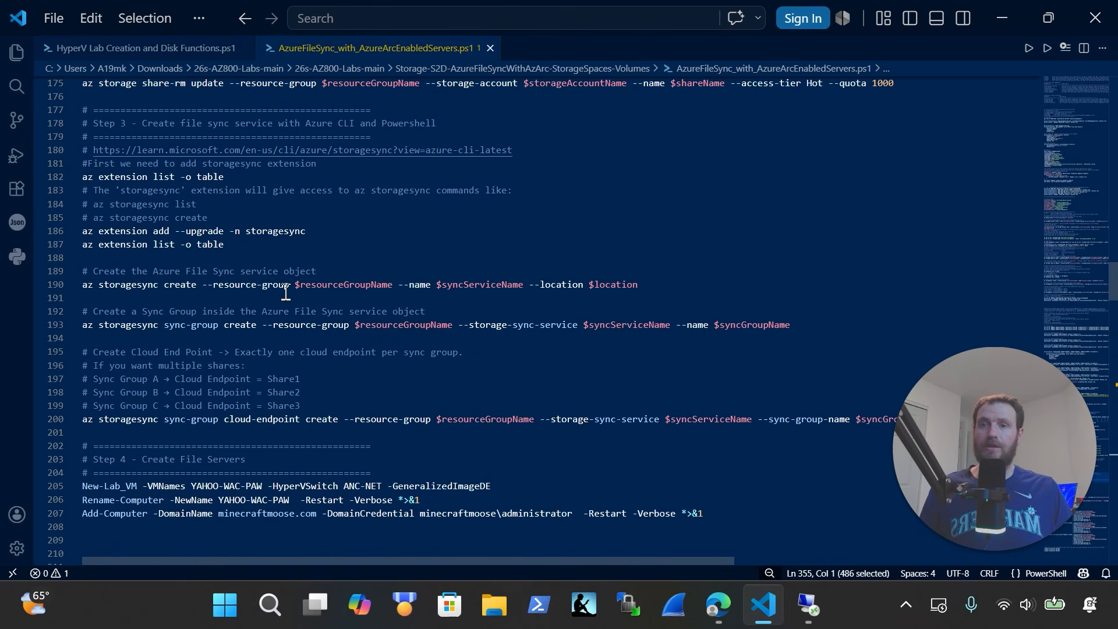
{"action": "scroll", "coordinate": [285, 293], "scroll_direction": "up", "scroll_amount": 9}
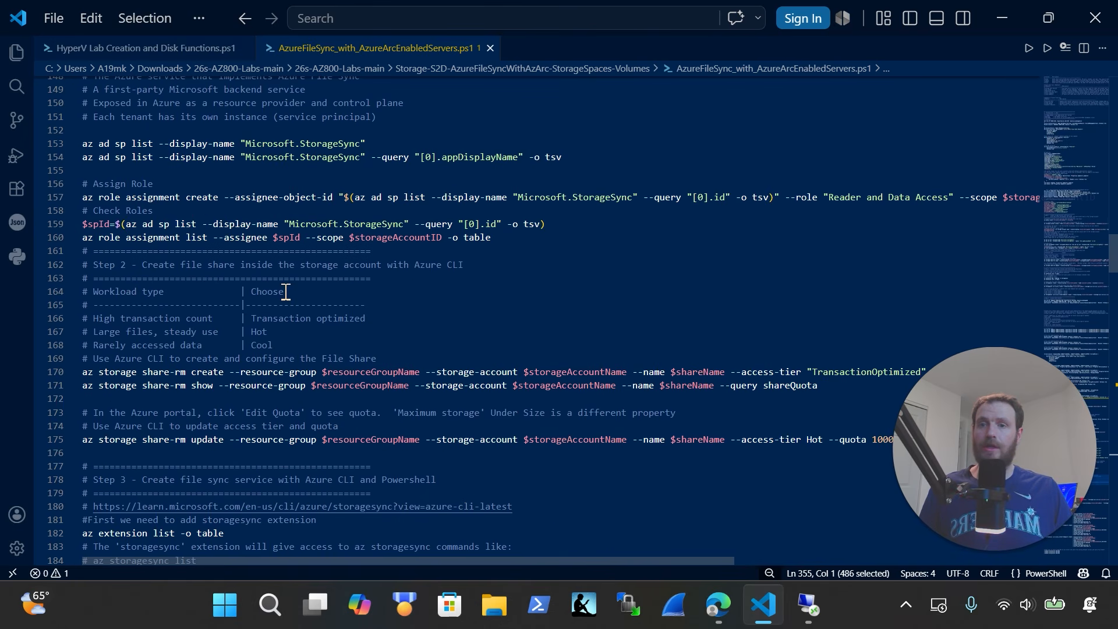
{"action": "scroll", "coordinate": [285, 292], "scroll_direction": "up", "scroll_amount": 8}
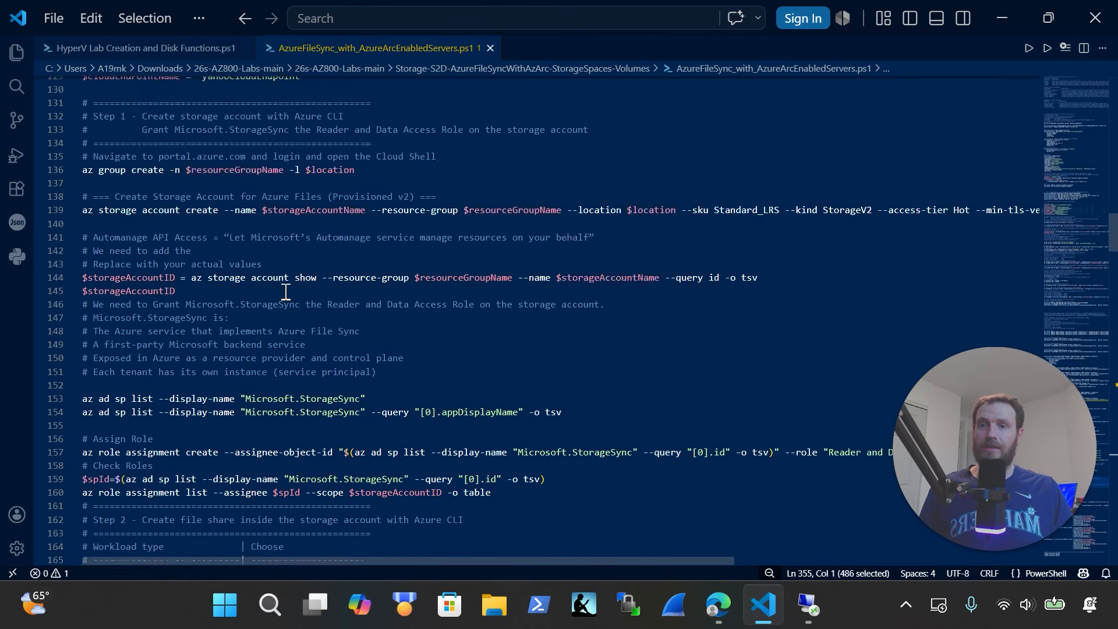
Find 'extension' and copy the Step 6 variables and server list command (lines 371–377)
{"action": "key", "text": "ctrl+f"}
{"action": "type", "text": "ex"}
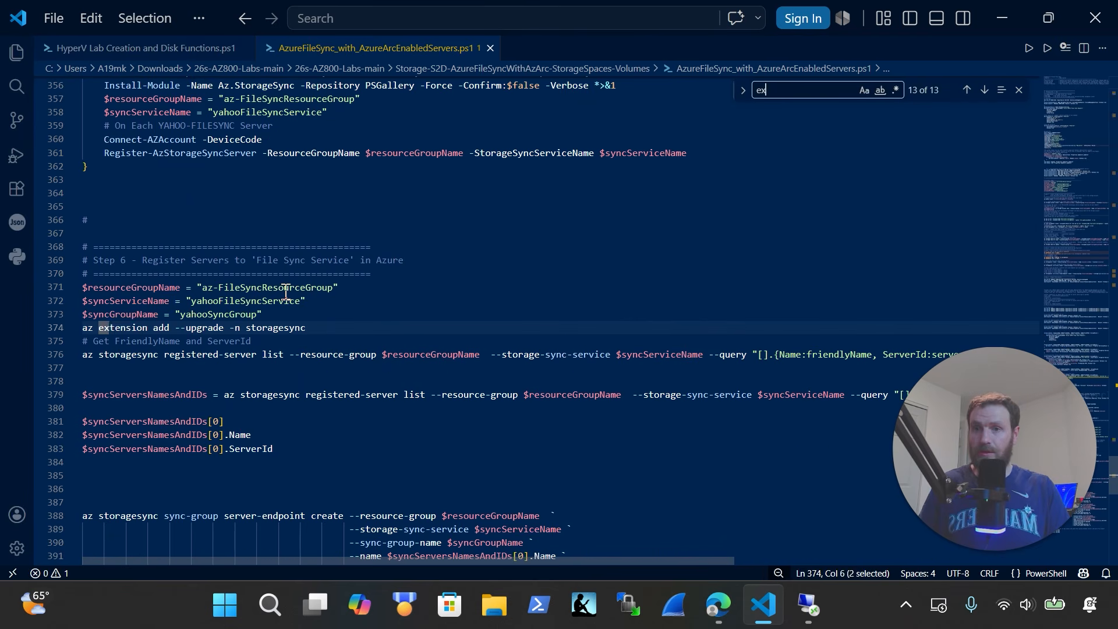
{"action": "type", "text": "tension"}
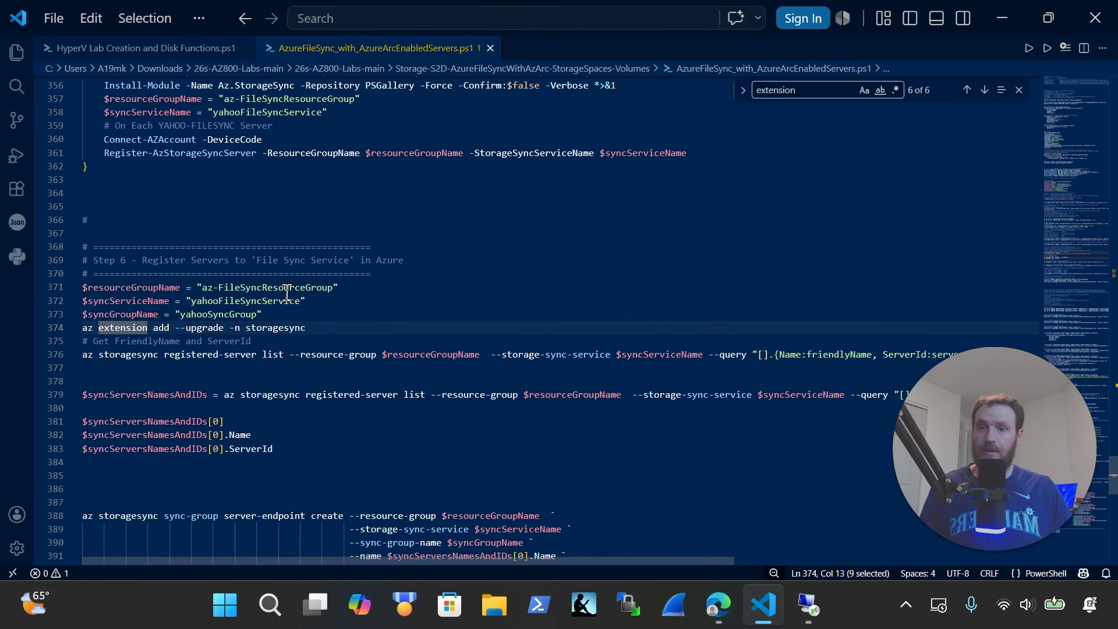
{"action": "left_click", "coordinate": [332, 329]}
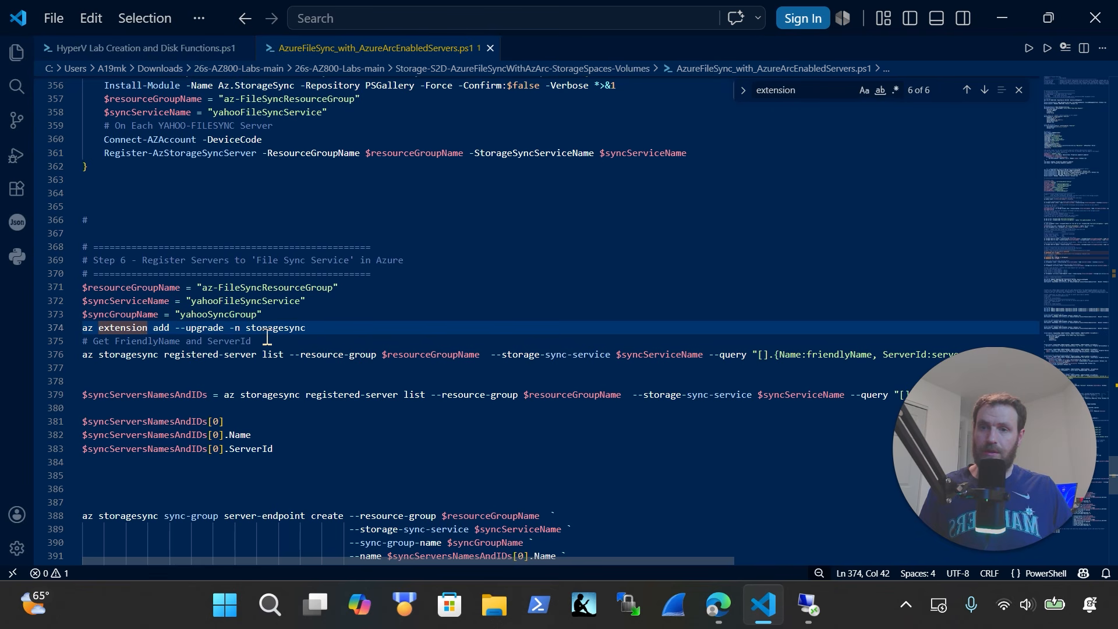
{"action": "left_click_drag", "start_coordinate": [213, 378], "coordinate": [68, 288]}
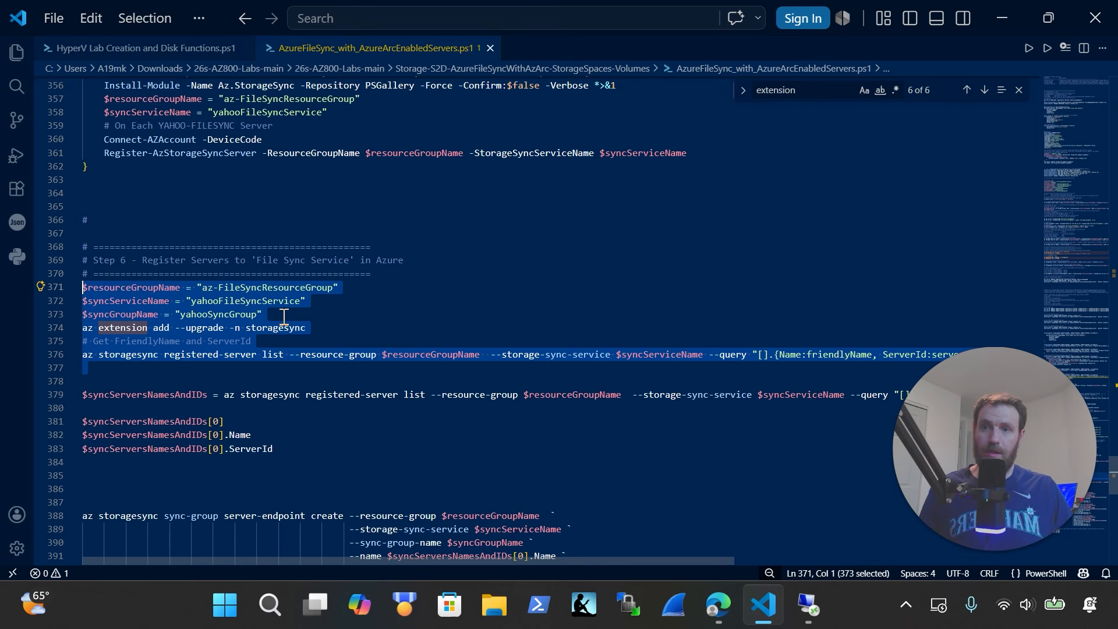
{"action": "scroll", "coordinate": [341, 312], "scroll_direction": "up", "scroll_amount": 3}
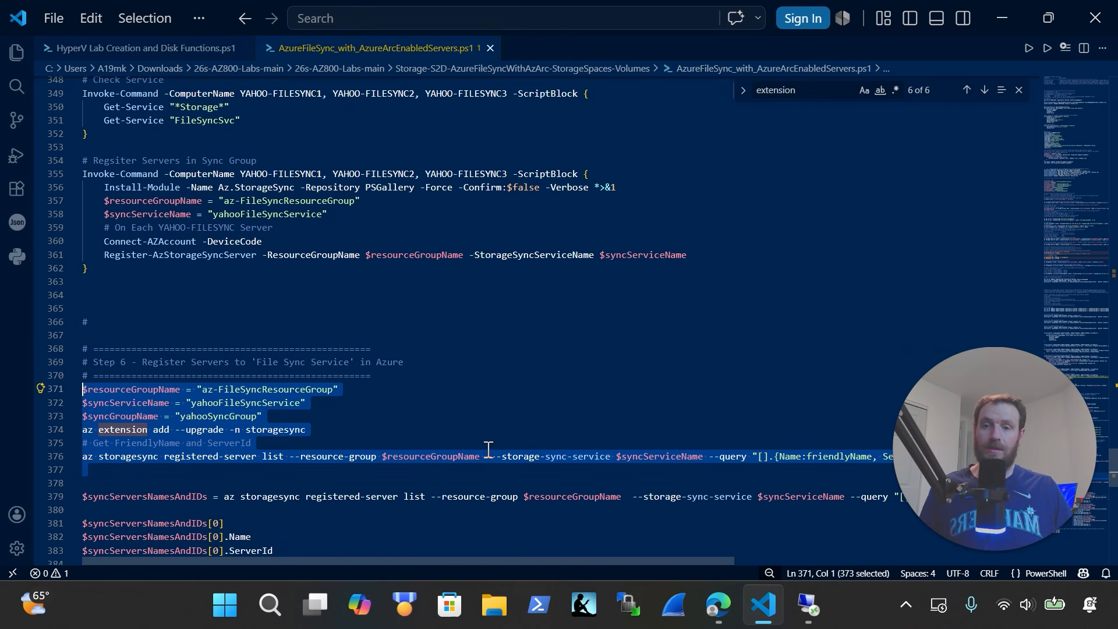
{"action": "left_click", "coordinate": [821, 619]}
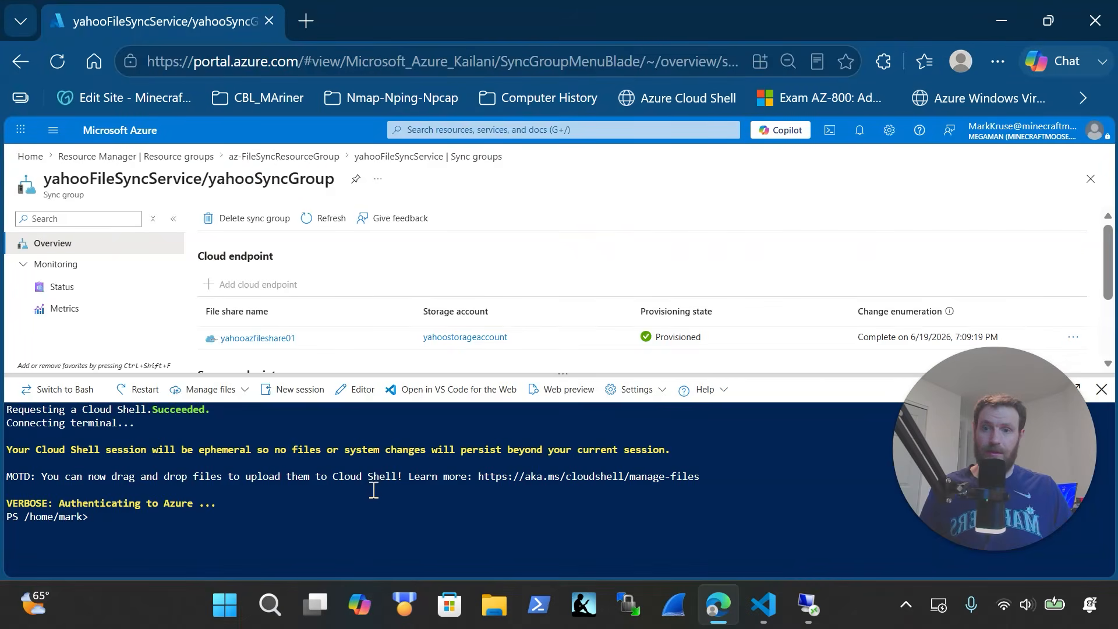
Paste and run the Step 6 commands in Cloud Shell, listing YAHOO-FILESYNC1–3 with their ServerIds
{"action": "right_click", "coordinate": [372, 495]}
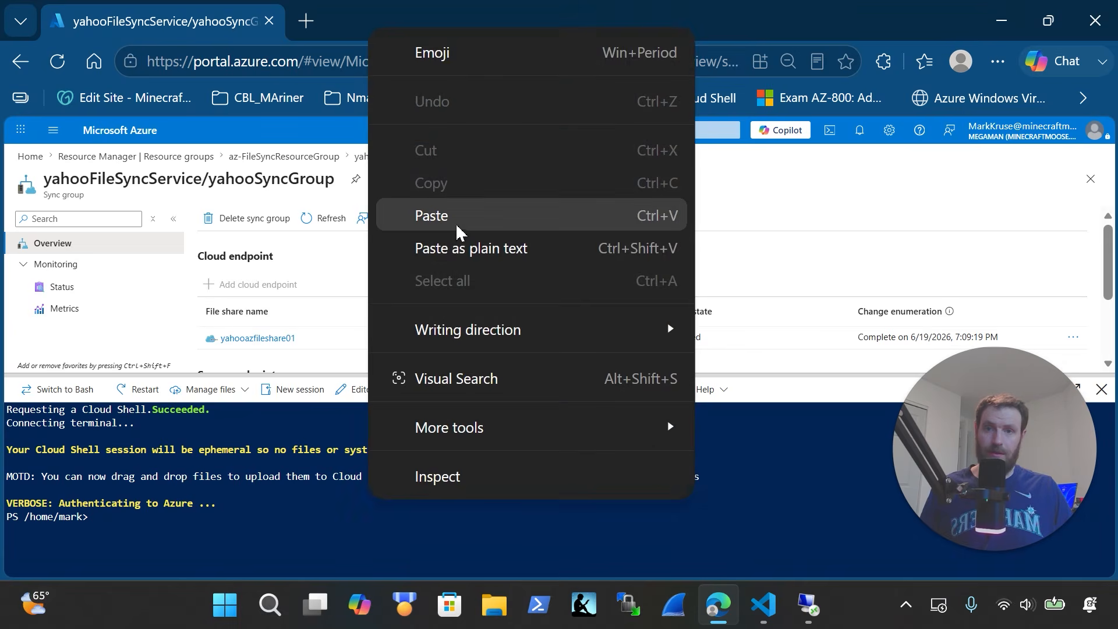
{"action": "left_click", "coordinate": [443, 216]}
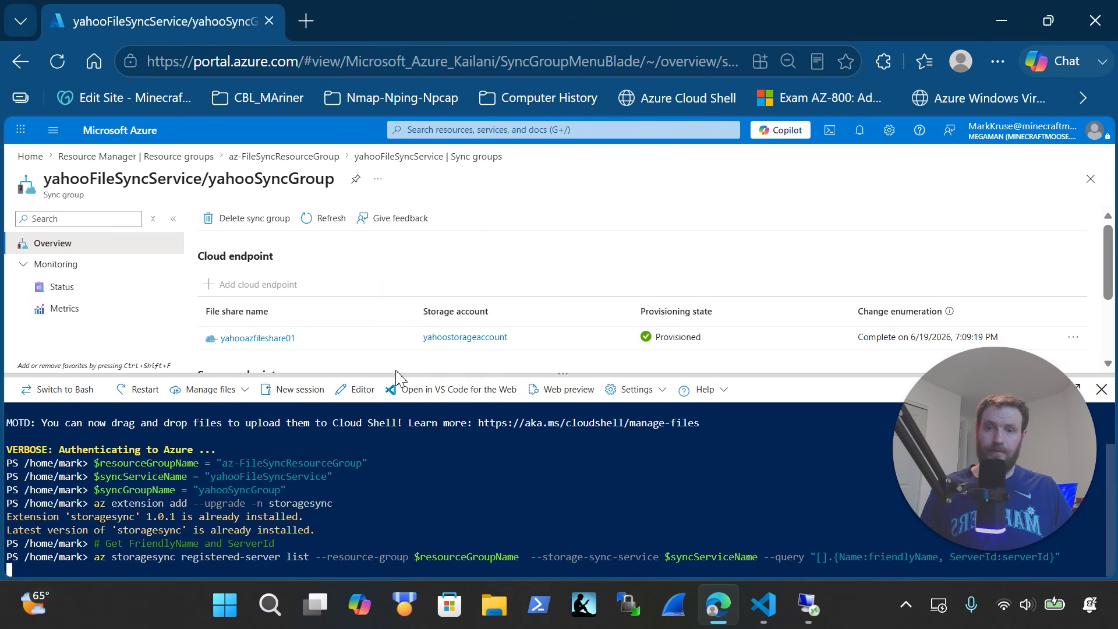
{"action": "key", "text": "Return"}
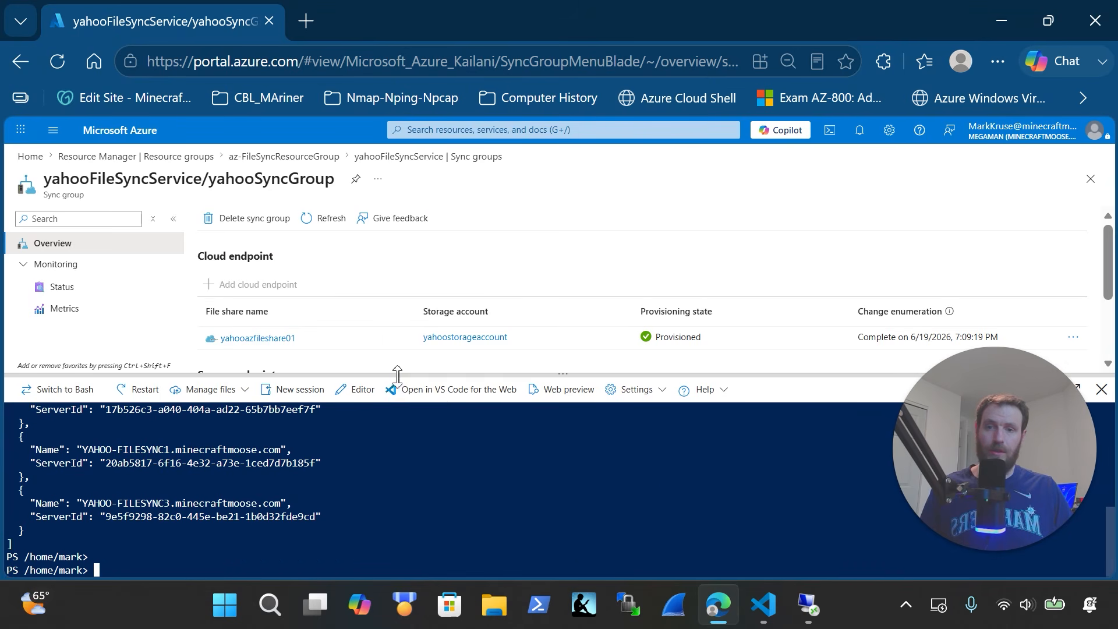
{"action": "left_click_drag", "start_coordinate": [395, 374], "coordinate": [401, 225]}
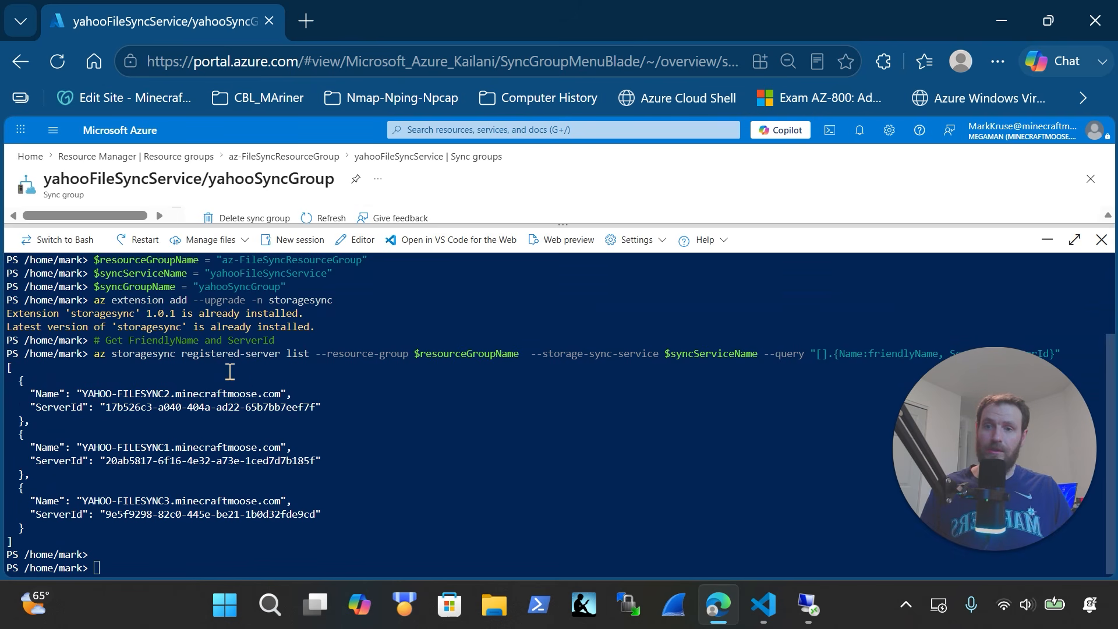
{"action": "double_click", "coordinate": [295, 355]}
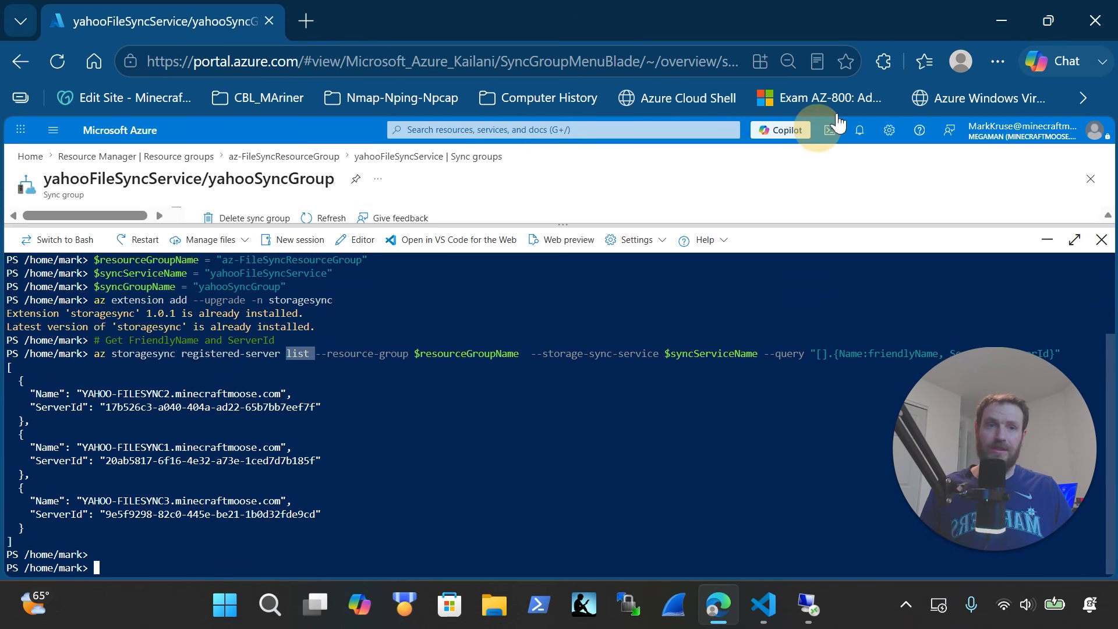
{"action": "left_click", "coordinate": [1002, 21]}
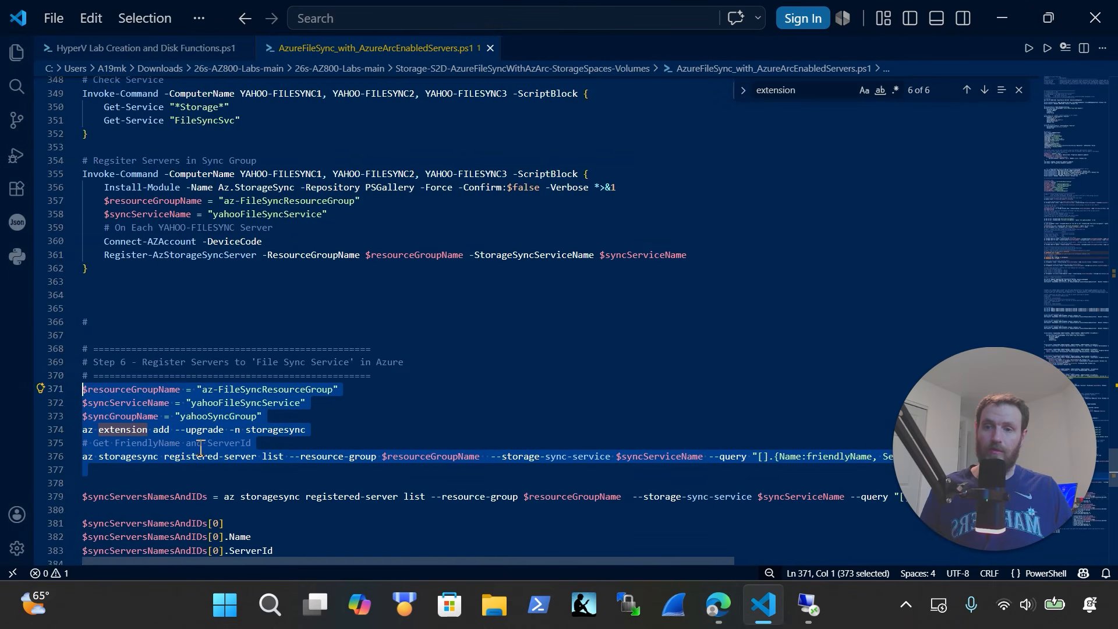
Select server-ID lookup line 379 and review the three server endpoint create commands
{"action": "scroll", "coordinate": [200, 448], "scroll_direction": "down", "scroll_amount": 4}
{"action": "scroll", "coordinate": [317, 388], "scroll_direction": "down", "scroll_amount": 3}
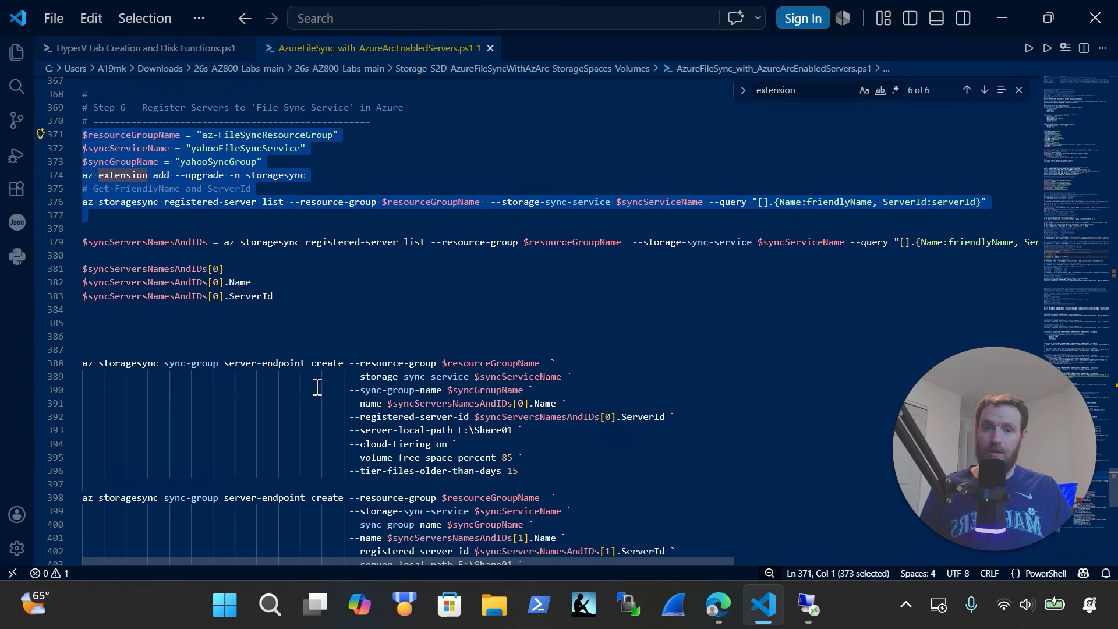
{"action": "triple_click", "coordinate": [88, 243]}
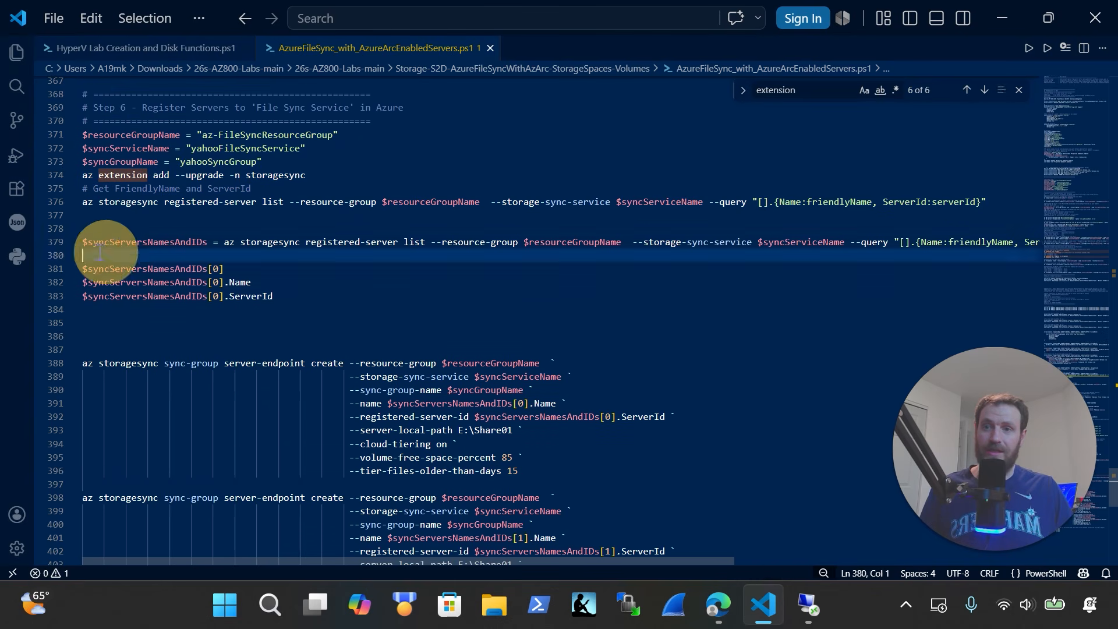
{"action": "scroll", "coordinate": [369, 245], "scroll_direction": "down", "scroll_amount": 3}
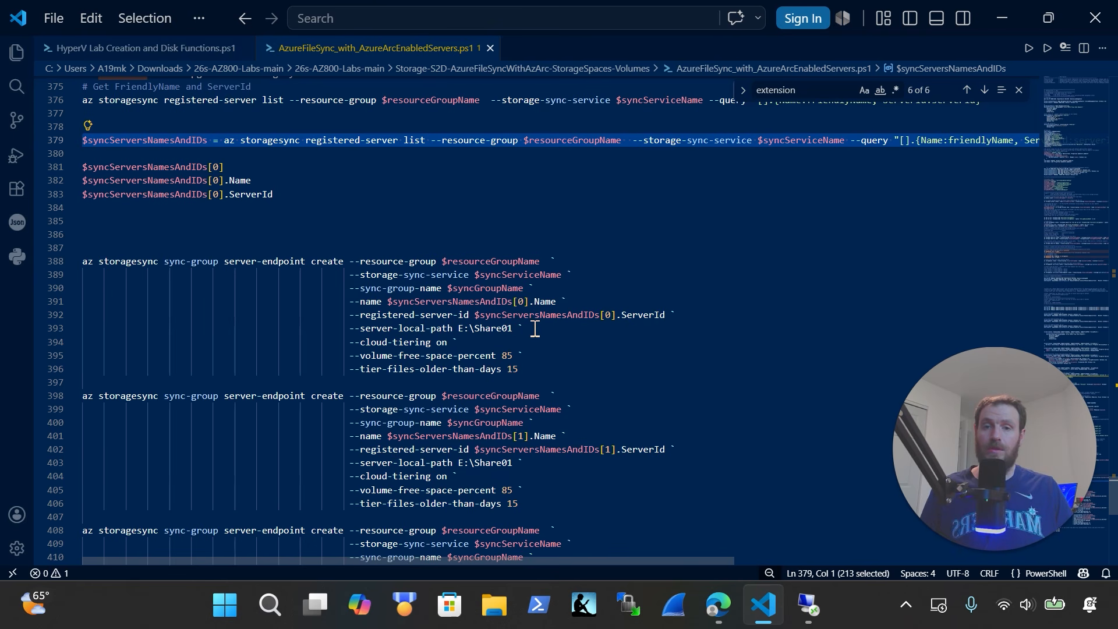
{"action": "scroll", "coordinate": [535, 329], "scroll_direction": "down", "scroll_amount": 2}
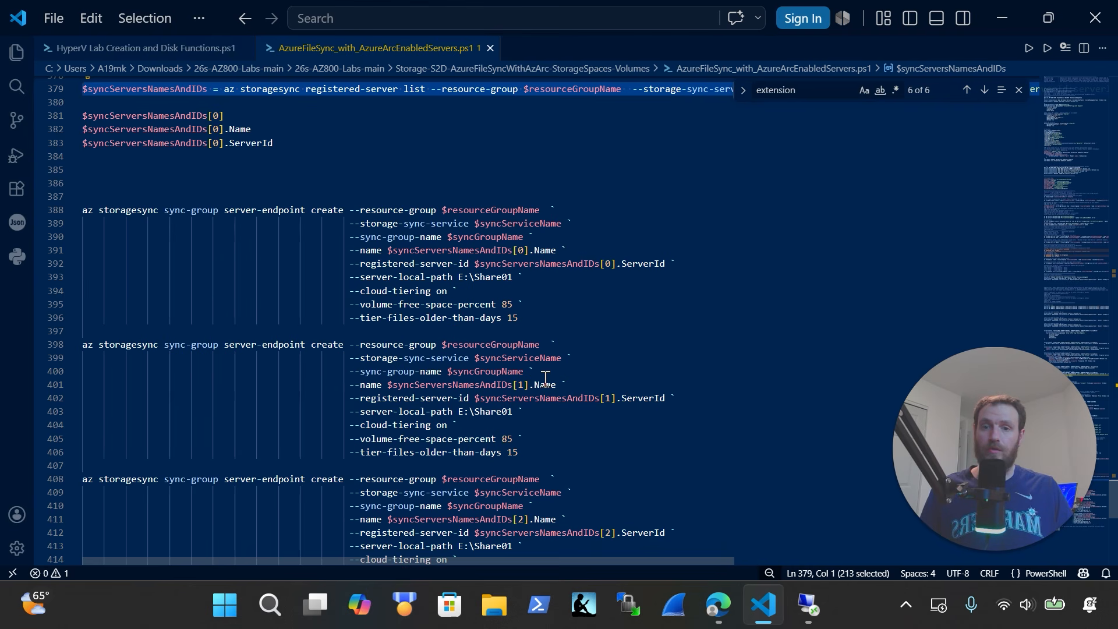
{"action": "scroll", "coordinate": [545, 379], "scroll_direction": "down", "scroll_amount": 3}
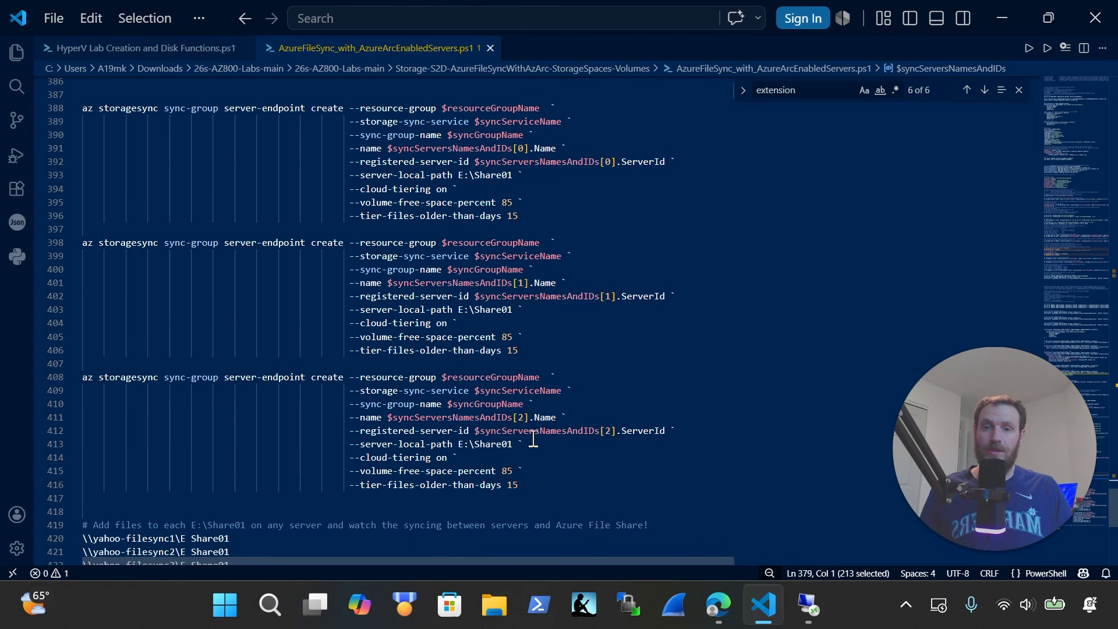
{"action": "scroll", "coordinate": [532, 440], "scroll_direction": "up", "scroll_amount": 2}
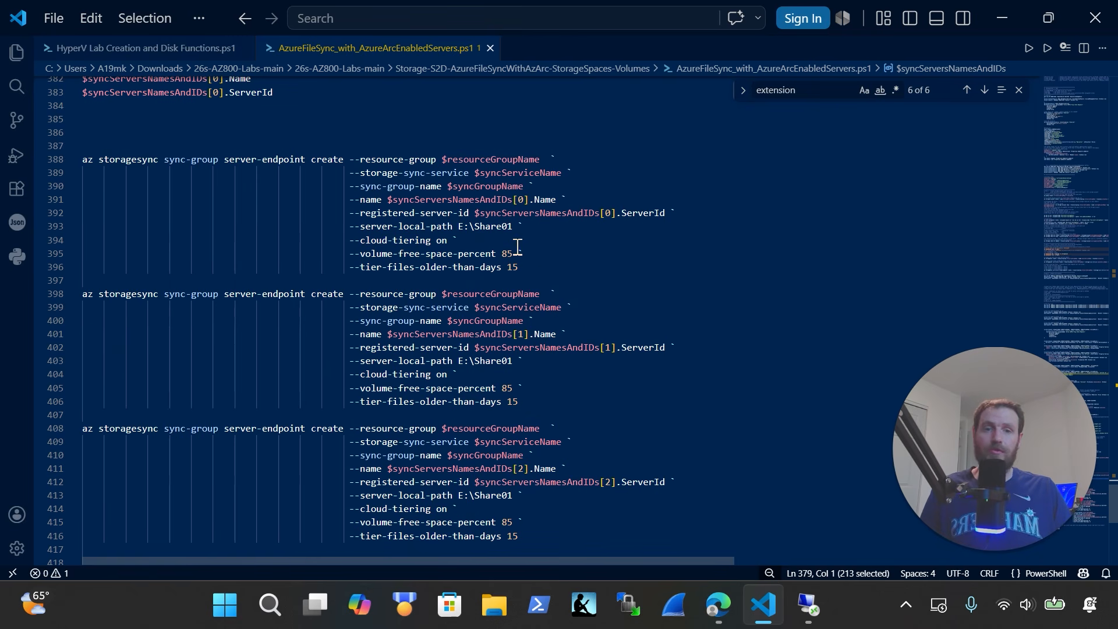
{"action": "scroll", "coordinate": [530, 262], "scroll_direction": "up", "scroll_amount": 3}
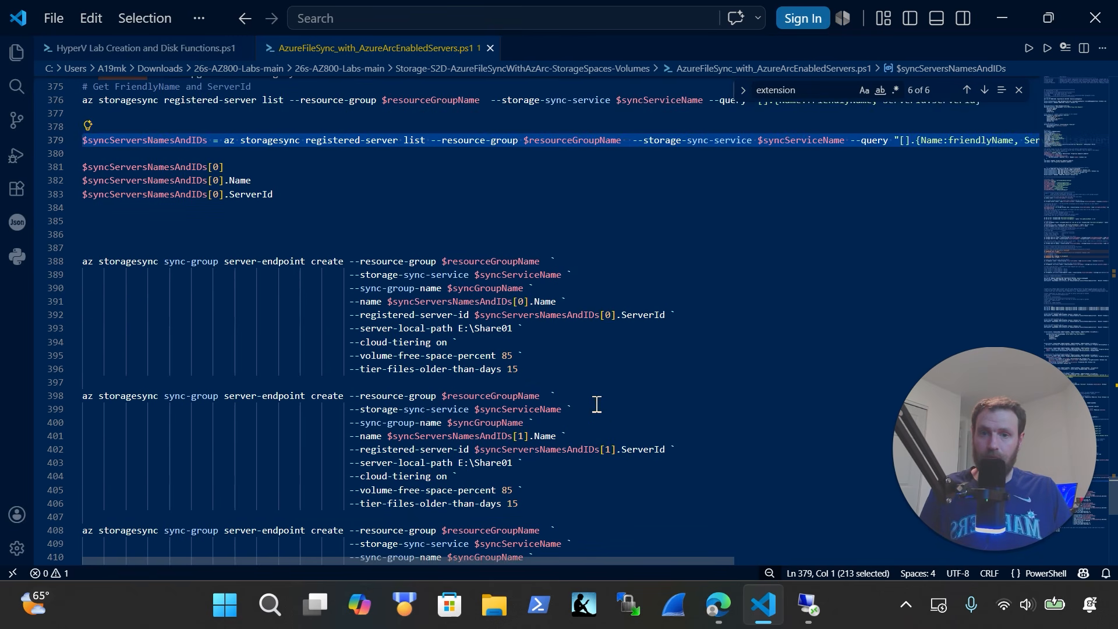
{"action": "scroll", "coordinate": [597, 404], "scroll_direction": "down", "scroll_amount": 5}
Copy lines 379–416, the lookup plus three endpoint create commands, for Cloud Shell
{"action": "left_click_drag", "start_coordinate": [587, 487], "coordinate": [59, 365]}
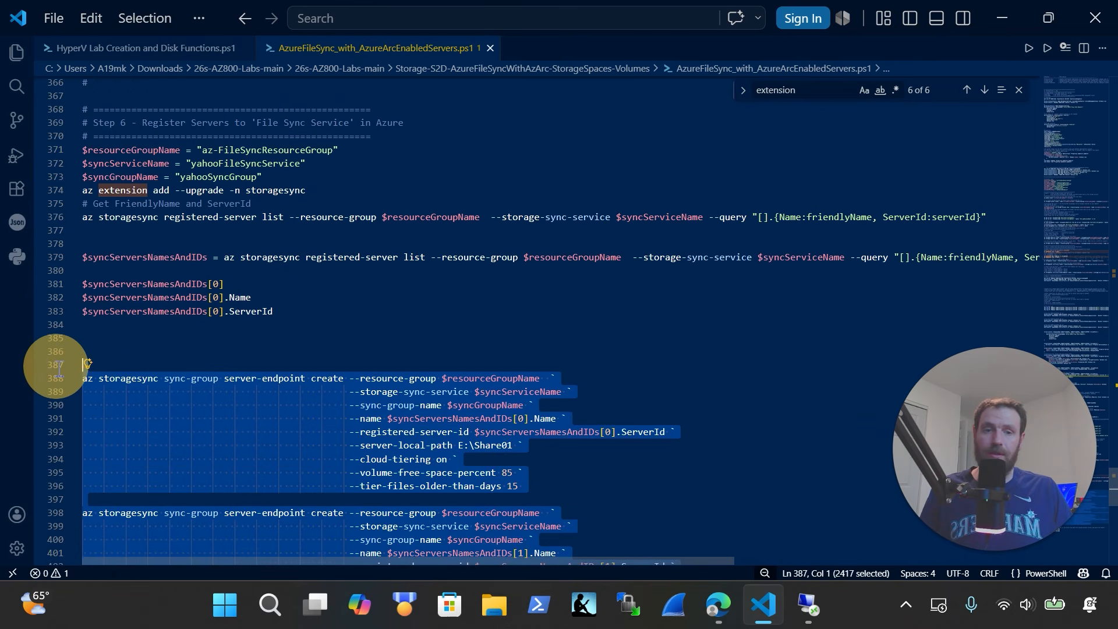
{"action": "key", "text": "ctrl+x"}
{"action": "key", "text": "ctrl+z"}
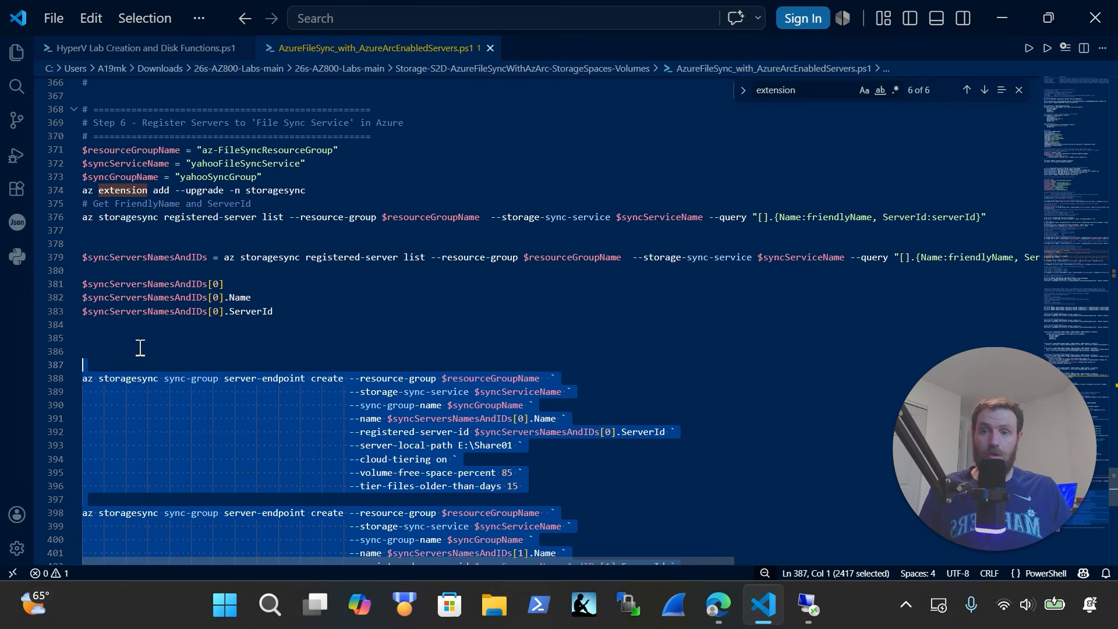
{"action": "key", "text": "shift+Up"}
{"action": "key", "text": "shift+Up"}
{"action": "key", "text": "shift+Up"}
{"action": "key", "text": "shift+Up"}
{"action": "key", "text": "shift+Up"}
{"action": "key", "text": "shift+Up"}
{"action": "key", "text": "shift+Up"}
{"action": "key", "text": "shift+Up"}
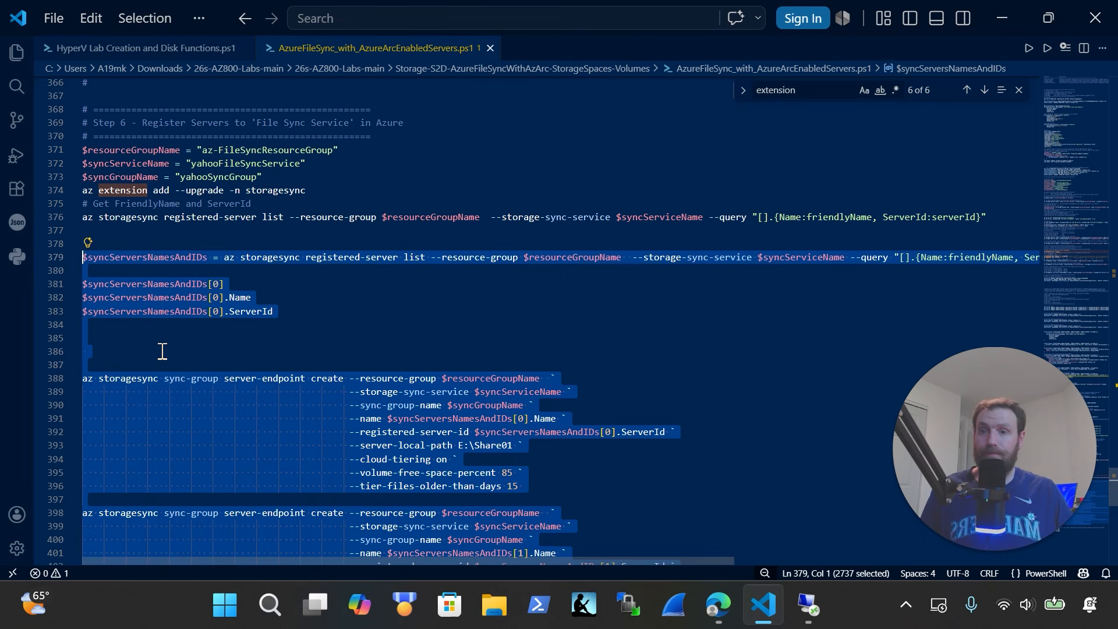
{"action": "key", "text": "ctrl+x"}
{"action": "key", "text": "ctrl+z"}
{"action": "left_click", "coordinate": [719, 621]}
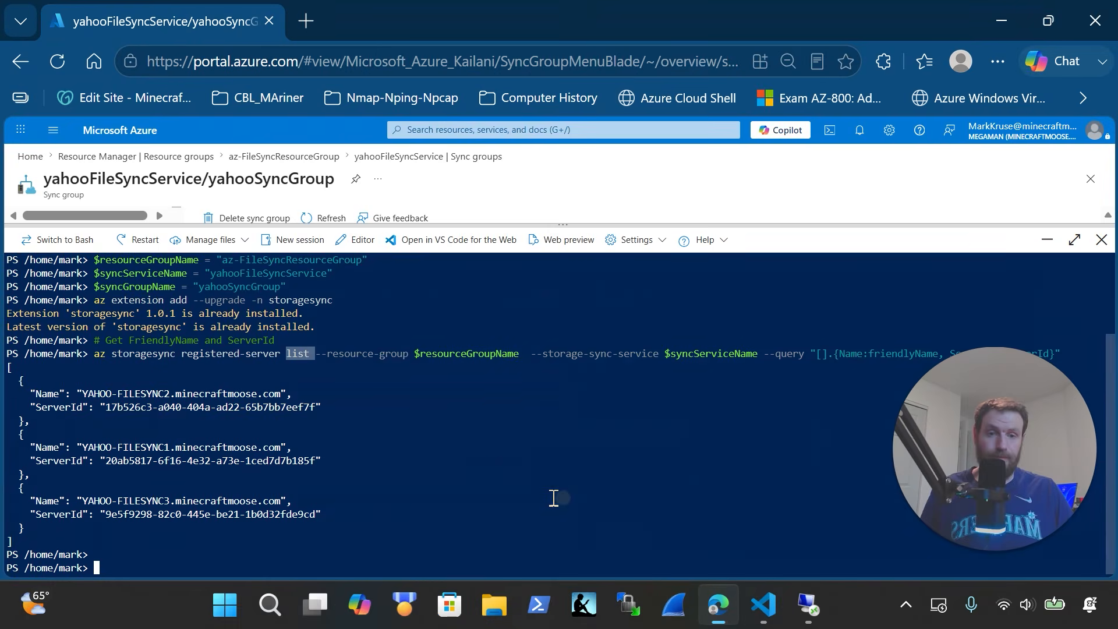
Paste the lookup and server-endpoint create commands into Cloud Shell, starting YAHOO-FILESYNC2's E:\Share01 endpoint
{"action": "right_click", "coordinate": [530, 499]}
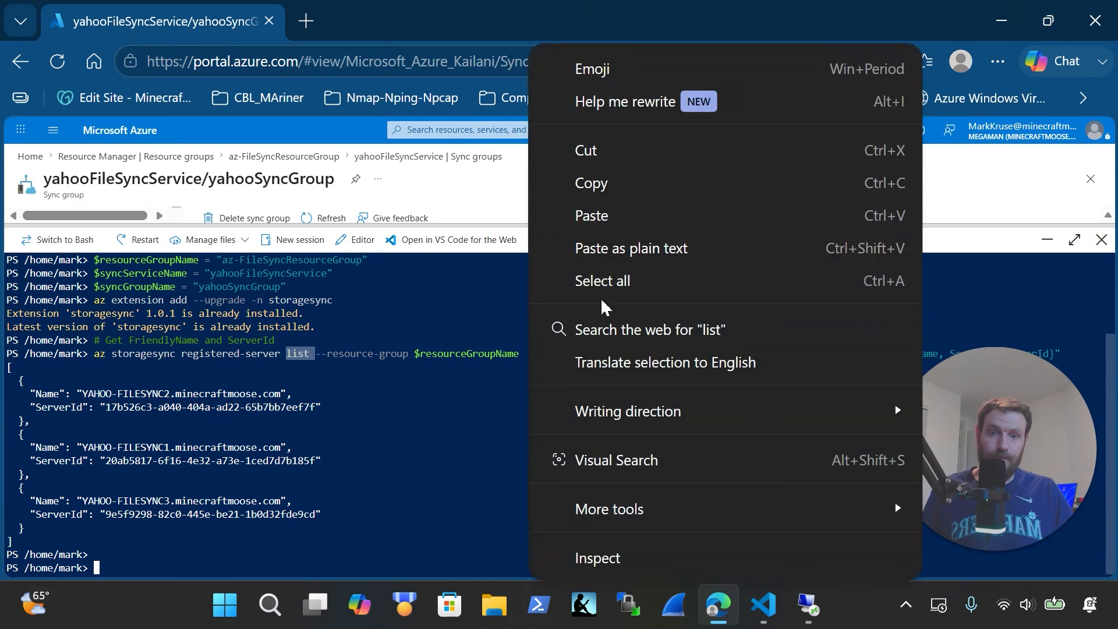
{"action": "left_click", "coordinate": [614, 217]}
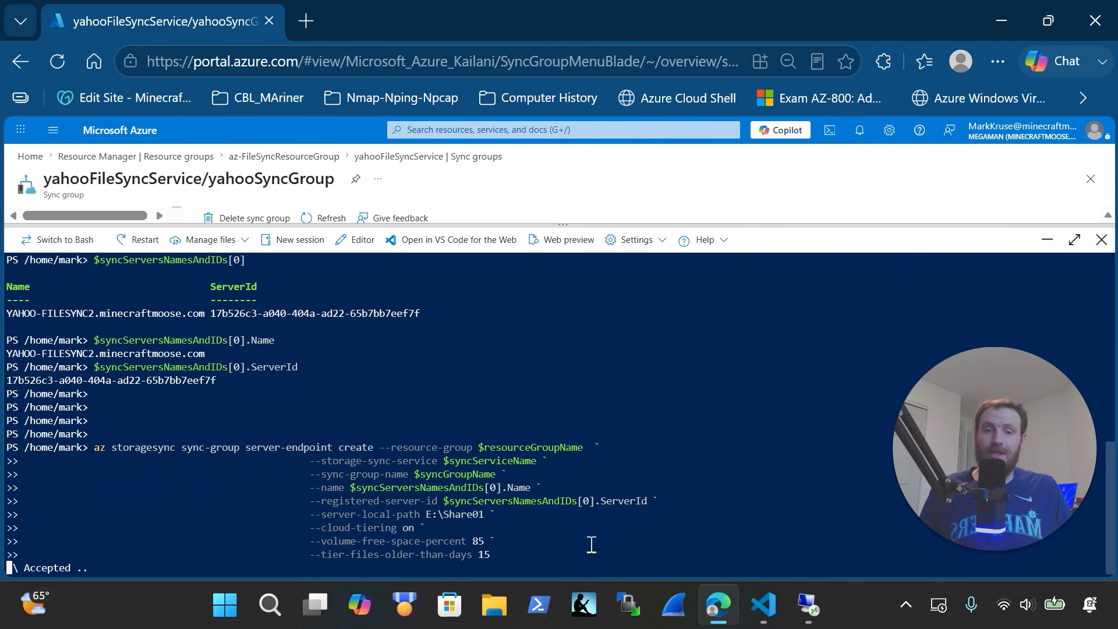
{"action": "left_click", "coordinate": [808, 606]}
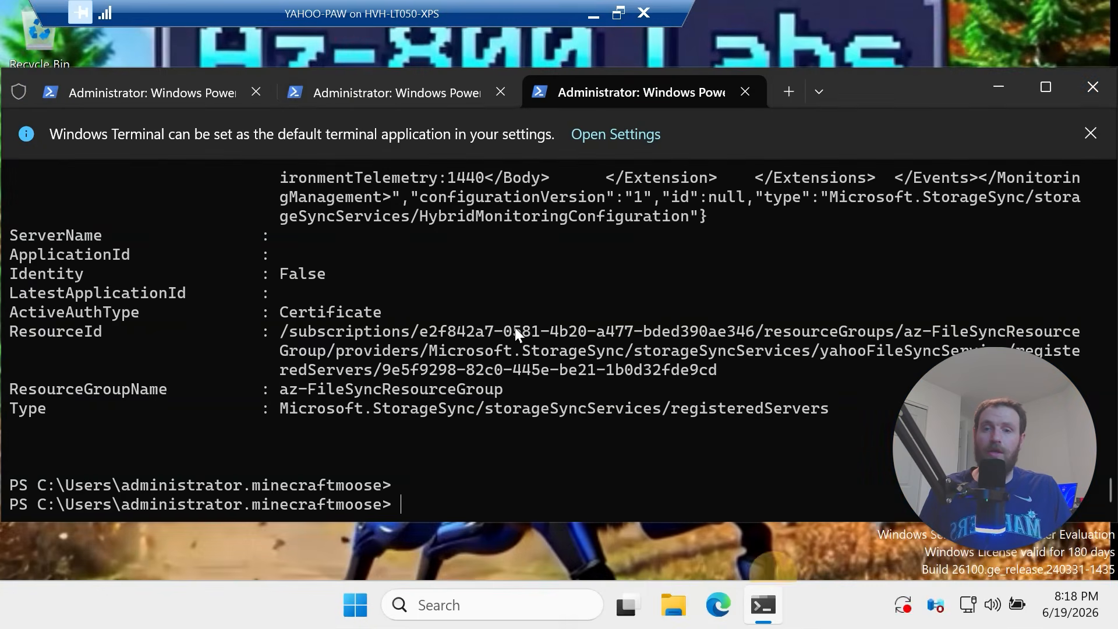
Browse File Explorer to \\yahoo-filesync1 to list the server's shares
{"action": "left_click", "coordinate": [676, 606]}
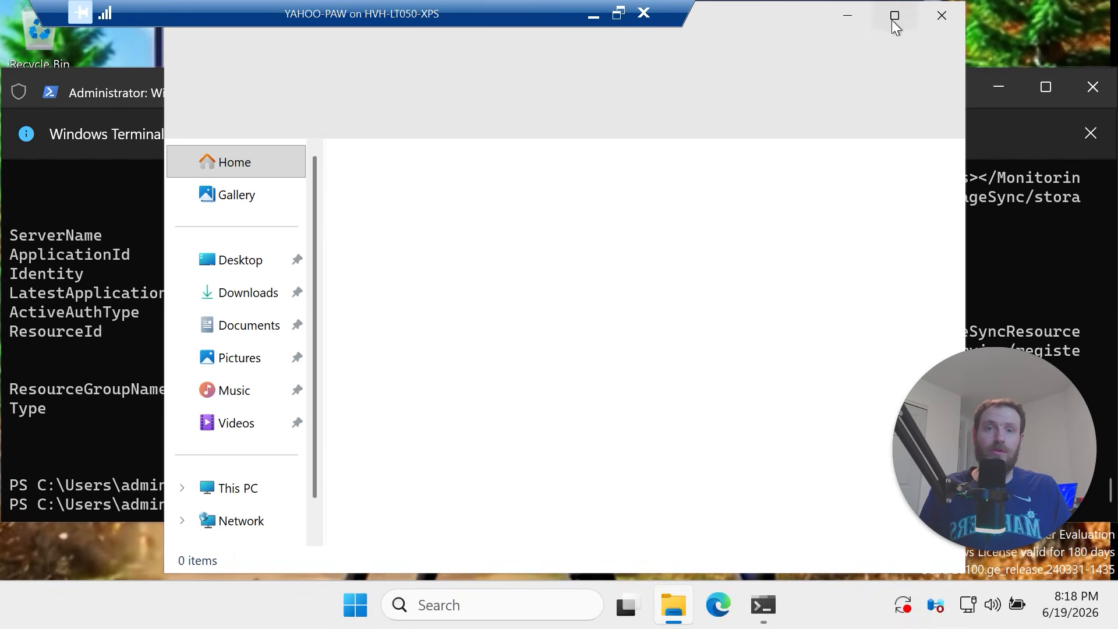
{"action": "left_click", "coordinate": [633, 68]}
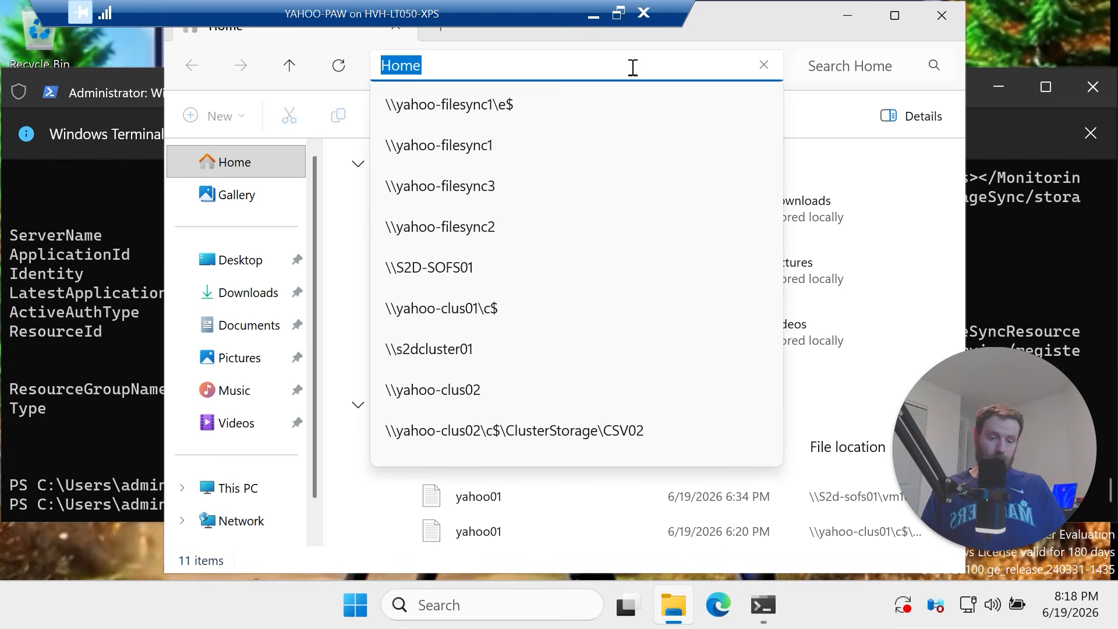
{"action": "type", "text": "\\\\"}
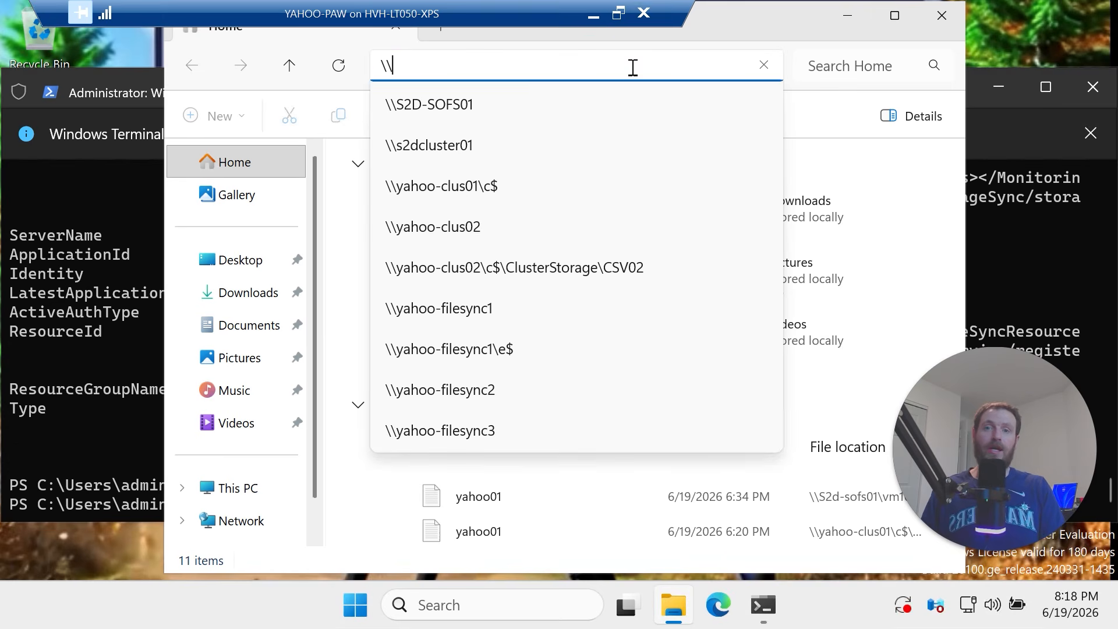
{"action": "type", "text": "yahoo-fi"}
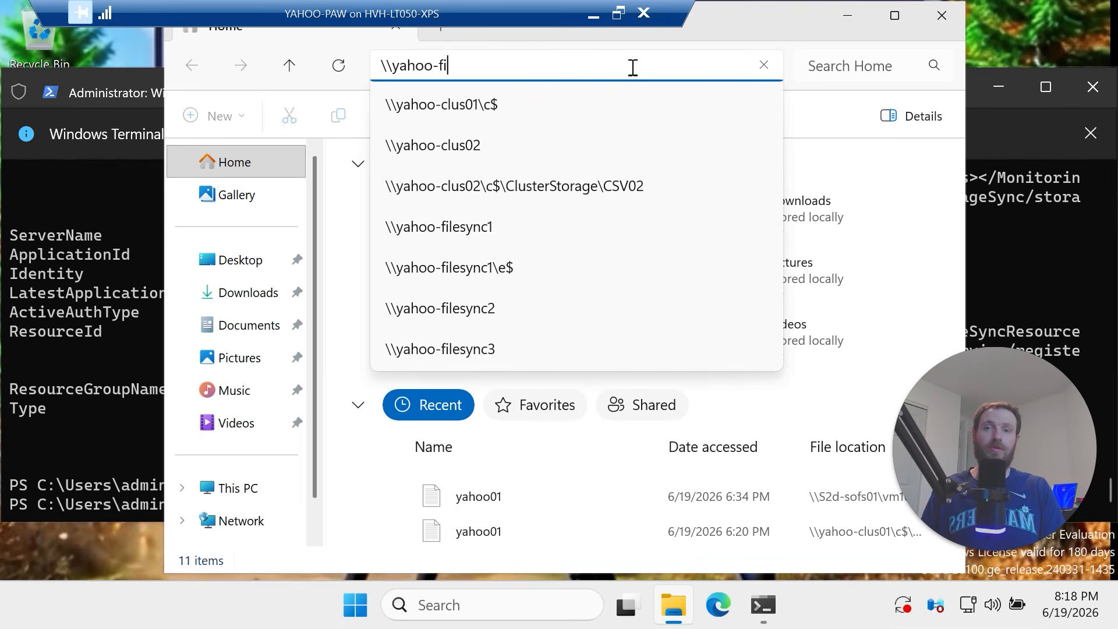
{"action": "type", "text": "lesync1"}
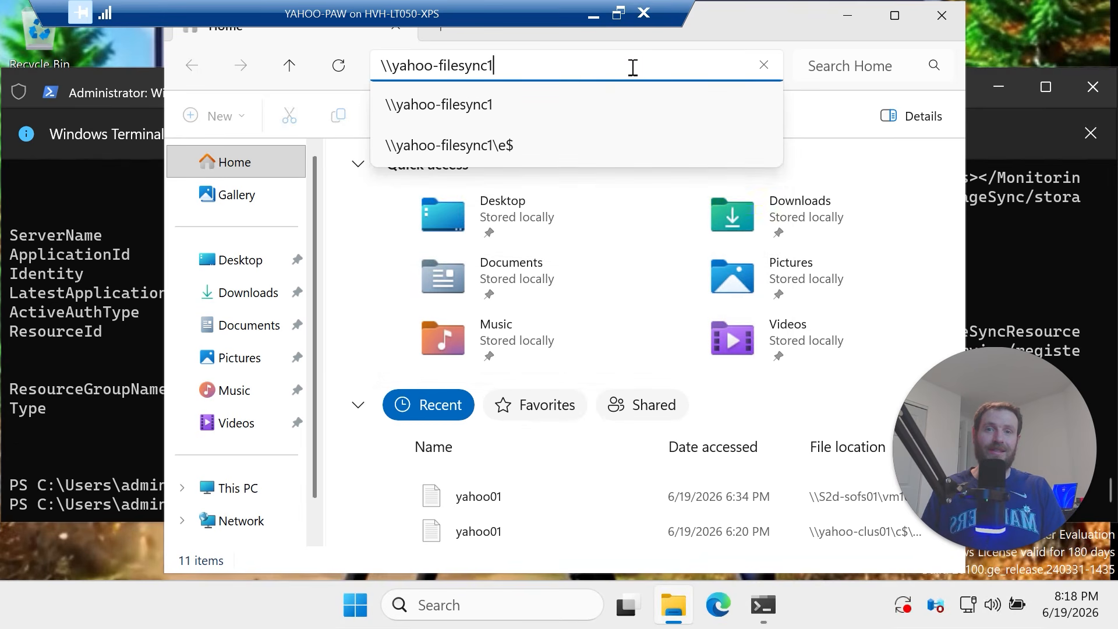
{"action": "key", "text": "Return"}
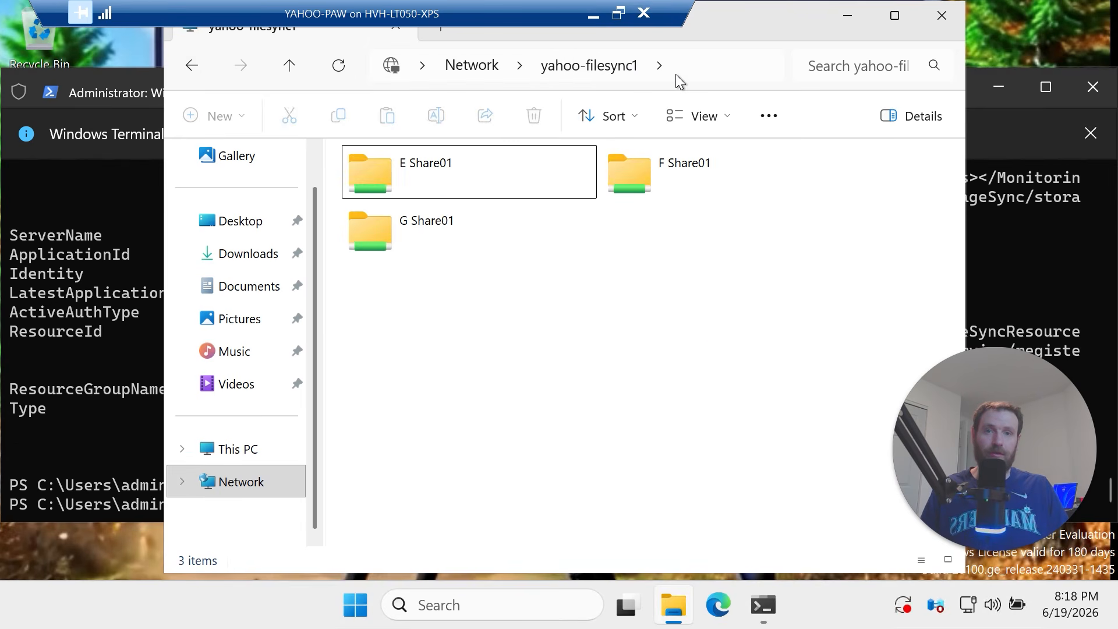
Open \\yahoo-filesync1\e$ and confirm the Share01 folder exists
{"action": "left_click", "coordinate": [684, 61]}
{"action": "left_click", "coordinate": [681, 65]}
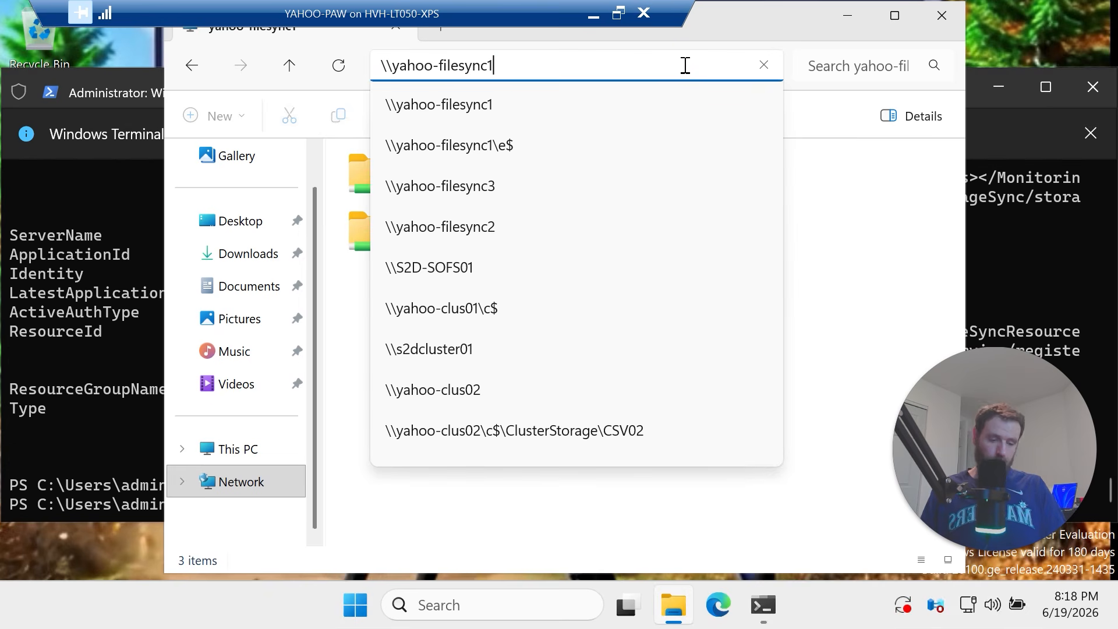
{"action": "type", "text": "\\e$"}
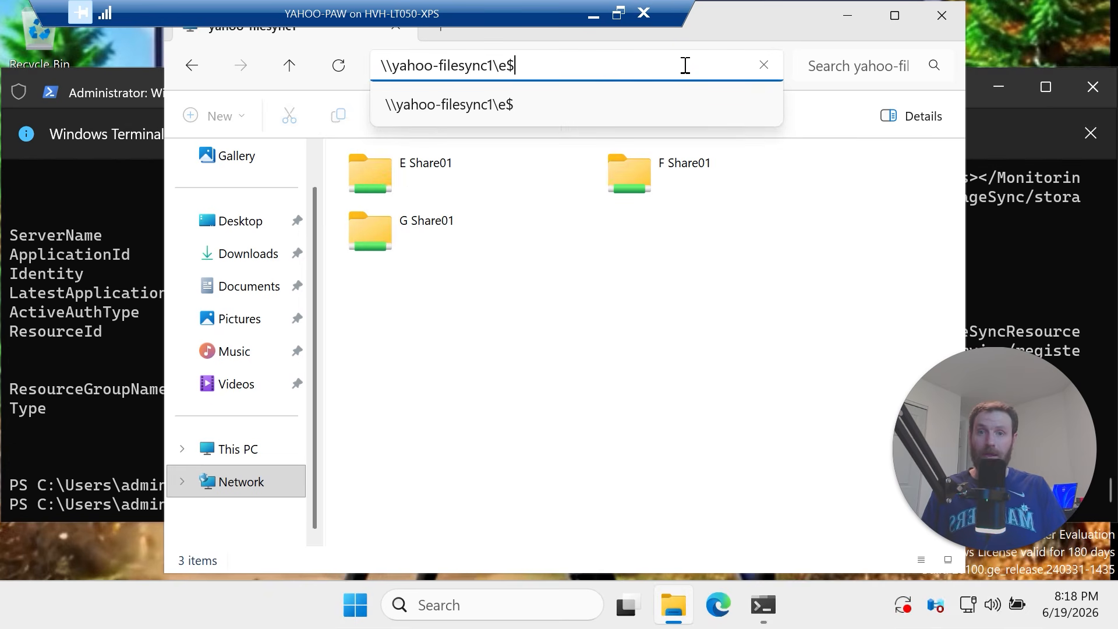
{"action": "key", "text": "Return"}
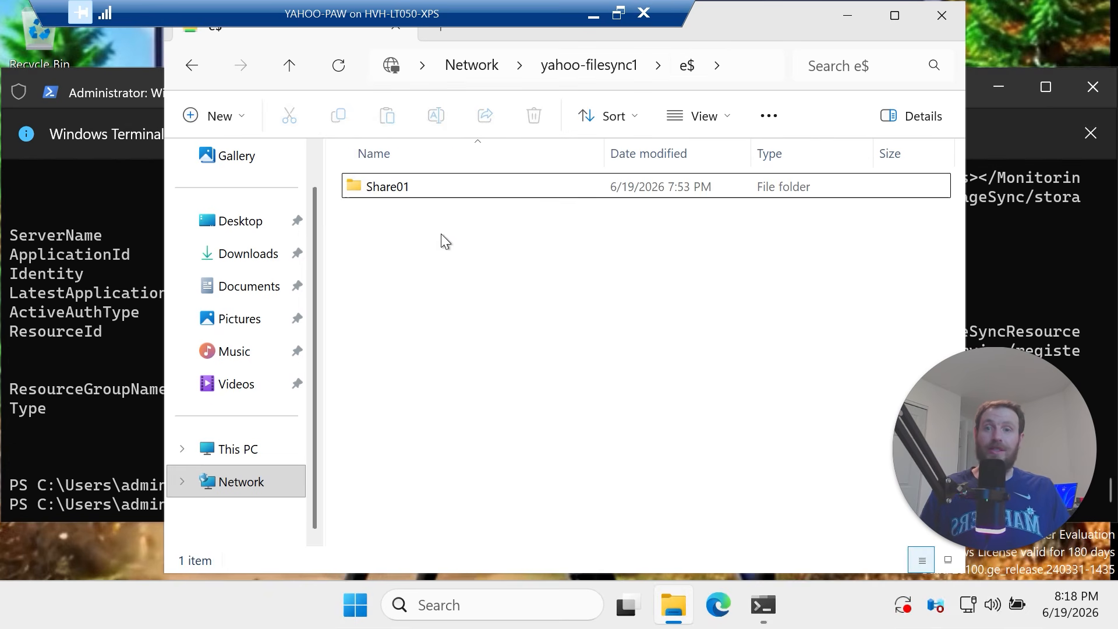
{"action": "left_click", "coordinate": [422, 194]}
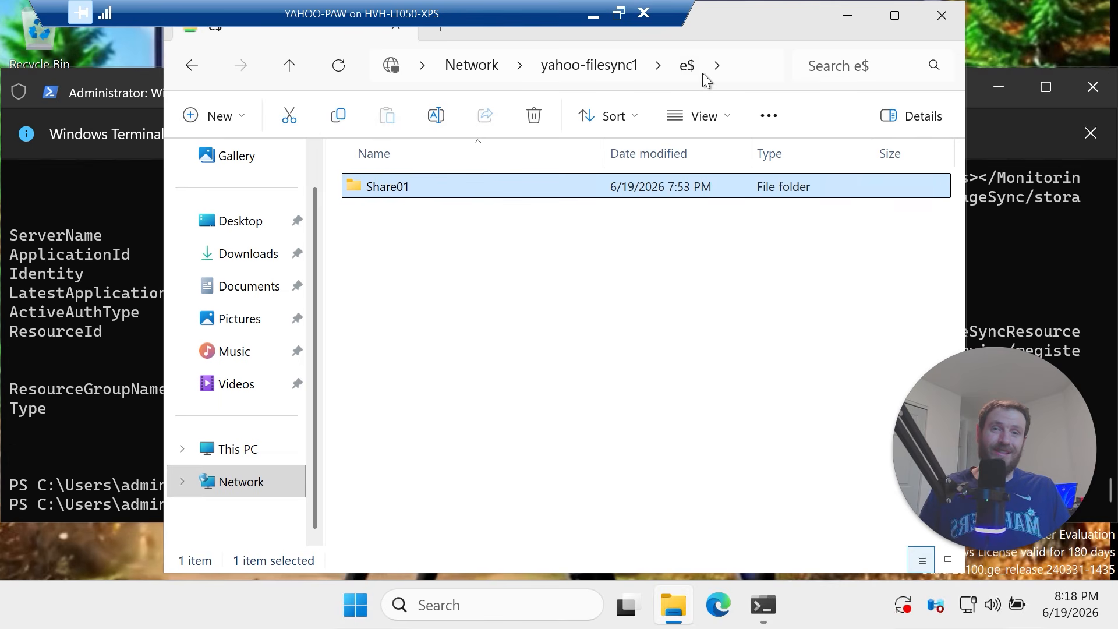
{"action": "left_click", "coordinate": [1008, 252]}
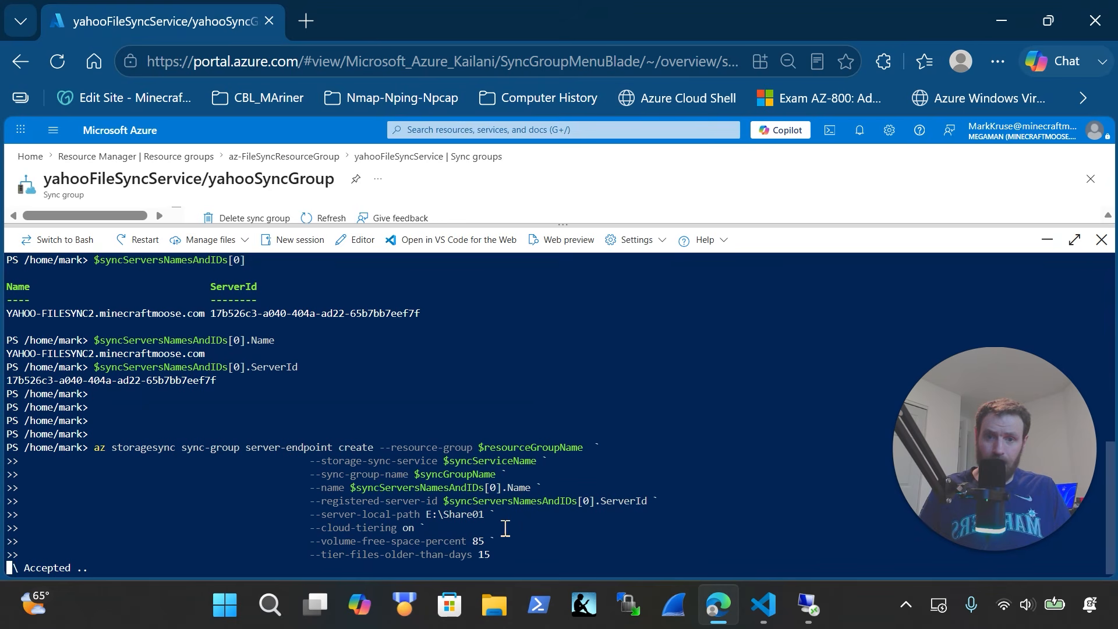
Highlight the --server-local-path E:\Share01 argument as the endpoint job reaches runServerJob
{"action": "left_click_drag", "start_coordinate": [500, 514], "coordinate": [421, 517]}
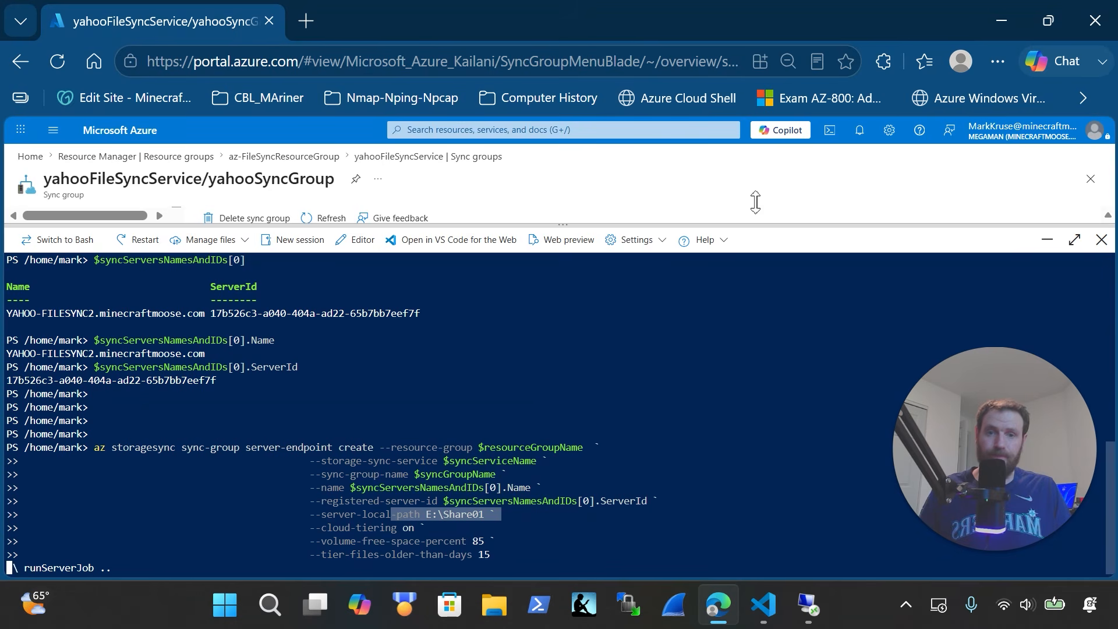
{"action": "key", "text": "alt+Tab"}
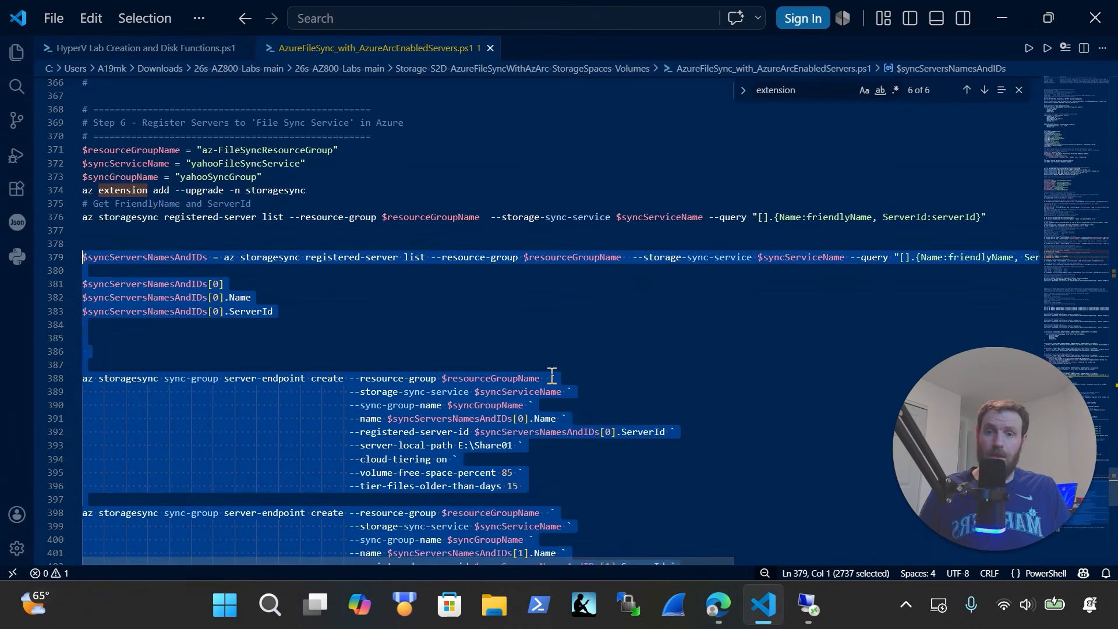
Review the script's server-endpoint create commands for E:\Share01, highlighting each --cloud-tiering on setting
{"action": "scroll", "coordinate": [549, 392], "scroll_direction": "down", "scroll_amount": 3}
{"action": "left_click", "coordinate": [589, 446]}
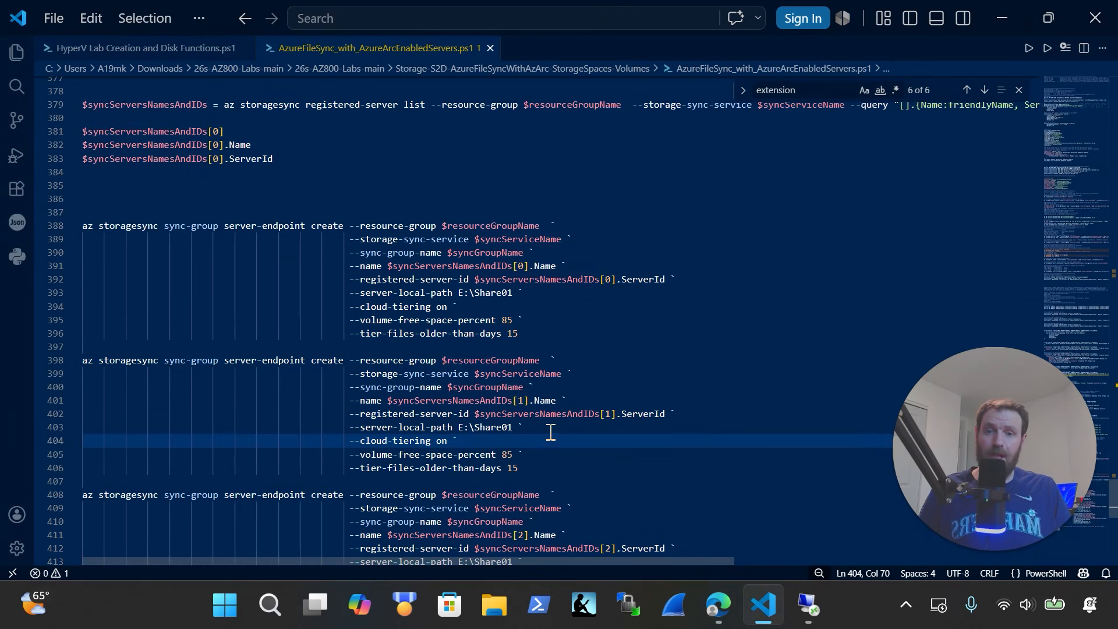
{"action": "scroll", "coordinate": [550, 408], "scroll_direction": "down", "scroll_amount": 1}
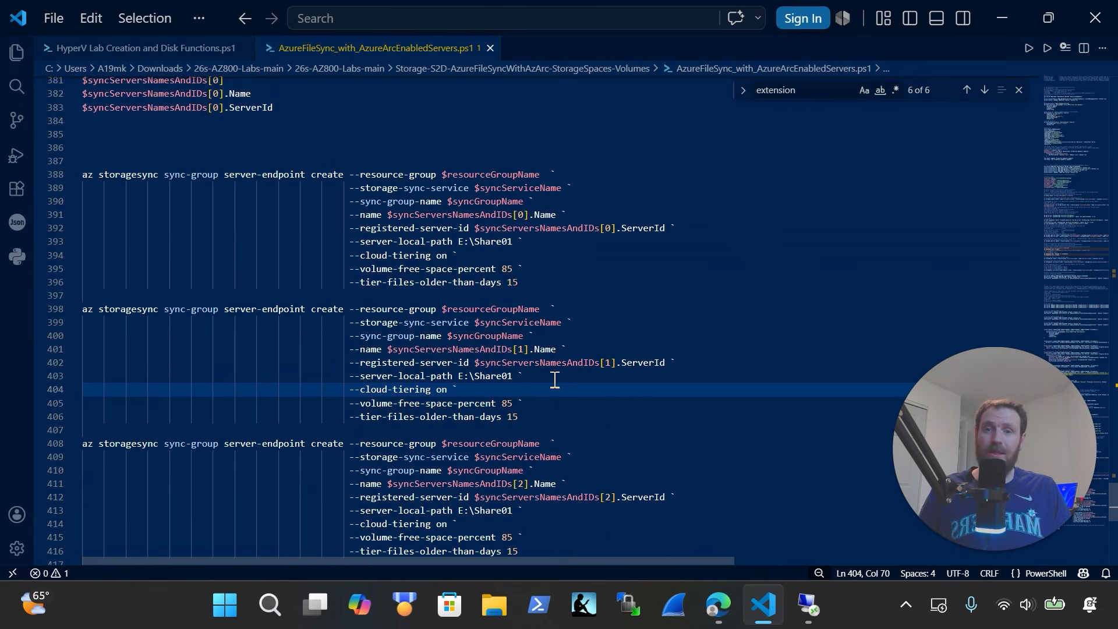
{"action": "scroll", "coordinate": [555, 380], "scroll_direction": "down", "scroll_amount": 1}
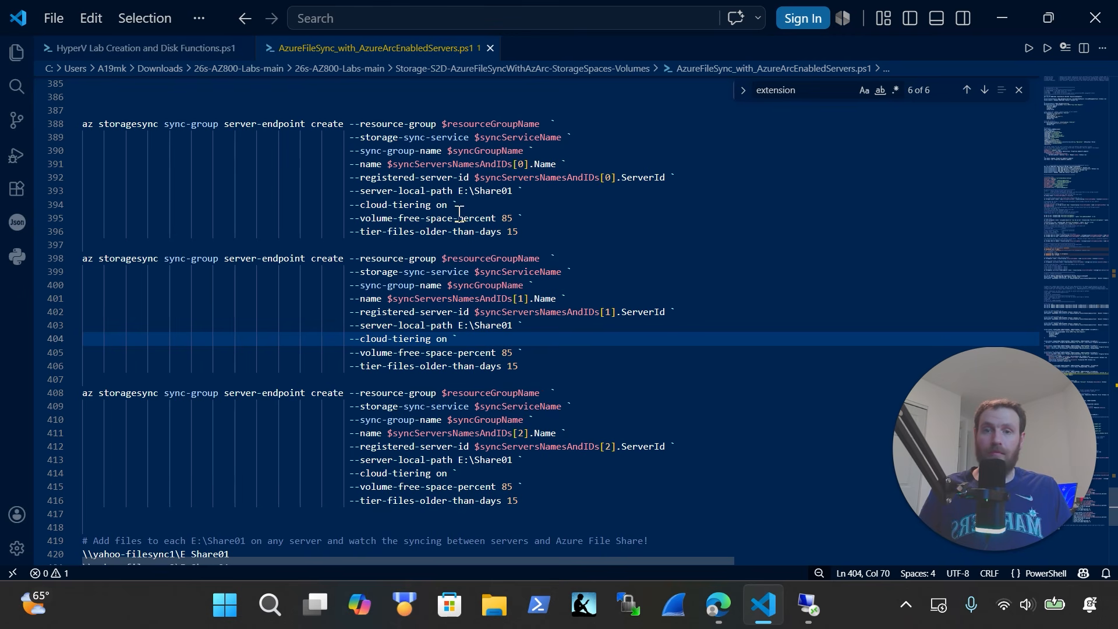
{"action": "left_click_drag", "start_coordinate": [458, 205], "coordinate": [416, 205]}
{"action": "left_click_drag", "start_coordinate": [457, 338], "coordinate": [441, 338]}
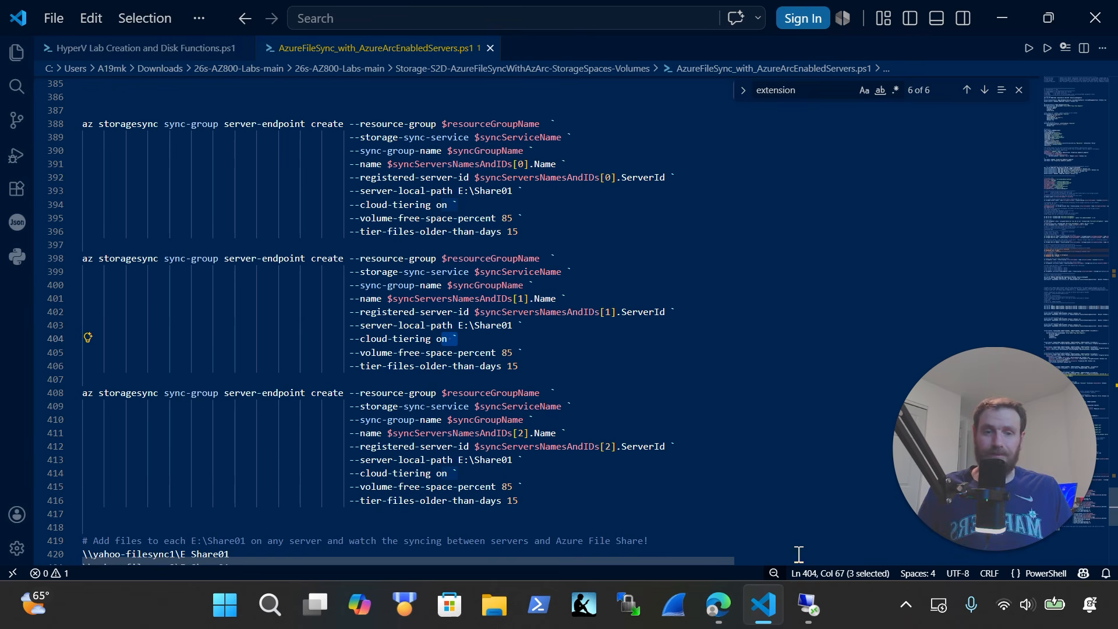
{"action": "left_click", "coordinate": [812, 621]}
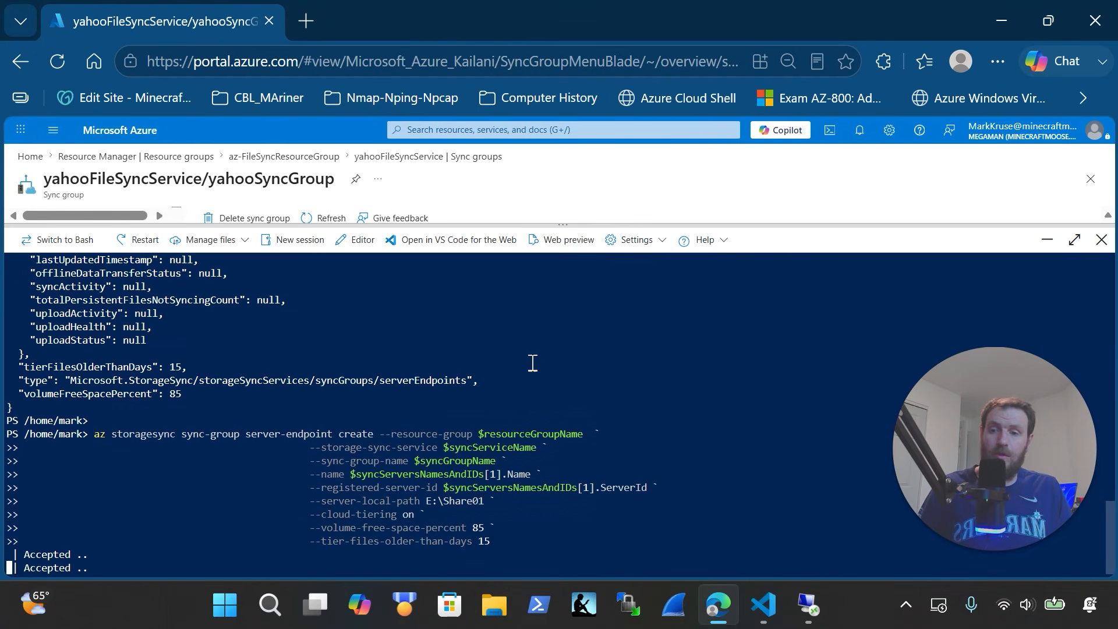
Refresh the sync group's endpoint lists while resizing the Cloud Shell pane
{"action": "left_click_drag", "start_coordinate": [571, 226], "coordinate": [589, 474]}
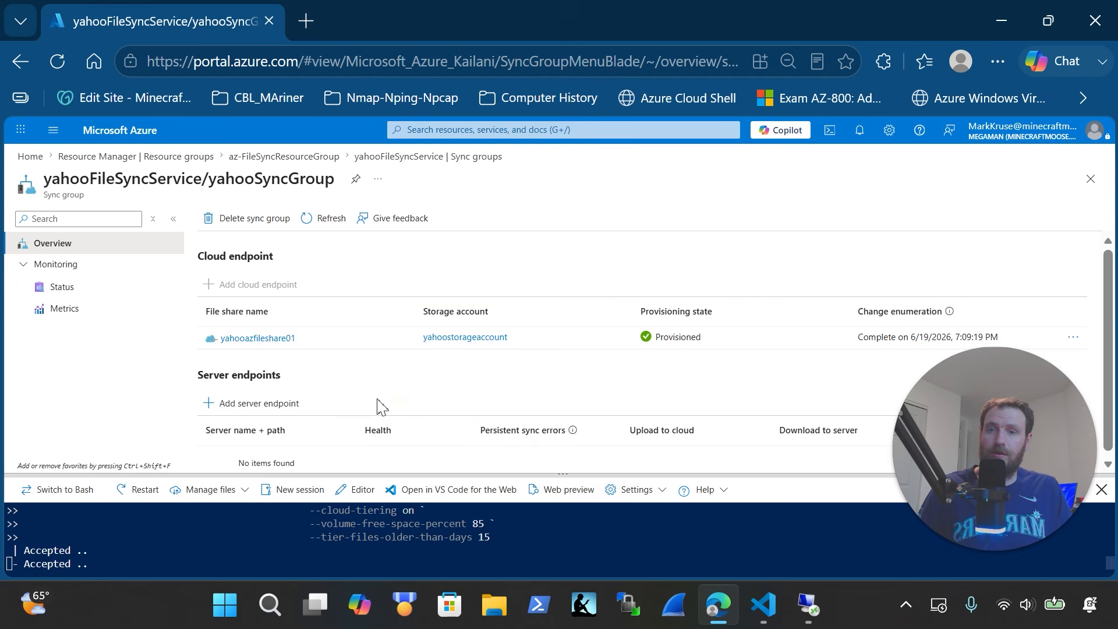
{"action": "left_click", "coordinate": [318, 219]}
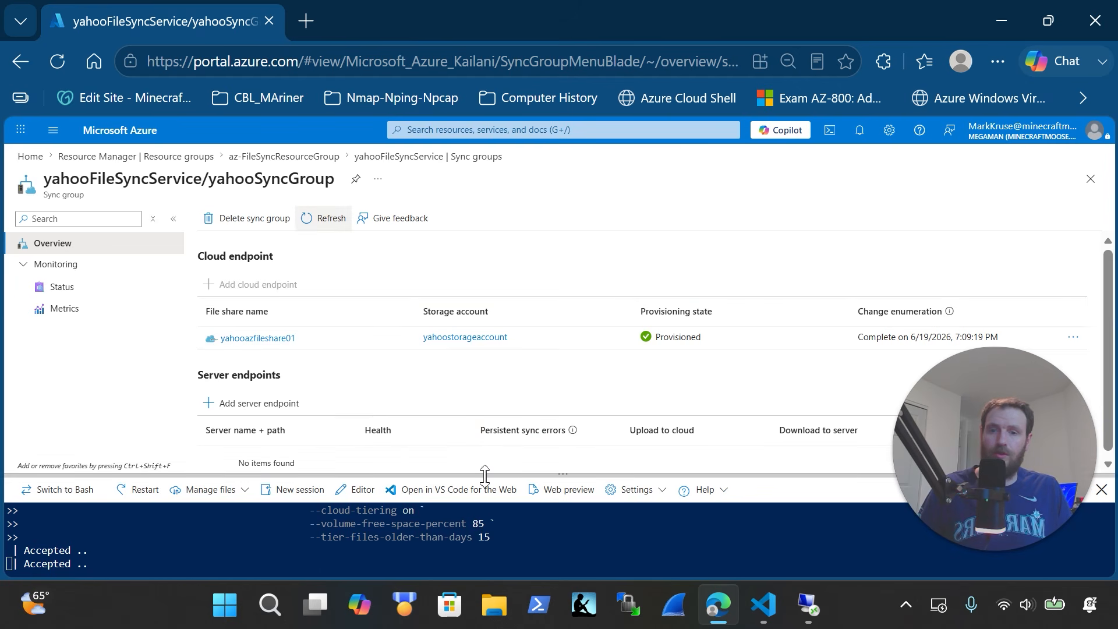
{"action": "left_click_drag", "start_coordinate": [488, 474], "coordinate": [482, 305]}
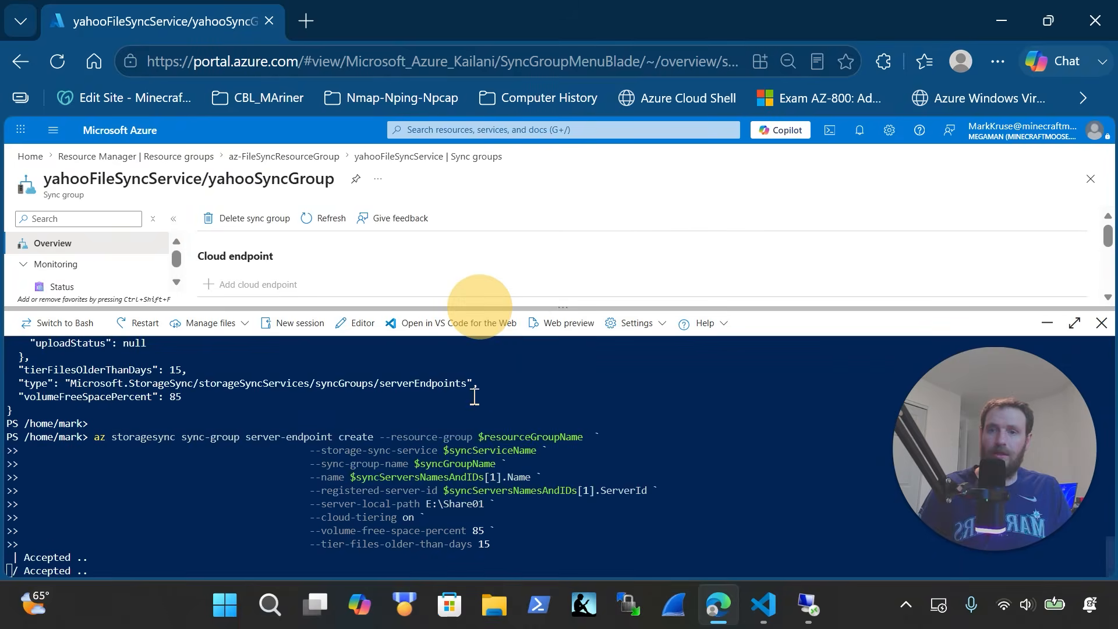
{"action": "left_click", "coordinate": [596, 512]}
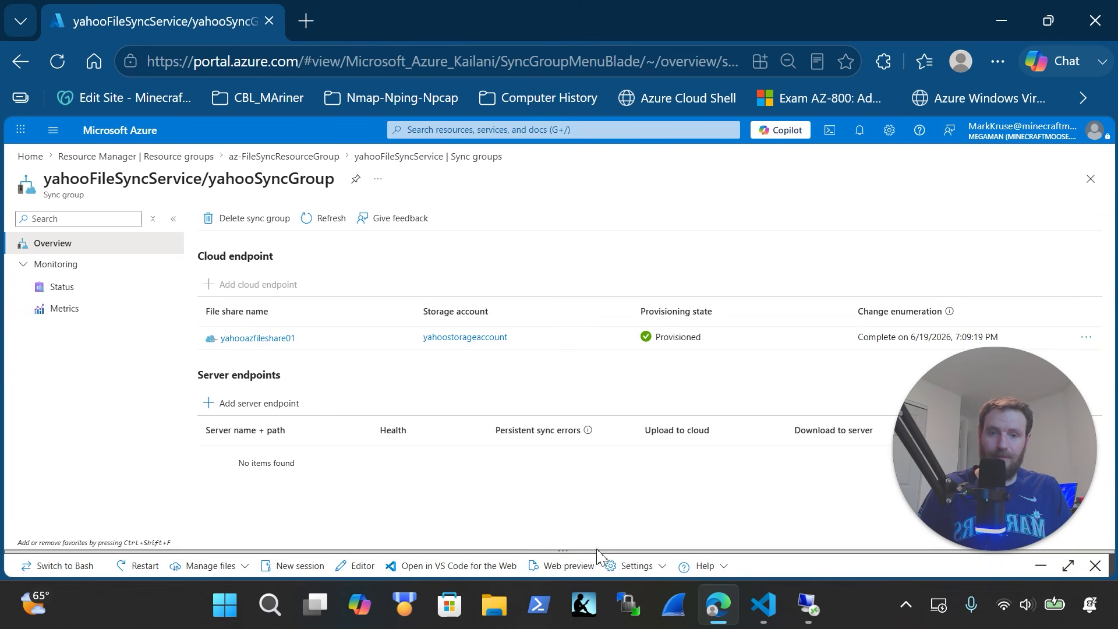
{"action": "left_click_drag", "start_coordinate": [595, 551], "coordinate": [599, 312]}
{"action": "left_click", "coordinate": [575, 440]}
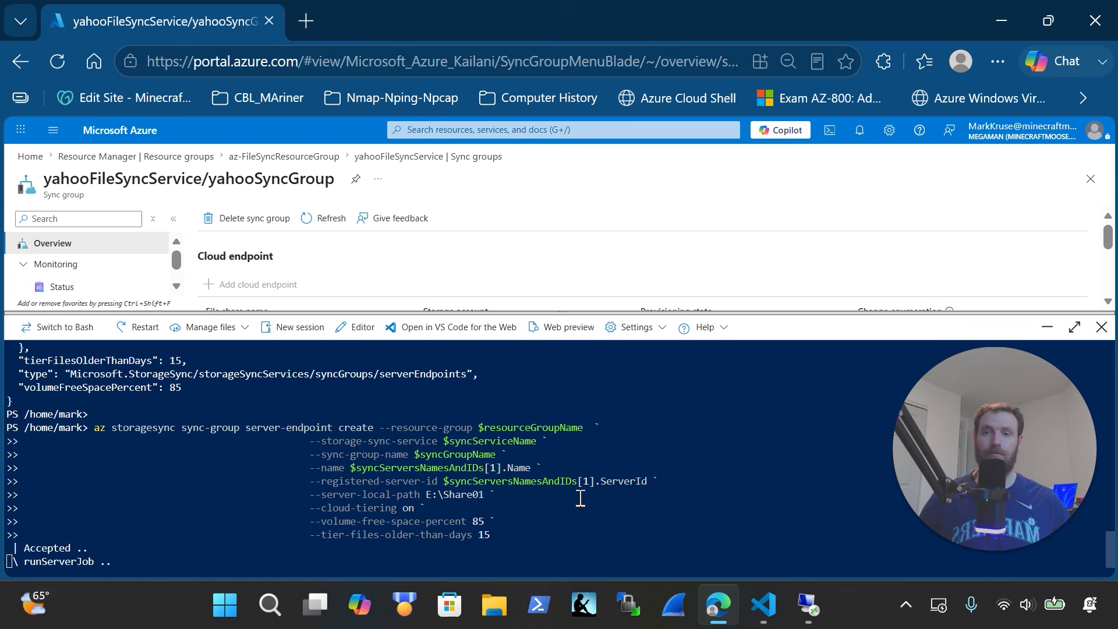
Paste the third server's endpoint command, then refresh to show FILESYNC2 and FILESYNC1 Pending
{"action": "key", "text": "ctrl+v"}
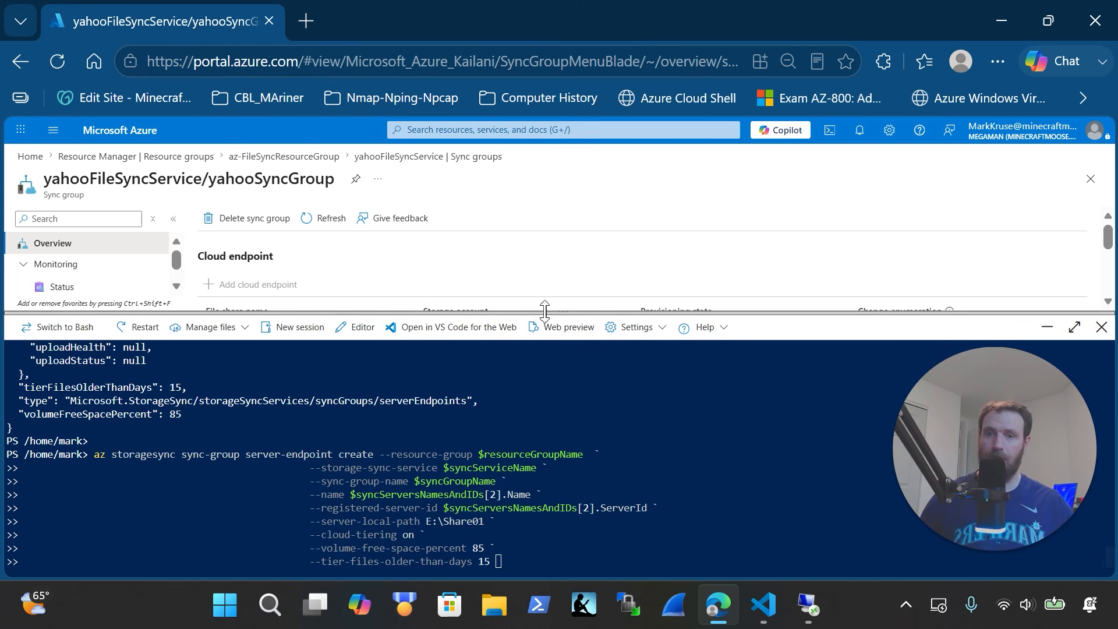
{"action": "left_click_drag", "start_coordinate": [544, 313], "coordinate": [545, 376]}
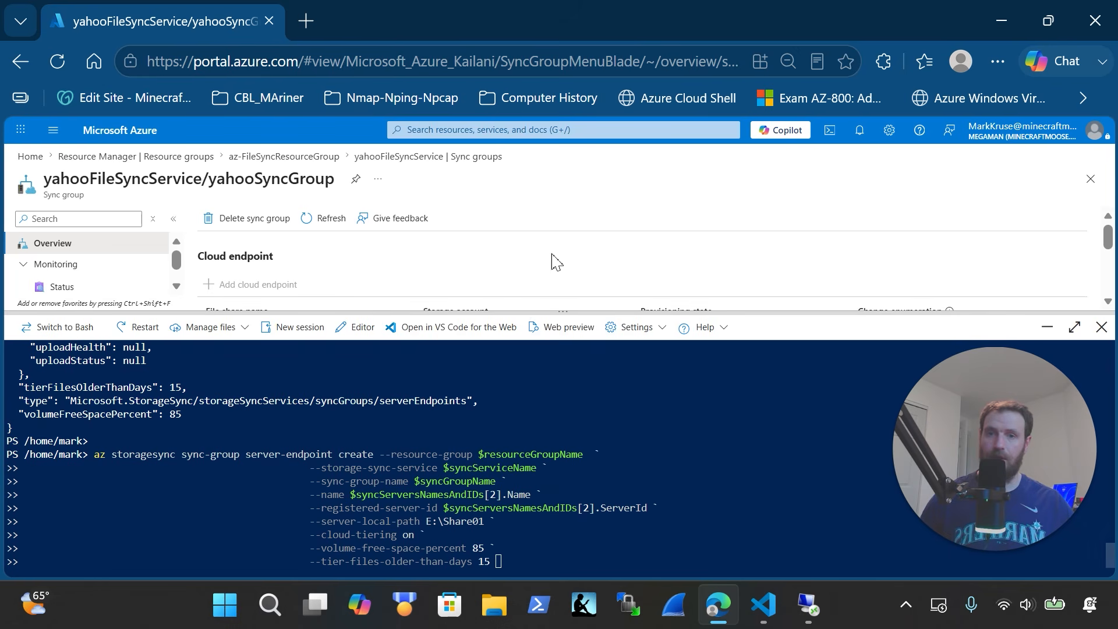
{"action": "left_click", "coordinate": [1047, 326]}
{"action": "left_click", "coordinate": [335, 229]}
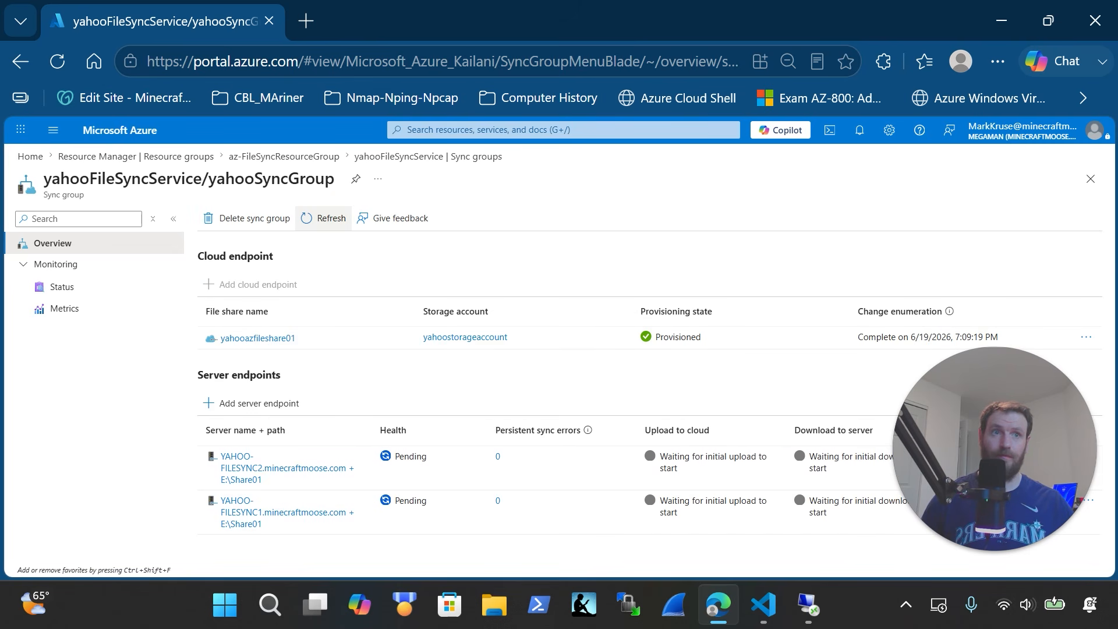
Run the third server's endpoint command and refresh until YAHOO-FILESYNC3 at E:\Share01 appears Pending
{"action": "left_click", "coordinate": [719, 605]}
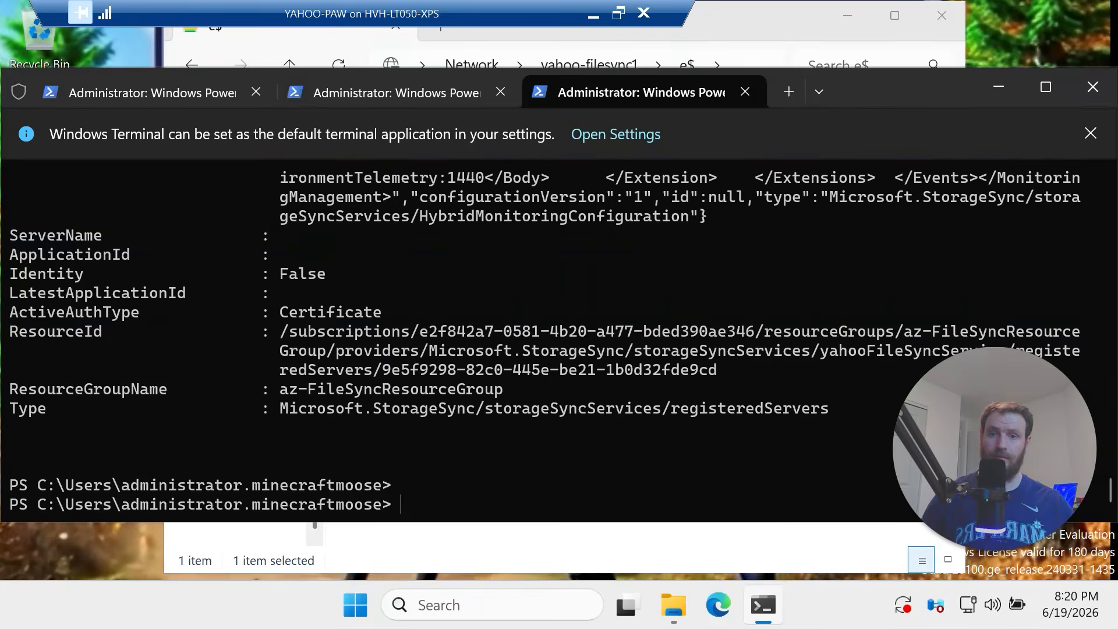
{"action": "left_click", "coordinate": [719, 605]}
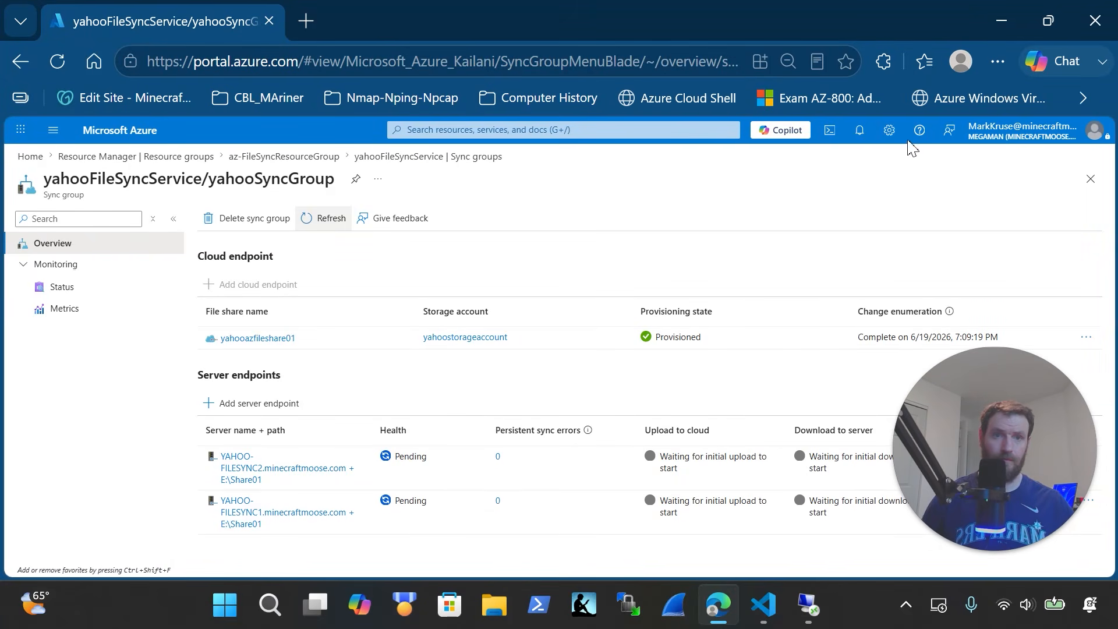
{"action": "left_click", "coordinate": [830, 130]}
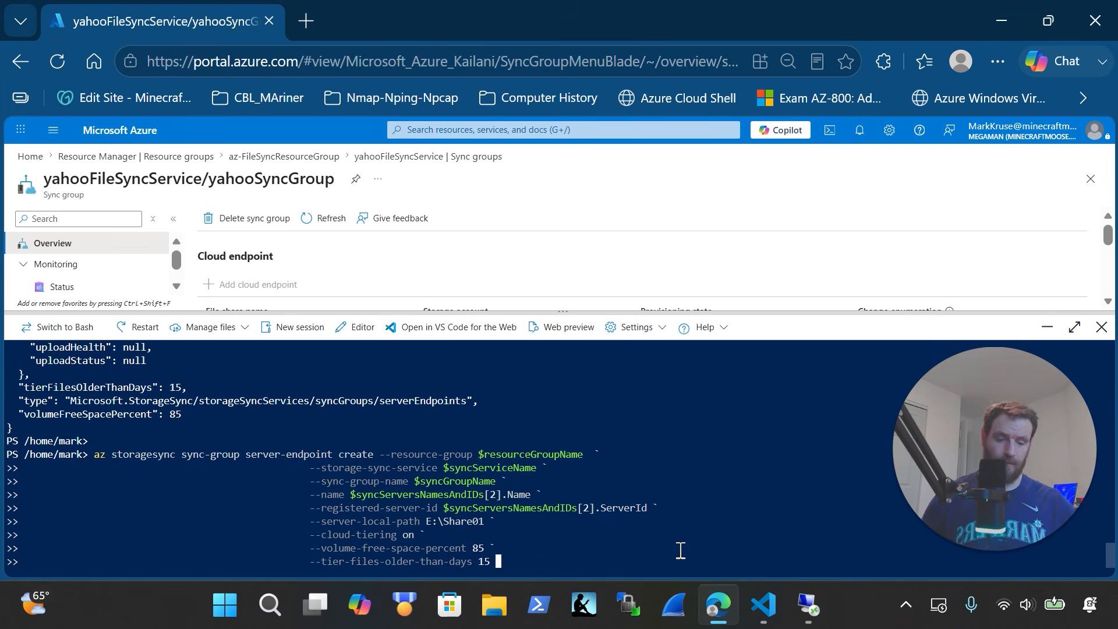
{"action": "key", "text": "Return"}
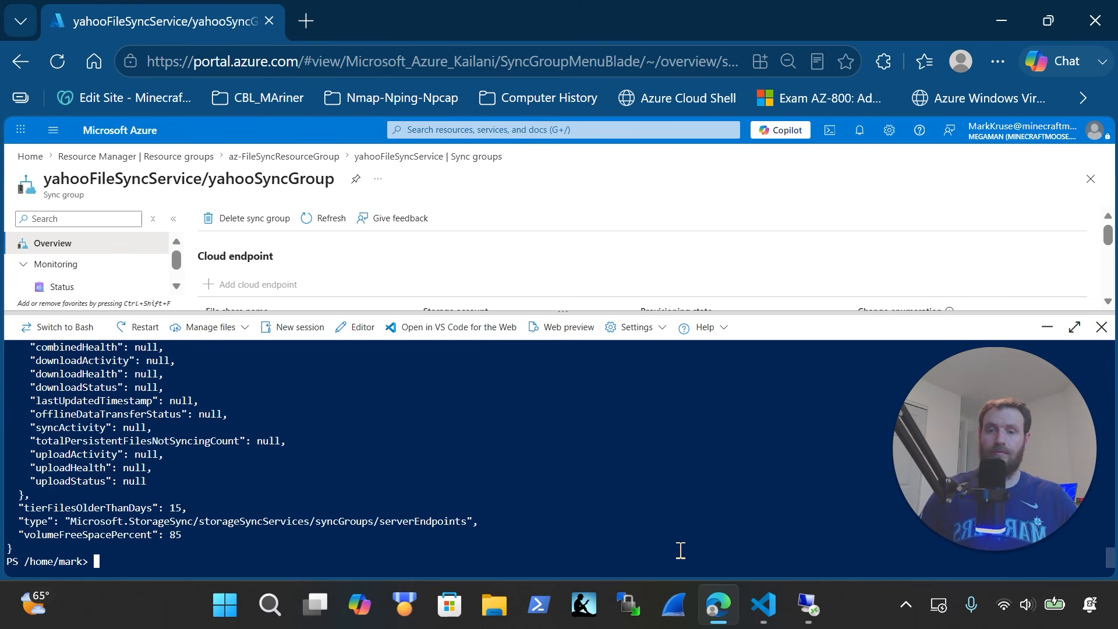
{"action": "left_click", "coordinate": [1101, 326]}
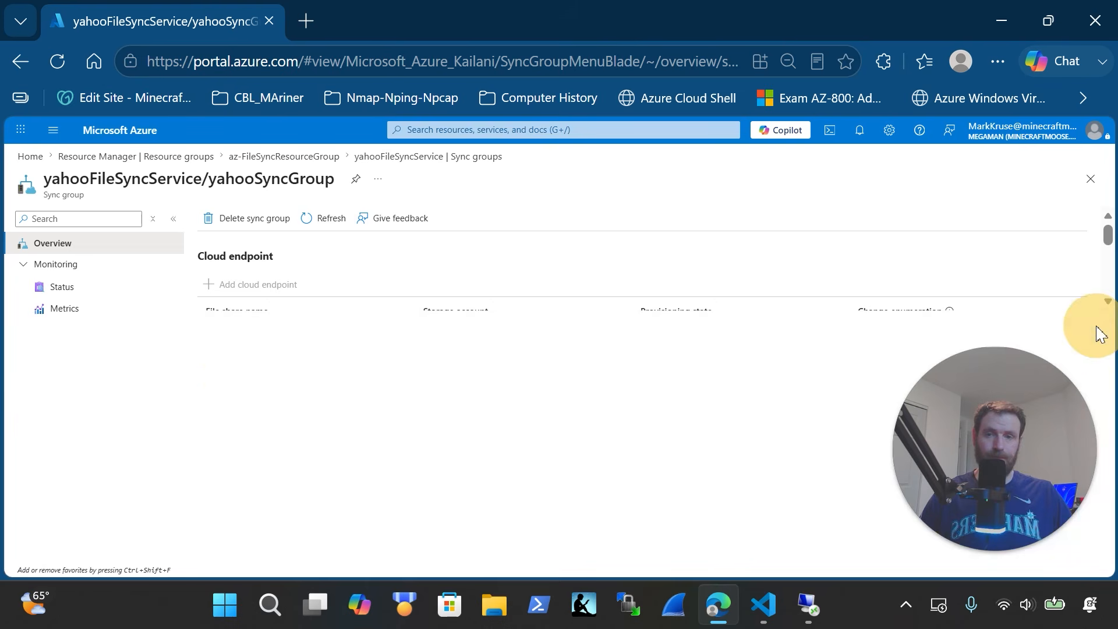
{"action": "left_click", "coordinate": [312, 219]}
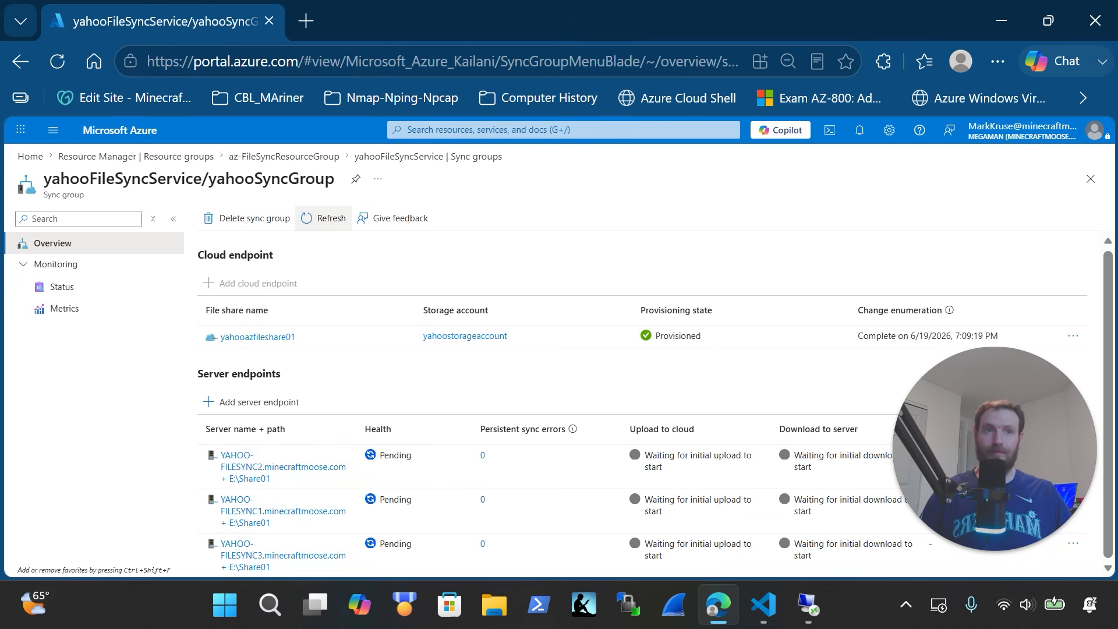
{"action": "left_click", "coordinate": [1002, 20]}
Highlight the three servers' Share01 UNC paths at the script's end, then close VS Code
{"action": "scroll", "coordinate": [603, 314], "scroll_direction": "down", "scroll_amount": 5}
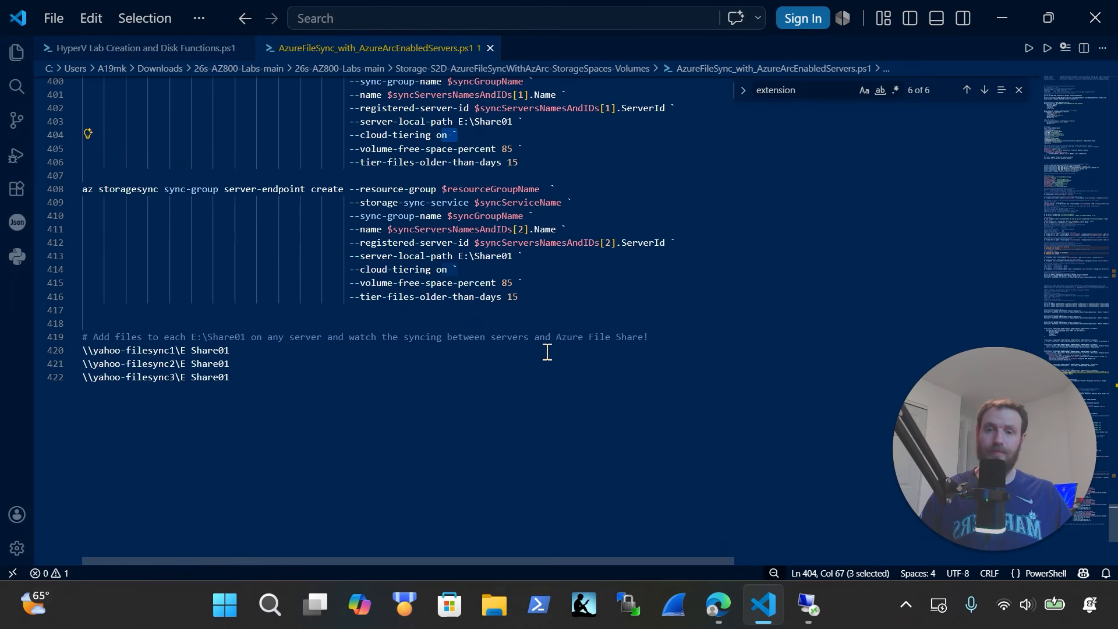
{"action": "scroll", "coordinate": [547, 352], "scroll_direction": "down", "scroll_amount": 2}
{"action": "left_click_drag", "start_coordinate": [266, 332], "coordinate": [57, 288]}
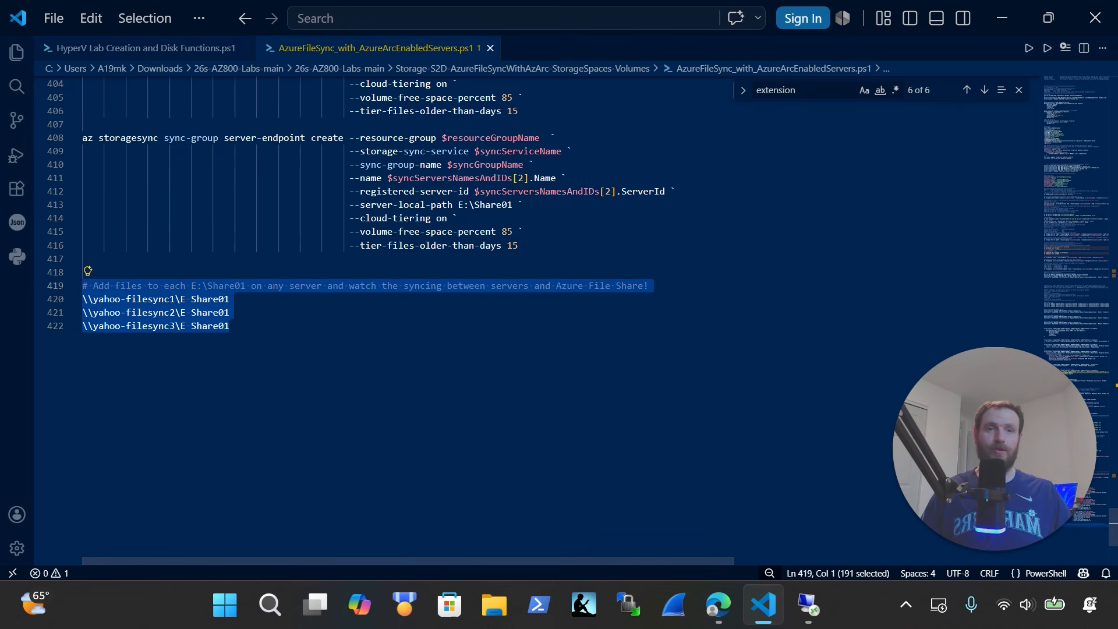
{"action": "left_click", "coordinate": [1095, 19]}
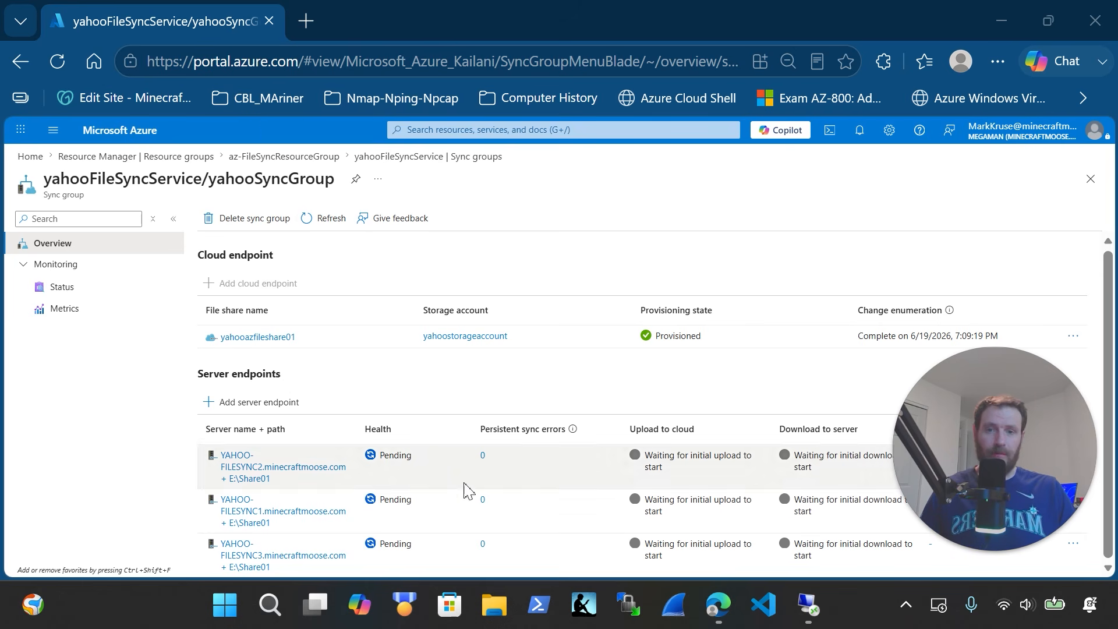
Refresh the yahooSyncGroup overview so YAHOO-FILESYNC1 reports Healthy
{"action": "left_click", "coordinate": [326, 224]}
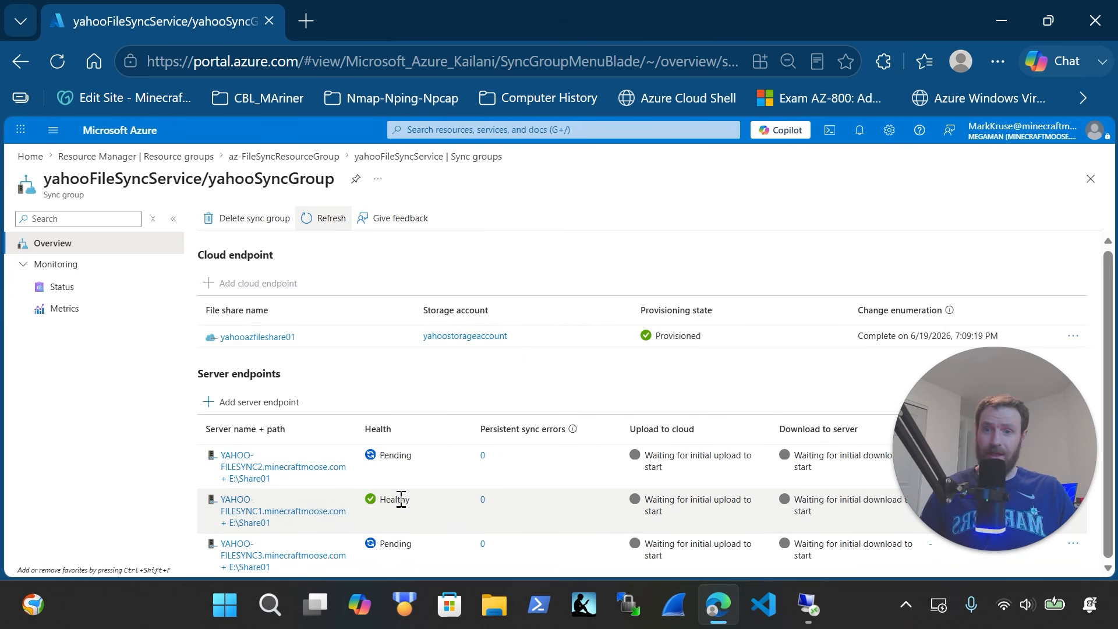
{"action": "mouse_move", "coordinate": [953, 483]}
{"action": "left_click", "coordinate": [1007, 503]}
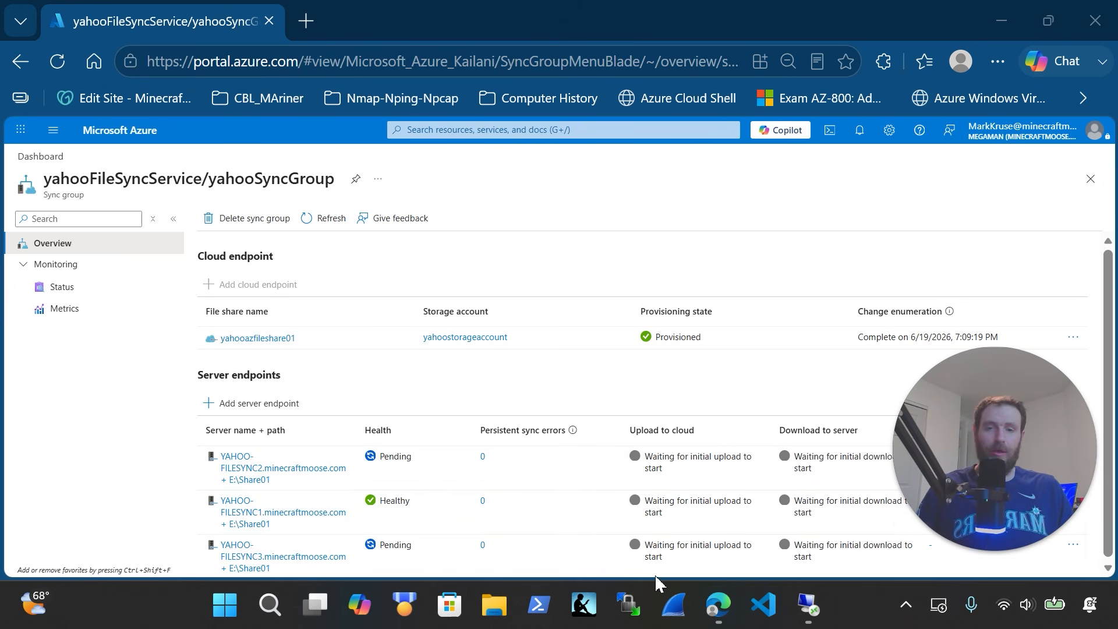
Minimize the YAHOO-PAW VM session and return to the host's Hyper-V Manager
{"action": "left_click", "coordinate": [807, 605]}
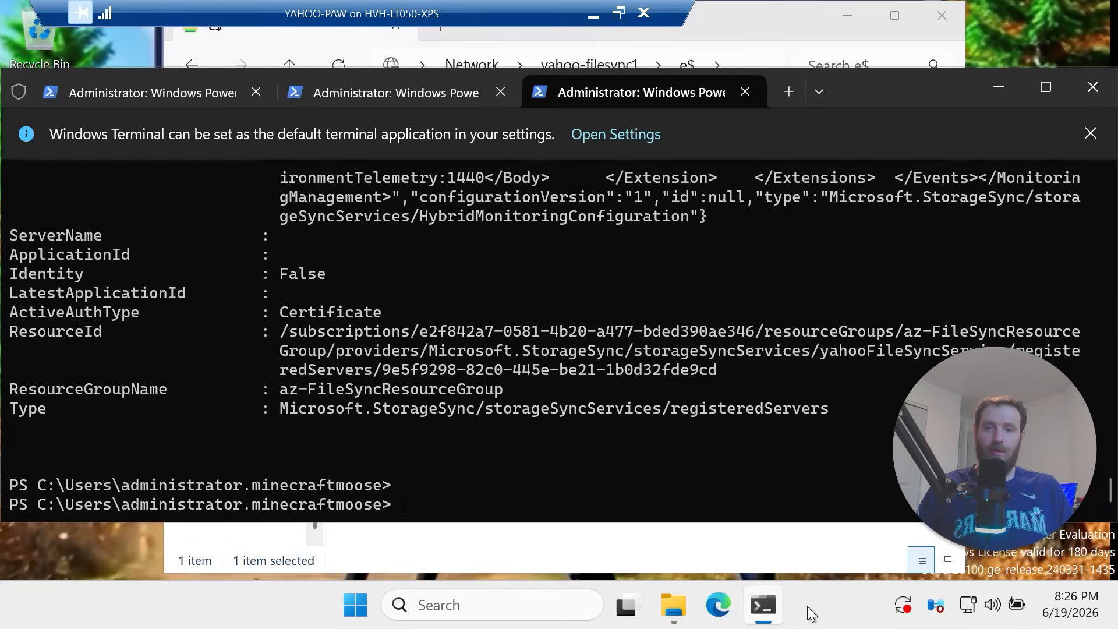
{"action": "left_click", "coordinate": [593, 15]}
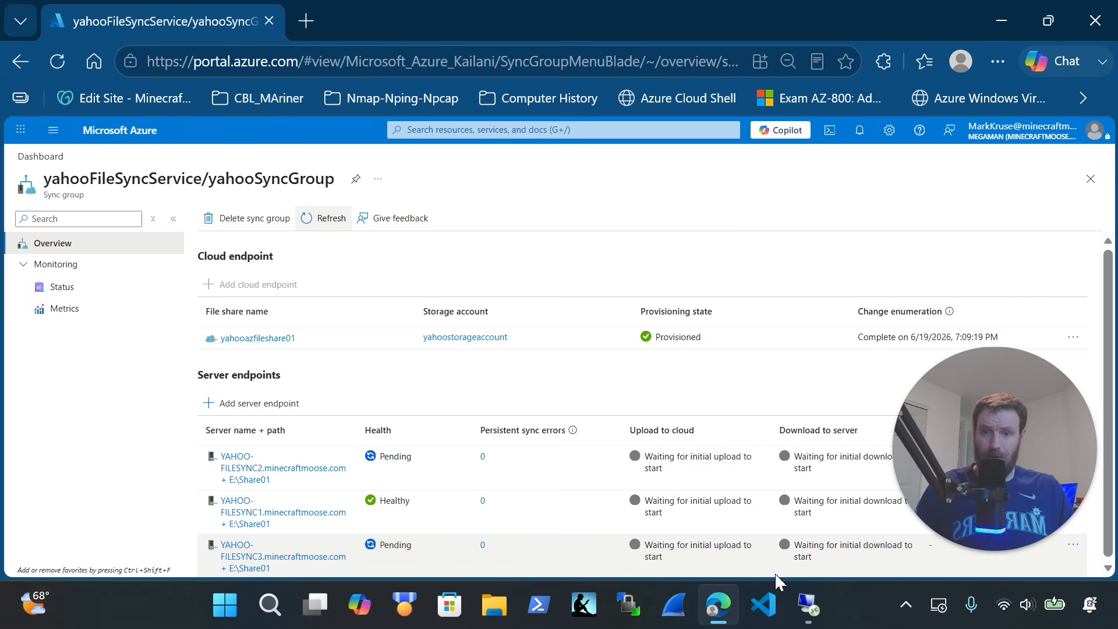
{"action": "left_click", "coordinate": [809, 606]}
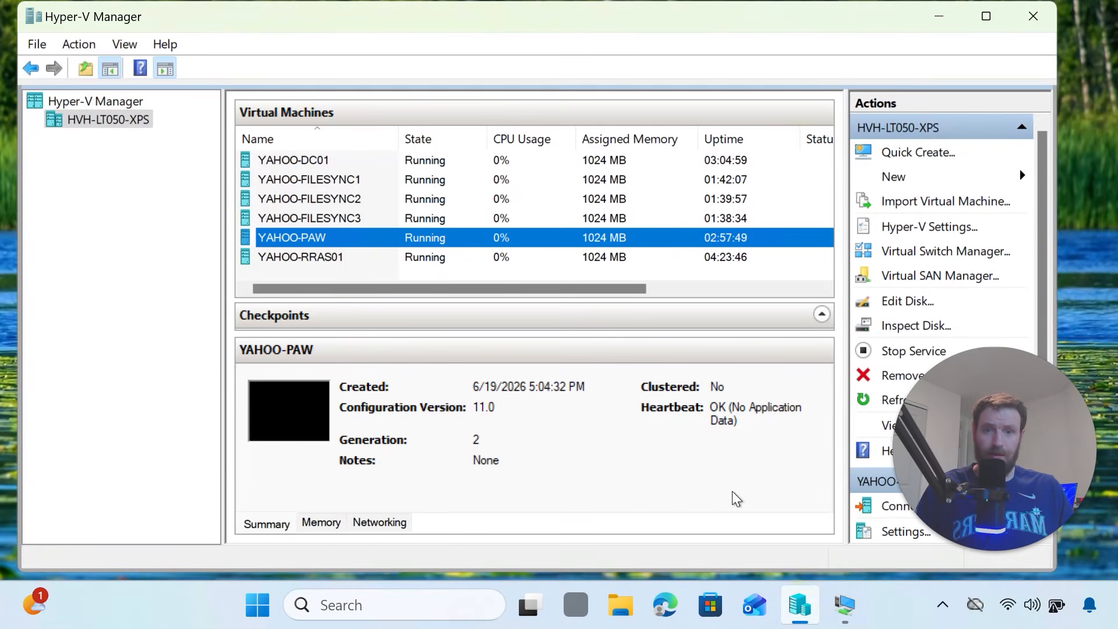
Create a new text document named yahoo in Share01 on yahoo-filesync1
{"action": "left_click", "coordinate": [845, 606]}
{"action": "left_click", "coordinate": [984, 86]}
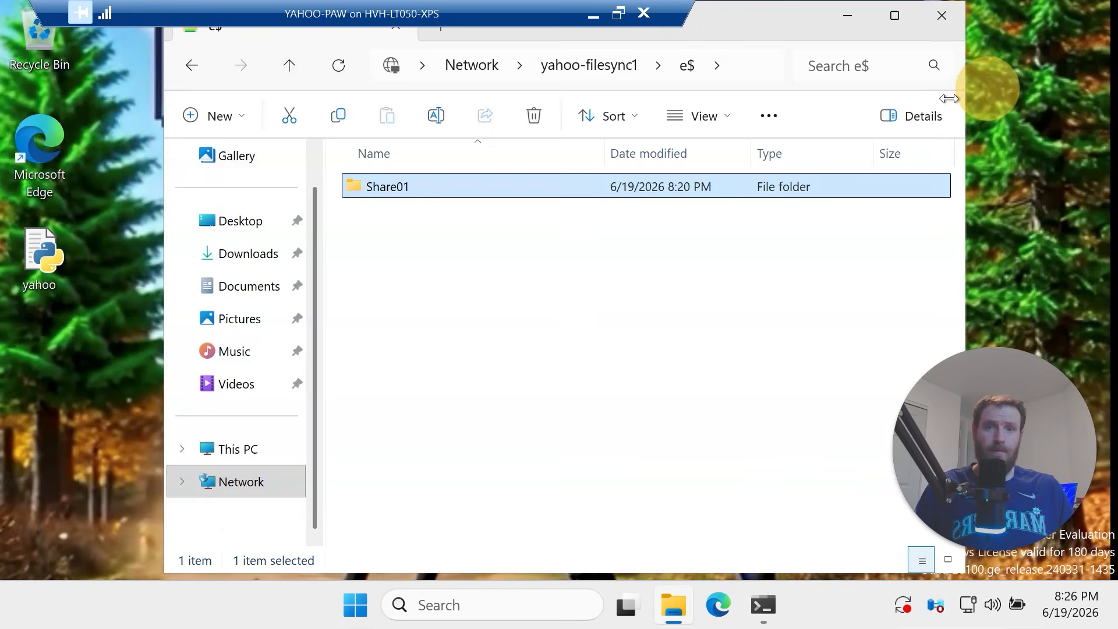
{"action": "double_click", "coordinate": [446, 192]}
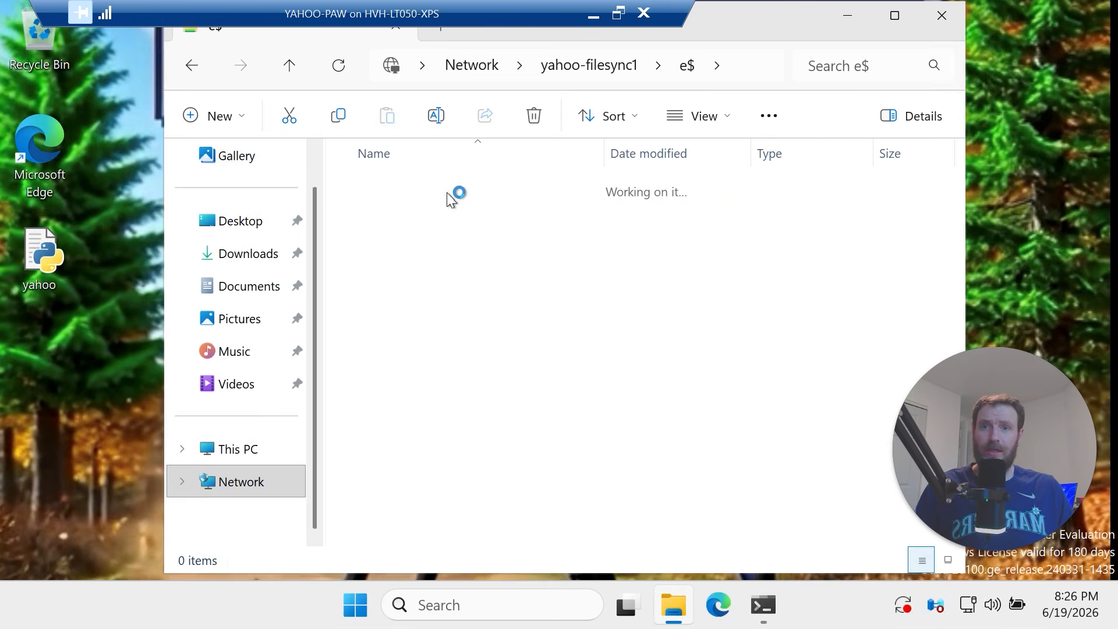
{"action": "right_click", "coordinate": [470, 242]}
{"action": "mouse_move", "coordinate": [567, 397]}
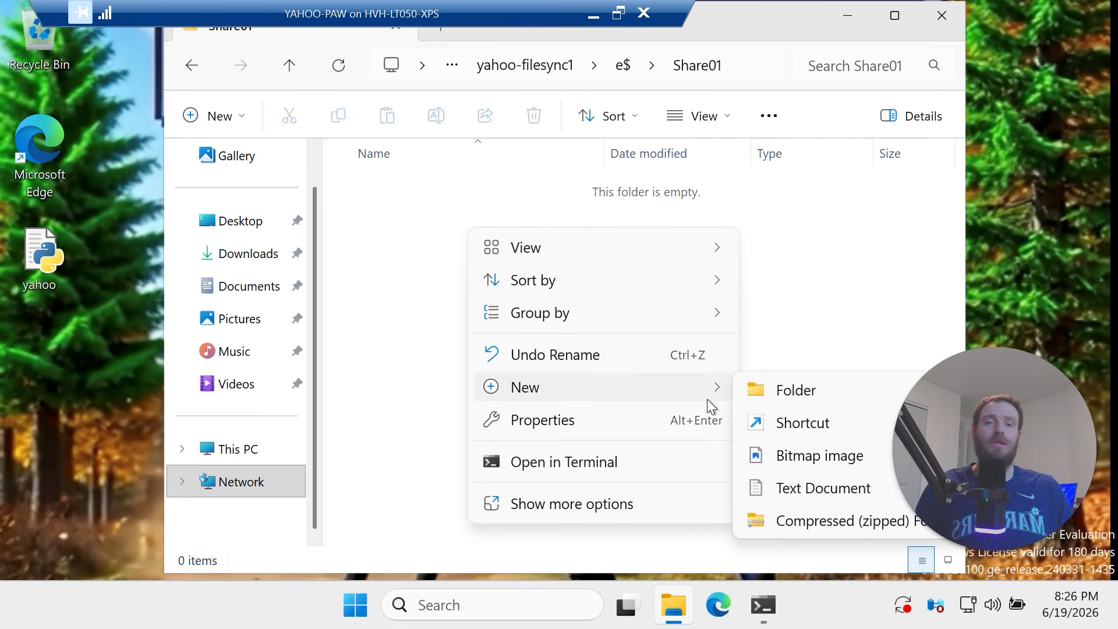
{"action": "left_click", "coordinate": [796, 481]}
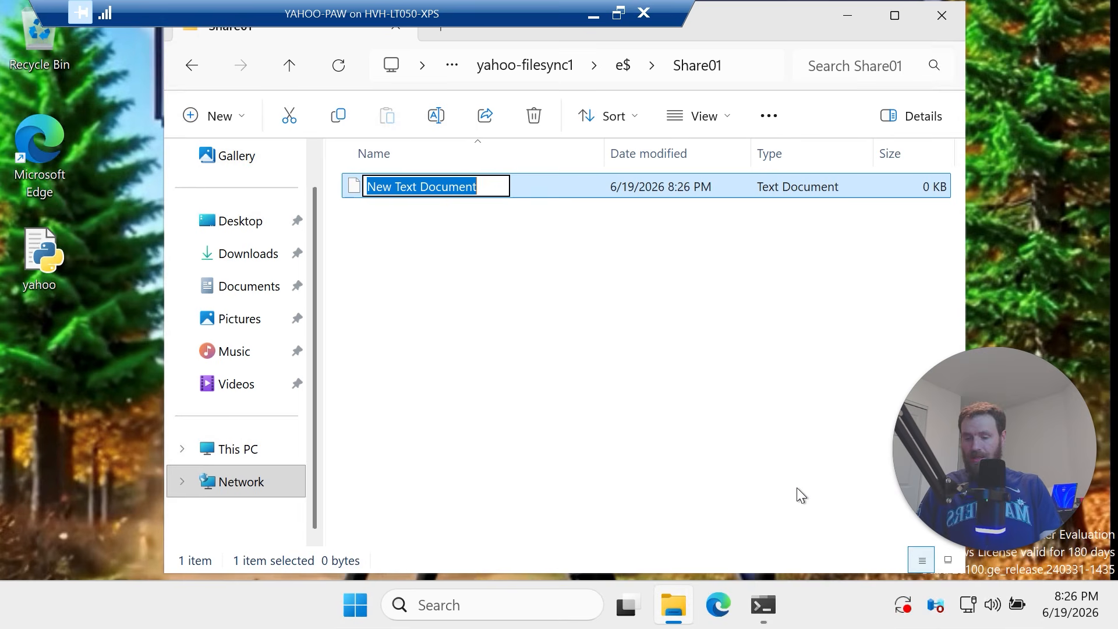
{"action": "type", "text": "yahoo"}
{"action": "key", "text": "Return"}
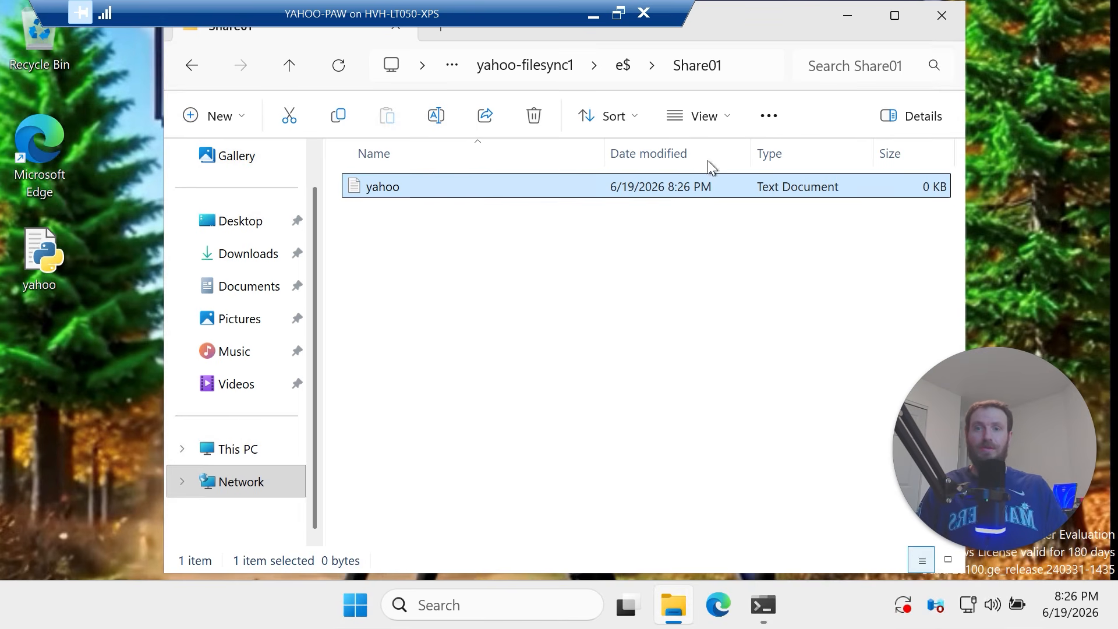
Write <@:D into yahoo.txt and save it
{"action": "double_click", "coordinate": [463, 192]}
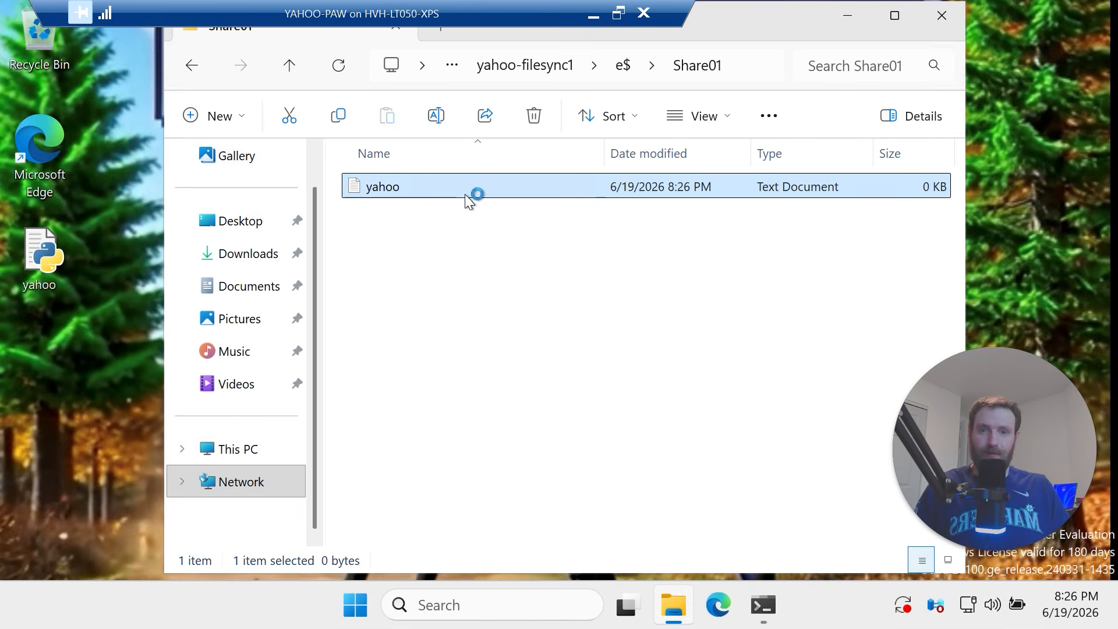
{"action": "type", "text": "<"}
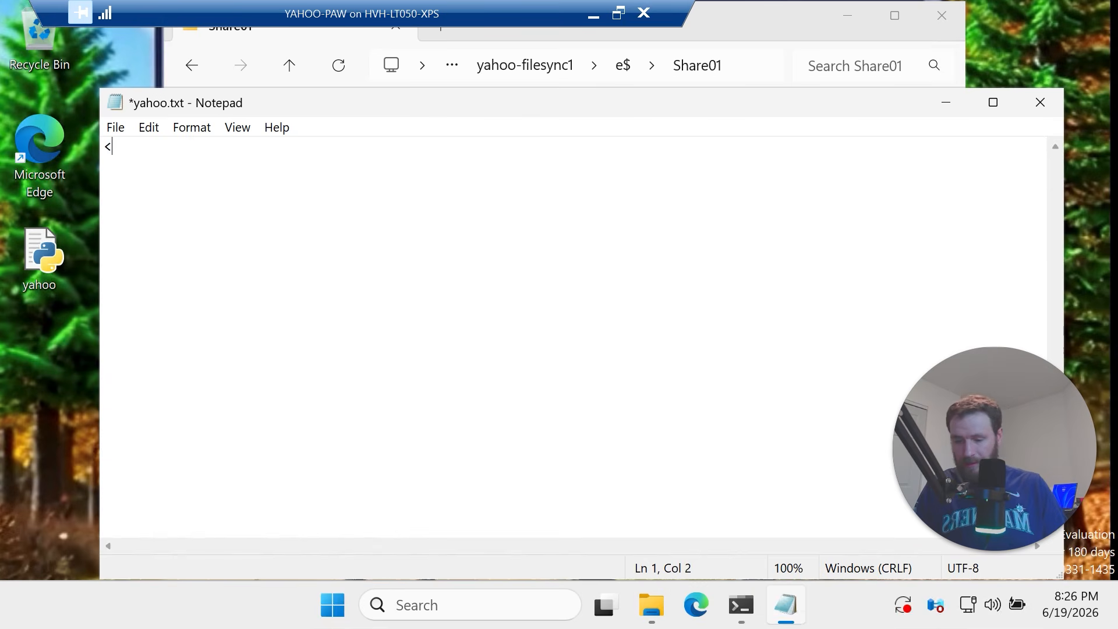
{"action": "type", "text": "@:D"}
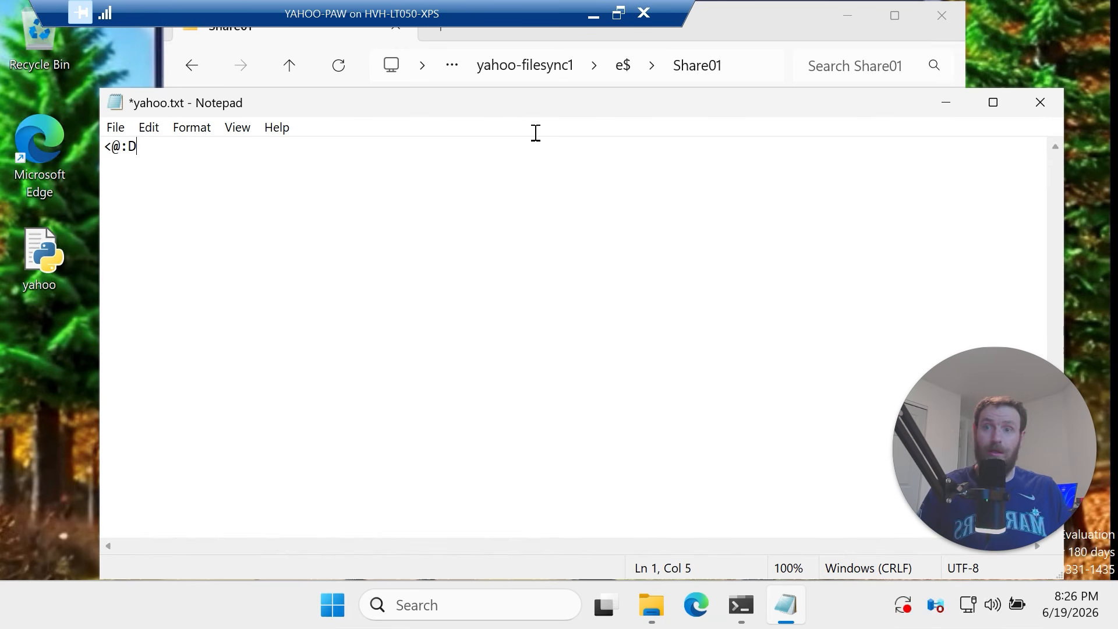
{"action": "left_click", "coordinate": [1041, 102]}
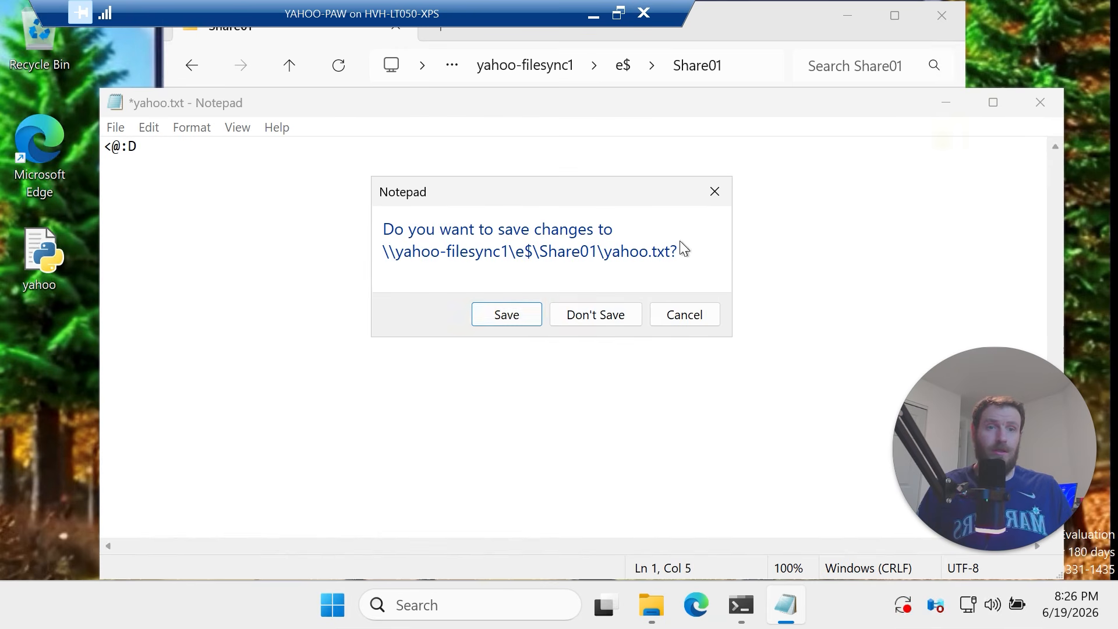
{"action": "left_click", "coordinate": [523, 322]}
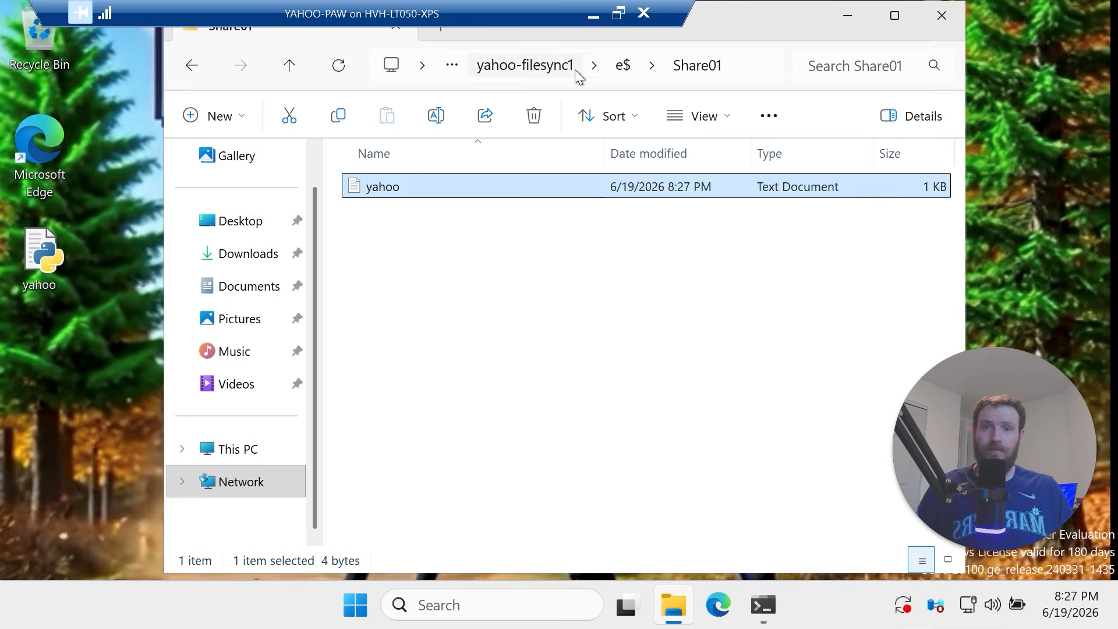
Check that yahoo is listed in yahoo-filesync1's E Share01 share, then minimize the VM session
{"action": "left_click", "coordinate": [513, 65]}
{"action": "double_click", "coordinate": [438, 177]}
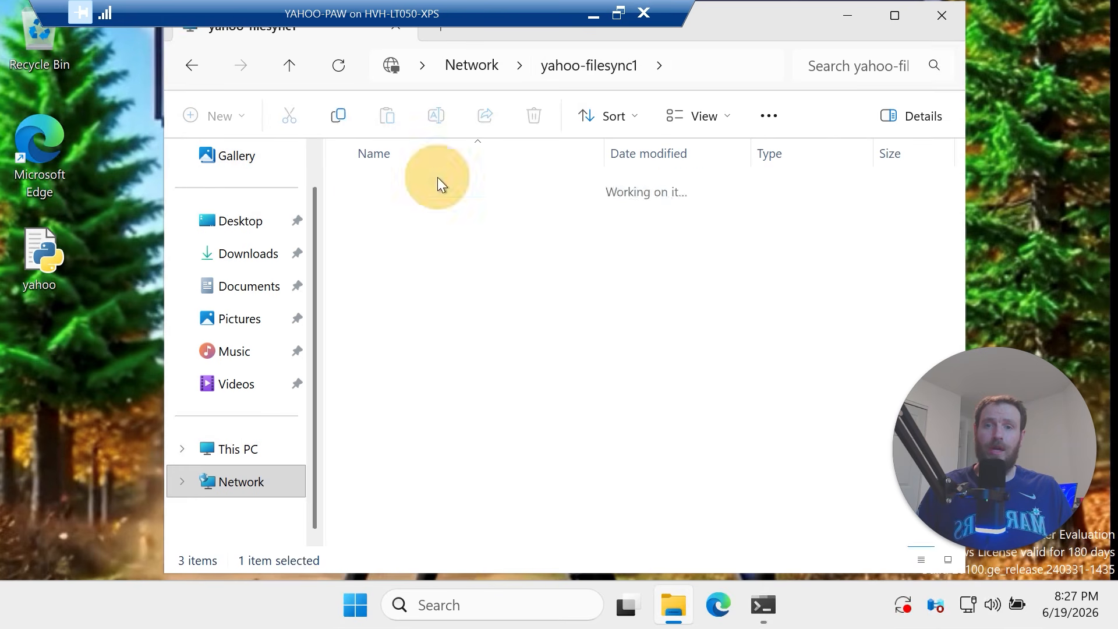
{"action": "left_click_drag", "start_coordinate": [667, 298], "coordinate": [336, 115]}
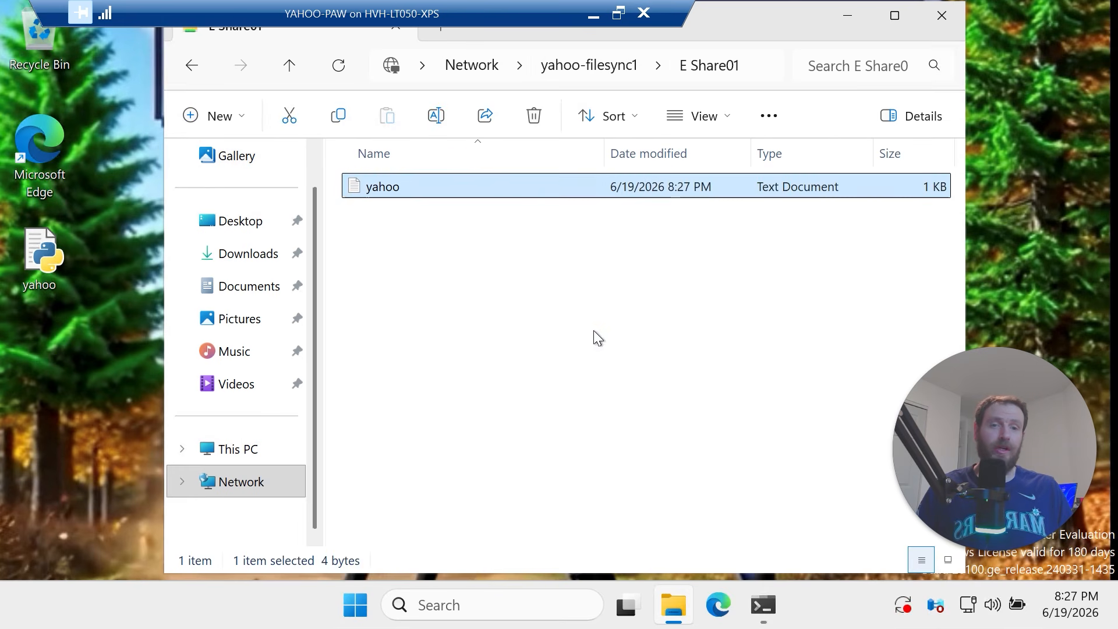
{"action": "left_click_drag", "start_coordinate": [463, 229], "coordinate": [385, 192]}
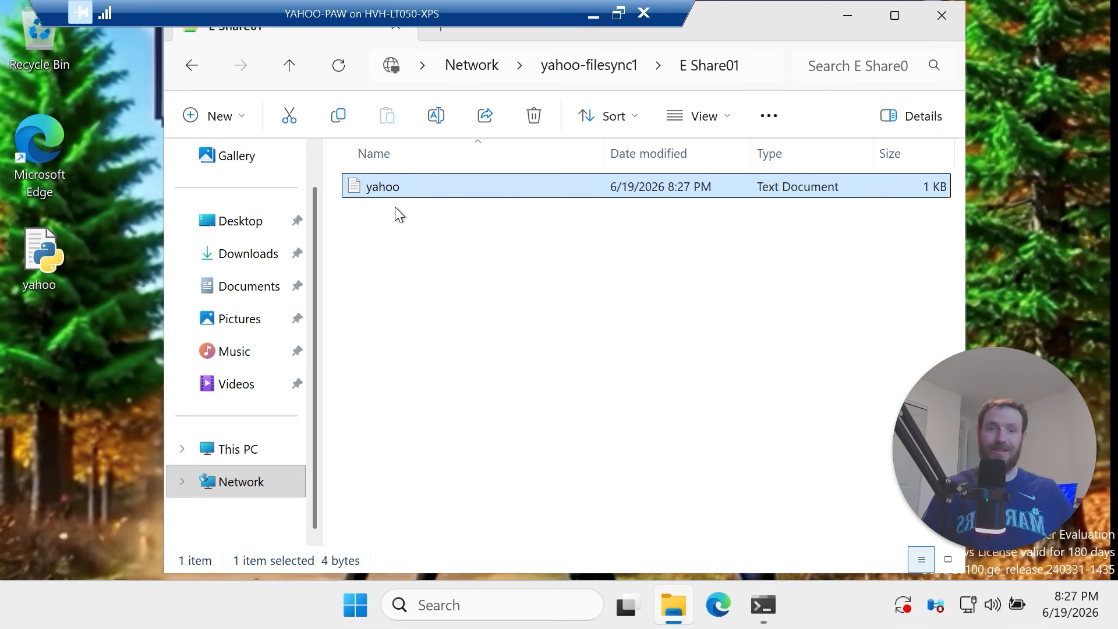
{"action": "left_click", "coordinate": [592, 13]}
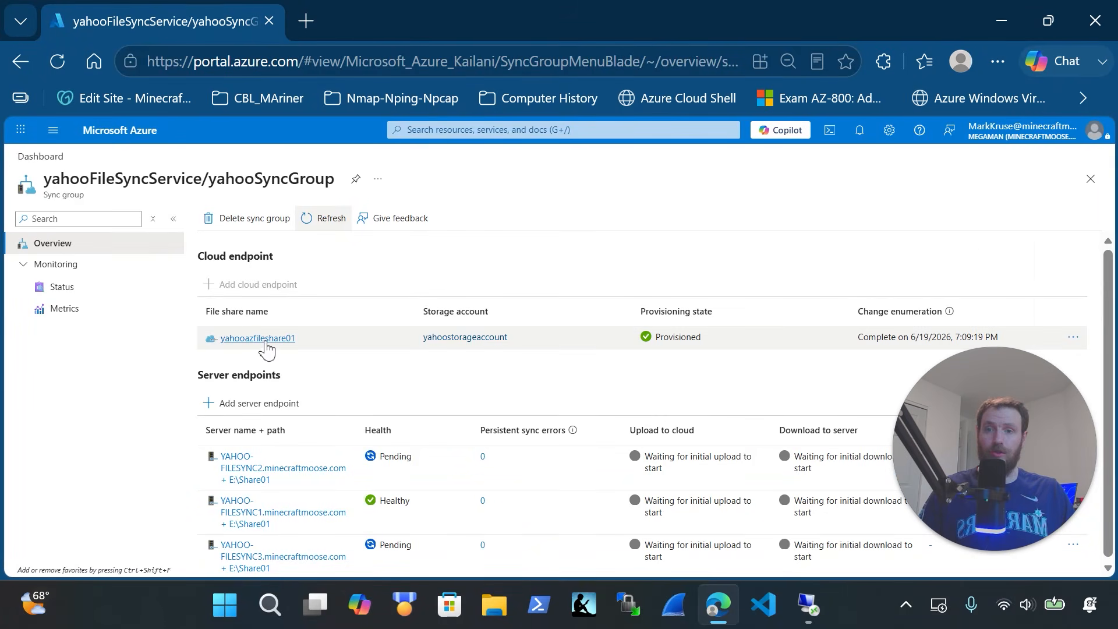
Browse the yahooazfileshare01 file share in yahoostorageaccount under az-FileSyncResourceGroup
{"action": "left_click", "coordinate": [40, 156]}
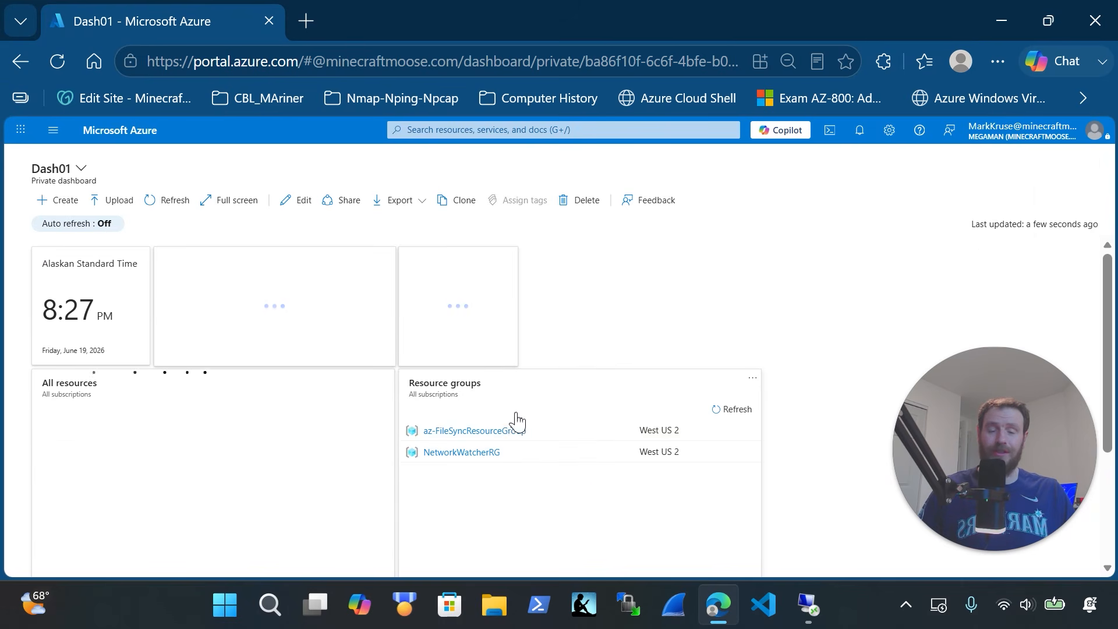
{"action": "left_click", "coordinate": [494, 437]}
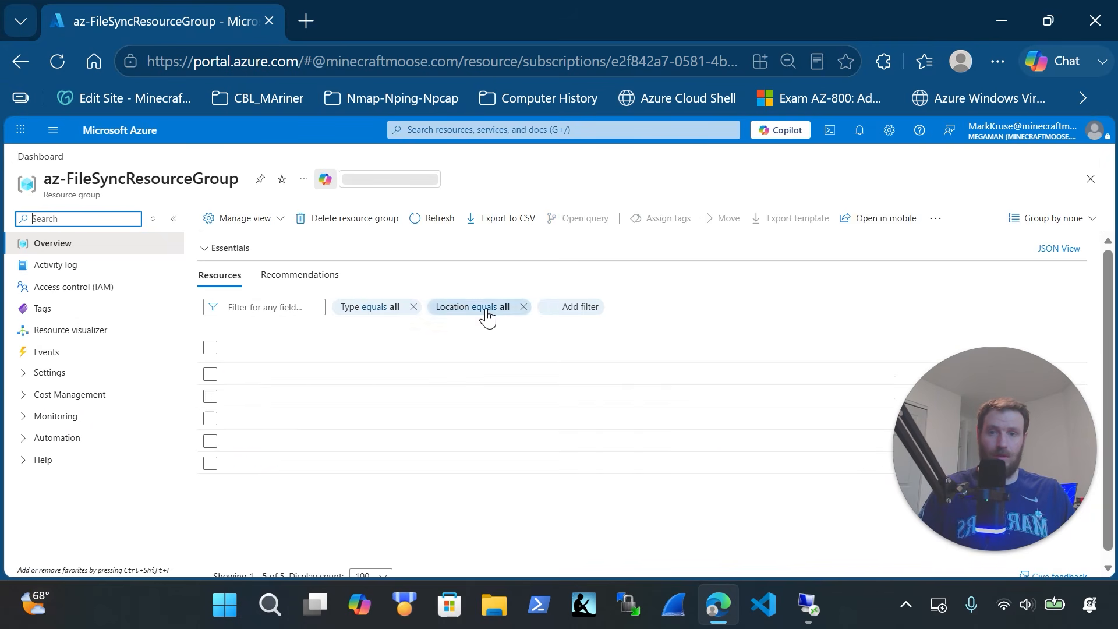
{"action": "left_click", "coordinate": [317, 464]}
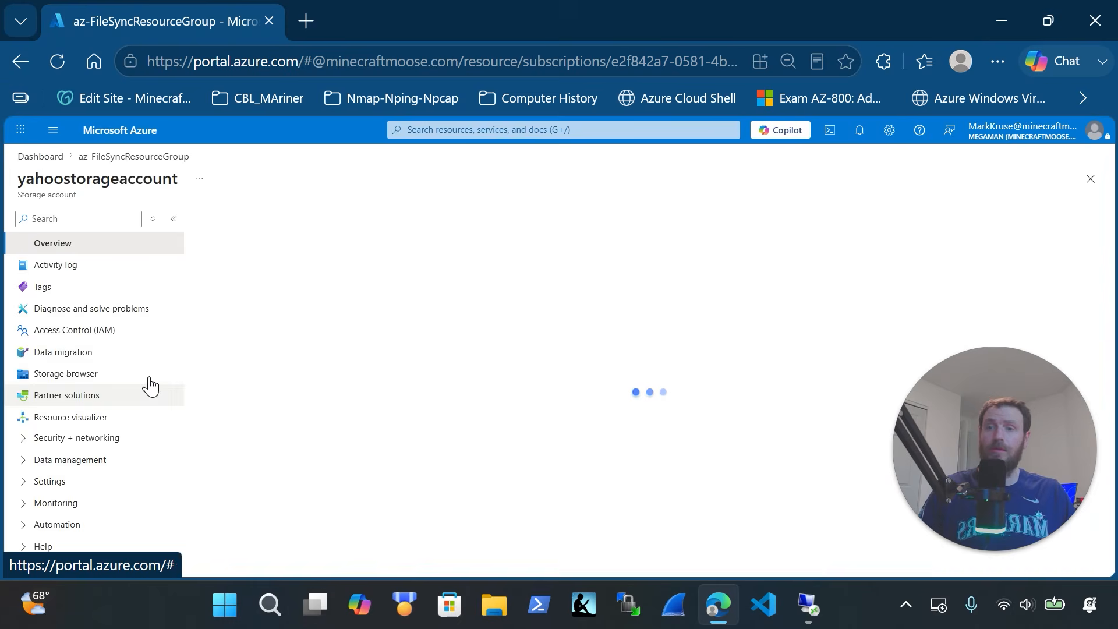
{"action": "left_click", "coordinate": [82, 505]}
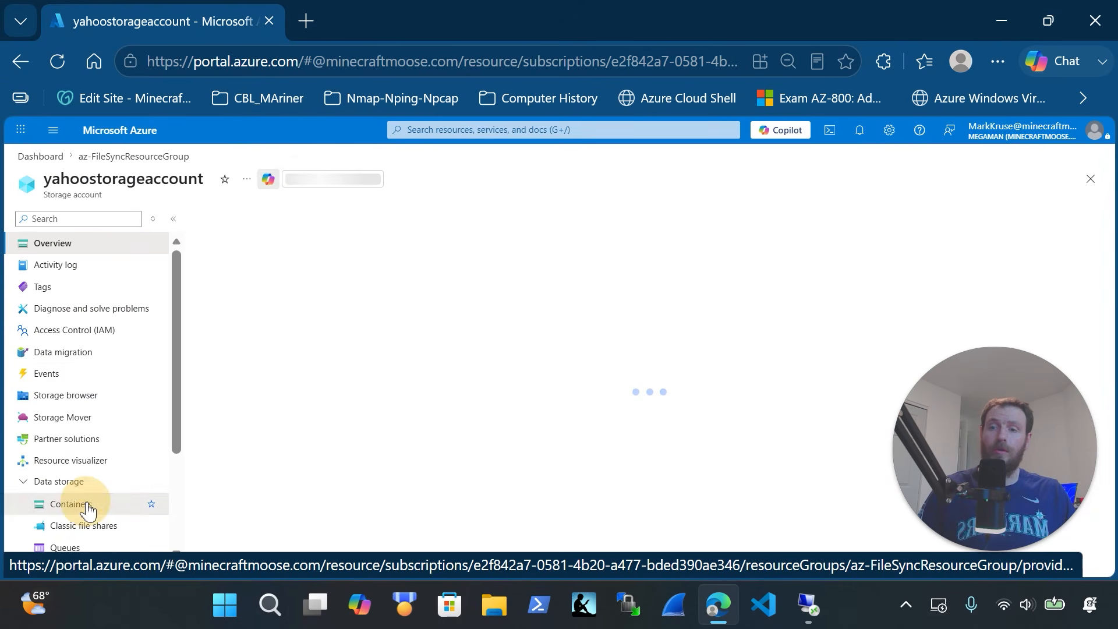
{"action": "left_click", "coordinate": [87, 527]}
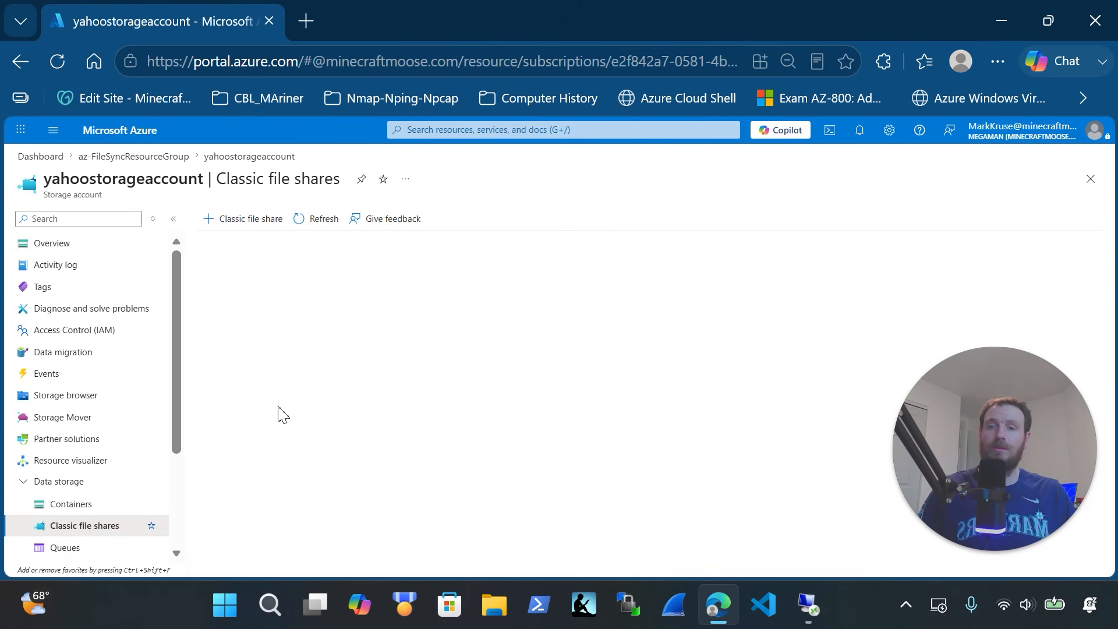
{"action": "left_click", "coordinate": [283, 368]}
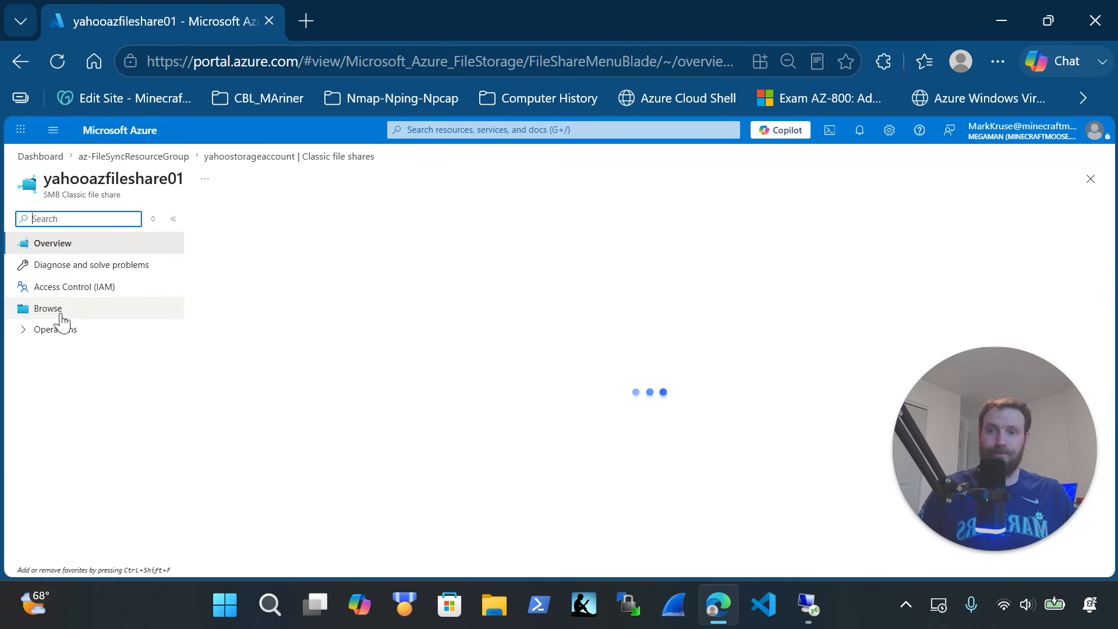
{"action": "left_click", "coordinate": [61, 315]}
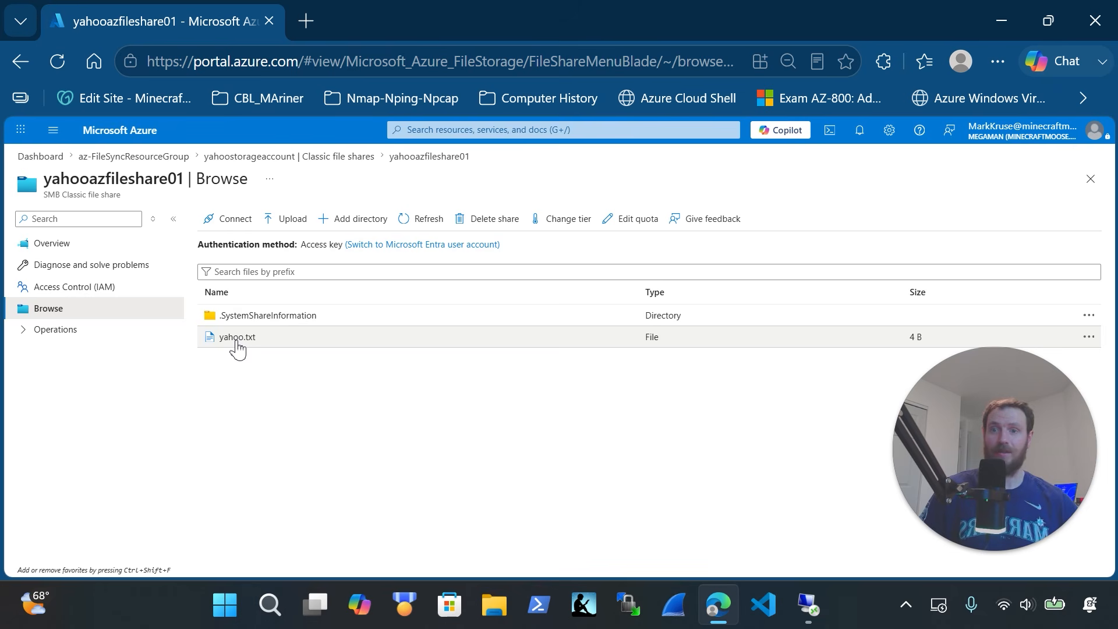
View yahoo.txt's properties and confirm its downloaded contents read <@:D
{"action": "left_click", "coordinate": [237, 343]}
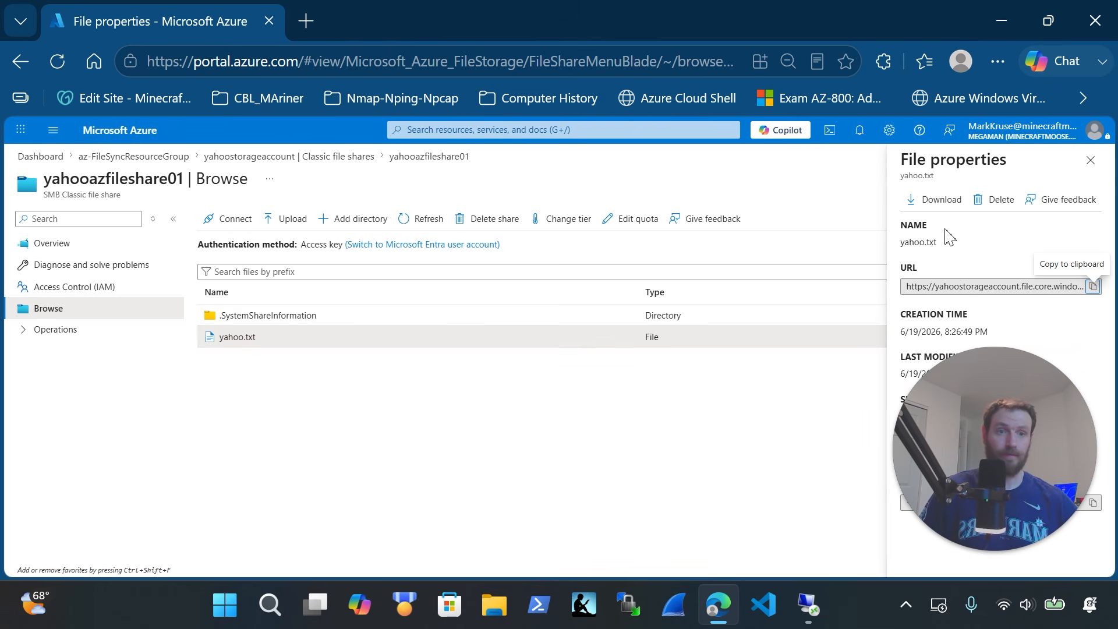
{"action": "left_click", "coordinate": [938, 199]}
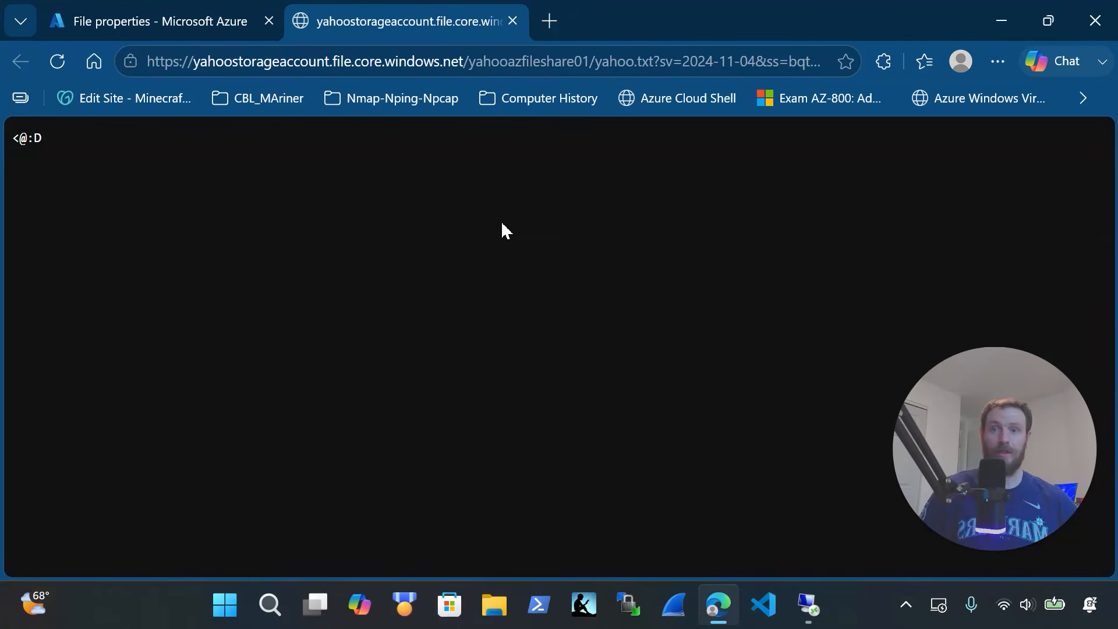
{"action": "left_click_drag", "start_coordinate": [67, 156], "coordinate": [9, 138]}
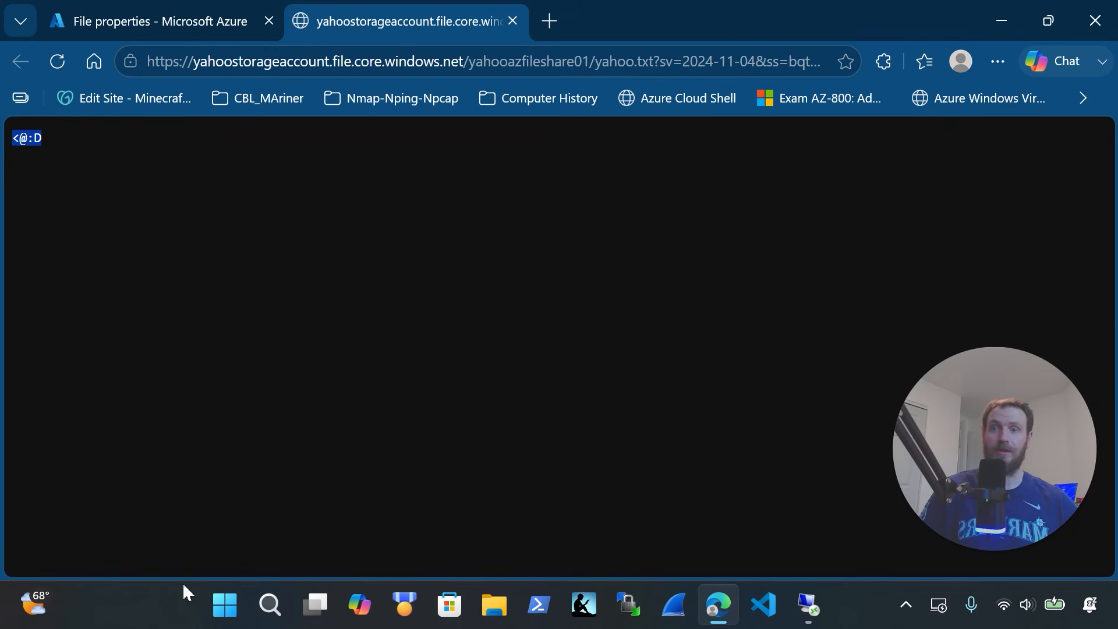
{"action": "left_click", "coordinate": [186, 31]}
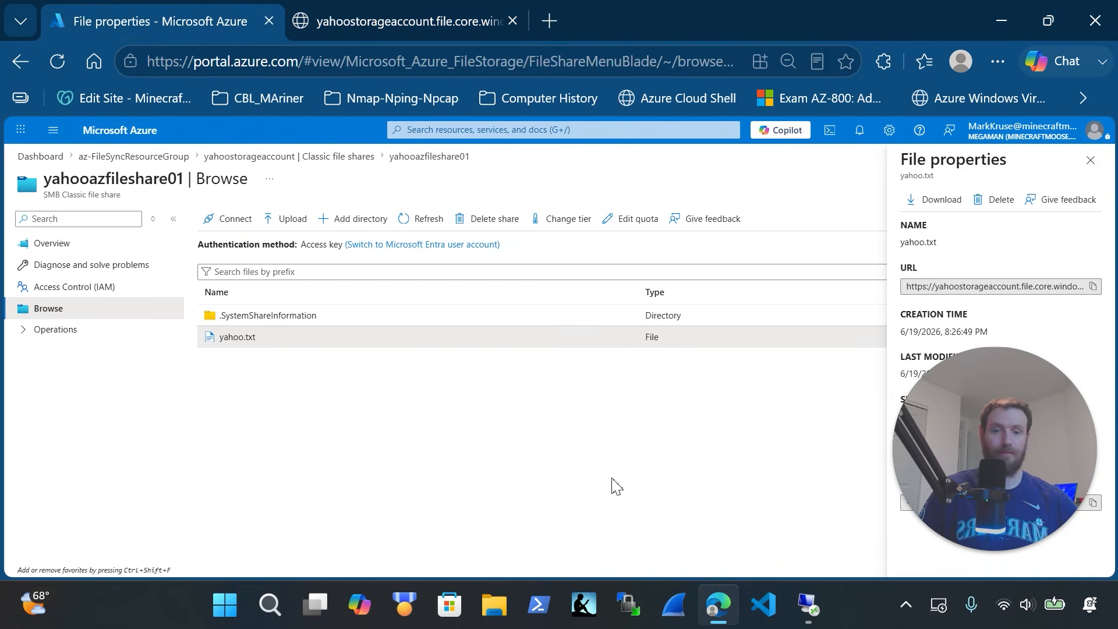
Reopen yahooSyncGroup via az-FileSyncResourceGroup and yahooFileSyncService to check FILESYNC1 is Healthy
{"action": "left_click", "coordinate": [335, 165]}
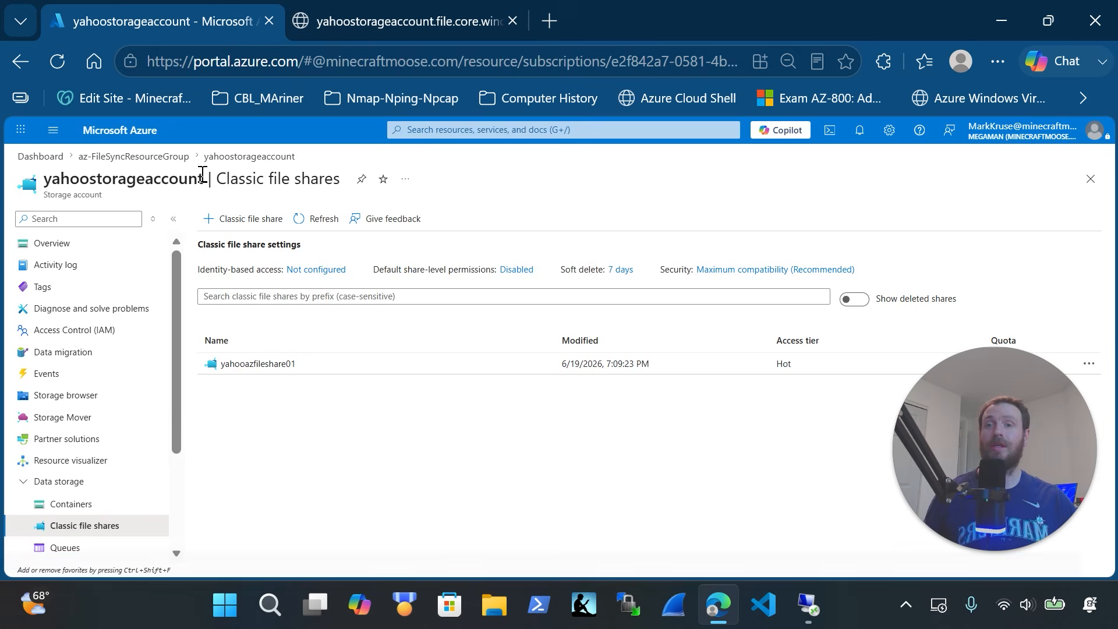
{"action": "left_click", "coordinate": [179, 157]}
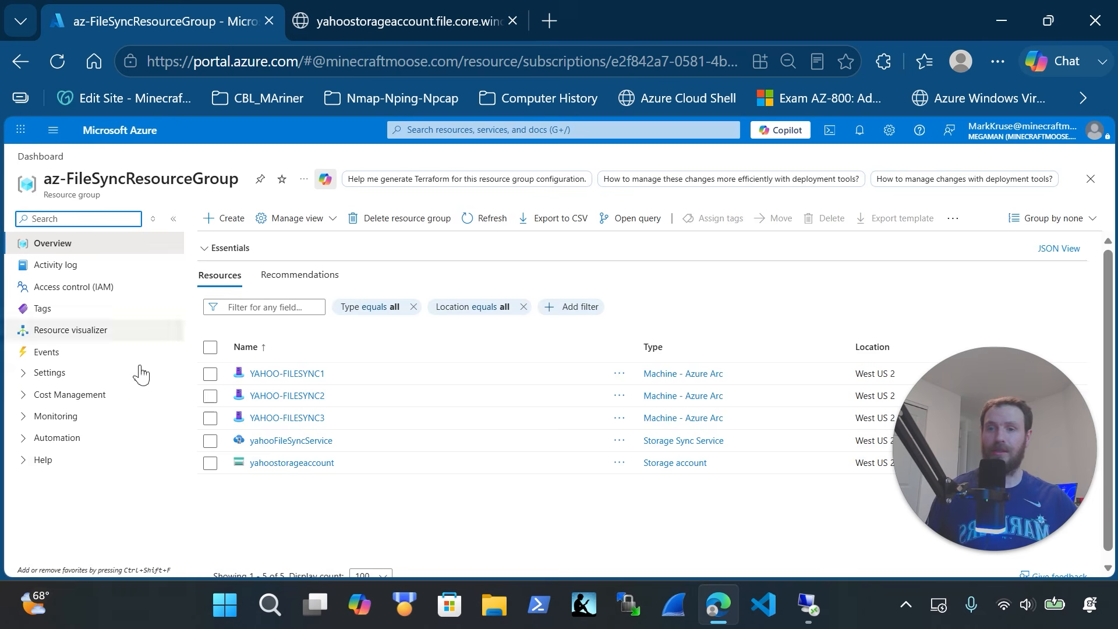
{"action": "left_click", "coordinate": [301, 442]}
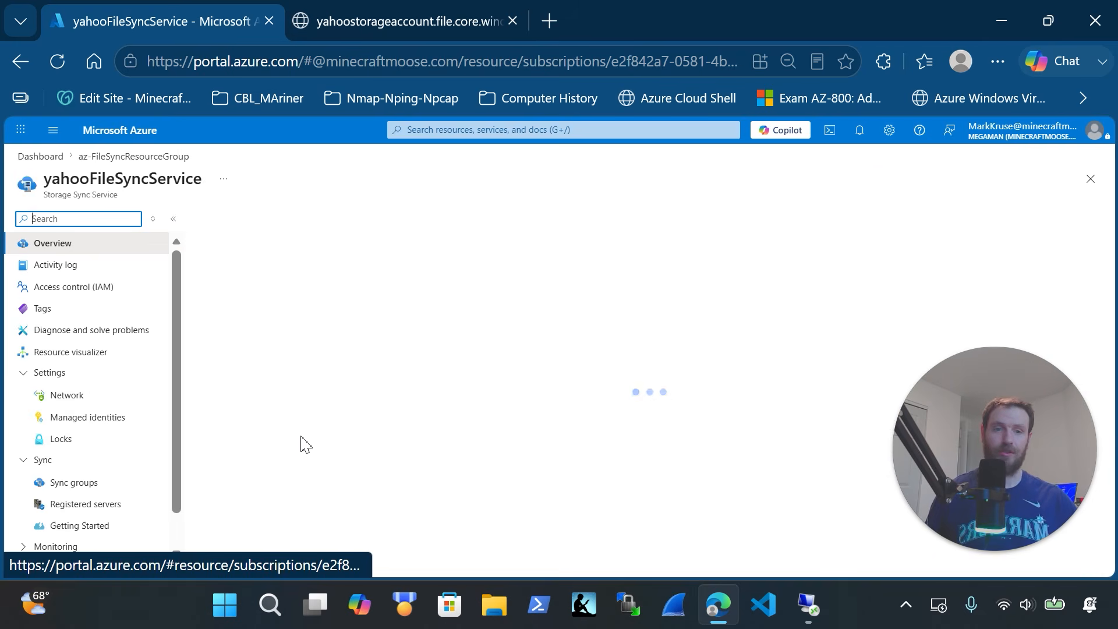
{"action": "left_click", "coordinate": [93, 483]}
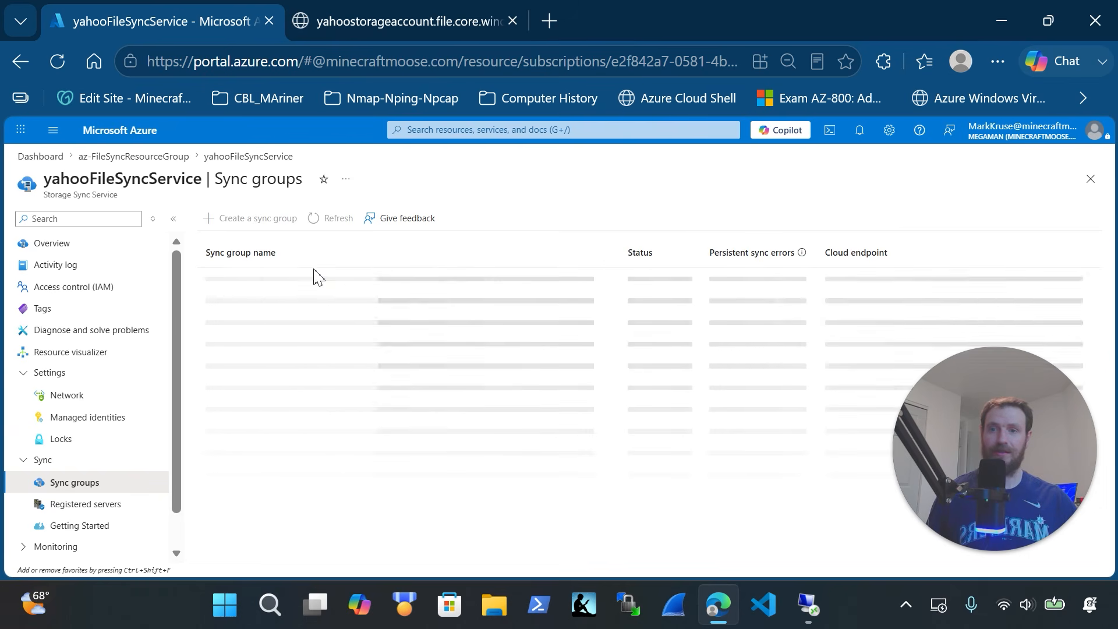
{"action": "left_click", "coordinate": [265, 282]}
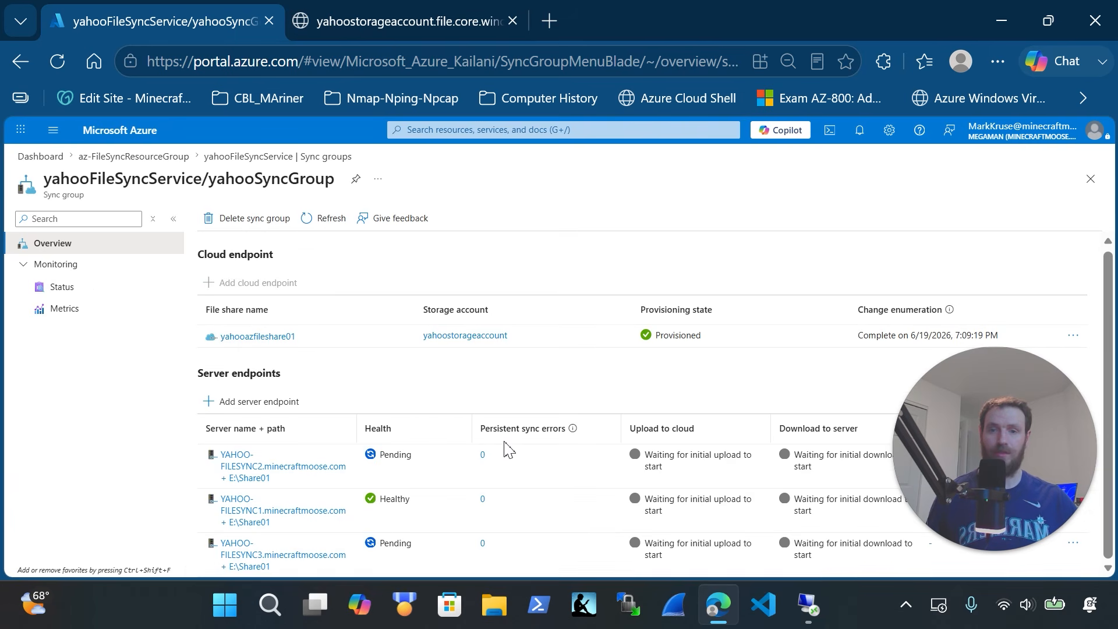
{"action": "left_click", "coordinate": [818, 617]}
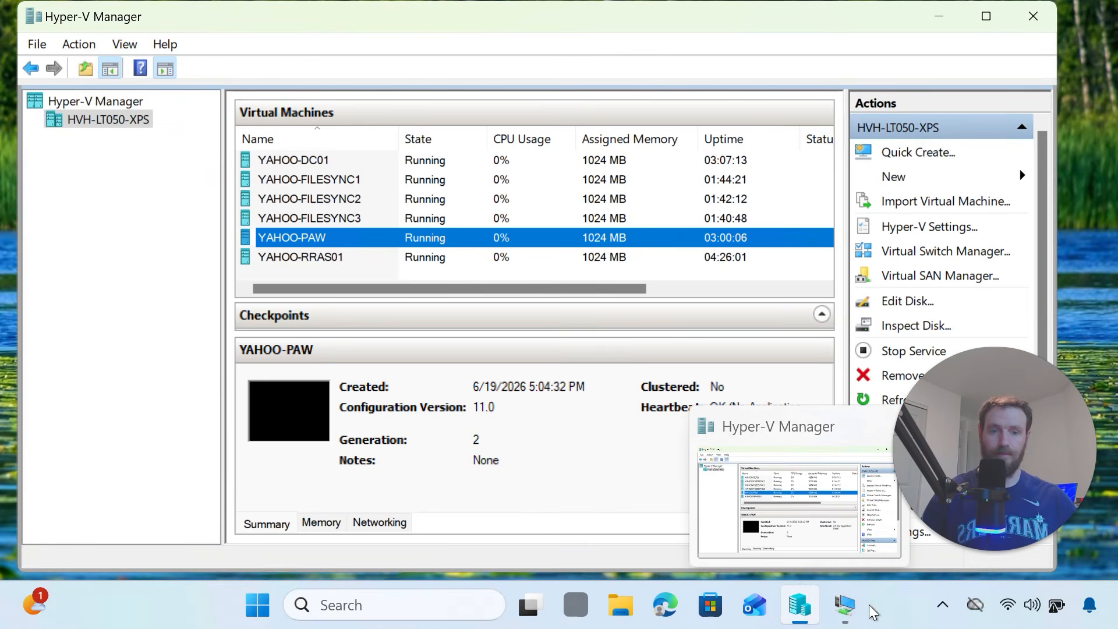
Open yahoo from \\yahoo-filesync2\E Share01 in Notepad to confirm it contains <@:D
{"action": "left_click", "coordinate": [845, 606]}
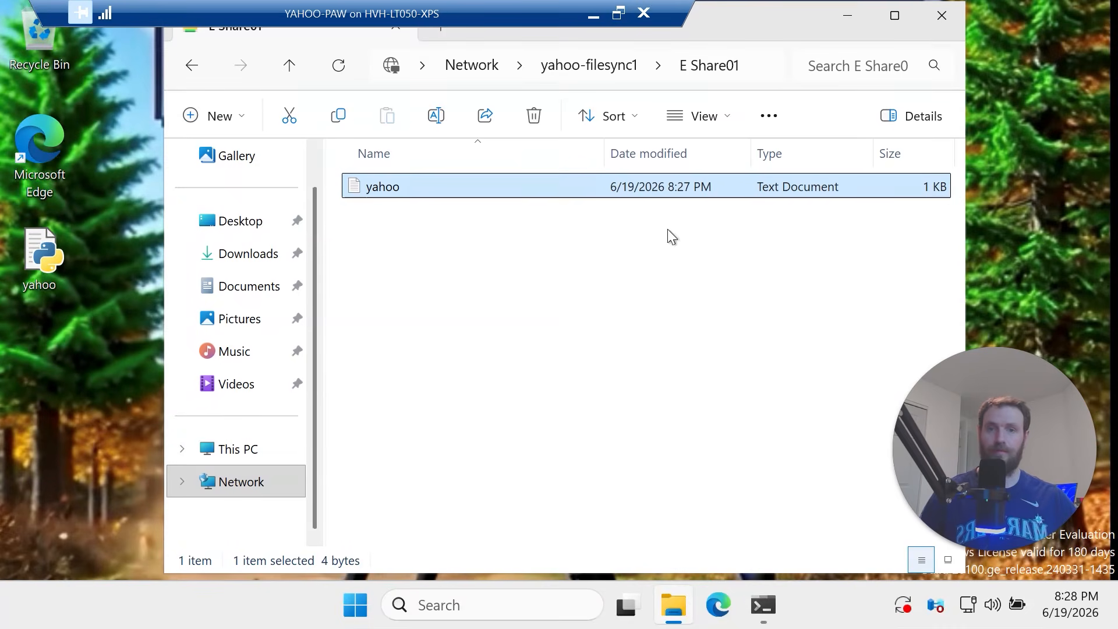
{"action": "left_click", "coordinate": [756, 75]}
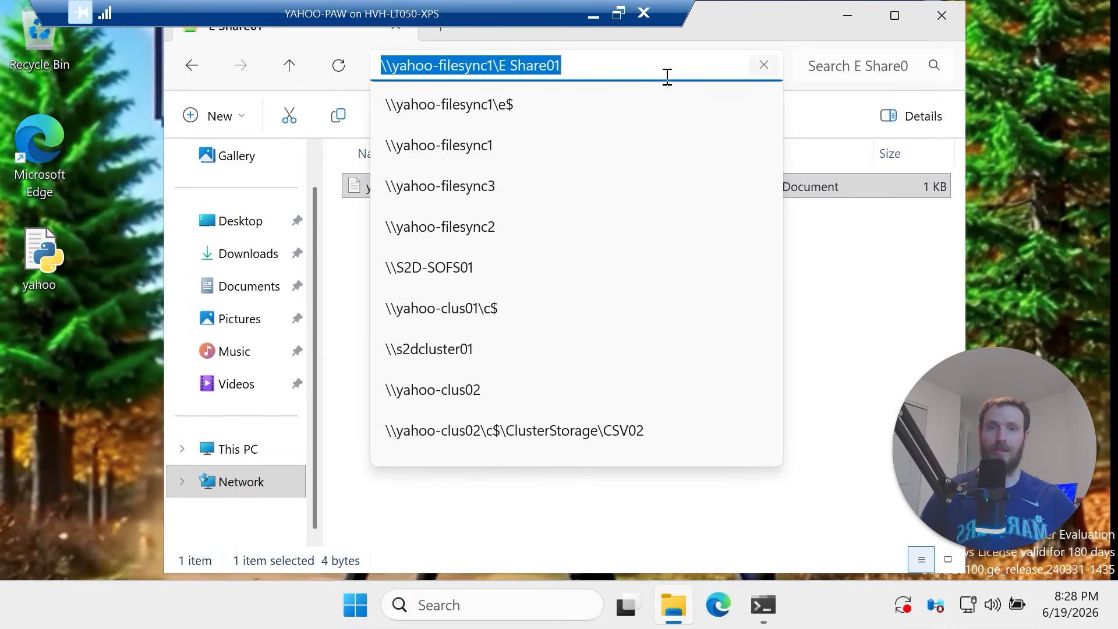
{"action": "left_click", "coordinate": [492, 67]}
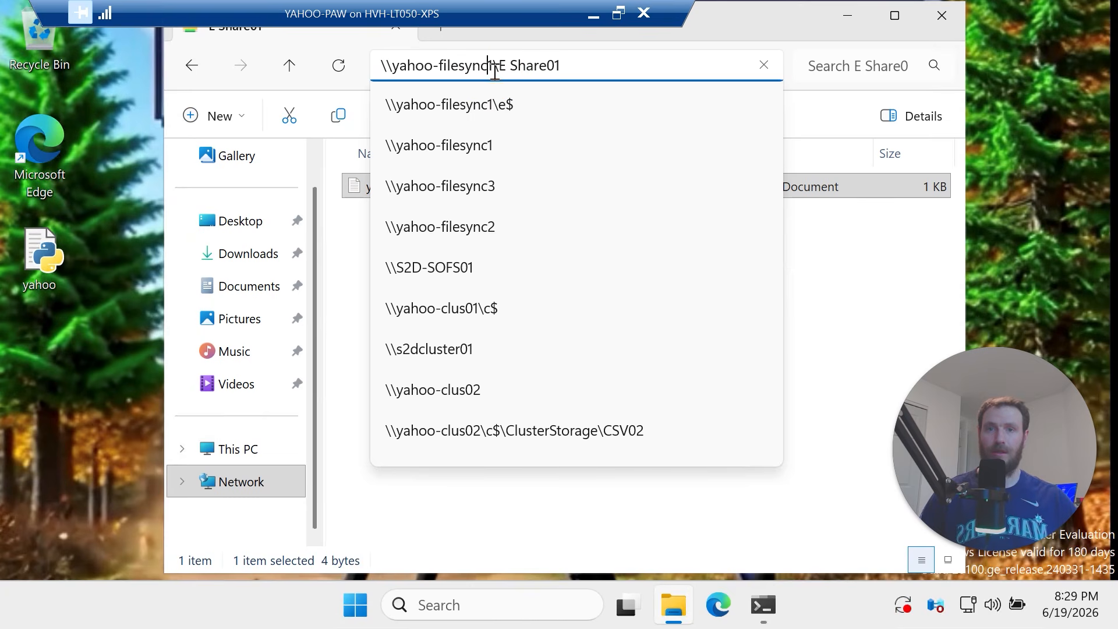
{"action": "key", "text": "Delete"}
{"action": "type", "text": "2"}
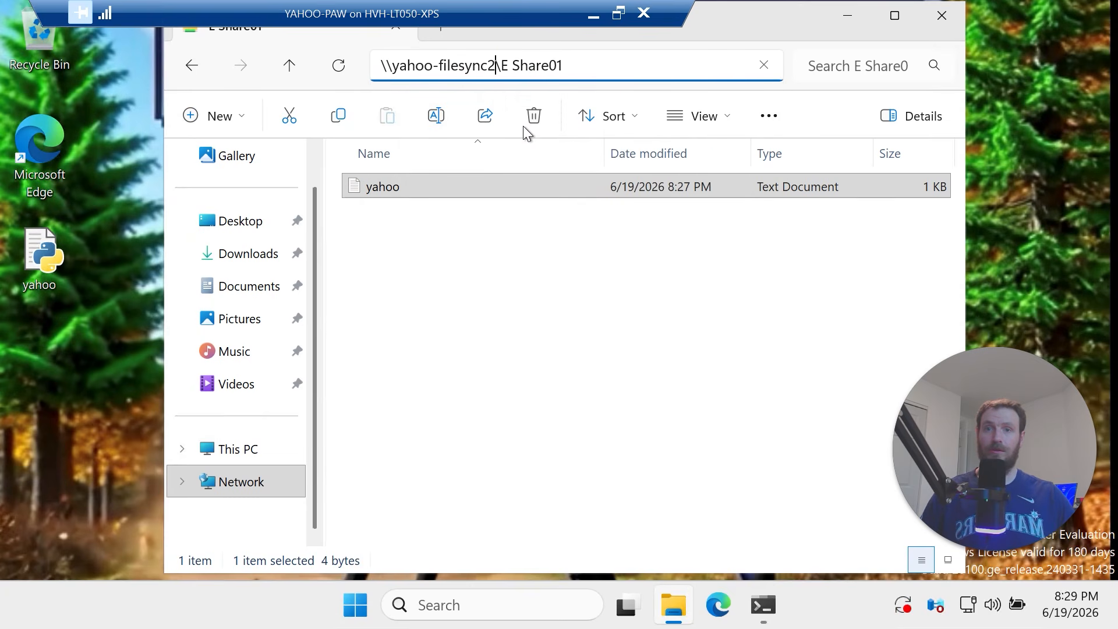
{"action": "key", "text": "Return"}
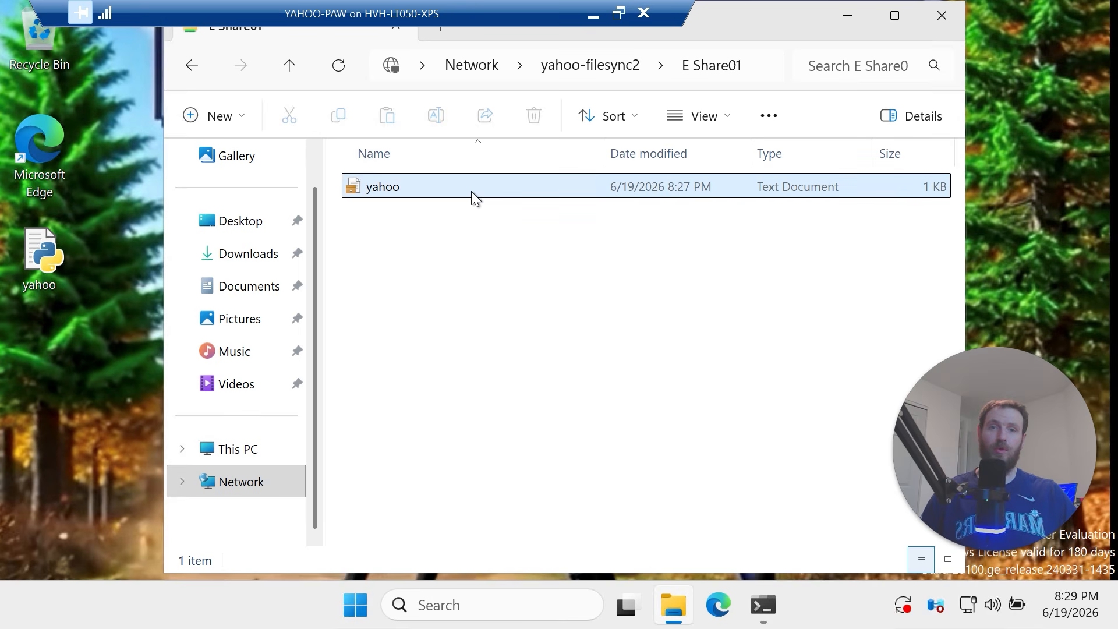
{"action": "mouse_move", "coordinate": [412, 194]}
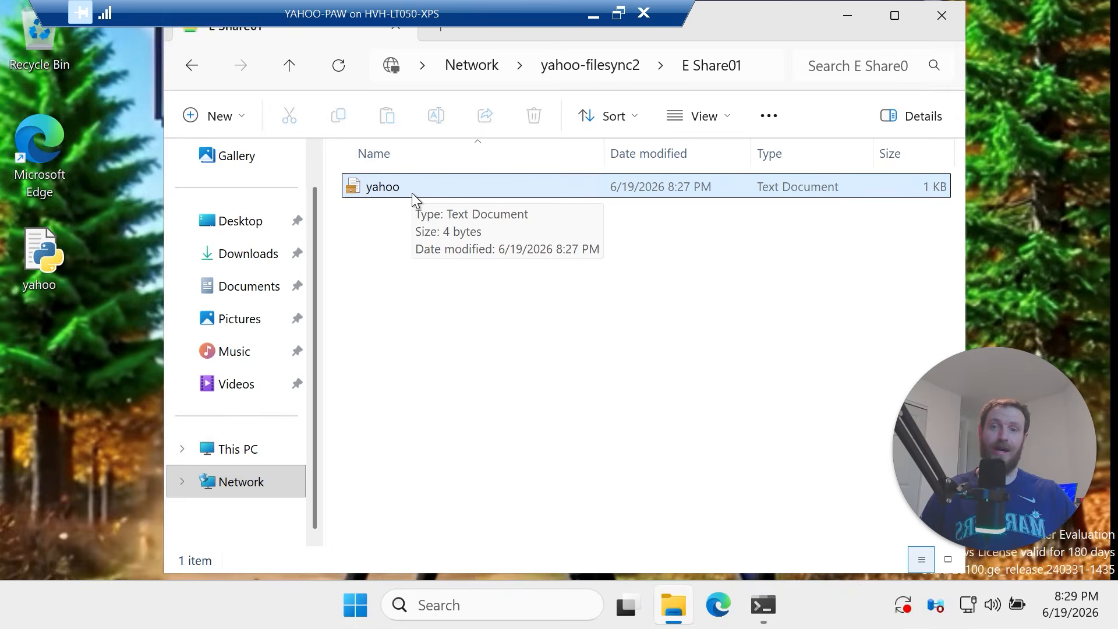
{"action": "double_click", "coordinate": [412, 193]}
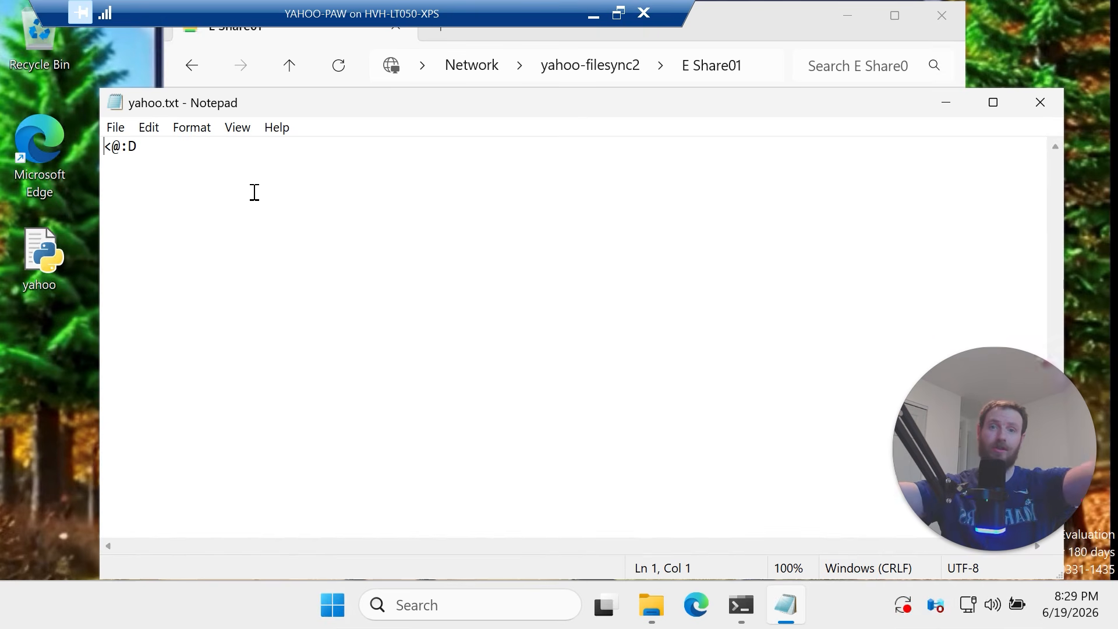
Close the open yahoo file and navigate File Explorer to \\yahoo-filesync3\E Share01
{"action": "left_click", "coordinate": [1041, 104]}
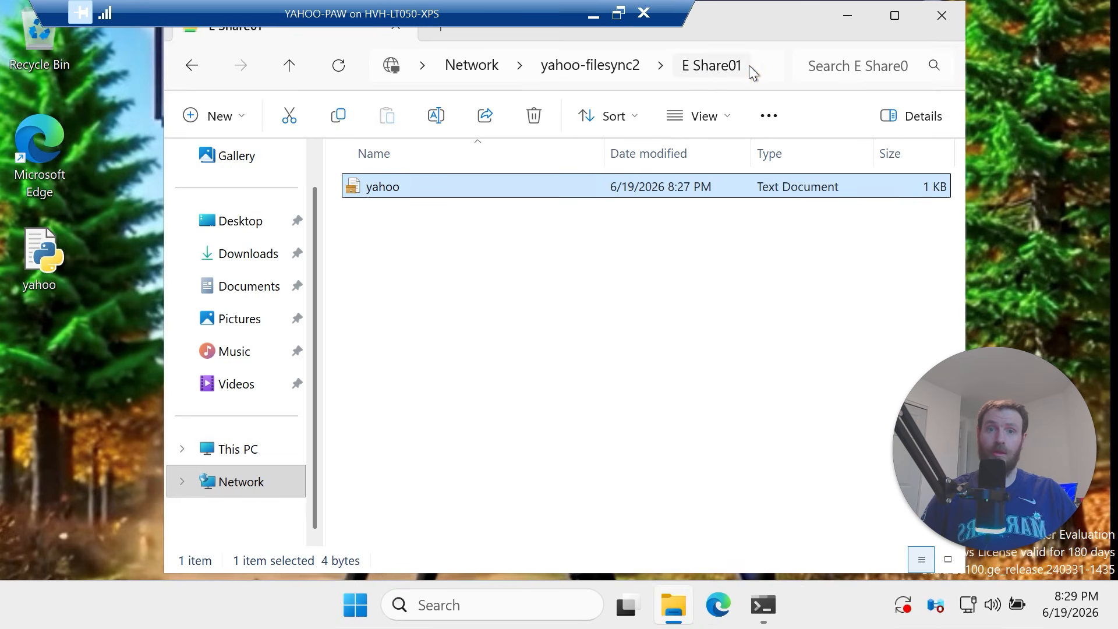
{"action": "left_click", "coordinate": [764, 66]}
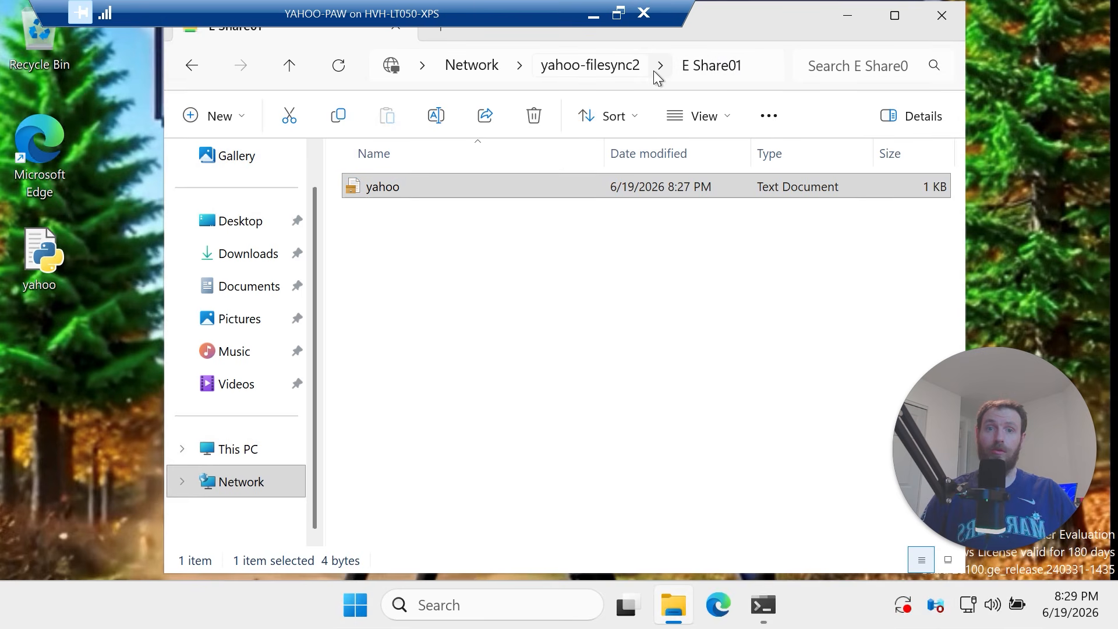
{"action": "left_click", "coordinate": [764, 69]}
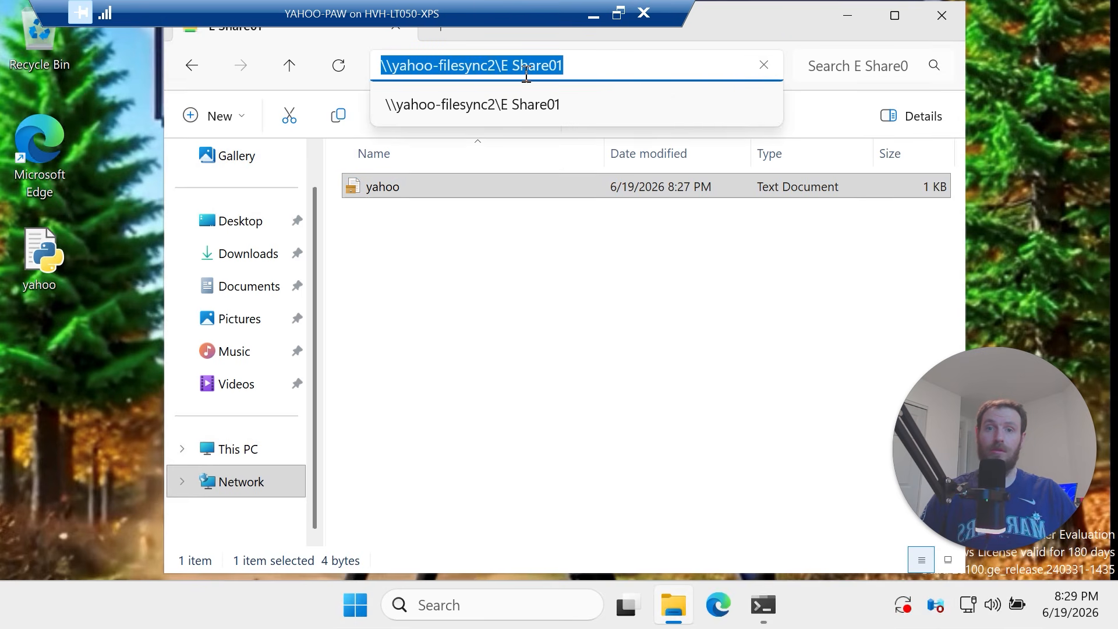
{"action": "left_click", "coordinate": [499, 70]}
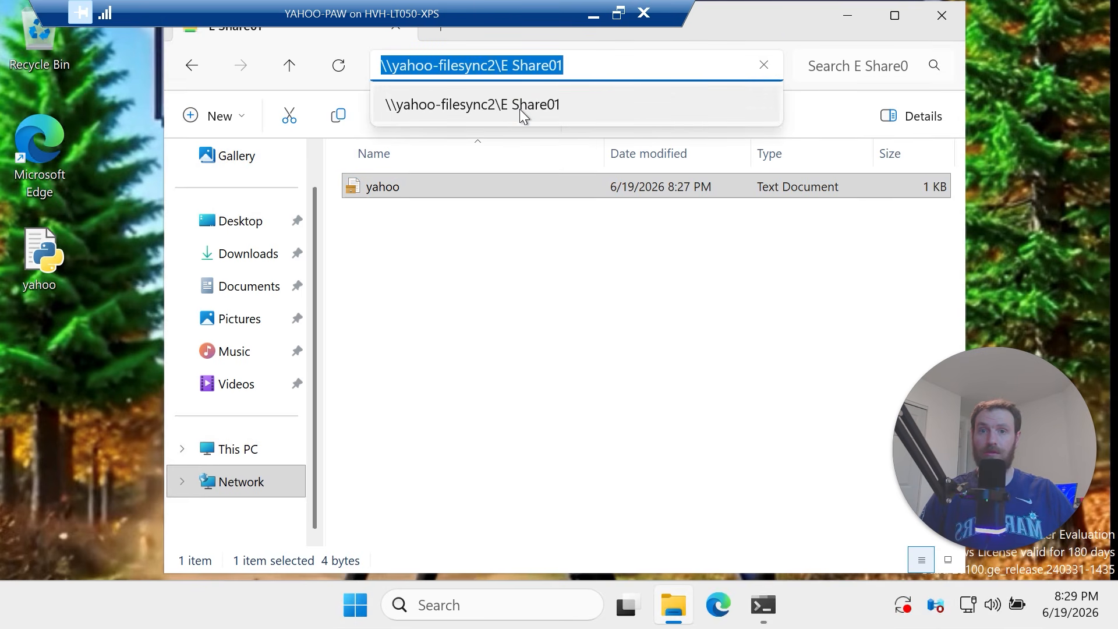
{"action": "key", "text": "Left"}
{"action": "key", "text": "Right"}
{"action": "key", "text": "Right"}
{"action": "key", "text": "Right"}
{"action": "key", "text": "Right"}
{"action": "key", "text": "Right"}
{"action": "key", "text": "Right"}
{"action": "key", "text": "Right"}
{"action": "key", "text": "Right"}
{"action": "key", "text": "Right"}
{"action": "key", "text": "Right"}
{"action": "key", "text": "Right"}
{"action": "key", "text": "Right"}
{"action": "key", "text": "Right"}
{"action": "key", "text": "Right"}
{"action": "key", "text": "Right"}
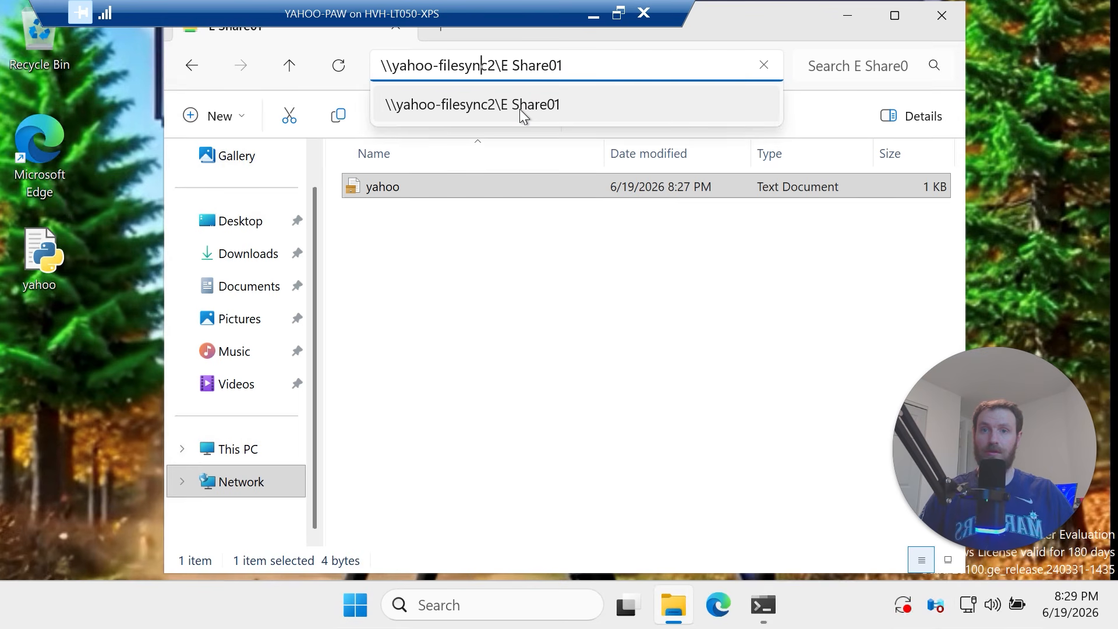
{"action": "key", "text": "BackSpace"}
{"action": "type", "text": "3"}
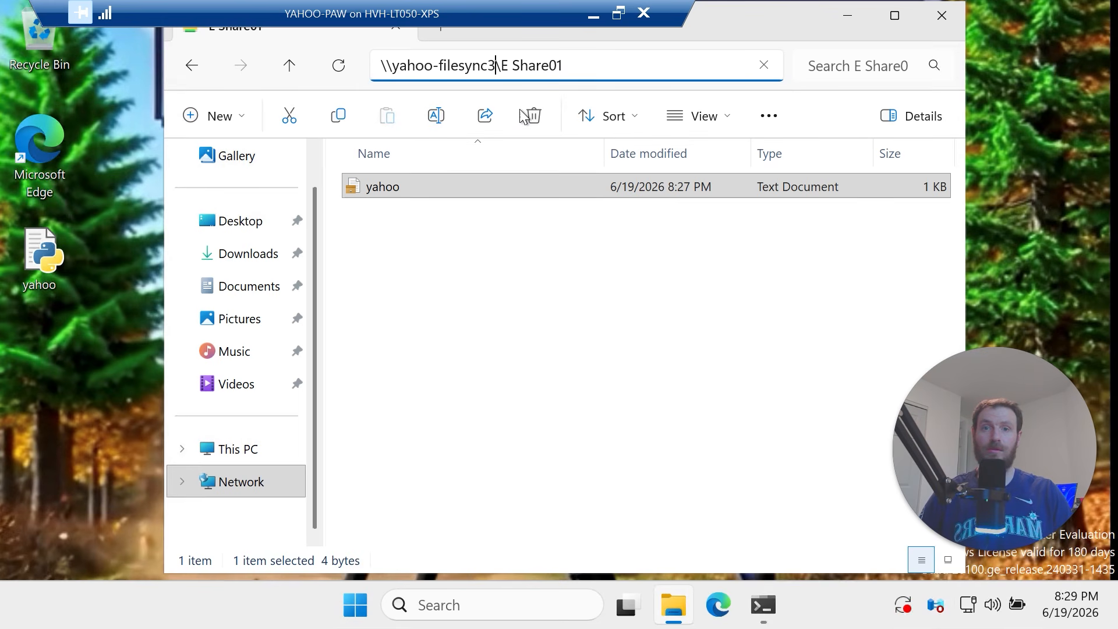
{"action": "key", "text": "Return"}
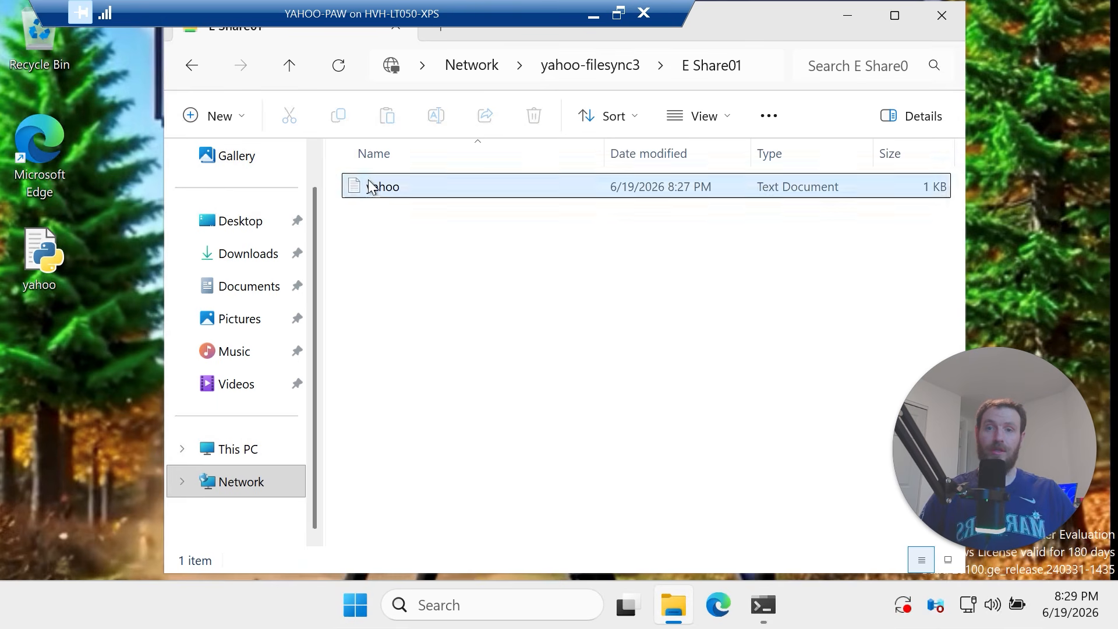
Open the yahoo file, confirm it contains <@:D, close it and minimize the VM
{"action": "double_click", "coordinate": [397, 189]}
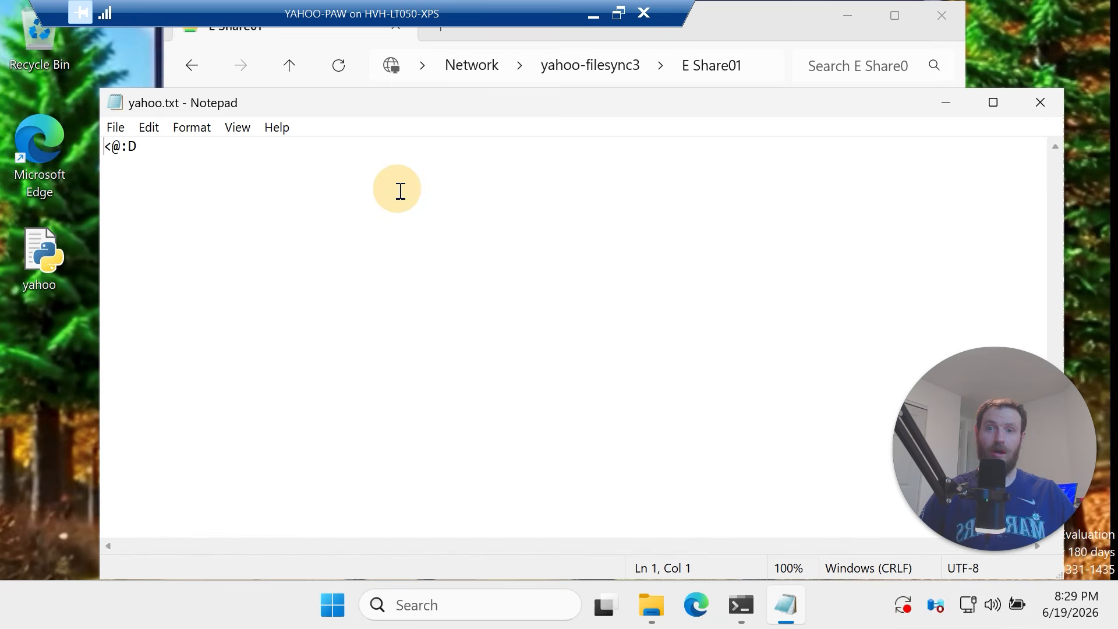
{"action": "left_click_drag", "start_coordinate": [237, 163], "coordinate": [115, 145]}
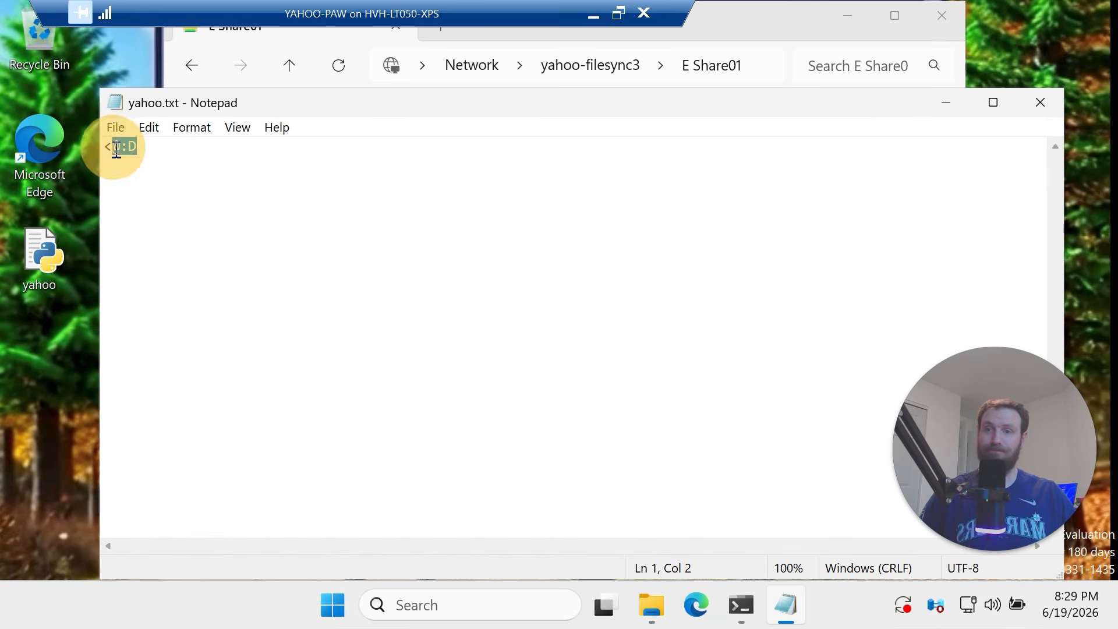
{"action": "left_click", "coordinate": [1042, 105]}
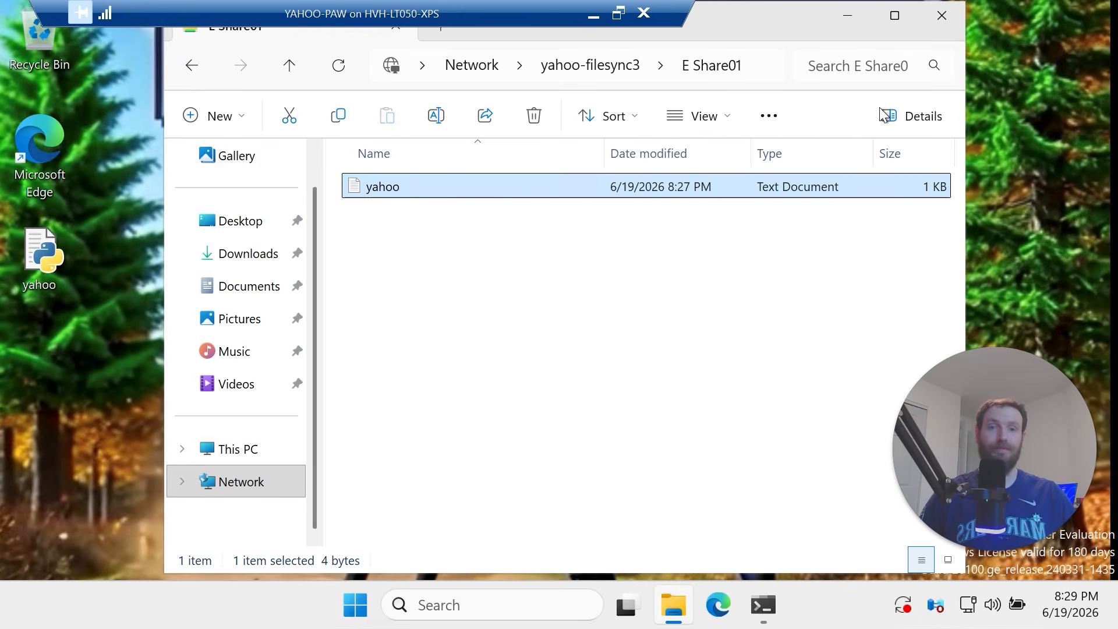
{"action": "left_click", "coordinate": [592, 16]}
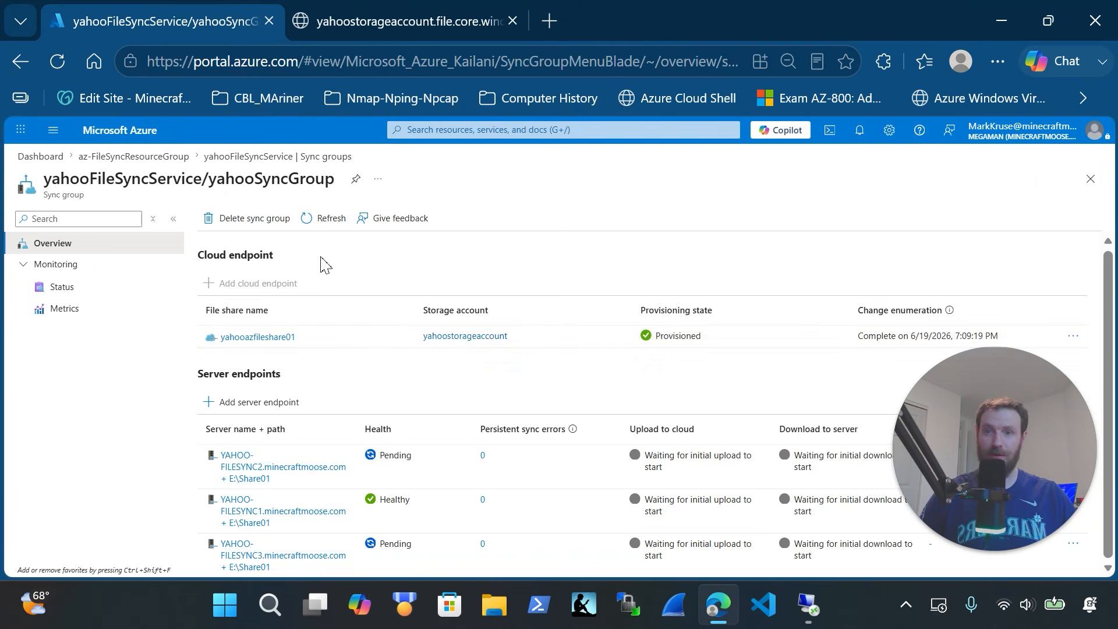
Refresh yahooSyncGroup so YAHOO-FILESYNC3 shows Healthy, then return to the YAHOO-PAW VM
{"action": "left_click", "coordinate": [322, 227]}
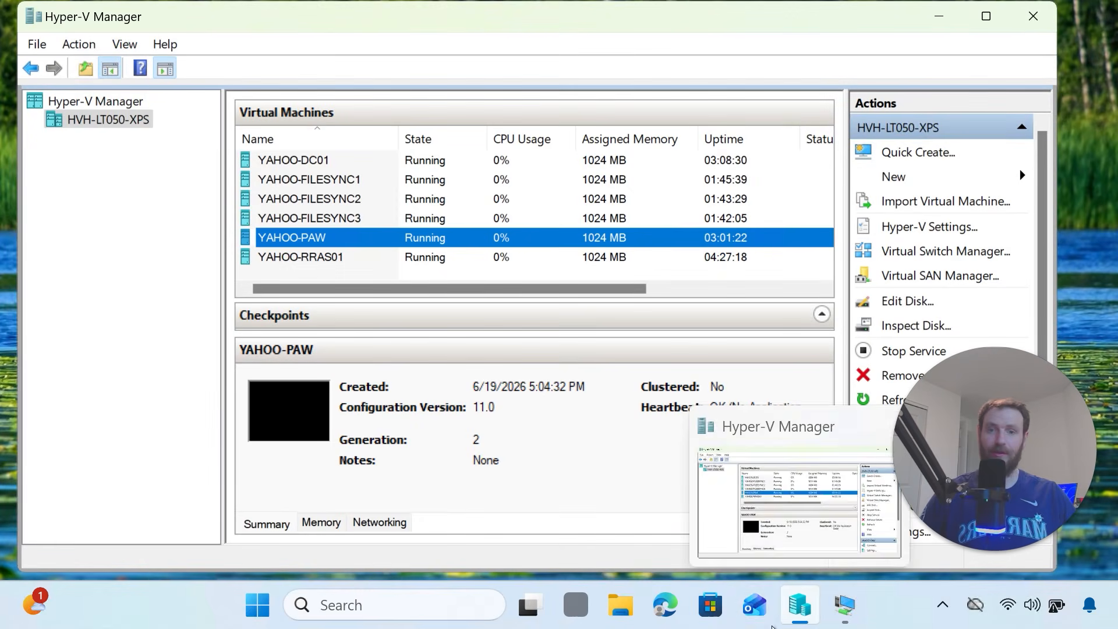
{"action": "mouse_move", "coordinate": [847, 616]}
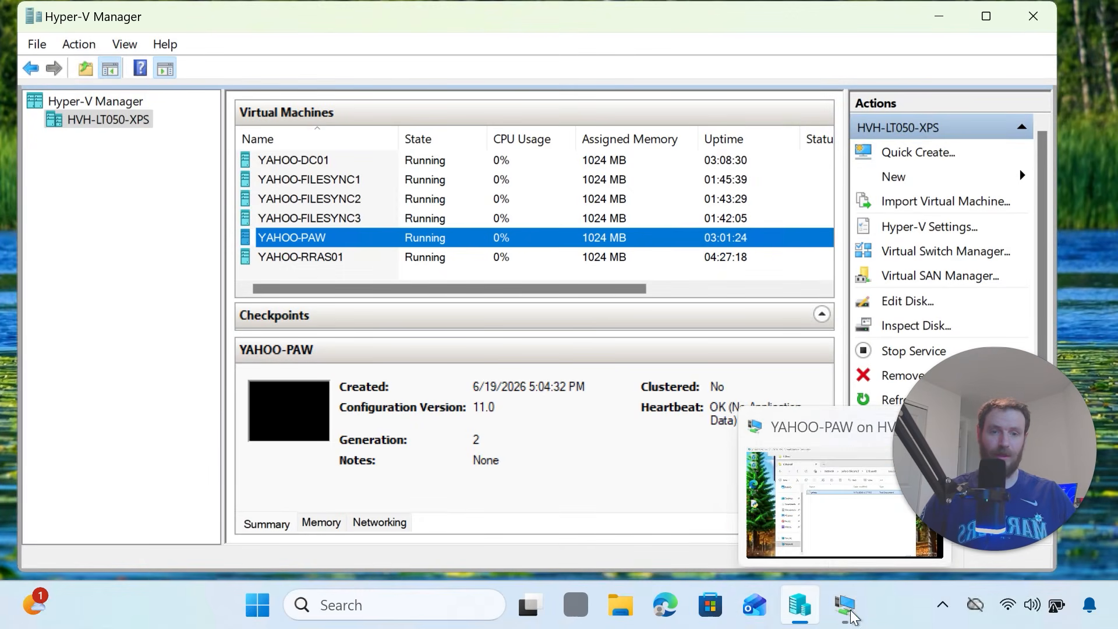
{"action": "left_click", "coordinate": [787, 500]}
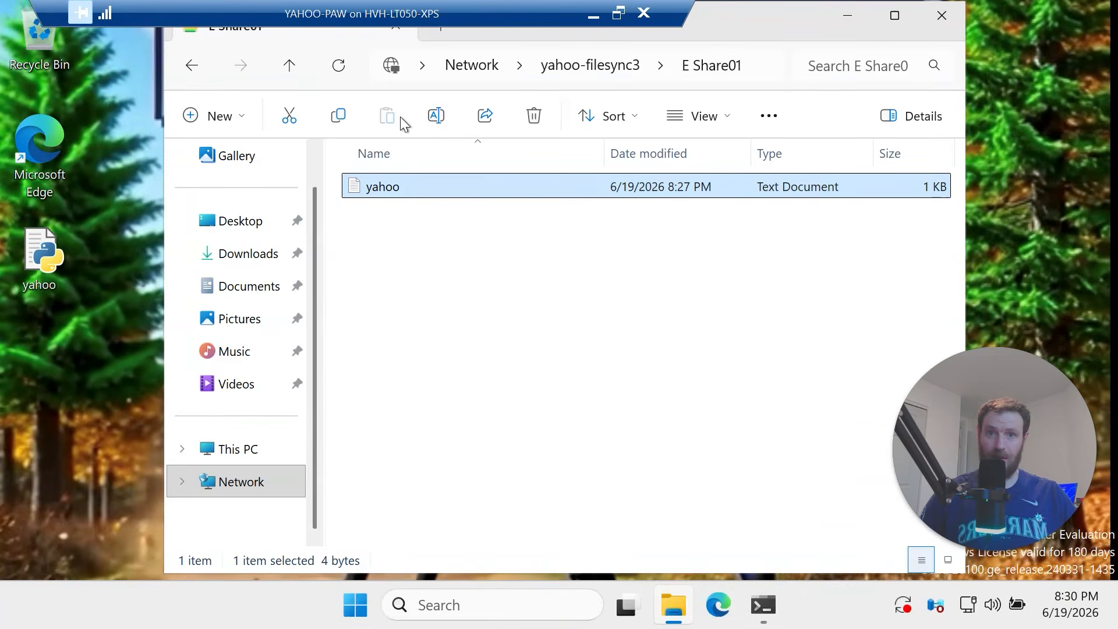
Go to \\yahoo-filesync2\E Share01, check the yahoo file's synced text, close it and minimize the VM
{"action": "left_click", "coordinate": [774, 61]}
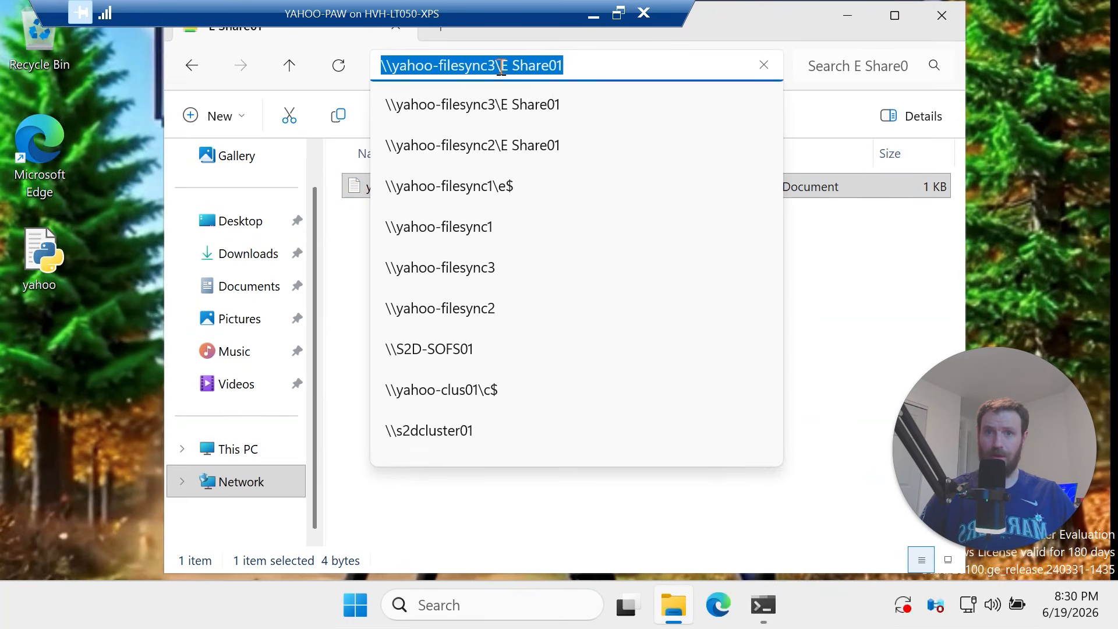
{"action": "left_click", "coordinate": [501, 67]}
{"action": "key", "text": "BackSpace"}
{"action": "type", "text": "2"}
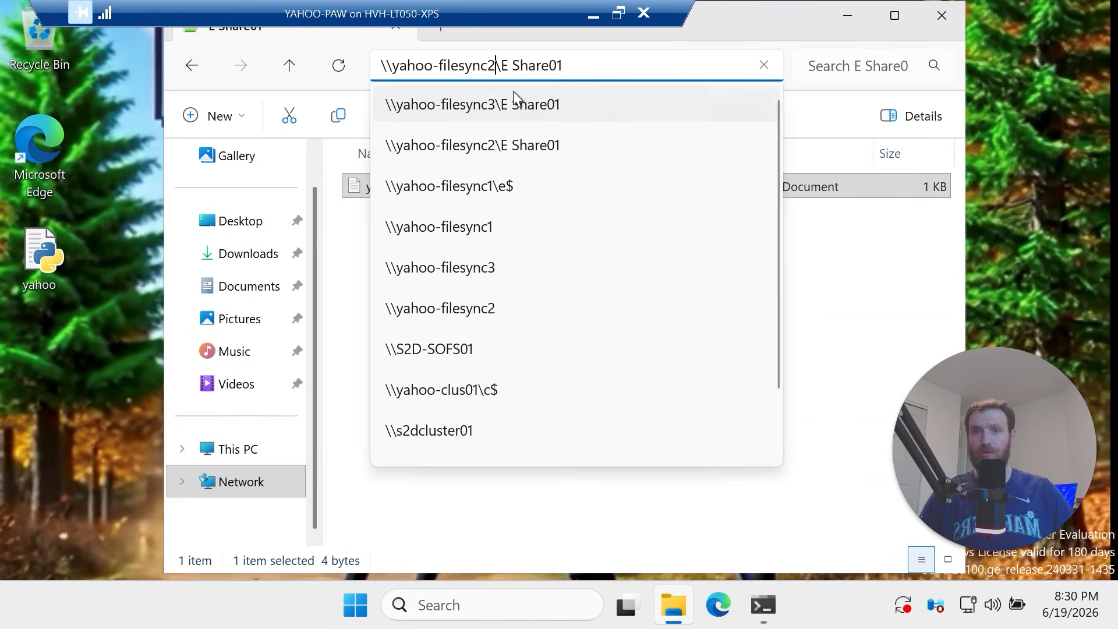
{"action": "key", "text": "Return"}
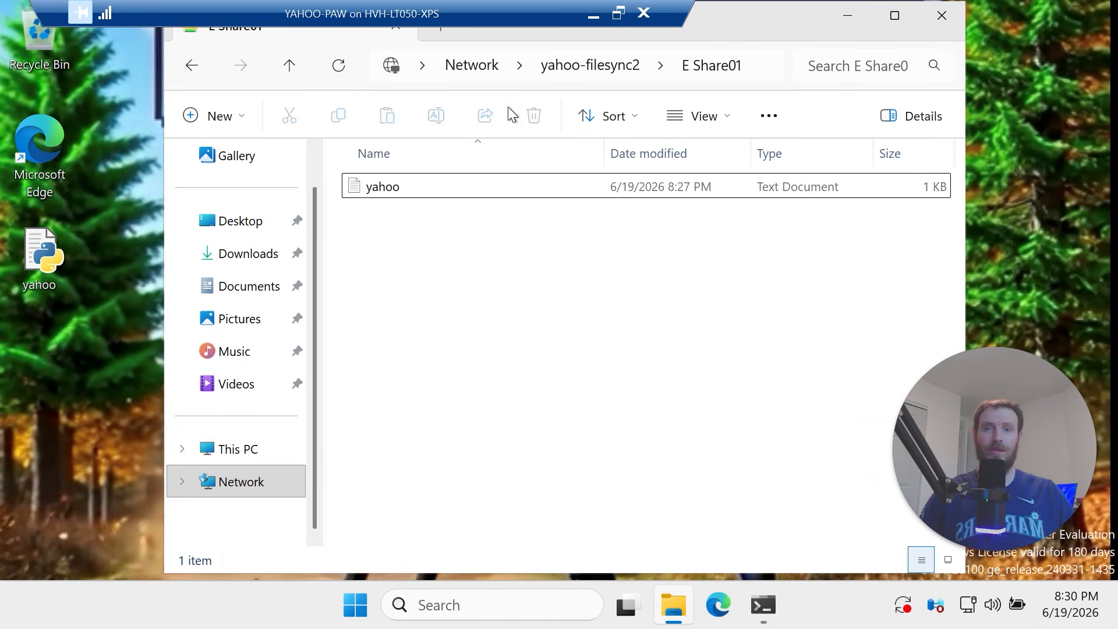
{"action": "double_click", "coordinate": [454, 194]}
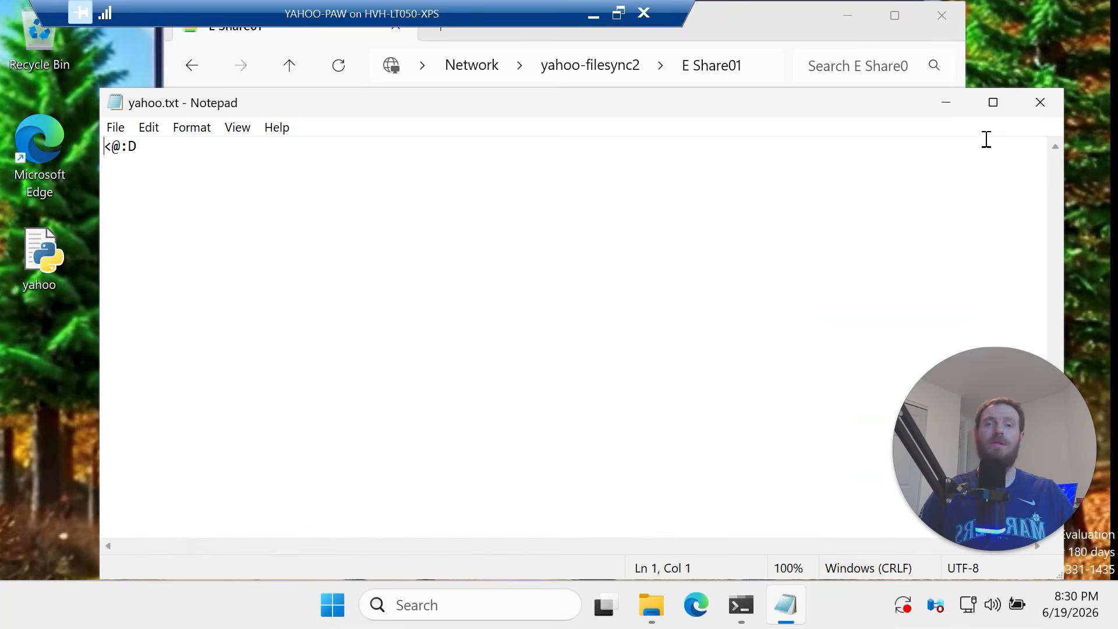
{"action": "left_click", "coordinate": [1041, 102]}
{"action": "left_click", "coordinate": [594, 16]}
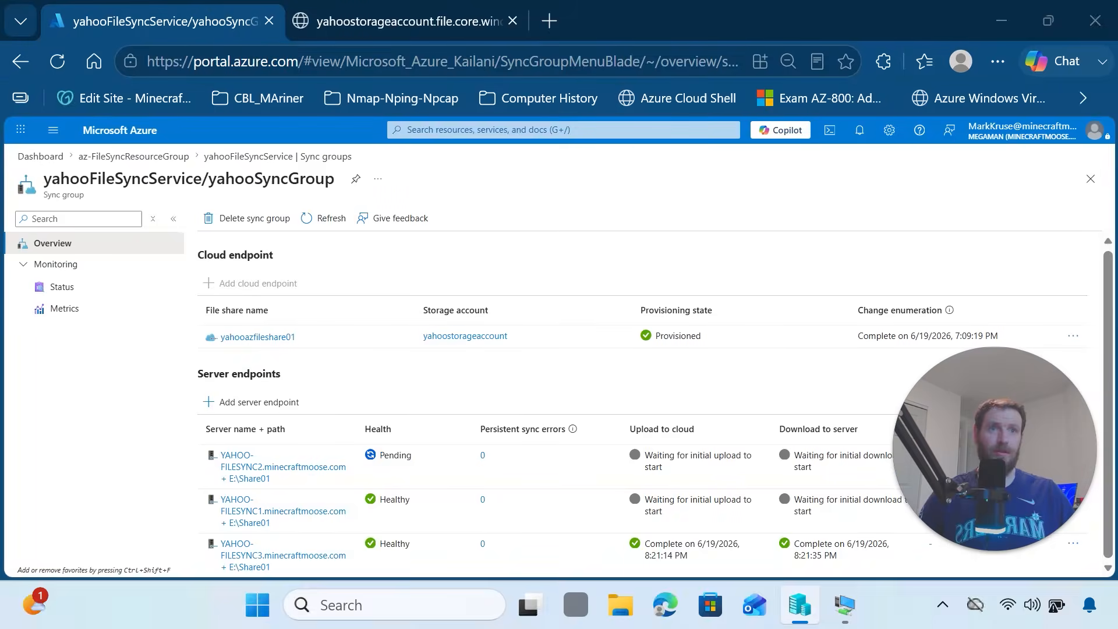
Refresh yahooSyncGroup's endpoint status and return to Hyper-V Manager on the host
{"action": "left_click", "coordinate": [321, 227]}
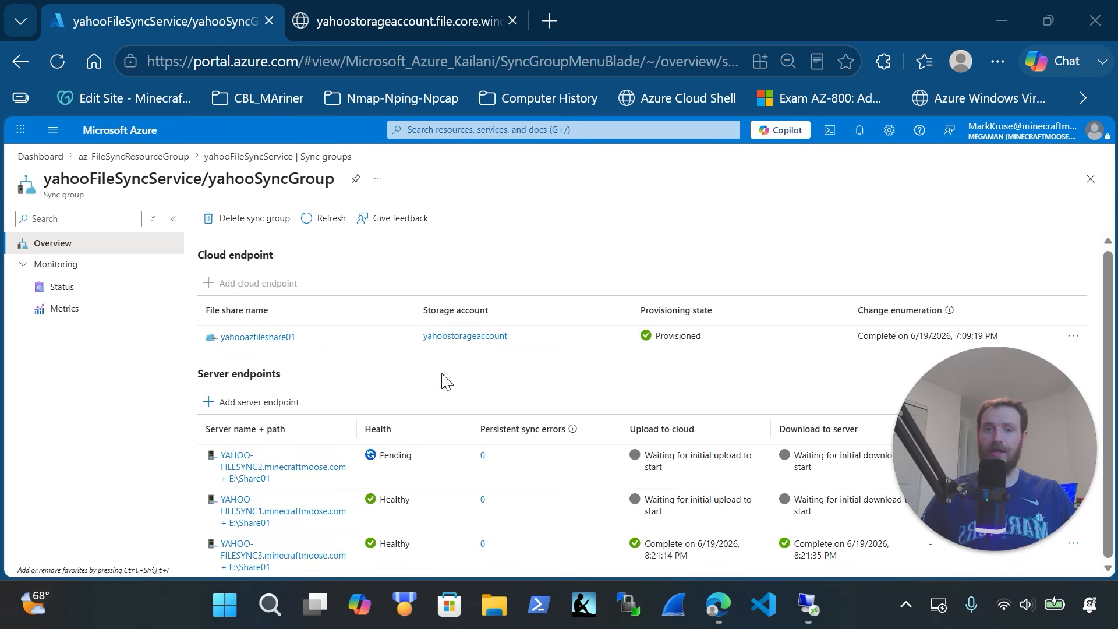
{"action": "left_click", "coordinate": [809, 609]}
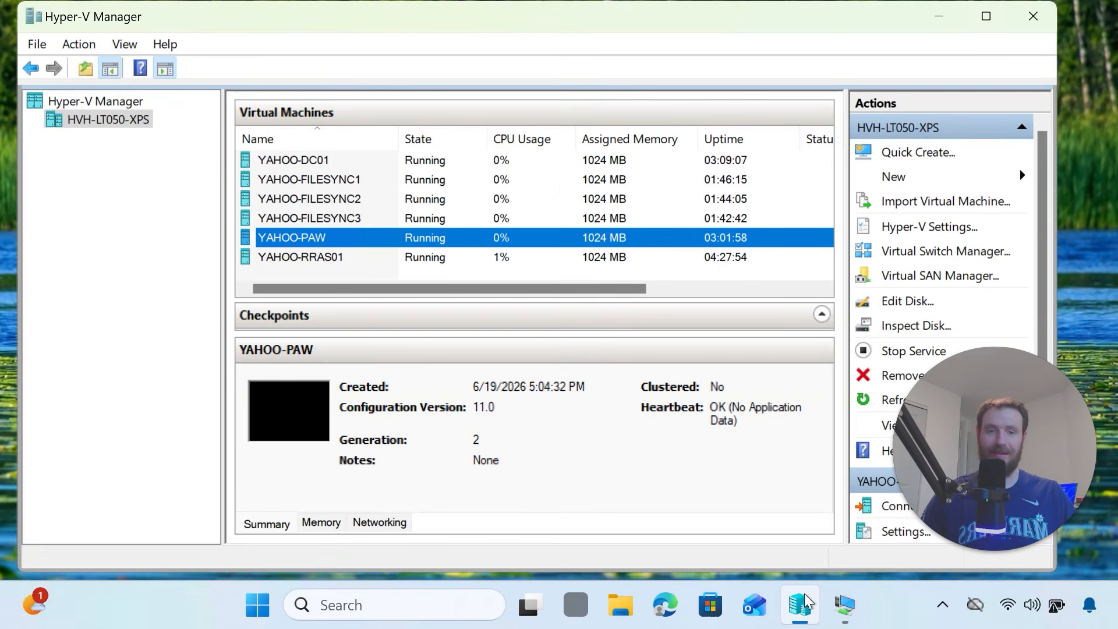
In the YAHOO-PAW VM, navigate File Explorer to \\yahoo-filesync3\E Share01
{"action": "left_click", "coordinate": [860, 617]}
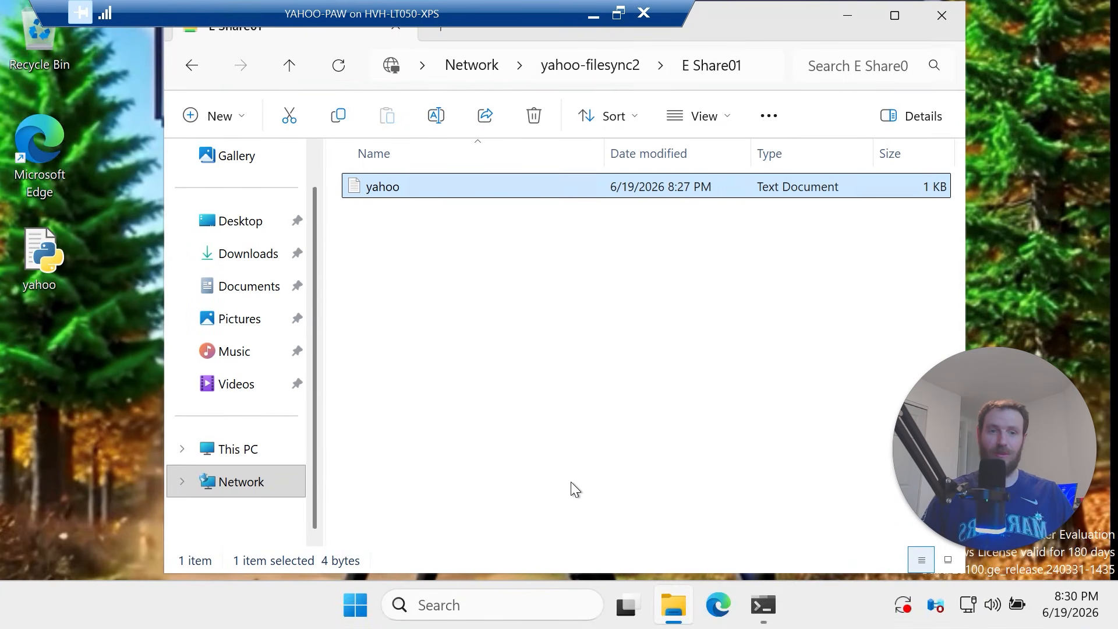
{"action": "right_click", "coordinate": [510, 239]}
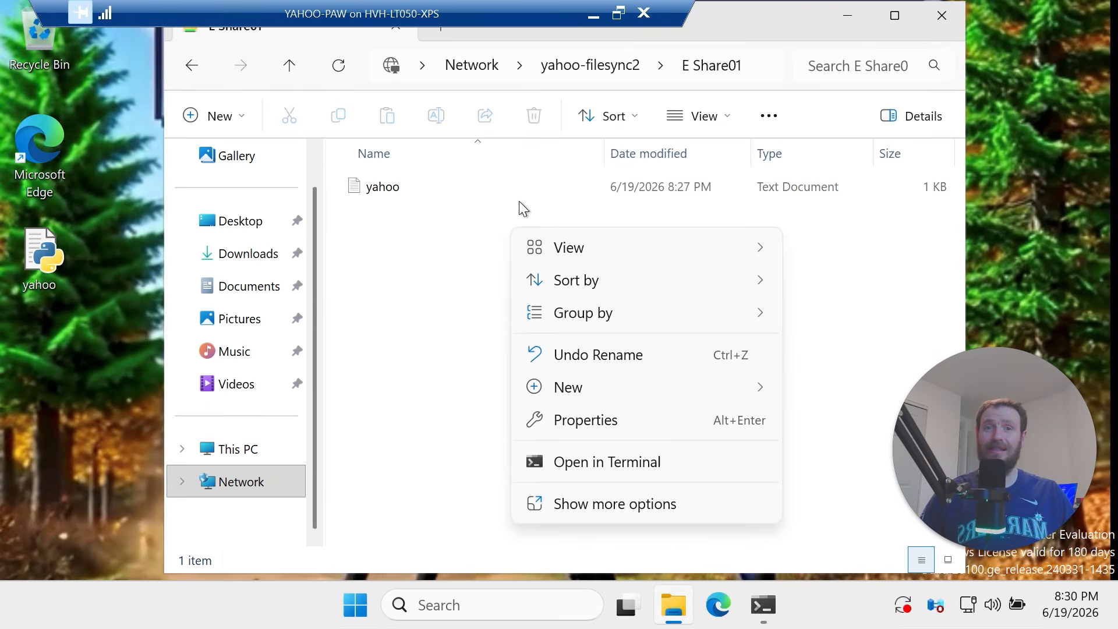
{"action": "left_click", "coordinate": [753, 63]}
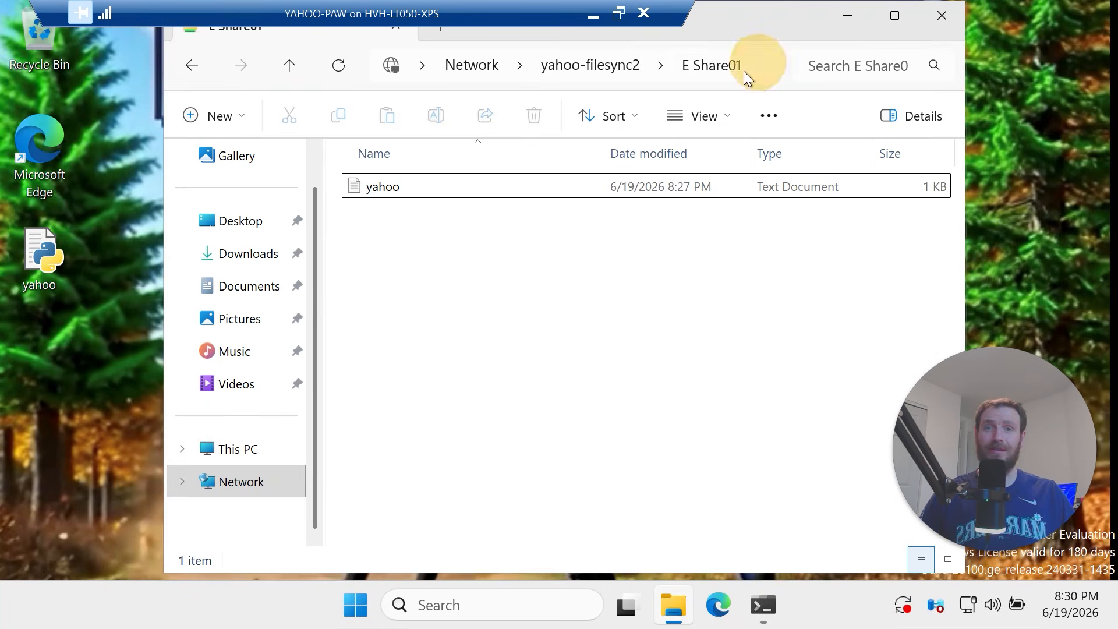
{"action": "left_click", "coordinate": [775, 70]}
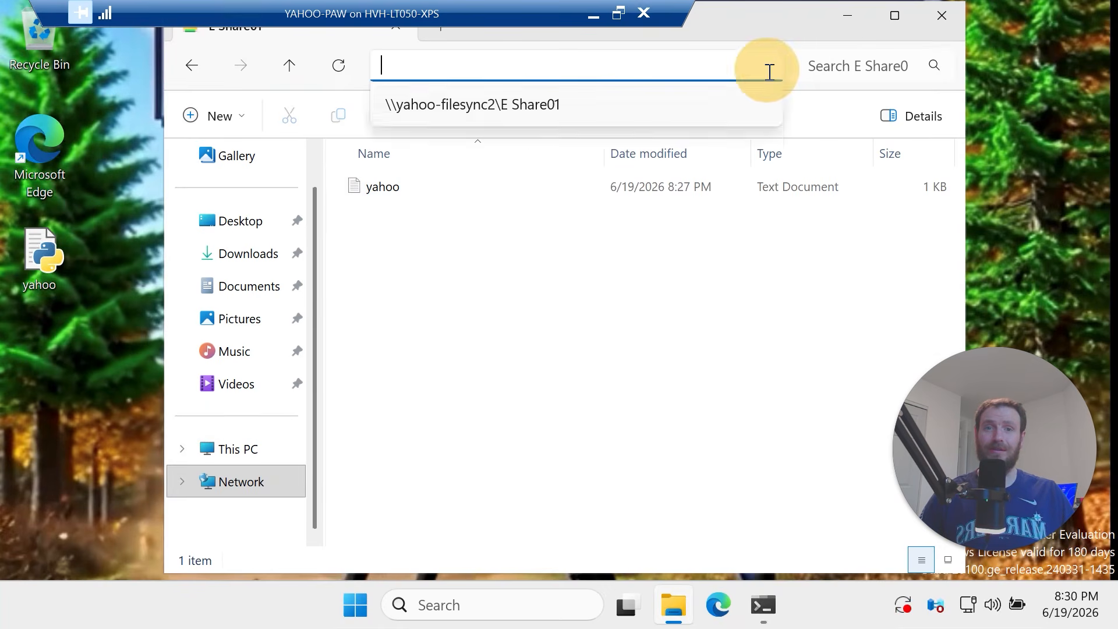
{"action": "left_click", "coordinate": [503, 106]}
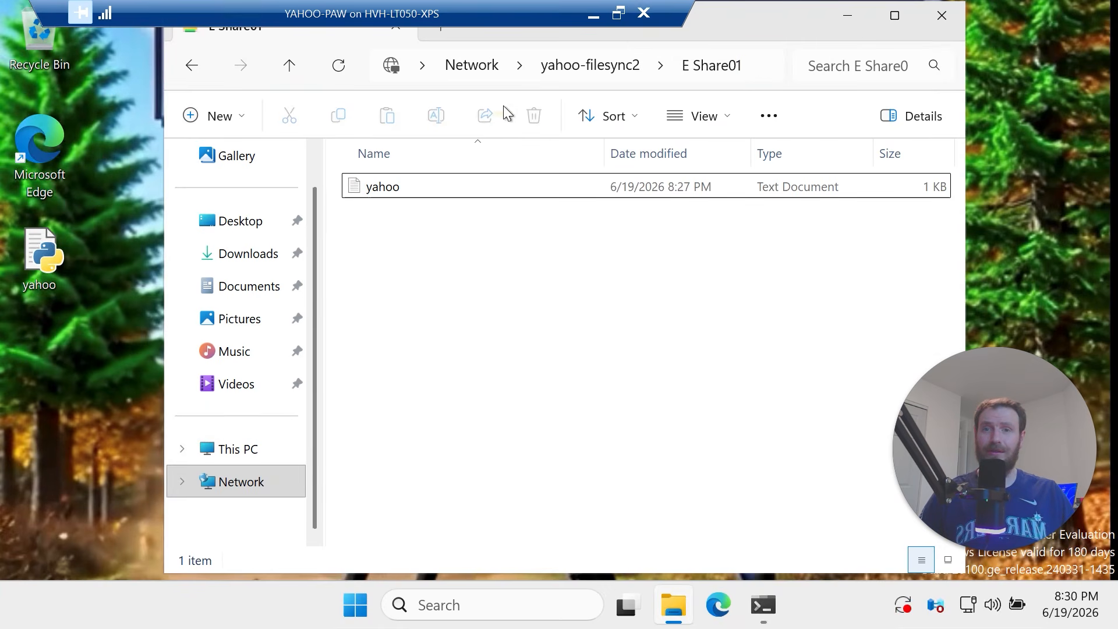
{"action": "left_click", "coordinate": [761, 69]}
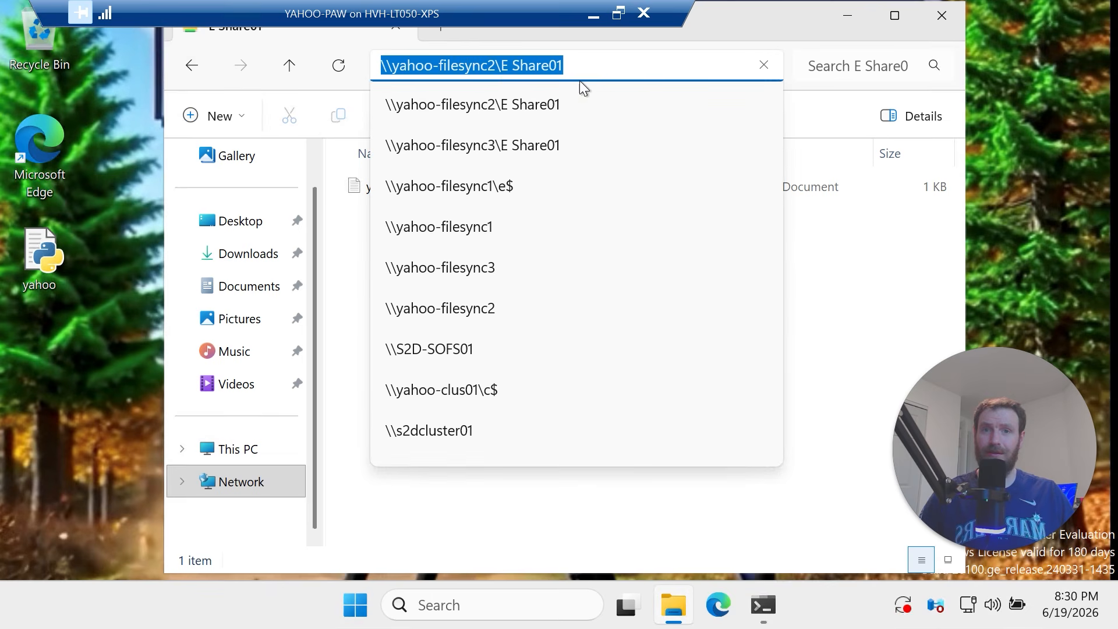
{"action": "left_click", "coordinate": [494, 65]}
{"action": "key", "text": "BackSpace"}
{"action": "type", "text": "3"}
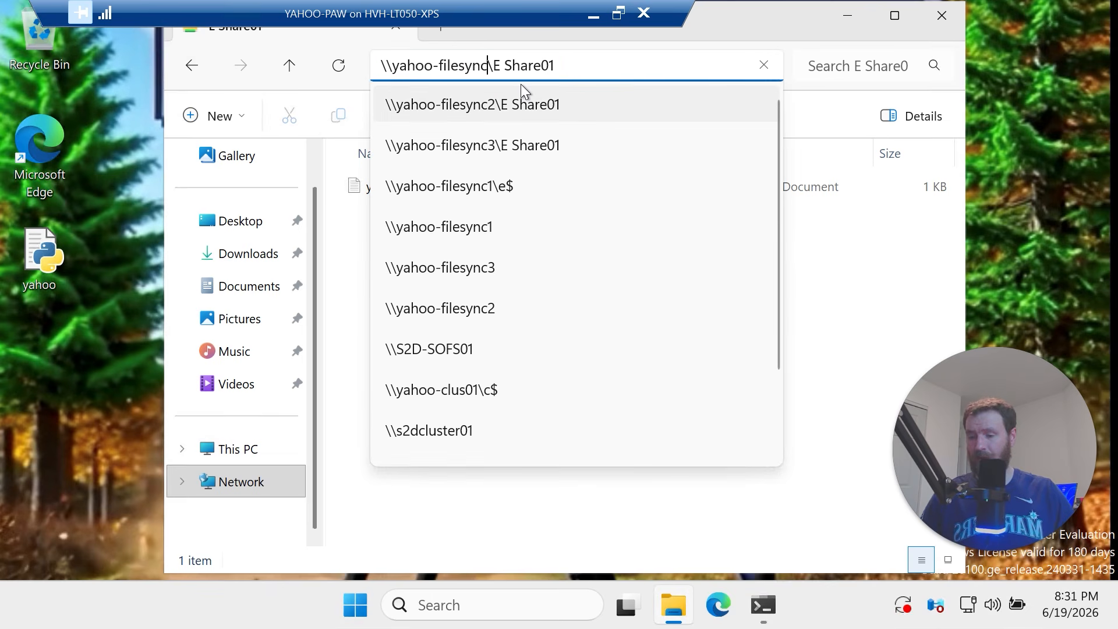
{"action": "key", "text": "Return"}
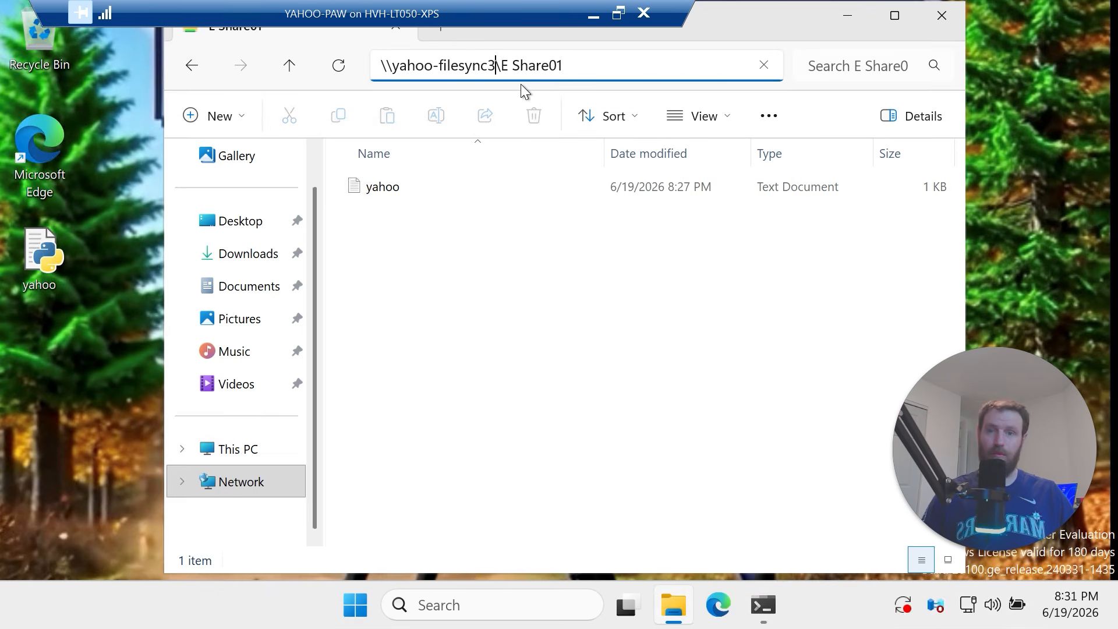
Create a new folder named yahooFolder01 in the share and open it
{"action": "right_click", "coordinate": [494, 250]}
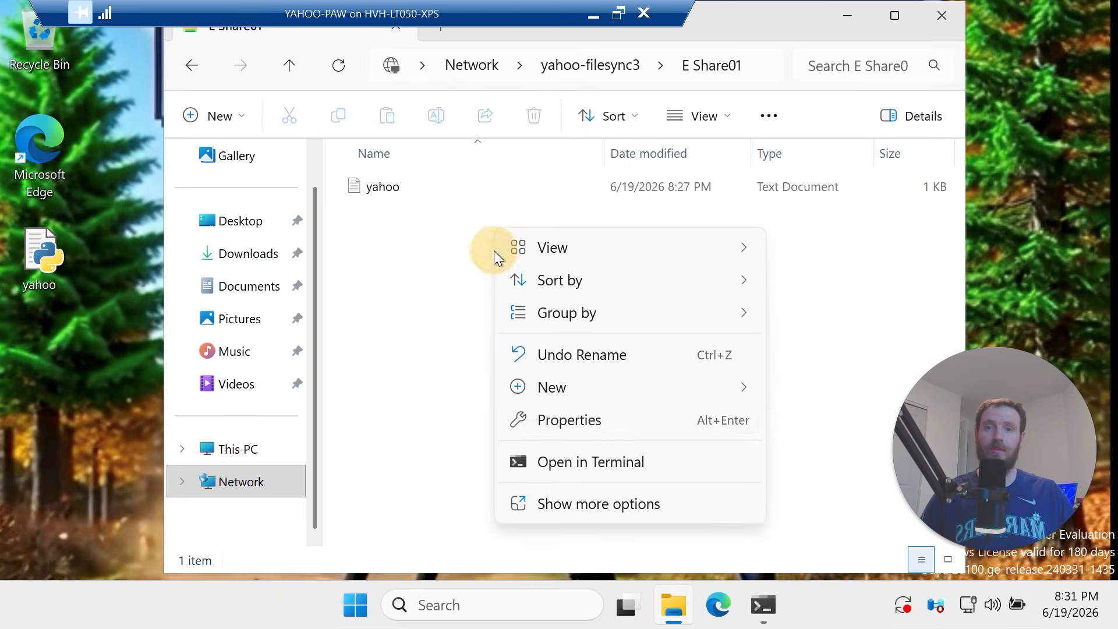
{"action": "mouse_move", "coordinate": [609, 389]}
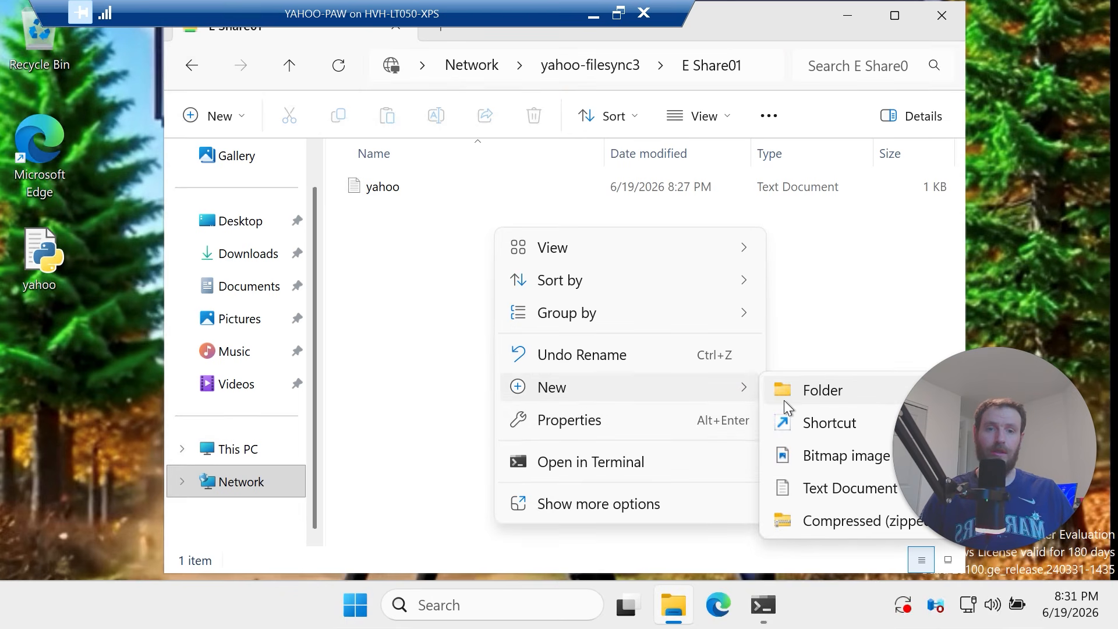
{"action": "left_click", "coordinate": [791, 394]}
{"action": "type", "text": "yahoo"}
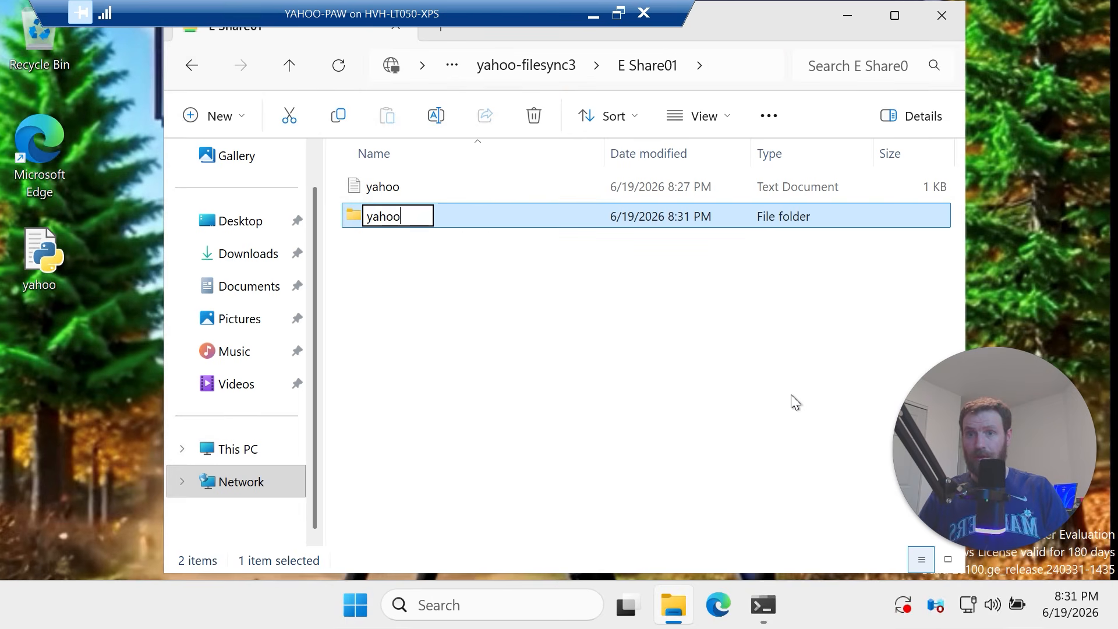
{"action": "type", "text": "F"}
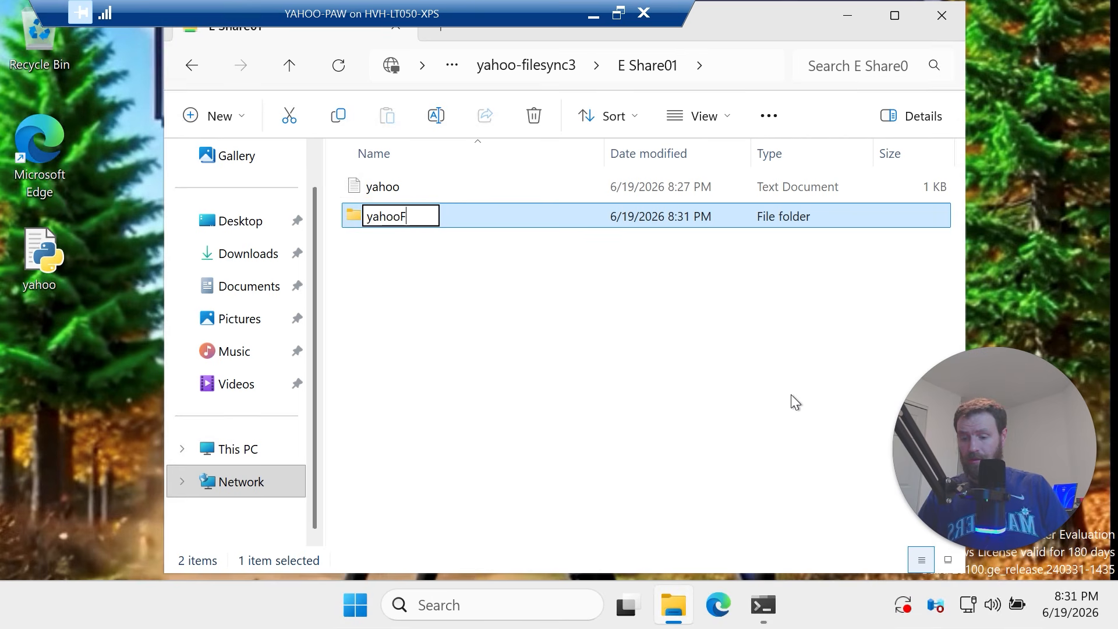
{"action": "type", "text": "older01"}
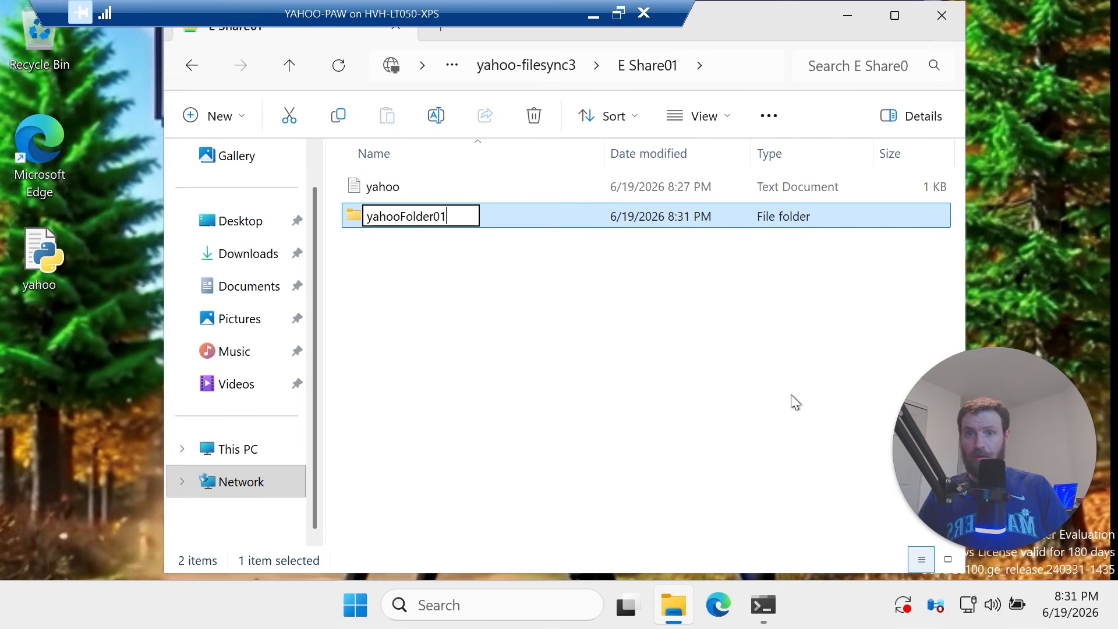
{"action": "key", "text": "Return"}
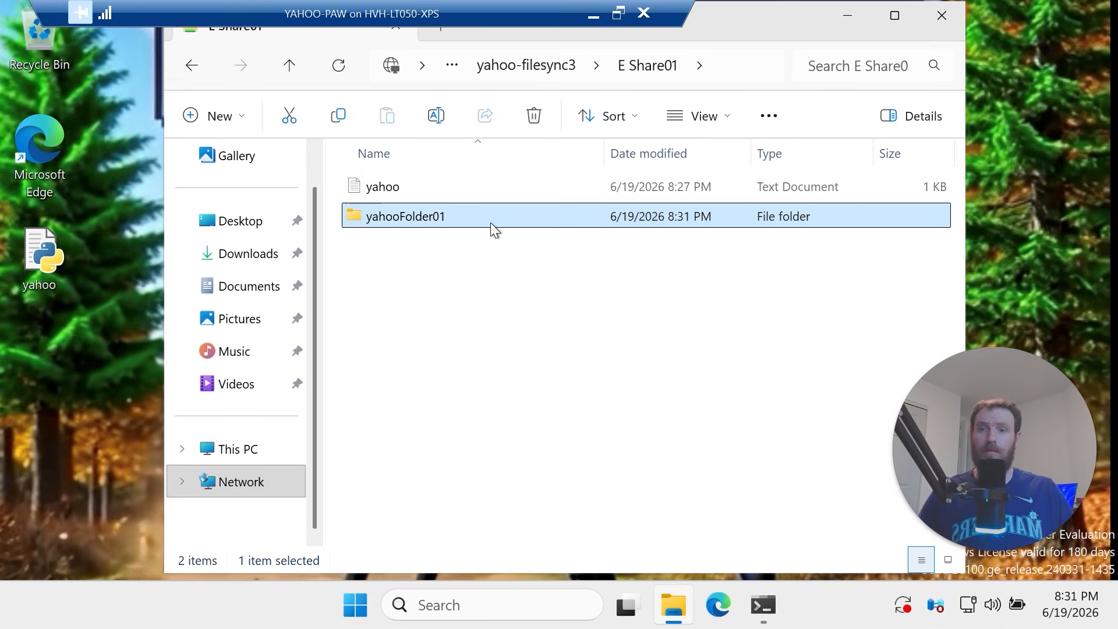
{"action": "double_click", "coordinate": [491, 218]}
Create a new text document named yahoo2 in yahooFolder01 and open it
{"action": "right_click", "coordinate": [486, 216]}
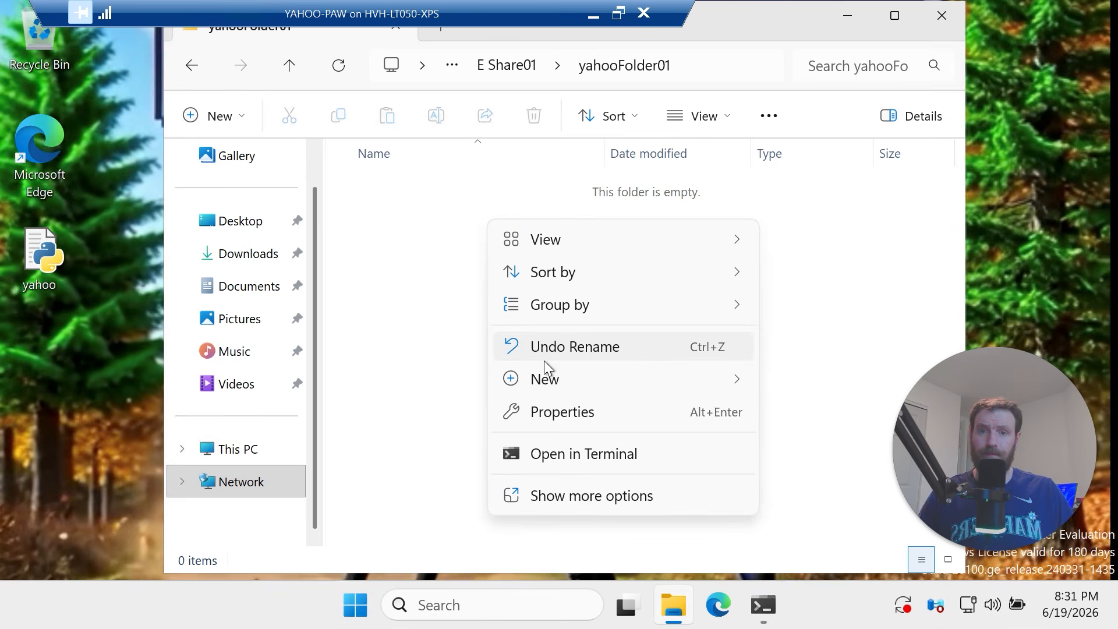
{"action": "mouse_move", "coordinate": [735, 377]}
{"action": "left_click", "coordinate": [843, 479]}
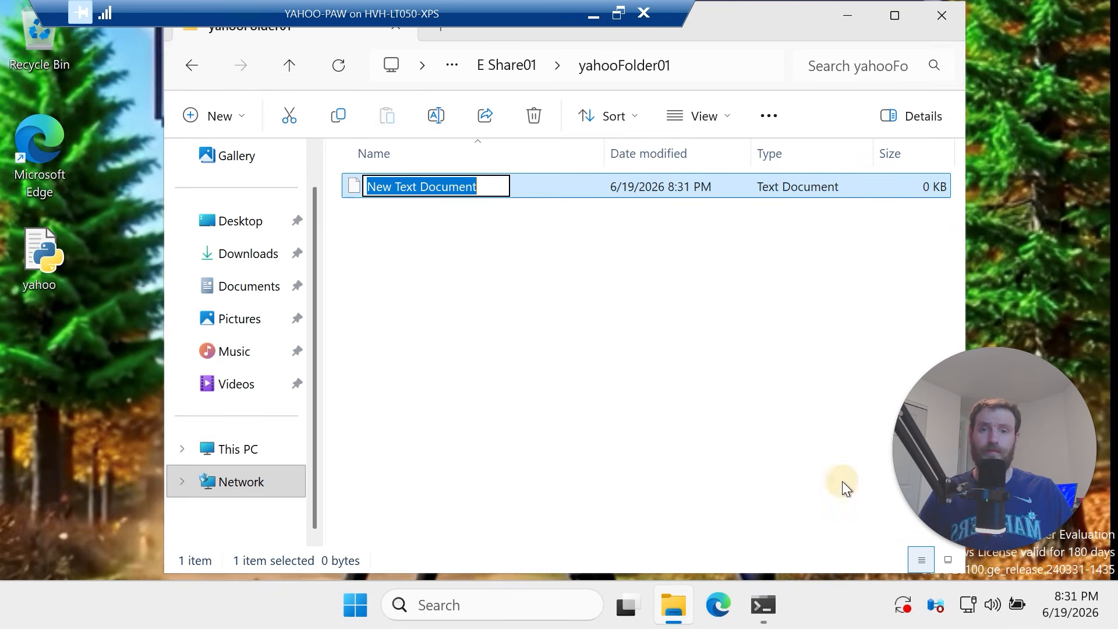
{"action": "type", "text": "yahoo"}
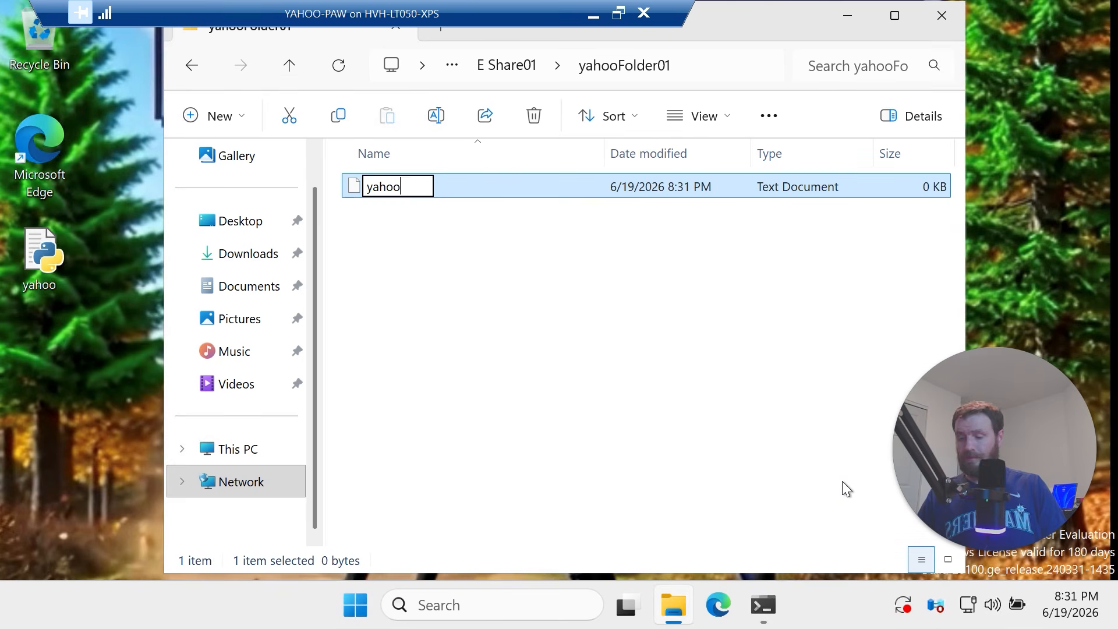
{"action": "type", "text": "2"}
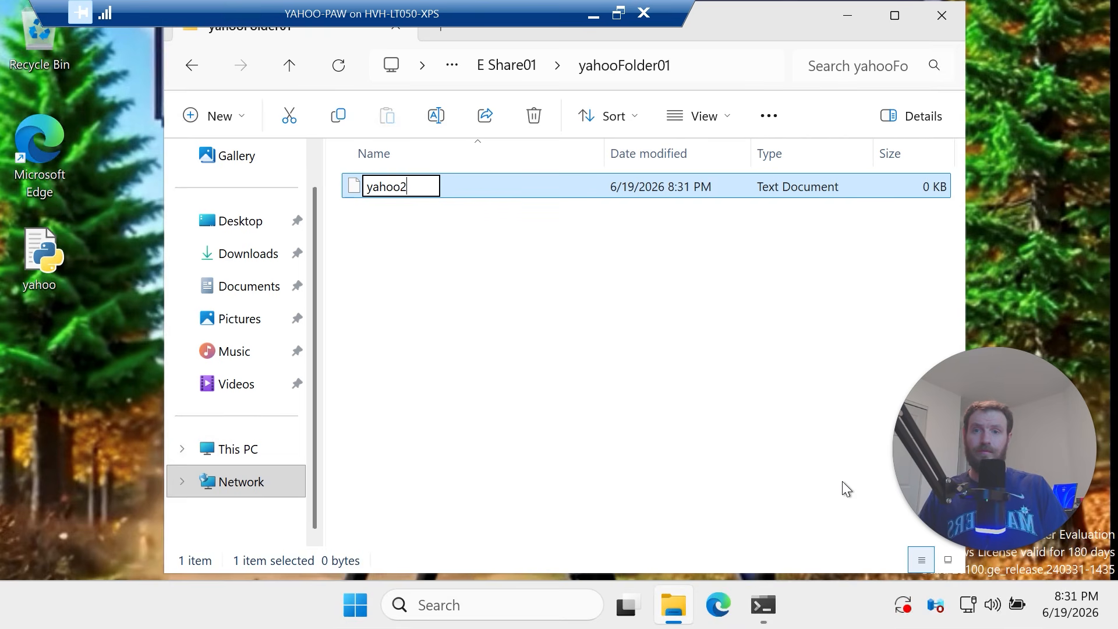
{"action": "key", "text": "Return"}
{"action": "double_click", "coordinate": [462, 190]}
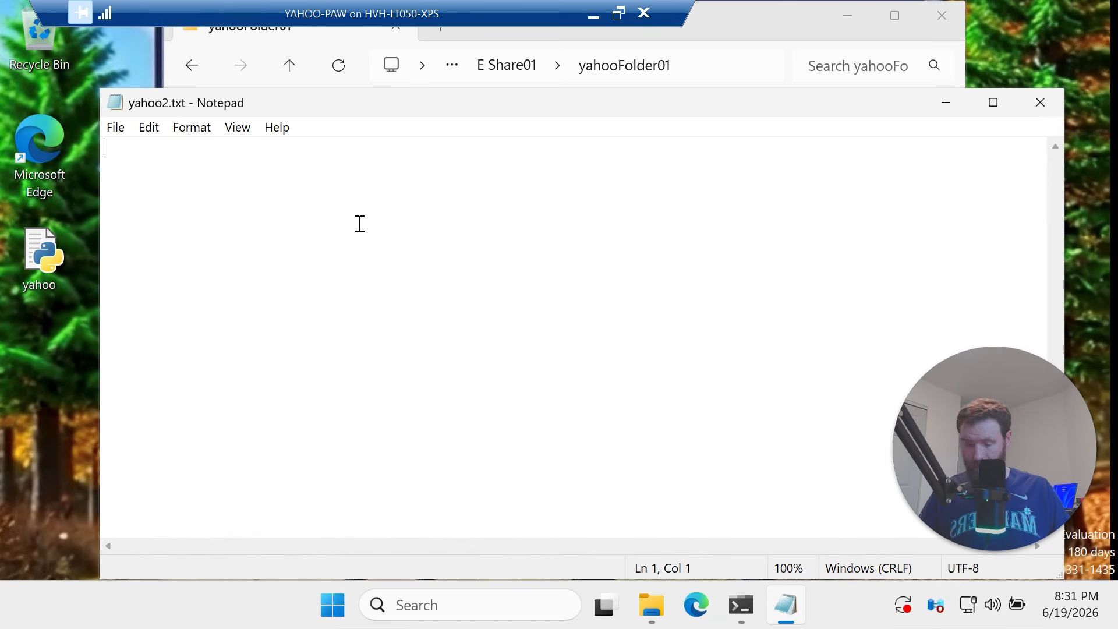
Fill yahoo2.txt with a line of repeated ≈ characters
{"action": "type", "text": "≈"}
{"action": "key", "text": "shift+Left"}
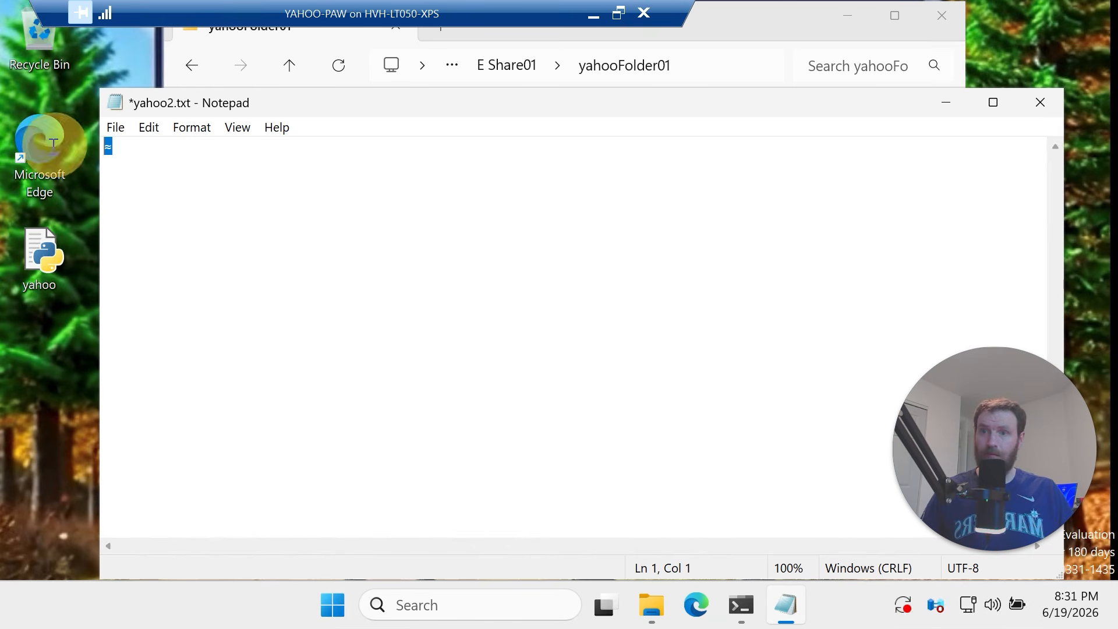
{"action": "key", "text": "ctrl+c"}
{"action": "key", "text": "ctrl+v"}
{"action": "key", "text": "ctrl+v"}
{"action": "key", "text": "ctrl+v"}
{"action": "key", "text": "ctrl+v"}
{"action": "key", "text": "ctrl+v"}
{"action": "key", "text": "ctrl+v"}
{"action": "key", "text": "ctrl+v"}
{"action": "key", "text": "ctrl+v"}
{"action": "key", "text": "ctrl+v"}
{"action": "key", "text": "ctrl+v"}
{"action": "key", "text": "ctrl+v"}
{"action": "key", "text": "ctrl+v"}
{"action": "key", "text": "ctrl+v"}
{"action": "key", "text": "ctrl+v"}
{"action": "key", "text": "ctrl+v"}
{"action": "key", "text": "ctrl+v"}
{"action": "key", "text": "ctrl+v"}
{"action": "key", "text": "ctrl+v"}
{"action": "key", "text": "ctrl+v"}
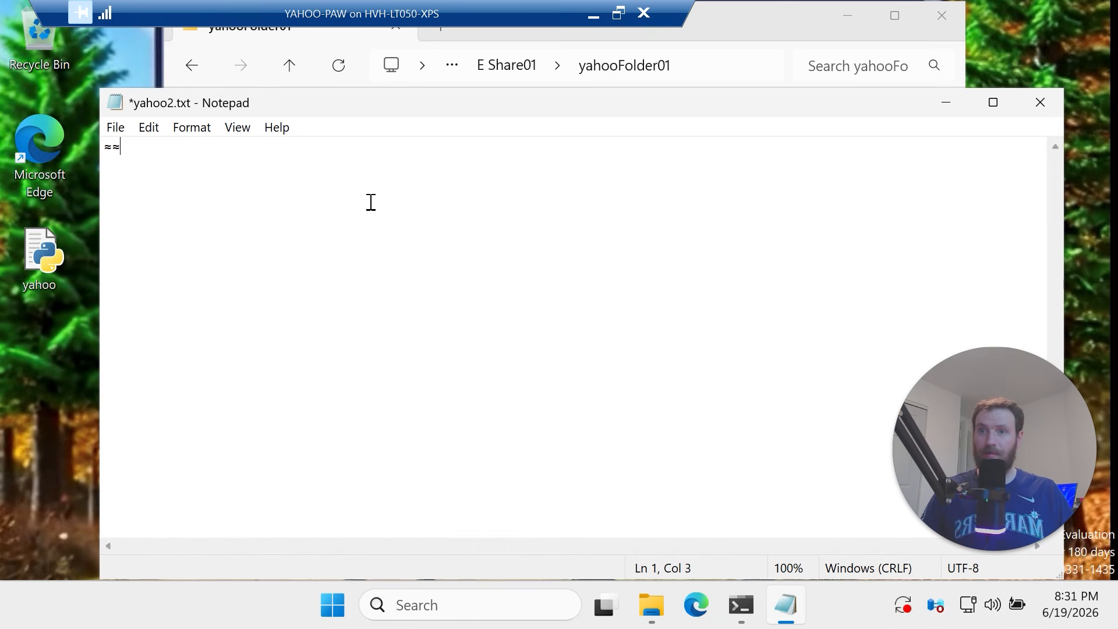
{"action": "left_click_drag", "start_coordinate": [494, 175], "coordinate": [47, 137]}
{"action": "scroll", "coordinate": [279, 330], "scroll_direction": "up", "scroll_amount": 10}
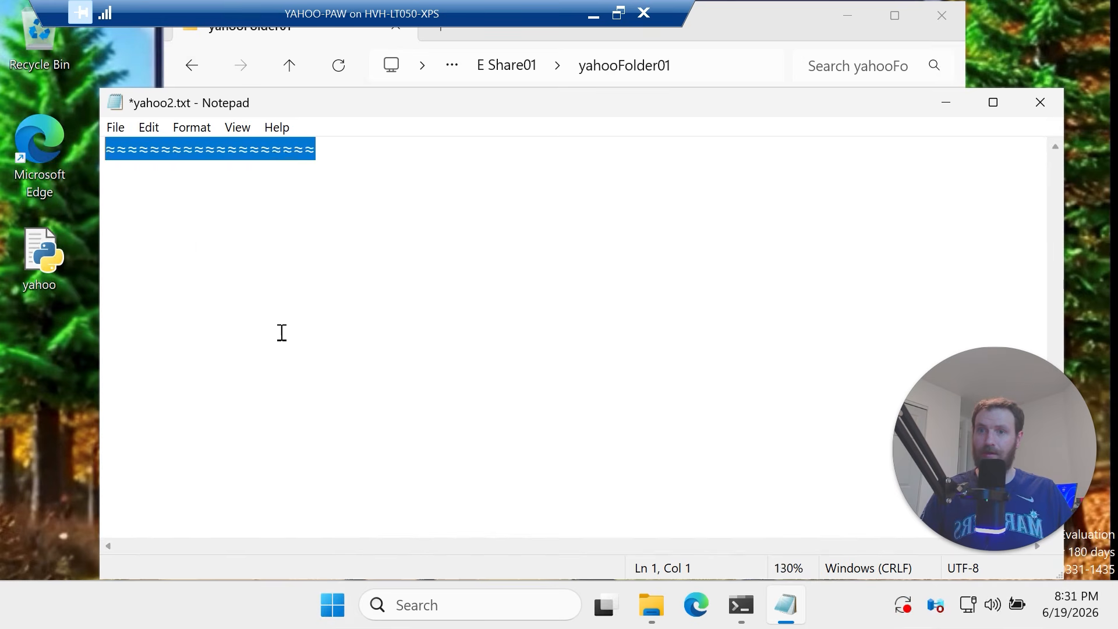
{"action": "left_click", "coordinate": [310, 336]}
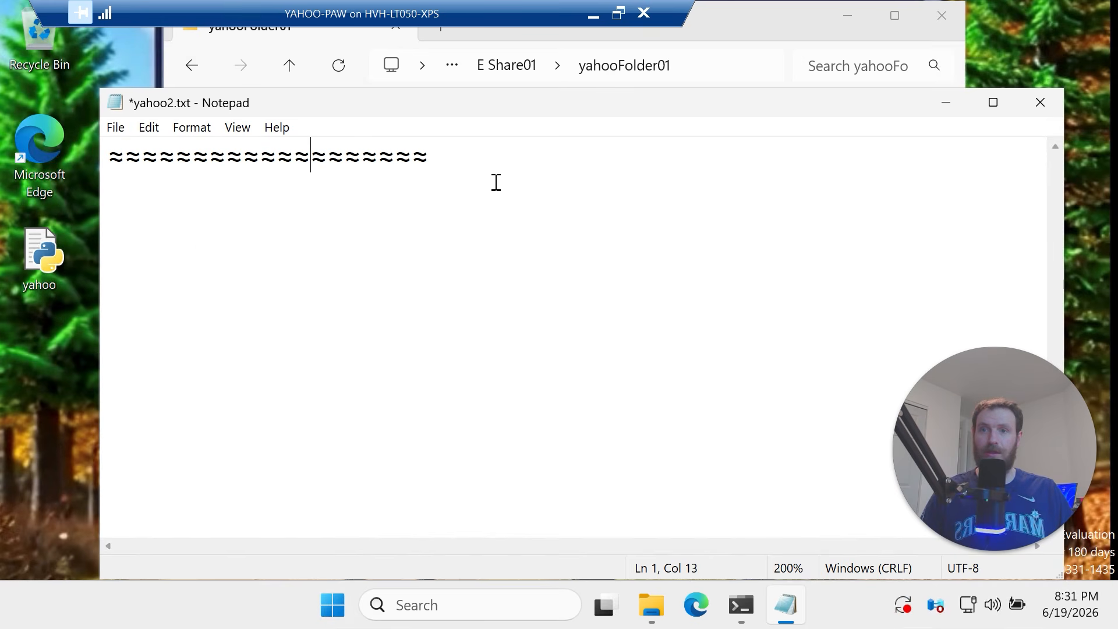
Save yahoo2.txt and close Notepad
{"action": "left_click", "coordinate": [117, 131]}
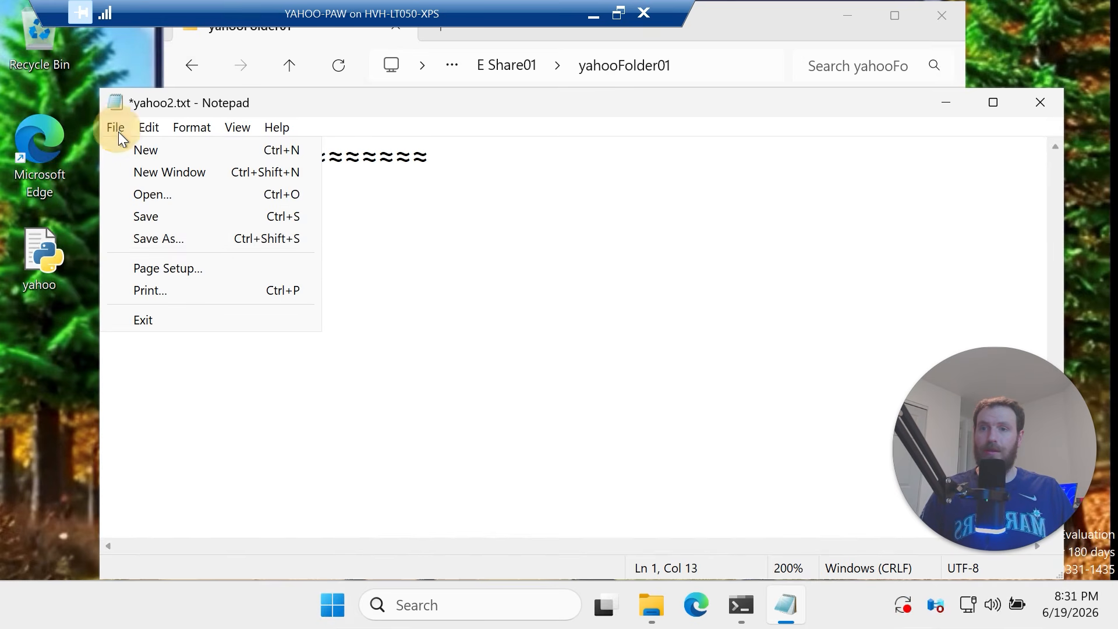
{"action": "left_click", "coordinate": [195, 215]}
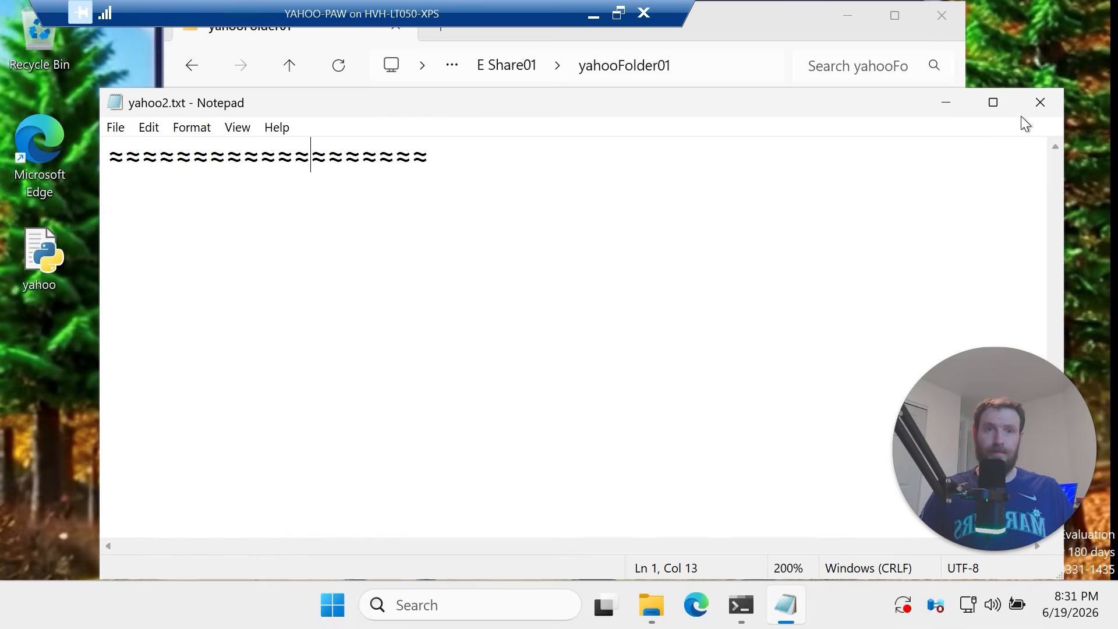
{"action": "left_click", "coordinate": [1042, 103]}
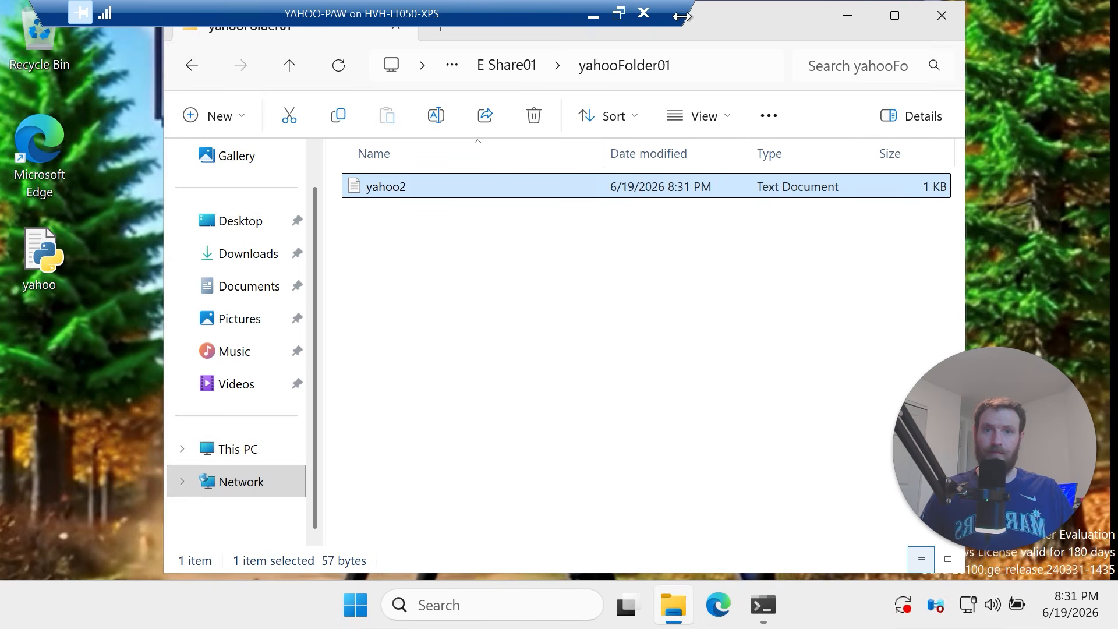
From az-FileSyncResourceGroup, open yahoostorageaccount's yahooazfileshare01 classic file share
{"action": "left_click", "coordinate": [602, 21]}
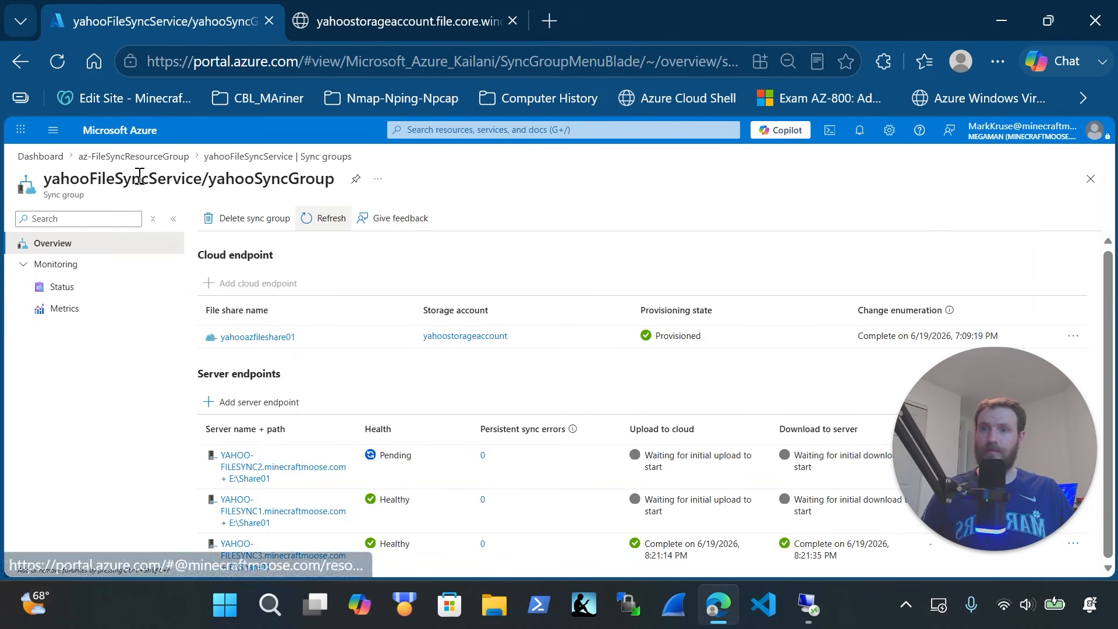
{"action": "left_click", "coordinate": [138, 158]}
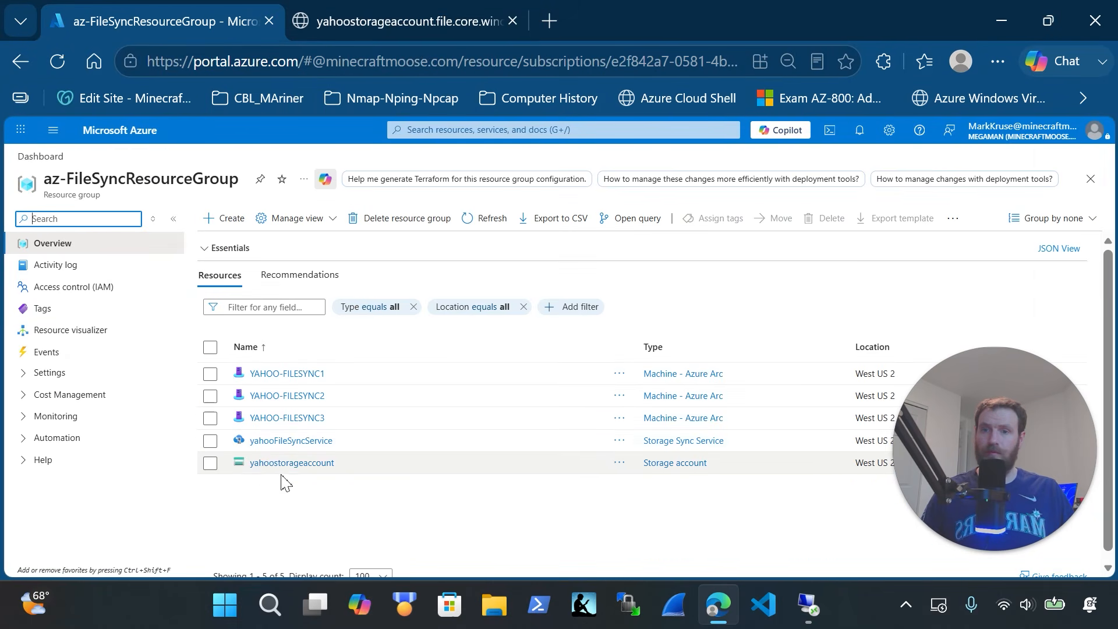
{"action": "left_click", "coordinate": [289, 465]}
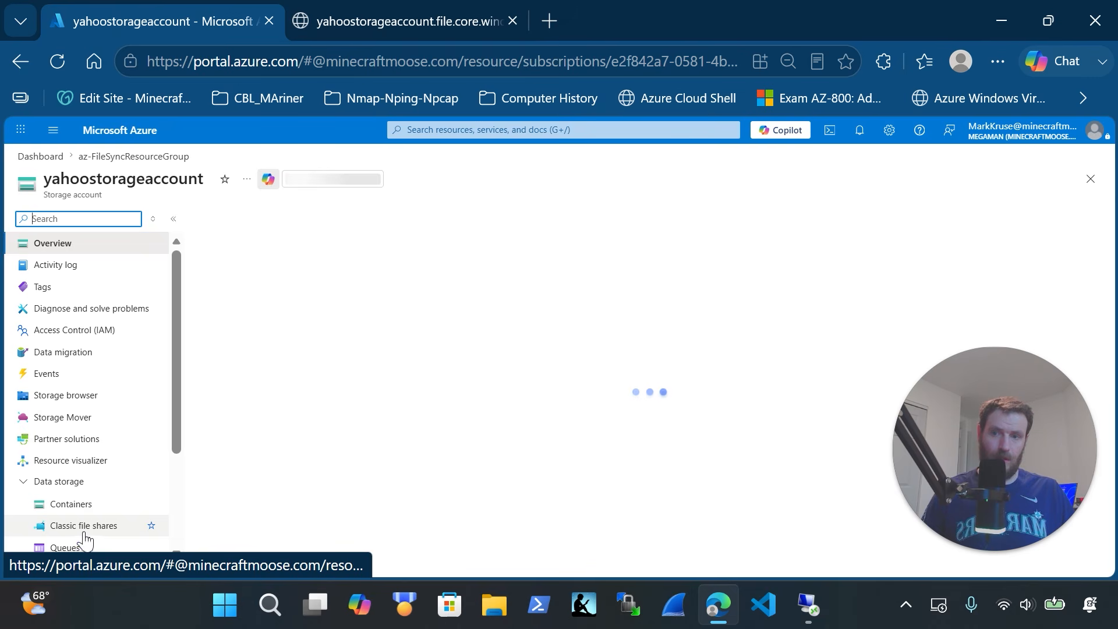
{"action": "left_click", "coordinate": [82, 526]}
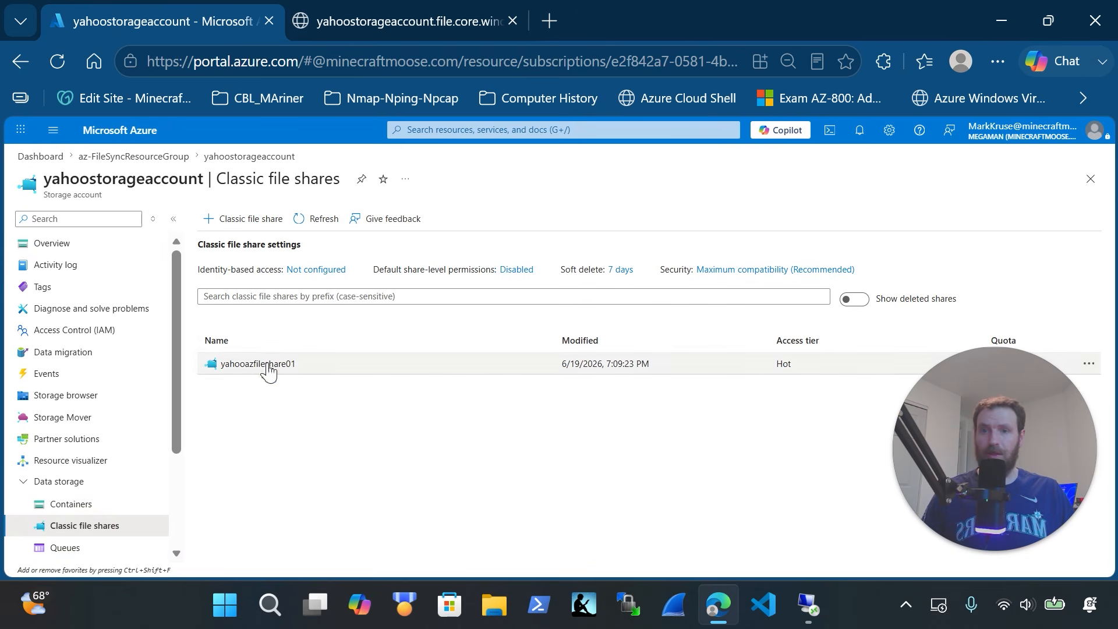
{"action": "left_click", "coordinate": [266, 367]}
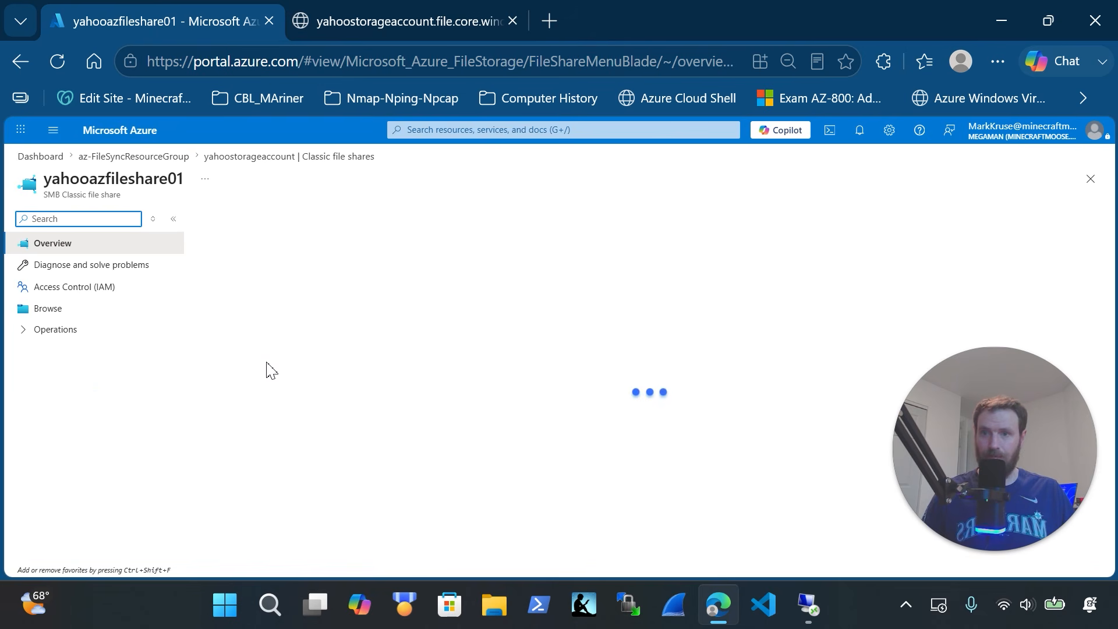
Browse into yahooFolder01 and download yahoo2.txt to a new browser tab
{"action": "left_click", "coordinate": [51, 310]}
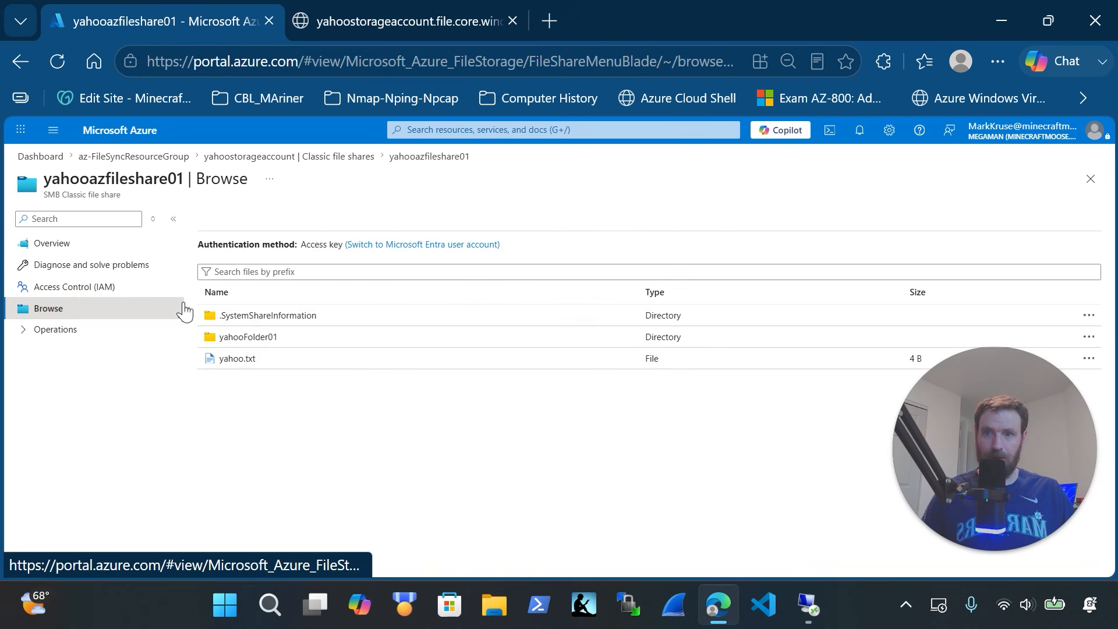
{"action": "left_click", "coordinate": [257, 344]}
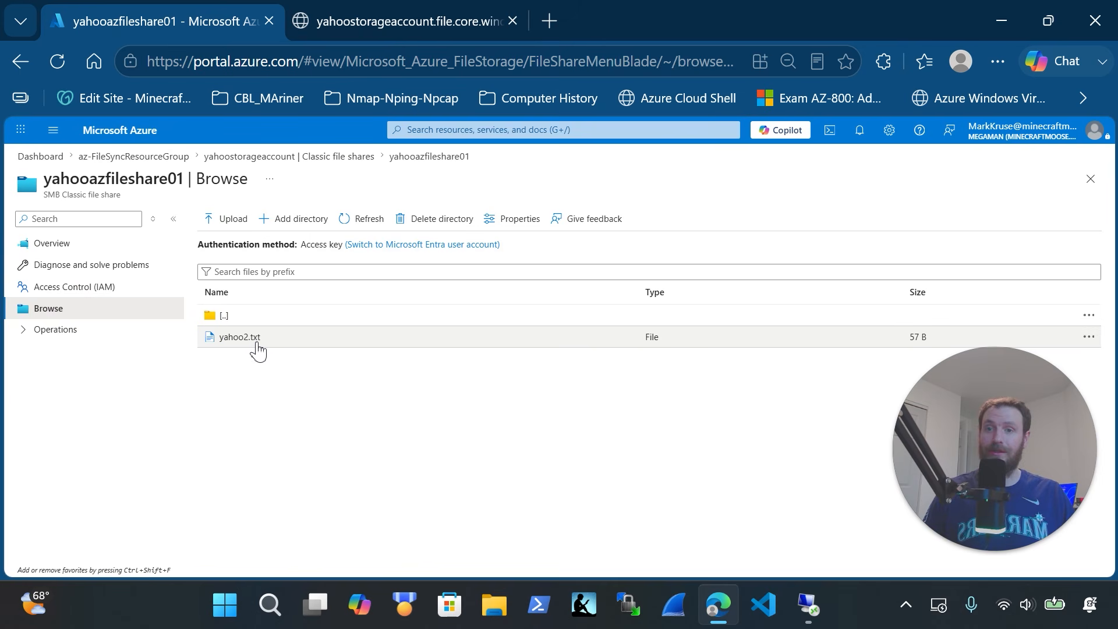
{"action": "left_click", "coordinate": [249, 343]}
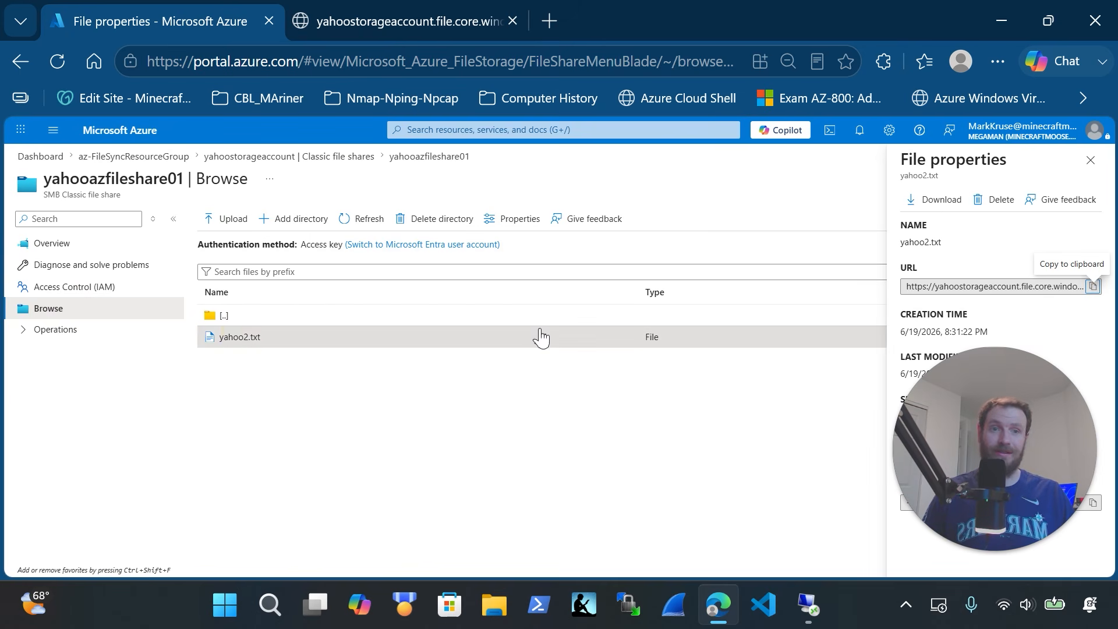
{"action": "left_click", "coordinate": [945, 201]}
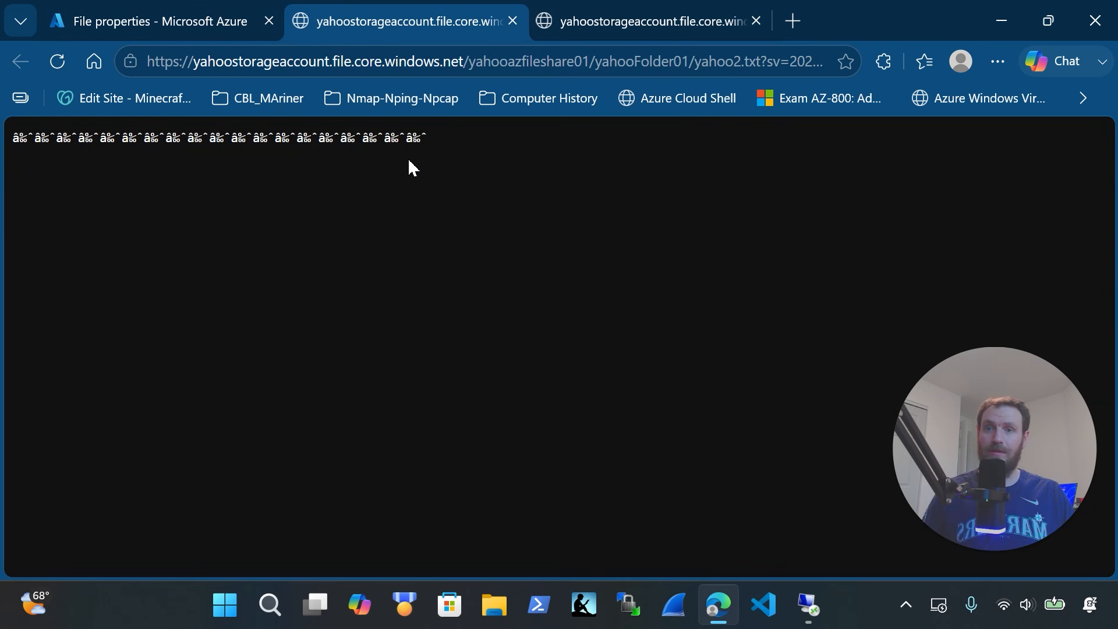
Inspect the garbled yahoo2.txt text and its address in Edge, then go to Hyper-V Manager
{"action": "left_click_drag", "start_coordinate": [436, 153], "coordinate": [17, 158]}
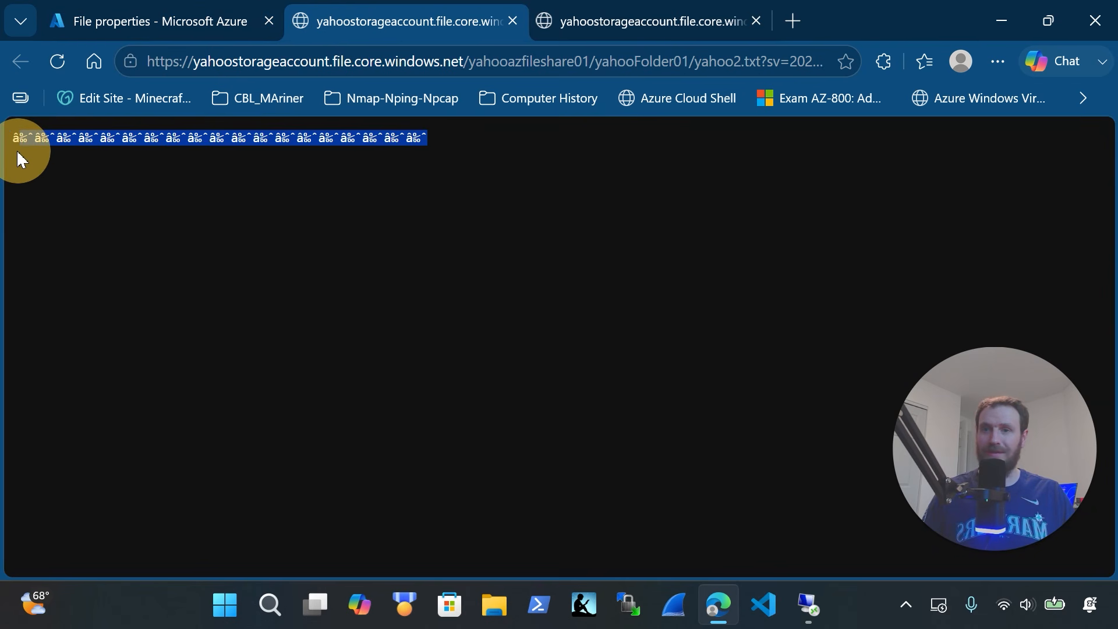
{"action": "left_click", "coordinate": [428, 208]}
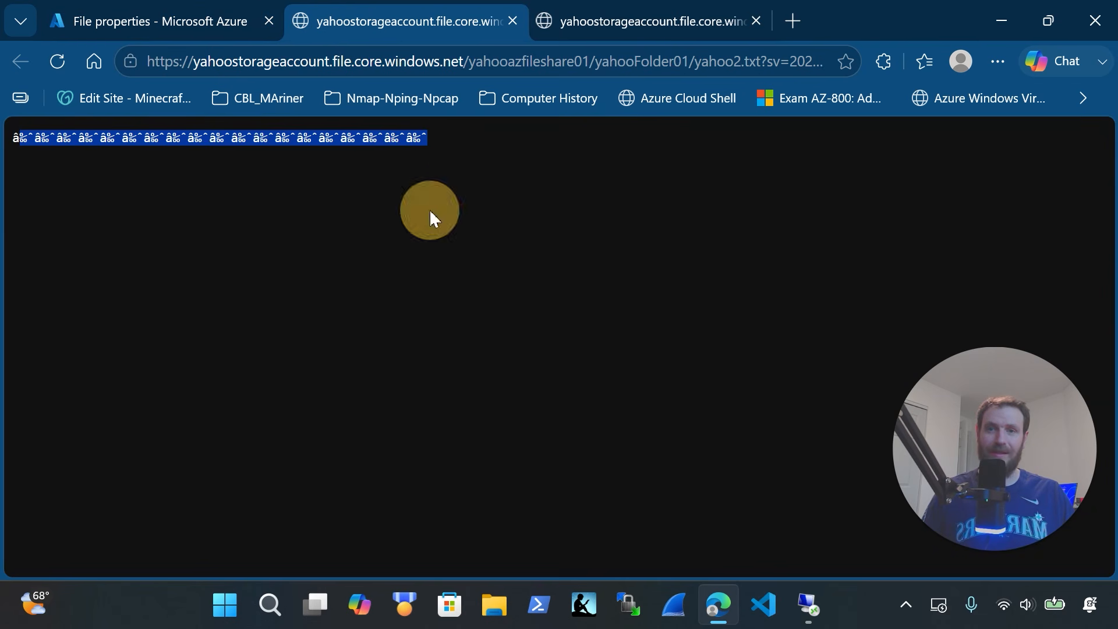
{"action": "left_click", "coordinate": [431, 155]}
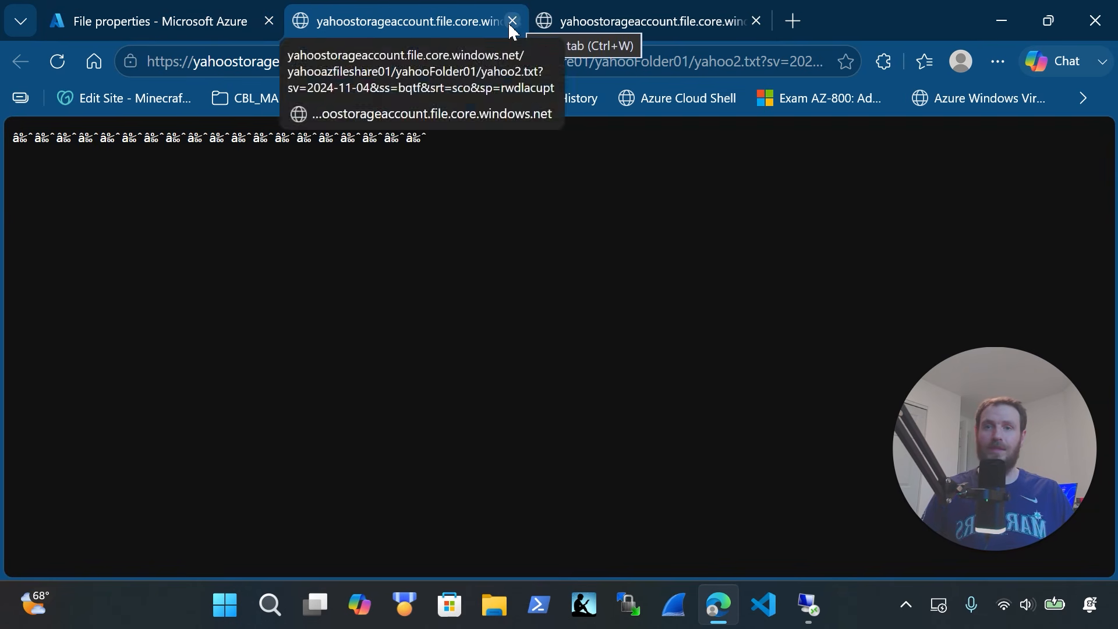
{"action": "left_click", "coordinate": [274, 58]}
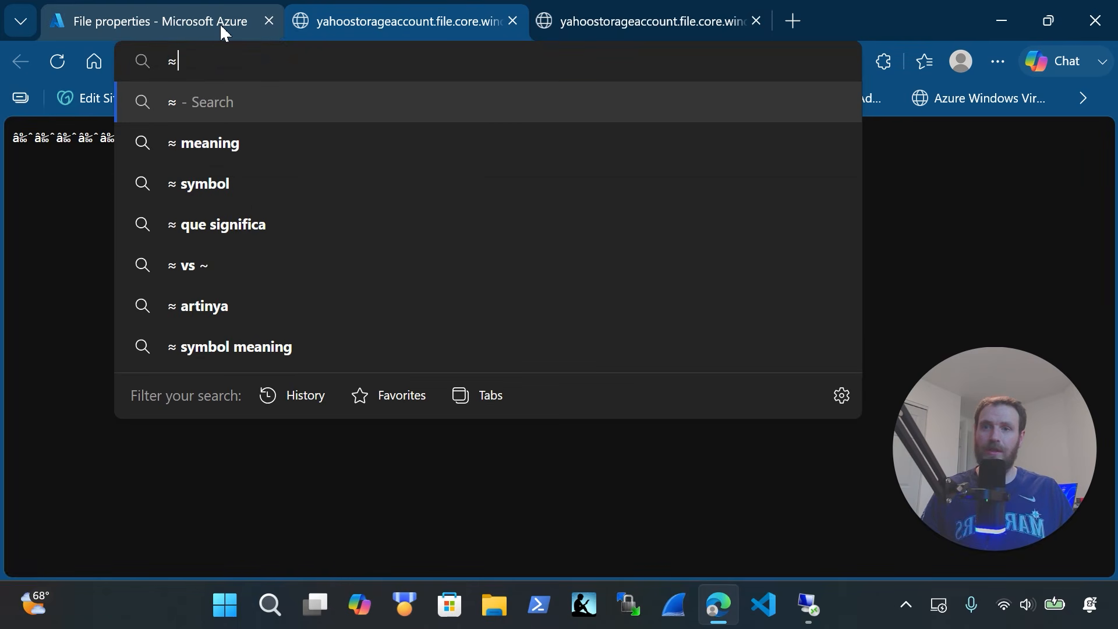
{"action": "left_click", "coordinate": [808, 606]}
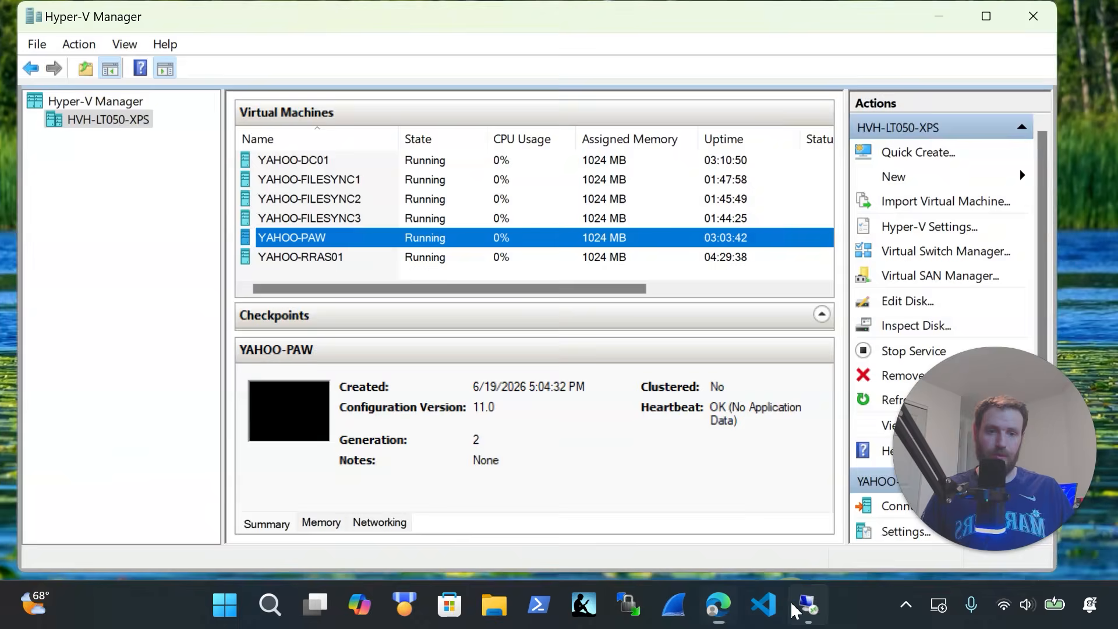
In YAHOO-PAW, replace yahoo2.txt's ≈ line with 'yahoo <@:D', save it and minimize the VM
{"action": "left_click", "coordinate": [845, 606]}
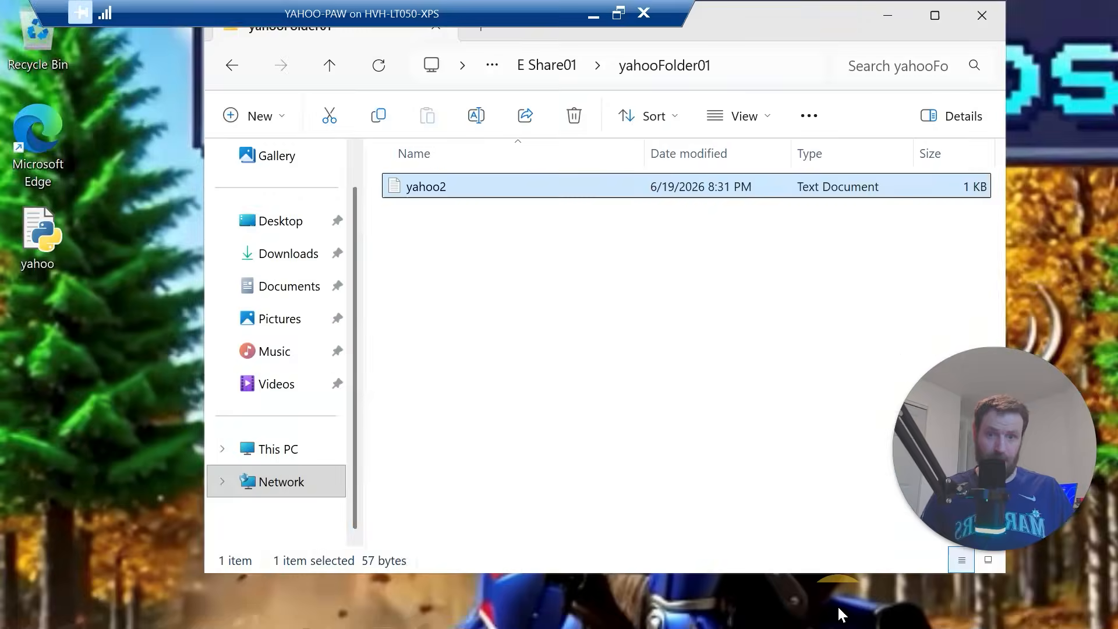
{"action": "double_click", "coordinate": [473, 187]}
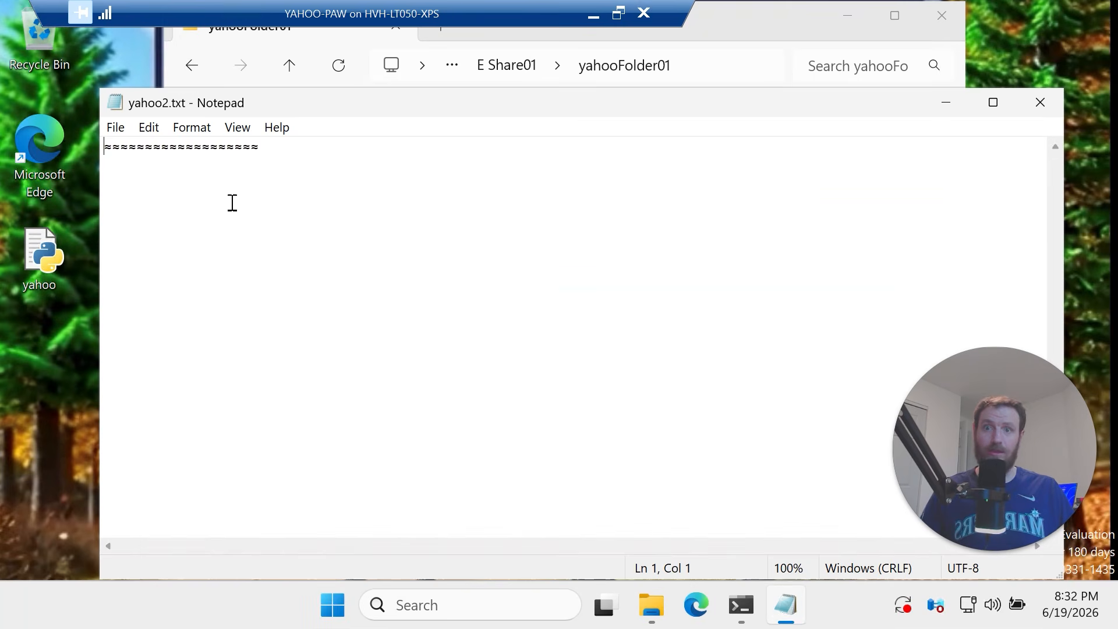
{"action": "left_click", "coordinate": [362, 154]}
{"action": "key", "text": "shift+Home"}
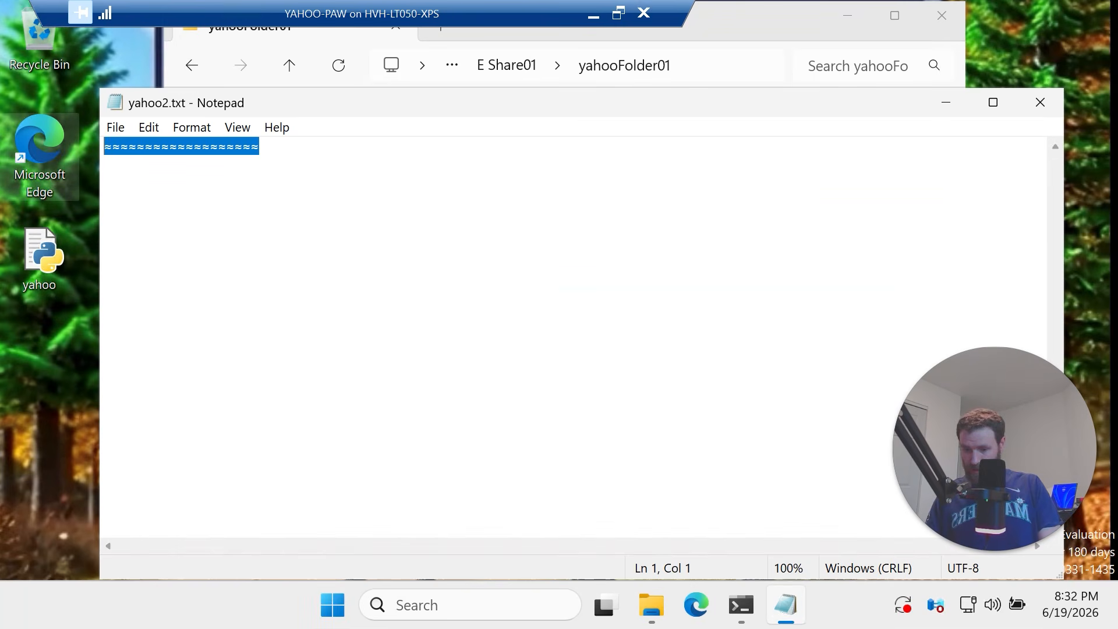
{"action": "type", "text": "yahoo"}
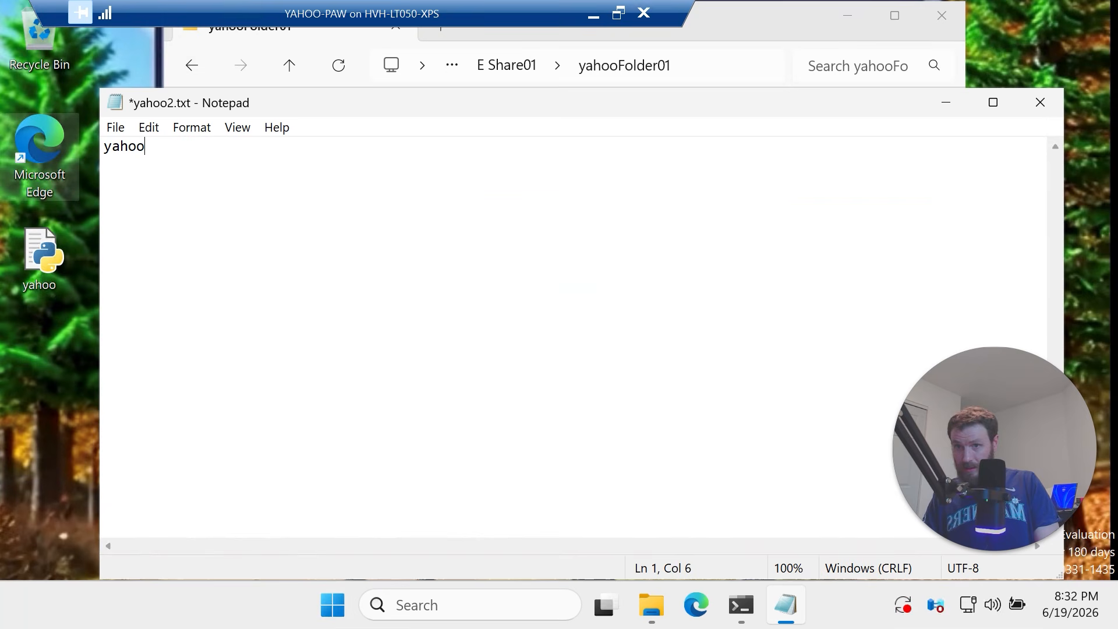
{"action": "type", "text": " <@:D"}
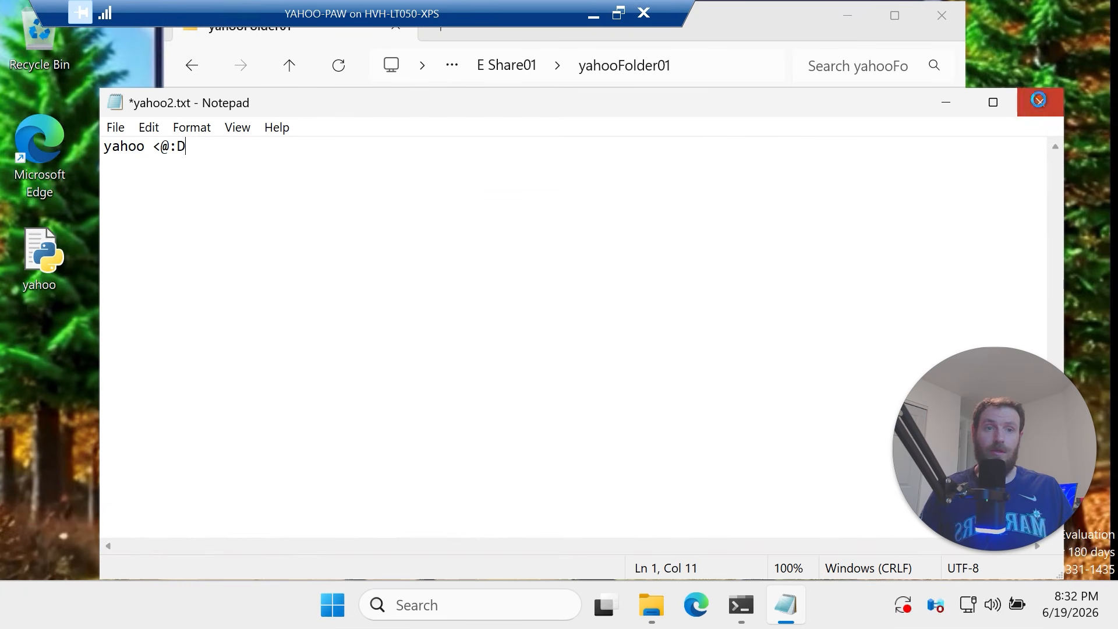
{"action": "left_click", "coordinate": [1041, 102]}
{"action": "left_click", "coordinate": [523, 328]}
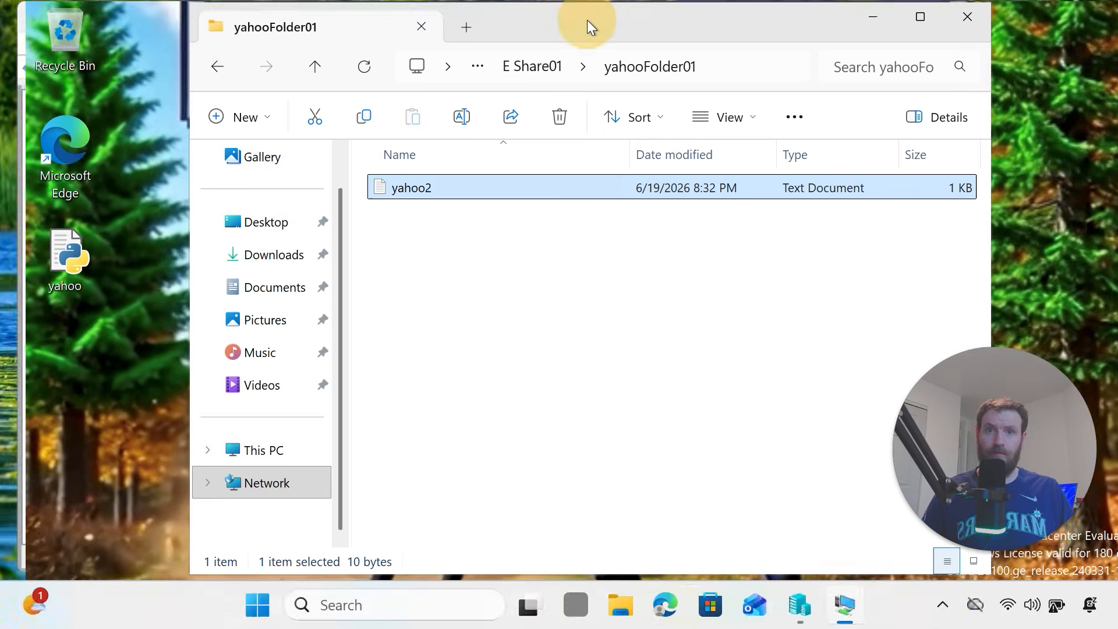
{"action": "left_click", "coordinate": [593, 17]}
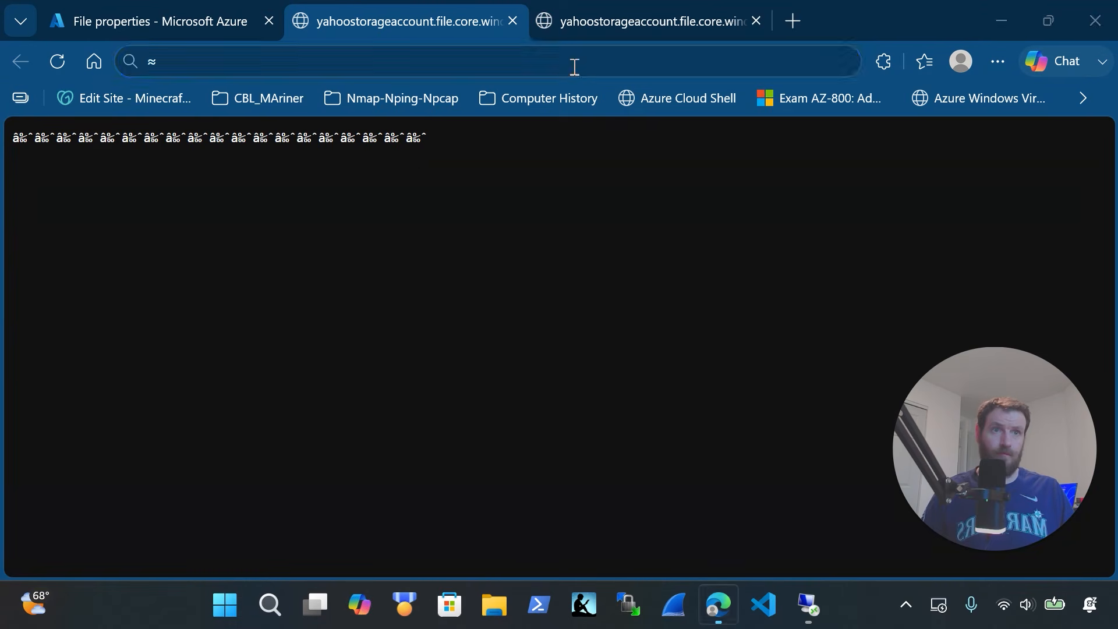
Reload and re-download yahoo2.txt, see it still garbled, and return to Classic file shares
{"action": "left_click", "coordinate": [61, 61]}
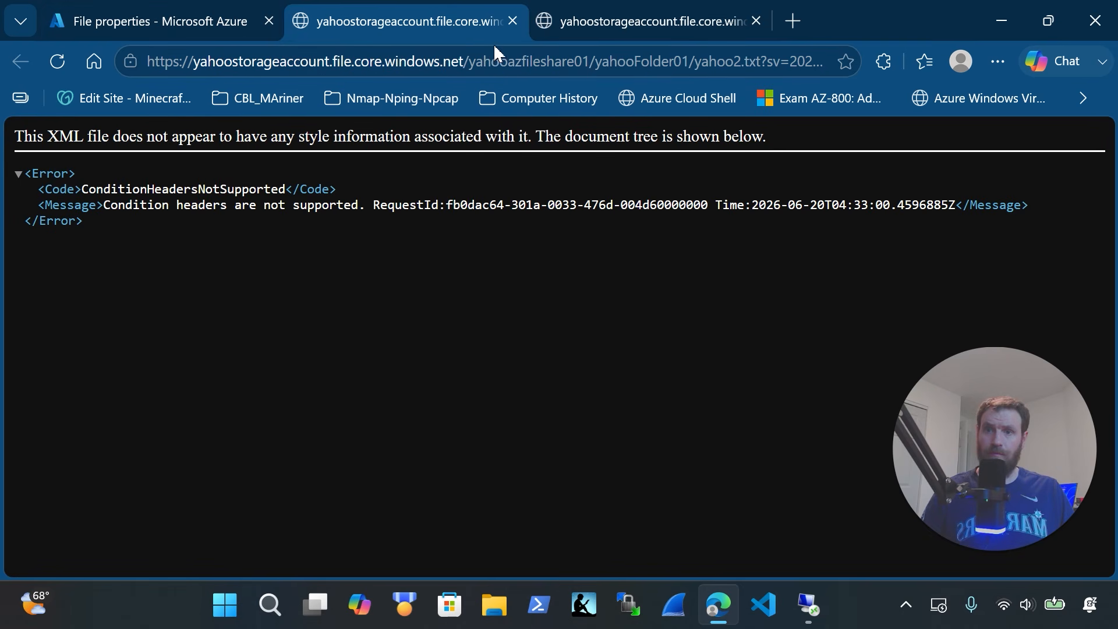
{"action": "left_click", "coordinate": [513, 21]}
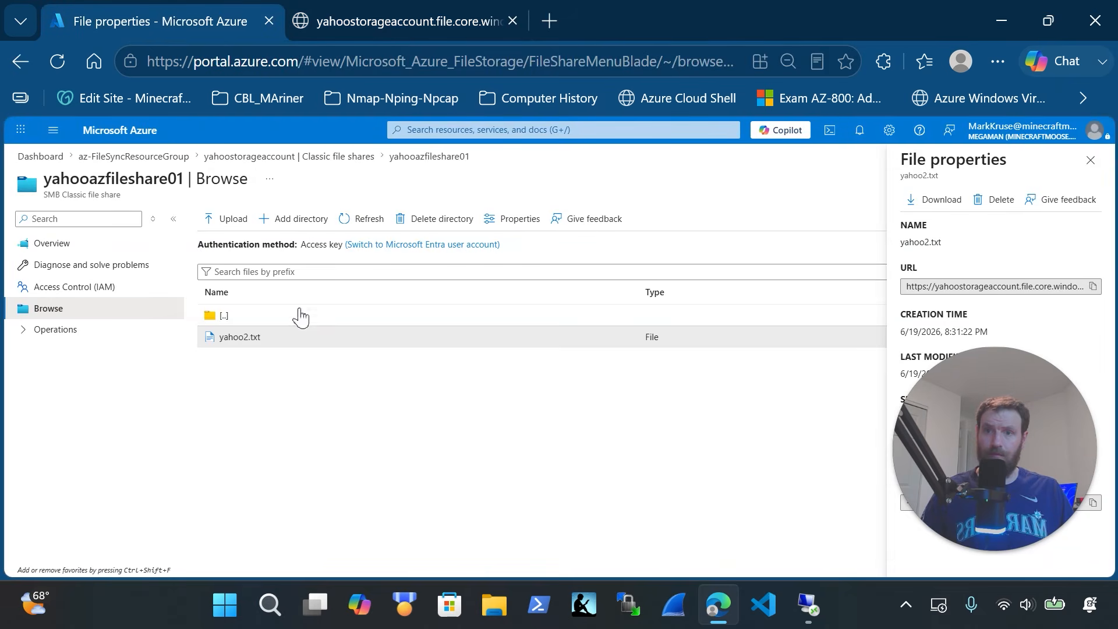
{"action": "left_click", "coordinate": [932, 200]}
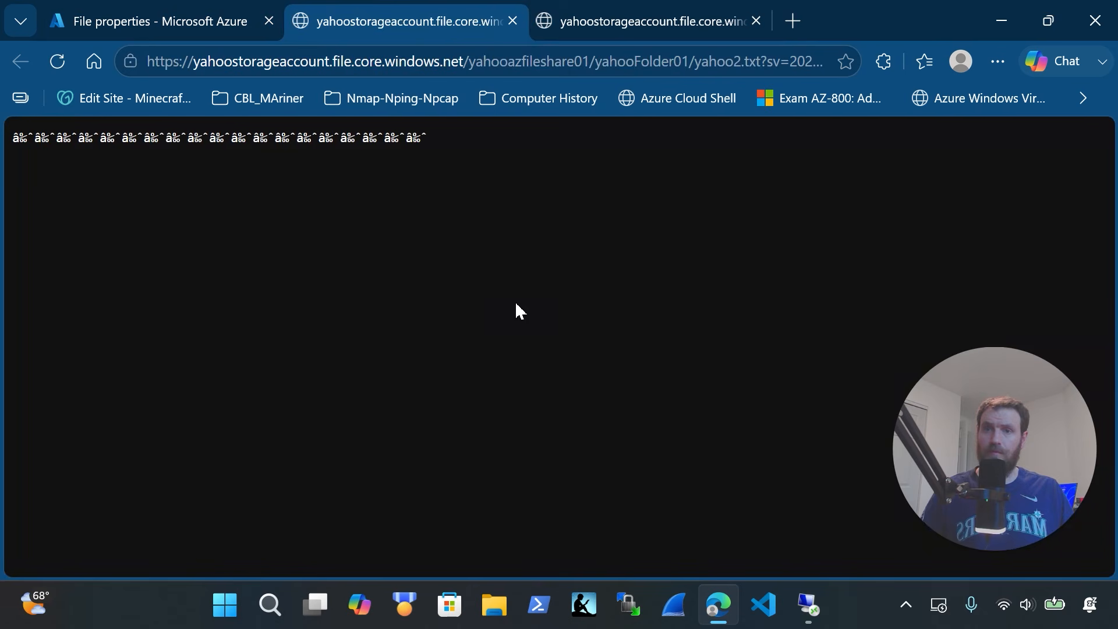
{"action": "left_click", "coordinate": [512, 21]}
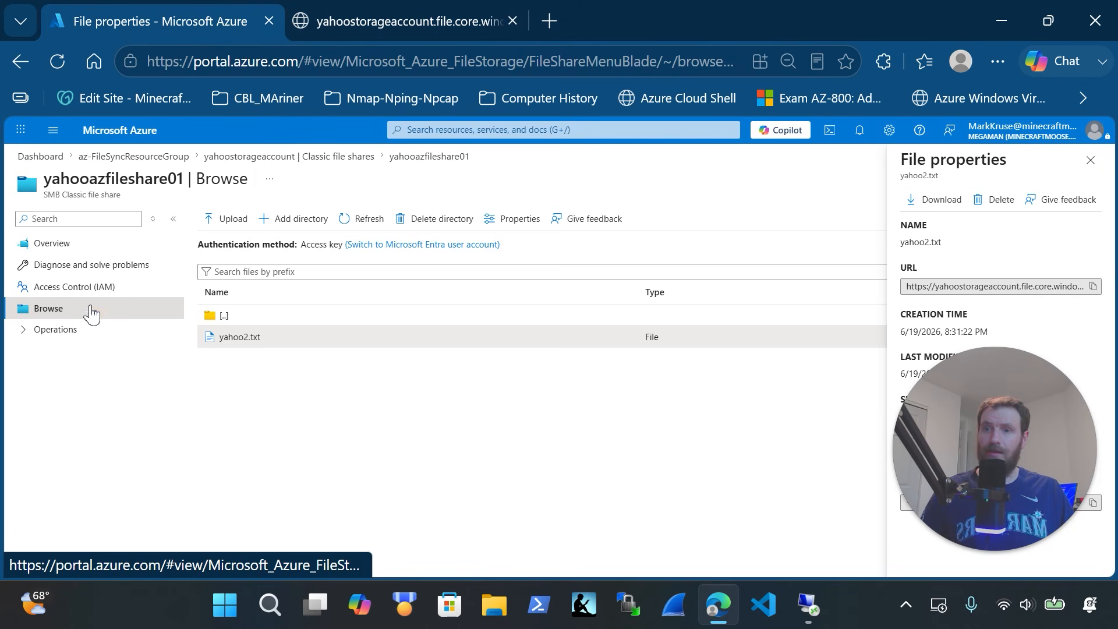
{"action": "left_click", "coordinate": [355, 157]}
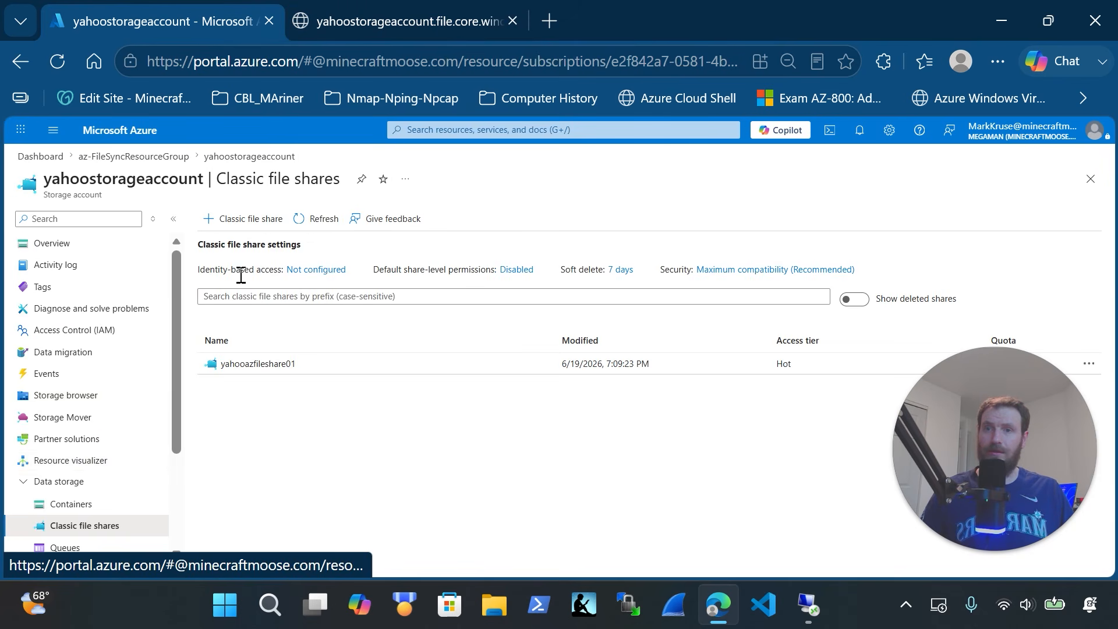
Refresh the file shares and browse yahooazfileshare01 to yahoo2.txt in yahooFolder01
{"action": "left_click", "coordinate": [318, 219]}
{"action": "left_click", "coordinate": [259, 364]}
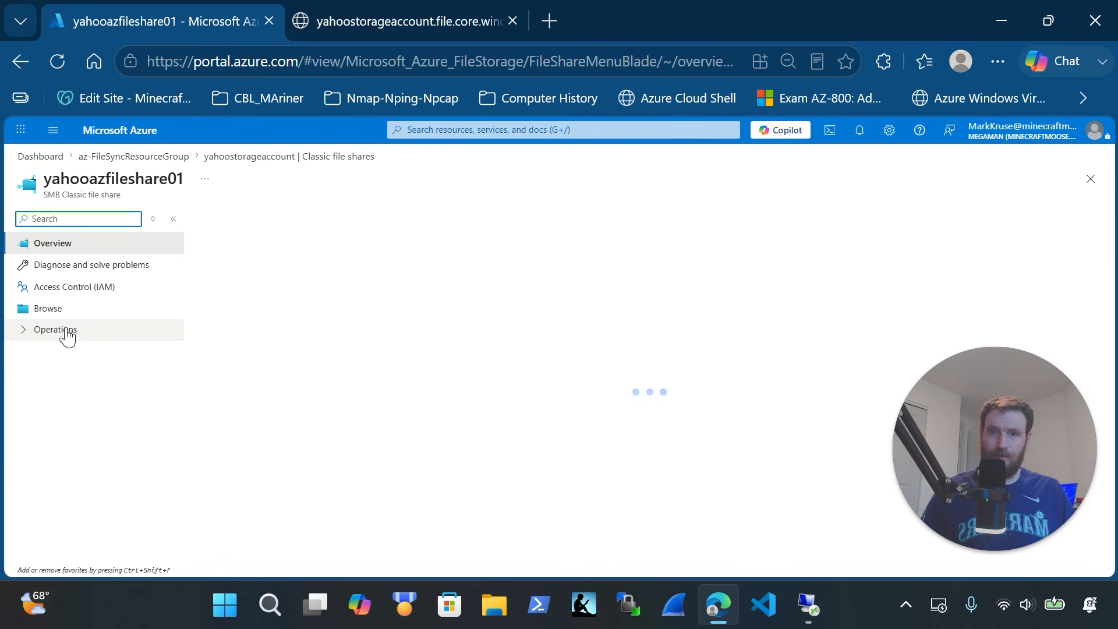
{"action": "left_click", "coordinate": [52, 309]}
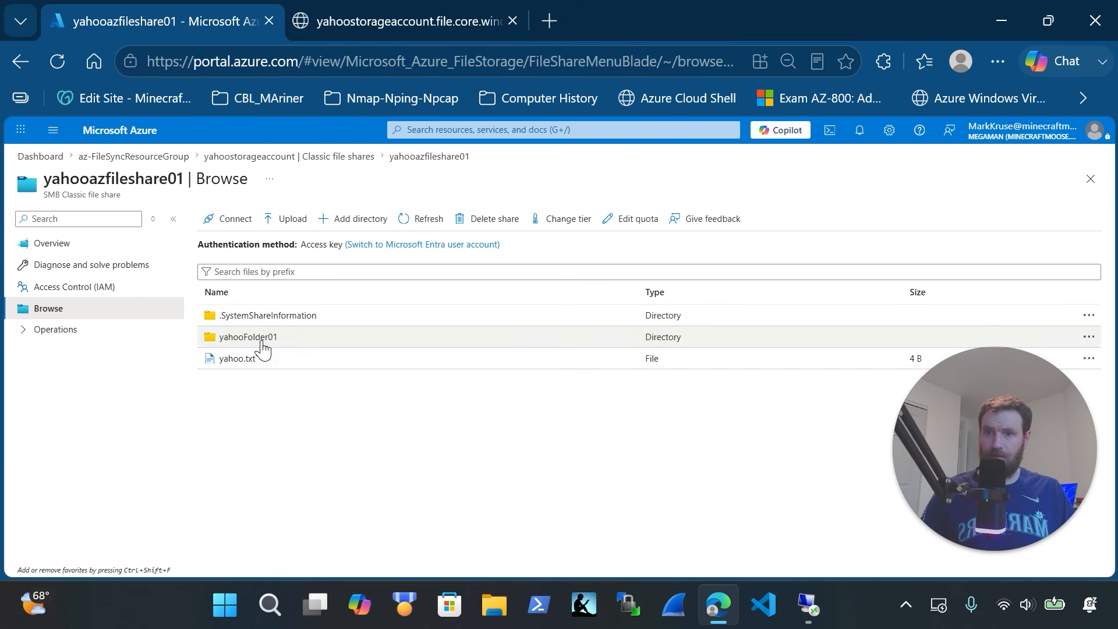
{"action": "left_click", "coordinate": [261, 342]}
{"action": "left_click", "coordinate": [240, 338]}
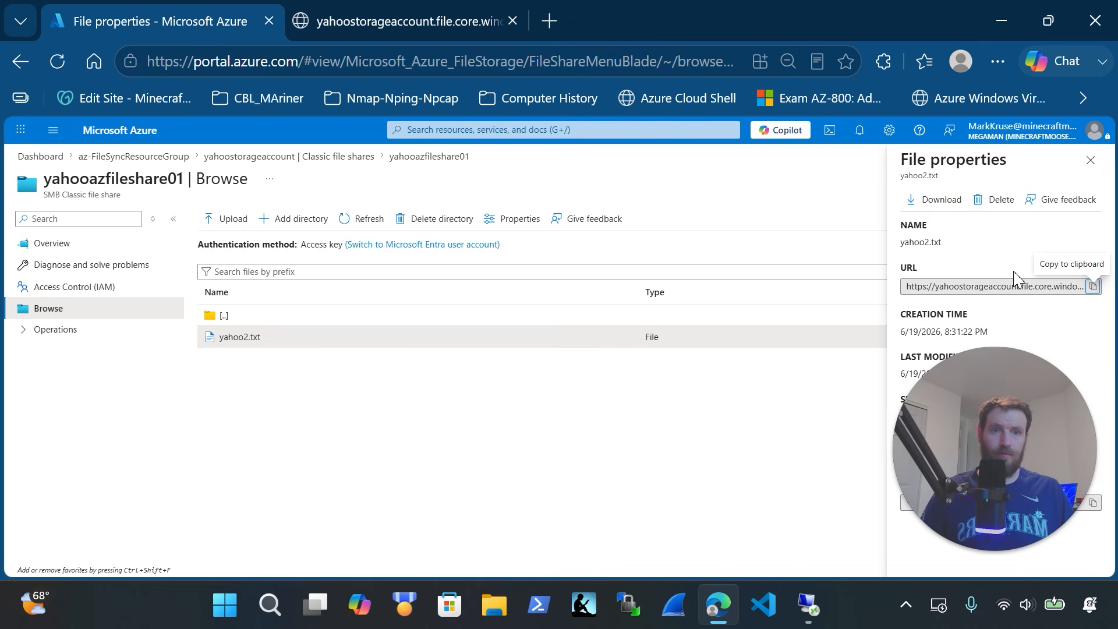
Open yahoo2.txt in a new tab, confirm it reads 'yahoo <@:D', and return to Hyper-V Manager
{"action": "left_click", "coordinate": [936, 204]}
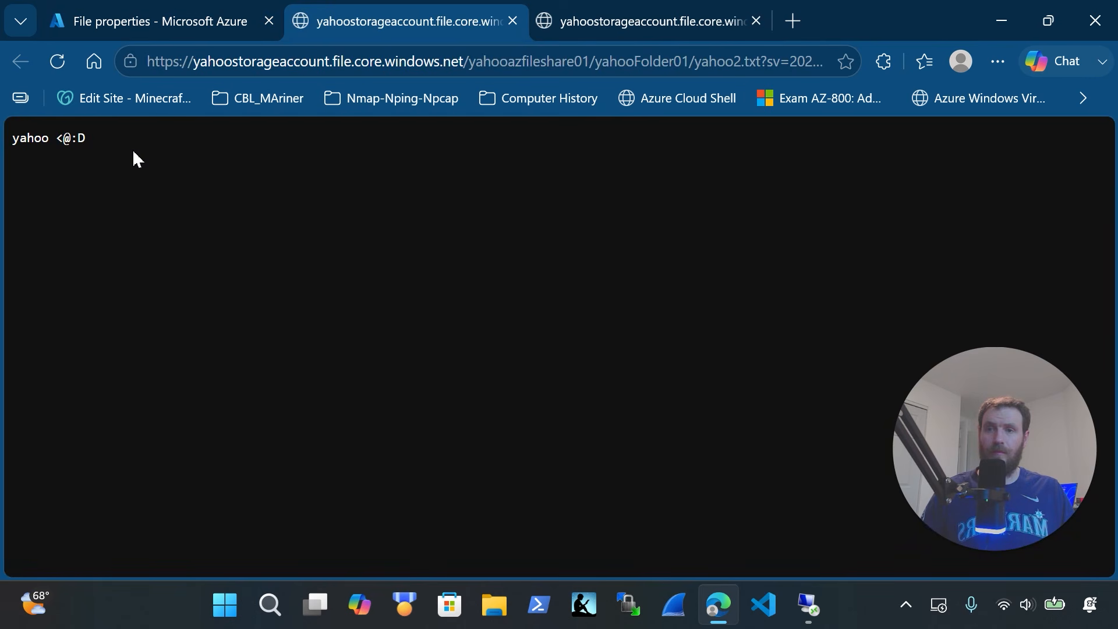
{"action": "left_click_drag", "start_coordinate": [113, 135], "coordinate": [2, 138]}
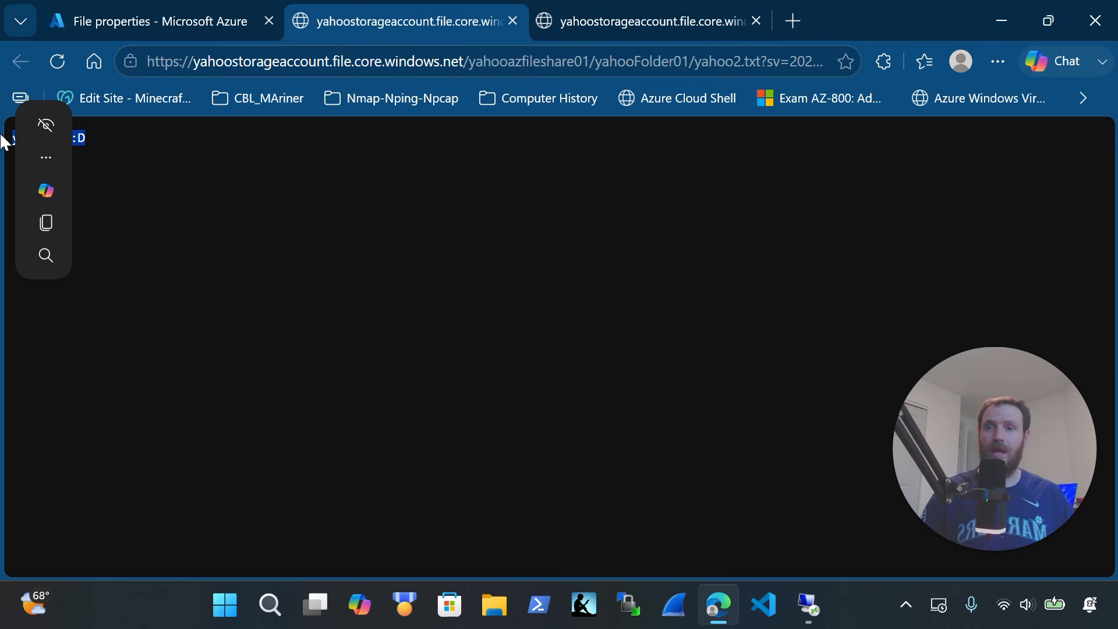
{"action": "left_click", "coordinate": [815, 607]}
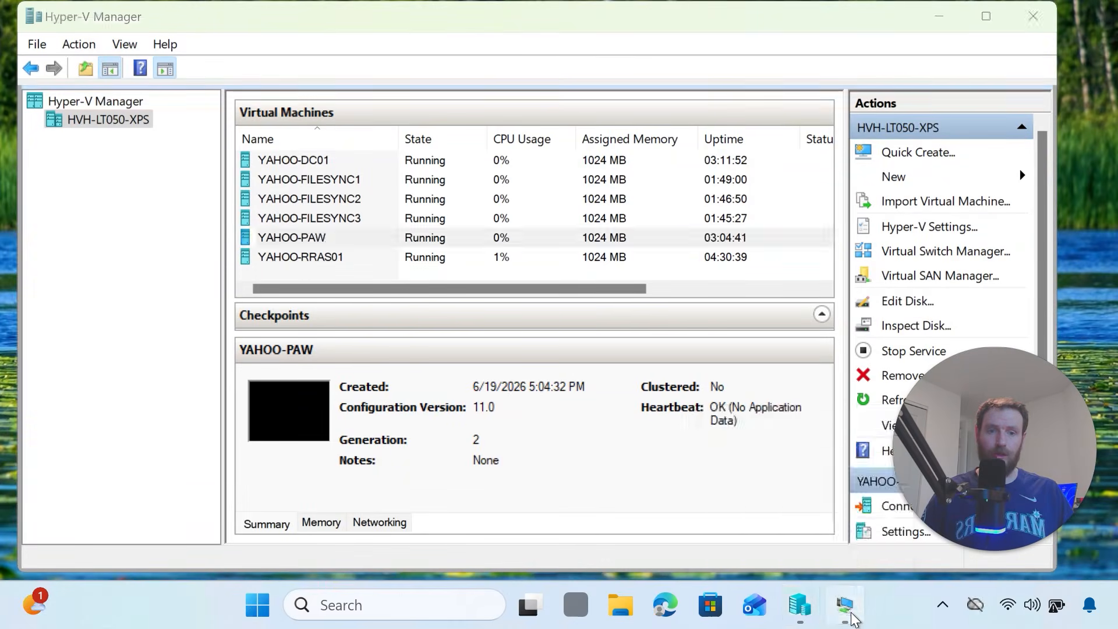
{"action": "left_click", "coordinate": [844, 606]}
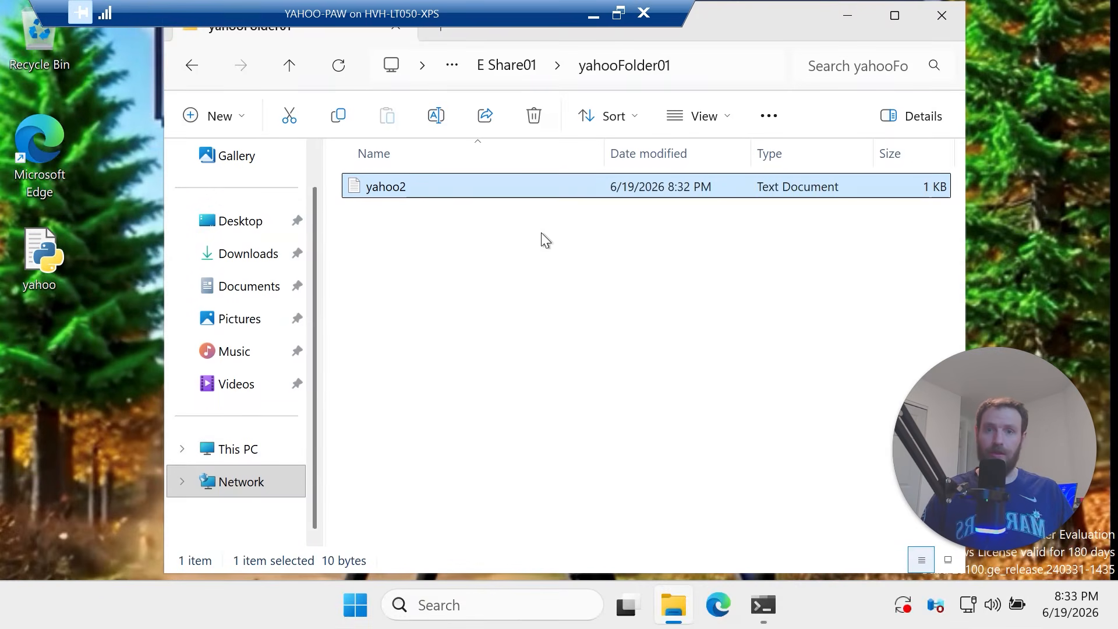
{"action": "left_click", "coordinate": [335, 73]}
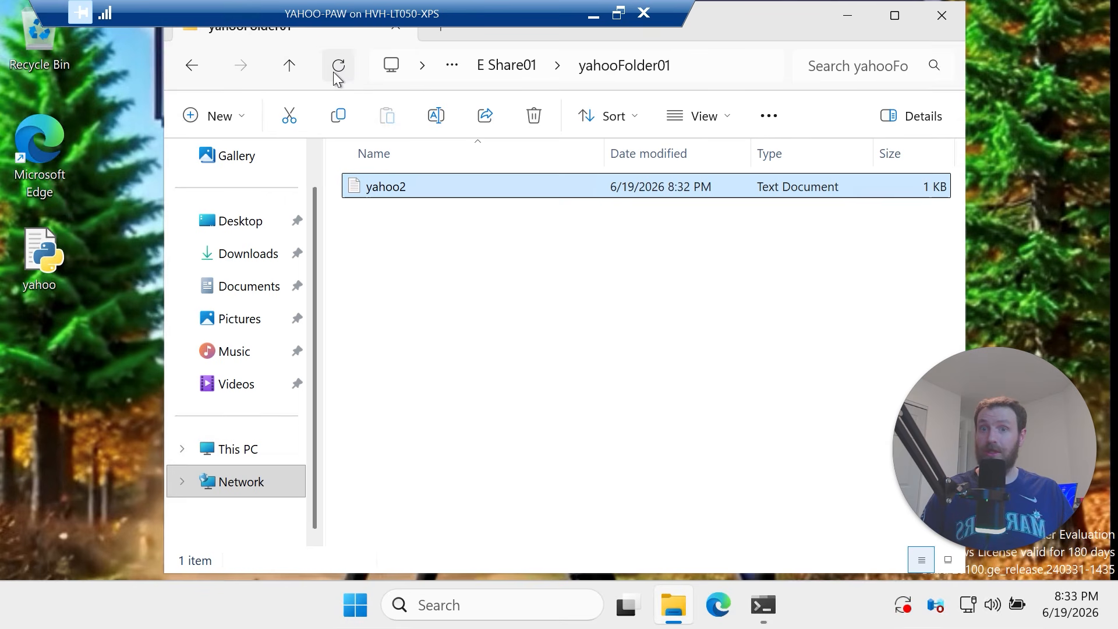
{"action": "left_click", "coordinate": [718, 68]}
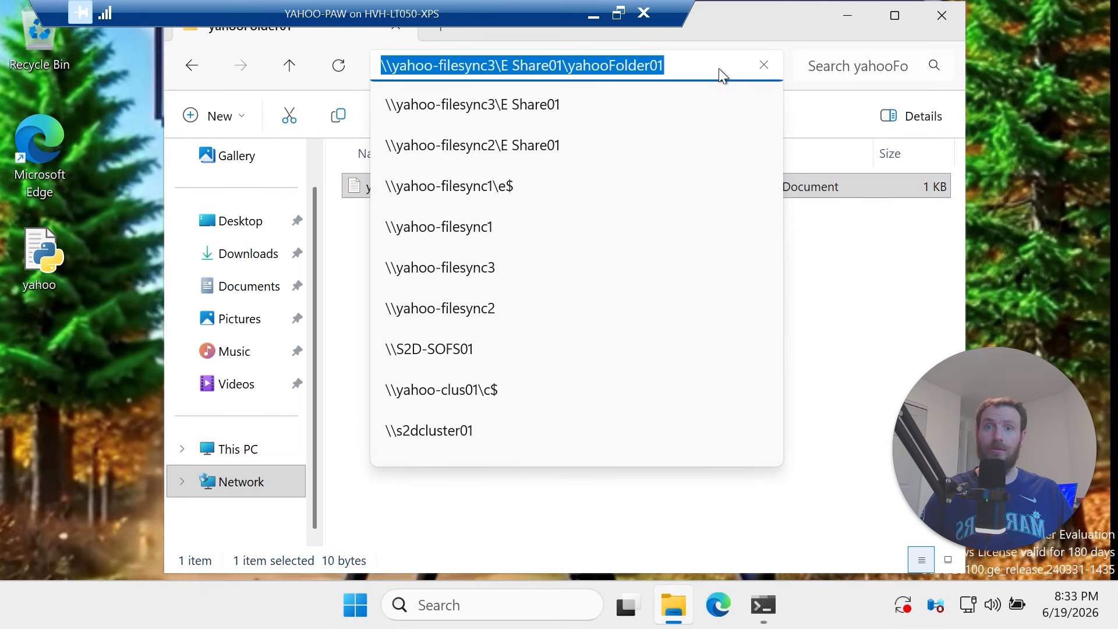
{"action": "left_click", "coordinate": [711, 62]}
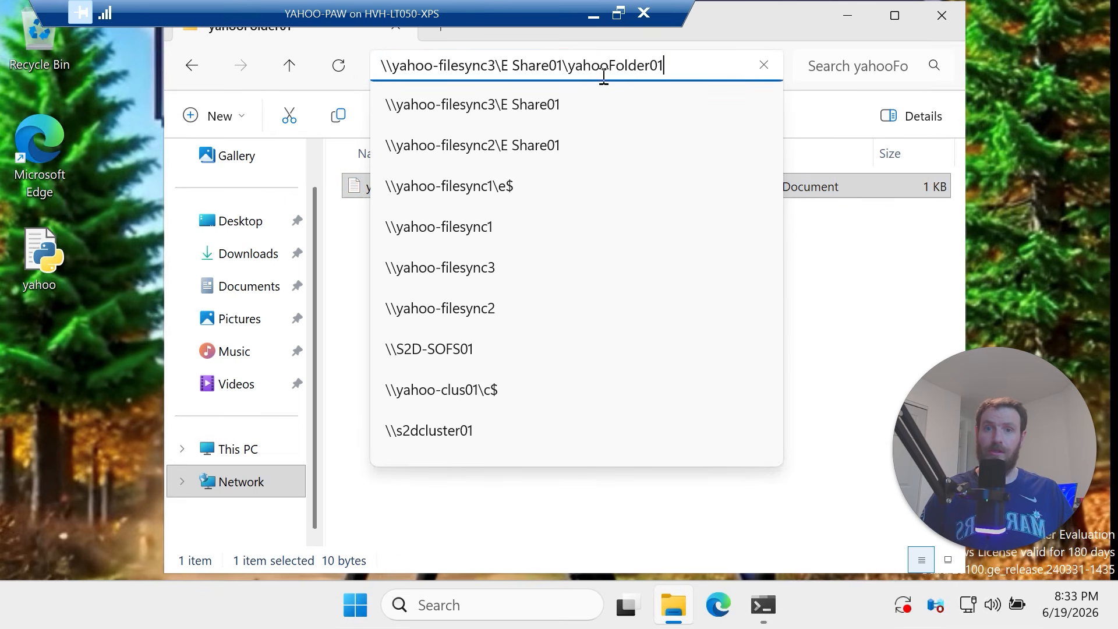
{"action": "left_click", "coordinate": [565, 67]}
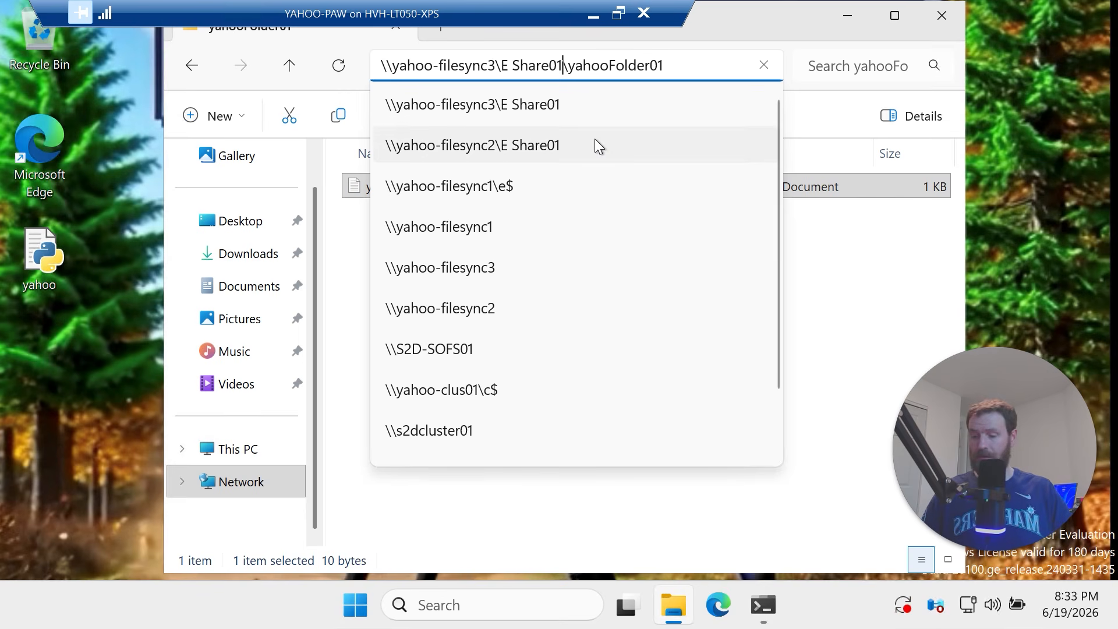
{"action": "key", "text": "BackSpace"}
{"action": "type", "text": "2"}
{"action": "key", "text": "Return"}
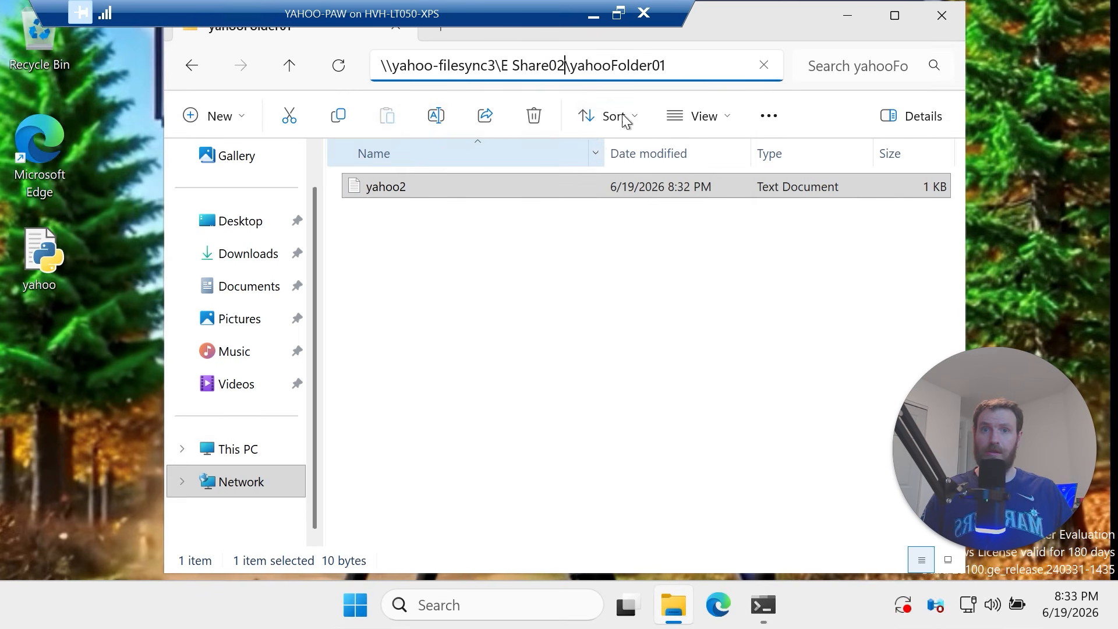
{"action": "left_click", "coordinate": [687, 68]}
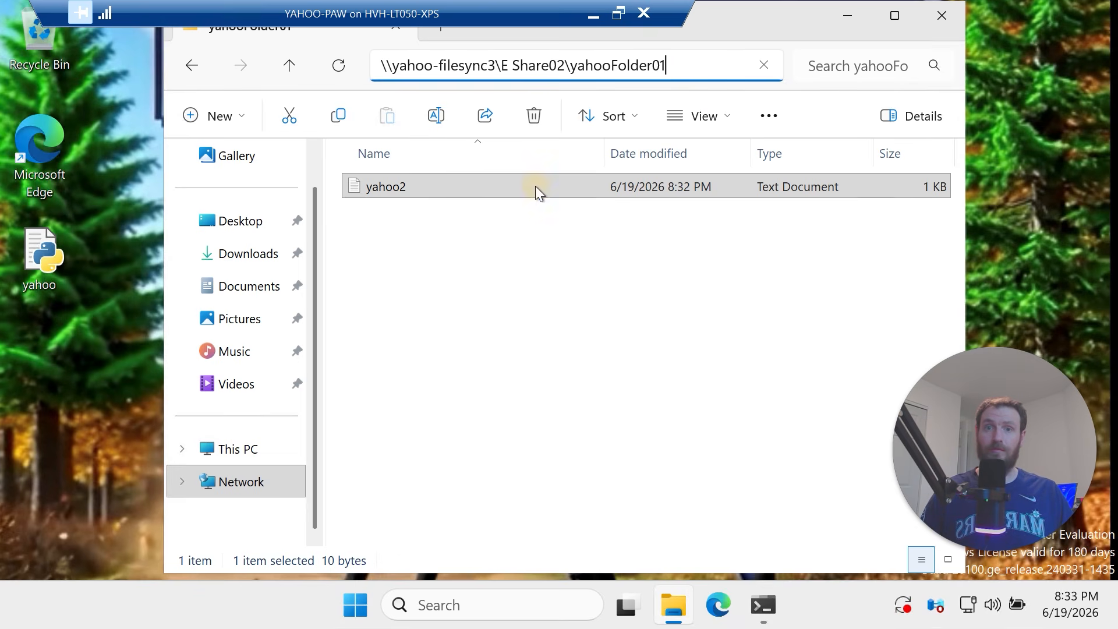
{"action": "double_click", "coordinate": [395, 194]}
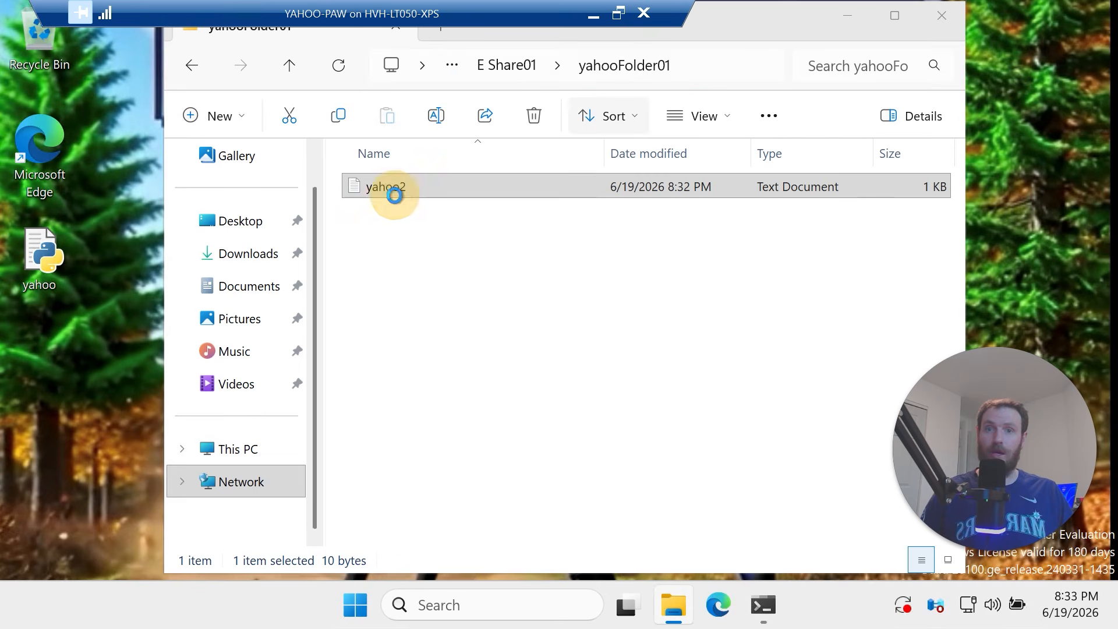
{"action": "left_click", "coordinate": [767, 323]}
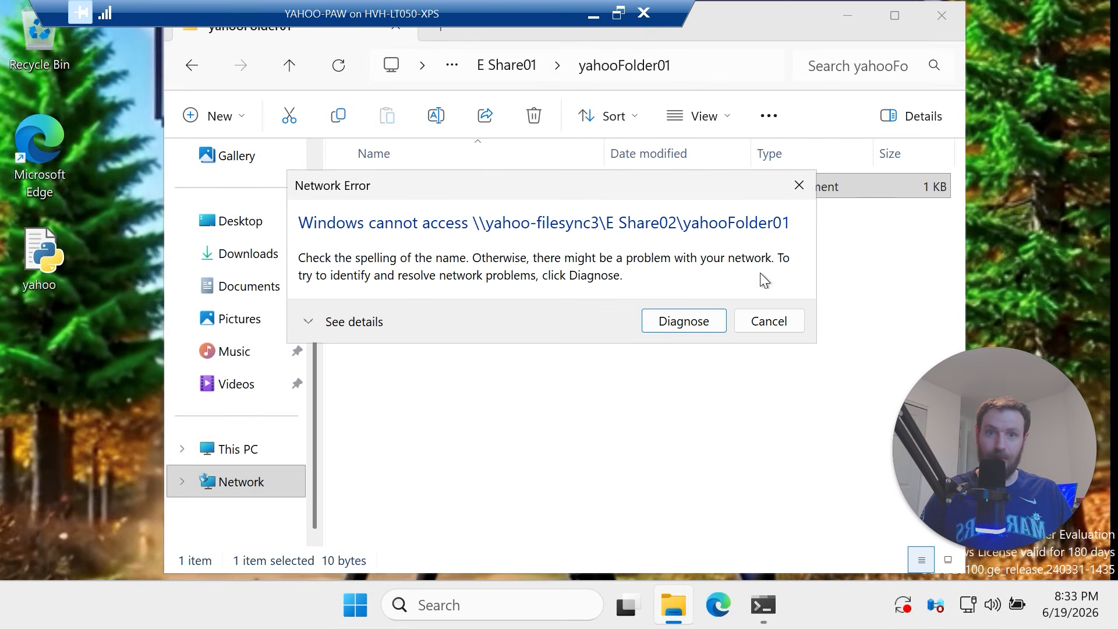
{"action": "left_click", "coordinate": [785, 330]}
{"action": "left_click", "coordinate": [721, 58]}
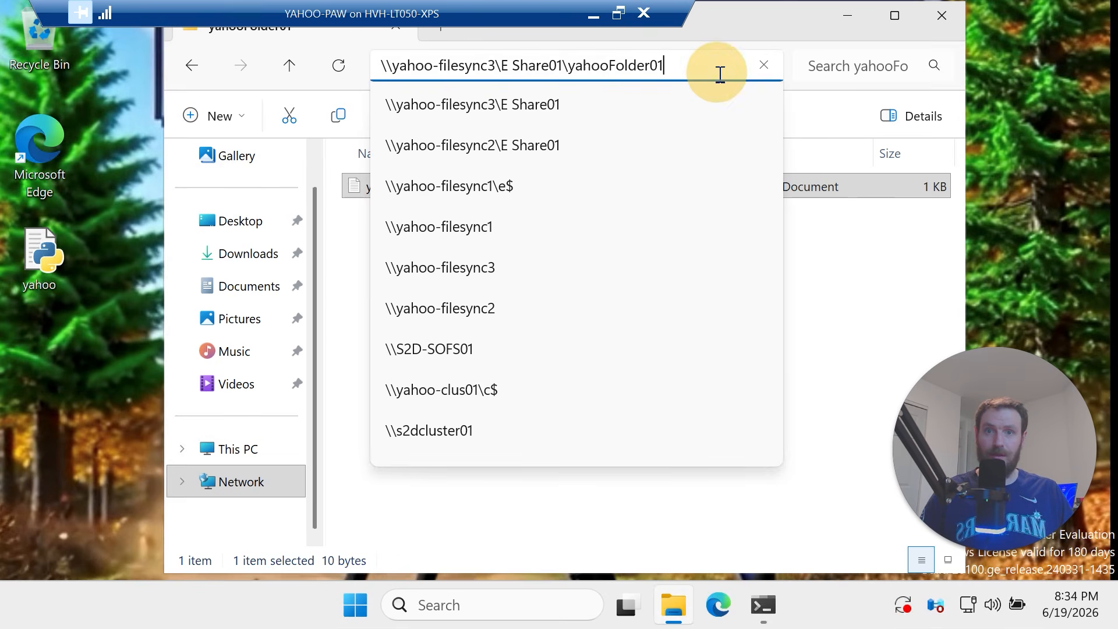
Switch the Explorer path from yahoo-filesync3 to E Share01 on yahoo-filesync2
{"action": "key", "text": "BackSpace"}
{"action": "key", "text": "BackSpace"}
{"action": "key", "text": "BackSpace"}
{"action": "key", "text": "BackSpace"}
{"action": "key", "text": "BackSpace"}
{"action": "key", "text": "BackSpace"}
{"action": "key", "text": "BackSpace"}
{"action": "key", "text": "BackSpace"}
{"action": "key", "text": "BackSpace"}
{"action": "key", "text": "BackSpace"}
{"action": "key", "text": "BackSpace"}
{"action": "key", "text": "BackSpace"}
{"action": "key", "text": "BackSpace"}
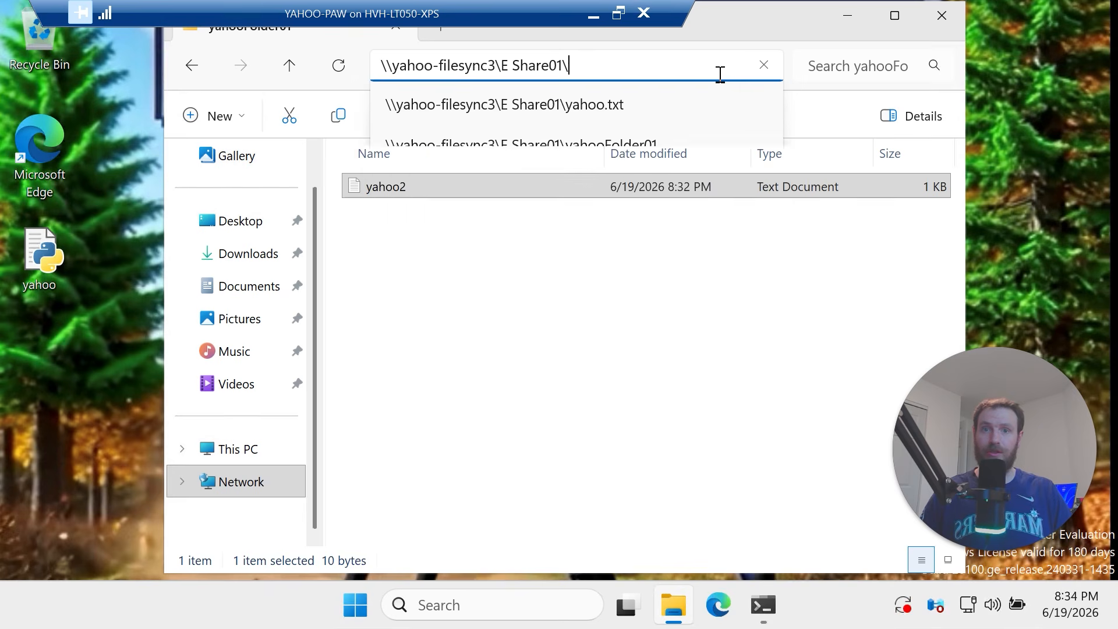
{"action": "key", "text": "Return"}
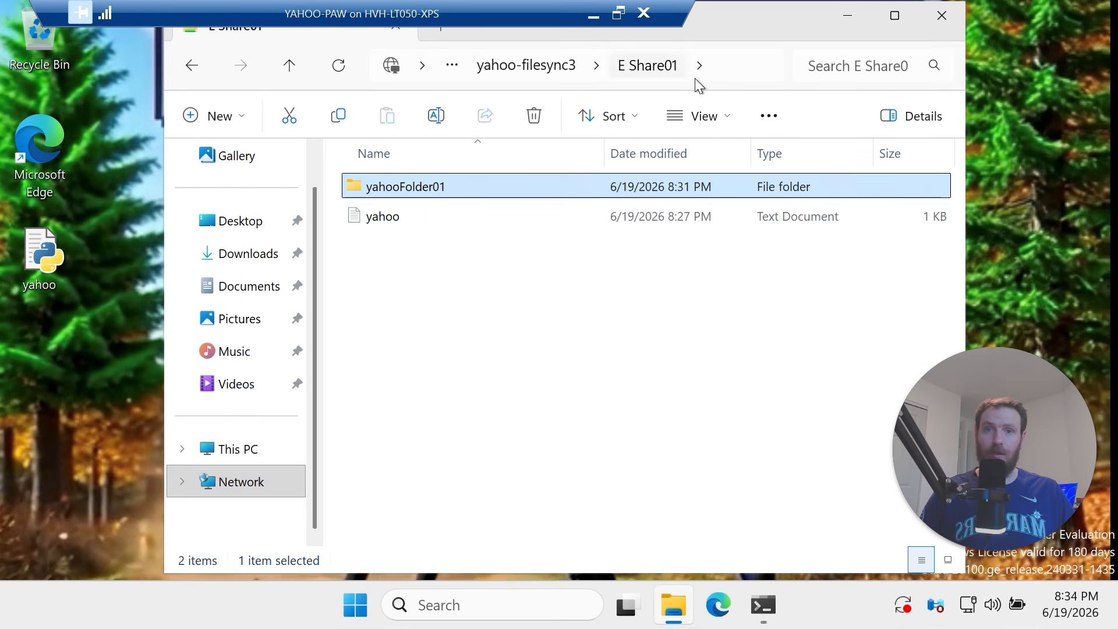
{"action": "left_click", "coordinate": [750, 67]}
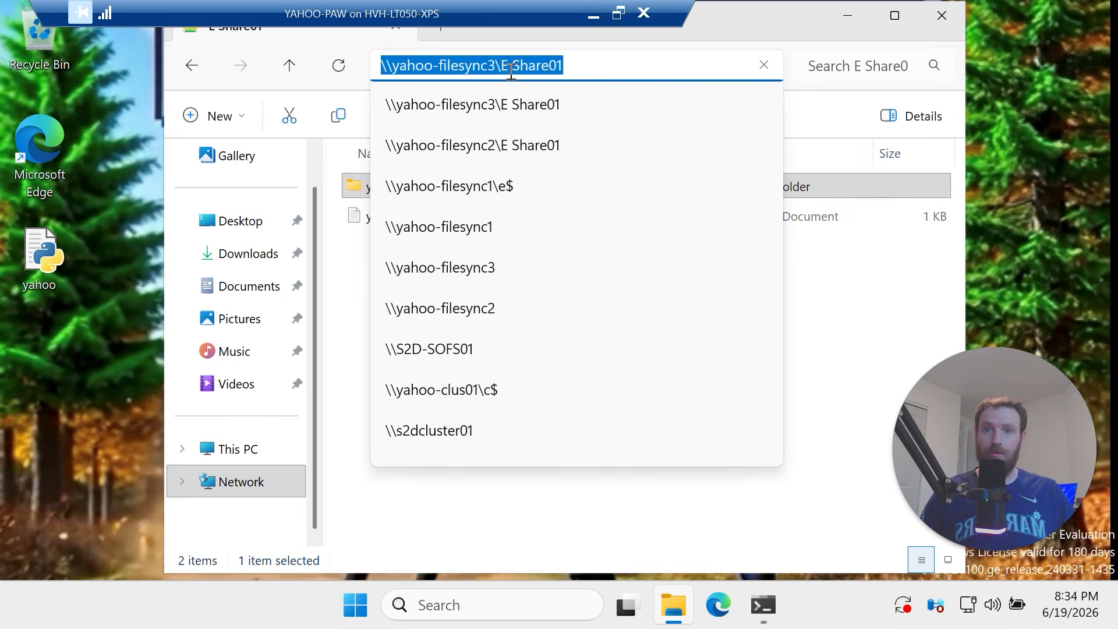
{"action": "left_click", "coordinate": [496, 65]}
{"action": "key", "text": "BackSpace"}
{"action": "type", "text": "2"}
{"action": "key", "text": "Return"}
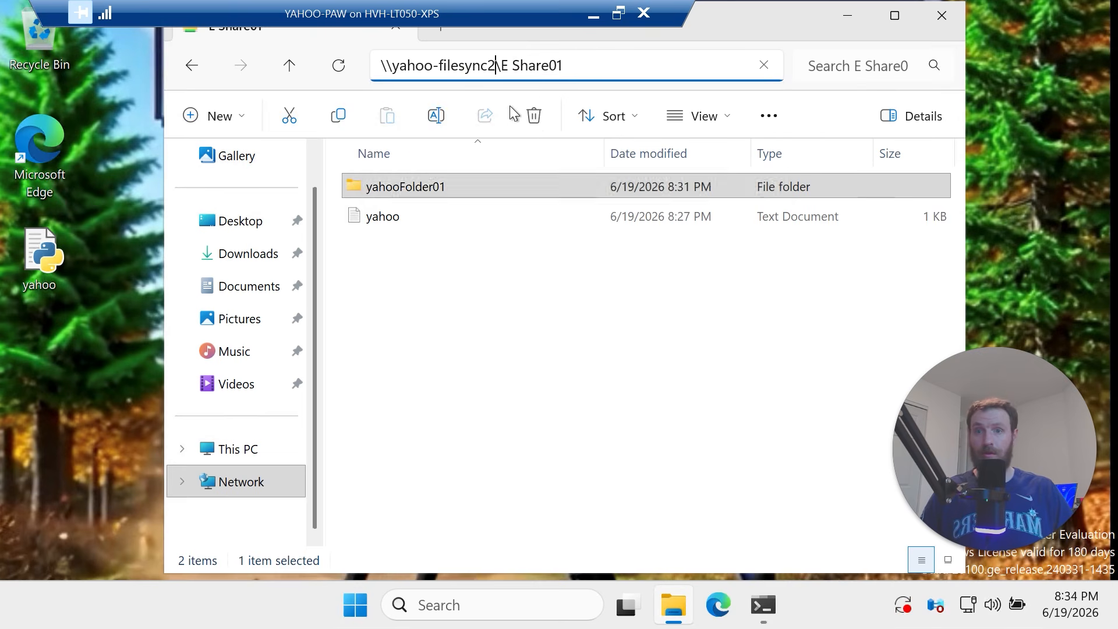
{"action": "left_click", "coordinate": [427, 192]}
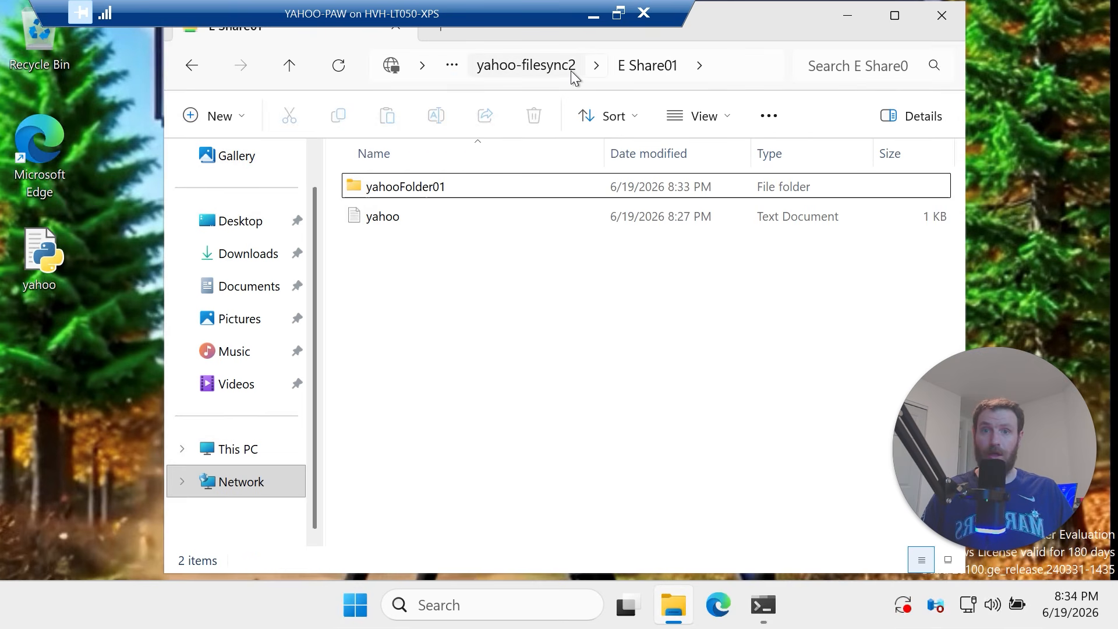
Check that yahoo2 in yahooFolder01 on yahoo-filesync1 reads 'yahoo <@:D'
{"action": "left_click", "coordinate": [713, 66]}
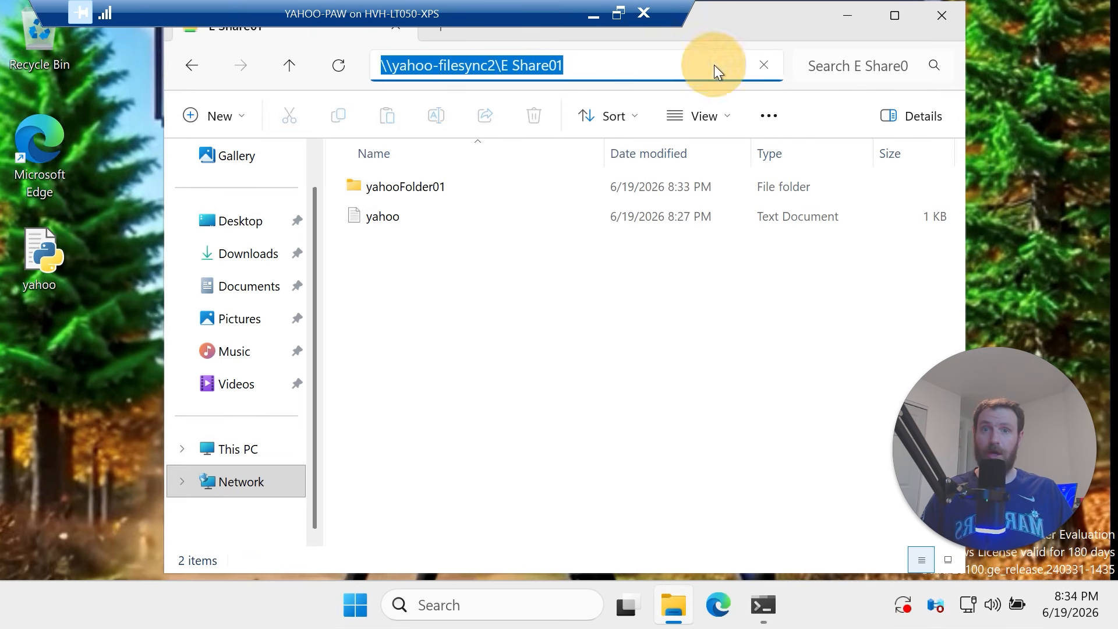
{"action": "left_click", "coordinate": [501, 71]}
{"action": "key", "text": "BackSpace"}
{"action": "type", "text": "1"}
{"action": "key", "text": "Return"}
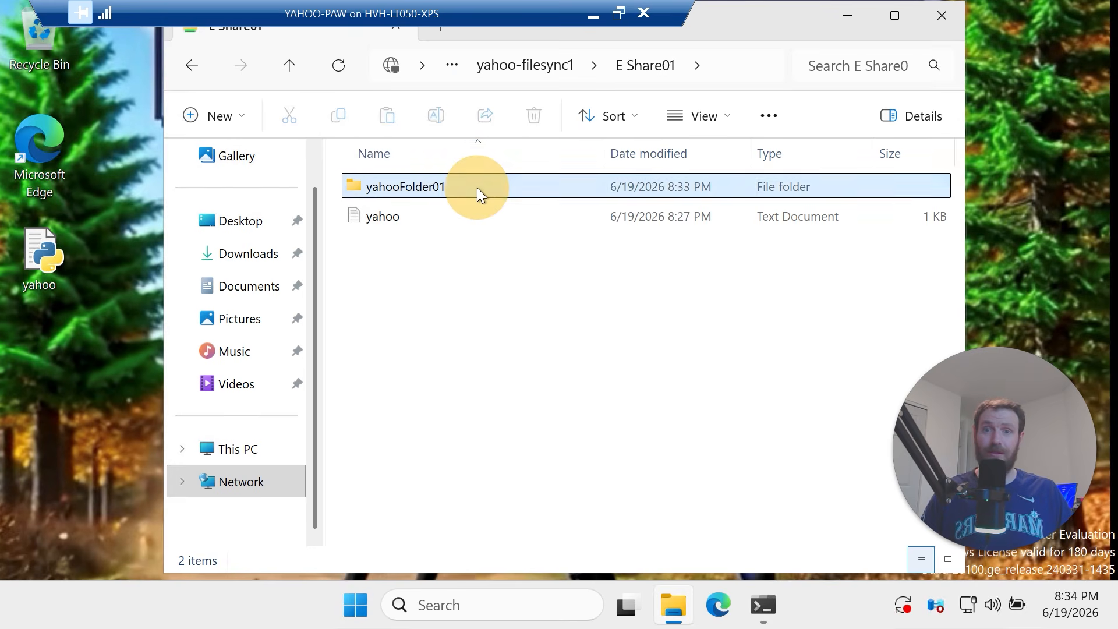
{"action": "double_click", "coordinate": [477, 188]}
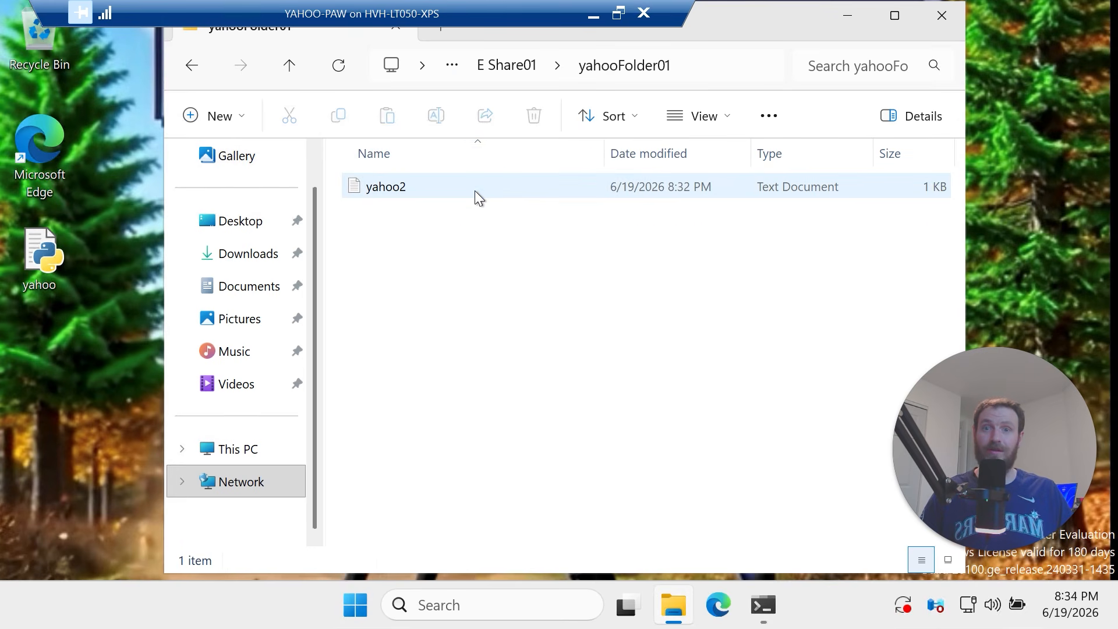
{"action": "double_click", "coordinate": [476, 191]}
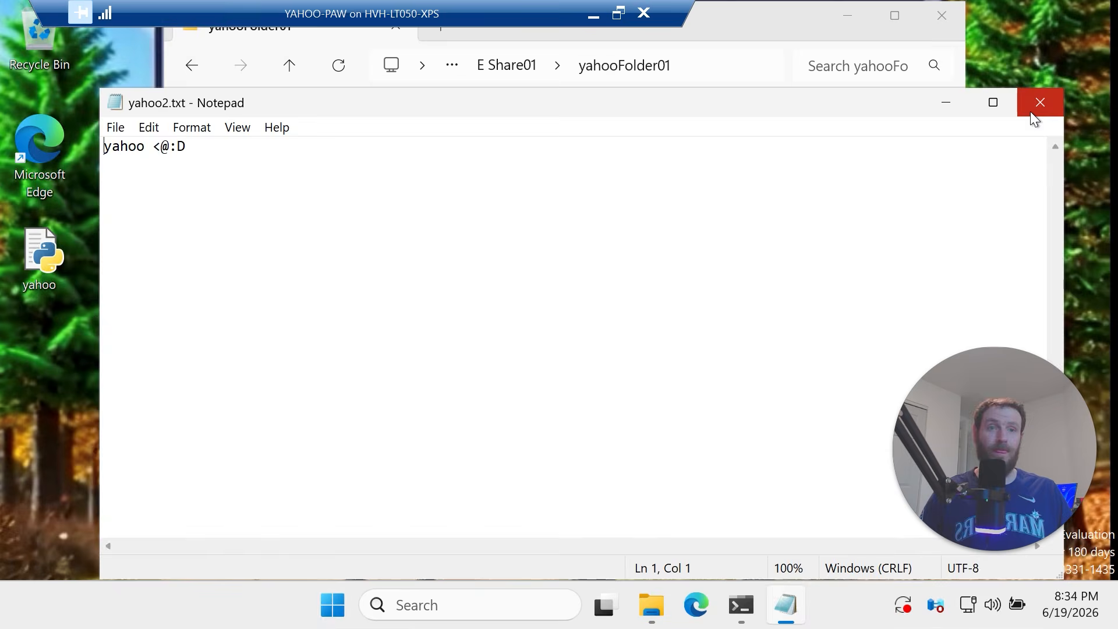
{"action": "left_click", "coordinate": [1033, 118]}
Verify yahoo2 in yahooFolder01 on yahoo-filesync2 reads 'yahoo <@:D', then close Explorer
{"action": "left_click", "coordinate": [733, 64]}
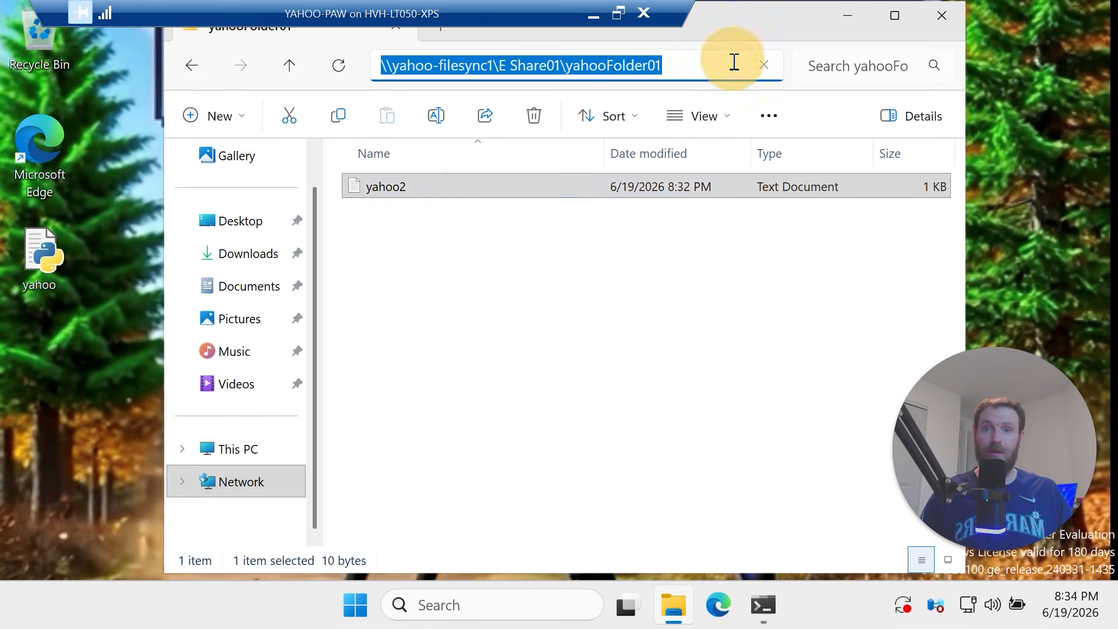
{"action": "left_click", "coordinate": [494, 66]}
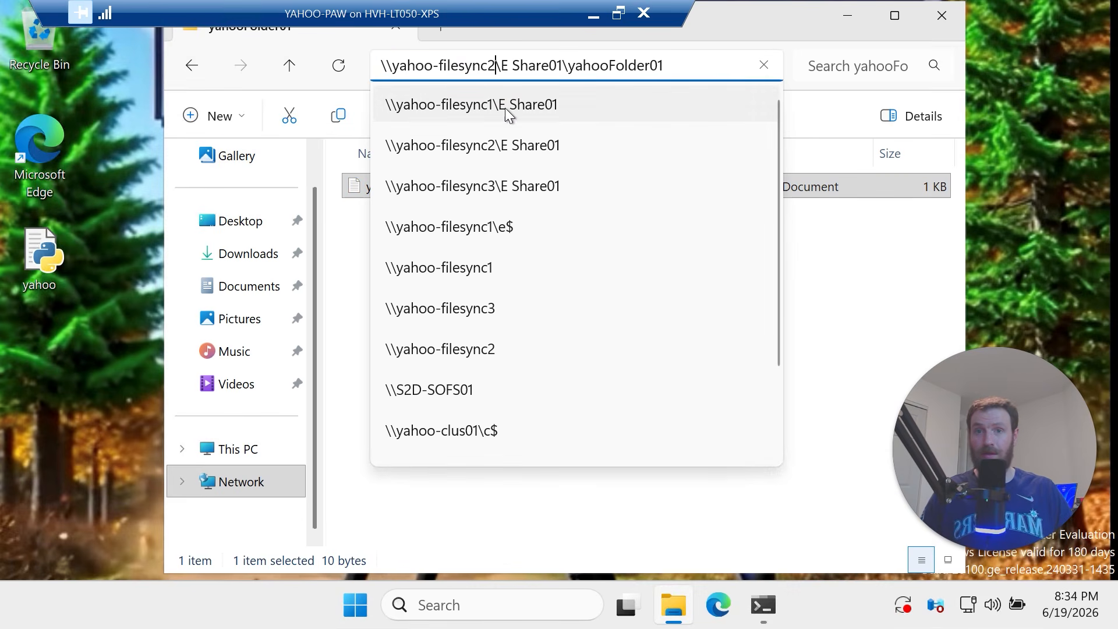
{"action": "key", "text": "Return"}
{"action": "double_click", "coordinate": [489, 190]}
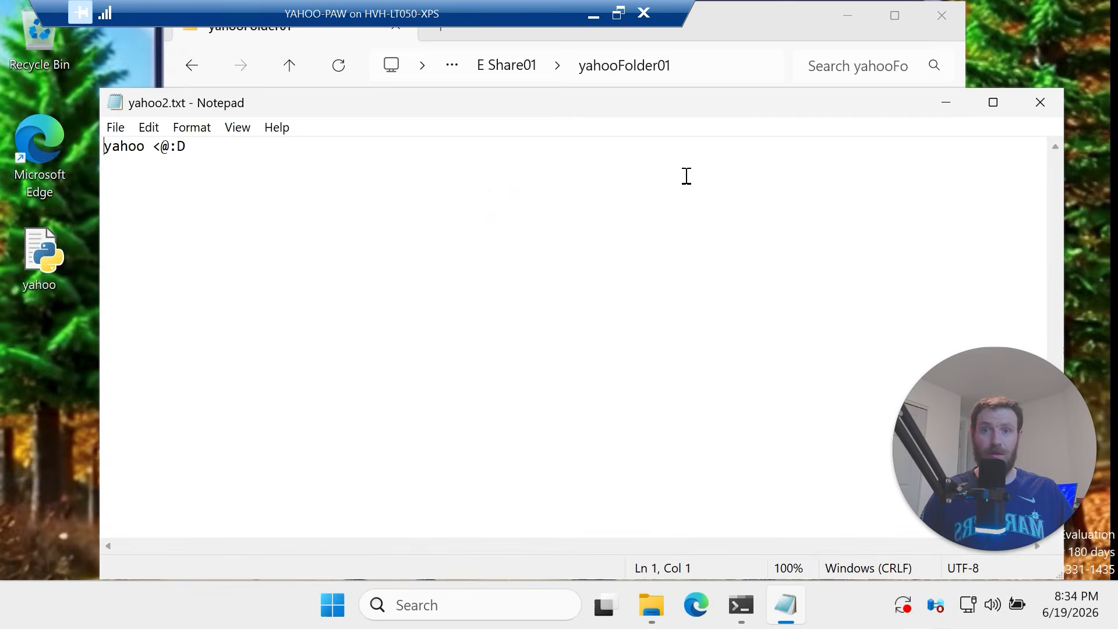
{"action": "left_click", "coordinate": [1041, 102]}
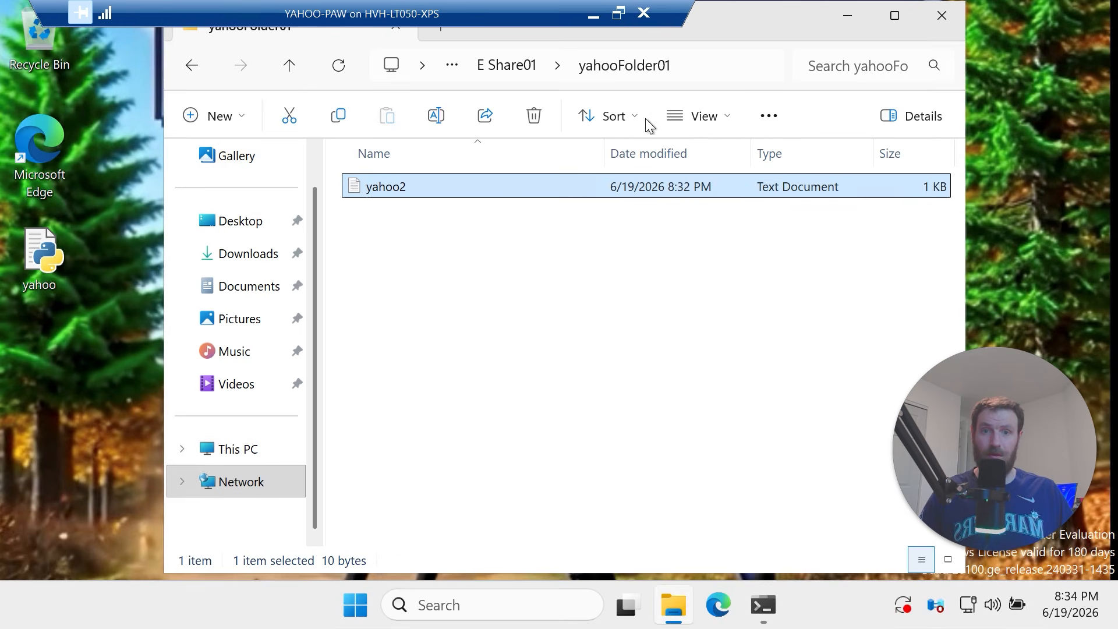
{"action": "left_click", "coordinate": [694, 63]}
{"action": "left_click", "coordinate": [677, 66]}
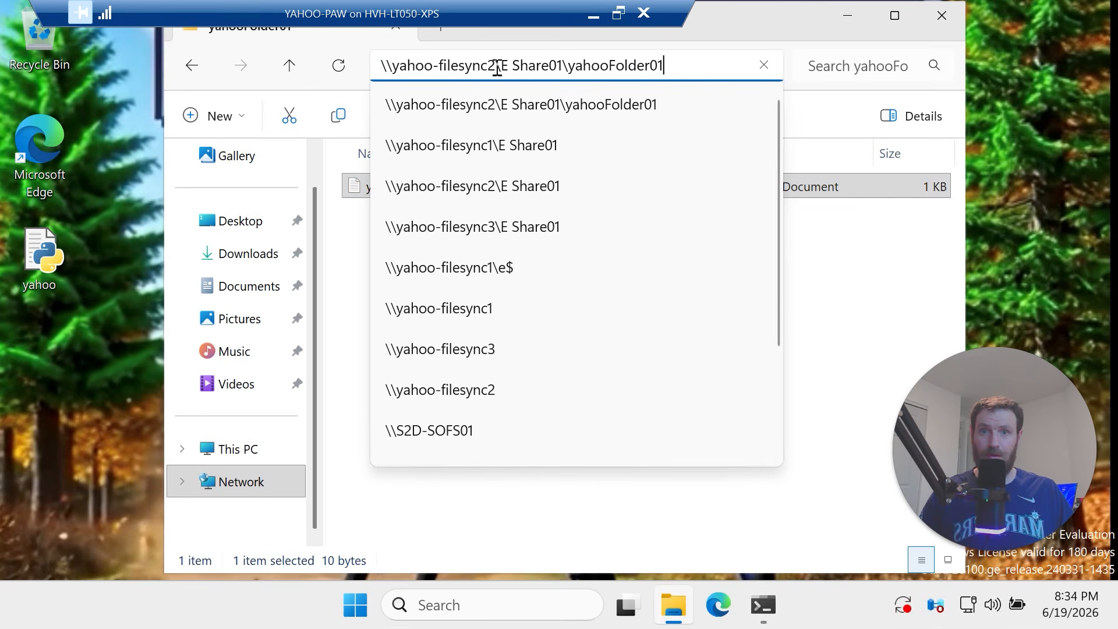
{"action": "left_click", "coordinate": [510, 99]}
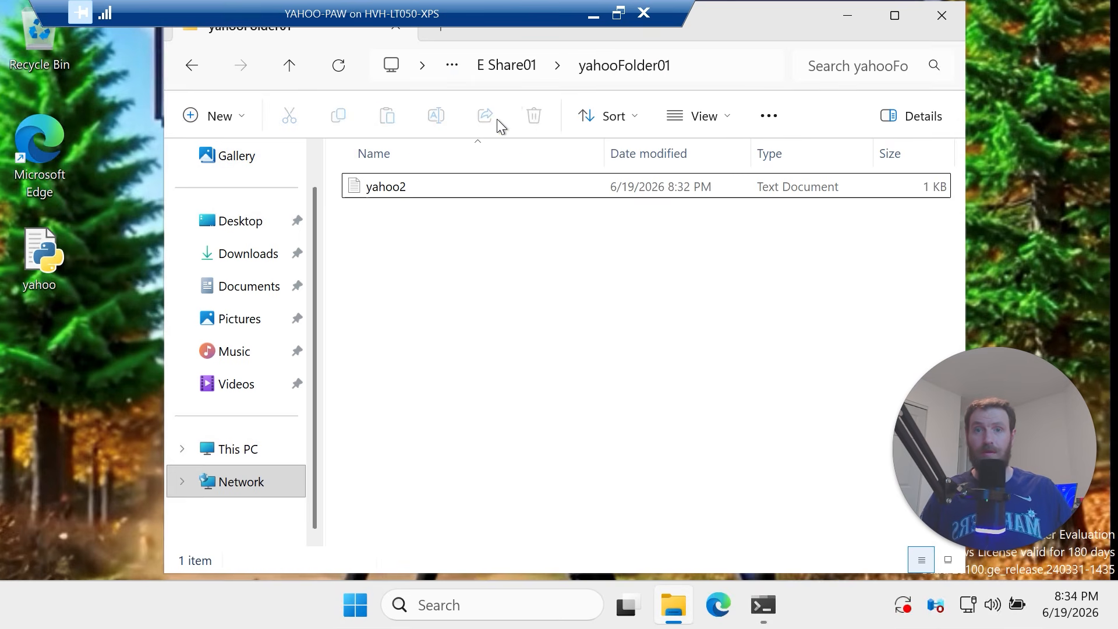
{"action": "double_click", "coordinate": [477, 186]}
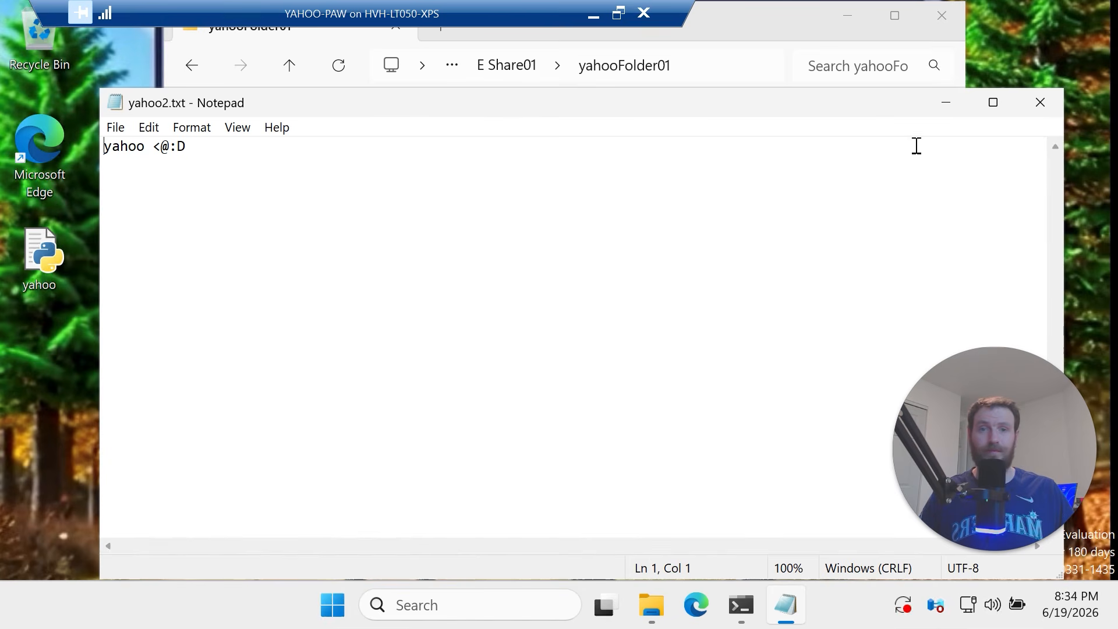
{"action": "left_click", "coordinate": [1041, 102]}
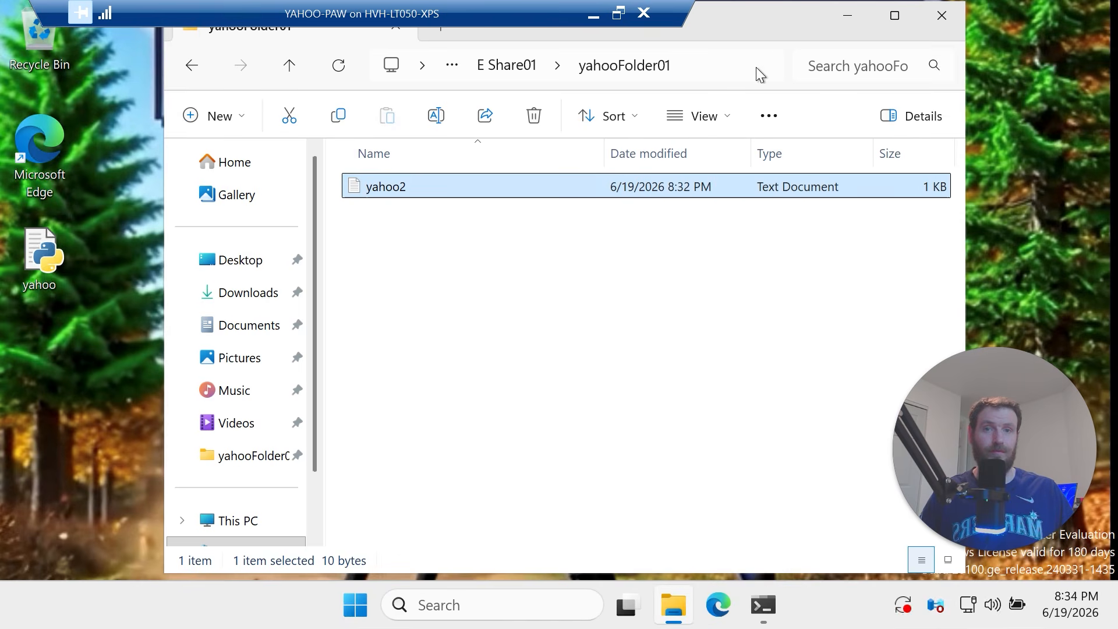
{"action": "left_click", "coordinate": [938, 16]}
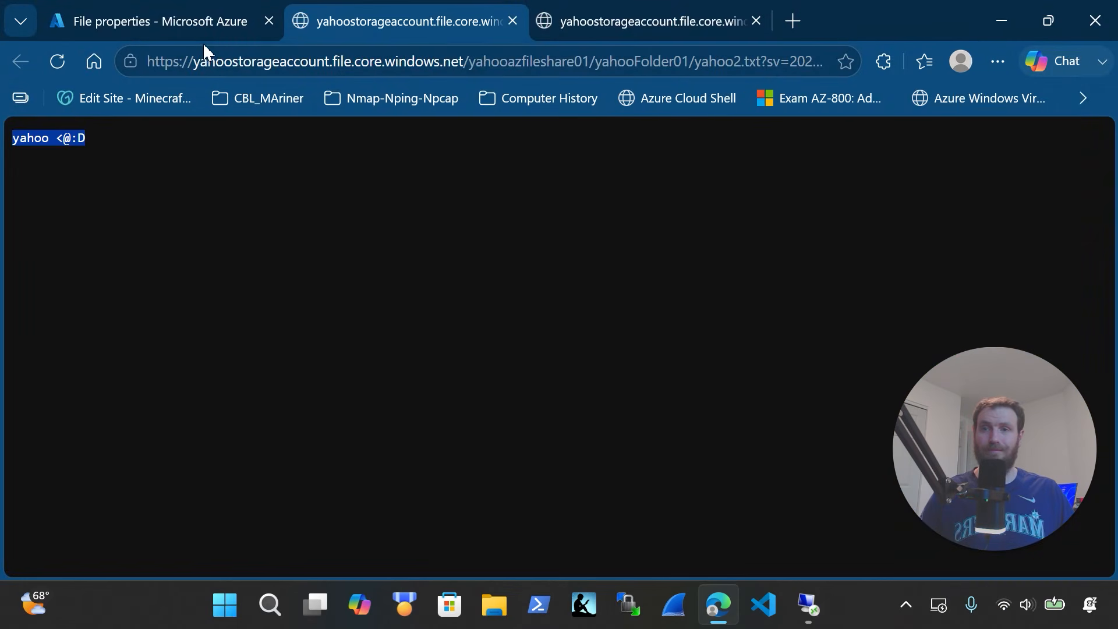
Zoom out the yahooSyncGroup page to confirm all three server endpoints are Healthy, then close Edge
{"action": "left_click", "coordinate": [207, 19]}
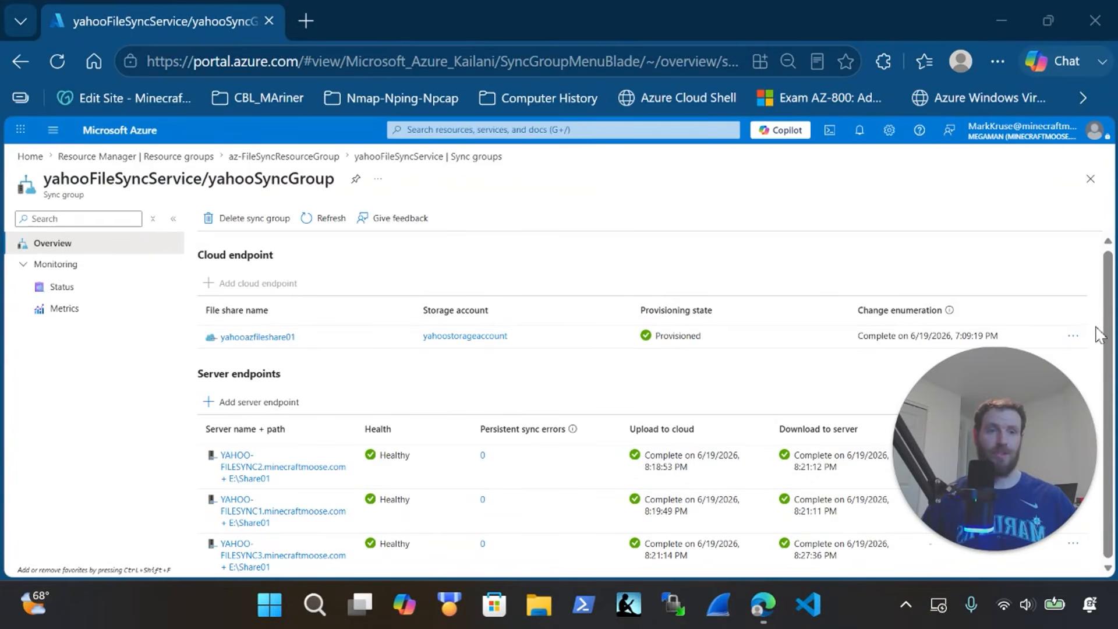
{"action": "key", "text": "ctrl+minus"}
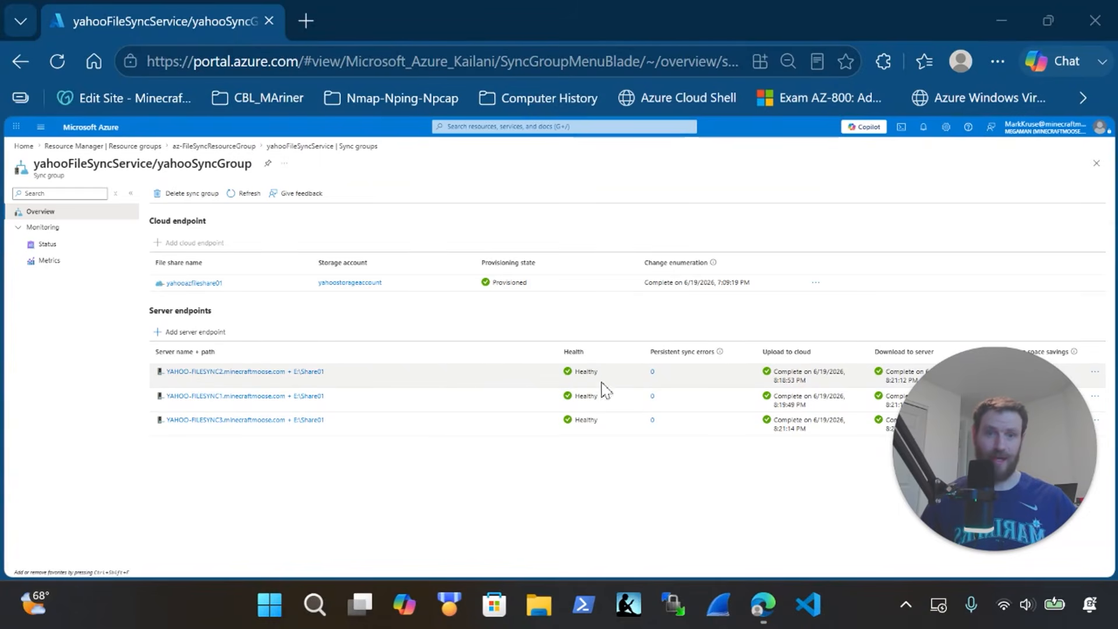
{"action": "mouse_move", "coordinate": [963, 408]}
{"action": "left_mouse_down"}
{"action": "mouse_move", "coordinate": [946, 421]}
{"action": "mouse_move", "coordinate": [552, 456]}
{"action": "mouse_move", "coordinate": [759, 450]}
{"action": "mouse_move", "coordinate": [1008, 480]}
{"action": "left_mouse_up"}
{"action": "left_click_drag", "start_coordinate": [744, 472], "coordinate": [309, 524]}
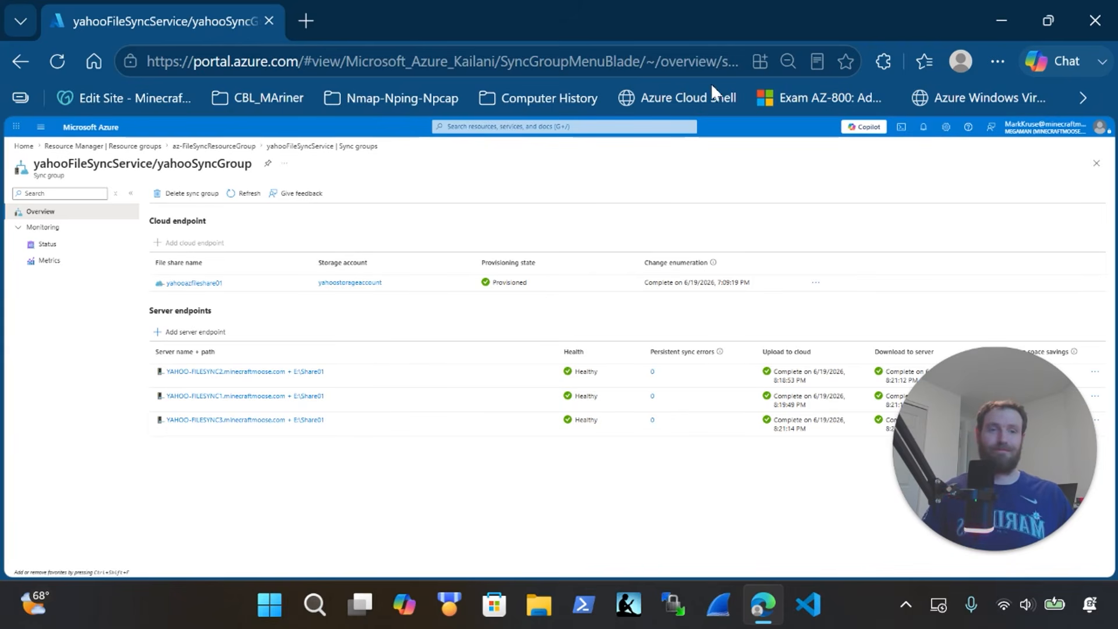
{"action": "left_click", "coordinate": [1083, 23]}
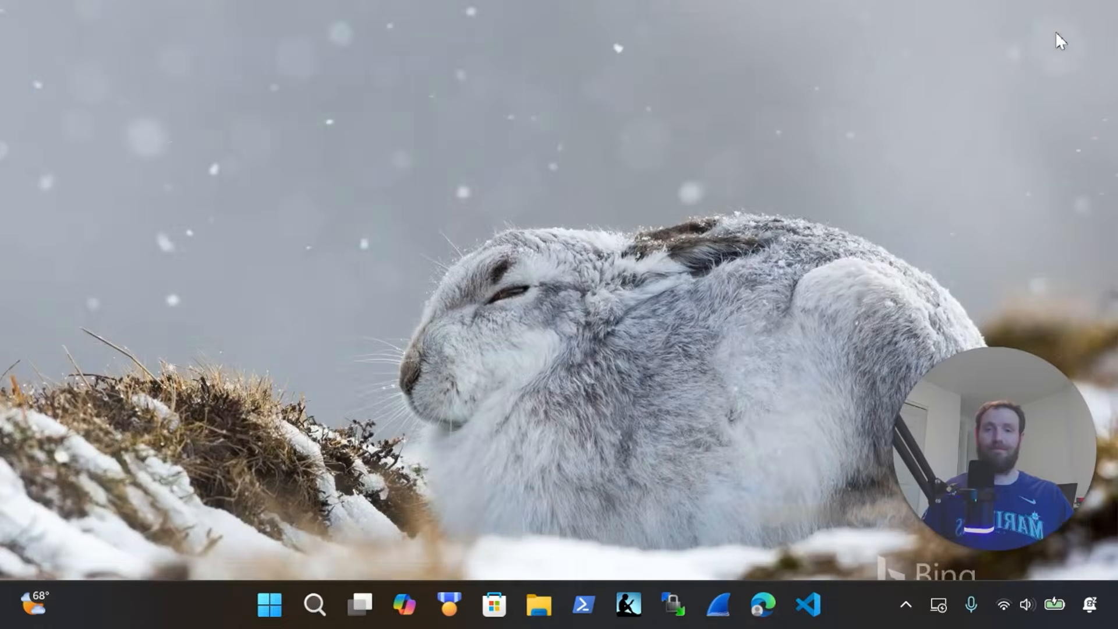